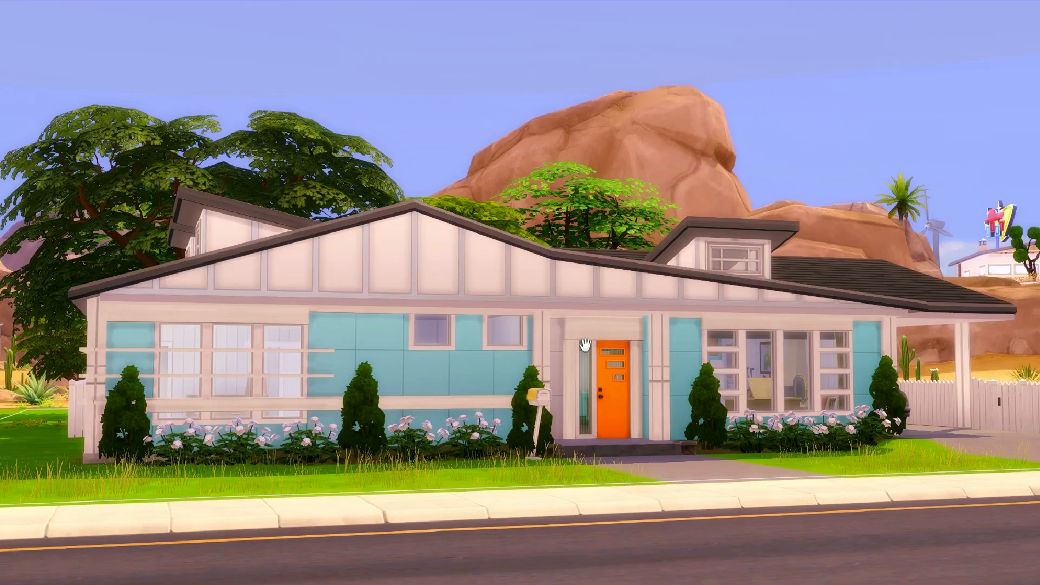
{"action": "left_click", "coordinate": [619, 427]}
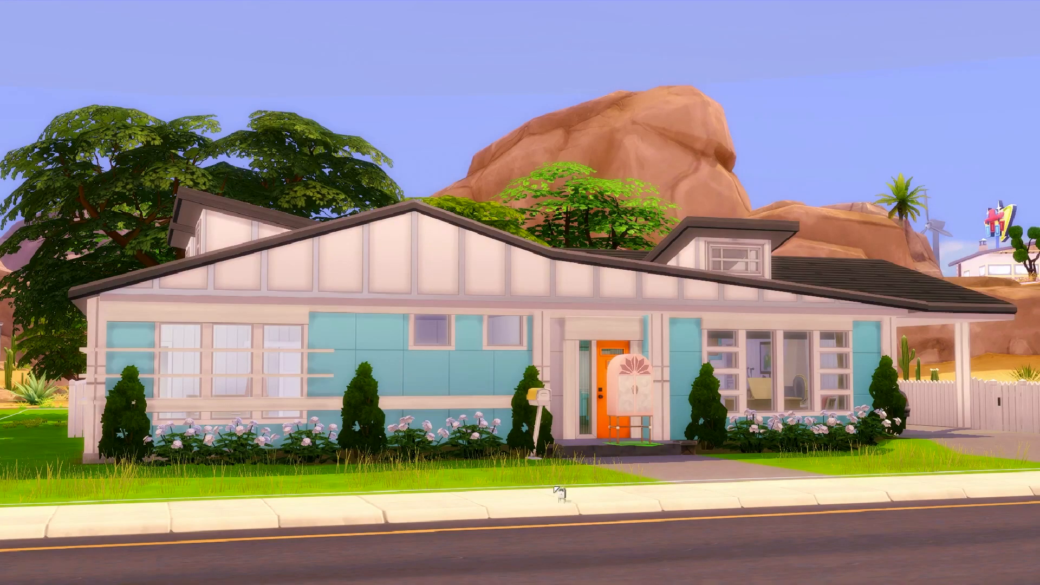
{"action": "key", "text": "Escape"}
{"action": "key", "text": "Tab"}
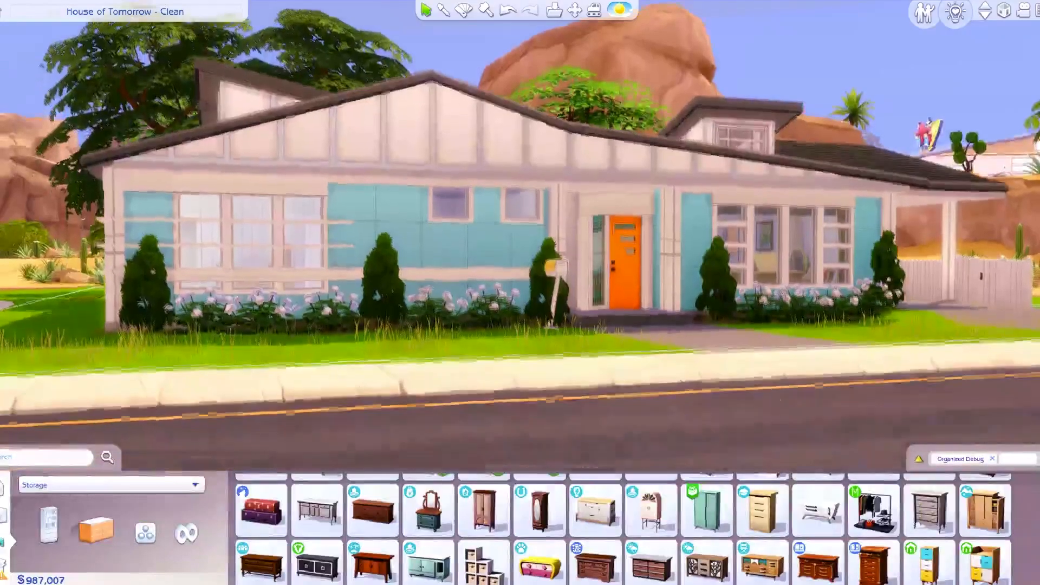
Look over the house's front facade, flower beds and roof, and lower the view to the ground floor interior
{"action": "right_click_drag", "start_coordinate": [829, 301], "coordinate": [756, 44]}
{"action": "scroll", "coordinate": [755, 44], "scroll_direction": "up", "scroll_amount": 4}
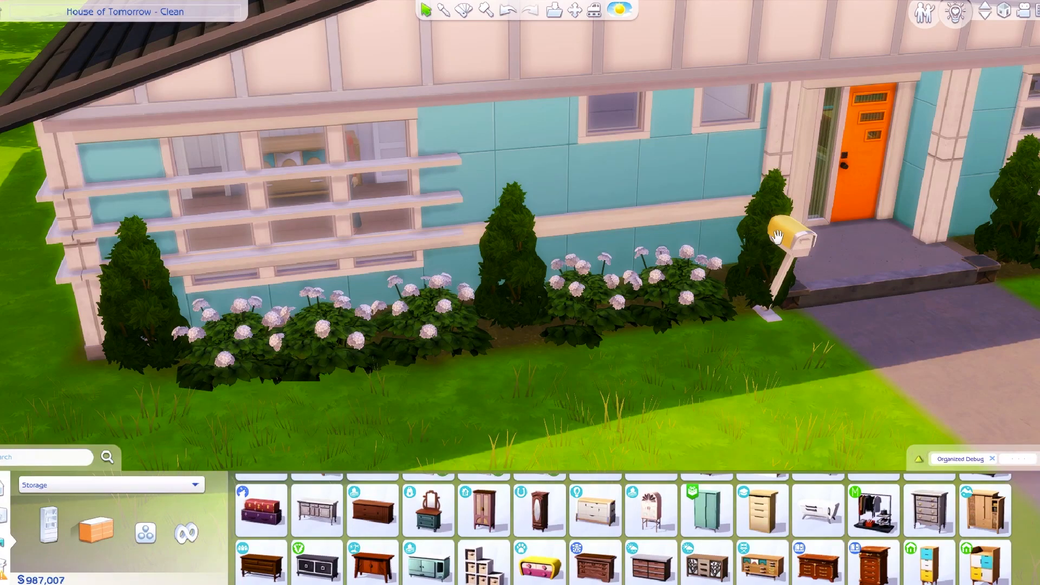
{"action": "scroll", "coordinate": [777, 236], "scroll_direction": "down", "scroll_amount": 5}
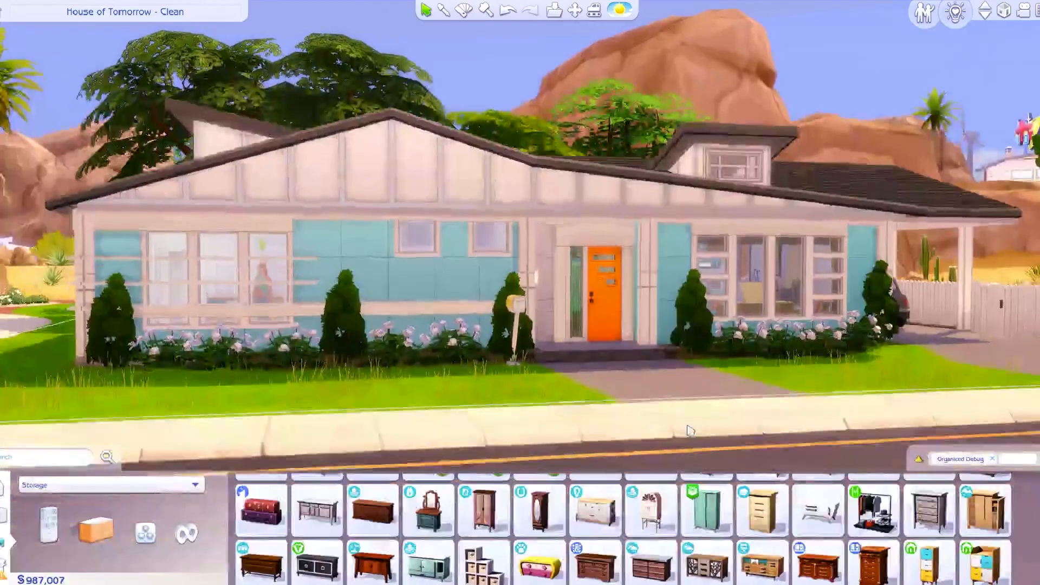
{"action": "scroll", "coordinate": [723, 325], "scroll_direction": "up", "scroll_amount": 5}
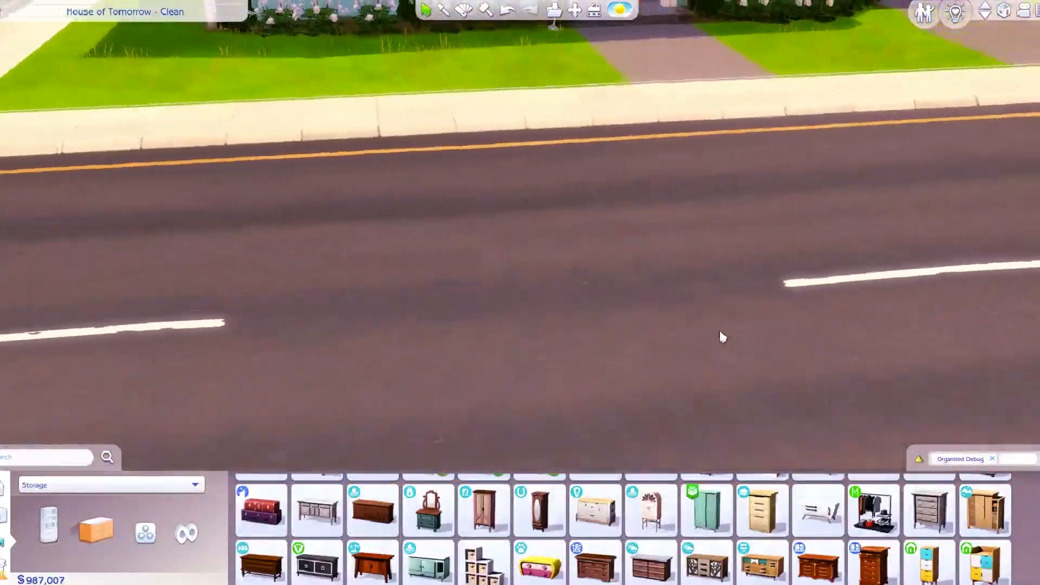
{"action": "scroll", "coordinate": [723, 337], "scroll_direction": "down", "scroll_amount": 5}
{"action": "right_click_drag", "start_coordinate": [768, 319], "coordinate": [796, 197]}
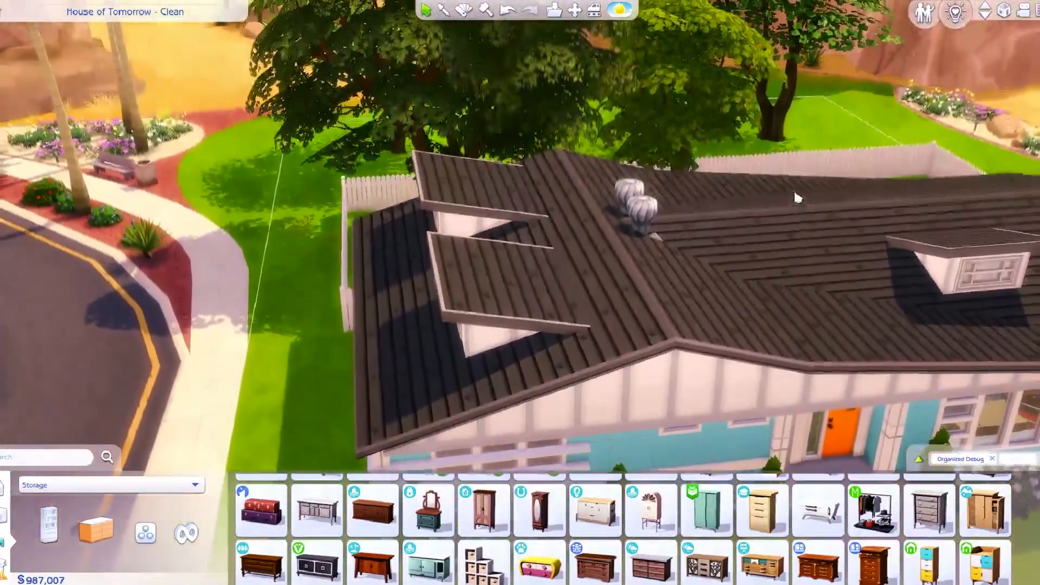
{"action": "key", "text": "Page_Down"}
{"action": "middle_click_drag", "start_coordinate": [796, 197], "coordinate": [704, 369]}
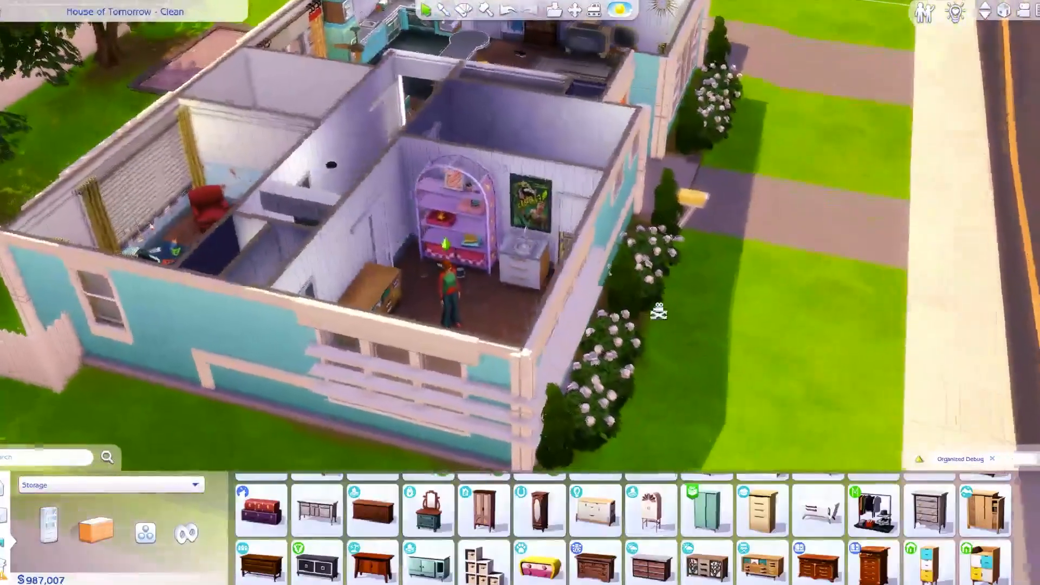
Examine the corner room with the Sim, the wooden sideboard and the arched shelf up close without the build interface
{"action": "scroll", "coordinate": [645, 302], "scroll_direction": "up", "scroll_amount": 3}
{"action": "scroll", "coordinate": [704, 369], "scroll_direction": "up", "scroll_amount": 2}
{"action": "key", "text": "Tab"}
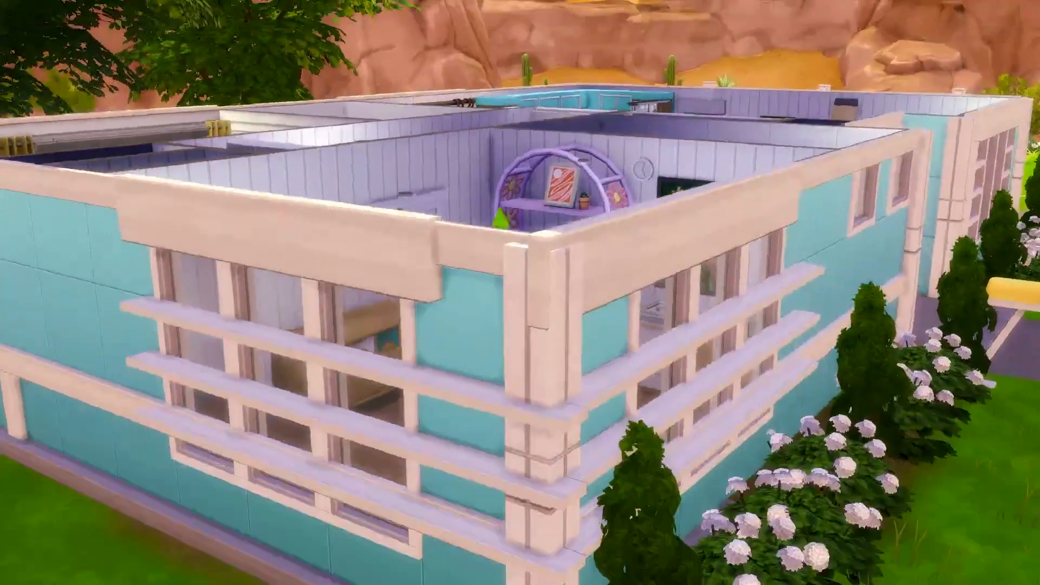
{"action": "key", "text": "w"}
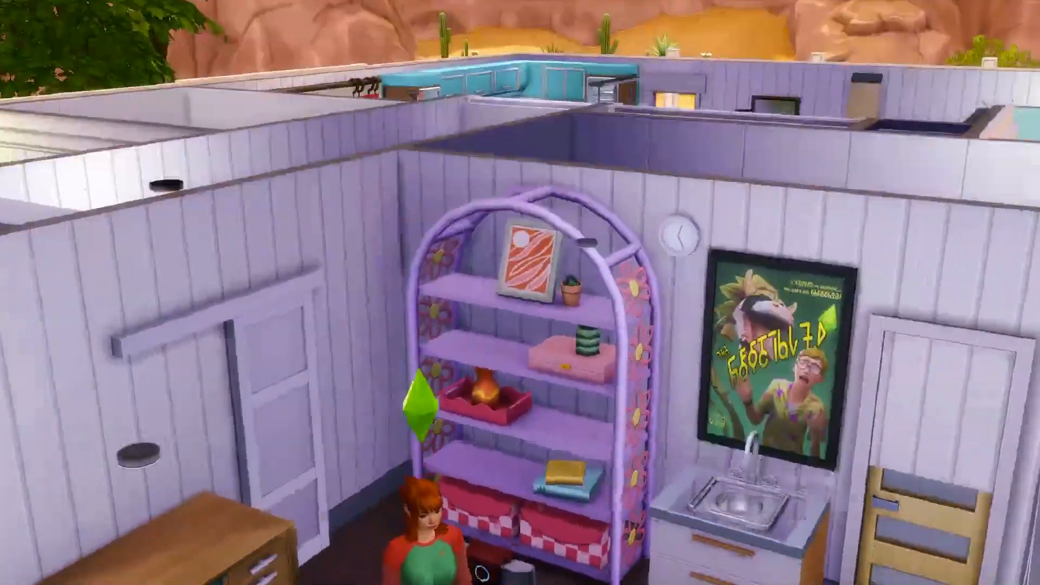
{"action": "key", "text": "q"}
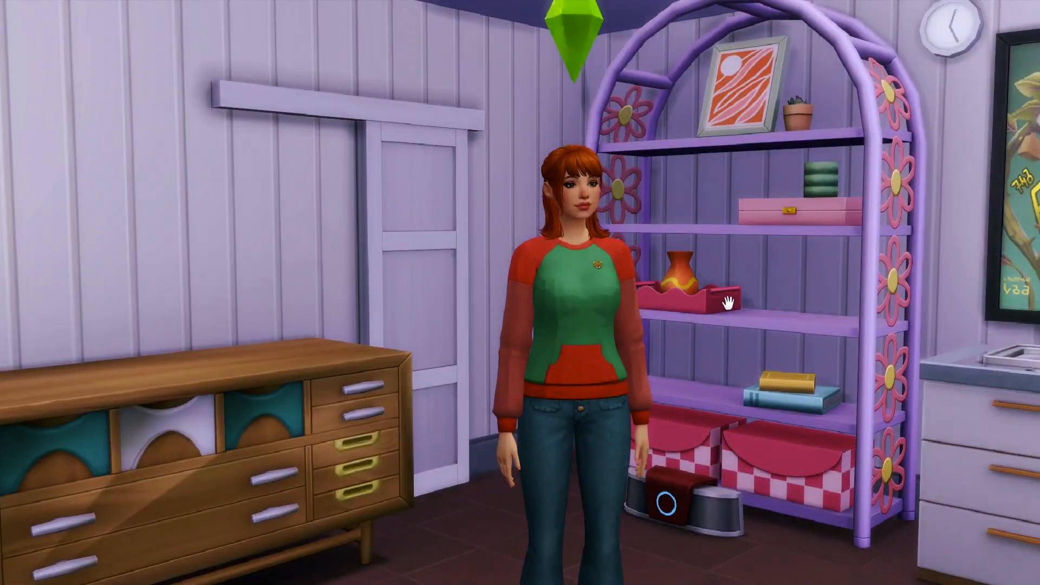
{"action": "left_click_drag", "start_coordinate": [728, 303], "coordinate": [728, 369]}
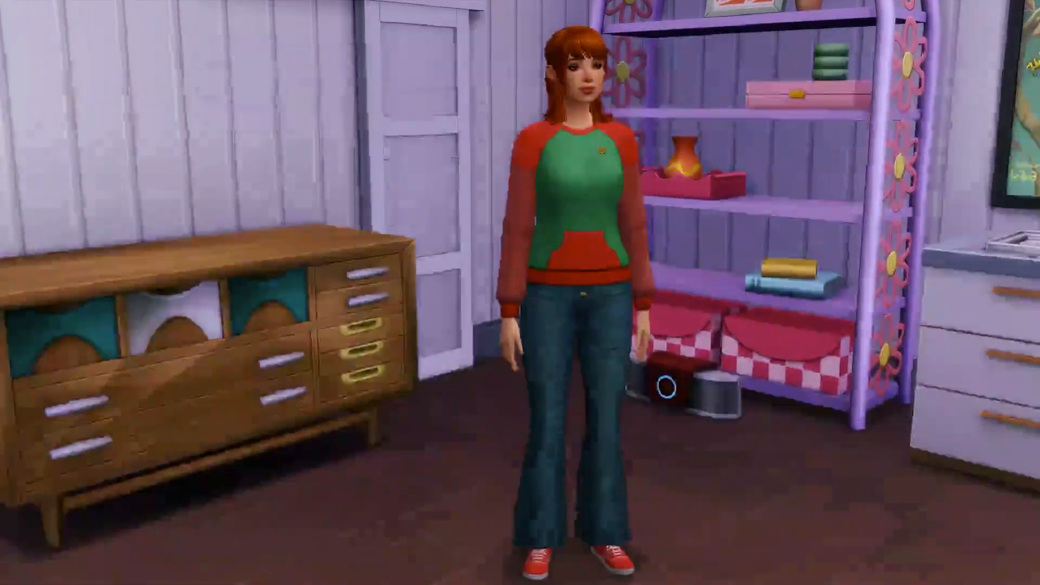
{"action": "left_click_drag", "start_coordinate": [727, 304], "coordinate": [791, 265]}
{"action": "key", "text": "Tab"}
{"action": "scroll", "coordinate": [724, 301], "scroll_direction": "down", "scroll_amount": 15}
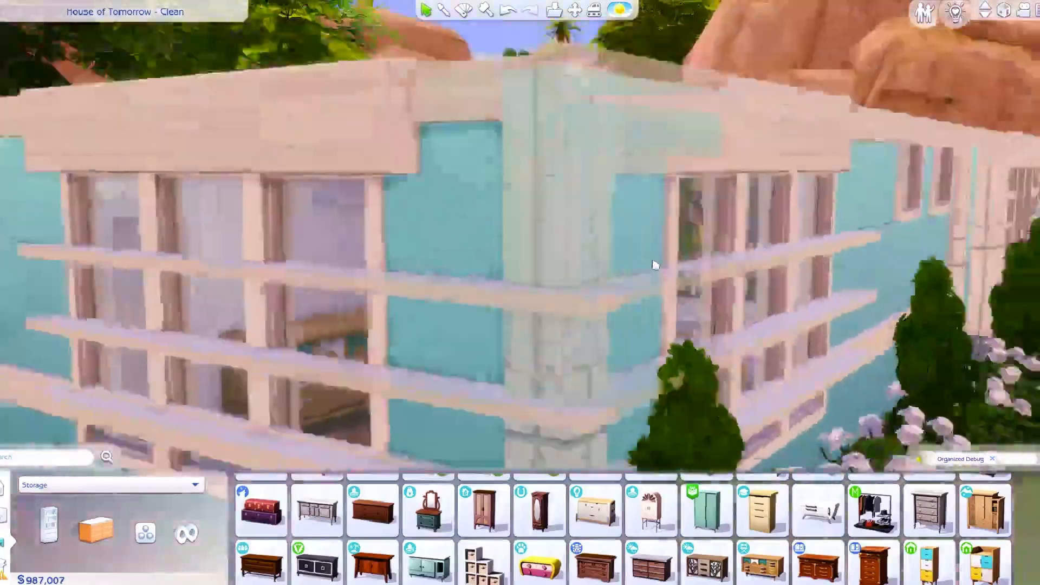
Inspect the purple arched shelf, its decorations and the neighbouring sink counter from several angles
{"action": "key", "text": "Tab"}
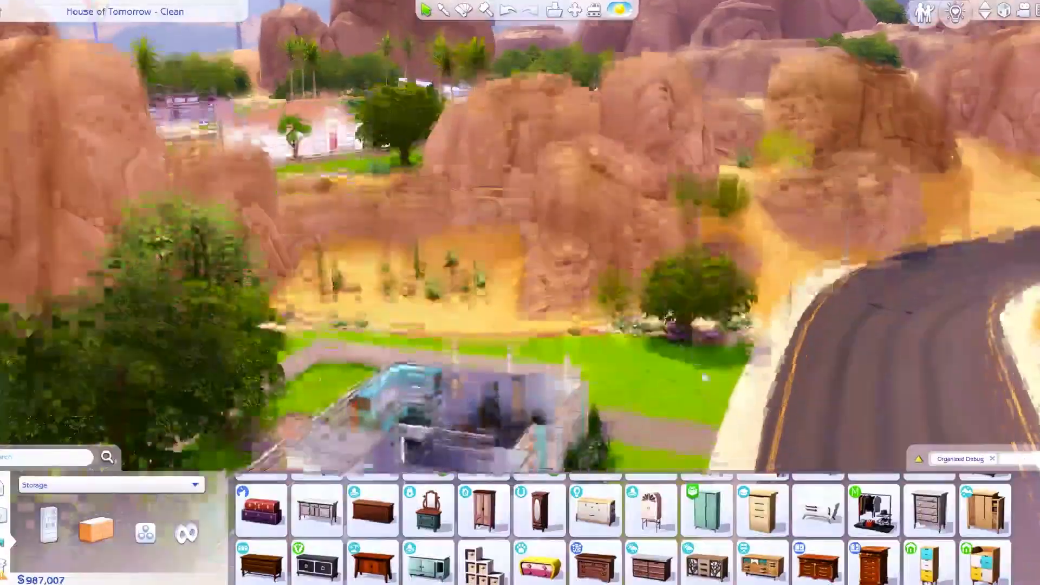
{"action": "scroll", "coordinate": [520, 293], "scroll_direction": "up", "scroll_amount": 5}
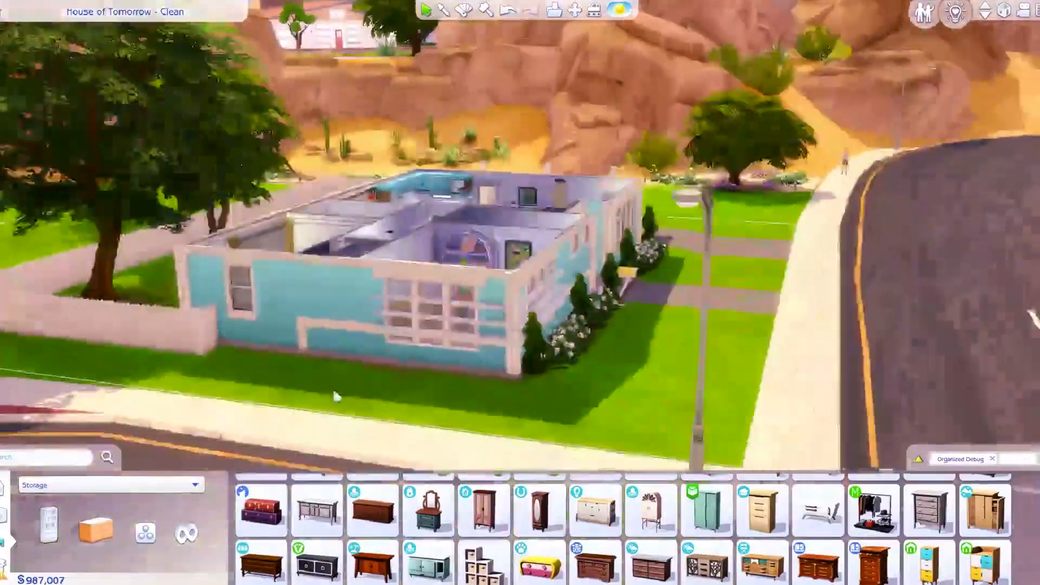
{"action": "scroll", "coordinate": [737, 171], "scroll_direction": "up", "scroll_amount": 5}
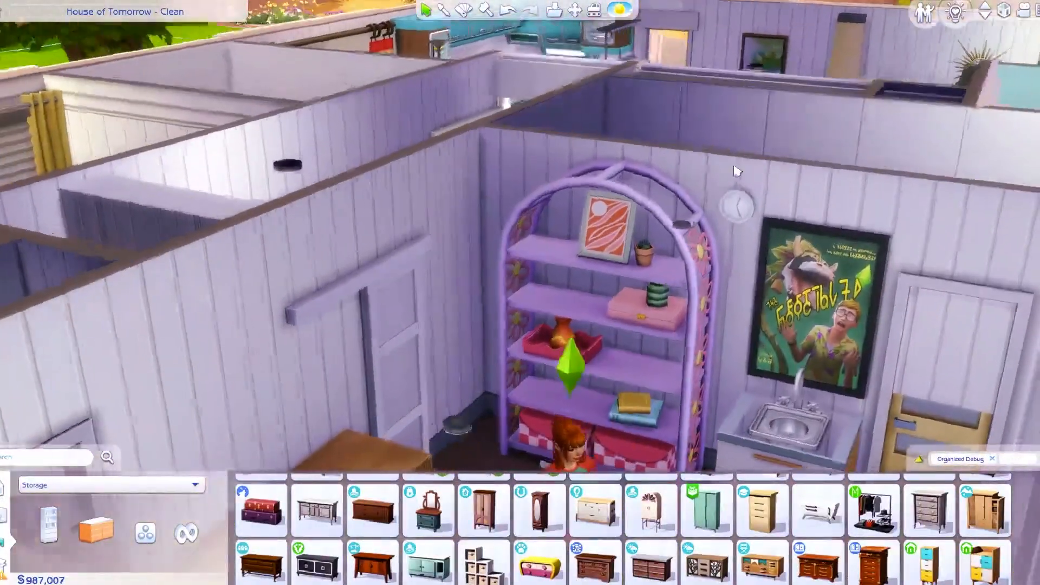
{"action": "middle_click_drag", "start_coordinate": [737, 171], "coordinate": [756, 336]}
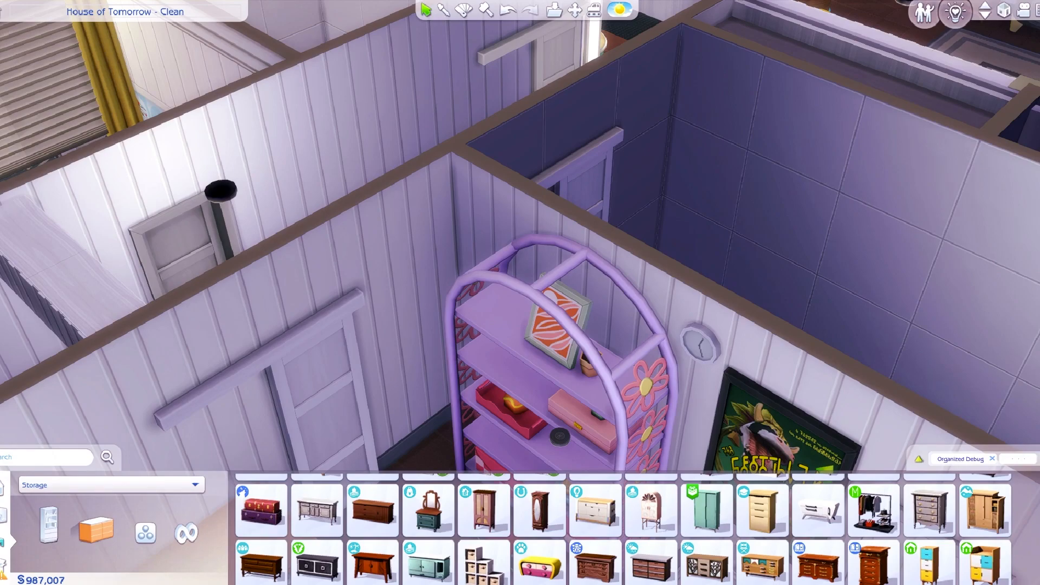
{"action": "middle_click_drag", "start_coordinate": [514, 307], "coordinate": [745, 253]}
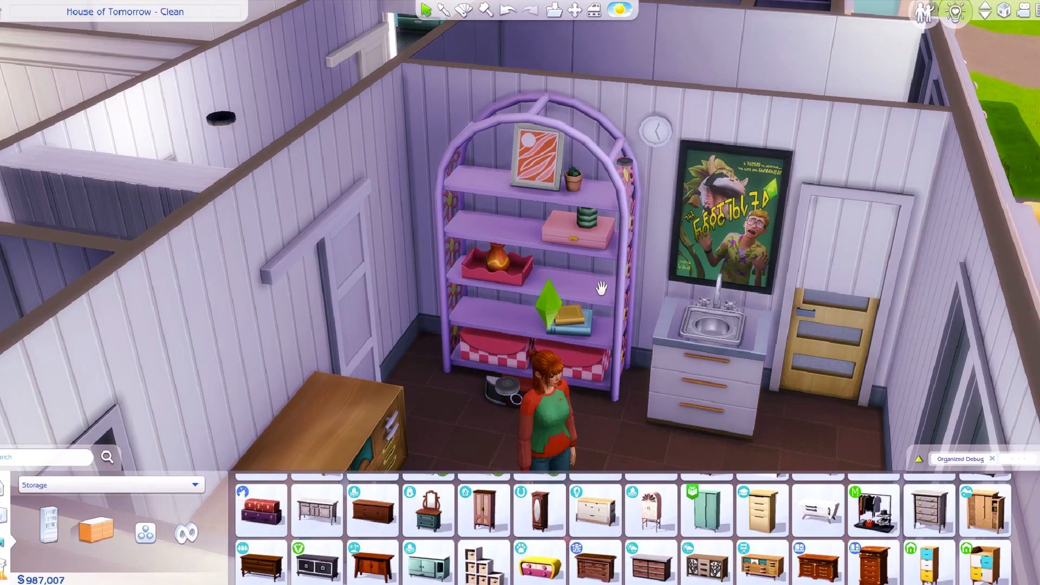
{"action": "key", "text": "Tab"}
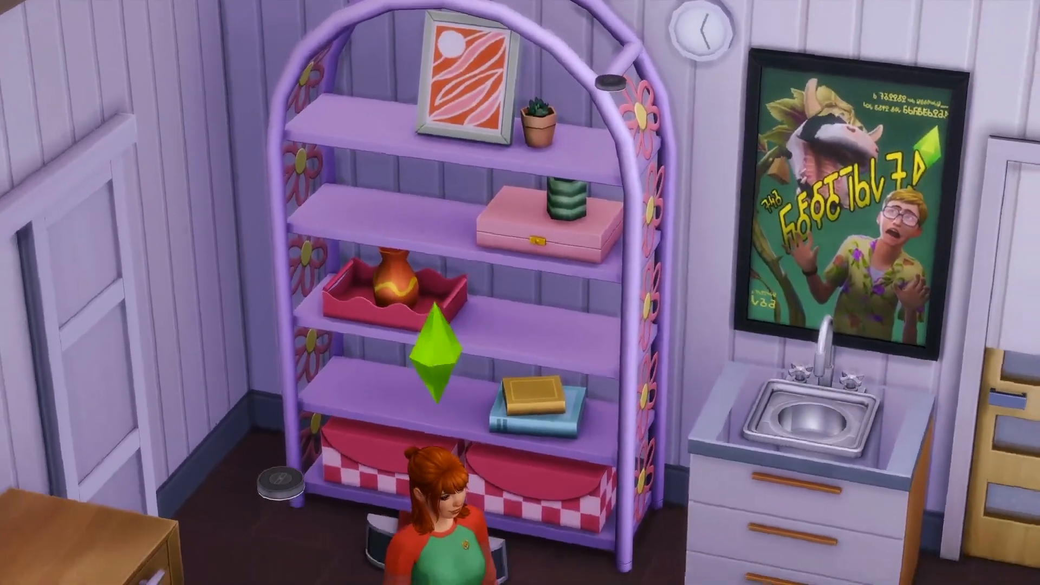
{"action": "key", "text": "d"}
{"action": "key", "text": "s"}
{"action": "key", "text": "s"}
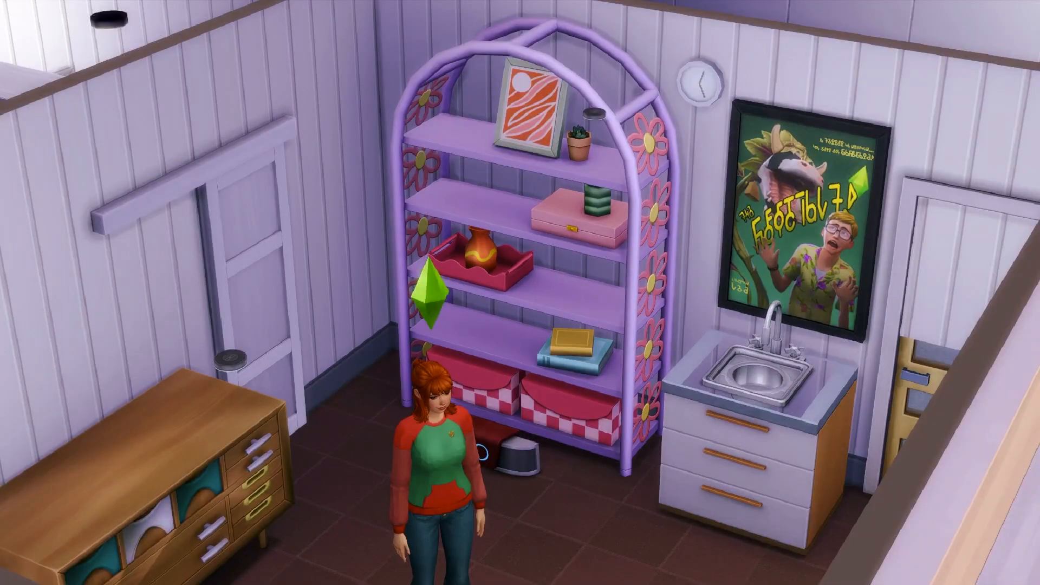
Try to place the red speaker from the floor onto the purple arched shelf
{"action": "key", "text": "Tab"}
{"action": "middle_click_drag", "start_coordinate": [623, 287], "coordinate": [599, 374]}
{"action": "scroll", "coordinate": [669, 282], "scroll_direction": "down", "scroll_amount": 2}
{"action": "scroll", "coordinate": [598, 374], "scroll_direction": "up", "scroll_amount": 3}
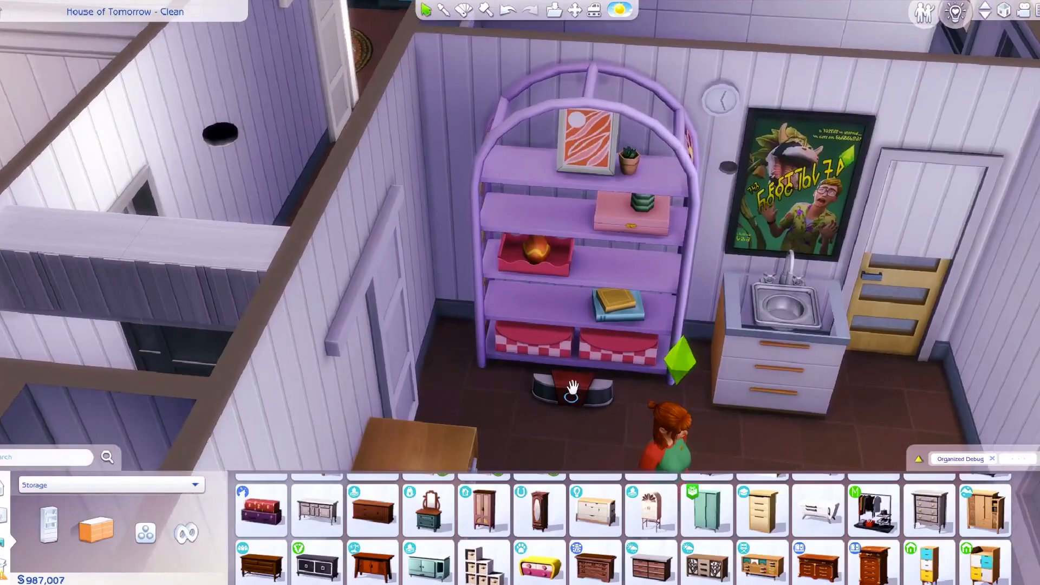
{"action": "left_click", "coordinate": [572, 391]}
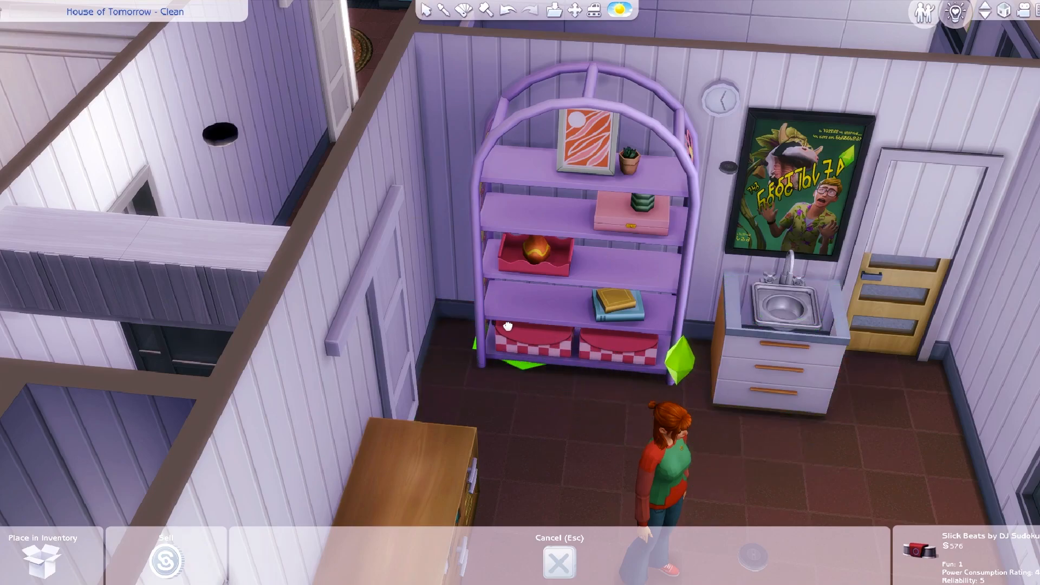
{"action": "left_click", "coordinate": [568, 380]}
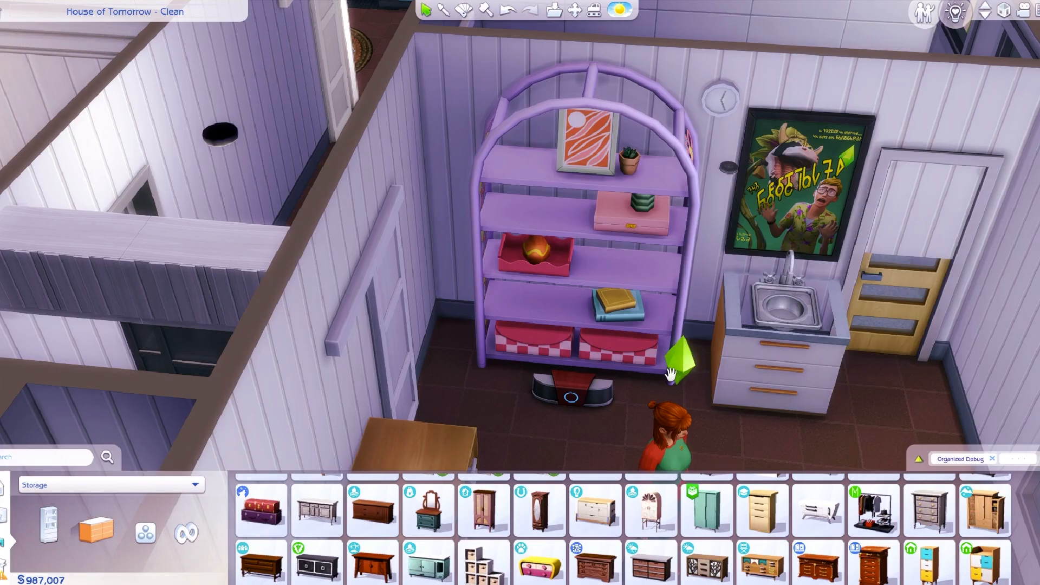
{"action": "left_click", "coordinate": [568, 313]}
{"action": "left_click", "coordinate": [567, 315]}
Shrink the purple arched shelf by one size and keep it against the wall beside the sink counter
{"action": "middle_click_drag", "start_coordinate": [535, 344], "coordinate": [619, 124]}
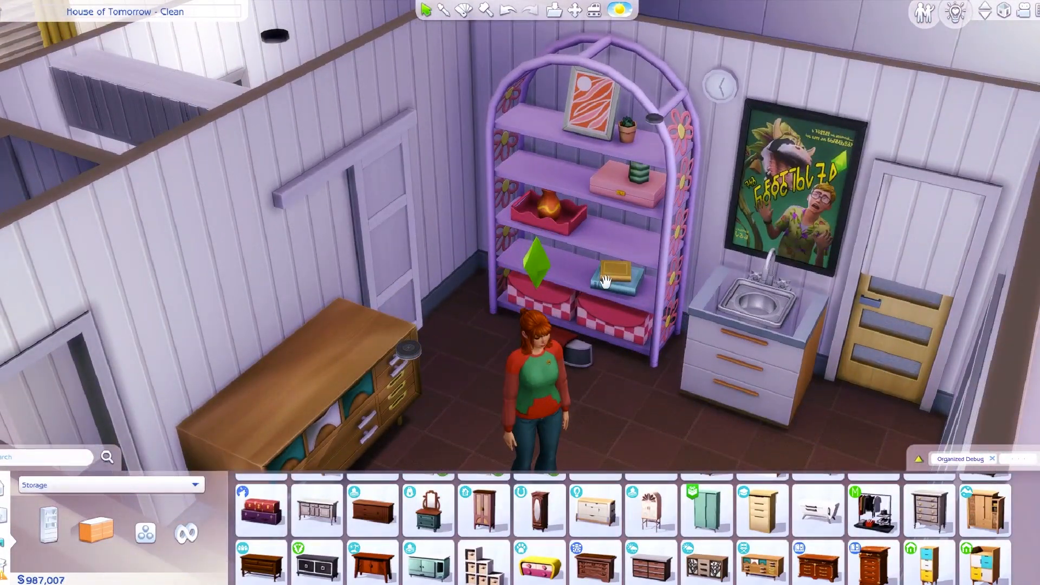
{"action": "middle_click_drag", "start_coordinate": [605, 282], "coordinate": [677, 275]}
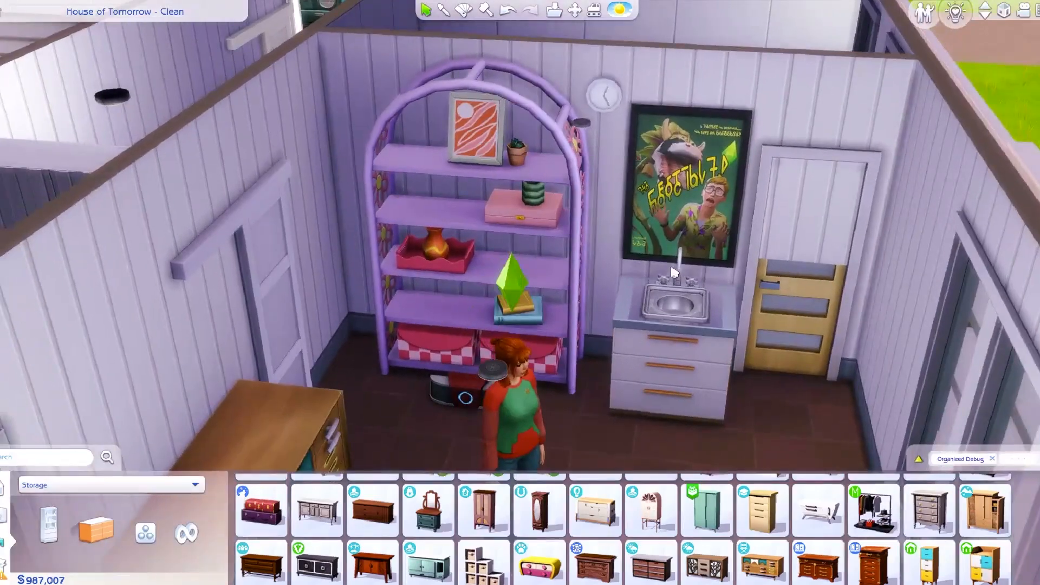
{"action": "left_click", "coordinate": [532, 268]}
{"action": "key", "text": "bracketleft"}
{"action": "left_click", "coordinate": [530, 269]}
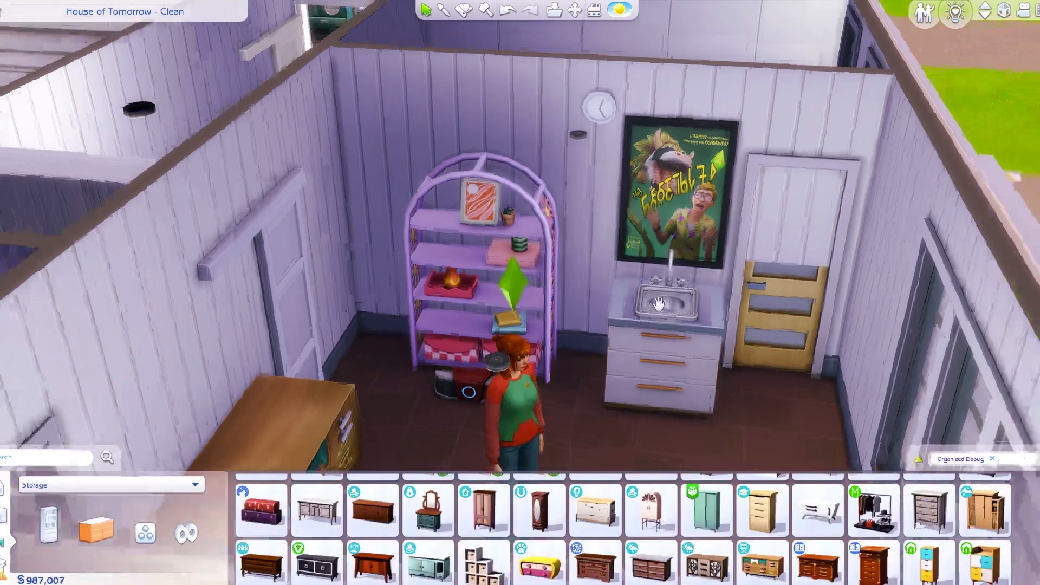
Move the Perfectly Preserved Pie from the kitchen counter onto the top shelf of the arched unit
{"action": "middle_click_drag", "start_coordinate": [657, 303], "coordinate": [588, 116]}
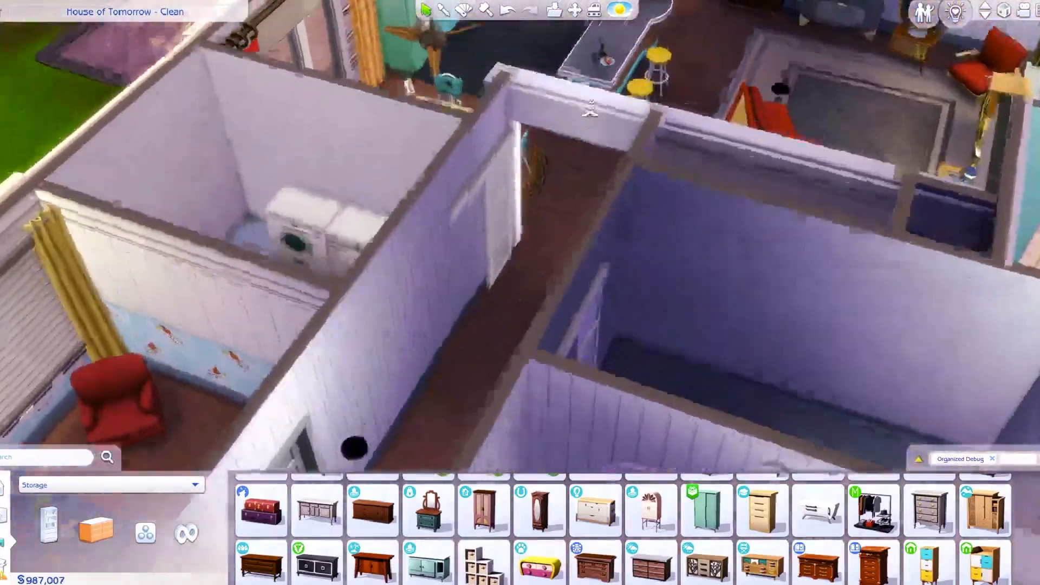
{"action": "scroll", "coordinate": [612, 133], "scroll_direction": "up", "scroll_amount": 3}
{"action": "left_click", "coordinate": [644, 149]}
{"action": "right_click_drag", "start_coordinate": [808, 198], "coordinate": [773, 281]}
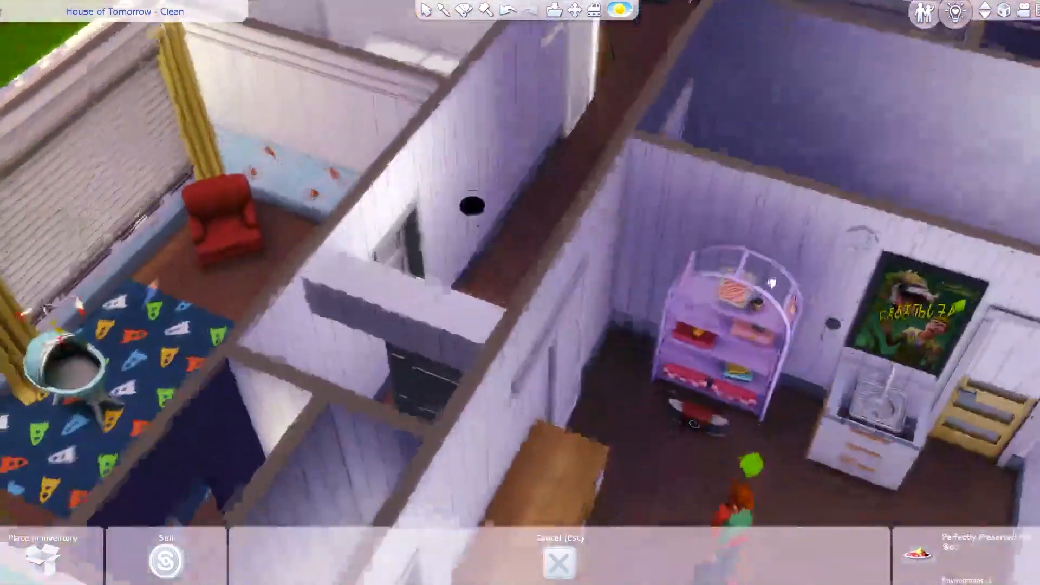
{"action": "scroll", "coordinate": [758, 282], "scroll_direction": "up", "scroll_amount": 3}
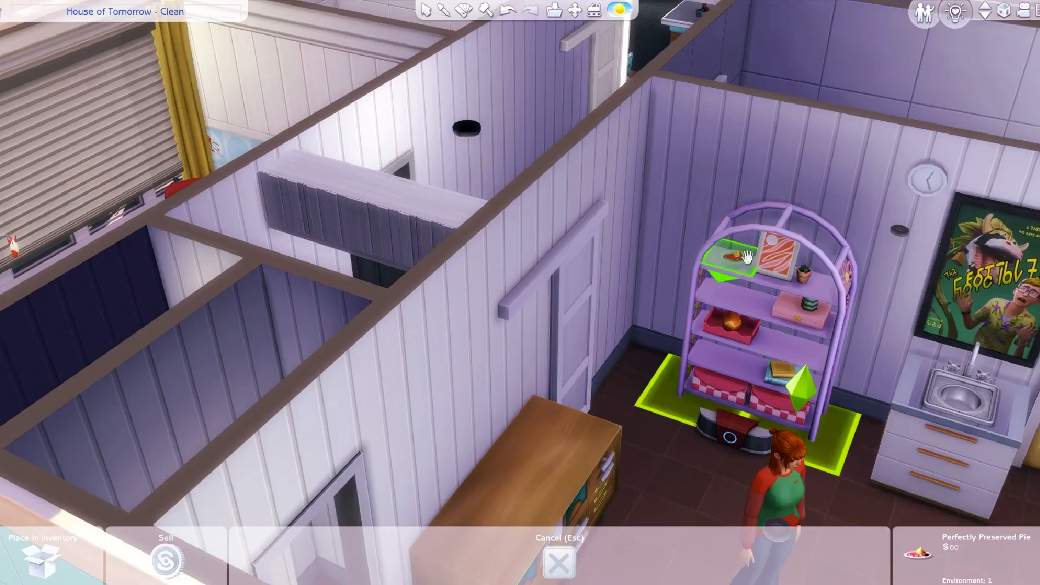
{"action": "left_click", "coordinate": [747, 257]}
Move the pie from the arched shelf back to the kitchen counter, and undo that move
{"action": "scroll", "coordinate": [758, 260], "scroll_direction": "up", "scroll_amount": 5}
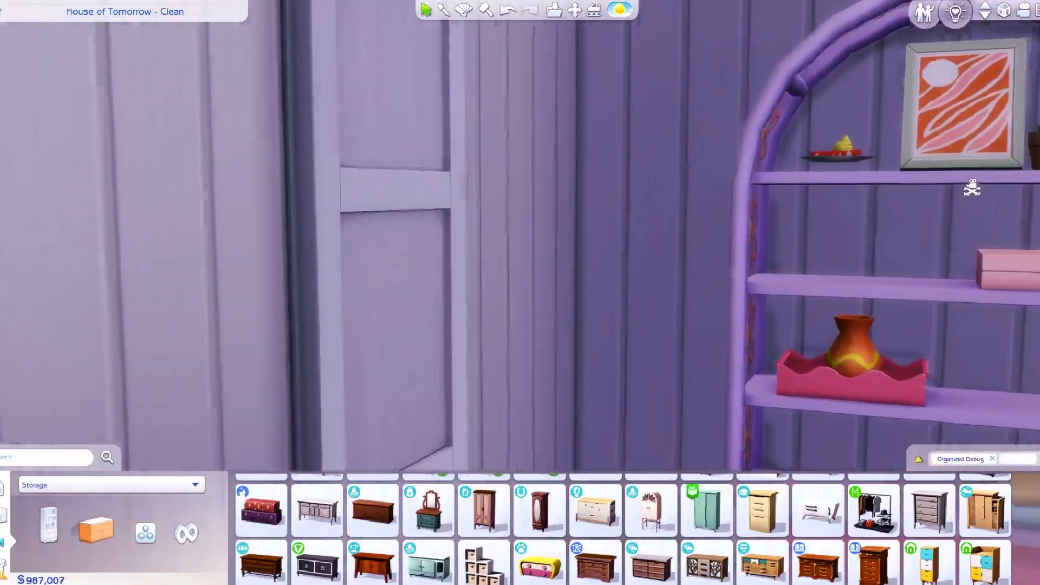
{"action": "middle_click_drag", "start_coordinate": [972, 188], "coordinate": [671, 125]}
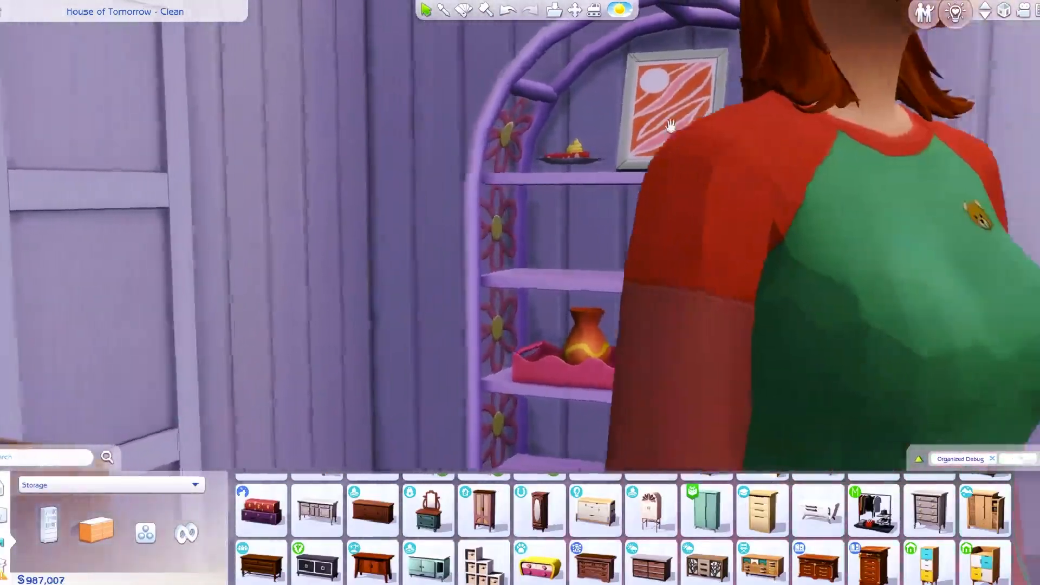
{"action": "left_click", "coordinate": [595, 169]}
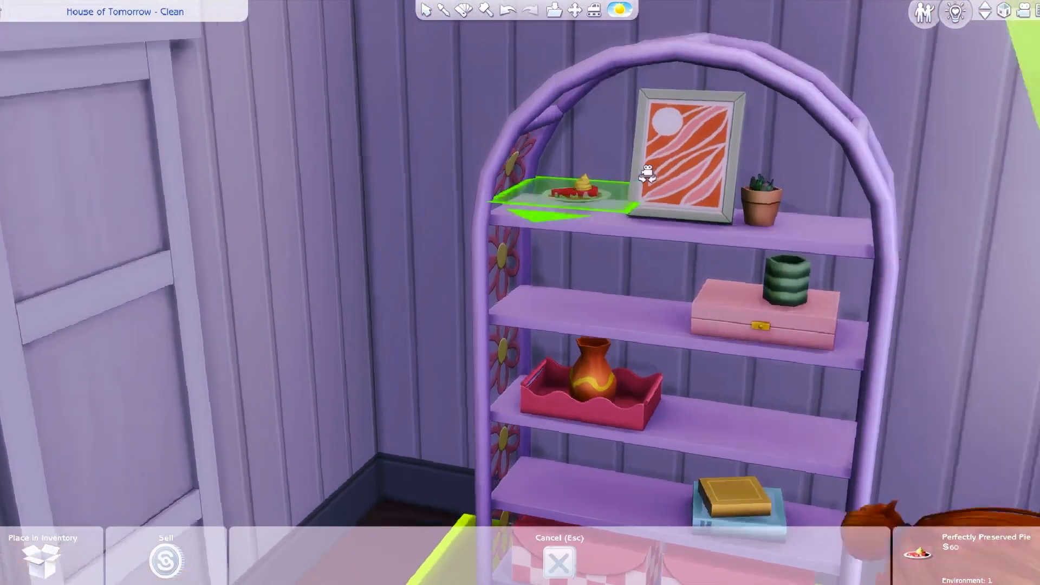
{"action": "scroll", "coordinate": [563, 335], "scroll_direction": "down", "scroll_amount": 6}
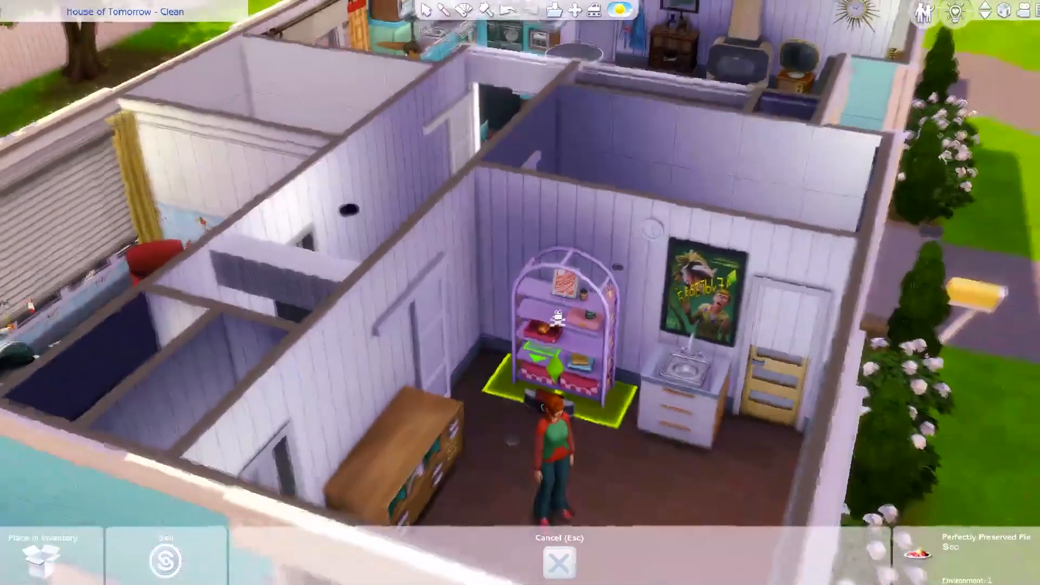
{"action": "right_click_drag", "start_coordinate": [558, 318], "coordinate": [576, 167]}
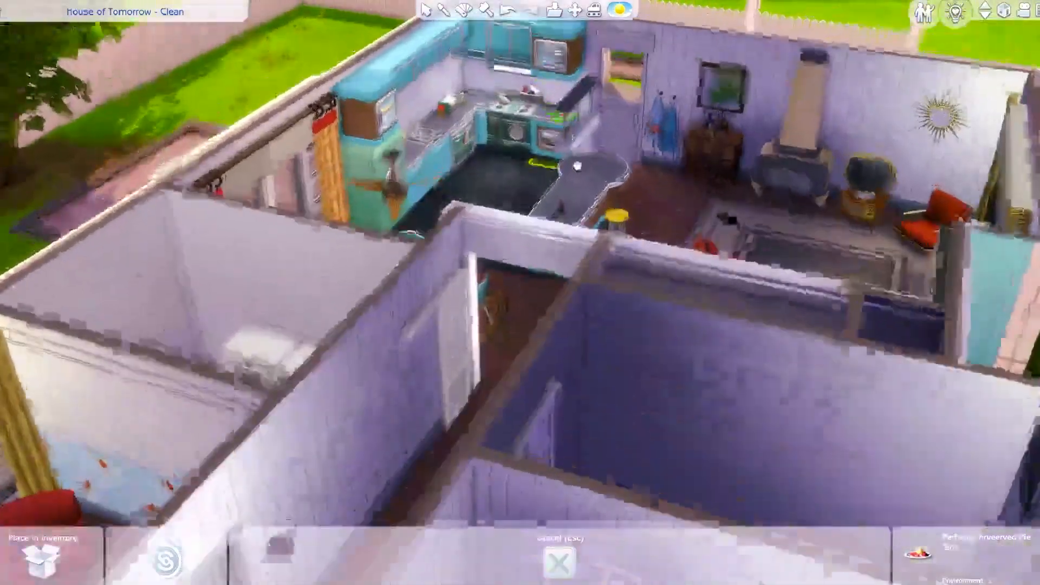
{"action": "left_click", "coordinate": [587, 229]}
{"action": "right_click_drag", "start_coordinate": [578, 260], "coordinate": [595, 428]}
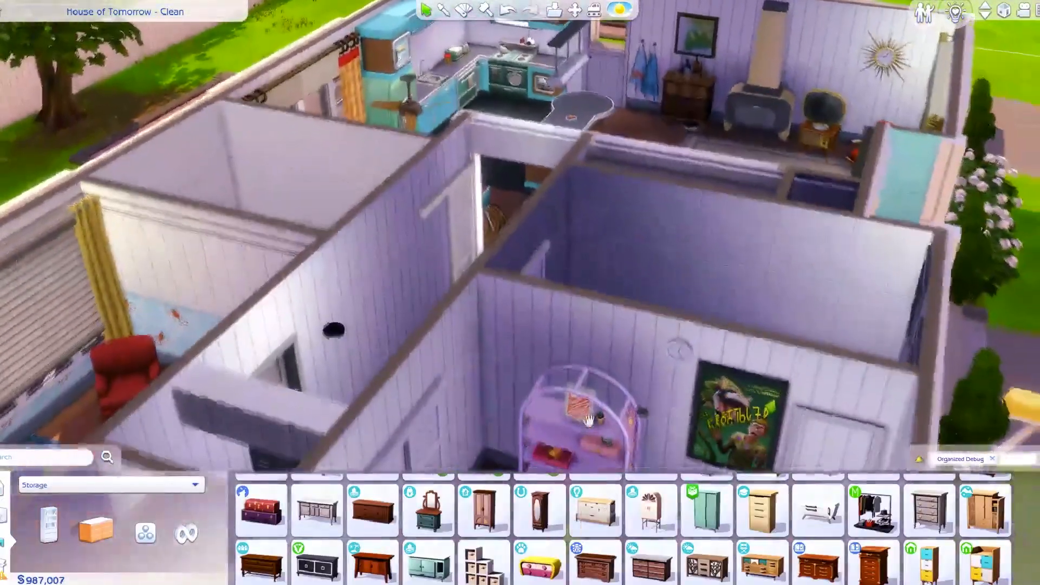
{"action": "left_click", "coordinate": [564, 400]}
{"action": "key", "text": "ctrl+z"}
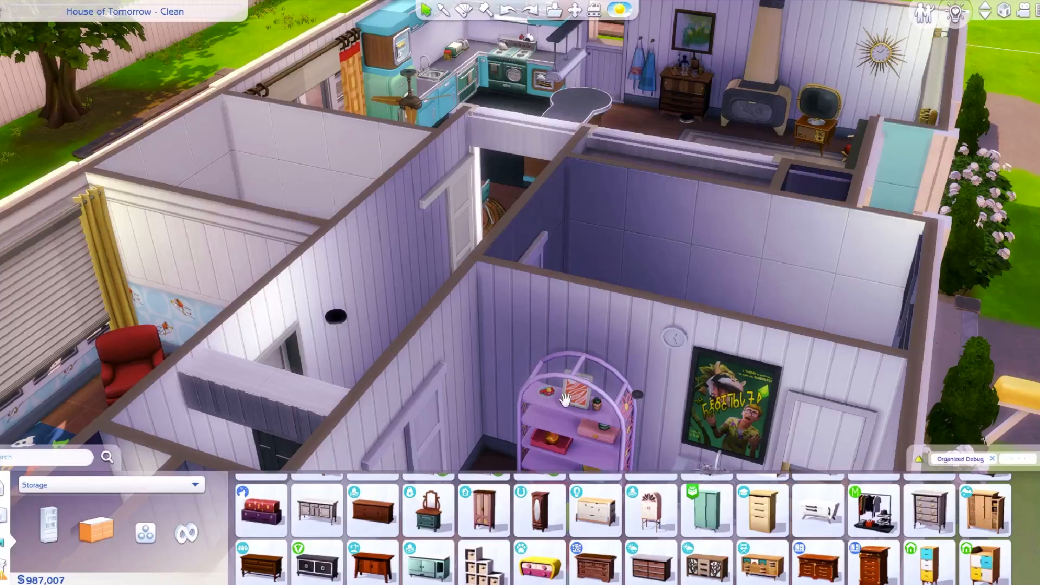
Examine the purple arched shelf from above, then at eye level with the free camera beside the standing Sim
{"action": "middle_click_drag", "start_coordinate": [569, 325], "coordinate": [651, 282]}
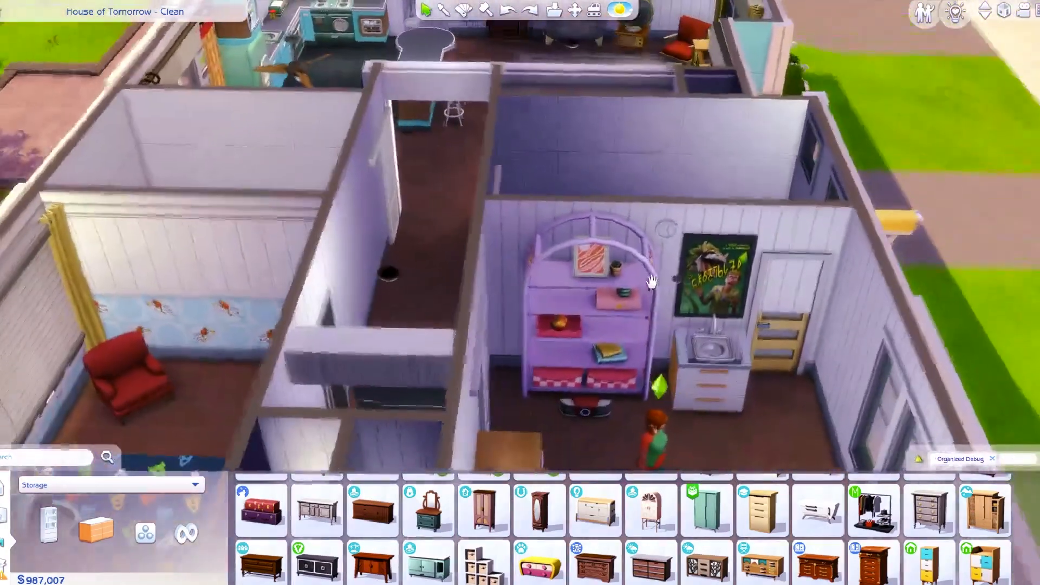
{"action": "middle_click_drag", "start_coordinate": [598, 242], "coordinate": [597, 260]}
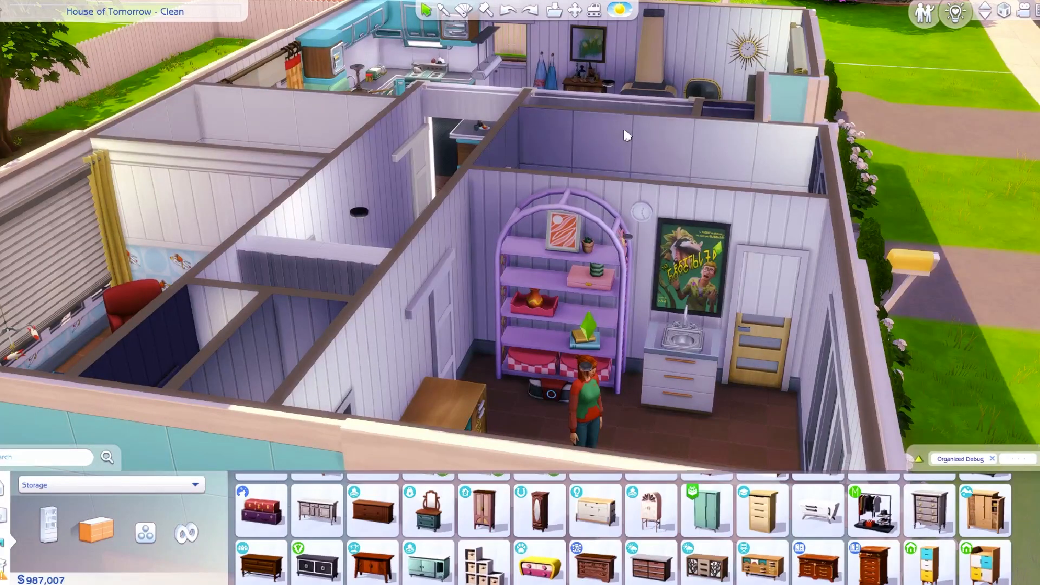
{"action": "scroll", "coordinate": [666, 290], "scroll_direction": "up", "scroll_amount": 2}
{"action": "middle_click_drag", "start_coordinate": [631, 278], "coordinate": [625, 236]}
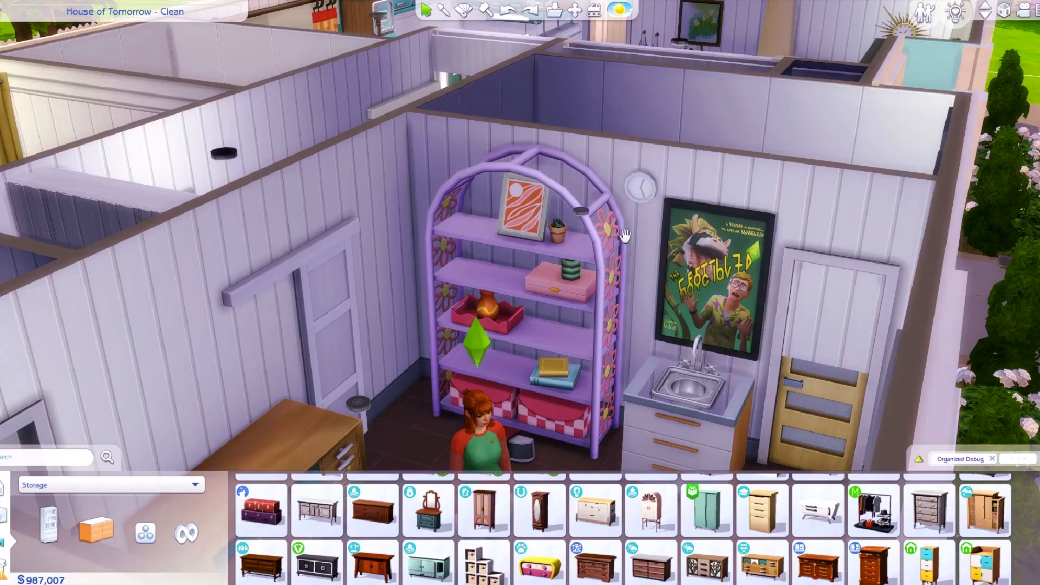
{"action": "key", "text": "Tab"}
{"action": "key", "text": "w"}
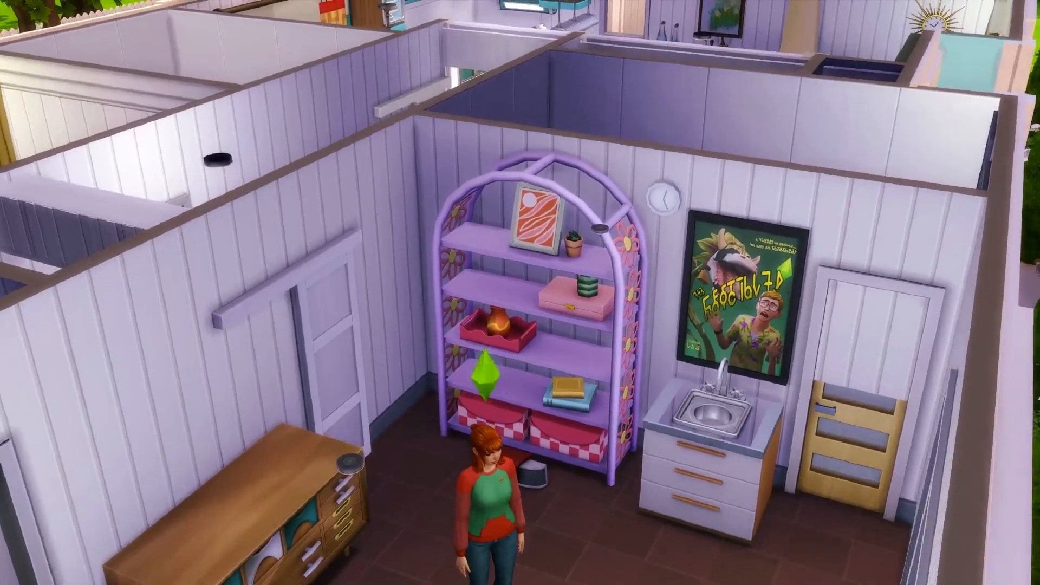
{"action": "key", "text": "w"}
{"action": "key", "text": "w"}
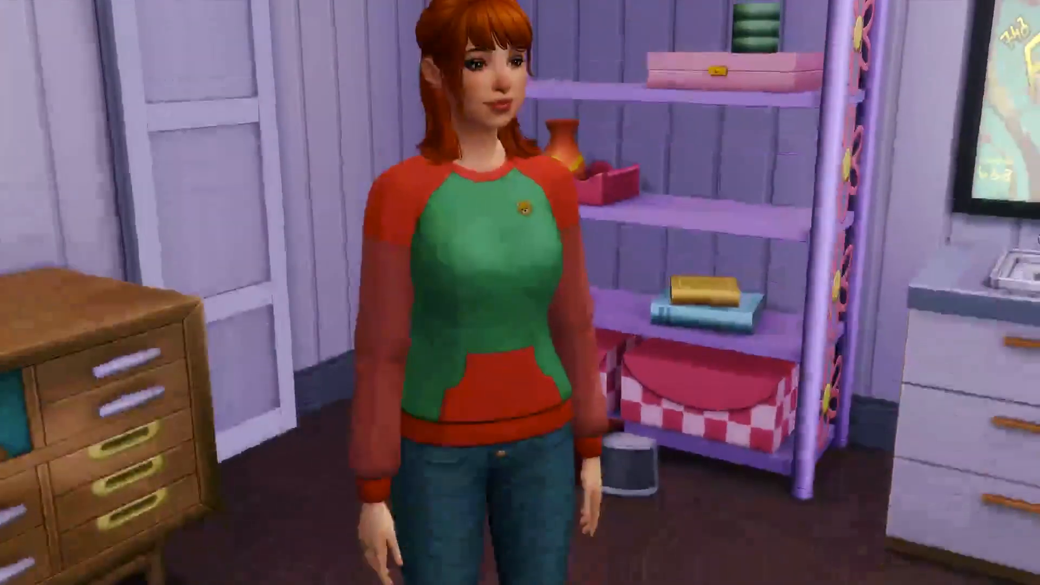
{"action": "key", "text": "s"}
{"action": "key", "text": "a"}
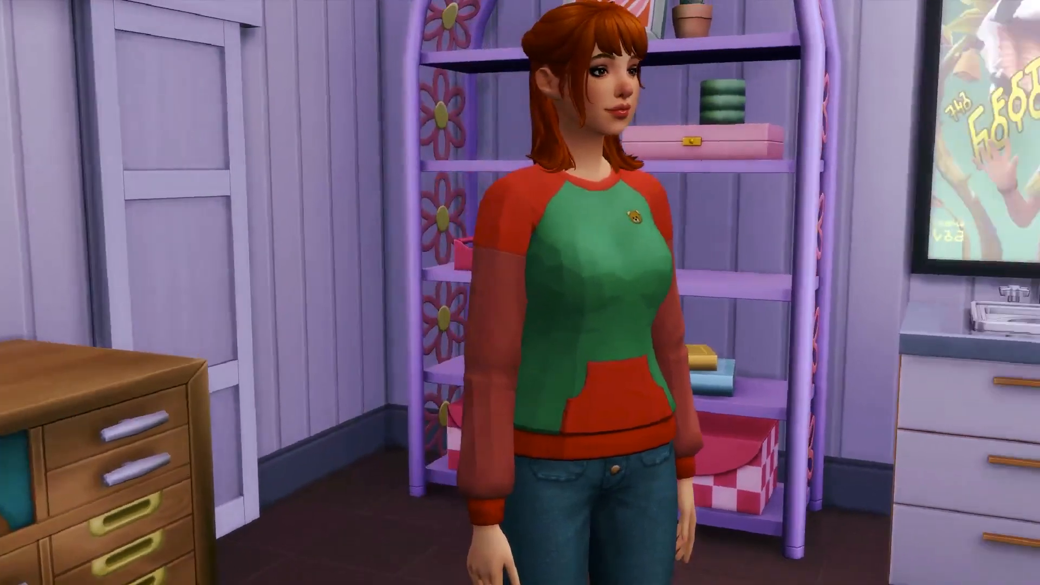
{"action": "key", "text": "q"}
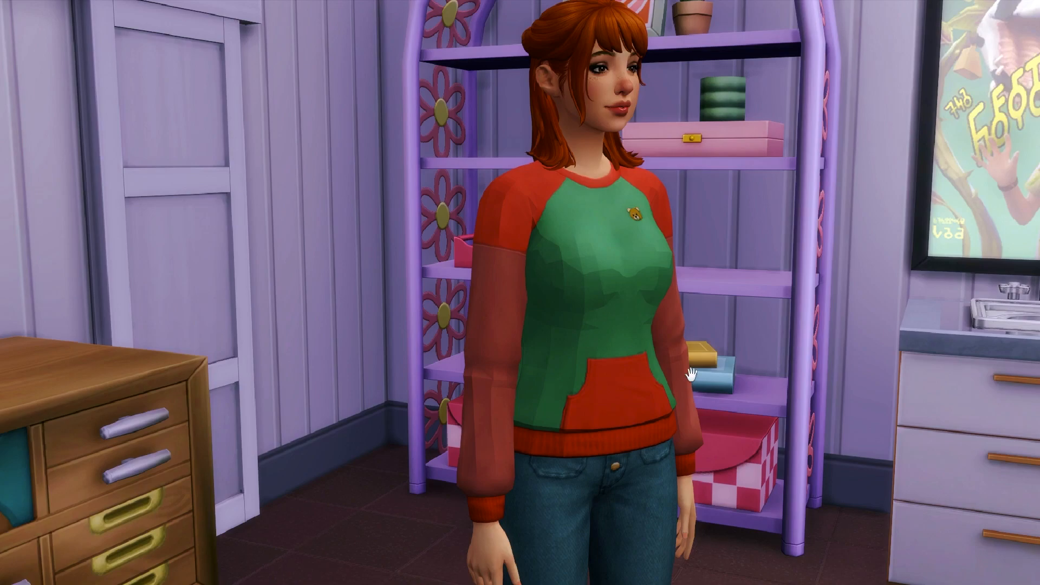
{"action": "key", "text": "q"}
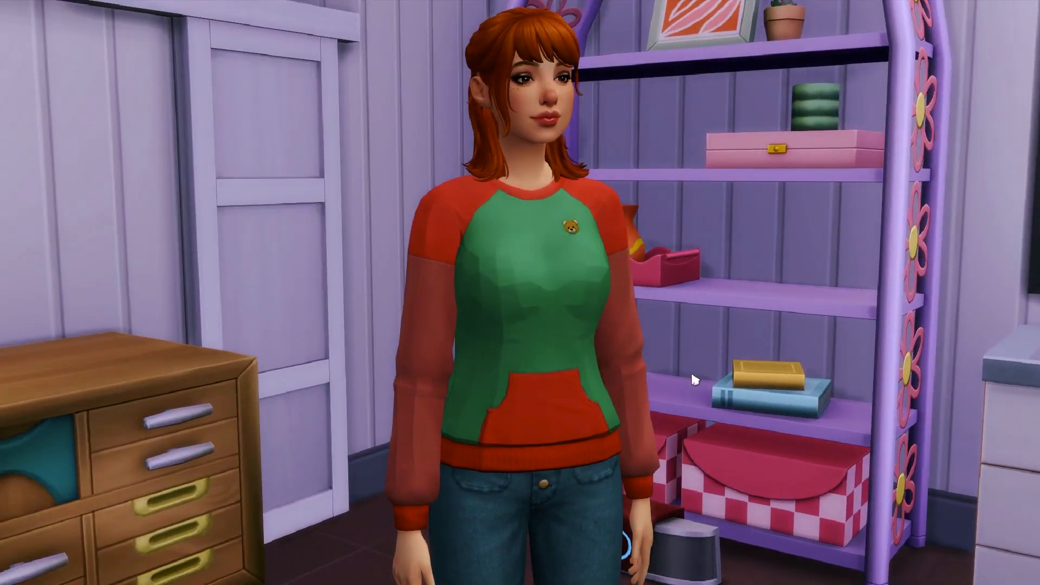
Inspect the wooden sideboard with teal and white panels from the front, the side and above
{"action": "key", "text": "a"}
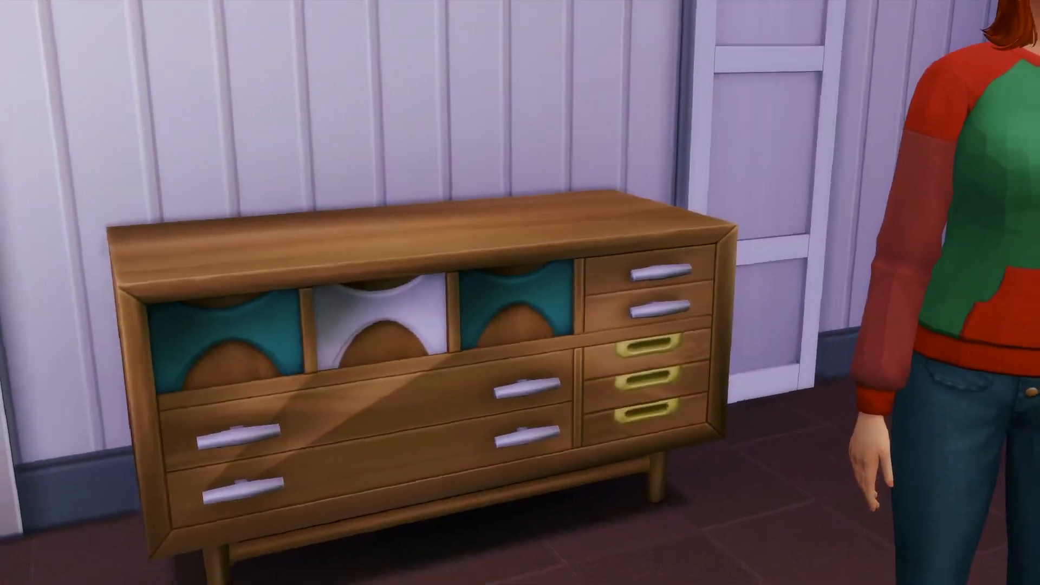
{"action": "key", "text": "w"}
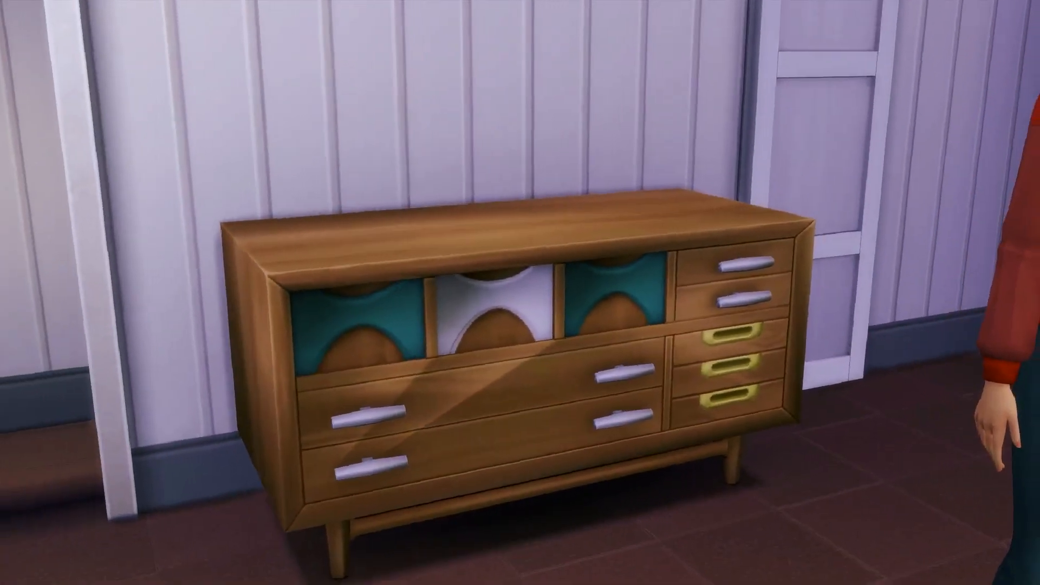
{"action": "key", "text": "q"}
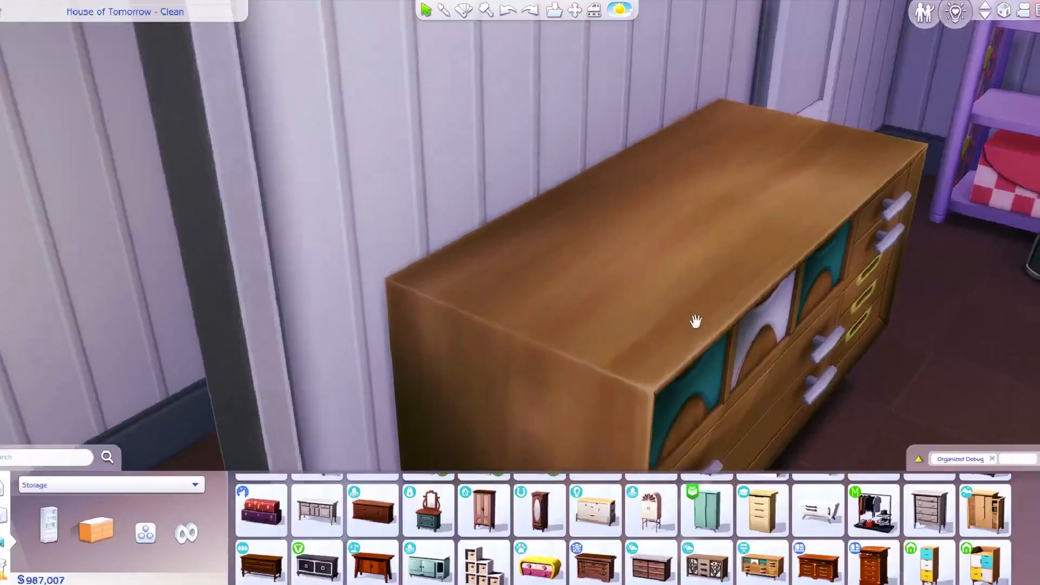
{"action": "middle_click_drag", "start_coordinate": [692, 320], "coordinate": [563, 209]}
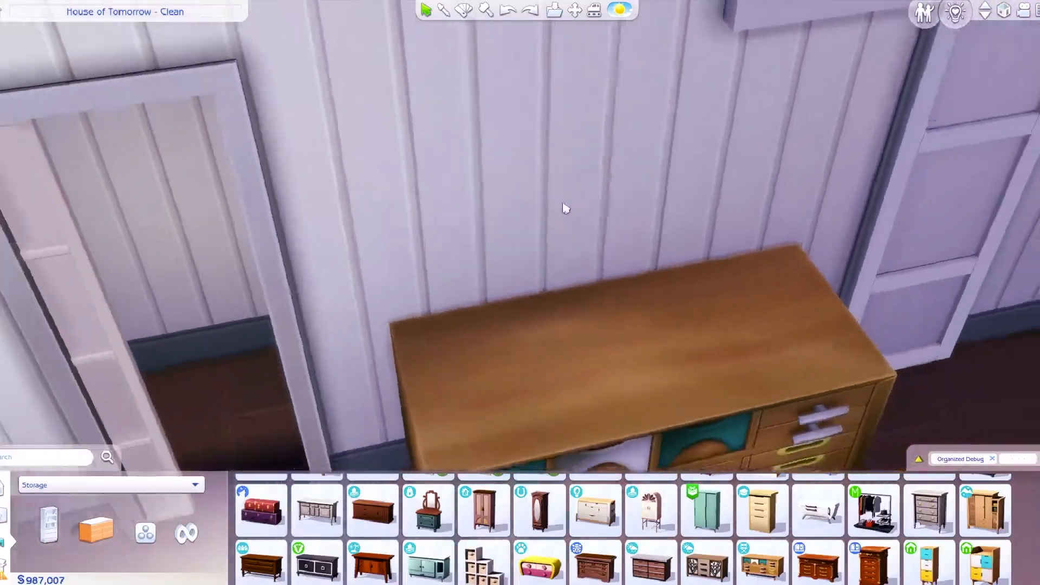
{"action": "scroll", "coordinate": [616, 344], "scroll_direction": "down", "scroll_amount": 3}
{"action": "middle_click_drag", "start_coordinate": [615, 344], "coordinate": [459, 296]}
{"action": "scroll", "coordinate": [571, 301], "scroll_direction": "up", "scroll_amount": 2}
{"action": "scroll", "coordinate": [584, 317], "scroll_direction": "down", "scroll_amount": 2}
{"action": "scroll", "coordinate": [564, 385], "scroll_direction": "up", "scroll_amount": 1}
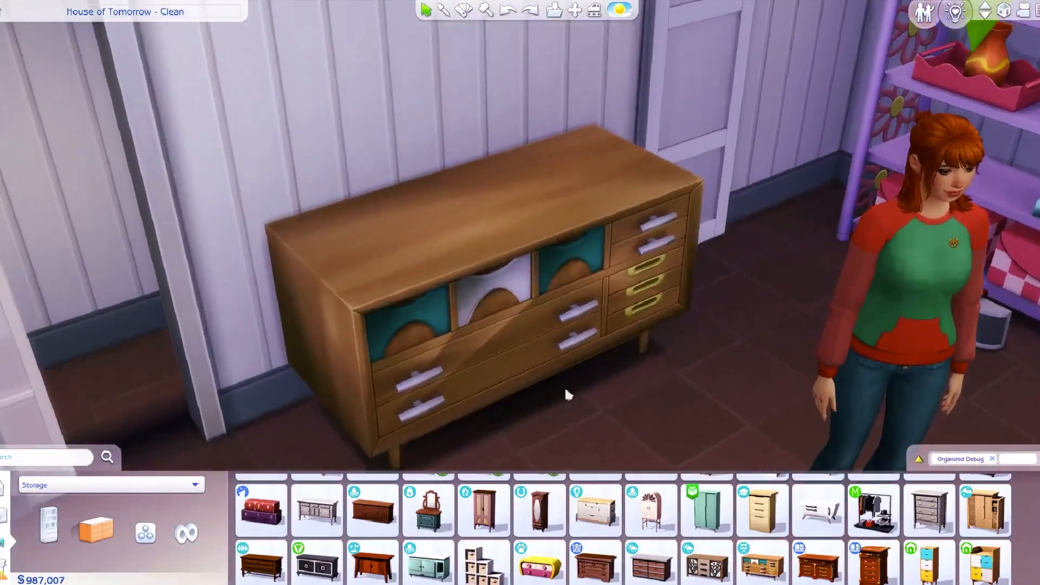
{"action": "middle_click_drag", "start_coordinate": [566, 391], "coordinate": [464, 227]}
{"action": "scroll", "coordinate": [464, 228], "scroll_direction": "down", "scroll_amount": 3}
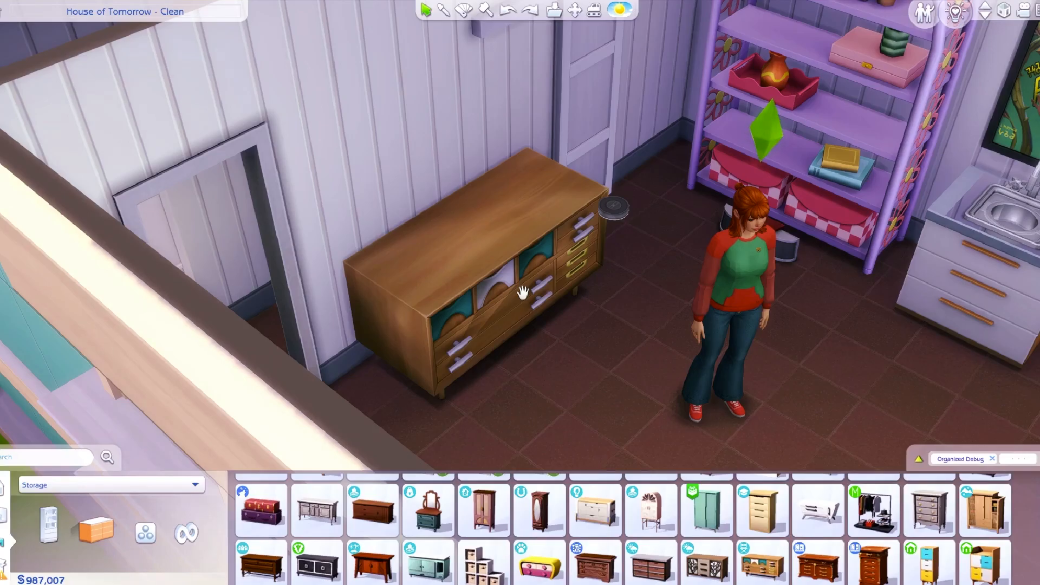
Examine the wall beside the arched shelf up close, including the clock, the green poster, the sink counter and the door
{"action": "scroll", "coordinate": [486, 308], "scroll_direction": "down", "scroll_amount": 3}
{"action": "middle_click_drag", "start_coordinate": [585, 223], "coordinate": [686, 310]}
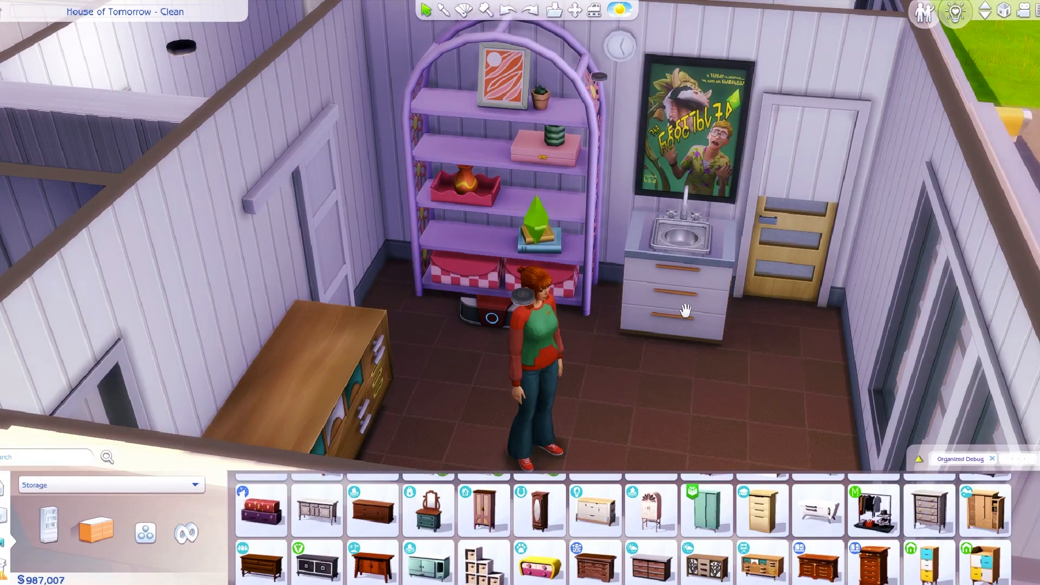
{"action": "scroll", "coordinate": [697, 386], "scroll_direction": "up", "scroll_amount": 3}
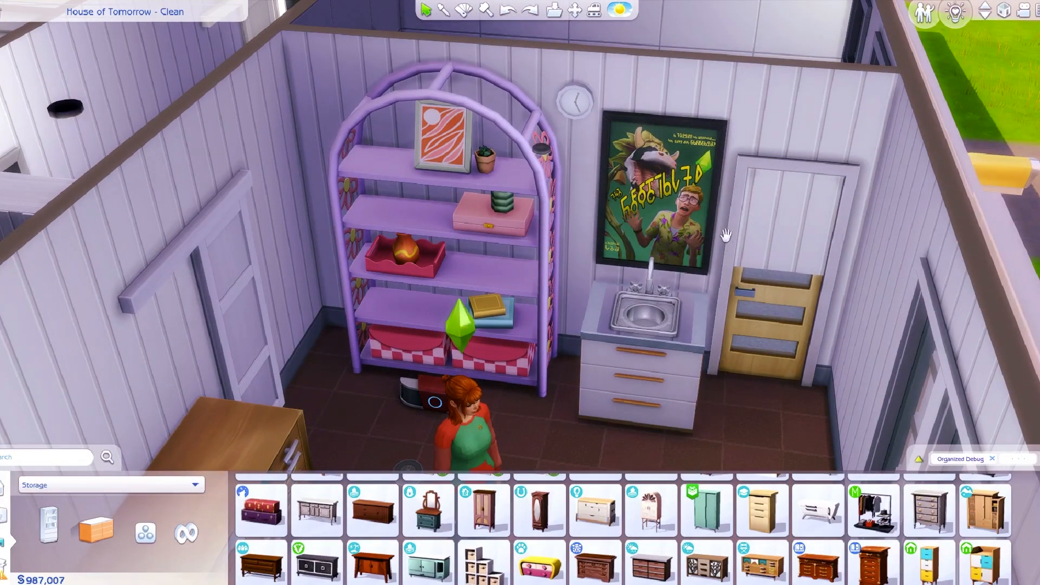
{"action": "scroll", "coordinate": [689, 266], "scroll_direction": "up", "scroll_amount": 5}
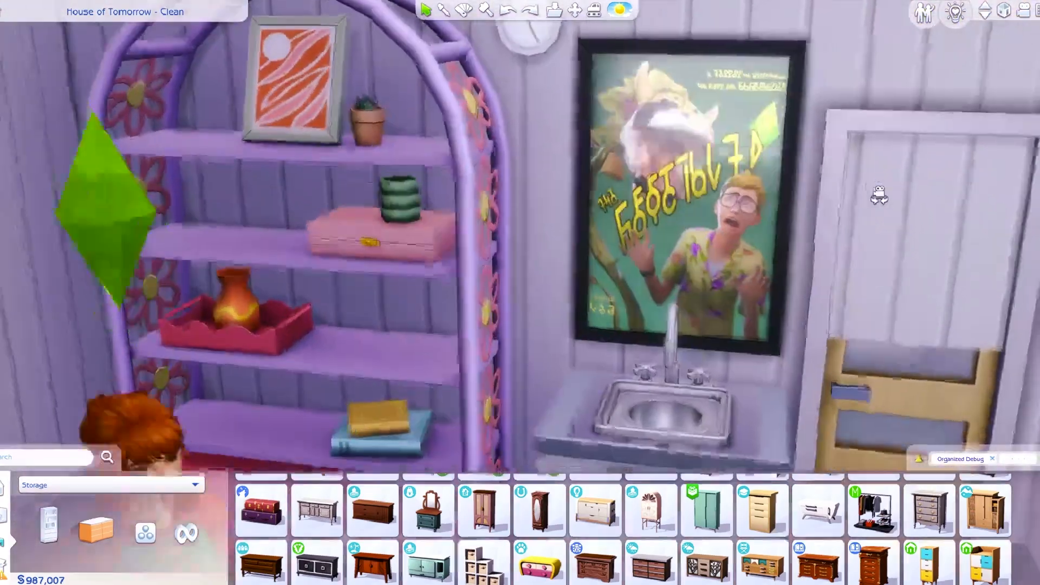
{"action": "middle_click_drag", "start_coordinate": [879, 195], "coordinate": [879, 195]}
{"action": "scroll", "coordinate": [802, 211], "scroll_direction": "down", "scroll_amount": 5}
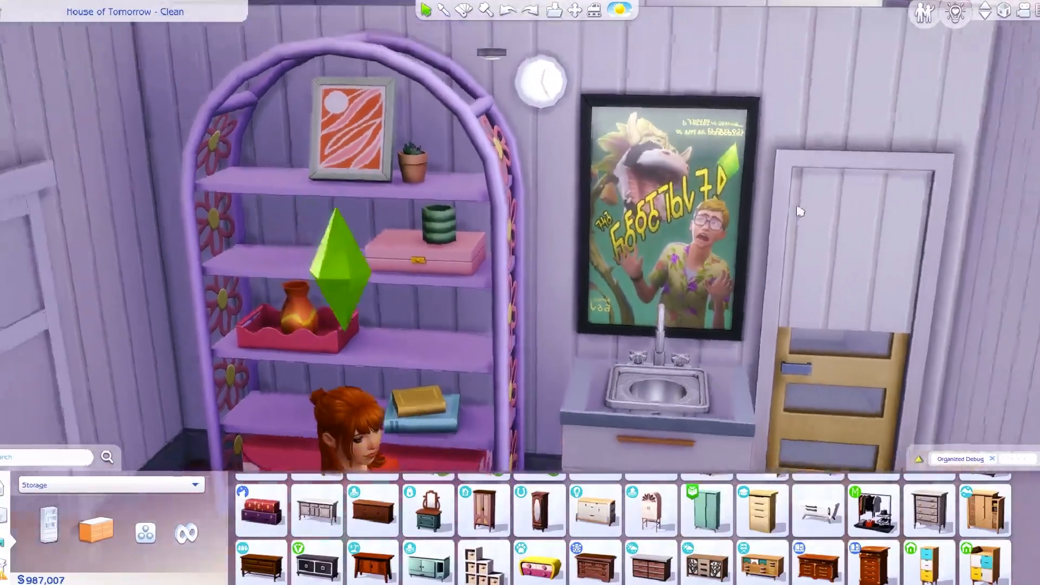
{"action": "middle_click_drag", "start_coordinate": [773, 244], "coordinate": [773, 243]}
{"action": "scroll", "coordinate": [822, 200], "scroll_direction": "up", "scroll_amount": 4}
{"action": "middle_click_drag", "start_coordinate": [830, 205], "coordinate": [830, 205]}
{"action": "middle_click_drag", "start_coordinate": [598, 114], "coordinate": [598, 114]}
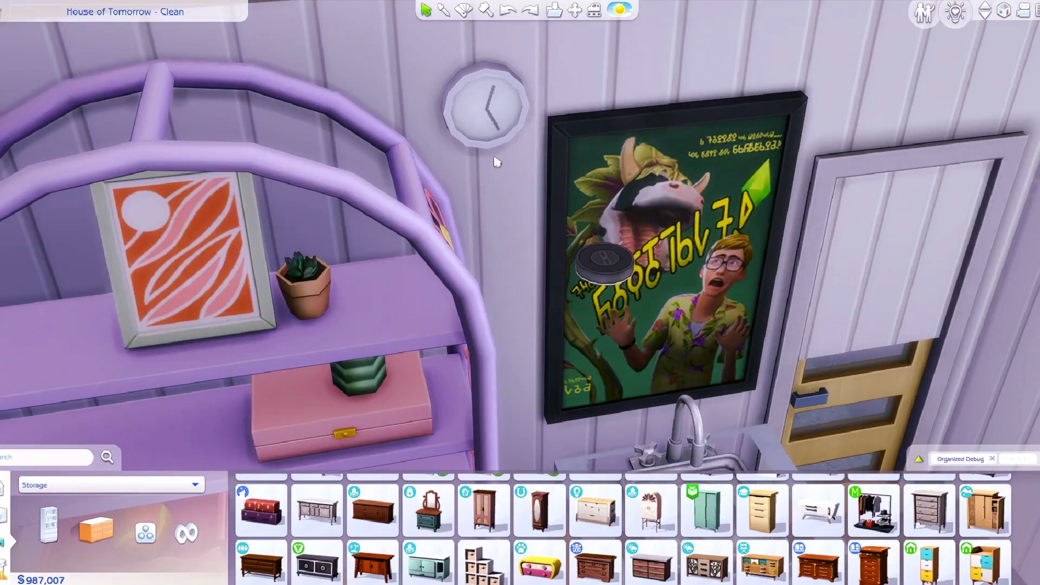
{"action": "middle_click_drag", "start_coordinate": [608, 168], "coordinate": [607, 168]}
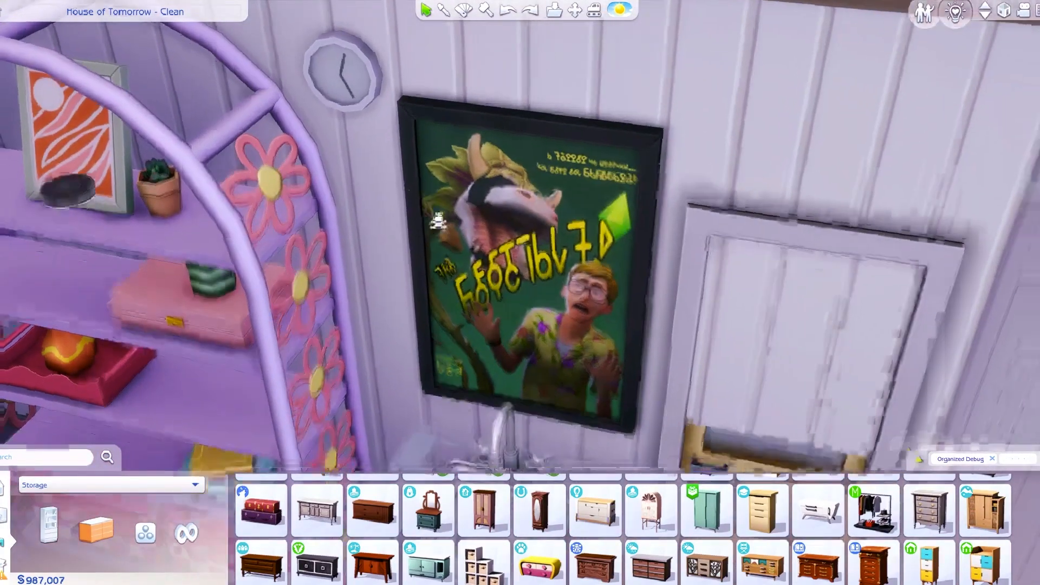
{"action": "middle_click_drag", "start_coordinate": [439, 221], "coordinate": [438, 221]}
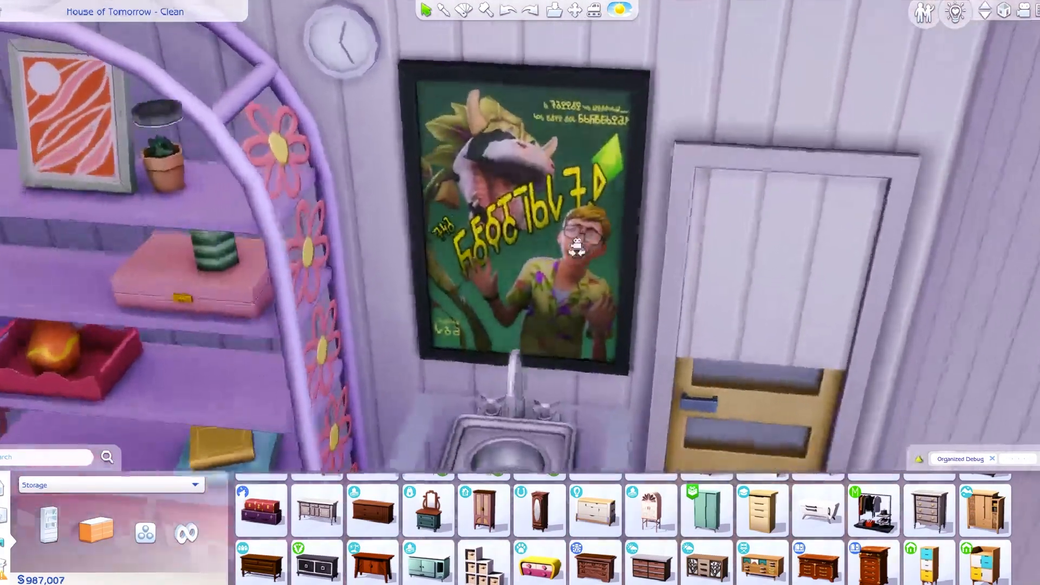
{"action": "middle_click_drag", "start_coordinate": [577, 248], "coordinate": [577, 247]}
{"action": "middle_click_drag", "start_coordinate": [607, 219], "coordinate": [607, 219]}
{"action": "scroll", "coordinate": [632, 147], "scroll_direction": "down", "scroll_amount": 1}
{"action": "scroll", "coordinate": [632, 147], "scroll_direction": "down", "scroll_amount": 2}
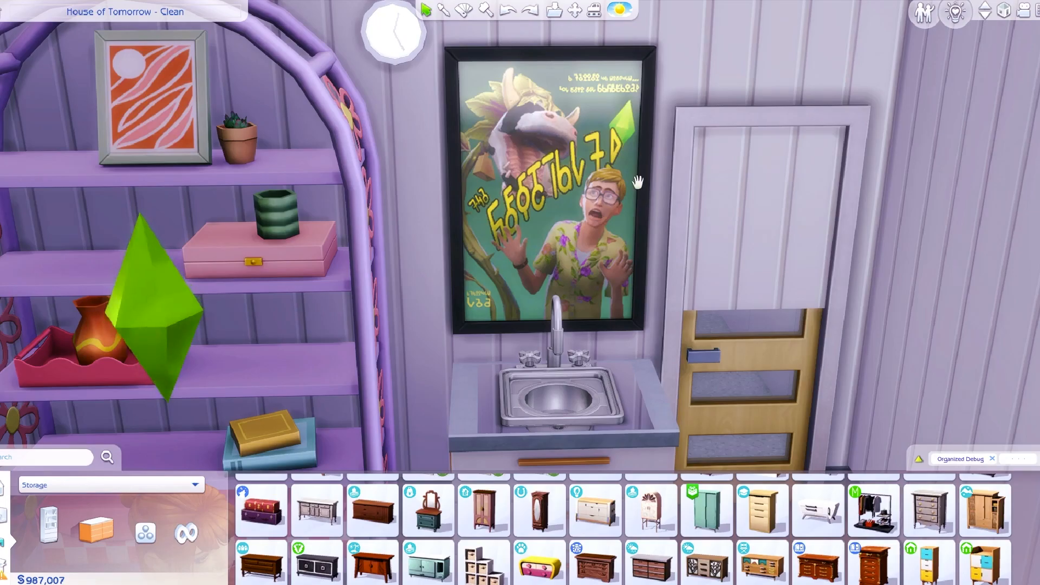
Survey the furnished room from several angles, including the windows, the exterior wall and the arched shelf with the speaker beneath it
{"action": "scroll", "coordinate": [638, 182], "scroll_direction": "down", "scroll_amount": 5}
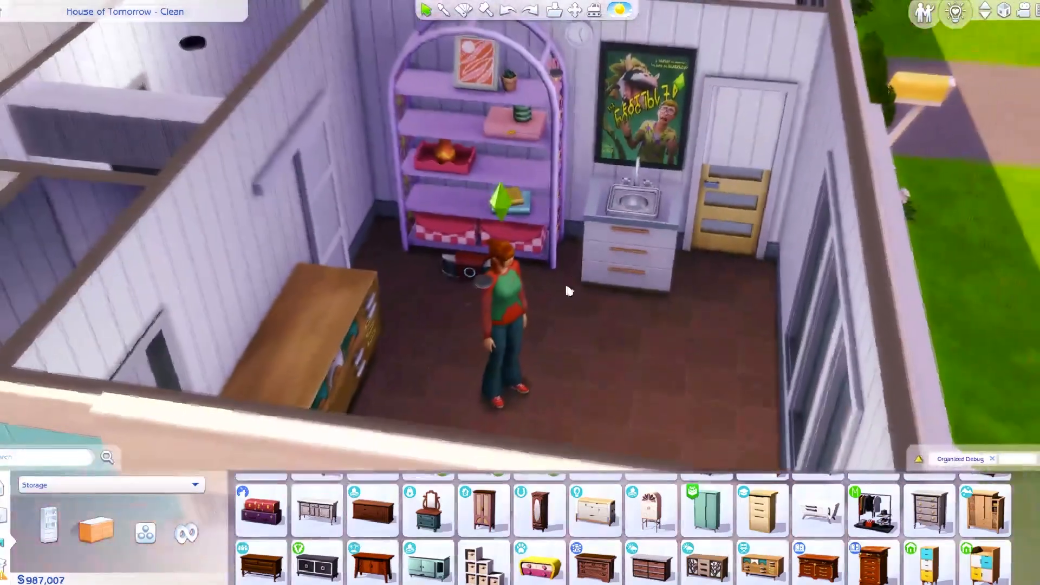
{"action": "middle_click_drag", "start_coordinate": [569, 292], "coordinate": [546, 271]}
{"action": "scroll", "coordinate": [546, 269], "scroll_direction": "up", "scroll_amount": 2}
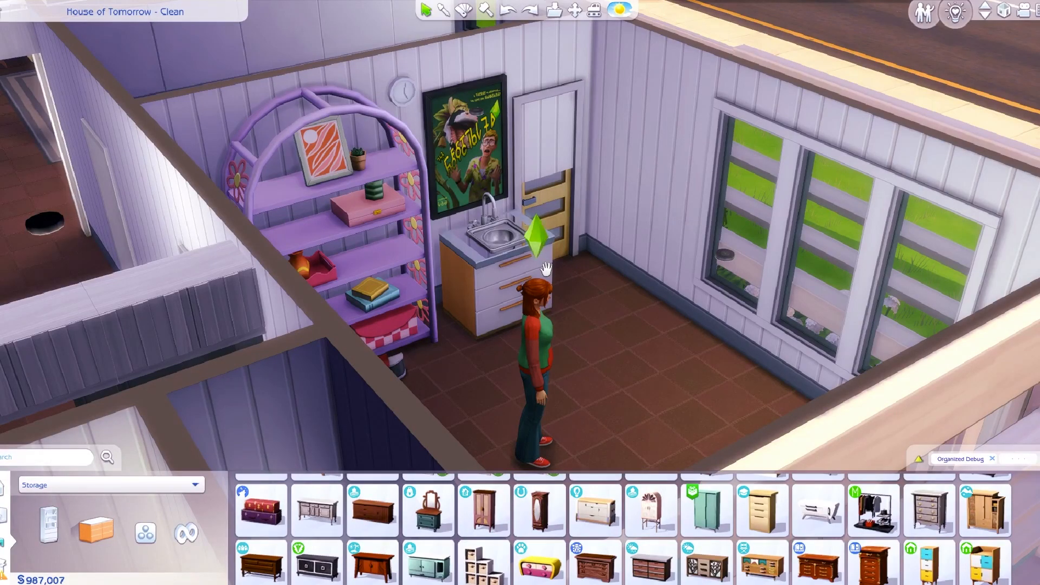
{"action": "scroll", "coordinate": [612, 215], "scroll_direction": "up", "scroll_amount": 5}
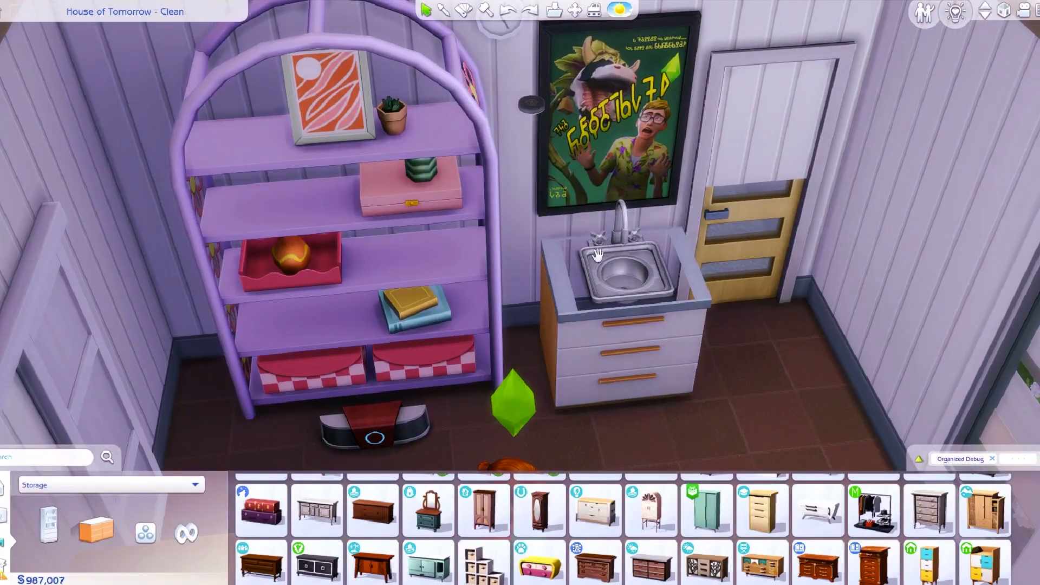
{"action": "scroll", "coordinate": [596, 257], "scroll_direction": "up", "scroll_amount": 1}
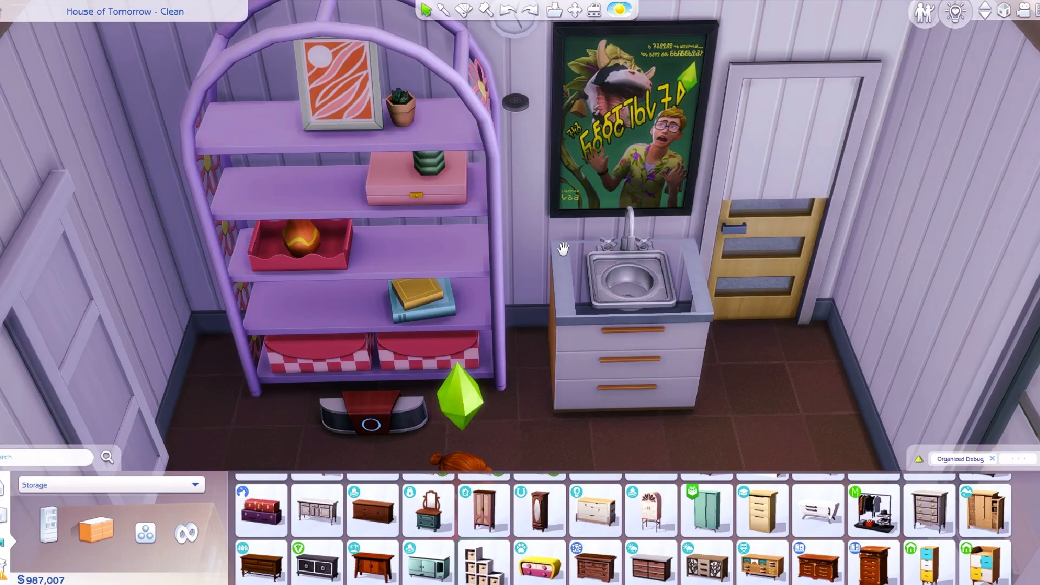
{"action": "scroll", "coordinate": [556, 233], "scroll_direction": "down", "scroll_amount": 5}
{"action": "middle_click_drag", "start_coordinate": [506, 292], "coordinate": [451, 400]}
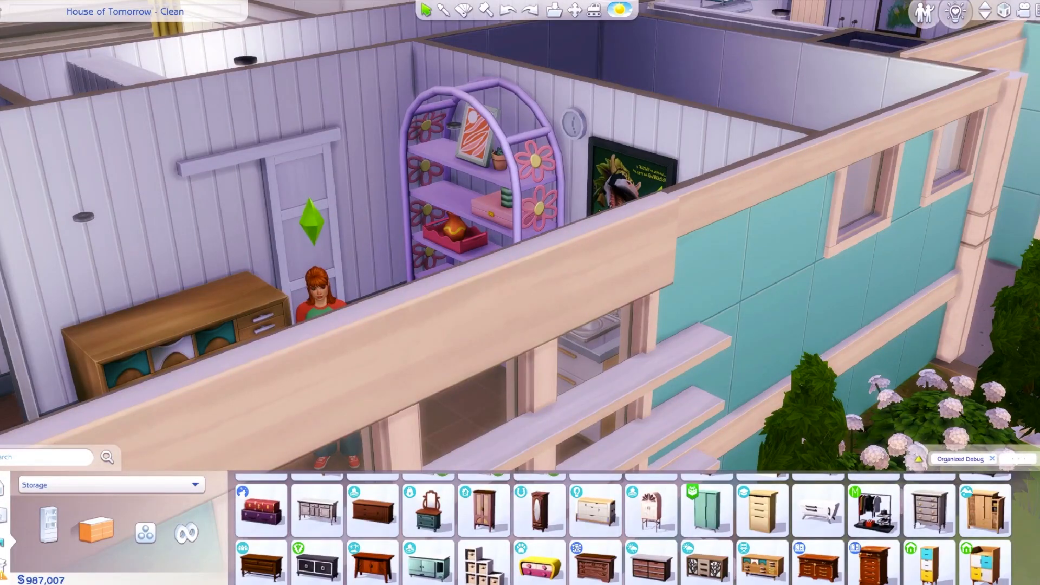
{"action": "scroll", "coordinate": [557, 329], "scroll_direction": "down", "scroll_amount": 5}
{"action": "middle_click_drag", "start_coordinate": [557, 330], "coordinate": [455, 267]}
{"action": "scroll", "coordinate": [650, 325], "scroll_direction": "up", "scroll_amount": 5}
{"action": "middle_click_drag", "start_coordinate": [755, 353], "coordinate": [735, 333]}
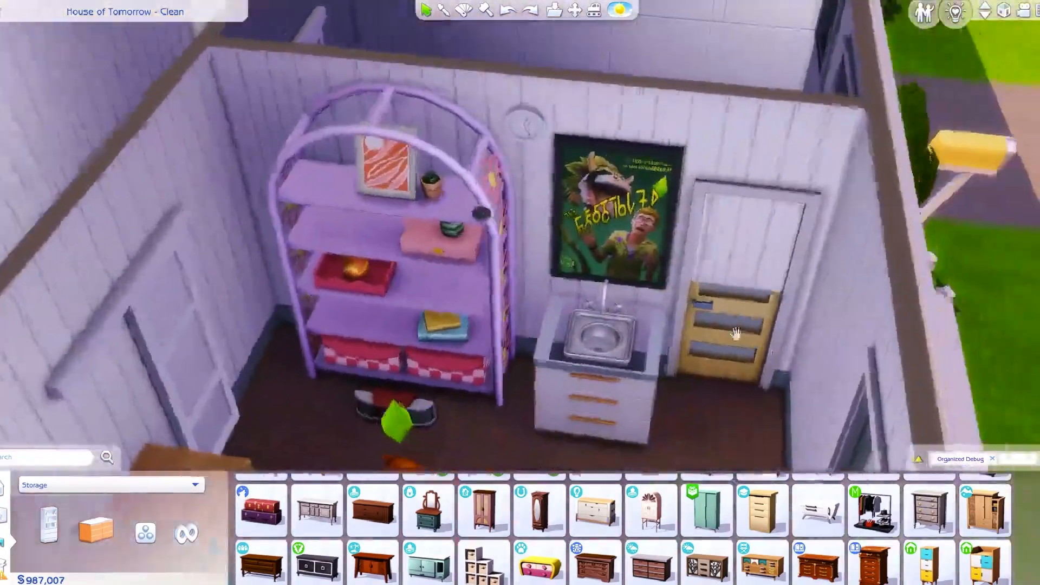
Compare the sink counter and the partly covered wooden door at eye level and from above
{"action": "scroll", "coordinate": [736, 333], "scroll_direction": "up", "scroll_amount": 6}
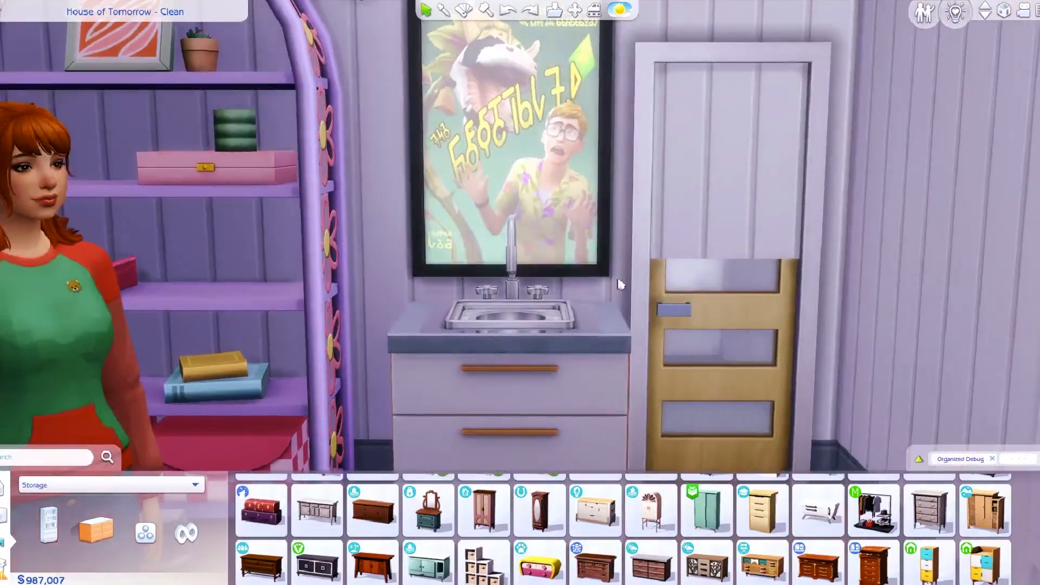
{"action": "scroll", "coordinate": [620, 285], "scroll_direction": "down", "scroll_amount": 3}
{"action": "middle_click_drag", "start_coordinate": [648, 292], "coordinate": [473, 257]}
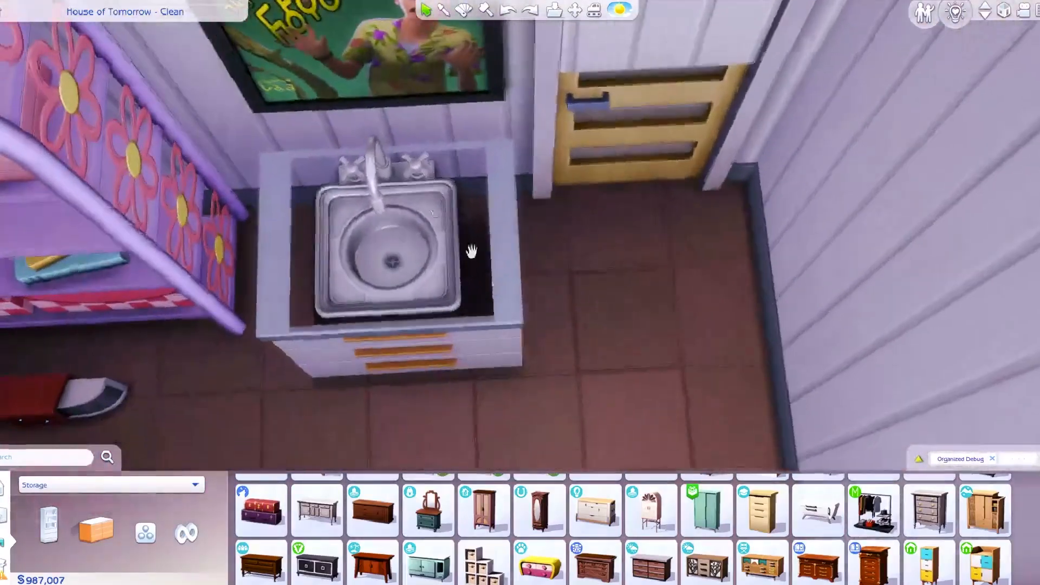
{"action": "scroll", "coordinate": [476, 255], "scroll_direction": "down", "scroll_amount": 3}
{"action": "middle_click_drag", "start_coordinate": [591, 111], "coordinate": [665, 145]}
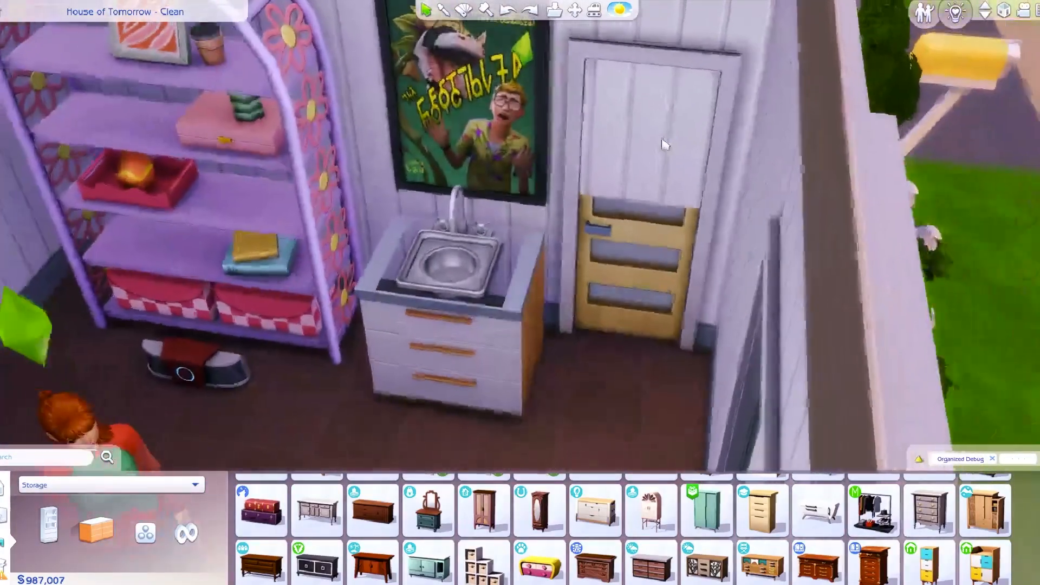
{"action": "scroll", "coordinate": [665, 145], "scroll_direction": "up", "scroll_amount": 5}
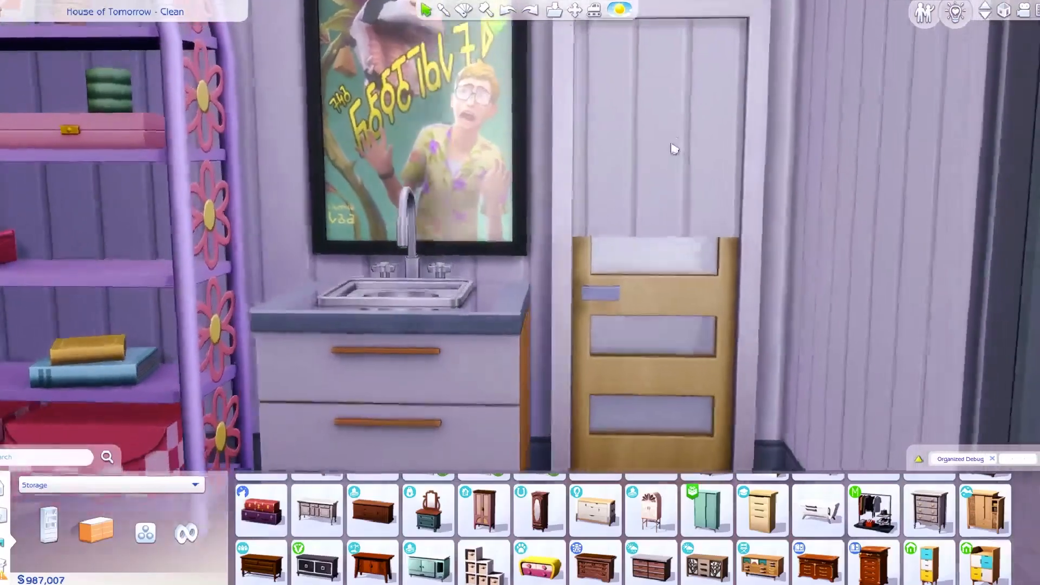
{"action": "scroll", "coordinate": [674, 149], "scroll_direction": "down", "scroll_amount": 2}
{"action": "scroll", "coordinate": [687, 230], "scroll_direction": "up", "scroll_amount": 3}
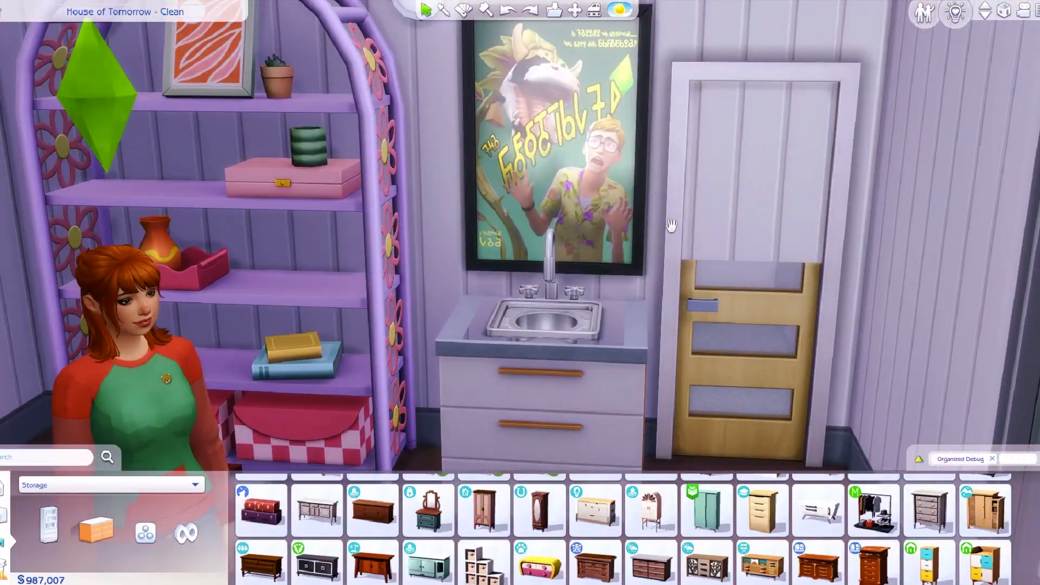
{"action": "scroll", "coordinate": [677, 228], "scroll_direction": "down", "scroll_amount": 4}
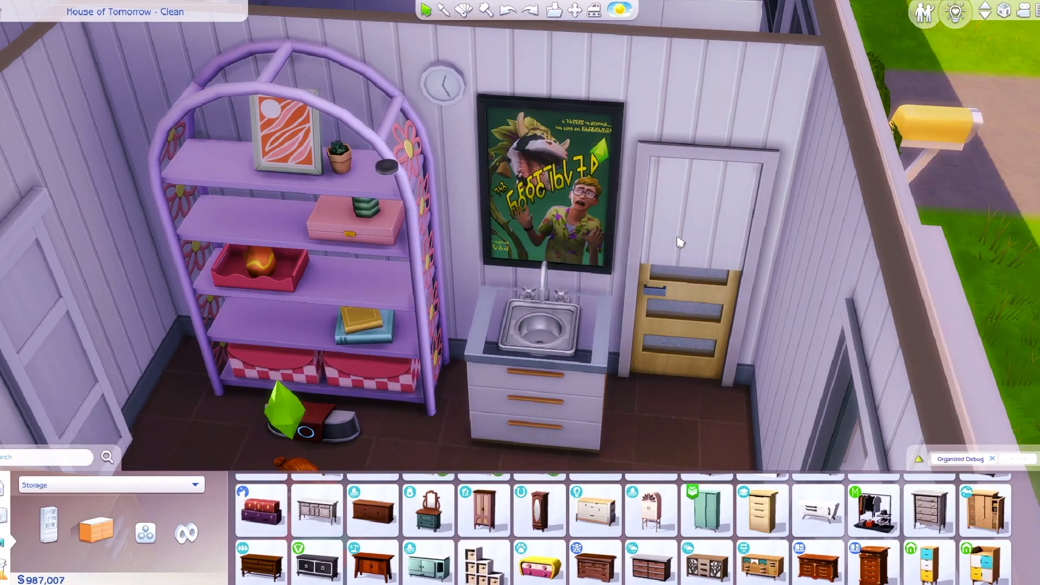
{"action": "scroll", "coordinate": [703, 347], "scroll_direction": "up", "scroll_amount": 2}
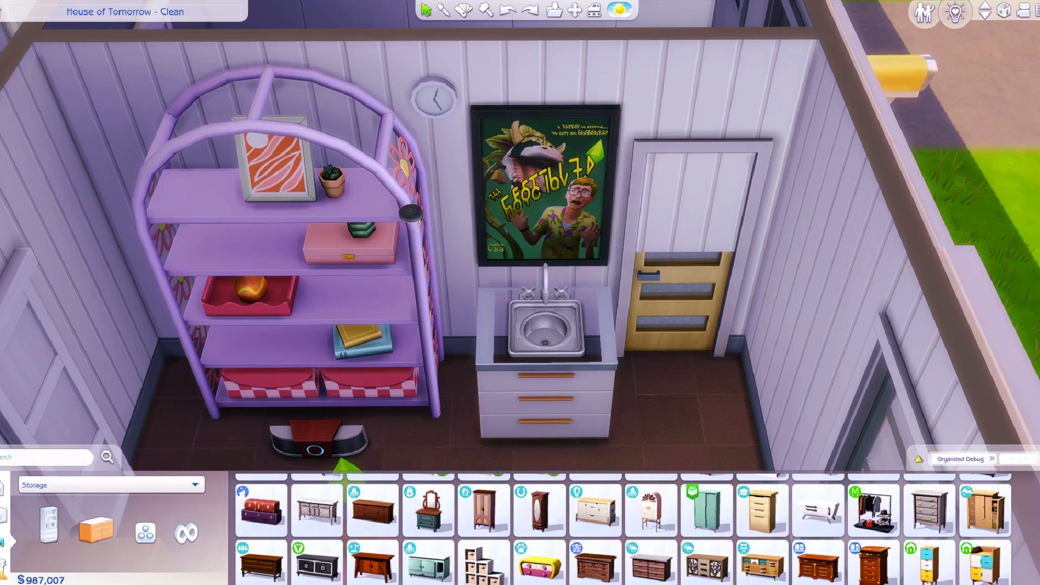
Survey the furnished room and the adjoining rooms from several angles, ending on the arched shelf and its decorated tiers
{"action": "scroll", "coordinate": [515, 320], "scroll_direction": "down", "scroll_amount": 5}
{"action": "key", "text": "w"}
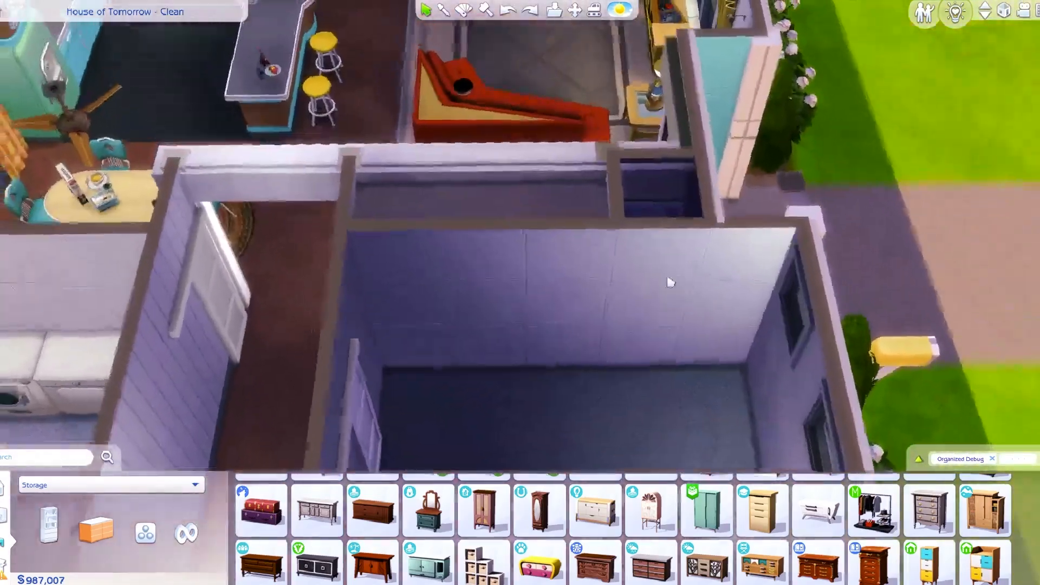
{"action": "middle_click_drag", "start_coordinate": [671, 283], "coordinate": [707, 224]}
{"action": "key", "text": "s"}
{"action": "scroll", "coordinate": [626, 295], "scroll_direction": "up", "scroll_amount": 4}
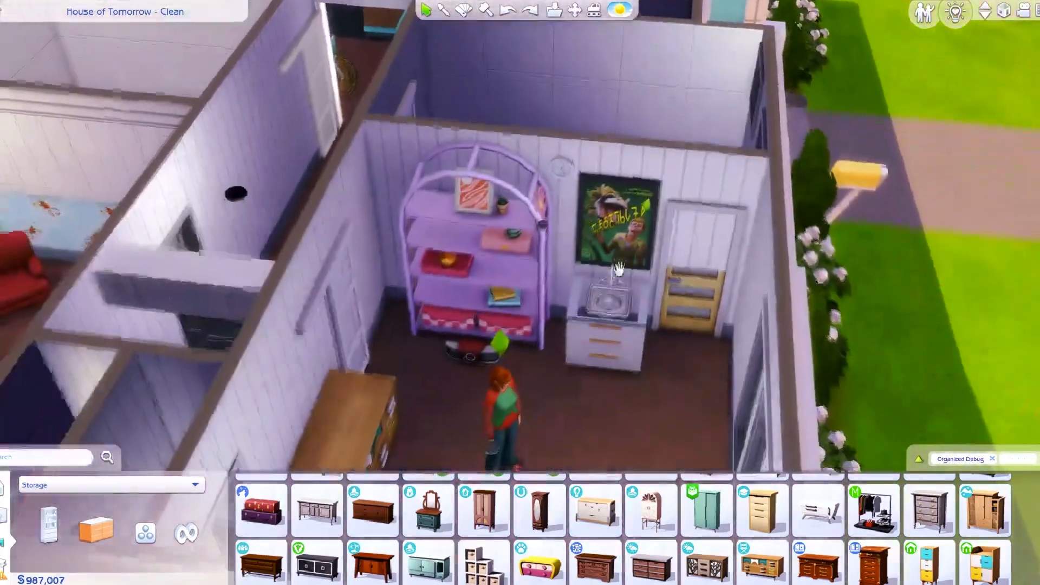
{"action": "scroll", "coordinate": [648, 272], "scroll_direction": "down", "scroll_amount": 2}
{"action": "middle_click_drag", "start_coordinate": [649, 272], "coordinate": [569, 271]}
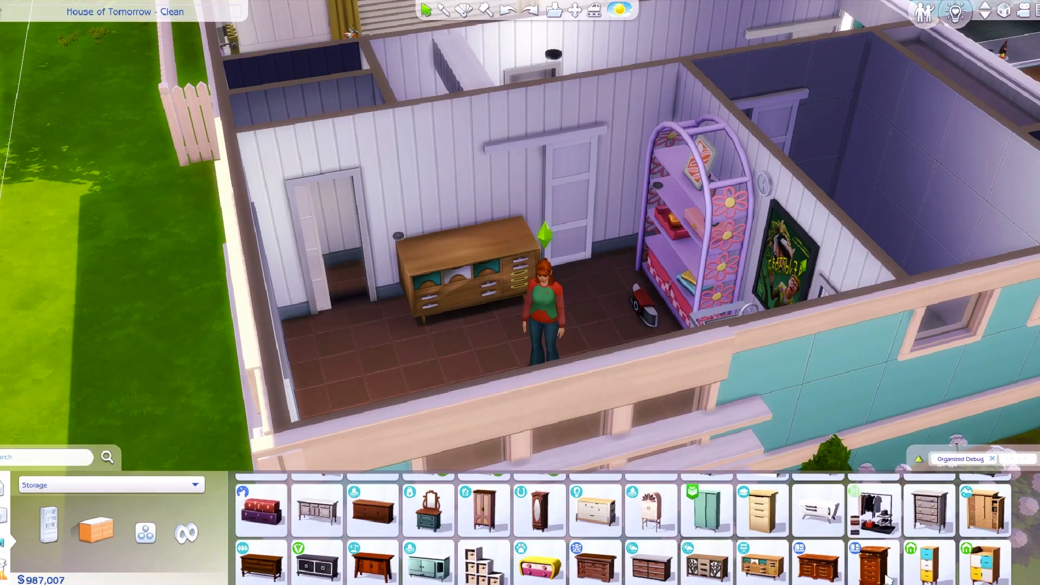
{"action": "middle_click_drag", "start_coordinate": [569, 271], "coordinate": [576, 243]}
{"action": "scroll", "coordinate": [589, 185], "scroll_direction": "up", "scroll_amount": 1}
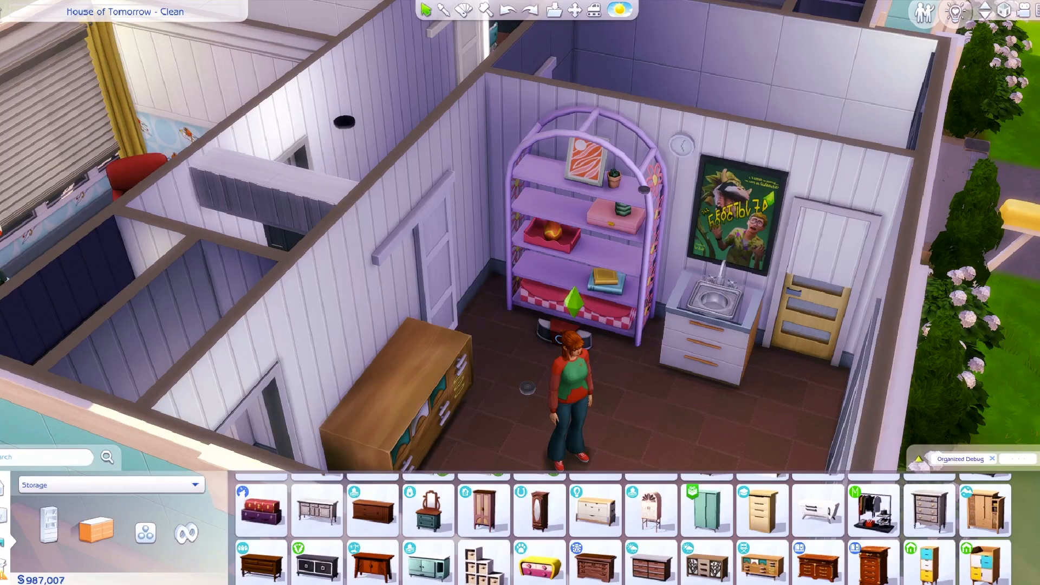
{"action": "scroll", "coordinate": [661, 271], "scroll_direction": "up", "scroll_amount": 3}
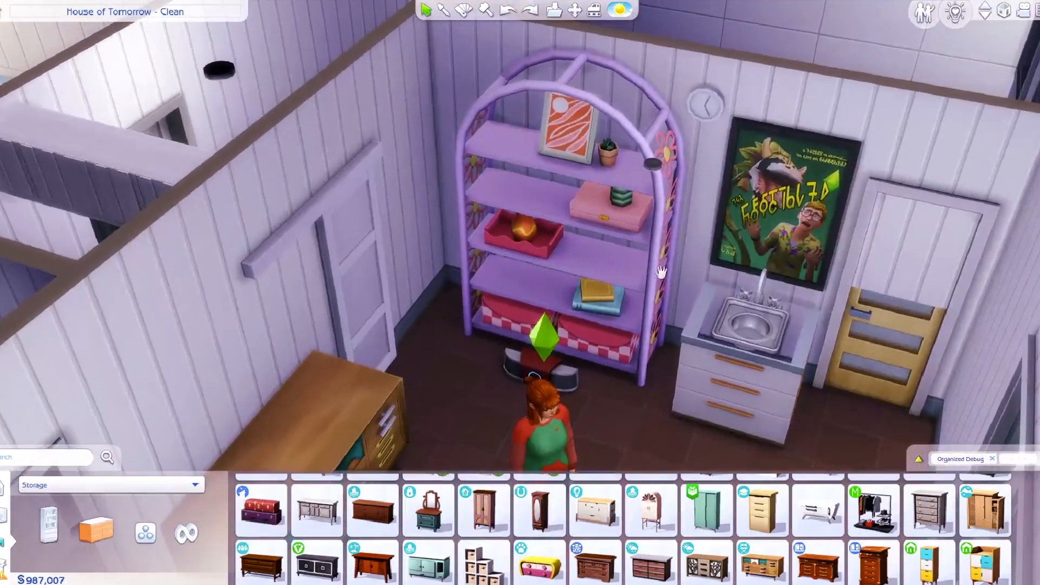
{"action": "middle_click_drag", "start_coordinate": [661, 272], "coordinate": [563, 262]}
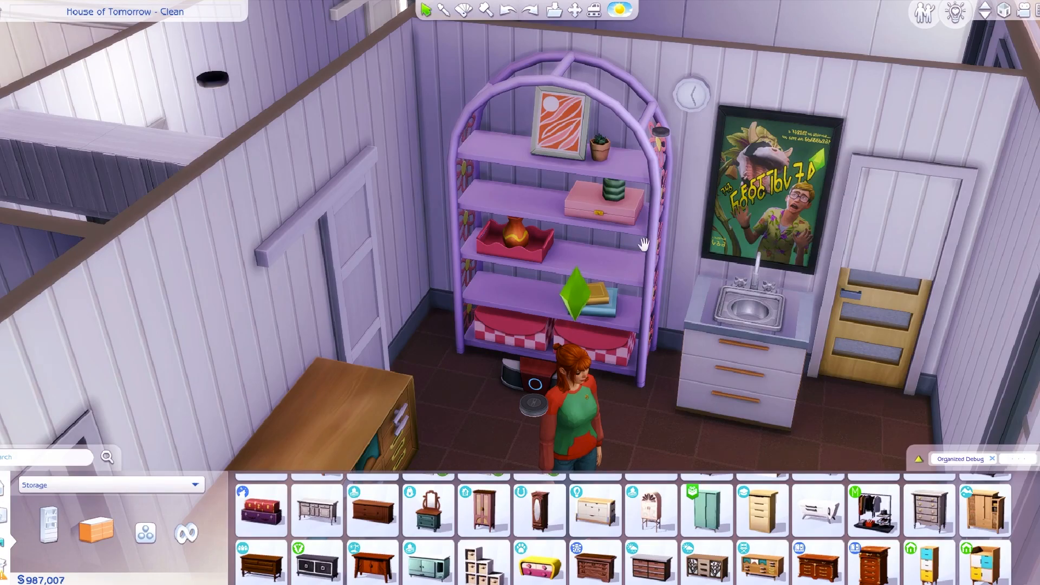
{"action": "middle_click_drag", "start_coordinate": [643, 244], "coordinate": [574, 195]}
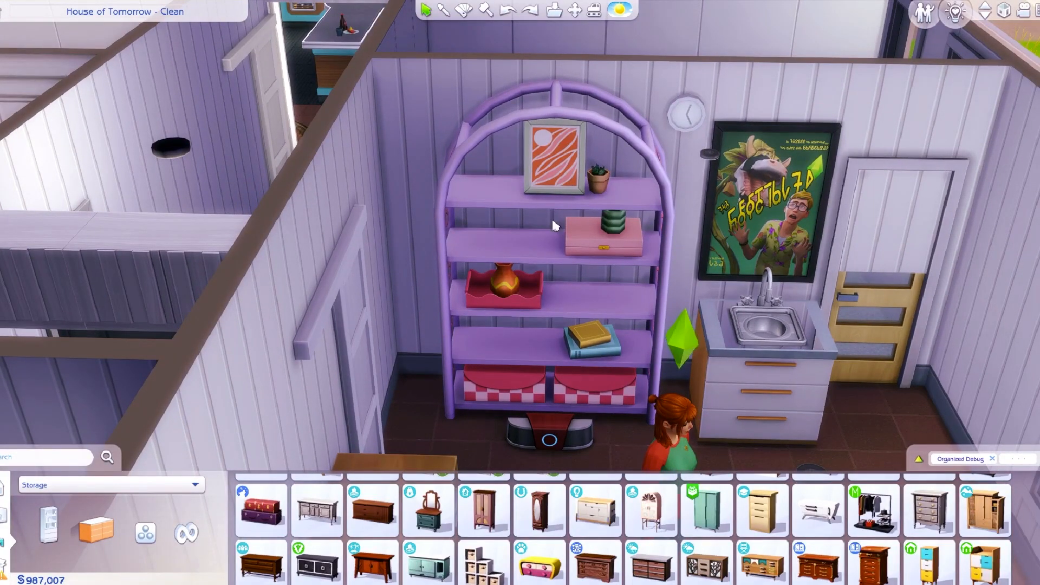
{"action": "middle_click_drag", "start_coordinate": [552, 219], "coordinate": [540, 275]}
Scale the arched shelf beside the sink counter to 0.8 with the T.O.O.L. extension
{"action": "key", "text": "shift+t"}
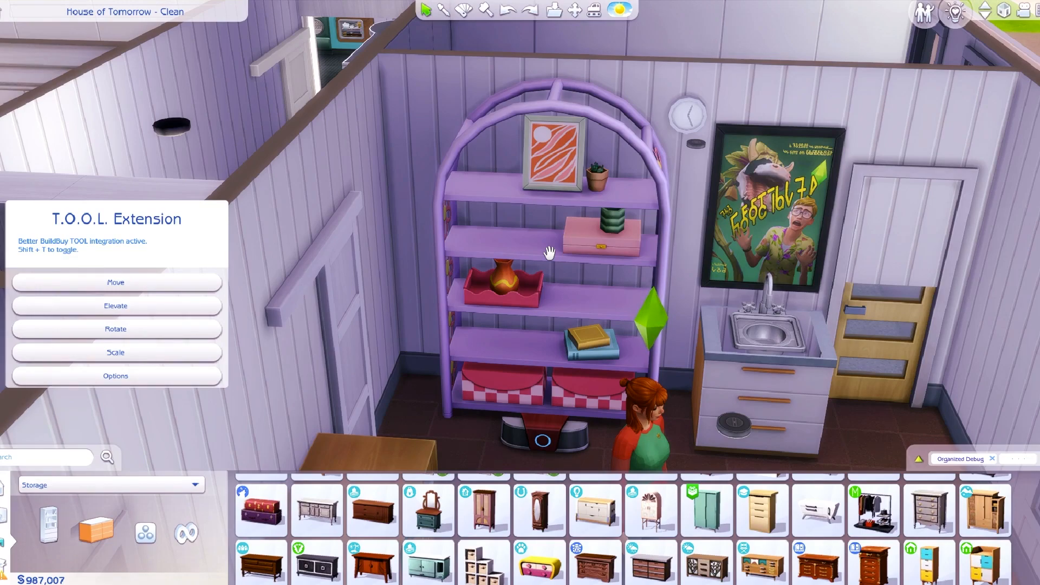
{"action": "left_click", "coordinate": [477, 306]}
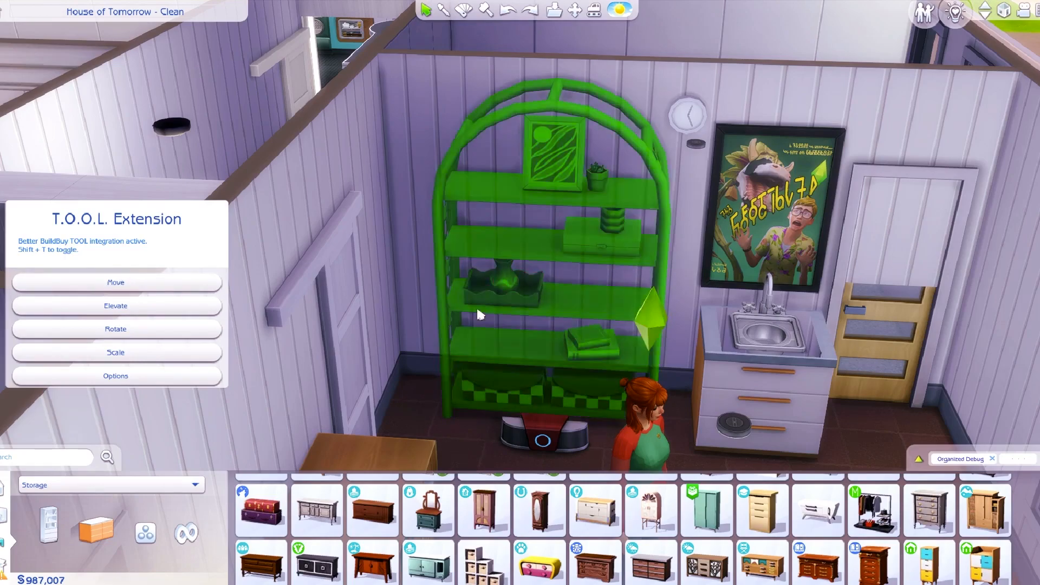
{"action": "left_click", "coordinate": [139, 353]}
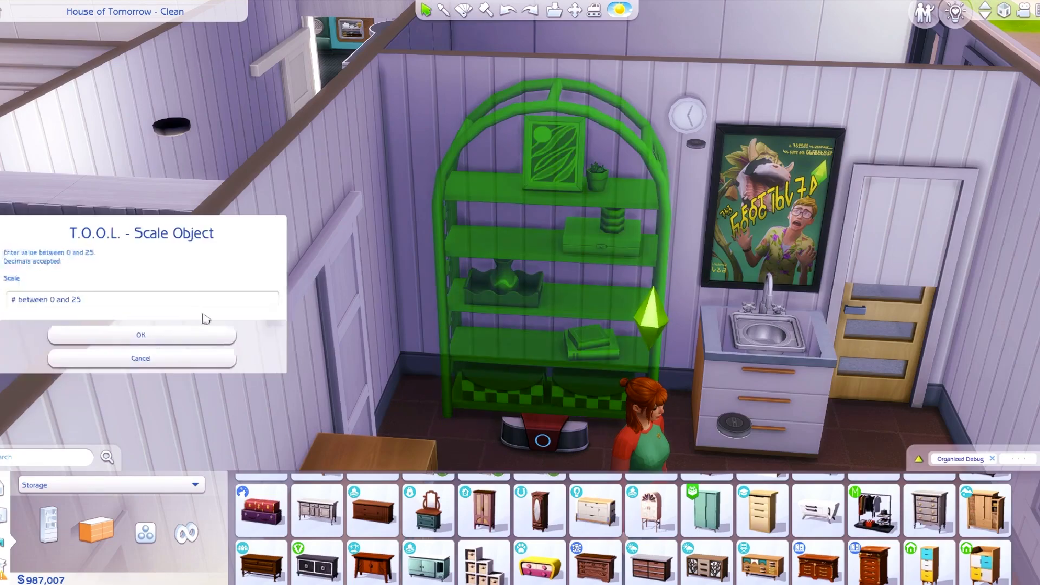
{"action": "left_click", "coordinate": [149, 303]}
{"action": "type", "text": "8"}
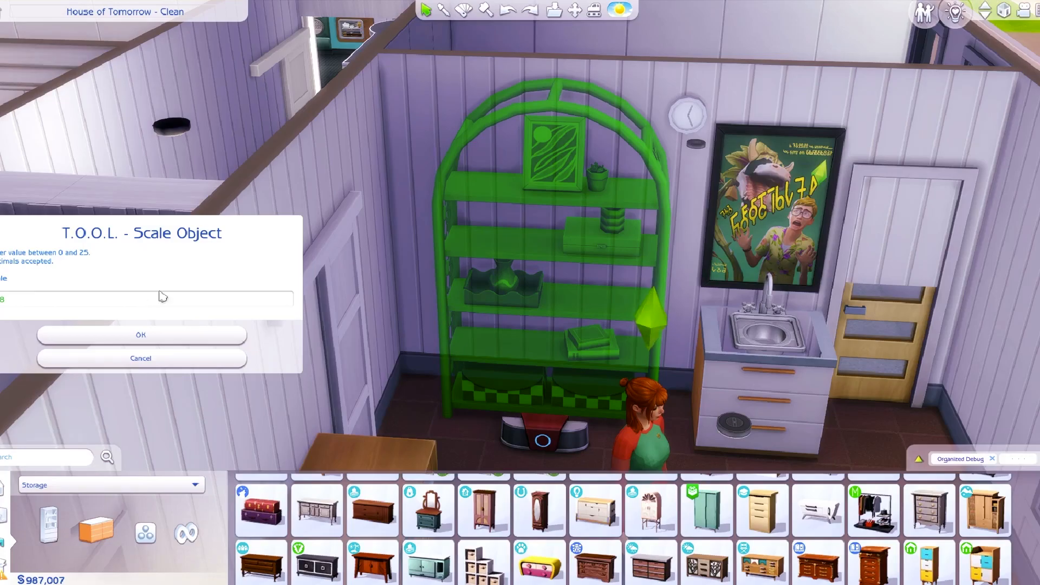
{"action": "left_click", "coordinate": [153, 336]}
Inspect the scaled arched shelf and its decor up close, and return the shelf to its larger size
{"action": "scroll", "coordinate": [658, 336], "scroll_direction": "up", "scroll_amount": 5}
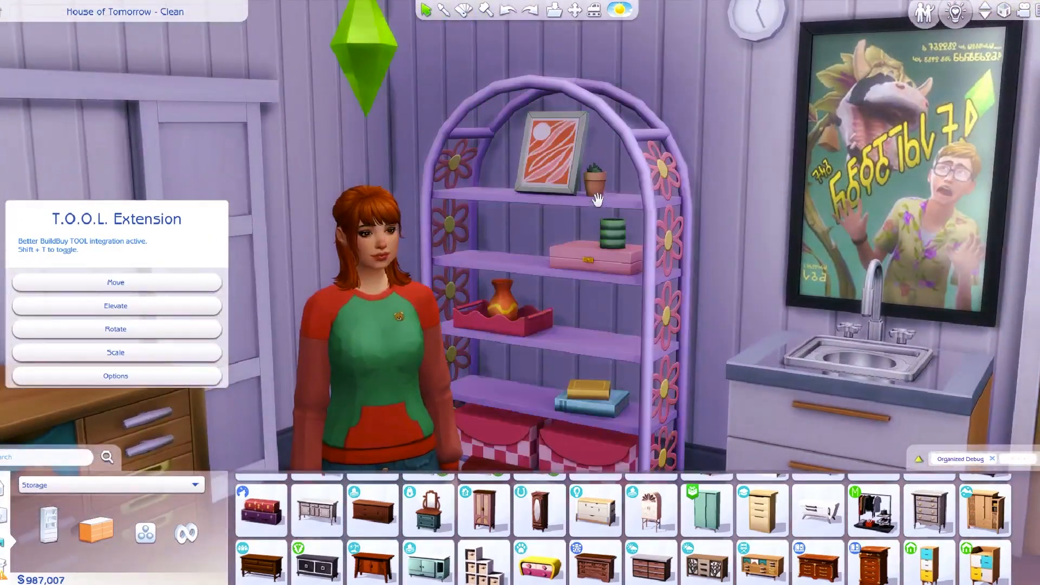
{"action": "middle_click_drag", "start_coordinate": [597, 200], "coordinate": [603, 213]}
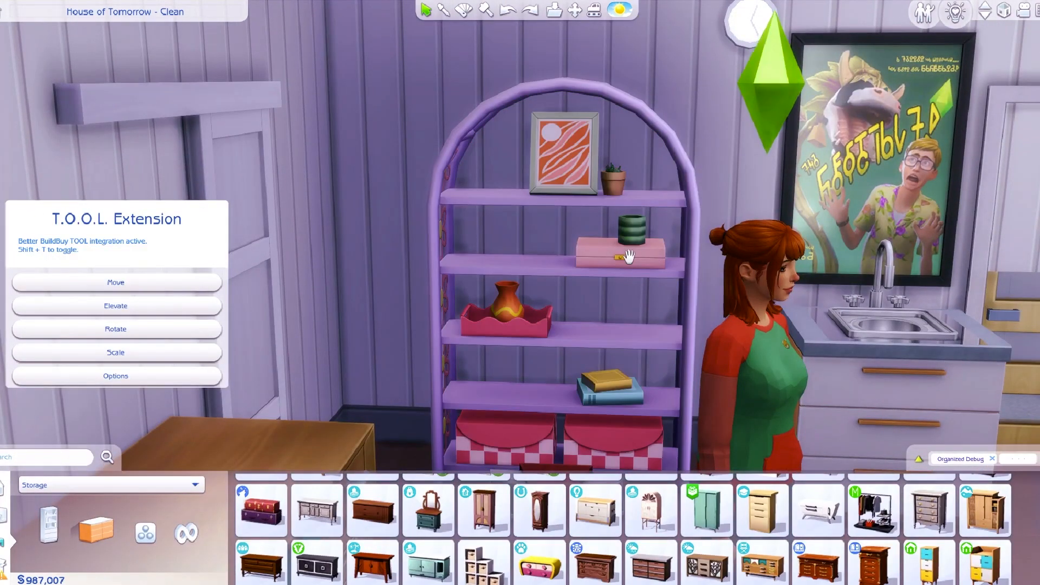
{"action": "middle_click_drag", "start_coordinate": [829, 269], "coordinate": [807, 269]}
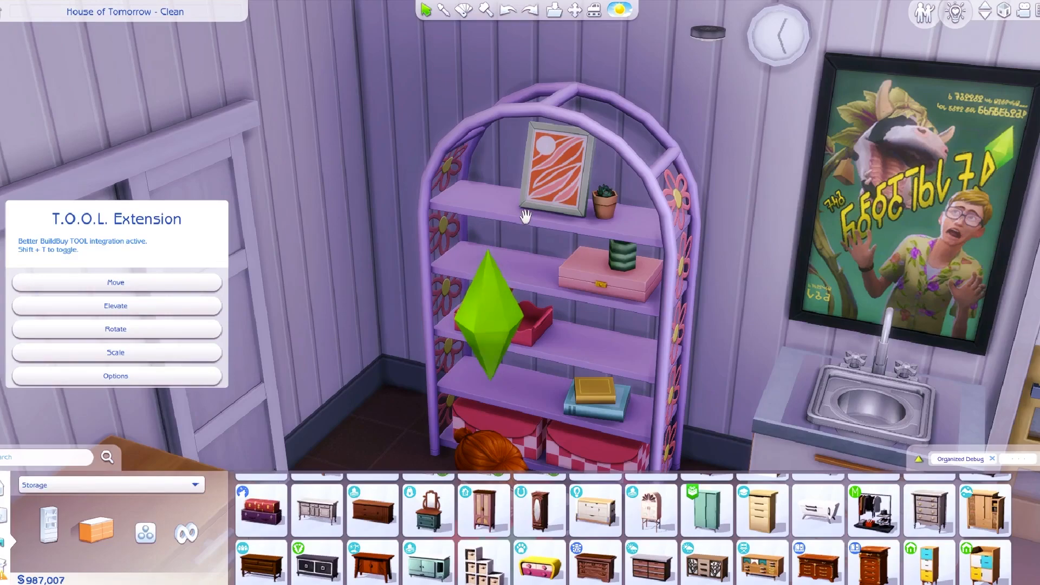
{"action": "scroll", "coordinate": [525, 216], "scroll_direction": "up", "scroll_amount": 2}
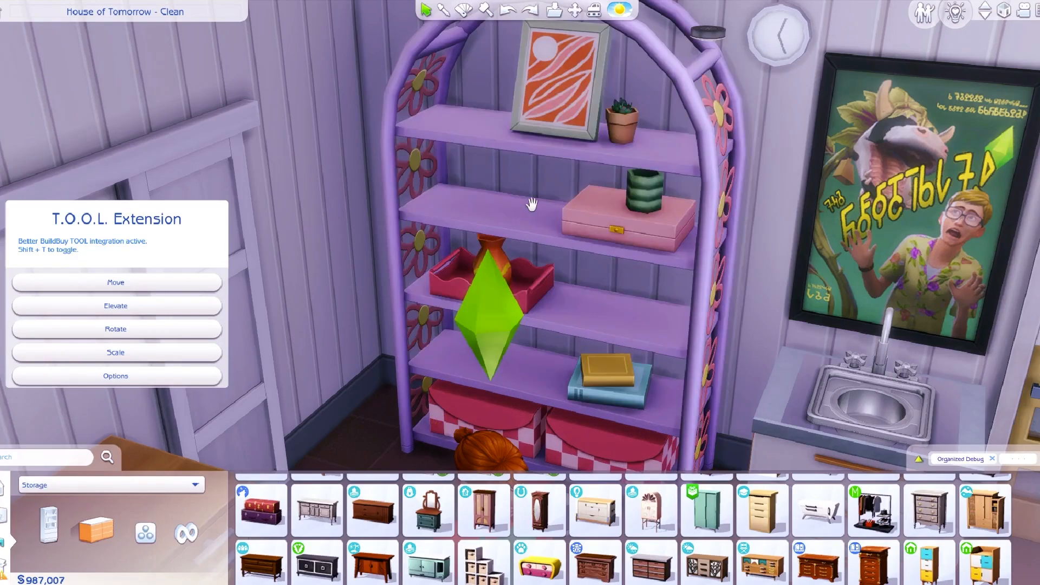
{"action": "scroll", "coordinate": [532, 204], "scroll_direction": "down", "scroll_amount": 3}
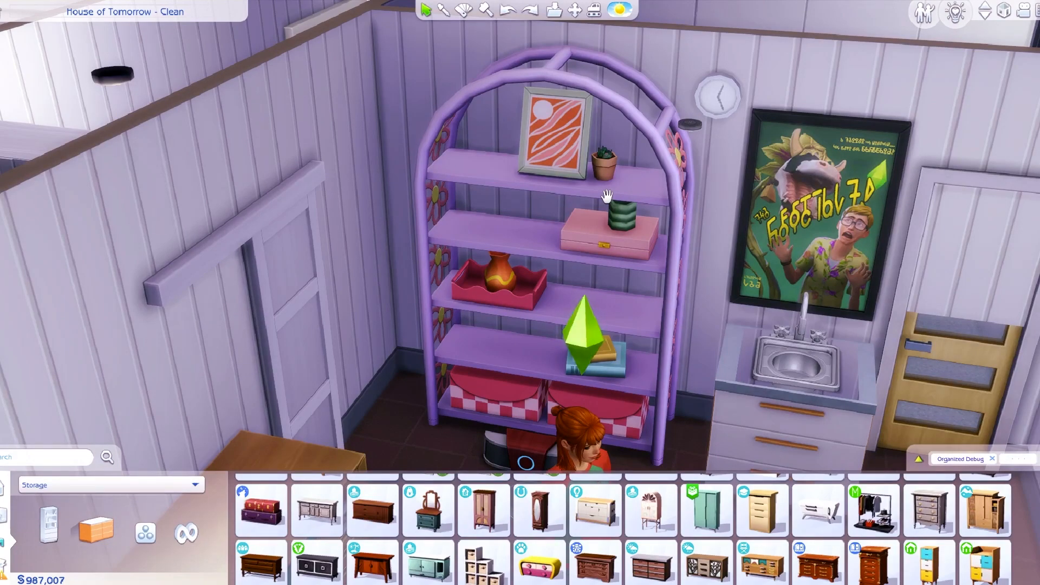
Shrink the arched shelf in two rounds, setting it back down against the wall each time
{"action": "left_click", "coordinate": [585, 242]}
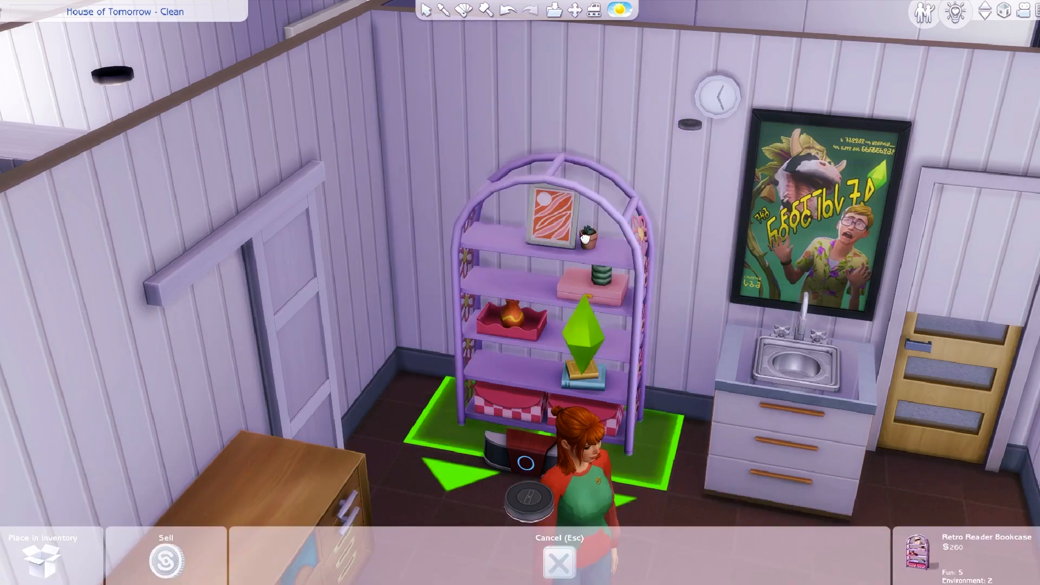
{"action": "left_click", "coordinate": [586, 241]}
{"action": "scroll", "coordinate": [560, 239], "scroll_direction": "down", "scroll_amount": 3}
{"action": "middle_click_drag", "start_coordinate": [560, 239], "coordinate": [632, 291]}
{"action": "scroll", "coordinate": [631, 291], "scroll_direction": "up", "scroll_amount": 3}
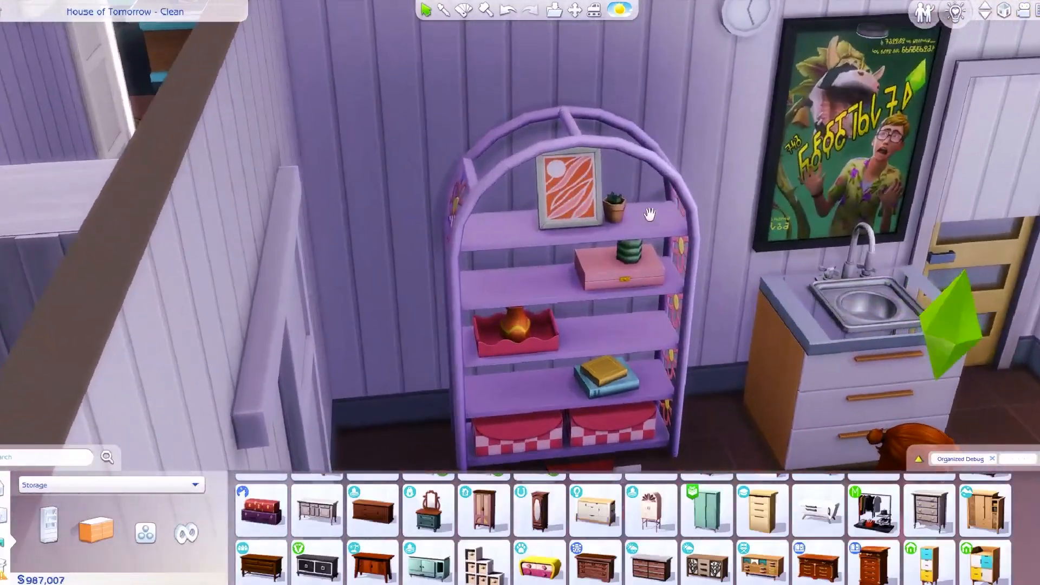
{"action": "left_click", "coordinate": [649, 214]}
{"action": "scroll", "coordinate": [647, 215], "scroll_direction": "down", "scroll_amount": 3}
{"action": "left_click", "coordinate": [660, 236]}
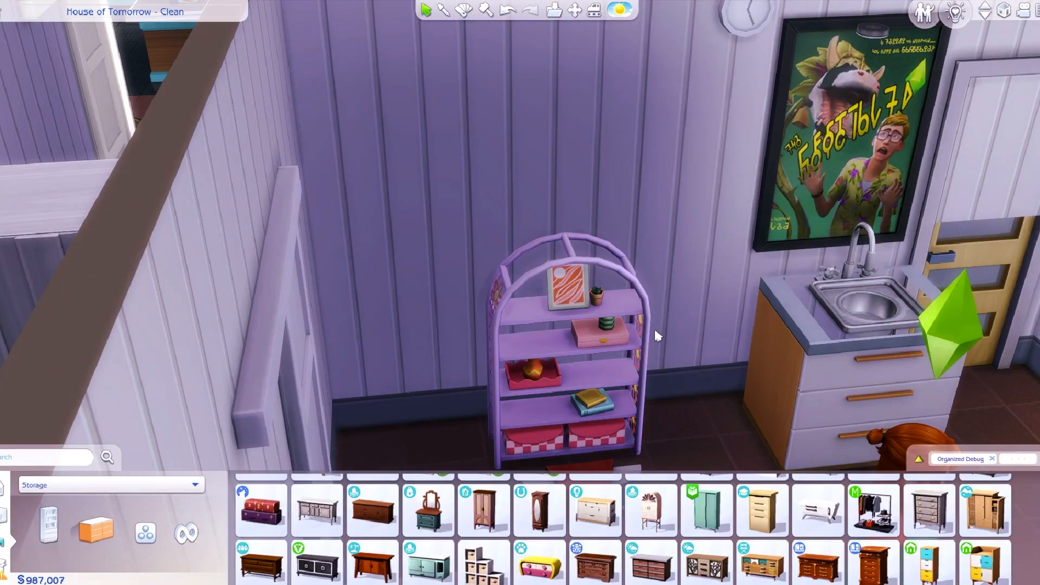
Enlarge the arched shelf to its former full size in the same spot and check it against the sink counter
{"action": "left_click", "coordinate": [653, 335]}
{"action": "scroll", "coordinate": [595, 295], "scroll_direction": "up", "scroll_amount": 4}
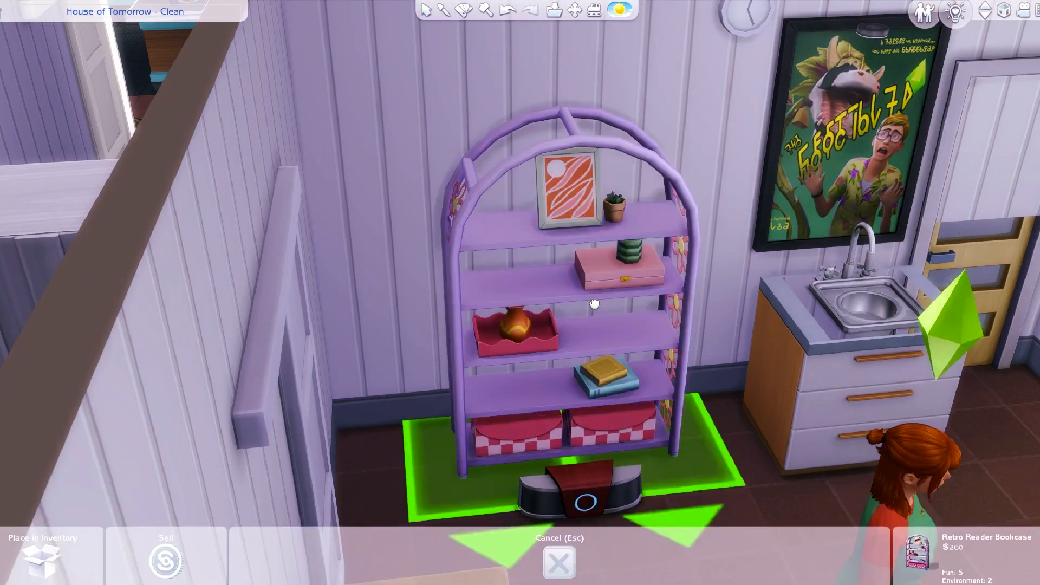
{"action": "left_click", "coordinate": [614, 260]}
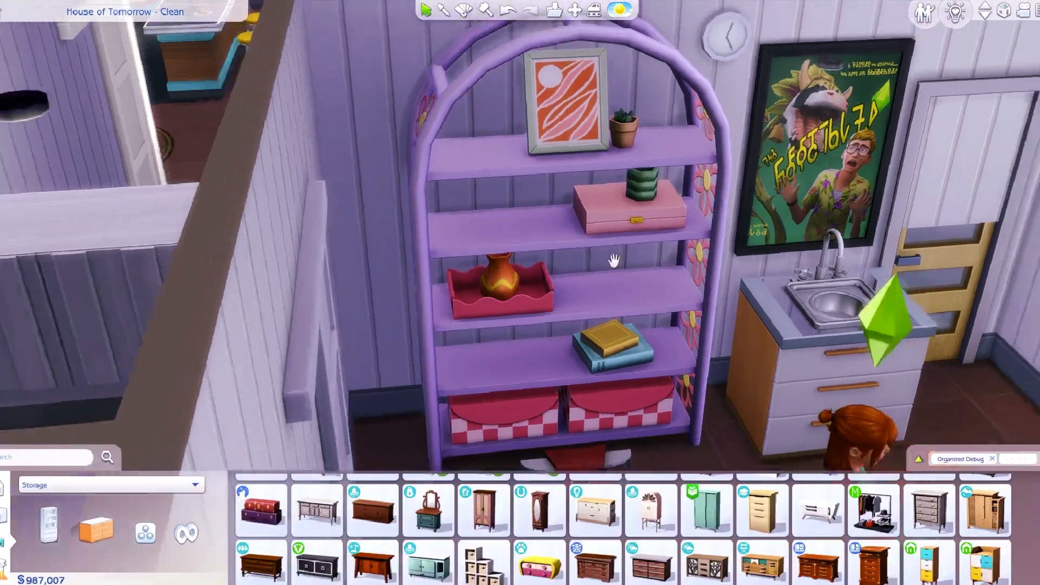
{"action": "scroll", "coordinate": [564, 232], "scroll_direction": "down", "scroll_amount": 3}
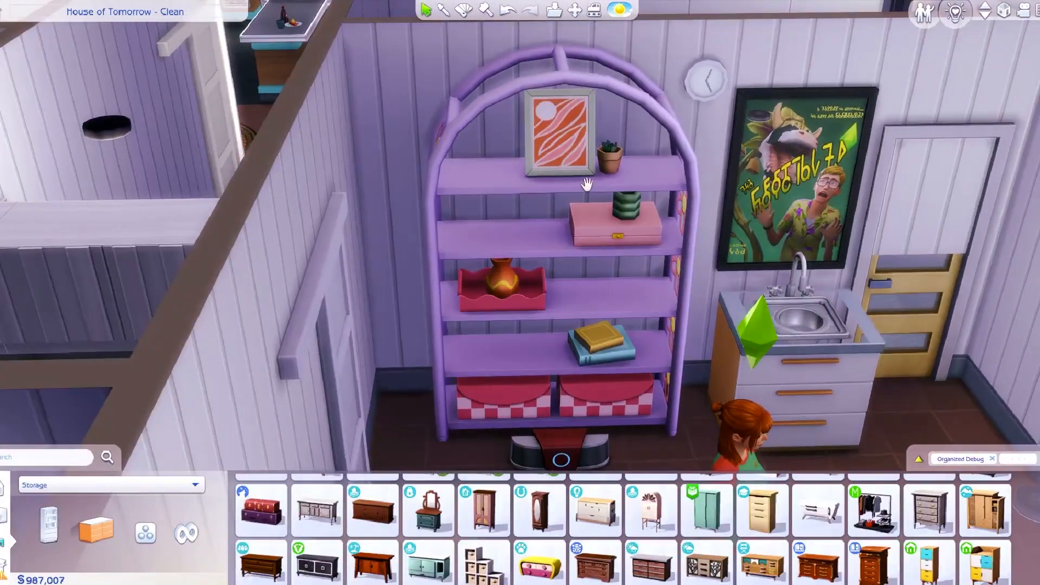
{"action": "left_click", "coordinate": [604, 172]}
{"action": "scroll", "coordinate": [586, 187], "scroll_direction": "up", "scroll_amount": 4}
{"action": "left_click", "coordinate": [587, 187]}
{"action": "scroll", "coordinate": [587, 186], "scroll_direction": "down", "scroll_amount": 4}
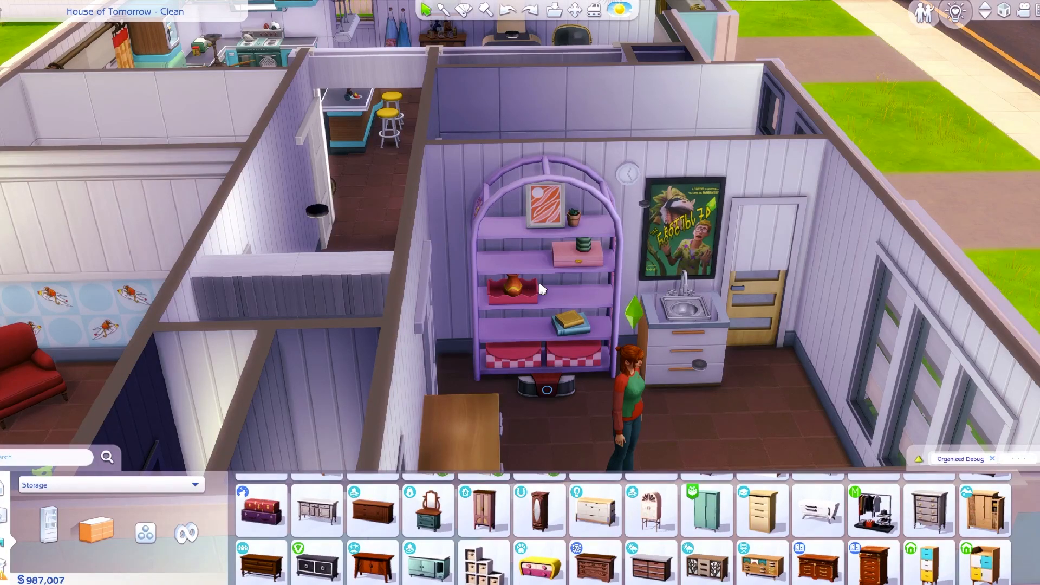
Look over the dining area and kitchen, including the set table, the orange curtains and the turquoise cabinets
{"action": "scroll", "coordinate": [379, 169], "scroll_direction": "up", "scroll_amount": 2}
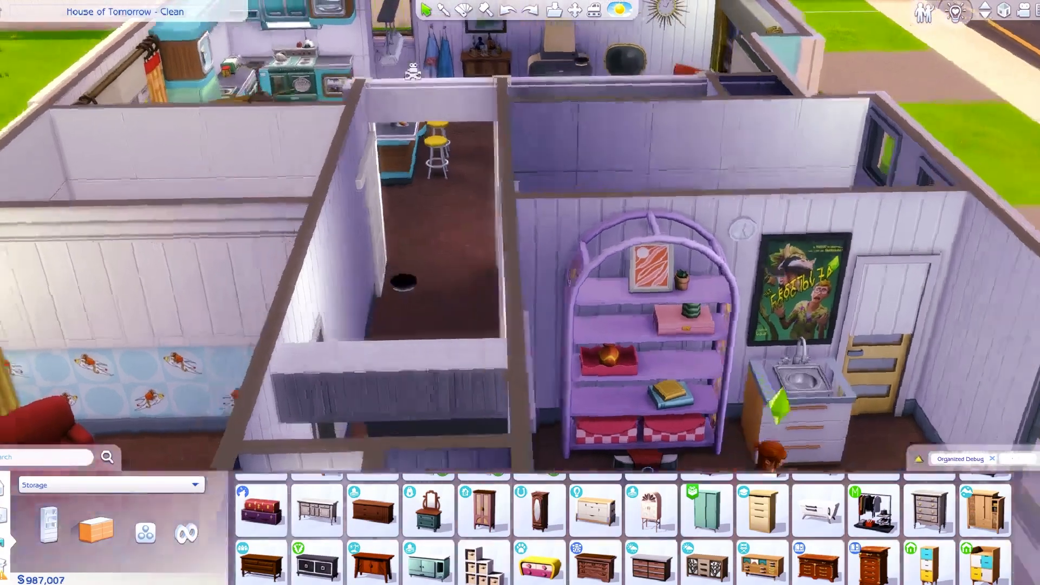
{"action": "right_click_drag", "start_coordinate": [413, 71], "coordinate": [347, 76]}
{"action": "scroll", "coordinate": [520, 271], "scroll_direction": "up", "scroll_amount": 4}
{"action": "middle_click_drag", "start_coordinate": [488, 271], "coordinate": [505, 328]}
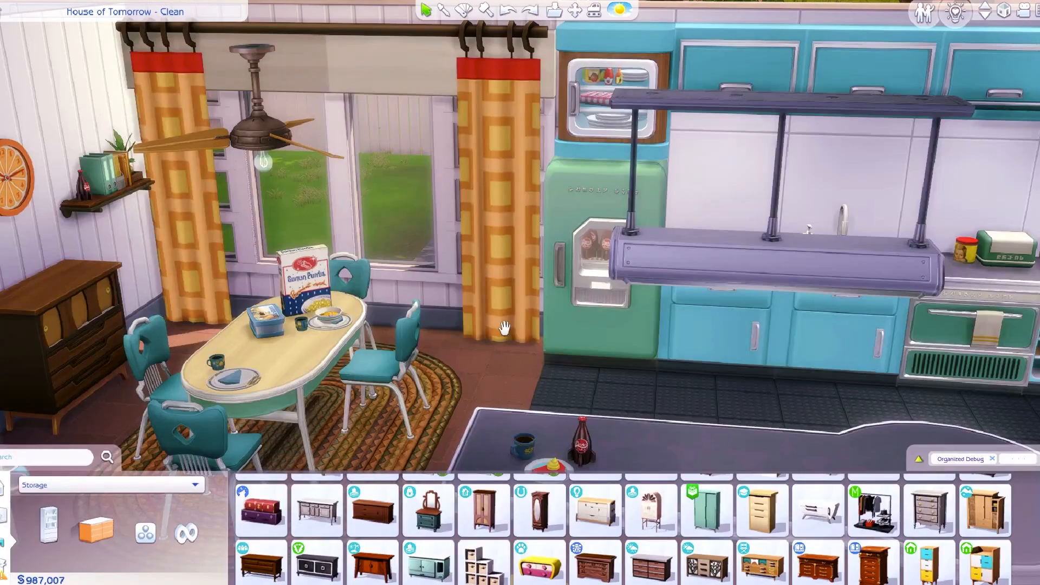
{"action": "middle_click_drag", "start_coordinate": [510, 221], "coordinate": [732, 191]}
Reduce the size of the Retro Reader Bookcase and set it back down against the wall
{"action": "scroll", "coordinate": [607, 328], "scroll_direction": "down", "scroll_amount": 5}
{"action": "scroll", "coordinate": [732, 191], "scroll_direction": "up", "scroll_amount": 3}
{"action": "left_click", "coordinate": [659, 269]}
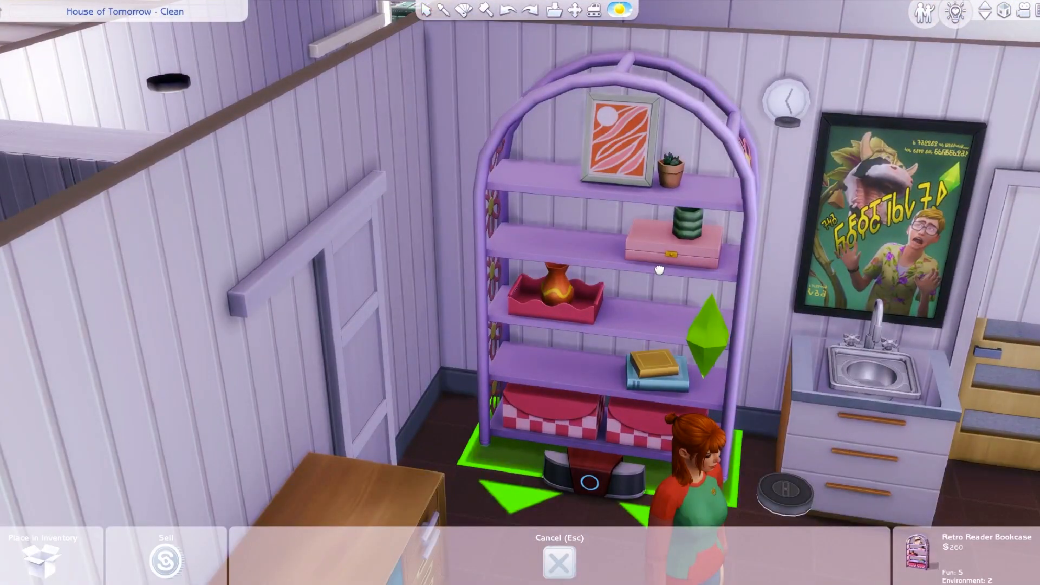
{"action": "left_click", "coordinate": [660, 269]}
Place a second arched bookcase at the sink counter and scale it to 0.75 with the T.O.O.L. extension
{"action": "scroll", "coordinate": [659, 269], "scroll_direction": "down", "scroll_amount": 4}
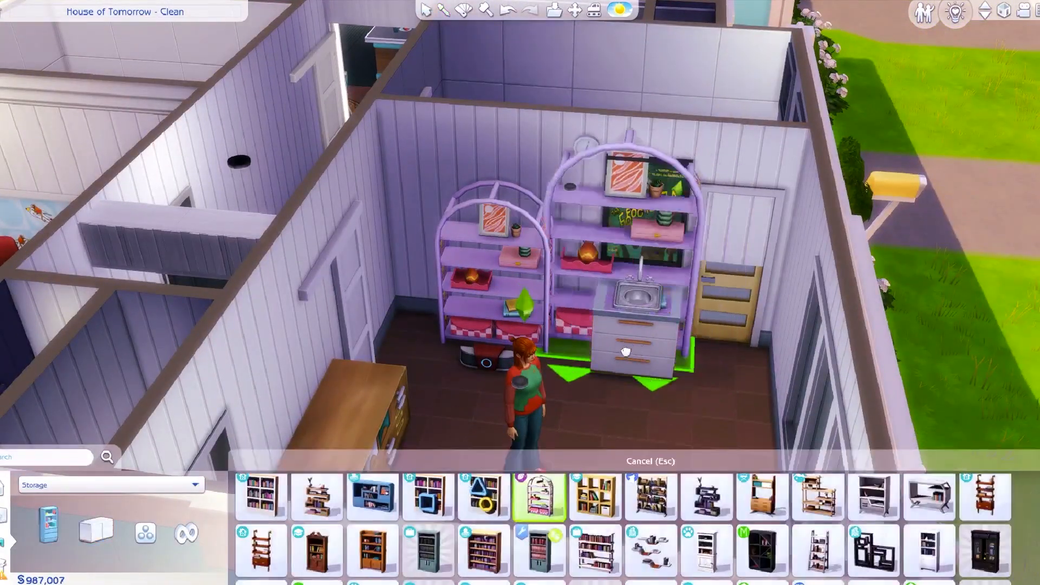
{"action": "left_click", "coordinate": [626, 353]}
{"action": "key", "text": "shift+t"}
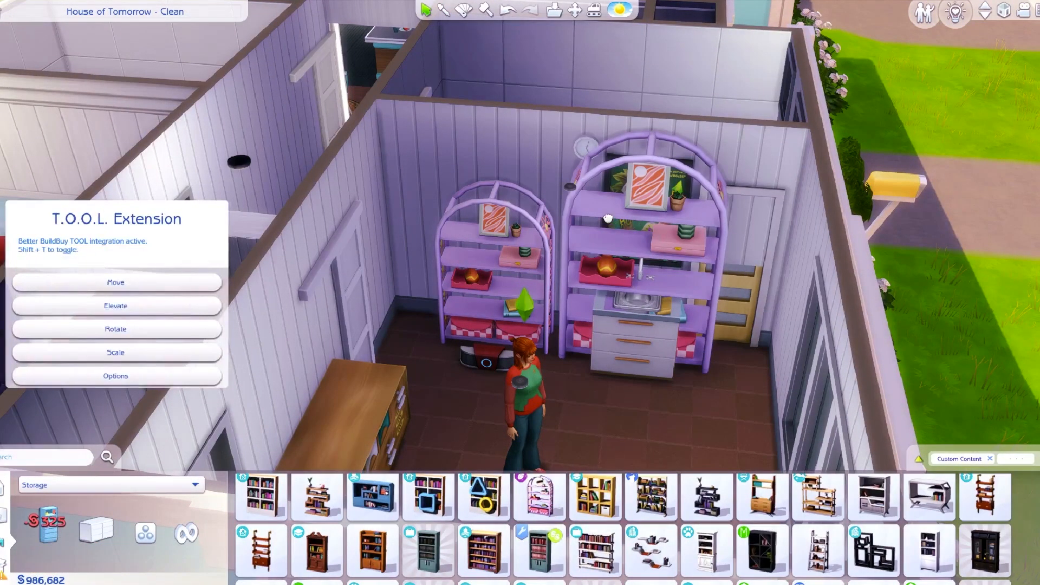
{"action": "left_click", "coordinate": [117, 353]}
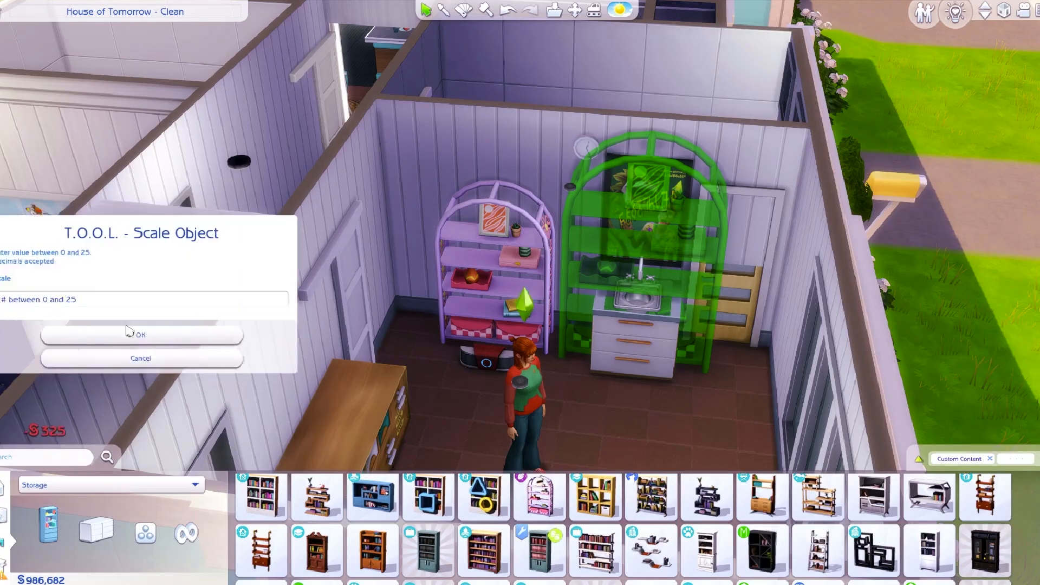
{"action": "type", "text": "75"}
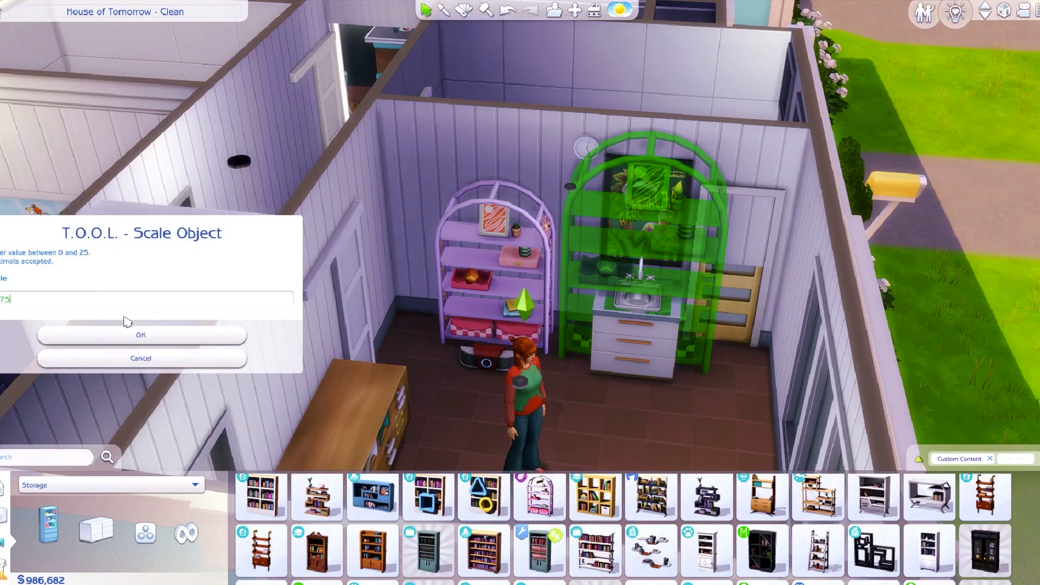
{"action": "left_click", "coordinate": [130, 335]}
Compare the two arched shelves from several angles and delete the second one at the sink counter
{"action": "middle_click_drag", "start_coordinate": [687, 297], "coordinate": [750, 233]}
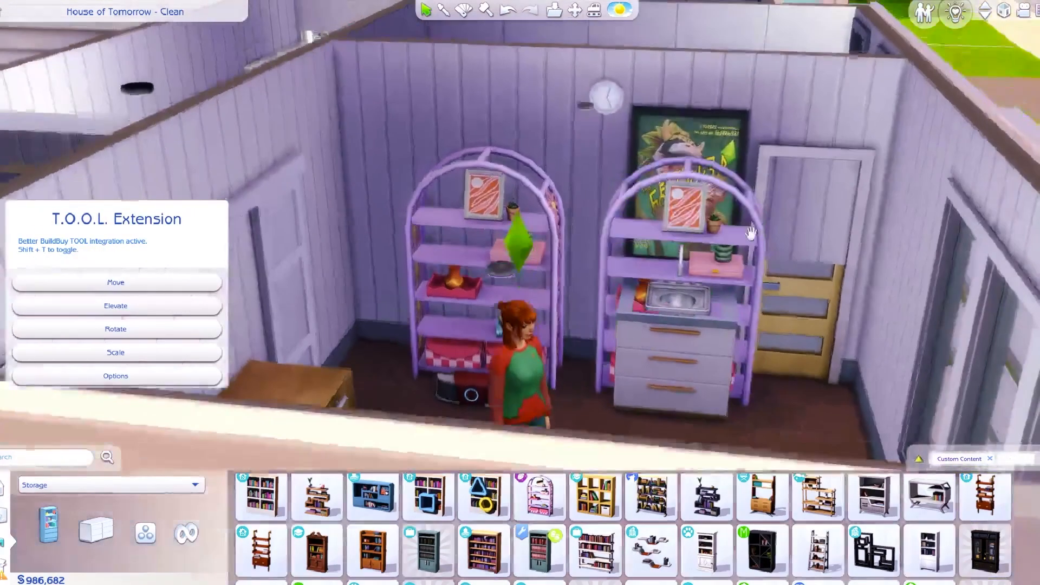
{"action": "scroll", "coordinate": [773, 215], "scroll_direction": "up", "scroll_amount": 5}
{"action": "scroll", "coordinate": [774, 274], "scroll_direction": "down", "scroll_amount": 4}
{"action": "scroll", "coordinate": [774, 275], "scroll_direction": "down", "scroll_amount": 5}
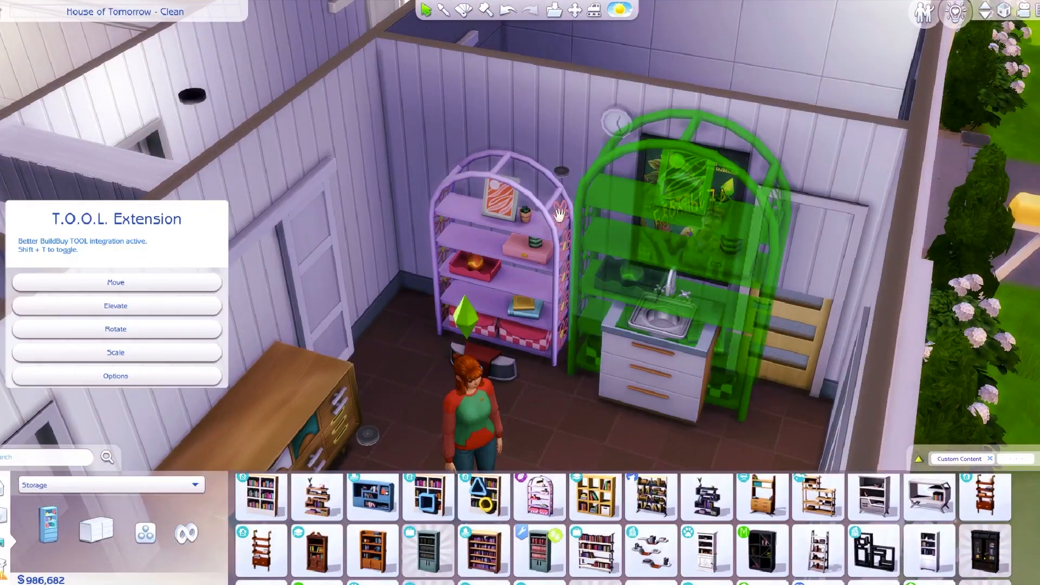
{"action": "middle_click_drag", "start_coordinate": [501, 229], "coordinate": [445, 130]}
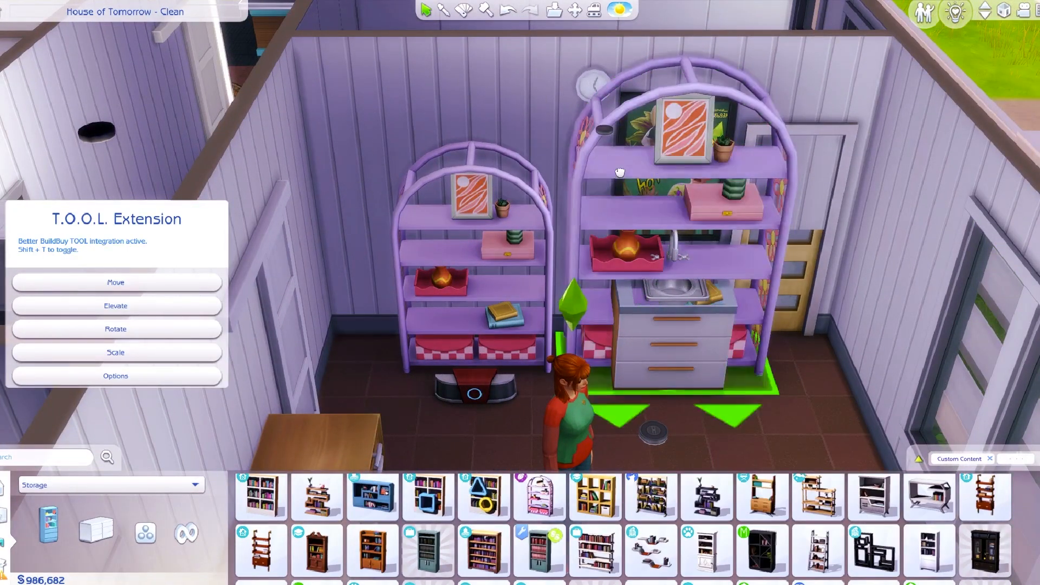
{"action": "key", "text": "Delete"}
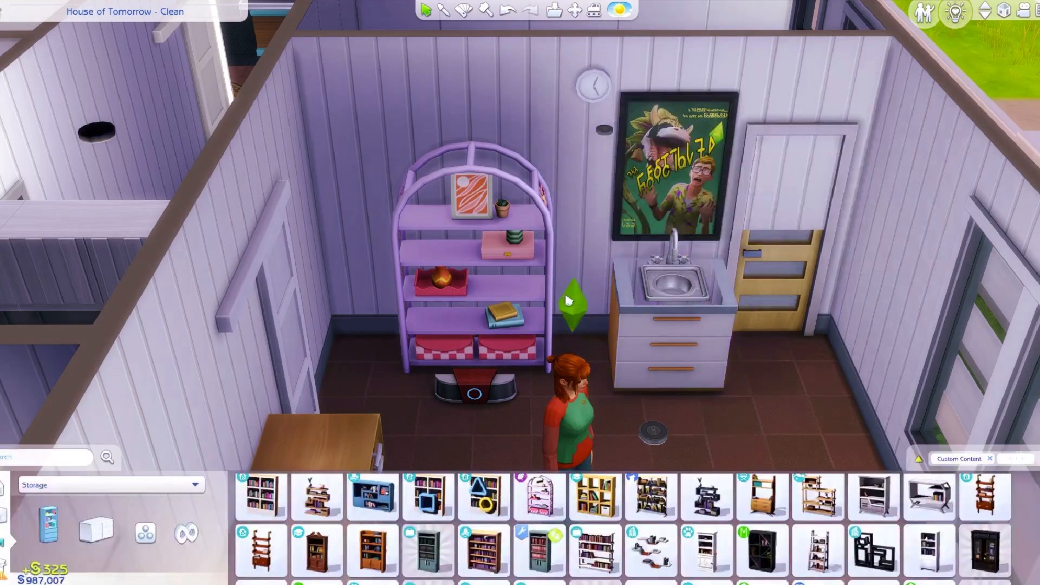
{"action": "middle_click_drag", "start_coordinate": [564, 300], "coordinate": [587, 299]}
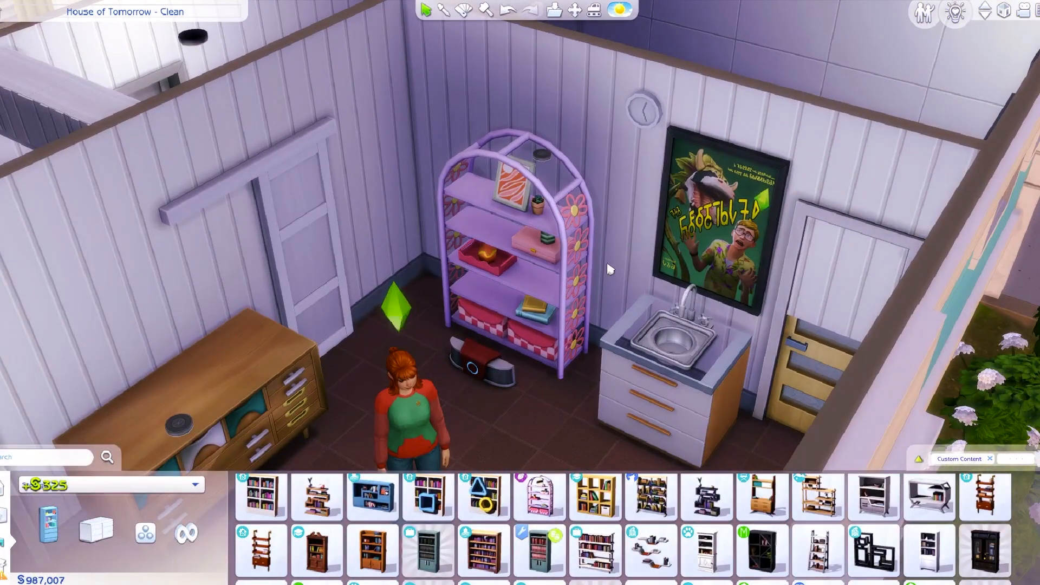
Examine the arched bookcase beside the sink counter and the rest of the furnished room from several angles
{"action": "middle_click_drag", "start_coordinate": [615, 255], "coordinate": [694, 228]}
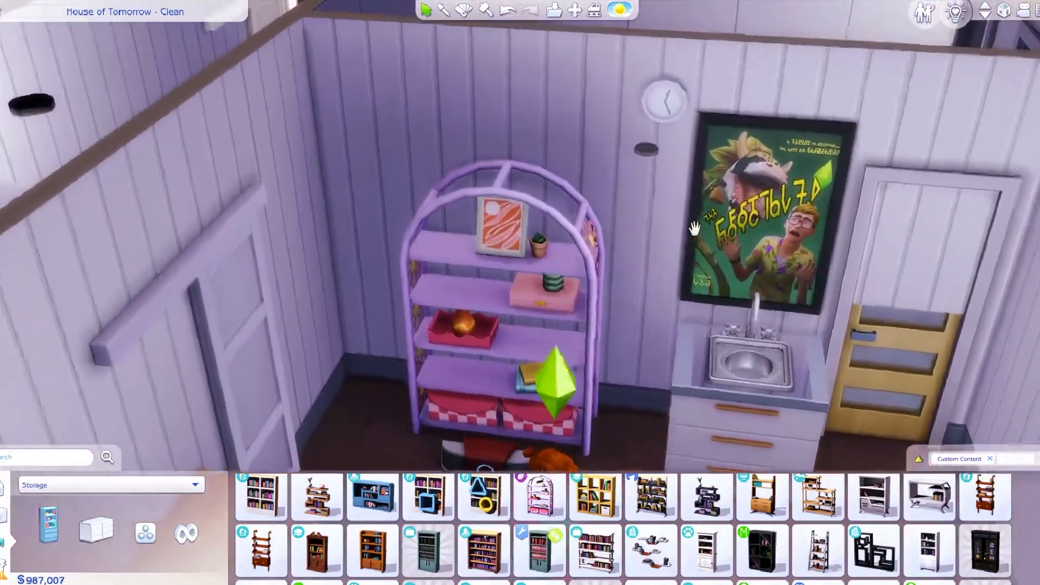
{"action": "scroll", "coordinate": [694, 228], "scroll_direction": "down", "scroll_amount": 2}
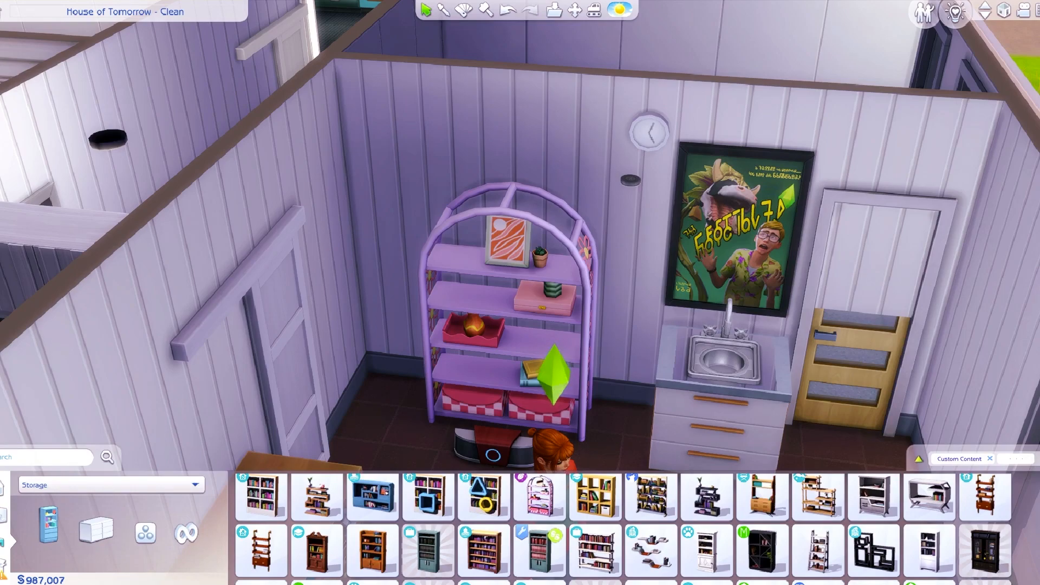
{"action": "scroll", "coordinate": [594, 341], "scroll_direction": "down", "scroll_amount": 3}
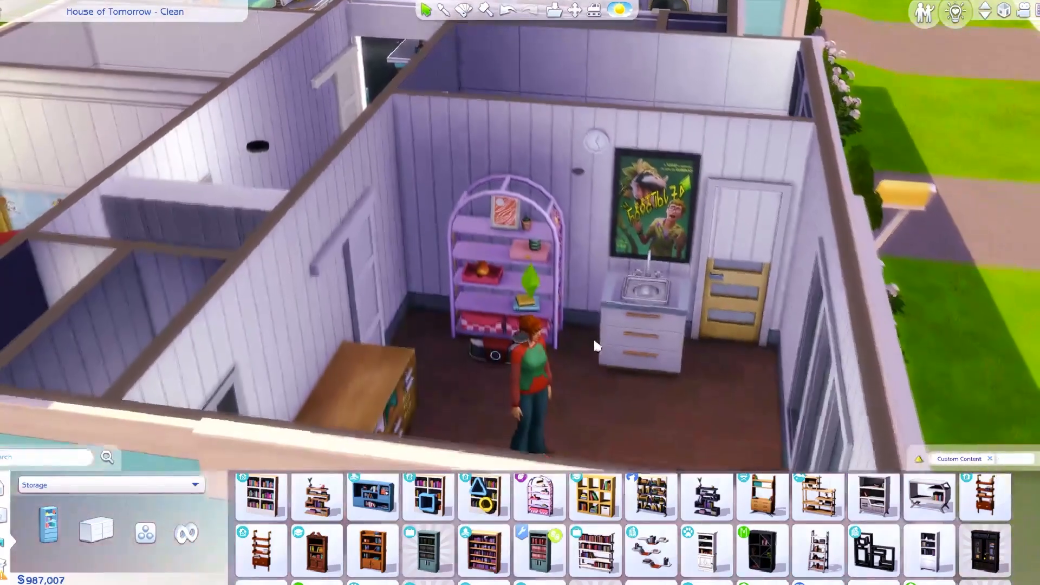
{"action": "scroll", "coordinate": [591, 333], "scroll_direction": "up", "scroll_amount": 2}
{"action": "middle_click_drag", "start_coordinate": [589, 327], "coordinate": [529, 282]}
{"action": "scroll", "coordinate": [619, 295], "scroll_direction": "up", "scroll_amount": 2}
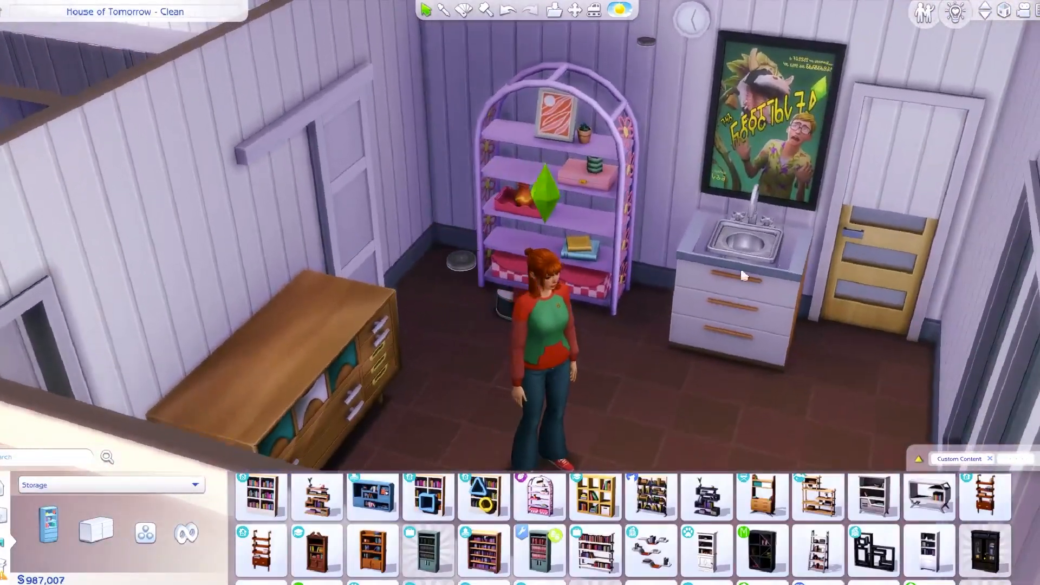
{"action": "middle_click_drag", "start_coordinate": [704, 244], "coordinate": [465, 143]}
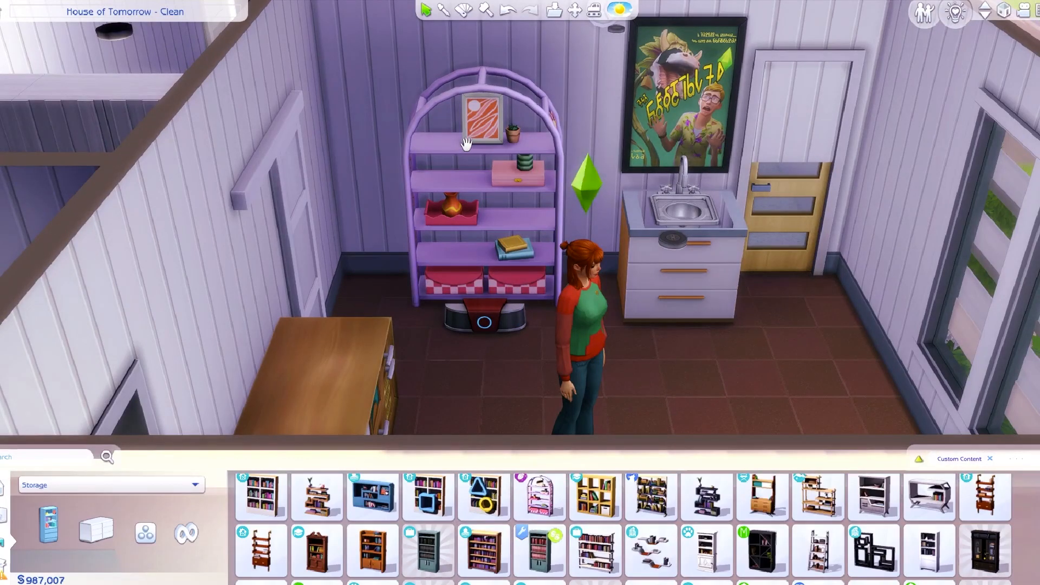
{"action": "scroll", "coordinate": [747, 205], "scroll_direction": "down", "scroll_amount": 3}
{"action": "middle_click_drag", "start_coordinate": [747, 206], "coordinate": [525, 215]}
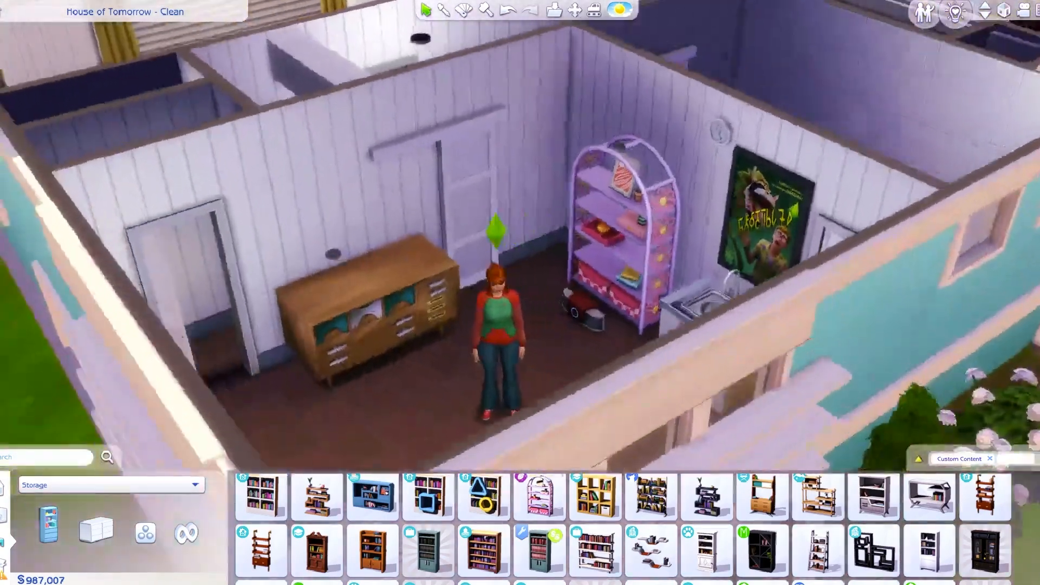
Save the game and exit to the desktop
{"action": "key", "text": "Escape"}
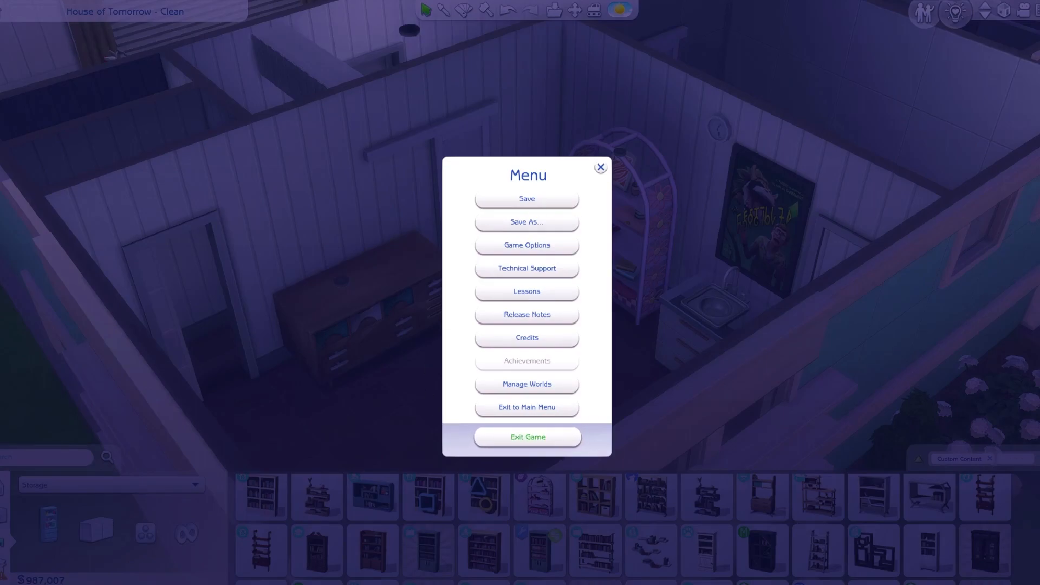
{"action": "left_click", "coordinate": [527, 437]}
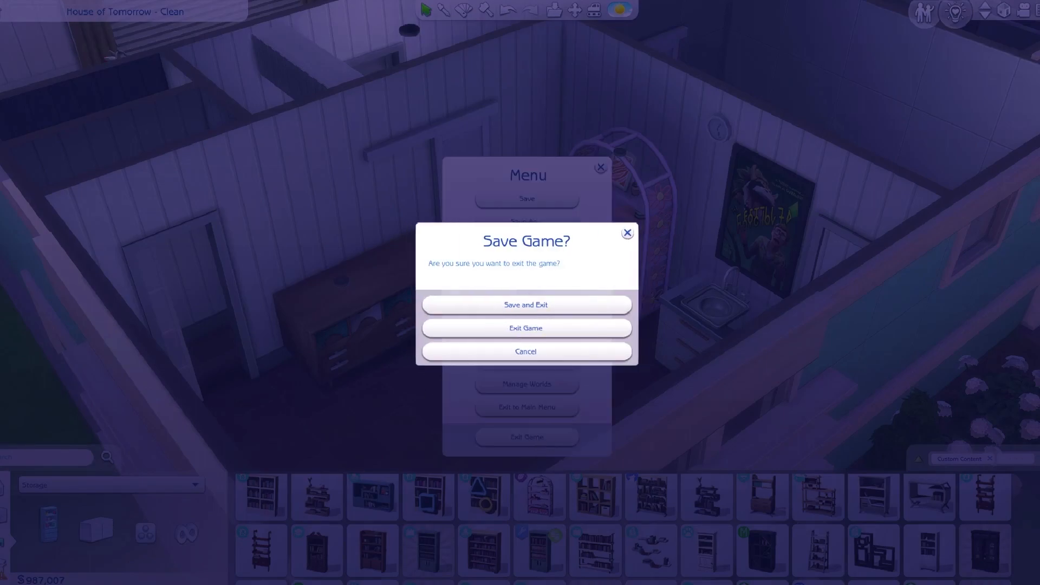
{"action": "left_click", "coordinate": [537, 307]}
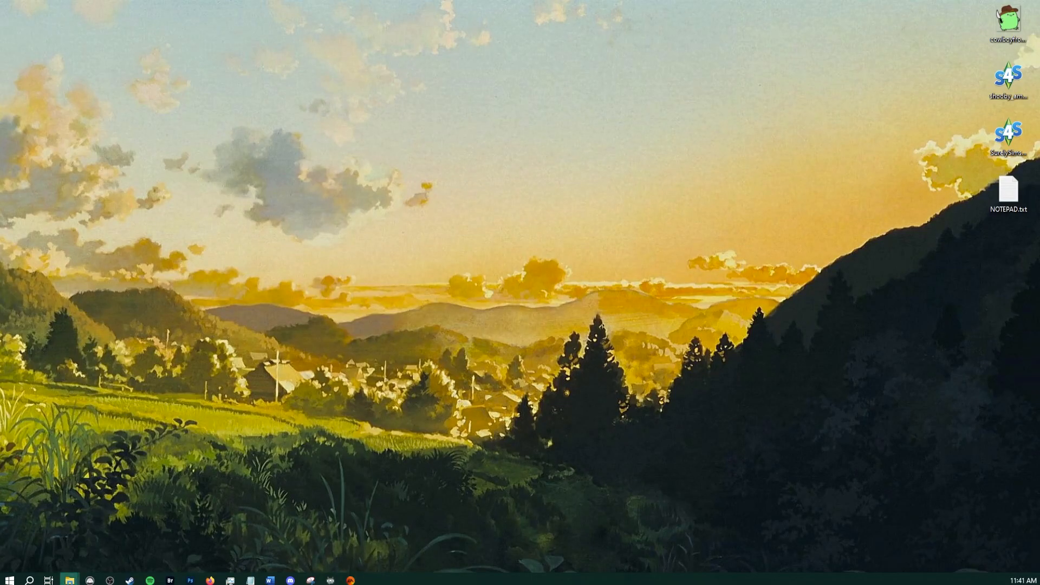
Open CuteKitBookShelf.package from the 01_Fixing Slots folder in Sims 4 Studio and inspect the whole bookcase in the preview
{"action": "left_click_drag", "start_coordinate": [524, 164], "coordinate": [503, 67]}
{"action": "left_click", "coordinate": [361, 141]}
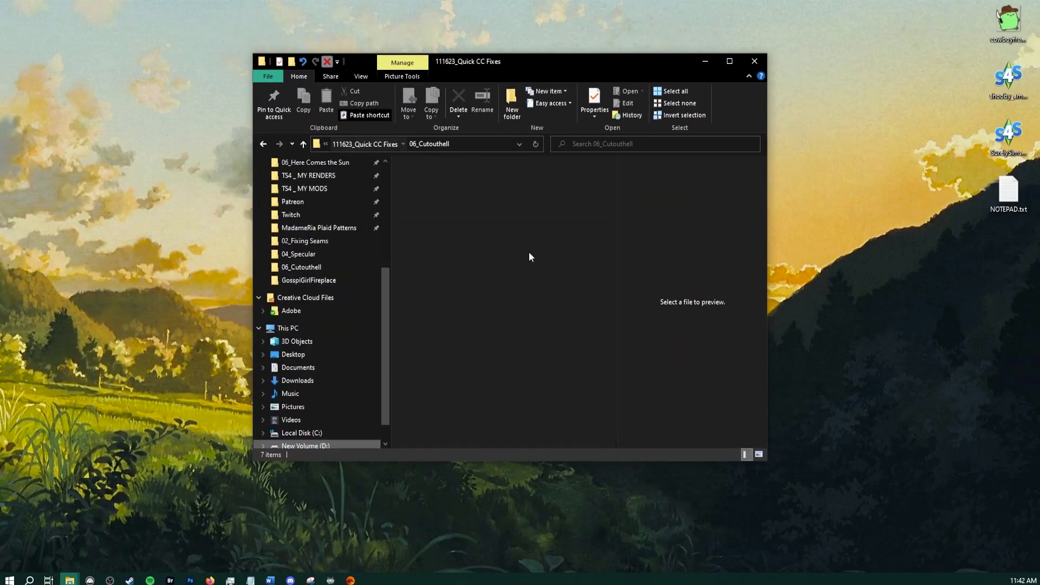
{"action": "double_click", "coordinate": [450, 183]}
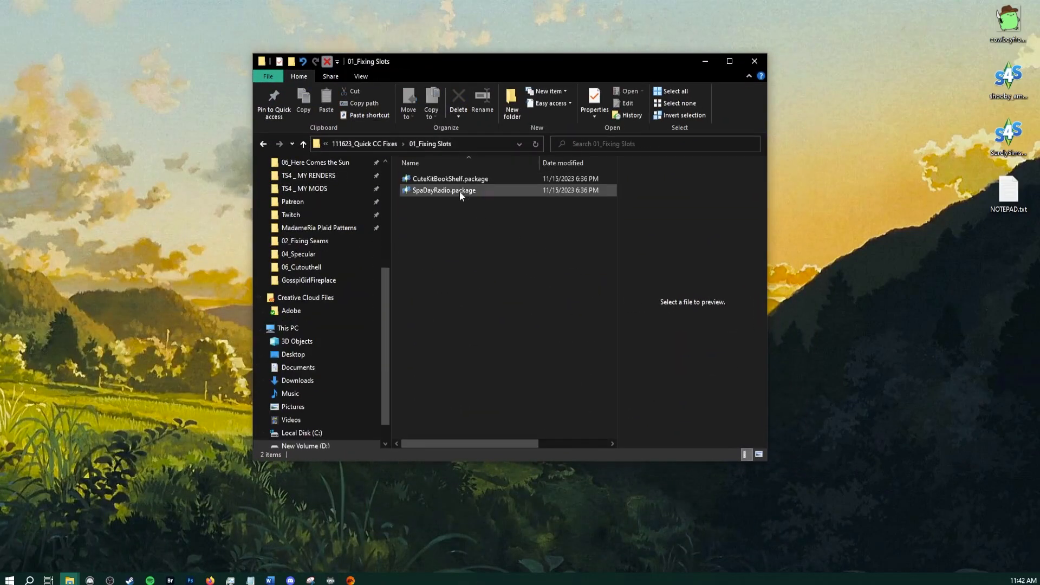
{"action": "left_click", "coordinate": [437, 182]}
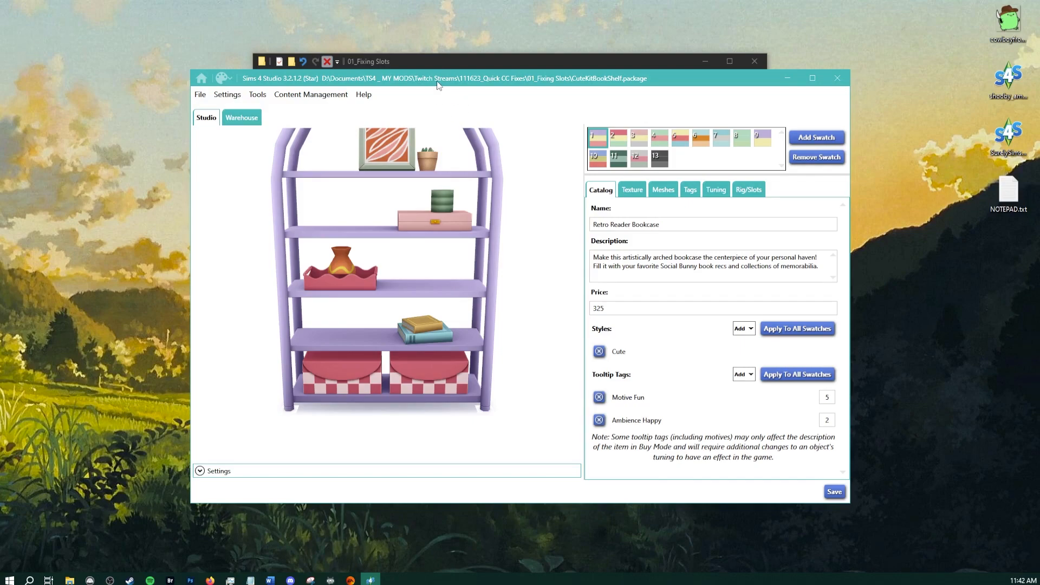
{"action": "left_click_drag", "start_coordinate": [438, 86], "coordinate": [437, 110]}
{"action": "middle_click_drag", "start_coordinate": [461, 273], "coordinate": [456, 321]}
{"action": "right_click_drag", "start_coordinate": [455, 316], "coordinate": [455, 310]}
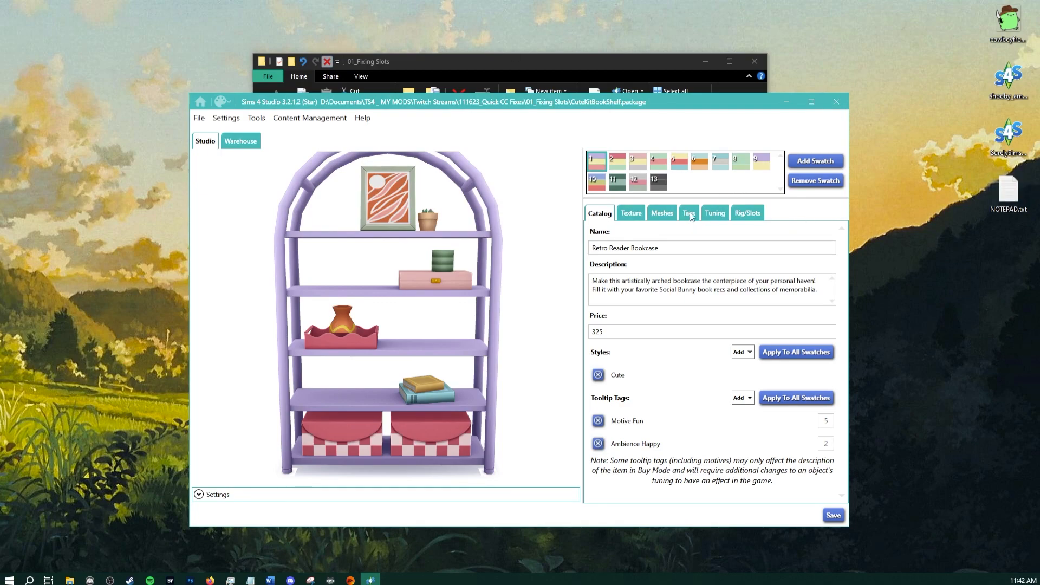
{"action": "scroll", "coordinate": [422, 255], "scroll_direction": "down", "scroll_amount": 5}
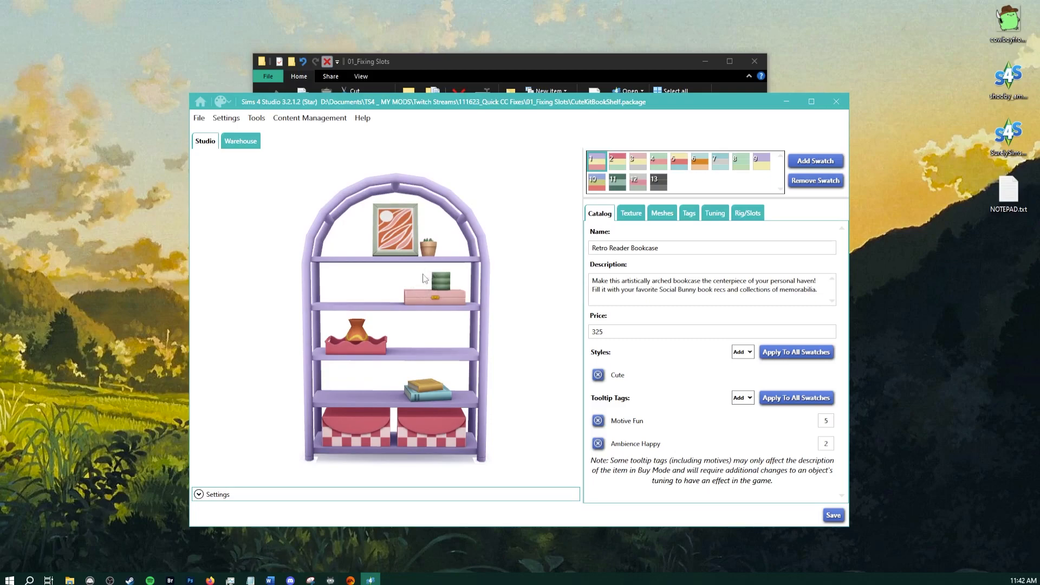
{"action": "middle_click_drag", "start_coordinate": [422, 256], "coordinate": [417, 260]}
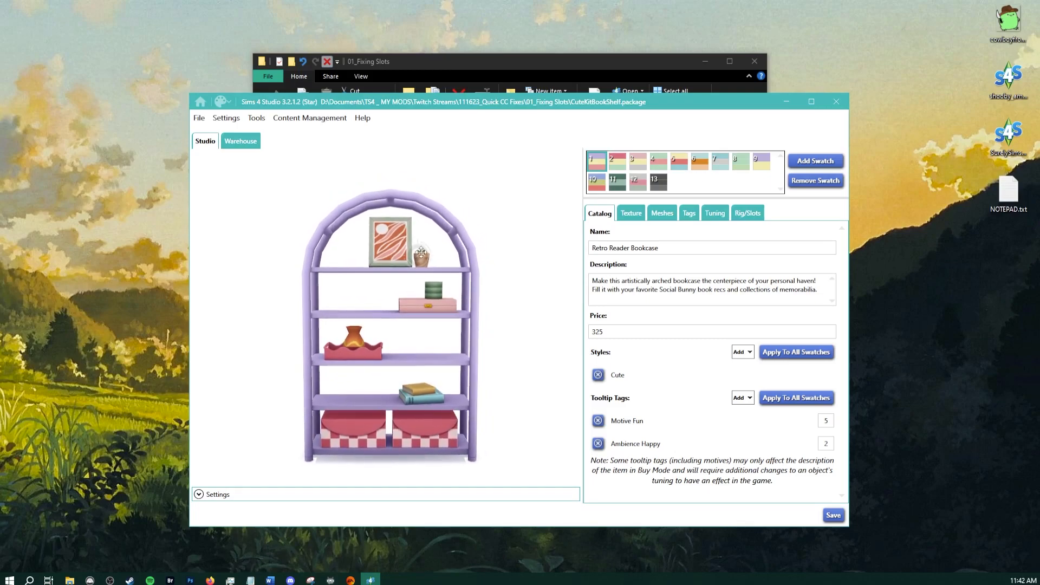
Remove all three occluders from the bookcase's Light resource in the Warehouse and save the package
{"action": "left_click", "coordinate": [241, 141]}
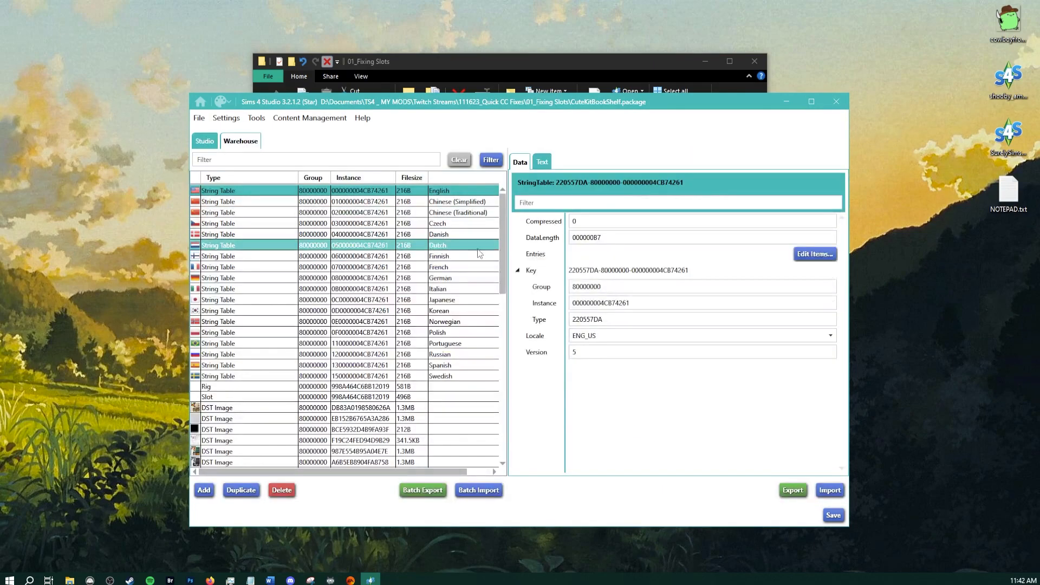
{"action": "scroll", "coordinate": [239, 374], "scroll_direction": "down", "scroll_amount": 2}
{"action": "scroll", "coordinate": [237, 369], "scroll_direction": "down", "scroll_amount": 2}
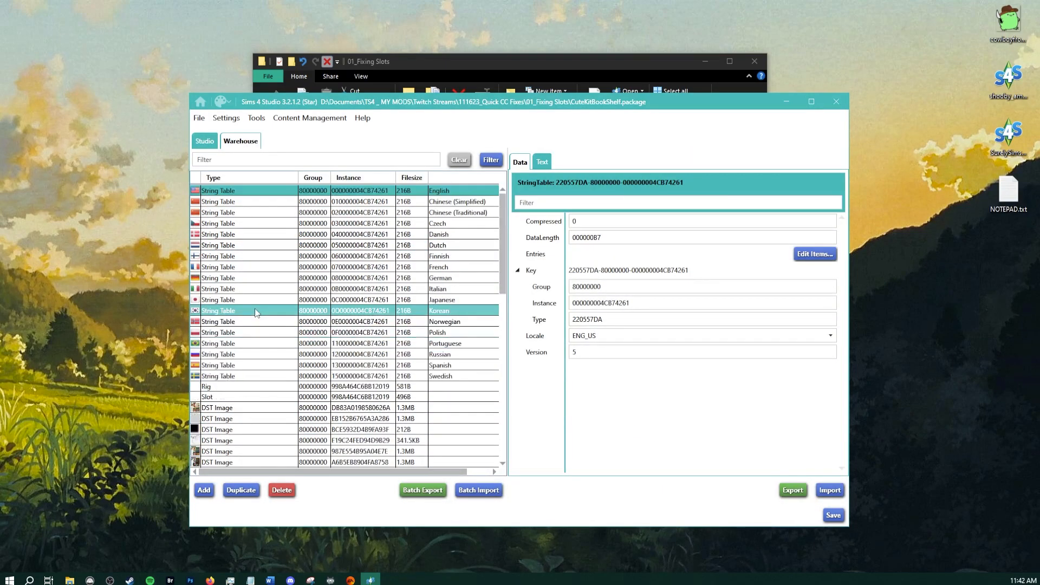
{"action": "scroll", "coordinate": [241, 303], "scroll_direction": "down", "scroll_amount": 5}
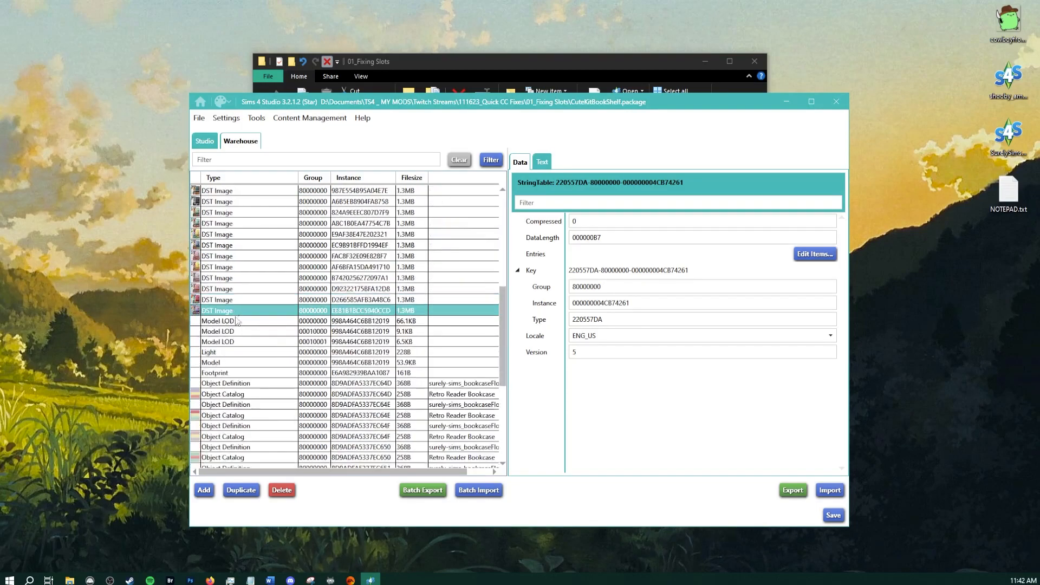
{"action": "left_click", "coordinate": [231, 353]}
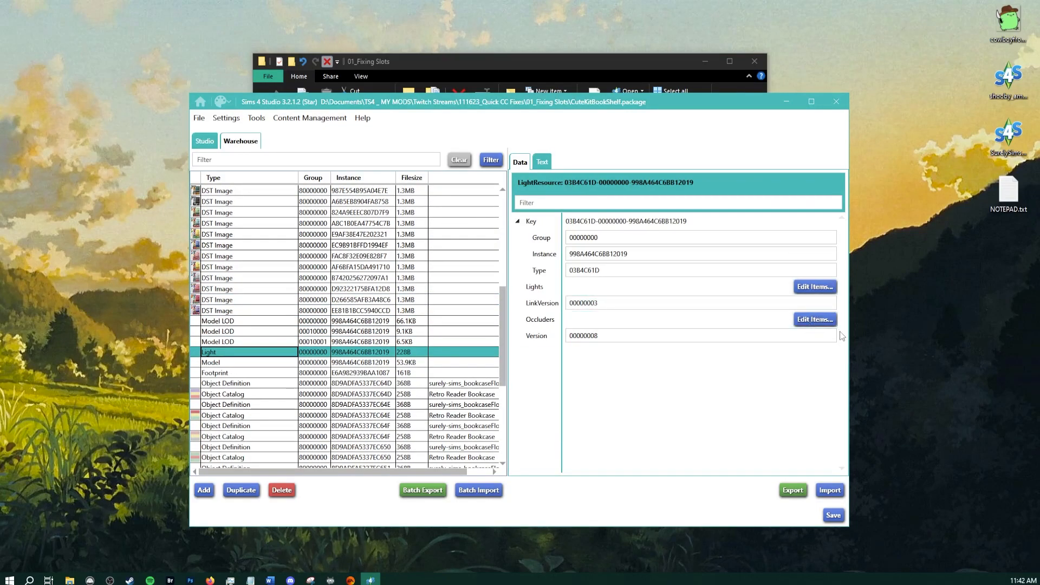
{"action": "left_click", "coordinate": [813, 320]}
{"action": "left_click", "coordinate": [358, 411]}
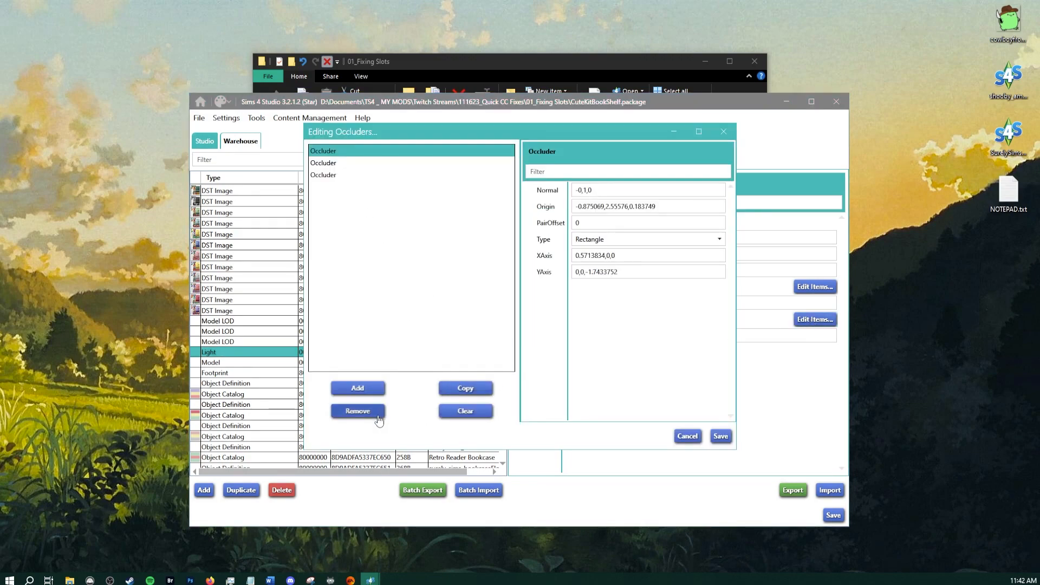
{"action": "left_click", "coordinate": [358, 411]}
{"action": "left_click", "coordinate": [358, 411]}
{"action": "left_click", "coordinate": [717, 439]}
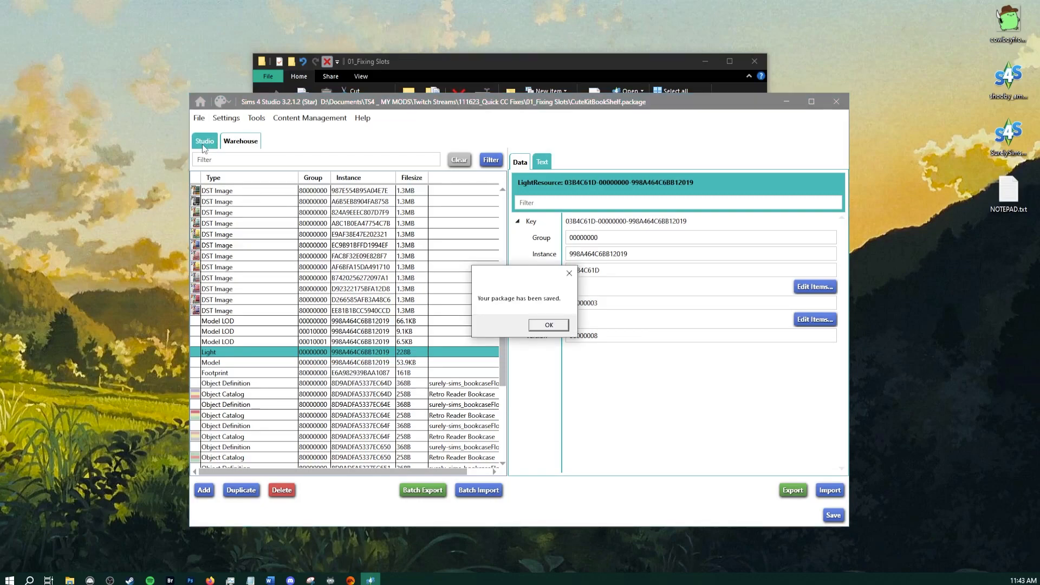
{"action": "left_click", "coordinate": [561, 326]}
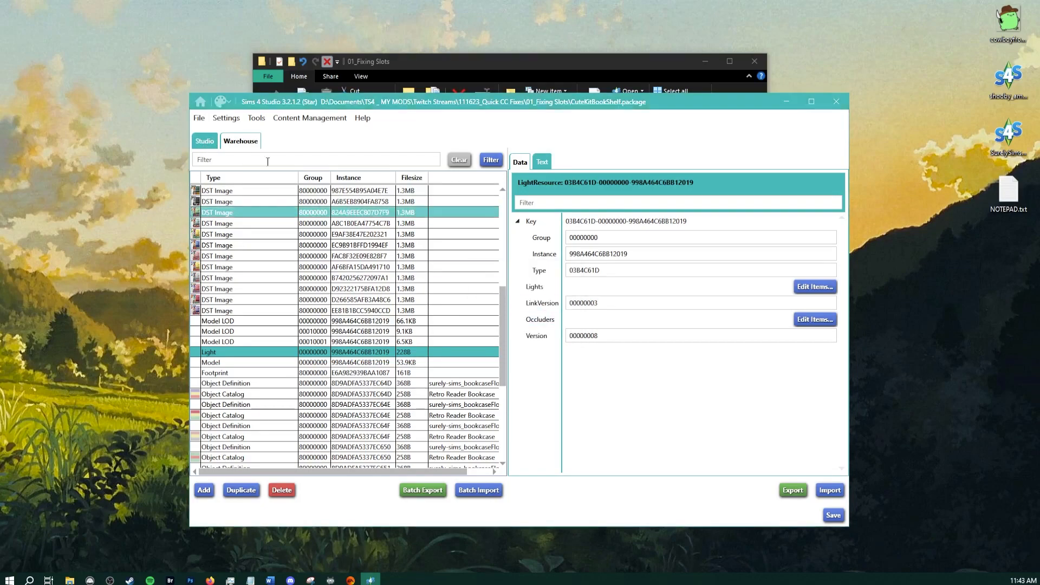
Export the bookcase's LOD 0 (High) mesh as lod0.blend into the 01_Fixing Slots folder and check the file there
{"action": "left_click", "coordinate": [206, 142]}
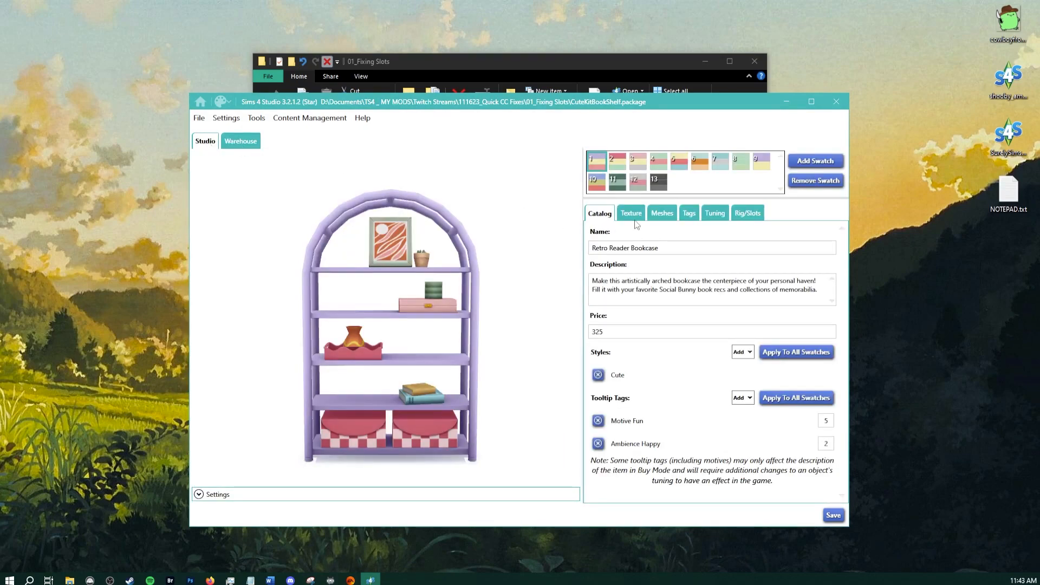
{"action": "left_click", "coordinate": [659, 213]}
{"action": "left_click", "coordinate": [727, 266]}
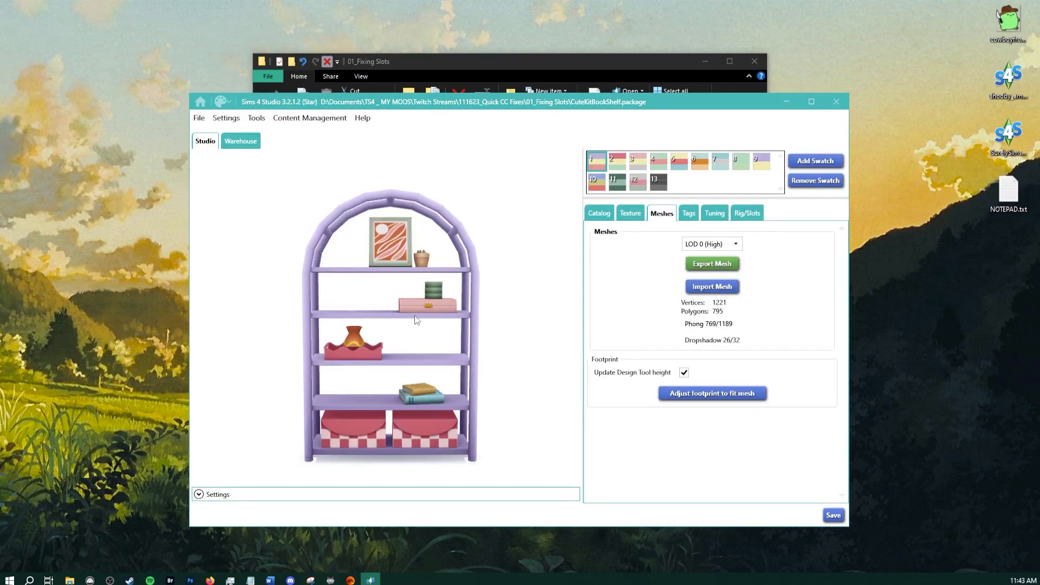
{"action": "scroll", "coordinate": [247, 238], "scroll_direction": "up", "scroll_amount": 3}
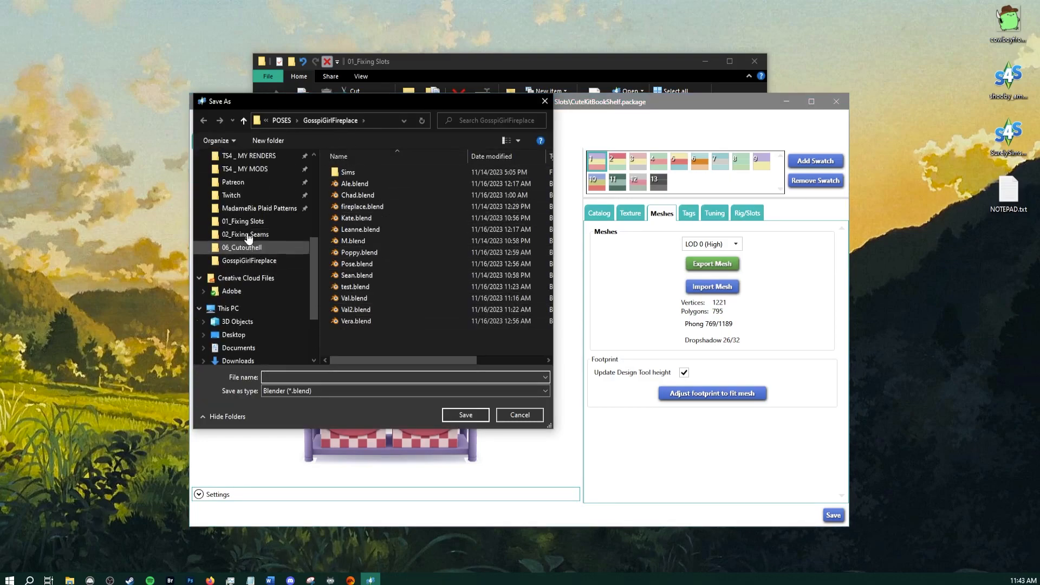
{"action": "left_click", "coordinate": [243, 247]}
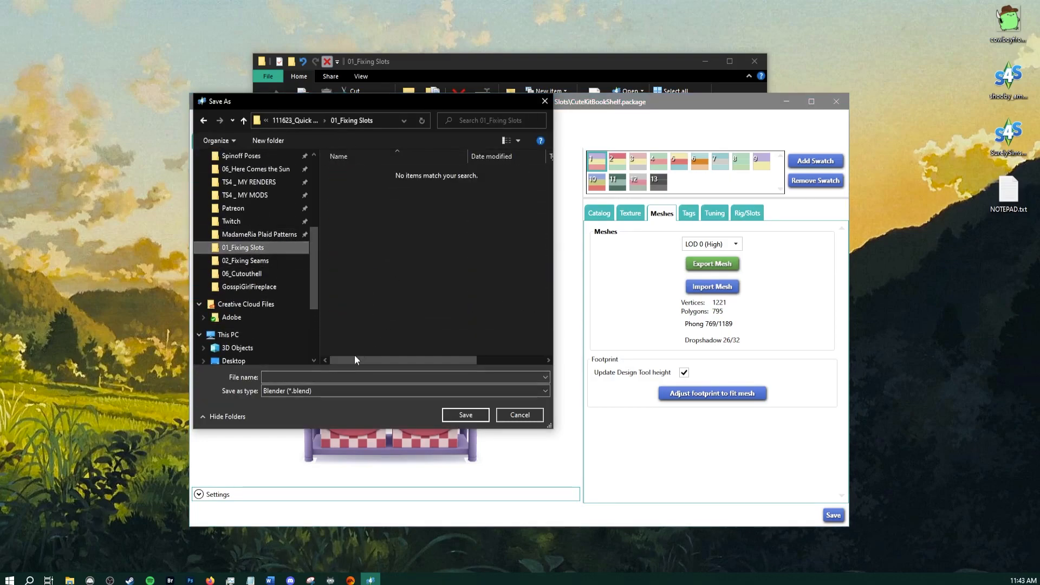
{"action": "left_click", "coordinate": [457, 414]}
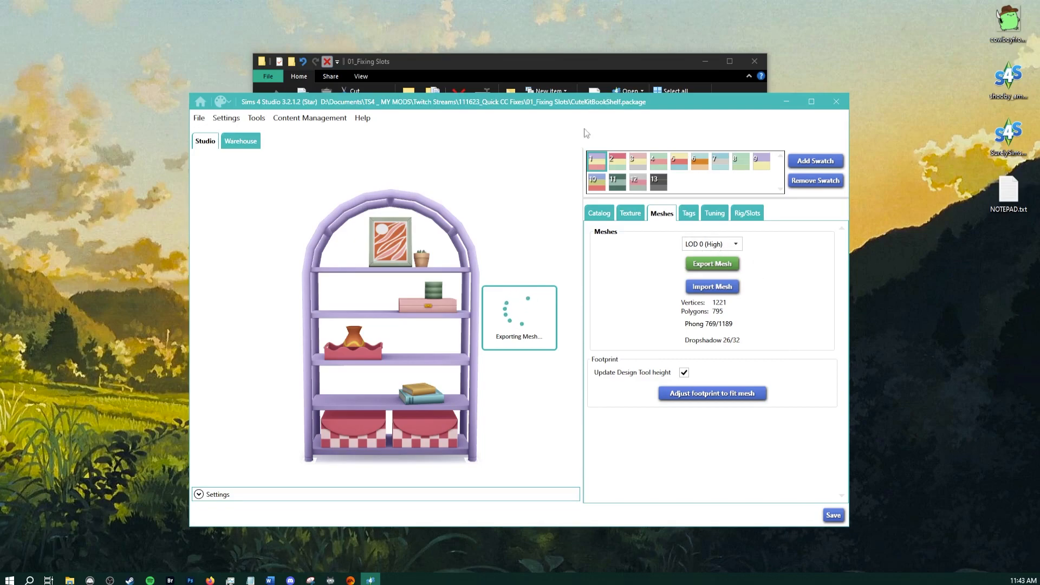
{"action": "left_click", "coordinate": [584, 75]}
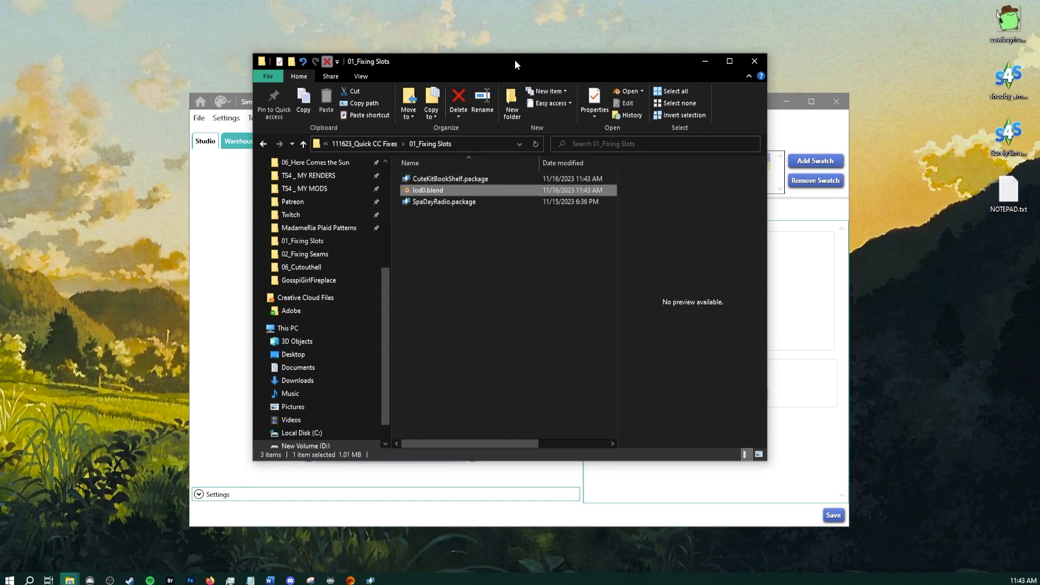
{"action": "left_click_drag", "start_coordinate": [456, 65], "coordinate": [239, 38]}
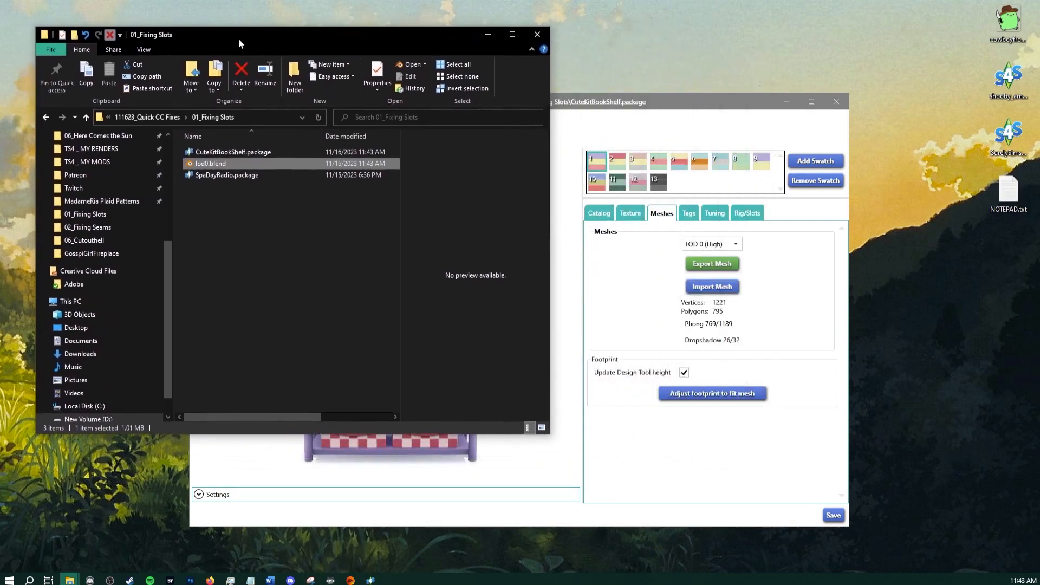
Export all meshes and textures with the studio.exportall cheat and look through the resulting CuteKitBookShelfResources folder
{"action": "left_click", "coordinate": [688, 458]}
{"action": "key", "text": "ctrl+shift+c"}
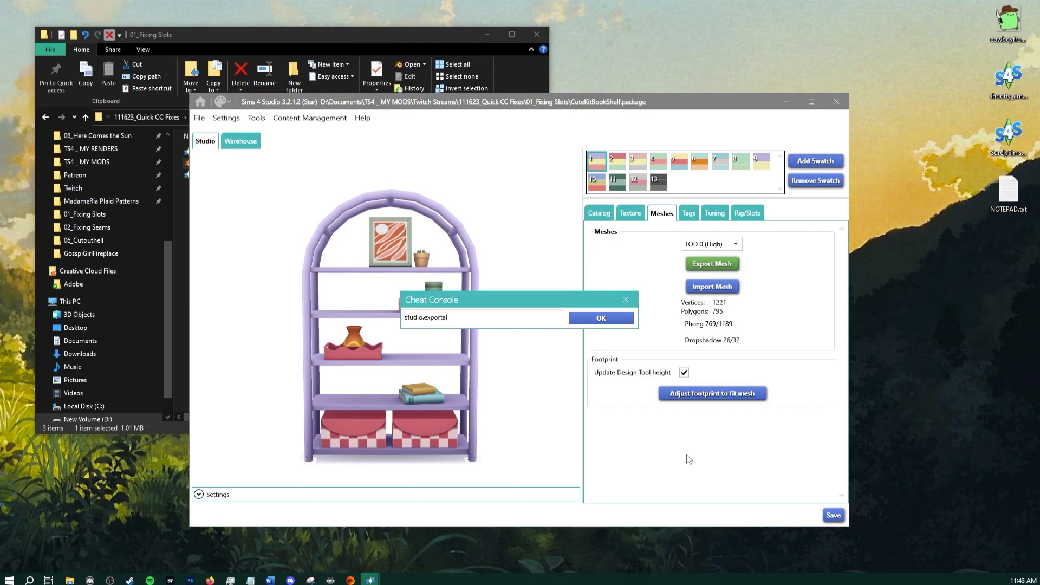
{"action": "left_click_drag", "start_coordinate": [258, 38], "coordinate": [314, 29]}
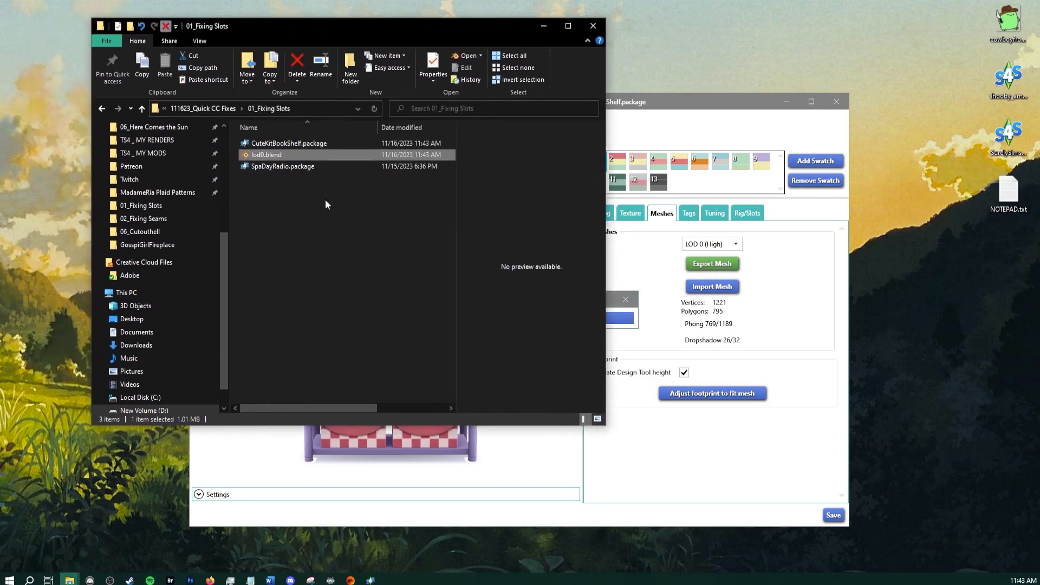
{"action": "left_click", "coordinate": [636, 98]}
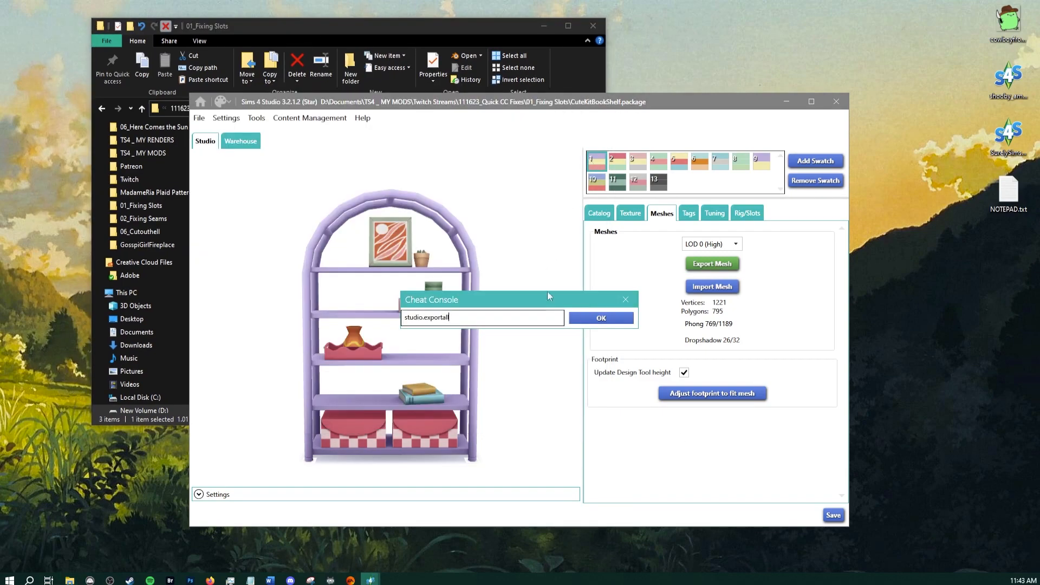
{"action": "left_click", "coordinate": [593, 319]}
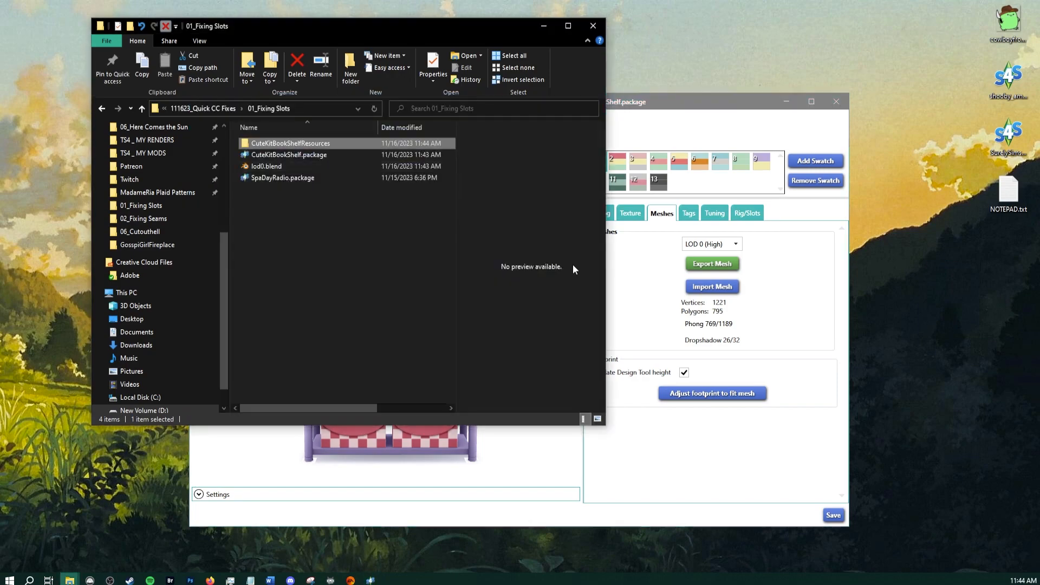
{"action": "double_click", "coordinate": [285, 144]}
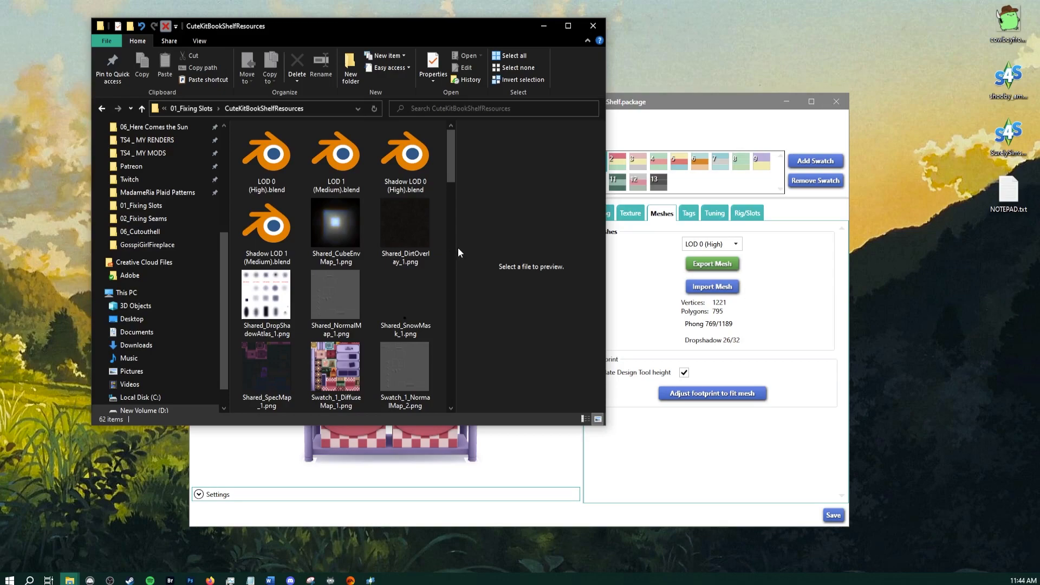
{"action": "left_click", "coordinate": [648, 463]}
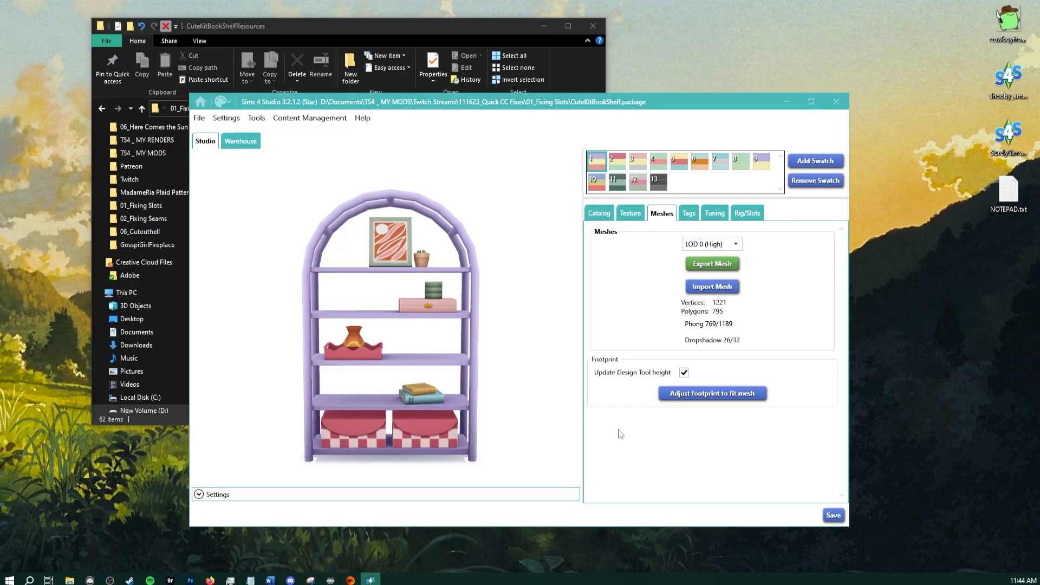
Try the studio.importall cheat in the cheat console and look through the exported files in CuteKitBookShelfResources
{"action": "key", "text": "ctrl+shift+c"}
{"action": "type", "text": "studio.importall"}
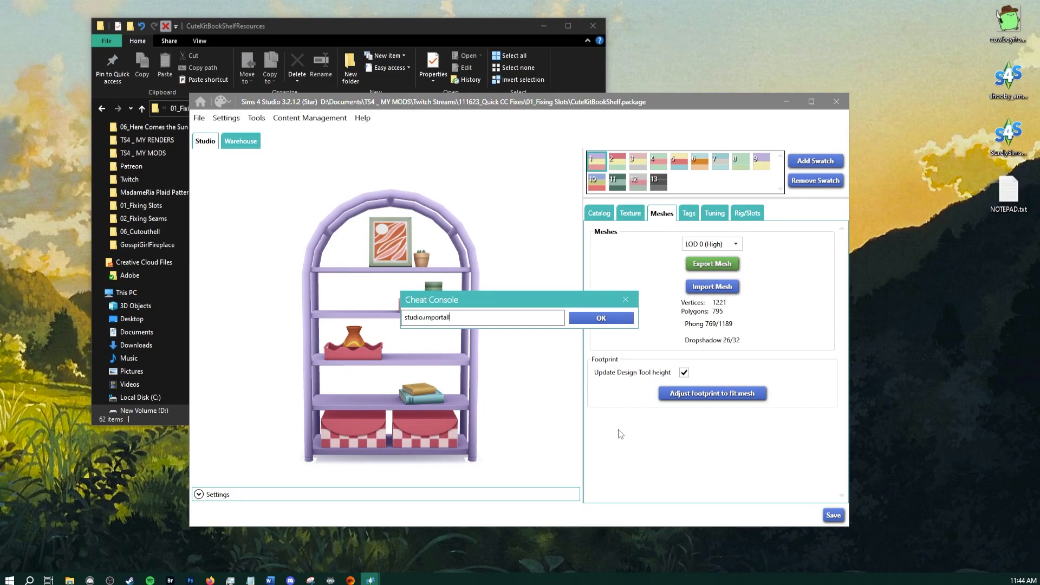
{"action": "left_click", "coordinate": [412, 52]}
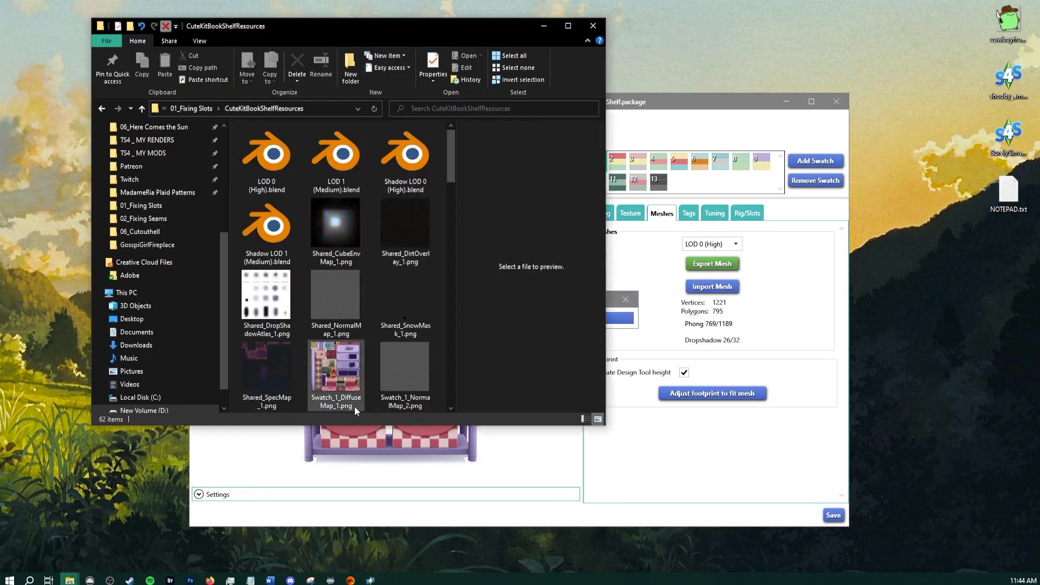
{"action": "scroll", "coordinate": [270, 228], "scroll_direction": "down", "scroll_amount": 10}
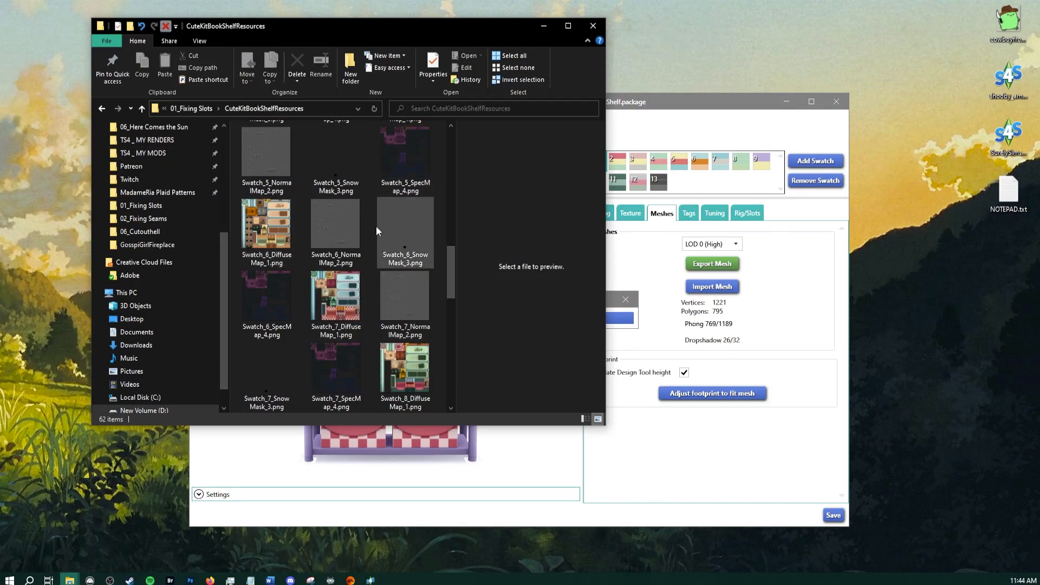
{"action": "scroll", "coordinate": [376, 226], "scroll_direction": "up", "scroll_amount": 10}
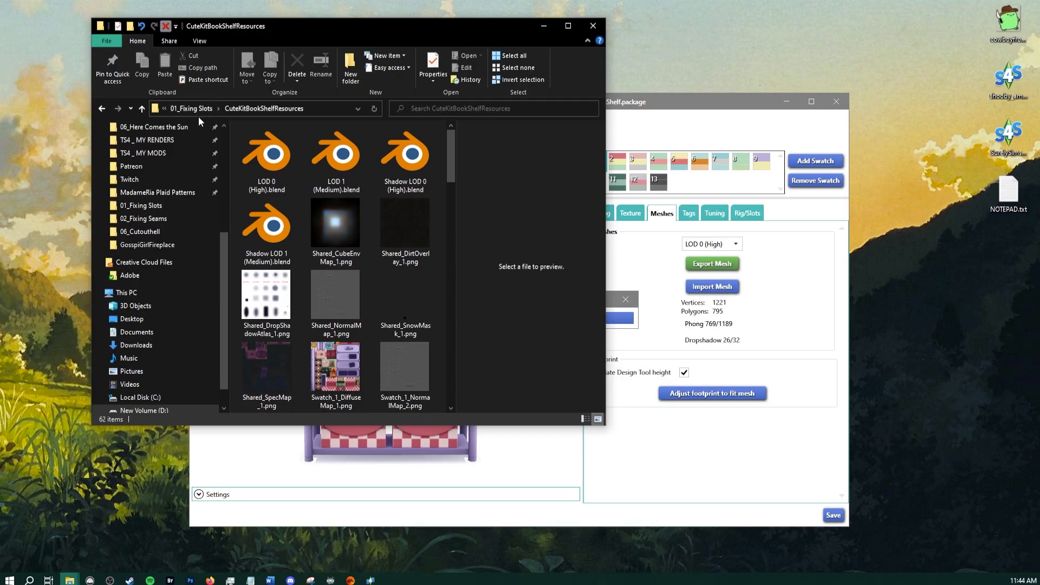
{"action": "key", "text": "alt+Up"}
{"action": "left_click", "coordinate": [634, 302]}
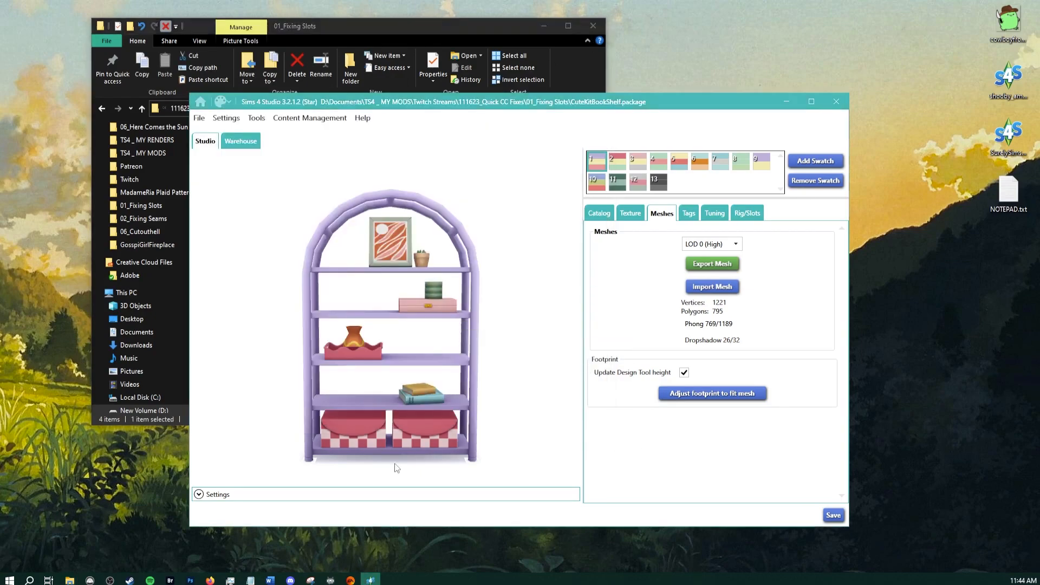
Delete the CuteKitBookShelfResources folder from the 01_Fixing Slots folder
{"action": "left_click_drag", "start_coordinate": [401, 103], "coordinate": [485, 124]}
{"action": "left_click", "coordinate": [268, 27]}
{"action": "left_click", "coordinate": [306, 204]}
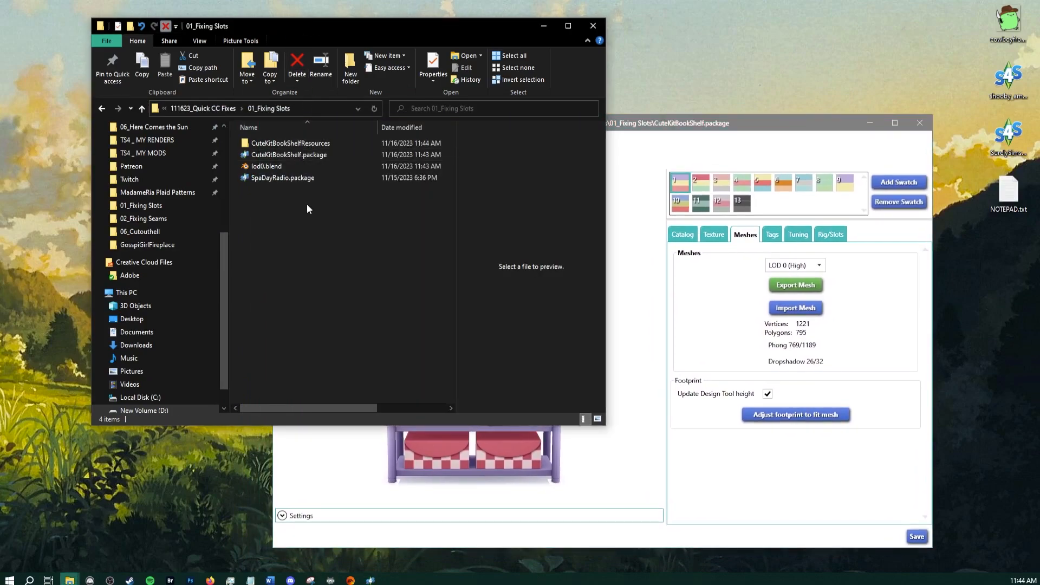
{"action": "left_click", "coordinate": [287, 145]}
{"action": "key", "text": "Delete"}
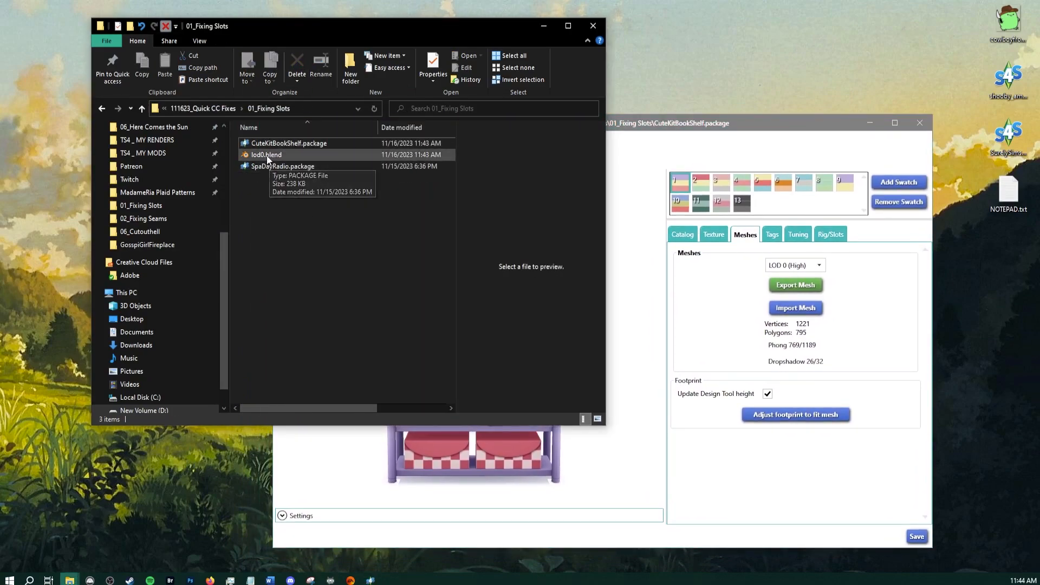
Open lod0.blend in Blender and enlarge the 3D viewport by collapsing the timeline and hiding the viewport's tool shelf
{"action": "left_click", "coordinate": [267, 156]}
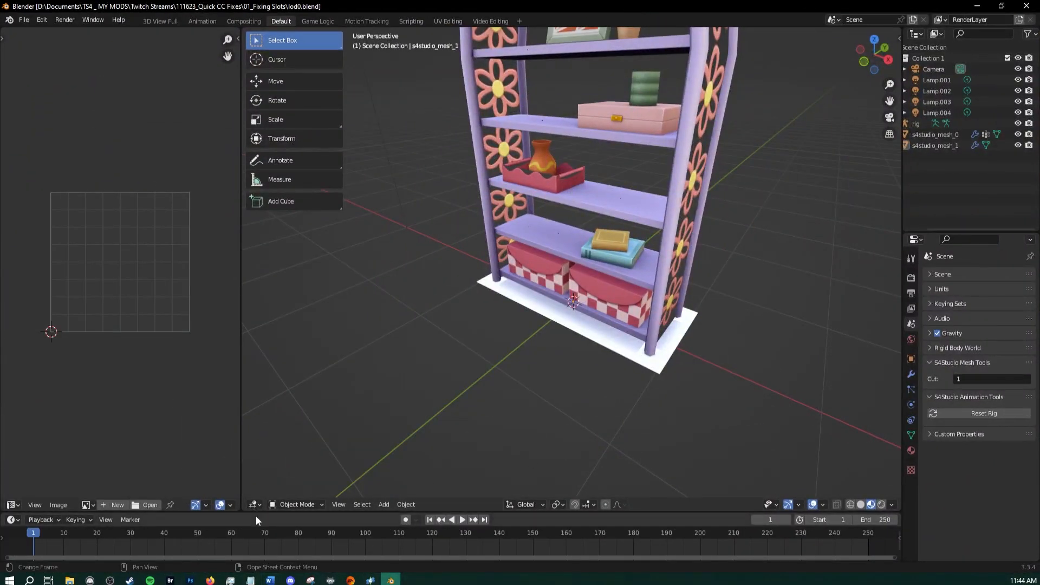
{"action": "left_click_drag", "start_coordinate": [256, 513], "coordinate": [256, 548]}
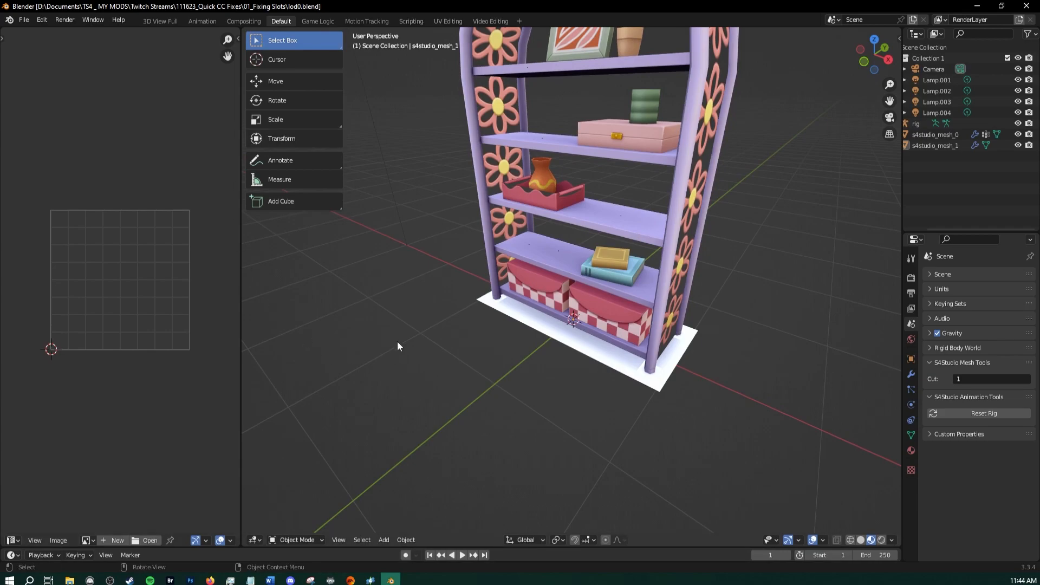
{"action": "key", "text": "t"}
Turn on Screencast Keys with its overlay shifted to the viewport's lower-right corner, and hide the viewport gizmos
{"action": "key", "text": "n"}
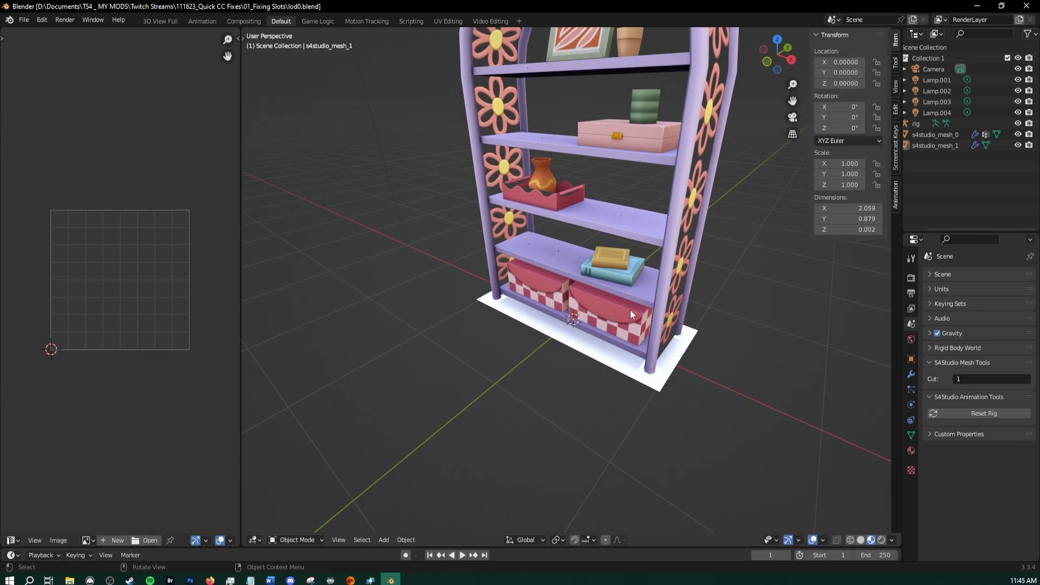
{"action": "left_click", "coordinate": [896, 146]}
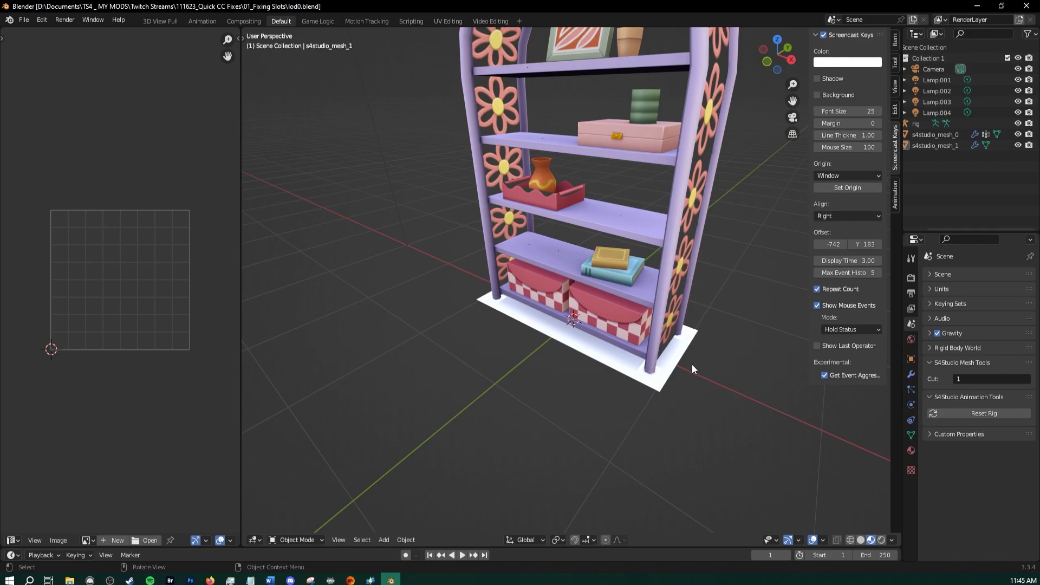
{"action": "key", "text": "v"}
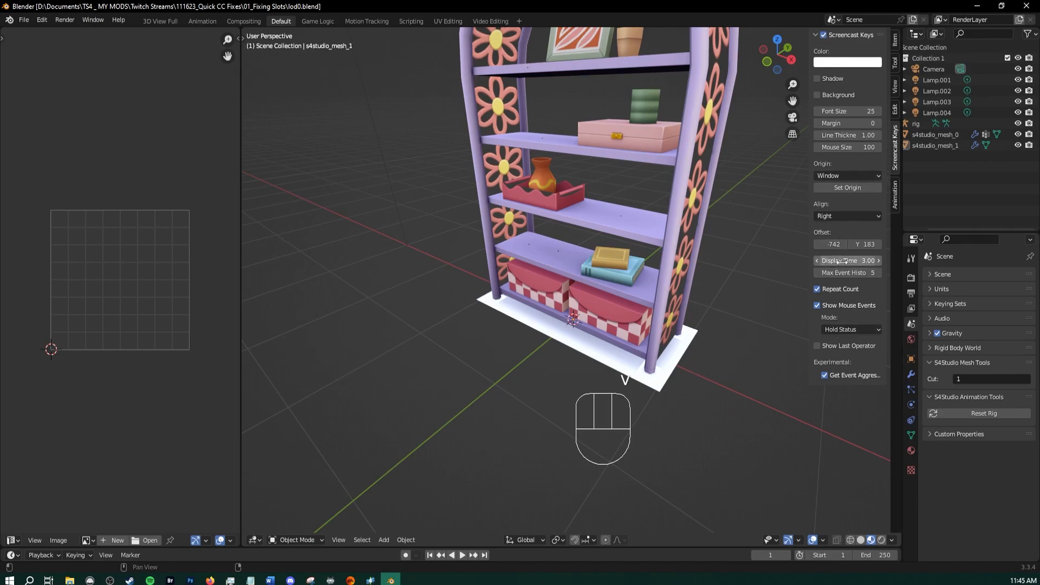
{"action": "mouse_move", "coordinate": [834, 244]}
{"action": "left_mouse_down"}
{"action": "mouse_move", "coordinate": [905, 245]}
{"action": "mouse_move", "coordinate": [835, 244]}
{"action": "left_mouse_up"}
{"action": "key", "text": "n"}
{"action": "key", "text": "n"}
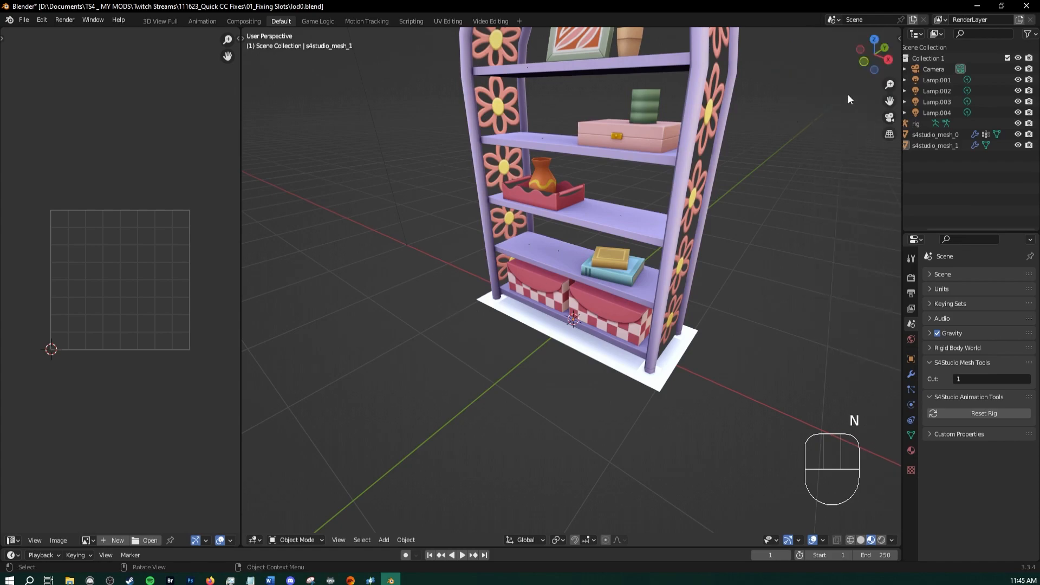
{"action": "key", "text": "n"}
{"action": "left_click", "coordinate": [789, 541]}
Select both bookcase meshes, s4studio_mesh_0 and s4studio_mesh_1, and scale them uniformly by 0.8
{"action": "middle_click_drag", "start_coordinate": [517, 296], "coordinate": [547, 327]}
{"action": "key", "text": "KP_5"}
{"action": "scroll", "coordinate": [464, 317], "scroll_direction": "up", "scroll_amount": 1}
{"action": "middle_click_drag", "start_coordinate": [569, 375], "coordinate": [508, 351], "text": "shift"}
{"action": "left_click", "coordinate": [556, 394]}
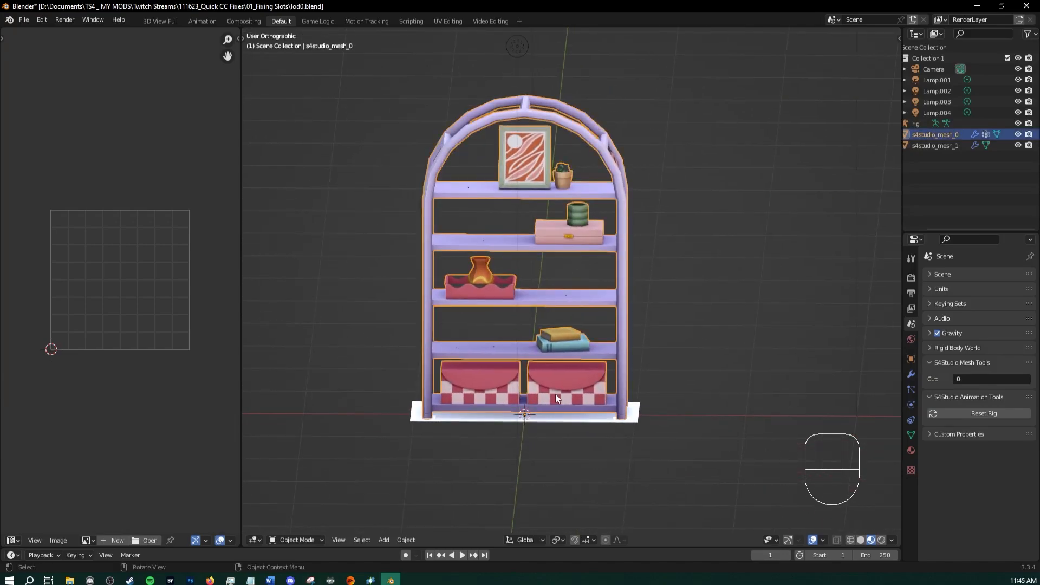
{"action": "key", "text": "KP_1"}
{"action": "middle_click_drag", "start_coordinate": [572, 382], "coordinate": [566, 394]}
{"action": "left_click", "coordinate": [597, 435], "text": "shift"}
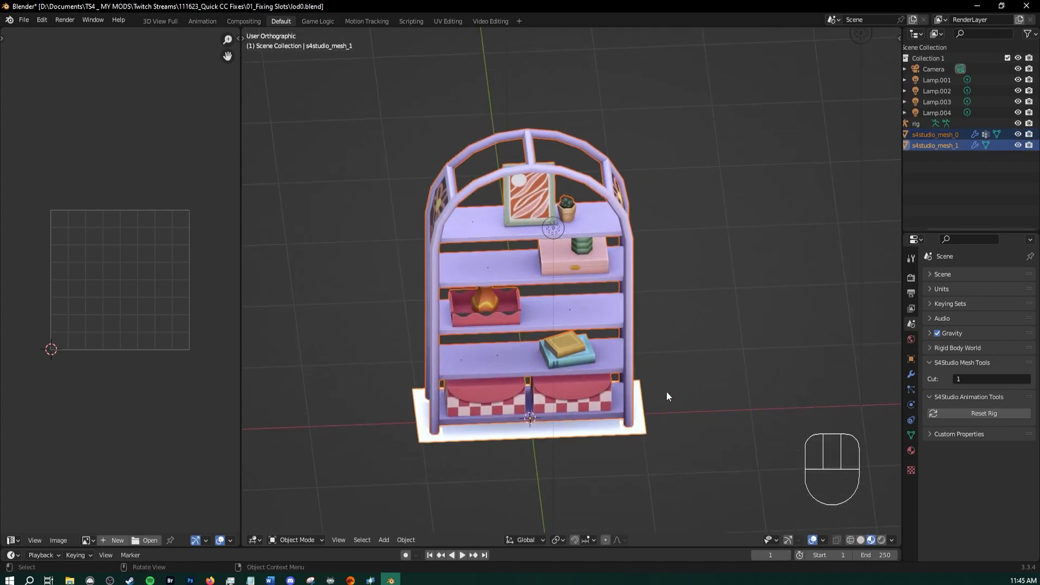
{"action": "middle_click_drag", "start_coordinate": [666, 391], "coordinate": [650, 375]}
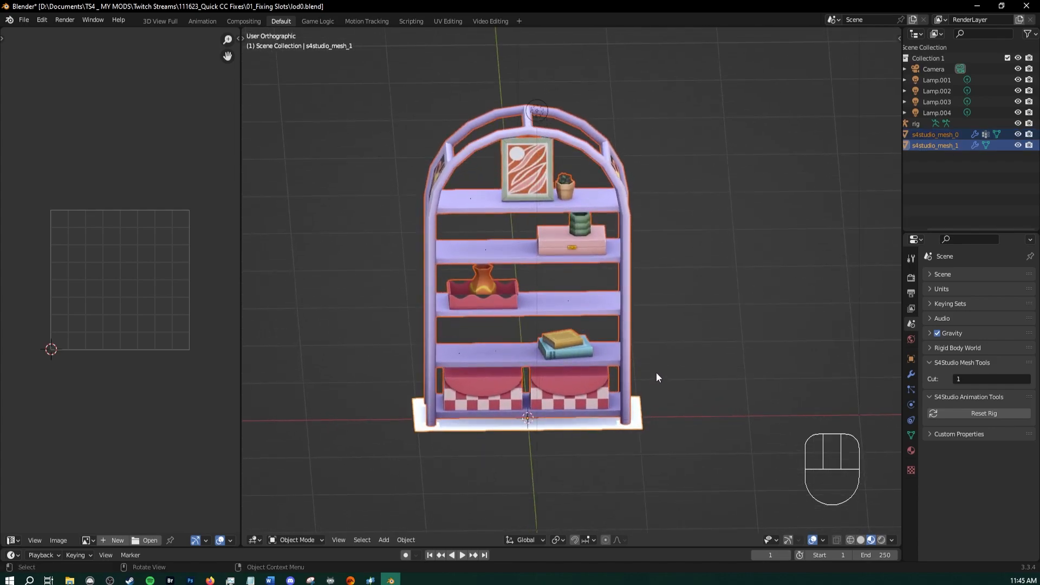
{"action": "key", "text": "s"}
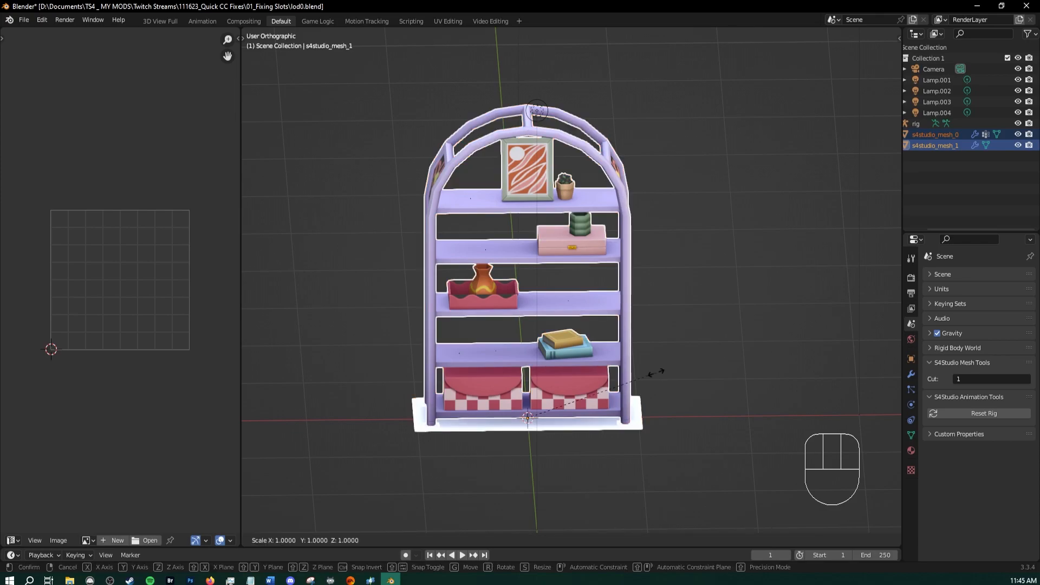
{"action": "type", "text": ".8"}
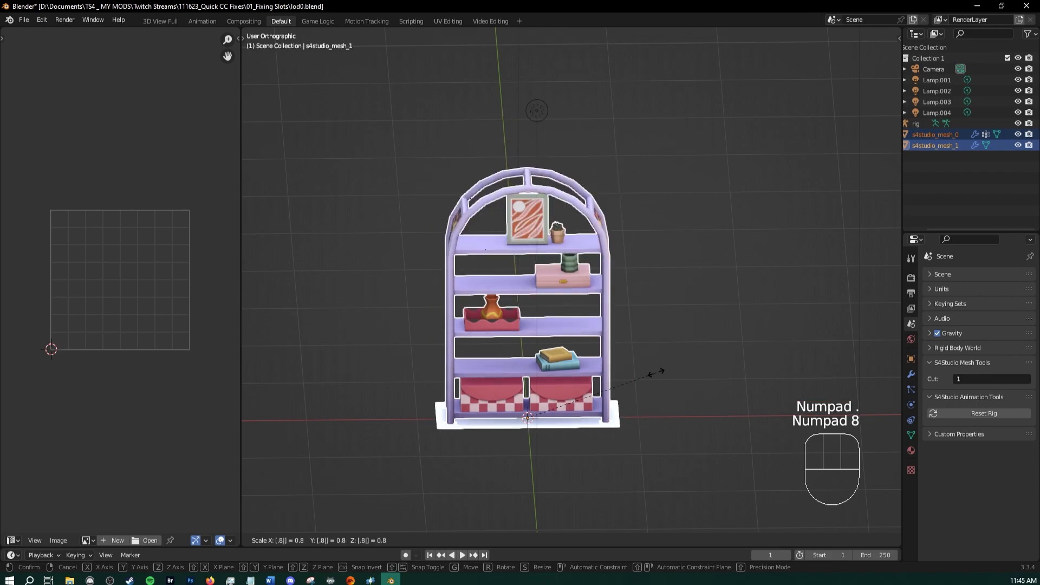
{"action": "key", "text": "KP_Enter"}
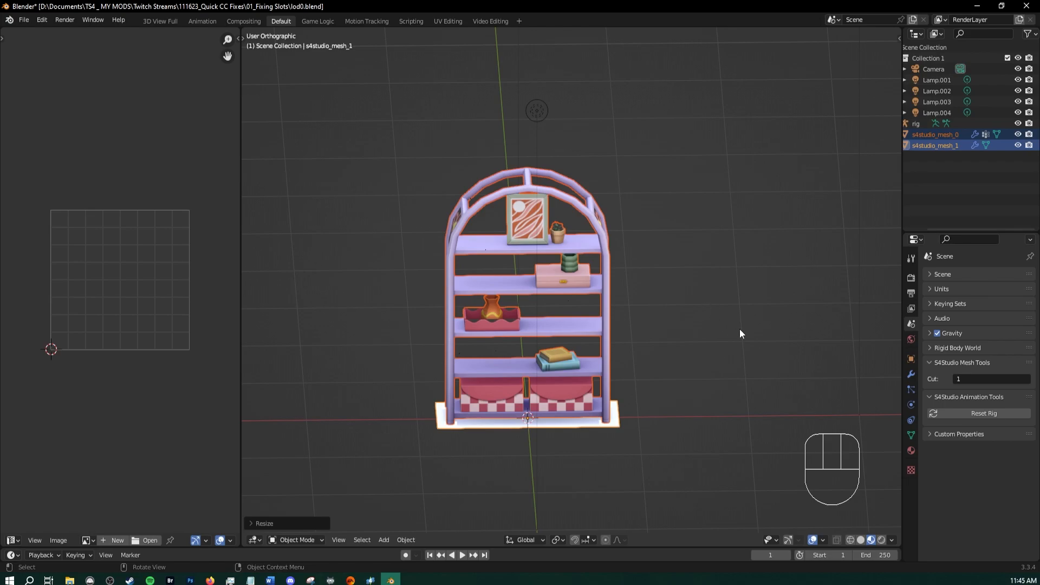
Deselect the meshes, widen the 3D viewport over the image editor, and save the rescaled bookcase to lod0.blend
{"action": "left_click", "coordinate": [704, 211]}
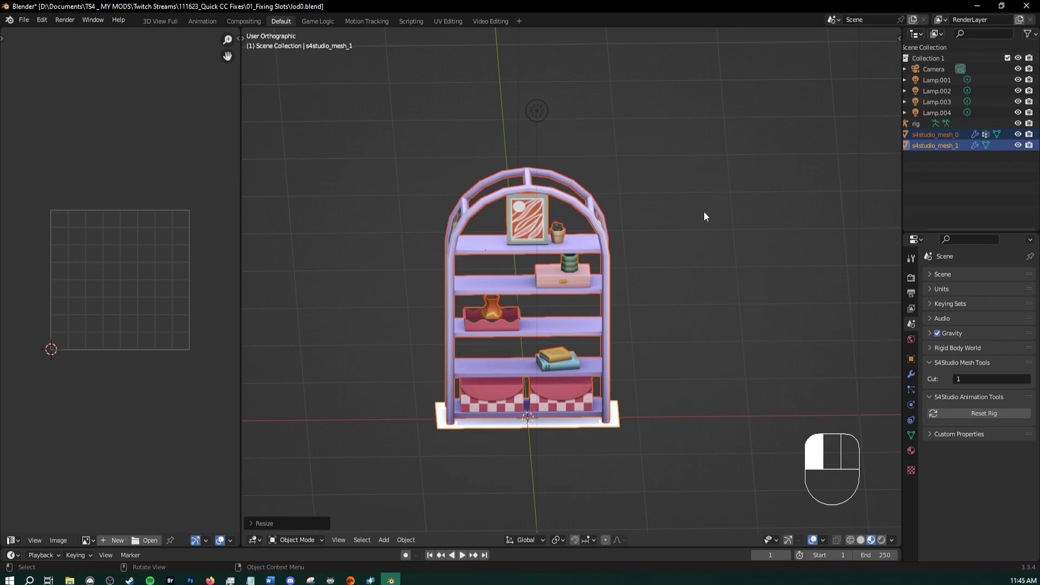
{"action": "left_click_drag", "start_coordinate": [243, 443], "coordinate": [37, 441]}
{"action": "middle_click_drag", "start_coordinate": [372, 343], "coordinate": [491, 306], "text": "shift"}
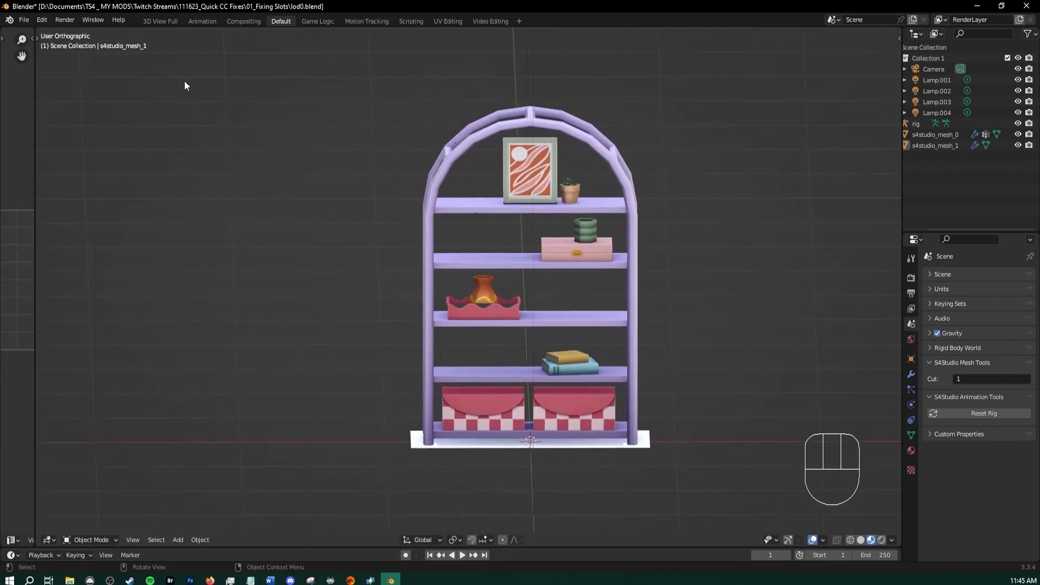
{"action": "left_click", "coordinate": [28, 20]}
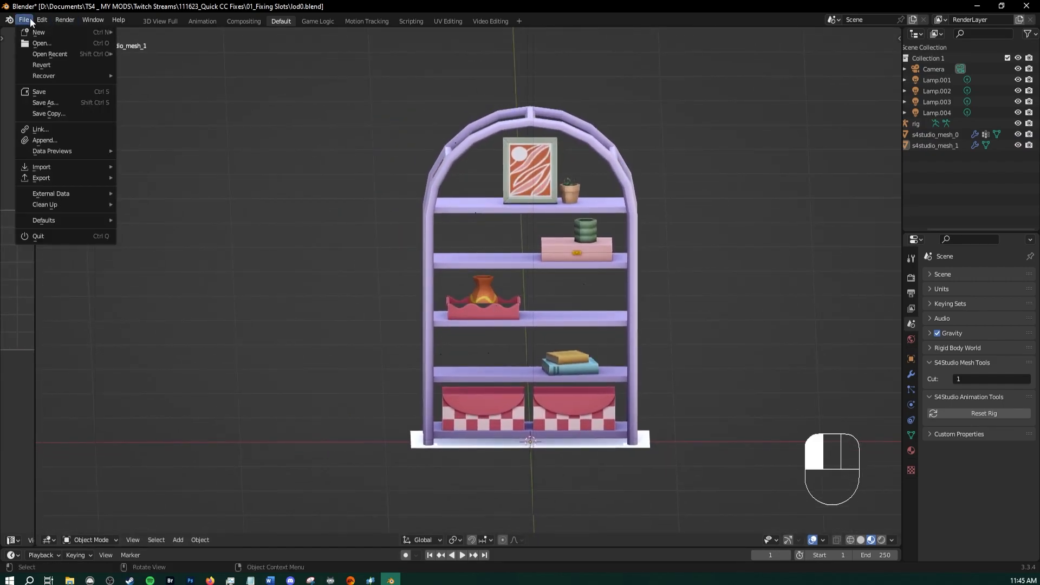
{"action": "left_click", "coordinate": [34, 93]}
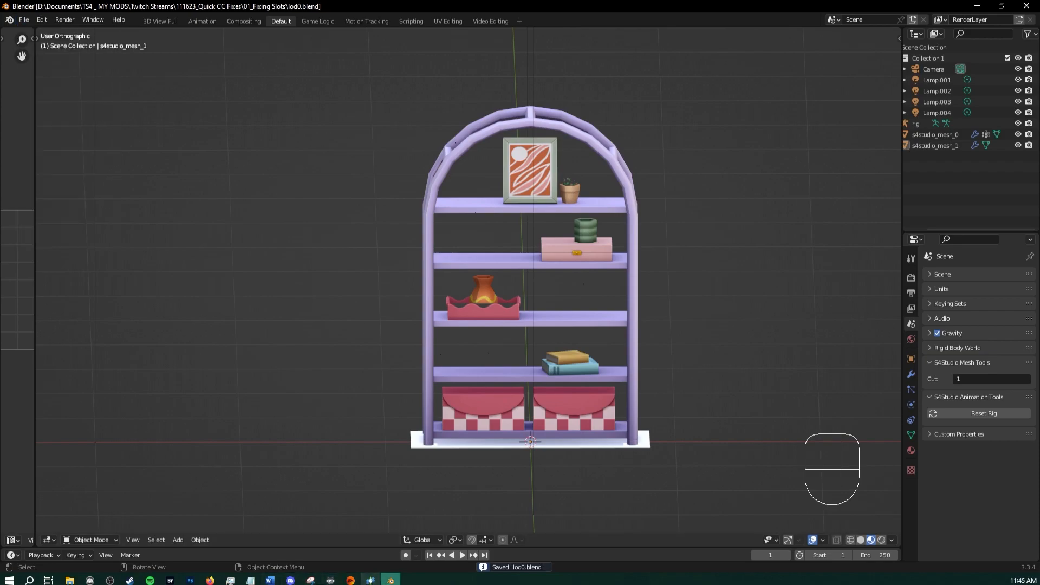
Switch to Sims 4 Studio and examine the bookcase's medium deco slots _deco_med_1 and _deco_med_2 in the rig
{"action": "left_click", "coordinate": [371, 580]}
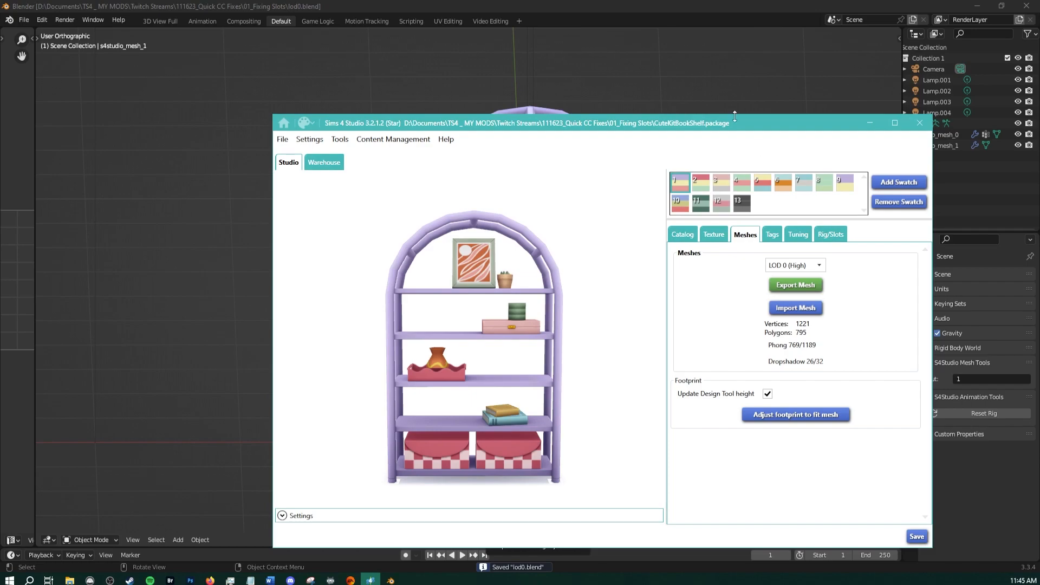
{"action": "left_click_drag", "start_coordinate": [704, 122], "coordinate": [621, 24]}
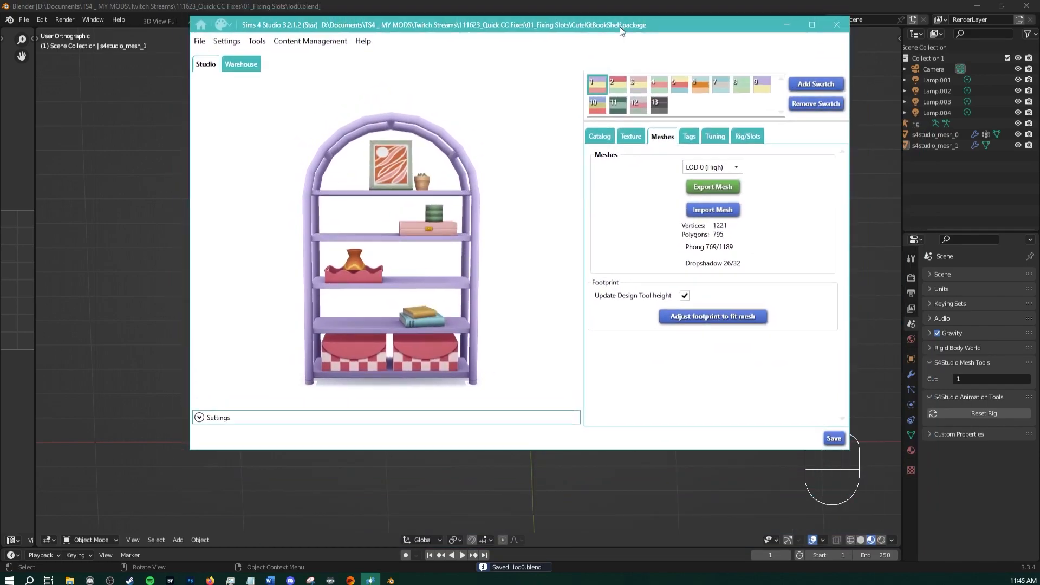
{"action": "left_click", "coordinate": [746, 136]}
{"action": "left_click_drag", "start_coordinate": [466, 232], "coordinate": [363, 215]}
{"action": "left_click", "coordinate": [309, 157]}
{"action": "left_click_drag", "start_coordinate": [383, 259], "coordinate": [365, 227]}
{"action": "left_click", "coordinate": [347, 230]}
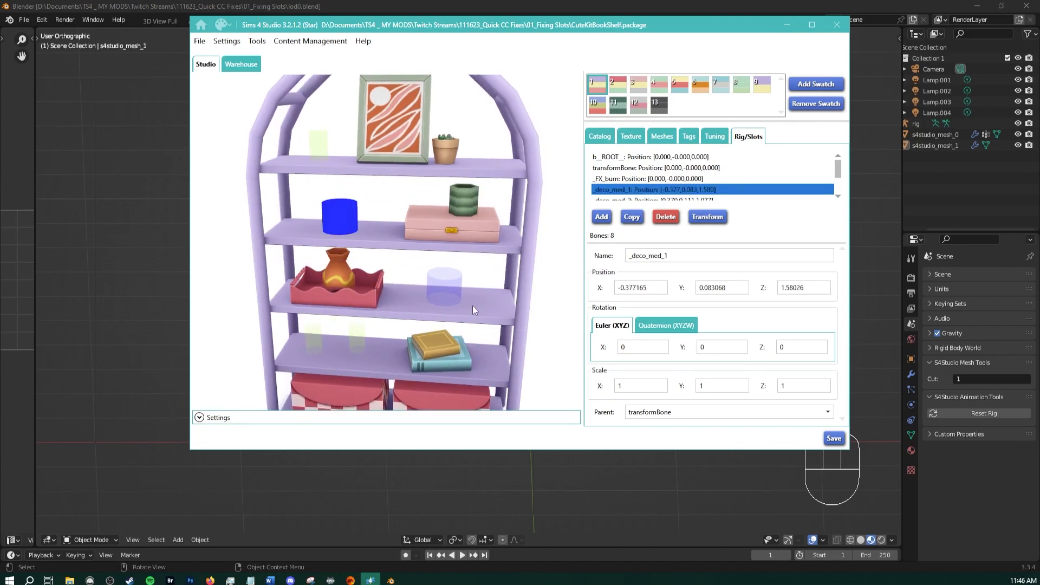
{"action": "left_click", "coordinate": [445, 293]}
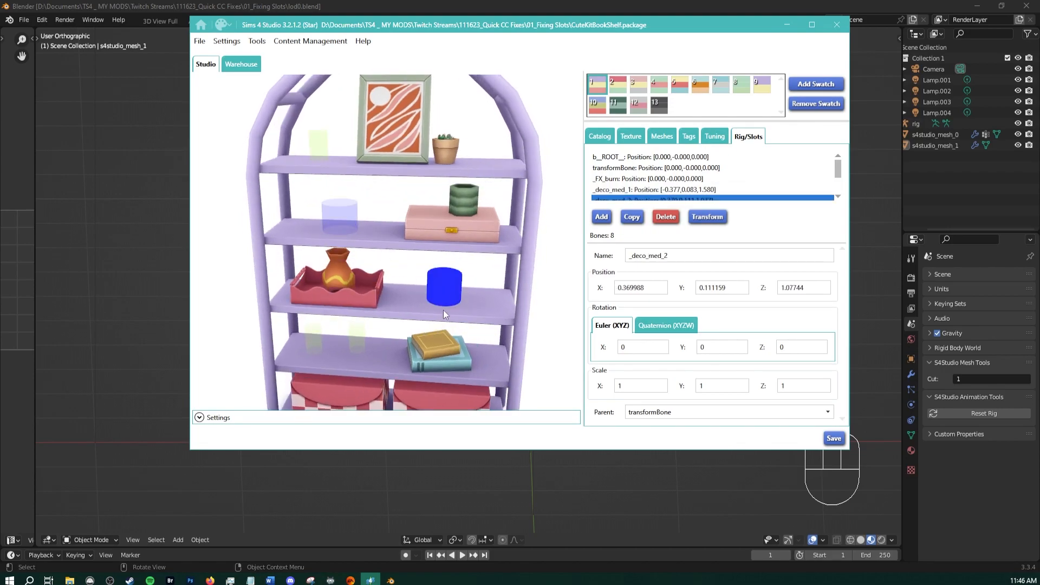
Examine the small deco slots _deco_sml_4 and _deco_sml_1 on the shelves, and reselect the slot _deco_med_2
{"action": "left_click", "coordinate": [356, 341]}
{"action": "left_click_drag", "start_coordinate": [355, 340], "coordinate": [358, 262]}
{"action": "left_click", "coordinate": [428, 340]}
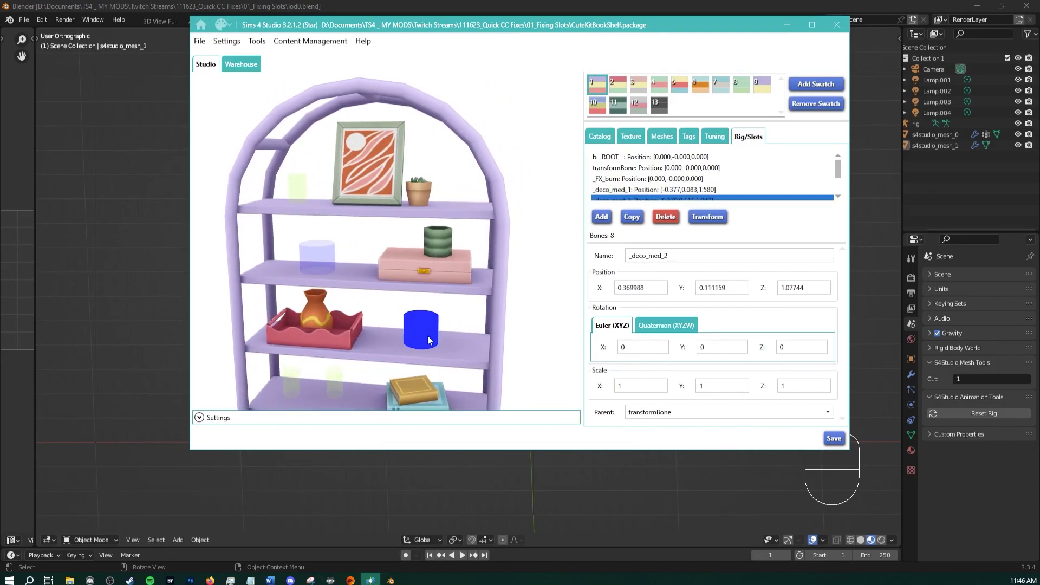
{"action": "left_click", "coordinate": [292, 381]}
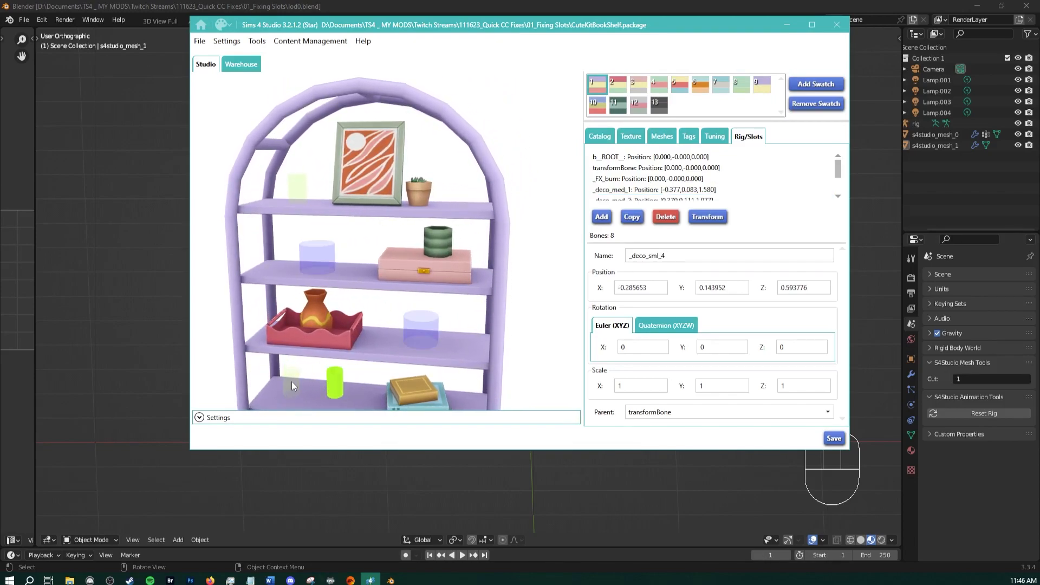
{"action": "left_click", "coordinate": [296, 180]}
{"action": "right_click_drag", "start_coordinate": [416, 282], "coordinate": [373, 158]}
{"action": "left_click_drag", "start_coordinate": [374, 158], "coordinate": [421, 247]}
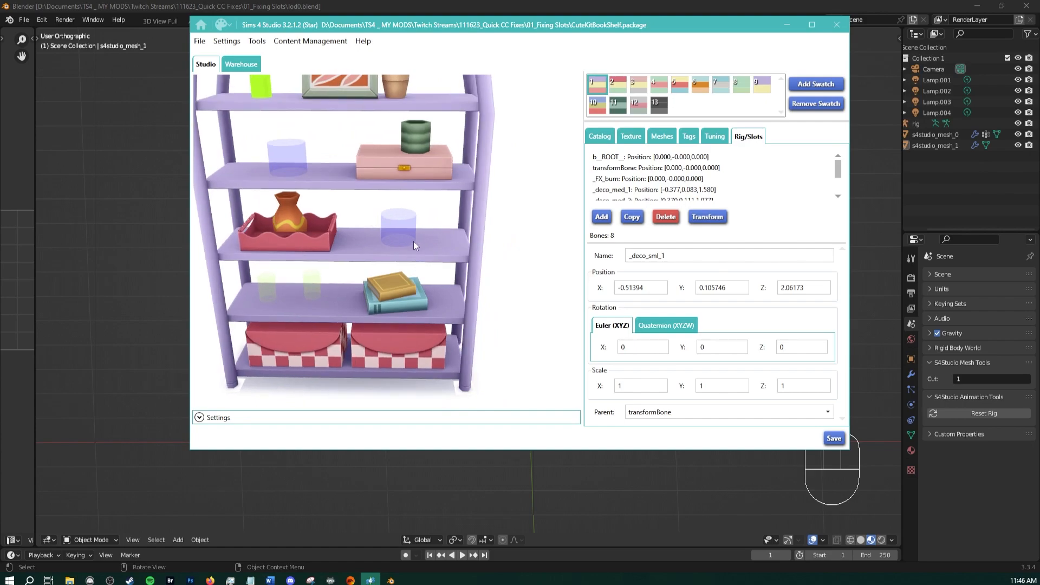
{"action": "left_click", "coordinate": [408, 235]}
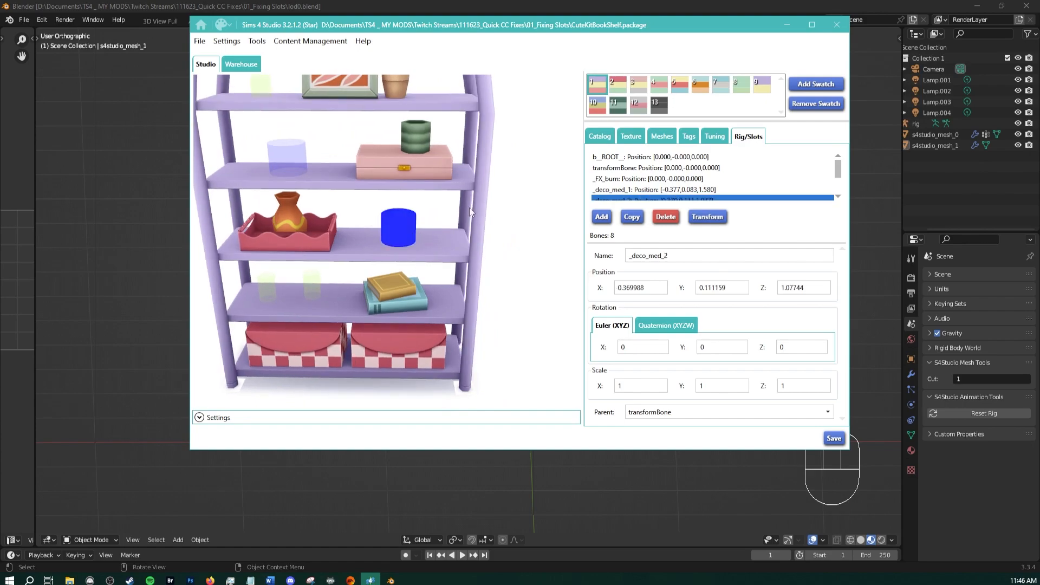
Maximize the Sims 4 Studio window and examine all deco slots across the bookcase's shelves
{"action": "left_click_drag", "start_coordinate": [576, 33], "coordinate": [548, 2]}
{"action": "scroll", "coordinate": [466, 219], "scroll_direction": "down", "scroll_amount": 2}
{"action": "middle_click_drag", "start_coordinate": [402, 295], "coordinate": [433, 325]}
{"action": "scroll", "coordinate": [433, 301], "scroll_direction": "down", "scroll_amount": 2}
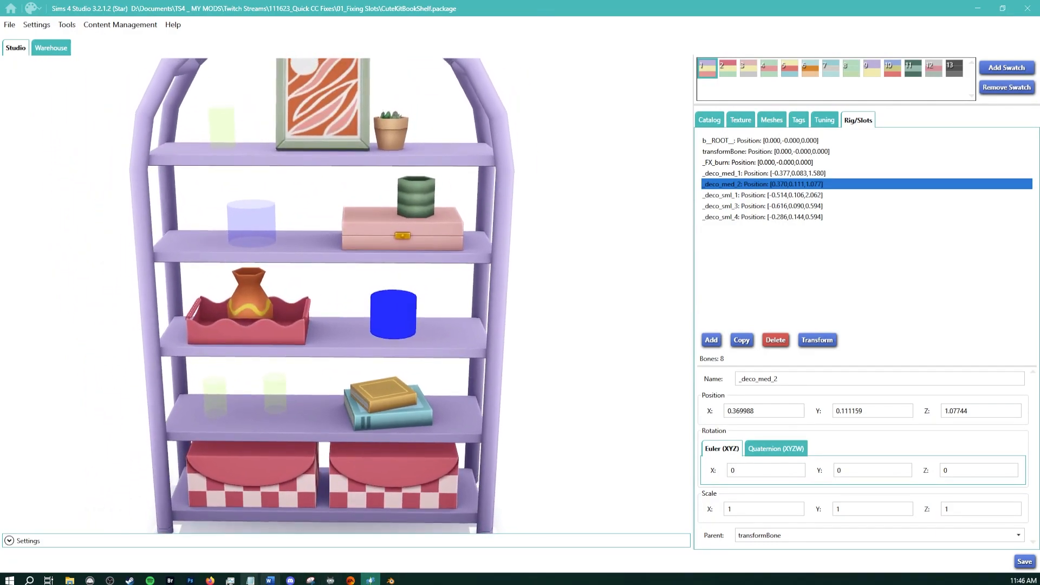
Minimize Sims 4 Studio and Blender, and open NOTEPAD.txt from the desktop
{"action": "mouse_move", "coordinate": [255, 582]}
{"action": "mouse_move", "coordinate": [288, 530]}
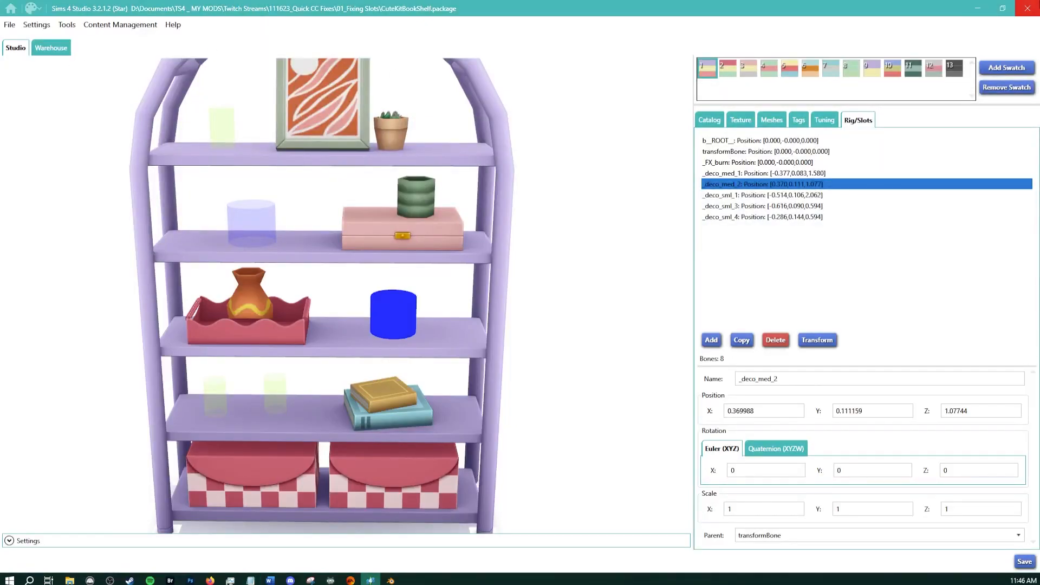
{"action": "left_click", "coordinate": [980, 8]}
{"action": "left_click", "coordinate": [979, 4]}
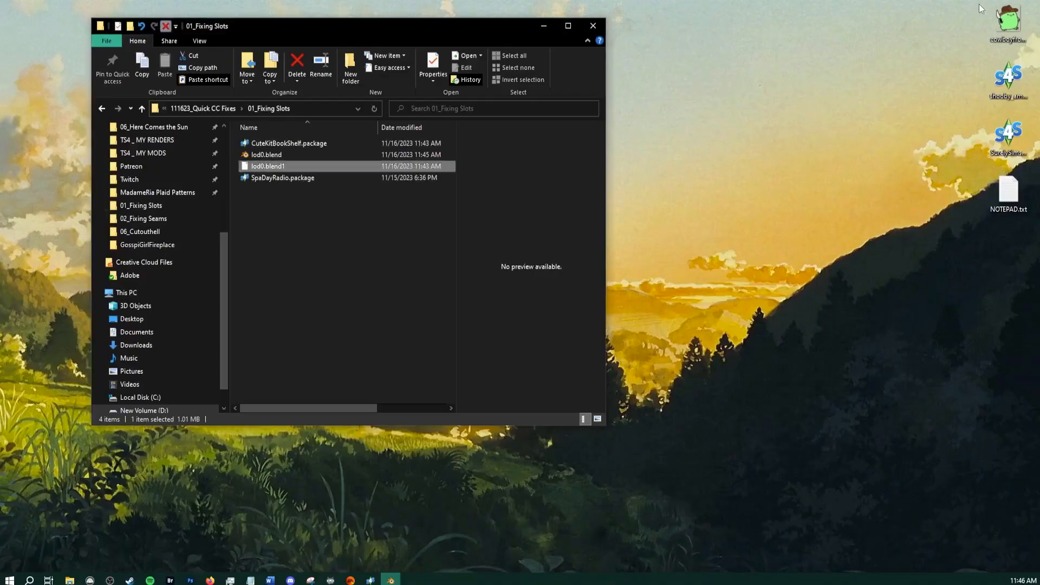
{"action": "left_click", "coordinate": [1009, 202]}
{"action": "double_click", "coordinate": [1008, 201]}
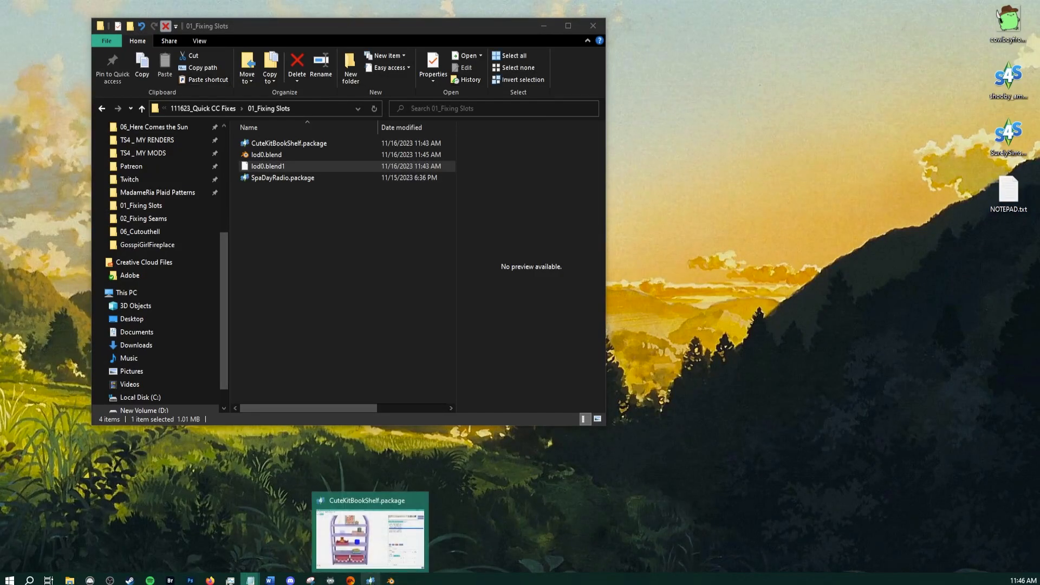
Show the bookcase package behind the NOTEPAD.txt note and widen the note's window so each slot size fits on one line
{"action": "left_click", "coordinate": [370, 581]}
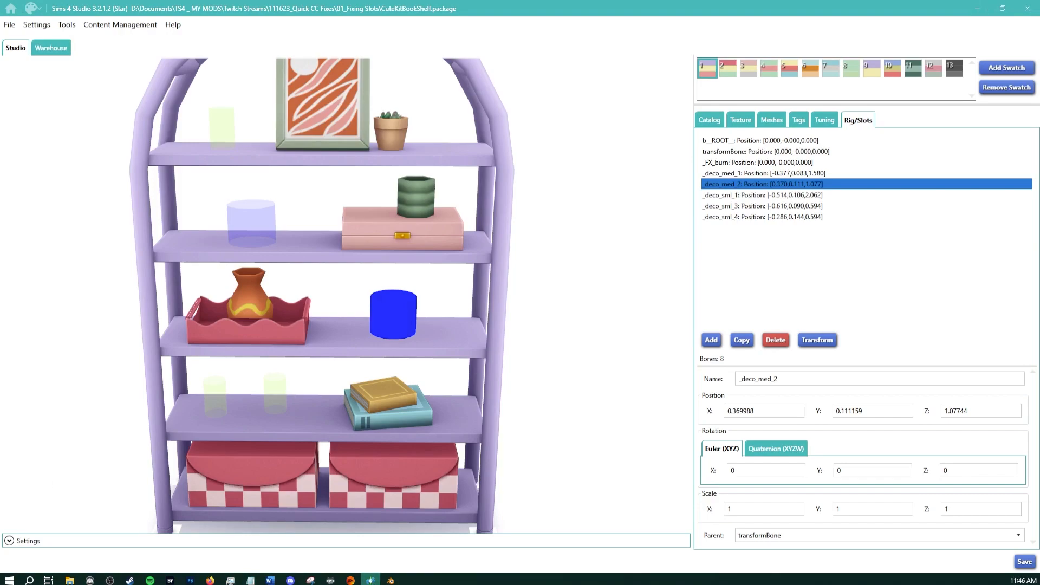
{"action": "key", "text": "alt+Tab"}
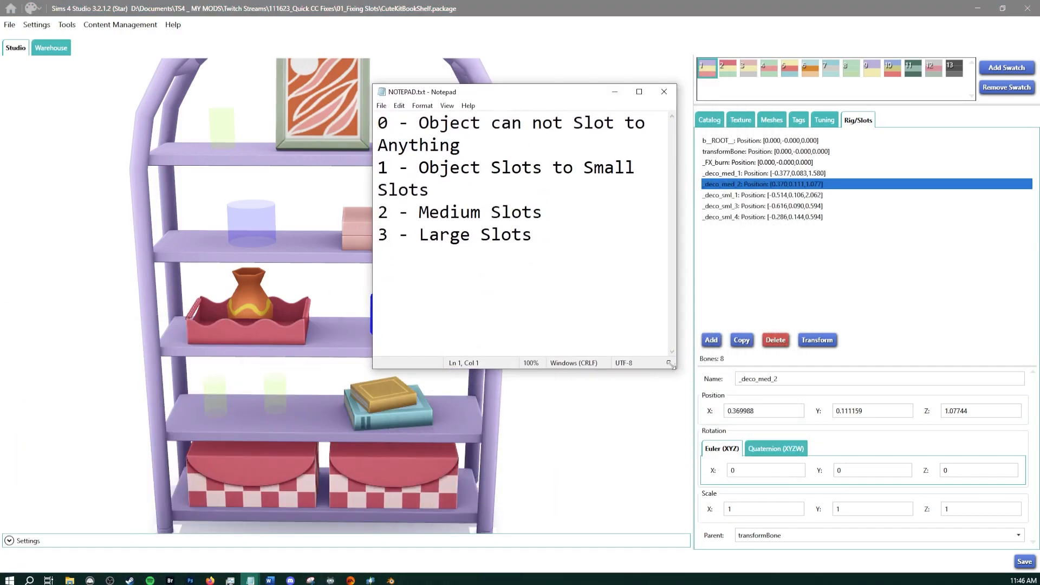
{"action": "left_click_drag", "start_coordinate": [670, 366], "coordinate": [879, 360]}
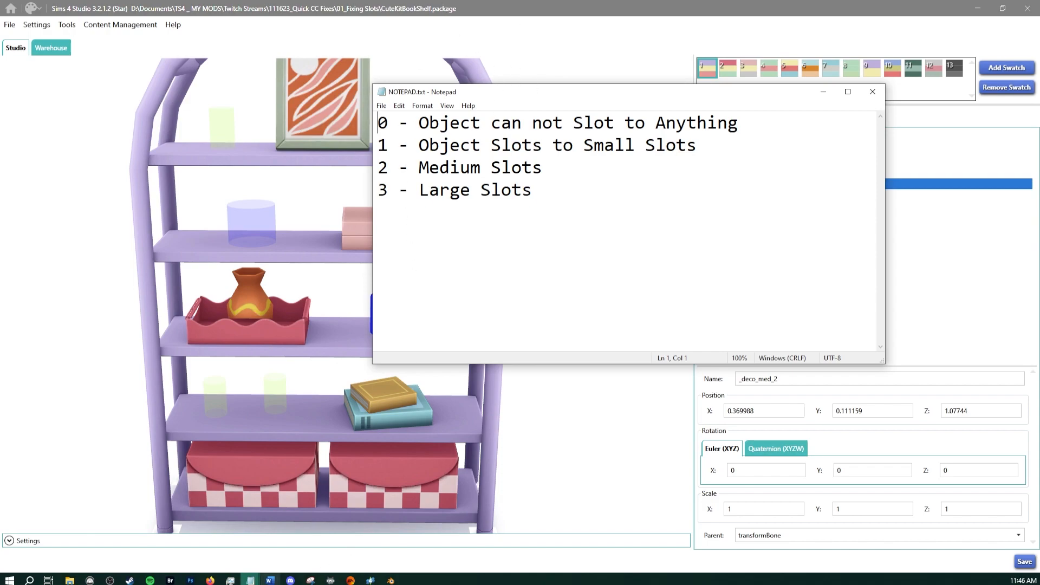
Open SpaDayRadio.package from the 01_Fixing Slots folder in Sims 4 Studio and examine the radio model
{"action": "mouse_move", "coordinate": [69, 579]}
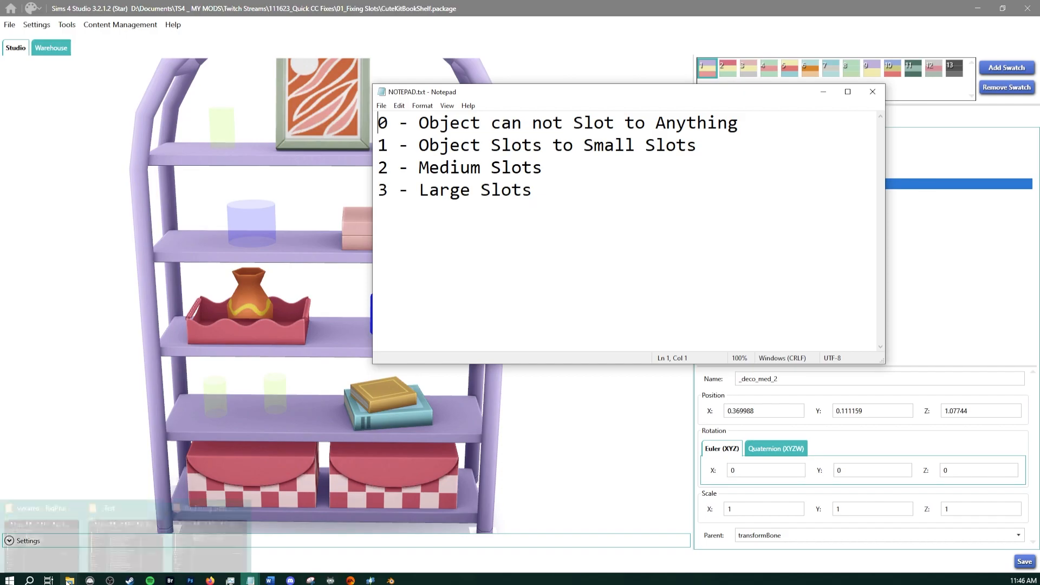
{"action": "mouse_move", "coordinate": [185, 553]}
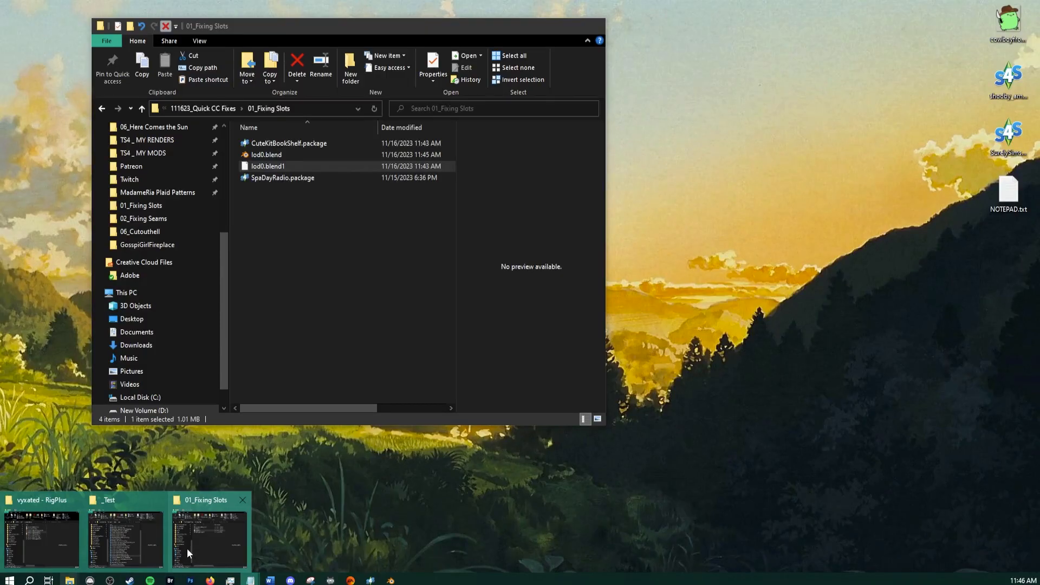
{"action": "left_click", "coordinate": [183, 551]}
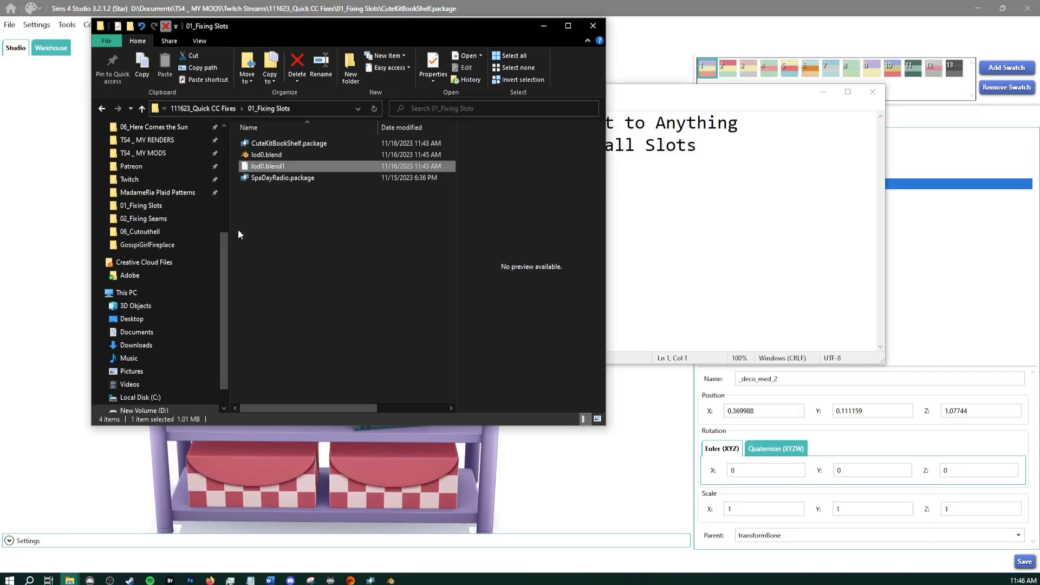
{"action": "left_click", "coordinate": [256, 180]}
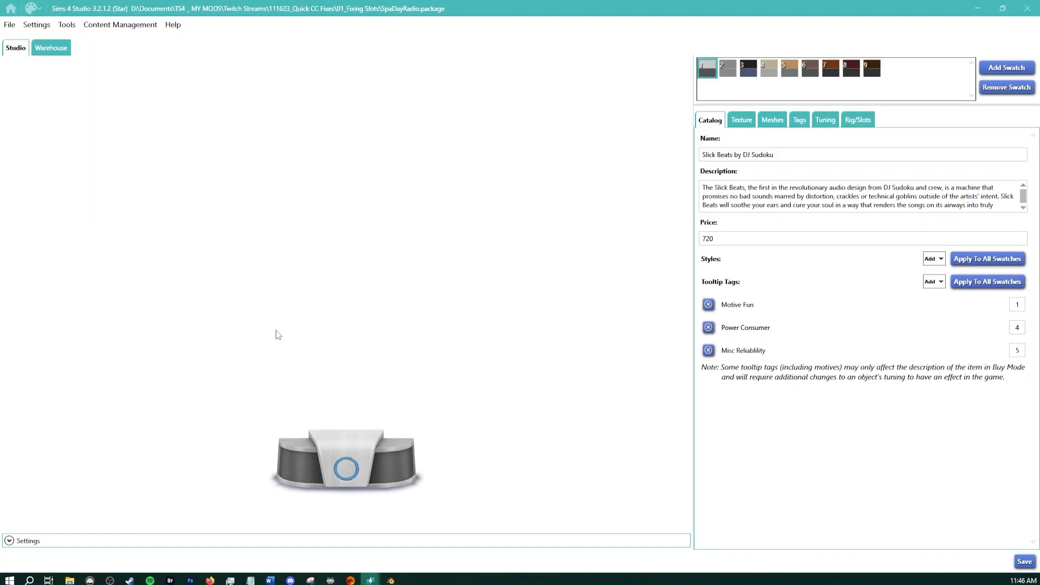
{"action": "middle_click_drag", "start_coordinate": [331, 381], "coordinate": [319, 318]}
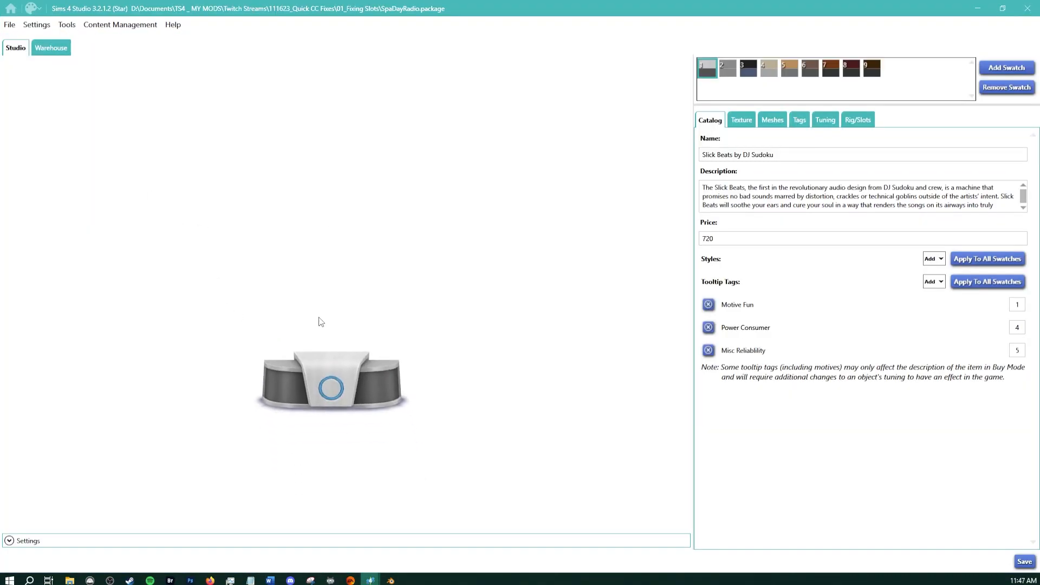
{"action": "scroll", "coordinate": [320, 343], "scroll_direction": "up", "scroll_amount": 4}
{"action": "middle_click_drag", "start_coordinate": [333, 381], "coordinate": [329, 337]}
{"action": "mouse_move", "coordinate": [330, 340]}
{"action": "left_mouse_down"}
{"action": "mouse_move", "coordinate": [339, 318]}
{"action": "mouse_move", "coordinate": [331, 324]}
{"action": "left_mouse_up"}
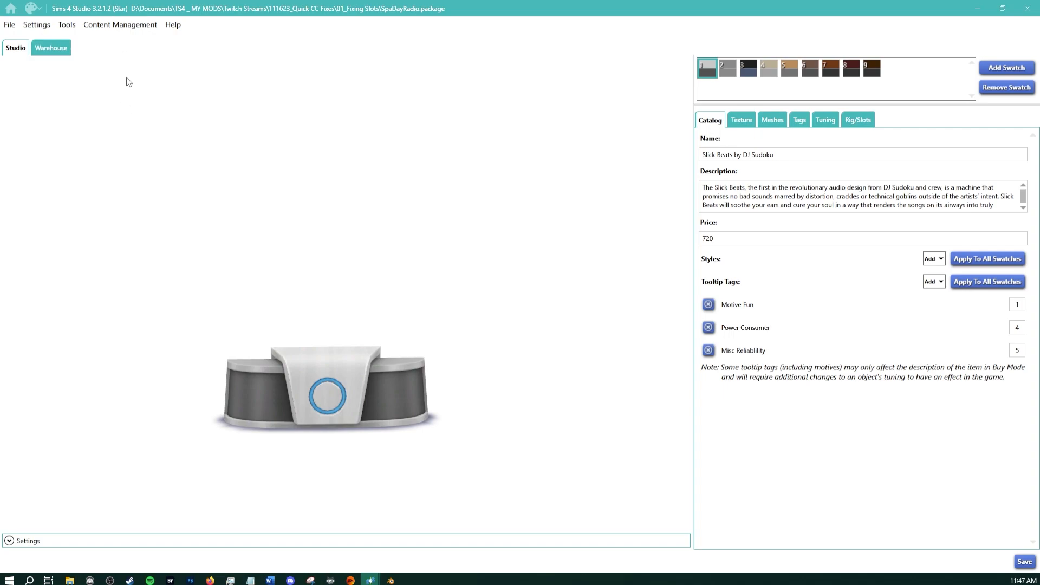
List the radio package's resources sorted by type and select the Object Catalog entry with instance B182D5557A575442
{"action": "left_click", "coordinate": [51, 51]}
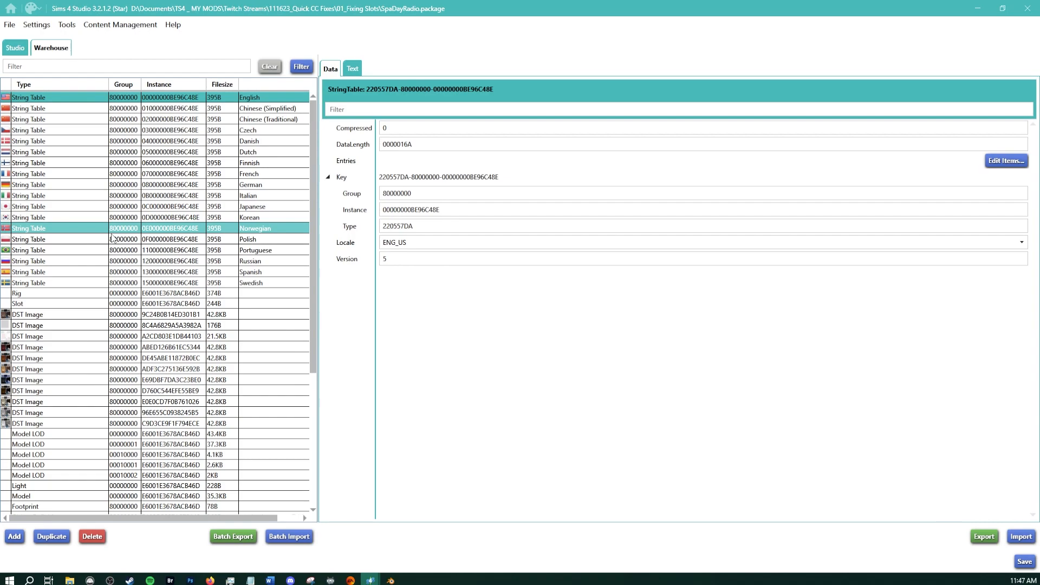
{"action": "scroll", "coordinate": [112, 239], "scroll_direction": "down", "scroll_amount": 5}
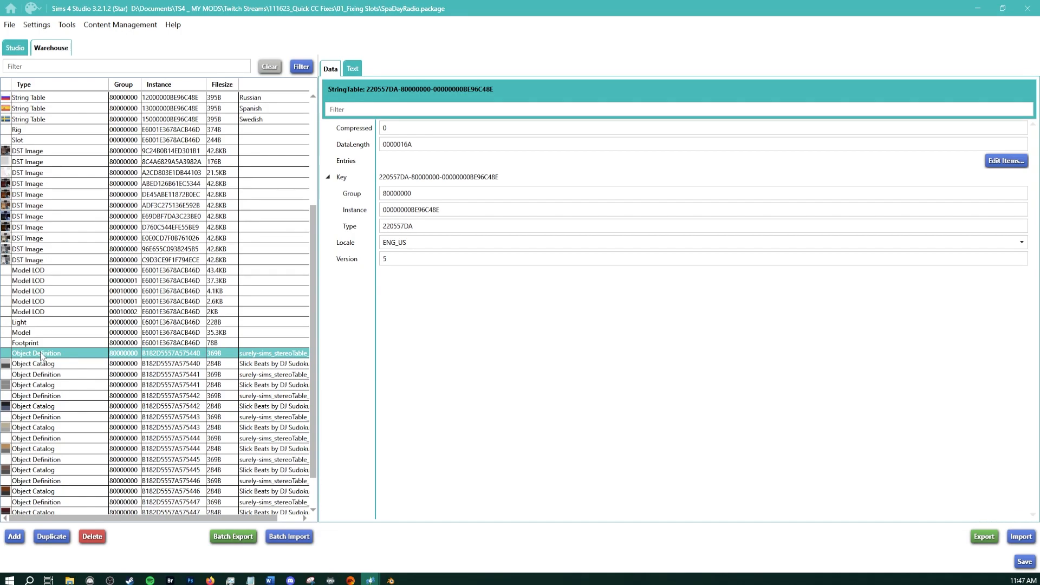
{"action": "left_click", "coordinate": [41, 365]}
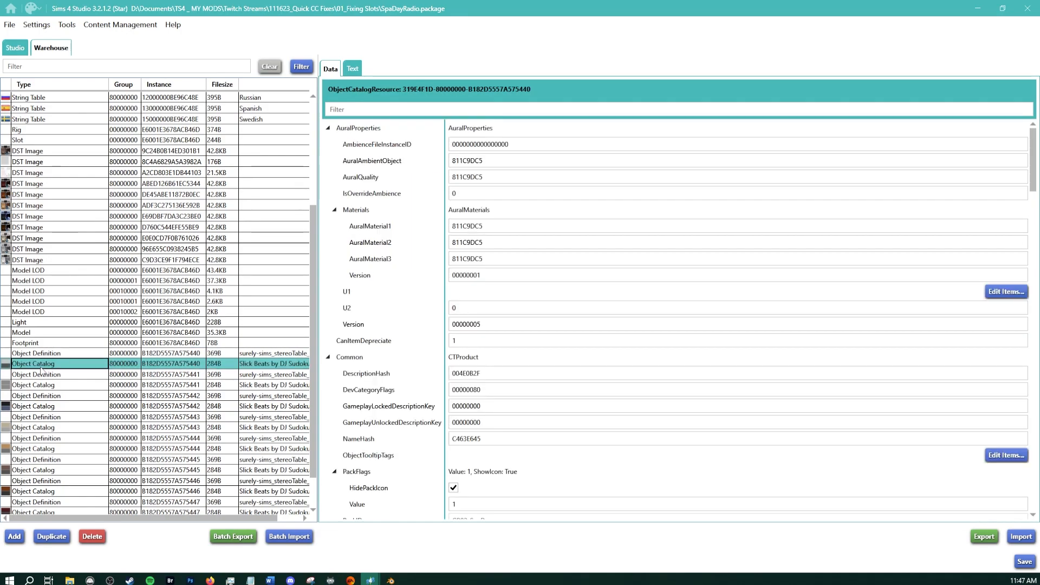
{"action": "left_click", "coordinate": [54, 85]}
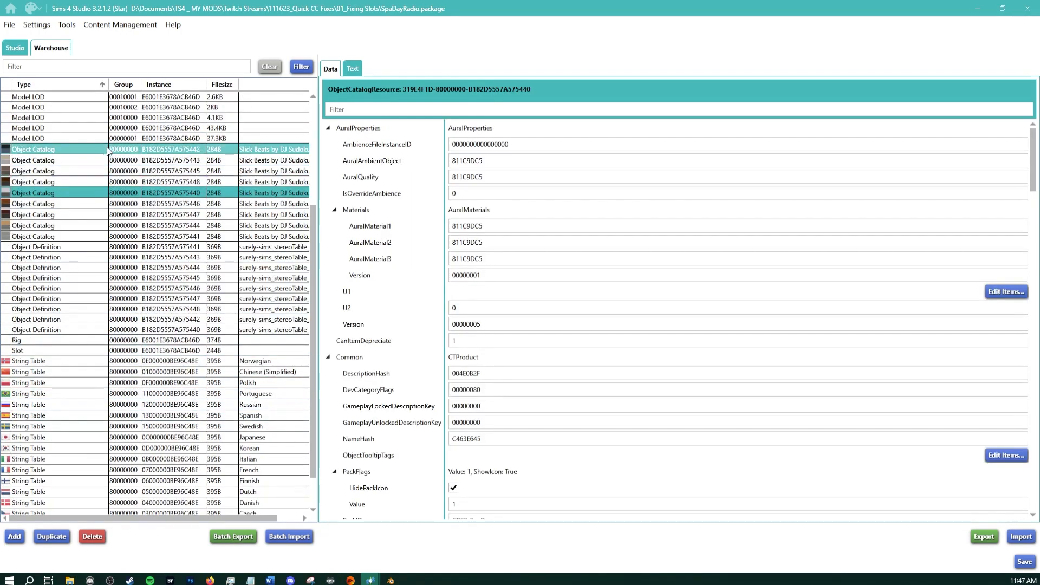
{"action": "left_click", "coordinate": [56, 150]}
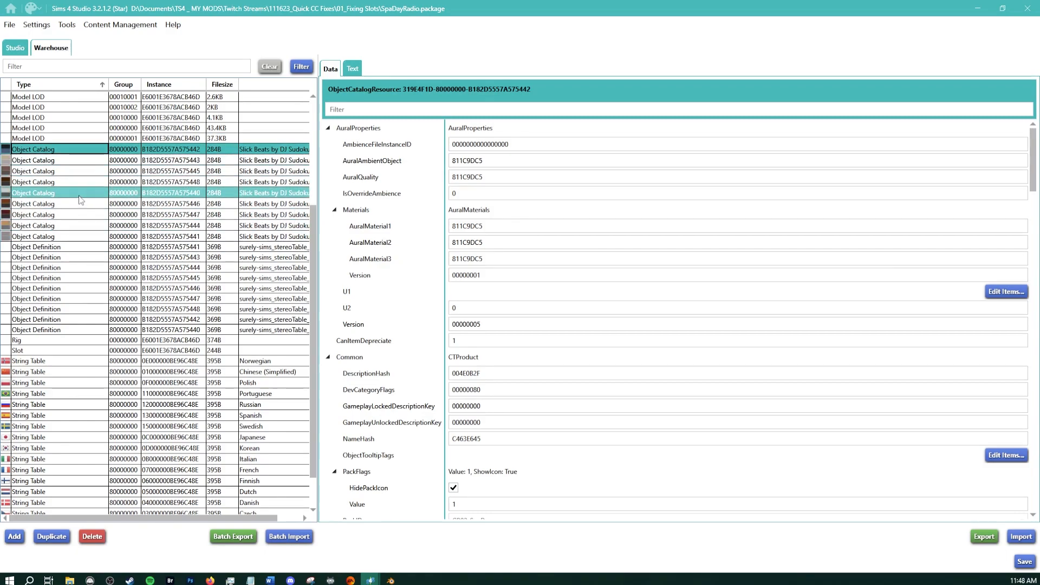
Filter the Object Catalog entry's data by "slotting" and look up the SlottingBehavior property
{"action": "left_click", "coordinate": [373, 108]}
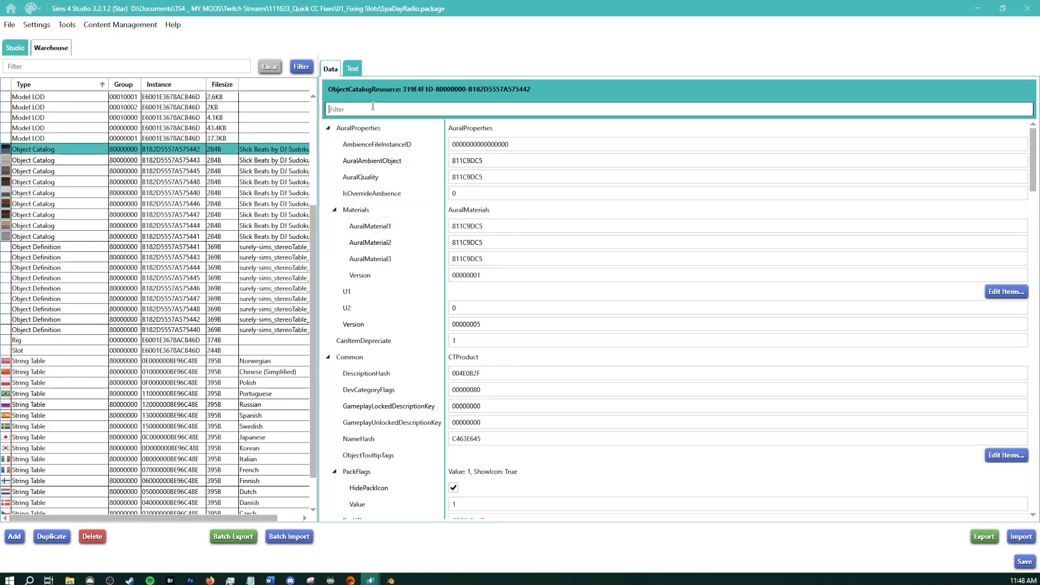
{"action": "type", "text": "slo"}
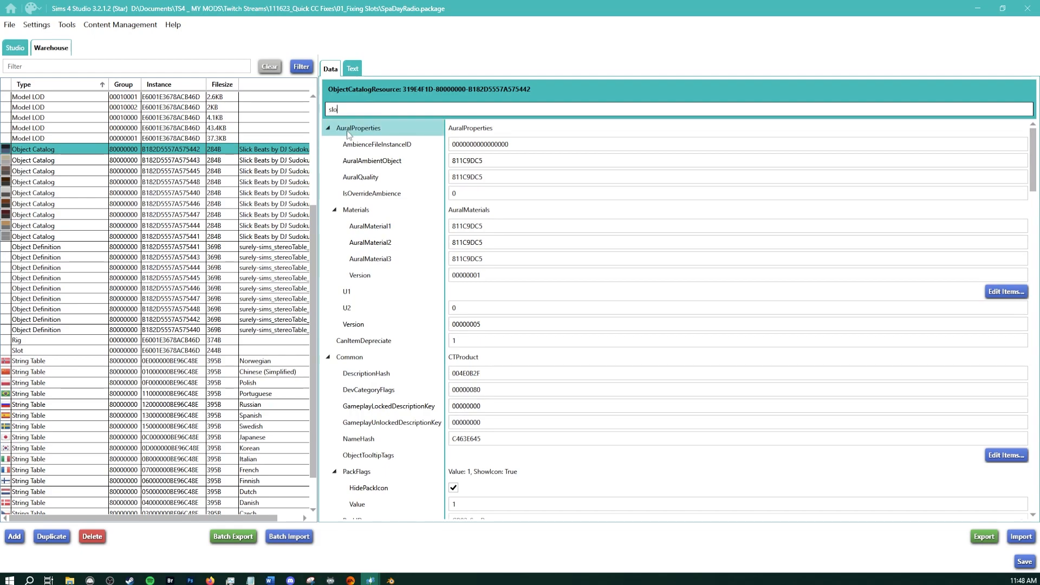
{"action": "type", "text": "tting"}
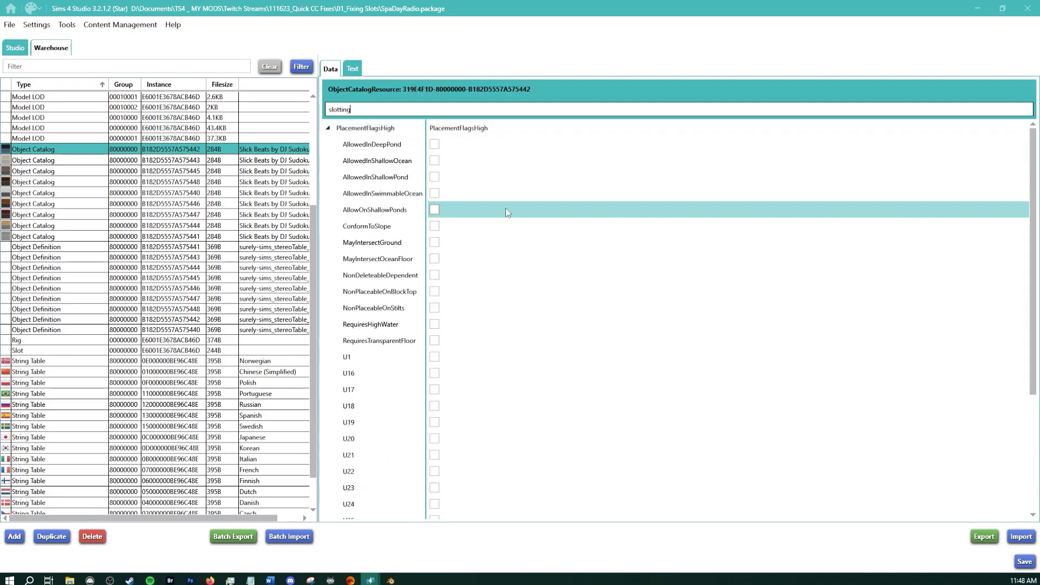
{"action": "scroll", "coordinate": [490, 218], "scroll_direction": "down", "scroll_amount": 5}
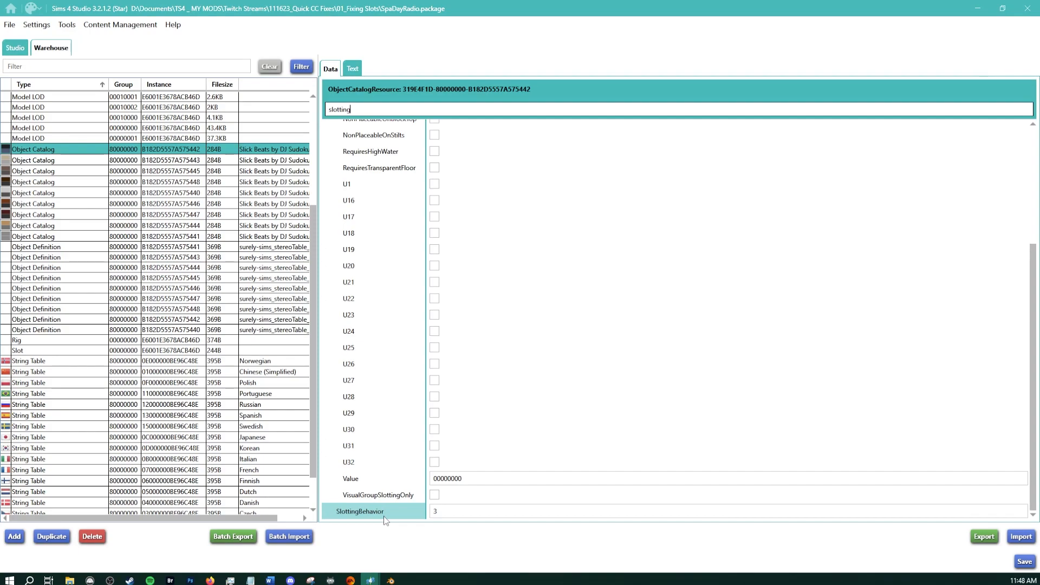
Clear the data filter and locate the SlotDecoSize and SlottingBehavior properties in the full property list
{"action": "key", "text": "BackSpace"}
{"action": "key", "text": "BackSpace"}
{"action": "key", "text": "BackSpace"}
{"action": "key", "text": "BackSpace"}
{"action": "key", "text": "BackSpace"}
{"action": "key", "text": "BackSpace"}
{"action": "key", "text": "BackSpace"}
{"action": "key", "text": "BackSpace"}
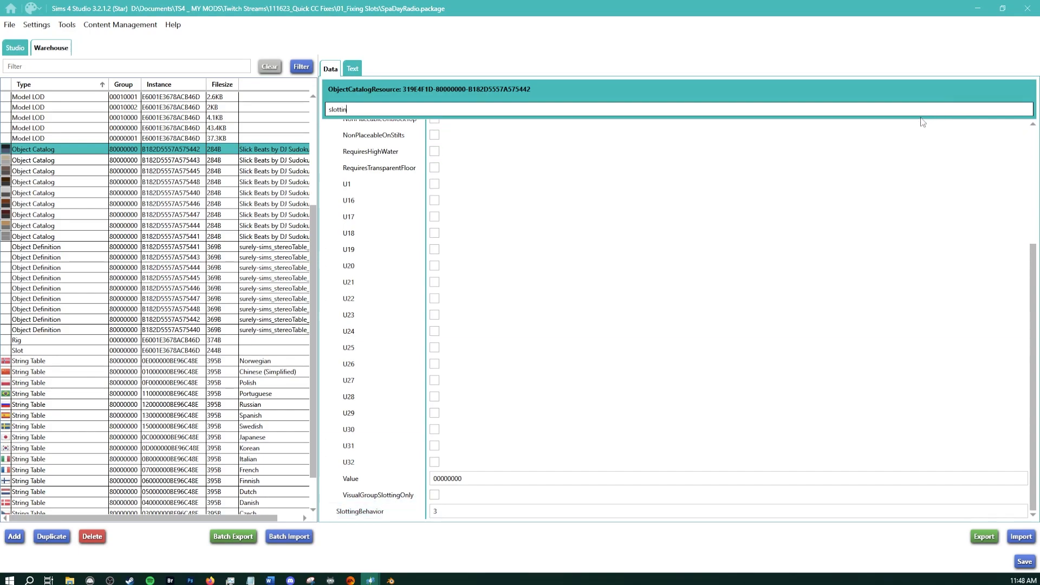
{"action": "scroll", "coordinate": [504, 387], "scroll_direction": "down", "scroll_amount": 15}
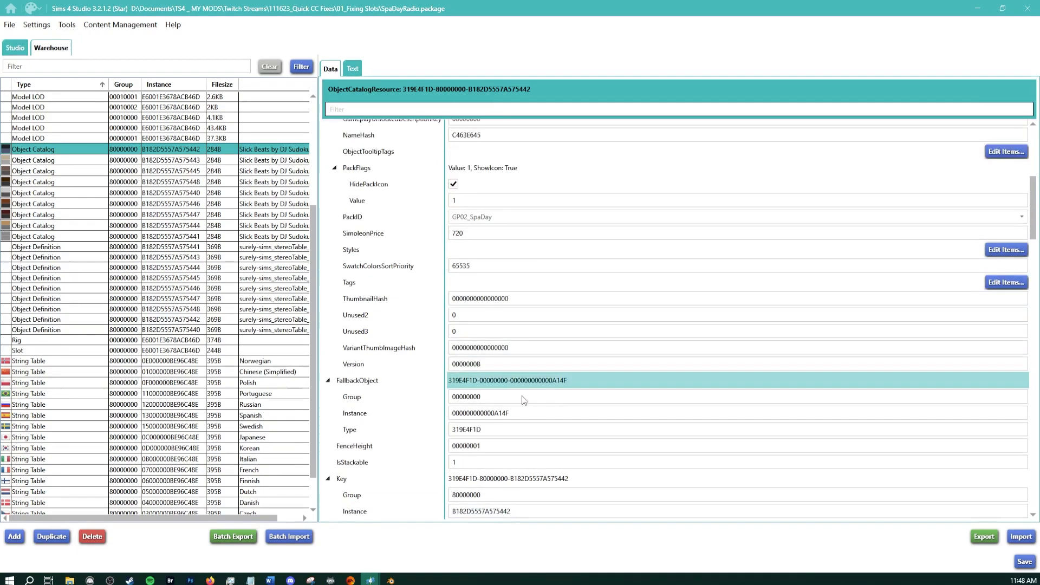
{"action": "scroll", "coordinate": [487, 368], "scroll_direction": "down", "scroll_amount": 10}
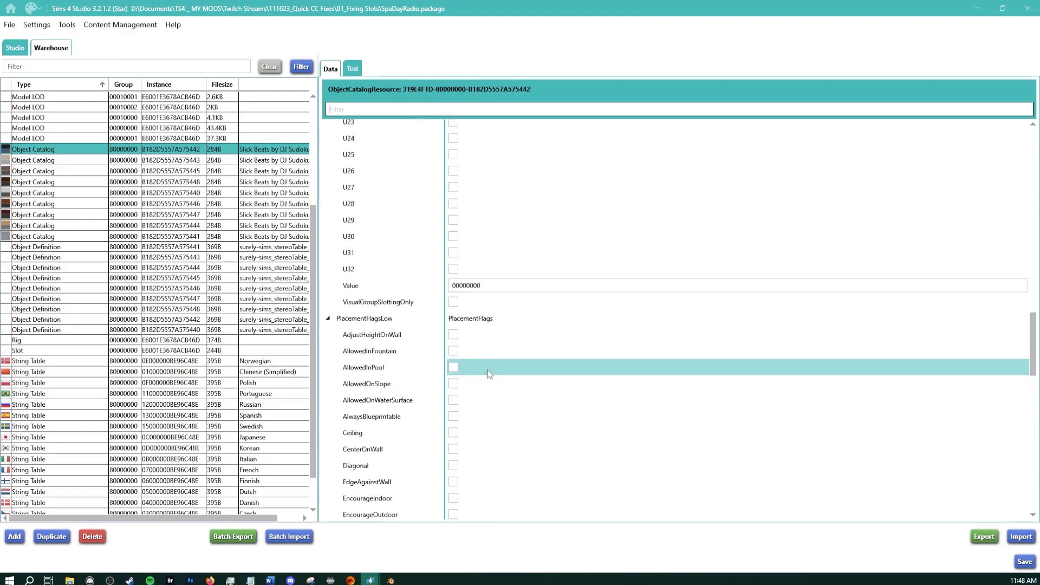
{"action": "scroll", "coordinate": [471, 326], "scroll_direction": "down", "scroll_amount": 3}
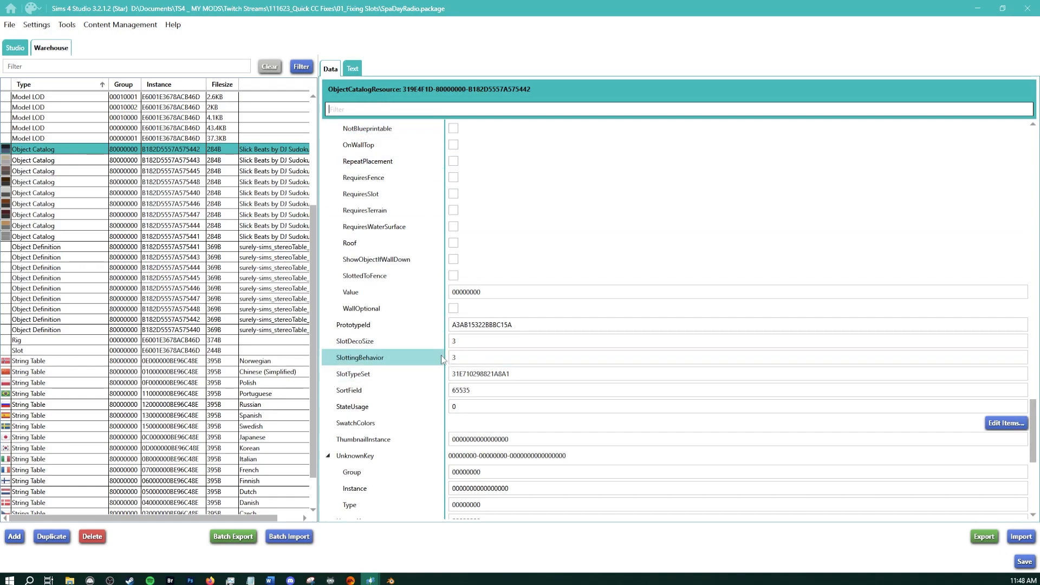
{"action": "left_click", "coordinate": [458, 357]}
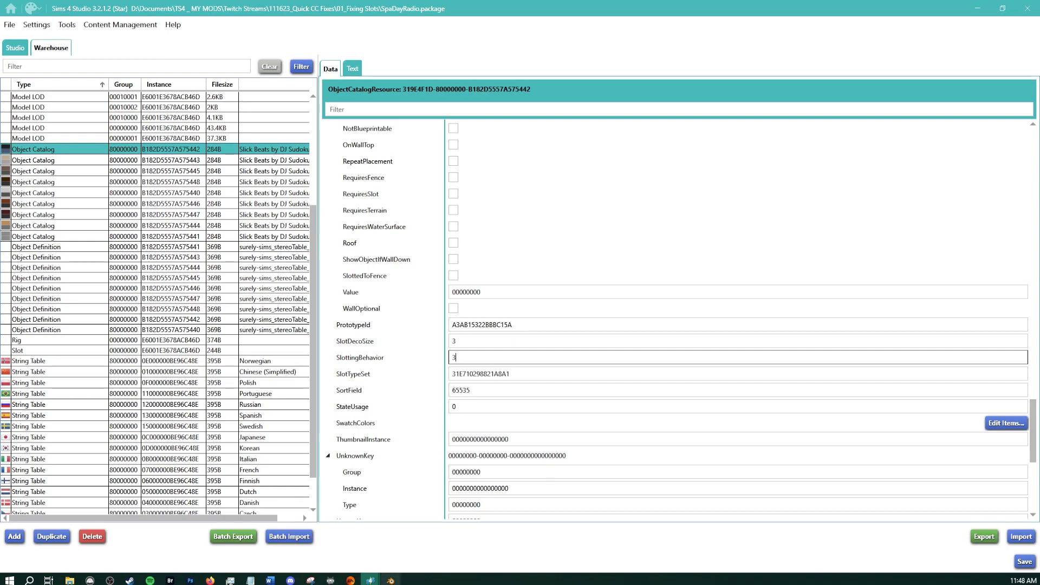
Bring NOTEPAD.txt in front of the radio package and place it above the slot properties to compare the slot size codes
{"action": "mouse_move", "coordinate": [371, 579]}
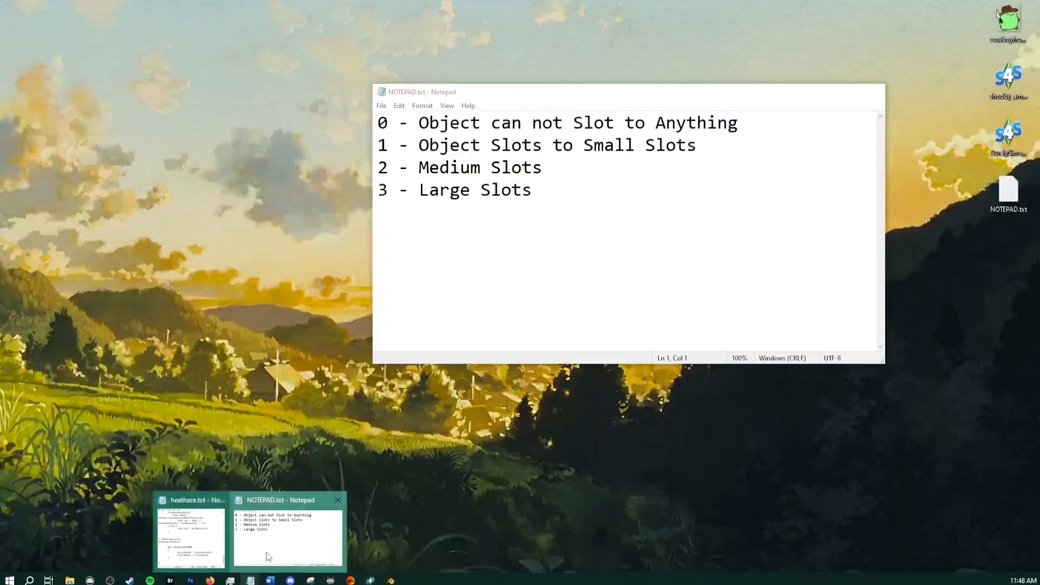
{"action": "left_click", "coordinate": [265, 568]}
{"action": "left_click_drag", "start_coordinate": [519, 96], "coordinate": [245, 57]}
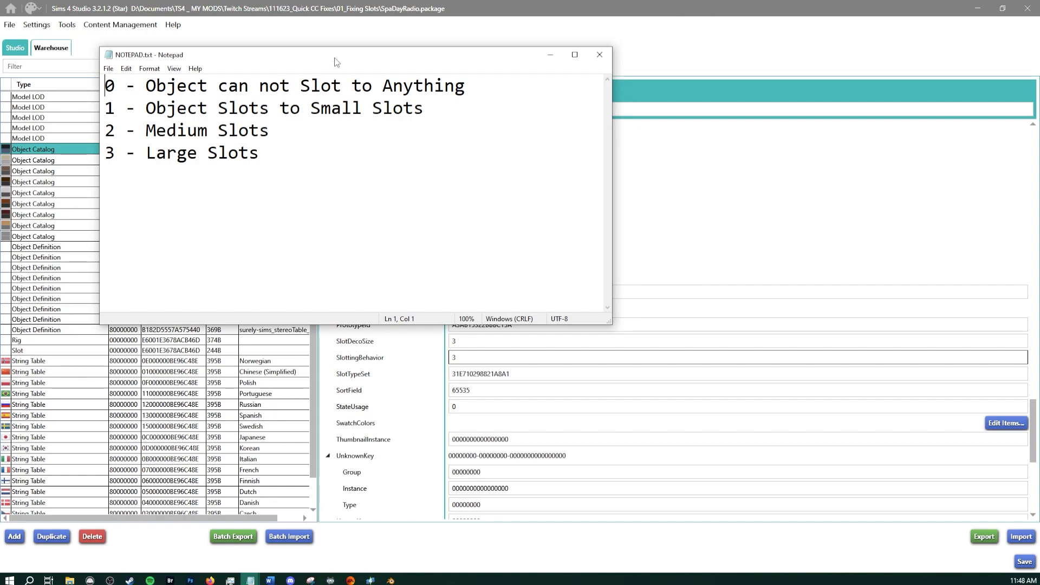
{"action": "left_click_drag", "start_coordinate": [334, 62], "coordinate": [417, 48]}
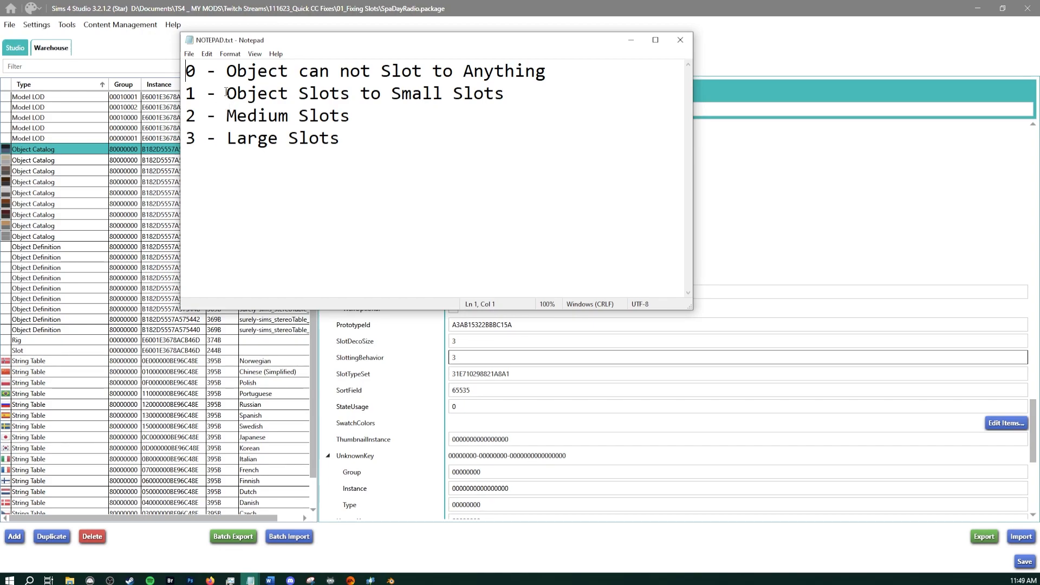
Switch to CuteKitBookShelf.package, examine the top shelf's slot _deco_sml_1, and select the slot _deco_med_2
{"action": "mouse_move", "coordinate": [372, 580]}
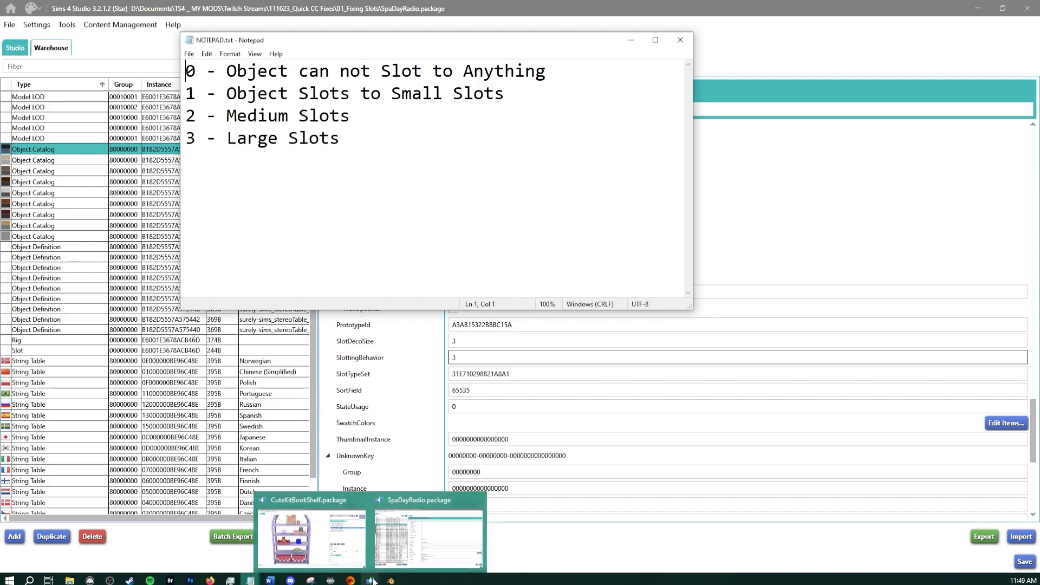
{"action": "left_click", "coordinate": [309, 534]}
{"action": "left_click", "coordinate": [219, 130]}
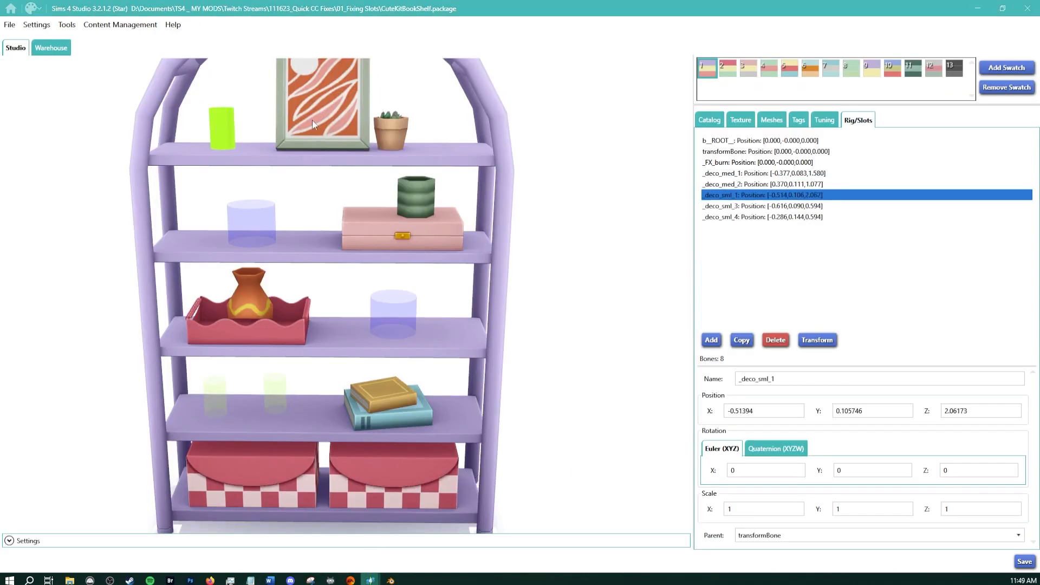
{"action": "left_click_drag", "start_coordinate": [271, 261], "coordinate": [270, 228]}
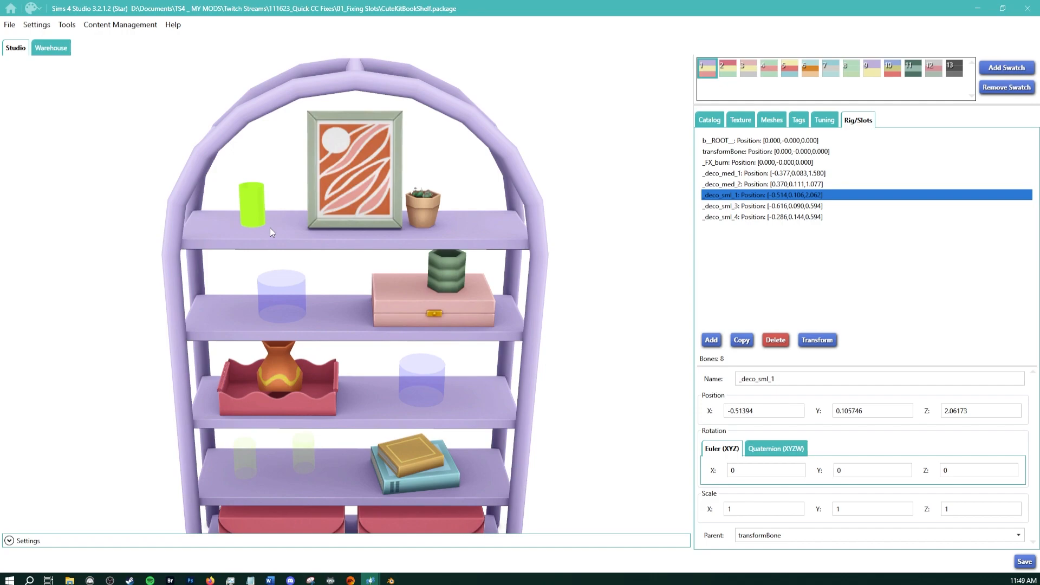
{"action": "left_click", "coordinate": [423, 381]}
{"action": "middle_click_drag", "start_coordinate": [459, 448], "coordinate": [469, 394]}
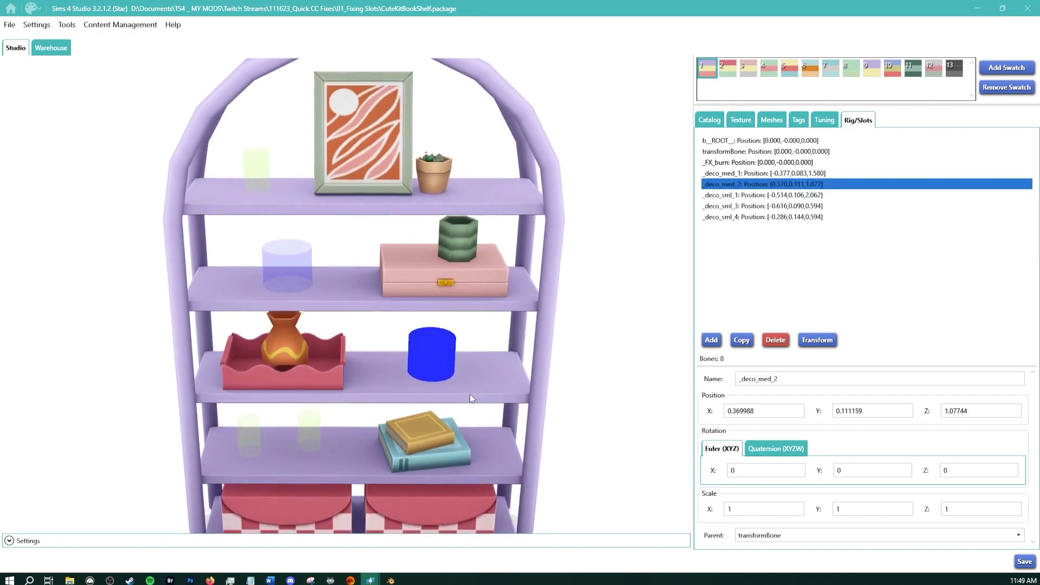
{"action": "right_click_drag", "start_coordinate": [469, 408], "coordinate": [447, 355]}
{"action": "scroll", "coordinate": [512, 392], "scroll_direction": "up", "scroll_amount": 1}
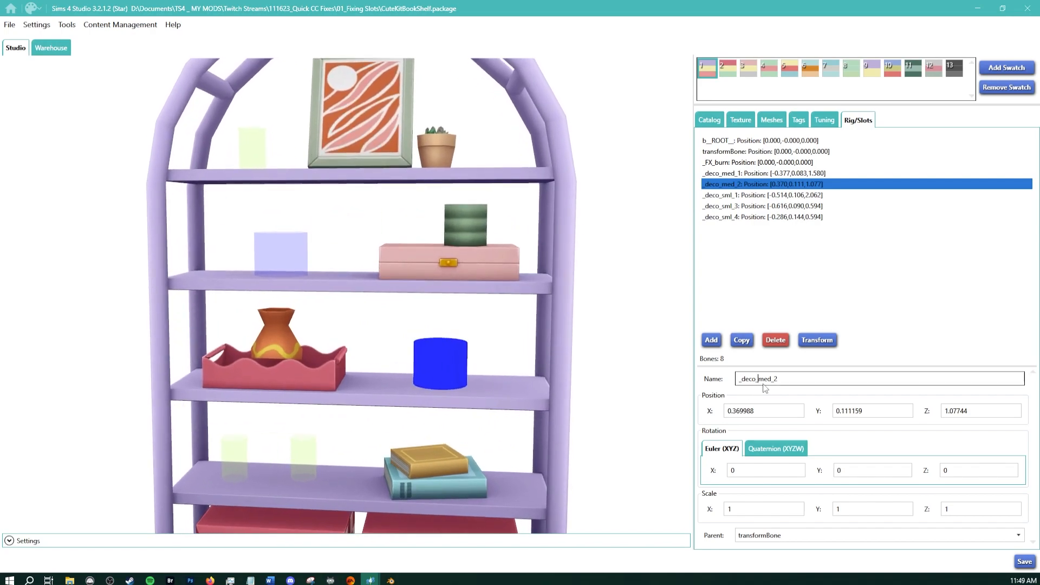
Rename the selected medium slot to _deco_sml_2 to preview the small size, and restore its name to _deco_med_2
{"action": "left_click_drag", "start_coordinate": [772, 380], "coordinate": [758, 381]}
{"action": "type", "text": "sml"}
{"action": "left_click", "coordinate": [875, 410]}
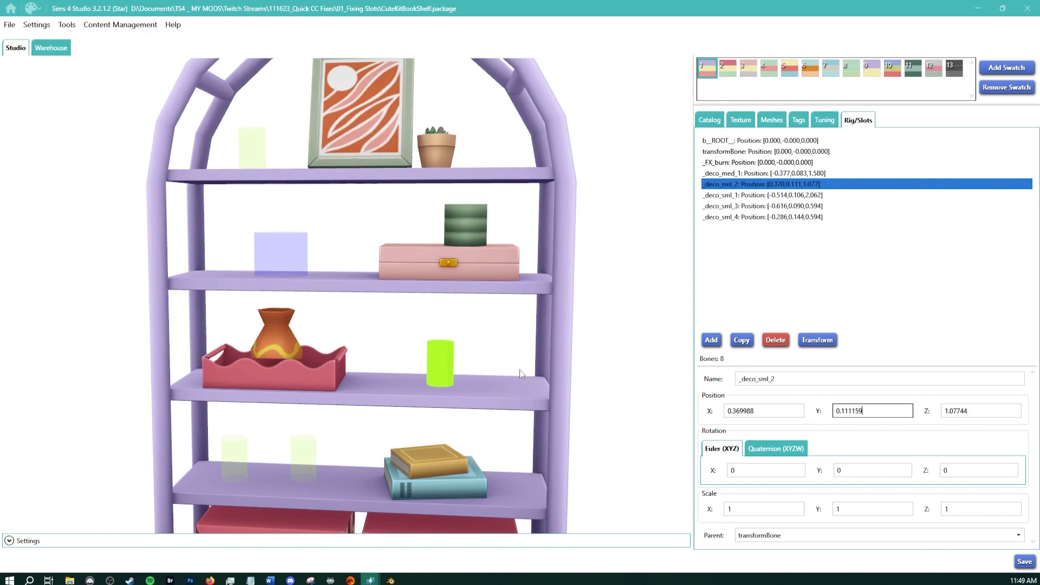
{"action": "double_click", "coordinate": [769, 379]}
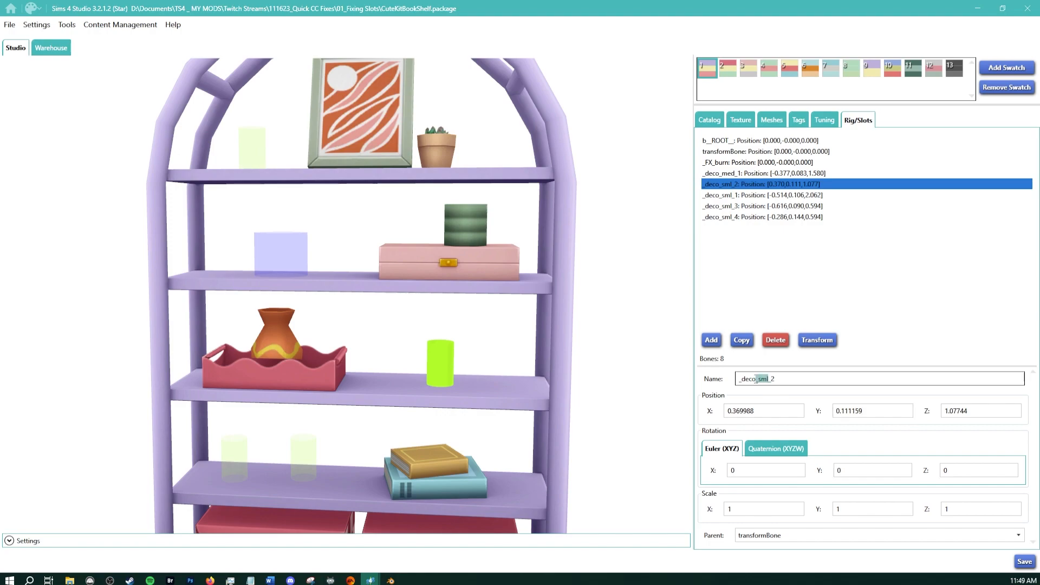
{"action": "type", "text": "med"}
{"action": "left_click", "coordinate": [883, 411]}
Rename the slot _deco_med_2 to _deco_lrg_1 and check its large size on the bookcase shelf
{"action": "double_click", "coordinate": [761, 379]}
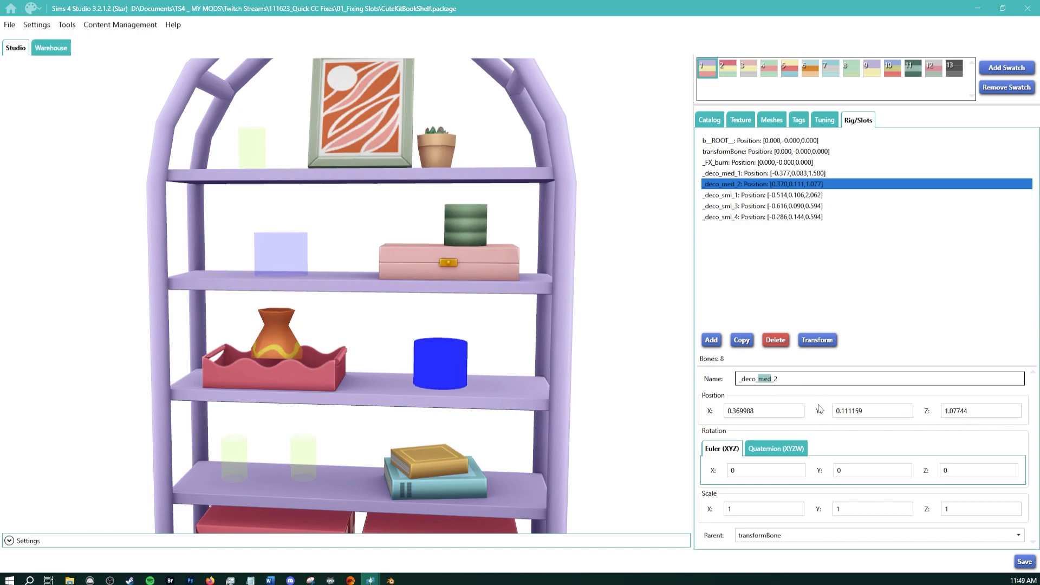
{"action": "type", "text": "lrg"}
{"action": "left_click", "coordinate": [889, 382]}
{"action": "key", "text": "BackSpace"}
{"action": "type", "text": "1"}
{"action": "left_click", "coordinate": [885, 407]}
{"action": "left_click_drag", "start_coordinate": [407, 178], "coordinate": [385, 277]}
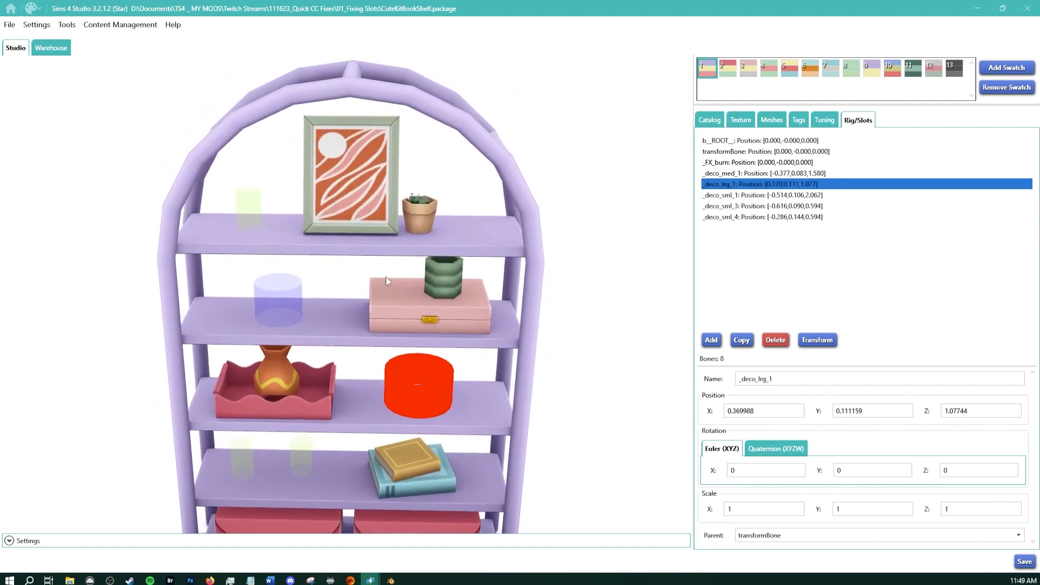
Compare the medium slot _deco_med_1 with the large slot _deco_lrg_1 on the bookcase shelves
{"action": "left_click", "coordinate": [287, 305]}
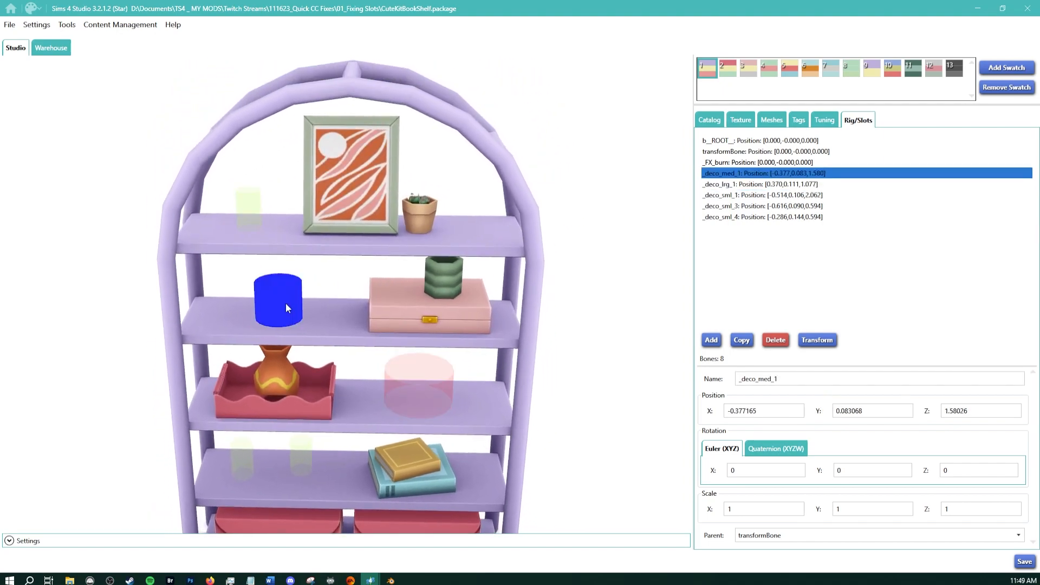
{"action": "left_click", "coordinate": [400, 403]}
{"action": "left_click_drag", "start_coordinate": [420, 425], "coordinate": [342, 386]}
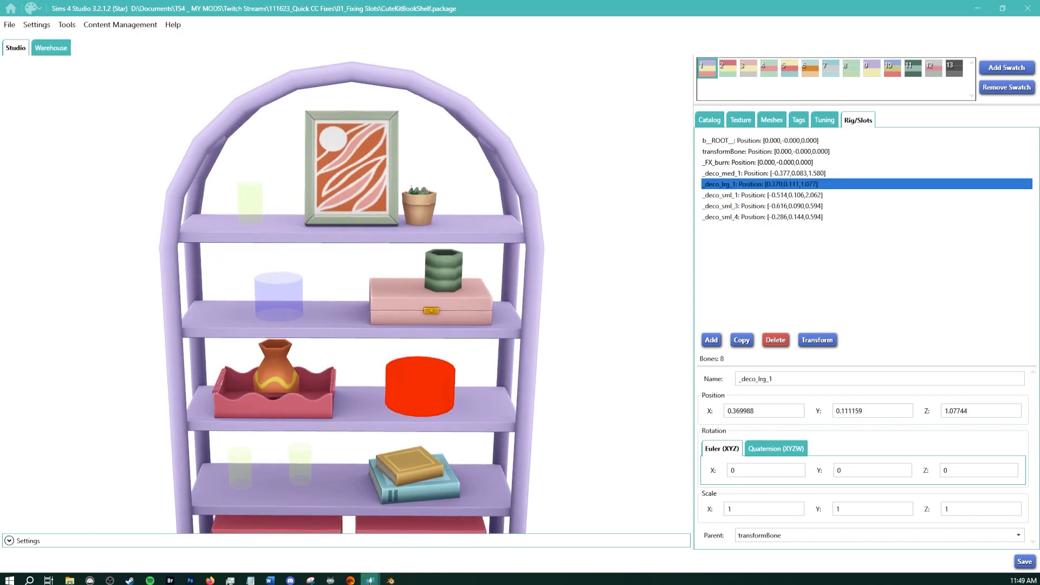
Bring NOTEPAD.txt in front of the bookcase package and place it beside the shelf slots to compare the size codes
{"action": "mouse_move", "coordinate": [370, 581]}
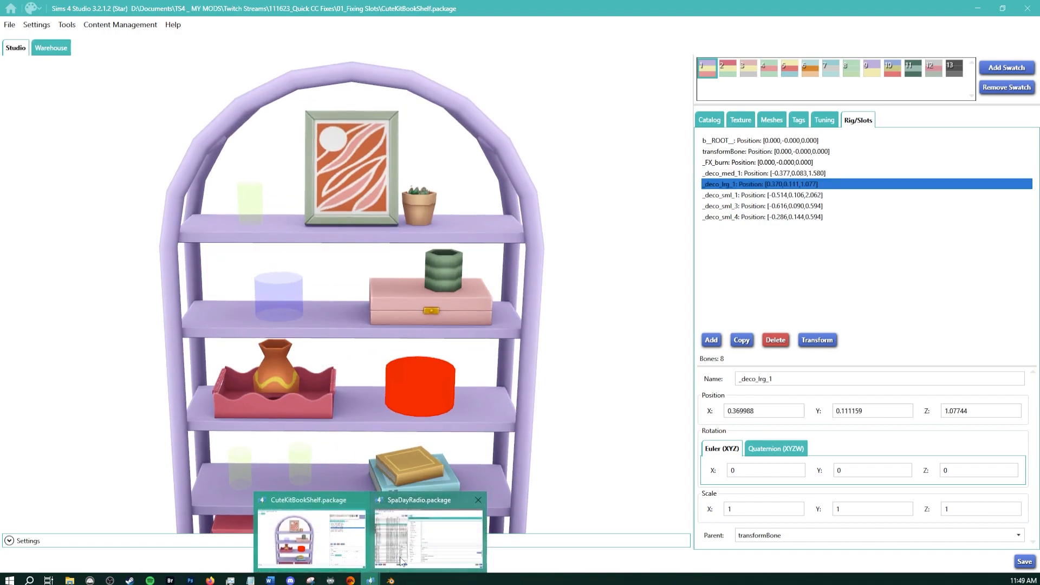
{"action": "mouse_move", "coordinate": [250, 580]}
{"action": "left_click", "coordinate": [293, 539]}
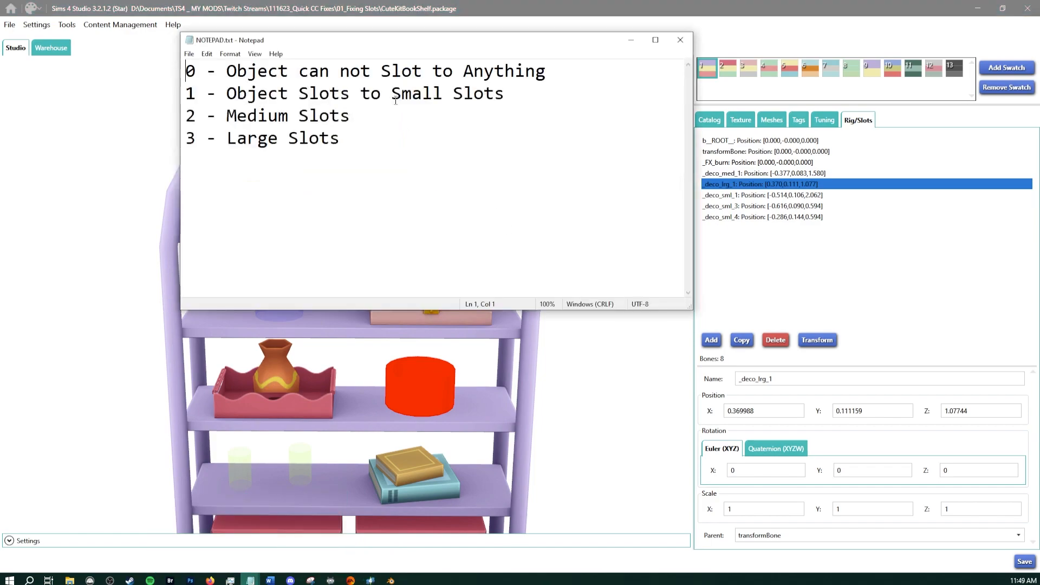
{"action": "left_click_drag", "start_coordinate": [341, 40], "coordinate": [628, 57]}
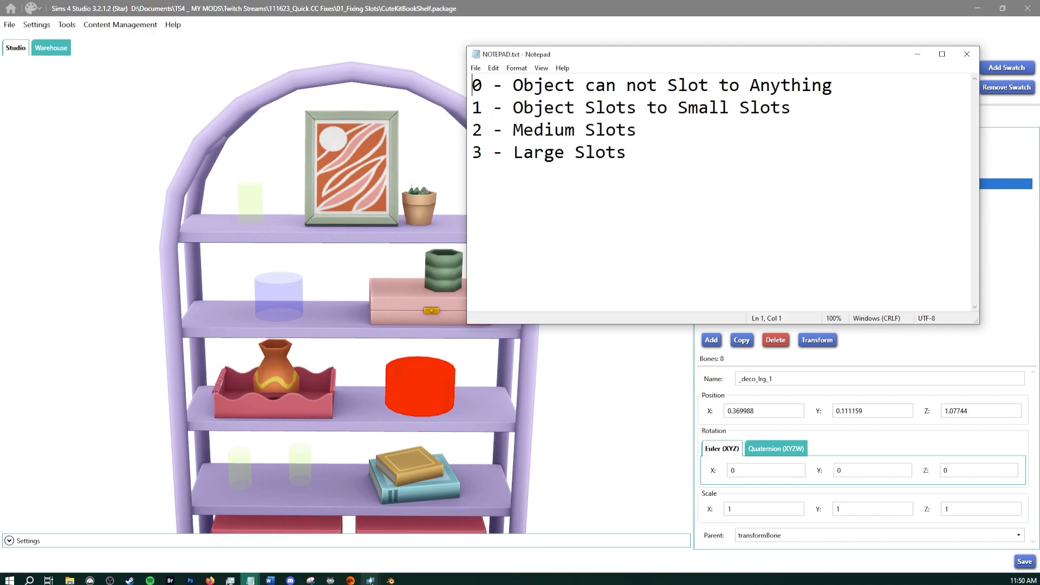
Switch to SpaDayRadio.package and set SlottingBehavior to 1 on the Object Catalog entry ending in 575442
{"action": "mouse_move", "coordinate": [371, 581]}
{"action": "left_click", "coordinate": [410, 558]}
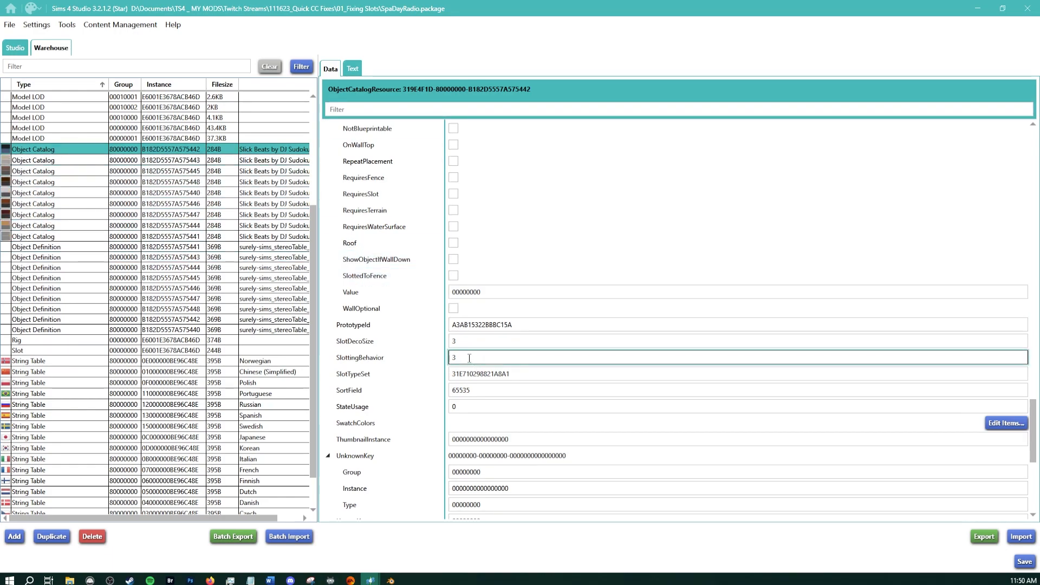
{"action": "left_click_drag", "start_coordinate": [464, 358], "coordinate": [400, 355]}
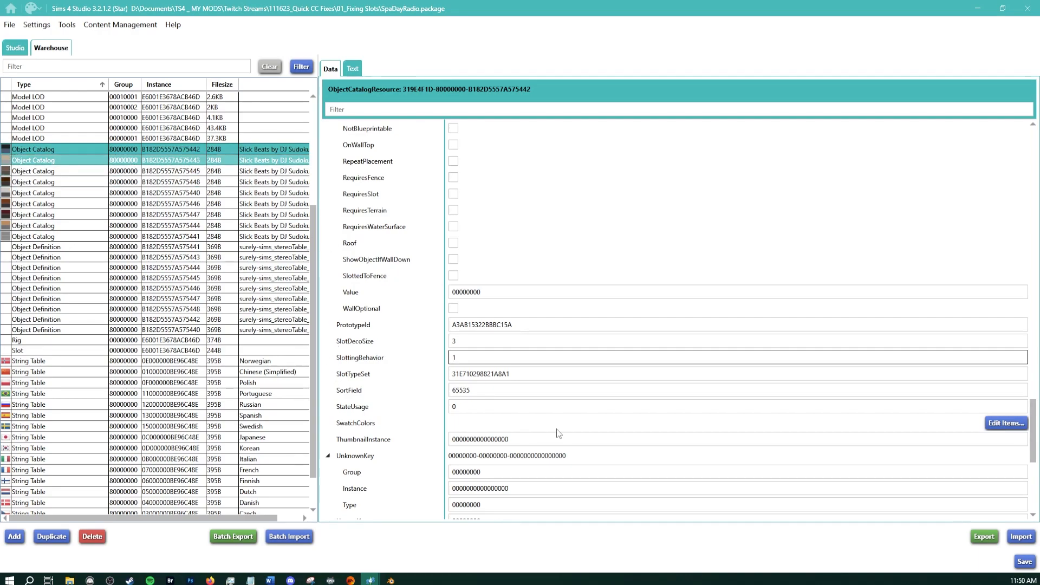
Set SlottingBehavior to 2 on the Object Catalog entry ending in 575443 and to 0 on the one ending in 575445
{"action": "left_click", "coordinate": [54, 160]}
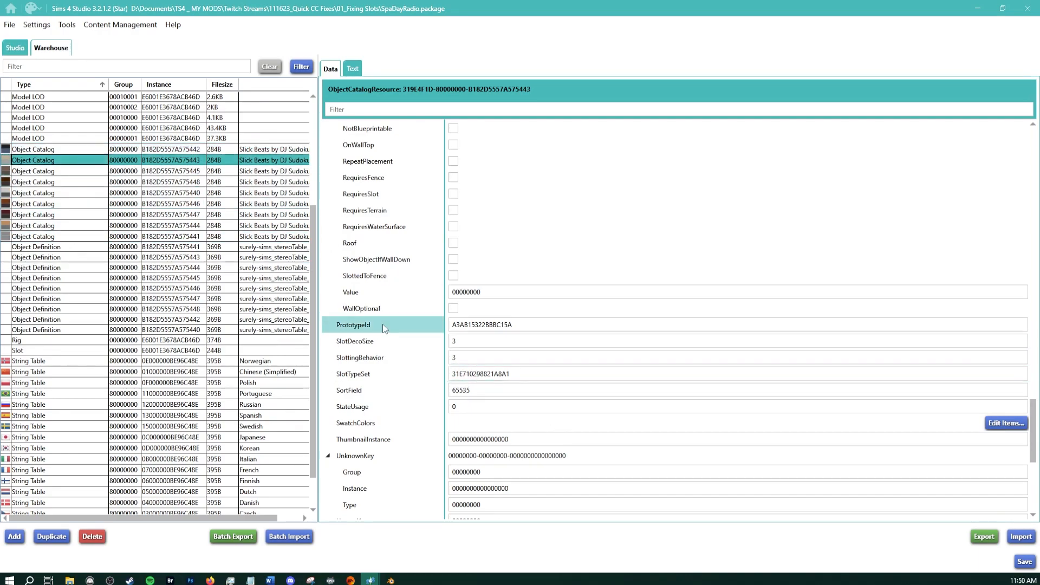
{"action": "left_click", "coordinate": [468, 358]}
{"action": "key", "text": "BackSpace"}
{"action": "type", "text": "2"}
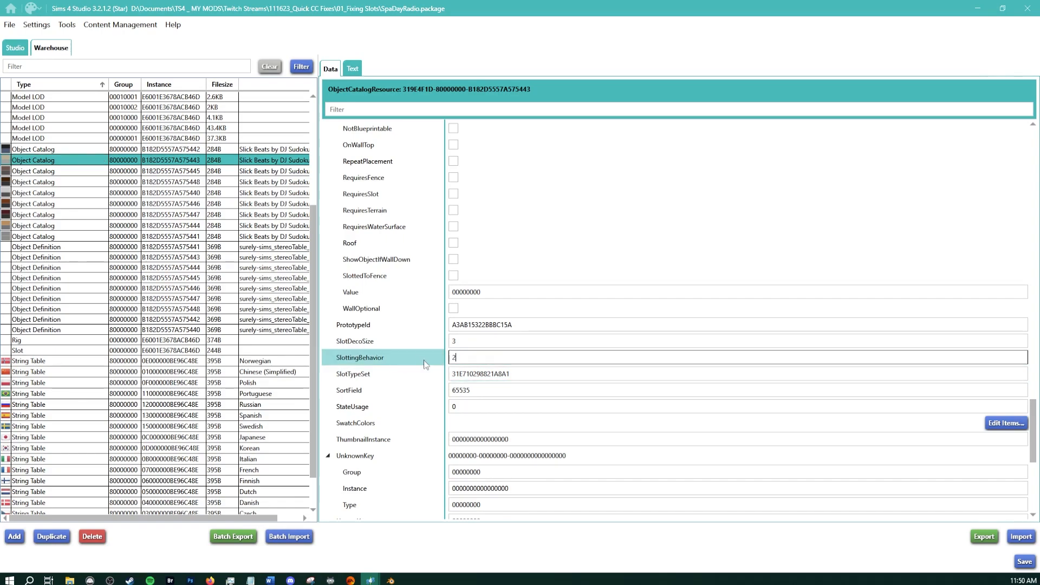
{"action": "left_click", "coordinate": [56, 172]}
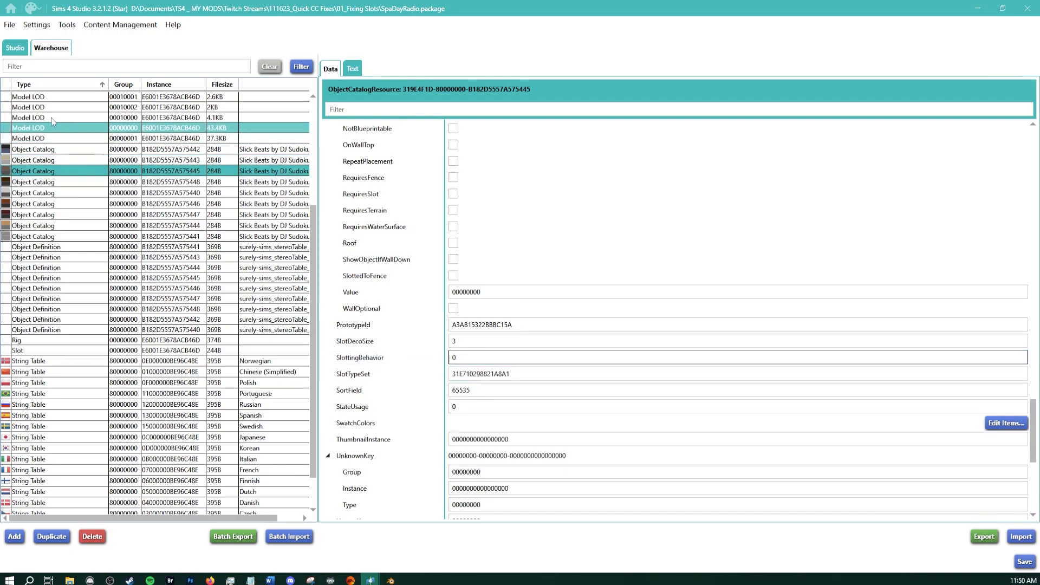
Preview the radio's swatch 8 in the studio view and return to the package's resource list
{"action": "left_click", "coordinate": [7, 50]}
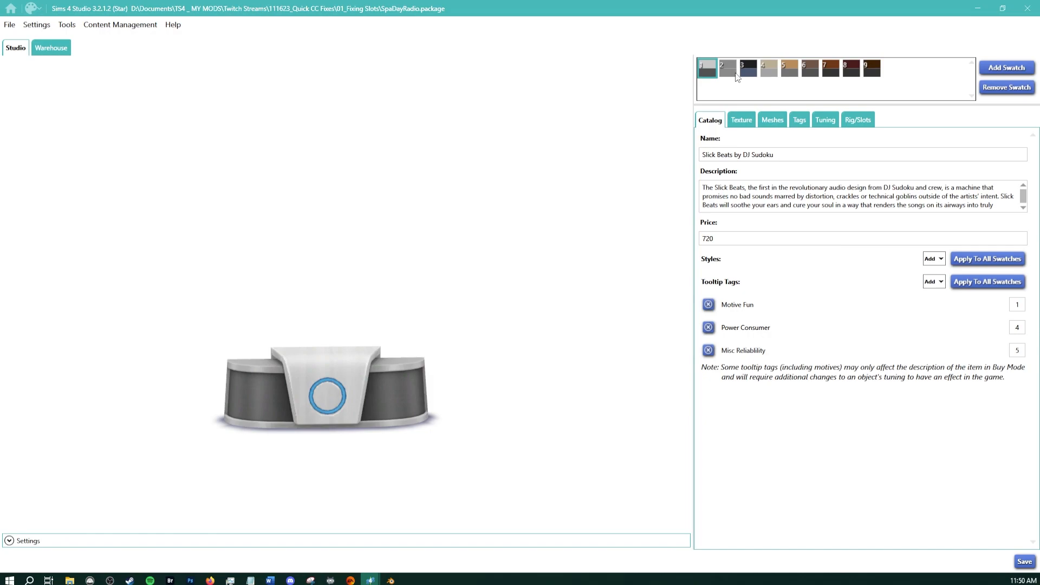
{"action": "left_click", "coordinate": [809, 72]}
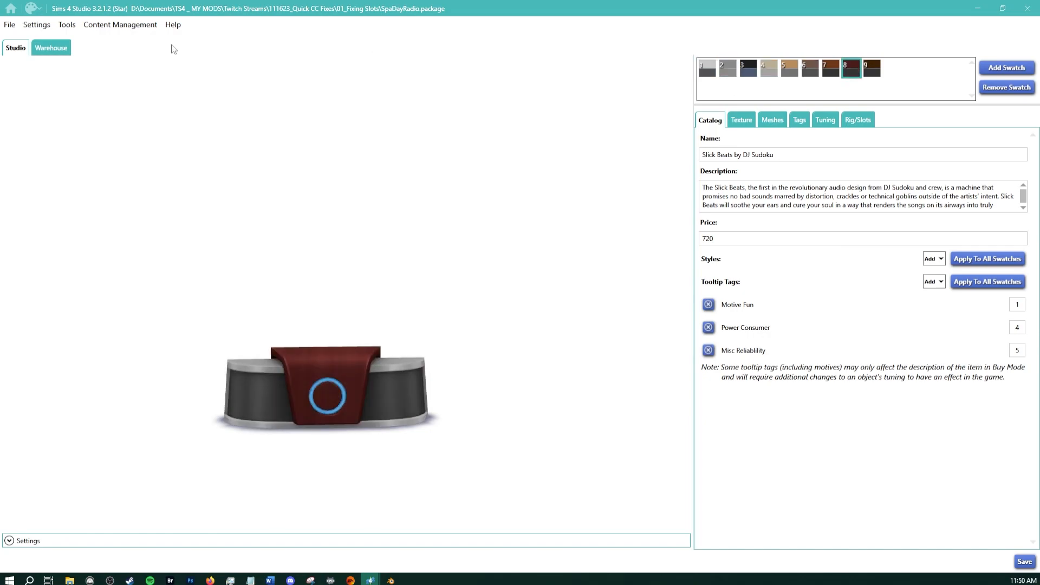
{"action": "left_click", "coordinate": [64, 50]}
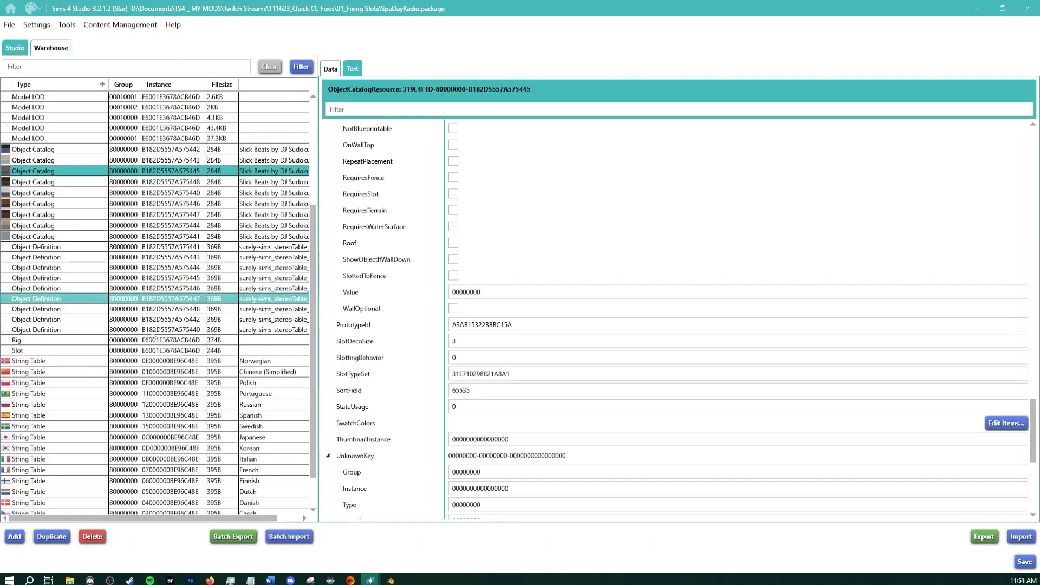
Set SlotDecoSize to 1 on catalog entry 575442 and to 0 on 575445, and check entries 575448 and 575440
{"action": "left_click", "coordinate": [33, 149]}
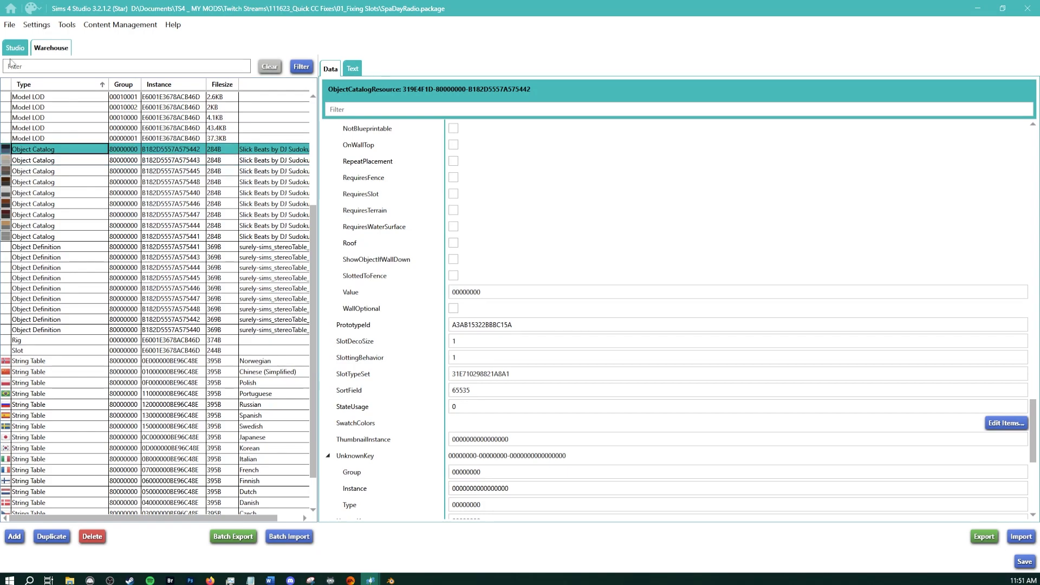
{"action": "left_click", "coordinate": [30, 172]}
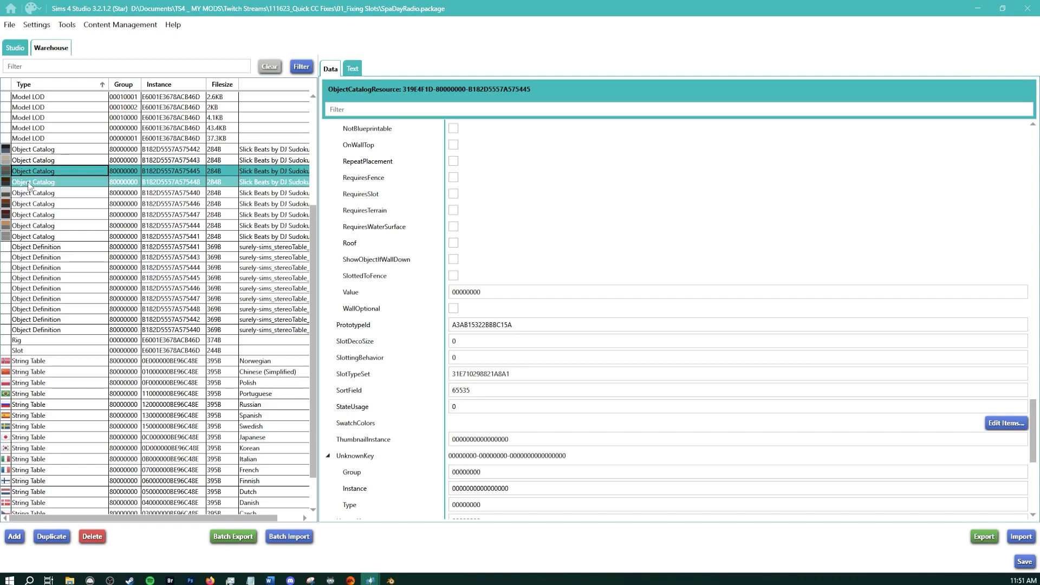
{"action": "left_click", "coordinate": [28, 184]}
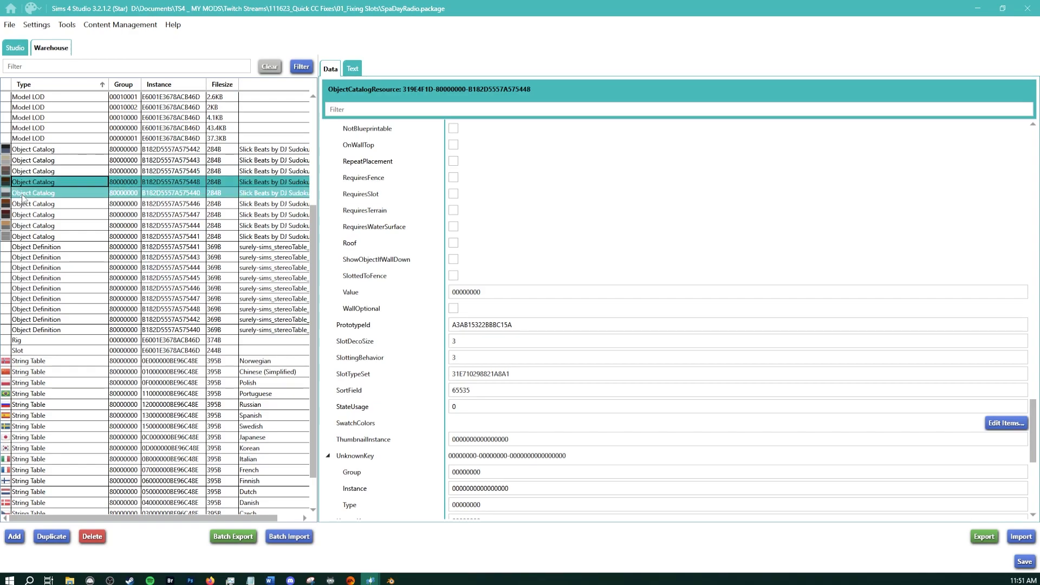
{"action": "left_click", "coordinate": [26, 193]}
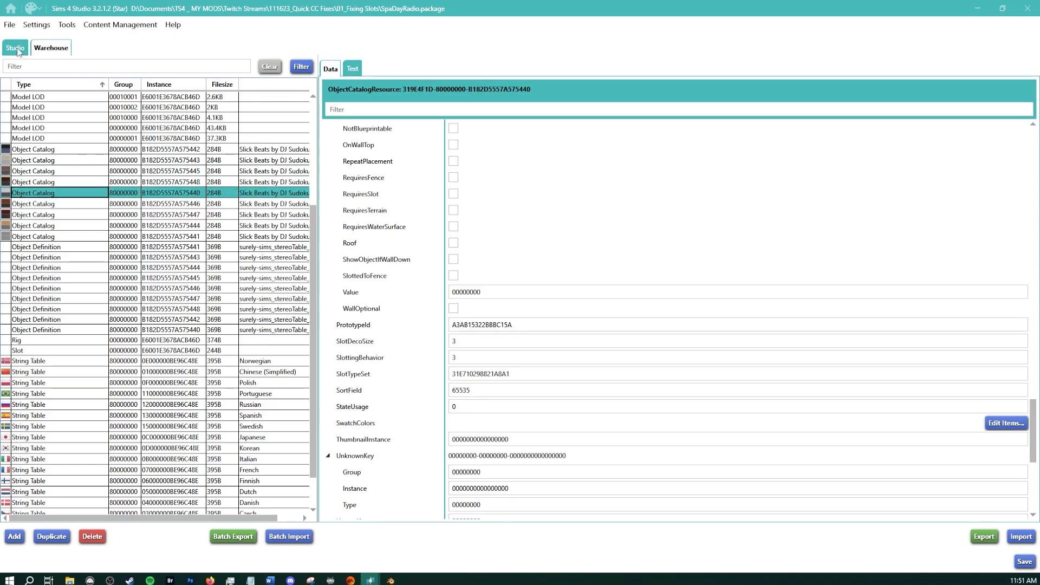
Remove swatch 1 and swatches 6 to 9 from the radio, keeping the gray, black, beige and tan swatches
{"action": "left_click", "coordinate": [15, 48]}
{"action": "left_click", "coordinate": [710, 70]}
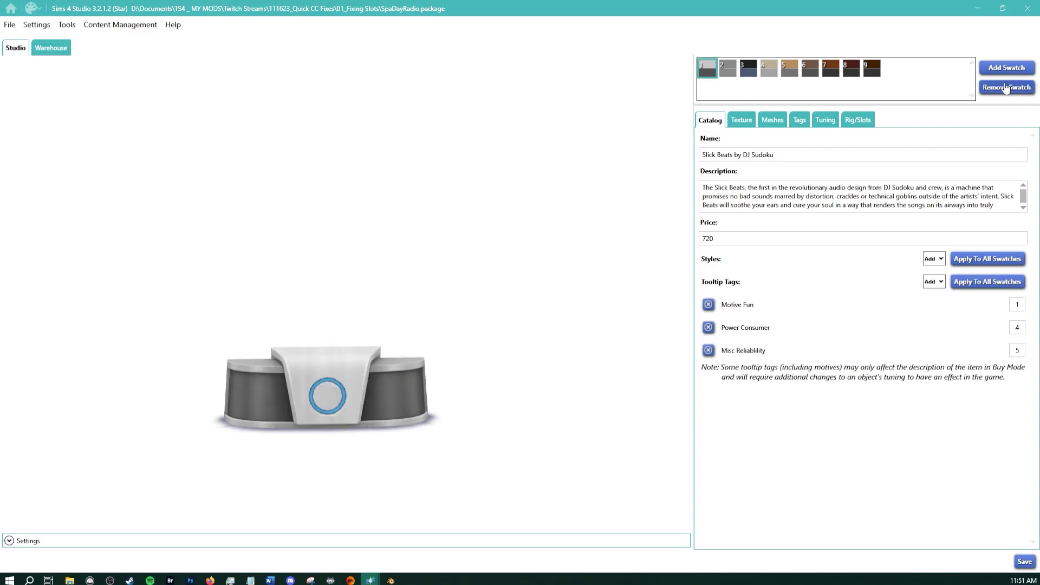
{"action": "left_click", "coordinate": [1005, 88]}
{"action": "left_click", "coordinate": [1004, 89]}
{"action": "left_click", "coordinate": [1003, 89]}
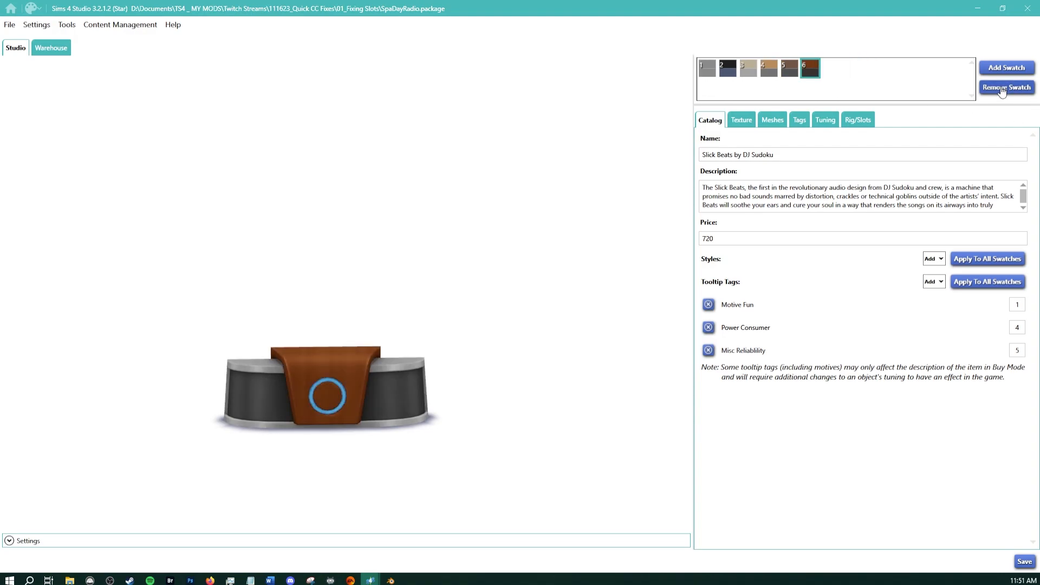
{"action": "left_click", "coordinate": [1002, 89]}
{"action": "left_click", "coordinate": [1002, 88]}
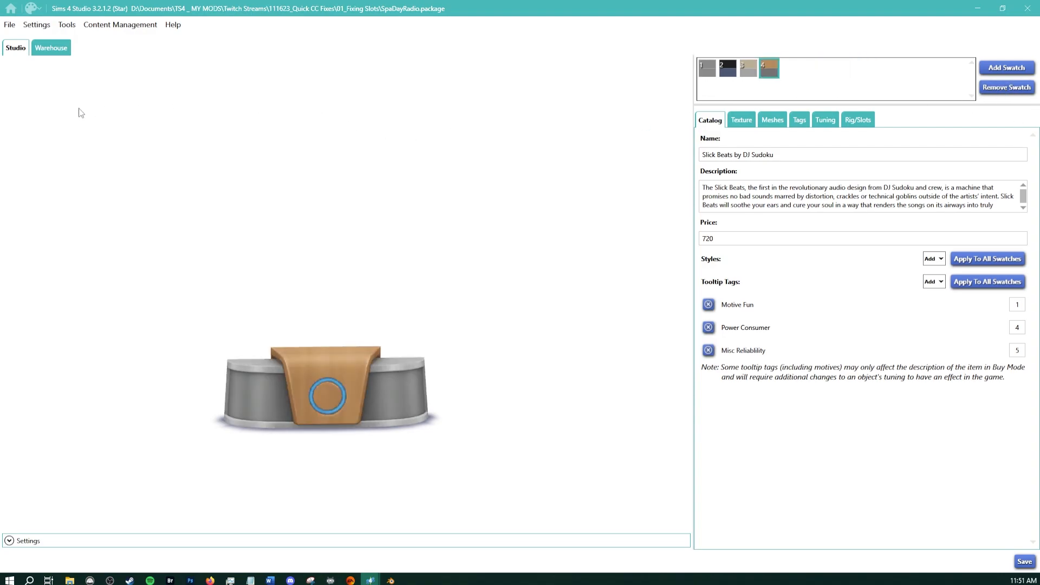
Review SlotDecoSize and SlottingBehavior on the remaining Object Catalog entries ending in 575442, 575443 and 575444
{"action": "left_click", "coordinate": [59, 47]}
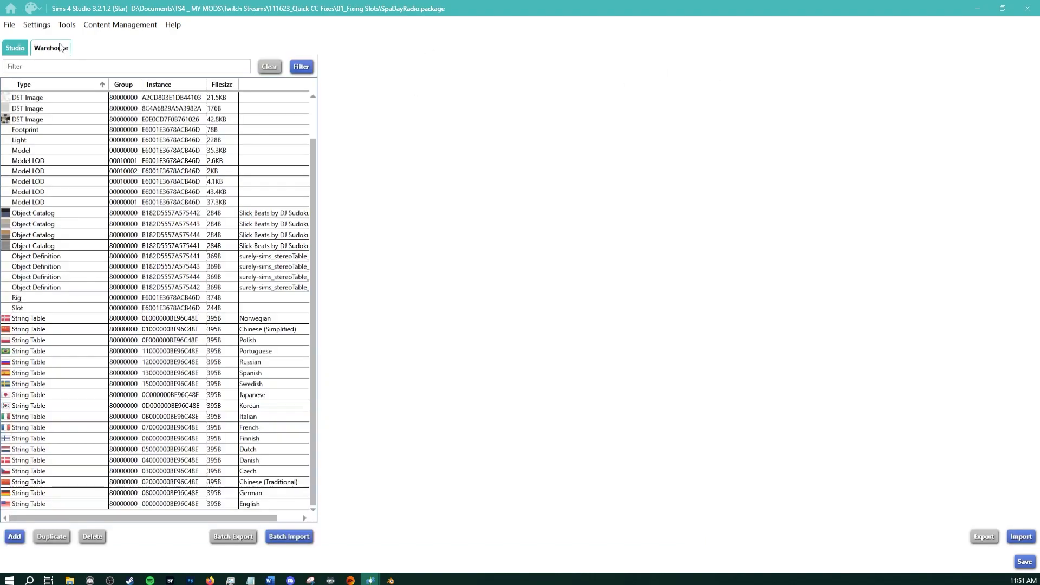
{"action": "left_click", "coordinate": [45, 223]}
{"action": "left_click", "coordinate": [25, 216]}
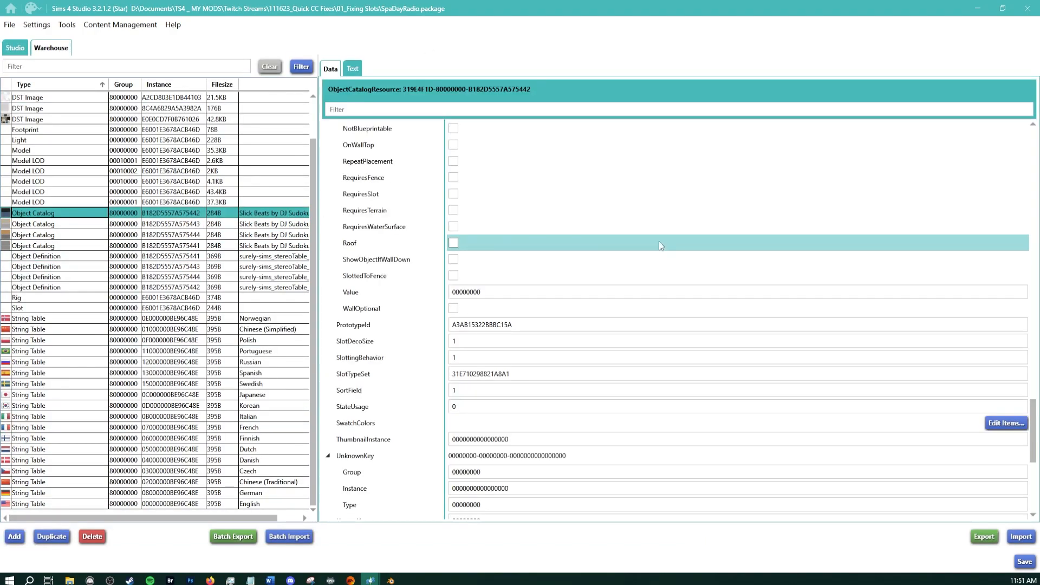
{"action": "left_click", "coordinate": [90, 224], "text": "ctrl"}
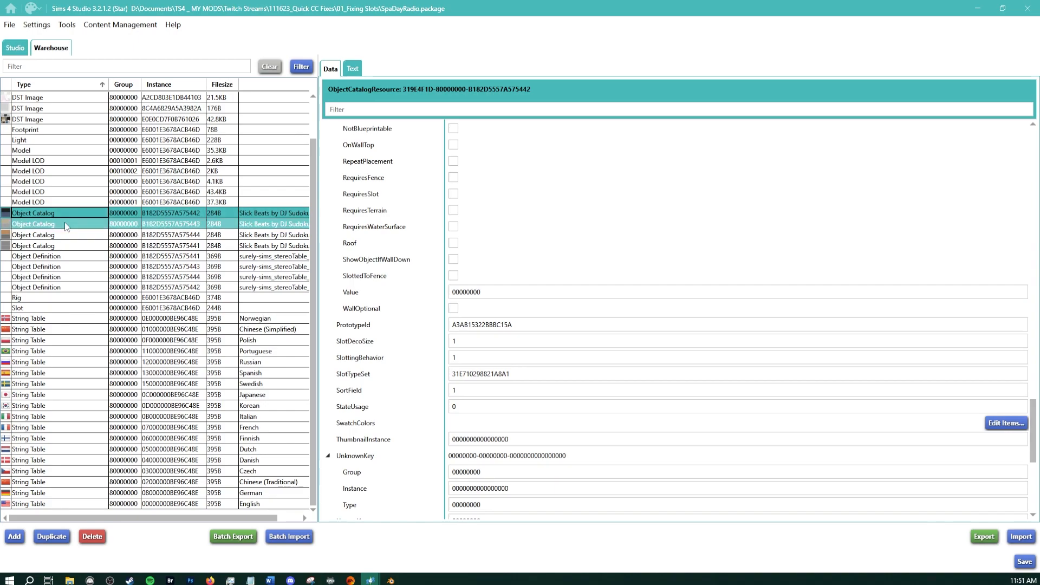
{"action": "left_click", "coordinate": [66, 225]}
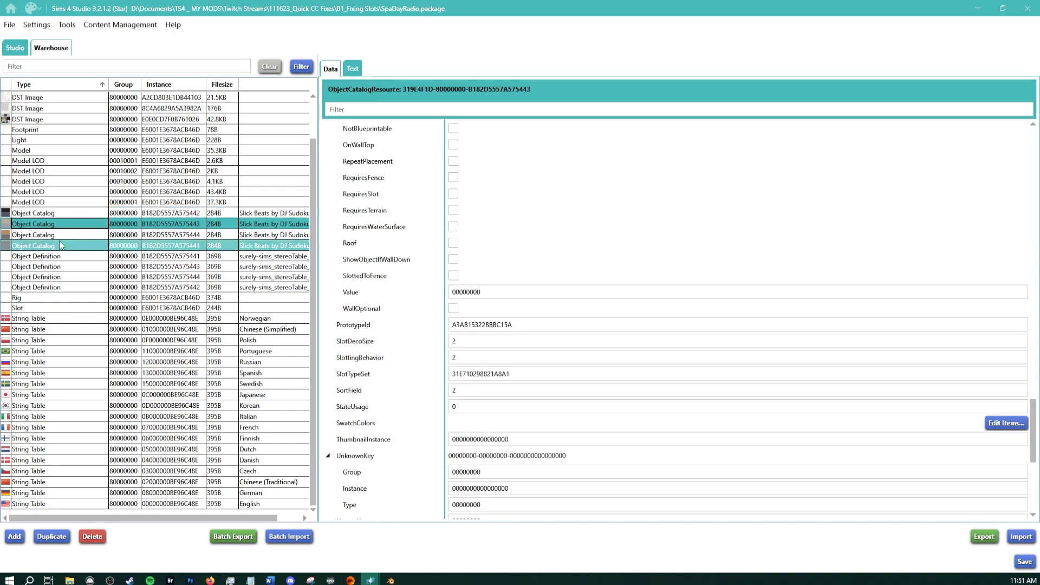
{"action": "key", "text": "Down"}
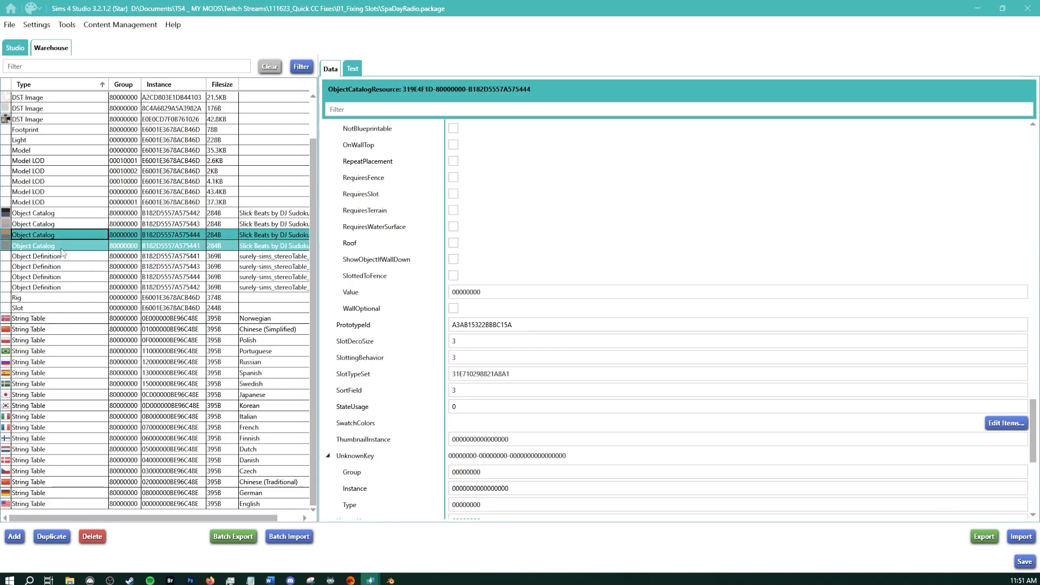
Set SlottingBehavior to 0 on the Object Catalog entry ending in 575441 and save the radio package
{"action": "left_click", "coordinate": [62, 249]}
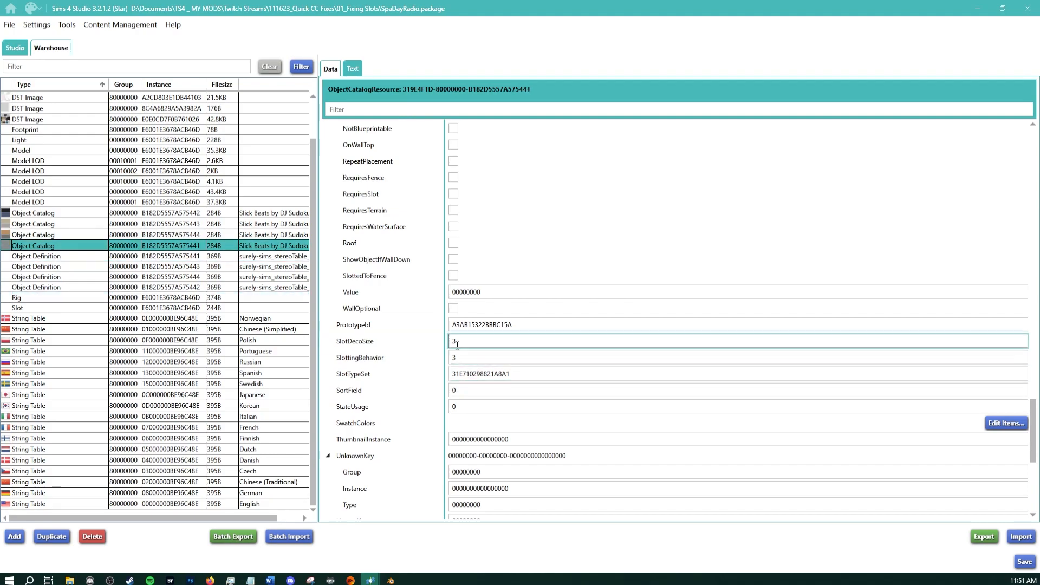
{"action": "left_click_drag", "start_coordinate": [458, 341], "coordinate": [405, 360]}
{"action": "type", "text": "030"}
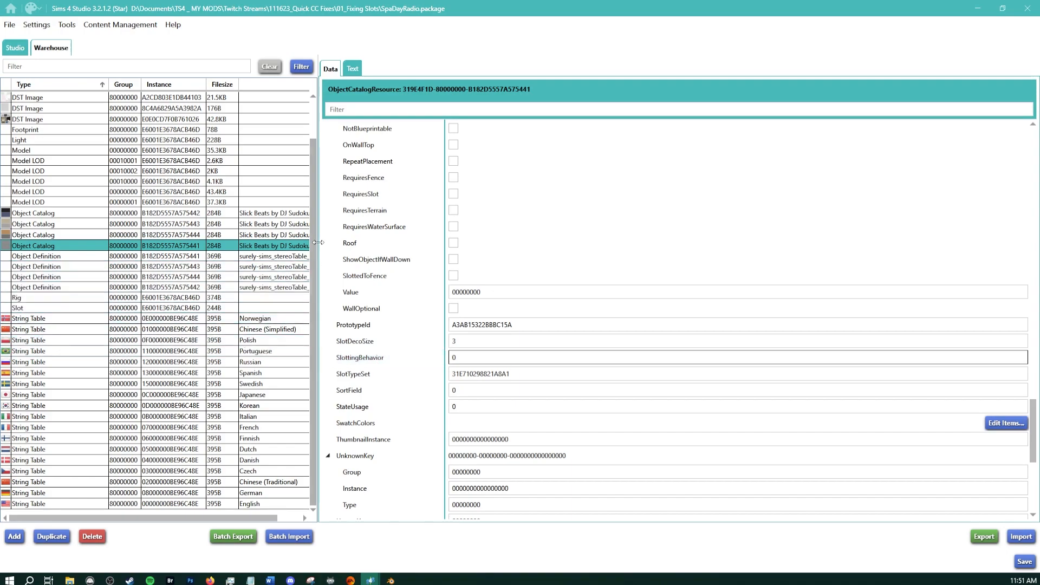
{"action": "left_click", "coordinate": [925, 504]}
{"action": "left_click", "coordinate": [1019, 560]}
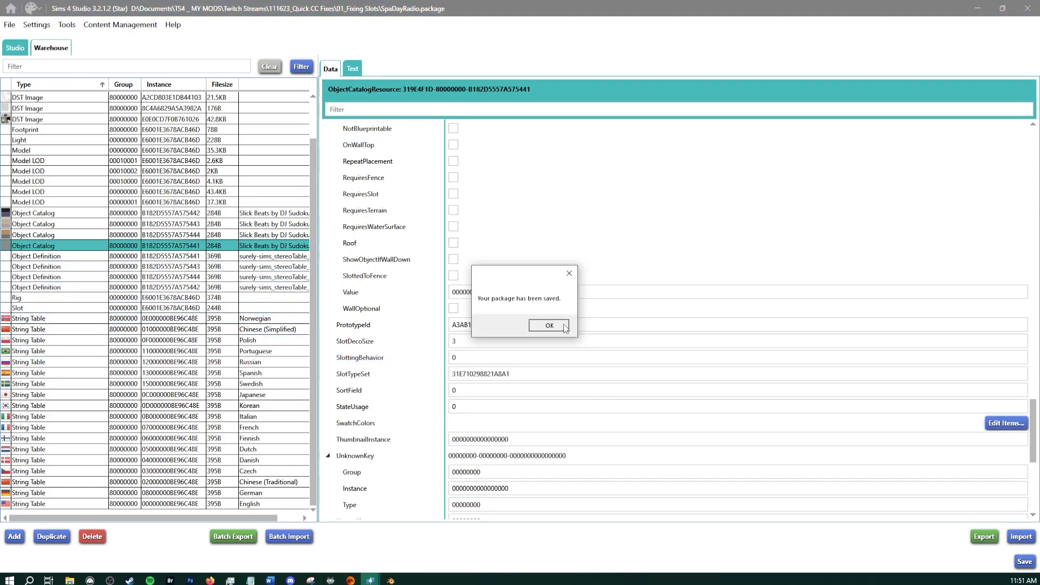
{"action": "left_click", "coordinate": [550, 327]}
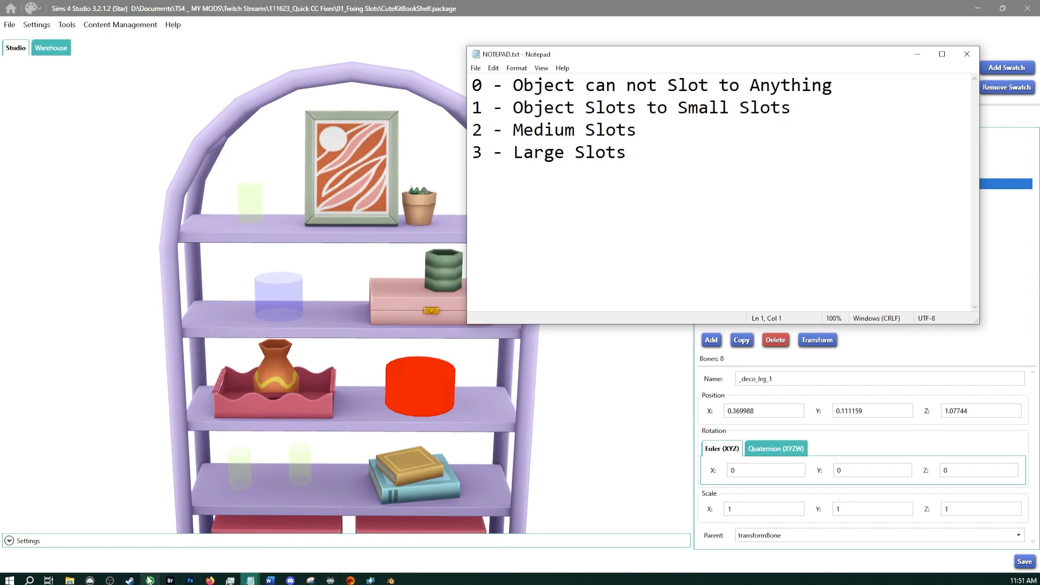
Bring CuteKitBookShelf.package in front of the notes and frame the entire bookcase with all its slots
{"action": "mouse_move", "coordinate": [139, 580]}
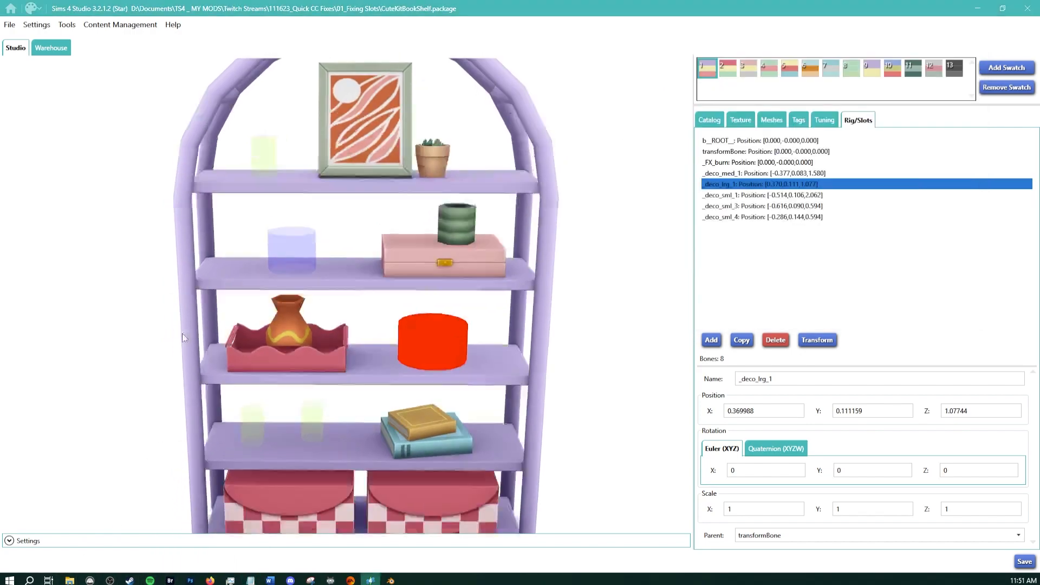
{"action": "left_click", "coordinate": [182, 334]}
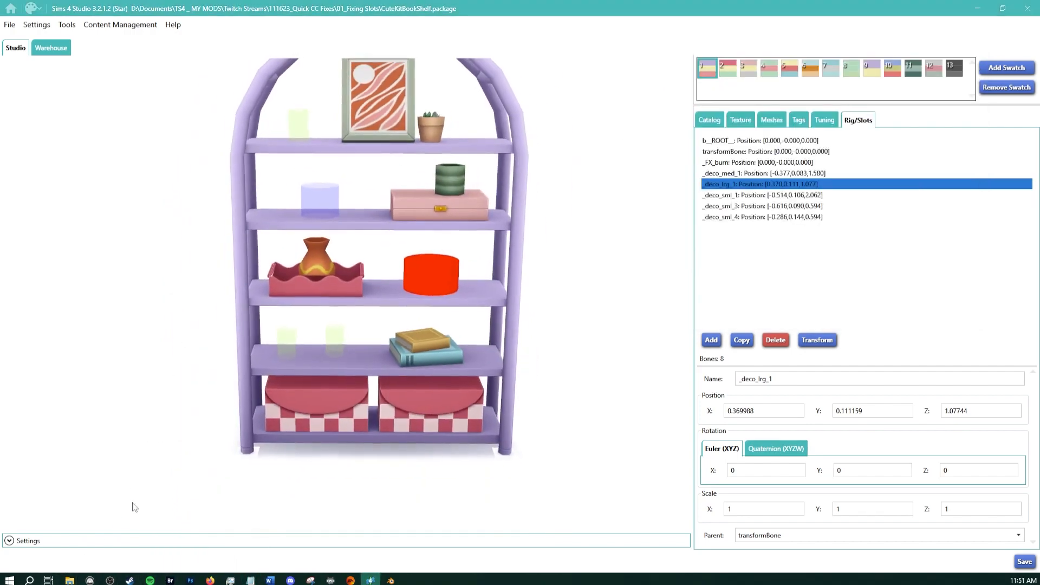
{"action": "right_click_drag", "start_coordinate": [133, 502], "coordinate": [207, 384]}
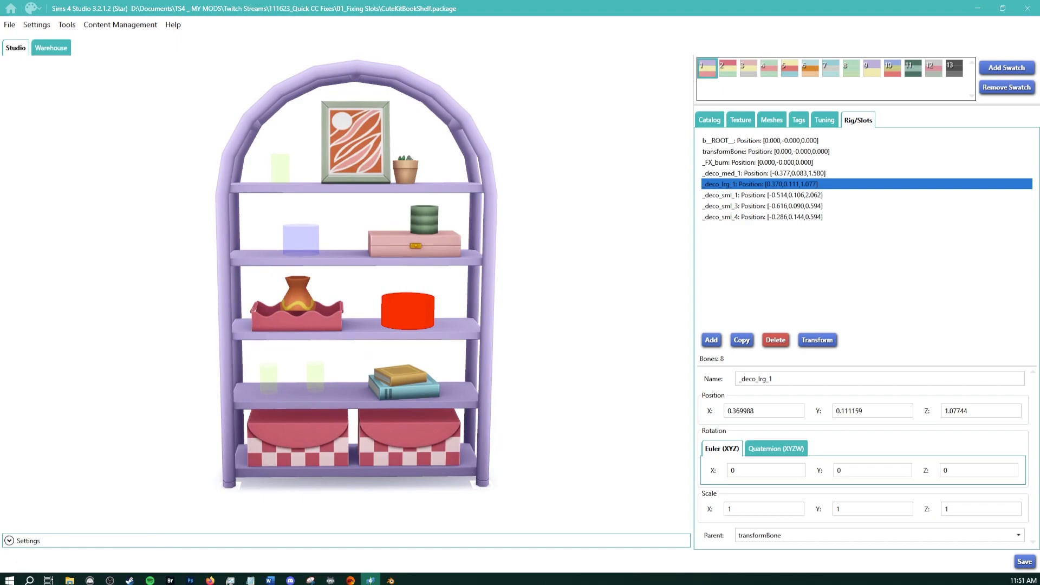
Switch to the Sims 4 Studio window showing the main menu and start a Selective Clone of an object
{"action": "left_click", "coordinate": [49, 580]}
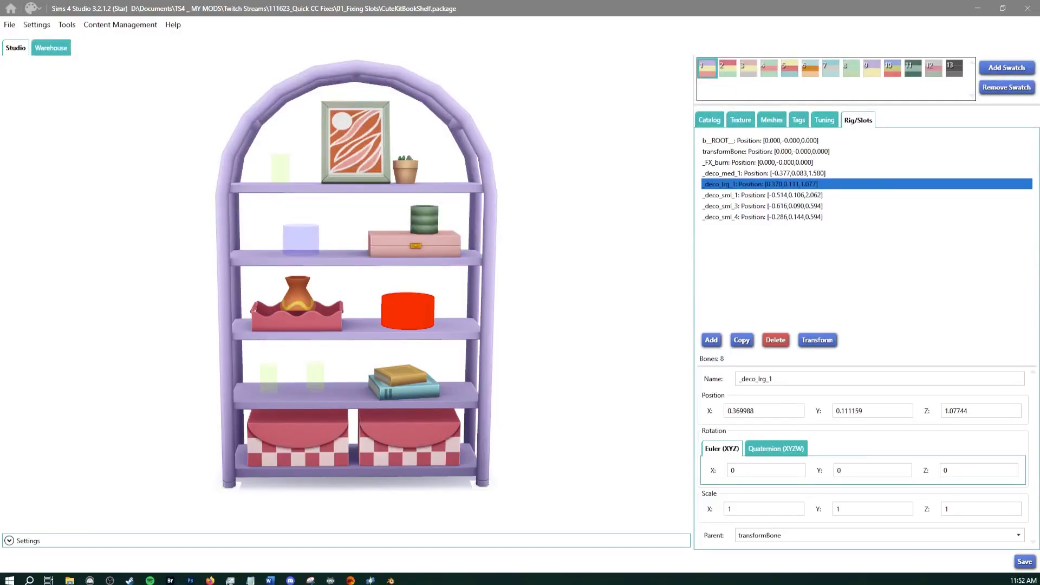
{"action": "key", "text": "alt+Tab"}
{"action": "key", "text": "alt+Tab"}
{"action": "left_click", "coordinate": [333, 305]}
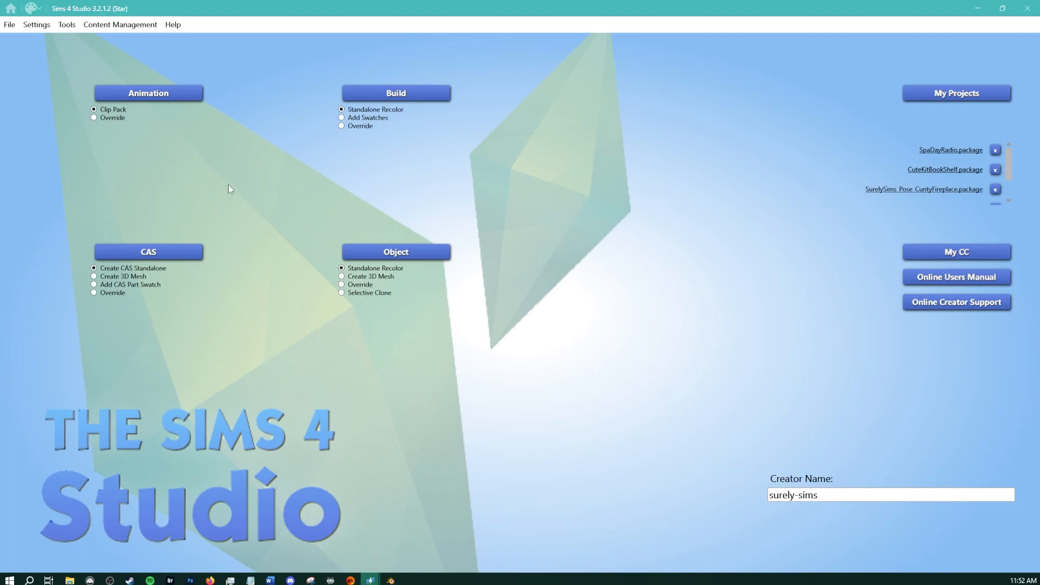
{"action": "left_click", "coordinate": [11, 24]}
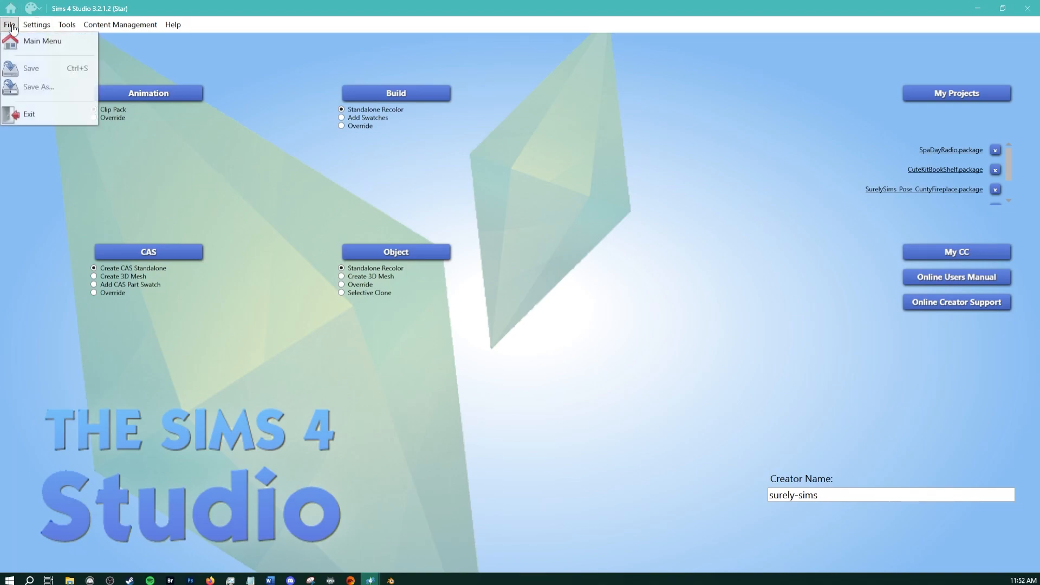
{"action": "left_click", "coordinate": [10, 25]}
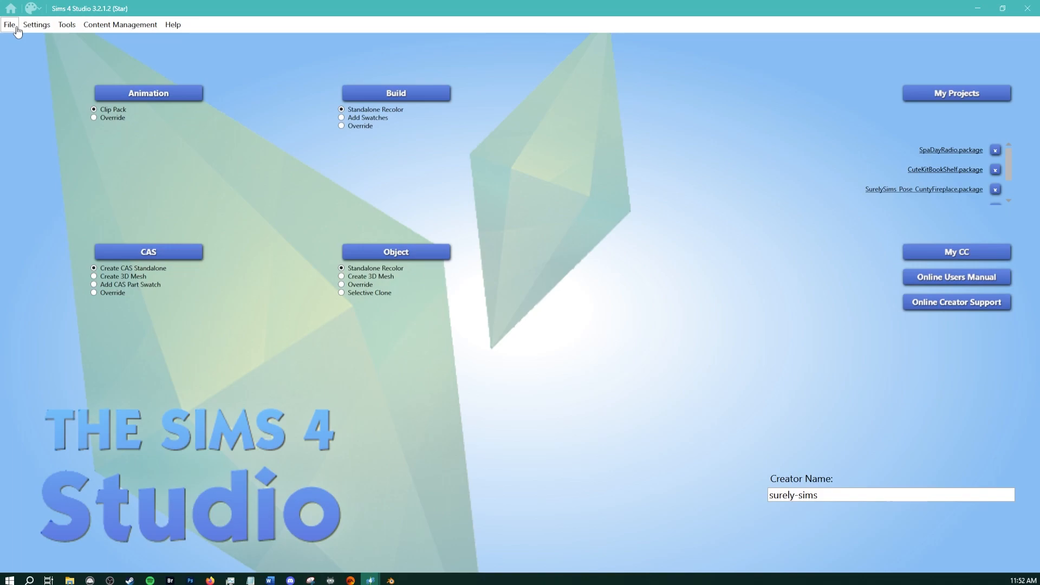
{"action": "left_click", "coordinate": [369, 293]}
{"action": "left_click", "coordinate": [381, 255]}
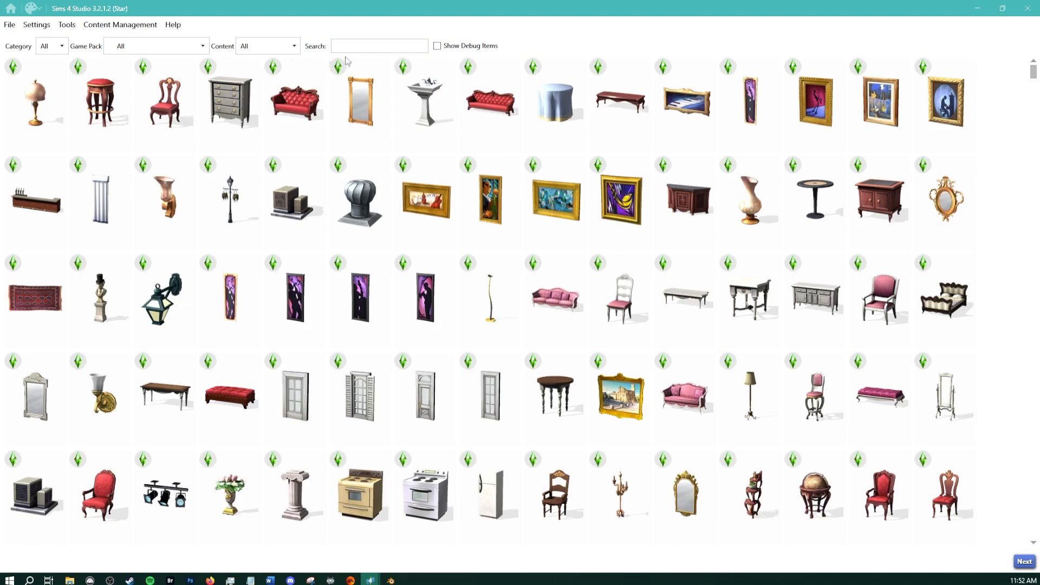
{"action": "left_click", "coordinate": [353, 46]}
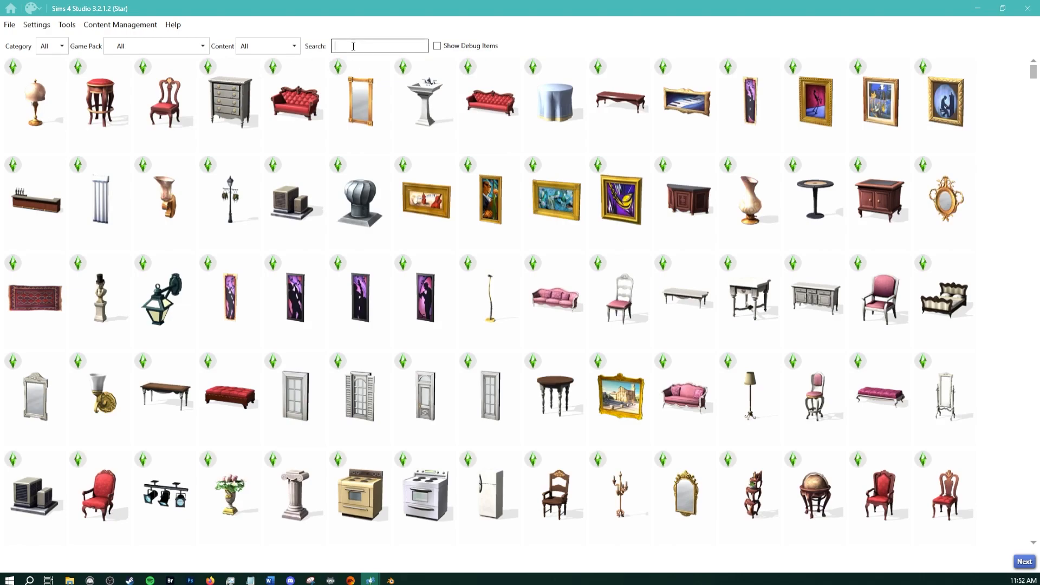
{"action": "type", "text": "sp"}
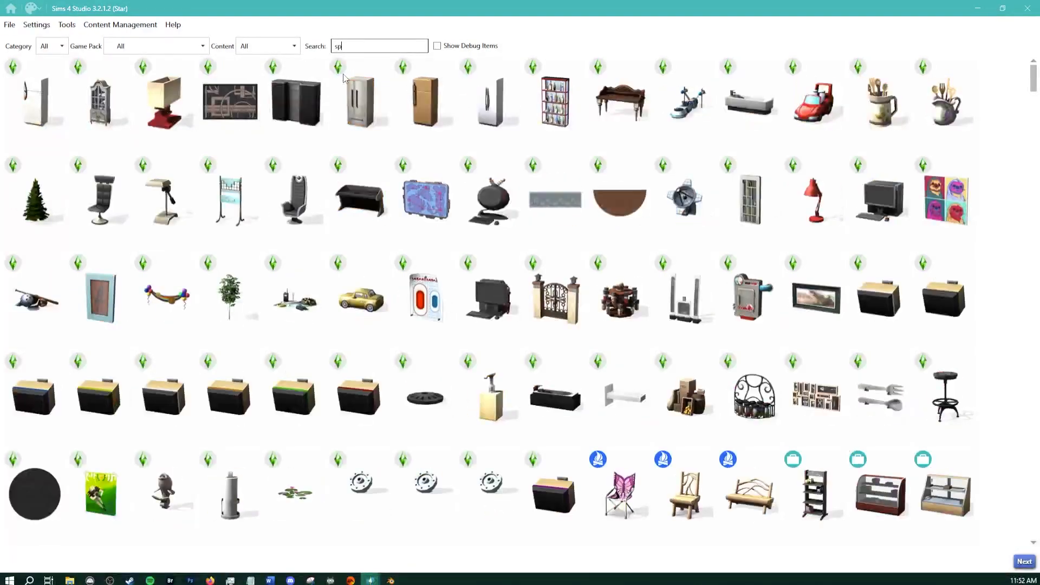
{"action": "type", "text": "a"}
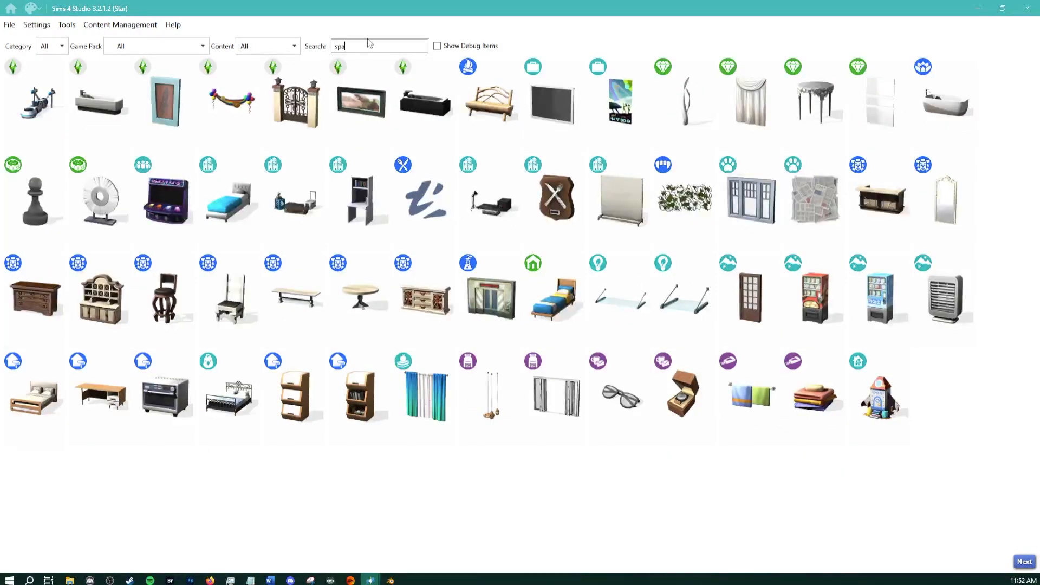
{"action": "key", "text": "BackSpace"}
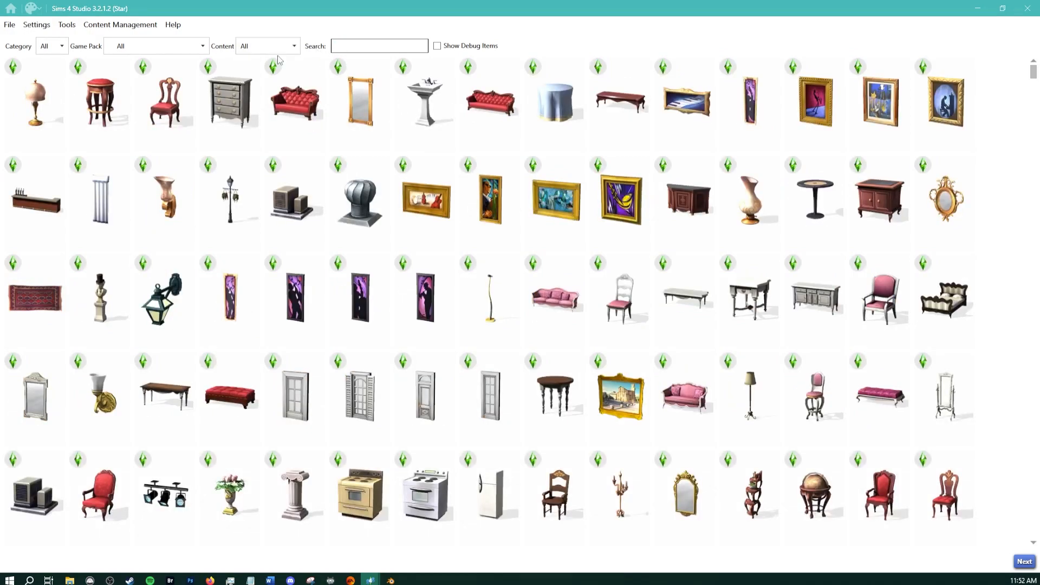
Filter the catalog to the Spa Day game pack and clone the red radio as SpaDayRadio2.package
{"action": "left_click", "coordinate": [204, 46]}
{"action": "scroll", "coordinate": [145, 152], "scroll_direction": "down", "scroll_amount": 4}
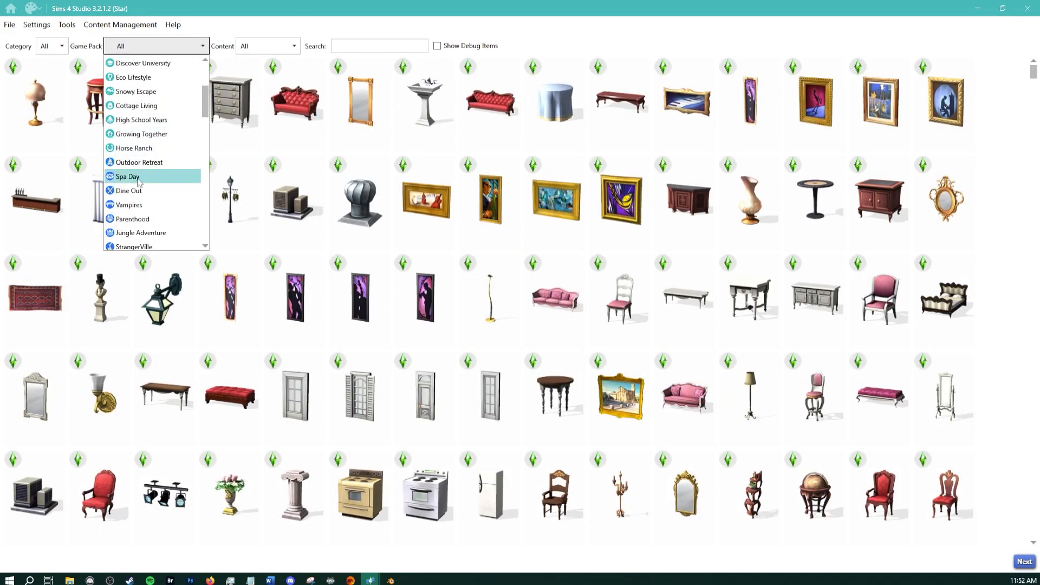
{"action": "left_click", "coordinate": [130, 133]}
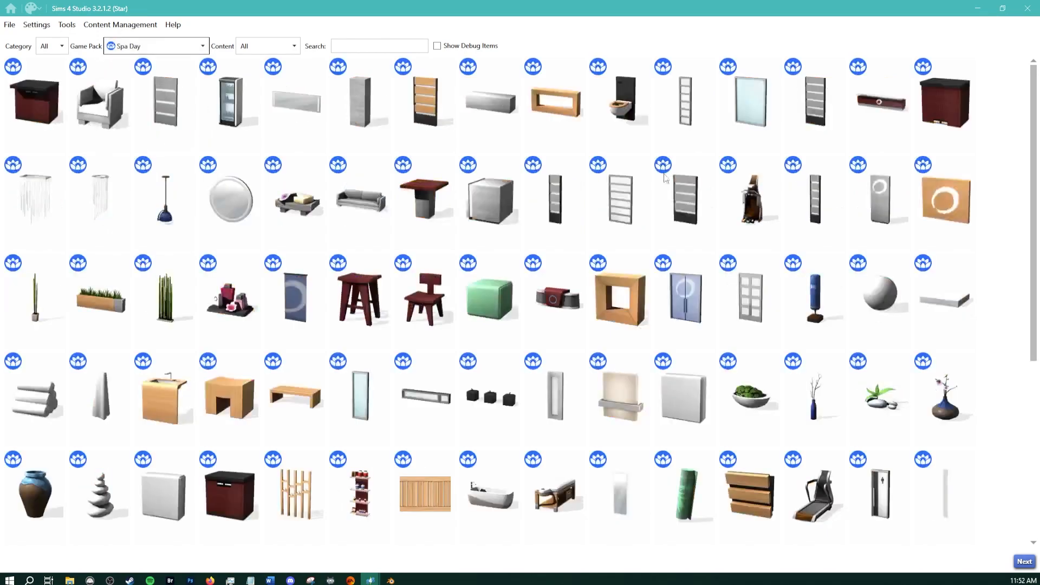
{"action": "double_click", "coordinate": [538, 294]}
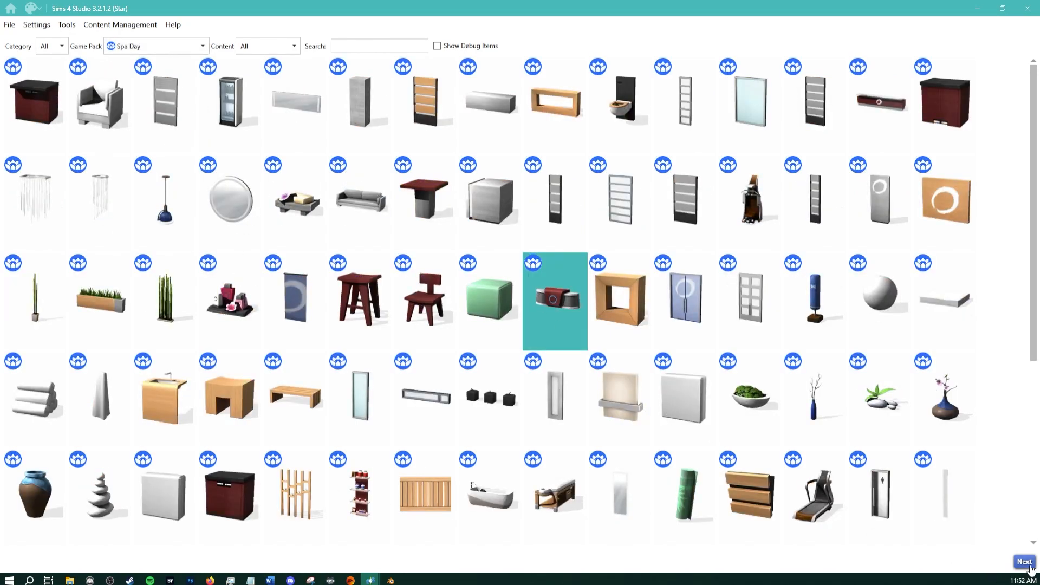
{"action": "left_click", "coordinate": [575, 384]}
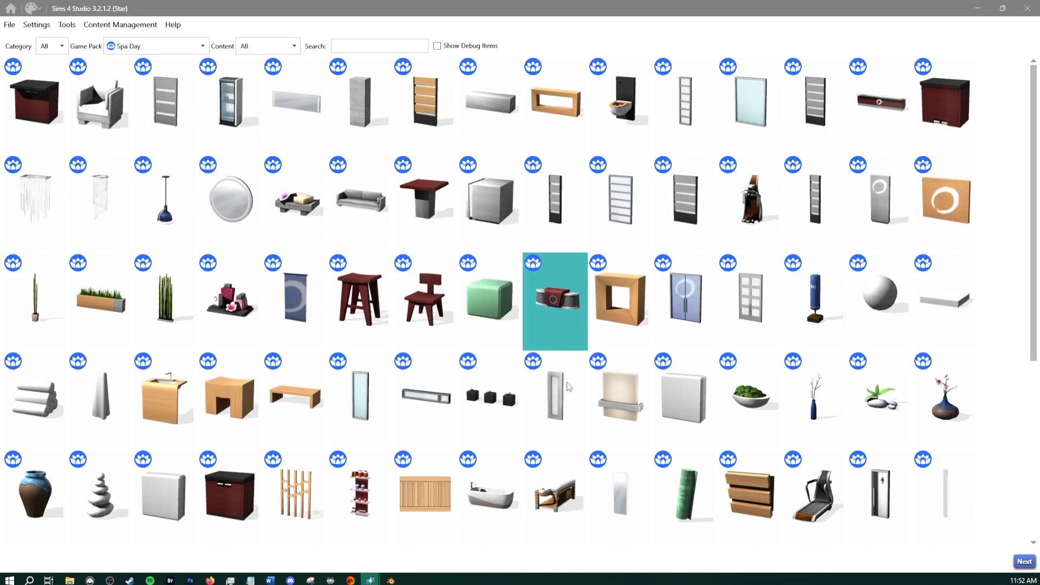
{"action": "left_click", "coordinate": [169, 91]}
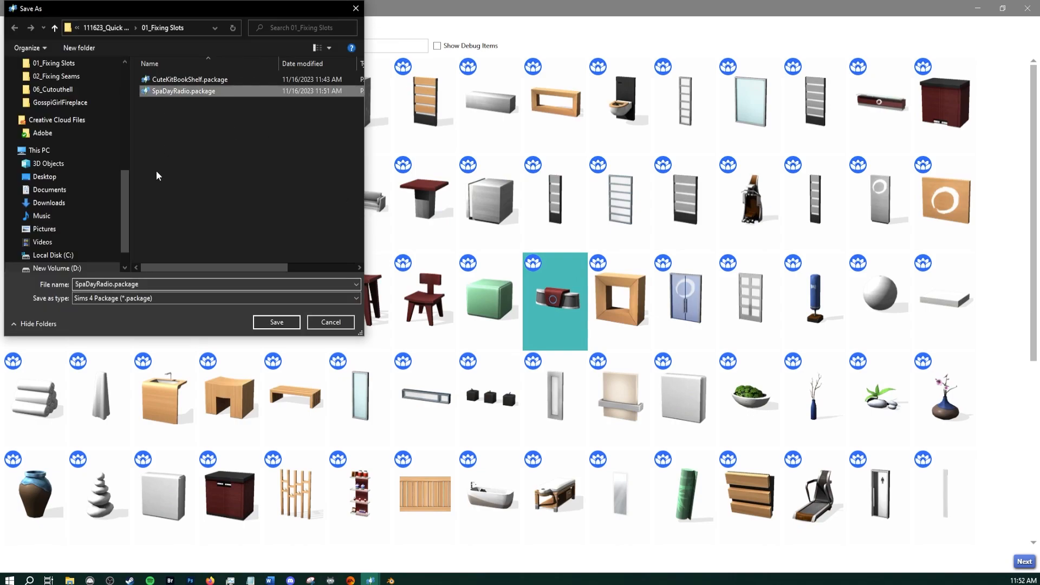
{"action": "type", "text": "2"}
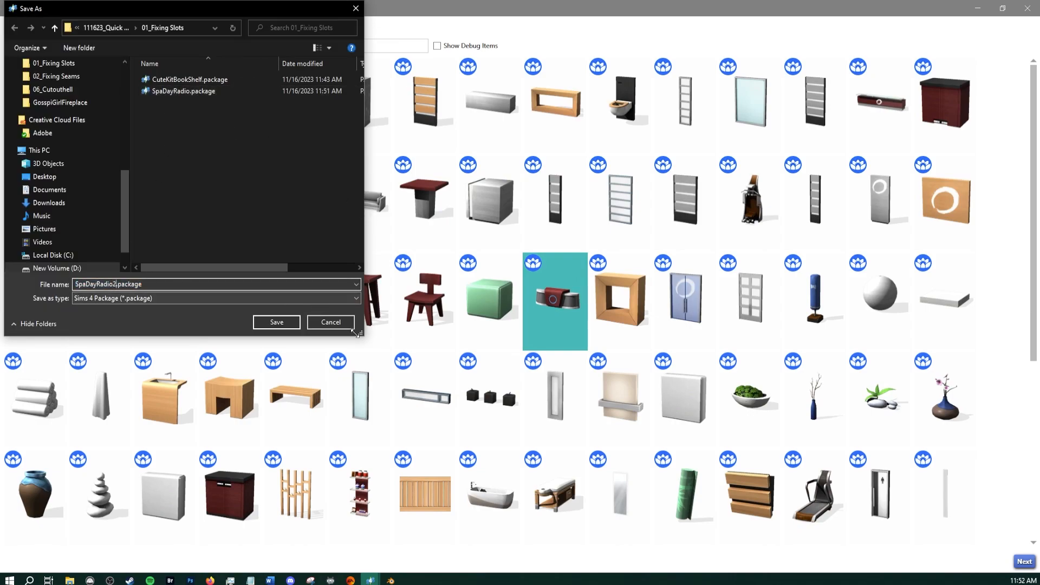
{"action": "left_click", "coordinate": [277, 322]}
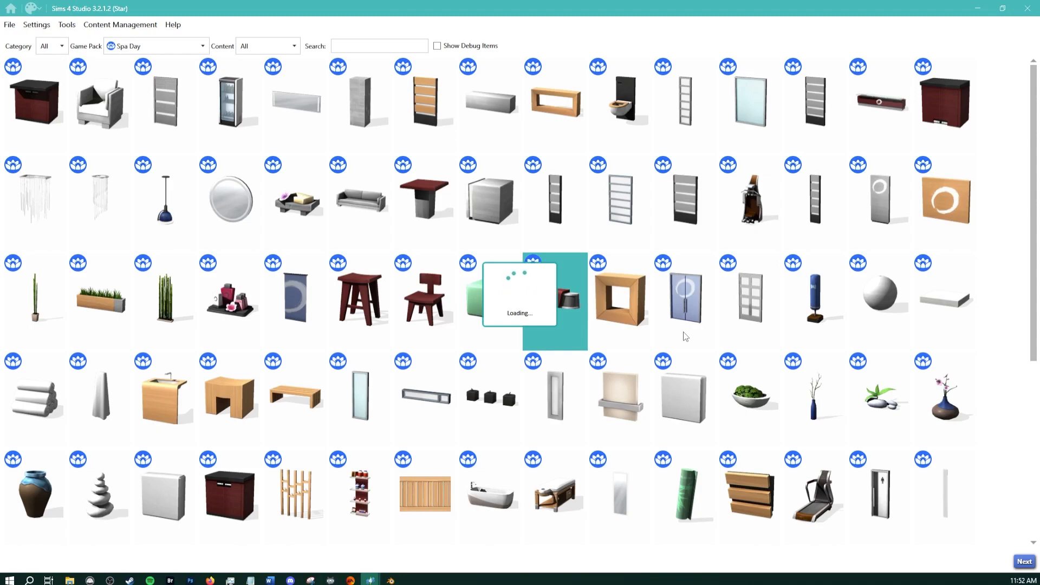
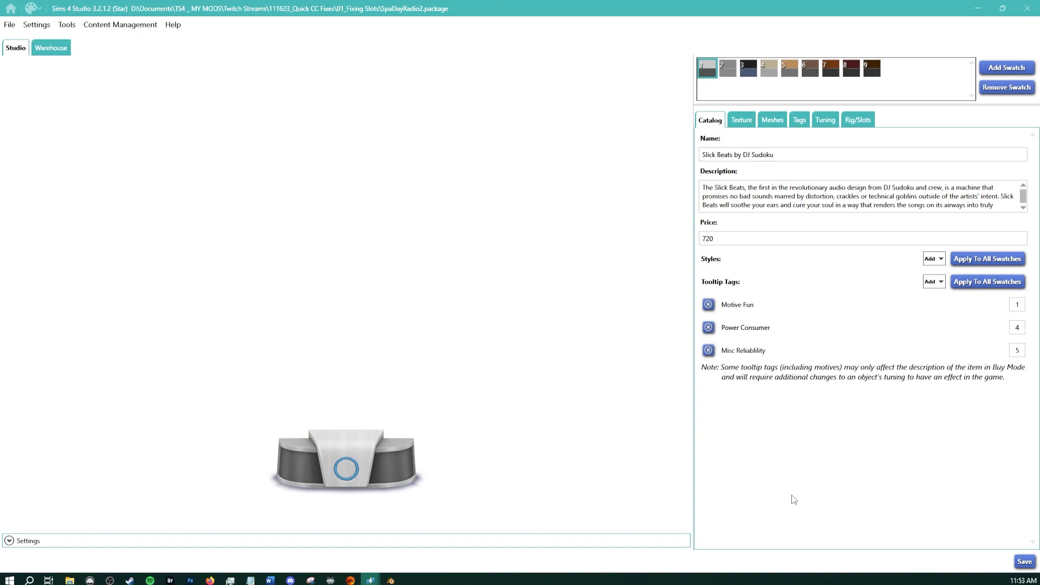
Batch export the radio package's resources with a studio export cheat and locate the SpaDayRadio2Resources folder in 01_Fixing Slots
{"action": "key", "text": "ctrl+shift+c"}
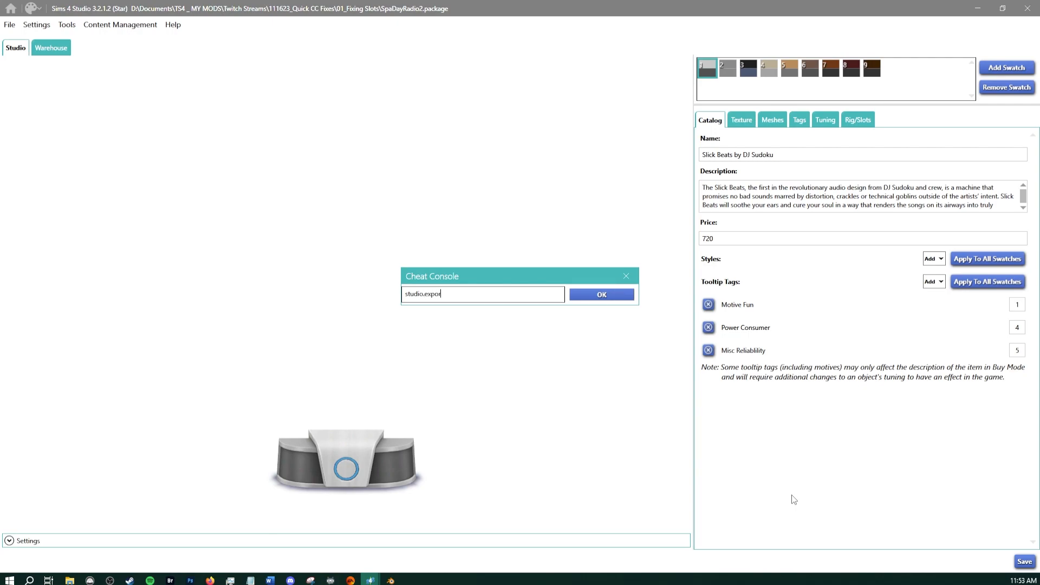
{"action": "left_click", "coordinate": [582, 294]}
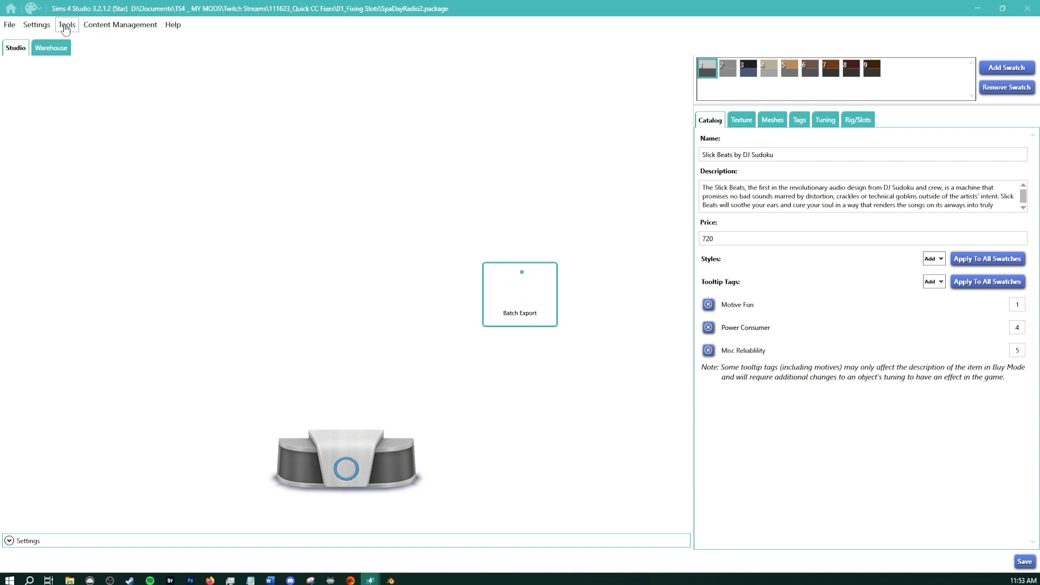
{"action": "mouse_move", "coordinate": [70, 580]}
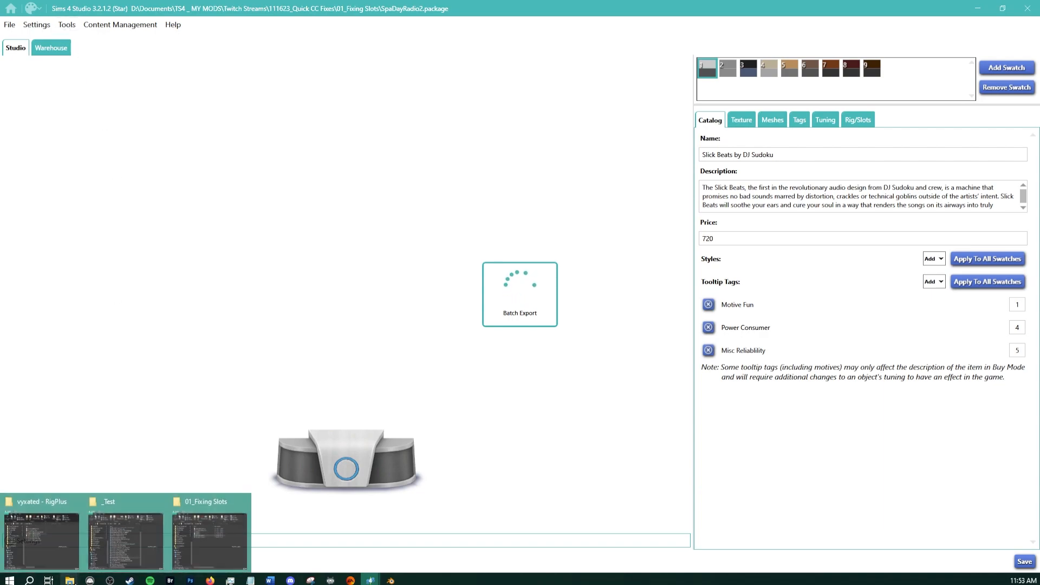
{"action": "left_click", "coordinate": [191, 536]}
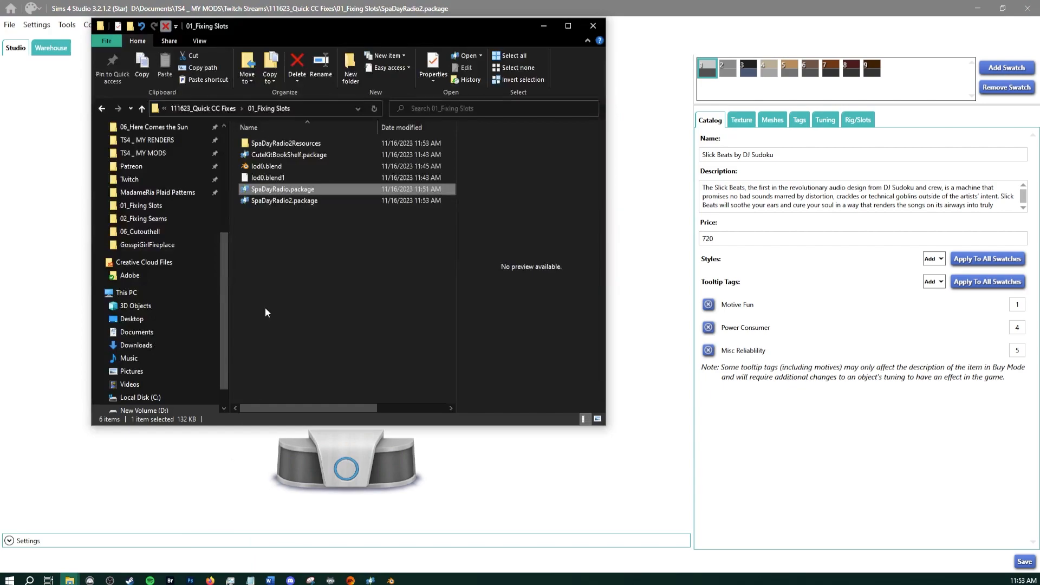
{"action": "left_click", "coordinate": [268, 144]}
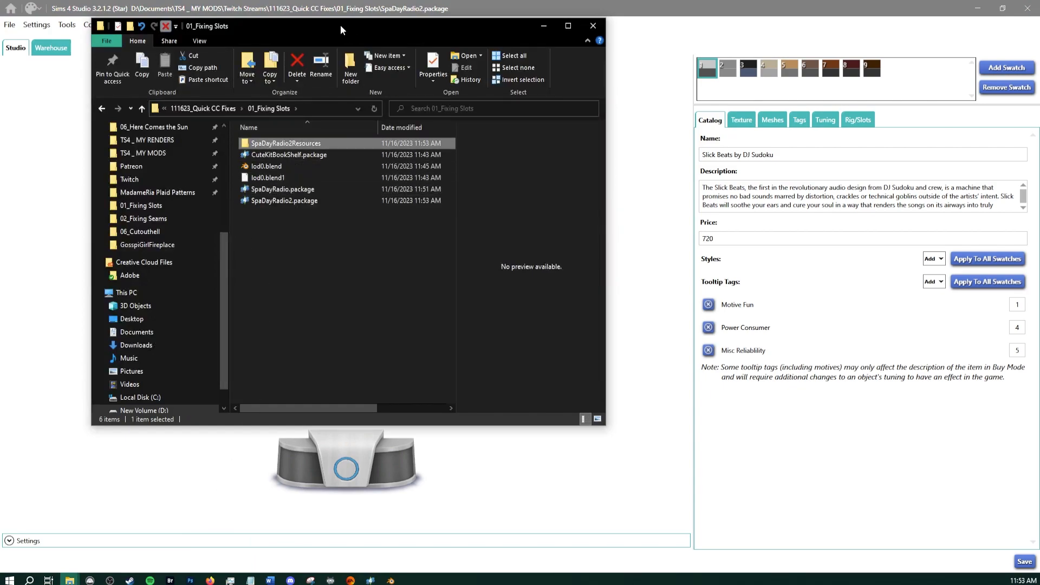
{"action": "left_click_drag", "start_coordinate": [340, 25], "coordinate": [1037, 108]}
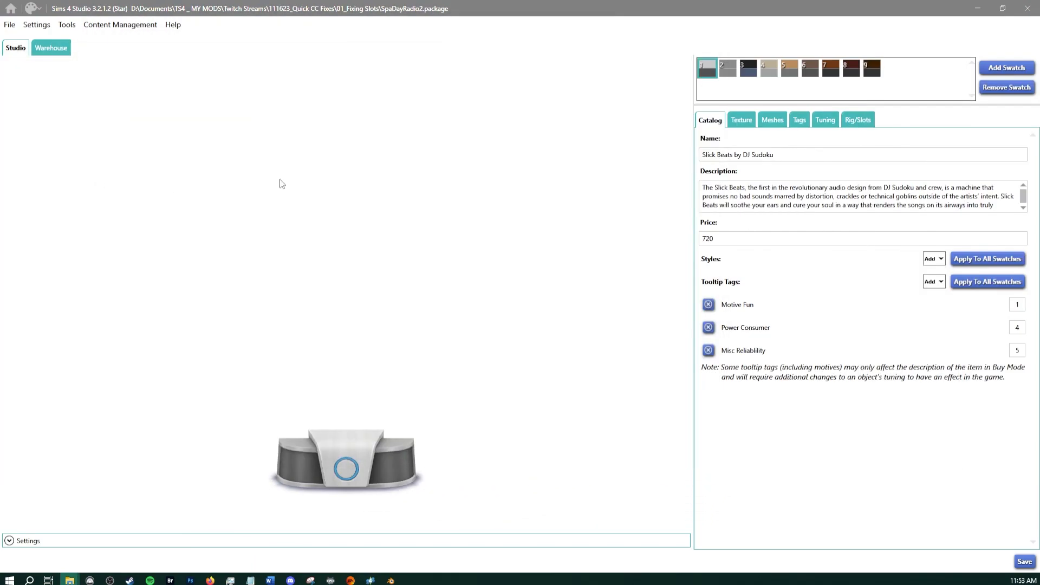
Create a color palette named DELETE LATER and import the radio package's swatch colors into it
{"action": "left_click", "coordinate": [69, 27]}
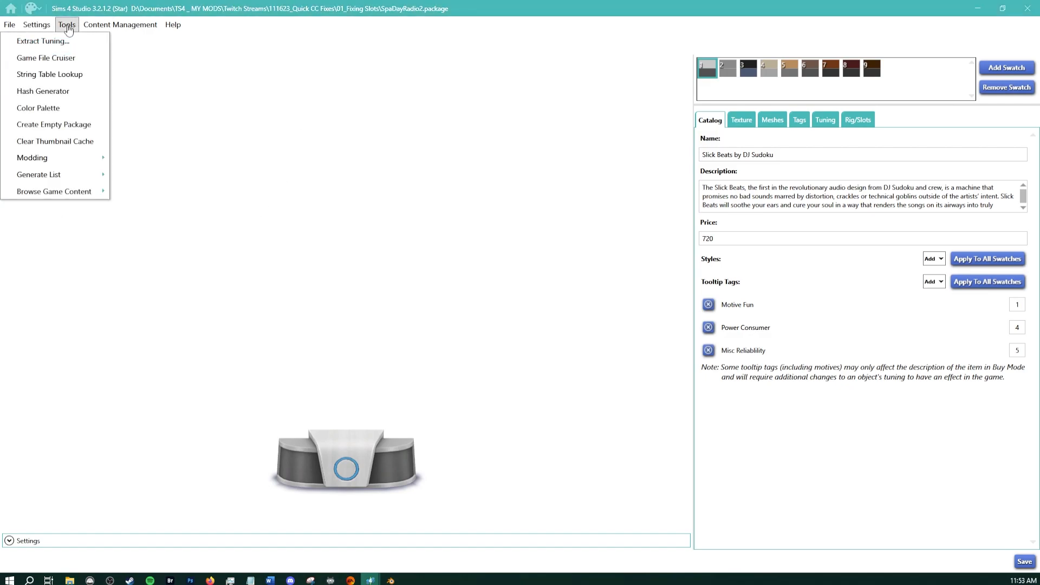
{"action": "left_click", "coordinate": [60, 109]}
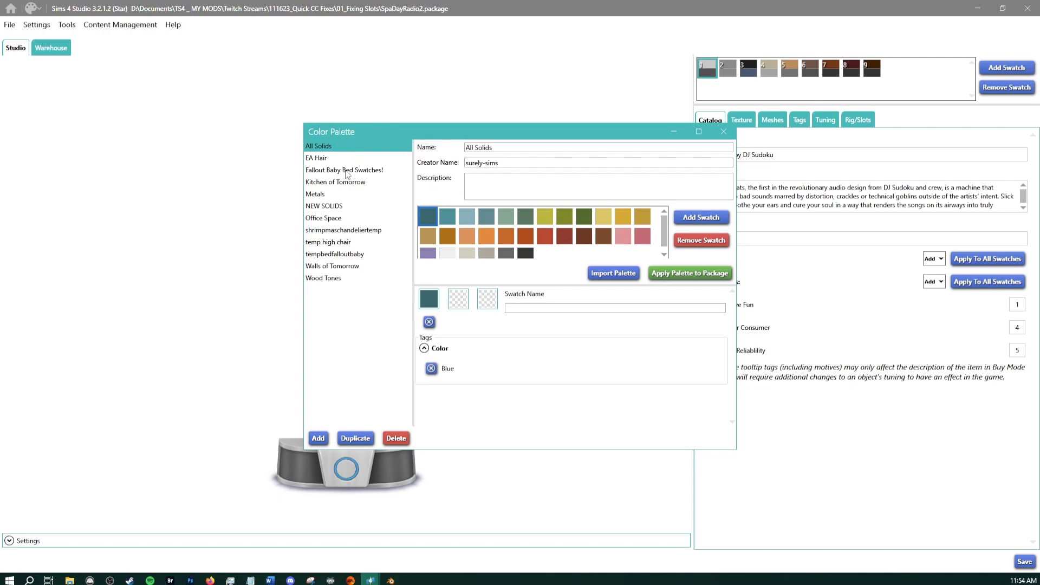
{"action": "left_click", "coordinate": [321, 256]}
{"action": "left_click", "coordinate": [322, 243]}
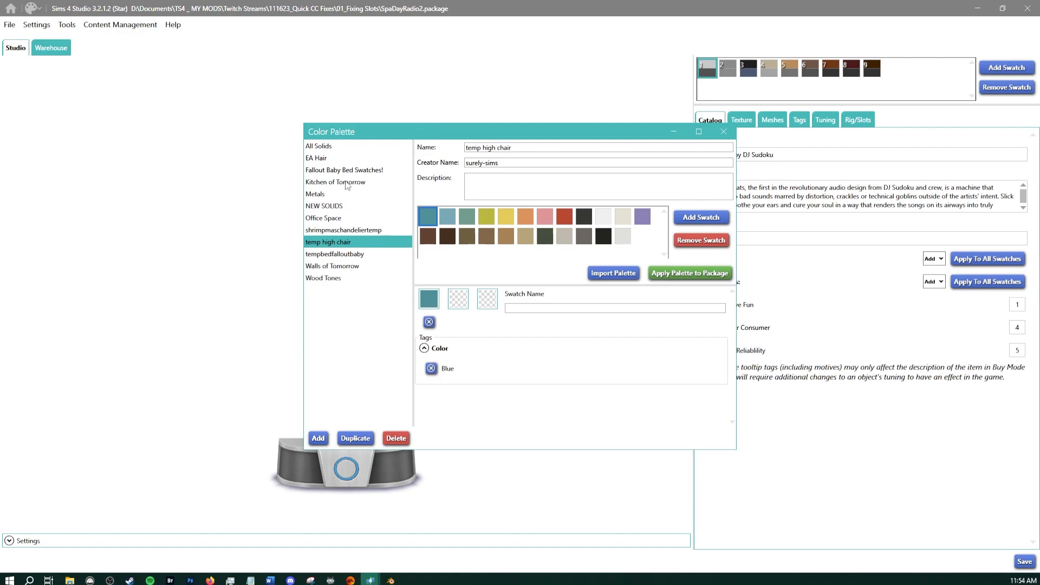
{"action": "left_click", "coordinate": [318, 439]}
{"action": "left_click", "coordinate": [506, 151]}
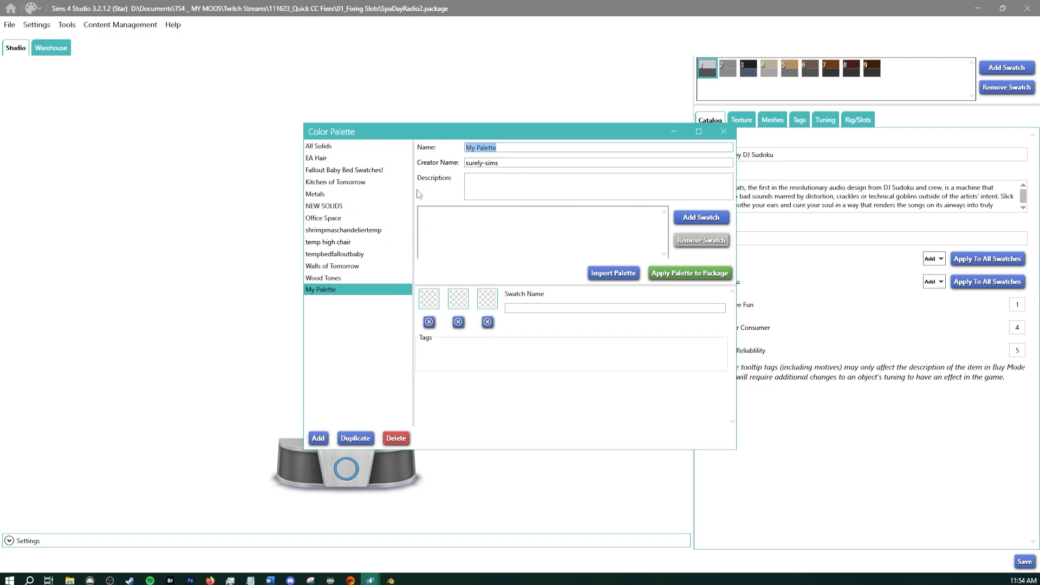
{"action": "type", "text": "DELETE LATER"}
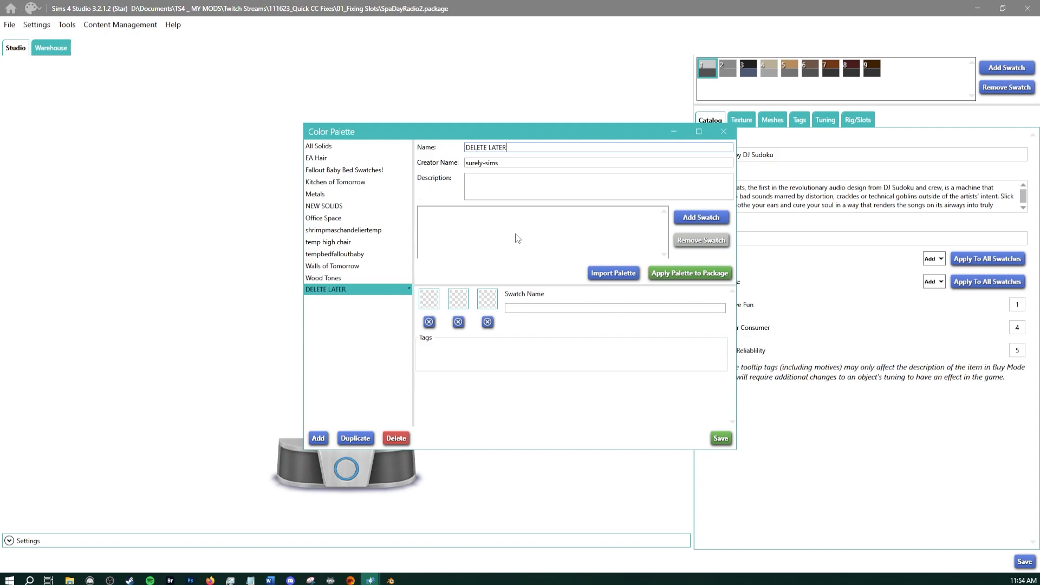
{"action": "left_click", "coordinate": [614, 273]}
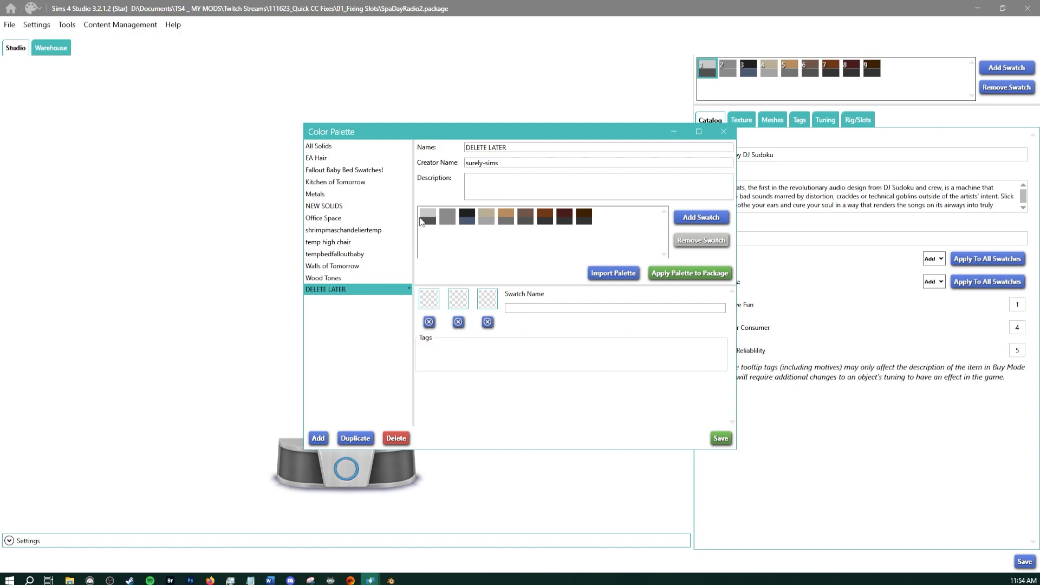
Check the colors and tags of several imported swatches, then save the DELETE LATER palette and close the palette editor
{"action": "left_click", "coordinate": [429, 216]}
{"action": "left_click", "coordinate": [447, 219]}
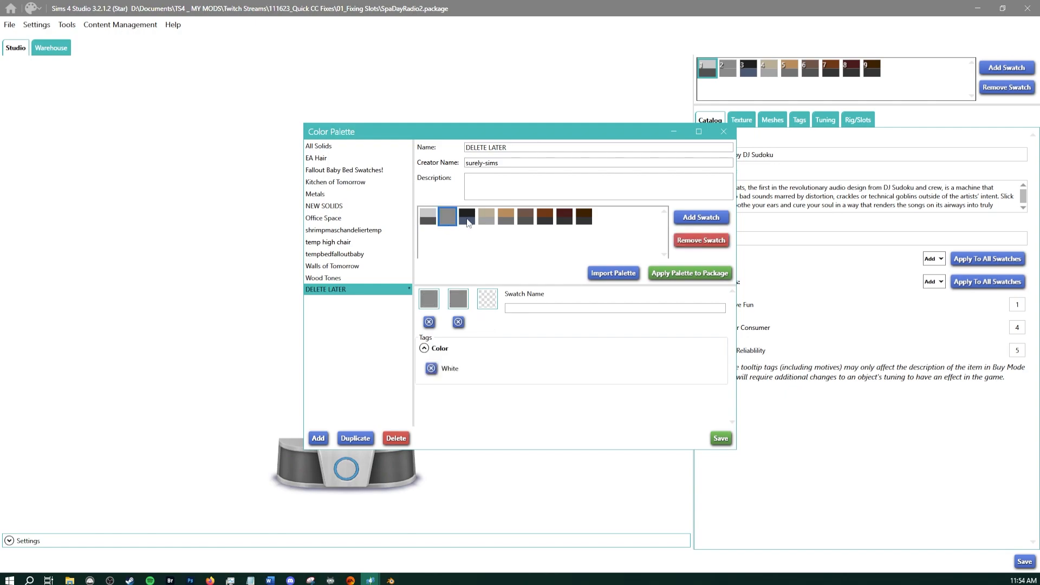
{"action": "left_click", "coordinate": [469, 221]}
{"action": "left_click", "coordinate": [522, 218]}
{"action": "left_click", "coordinate": [584, 218]}
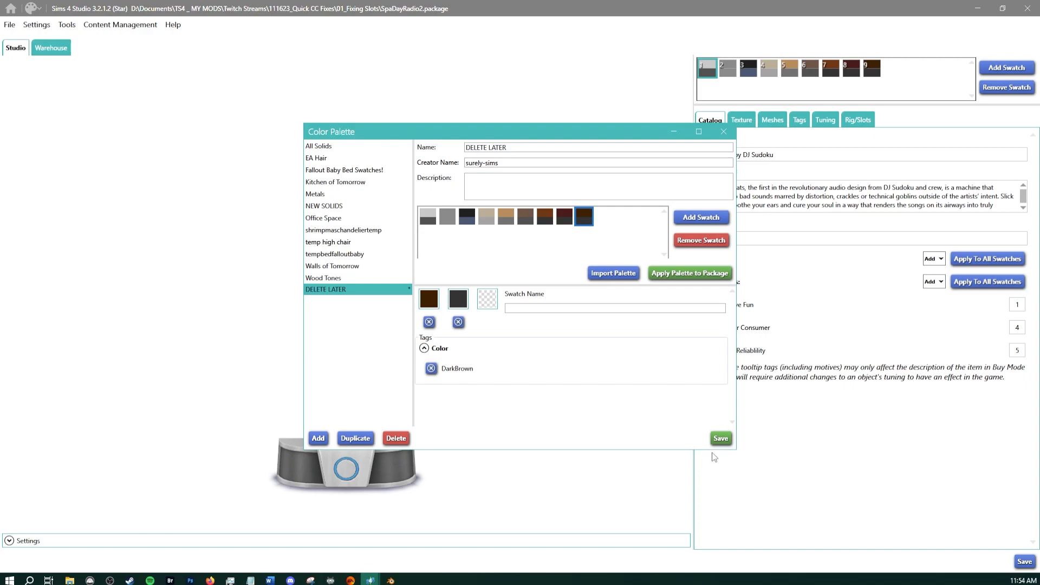
{"action": "left_click", "coordinate": [720, 439]}
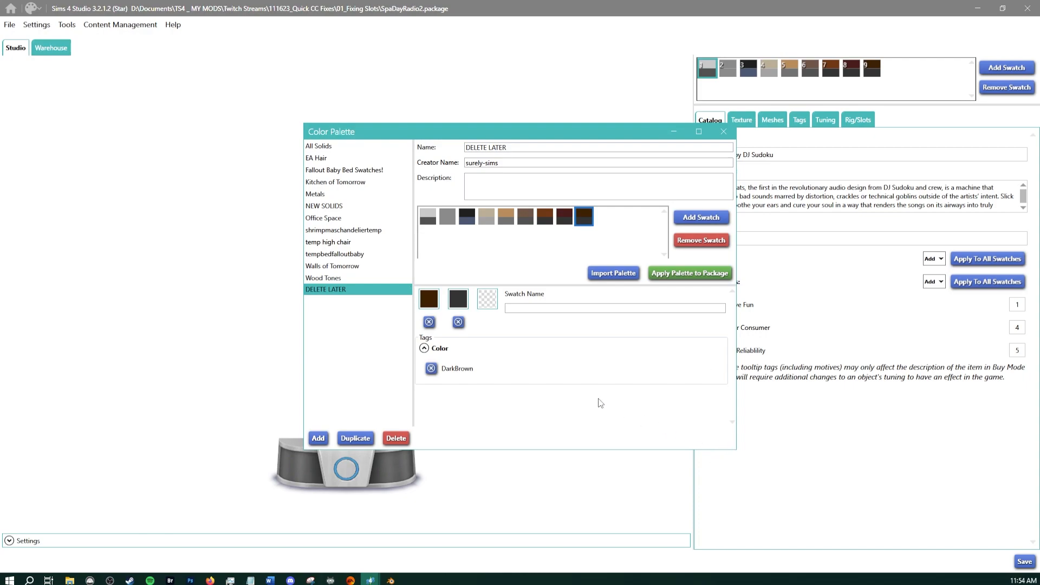
{"action": "left_click", "coordinate": [724, 131]}
Remove swatches 2 to 9 from the radio, keeping only the first light gray swatch
{"action": "left_click", "coordinate": [733, 74]}
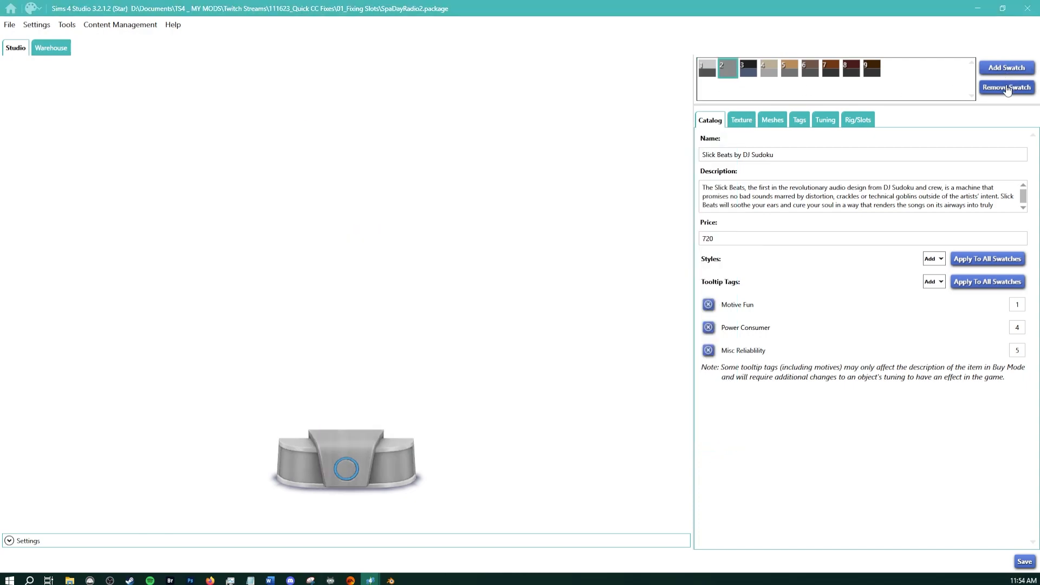
{"action": "left_click", "coordinate": [1005, 87]}
{"action": "left_click", "coordinate": [1006, 87]}
{"action": "left_click", "coordinate": [1006, 87]}
{"action": "left_click", "coordinate": [1006, 88]}
{"action": "left_click", "coordinate": [1005, 87]}
{"action": "left_click", "coordinate": [1005, 87]}
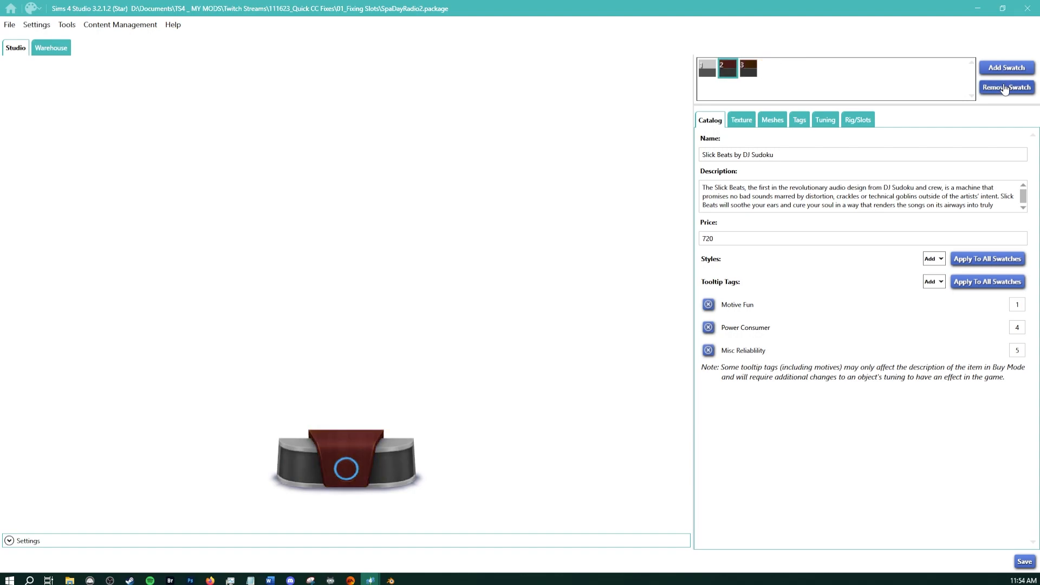
{"action": "left_click", "coordinate": [1006, 87]}
{"action": "left_click", "coordinate": [1005, 87]}
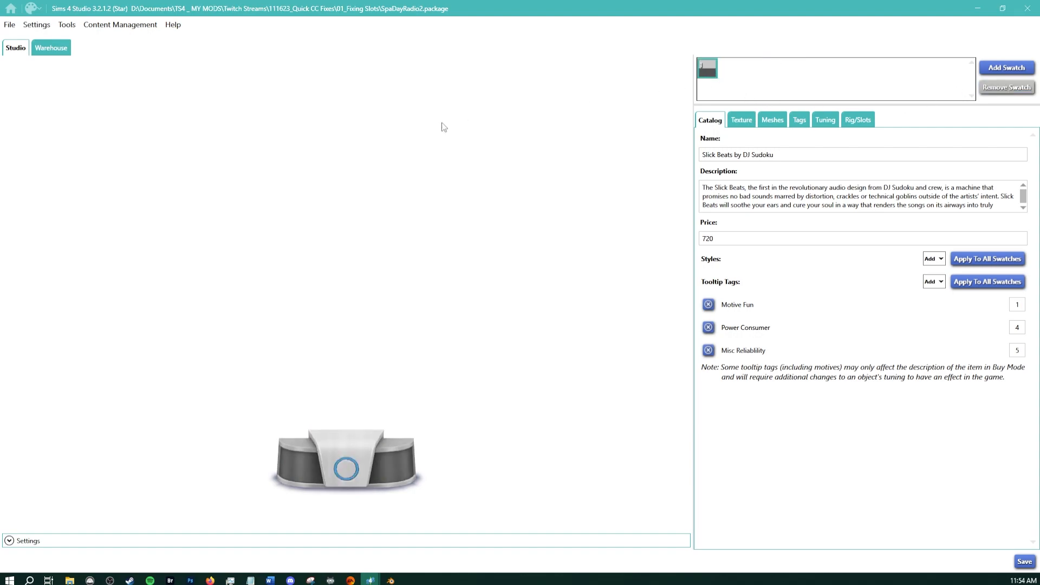
Set SlottingBehavior to 2 in the radio's Object Catalog resource in the package warehouse
{"action": "left_click", "coordinate": [47, 49]}
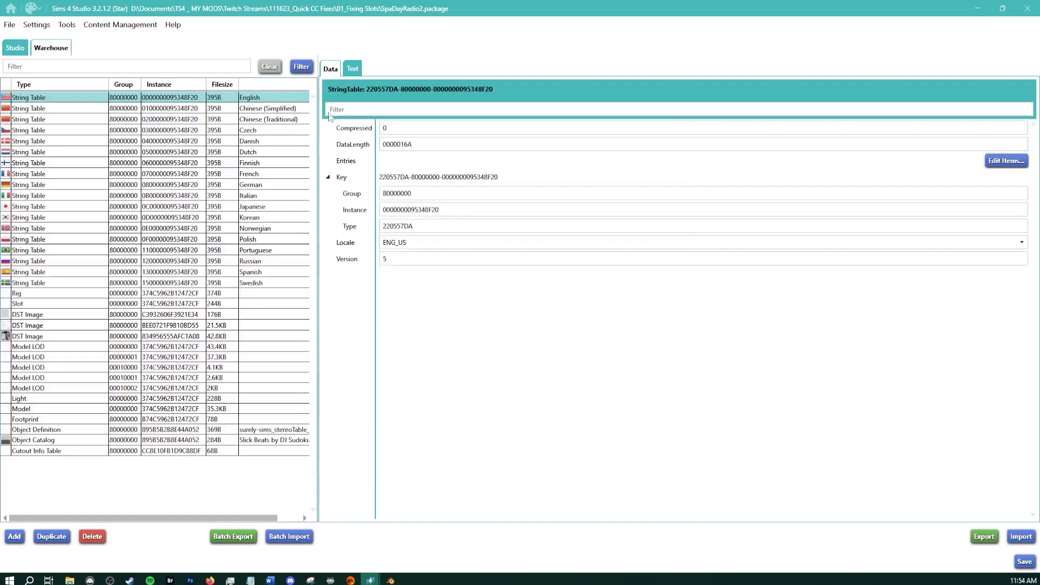
{"action": "left_click", "coordinate": [306, 111], "text": "shift"}
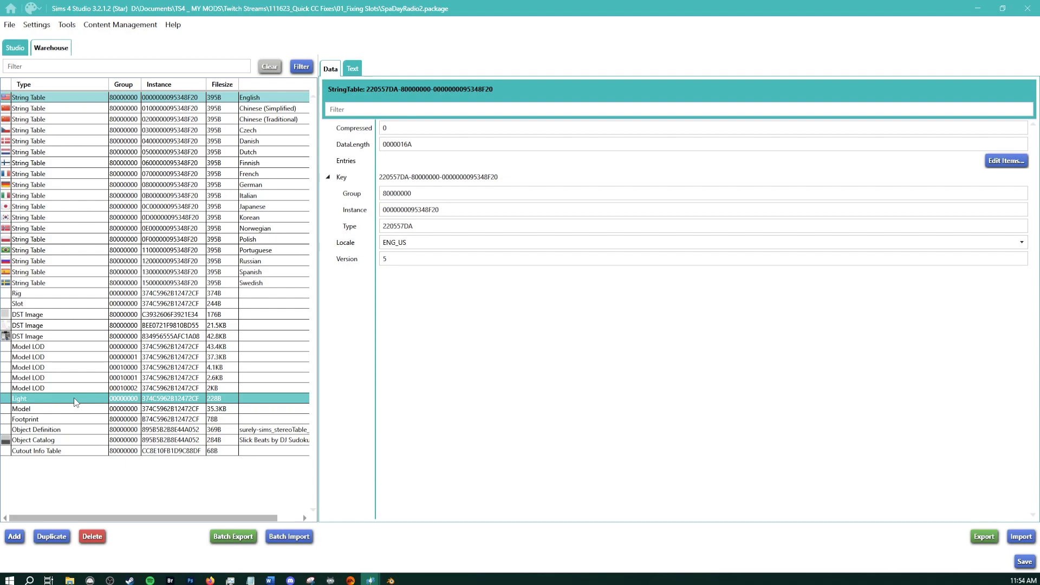
{"action": "left_click", "coordinate": [62, 445]}
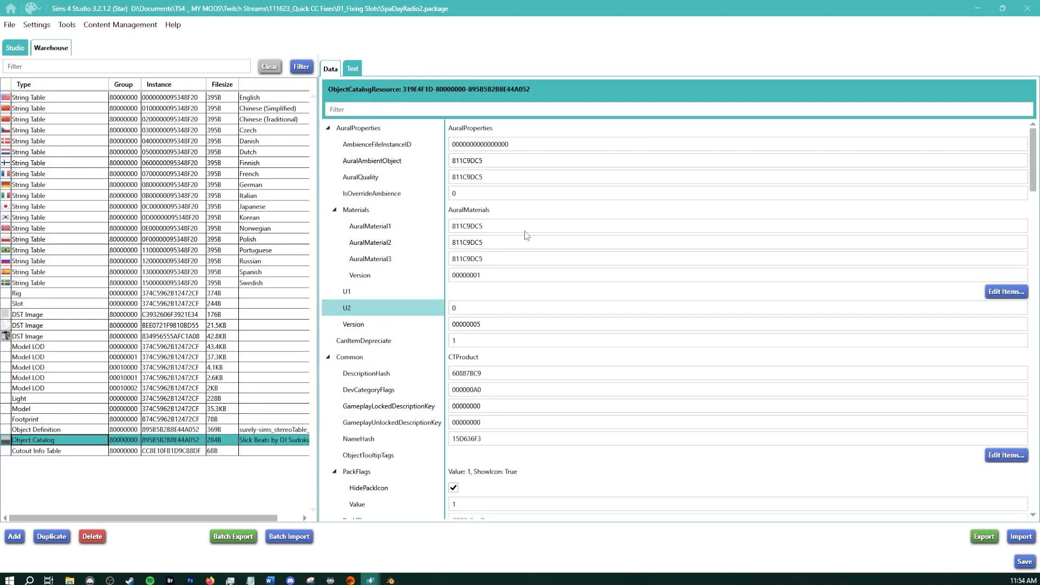
{"action": "scroll", "coordinate": [484, 333], "scroll_direction": "down", "scroll_amount": 6}
{"action": "scroll", "coordinate": [482, 331], "scroll_direction": "down", "scroll_amount": 20}
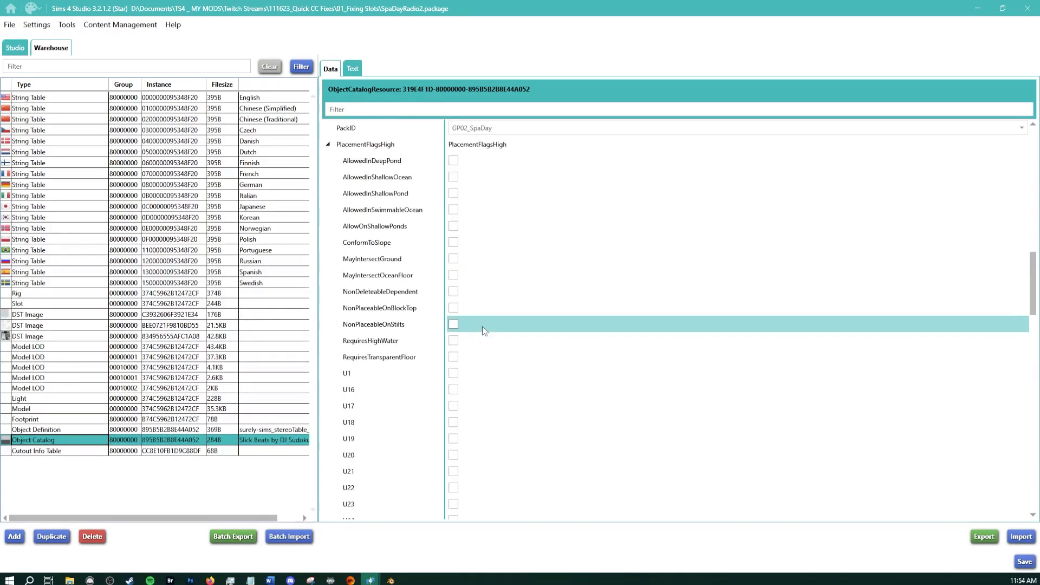
{"action": "scroll", "coordinate": [468, 332], "scroll_direction": "down", "scroll_amount": 5}
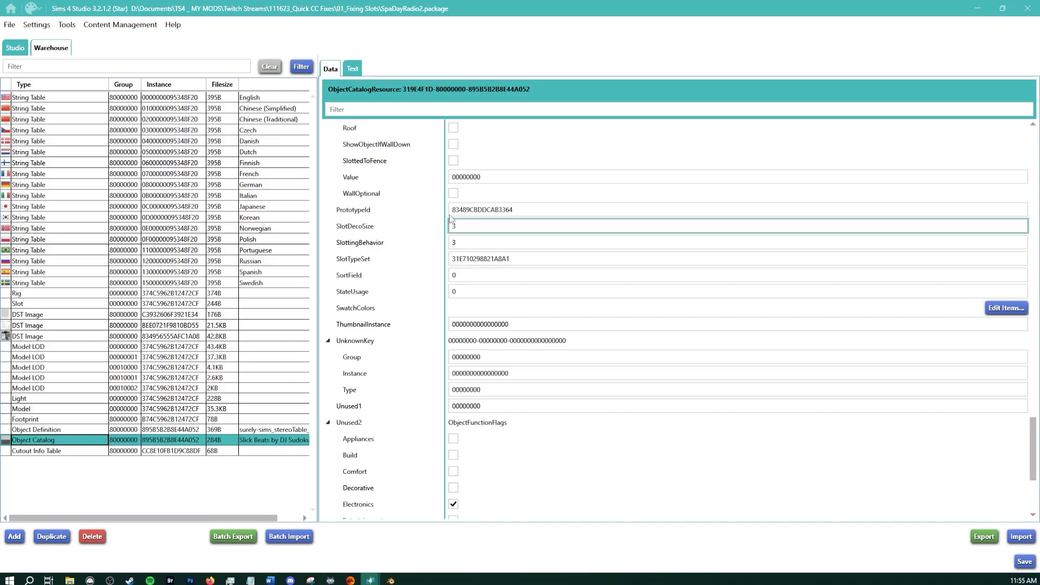
{"action": "double_click", "coordinate": [469, 243]}
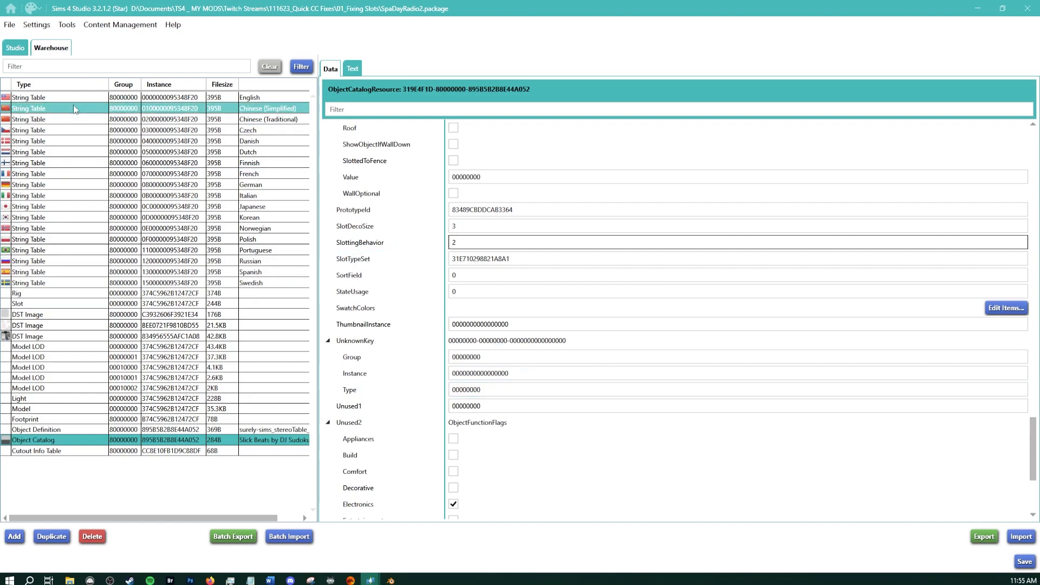
{"action": "left_click", "coordinate": [26, 49]}
{"action": "left_click", "coordinate": [46, 53]}
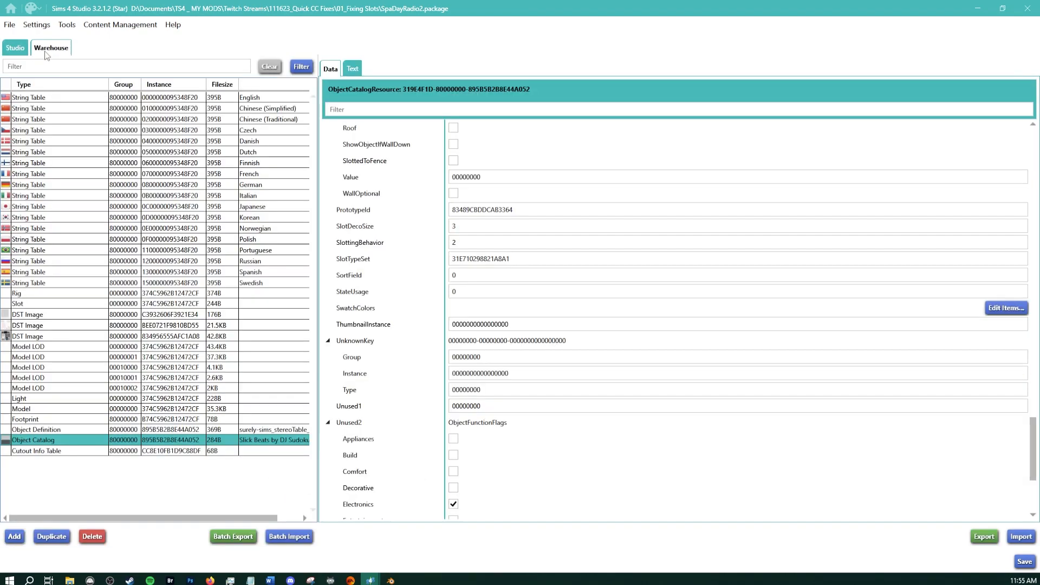
Add eight new swatches to the radio one by one
{"action": "left_click", "coordinate": [15, 47]}
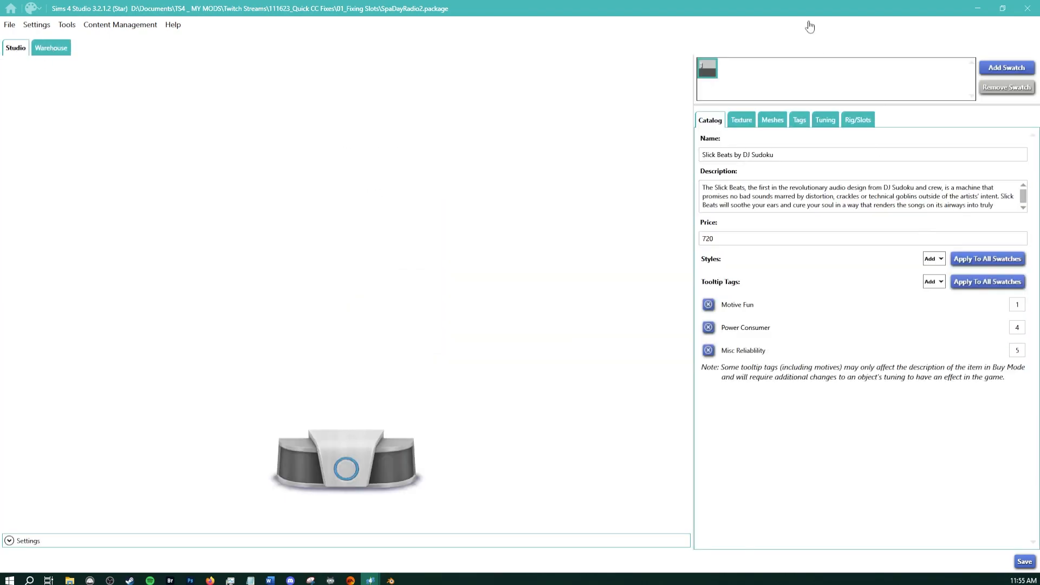
{"action": "left_click", "coordinate": [998, 68]}
{"action": "left_click", "coordinate": [998, 68]}
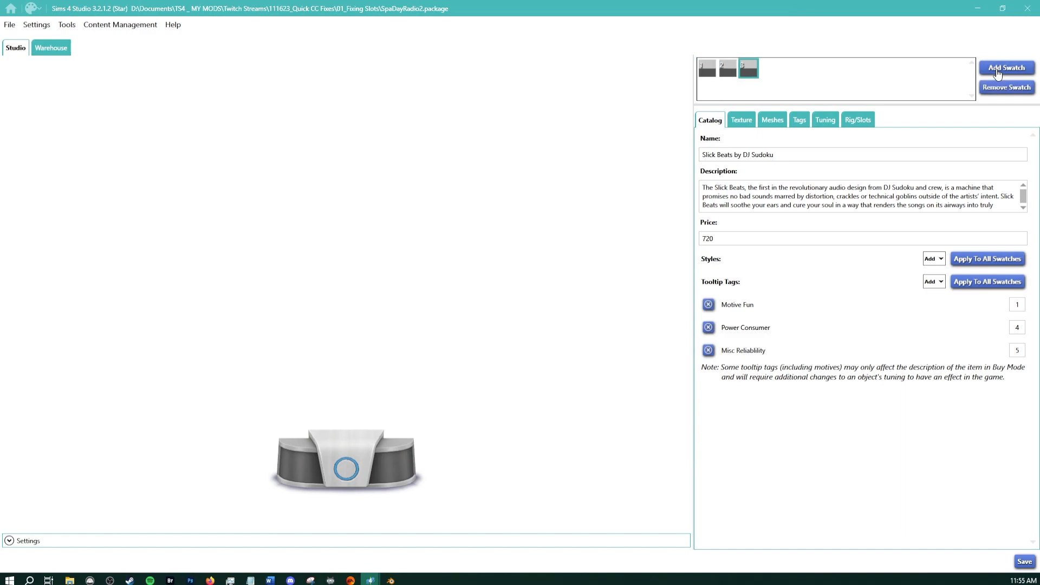
{"action": "left_click", "coordinate": [999, 68]}
{"action": "left_click", "coordinate": [999, 68]}
{"action": "left_click", "coordinate": [998, 68]}
{"action": "left_click", "coordinate": [998, 68]}
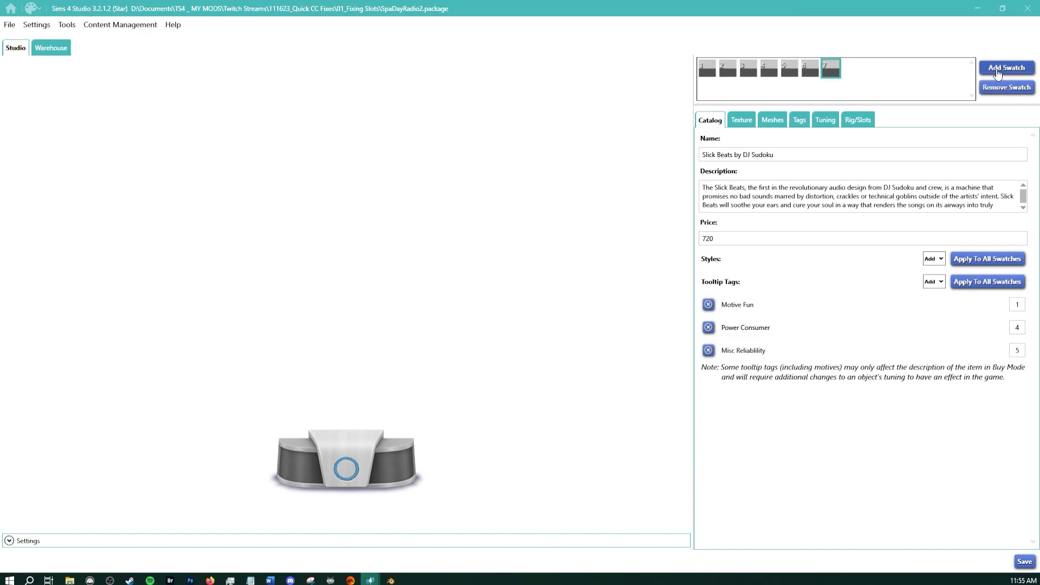
{"action": "left_click", "coordinate": [998, 68]}
{"action": "left_click", "coordinate": [999, 69]}
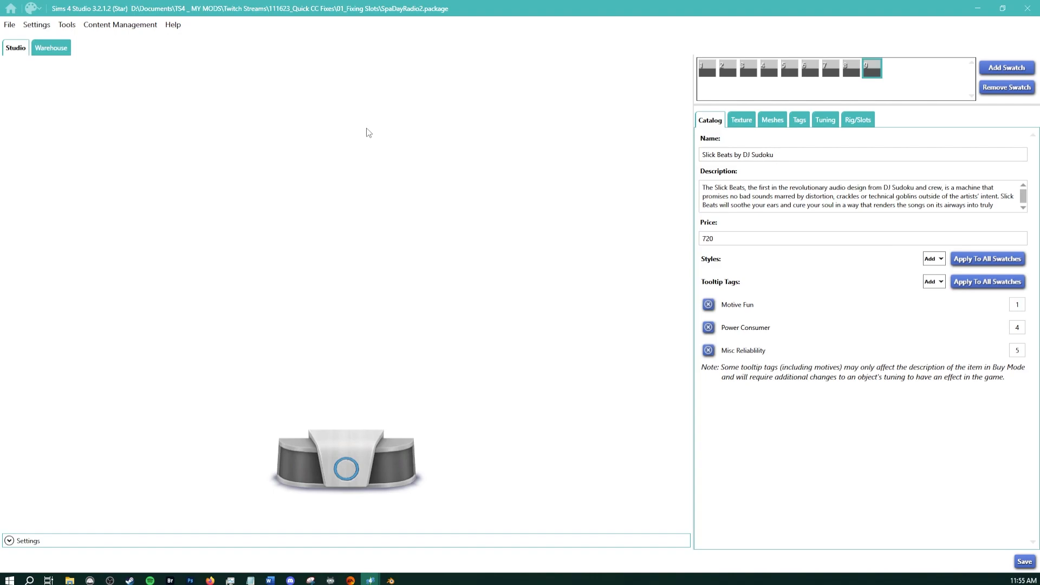
Remove the eight newly added swatches so only the radio's first swatch is left
{"action": "left_click", "coordinate": [1009, 91]}
{"action": "left_click", "coordinate": [1009, 91]}
{"action": "left_click", "coordinate": [1009, 91]}
{"action": "left_click", "coordinate": [1010, 91]}
{"action": "left_click", "coordinate": [1009, 91]}
{"action": "left_click", "coordinate": [1010, 91]}
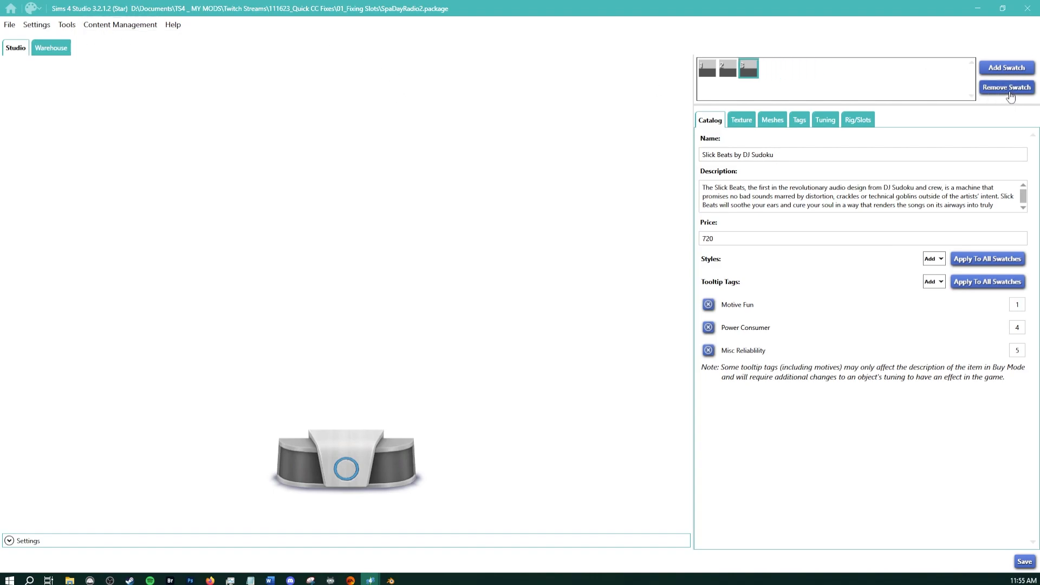
{"action": "left_click", "coordinate": [1009, 91]}
{"action": "left_click", "coordinate": [1009, 91]}
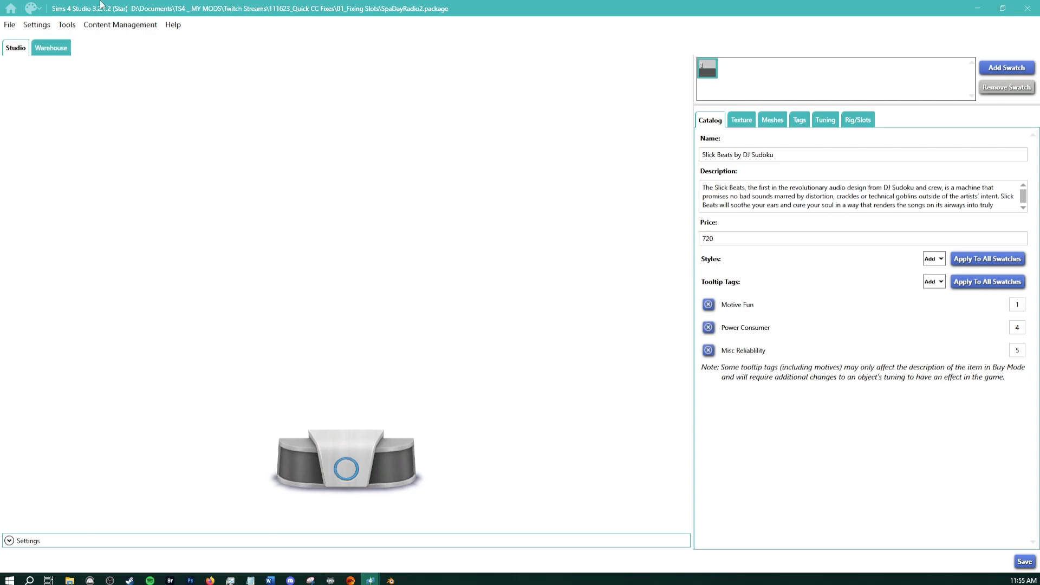
Import the package's swatches into the DELETE LATER palette, replacing its existing ones, and close the palette editor without saving
{"action": "left_click", "coordinate": [67, 25]}
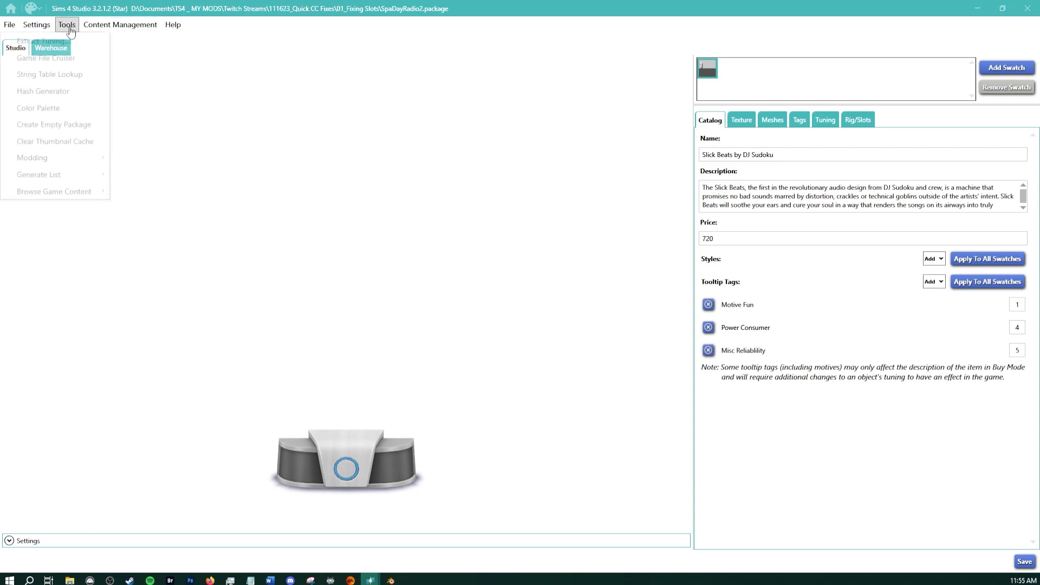
{"action": "left_click", "coordinate": [76, 108]}
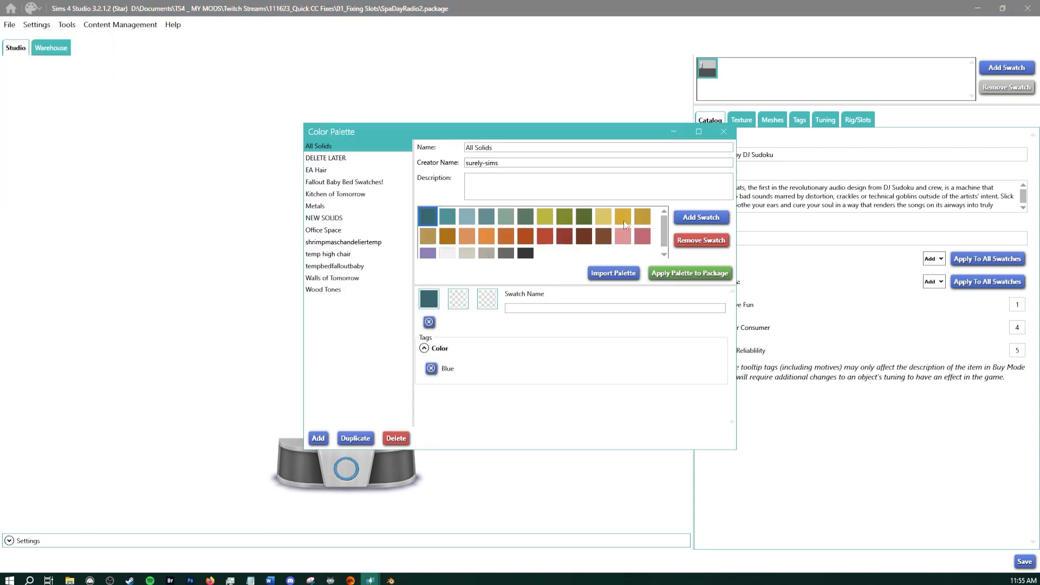
{"action": "left_click", "coordinate": [322, 159]}
{"action": "left_click", "coordinate": [622, 276]}
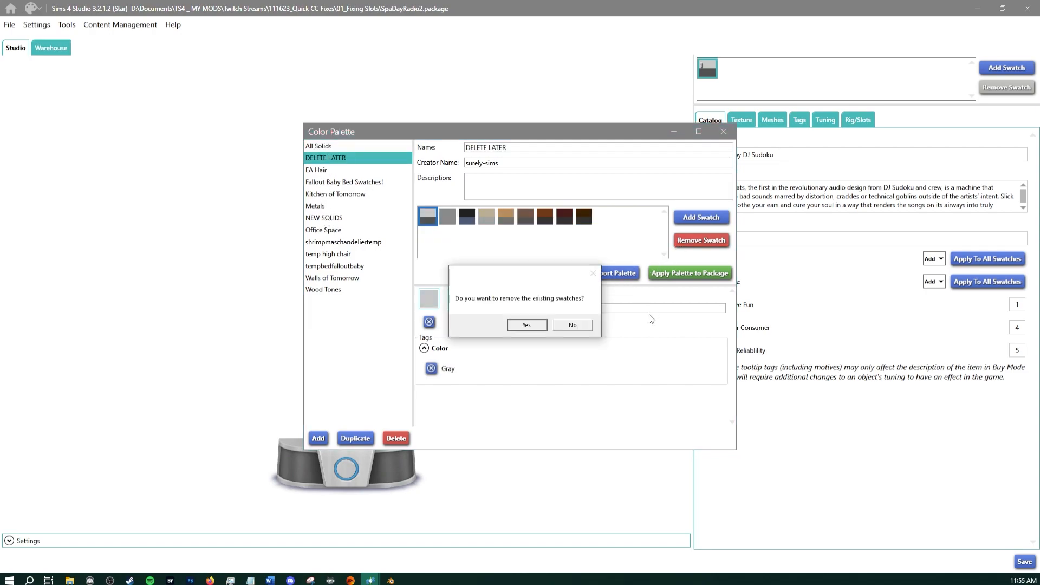
{"action": "left_click", "coordinate": [526, 325]}
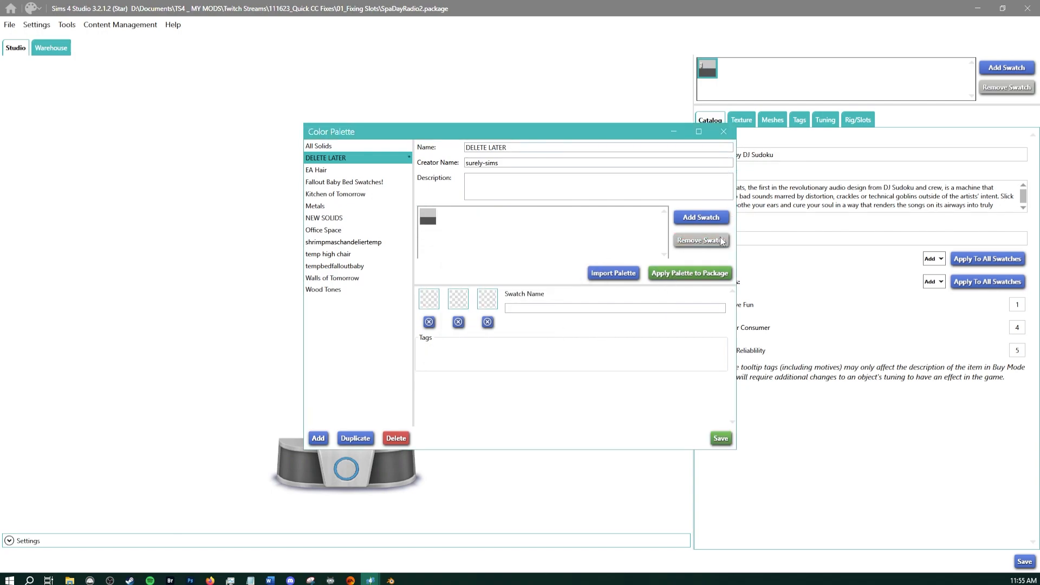
{"action": "left_click", "coordinate": [723, 132]}
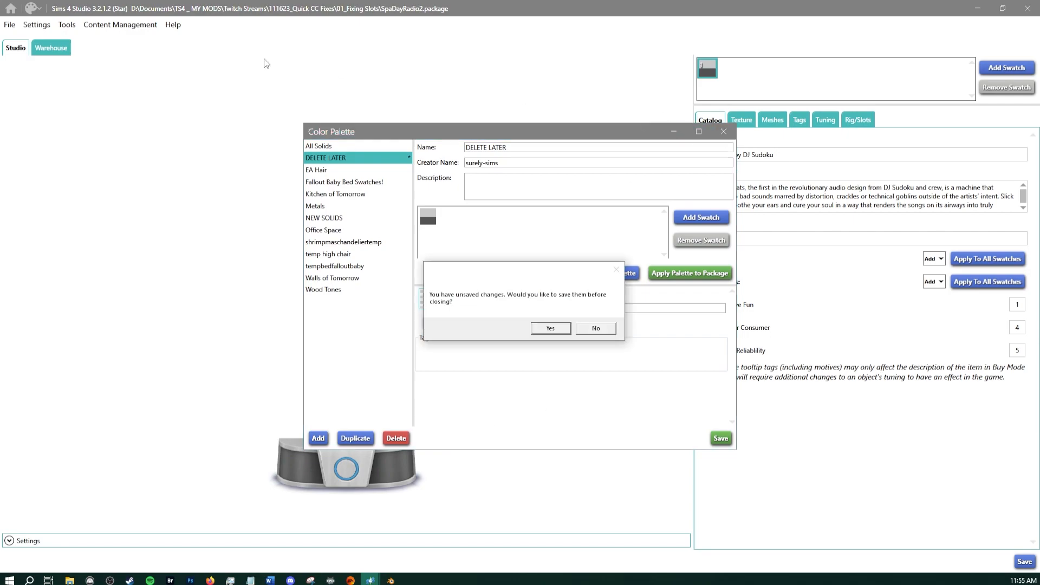
{"action": "left_click", "coordinate": [589, 327]}
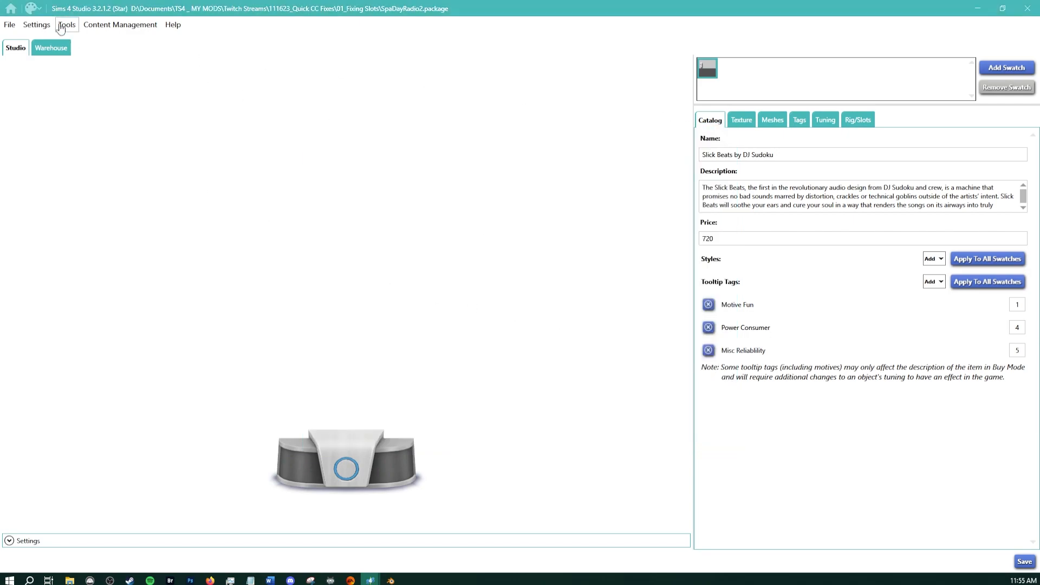
Apply the saved DELETE LATER color palette to the radio package and close the palette editor
{"action": "left_click", "coordinate": [66, 24]}
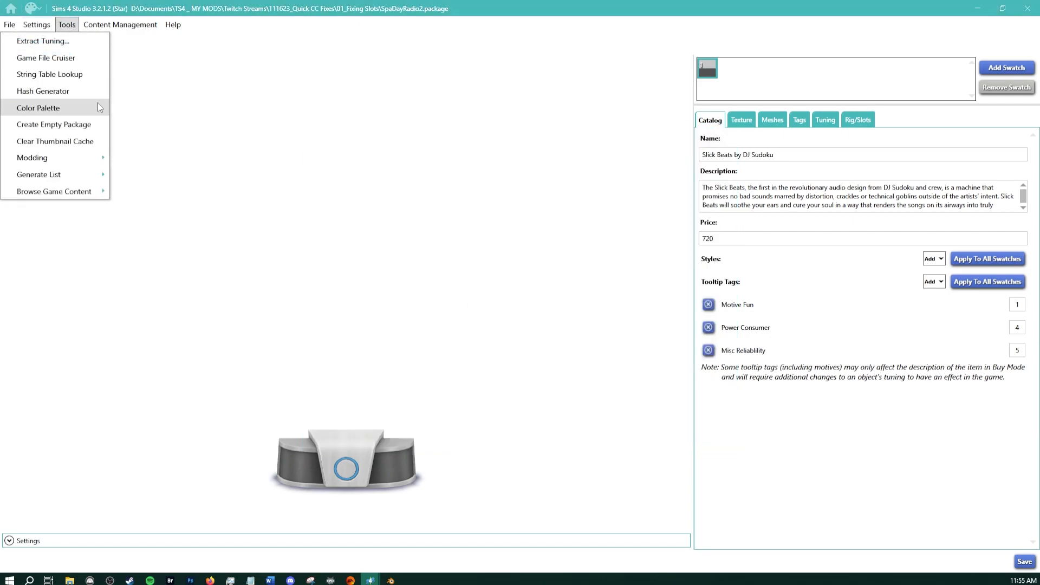
{"action": "left_click", "coordinate": [70, 112]}
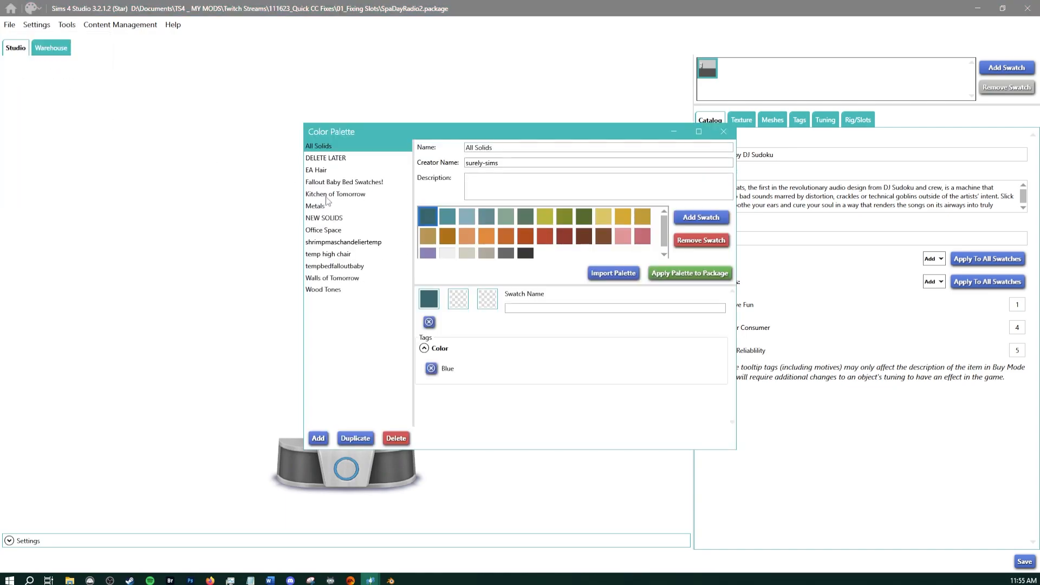
{"action": "left_click", "coordinate": [323, 160]}
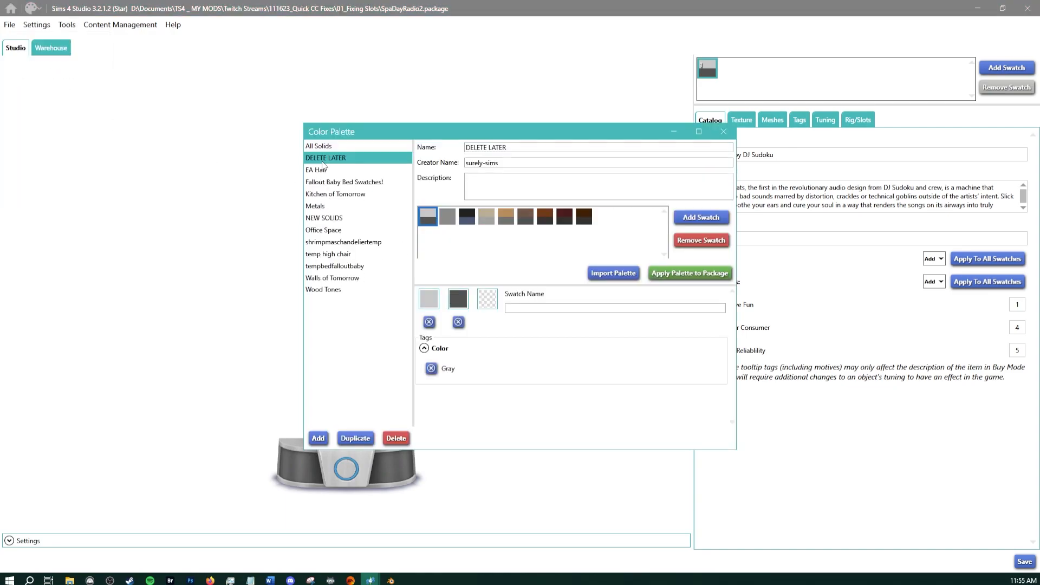
{"action": "left_click", "coordinate": [695, 275]}
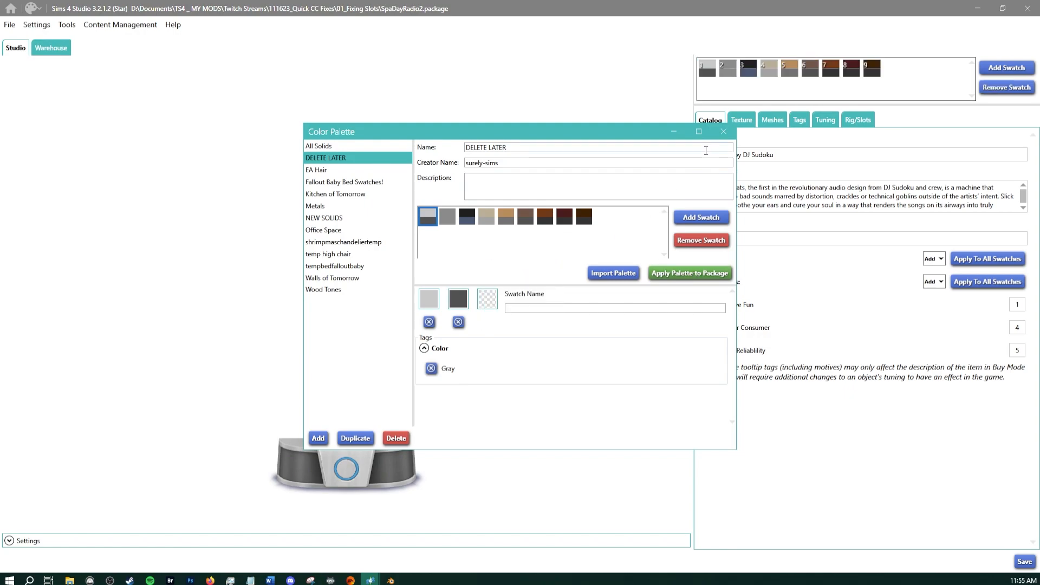
{"action": "left_click", "coordinate": [723, 131]}
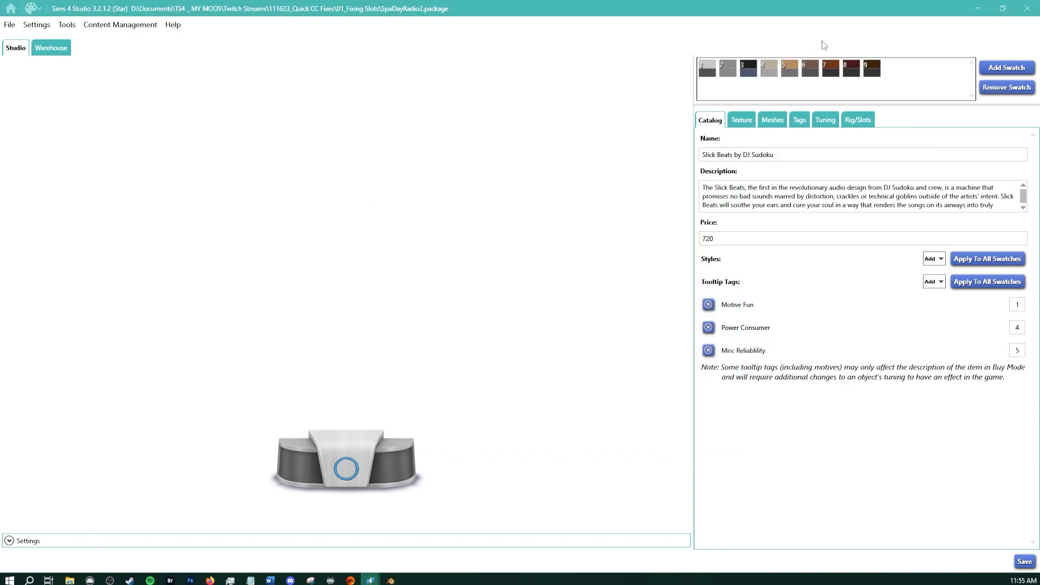
Check the SlotDecoSize and SlottingBehavior values in the Object Catalog resource of the black and blue third swatch
{"action": "left_click", "coordinate": [48, 47]}
{"action": "scroll", "coordinate": [40, 458], "scroll_direction": "down", "scroll_amount": 1}
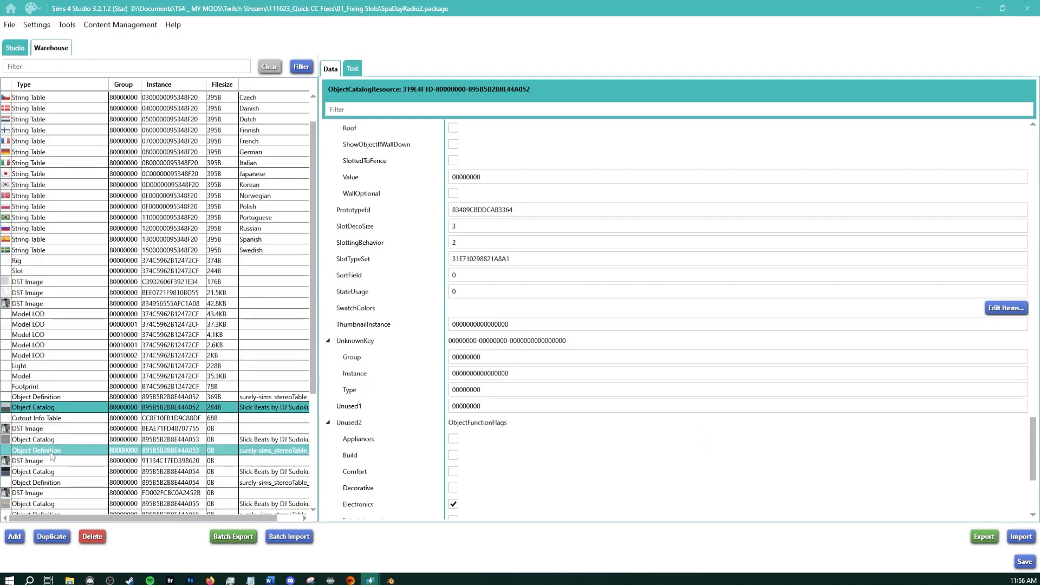
{"action": "left_click", "coordinate": [38, 477]}
{"action": "scroll", "coordinate": [586, 327], "scroll_direction": "down", "scroll_amount": 5}
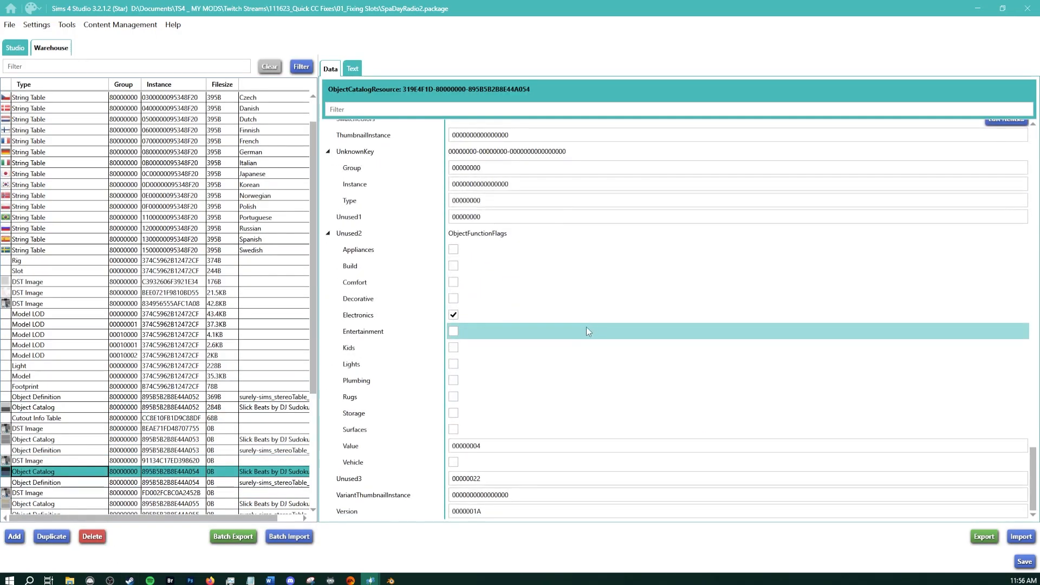
{"action": "scroll", "coordinate": [535, 295], "scroll_direction": "up", "scroll_amount": 4}
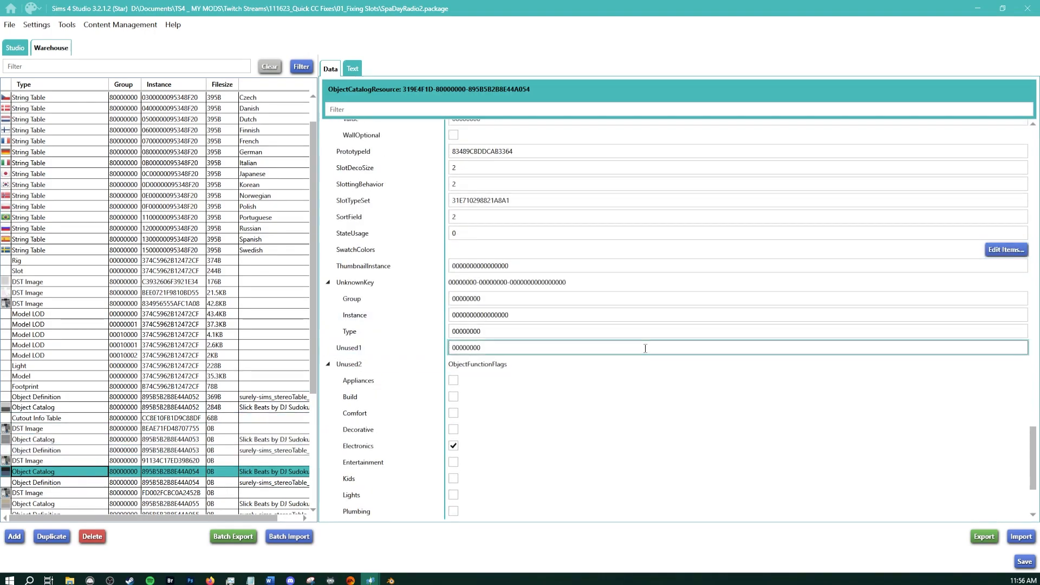
{"action": "scroll", "coordinate": [534, 295], "scroll_direction": "up", "scroll_amount": 1}
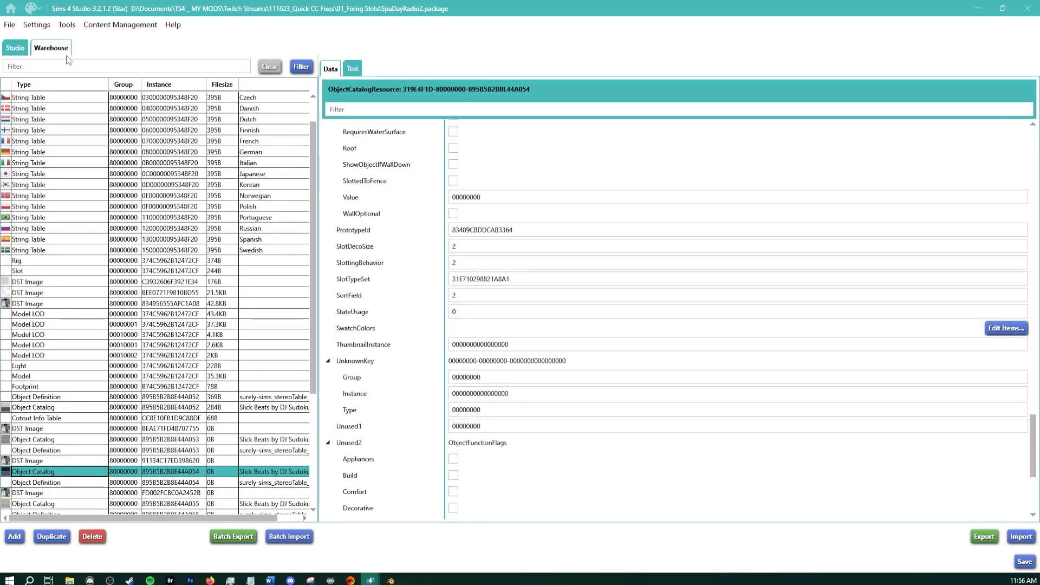
Select the ninth swatch, batch import the exported radio resources with the studio.import cheat, and close the resulting dialog
{"action": "left_click", "coordinate": [16, 48]}
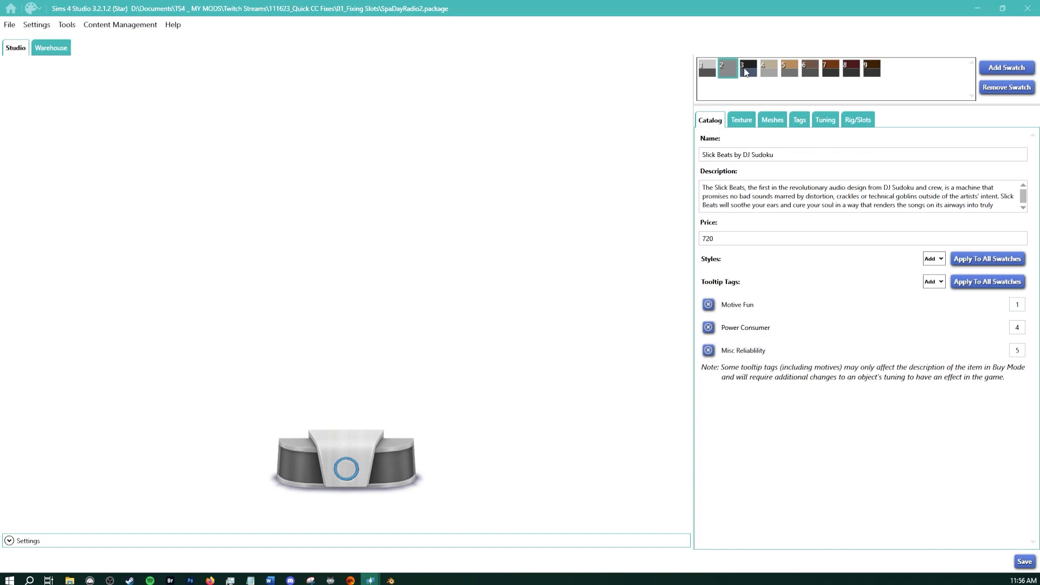
{"action": "left_click", "coordinate": [810, 69]}
{"action": "left_click", "coordinate": [876, 73]}
{"action": "key", "text": "ctrl+shift+c"}
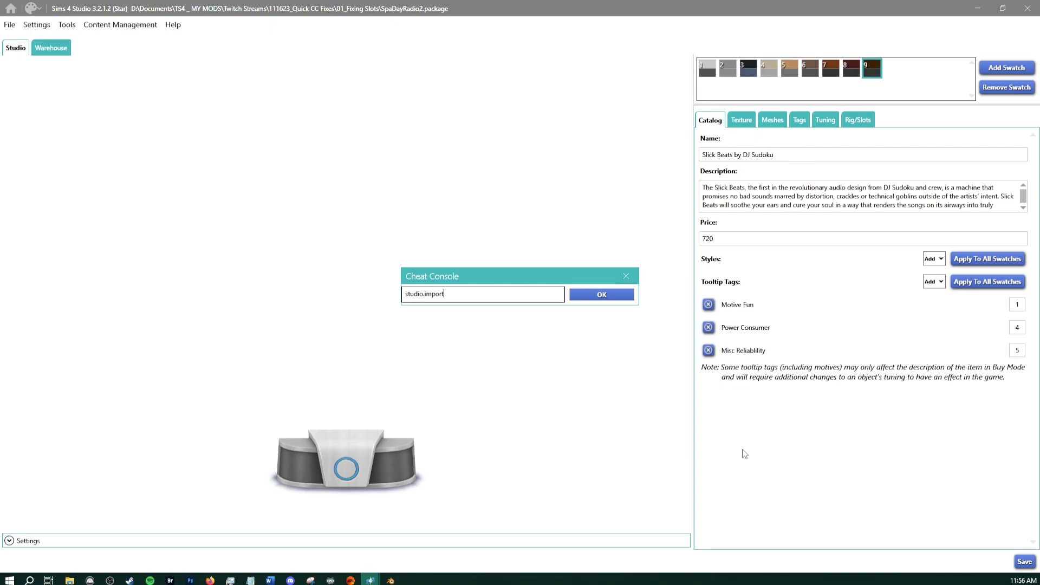
{"action": "left_click", "coordinate": [584, 297]}
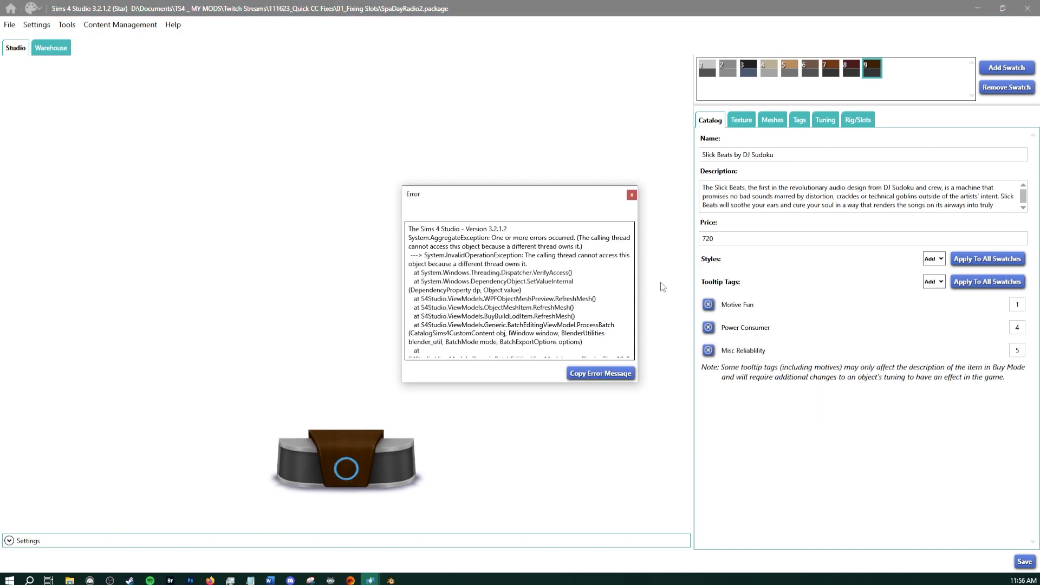
{"action": "left_click", "coordinate": [631, 195]}
Review the diffuse textures of the radio's swatches from the ninth back to the first
{"action": "left_click", "coordinate": [733, 120]}
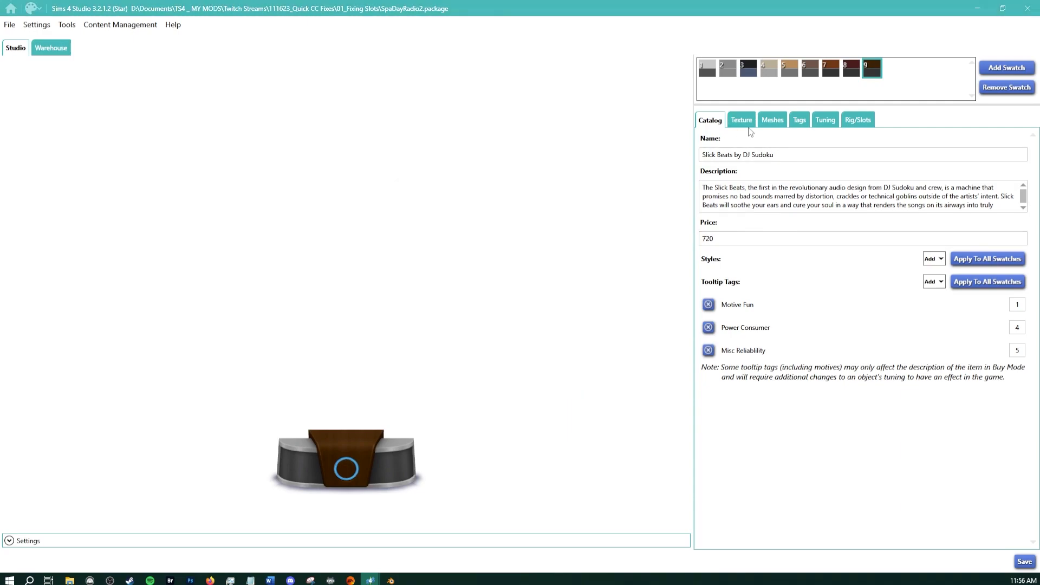
{"action": "left_click", "coordinate": [834, 75]}
{"action": "left_click", "coordinate": [792, 75]}
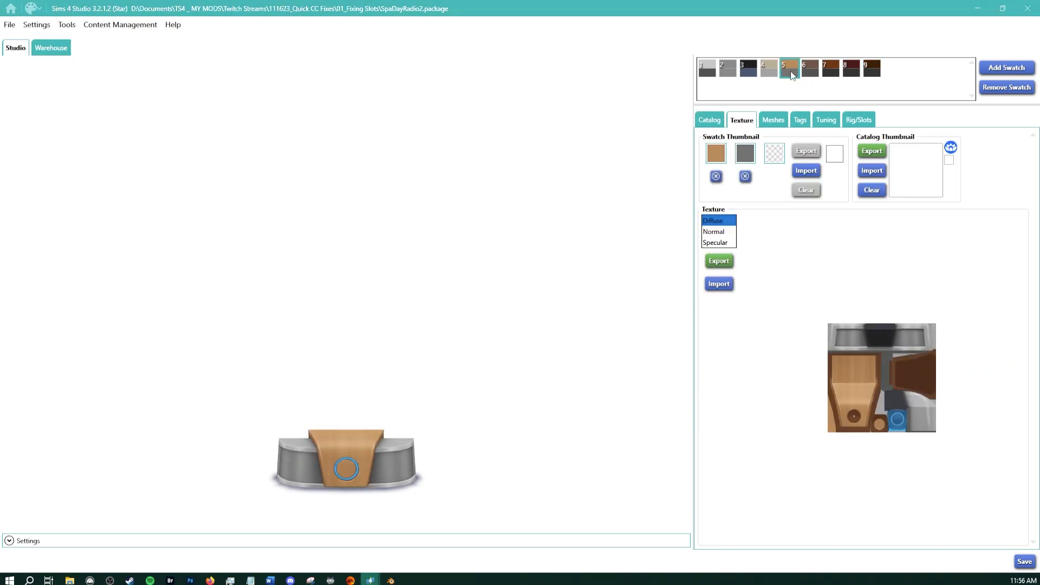
{"action": "left_click", "coordinate": [763, 76]}
{"action": "left_click", "coordinate": [744, 80]}
{"action": "left_click", "coordinate": [730, 80]}
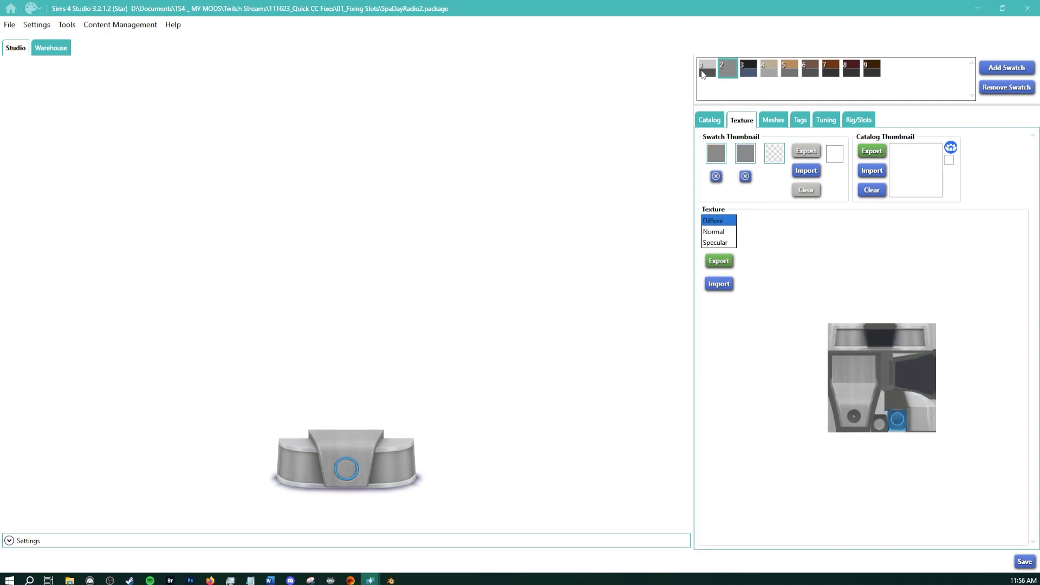
{"action": "left_click", "coordinate": [705, 73]}
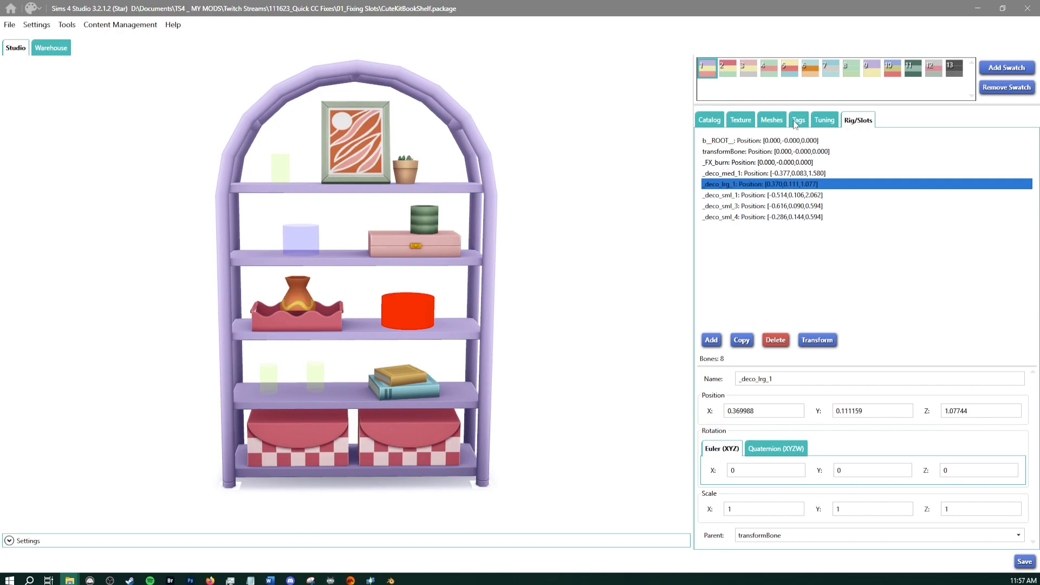
Import lod0.blend as the bookcase's LOD 0 (High) mesh
{"action": "left_click", "coordinate": [779, 120]}
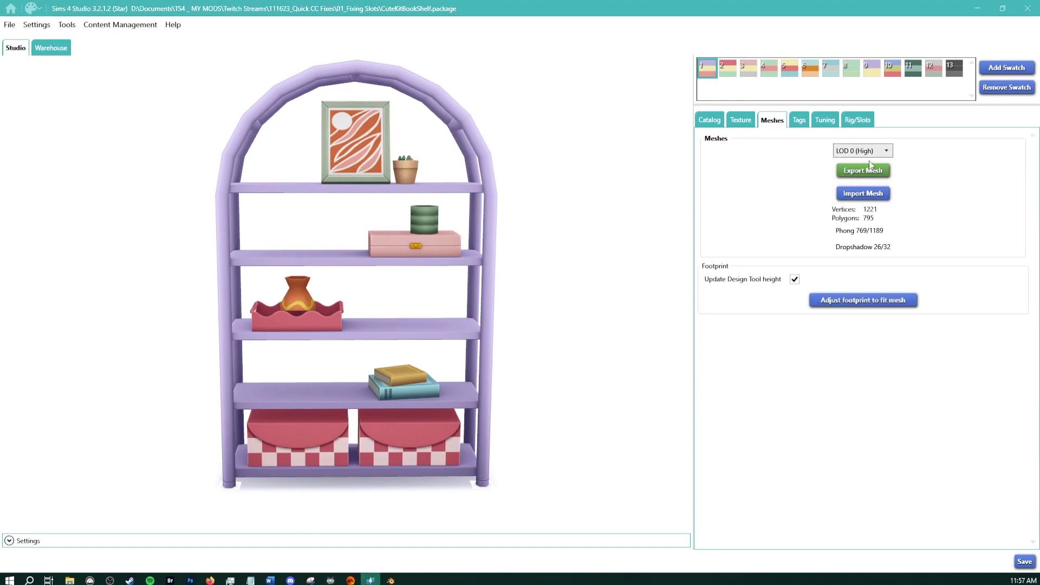
{"action": "left_click", "coordinate": [867, 194]}
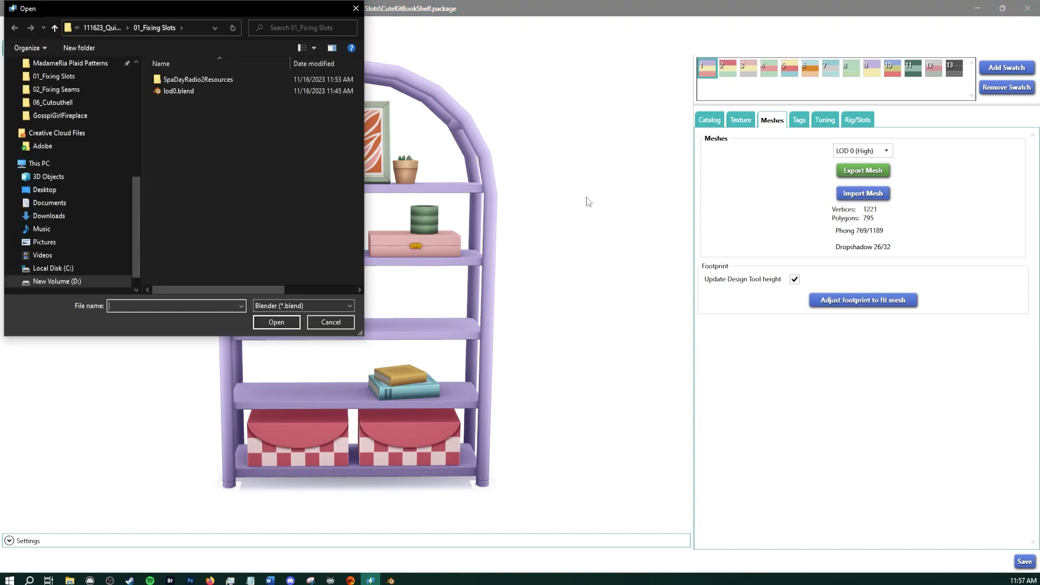
{"action": "double_click", "coordinate": [181, 93]}
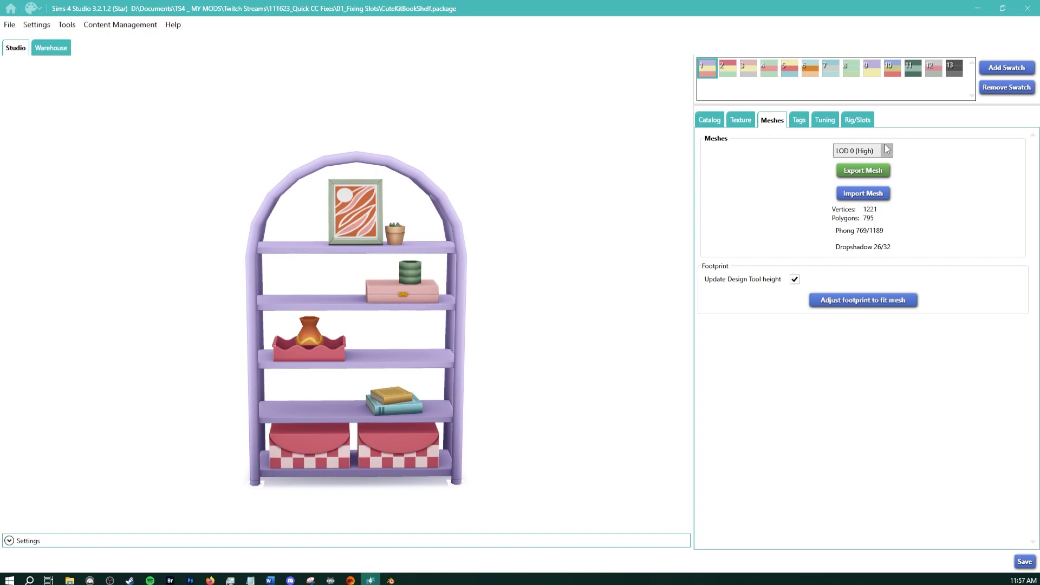
Examine from several angles how the deco slots line up with the shelves of the imported bookcase mesh
{"action": "left_click", "coordinate": [867, 121]}
{"action": "scroll", "coordinate": [451, 234], "scroll_direction": "up", "scroll_amount": 5}
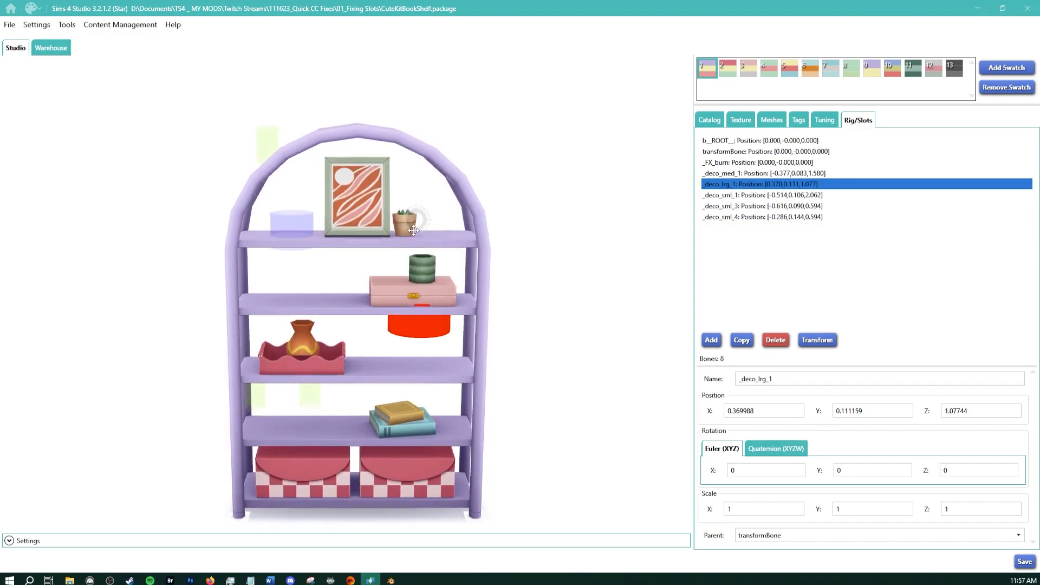
{"action": "middle_click_drag", "start_coordinate": [433, 217], "coordinate": [415, 174]}
{"action": "mouse_move", "coordinate": [424, 224]}
{"action": "right_mouse_down"}
{"action": "mouse_move", "coordinate": [432, 151]}
{"action": "mouse_move", "coordinate": [438, 175]}
{"action": "right_mouse_up"}
{"action": "scroll", "coordinate": [415, 362], "scroll_direction": "up", "scroll_amount": 1}
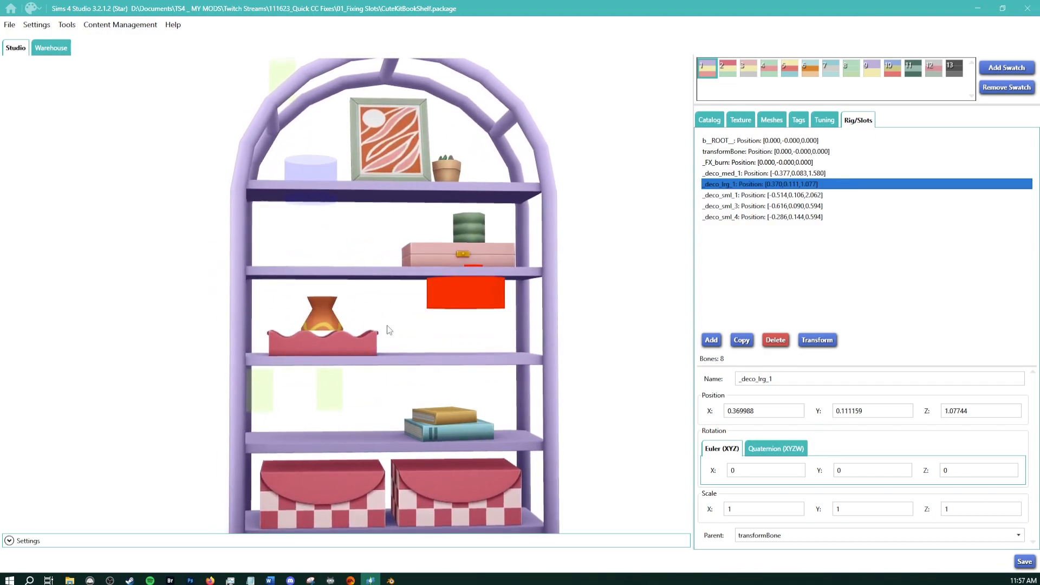
{"action": "mouse_move", "coordinate": [393, 341]}
{"action": "right_mouse_down"}
{"action": "mouse_move", "coordinate": [366, 309]}
{"action": "mouse_move", "coordinate": [388, 348]}
{"action": "right_mouse_up"}
{"action": "middle_click_drag", "start_coordinate": [388, 348], "coordinate": [330, 269]}
{"action": "right_click_drag", "start_coordinate": [329, 269], "coordinate": [343, 286]}
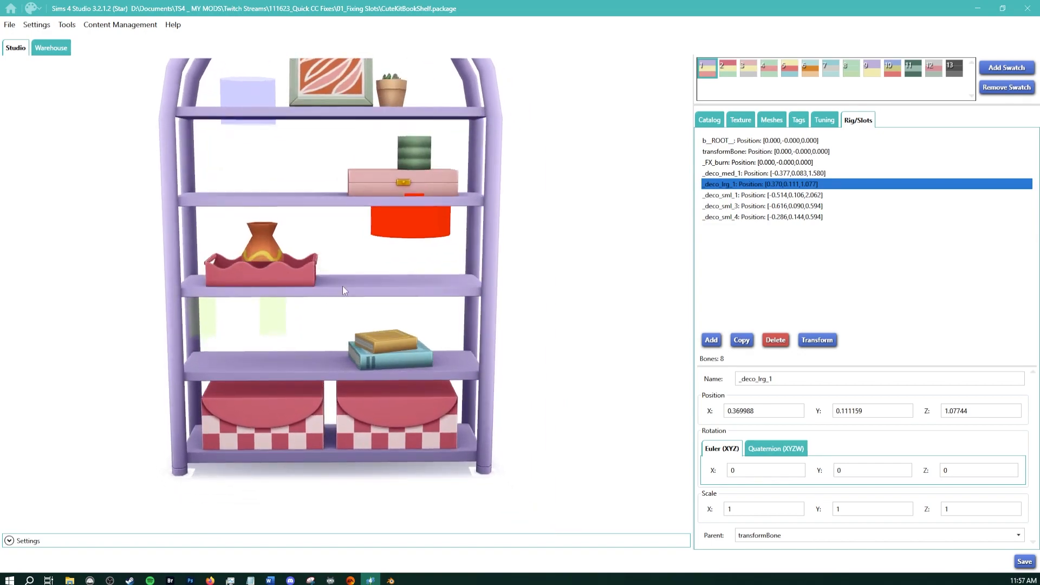
{"action": "scroll", "coordinate": [342, 286], "scroll_direction": "down", "scroll_amount": 2}
{"action": "middle_click_drag", "start_coordinate": [307, 195], "coordinate": [309, 241]}
{"action": "scroll", "coordinate": [283, 171], "scroll_direction": "down", "scroll_amount": 2}
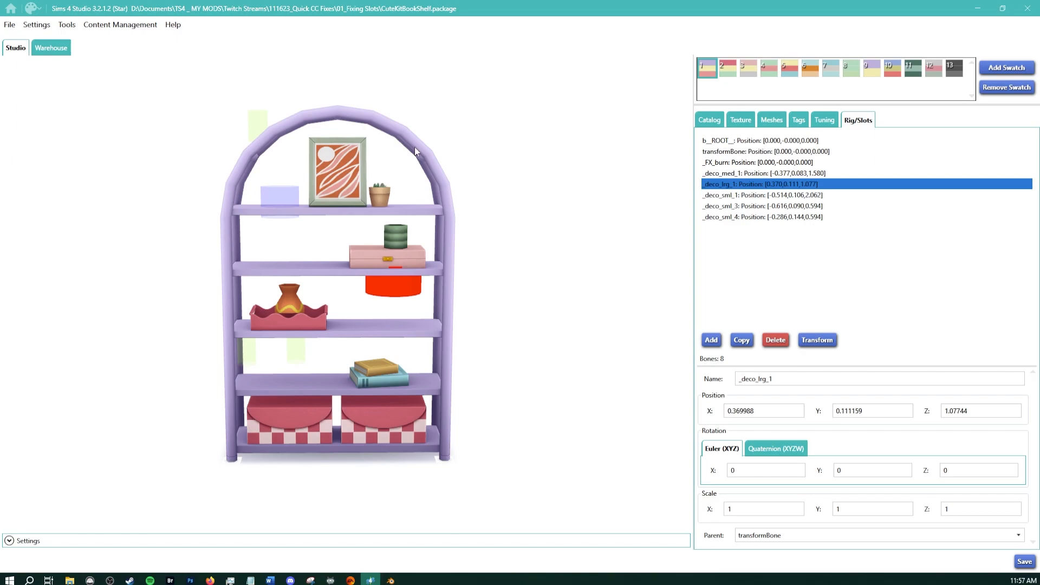
{"action": "right_click_drag", "start_coordinate": [415, 148], "coordinate": [394, 173]}
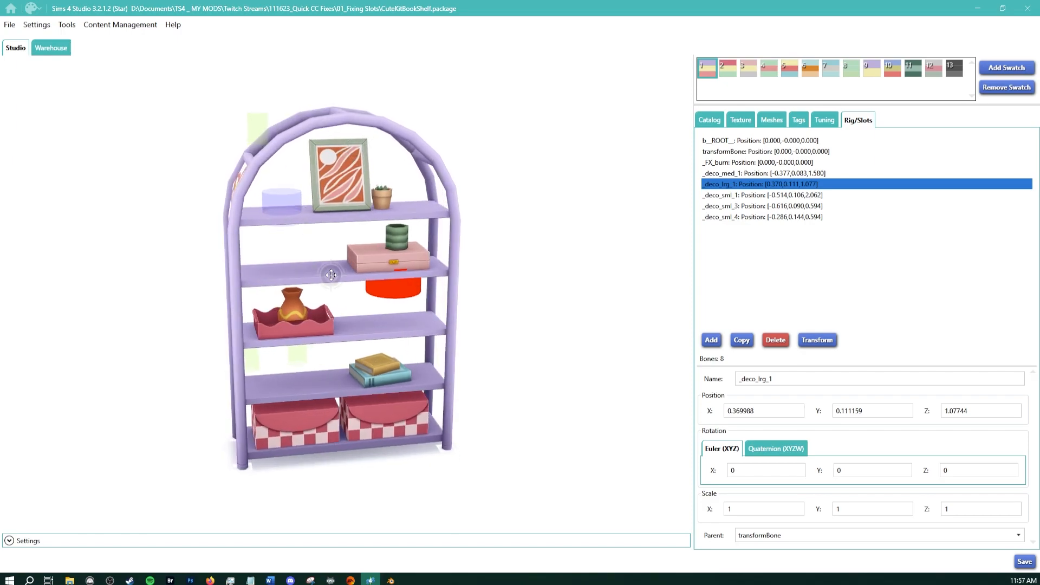
{"action": "right_click_drag", "start_coordinate": [331, 274], "coordinate": [312, 297]}
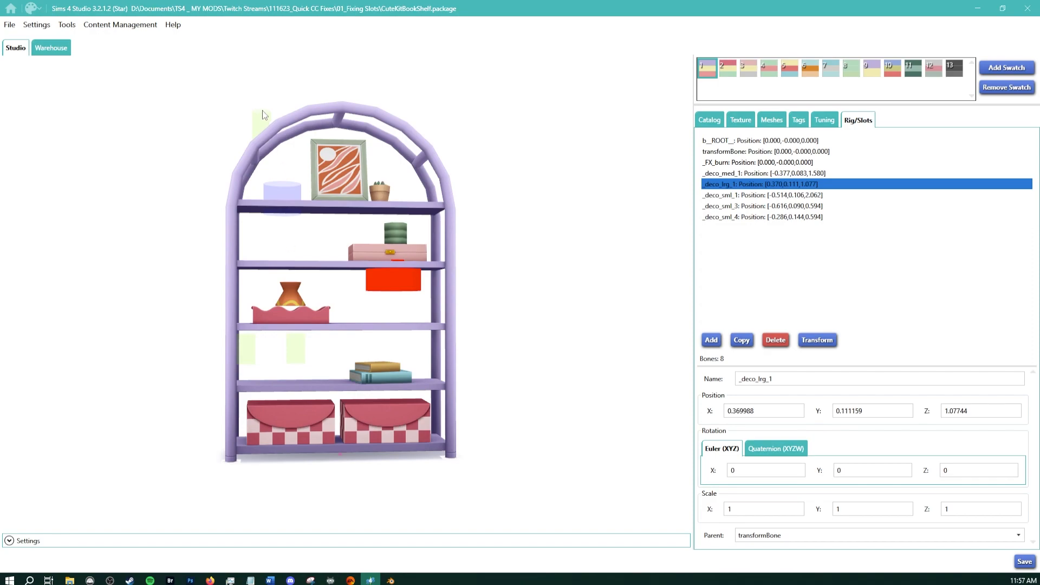
{"action": "right_click_drag", "start_coordinate": [263, 115], "coordinate": [277, 169]}
{"action": "right_click_drag", "start_coordinate": [364, 285], "coordinate": [346, 240]}
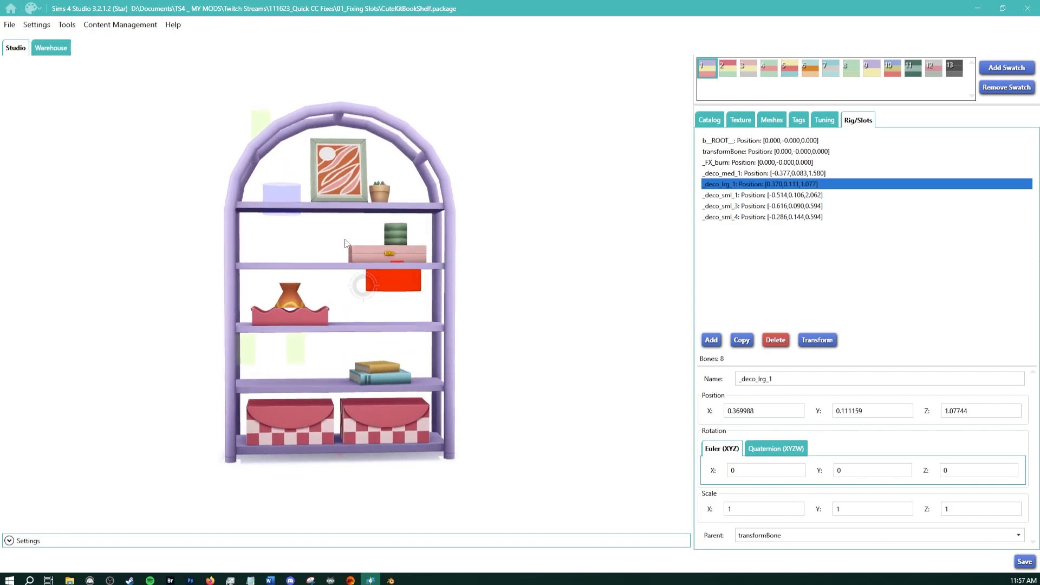
{"action": "mouse_move", "coordinate": [391, 581]}
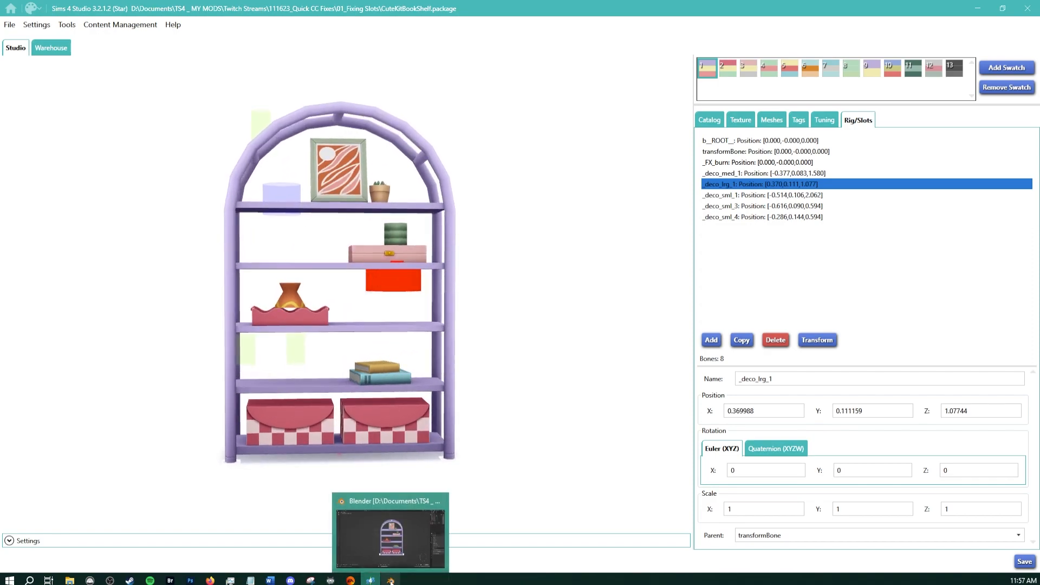
Select the _deco_sml_4 slot below the vase shelf and offset it by -0.2 along Z
{"action": "left_click", "coordinate": [296, 347]}
{"action": "scroll", "coordinate": [280, 416], "scroll_direction": "up", "scroll_amount": 4}
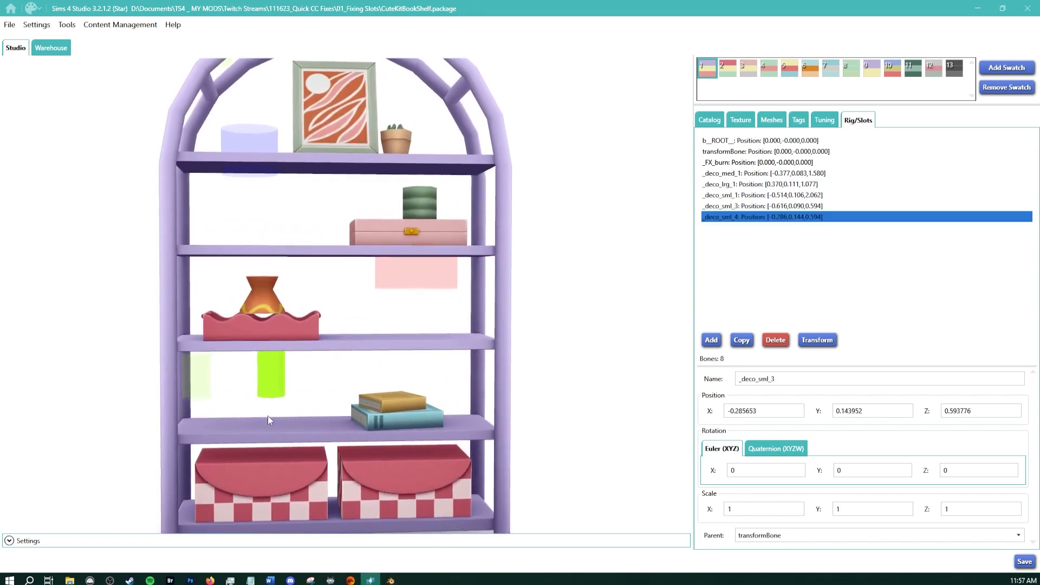
{"action": "right_click_drag", "start_coordinate": [268, 416], "coordinate": [272, 379]}
{"action": "middle_click_drag", "start_coordinate": [291, 405], "coordinate": [342, 332]}
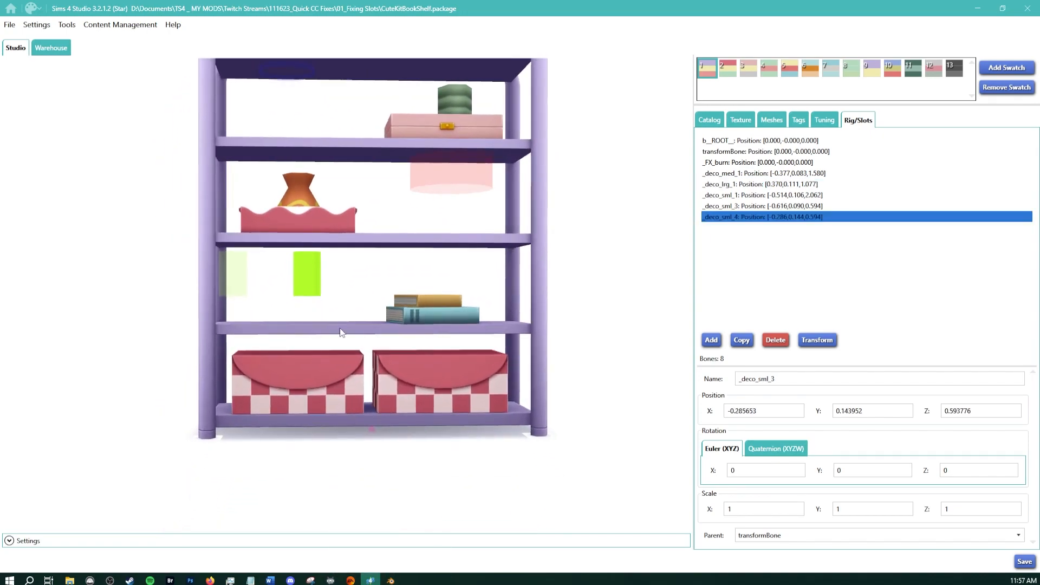
{"action": "left_click", "coordinate": [812, 341]}
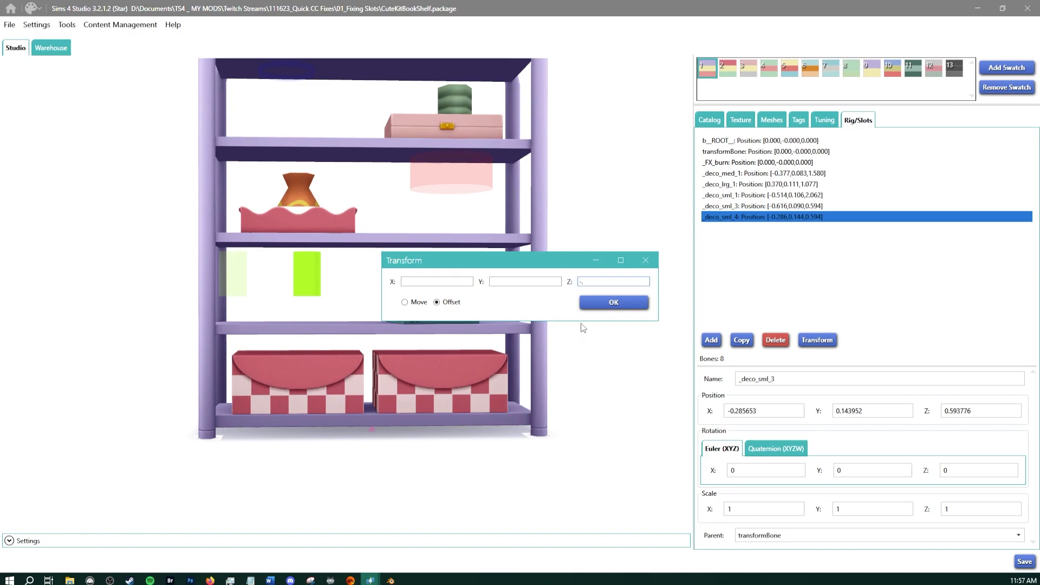
{"action": "left_click", "coordinate": [648, 304]}
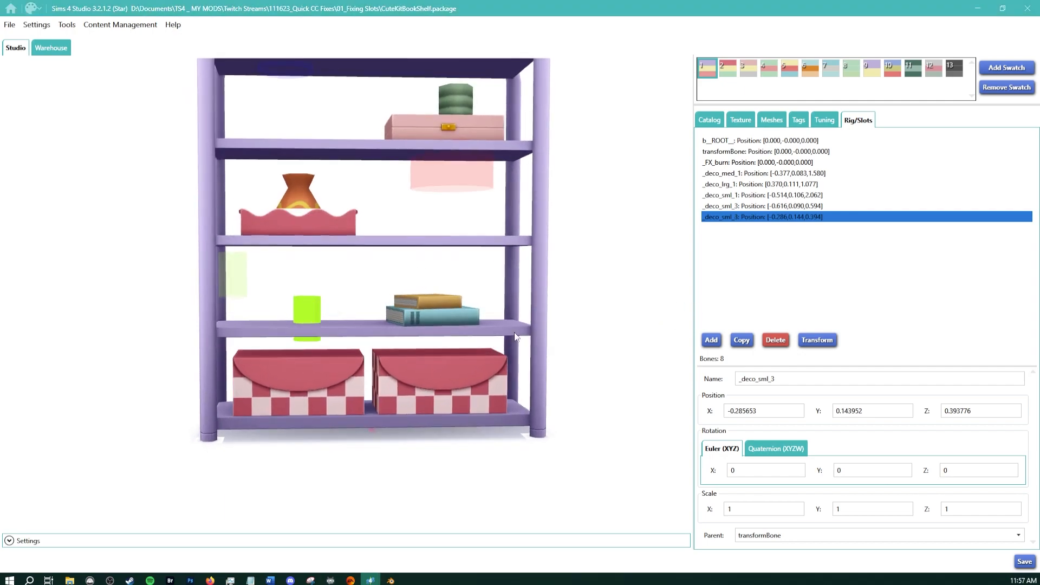
Offset the selected small deco slot by 0.2 along Z
{"action": "left_click", "coordinate": [812, 344]}
{"action": "left_click_drag", "start_coordinate": [598, 282], "coordinate": [547, 274]}
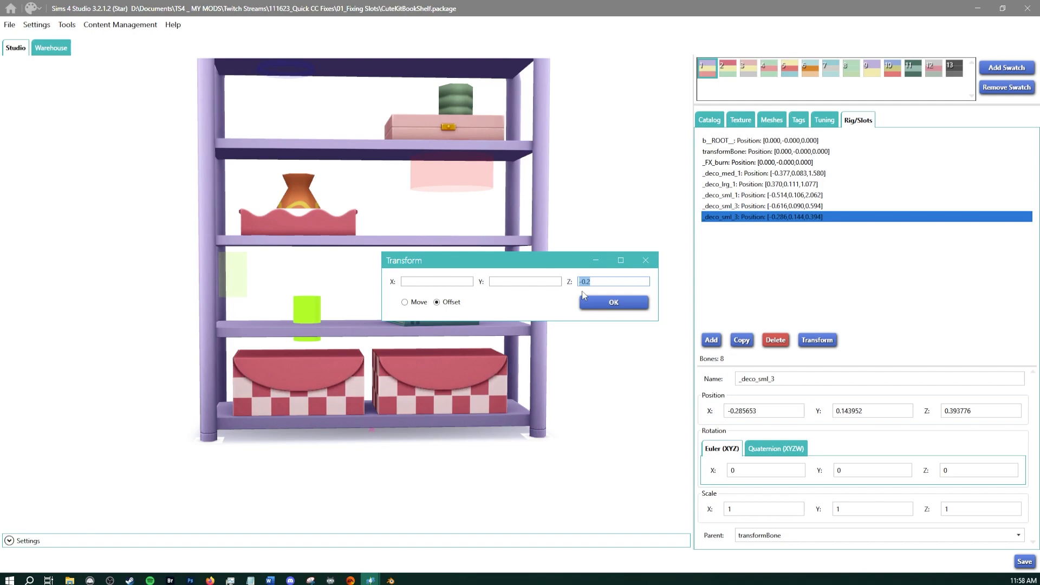
{"action": "key", "text": "BackSpace"}
{"action": "type", "text": ".2"}
{"action": "left_click", "coordinate": [600, 301]}
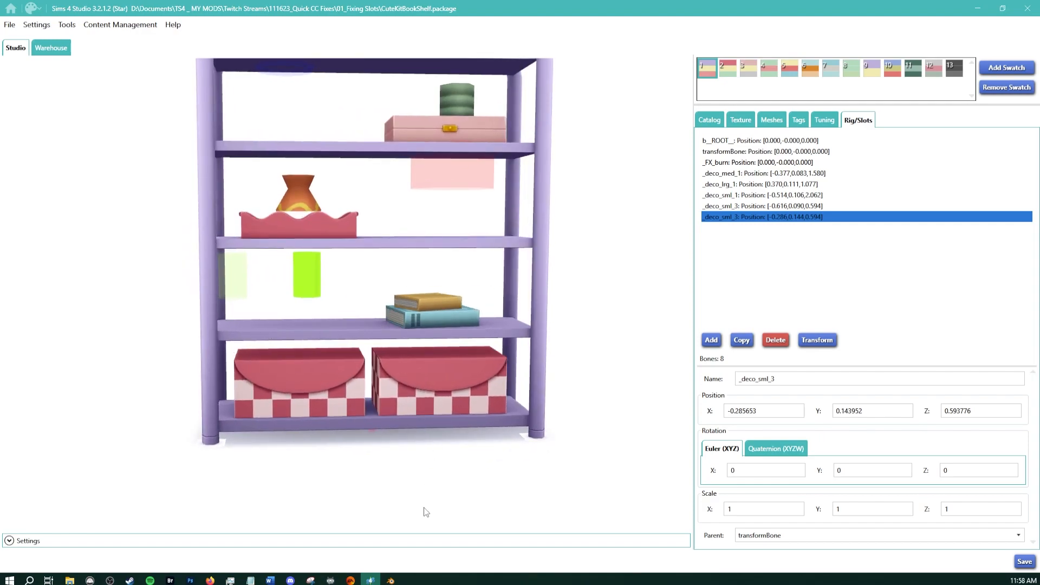
Switch to Blender and add a Plain Axes empty to the bookcase scene
{"action": "left_click", "coordinate": [390, 580]}
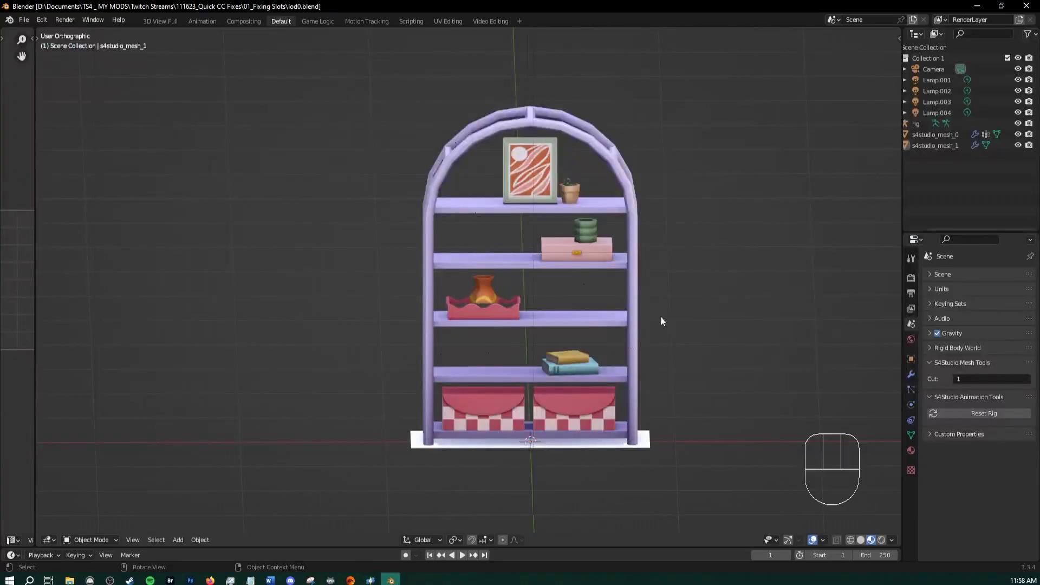
{"action": "middle_click_drag", "start_coordinate": [737, 386], "coordinate": [540, 363], "text": "shift"}
{"action": "key", "text": "shift+a"}
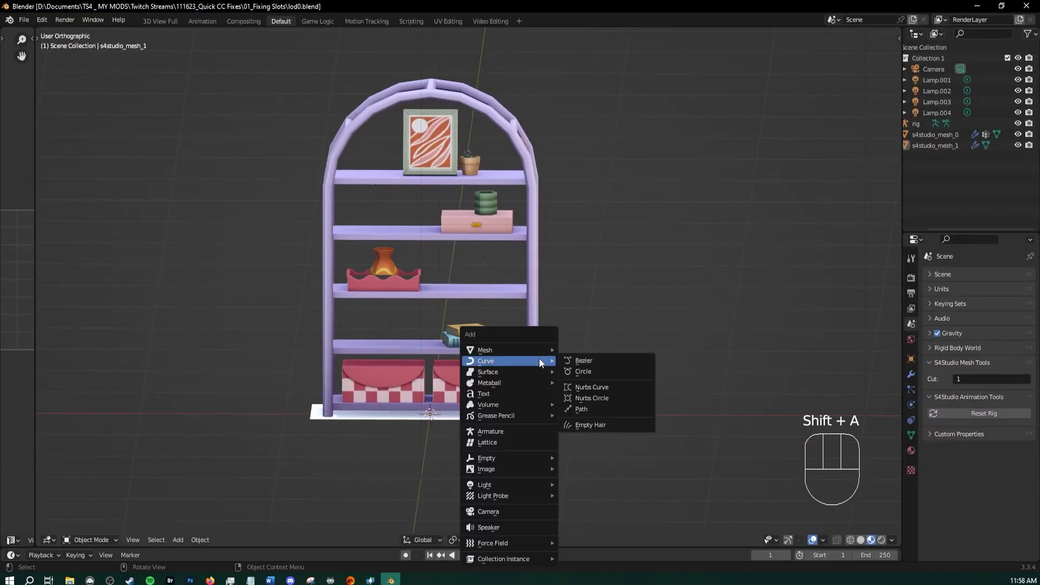
{"action": "mouse_move", "coordinate": [519, 456]}
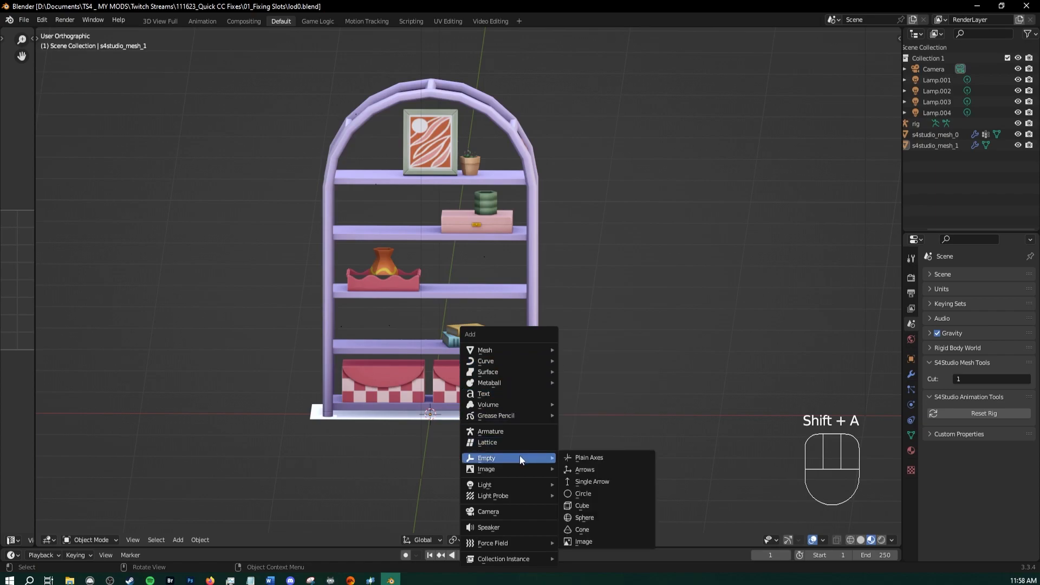
{"action": "left_click", "coordinate": [577, 458]}
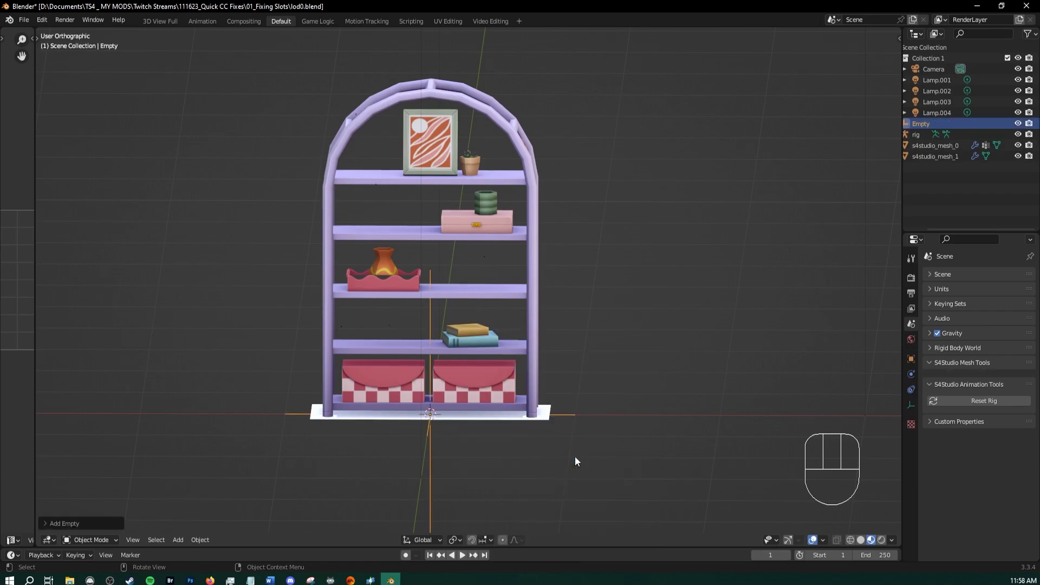
Turn on snapping and set the snap target to Face Project
{"action": "middle_click_drag", "start_coordinate": [576, 460], "coordinate": [577, 293]}
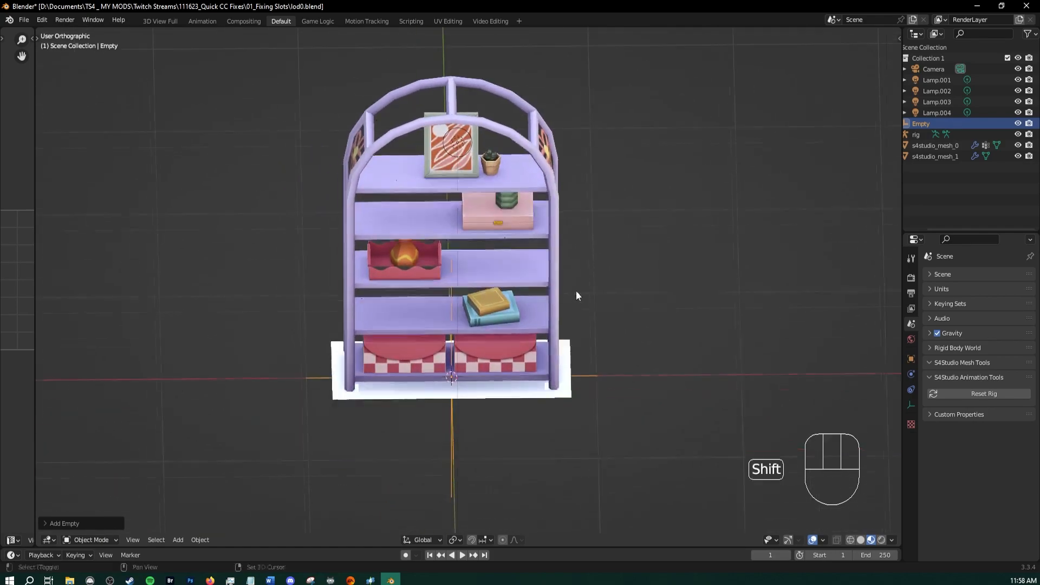
{"action": "scroll", "coordinate": [501, 359], "scroll_direction": "up", "scroll_amount": 2}
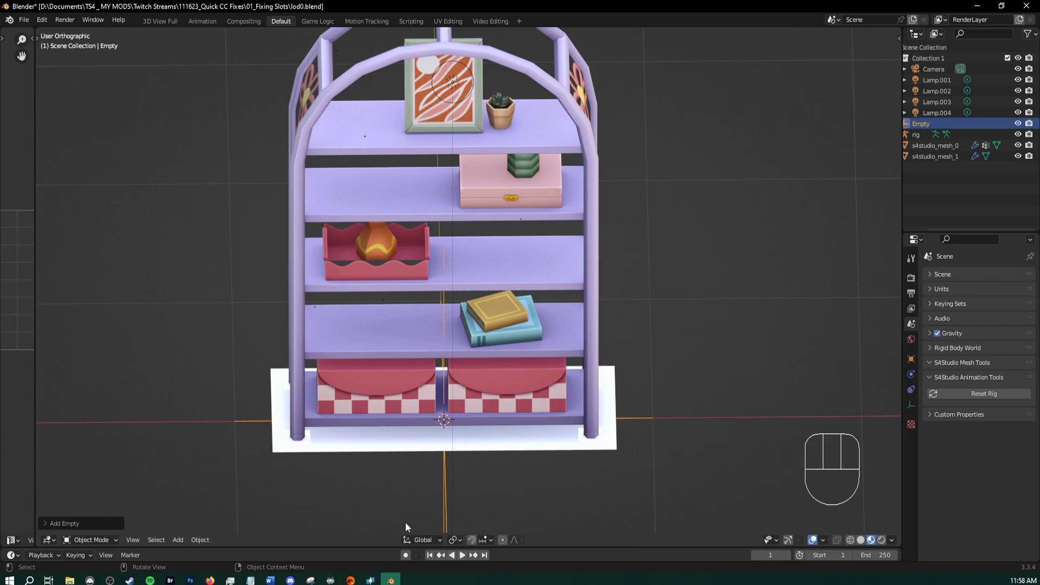
{"action": "left_click", "coordinate": [472, 540]}
{"action": "left_click", "coordinate": [489, 541]}
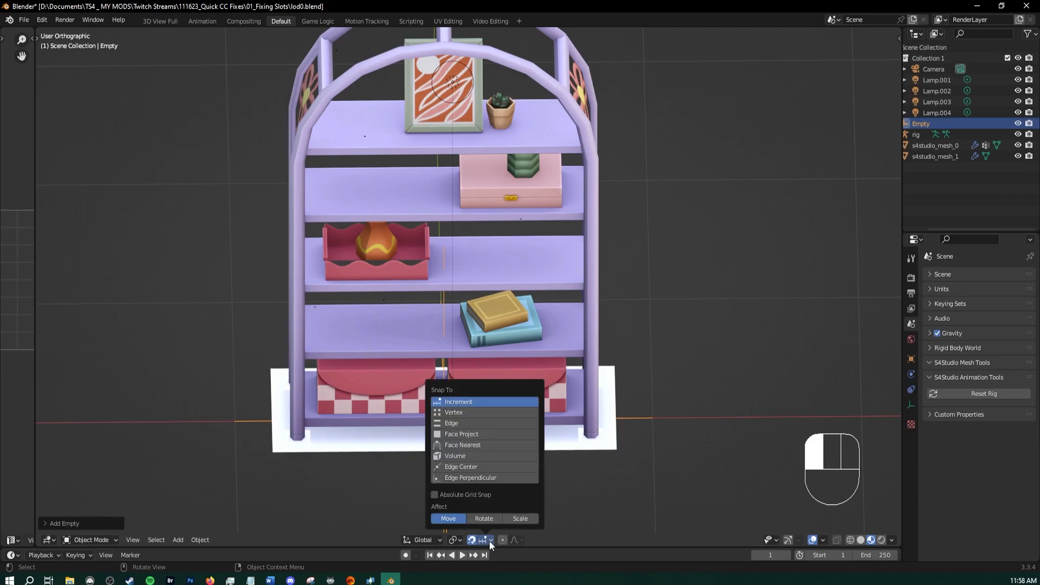
{"action": "left_click", "coordinate": [457, 434]}
Move the empty onto the shelf beside the books, at about X -0.216, Y 0.089, Z 0.475
{"action": "middle_click_drag", "start_coordinate": [535, 369], "coordinate": [505, 343]}
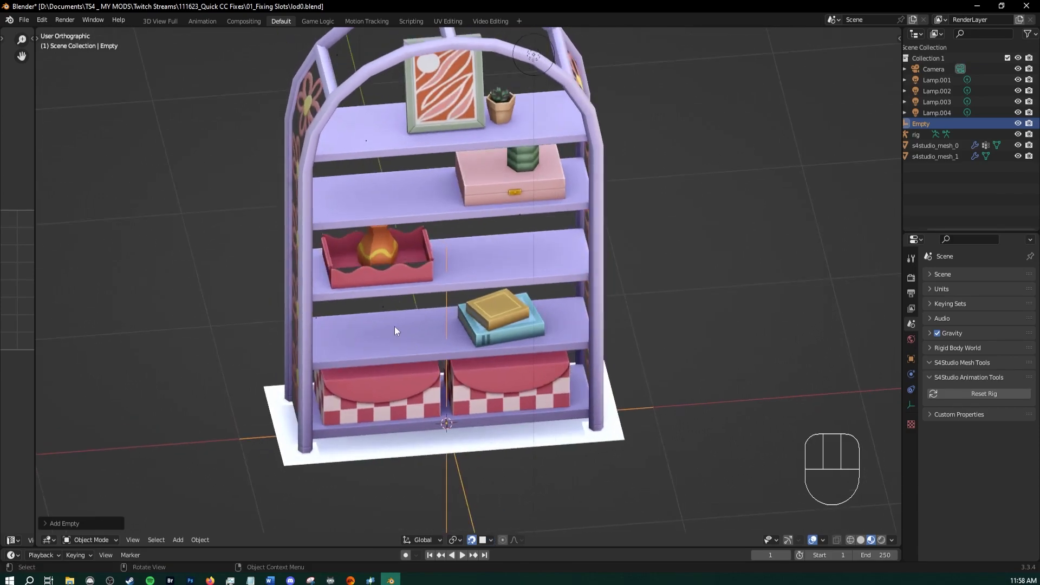
{"action": "key", "text": "g"}
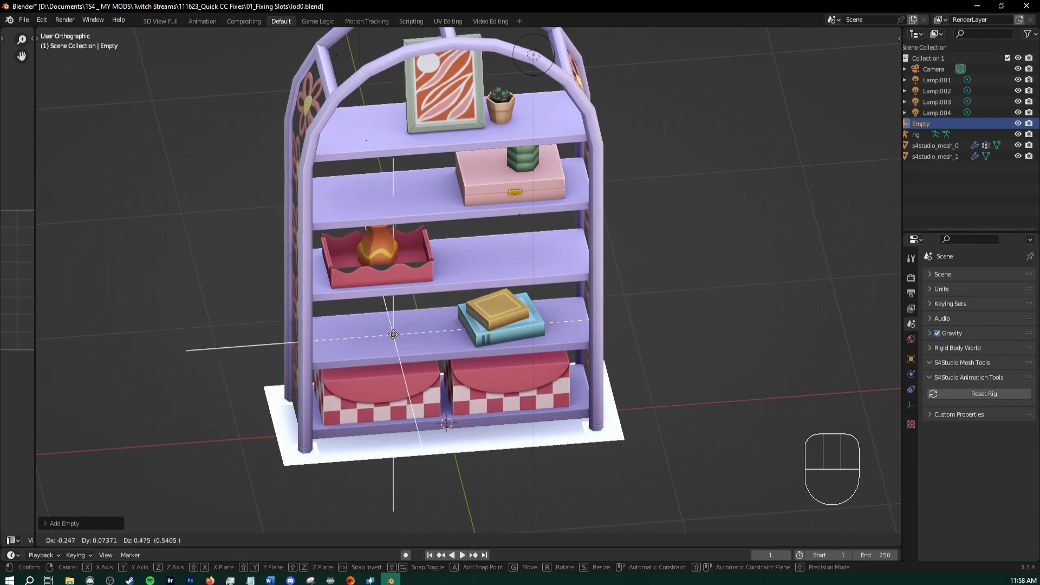
{"action": "left_click", "coordinate": [400, 332]}
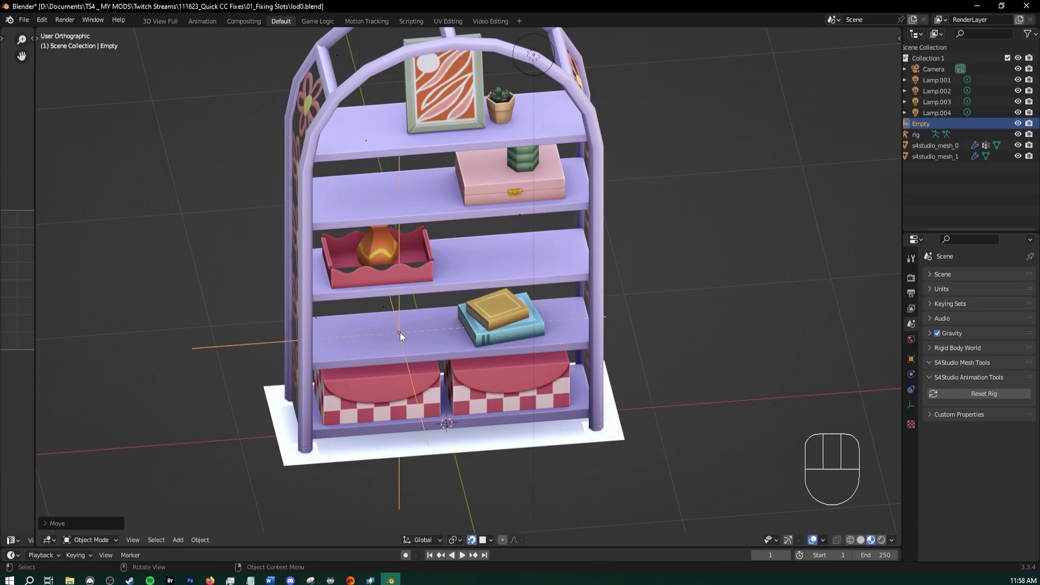
Check the empty's placement on the shelf from several angles and display its location values
{"action": "middle_click_drag", "start_coordinate": [399, 333], "coordinate": [509, 385]}
{"action": "scroll", "coordinate": [426, 313], "scroll_direction": "up", "scroll_amount": 2}
{"action": "scroll", "coordinate": [426, 313], "scroll_direction": "up", "scroll_amount": 1}
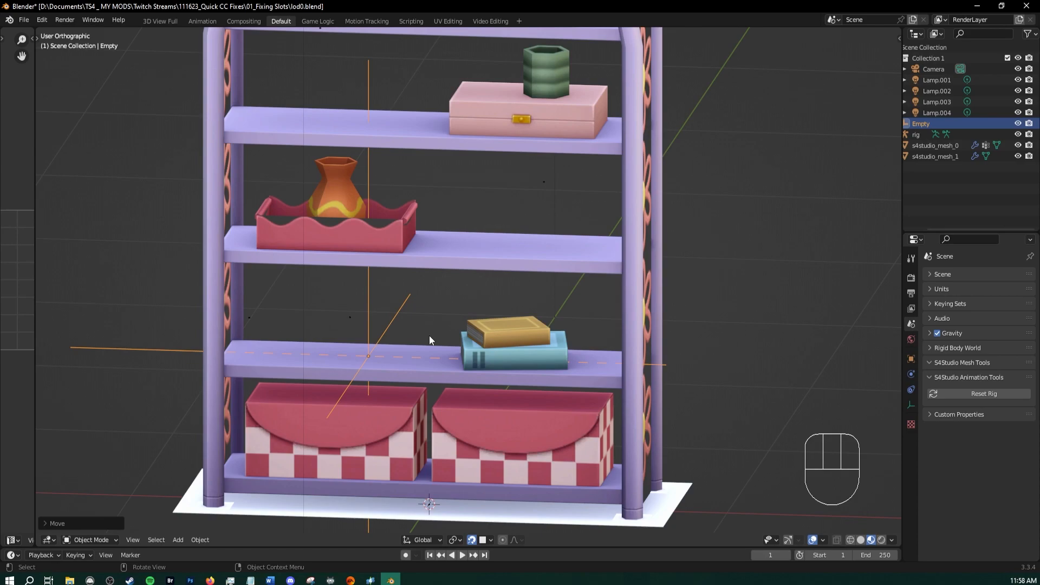
{"action": "middle_click_drag", "start_coordinate": [430, 336], "coordinate": [372, 276]}
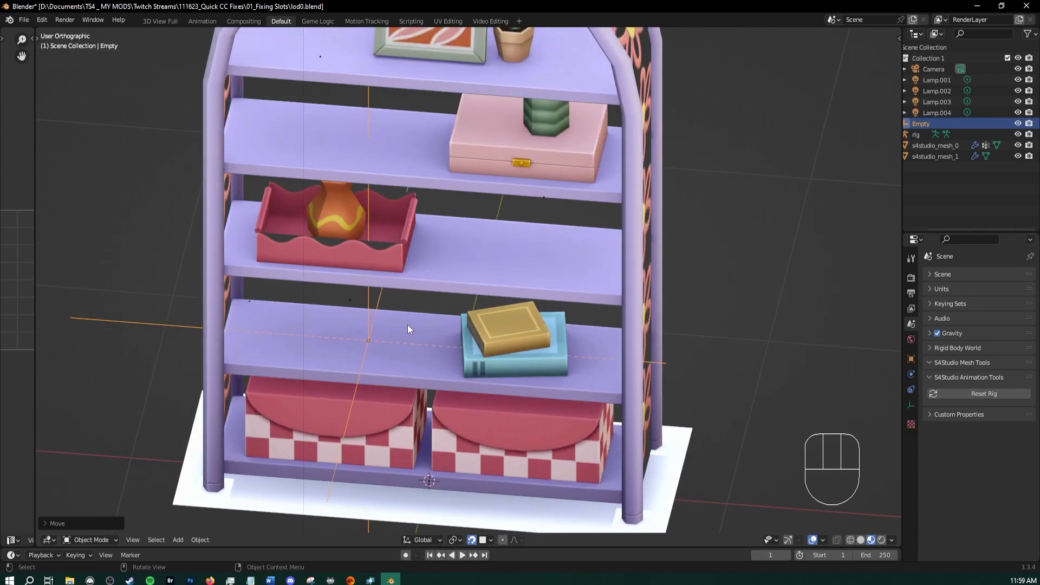
{"action": "mouse_move", "coordinate": [404, 323]}
{"action": "middle_mouse_down"}
{"action": "mouse_move", "coordinate": [392, 315]}
{"action": "mouse_move", "coordinate": [400, 304]}
{"action": "middle_mouse_up"}
{"action": "scroll", "coordinate": [400, 305], "scroll_direction": "up", "scroll_amount": 2}
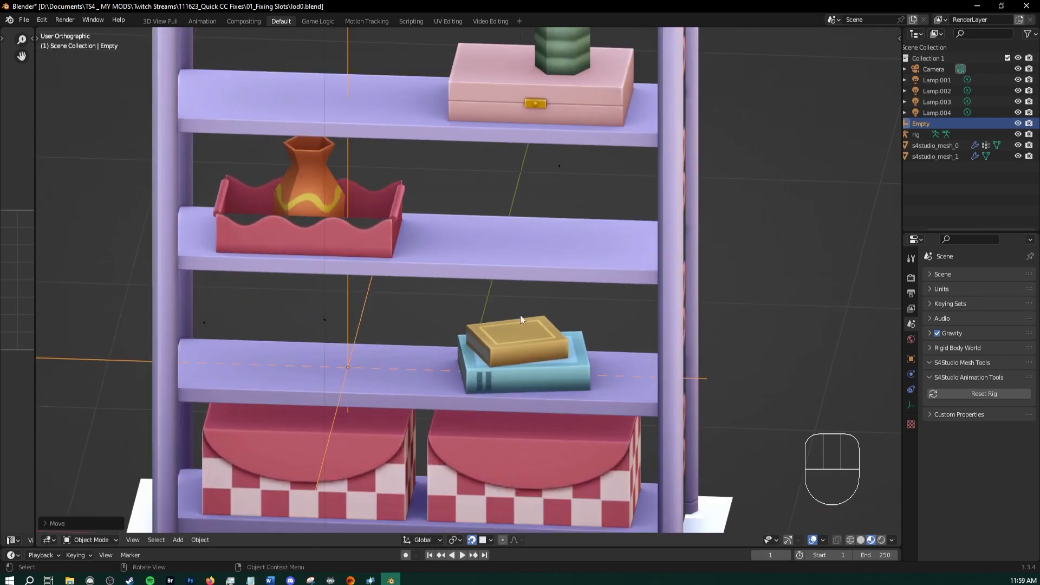
{"action": "key", "text": "n"}
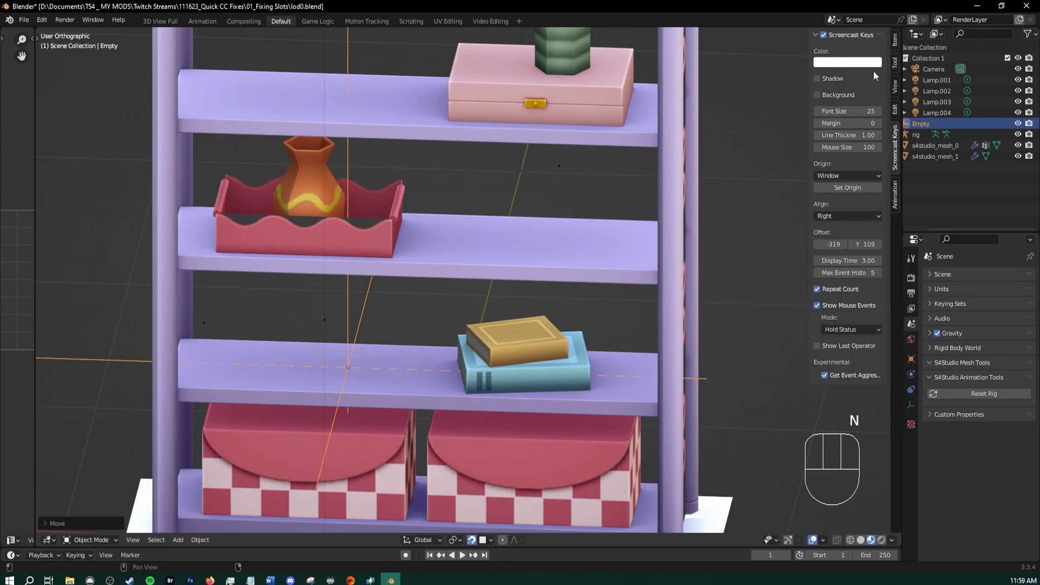
{"action": "left_click", "coordinate": [895, 39]}
{"action": "middle_click_drag", "start_coordinate": [711, 192], "coordinate": [682, 241]}
{"action": "scroll", "coordinate": [677, 155], "scroll_direction": "down", "scroll_amount": 3}
{"action": "middle_click_drag", "start_coordinate": [677, 155], "coordinate": [666, 144], "text": "shift"}
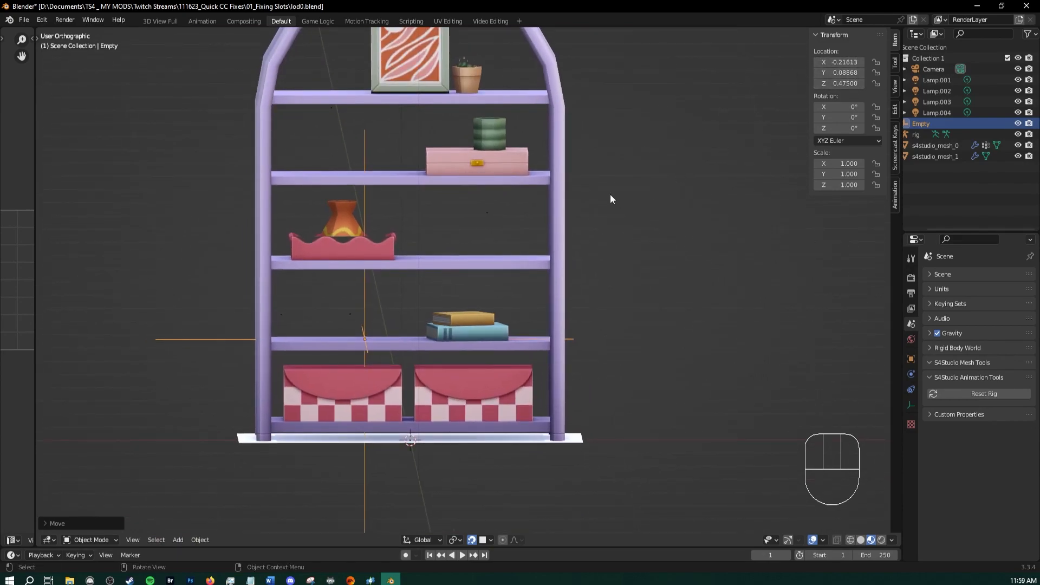
{"action": "middle_click_drag", "start_coordinate": [517, 167], "coordinate": [560, 176], "text": "shift"}
{"action": "scroll", "coordinate": [436, 325], "scroll_direction": "up", "scroll_amount": 2}
{"action": "key", "text": "g"}
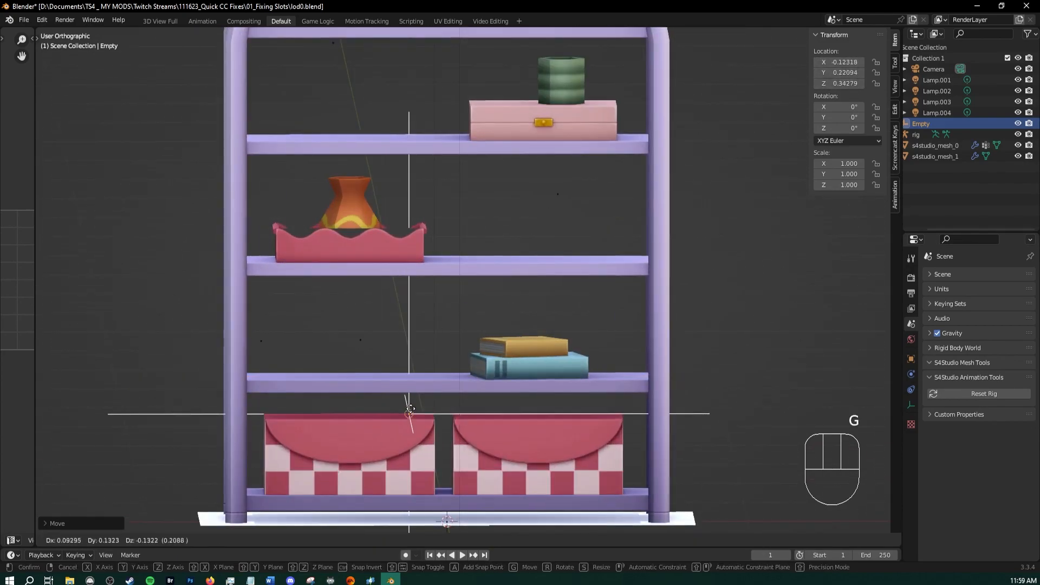
Snap the 3D cursor to the selected empty on the shelf beside the books
{"action": "middle_click_drag", "start_coordinate": [424, 395], "coordinate": [407, 314]}
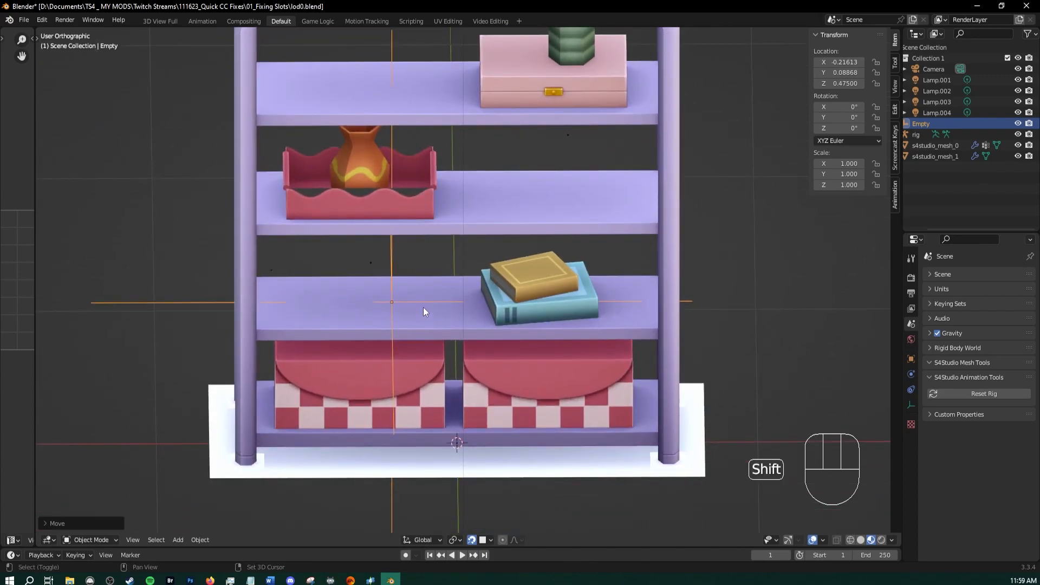
{"action": "key", "text": "shift+s"}
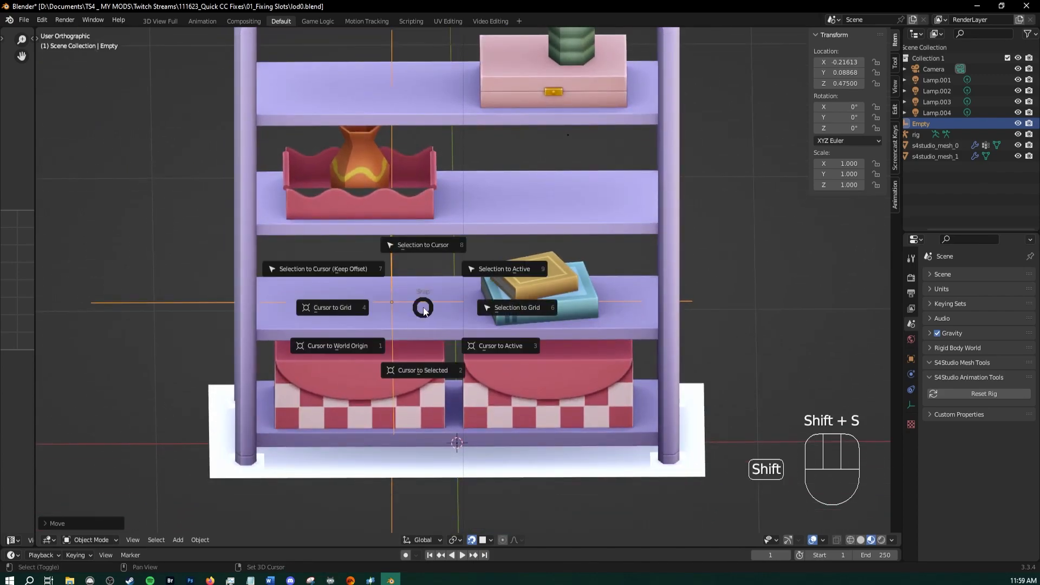
{"action": "left_click", "coordinate": [422, 369]}
{"action": "middle_click_drag", "start_coordinate": [396, 309], "coordinate": [391, 313]}
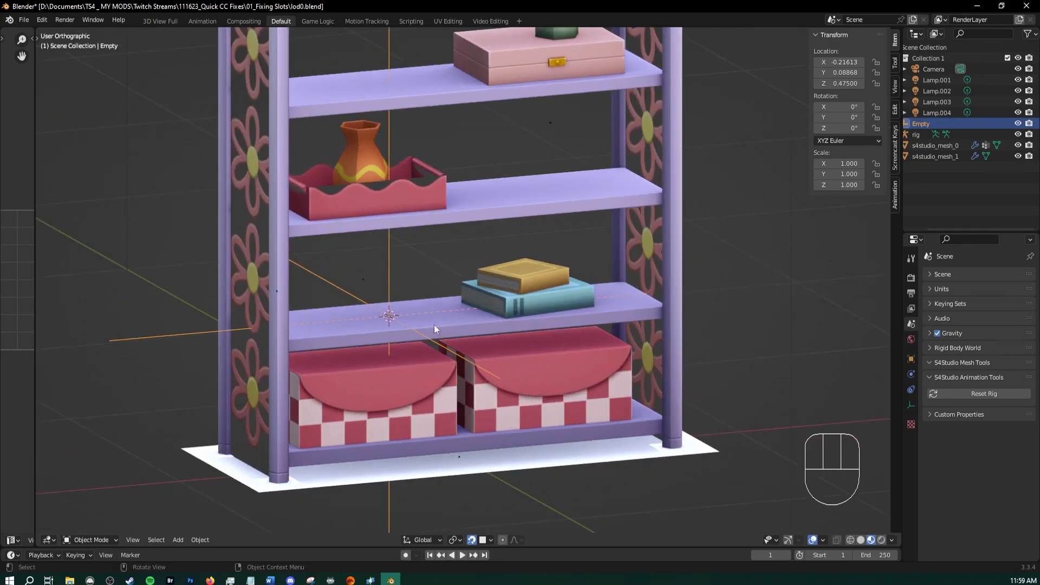
Display the 3D cursor's location values, check its placement on the shelf, and open its Z coordinate for editing
{"action": "left_click", "coordinate": [895, 88]}
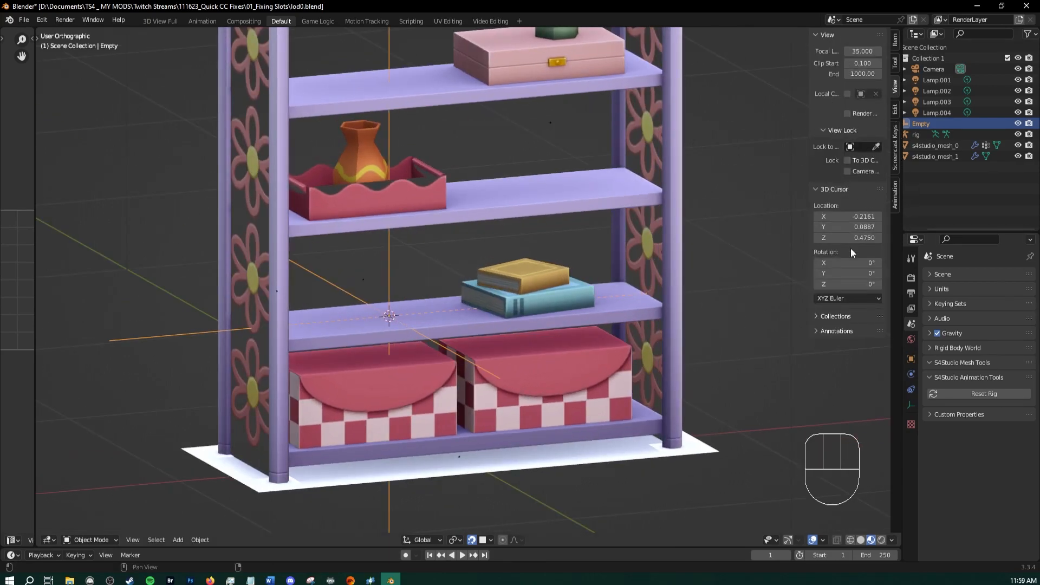
{"action": "middle_click_drag", "start_coordinate": [542, 278], "coordinate": [524, 280]}
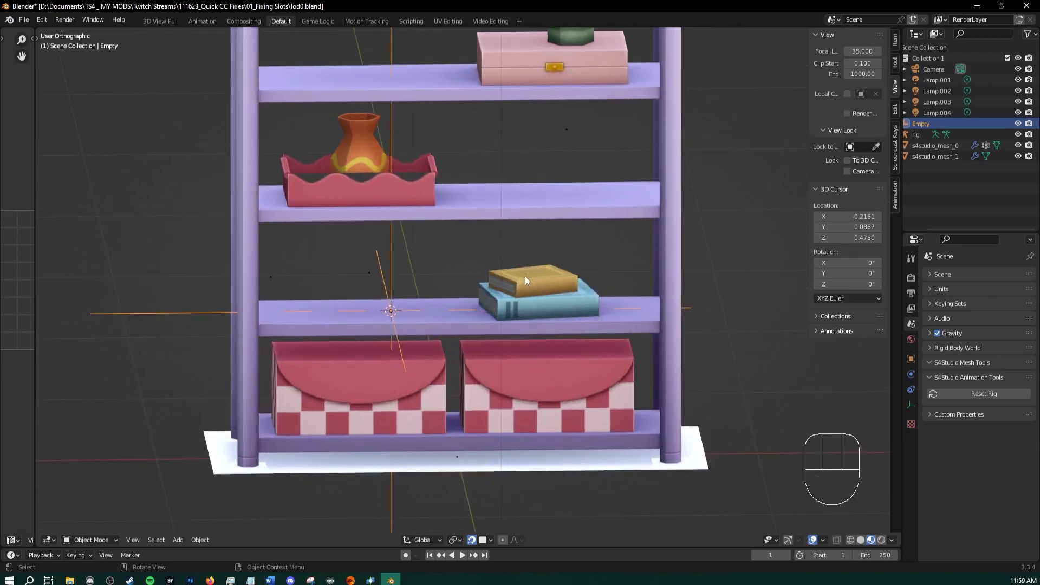
{"action": "scroll", "coordinate": [364, 311], "scroll_direction": "up", "scroll_amount": 4}
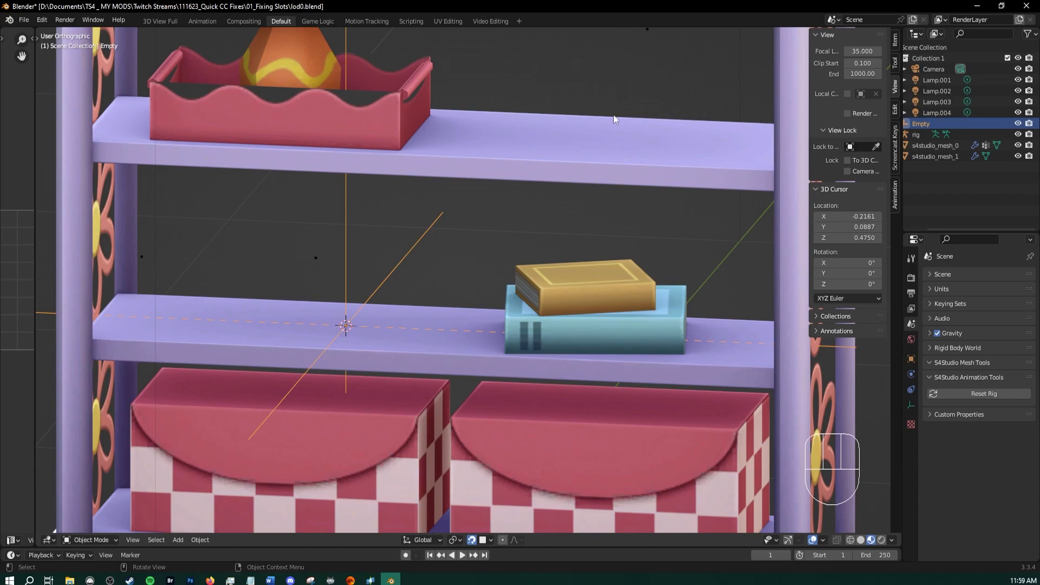
{"action": "middle_click_drag", "start_coordinate": [436, 321], "coordinate": [419, 300]}
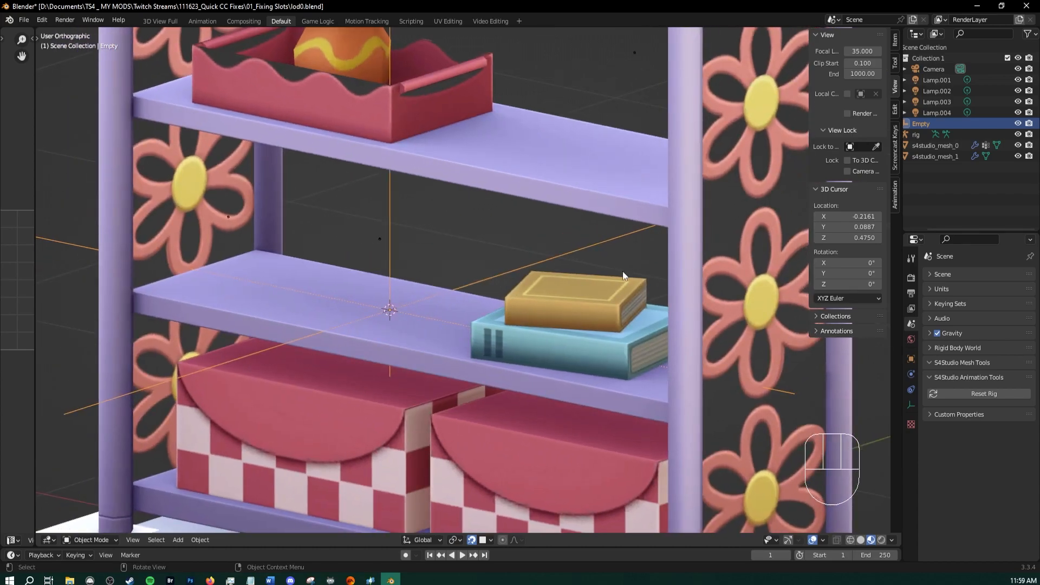
{"action": "middle_click_drag", "start_coordinate": [622, 271], "coordinate": [699, 262]}
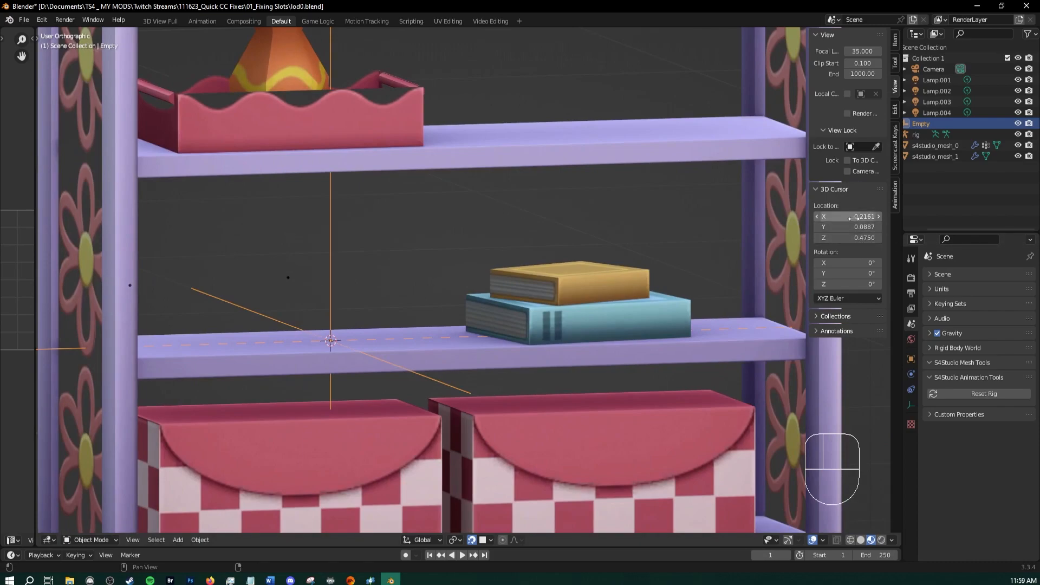
{"action": "left_click", "coordinate": [851, 239]}
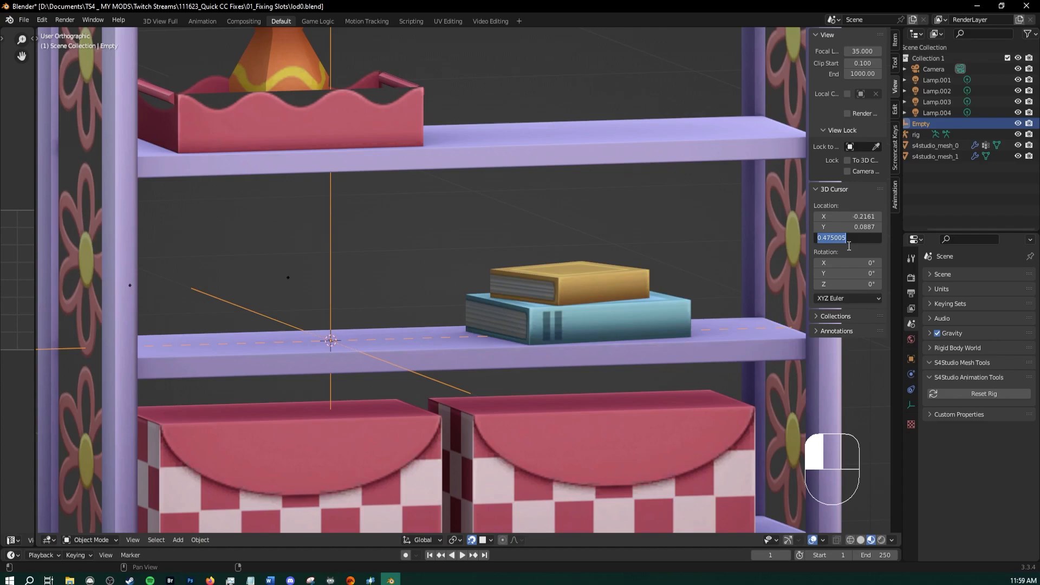
Copy the 3D cursor's Z location, switch to Sims 4 Studio and move both small deco slots to Z 0.475005
{"action": "key", "text": "ctrl+c"}
{"action": "left_click", "coordinate": [370, 580]}
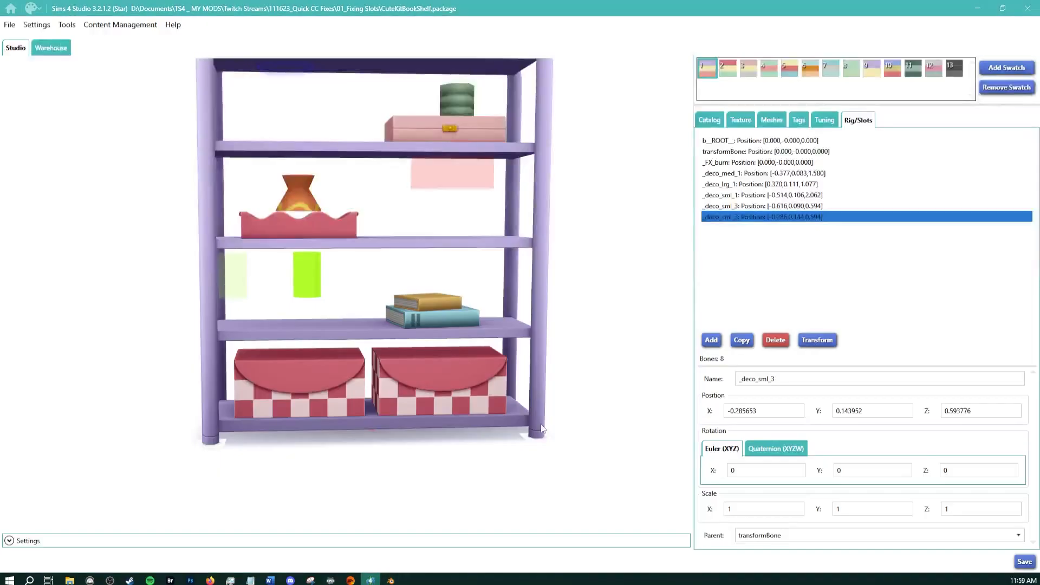
{"action": "left_click", "coordinate": [241, 278]}
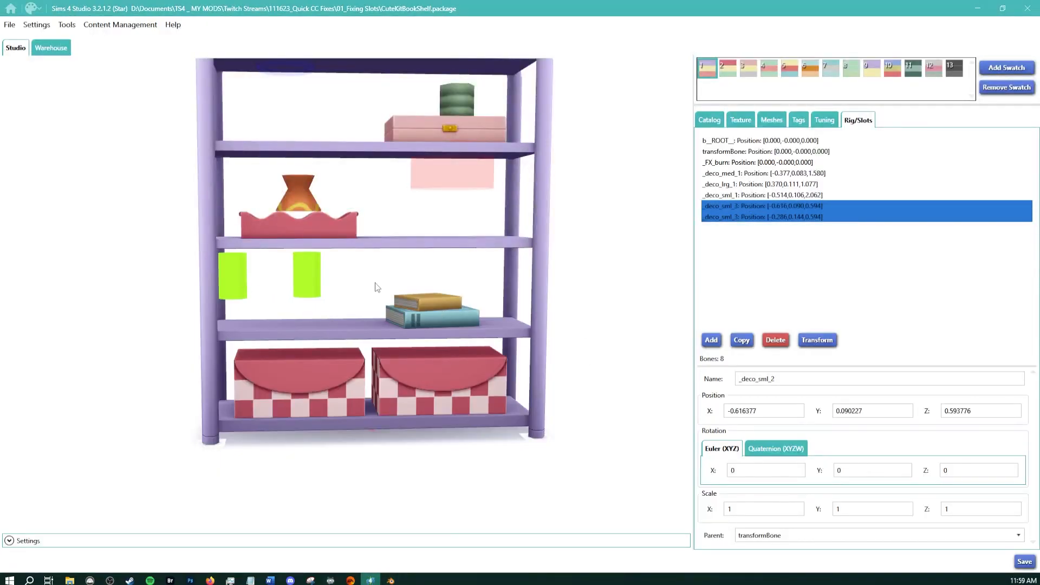
{"action": "right_click_drag", "start_coordinate": [371, 284], "coordinate": [408, 288]}
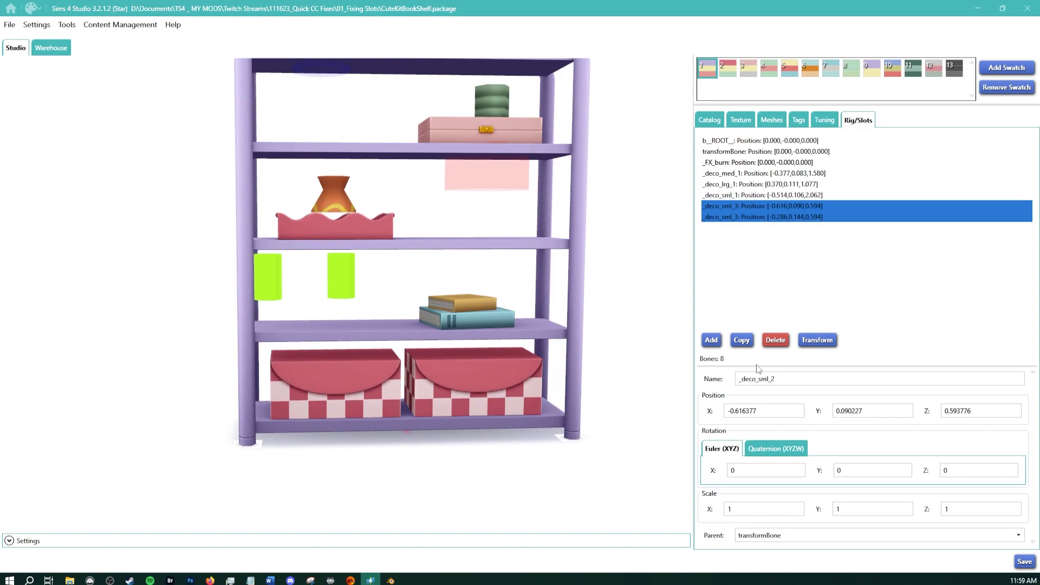
{"action": "left_click", "coordinate": [810, 340]}
{"action": "left_click", "coordinate": [418, 303]}
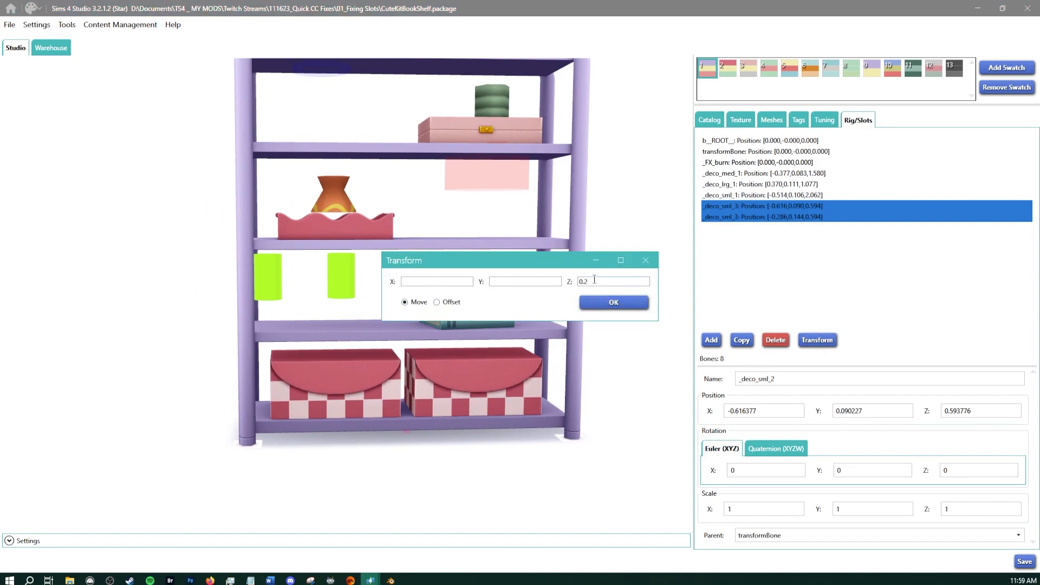
{"action": "left_click_drag", "start_coordinate": [594, 280], "coordinate": [521, 281]}
{"action": "key", "text": "ctrl+v"}
{"action": "left_click", "coordinate": [619, 306]}
{"action": "scroll", "coordinate": [330, 316], "scroll_direction": "up", "scroll_amount": 1}
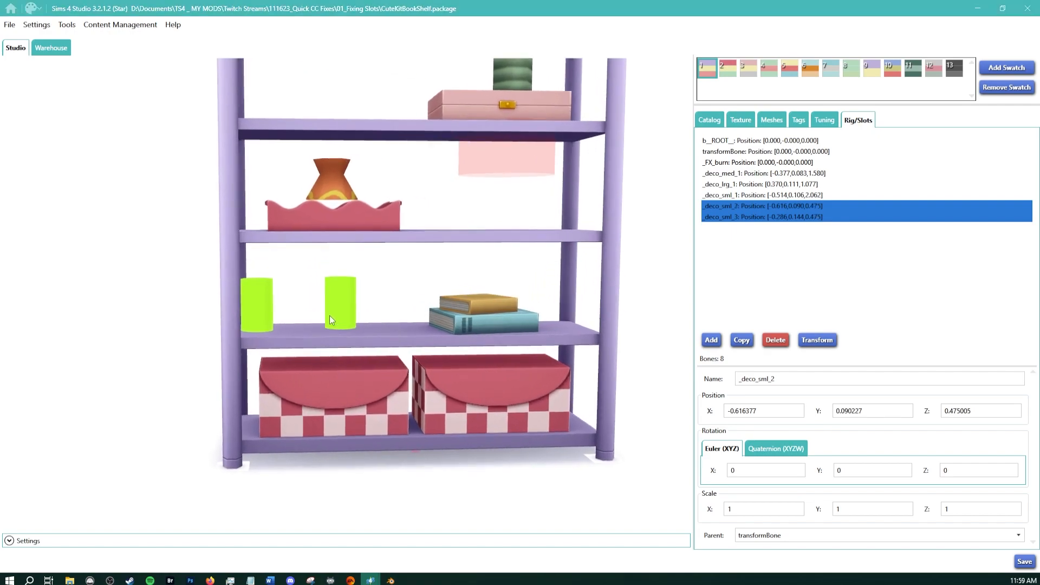
{"action": "scroll", "coordinate": [329, 319], "scroll_direction": "up", "scroll_amount": 3}
Select the _deco_lrg_1 slot, switch to Blender and place the Empty on the shelf surface beside the red tray
{"action": "left_click", "coordinate": [558, 153]}
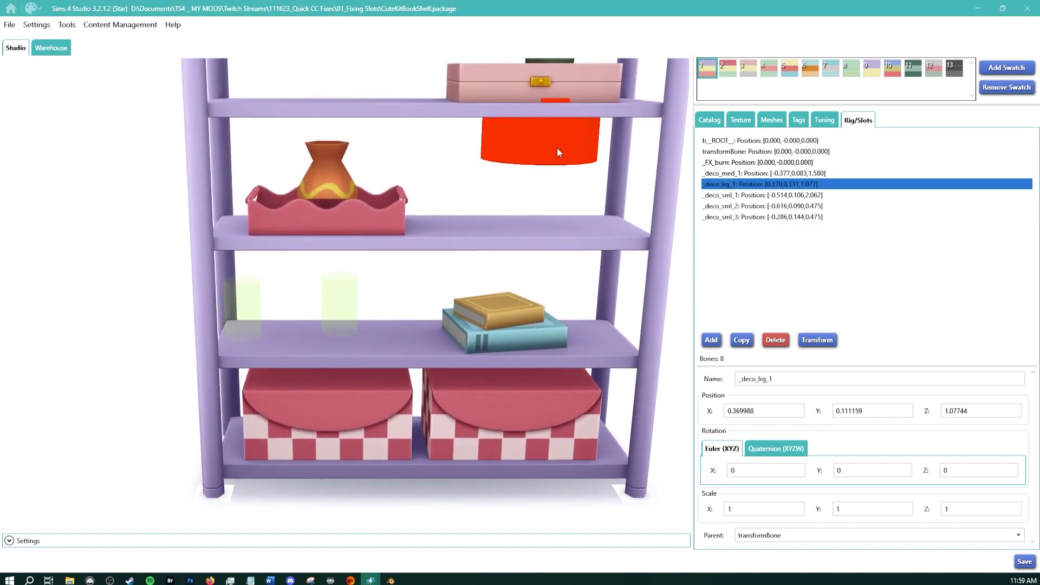
{"action": "middle_click_drag", "start_coordinate": [475, 424], "coordinate": [443, 453]}
{"action": "right_click_drag", "start_coordinate": [443, 453], "coordinate": [456, 386]}
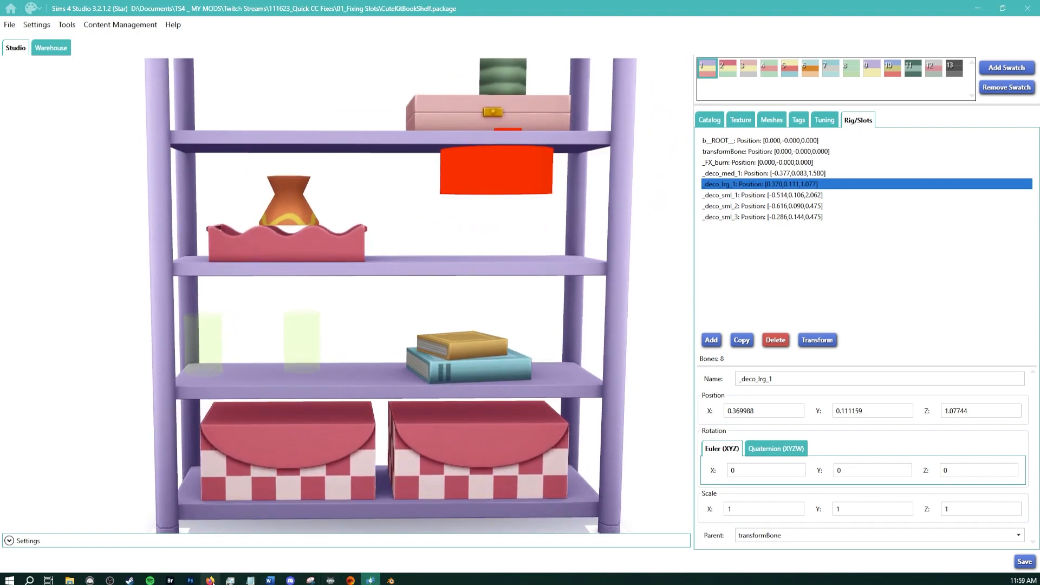
{"action": "mouse_move", "coordinate": [216, 579]}
{"action": "mouse_move", "coordinate": [357, 577]}
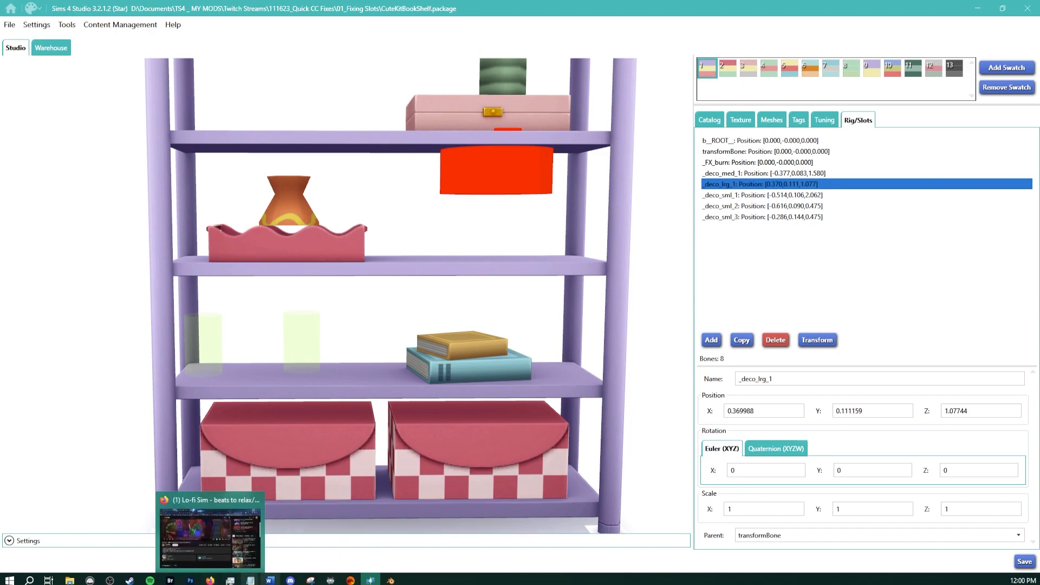
{"action": "mouse_move", "coordinate": [390, 580]}
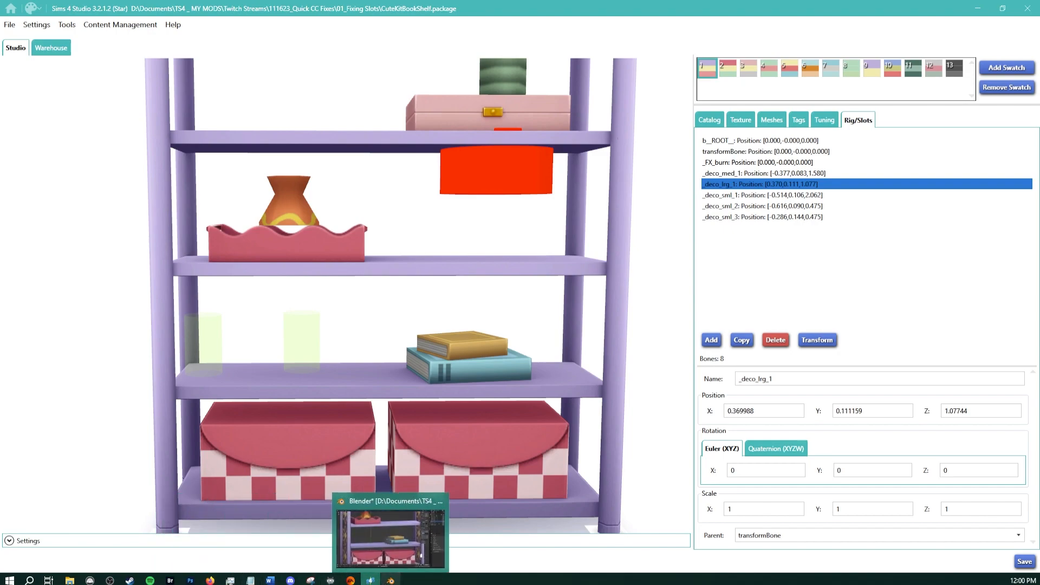
{"action": "left_click", "coordinate": [387, 534]}
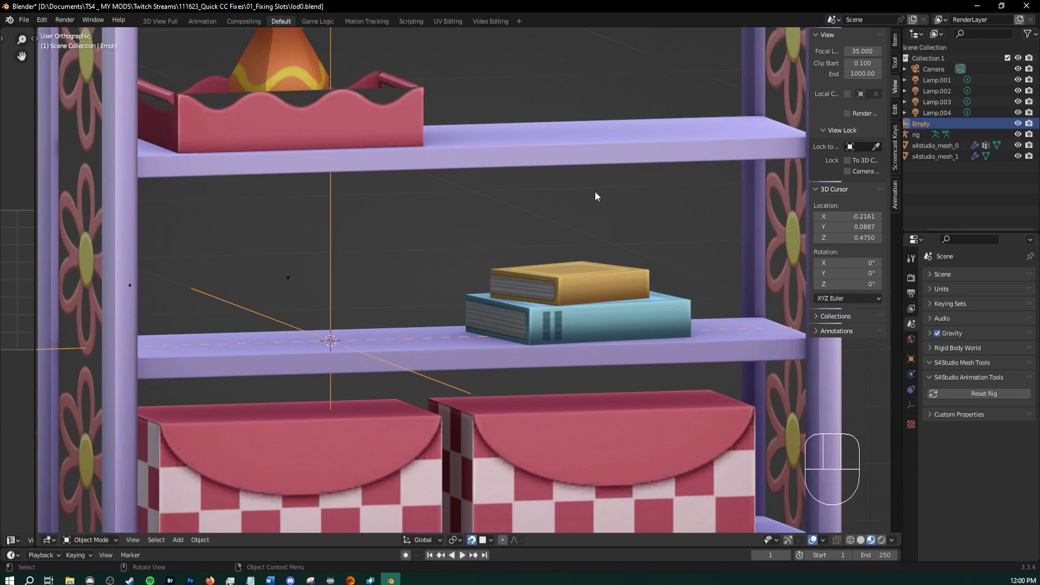
{"action": "middle_click_drag", "start_coordinate": [595, 190], "coordinate": [480, 224]}
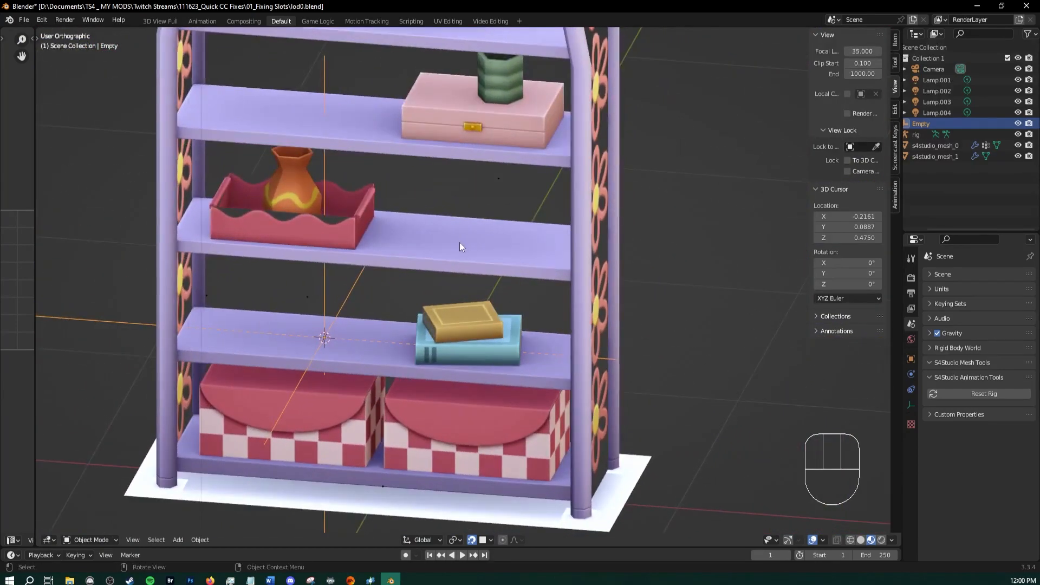
{"action": "key", "text": "g"}
{"action": "left_click", "coordinate": [459, 237]}
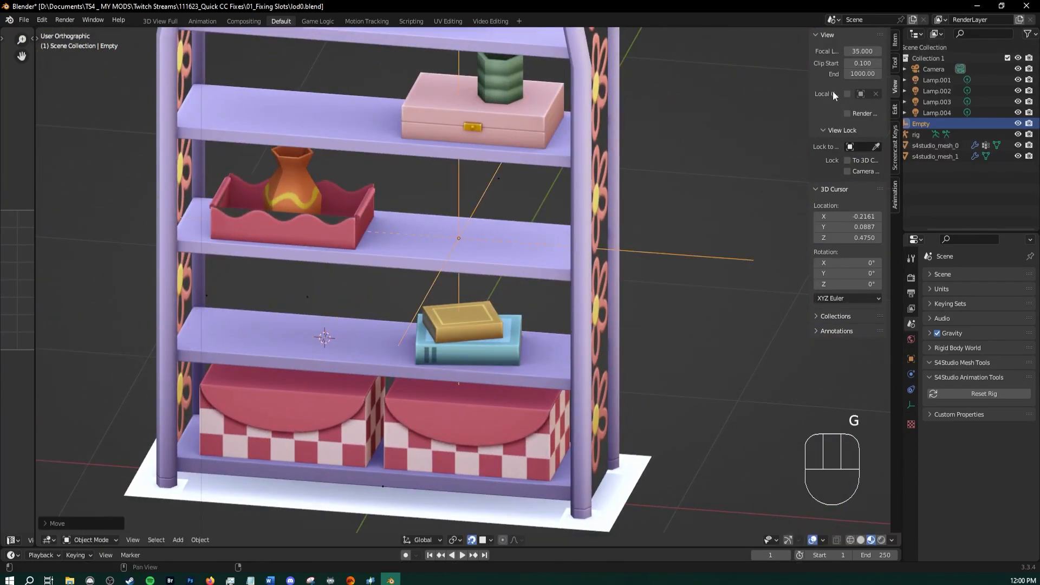
Copy the Empty's Z location and set the _deco_lrg_1 slot's Z position to 0.861967 in Sims 4 Studio
{"action": "left_click", "coordinate": [895, 41]}
{"action": "double_click", "coordinate": [840, 83]}
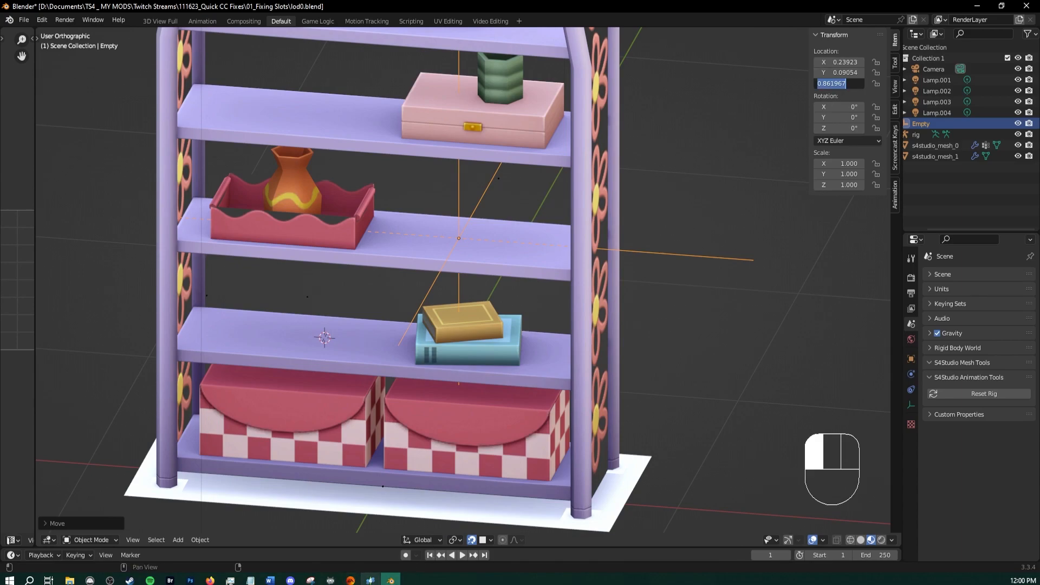
{"action": "mouse_move", "coordinate": [371, 580]}
{"action": "left_click", "coordinate": [371, 531]}
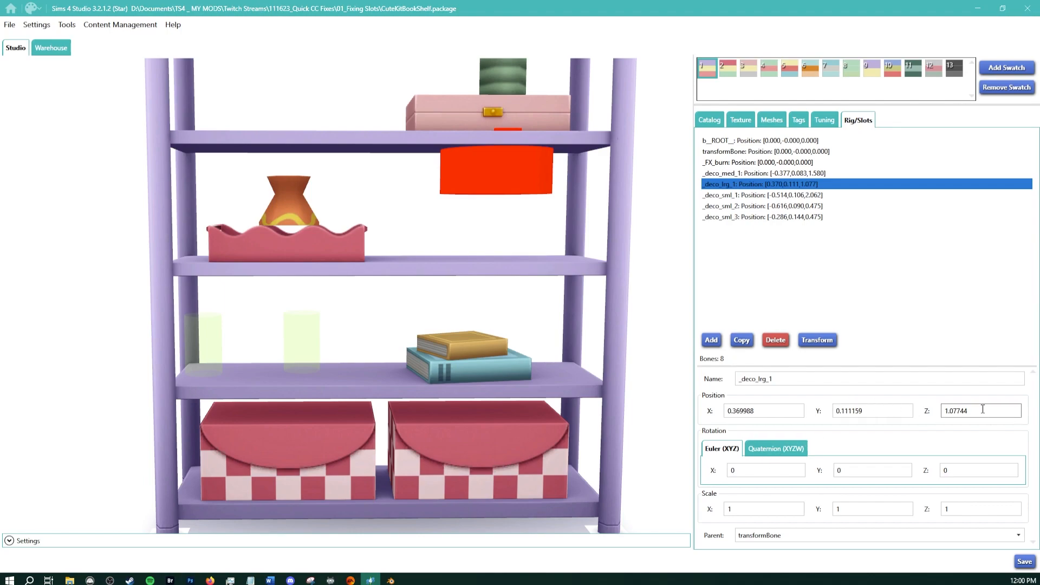
{"action": "left_click_drag", "start_coordinate": [983, 409], "coordinate": [873, 410]}
{"action": "key", "text": "ctrl+v"}
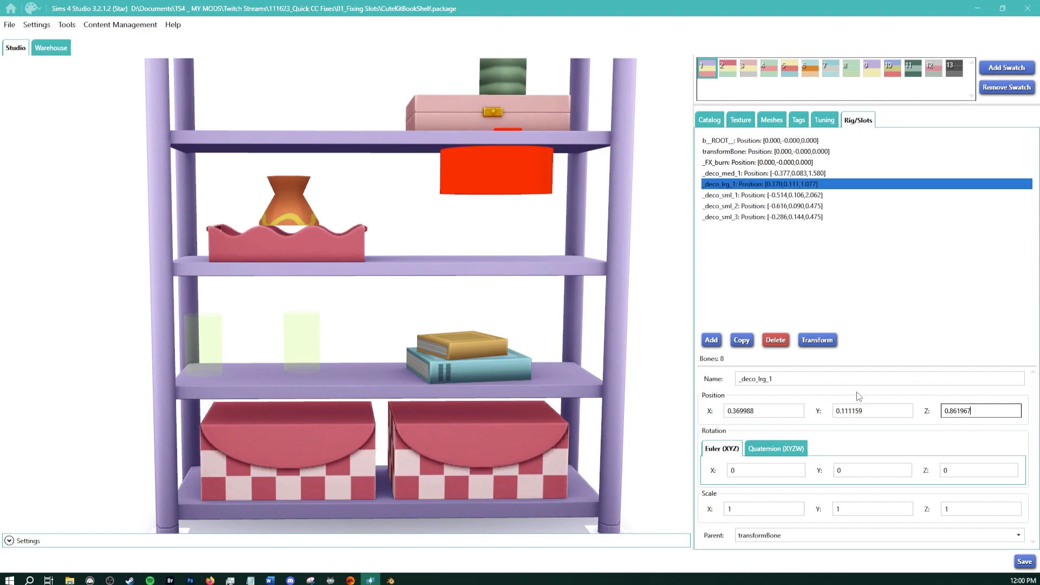
{"action": "left_click", "coordinate": [882, 377]}
{"action": "mouse_move", "coordinate": [519, 259]}
{"action": "right_mouse_down"}
{"action": "mouse_move", "coordinate": [534, 284]}
{"action": "mouse_move", "coordinate": [505, 261]}
{"action": "right_mouse_up"}
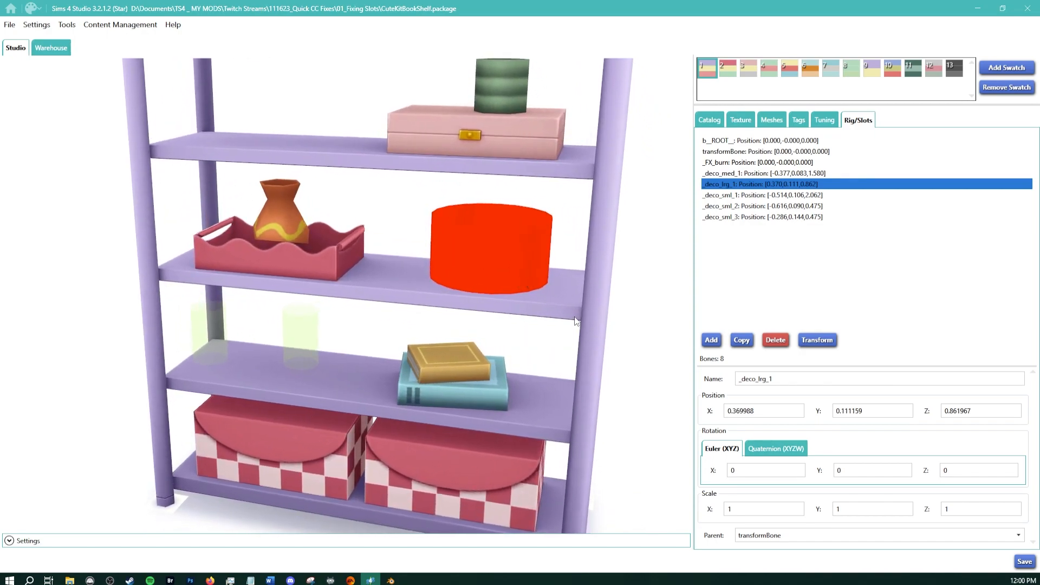
Duplicate the _deco_sml_2 and _deco_sml_3 slots on the book shelf
{"action": "scroll", "coordinate": [488, 319], "scroll_direction": "down", "scroll_amount": 1}
{"action": "right_click_drag", "start_coordinate": [304, 127], "coordinate": [346, 135]}
{"action": "middle_click_drag", "start_coordinate": [344, 162], "coordinate": [328, 289]}
{"action": "right_click_drag", "start_coordinate": [328, 289], "coordinate": [229, 435]}
{"action": "left_click", "coordinate": [240, 428]}
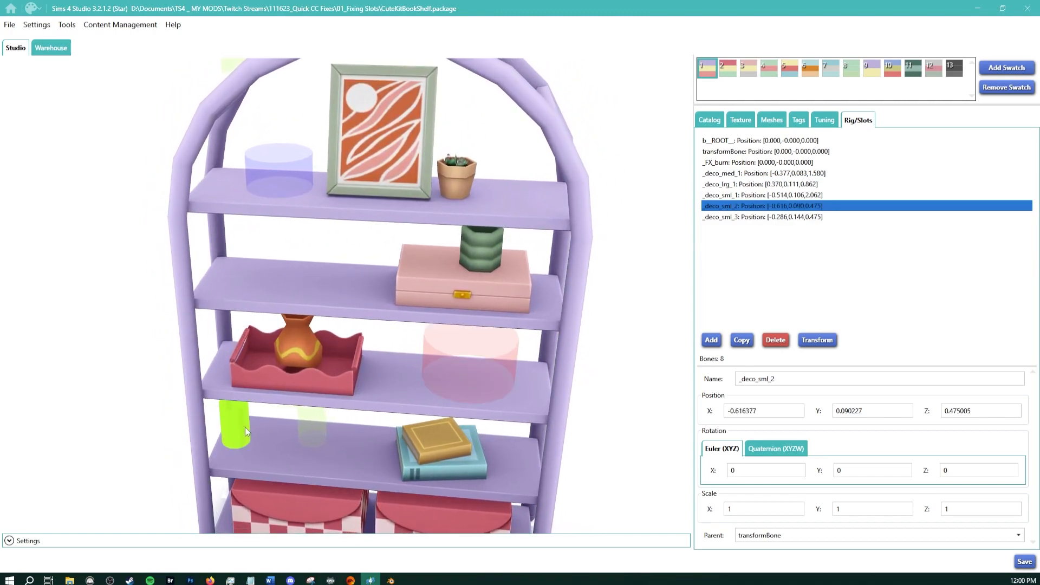
{"action": "left_click", "coordinate": [308, 432], "text": "ctrl"}
{"action": "middle_click_drag", "start_coordinate": [337, 445], "coordinate": [296, 316]}
{"action": "right_click_drag", "start_coordinate": [295, 313], "coordinate": [417, 280]}
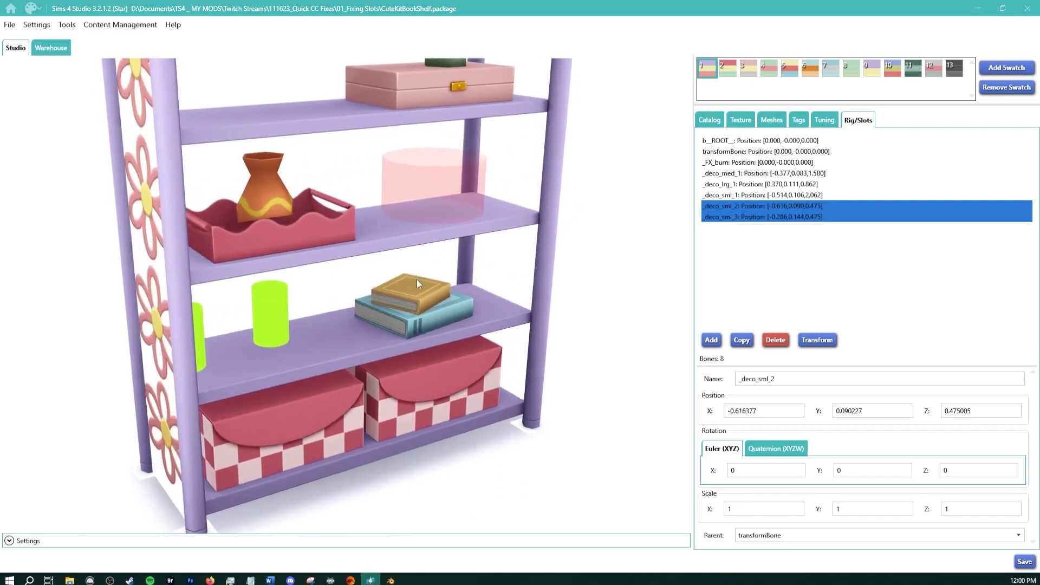
{"action": "right_click_drag", "start_coordinate": [565, 302], "coordinate": [353, 292]}
{"action": "left_click", "coordinate": [739, 340]}
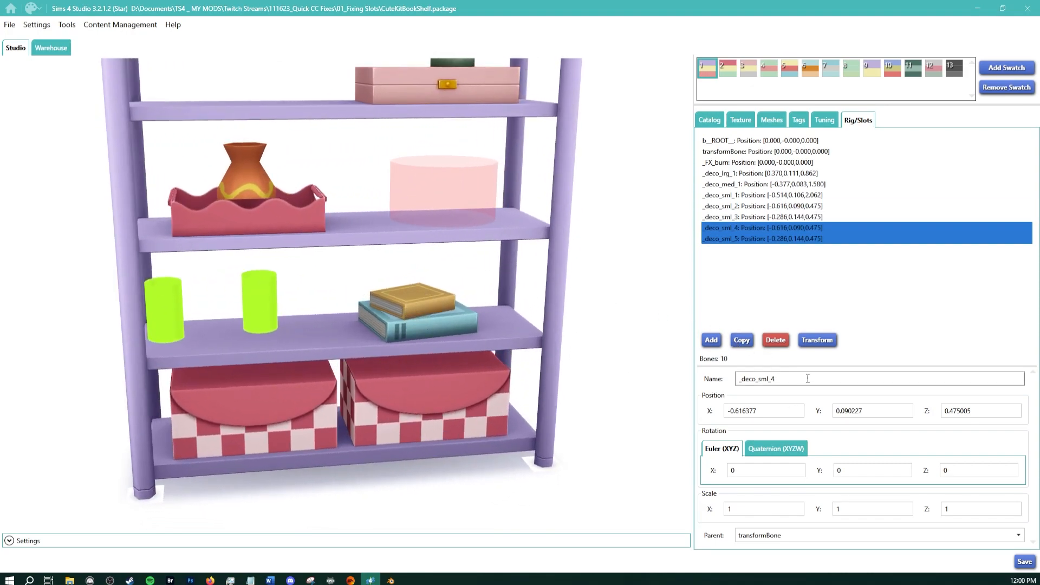
Try to shift the two copied slots with an absolute move to X 0.15, leaving Z empty
{"action": "left_click", "coordinate": [817, 340]}
{"action": "left_click_drag", "start_coordinate": [611, 282], "coordinate": [508, 280]}
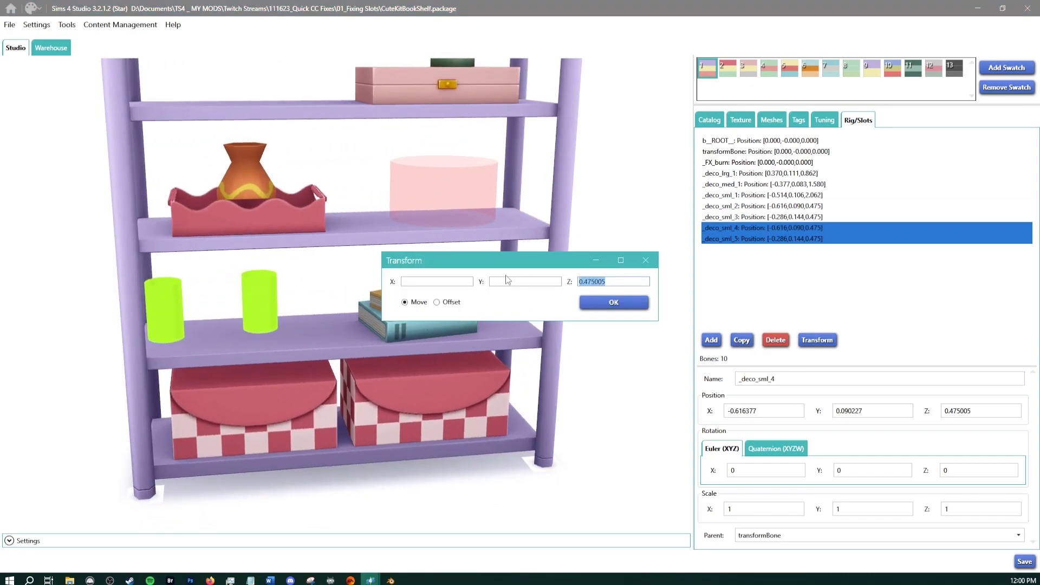
{"action": "key", "text": "BackSpace"}
{"action": "left_click", "coordinate": [614, 302]}
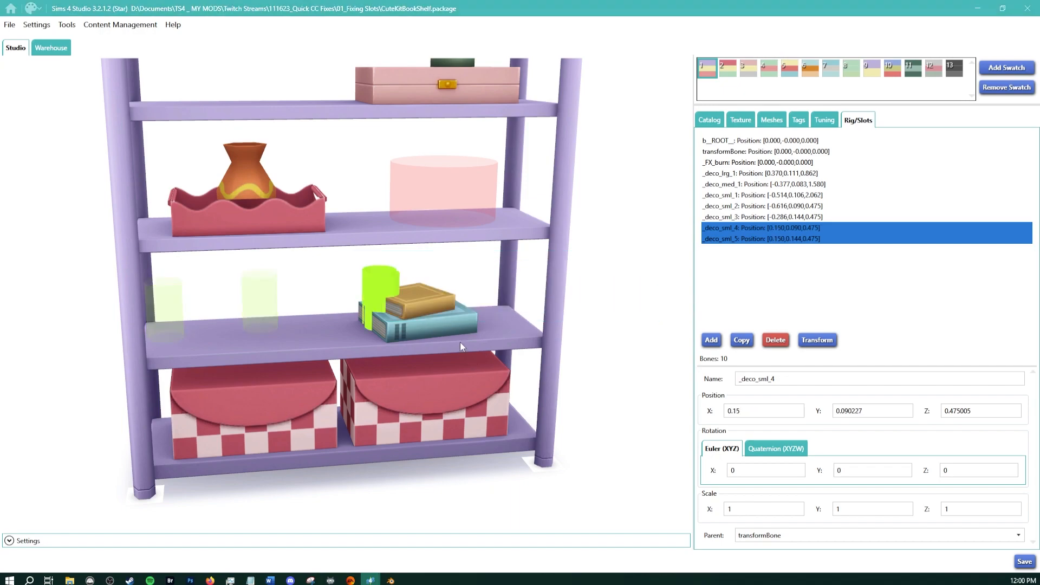
{"action": "mouse_move", "coordinate": [460, 342]}
{"action": "right_mouse_down"}
{"action": "mouse_move", "coordinate": [530, 299]}
{"action": "mouse_move", "coordinate": [291, 309]}
{"action": "mouse_move", "coordinate": [298, 369]}
{"action": "mouse_move", "coordinate": [351, 325]}
{"action": "right_mouse_up"}
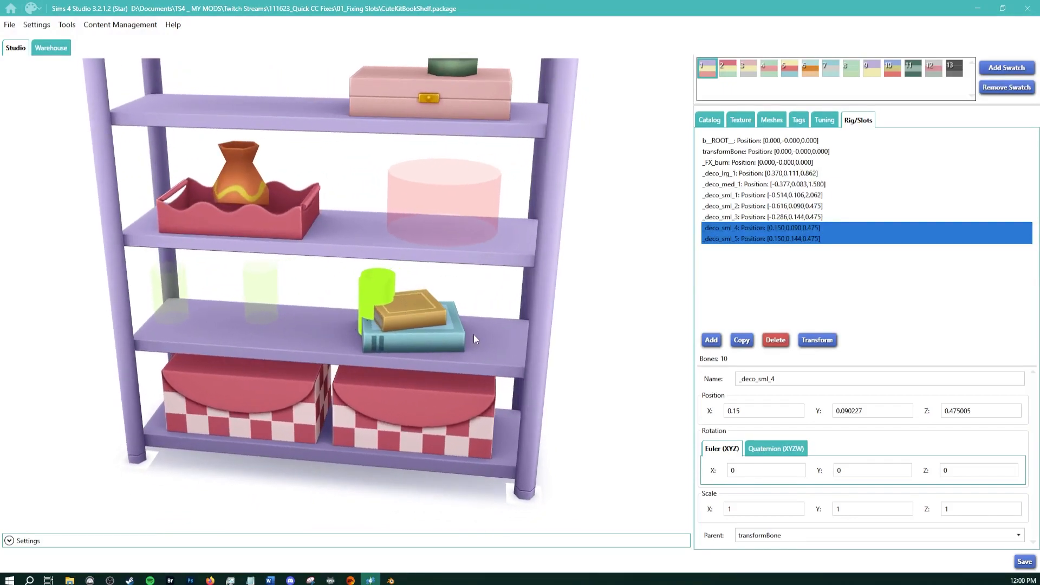
Dismiss the Transform dialog and delete the two copied slots, _deco_sml_4 and _deco_sml_5
{"action": "left_click", "coordinate": [813, 343]}
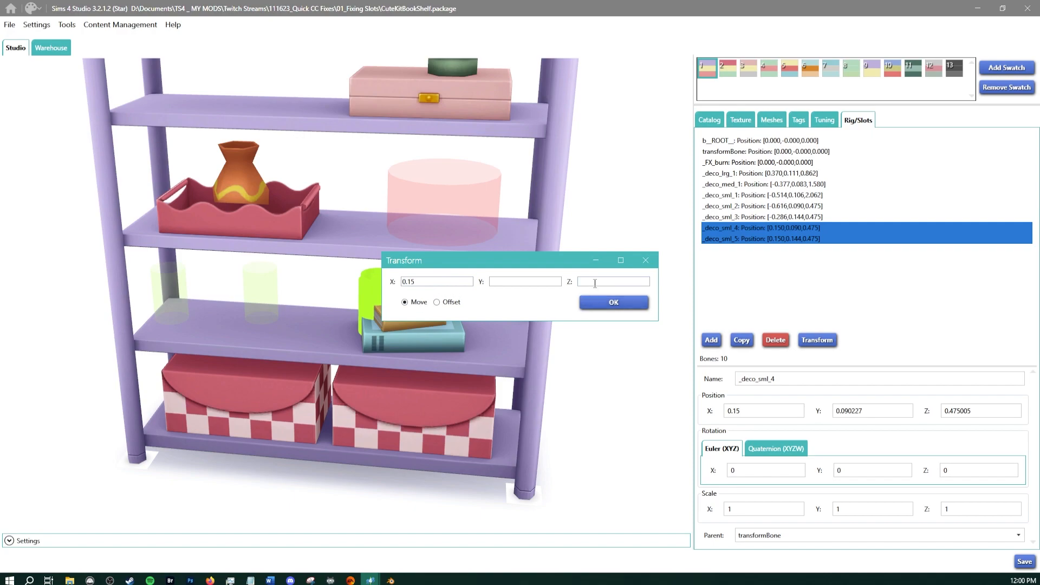
{"action": "left_click", "coordinate": [645, 260]}
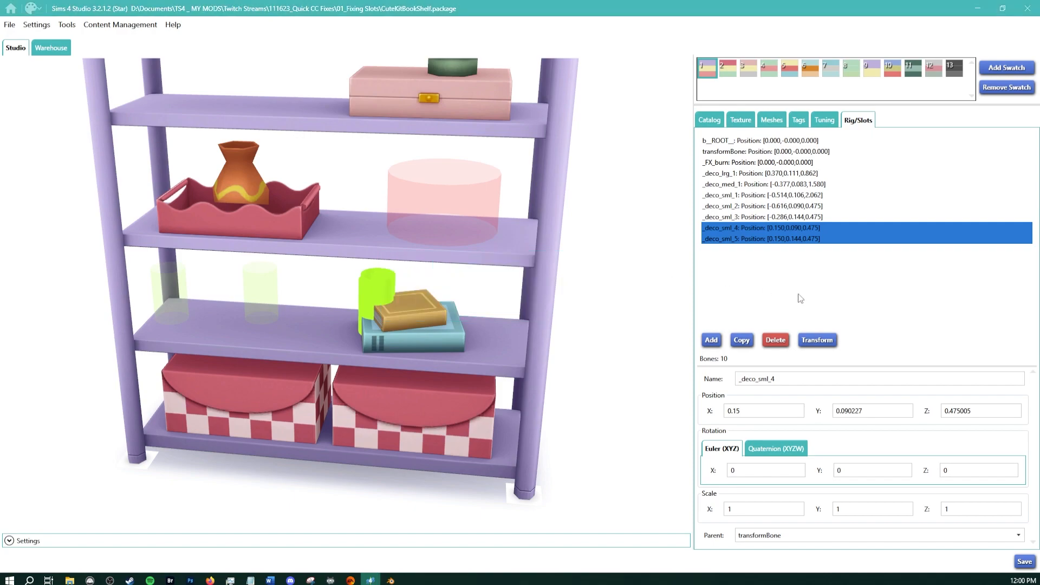
{"action": "left_click", "coordinate": [776, 340]}
Select _deco_sml_2 and _deco_sml_3 and offset them by 0.15 along X
{"action": "left_click", "coordinate": [275, 305]}
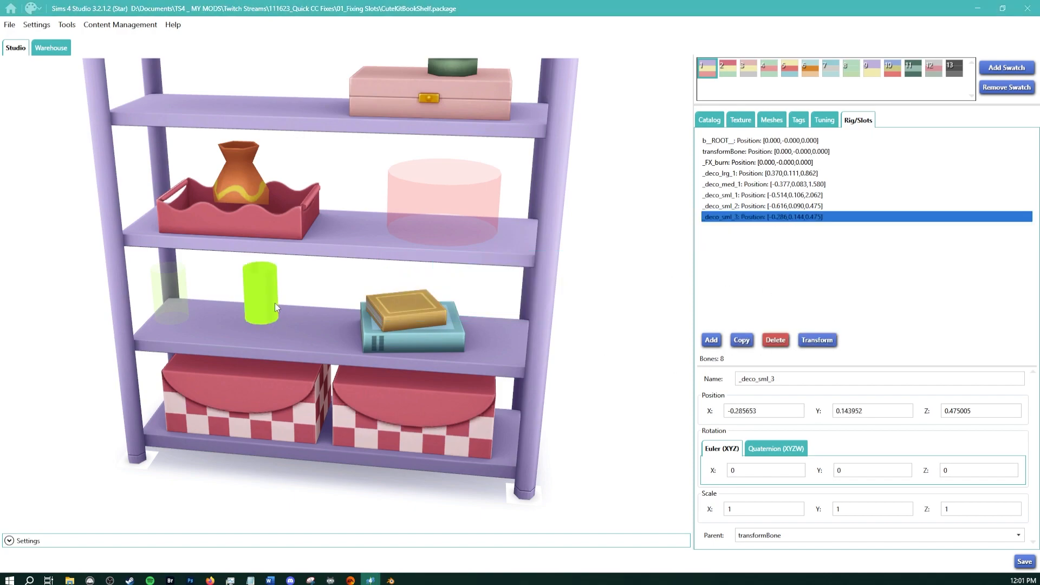
{"action": "left_click", "coordinate": [162, 293], "text": "ctrl"}
{"action": "left_click", "coordinate": [817, 340]}
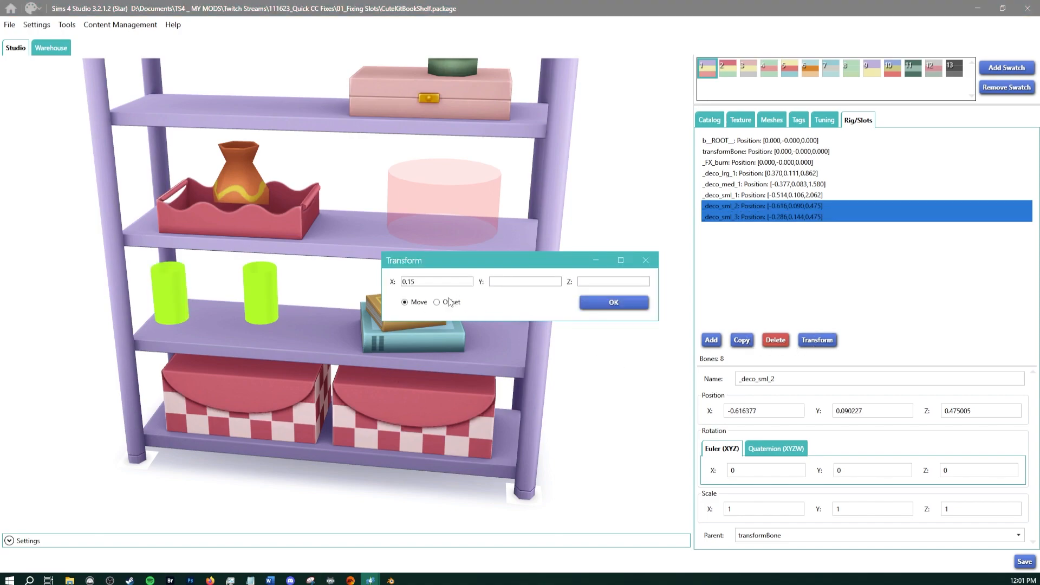
{"action": "left_click", "coordinate": [612, 304]}
{"action": "left_click_drag", "start_coordinate": [414, 326], "coordinate": [480, 258]}
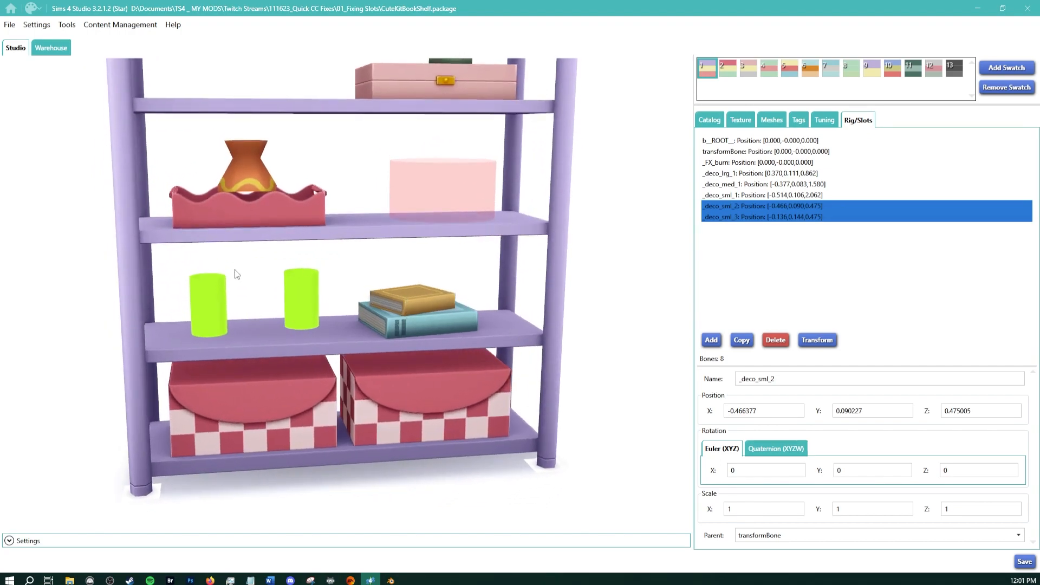
Duplicate the two small slots and offset the copies by 0.15 along X
{"action": "left_click", "coordinate": [742, 340]}
{"action": "left_click", "coordinate": [818, 341]}
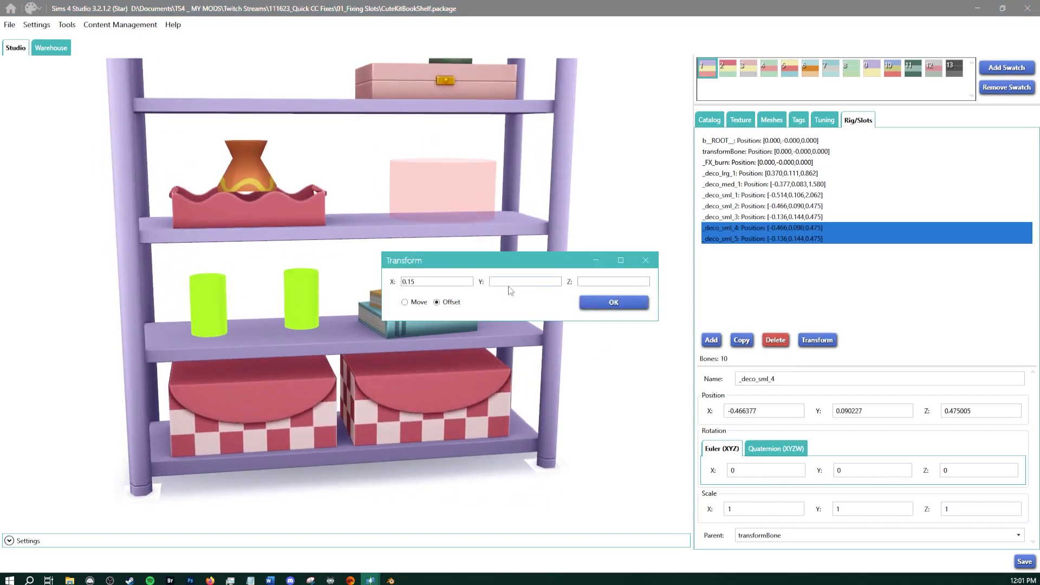
{"action": "left_click", "coordinate": [612, 303]}
{"action": "left_click_drag", "start_coordinate": [455, 271], "coordinate": [406, 320]}
Add _deco_sml_2 and _deco_sml_3 to the selection and duplicate all four small slots on the book shelf
{"action": "left_click", "coordinate": [211, 310], "text": "ctrl"}
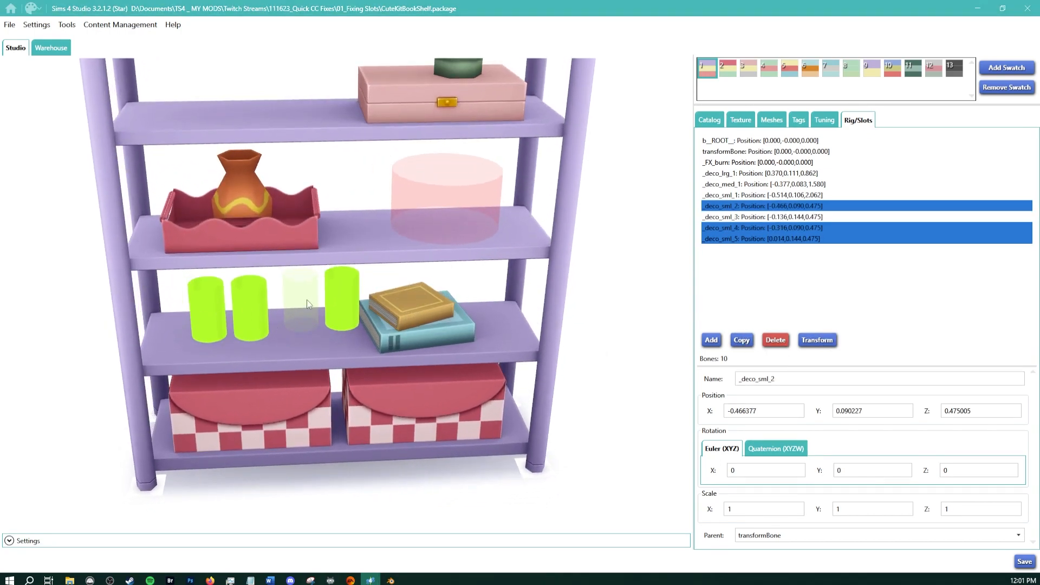
{"action": "left_click", "coordinate": [307, 300], "text": "ctrl"}
{"action": "left_click_drag", "start_coordinate": [329, 369], "coordinate": [528, 364]}
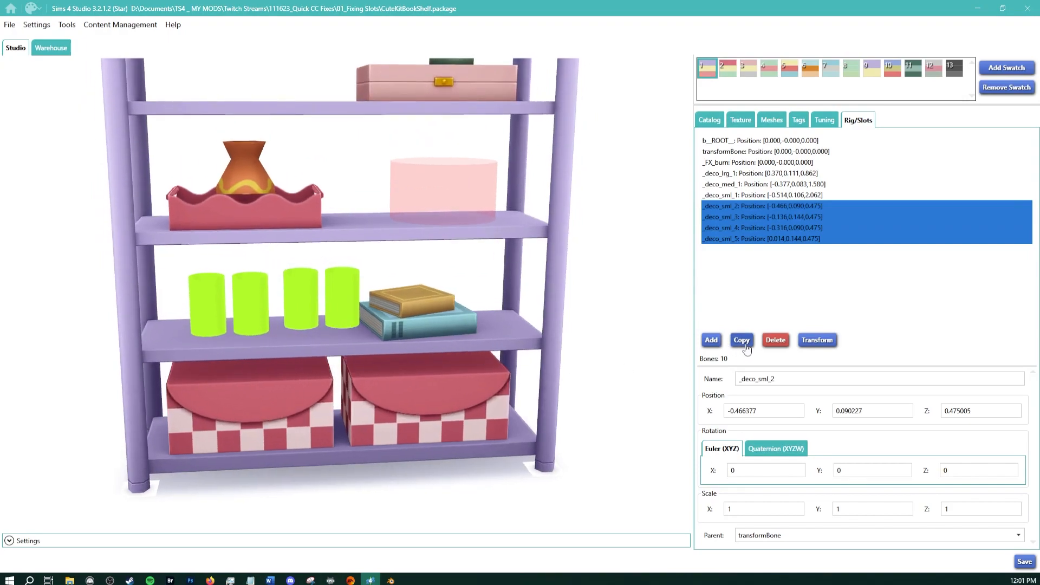
{"action": "left_click", "coordinate": [742, 340]}
Clear the X value and offset the four new slot copies by 0.15 along Y
{"action": "left_click", "coordinate": [816, 340]}
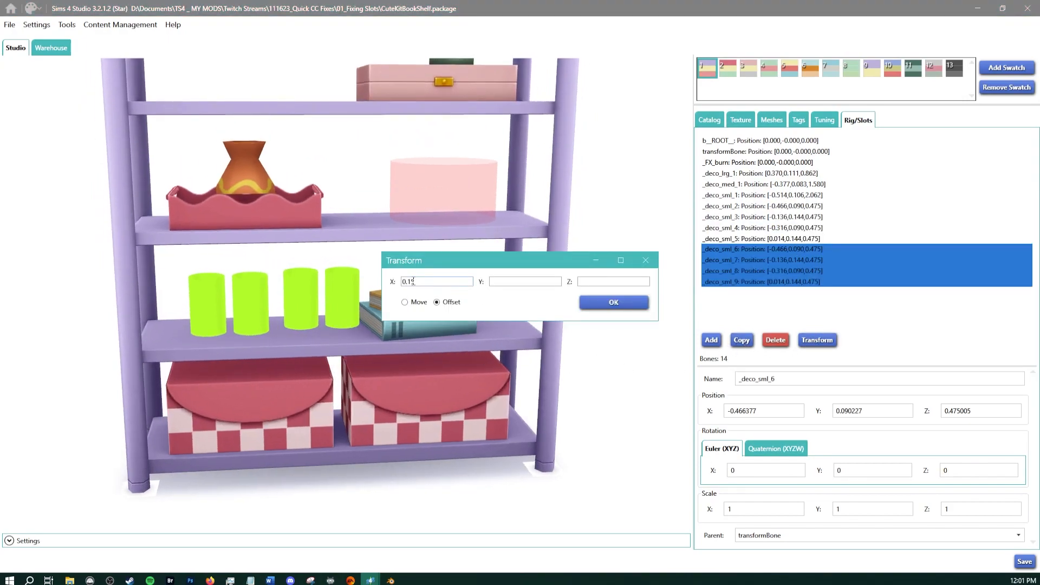
{"action": "left_click_drag", "start_coordinate": [413, 281], "coordinate": [386, 298]}
{"action": "key", "text": "BackSpace"}
{"action": "left_click", "coordinate": [629, 303]}
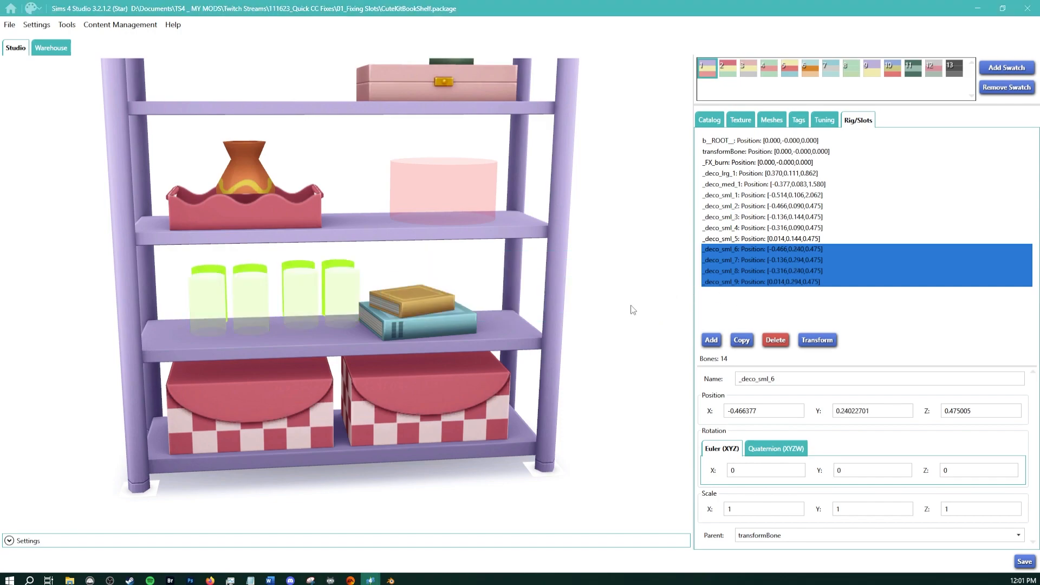
{"action": "left_click_drag", "start_coordinate": [629, 306], "coordinate": [661, 361]}
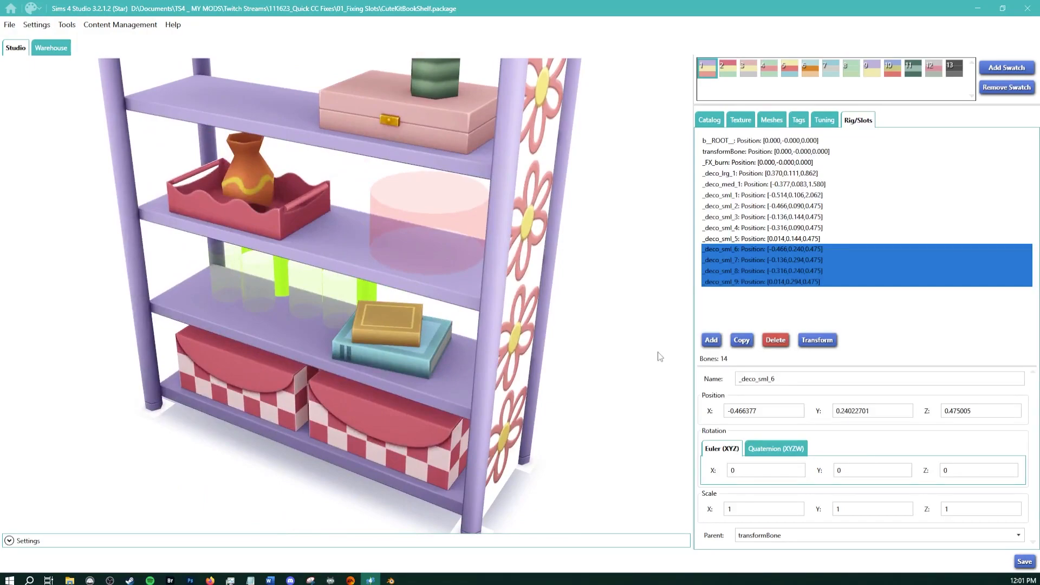
{"action": "right_click_drag", "start_coordinate": [529, 249], "coordinate": [601, 200]}
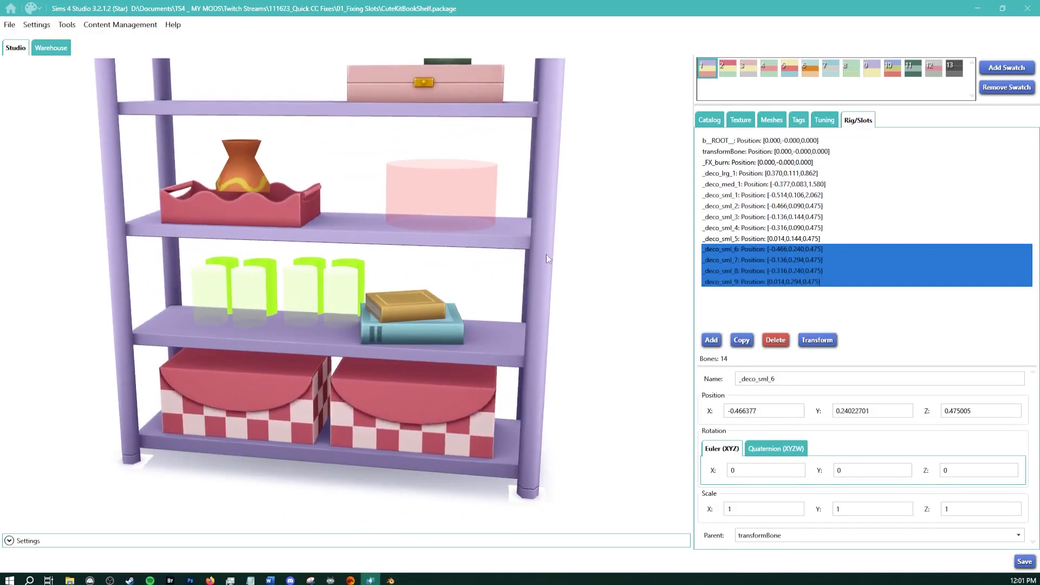
{"action": "right_click_drag", "start_coordinate": [407, 271], "coordinate": [76, 287]}
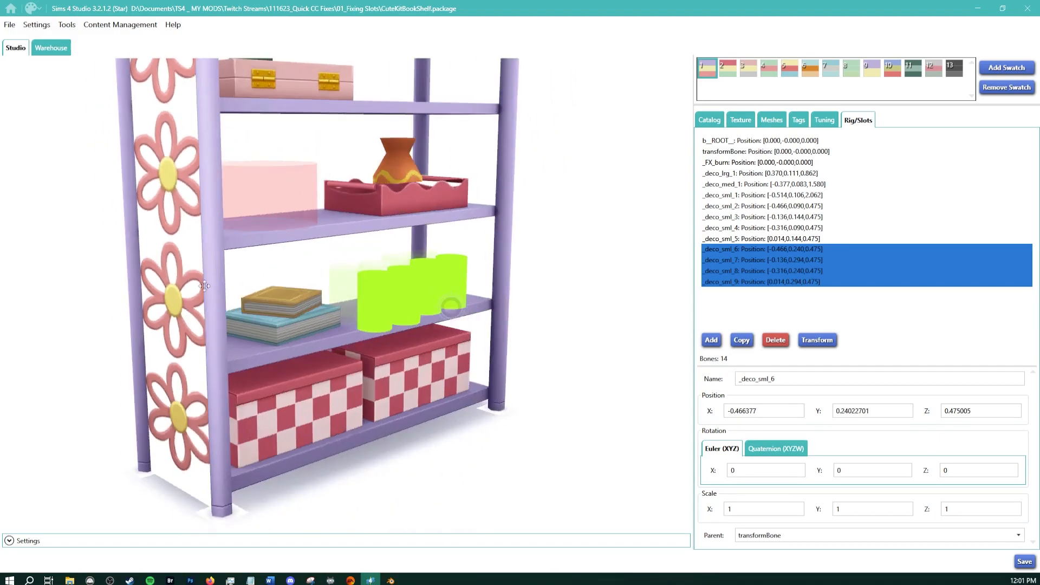
Delete the duplicated small slots _deco_sml_4 through _deco_sml_9 from the book shelf
{"action": "right_click_drag", "start_coordinate": [476, 346], "coordinate": [303, 368]}
{"action": "left_click", "coordinate": [776, 340]}
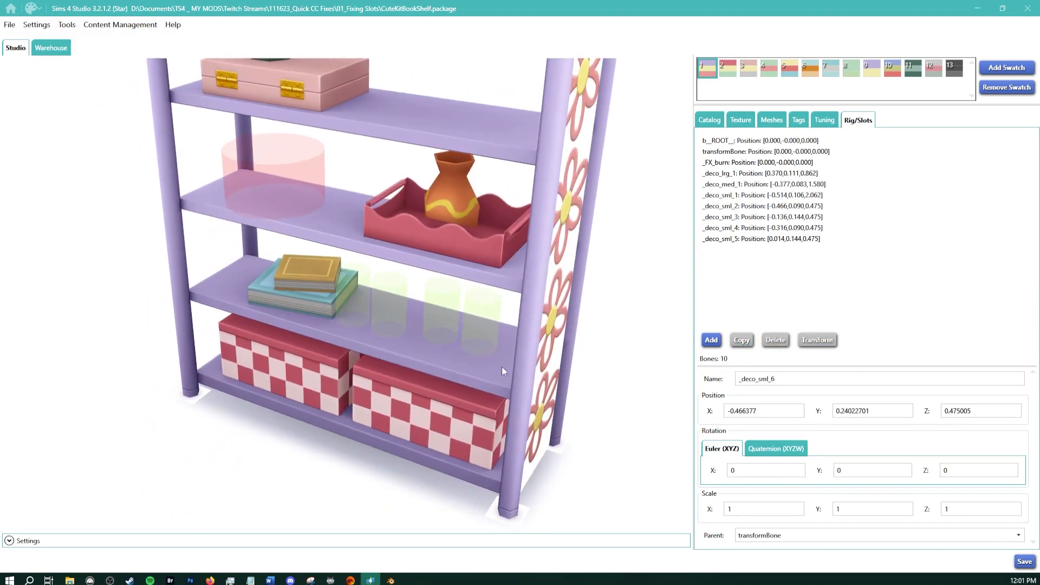
{"action": "right_click_drag", "start_coordinate": [502, 366], "coordinate": [340, 335]}
{"action": "left_click", "coordinate": [318, 311]}
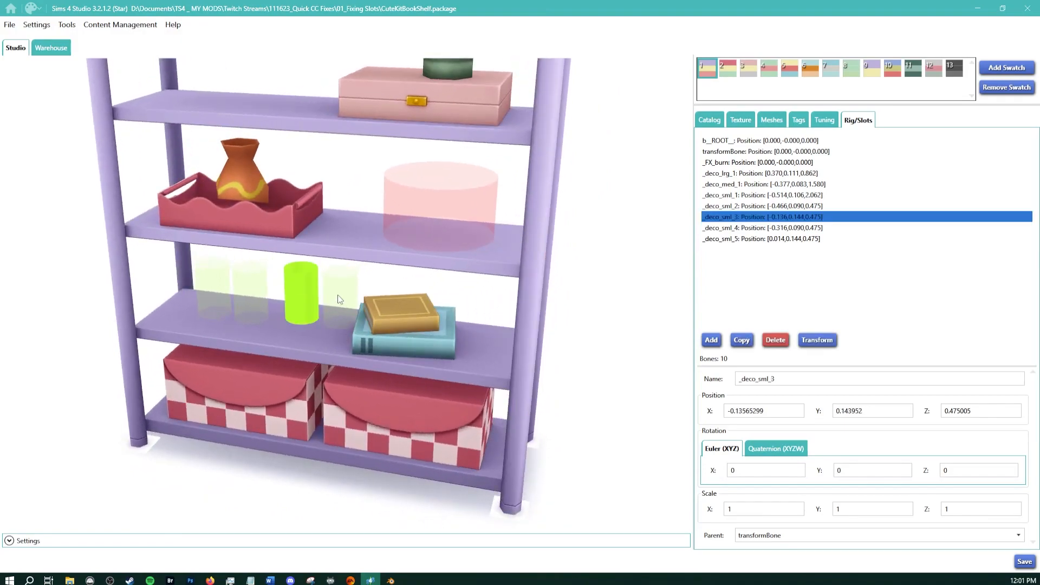
{"action": "left_click", "coordinate": [340, 300]}
{"action": "right_click_drag", "start_coordinate": [199, 314], "coordinate": [274, 293]}
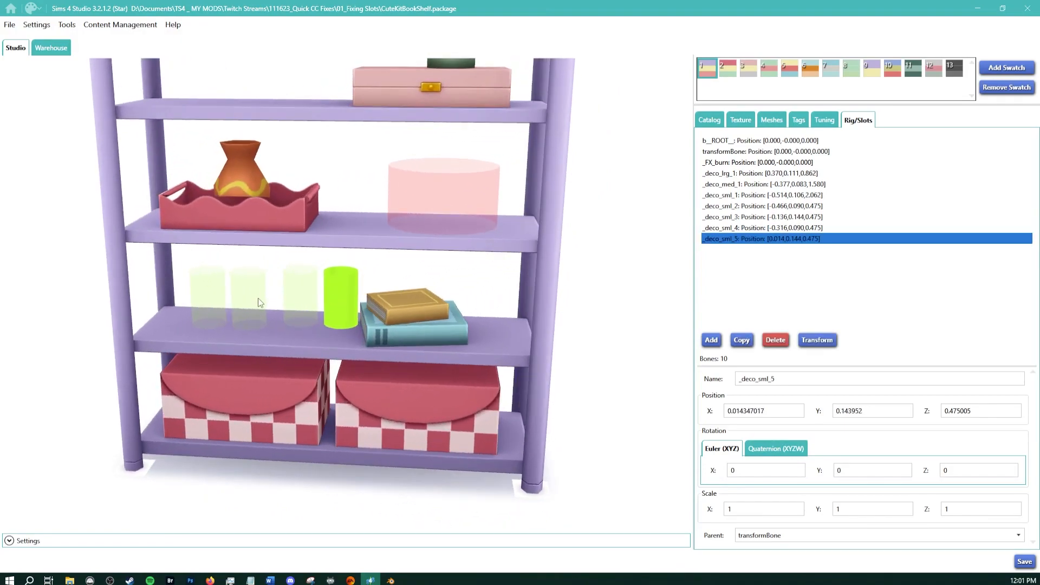
{"action": "left_click", "coordinate": [258, 299], "text": "ctrl"}
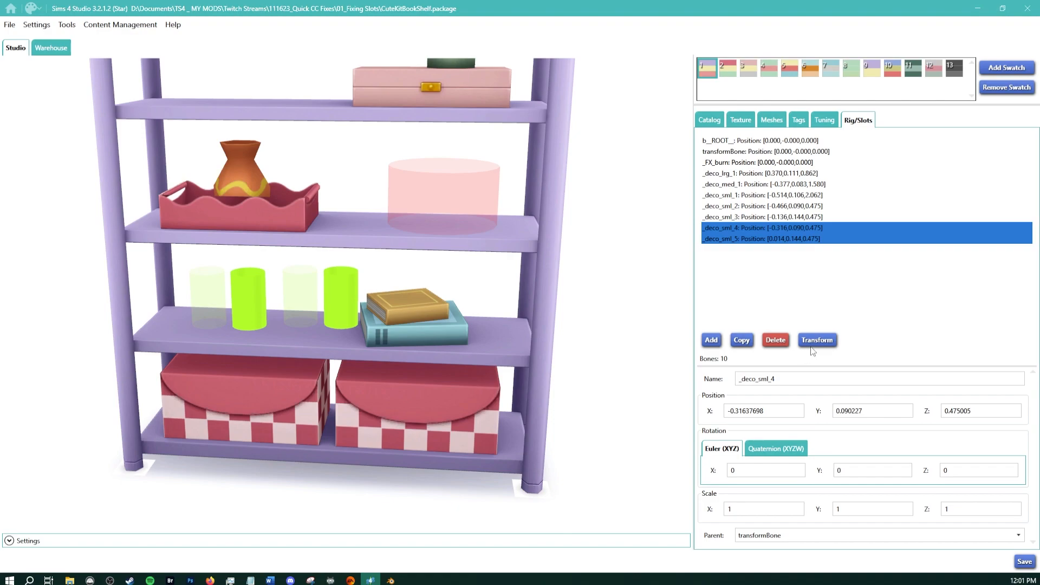
{"action": "left_click", "coordinate": [773, 344]}
Select _deco_sml_3 and offset it by -0.15 along Y
{"action": "left_click", "coordinate": [292, 299]}
{"action": "right_click_drag", "start_coordinate": [310, 325], "coordinate": [362, 407]}
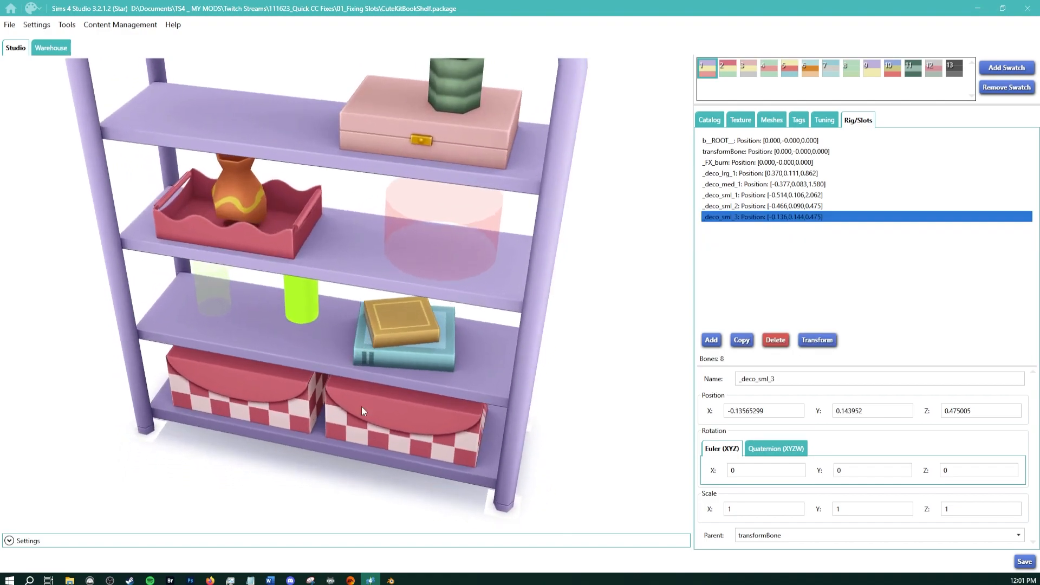
{"action": "left_click", "coordinate": [817, 340]}
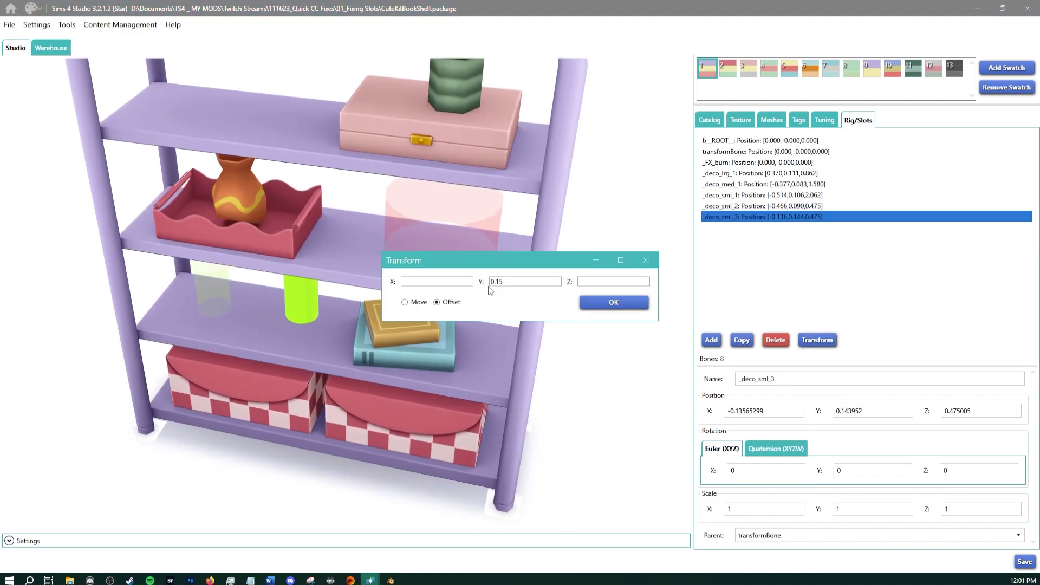
{"action": "left_click_drag", "start_coordinate": [525, 282], "coordinate": [433, 267]}
{"action": "key", "text": "Home"}
{"action": "left_click", "coordinate": [615, 303]}
{"action": "right_click_drag", "start_coordinate": [536, 352], "coordinate": [507, 328]}
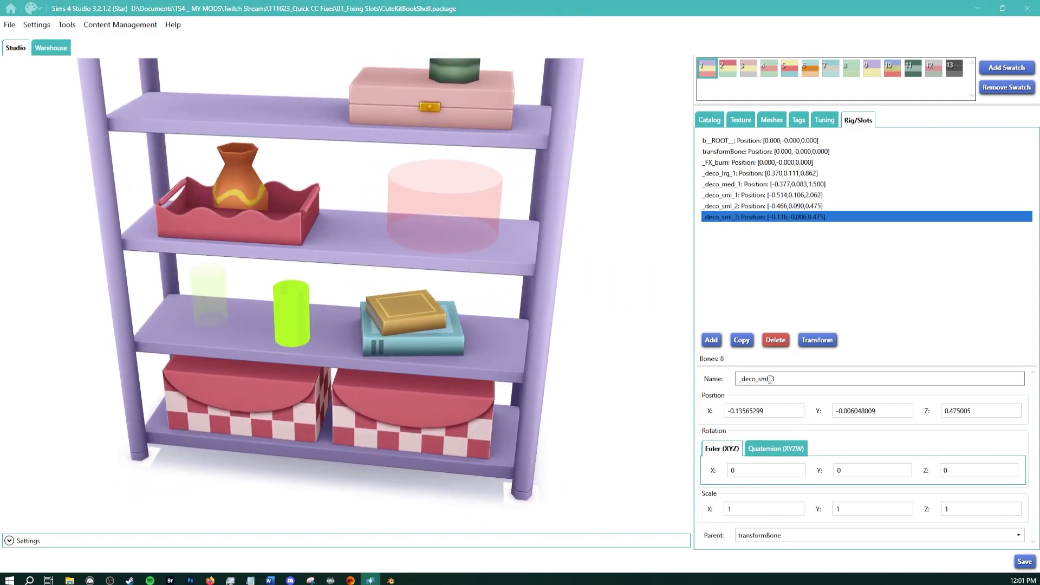
Turn _deco_sml_3 into a medium slot by replacing sml with med in its name
{"action": "left_click_drag", "start_coordinate": [769, 380], "coordinate": [764, 381]}
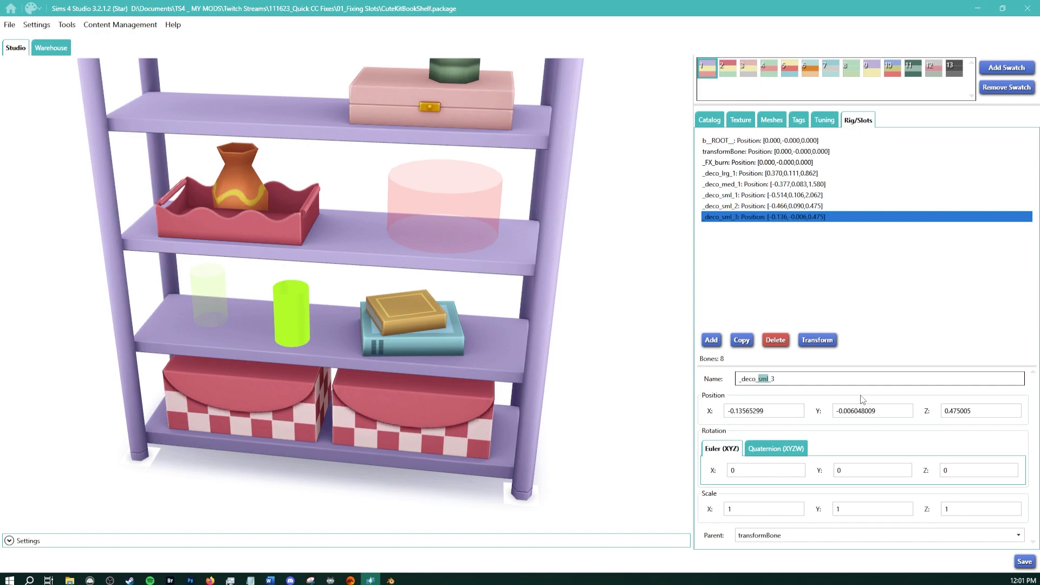
{"action": "type", "text": "med"}
{"action": "left_click", "coordinate": [881, 410]}
{"action": "left_click_drag", "start_coordinate": [466, 365], "coordinate": [314, 348]}
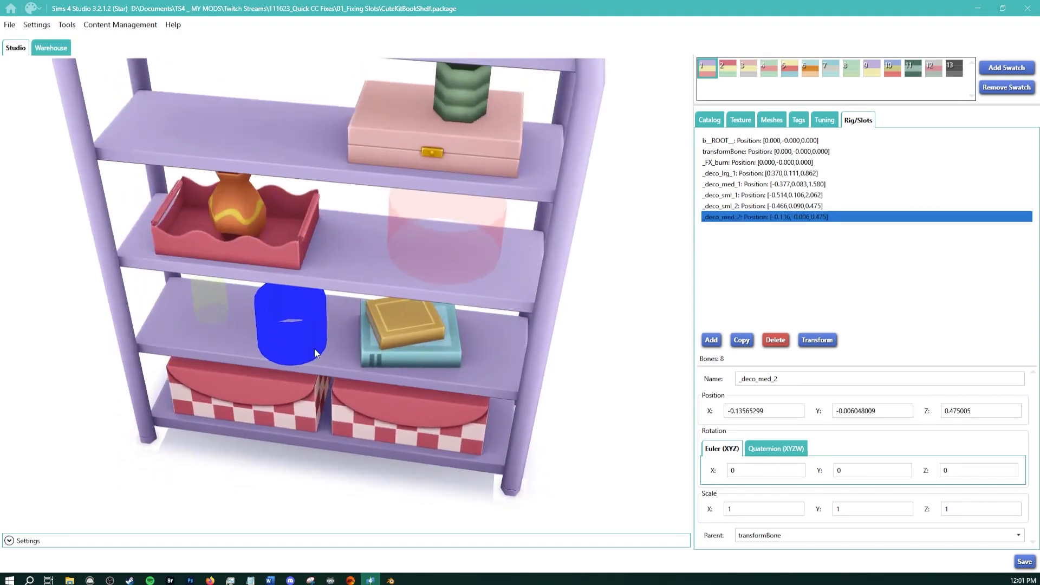
Set the Y position of the renamed medium slot to -0.005048009
{"action": "left_click", "coordinate": [853, 411]}
{"action": "type", "text": "5"}
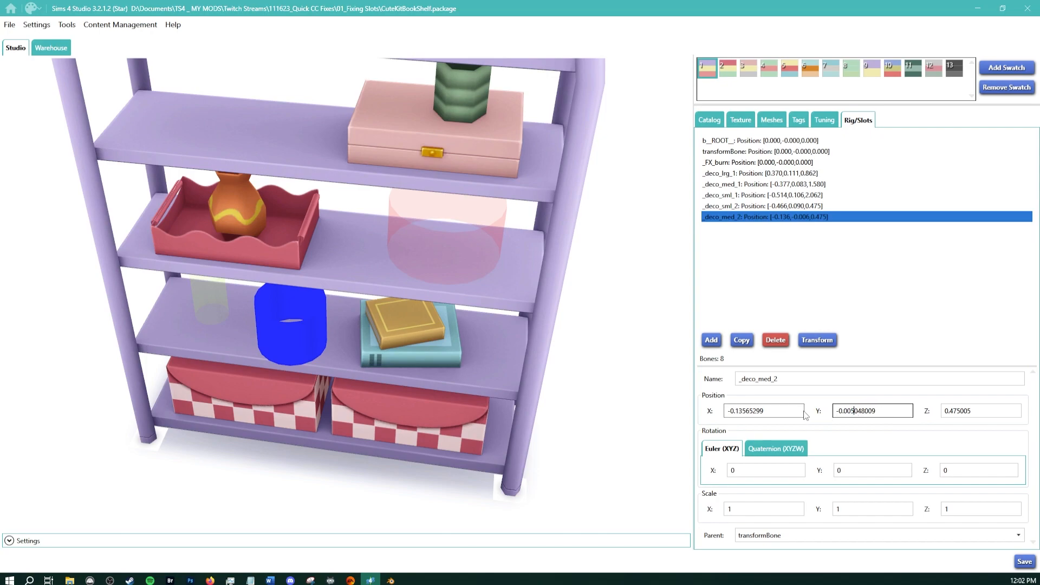
{"action": "left_click", "coordinate": [802, 410]}
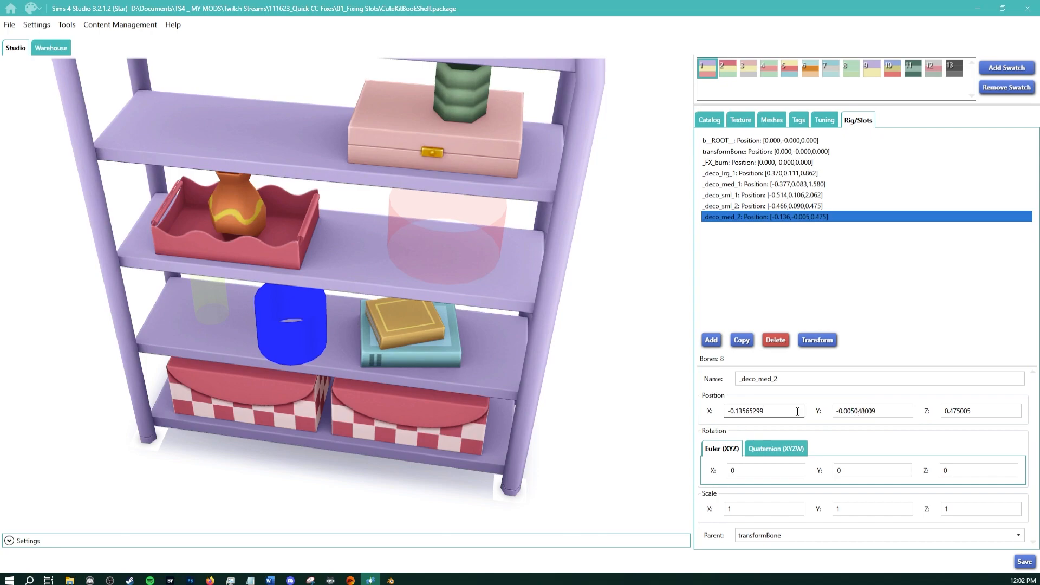
Transform the medium slot on the book shelf with Move instead of Offset, placing it at Y 0
{"action": "left_click", "coordinate": [813, 342]}
{"action": "left_click_drag", "start_coordinate": [525, 283], "coordinate": [481, 286]}
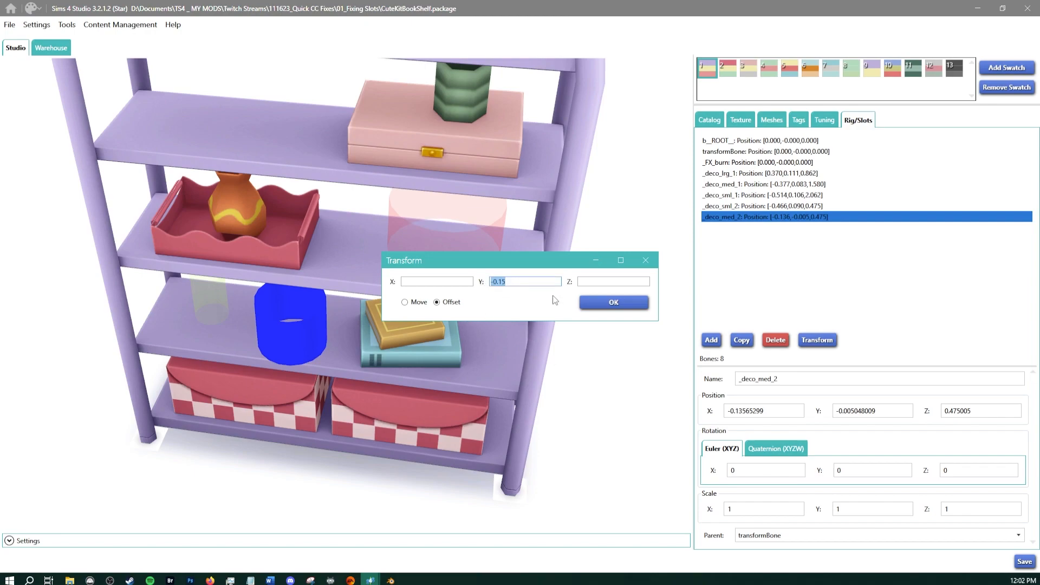
{"action": "left_click", "coordinate": [617, 302]}
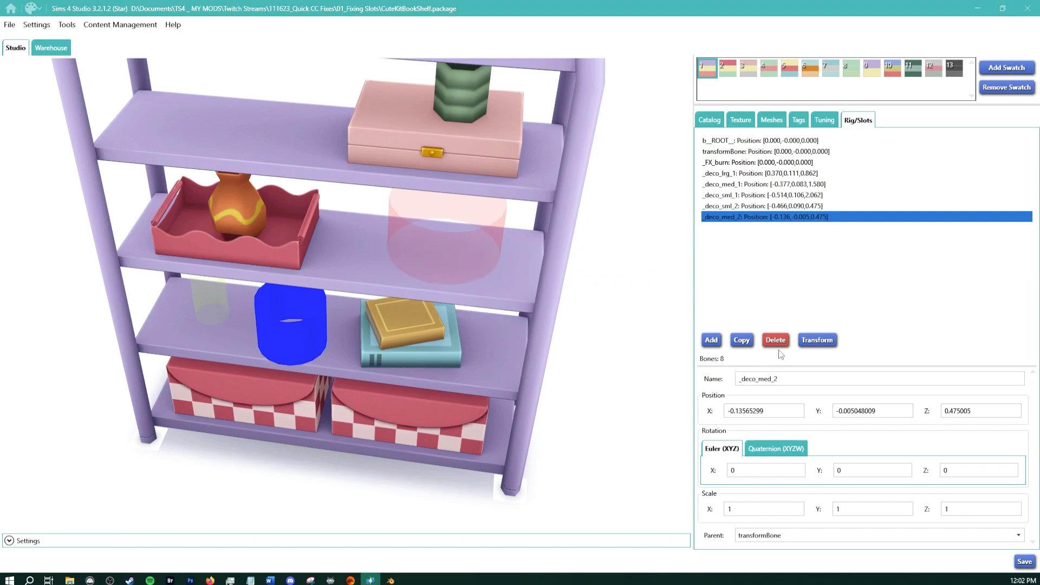
{"action": "left_click", "coordinate": [807, 344]}
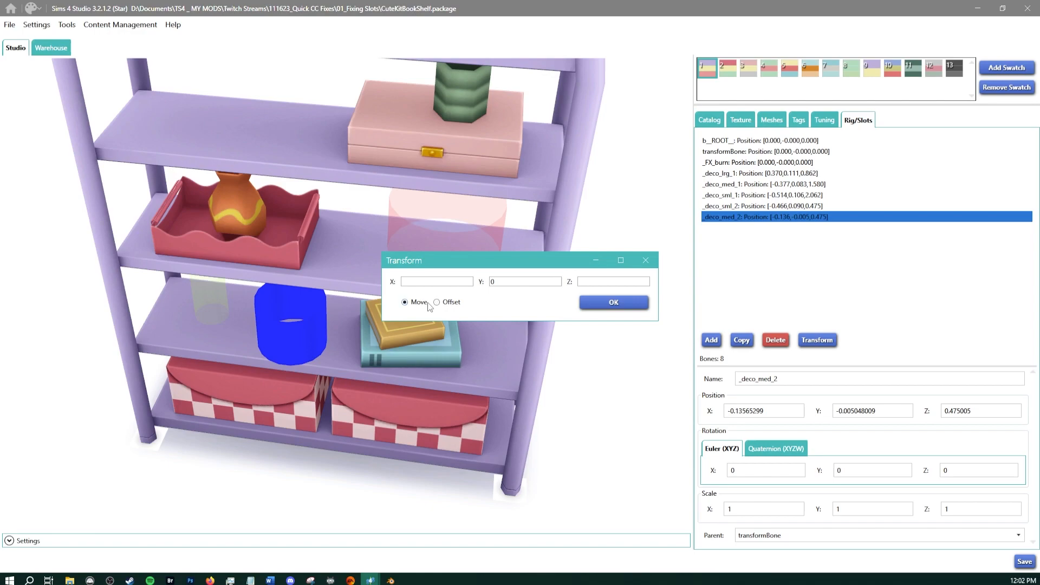
{"action": "left_click", "coordinate": [611, 303]}
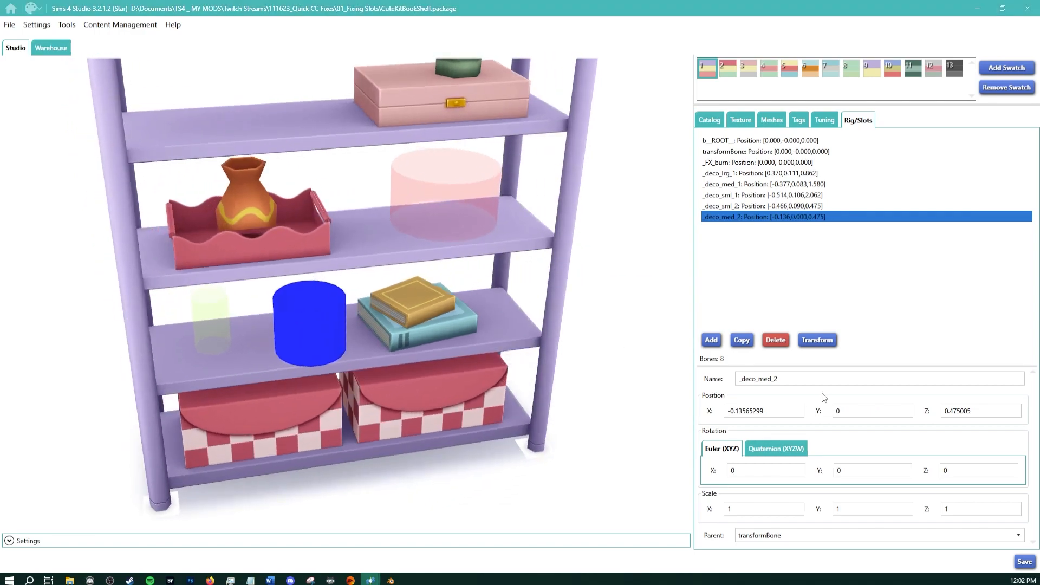
Select the medium slot _deco_med_1 that intersects the top shelf beside the picture frame
{"action": "right_click_drag", "start_coordinate": [425, 363], "coordinate": [317, 305]}
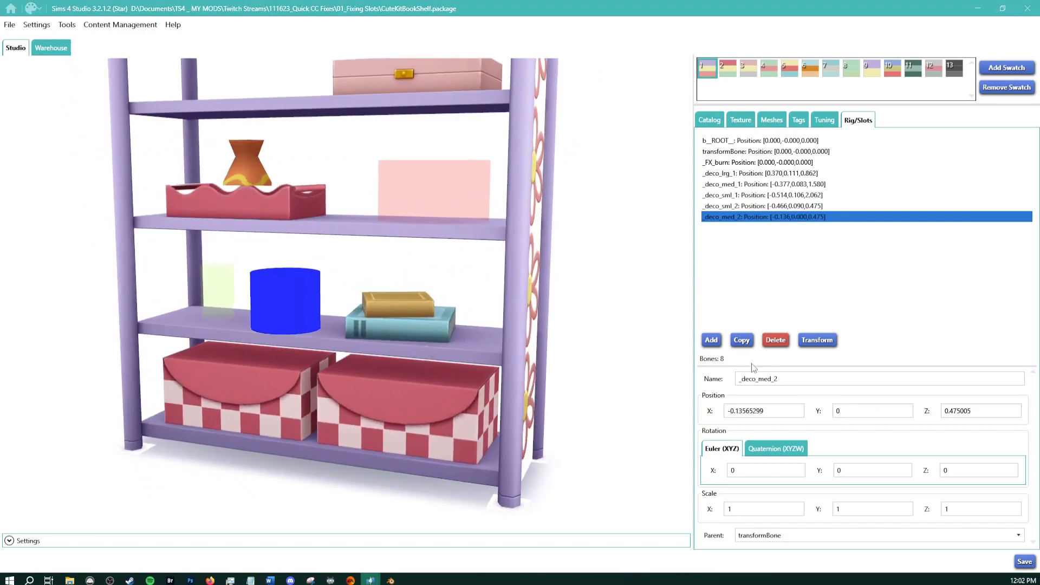
{"action": "right_click_drag", "start_coordinate": [377, 268], "coordinate": [416, 328]}
{"action": "middle_click_drag", "start_coordinate": [336, 277], "coordinate": [349, 386]}
{"action": "right_click_drag", "start_coordinate": [348, 385], "coordinate": [339, 331]}
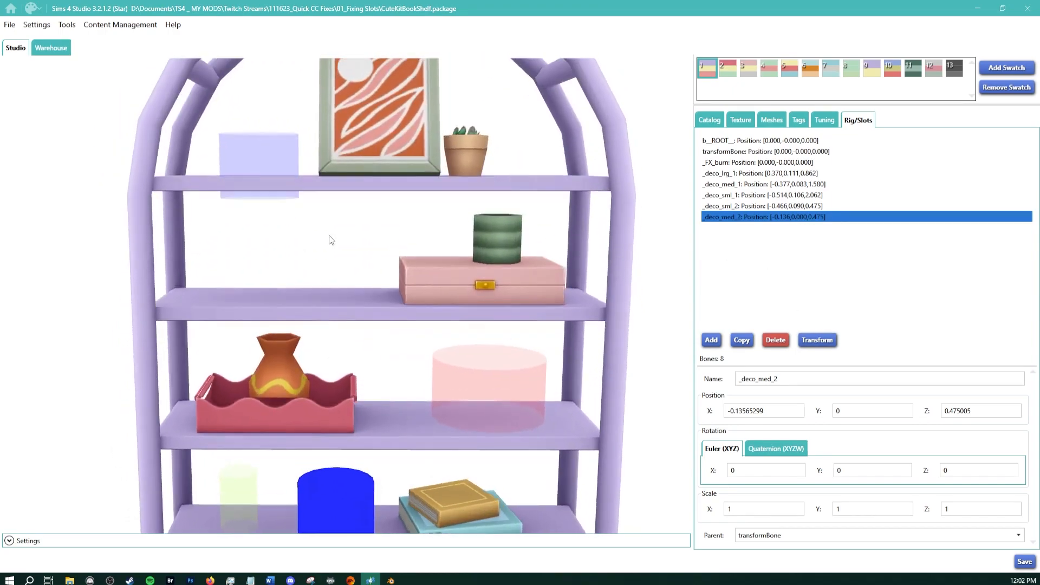
{"action": "middle_click_drag", "start_coordinate": [330, 239], "coordinate": [342, 293]}
{"action": "left_click", "coordinate": [286, 229]}
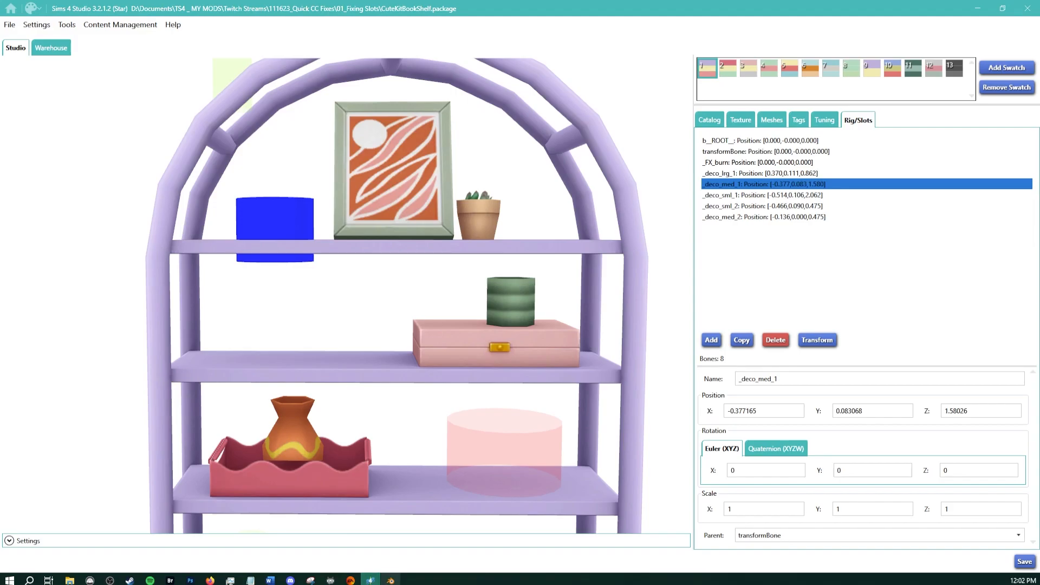
Switch to Blender, move the Empty onto the free part of the pink box's shelf, and copy its Z location
{"action": "mouse_move", "coordinate": [390, 580]}
{"action": "left_click", "coordinate": [411, 528]}
{"action": "key", "text": "shift"}
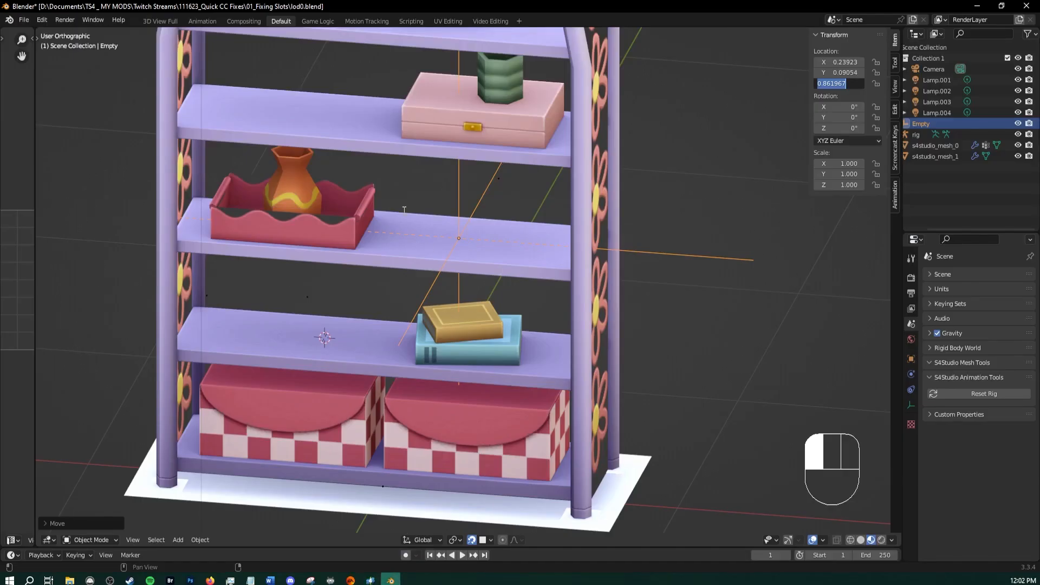
{"action": "left_click", "coordinate": [483, 330]}
{"action": "key", "text": "g"}
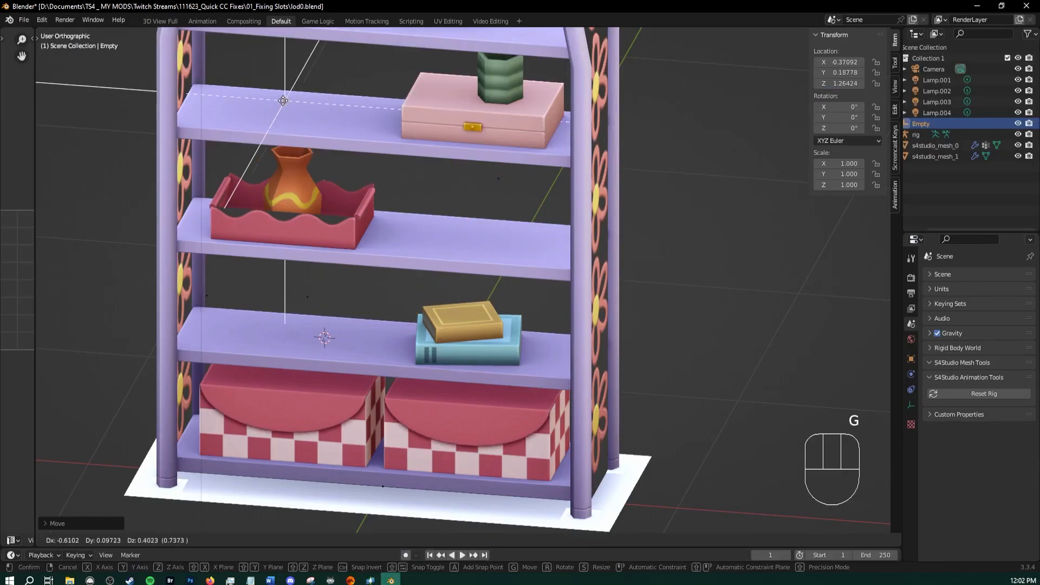
{"action": "left_click", "coordinate": [291, 115]}
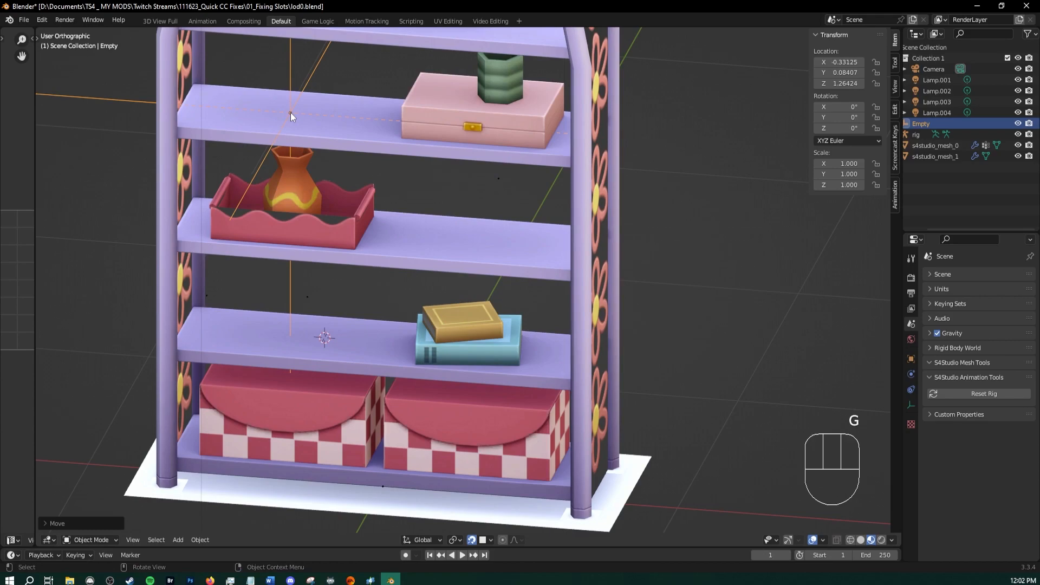
{"action": "left_click", "coordinate": [840, 83]}
{"action": "key", "text": "ctrl+c"}
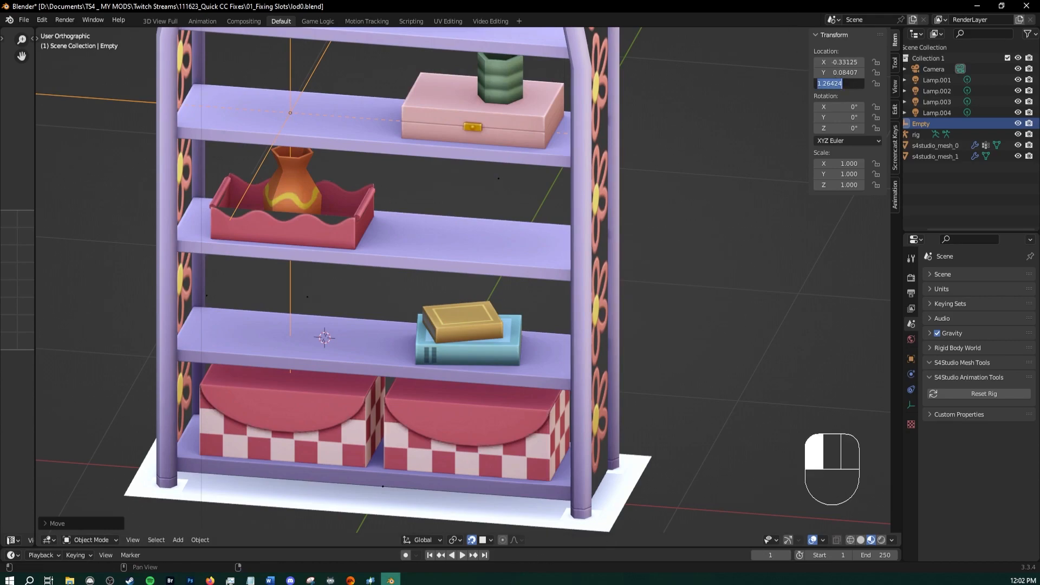
Return to Sims 4 Studio and set the Z position of _deco_med_1 to 1.26424
{"action": "left_click", "coordinate": [370, 580]}
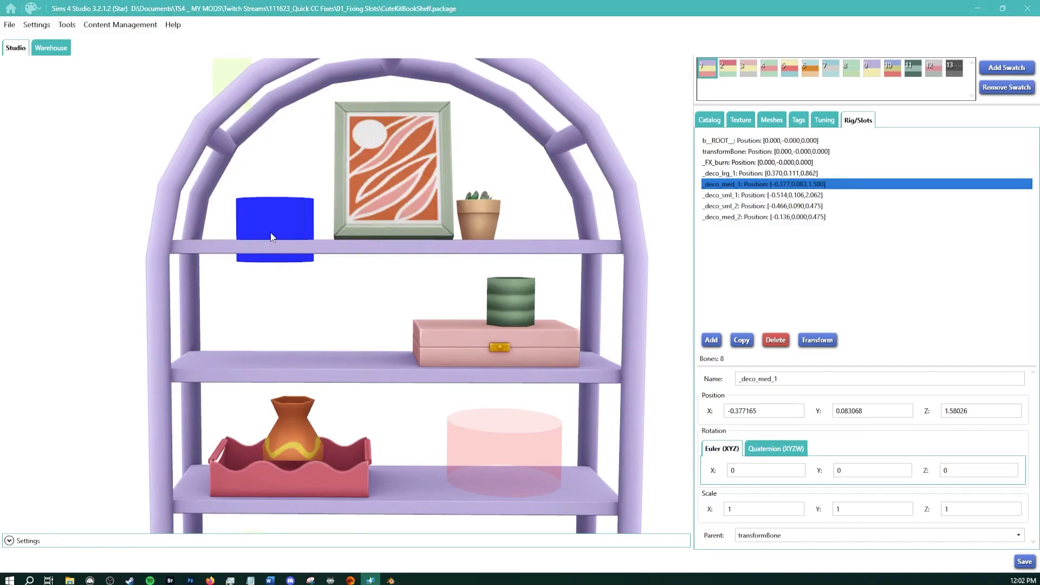
{"action": "double_click", "coordinate": [967, 411]}
{"action": "key", "text": "ctrl+v"}
{"action": "left_click", "coordinate": [859, 378]}
{"action": "scroll", "coordinate": [325, 226], "scroll_direction": "down", "scroll_amount": 3}
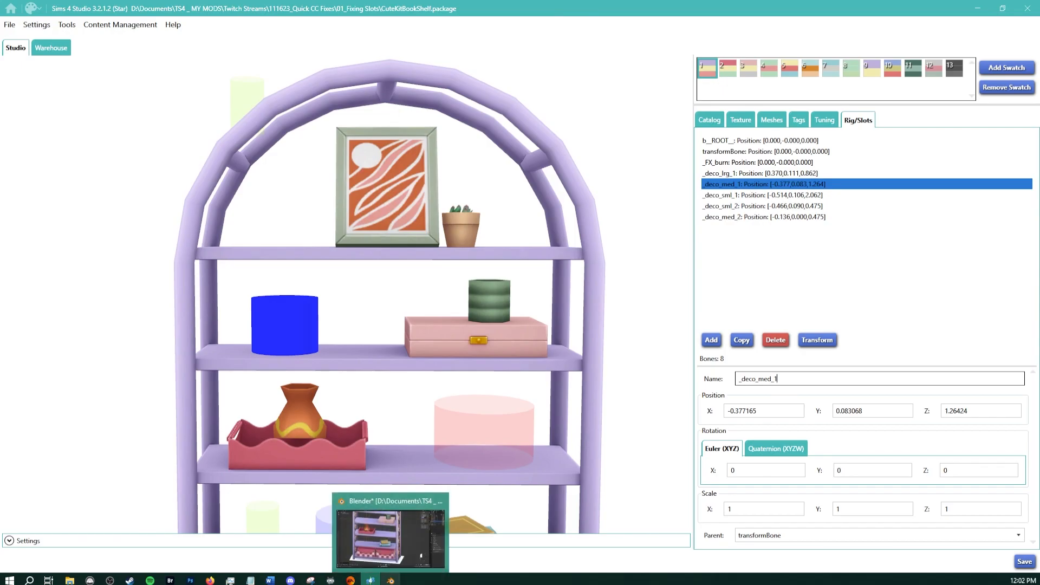
Switch to Blender, move the Empty onto the top shelf beside the picture frame, and copy its Z location
{"action": "left_click", "coordinate": [390, 580]}
{"action": "left_click", "coordinate": [682, 179]}
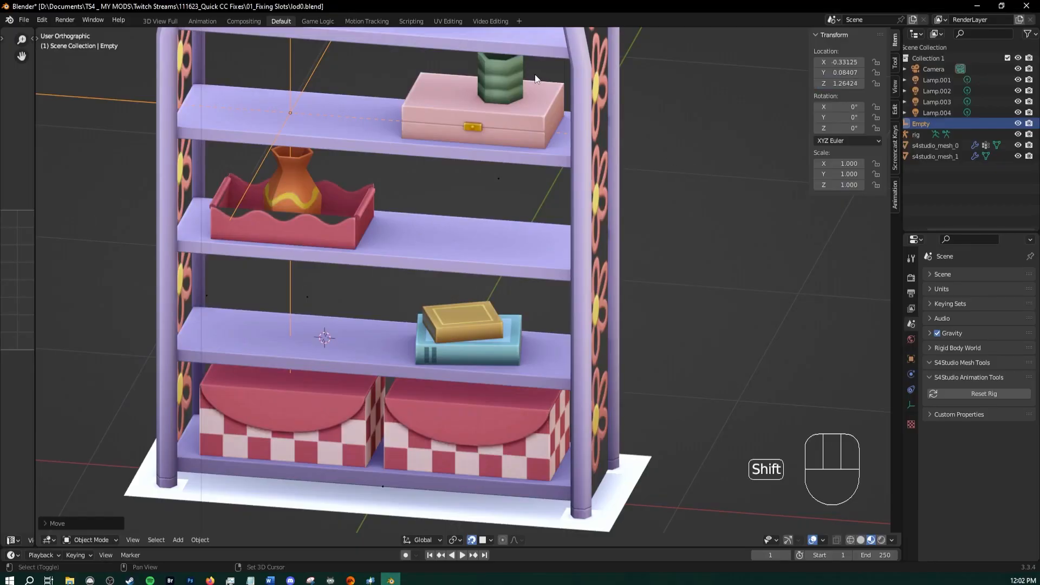
{"action": "middle_click_drag", "start_coordinate": [538, 81], "coordinate": [598, 263], "text": "shift"}
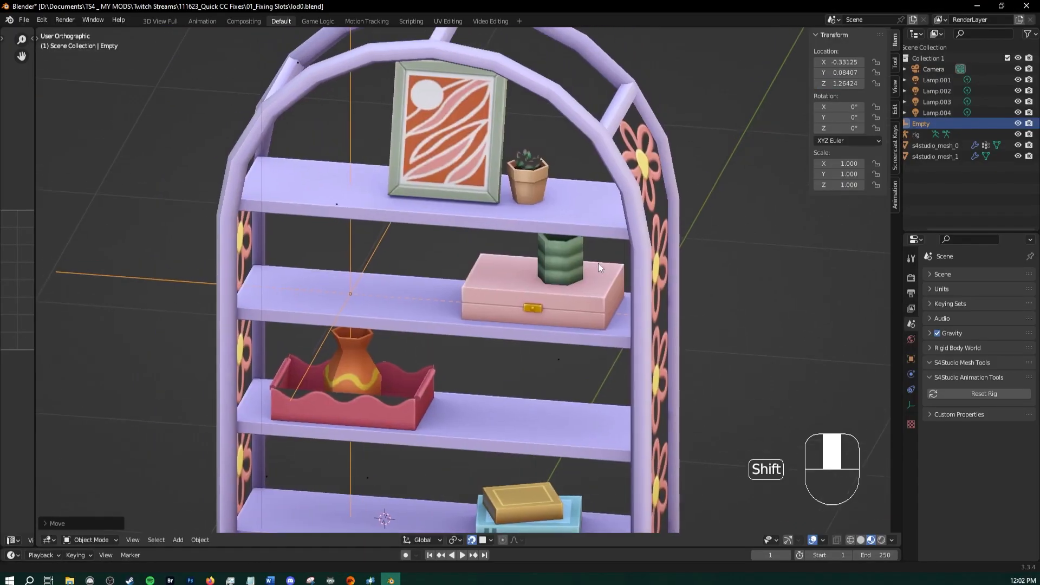
{"action": "left_click", "coordinate": [329, 179]}
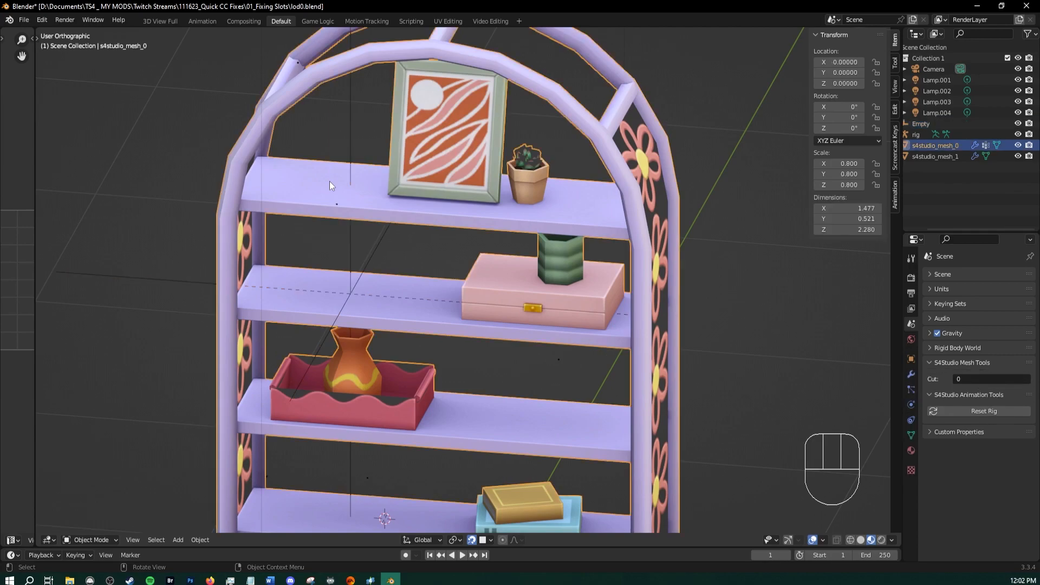
{"action": "left_click", "coordinate": [350, 246]}
{"action": "key", "text": "g"}
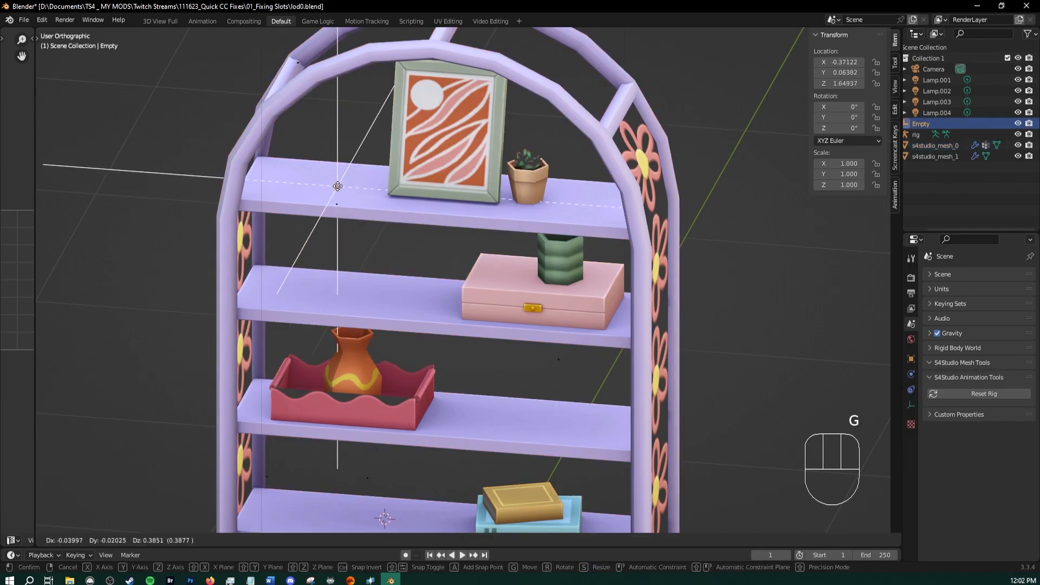
{"action": "left_click", "coordinate": [328, 182]}
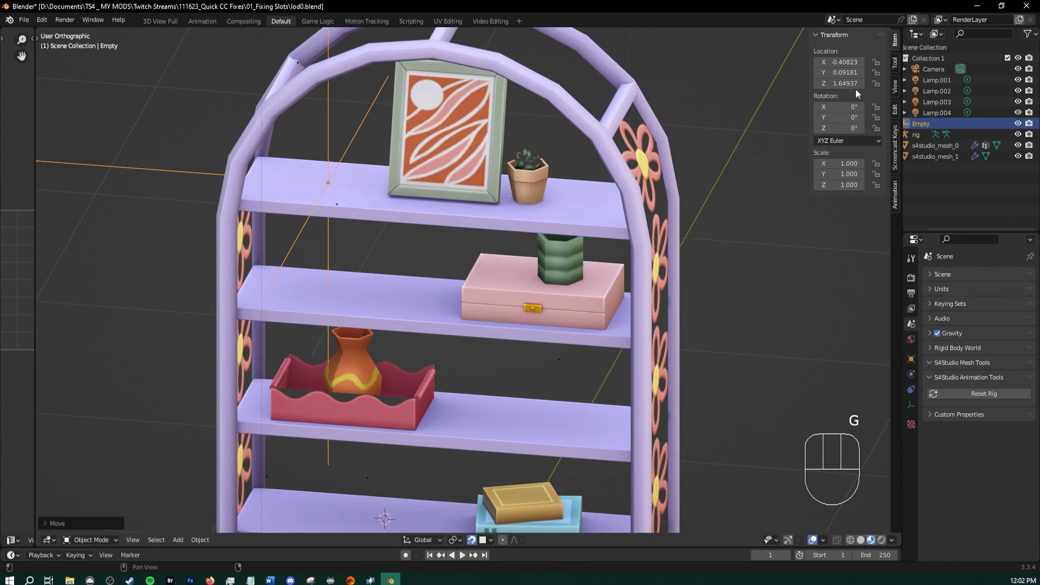
{"action": "double_click", "coordinate": [836, 84]}
{"action": "key", "text": "ctrl+c"}
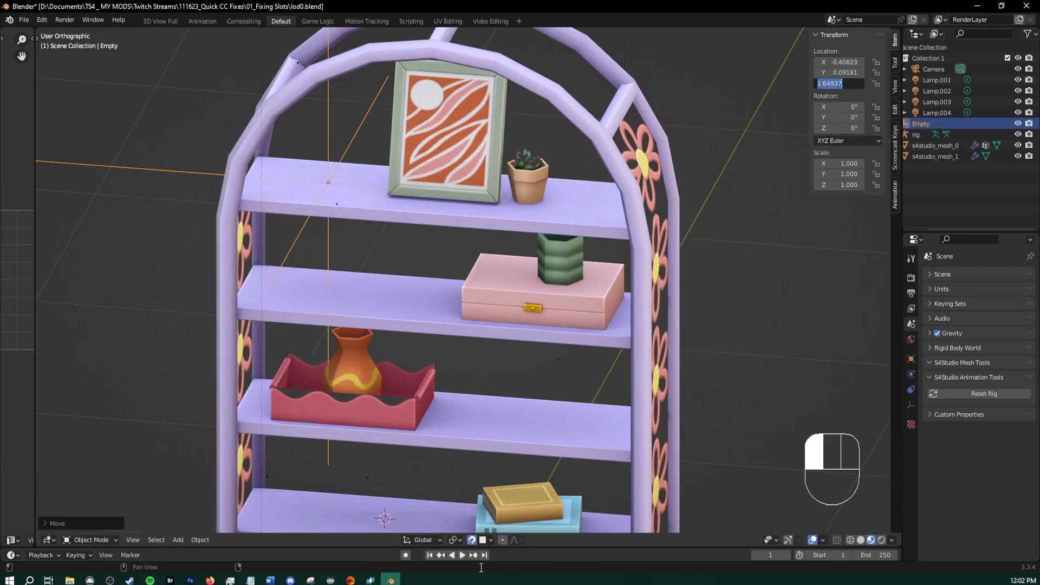
Return to Sims 4 Studio and set the Z position of _deco_sml_1 to 1.64937
{"action": "left_click", "coordinate": [372, 579]}
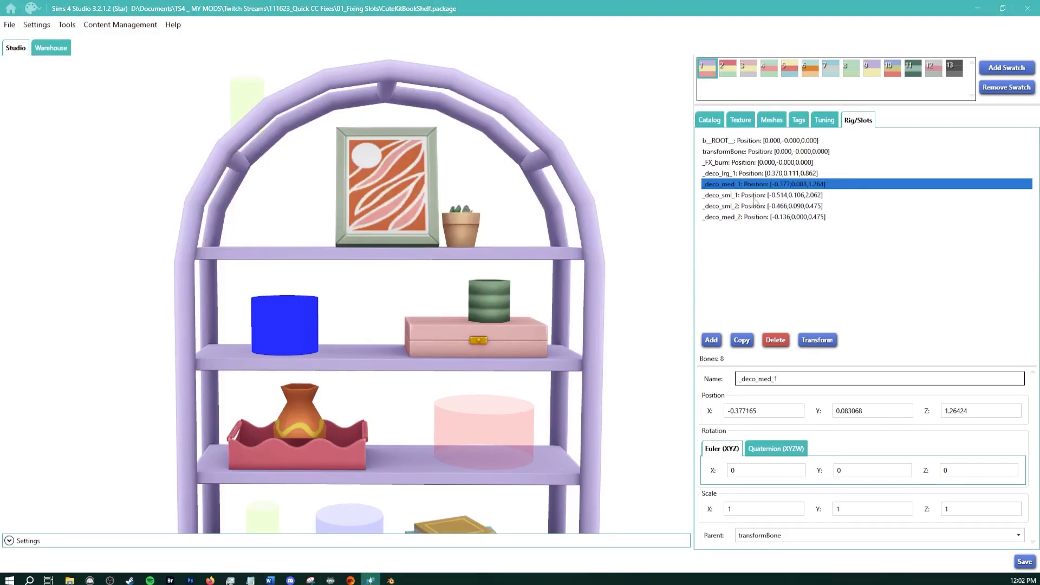
{"action": "left_click", "coordinate": [246, 102]}
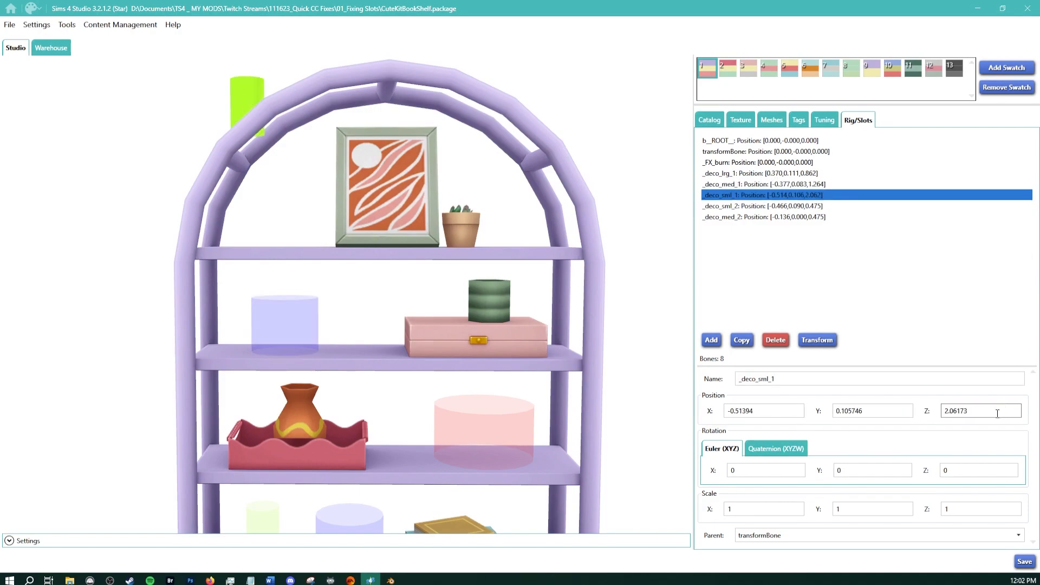
{"action": "left_click_drag", "start_coordinate": [998, 413], "coordinate": [904, 412]}
{"action": "key", "text": "ctrl+v"}
{"action": "left_click", "coordinate": [928, 381]}
Examine how the deco slots sit on all the shelves from several angles, including _deco_sml_1 and _deco_sml_2
{"action": "right_click_drag", "start_coordinate": [317, 200], "coordinate": [377, 305]}
{"action": "middle_click_drag", "start_coordinate": [377, 304], "coordinate": [383, 134]}
{"action": "right_click_drag", "start_coordinate": [383, 133], "coordinate": [412, 240]}
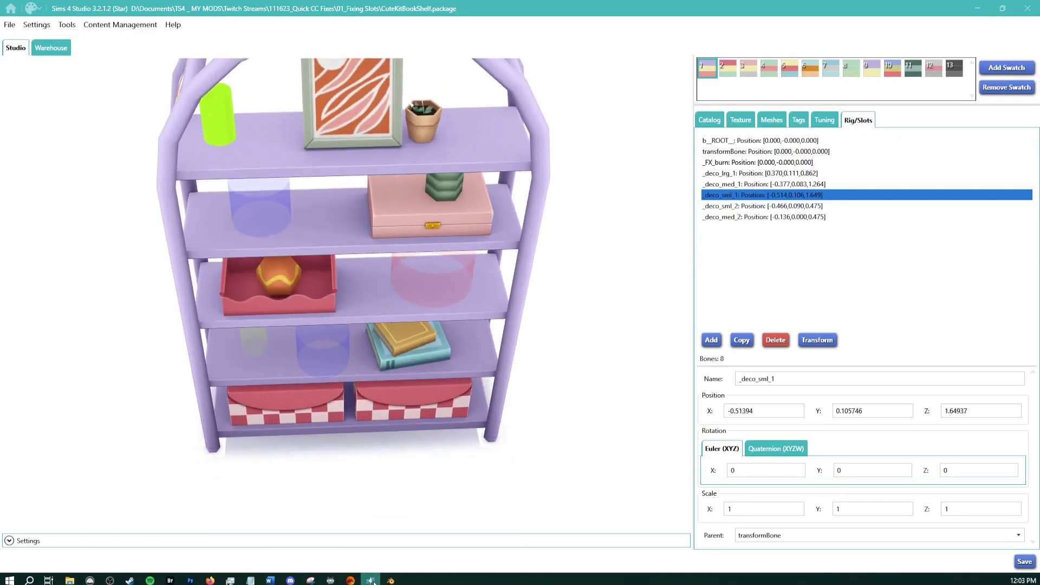
{"action": "left_click", "coordinate": [741, 206]}
{"action": "left_click", "coordinate": [740, 197]}
{"action": "right_click_drag", "start_coordinate": [330, 301], "coordinate": [337, 216]}
{"action": "right_click_drag", "start_coordinate": [402, 173], "coordinate": [406, 184]}
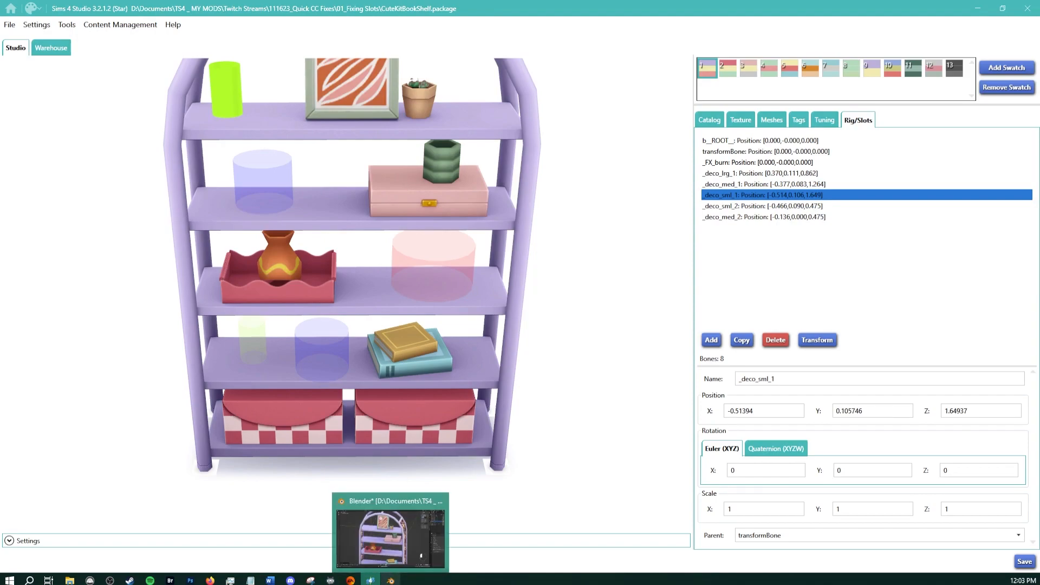
Switch to Blender and move the Empty from the top shelf onto the lid of the pink box
{"action": "left_click", "coordinate": [390, 580]}
{"action": "left_click", "coordinate": [473, 258]}
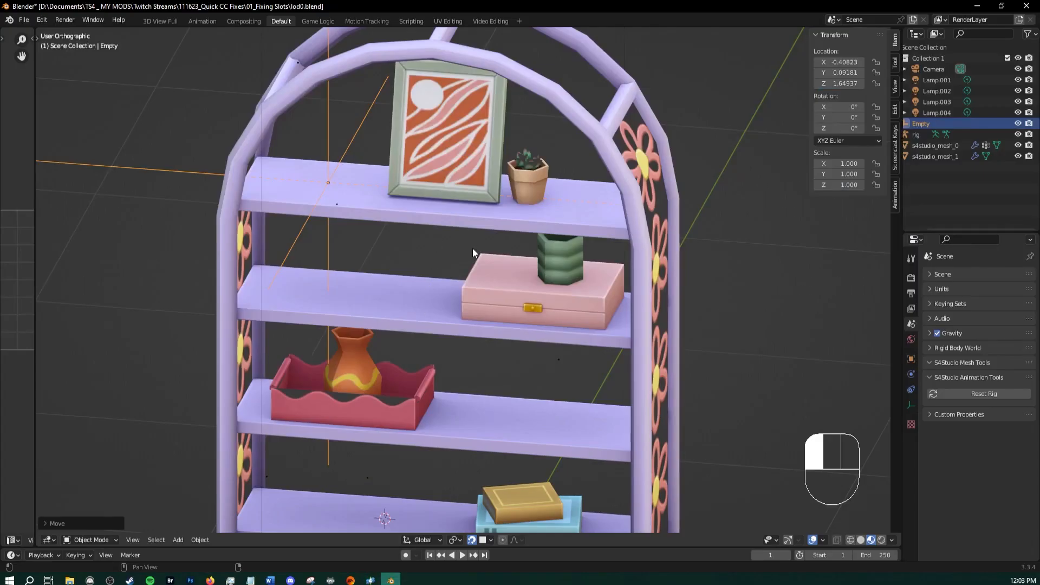
{"action": "middle_click_drag", "start_coordinate": [472, 248], "coordinate": [467, 239]}
{"action": "key", "text": "g"}
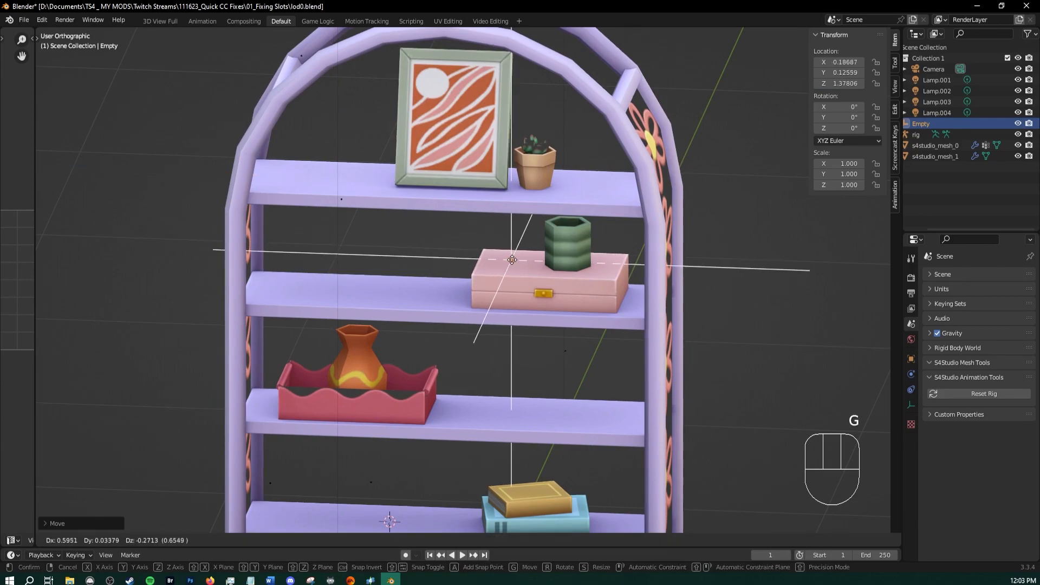
{"action": "left_click", "coordinate": [512, 265]}
Adjust the Empty on the pink box lid, beside the green vase, to X 0.22354 and Y 0.10433
{"action": "key", "text": "KP_7"}
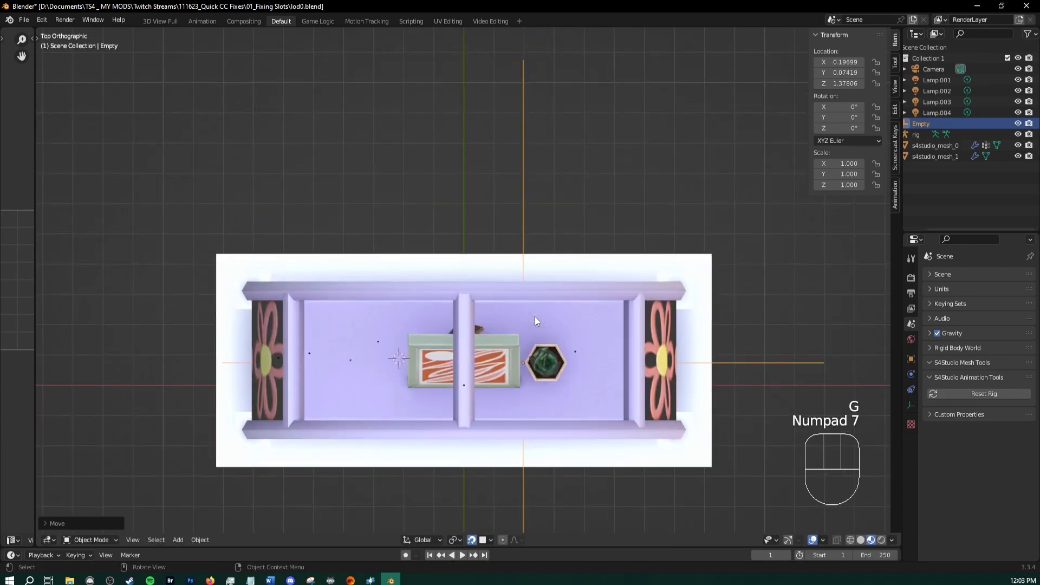
{"action": "key", "text": "alt+z"}
{"action": "key", "text": "alt+z"}
{"action": "middle_click_drag", "start_coordinate": [518, 326], "coordinate": [588, 280]}
{"action": "scroll", "coordinate": [554, 265], "scroll_direction": "up", "scroll_amount": 3}
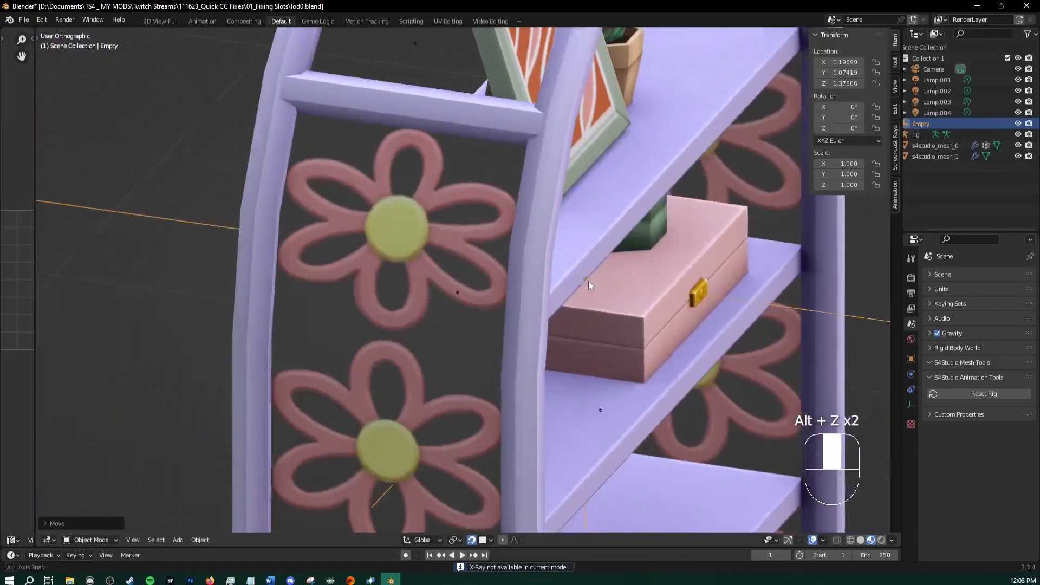
{"action": "scroll", "coordinate": [588, 276], "scroll_direction": "up", "scroll_amount": 5}
{"action": "key", "text": "g"}
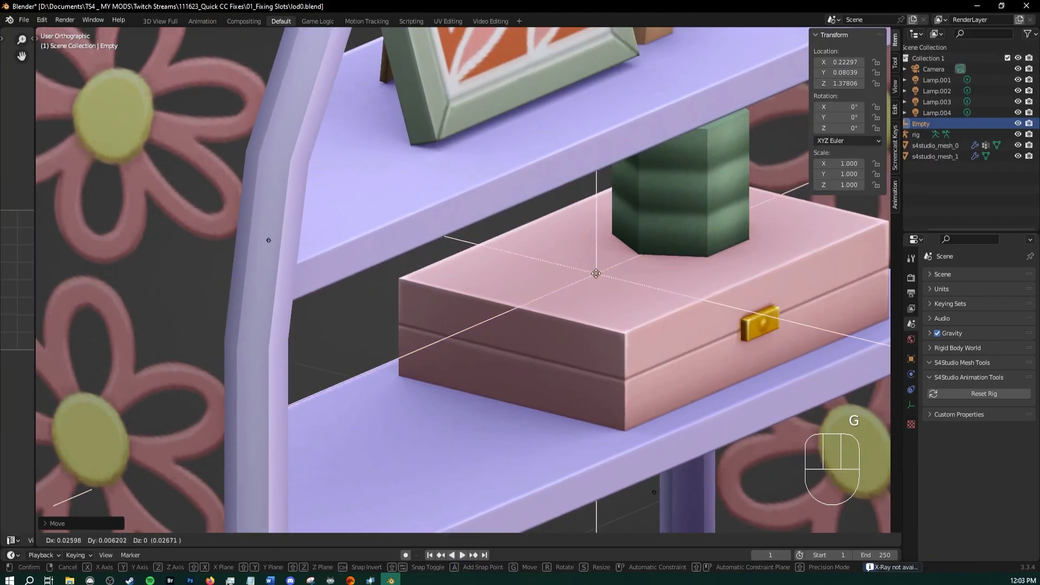
{"action": "left_click", "coordinate": [608, 271]}
{"action": "scroll", "coordinate": [608, 270], "scroll_direction": "down", "scroll_amount": 3}
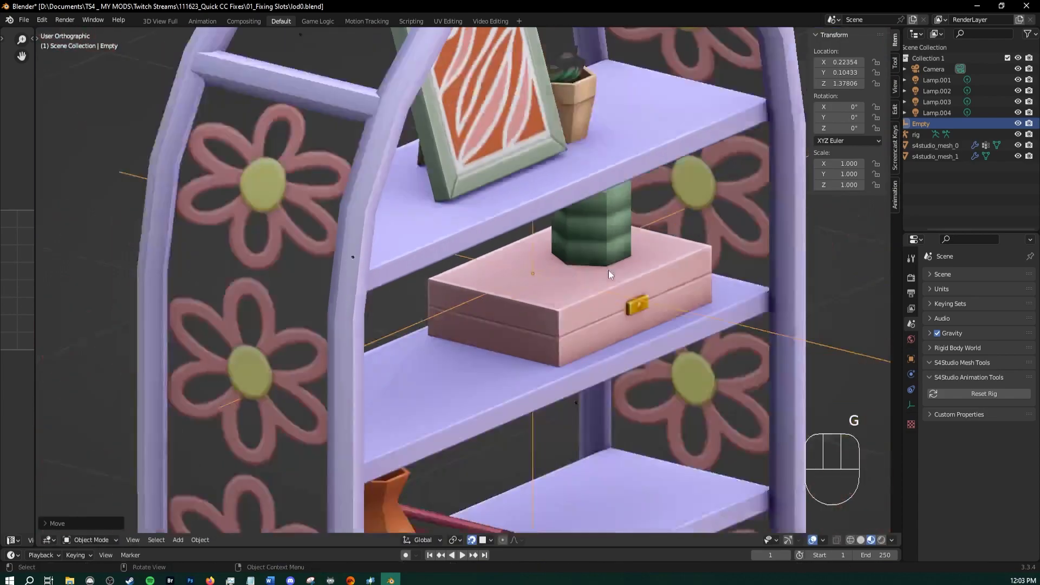
{"action": "mouse_move", "coordinate": [609, 270]}
{"action": "middle_mouse_down"}
{"action": "mouse_move", "coordinate": [587, 298]}
{"action": "mouse_move", "coordinate": [601, 273]}
{"action": "middle_mouse_up"}
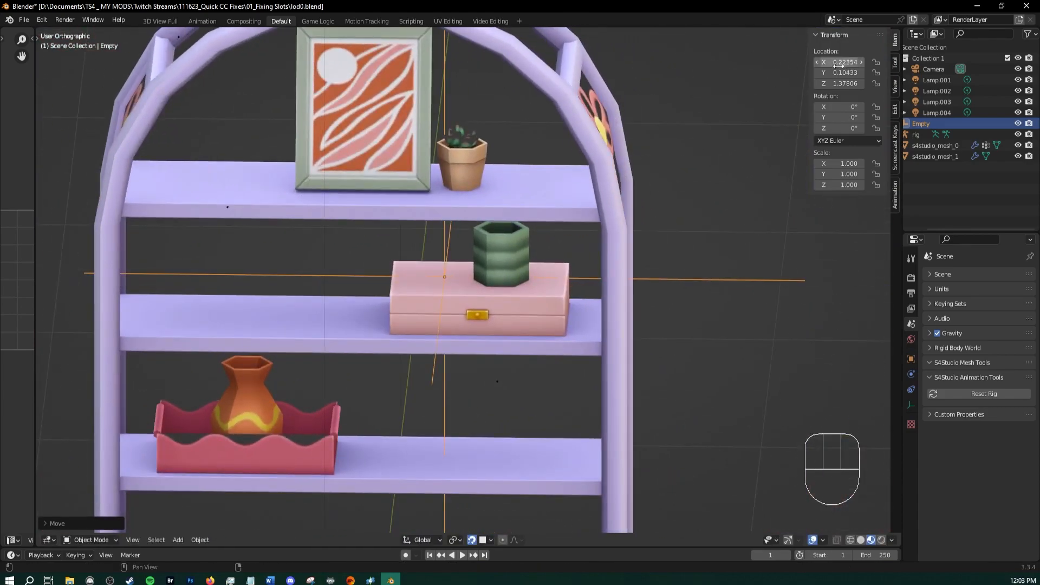
Return to Sims 4 Studio, shrink its window so Blender's location values stay visible, and duplicate the _deco_sml_2 slot
{"action": "left_click", "coordinate": [373, 581]}
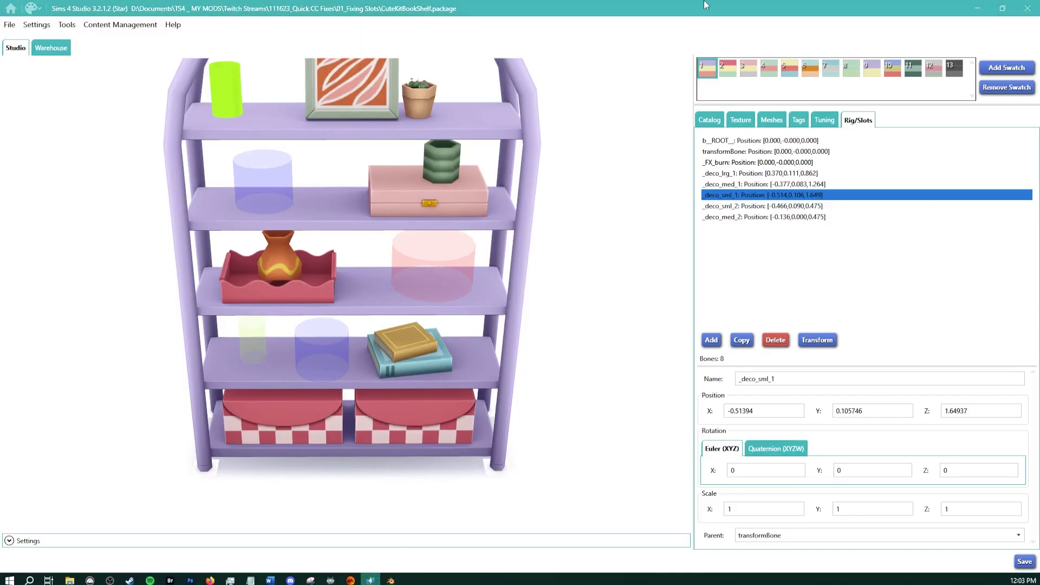
{"action": "left_click_drag", "start_coordinate": [633, 8], "coordinate": [387, 29]}
{"action": "scroll", "coordinate": [525, 178], "scroll_direction": "down", "scroll_amount": 1}
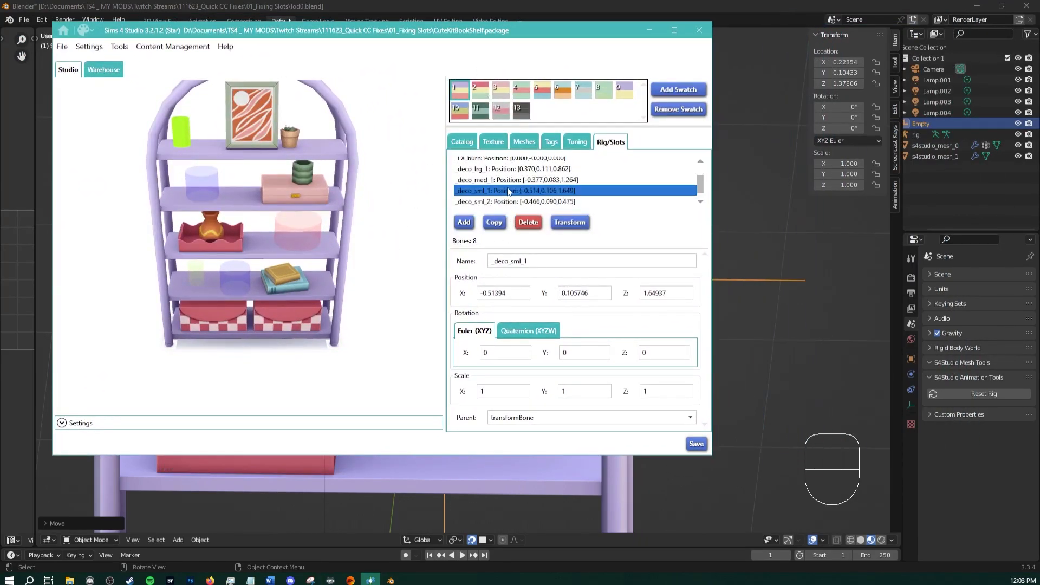
{"action": "left_click", "coordinate": [491, 202]}
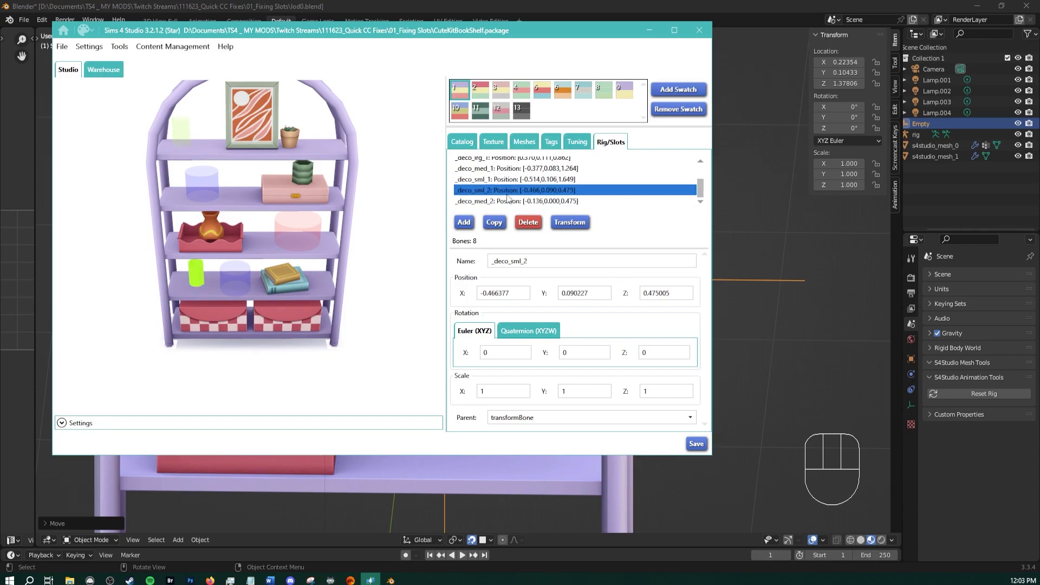
{"action": "left_click", "coordinate": [493, 223]}
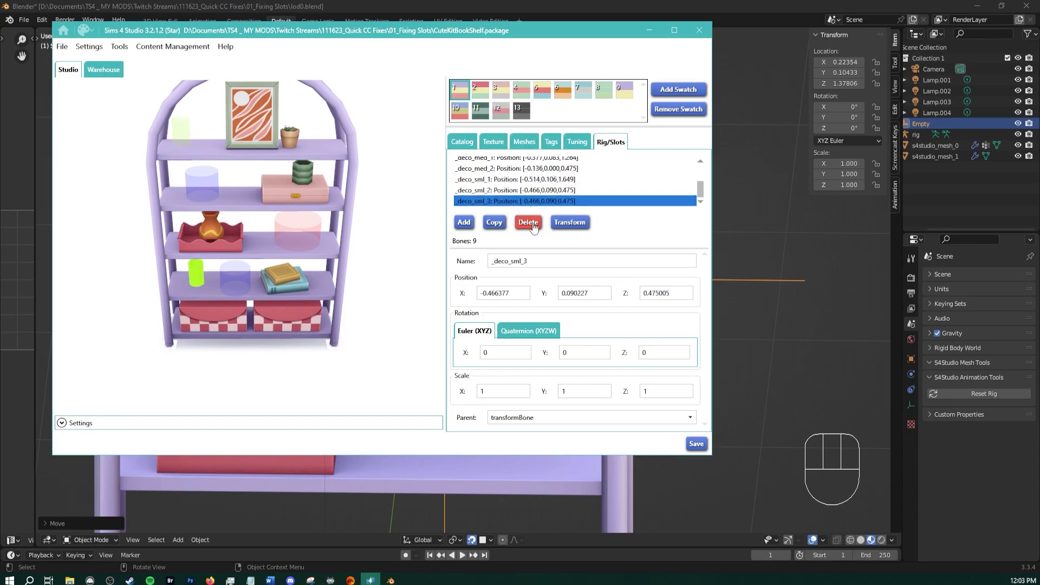
Copy the Empty's X location from Blender into the duplicated small slot's X position, 0.223538
{"action": "double_click", "coordinate": [844, 63]}
{"action": "key", "text": "ctrl+c"}
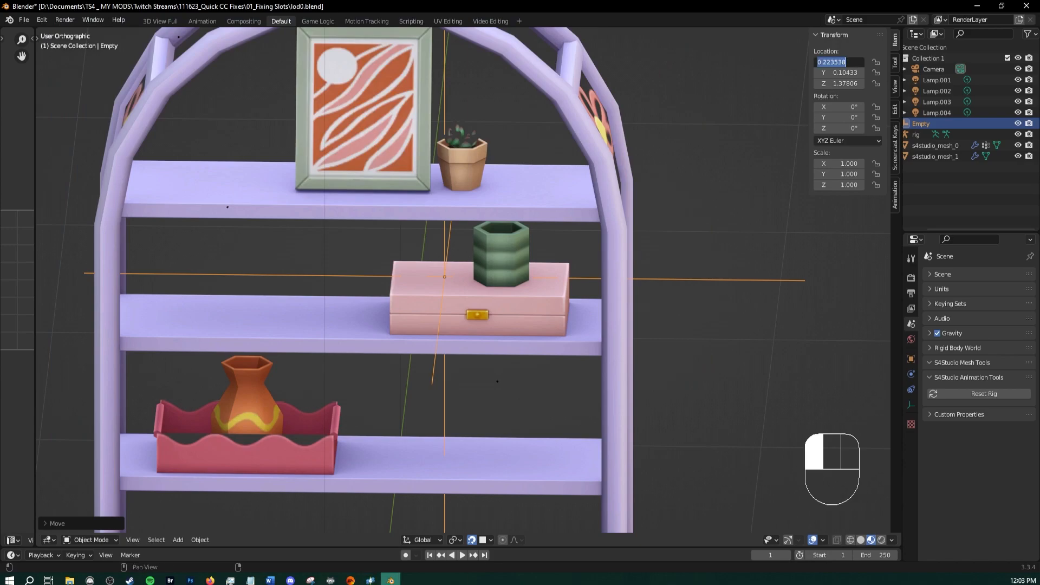
{"action": "key", "text": "alt+Tab"}
{"action": "left_click_drag", "start_coordinate": [528, 293], "coordinate": [457, 295]}
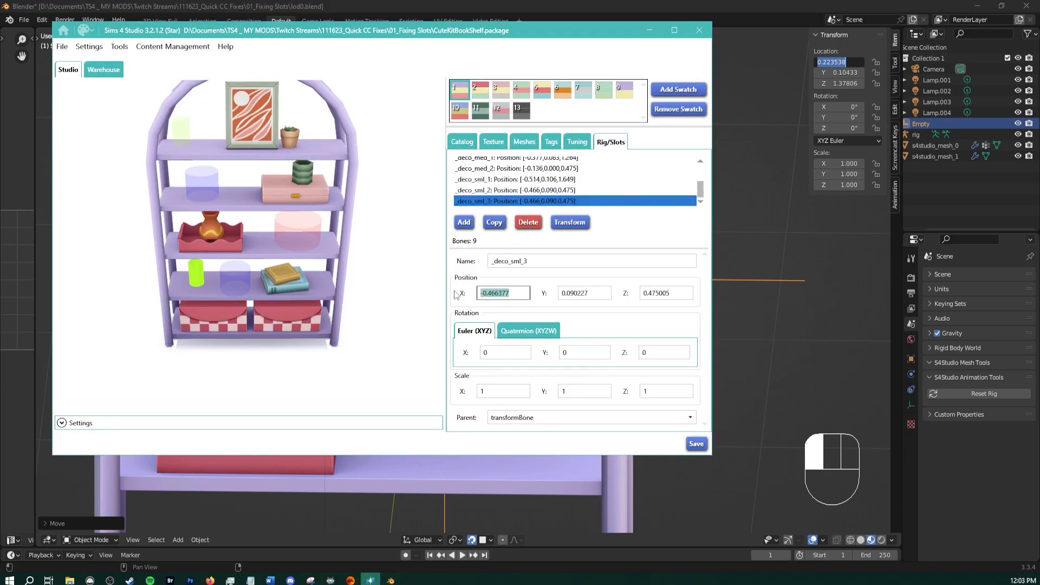
{"action": "key", "text": "ctrl+v"}
{"action": "left_click", "coordinate": [598, 293]}
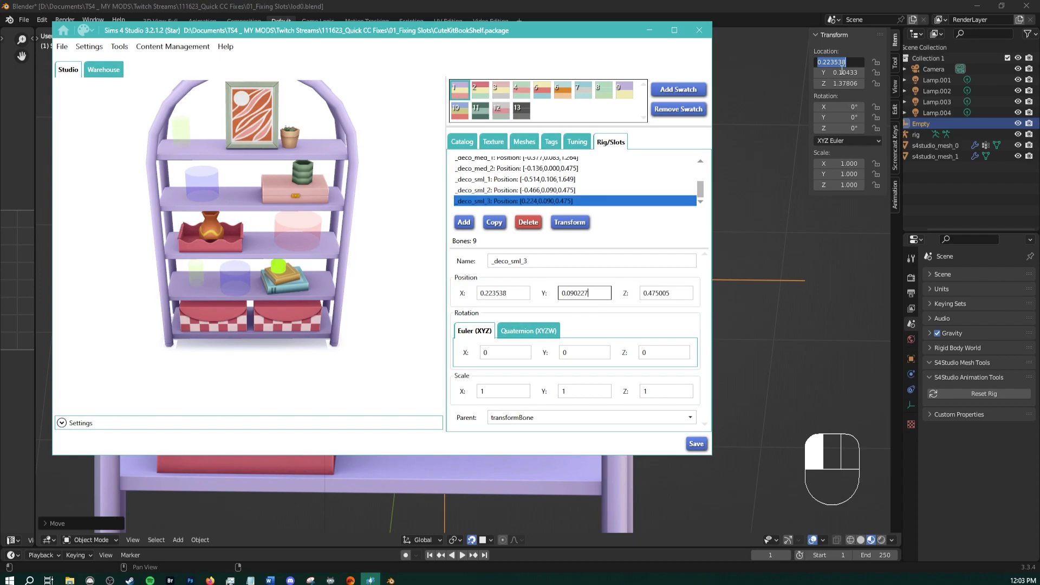
Copy the Empty's Y location from Blender into the duplicated small slot's Y position, 0.104327
{"action": "double_click", "coordinate": [842, 71]}
{"action": "key", "text": "ctrl+c"}
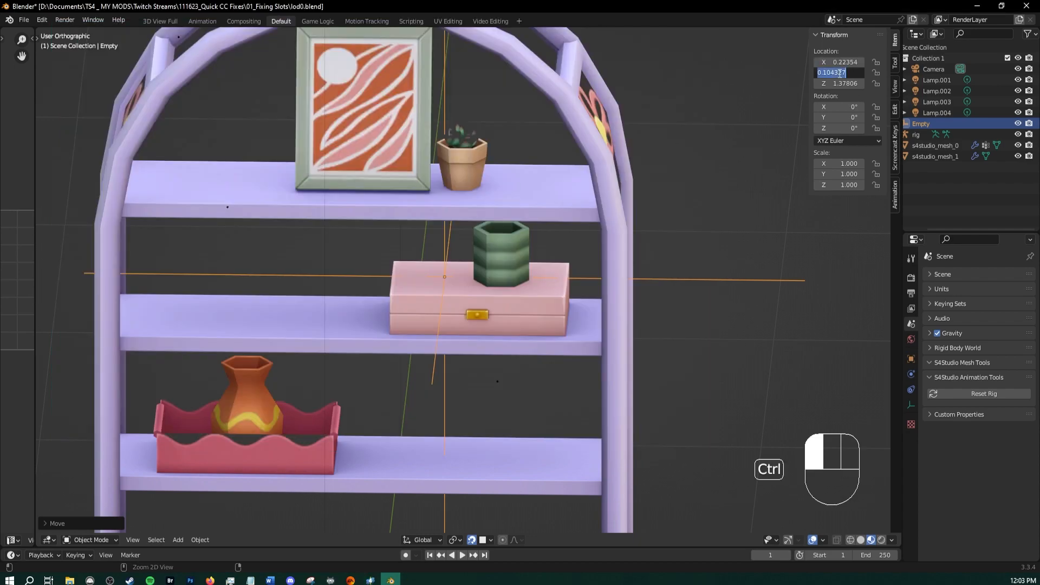
{"action": "left_click", "coordinate": [370, 581]}
{"action": "double_click", "coordinate": [587, 293]}
{"action": "key", "text": "ctrl+v"}
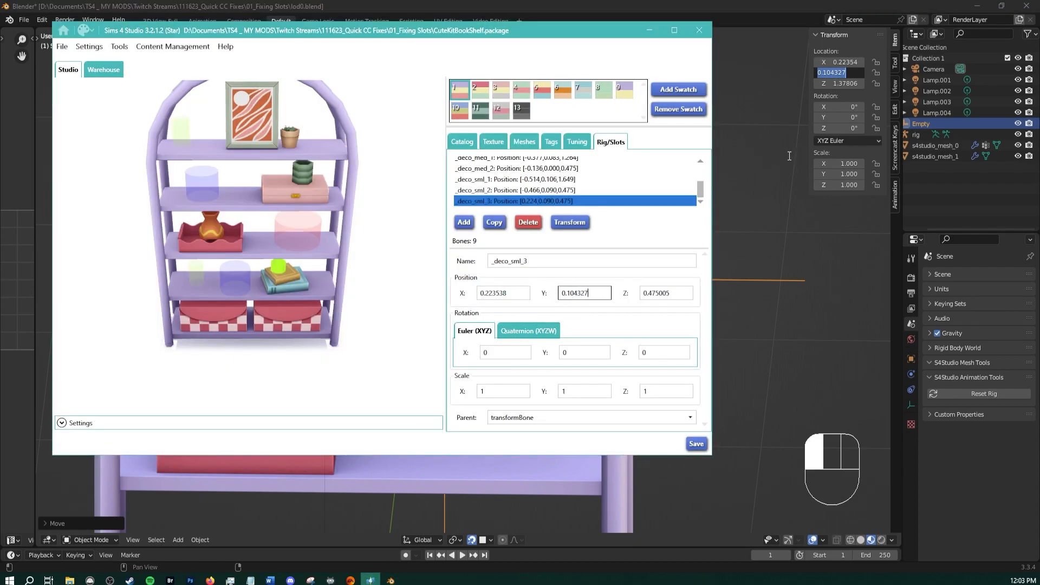
Copy the Empty's Z location from Blender into the duplicated small slot's Z position, 1.37806
{"action": "double_click", "coordinate": [838, 84]}
{"action": "key", "text": "ctrl+c"}
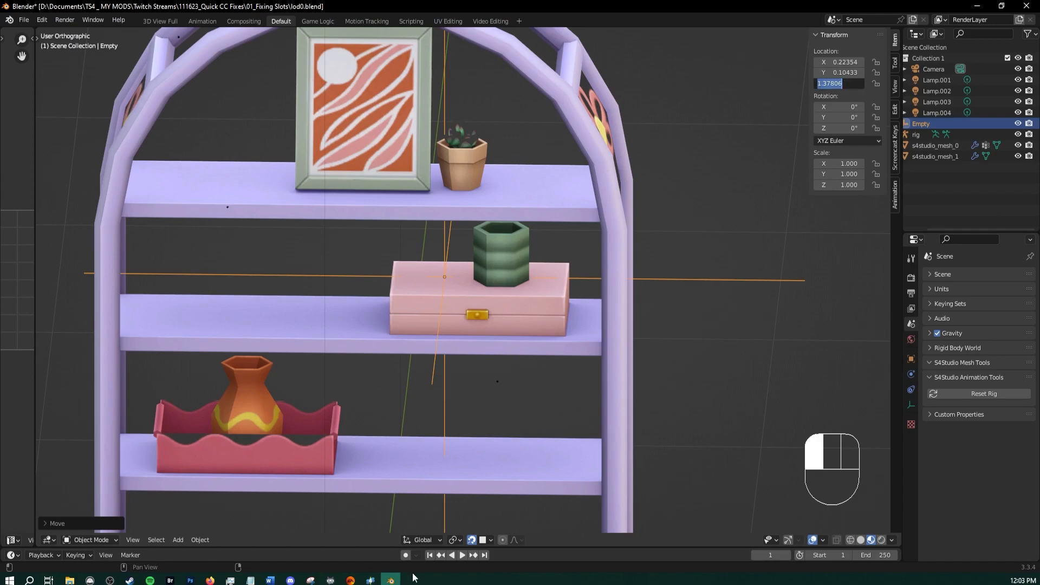
{"action": "left_click", "coordinate": [374, 581]}
{"action": "left_click", "coordinate": [665, 293]}
{"action": "double_click", "coordinate": [666, 293]}
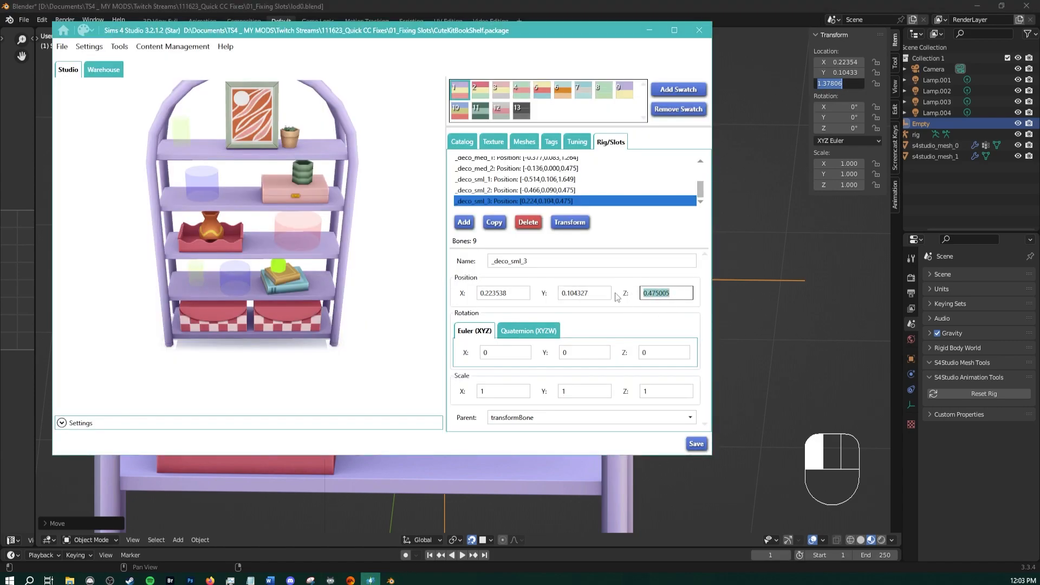
{"action": "key", "text": "ctrl+v"}
{"action": "left_click", "coordinate": [547, 261]}
Check the small slot on the pink box, and duplicate the _deco_med_1 slot on the shelf beside it
{"action": "scroll", "coordinate": [303, 189], "scroll_direction": "up", "scroll_amount": 2}
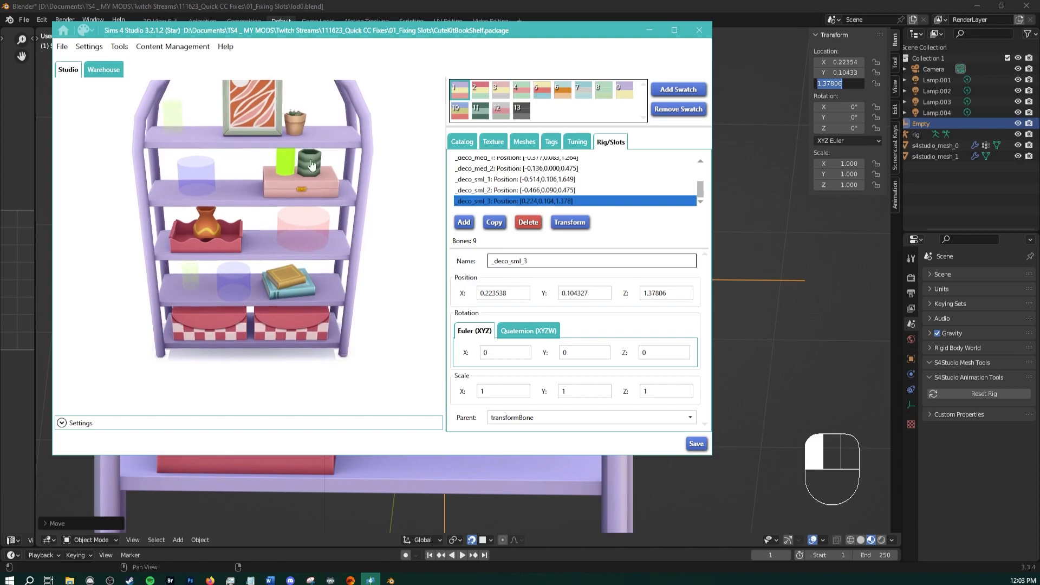
{"action": "left_click_drag", "start_coordinate": [312, 179], "coordinate": [304, 218]}
{"action": "scroll", "coordinate": [304, 218], "scroll_direction": "up", "scroll_amount": 2}
{"action": "scroll", "coordinate": [303, 217], "scroll_direction": "up", "scroll_amount": 3}
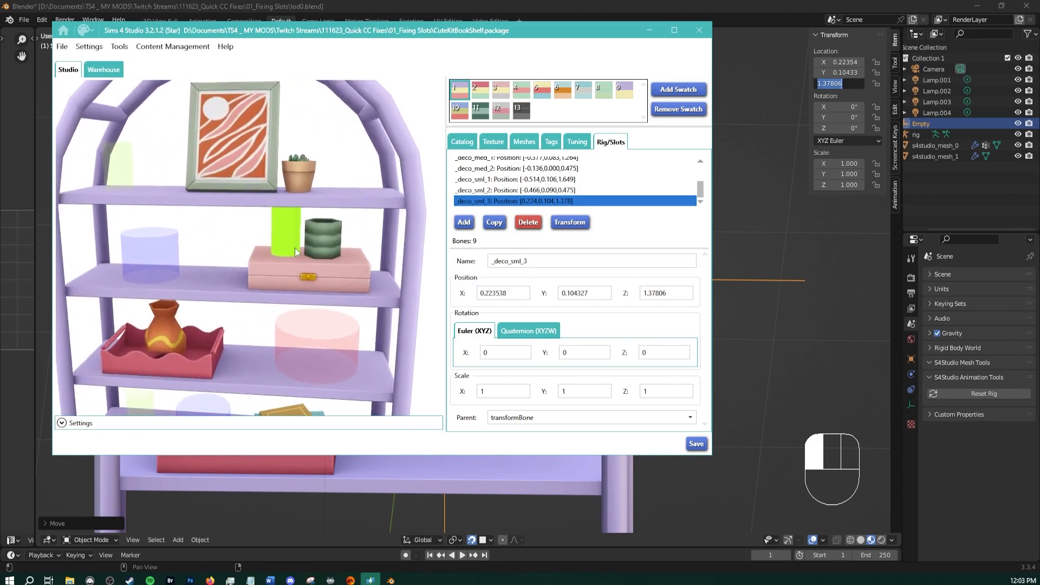
{"action": "left_click_drag", "start_coordinate": [205, 175], "coordinate": [158, 303]}
{"action": "left_click", "coordinate": [123, 296]}
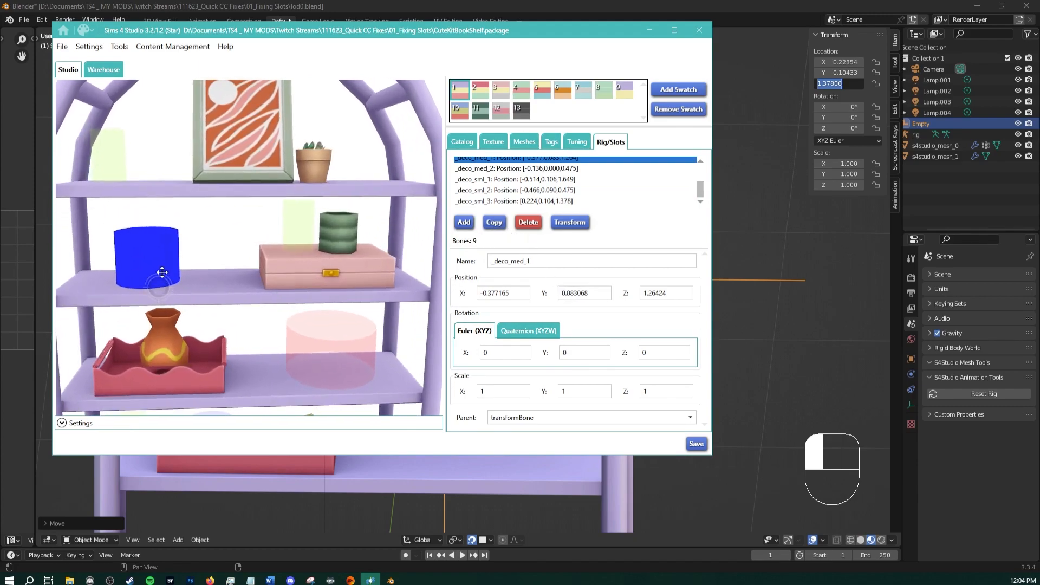
{"action": "left_click", "coordinate": [494, 223]}
Offset the duplicated medium slot along X to -0.17716499 using Transform, leaving the Y offset empty
{"action": "left_click", "coordinate": [575, 224]}
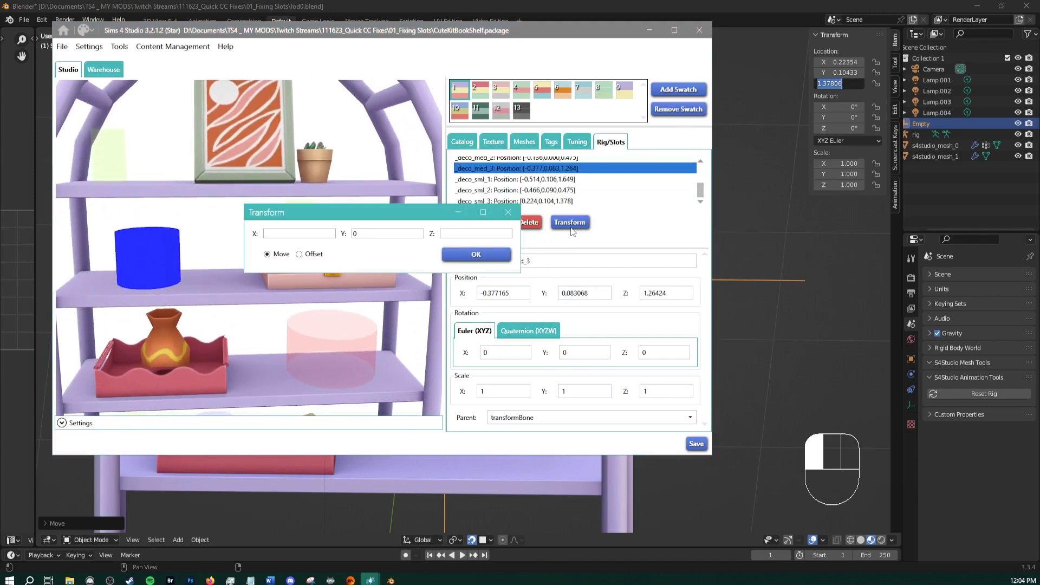
{"action": "left_click", "coordinate": [321, 256]}
{"action": "left_click_drag", "start_coordinate": [366, 233], "coordinate": [320, 228]}
{"action": "key", "text": "BackSpace"}
{"action": "left_click", "coordinate": [334, 234]}
{"action": "left_click", "coordinate": [476, 254]}
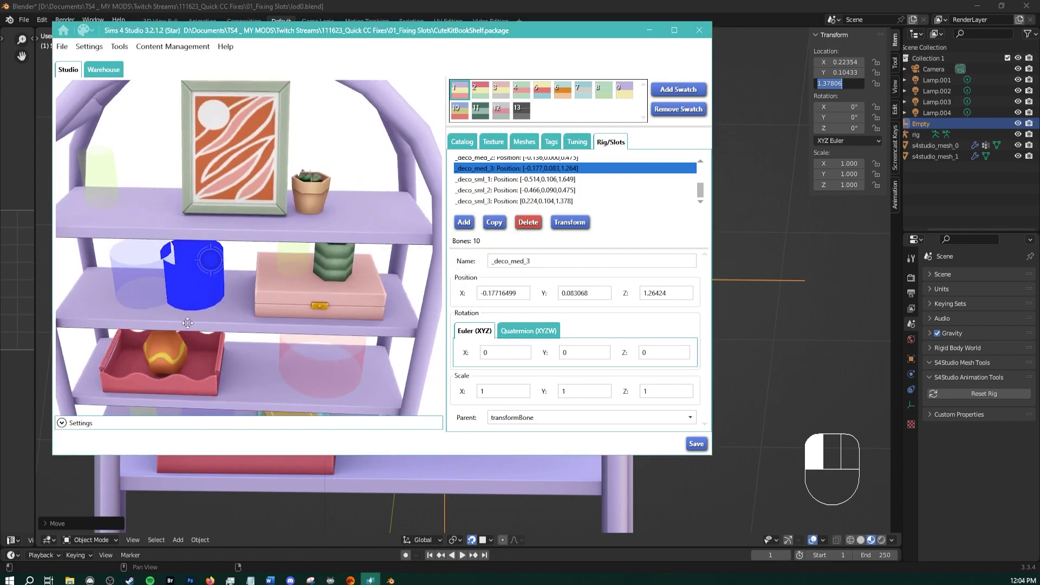
Duplicate the _deco_sml_1 slot on the top shelf and offset the copy along X to -0.31394
{"action": "scroll", "coordinate": [200, 295], "scroll_direction": "down", "scroll_amount": 5}
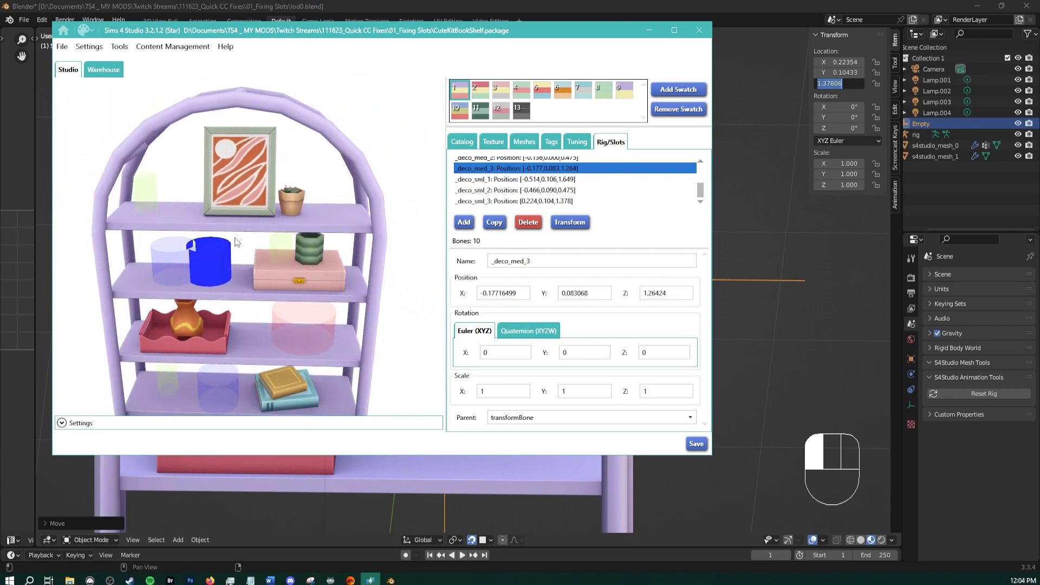
{"action": "scroll", "coordinate": [237, 242], "scroll_direction": "down", "scroll_amount": 6}
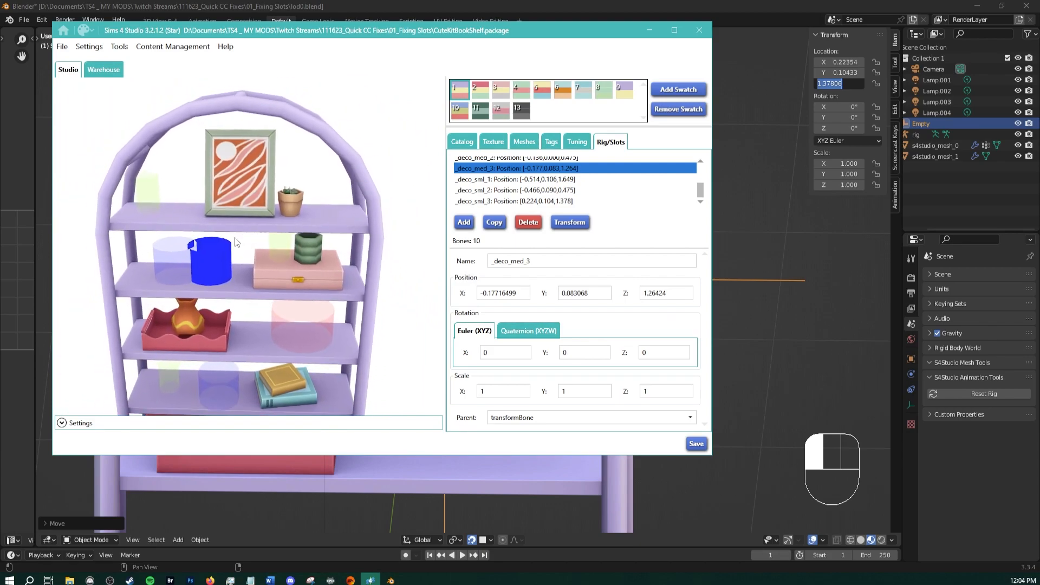
{"action": "left_click_drag", "start_coordinate": [224, 225], "coordinate": [240, 302]}
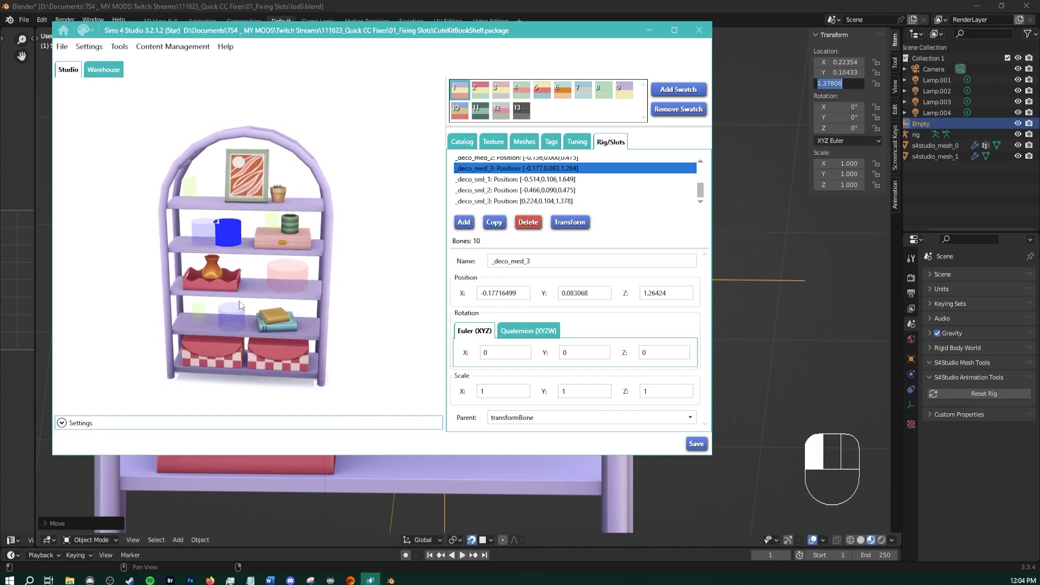
{"action": "left_click", "coordinate": [196, 190]}
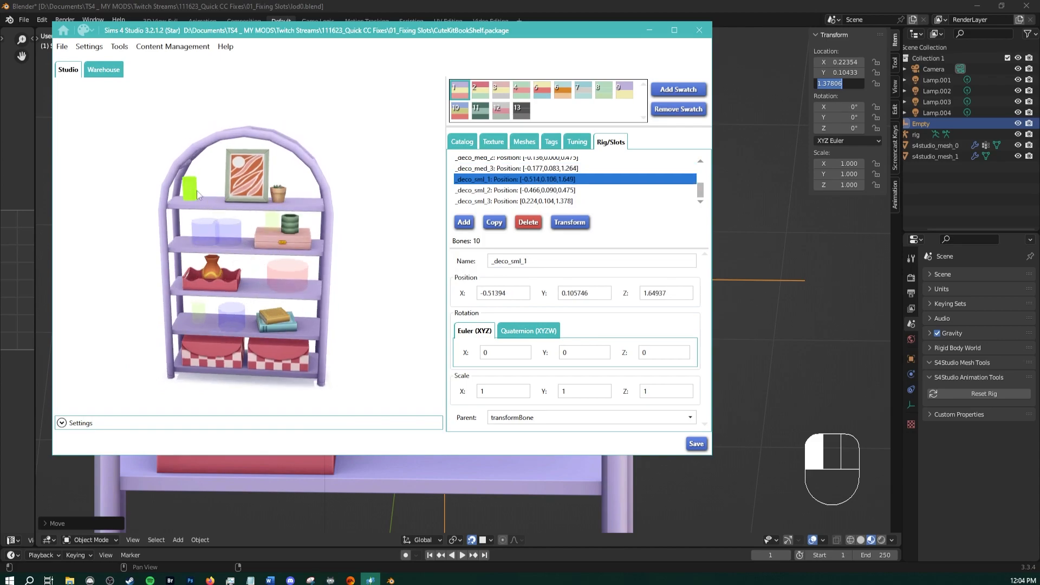
{"action": "left_click", "coordinate": [502, 223]}
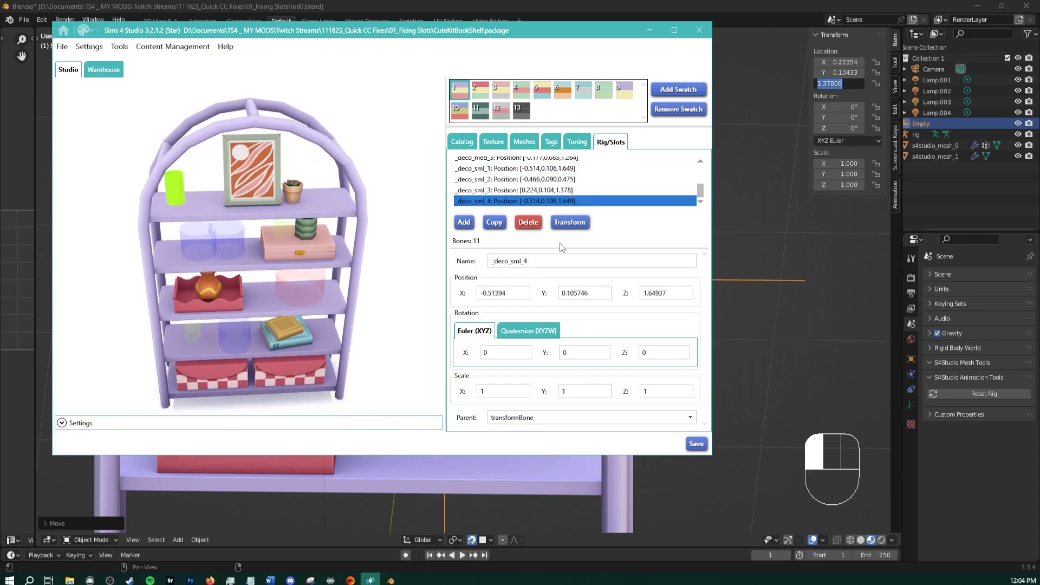
{"action": "left_click", "coordinate": [570, 223]}
{"action": "left_click", "coordinate": [471, 255]}
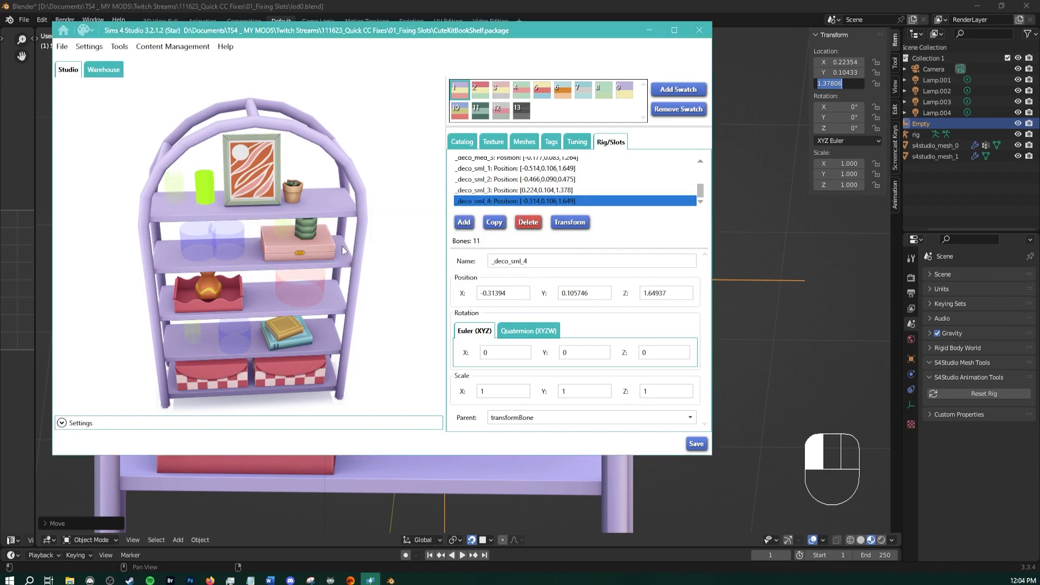
Check the slot layout across the whole bookshelf and save the package
{"action": "middle_click_drag", "start_coordinate": [333, 289], "coordinate": [332, 265]}
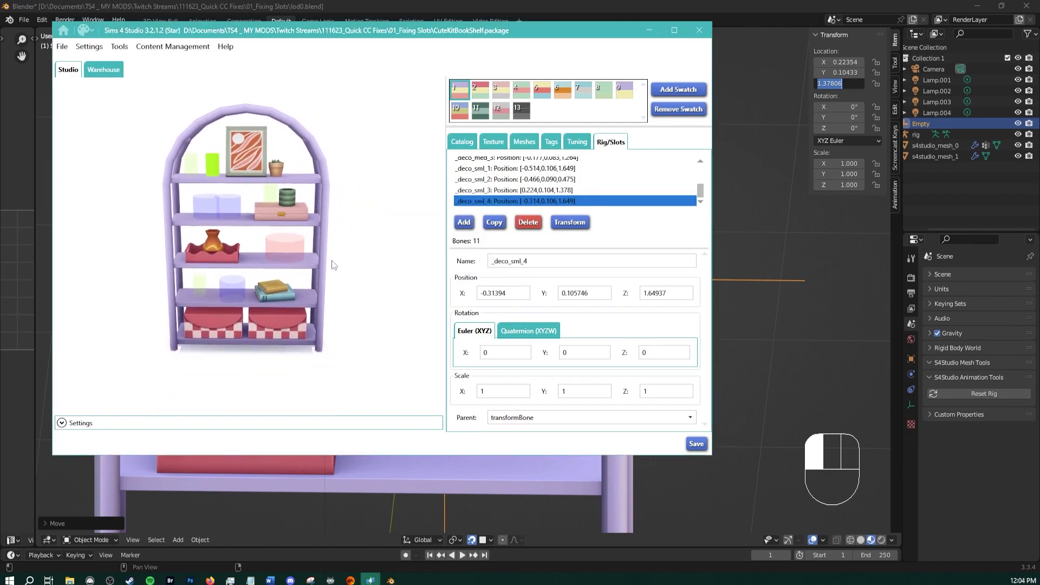
{"action": "right_click_drag", "start_coordinate": [335, 269], "coordinate": [318, 306]}
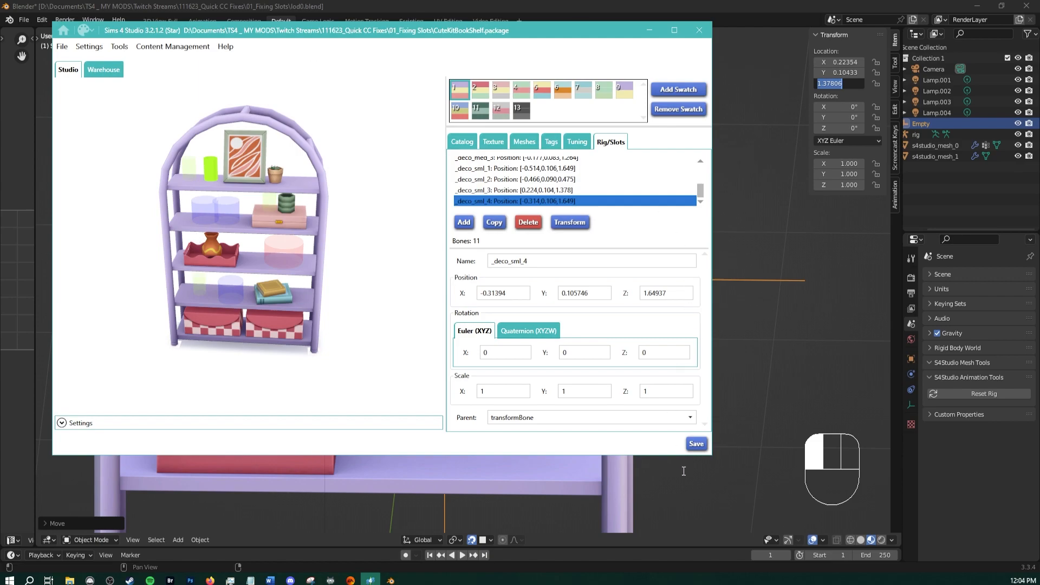
{"action": "left_click_drag", "start_coordinate": [354, 184], "coordinate": [325, 230]}
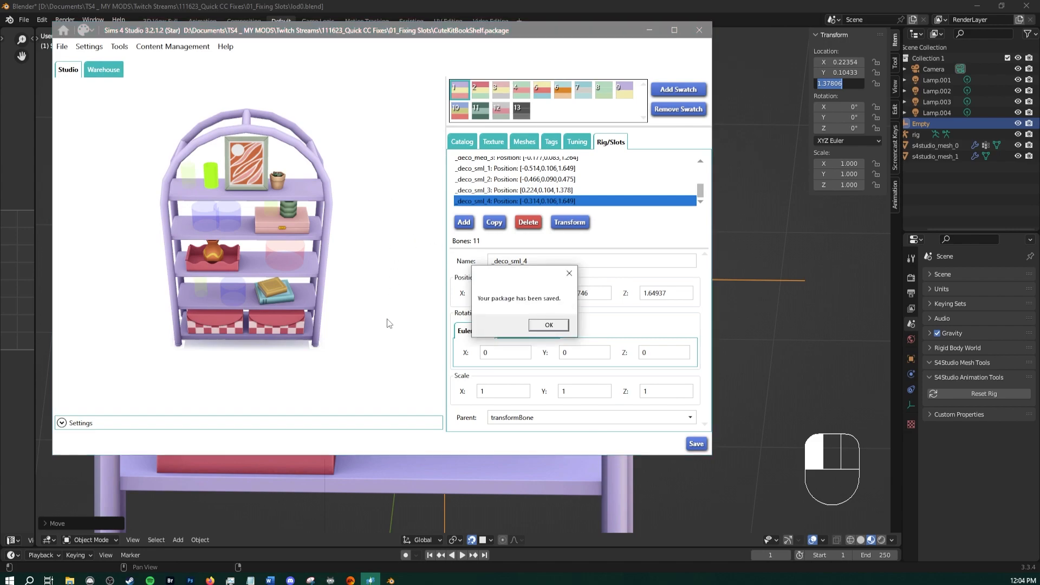
{"action": "left_click", "coordinate": [564, 326]}
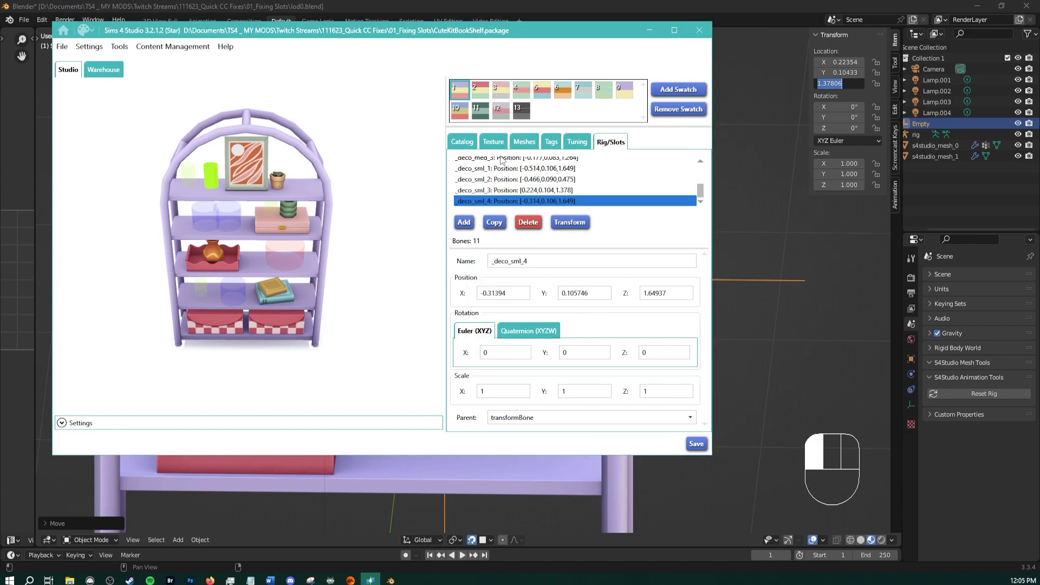
Display the bookshelf's LOD 1 (Medium) mesh
{"action": "right_click_drag", "start_coordinate": [344, 227], "coordinate": [360, 198]}
{"action": "left_click", "coordinate": [524, 142]}
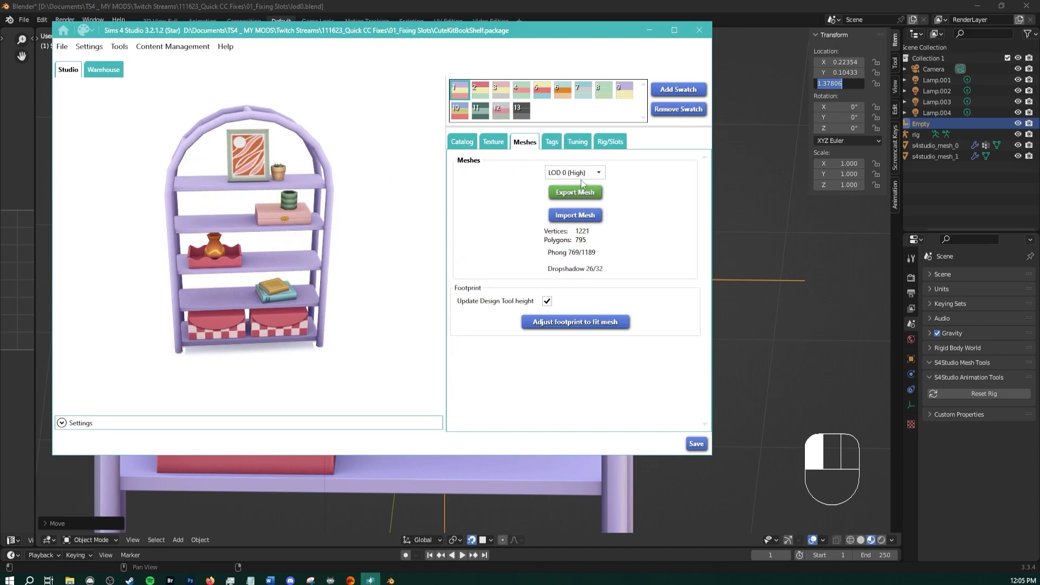
{"action": "left_click", "coordinate": [576, 172]}
{"action": "left_click", "coordinate": [564, 190]}
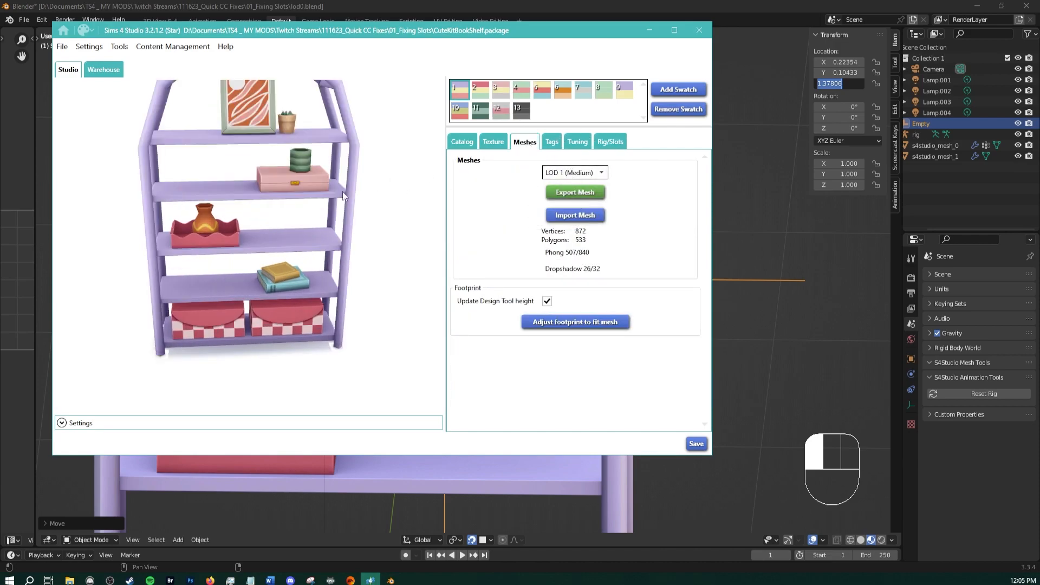
Review the bookshelf's Shadow LOD 0 (High) mesh, and return to displaying LOD 0 (High)
{"action": "right_click_drag", "start_coordinate": [343, 191], "coordinate": [308, 190]}
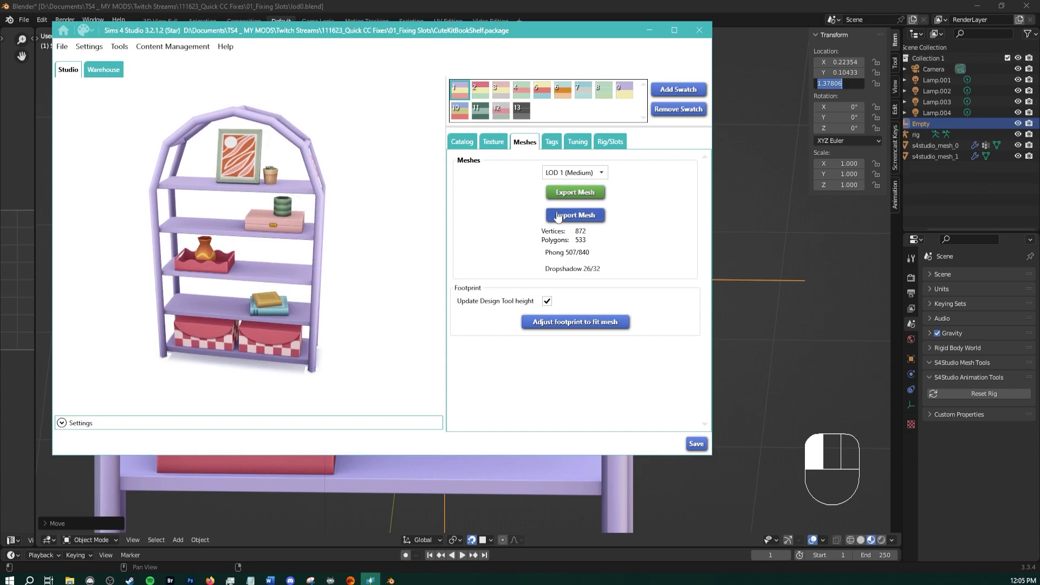
{"action": "left_click", "coordinate": [565, 176]}
{"action": "left_click", "coordinate": [563, 215]}
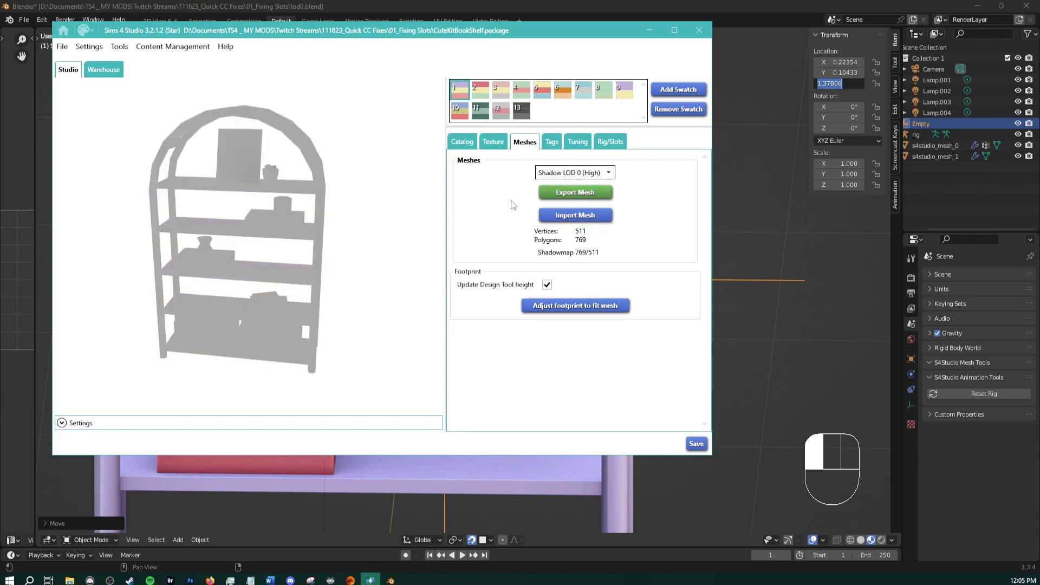
{"action": "left_click", "coordinate": [575, 172]}
{"action": "left_click", "coordinate": [567, 191]}
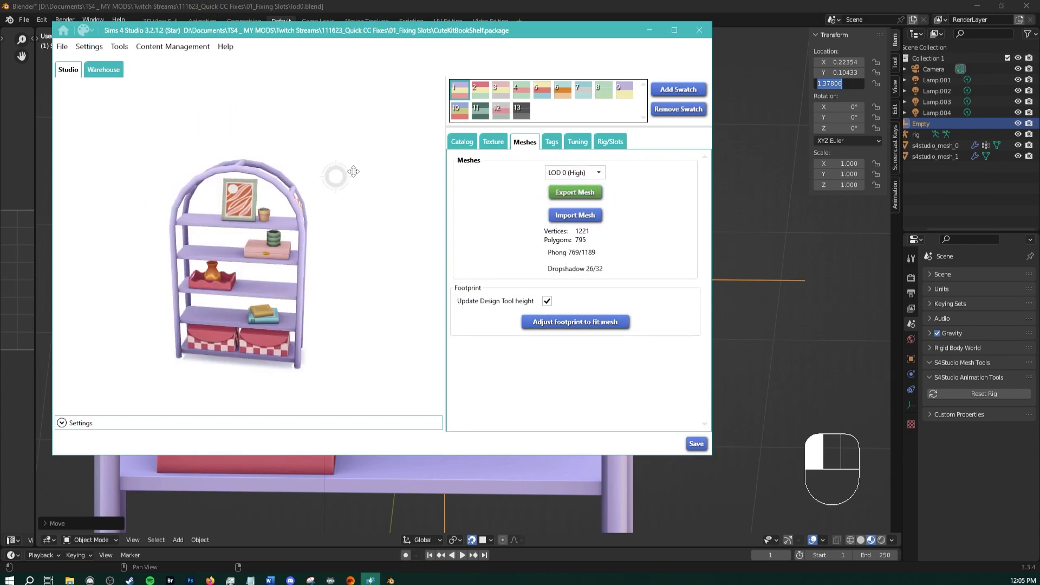
Switch to Blender and save a copy of the bookshelf scene as shaodw.blend
{"action": "key", "text": "alt+Tab"}
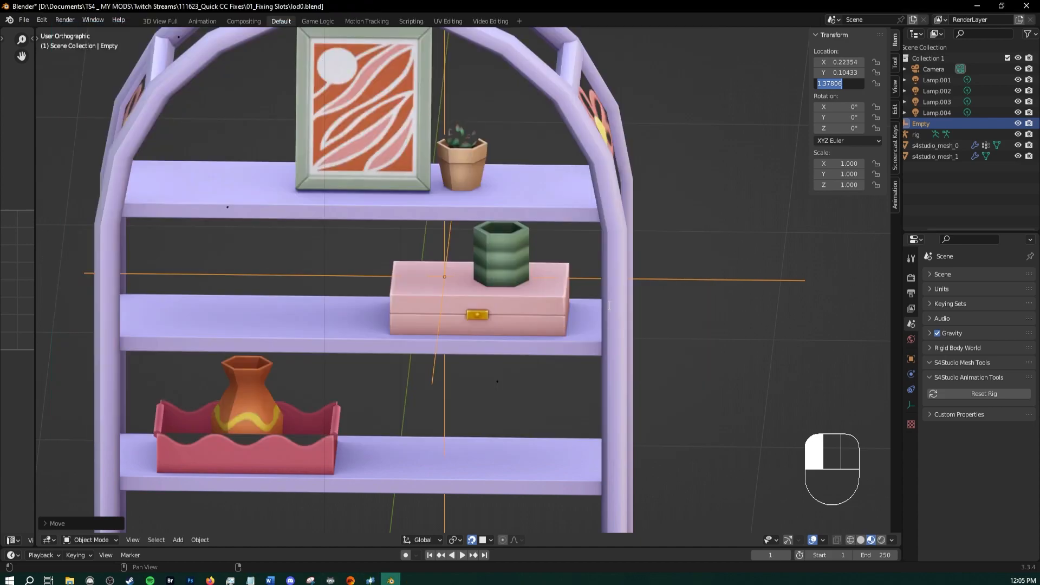
{"action": "left_click", "coordinate": [668, 295]}
{"action": "scroll", "coordinate": [669, 380], "scroll_direction": "down", "scroll_amount": 5}
{"action": "middle_click_drag", "start_coordinate": [671, 388], "coordinate": [542, 293], "text": "shift"}
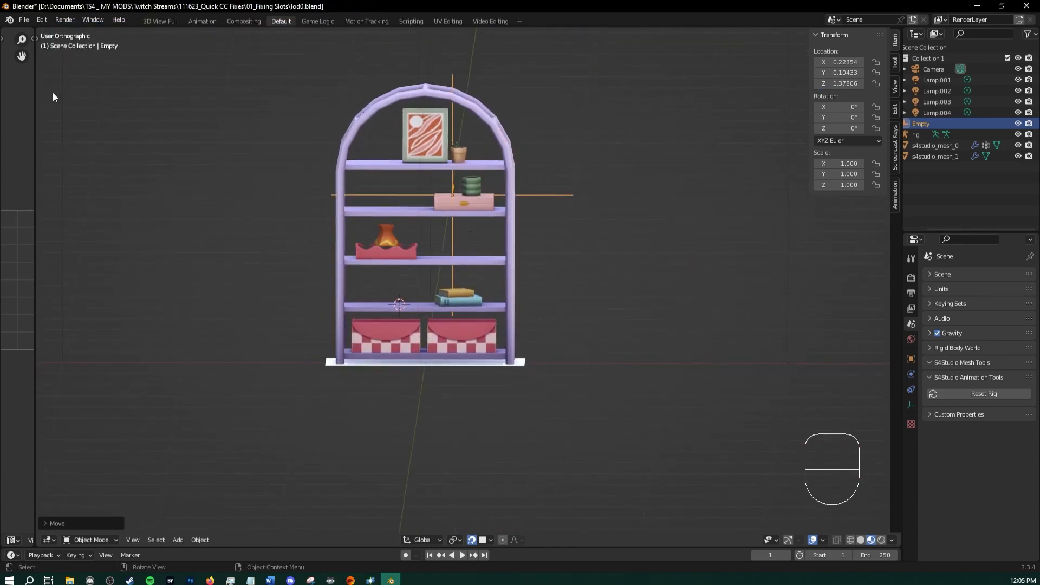
{"action": "left_click", "coordinate": [23, 20]}
{"action": "left_click", "coordinate": [35, 104]}
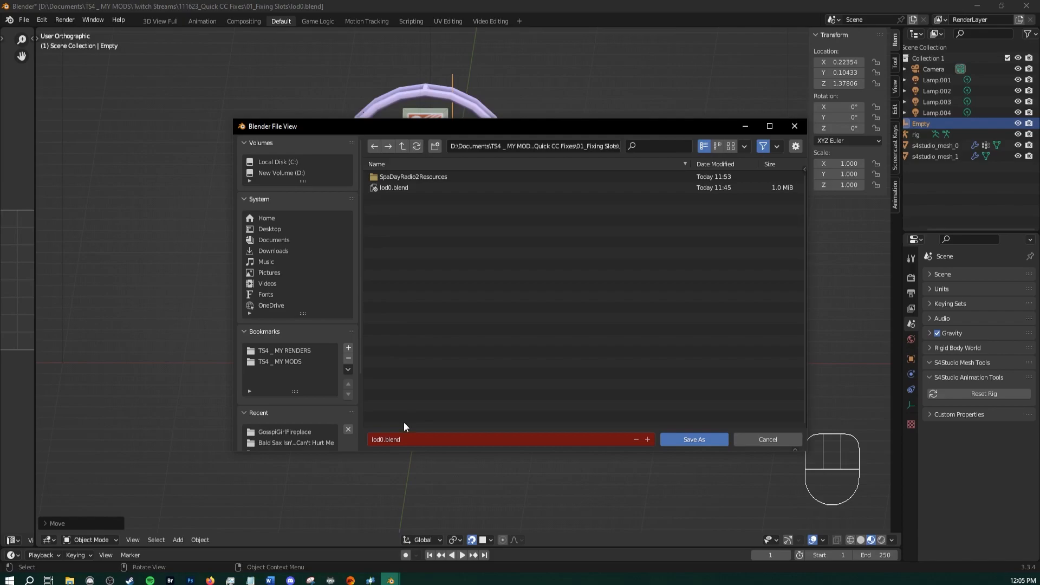
{"action": "left_click", "coordinate": [380, 435]}
{"action": "type", "text": "shad"}
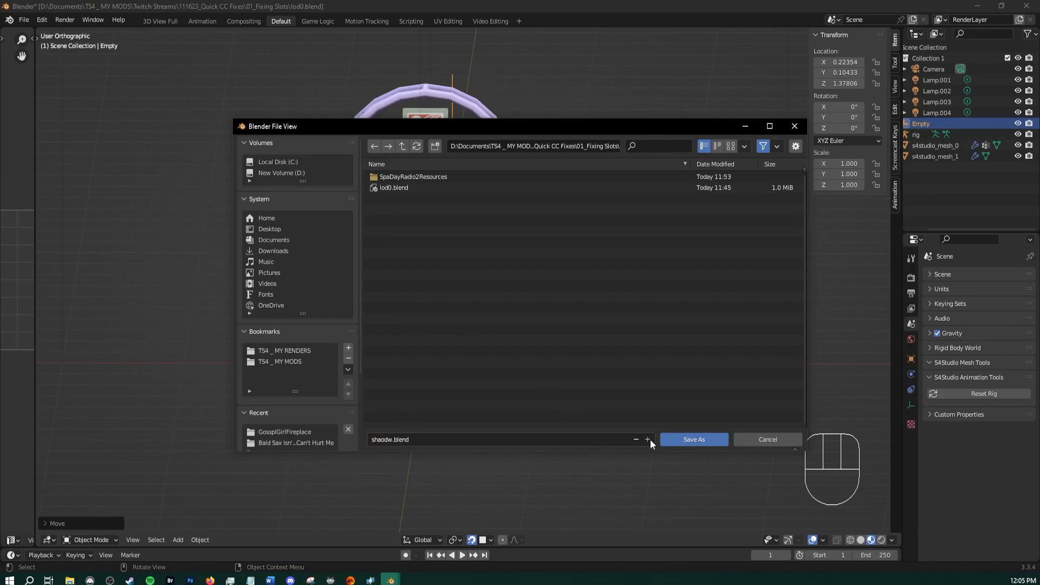
{"action": "left_click", "coordinate": [688, 440]}
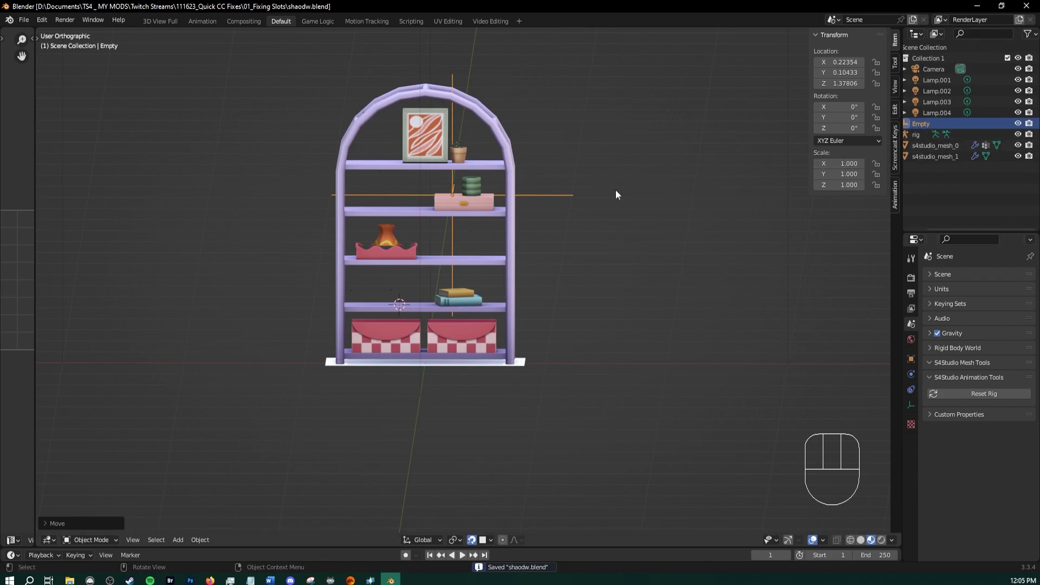
Delete the drop shadow plane s4studio_mesh_1 beneath the bookshelf
{"action": "scroll", "coordinate": [780, 225], "scroll_direction": "up", "scroll_amount": 2}
{"action": "middle_click_drag", "start_coordinate": [672, 198], "coordinate": [726, 228], "text": "shift"}
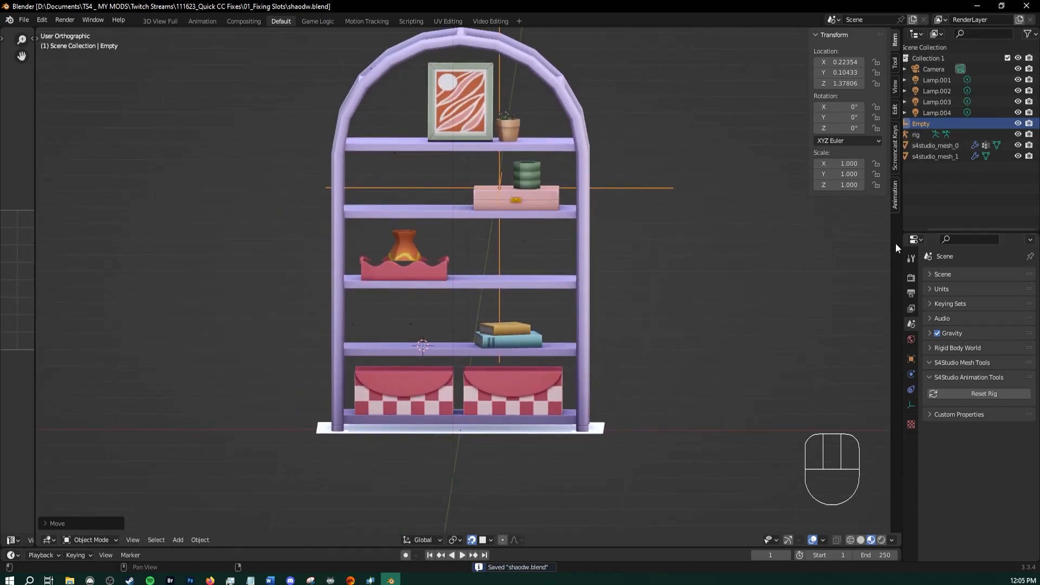
{"action": "left_click_drag", "start_coordinate": [901, 242], "coordinate": [880, 242]}
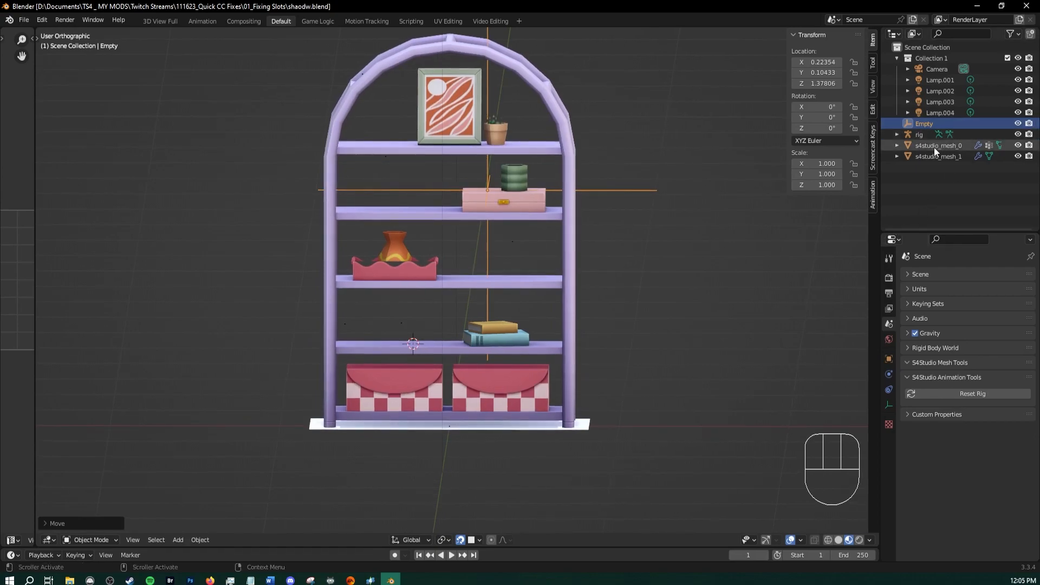
{"action": "left_click", "coordinate": [935, 151]}
{"action": "left_click", "coordinate": [507, 430]}
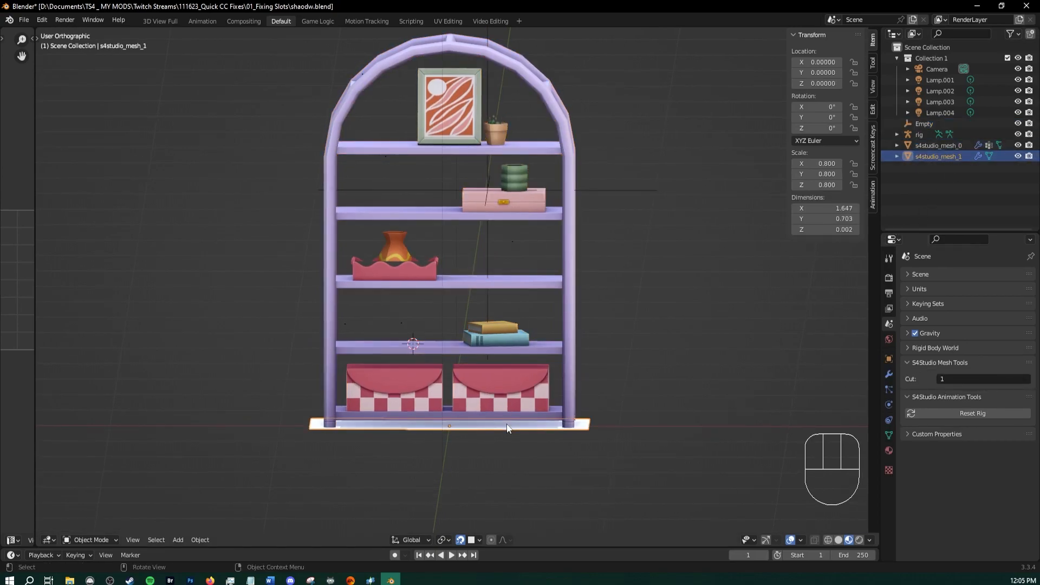
{"action": "key", "text": "x"}
{"action": "left_click", "coordinate": [506, 422]}
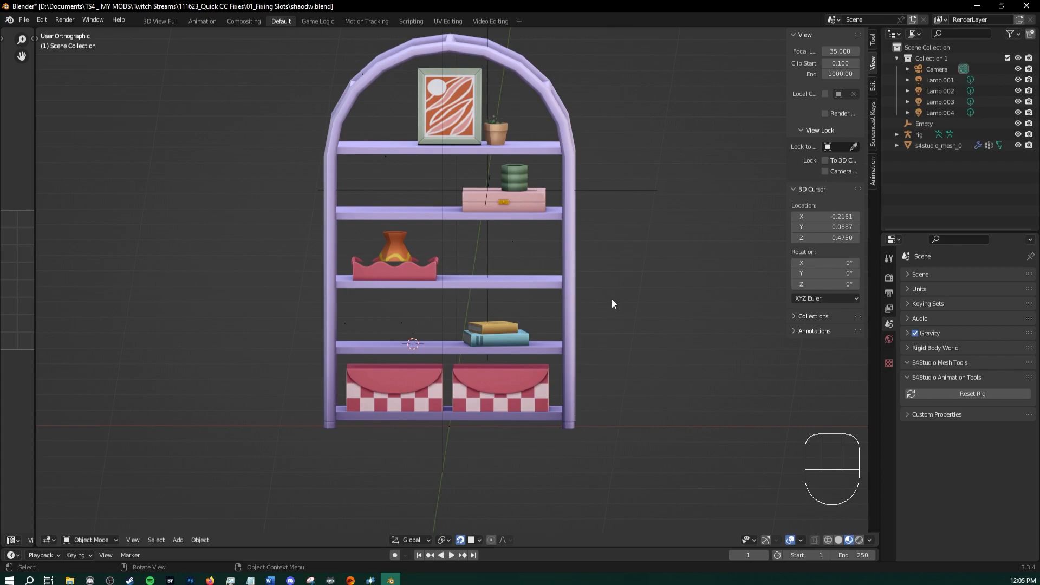
Select the bookshelf mesh s4studio_mesh_0, check its cut number and geometry from several angles, and save shaodw.blend
{"action": "left_click", "coordinate": [549, 285]}
{"action": "middle_click_drag", "start_coordinate": [563, 293], "coordinate": [615, 291]}
{"action": "scroll", "coordinate": [605, 318], "scroll_direction": "up", "scroll_amount": 2}
{"action": "scroll", "coordinate": [625, 296], "scroll_direction": "down", "scroll_amount": 2}
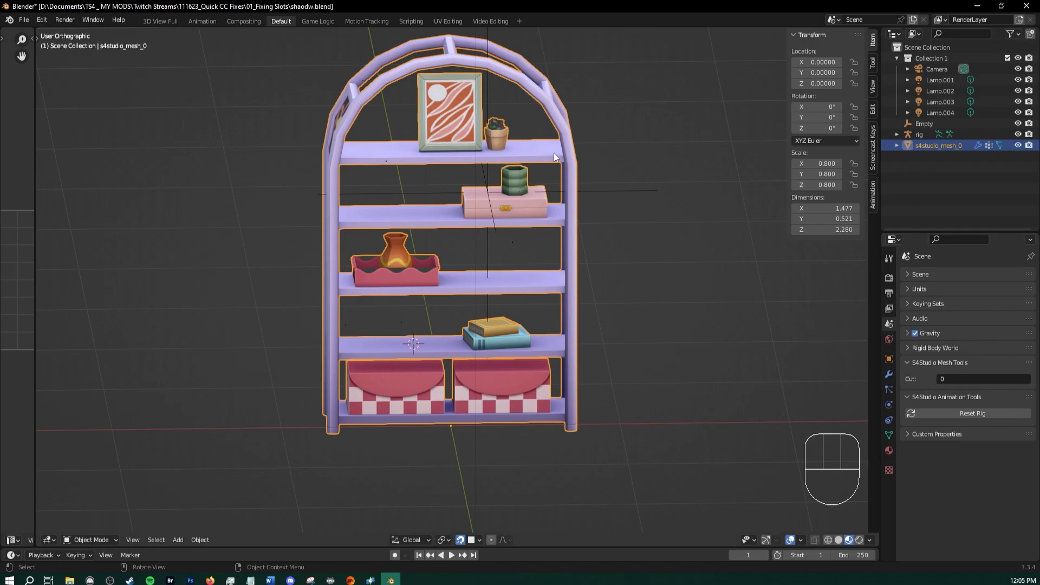
{"action": "middle_click_drag", "start_coordinate": [554, 152], "coordinate": [581, 236]}
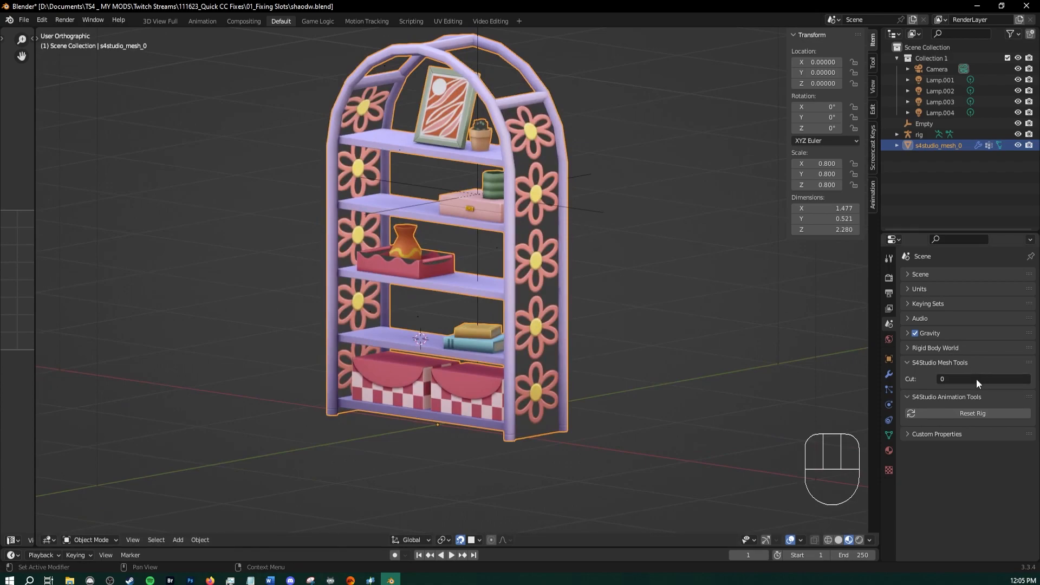
{"action": "middle_click_drag", "start_coordinate": [518, 203], "coordinate": [631, 255]}
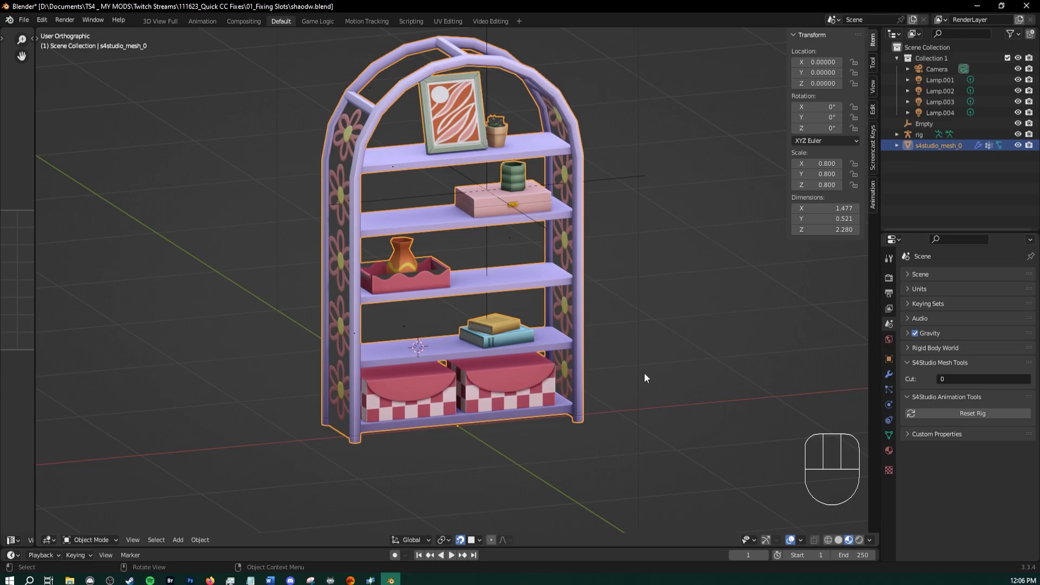
{"action": "middle_click_drag", "start_coordinate": [602, 246], "coordinate": [566, 235]}
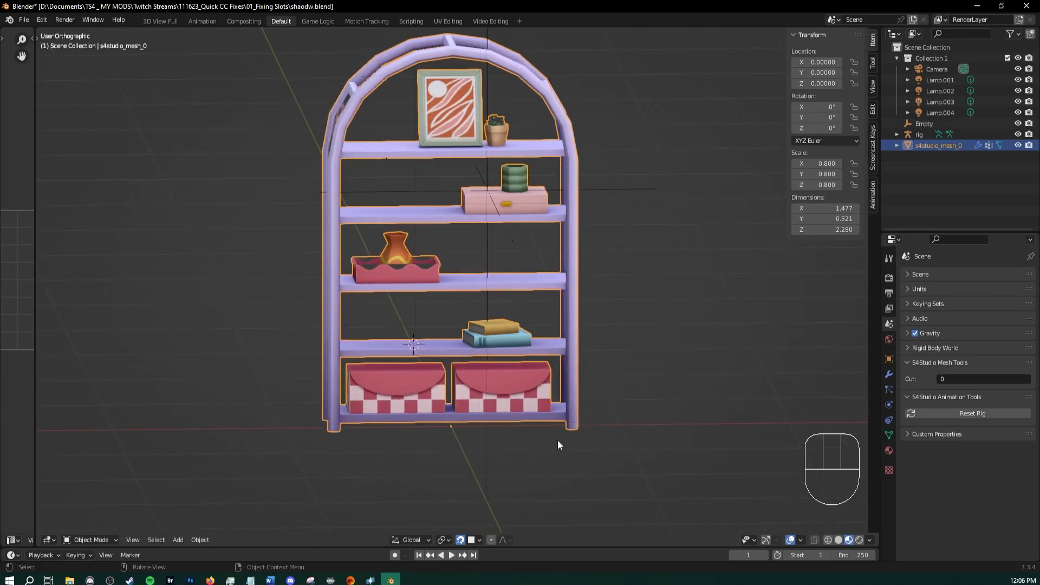
{"action": "left_click", "coordinate": [24, 21]}
{"action": "left_click", "coordinate": [53, 92]}
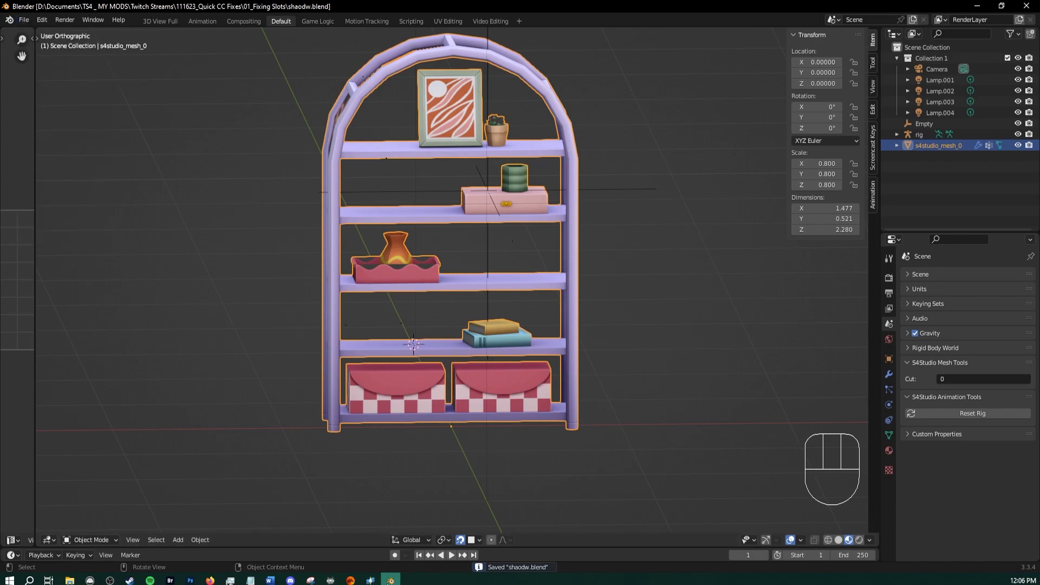
Switch to Sims 4 Studio and import shaodw.blend as the Shadow LOD 0 (High) mesh
{"action": "left_click", "coordinate": [370, 580]}
{"action": "left_click", "coordinate": [574, 173]}
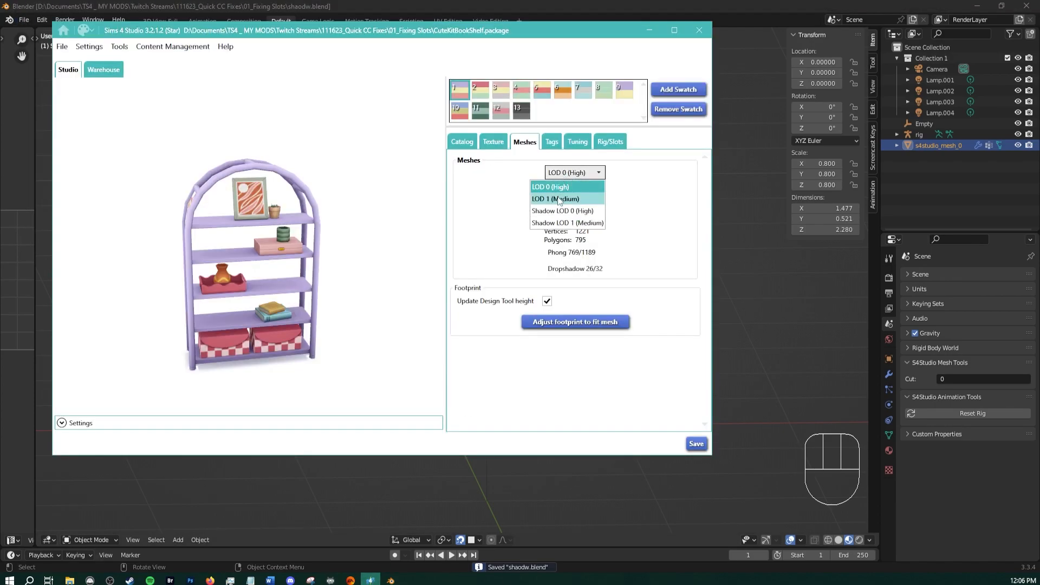
{"action": "left_click", "coordinate": [563, 211]}
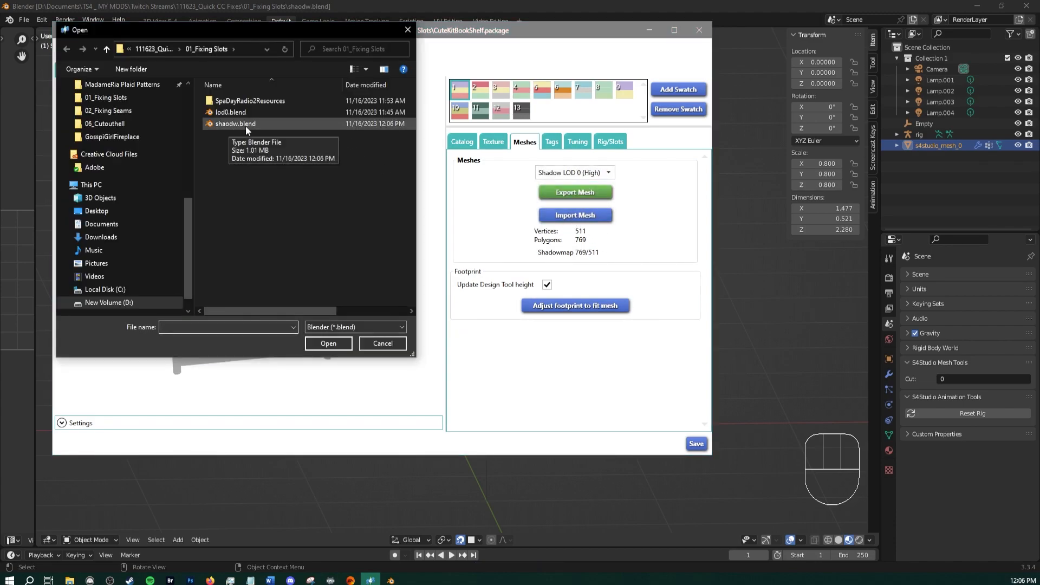
{"action": "double_click", "coordinate": [244, 125]}
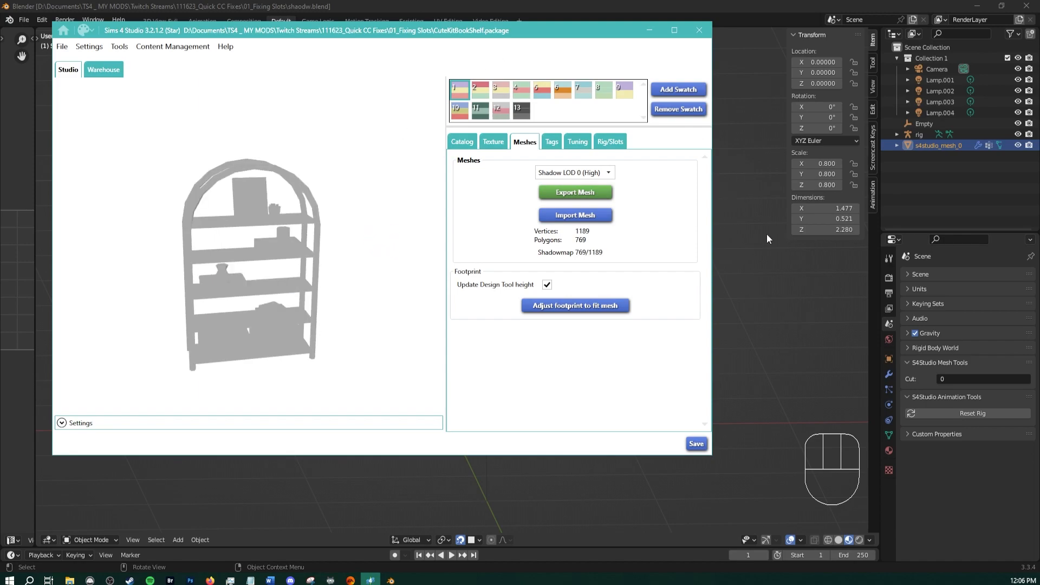
Compare the bookshelf's LOD 0 (High) and LOD 1 (Medium) meshes, ending on LOD 0 (High)
{"action": "left_click", "coordinate": [569, 172]}
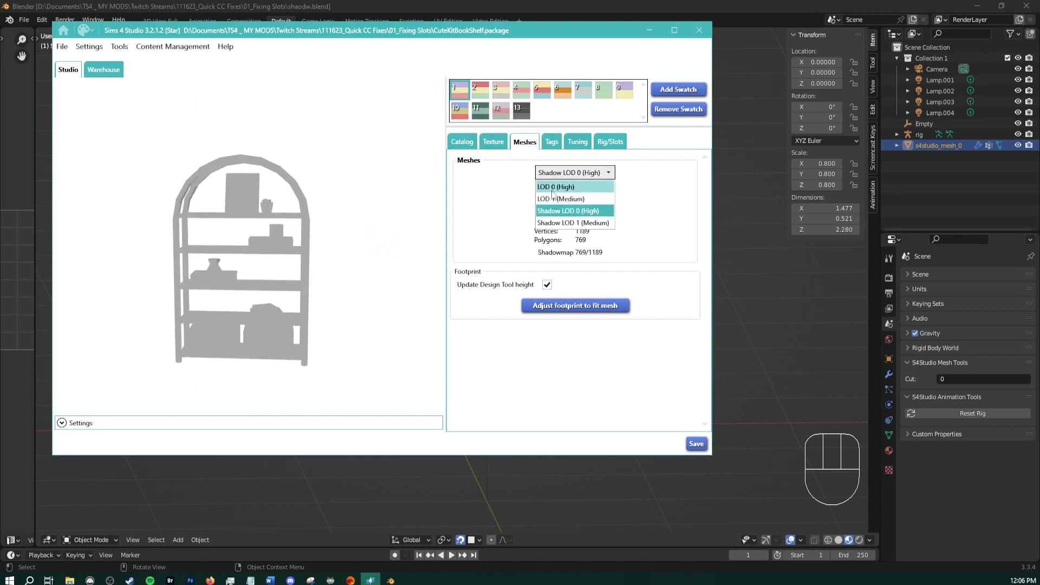
{"action": "left_click", "coordinate": [553, 188]}
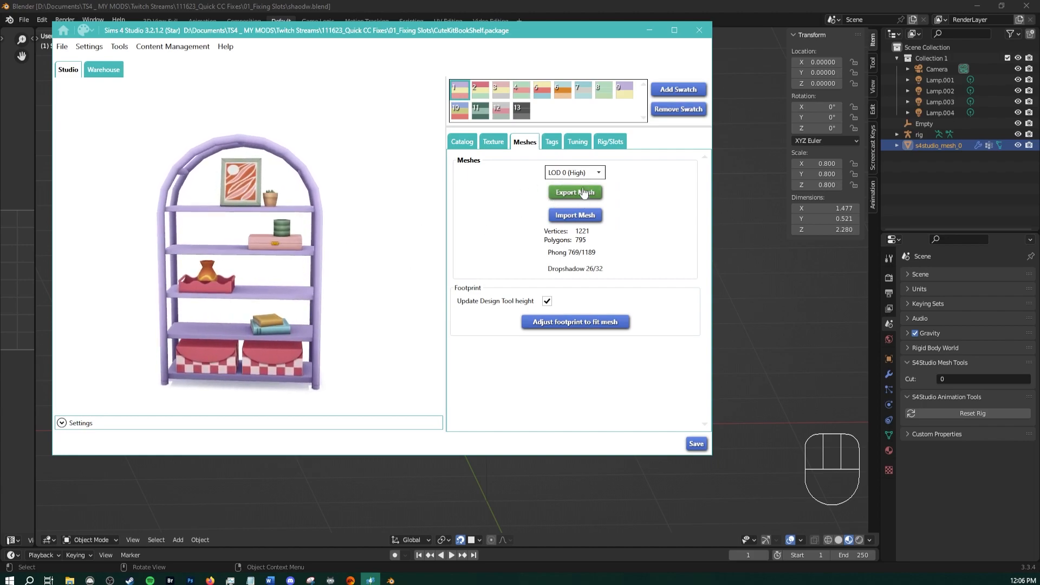
{"action": "left_click", "coordinate": [575, 172]}
{"action": "left_click", "coordinate": [561, 199]}
{"action": "left_click", "coordinate": [572, 173]}
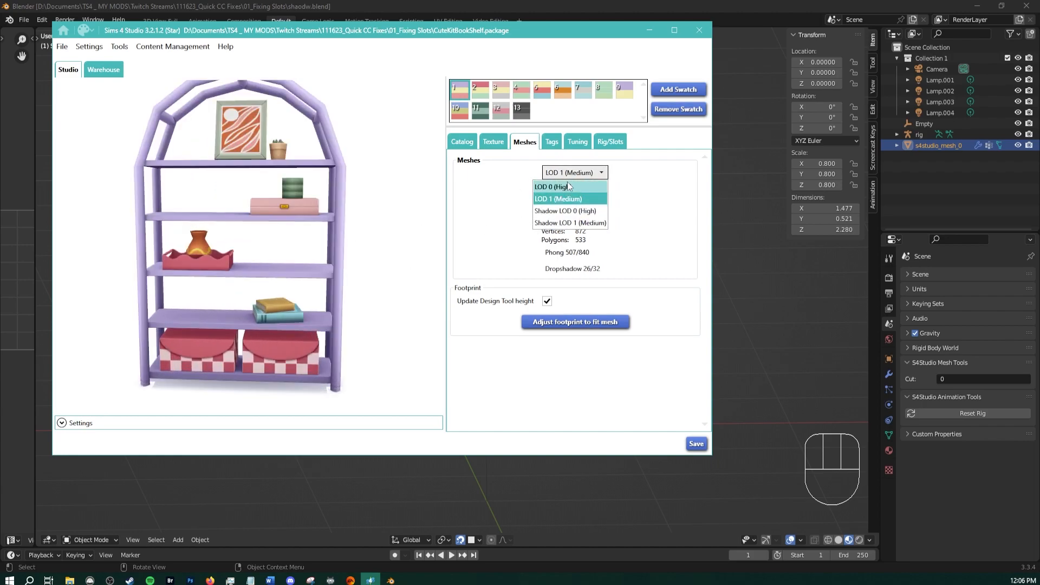
{"action": "left_click", "coordinate": [569, 187]}
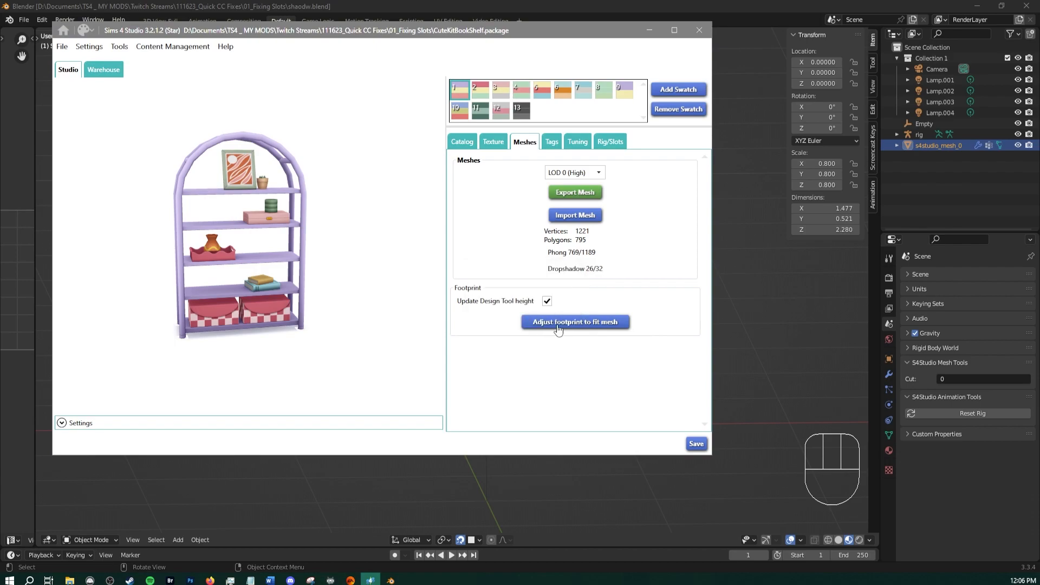
Adjust the bookshelf's footprint to fit its mesh, and close Sims 4 Studio with the package saved
{"action": "left_click", "coordinate": [548, 325]}
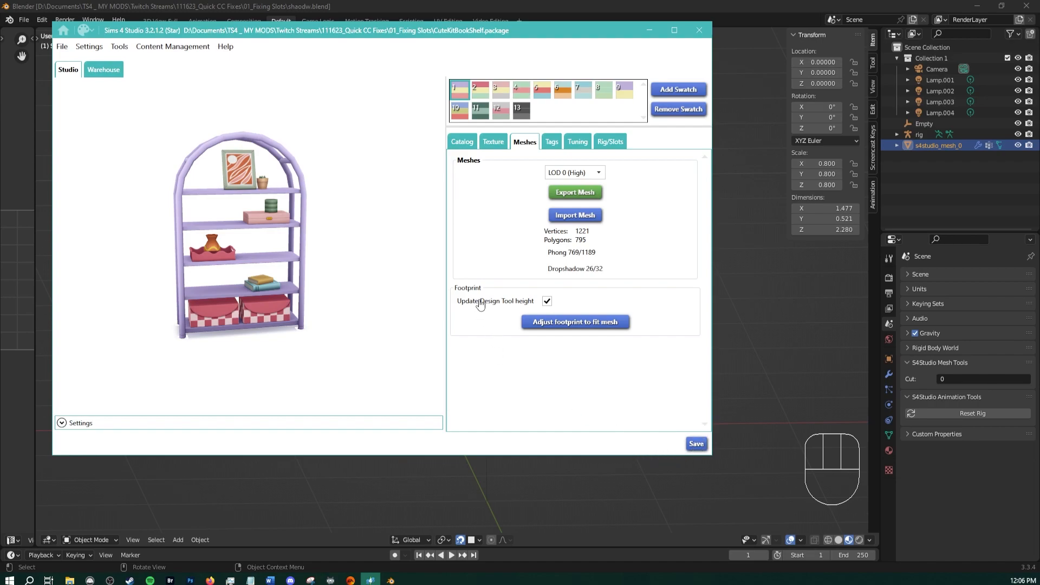
{"action": "left_click", "coordinate": [550, 325]}
{"action": "left_click", "coordinate": [699, 30]}
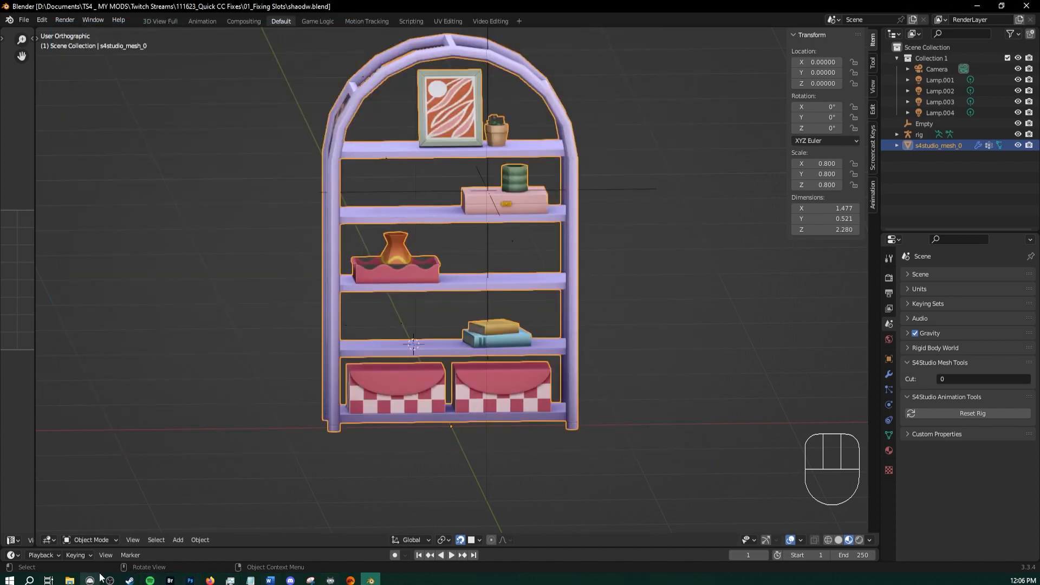
In File Explorer, copy CuteKitBookShelf.package and SpaDayRadio.package from 01_Fixing Slots into the StreamFiles folder, and open that folder
{"action": "mouse_move", "coordinate": [69, 580]}
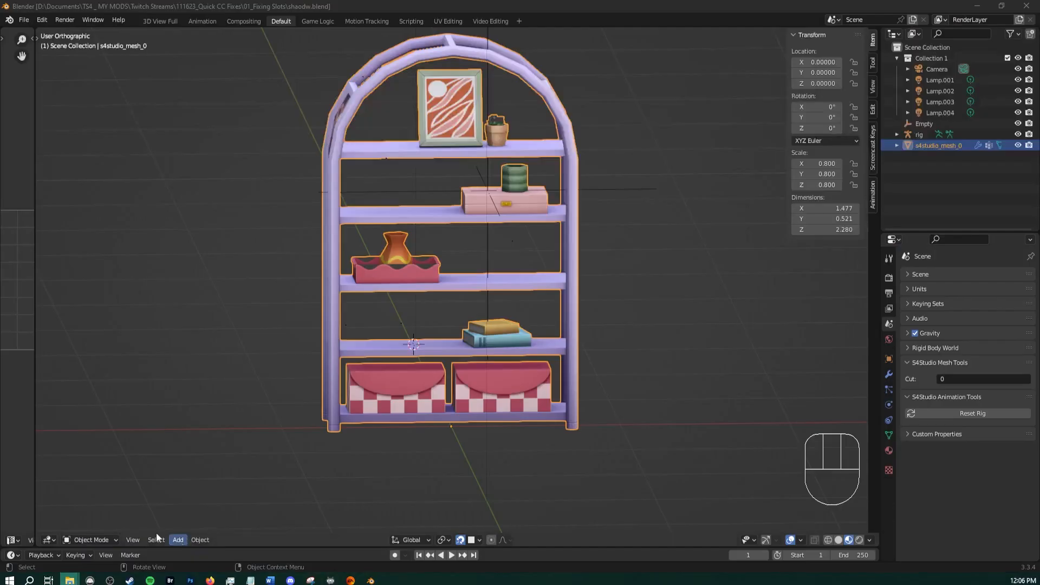
{"action": "key", "text": "alt+Tab"}
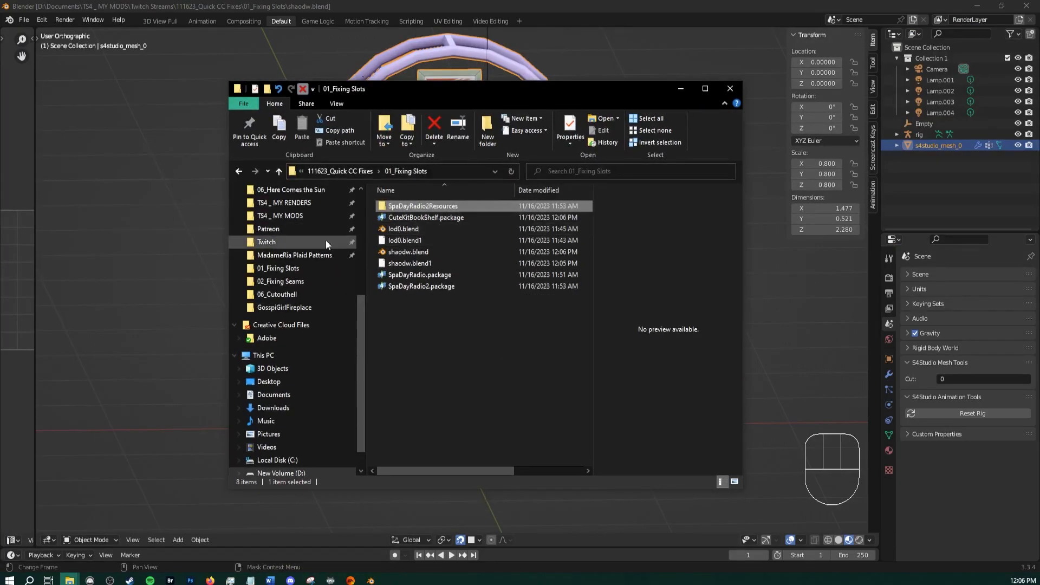
{"action": "scroll", "coordinate": [319, 243], "scroll_direction": "up", "scroll_amount": 3}
{"action": "key", "text": "Down"}
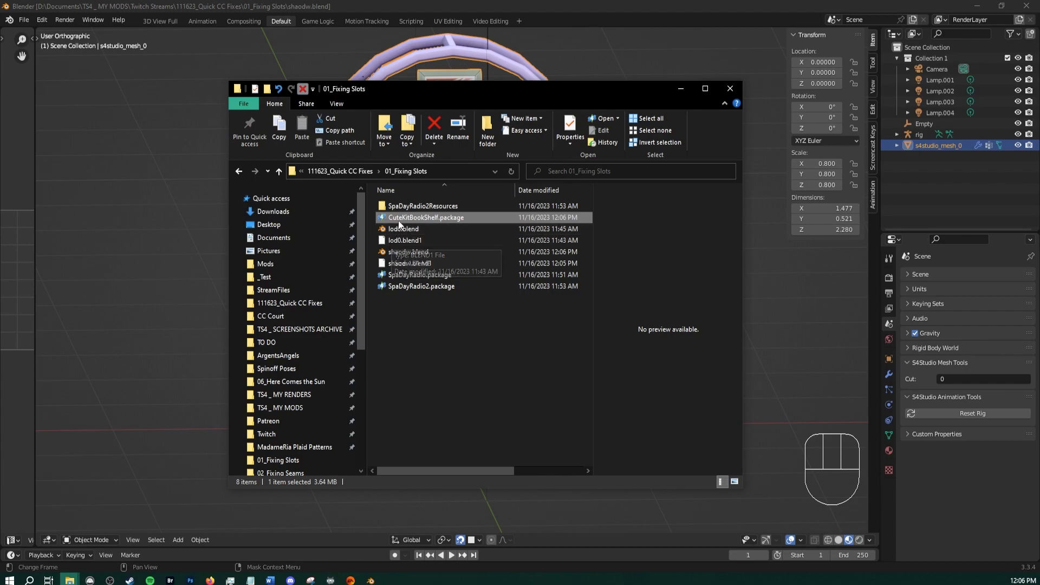
{"action": "left_click_drag", "start_coordinate": [404, 221], "coordinate": [285, 294]}
{"action": "left_click", "coordinate": [428, 277]}
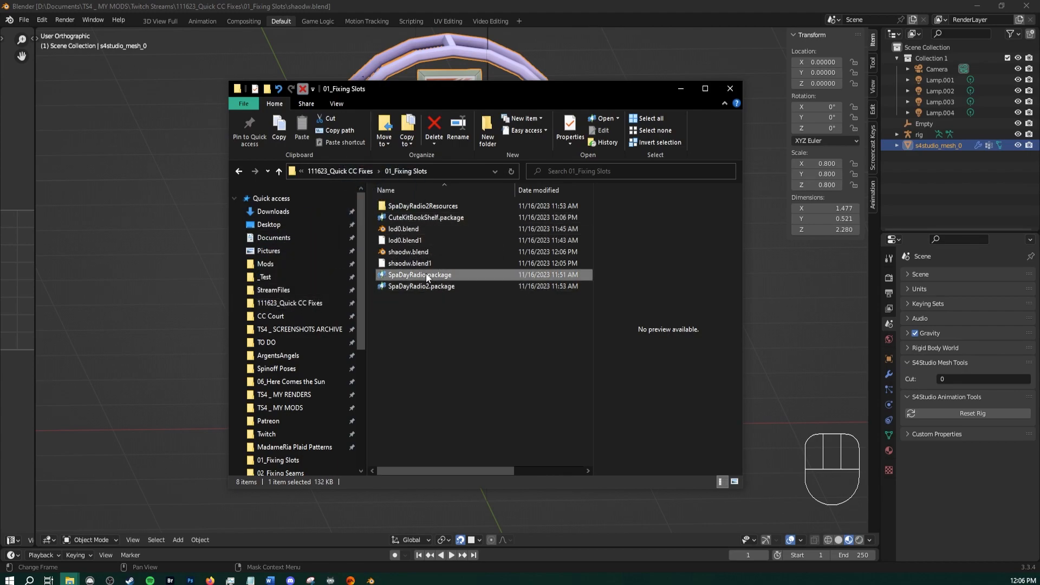
{"action": "left_click_drag", "start_coordinate": [413, 278], "coordinate": [292, 295]}
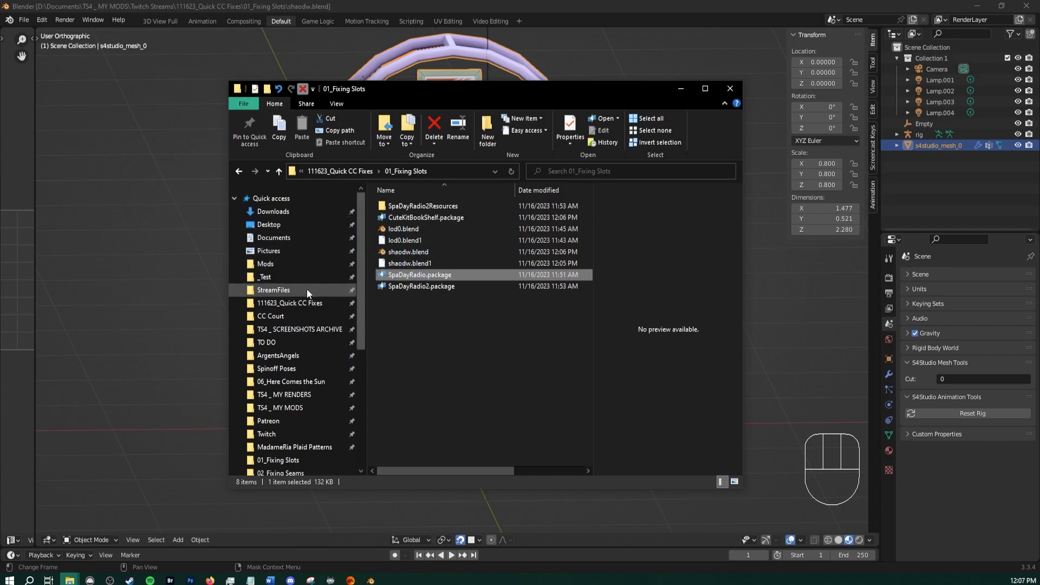
{"action": "left_click", "coordinate": [284, 291]}
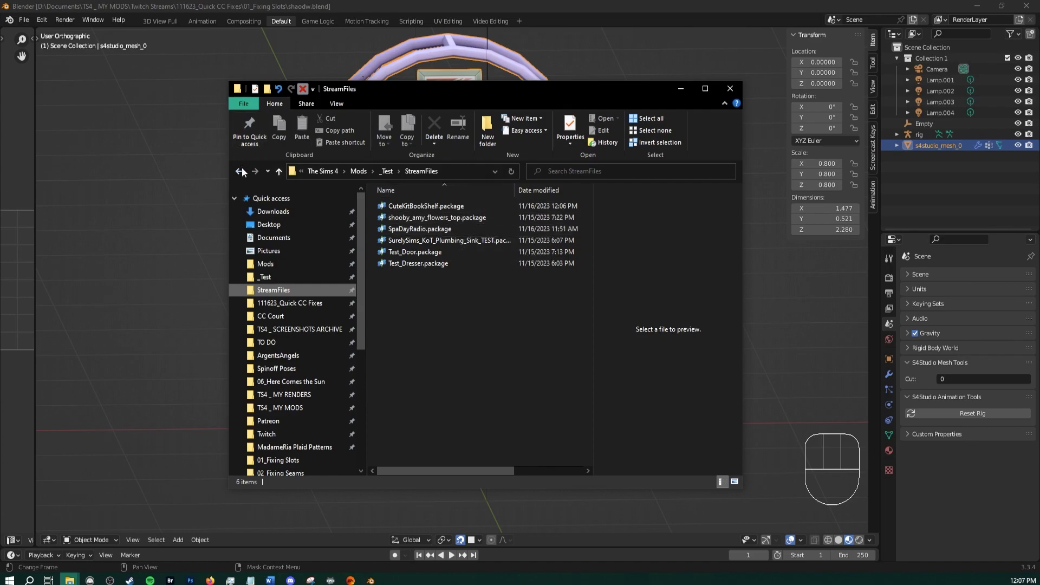
Open the 111623_Quick CC Fixes folder and move the File Explorer window aside
{"action": "key", "text": "alt+Left"}
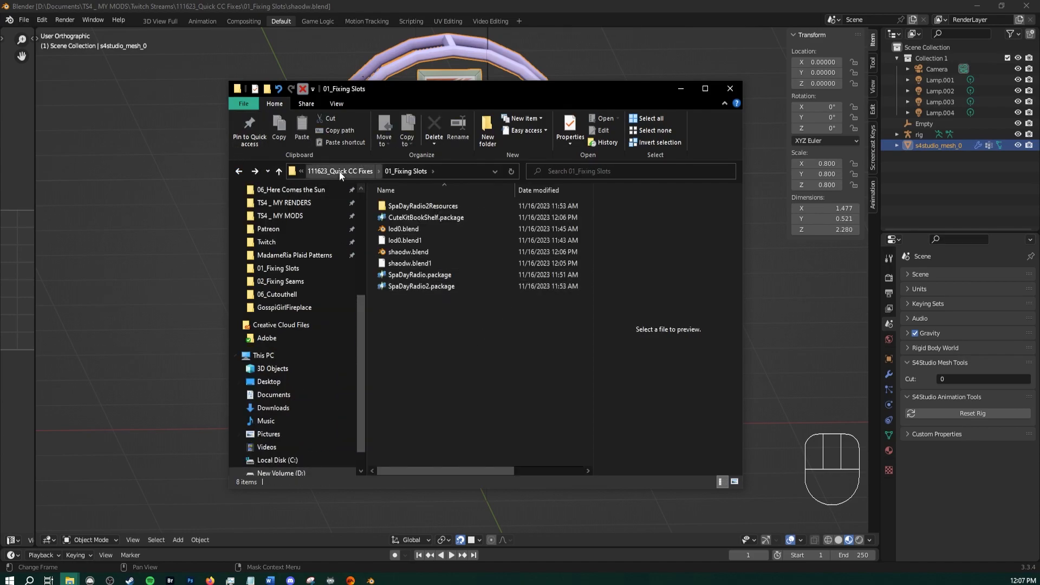
{"action": "left_click", "coordinate": [339, 171]}
{"action": "left_click", "coordinate": [466, 339]}
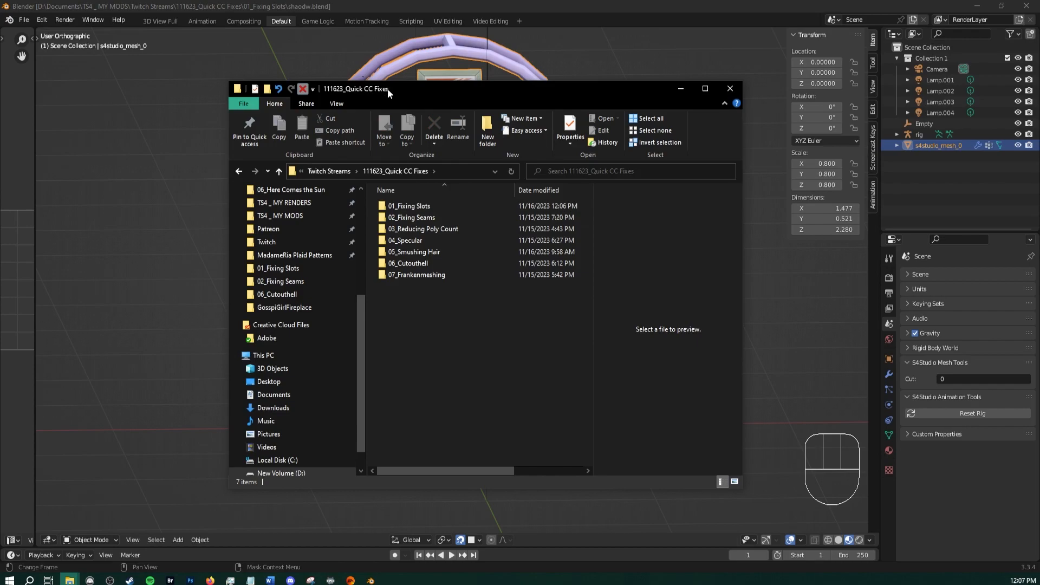
{"action": "left_click_drag", "start_coordinate": [403, 88], "coordinate": [290, 83]}
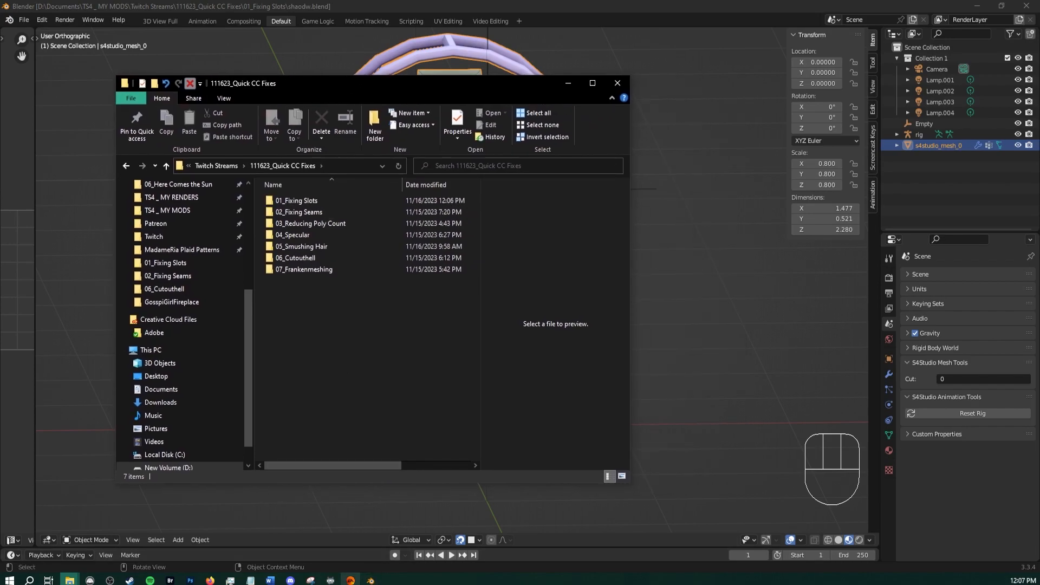
{"action": "mouse_move", "coordinate": [350, 580]}
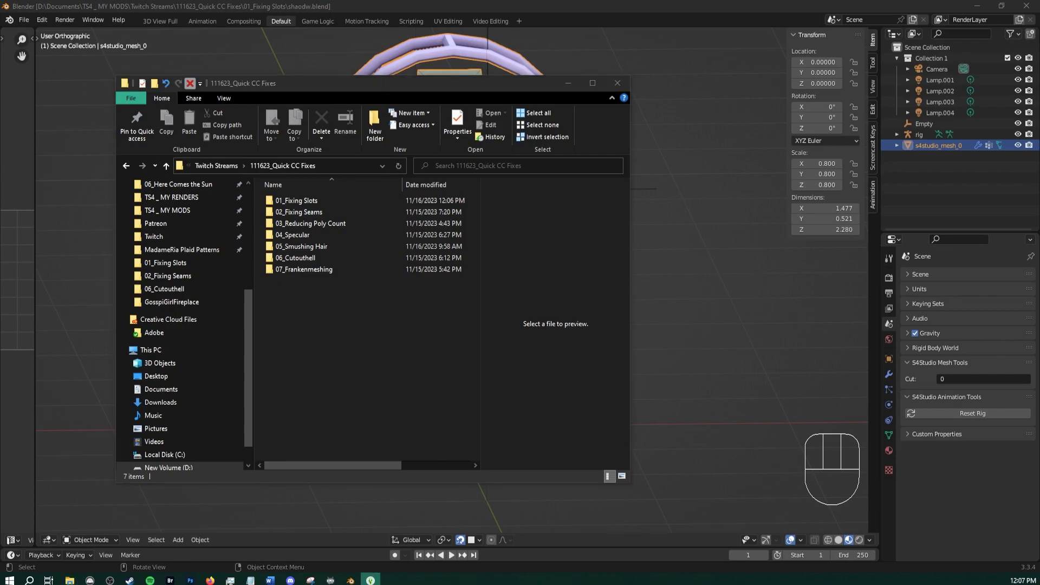
{"action": "left_click", "coordinate": [363, 384]}
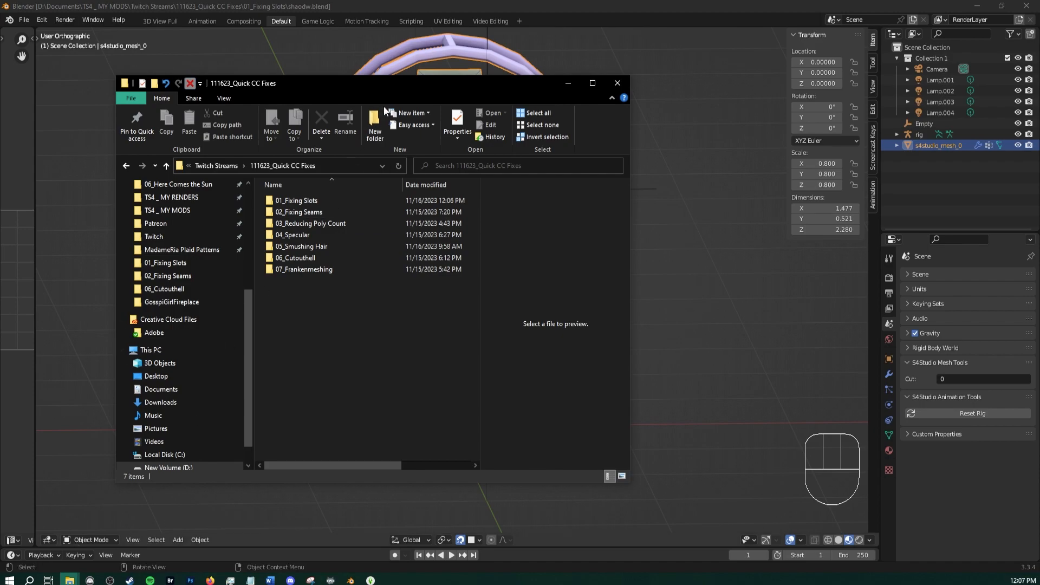
{"action": "left_click", "coordinate": [269, 580]}
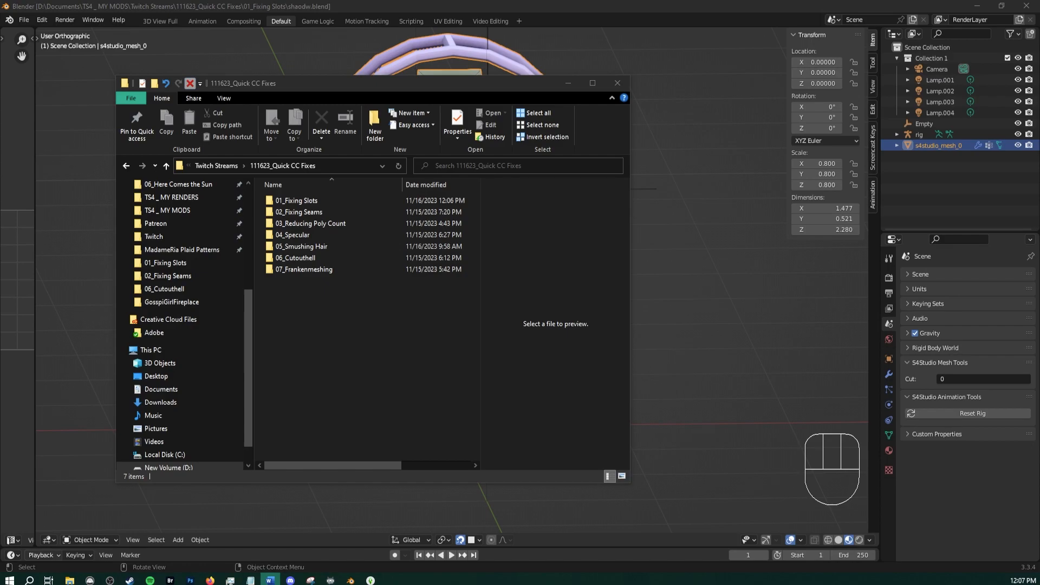
{"action": "key", "text": "alt+Tab"}
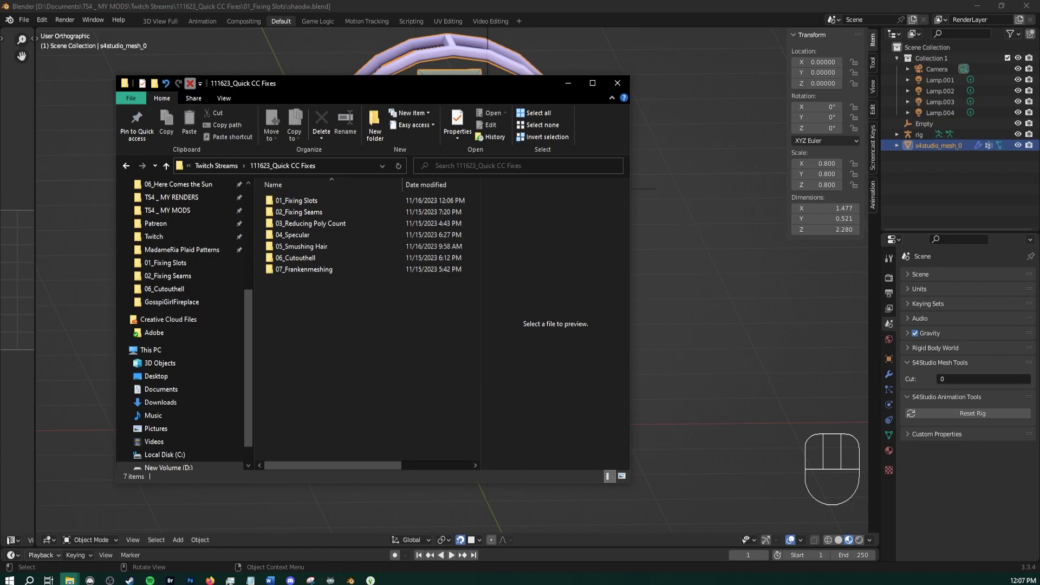
{"action": "key", "text": "alt+Tab"}
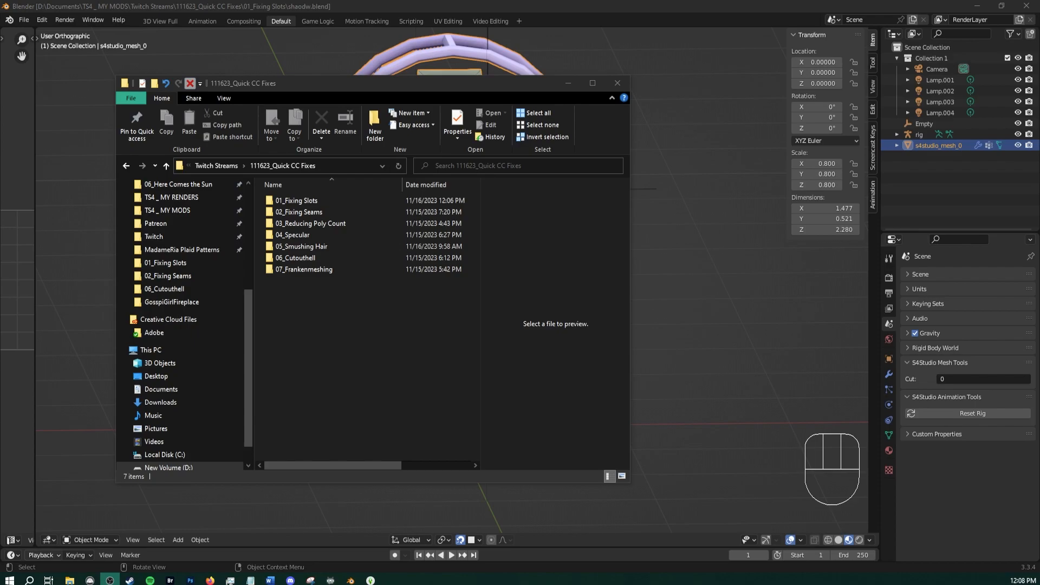
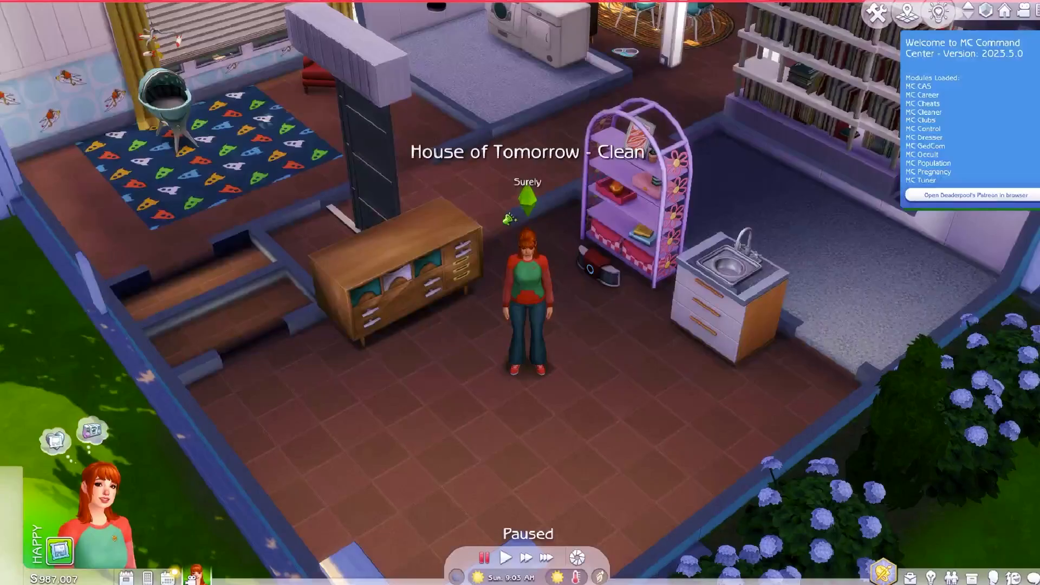
Raise the house walls around the Retro Reader Bookcase in The Sims 4 and enter Build Mode
{"action": "key", "text": "e"}
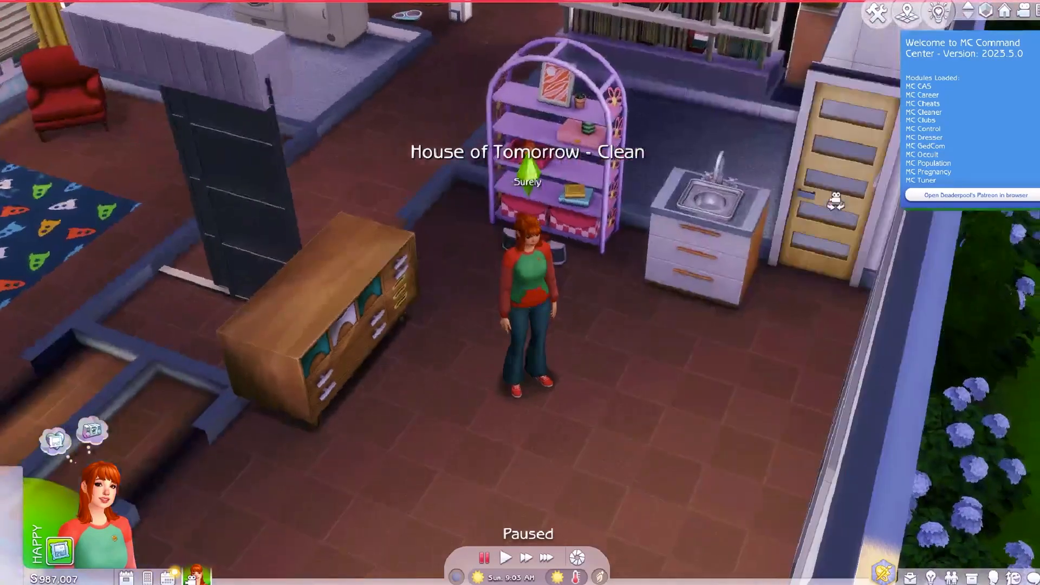
{"action": "key", "text": "z"}
{"action": "key", "text": "e"}
{"action": "key", "text": "z"}
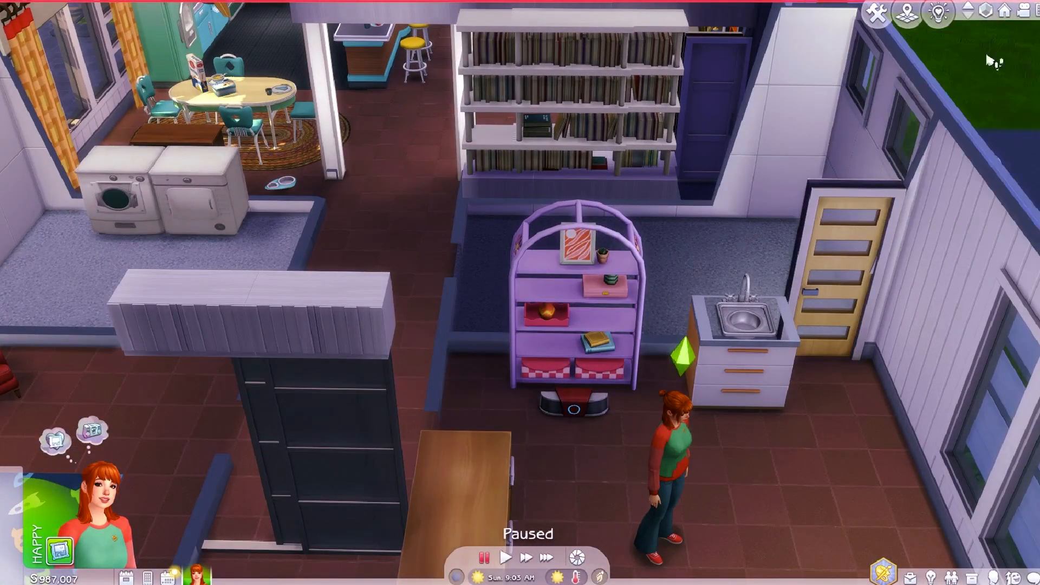
{"action": "key", "text": "Home"}
{"action": "middle_click_drag", "start_coordinate": [822, 337], "coordinate": [785, 256]}
{"action": "scroll", "coordinate": [785, 255], "scroll_direction": "up", "scroll_amount": 3}
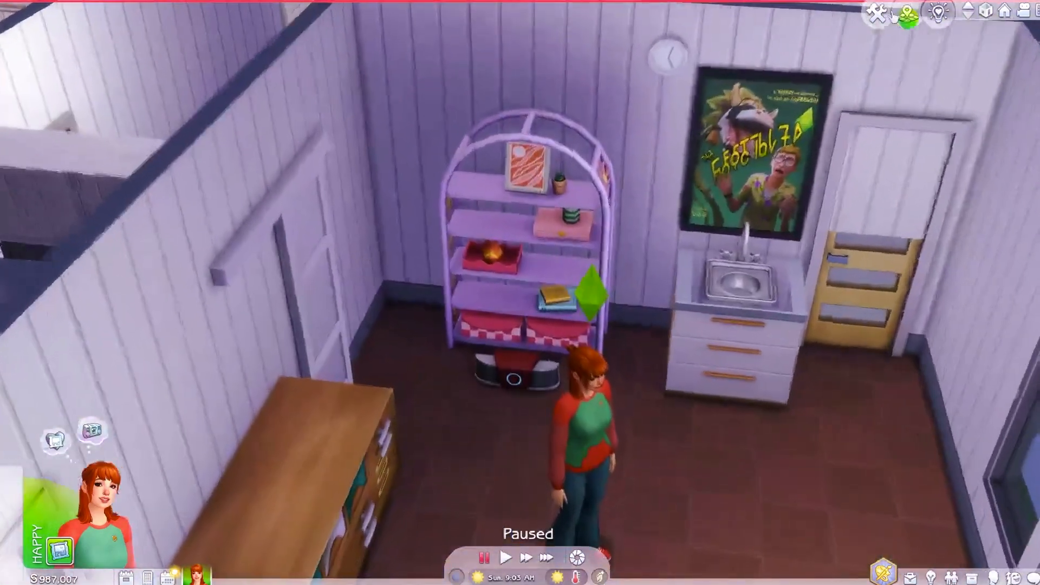
{"action": "left_click", "coordinate": [876, 13]}
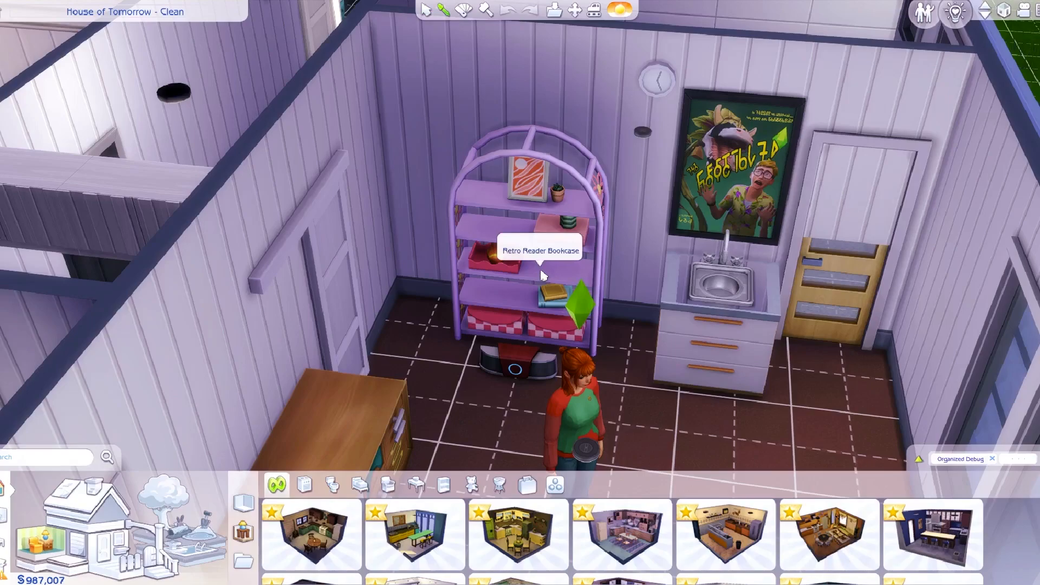
Sample the Retro Reader Bookcase and place its wrench-marked custom version beside it, over the sink counter
{"action": "key", "text": "e"}
{"action": "left_click", "coordinate": [542, 276]}
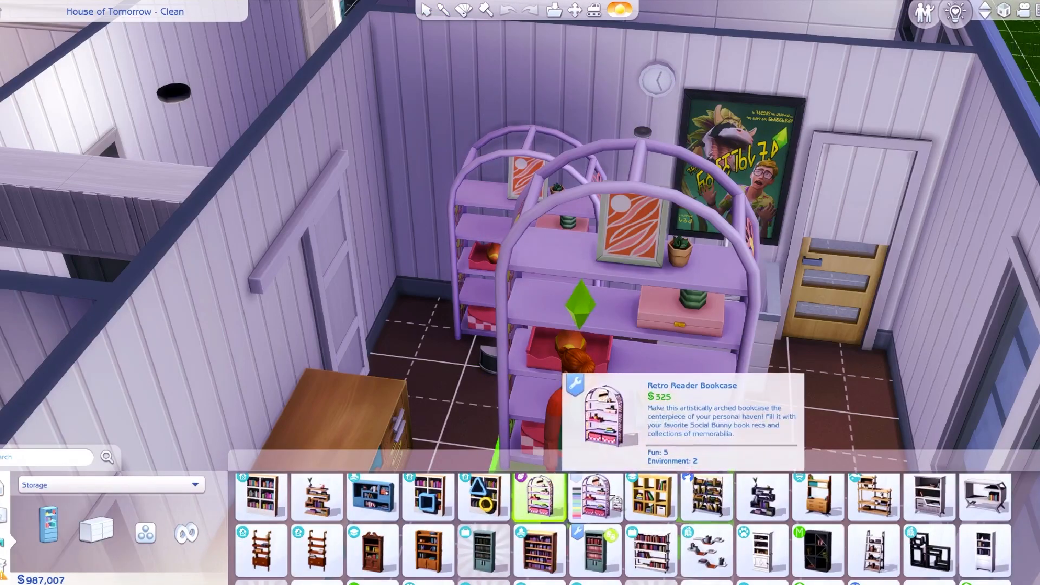
{"action": "left_click", "coordinate": [595, 495]}
{"action": "left_click", "coordinate": [656, 363]}
{"action": "scroll", "coordinate": [570, 320], "scroll_direction": "up", "scroll_amount": 5}
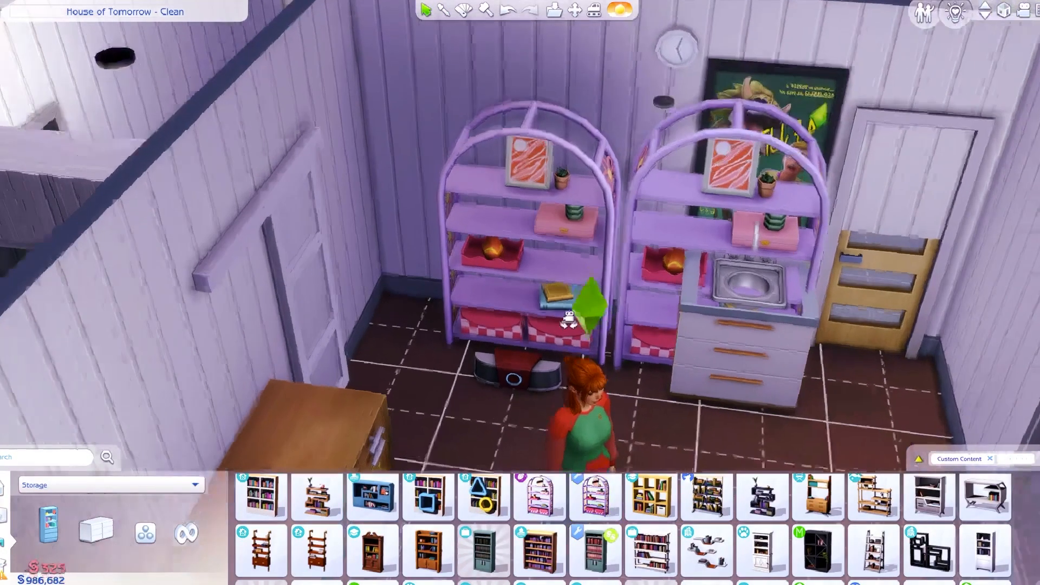
Pick up and set down the original bookcase, and enlarge it slightly with the T.O.O.L. extension's Scale Object option
{"action": "left_click", "coordinate": [595, 270]}
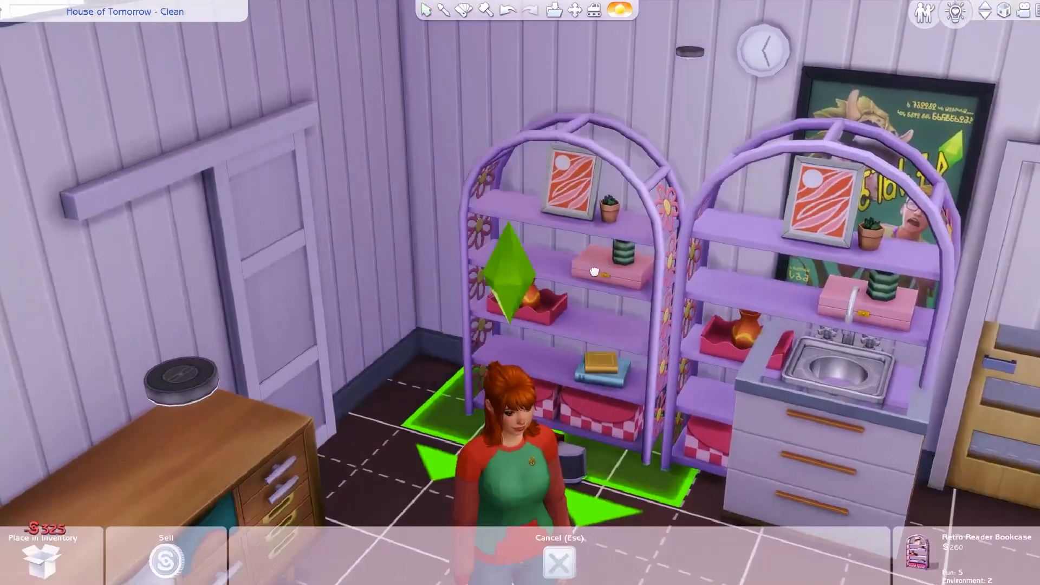
{"action": "left_click", "coordinate": [589, 273]}
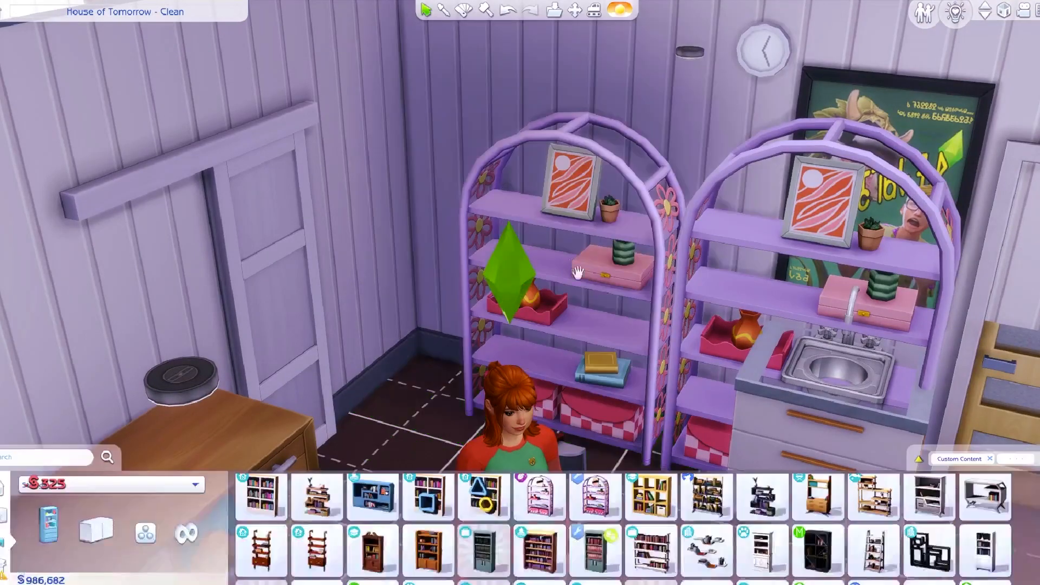
{"action": "key", "text": "shift+t"}
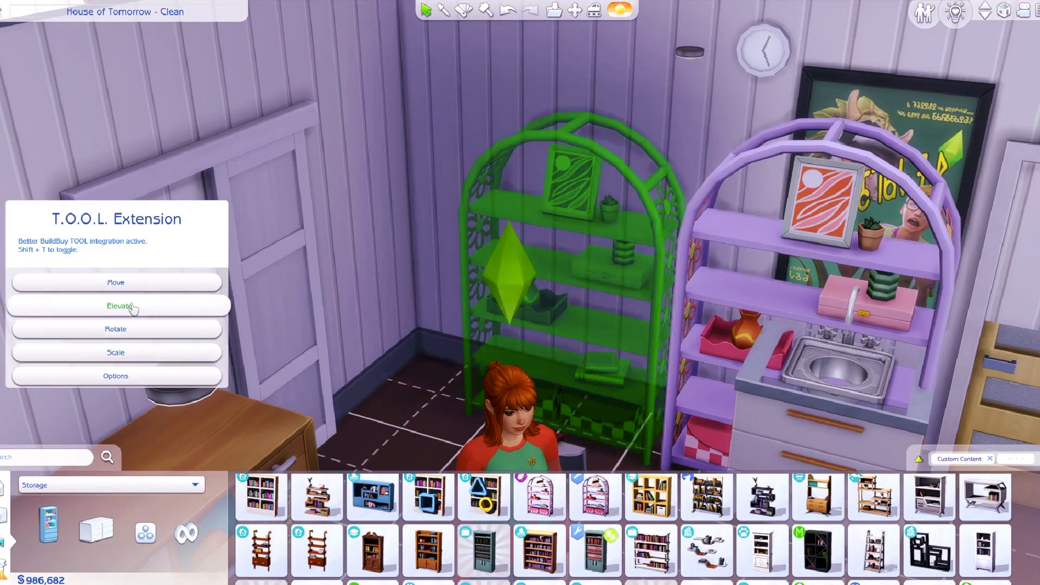
{"action": "left_click", "coordinate": [130, 353]}
{"action": "left_click", "coordinate": [128, 298]}
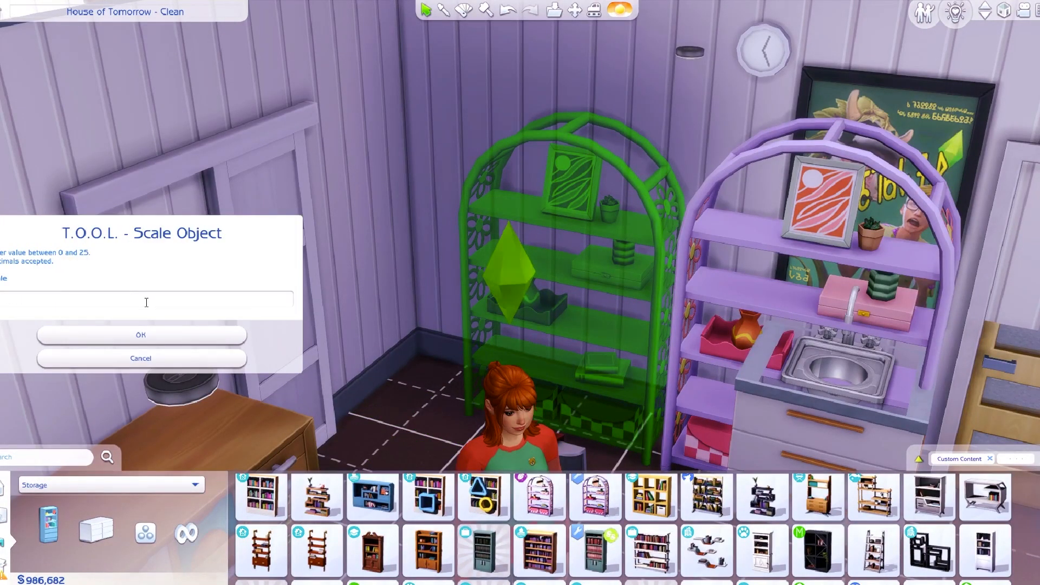
{"action": "type", "text": "8"}
{"action": "left_click", "coordinate": [141, 334]}
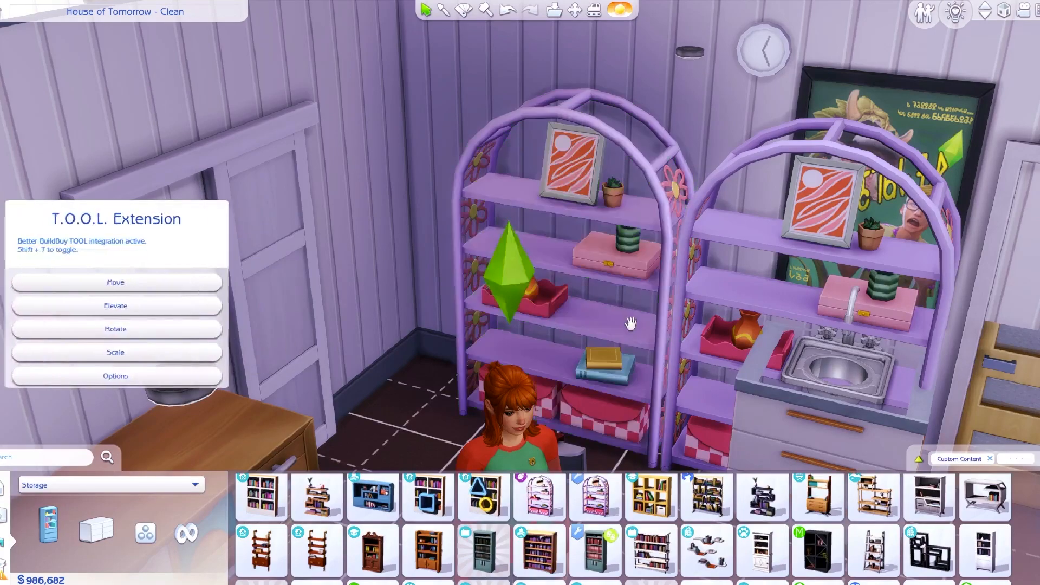
Examine the two bookcases side by side from several angles, comparing how the decor sits on their shelves
{"action": "scroll", "coordinate": [660, 225], "scroll_direction": "up", "scroll_amount": 2}
{"action": "middle_click_drag", "start_coordinate": [659, 225], "coordinate": [657, 186]}
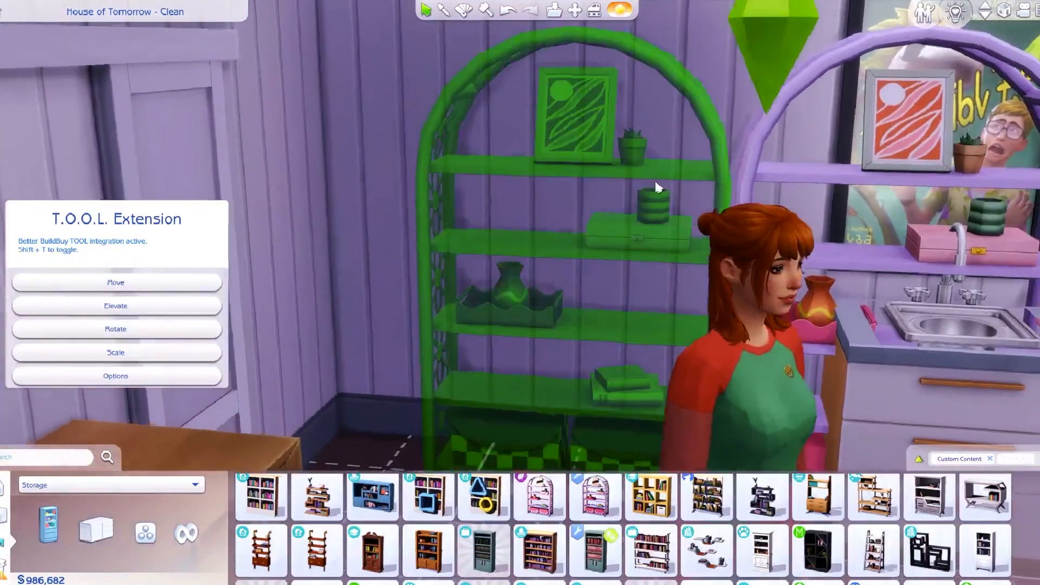
{"action": "middle_click_drag", "start_coordinate": [672, 293], "coordinate": [678, 309]}
{"action": "right_click_drag", "start_coordinate": [679, 309], "coordinate": [699, 320]}
{"action": "scroll", "coordinate": [596, 271], "scroll_direction": "up", "scroll_amount": 2}
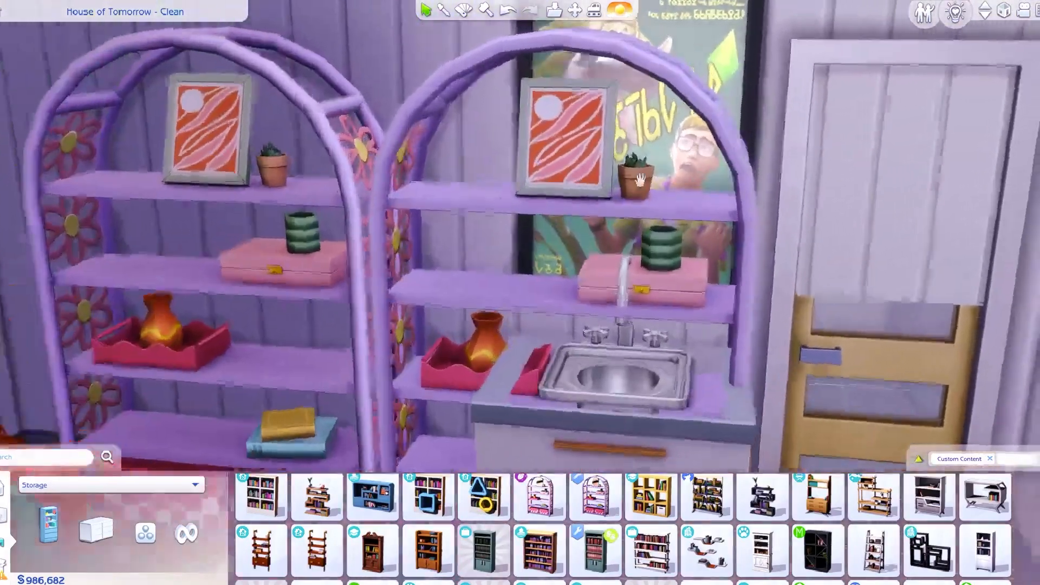
{"action": "middle_click_drag", "start_coordinate": [558, 233], "coordinate": [515, 269]}
{"action": "scroll", "coordinate": [535, 247], "scroll_direction": "up", "scroll_amount": 2}
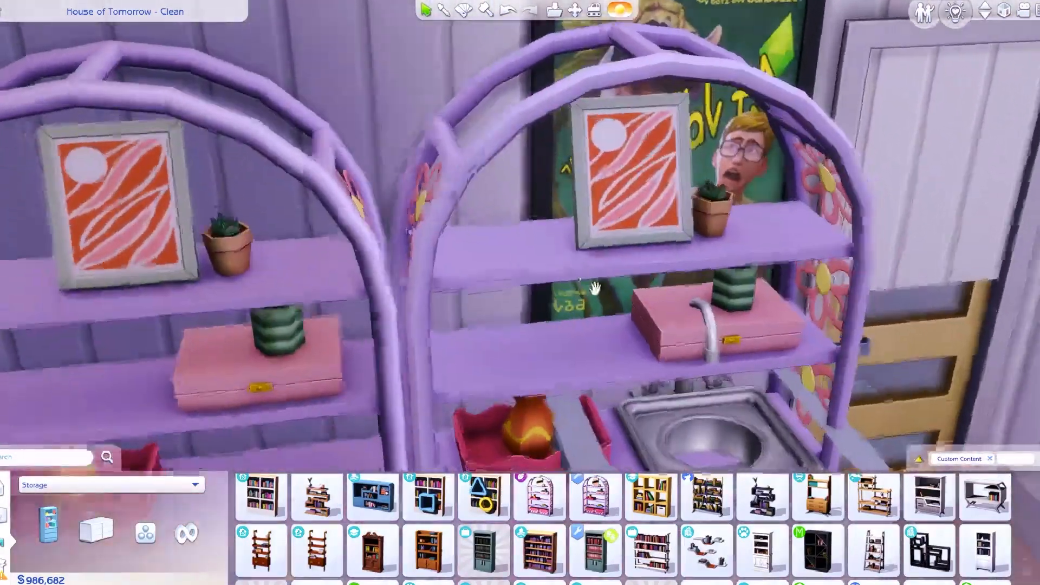
{"action": "scroll", "coordinate": [595, 287], "scroll_direction": "down", "scroll_amount": 3}
{"action": "mouse_move", "coordinate": [595, 288]}
{"action": "middle_mouse_down"}
{"action": "mouse_move", "coordinate": [507, 336]}
{"action": "mouse_move", "coordinate": [548, 372]}
{"action": "mouse_move", "coordinate": [558, 353]}
{"action": "mouse_move", "coordinate": [536, 434]}
{"action": "mouse_move", "coordinate": [595, 297]}
{"action": "middle_mouse_up"}
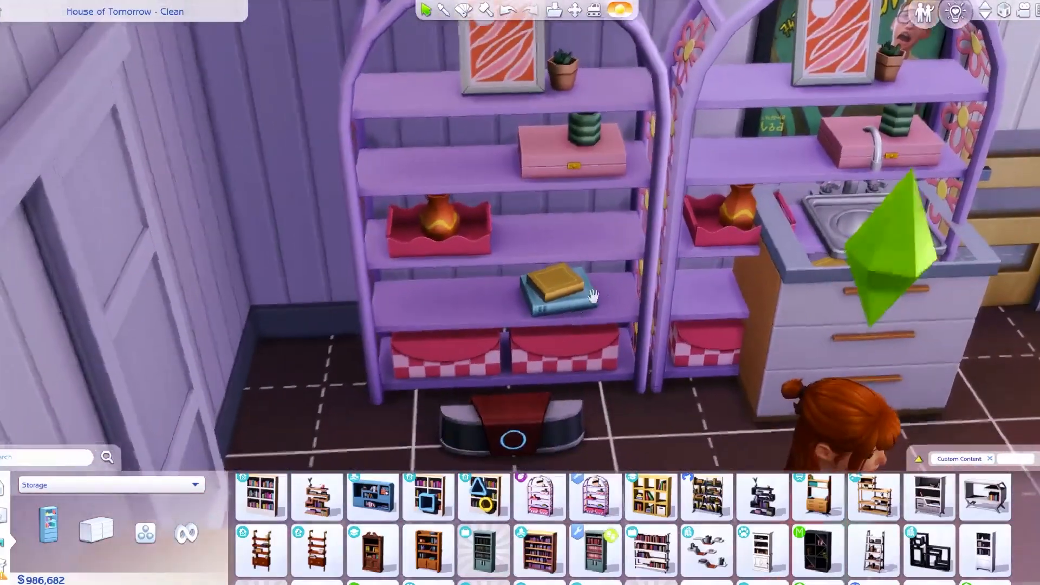
{"action": "scroll", "coordinate": [594, 297], "scroll_direction": "down", "scroll_amount": 2}
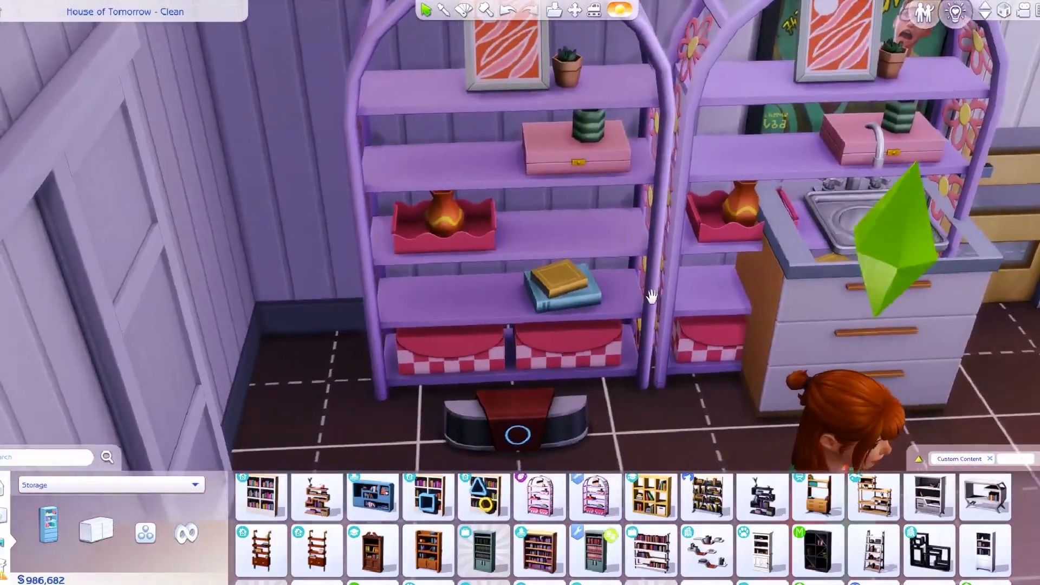
Move the original bookcase out of the sink room into the adjoining room
{"action": "left_click", "coordinate": [617, 303]}
{"action": "scroll", "coordinate": [618, 303], "scroll_direction": "down", "scroll_amount": 4}
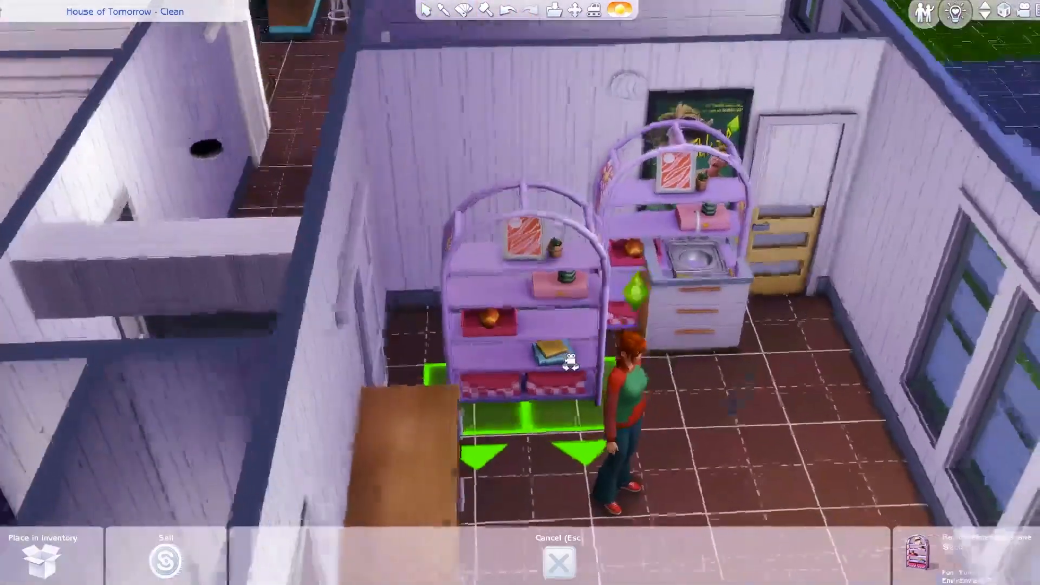
{"action": "middle_click_drag", "start_coordinate": [570, 362], "coordinate": [487, 314]}
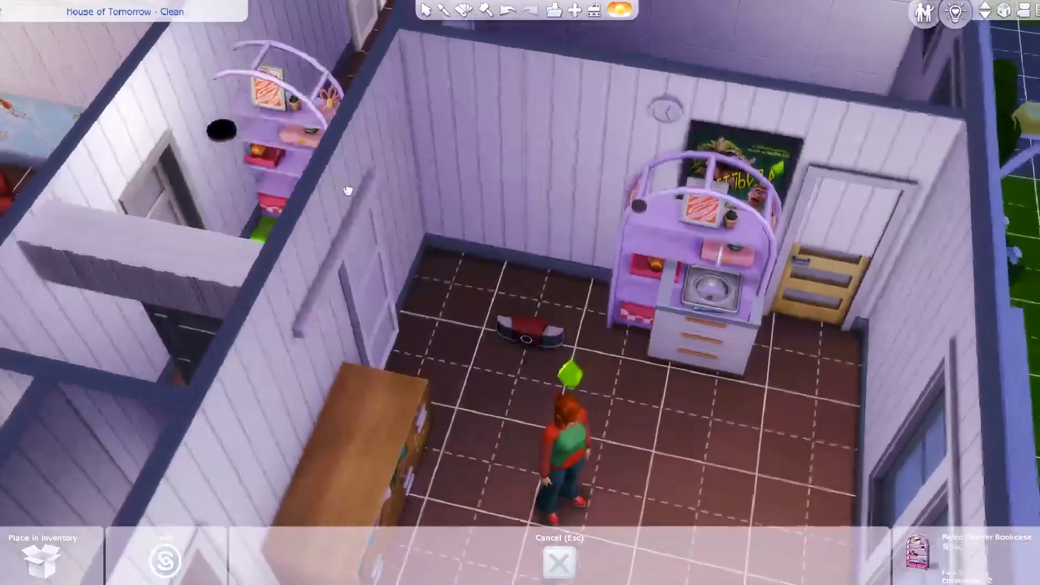
{"action": "left_click", "coordinate": [421, 180]}
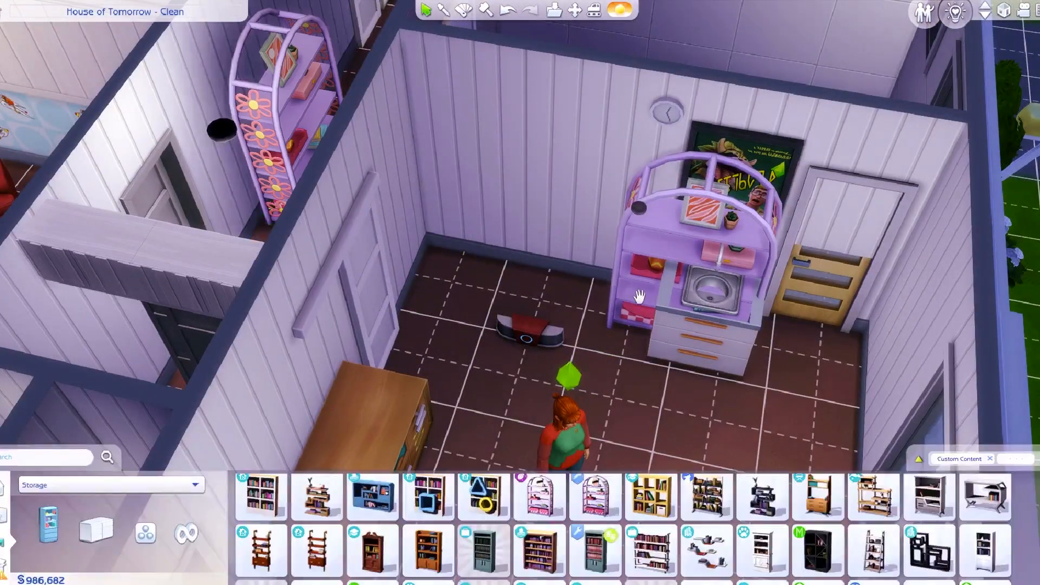
Move the custom bookcase away from the sink counter and against the back wall behind the red stereo
{"action": "left_click", "coordinate": [639, 294]}
{"action": "left_click", "coordinate": [490, 266]}
{"action": "scroll", "coordinate": [569, 260], "scroll_direction": "up", "scroll_amount": 4}
{"action": "middle_click_drag", "start_coordinate": [595, 252], "coordinate": [560, 373]}
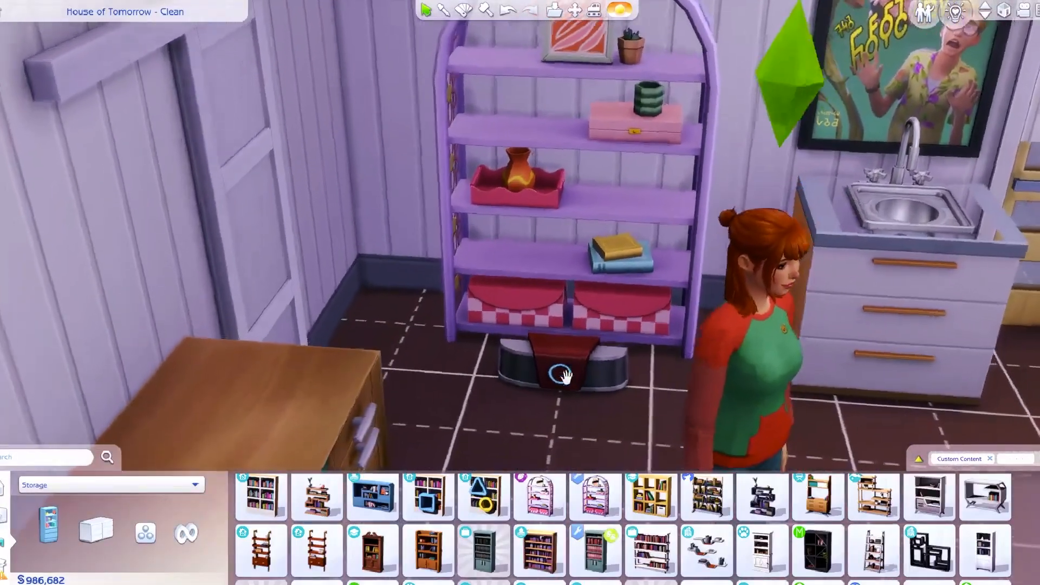
Sample the red stereo, place the white Slick Beats by DJ Sudoku in front of it, and delete the red one
{"action": "key", "text": "e"}
{"action": "left_click", "coordinate": [565, 374]}
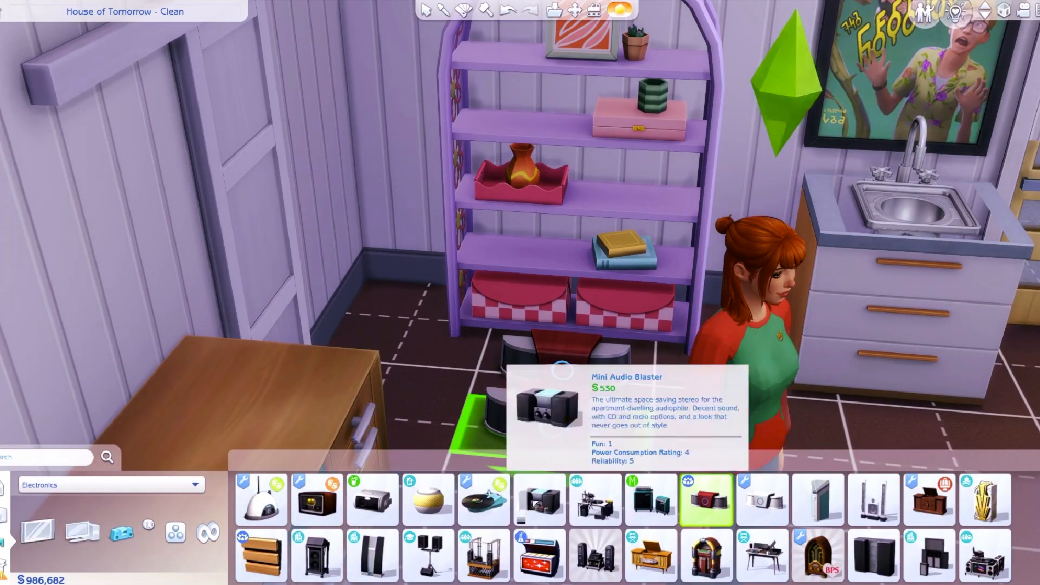
{"action": "left_click", "coordinate": [762, 498]}
{"action": "left_click", "coordinate": [536, 426]}
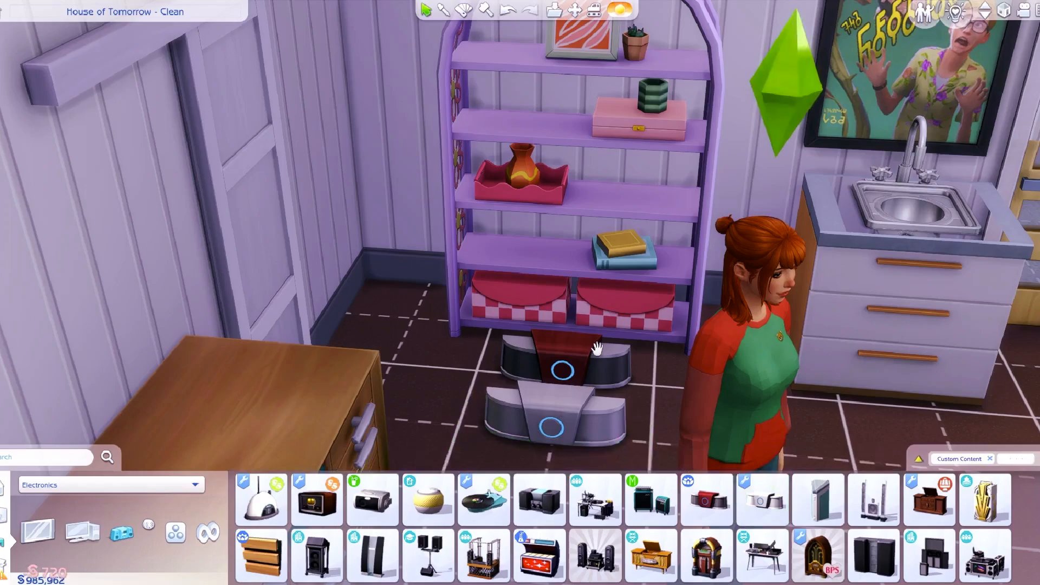
{"action": "left_click", "coordinate": [569, 355]}
{"action": "key", "text": "Delete"}
{"action": "mouse_move", "coordinate": [744, 519]}
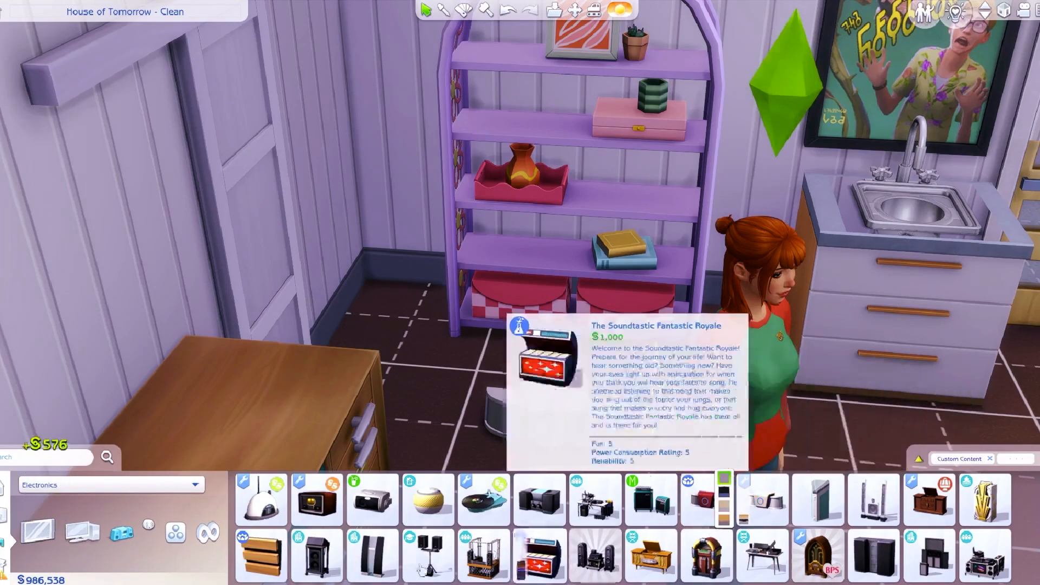
Move the white stereo from in front of the bookcase to the open floor in front of the sink counter
{"action": "middle_click_drag", "start_coordinate": [541, 447], "coordinate": [534, 378]}
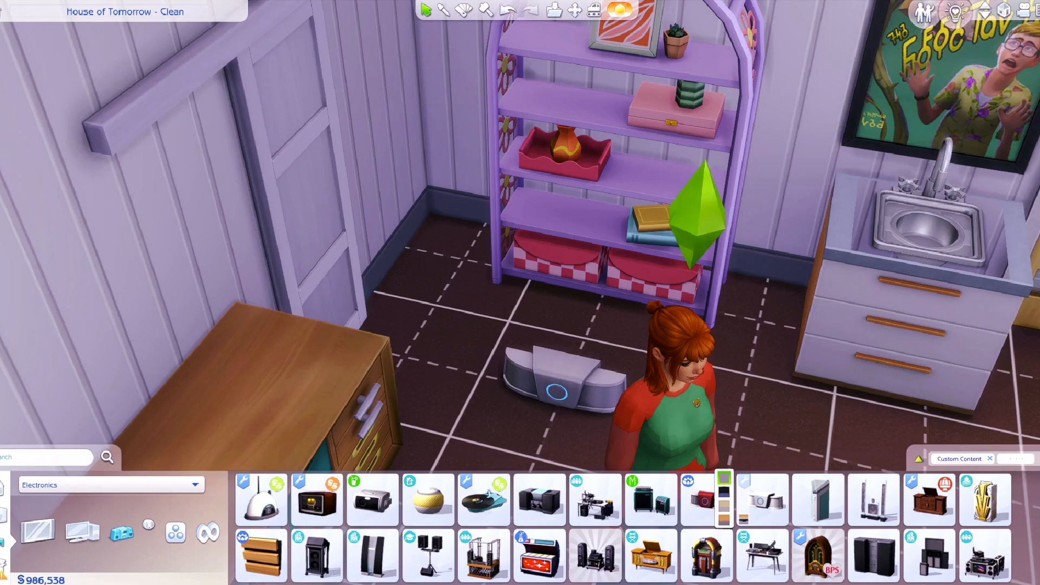
{"action": "middle_click_drag", "start_coordinate": [547, 341], "coordinate": [569, 357]}
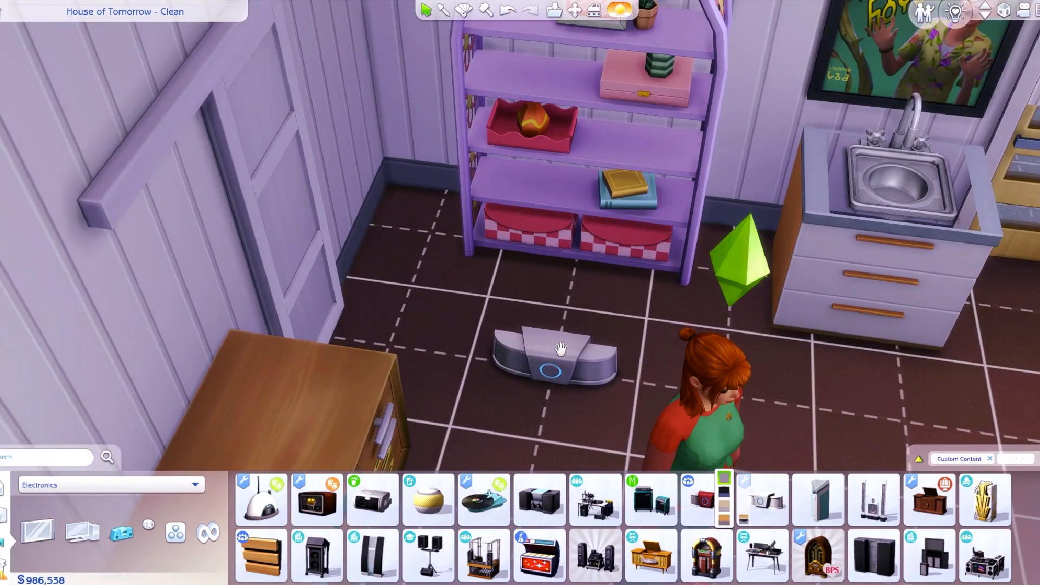
{"action": "left_click", "coordinate": [561, 348]}
{"action": "left_click", "coordinate": [561, 349]}
{"action": "left_click", "coordinate": [560, 351]}
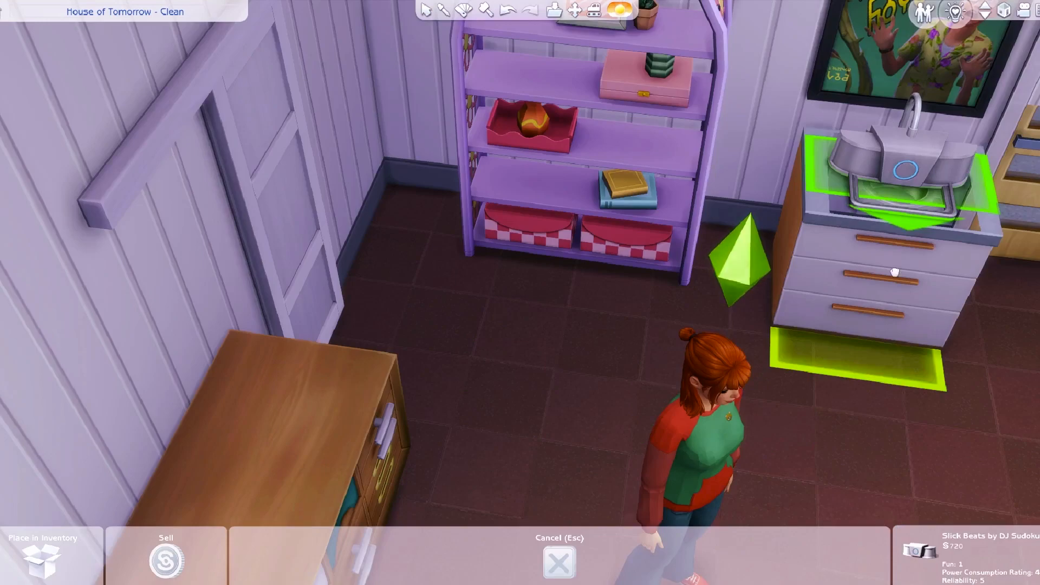
{"action": "left_click", "coordinate": [971, 402]}
{"action": "key", "text": "d"}
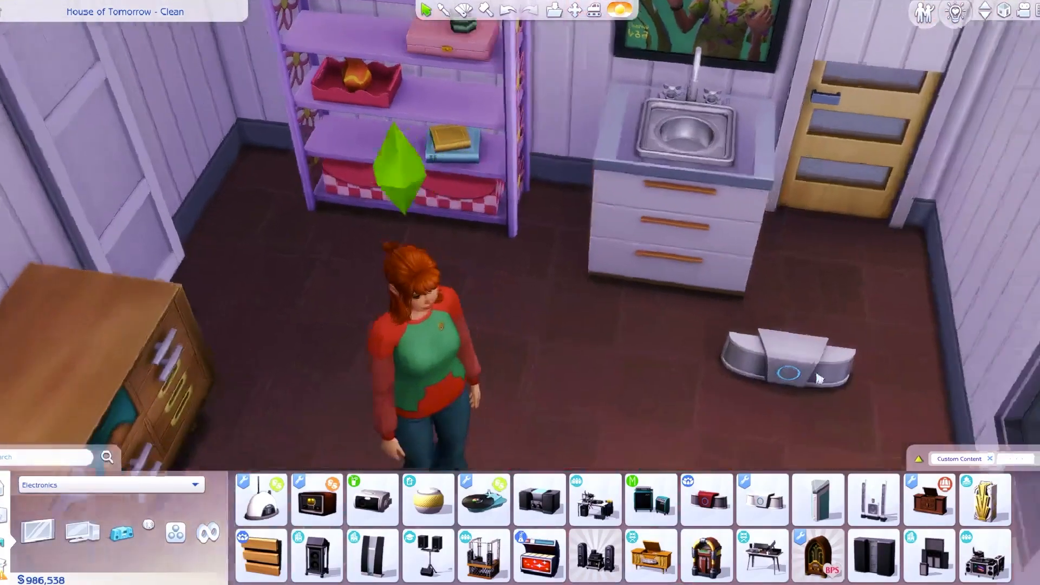
{"action": "left_click", "coordinate": [819, 378]}
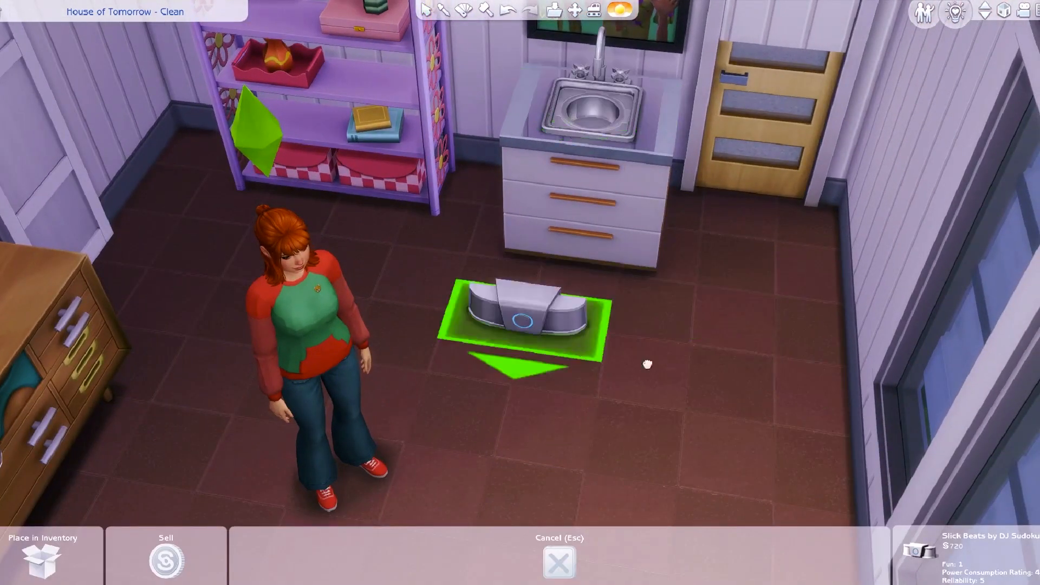
{"action": "left_click", "coordinate": [647, 364]}
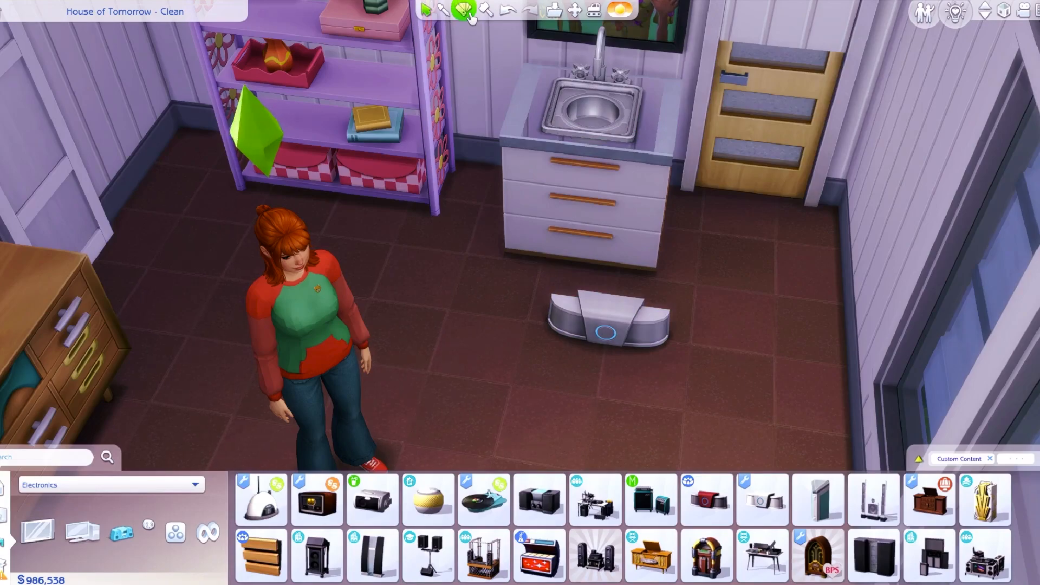
Switch the Slick Beats stereo to its black swatch and move it onto the floor between the bookcase and the sliding door
{"action": "left_click", "coordinate": [614, 318]}
{"action": "left_click", "coordinate": [601, 282]}
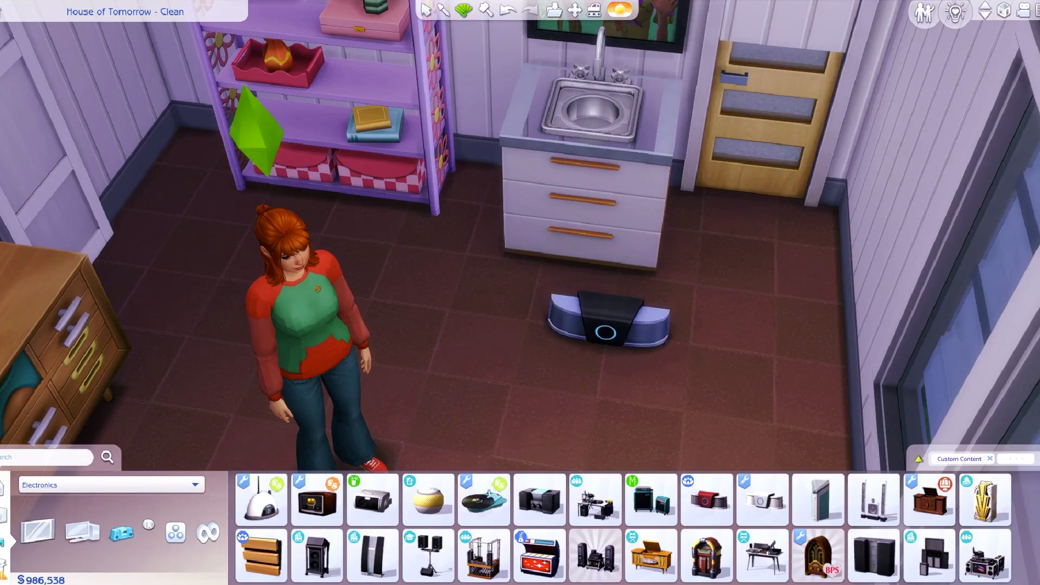
{"action": "scroll", "coordinate": [520, 260], "scroll_direction": "down", "scroll_amount": 2}
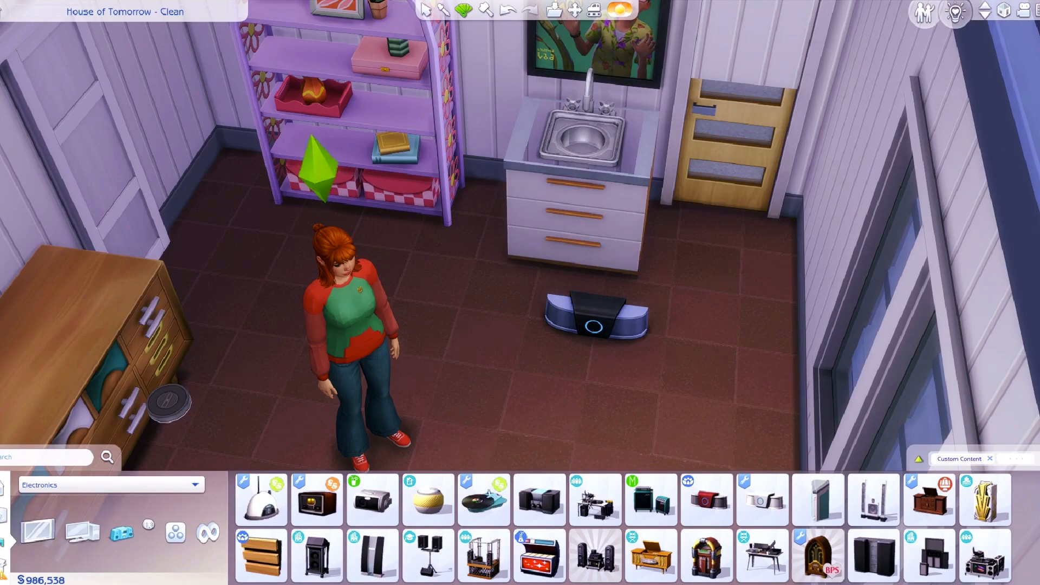
{"action": "left_click", "coordinate": [601, 320]}
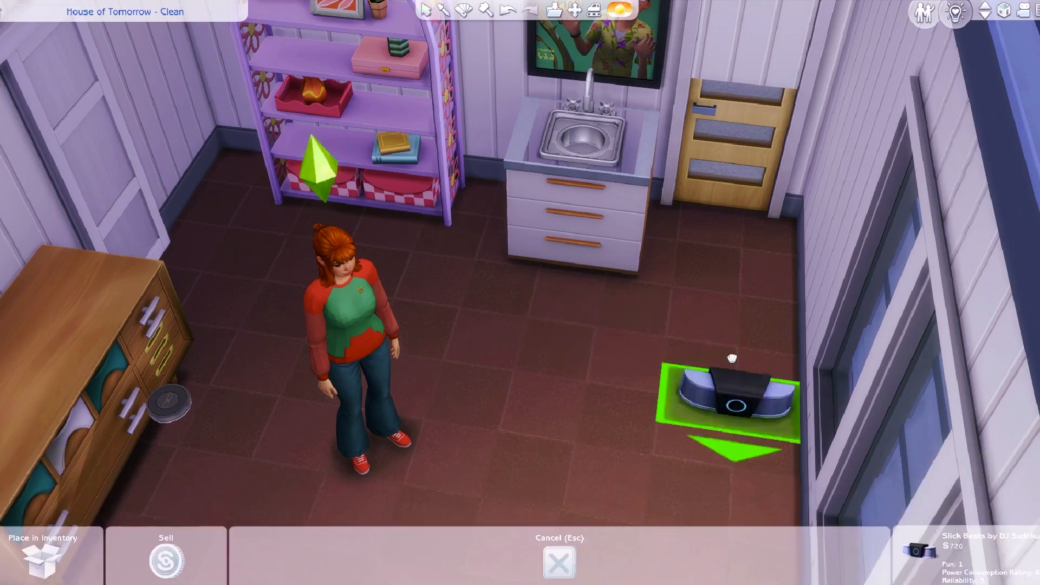
{"action": "scroll", "coordinate": [558, 95], "scroll_direction": "up", "scroll_amount": 3}
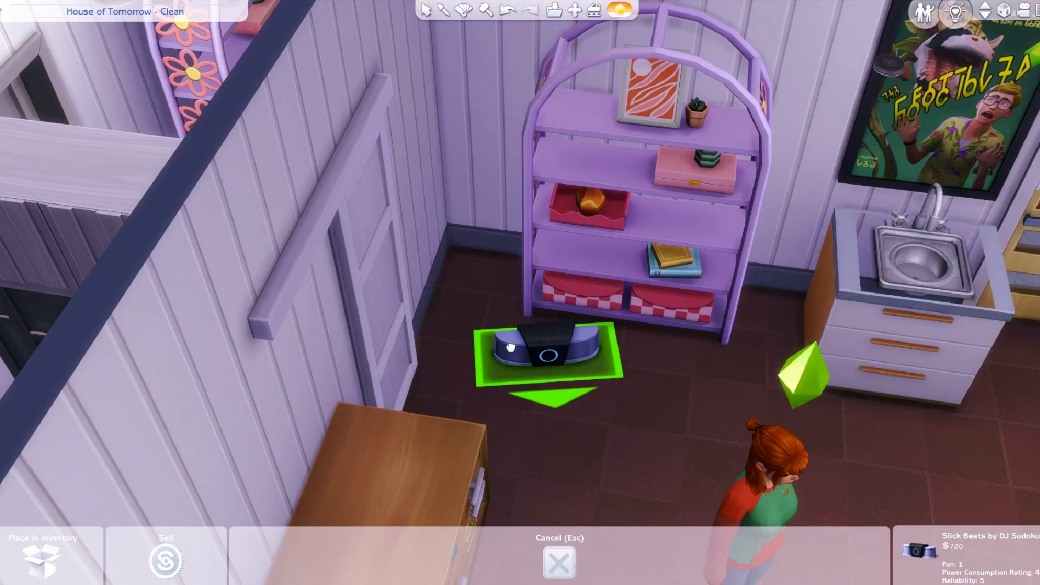
{"action": "left_click", "coordinate": [474, 355]}
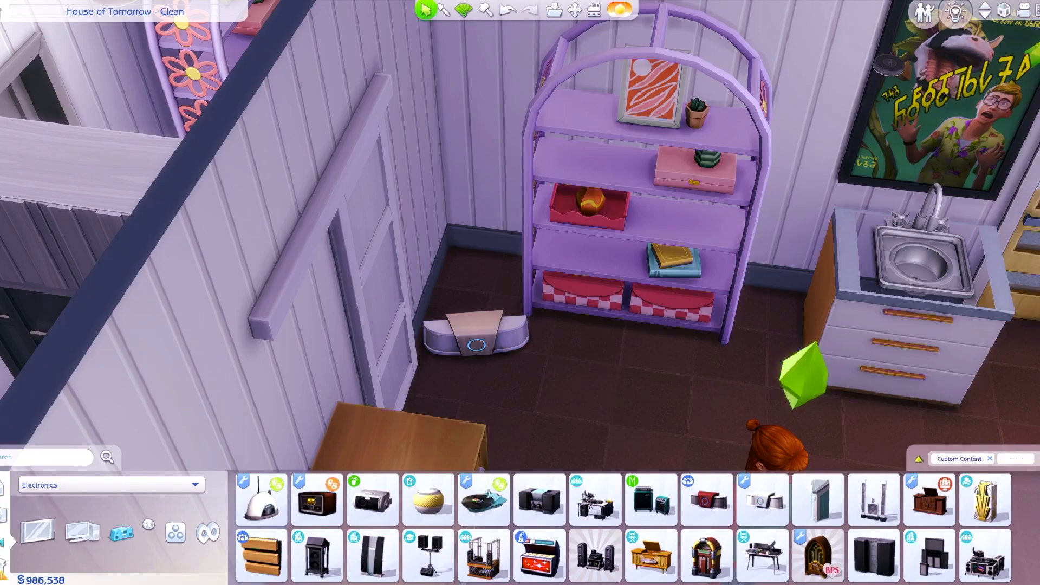
Try the stereo against the bookcase's upper shelf and reposition it on the floor in front of the bookcase, sampling the wood and white swatches
{"action": "left_click", "coordinate": [473, 343]}
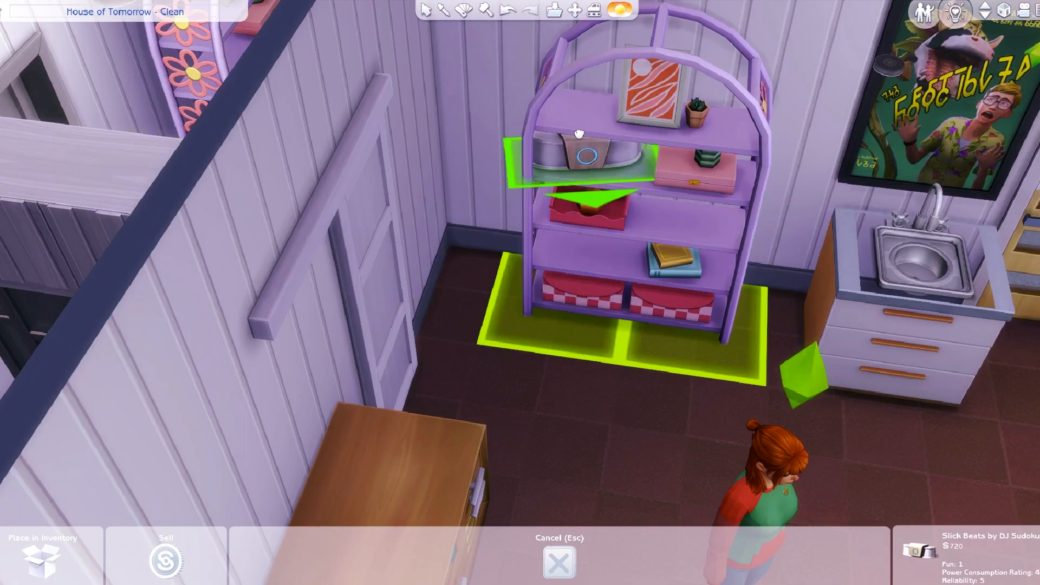
{"action": "left_click", "coordinate": [547, 349]}
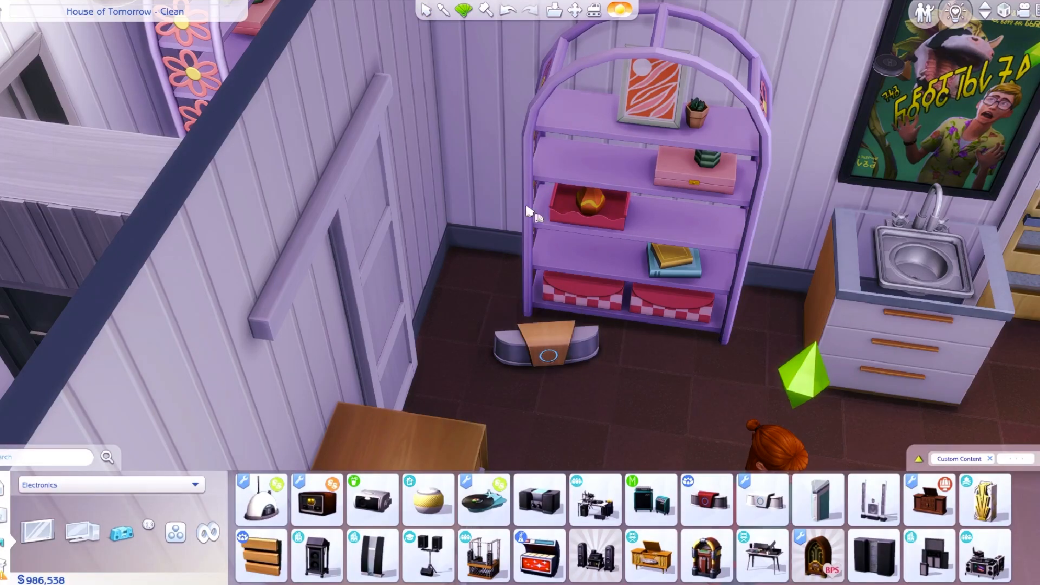
{"action": "left_click", "coordinate": [563, 350]}
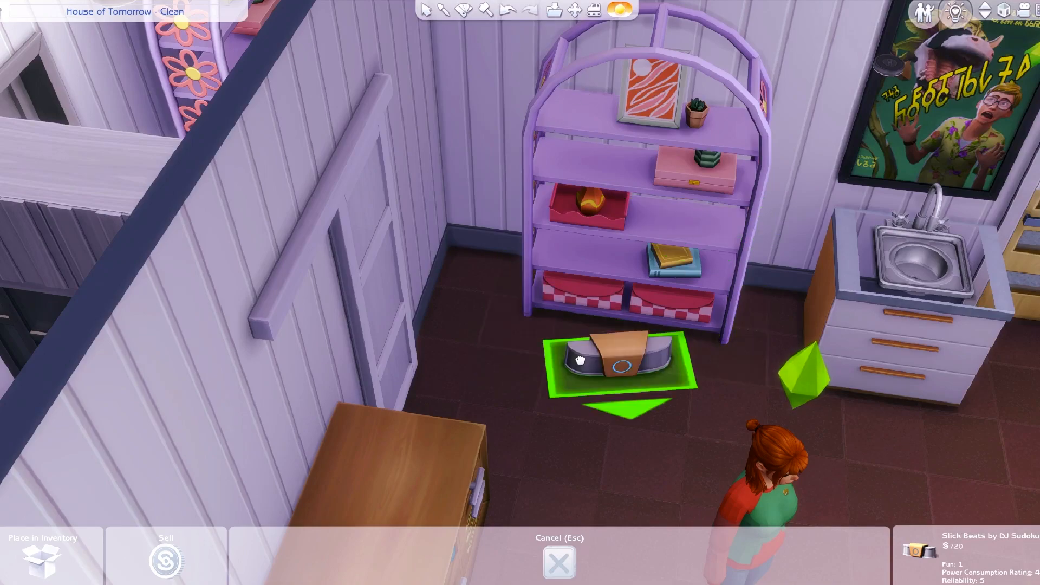
{"action": "left_click", "coordinate": [620, 358]}
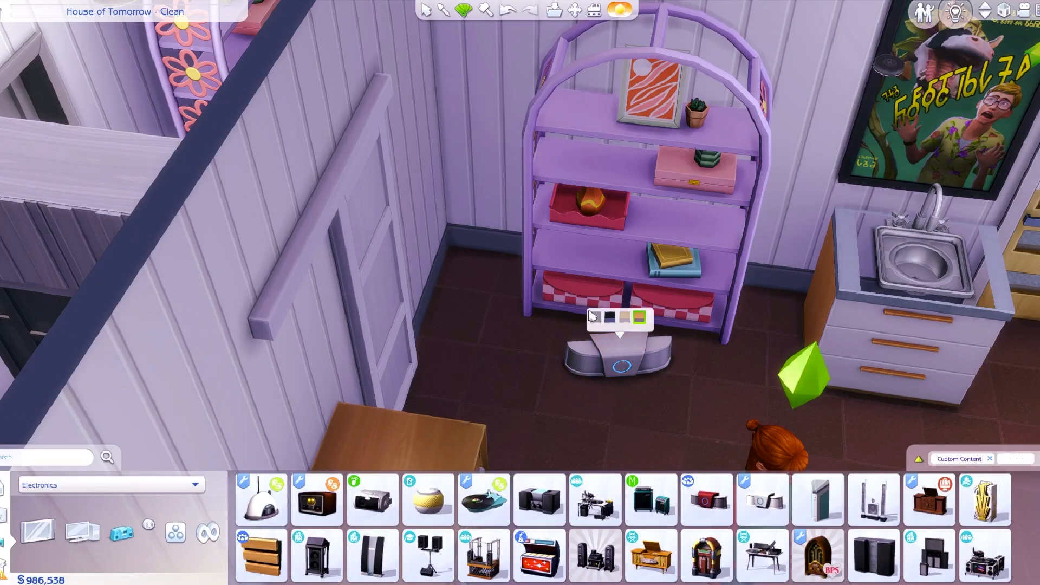
Pick up the white stereo and carry it past the sink counter and wooden dresser to the kitchen bar counter
{"action": "left_click", "coordinate": [641, 386]}
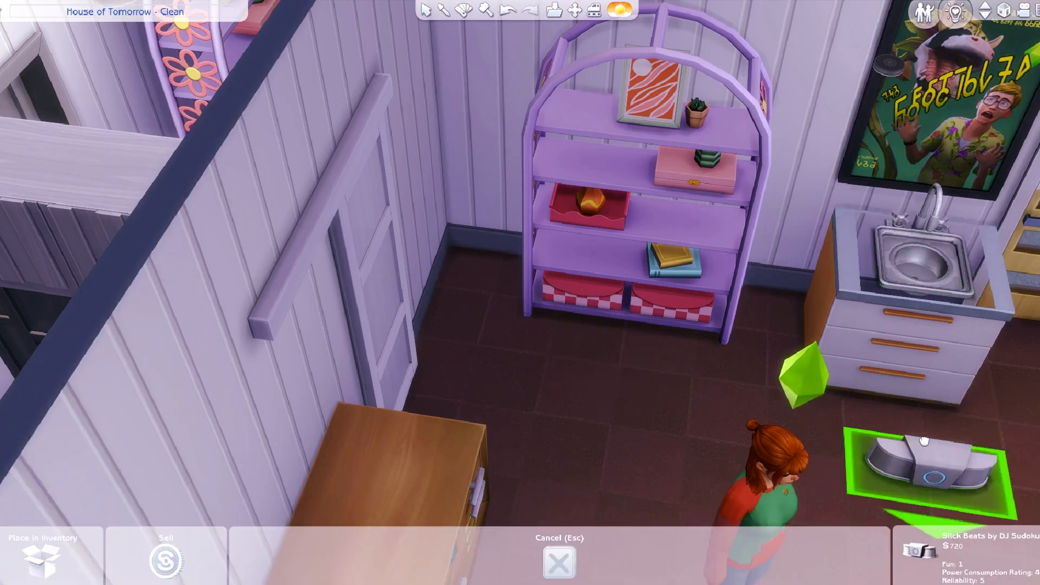
{"action": "right_click_drag", "start_coordinate": [591, 412], "coordinate": [743, 234]}
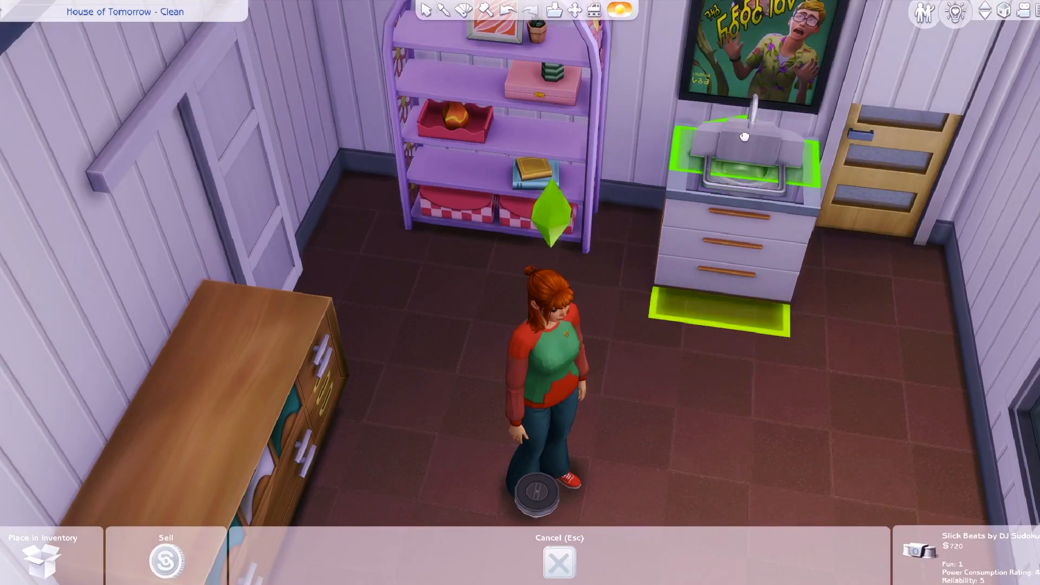
{"action": "scroll", "coordinate": [704, 253], "scroll_direction": "down", "scroll_amount": 4}
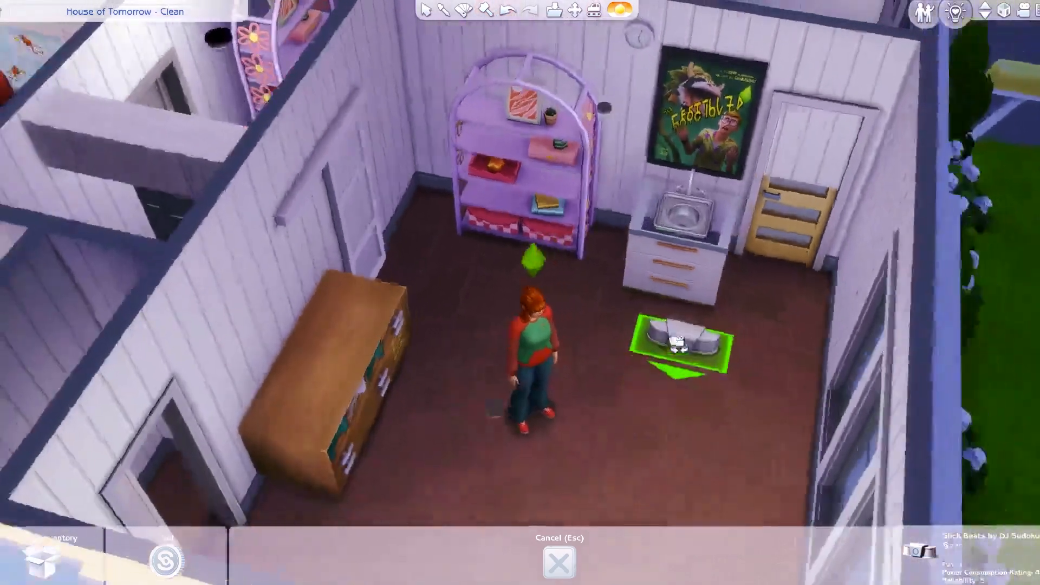
{"action": "middle_click_drag", "start_coordinate": [676, 343], "coordinate": [542, 325]}
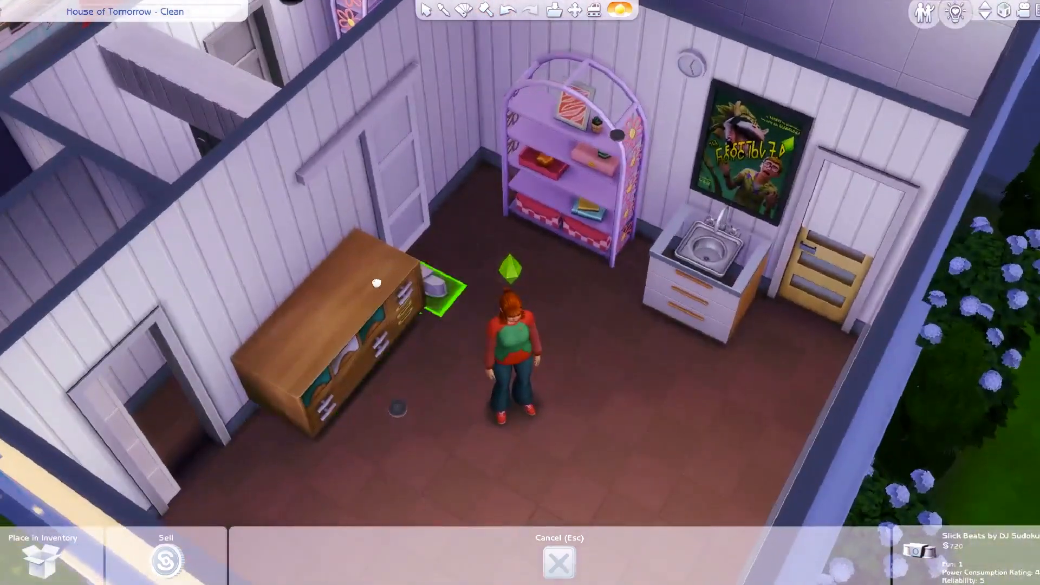
{"action": "middle_click_drag", "start_coordinate": [376, 283], "coordinate": [520, 342]}
{"action": "scroll", "coordinate": [801, 309], "scroll_direction": "up", "scroll_amount": 4}
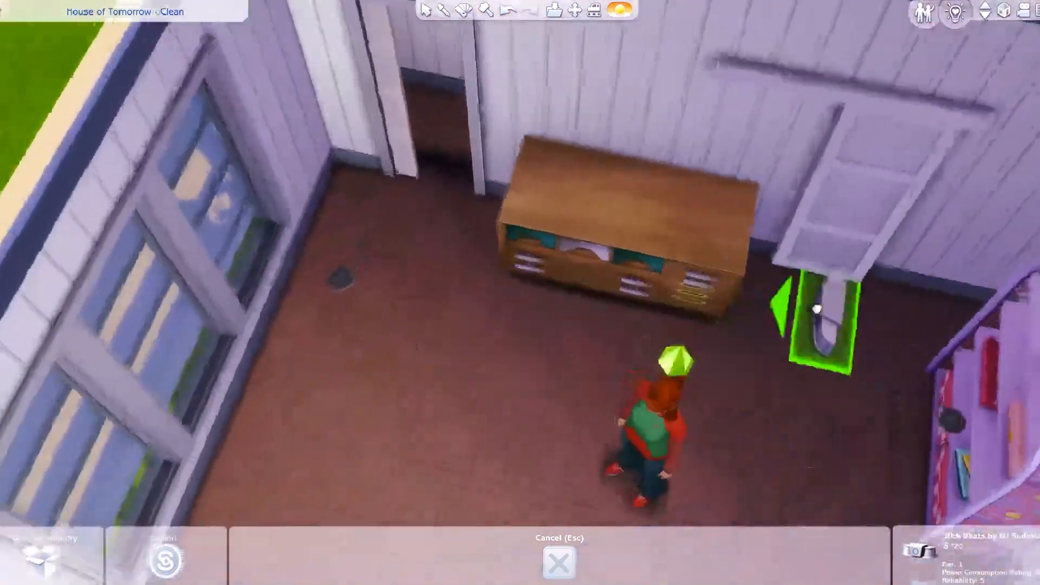
{"action": "middle_click_drag", "start_coordinate": [765, 304], "coordinate": [643, 135]}
{"action": "right_click_drag", "start_coordinate": [661, 325], "coordinate": [179, 395]}
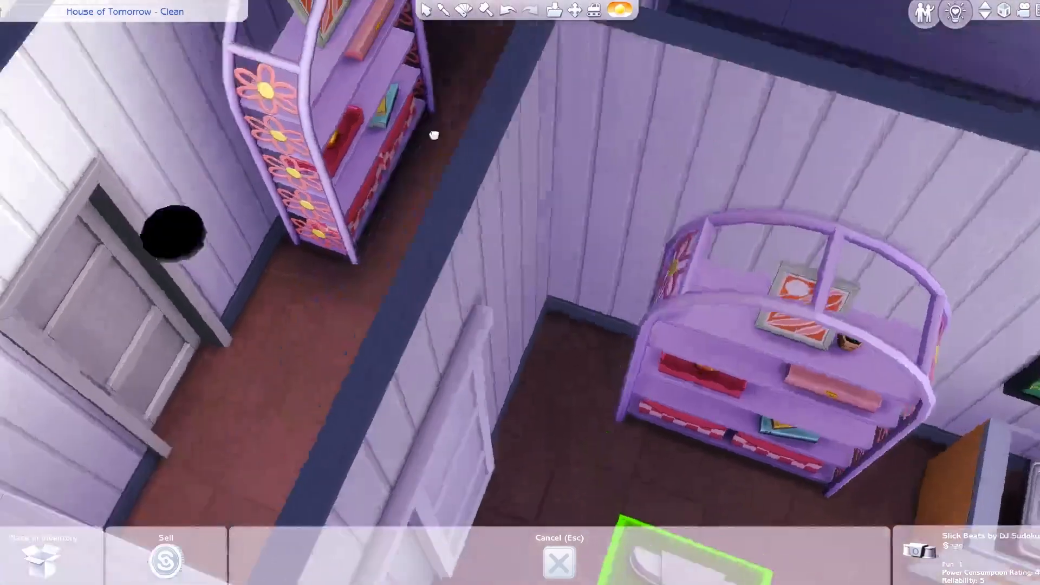
{"action": "scroll", "coordinate": [488, 168], "scroll_direction": "down", "scroll_amount": 3}
{"action": "right_click_drag", "start_coordinate": [466, 309], "coordinate": [477, 260]}
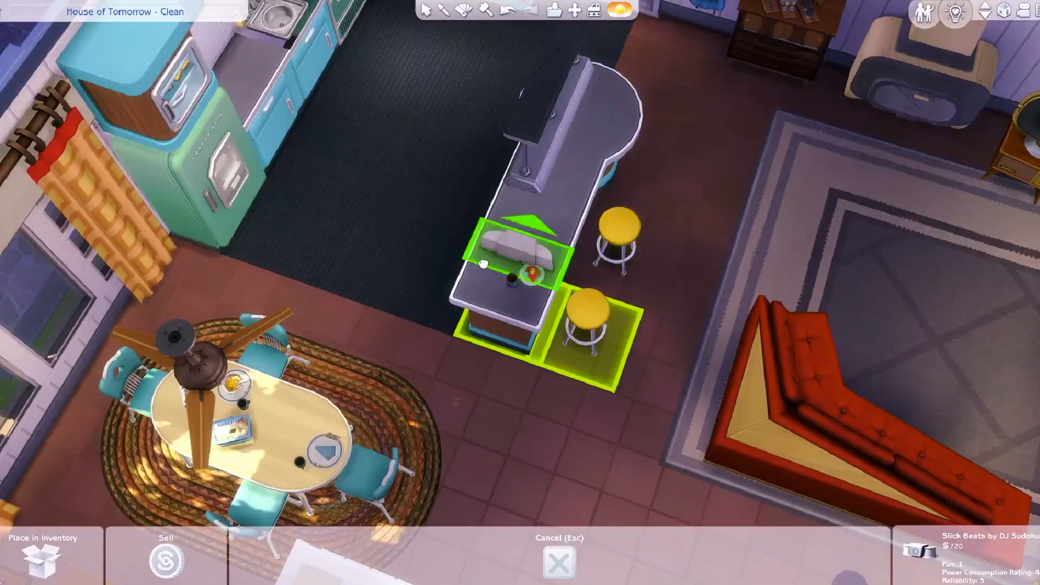
Carry the stereo past the dining table back into the sink room and place it on the floor in front of the bookcase
{"action": "right_click_drag", "start_coordinate": [531, 217], "coordinate": [538, 272]}
{"action": "middle_click_drag", "start_coordinate": [538, 271], "coordinate": [514, 118]}
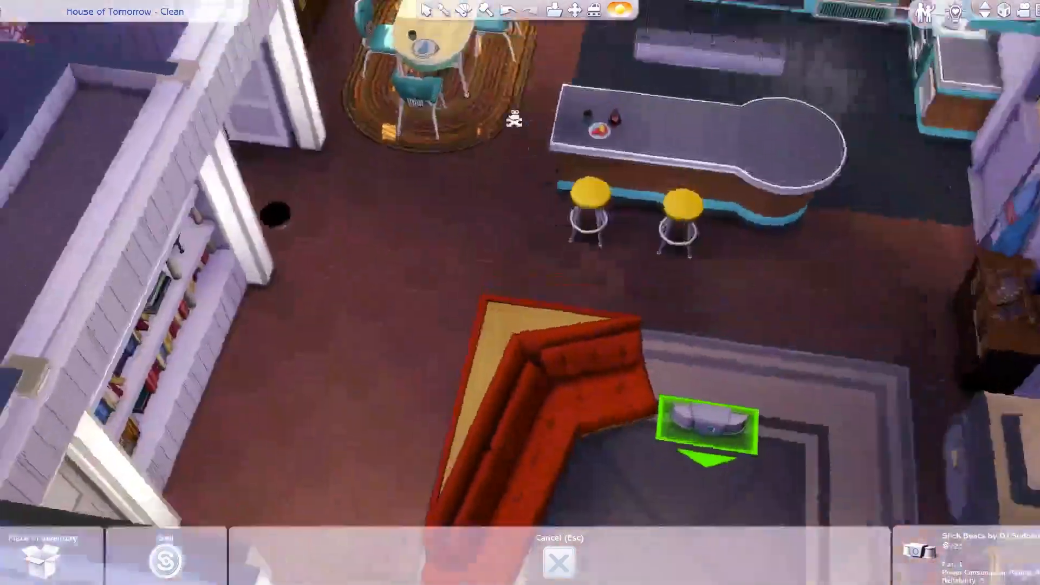
{"action": "scroll", "coordinate": [542, 179], "scroll_direction": "up", "scroll_amount": 4}
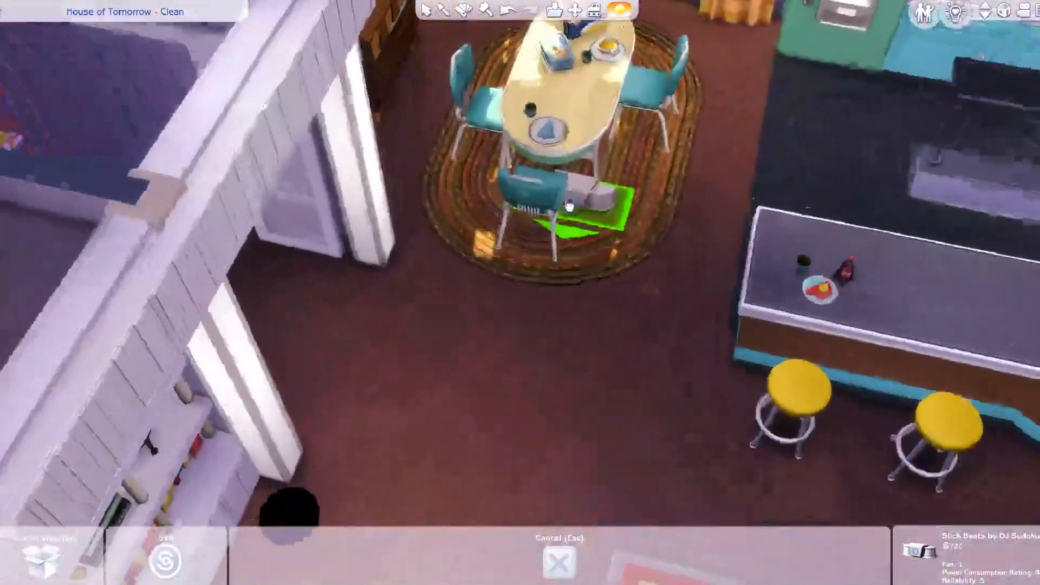
{"action": "middle_click_drag", "start_coordinate": [553, 212], "coordinate": [714, 408]}
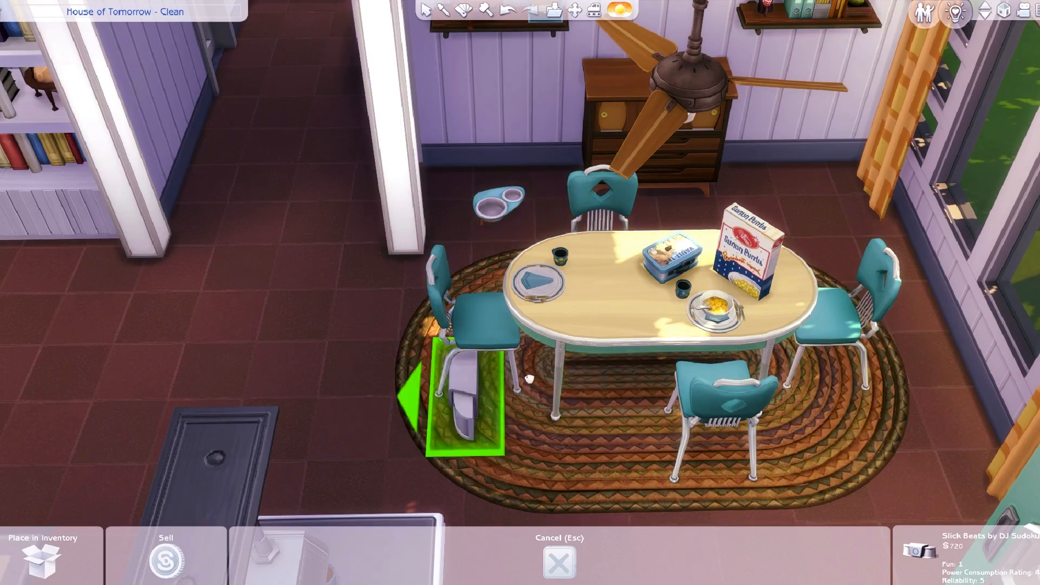
{"action": "right_click_drag", "start_coordinate": [529, 378], "coordinate": [509, 109]}
{"action": "middle_click_drag", "start_coordinate": [650, 206], "coordinate": [540, 164]}
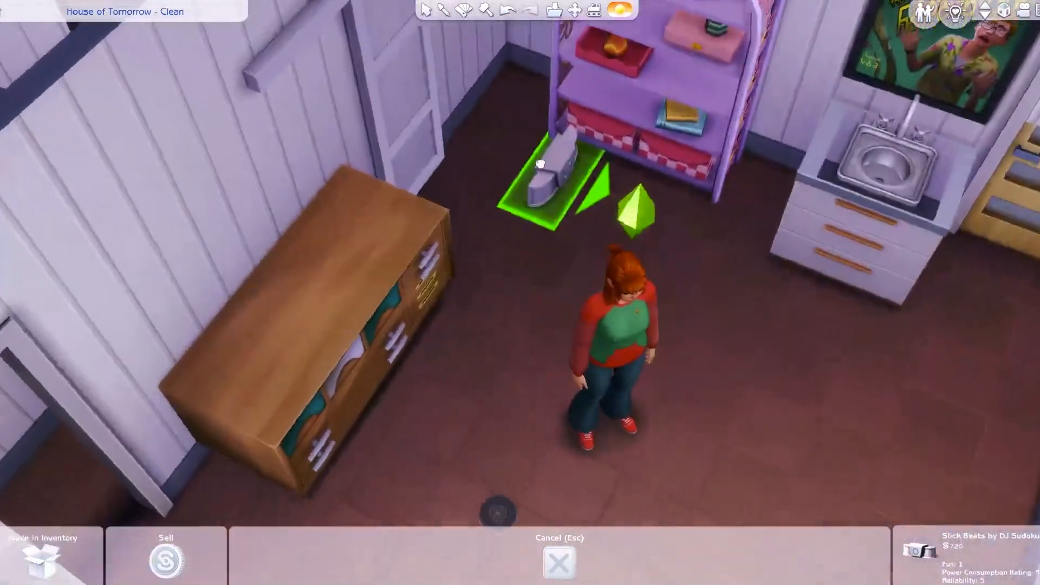
{"action": "left_click", "coordinate": [536, 173]}
Recolour the stereo in front of the bookcase with the tan-fronted swatch
{"action": "scroll", "coordinate": [490, 34], "scroll_direction": "up", "scroll_amount": 4}
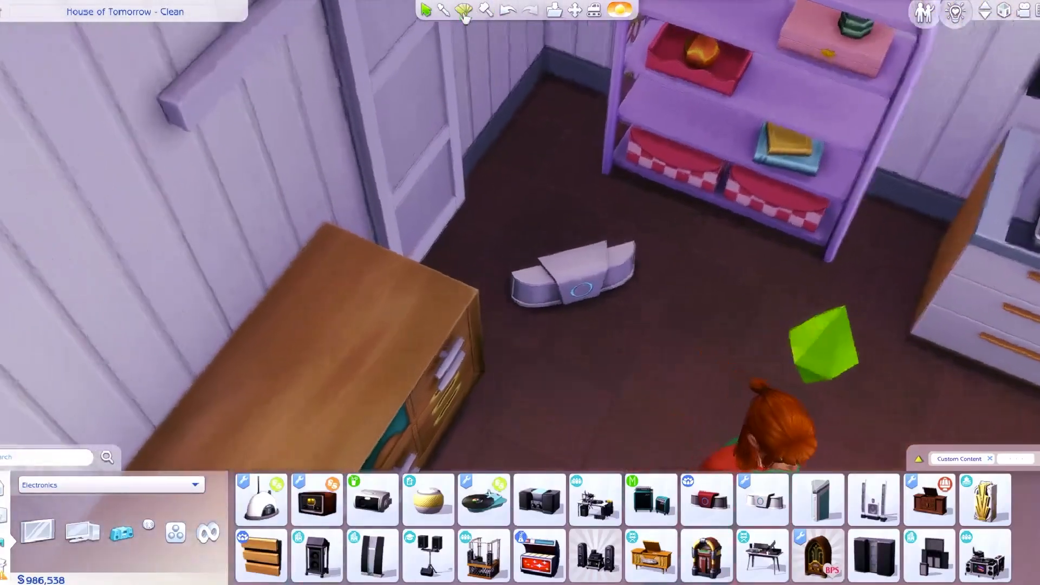
{"action": "left_click", "coordinate": [465, 17]}
{"action": "left_click", "coordinate": [565, 265]}
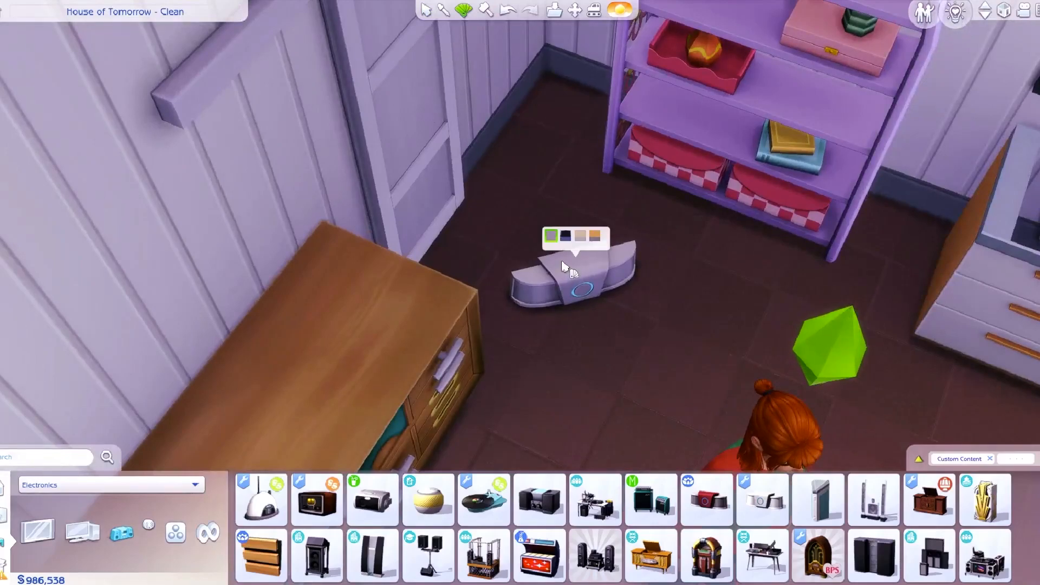
{"action": "left_click", "coordinate": [594, 235]}
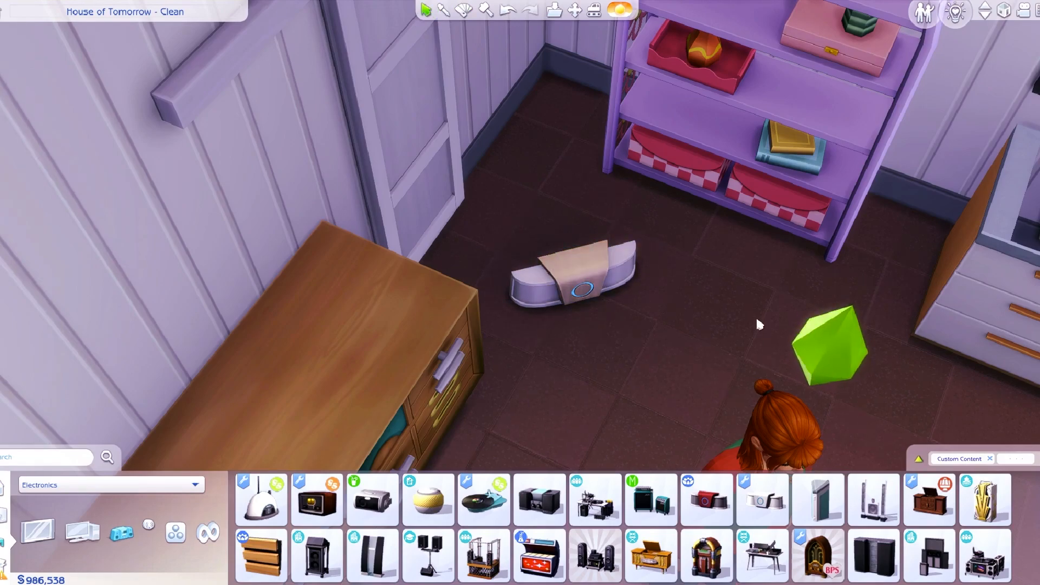
Place the tan stereo on the bookcase's middle shelf, beside the red tray with the vase
{"action": "left_click", "coordinate": [573, 274]}
{"action": "scroll", "coordinate": [699, 303], "scroll_direction": "up", "scroll_amount": 5}
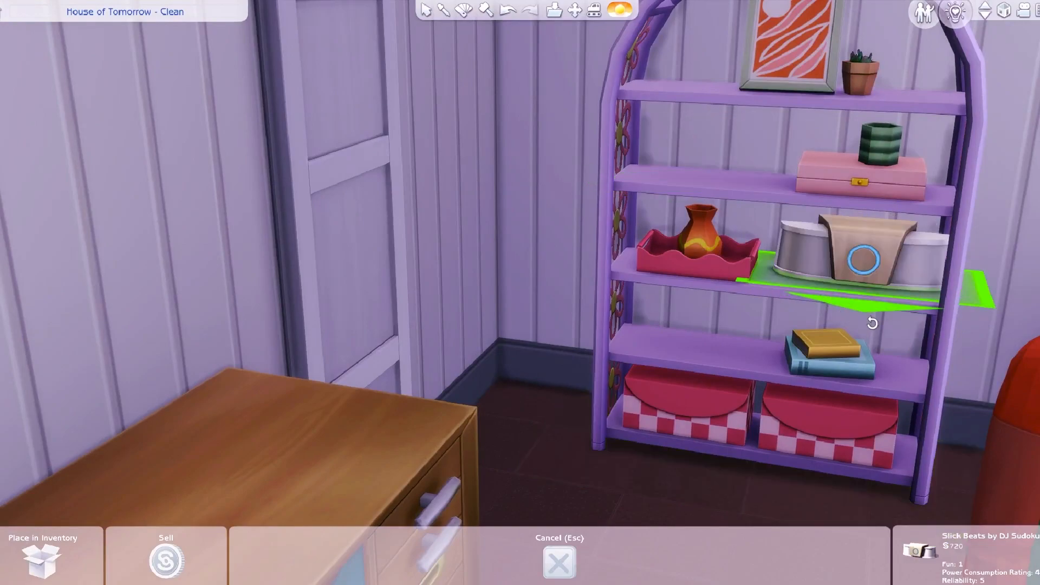
{"action": "left_click", "coordinate": [856, 251]}
{"action": "left_click", "coordinate": [858, 252]}
{"action": "left_click", "coordinate": [859, 251]}
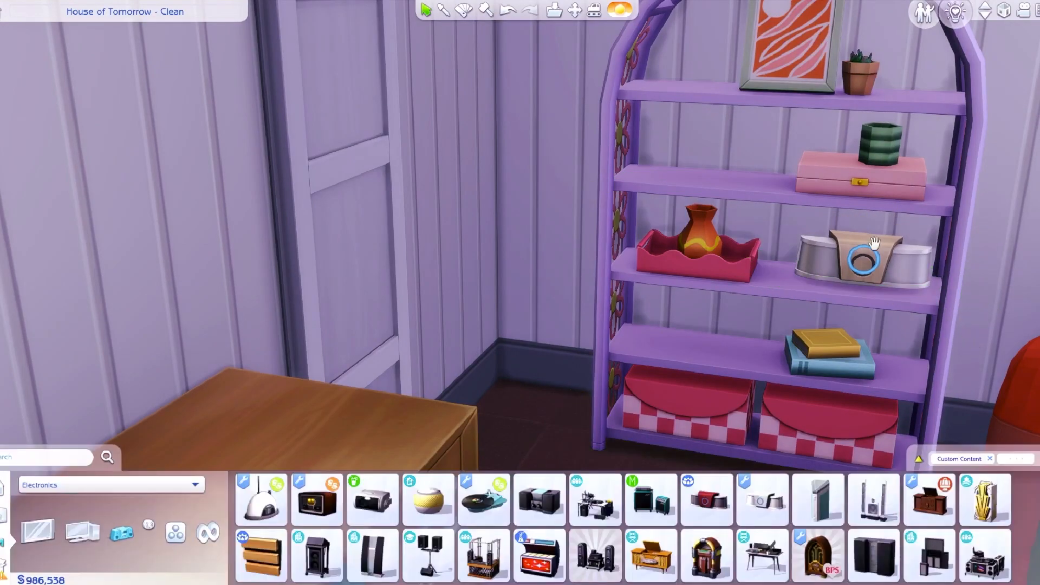
{"action": "left_click", "coordinate": [893, 265]}
{"action": "left_click", "coordinate": [892, 265]}
Examine how the stereo sits on the bookcase's middle shelf, up close and from different angles
{"action": "scroll", "coordinate": [845, 270], "scroll_direction": "up", "scroll_amount": 3}
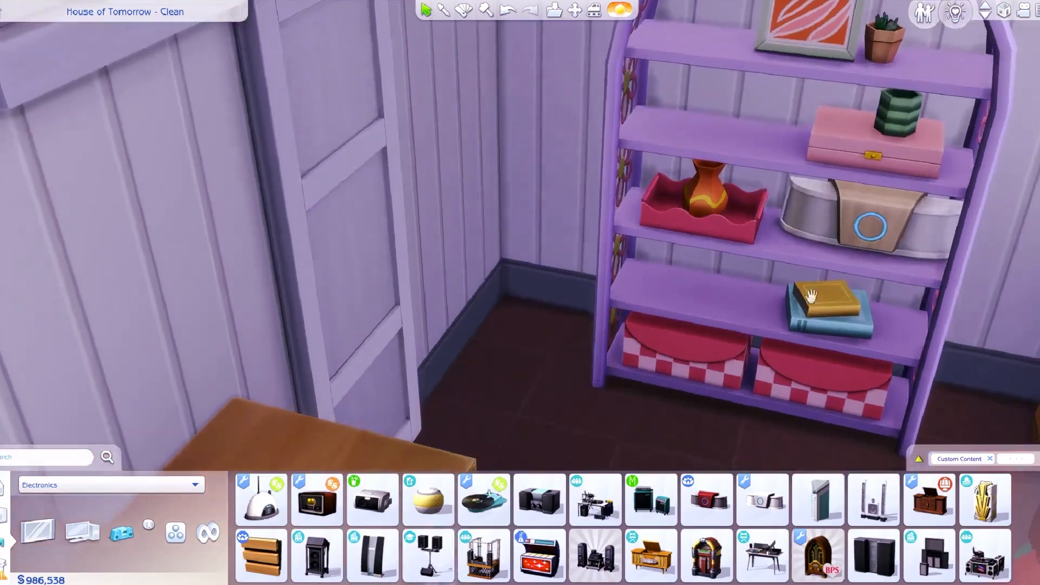
{"action": "scroll", "coordinate": [786, 267], "scroll_direction": "down", "scroll_amount": 5}
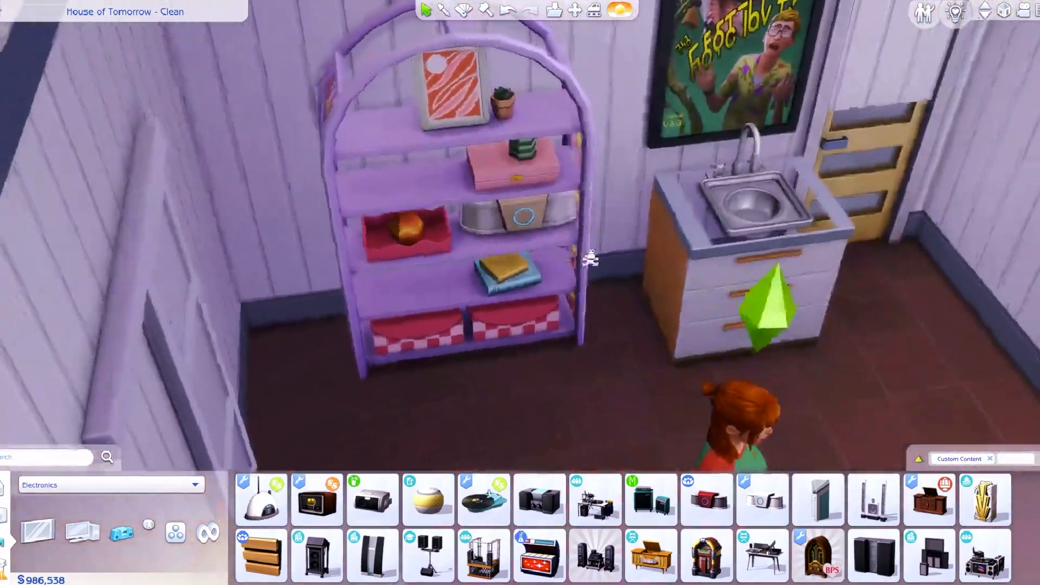
{"action": "mouse_move", "coordinate": [591, 259]}
{"action": "middle_mouse_down"}
{"action": "mouse_move", "coordinate": [555, 229]}
{"action": "mouse_move", "coordinate": [599, 242]}
{"action": "middle_mouse_up"}
{"action": "scroll", "coordinate": [557, 174], "scroll_direction": "up", "scroll_amount": 3}
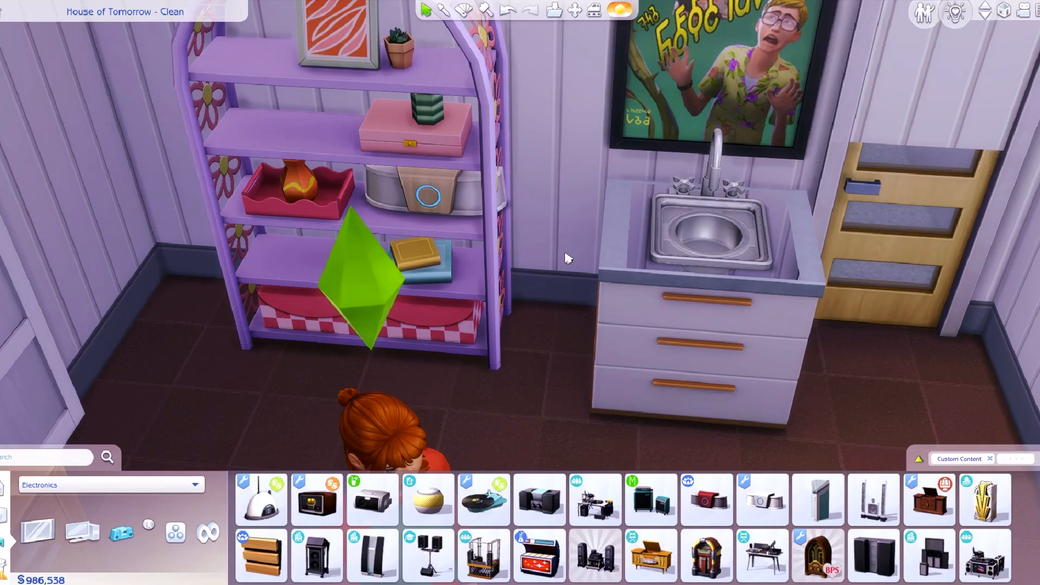
{"action": "middle_click_drag", "start_coordinate": [567, 258], "coordinate": [560, 220]}
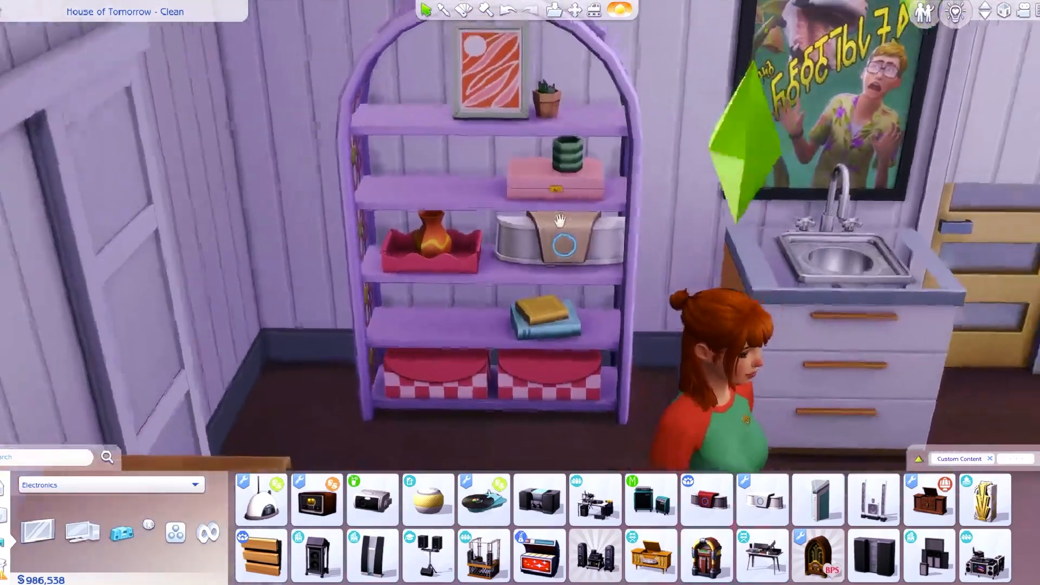
{"action": "scroll", "coordinate": [584, 237], "scroll_direction": "down", "scroll_amount": 4}
{"action": "middle_click_drag", "start_coordinate": [585, 274], "coordinate": [552, 371]}
{"action": "scroll", "coordinate": [673, 301], "scroll_direction": "up", "scroll_amount": 3}
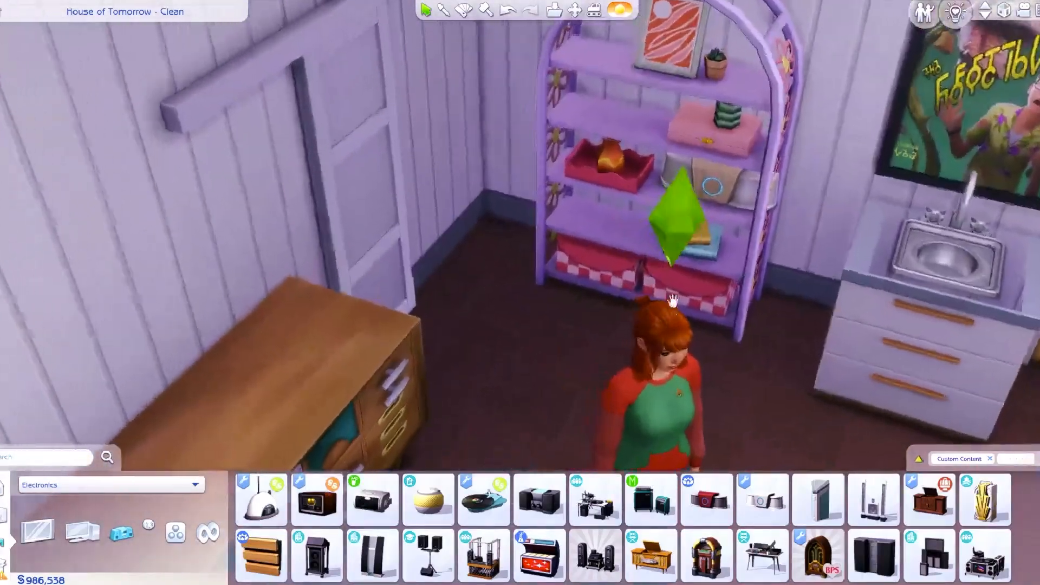
{"action": "scroll", "coordinate": [673, 300], "scroll_direction": "up", "scroll_amount": 3}
Lift the stereo from the middle shelf and set it back in the same slot to check its fit
{"action": "left_click", "coordinate": [680, 278]}
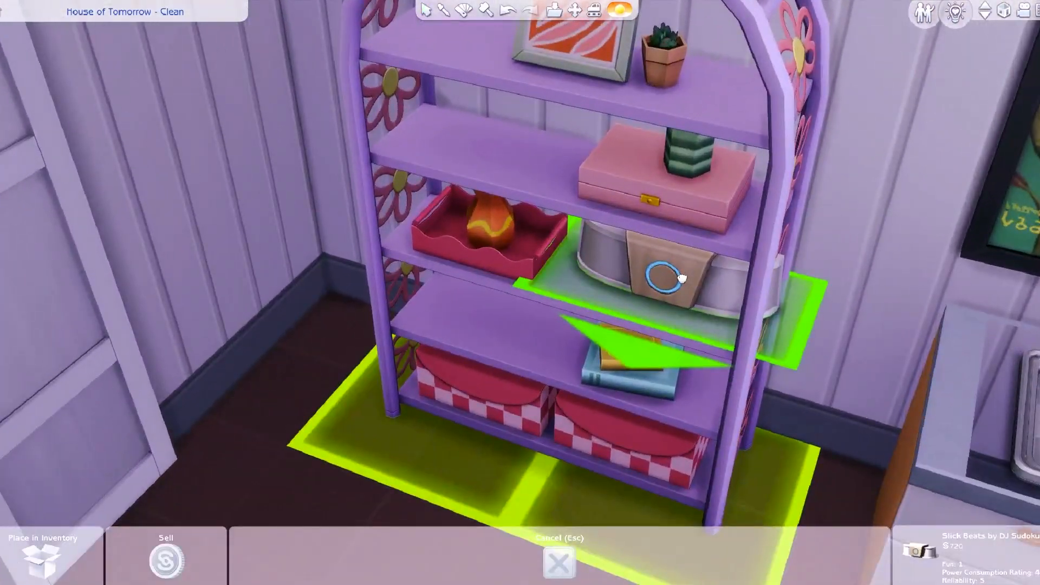
{"action": "left_click", "coordinate": [684, 273]}
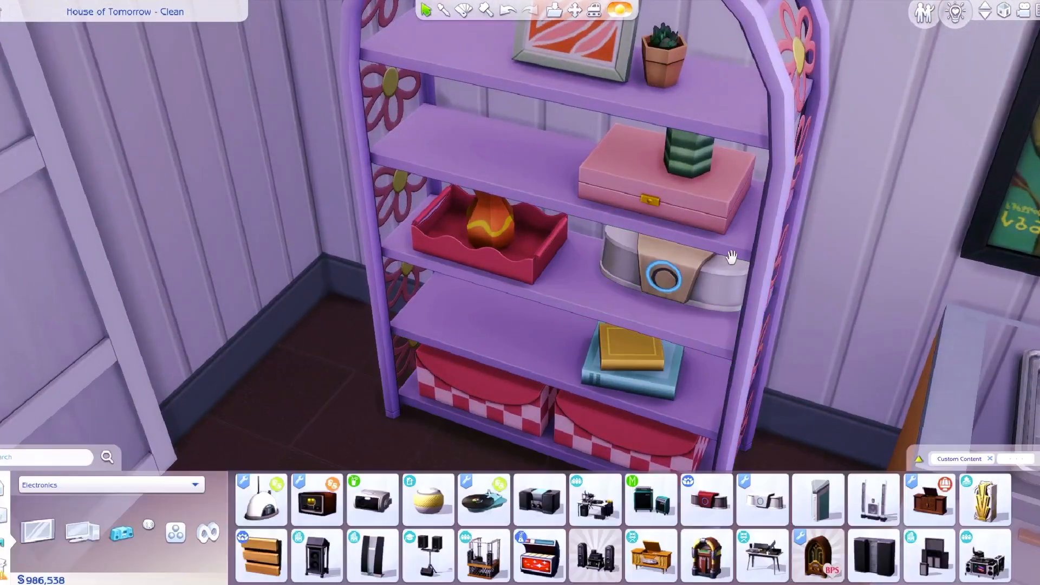
{"action": "middle_click_drag", "start_coordinate": [731, 258], "coordinate": [626, 257]}
{"action": "left_click", "coordinate": [713, 319]}
{"action": "left_click", "coordinate": [708, 312]}
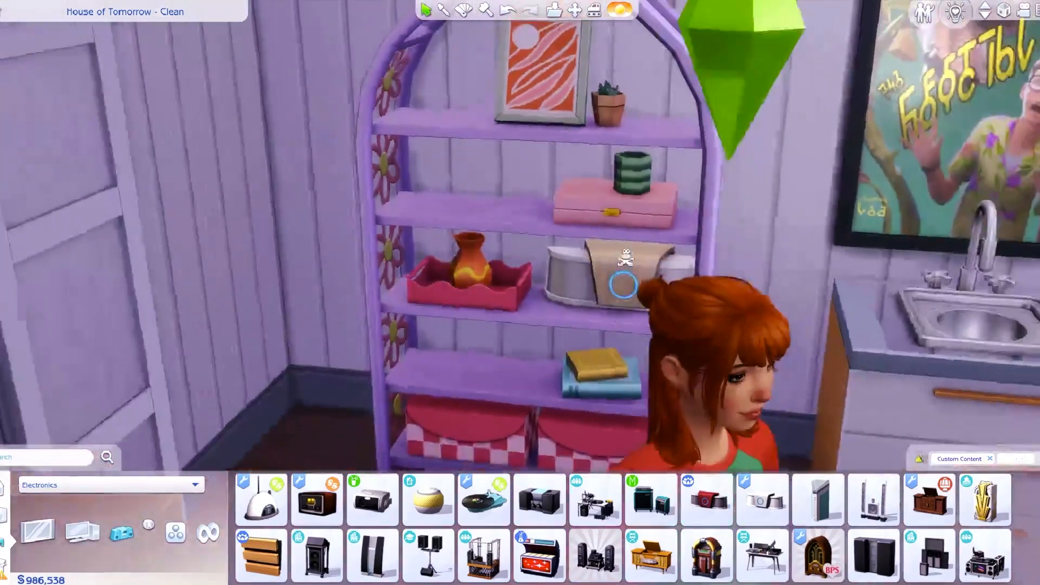
{"action": "scroll", "coordinate": [626, 257], "scroll_direction": "down", "scroll_amount": 4}
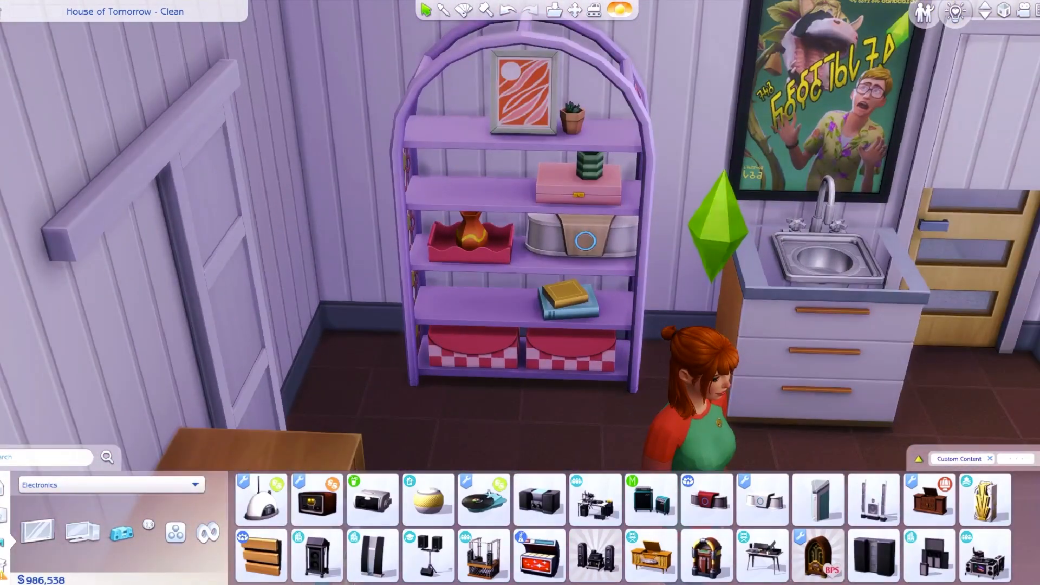
{"action": "scroll", "coordinate": [498, 299], "scroll_direction": "down", "scroll_amount": 5}
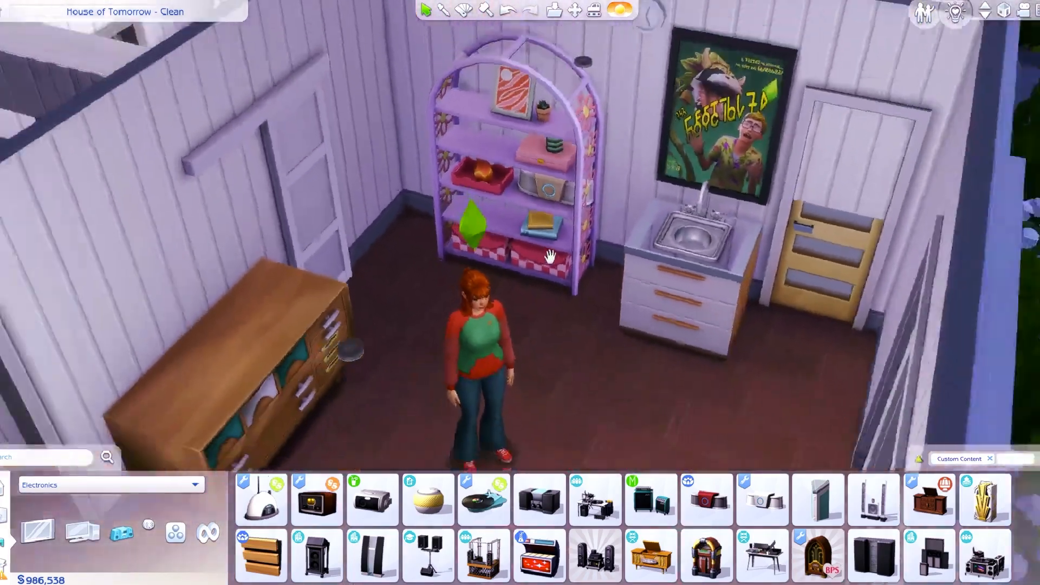
Move the second bookcase from the hallway into the room, placing it beside the first one in front of the sink counter
{"action": "scroll", "coordinate": [551, 256], "scroll_direction": "down", "scroll_amount": 3}
{"action": "right_click_drag", "start_coordinate": [583, 269], "coordinate": [461, 160]}
{"action": "middle_click_drag", "start_coordinate": [669, 236], "coordinate": [640, 190]}
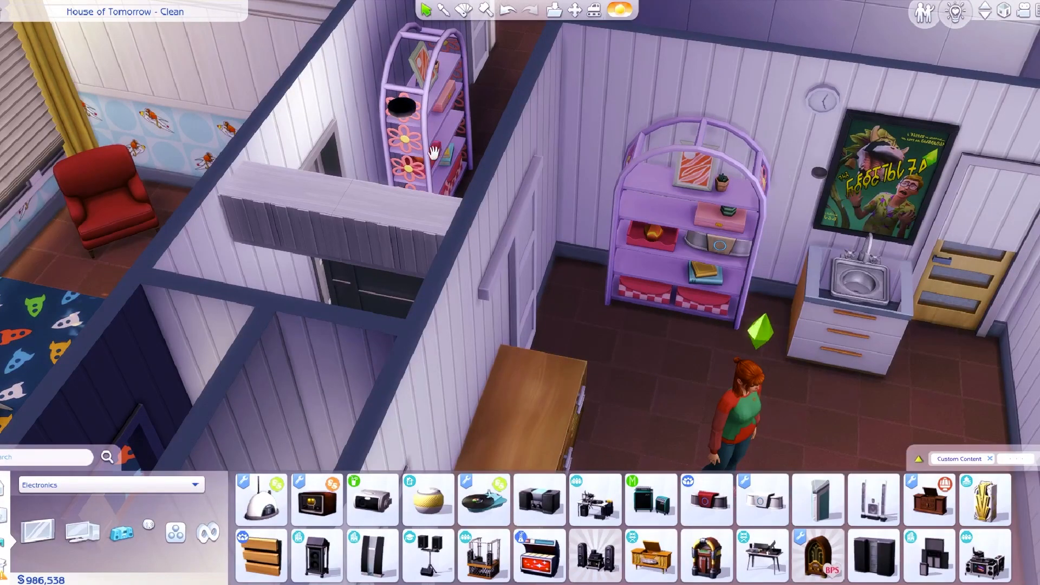
{"action": "left_click_drag", "start_coordinate": [434, 152], "coordinate": [864, 297]}
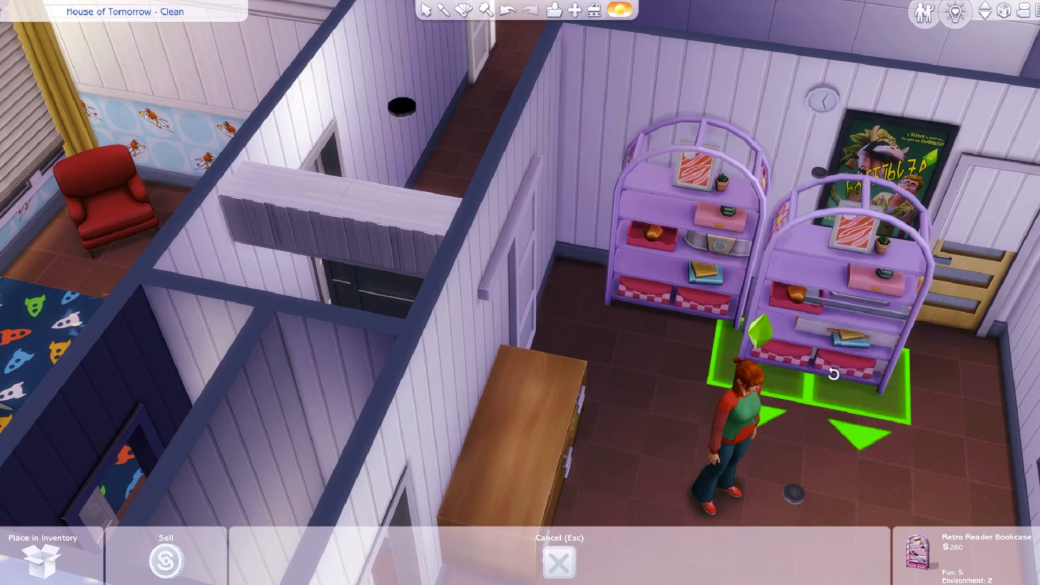
{"action": "left_click", "coordinate": [833, 374]}
Examine the two bookcases' shelves and decorations up close and from different angles
{"action": "scroll", "coordinate": [571, 142], "scroll_direction": "up", "scroll_amount": 5}
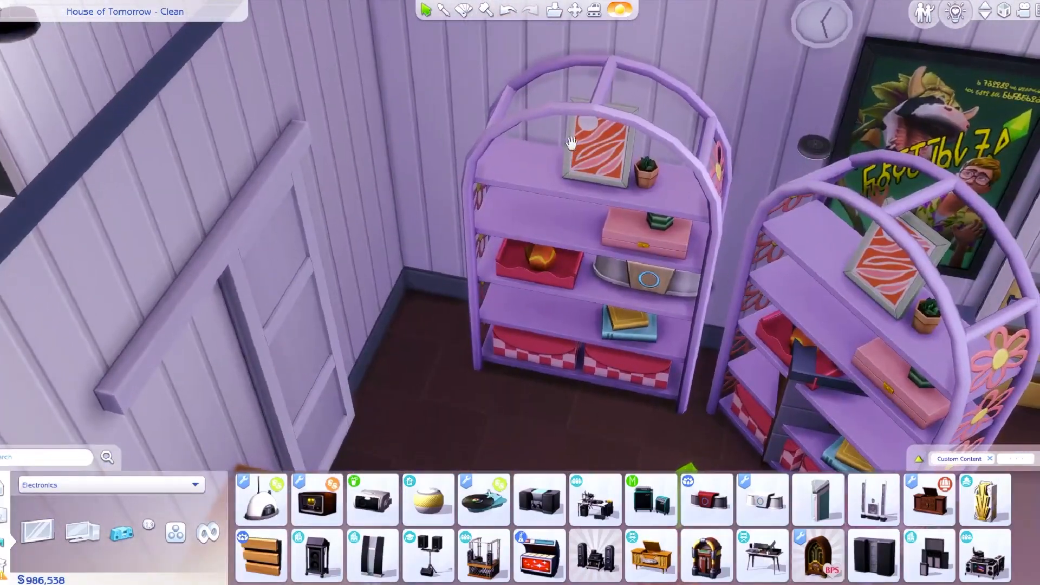
{"action": "middle_click_drag", "start_coordinate": [572, 141], "coordinate": [594, 229]}
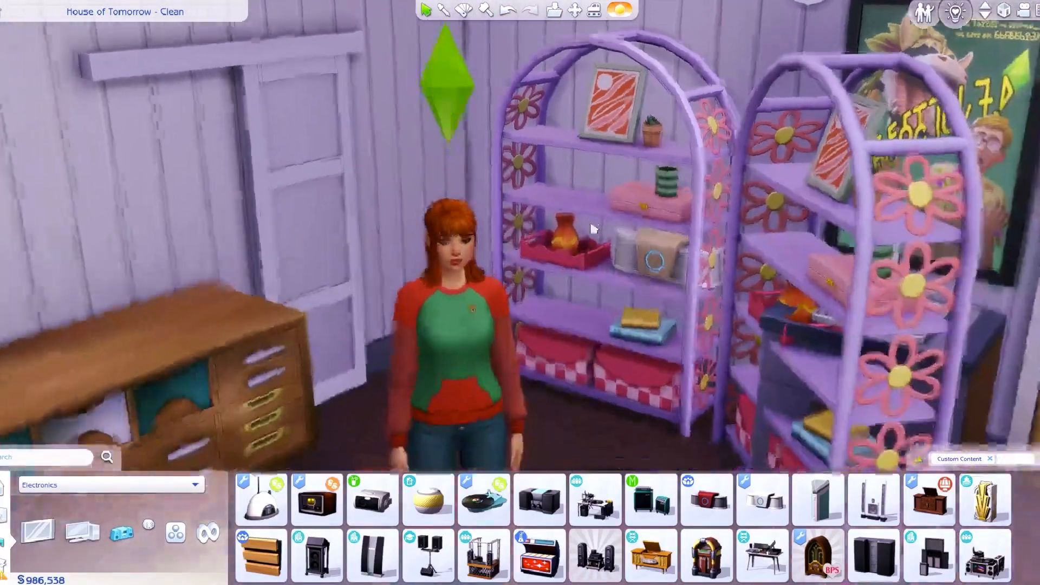
{"action": "scroll", "coordinate": [594, 228], "scroll_direction": "up", "scroll_amount": 3}
{"action": "scroll", "coordinate": [717, 21], "scroll_direction": "up", "scroll_amount": 3}
{"action": "middle_click_drag", "start_coordinate": [764, 158], "coordinate": [604, 144]}
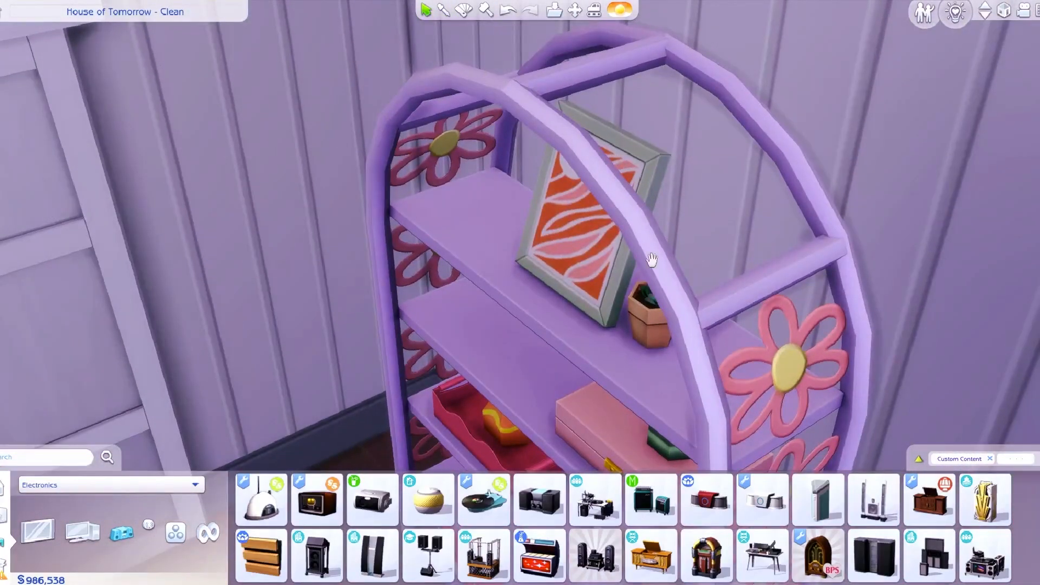
{"action": "middle_click_drag", "start_coordinate": [652, 260], "coordinate": [607, 227]}
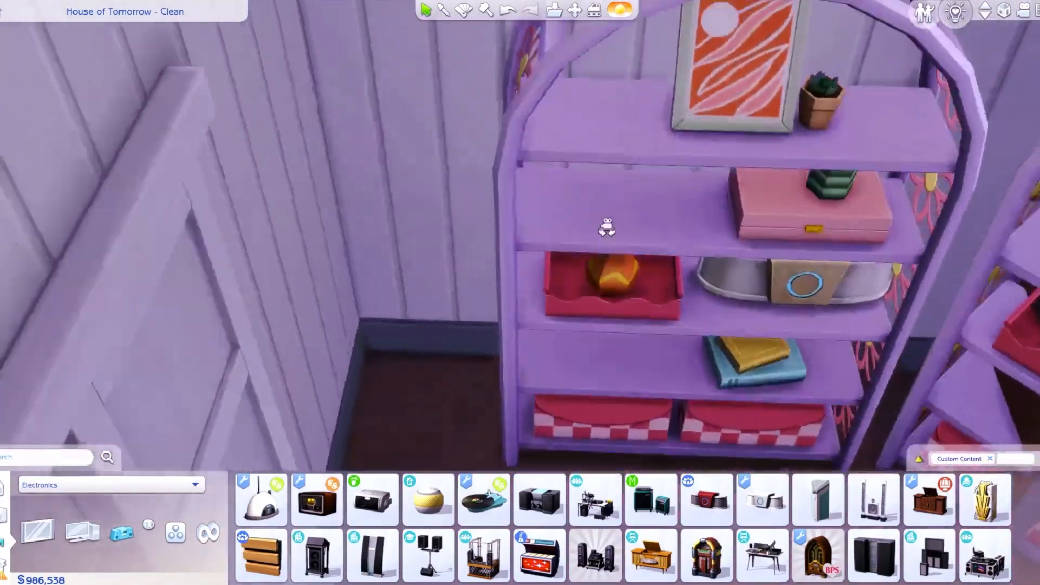
{"action": "scroll", "coordinate": [606, 227], "scroll_direction": "down", "scroll_amount": 5}
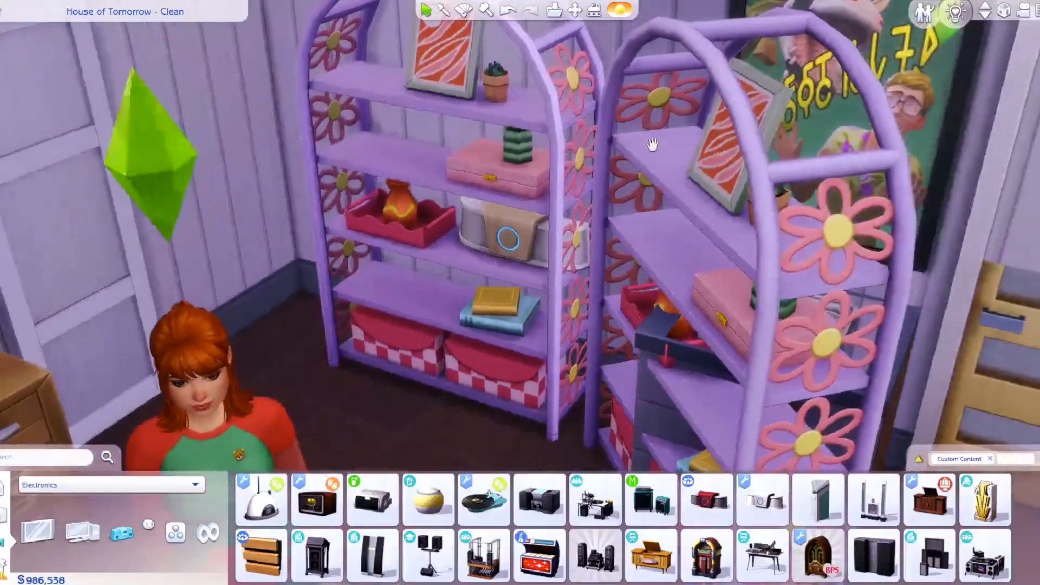
{"action": "right_click_drag", "start_coordinate": [653, 144], "coordinate": [562, 267]}
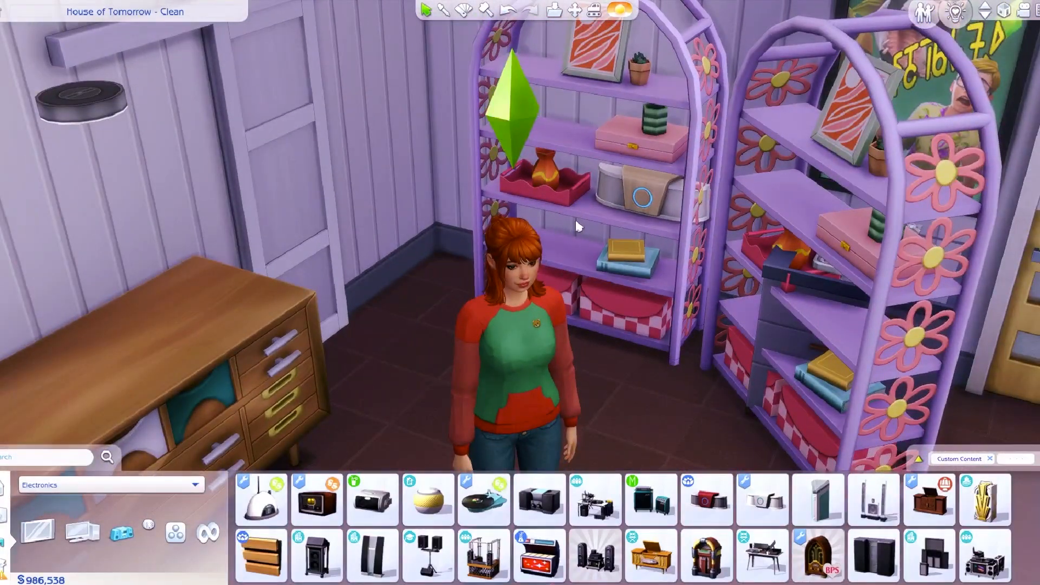
{"action": "middle_click_drag", "start_coordinate": [578, 227], "coordinate": [634, 216]}
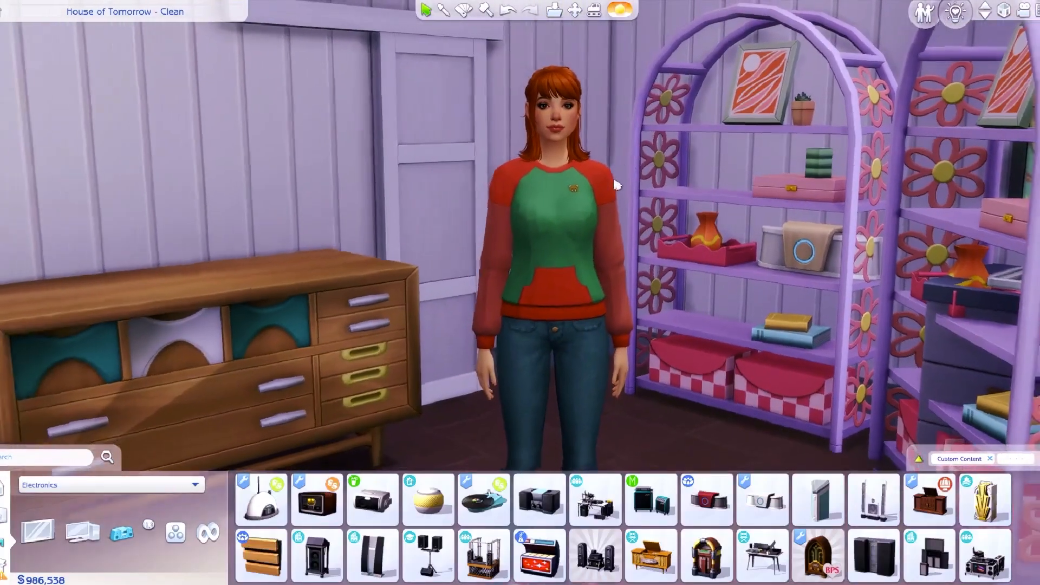
View the Sim and the two bookcases with the free camera, without the build interface, and return to the normal build view
{"action": "key", "text": "Tab"}
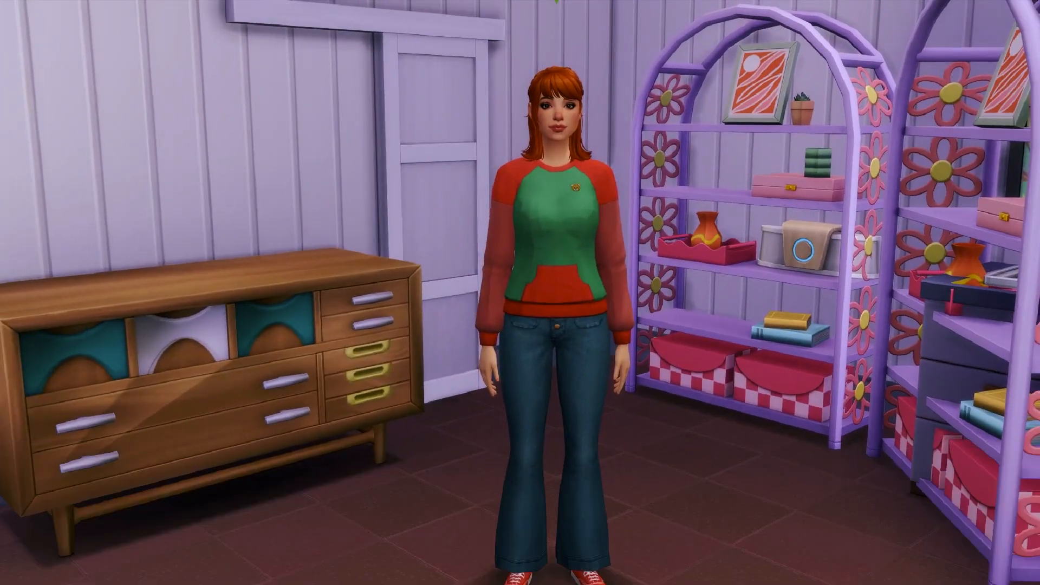
{"action": "mouse_move", "coordinate": [619, 183]}
{"action": "left_mouse_down"}
{"action": "mouse_move", "coordinate": [563, 178]}
{"action": "mouse_move", "coordinate": [619, 183]}
{"action": "left_mouse_up"}
{"action": "right_click_drag", "start_coordinate": [615, 178], "coordinate": [618, 177]}
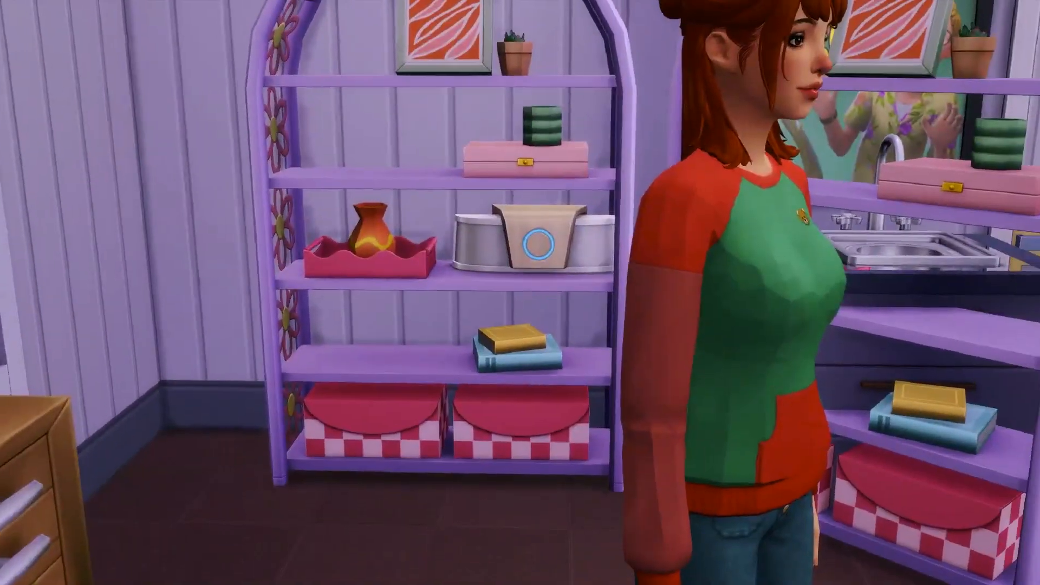
{"action": "key", "text": "Tab"}
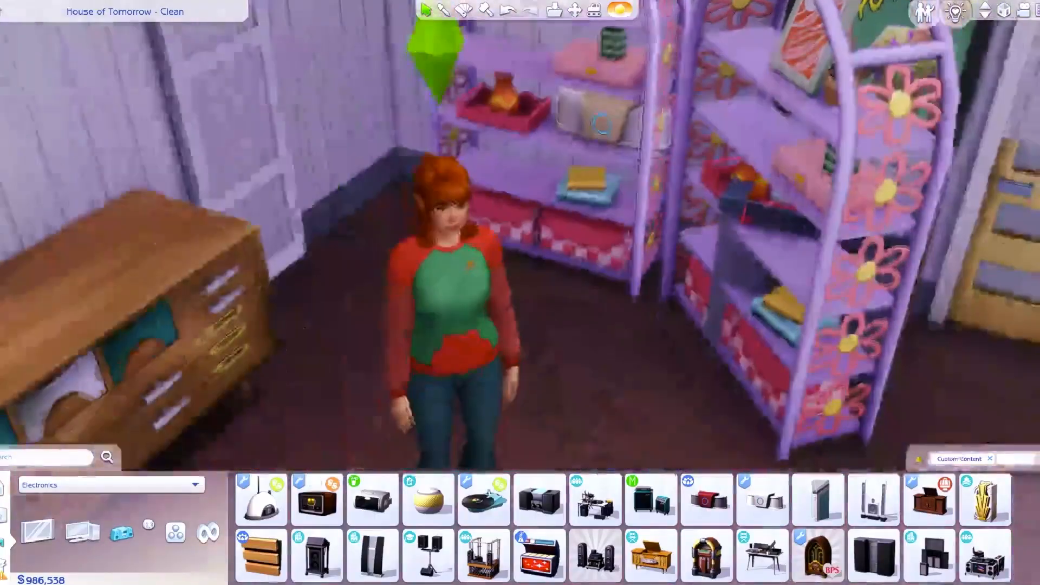
{"action": "middle_click_drag", "start_coordinate": [303, 325], "coordinate": [168, 323]}
{"action": "middle_click_drag", "start_coordinate": [596, 299], "coordinate": [498, 294]}
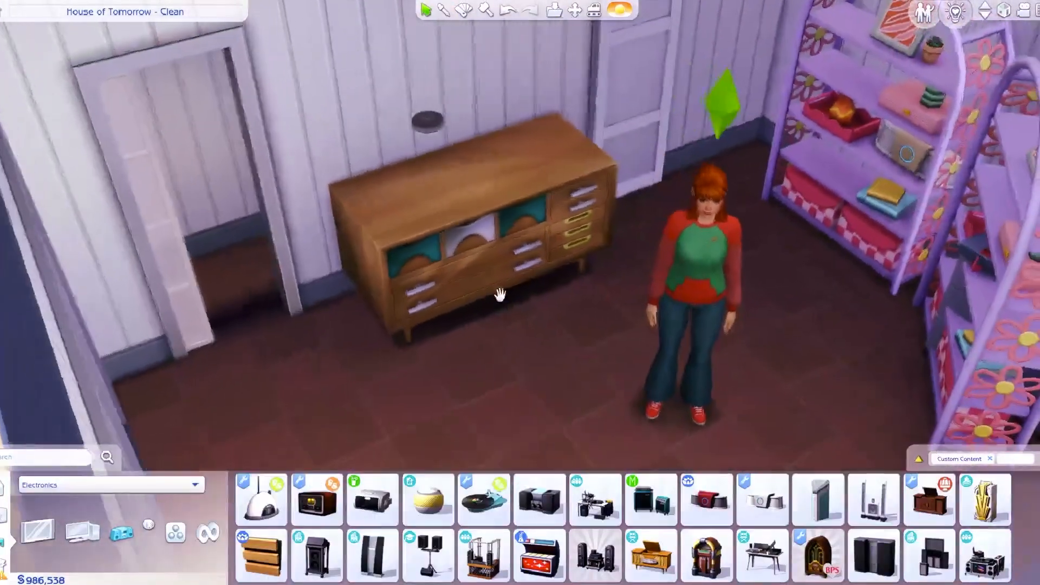
{"action": "right_click_drag", "start_coordinate": [499, 294], "coordinate": [631, 339]}
{"action": "middle_click_drag", "start_coordinate": [631, 339], "coordinate": [559, 371]}
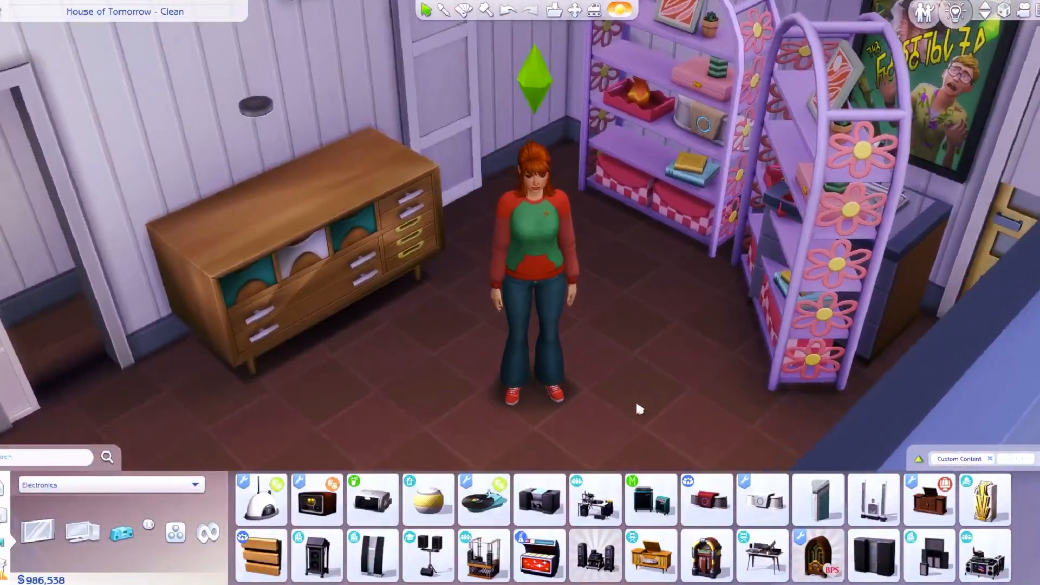
{"action": "right_click_drag", "start_coordinate": [637, 402], "coordinate": [587, 404]}
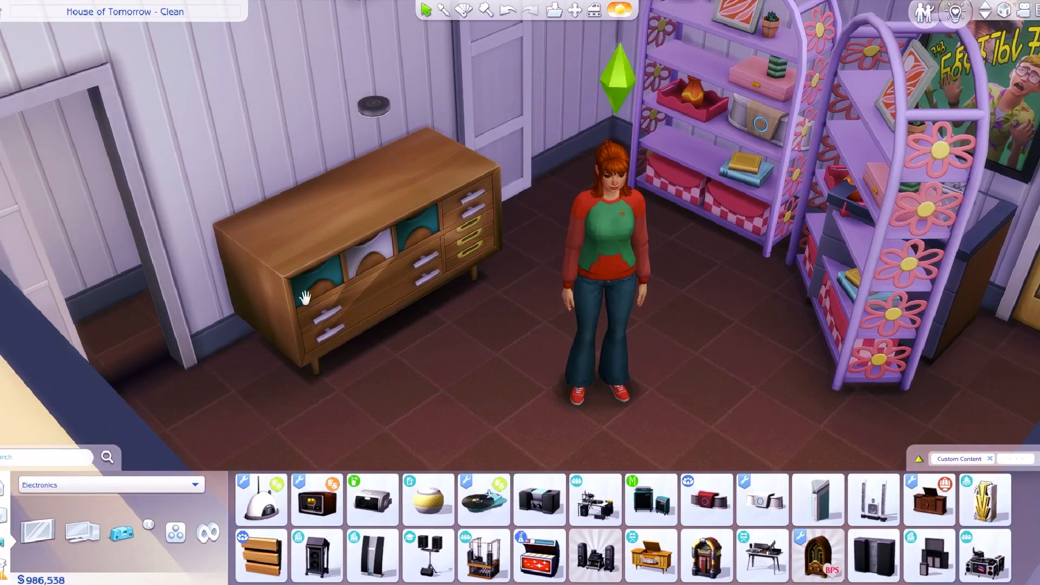
{"action": "middle_click_drag", "start_coordinate": [306, 297], "coordinate": [481, 337]}
{"action": "left_click", "coordinate": [353, 298]}
{"action": "left_click_drag", "start_coordinate": [418, 296], "coordinate": [490, 187]}
{"action": "left_click", "coordinate": [301, 272]}
{"action": "left_click_drag", "start_coordinate": [304, 293], "coordinate": [593, 401]}
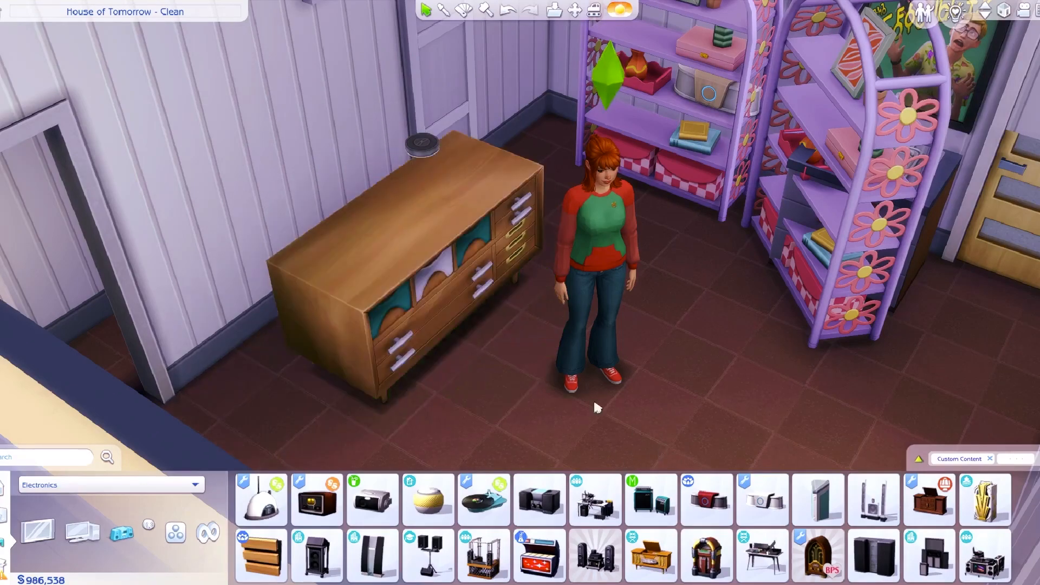
{"action": "middle_click_drag", "start_coordinate": [569, 334], "coordinate": [569, 334]}
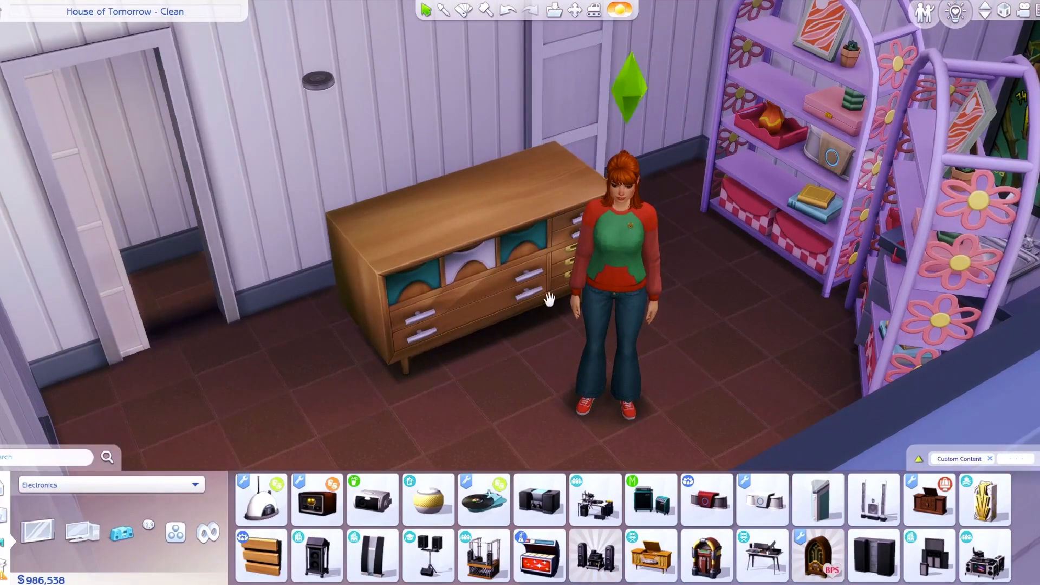
{"action": "left_click_drag", "start_coordinate": [549, 297], "coordinate": [471, 255]}
{"action": "middle_click_drag", "start_coordinate": [471, 255], "coordinate": [441, 277]}
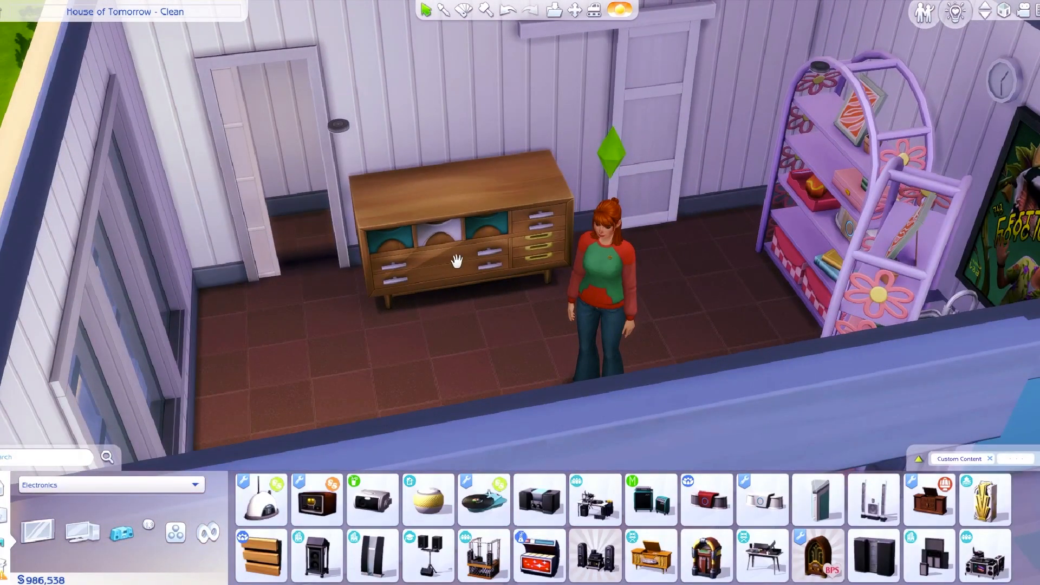
{"action": "left_click_drag", "start_coordinate": [422, 219], "coordinate": [485, 429]}
{"action": "left_click_drag", "start_coordinate": [478, 325], "coordinate": [499, 250]}
{"action": "middle_click_drag", "start_coordinate": [499, 250], "coordinate": [726, 298]}
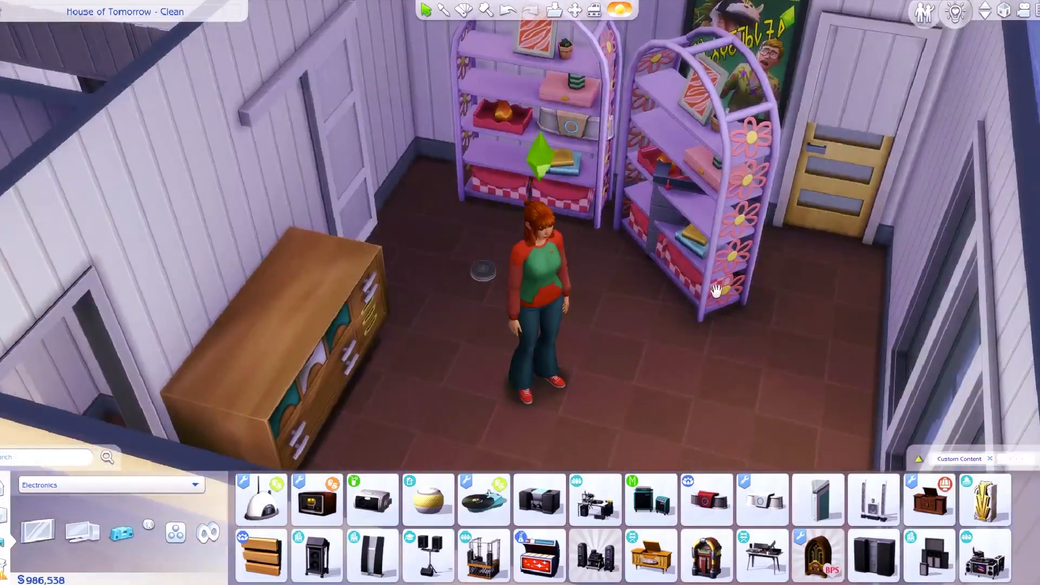
Shift the first bookcase toward the room's corner and move the second one next to it, clear of the sink counter
{"action": "scroll", "coordinate": [726, 298], "scroll_direction": "up", "scroll_amount": 5}
{"action": "left_click", "coordinate": [529, 238]}
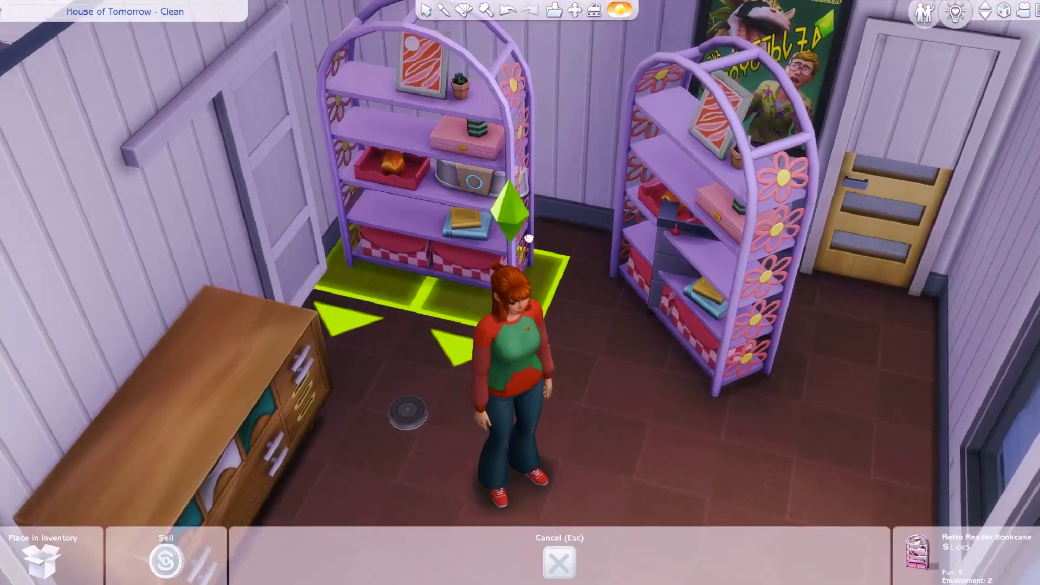
{"action": "left_click", "coordinate": [528, 239]}
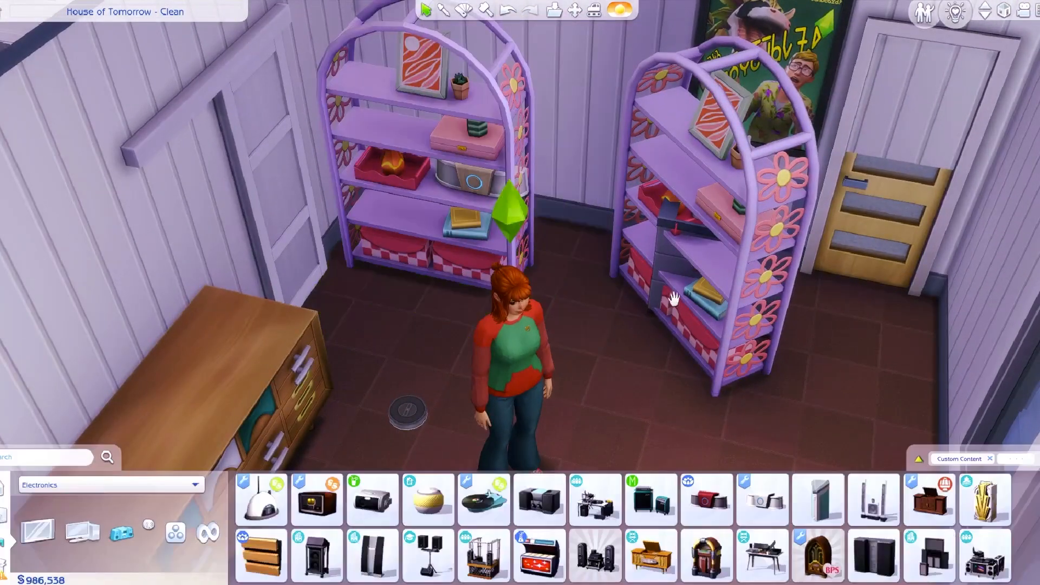
{"action": "left_click", "coordinate": [675, 299]}
{"action": "left_click", "coordinate": [635, 311]}
{"action": "scroll", "coordinate": [635, 311], "scroll_direction": "down", "scroll_amount": 4}
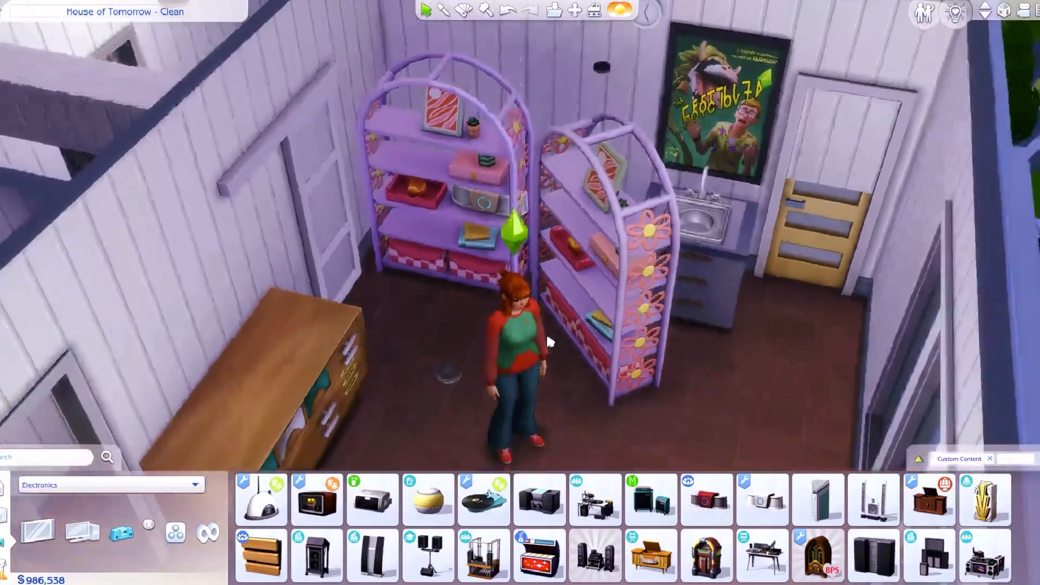
{"action": "middle_click_drag", "start_coordinate": [546, 333], "coordinate": [570, 309]}
Save the game and exit it
{"action": "key", "text": "Escape"}
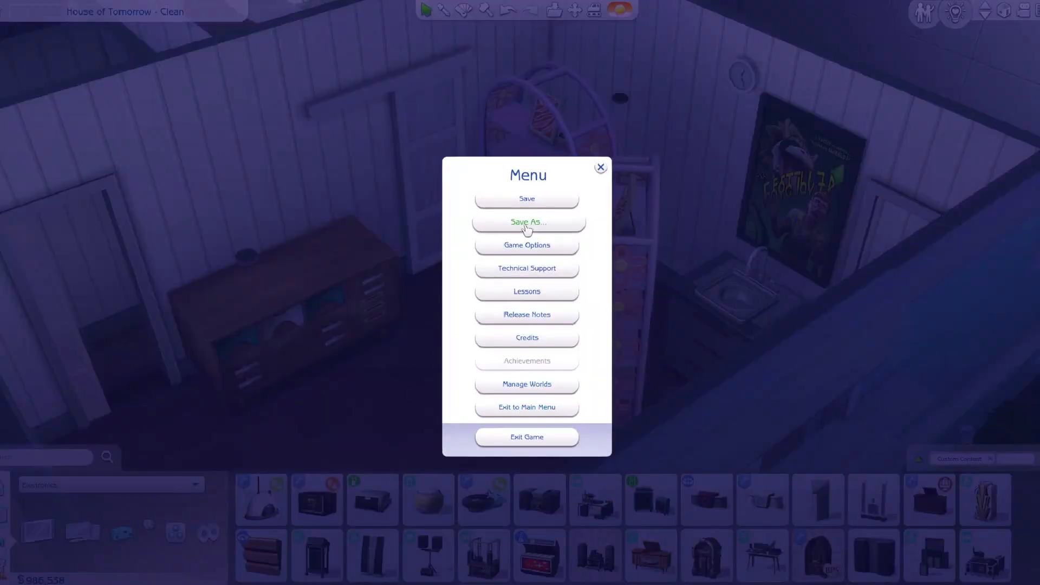
{"action": "left_click", "coordinate": [542, 438]}
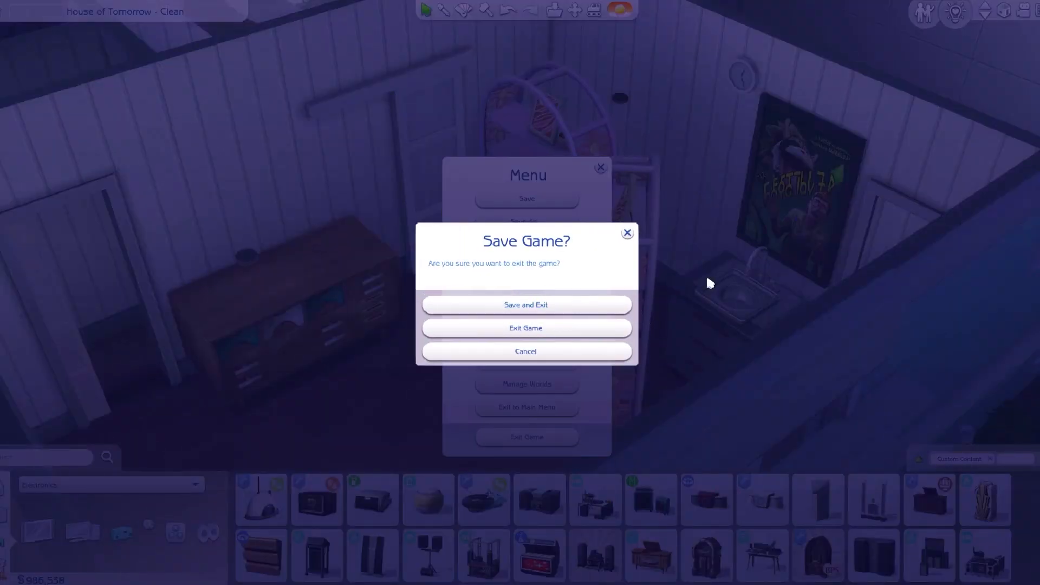
{"action": "left_click", "coordinate": [573, 306]}
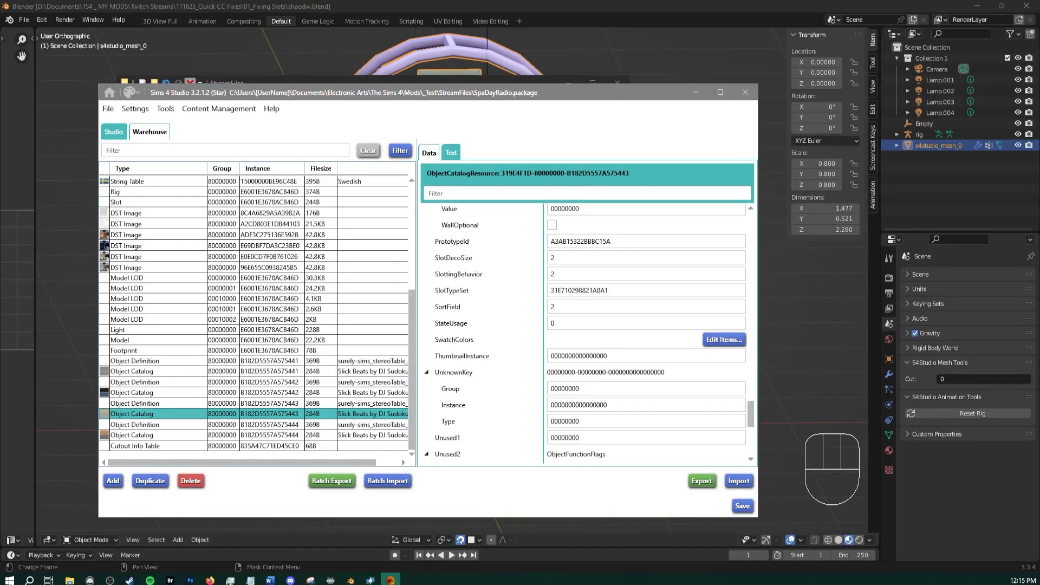
Minimise the Sims 4 Studio and file windows and open the recent file lod0.blend in Blender
{"action": "key", "text": "alt+Tab"}
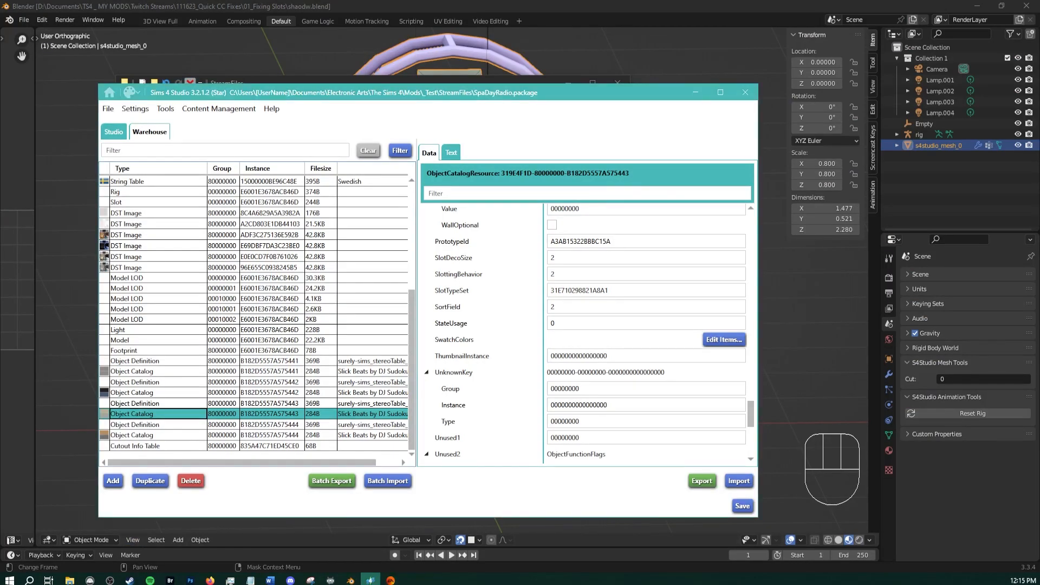
{"action": "left_click", "coordinate": [702, 99]}
{"action": "left_click", "coordinate": [569, 83]}
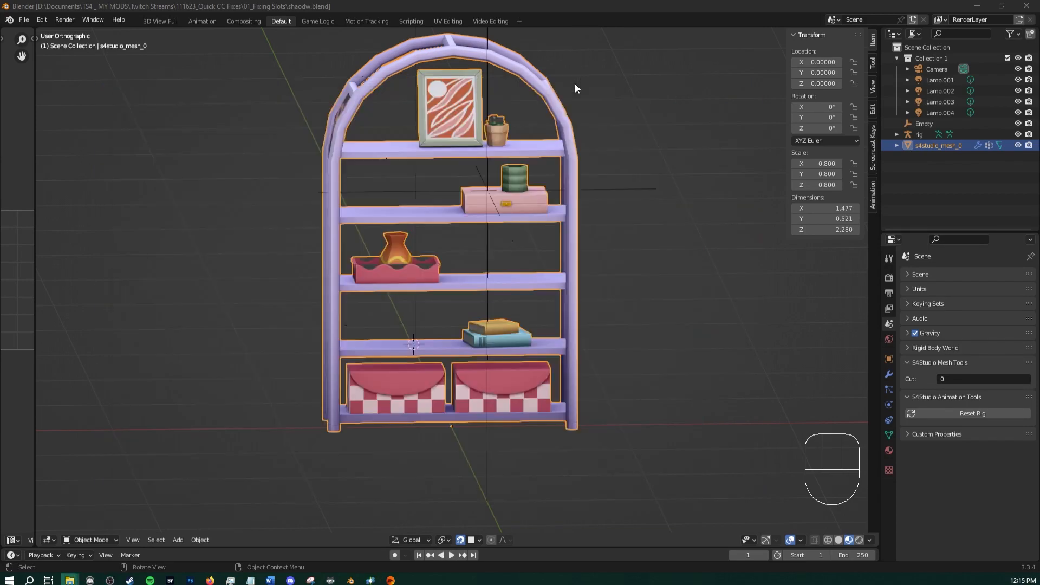
{"action": "left_click", "coordinate": [9, 20]}
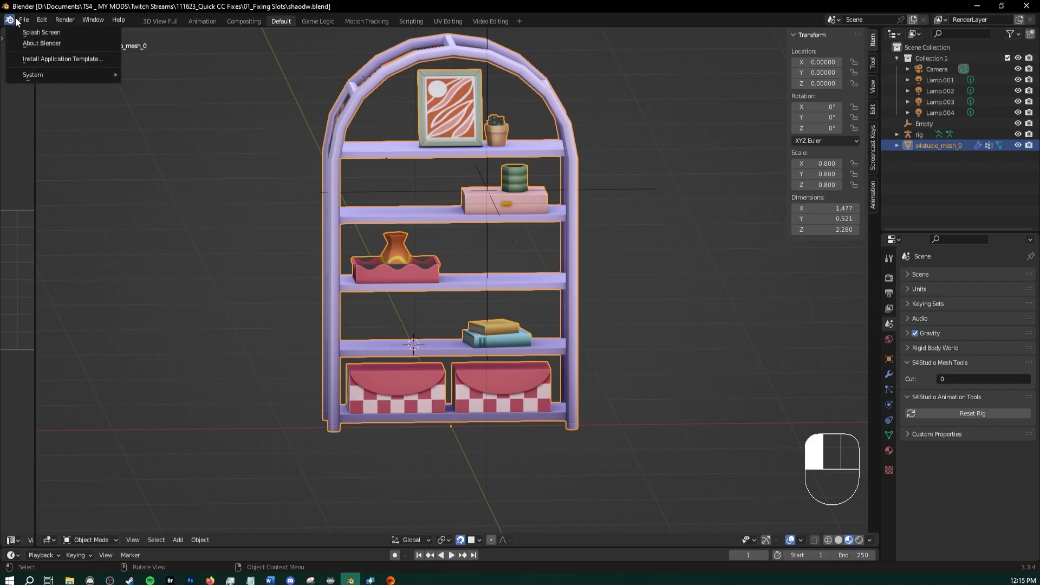
{"action": "left_click", "coordinate": [24, 20]}
{"action": "mouse_move", "coordinate": [64, 75]}
{"action": "mouse_move", "coordinate": [76, 54]}
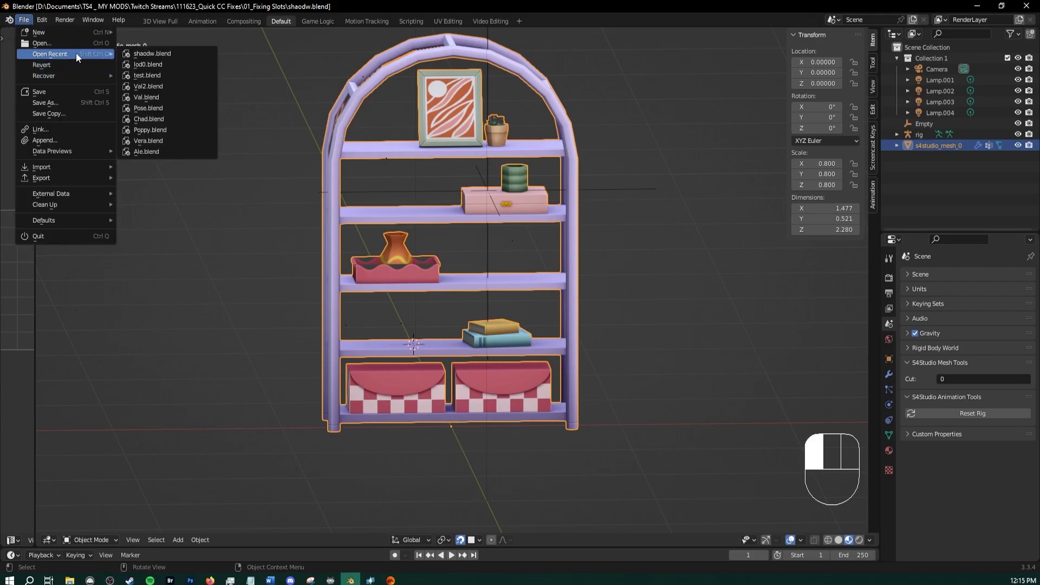
{"action": "left_click", "coordinate": [142, 64]}
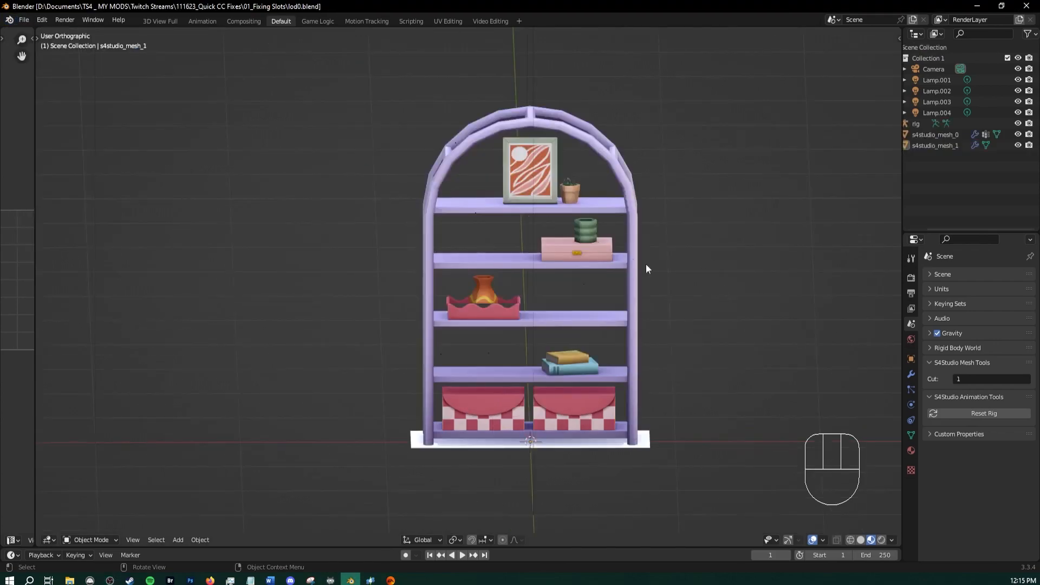
Set the viewport to solid shading with object colours and inspect the bookshelf's untextured mesh
{"action": "middle_click_drag", "start_coordinate": [735, 236], "coordinate": [653, 234]}
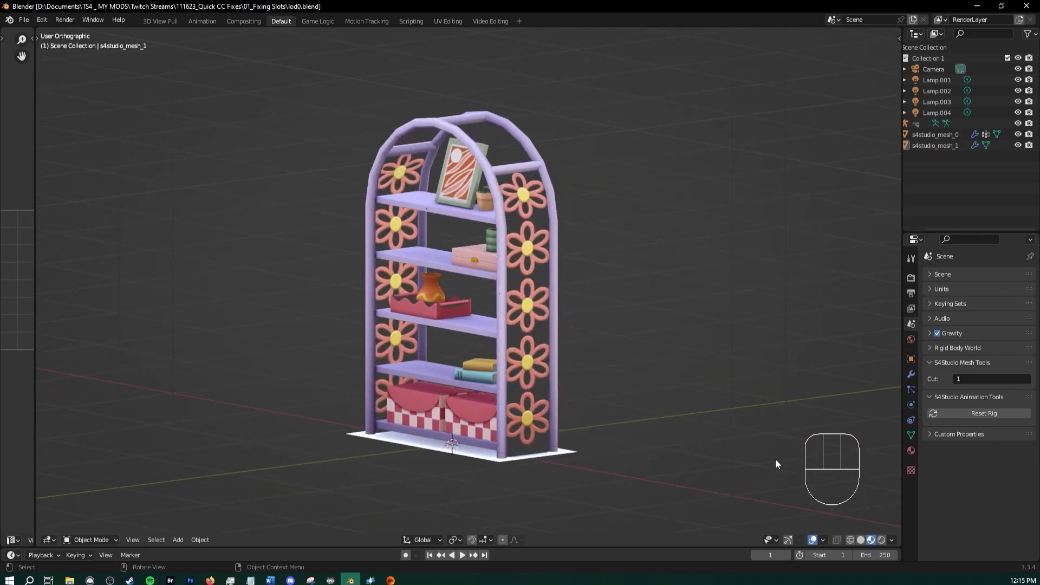
{"action": "left_click", "coordinate": [509, 314]}
{"action": "middle_click_drag", "start_coordinate": [579, 395], "coordinate": [788, 523]}
{"action": "left_click", "coordinate": [861, 541]}
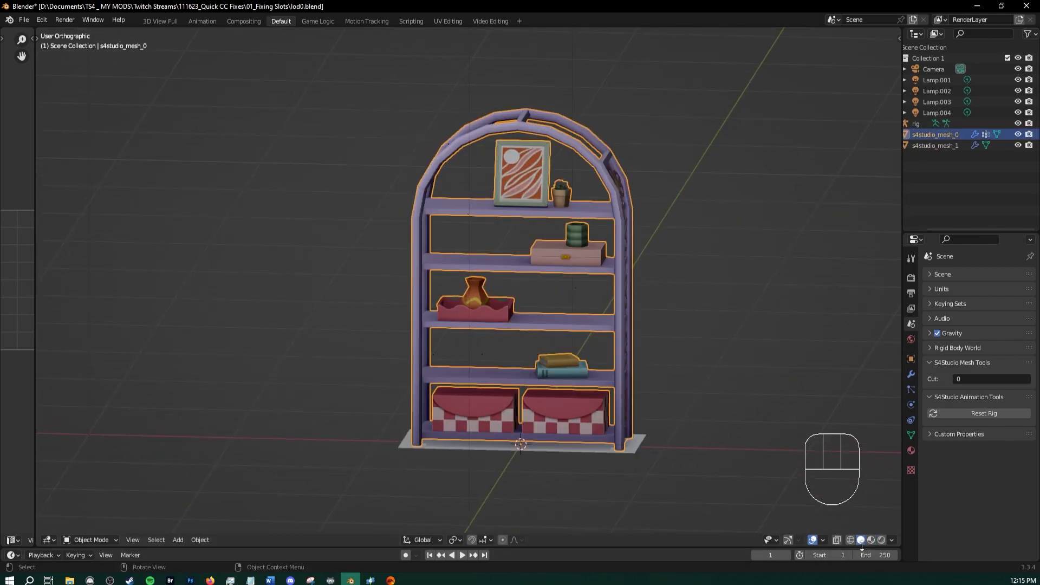
{"action": "left_click", "coordinate": [892, 540]}
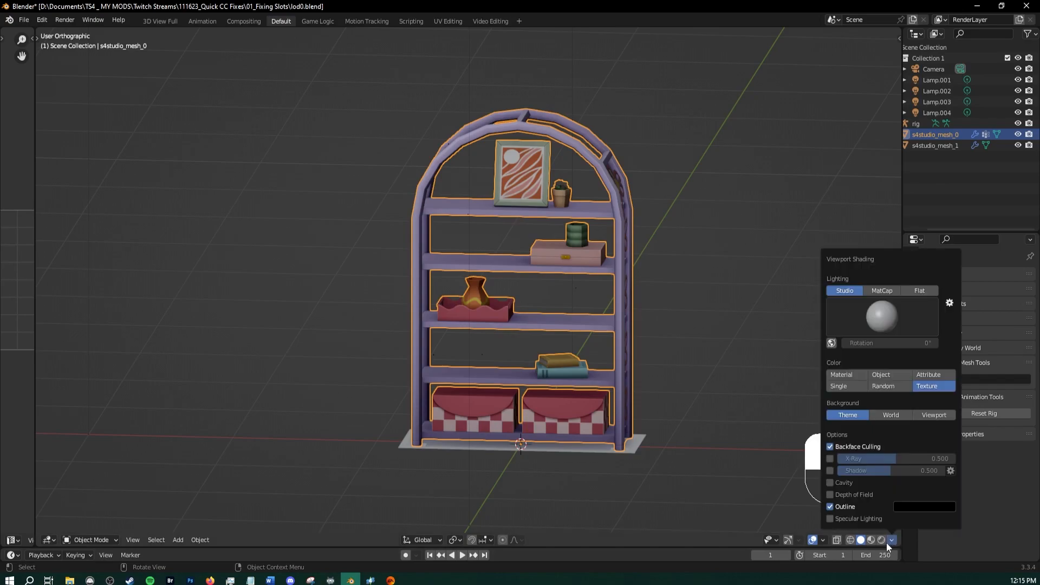
{"action": "left_click", "coordinate": [889, 374]}
{"action": "left_click", "coordinate": [699, 248]}
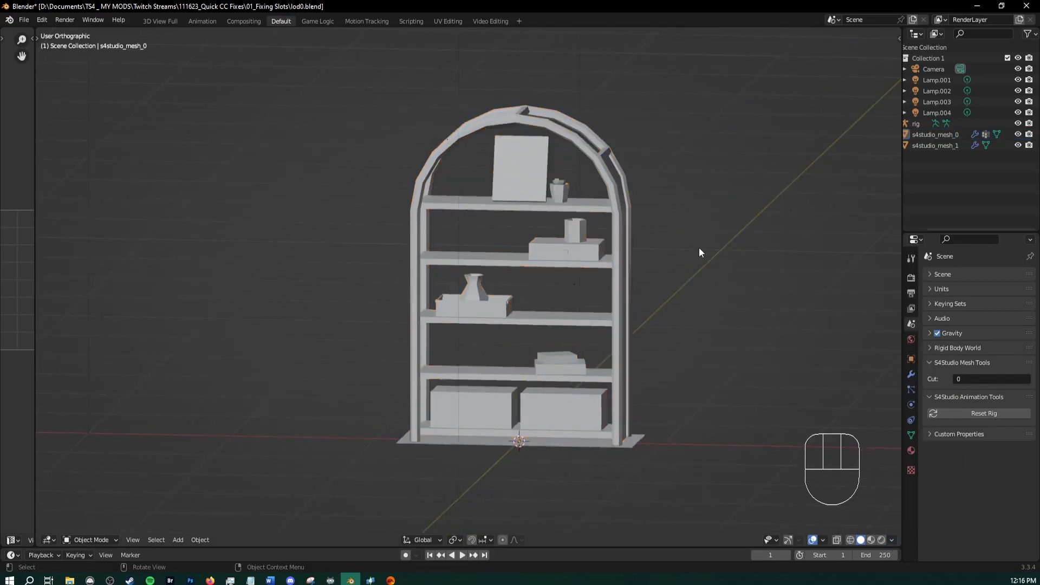
{"action": "scroll", "coordinate": [677, 216], "scroll_direction": "up", "scroll_amount": 3}
{"action": "scroll", "coordinate": [542, 230], "scroll_direction": "down", "scroll_amount": 2}
{"action": "middle_click_drag", "start_coordinate": [609, 155], "coordinate": [546, 230], "text": "shift"}
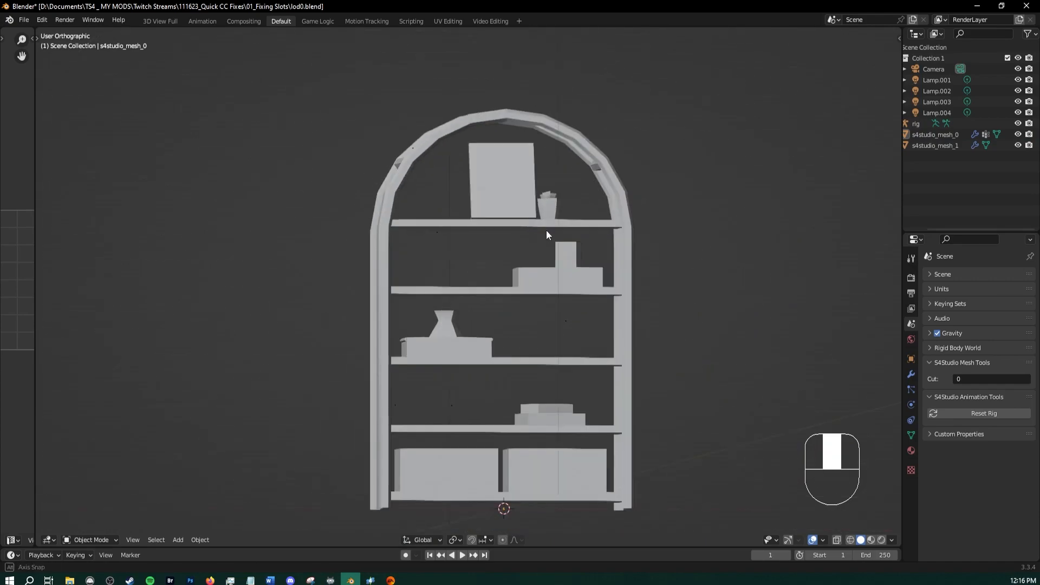
Hide the shadow mesh s4studio_mesh_1, select the bookshelf mesh and inspect it from the front
{"action": "middle_click_drag", "start_coordinate": [568, 273], "coordinate": [511, 275], "text": "shift"}
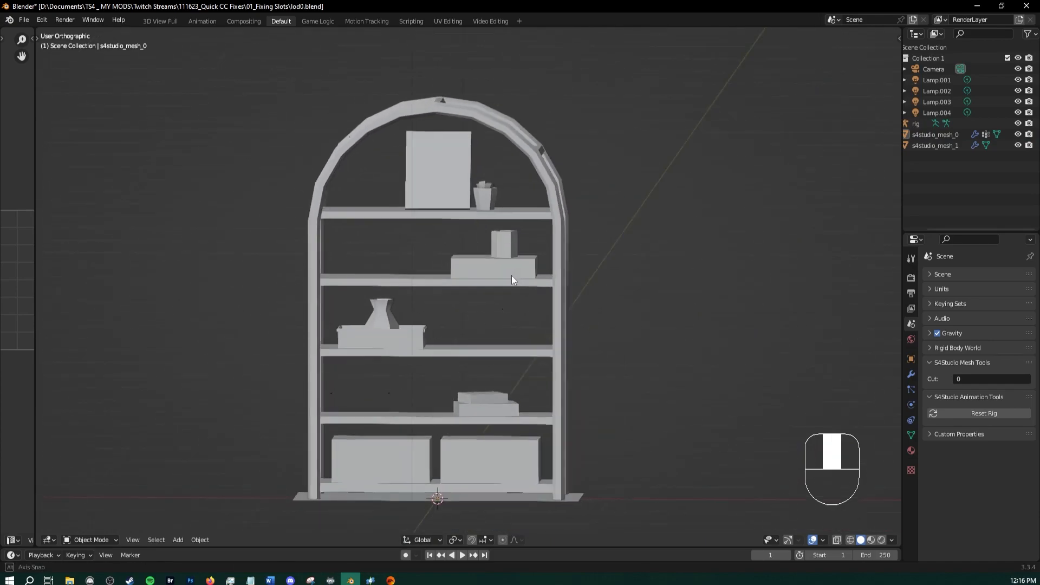
{"action": "left_click", "coordinate": [1017, 145]}
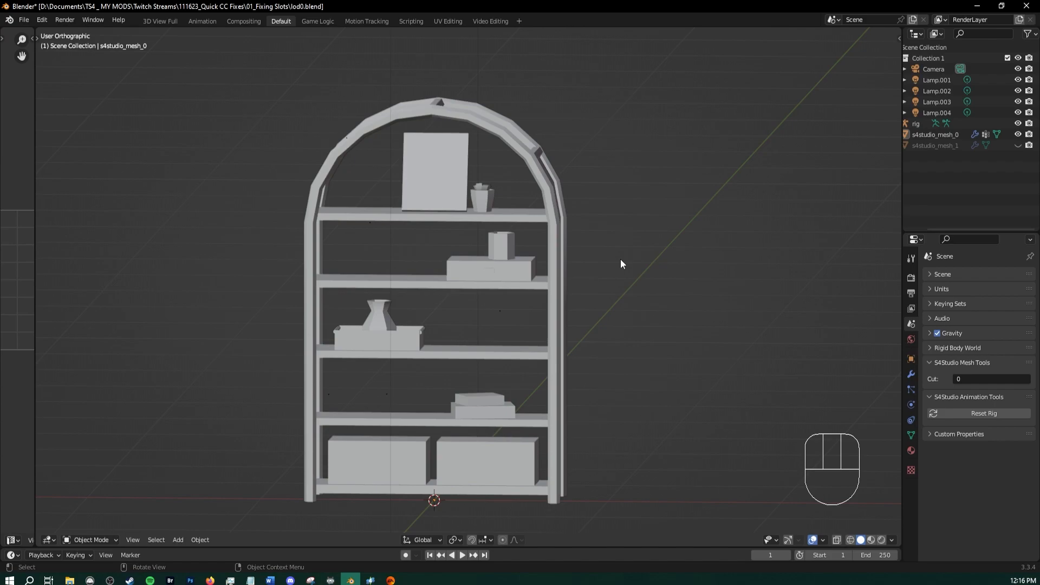
{"action": "left_click", "coordinate": [524, 226]}
{"action": "middle_click_drag", "start_coordinate": [523, 226], "coordinate": [508, 252]}
{"action": "middle_click_drag", "start_coordinate": [466, 322], "coordinate": [463, 301], "text": "shift"}
{"action": "scroll", "coordinate": [499, 281], "scroll_direction": "down", "scroll_amount": 1}
{"action": "scroll", "coordinate": [463, 300], "scroll_direction": "up", "scroll_amount": 1}
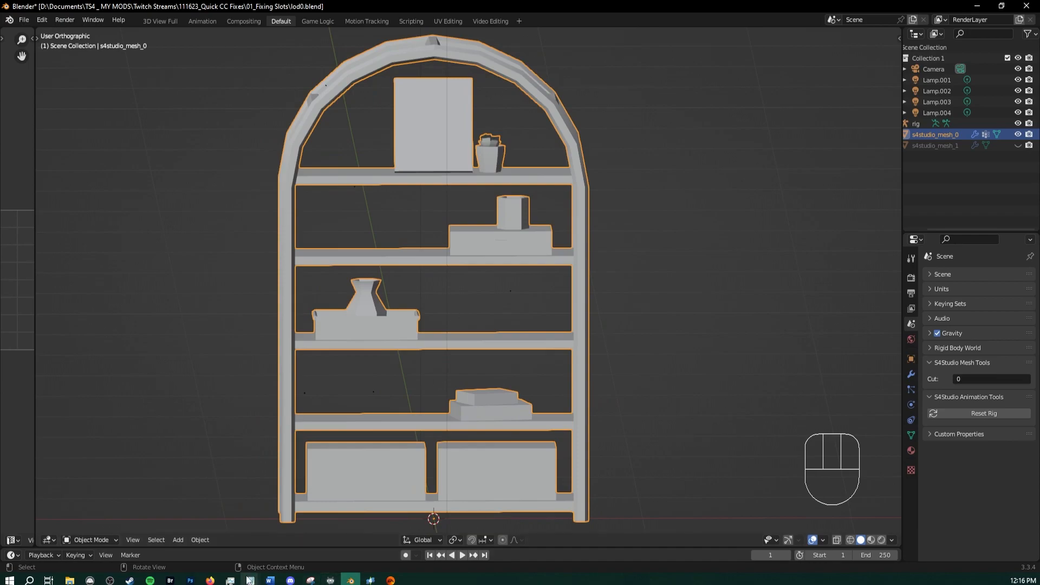
Open dresserlod0.blend from the 02_Fixing Seams folder inside 111623_Quick CC Fixes
{"action": "mouse_move", "coordinate": [77, 582]}
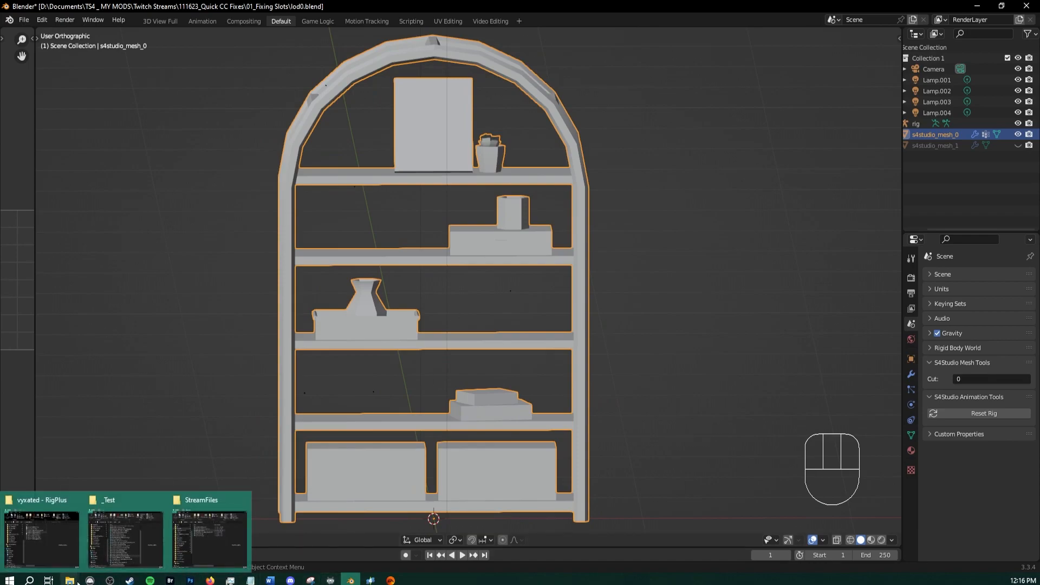
{"action": "left_click", "coordinate": [173, 542]}
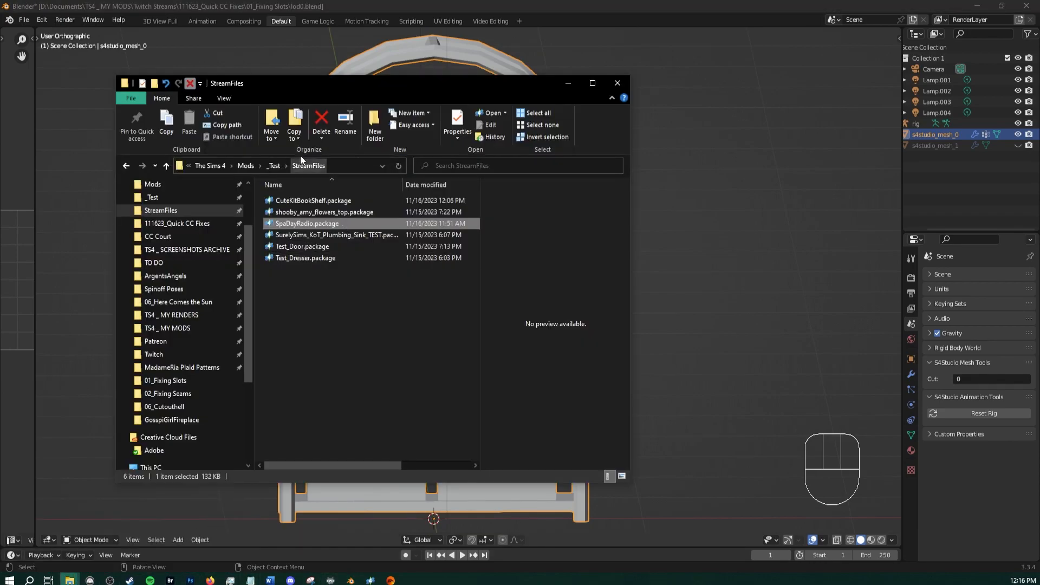
{"action": "left_click", "coordinate": [275, 168]}
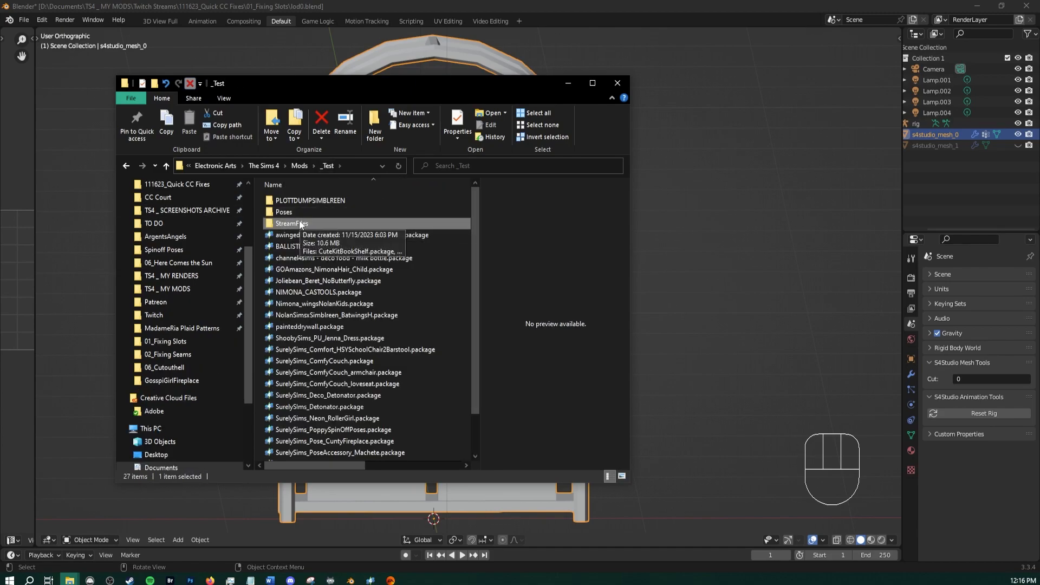
{"action": "left_click", "coordinate": [162, 367]}
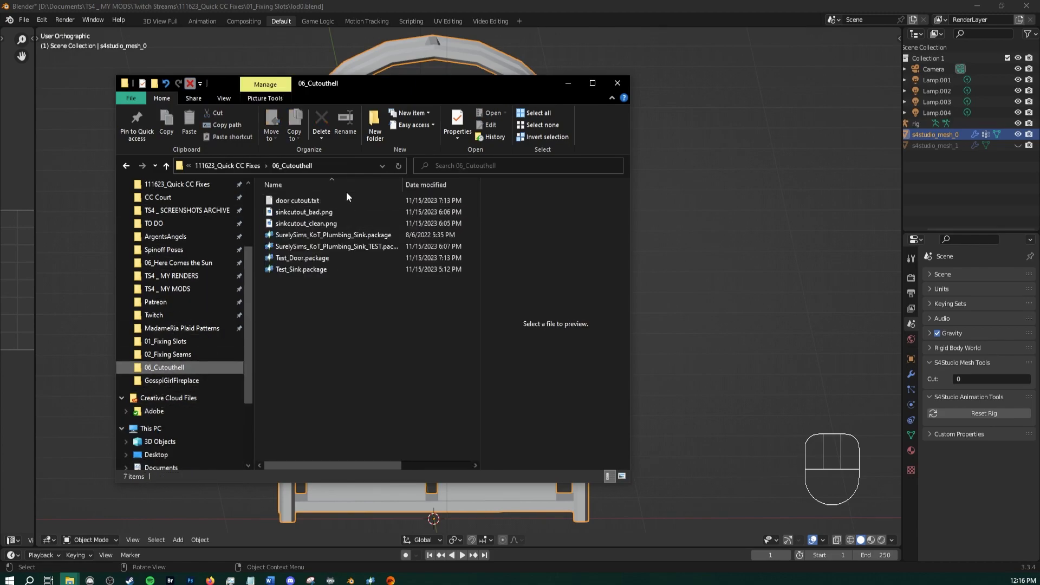
{"action": "left_click", "coordinate": [250, 167]}
{"action": "double_click", "coordinate": [308, 211]}
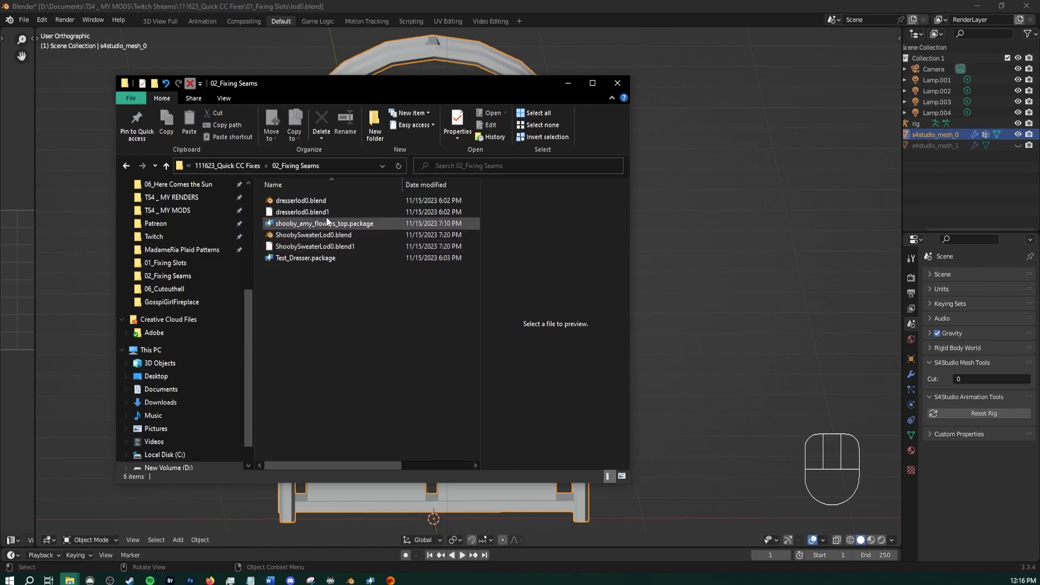
{"action": "double_click", "coordinate": [317, 202]}
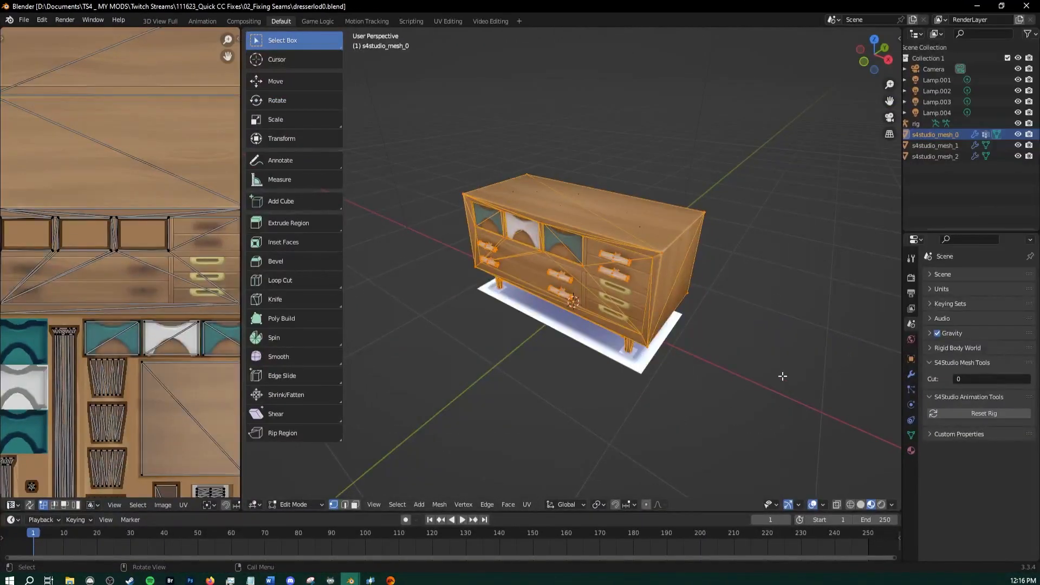
Deselect the dresser's geometry and set the viewport to solid shading with object colours
{"action": "left_click", "coordinate": [782, 376]}
{"action": "middle_click_drag", "start_coordinate": [782, 376], "coordinate": [746, 361]}
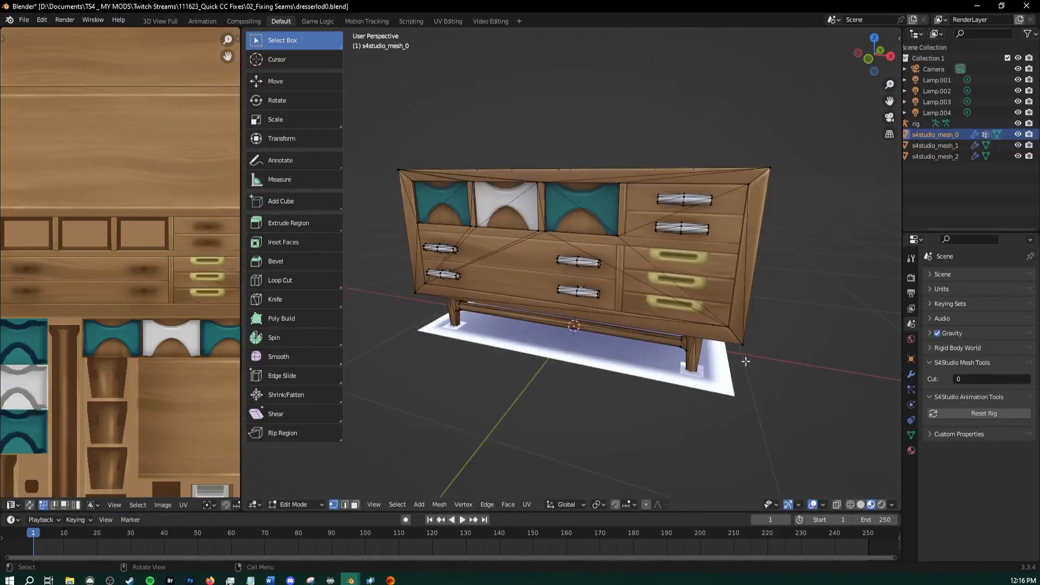
{"action": "left_click", "coordinate": [861, 505]}
{"action": "left_click", "coordinate": [891, 504]}
{"action": "left_click", "coordinate": [881, 339]}
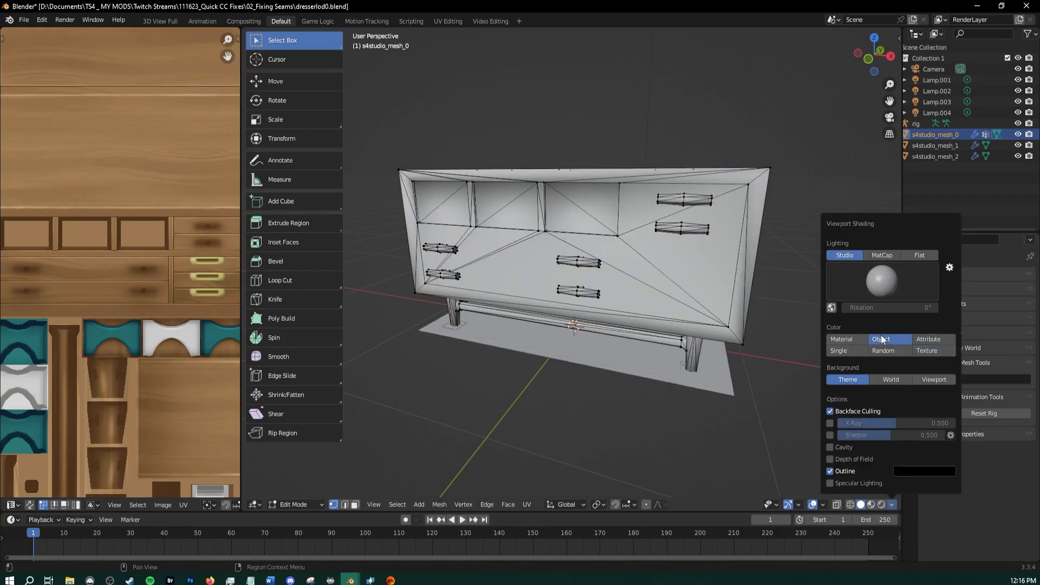
Hide the viewport's side panels, shrink the UV editor and examine the dresser mesh's shading and edges from several sides
{"action": "mouse_move", "coordinate": [592, 413]}
{"action": "middle_mouse_down"}
{"action": "mouse_move", "coordinate": [642, 334]}
{"action": "mouse_move", "coordinate": [766, 343]}
{"action": "mouse_move", "coordinate": [754, 385]}
{"action": "mouse_move", "coordinate": [609, 404]}
{"action": "middle_mouse_up"}
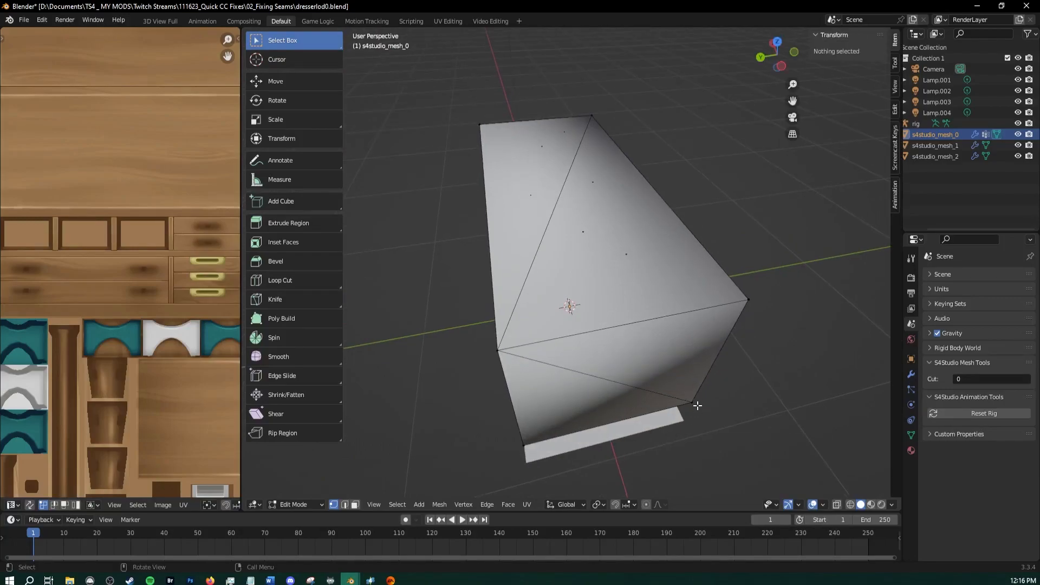
{"action": "key", "text": "t"}
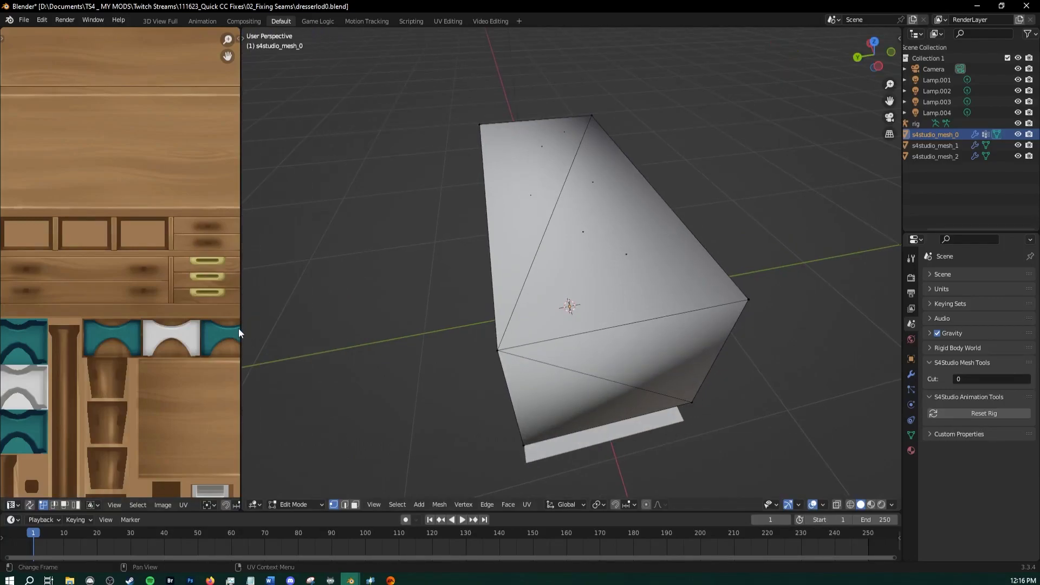
{"action": "left_click_drag", "start_coordinate": [239, 329], "coordinate": [17, 320]}
{"action": "scroll", "coordinate": [487, 331], "scroll_direction": "down", "scroll_amount": 6}
{"action": "middle_click_drag", "start_coordinate": [601, 339], "coordinate": [464, 338]}
{"action": "scroll", "coordinate": [482, 340], "scroll_direction": "up", "scroll_amount": 4}
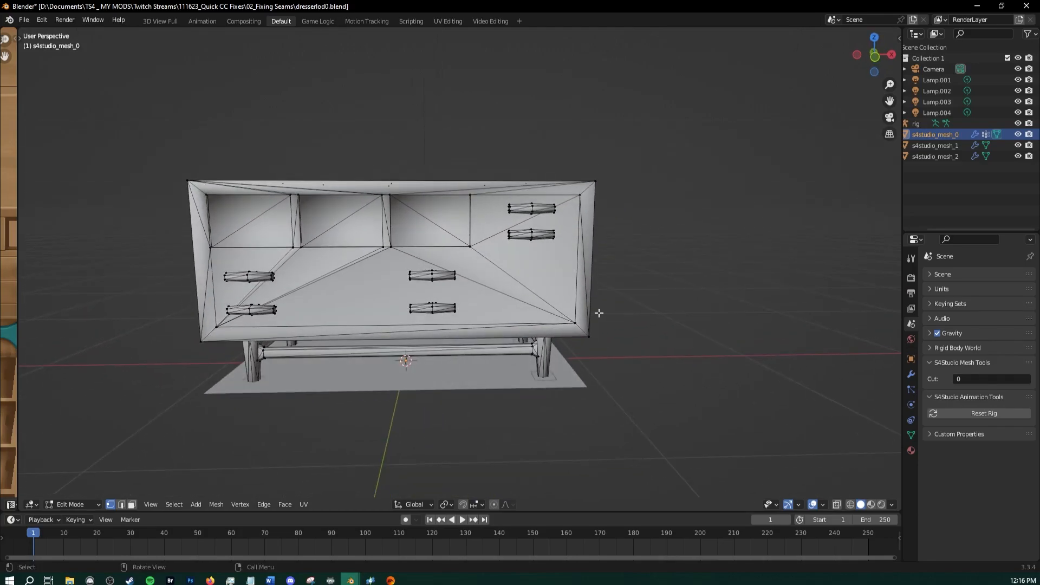
{"action": "middle_click_drag", "start_coordinate": [598, 313], "coordinate": [521, 347]}
{"action": "middle_click_drag", "start_coordinate": [331, 462], "coordinate": [417, 464], "text": "shift"}
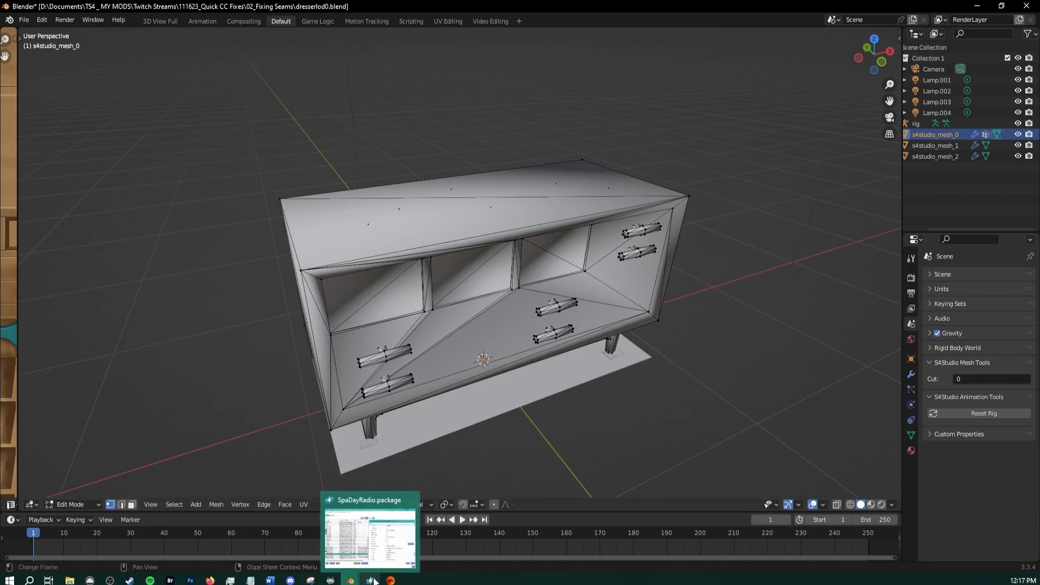
Return to the lod0.blend window and merge all vertices of the bookshelf mesh by distance
{"action": "mouse_move", "coordinate": [343, 581]}
{"action": "left_click", "coordinate": [312, 534]}
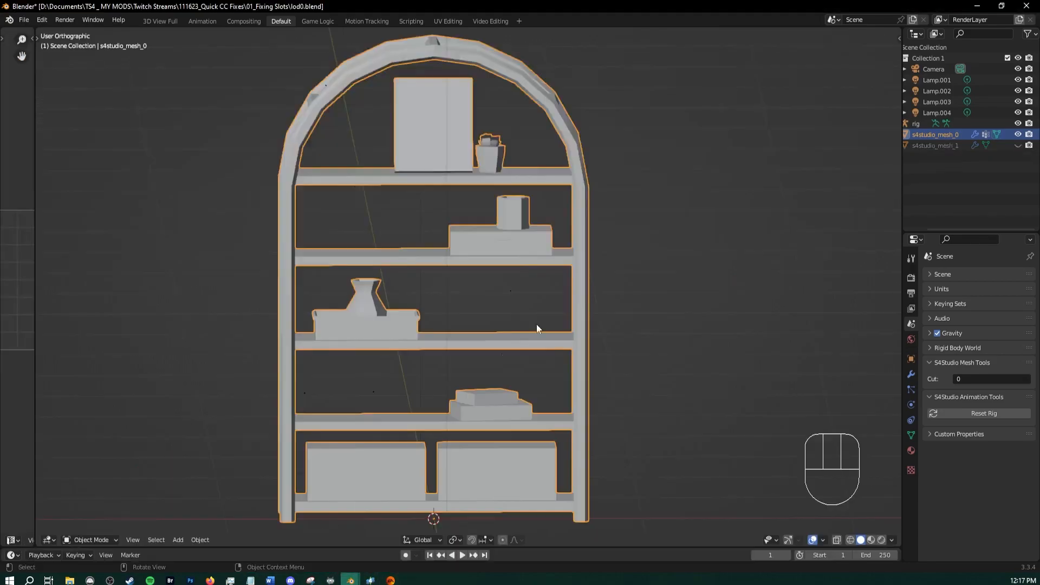
{"action": "scroll", "coordinate": [536, 324], "scroll_direction": "down", "scroll_amount": 3}
{"action": "middle_click_drag", "start_coordinate": [591, 386], "coordinate": [536, 354]}
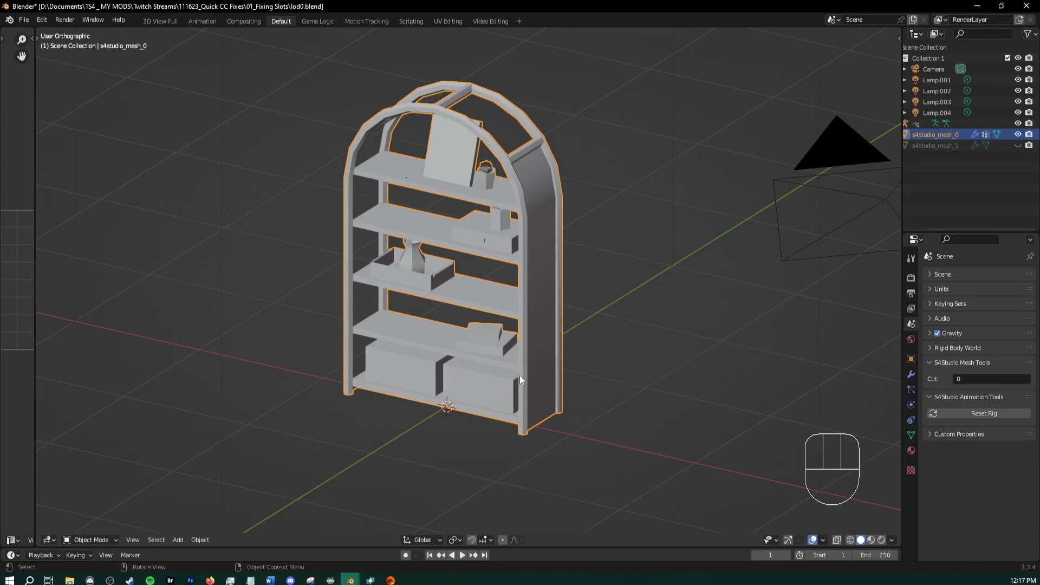
{"action": "scroll", "coordinate": [519, 375], "scroll_direction": "up", "scroll_amount": 3}
{"action": "key", "text": "Tab"}
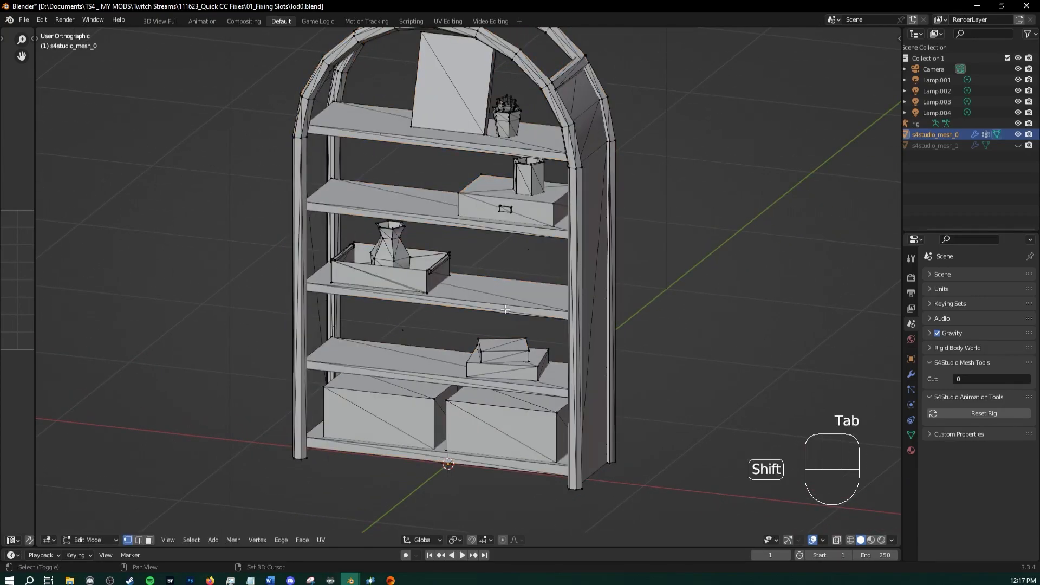
{"action": "middle_click_drag", "start_coordinate": [506, 309], "coordinate": [473, 357], "text": "shift"}
{"action": "scroll", "coordinate": [471, 358], "scroll_direction": "down", "scroll_amount": 1}
{"action": "key", "text": "a"}
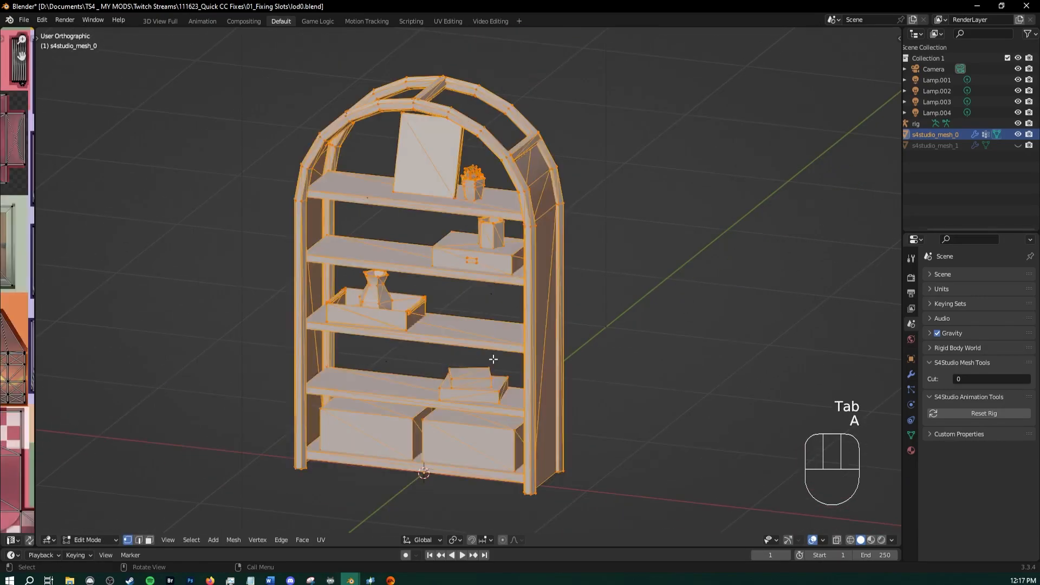
{"action": "key", "text": "m"}
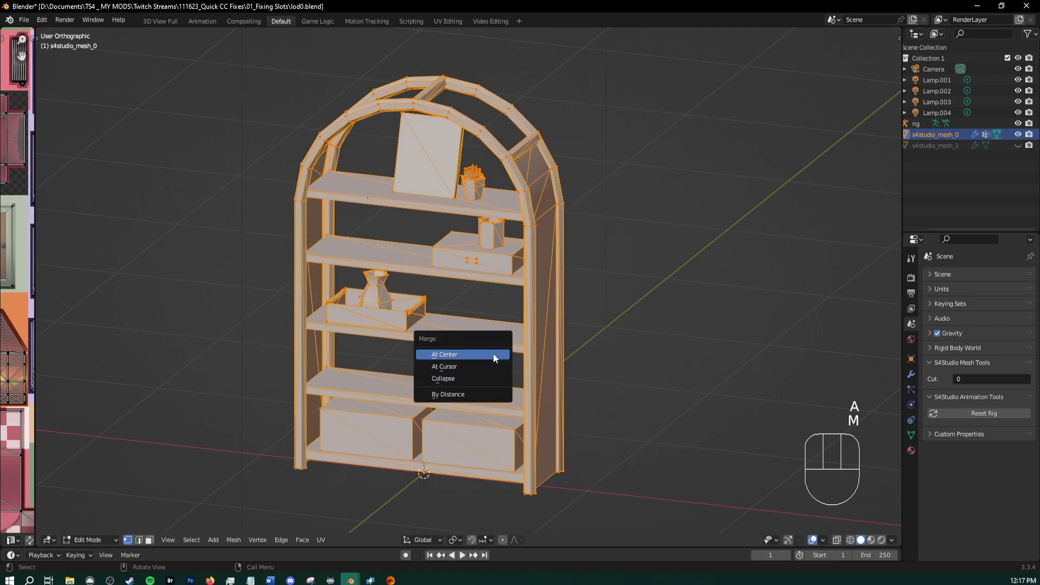
{"action": "left_click", "coordinate": [467, 392]}
{"action": "key", "text": "Tab"}
Examine the merged bookshelf's shading on the arch, shelves and decor from several angles
{"action": "middle_click_drag", "start_coordinate": [414, 344], "coordinate": [406, 258], "text": "shift"}
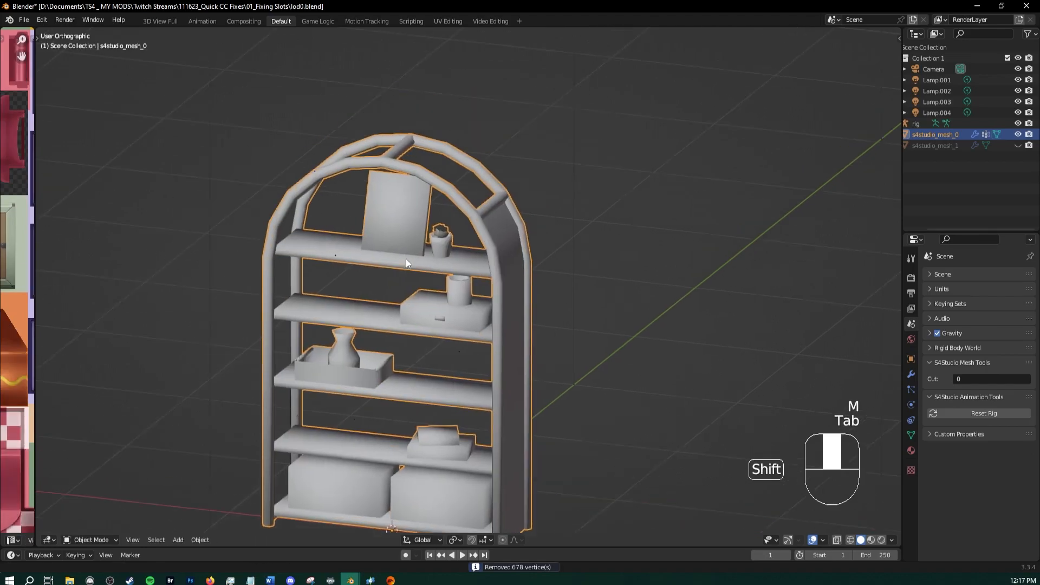
{"action": "scroll", "coordinate": [433, 238], "scroll_direction": "up", "scroll_amount": 3}
{"action": "middle_click_drag", "start_coordinate": [451, 222], "coordinate": [362, 225]}
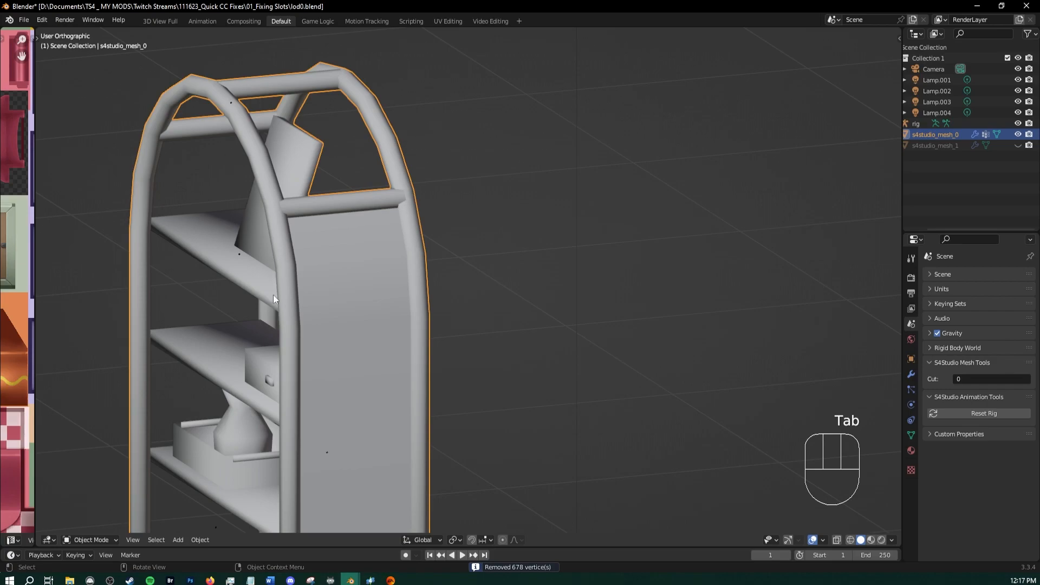
{"action": "middle_click_drag", "start_coordinate": [230, 315], "coordinate": [303, 285]}
{"action": "scroll", "coordinate": [372, 217], "scroll_direction": "down", "scroll_amount": 2}
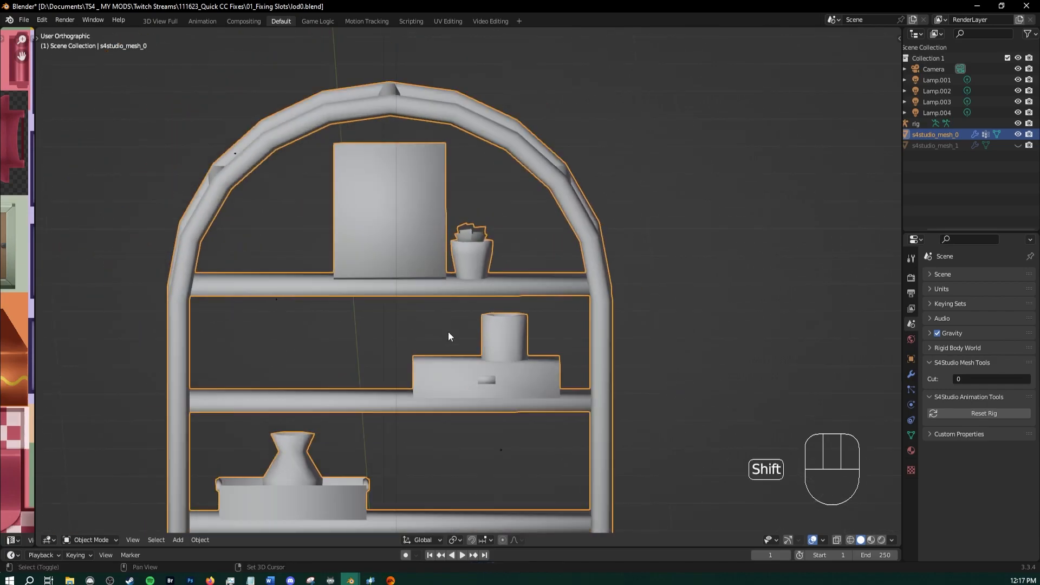
{"action": "middle_click_drag", "start_coordinate": [447, 332], "coordinate": [398, 223], "text": "shift"}
{"action": "scroll", "coordinate": [398, 222], "scroll_direction": "down", "scroll_amount": 2}
{"action": "middle_click_drag", "start_coordinate": [362, 337], "coordinate": [395, 313]}
{"action": "scroll", "coordinate": [316, 301], "scroll_direction": "up", "scroll_amount": 1}
{"action": "scroll", "coordinate": [316, 301], "scroll_direction": "down", "scroll_amount": 2}
{"action": "middle_click_drag", "start_coordinate": [355, 272], "coordinate": [363, 293], "text": "shift"}
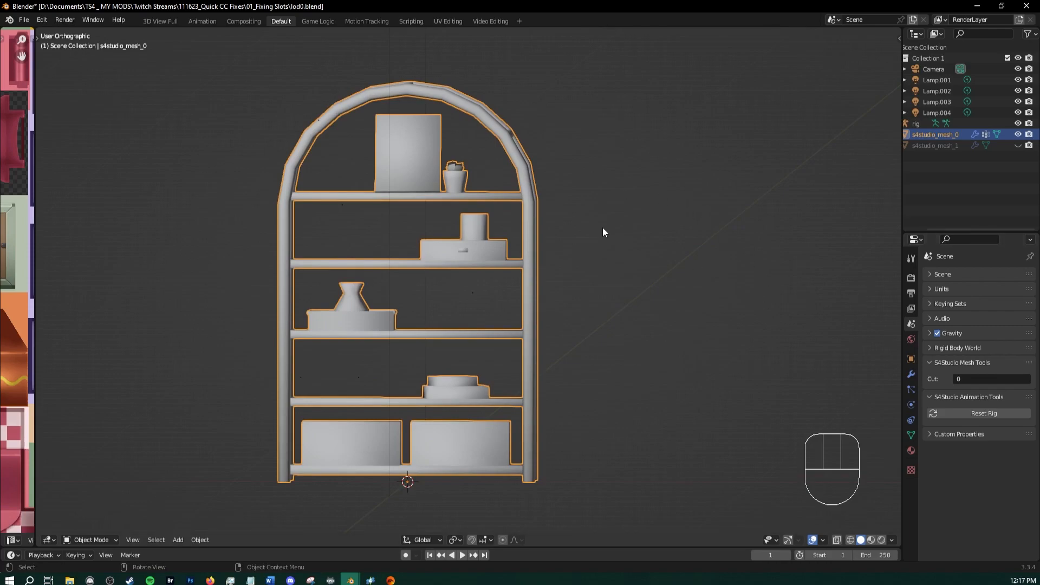
{"action": "middle_click_drag", "start_coordinate": [584, 245], "coordinate": [570, 265]}
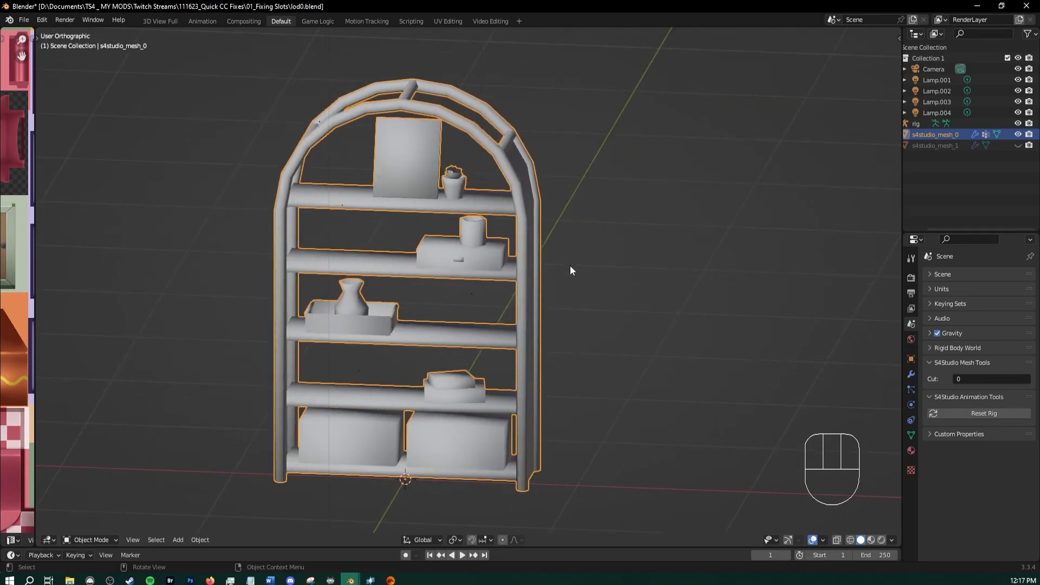
Add an Edge Split modifier to the bookshelf mesh, widening the modifier properties area
{"action": "left_click", "coordinate": [912, 375]}
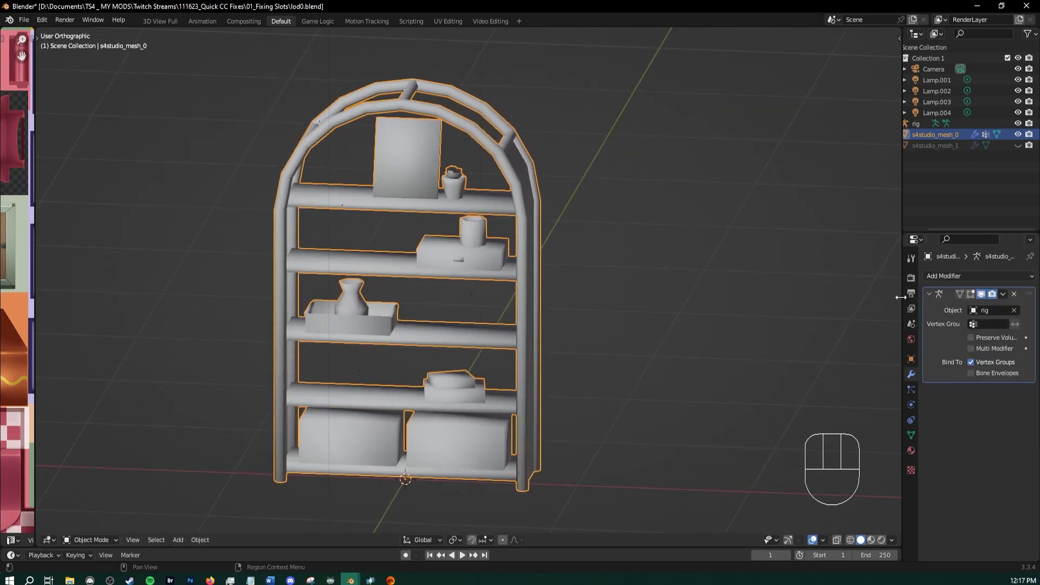
{"action": "left_click_drag", "start_coordinate": [900, 297], "coordinate": [864, 295]}
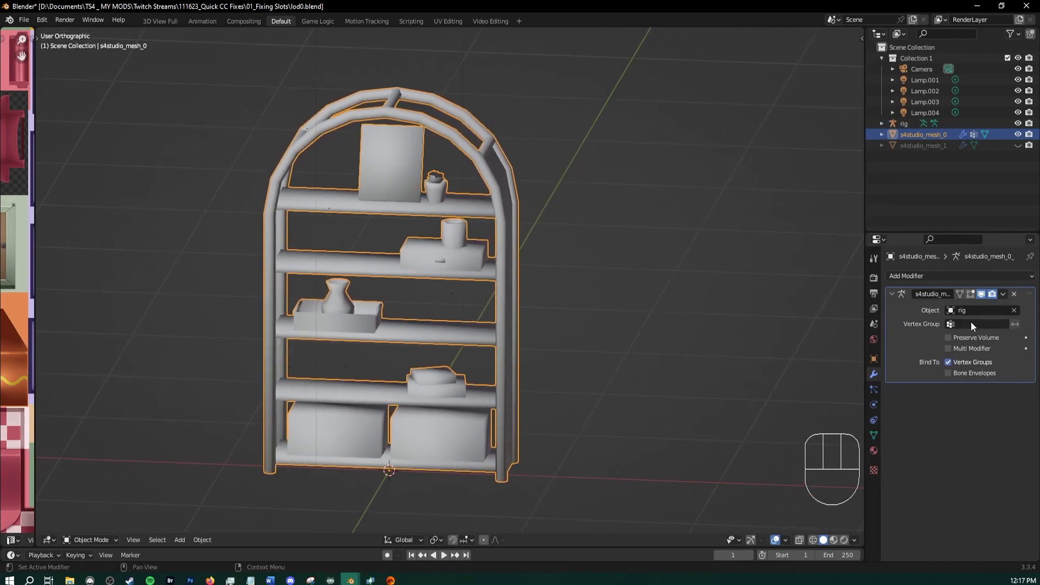
{"action": "left_click", "coordinate": [912, 275]}
{"action": "left_click", "coordinate": [905, 277]}
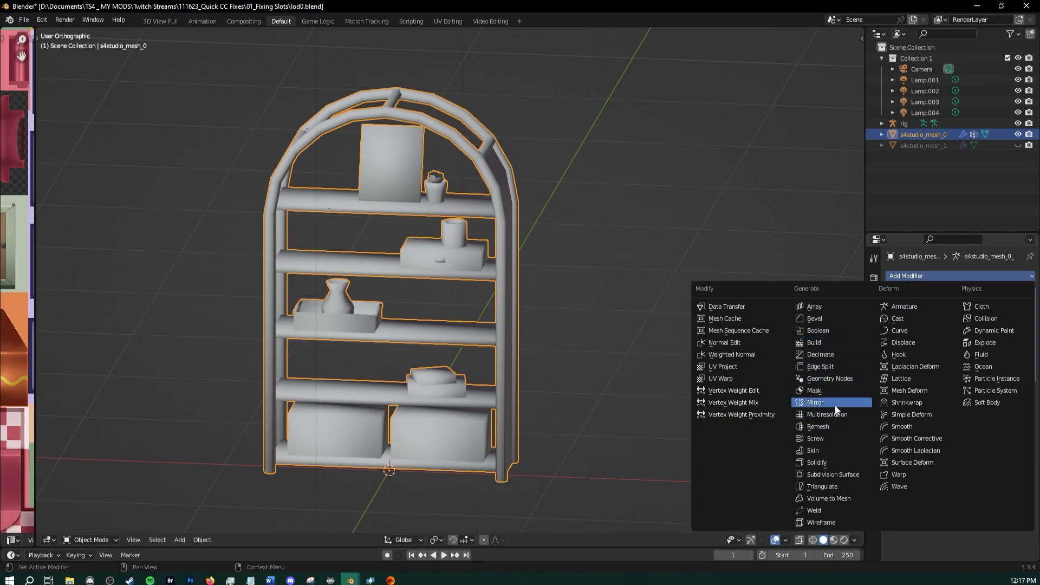
{"action": "left_click", "coordinate": [840, 366]}
{"action": "mouse_move", "coordinate": [552, 323]}
{"action": "middle_mouse_down"}
{"action": "mouse_move", "coordinate": [477, 292]}
{"action": "mouse_move", "coordinate": [563, 317]}
{"action": "middle_mouse_up"}
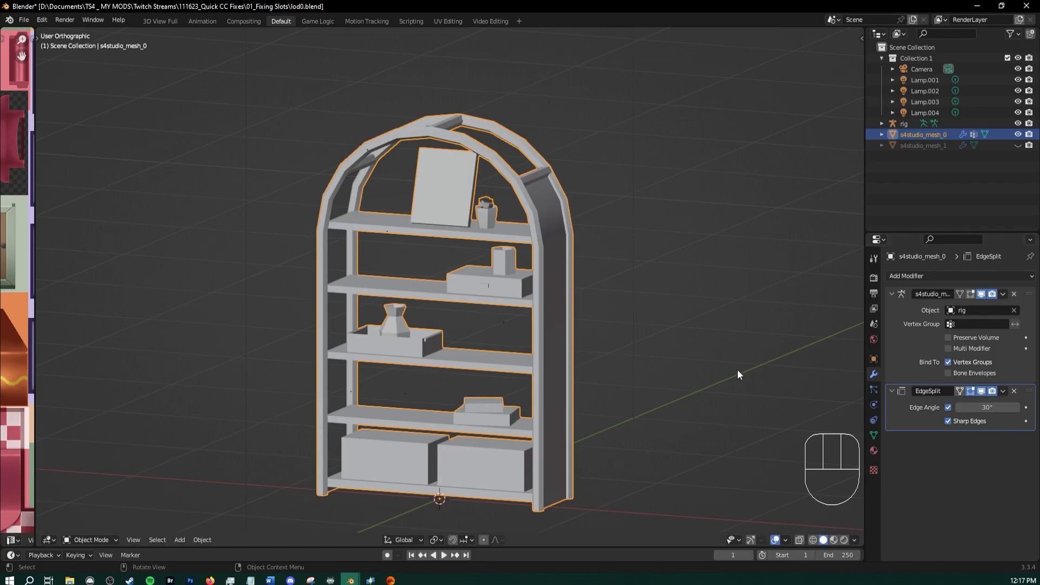
Set the Edge Split modifier's edge angle to 65°
{"action": "mouse_move", "coordinate": [987, 406]}
{"action": "left_mouse_down"}
{"action": "mouse_move", "coordinate": [970, 407]}
{"action": "mouse_move", "coordinate": [998, 407]}
{"action": "left_mouse_up"}
{"action": "scroll", "coordinate": [522, 94], "scroll_direction": "up", "scroll_amount": 5}
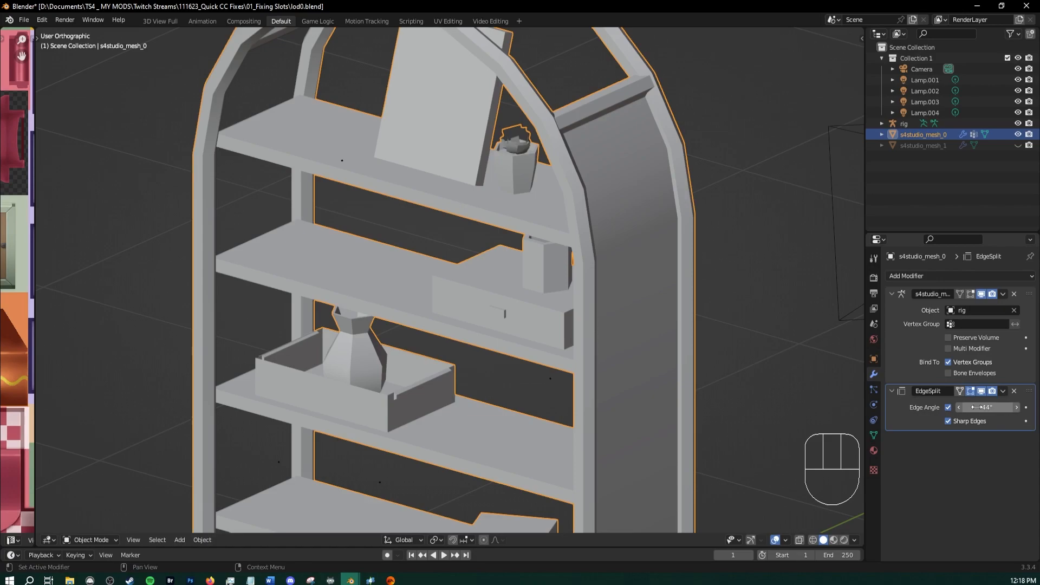
{"action": "left_click_drag", "start_coordinate": [987, 407], "coordinate": [1014, 406]}
{"action": "scroll", "coordinate": [474, 271], "scroll_direction": "down", "scroll_amount": 1}
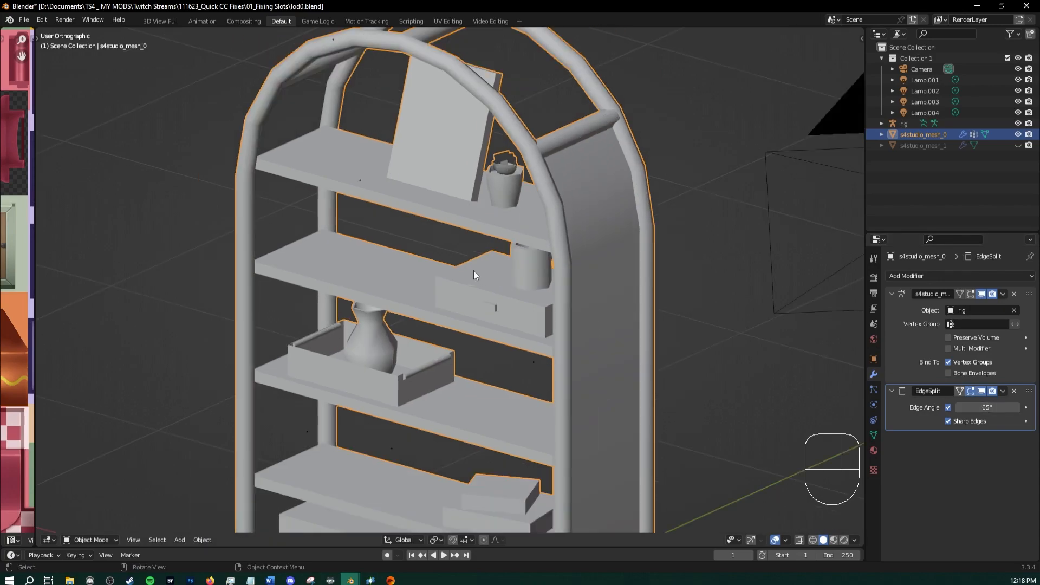
Examine the bookshelf's split edges on the frame, shelves, vase, cup and boxes from several angles
{"action": "middle_click_drag", "start_coordinate": [474, 271], "coordinate": [558, 267]}
{"action": "middle_click_drag", "start_coordinate": [464, 322], "coordinate": [461, 275], "text": "shift"}
{"action": "middle_click_drag", "start_coordinate": [494, 308], "coordinate": [469, 306]}
{"action": "mouse_move", "coordinate": [494, 301]}
{"action": "middle_mouse_down"}
{"action": "mouse_move", "coordinate": [492, 171]}
{"action": "mouse_move", "coordinate": [492, 292]}
{"action": "middle_mouse_up"}
{"action": "scroll", "coordinate": [469, 246], "scroll_direction": "up", "scroll_amount": 3}
{"action": "middle_click_drag", "start_coordinate": [469, 246], "coordinate": [529, 221]}
{"action": "scroll", "coordinate": [526, 225], "scroll_direction": "down", "scroll_amount": 5}
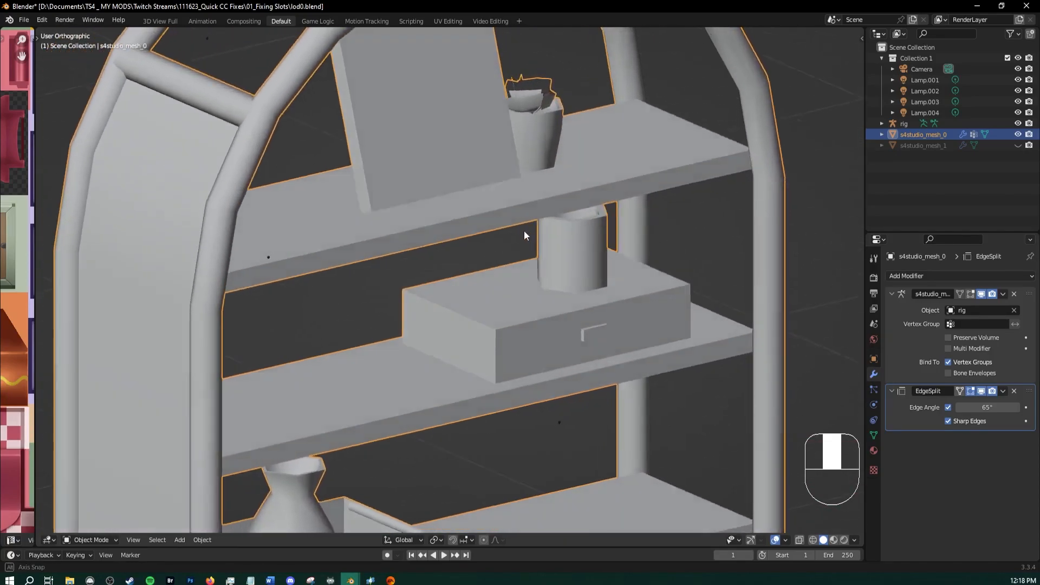
{"action": "middle_click_drag", "start_coordinate": [520, 363], "coordinate": [467, 318]}
{"action": "scroll", "coordinate": [468, 320], "scroll_direction": "down", "scroll_amount": 3}
{"action": "middle_click_drag", "start_coordinate": [535, 394], "coordinate": [507, 253], "text": "shift"}
{"action": "middle_click_drag", "start_coordinate": [506, 253], "coordinate": [479, 322]}
{"action": "mouse_move", "coordinate": [479, 322]}
{"action": "middle_mouse_down"}
{"action": "mouse_move", "coordinate": [505, 307]}
{"action": "mouse_move", "coordinate": [391, 294]}
{"action": "mouse_move", "coordinate": [471, 308]}
{"action": "middle_mouse_up"}
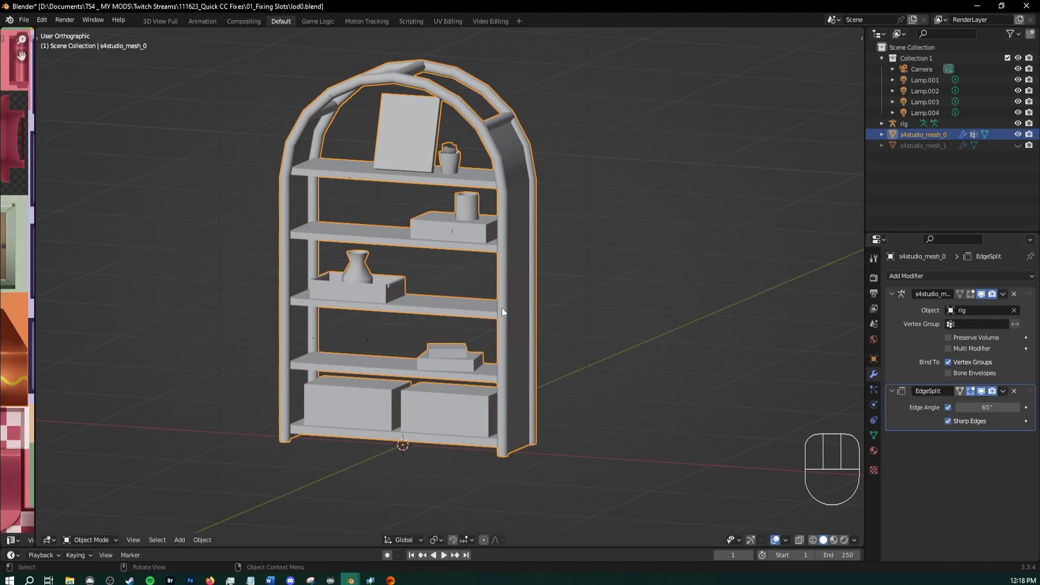
{"action": "middle_click_drag", "start_coordinate": [480, 257], "coordinate": [492, 285], "text": "shift"}
{"action": "middle_click_drag", "start_coordinate": [556, 312], "coordinate": [562, 305]}
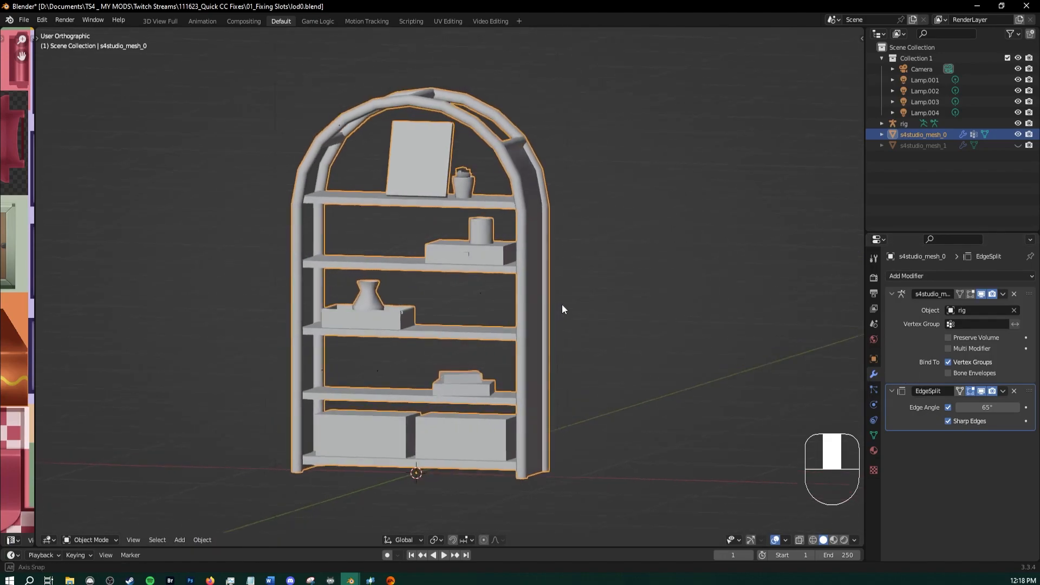
Save lod0.blend and switch to Sims 4 Studio
{"action": "left_click", "coordinate": [23, 20]}
{"action": "left_click", "coordinate": [44, 88]}
{"action": "left_click", "coordinate": [370, 580]}
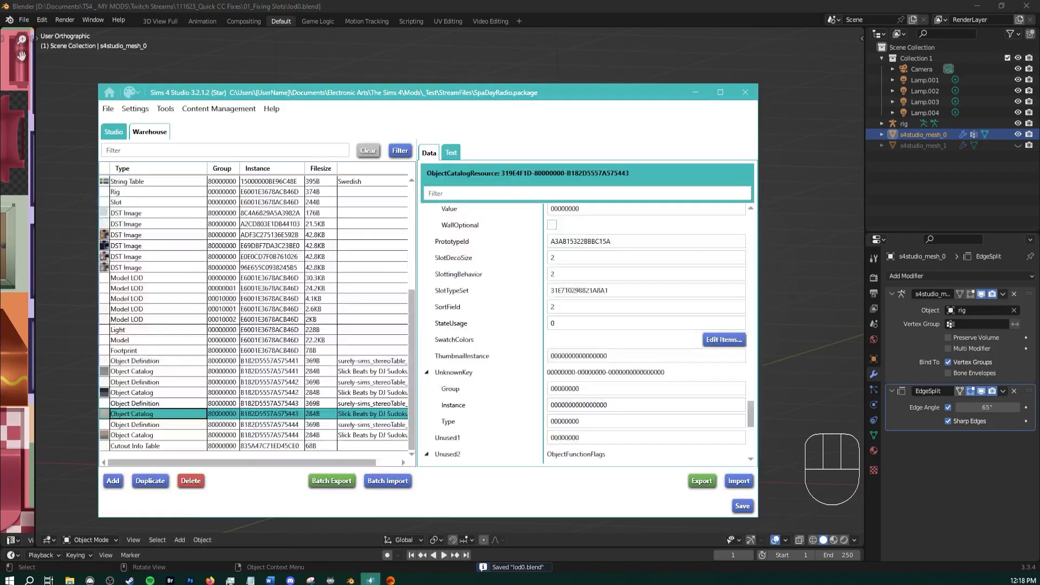
Import lod0.blend as the bookshelf package's LOD 0 (High) mesh
{"action": "left_click", "coordinate": [121, 136]}
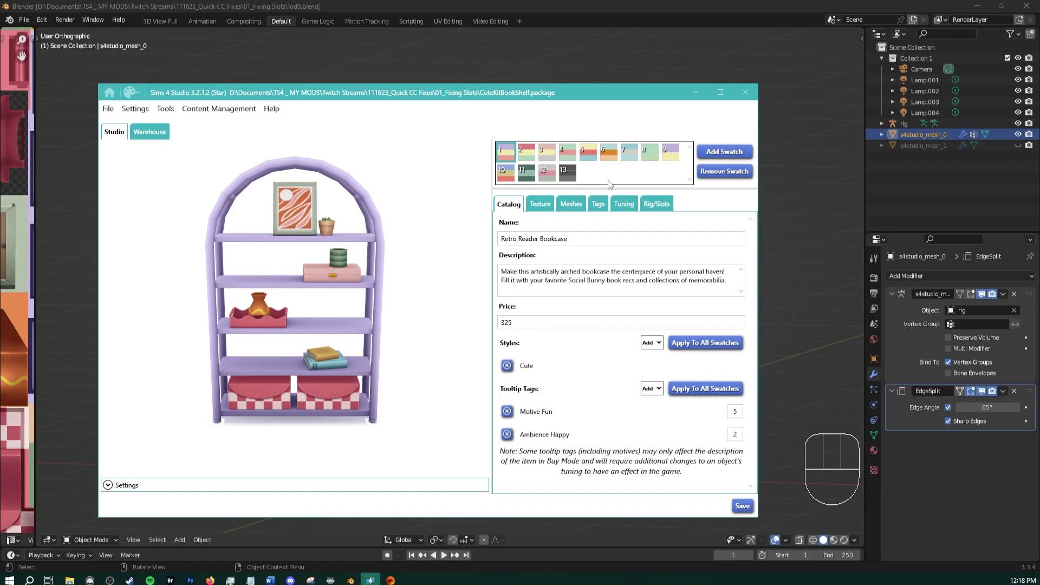
{"action": "left_click", "coordinate": [572, 204]}
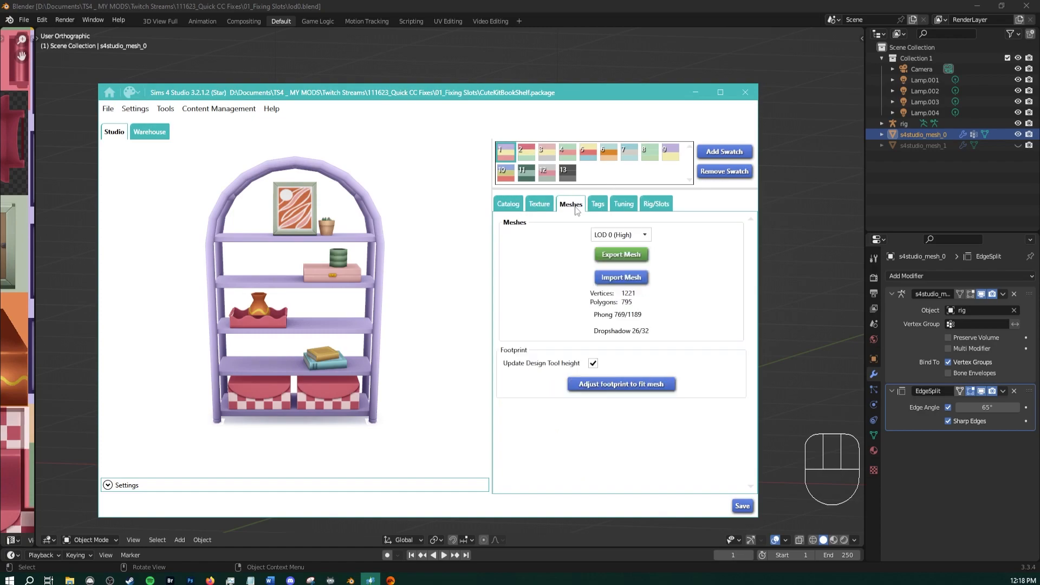
{"action": "left_click", "coordinate": [620, 234]}
{"action": "left_click", "coordinate": [612, 249]}
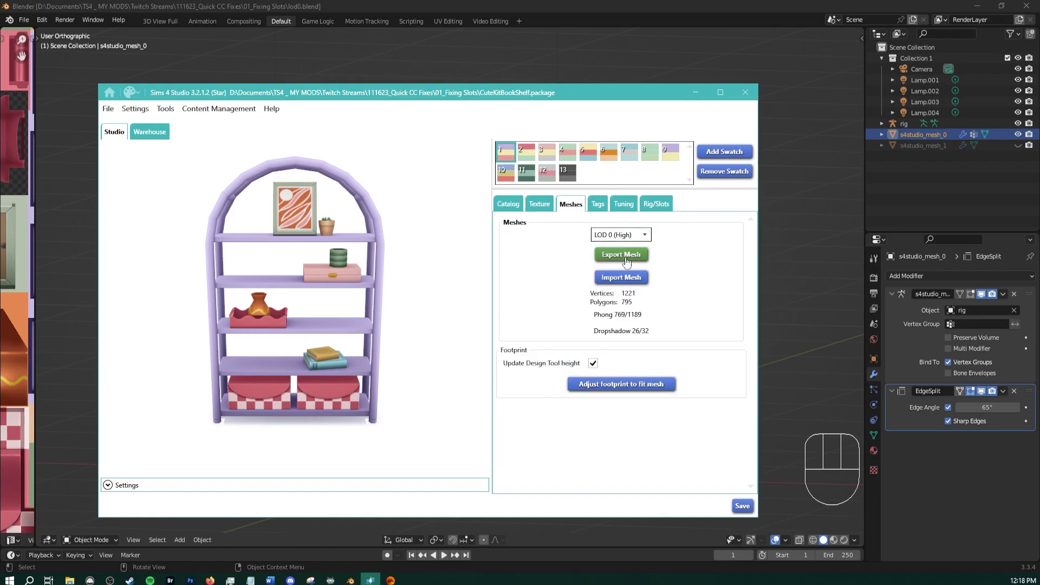
{"action": "left_click", "coordinate": [621, 278]}
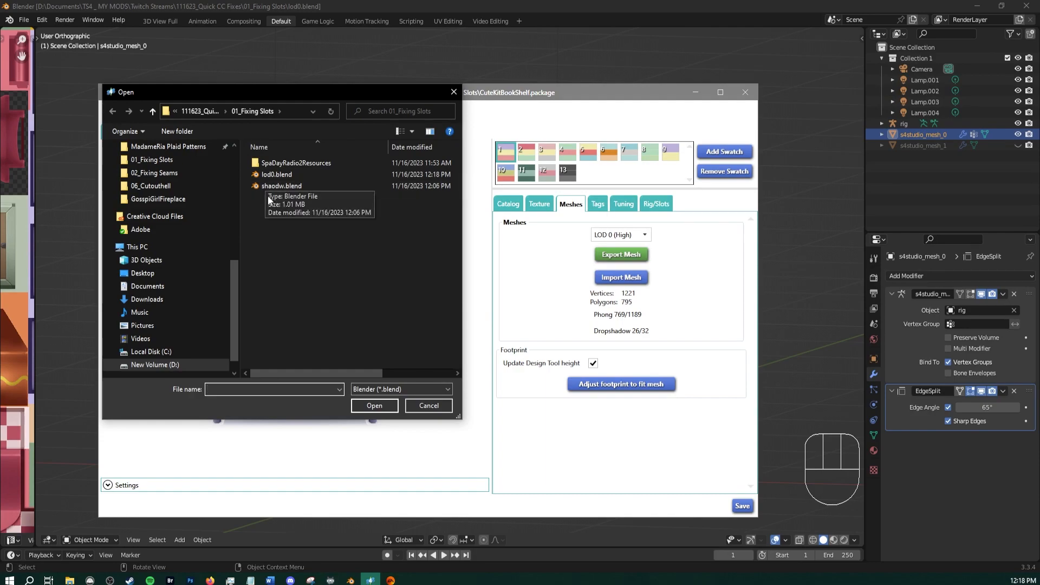
{"action": "double_click", "coordinate": [276, 175]}
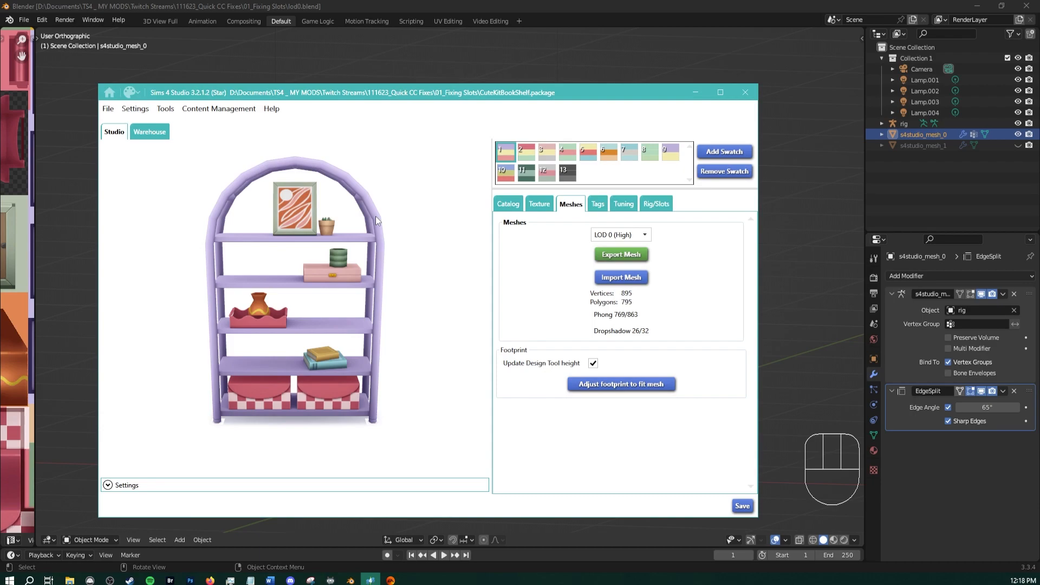
Rotate the bookshelf preview to check the imported mesh, save CuteKitBookShelf.package and close its window
{"action": "left_click_drag", "start_coordinate": [378, 219], "coordinate": [359, 276]}
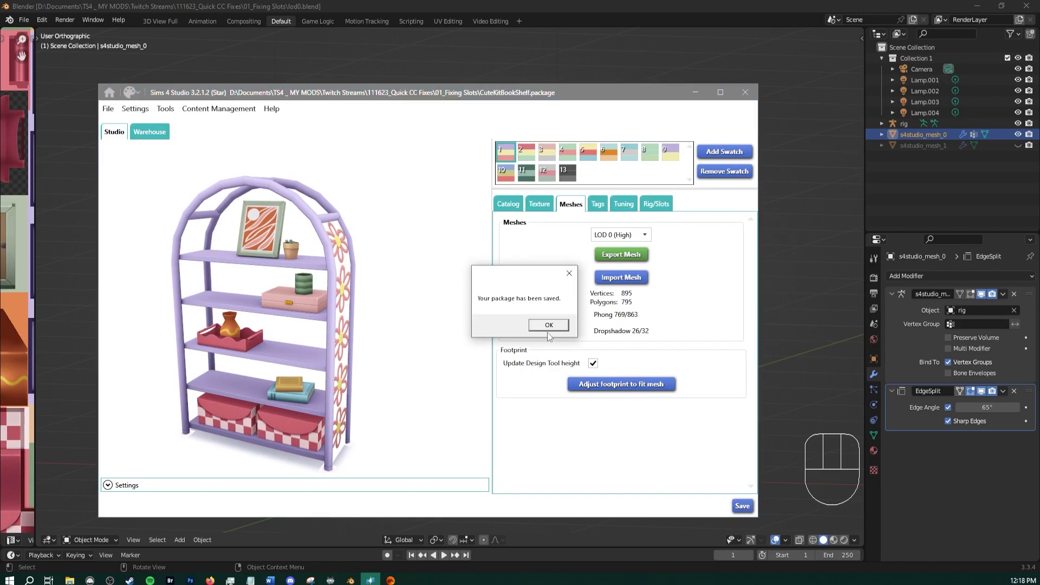
{"action": "left_click", "coordinate": [552, 326]}
{"action": "left_click", "coordinate": [745, 92]}
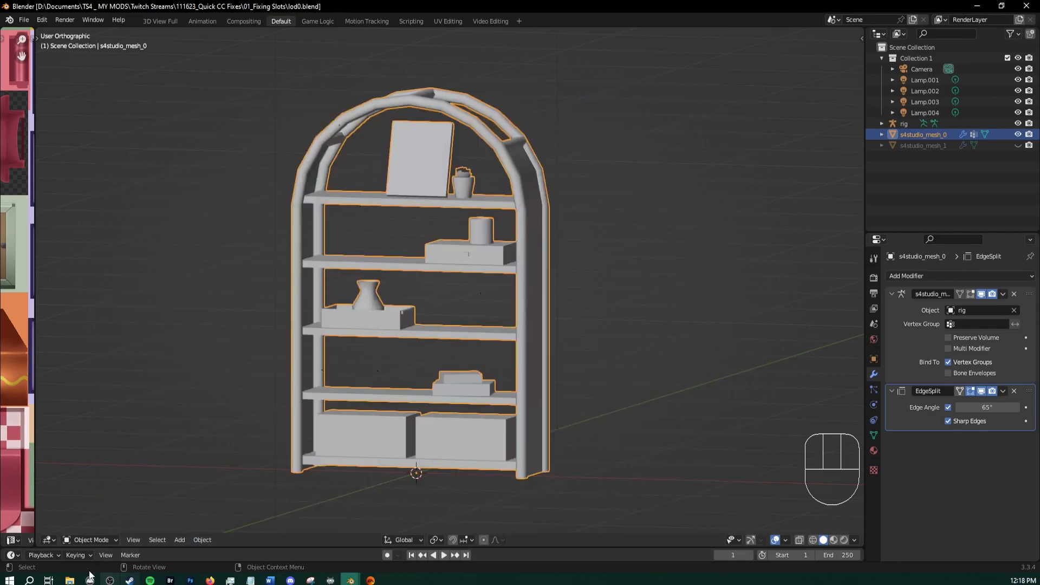
Switch to File Explorer and copy CuteKitBookShelf.package from 01_Fixing Slots into the StreamFiles folder
{"action": "left_click", "coordinate": [69, 580]}
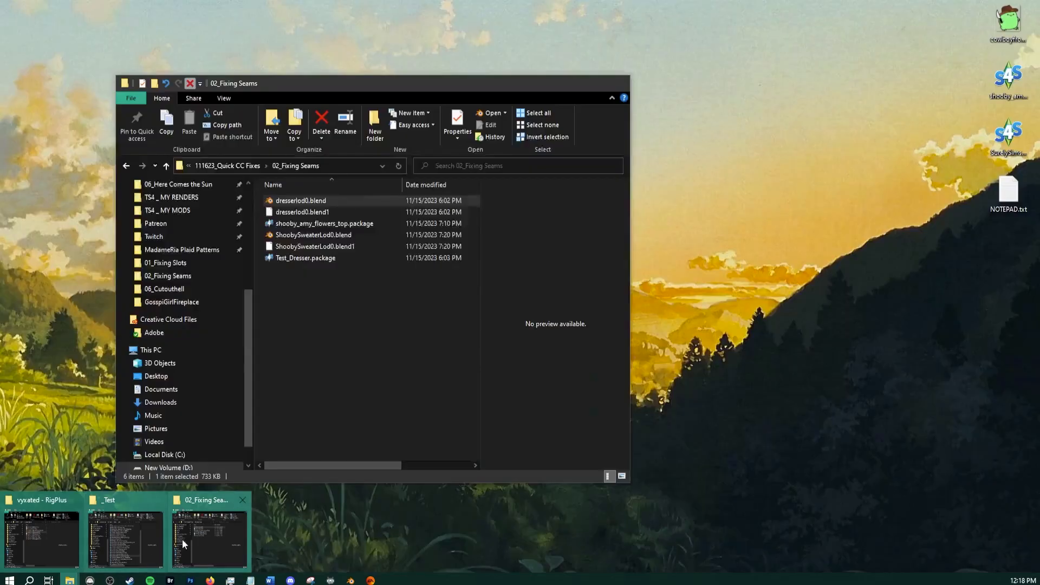
{"action": "left_click", "coordinate": [182, 538]}
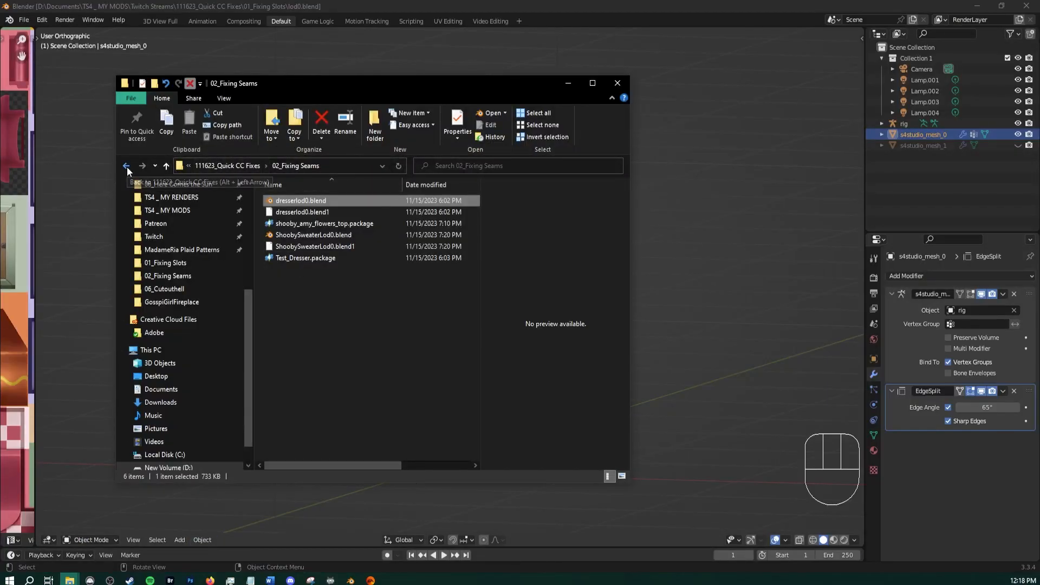
{"action": "left_click", "coordinate": [126, 166]}
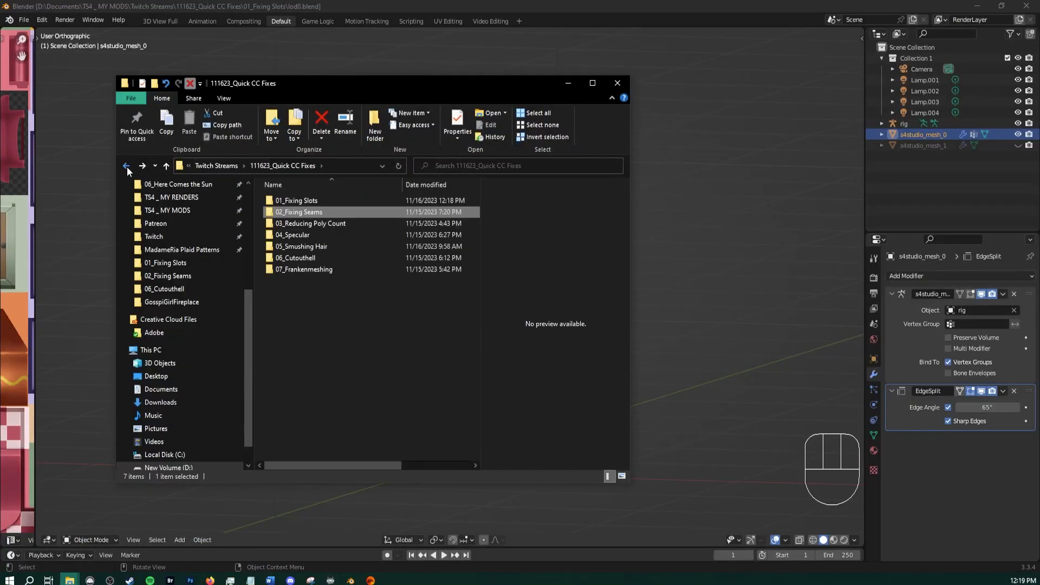
{"action": "double_click", "coordinate": [302, 204]}
{"action": "scroll", "coordinate": [209, 253], "scroll_direction": "up", "scroll_amount": 2}
{"action": "scroll", "coordinate": [209, 253], "scroll_direction": "up", "scroll_amount": 5}
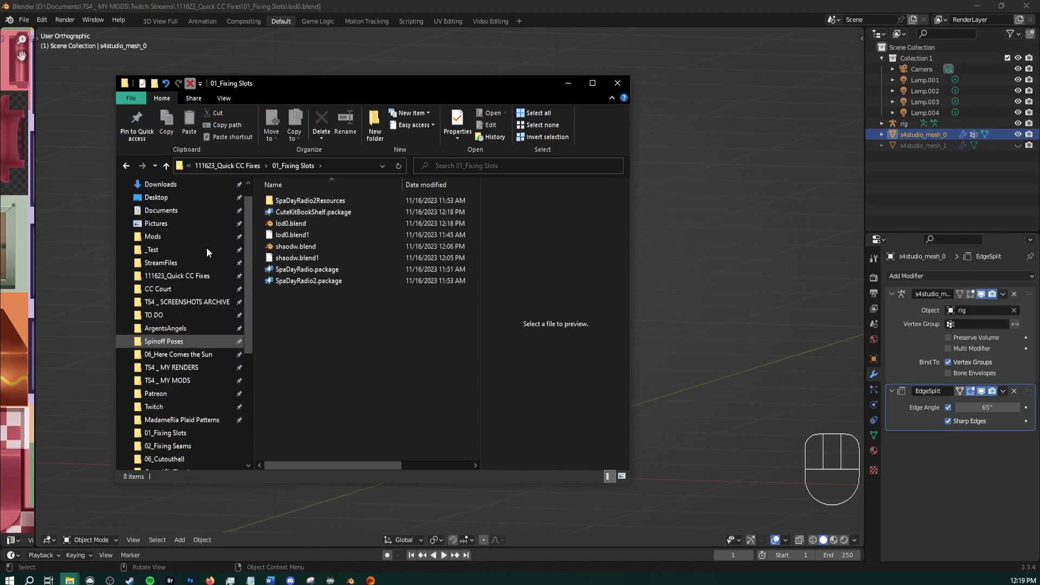
{"action": "left_click", "coordinate": [295, 212]}
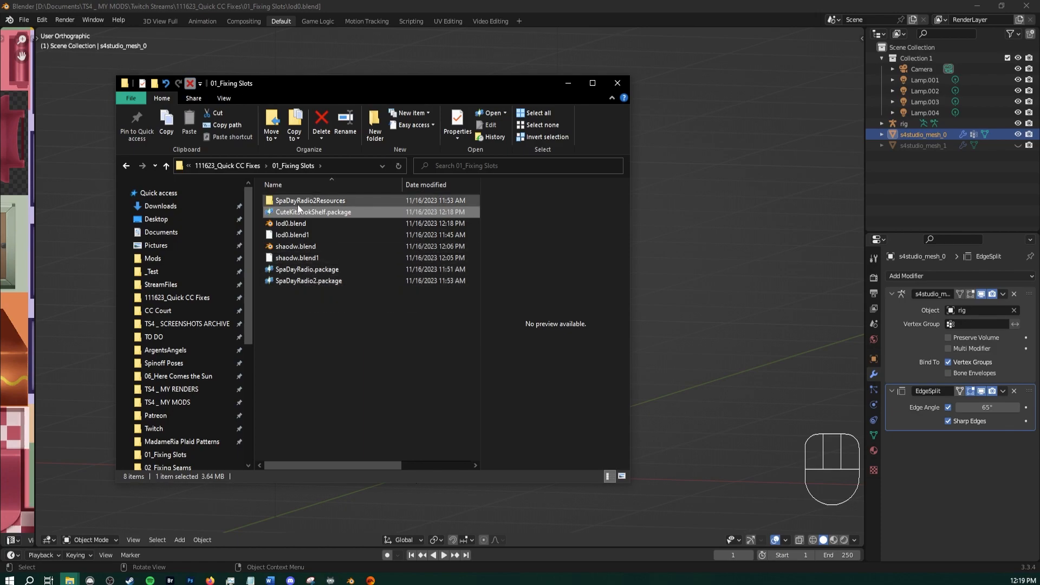
{"action": "left_click_drag", "start_coordinate": [298, 211], "coordinate": [163, 290]}
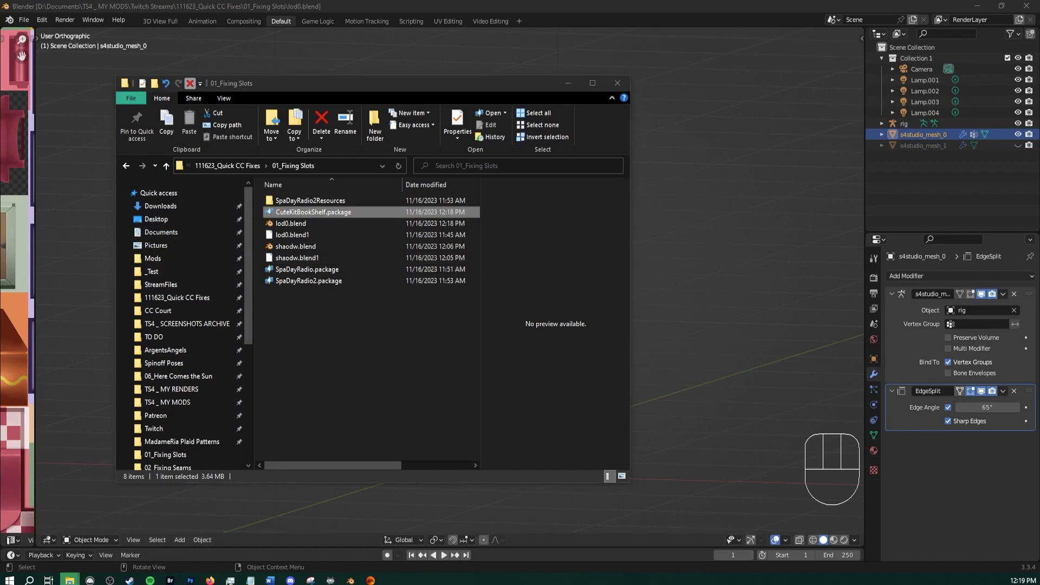
{"action": "left_click", "coordinate": [406, 152]}
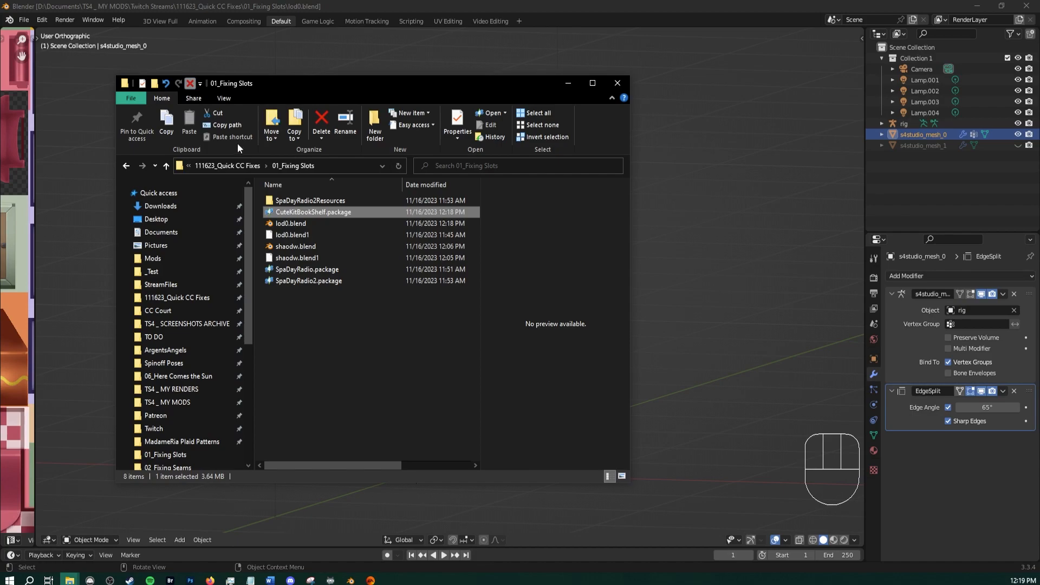
Return to the lod0.blend window in Blender and widen the image editor showing the bookshelf texture
{"action": "left_click_drag", "start_coordinate": [331, 87], "coordinate": [418, 83]}
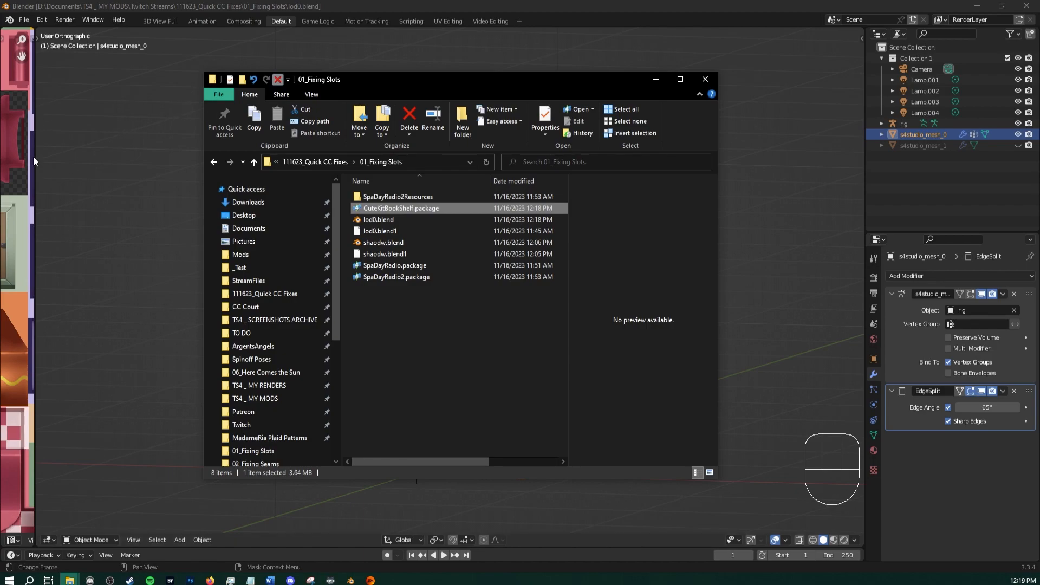
{"action": "left_click_drag", "start_coordinate": [33, 157], "coordinate": [129, 174]}
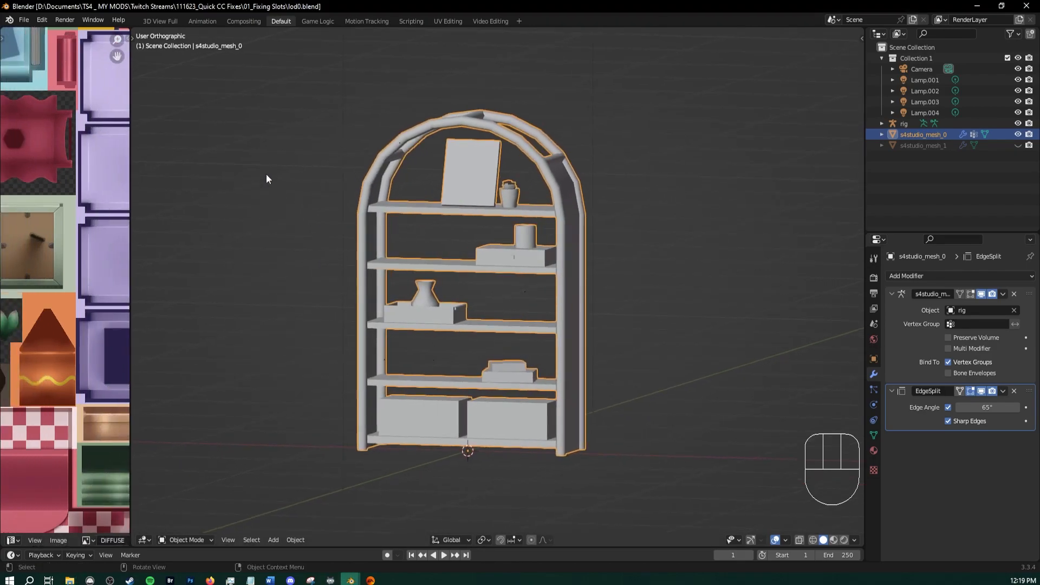
{"action": "middle_click_drag", "start_coordinate": [266, 174], "coordinate": [325, 241]}
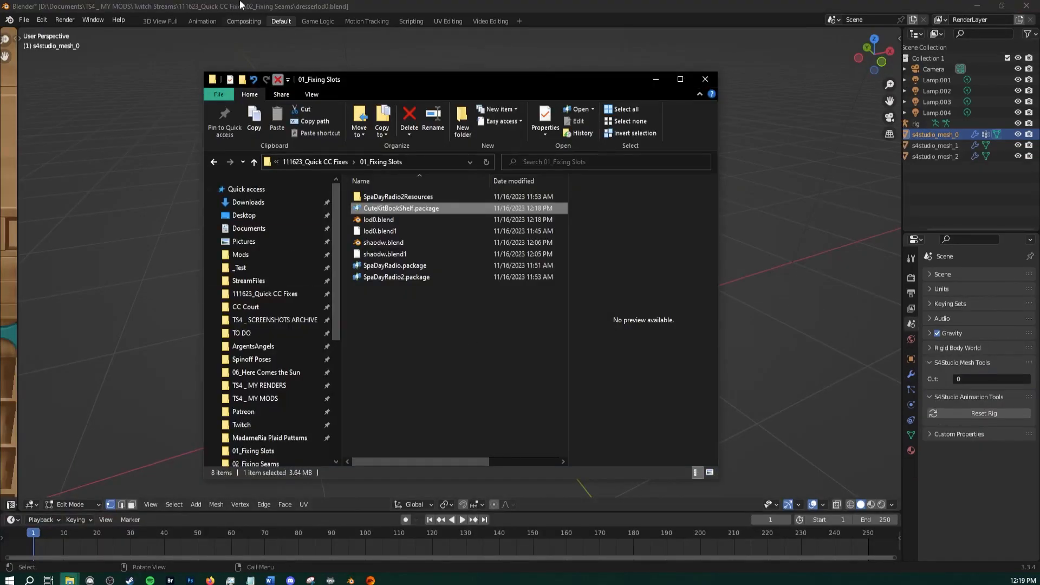
Switch to the dresserlod0.blend window and examine the dresser's shading and mesh in orthographic view
{"action": "left_click", "coordinate": [241, 5]}
{"action": "middle_click_drag", "start_coordinate": [481, 359], "coordinate": [454, 318]}
{"action": "scroll", "coordinate": [479, 316], "scroll_direction": "up", "scroll_amount": 2}
{"action": "scroll", "coordinate": [476, 312], "scroll_direction": "down", "scroll_amount": 1}
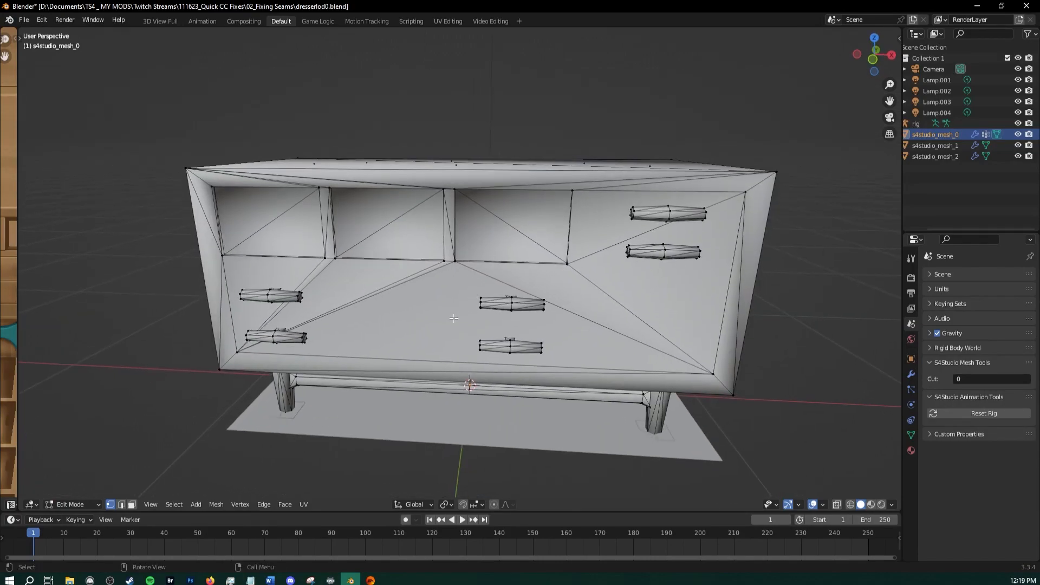
{"action": "key", "text": "KP_5"}
{"action": "scroll", "coordinate": [531, 270], "scroll_direction": "up", "scroll_amount": 3}
{"action": "middle_click_drag", "start_coordinate": [530, 269], "coordinate": [505, 260]}
{"action": "scroll", "coordinate": [510, 245], "scroll_direction": "down", "scroll_amount": 2}
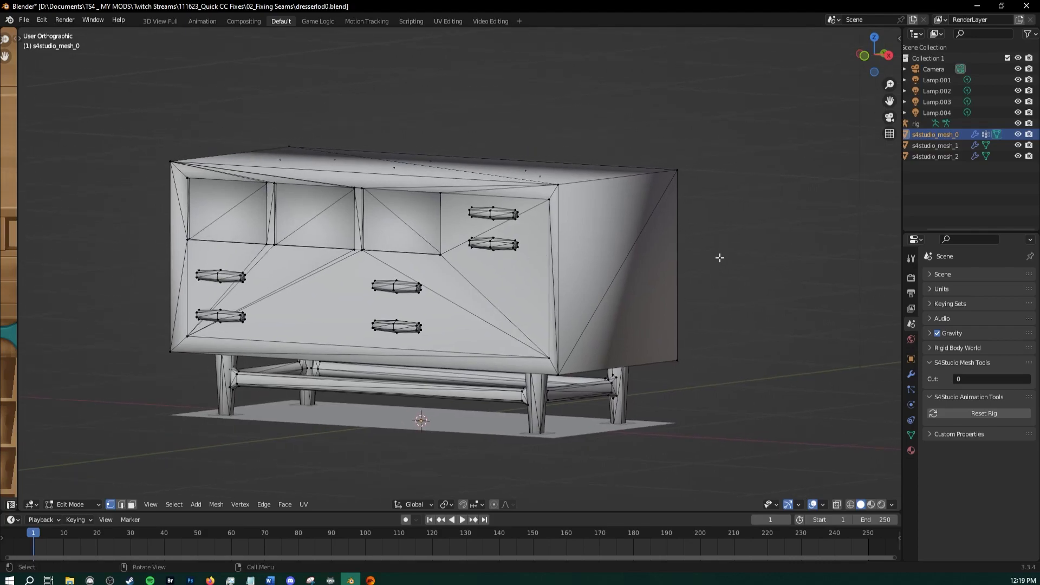
Enable Screencast Keys and set its on-screen offset to X -294 and Y 165
{"action": "key", "text": "n"}
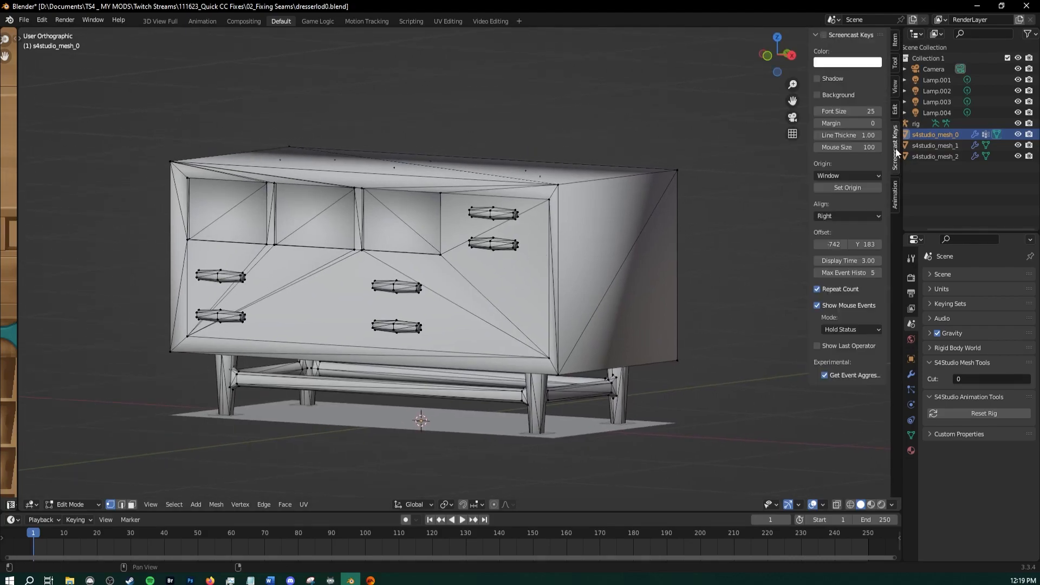
{"action": "left_click", "coordinate": [824, 35]}
{"action": "key", "text": "c"}
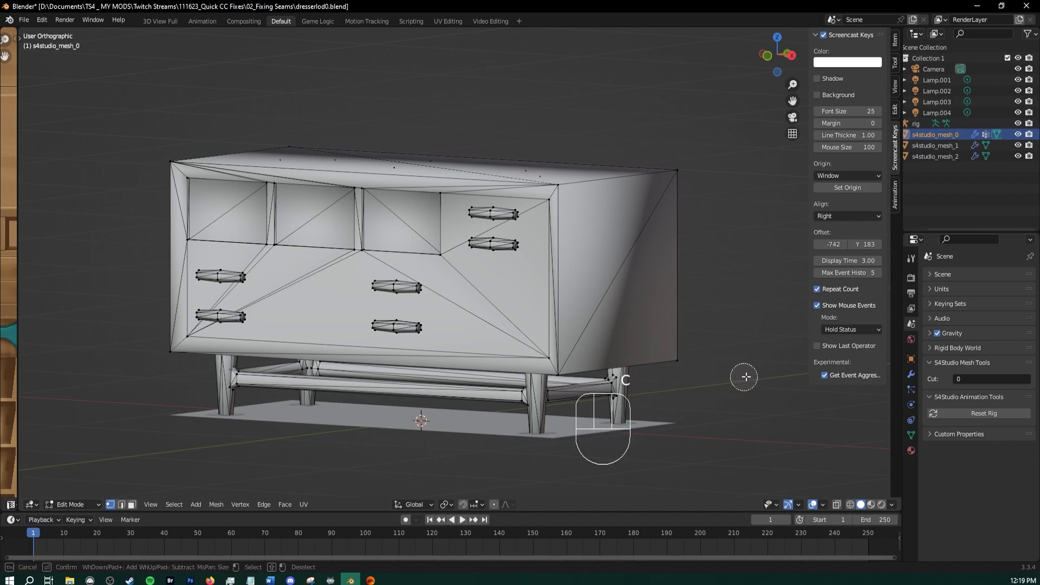
{"action": "right_click", "coordinate": [834, 246]}
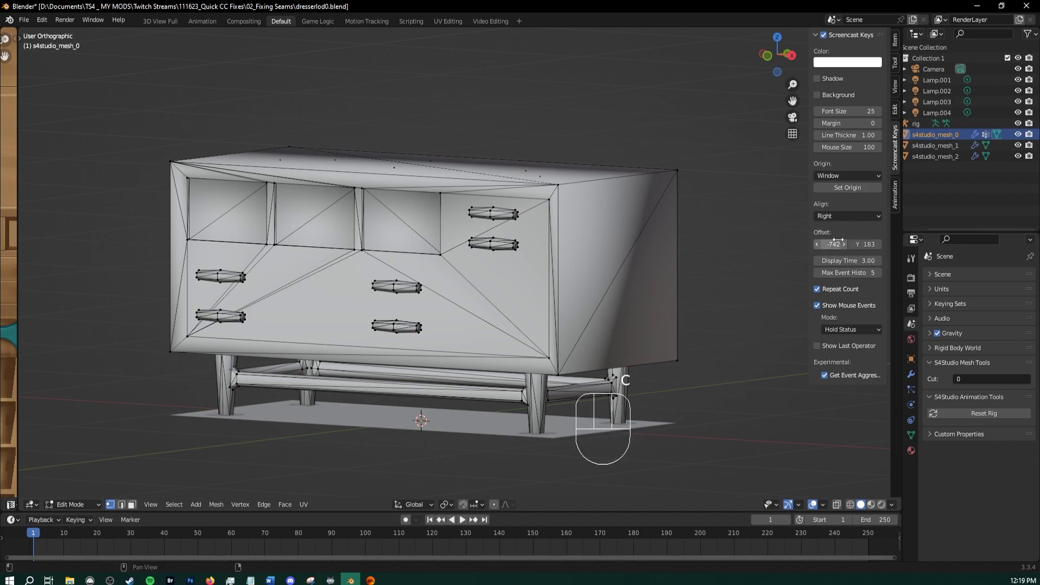
{"action": "mouse_move", "coordinate": [834, 245]}
{"action": "left_mouse_down"}
{"action": "mouse_move", "coordinate": [863, 245]}
{"action": "mouse_move", "coordinate": [851, 245]}
{"action": "left_mouse_up"}
{"action": "key", "text": "c"}
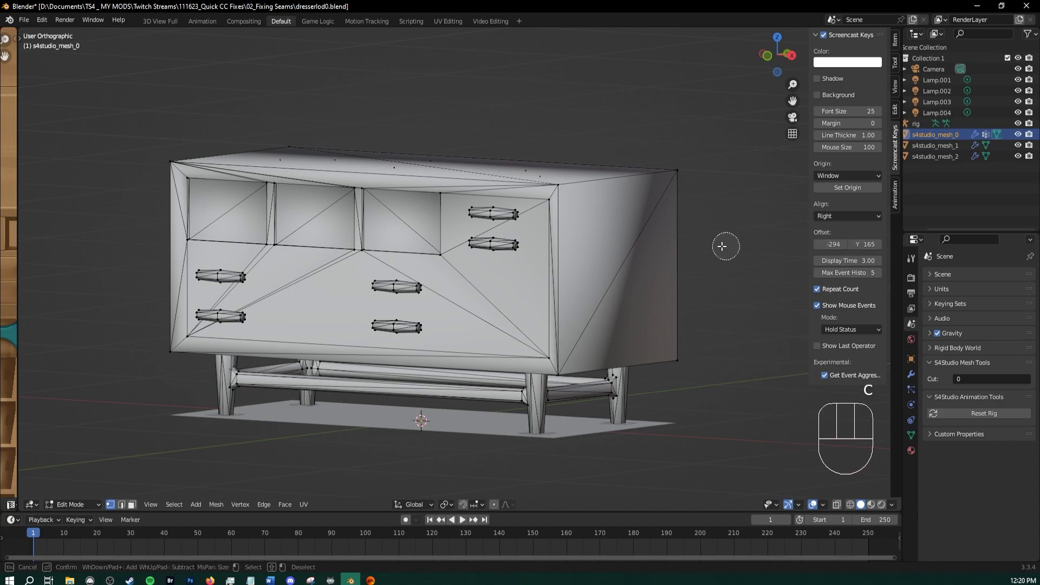
{"action": "right_click", "coordinate": [710, 279]}
{"action": "key", "text": "n"}
Switch the dresser mesh to face selection and shrink the timeline area to enlarge the 3D viewport
{"action": "middle_click_drag", "start_coordinate": [690, 270], "coordinate": [408, 261]}
{"action": "key", "text": "Tab"}
{"action": "key", "text": "Tab"}
{"action": "middle_click_drag", "start_coordinate": [449, 229], "coordinate": [446, 270]}
{"action": "left_click", "coordinate": [446, 270]}
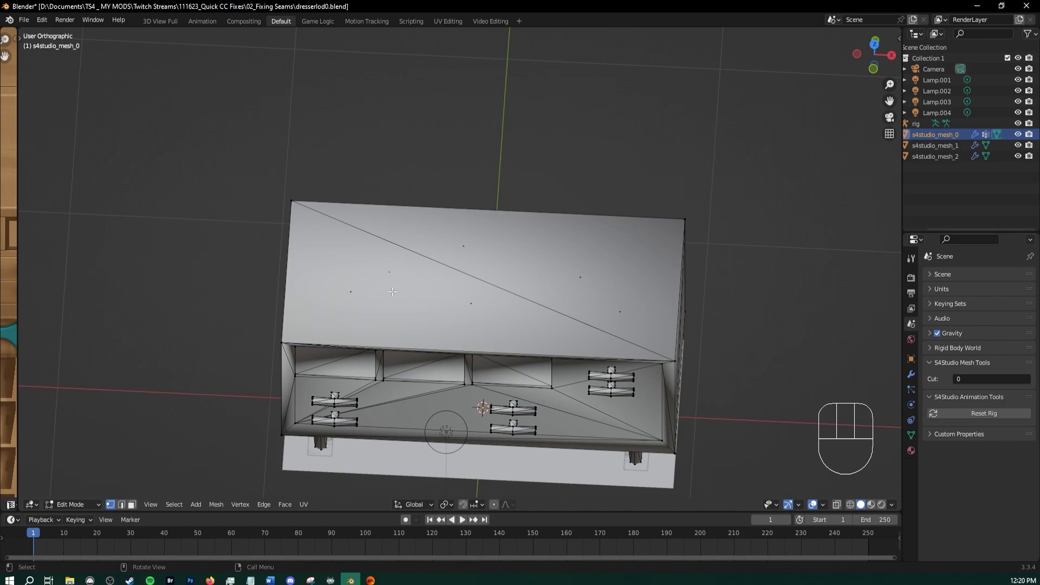
{"action": "key", "text": "3"}
{"action": "middle_click_drag", "start_coordinate": [274, 383], "coordinate": [301, 337]}
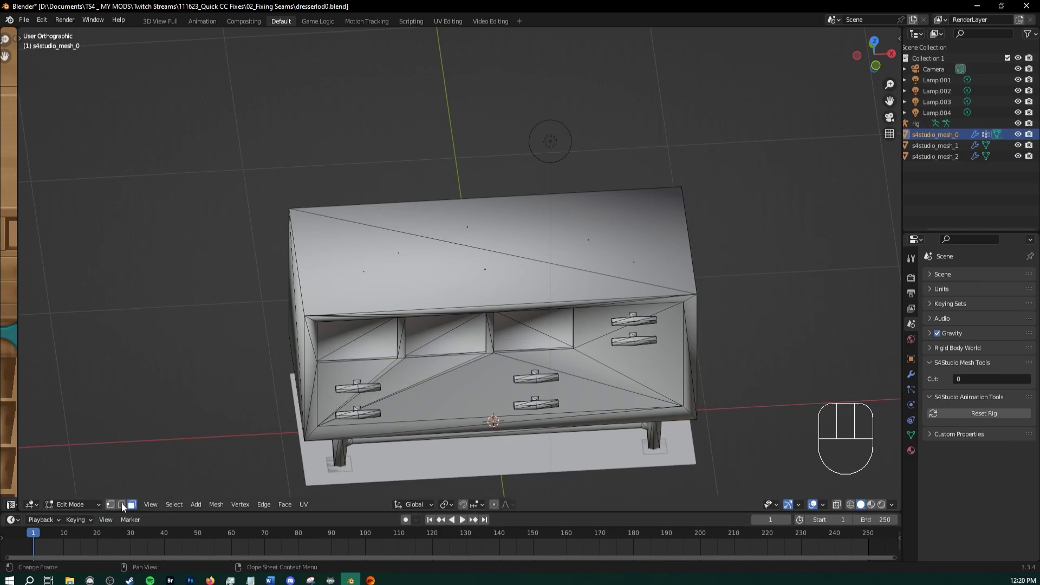
{"action": "left_click_drag", "start_coordinate": [155, 511], "coordinate": [155, 542]}
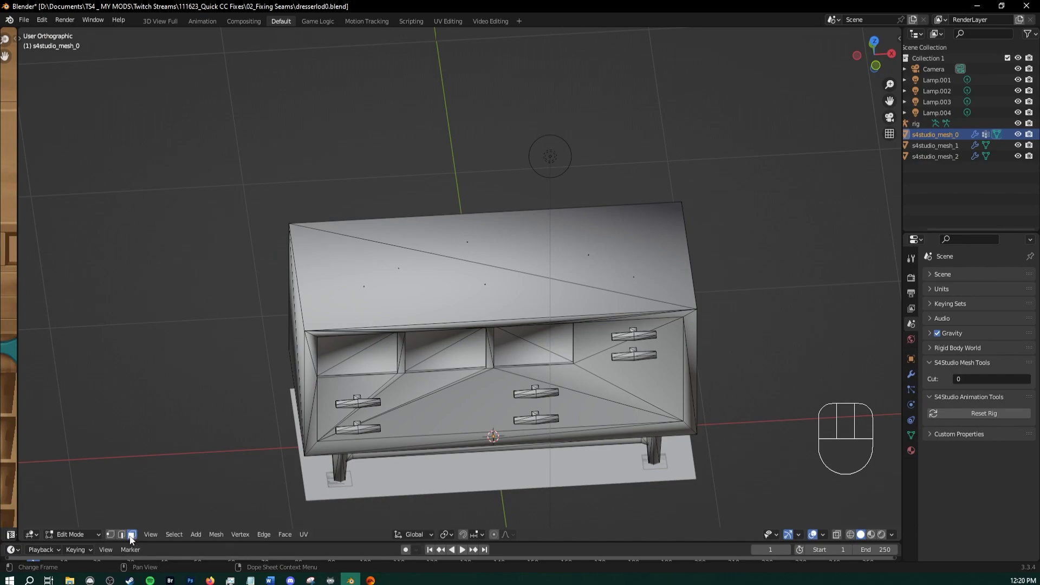
Select the front triangle of the dresser's top as a face, and the top's diagonal edge in edge selection mode
{"action": "left_click", "coordinate": [341, 332]}
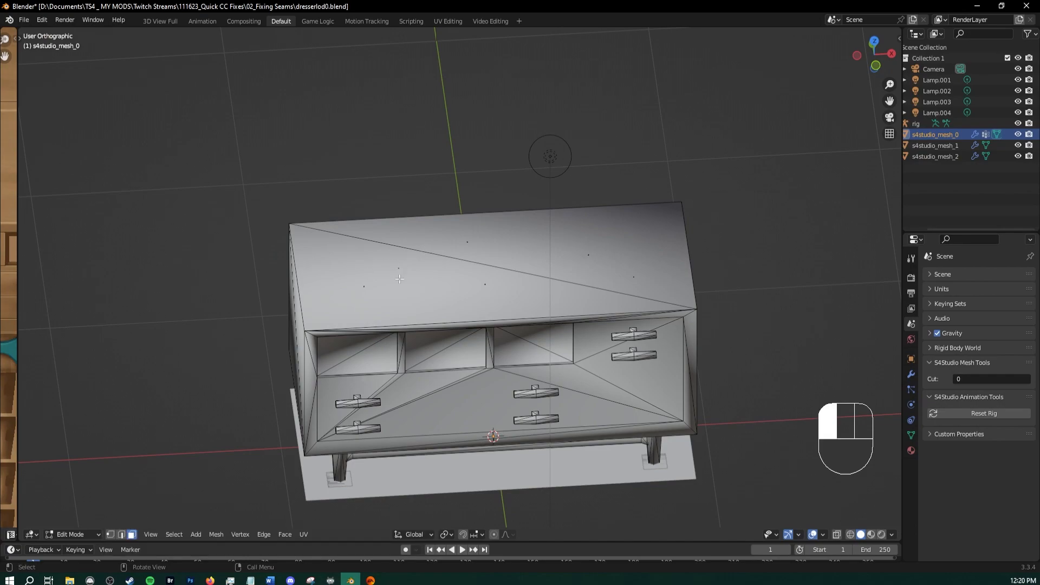
{"action": "left_click", "coordinate": [121, 535]}
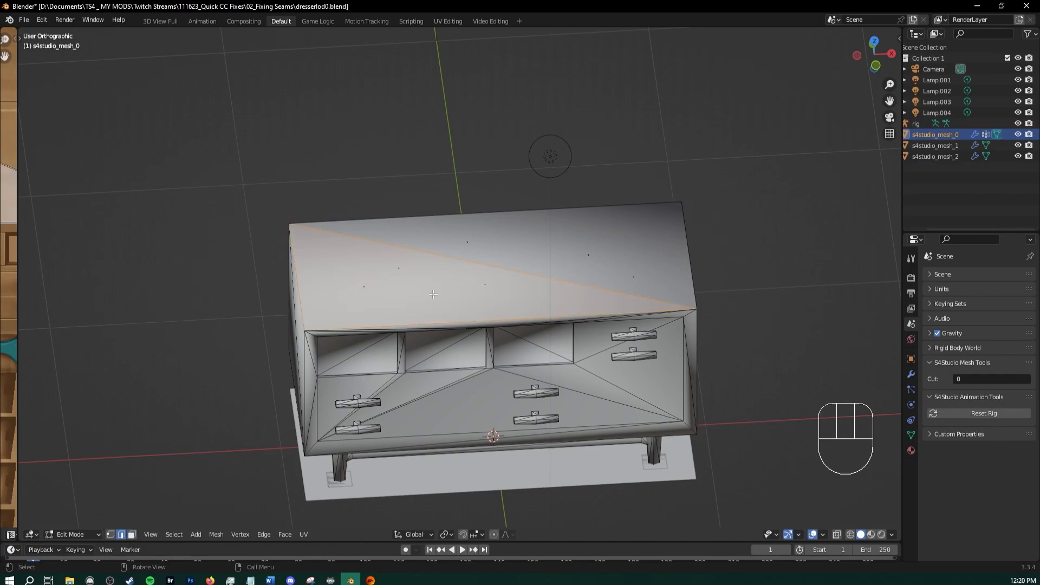
{"action": "left_click", "coordinate": [467, 259]}
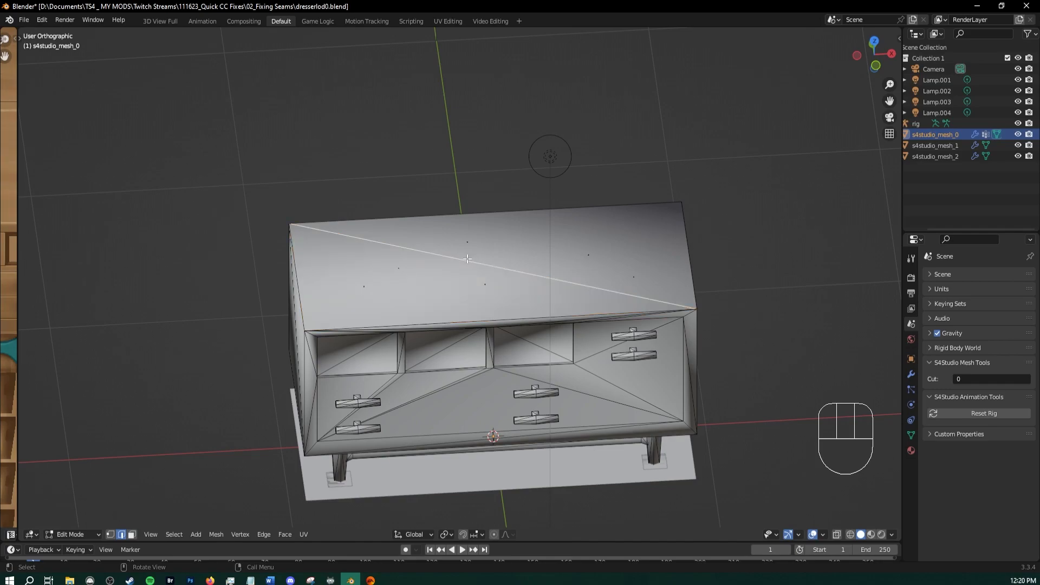
{"action": "left_click", "coordinate": [110, 534]}
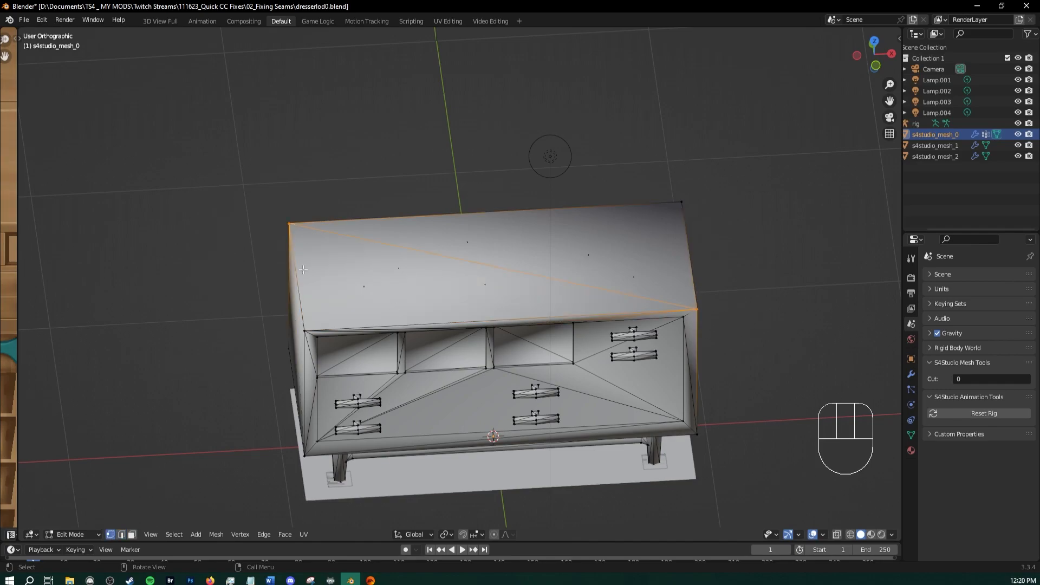
{"action": "left_click", "coordinate": [122, 535]}
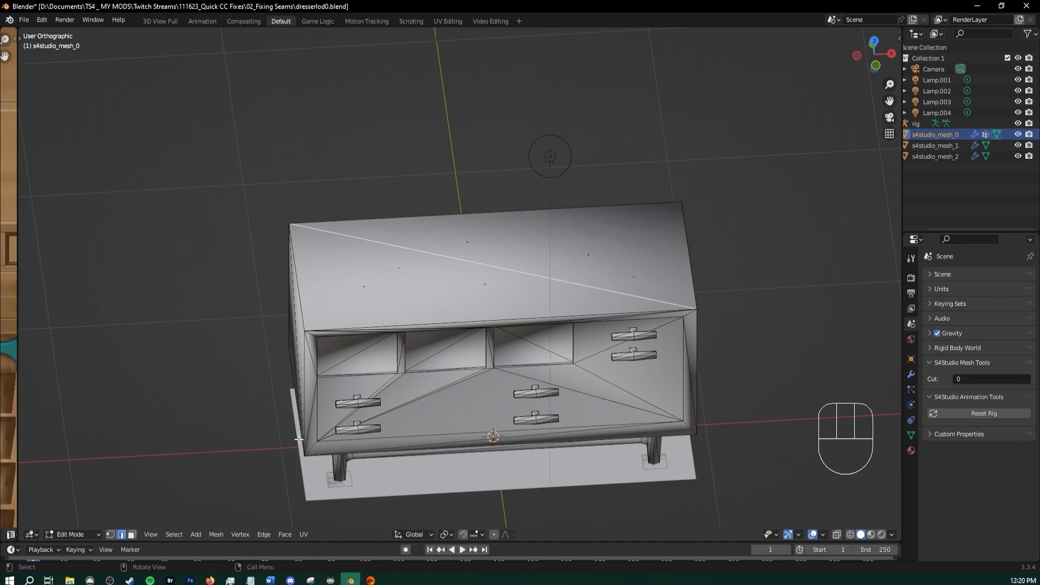
Reselect the dresser top's front triangle and cycle through vertex, edge and face selection modes
{"action": "left_click", "coordinate": [131, 534]}
{"action": "left_click", "coordinate": [368, 309]}
{"action": "key", "text": "1"}
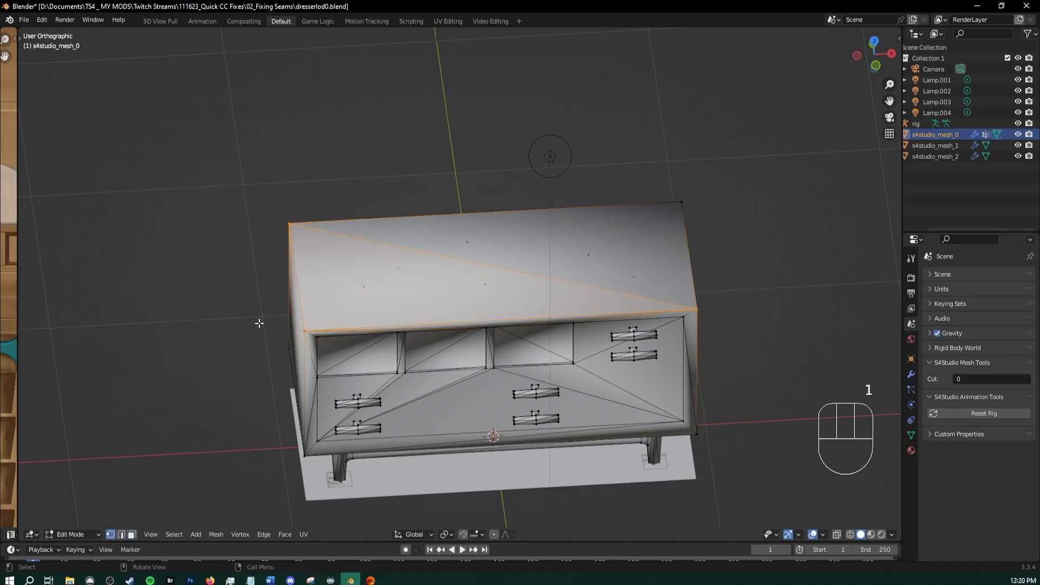
{"action": "key", "text": "2"}
{"action": "key", "text": "3"}
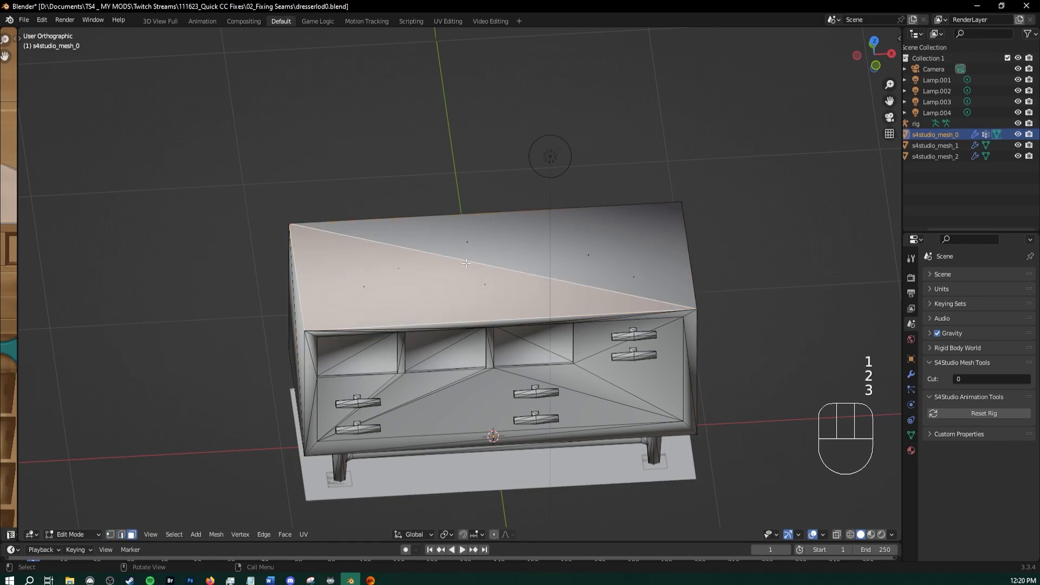
Select all faces linked to the dresser's body in face selection mode and expand the Select Linked options
{"action": "left_click", "coordinate": [538, 225]}
{"action": "left_click", "coordinate": [397, 329]}
{"action": "left_click", "coordinate": [449, 267]}
{"action": "key", "text": "3"}
{"action": "middle_click_drag", "start_coordinate": [352, 303], "coordinate": [329, 276]}
{"action": "key", "text": "l"}
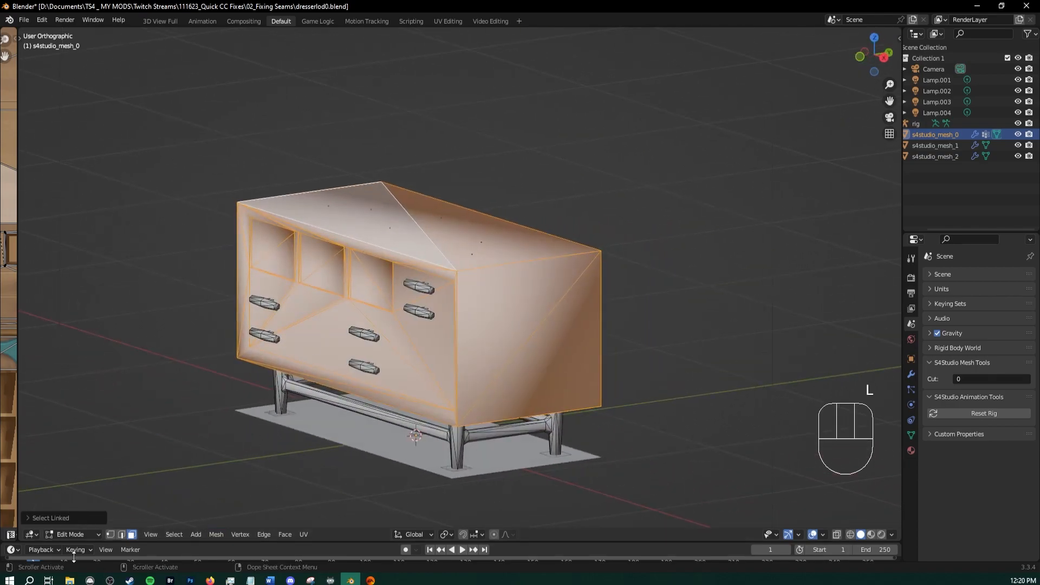
{"action": "left_click", "coordinate": [36, 518]}
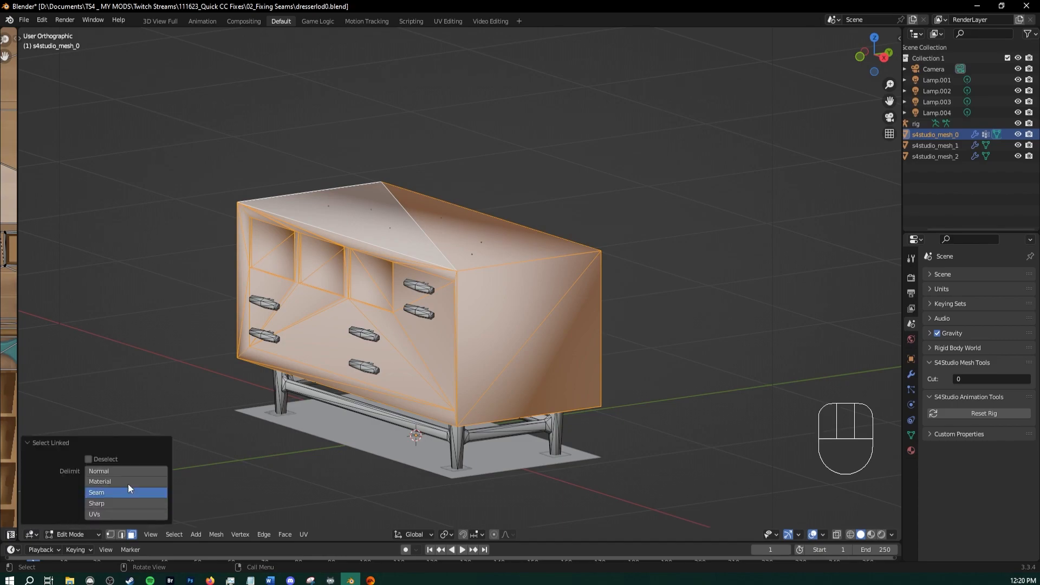
Delimit the linked face selection by UVs and enlarge the UV editor beside the 3D viewport
{"action": "left_click", "coordinate": [102, 515]}
{"action": "middle_click_drag", "start_coordinate": [135, 433], "coordinate": [30, 294]}
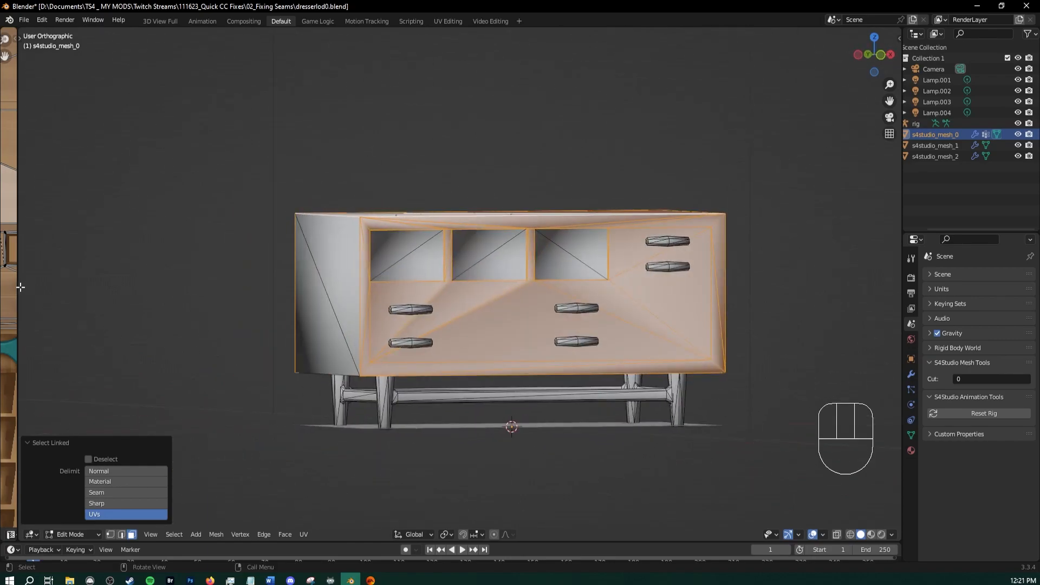
{"action": "left_click_drag", "start_coordinate": [19, 287], "coordinate": [538, 313]}
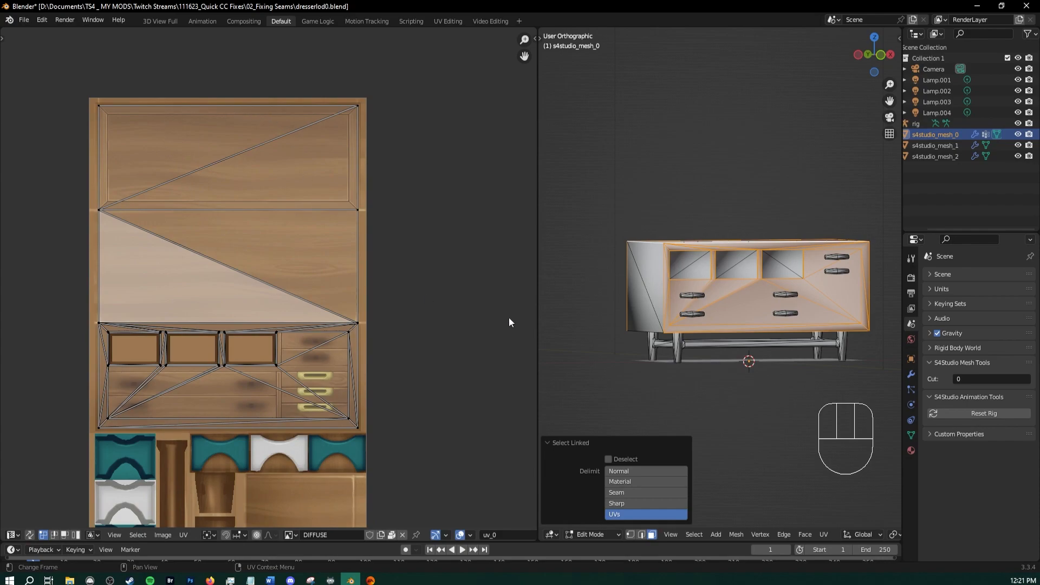
{"action": "left_click_drag", "start_coordinate": [537, 287], "coordinate": [402, 286]}
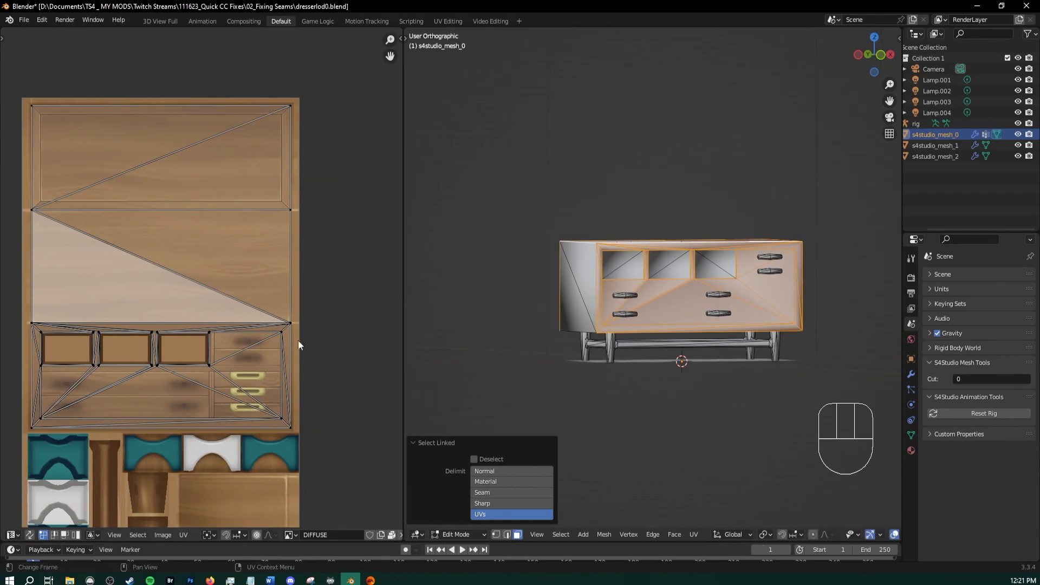
Frame the whole texture in the UV editor, enable UV sync selection and deselect all faces
{"action": "scroll", "coordinate": [274, 344], "scroll_direction": "down", "scroll_amount": 2}
{"action": "middle_click_drag", "start_coordinate": [271, 344], "coordinate": [273, 288], "text": "shift"}
{"action": "scroll", "coordinate": [272, 288], "scroll_direction": "up", "scroll_amount": 2}
{"action": "key", "text": "Home"}
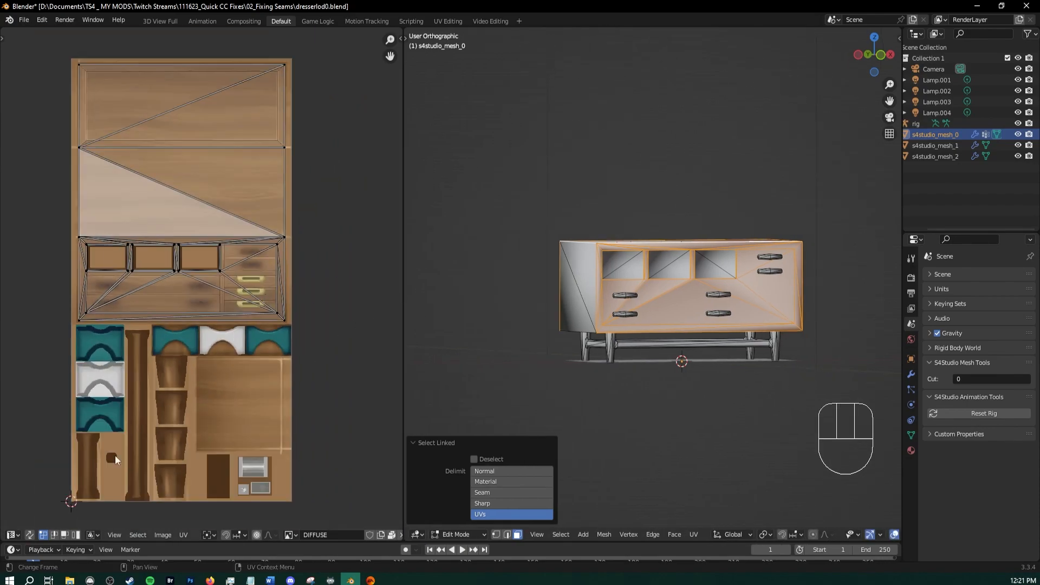
{"action": "left_click", "coordinate": [29, 535]}
{"action": "key", "text": "alt+a"}
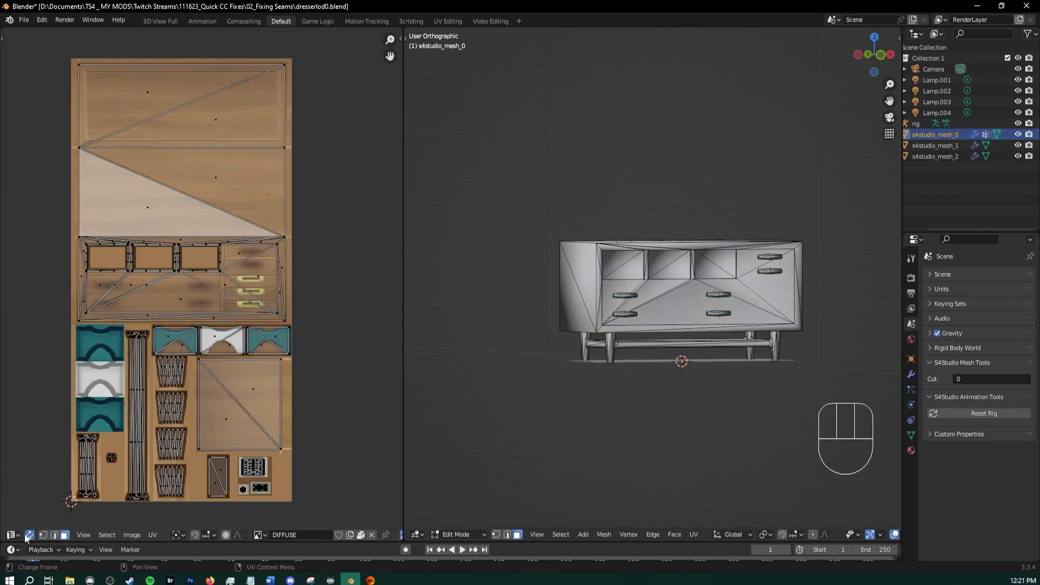
Box-select the two faces of the dresser's top in the UV layout and split them from the mesh
{"action": "scroll", "coordinate": [75, 352], "scroll_direction": "up", "scroll_amount": 2}
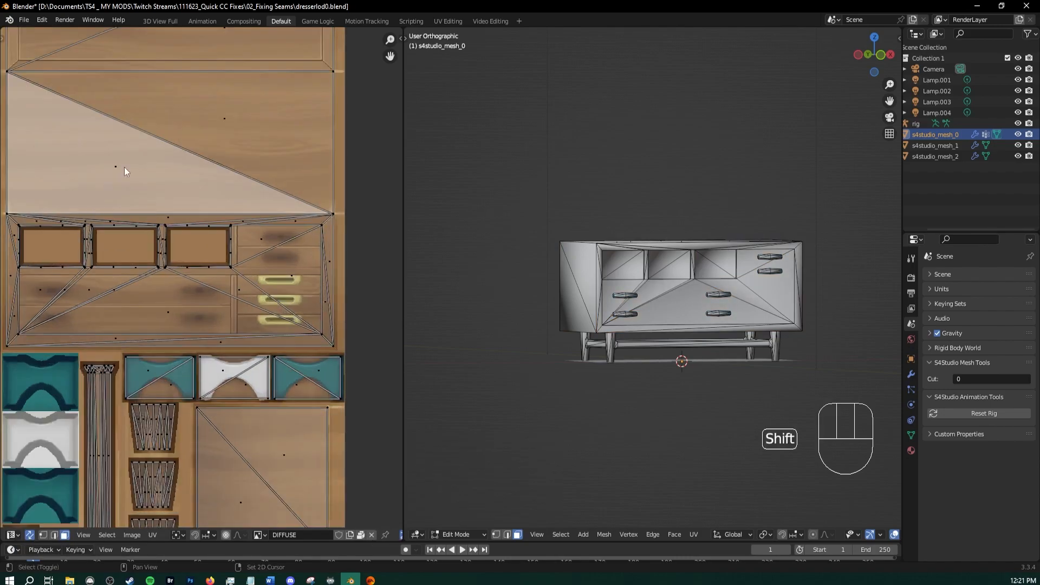
{"action": "middle_click_drag", "start_coordinate": [125, 167], "coordinate": [138, 289], "text": "shift"}
{"action": "left_click_drag", "start_coordinate": [11, 211], "coordinate": [376, 305]}
{"action": "middle_click_drag", "start_coordinate": [623, 304], "coordinate": [611, 276]}
{"action": "key", "text": "y"}
Select both triangles of the dresser's right end panel and split them from the surrounding faces
{"action": "left_click", "coordinate": [630, 326]}
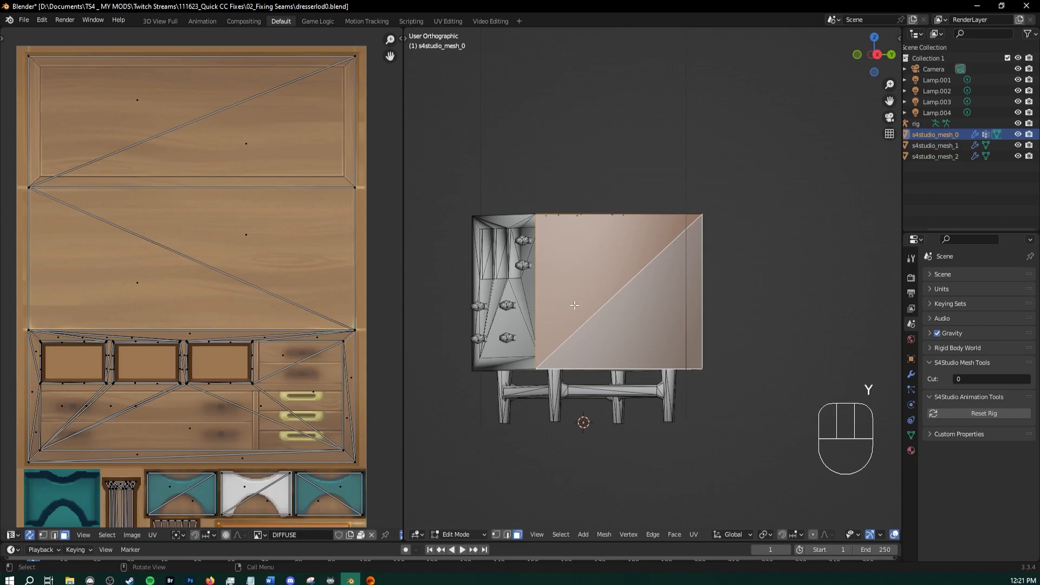
{"action": "key", "text": "y"}
{"action": "middle_click_drag", "start_coordinate": [575, 305], "coordinate": [536, 266]}
{"action": "key", "text": "y"}
Select both triangles of the dresser's back panel and split them from the rest of the mesh
{"action": "left_click", "coordinate": [593, 305]}
{"action": "key", "text": "l"}
{"action": "key", "text": "y"}
{"action": "left_click", "coordinate": [580, 347]}
{"action": "middle_click_drag", "start_coordinate": [580, 347], "coordinate": [562, 393]}
{"action": "left_click", "coordinate": [581, 305]}
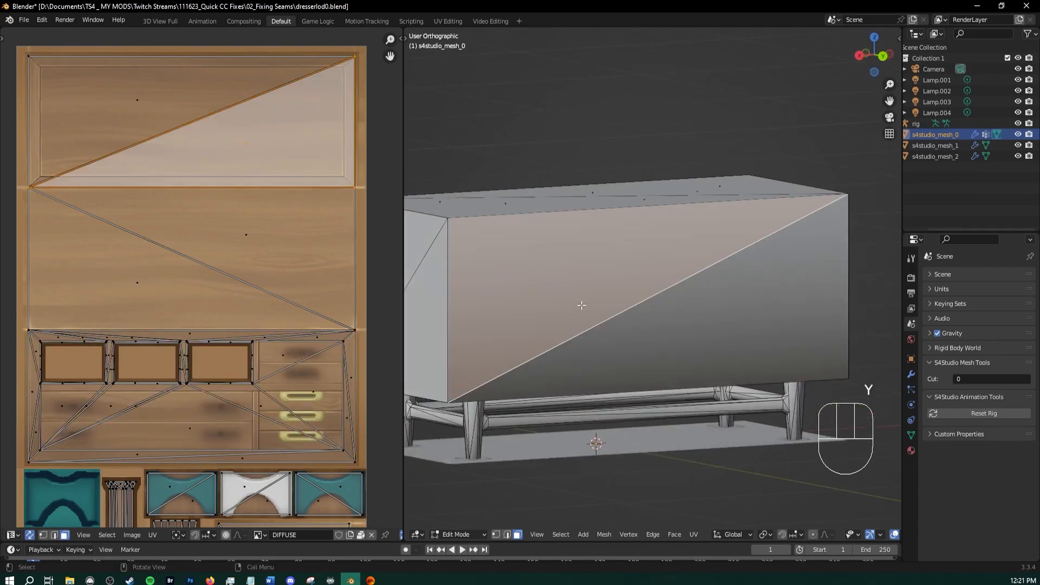
{"action": "left_click", "coordinate": [648, 323], "text": "shift"}
{"action": "key", "text": "y"}
Select both triangles of the dresser's top and try moving them away from the body to test the split
{"action": "middle_click_drag", "start_coordinate": [657, 346], "coordinate": [577, 348]}
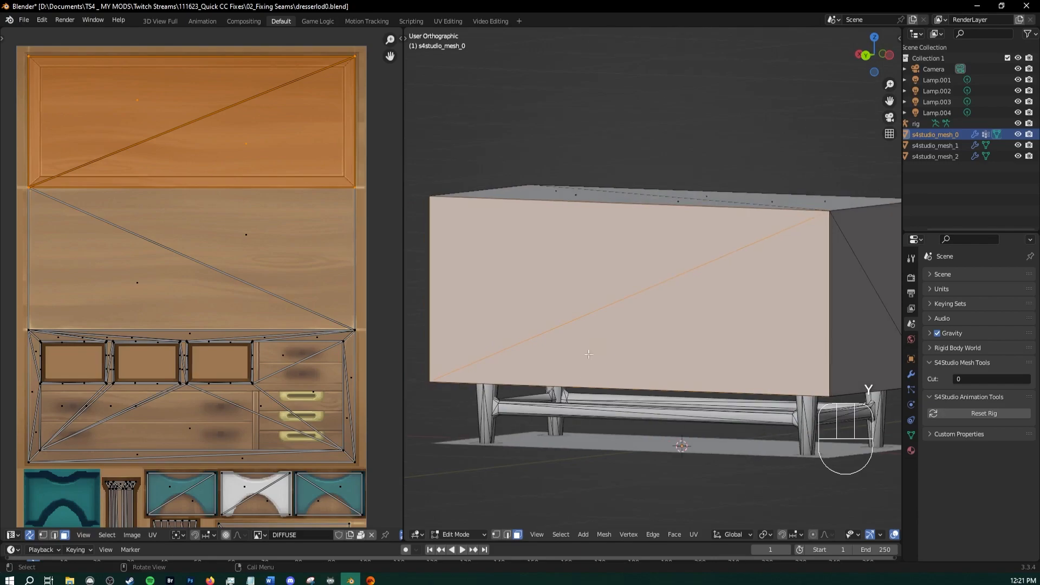
{"action": "left_click", "coordinate": [714, 421]}
{"action": "middle_click_drag", "start_coordinate": [714, 421], "coordinate": [512, 358]}
{"action": "middle_click_drag", "start_coordinate": [505, 284], "coordinate": [607, 358], "text": "shift"}
{"action": "left_click", "coordinate": [588, 336]}
{"action": "scroll", "coordinate": [589, 336], "scroll_direction": "up", "scroll_amount": 2}
{"action": "left_click", "coordinate": [599, 282]}
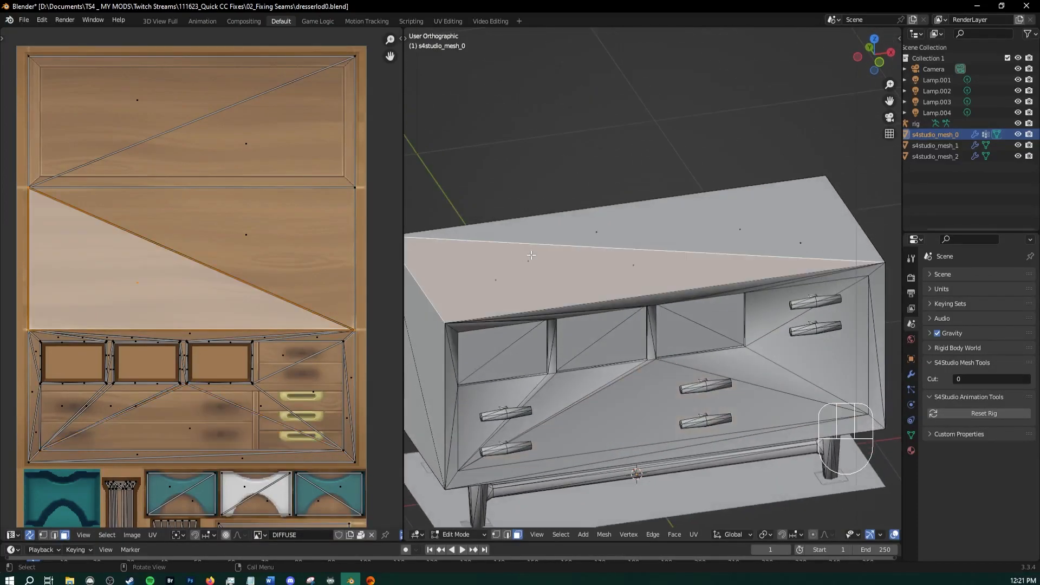
{"action": "left_click", "coordinate": [602, 239], "text": "shift"}
{"action": "scroll", "coordinate": [600, 278], "scroll_direction": "down", "scroll_amount": 4}
{"action": "middle_click_drag", "start_coordinate": [600, 279], "coordinate": [596, 282]}
{"action": "key", "text": "g"}
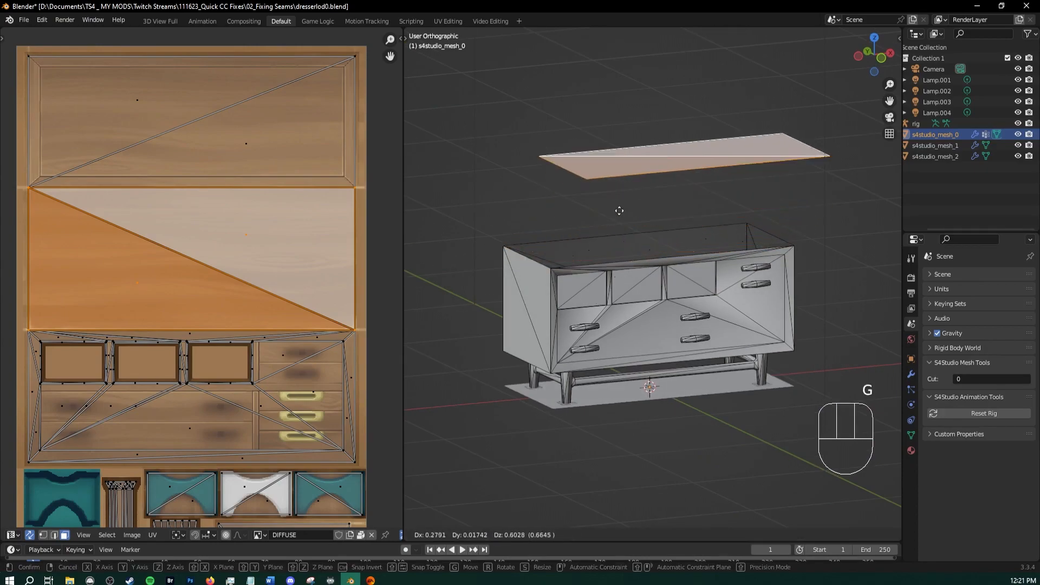
{"action": "right_click", "coordinate": [677, 176]}
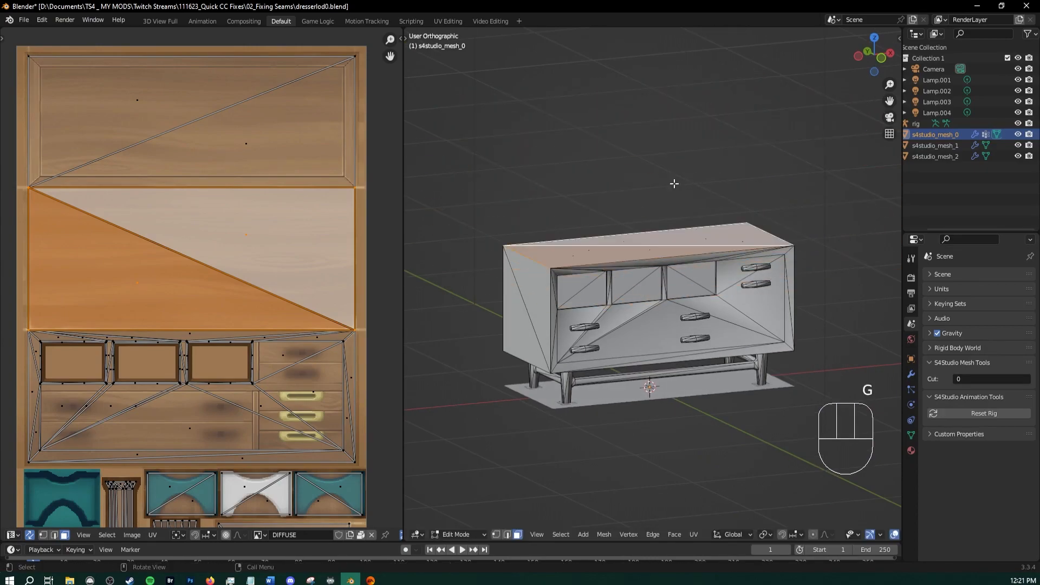
Examine the shading of the dresser's drawer front and handles up close, and clear the selection
{"action": "middle_click_drag", "start_coordinate": [614, 328], "coordinate": [577, 318]}
{"action": "scroll", "coordinate": [577, 318], "scroll_direction": "up", "scroll_amount": 2}
{"action": "scroll", "coordinate": [798, 300], "scroll_direction": "up", "scroll_amount": 2}
{"action": "middle_click_drag", "start_coordinate": [720, 319], "coordinate": [748, 339]}
{"action": "middle_click_drag", "start_coordinate": [748, 339], "coordinate": [591, 238], "text": "shift"}
{"action": "scroll", "coordinate": [542, 241], "scroll_direction": "up", "scroll_amount": 3}
{"action": "middle_click_drag", "start_coordinate": [509, 244], "coordinate": [566, 248]}
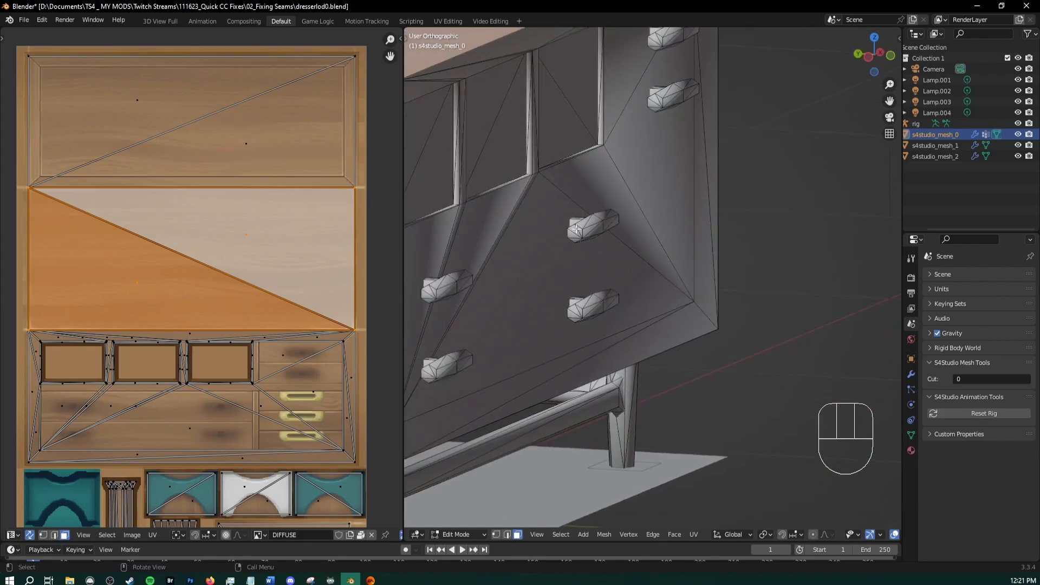
{"action": "key", "text": "alt+a"}
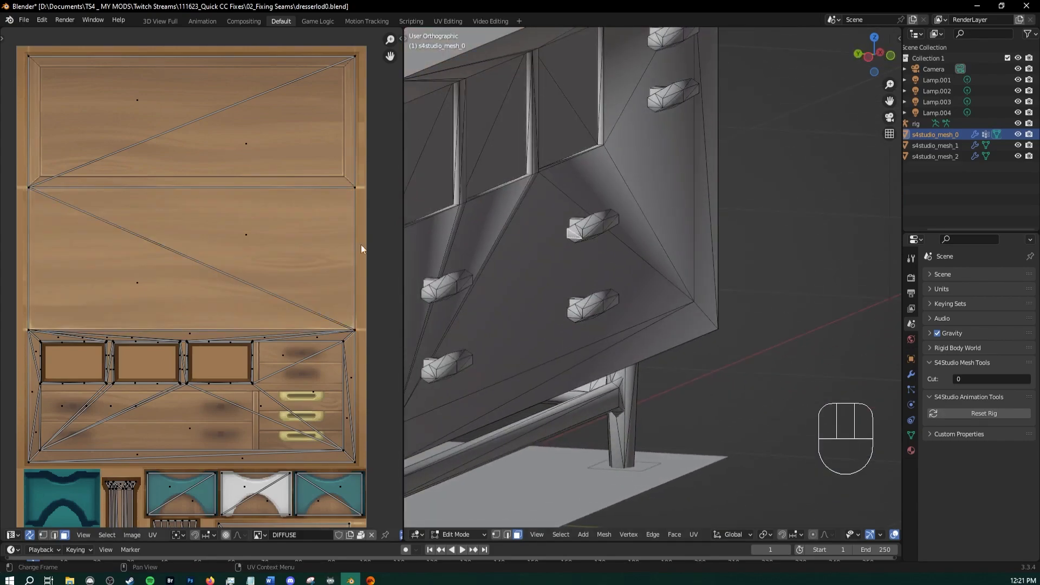
Box-select the hexagonal island in the UV layout to select the end caps of the drawer handles
{"action": "scroll", "coordinate": [360, 244], "scroll_direction": "down", "scroll_amount": 3}
{"action": "middle_click_drag", "start_coordinate": [244, 382], "coordinate": [223, 187], "text": "shift"}
{"action": "scroll", "coordinate": [162, 317], "scroll_direction": "up", "scroll_amount": 5}
{"action": "middle_click_drag", "start_coordinate": [125, 370], "coordinate": [101, 212], "text": "shift"}
{"action": "scroll", "coordinate": [133, 244], "scroll_direction": "down", "scroll_amount": 3}
{"action": "scroll", "coordinate": [201, 276], "scroll_direction": "up", "scroll_amount": 4}
{"action": "scroll", "coordinate": [323, 379], "scroll_direction": "up", "scroll_amount": 1}
{"action": "middle_click_drag", "start_coordinate": [322, 380], "coordinate": [208, 388], "text": "shift"}
{"action": "scroll", "coordinate": [217, 389], "scroll_direction": "up", "scroll_amount": 2}
{"action": "left_click_drag", "start_coordinate": [220, 388], "coordinate": [293, 493]}
{"action": "scroll", "coordinate": [293, 493], "scroll_direction": "up", "scroll_amount": 2}
{"action": "scroll", "coordinate": [597, 339], "scroll_direction": "down", "scroll_amount": 2}
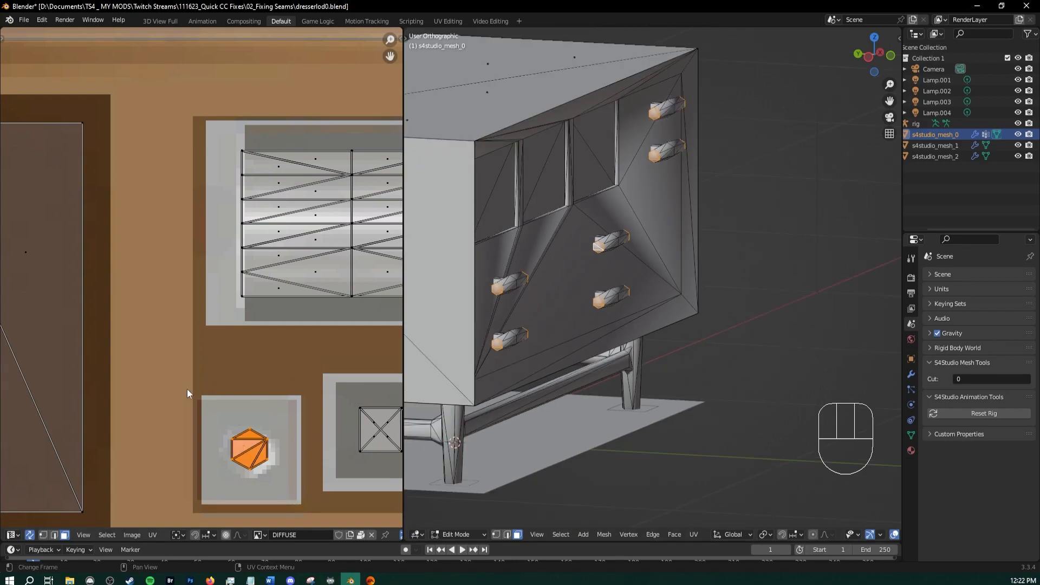
{"action": "left_click_drag", "start_coordinate": [199, 400], "coordinate": [303, 499]}
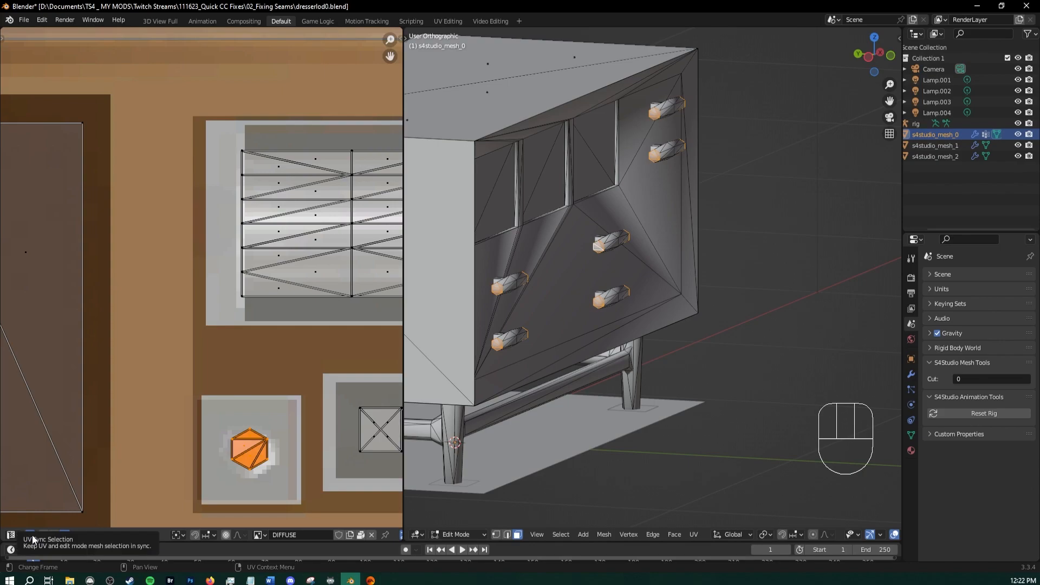
Check the selected handle end caps from the front and shrink the UV editor to enlarge the 3D viewport
{"action": "middle_click_drag", "start_coordinate": [716, 295], "coordinate": [613, 290]}
{"action": "middle_click_drag", "start_coordinate": [539, 252], "coordinate": [678, 273], "text": "shift"}
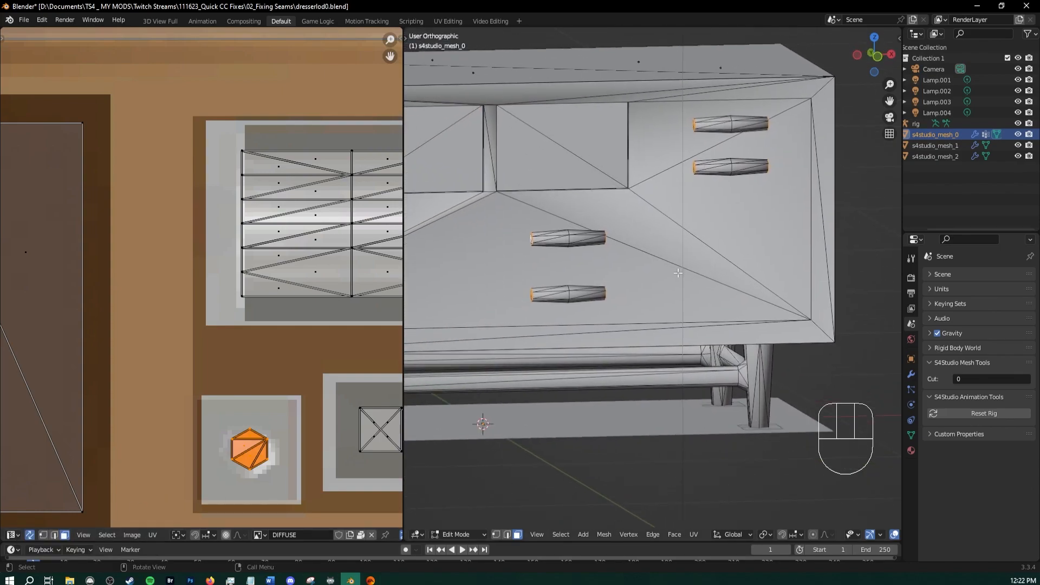
{"action": "middle_click_drag", "start_coordinate": [540, 258], "coordinate": [750, 153], "text": "shift"}
{"action": "middle_click_drag", "start_coordinate": [539, 323], "coordinate": [713, 221], "text": "shift"}
{"action": "scroll", "coordinate": [598, 366], "scroll_direction": "down", "scroll_amount": 2}
{"action": "scroll", "coordinate": [596, 340], "scroll_direction": "down", "scroll_amount": 2}
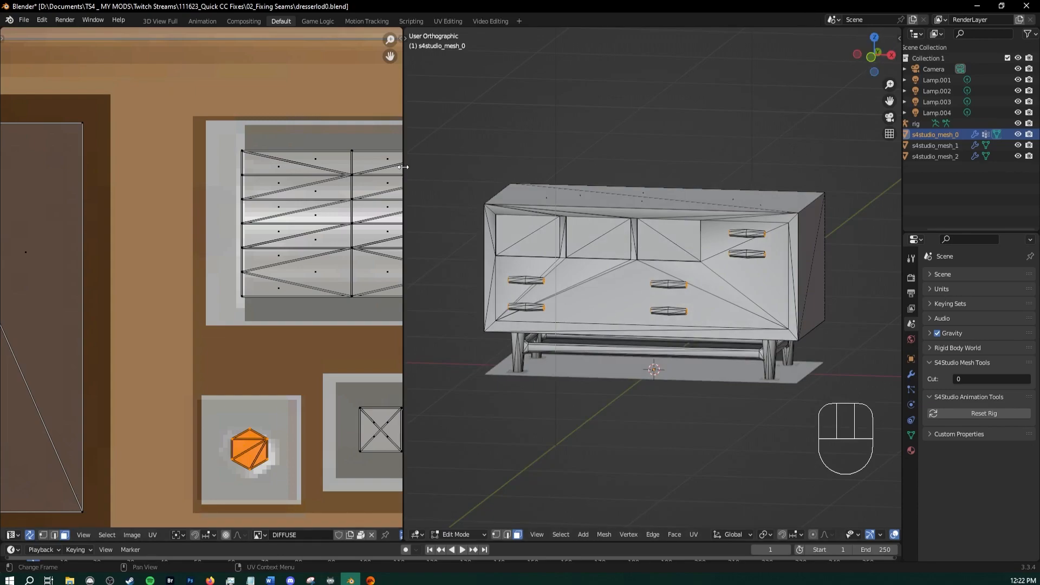
{"action": "left_click_drag", "start_coordinate": [403, 167], "coordinate": [115, 168]}
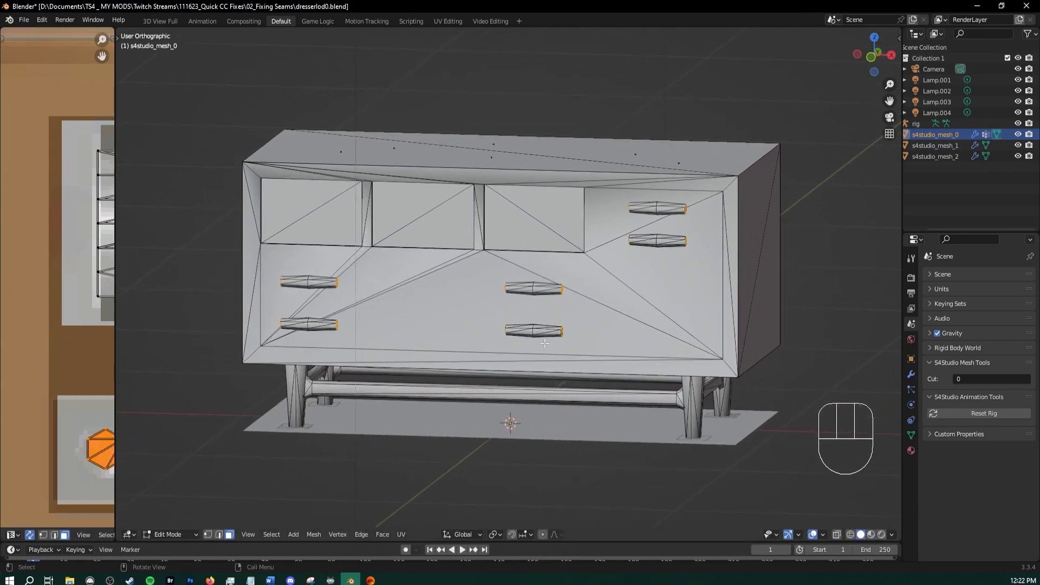
Toggle the viewport overlays off and on to examine the shading across the dresser's front
{"action": "left_click", "coordinate": [812, 534]}
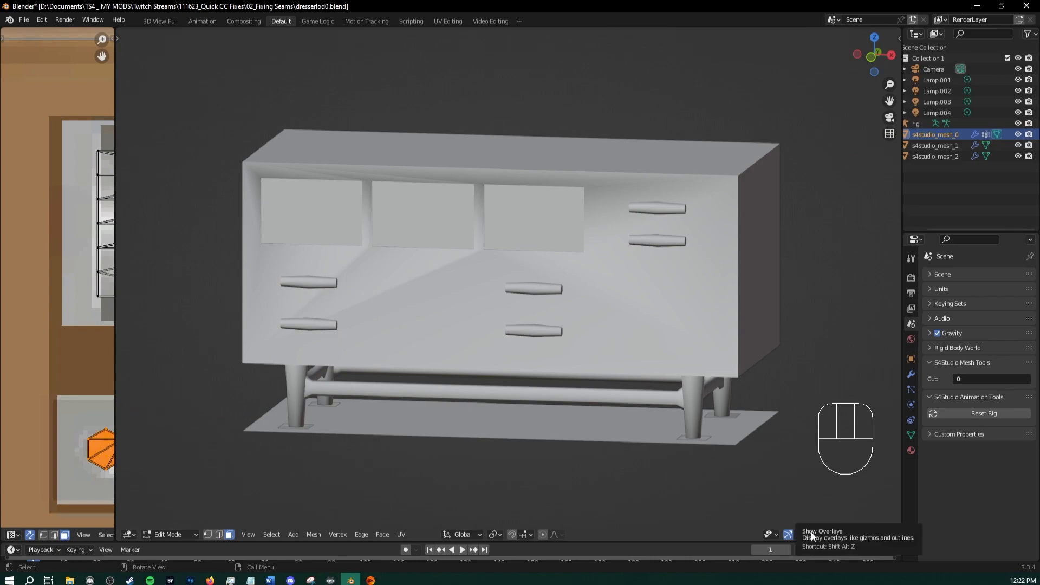
{"action": "left_click", "coordinate": [811, 534]}
{"action": "middle_click_drag", "start_coordinate": [569, 379], "coordinate": [562, 345]}
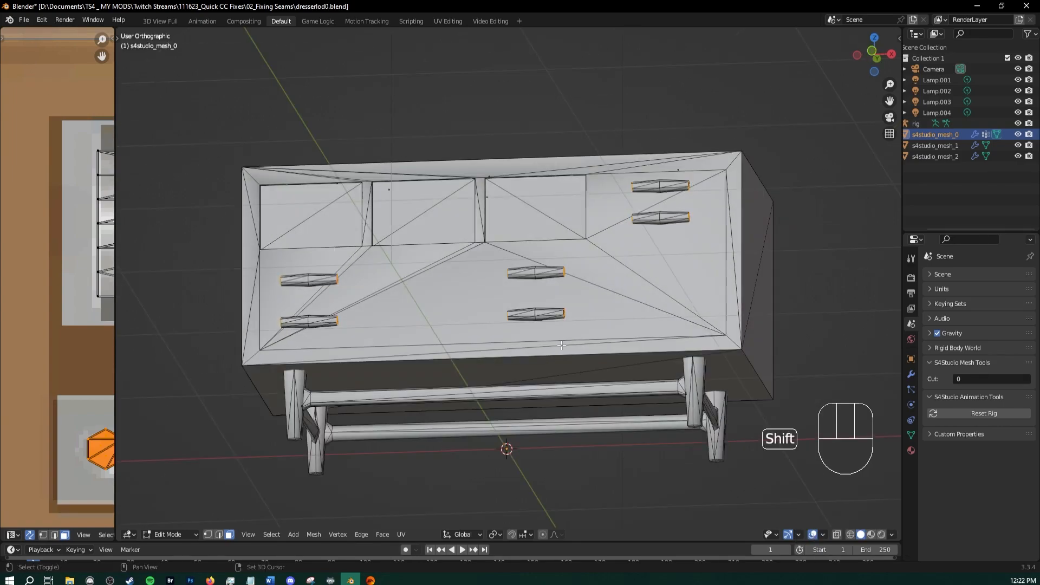
{"action": "key", "text": "shift+alt+z"}
{"action": "middle_click_drag", "start_coordinate": [562, 345], "coordinate": [475, 246], "text": "alt"}
{"action": "key", "text": "shift+alt+z"}
{"action": "scroll", "coordinate": [475, 246], "scroll_direction": "up", "scroll_amount": 2}
{"action": "middle_click_drag", "start_coordinate": [319, 233], "coordinate": [303, 240]}
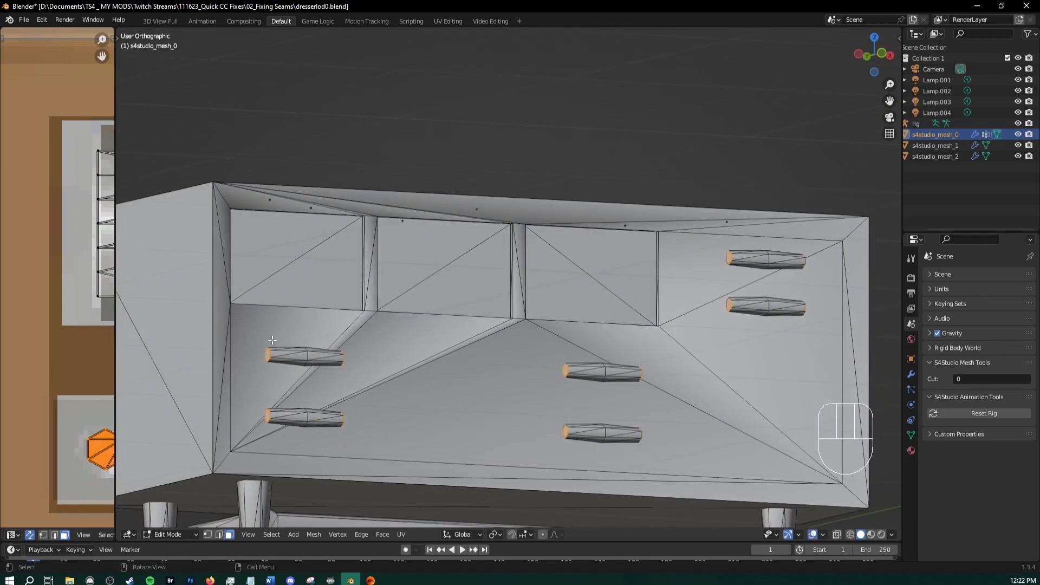
Select the six triangles closing the three front compartments and split them from the mesh
{"action": "left_click", "coordinate": [577, 360]}
{"action": "middle_click_drag", "start_coordinate": [589, 352], "coordinate": [549, 358]}
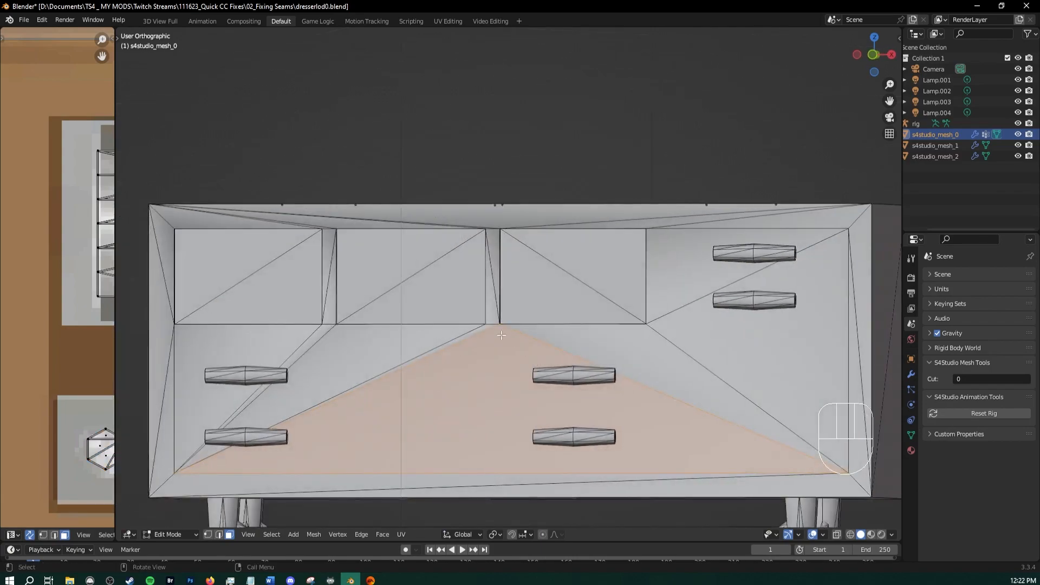
{"action": "scroll", "coordinate": [534, 330], "scroll_direction": "up", "scroll_amount": 1}
{"action": "left_click", "coordinate": [547, 278]}
{"action": "left_click", "coordinate": [525, 250], "text": "shift"}
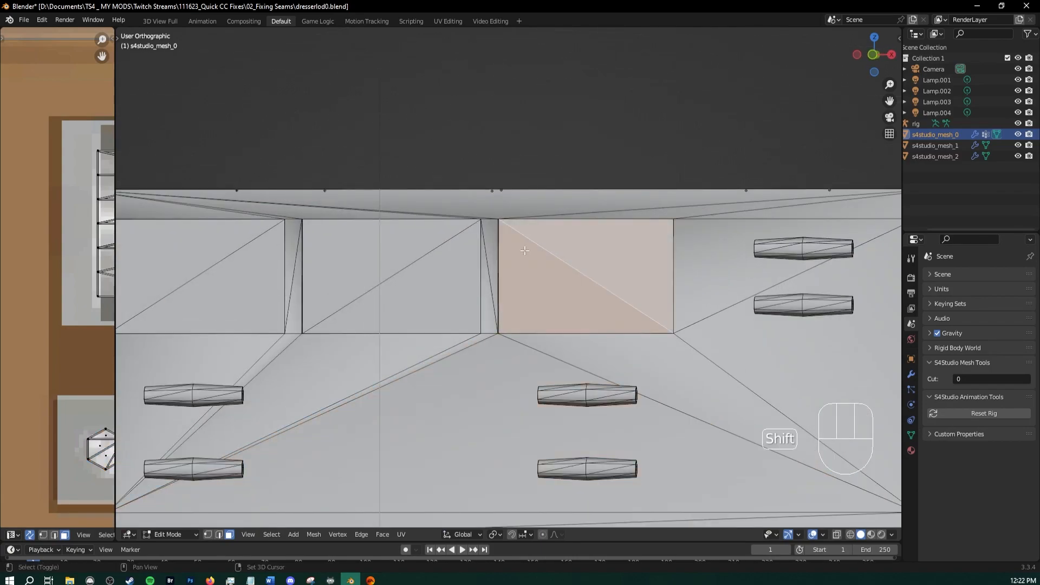
{"action": "left_click", "coordinate": [376, 253], "text": "shift"}
{"action": "left_click", "coordinate": [458, 287], "text": "shift"}
{"action": "left_click", "coordinate": [181, 262], "text": "shift"}
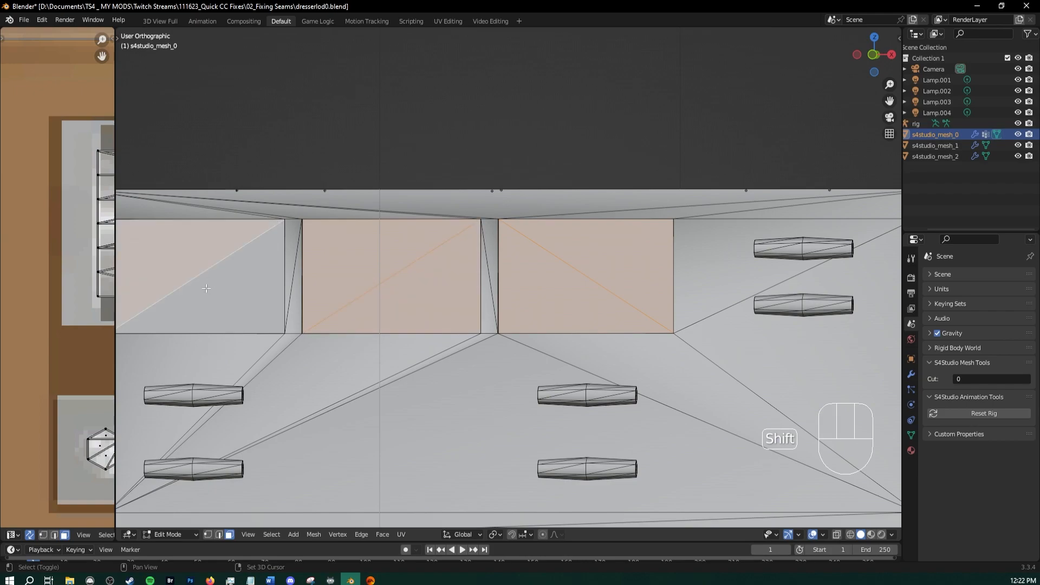
{"action": "left_click", "coordinate": [233, 290], "text": "shift"}
{"action": "key", "text": "y"}
Select the two narrow faces along the middle compartment's upper edge and split them off
{"action": "middle_click_drag", "start_coordinate": [481, 265], "coordinate": [410, 228]}
{"action": "scroll", "coordinate": [390, 231], "scroll_direction": "up", "scroll_amount": 4}
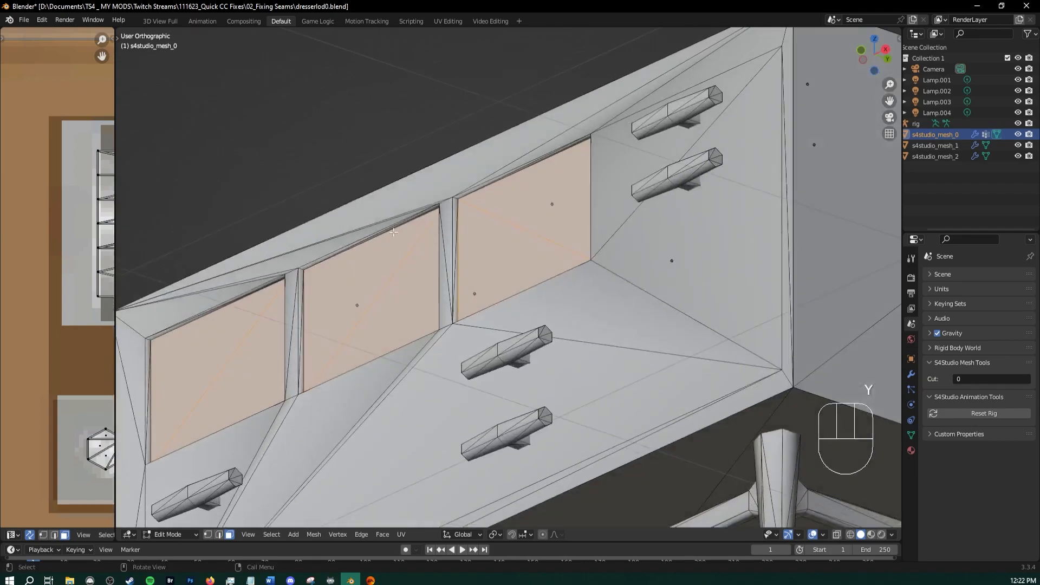
{"action": "middle_click_drag", "start_coordinate": [339, 231], "coordinate": [391, 252], "text": "shift"}
{"action": "scroll", "coordinate": [391, 252], "scroll_direction": "up", "scroll_amount": 2}
{"action": "left_click", "coordinate": [375, 221]}
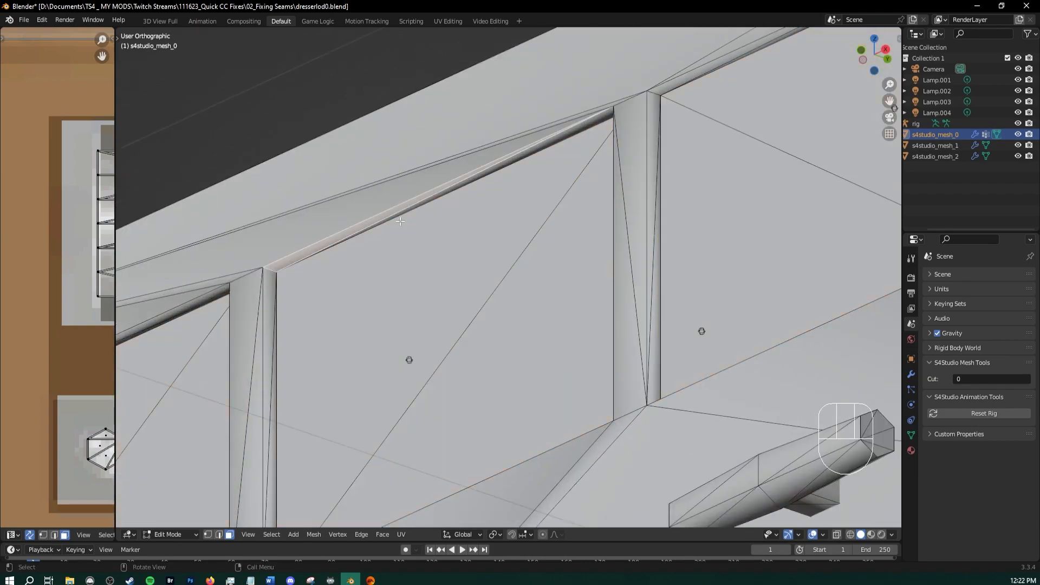
{"action": "left_click", "coordinate": [419, 208], "text": "shift"}
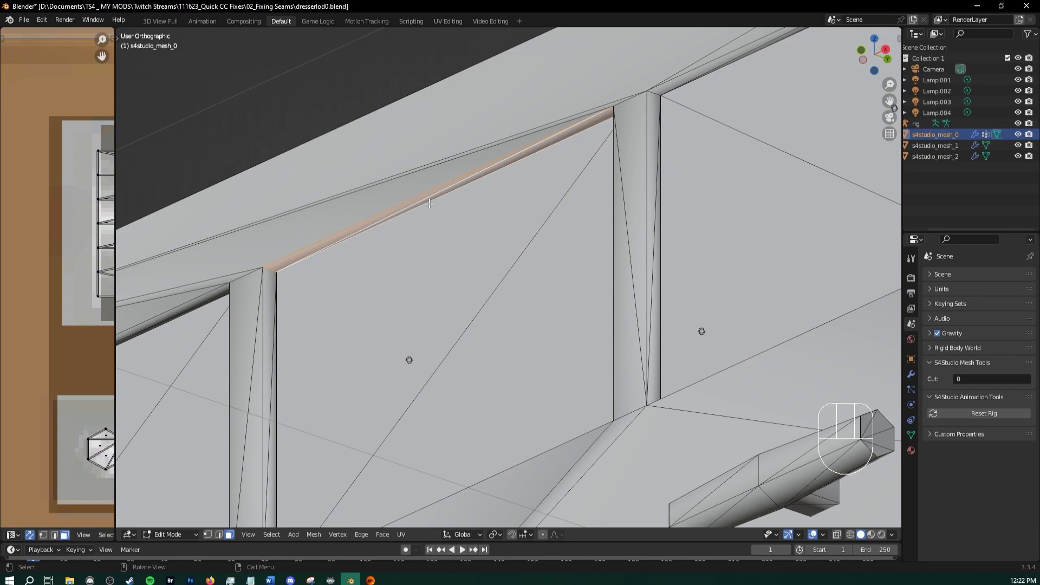
{"action": "middle_click_drag", "start_coordinate": [430, 203], "coordinate": [548, 244]}
{"action": "key", "text": "y"}
Split off the narrow vertical side faces of the middle compartment, one side at a time
{"action": "left_click", "coordinate": [571, 264], "text": "shift"}
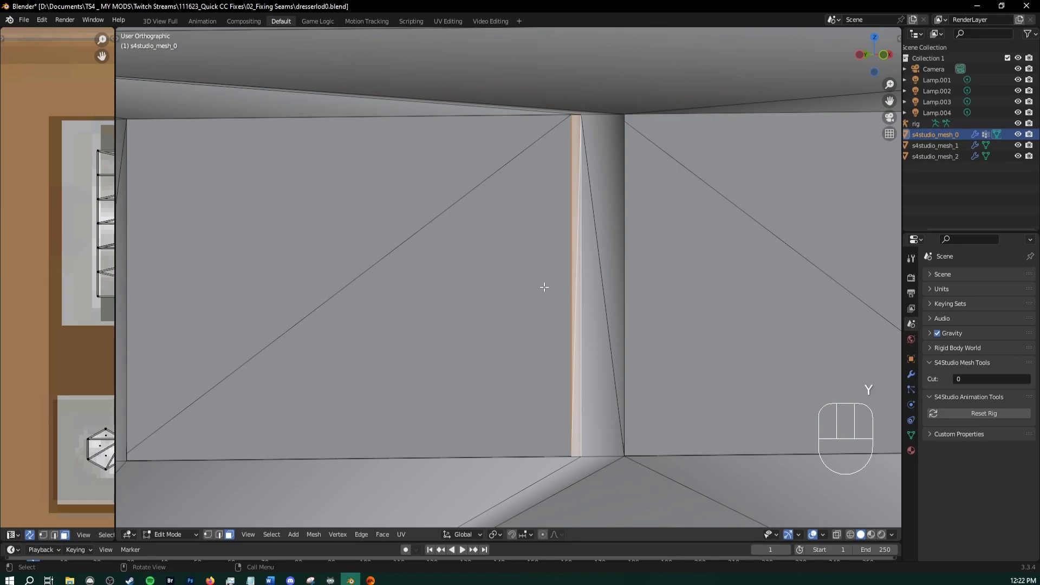
{"action": "key", "text": "y"}
{"action": "middle_click_drag", "start_coordinate": [532, 292], "coordinate": [385, 213]}
{"action": "left_click", "coordinate": [393, 351], "text": "shift"}
{"action": "key", "text": "y"}
{"action": "left_click", "coordinate": [484, 249], "text": "shift"}
{"action": "key", "text": "y"}
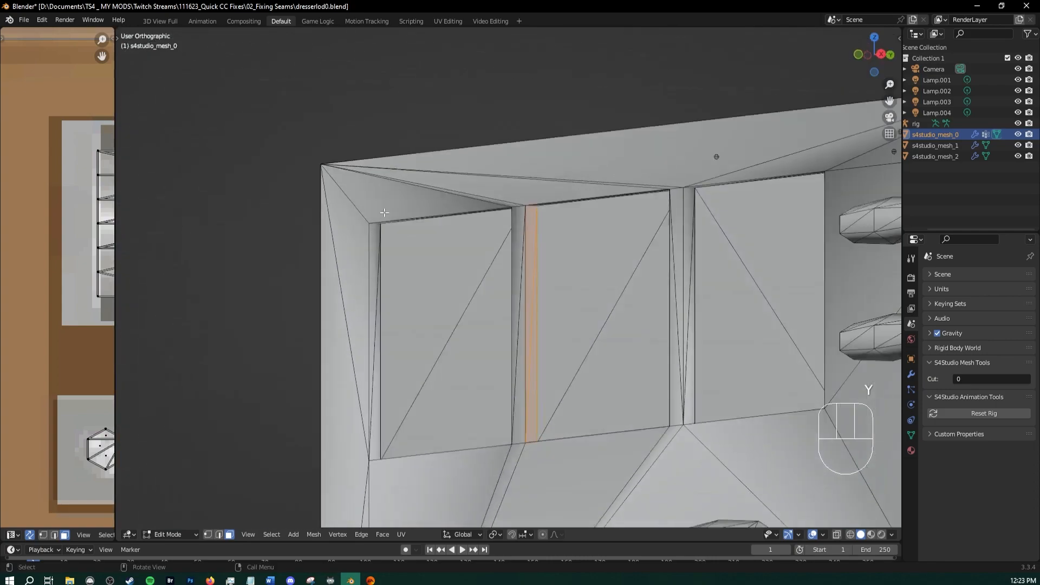
Split off the left compartment's two narrow vertical sides, each as its own pair of faces
{"action": "left_click", "coordinate": [378, 325]}
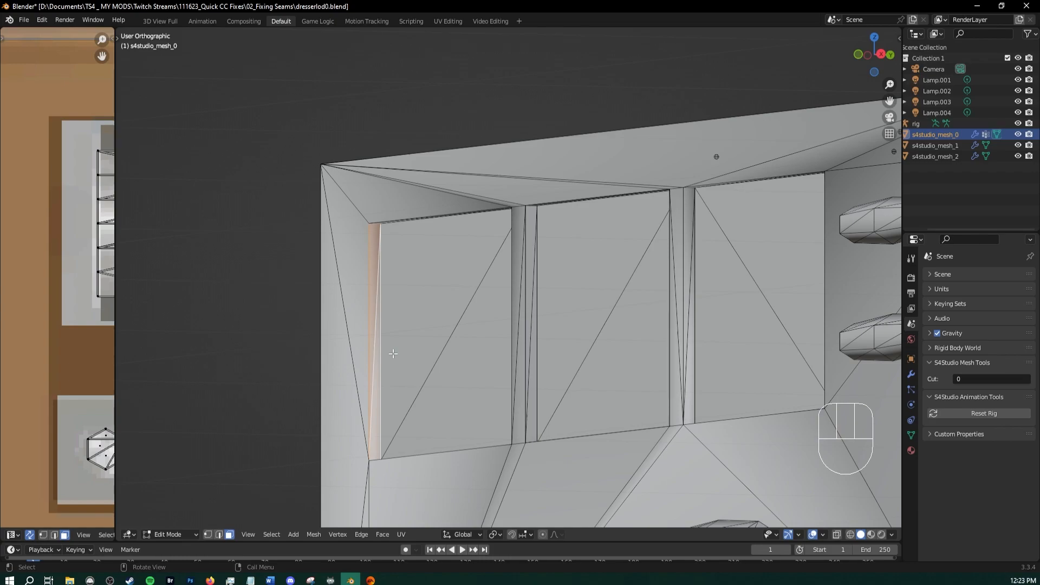
{"action": "middle_click_drag", "start_coordinate": [379, 358], "coordinate": [510, 340]}
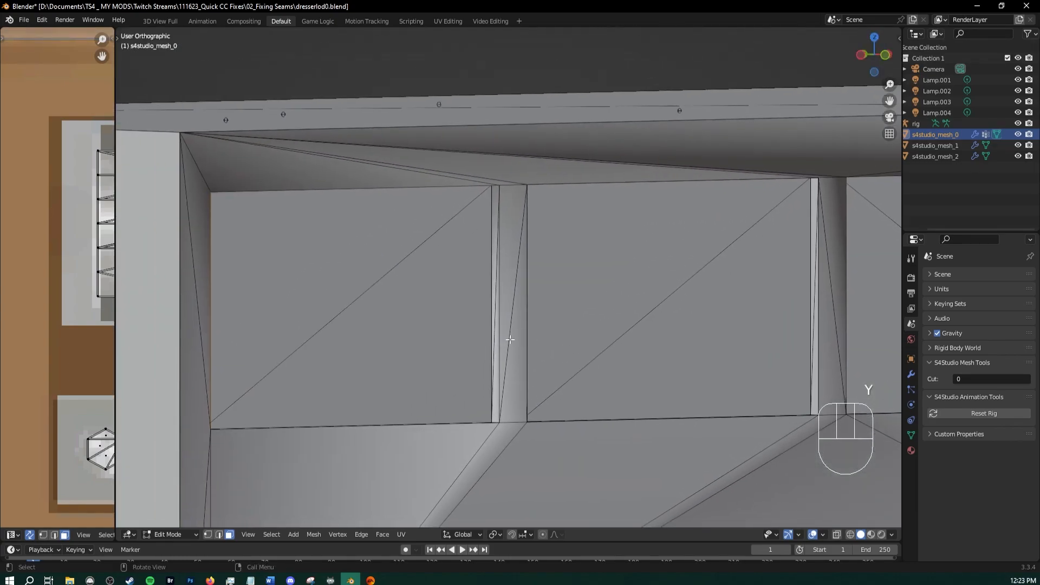
{"action": "left_click", "coordinate": [493, 285]}
{"action": "left_click", "coordinate": [495, 337]}
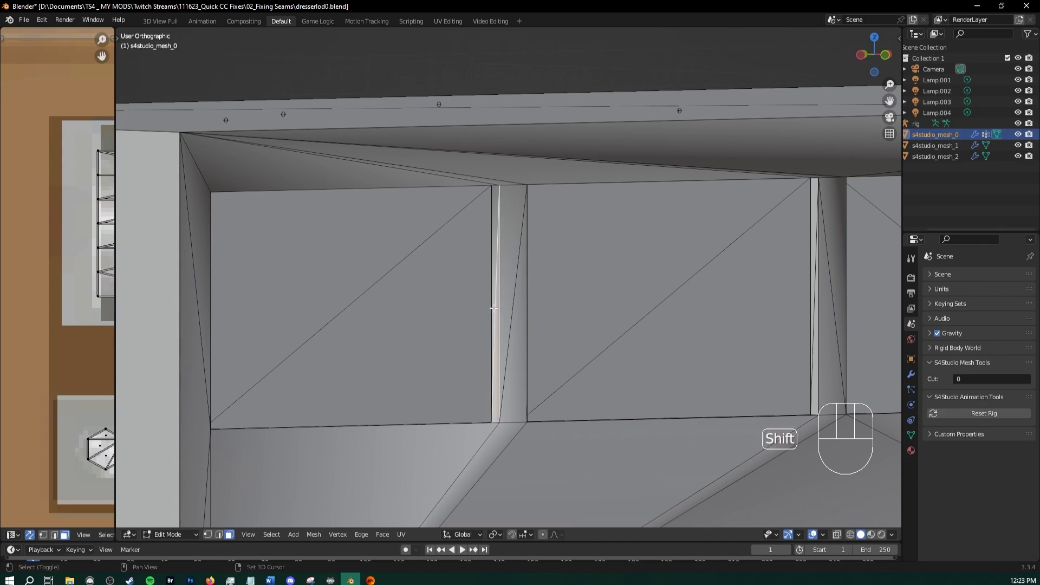
{"action": "left_click", "coordinate": [491, 310], "text": "shift"}
{"action": "middle_click_drag", "start_coordinate": [483, 312], "coordinate": [417, 151]}
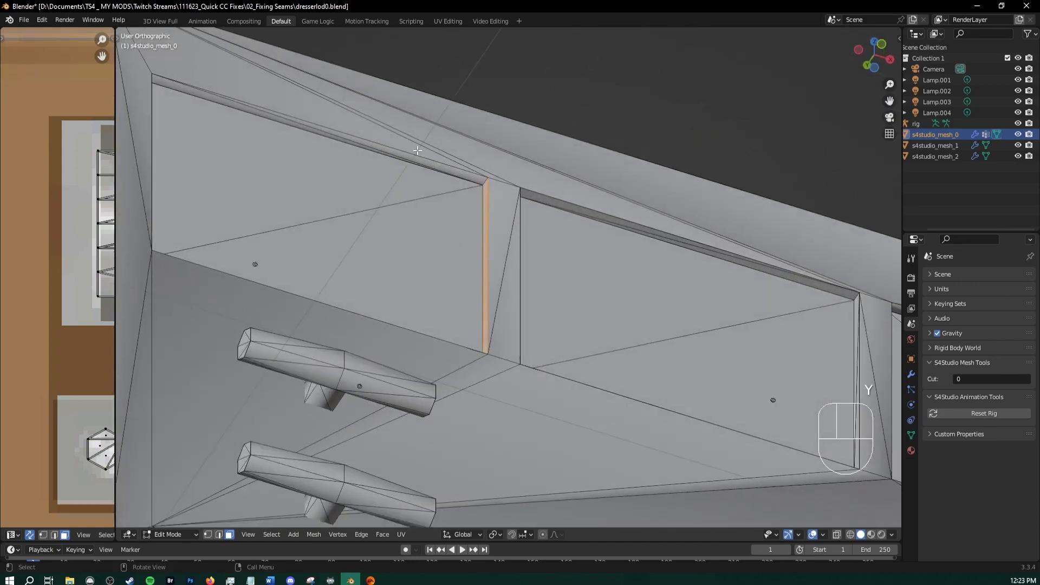
Switch the viewport to Material Preview and inspect the textured dresser from the front and above
{"action": "scroll", "coordinate": [390, 173], "scroll_direction": "down", "scroll_amount": 3}
{"action": "key", "text": "KP_1"}
{"action": "scroll", "coordinate": [547, 320], "scroll_direction": "down", "scroll_amount": 3}
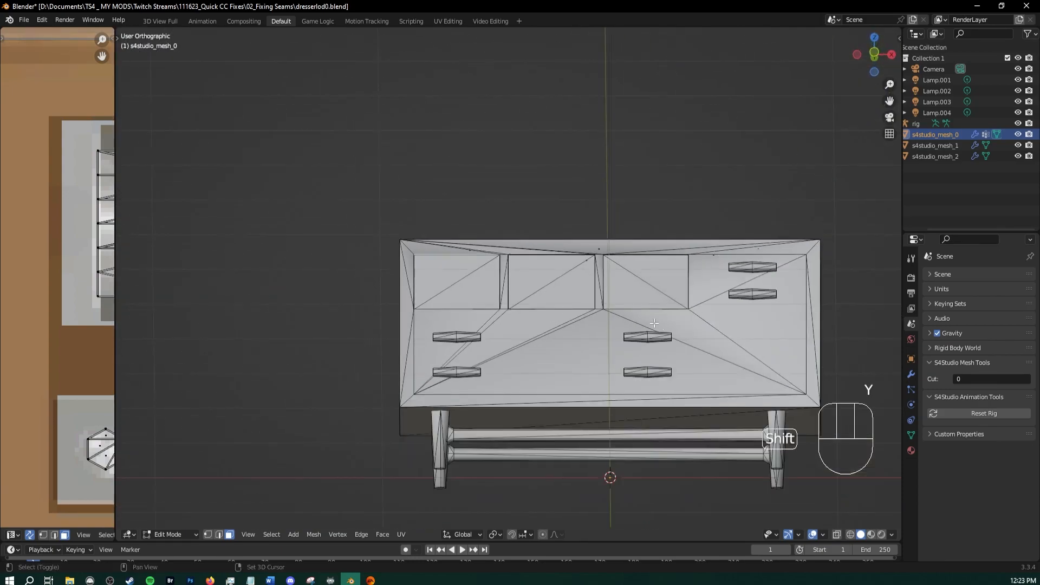
{"action": "middle_click_drag", "start_coordinate": [612, 411], "coordinate": [475, 370], "text": "shift"}
{"action": "middle_click_drag", "start_coordinate": [476, 370], "coordinate": [471, 374]}
{"action": "left_click", "coordinate": [871, 535]}
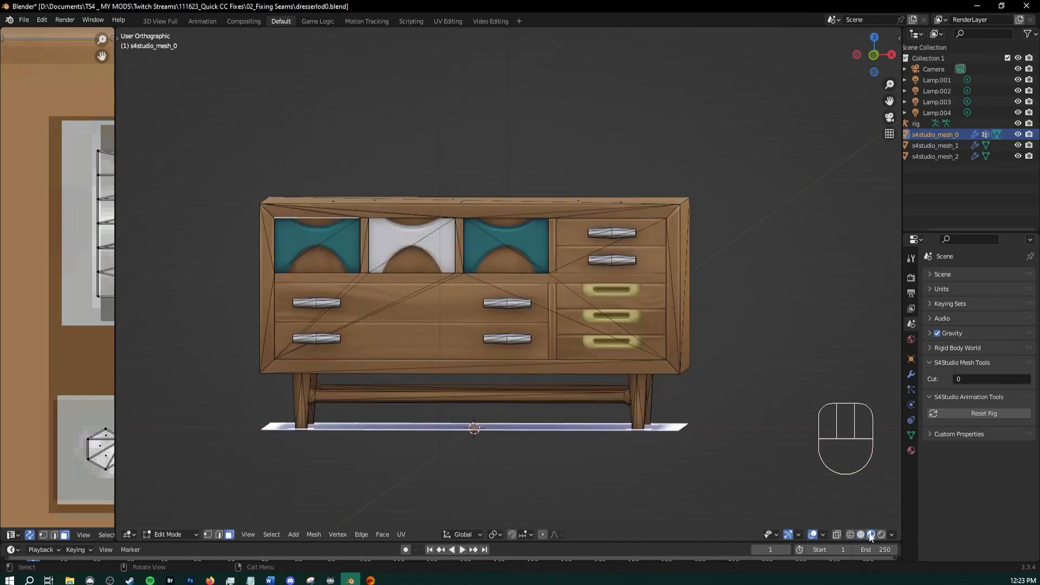
{"action": "mouse_move", "coordinate": [524, 328]}
{"action": "middle_mouse_down"}
{"action": "mouse_move", "coordinate": [422, 337]}
{"action": "mouse_move", "coordinate": [492, 353]}
{"action": "mouse_move", "coordinate": [450, 349]}
{"action": "middle_mouse_up"}
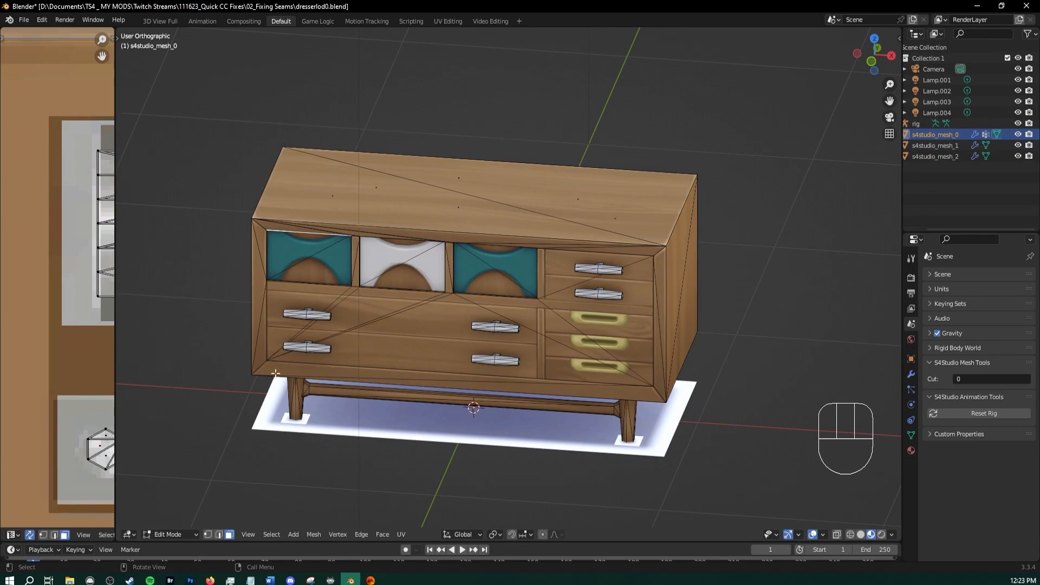
{"action": "scroll", "coordinate": [277, 372], "scroll_direction": "up", "scroll_amount": 1}
{"action": "middle_click_drag", "start_coordinate": [369, 279], "coordinate": [320, 297]}
{"action": "scroll", "coordinate": [431, 87], "scroll_direction": "down", "scroll_amount": 2}
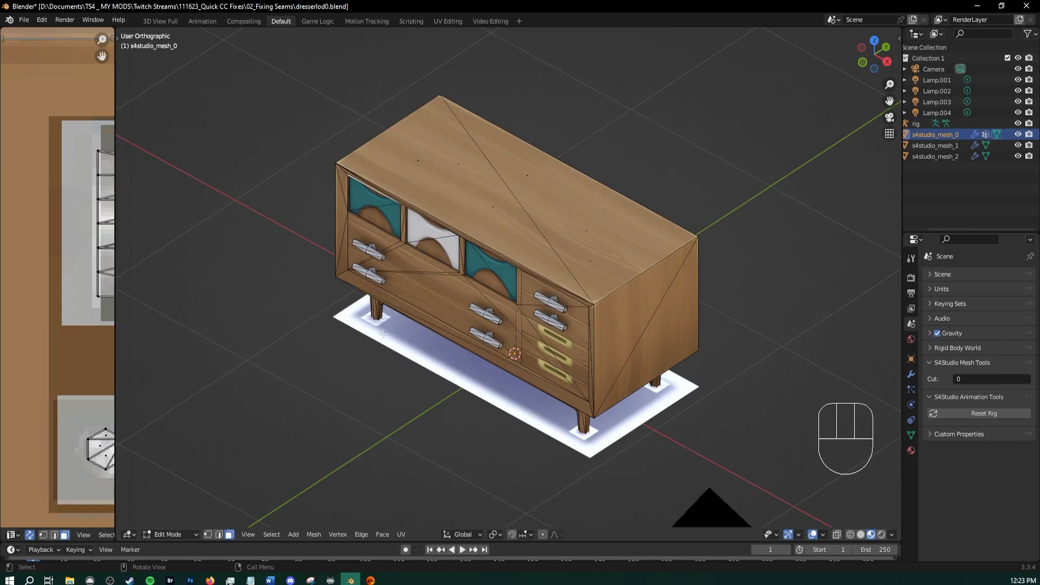
{"action": "middle_click_drag", "start_coordinate": [383, 334], "coordinate": [440, 302]}
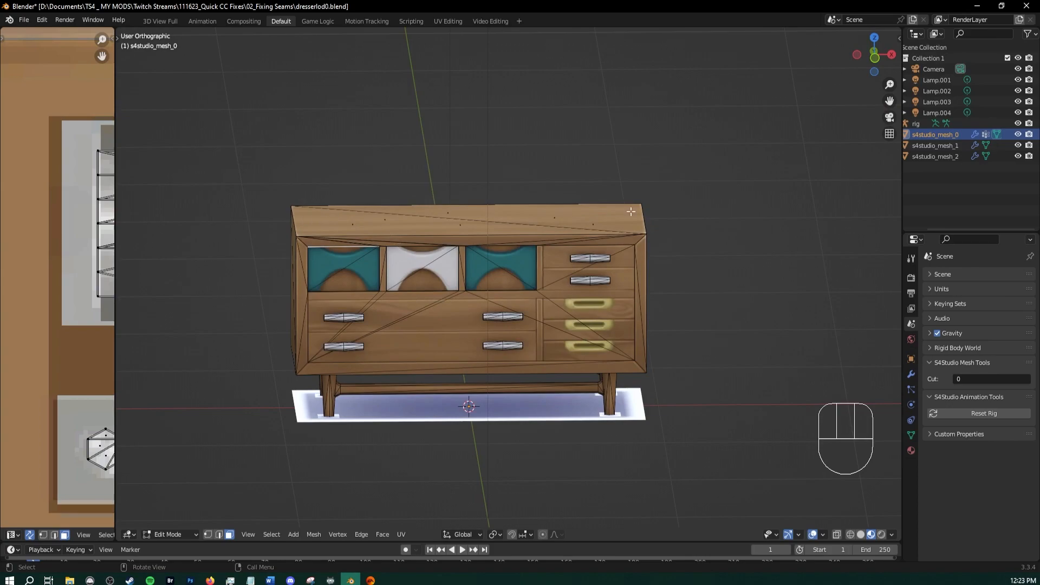
Select the entire dresser mesh and convert its triangles to quads
{"action": "middle_click_drag", "start_coordinate": [421, 200], "coordinate": [456, 248]}
{"action": "key", "text": "a"}
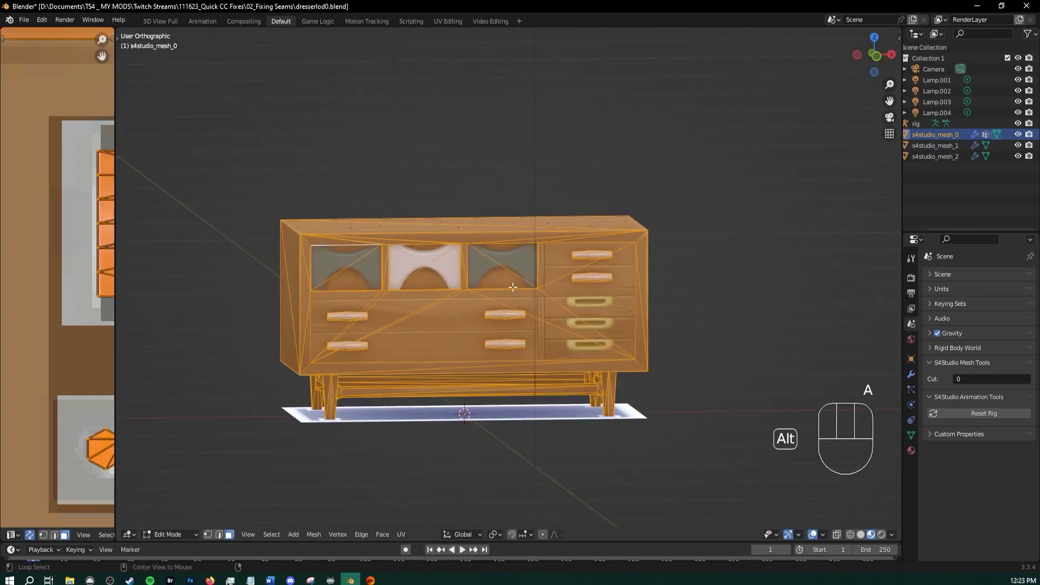
{"action": "key", "text": "alt+g"}
{"action": "key", "text": "alt"}
{"action": "key", "text": "alt+k"}
{"action": "key", "text": "alt+j"}
{"action": "middle_click_drag", "start_coordinate": [502, 269], "coordinate": [454, 268]}
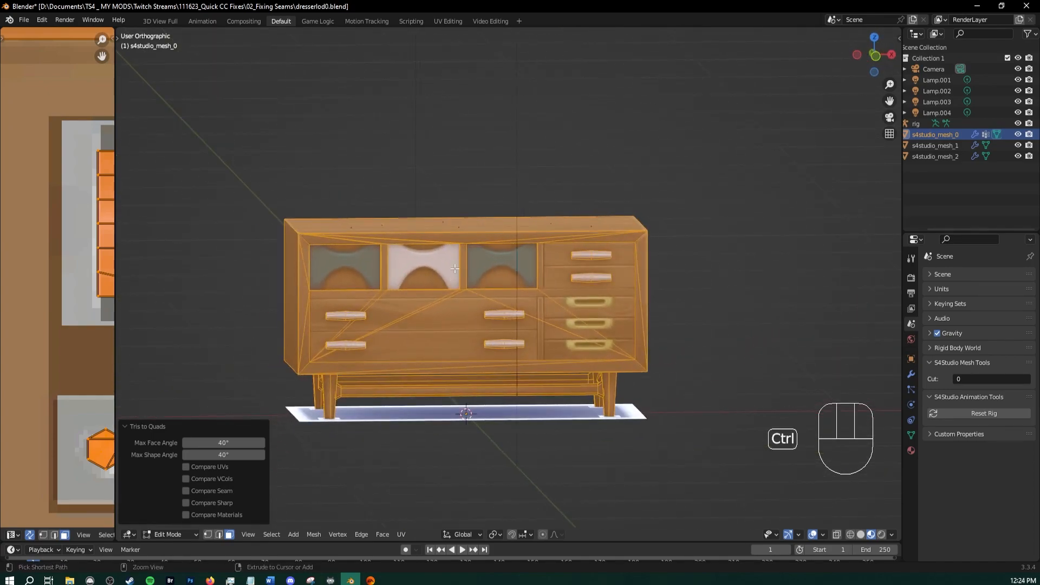
{"action": "key", "text": "ctrl+z"}
{"action": "key", "text": "alt"}
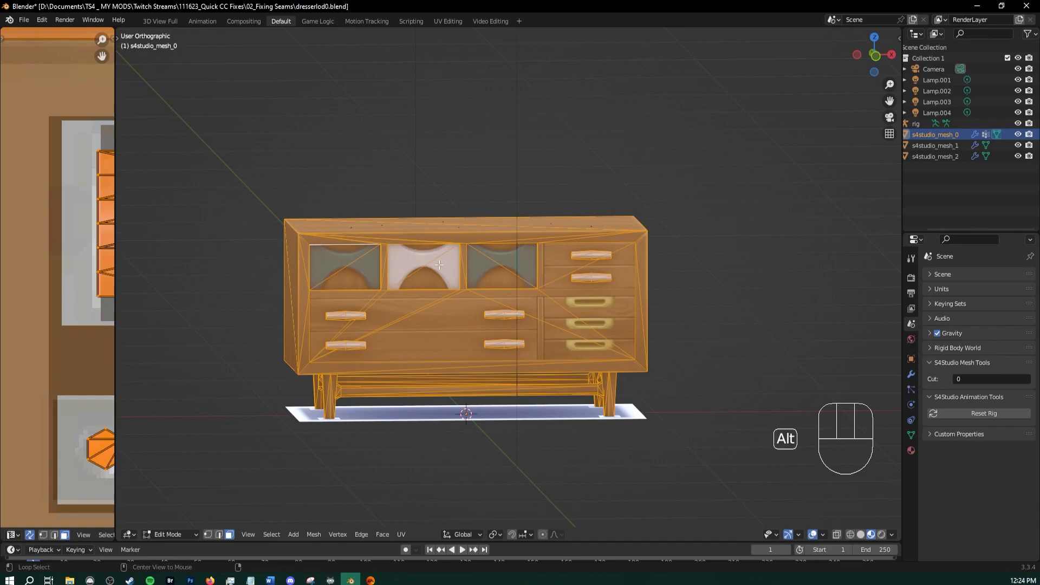
{"action": "key", "text": "alt+j"}
{"action": "middle_click_drag", "start_coordinate": [443, 241], "coordinate": [361, 271]}
Clear the full mesh selection and switch the 3D viewport to solid shading
{"action": "left_click", "coordinate": [680, 361]}
{"action": "middle_click_drag", "start_coordinate": [680, 362], "coordinate": [617, 303]}
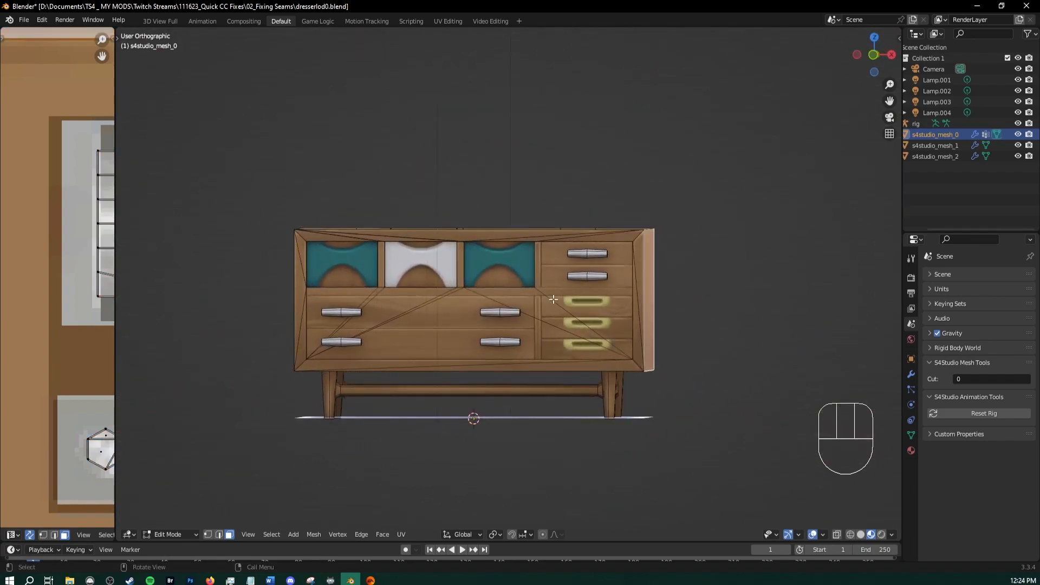
{"action": "scroll", "coordinate": [477, 284], "scroll_direction": "up", "scroll_amount": 2}
{"action": "middle_click_drag", "start_coordinate": [476, 285], "coordinate": [370, 337], "text": "shift"}
{"action": "scroll", "coordinate": [389, 284], "scroll_direction": "up", "scroll_amount": 4}
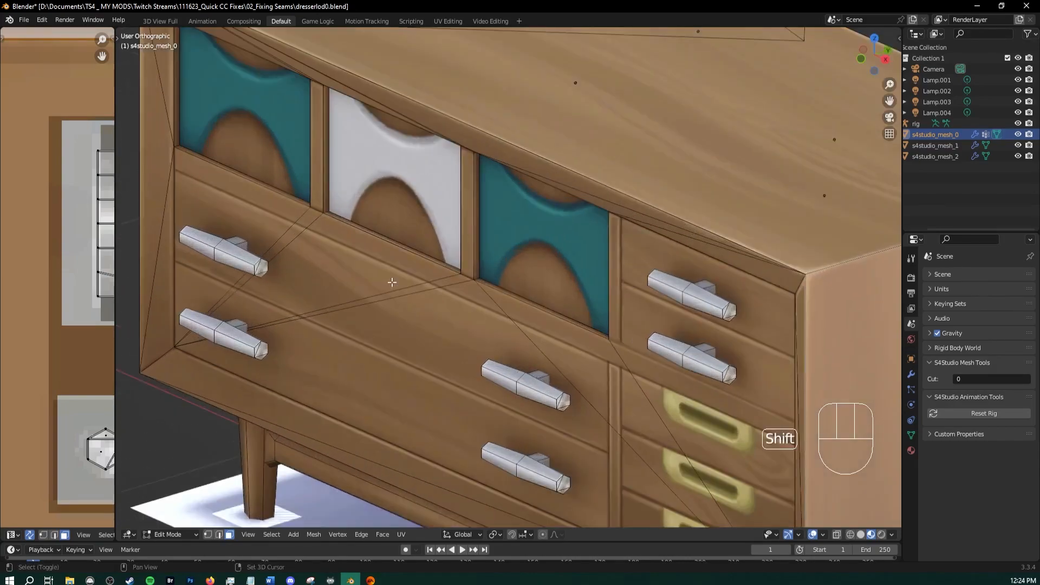
{"action": "middle_click_drag", "start_coordinate": [390, 283], "coordinate": [428, 297], "text": "shift"}
{"action": "left_click", "coordinate": [863, 539]}
Split the upper and lower inner lip faces of the dresser's third front opening from the mesh
{"action": "middle_click_drag", "start_coordinate": [476, 337], "coordinate": [534, 309]}
{"action": "mouse_move", "coordinate": [453, 230]}
{"action": "middle_mouse_down", "text": "shift"}
{"action": "mouse_move", "coordinate": [418, 288]}
{"action": "mouse_move", "coordinate": [437, 222]}
{"action": "mouse_move", "coordinate": [519, 283]}
{"action": "middle_mouse_up", "text": "shift"}
{"action": "scroll", "coordinate": [418, 288], "scroll_direction": "up", "scroll_amount": 1}
{"action": "left_click", "coordinate": [516, 181]}
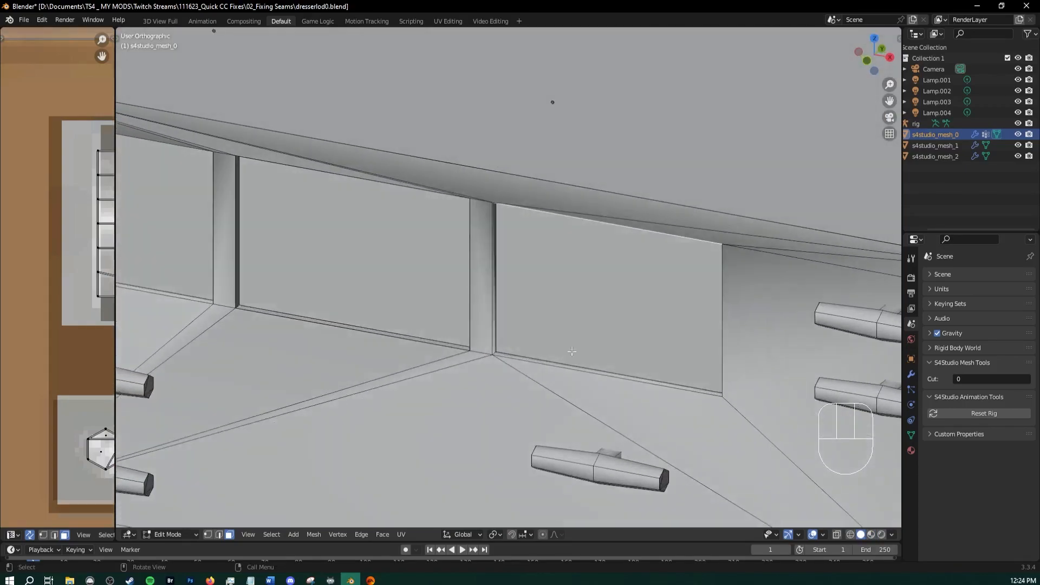
{"action": "left_click", "coordinate": [575, 368], "text": "shift"}
{"action": "key", "text": "y"}
Split the two vertical inner side faces of the third front opening from the mesh
{"action": "middle_click_drag", "start_coordinate": [538, 392], "coordinate": [463, 332]}
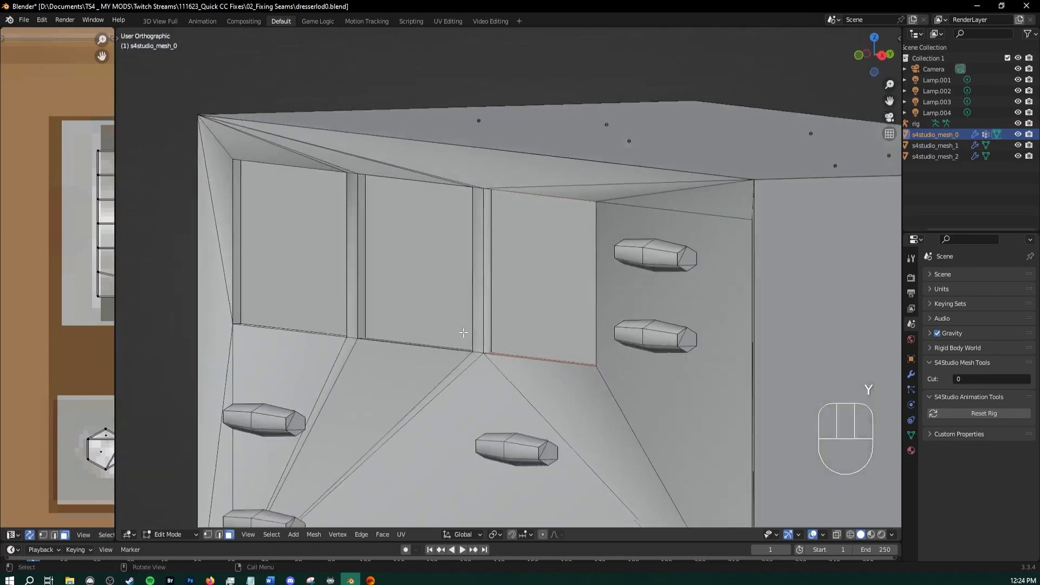
{"action": "middle_click_drag", "start_coordinate": [489, 277], "coordinate": [692, 300]}
{"action": "left_click", "coordinate": [684, 307], "text": "shift"}
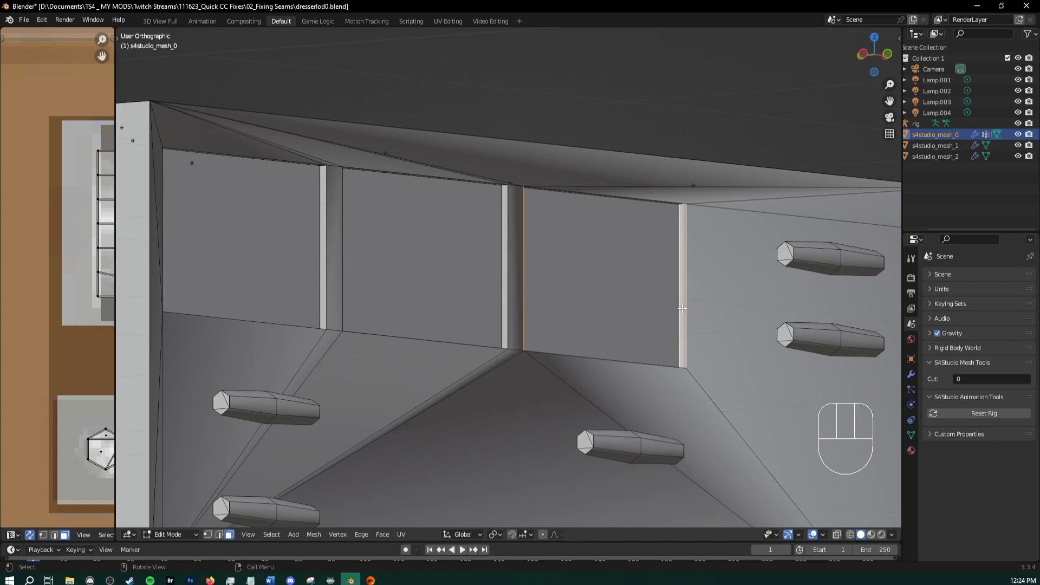
{"action": "key", "text": "t"}
{"action": "key", "text": "t"}
{"action": "scroll", "coordinate": [654, 333], "scroll_direction": "down", "scroll_amount": 6}
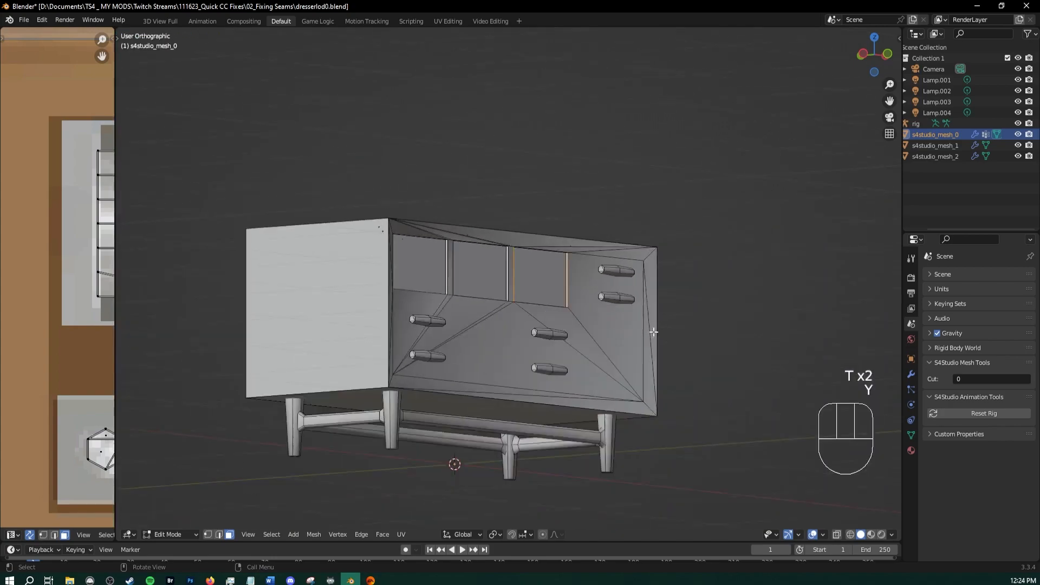
Select the linked front panel faces, split them from the surrounding mesh and check the shading in Object Mode
{"action": "middle_click_drag", "start_coordinate": [654, 332], "coordinate": [481, 349]}
{"action": "middle_click_drag", "start_coordinate": [369, 296], "coordinate": [455, 293], "text": "shift"}
{"action": "scroll", "coordinate": [487, 271], "scroll_direction": "up", "scroll_amount": 6}
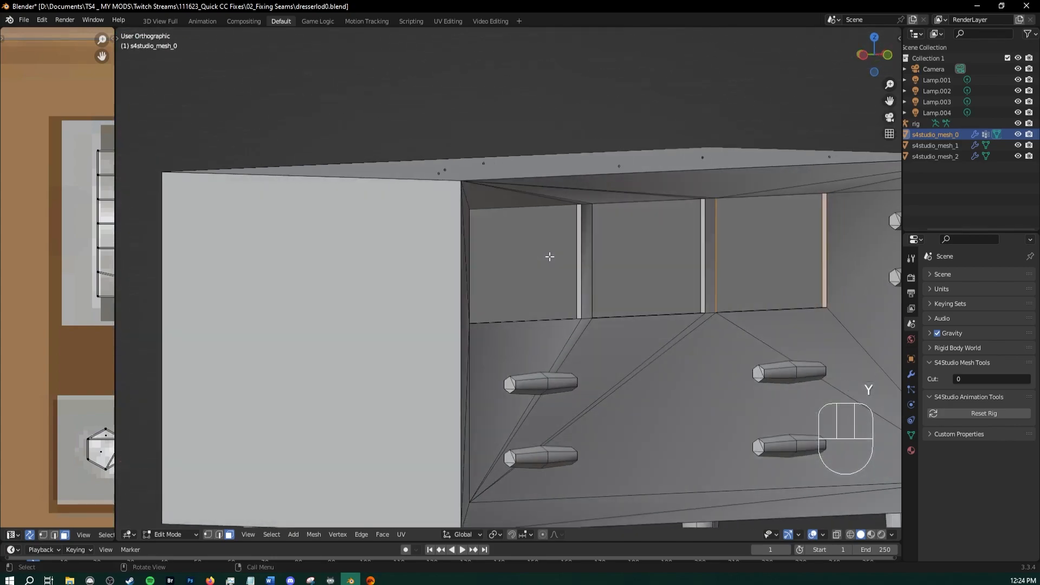
{"action": "middle_click_drag", "start_coordinate": [549, 256], "coordinate": [556, 259]}
{"action": "scroll", "coordinate": [558, 350], "scroll_direction": "down", "scroll_amount": 3}
{"action": "left_click", "coordinate": [591, 383]}
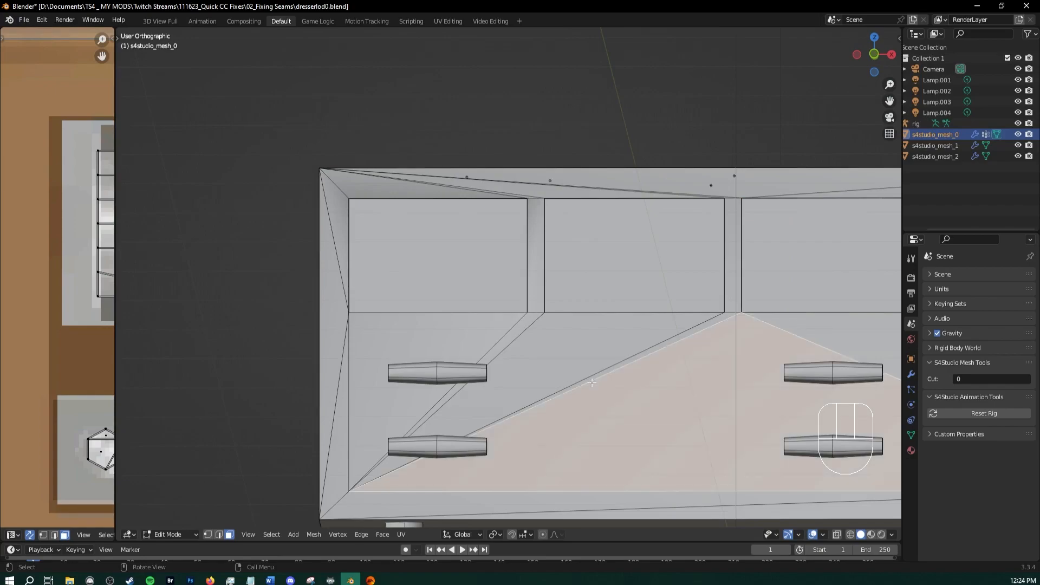
{"action": "key", "text": "l"}
{"action": "scroll", "coordinate": [572, 370], "scroll_direction": "down", "scroll_amount": 2}
{"action": "key", "text": "y"}
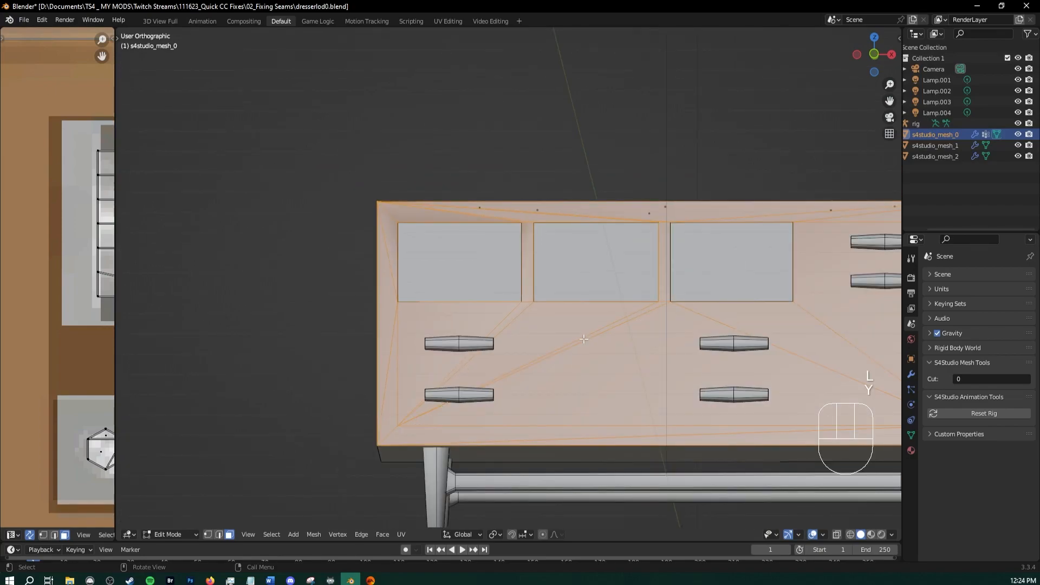
{"action": "key", "text": "Tab"}
{"action": "middle_click_drag", "start_coordinate": [509, 317], "coordinate": [583, 288]}
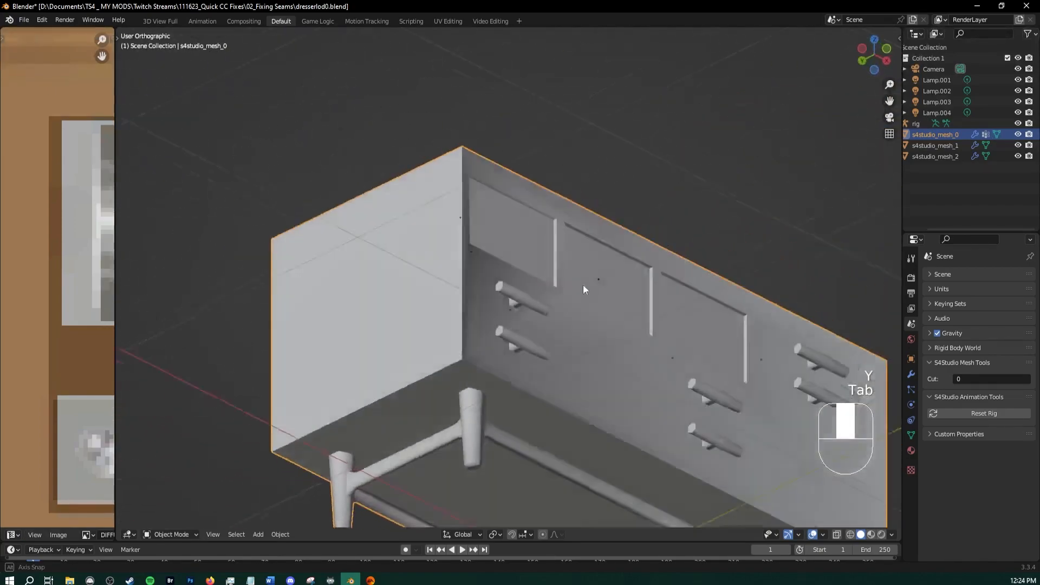
{"action": "scroll", "coordinate": [583, 289], "scroll_direction": "up", "scroll_amount": 3}
{"action": "scroll", "coordinate": [551, 213], "scroll_direction": "up", "scroll_amount": 2}
Split the upper and lower inner lip faces of the first front opening from the mesh
{"action": "key", "text": "Tab"}
{"action": "left_click", "coordinate": [576, 264]}
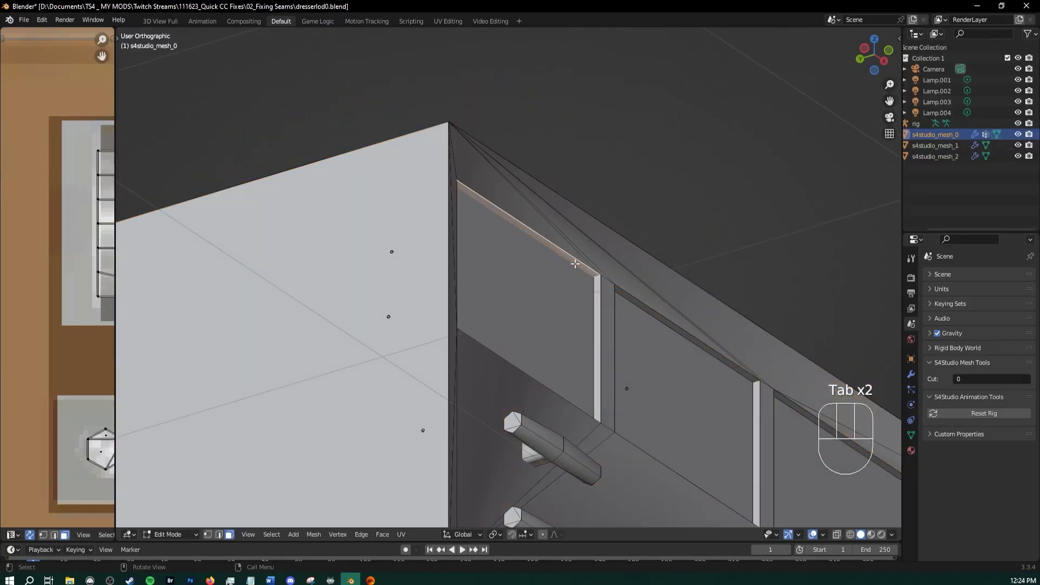
{"action": "key", "text": "y"}
{"action": "key", "text": "Tab"}
{"action": "middle_click_drag", "start_coordinate": [575, 263], "coordinate": [490, 405]}
{"action": "key", "text": "Tab"}
{"action": "left_click", "coordinate": [458, 439]}
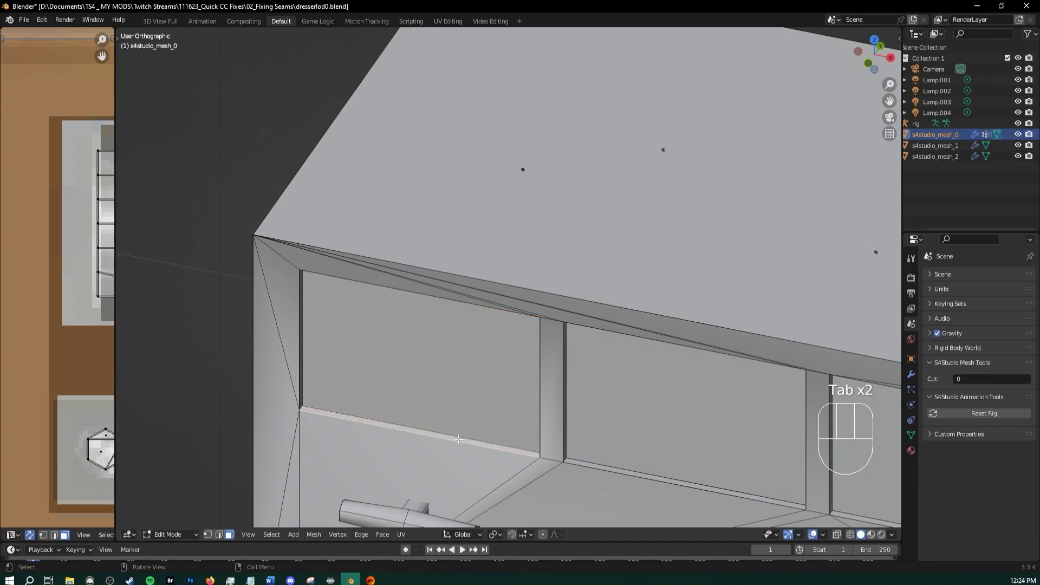
{"action": "key", "text": "Tab"}
Select the bottom face of one dresser leg in Edit Mode and widen the UV editor
{"action": "middle_click_drag", "start_coordinate": [661, 443], "coordinate": [279, 309], "text": "shift"}
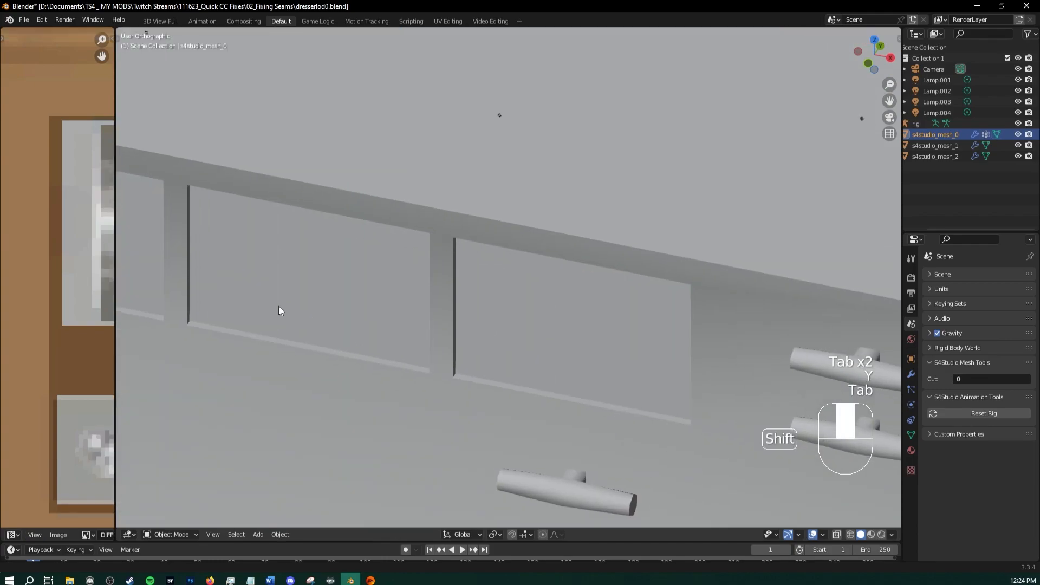
{"action": "scroll", "coordinate": [398, 353], "scroll_direction": "down", "scroll_amount": 1}
{"action": "middle_click_drag", "start_coordinate": [398, 352], "coordinate": [402, 317]}
{"action": "scroll", "coordinate": [444, 341], "scroll_direction": "up", "scroll_amount": 3}
{"action": "middle_click_drag", "start_coordinate": [447, 343], "coordinate": [322, 258]}
{"action": "key", "text": "Tab"}
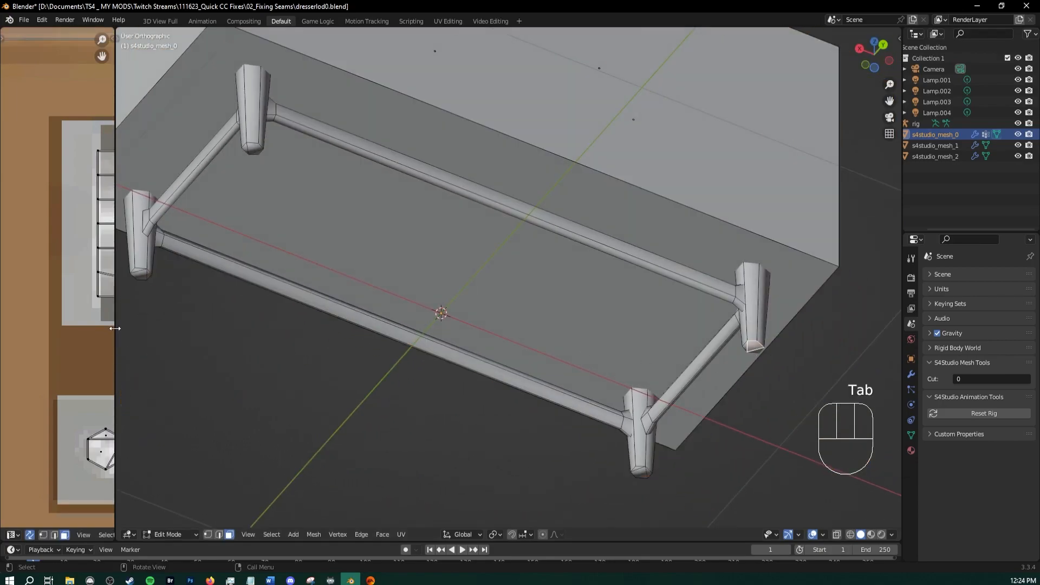
{"action": "left_click_drag", "start_coordinate": [115, 328], "coordinate": [475, 317]}
Select the small hexagonal UV island of the leg bottoms and split those faces from the legs
{"action": "scroll", "coordinate": [9, 330], "scroll_direction": "up", "scroll_amount": 5}
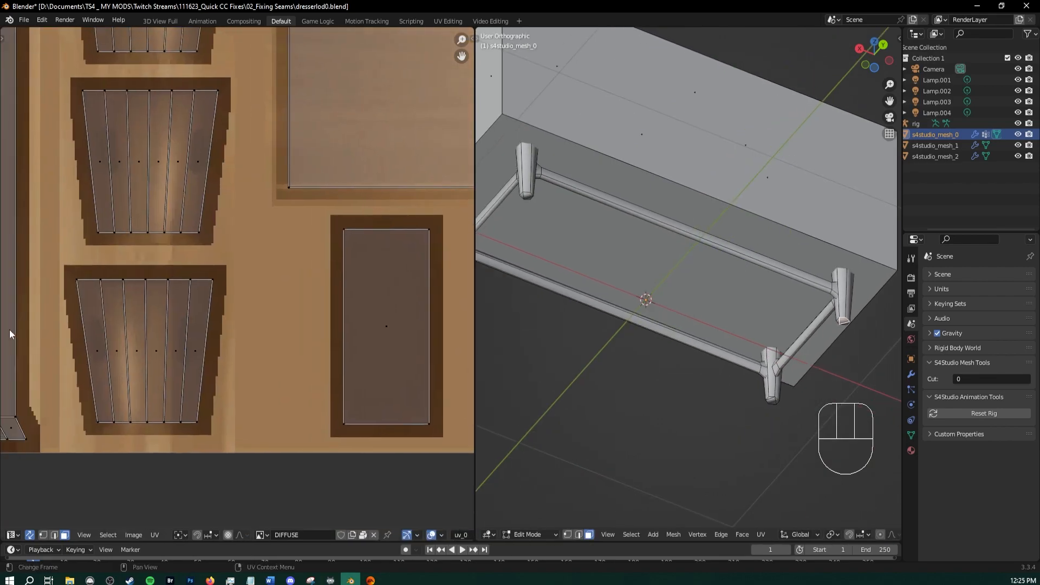
{"action": "scroll", "coordinate": [9, 330], "scroll_direction": "down", "scroll_amount": 3}
{"action": "middle_click_drag", "start_coordinate": [144, 329], "coordinate": [202, 326]}
{"action": "scroll", "coordinate": [201, 326], "scroll_direction": "up", "scroll_amount": 5}
{"action": "left_click", "coordinate": [48, 303]}
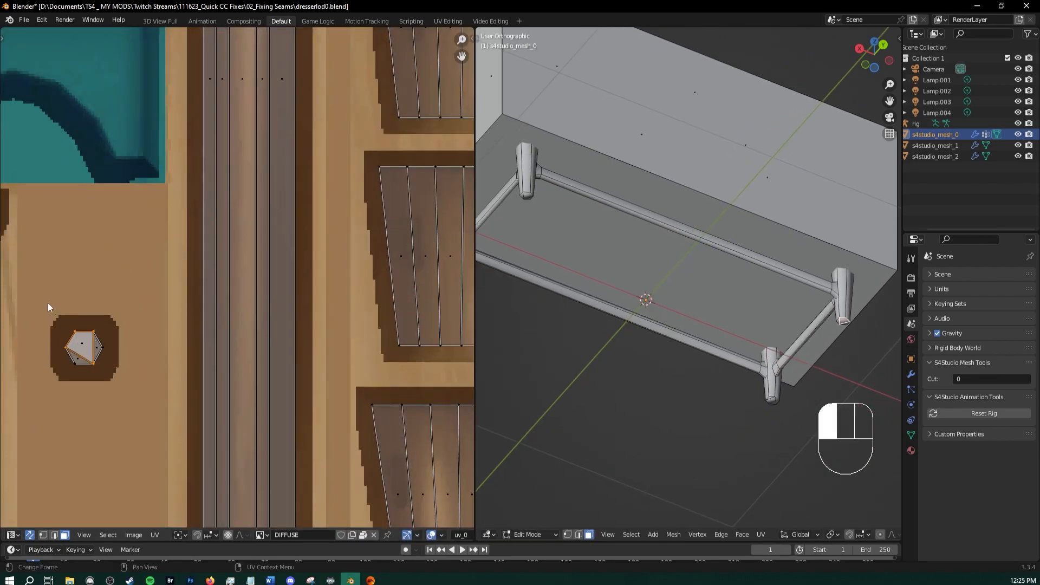
{"action": "left_click_drag", "start_coordinate": [48, 304], "coordinate": [123, 385]}
{"action": "middle_click_drag", "start_coordinate": [705, 282], "coordinate": [677, 293], "text": "shift"}
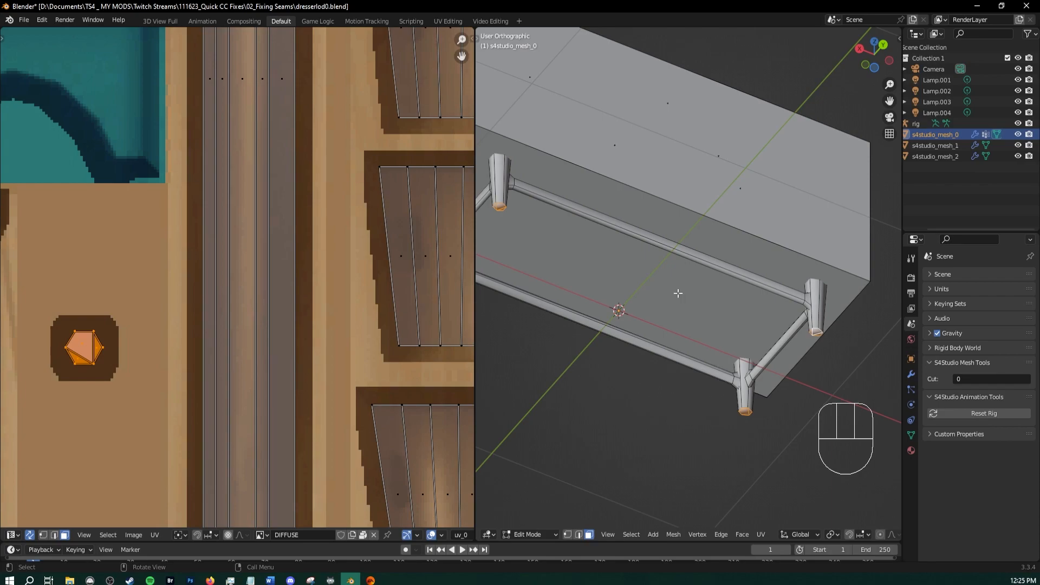
{"action": "key", "text": "y"}
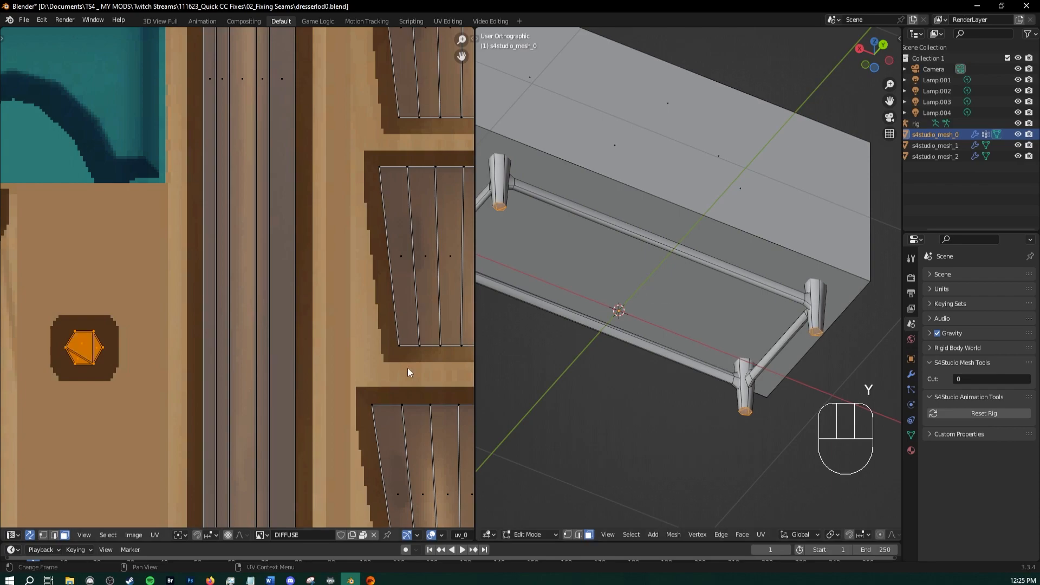
Examine the UV mapping of the dresser's back and underside faces, toggling UV sync selection off and on again
{"action": "left_click", "coordinate": [27, 535]}
{"action": "scroll", "coordinate": [164, 340], "scroll_direction": "down", "scroll_amount": 5}
{"action": "middle_click_drag", "start_coordinate": [255, 260], "coordinate": [169, 358], "text": "shift"}
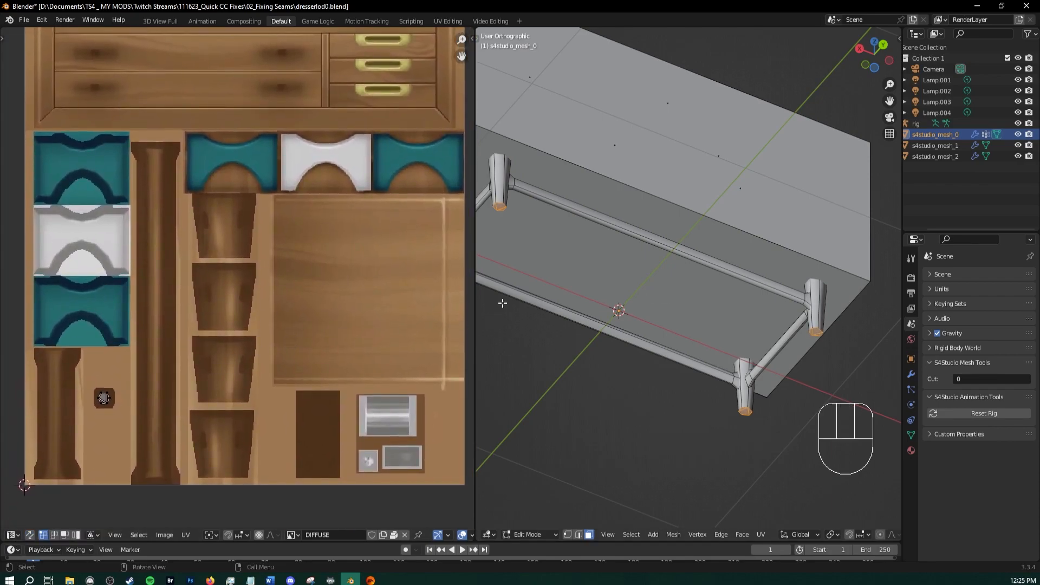
{"action": "left_click", "coordinate": [576, 200]}
{"action": "left_click", "coordinate": [612, 132]}
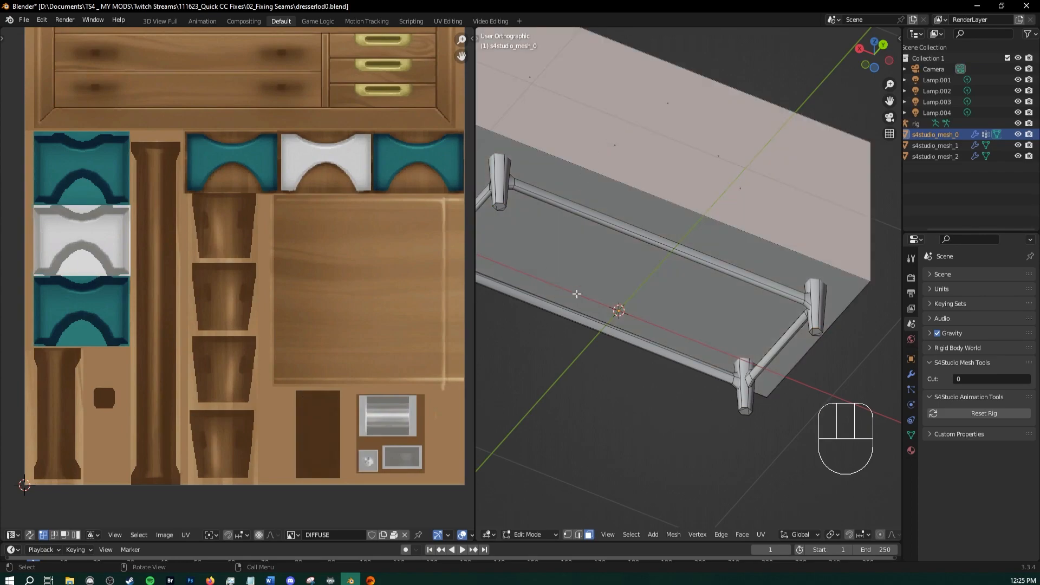
{"action": "left_click", "coordinate": [577, 294]}
{"action": "left_click", "coordinate": [30, 535]}
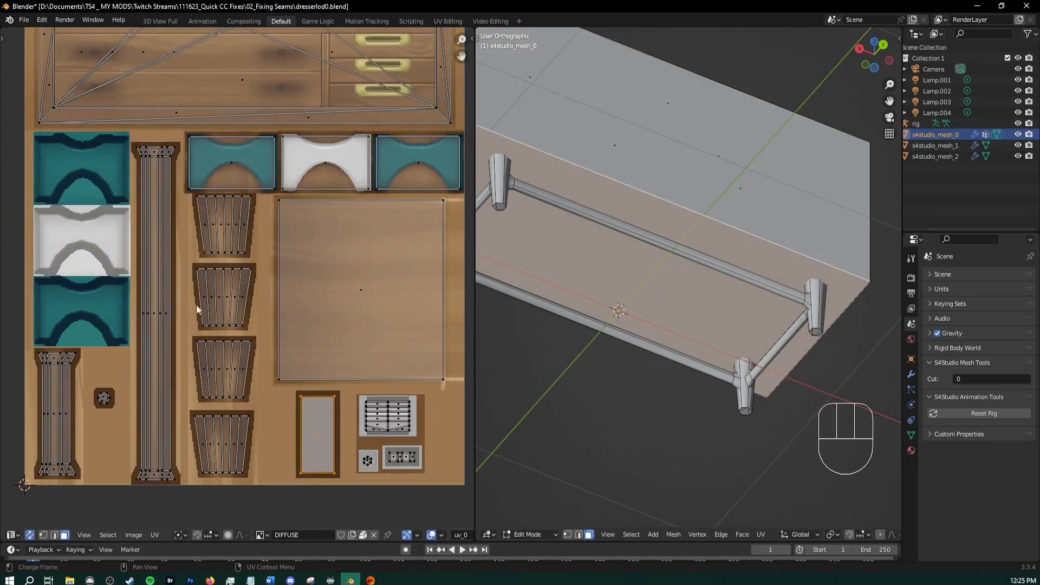
Select the flared end of the long stretcher's UV island to locate it on the model, and clear the selection
{"action": "scroll", "coordinate": [196, 304], "scroll_direction": "down", "scroll_amount": 1}
{"action": "middle_click_drag", "start_coordinate": [127, 190], "coordinate": [97, 281], "text": "shift"}
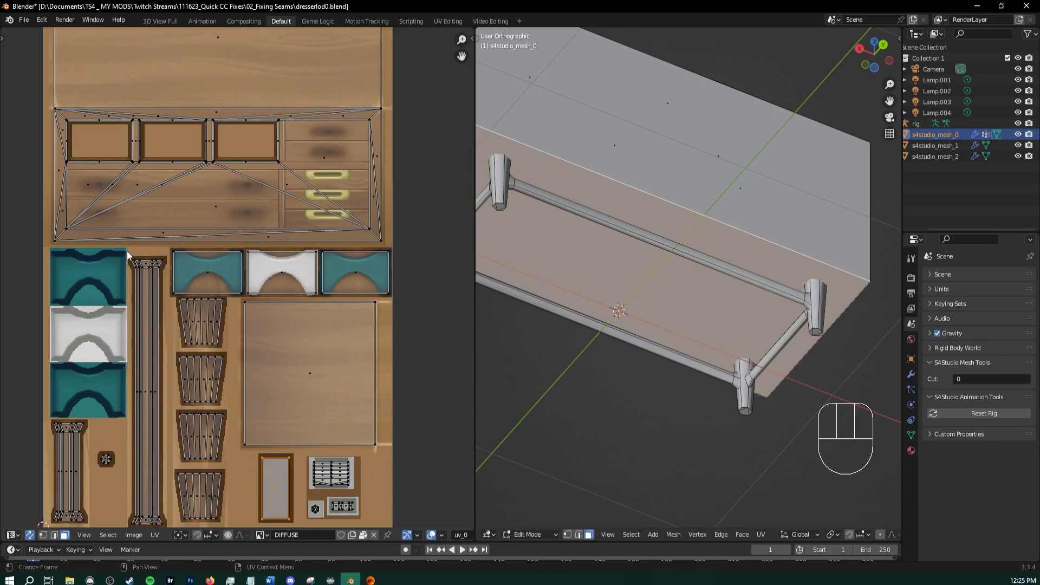
{"action": "left_click", "coordinate": [164, 292]}
{"action": "middle_click_drag", "start_coordinate": [622, 144], "coordinate": [679, 324]}
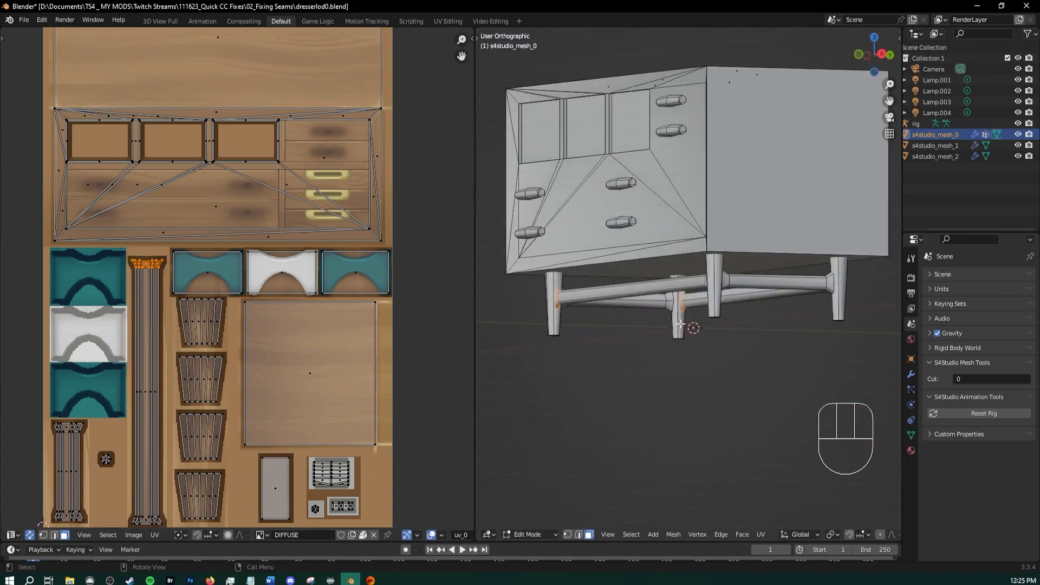
{"action": "left_click", "coordinate": [635, 432]}
{"action": "middle_click_drag", "start_coordinate": [635, 432], "coordinate": [687, 456]}
{"action": "middle_click_drag", "start_coordinate": [386, 218], "coordinate": [339, 267], "text": "shift"}
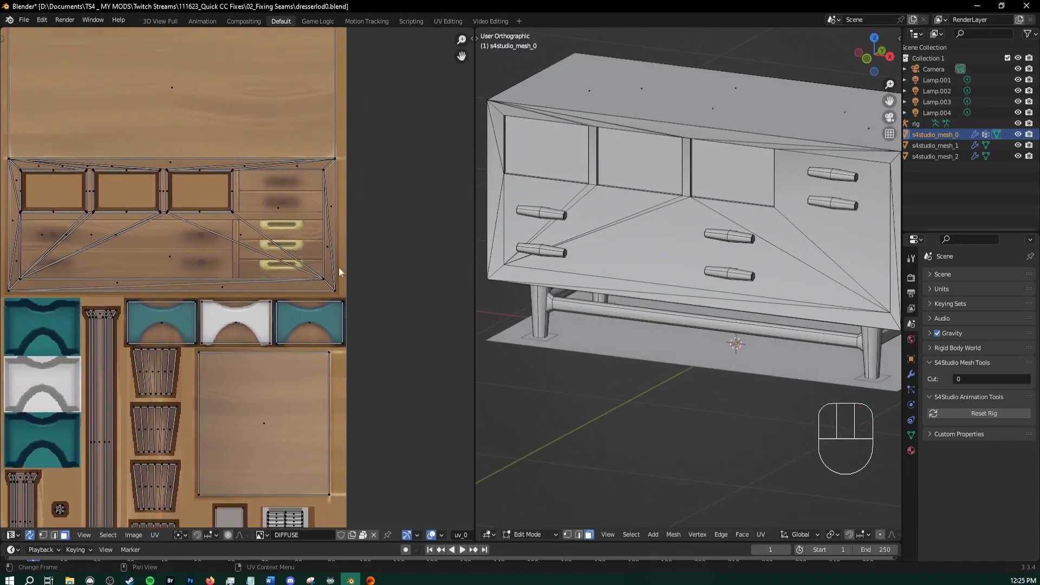
Select the narrow UV strip beside the third front opening and frame the matching face on the model
{"action": "left_click", "coordinate": [180, 196]}
{"action": "scroll", "coordinate": [190, 193], "scroll_direction": "up", "scroll_amount": 2}
{"action": "middle_click_drag", "start_coordinate": [191, 170], "coordinate": [178, 220], "text": "shift"}
{"action": "scroll", "coordinate": [140, 193], "scroll_direction": "down", "scroll_amount": 1}
{"action": "scroll", "coordinate": [93, 219], "scroll_direction": "up", "scroll_amount": 1}
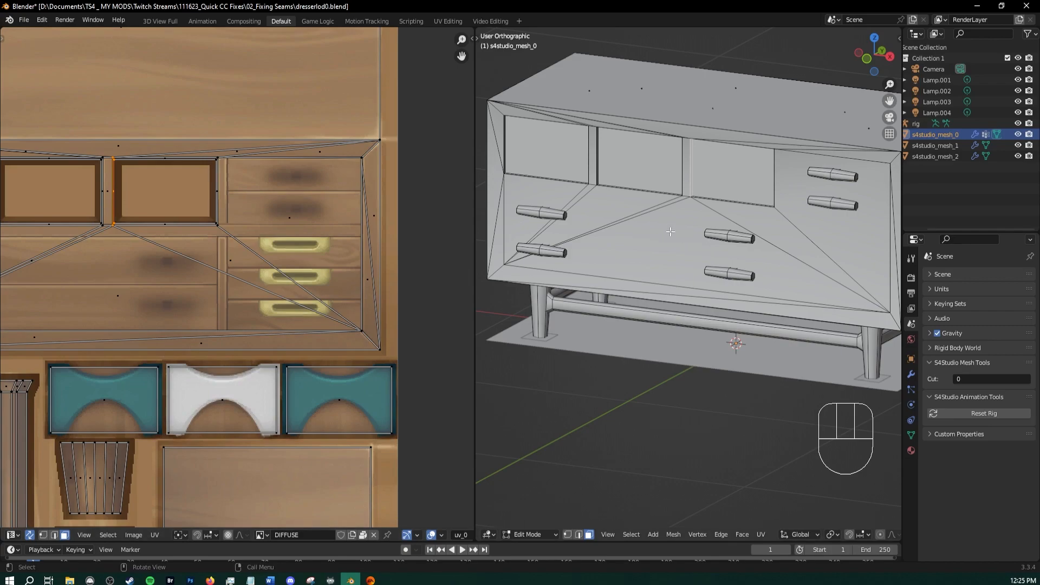
{"action": "key", "text": "KP_Decimal"}
{"action": "middle_click_drag", "start_coordinate": [673, 215], "coordinate": [644, 234]}
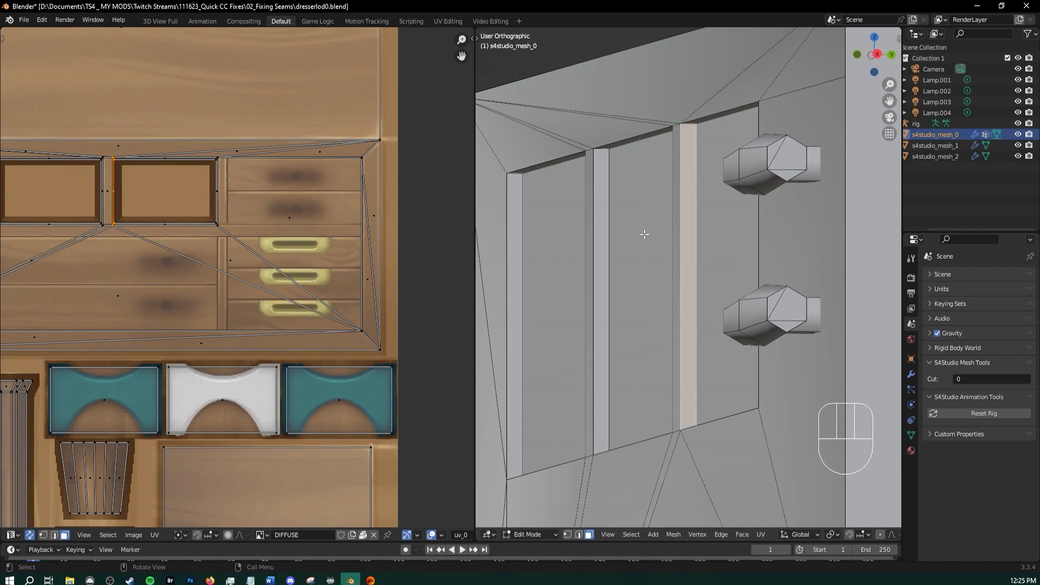
{"action": "scroll", "coordinate": [596, 348], "scroll_direction": "down", "scroll_amount": 10}
{"action": "middle_click_drag", "start_coordinate": [503, 320], "coordinate": [563, 334]}
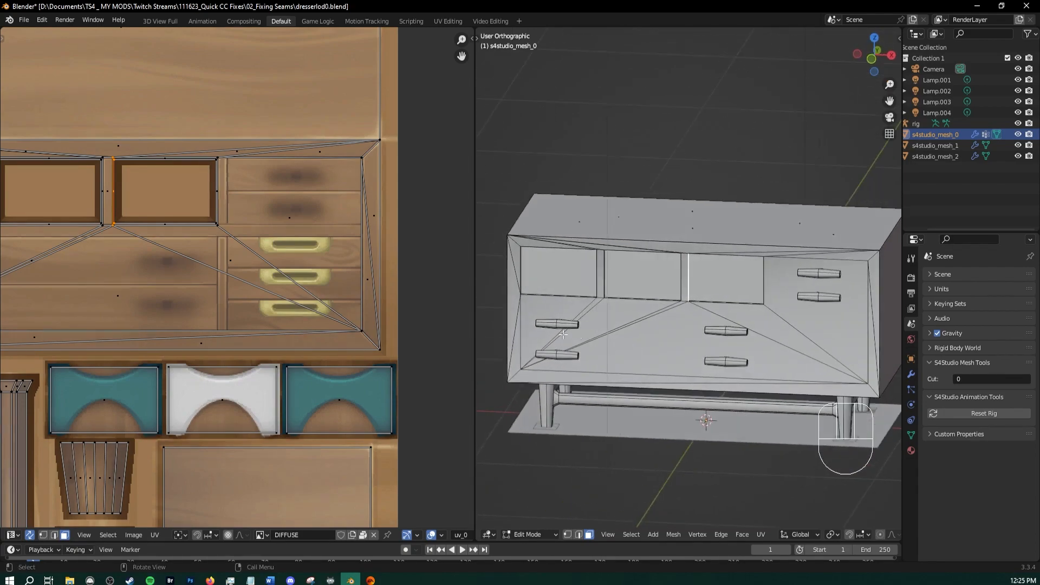
{"action": "scroll", "coordinate": [213, 264], "scroll_direction": "down", "scroll_amount": 2}
{"action": "scroll", "coordinate": [151, 257], "scroll_direction": "down", "scroll_amount": 1}
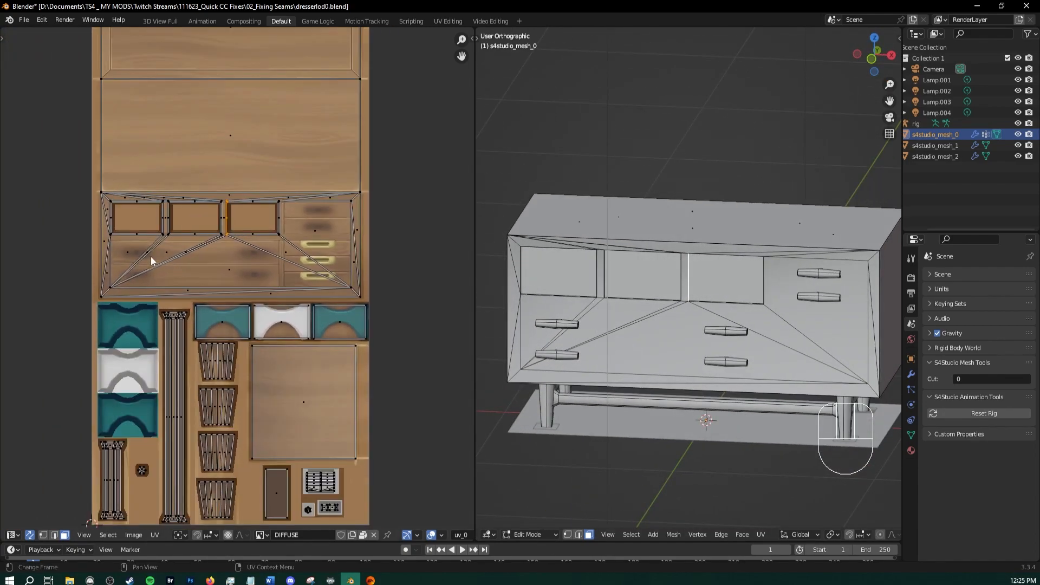
{"action": "middle_click_drag", "start_coordinate": [151, 256], "coordinate": [57, 208]}
{"action": "middle_click_drag", "start_coordinate": [118, 219], "coordinate": [200, 239]}
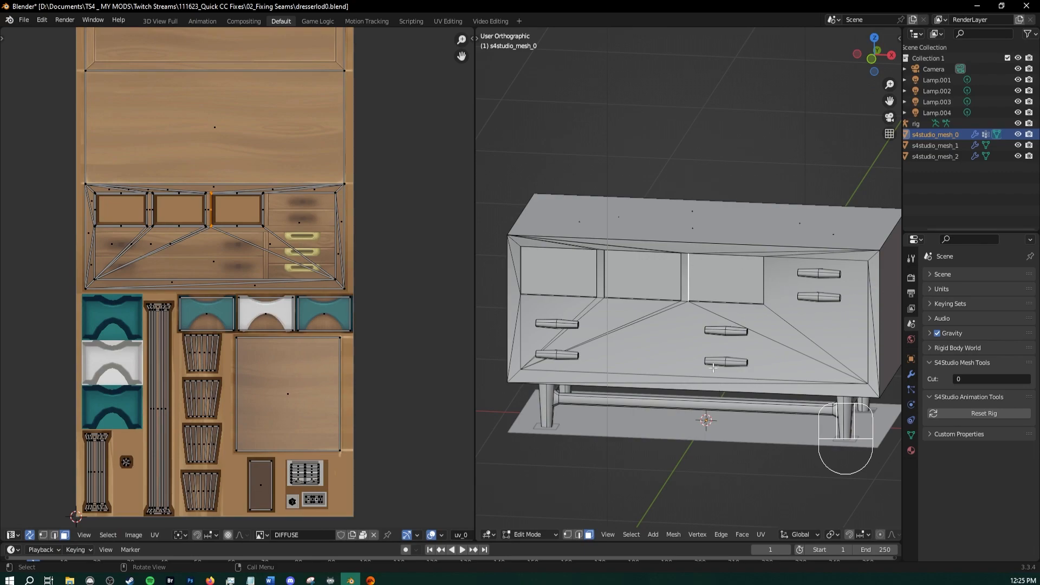
{"action": "middle_click_drag", "start_coordinate": [659, 344], "coordinate": [709, 366]}
{"action": "middle_click_drag", "start_coordinate": [724, 401], "coordinate": [658, 387]}
Check the dresser's shading in Object Mode and widen the 3D viewport after returning to Edit Mode
{"action": "key", "text": "Tab"}
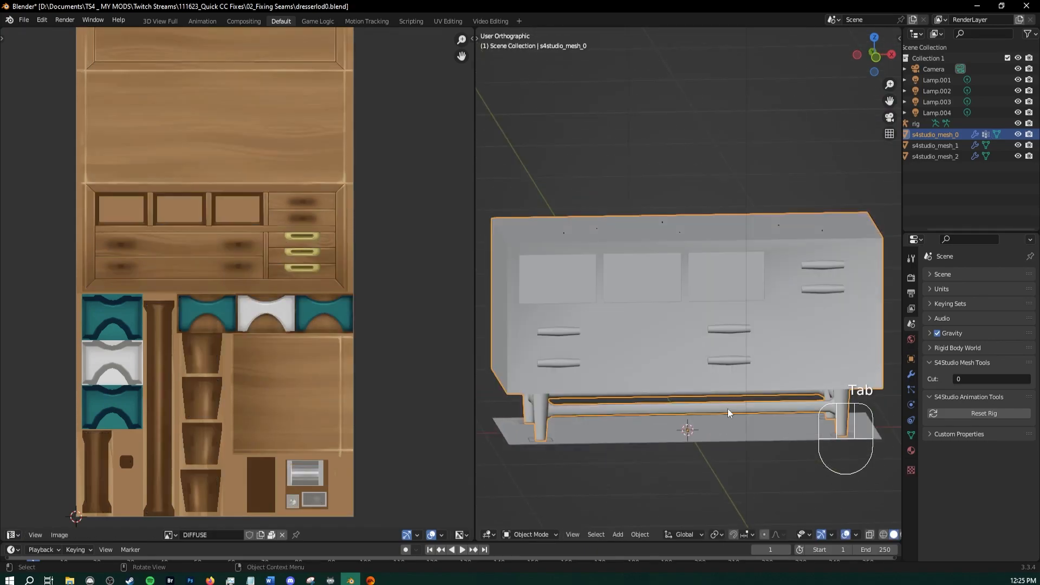
{"action": "middle_click_drag", "start_coordinate": [727, 408], "coordinate": [818, 460]}
{"action": "scroll", "coordinate": [711, 339], "scroll_direction": "up", "scroll_amount": 5}
{"action": "key", "text": "Tab"}
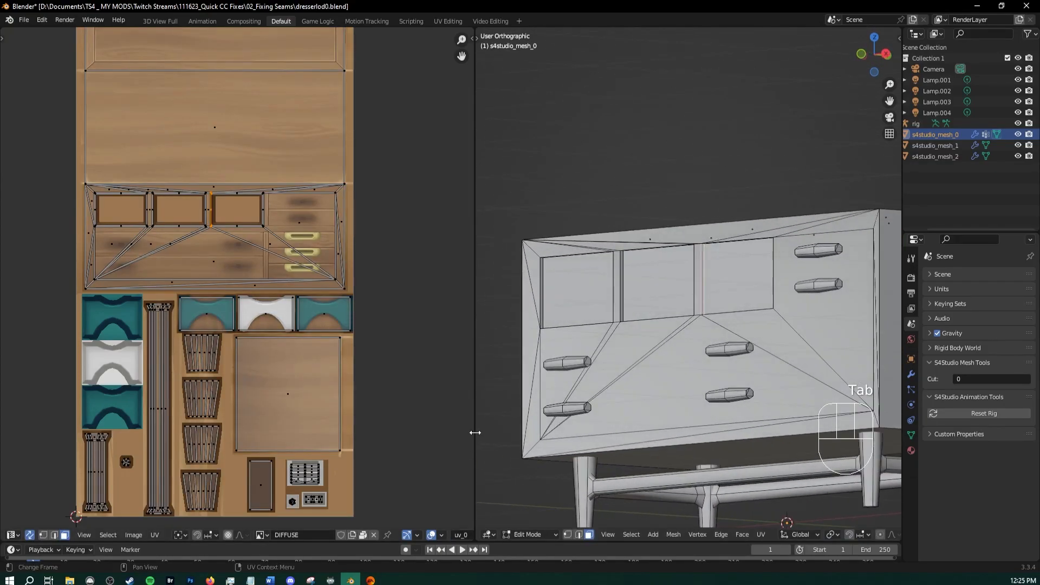
{"action": "left_click_drag", "start_coordinate": [475, 432], "coordinate": [280, 432]}
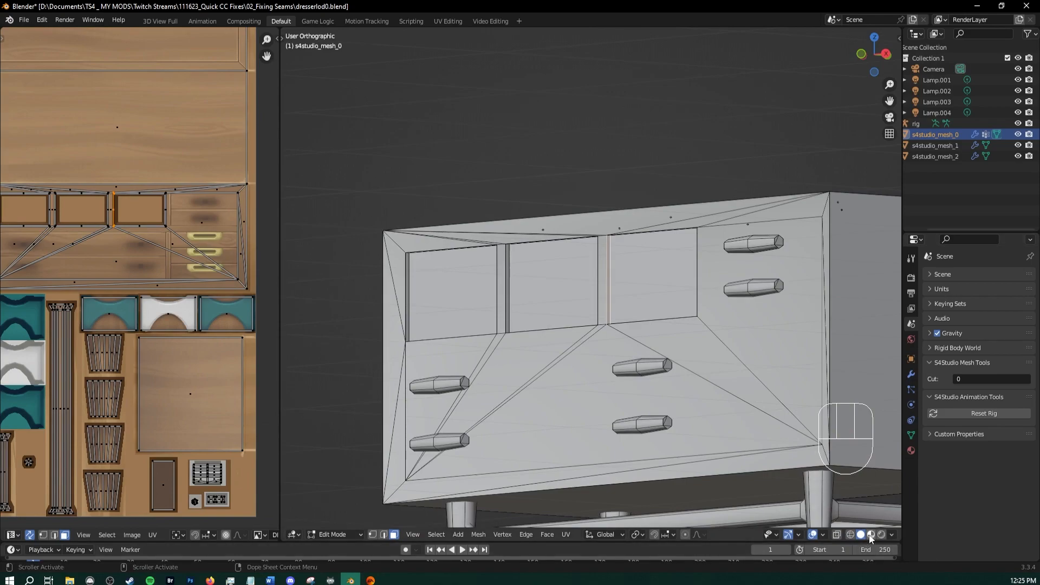
Display the dresser with its textures to check all sides, save dresserlod0.blend and close the program
{"action": "left_click", "coordinate": [870, 536]}
{"action": "middle_click_drag", "start_coordinate": [573, 335], "coordinate": [634, 353]}
{"action": "mouse_move", "coordinate": [586, 310]}
{"action": "middle_mouse_down"}
{"action": "mouse_move", "coordinate": [644, 267]}
{"action": "mouse_move", "coordinate": [585, 192]}
{"action": "middle_mouse_up"}
{"action": "scroll", "coordinate": [699, 281], "scroll_direction": "down", "scroll_amount": 1}
{"action": "middle_click_drag", "start_coordinate": [694, 335], "coordinate": [611, 371]}
{"action": "left_click", "coordinate": [24, 21]}
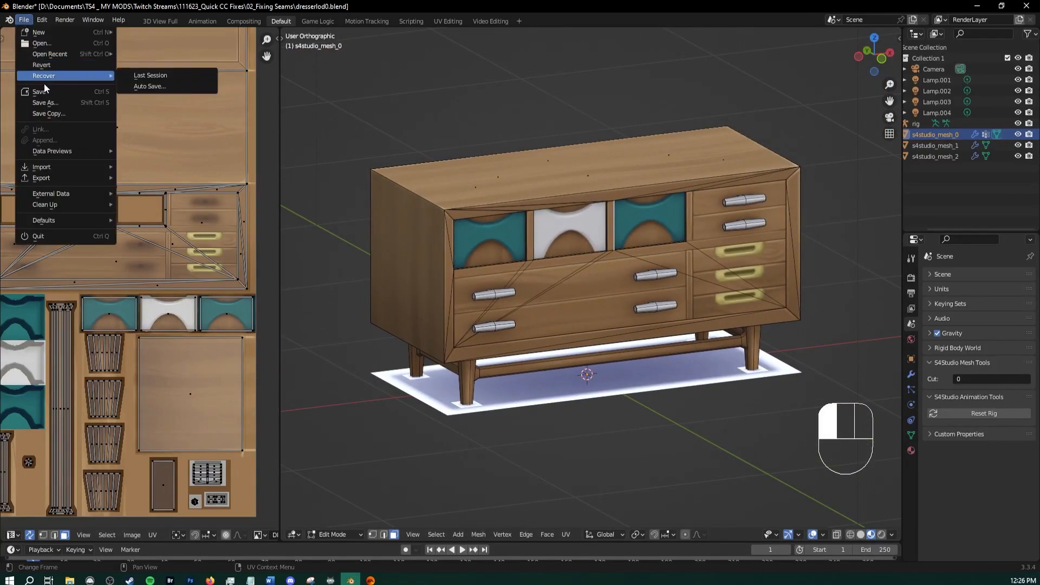
{"action": "key", "text": "ctrl+s"}
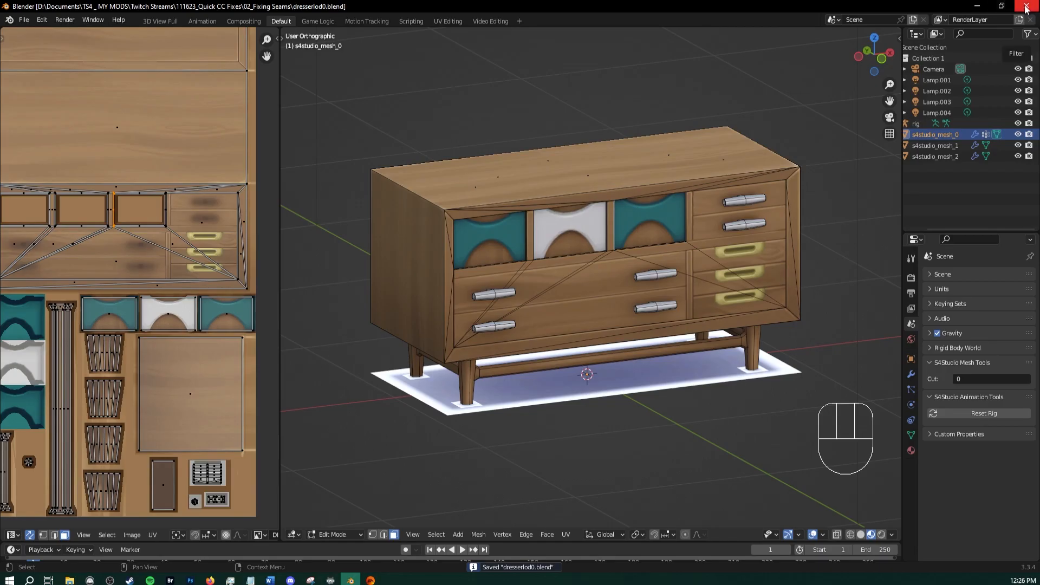
{"action": "left_click", "coordinate": [1028, 7]}
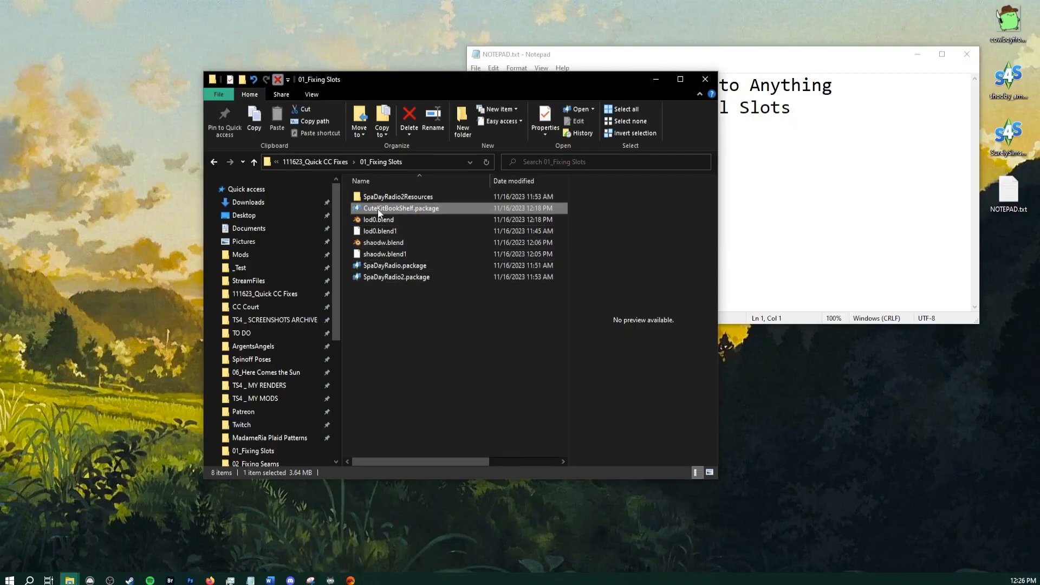
Open Test_Dresser.package from the 02_Fixing Seams folder in Sims 4 Studio
{"action": "left_click", "coordinate": [291, 162]}
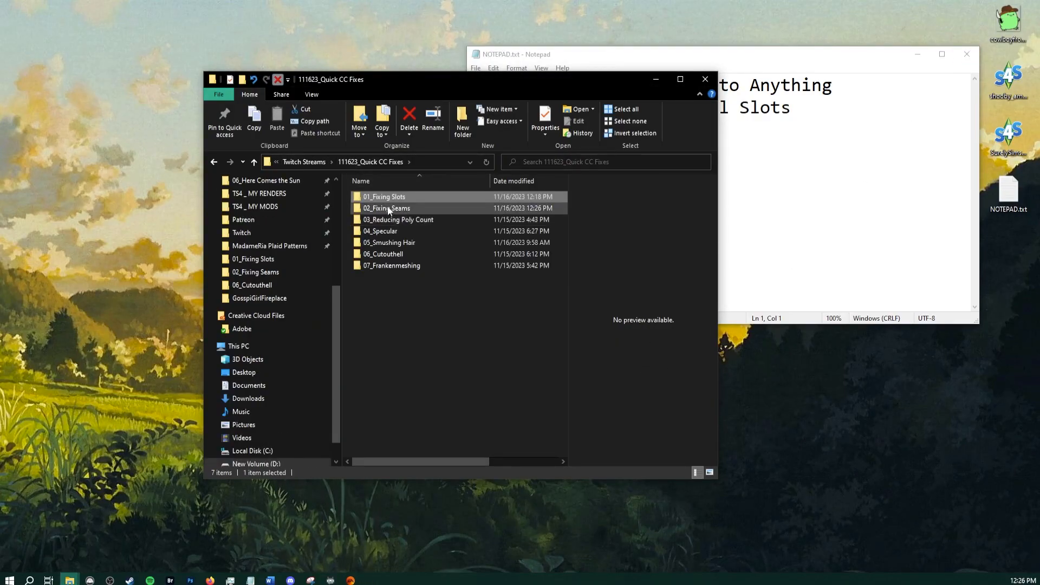
{"action": "double_click", "coordinate": [388, 208]}
{"action": "left_click", "coordinate": [397, 256]}
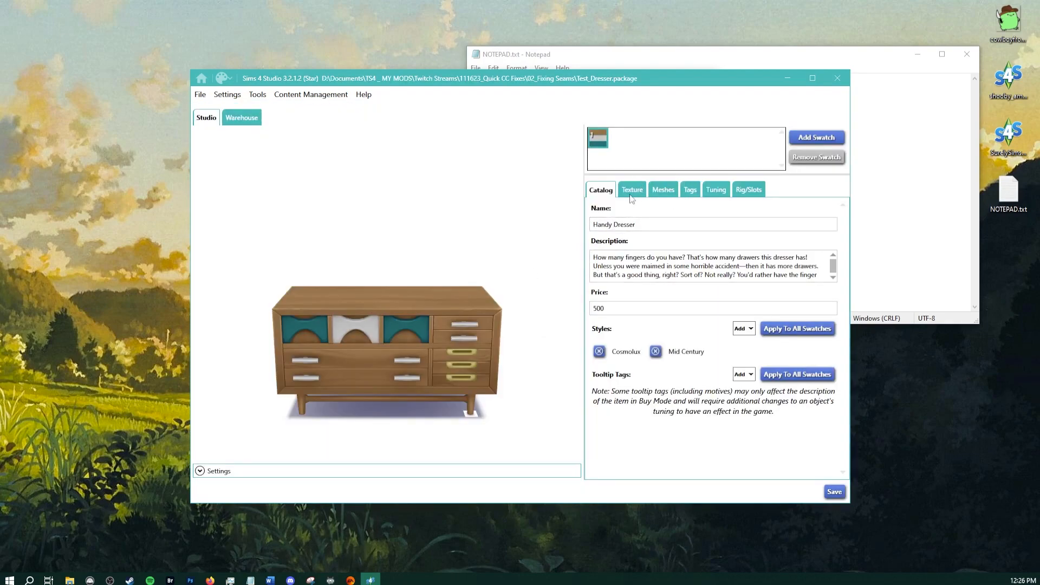
Import dresserlod0.blend from the 02_Fixing Seams folder as the package's LOD 0 (High) mesh
{"action": "left_click", "coordinate": [663, 189]}
{"action": "left_click", "coordinate": [713, 262]}
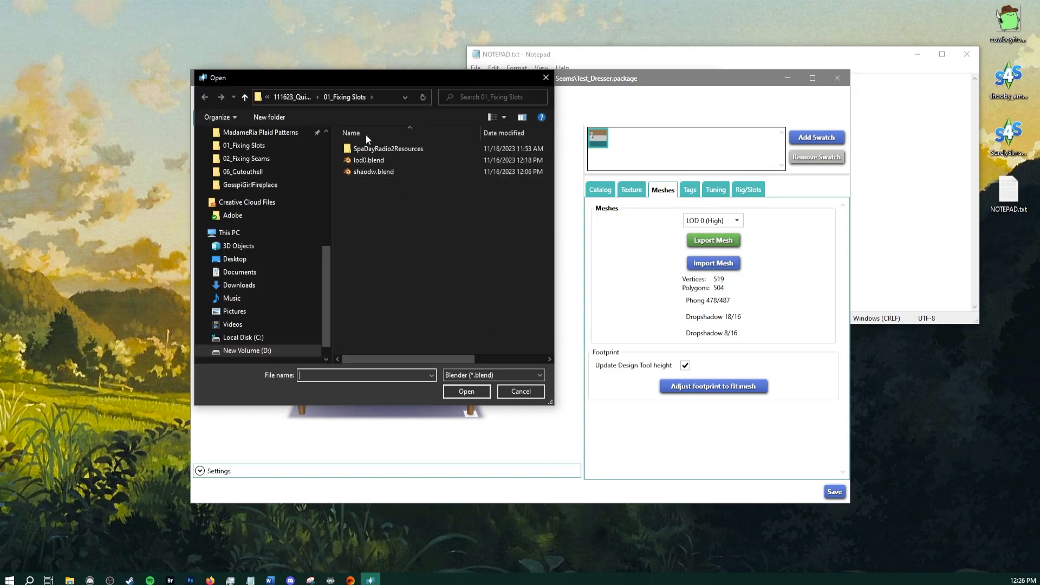
{"action": "left_click", "coordinate": [291, 96]}
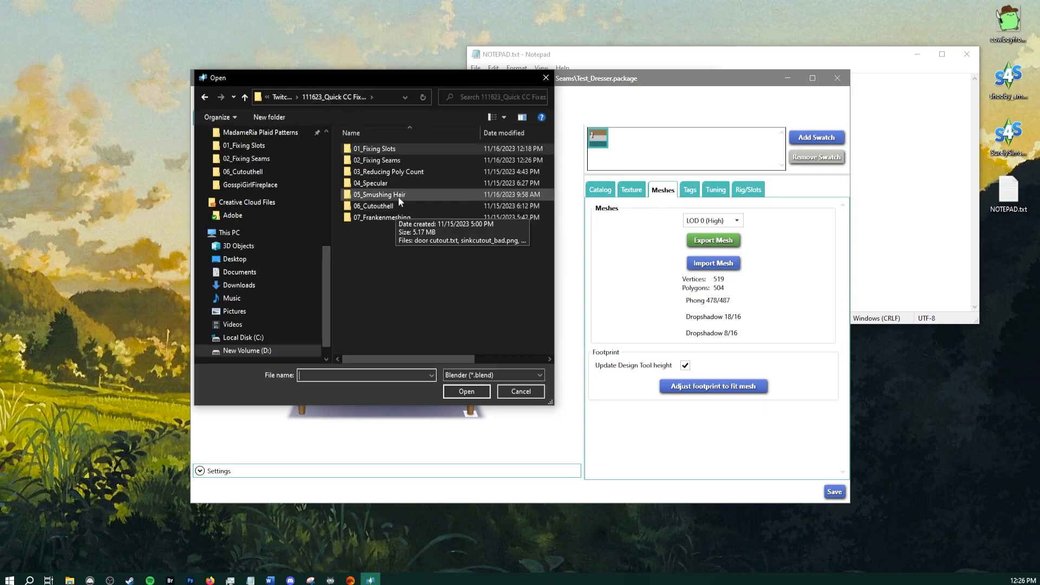
{"action": "double_click", "coordinate": [397, 162]}
{"action": "left_click", "coordinate": [373, 151]}
{"action": "double_click", "coordinate": [378, 149]}
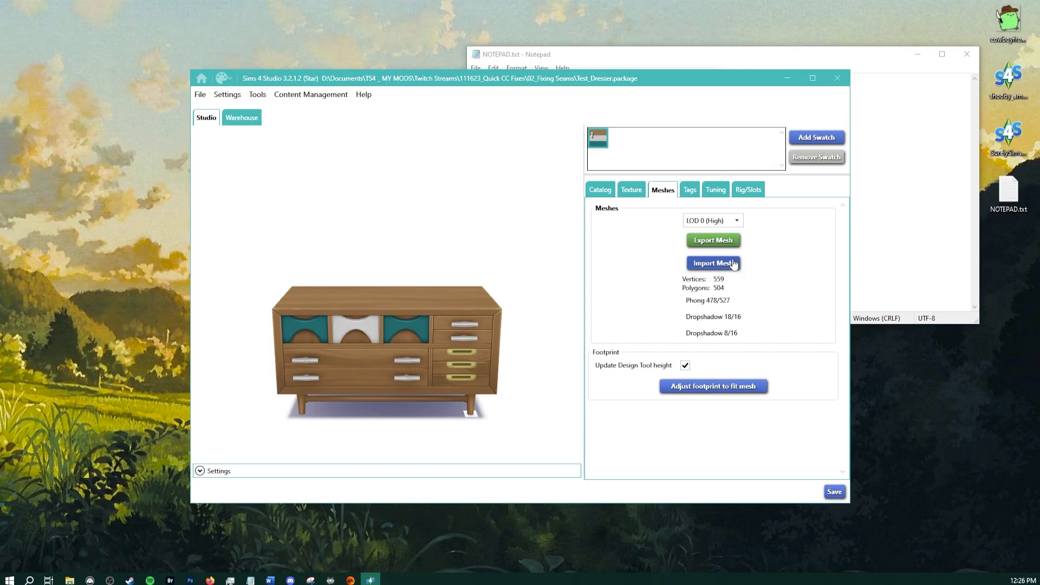
Save the dresser package and close Sims 4 Studio
{"action": "left_click", "coordinate": [834, 492]}
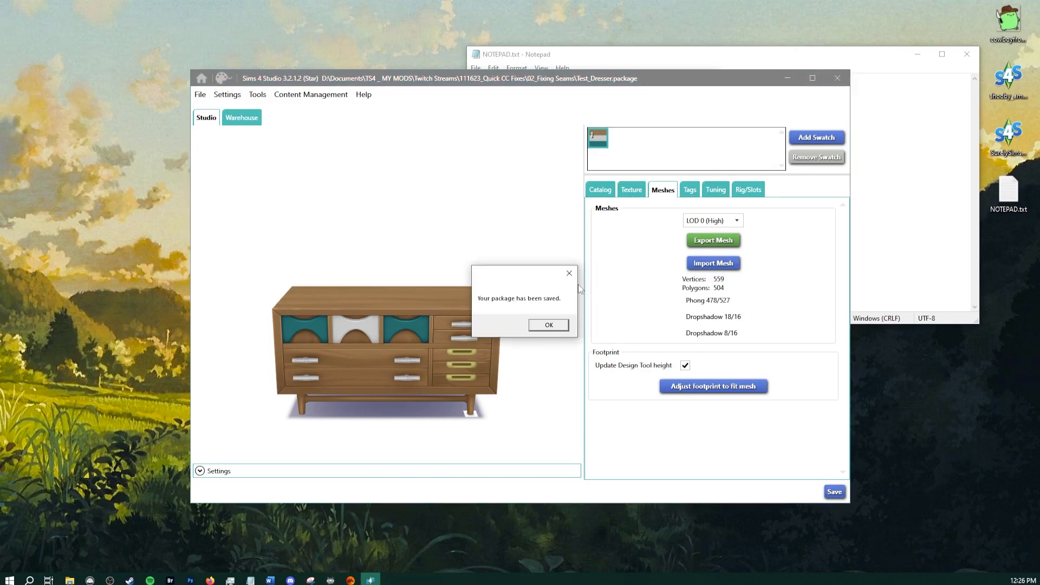
{"action": "left_click", "coordinate": [547, 325]}
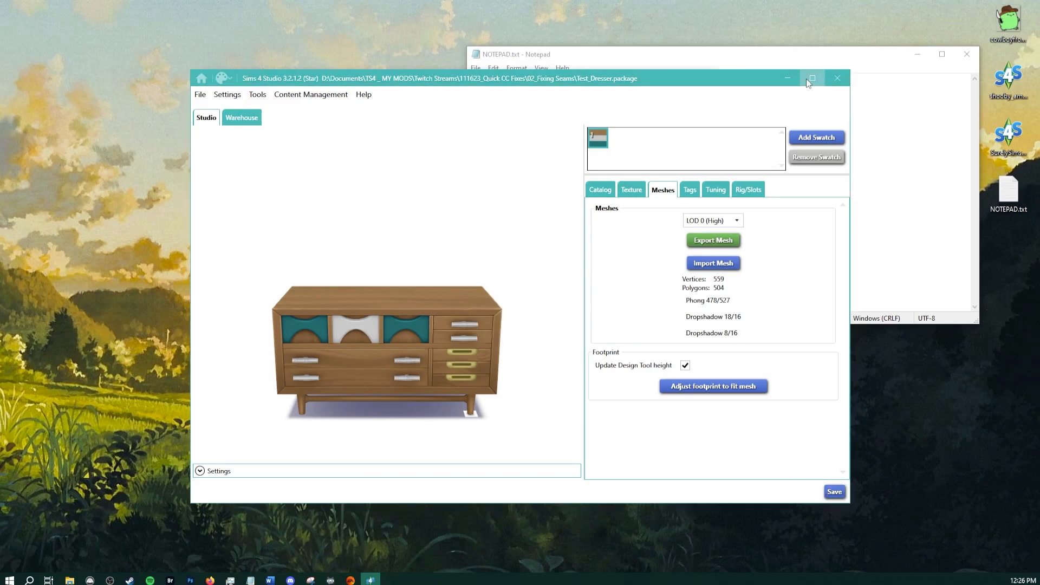
{"action": "left_click", "coordinate": [836, 80]}
Copy Test_Dresser.package into the Mods folder and clear the file selection
{"action": "scroll", "coordinate": [300, 259], "scroll_direction": "up", "scroll_amount": 3}
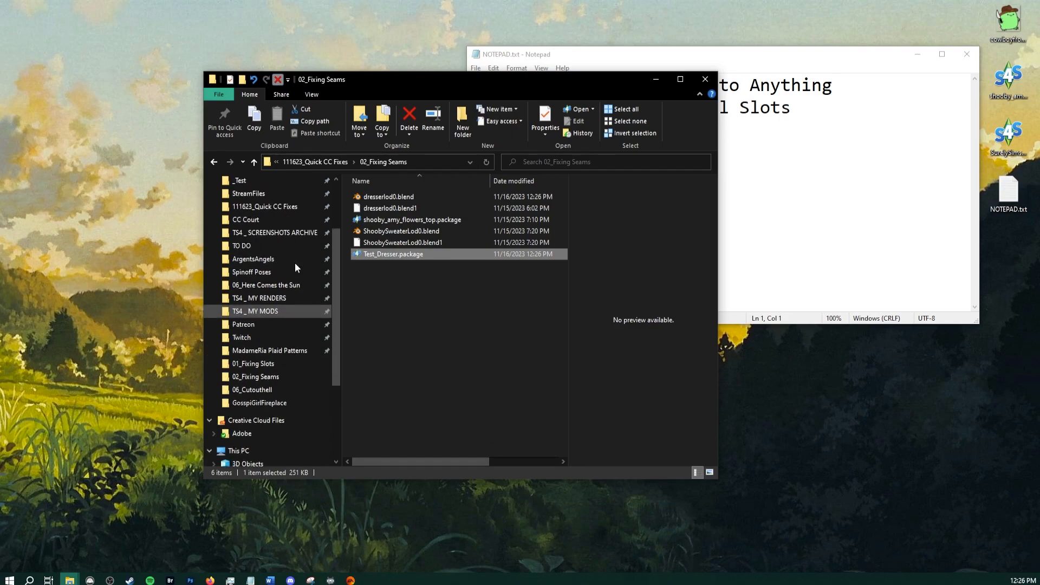
{"action": "scroll", "coordinate": [295, 263], "scroll_direction": "up", "scroll_amount": 2}
{"action": "left_click_drag", "start_coordinate": [364, 262], "coordinate": [254, 220]}
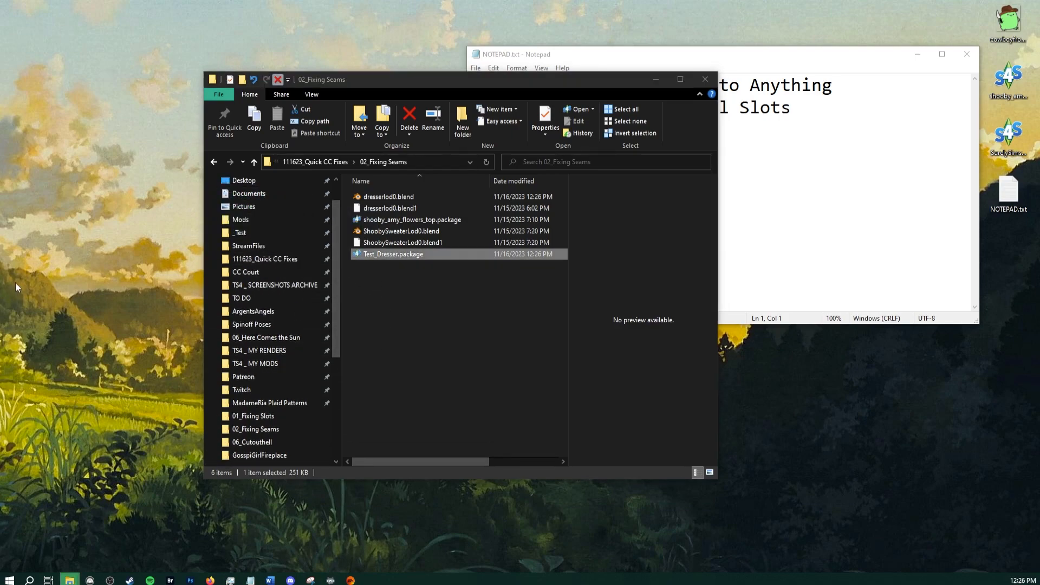
{"action": "left_click", "coordinate": [380, 369]}
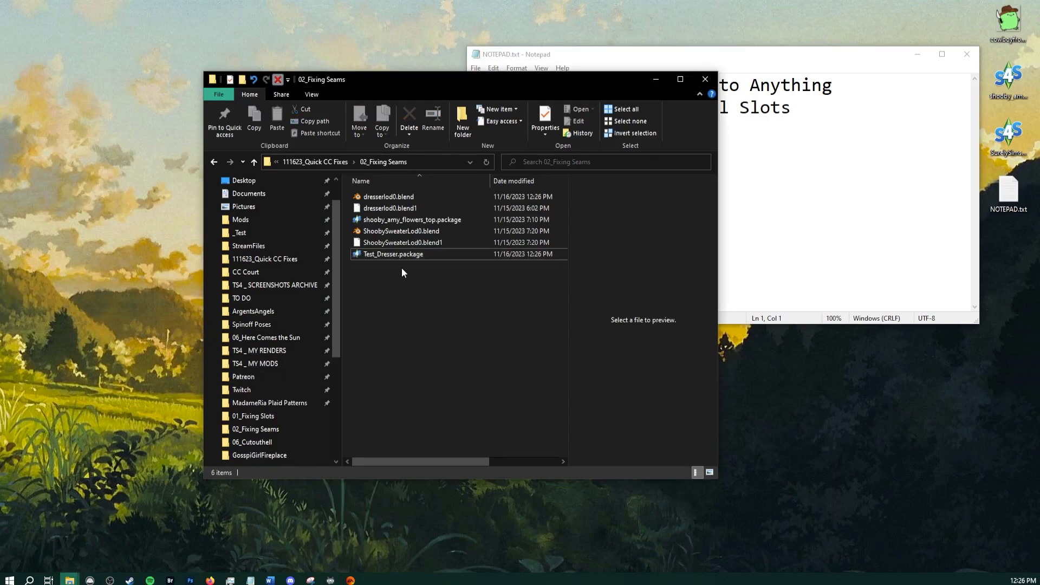
Open shooby_amy_flowers_top.package in Sims 4 Studio and examine the sweater up close in the preview
{"action": "left_click", "coordinate": [407, 222]}
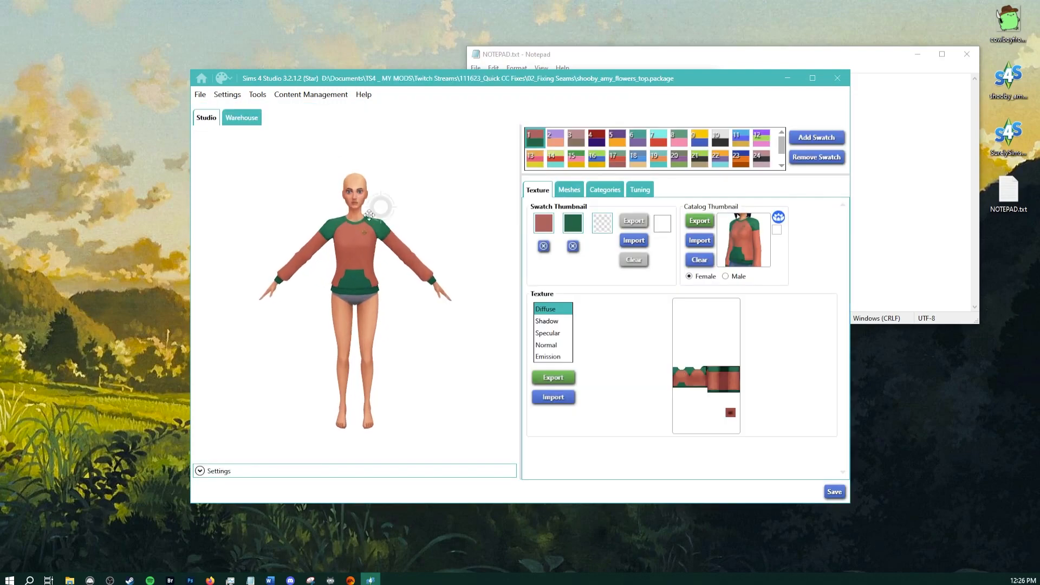
{"action": "right_click_drag", "start_coordinate": [369, 215], "coordinate": [344, 223]}
{"action": "scroll", "coordinate": [374, 217], "scroll_direction": "up", "scroll_amount": 4}
{"action": "middle_click_drag", "start_coordinate": [389, 201], "coordinate": [390, 289]}
{"action": "right_click_drag", "start_coordinate": [333, 250], "coordinate": [428, 236]}
{"action": "mouse_move", "coordinate": [428, 236]}
{"action": "middle_mouse_down"}
{"action": "mouse_move", "coordinate": [415, 263]}
{"action": "mouse_move", "coordinate": [432, 237]}
{"action": "middle_mouse_up"}
{"action": "right_click_drag", "start_coordinate": [432, 236], "coordinate": [422, 183]}
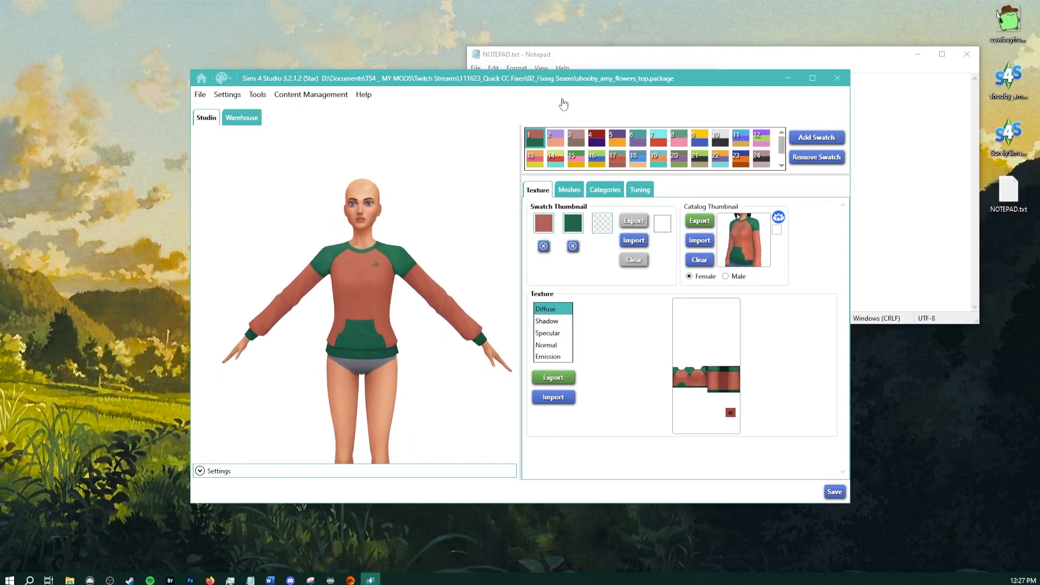
Move the Sims 4 Studio window aside and open ShoobySweaterLod0.blend from the 02_Fixing Seams folder in Blender
{"action": "left_click_drag", "start_coordinate": [533, 86], "coordinate": [455, 100]}
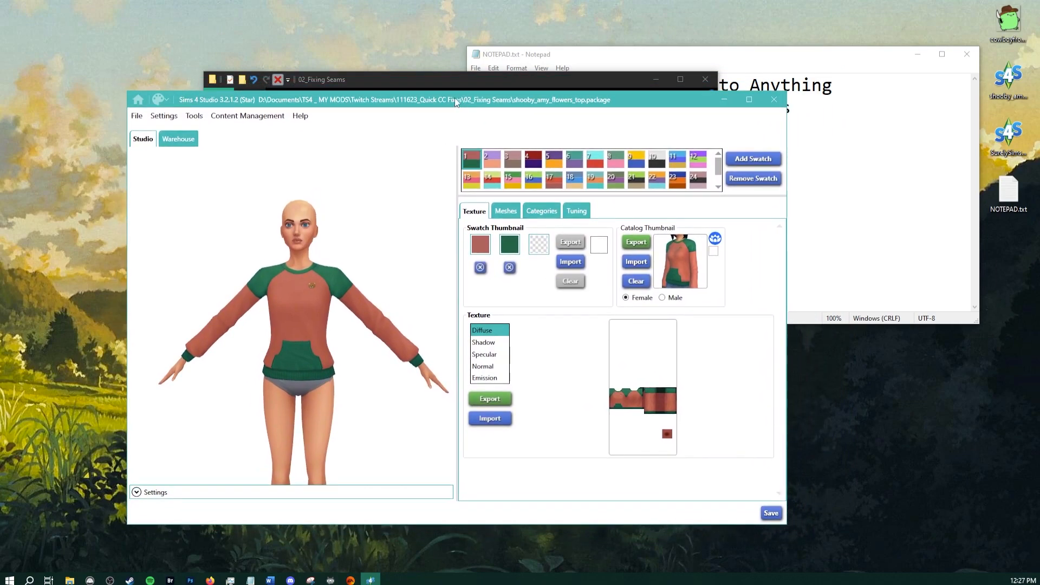
{"action": "left_click", "coordinate": [393, 79]}
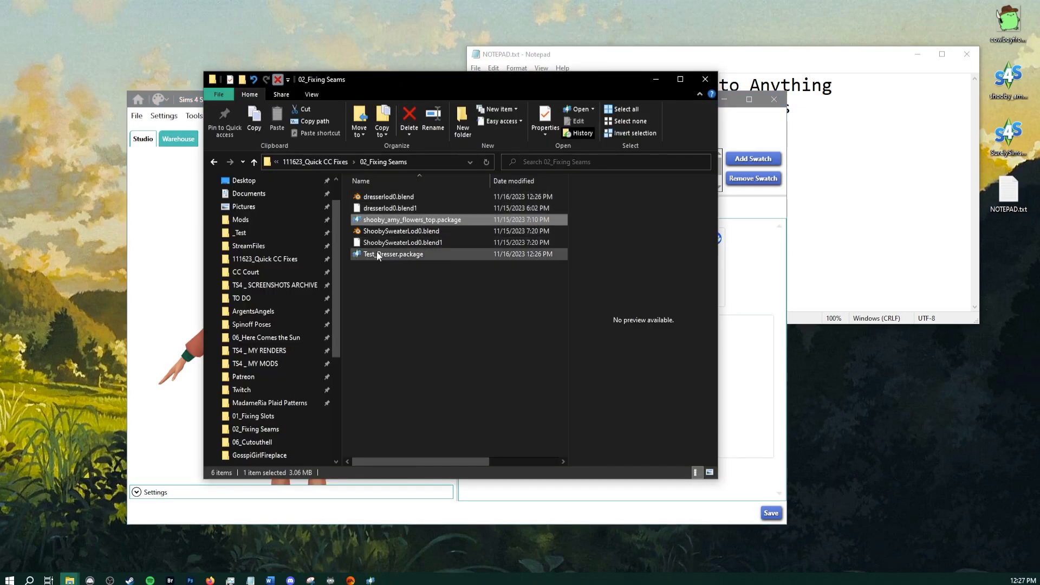
{"action": "left_click", "coordinate": [390, 233]}
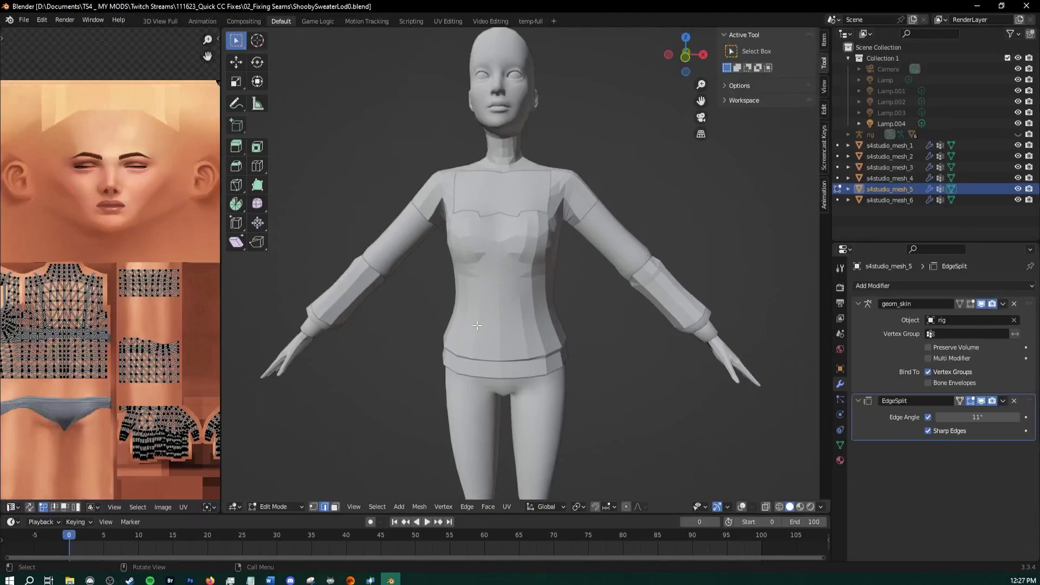
{"action": "scroll", "coordinate": [398, 355], "scroll_direction": "down", "scroll_amount": 2}
{"action": "scroll", "coordinate": [399, 345], "scroll_direction": "up", "scroll_amount": 1}
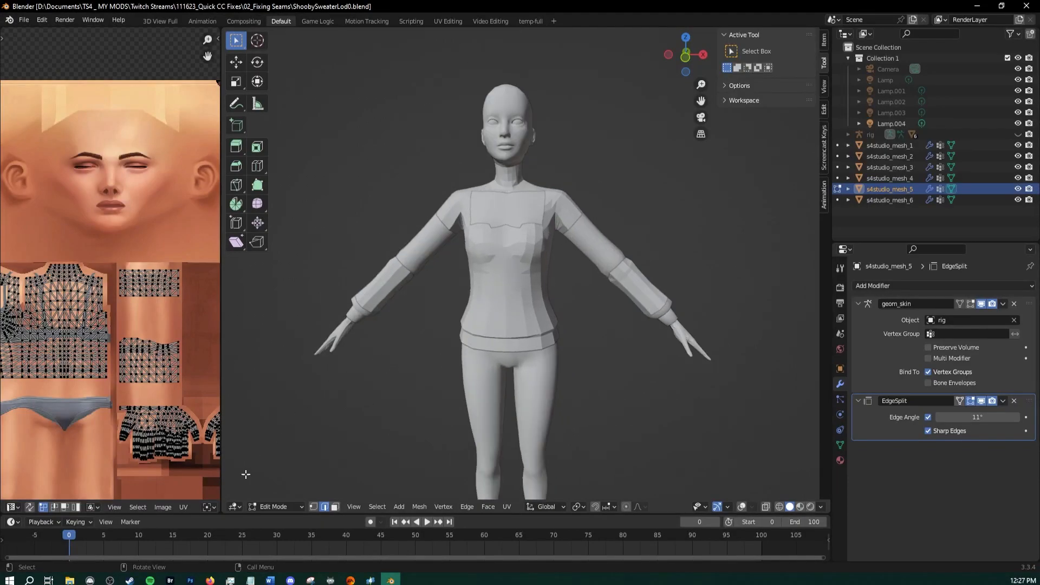
Show the DiffuseMap texture behind the sweater's UVs and widen the 3D viewport
{"action": "left_click_drag", "start_coordinate": [220, 366], "coordinate": [390, 382]}
{"action": "left_click", "coordinate": [291, 507]}
{"action": "left_click", "coordinate": [316, 401]}
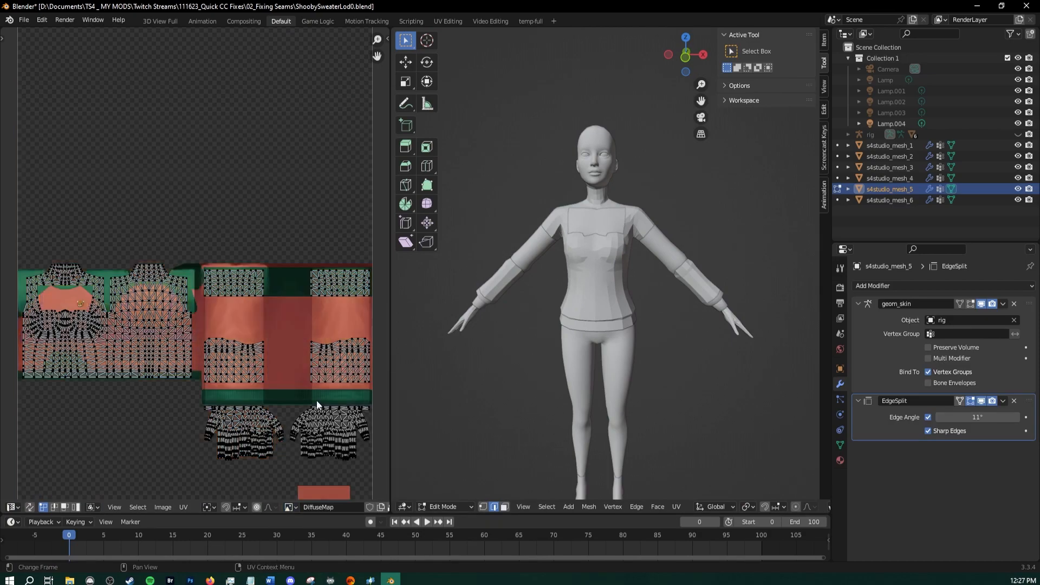
{"action": "left_click_drag", "start_coordinate": [391, 316], "coordinate": [162, 339]}
Hide the 3D viewport's sidebar and toolbar and frame the figure in an orthographic front view
{"action": "key", "text": "n"}
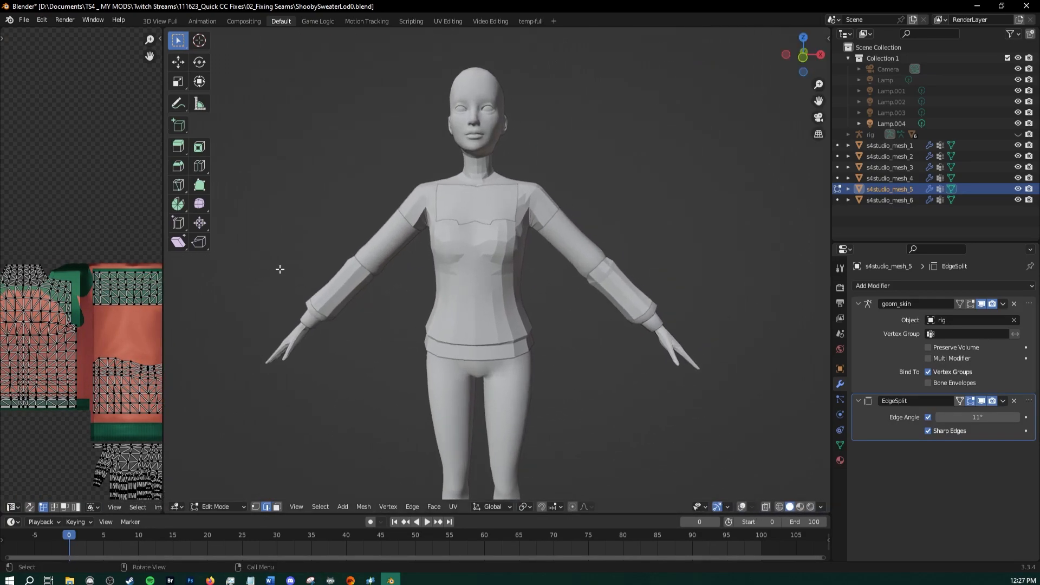
{"action": "scroll", "coordinate": [279, 268], "scroll_direction": "down", "scroll_amount": 2}
{"action": "middle_click_drag", "start_coordinate": [302, 227], "coordinate": [355, 258], "text": "shift"}
{"action": "key", "text": "t"}
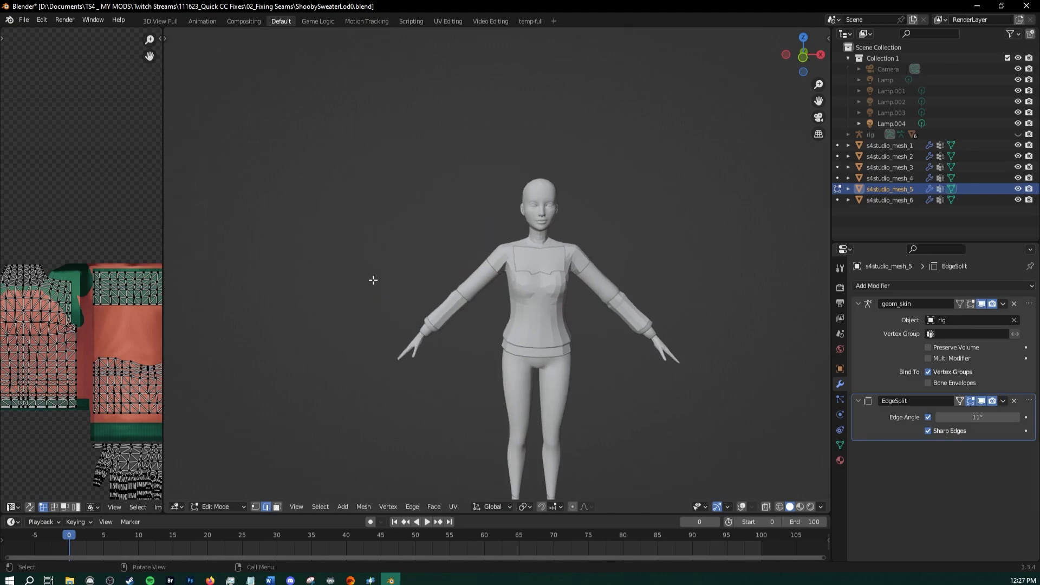
{"action": "middle_click_drag", "start_coordinate": [415, 293], "coordinate": [364, 313], "text": "shift"}
{"action": "scroll", "coordinate": [332, 231], "scroll_direction": "up", "scroll_amount": 2}
{"action": "scroll", "coordinate": [341, 288], "scroll_direction": "down", "scroll_amount": 1}
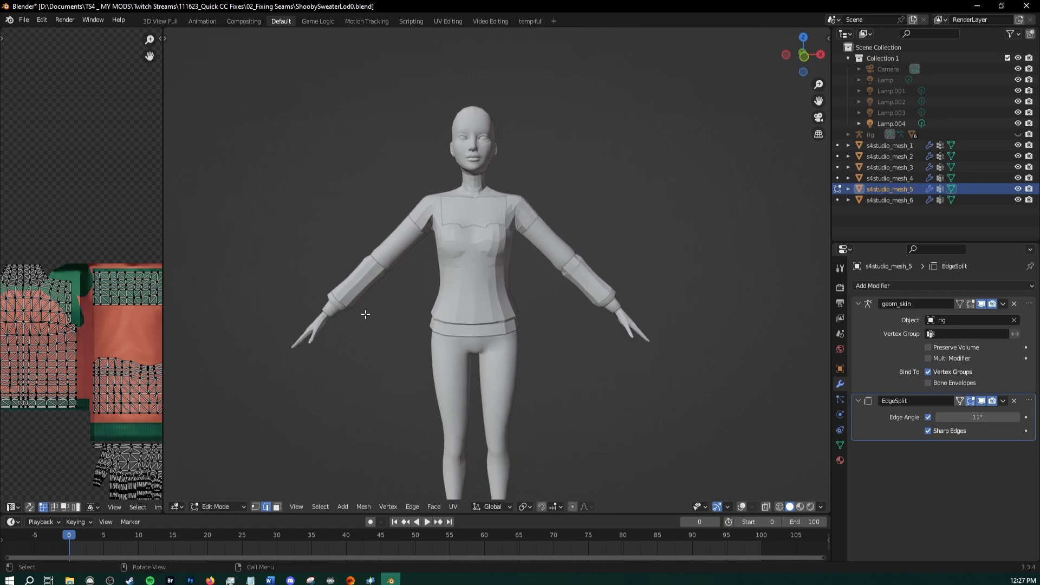
{"action": "key", "text": "KP_1"}
{"action": "key", "text": "KP_5"}
{"action": "scroll", "coordinate": [416, 268], "scroll_direction": "up", "scroll_amount": 5}
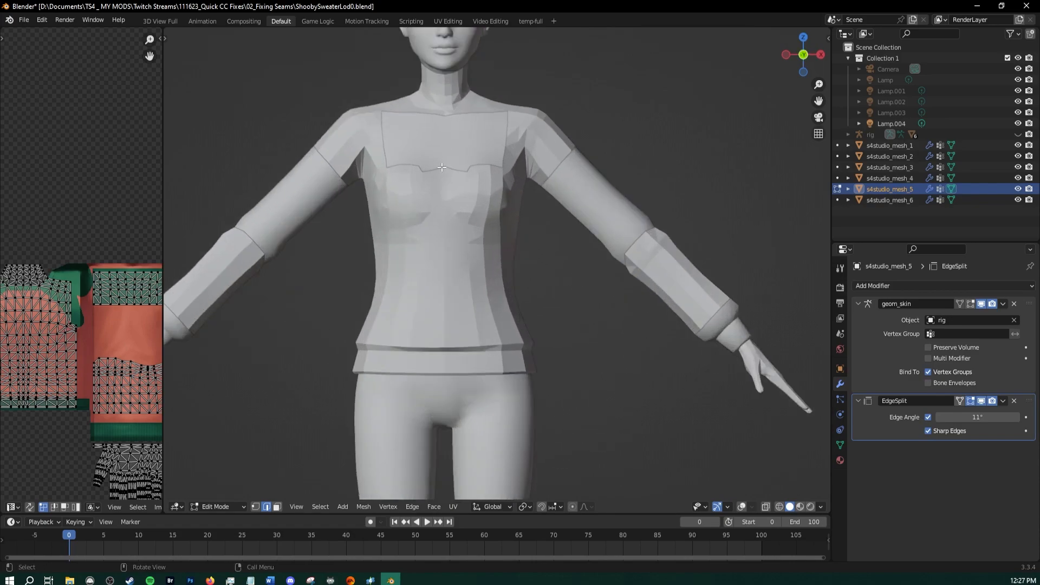
{"action": "scroll", "coordinate": [428, 217], "scroll_direction": "down", "scroll_amount": 1}
{"action": "middle_click_drag", "start_coordinate": [431, 161], "coordinate": [497, 207], "text": "shift"}
In Object Mode, show the model in Material Preview shading and turn on overlays with all six s4studio meshes selected
{"action": "left_click", "coordinate": [894, 145]}
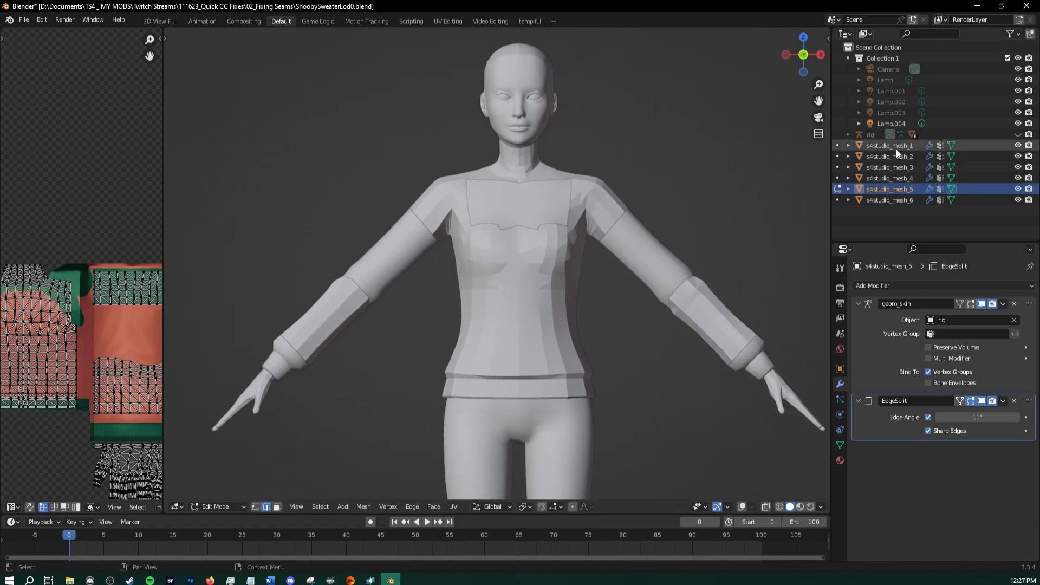
{"action": "left_click", "coordinate": [800, 506]}
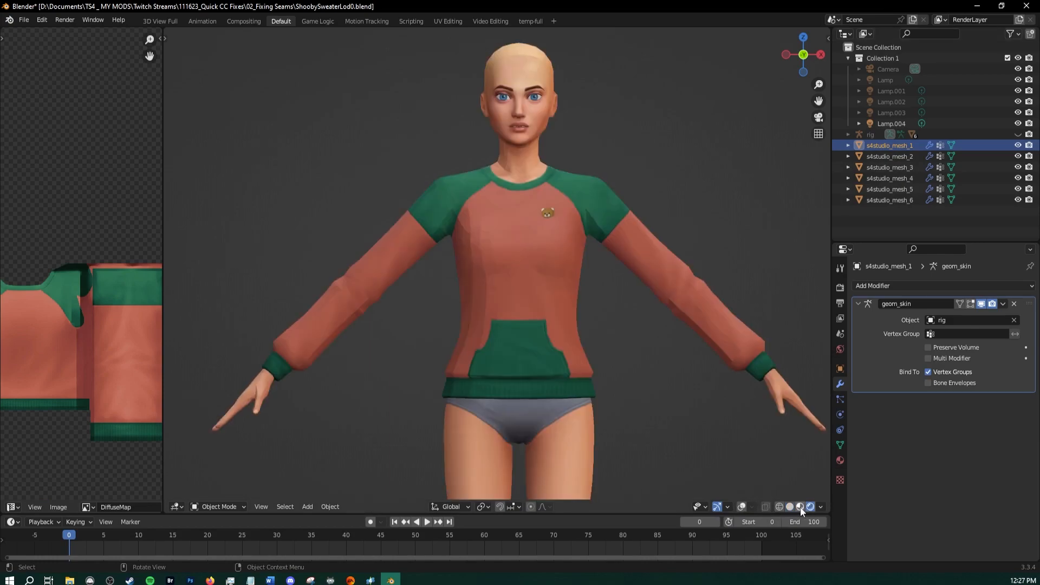
{"action": "middle_click_drag", "start_coordinate": [686, 348], "coordinate": [642, 355], "text": "shift"}
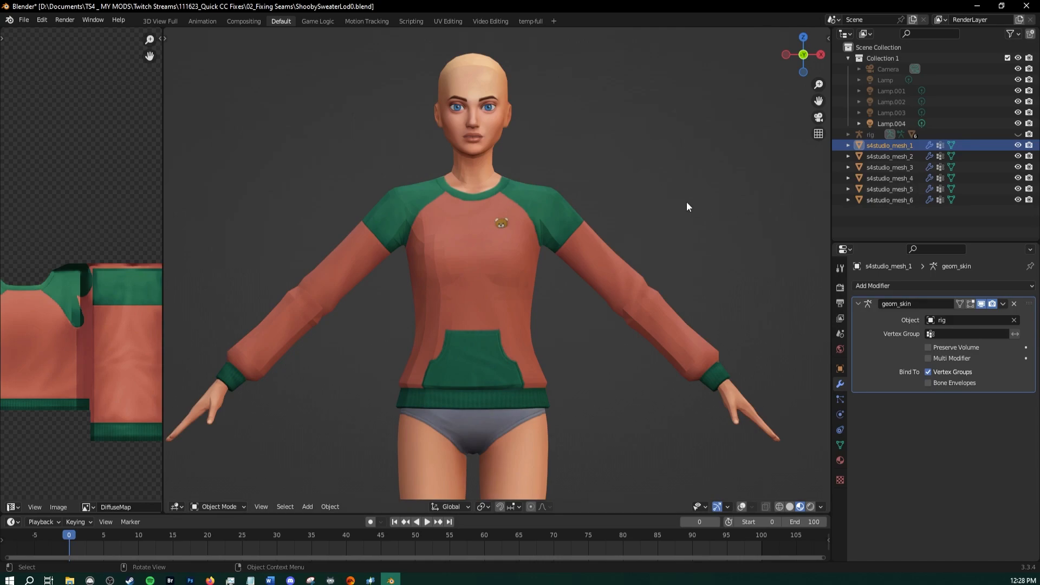
{"action": "left_click", "coordinate": [884, 200], "text": "shift"}
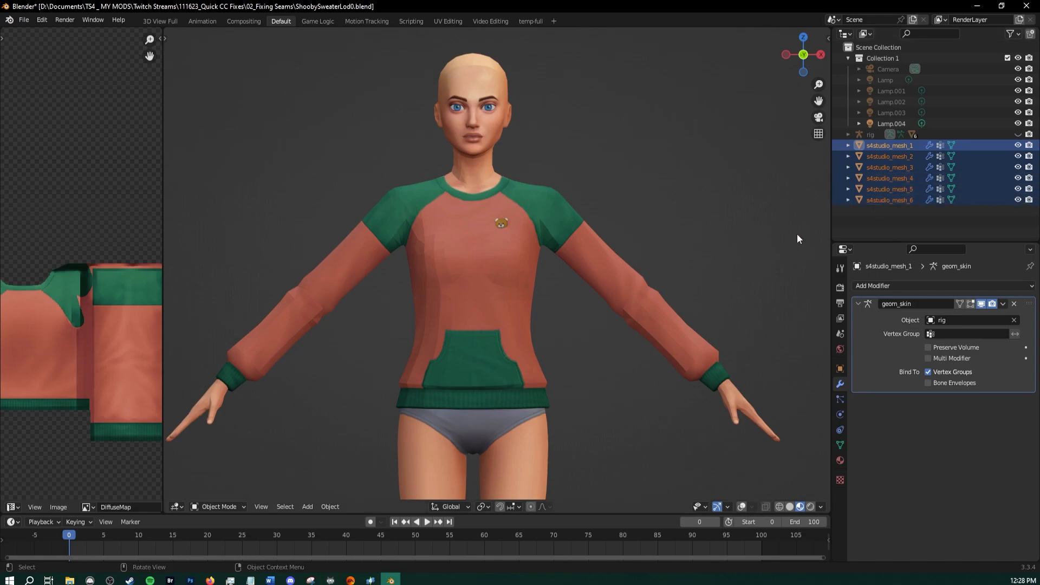
{"action": "left_click", "coordinate": [742, 506]}
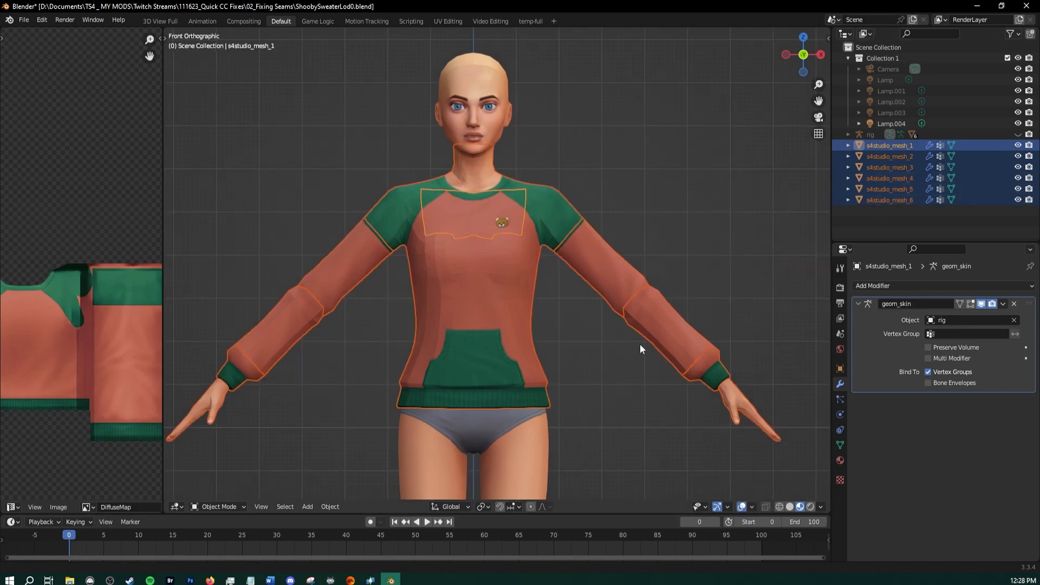
Examine which separate mesh forms the torso, chest, upper sleeves, and each cuff by selecting the sweater pieces individually
{"action": "left_click", "coordinate": [464, 264]}
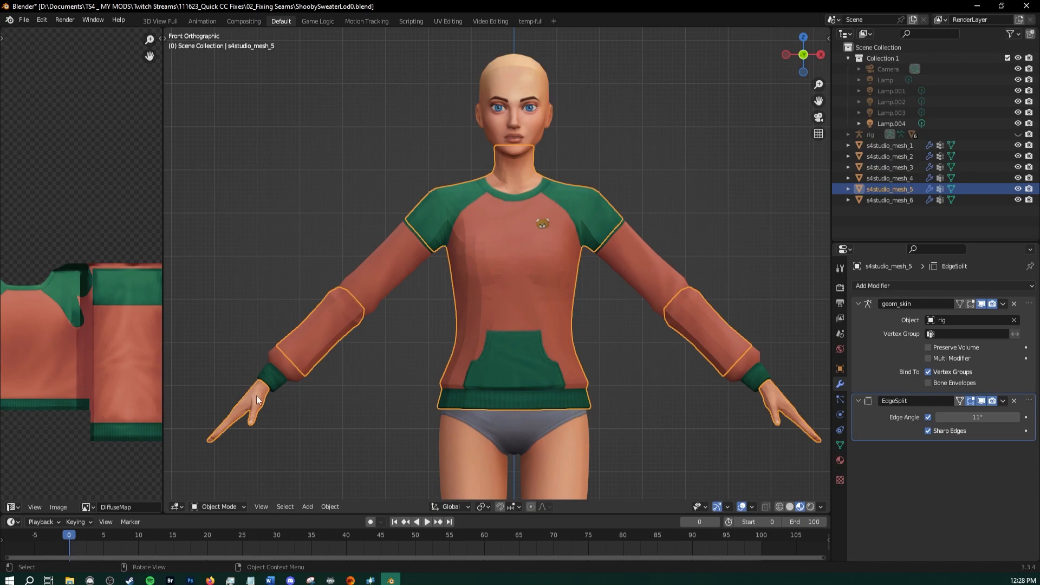
{"action": "left_click", "coordinate": [290, 376]}
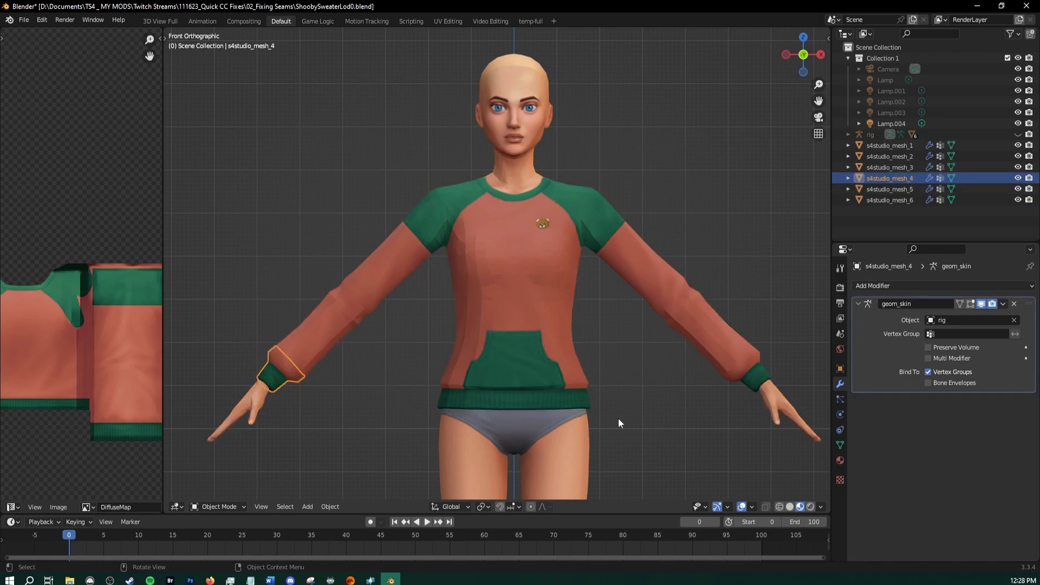
{"action": "left_click", "coordinate": [744, 376]}
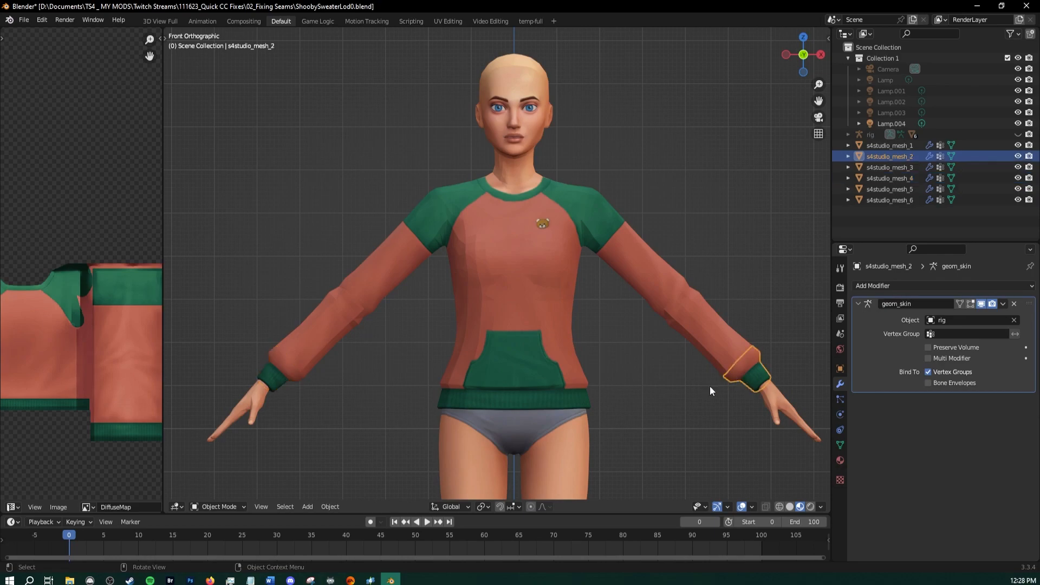
{"action": "left_click", "coordinate": [539, 385]}
{"action": "left_click", "coordinate": [637, 277]}
{"action": "left_click", "coordinate": [372, 263]}
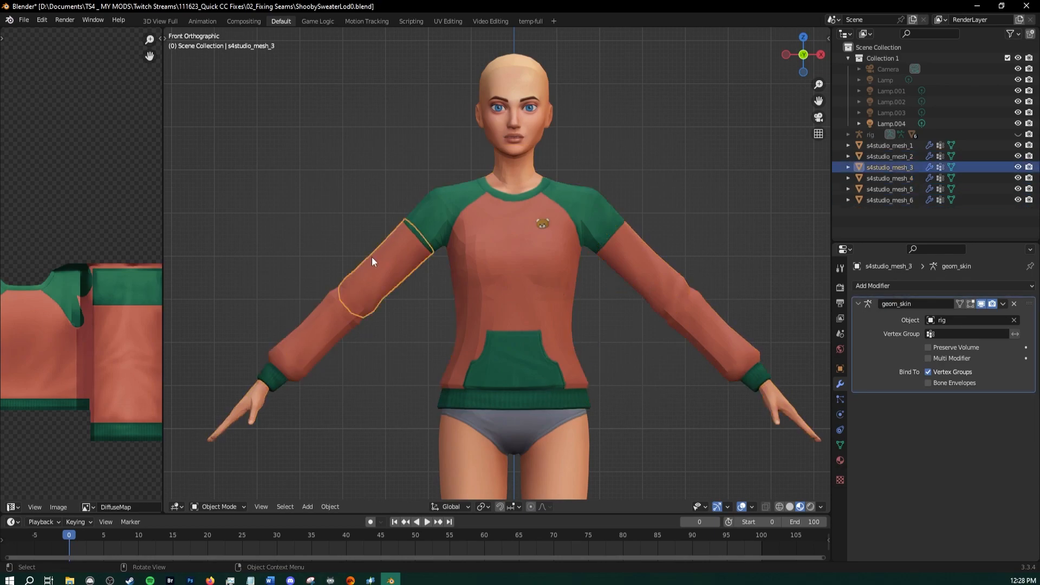
{"action": "left_click", "coordinate": [506, 224]}
{"action": "left_click", "coordinate": [525, 280]}
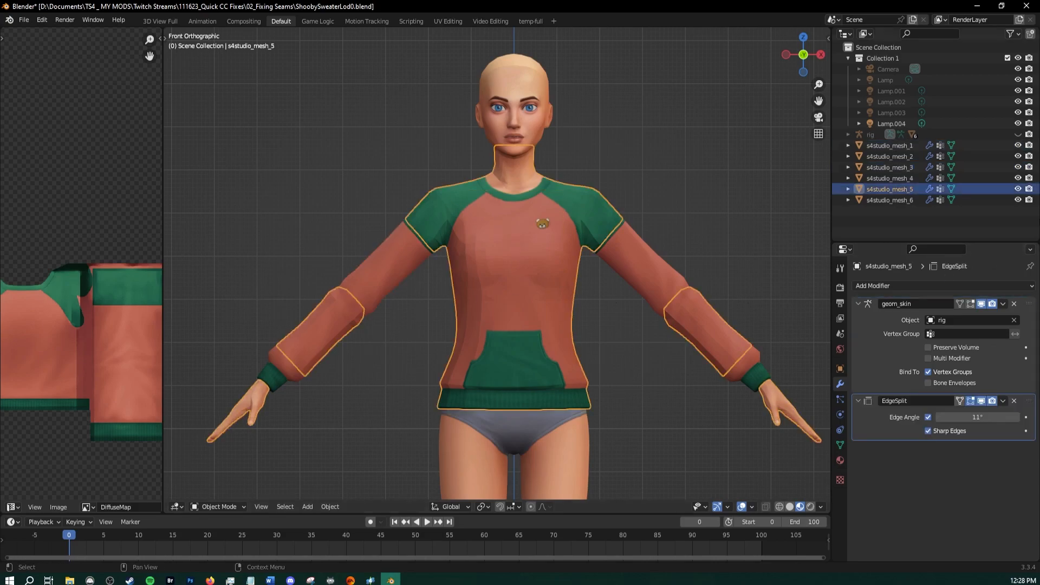
{"action": "left_click", "coordinate": [905, 200]}
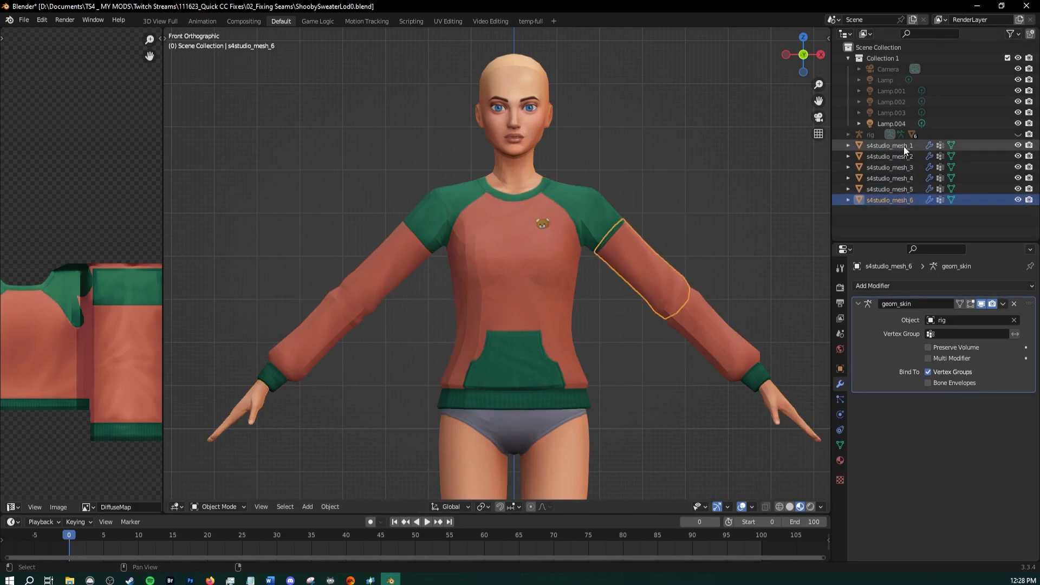
With all six s4studio meshes selected, create a new collection and rename it "old"
{"action": "left_click", "coordinate": [904, 146], "text": "shift"}
{"action": "right_click", "coordinate": [897, 175]}
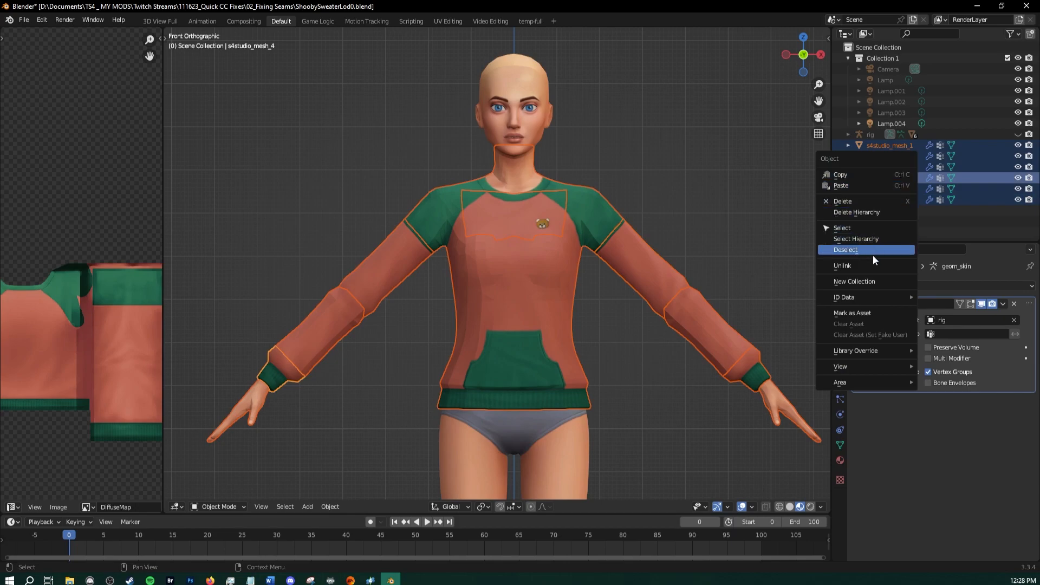
{"action": "left_click", "coordinate": [861, 283]}
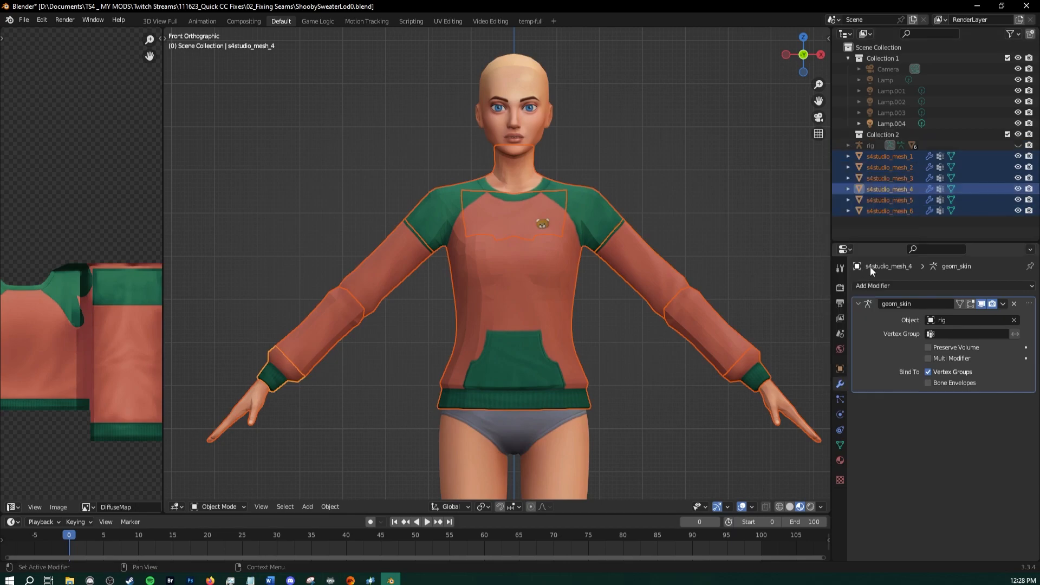
{"action": "double_click", "coordinate": [883, 135]}
{"action": "type", "text": "old"}
{"action": "key", "text": "Return"}
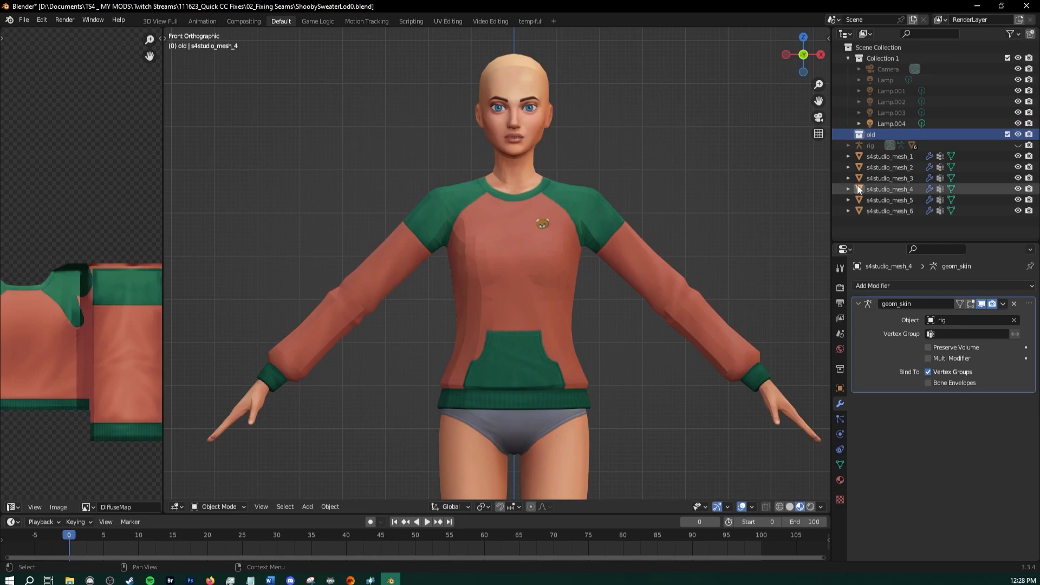
Move s4studio_mesh_1 through s4studio_mesh_6 into the "old" collection
{"action": "left_click", "coordinate": [879, 157]}
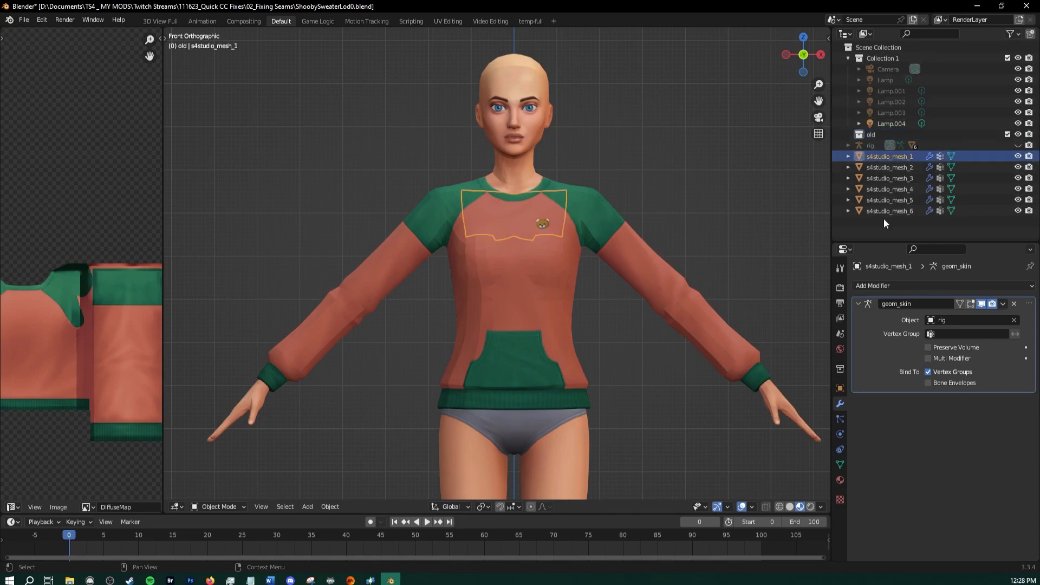
{"action": "left_click", "coordinate": [885, 210], "text": "shift"}
{"action": "left_click_drag", "start_coordinate": [878, 160], "coordinate": [877, 135]}
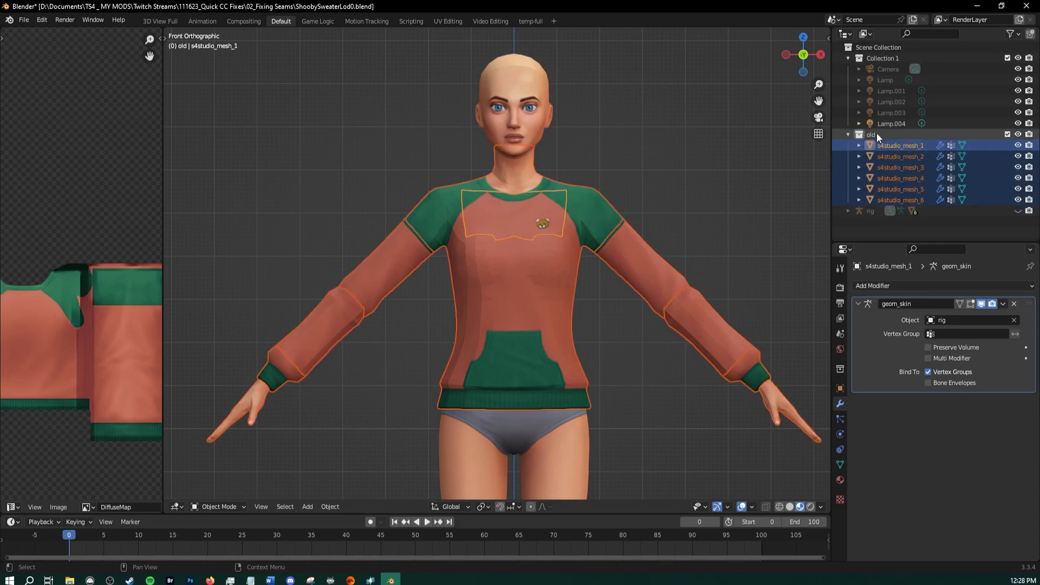
{"action": "left_click", "coordinate": [897, 133]}
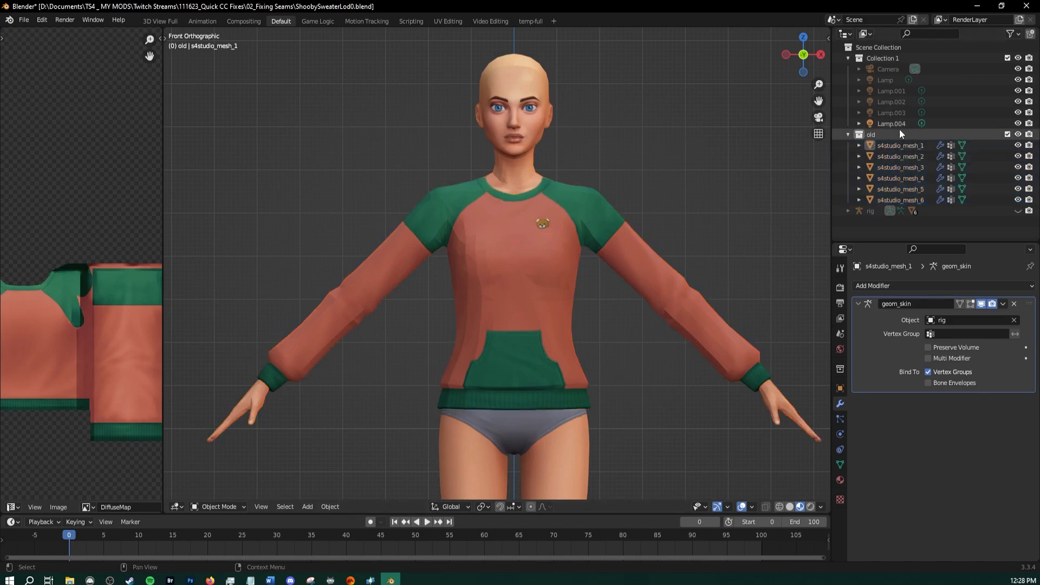
Make a linked duplicate of the "old" collection and delete the original collection
{"action": "right_click", "coordinate": [895, 135]}
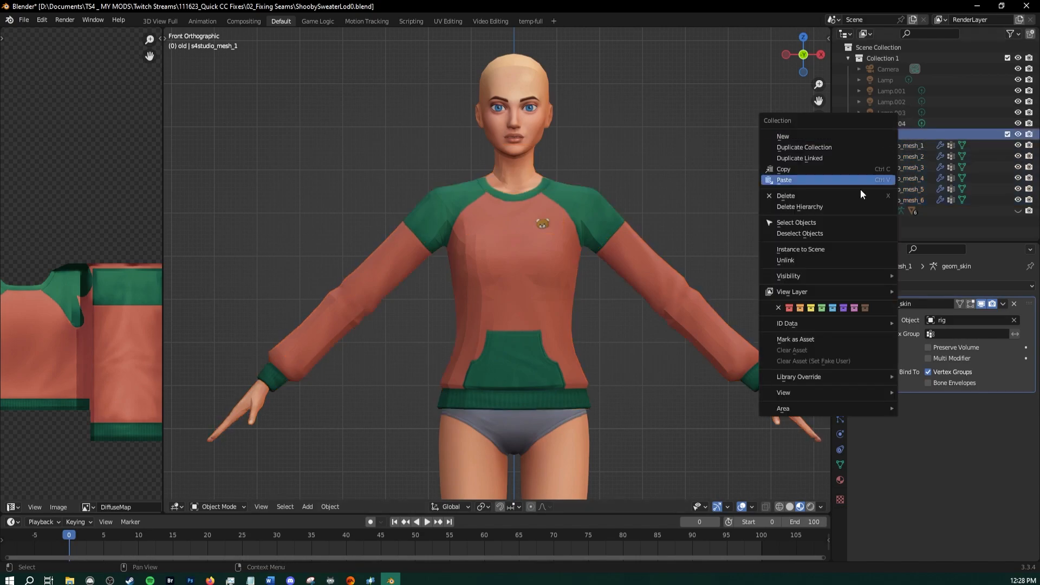
{"action": "left_click", "coordinate": [808, 158]}
{"action": "left_click", "coordinate": [915, 134]}
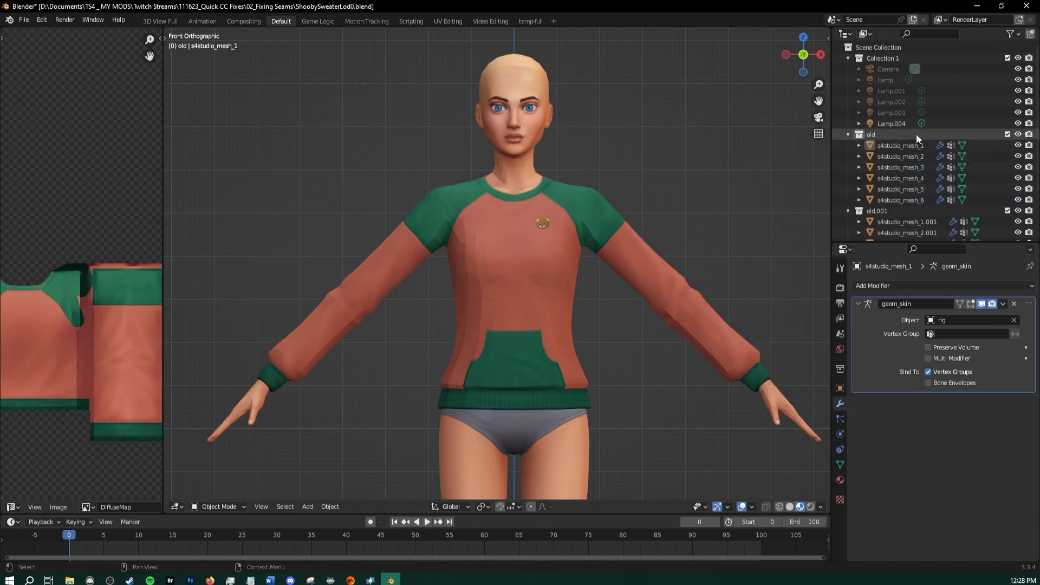
{"action": "right_click", "coordinate": [917, 131]}
{"action": "left_click", "coordinate": [866, 167]}
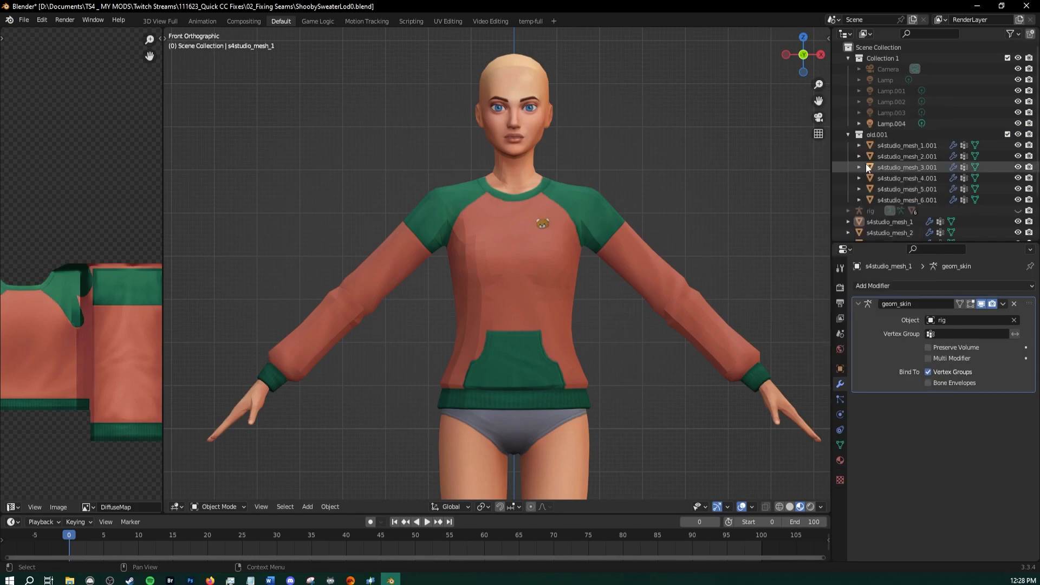
Duplicate the old.001 collection together with its six meshes
{"action": "right_click", "coordinate": [899, 134]}
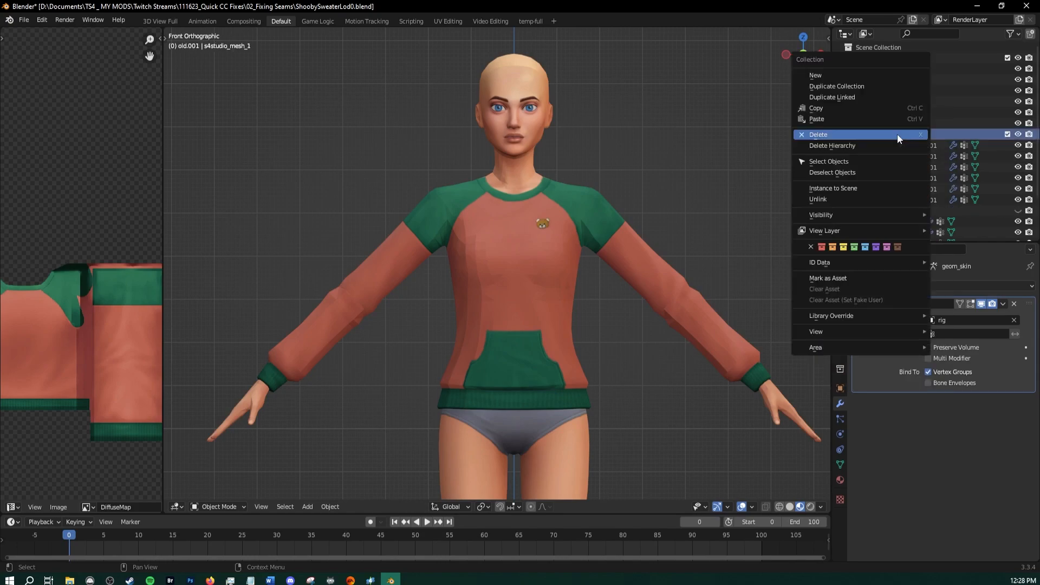
{"action": "left_click", "coordinate": [837, 86]}
{"action": "scroll", "coordinate": [891, 190], "scroll_direction": "down", "scroll_amount": 1}
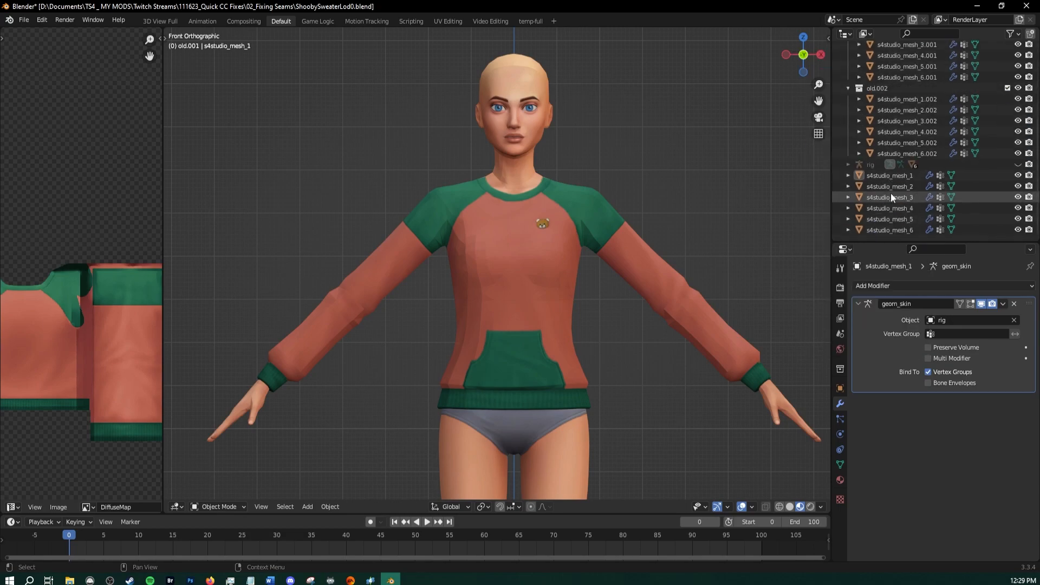
Delete the old.002 and old.001 collections, leaving out their meshes, and select s4studio_mesh_6.001
{"action": "left_click", "coordinate": [898, 152]}
{"action": "right_click", "coordinate": [898, 156]}
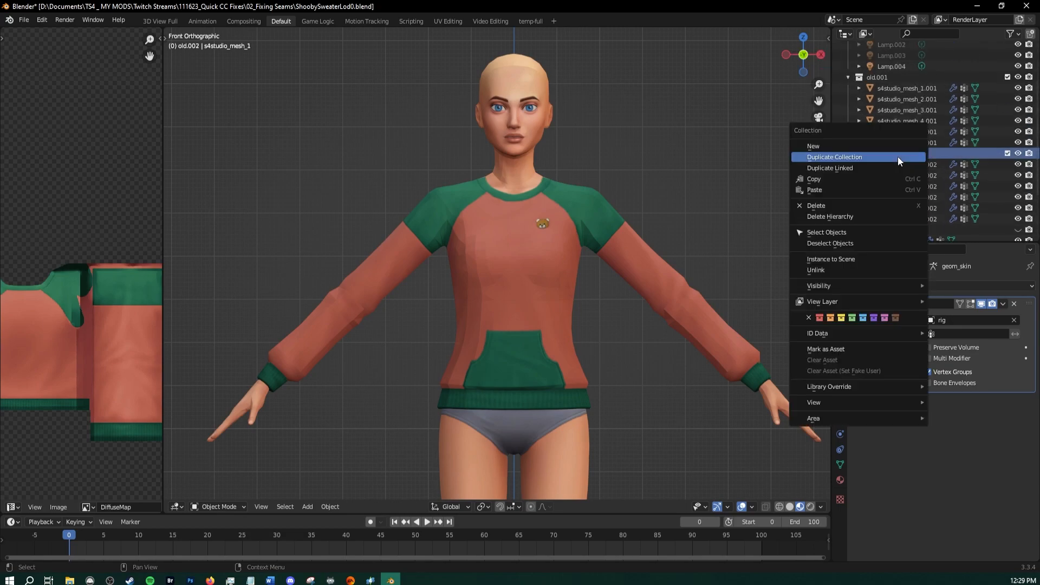
{"action": "left_click", "coordinate": [825, 205]}
{"action": "left_click", "coordinate": [889, 77]}
{"action": "right_click", "coordinate": [889, 77]}
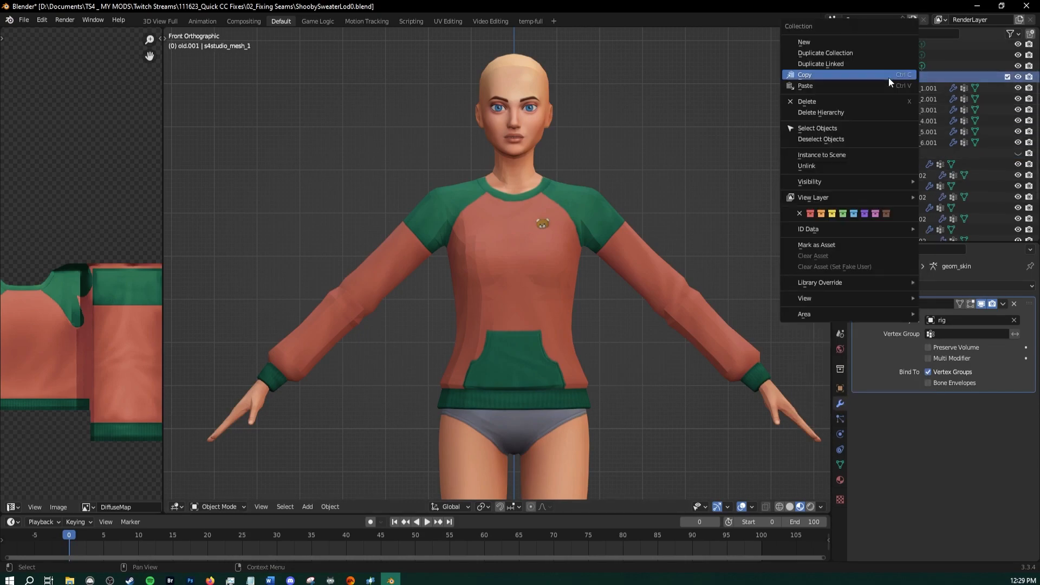
{"action": "left_click", "coordinate": [856, 109]}
{"action": "scroll", "coordinate": [899, 152], "scroll_direction": "down", "scroll_amount": 4}
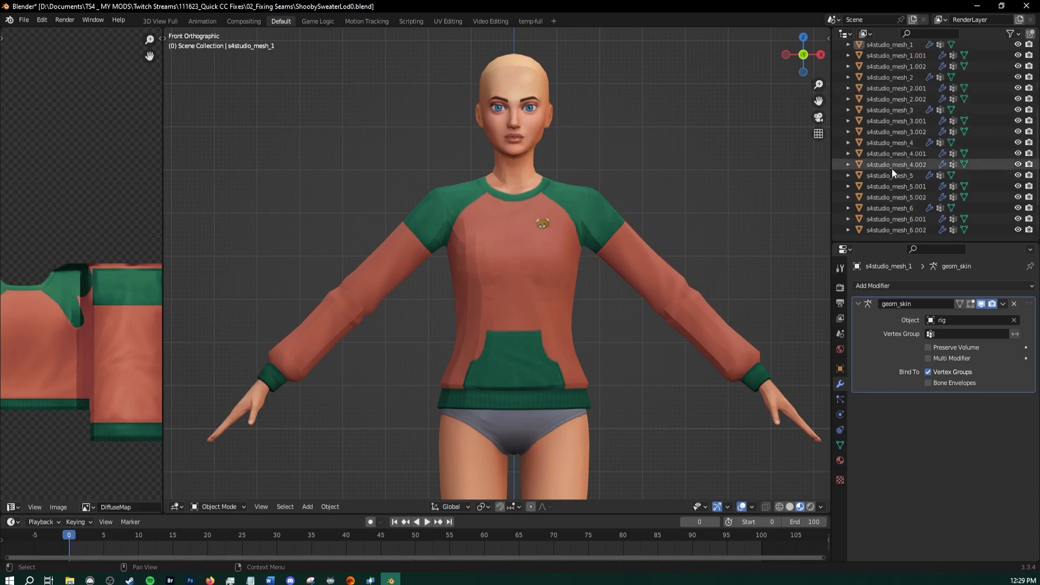
{"action": "left_click", "coordinate": [891, 219]}
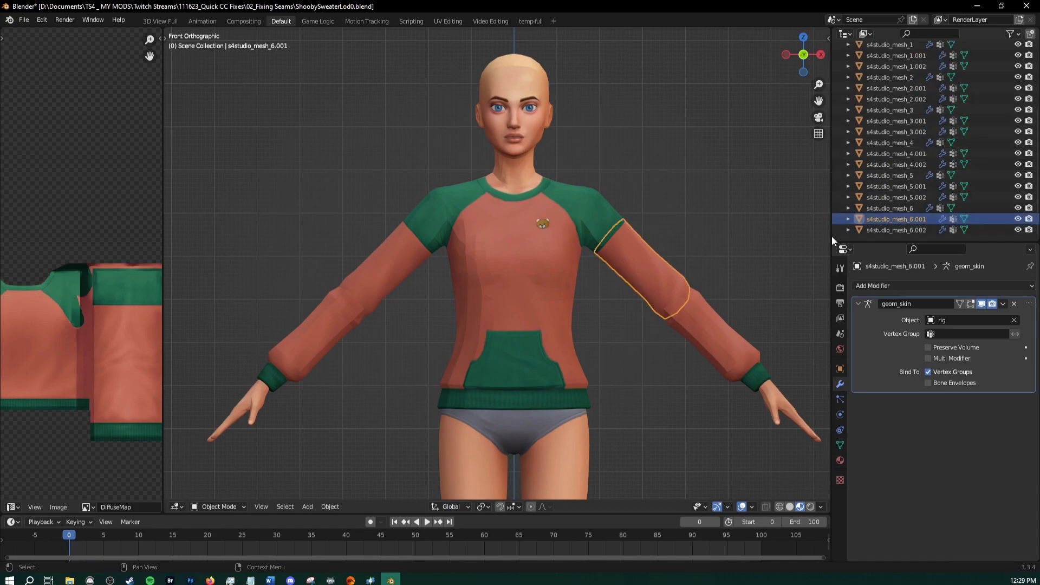
Revert ShoobySweaterLod0.blend to its last saved version to discard the collection changes
{"action": "left_click", "coordinate": [18, 19]}
{"action": "left_click", "coordinate": [40, 65]}
{"action": "left_click", "coordinate": [44, 70]}
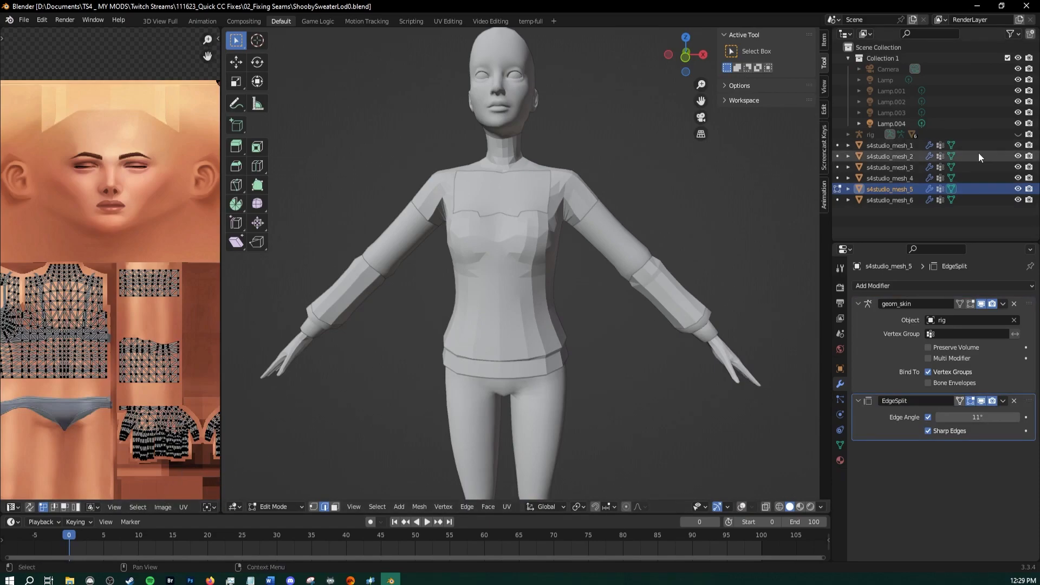
In Object Mode, group s4studio_mesh_1 through s4studio_mesh_6 into a new collection
{"action": "left_click", "coordinate": [898, 144]}
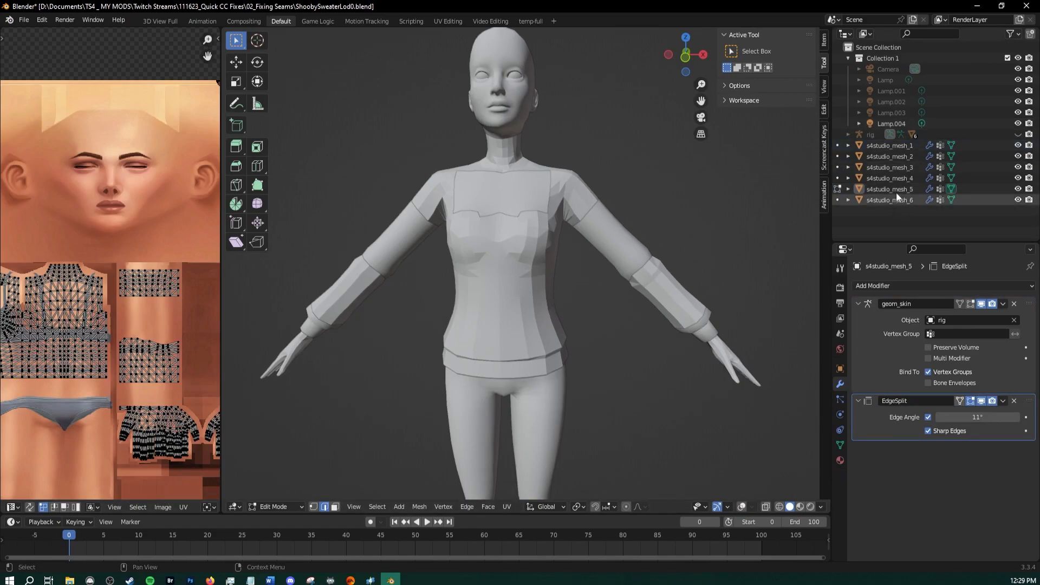
{"action": "left_click", "coordinate": [897, 146]}
{"action": "left_click", "coordinate": [895, 200], "text": "shift"}
{"action": "right_click", "coordinate": [892, 170]}
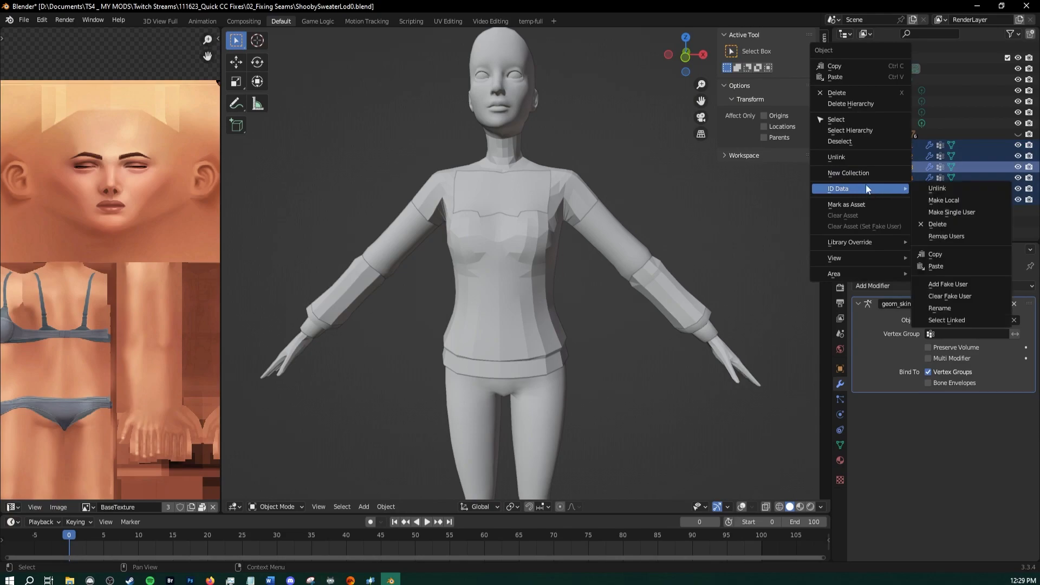
{"action": "left_click", "coordinate": [867, 174]}
{"action": "left_click_drag", "start_coordinate": [884, 156], "coordinate": [879, 136]}
Duplicate the collection holding the six sweater meshes as a backup and select the copy
{"action": "right_click", "coordinate": [879, 134]}
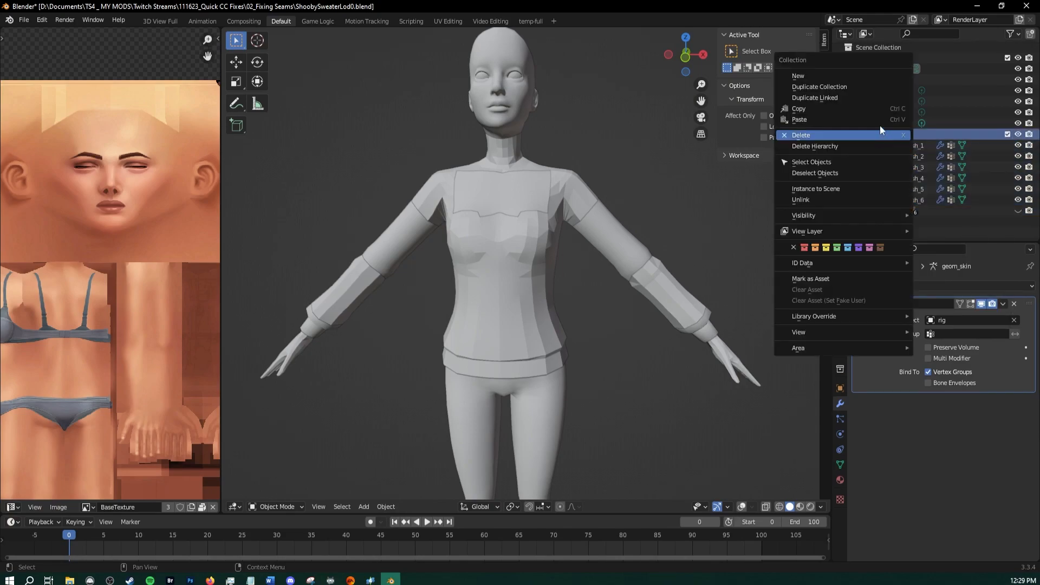
{"action": "left_click", "coordinate": [862, 84]}
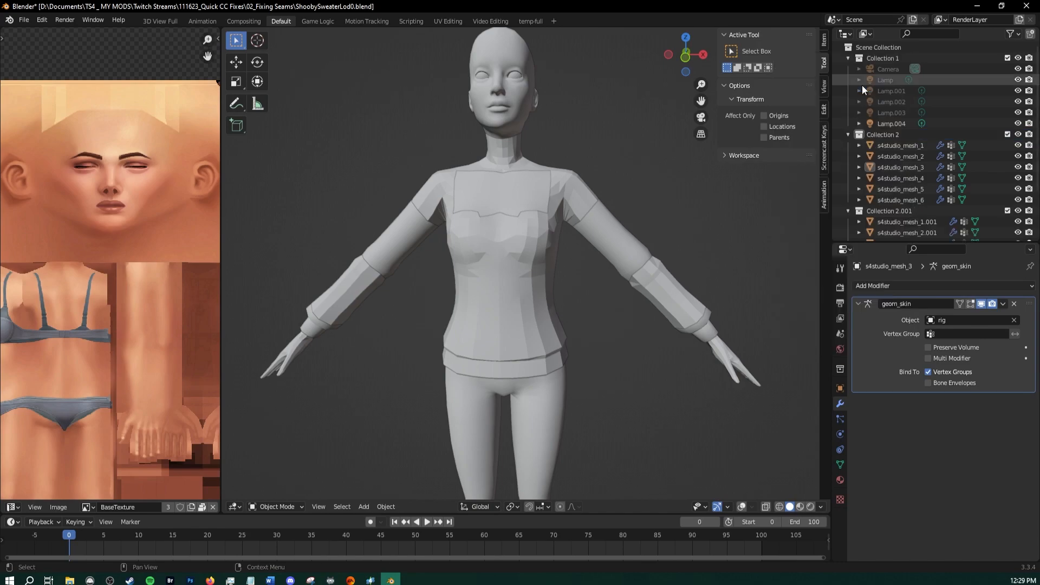
{"action": "left_click", "coordinate": [887, 212]}
{"action": "scroll", "coordinate": [887, 211], "scroll_direction": "down", "scroll_amount": 2}
{"action": "scroll", "coordinate": [824, 198], "scroll_direction": "down", "scroll_amount": 1}
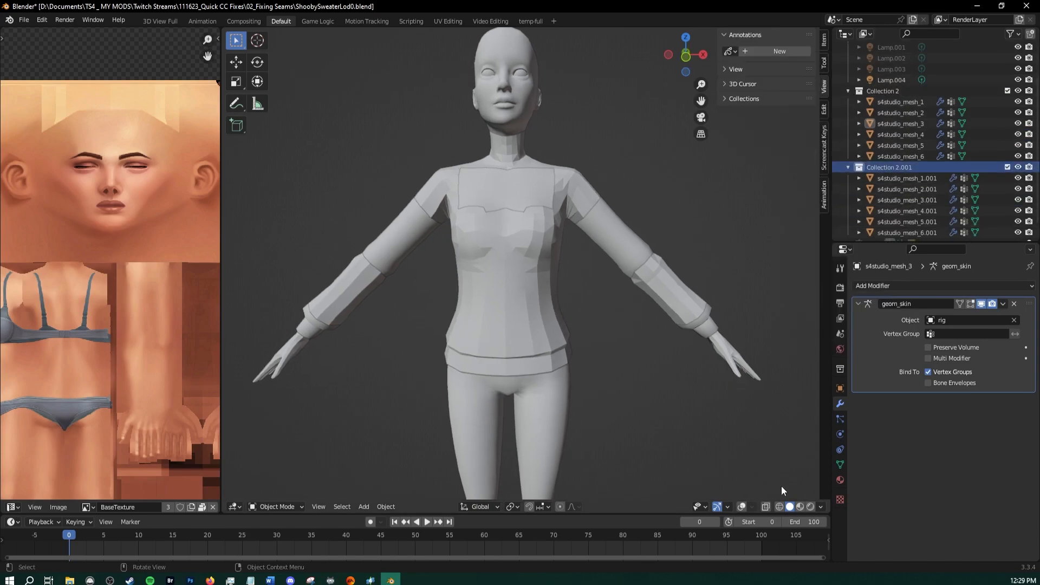
Show the model in Material Preview shading and hide the 3D viewport's toolbar and sidebar
{"action": "left_click", "coordinate": [799, 507]}
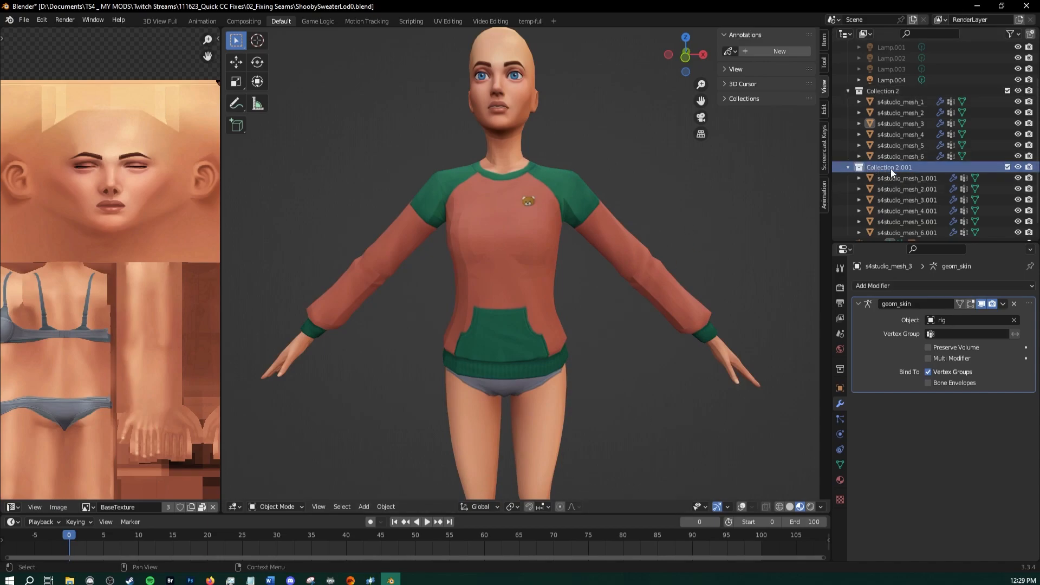
{"action": "scroll", "coordinate": [565, 264], "scroll_direction": "down", "scroll_amount": 2}
{"action": "scroll", "coordinate": [566, 269], "scroll_direction": "down", "scroll_amount": 1}
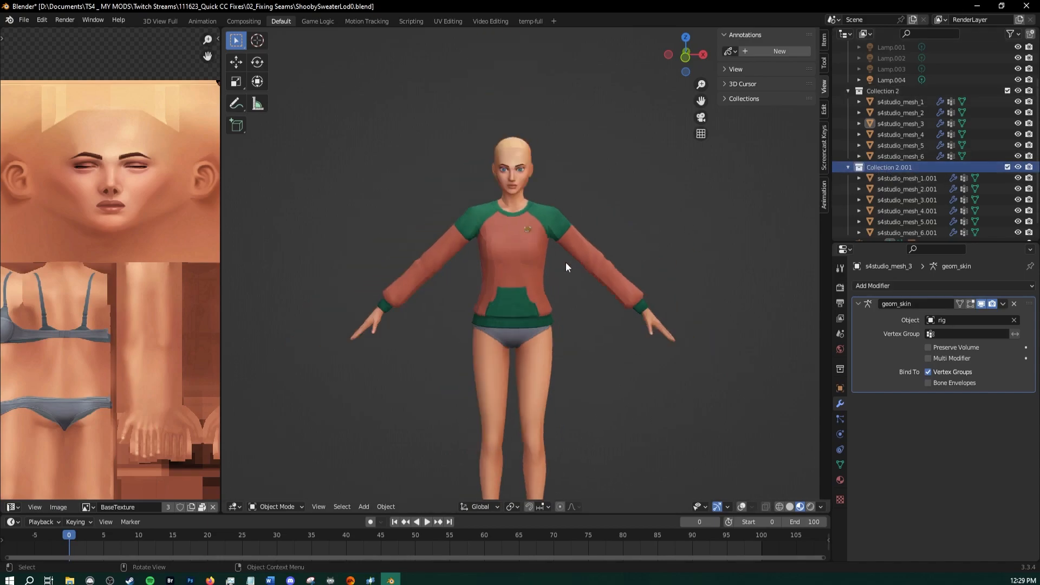
{"action": "key", "text": "t"}
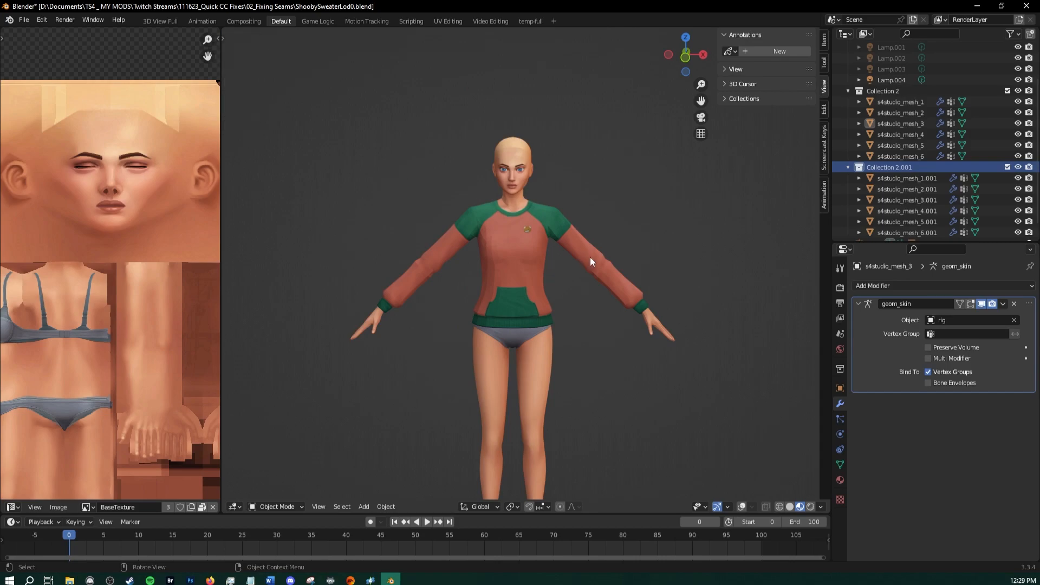
{"action": "key", "text": "n"}
{"action": "scroll", "coordinate": [668, 158], "scroll_direction": "up", "scroll_amount": 3}
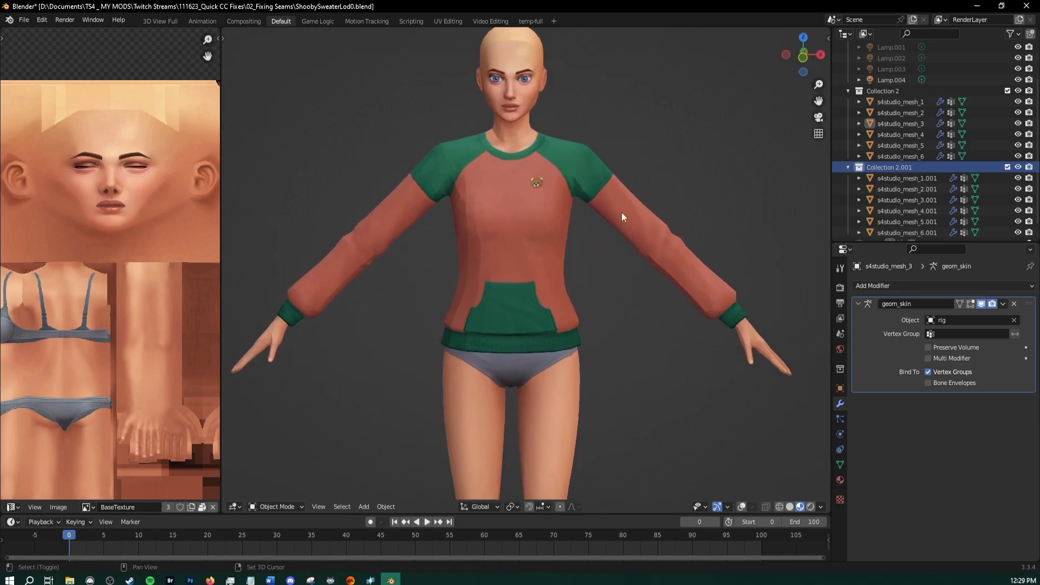
Turn on the viewport overlays, and hide and collapse the duplicated backup collection
{"action": "left_click", "coordinate": [922, 188]}
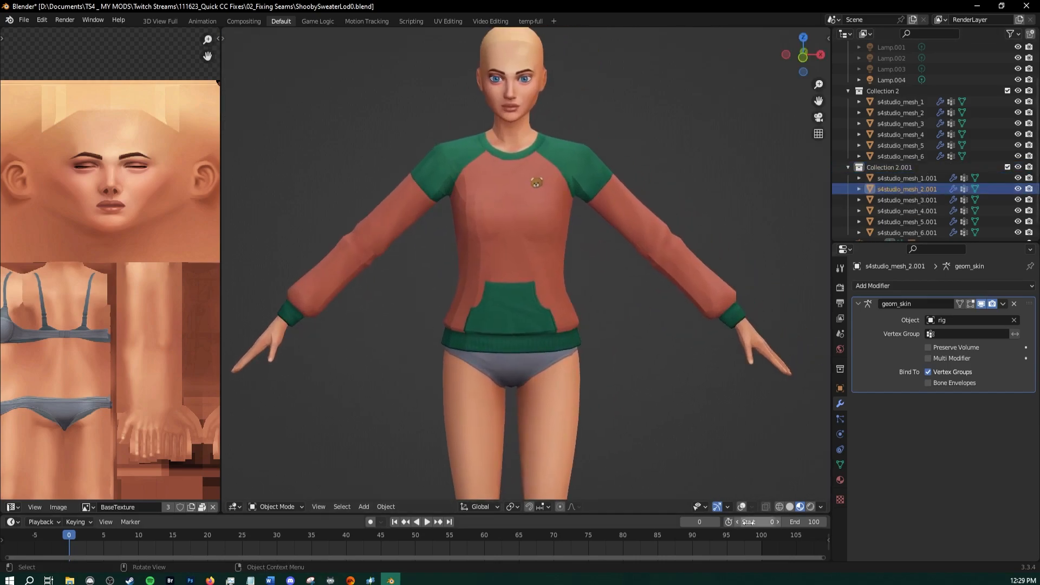
{"action": "left_click", "coordinate": [742, 507]}
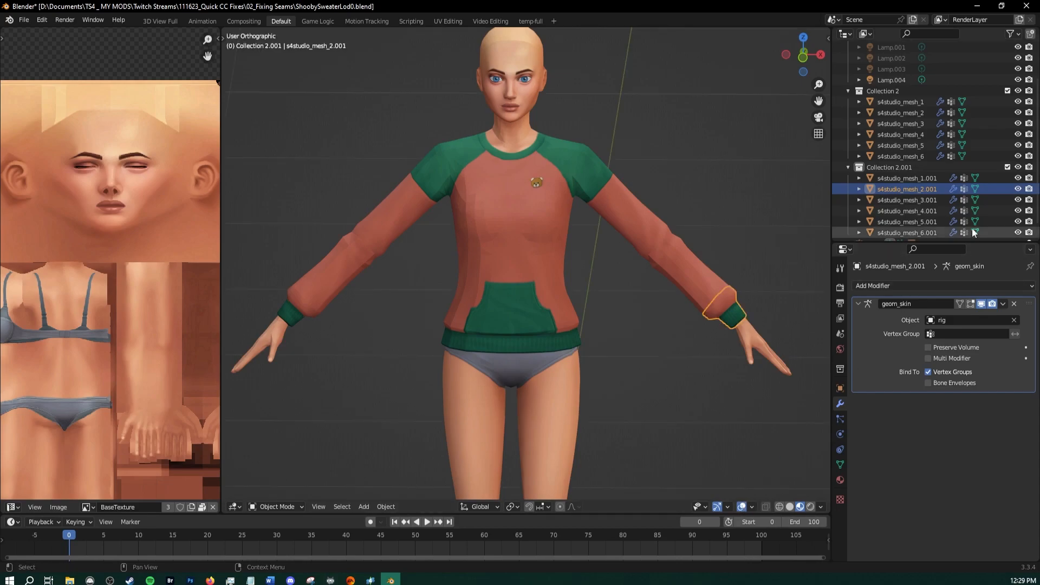
{"action": "left_click", "coordinate": [902, 223]}
{"action": "left_click", "coordinate": [901, 188]}
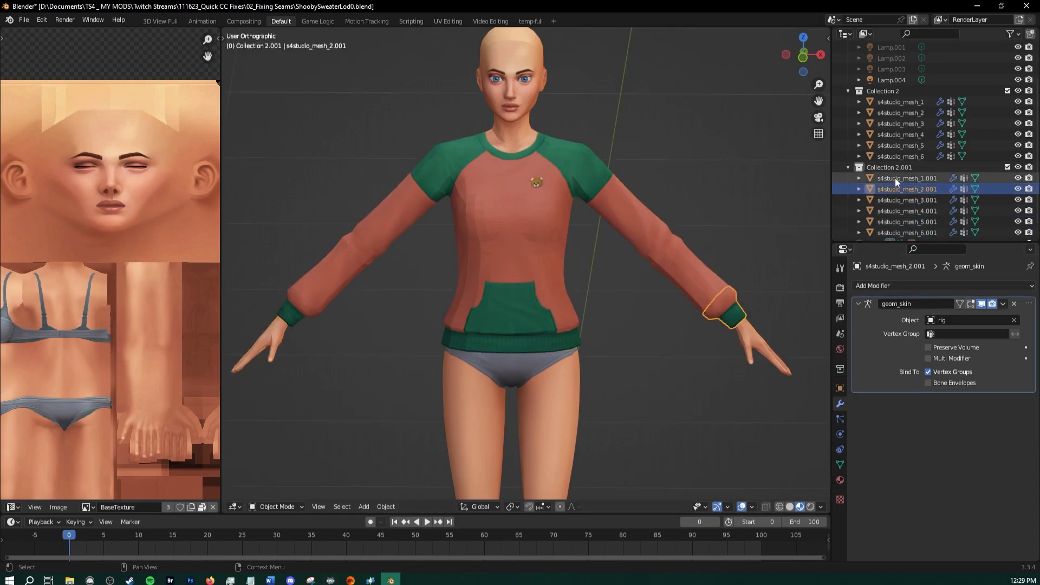
{"action": "left_click", "coordinate": [894, 178]}
{"action": "left_click", "coordinate": [894, 169]}
{"action": "left_click", "coordinate": [1018, 167]}
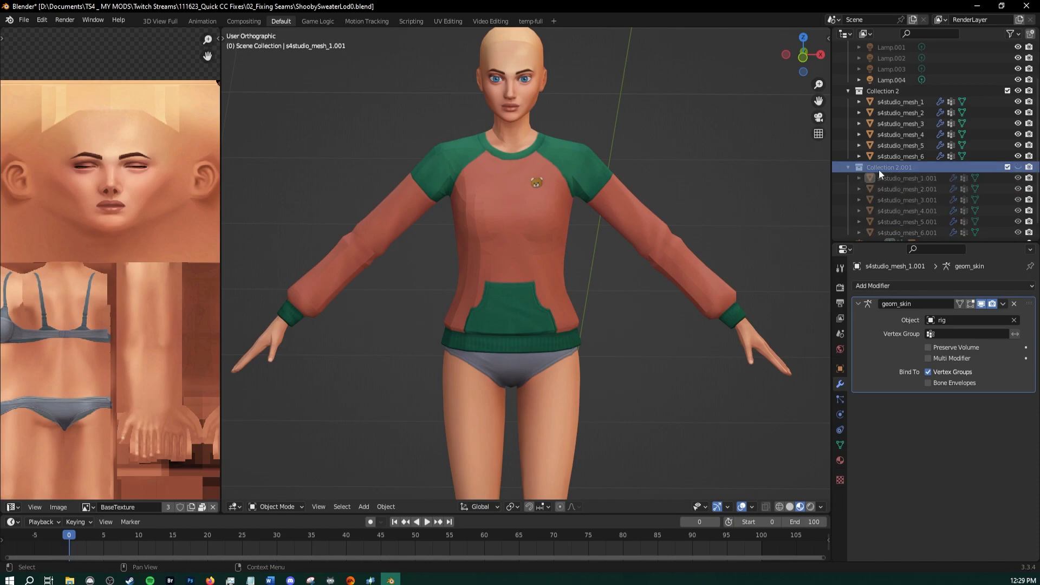
{"action": "left_click", "coordinate": [849, 166]}
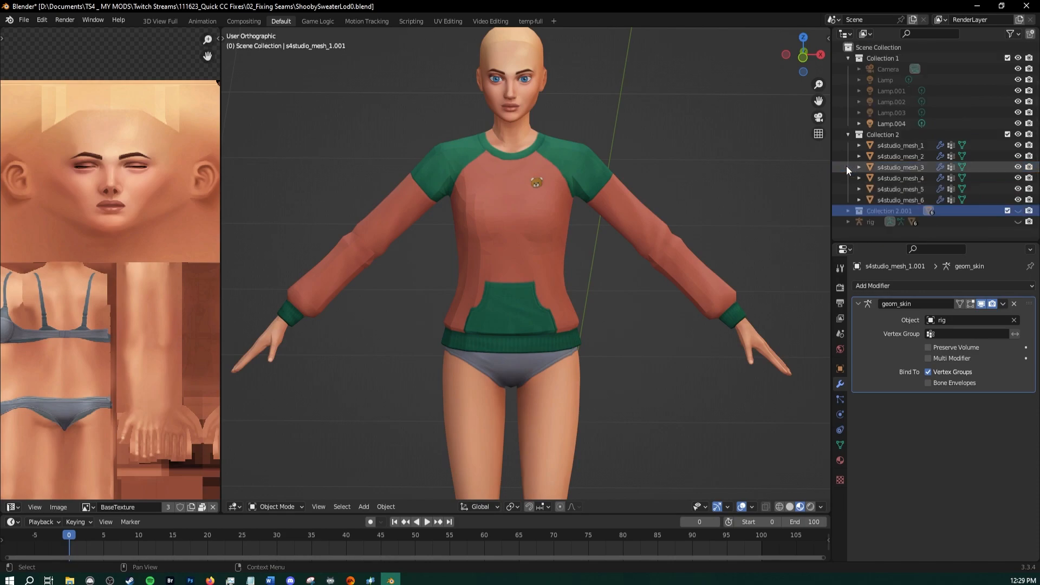
Display the DiffuseMap texture in the image editor and widen that editor to fit the sweater texture
{"action": "left_click", "coordinate": [86, 507]}
{"action": "left_click", "coordinate": [114, 405]}
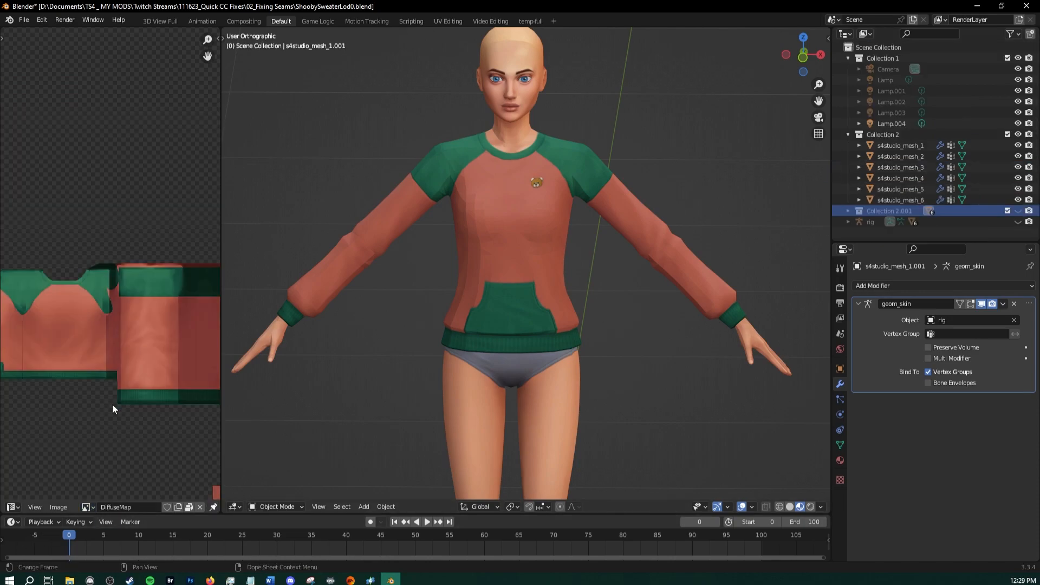
{"action": "middle_click_drag", "start_coordinate": [128, 275], "coordinate": [84, 284]}
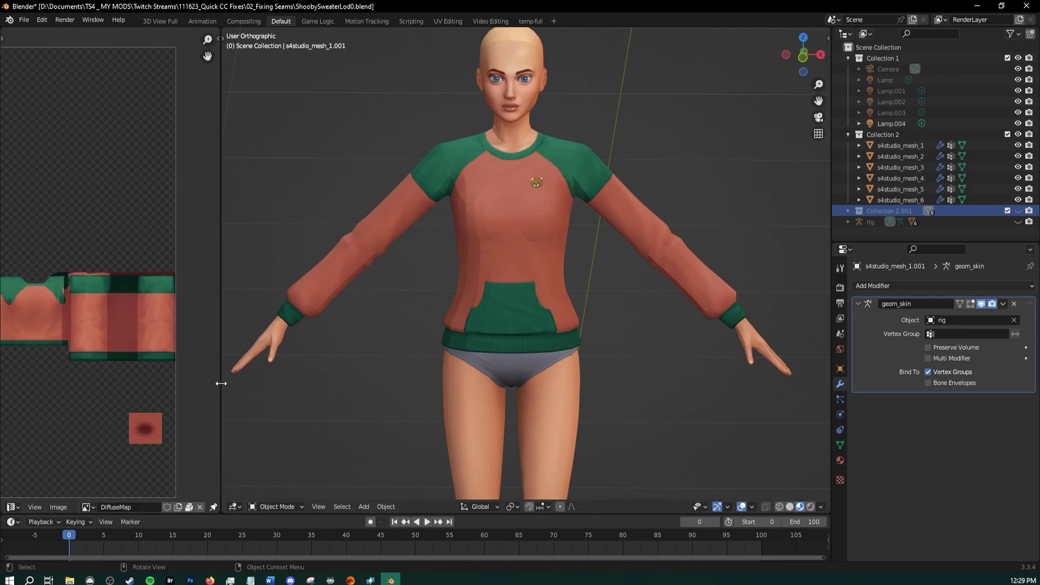
{"action": "left_click_drag", "start_coordinate": [221, 384], "coordinate": [332, 383]}
{"action": "middle_click_drag", "start_coordinate": [123, 356], "coordinate": [173, 357]}
{"action": "scroll", "coordinate": [147, 326], "scroll_direction": "up", "scroll_amount": 1}
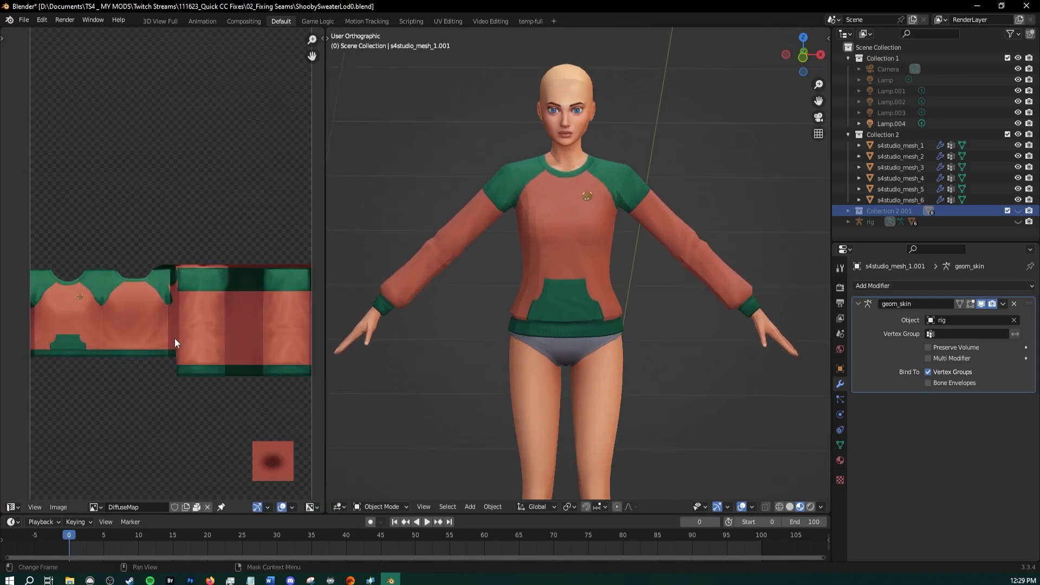
Join the six sweater meshes, s4studio_mesh_1 to s4studio_mesh_6, into one object with s4studio_mesh_1 as the active mesh
{"action": "left_click", "coordinate": [903, 145]}
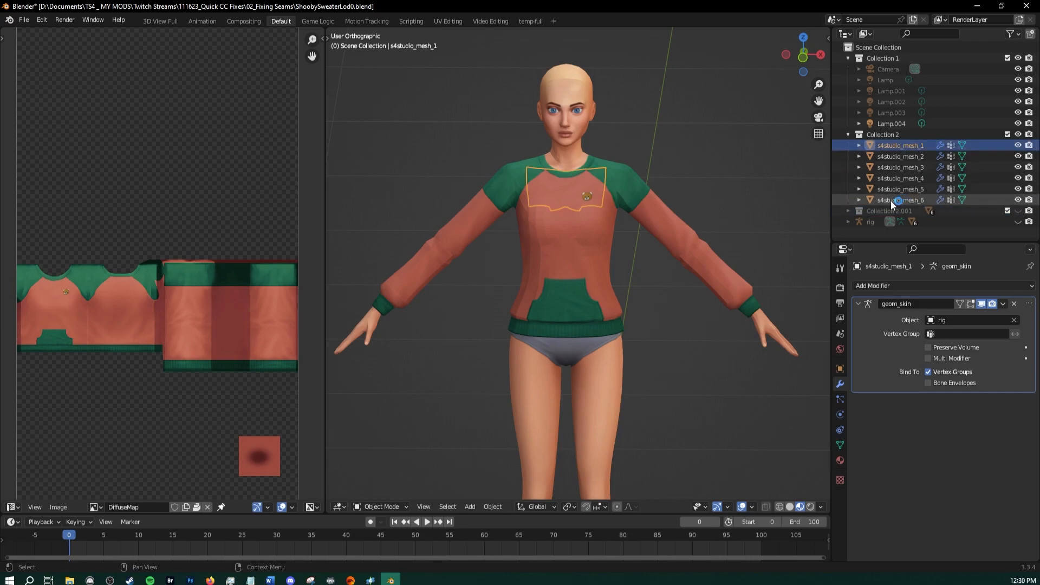
{"action": "left_click", "coordinate": [890, 200], "text": "shift"}
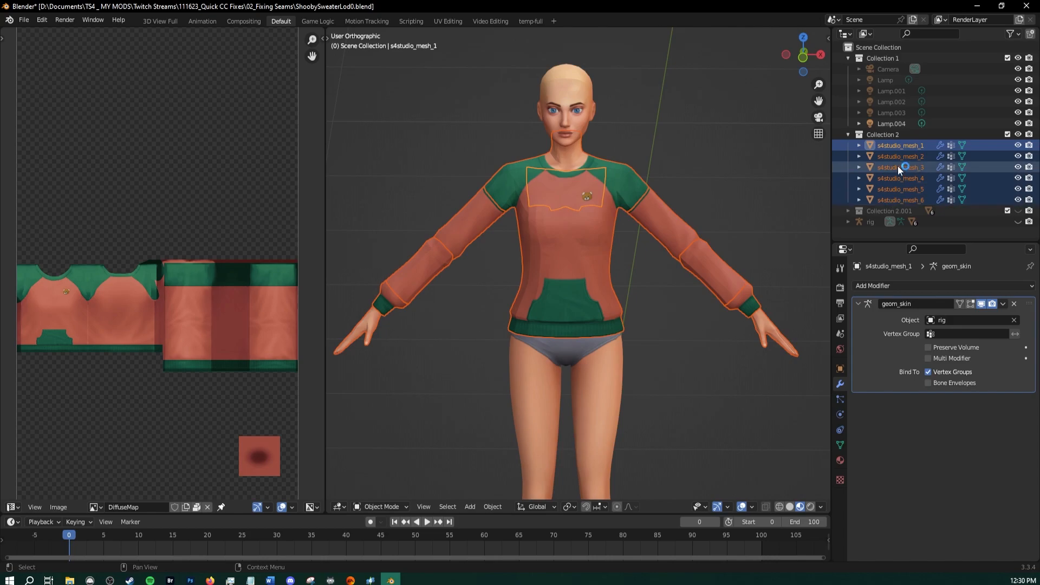
{"action": "middle_click_drag", "start_coordinate": [599, 268], "coordinate": [604, 229]}
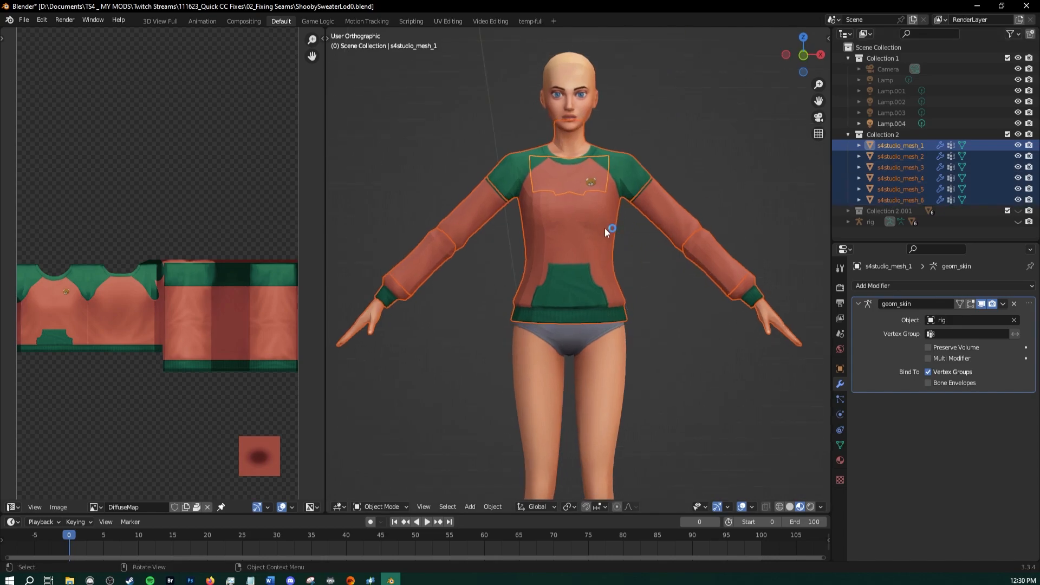
{"action": "key", "text": "ctrl+j"}
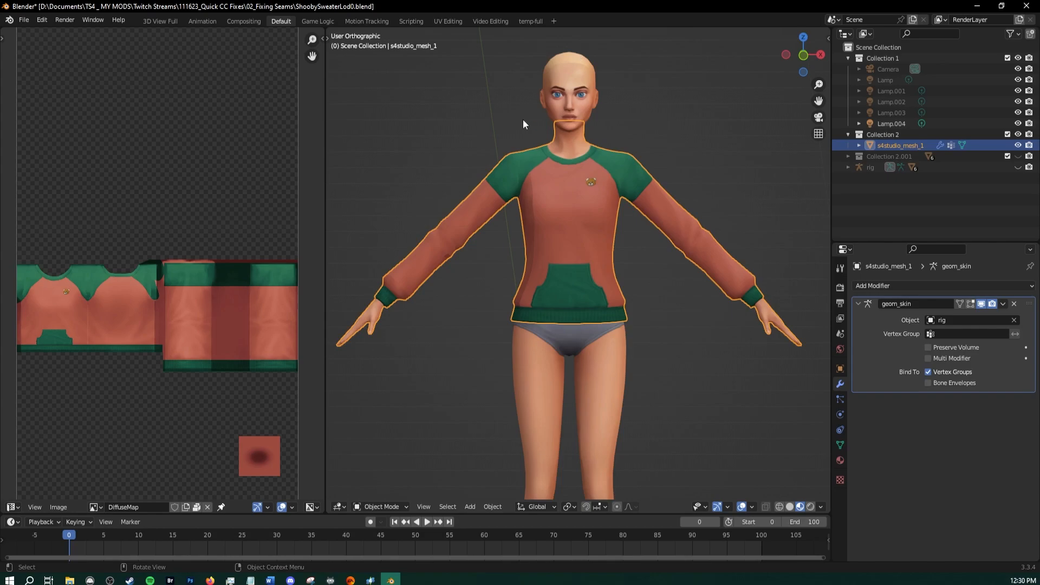
Turn on the Screencast Keys display, hide the 3D viewport's sidebar, and widen the viewport
{"action": "key", "text": "n"}
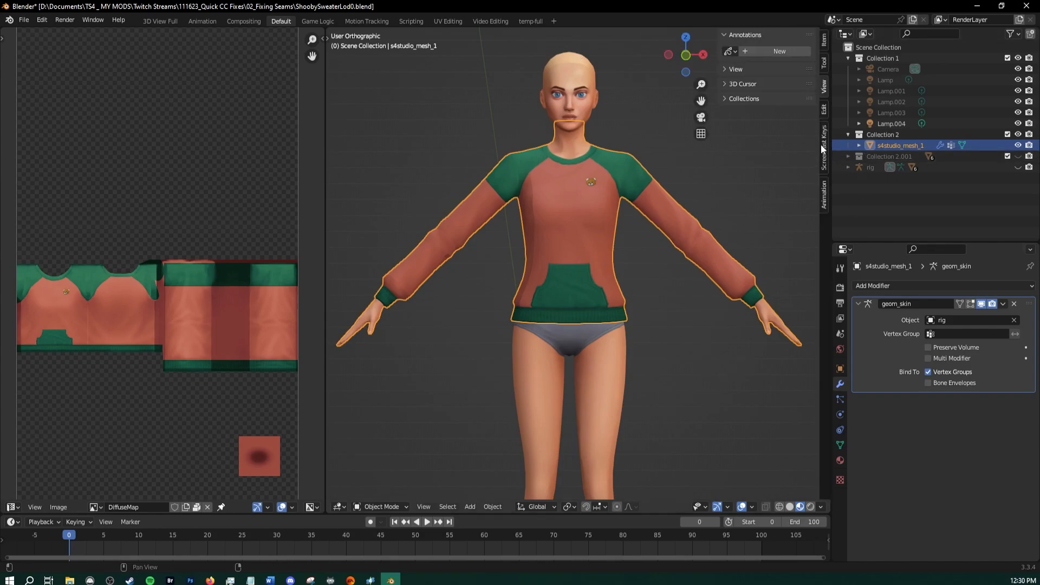
{"action": "key", "text": "n"}
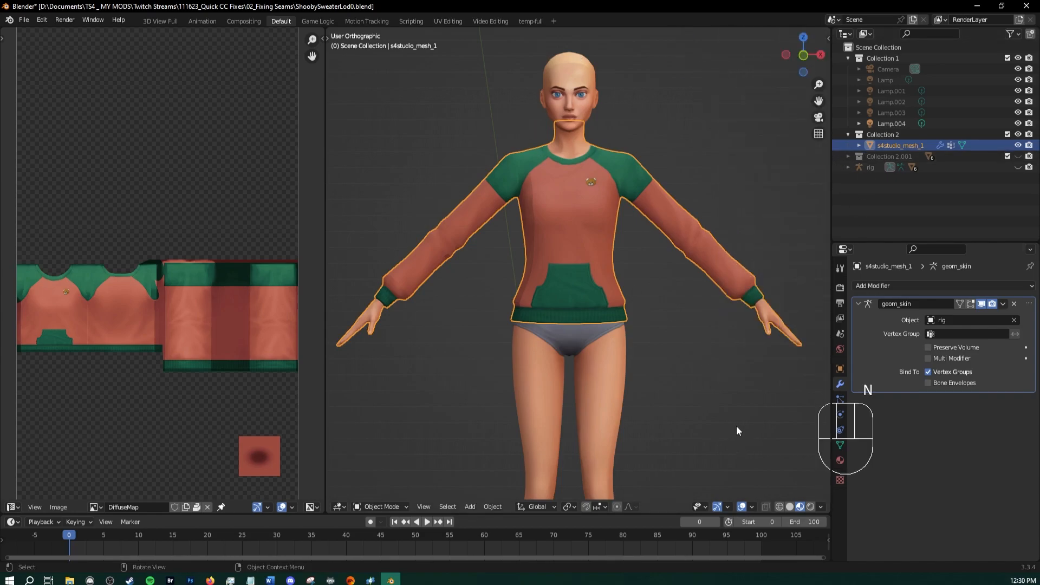
{"action": "key", "text": "n"}
{"action": "key", "text": "n"}
{"action": "left_click_drag", "start_coordinate": [832, 206], "coordinate": [889, 205]}
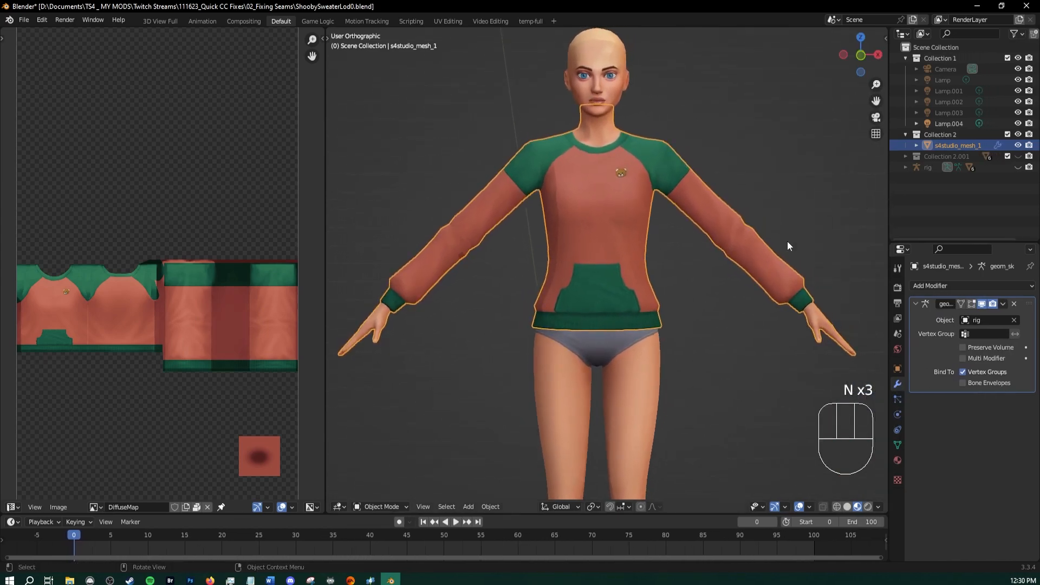
{"action": "middle_click_drag", "start_coordinate": [655, 243], "coordinate": [565, 258], "text": "shift"}
Undo and repeat the join of the six sweater meshes, and show the model in Solid shading
{"action": "key", "text": "ctrl+z"}
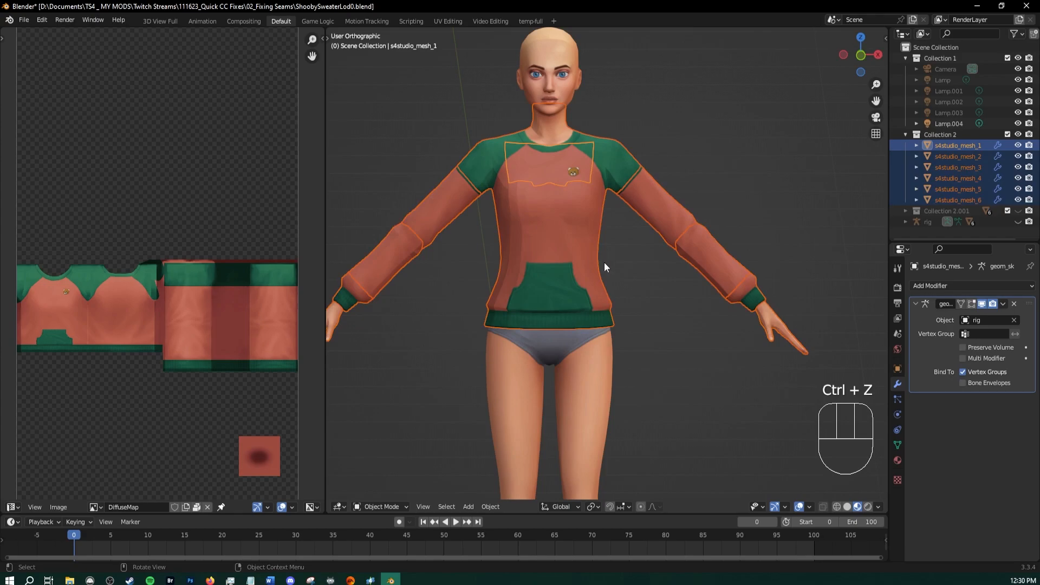
{"action": "key", "text": "ctrl+j"}
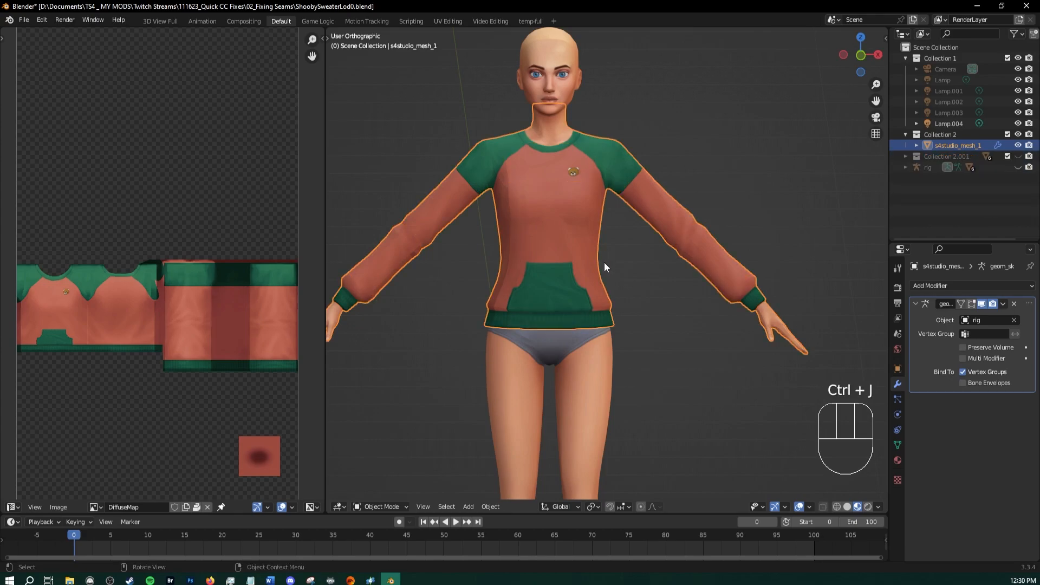
{"action": "left_click", "coordinate": [847, 508]}
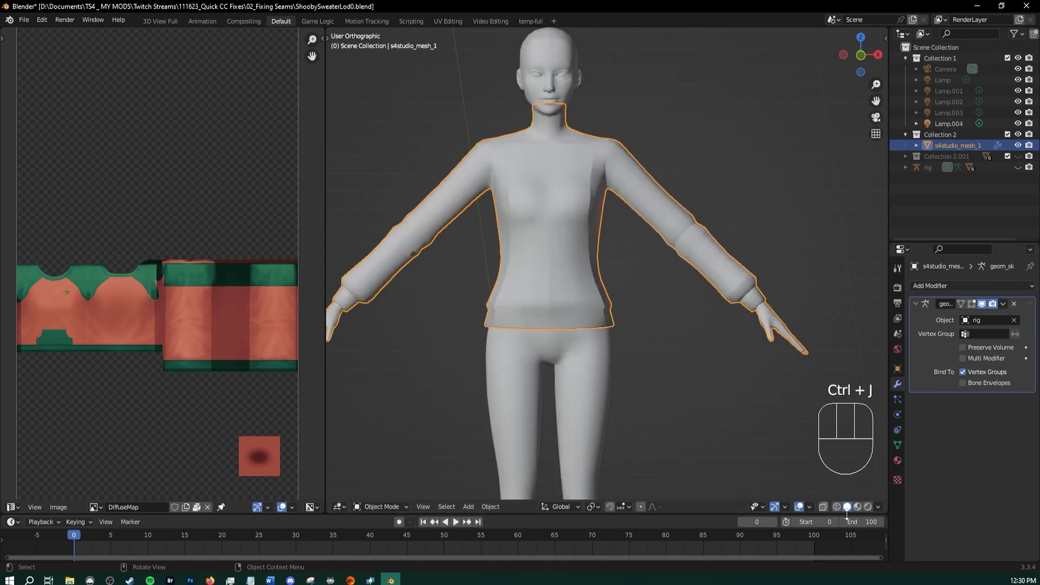
Examine the shading breaks along the joined sweater's sides, sleeves and hem and on the legs
{"action": "middle_click_drag", "start_coordinate": [647, 316], "coordinate": [643, 359]}
{"action": "scroll", "coordinate": [642, 359], "scroll_direction": "up", "scroll_amount": 5}
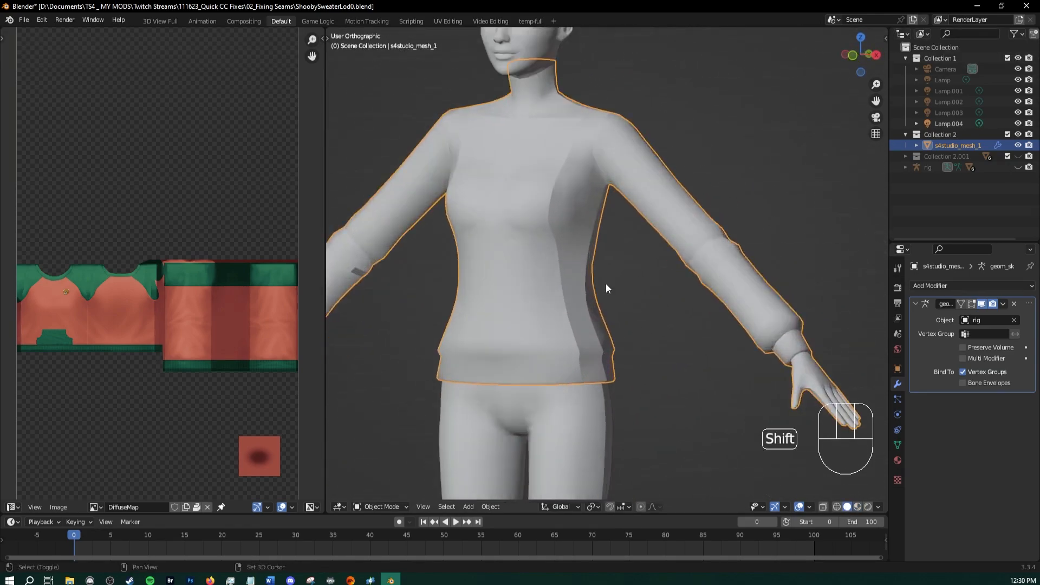
{"action": "scroll", "coordinate": [605, 284], "scroll_direction": "up", "scroll_amount": 2}
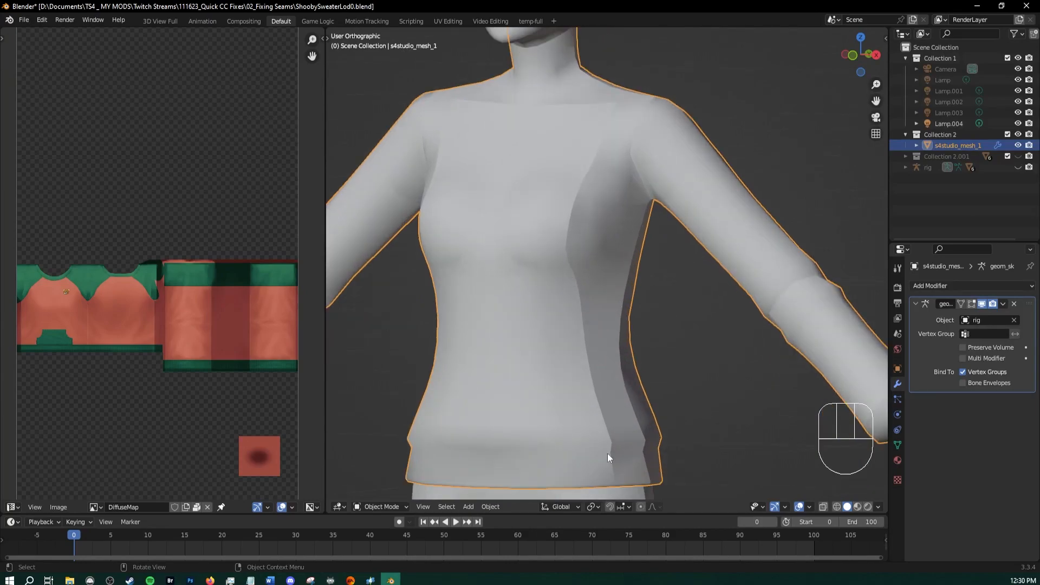
{"action": "middle_click_drag", "start_coordinate": [605, 316], "coordinate": [607, 342]}
{"action": "middle_click_drag", "start_coordinate": [555, 367], "coordinate": [575, 250], "text": "shift"}
{"action": "scroll", "coordinate": [574, 246], "scroll_direction": "down", "scroll_amount": 3}
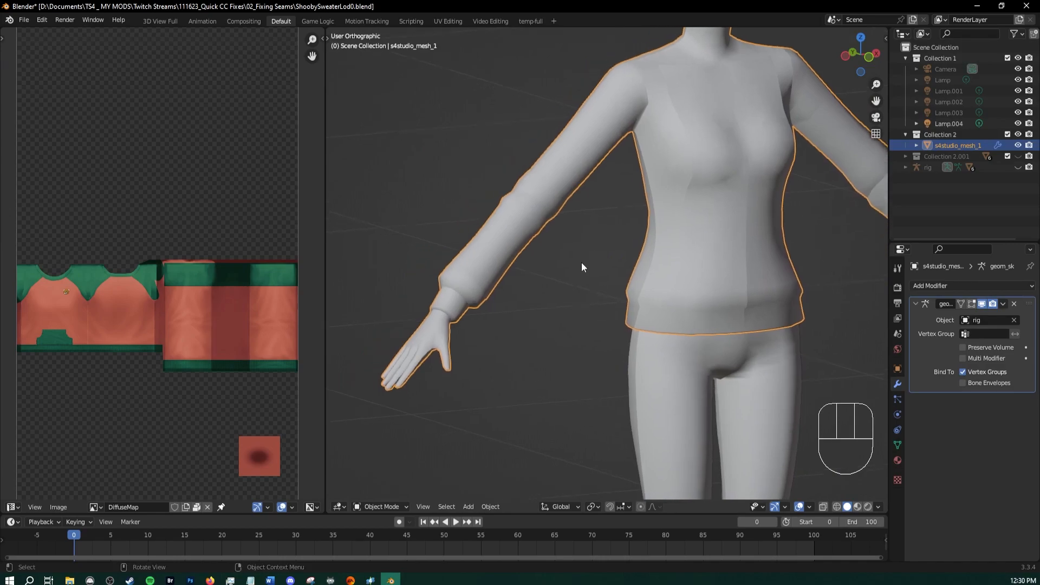
{"action": "middle_click_drag", "start_coordinate": [678, 371], "coordinate": [622, 416]}
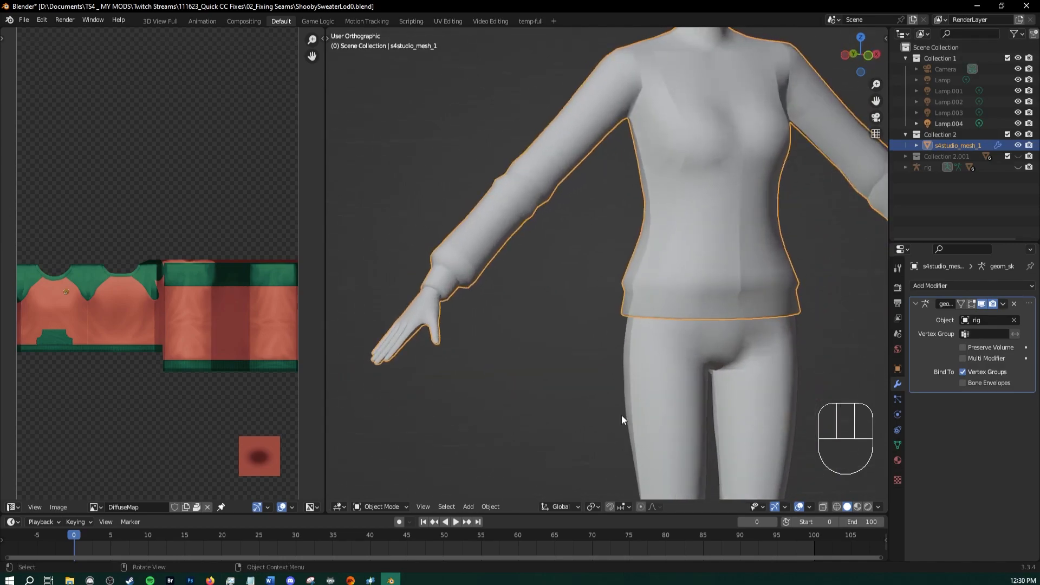
{"action": "middle_click_drag", "start_coordinate": [675, 448], "coordinate": [670, 290], "text": "shift"}
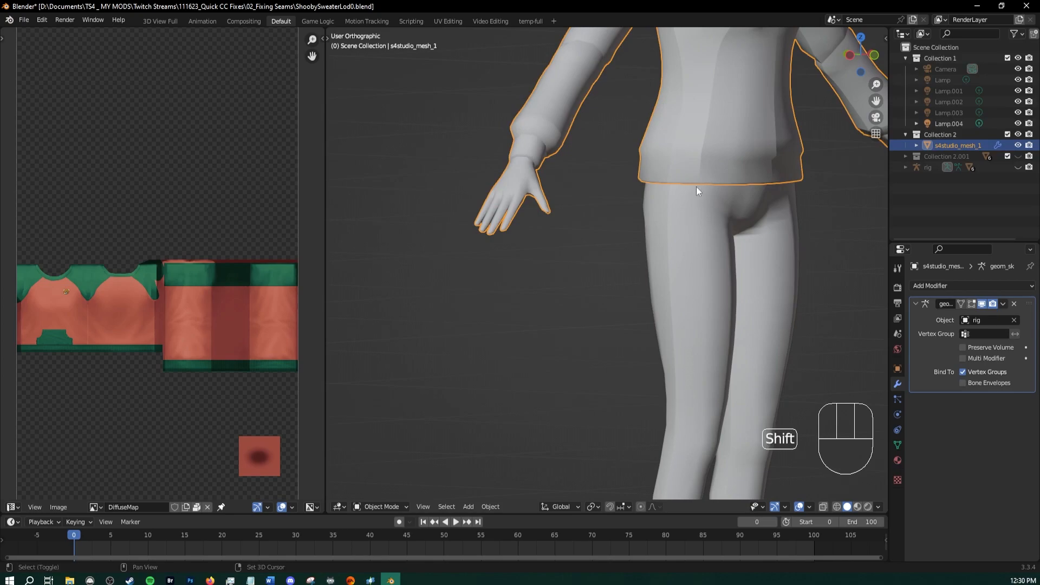
{"action": "middle_click_drag", "start_coordinate": [697, 186], "coordinate": [664, 333], "text": "shift"}
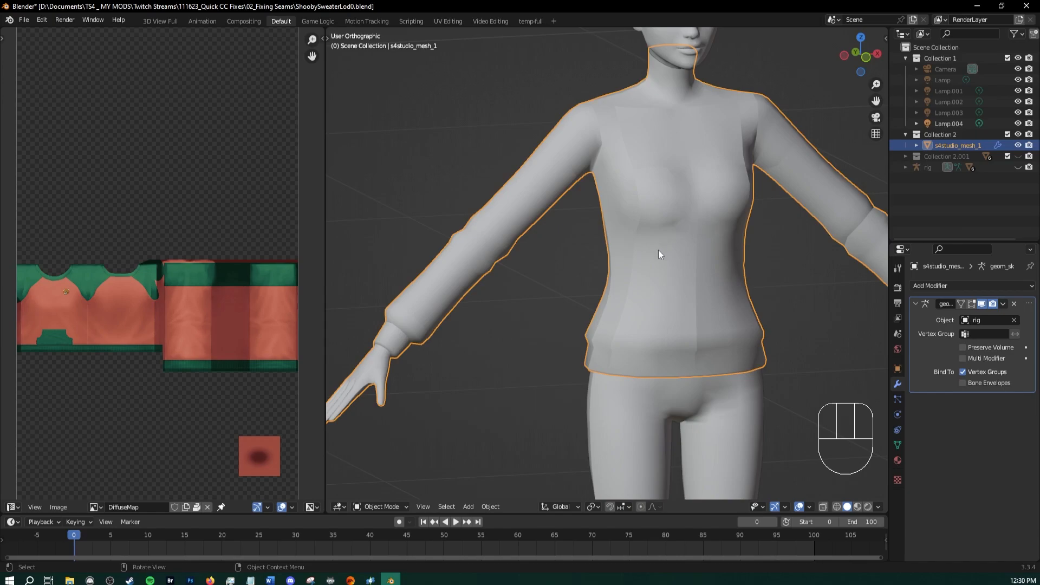
{"action": "middle_click_drag", "start_coordinate": [660, 254], "coordinate": [765, 477], "text": "shift"}
Merge all vertices of the joined sweater mesh by distance in Edit Mode
{"action": "key", "text": "Tab"}
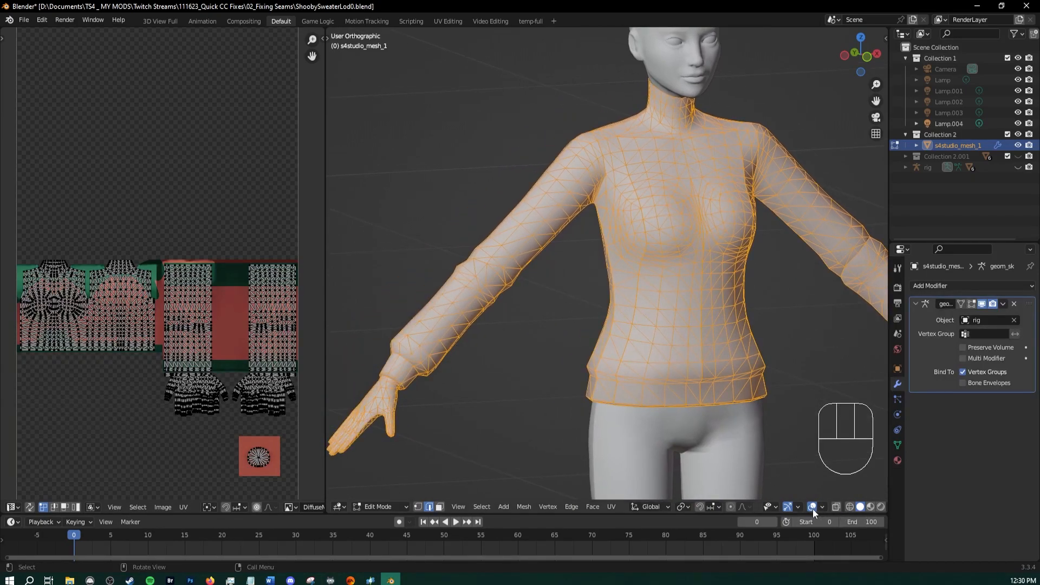
{"action": "key", "text": "m"}
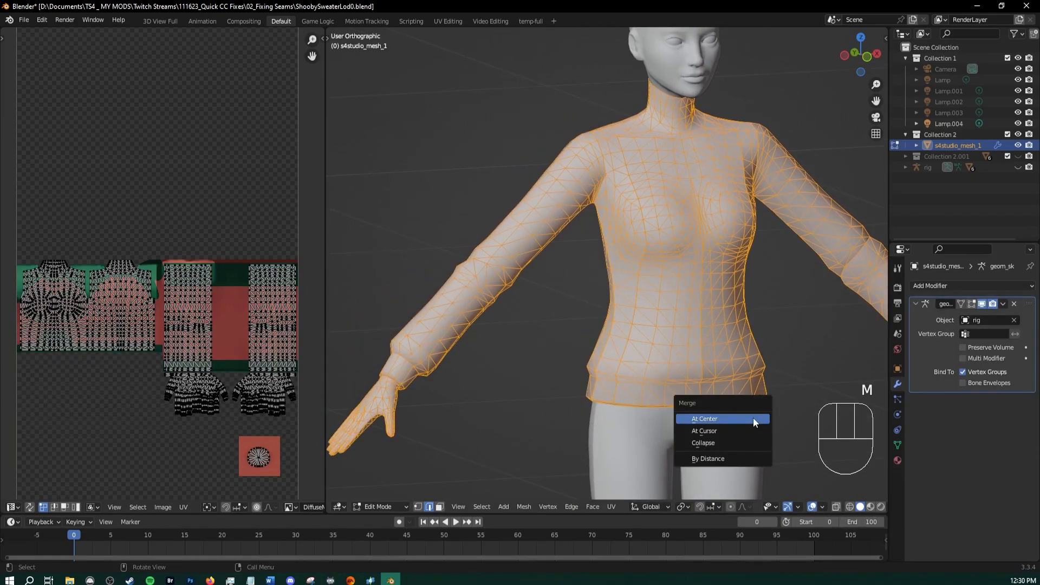
{"action": "left_click", "coordinate": [736, 458]}
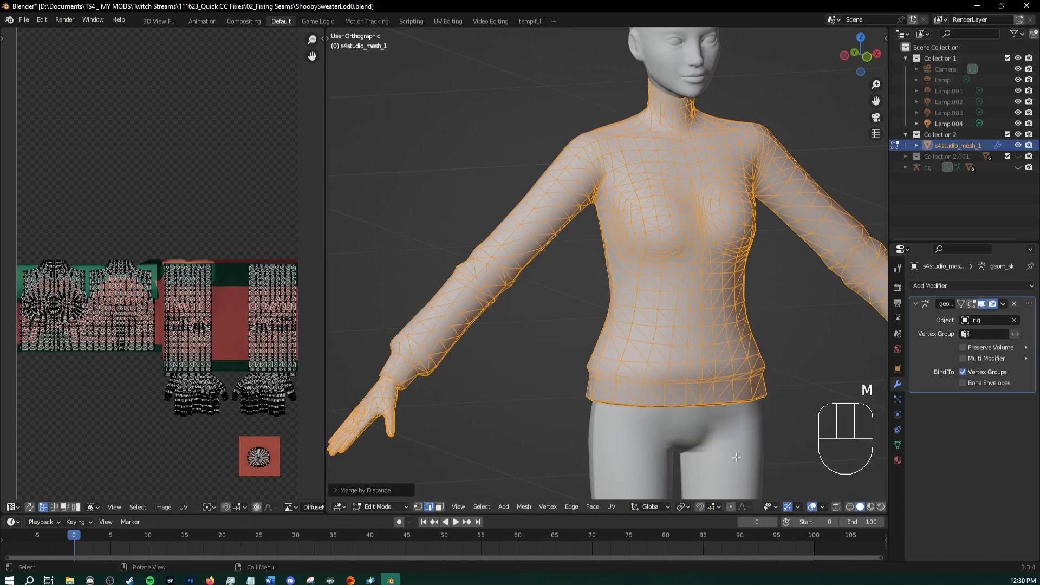
Hide the viewport overlays and compare the sweater's shading before and after the merge by undoing and redoing it
{"action": "left_click", "coordinate": [811, 506]}
{"action": "middle_click_drag", "start_coordinate": [680, 331], "coordinate": [705, 334], "text": "shift"}
{"action": "middle_click_drag", "start_coordinate": [671, 341], "coordinate": [740, 337]}
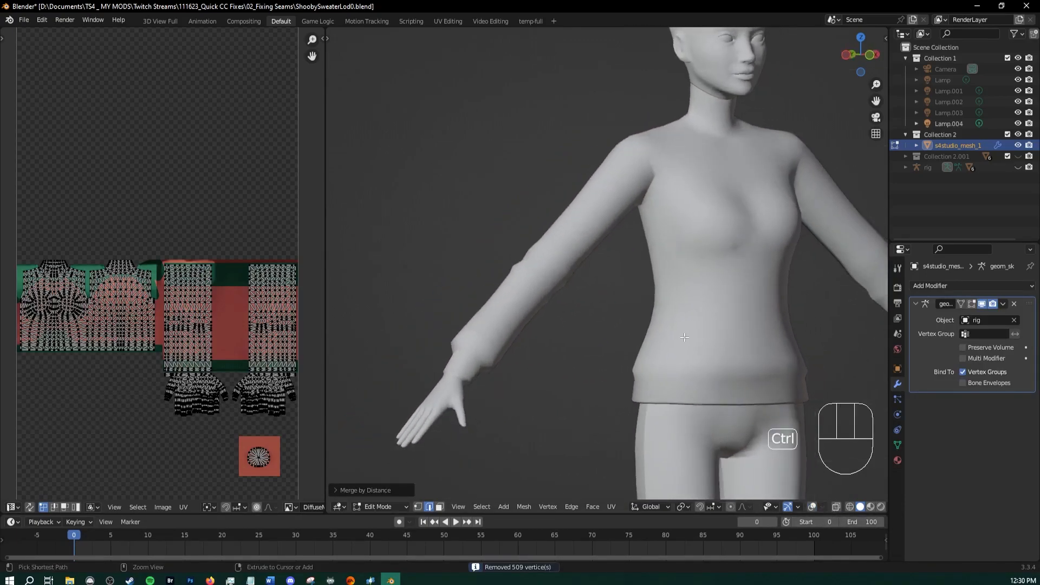
{"action": "middle_click_drag", "start_coordinate": [759, 415], "coordinate": [721, 399], "text": "shift"}
{"action": "key", "text": "ctrl+z"}
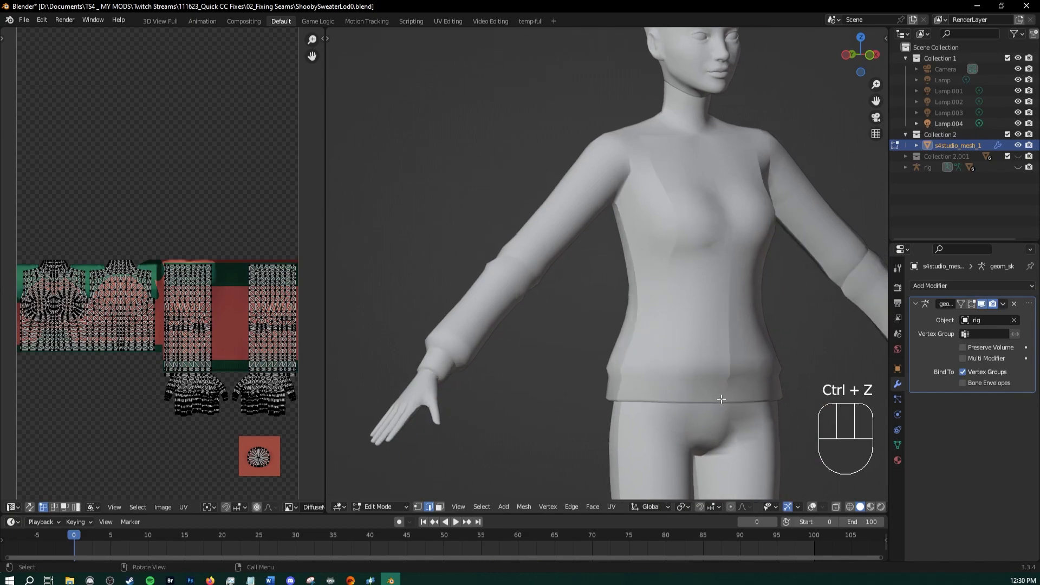
{"action": "key", "text": "ctrl+shift+z"}
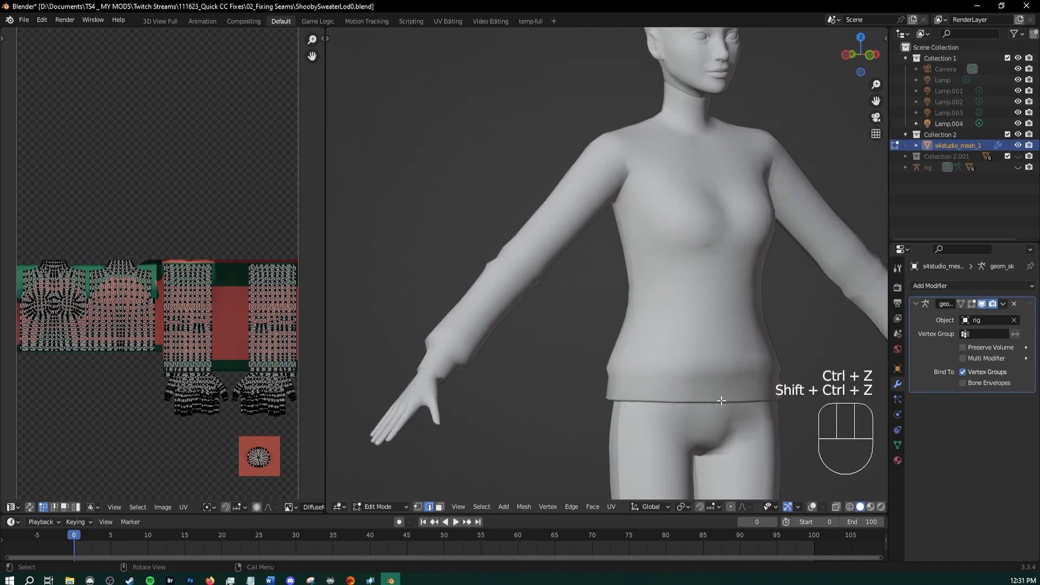
Examine the merged mesh's shading around the sleeve cuff, wrist, hem and torso
{"action": "middle_click_drag", "start_coordinate": [705, 391], "coordinate": [604, 251]}
{"action": "scroll", "coordinate": [650, 385], "scroll_direction": "up", "scroll_amount": 3}
{"action": "scroll", "coordinate": [601, 252], "scroll_direction": "up", "scroll_amount": 2}
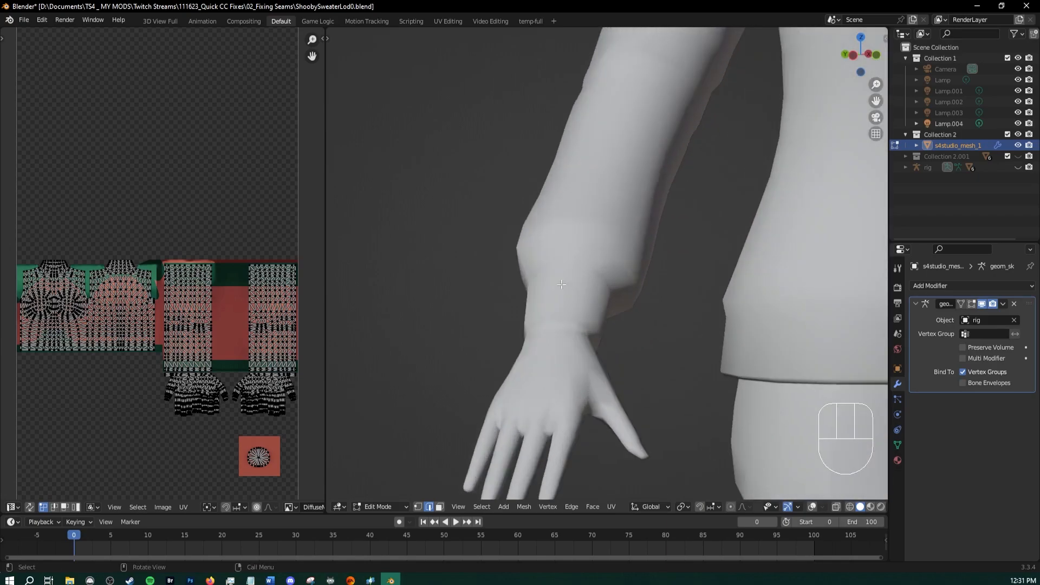
{"action": "middle_click_drag", "start_coordinate": [562, 284], "coordinate": [510, 320]}
{"action": "middle_click_drag", "start_coordinate": [459, 342], "coordinate": [555, 302], "text": "shift"}
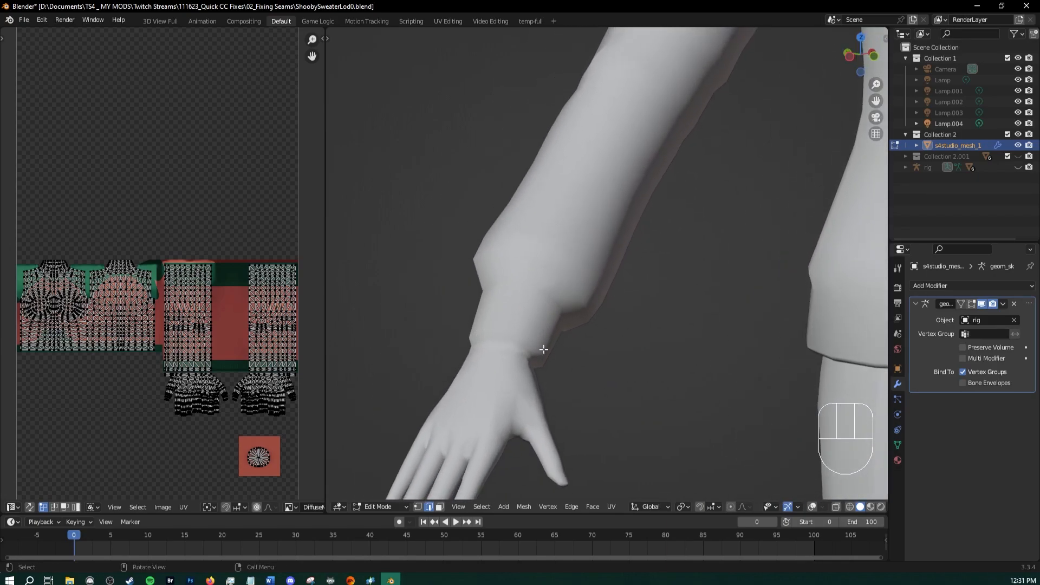
{"action": "scroll", "coordinate": [588, 367], "scroll_direction": "down", "scroll_amount": 3}
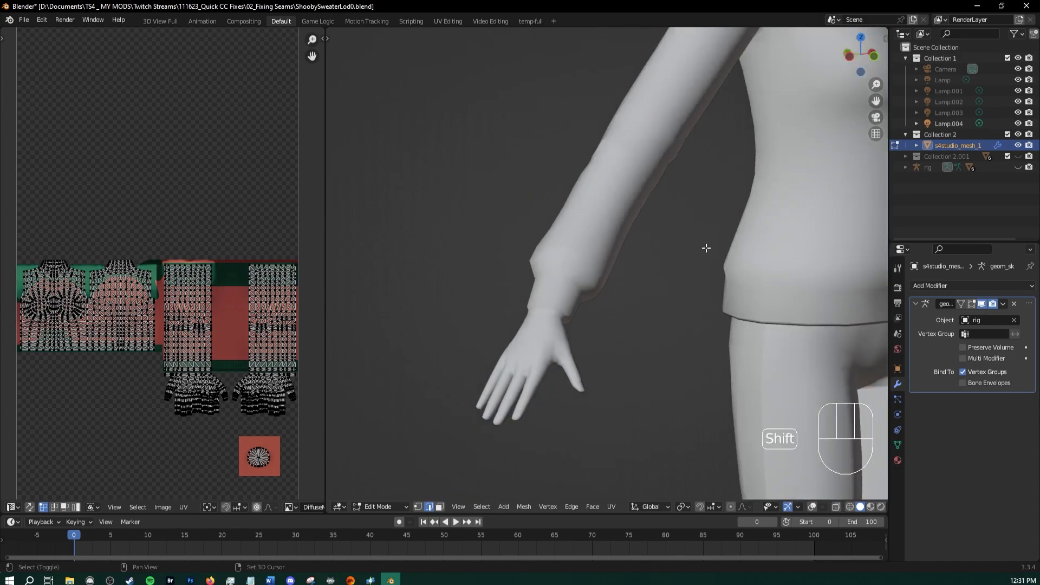
{"action": "middle_click_drag", "start_coordinate": [707, 243], "coordinate": [533, 398], "text": "shift"}
{"action": "middle_click_drag", "start_coordinate": [710, 352], "coordinate": [641, 338]}
{"action": "middle_click_drag", "start_coordinate": [642, 338], "coordinate": [621, 346], "text": "shift"}
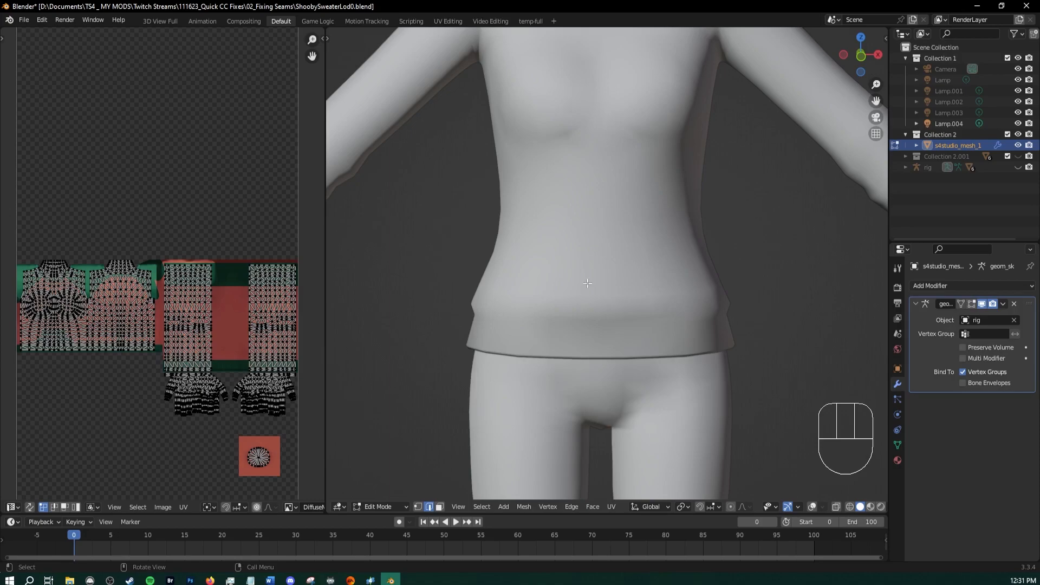
{"action": "scroll", "coordinate": [588, 283], "scroll_direction": "down", "scroll_amount": 5}
{"action": "middle_click_drag", "start_coordinate": [587, 283], "coordinate": [619, 311]}
{"action": "scroll", "coordinate": [603, 313], "scroll_direction": "up", "scroll_amount": 5}
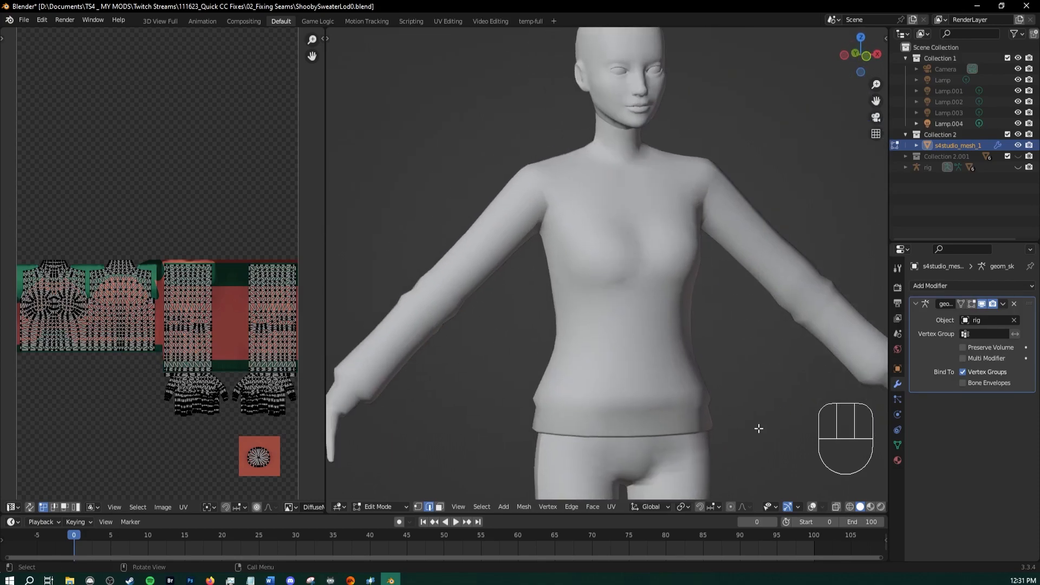
Show the overlays again, select only an edge at the sleeve cuff, and turn on UV sync selection
{"action": "left_click", "coordinate": [811, 507]}
{"action": "middle_click_drag", "start_coordinate": [386, 377], "coordinate": [439, 356], "text": "shift"}
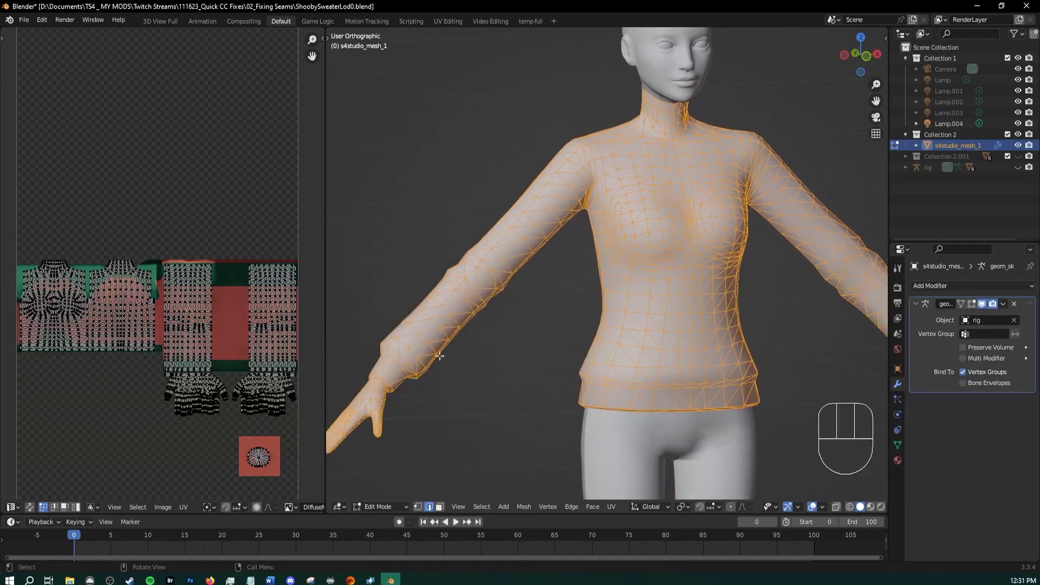
{"action": "left_click", "coordinate": [383, 373]}
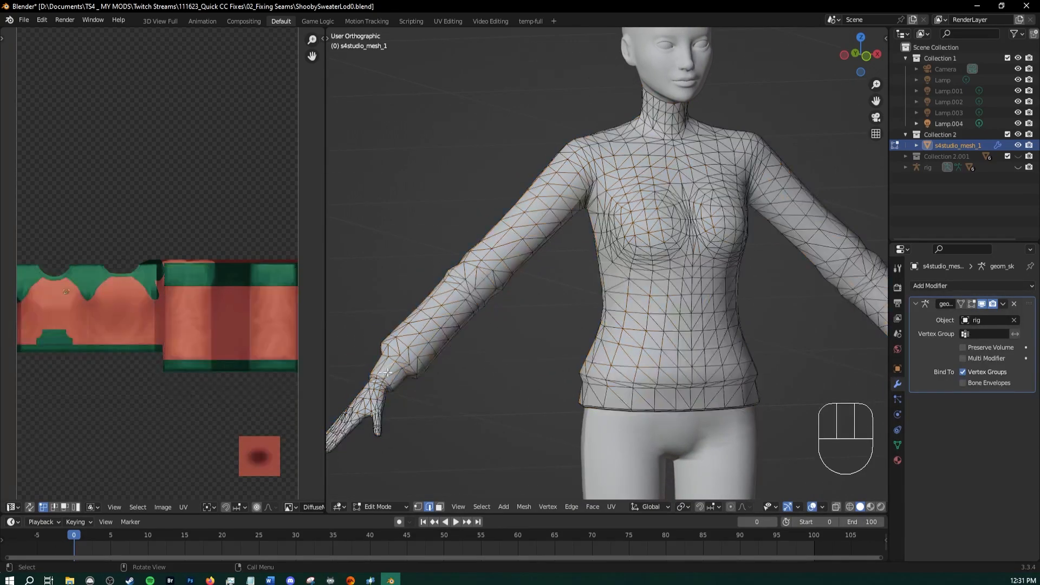
{"action": "scroll", "coordinate": [478, 358], "scroll_direction": "up", "scroll_amount": 3}
{"action": "middle_click_drag", "start_coordinate": [389, 372], "coordinate": [500, 350], "text": "shift"}
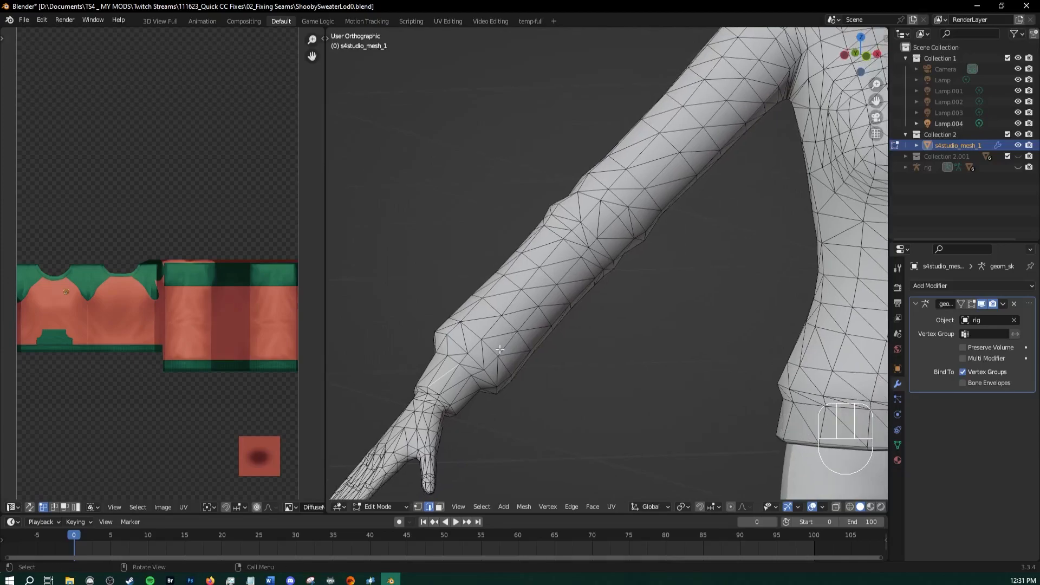
{"action": "left_click", "coordinate": [30, 508]}
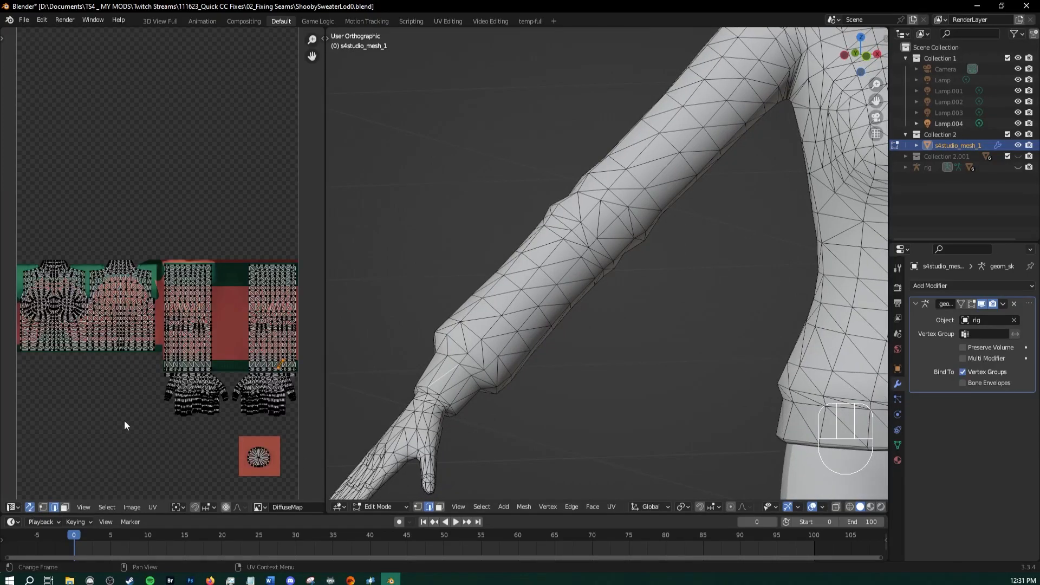
In face select mode, select only the character's right hand with Select Linked, delimited by UVs
{"action": "scroll", "coordinate": [185, 401], "scroll_direction": "up", "scroll_amount": 2}
{"action": "middle_click_drag", "start_coordinate": [430, 381], "coordinate": [433, 374], "text": "shift"}
{"action": "scroll", "coordinate": [464, 325], "scroll_direction": "up", "scroll_amount": 3}
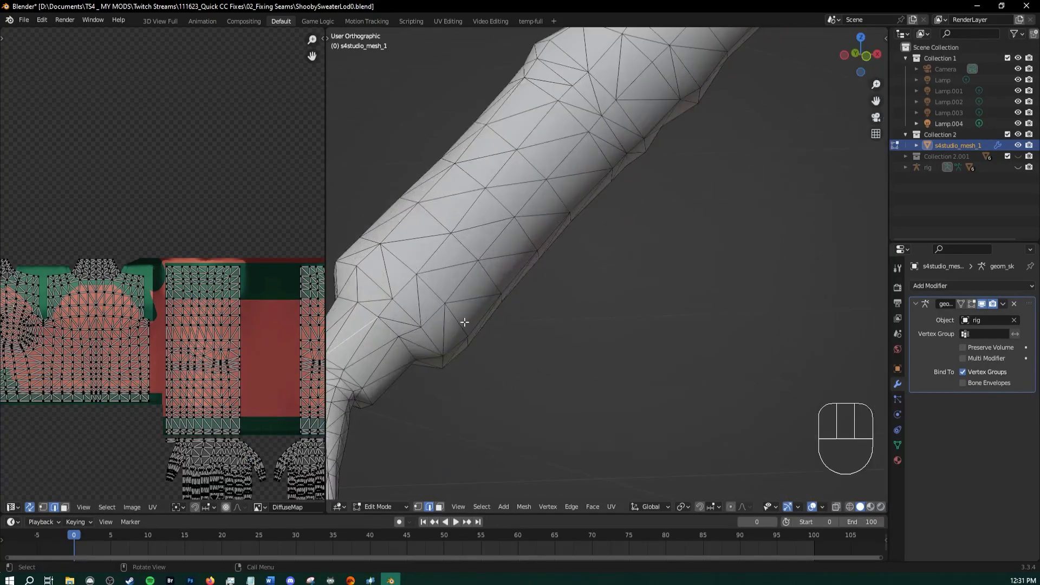
{"action": "middle_click_drag", "start_coordinate": [464, 325], "coordinate": [491, 307], "text": "shift"}
{"action": "scroll", "coordinate": [489, 394], "scroll_direction": "down", "scroll_amount": 3}
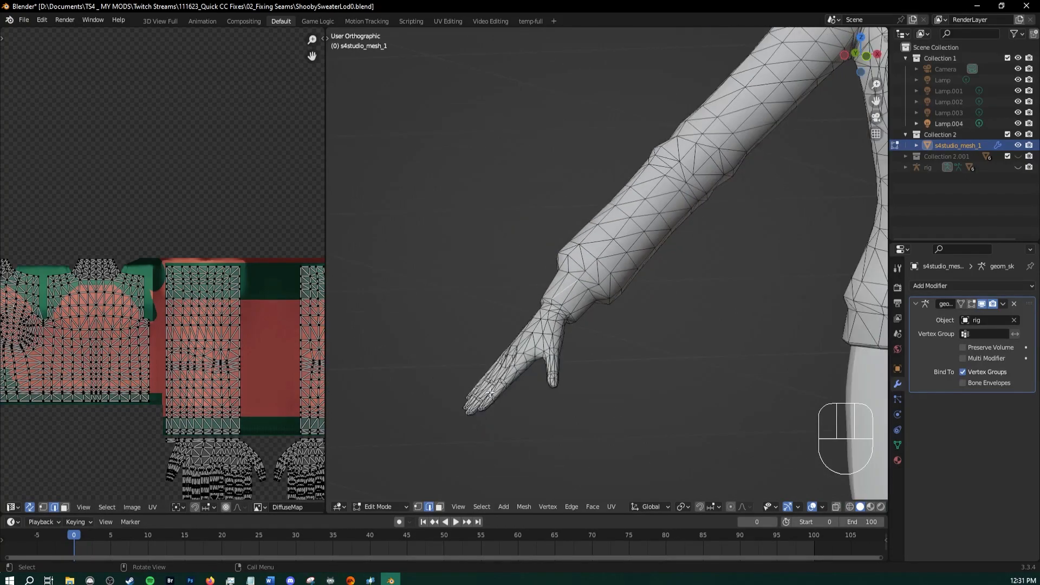
{"action": "key", "text": "l"}
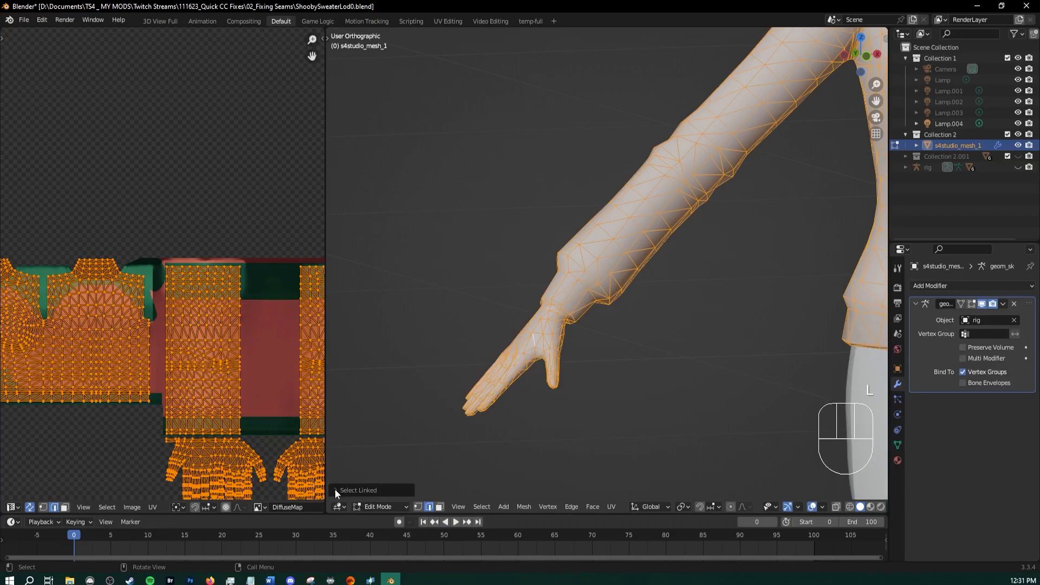
{"action": "left_click", "coordinate": [437, 508]}
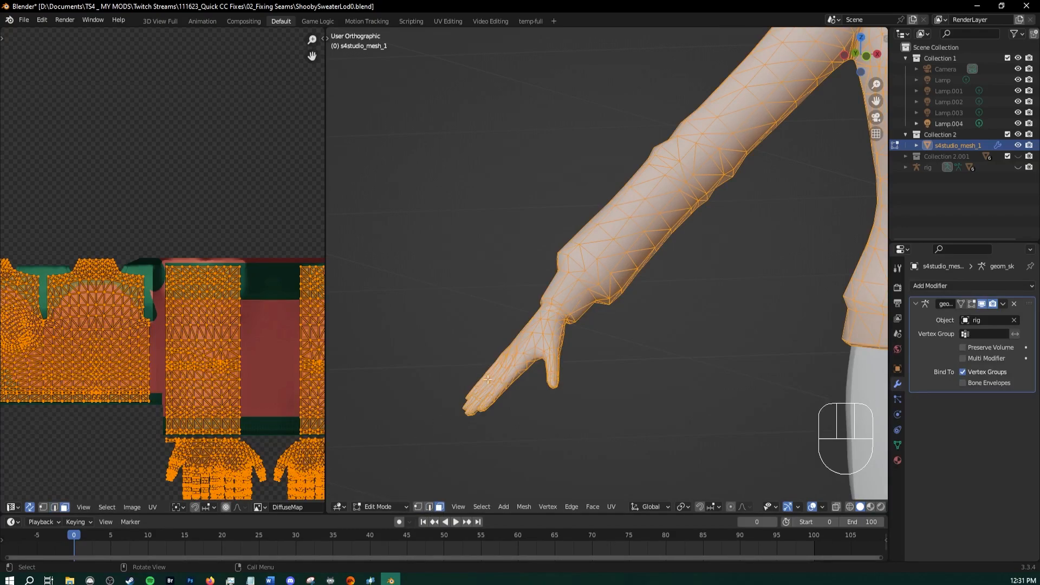
{"action": "key", "text": "alt+a"}
{"action": "key", "text": "l"}
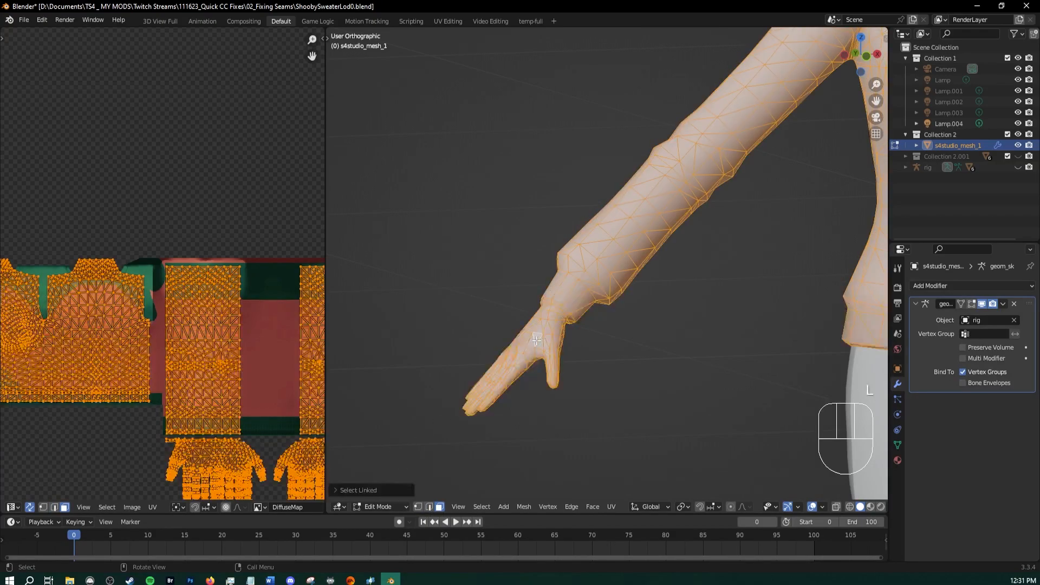
{"action": "left_click", "coordinate": [334, 490]}
{"action": "left_click", "coordinate": [402, 486]}
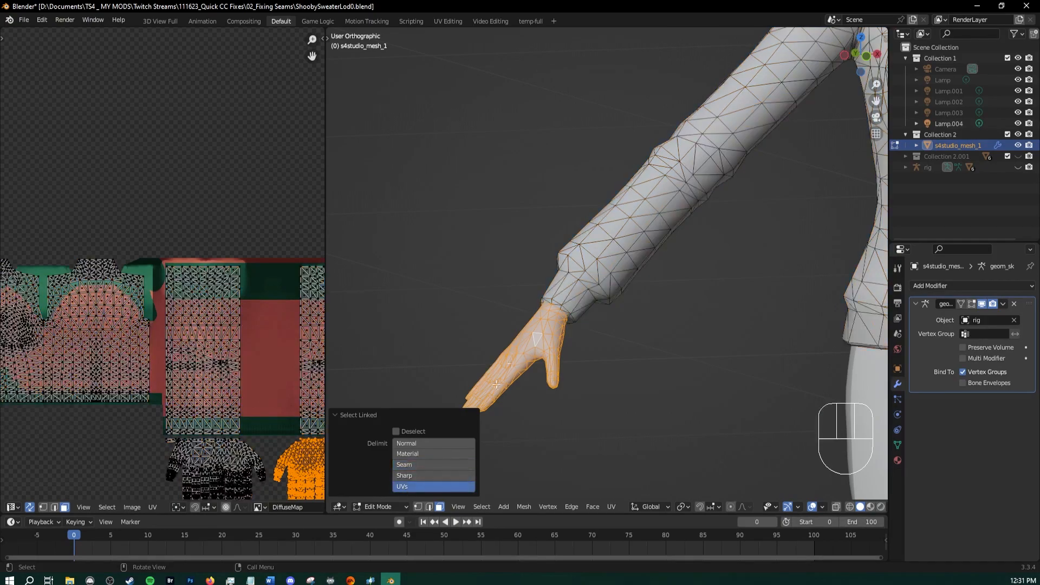
Split the selected right hand's faces from the sweater mesh at the wrist
{"action": "scroll", "coordinate": [547, 334], "scroll_direction": "down", "scroll_amount": 3}
{"action": "middle_click_drag", "start_coordinate": [647, 333], "coordinate": [564, 291], "text": "shift"}
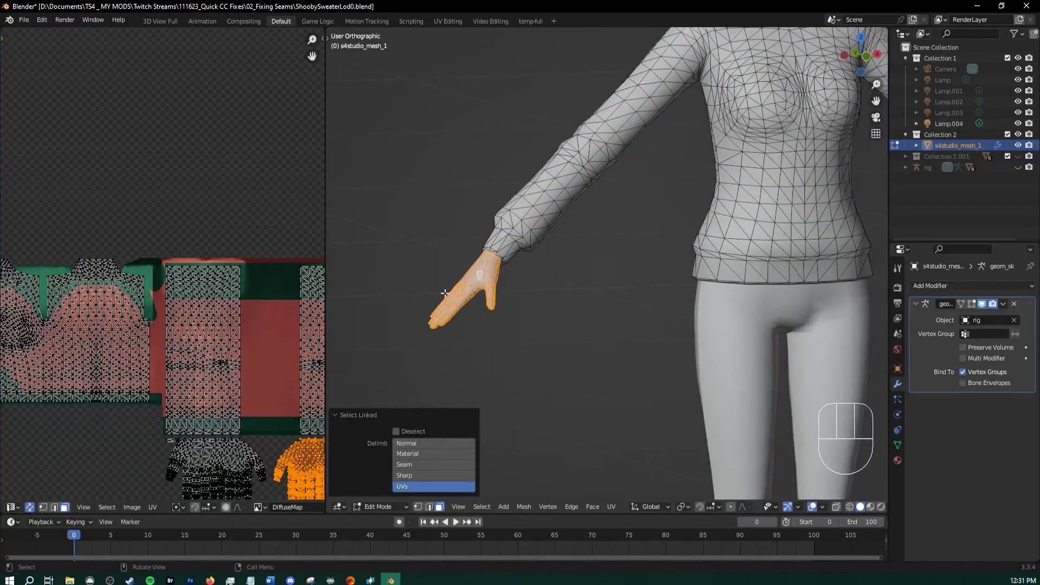
{"action": "middle_click_drag", "start_coordinate": [454, 292], "coordinate": [454, 299]}
{"action": "key", "text": "y"}
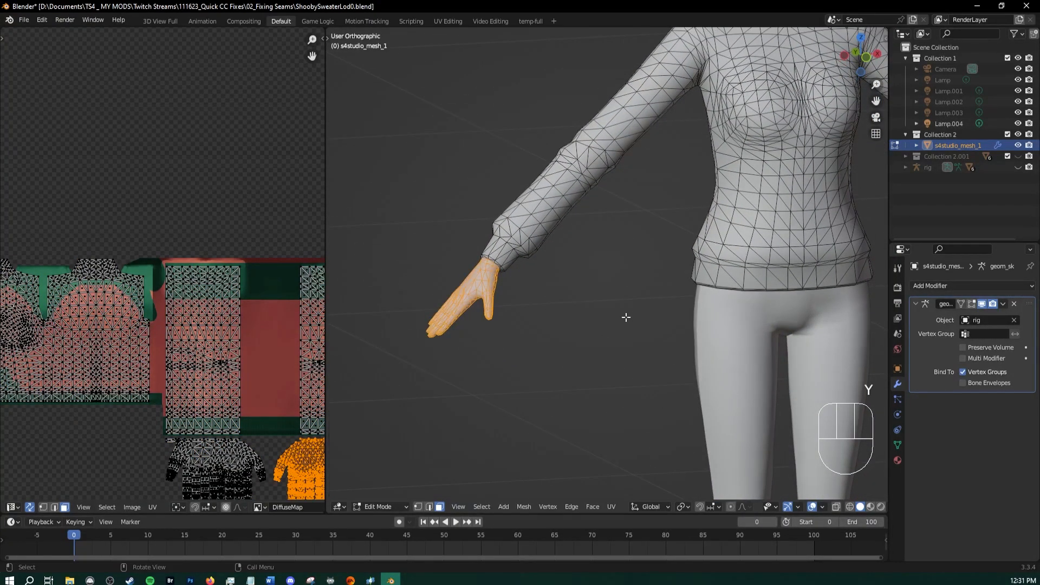
Select the character's left hand as linked faces delimited by UVs, and split it off with the viewport overlays hidden
{"action": "middle_click_drag", "start_coordinate": [648, 313], "coordinate": [438, 338], "text": "shift"}
{"action": "middle_click_drag", "start_coordinate": [870, 271], "coordinate": [648, 337], "text": "shift"}
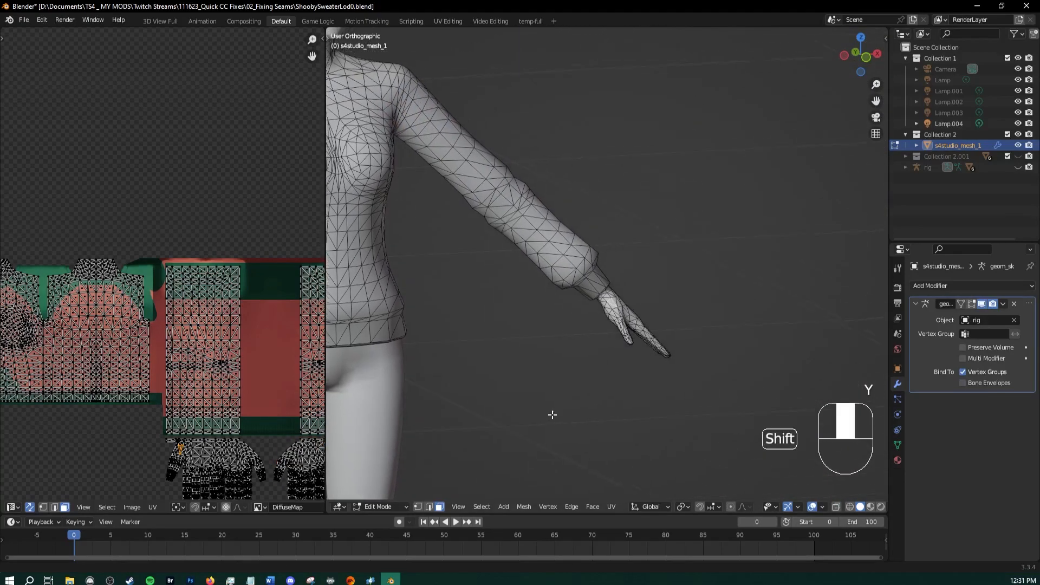
{"action": "scroll", "coordinate": [674, 330], "scroll_direction": "up", "scroll_amount": 4}
{"action": "key", "text": "l"}
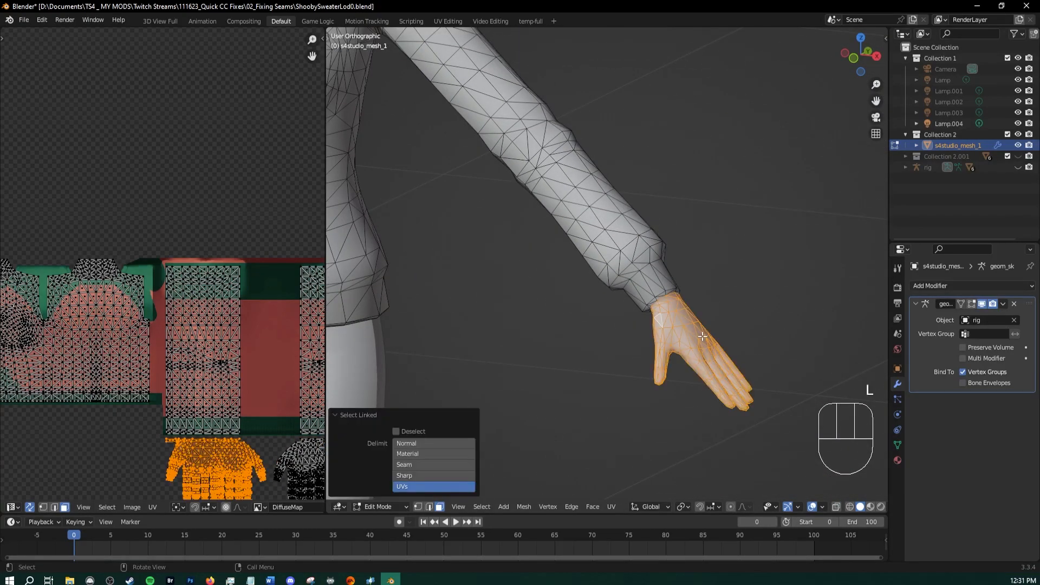
{"action": "left_click", "coordinate": [813, 508]}
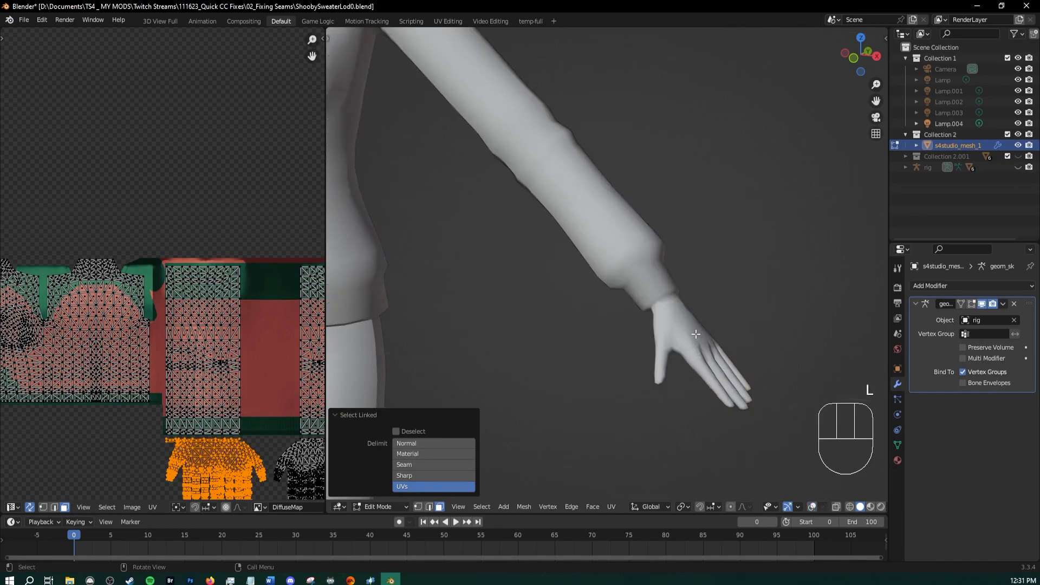
{"action": "middle_click_drag", "start_coordinate": [702, 339], "coordinate": [549, 352]}
{"action": "scroll", "coordinate": [620, 376], "scroll_direction": "up", "scroll_amount": 5}
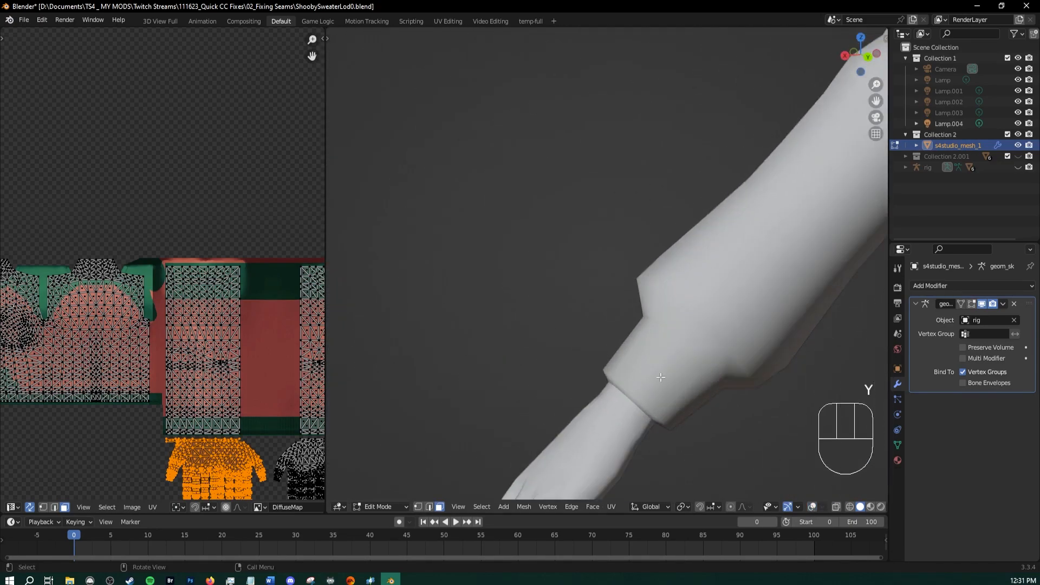
{"action": "middle_click_drag", "start_coordinate": [661, 377], "coordinate": [731, 363]}
{"action": "scroll", "coordinate": [731, 363], "scroll_direction": "down", "scroll_amount": 10}
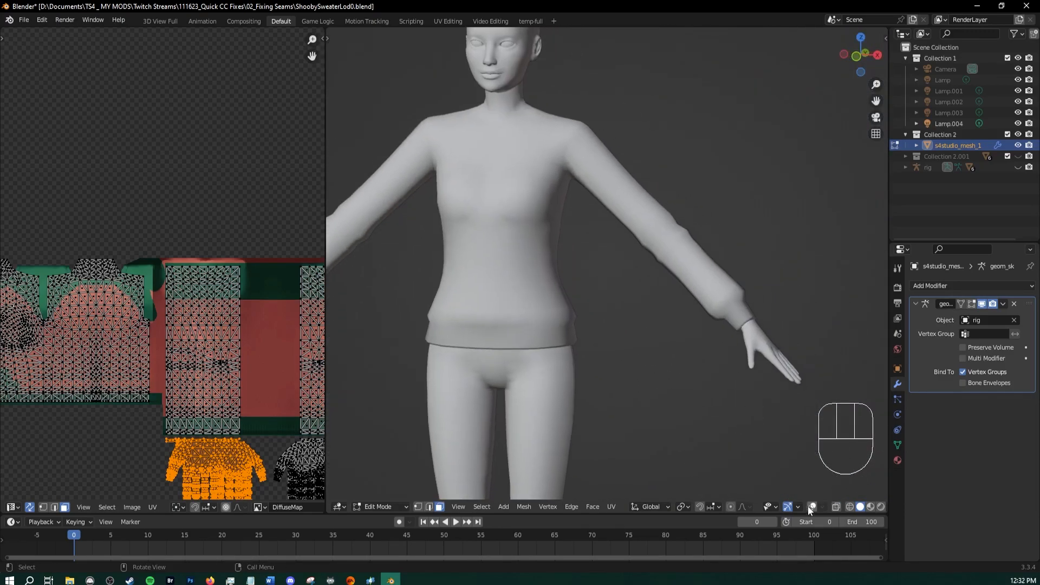
Show the overlays again and select a single face on the left sleeve's cuff to start isolating the cuff band
{"action": "left_click", "coordinate": [810, 507]}
{"action": "middle_click_drag", "start_coordinate": [676, 364], "coordinate": [624, 386], "text": "shift"}
{"action": "left_click", "coordinate": [674, 345]}
{"action": "scroll", "coordinate": [677, 341], "scroll_direction": "up", "scroll_amount": 7}
{"action": "middle_click_drag", "start_coordinate": [721, 336], "coordinate": [559, 367], "text": "shift"}
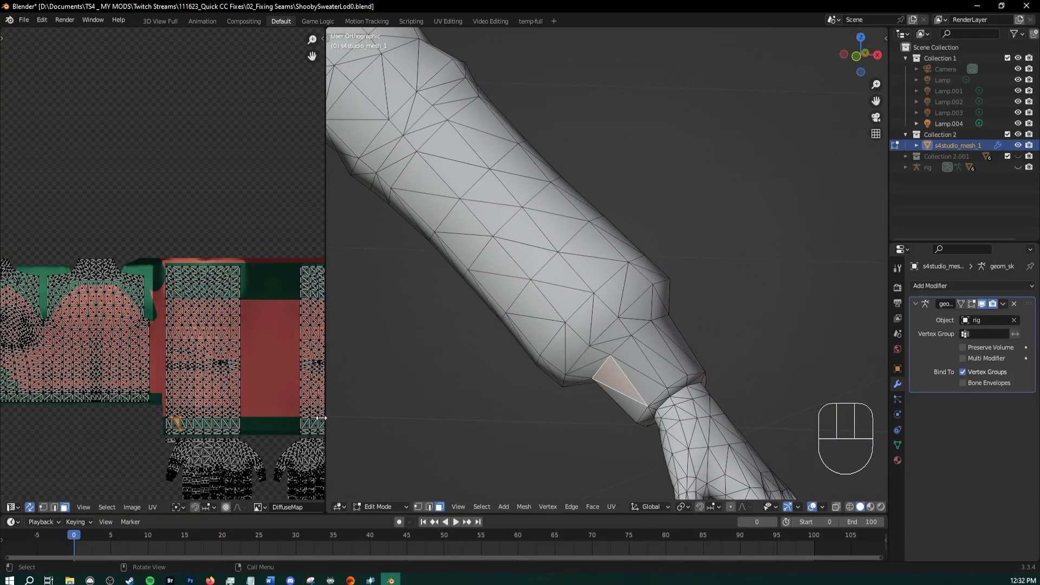
{"action": "scroll", "coordinate": [222, 407], "scroll_direction": "up", "scroll_amount": 3}
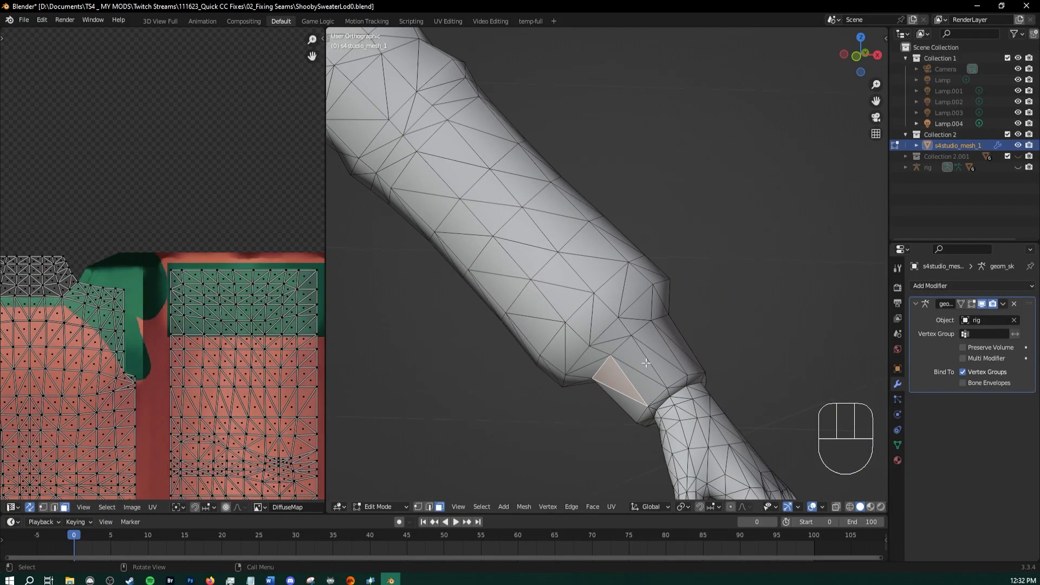
{"action": "scroll", "coordinate": [647, 363], "scroll_direction": "down", "scroll_amount": 5}
{"action": "middle_click_drag", "start_coordinate": [713, 251], "coordinate": [654, 312]}
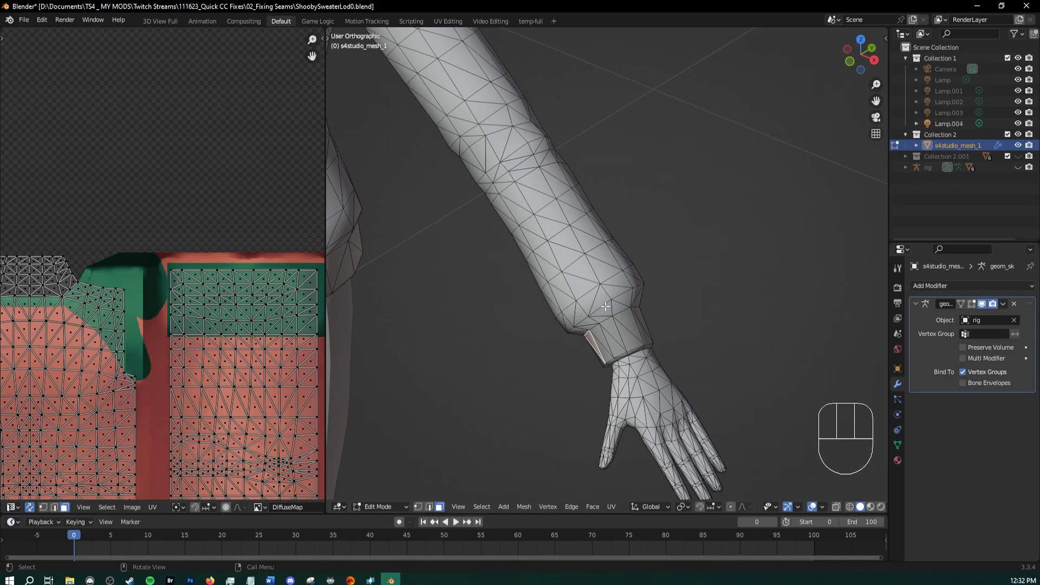
{"action": "middle_click_drag", "start_coordinate": [606, 307], "coordinate": [575, 325], "text": "shift"}
{"action": "scroll", "coordinate": [514, 278], "scroll_direction": "up", "scroll_amount": 2}
{"action": "left_click", "coordinate": [480, 325]}
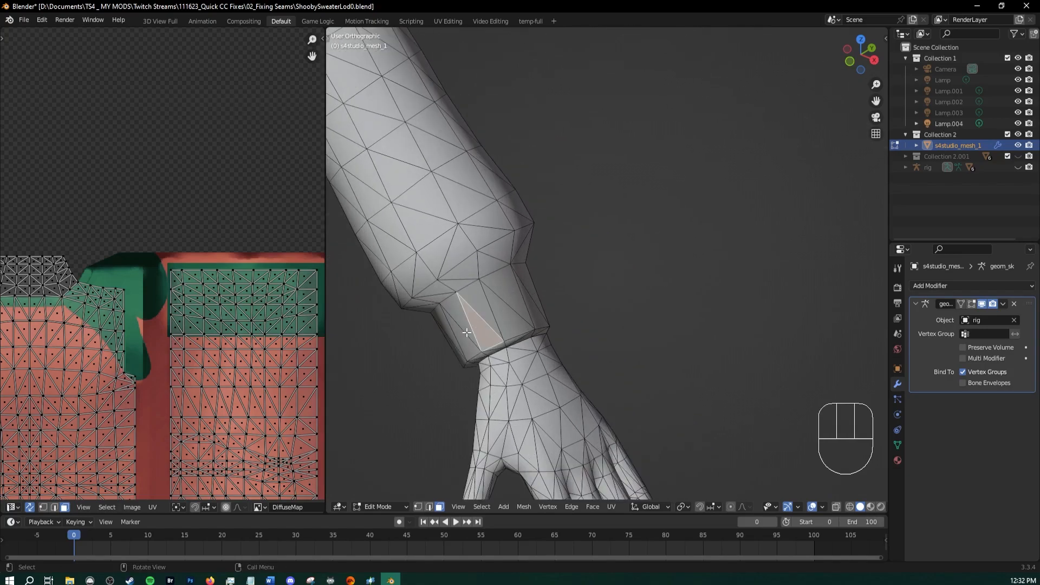
{"action": "left_click", "coordinate": [448, 329]}
{"action": "middle_click_drag", "start_coordinate": [487, 313], "coordinate": [464, 342]}
{"action": "middle_click_drag", "start_coordinate": [552, 242], "coordinate": [526, 283], "text": "shift"}
Select the left cuff's faces one by one around the wrist
{"action": "left_click", "coordinate": [493, 281]}
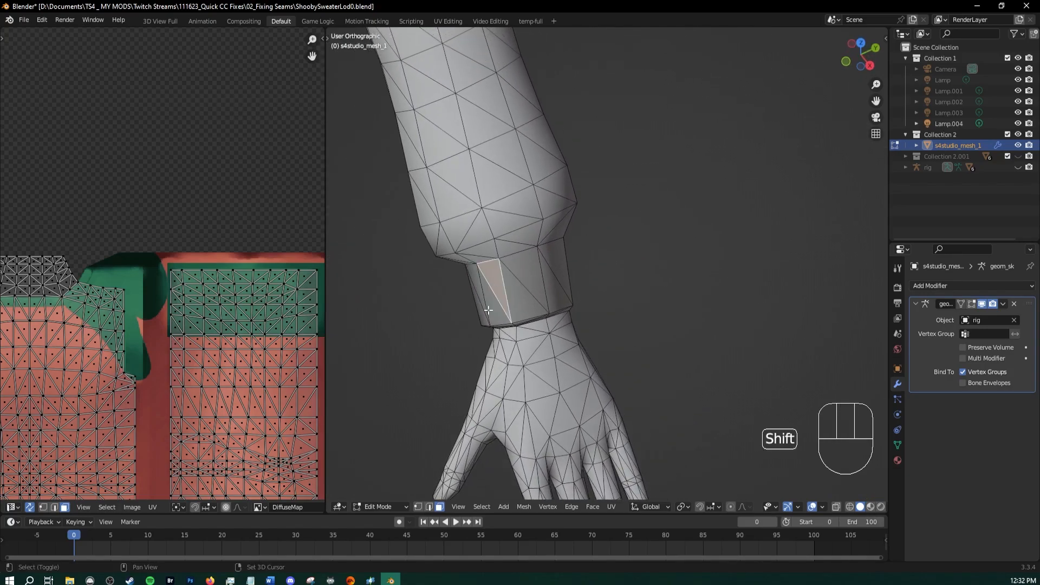
{"action": "left_click", "coordinate": [488, 310], "text": "shift"}
{"action": "left_click", "coordinate": [514, 292], "text": "shift"}
{"action": "left_click", "coordinate": [543, 278], "text": "shift"}
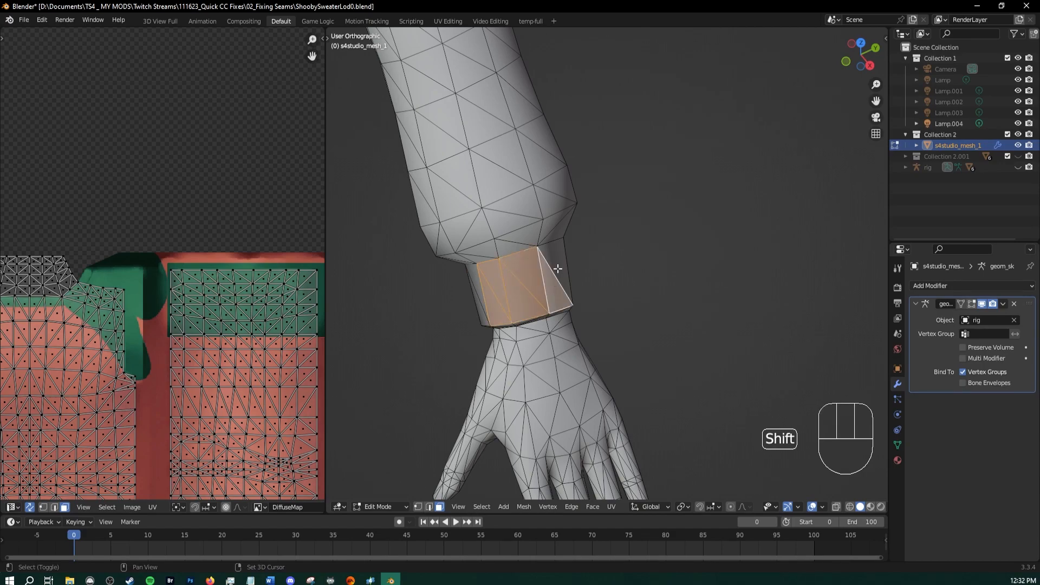
{"action": "middle_click_drag", "start_coordinate": [597, 285], "coordinate": [666, 347]}
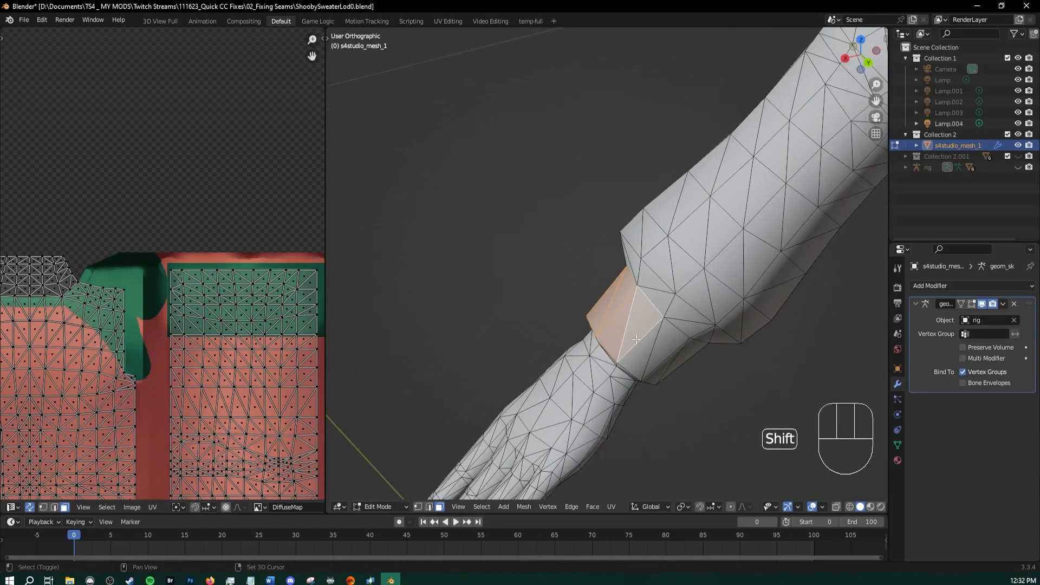
{"action": "left_click", "coordinate": [664, 347], "text": "shift"}
{"action": "left_click", "coordinate": [640, 337], "text": "shift"}
{"action": "left_click", "coordinate": [642, 353], "text": "shift"}
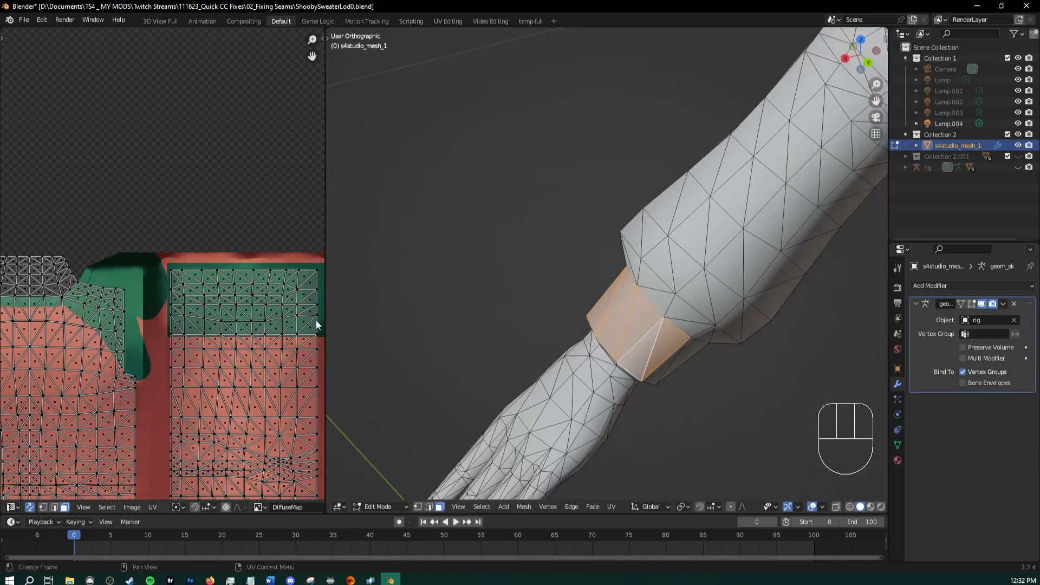
Box-select the full row of green cuff faces of the left sleeve in the UV editor
{"action": "scroll", "coordinate": [287, 338], "scroll_direction": "down", "scroll_amount": 2}
{"action": "middle_click_drag", "start_coordinate": [242, 393], "coordinate": [188, 210], "text": "shift"}
{"action": "scroll", "coordinate": [162, 265], "scroll_direction": "up", "scroll_amount": 4}
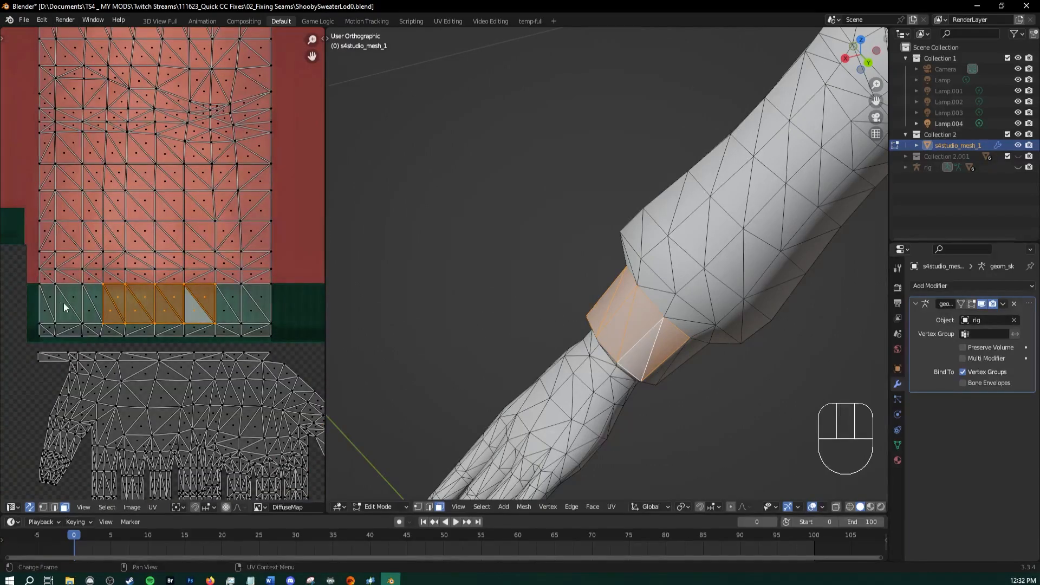
{"action": "left_click", "coordinate": [211, 304]}
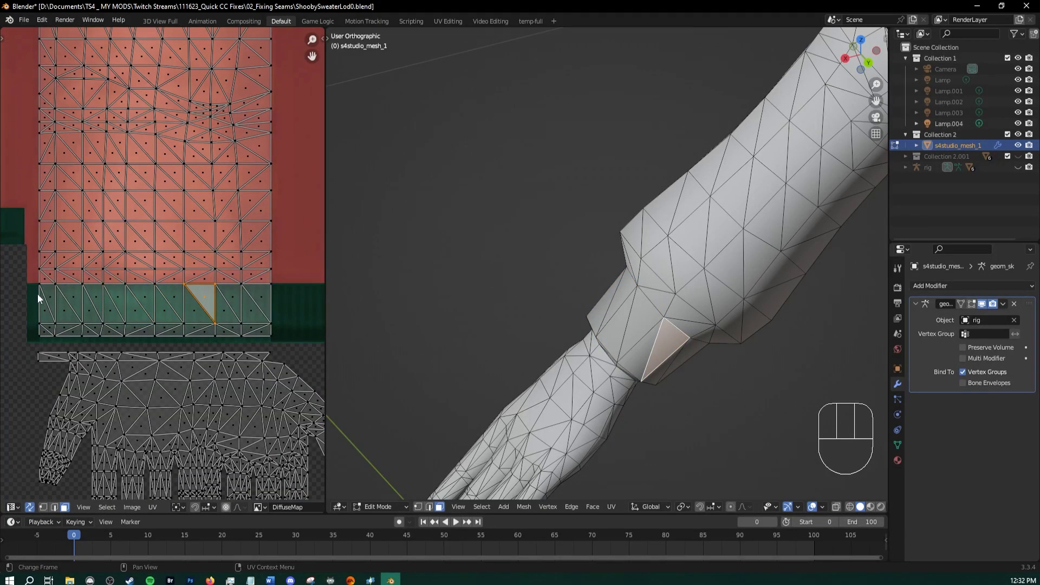
{"action": "left_click_drag", "start_coordinate": [35, 289], "coordinate": [280, 317]}
{"action": "scroll", "coordinate": [241, 316], "scroll_direction": "up", "scroll_amount": 2}
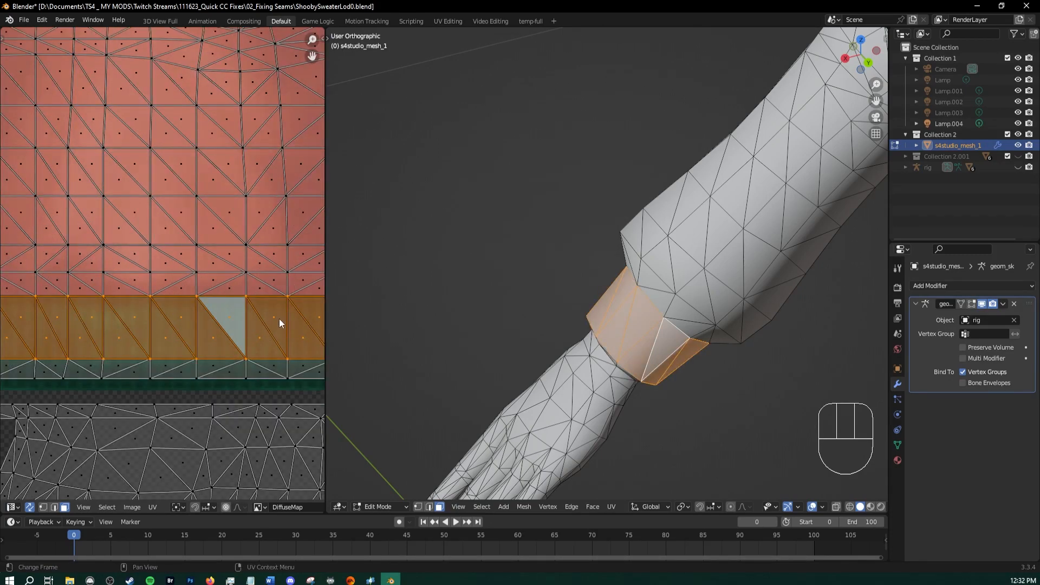
{"action": "scroll", "coordinate": [262, 327], "scroll_direction": "down", "scroll_amount": 2}
{"action": "scroll", "coordinate": [648, 328], "scroll_direction": "down", "scroll_amount": 2}
Split the selected cuff band from the left sleeve with the overlays hidden, and show the overlays again
{"action": "middle_click_drag", "start_coordinate": [648, 329], "coordinate": [630, 317]}
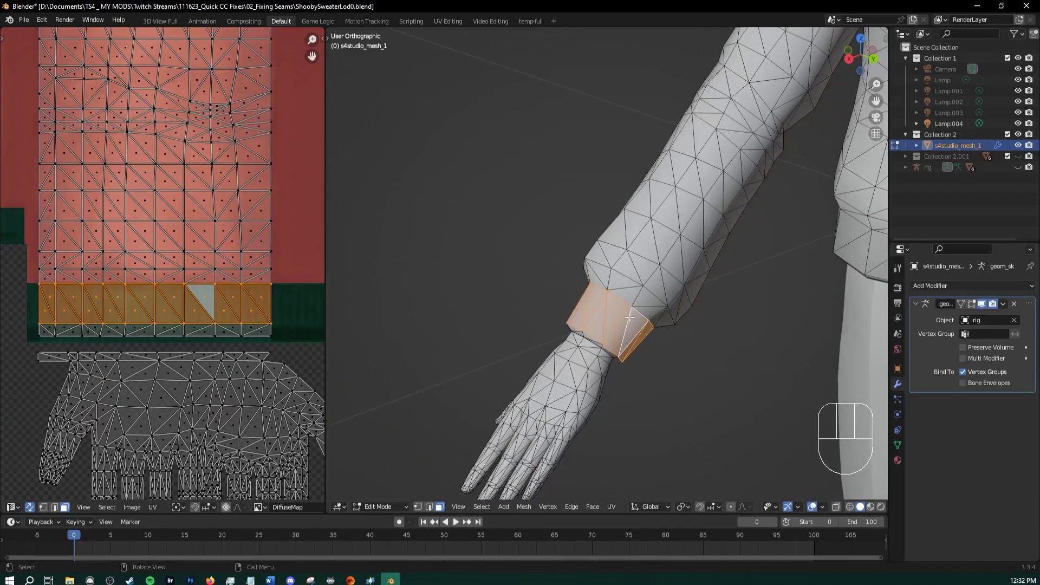
{"action": "key", "text": "shift+alt+z"}
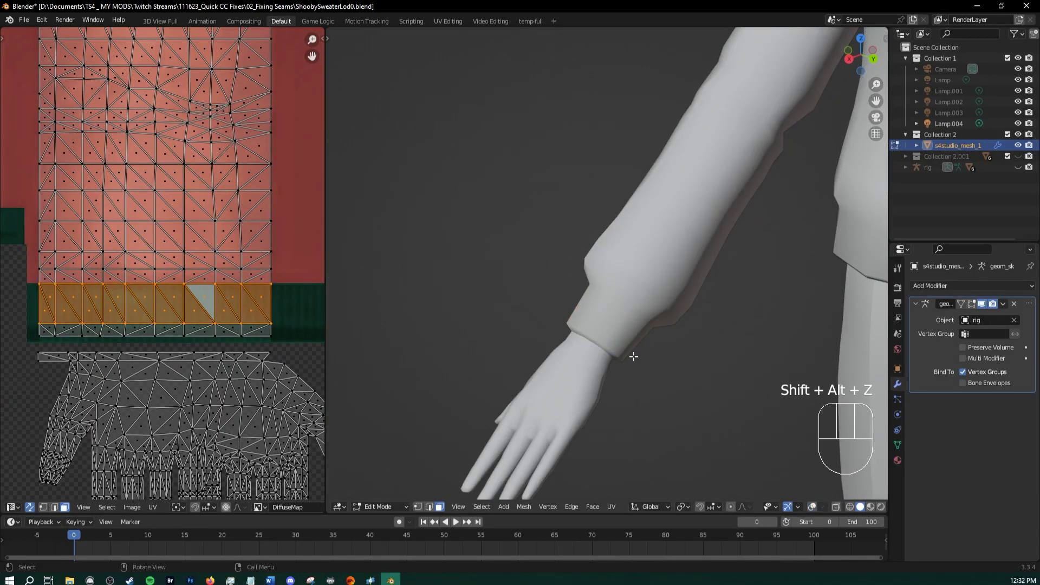
{"action": "middle_click_drag", "start_coordinate": [626, 355], "coordinate": [623, 352]}
{"action": "key", "text": "y"}
{"action": "key", "text": "shift+alt+z"}
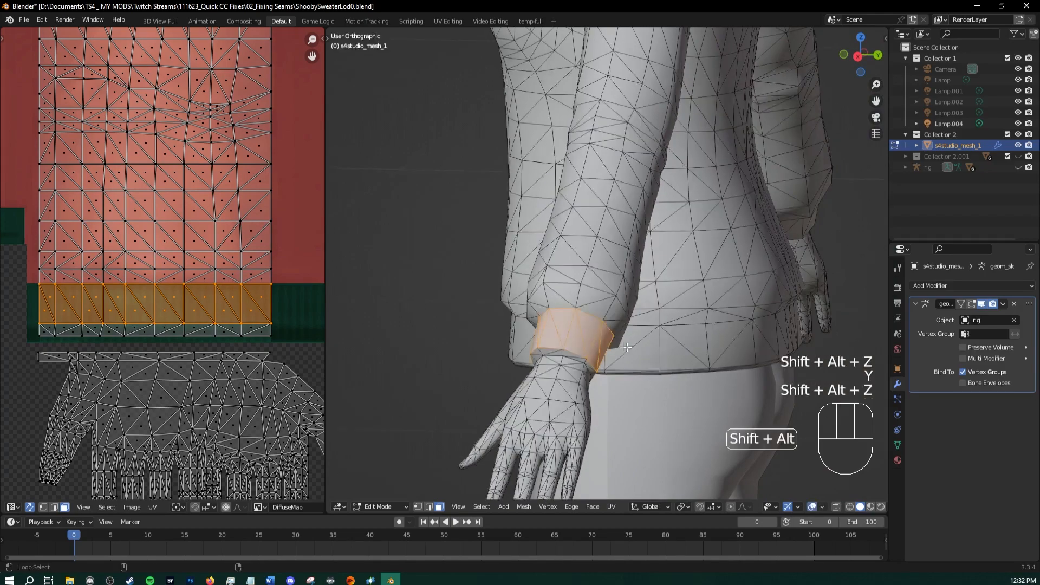
Select the faces around the right sleeve's cuff by picking shortest paths from one cuff face to the next
{"action": "scroll", "coordinate": [627, 347], "scroll_direction": "down", "scroll_amount": 4}
{"action": "middle_click_drag", "start_coordinate": [566, 323], "coordinate": [629, 314]}
{"action": "left_click", "coordinate": [492, 357]}
{"action": "middle_click_drag", "start_coordinate": [487, 347], "coordinate": [475, 292]}
{"action": "middle_click_drag", "start_coordinate": [347, 295], "coordinate": [718, 286], "text": "shift"}
{"action": "scroll", "coordinate": [713, 285], "scroll_direction": "up", "scroll_amount": 5}
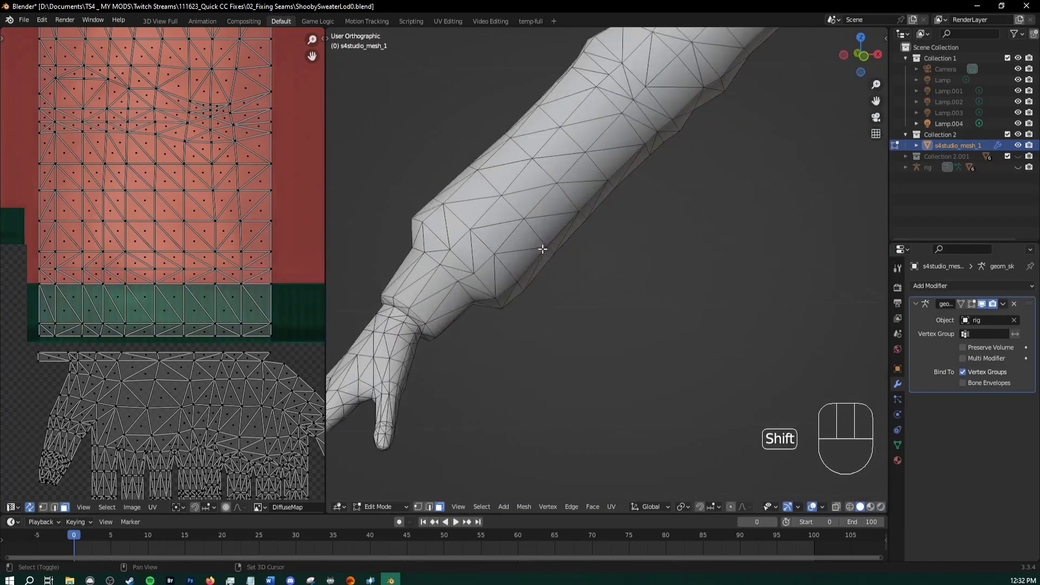
{"action": "middle_click_drag", "start_coordinate": [542, 248], "coordinate": [698, 186], "text": "shift"}
{"action": "left_click", "coordinate": [572, 282]}
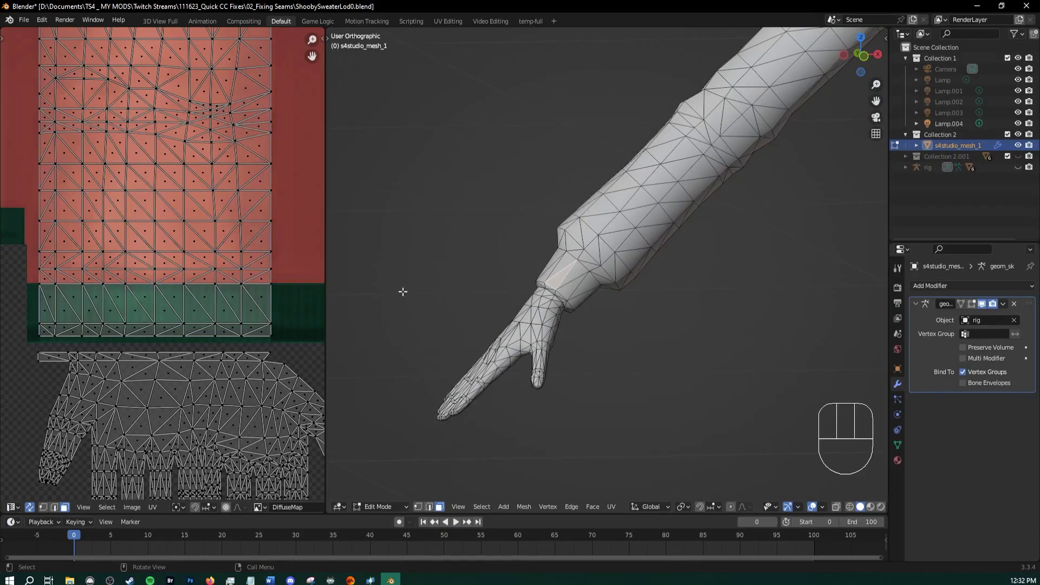
{"action": "scroll", "coordinate": [569, 302], "scroll_direction": "up", "scroll_amount": 3}
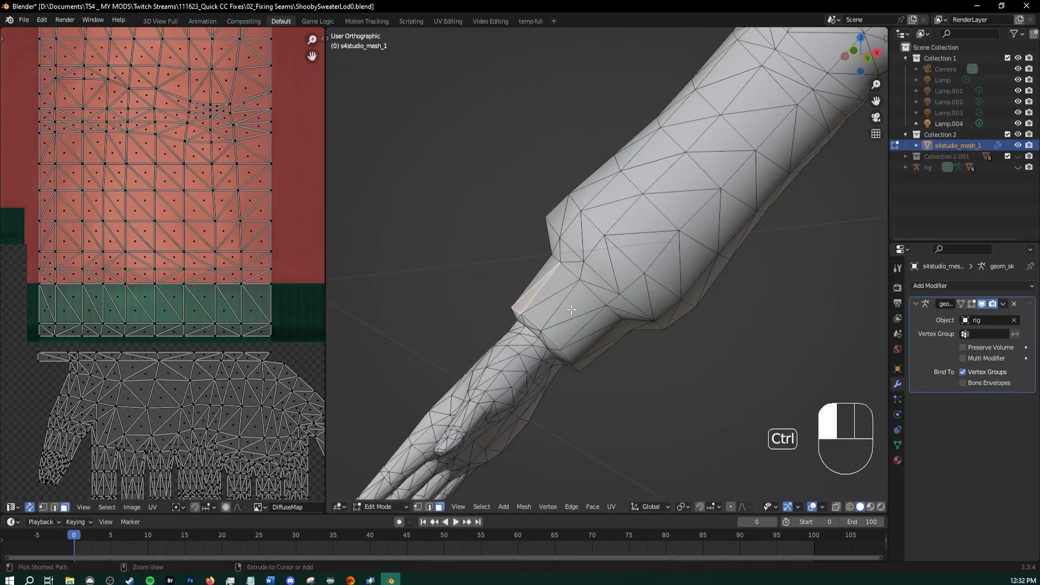
{"action": "left_click", "coordinate": [576, 313], "text": "ctrl"}
{"action": "mouse_move", "coordinate": [590, 337]}
{"action": "middle_mouse_down"}
{"action": "mouse_move", "coordinate": [513, 306]}
{"action": "mouse_move", "coordinate": [589, 330]}
{"action": "middle_mouse_up"}
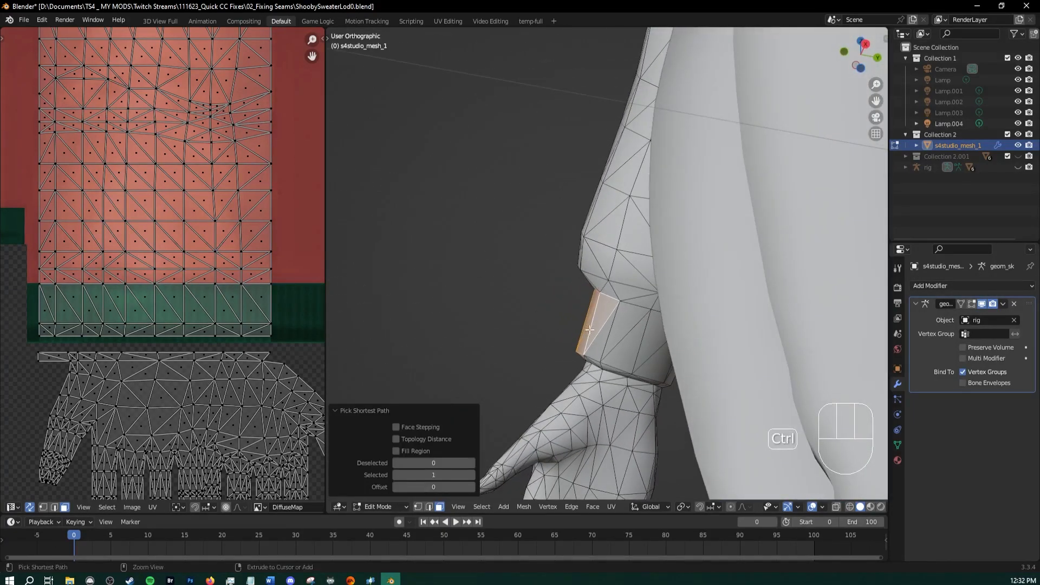
{"action": "left_click", "coordinate": [650, 343], "text": "ctrl"}
{"action": "middle_click_drag", "start_coordinate": [650, 343], "coordinate": [501, 375]}
{"action": "left_click", "coordinate": [713, 258], "text": "ctrl"}
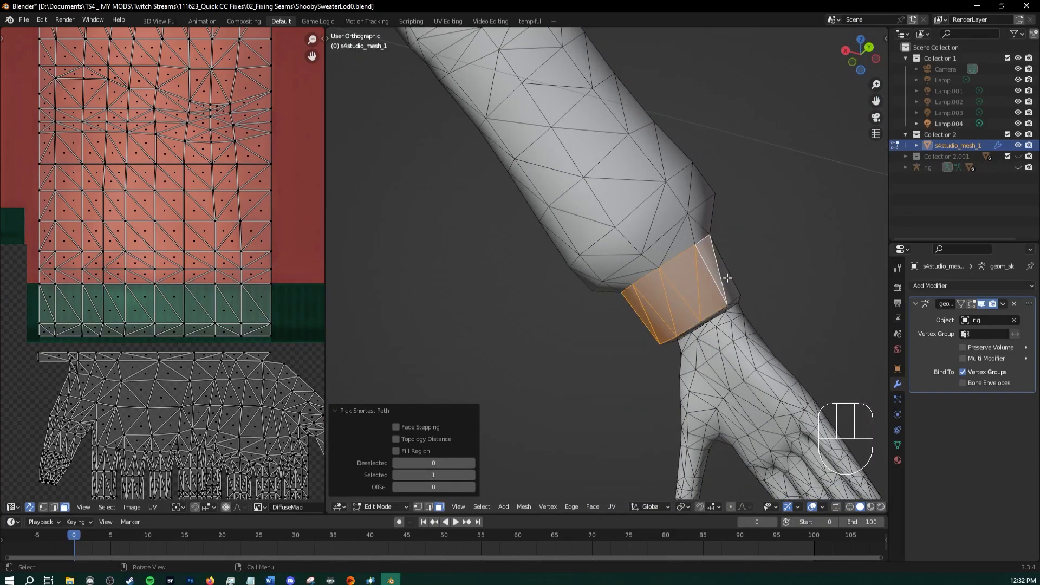
{"action": "middle_click_drag", "start_coordinate": [728, 277], "coordinate": [629, 337]}
Switch to edge selection and select an edge along the seam where the right cuff meets the sleeve
{"action": "left_click", "coordinate": [617, 324]}
{"action": "scroll", "coordinate": [615, 322], "scroll_direction": "down", "scroll_amount": 7}
{"action": "middle_click_drag", "start_coordinate": [582, 292], "coordinate": [579, 335], "text": "shift"}
{"action": "scroll", "coordinate": [636, 304], "scroll_direction": "up", "scroll_amount": 4}
{"action": "middle_click_drag", "start_coordinate": [639, 417], "coordinate": [594, 342], "text": "shift"}
{"action": "scroll", "coordinate": [595, 343], "scroll_direction": "up", "scroll_amount": 4}
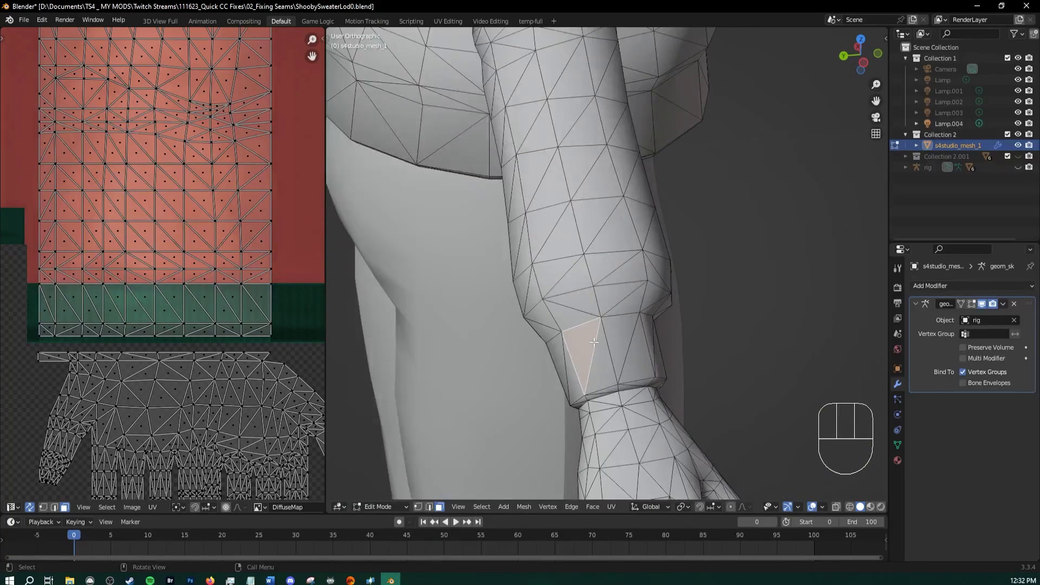
{"action": "key", "text": "2"}
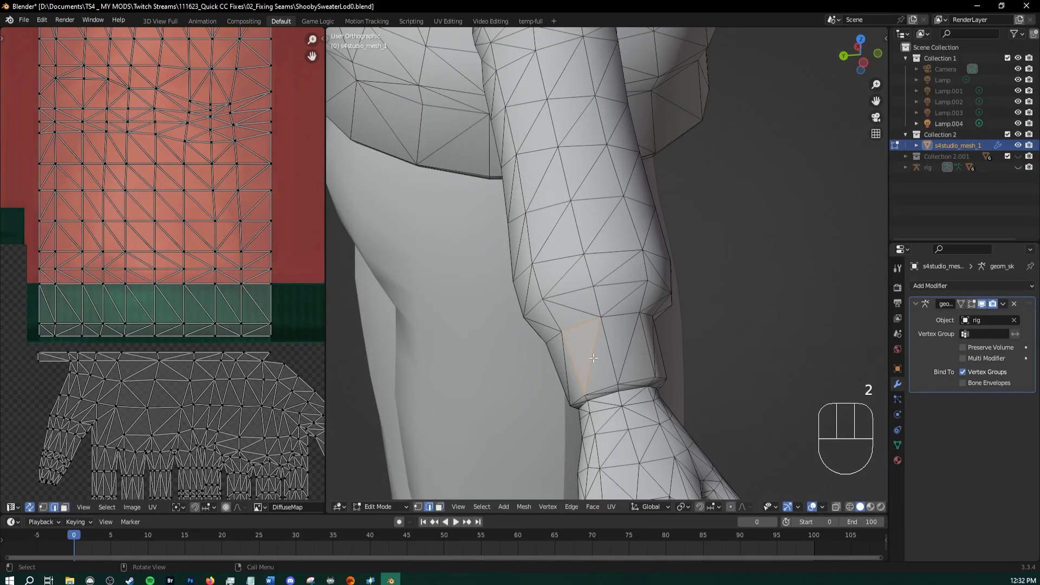
{"action": "left_click", "coordinate": [589, 326]}
Extend the edge selection all the way around the seam between the right cuff and sleeve, picking shortest paths
{"action": "middle_click_drag", "start_coordinate": [720, 355], "coordinate": [534, 306]}
{"action": "middle_click_drag", "start_coordinate": [526, 296], "coordinate": [474, 264], "text": "shift"}
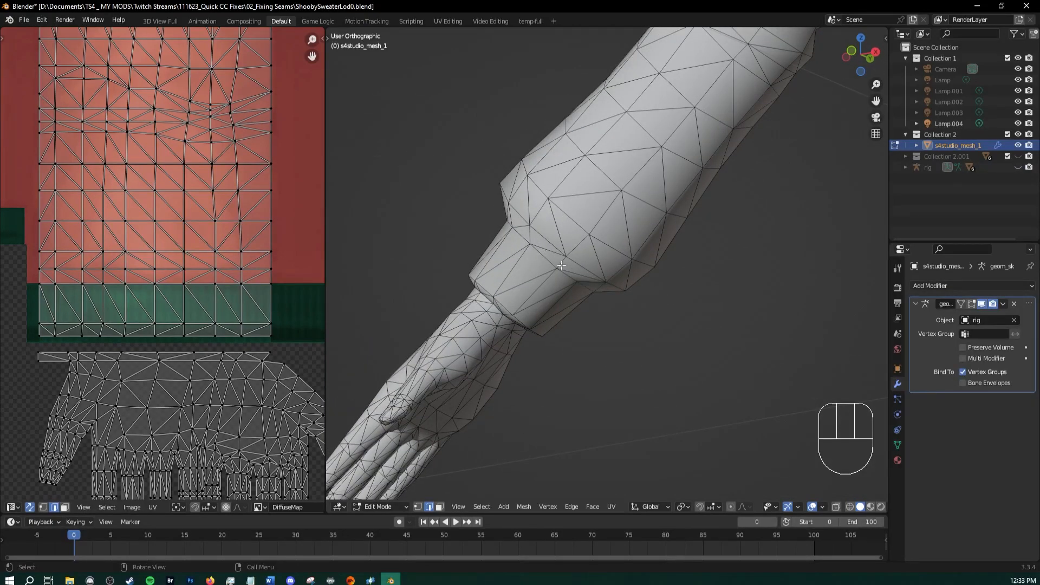
{"action": "middle_click_drag", "start_coordinate": [541, 260], "coordinate": [723, 309]}
{"action": "scroll", "coordinate": [562, 301], "scroll_direction": "up", "scroll_amount": 2}
{"action": "middle_click_drag", "start_coordinate": [561, 298], "coordinate": [530, 233]}
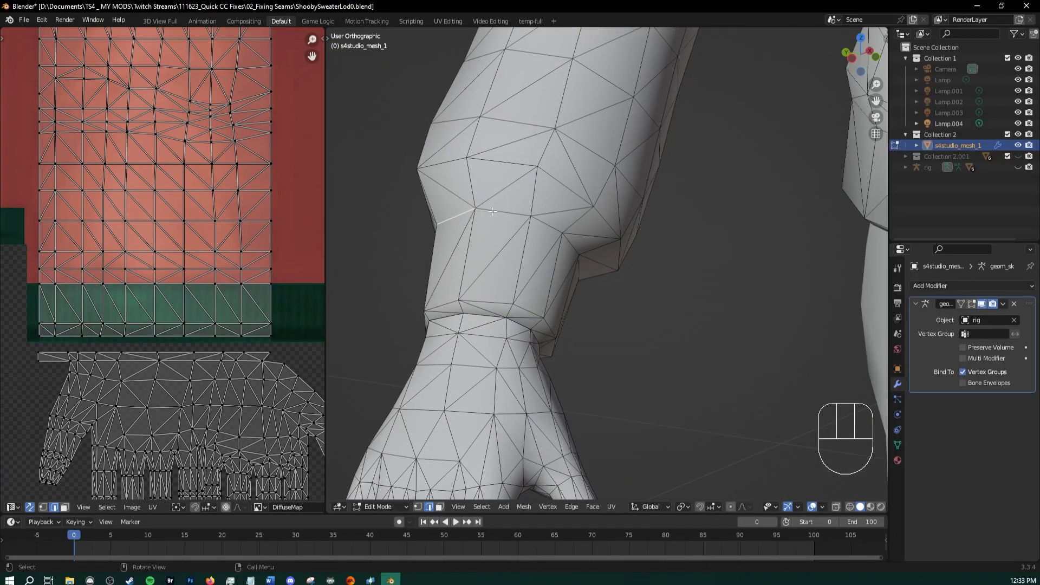
{"action": "key", "text": "shift"}
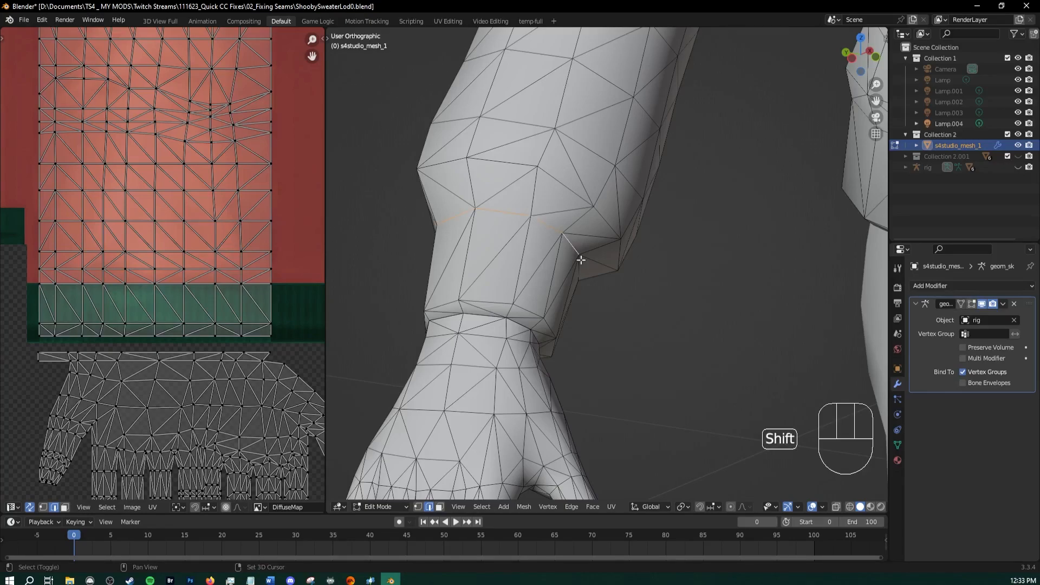
{"action": "middle_click_drag", "start_coordinate": [581, 260], "coordinate": [450, 197]}
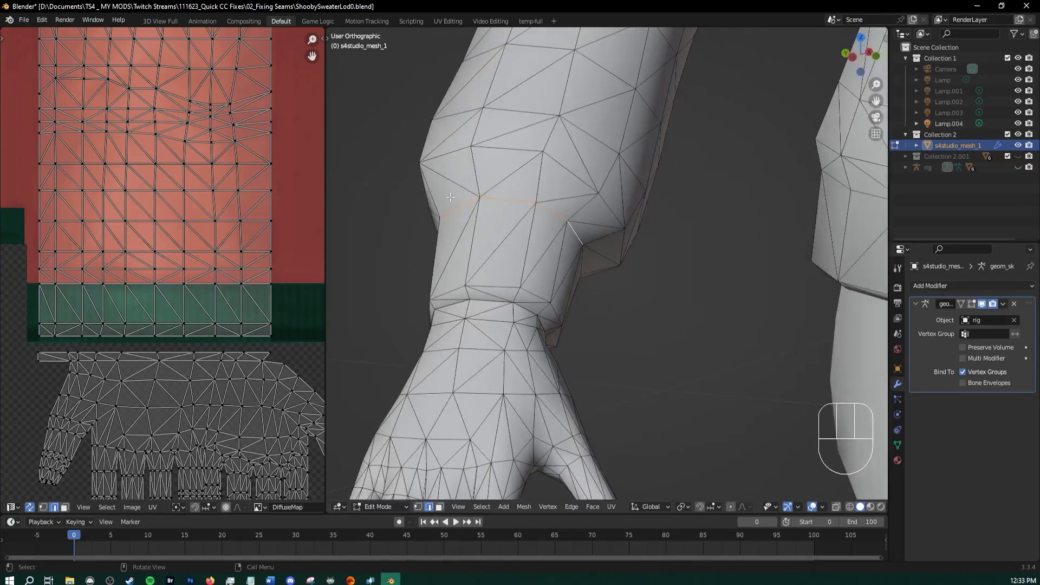
{"action": "left_click", "coordinate": [449, 208]}
{"action": "middle_click_drag", "start_coordinate": [585, 248], "coordinate": [545, 256]}
{"action": "key", "text": "ctrl"}
{"action": "left_click", "coordinate": [558, 259], "text": "ctrl"}
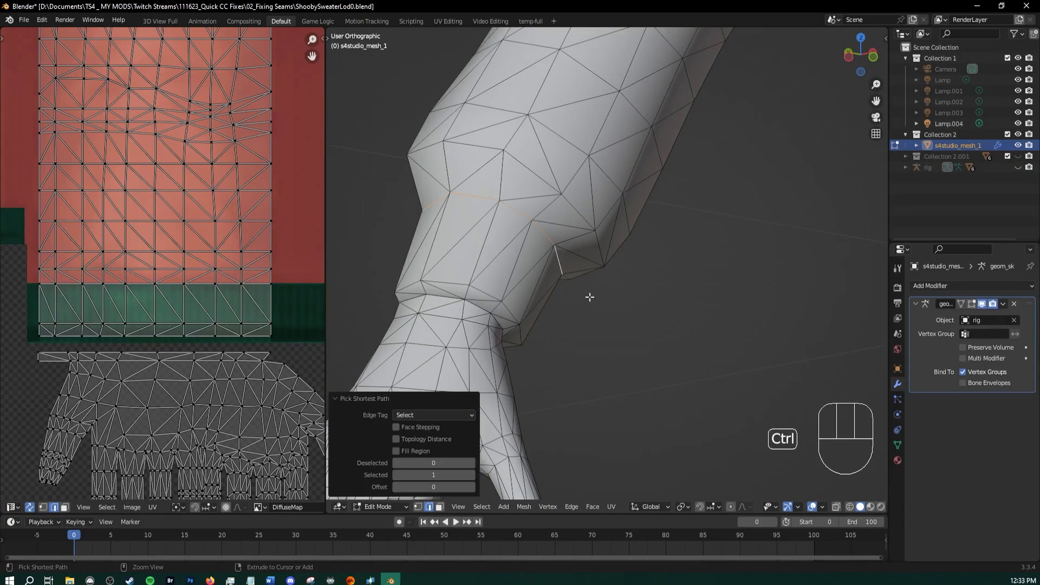
{"action": "middle_click_drag", "start_coordinate": [587, 297], "coordinate": [516, 371]}
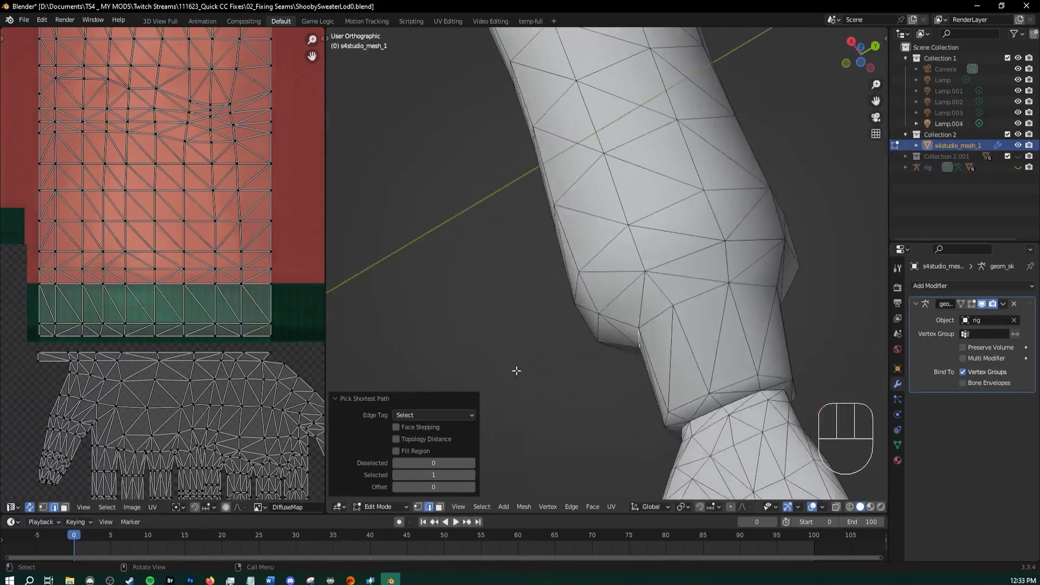
{"action": "key", "text": "ctrl"}
{"action": "left_click", "coordinate": [751, 282], "text": "ctrl"}
{"action": "middle_click_drag", "start_coordinate": [755, 318], "coordinate": [623, 293]}
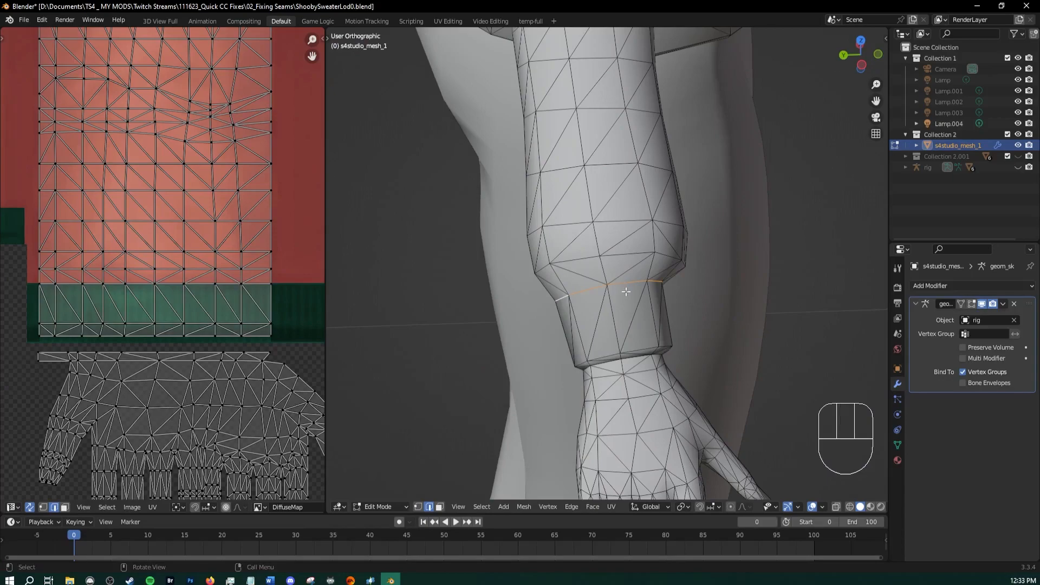
Split the mesh along the selected cuff seam using Faces by Edges, and hide the overlays
{"action": "key", "text": "alt+m"}
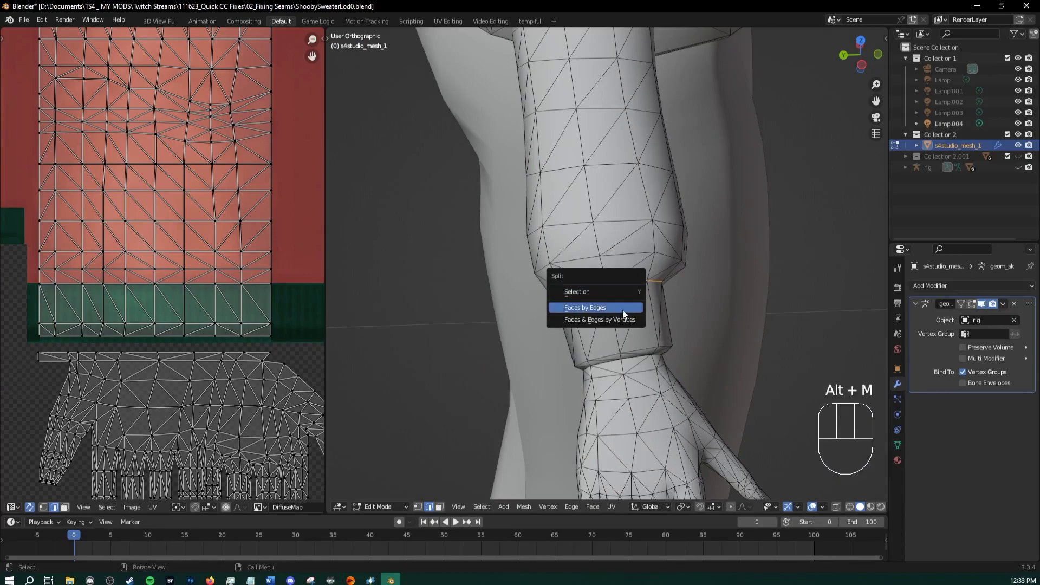
{"action": "left_click", "coordinate": [622, 307]}
{"action": "middle_click_drag", "start_coordinate": [759, 337], "coordinate": [618, 298]}
{"action": "middle_click_drag", "start_coordinate": [702, 411], "coordinate": [558, 320]}
{"action": "key", "text": "shift+alt+z"}
Undo and redo the seam split to compare the shading of the right cuff, and examine the other sleeve
{"action": "key", "text": "ctrl+z"}
{"action": "key", "text": "ctrl+z"}
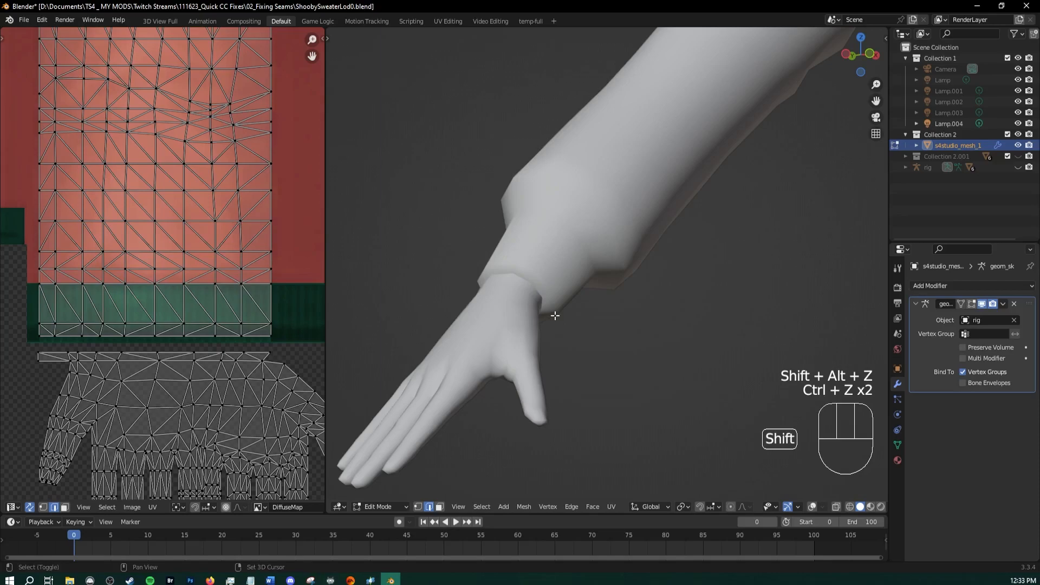
{"action": "key", "text": "shift+alt+z"}
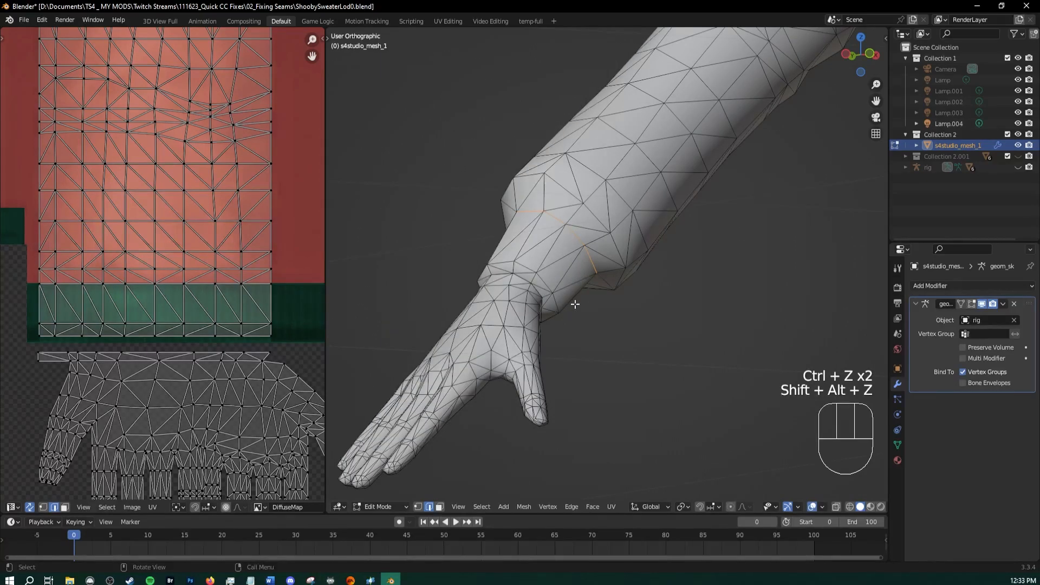
{"action": "key", "text": "shift+alt+z"}
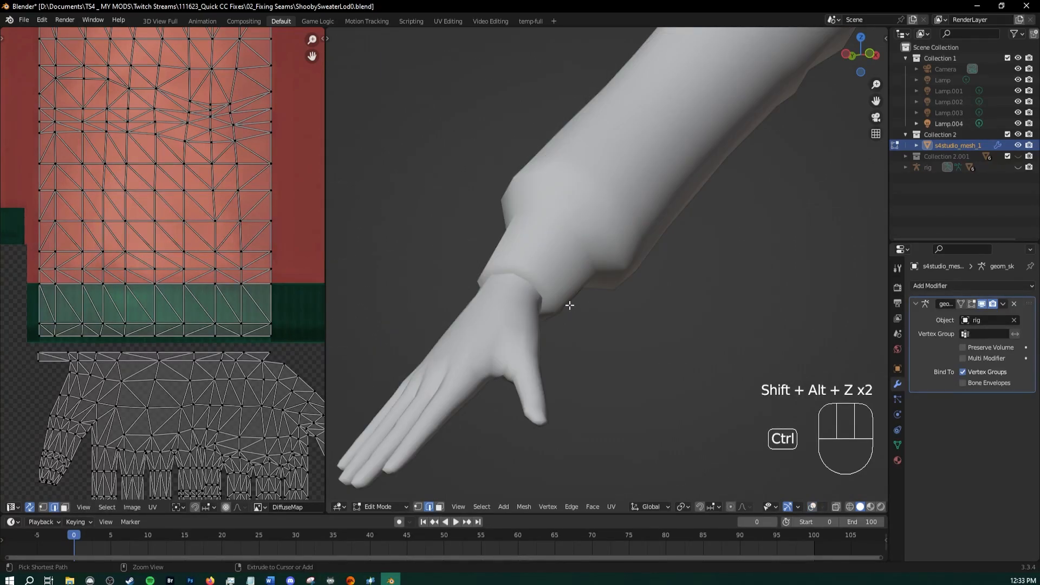
{"action": "key", "text": "shift+ctrl+z"}
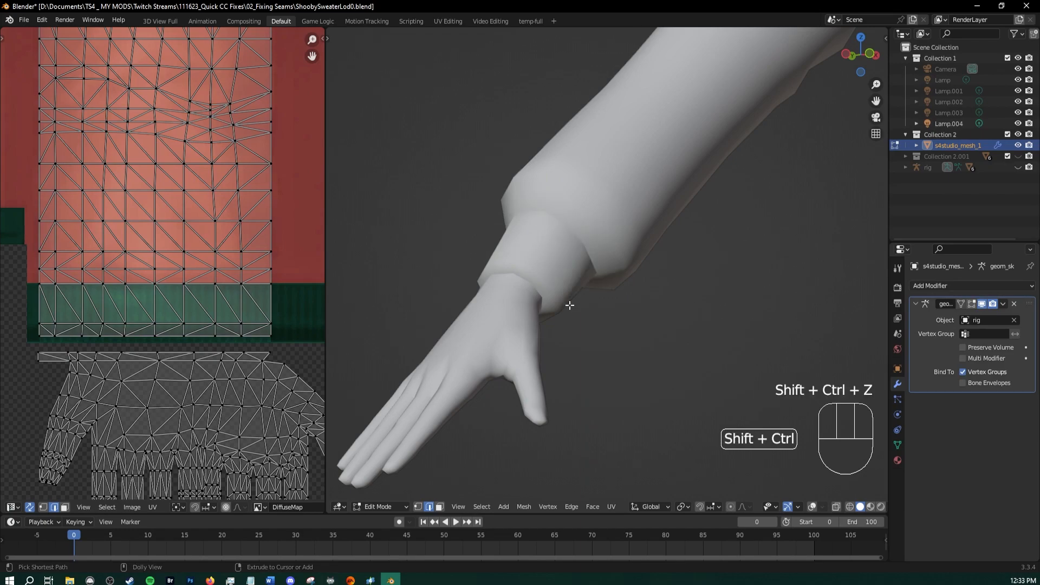
{"action": "middle_click_drag", "start_coordinate": [568, 304], "coordinate": [515, 229]}
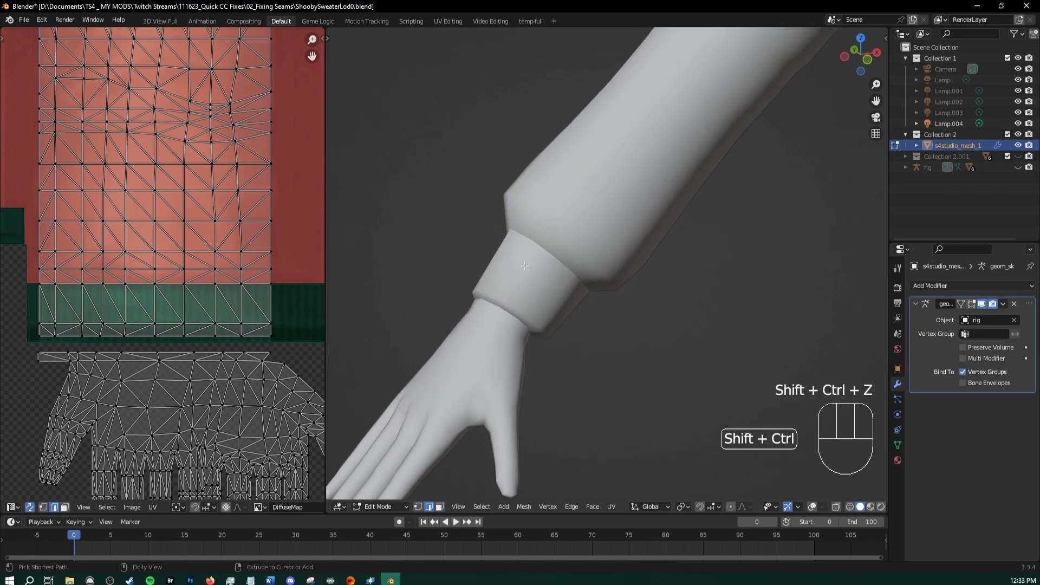
{"action": "key", "text": "shift+ctrl+z"}
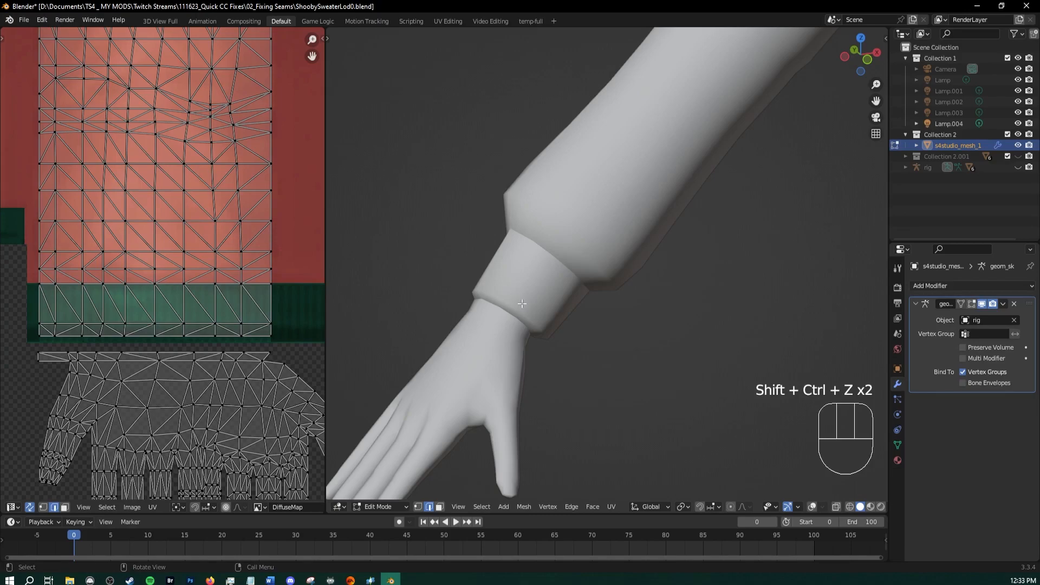
{"action": "scroll", "coordinate": [534, 282], "scroll_direction": "down", "scroll_amount": 7}
{"action": "middle_click_drag", "start_coordinate": [718, 286], "coordinate": [398, 244], "text": "shift"}
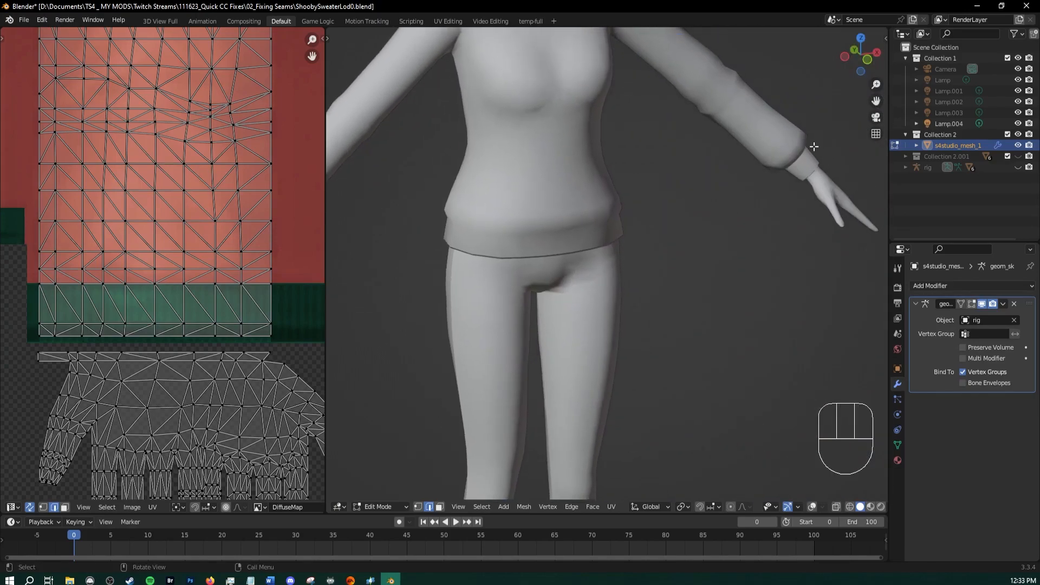
{"action": "middle_click_drag", "start_coordinate": [541, 274], "coordinate": [711, 281], "text": "shift"}
{"action": "scroll", "coordinate": [650, 260], "scroll_direction": "up", "scroll_amount": 4}
{"action": "middle_click_drag", "start_coordinate": [531, 234], "coordinate": [650, 266], "text": "shift"}
{"action": "scroll", "coordinate": [561, 252], "scroll_direction": "up", "scroll_amount": 3}
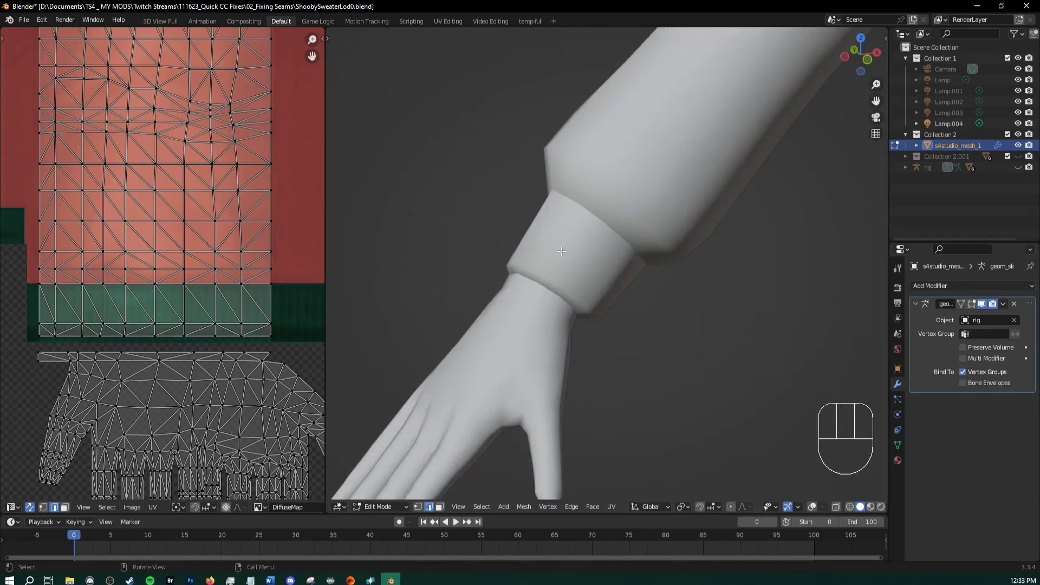
{"action": "key", "text": "shift+ctrl+alt+z"}
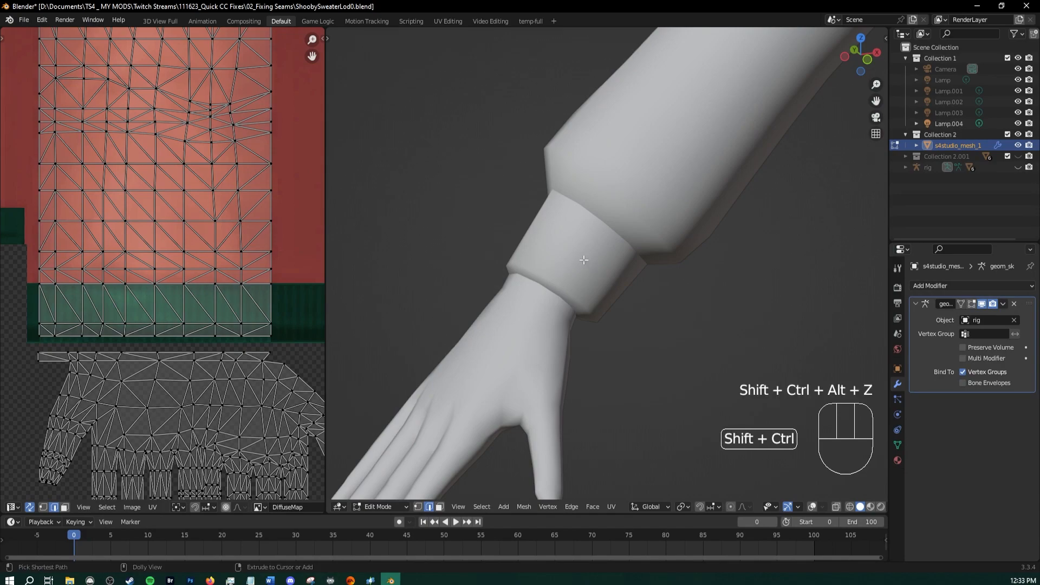
{"action": "key", "text": "ctrl+alt+z"}
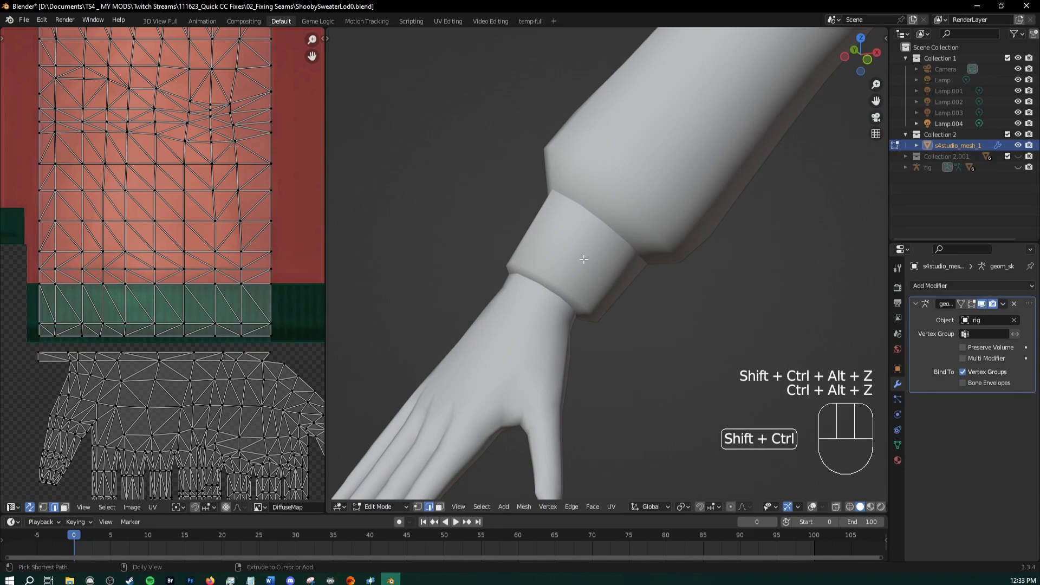
{"action": "key", "text": "shift+ctrl+z"}
{"action": "key", "text": "ctrl+alt+z"}
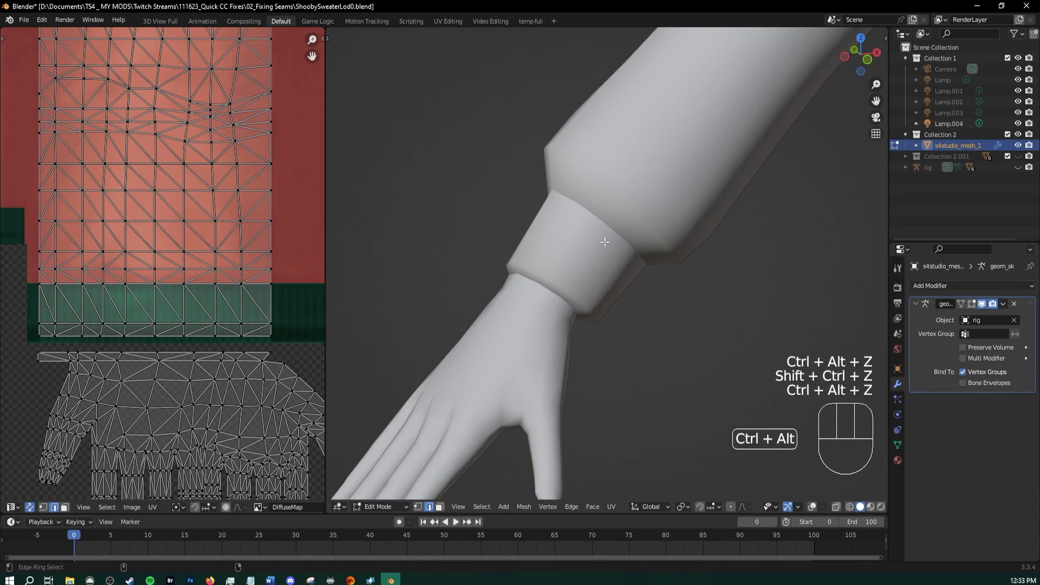
{"action": "left_click", "coordinate": [837, 506]}
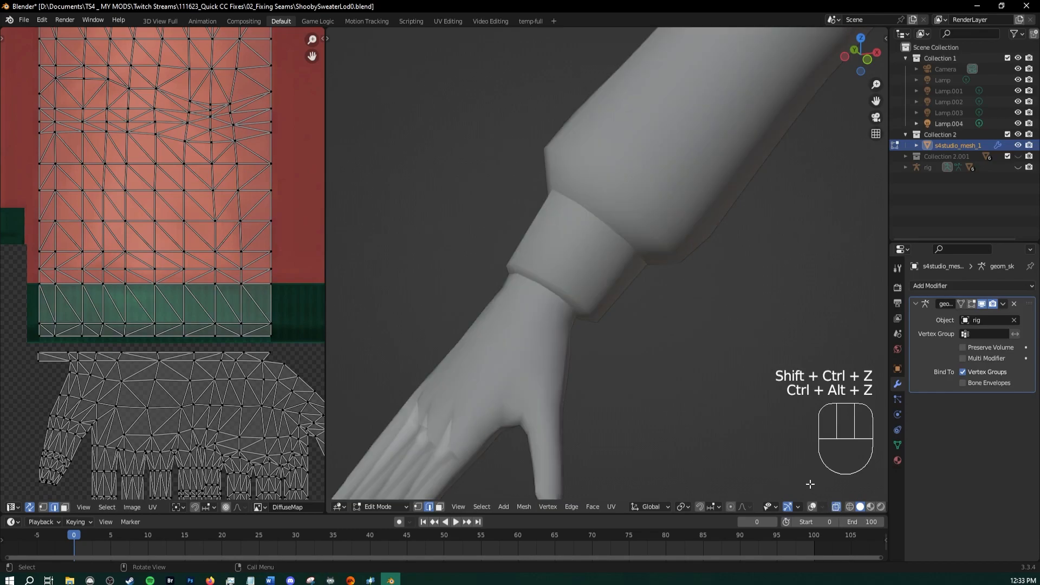
{"action": "left_click", "coordinate": [836, 507]}
Show the overlays again, box-select the right cuff's wide row of green faces in the UV editor, and split it off
{"action": "left_click", "coordinate": [812, 506]}
{"action": "middle_click_drag", "start_coordinate": [550, 292], "coordinate": [587, 333], "text": "shift"}
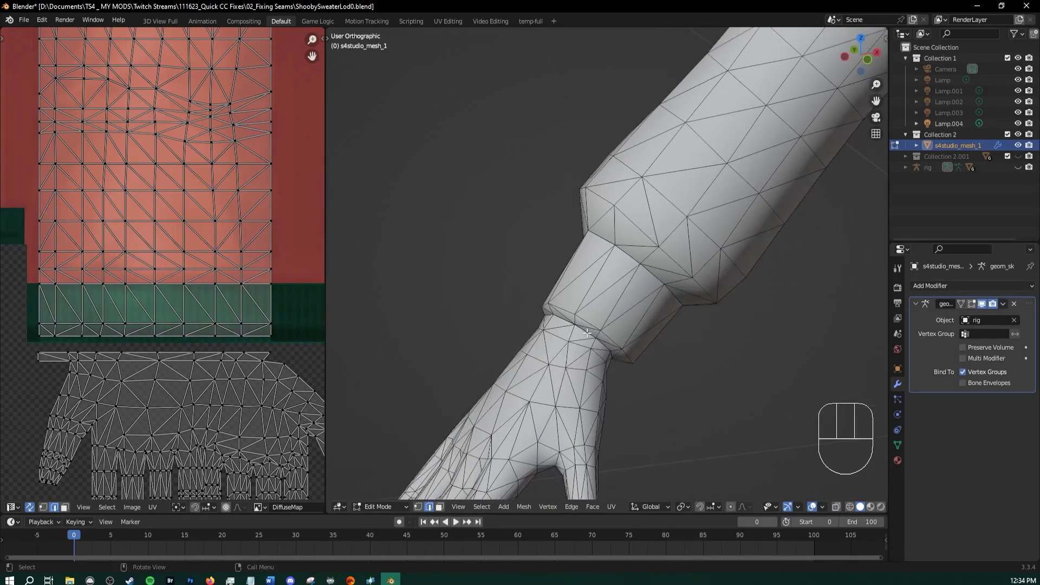
{"action": "left_click", "coordinate": [583, 327]}
{"action": "middle_click_drag", "start_coordinate": [563, 281], "coordinate": [654, 271]}
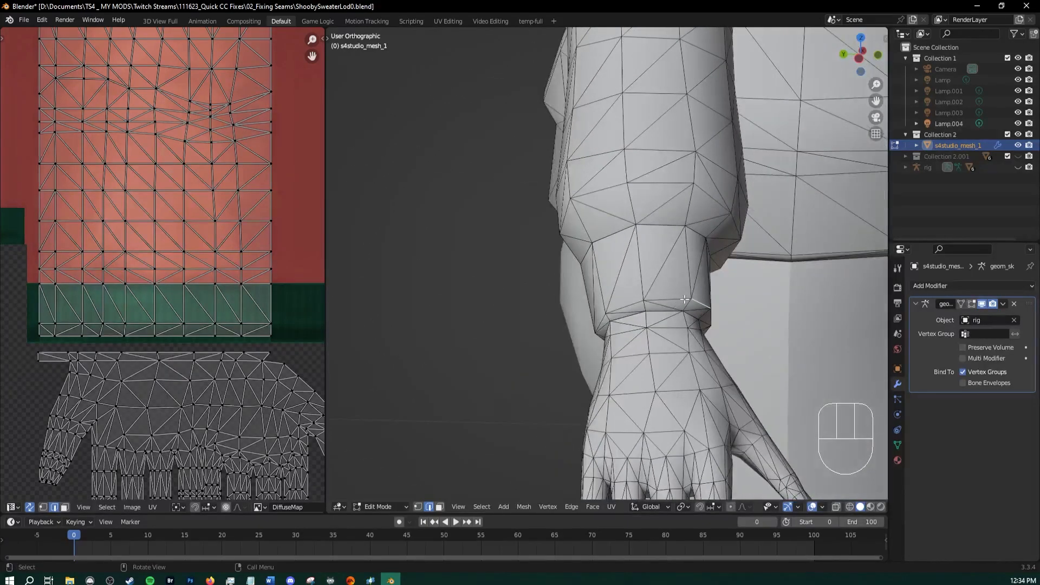
{"action": "scroll", "coordinate": [157, 261], "scroll_direction": "down", "scroll_amount": 3}
{"action": "middle_click_drag", "start_coordinate": [293, 273], "coordinate": [133, 282], "text": "shift"}
{"action": "scroll", "coordinate": [166, 251], "scroll_direction": "up", "scroll_amount": 3}
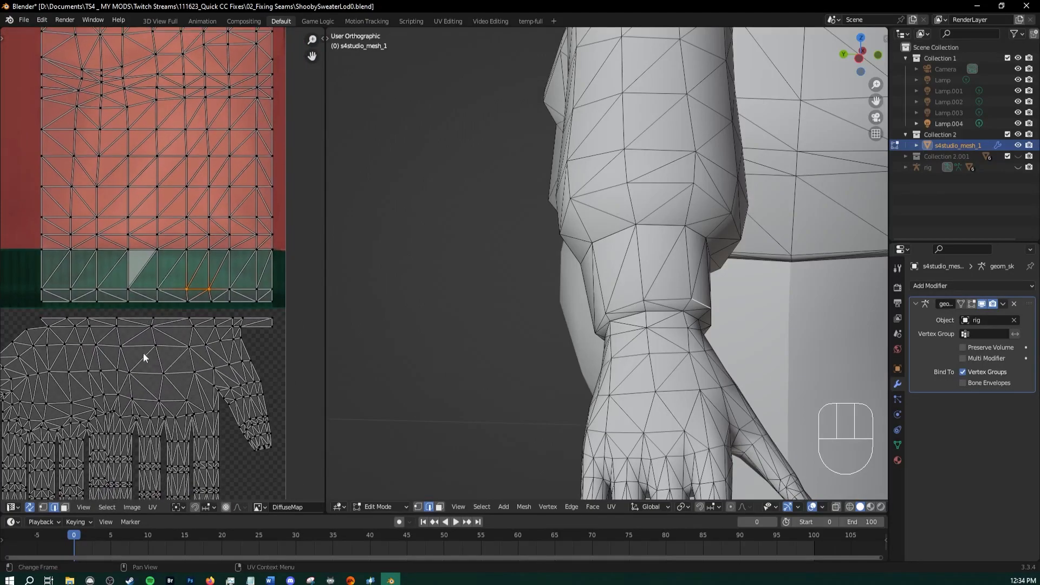
{"action": "key", "text": "3"}
{"action": "left_click_drag", "start_coordinate": [26, 261], "coordinate": [286, 282]}
{"action": "key", "text": "y"}
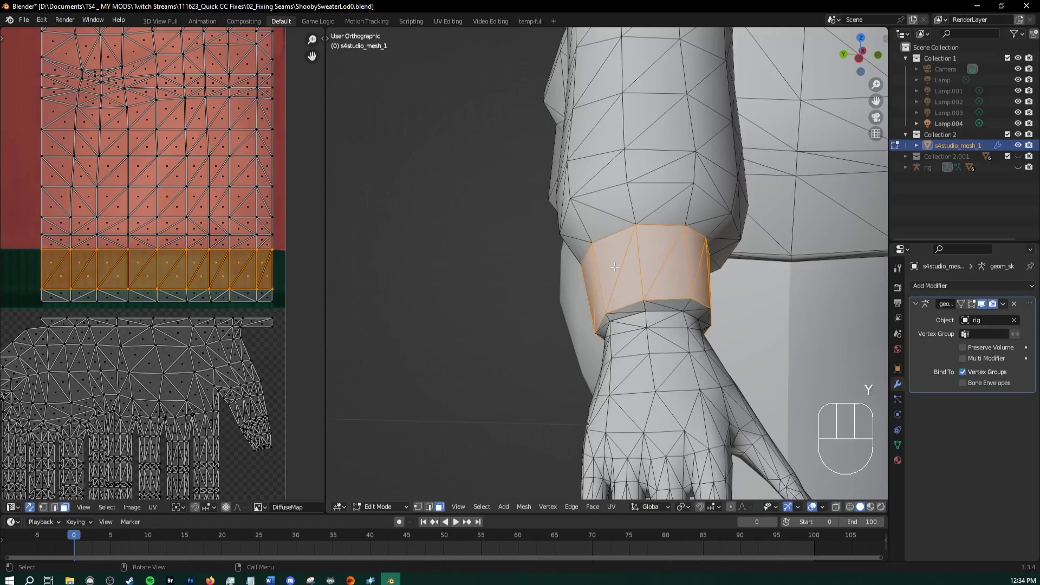
Leave Edit Mode and examine the sweater's shading around the sleeves and the underside of the hem
{"action": "key", "text": "Tab"}
{"action": "scroll", "coordinate": [534, 273], "scroll_direction": "down", "scroll_amount": 6}
{"action": "middle_click_drag", "start_coordinate": [544, 211], "coordinate": [618, 347], "text": "shift"}
{"action": "middle_click_drag", "start_coordinate": [618, 347], "coordinate": [547, 345]}
{"action": "scroll", "coordinate": [547, 346], "scroll_direction": "down", "scroll_amount": 1}
{"action": "middle_click_drag", "start_coordinate": [544, 341], "coordinate": [379, 233], "text": "shift"}
{"action": "middle_click_drag", "start_coordinate": [583, 311], "coordinate": [484, 283]}
{"action": "scroll", "coordinate": [515, 333], "scroll_direction": "down", "scroll_amount": 3}
{"action": "middle_click_drag", "start_coordinate": [515, 338], "coordinate": [681, 340]}
{"action": "scroll", "coordinate": [746, 300], "scroll_direction": "up", "scroll_amount": 3}
{"action": "middle_click_drag", "start_coordinate": [747, 300], "coordinate": [561, 281], "text": "shift"}
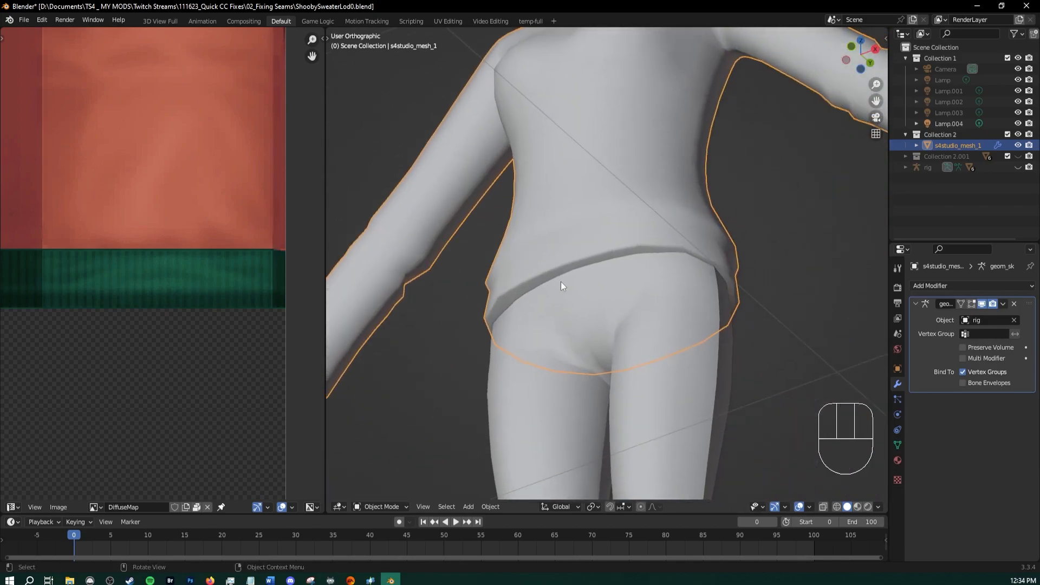
Box-select the round UV island of the hem's underside in face mode, split it from the sweater, and check the shading in Object Mode
{"action": "key", "text": "Tab"}
{"action": "left_click", "coordinate": [543, 284]}
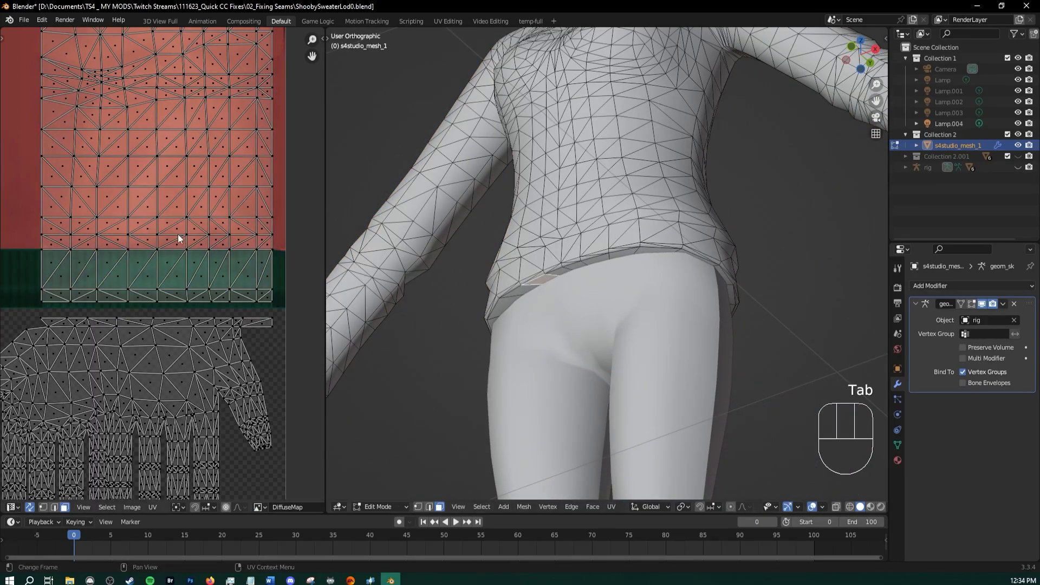
{"action": "scroll", "coordinate": [178, 234], "scroll_direction": "down", "scroll_amount": 6}
{"action": "middle_click_drag", "start_coordinate": [81, 212], "coordinate": [202, 143], "text": "shift"}
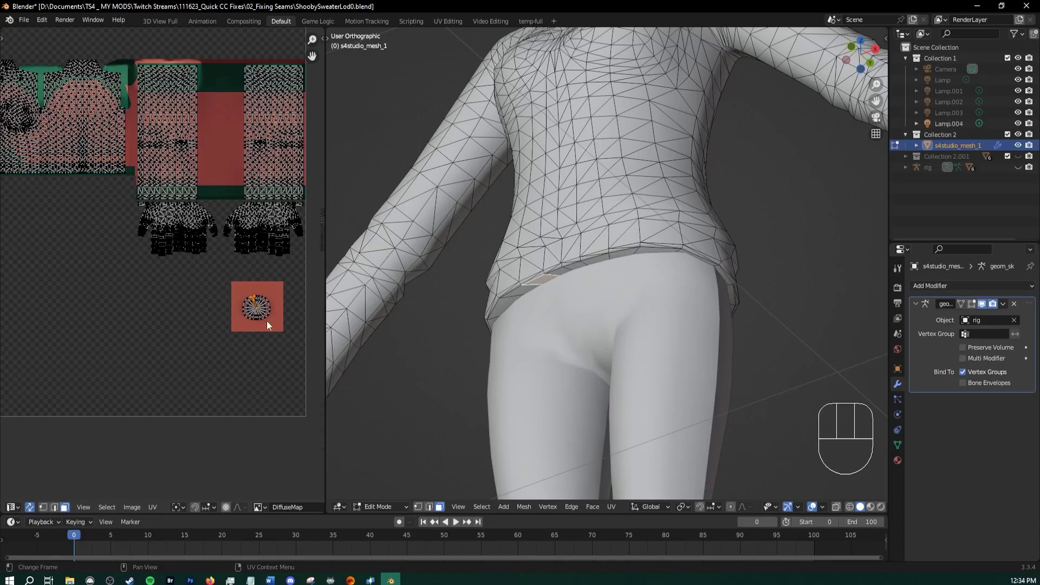
{"action": "scroll", "coordinate": [266, 321], "scroll_direction": "up", "scroll_amount": 4}
{"action": "middle_click_drag", "start_coordinate": [289, 289], "coordinate": [15, 230], "text": "shift"}
{"action": "left_click_drag", "start_coordinate": [71, 269], "coordinate": [253, 400]}
{"action": "middle_click_drag", "start_coordinate": [379, 281], "coordinate": [648, 315]}
{"action": "key", "text": "y"}
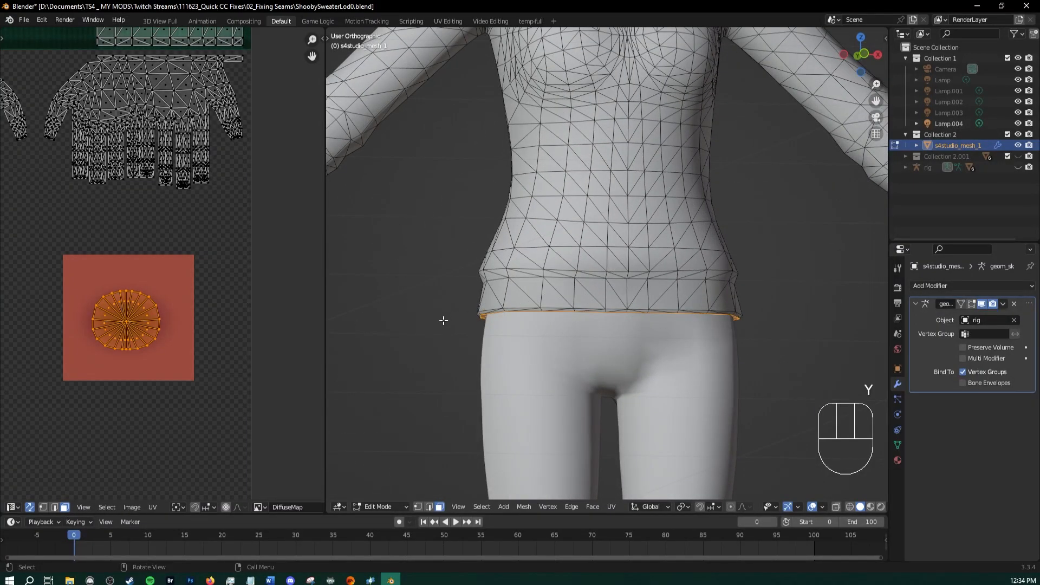
{"action": "key", "text": "Tab"}
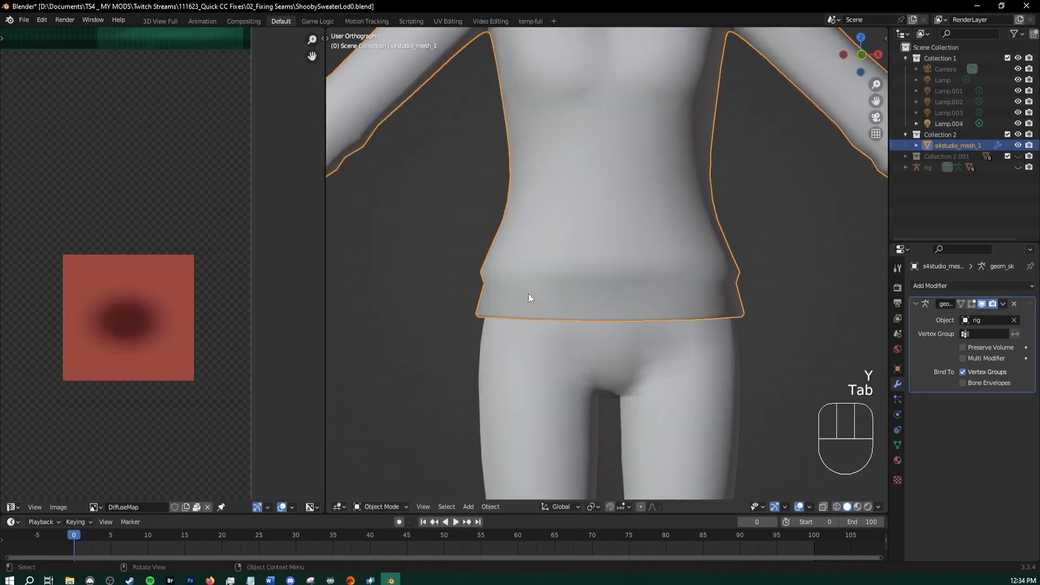
{"action": "key", "text": "Tab"}
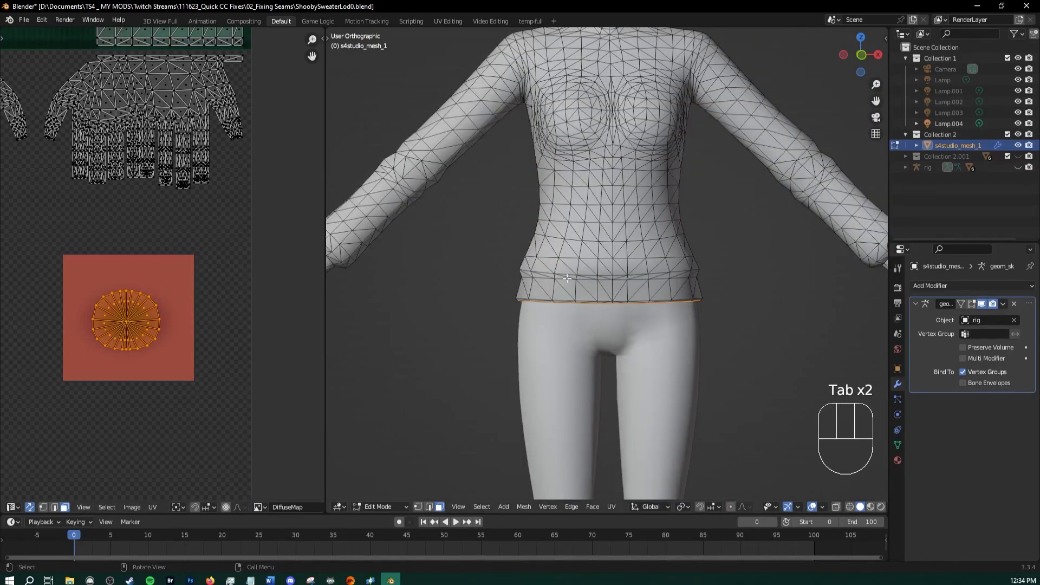
Box-select the hem's green band of faces along the lower edge of the torso's UV islands and split it from the sweater
{"action": "scroll", "coordinate": [568, 278], "scroll_direction": "up", "scroll_amount": 3}
{"action": "middle_click_drag", "start_coordinate": [567, 278], "coordinate": [568, 296]}
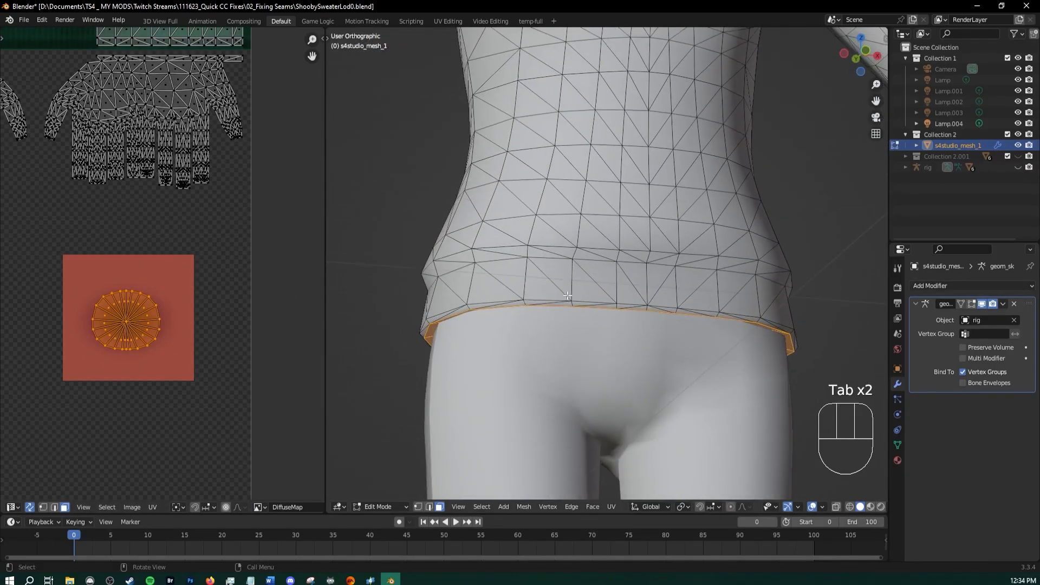
{"action": "left_click", "coordinate": [527, 288]}
{"action": "scroll", "coordinate": [527, 288], "scroll_direction": "down", "scroll_amount": 1}
{"action": "scroll", "coordinate": [33, 190], "scroll_direction": "down", "scroll_amount": 4}
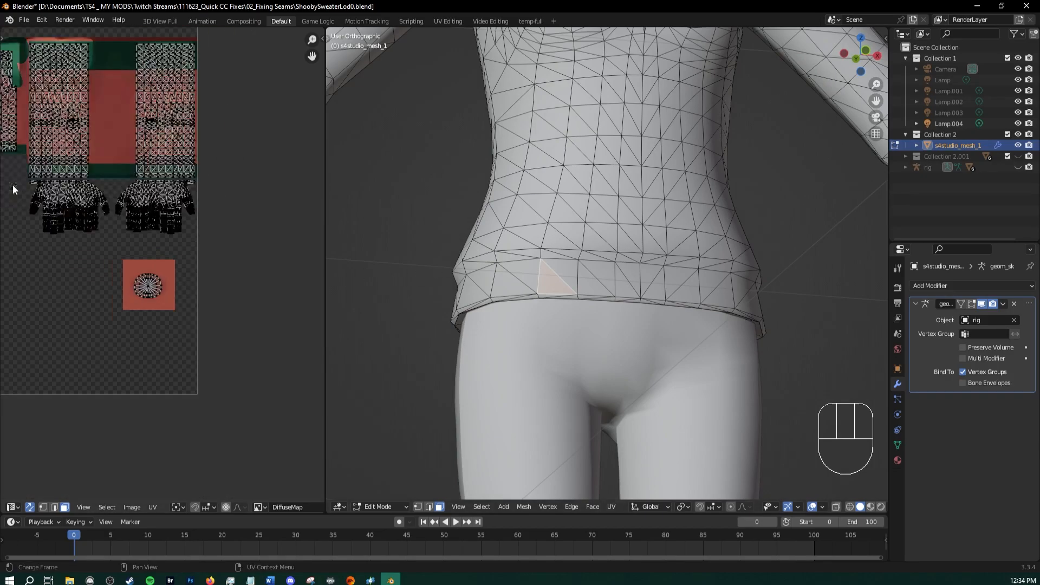
{"action": "middle_click_drag", "start_coordinate": [22, 188], "coordinate": [148, 368], "text": "shift"}
{"action": "scroll", "coordinate": [179, 217], "scroll_direction": "up", "scroll_amount": 2}
{"action": "scroll", "coordinate": [162, 265], "scroll_direction": "down", "scroll_amount": 2}
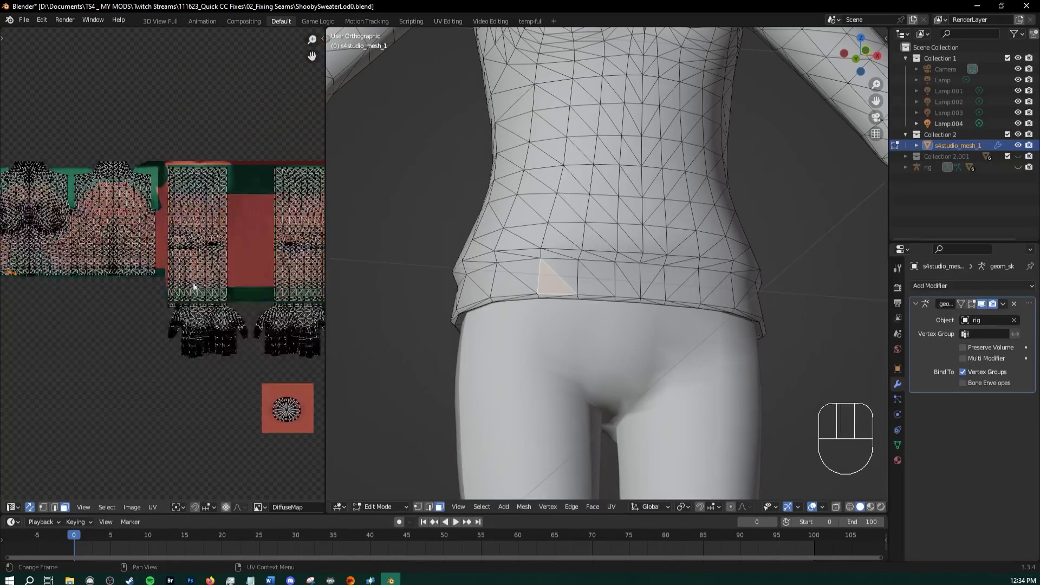
{"action": "middle_click_drag", "start_coordinate": [222, 279], "coordinate": [53, 279], "text": "shift"}
{"action": "scroll", "coordinate": [177, 270], "scroll_direction": "up", "scroll_amount": 5}
{"action": "middle_click_drag", "start_coordinate": [177, 271], "coordinate": [66, 247], "text": "shift"}
{"action": "scroll", "coordinate": [118, 254], "scroll_direction": "down", "scroll_amount": 1}
{"action": "scroll", "coordinate": [118, 254], "scroll_direction": "down", "scroll_amount": 1}
{"action": "scroll", "coordinate": [67, 246], "scroll_direction": "down", "scroll_amount": 1}
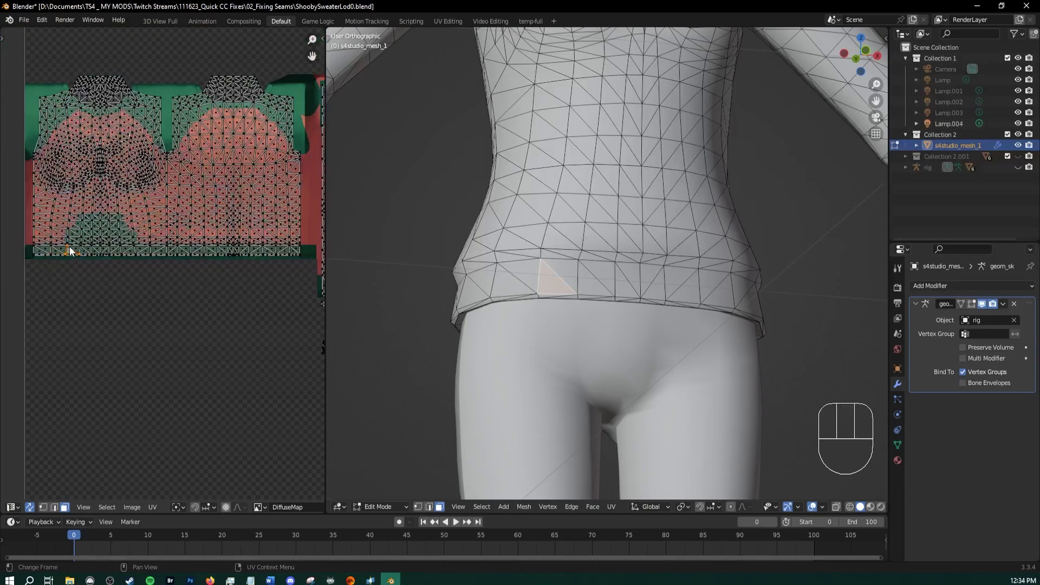
{"action": "left_click_drag", "start_coordinate": [33, 245], "coordinate": [308, 298]}
{"action": "scroll", "coordinate": [309, 296], "scroll_direction": "up", "scroll_amount": 2}
{"action": "scroll", "coordinate": [99, 199], "scroll_direction": "up", "scroll_amount": 1}
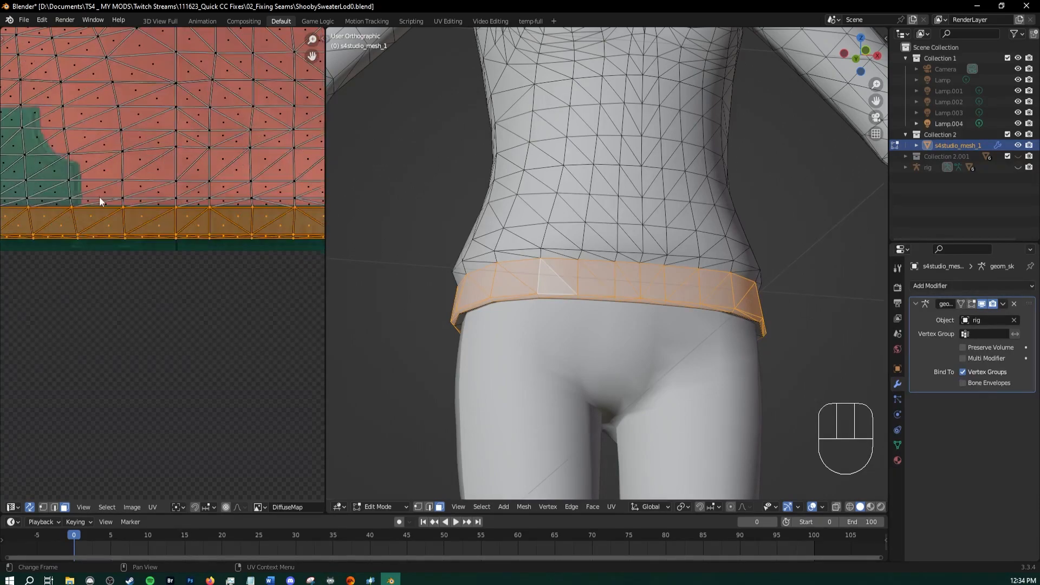
{"action": "middle_click_drag", "start_coordinate": [100, 200], "coordinate": [2, 213], "text": "shift"}
{"action": "scroll", "coordinate": [638, 247], "scroll_direction": "down", "scroll_amount": 1}
{"action": "middle_click_drag", "start_coordinate": [638, 247], "coordinate": [620, 271]}
{"action": "scroll", "coordinate": [205, 234], "scroll_direction": "down", "scroll_amount": 2}
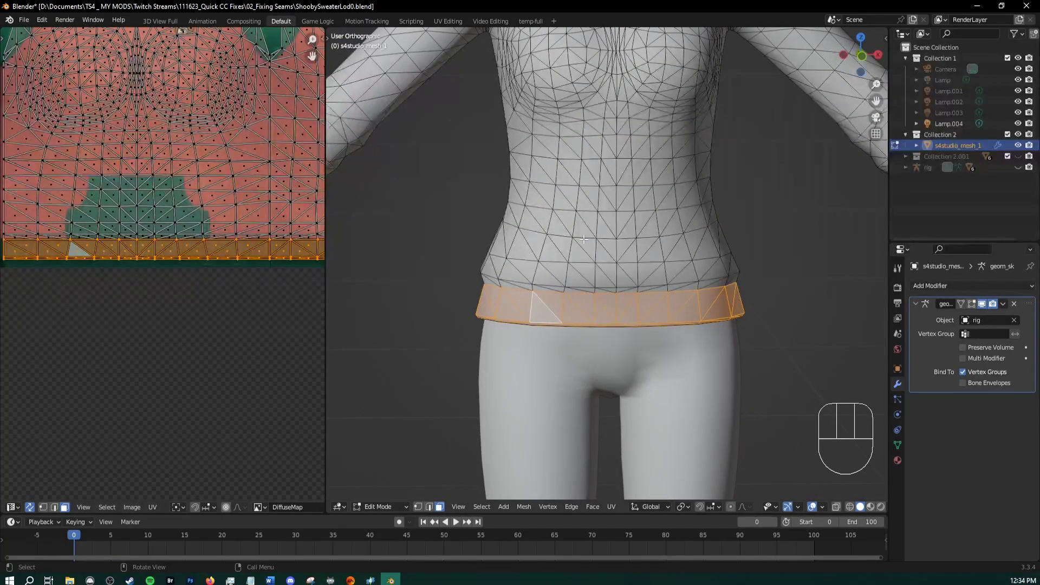
{"action": "key", "text": "y"}
Check the hem's shading in Object Mode, then return to Edit Mode
{"action": "key", "text": "Tab"}
{"action": "scroll", "coordinate": [665, 209], "scroll_direction": "down", "scroll_amount": 2}
{"action": "middle_click_drag", "start_coordinate": [711, 250], "coordinate": [662, 314], "text": "shift"}
{"action": "key", "text": "Tab"}
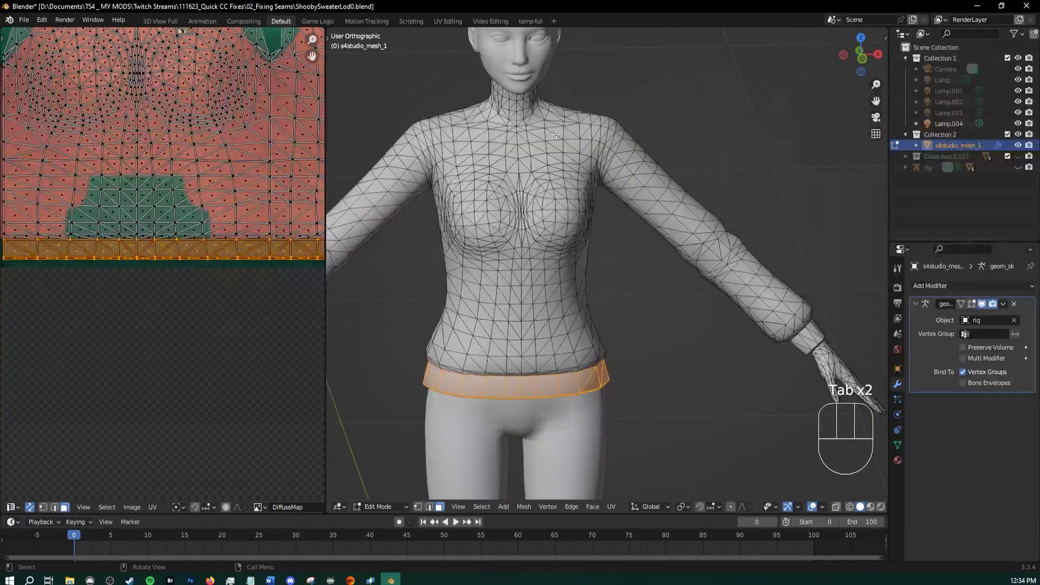
{"action": "middle_click_drag", "start_coordinate": [641, 231], "coordinate": [643, 255], "text": "shift"}
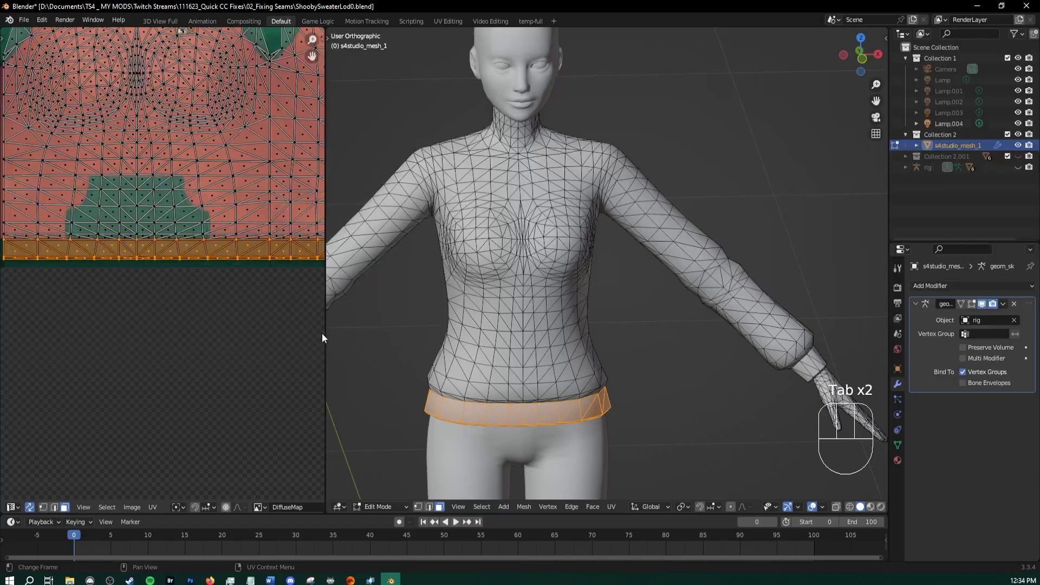
Widen the 3D viewport, switch it to Material Preview, and examine the texture borders on the sweater's sleeves, chest and pocket
{"action": "left_click_drag", "start_coordinate": [324, 336], "coordinate": [172, 347]}
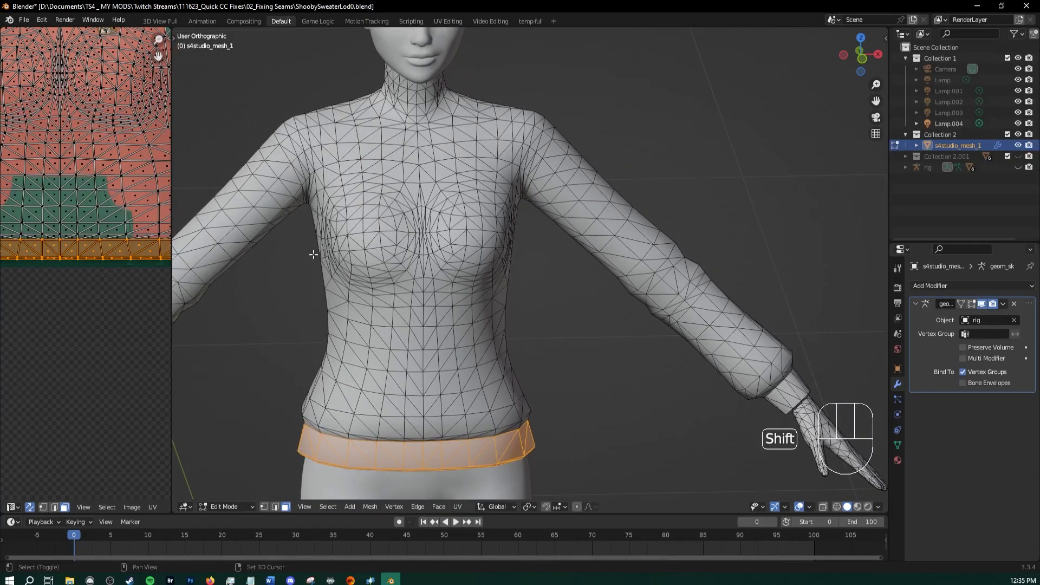
{"action": "middle_click_drag", "start_coordinate": [558, 403], "coordinate": [699, 447], "text": "shift"}
{"action": "left_click", "coordinate": [857, 507]}
{"action": "middle_click_drag", "start_coordinate": [522, 281], "coordinate": [473, 342], "text": "shift"}
{"action": "scroll", "coordinate": [471, 325], "scroll_direction": "up", "scroll_amount": 2}
{"action": "middle_click_drag", "start_coordinate": [470, 278], "coordinate": [862, 278]}
{"action": "middle_click_drag", "start_coordinate": [555, 255], "coordinate": [803, 262]}
{"action": "middle_click_drag", "start_coordinate": [670, 289], "coordinate": [733, 239], "text": "shift"}
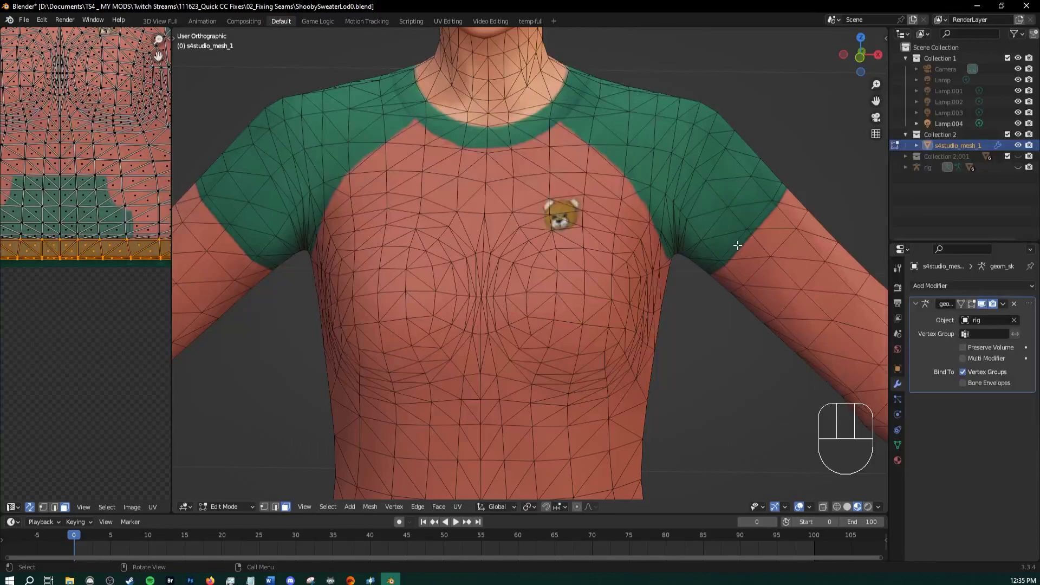
{"action": "left_click", "coordinate": [731, 260]}
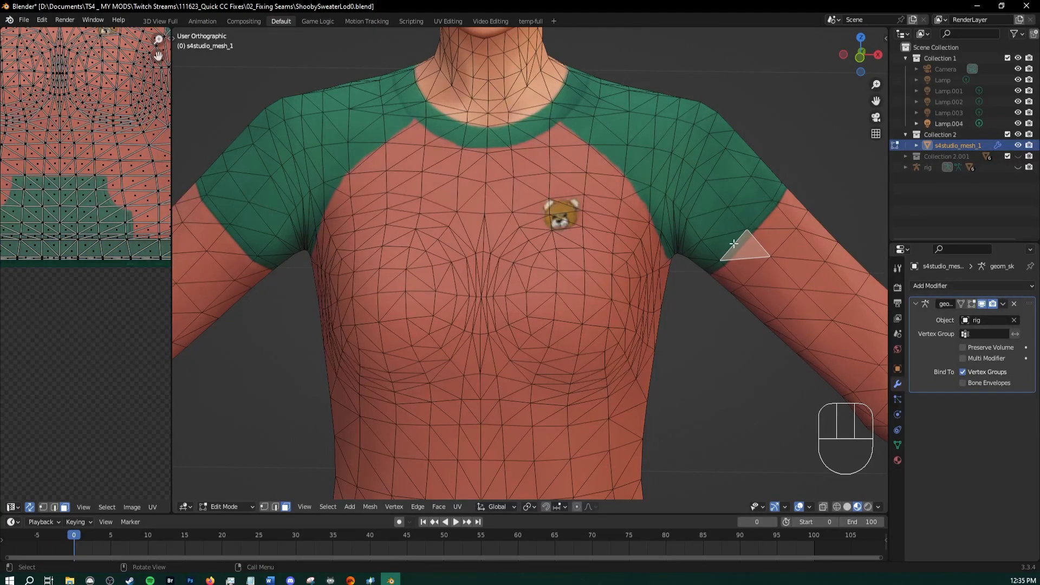
{"action": "middle_click_drag", "start_coordinate": [509, 379], "coordinate": [571, 274], "text": "shift"}
{"action": "scroll", "coordinate": [520, 309], "scroll_direction": "down", "scroll_amount": 2}
{"action": "middle_click_drag", "start_coordinate": [481, 337], "coordinate": [505, 277], "text": "shift"}
{"action": "middle_click_drag", "start_coordinate": [455, 284], "coordinate": [506, 177]}
{"action": "middle_click_drag", "start_coordinate": [664, 249], "coordinate": [460, 303]}
Leave Edit Mode, return to Solid shading, and examine the whole sweater in a wider 3D viewport
{"action": "key", "text": "Tab"}
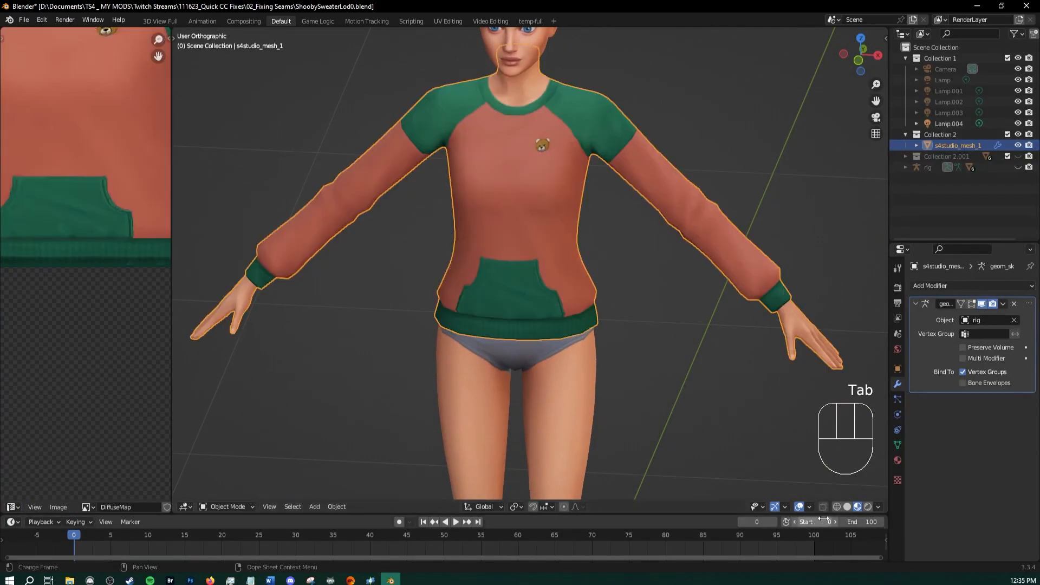
{"action": "left_click", "coordinate": [847, 506]}
{"action": "mouse_move", "coordinate": [601, 314]}
{"action": "middle_mouse_down"}
{"action": "mouse_move", "coordinate": [374, 293]}
{"action": "mouse_move", "coordinate": [585, 300]}
{"action": "mouse_move", "coordinate": [501, 145]}
{"action": "mouse_move", "coordinate": [477, 227]}
{"action": "mouse_move", "coordinate": [615, 242]}
{"action": "mouse_move", "coordinate": [413, 233]}
{"action": "mouse_move", "coordinate": [494, 176]}
{"action": "middle_mouse_up"}
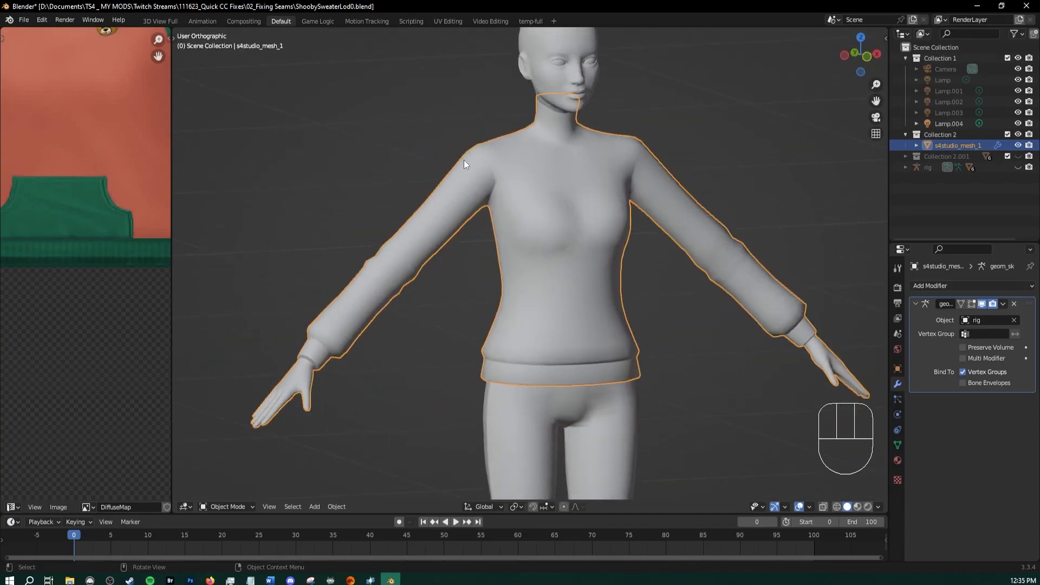
{"action": "middle_click_drag", "start_coordinate": [707, 302], "coordinate": [692, 311]}
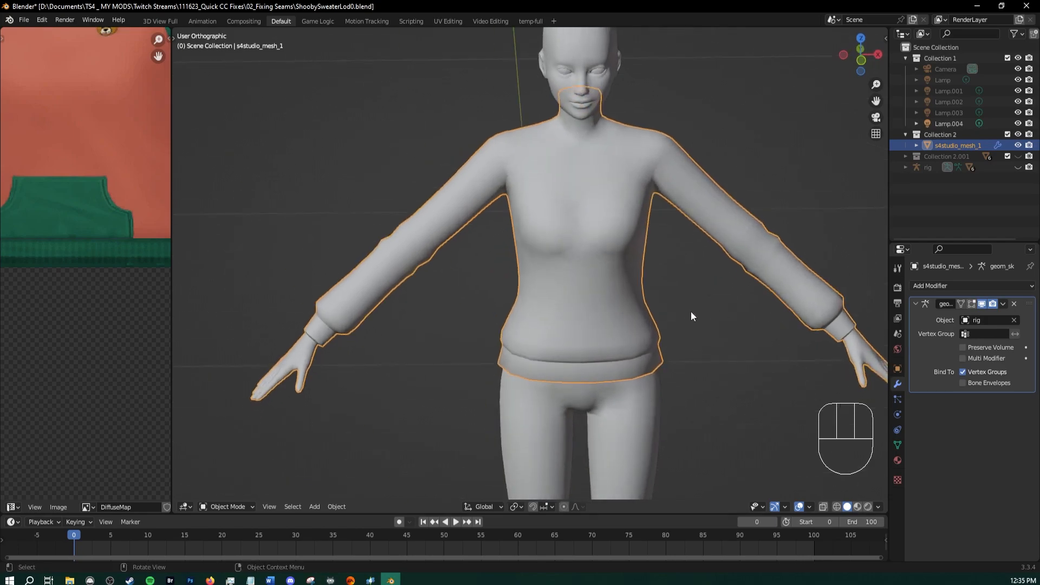
{"action": "middle_click_drag", "start_coordinate": [749, 407], "coordinate": [804, 496]}
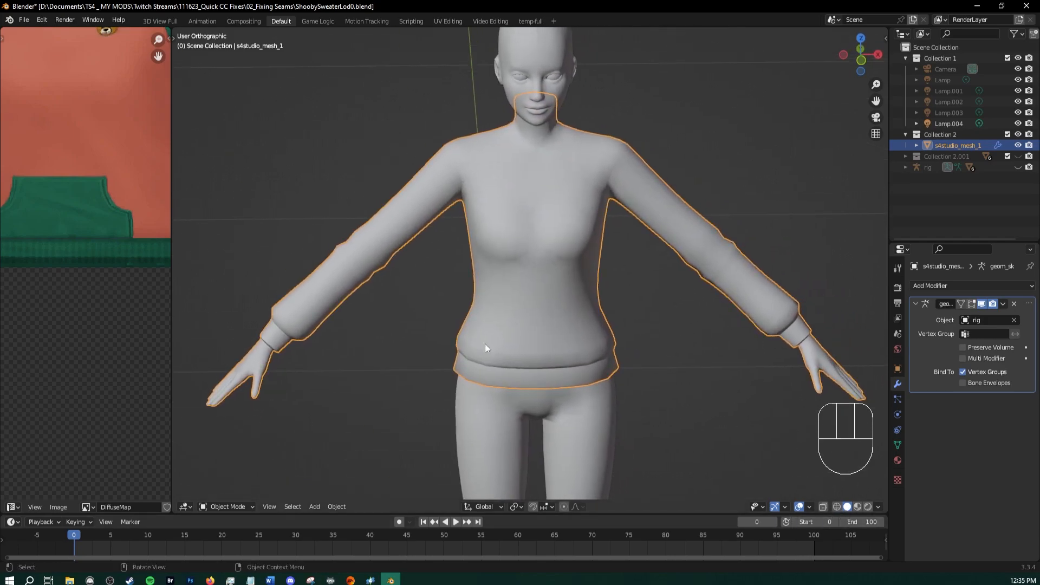
{"action": "left_click_drag", "start_coordinate": [172, 281], "coordinate": [127, 284]}
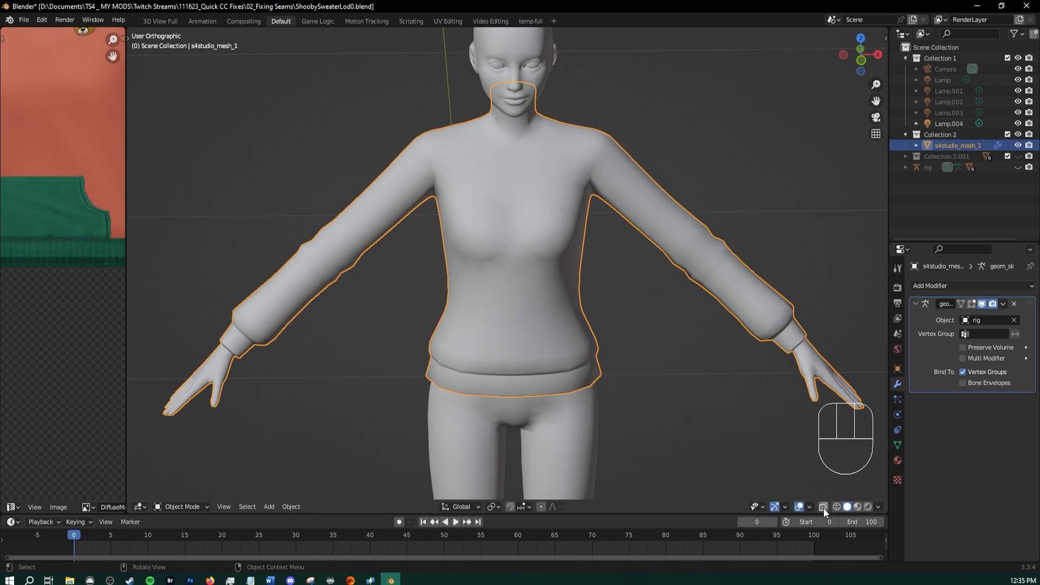
Try splitting an upper-sleeve edge with Faces by Edges in edge select mode, and check the shading with overlays hidden
{"action": "key", "text": "Tab"}
{"action": "middle_click_drag", "start_coordinate": [685, 342], "coordinate": [678, 332]}
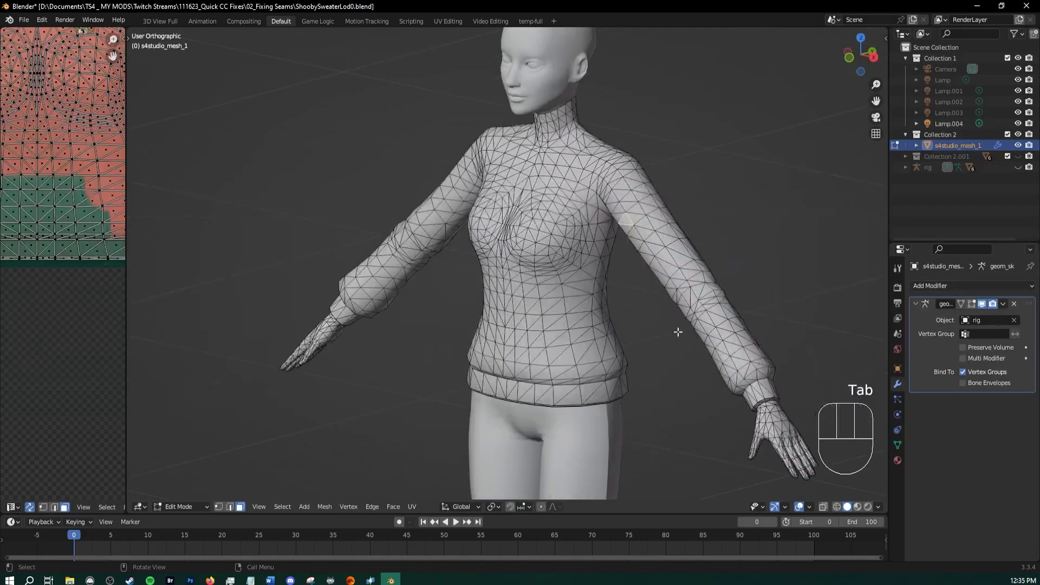
{"action": "key", "text": "2"}
{"action": "scroll", "coordinate": [654, 322], "scroll_direction": "up", "scroll_amount": 3}
{"action": "middle_click_drag", "start_coordinate": [617, 246], "coordinate": [579, 236], "text": "shift"}
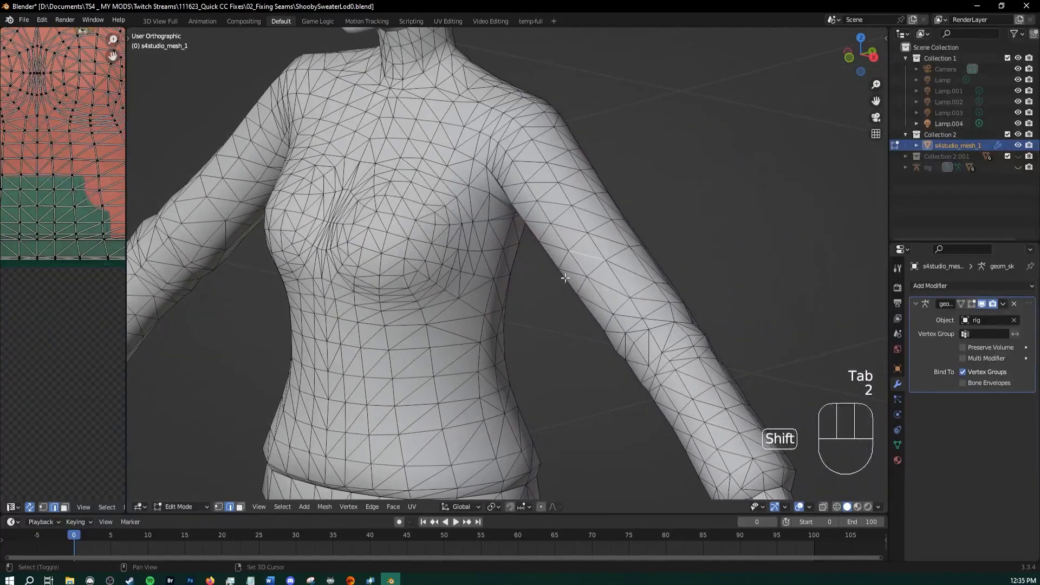
{"action": "left_click", "coordinate": [579, 237]}
{"action": "key", "text": "alt+m"}
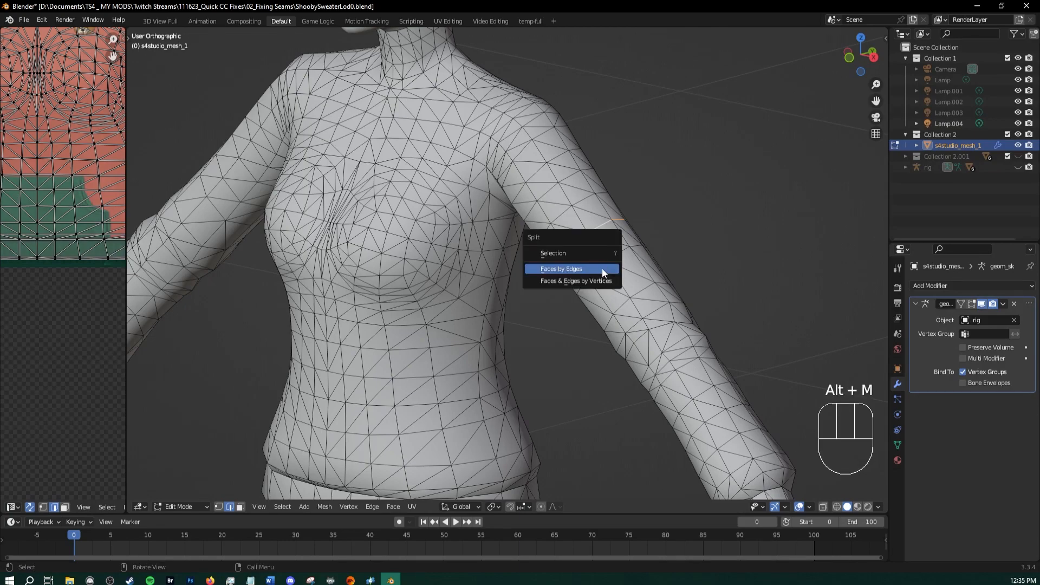
{"action": "left_click", "coordinate": [602, 268]}
{"action": "middle_click_drag", "start_coordinate": [603, 268], "coordinate": [514, 239]}
{"action": "key", "text": "shift+alt+z"}
Undo the sleeve edge split and its selection, and show the overlays again
{"action": "key", "text": "ctrl+z"}
{"action": "key", "text": "ctrl+z"}
{"action": "key", "text": "shift+alt+z"}
{"action": "scroll", "coordinate": [513, 238], "scroll_direction": "down", "scroll_amount": 3}
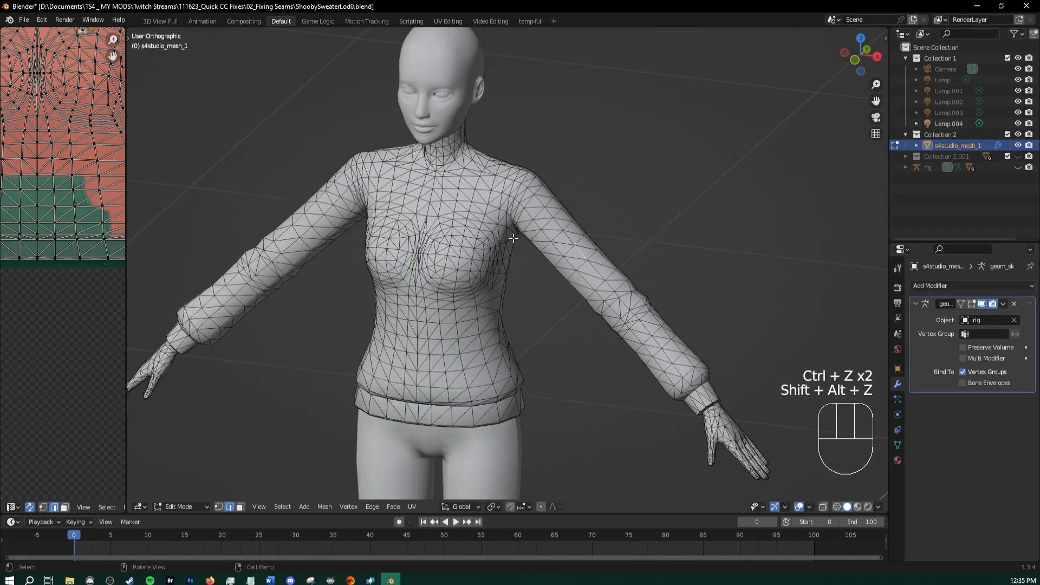
View the sweater from the front and leave Edit Mode to examine its overall shading
{"action": "scroll", "coordinate": [512, 249], "scroll_direction": "down", "scroll_amount": 2}
{"action": "middle_click_drag", "start_coordinate": [511, 262], "coordinate": [529, 284], "text": "shift"}
{"action": "scroll", "coordinate": [525, 298], "scroll_direction": "up", "scroll_amount": 1}
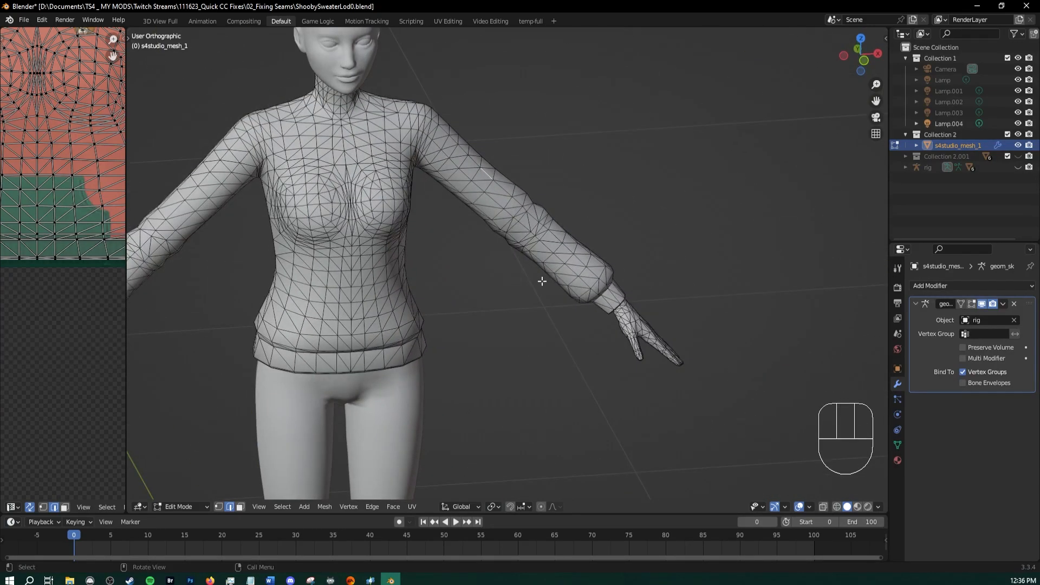
{"action": "key", "text": "KP_1"}
{"action": "scroll", "coordinate": [542, 281], "scroll_direction": "down", "scroll_amount": 2}
{"action": "middle_click_drag", "start_coordinate": [431, 230], "coordinate": [548, 251], "text": "shift"}
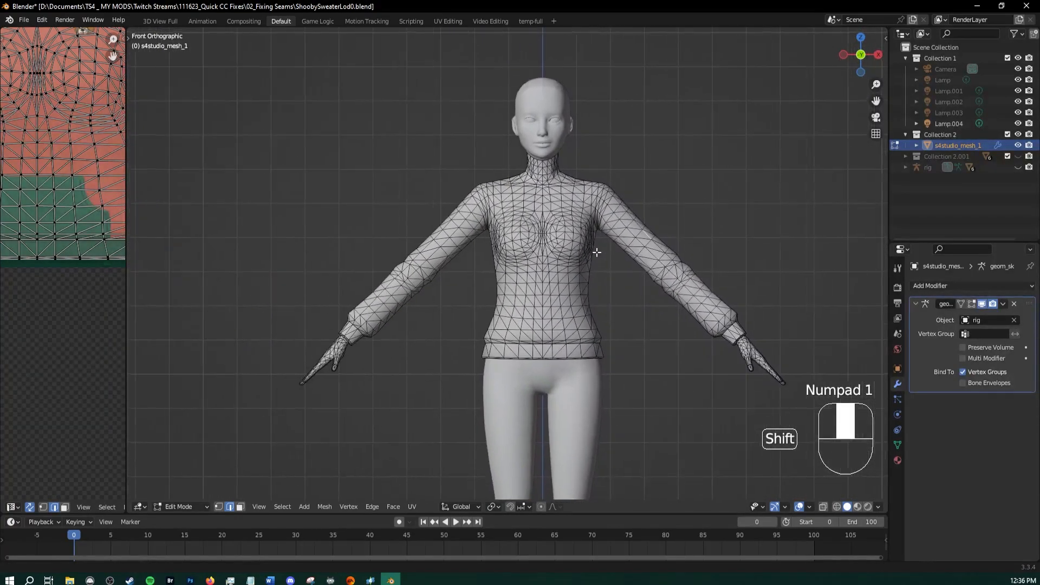
{"action": "scroll", "coordinate": [549, 249], "scroll_direction": "up", "scroll_amount": 1}
{"action": "key", "text": "Tab"}
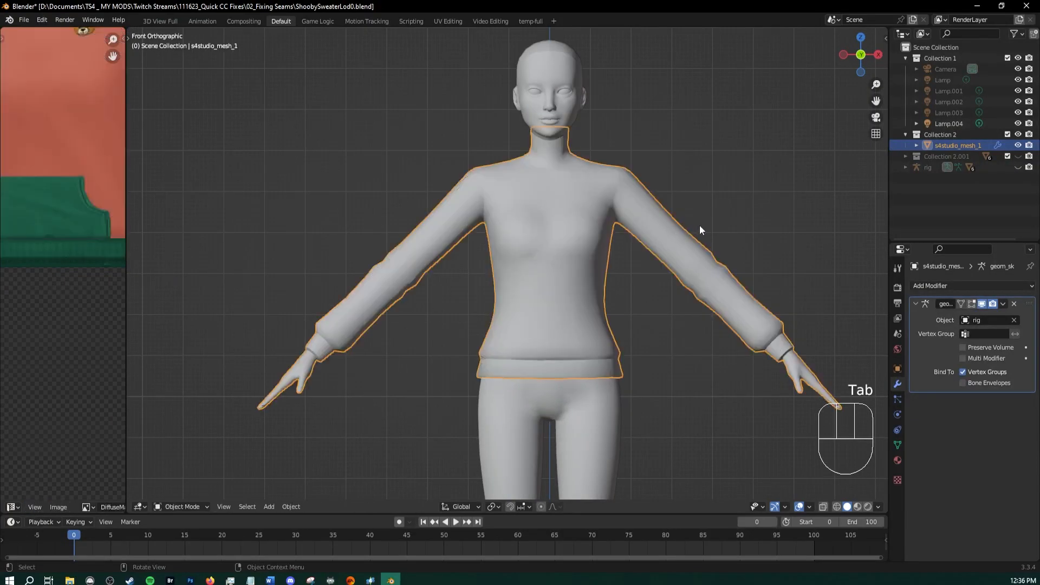
{"action": "middle_click_drag", "start_coordinate": [667, 219], "coordinate": [625, 228], "text": "shift"}
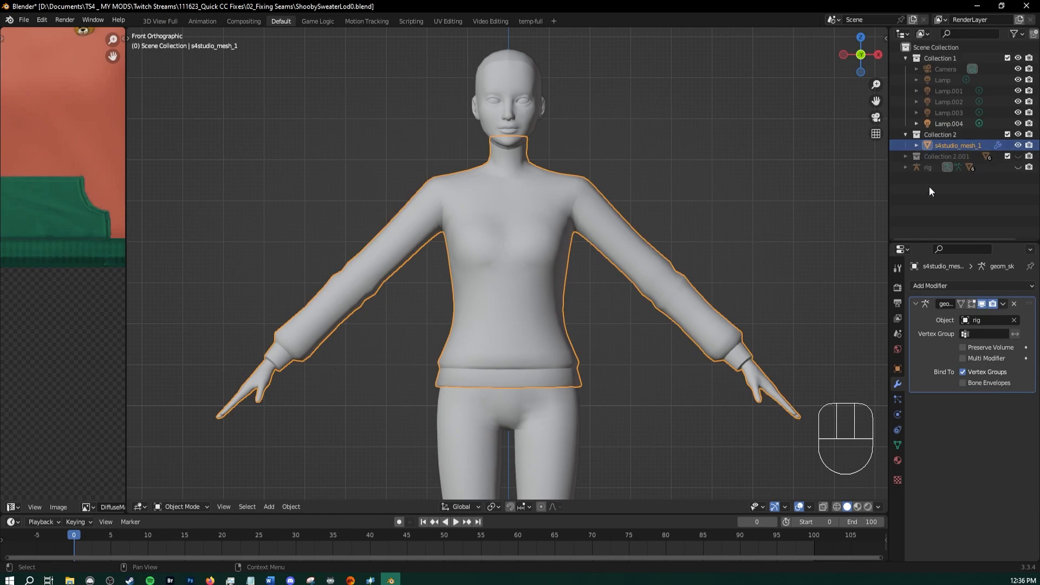
Show the sweater's S4Studio Mesh Tools cut number in the scene properties, then expand and unhide Collection 2.001
{"action": "left_click", "coordinate": [897, 334]}
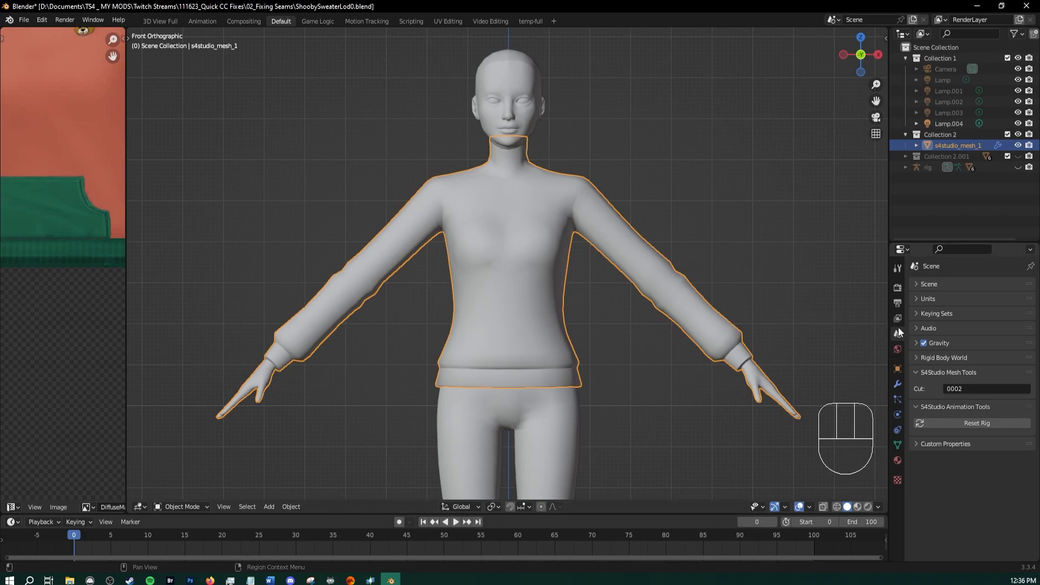
{"action": "left_click", "coordinate": [965, 388]}
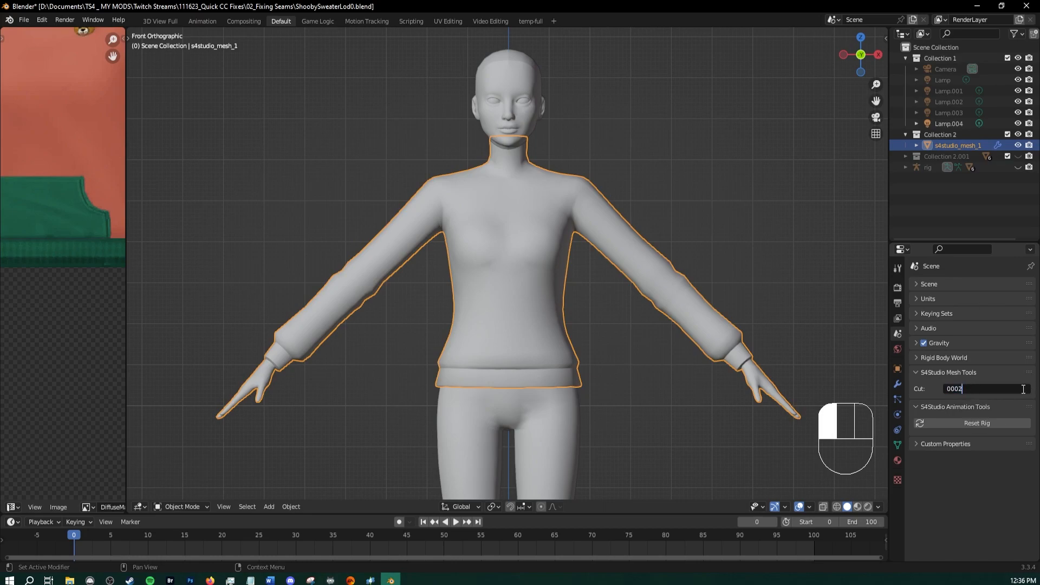
{"action": "left_click", "coordinate": [905, 156]}
{"action": "left_click", "coordinate": [905, 156]}
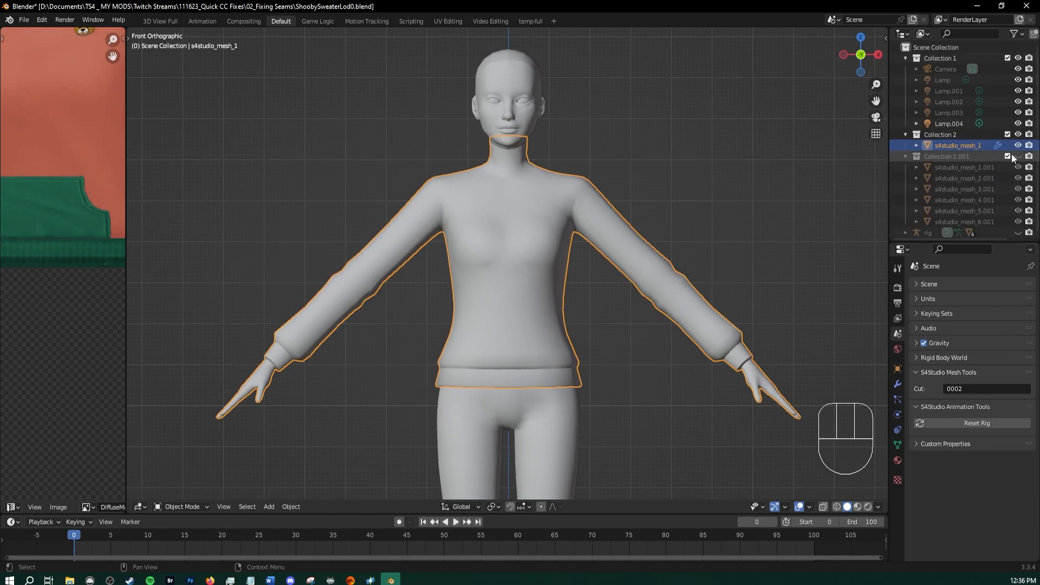
{"action": "left_click", "coordinate": [1019, 157]}
{"action": "mouse_move", "coordinate": [514, 250]}
{"action": "middle_mouse_down"}
{"action": "mouse_move", "coordinate": [482, 231]}
{"action": "mouse_move", "coordinate": [523, 249]}
{"action": "middle_mouse_up"}
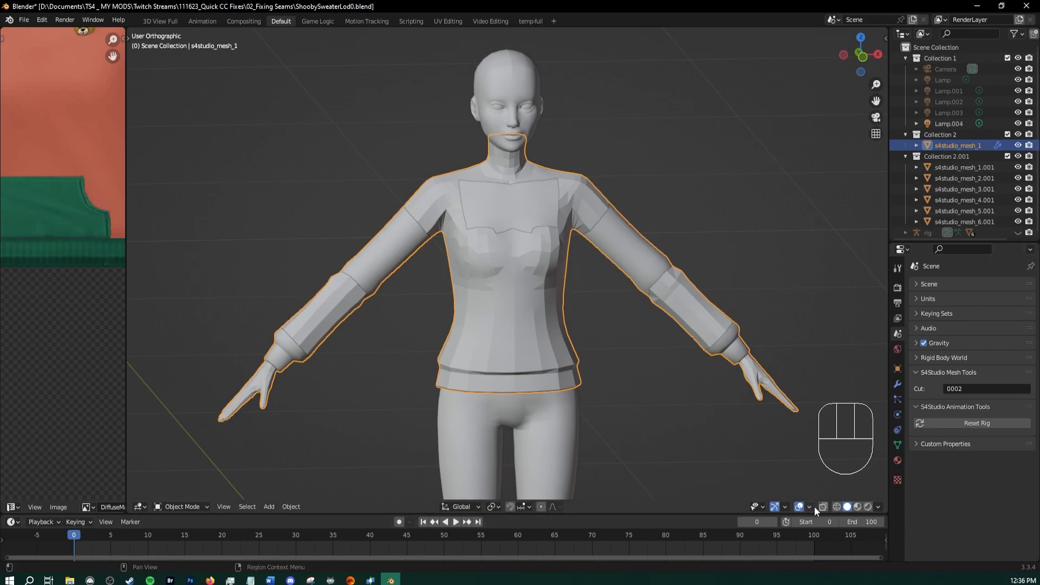
Set the viewport shading colour to Random and examine the separate sweater pieces
{"action": "left_click", "coordinate": [877, 507]}
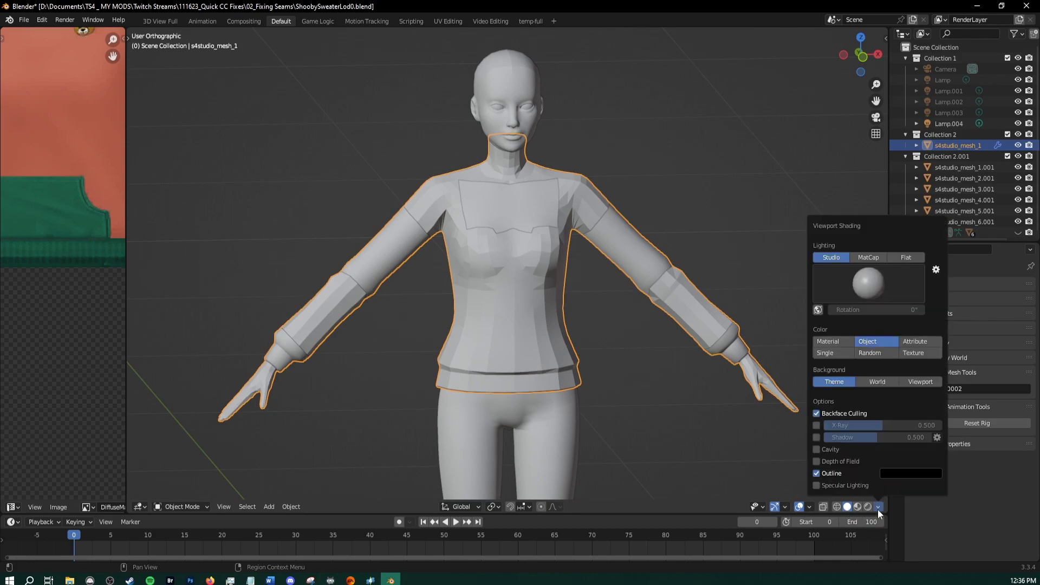
{"action": "left_click", "coordinate": [847, 508]}
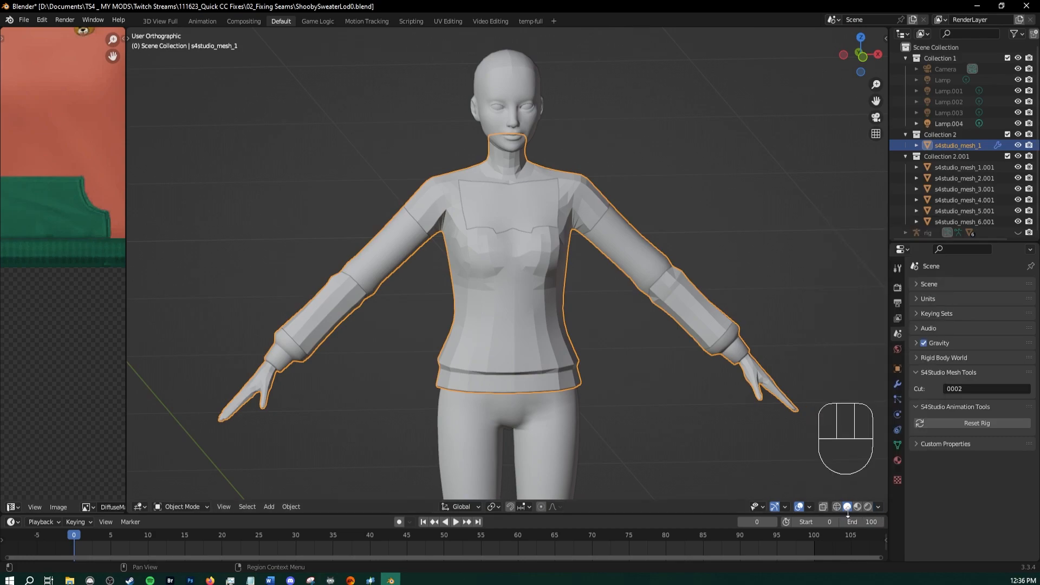
{"action": "left_click", "coordinate": [879, 507]}
{"action": "left_click", "coordinate": [880, 350]}
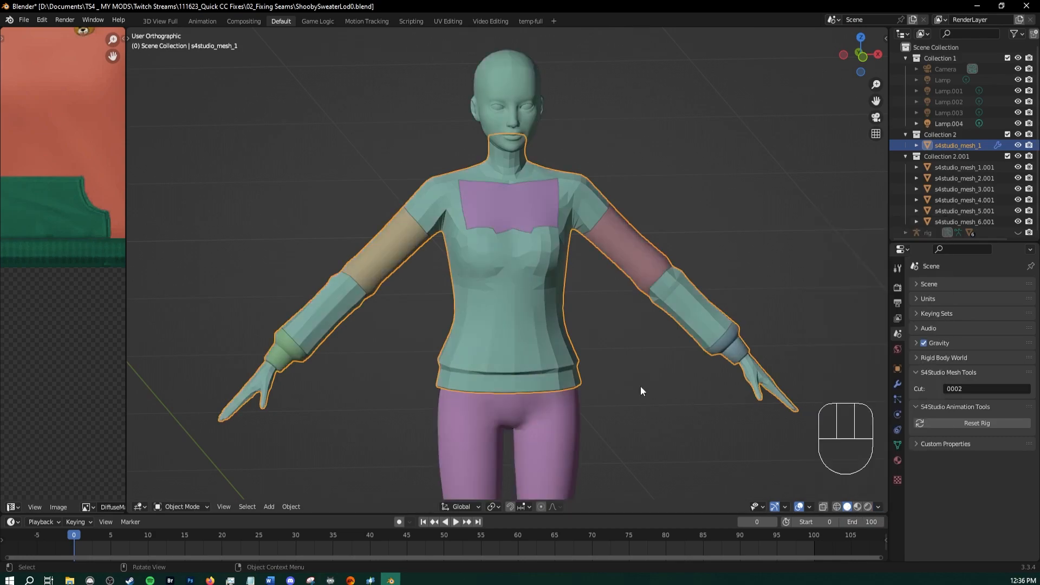
{"action": "mouse_move", "coordinate": [640, 386]}
{"action": "middle_mouse_down"}
{"action": "mouse_move", "coordinate": [584, 377]}
{"action": "mouse_move", "coordinate": [617, 372]}
{"action": "middle_mouse_up"}
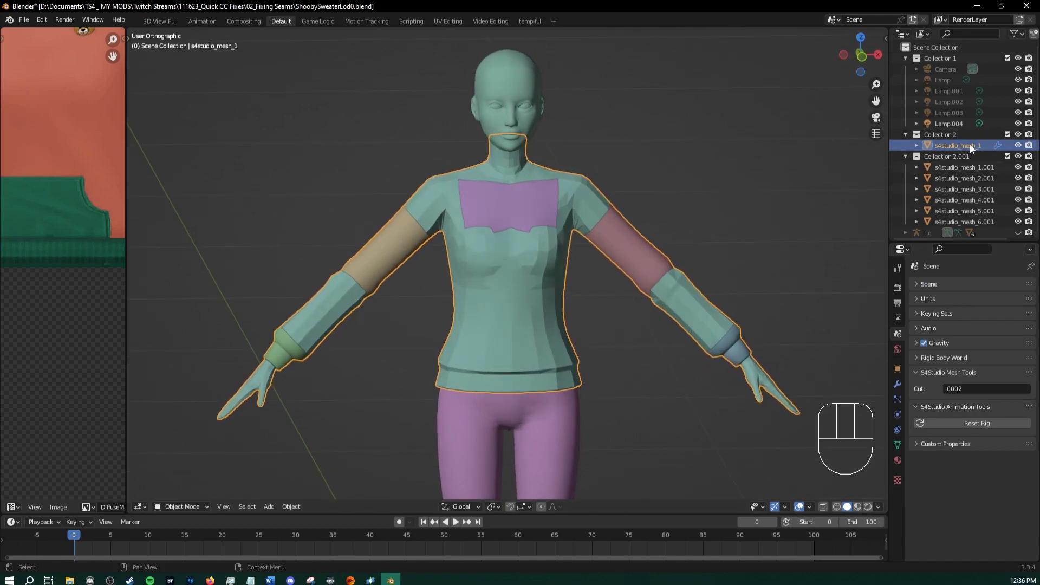
{"action": "middle_click_drag", "start_coordinate": [446, 251], "coordinate": [541, 219], "text": "shift"}
{"action": "middle_click_drag", "start_coordinate": [690, 216], "coordinate": [758, 211]}
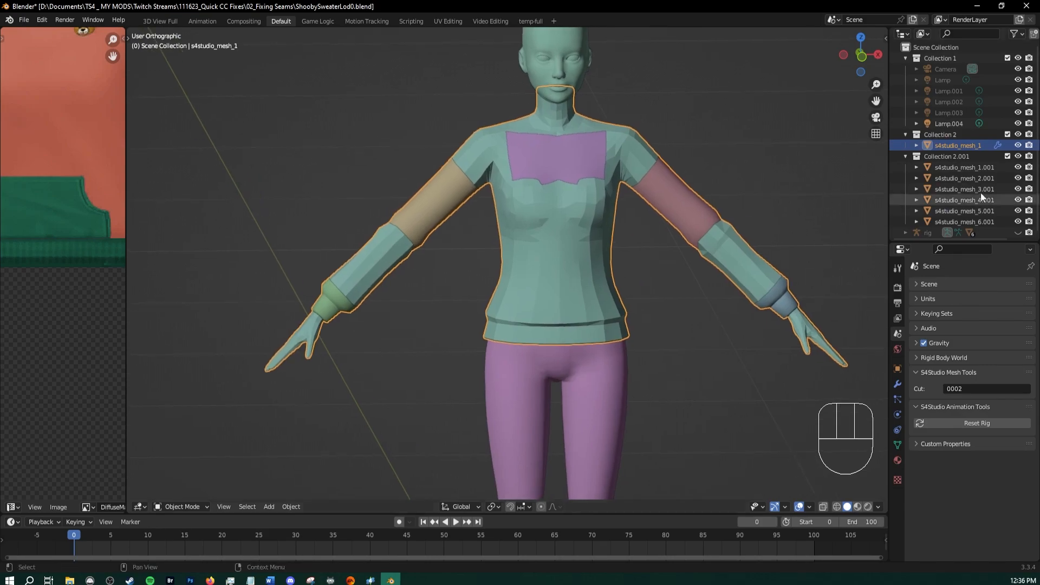
Hide s4studio_mesh_1.001 through s4studio_mesh_5.001 and select the remaining upper-sleeve piece, s4studio_mesh_6.001
{"action": "left_click", "coordinate": [1018, 167]}
{"action": "left_click_drag", "start_coordinate": [1019, 177], "coordinate": [1019, 210]}
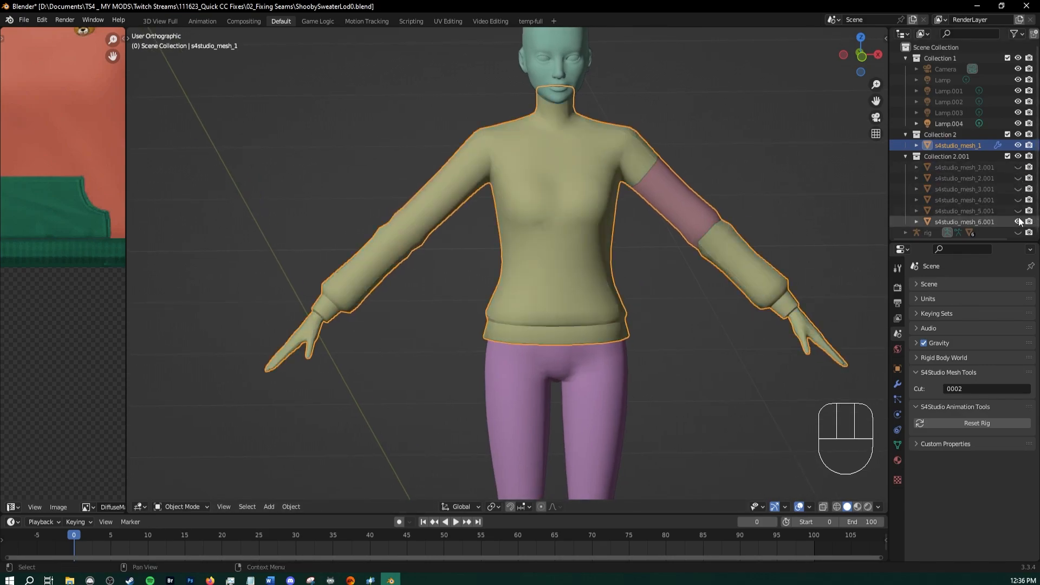
{"action": "middle_click_drag", "start_coordinate": [610, 223], "coordinate": [573, 252], "text": "shift"}
{"action": "left_click", "coordinate": [656, 249]}
{"action": "middle_click_drag", "start_coordinate": [711, 287], "coordinate": [713, 287]}
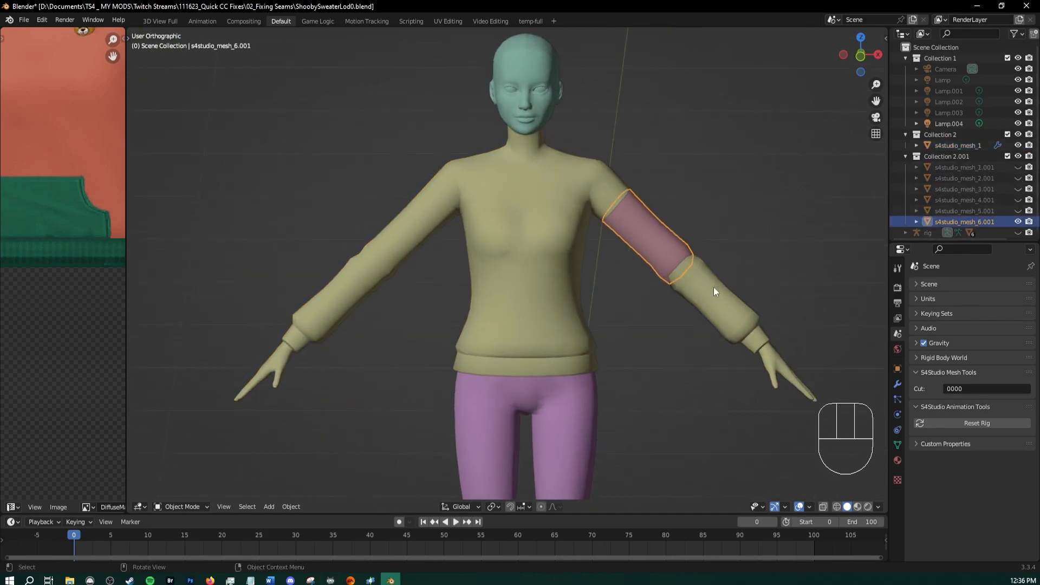
Open the sweater mesh s4studio_mesh_1 in Edit Mode with face selection, viewed from the front without X-ray
{"action": "left_click", "coordinate": [714, 287]}
{"action": "key", "text": "Tab"}
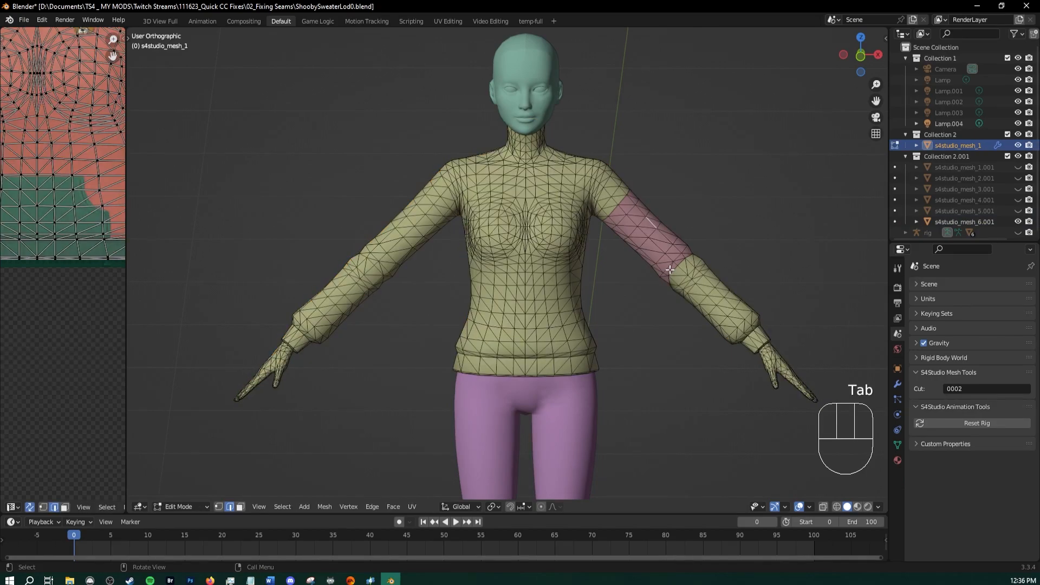
{"action": "key", "text": "KP_1"}
{"action": "middle_click_drag", "start_coordinate": [729, 285], "coordinate": [675, 327], "text": "shift"}
{"action": "scroll", "coordinate": [675, 326], "scroll_direction": "up", "scroll_amount": 3}
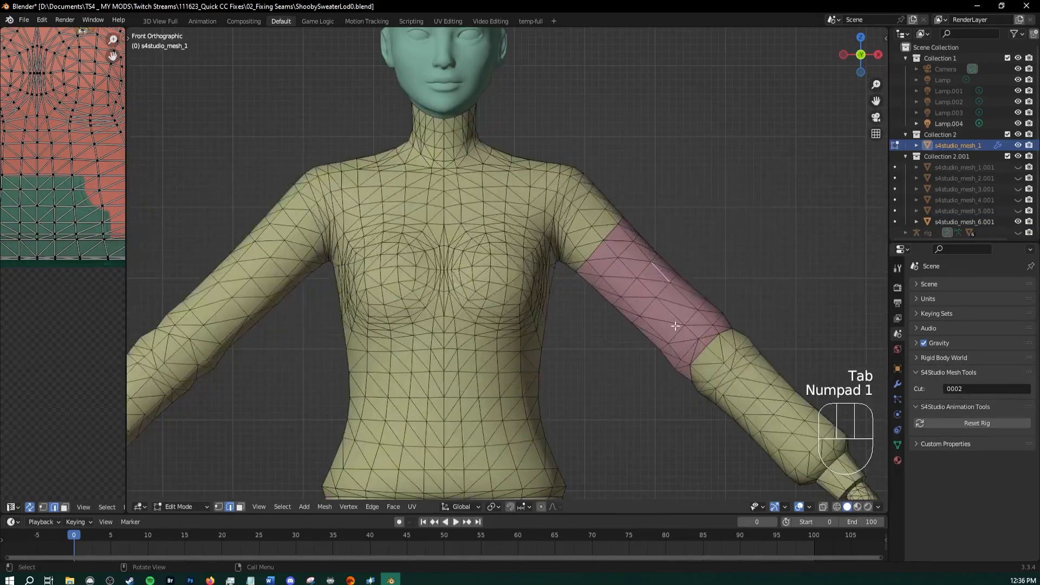
{"action": "middle_click_drag", "start_coordinate": [546, 218], "coordinate": [486, 179], "text": "shift"}
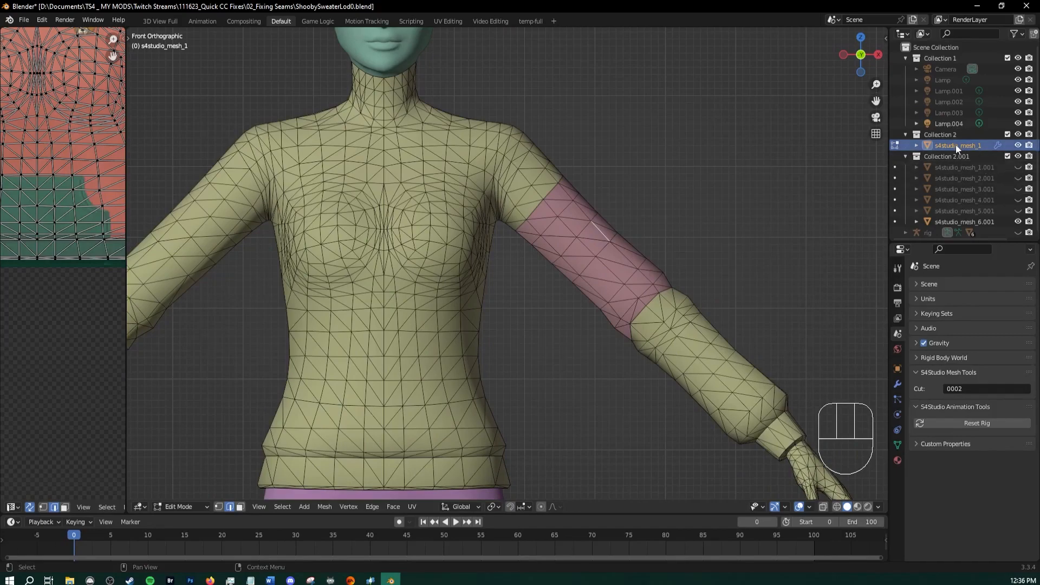
{"action": "scroll", "coordinate": [601, 212], "scroll_direction": "down", "scroll_amount": 1}
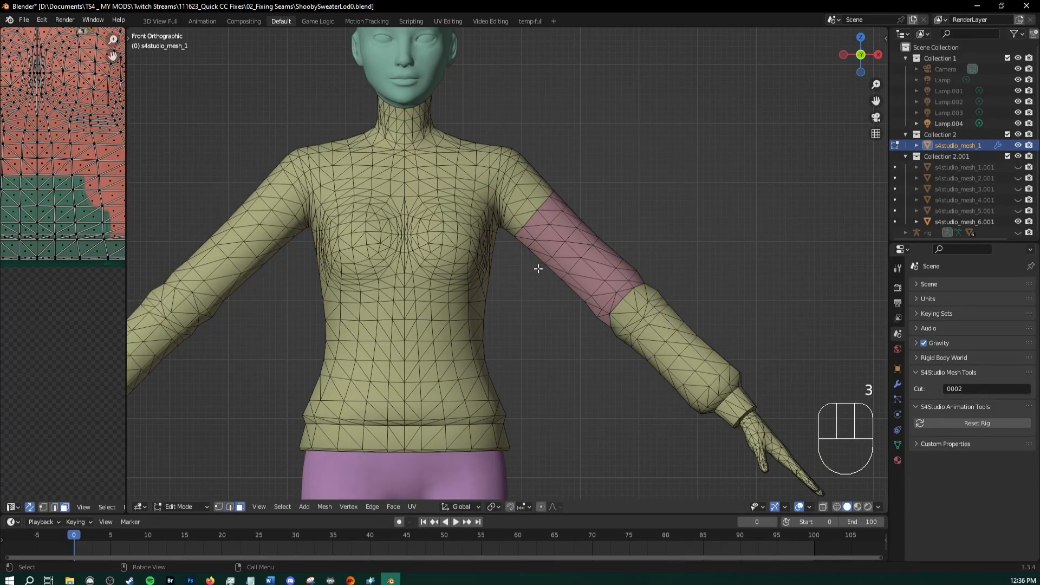
{"action": "key", "text": "alt+z"}
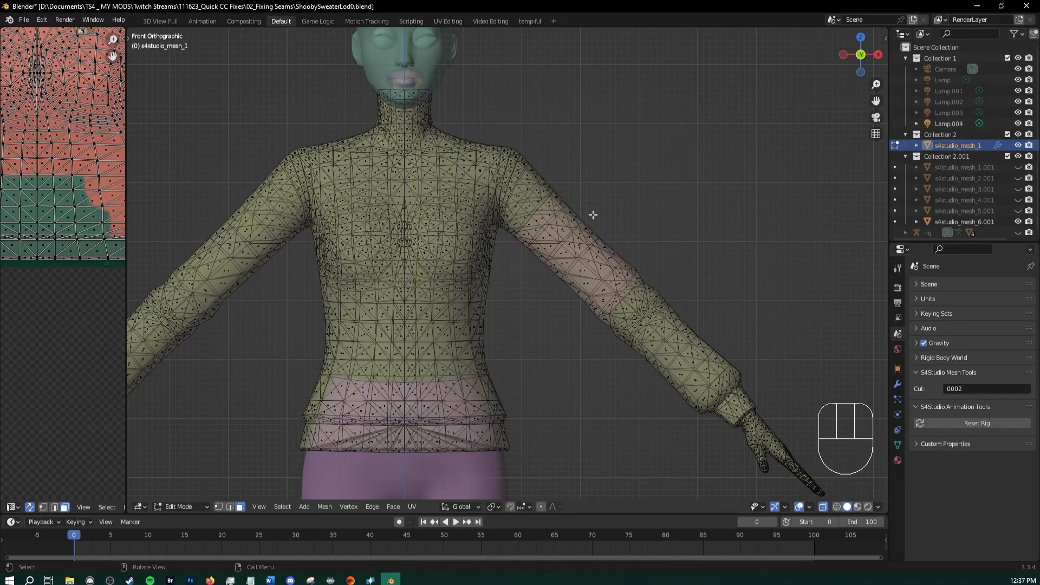
{"action": "key", "text": "alt+z"}
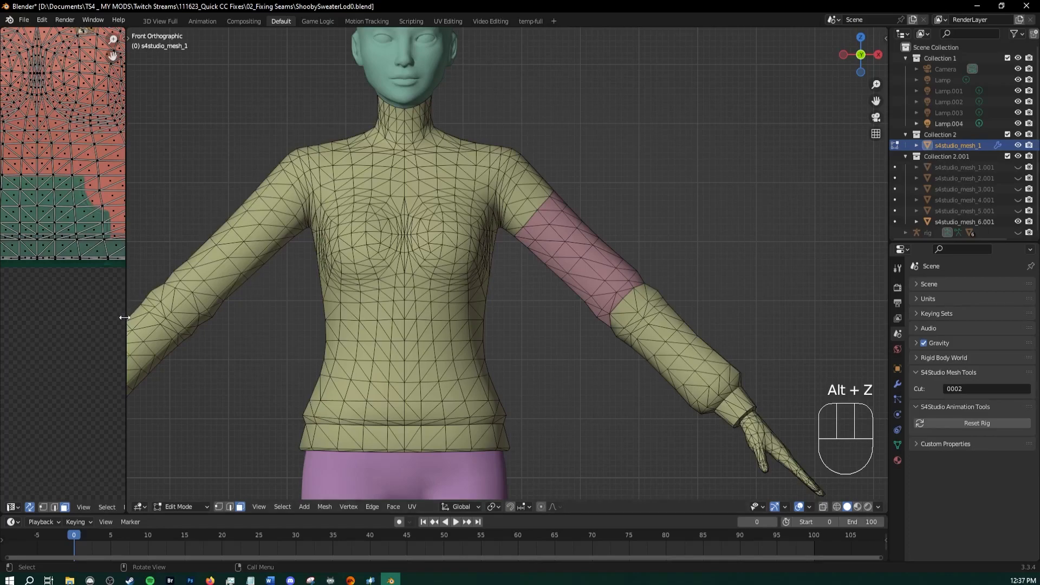
Widen the UV editor around the sleeve UVs and select a face on the pink upper sleeve to locate its island
{"action": "left_click_drag", "start_coordinate": [125, 318], "coordinate": [277, 298]}
{"action": "scroll", "coordinate": [219, 220], "scroll_direction": "down", "scroll_amount": 3}
{"action": "middle_click_drag", "start_coordinate": [231, 162], "coordinate": [158, 257], "text": "shift"}
{"action": "scroll", "coordinate": [158, 256], "scroll_direction": "up", "scroll_amount": 2}
{"action": "left_click", "coordinate": [635, 248]}
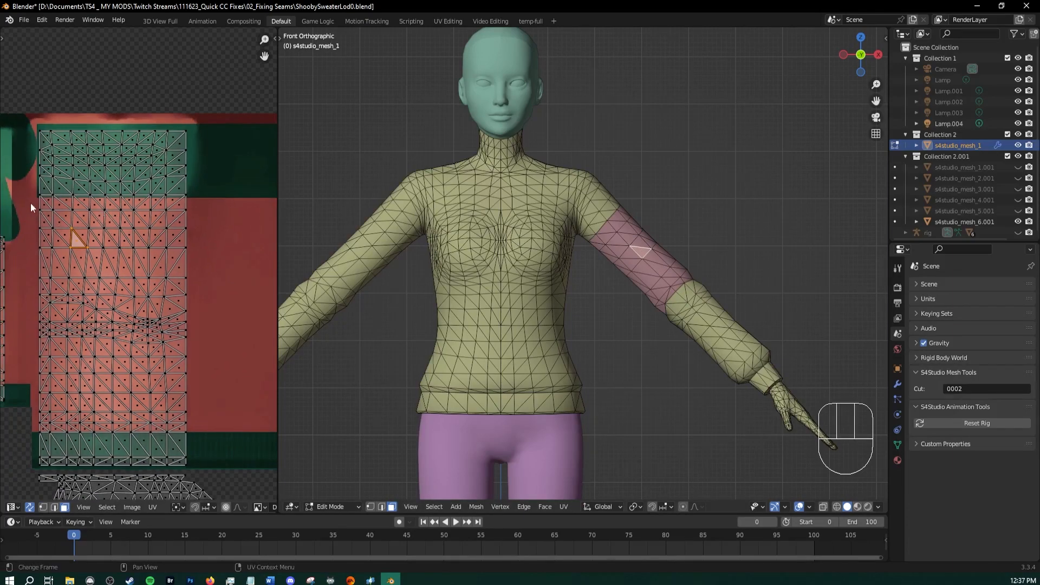
Select a horizontal row of upper-sleeve faces in the UV layout and grow the selection twice
{"action": "left_click_drag", "start_coordinate": [29, 198], "coordinate": [237, 276]}
{"action": "middle_click_drag", "start_coordinate": [663, 273], "coordinate": [669, 267]}
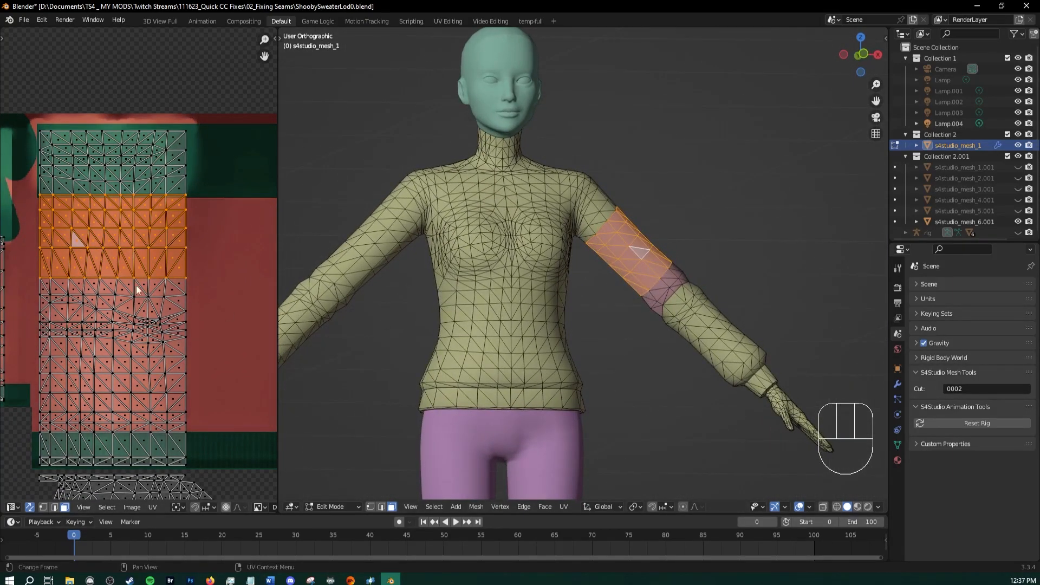
{"action": "left_click", "coordinate": [39, 209]}
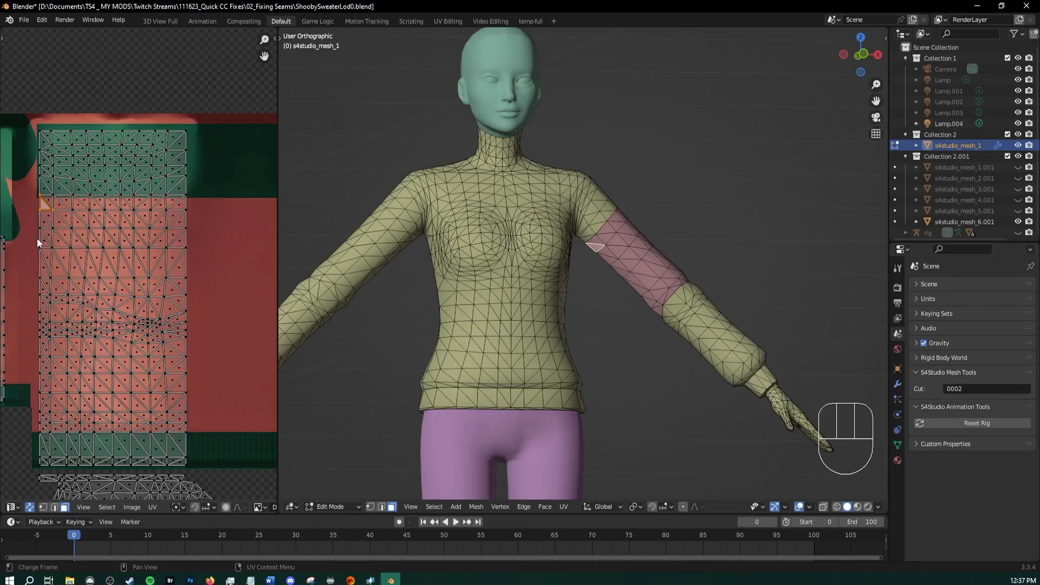
{"action": "left_click_drag", "start_coordinate": [37, 238], "coordinate": [213, 246]}
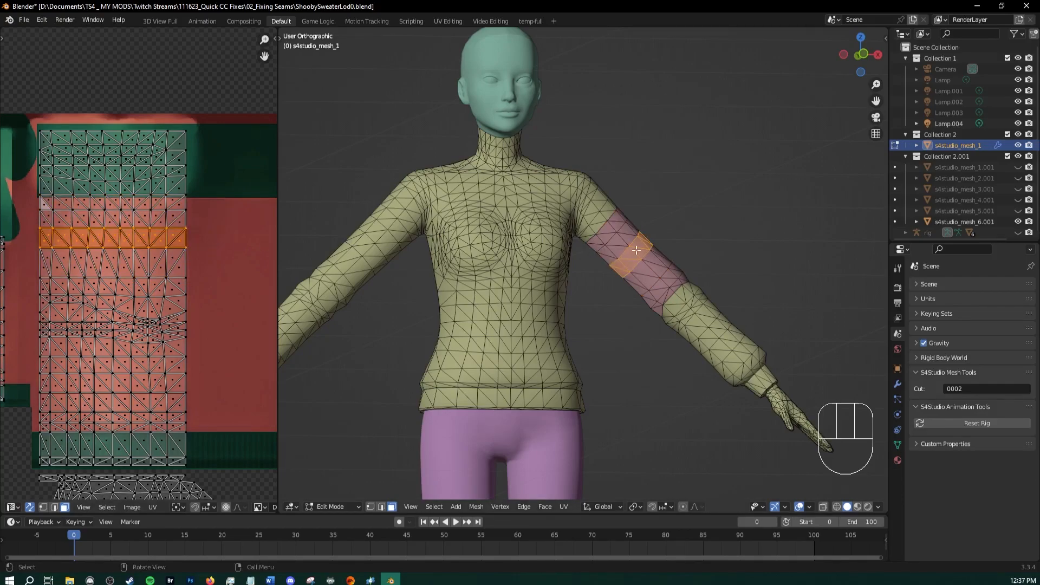
{"action": "key", "text": "ctrl"}
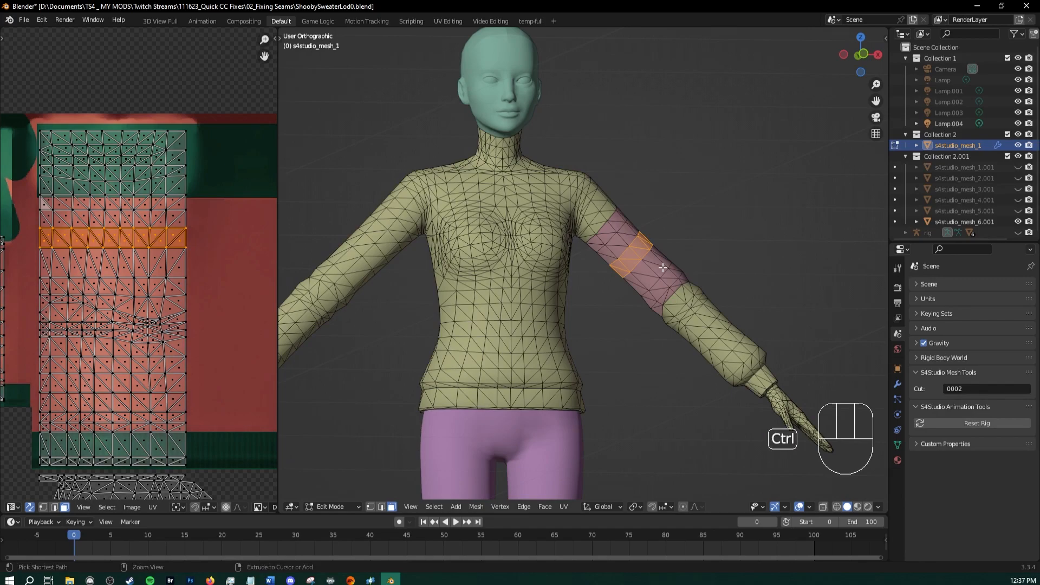
{"action": "key", "text": "ctrl+KP_Add"}
{"action": "key", "text": "ctrl+KP_Add"}
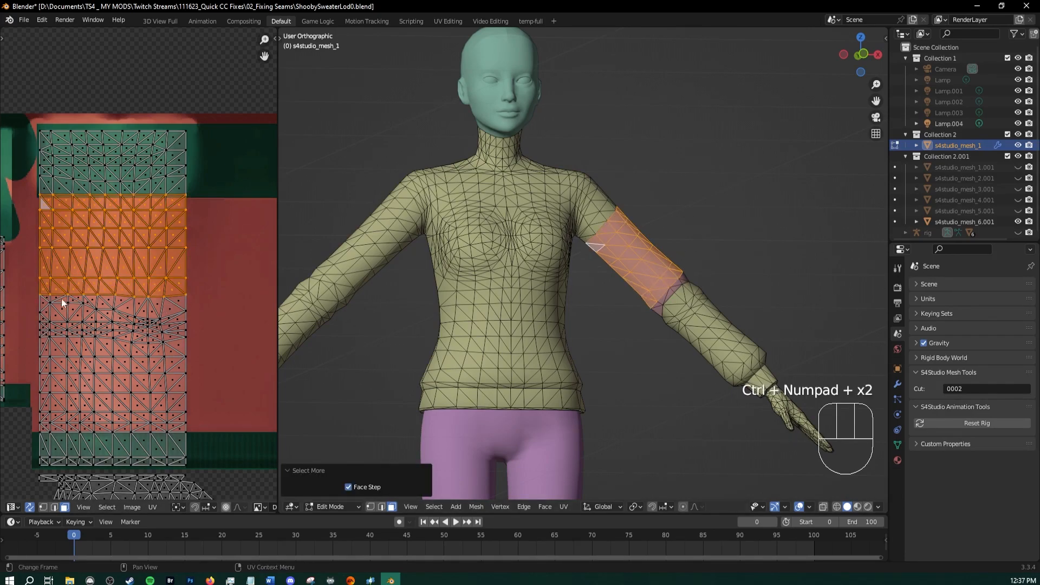
Add the remaining faces along the upper sleeve's lower boundary in the UV layout using Circle Select
{"action": "key", "text": "c"}
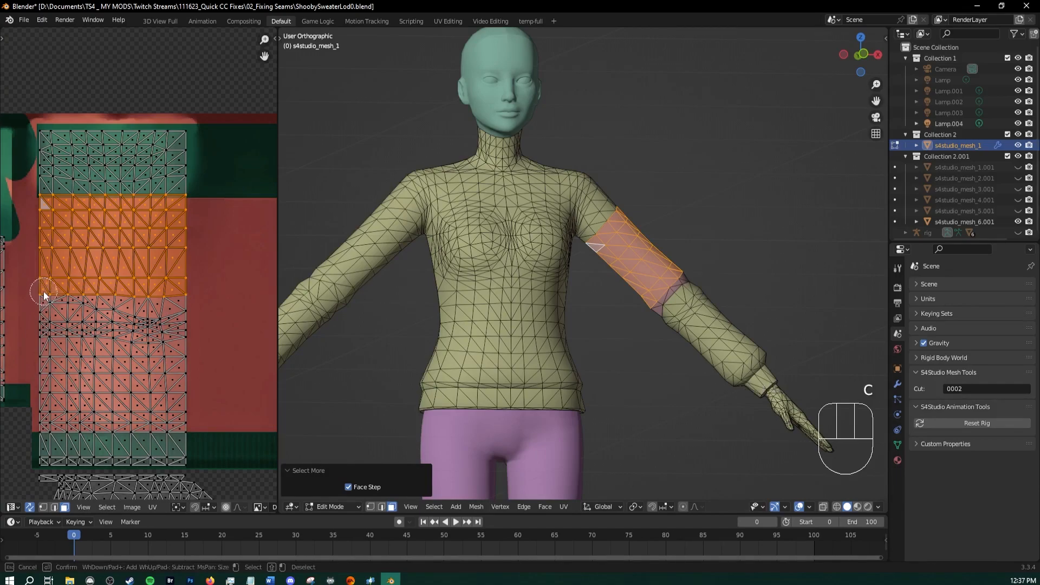
{"action": "left_click", "coordinate": [42, 296]}
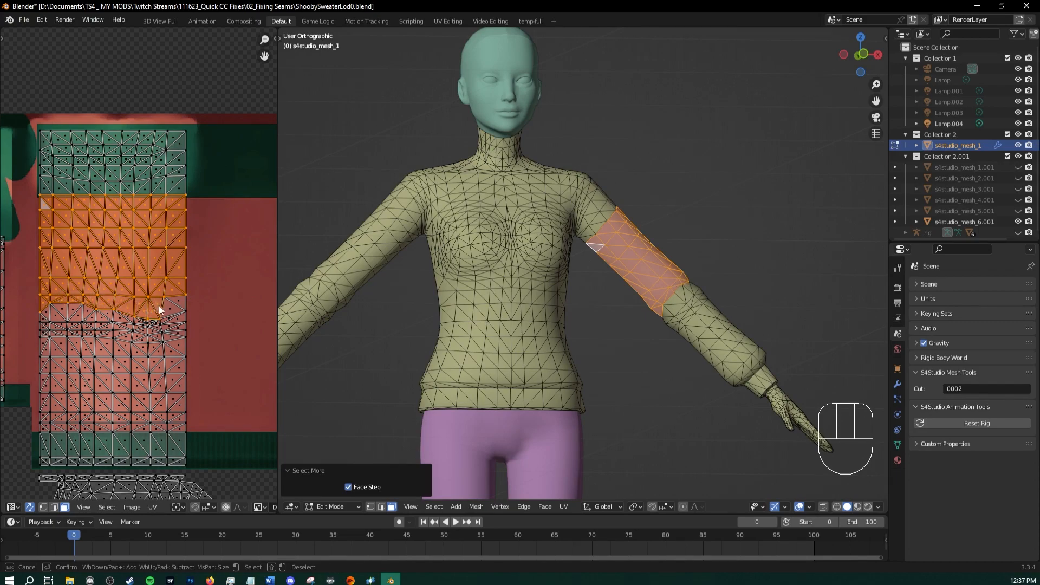
{"action": "left_click", "coordinate": [172, 304]}
{"action": "key", "text": "Escape"}
{"action": "middle_click_drag", "start_coordinate": [347, 271], "coordinate": [578, 242]}
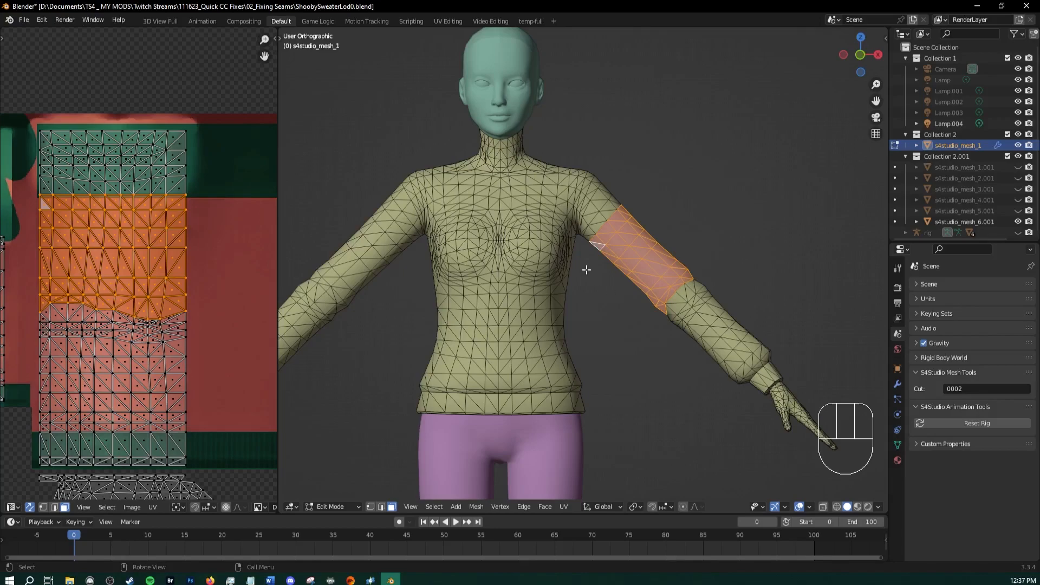
Separate the selected upper-sleeve faces into their own object and return to Object Mode
{"action": "key", "text": "p"}
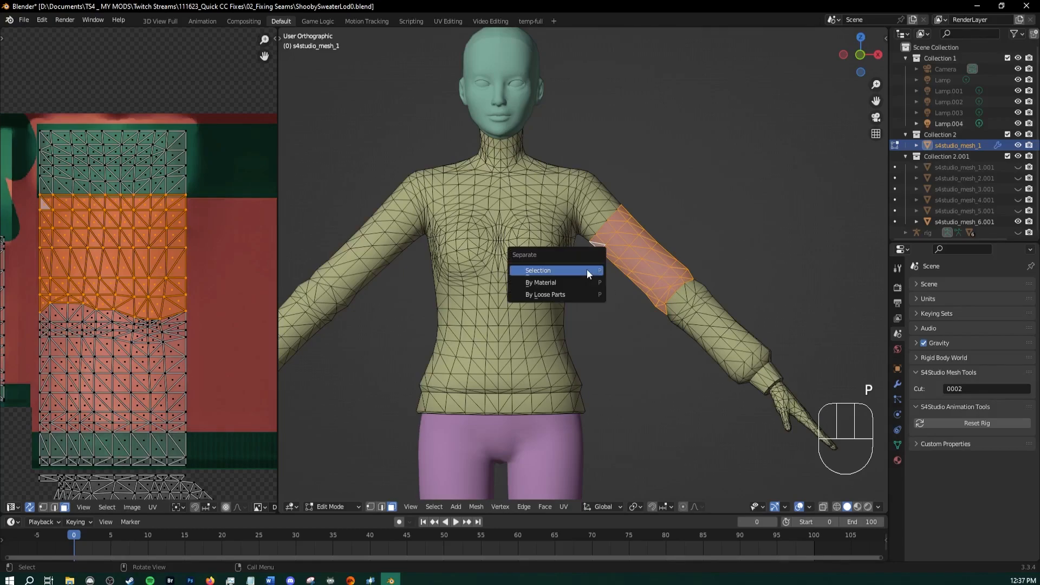
{"action": "left_click", "coordinate": [586, 269]}
{"action": "key", "text": "Tab"}
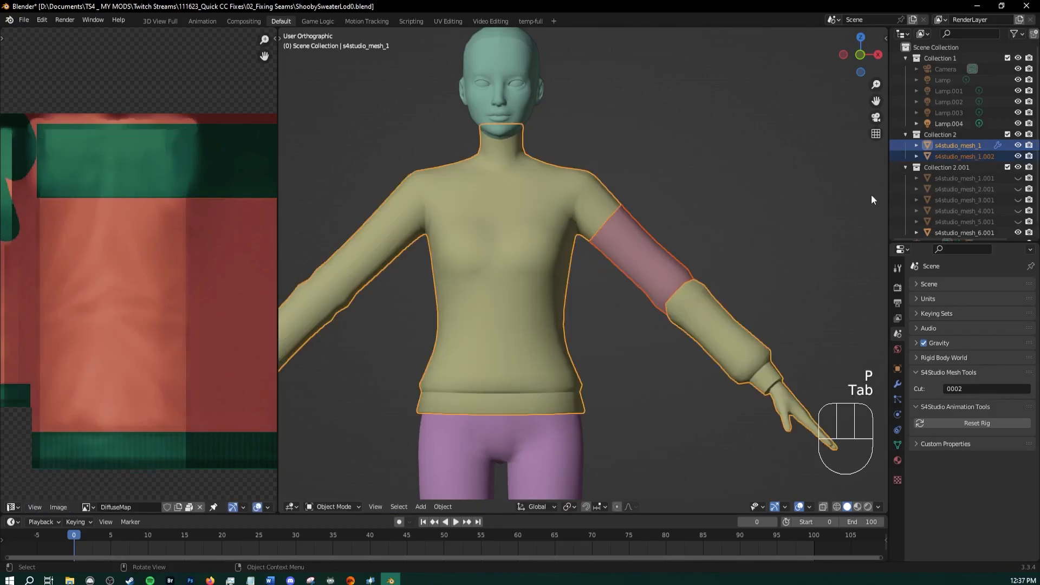
Check and hide s4studio_mesh_6.001, then set the separated sleeve piece's cut number to 0000
{"action": "left_click", "coordinate": [960, 157]}
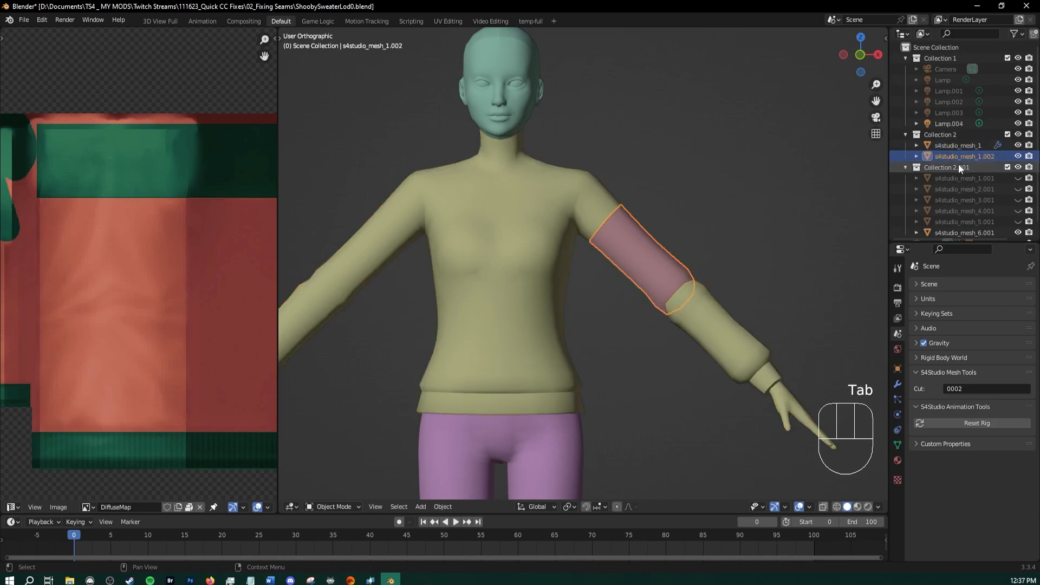
{"action": "left_click", "coordinate": [632, 254]}
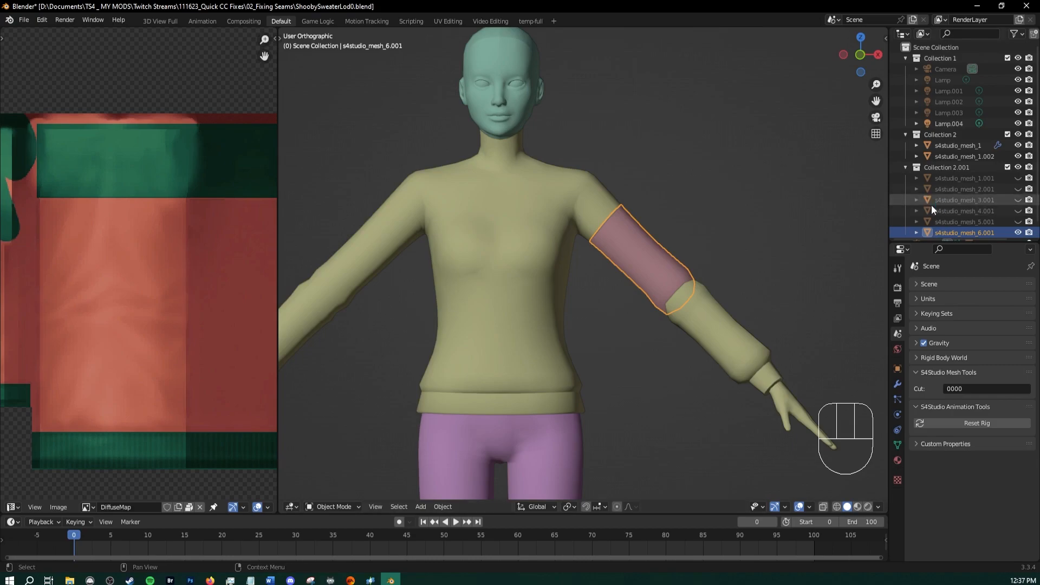
{"action": "left_click", "coordinate": [1018, 233]}
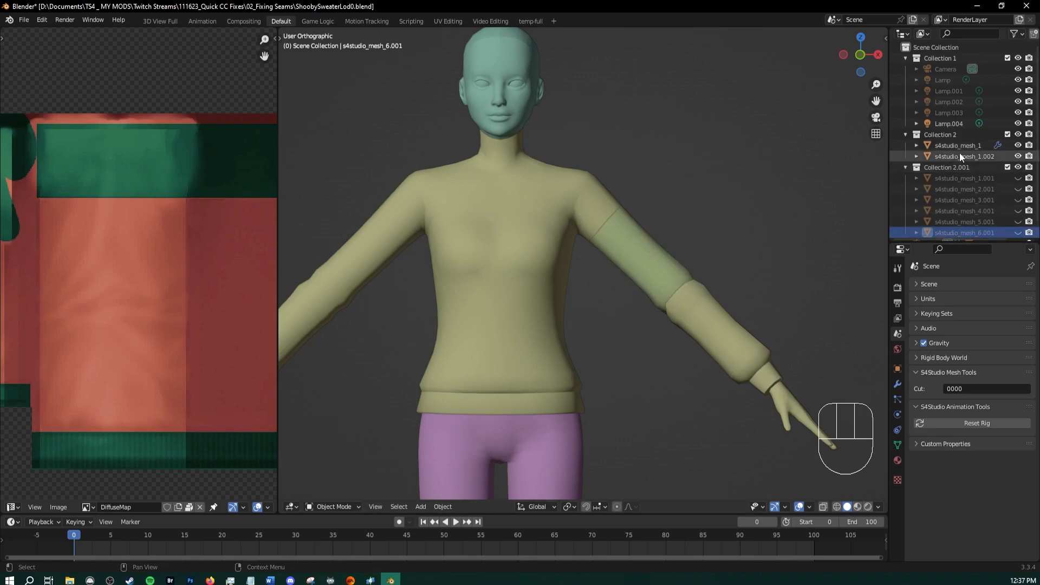
{"action": "left_click", "coordinate": [631, 274]}
{"action": "left_click", "coordinate": [947, 390]}
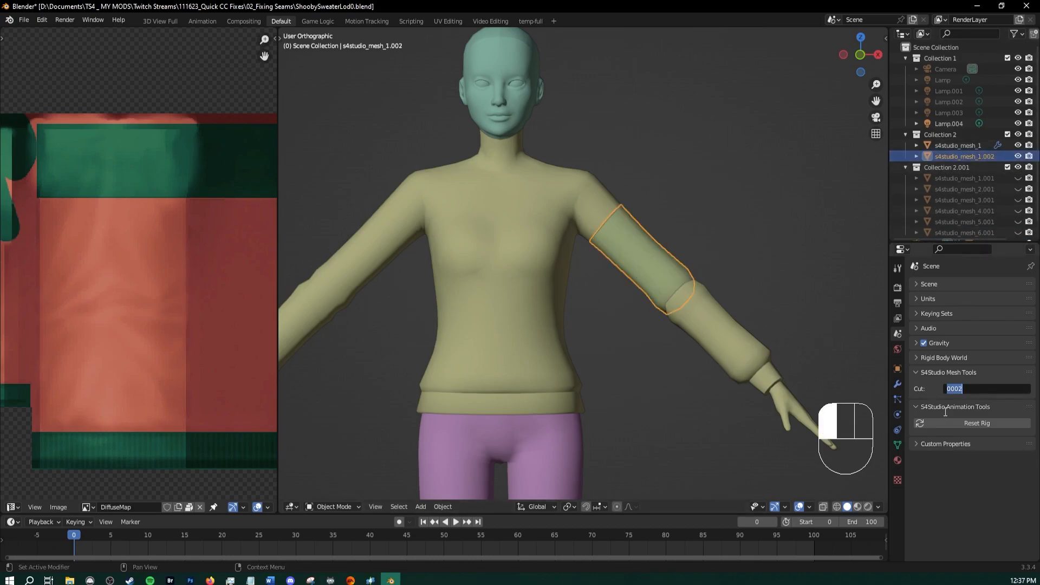
{"action": "type", "text": "00"}
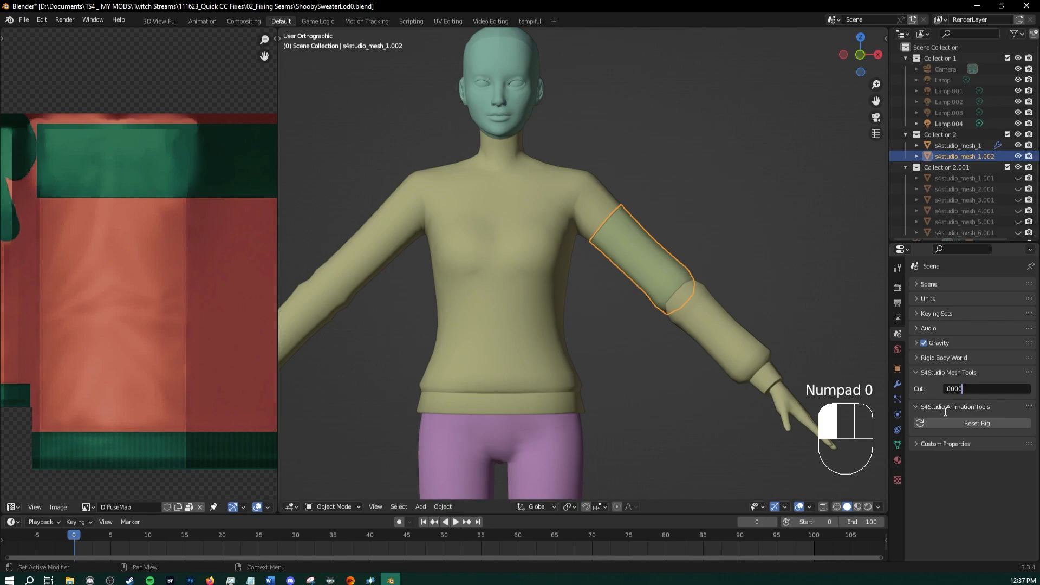
{"action": "left_click", "coordinate": [946, 412]}
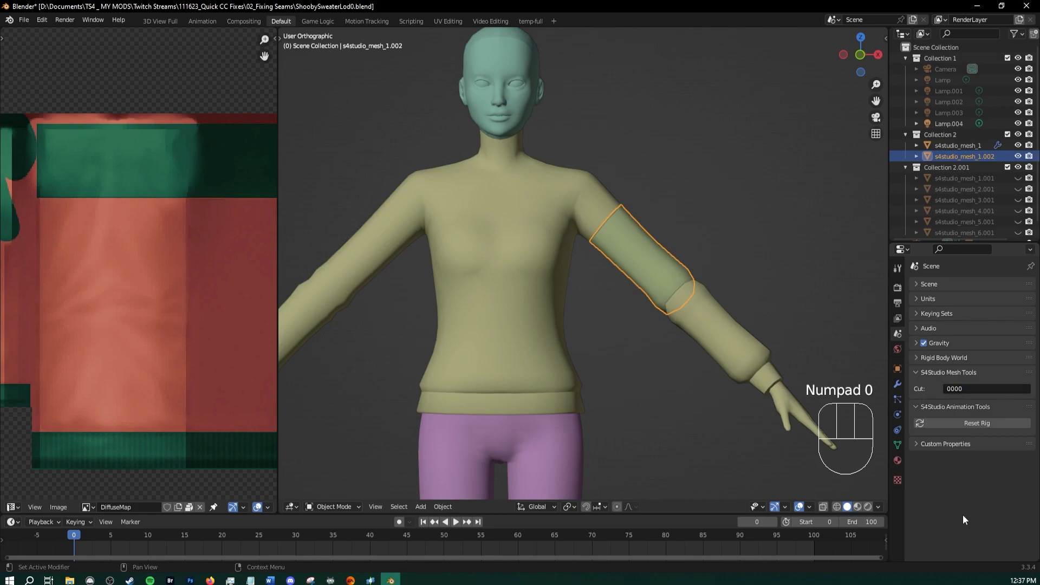
Hide the separated sleeve piece, keep s4studio_mesh_6.001 hidden, and show and select s4studio_mesh_5.001 to check its cut number
{"action": "left_click", "coordinate": [1017, 157]}
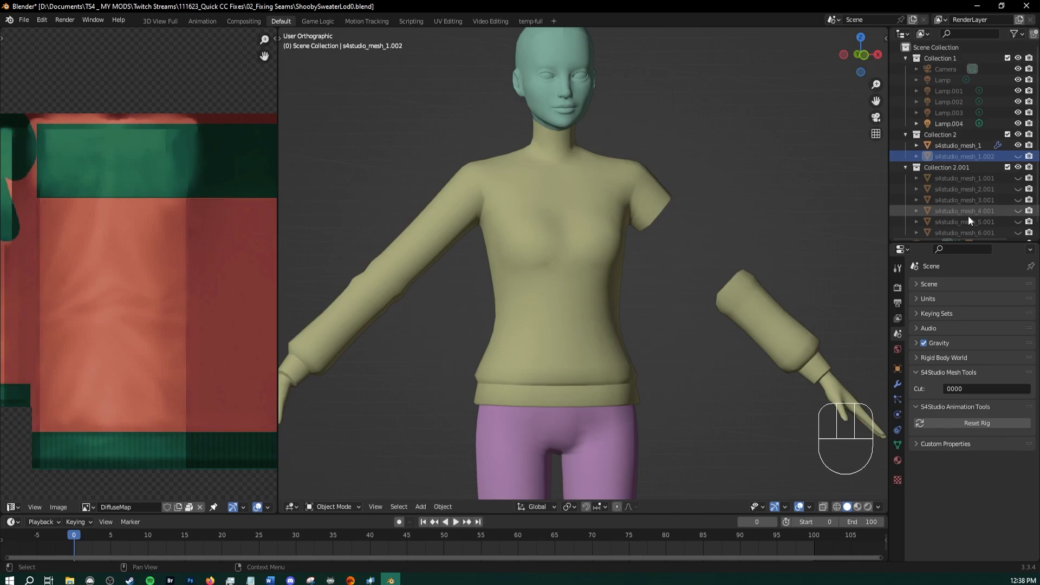
{"action": "scroll", "coordinate": [968, 215], "scroll_direction": "down", "scroll_amount": 1}
{"action": "left_click", "coordinate": [1018, 219]}
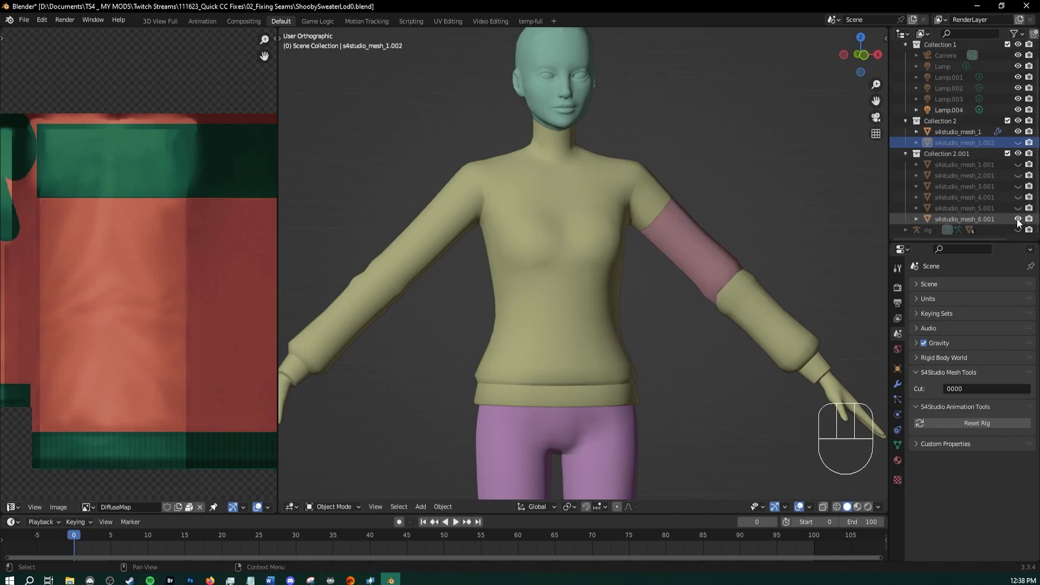
{"action": "left_click", "coordinate": [1018, 219]}
{"action": "left_click", "coordinate": [1018, 208]}
{"action": "scroll", "coordinate": [612, 230], "scroll_direction": "down", "scroll_amount": 2}
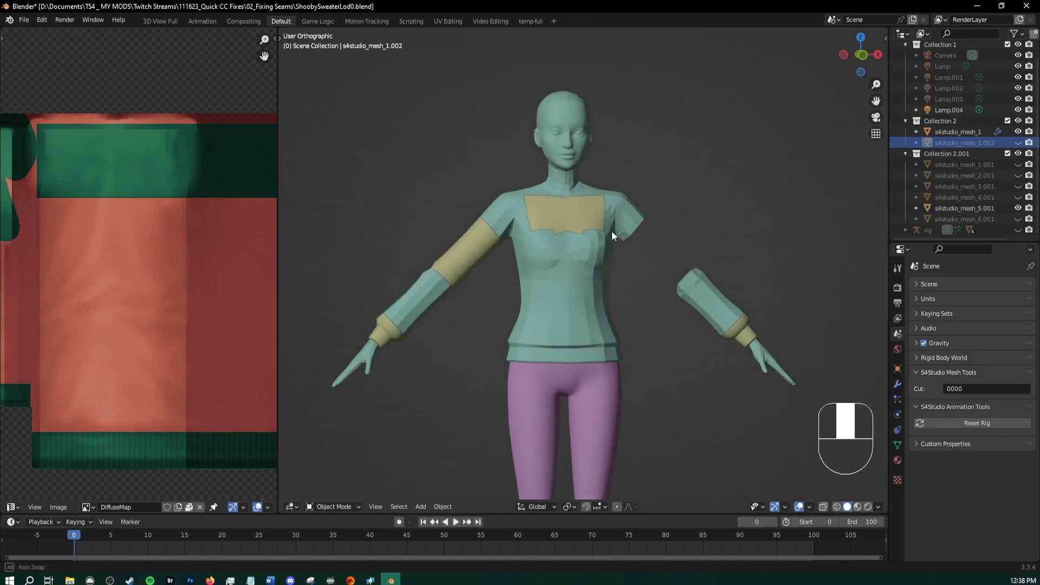
{"action": "left_click", "coordinate": [575, 264]}
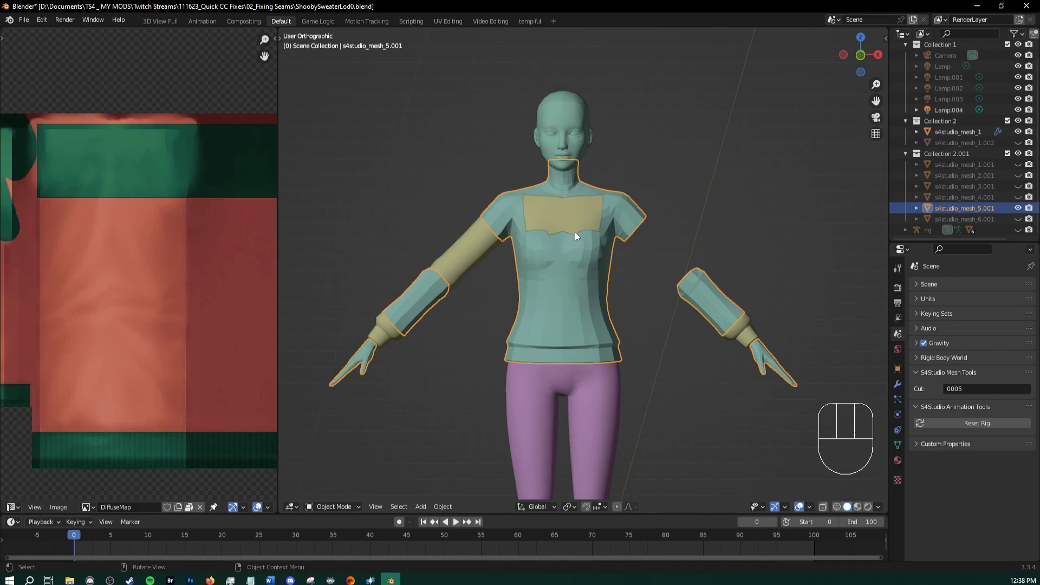
Set the cut number of the main sweater mesh s4studio_mesh_1 to 0005
{"action": "left_click", "coordinate": [954, 131]}
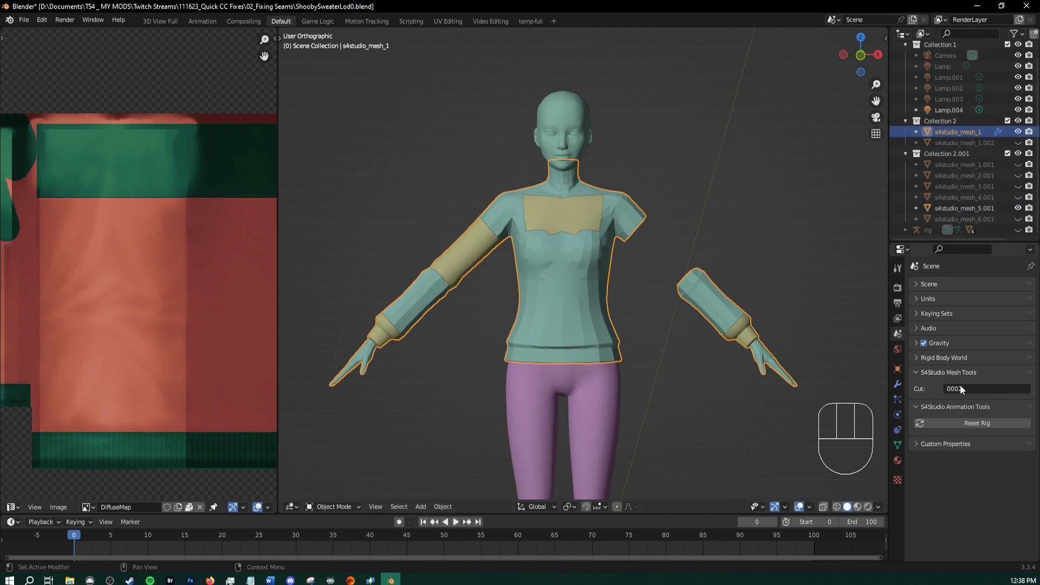
{"action": "left_click", "coordinate": [969, 388]}
{"action": "type", "text": "00"}
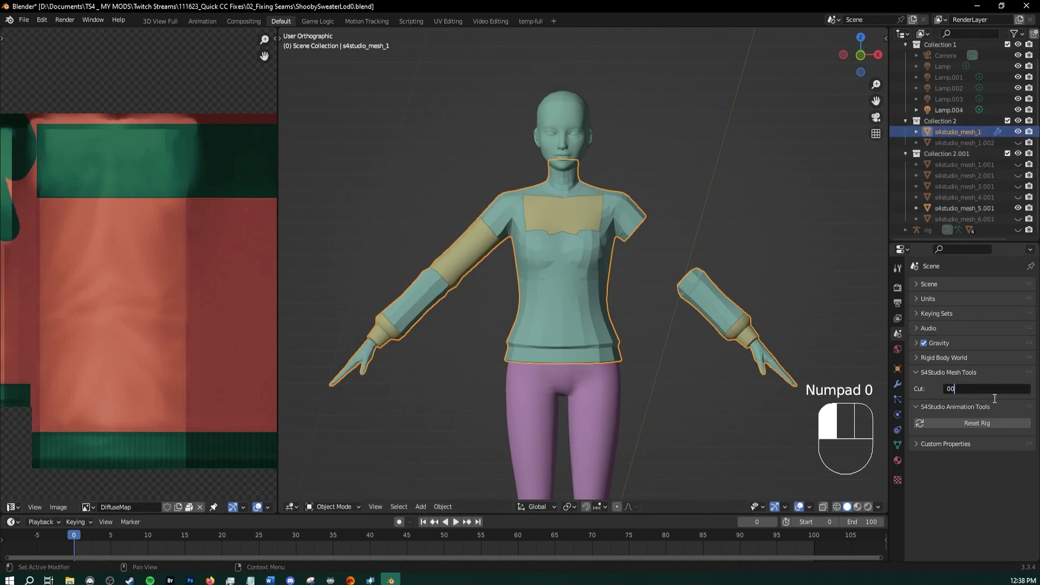
{"action": "left_click", "coordinate": [994, 398]}
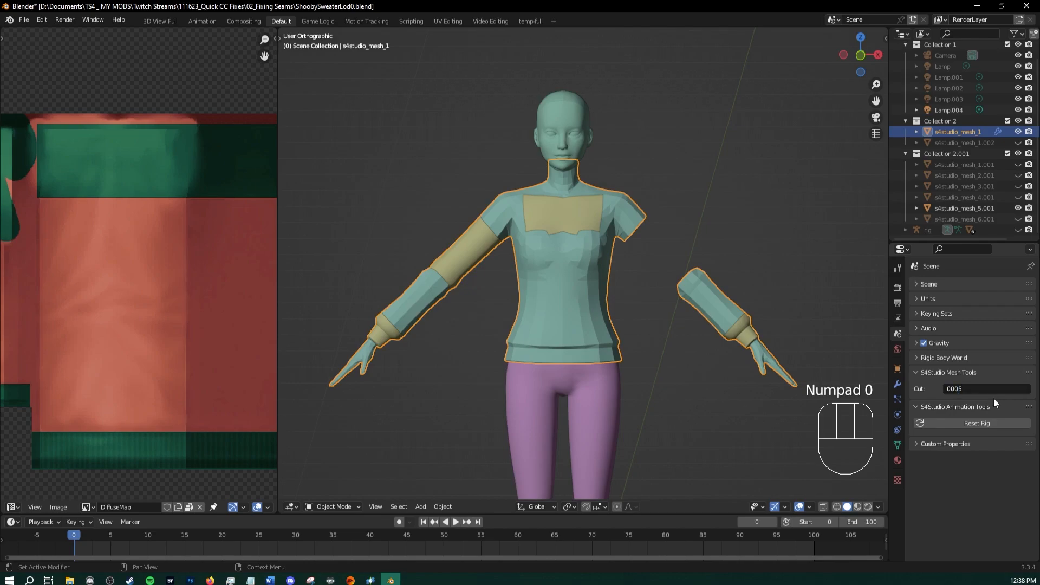
Hide s4studio_mesh_5.001 and show s4studio_mesh_4.001 to examine the cuff piece it covers
{"action": "left_click", "coordinate": [1018, 208]}
{"action": "left_click", "coordinate": [1018, 197]}
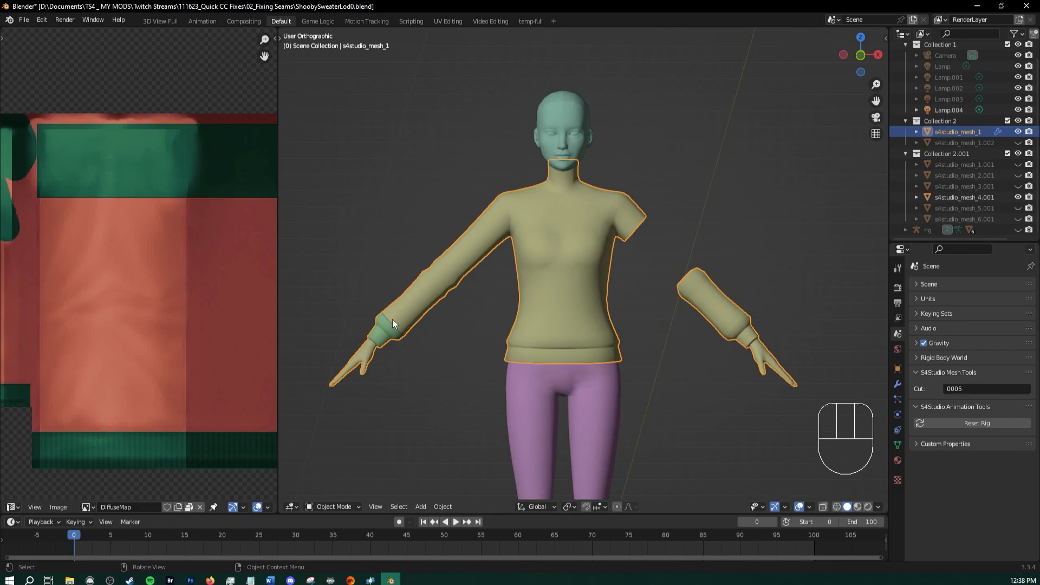
{"action": "scroll", "coordinate": [557, 261], "scroll_direction": "up", "scroll_amount": 5}
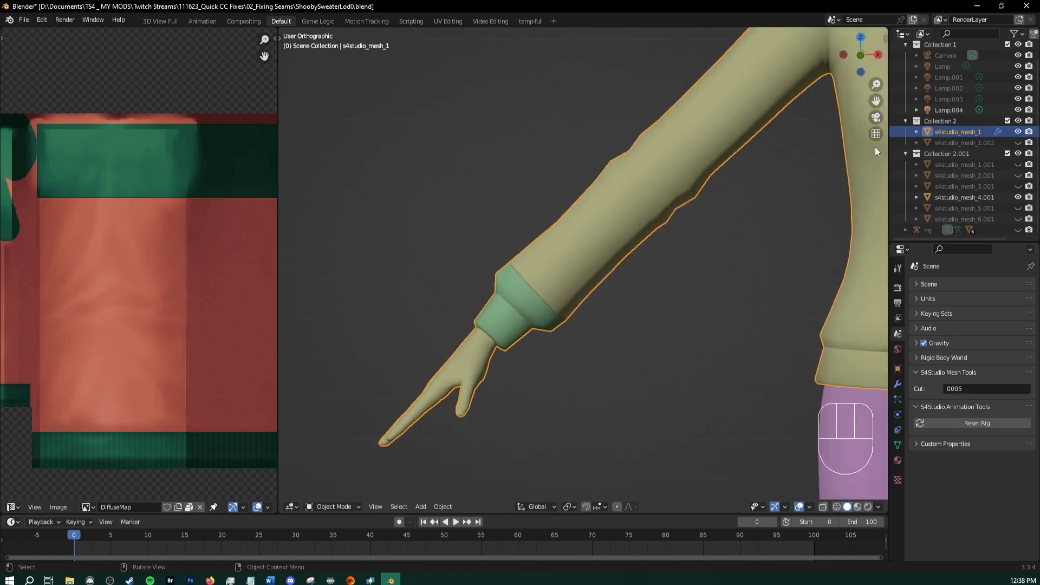
Enter Edit Mode on s4studio_mesh_1 and select a face on the green cuff to locate its UV island
{"action": "left_click", "coordinate": [970, 134]}
{"action": "key", "text": "Tab"}
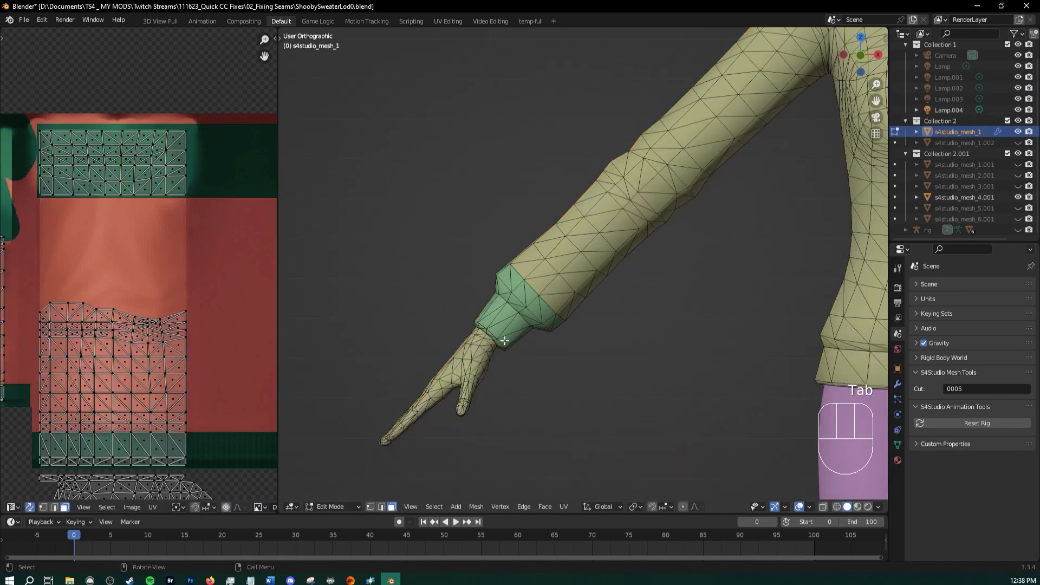
{"action": "scroll", "coordinate": [115, 264], "scroll_direction": "down", "scroll_amount": 4}
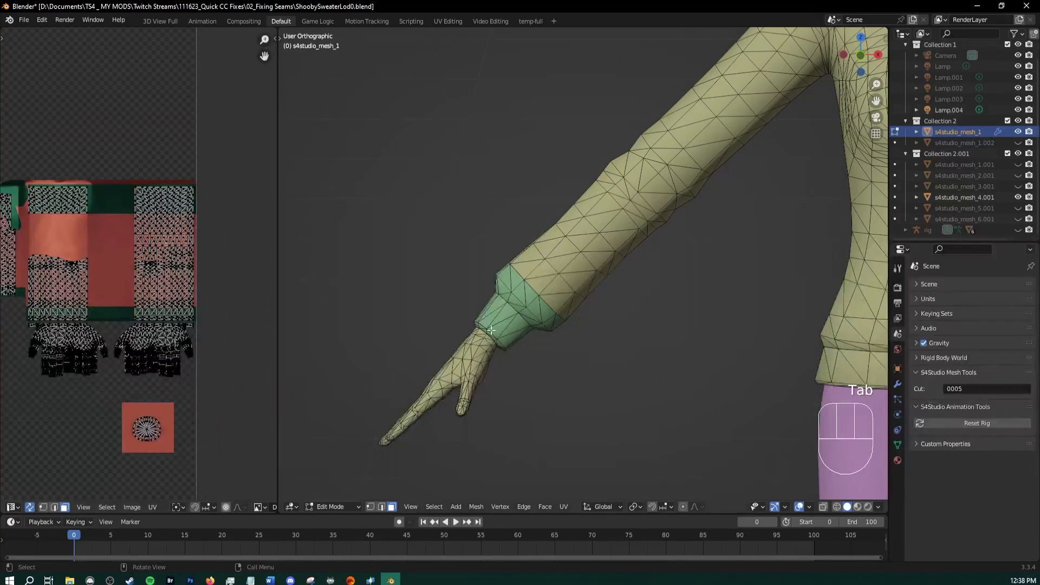
{"action": "left_click", "coordinate": [455, 360]}
{"action": "scroll", "coordinate": [142, 318], "scroll_direction": "up", "scroll_amount": 5}
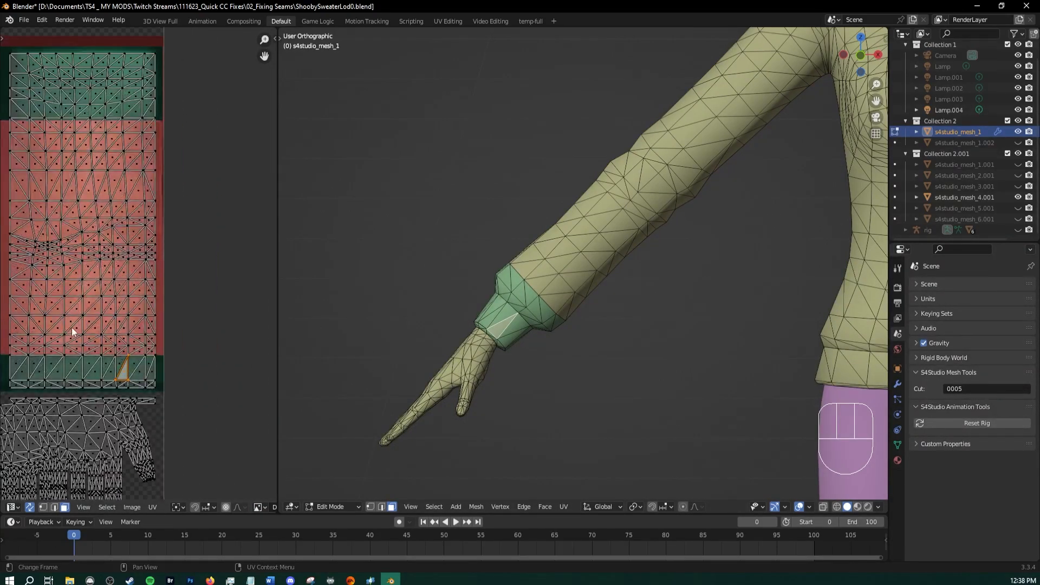
Select every face of the right cuff on s4studio_mesh_1 through the lower green strip of its sleeve UV island
{"action": "middle_click_drag", "start_coordinate": [71, 325], "coordinate": [41, 332], "text": "shift"}
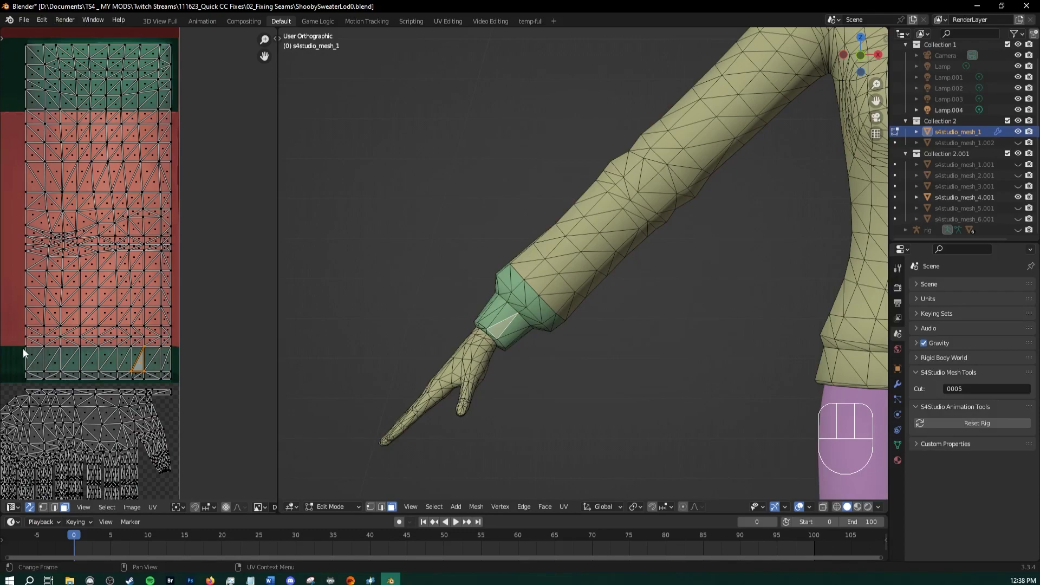
{"action": "left_click_drag", "start_coordinate": [14, 366], "coordinate": [177, 381]}
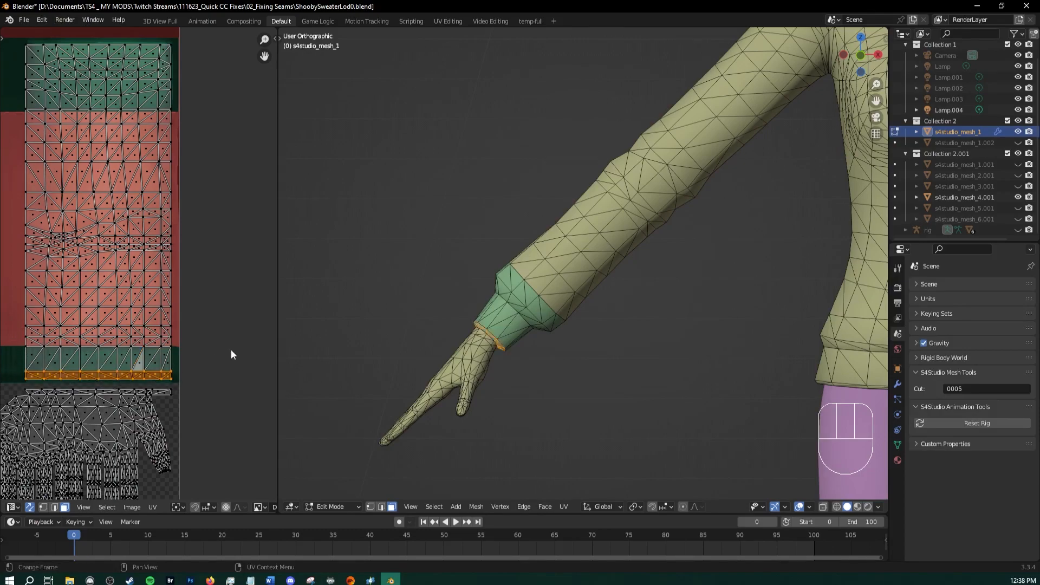
{"action": "key", "text": "ctrl"}
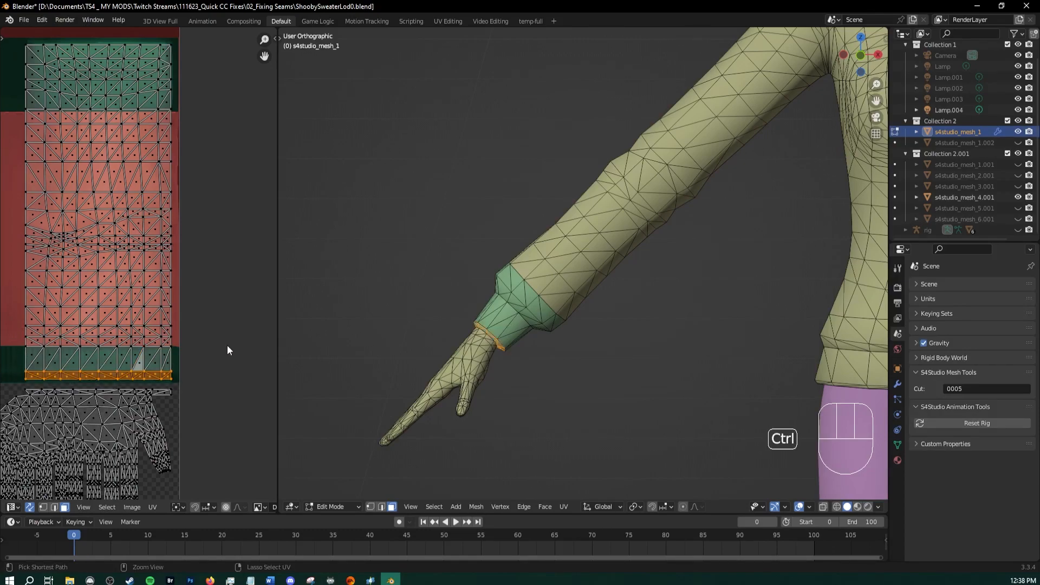
{"action": "key", "text": "ctrl+KP_Add"}
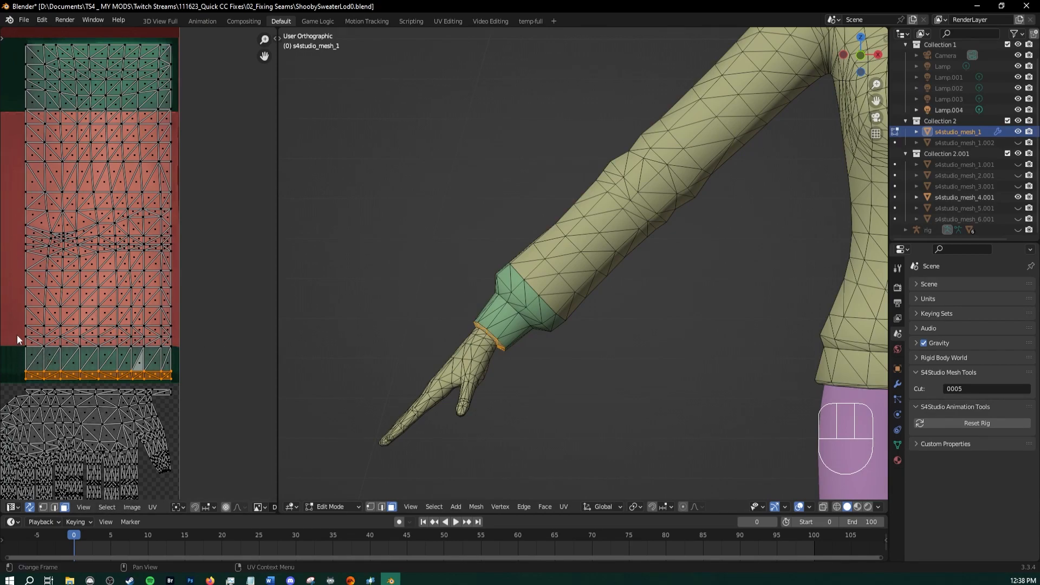
{"action": "left_click_drag", "start_coordinate": [17, 336], "coordinate": [180, 382]}
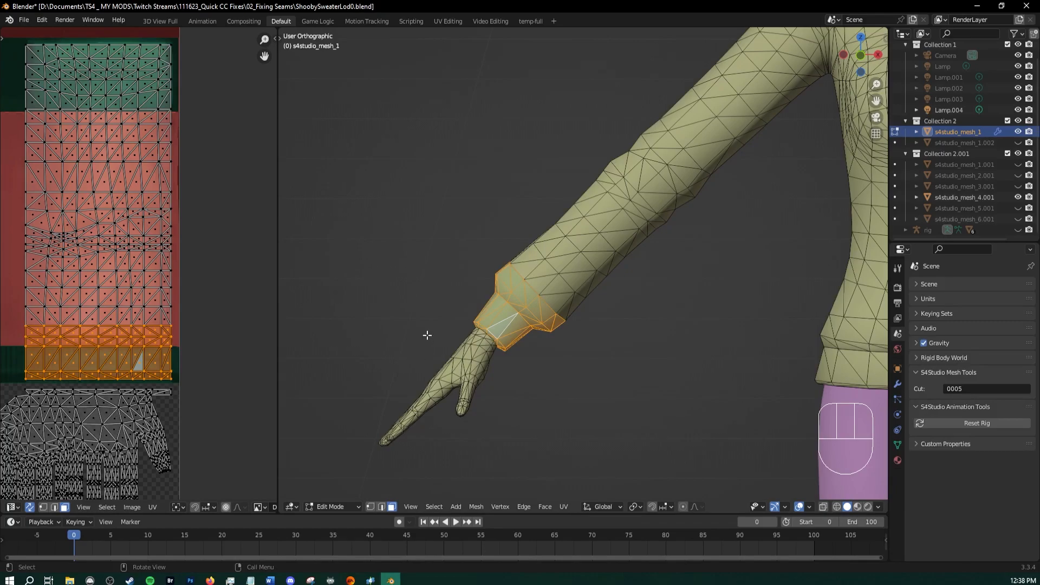
Separate the selected cuff faces from s4studio_mesh_1 into their own object and return to Object Mode
{"action": "middle_click_drag", "start_coordinate": [433, 335], "coordinate": [503, 333]}
{"action": "scroll", "coordinate": [542, 329], "scroll_direction": "down", "scroll_amount": 3}
{"action": "middle_click_drag", "start_coordinate": [577, 327], "coordinate": [546, 325], "text": "shift"}
{"action": "key", "text": "p"}
{"action": "left_click", "coordinate": [549, 324]}
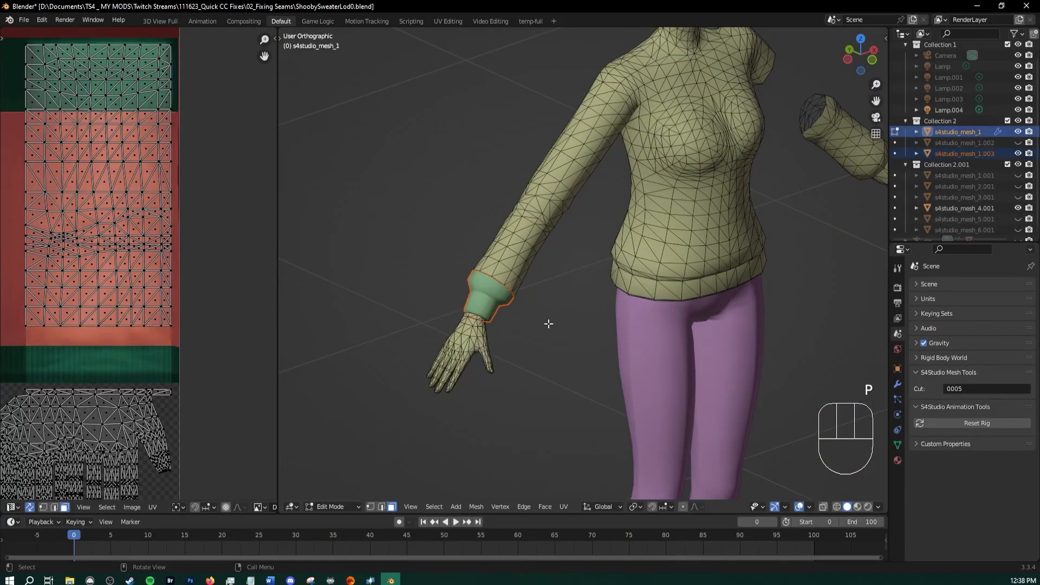
{"action": "key", "text": "Tab"}
{"action": "scroll", "coordinate": [615, 328], "scroll_direction": "down", "scroll_amount": 2}
{"action": "middle_click_drag", "start_coordinate": [616, 328], "coordinate": [541, 307]}
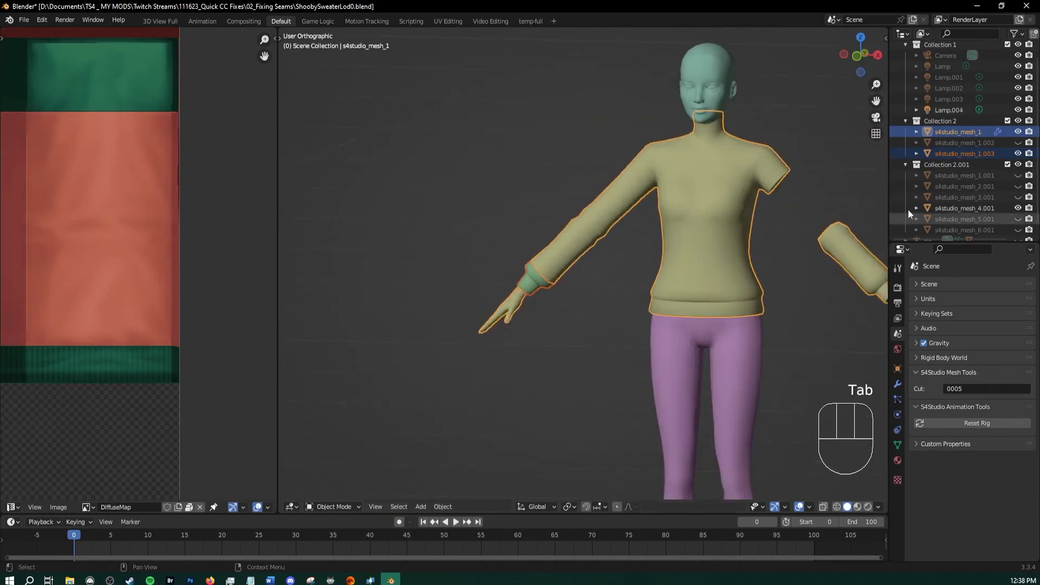
Check the cut numbers of s4studio_mesh_4.001 and s4studio_mesh_1, and leave s4studio_mesh_4.001 hidden
{"action": "middle_click_drag", "start_coordinate": [793, 200], "coordinate": [720, 200], "text": "shift"}
{"action": "left_click", "coordinate": [959, 209]}
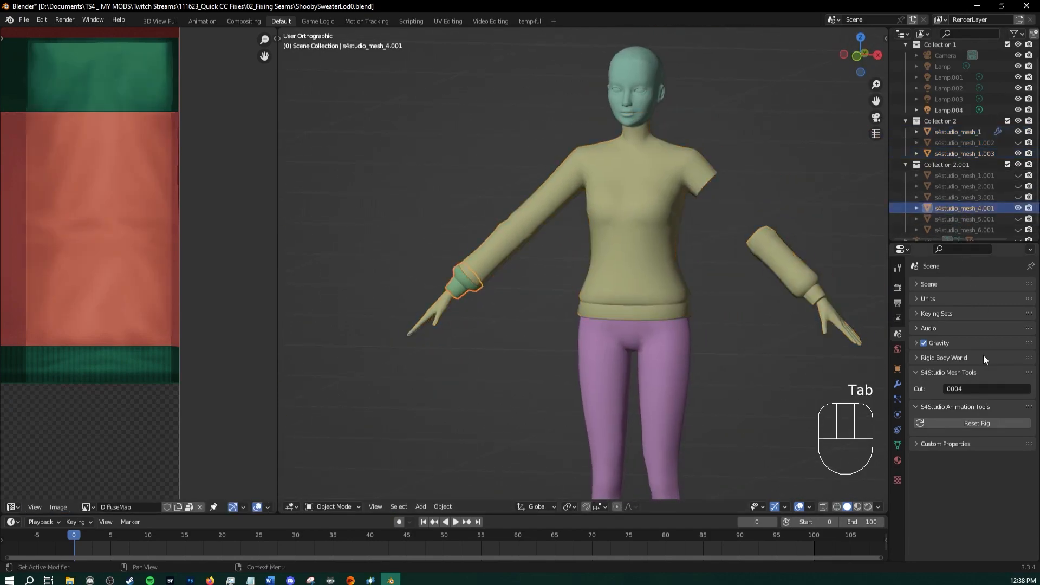
{"action": "left_click", "coordinate": [1018, 208]}
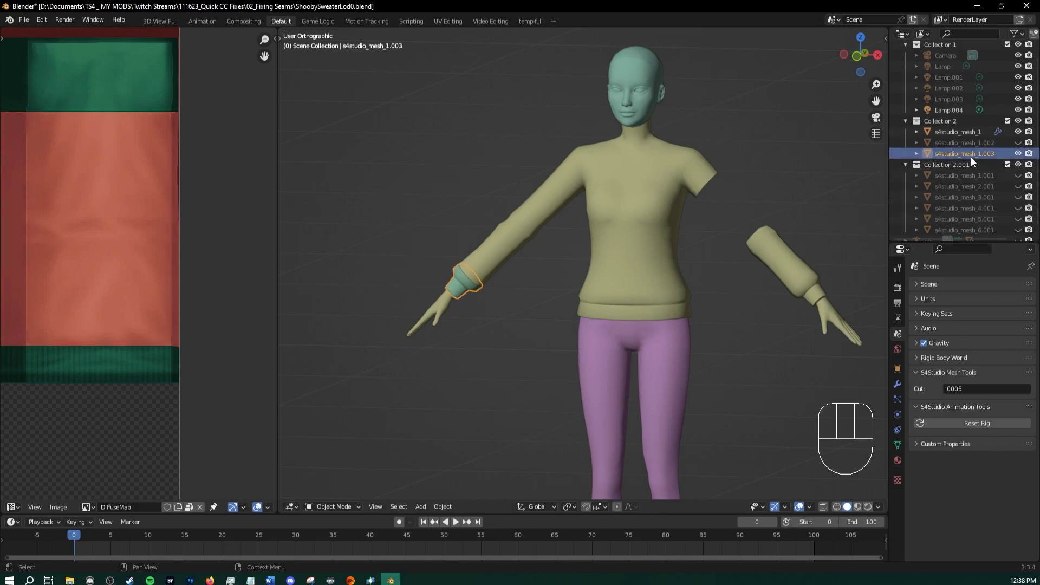
{"action": "left_click", "coordinate": [973, 132]}
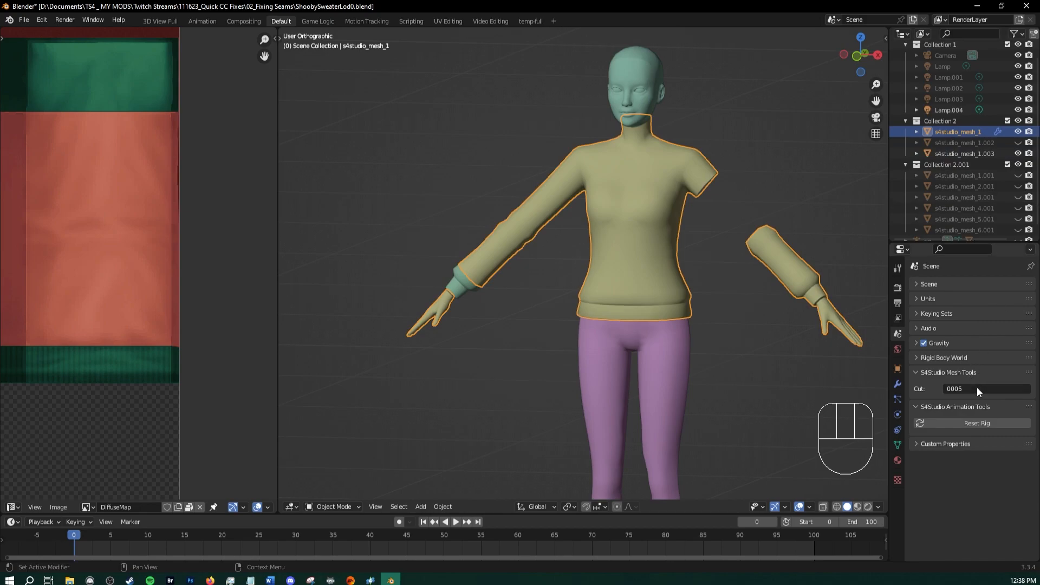
{"action": "left_click", "coordinate": [456, 275]}
{"action": "left_click", "coordinate": [964, 209]}
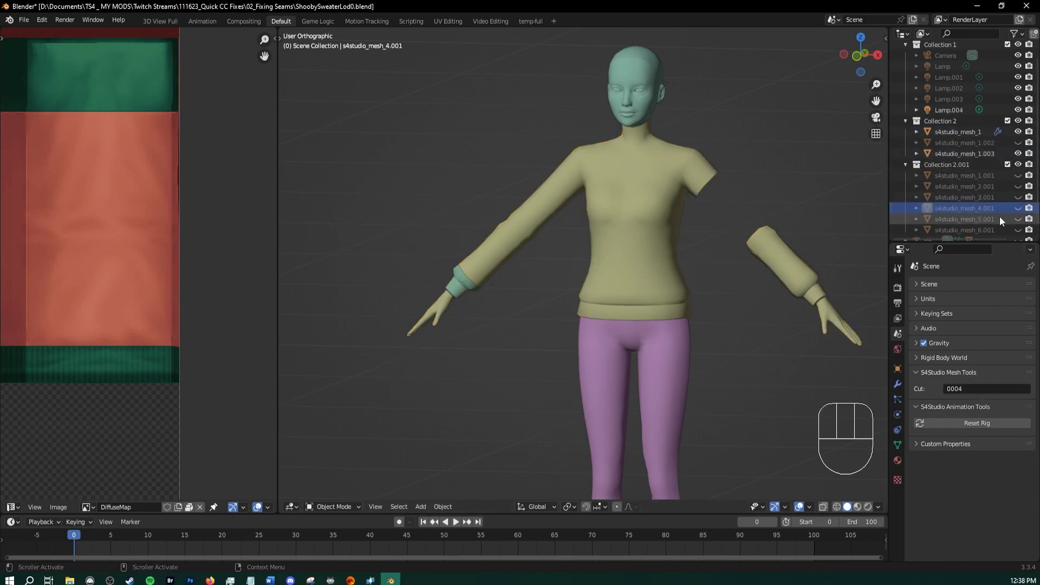
{"action": "left_click", "coordinate": [1019, 209]}
{"action": "left_click", "coordinate": [1021, 208]}
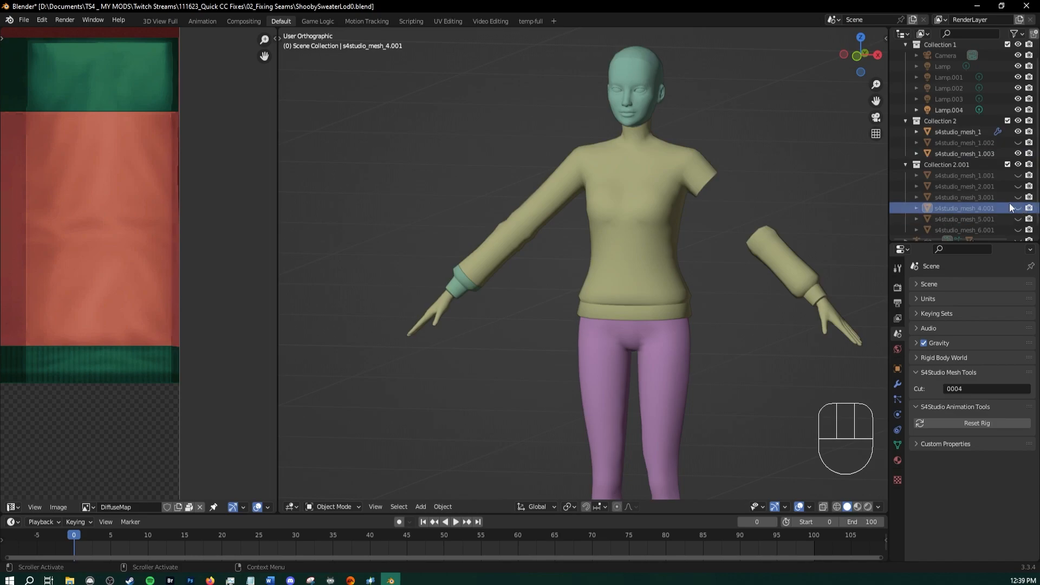
Try to set the separated cuff's cut number to 0004, then undo it
{"action": "left_click_drag", "start_coordinate": [971, 160], "coordinate": [971, 158]}
{"action": "left_click", "coordinate": [970, 159]}
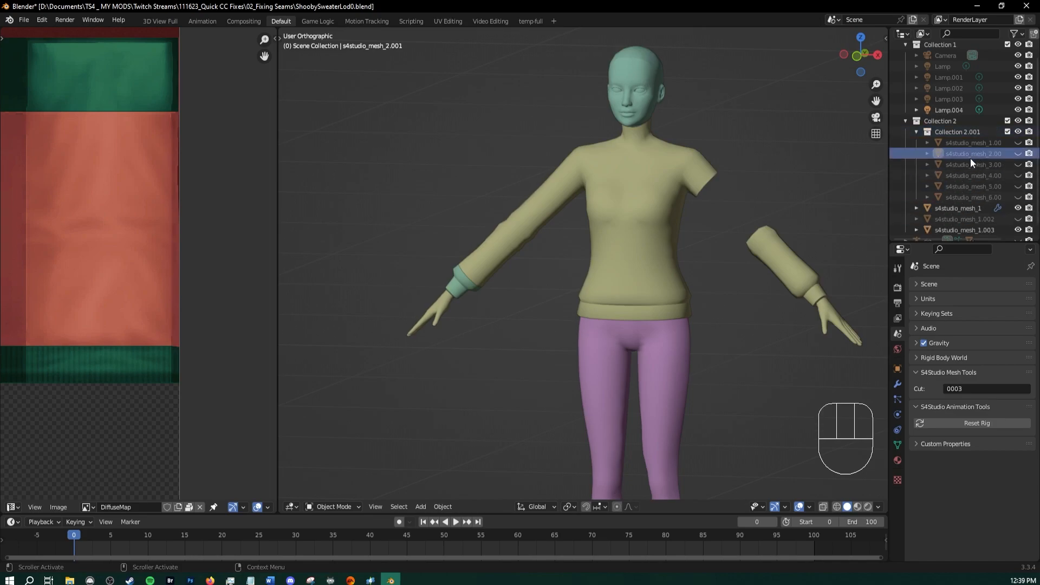
{"action": "left_click", "coordinate": [458, 282]}
{"action": "left_click", "coordinate": [1013, 388]}
{"action": "key", "text": "Right"}
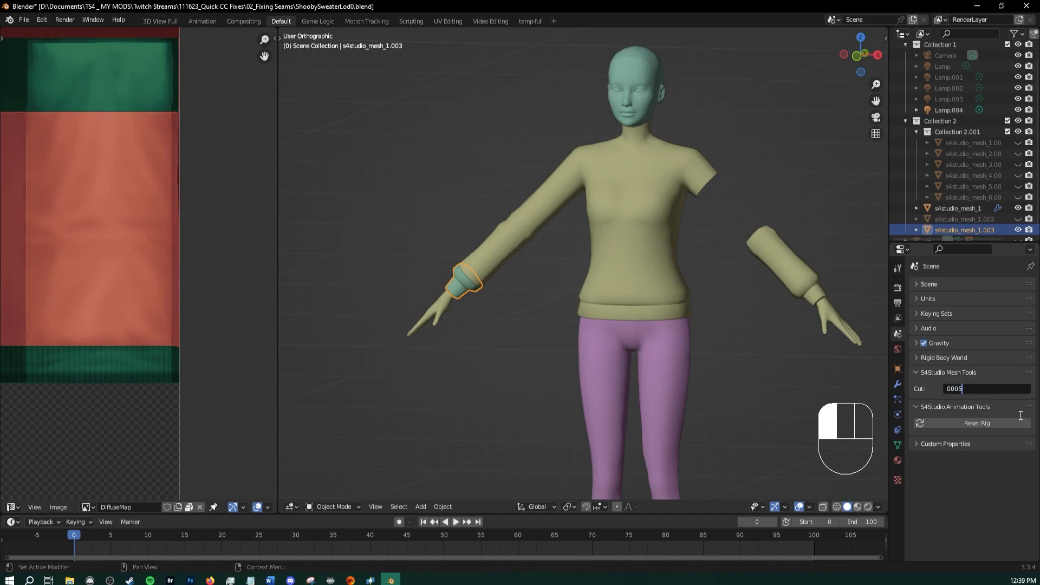
{"action": "type", "text": "4"}
{"action": "left_click", "coordinate": [1020, 415]}
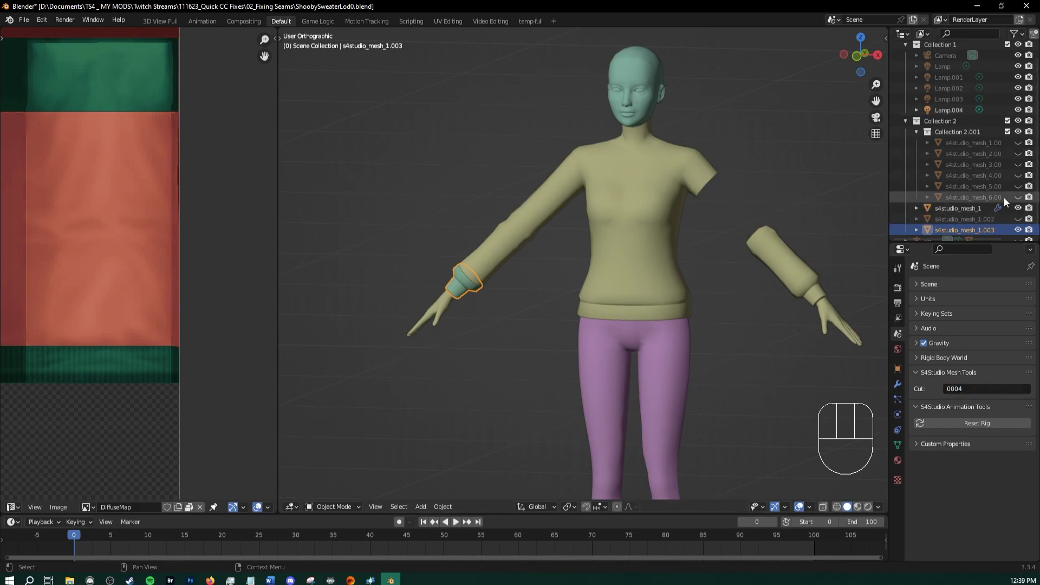
{"action": "scroll", "coordinate": [1002, 195], "scroll_direction": "down", "scroll_amount": 1}
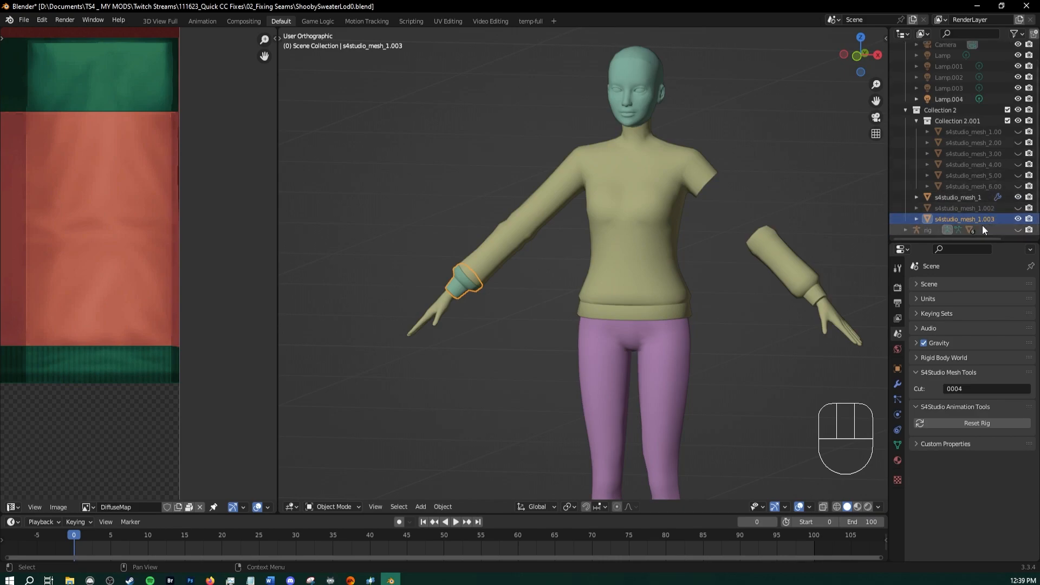
{"action": "key", "text": "ctrl+z"}
Move Collection 2.001 out of Collection 2 so it sits on the same level below it
{"action": "left_click", "coordinate": [972, 206]}
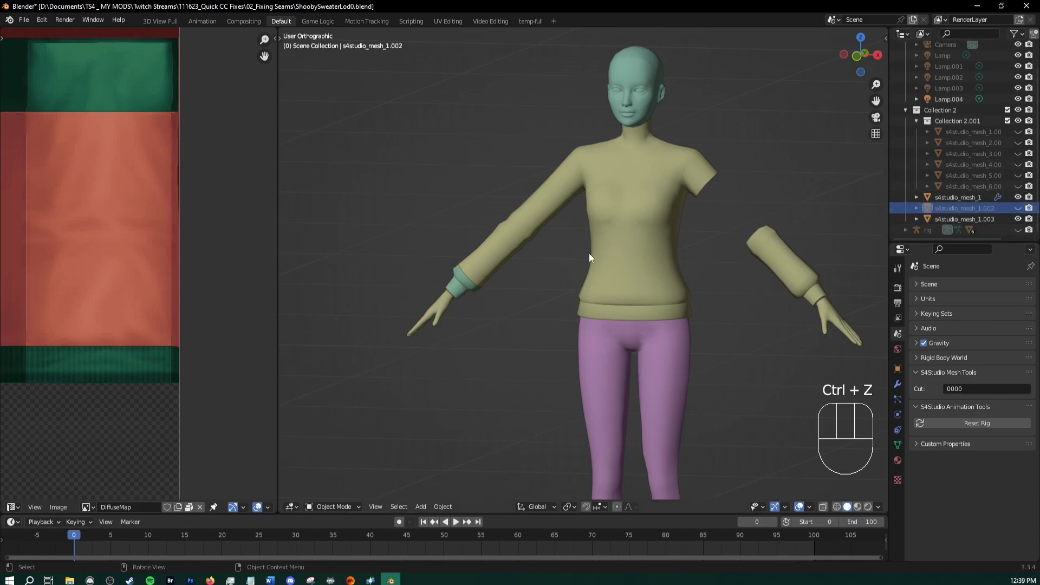
{"action": "left_click", "coordinate": [515, 212]}
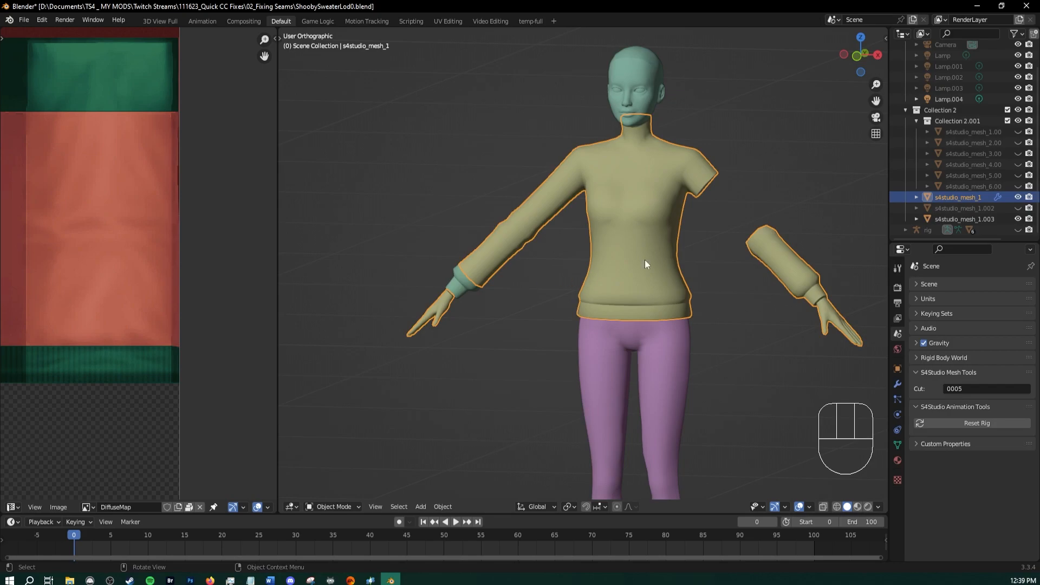
{"action": "left_click", "coordinate": [953, 130]}
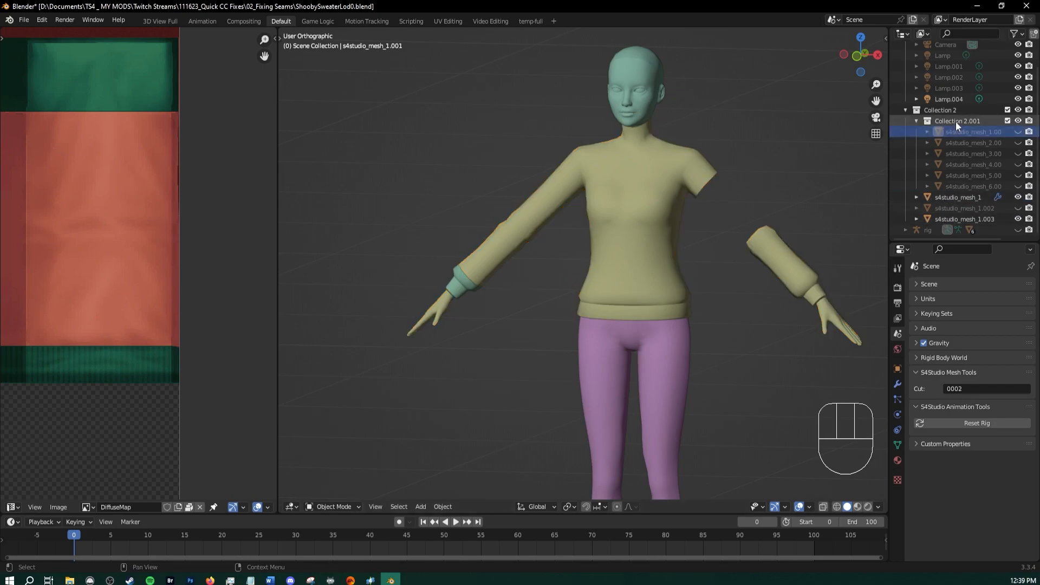
{"action": "left_click_drag", "start_coordinate": [956, 121], "coordinate": [941, 222]}
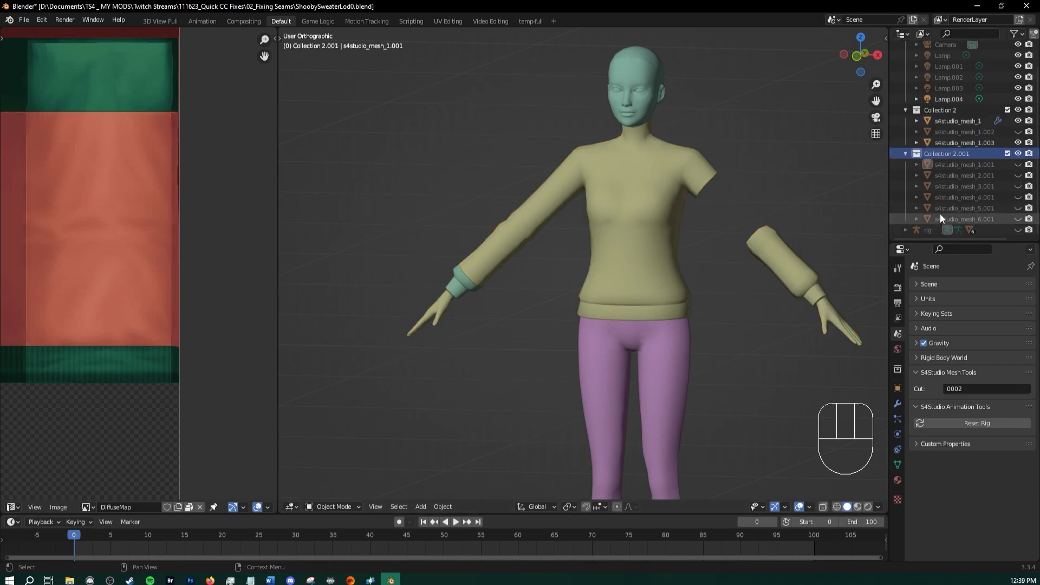
Set the cut number of the separated cuff s4studio_mesh_1.003 to 0004 to match s4studio_mesh_4.001, and hide the cuff
{"action": "left_click", "coordinate": [963, 143]}
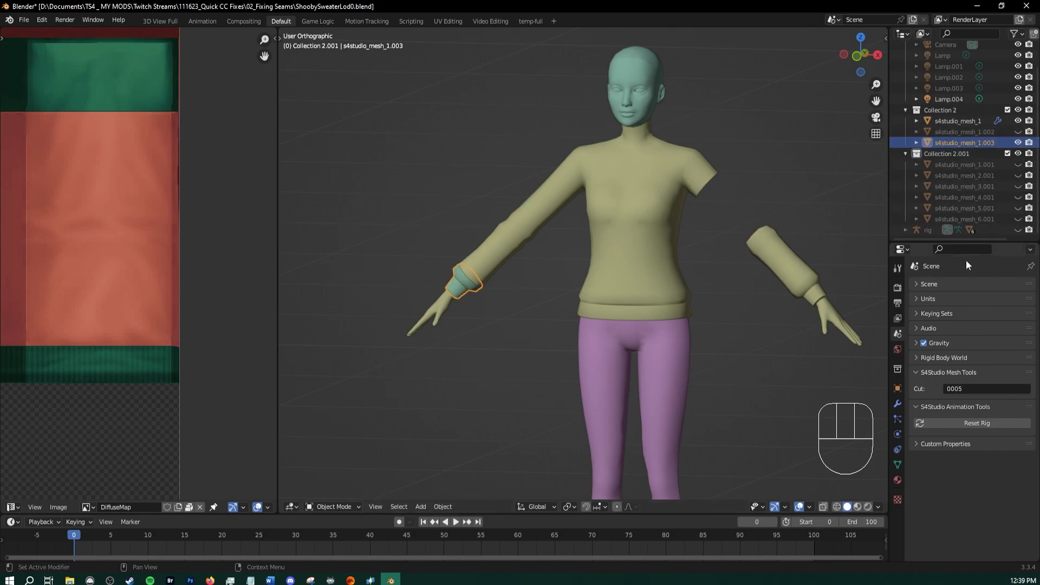
{"action": "left_click", "coordinate": [963, 209]}
{"action": "left_click", "coordinate": [1019, 197]}
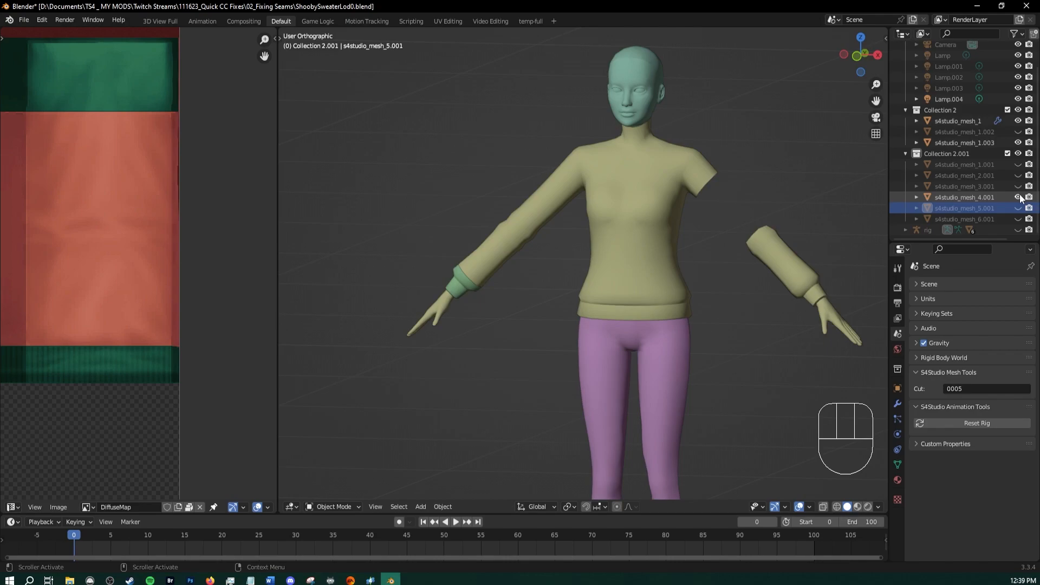
{"action": "left_click", "coordinate": [979, 197]}
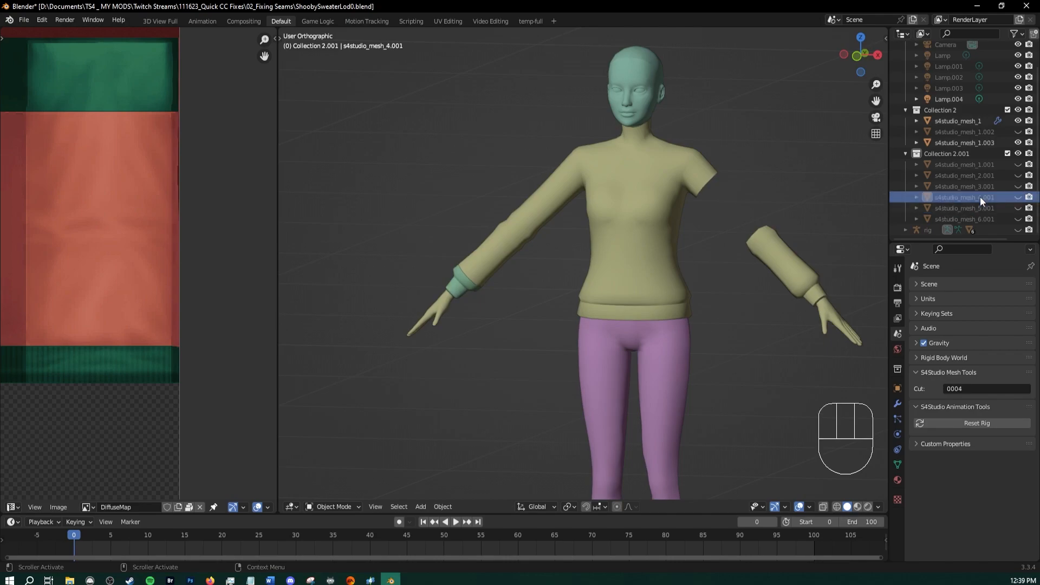
{"action": "left_click", "coordinate": [974, 143]}
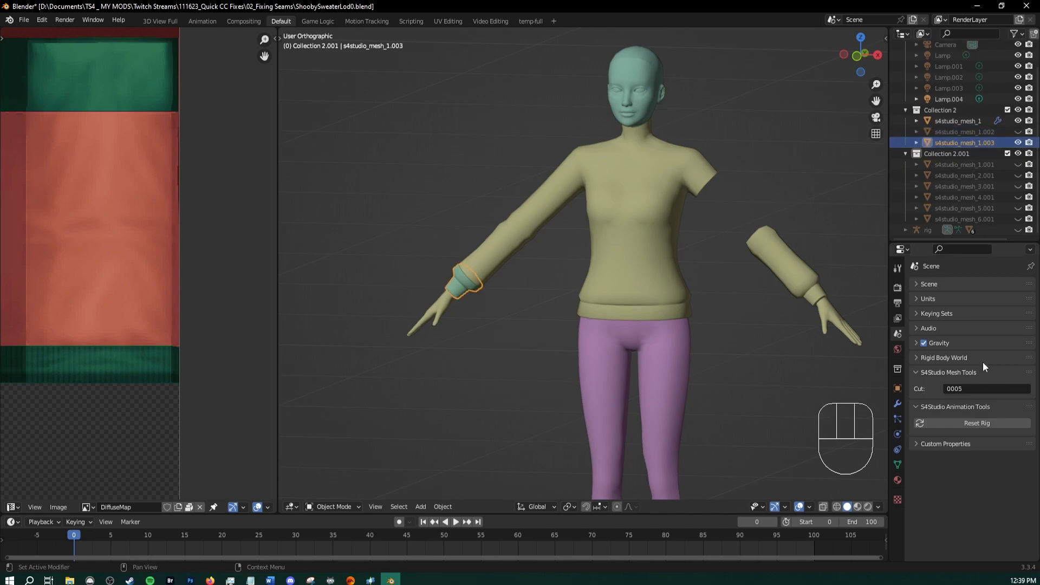
{"action": "left_click_drag", "start_coordinate": [982, 388], "coordinate": [977, 405]}
{"action": "key", "text": "BackSpace"}
{"action": "type", "text": "4"}
{"action": "key", "text": "Return"}
{"action": "left_click", "coordinate": [1018, 142]}
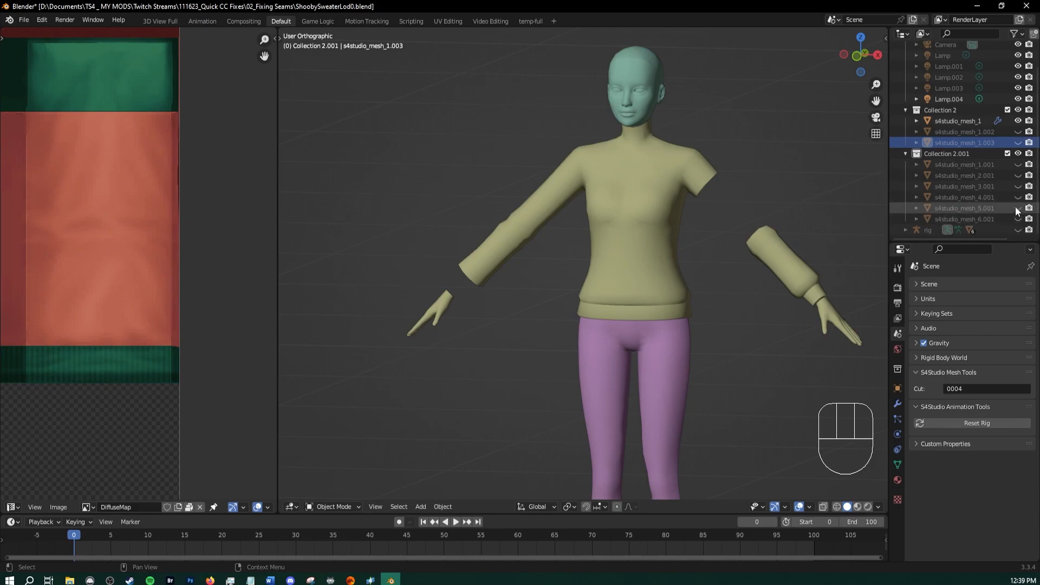
Show s4studio_mesh_3.001 and select it in front view to check its cut number and the sleeve section it covers
{"action": "left_click", "coordinate": [1018, 187]}
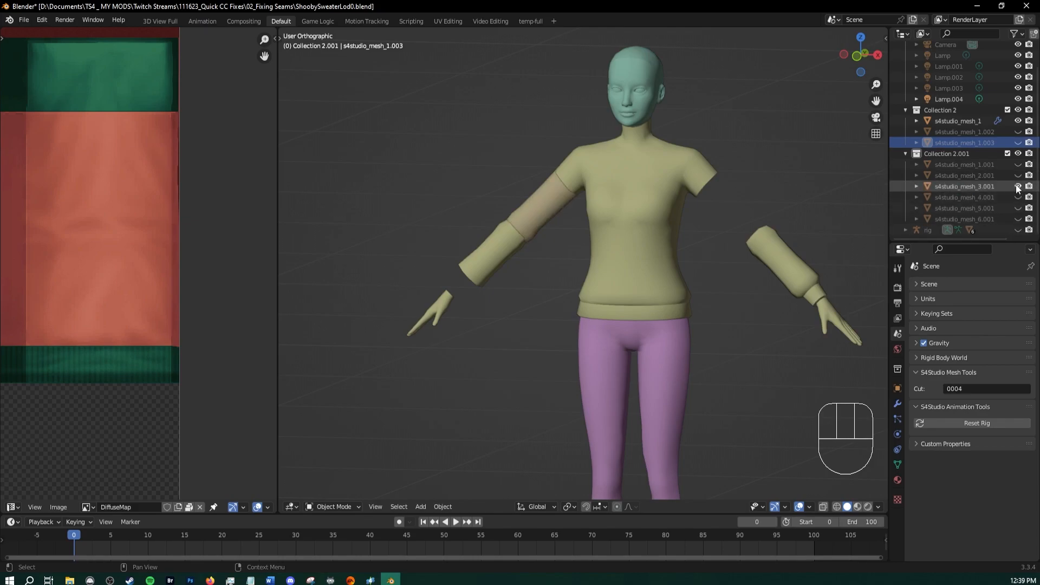
{"action": "left_click", "coordinate": [587, 180]}
{"action": "middle_click_drag", "start_coordinate": [586, 267], "coordinate": [606, 294], "text": "shift"}
{"action": "key", "text": "KP_1"}
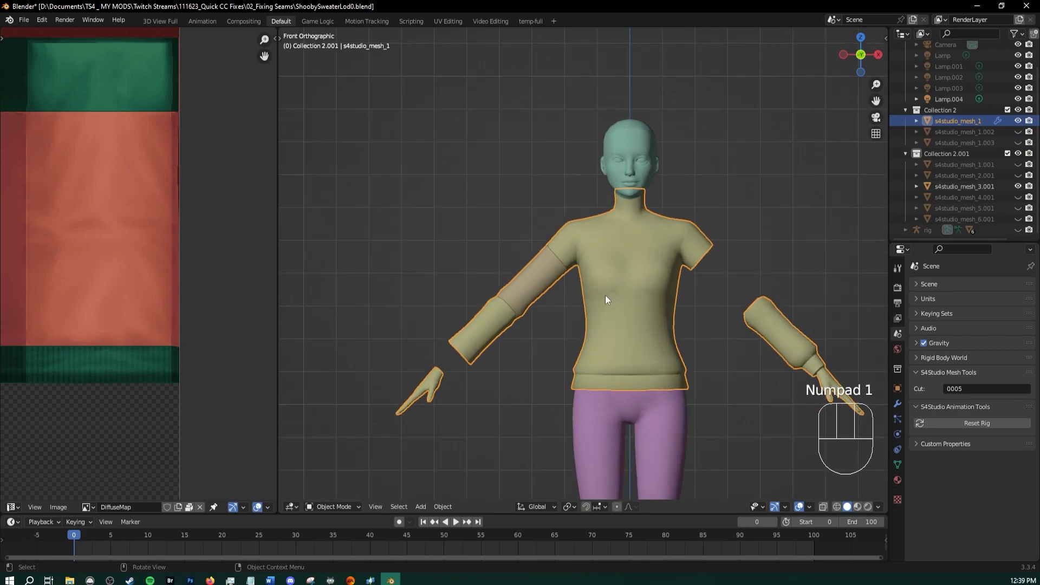
{"action": "scroll", "coordinate": [535, 281], "scroll_direction": "up", "scroll_amount": 4}
{"action": "middle_click_drag", "start_coordinate": [510, 315], "coordinate": [570, 276], "text": "shift"}
{"action": "left_click", "coordinate": [570, 276]}
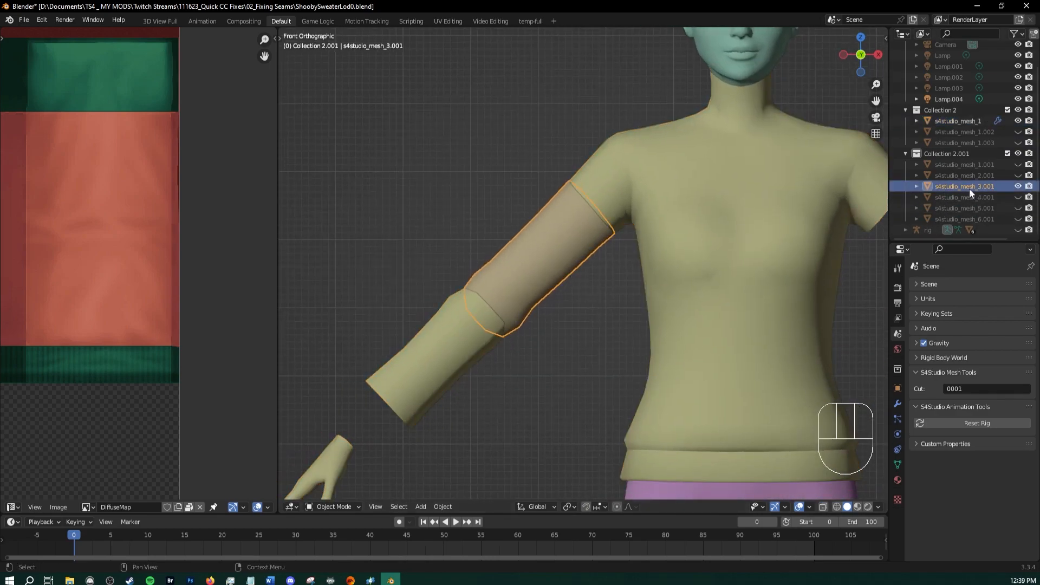
Enter Edit Mode on s4studio_mesh_1 and circle-select the upper sleeve faces covered by s4studio_mesh_3.001 with X-ray on, then turn X-ray off
{"action": "left_click", "coordinate": [763, 203]}
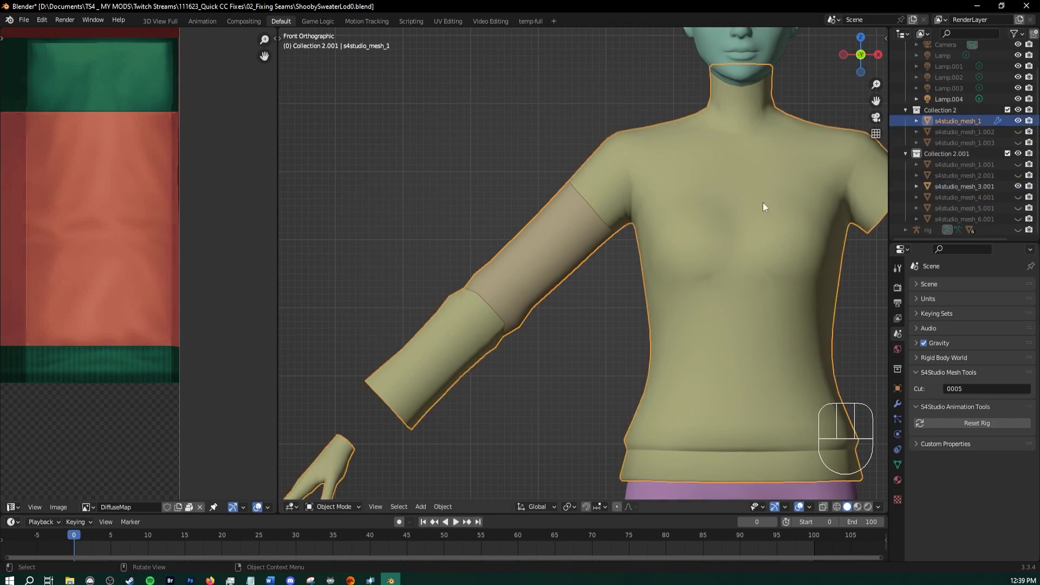
{"action": "key", "text": "Tab"}
{"action": "middle_click_drag", "start_coordinate": [478, 215], "coordinate": [497, 228], "text": "shift"}
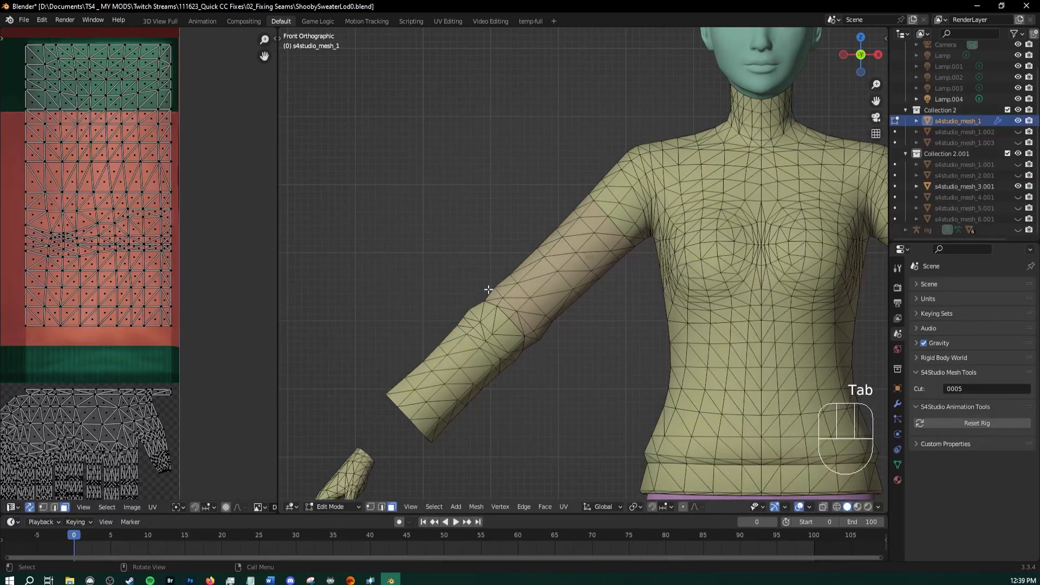
{"action": "key", "text": "alt+z"}
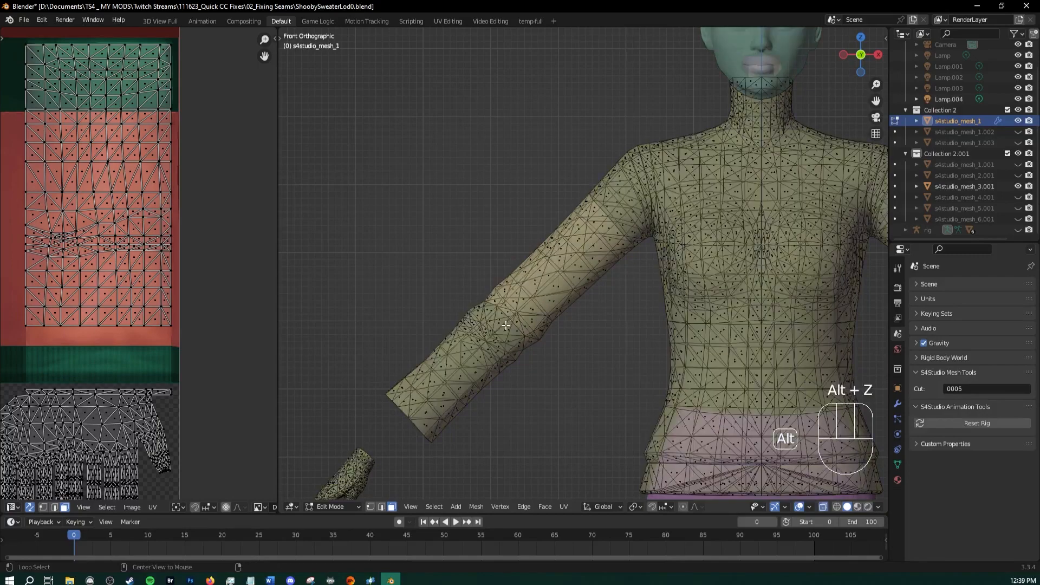
{"action": "scroll", "coordinate": [539, 299], "scroll_direction": "up", "scroll_amount": 2}
{"action": "key", "text": "c"}
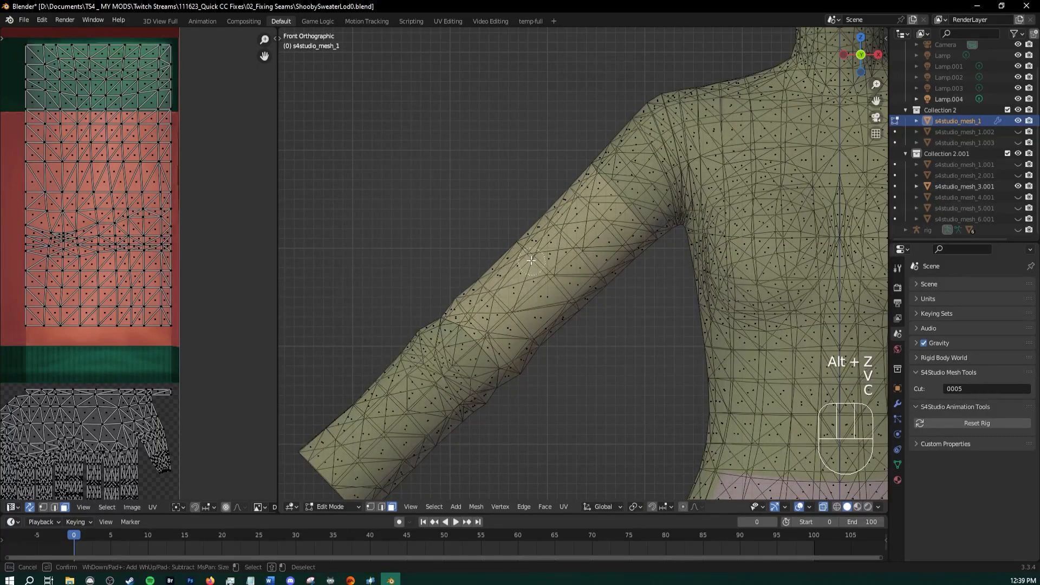
{"action": "mouse_move", "coordinate": [537, 260]}
{"action": "left_mouse_down"}
{"action": "mouse_move", "coordinate": [525, 221]}
{"action": "mouse_move", "coordinate": [592, 205]}
{"action": "mouse_move", "coordinate": [600, 271]}
{"action": "mouse_move", "coordinate": [511, 242]}
{"action": "mouse_move", "coordinate": [499, 249]}
{"action": "mouse_move", "coordinate": [546, 297]}
{"action": "mouse_move", "coordinate": [532, 293]}
{"action": "left_mouse_up"}
{"action": "right_click", "coordinate": [532, 293]}
{"action": "key", "text": "alt+z"}
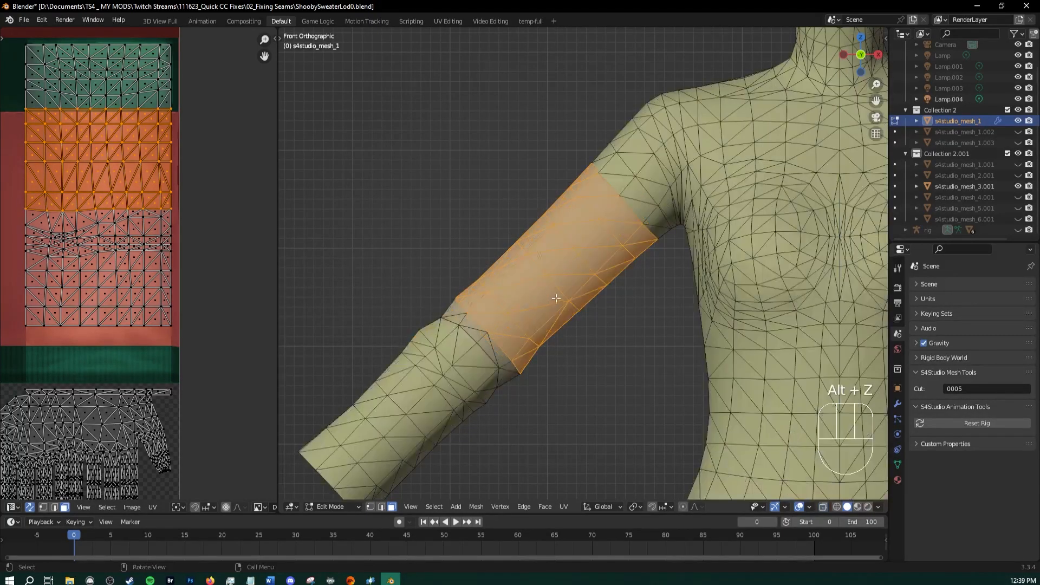
Add the remaining elbow-side faces of the sleeve section to the selection by circle-selecting along its edge in the UV layout
{"action": "middle_click_drag", "start_coordinate": [314, 285], "coordinate": [248, 263]}
{"action": "key", "text": "c"}
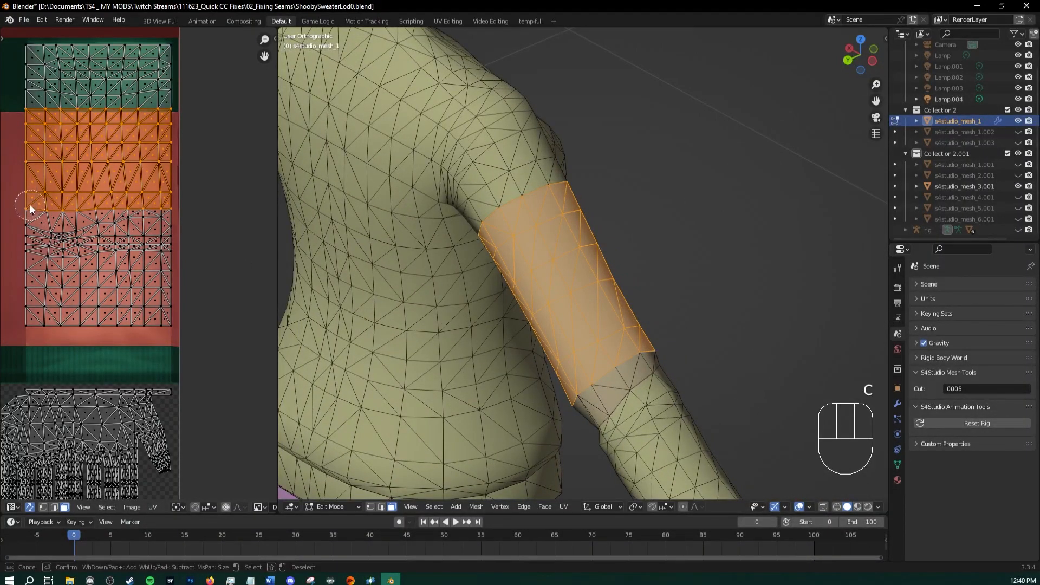
{"action": "mouse_move", "coordinate": [43, 206]}
{"action": "left_mouse_down"}
{"action": "mouse_move", "coordinate": [67, 215]}
{"action": "mouse_move", "coordinate": [109, 203]}
{"action": "left_mouse_up"}
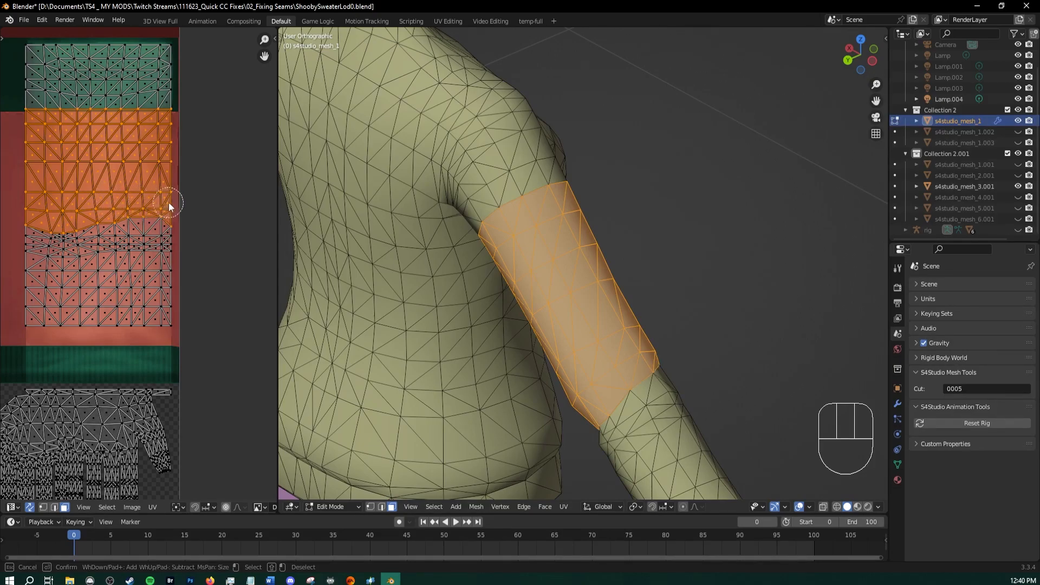
{"action": "middle_click_drag", "start_coordinate": [340, 227], "coordinate": [632, 233]}
{"action": "scroll", "coordinate": [682, 250], "scroll_direction": "up", "scroll_amount": 2}
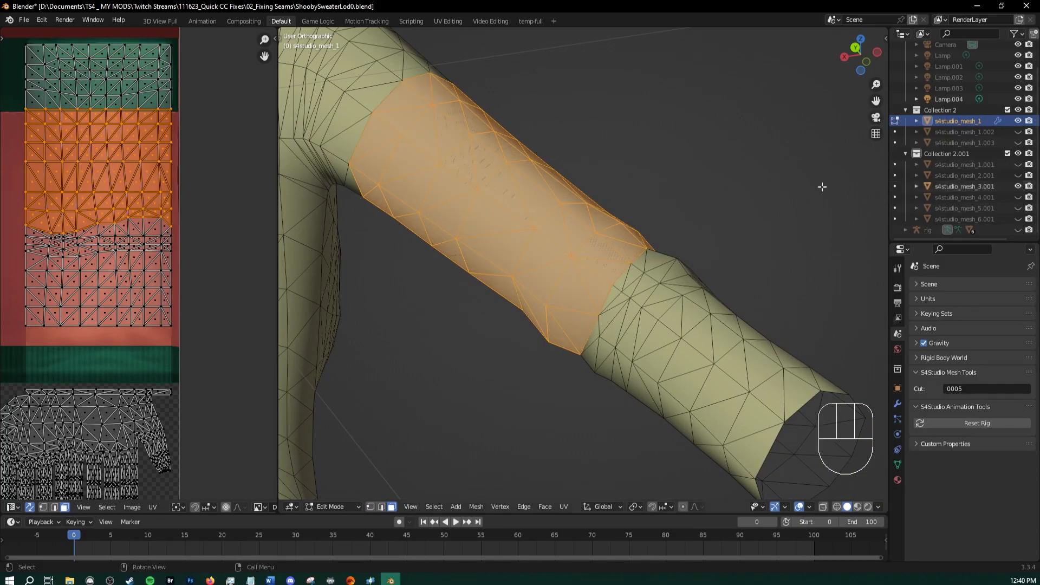
Separate the selected sleeve faces of s4studio_mesh_1 into their own object
{"action": "middle_click_drag", "start_coordinate": [822, 187], "coordinate": [390, 281]}
{"action": "key", "text": "p"}
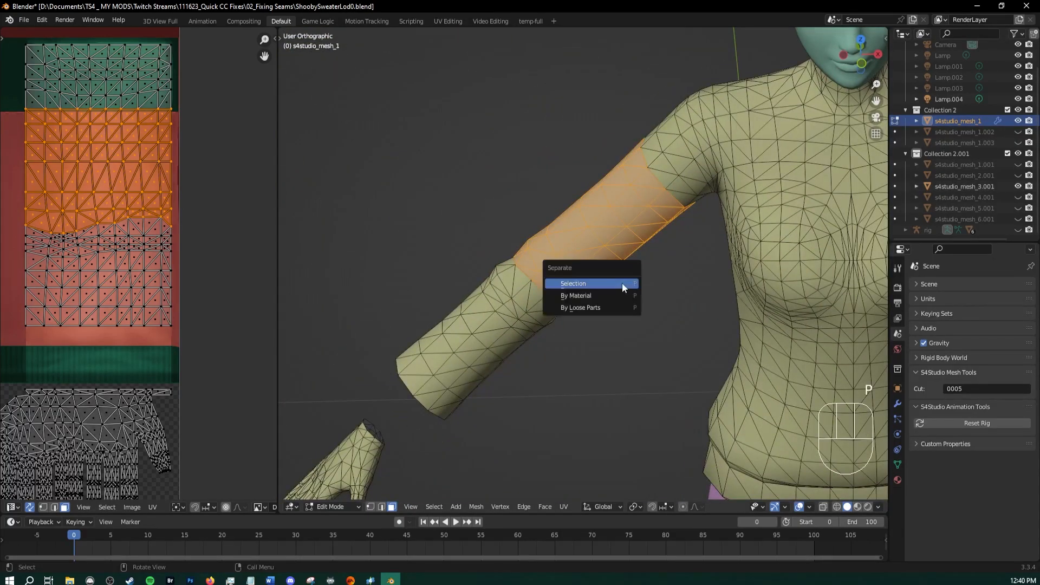
{"action": "left_click", "coordinate": [622, 282]}
Set the cut number of the separated sleeve piece s4studio_mesh_1.004 to 0001, and hide it together with s4studio_mesh_3.001
{"action": "left_click", "coordinate": [961, 157]}
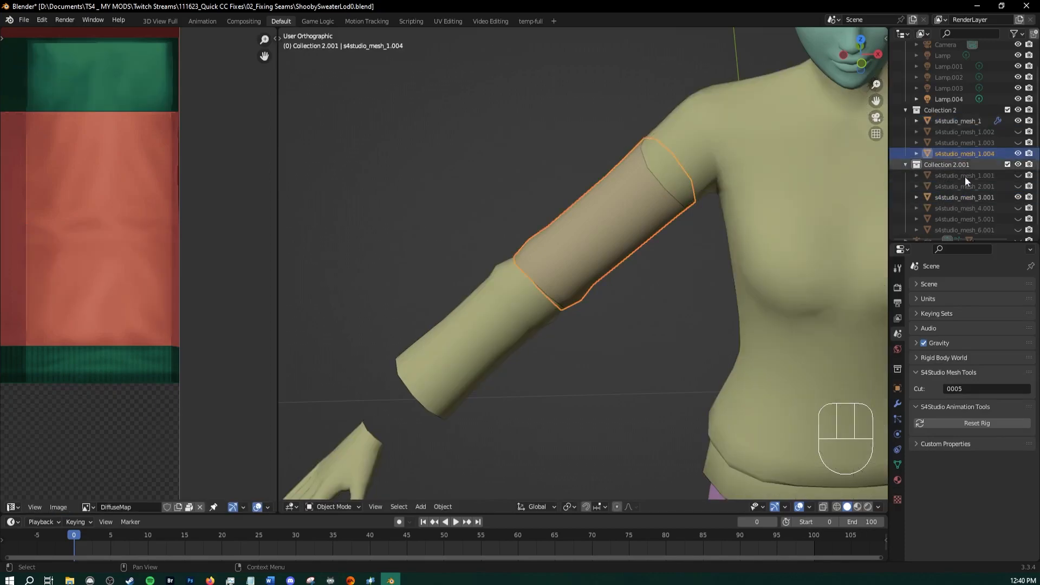
{"action": "left_click", "coordinate": [980, 389]}
{"action": "key", "text": "Return"}
{"action": "left_click_drag", "start_coordinate": [1018, 153], "coordinate": [1018, 197]}
Show s4studio_mesh_2.001 and select it in front view to check its cut number and the cuff it covers
{"action": "scroll", "coordinate": [500, 238], "scroll_direction": "down", "scroll_amount": 2}
{"action": "middle_click_drag", "start_coordinate": [581, 265], "coordinate": [490, 243], "text": "shift"}
{"action": "middle_click_drag", "start_coordinate": [501, 270], "coordinate": [530, 271]}
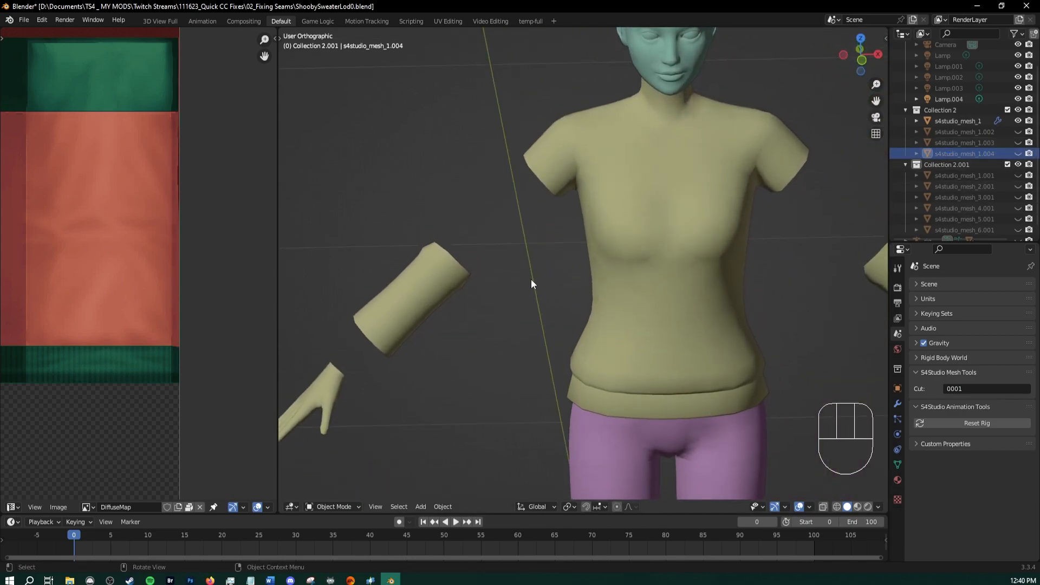
{"action": "key", "text": "KP_1"}
{"action": "scroll", "coordinate": [653, 271], "scroll_direction": "down", "scroll_amount": 2}
{"action": "middle_click_drag", "start_coordinate": [652, 271], "coordinate": [574, 262], "text": "shift"}
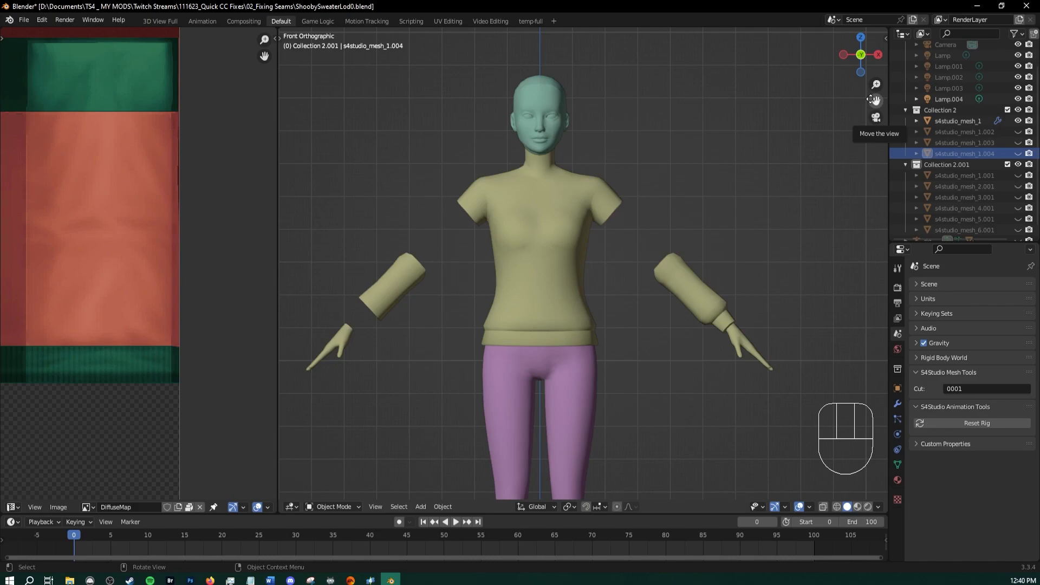
{"action": "left_click", "coordinate": [1002, 187]}
{"action": "left_click", "coordinate": [1018, 187]}
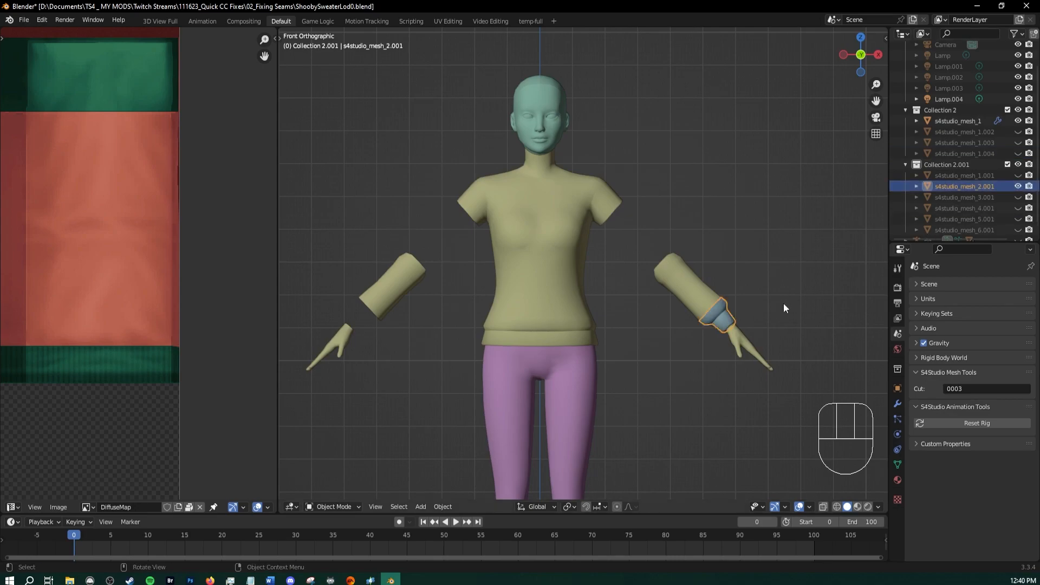
In Edit Mode on s4studio_mesh_1, box-select the matching cuff in the UV layout and grow the selection to cover all of s4studio_mesh_2.001's area
{"action": "scroll", "coordinate": [758, 301], "scroll_direction": "up", "scroll_amount": 2}
{"action": "left_click", "coordinate": [748, 319], "text": "shift"}
{"action": "scroll", "coordinate": [808, 347], "scroll_direction": "up", "scroll_amount": 3}
{"action": "middle_click_drag", "start_coordinate": [682, 336], "coordinate": [648, 252], "text": "shift"}
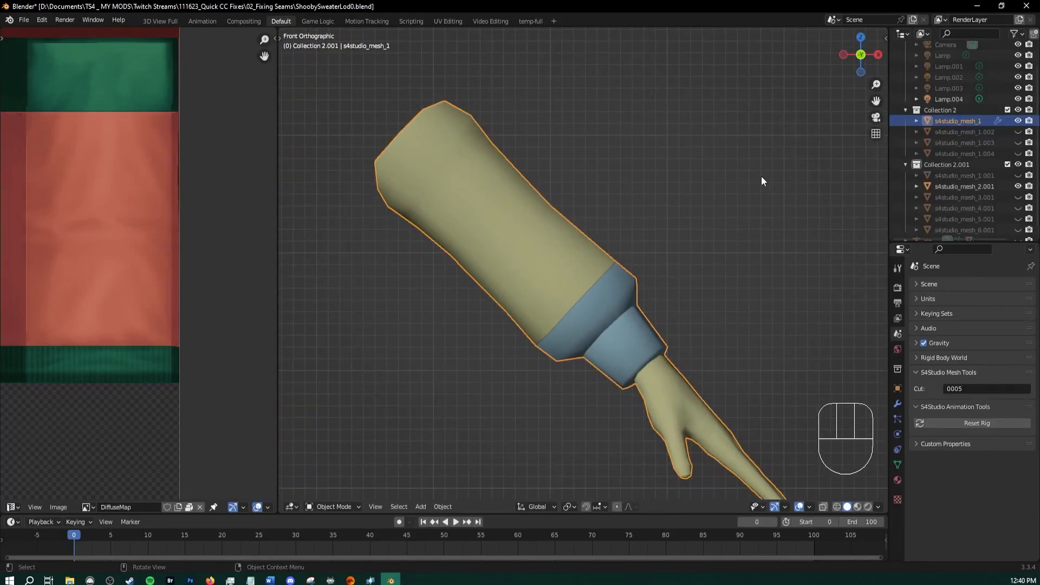
{"action": "key", "text": "Tab"}
{"action": "middle_click_drag", "start_coordinate": [500, 306], "coordinate": [533, 292], "text": "shift"}
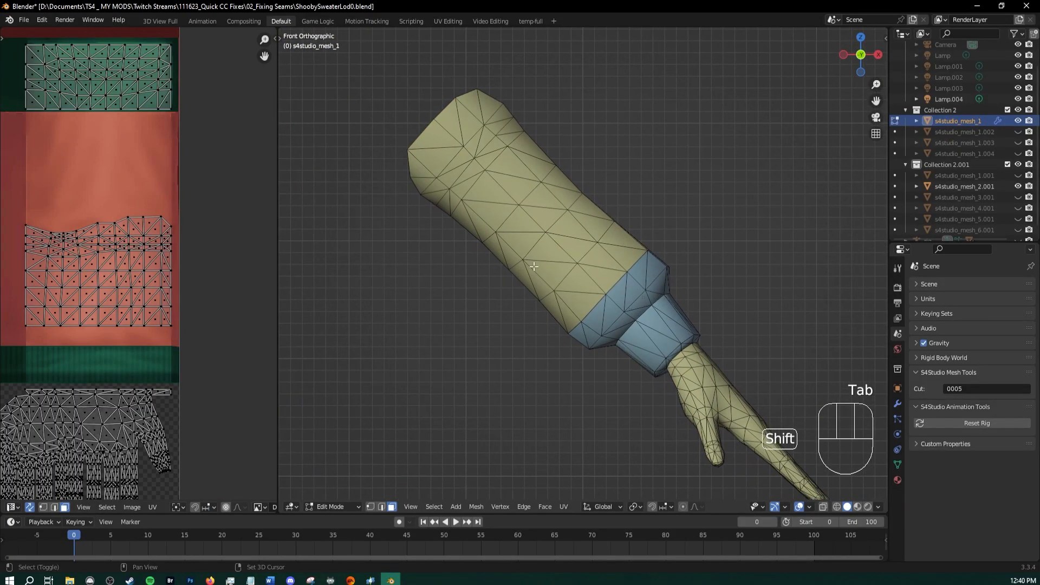
{"action": "scroll", "coordinate": [149, 262], "scroll_direction": "down", "scroll_amount": 3}
{"action": "middle_click_drag", "start_coordinate": [156, 271], "coordinate": [273, 284], "text": "shift"}
{"action": "scroll", "coordinate": [169, 296], "scroll_direction": "up", "scroll_amount": 2}
{"action": "middle_click_drag", "start_coordinate": [167, 297], "coordinate": [255, 318], "text": "shift"}
{"action": "scroll", "coordinate": [181, 336], "scroll_direction": "up", "scroll_amount": 2}
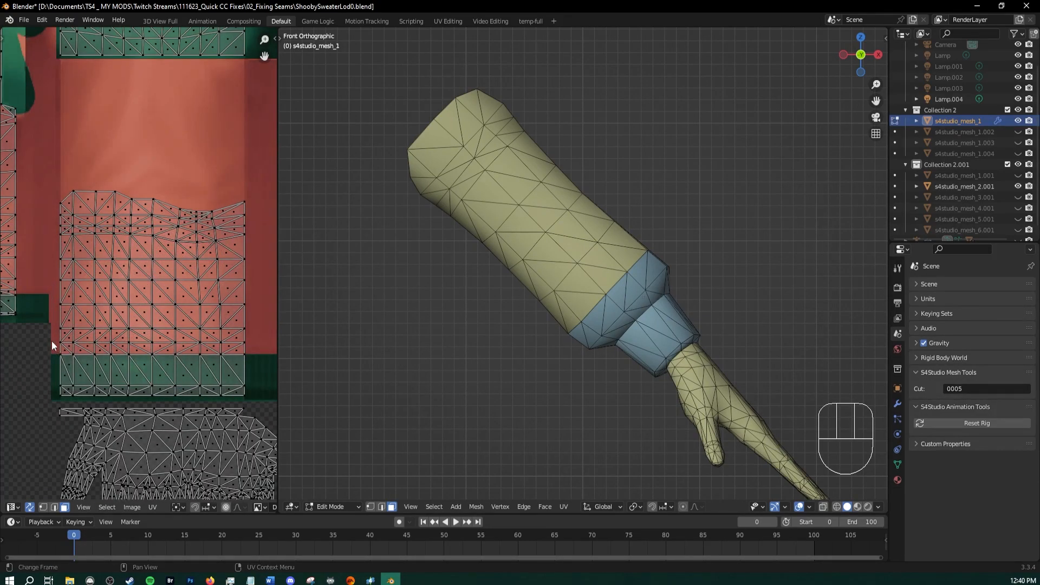
{"action": "left_click_drag", "start_coordinate": [51, 340], "coordinate": [279, 407]}
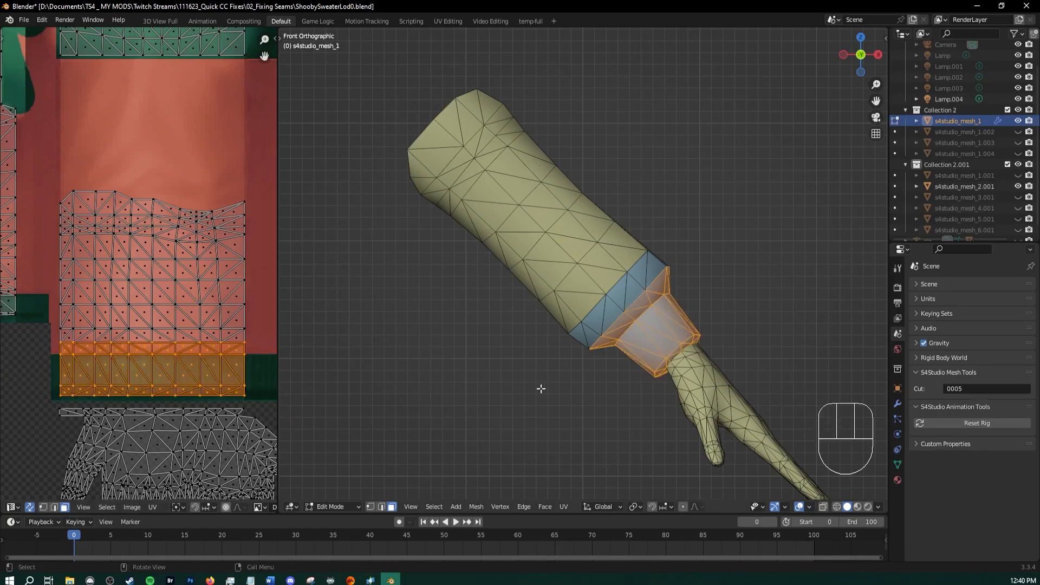
{"action": "key", "text": "ctrl+KP_Add"}
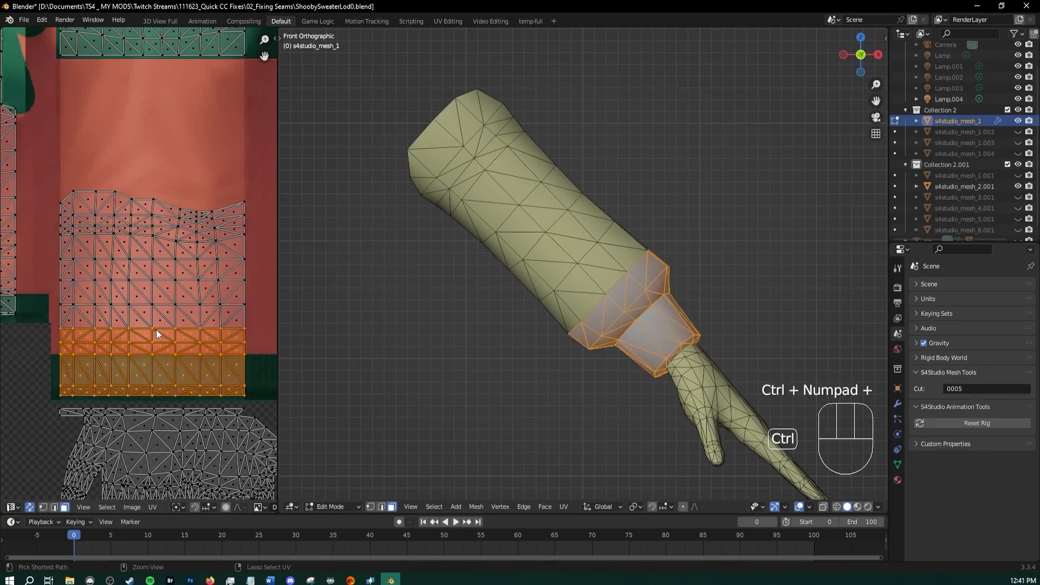
Separate the selected cuff faces into their own object and return to Object Mode
{"action": "key", "text": "p"}
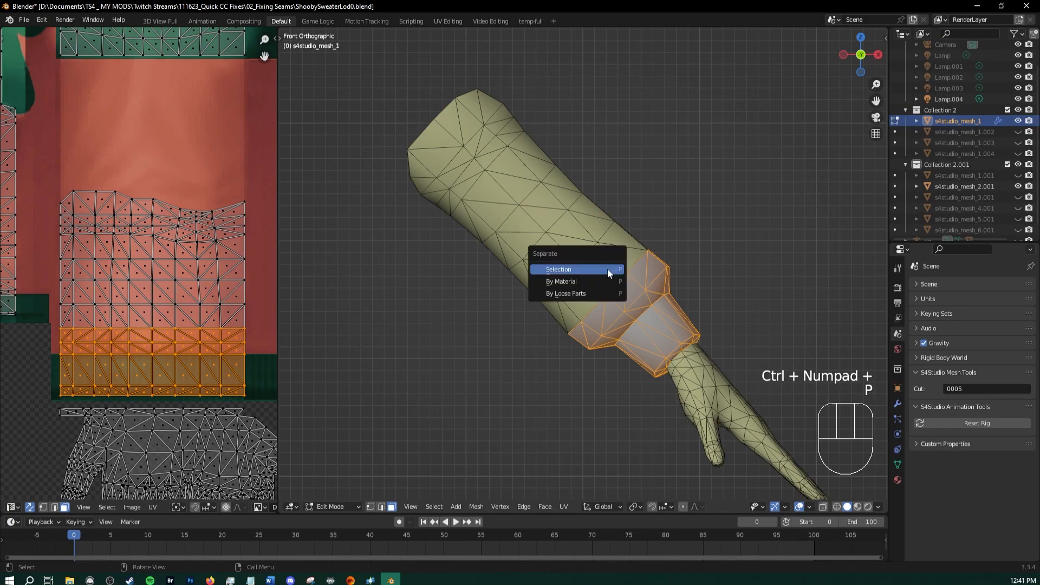
{"action": "left_click", "coordinate": [606, 268]}
{"action": "key", "text": "Tab"}
Set the cut number of the separated cuff s4studio_mesh_1.005 to 0003 to match s4studio_mesh_2.001, and hide both meshes
{"action": "left_click", "coordinate": [965, 198]}
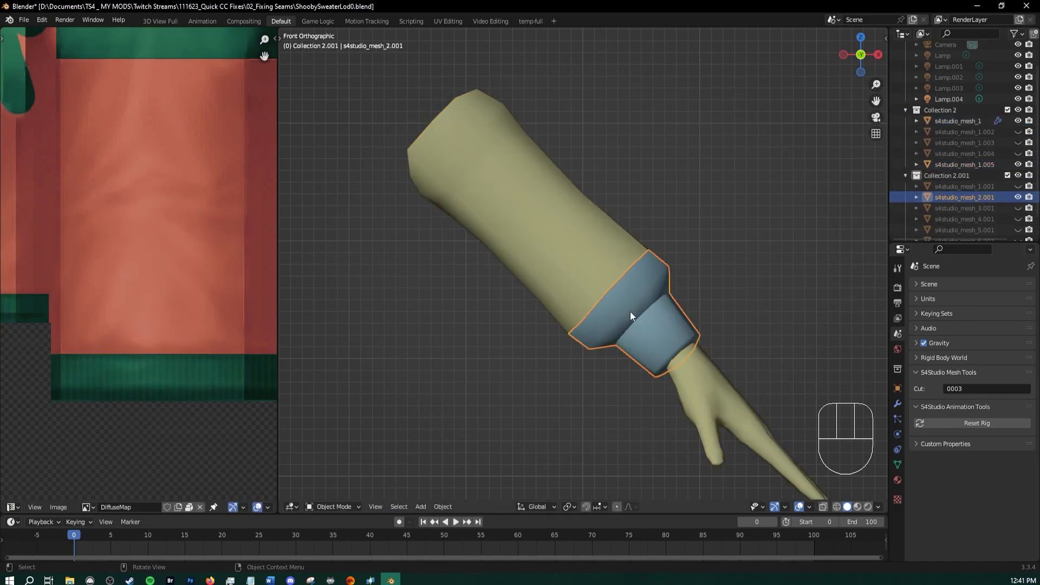
{"action": "left_click", "coordinate": [1018, 198]}
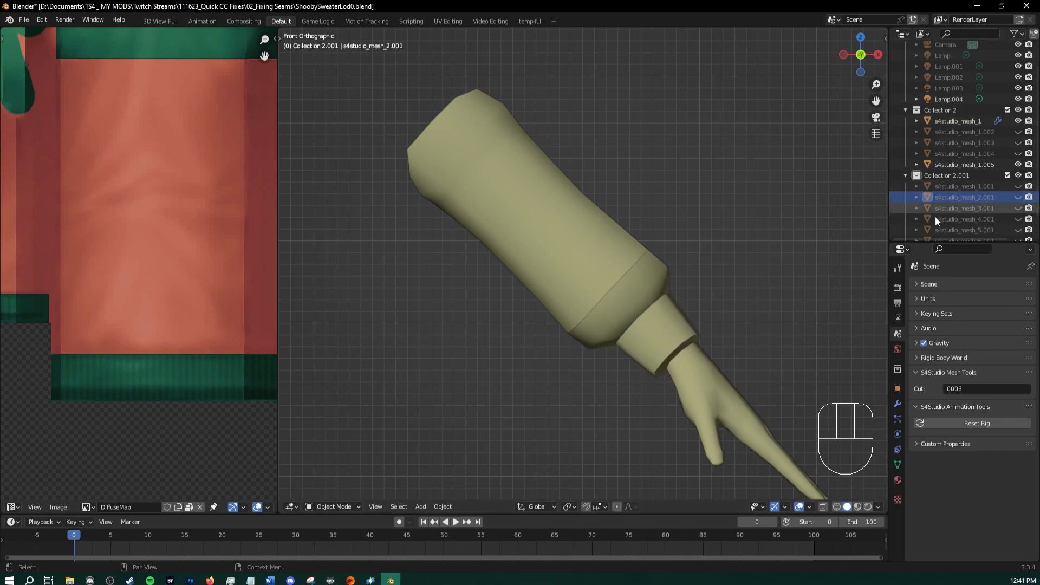
{"action": "left_click", "coordinate": [672, 305]}
{"action": "left_click", "coordinate": [982, 388]}
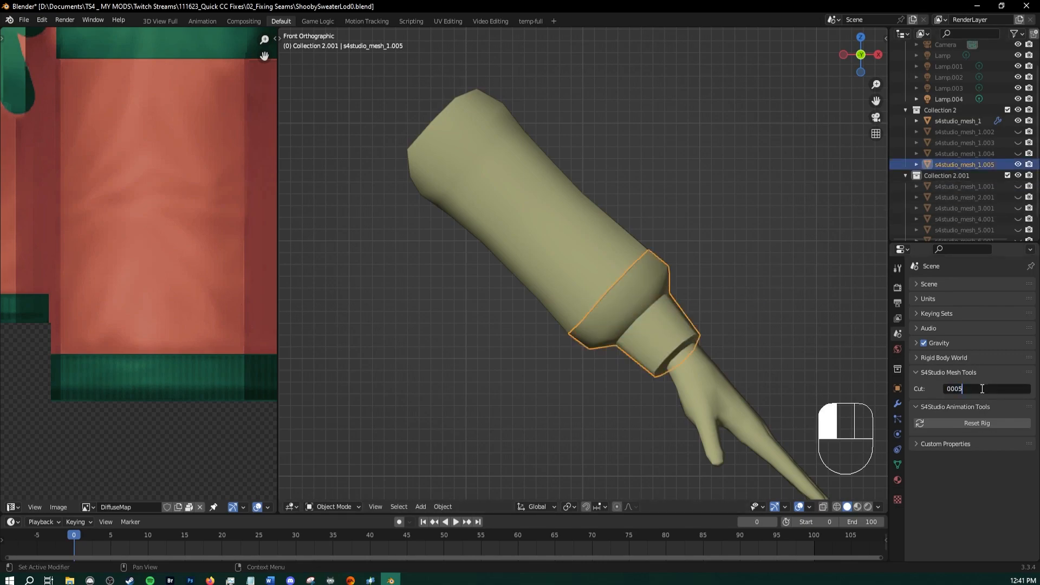
{"action": "type", "text": "0003"}
{"action": "key", "text": "Return"}
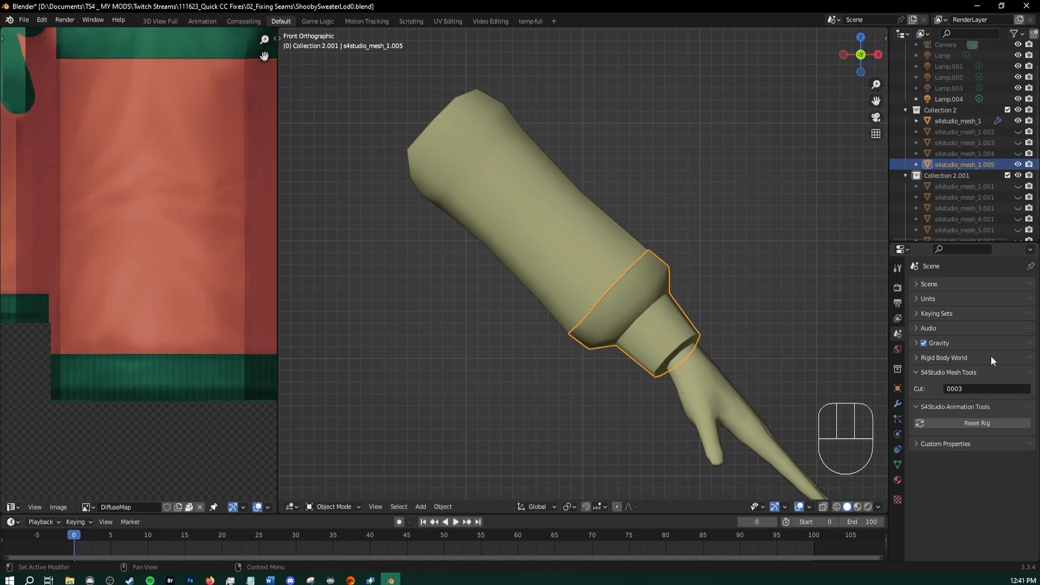
{"action": "left_click", "coordinate": [1018, 164]}
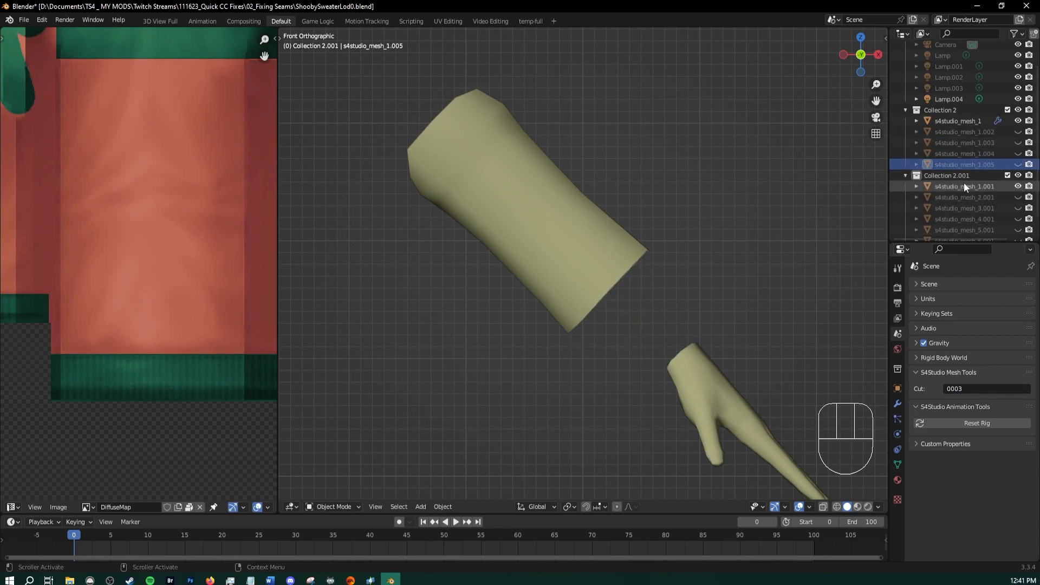
In Edit Mode on s4studio_mesh_1, circle-select the upper chest faces covered by s4studio_mesh_1.001
{"action": "scroll", "coordinate": [560, 266], "scroll_direction": "down", "scroll_amount": 10}
{"action": "middle_click_drag", "start_coordinate": [513, 244], "coordinate": [659, 295], "text": "shift"}
{"action": "scroll", "coordinate": [661, 230], "scroll_direction": "up", "scroll_amount": 9}
{"action": "mouse_move", "coordinate": [777, 246]}
{"action": "middle_mouse_down", "text": "shift"}
{"action": "mouse_move", "coordinate": [542, 286]}
{"action": "mouse_move", "coordinate": [575, 276]}
{"action": "mouse_move", "coordinate": [565, 283]}
{"action": "middle_mouse_up", "text": "shift"}
{"action": "left_click", "coordinate": [626, 330]}
{"action": "key", "text": "Tab"}
{"action": "scroll", "coordinate": [586, 268], "scroll_direction": "up", "scroll_amount": 1}
{"action": "key", "text": "c"}
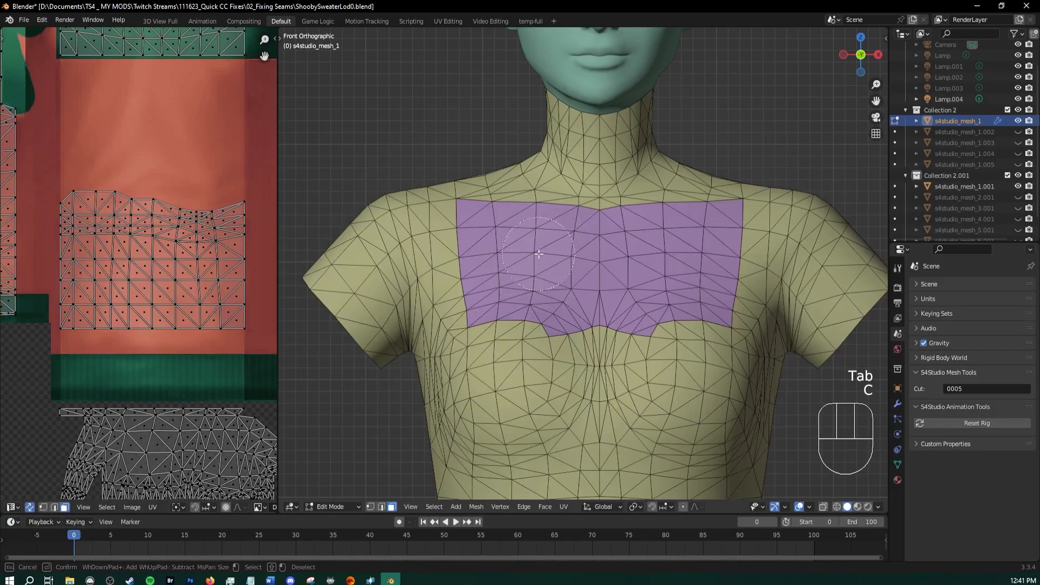
{"action": "scroll", "coordinate": [538, 254], "scroll_direction": "up", "scroll_amount": 4}
{"action": "mouse_move", "coordinate": [496, 230]}
{"action": "left_mouse_down"}
{"action": "mouse_move", "coordinate": [487, 217]}
{"action": "mouse_move", "coordinate": [492, 301]}
{"action": "mouse_move", "coordinate": [544, 299]}
{"action": "mouse_move", "coordinate": [550, 325]}
{"action": "mouse_move", "coordinate": [564, 271]}
{"action": "mouse_move", "coordinate": [555, 238]}
{"action": "mouse_move", "coordinate": [604, 290]}
{"action": "mouse_move", "coordinate": [629, 296]}
{"action": "mouse_move", "coordinate": [642, 320]}
{"action": "mouse_move", "coordinate": [712, 293]}
{"action": "mouse_move", "coordinate": [689, 276]}
{"action": "mouse_move", "coordinate": [717, 230]}
{"action": "mouse_move", "coordinate": [615, 243]}
{"action": "left_mouse_up"}
{"action": "scroll", "coordinate": [548, 291], "scroll_direction": "down", "scroll_amount": 3}
{"action": "scroll", "coordinate": [711, 293], "scroll_direction": "down", "scroll_amount": 3}
{"action": "right_click", "coordinate": [615, 244]}
{"action": "scroll", "coordinate": [617, 244], "scroll_direction": "down", "scroll_amount": 5}
{"action": "middle_click_drag", "start_coordinate": [618, 247], "coordinate": [551, 547], "text": "shift"}
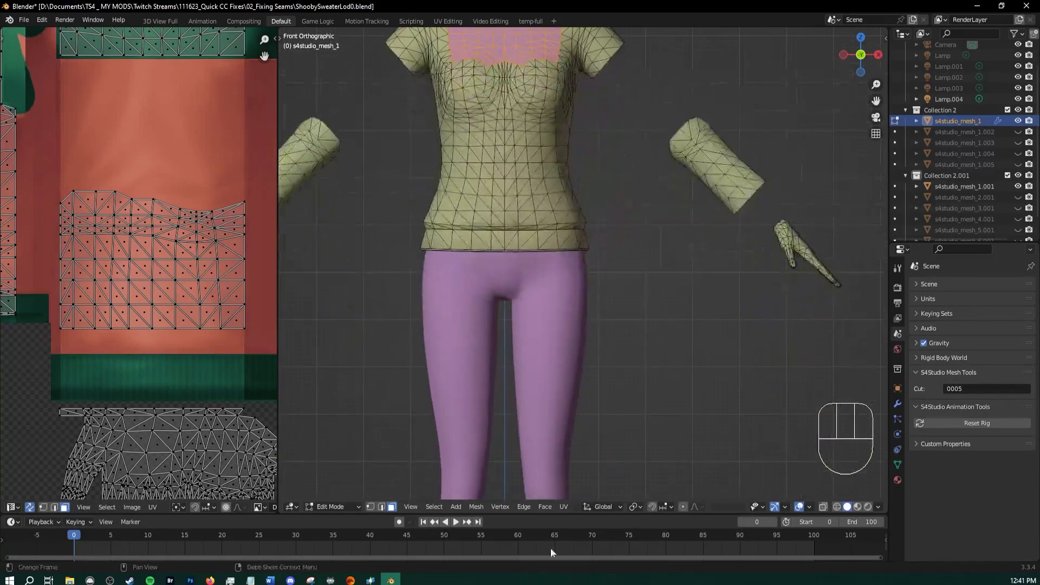
{"action": "scroll", "coordinate": [553, 445], "scroll_direction": "down", "scroll_amount": 3}
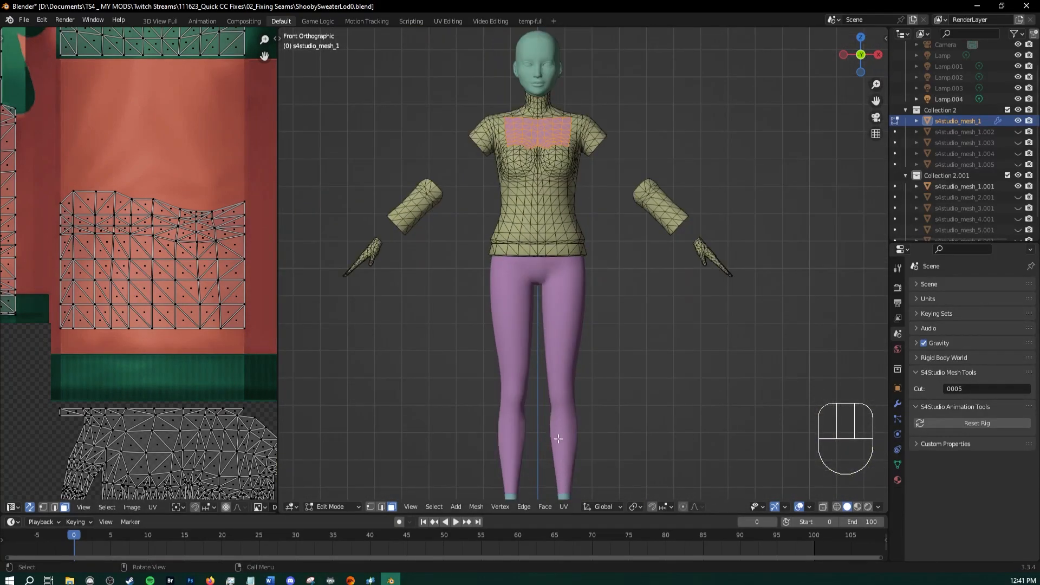
{"action": "middle_click_drag", "start_coordinate": [550, 127], "coordinate": [582, 235], "text": "shift"}
{"action": "scroll", "coordinate": [582, 235], "scroll_direction": "up", "scroll_amount": 5}
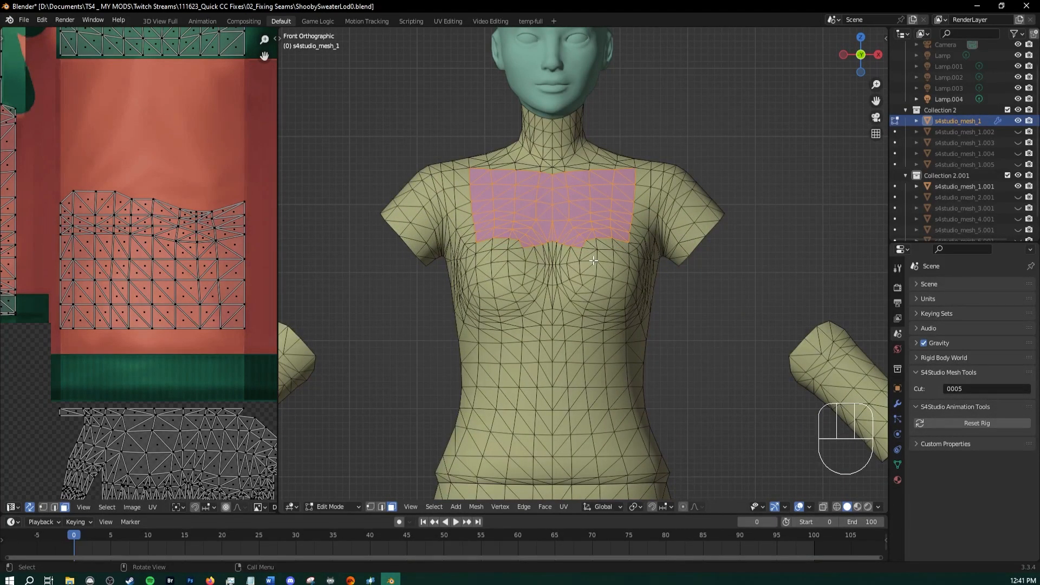
{"action": "middle_click_drag", "start_coordinate": [592, 260], "coordinate": [634, 261], "text": "shift"}
{"action": "scroll", "coordinate": [634, 261], "scroll_direction": "up", "scroll_amount": 2}
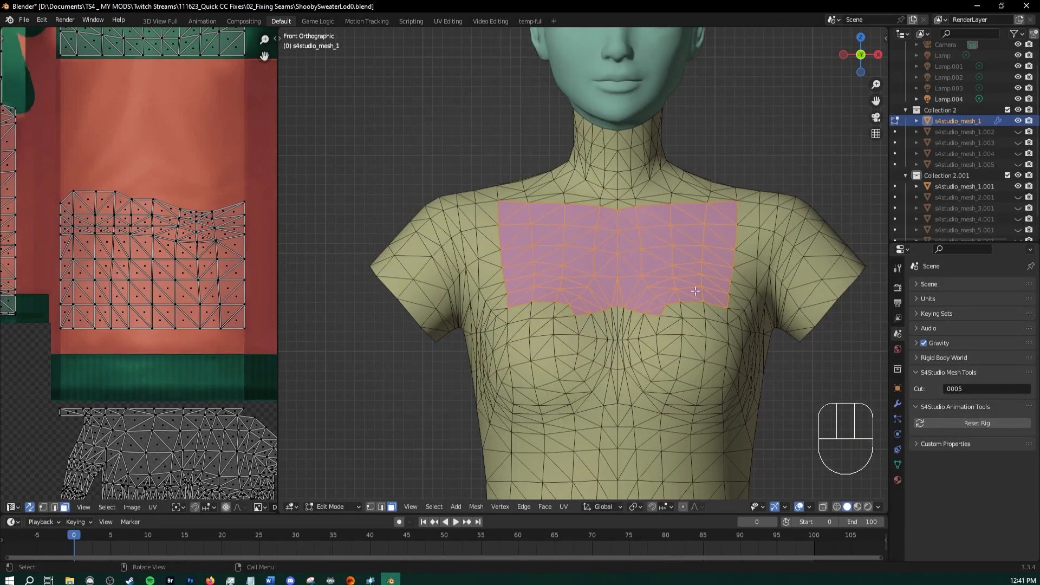
{"action": "middle_click_drag", "start_coordinate": [696, 292], "coordinate": [631, 326], "text": "shift"}
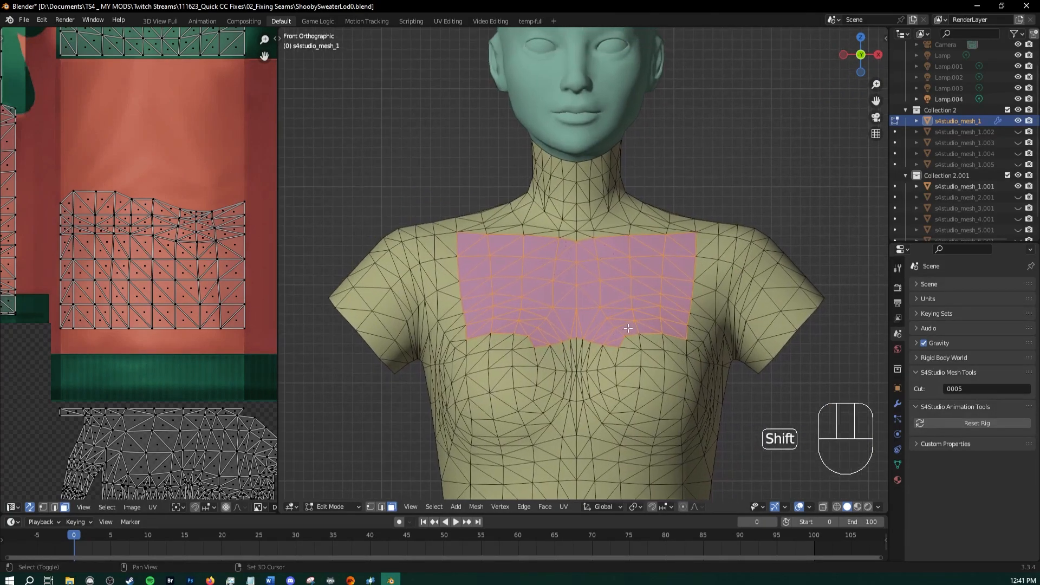
Separate the selected chest faces into their own object and return to Object Mode
{"action": "key", "text": "p"}
{"action": "left_click", "coordinate": [578, 263]}
{"action": "key", "text": "Tab"}
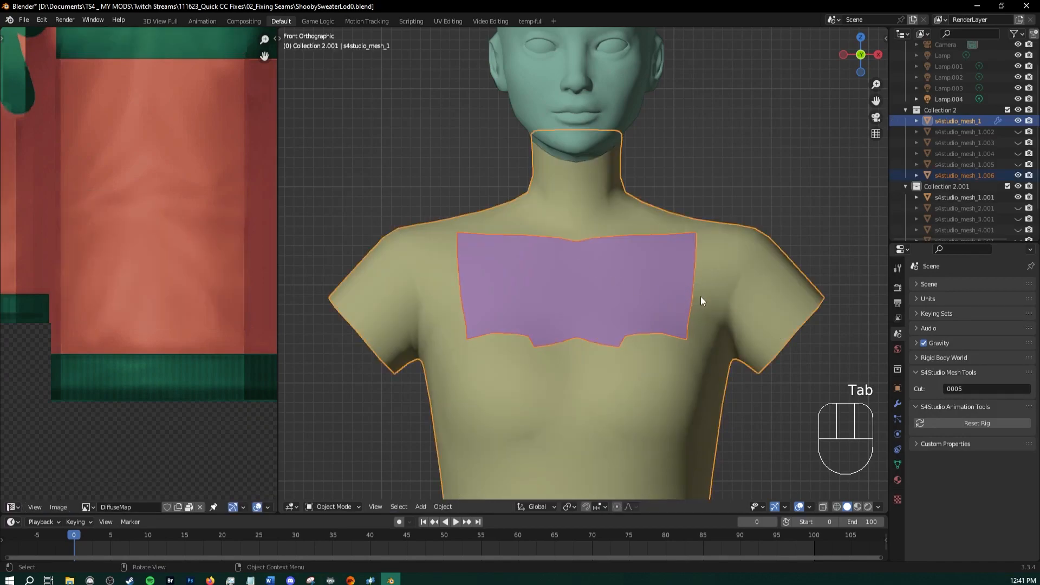
Select the original chest piece s4studio_mesh_1.001 to check its cut number, and hide it
{"action": "left_click", "coordinate": [600, 309]}
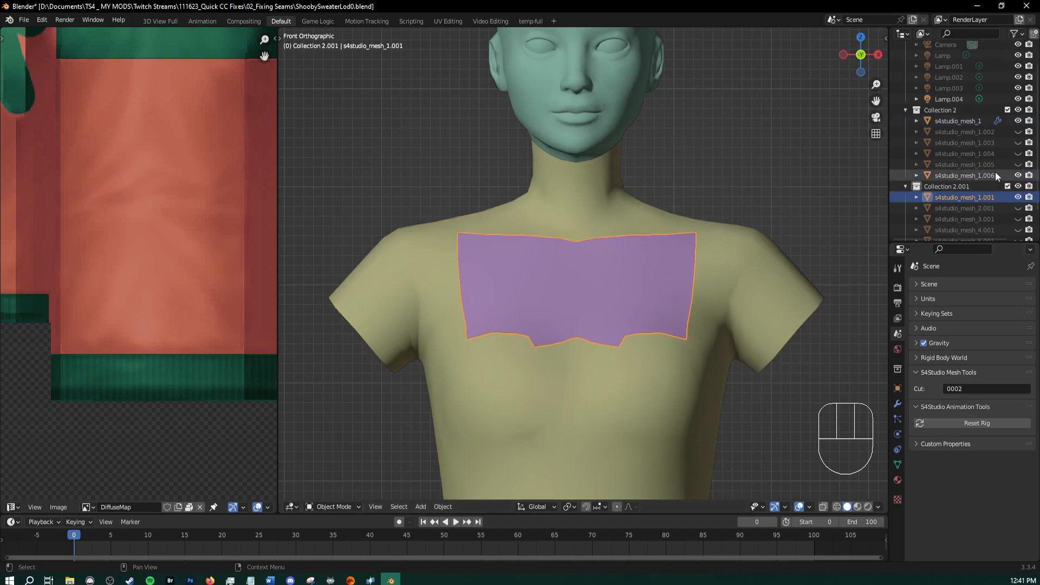
{"action": "left_click", "coordinate": [1018, 197]}
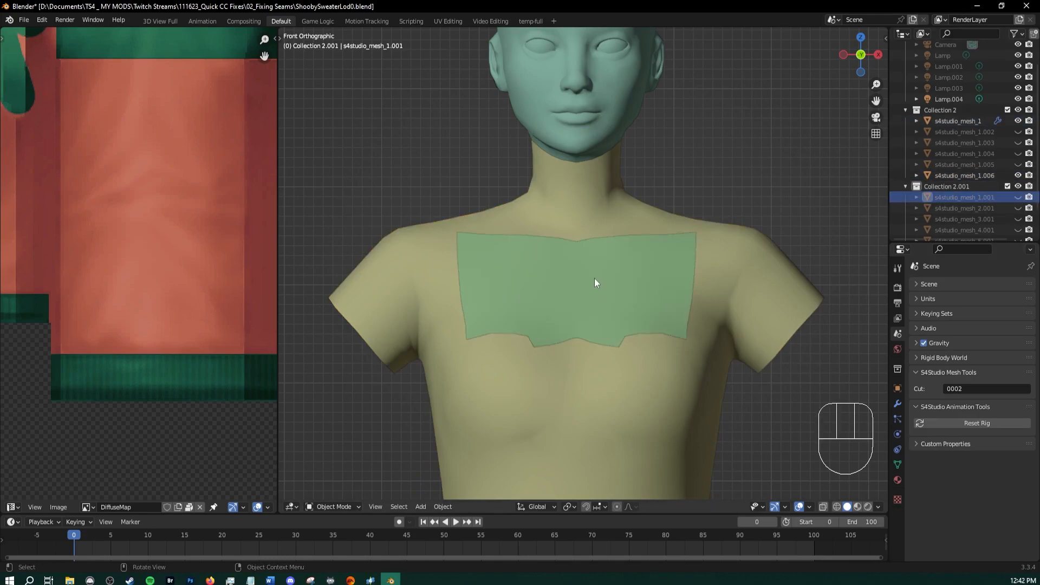
{"action": "left_click", "coordinate": [595, 282]}
{"action": "left_click", "coordinate": [969, 389]}
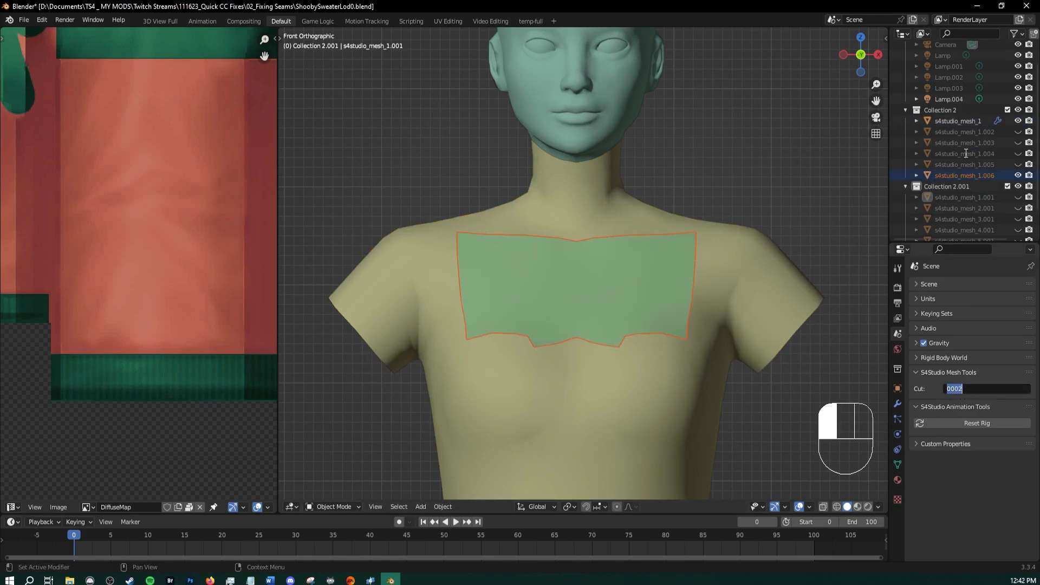
{"action": "left_click", "coordinate": [707, 371]}
{"action": "left_click", "coordinate": [651, 401]}
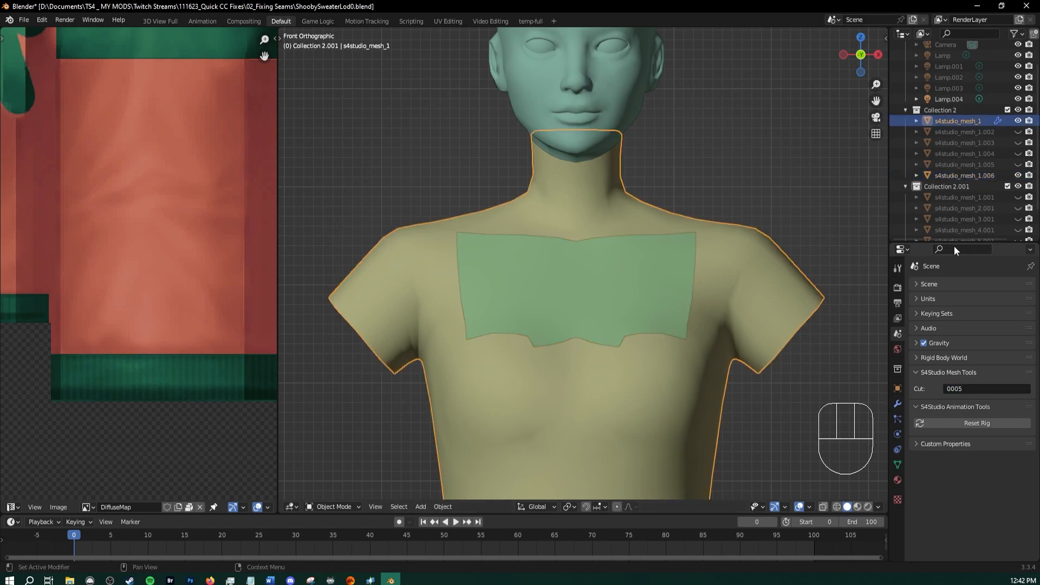
Set the cut number of the separated chest piece s4studio_mesh_1.006 to 0002, and compare it with s4studio_mesh_1.001 by briefly showing that mesh
{"action": "left_click", "coordinate": [612, 331]}
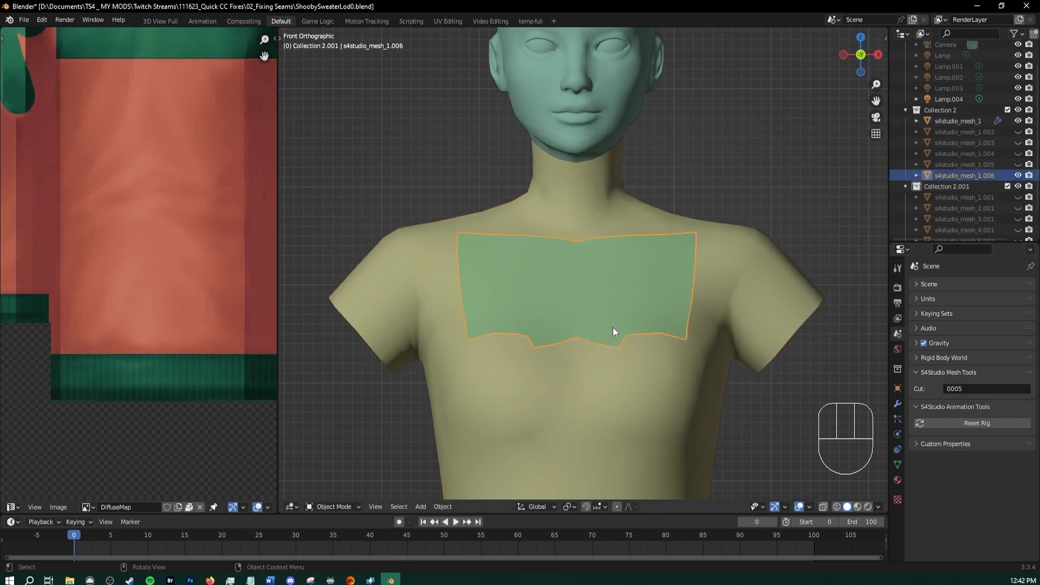
{"action": "left_click", "coordinate": [977, 389]}
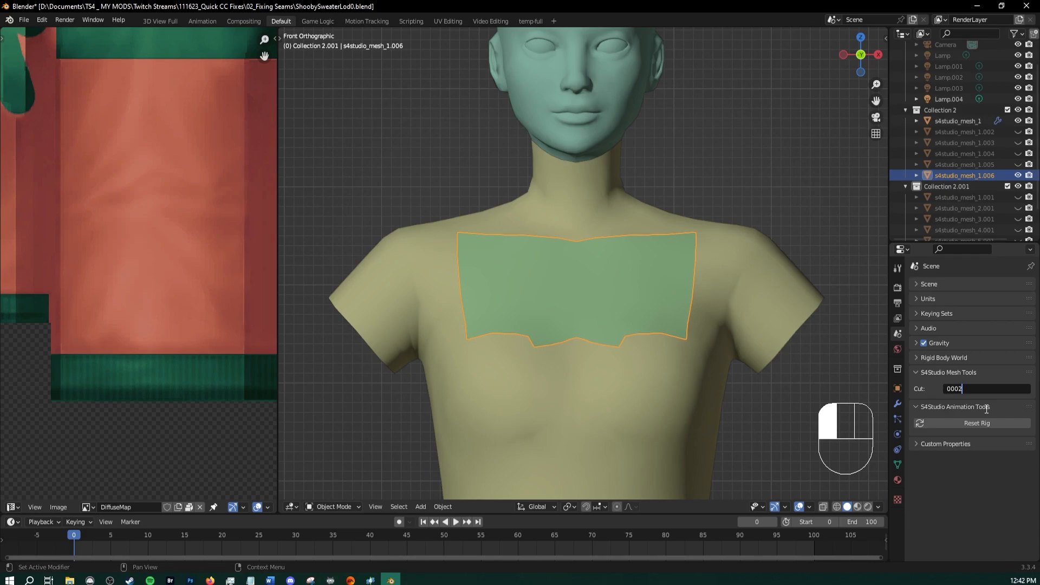
{"action": "type", "text": "0002"}
{"action": "left_click", "coordinate": [986, 197]}
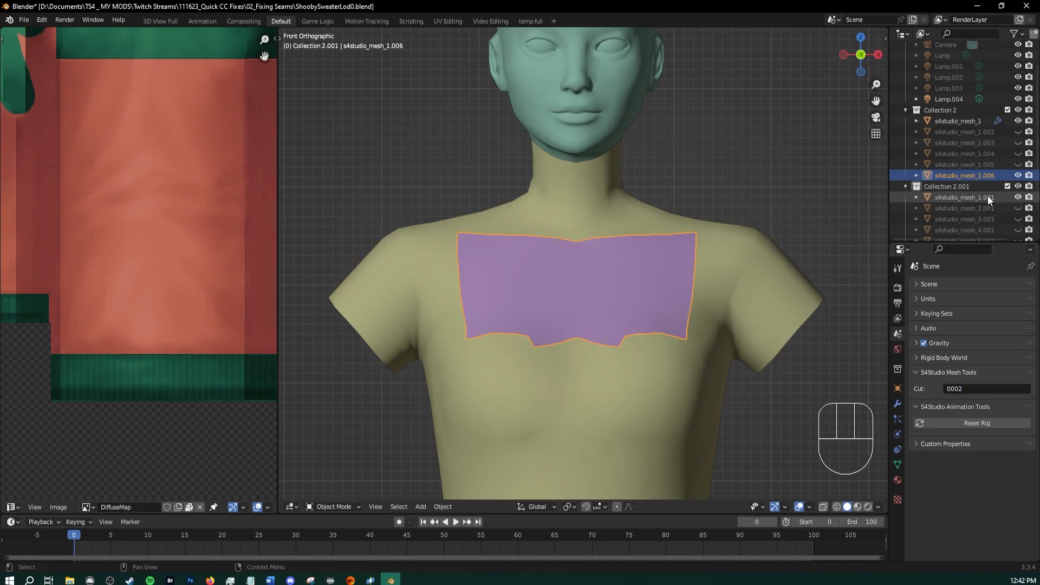
{"action": "left_click", "coordinate": [1018, 197]}
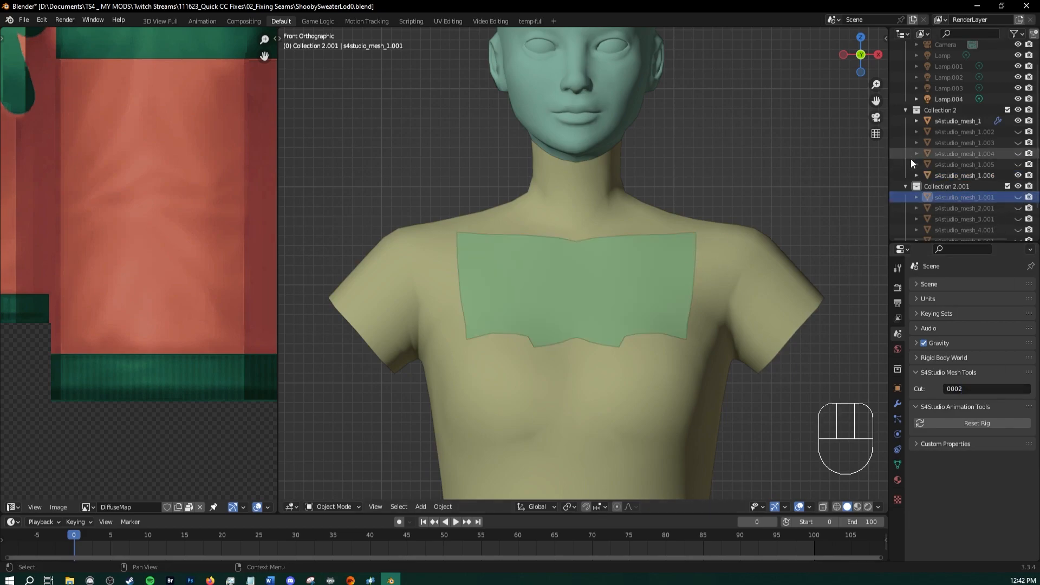
Save the current ShoobySweaterLod0.blend file with both the original and the new cut pieces kept
{"action": "right_click_drag", "start_coordinate": [975, 185], "coordinate": [916, 232]}
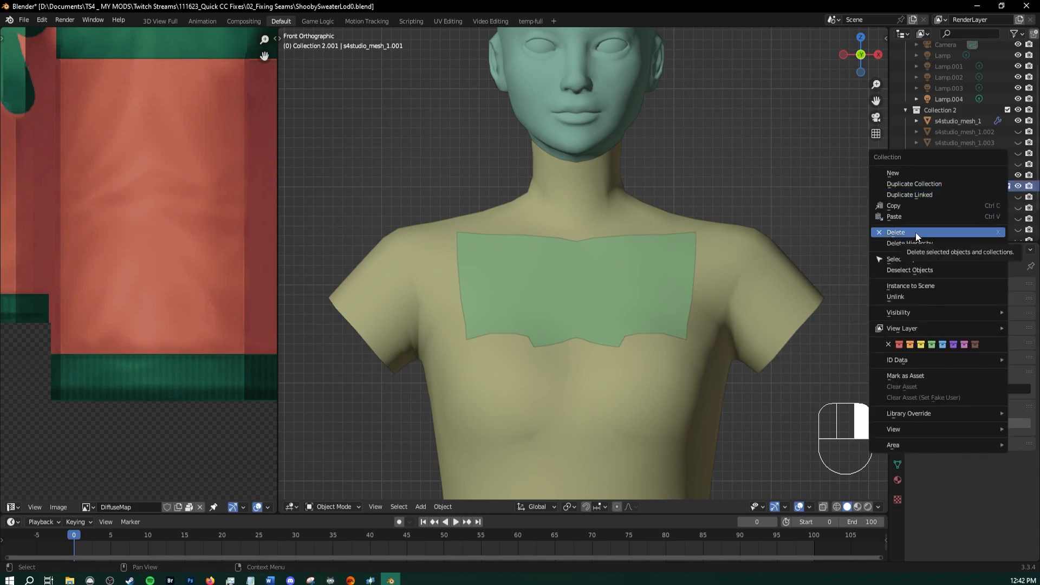
{"action": "left_click", "coordinate": [24, 20]}
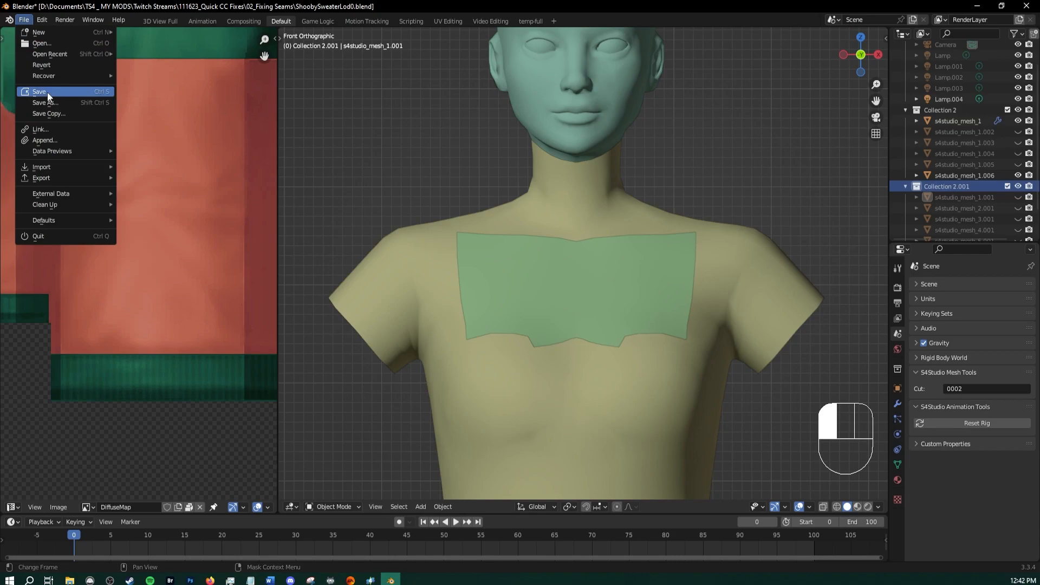
{"action": "left_click", "coordinate": [48, 92]}
Save the scene as a separate file named ShoobySweaterLod0_NEW.blend in the 02_Fixing Seams folder
{"action": "left_click", "coordinate": [24, 20]}
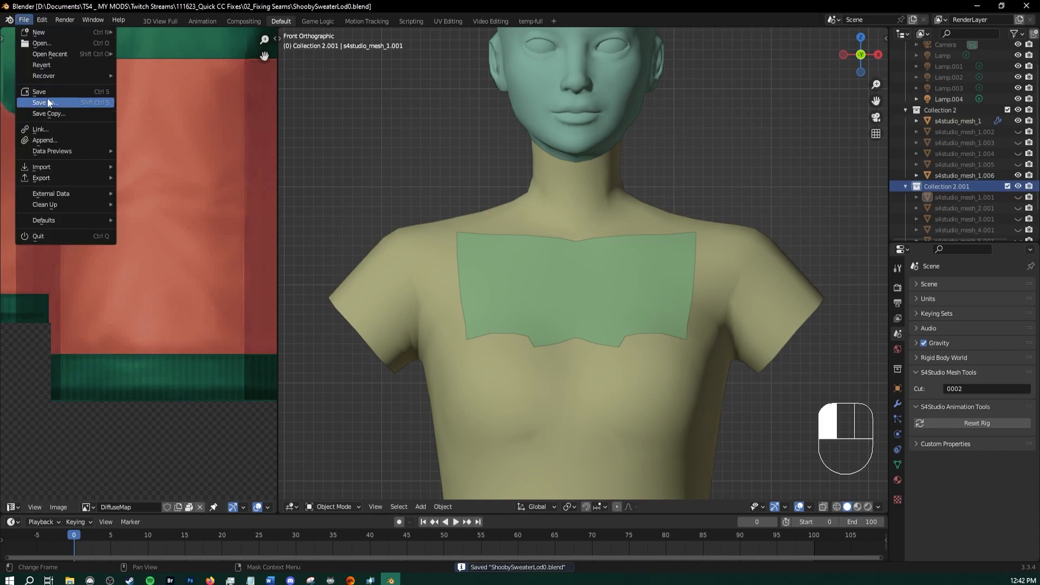
{"action": "left_click", "coordinate": [41, 103]}
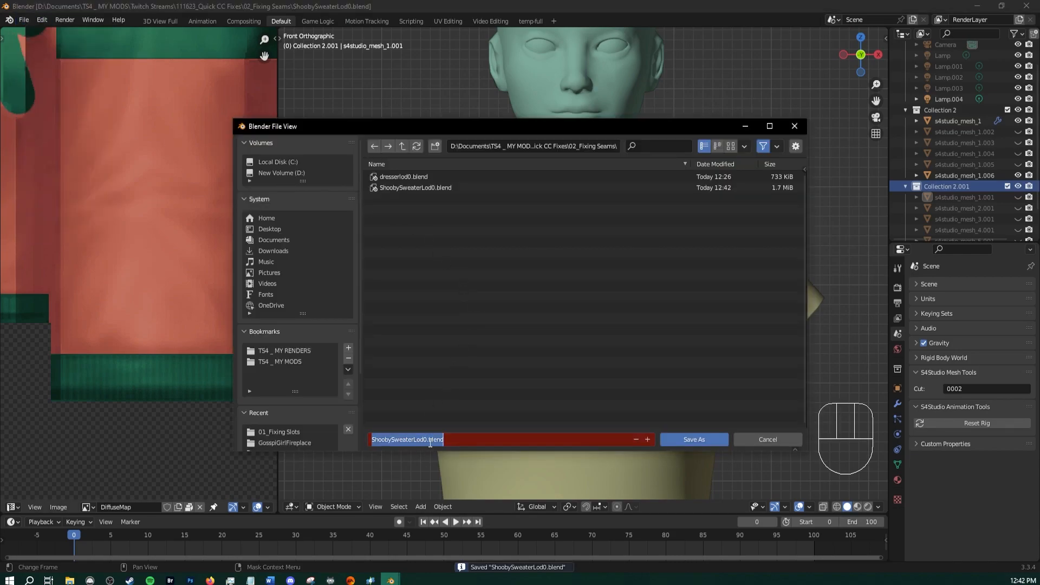
{"action": "left_click", "coordinate": [429, 440]}
{"action": "key", "text": "Right"}
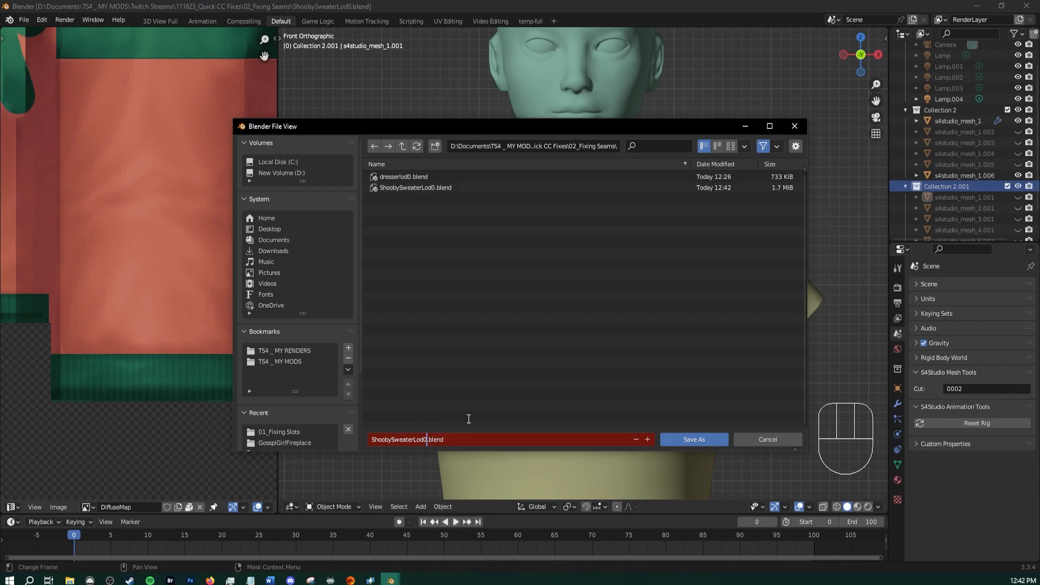
{"action": "type", "text": "_NEW"}
{"action": "key", "text": "Return"}
{"action": "left_click", "coordinate": [679, 439]}
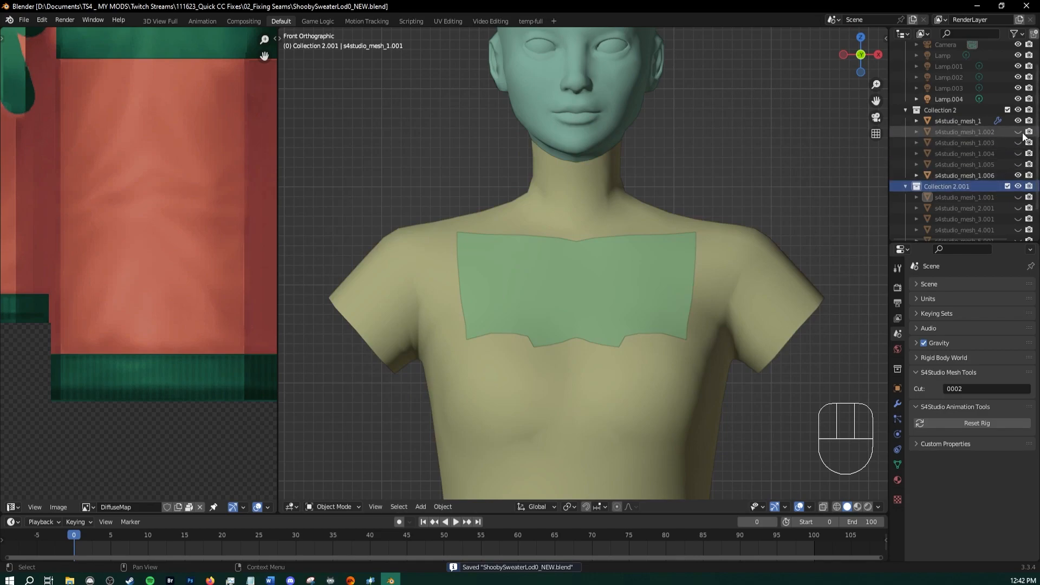
Unhide s4studio_mesh_1.002 through s4studio_mesh_1.005, and delete Collection 2.001 together with all the original meshes in it
{"action": "left_click_drag", "start_coordinate": [1017, 132], "coordinate": [1020, 165]}
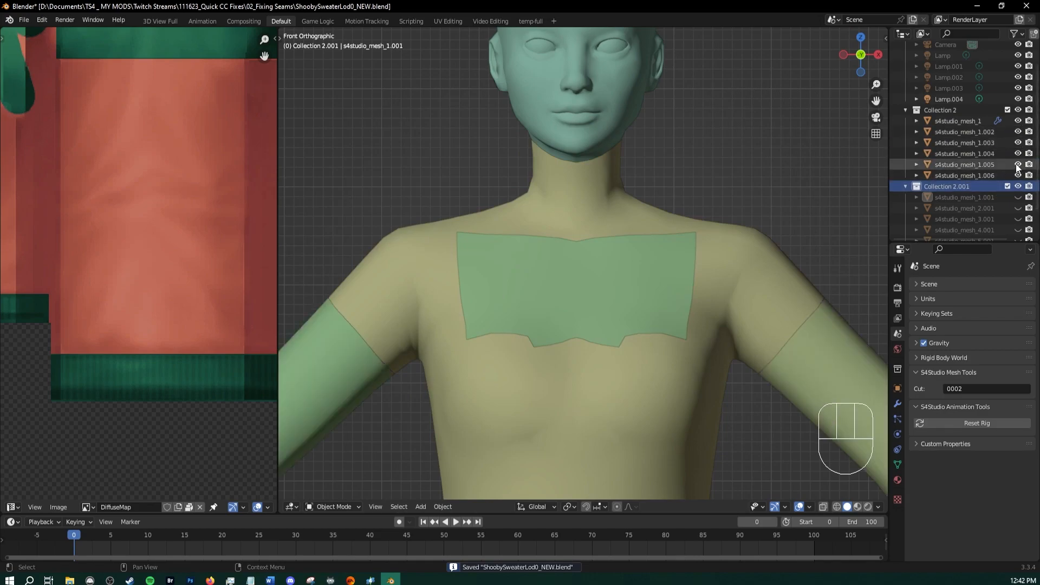
{"action": "right_click", "coordinate": [953, 188]}
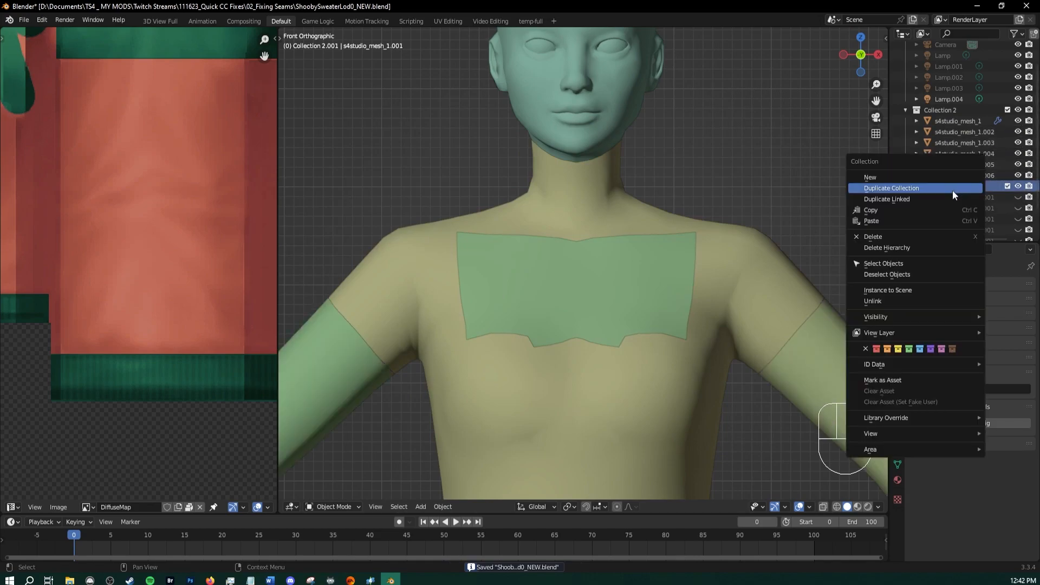
{"action": "left_click", "coordinate": [897, 240]}
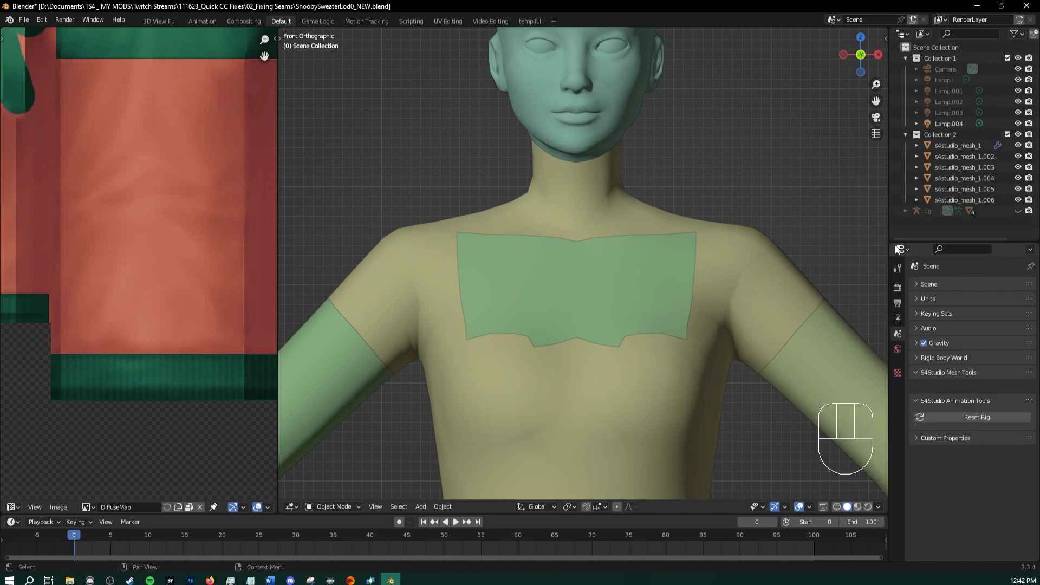
{"action": "scroll", "coordinate": [671, 216], "scroll_direction": "down", "scroll_amount": 8}
{"action": "middle_click_drag", "start_coordinate": [689, 264], "coordinate": [640, 157], "text": "shift"}
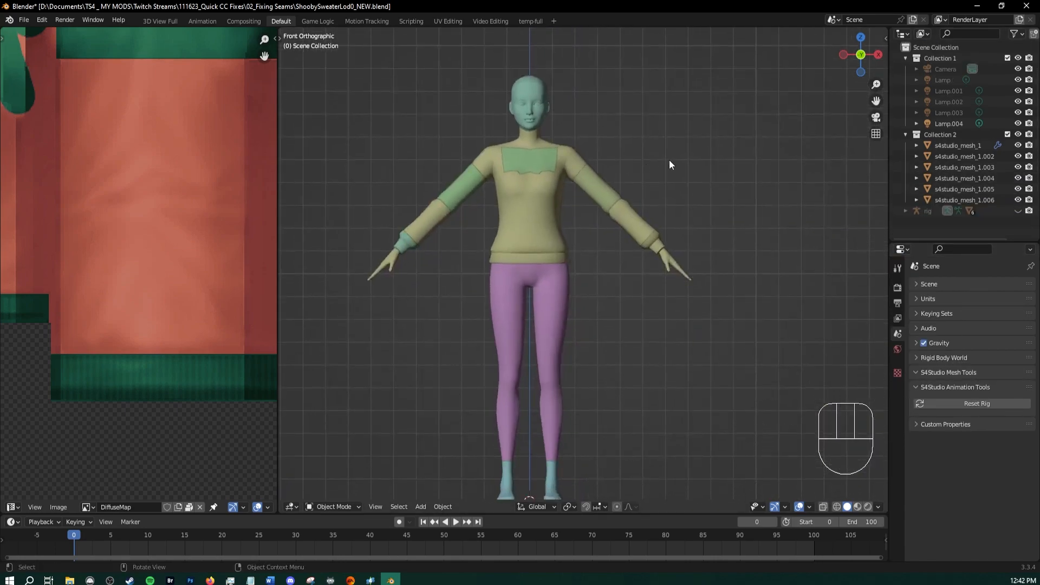
Save the cleaned-up blend file, and import it in Sims 4 Studio as the sweater's LOD 0 mesh
{"action": "left_click", "coordinate": [24, 20]}
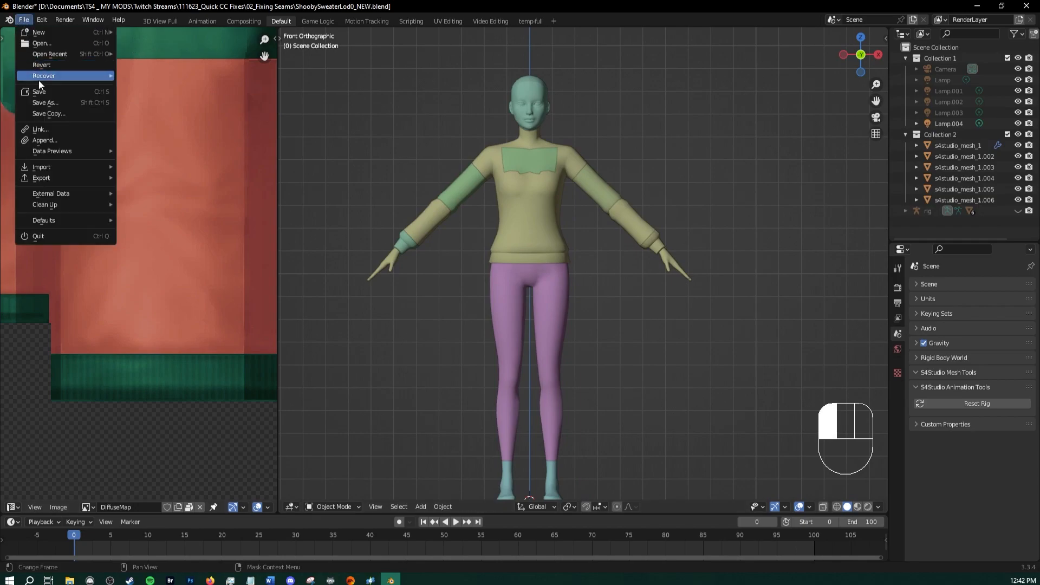
{"action": "left_click", "coordinate": [43, 95]}
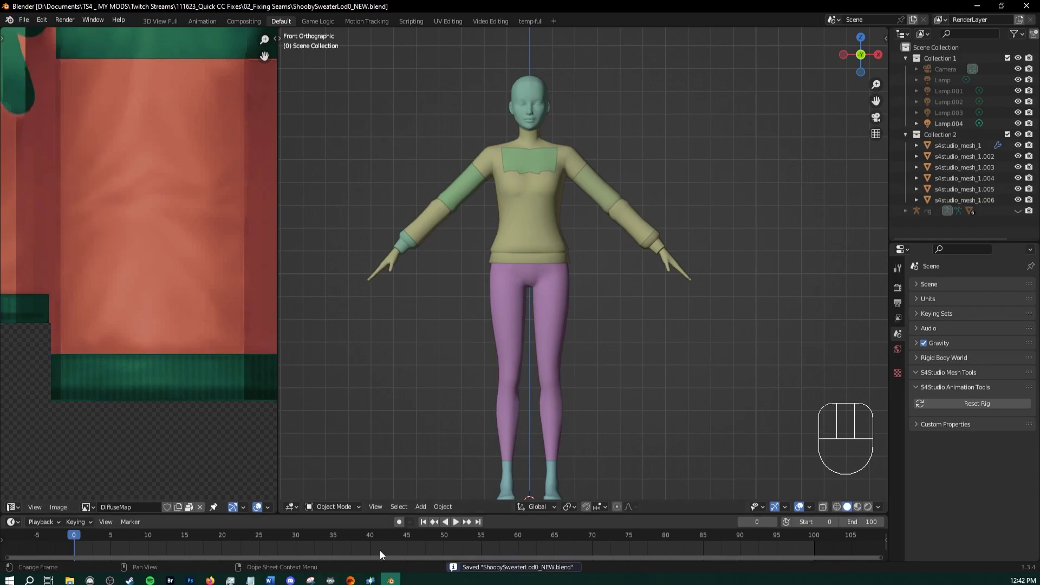
{"action": "left_click", "coordinate": [370, 581]}
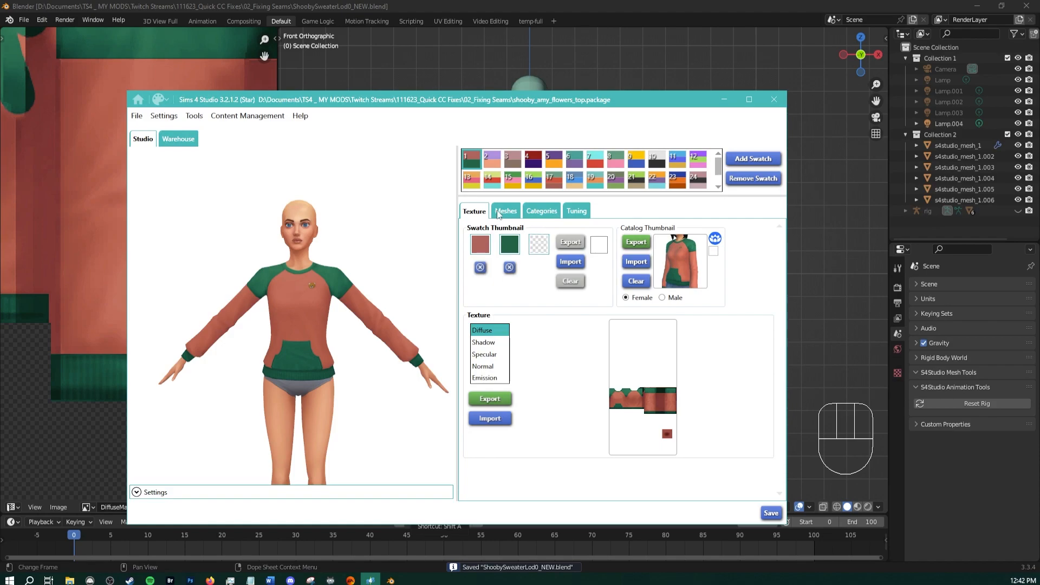
{"action": "left_click", "coordinate": [514, 216]}
{"action": "left_click", "coordinate": [617, 303]}
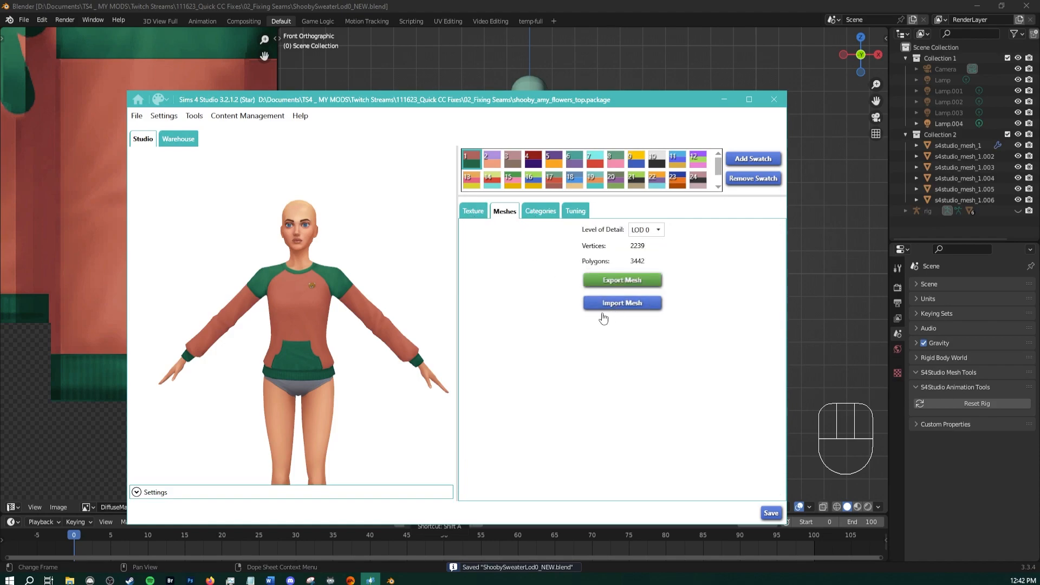
{"action": "double_click", "coordinate": [330, 203]}
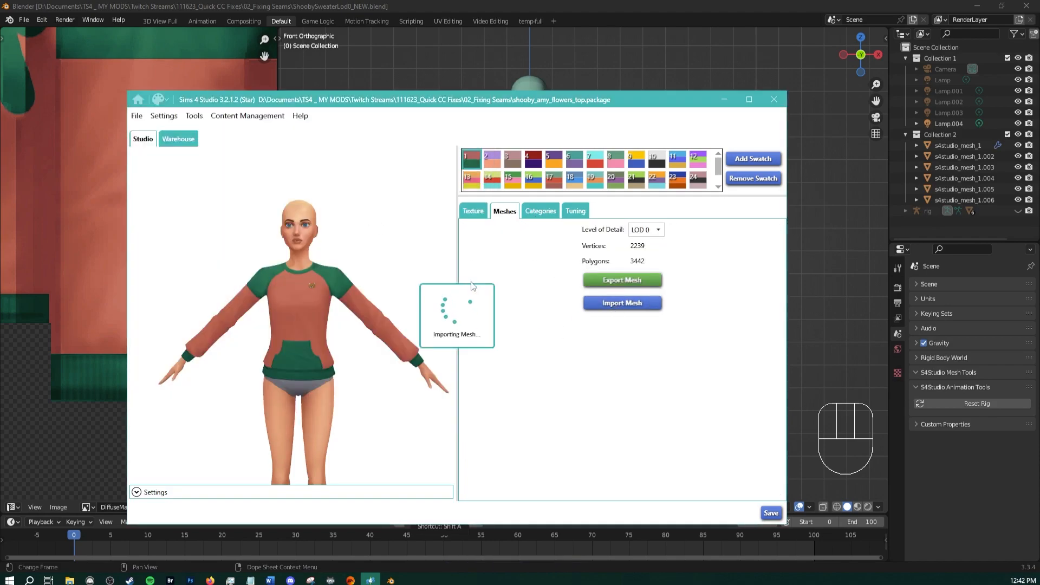
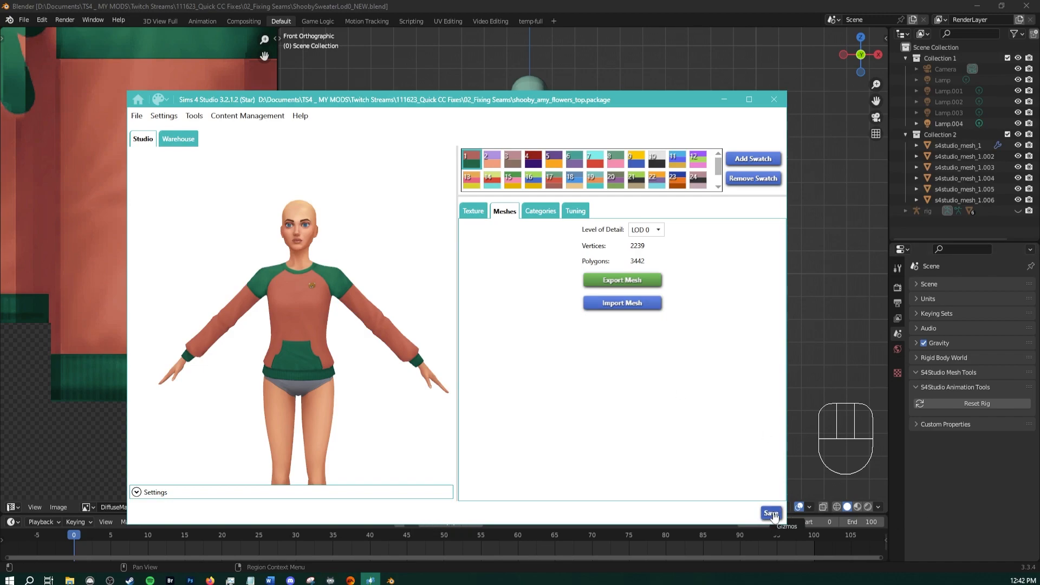
Save the sweater package, and switch to File Explorer to select shooby_amy_flowers_top.package in the 02_Fixing Seams folder
{"action": "left_click", "coordinate": [774, 515]}
{"action": "left_click", "coordinate": [550, 326]}
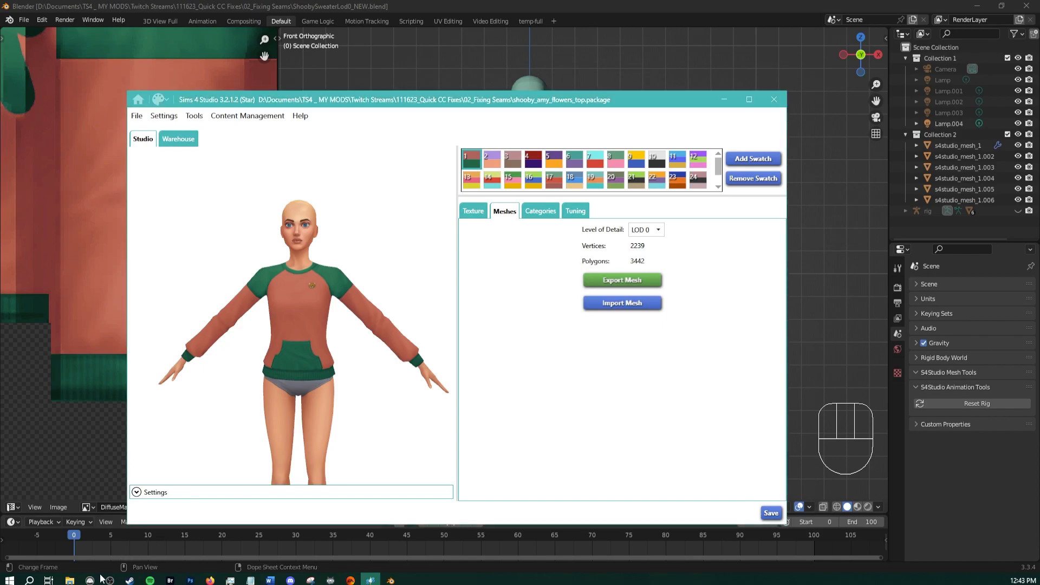
{"action": "mouse_move", "coordinate": [70, 579]}
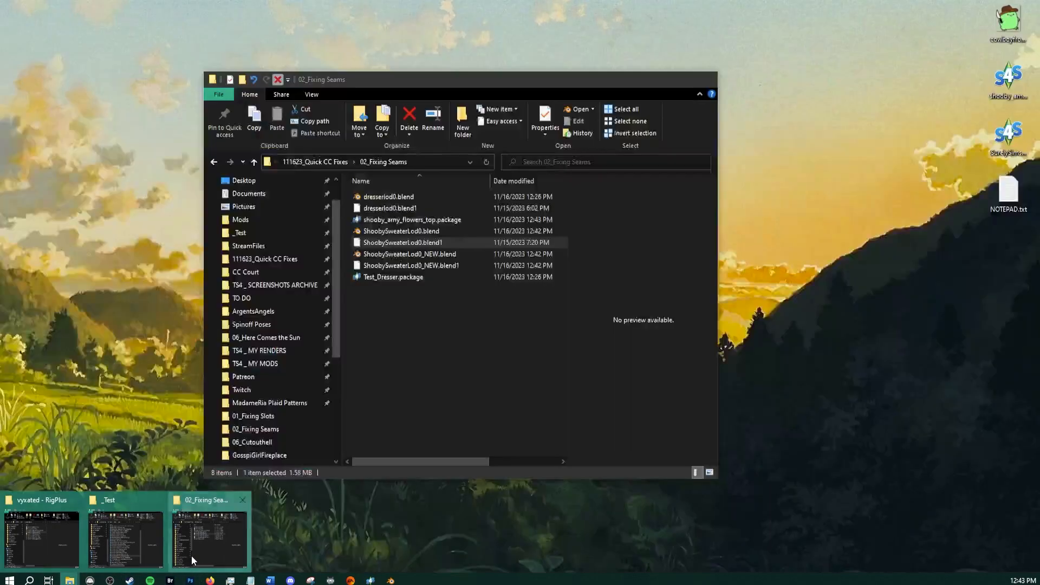
{"action": "left_click", "coordinate": [191, 554]}
{"action": "left_click", "coordinate": [401, 220]}
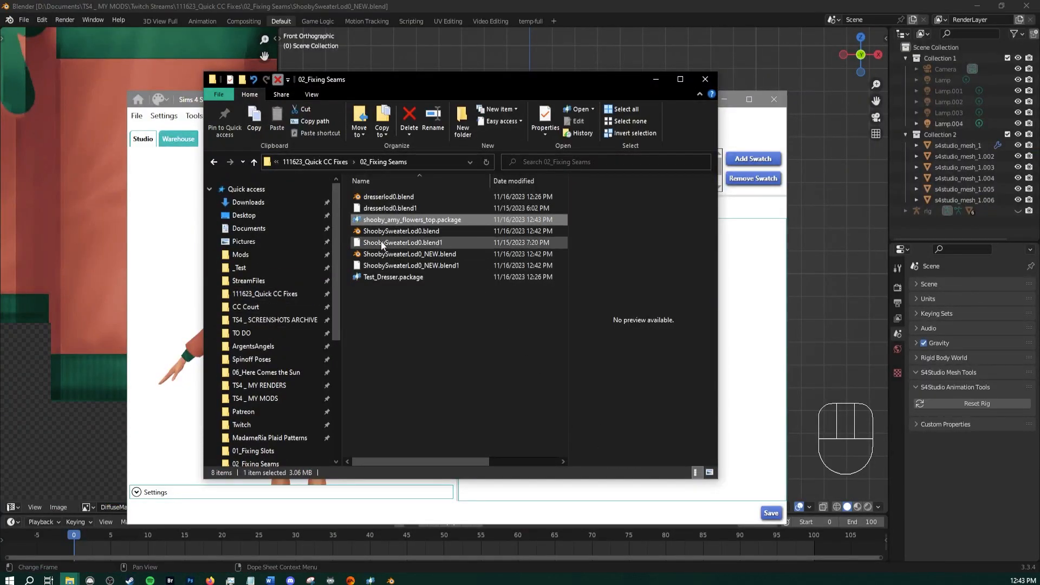
Transfer shooby_amy_flowers_top.package for in-game testing, switch to The Sims 4 and resume the saved game
{"action": "left_click_drag", "start_coordinate": [388, 222], "coordinate": [277, 290]}
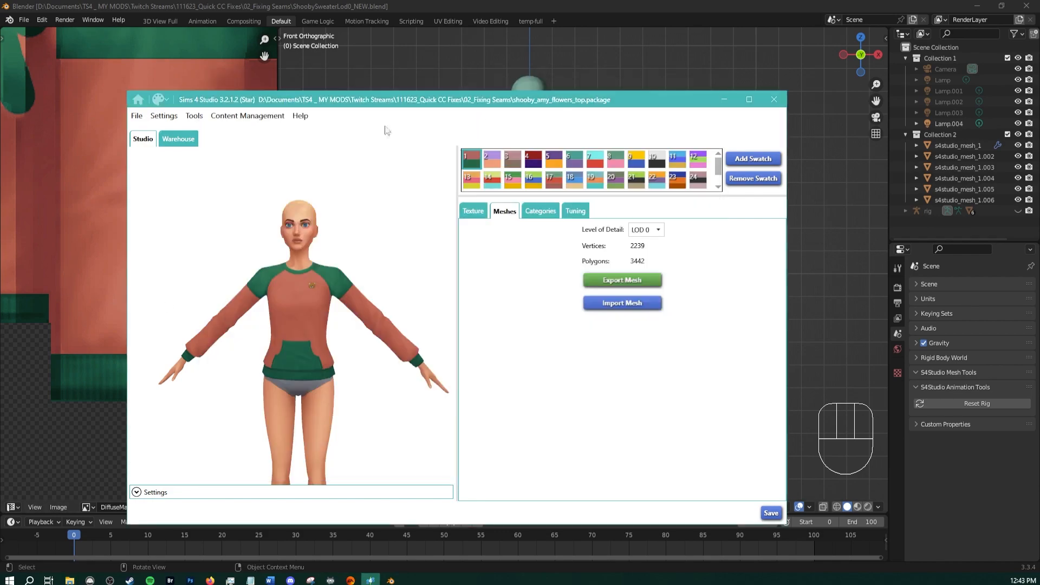
{"action": "left_click", "coordinate": [656, 79]}
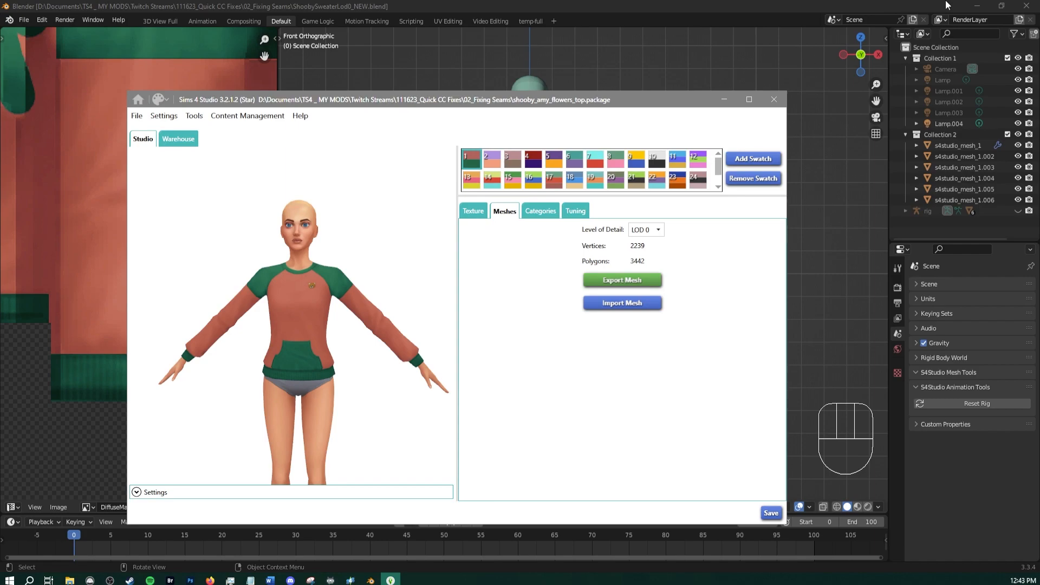
{"action": "left_click", "coordinate": [599, 6]}
{"action": "middle_click_drag", "start_coordinate": [554, 163], "coordinate": [418, 258]}
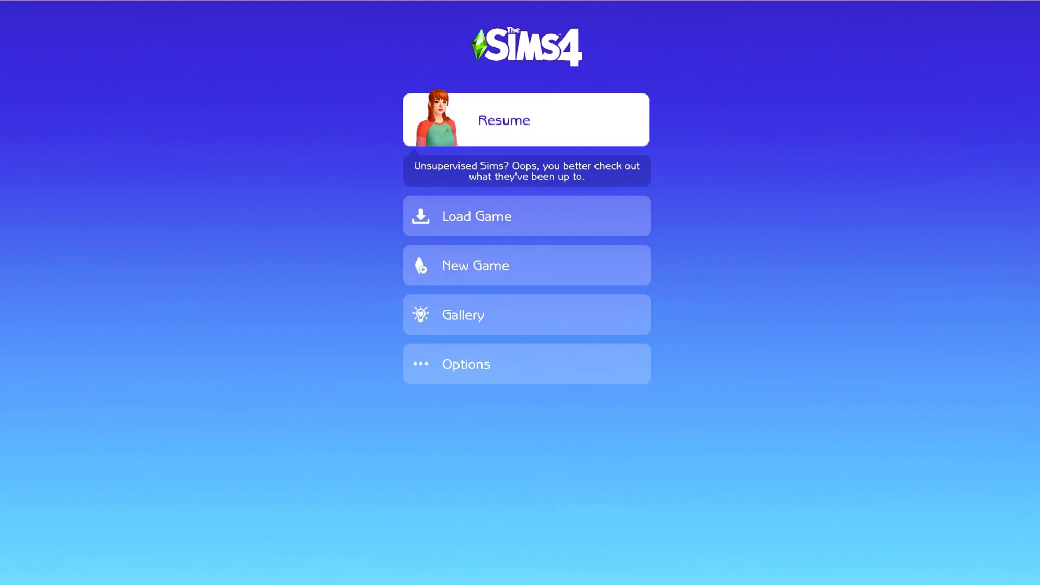
{"action": "left_click", "coordinate": [525, 120]}
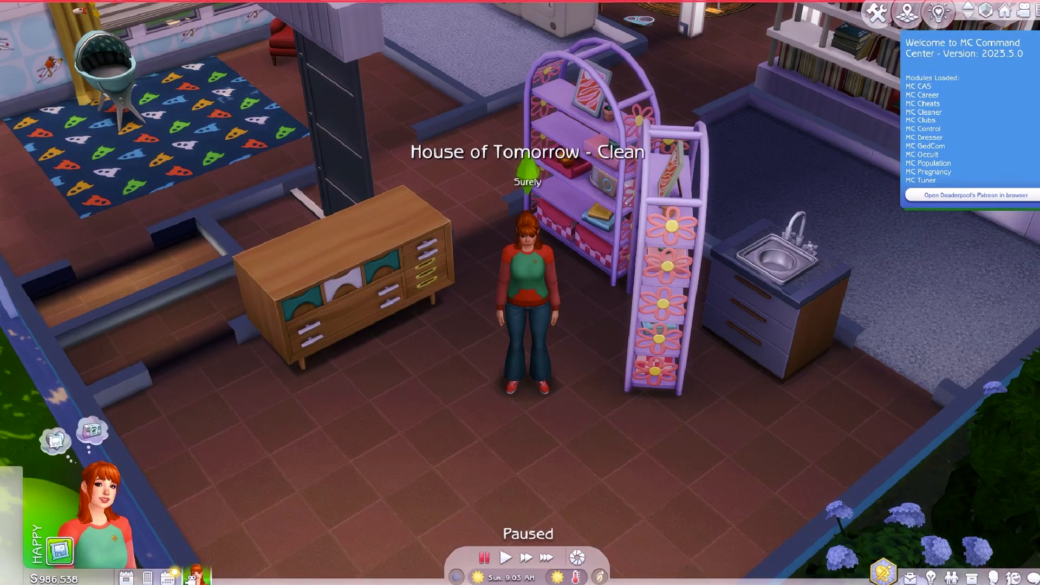
Dismiss the mod notification and examine the Sim's sweater close up, checking its sleeve, shoulder and waist seams from several angles
{"action": "scroll", "coordinate": [596, 325], "scroll_direction": "down", "scroll_amount": 3}
{"action": "middle_click_drag", "start_coordinate": [553, 325], "coordinate": [462, 429]}
{"action": "scroll", "coordinate": [622, 325], "scroll_direction": "up", "scroll_amount": 6}
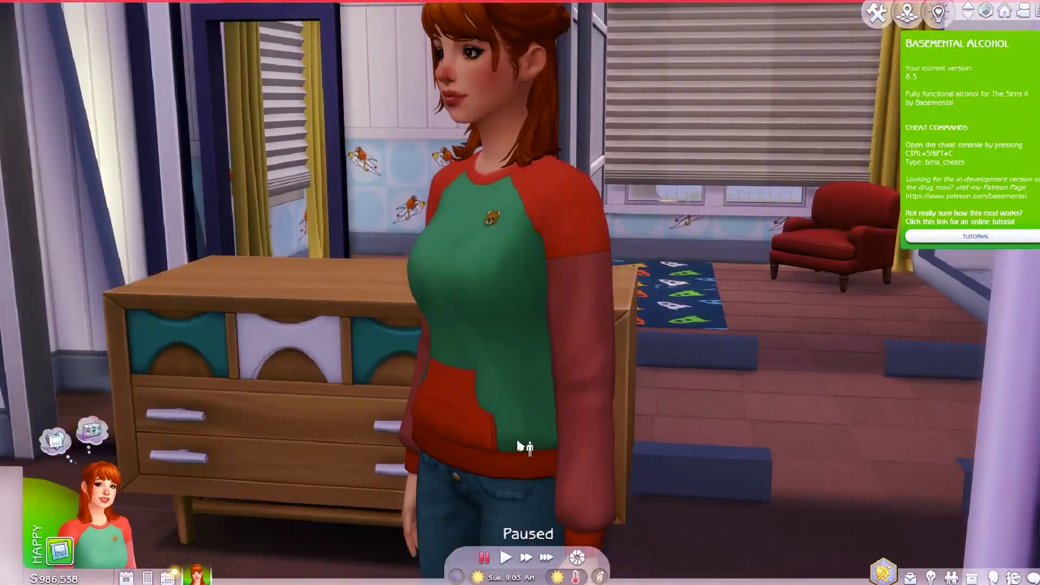
{"action": "left_click", "coordinate": [1038, 42]}
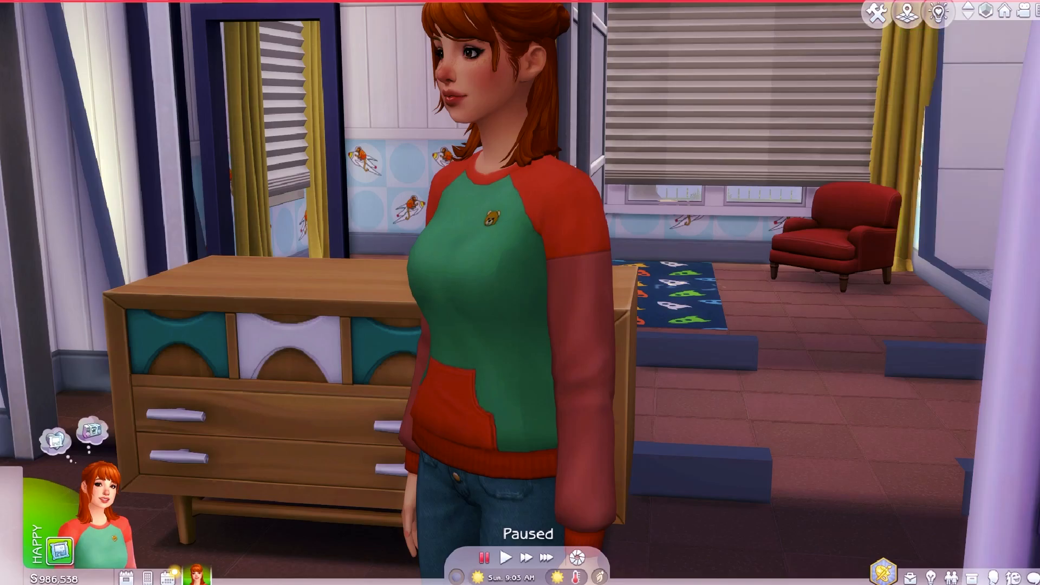
{"action": "middle_click_drag", "start_coordinate": [591, 312], "coordinate": [1037, 263]}
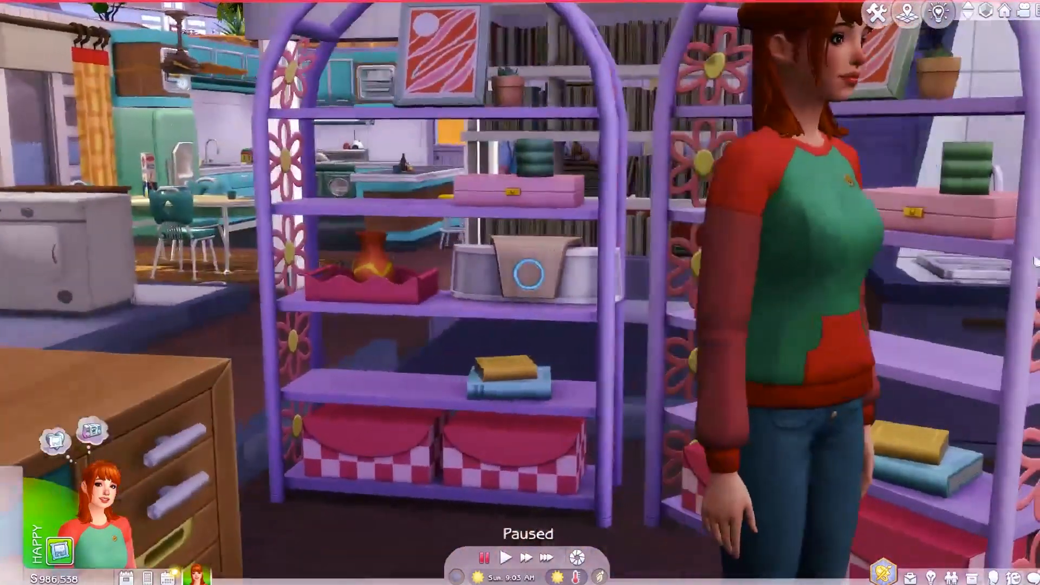
{"action": "middle_click_drag", "start_coordinate": [782, 345], "coordinate": [585, 355]}
{"action": "scroll", "coordinate": [599, 348], "scroll_direction": "up", "scroll_amount": 3}
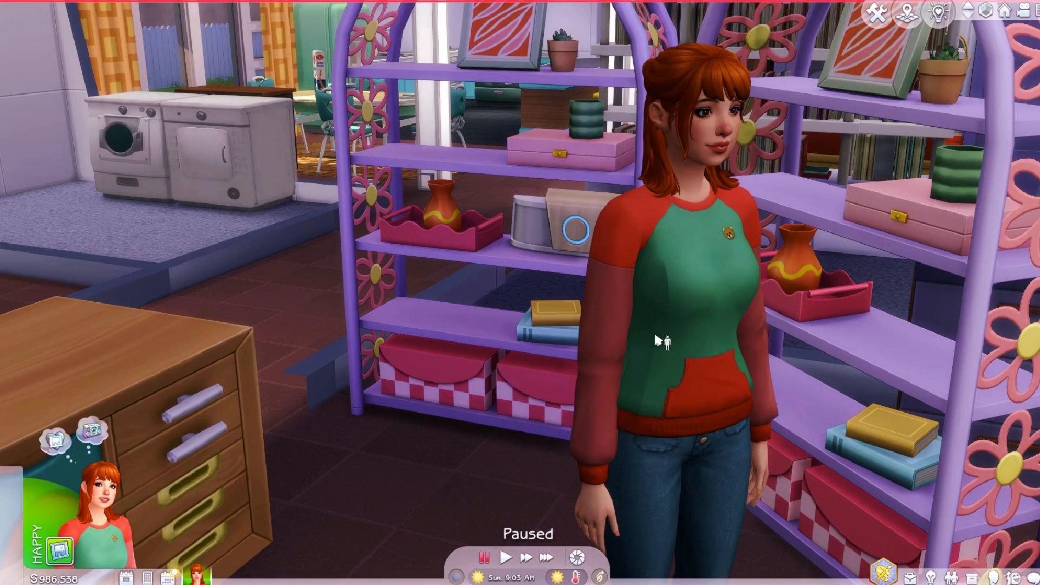
{"action": "middle_click_drag", "start_coordinate": [666, 290], "coordinate": [441, 360]}
{"action": "middle_click_drag", "start_coordinate": [428, 419], "coordinate": [628, 359]}
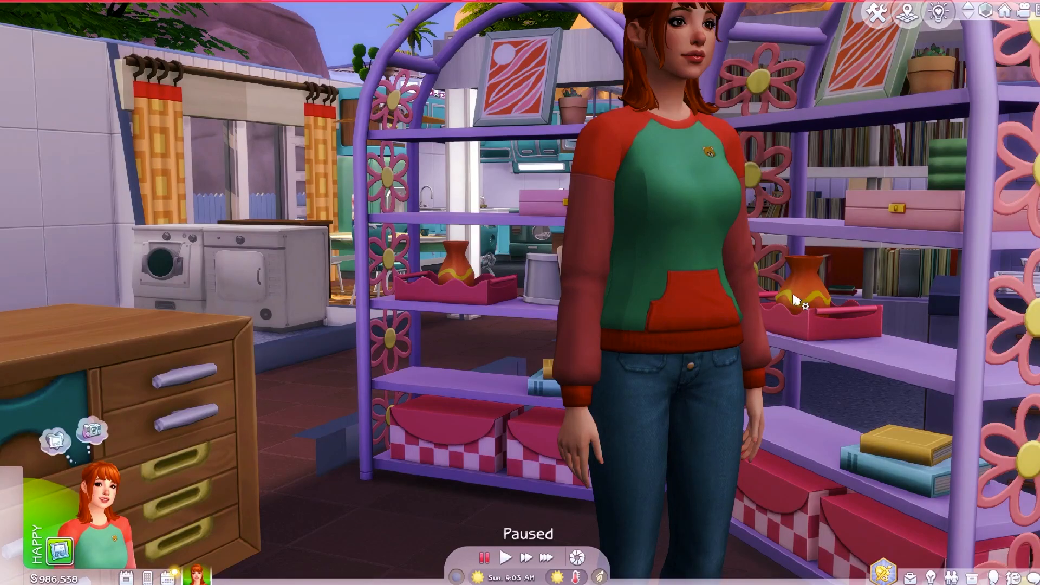
Examine the two arched bookcases and the wooden dresser standing around the Sim
{"action": "scroll", "coordinate": [794, 300], "scroll_direction": "down", "scroll_amount": 3}
{"action": "mouse_move", "coordinate": [794, 300]}
{"action": "middle_mouse_down"}
{"action": "mouse_move", "coordinate": [599, 262]}
{"action": "mouse_move", "coordinate": [650, 281]}
{"action": "mouse_move", "coordinate": [666, 274]}
{"action": "mouse_move", "coordinate": [701, 308]}
{"action": "mouse_move", "coordinate": [596, 281]}
{"action": "mouse_move", "coordinate": [525, 181]}
{"action": "mouse_move", "coordinate": [367, 157]}
{"action": "mouse_move", "coordinate": [506, 217]}
{"action": "mouse_move", "coordinate": [433, 195]}
{"action": "mouse_move", "coordinate": [209, 165]}
{"action": "mouse_move", "coordinate": [461, 223]}
{"action": "mouse_move", "coordinate": [558, 333]}
{"action": "mouse_move", "coordinate": [599, 318]}
{"action": "mouse_move", "coordinate": [784, 296]}
{"action": "middle_mouse_up"}
{"action": "scroll", "coordinate": [631, 278], "scroll_direction": "down", "scroll_amount": 2}
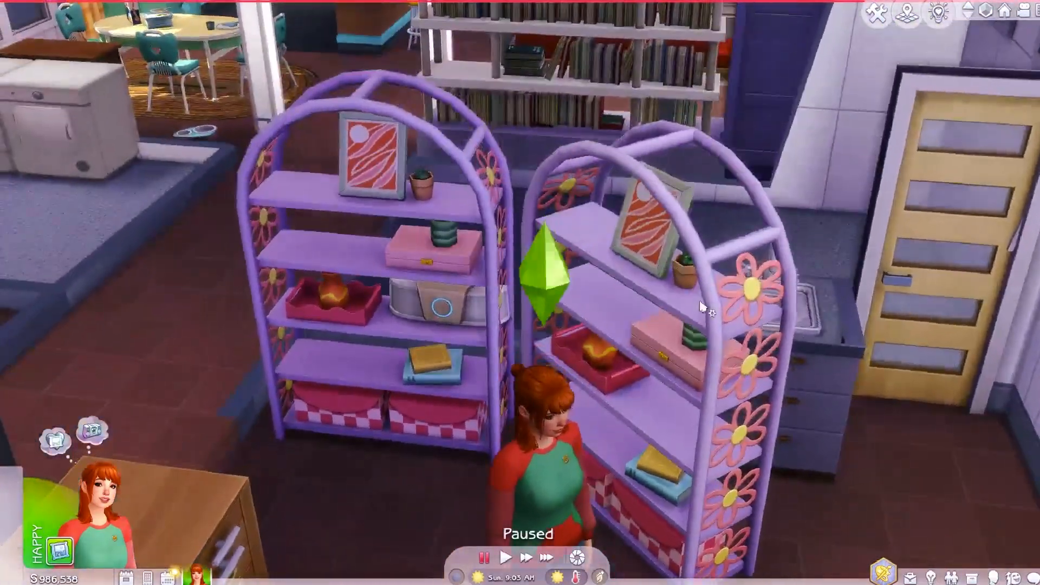
{"action": "scroll", "coordinate": [701, 303], "scroll_direction": "up", "scroll_amount": 4}
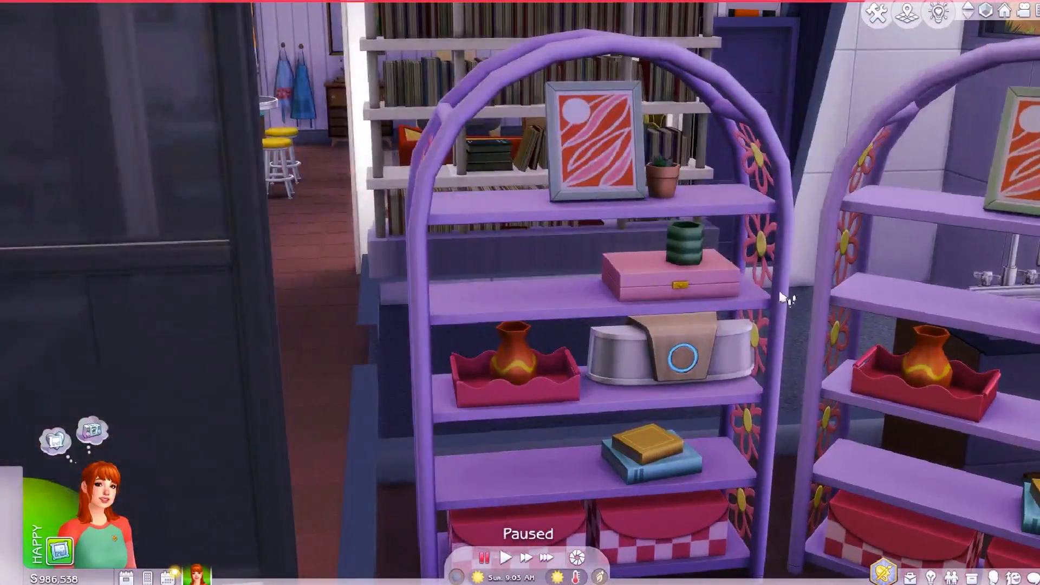
{"action": "middle_click_drag", "start_coordinate": [436, 367], "coordinate": [628, 242]}
{"action": "scroll", "coordinate": [628, 242], "scroll_direction": "down", "scroll_amount": 5}
{"action": "right_click_drag", "start_coordinate": [485, 515], "coordinate": [479, 488]}
{"action": "scroll", "coordinate": [471, 346], "scroll_direction": "up", "scroll_amount": 3}
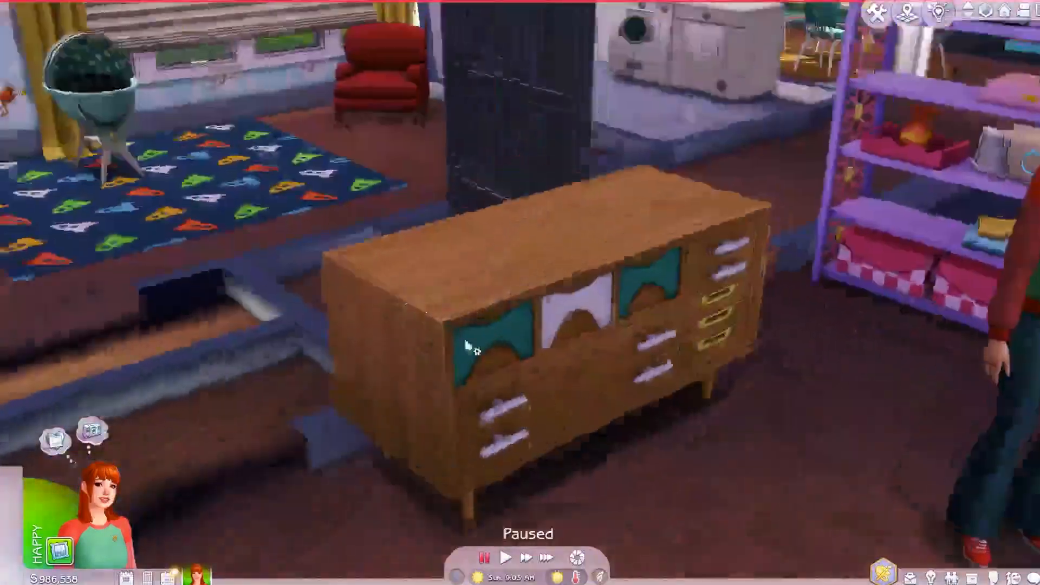
{"action": "middle_click_drag", "start_coordinate": [471, 346], "coordinate": [412, 127]}
{"action": "middle_click_drag", "start_coordinate": [612, 388], "coordinate": [645, 395]}
Inspect the sweater's front, sleeves and hem on the Sim again from both sides
{"action": "middle_click_drag", "start_coordinate": [769, 435], "coordinate": [365, 330]}
{"action": "key", "text": "d"}
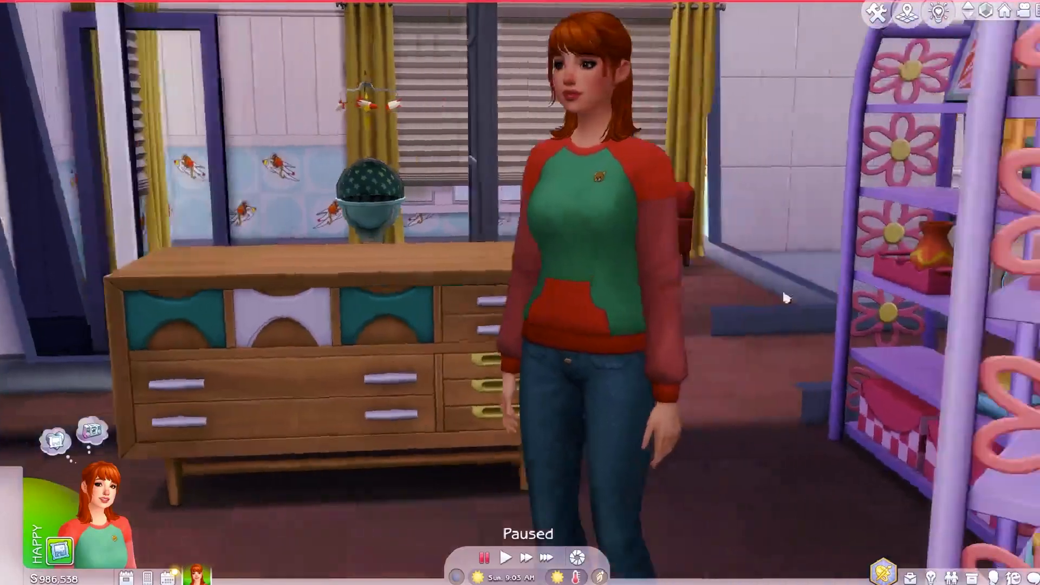
{"action": "middle_click_drag", "start_coordinate": [784, 296], "coordinate": [603, 362]}
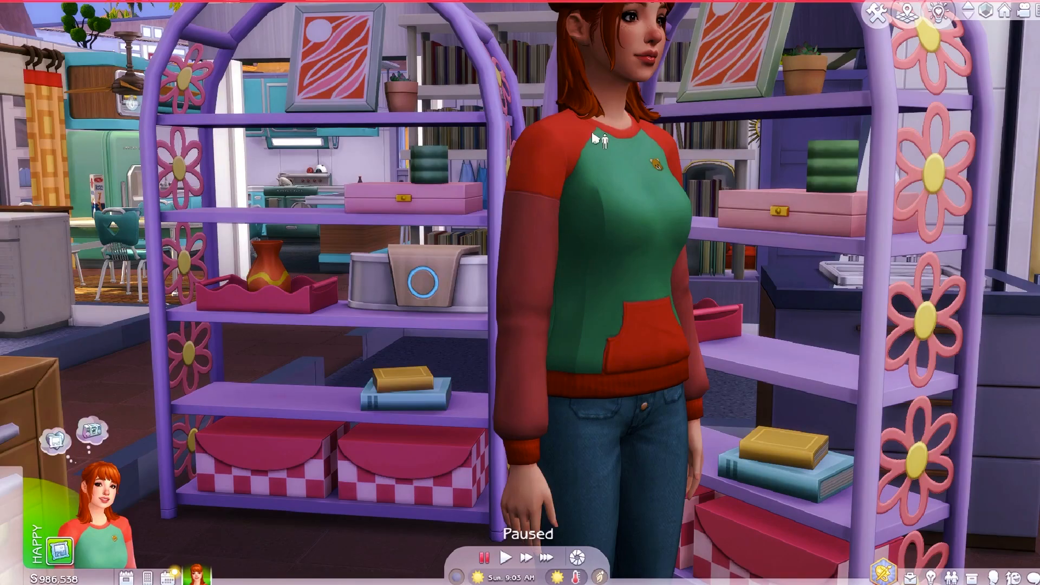
{"action": "scroll", "coordinate": [683, 344], "scroll_direction": "down", "scroll_amount": 1}
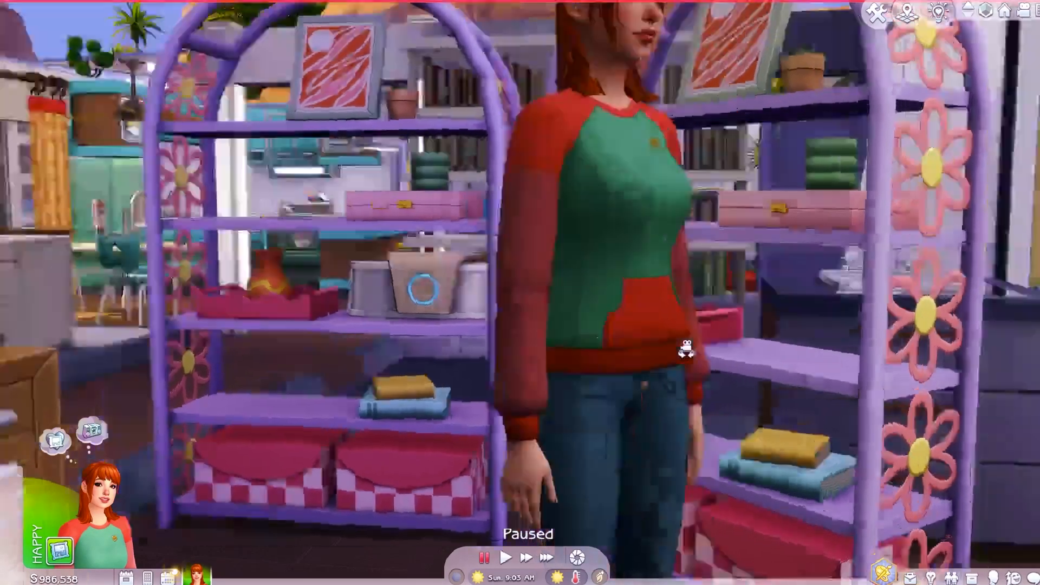
{"action": "middle_click_drag", "start_coordinate": [684, 347], "coordinate": [430, 313]}
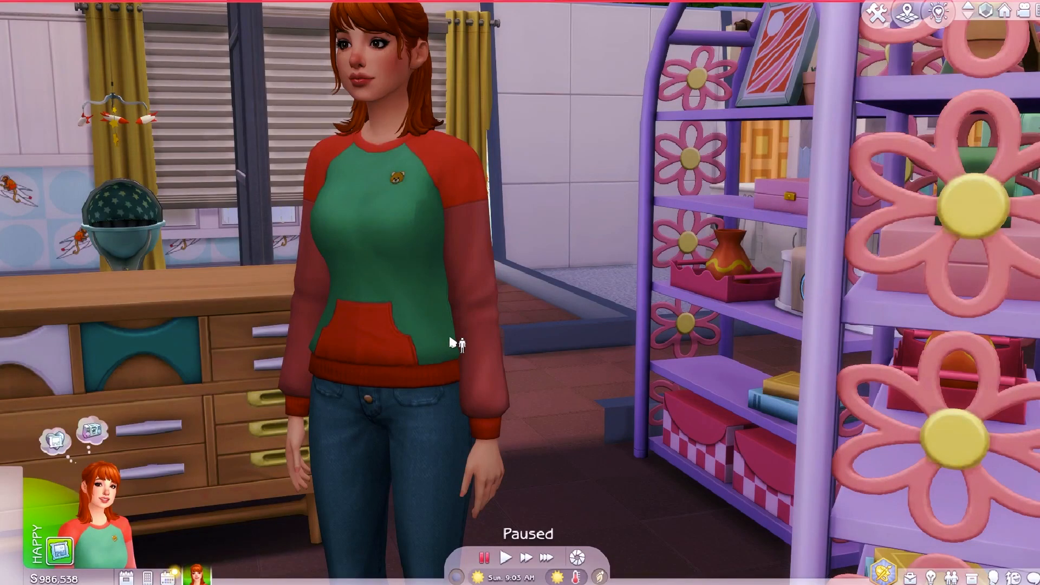
{"action": "middle_click_drag", "start_coordinate": [244, 302], "coordinate": [453, 256]}
{"action": "scroll", "coordinate": [451, 248], "scroll_direction": "down", "scroll_amount": 5}
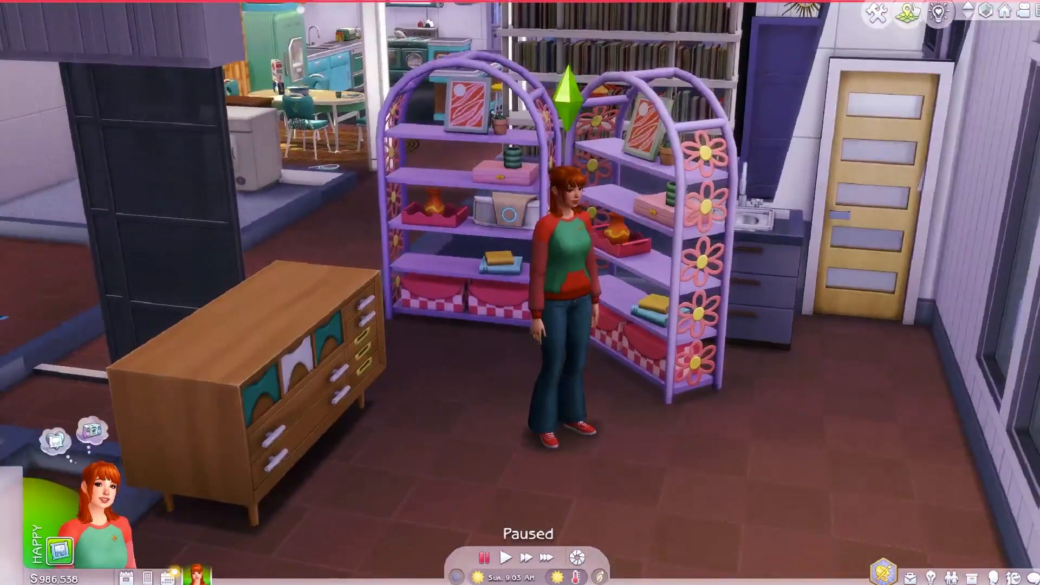
Enter build mode and delete the angled arched bookcase beside the sink counter
{"action": "left_click", "coordinate": [874, 11]}
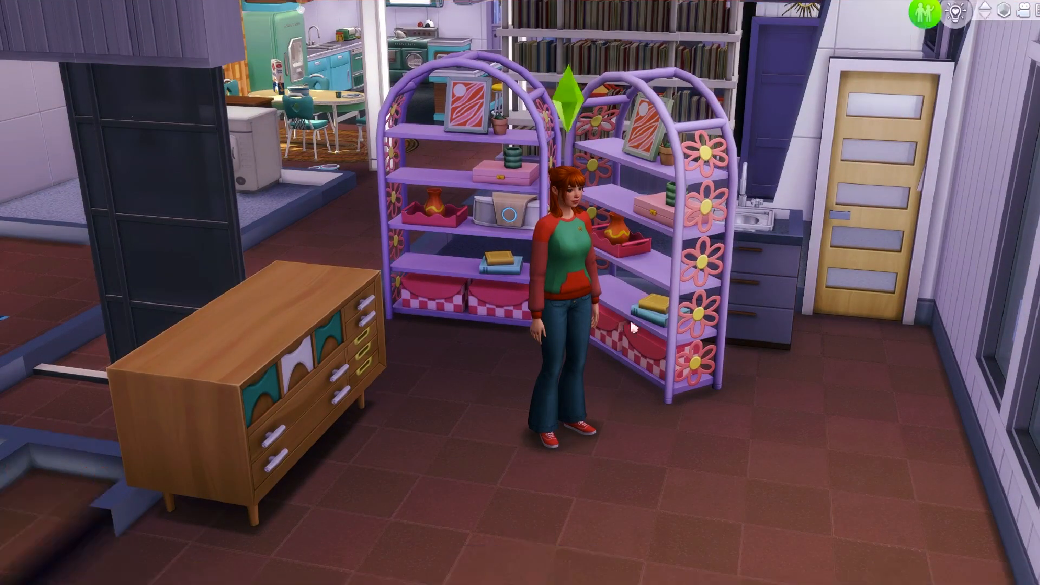
{"action": "scroll", "coordinate": [686, 295], "scroll_direction": "down", "scroll_amount": 4}
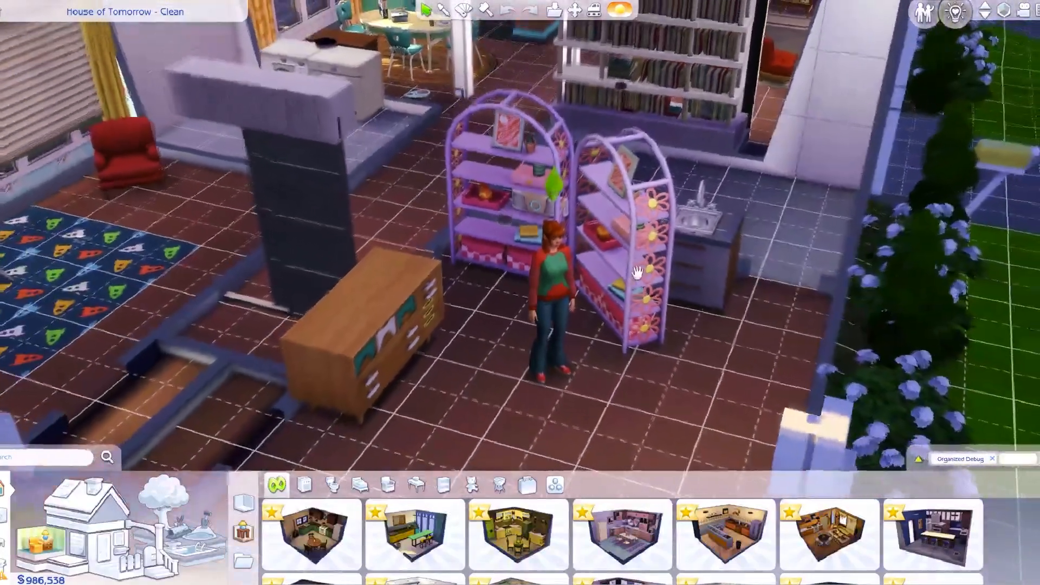
{"action": "left_click", "coordinate": [637, 272]}
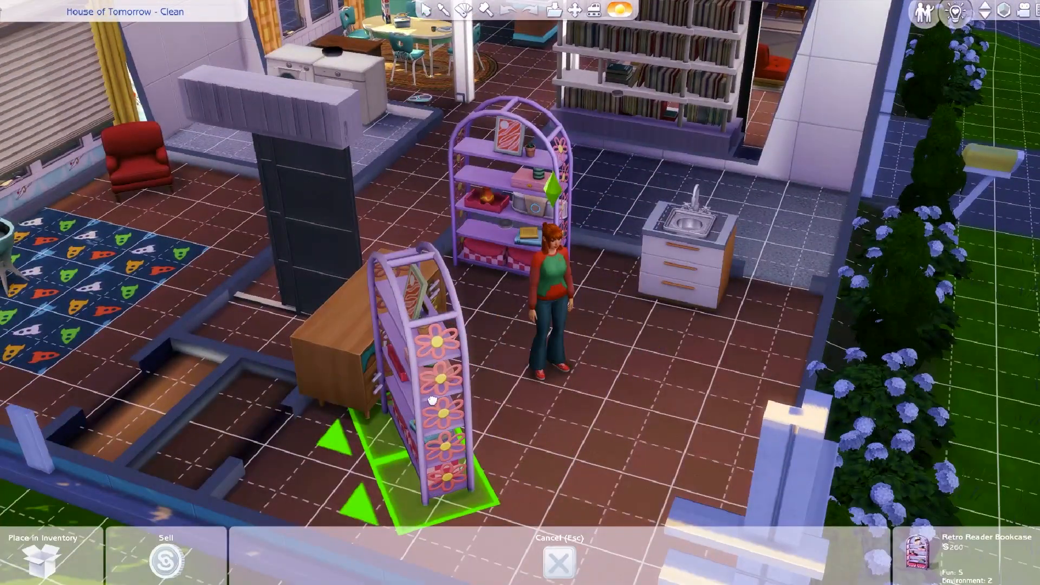
{"action": "key", "text": "Delete"}
{"action": "middle_click_drag", "start_coordinate": [573, 403], "coordinate": [574, 379]}
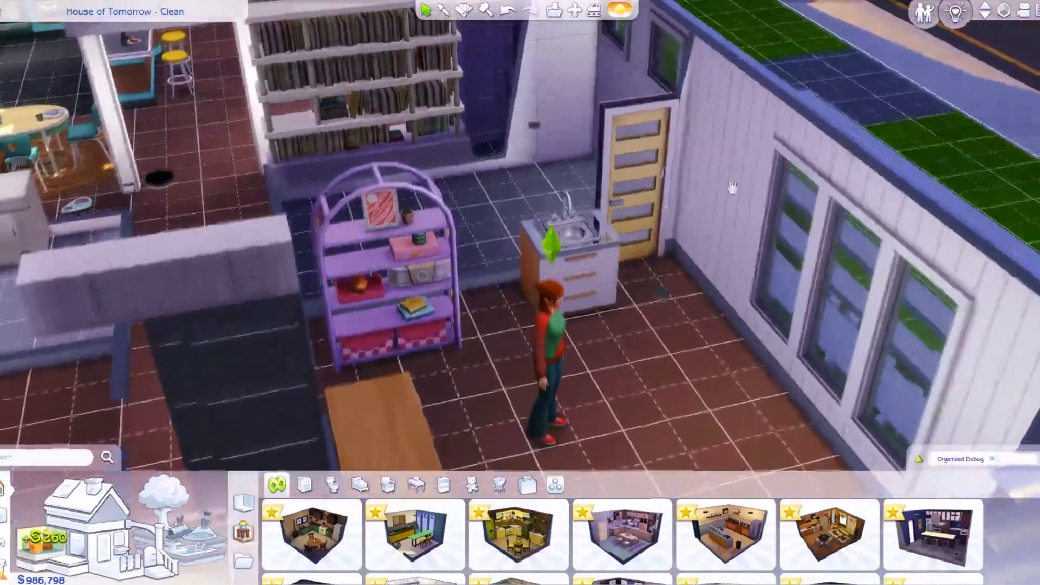
Show the full-height walls and move the remaining arched bookcase flat against the back wall beside the sink counter
{"action": "left_click", "coordinate": [1006, 11]}
{"action": "middle_click_drag", "start_coordinate": [639, 211], "coordinate": [482, 249]}
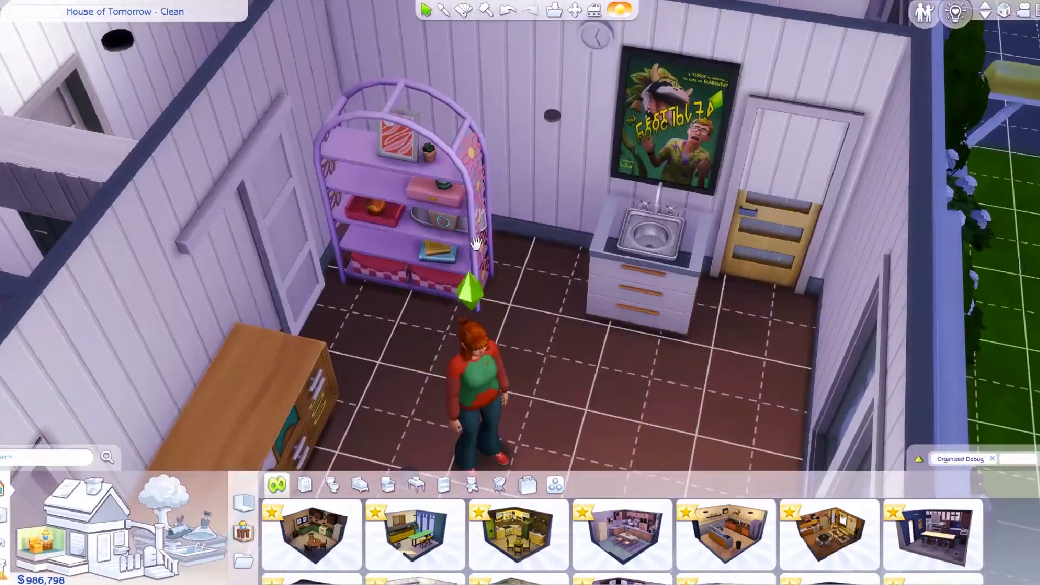
{"action": "left_click", "coordinate": [507, 228]}
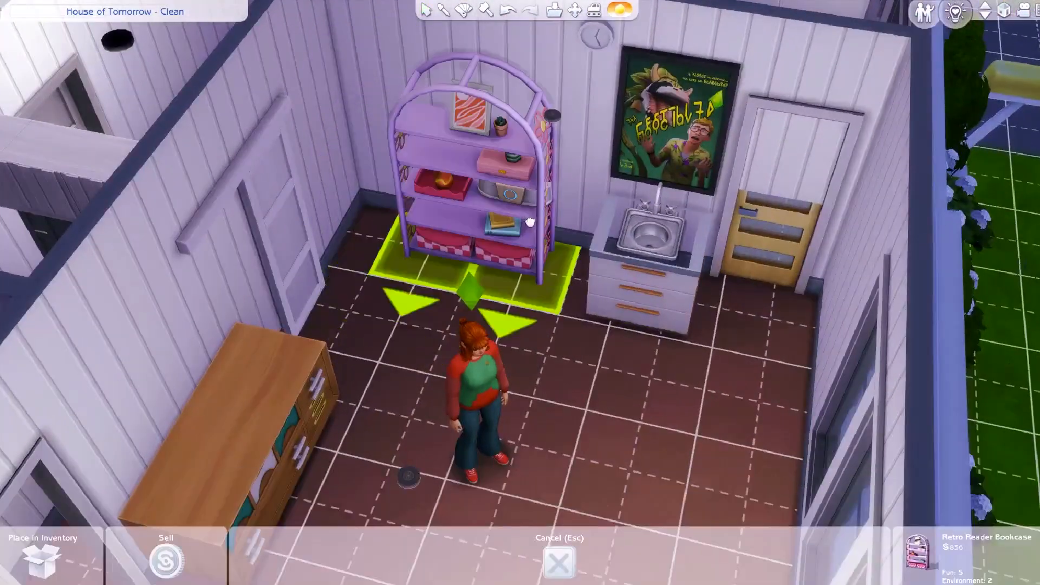
{"action": "scroll", "coordinate": [504, 220], "scroll_direction": "up", "scroll_amount": 2}
{"action": "left_click", "coordinate": [504, 219]}
{"action": "left_click", "coordinate": [504, 219]}
{"action": "left_click", "coordinate": [522, 222]}
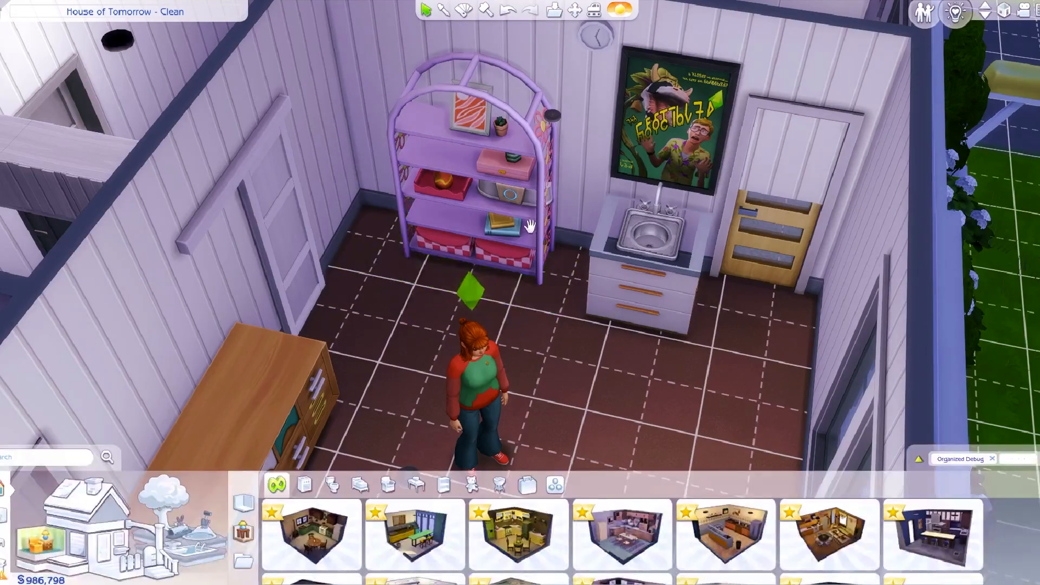
{"action": "left_click", "coordinate": [523, 222]}
{"action": "left_click", "coordinate": [534, 277]}
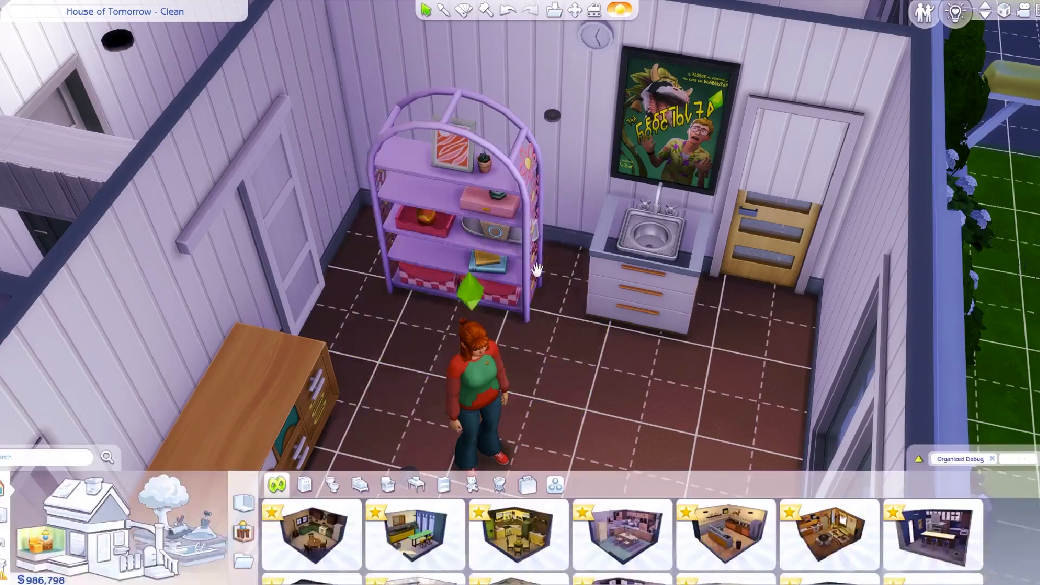
{"action": "left_click", "coordinate": [527, 247]}
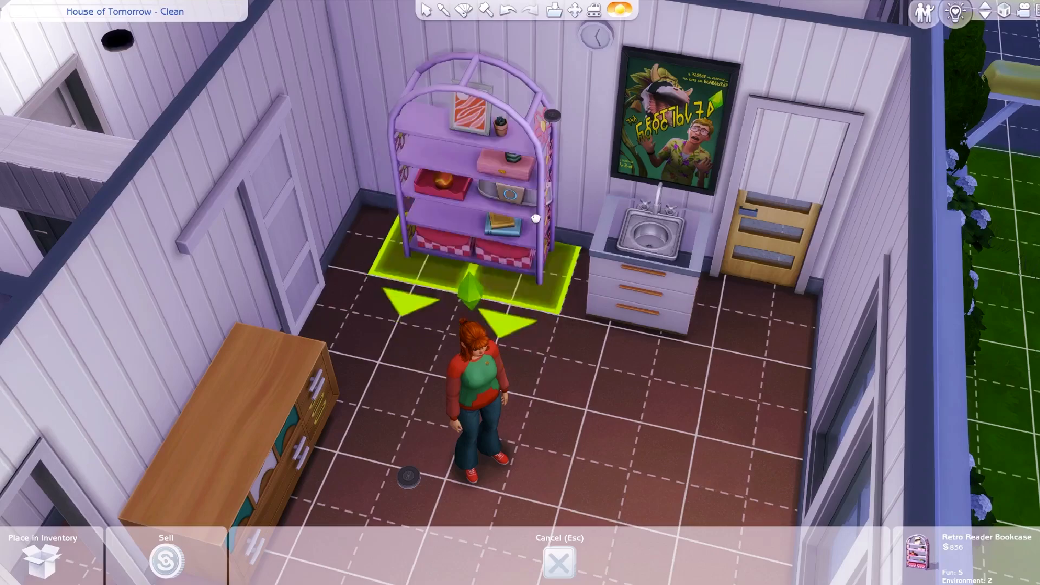
{"action": "left_click", "coordinate": [535, 218]}
Sample the placed bookcase with the eyedropper and compare the two arched bookcase versions in the Storage catalogue without placing one
{"action": "right_click_drag", "start_coordinate": [535, 218], "coordinate": [574, 271]}
{"action": "key", "text": "e"}
{"action": "left_click", "coordinate": [545, 232]}
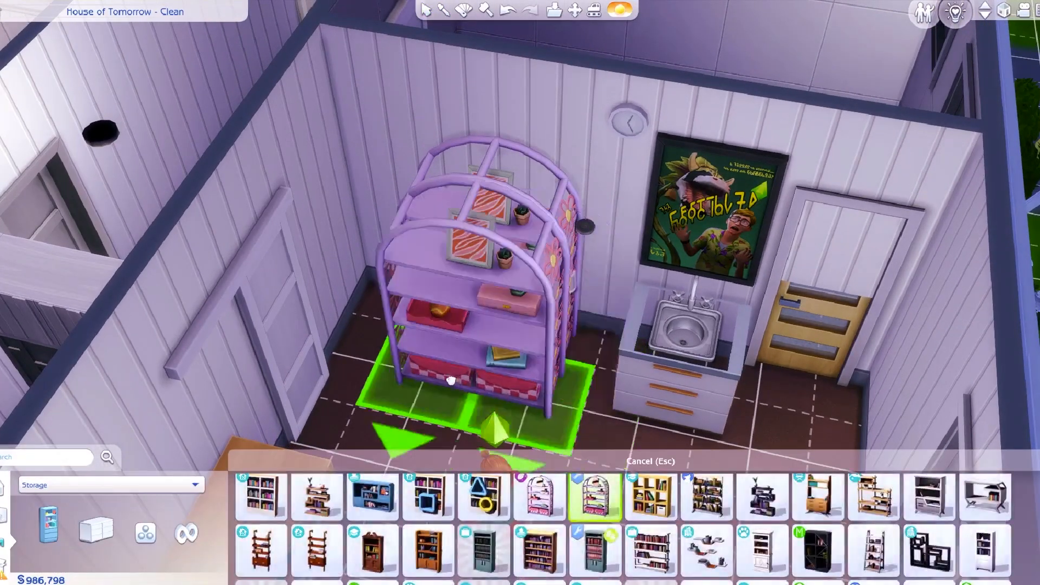
{"action": "right_click_drag", "start_coordinate": [541, 331], "coordinate": [534, 420]}
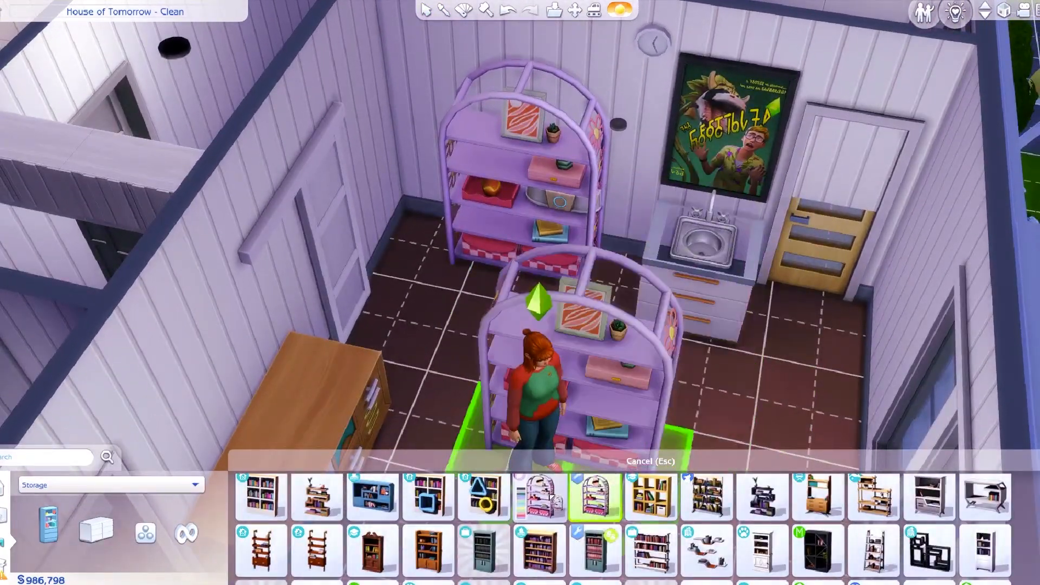
{"action": "left_click", "coordinate": [542, 500]}
{"action": "left_click", "coordinate": [607, 502]}
{"action": "left_click", "coordinate": [547, 501]}
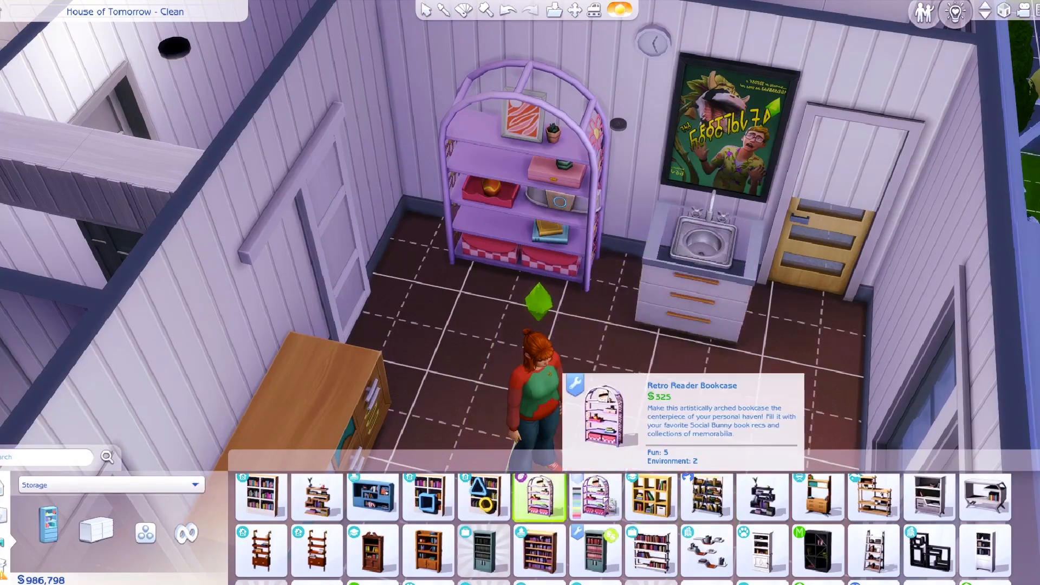
{"action": "left_click", "coordinate": [606, 504]}
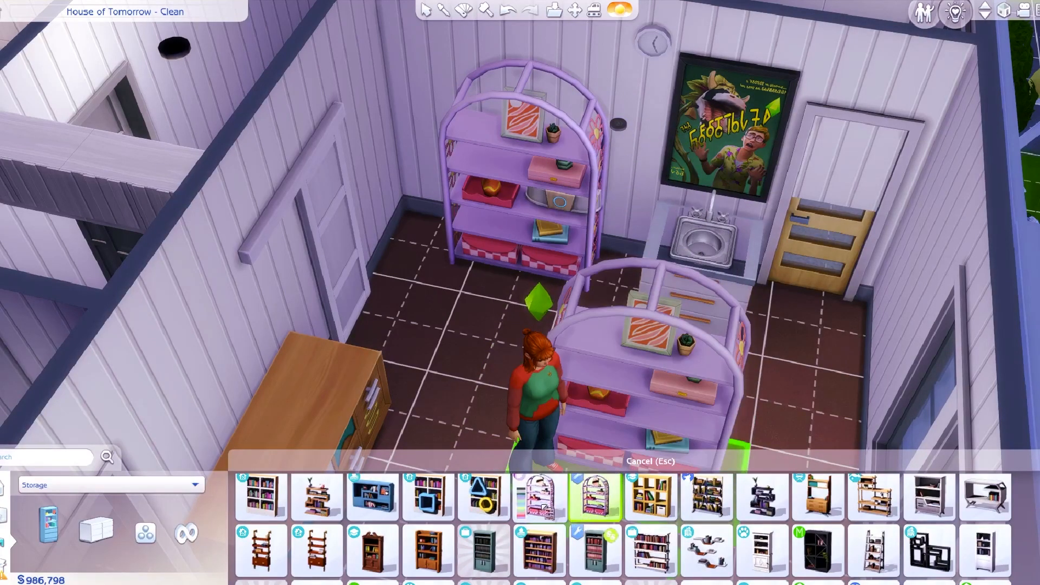
{"action": "key", "text": "Escape"}
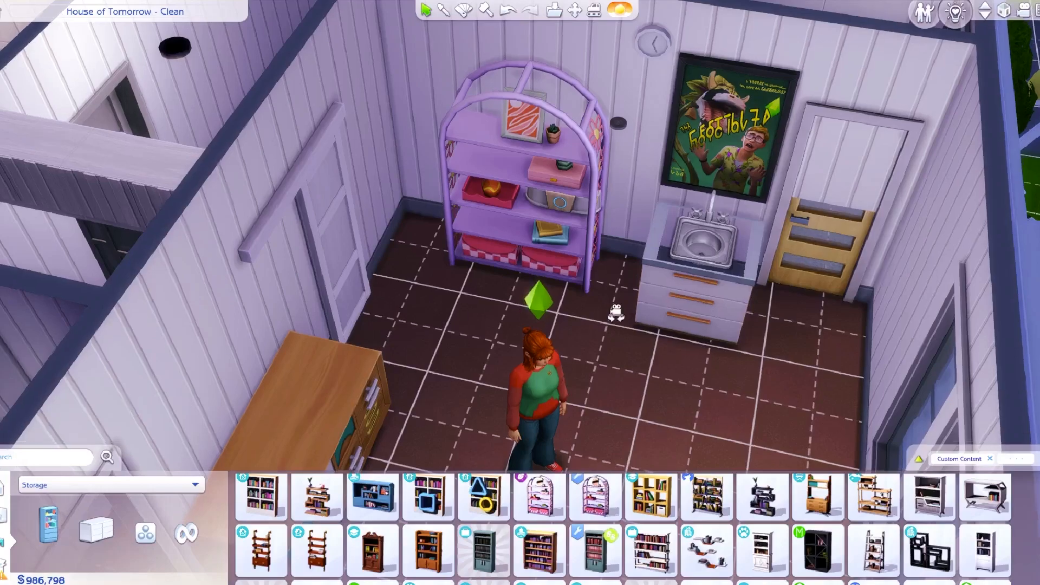
Examine the placed bookcase against the wall and preview another Retro Reader Bookcase beside it without placing it
{"action": "scroll", "coordinate": [704, 366], "scroll_direction": "up", "scroll_amount": 2}
{"action": "scroll", "coordinate": [701, 358], "scroll_direction": "down", "scroll_amount": 3}
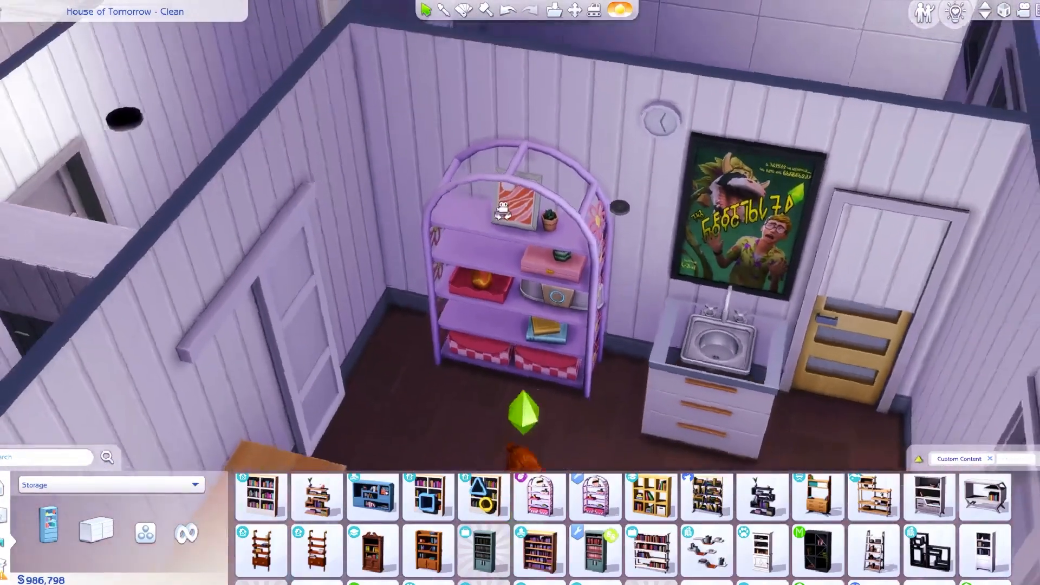
{"action": "middle_click_drag", "start_coordinate": [503, 210], "coordinate": [595, 362]}
{"action": "scroll", "coordinate": [595, 361], "scroll_direction": "down", "scroll_amount": 2}
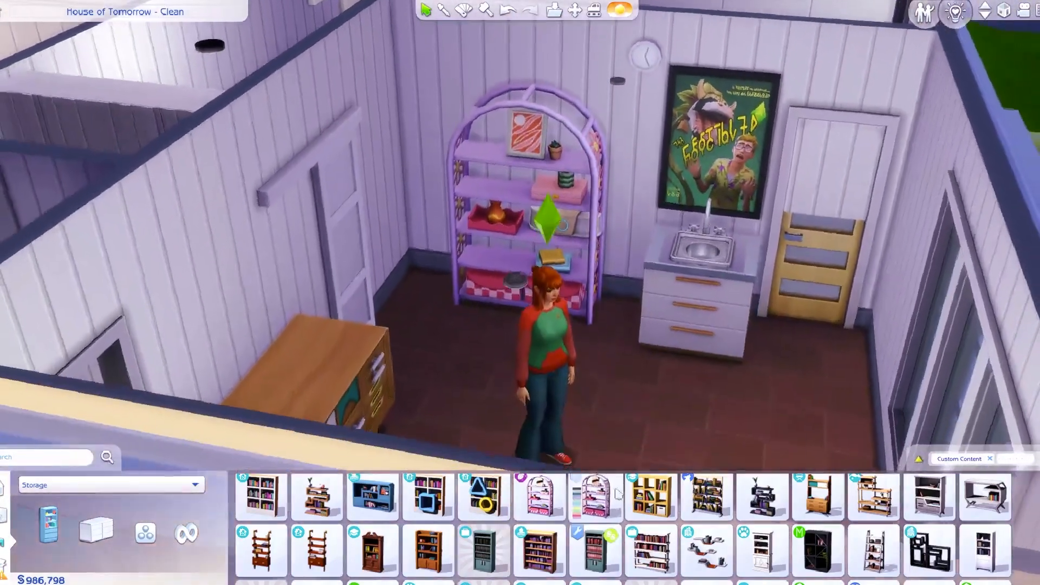
{"action": "left_click", "coordinate": [600, 484]}
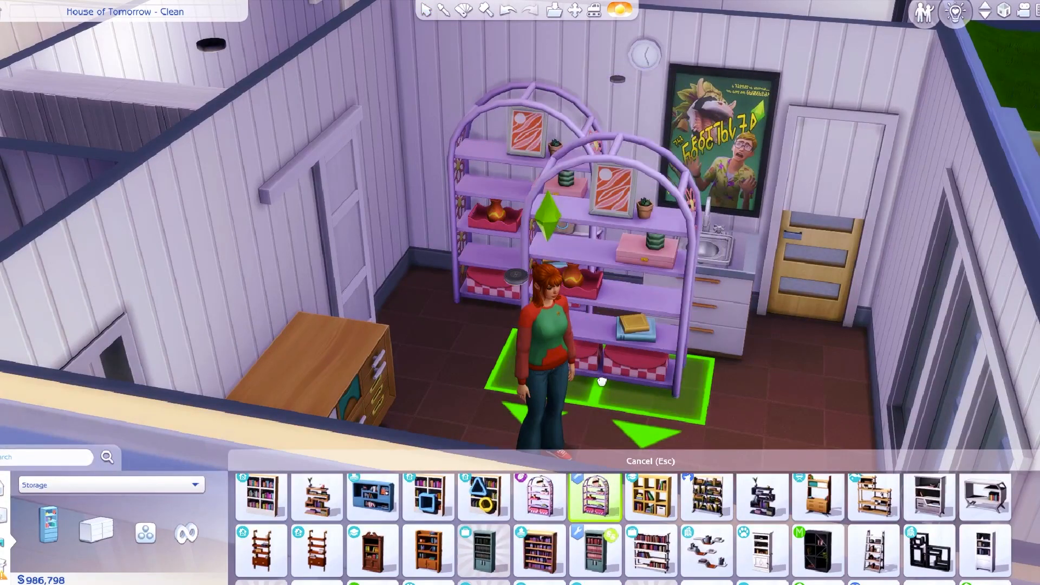
{"action": "key", "text": "Escape"}
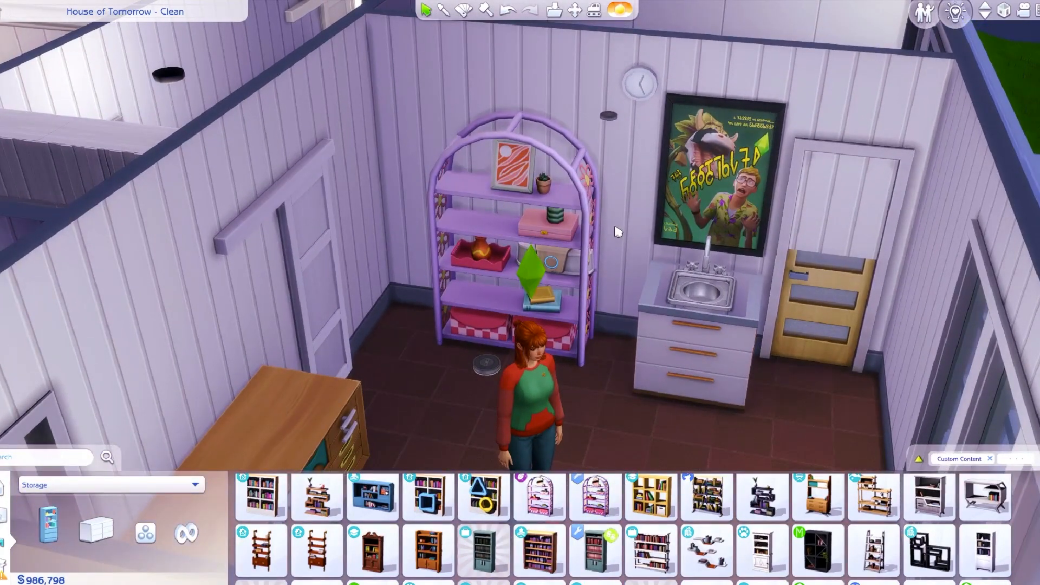
Examine the arched bookcase and the house's rooms from far and close camera distances
{"action": "scroll", "coordinate": [581, 250], "scroll_direction": "up", "scroll_amount": 3}
{"action": "scroll", "coordinate": [581, 251], "scroll_direction": "down", "scroll_amount": 8}
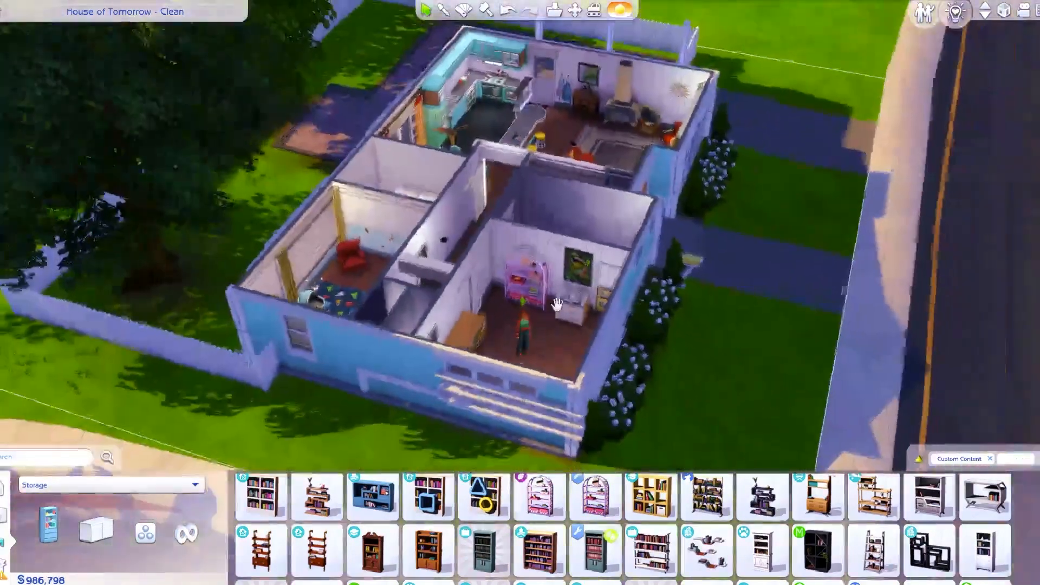
{"action": "scroll", "coordinate": [557, 304], "scroll_direction": "up", "scroll_amount": 4}
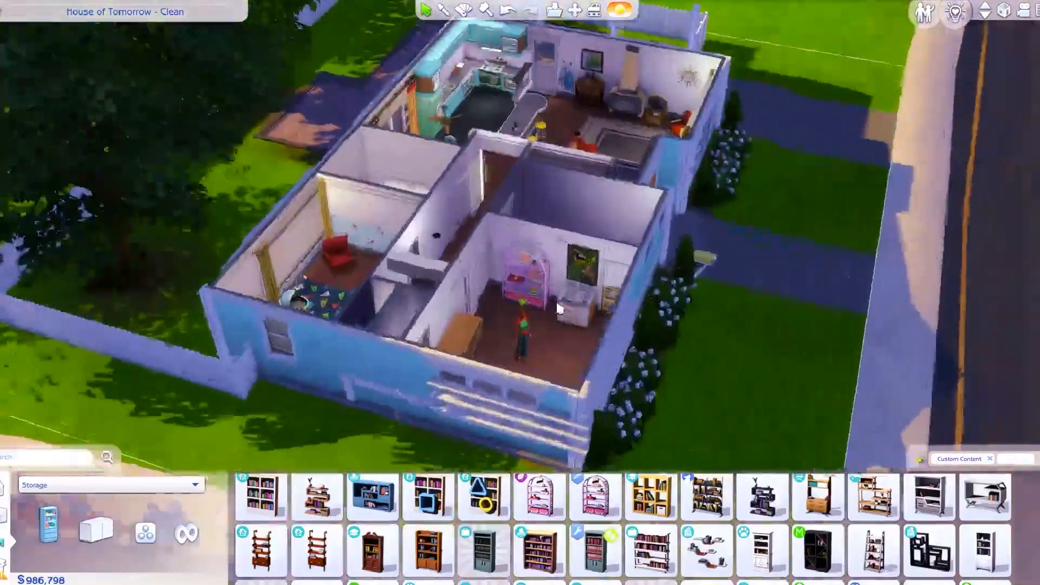
{"action": "scroll", "coordinate": [556, 301], "scroll_direction": "down", "scroll_amount": 5}
{"action": "scroll", "coordinate": [557, 301], "scroll_direction": "up", "scroll_amount": 6}
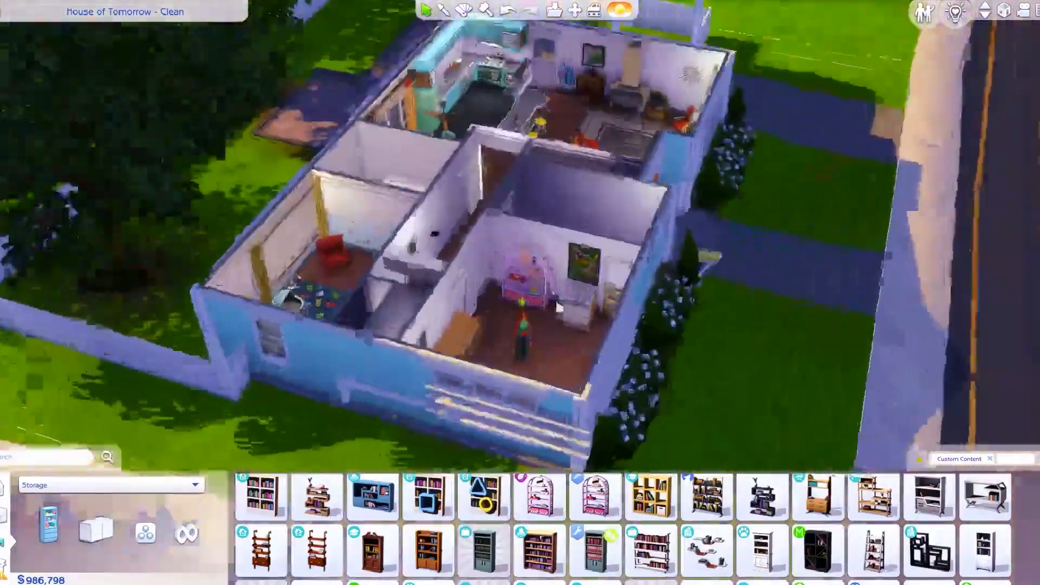
{"action": "scroll", "coordinate": [559, 308], "scroll_direction": "down", "scroll_amount": 5}
{"action": "scroll", "coordinate": [596, 322], "scroll_direction": "up", "scroll_amount": 5}
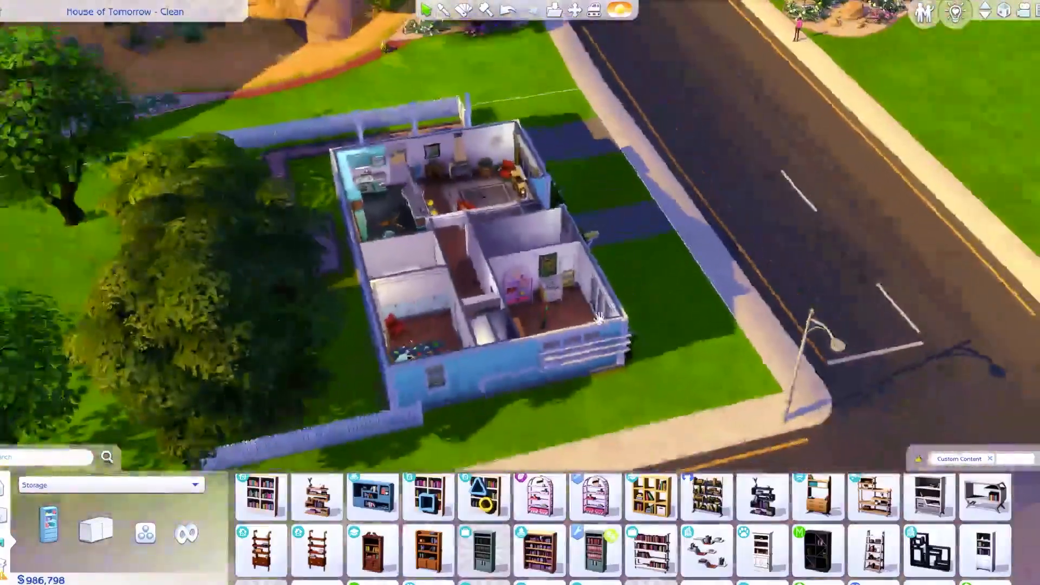
{"action": "scroll", "coordinate": [598, 320], "scroll_direction": "down", "scroll_amount": 5}
{"action": "scroll", "coordinate": [599, 314], "scroll_direction": "up", "scroll_amount": 4}
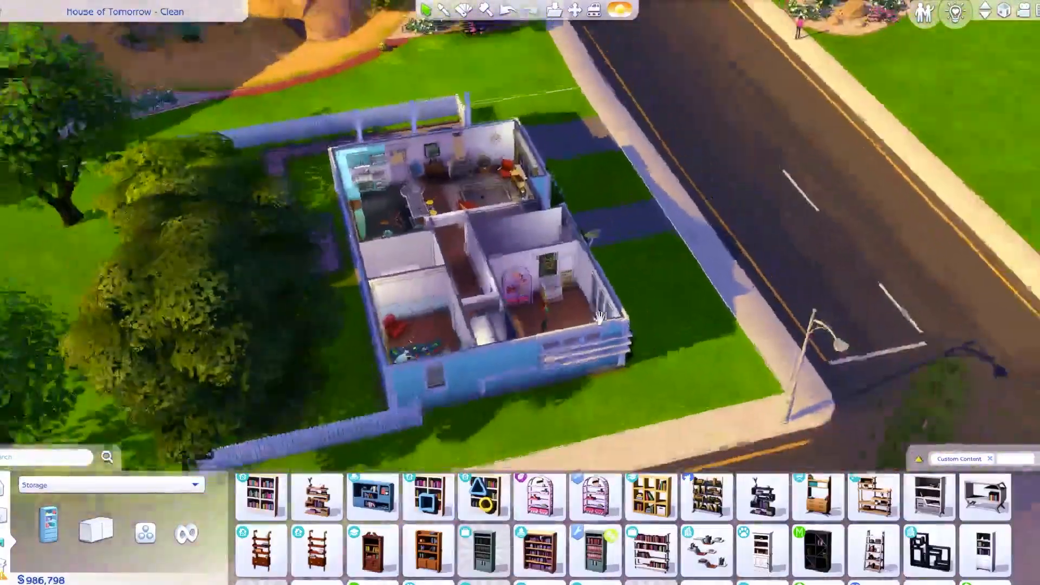
{"action": "scroll", "coordinate": [599, 314], "scroll_direction": "down", "scroll_amount": 2}
{"action": "scroll", "coordinate": [600, 319], "scroll_direction": "up", "scroll_amount": 8}
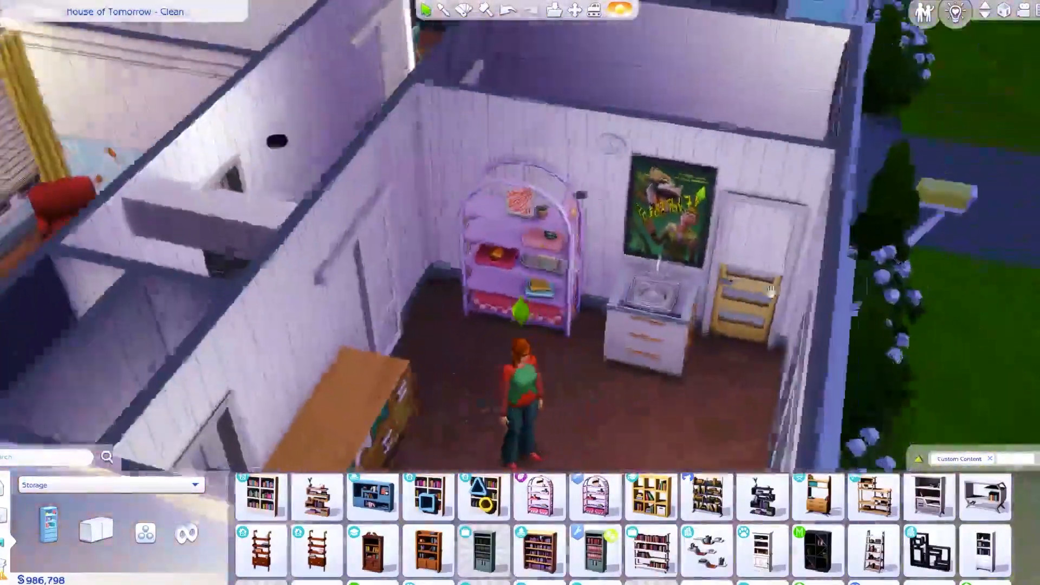
{"action": "scroll", "coordinate": [569, 402], "scroll_direction": "up", "scroll_amount": 3}
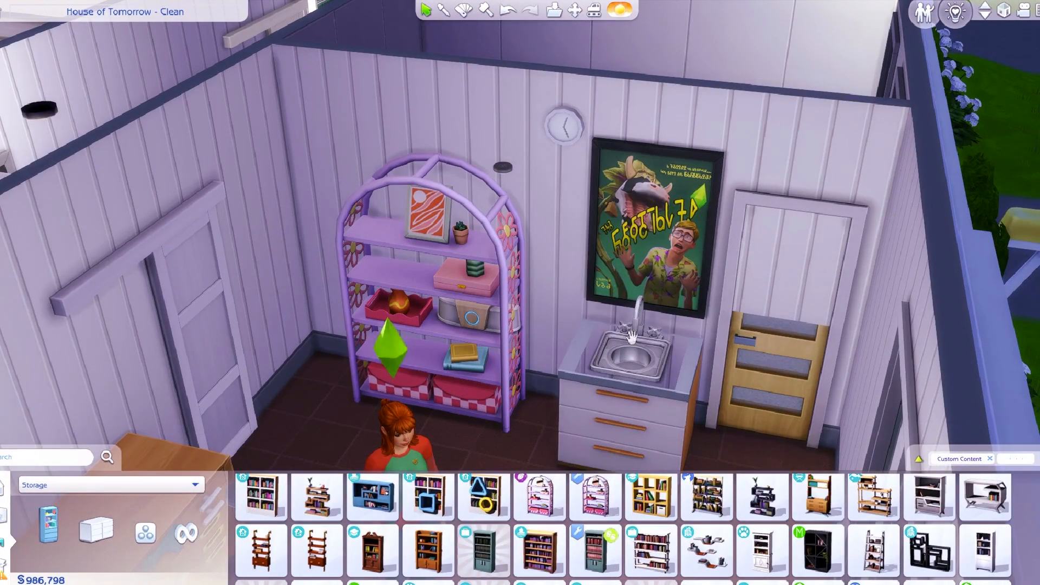
{"action": "scroll", "coordinate": [595, 387], "scroll_direction": "up", "scroll_amount": 3}
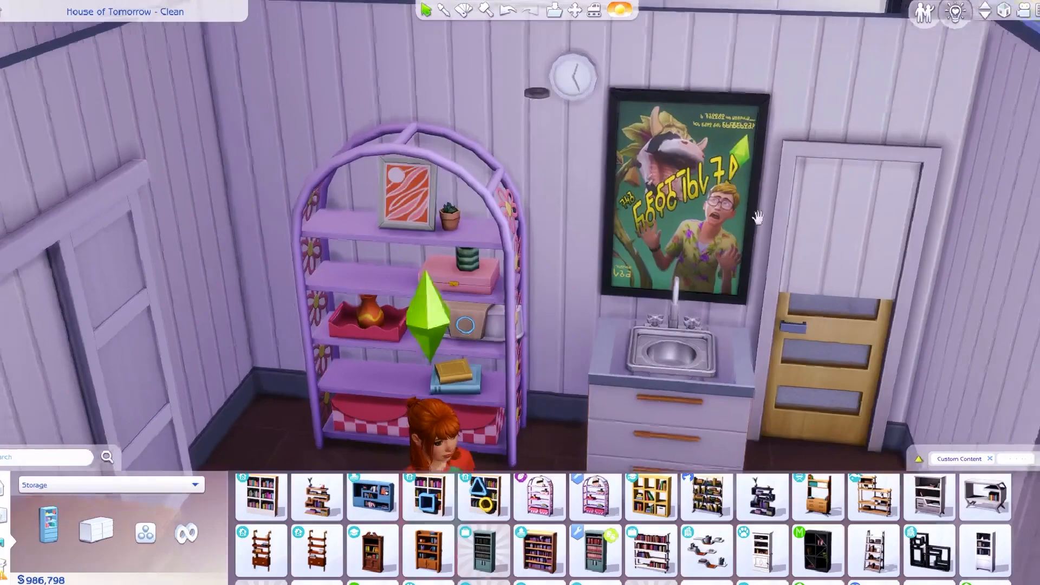
{"action": "middle_click_drag", "start_coordinate": [758, 217], "coordinate": [704, 249]}
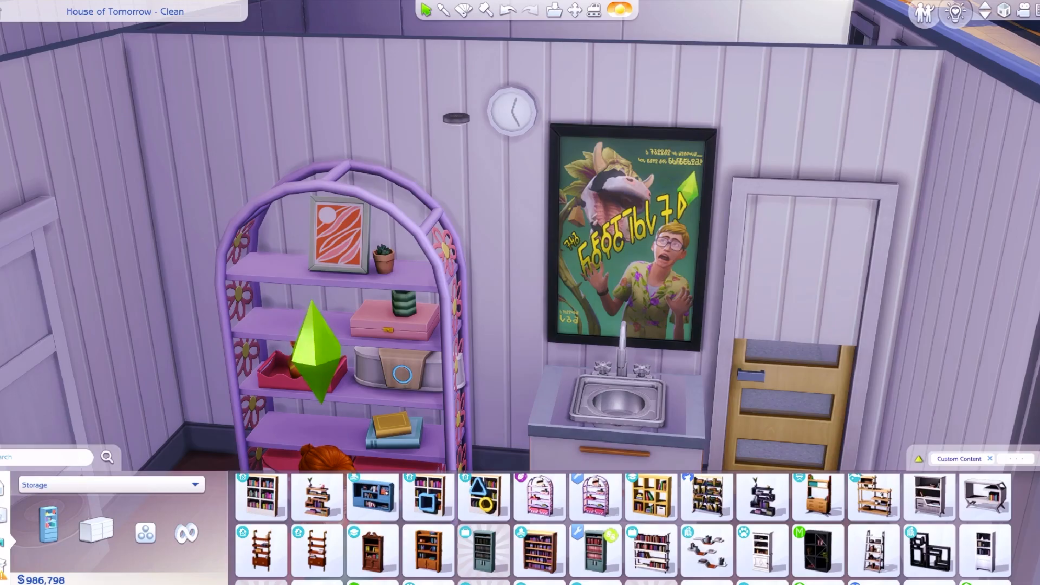
{"action": "scroll", "coordinate": [612, 316], "scroll_direction": "down", "scroll_amount": 5}
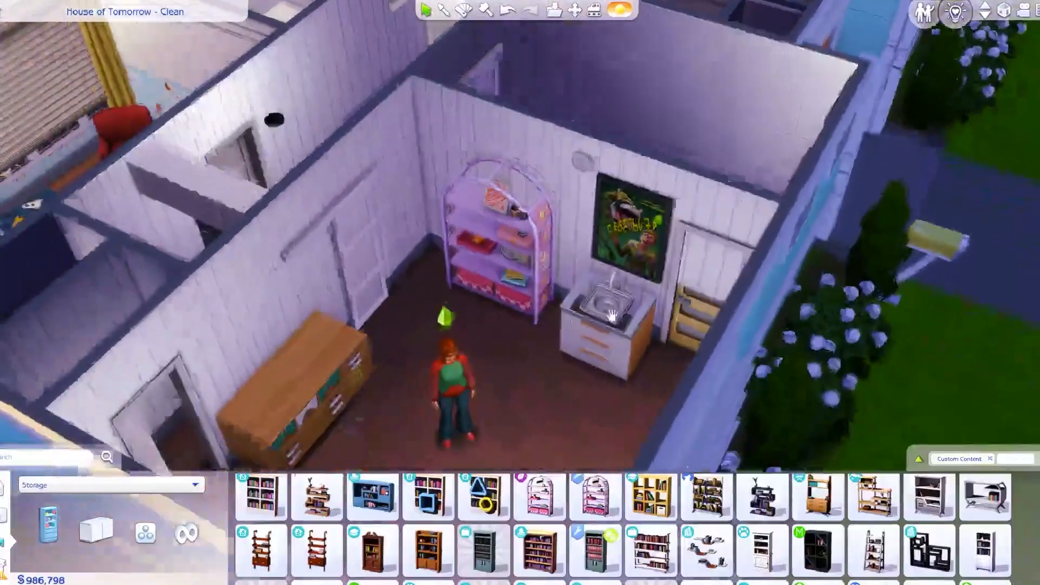
{"action": "middle_click_drag", "start_coordinate": [612, 316], "coordinate": [691, 244]}
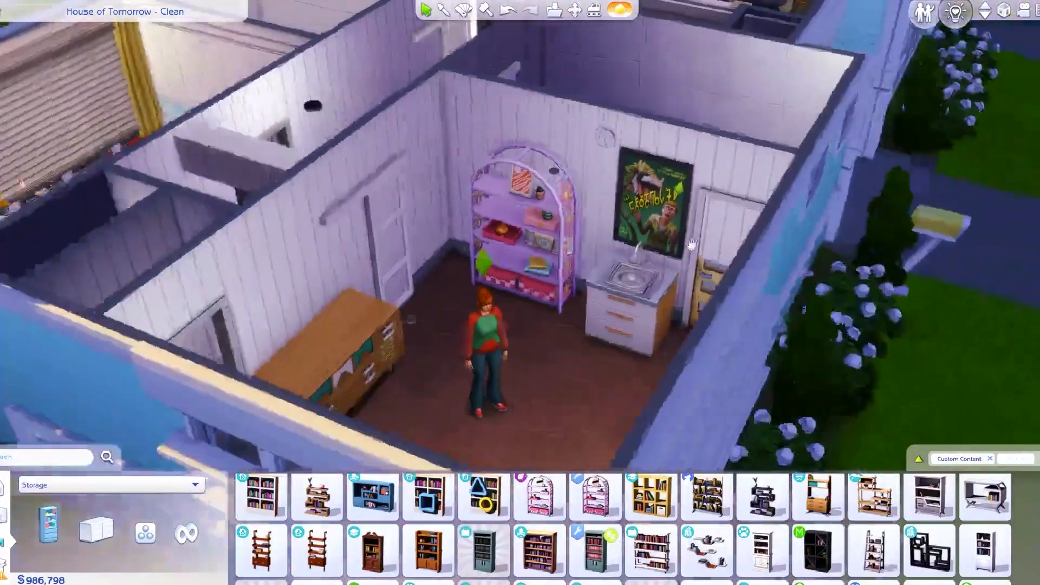
{"action": "scroll", "coordinate": [691, 244], "scroll_direction": "down", "scroll_amount": 8}
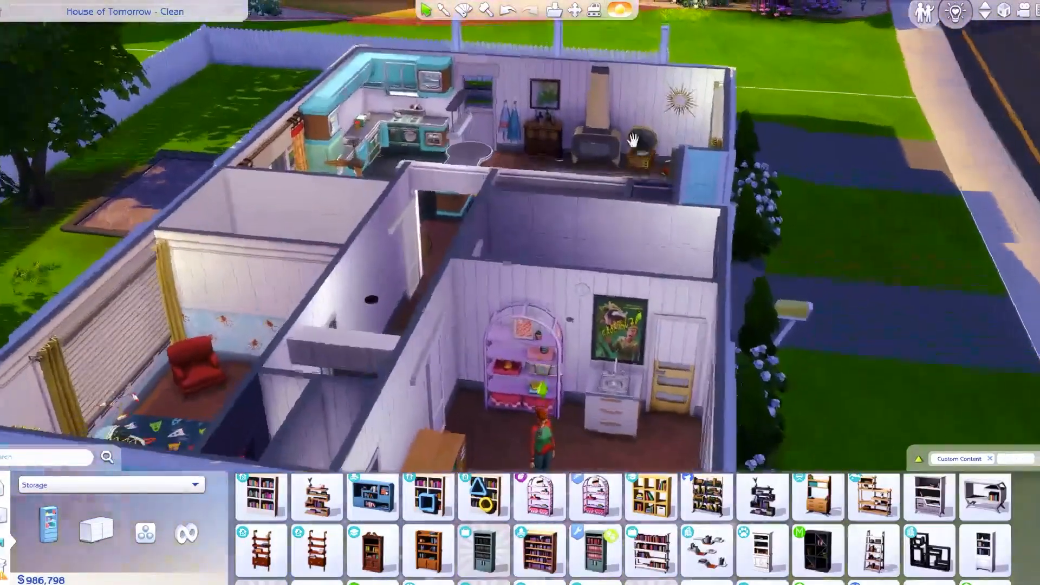
Choose the large stone fireplace from the Decorations fireplaces and place it in the bookcase room, against the exterior wall beside the sink counter
{"action": "left_click", "coordinate": [46, 490]}
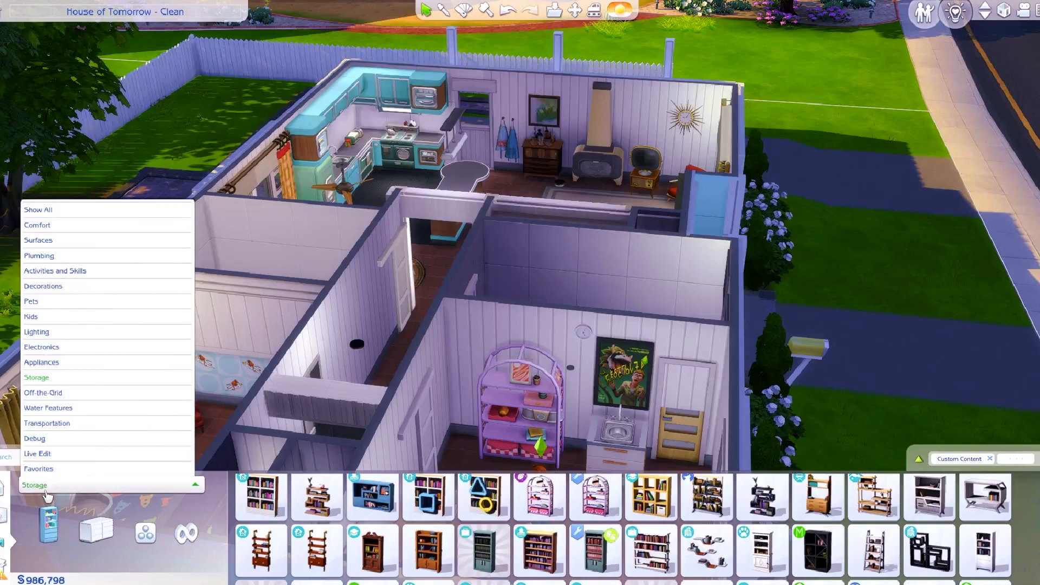
{"action": "left_click", "coordinate": [52, 288]}
{"action": "left_click", "coordinate": [80, 552]}
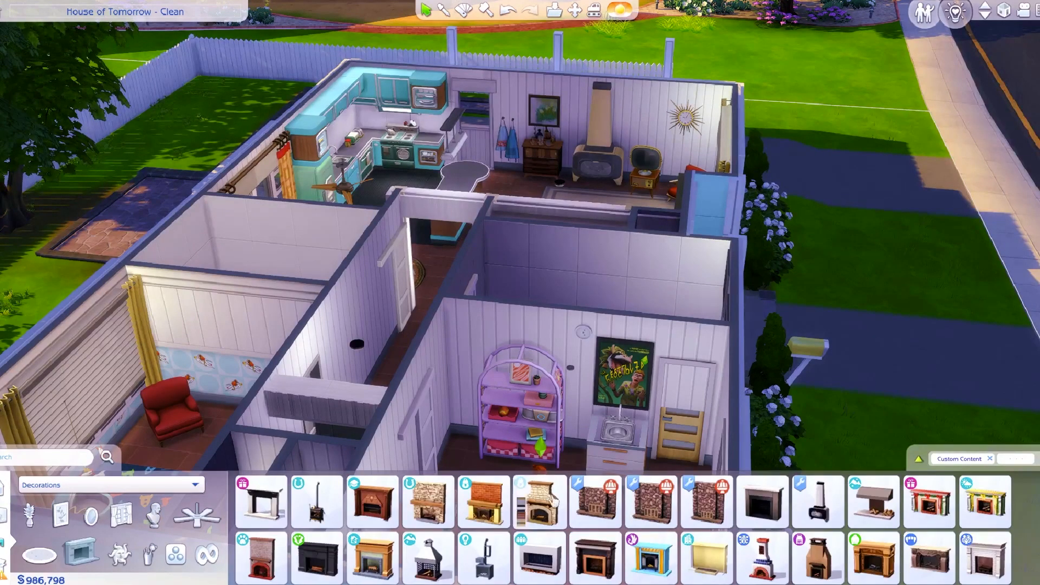
{"action": "left_click", "coordinate": [594, 501]}
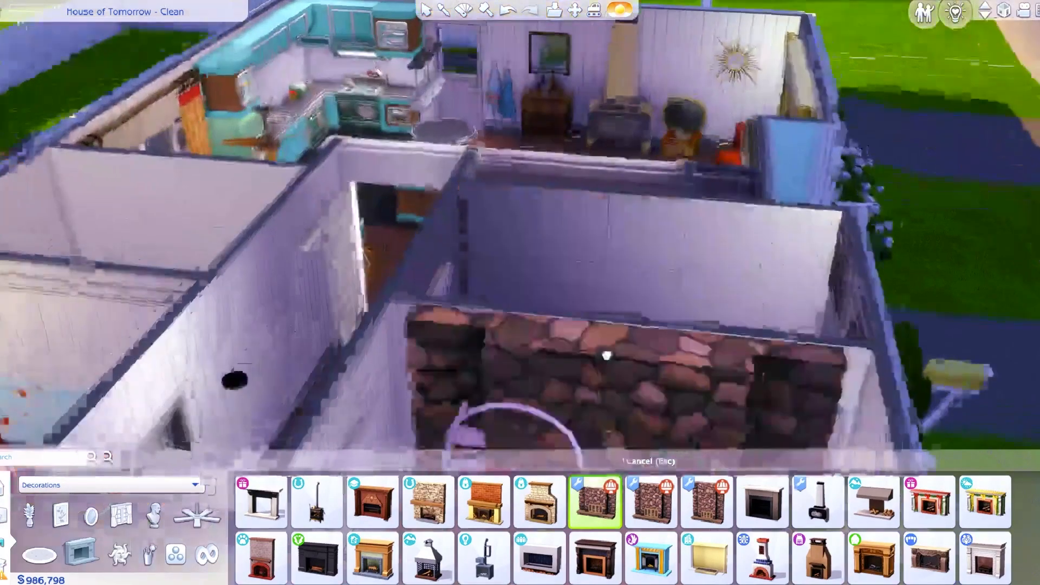
{"action": "scroll", "coordinate": [682, 86], "scroll_direction": "up", "scroll_amount": 6}
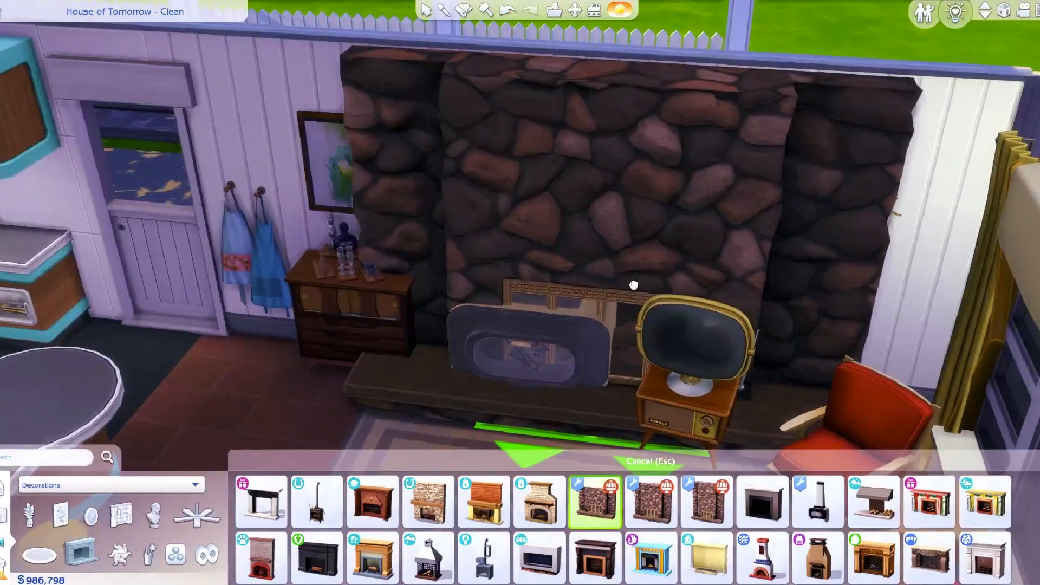
{"action": "middle_click_drag", "start_coordinate": [750, 275], "coordinate": [578, 424]}
{"action": "middle_click_drag", "start_coordinate": [595, 319], "coordinate": [440, 286]}
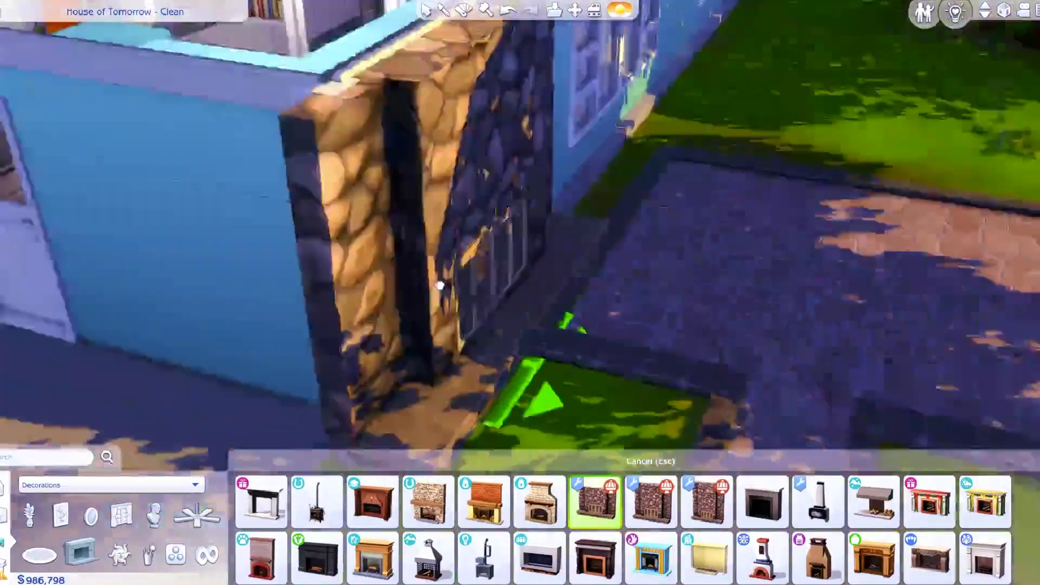
{"action": "key", "text": "d"}
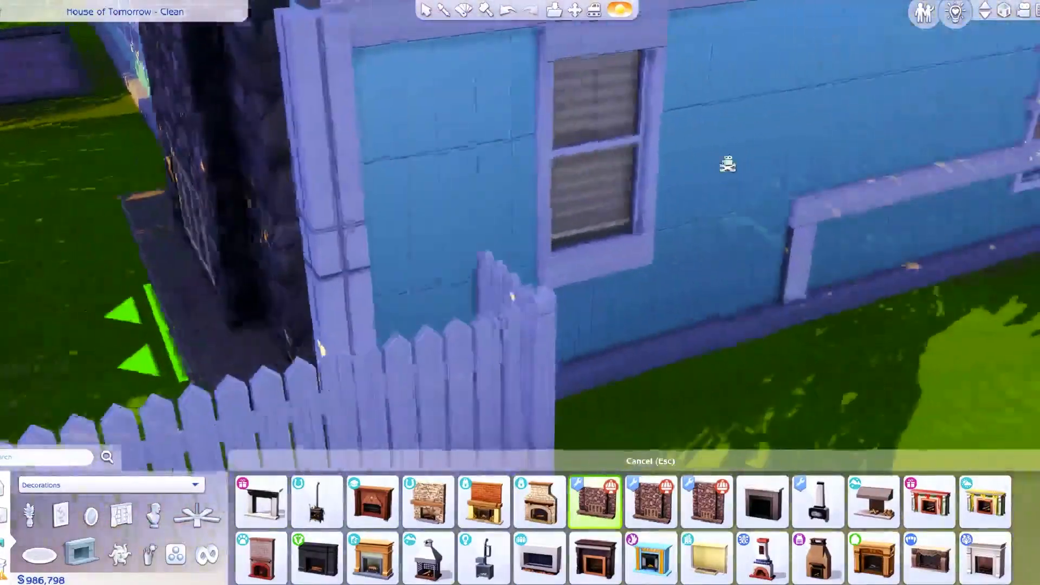
{"action": "right_click_drag", "start_coordinate": [728, 164], "coordinate": [776, 96]}
{"action": "scroll", "coordinate": [439, 216], "scroll_direction": "down", "scroll_amount": 3}
{"action": "middle_click_drag", "start_coordinate": [440, 216], "coordinate": [452, 251]}
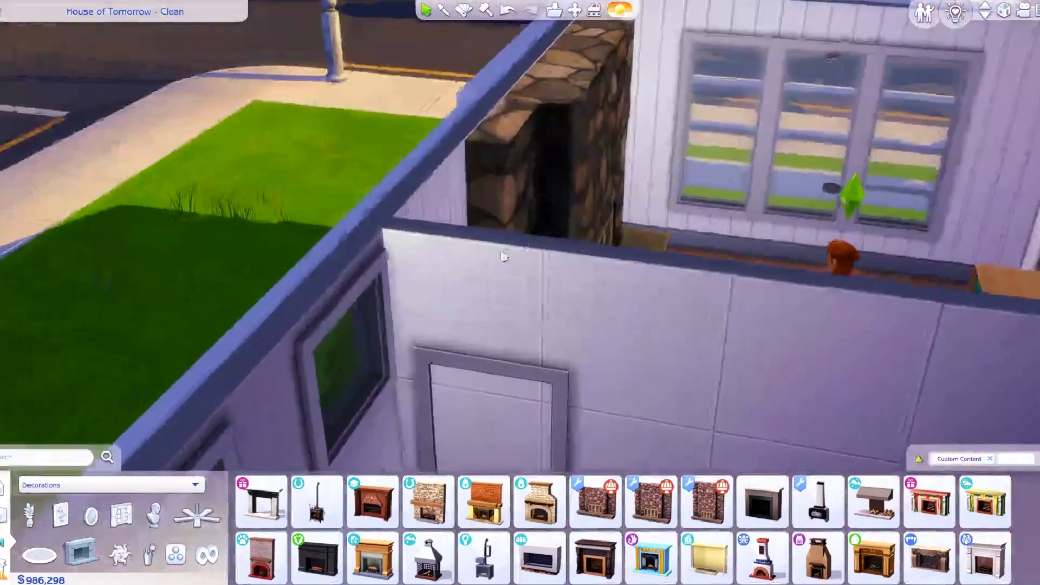
Recolour the placed fireplace with the light grey stone swatch
{"action": "middle_click_drag", "start_coordinate": [503, 256], "coordinate": [580, 260]}
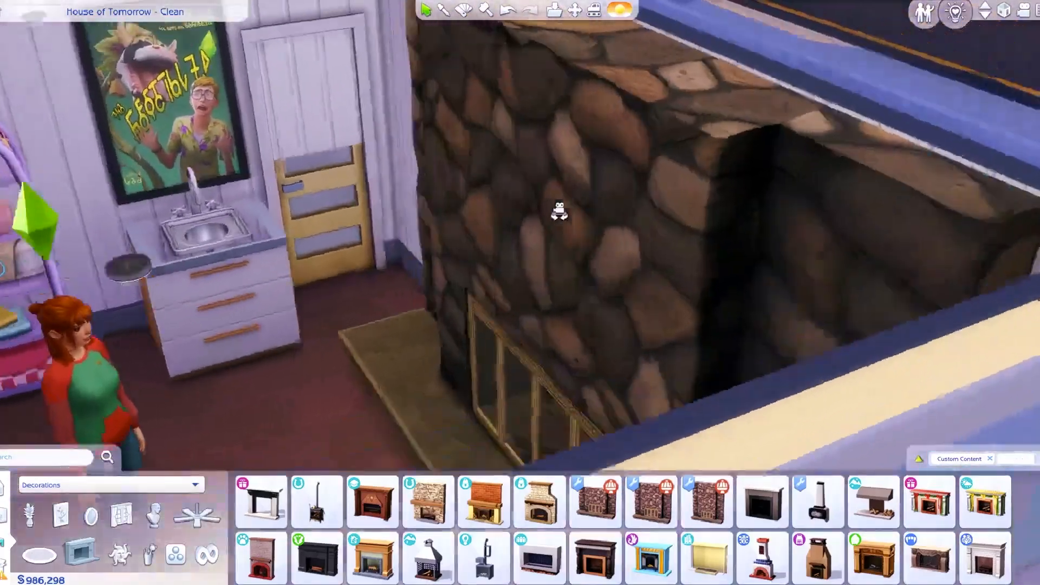
{"action": "middle_click_drag", "start_coordinate": [558, 211], "coordinate": [558, 212]}
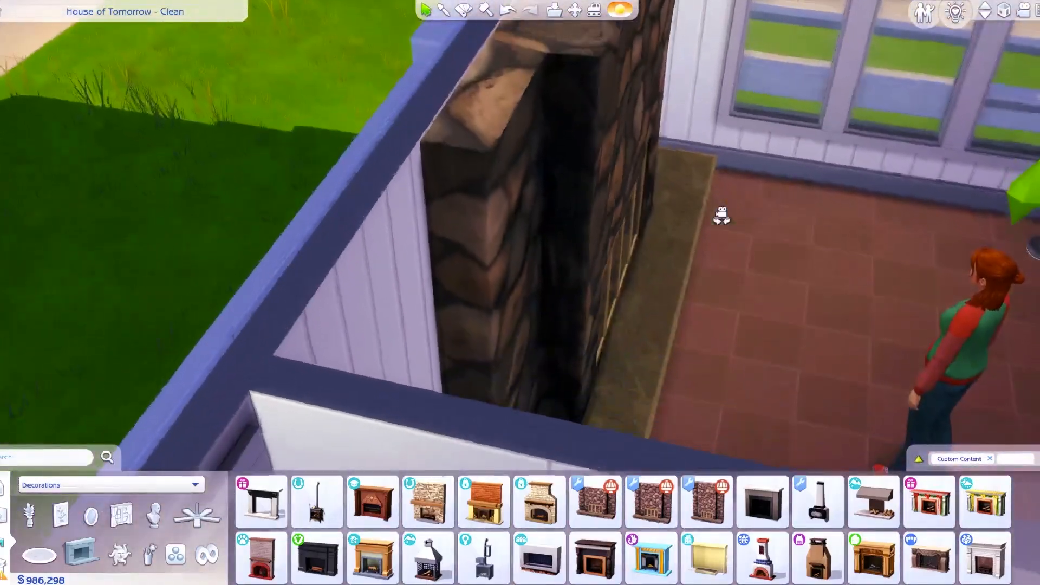
{"action": "middle_click_drag", "start_coordinate": [721, 216], "coordinate": [630, 247]}
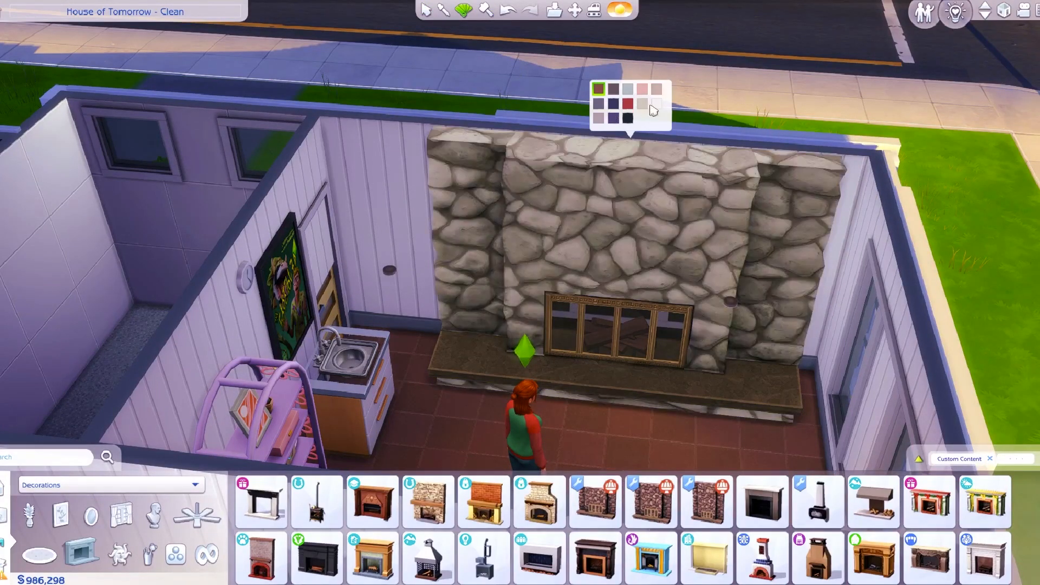
Examine the grey stone fireplace's relief and depth from the side, the front and farther away
{"action": "middle_click_drag", "start_coordinate": [730, 301], "coordinate": [704, 116]}
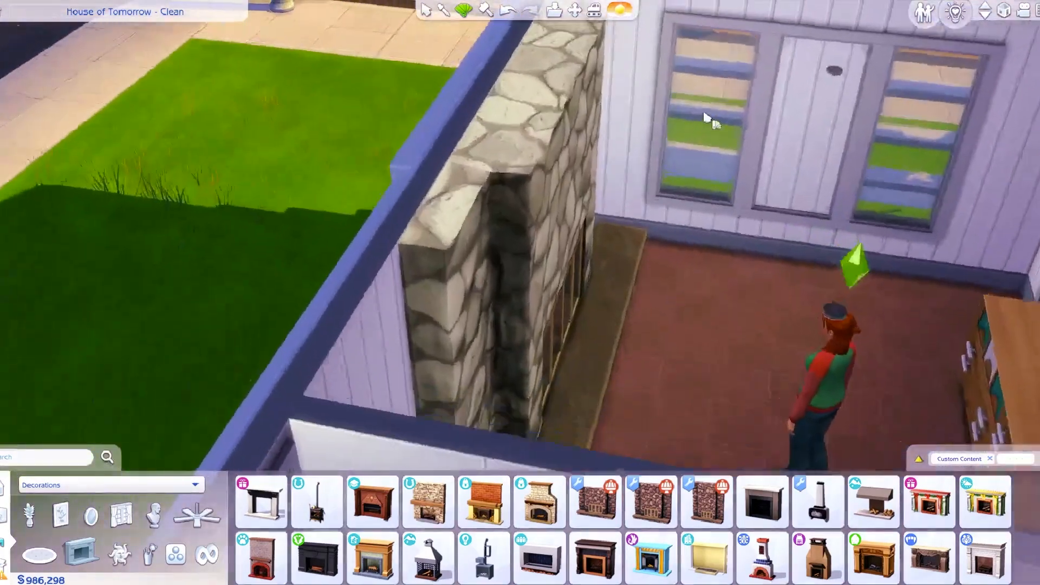
{"action": "scroll", "coordinate": [717, 123], "scroll_direction": "up", "scroll_amount": 5}
{"action": "scroll", "coordinate": [709, 120], "scroll_direction": "down", "scroll_amount": 4}
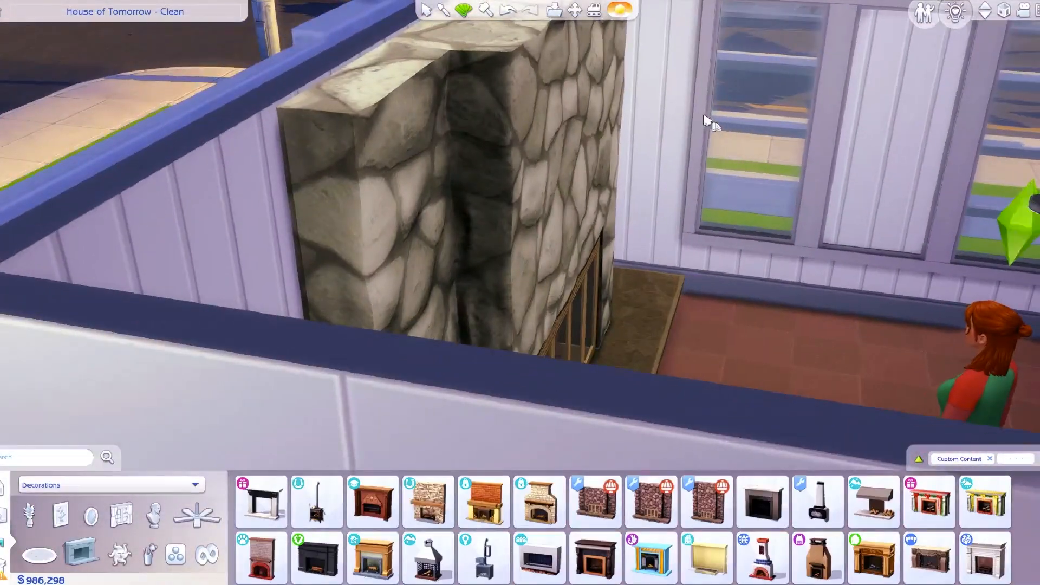
{"action": "scroll", "coordinate": [706, 121], "scroll_direction": "down", "scroll_amount": 3}
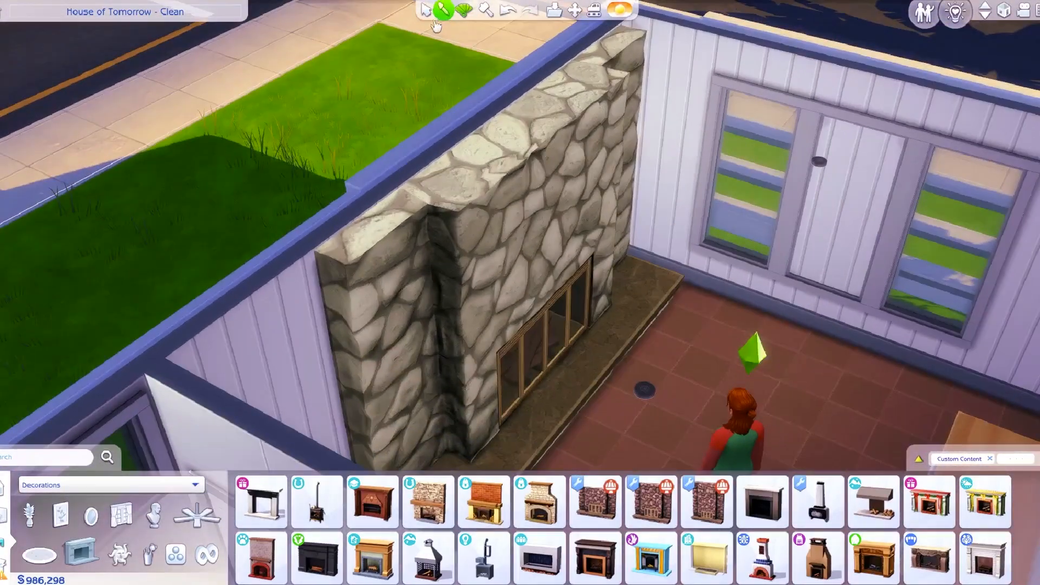
{"action": "left_click", "coordinate": [426, 10]}
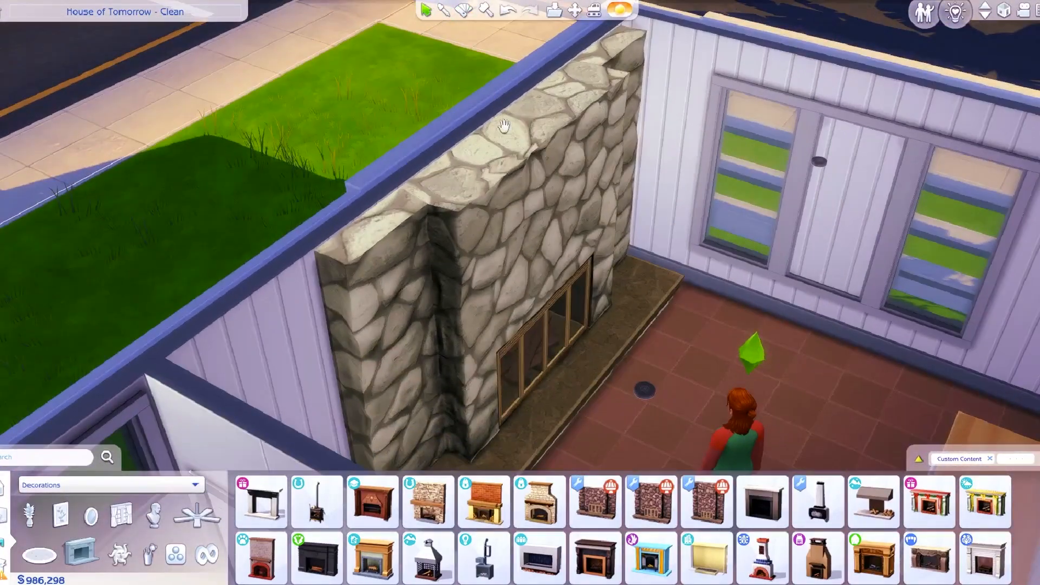
{"action": "middle_click_drag", "start_coordinate": [617, 260], "coordinate": [583, 258]}
{"action": "scroll", "coordinate": [582, 257], "scroll_direction": "up", "scroll_amount": 2}
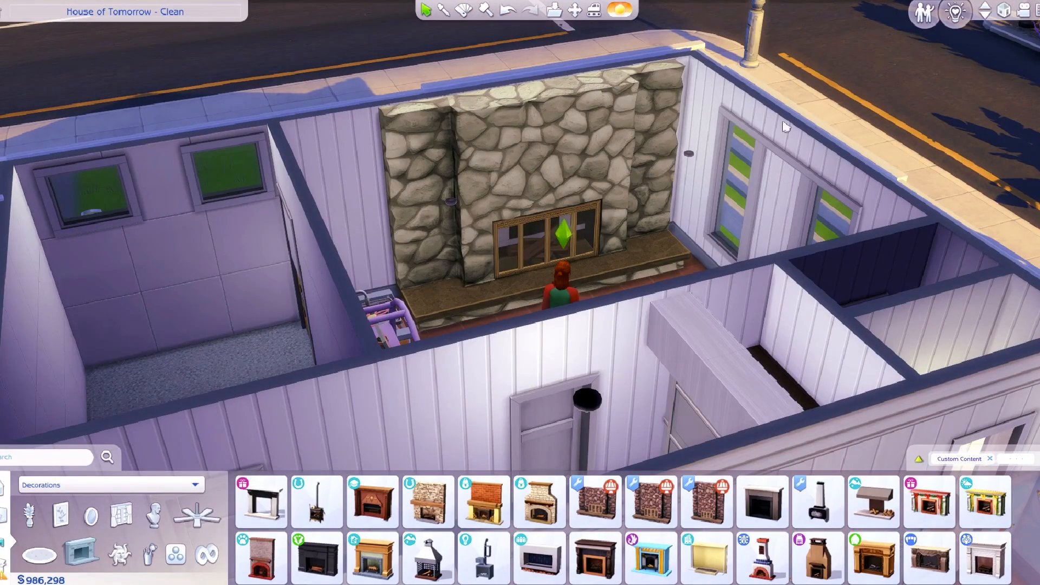
{"action": "scroll", "coordinate": [993, 115], "scroll_direction": "down", "scroll_amount": 3}
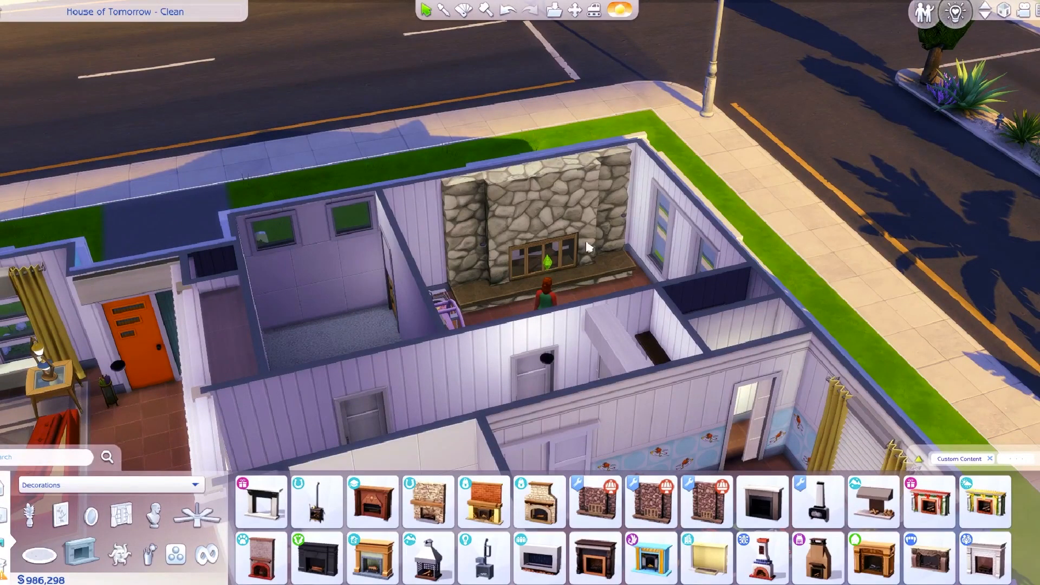
{"action": "middle_click_drag", "start_coordinate": [588, 247], "coordinate": [482, 331]}
Exit the game and return to the desktop
{"action": "key", "text": "Escape"}
{"action": "left_click", "coordinate": [520, 436]}
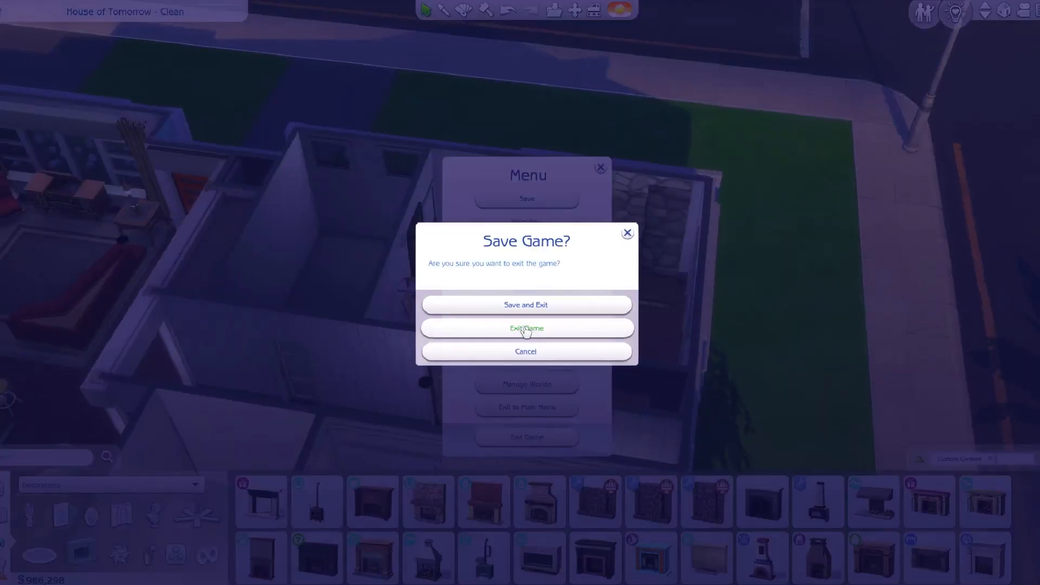
{"action": "left_click", "coordinate": [523, 305]}
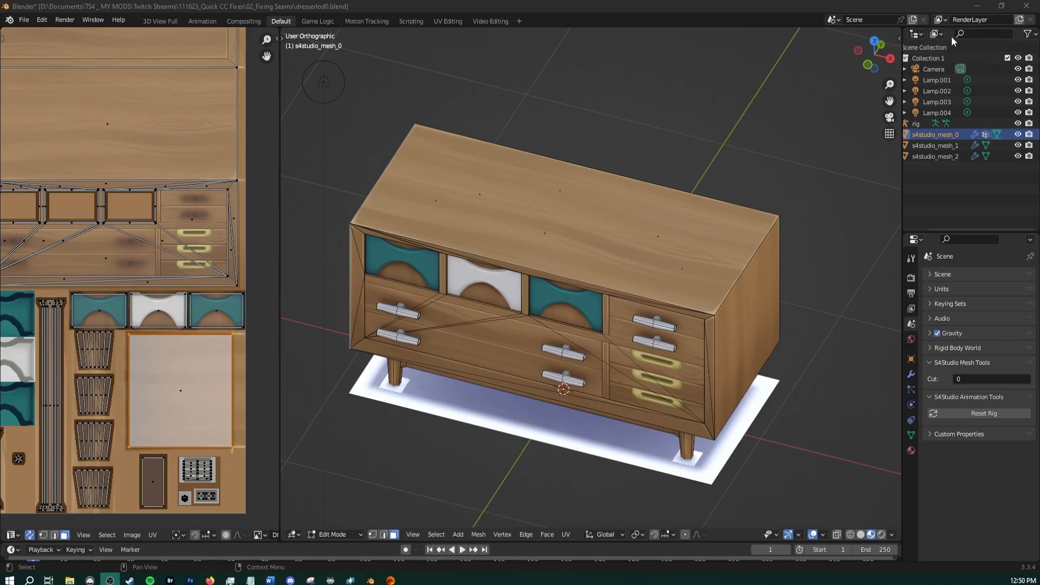
Close the dresser's Blender file and the Sims 4 Studio window
{"action": "left_click", "coordinate": [1025, 5]}
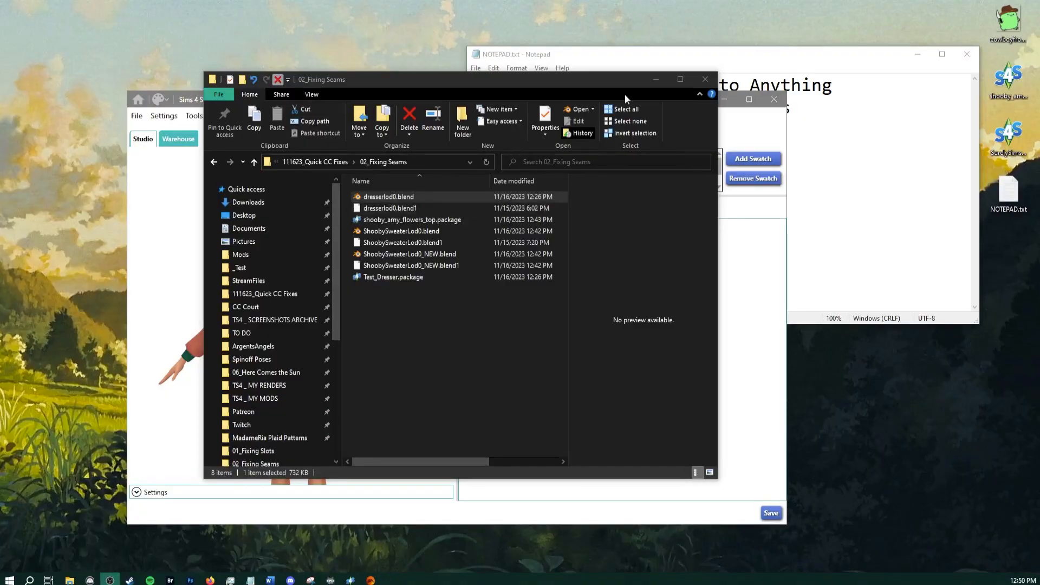
{"action": "left_click", "coordinate": [759, 278]}
{"action": "left_click", "coordinate": [774, 99]}
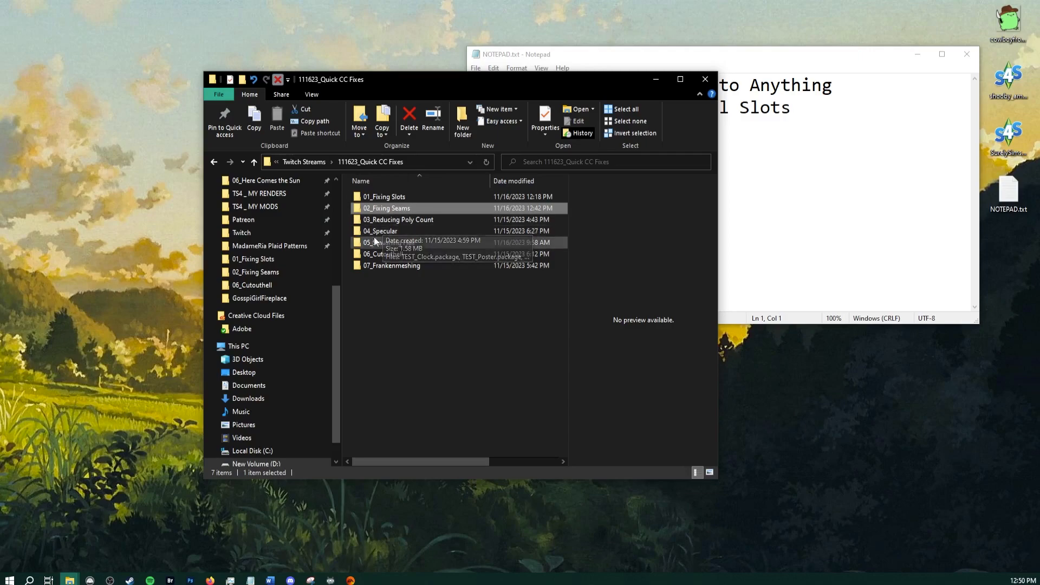
Open High Poly Fireplace.blend from the 03_Reducing Poly Count folder and examine the stone relief along the fireplace's top and side
{"action": "left_click", "coordinate": [403, 220]}
{"action": "double_click", "coordinate": [406, 223]}
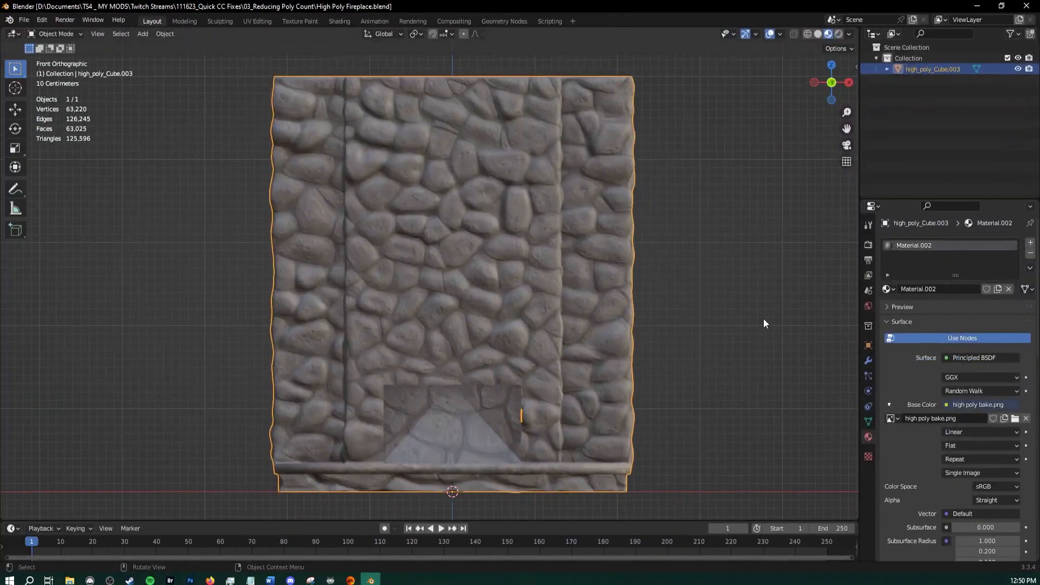
{"action": "middle_click_drag", "start_coordinate": [763, 317], "coordinate": [640, 310]}
{"action": "scroll", "coordinate": [641, 310], "scroll_direction": "up", "scroll_amount": 3}
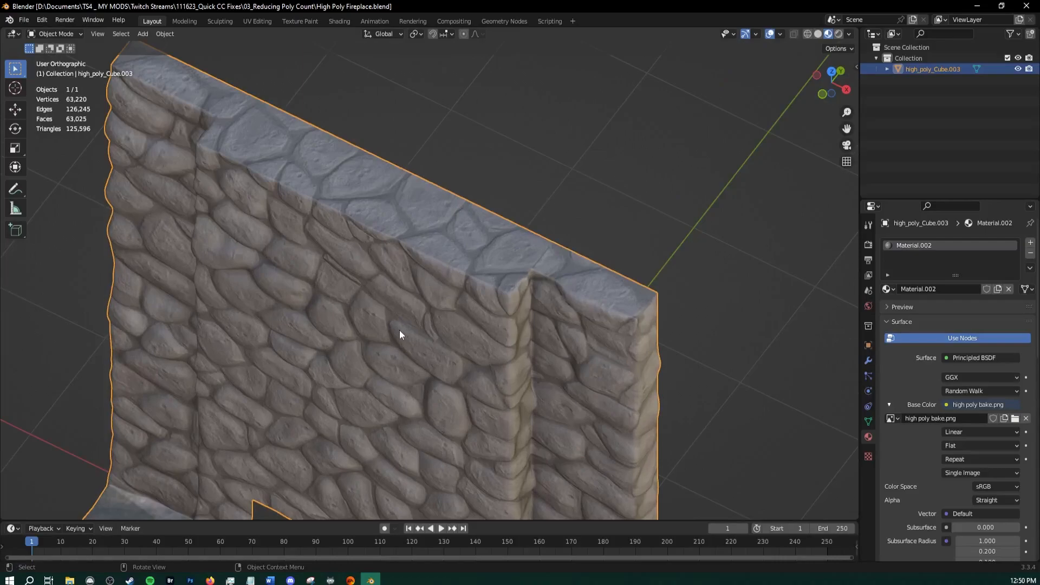
{"action": "middle_click_drag", "start_coordinate": [398, 330], "coordinate": [545, 249]}
{"action": "scroll", "coordinate": [685, 245], "scroll_direction": "up", "scroll_amount": 2}
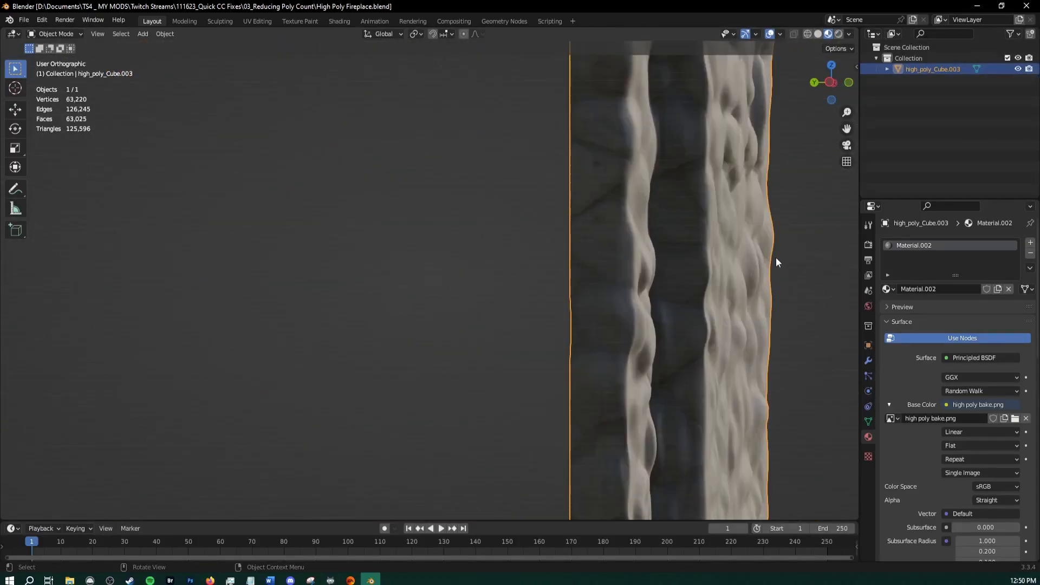
Shrink the timeline area to enlarge the 3D viewport and examine the fireplace's side relief
{"action": "middle_click_drag", "start_coordinate": [776, 259], "coordinate": [635, 262], "text": "shift"}
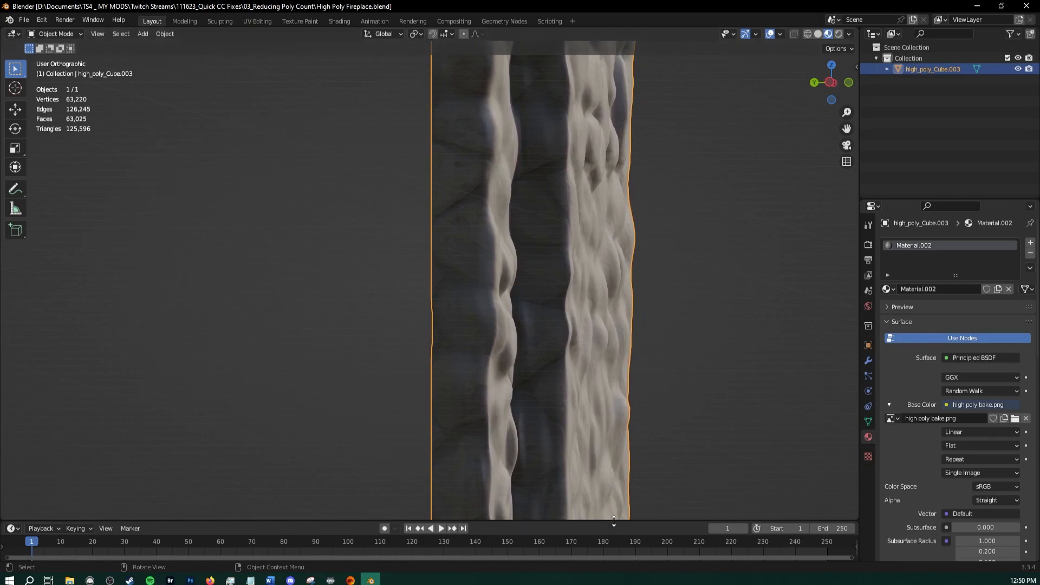
{"action": "left_click_drag", "start_coordinate": [614, 521], "coordinate": [614, 547]}
{"action": "middle_click_drag", "start_coordinate": [626, 505], "coordinate": [552, 330]}
{"action": "middle_click_drag", "start_coordinate": [458, 353], "coordinate": [486, 300]}
Inspect the fireplace's mesh density in Edit Mode from the front and right side views
{"action": "key", "text": "KP_1"}
{"action": "key", "text": "Tab"}
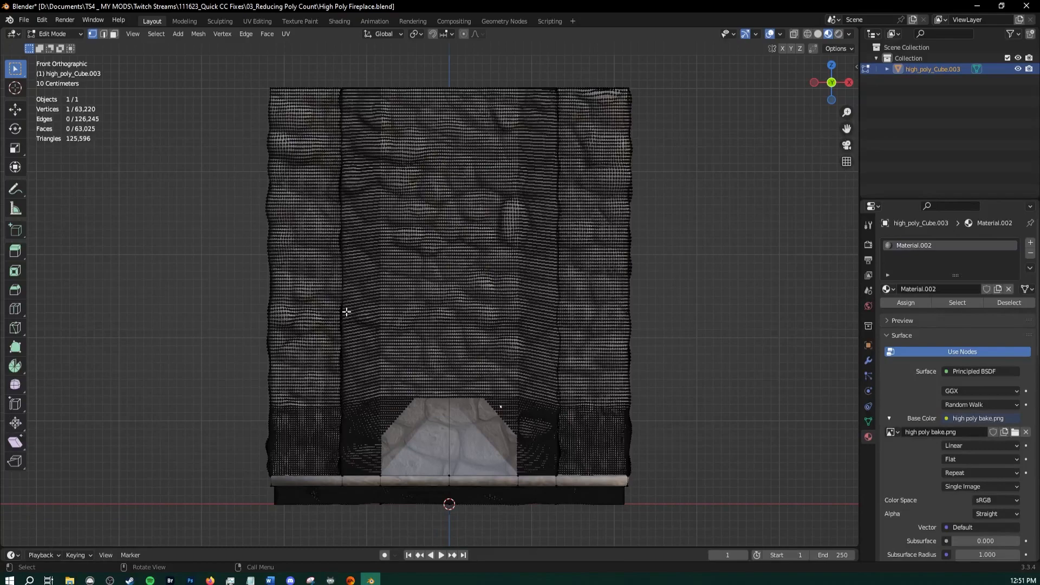
{"action": "key", "text": "KP_3"}
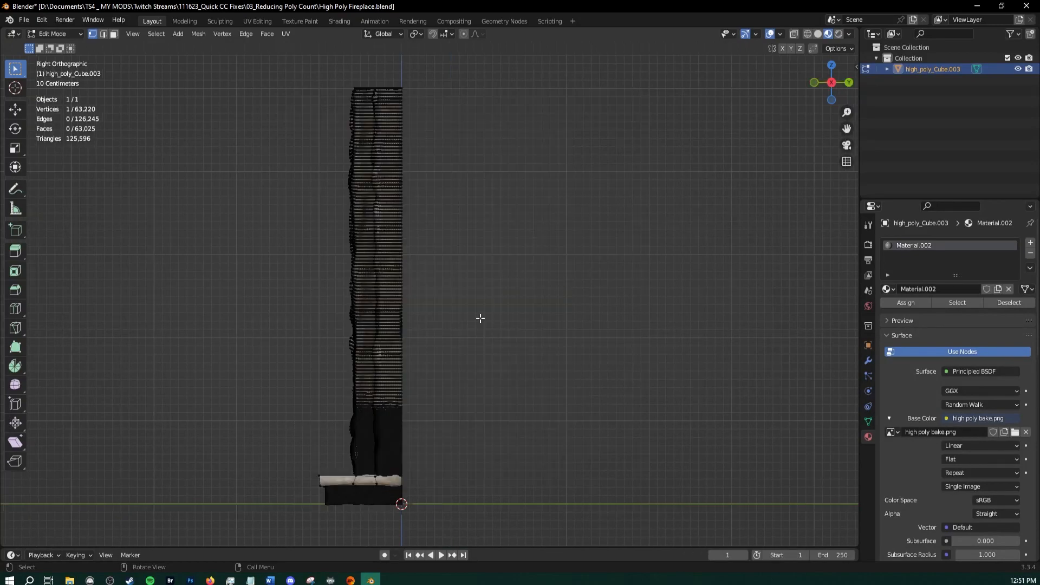
{"action": "key", "text": "KP_1"}
{"action": "key", "text": "Tab"}
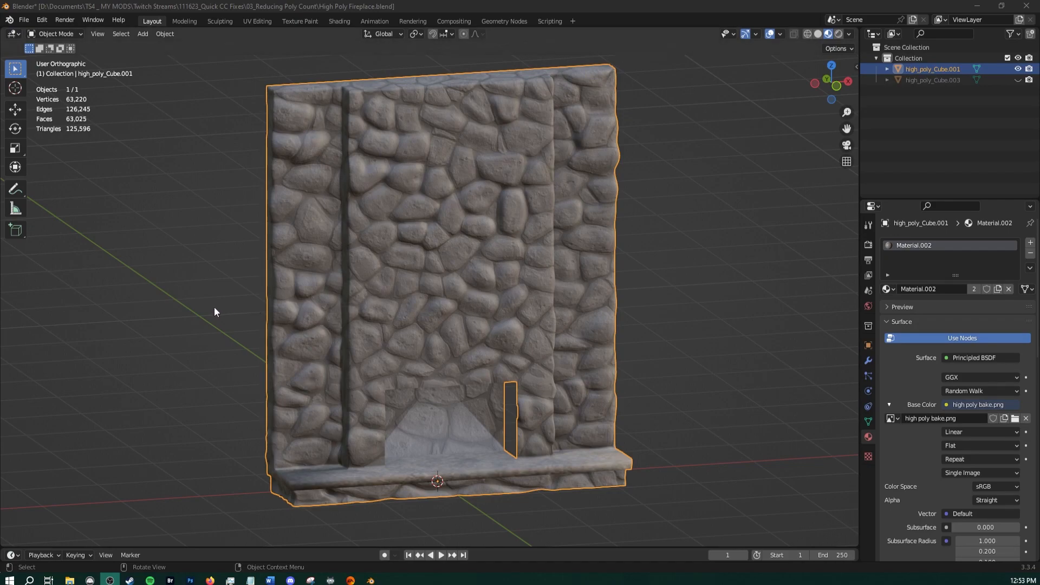
Examine the dense vertex grid of high_poly_Cube.001 in Edit Mode from the front, both close up and in full
{"action": "middle_click_drag", "start_coordinate": [239, 272], "coordinate": [196, 279]}
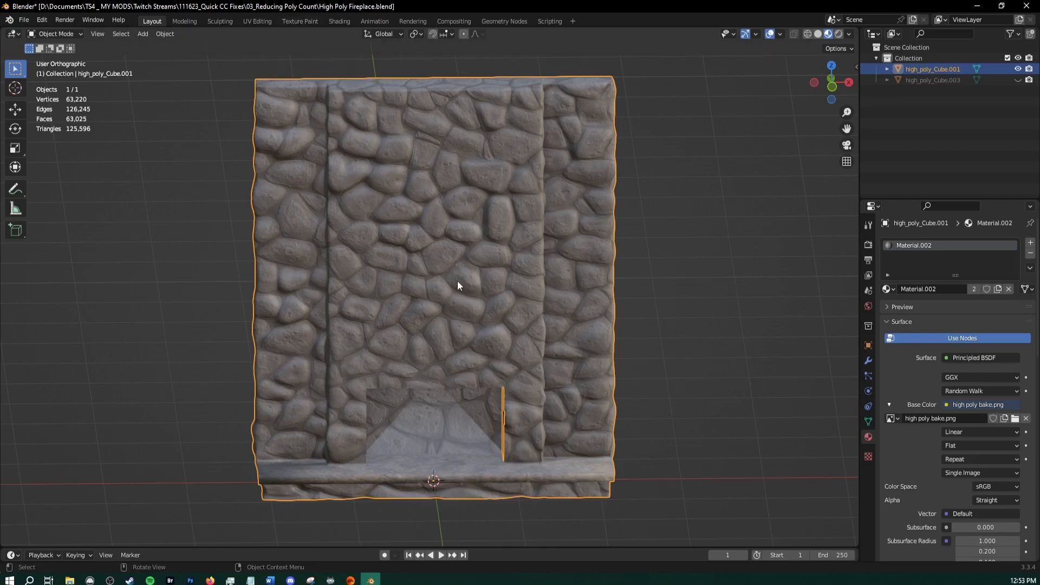
{"action": "key", "text": "Tab"}
{"action": "key", "text": "KP_1"}
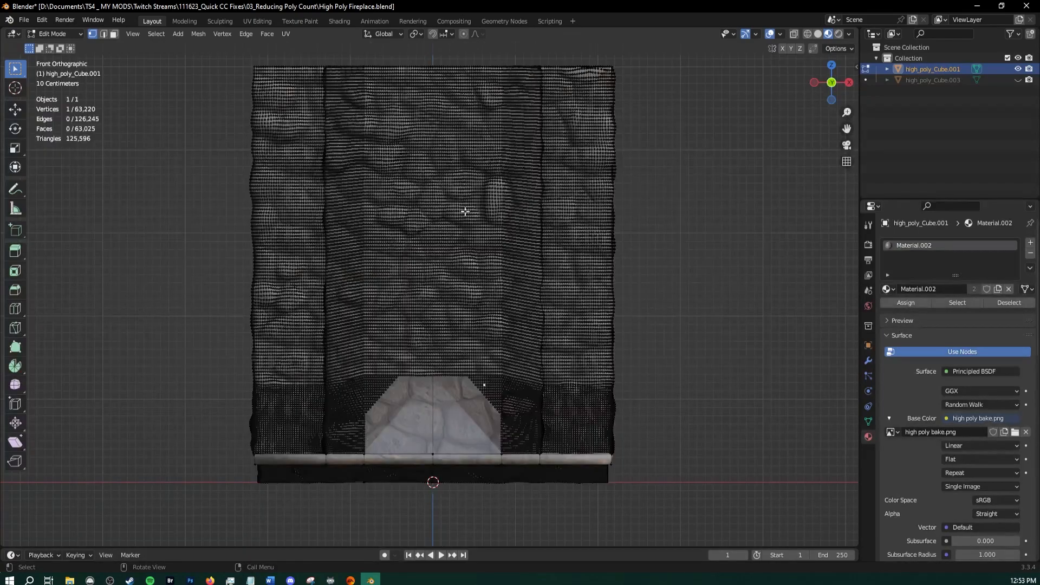
{"action": "middle_click_drag", "start_coordinate": [465, 250], "coordinate": [480, 272], "text": "shift"}
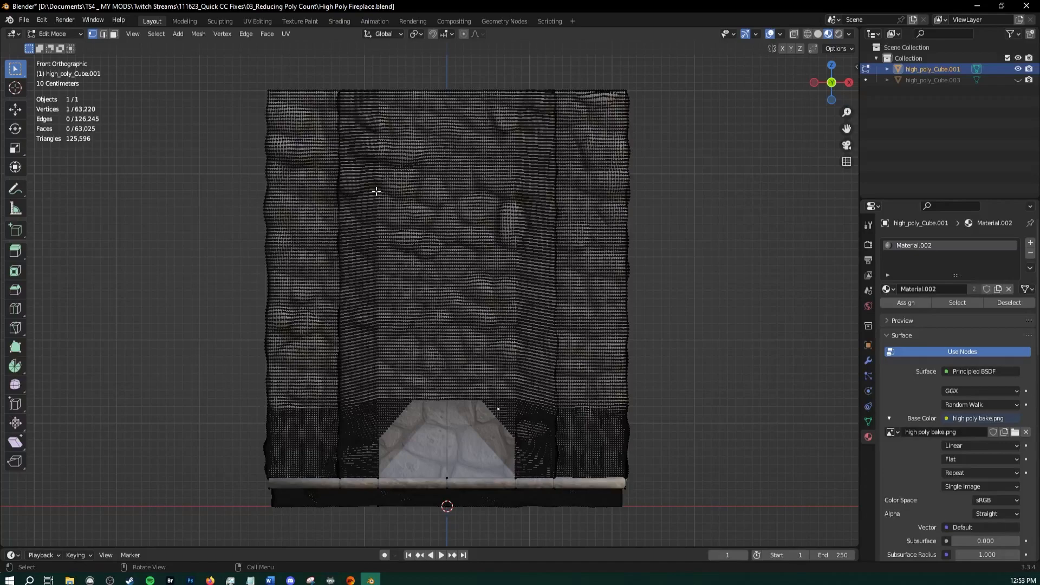
{"action": "key", "text": "Tab"}
{"action": "key", "text": "Tab"}
{"action": "scroll", "coordinate": [426, 223], "scroll_direction": "up", "scroll_amount": 7}
{"action": "scroll", "coordinate": [421, 222], "scroll_direction": "down", "scroll_amount": 6}
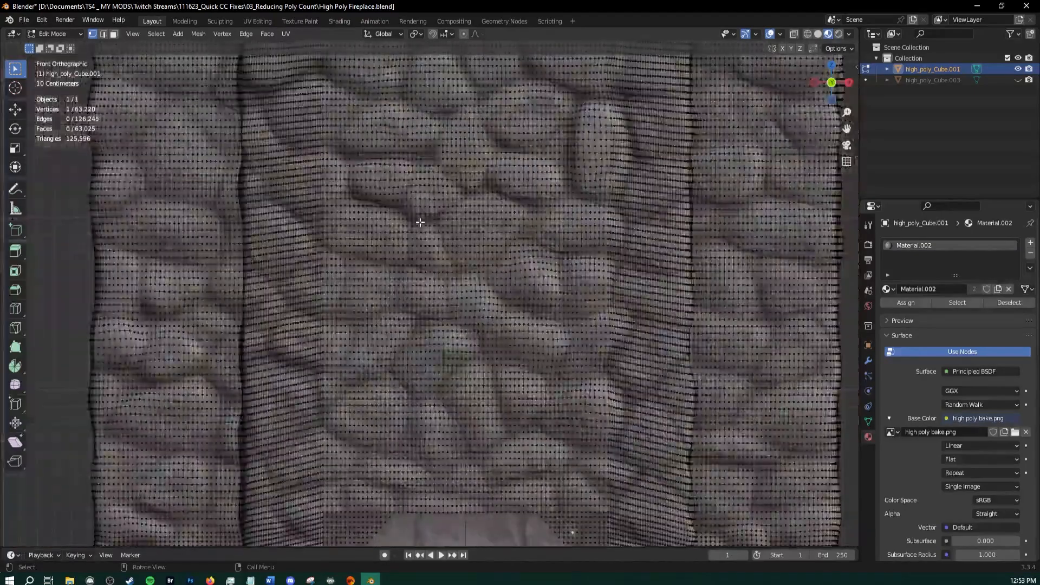
{"action": "scroll", "coordinate": [420, 222], "scroll_direction": "down", "scroll_amount": 1}
{"action": "scroll", "coordinate": [420, 222], "scroll_direction": "up", "scroll_amount": 1}
{"action": "scroll", "coordinate": [420, 223], "scroll_direction": "down", "scroll_amount": 1}
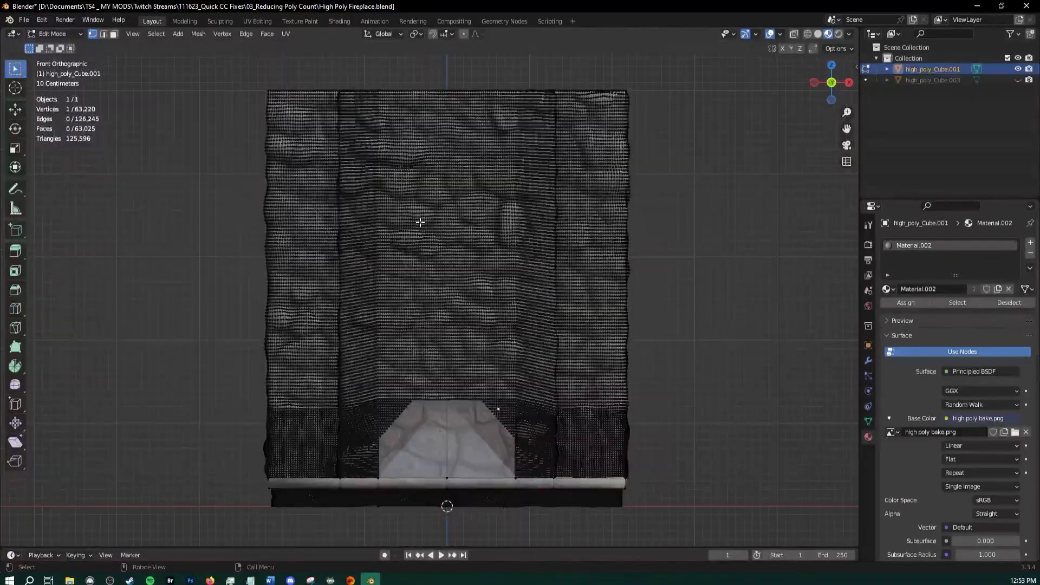
{"action": "key", "text": "Tab"}
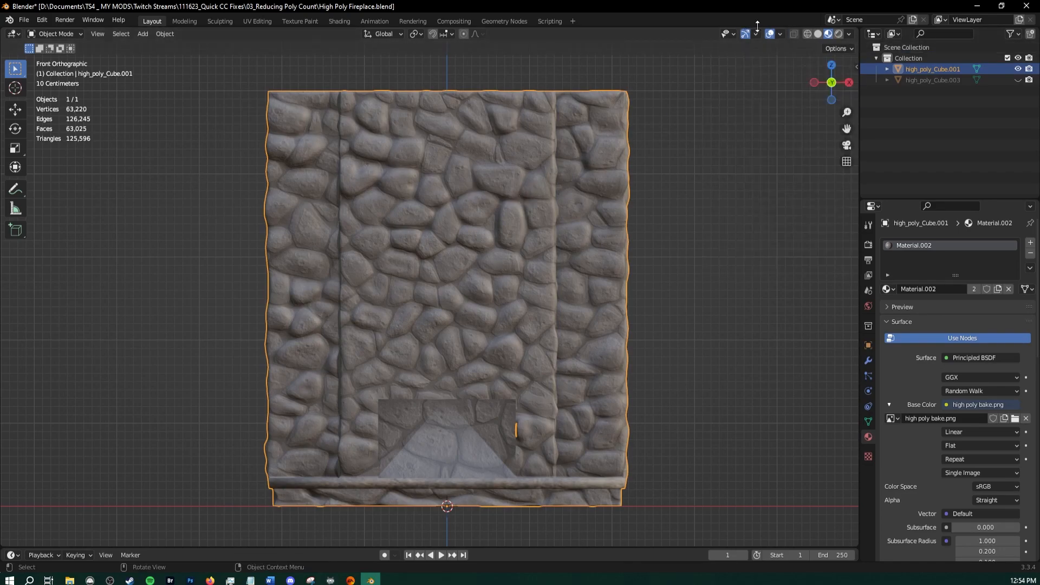
Enable Screencast Keys and move its overlay inward and lower in the viewport, with an X offset of -405
{"action": "left_click", "coordinate": [780, 34]}
{"action": "key", "text": "n"}
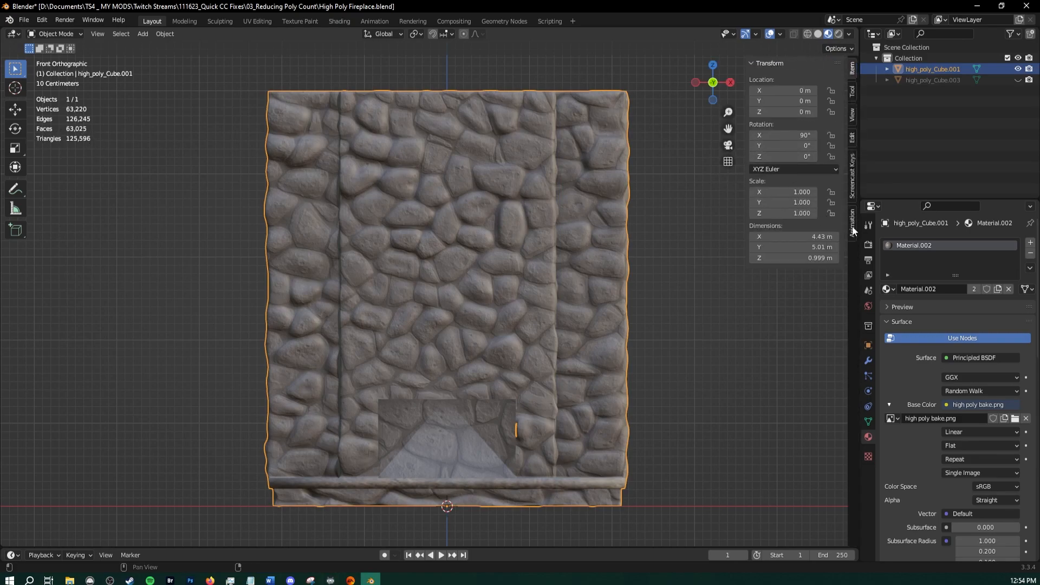
{"action": "left_click", "coordinate": [853, 191]}
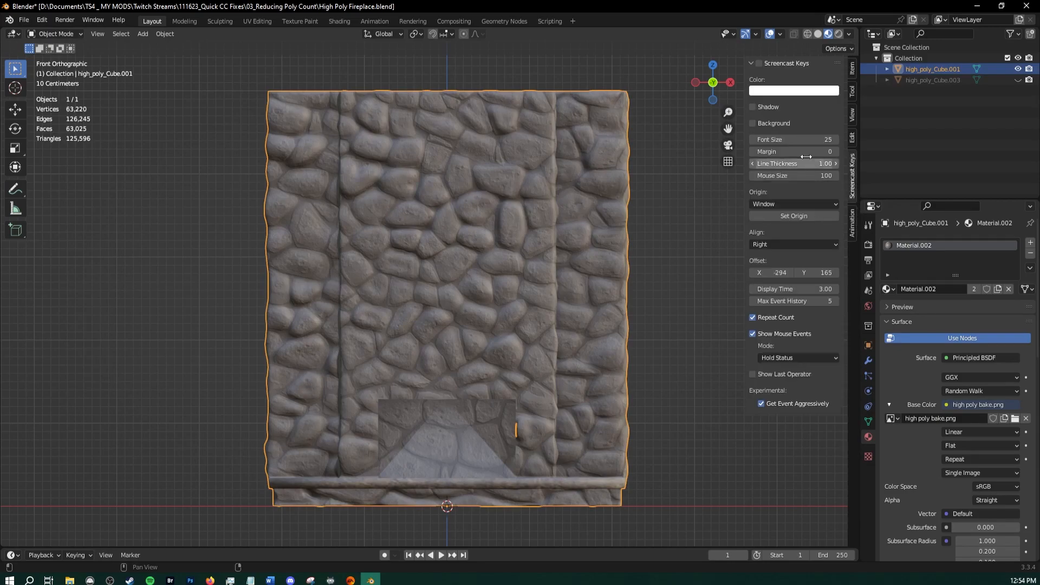
{"action": "key", "text": "n"}
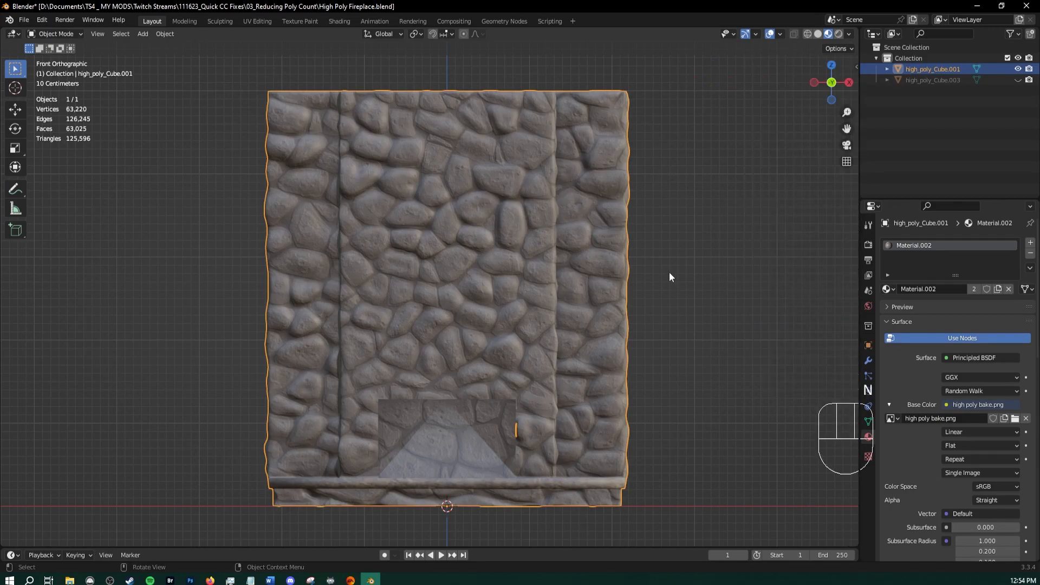
{"action": "key", "text": "n"}
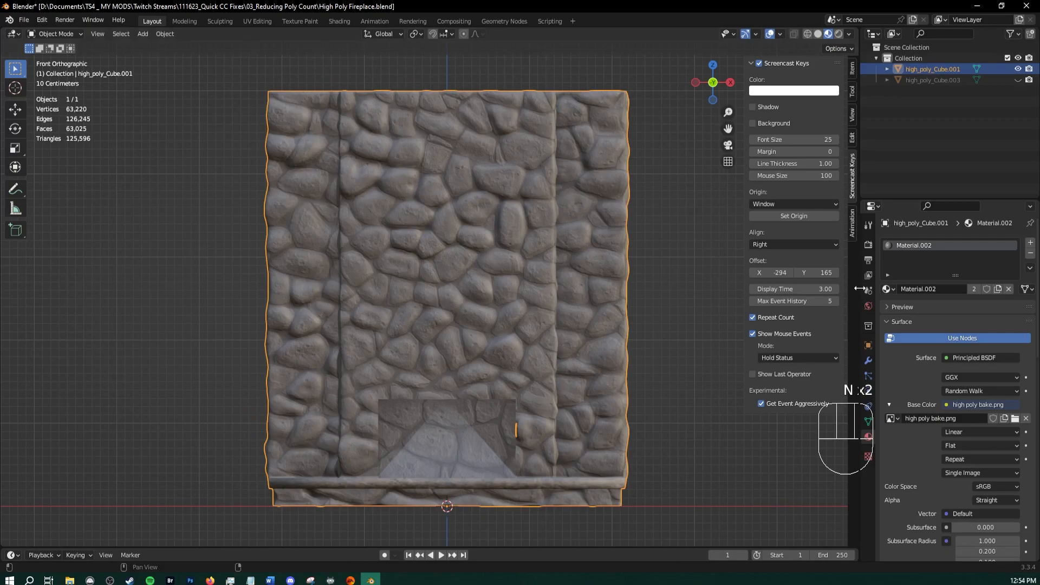
{"action": "mouse_move", "coordinate": [860, 287]}
{"action": "left_mouse_down"}
{"action": "mouse_move", "coordinate": [880, 288]}
{"action": "mouse_move", "coordinate": [844, 287]}
{"action": "left_mouse_up"}
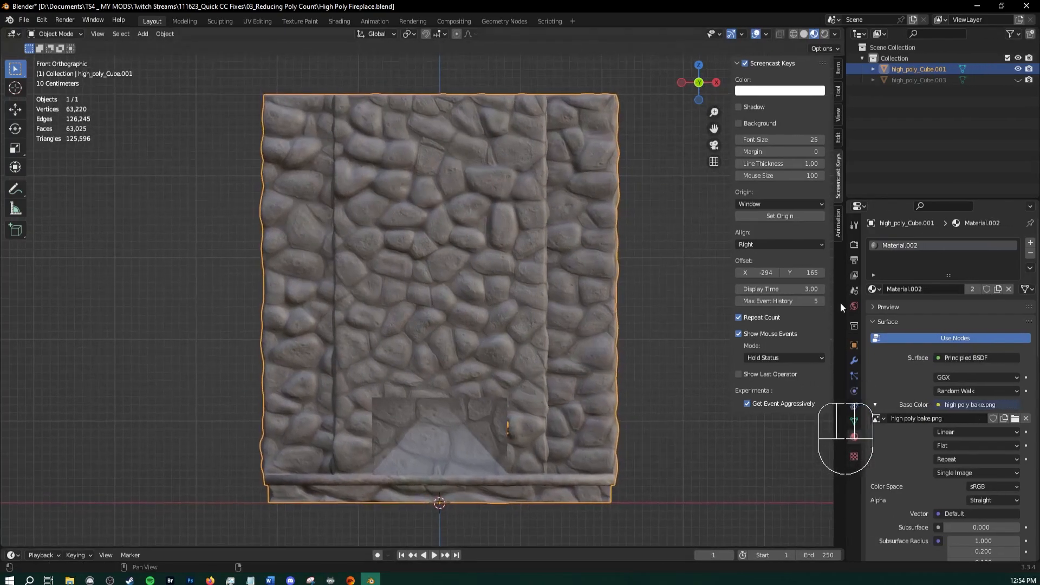
{"action": "left_click_drag", "start_coordinate": [759, 273], "coordinate": [699, 272]}
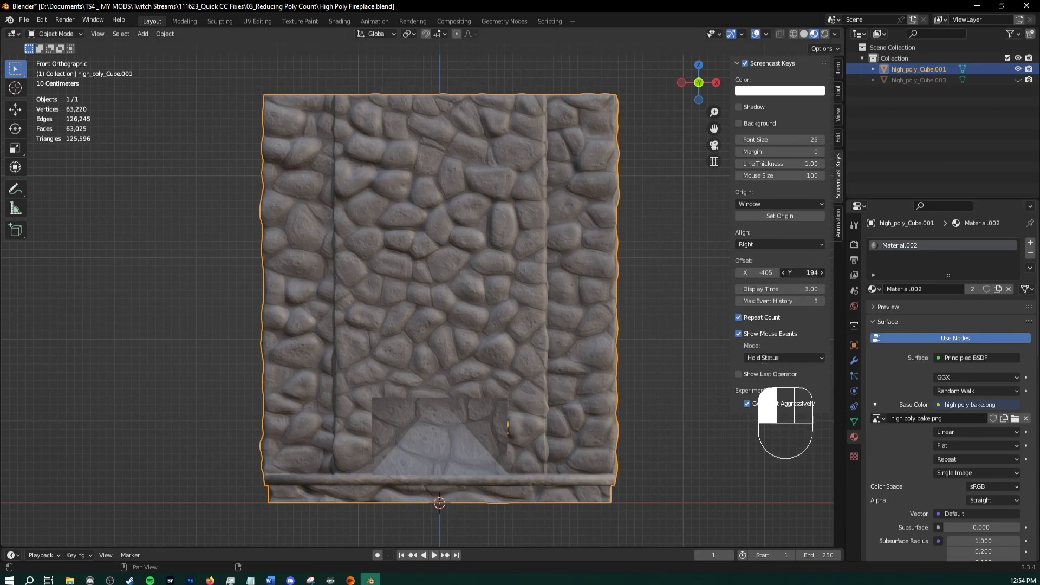
{"action": "key", "text": "n"}
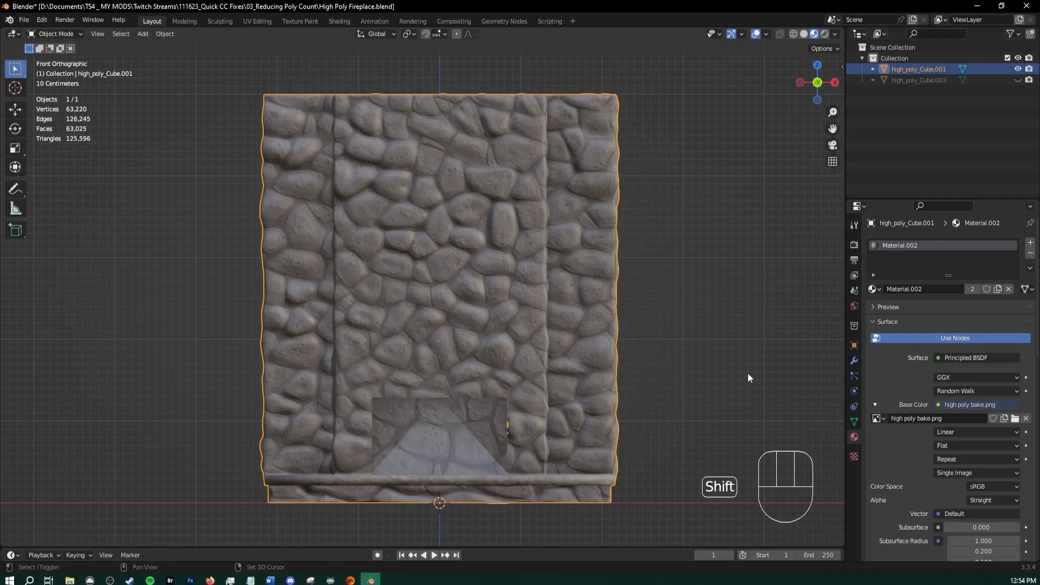
Show the fireplace's modifier properties and select its entire mesh in Edit Mode
{"action": "middle_click_drag", "start_coordinate": [747, 374], "coordinate": [753, 362], "text": "shift"}
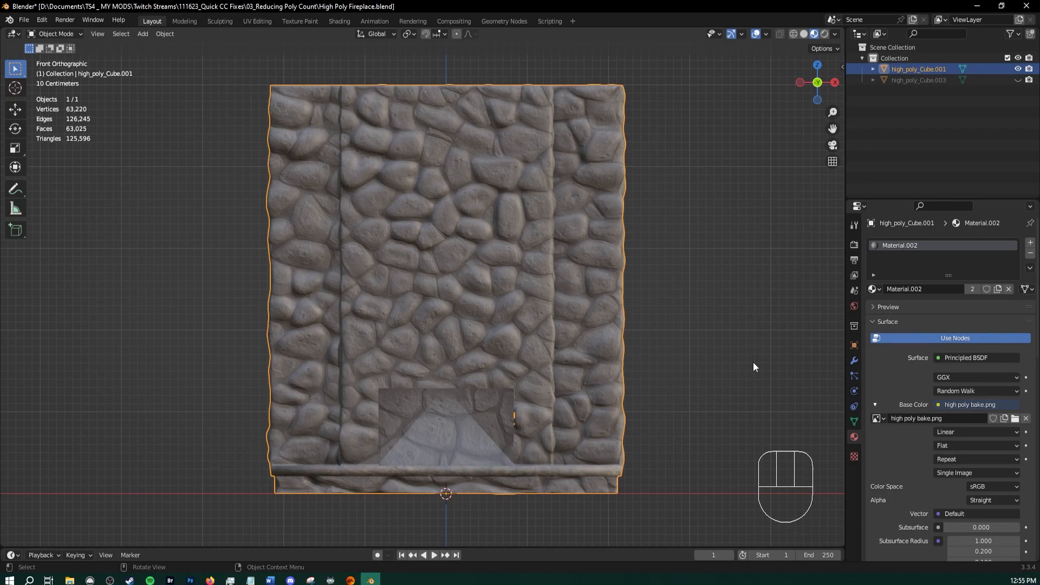
{"action": "middle_click_drag", "start_coordinate": [603, 372], "coordinate": [609, 309], "text": "shift"}
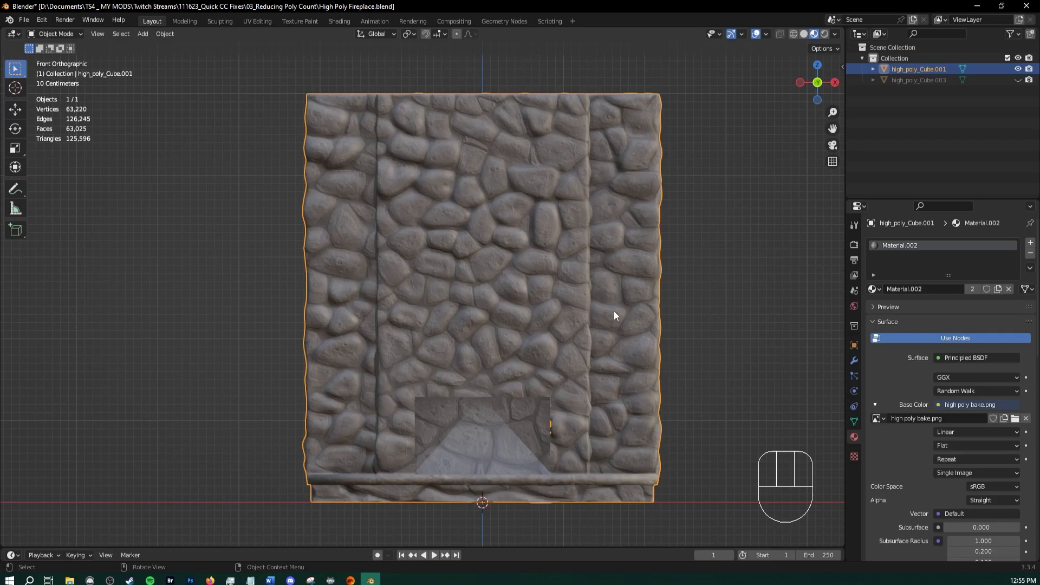
{"action": "left_click", "coordinate": [854, 364]}
{"action": "scroll", "coordinate": [603, 304], "scroll_direction": "up", "scroll_amount": 1}
{"action": "scroll", "coordinate": [603, 304], "scroll_direction": "down", "scroll_amount": 1}
{"action": "middle_click_drag", "start_coordinate": [603, 304], "coordinate": [569, 323], "text": "shift"}
{"action": "key", "text": "Tab"}
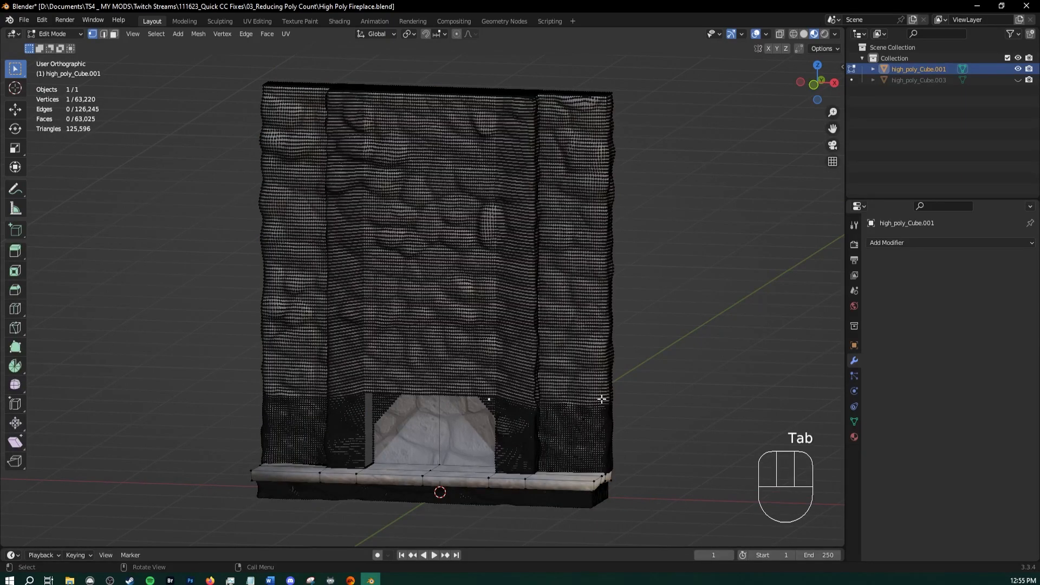
{"action": "key", "text": "a"}
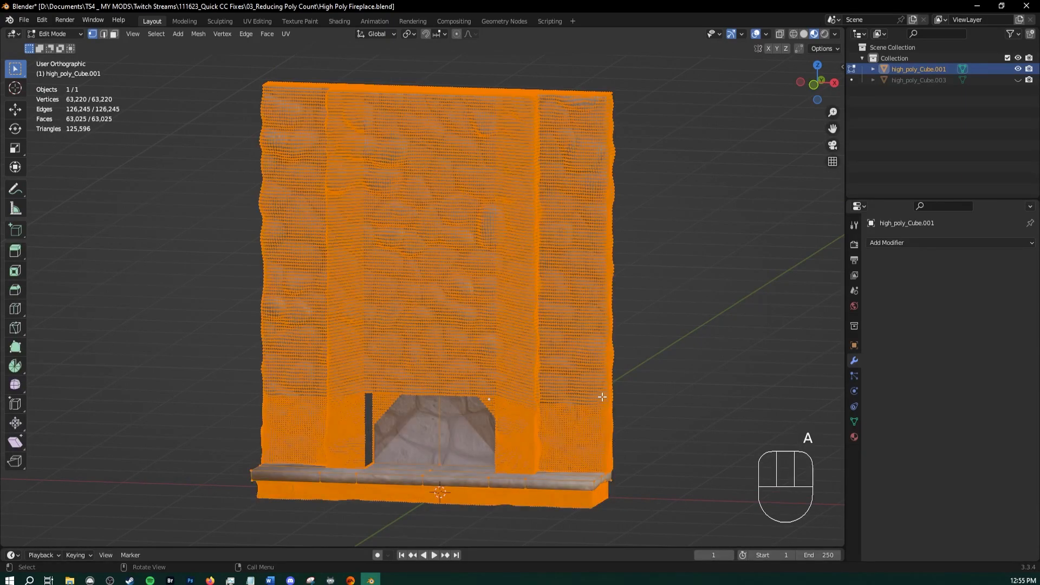
{"action": "middle_click_drag", "start_coordinate": [553, 351], "coordinate": [586, 329], "text": "shift"}
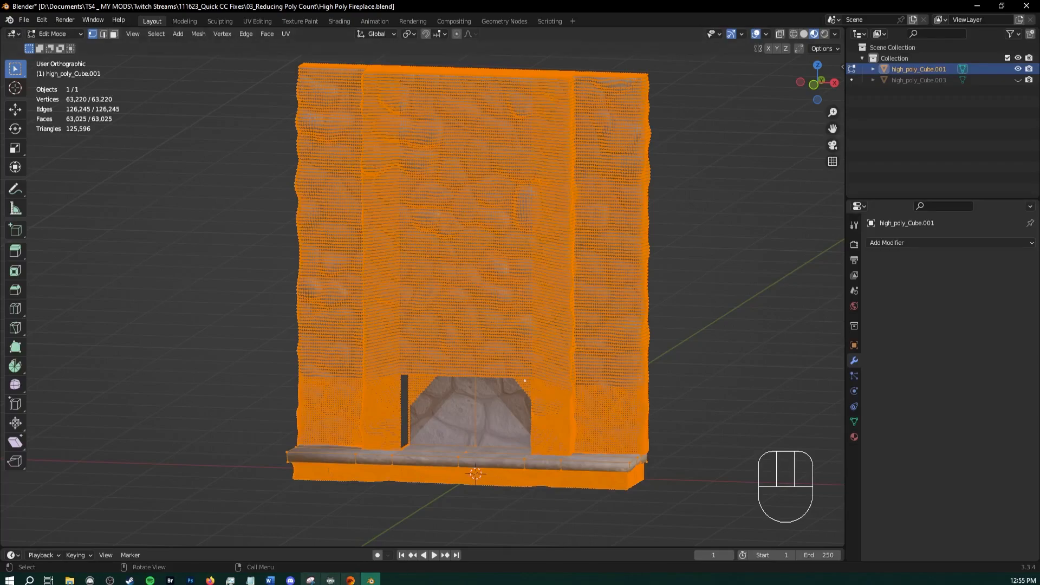
Open dresserlod0.blend from the 02_Fixing Seams folder, minimize the folder window, and maximize the dresser's Blender window
{"action": "mouse_move", "coordinate": [211, 579]}
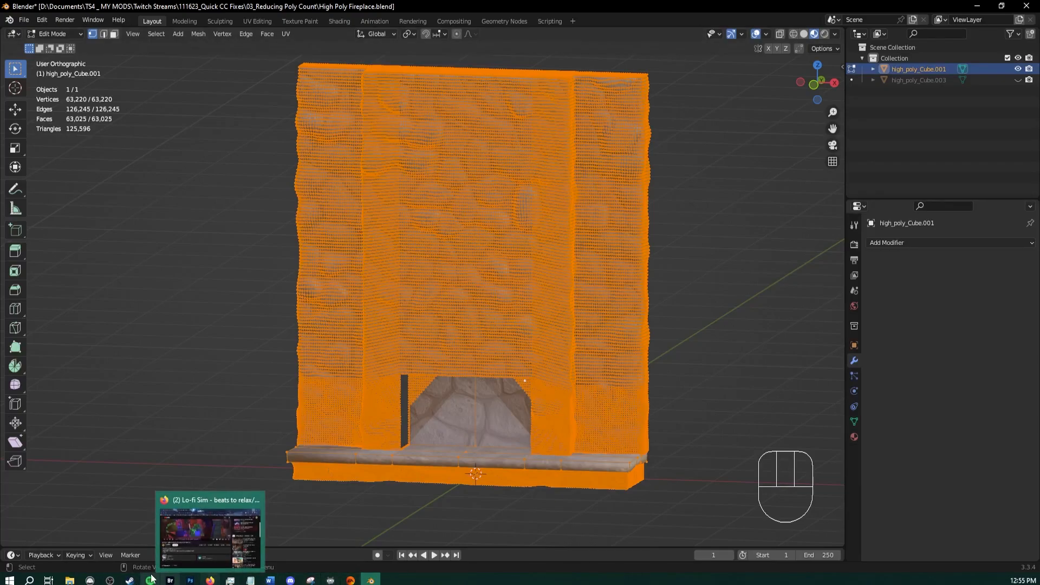
{"action": "mouse_move", "coordinate": [65, 578]}
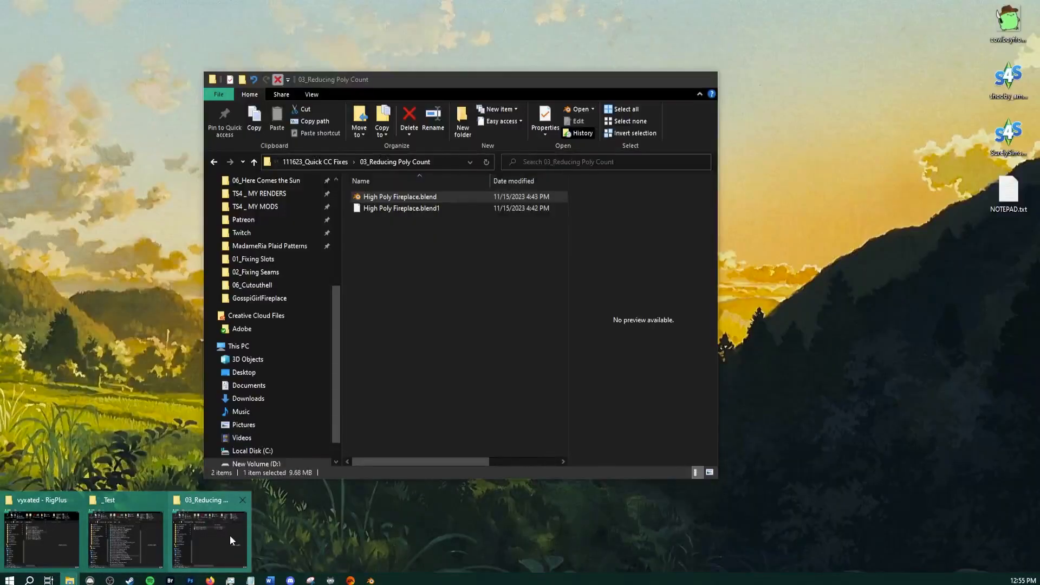
{"action": "left_click", "coordinate": [220, 537]}
{"action": "left_click", "coordinate": [314, 162]}
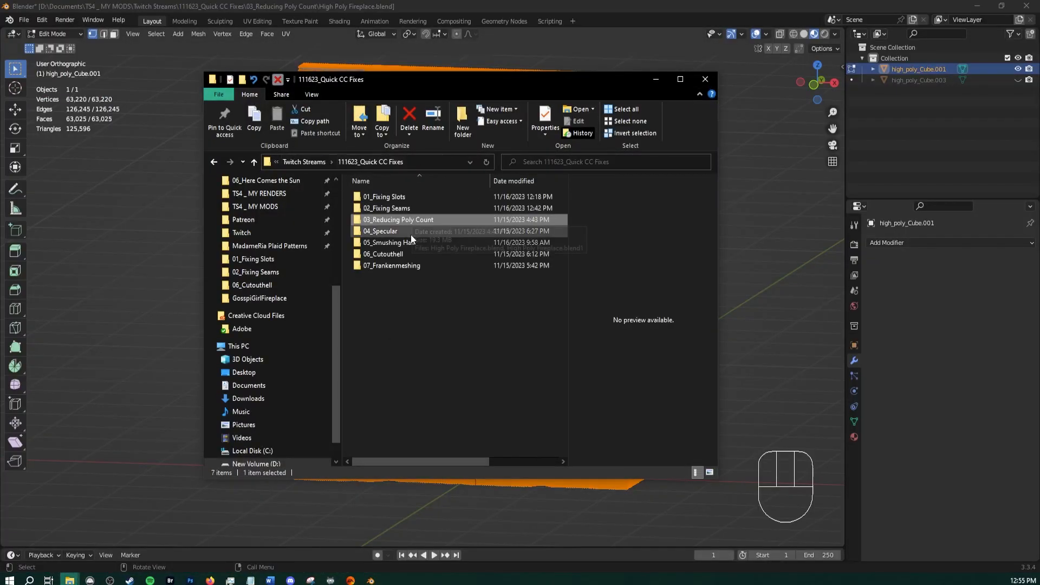
{"action": "double_click", "coordinate": [397, 209]}
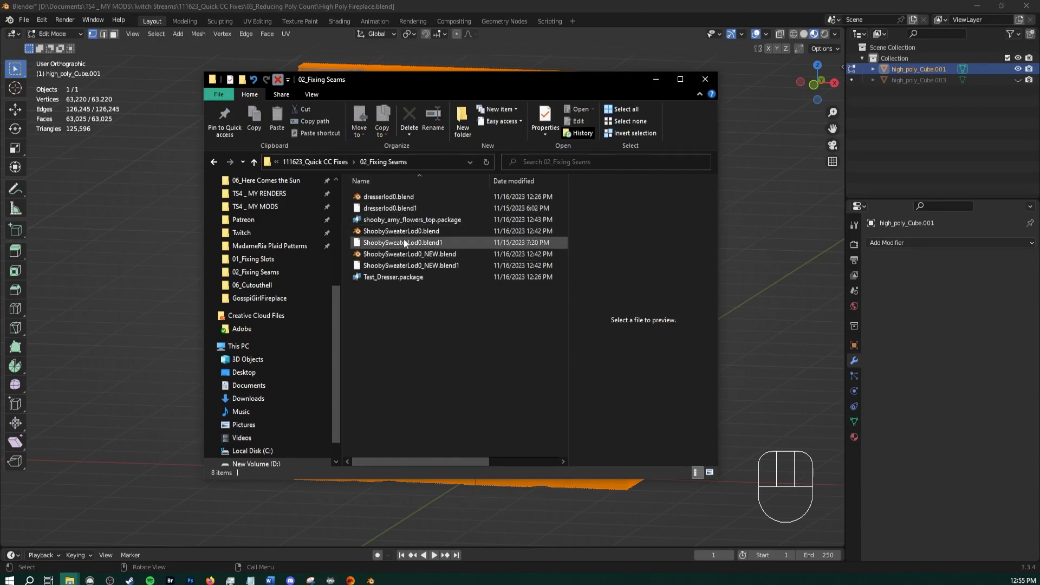
{"action": "left_click", "coordinate": [402, 198]}
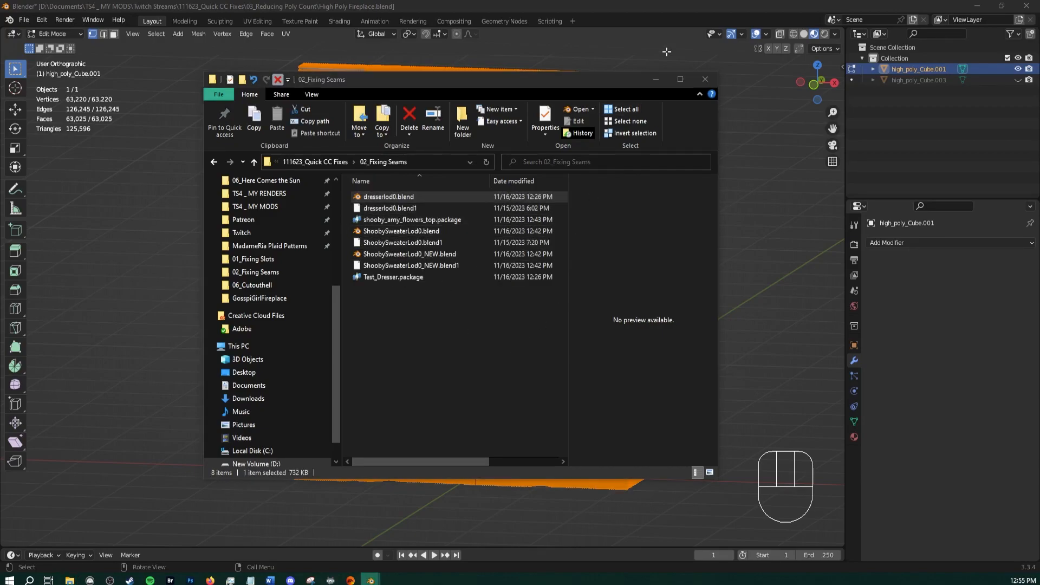
{"action": "left_click", "coordinate": [655, 79]}
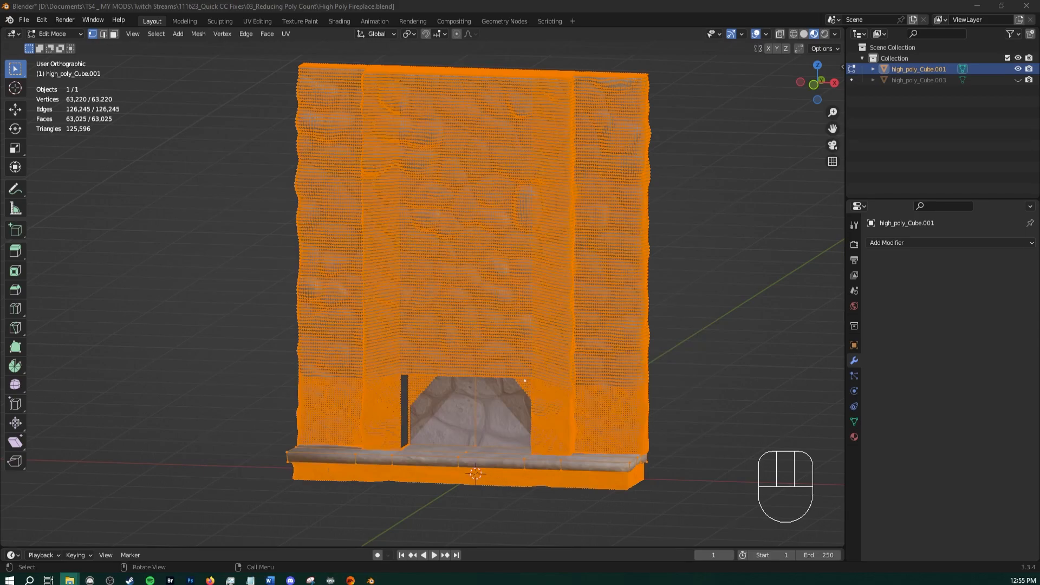
{"action": "left_click_drag", "start_coordinate": [0, 249], "coordinate": [680, 1]}
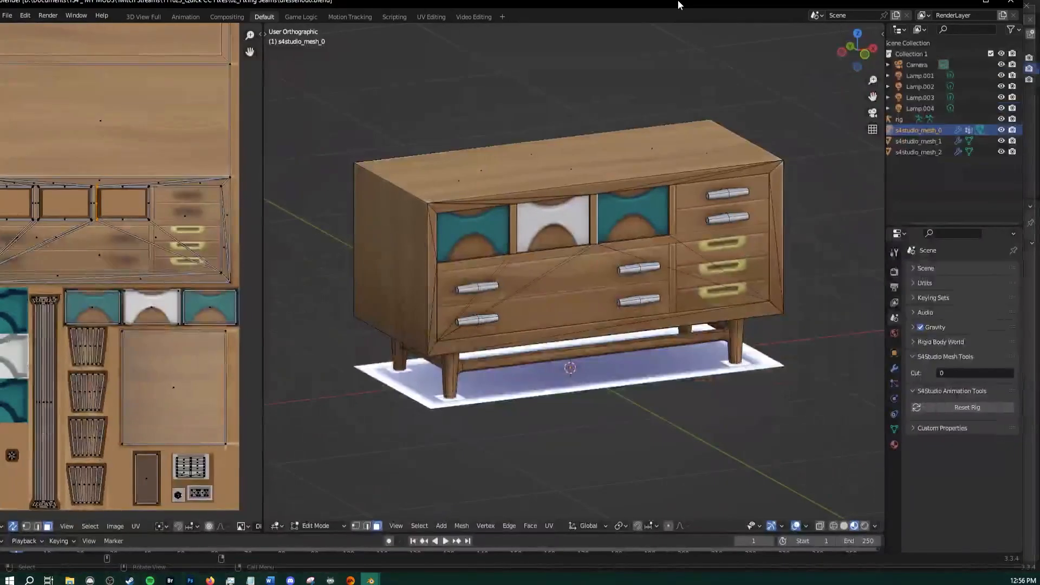
Widen the UV editor and check the dresser's teal door panel, side panel and leg islands by selecting their faces
{"action": "left_click", "coordinate": [122, 317]}
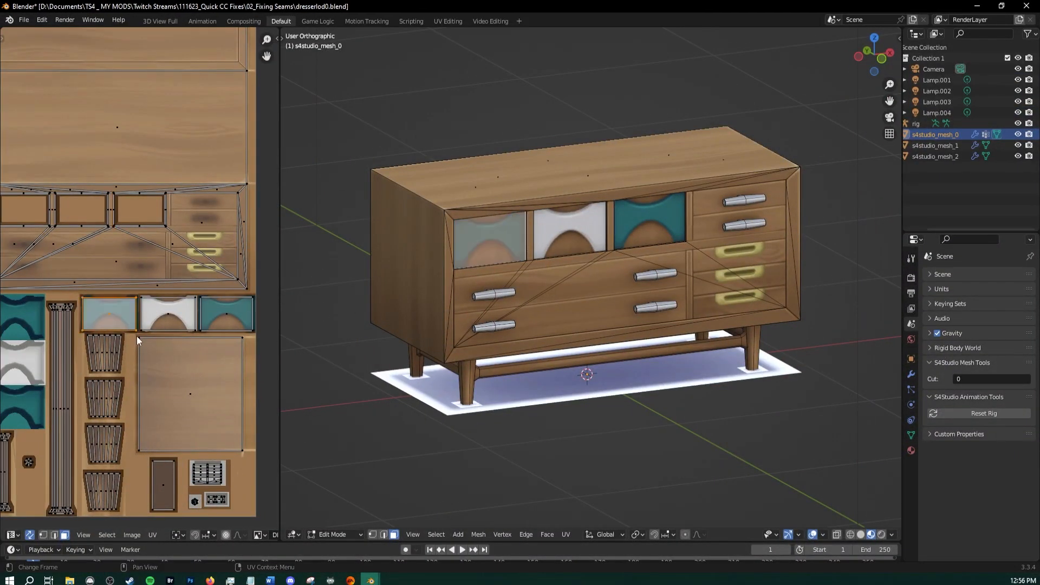
{"action": "scroll", "coordinate": [136, 336], "scroll_direction": "up", "scroll_amount": 2}
{"action": "left_click_drag", "start_coordinate": [285, 380], "coordinate": [415, 379]}
{"action": "middle_click_drag", "start_coordinate": [241, 350], "coordinate": [196, 233], "text": "shift"}
{"action": "left_click", "coordinate": [197, 279]}
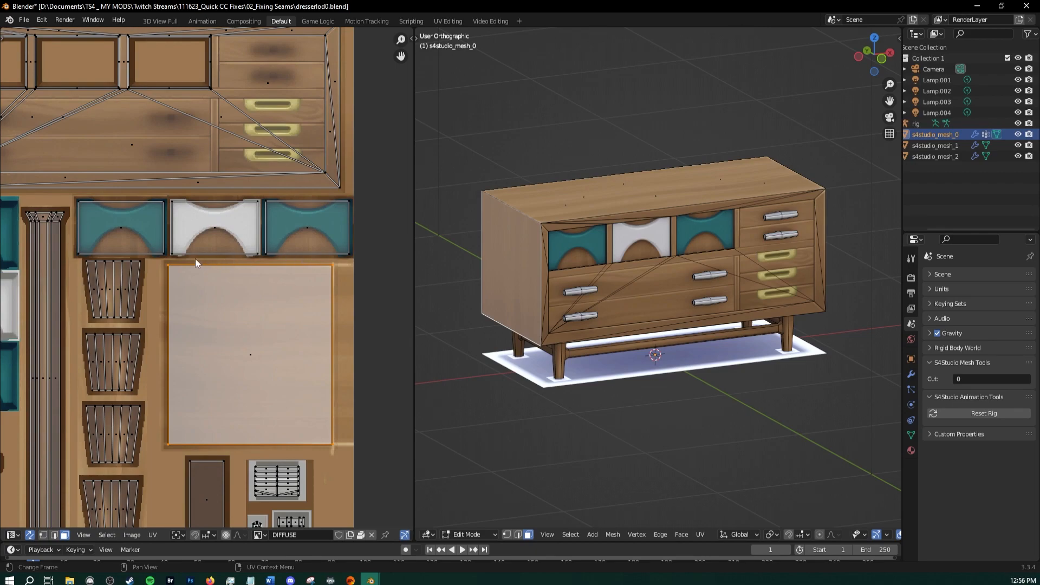
{"action": "left_click", "coordinate": [104, 285]}
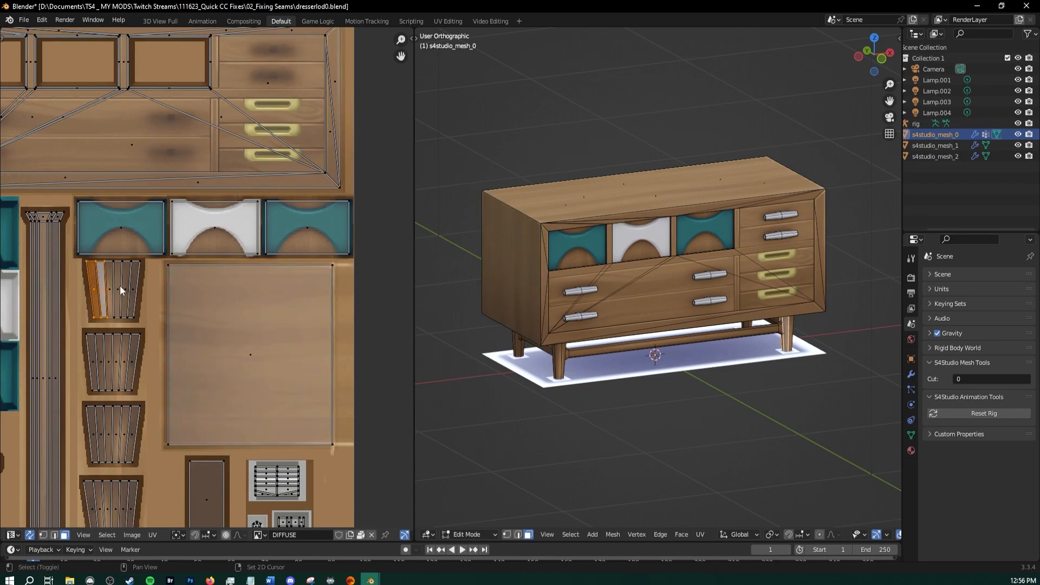
{"action": "left_click", "coordinate": [112, 284]}
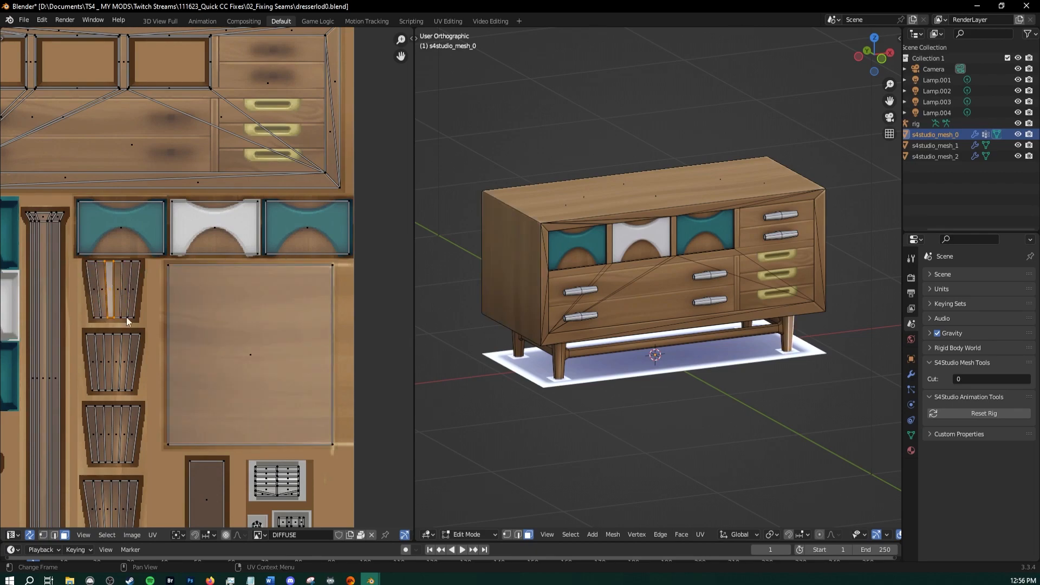
Switch to edge selection, select the border edges of the upper leg UV island, and examine the matching seam on the dresser leg
{"action": "middle_click_drag", "start_coordinate": [634, 382], "coordinate": [560, 348]}
{"action": "scroll", "coordinate": [560, 349], "scroll_direction": "up", "scroll_amount": 3}
{"action": "key", "text": "2"}
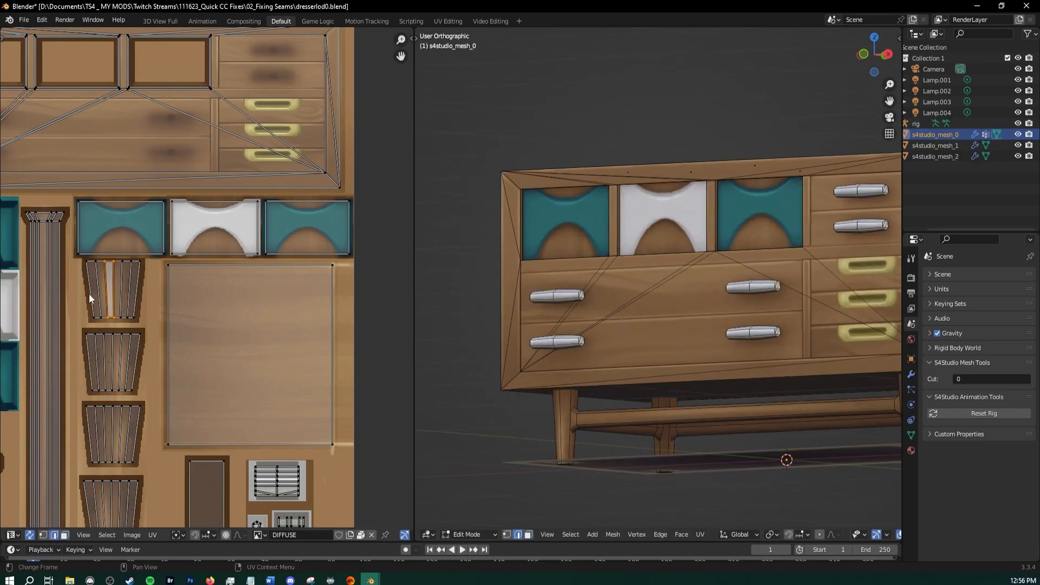
{"action": "left_click", "coordinate": [86, 291], "text": "alt"}
{"action": "middle_click_drag", "start_coordinate": [577, 365], "coordinate": [599, 353]}
{"action": "scroll", "coordinate": [500, 414], "scroll_direction": "up", "scroll_amount": 3}
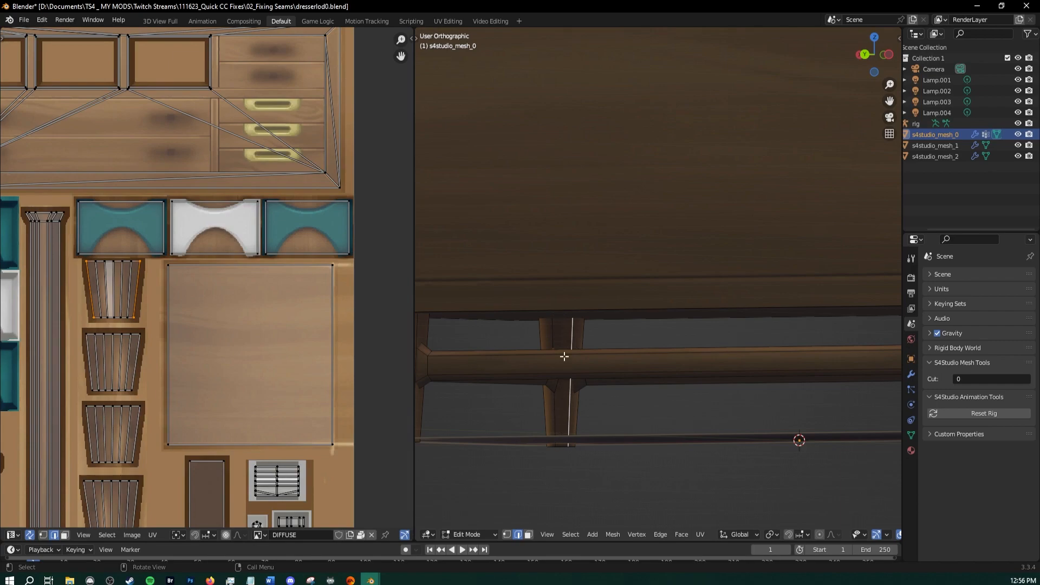
Shrink the UV editor to enlarge the 3D viewport and display the dresser in solid shading
{"action": "scroll", "coordinate": [563, 298], "scroll_direction": "down", "scroll_amount": 2}
{"action": "mouse_move", "coordinate": [605, 331]}
{"action": "middle_mouse_down"}
{"action": "mouse_move", "coordinate": [592, 360]}
{"action": "mouse_move", "coordinate": [596, 316]}
{"action": "middle_mouse_up"}
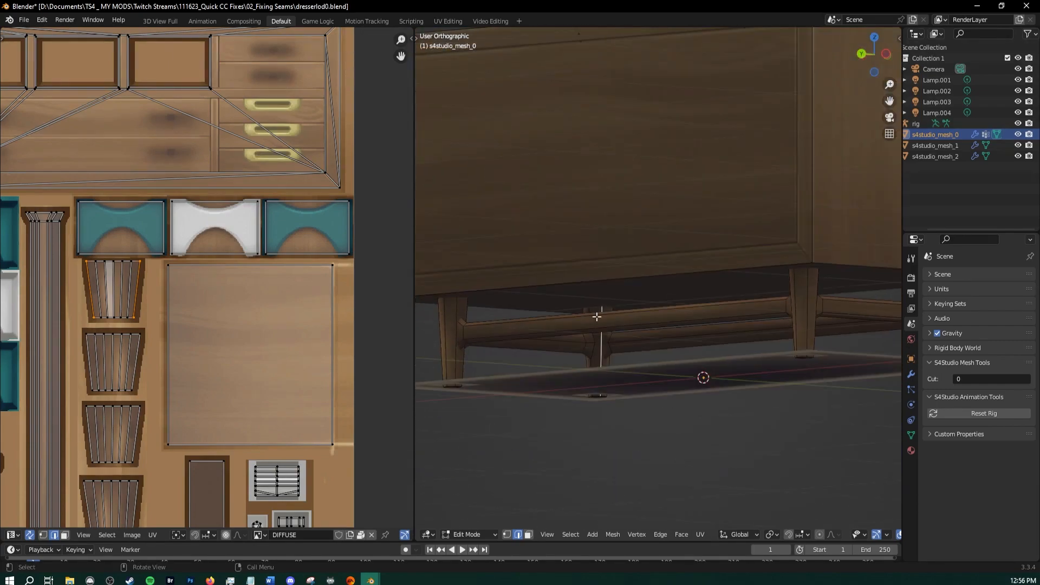
{"action": "middle_click_drag", "start_coordinate": [608, 421], "coordinate": [660, 390]}
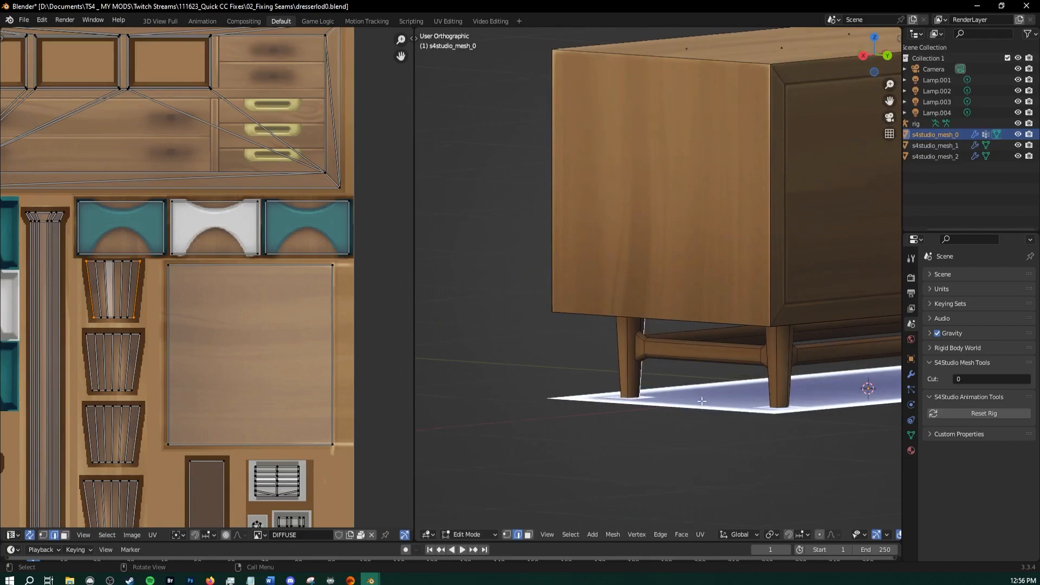
{"action": "scroll", "coordinate": [633, 261], "scroll_direction": "down", "scroll_amount": 1}
{"action": "middle_click_drag", "start_coordinate": [631, 260], "coordinate": [587, 341], "text": "shift"}
{"action": "middle_click_drag", "start_coordinate": [619, 264], "coordinate": [693, 274]}
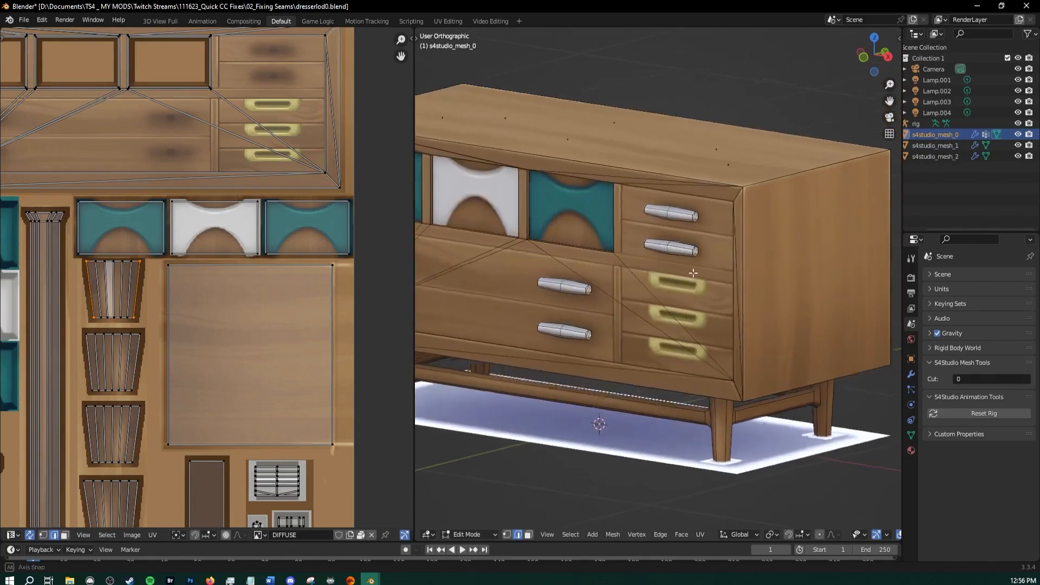
{"action": "middle_click_drag", "start_coordinate": [744, 350], "coordinate": [689, 357], "text": "shift"}
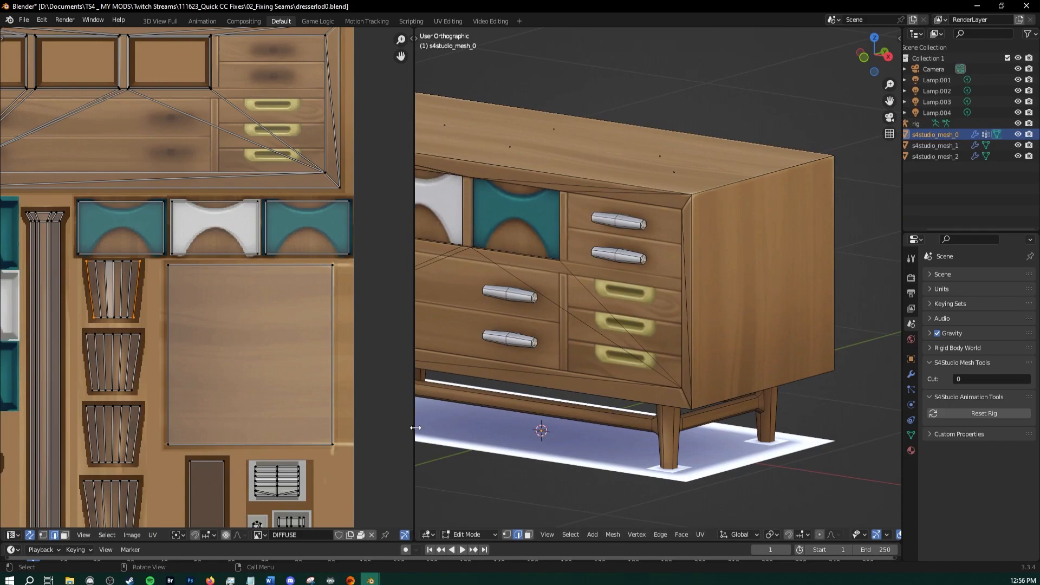
{"action": "left_click_drag", "start_coordinate": [414, 424], "coordinate": [150, 396]}
{"action": "key", "text": "z"}
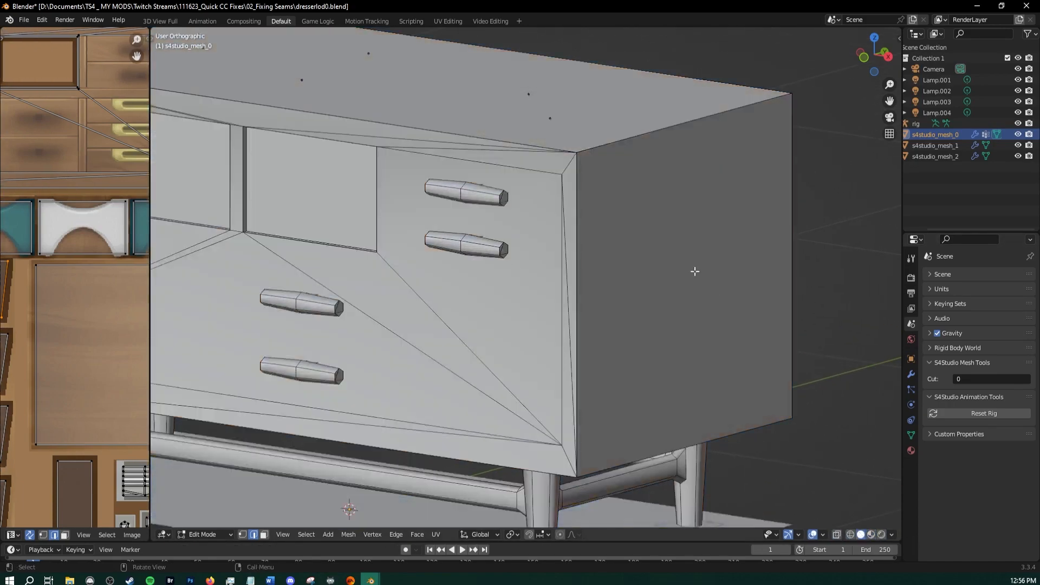
Pull the dresser's top face and side face away from the body in turn to check for split edges, cancelling each move
{"action": "scroll", "coordinate": [443, 176], "scroll_direction": "down", "scroll_amount": 2}
{"action": "middle_click_drag", "start_coordinate": [444, 176], "coordinate": [444, 211]}
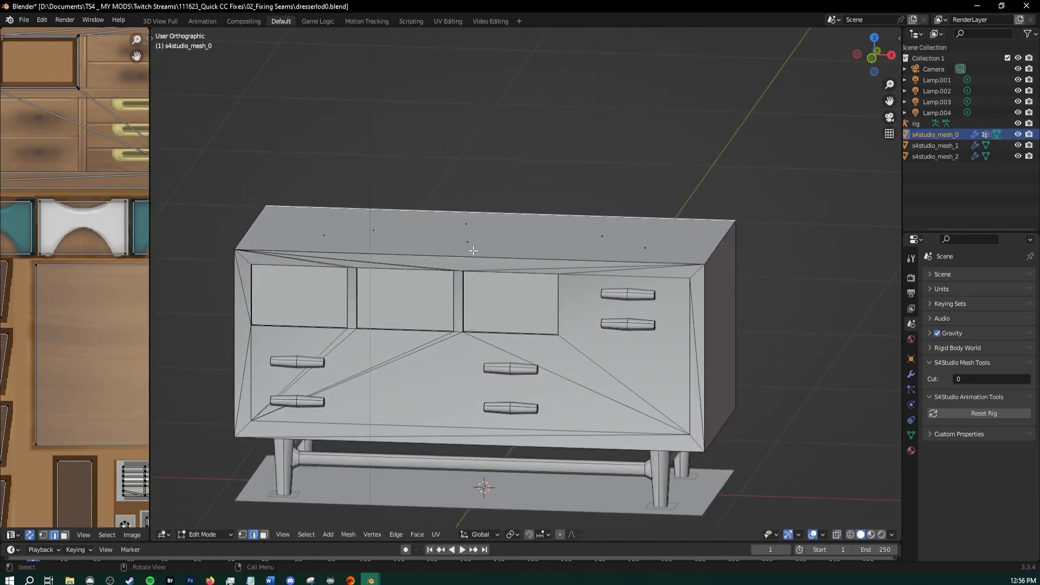
{"action": "left_click", "coordinate": [439, 233]}
{"action": "key", "text": "g"}
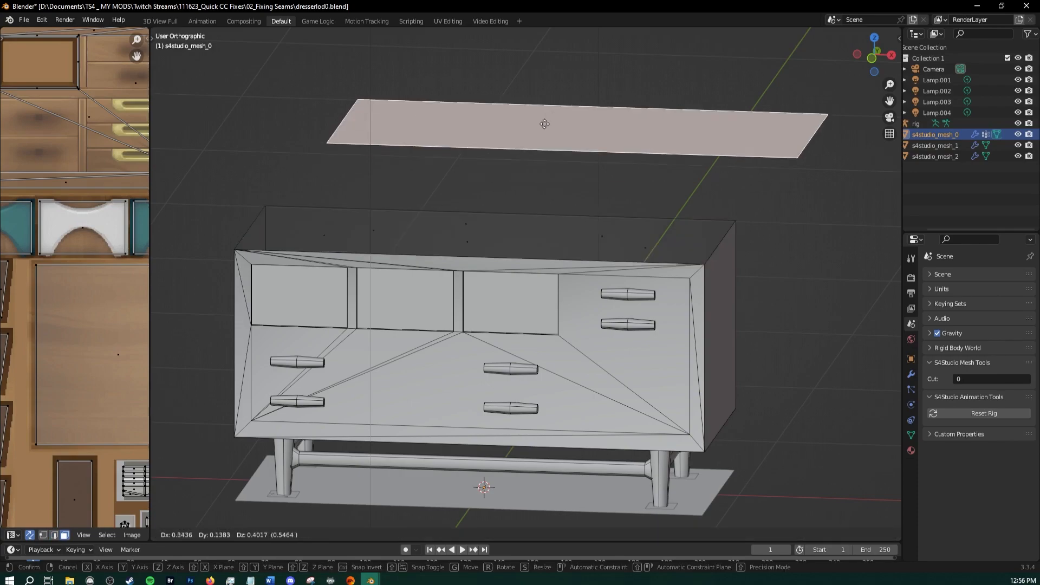
{"action": "right_click", "coordinate": [557, 165]}
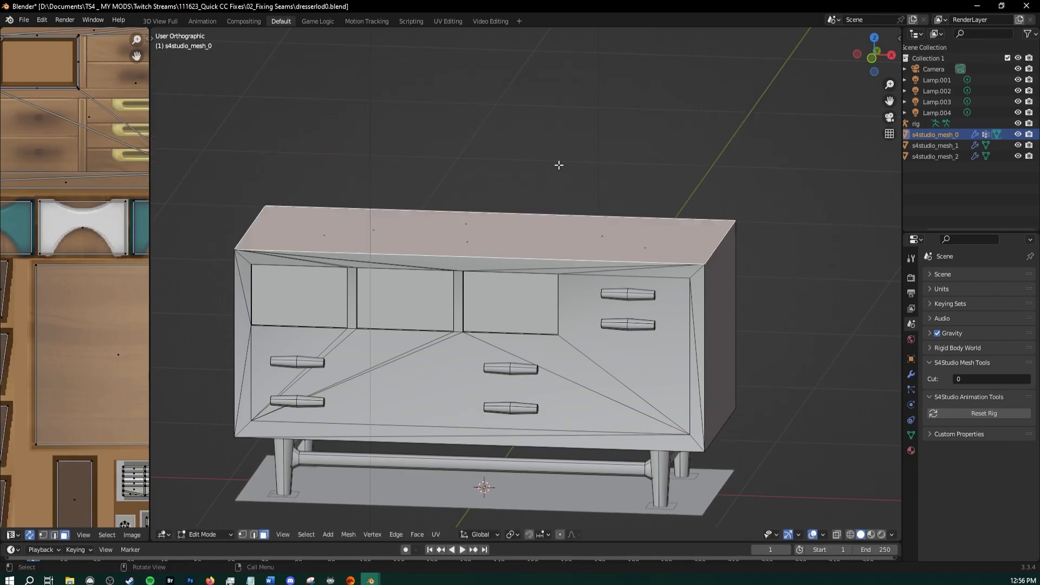
{"action": "middle_click_drag", "start_coordinate": [557, 168], "coordinate": [452, 252]}
{"action": "left_click", "coordinate": [669, 362]}
{"action": "key", "text": "g"}
{"action": "right_click", "coordinate": [708, 65]}
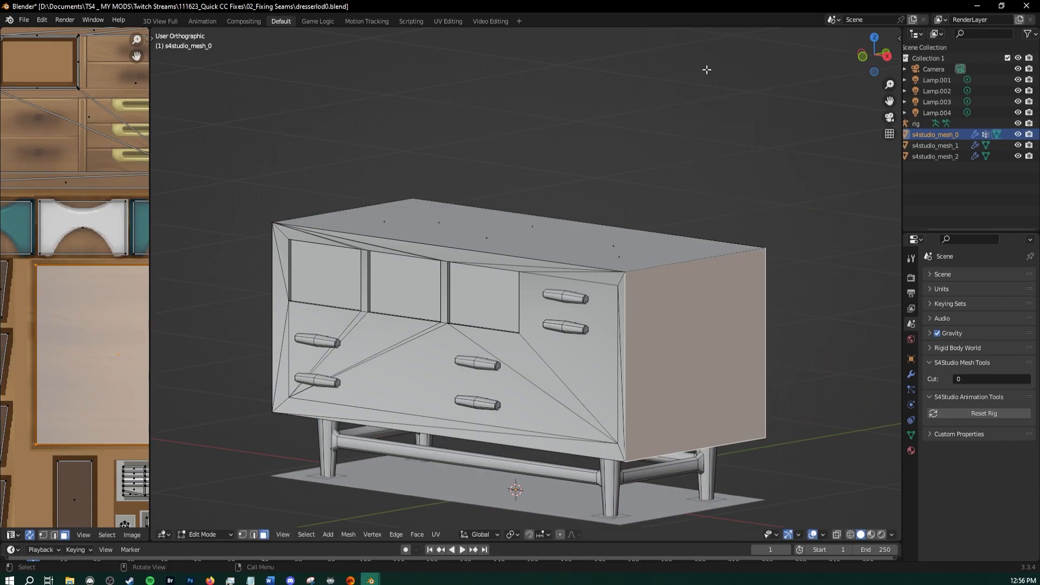
Return the dresser mesh to Object Mode and add a Decimate modifier to it
{"action": "middle_click_drag", "start_coordinate": [534, 263], "coordinate": [543, 316]}
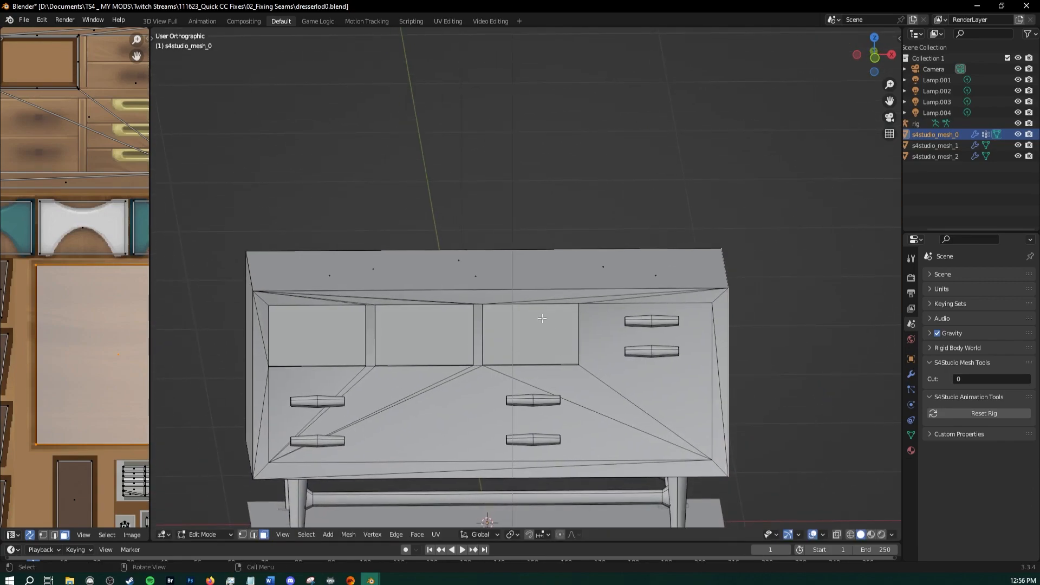
{"action": "middle_click_drag", "start_coordinate": [426, 302], "coordinate": [424, 270]}
{"action": "scroll", "coordinate": [423, 304], "scroll_direction": "down", "scroll_amount": 3}
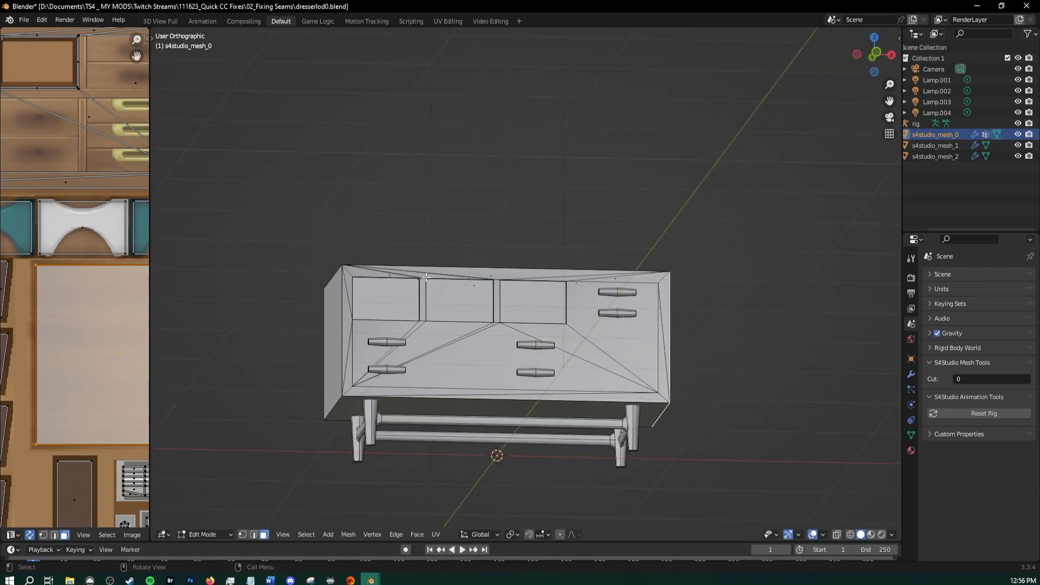
{"action": "middle_click_drag", "start_coordinate": [422, 318], "coordinate": [444, 270], "text": "shift"}
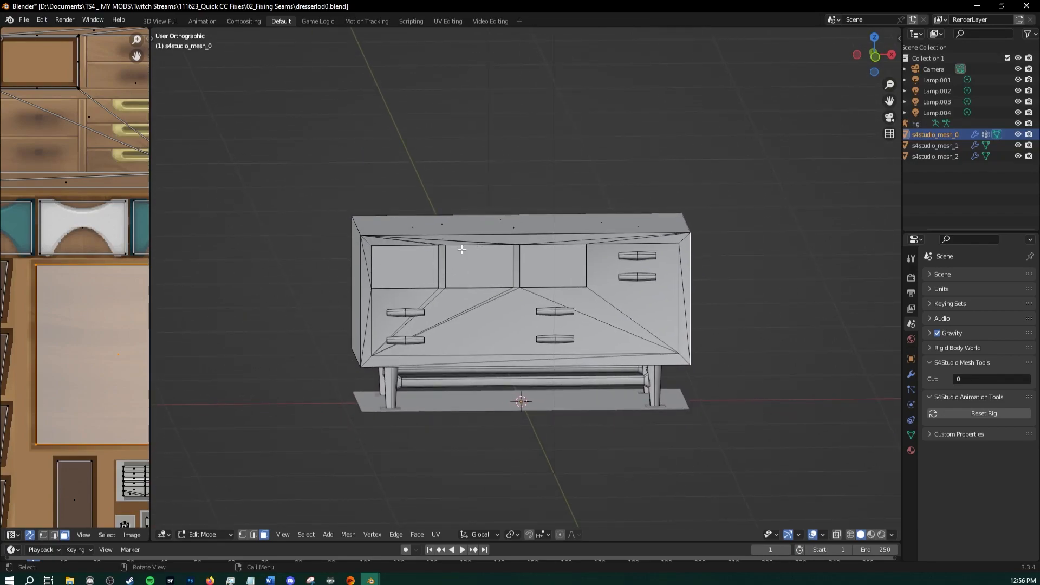
{"action": "middle_click_drag", "start_coordinate": [462, 249], "coordinate": [402, 248]}
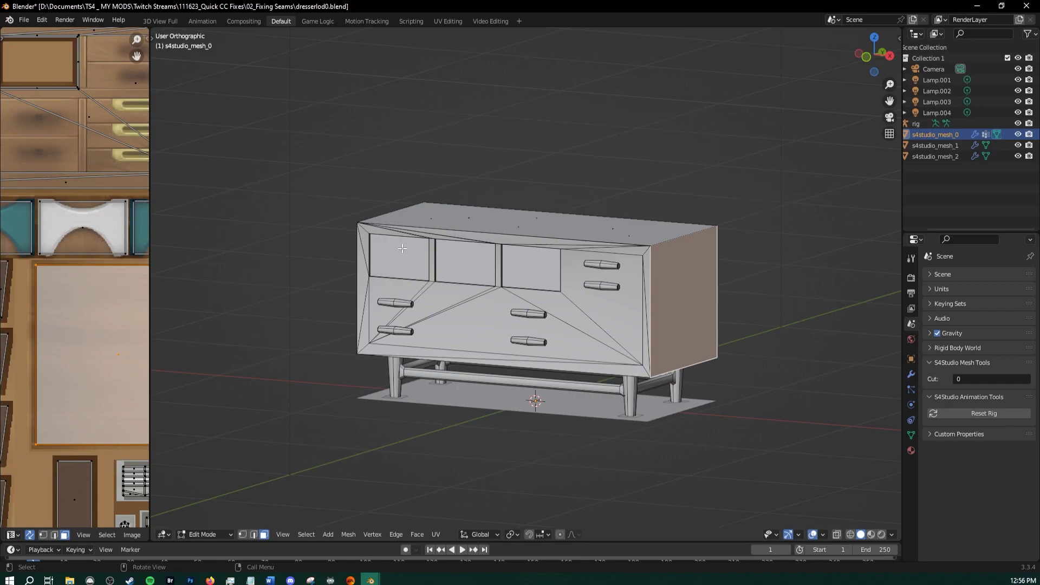
{"action": "middle_click_drag", "start_coordinate": [574, 256], "coordinate": [577, 265]}
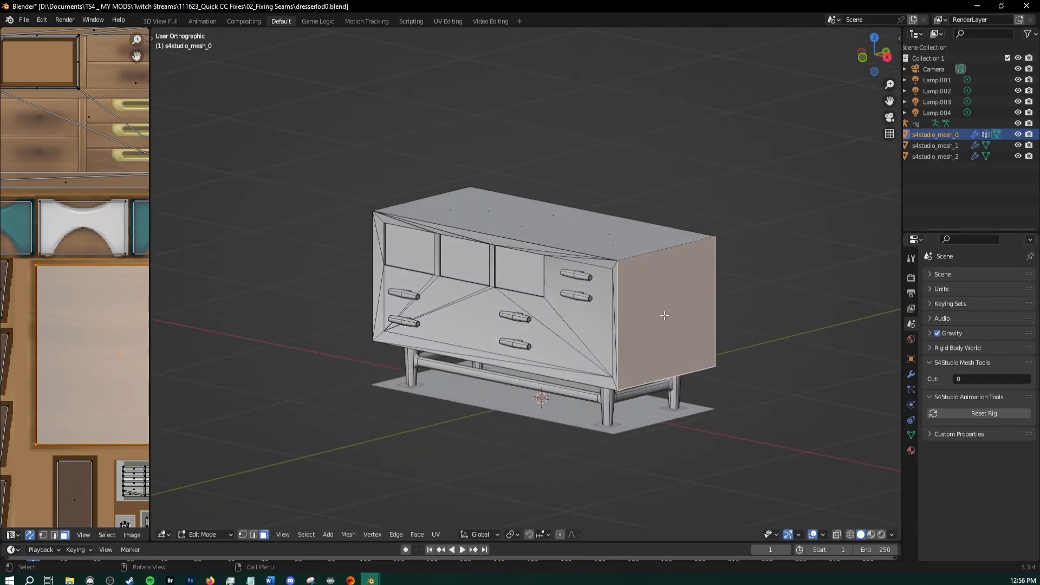
{"action": "key", "text": "Tab"}
{"action": "left_click", "coordinate": [912, 374]}
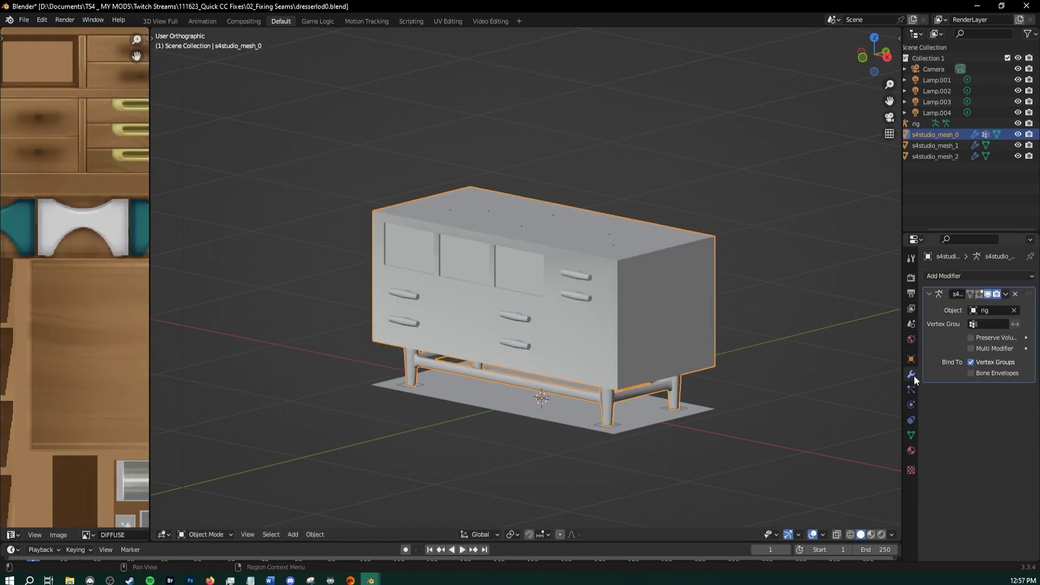
{"action": "left_click", "coordinate": [954, 277]}
{"action": "left_click", "coordinate": [834, 355]}
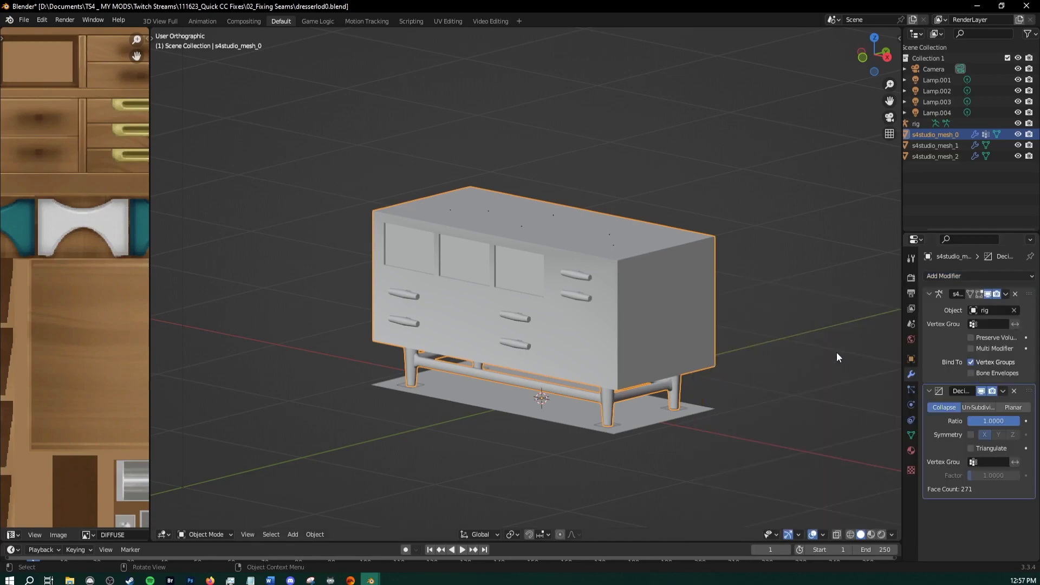
Lower the dresser's Decimate ratio to 0.2222 and inspect the drawer fronts and side panel
{"action": "left_click_drag", "start_coordinate": [1009, 419], "coordinate": [979, 421]}
{"action": "scroll", "coordinate": [456, 255], "scroll_direction": "up", "scroll_amount": 3}
{"action": "middle_click_drag", "start_coordinate": [341, 241], "coordinate": [387, 231]}
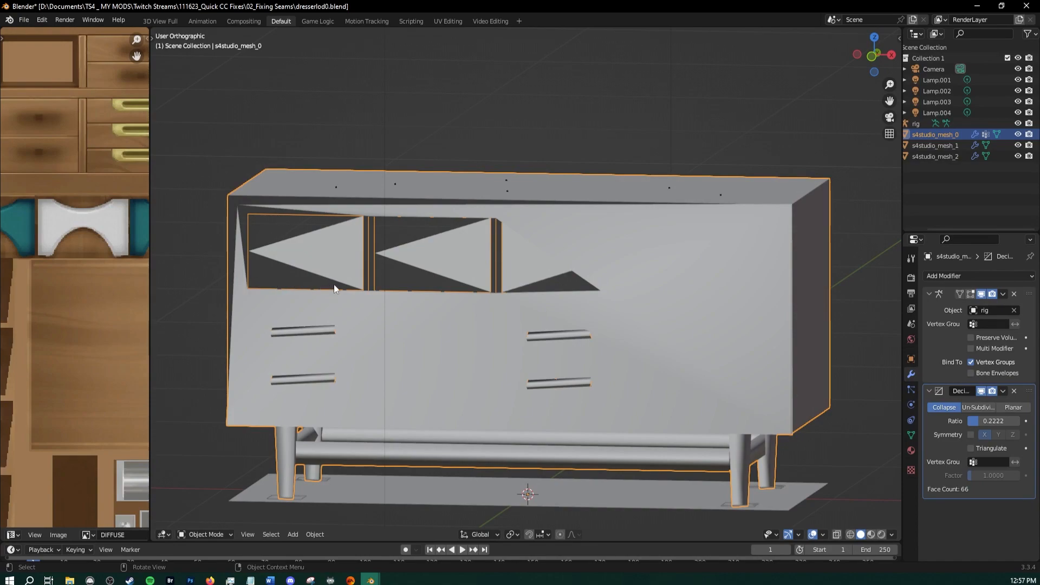
{"action": "middle_click_drag", "start_coordinate": [441, 233], "coordinate": [525, 307]}
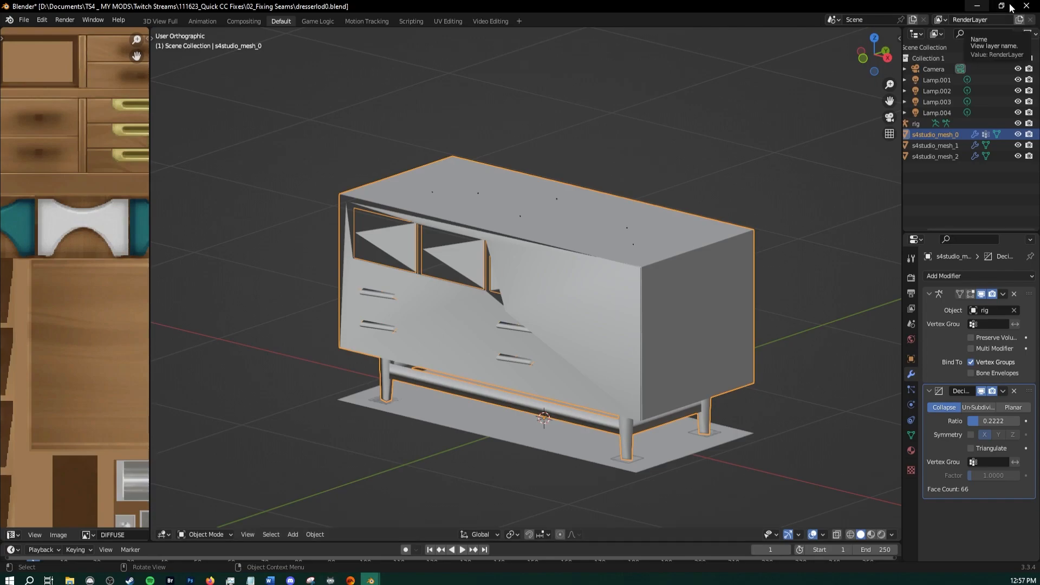
Close the dresser's Blender window, merge all of the fireplace's selected vertices by distance, and return to Object Mode
{"action": "left_click", "coordinate": [1026, 6]}
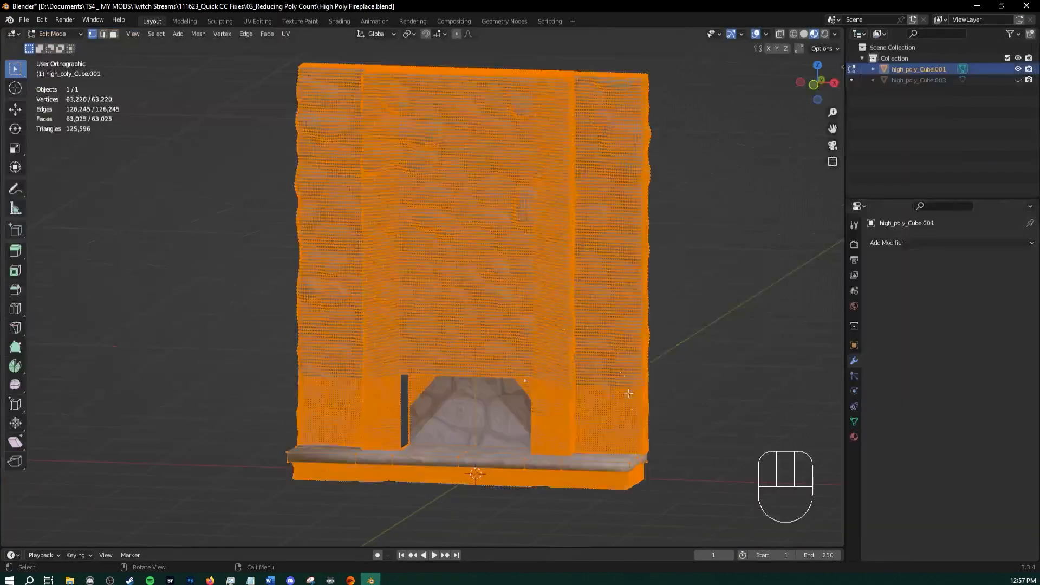
{"action": "middle_click_drag", "start_coordinate": [700, 319], "coordinate": [627, 307], "text": "shift"}
{"action": "key", "text": "m"}
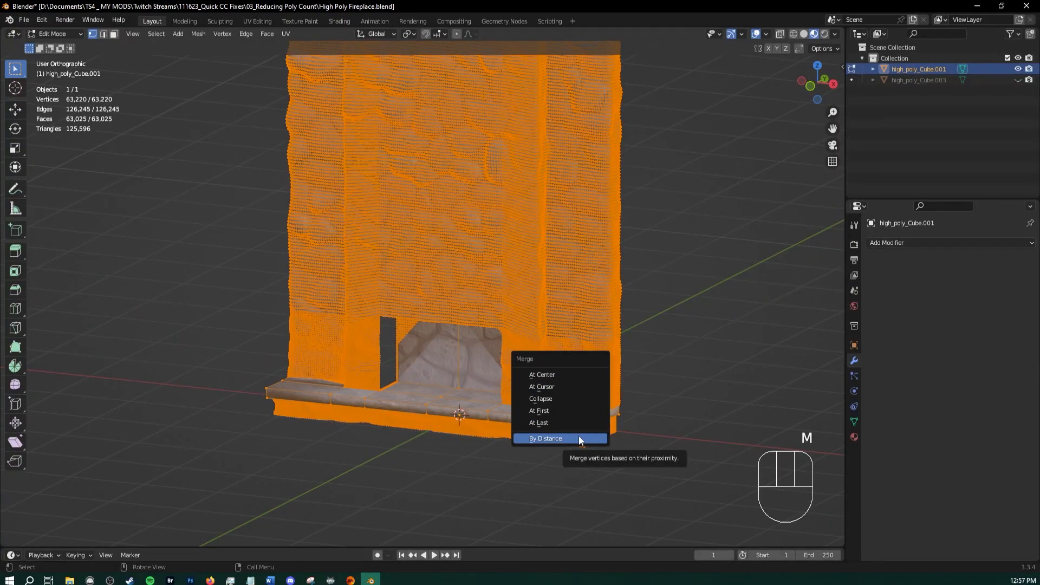
{"action": "left_click", "coordinate": [579, 436]}
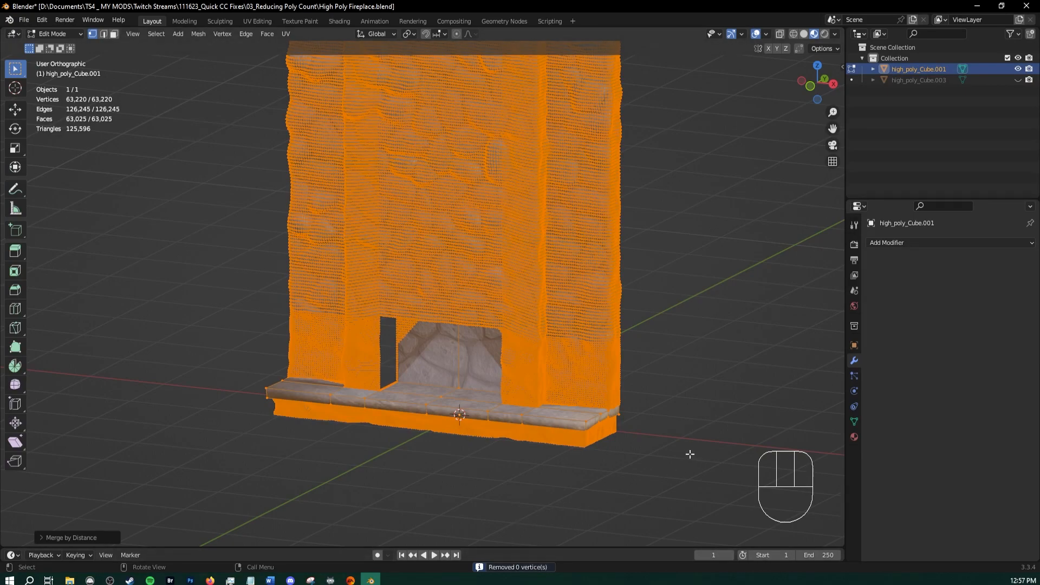
{"action": "key", "text": "Tab"}
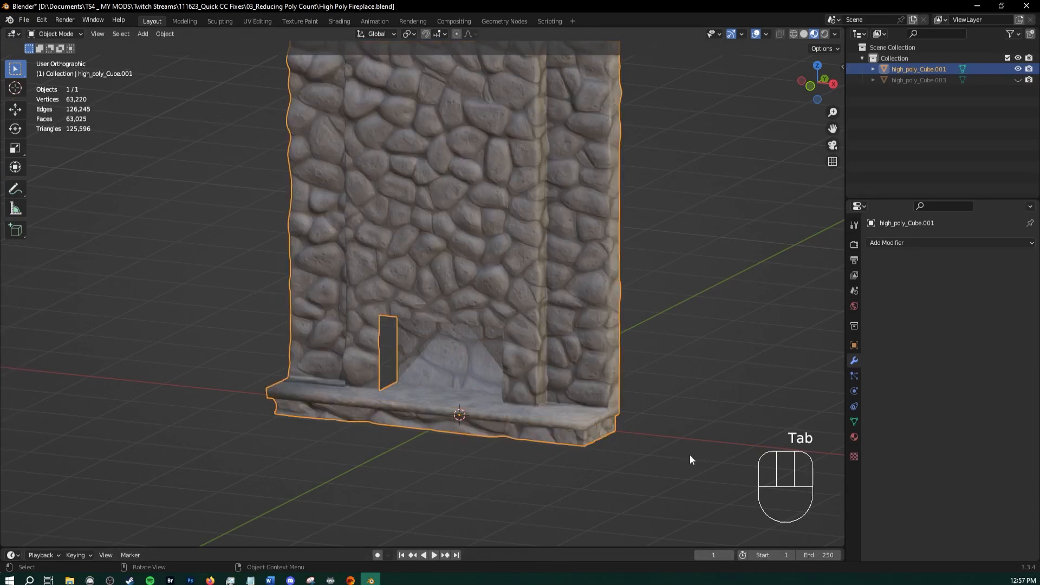
Repeat the merge by distance on the whole fireplace mesh in Edit Mode and leave Edit Mode
{"action": "middle_click_drag", "start_coordinate": [569, 539], "coordinate": [550, 481], "text": "shift"}
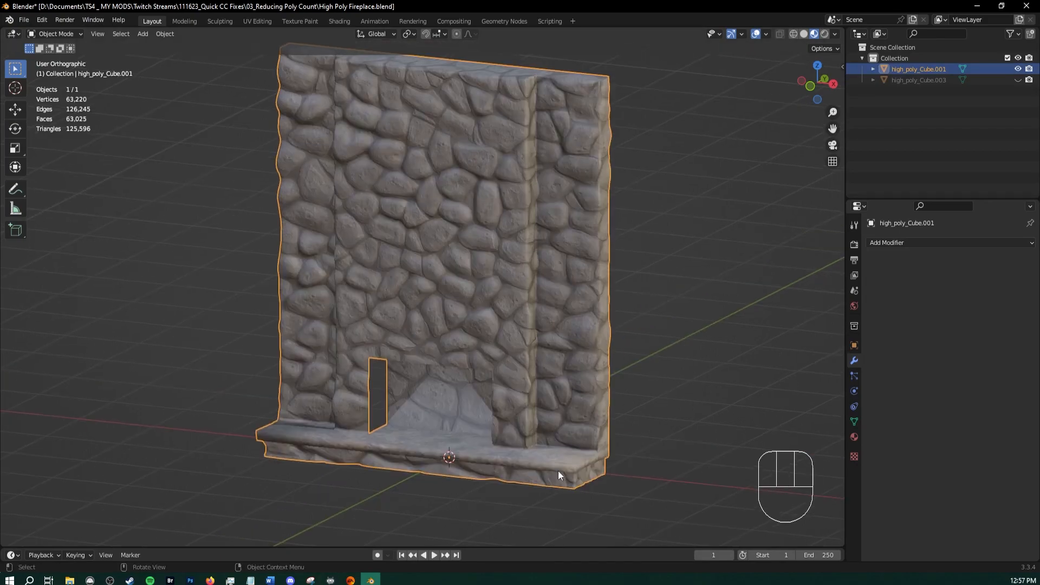
{"action": "key", "text": "Tab"}
{"action": "key", "text": "m"}
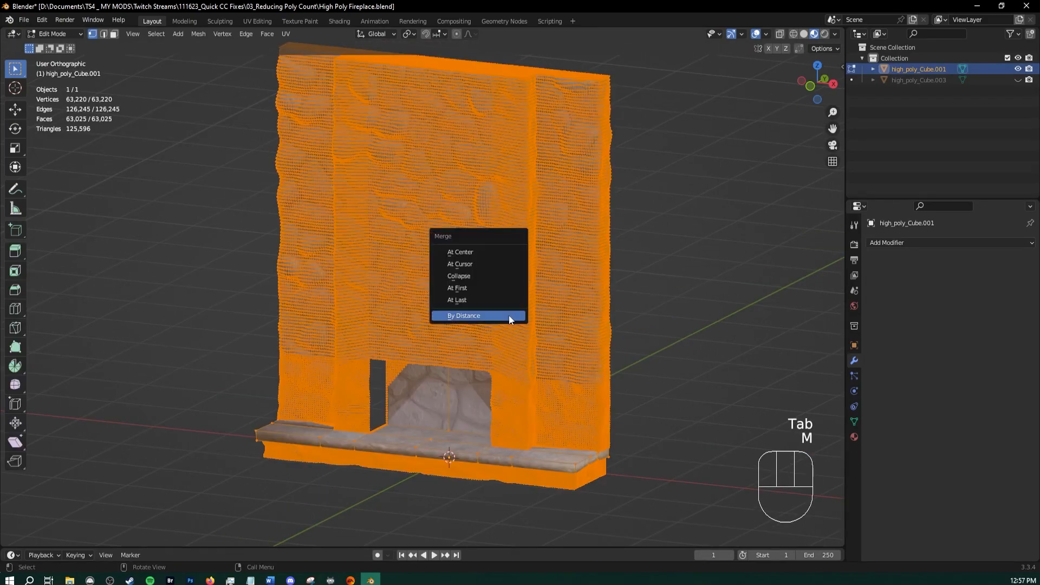
{"action": "left_click", "coordinate": [509, 315]}
{"action": "key", "text": "Tab"}
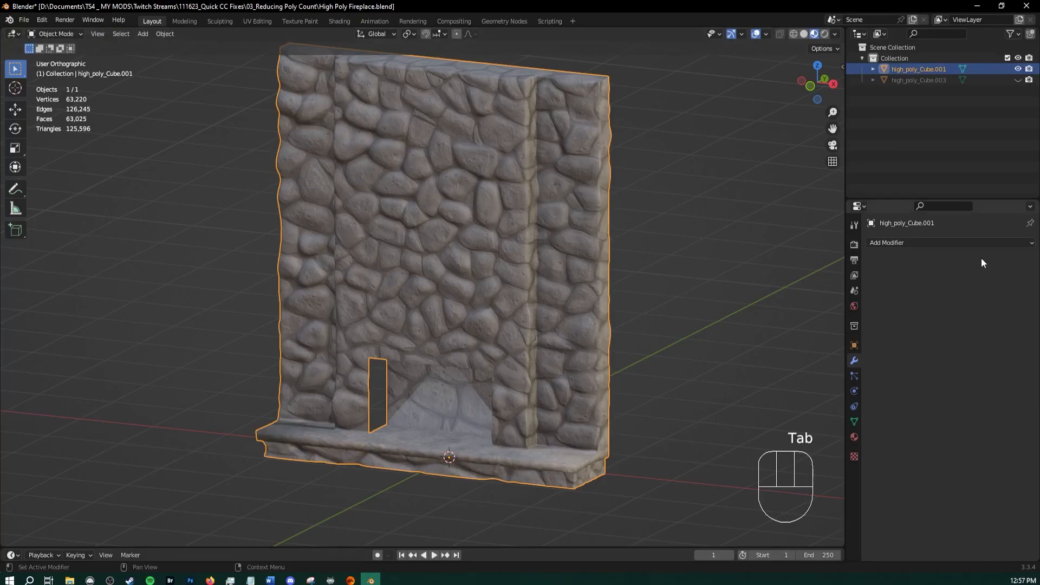
Add a Decimate modifier to the fireplace and view the stone surface from several angles
{"action": "left_click", "coordinate": [919, 242]}
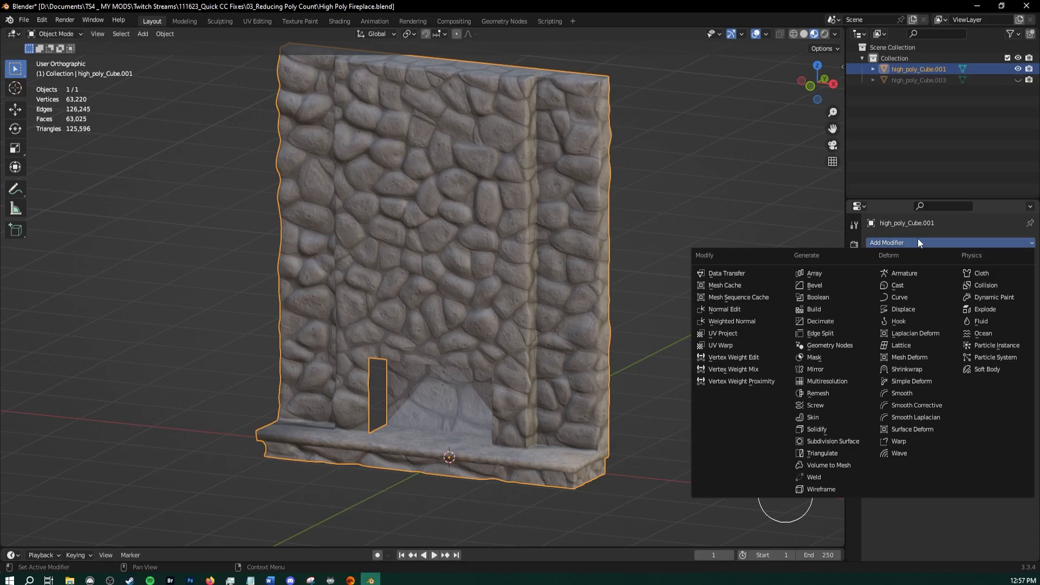
{"action": "left_click", "coordinate": [828, 318]}
{"action": "middle_click_drag", "start_coordinate": [827, 316], "coordinate": [513, 278]}
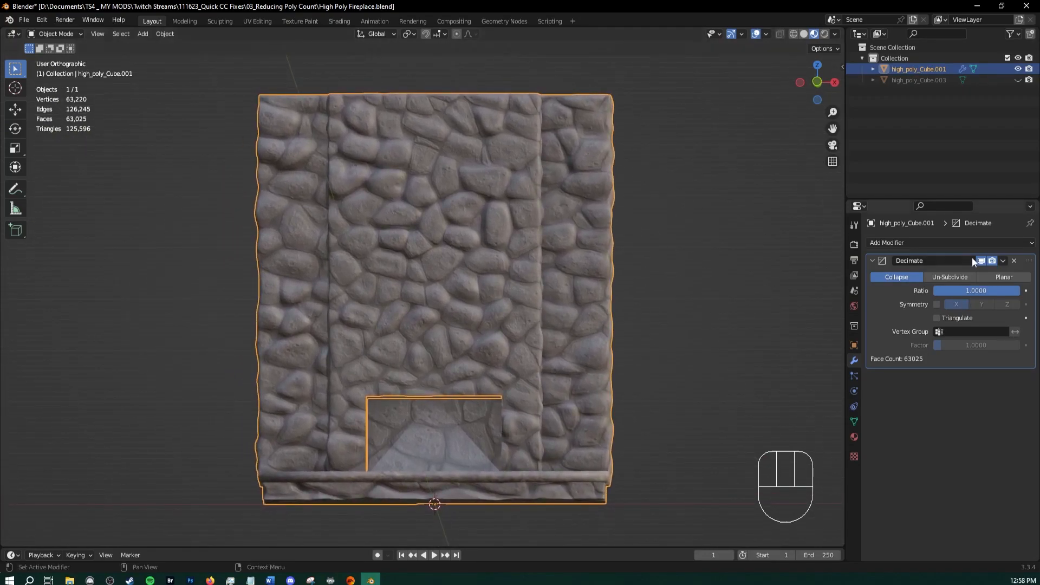
{"action": "middle_click_drag", "start_coordinate": [485, 270], "coordinate": [492, 292]}
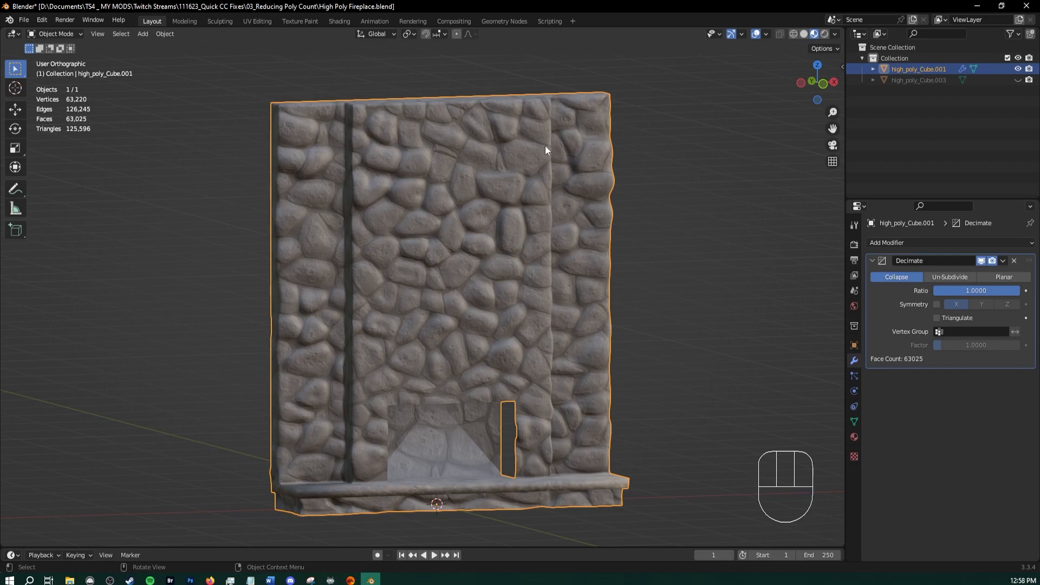
{"action": "middle_click_drag", "start_coordinate": [545, 150], "coordinate": [580, 214]}
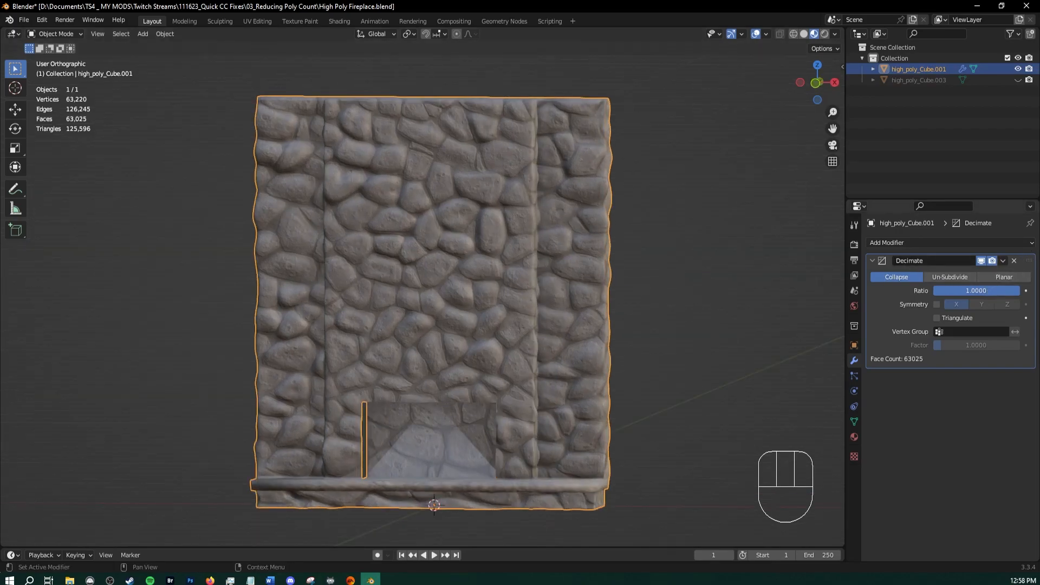
Lower the fireplace's Decimate ratio to 0.4074 and inspect the stone detail up close
{"action": "left_click_drag", "start_coordinate": [976, 290], "coordinate": [942, 291]}
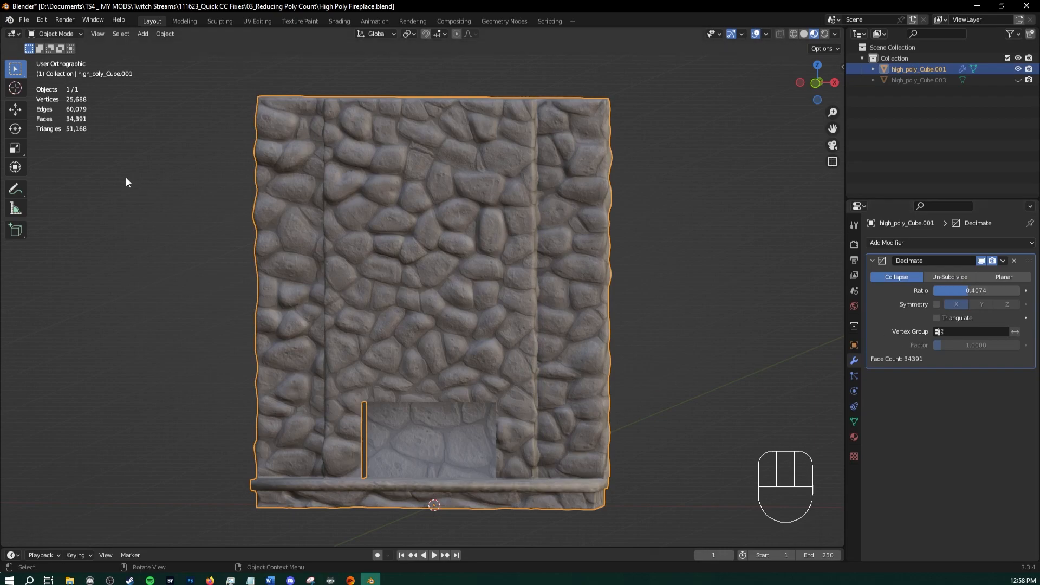
{"action": "middle_click_drag", "start_coordinate": [212, 234], "coordinate": [111, 151]}
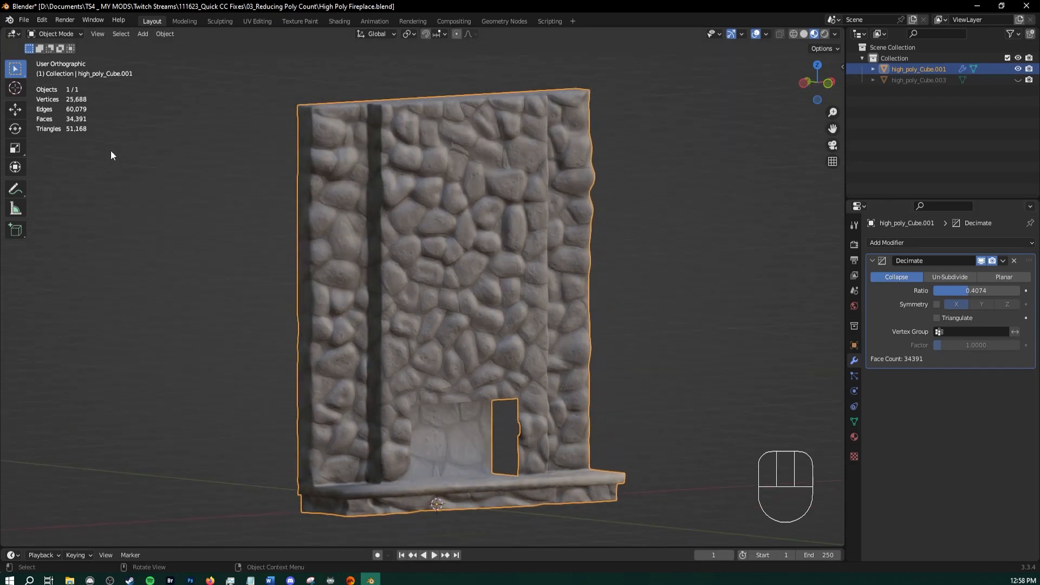
{"action": "scroll", "coordinate": [246, 237], "scroll_direction": "up", "scroll_amount": 3}
{"action": "middle_click_drag", "start_coordinate": [246, 236], "coordinate": [414, 245], "text": "shift"}
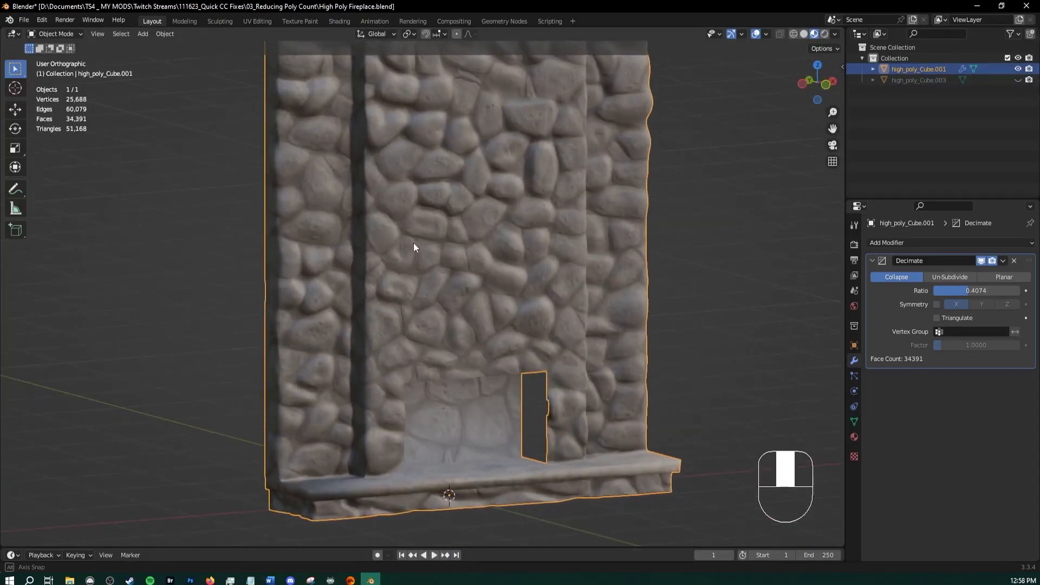
Drop the fireplace's Decimate ratio to 0 to show the extreme reduction
{"action": "left_click", "coordinate": [979, 294]}
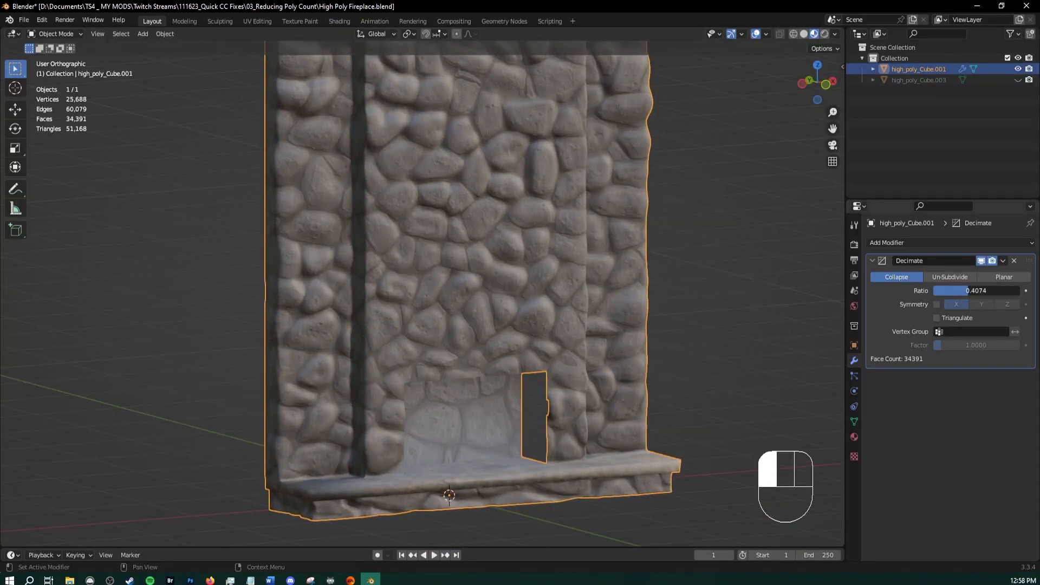
{"action": "left_click_drag", "start_coordinate": [978, 294], "coordinate": [932, 290]}
{"action": "left_click_drag", "start_coordinate": [893, 339], "coordinate": [867, 336]}
{"action": "middle_click_drag", "start_coordinate": [661, 302], "coordinate": [644, 288]}
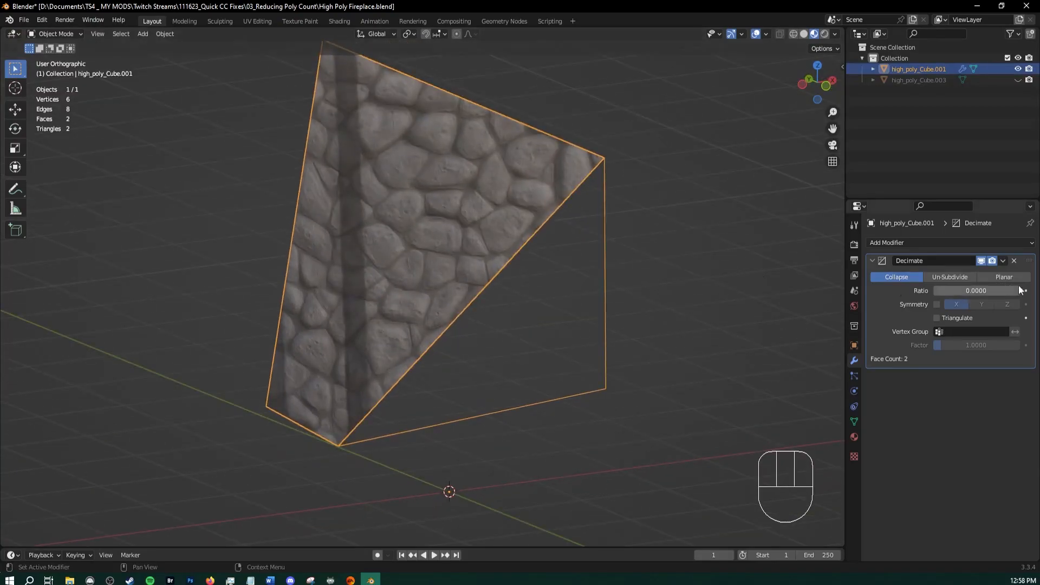
Raise the fireplace's Decimate ratio to 0.1296 and inspect the reduced mesh from the front
{"action": "left_click_drag", "start_coordinate": [955, 290], "coordinate": [968, 291]}
{"action": "middle_click_drag", "start_coordinate": [797, 288], "coordinate": [642, 310]}
{"action": "middle_click_drag", "start_coordinate": [556, 318], "coordinate": [590, 274]}
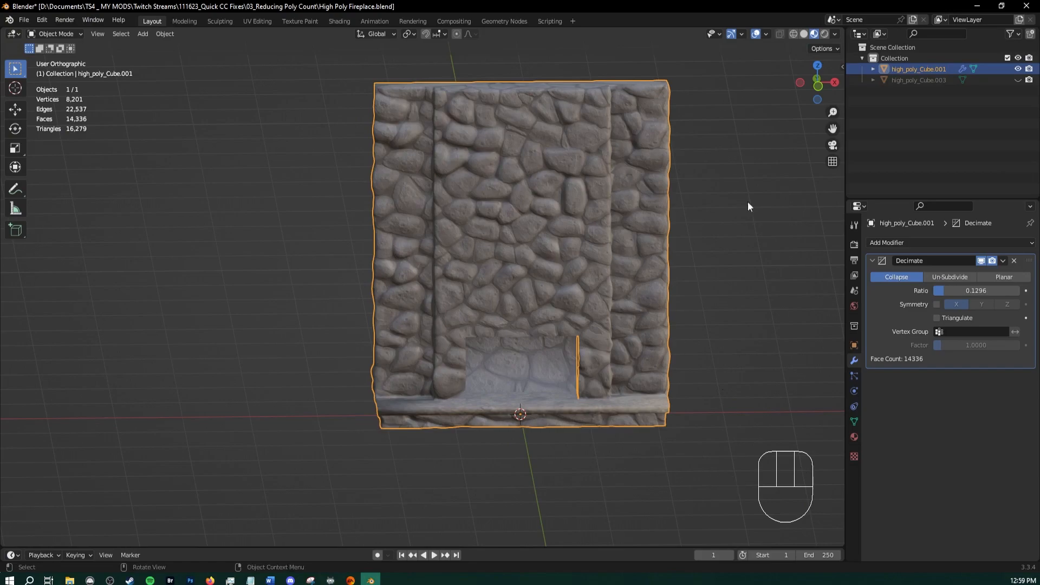
Switch the viewport to solid shading and examine the decimated fireplace's shape around the hearth and stone front
{"action": "left_click", "coordinate": [804, 34]}
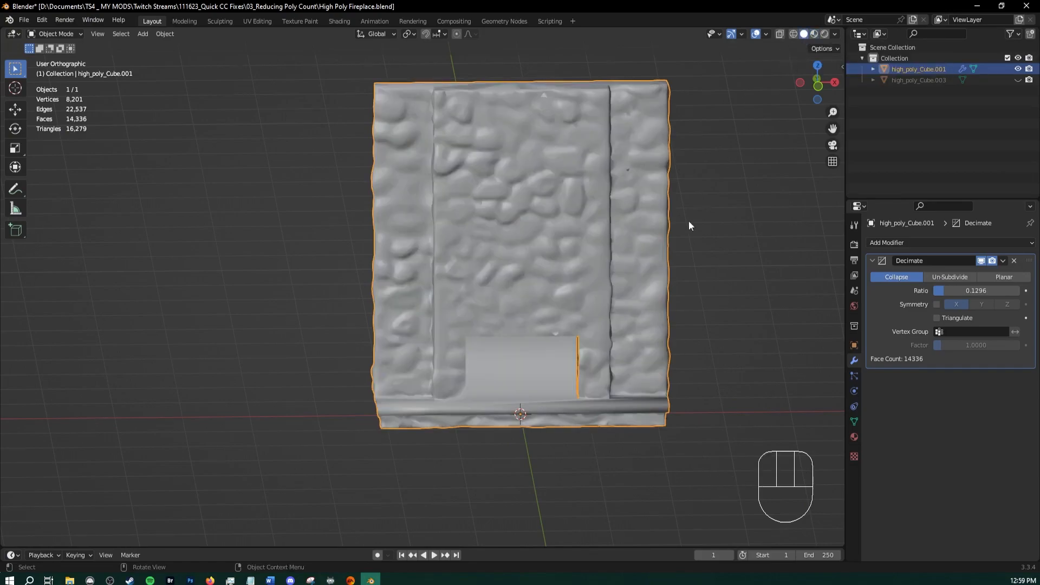
{"action": "mouse_move", "coordinate": [688, 220]}
{"action": "middle_mouse_down"}
{"action": "mouse_move", "coordinate": [620, 239]}
{"action": "mouse_move", "coordinate": [584, 282]}
{"action": "middle_mouse_up"}
{"action": "scroll", "coordinate": [582, 283], "scroll_direction": "up", "scroll_amount": 3}
{"action": "middle_click_drag", "start_coordinate": [502, 434], "coordinate": [538, 260], "text": "shift"}
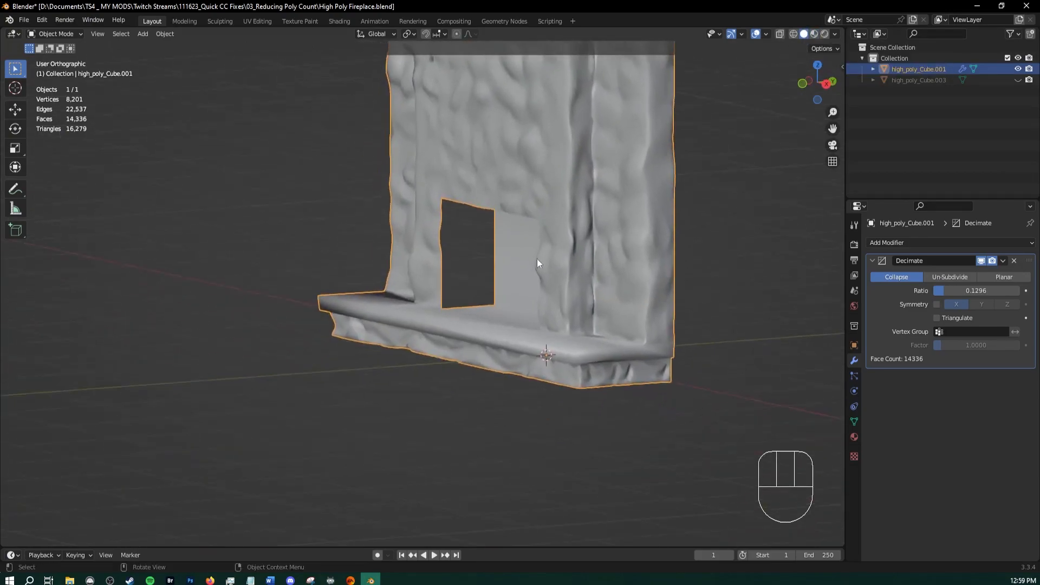
{"action": "scroll", "coordinate": [541, 266], "scroll_direction": "up", "scroll_amount": 2}
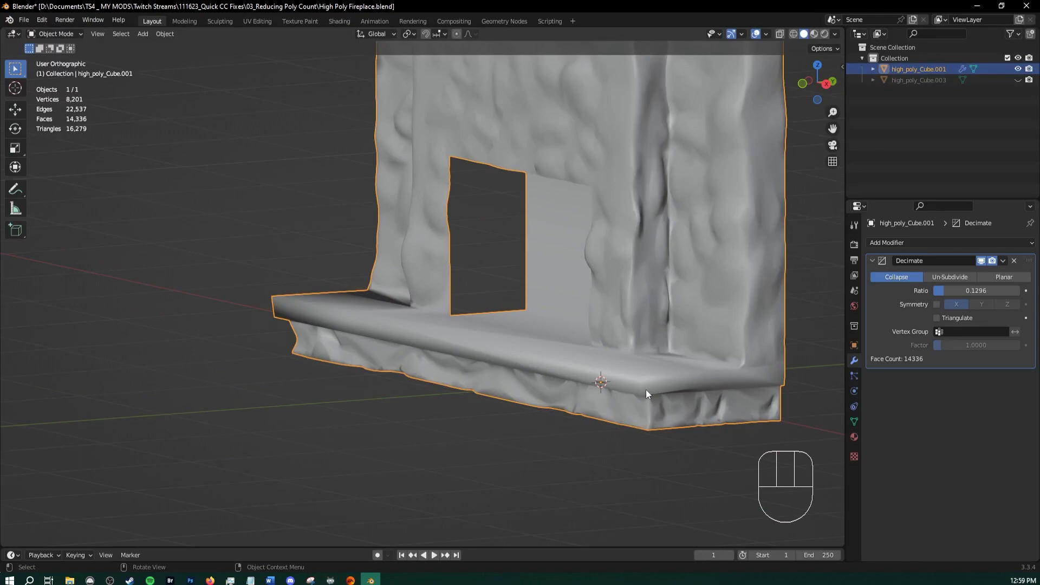
{"action": "middle_click_drag", "start_coordinate": [713, 368], "coordinate": [447, 268]}
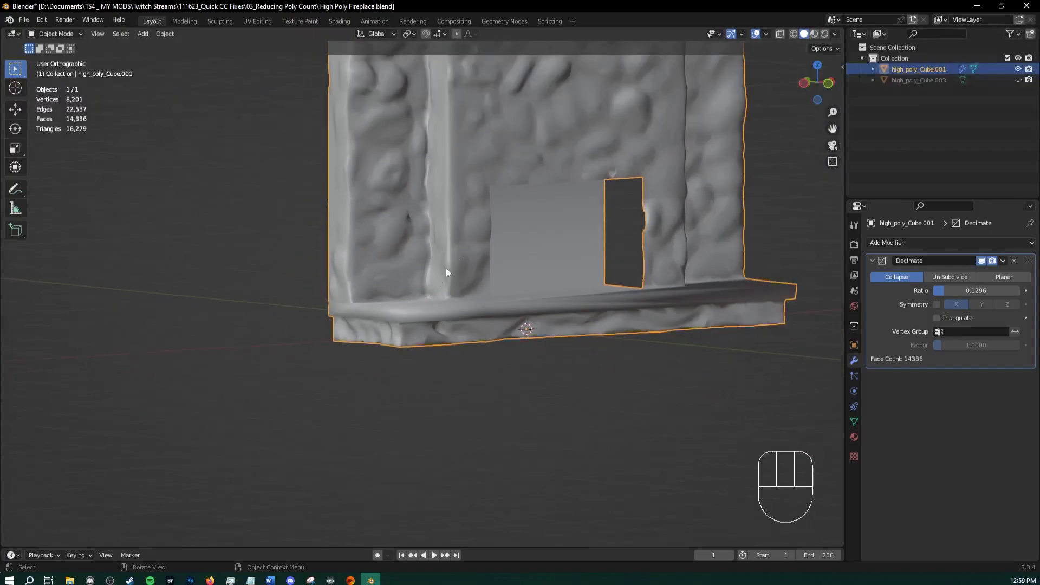
{"action": "middle_click_drag", "start_coordinate": [570, 158], "coordinate": [517, 297], "text": "shift"}
{"action": "scroll", "coordinate": [579, 228], "scroll_direction": "down", "scroll_amount": 1}
{"action": "middle_click_drag", "start_coordinate": [579, 228], "coordinate": [622, 239]}
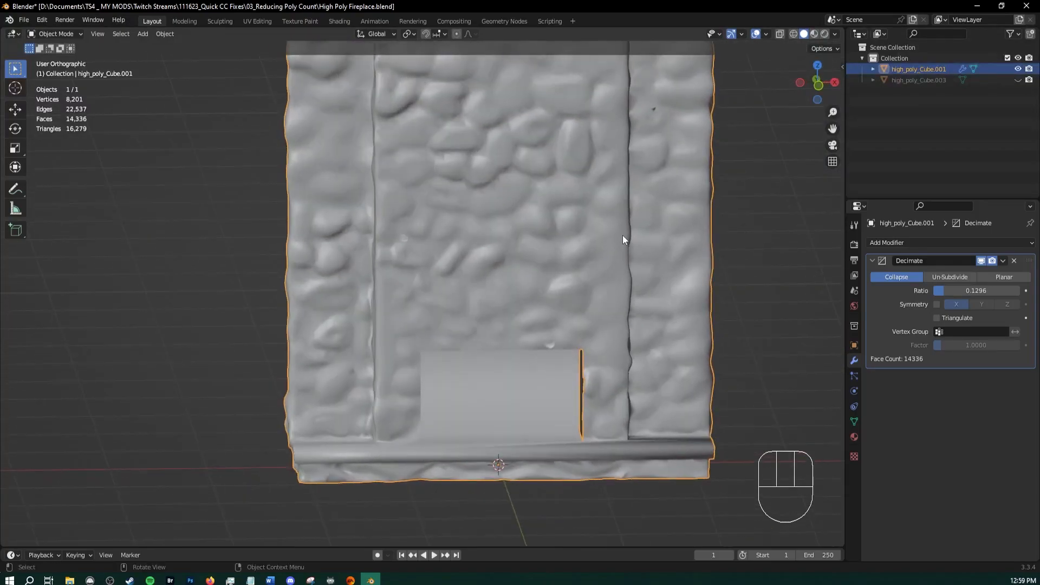
Add an Edge Split modifier to the fireplace and view the edges around the firebox and hearth
{"action": "left_click", "coordinate": [902, 244]}
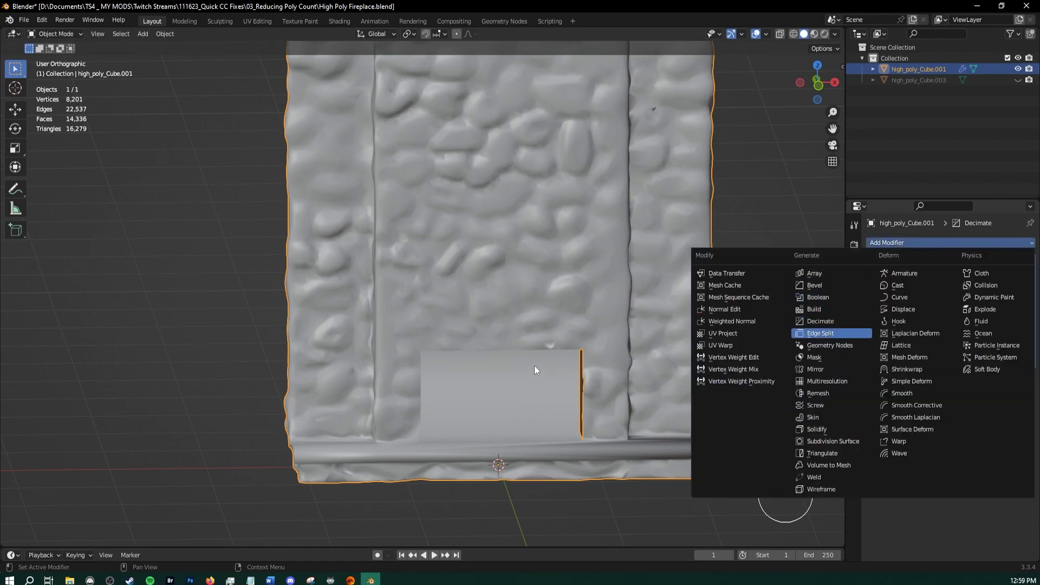
{"action": "left_click", "coordinate": [820, 333]}
{"action": "middle_click_drag", "start_coordinate": [577, 344], "coordinate": [554, 341]}
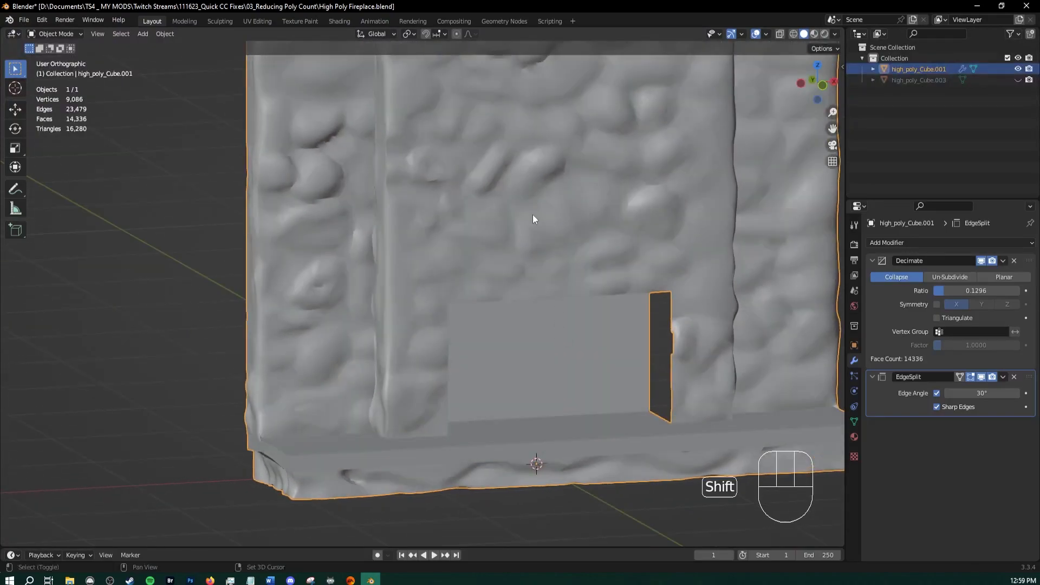
{"action": "middle_click_drag", "start_coordinate": [533, 217], "coordinate": [546, 271], "text": "shift"}
Set the Edge Split modifier's edge angle to 60° and check the shading on the stones up close
{"action": "left_click", "coordinate": [973, 390]}
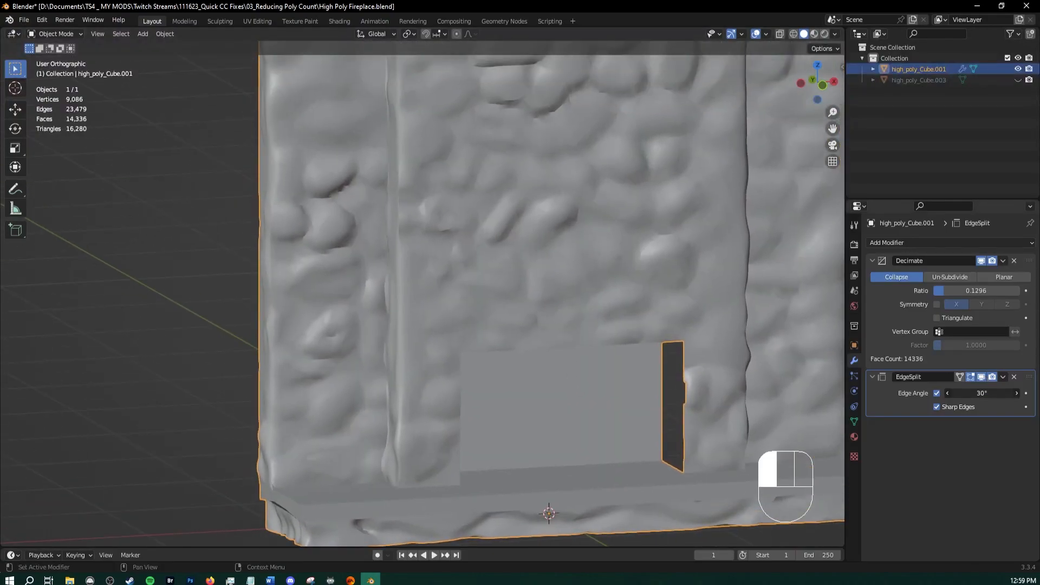
{"action": "left_click_drag", "start_coordinate": [974, 391], "coordinate": [988, 391]}
{"action": "double_click", "coordinate": [974, 392]}
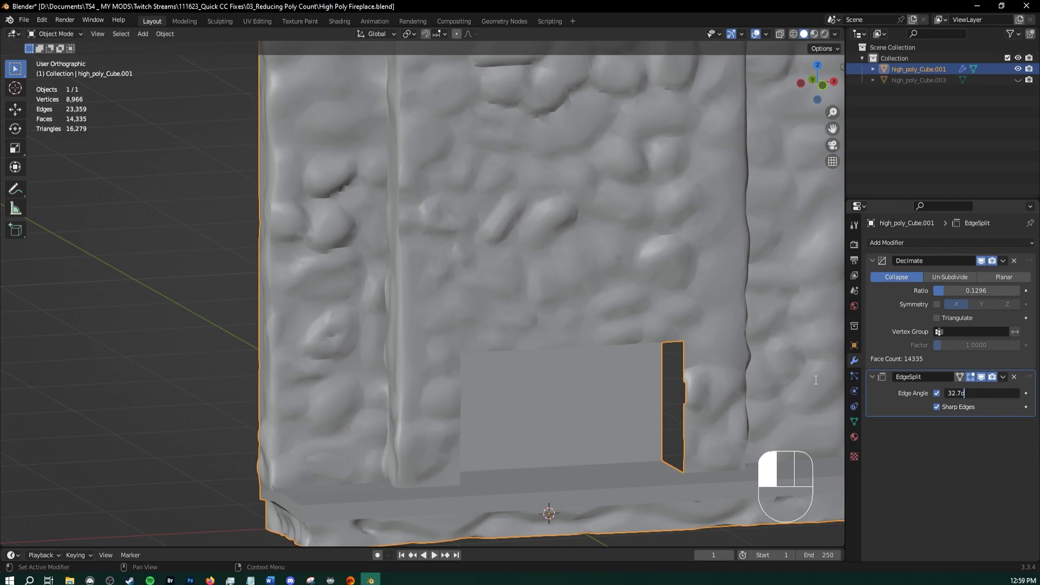
{"action": "type", "text": "60"}
{"action": "left_click", "coordinate": [873, 362]}
{"action": "middle_click_drag", "start_coordinate": [349, 336], "coordinate": [527, 258]}
{"action": "middle_click_drag", "start_coordinate": [522, 157], "coordinate": [516, 269], "text": "shift"}
{"action": "scroll", "coordinate": [542, 181], "scroll_direction": "up", "scroll_amount": 4}
{"action": "middle_click_drag", "start_coordinate": [543, 177], "coordinate": [524, 311], "text": "shift"}
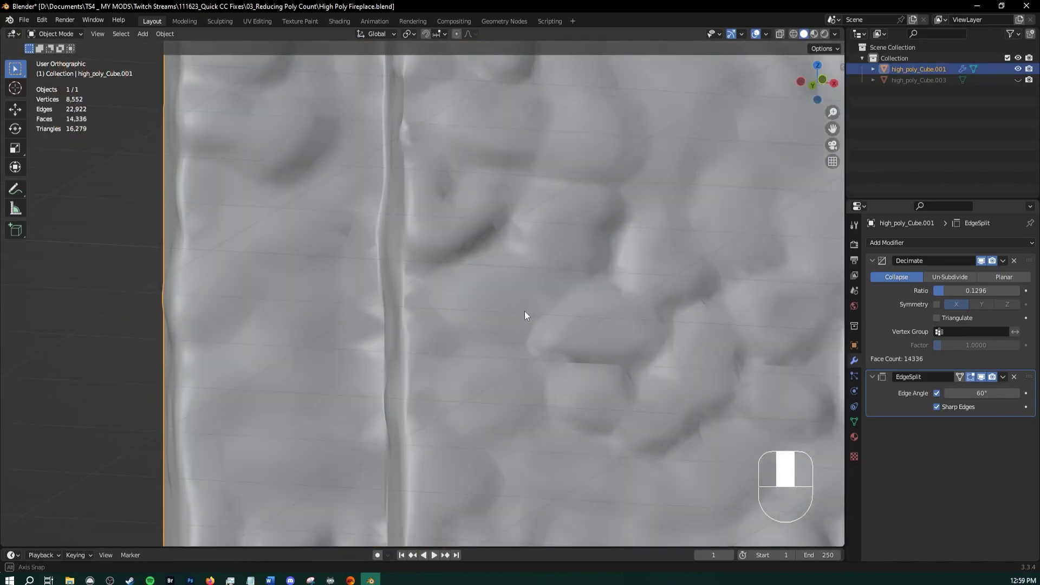
Try an Edge Split angle of 80° and check the shading along the hearth's corner
{"action": "left_click", "coordinate": [969, 395]}
{"action": "type", "text": "80"}
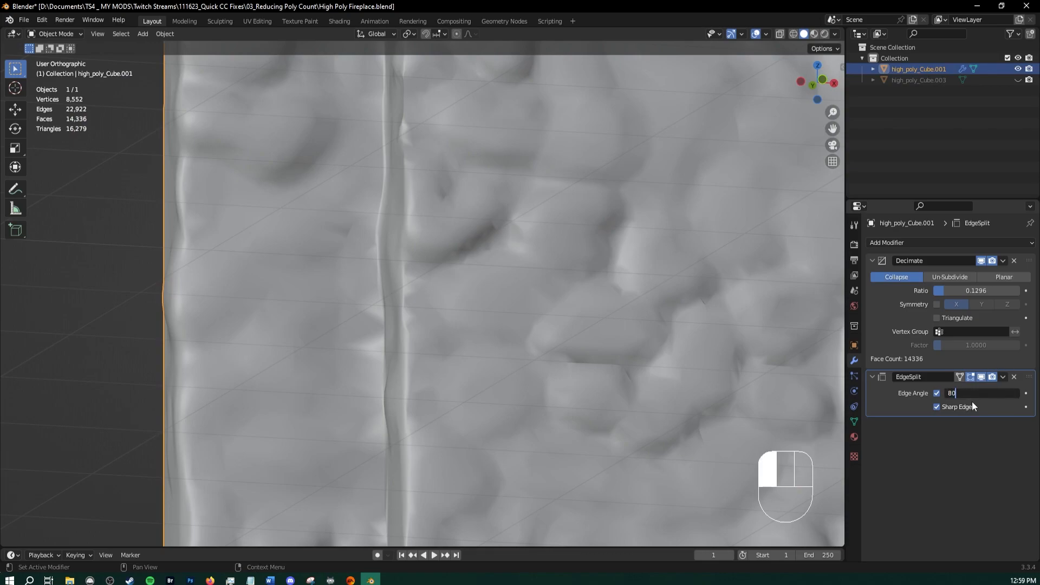
{"action": "key", "text": "Return"}
{"action": "scroll", "coordinate": [474, 291], "scroll_direction": "down", "scroll_amount": 5}
{"action": "middle_click_drag", "start_coordinate": [473, 291], "coordinate": [537, 234], "text": "shift"}
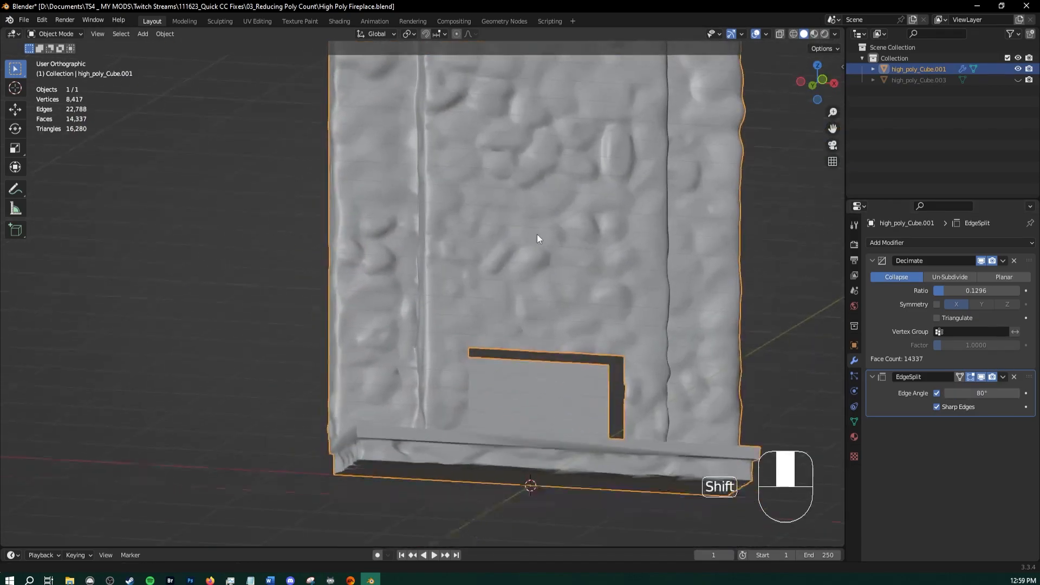
{"action": "scroll", "coordinate": [498, 346], "scroll_direction": "up", "scroll_amount": 5}
{"action": "middle_click_drag", "start_coordinate": [496, 402], "coordinate": [558, 381]}
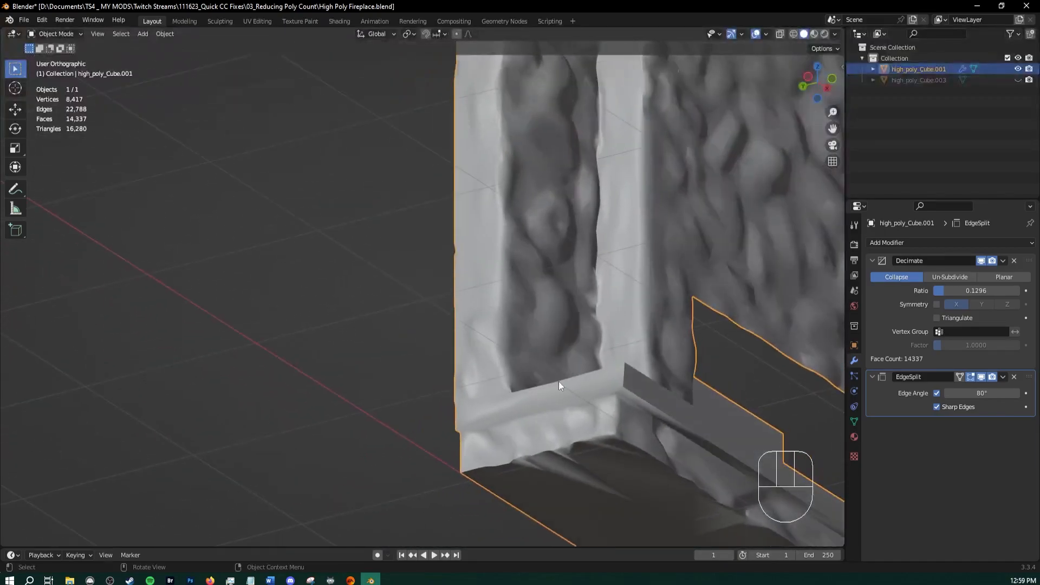
Return the Edge Split angle to 60°
{"action": "left_click", "coordinate": [984, 393]}
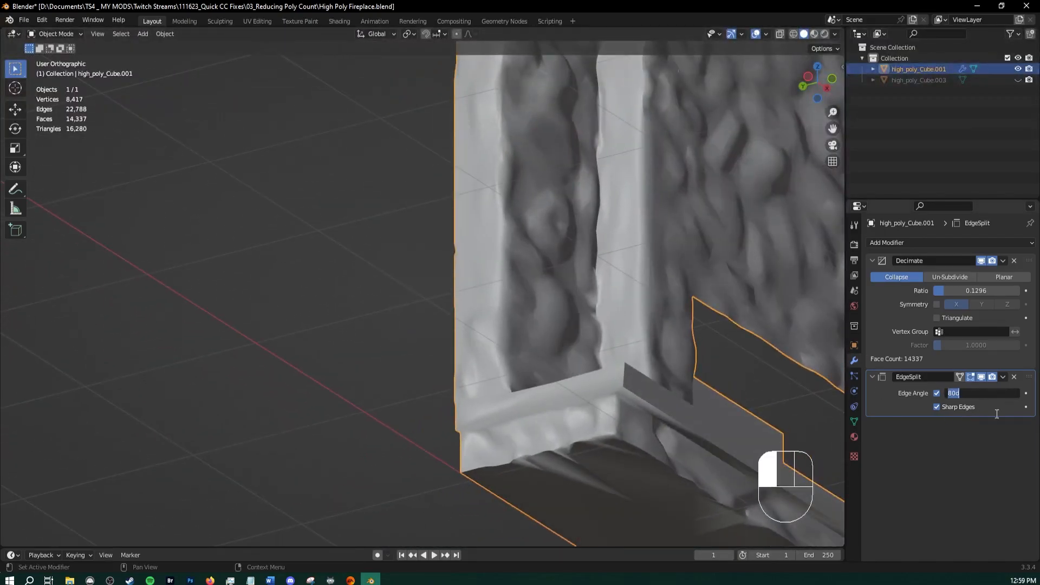
{"action": "type", "text": "60"}
{"action": "key", "text": "Return"}
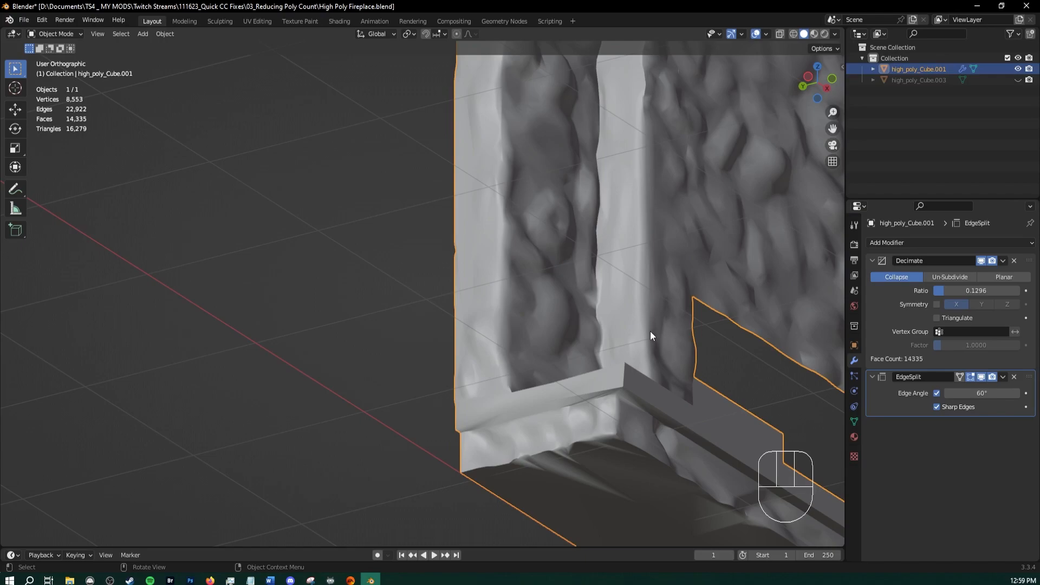
Examine the edge-split fireplace in solid shading from the side and the front
{"action": "middle_click_drag", "start_coordinate": [650, 336], "coordinate": [481, 397]}
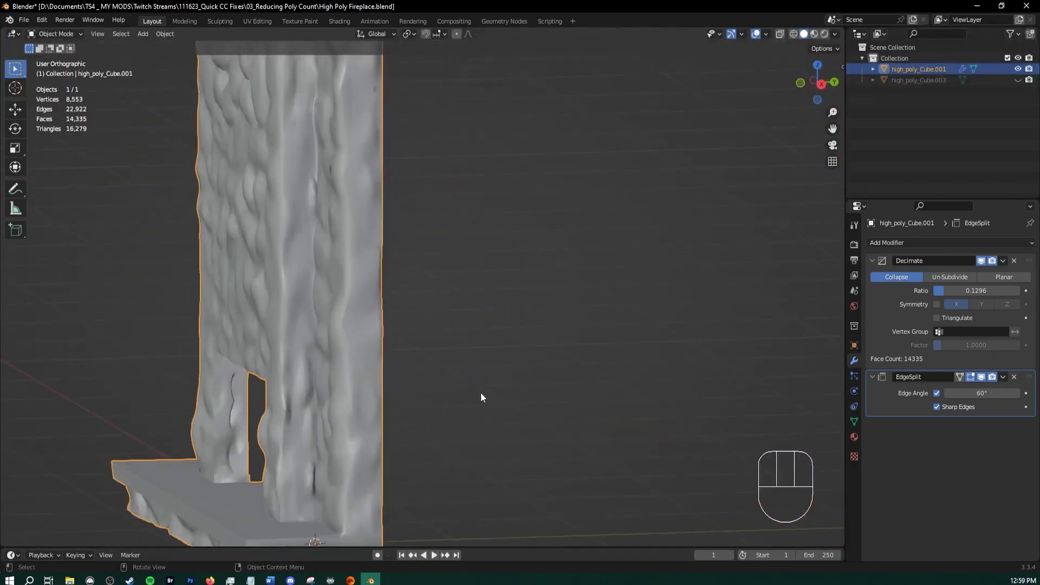
{"action": "middle_click_drag", "start_coordinate": [379, 397], "coordinate": [616, 293], "text": "shift"}
{"action": "middle_click_drag", "start_coordinate": [564, 315], "coordinate": [653, 344]}
{"action": "middle_click_drag", "start_coordinate": [649, 303], "coordinate": [536, 332], "text": "shift"}
{"action": "scroll", "coordinate": [542, 367], "scroll_direction": "down", "scroll_amount": 2}
{"action": "middle_click_drag", "start_coordinate": [536, 252], "coordinate": [547, 318], "text": "shift"}
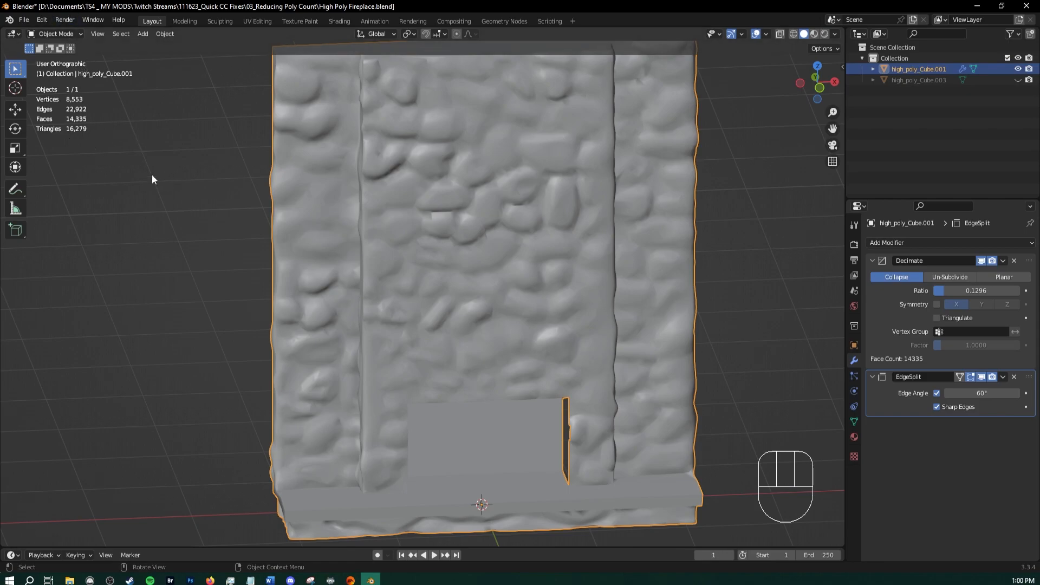
{"action": "scroll", "coordinate": [262, 237], "scroll_direction": "down", "scroll_amount": 1}
{"action": "middle_click_drag", "start_coordinate": [330, 223], "coordinate": [366, 216], "text": "shift"}
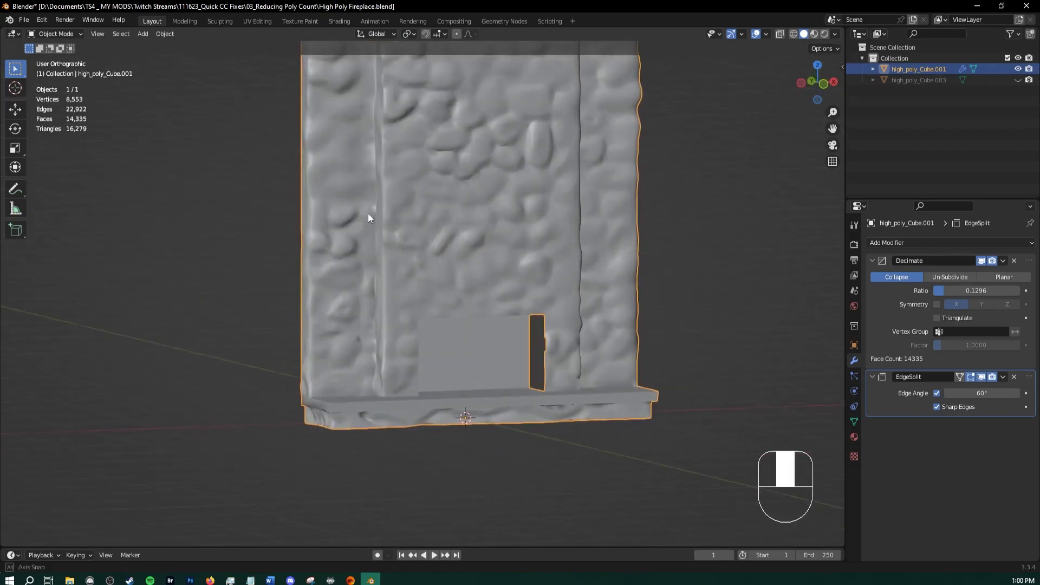
{"action": "middle_click_drag", "start_coordinate": [704, 254], "coordinate": [719, 300], "text": "shift"}
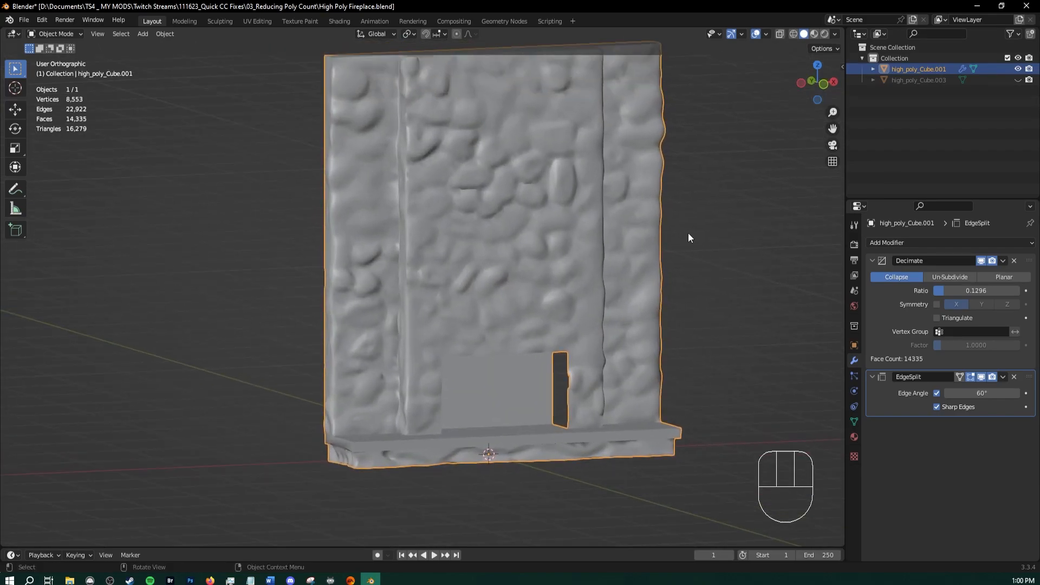
{"action": "middle_click_drag", "start_coordinate": [688, 233], "coordinate": [665, 248]}
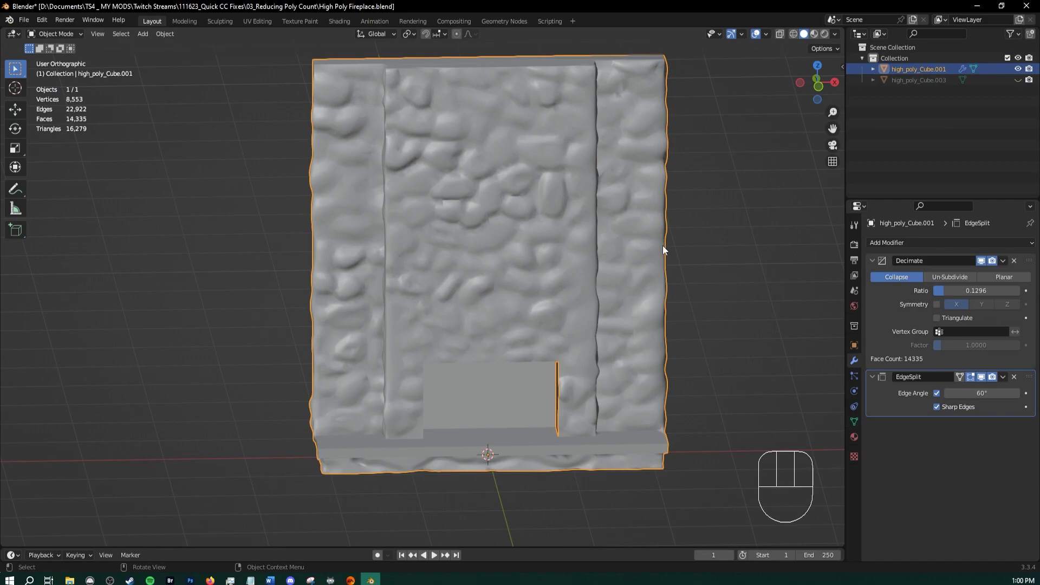
Switch the viewport to material preview and examine the textured fireplace from several angles
{"action": "left_click", "coordinate": [814, 34]}
{"action": "mouse_move", "coordinate": [668, 165]}
{"action": "middle_mouse_down"}
{"action": "mouse_move", "coordinate": [562, 174]}
{"action": "mouse_move", "coordinate": [541, 197]}
{"action": "middle_mouse_up"}
{"action": "scroll", "coordinate": [561, 157], "scroll_direction": "up", "scroll_amount": 2}
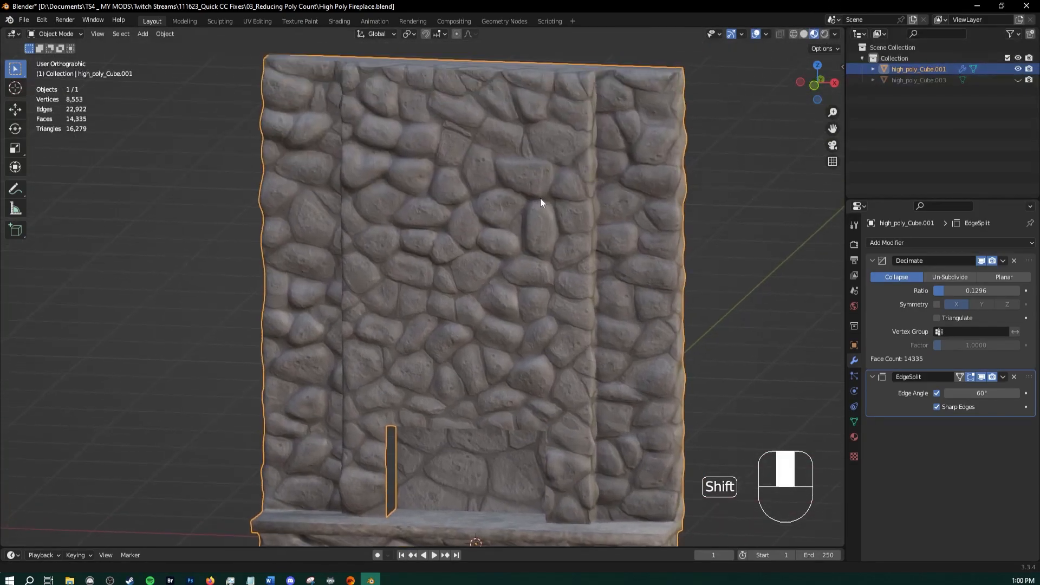
{"action": "middle_click_drag", "start_coordinate": [605, 240], "coordinate": [554, 230]}
{"action": "scroll", "coordinate": [547, 232], "scroll_direction": "up", "scroll_amount": 2}
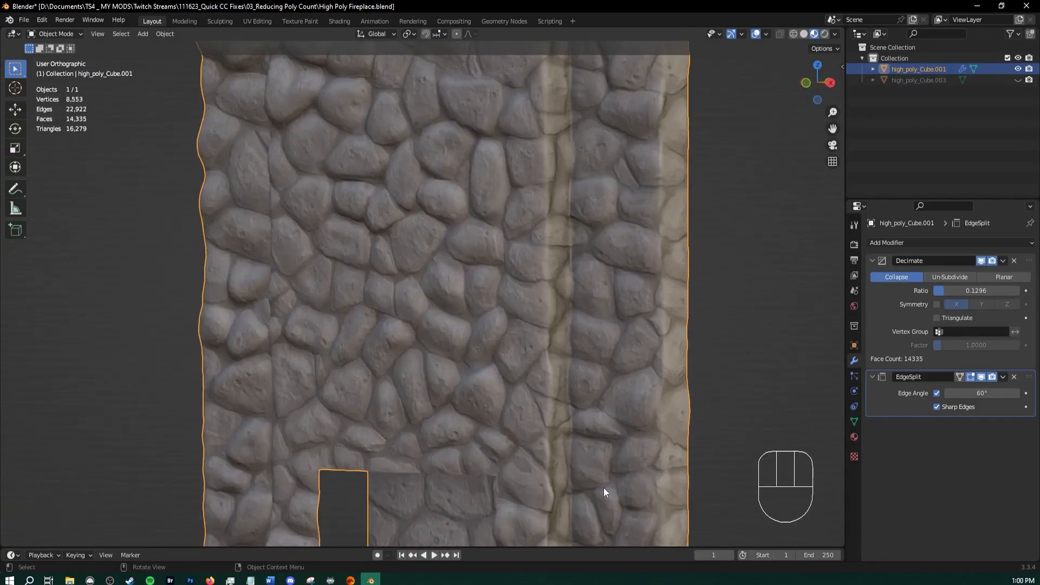
{"action": "middle_click_drag", "start_coordinate": [596, 337], "coordinate": [479, 258]}
{"action": "scroll", "coordinate": [505, 263], "scroll_direction": "down", "scroll_amount": 1}
{"action": "middle_click_drag", "start_coordinate": [502, 371], "coordinate": [478, 267], "text": "shift"}
{"action": "scroll", "coordinate": [476, 268], "scroll_direction": "down", "scroll_amount": 1}
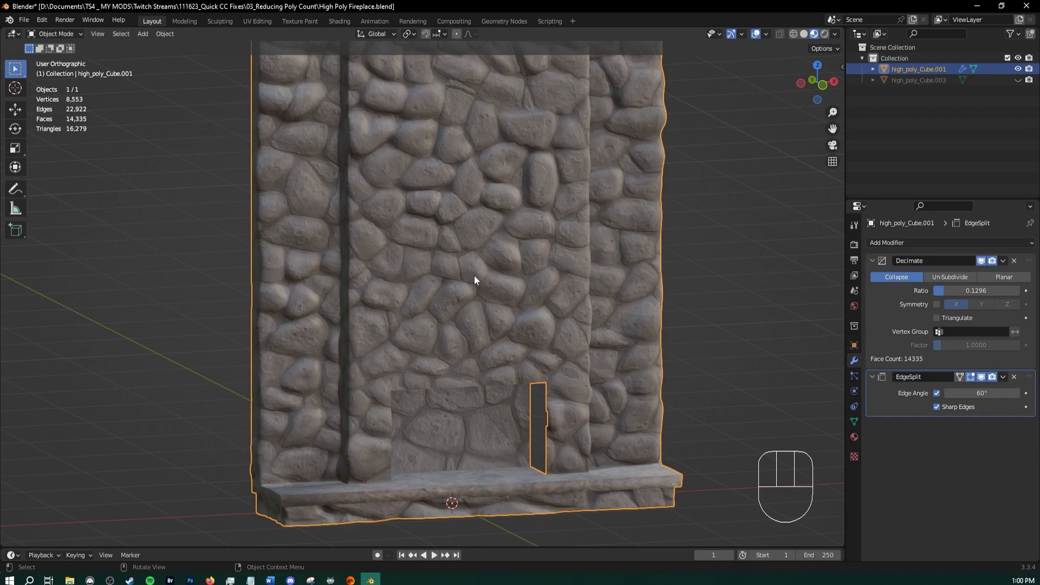
{"action": "scroll", "coordinate": [446, 193], "scroll_direction": "down", "scroll_amount": 3}
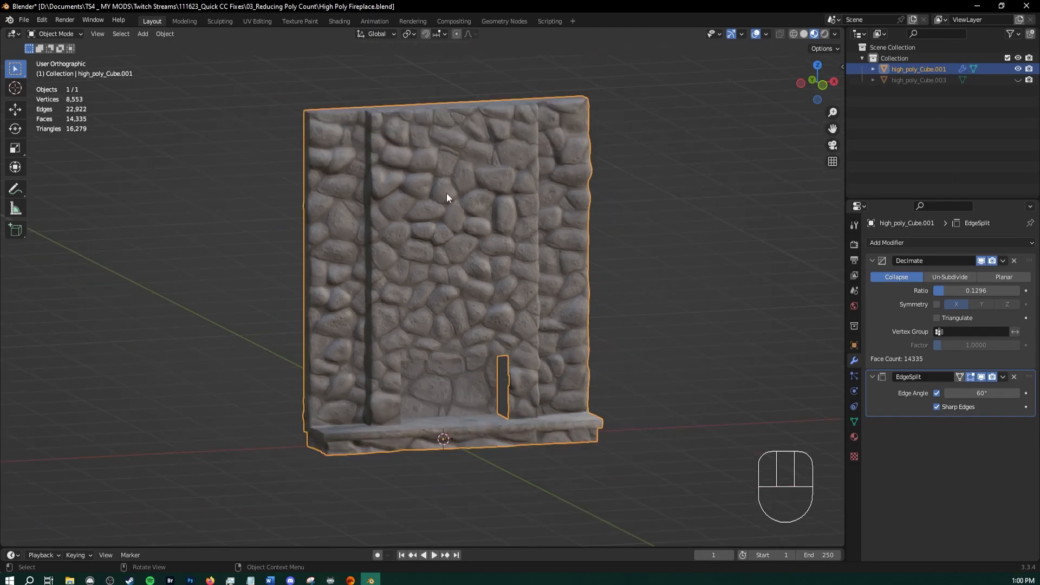
{"action": "middle_click_drag", "start_coordinate": [446, 193], "coordinate": [568, 247]}
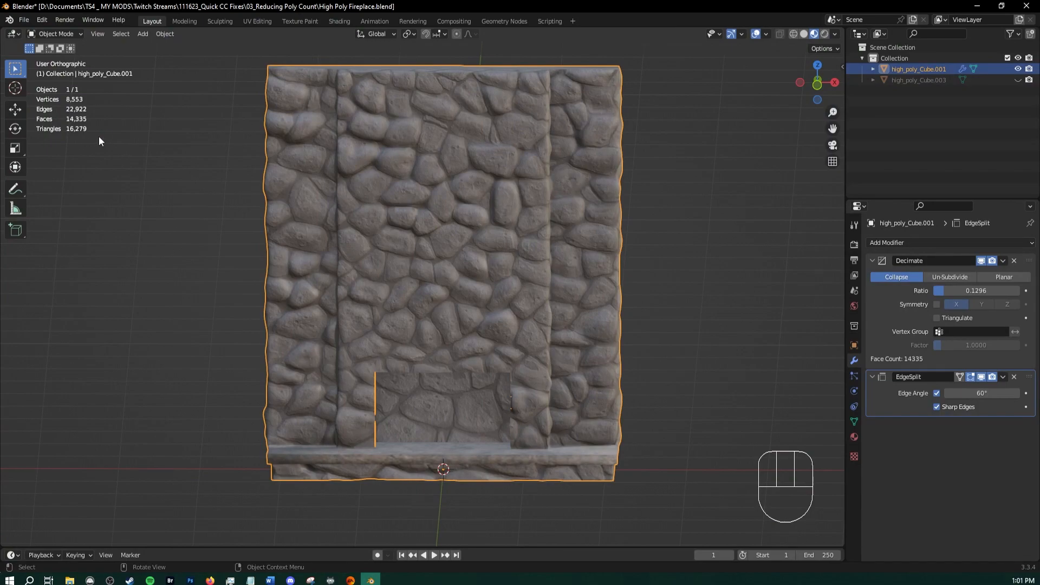
{"action": "middle_click_drag", "start_coordinate": [400, 362], "coordinate": [405, 409]}
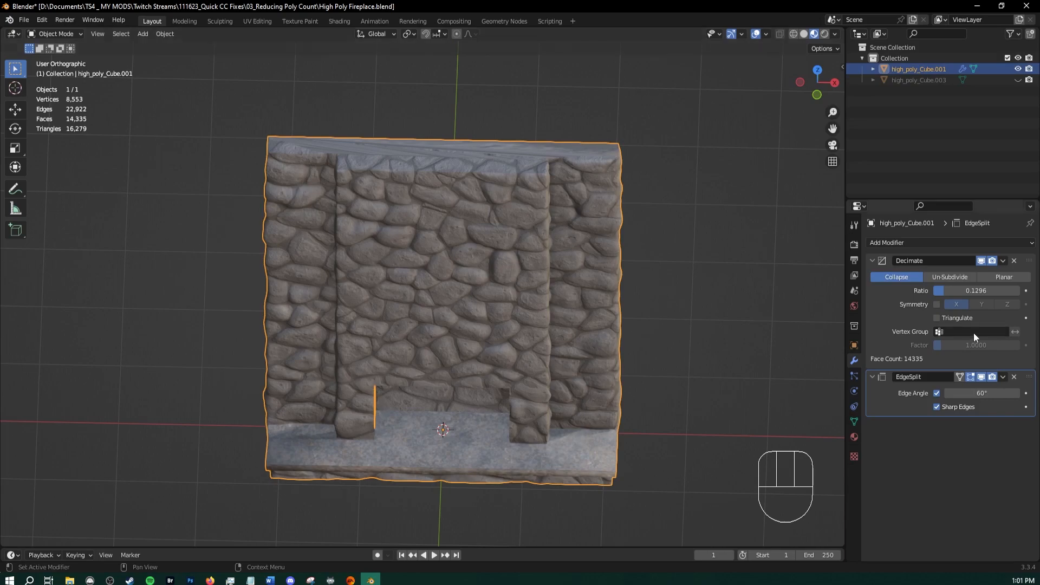
Lower the fireplace's Decimate ratio to 0.0988 and check the stone front at an angle
{"action": "left_click_drag", "start_coordinate": [969, 291], "coordinate": [951, 289]}
{"action": "middle_click_drag", "start_coordinate": [462, 348], "coordinate": [442, 295]}
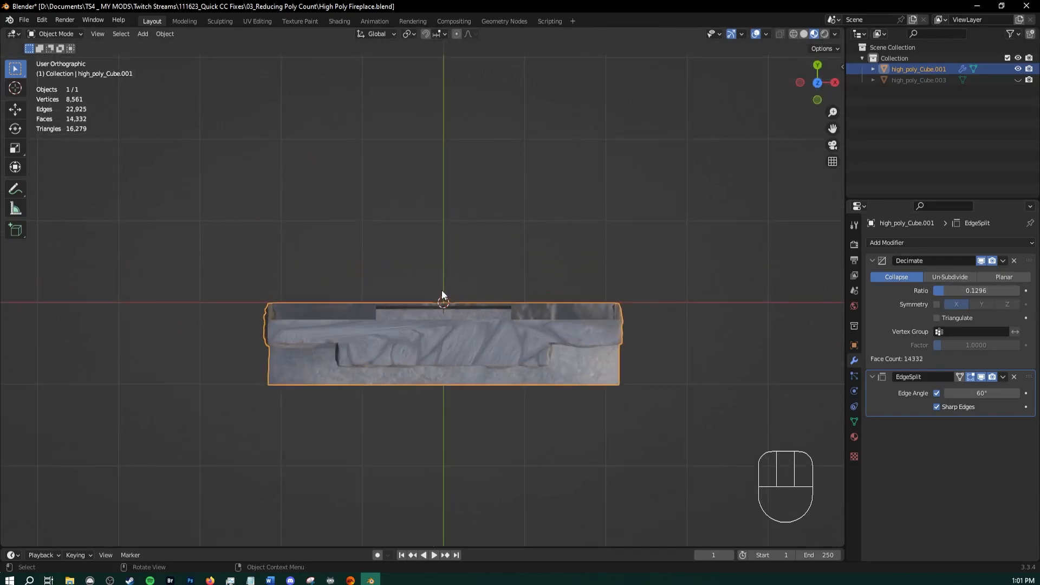
{"action": "middle_click_drag", "start_coordinate": [419, 348], "coordinate": [535, 205]}
{"action": "middle_click_drag", "start_coordinate": [329, 297], "coordinate": [324, 296]}
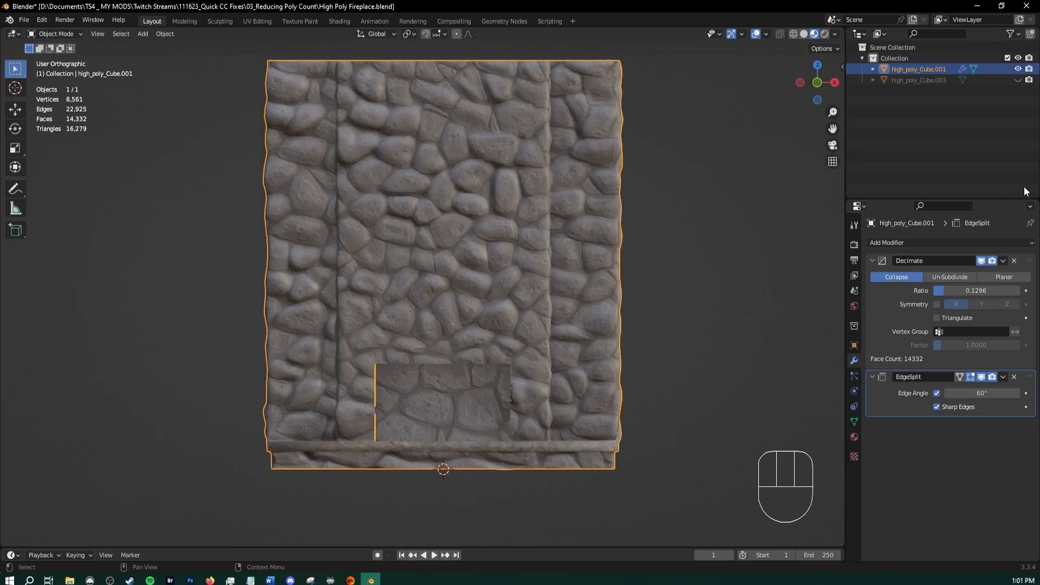
{"action": "left_click_drag", "start_coordinate": [1014, 291], "coordinate": [984, 290]}
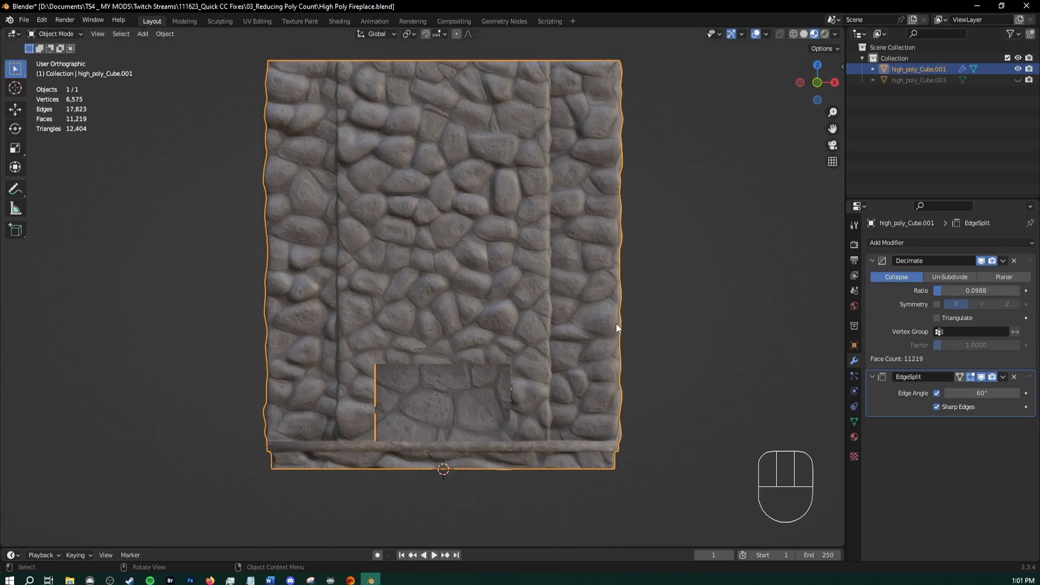
{"action": "middle_click_drag", "start_coordinate": [616, 324], "coordinate": [696, 303]}
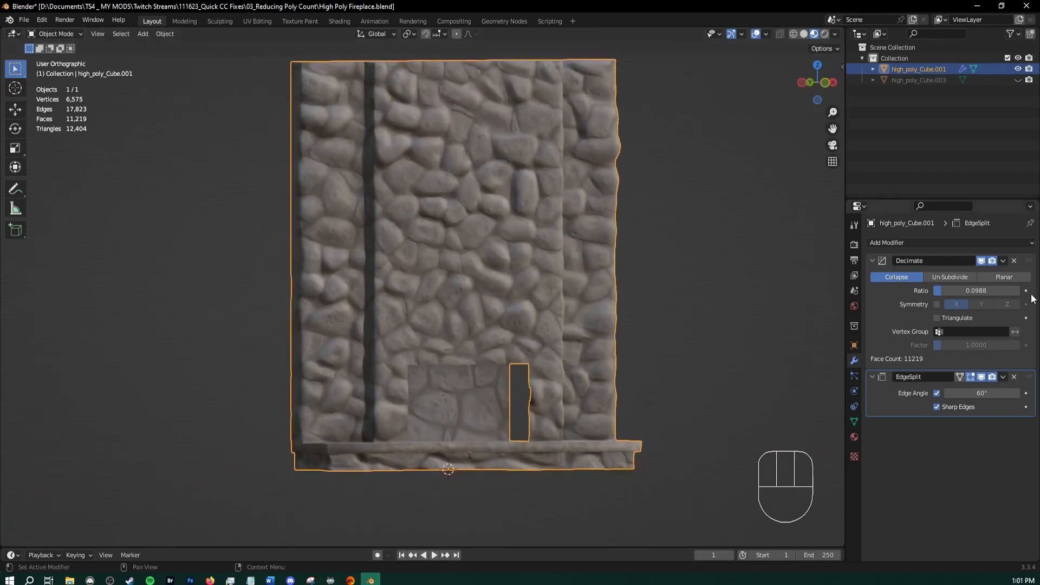
Lower the fireplace's Decimate ratio to 0.0432 and check the textured stones and hearth
{"action": "left_click_drag", "start_coordinate": [990, 293], "coordinate": [991, 293]}
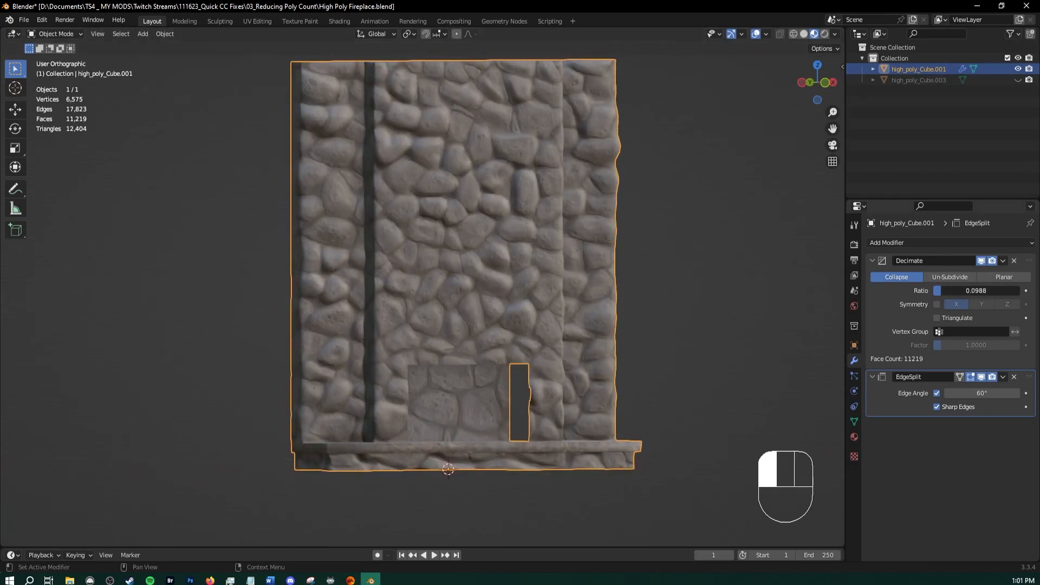
{"action": "left_click_drag", "start_coordinate": [991, 293], "coordinate": [937, 293]}
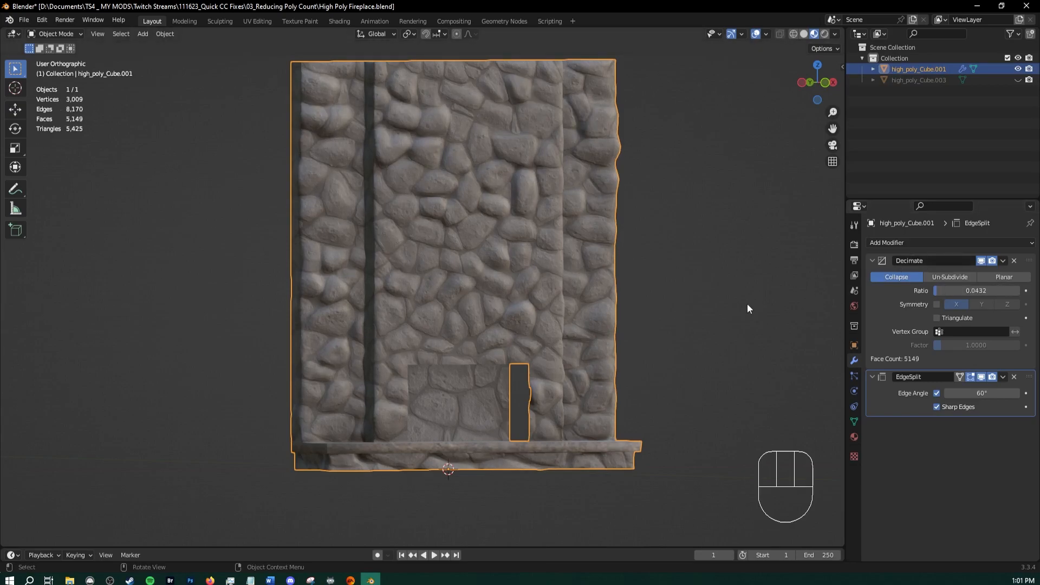
{"action": "middle_click_drag", "start_coordinate": [747, 304], "coordinate": [519, 323]}
{"action": "middle_click_drag", "start_coordinate": [468, 355], "coordinate": [533, 239], "text": "shift"}
{"action": "scroll", "coordinate": [533, 254], "scroll_direction": "up", "scroll_amount": 2}
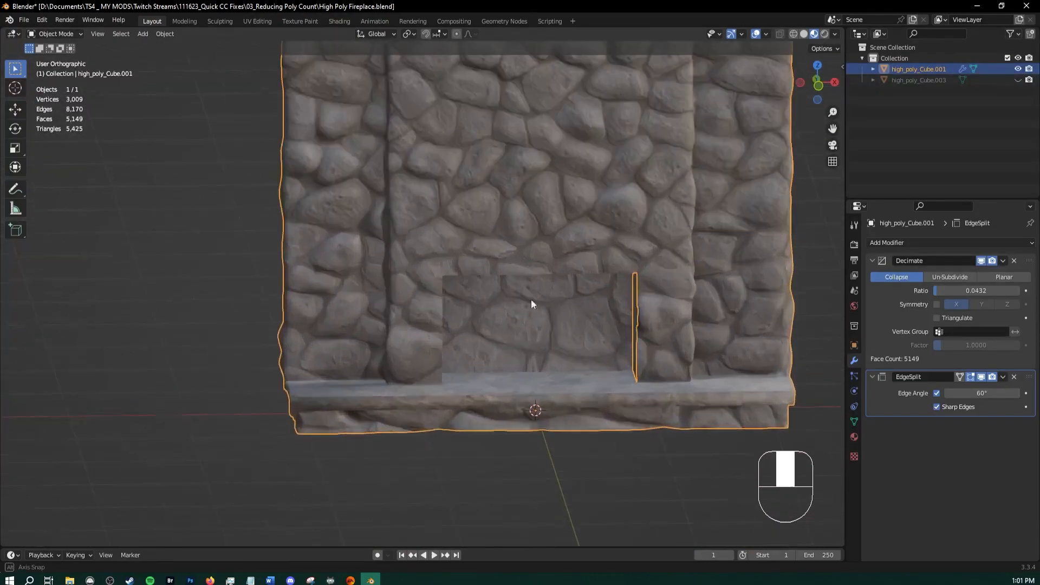
{"action": "middle_click_drag", "start_coordinate": [531, 299], "coordinate": [450, 348]}
{"action": "scroll", "coordinate": [472, 330], "scroll_direction": "down", "scroll_amount": 2}
{"action": "middle_click_drag", "start_coordinate": [395, 246], "coordinate": [401, 284], "text": "shift"}
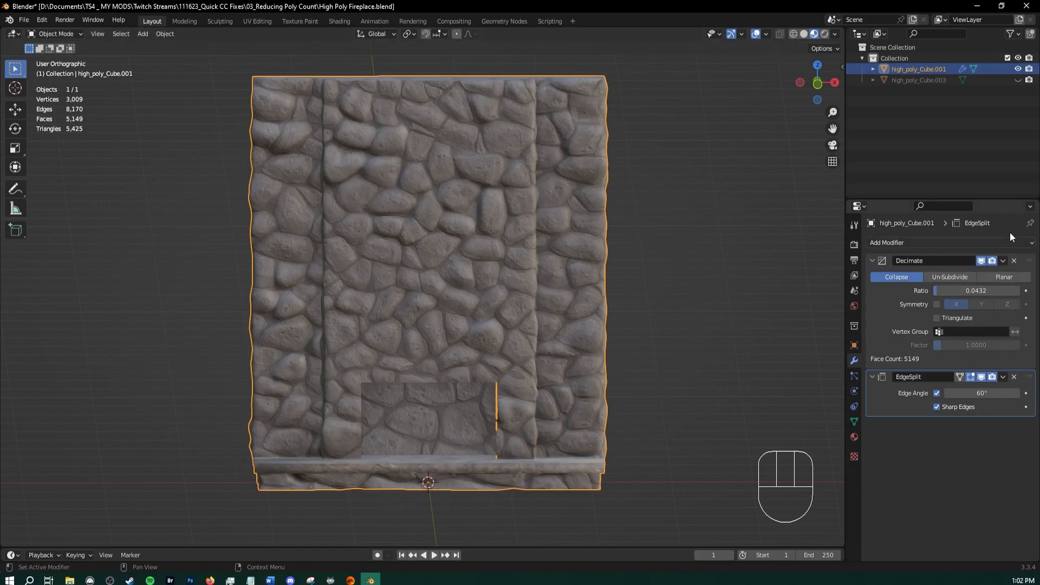
{"action": "right_click", "coordinate": [922, 70]}
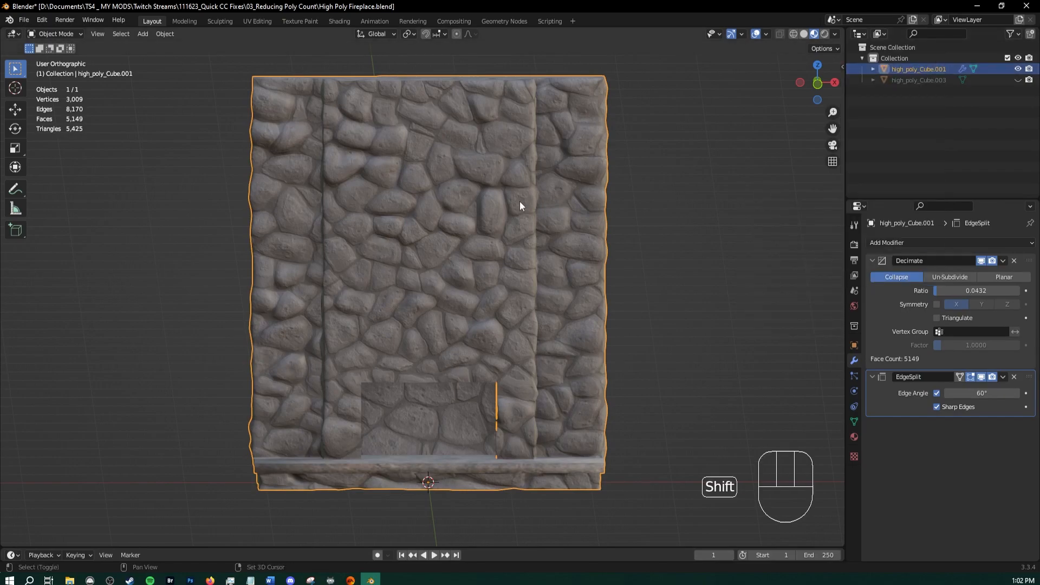
Duplicate the fireplace in place, hide the copy, and reselect the original fireplace
{"action": "key", "text": "shift+d"}
{"action": "key", "text": "Escape"}
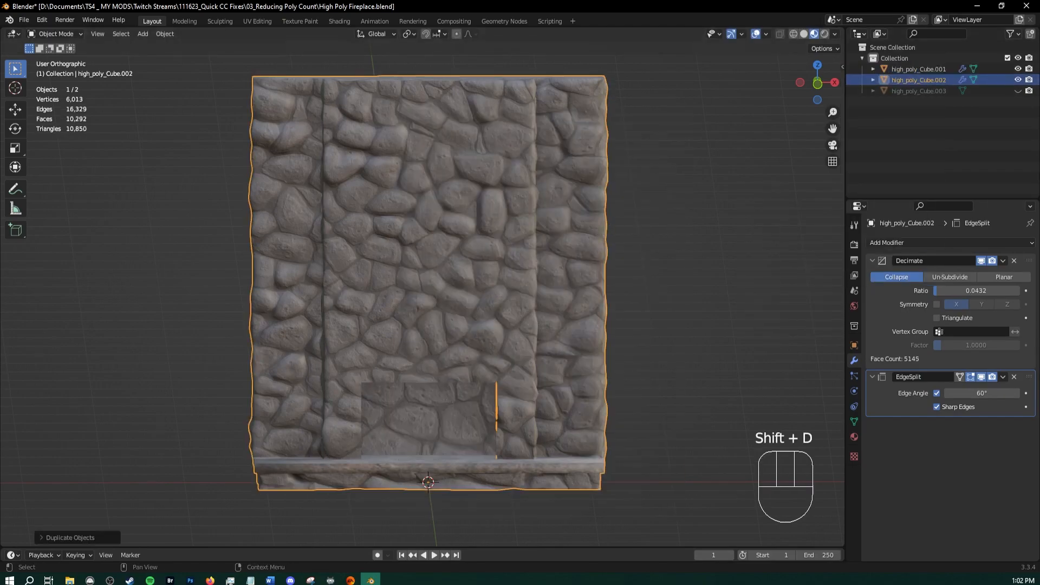
{"action": "left_click", "coordinate": [1018, 79]}
{"action": "left_click", "coordinate": [991, 70]}
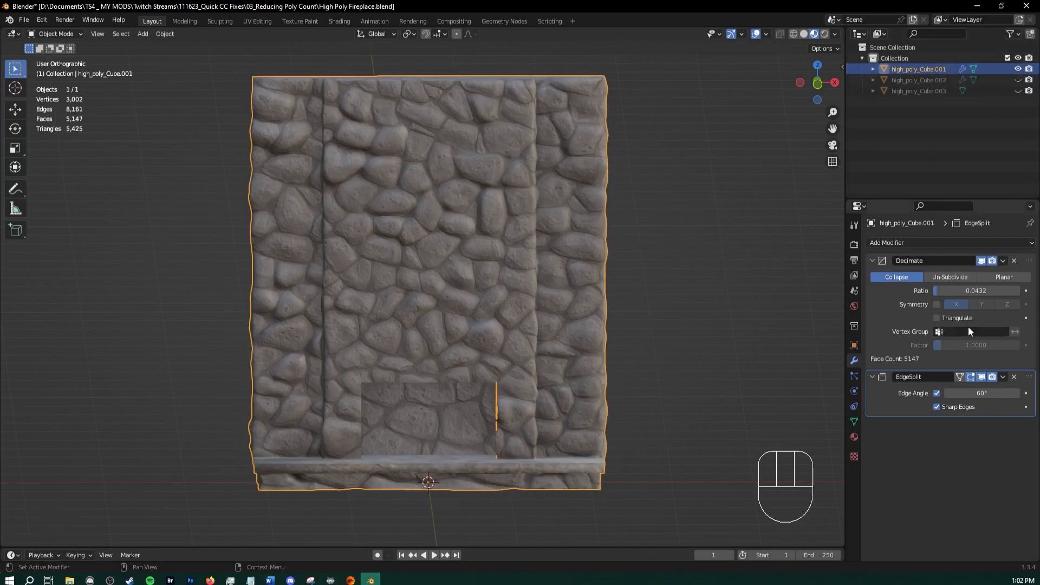
Remove the Decimate and EdgeSplit modifiers from the original fireplace
{"action": "left_click", "coordinate": [1016, 262]}
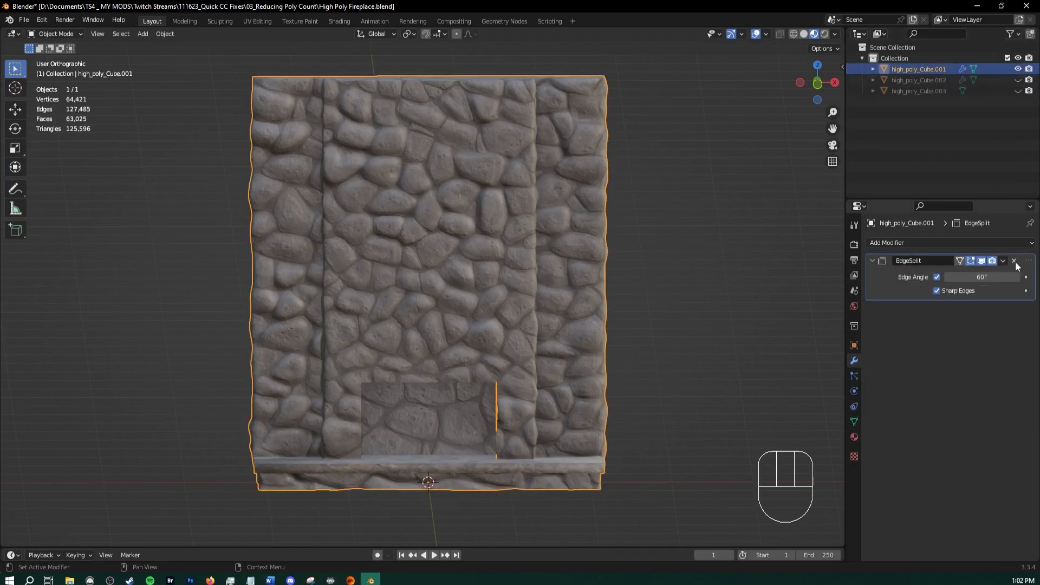
{"action": "left_click", "coordinate": [1015, 262]}
{"action": "middle_click_drag", "start_coordinate": [444, 288], "coordinate": [527, 320], "text": "shift"}
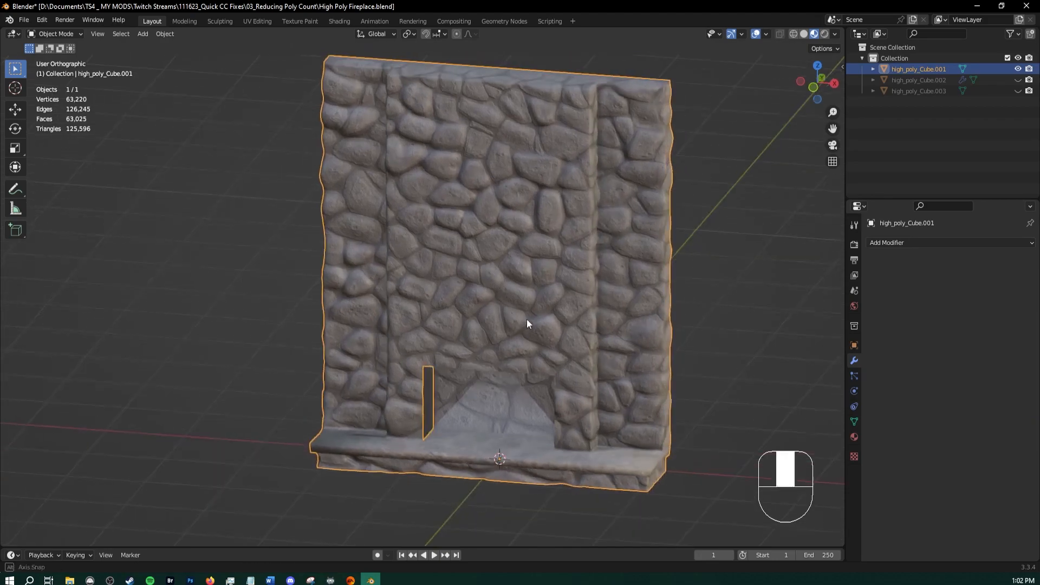
Simplify the fireplace's entire mesh with Limited Dissolve
{"action": "middle_click_drag", "start_coordinate": [582, 344], "coordinate": [523, 373]}
{"action": "key", "text": "Tab"}
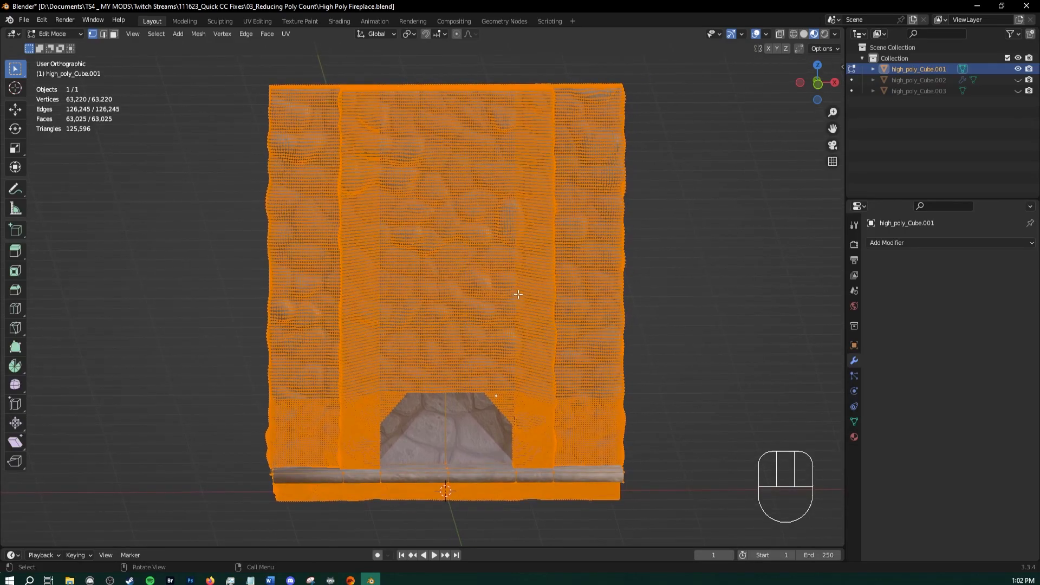
{"action": "key", "text": "x"}
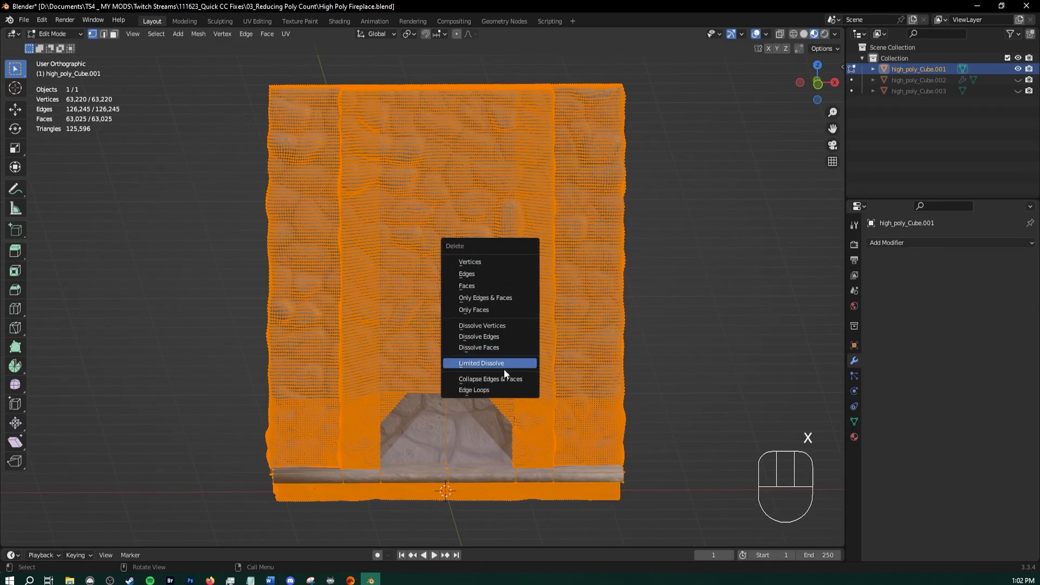
{"action": "key", "text": "x"}
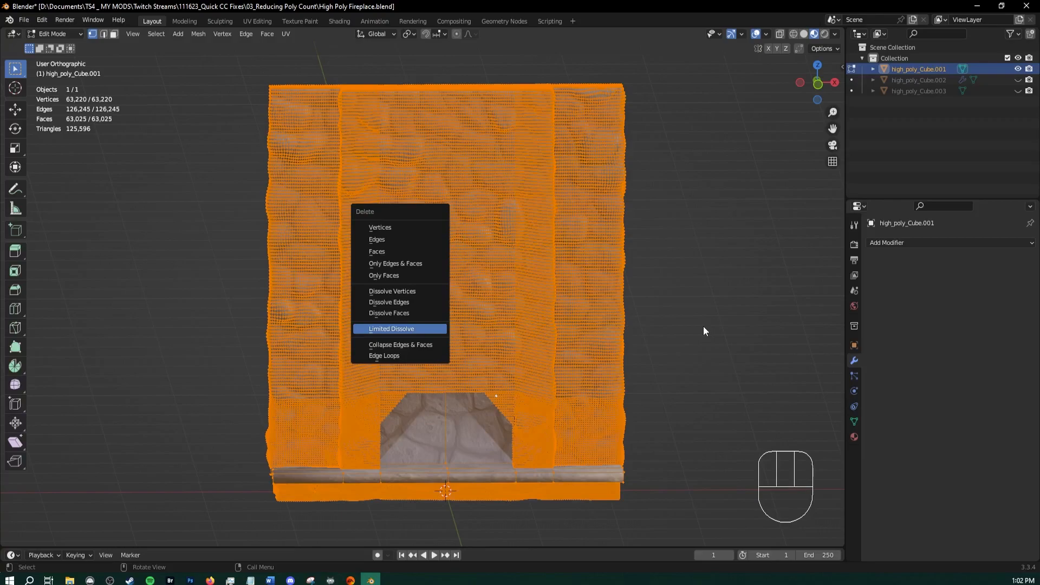
{"action": "key", "text": "Return"}
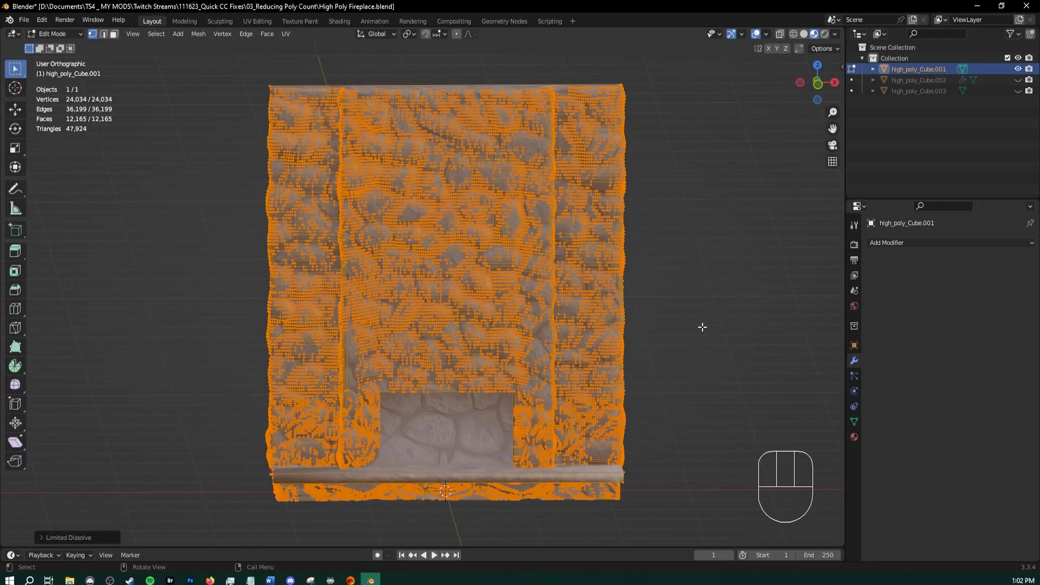
Examine the dissolved mesh from above and the edge layout on the stones over the firebox up close
{"action": "middle_click_drag", "start_coordinate": [251, 159], "coordinate": [212, 278]}
{"action": "scroll", "coordinate": [212, 278], "scroll_direction": "up", "scroll_amount": 3}
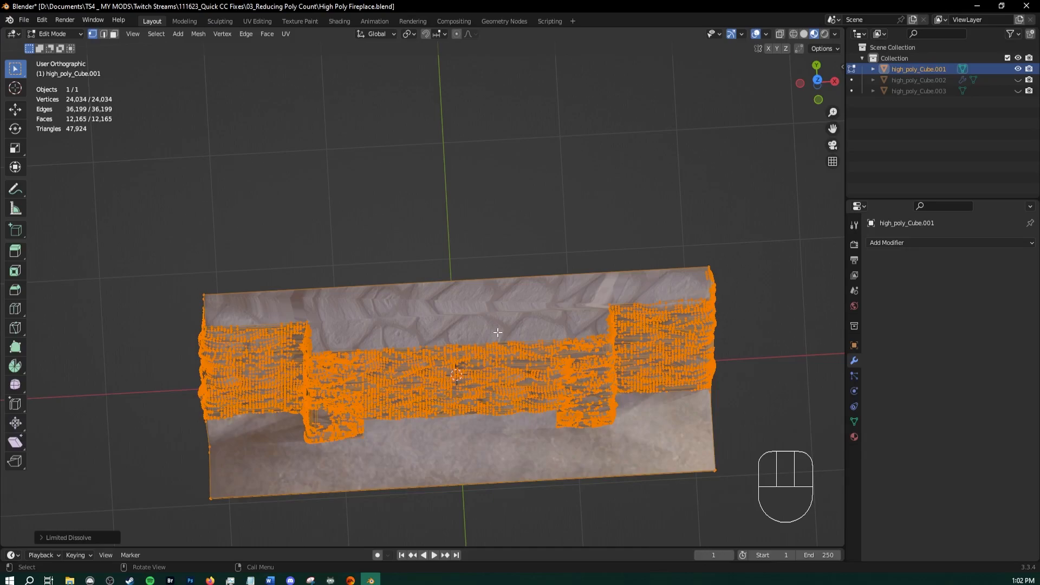
{"action": "middle_click_drag", "start_coordinate": [608, 416], "coordinate": [584, 250], "text": "shift"}
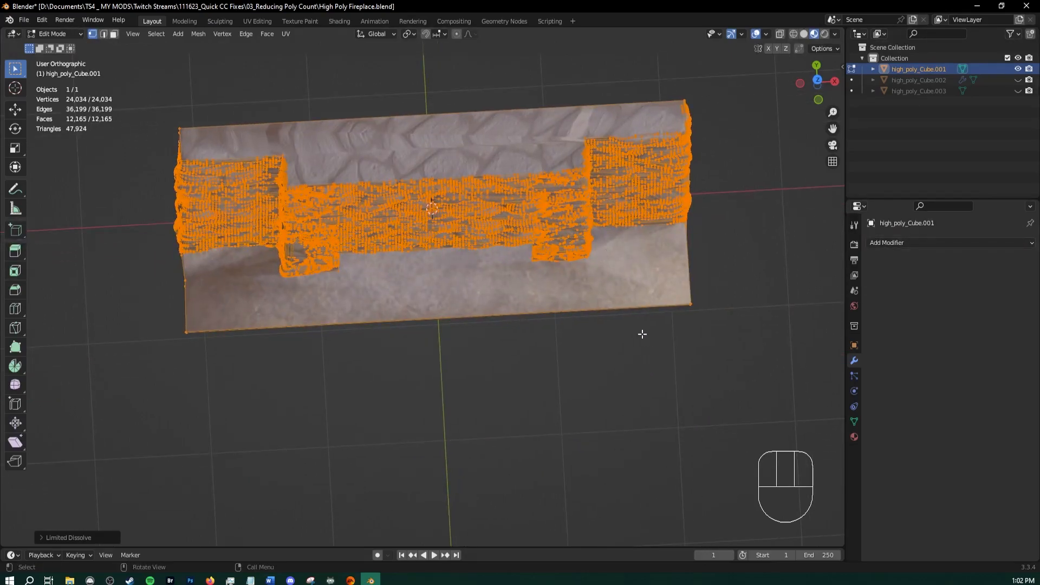
{"action": "middle_click_drag", "start_coordinate": [642, 334], "coordinate": [580, 269]}
{"action": "scroll", "coordinate": [619, 256], "scroll_direction": "up", "scroll_amount": 3}
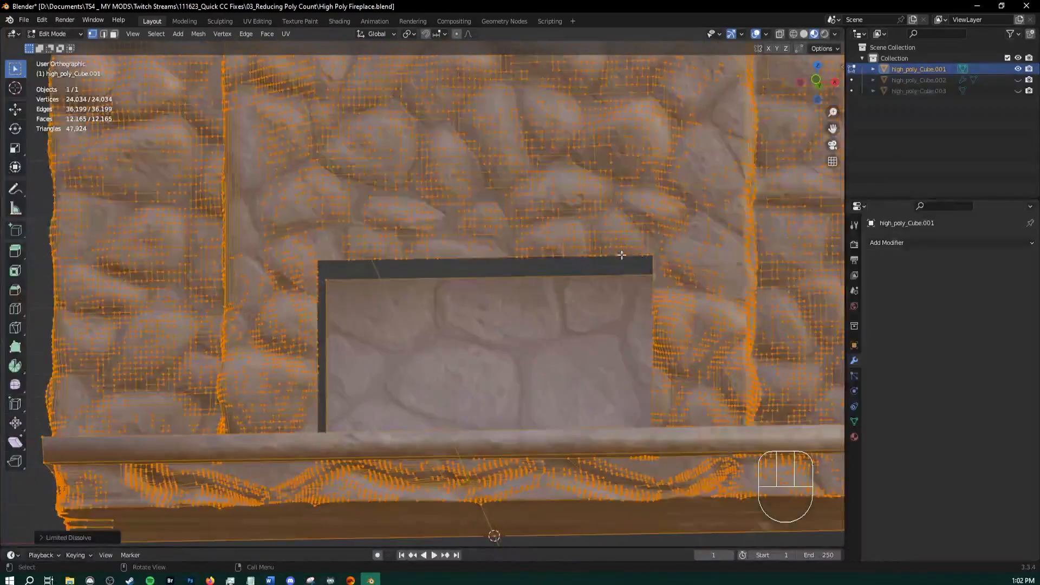
{"action": "middle_click_drag", "start_coordinate": [661, 260], "coordinate": [524, 394], "text": "shift"}
{"action": "scroll", "coordinate": [549, 342], "scroll_direction": "up", "scroll_amount": 1}
{"action": "scroll", "coordinate": [549, 343], "scroll_direction": "up", "scroll_amount": 3}
{"action": "middle_click_drag", "start_coordinate": [598, 296], "coordinate": [553, 291]}
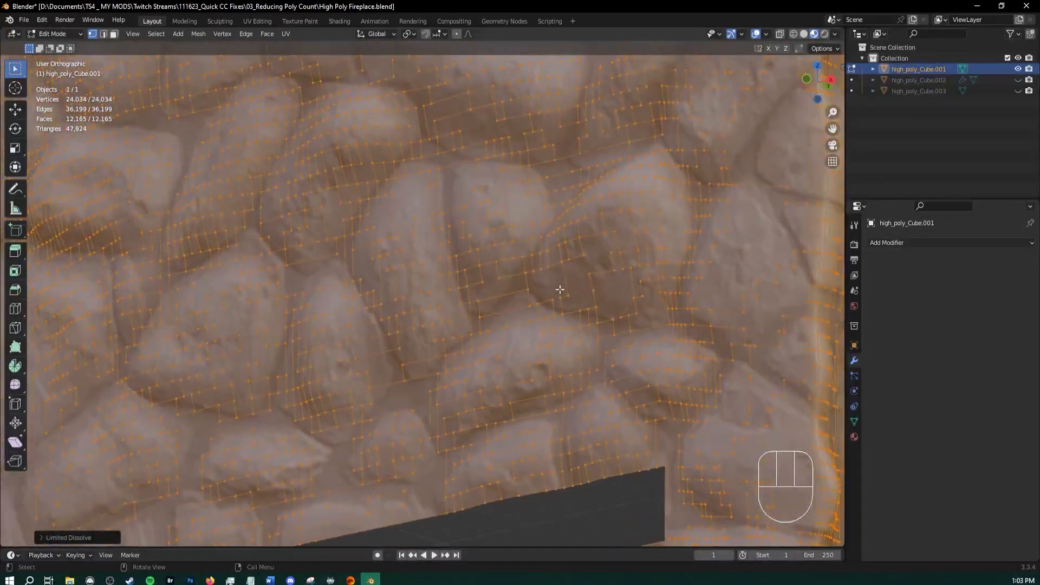
{"action": "middle_click_drag", "start_coordinate": [681, 275], "coordinate": [602, 298], "text": "shift"}
{"action": "scroll", "coordinate": [595, 309], "scroll_direction": "up", "scroll_amount": 4}
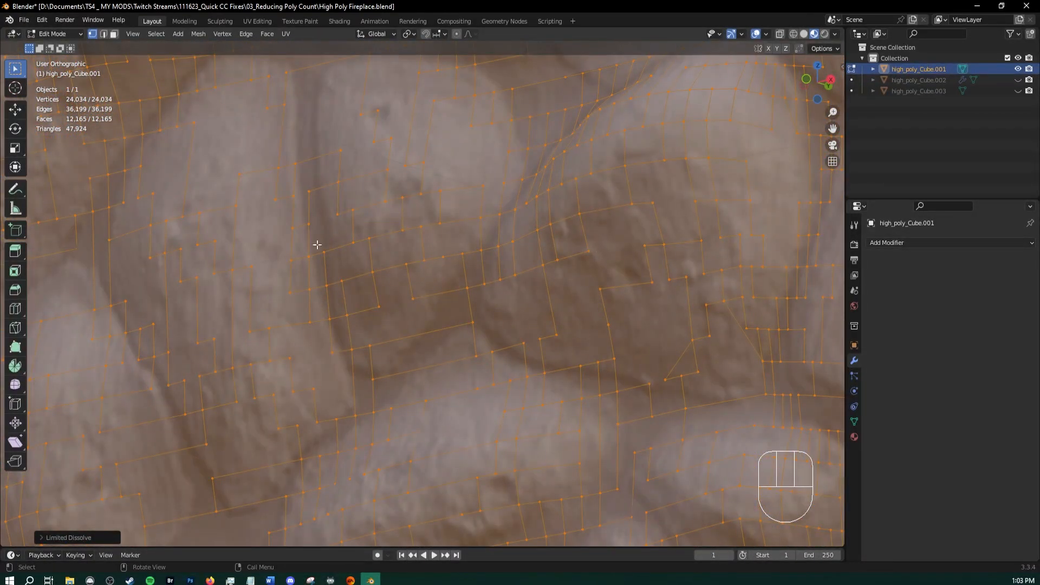
Examine the whole dissolved fireplace mesh and its triangle count from the front and the side
{"action": "scroll", "coordinate": [316, 245], "scroll_direction": "down", "scroll_amount": 8}
{"action": "middle_click_drag", "start_coordinate": [352, 239], "coordinate": [446, 293]}
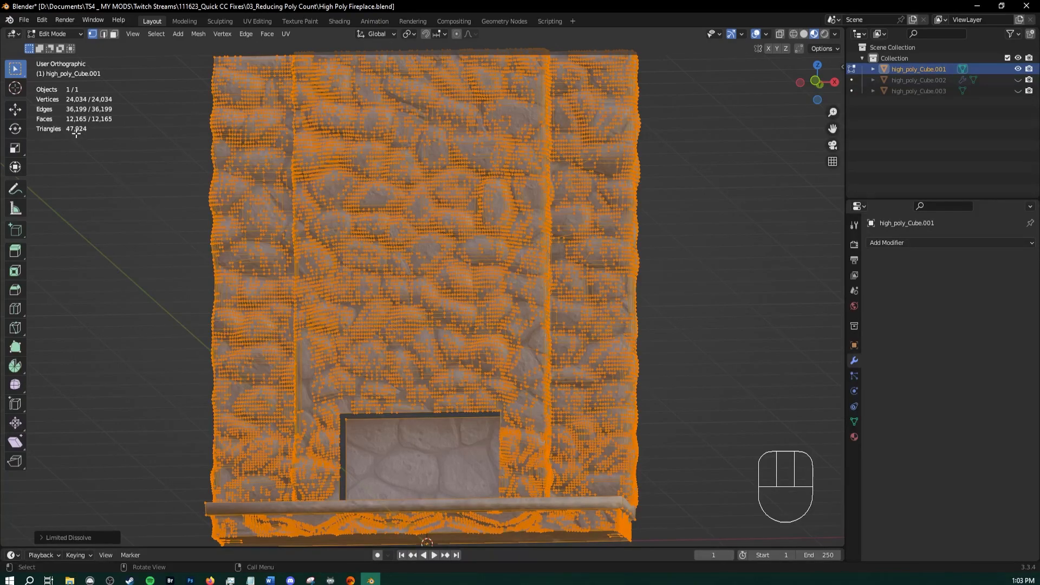
{"action": "scroll", "coordinate": [422, 266], "scroll_direction": "down", "scroll_amount": 3}
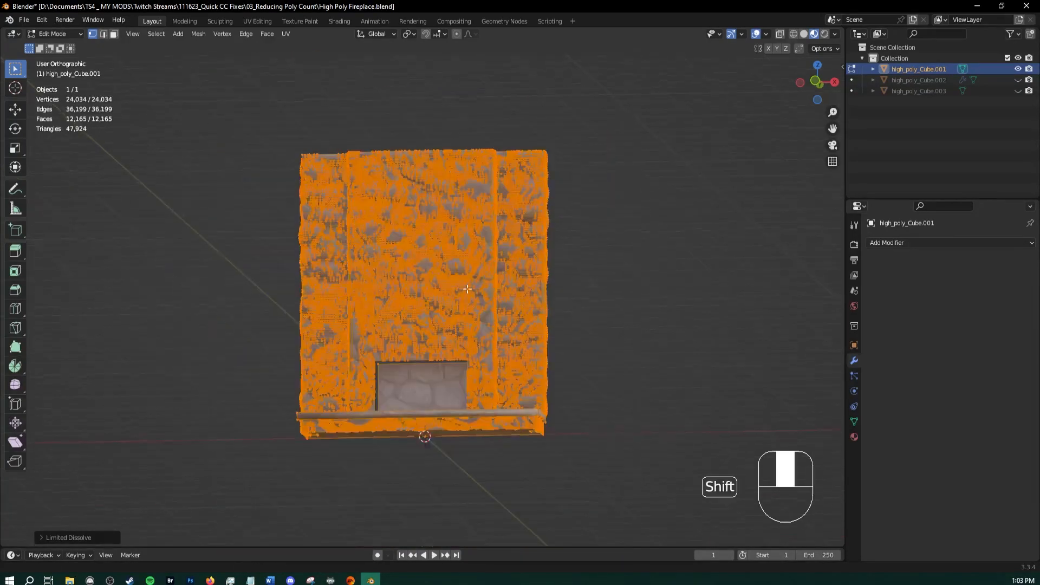
{"action": "scroll", "coordinate": [462, 237], "scroll_direction": "up", "scroll_amount": 4}
{"action": "middle_click_drag", "start_coordinate": [466, 291], "coordinate": [464, 256], "text": "shift"}
{"action": "middle_click_drag", "start_coordinate": [544, 260], "coordinate": [645, 256]}
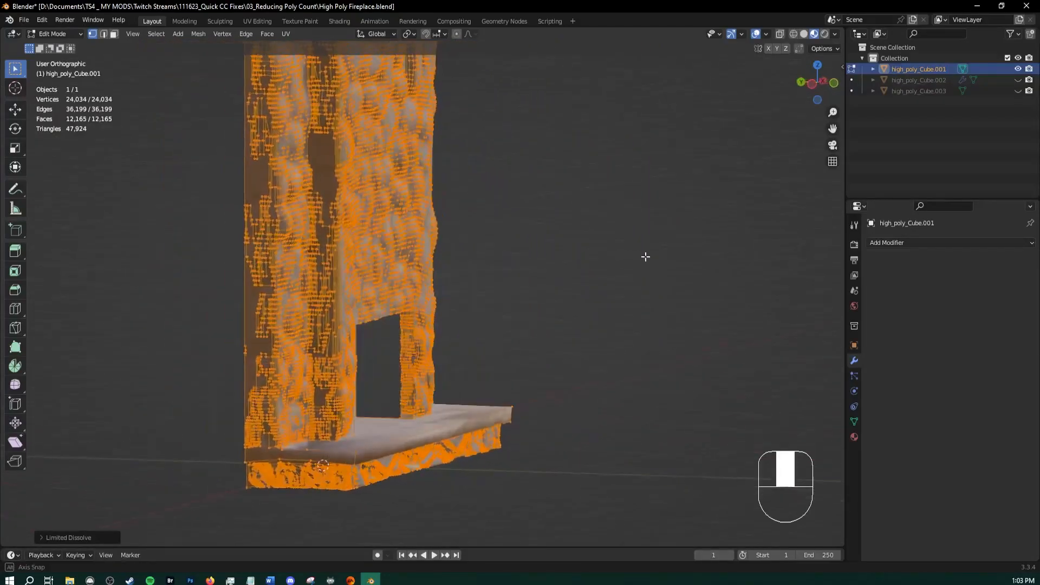
{"action": "middle_click_drag", "start_coordinate": [585, 213], "coordinate": [606, 252], "text": "shift"}
{"action": "middle_click_drag", "start_coordinate": [407, 123], "coordinate": [437, 289], "text": "shift"}
{"action": "middle_click_drag", "start_coordinate": [497, 341], "coordinate": [440, 106]}
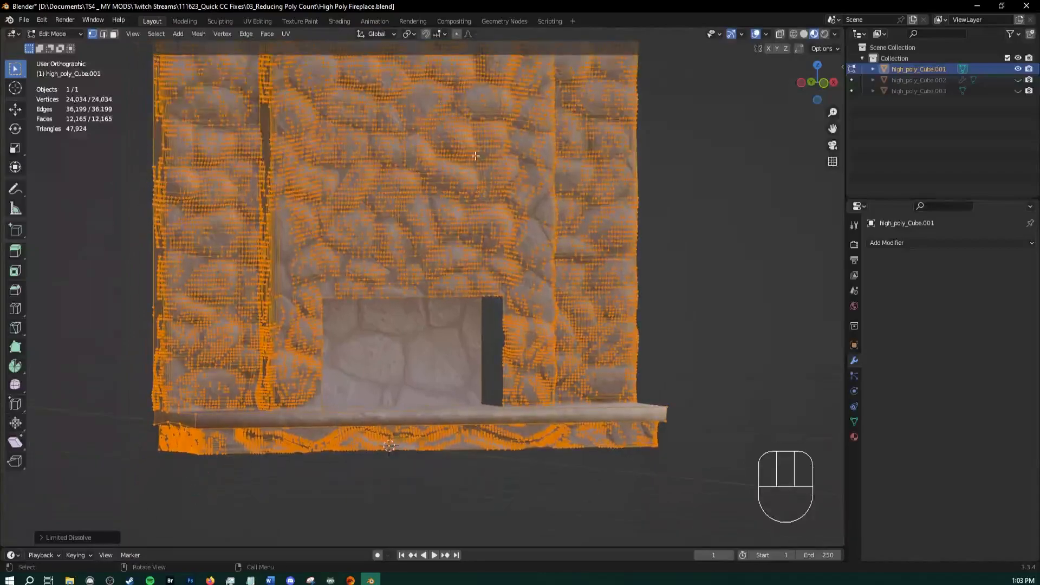
{"action": "middle_click_drag", "start_coordinate": [504, 206], "coordinate": [538, 206]}
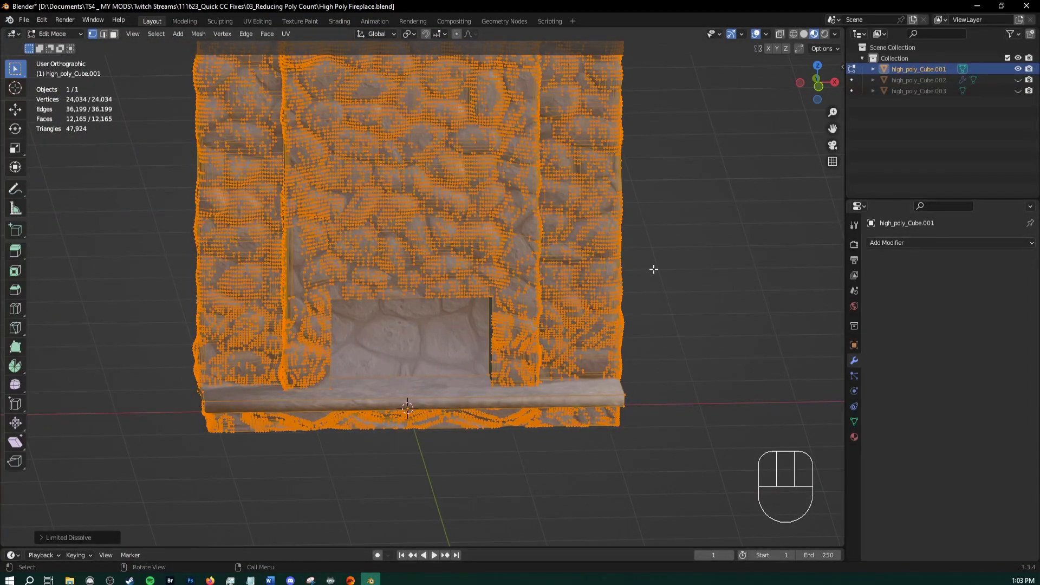
Add a Decimate modifier to the dissolved fireplace and set its ratio to 0.4938
{"action": "key", "text": "Tab"}
{"action": "middle_click_drag", "start_coordinate": [613, 217], "coordinate": [574, 213], "text": "shift"}
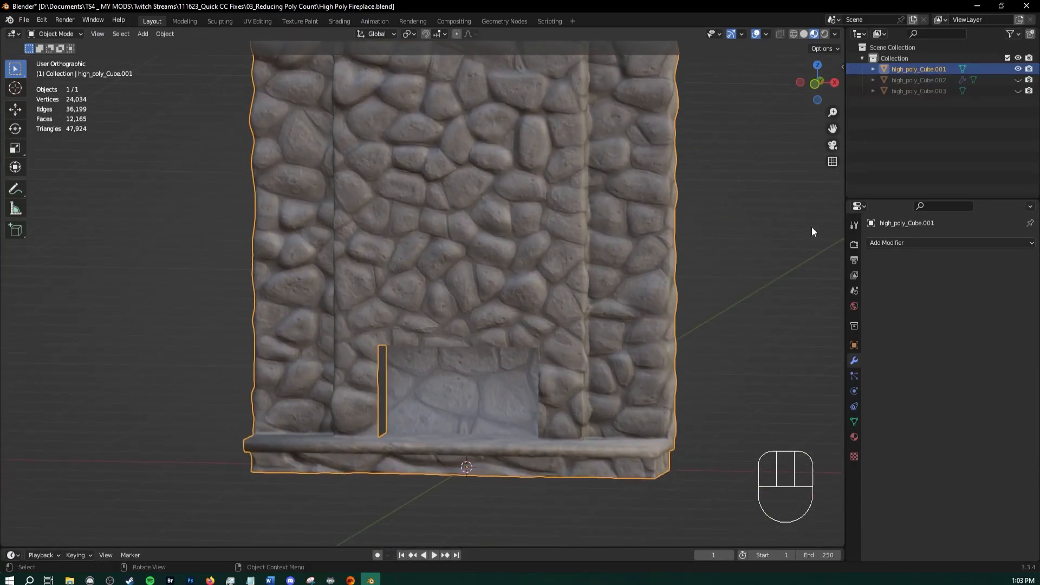
{"action": "left_click", "coordinate": [921, 245]}
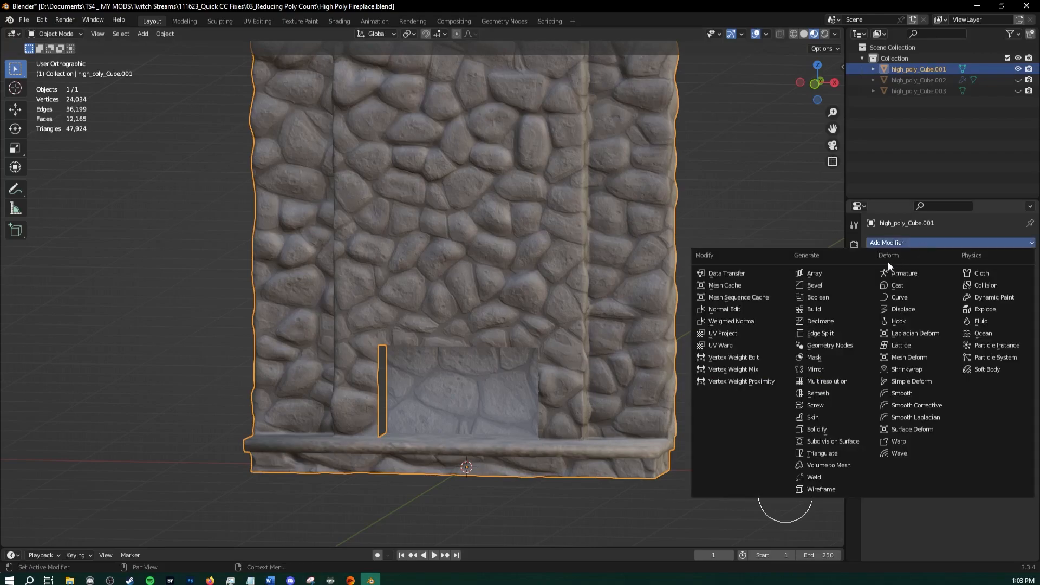
{"action": "left_click", "coordinate": [835, 321]}
{"action": "middle_click_drag", "start_coordinate": [553, 208], "coordinate": [543, 268], "text": "shift"}
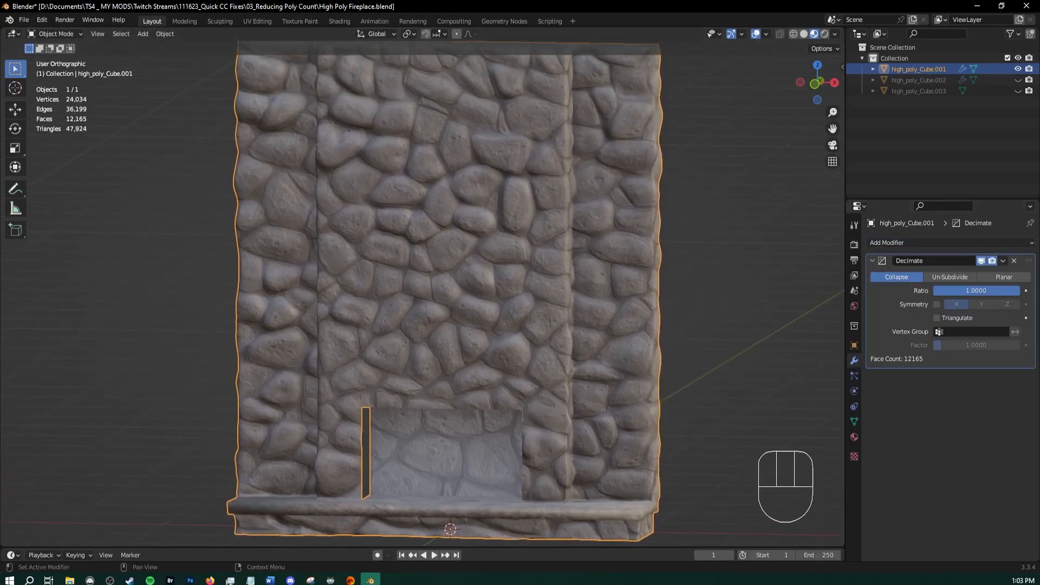
{"action": "mouse_move", "coordinate": [989, 292]}
{"action": "left_mouse_down"}
{"action": "mouse_move", "coordinate": [955, 291]}
{"action": "mouse_move", "coordinate": [978, 294]}
{"action": "left_mouse_up"}
Inspect the decimated stones up close and the whole fireplace front for shading artifacts
{"action": "scroll", "coordinate": [397, 347], "scroll_direction": "up", "scroll_amount": 7}
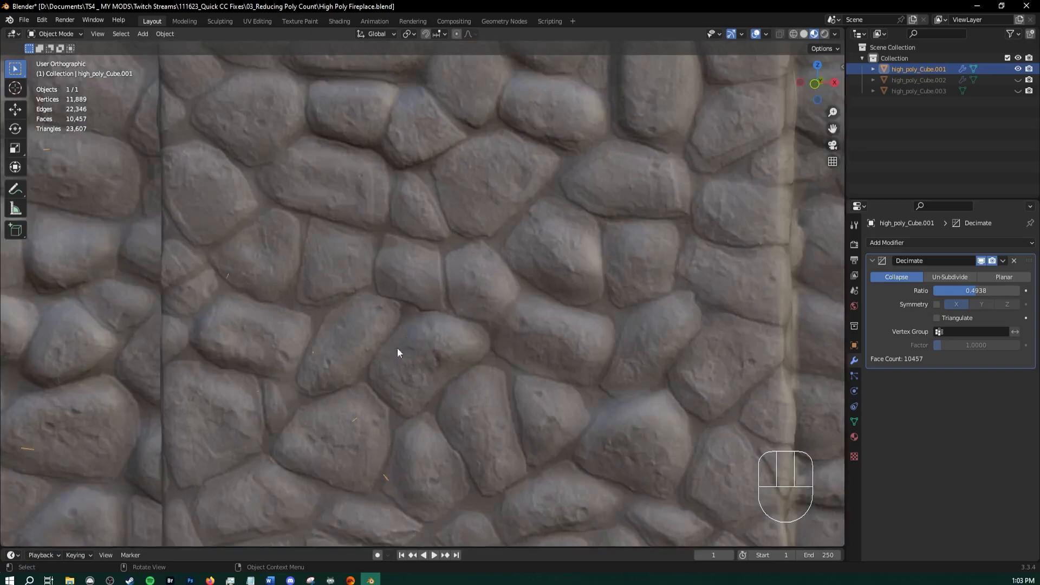
{"action": "middle_click_drag", "start_coordinate": [378, 372], "coordinate": [486, 157], "text": "shift"}
{"action": "scroll", "coordinate": [486, 157], "scroll_direction": "up", "scroll_amount": 5}
{"action": "middle_click_drag", "start_coordinate": [501, 346], "coordinate": [520, 333]}
{"action": "scroll", "coordinate": [519, 333], "scroll_direction": "down", "scroll_amount": 2}
{"action": "scroll", "coordinate": [519, 332], "scroll_direction": "down", "scroll_amount": 8}
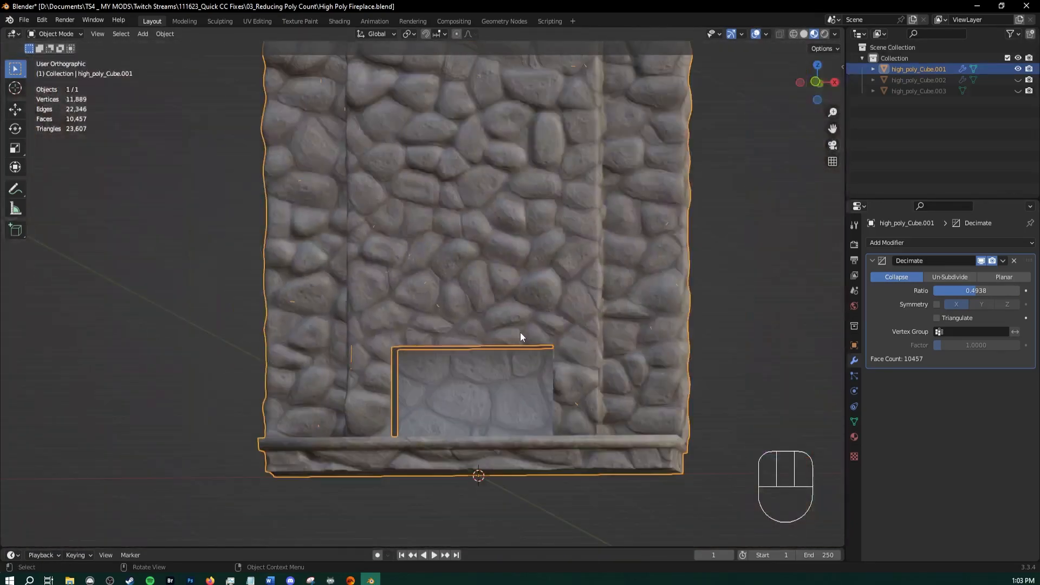
{"action": "middle_click_drag", "start_coordinate": [519, 275], "coordinate": [554, 263]}
Lower the fireplace's Decimate ratio to 0.2160 and check the stone front
{"action": "left_click_drag", "start_coordinate": [998, 295], "coordinate": [975, 296]}
{"action": "scroll", "coordinate": [415, 239], "scroll_direction": "down", "scroll_amount": 3}
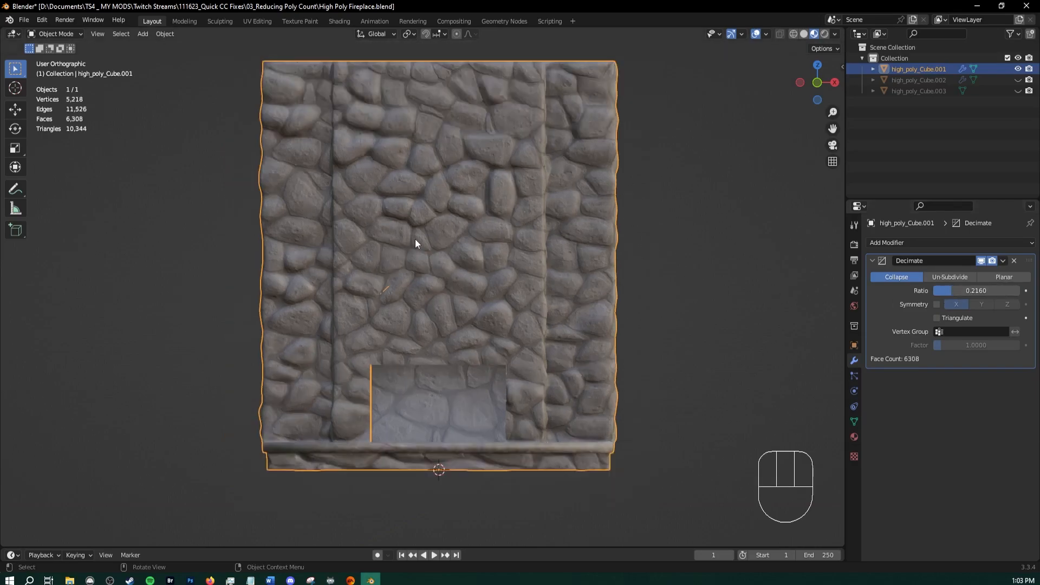
{"action": "middle_click_drag", "start_coordinate": [460, 218], "coordinate": [583, 191], "text": "shift"}
{"action": "scroll", "coordinate": [486, 284], "scroll_direction": "up", "scroll_amount": 5}
Apply the Decimate modifier and inspect the resulting fireplace mesh in Edit Mode
{"action": "key", "text": "Tab"}
{"action": "key", "text": "Tab"}
{"action": "key", "text": "ctrl+a"}
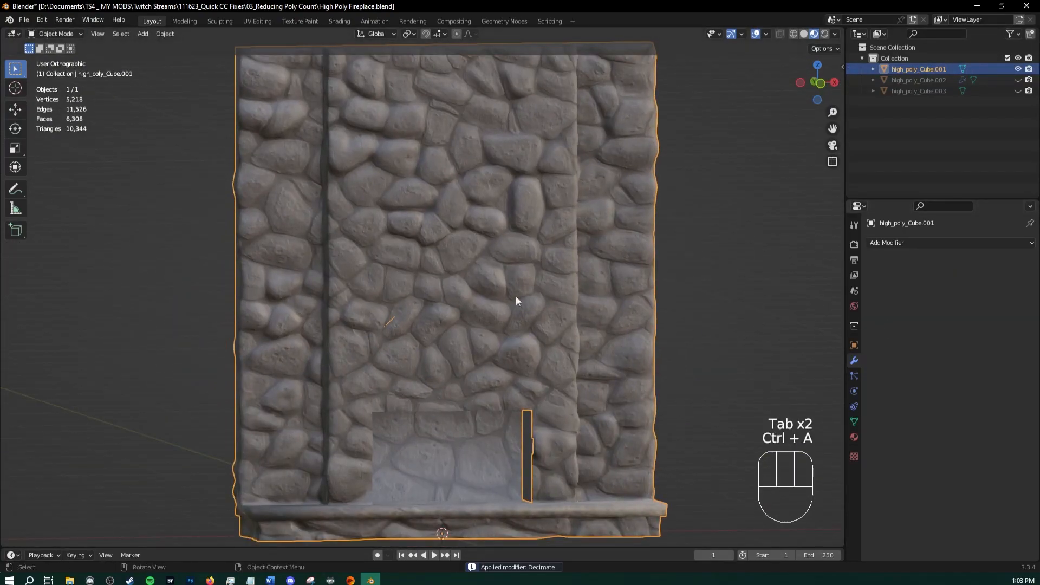
{"action": "key", "text": "Tab"}
{"action": "mouse_move", "coordinate": [544, 255]}
{"action": "middle_mouse_down"}
{"action": "mouse_move", "coordinate": [479, 255]}
{"action": "mouse_move", "coordinate": [652, 258]}
{"action": "mouse_move", "coordinate": [562, 274]}
{"action": "mouse_move", "coordinate": [527, 309]}
{"action": "mouse_move", "coordinate": [548, 246]}
{"action": "middle_mouse_up"}
{"action": "middle_click_drag", "start_coordinate": [548, 295], "coordinate": [502, 254]}
{"action": "scroll", "coordinate": [557, 278], "scroll_direction": "up", "scroll_amount": 2}
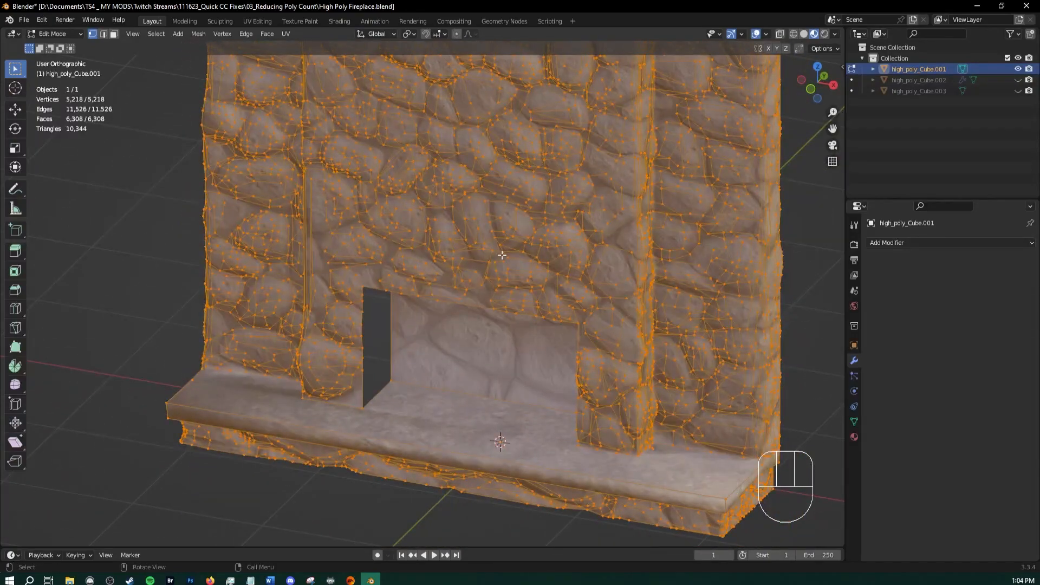
Triangulate all faces of the decimated fireplace mesh
{"action": "key", "text": "ctrl+z"}
{"action": "key", "text": "ctrl+z"}
{"action": "key", "text": "ctrl+z"}
{"action": "key", "text": "Tab"}
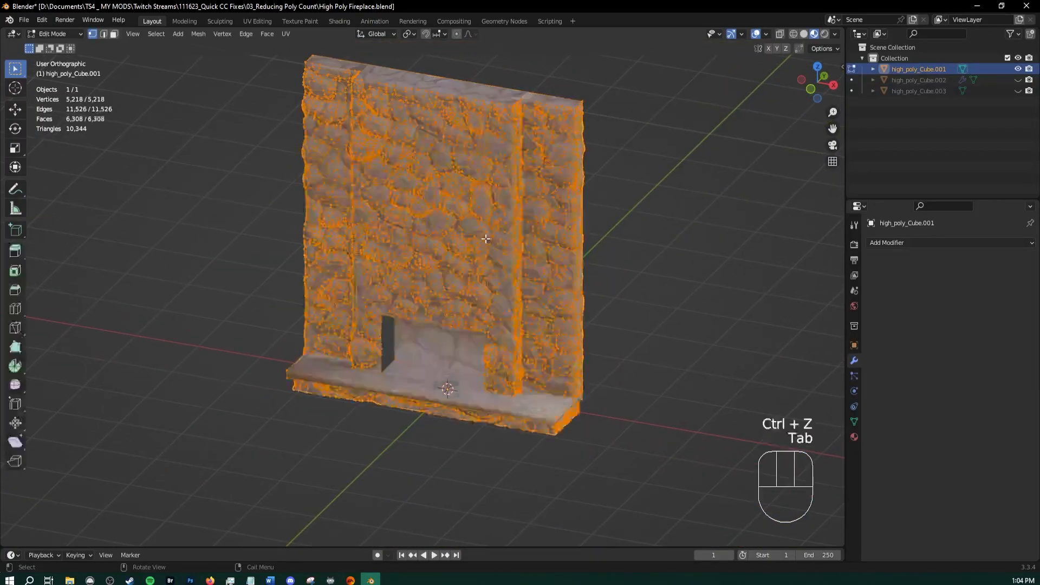
{"action": "middle_click_drag", "start_coordinate": [485, 238], "coordinate": [328, 275]}
{"action": "key", "text": "ctrl+t"}
Examine the triangulated edges across the fireplace's top surface, stone front and hearth
{"action": "scroll", "coordinate": [276, 117], "scroll_direction": "up", "scroll_amount": 3}
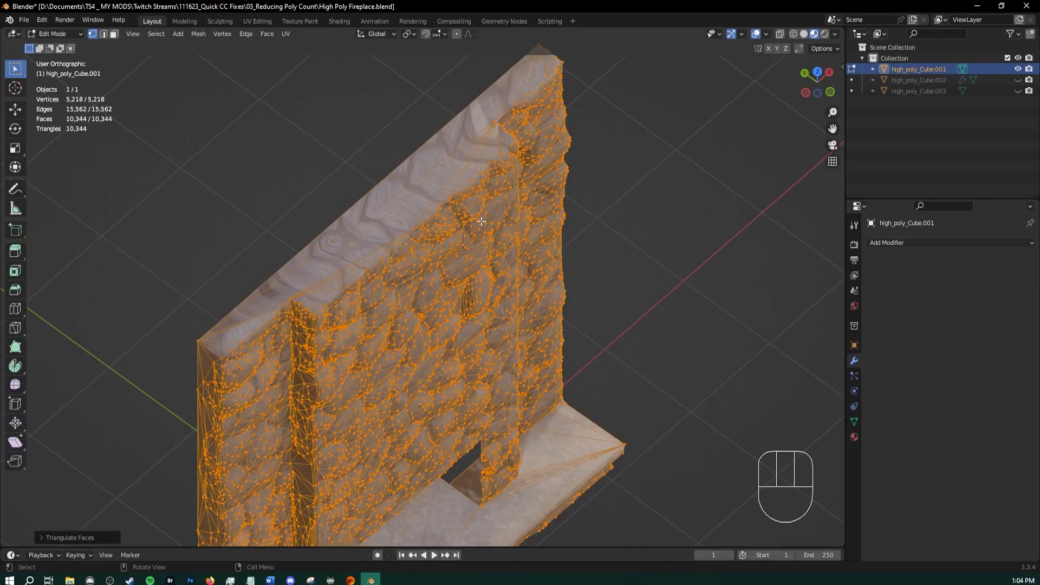
{"action": "middle_click_drag", "start_coordinate": [549, 299], "coordinate": [516, 322]}
{"action": "scroll", "coordinate": [208, 314], "scroll_direction": "up", "scroll_amount": 3}
{"action": "middle_click_drag", "start_coordinate": [208, 314], "coordinate": [396, 246], "text": "shift"}
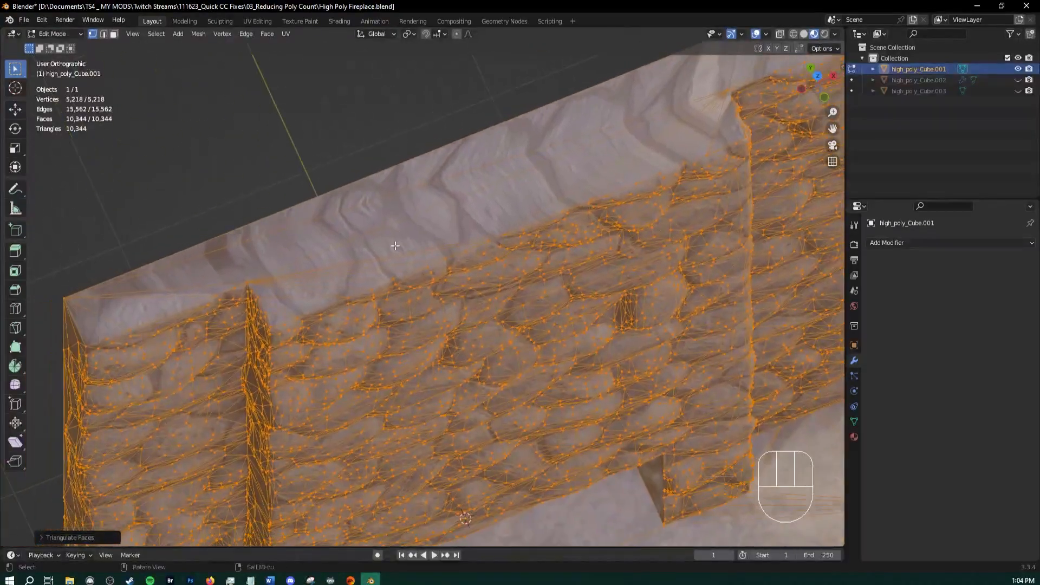
{"action": "scroll", "coordinate": [314, 284], "scroll_direction": "down", "scroll_amount": 3}
{"action": "middle_click_drag", "start_coordinate": [533, 375], "coordinate": [557, 283], "text": "shift"}
{"action": "middle_click_drag", "start_coordinate": [568, 275], "coordinate": [561, 240]}
Undo the triangulation and the applied Decimate, and remove the Decimate modifier from the fireplace
{"action": "key", "text": "ctrl+z"}
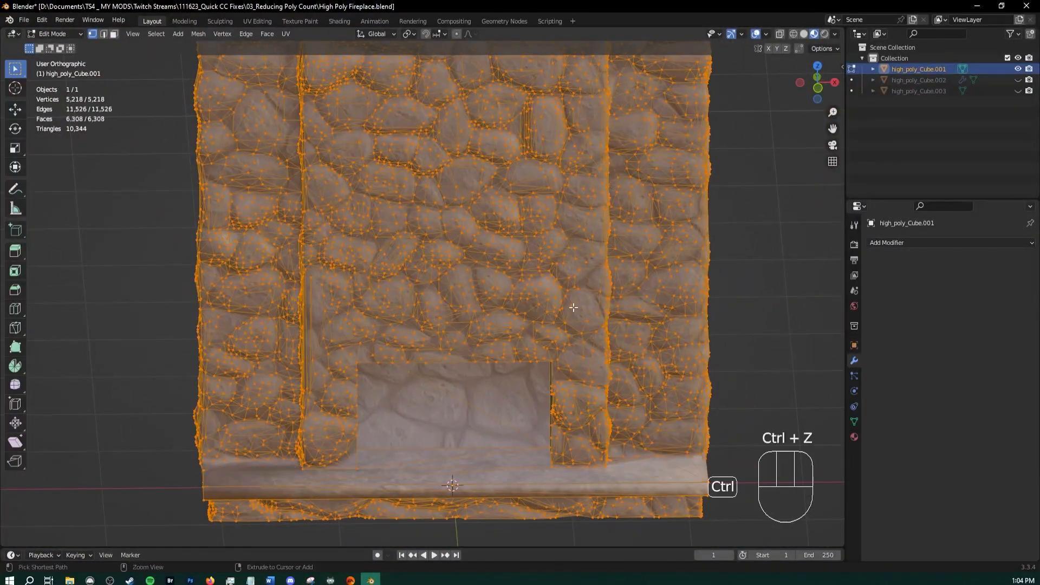
{"action": "key", "text": "ctrl+z"}
{"action": "scroll", "coordinate": [531, 262], "scroll_direction": "down", "scroll_amount": 2}
{"action": "middle_click_drag", "start_coordinate": [519, 216], "coordinate": [524, 239], "text": "shift"}
{"action": "key", "text": "Tab"}
{"action": "key", "text": "ctrl+z"}
{"action": "key", "text": "ctrl+z"}
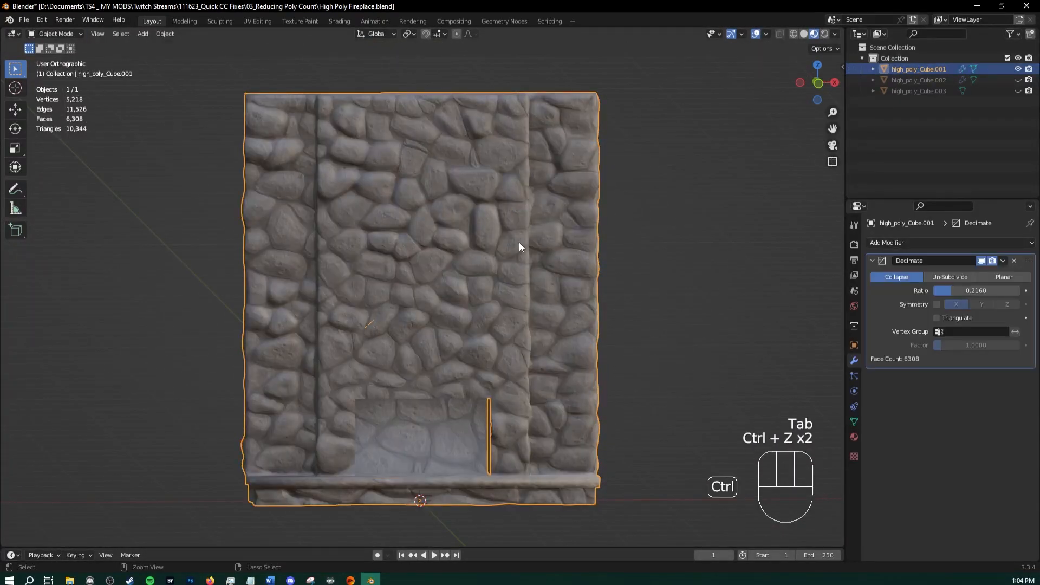
{"action": "left_click", "coordinate": [1015, 261]}
Triangulate all faces of the limited-dissolved fireplace mesh and check its shading in Object Mode
{"action": "key", "text": "Tab"}
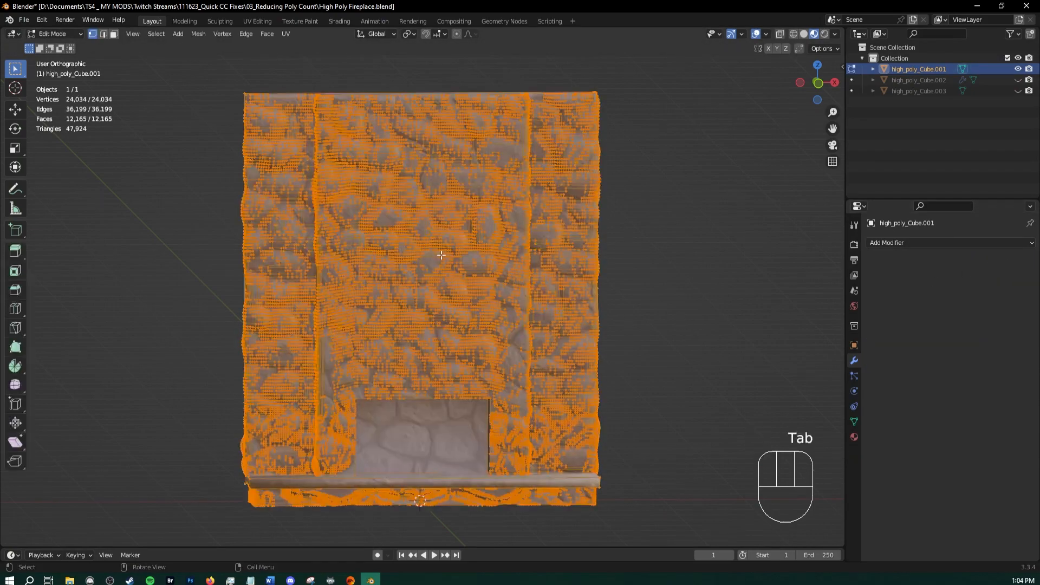
{"action": "middle_click_drag", "start_coordinate": [442, 255], "coordinate": [403, 292]}
{"action": "key", "text": "ctrl+t"}
{"action": "key", "text": "Tab"}
{"action": "scroll", "coordinate": [402, 289], "scroll_direction": "up", "scroll_amount": 5}
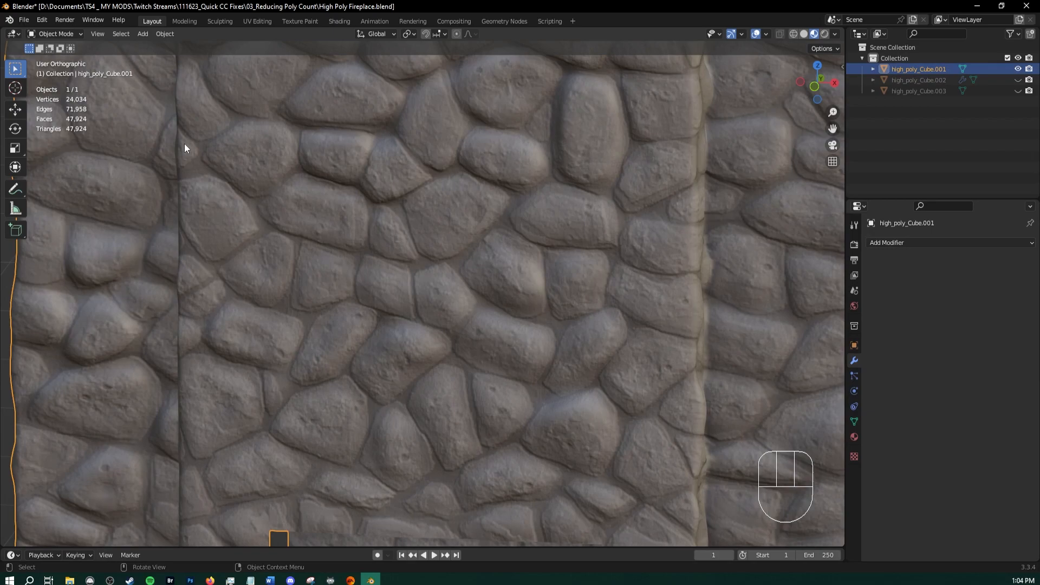
{"action": "scroll", "coordinate": [184, 144], "scroll_direction": "down", "scroll_amount": 3}
{"action": "scroll", "coordinate": [303, 170], "scroll_direction": "down", "scroll_amount": 2}
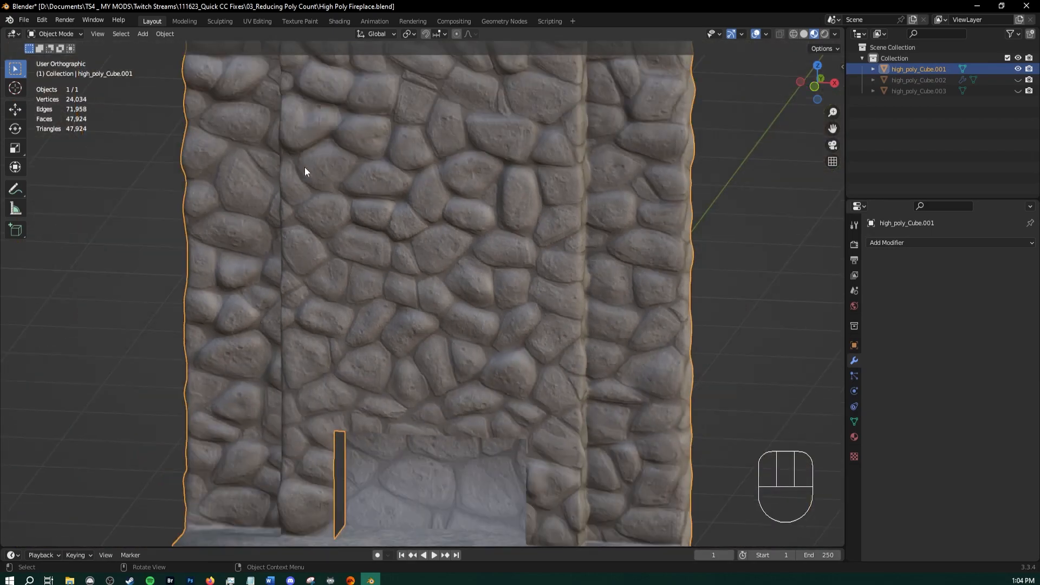
{"action": "scroll", "coordinate": [529, 352], "scroll_direction": "down", "scroll_amount": 3}
{"action": "middle_click_drag", "start_coordinate": [529, 344], "coordinate": [486, 314], "text": "shift"}
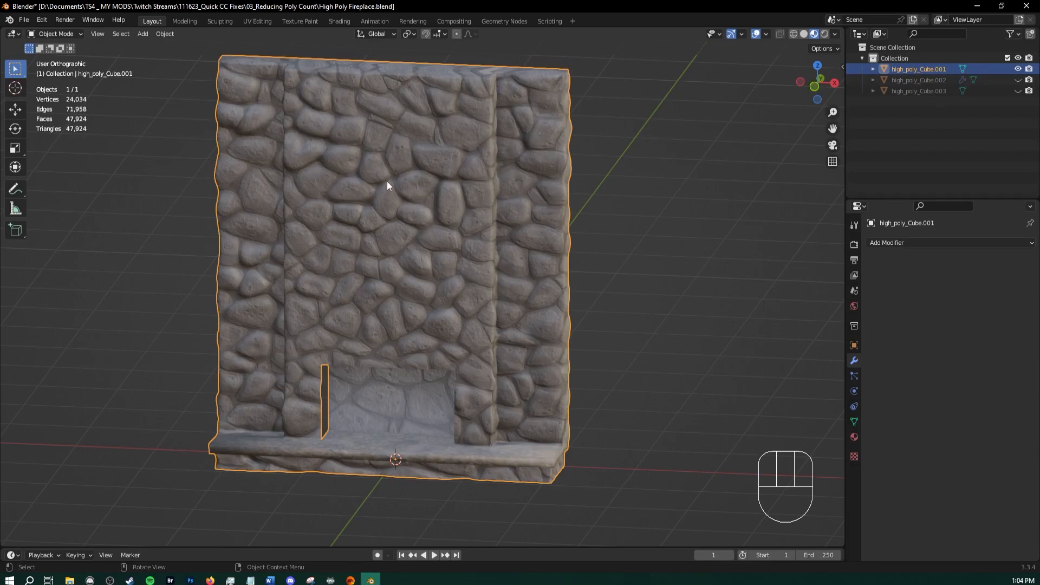
Check the triangulated fireplace's shading, and undo the triangulation of its faces
{"action": "middle_click_drag", "start_coordinate": [387, 181], "coordinate": [398, 200]}
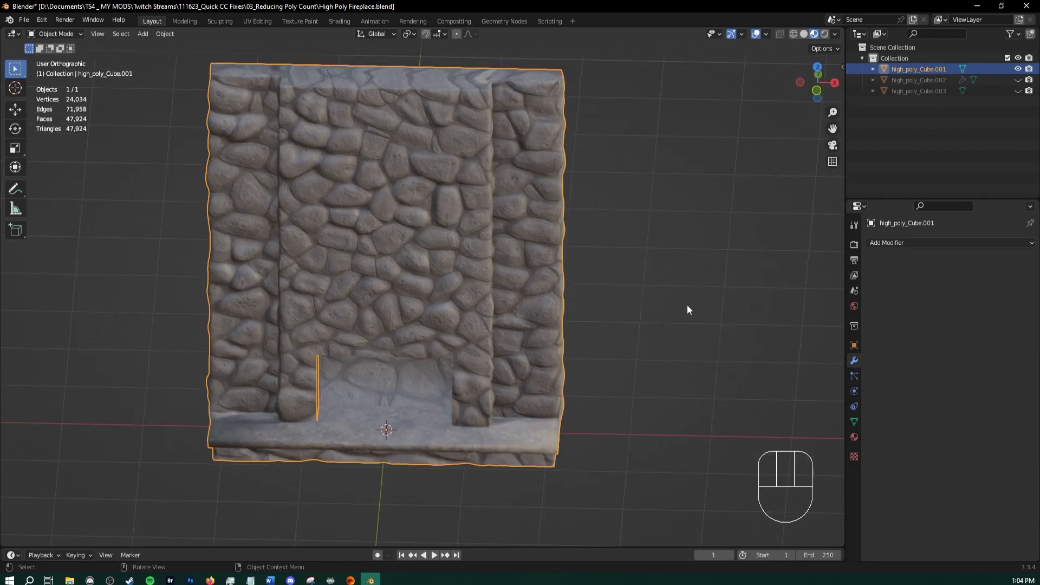
{"action": "middle_click_drag", "start_coordinate": [466, 226], "coordinate": [469, 211]}
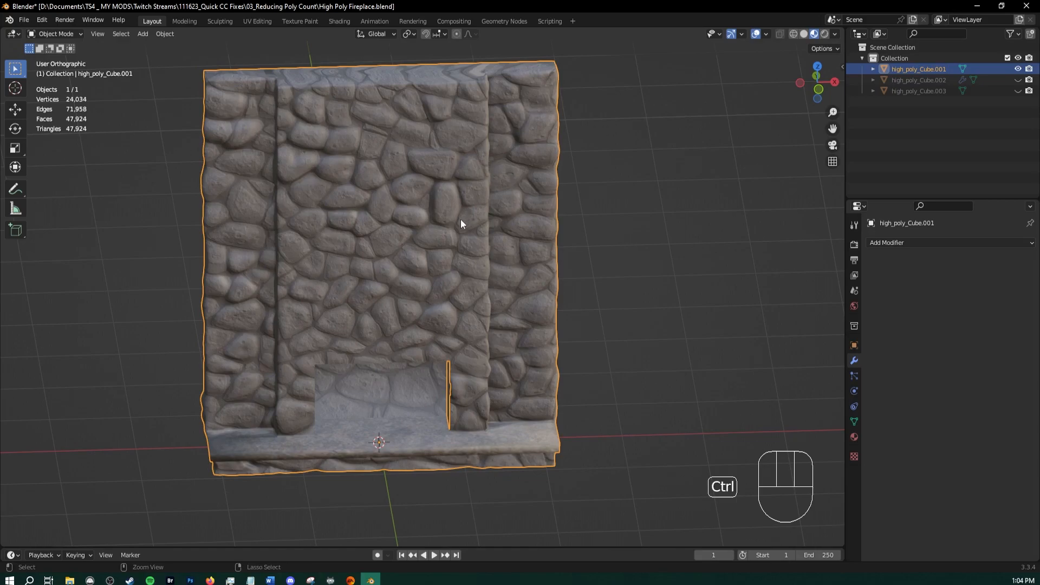
{"action": "key", "text": "ctrl+z"}
{"action": "key", "text": "ctrl+z"}
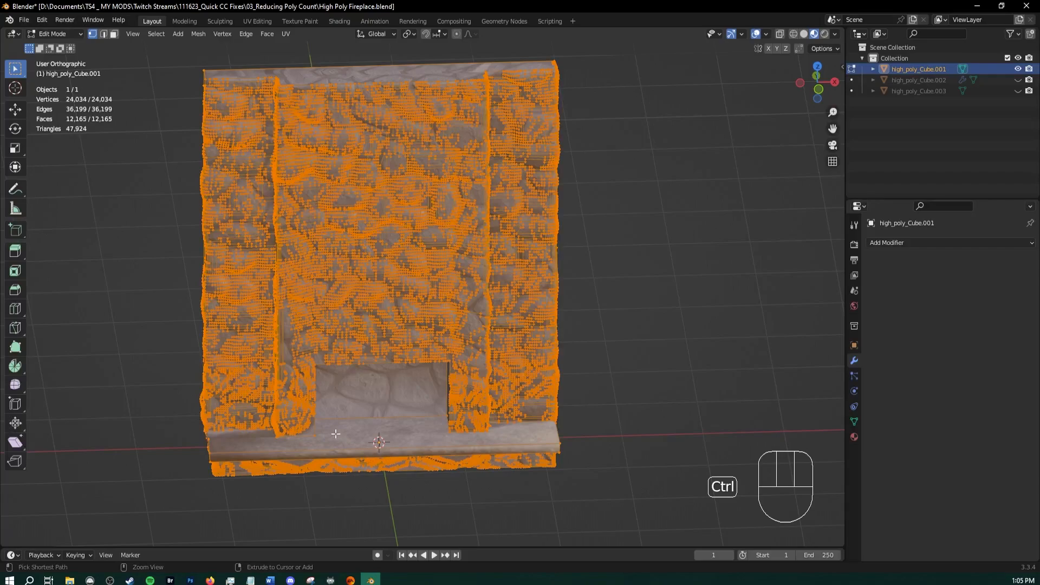
Undo the remaining Decimate trial, including its ratio changes and the added modifier on the fireplace
{"action": "key", "text": "ctrl+z"}
{"action": "key", "text": "ctrl+z"}
{"action": "key", "text": "ctrl+z"}
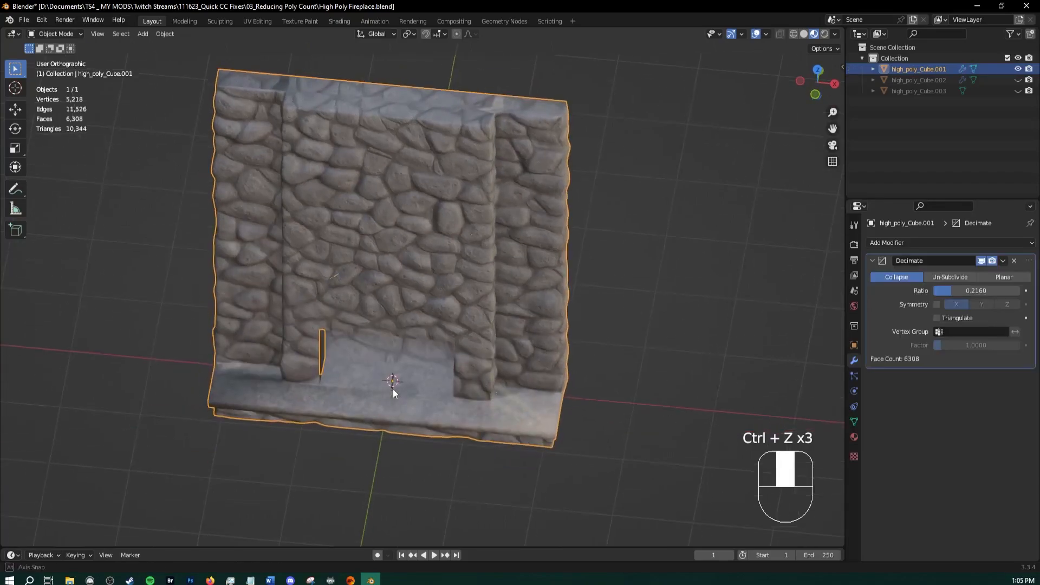
{"action": "key", "text": "ctrl+z"}
{"action": "key", "text": "ctrl+z"}
{"action": "key", "text": "ctrl+z"}
{"action": "key", "text": "ctrl+z"}
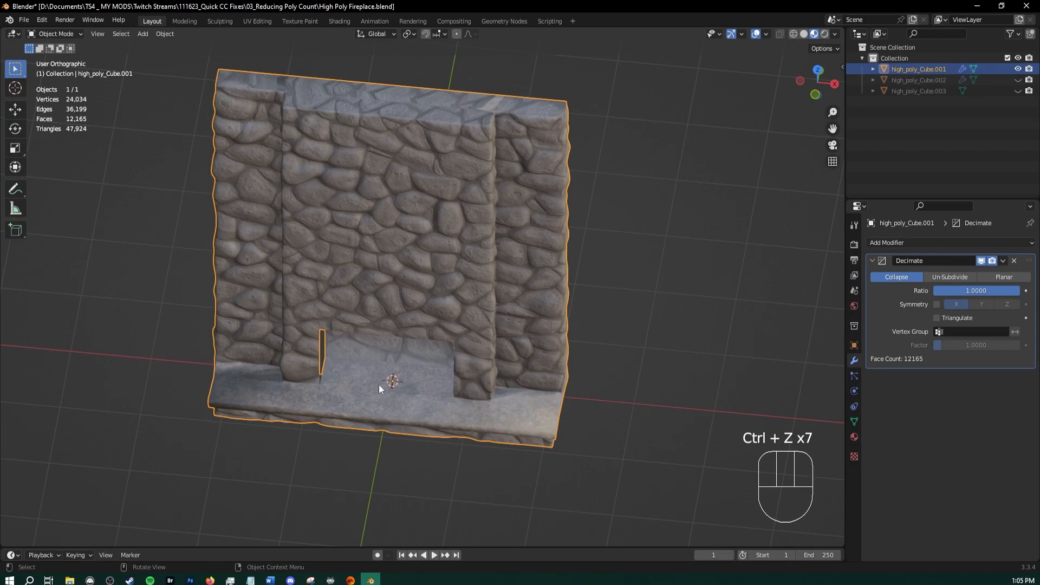
{"action": "middle_click_drag", "start_coordinate": [379, 385], "coordinate": [402, 356]}
{"action": "middle_click_drag", "start_coordinate": [385, 80], "coordinate": [350, 86]}
{"action": "key", "text": "ctrl+z"}
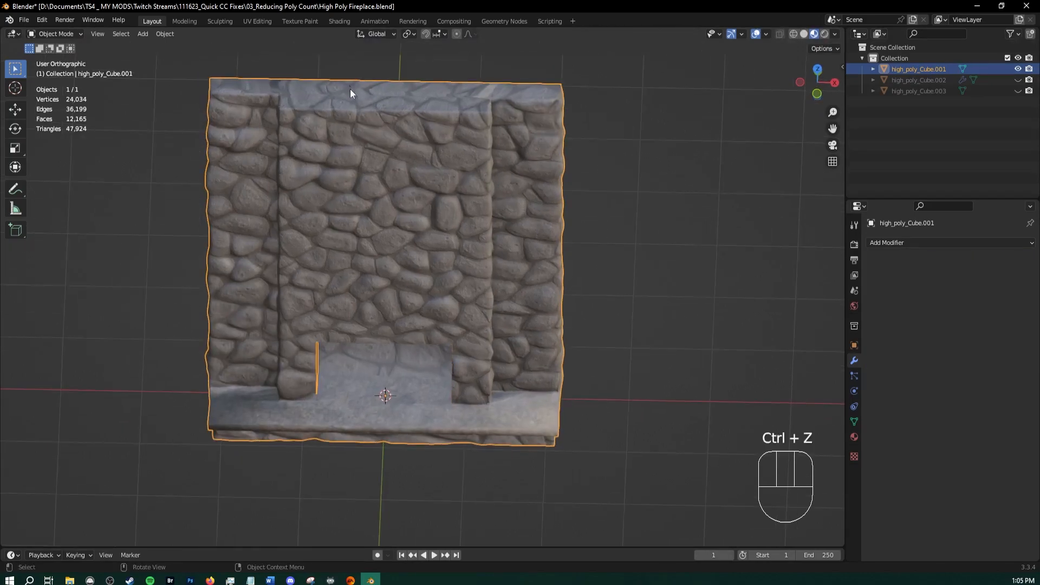
Enter Edit Mode on the fireplace, clear the mesh selection and inspect the top surface
{"action": "left_click", "coordinate": [349, 90]}
{"action": "key", "text": "Tab"}
{"action": "middle_click_drag", "start_coordinate": [364, 135], "coordinate": [364, 233], "text": "shift"}
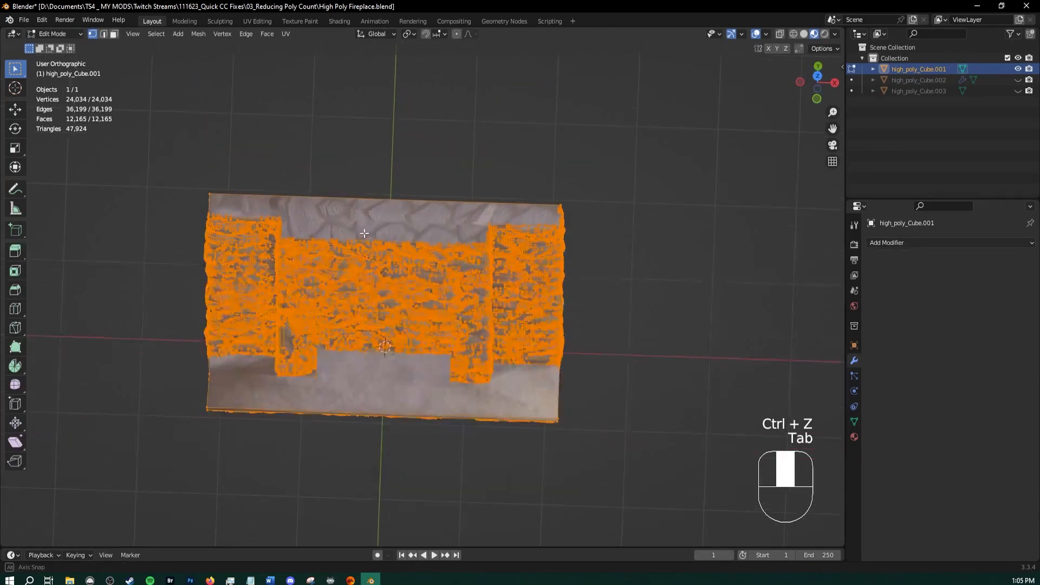
{"action": "scroll", "coordinate": [364, 234], "scroll_direction": "up", "scroll_amount": 2}
{"action": "middle_click_drag", "start_coordinate": [304, 191], "coordinate": [299, 226], "text": "shift"}
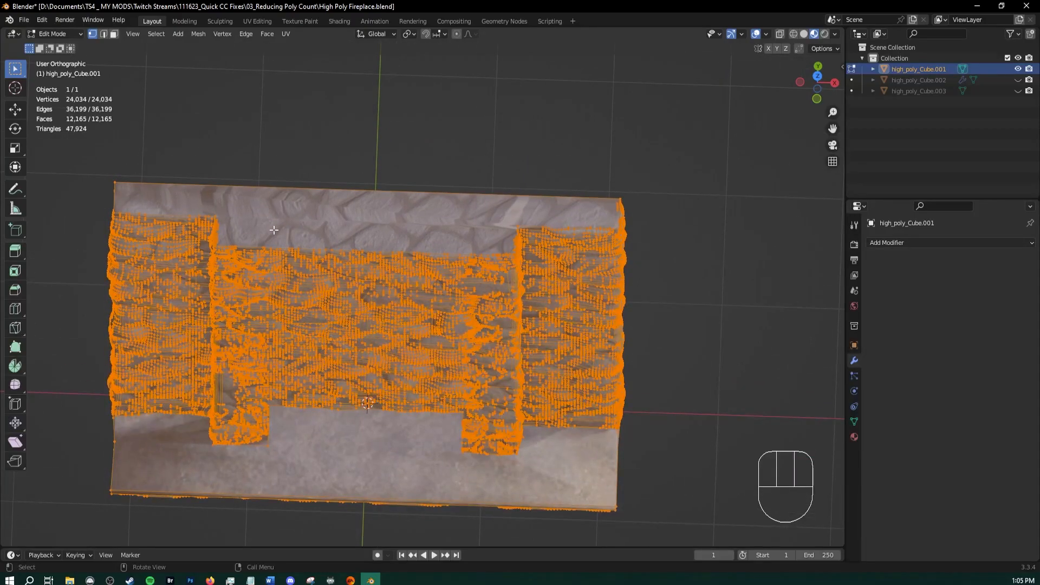
{"action": "left_click", "coordinate": [250, 209]}
{"action": "middle_click_drag", "start_coordinate": [310, 308], "coordinate": [320, 275]}
{"action": "scroll", "coordinate": [325, 282], "scroll_direction": "down", "scroll_amount": 2}
{"action": "middle_click_drag", "start_coordinate": [402, 436], "coordinate": [407, 369], "text": "shift"}
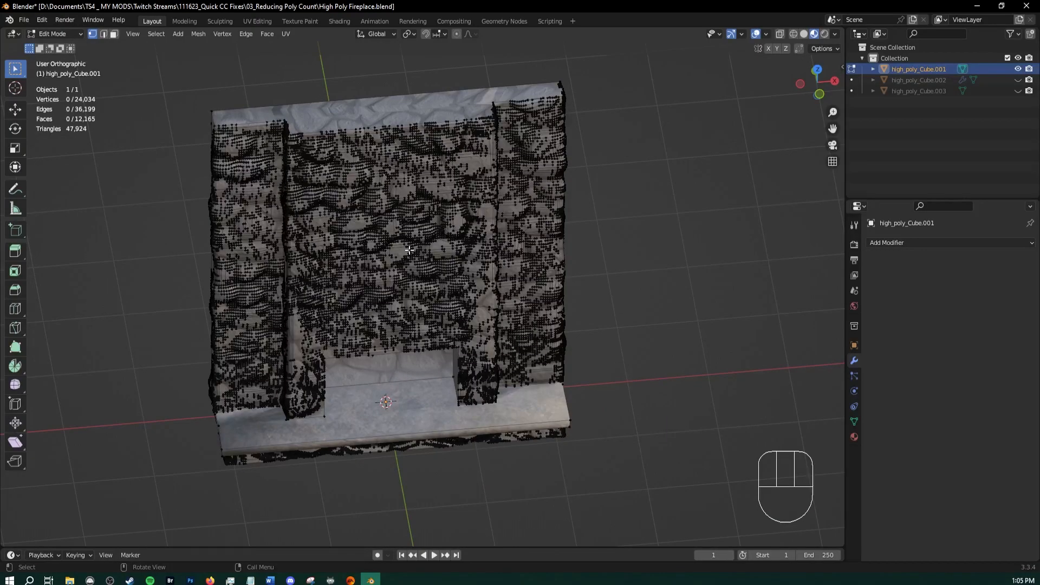
Select the flat back face of the firebox in face select mode
{"action": "scroll", "coordinate": [379, 155], "scroll_direction": "up", "scroll_amount": 1}
{"action": "middle_click_drag", "start_coordinate": [377, 167], "coordinate": [381, 106], "text": "shift"}
{"action": "scroll", "coordinate": [384, 162], "scroll_direction": "up", "scroll_amount": 1}
{"action": "middle_click_drag", "start_coordinate": [426, 391], "coordinate": [371, 290], "text": "shift"}
{"action": "scroll", "coordinate": [420, 283], "scroll_direction": "up", "scroll_amount": 3}
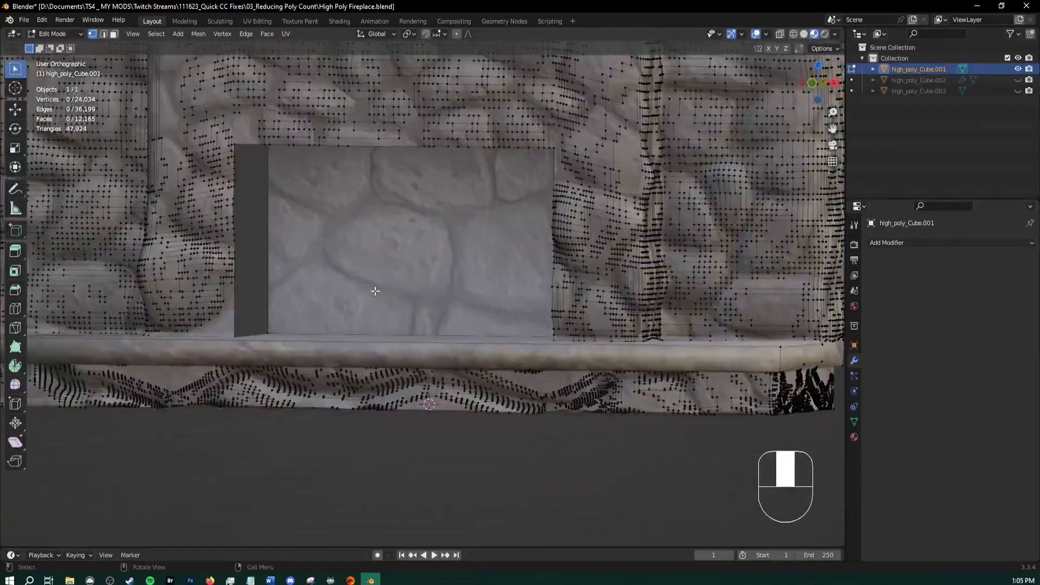
{"action": "middle_click_drag", "start_coordinate": [353, 227], "coordinate": [403, 275], "text": "shift"}
{"action": "key", "text": "3"}
{"action": "left_click", "coordinate": [323, 242]}
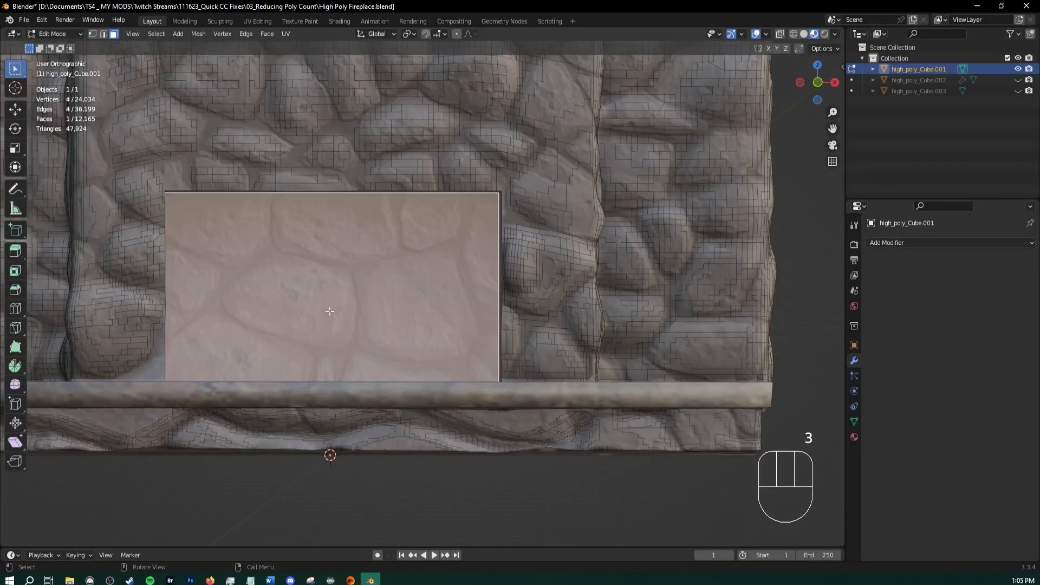
Duplicate the firebox back face in place and flip the normals of the copy
{"action": "middle_click_drag", "start_coordinate": [354, 306], "coordinate": [377, 311]}
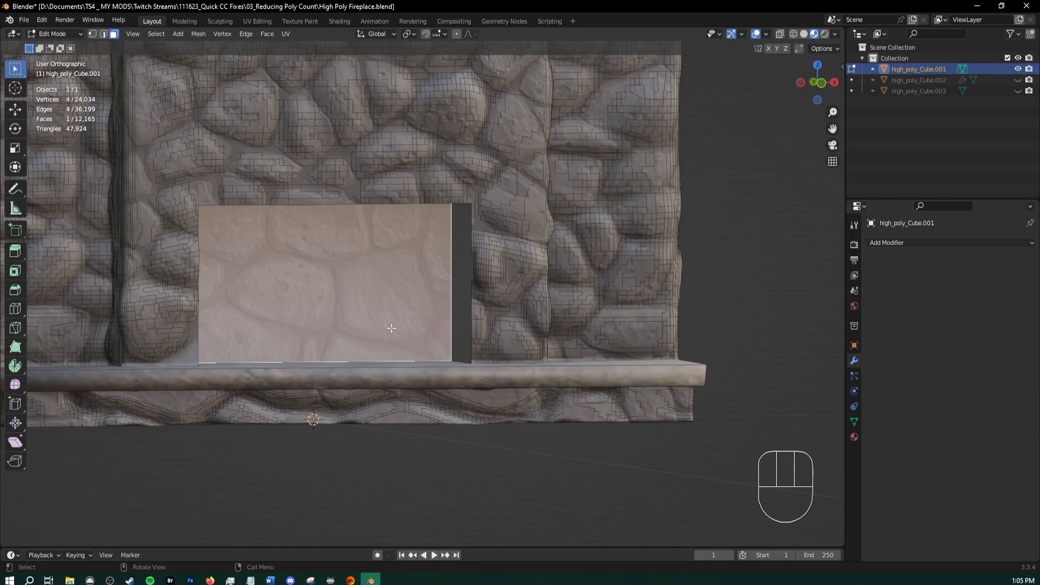
{"action": "mouse_move", "coordinate": [422, 344]}
{"action": "middle_mouse_down"}
{"action": "mouse_move", "coordinate": [485, 327]}
{"action": "mouse_move", "coordinate": [405, 335]}
{"action": "middle_mouse_up"}
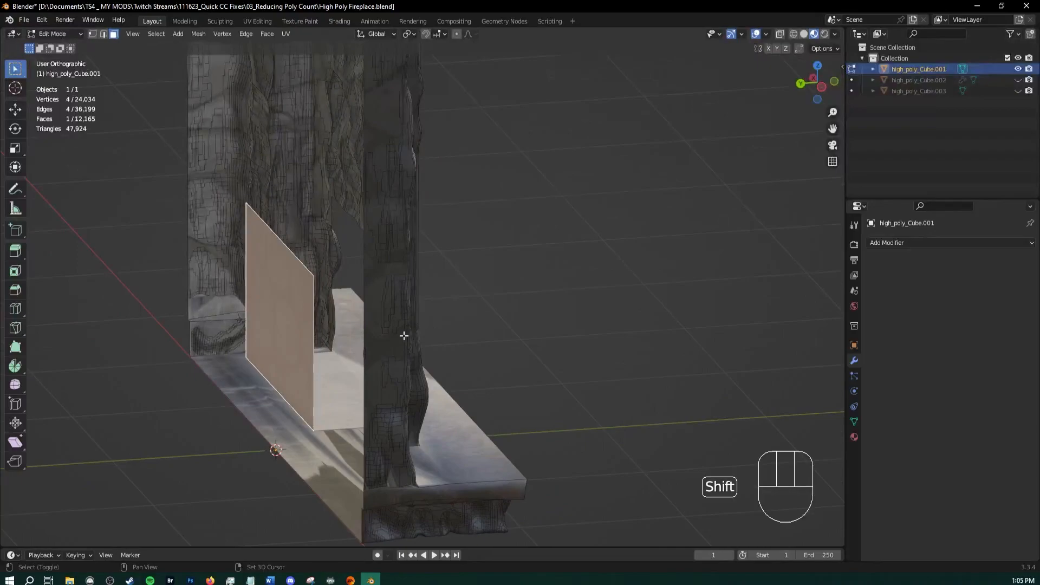
{"action": "key", "text": "shift+d"}
{"action": "right_click", "coordinate": [382, 330]}
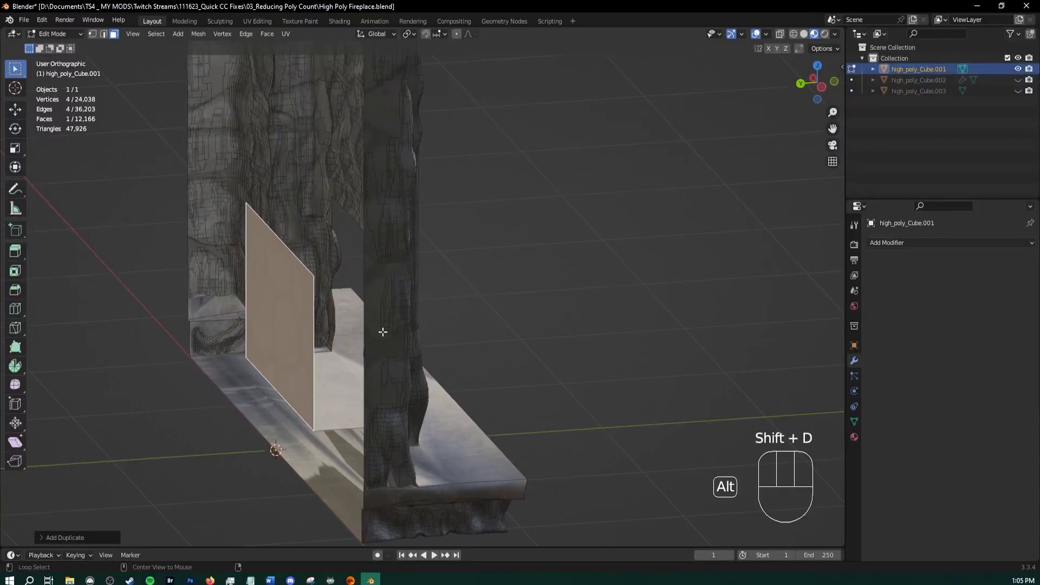
{"action": "key", "text": "alt+n"}
{"action": "left_click", "coordinate": [382, 332]}
{"action": "middle_click_drag", "start_coordinate": [436, 310], "coordinate": [407, 304], "text": "alt"}
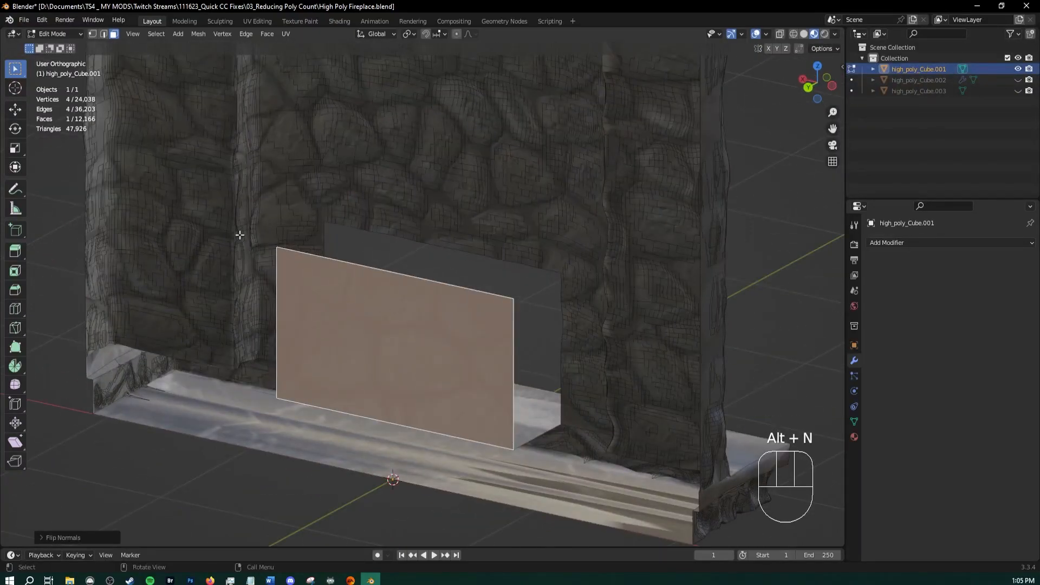
Select both overlapping firebox back faces in X-ray view and separate them into their own object
{"action": "middle_click_drag", "start_coordinate": [239, 232], "coordinate": [358, 308], "text": "alt"}
{"action": "scroll", "coordinate": [314, 325], "scroll_direction": "up", "scroll_amount": 1}
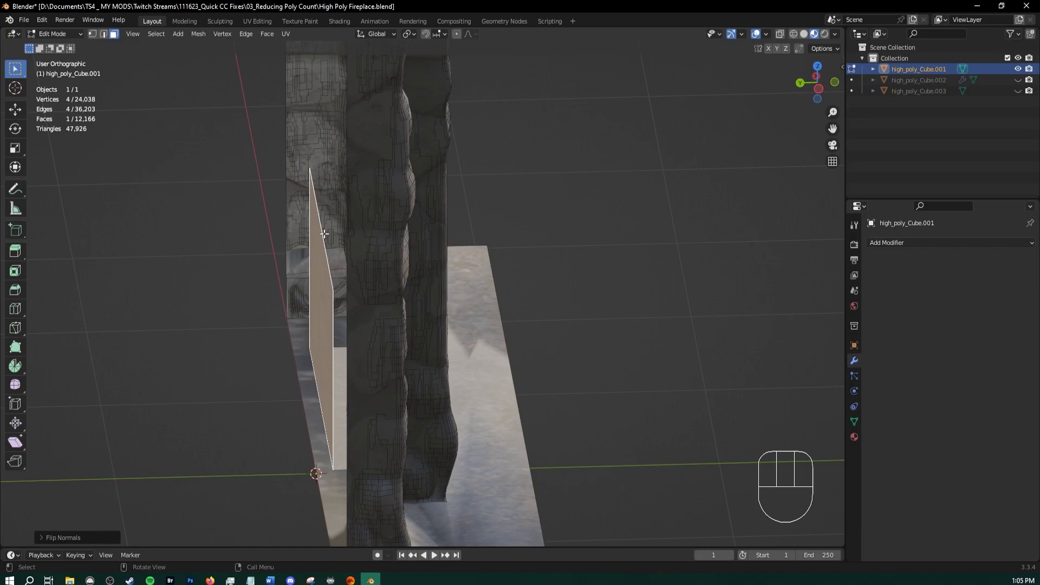
{"action": "middle_click_drag", "start_coordinate": [324, 233], "coordinate": [327, 295]}
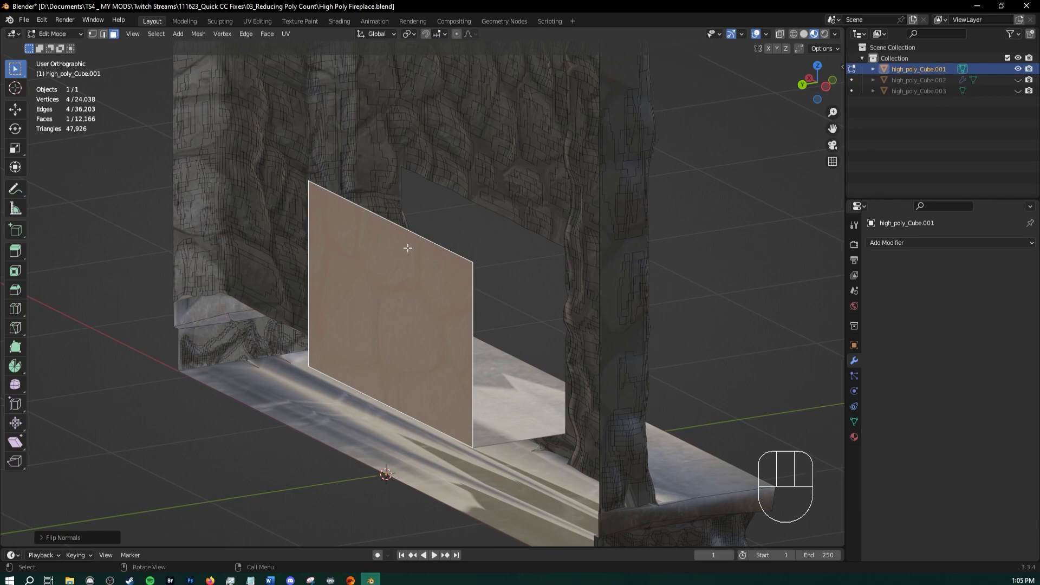
{"action": "middle_click_drag", "start_coordinate": [450, 315], "coordinate": [538, 345]}
{"action": "middle_click_drag", "start_coordinate": [616, 335], "coordinate": [431, 361]}
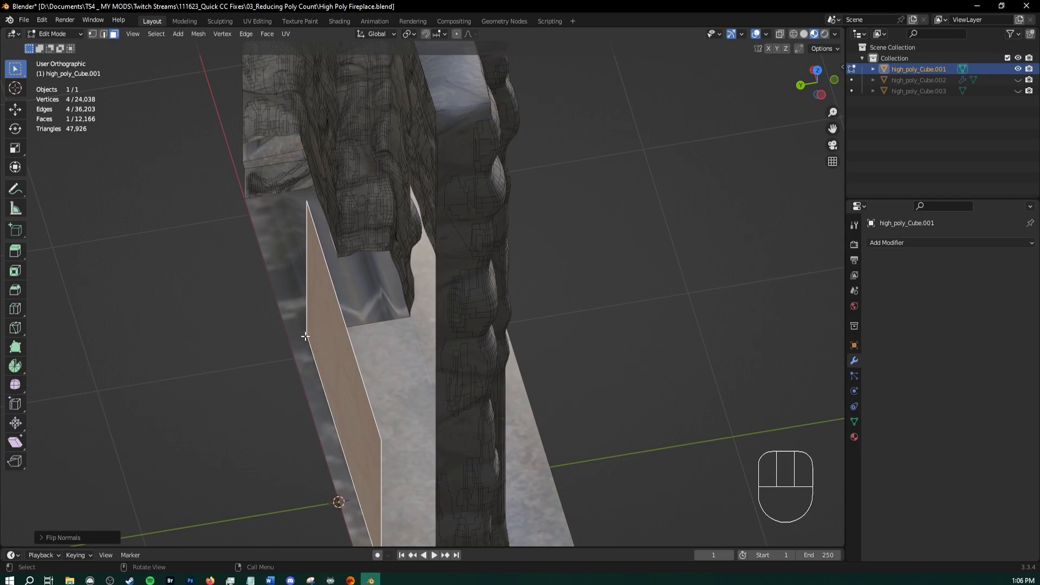
{"action": "middle_click_drag", "start_coordinate": [305, 336], "coordinate": [339, 326]}
{"action": "key", "text": "alt+z"}
{"action": "left_click_drag", "start_coordinate": [298, 255], "coordinate": [350, 323]}
{"action": "scroll", "coordinate": [344, 334], "scroll_direction": "down", "scroll_amount": 3}
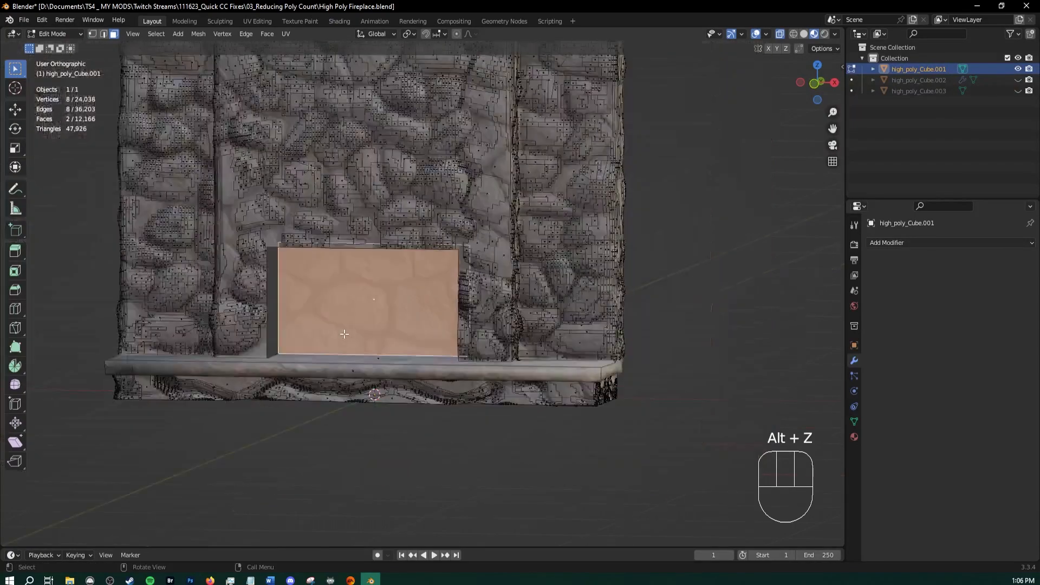
{"action": "middle_click_drag", "start_coordinate": [344, 334], "coordinate": [355, 325]}
{"action": "key", "text": "p"}
{"action": "left_click", "coordinate": [359, 321]}
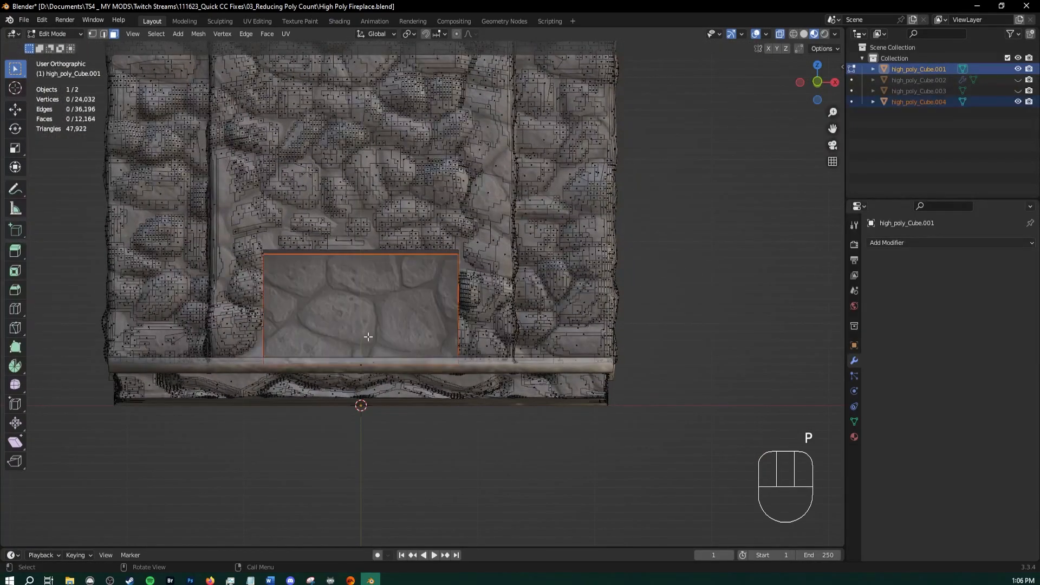
Return to Object Mode and add a Decimate modifier to the main fireplace object
{"action": "key", "text": "Tab"}
{"action": "left_click", "coordinate": [494, 326]}
{"action": "middle_click_drag", "start_coordinate": [494, 326], "coordinate": [390, 350]}
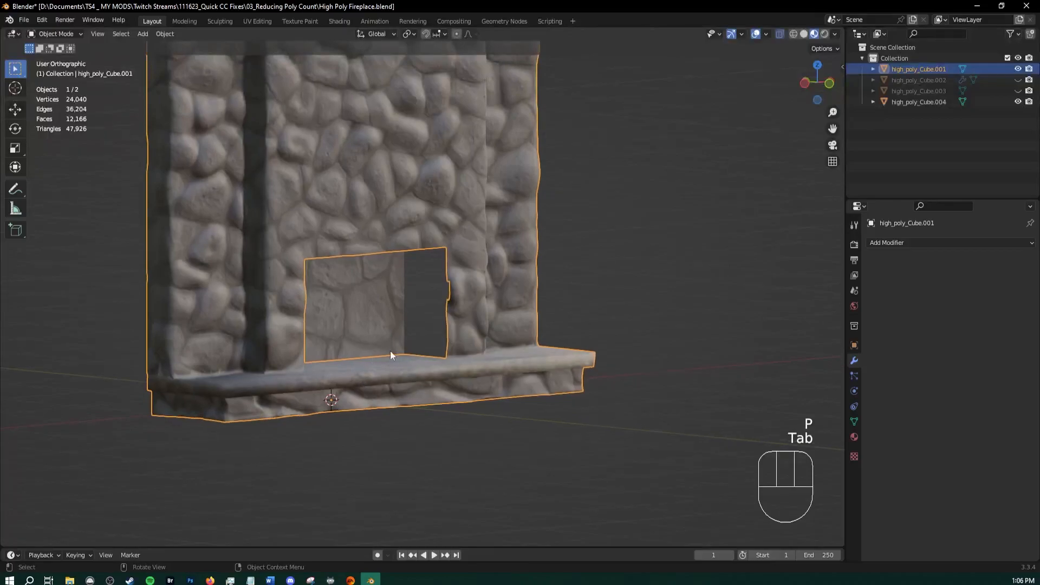
{"action": "left_click", "coordinate": [416, 298]}
{"action": "left_click", "coordinate": [372, 293]}
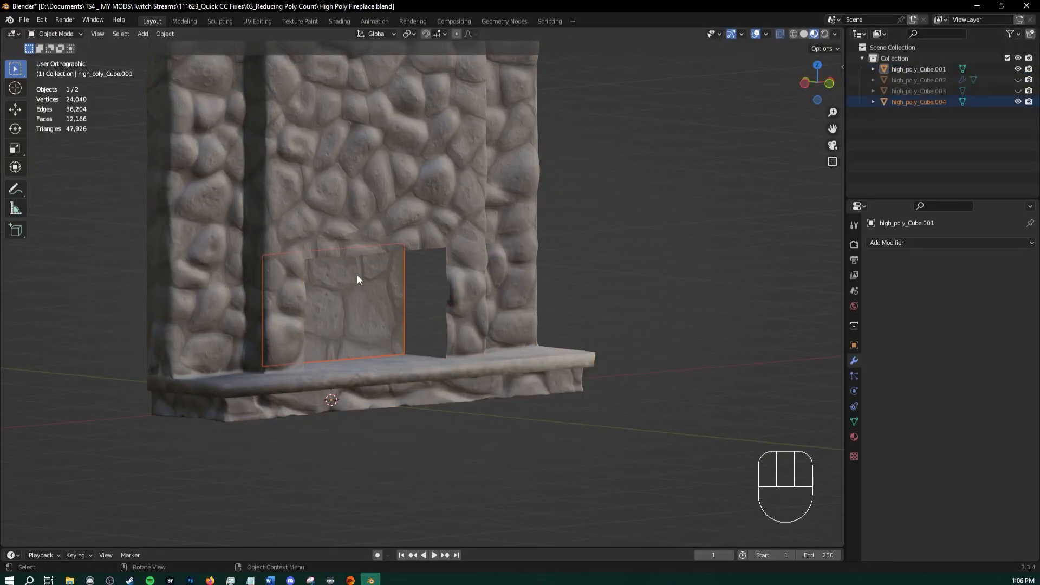
{"action": "left_click", "coordinate": [385, 181]}
{"action": "left_click", "coordinate": [951, 242]}
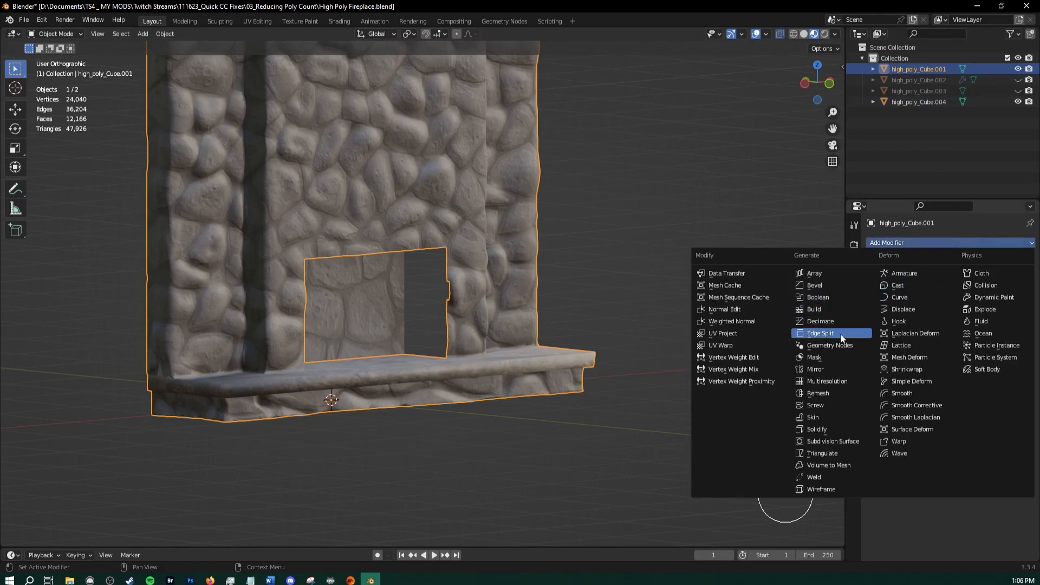
{"action": "left_click", "coordinate": [828, 322]}
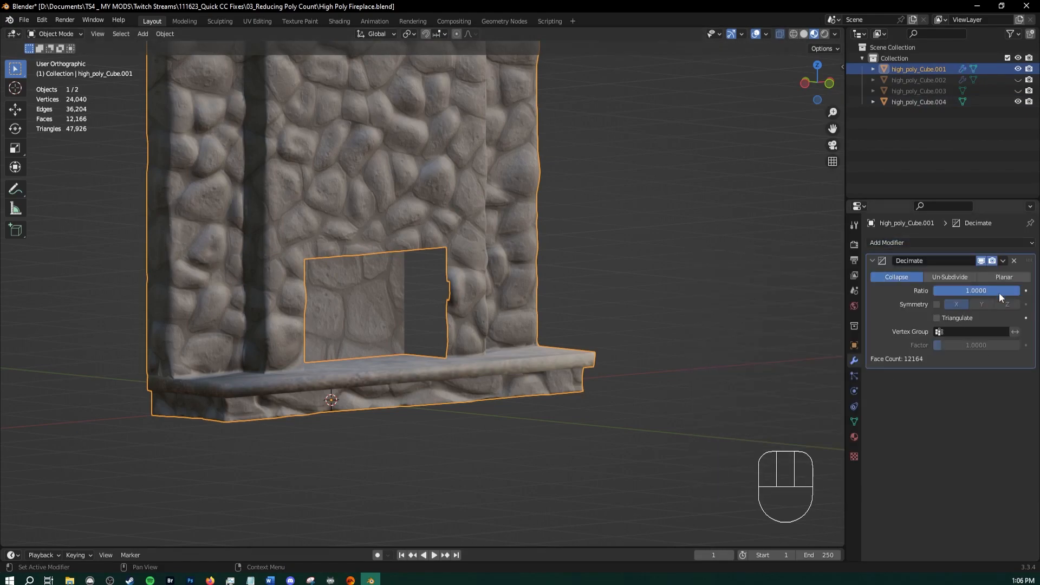
Reduce the Decimate ratio to 0 to test the collapse, and remove the modifier from the fireplace
{"action": "left_click_drag", "start_coordinate": [999, 292], "coordinate": [487, 349]}
{"action": "middle_click_drag", "start_coordinate": [476, 354], "coordinate": [650, 309]}
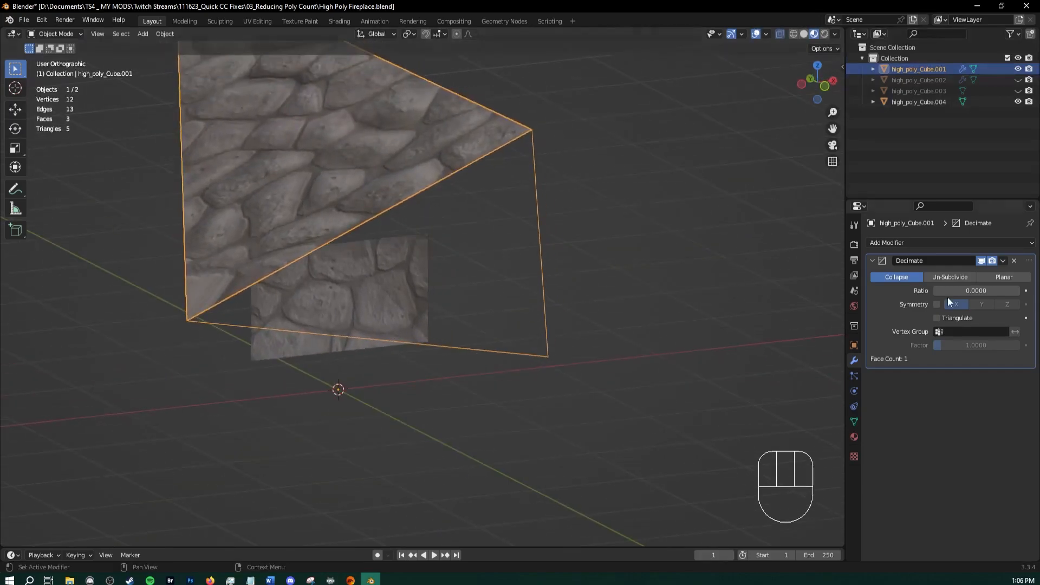
{"action": "left_click", "coordinate": [1014, 261]}
{"action": "middle_click_drag", "start_coordinate": [822, 304], "coordinate": [368, 274]}
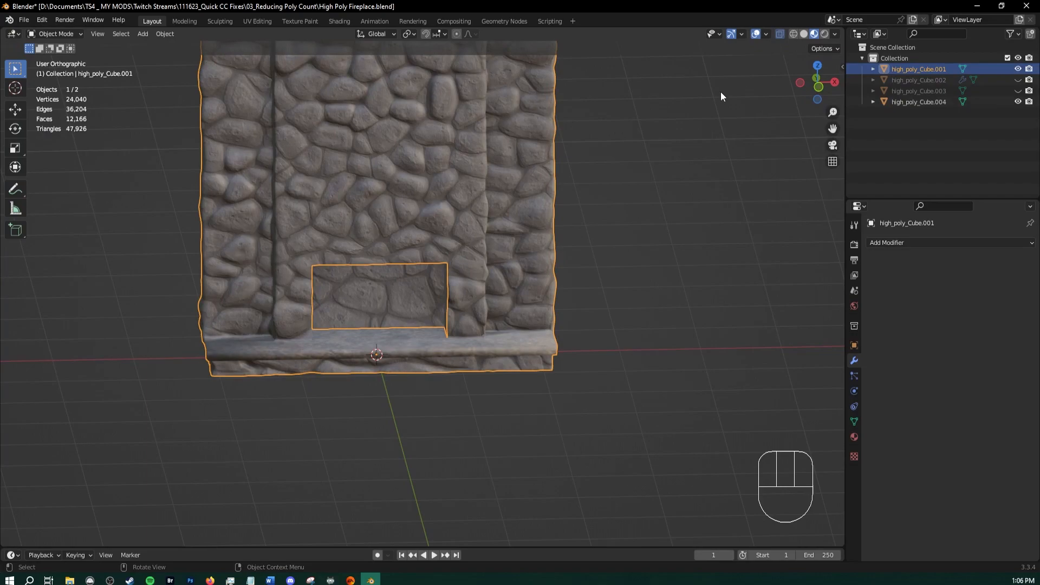
Undo the Decimate test and the separation of the firebox back faces, returning to the duplicated face in Edit Mode
{"action": "key", "text": "ctrl+z"}
{"action": "key", "text": "ctrl+z"}
{"action": "key", "text": "ctrl+z"}
{"action": "key", "text": "ctrl+z"}
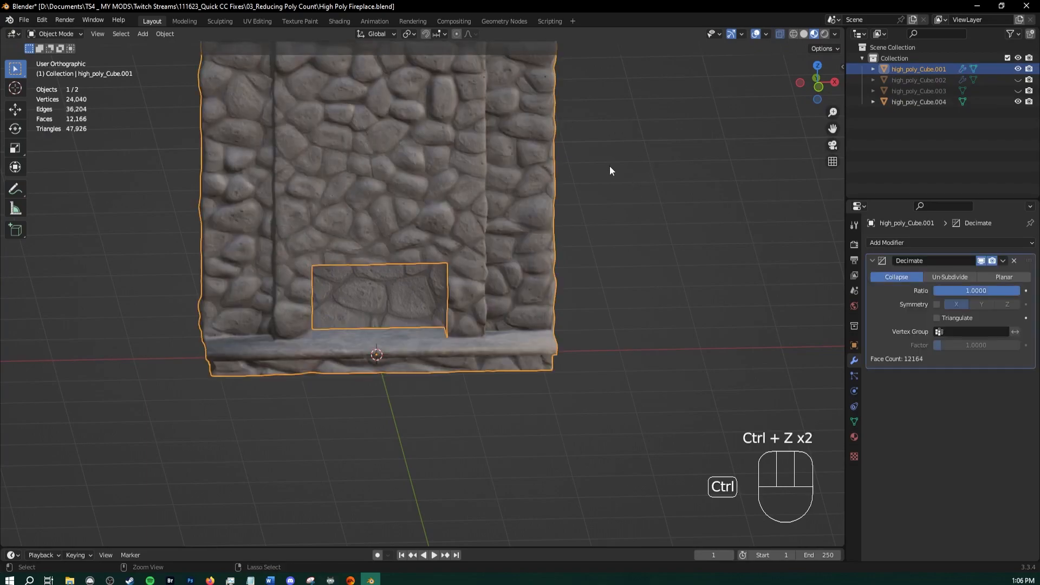
{"action": "mouse_move", "coordinate": [607, 229]}
{"action": "middle_mouse_down"}
{"action": "mouse_move", "coordinate": [629, 227]}
{"action": "mouse_move", "coordinate": [597, 213]}
{"action": "middle_mouse_up"}
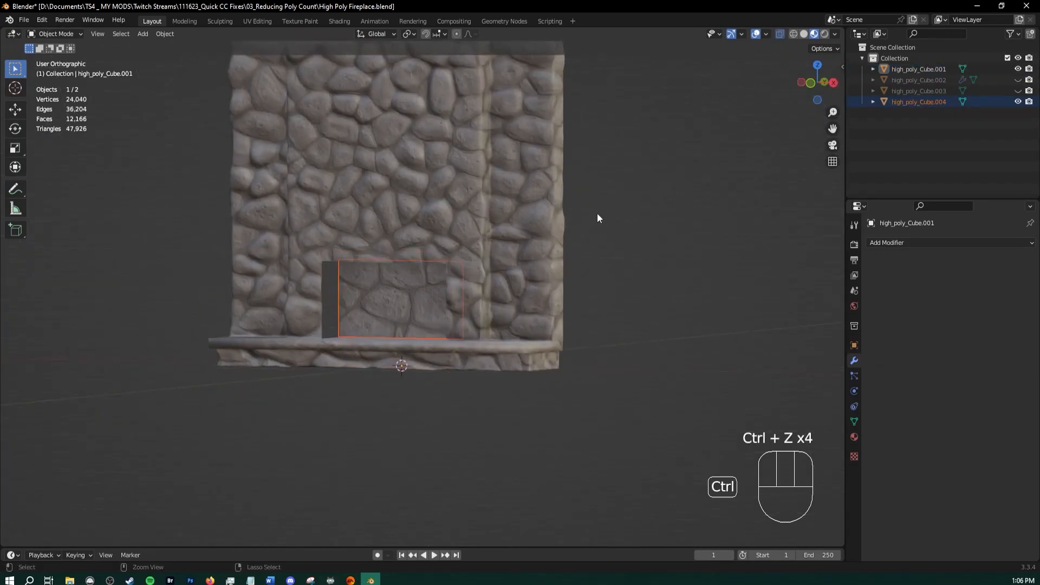
{"action": "key", "text": "ctrl+z"}
{"action": "key", "text": "ctrl+z"}
{"action": "key", "text": "ctrl+z"}
{"action": "key", "text": "ctrl+z"}
{"action": "key", "text": "ctrl+z"}
{"action": "key", "text": "ctrl+z"}
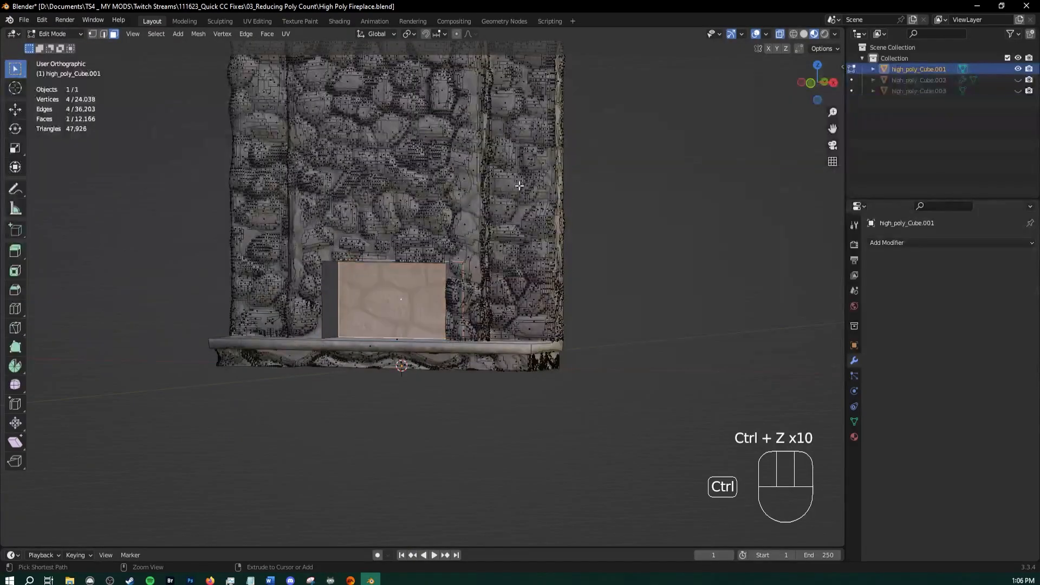
Select the linked faces of the stone surround, delimited by UVs
{"action": "middle_click_drag", "start_coordinate": [496, 189], "coordinate": [370, 189]}
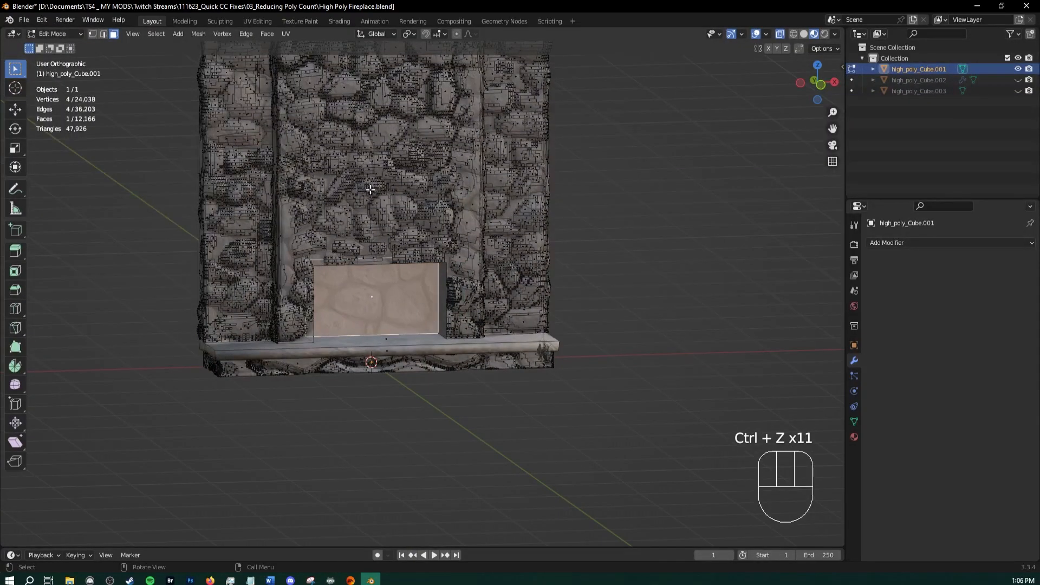
{"action": "middle_click_drag", "start_coordinate": [304, 286], "coordinate": [315, 298]}
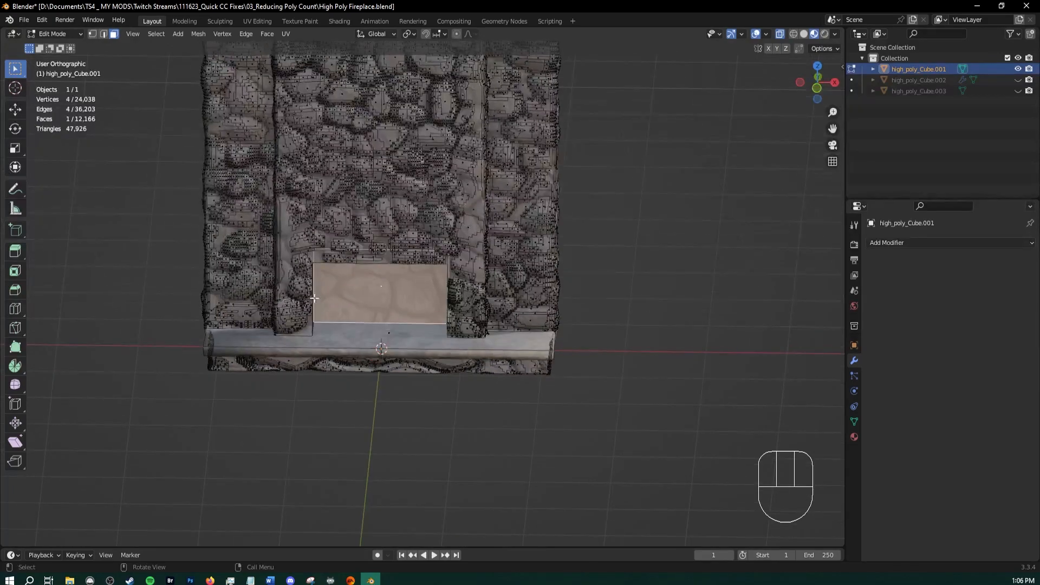
{"action": "left_click", "coordinate": [371, 193]}
{"action": "key", "text": "l"}
{"action": "mouse_move", "coordinate": [371, 193]}
{"action": "middle_mouse_down"}
{"action": "mouse_move", "coordinate": [378, 279]}
{"action": "mouse_move", "coordinate": [375, 186]}
{"action": "middle_mouse_up"}
{"action": "left_click", "coordinate": [65, 538]}
{"action": "left_click", "coordinate": [114, 534]}
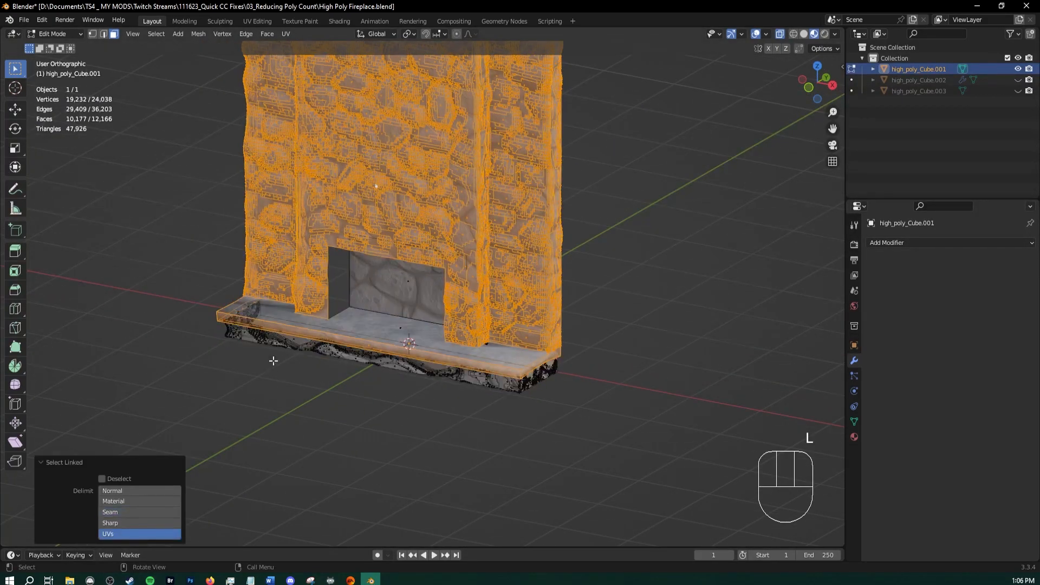
Examine the UV-delimited selection across the stone front, firebox opening and hearth
{"action": "middle_click_drag", "start_coordinate": [273, 361], "coordinate": [378, 330]}
{"action": "middle_click_drag", "start_coordinate": [250, 186], "coordinate": [306, 258]}
{"action": "middle_click_drag", "start_coordinate": [421, 210], "coordinate": [341, 228]}
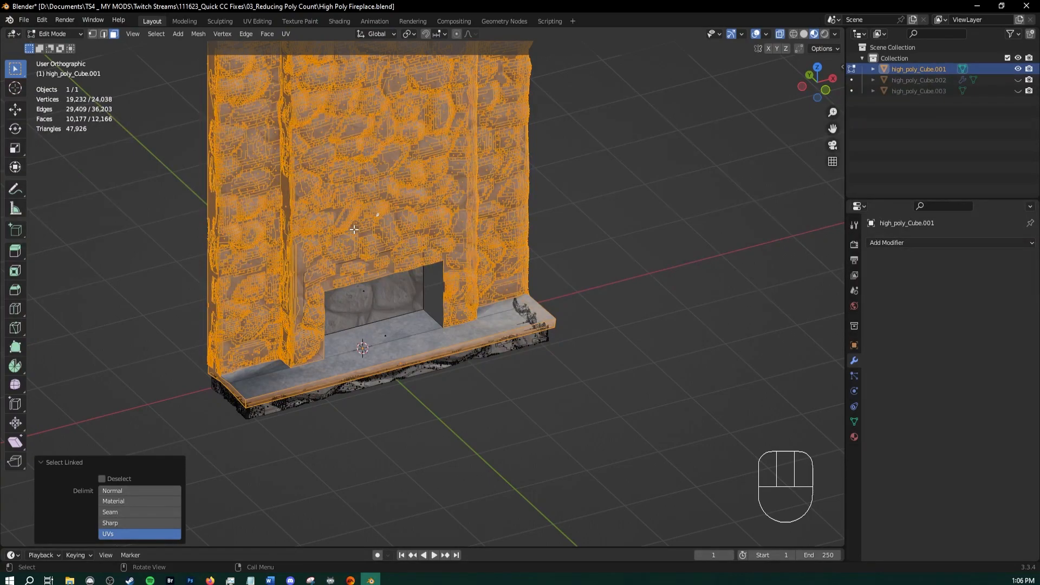
{"action": "middle_click_drag", "start_coordinate": [360, 217], "coordinate": [433, 325], "text": "shift"}
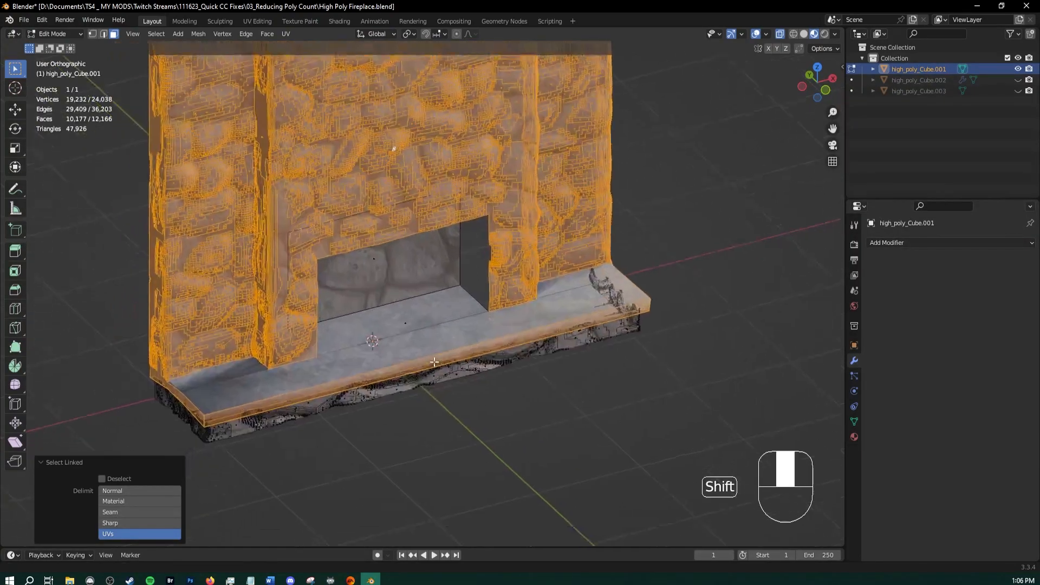
{"action": "scroll", "coordinate": [483, 372], "scroll_direction": "up", "scroll_amount": 5}
{"action": "scroll", "coordinate": [273, 452], "scroll_direction": "down", "scroll_amount": 2}
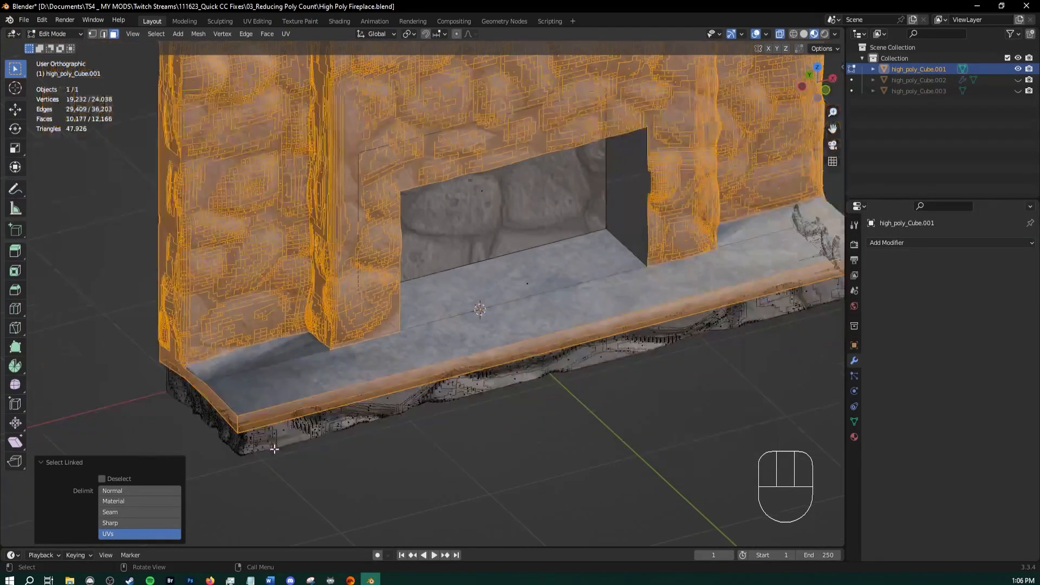
Clear the UV-delimited face selection on the fireplace and return to Object Mode
{"action": "middle_click_drag", "start_coordinate": [778, 260], "coordinate": [657, 366]}
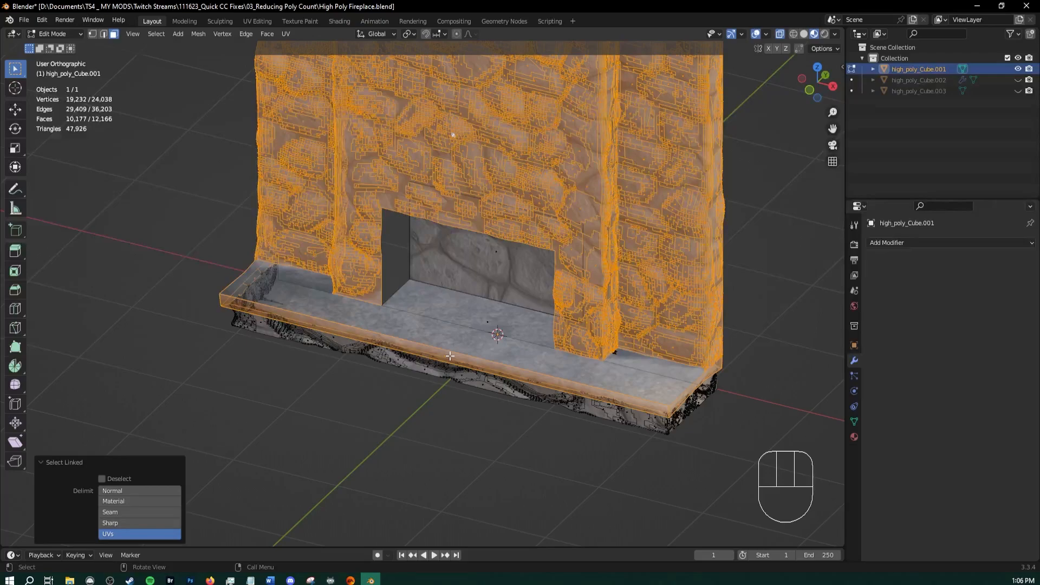
{"action": "middle_click_drag", "start_coordinate": [470, 291], "coordinate": [469, 373]}
{"action": "scroll", "coordinate": [469, 373], "scroll_direction": "up", "scroll_amount": 2}
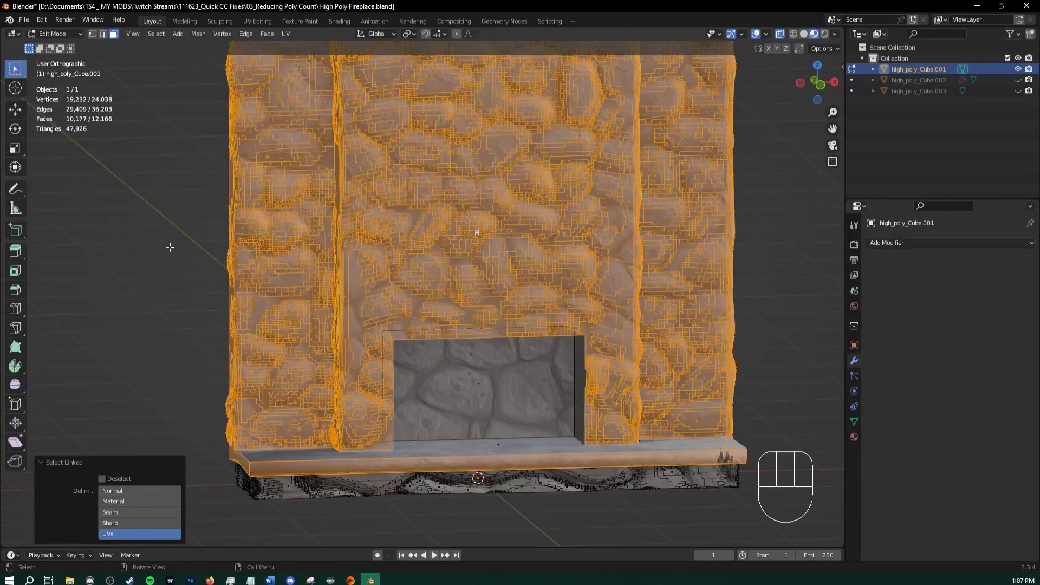
{"action": "scroll", "coordinate": [581, 272], "scroll_direction": "down", "scroll_amount": 2}
{"action": "middle_click_drag", "start_coordinate": [565, 195], "coordinate": [546, 245], "text": "shift"}
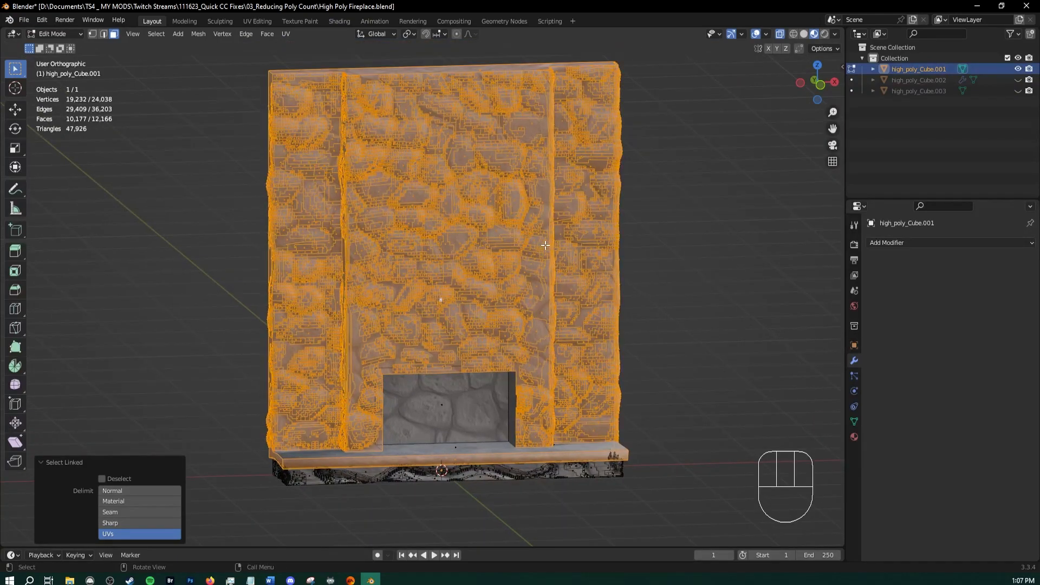
{"action": "left_click", "coordinate": [678, 270]}
{"action": "middle_click_drag", "start_coordinate": [668, 299], "coordinate": [653, 342]}
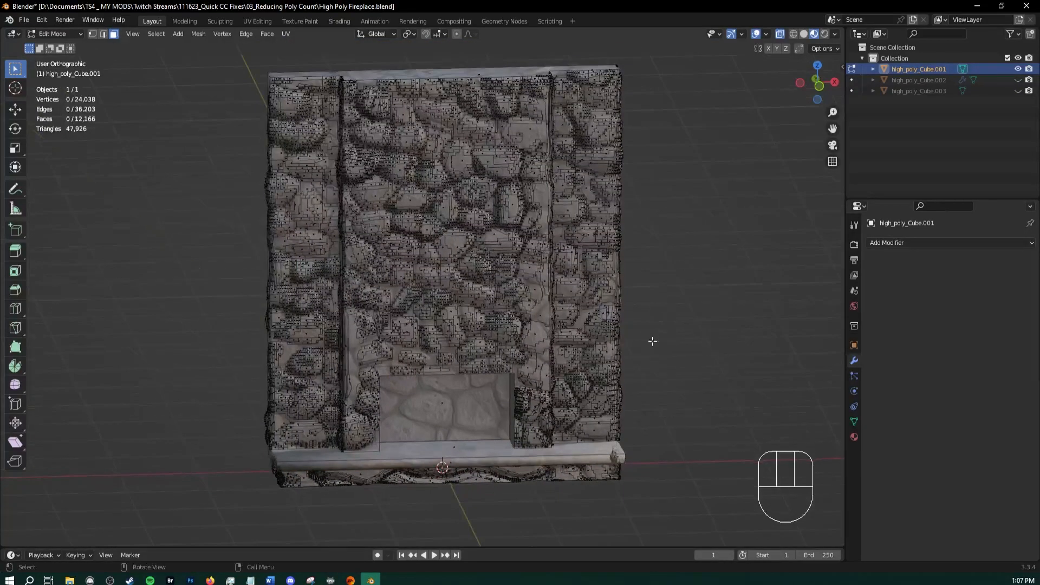
{"action": "key", "text": "Tab"}
{"action": "middle_click_drag", "start_coordinate": [674, 297], "coordinate": [686, 286]}
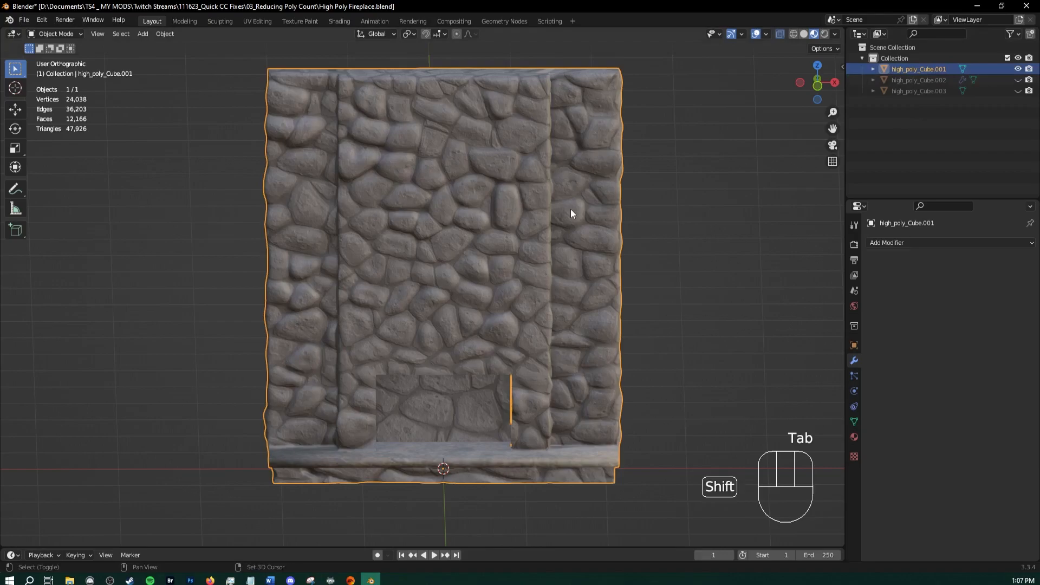
Duplicate the fireplace in place and hide the copy, keeping high_poly_Cube.001 shown
{"action": "key", "text": "shift+d"}
{"action": "right_click", "coordinate": [595, 204]}
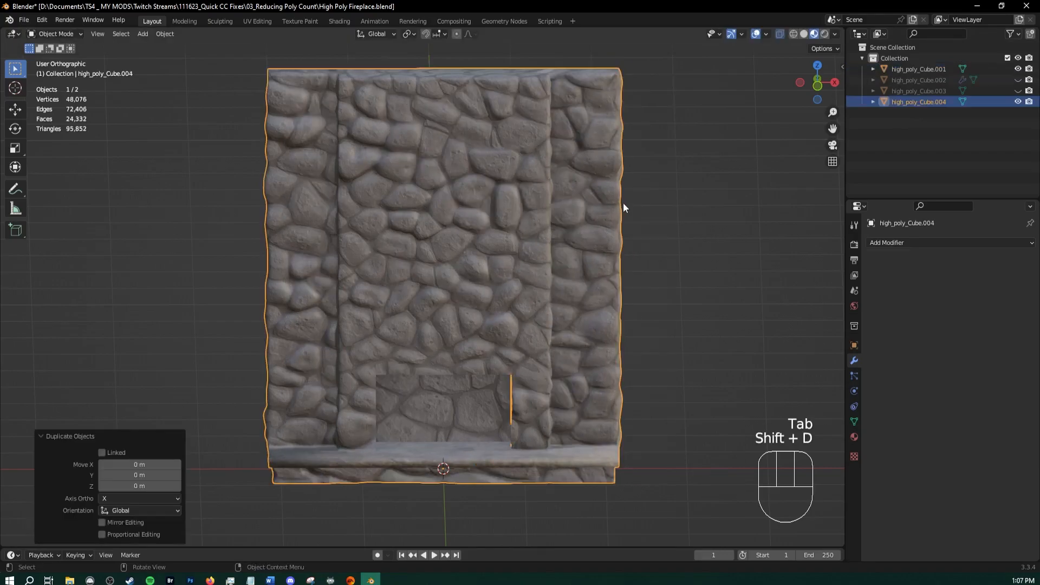
{"action": "left_click", "coordinate": [1018, 101]}
{"action": "left_click", "coordinate": [1018, 69]}
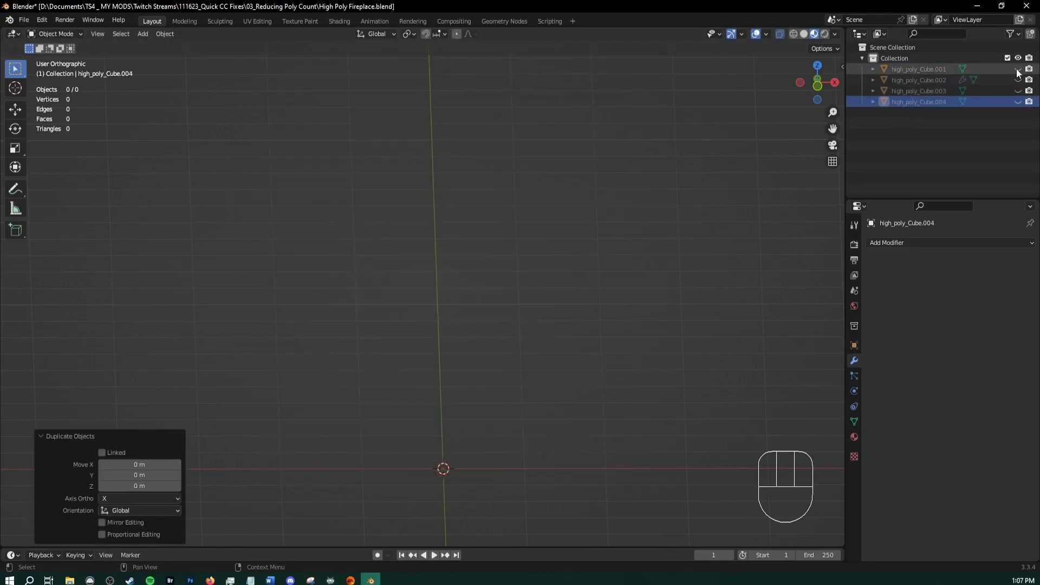
{"action": "left_click", "coordinate": [1018, 69]}
Delete high_poly_Cube.001, and unhide high_poly_Cube.002 with its modifier settings open
{"action": "right_click", "coordinate": [999, 70]}
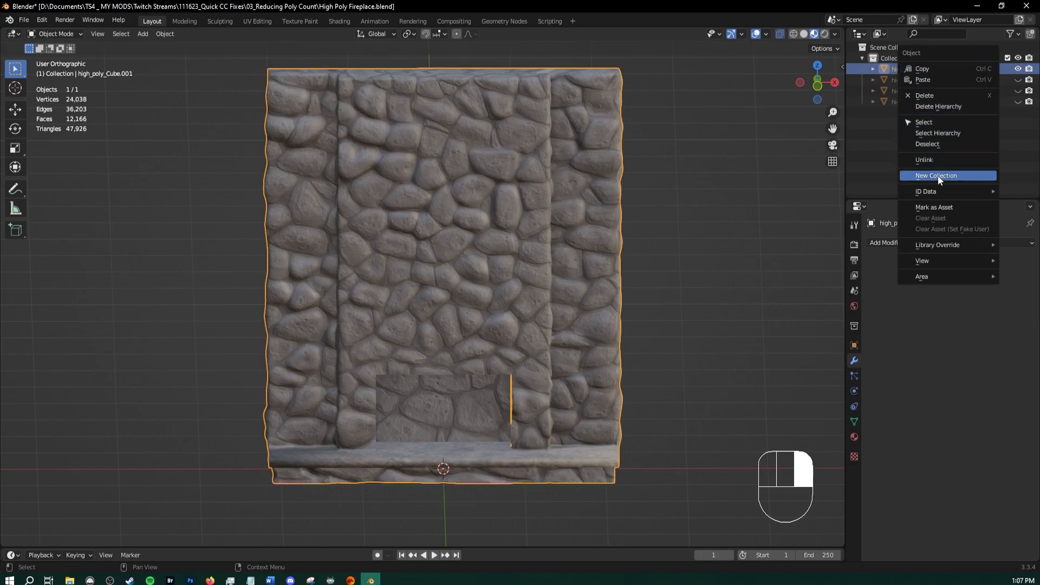
{"action": "left_click", "coordinate": [947, 98]}
{"action": "left_click", "coordinate": [950, 81]}
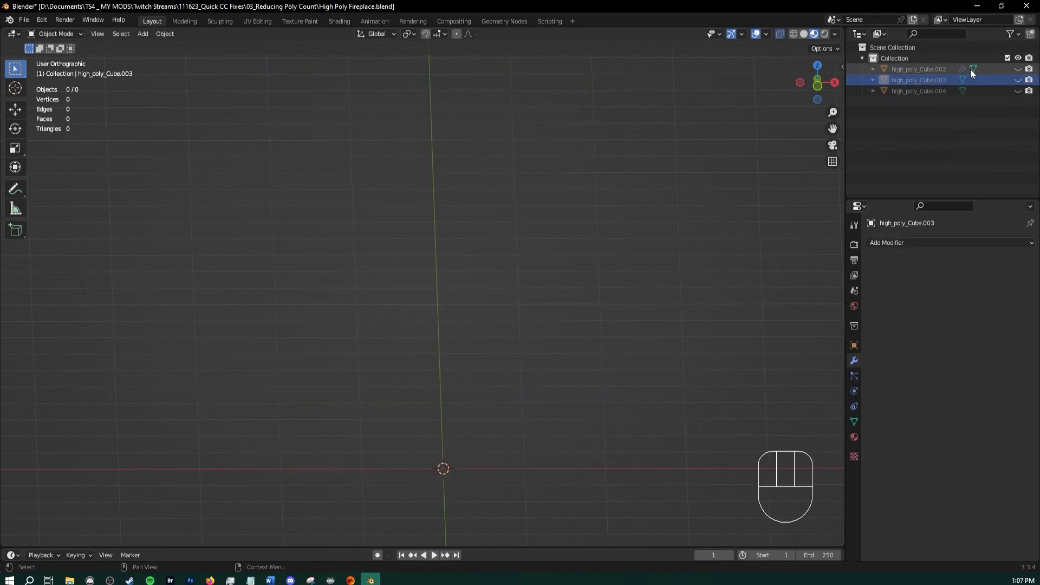
{"action": "left_click", "coordinate": [972, 69]}
{"action": "left_click", "coordinate": [1018, 69]}
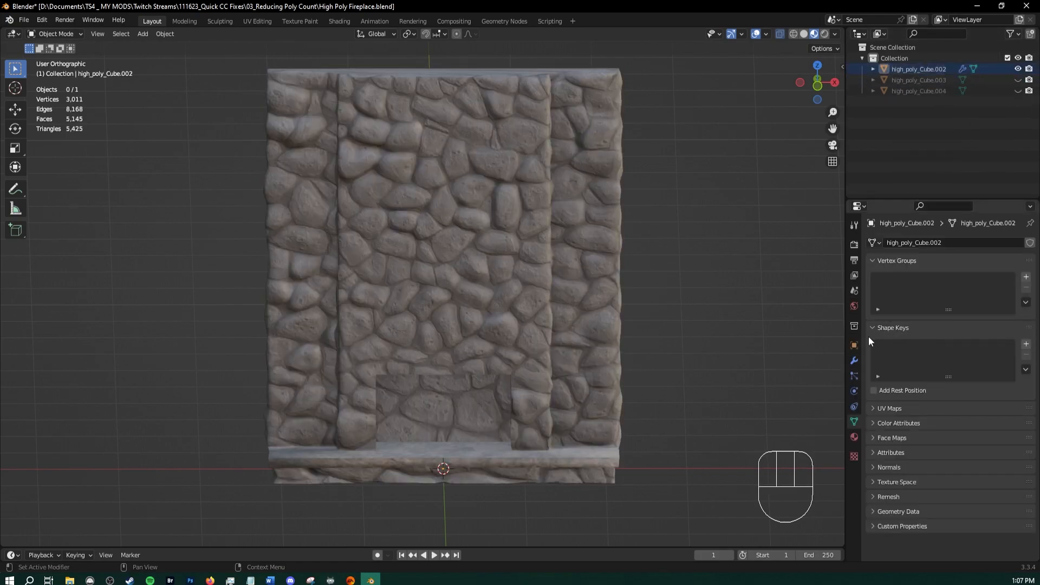
{"action": "left_click", "coordinate": [855, 360]}
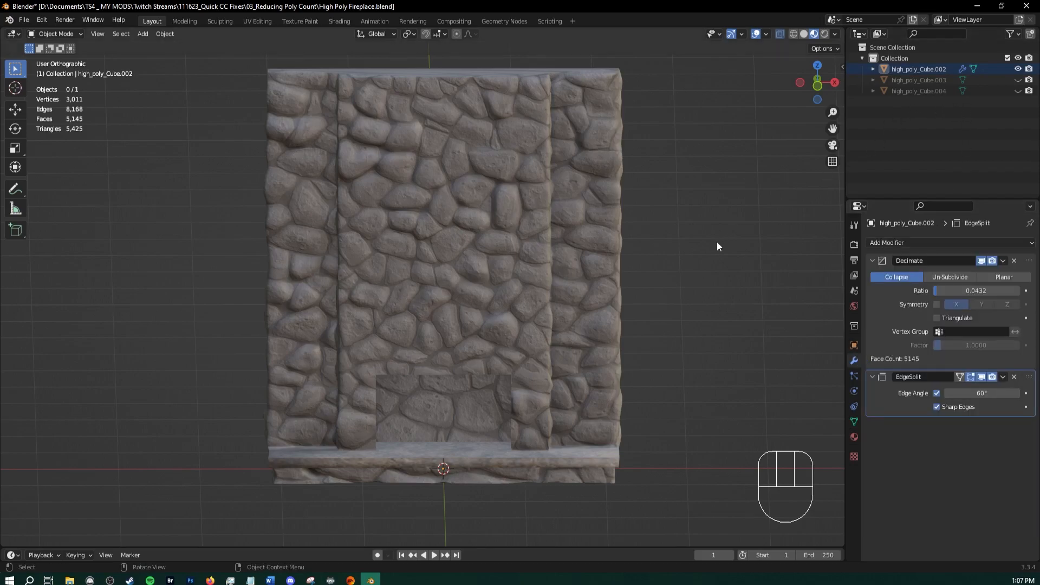
Inspect the decimated fireplace from several angles and check its underlying mesh in Edit Mode
{"action": "left_click", "coordinate": [455, 207]}
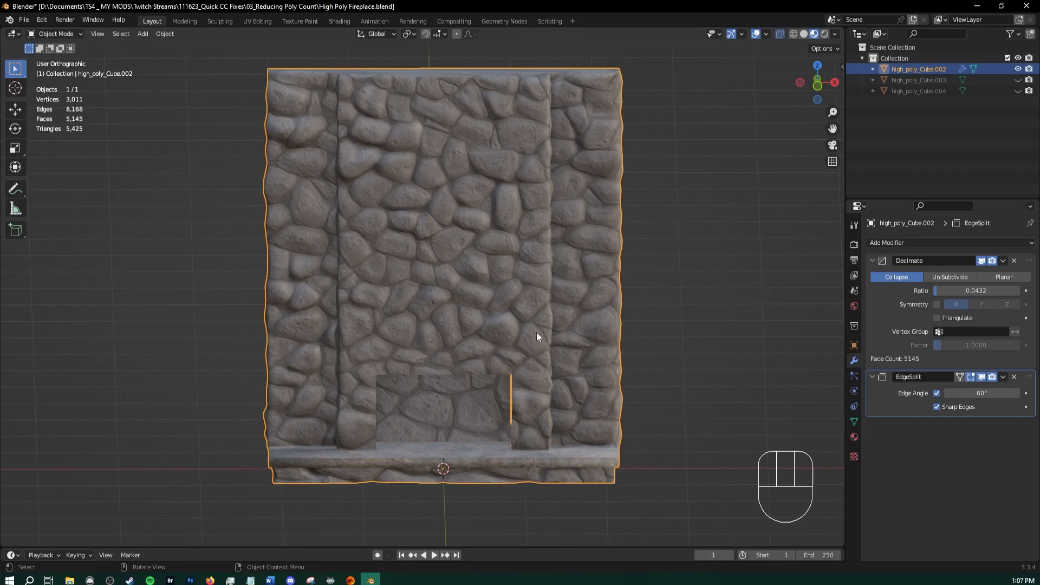
{"action": "mouse_move", "coordinate": [537, 332]}
{"action": "middle_mouse_down"}
{"action": "mouse_move", "coordinate": [529, 324]}
{"action": "mouse_move", "coordinate": [541, 322]}
{"action": "middle_mouse_up"}
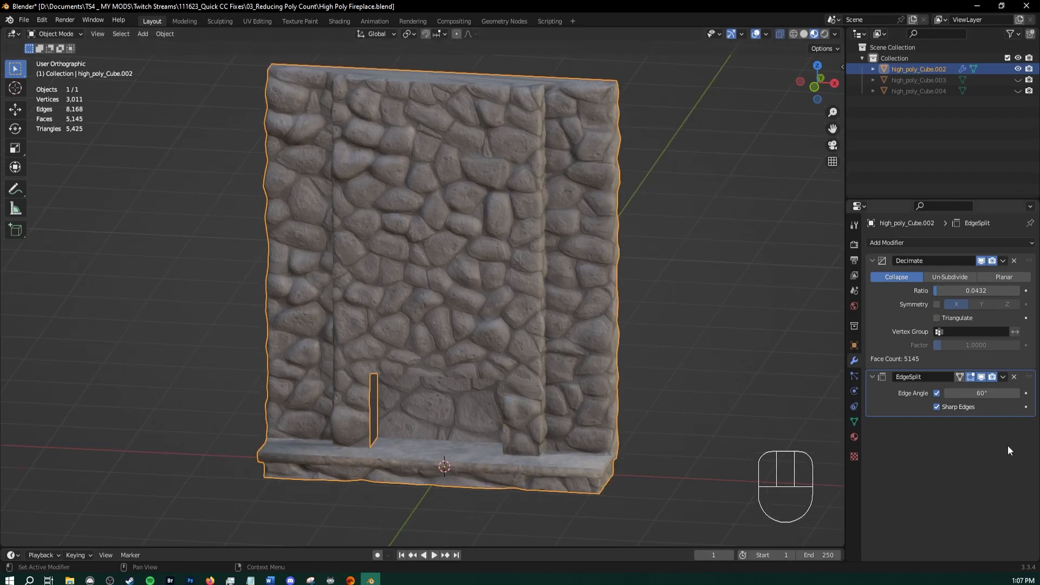
{"action": "middle_click_drag", "start_coordinate": [547, 318], "coordinate": [558, 320]}
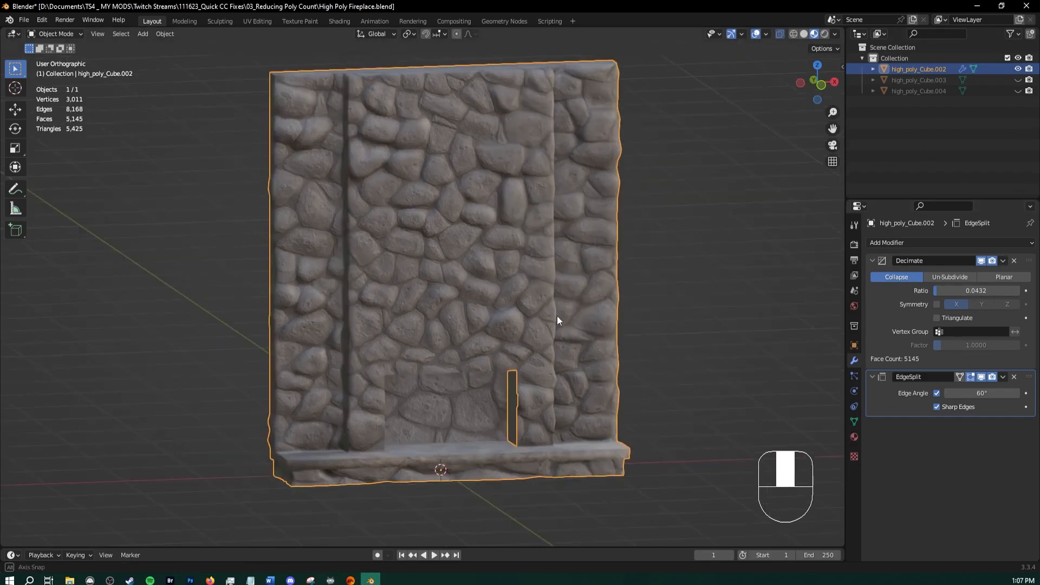
{"action": "key", "text": "Tab"}
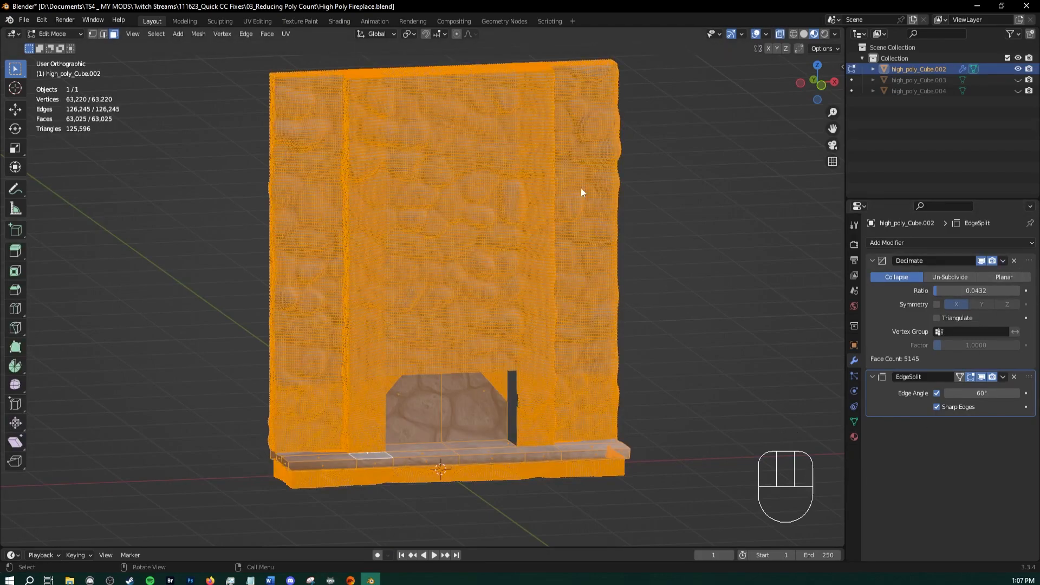
{"action": "key", "text": "Tab"}
{"action": "middle_click_drag", "start_coordinate": [713, 184], "coordinate": [674, 195]}
Show high_poly_Cube.004 in place of high_poly_Cube.002 and inspect its dissolved mesh in Edit Mode
{"action": "left_click", "coordinate": [919, 90]}
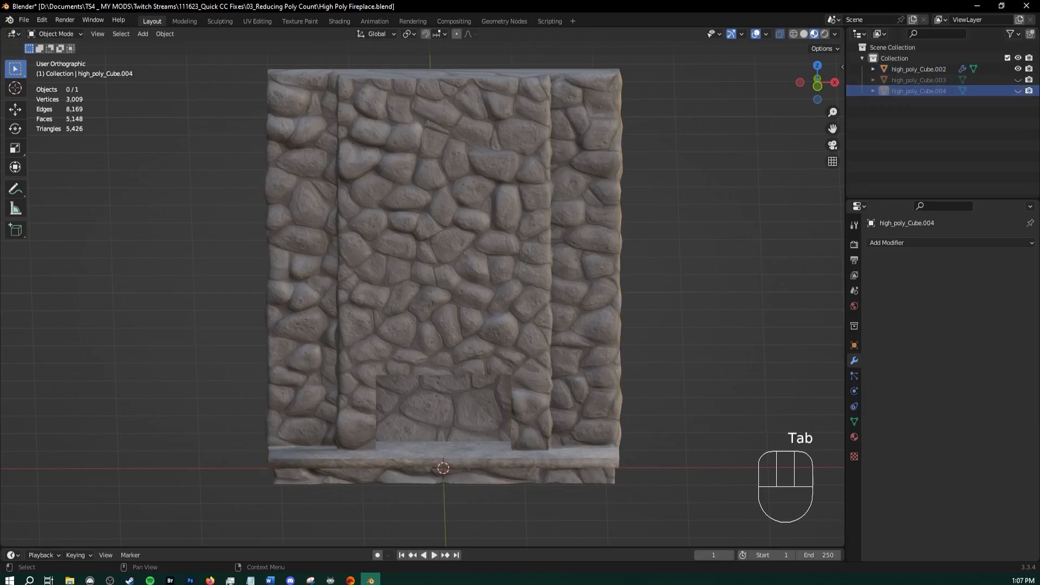
{"action": "left_click", "coordinate": [1018, 91]}
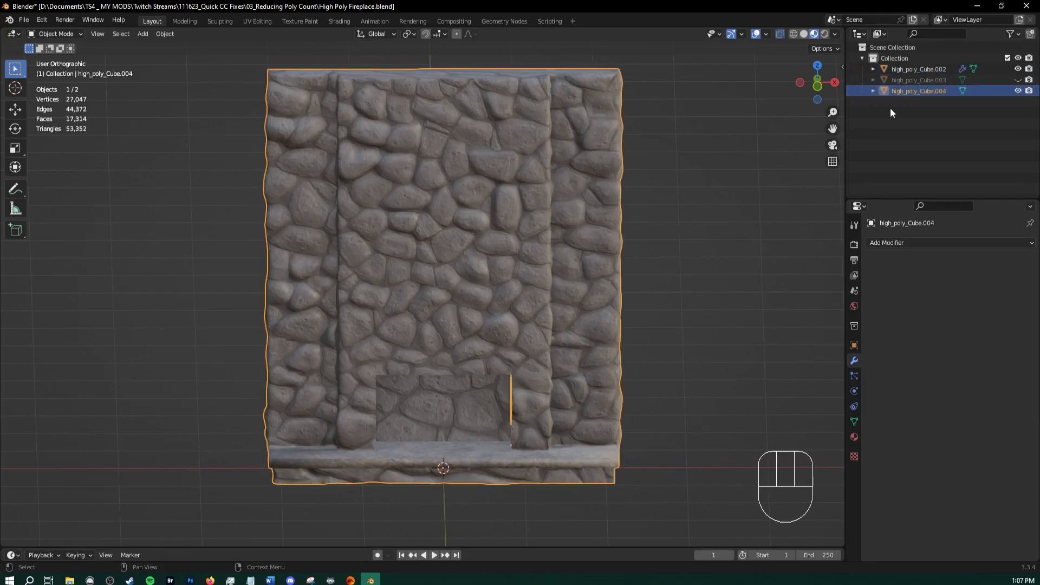
{"action": "left_click", "coordinate": [1018, 68]}
{"action": "key", "text": "Tab"}
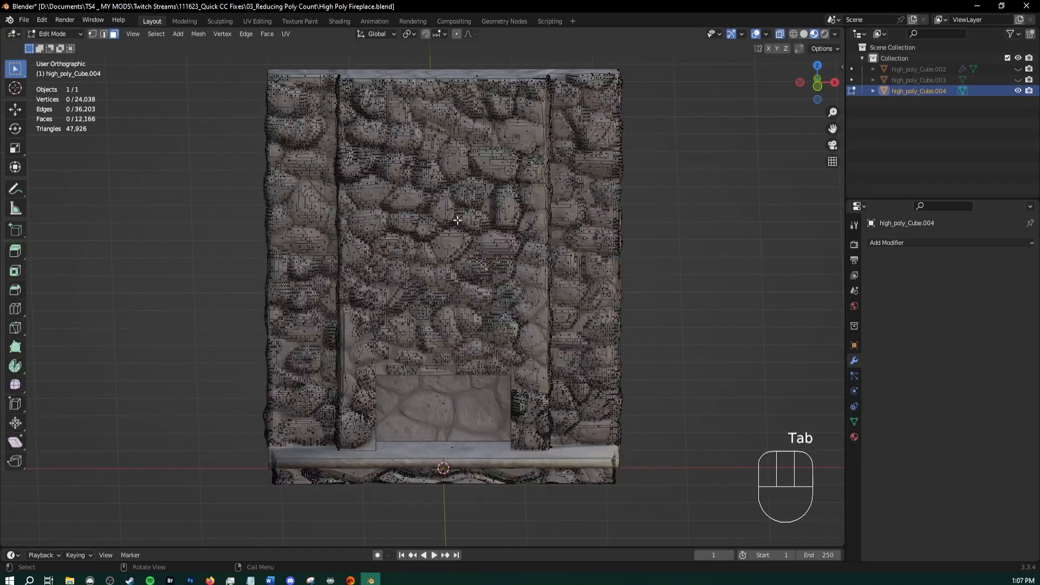
{"action": "middle_click_drag", "start_coordinate": [458, 220], "coordinate": [410, 187]}
{"action": "key", "text": "a"}
{"action": "key", "text": "alt+a"}
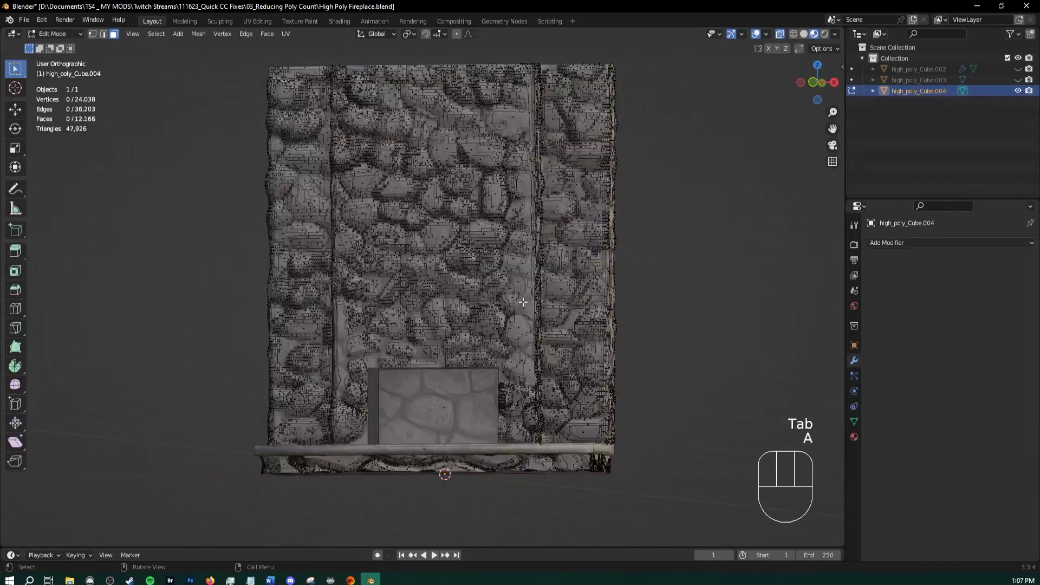
{"action": "middle_click_drag", "start_coordinate": [471, 294], "coordinate": [505, 234]}
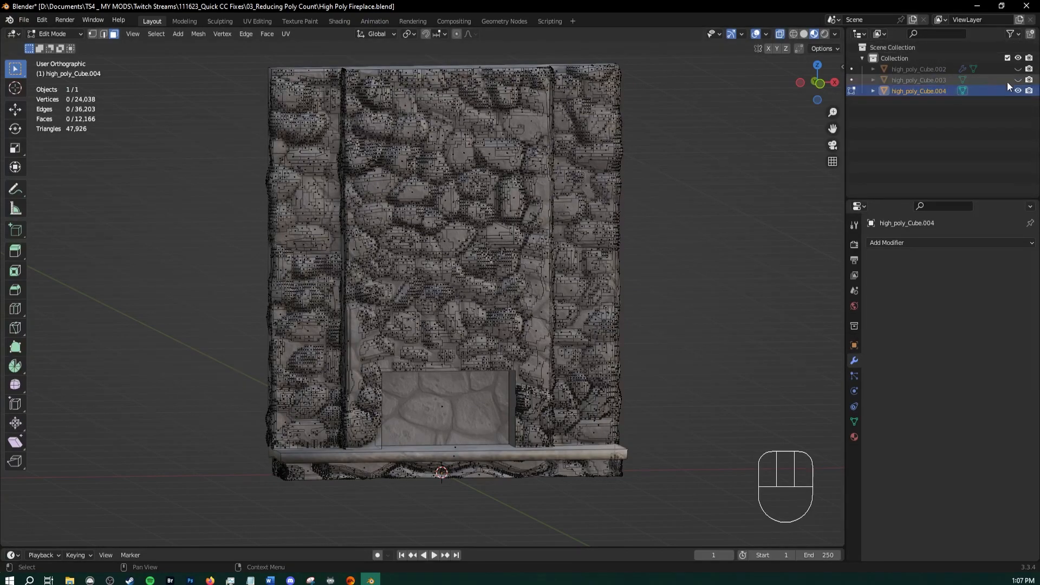
Hide high_poly_Cube.004, unhide high_poly_Cube.002, and make it the active selected object in Object Mode
{"action": "left_click", "coordinate": [1019, 90]}
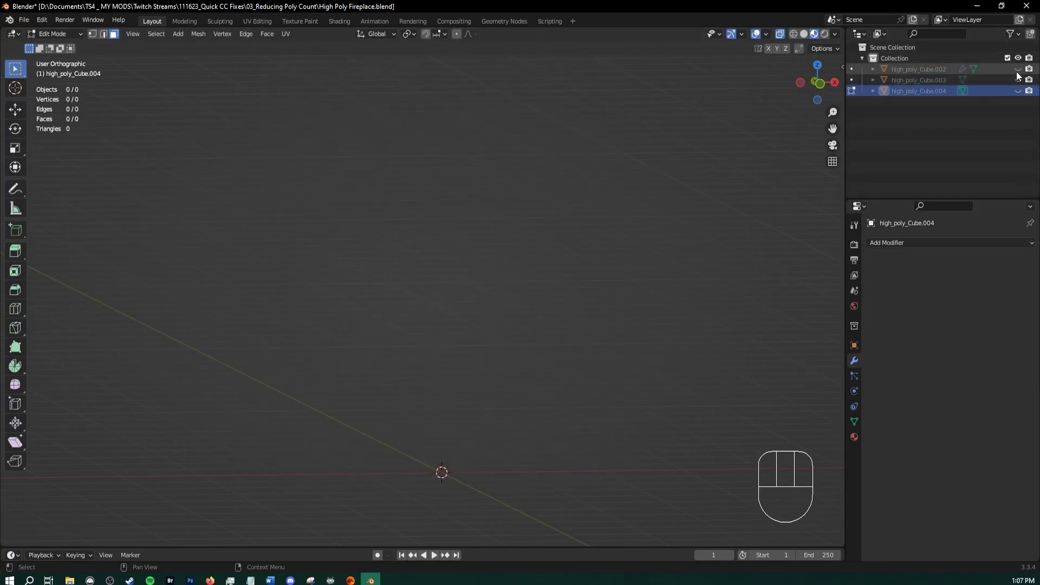
{"action": "left_click", "coordinate": [1018, 69]}
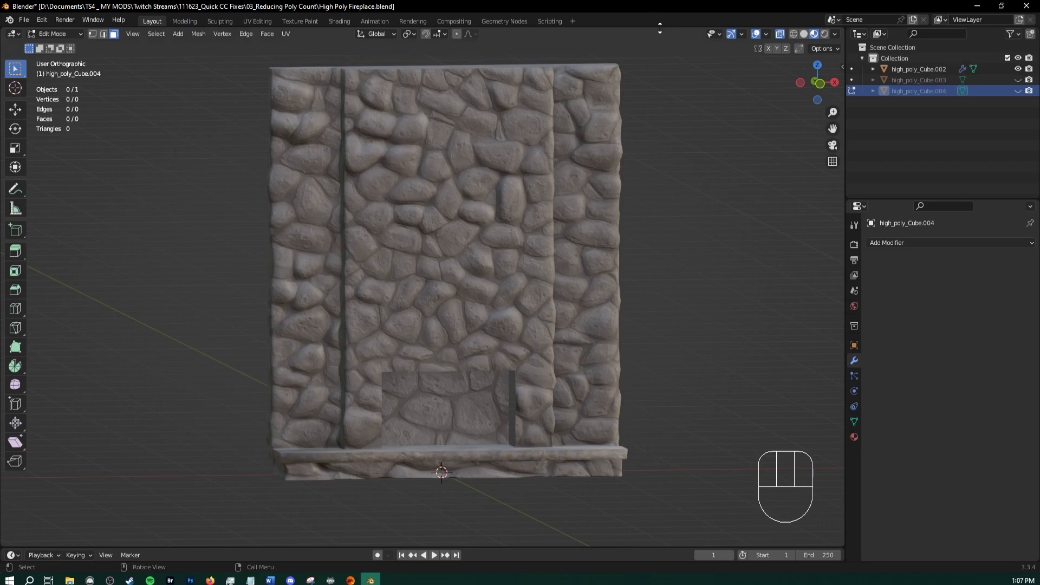
{"action": "left_click", "coordinate": [999, 68]}
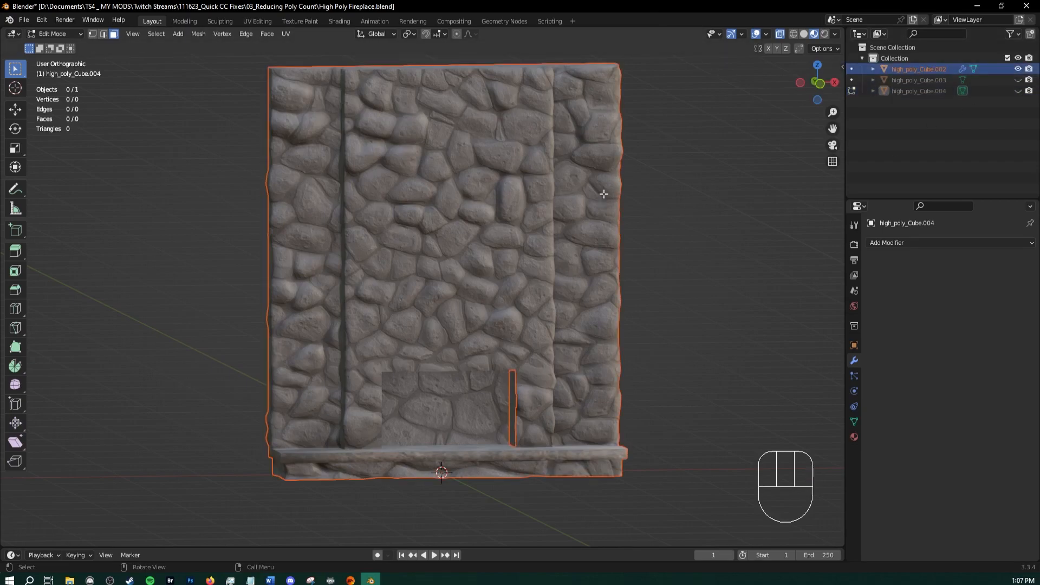
{"action": "key", "text": "Tab"}
{"action": "key", "text": "Tab"}
{"action": "key", "text": "a"}
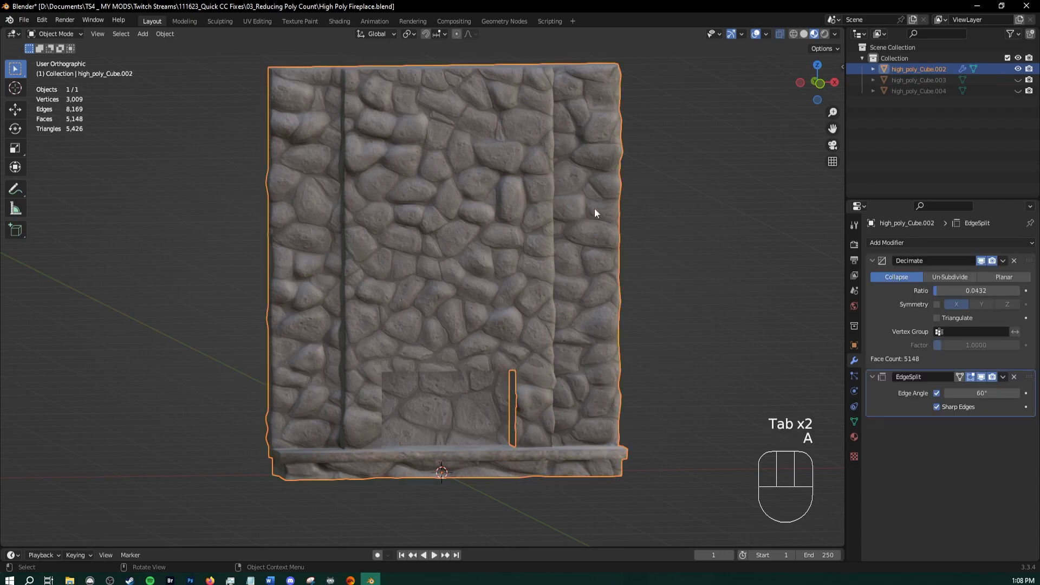
Remove the Decimate and EdgeSplit modifiers from high_poly_Cube.002 and enter Edit Mode on the full mesh
{"action": "left_click", "coordinate": [1014, 261]}
{"action": "left_click", "coordinate": [1014, 261]}
{"action": "middle_click_drag", "start_coordinate": [413, 194], "coordinate": [506, 182], "text": "shift"}
{"action": "left_click", "coordinate": [691, 248]}
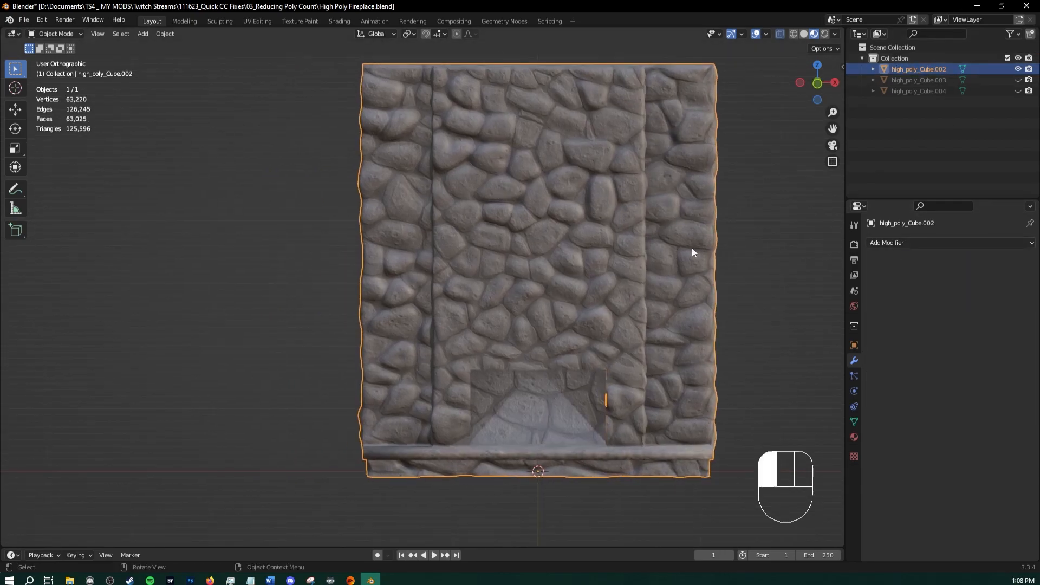
{"action": "middle_click_drag", "start_coordinate": [691, 248], "coordinate": [567, 252]}
{"action": "key", "text": "Tab"}
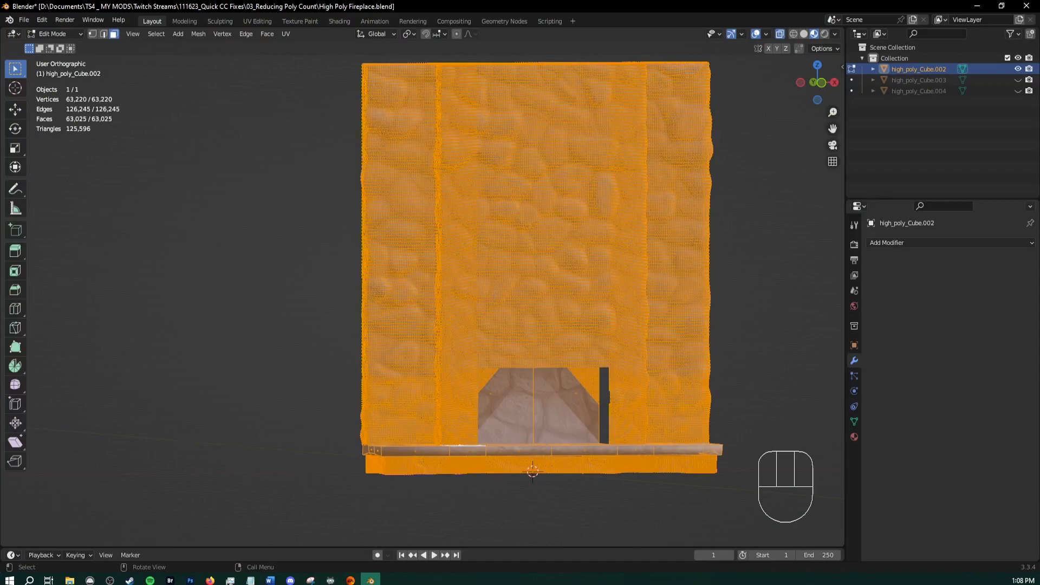
Switch to edge selection and select a single vertical edge on a stone in the fireplace's upper front wall
{"action": "key", "text": "alt+Tab"}
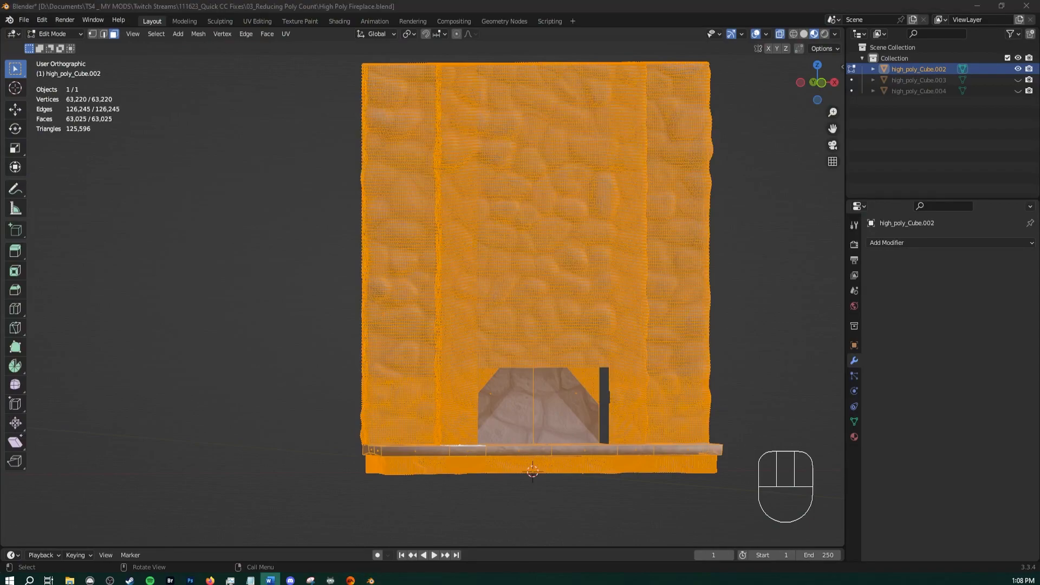
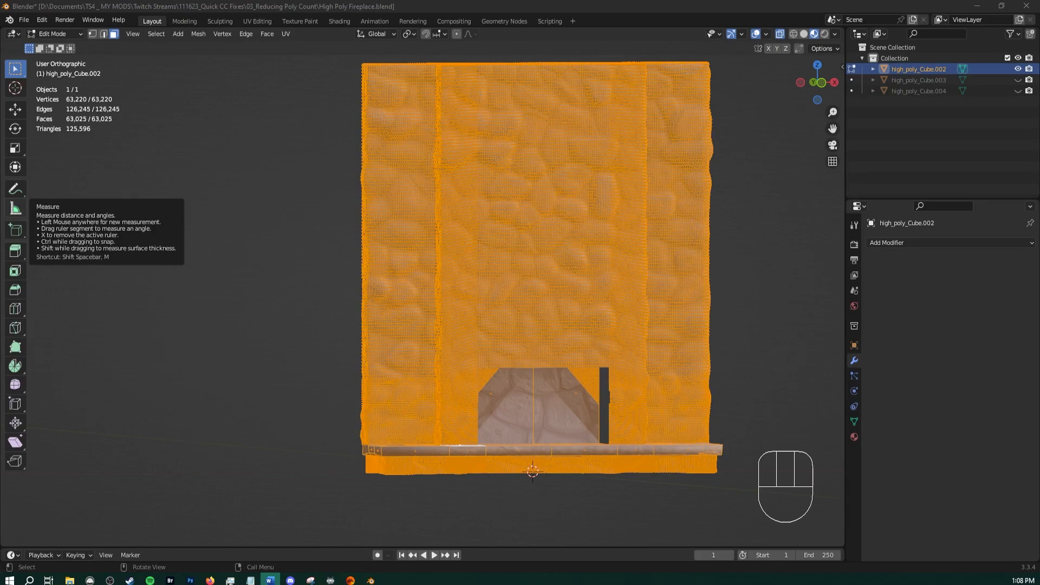
{"action": "scroll", "coordinate": [623, 173], "scroll_direction": "up", "scroll_amount": 2}
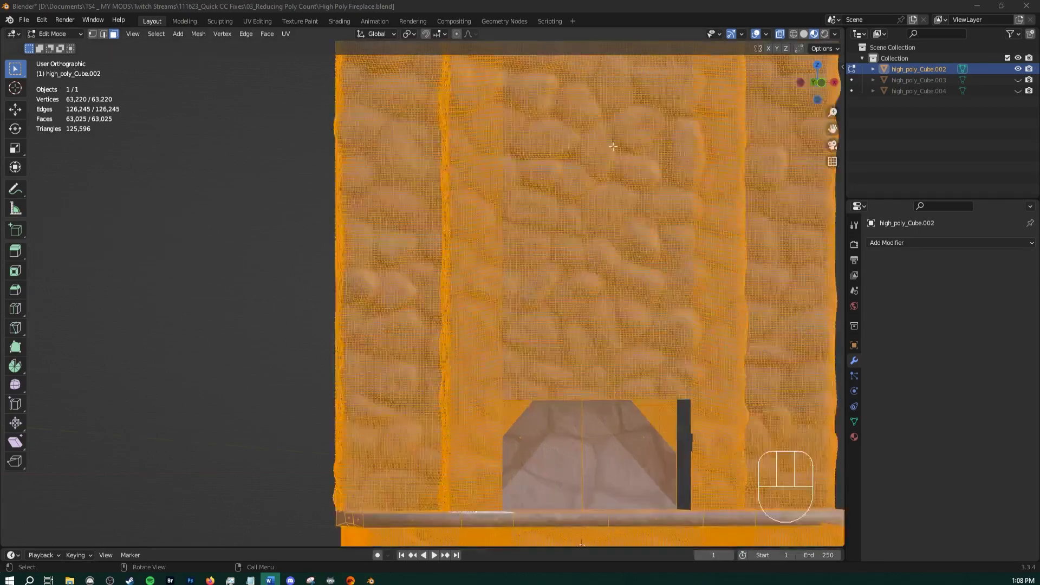
{"action": "scroll", "coordinate": [613, 146], "scroll_direction": "up", "scroll_amount": 2}
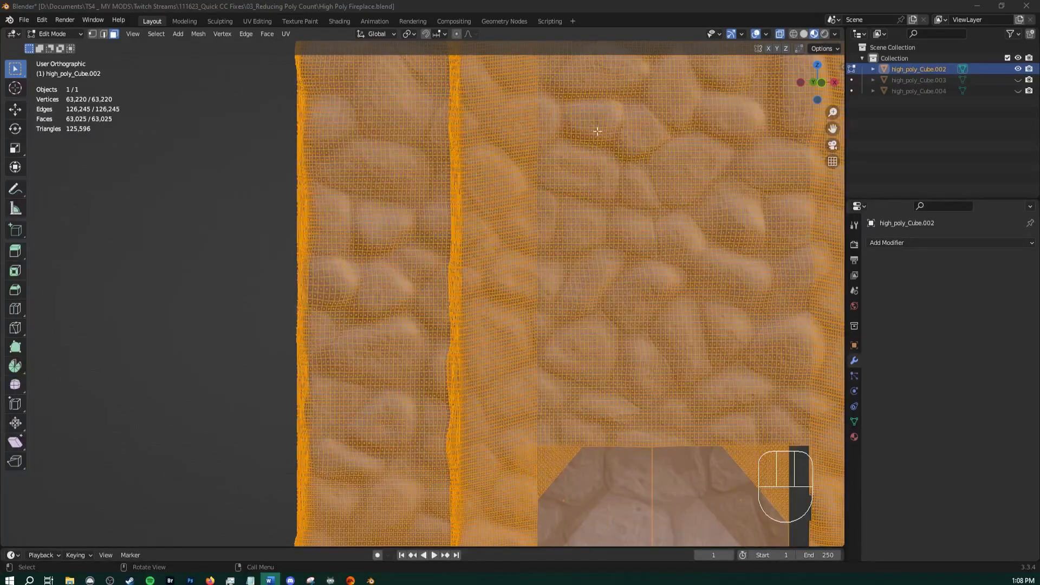
{"action": "middle_click_drag", "start_coordinate": [597, 131], "coordinate": [592, 325]}
{"action": "scroll", "coordinate": [563, 151], "scroll_direction": "up", "scroll_amount": 4}
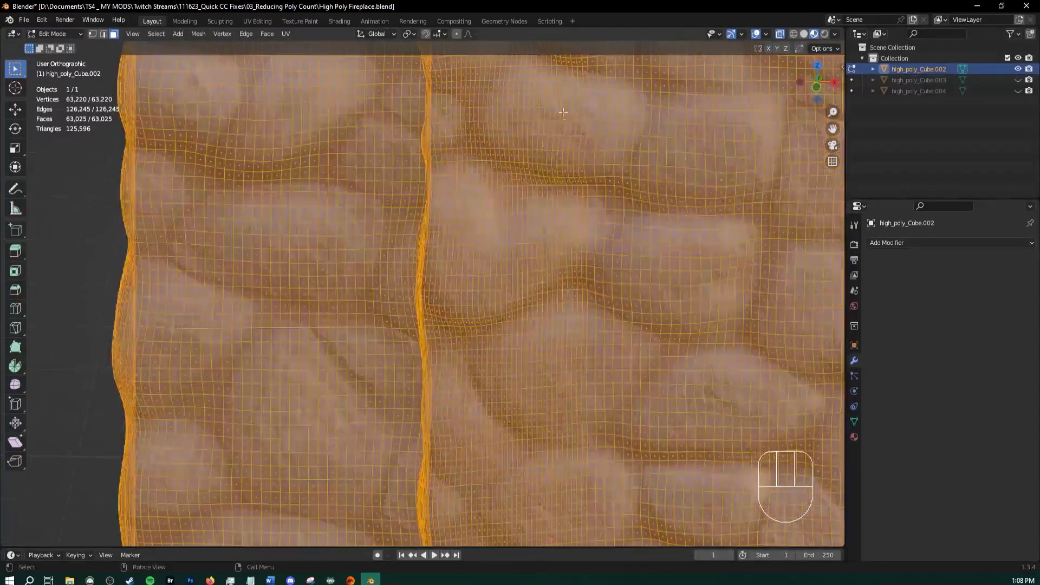
{"action": "middle_click_drag", "start_coordinate": [563, 112], "coordinate": [369, 291], "text": "shift"}
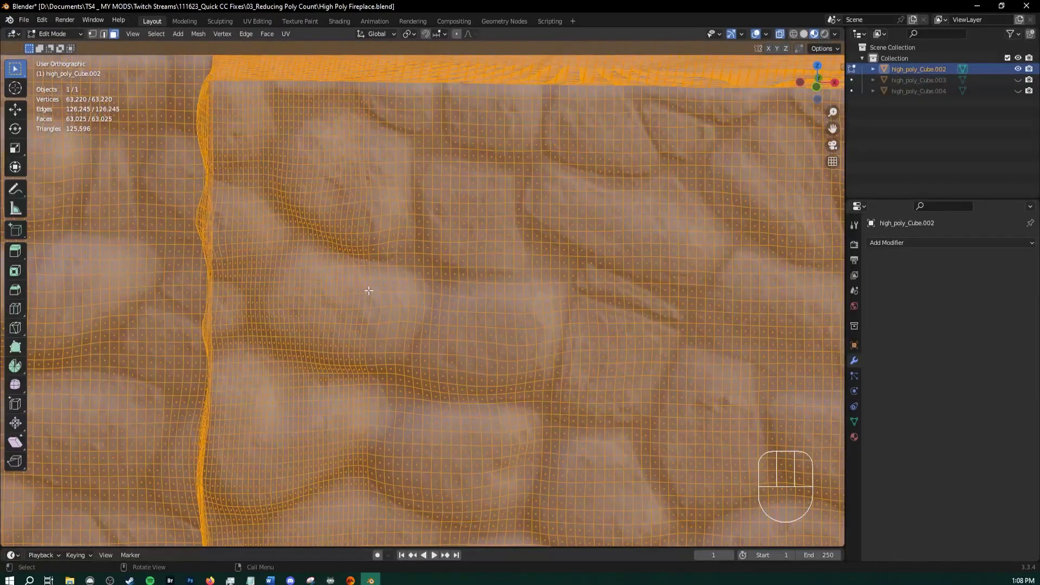
{"action": "key", "text": "2"}
{"action": "left_click", "coordinate": [380, 277]}
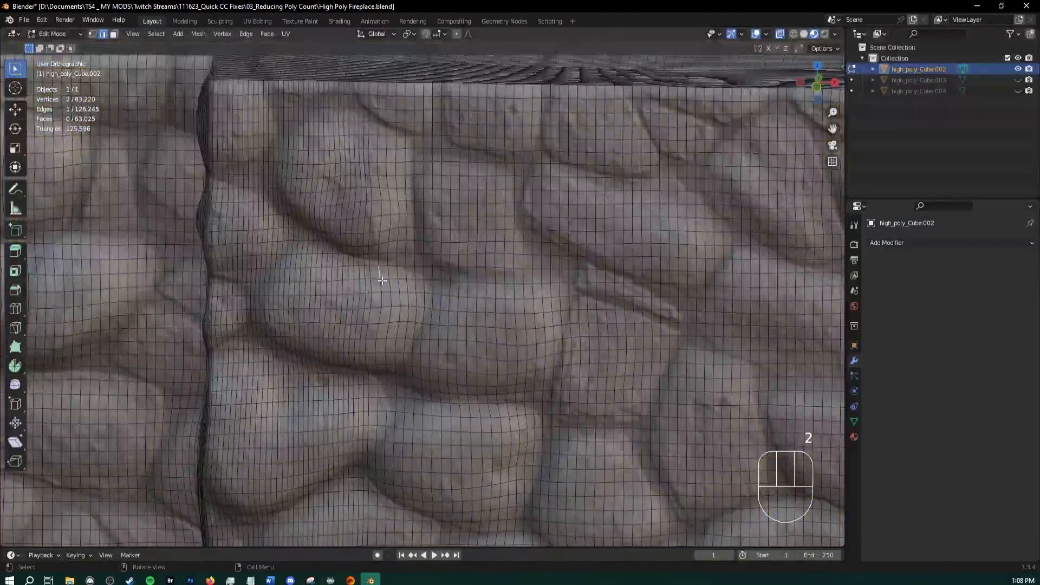
Select the edge ring of short vertical edges running horizontally across the stone wall from that upper stone
{"action": "middle_click_drag", "start_coordinate": [382, 280], "coordinate": [417, 216]}
{"action": "scroll", "coordinate": [385, 262], "scroll_direction": "down", "scroll_amount": 1}
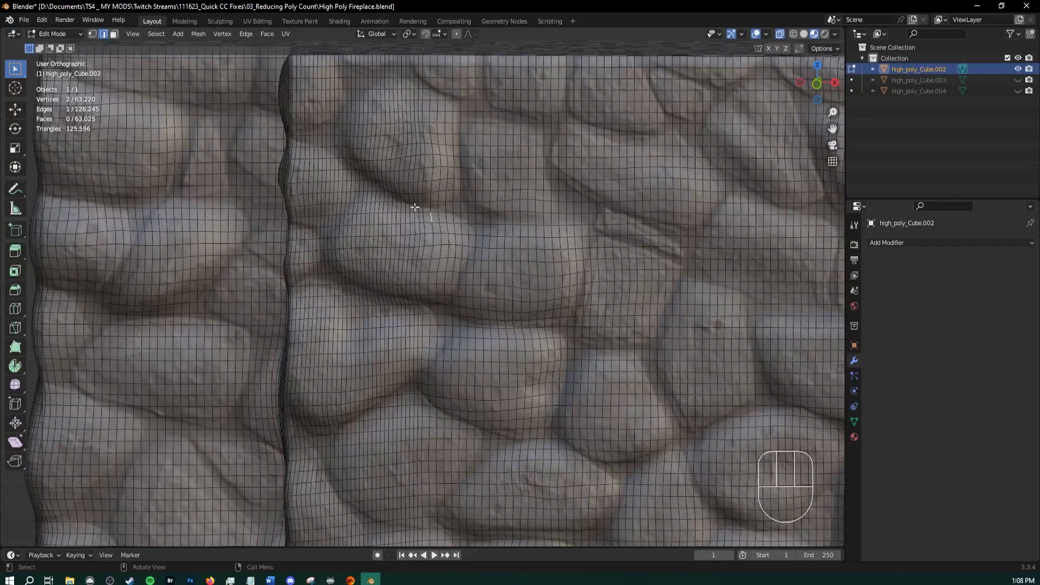
{"action": "scroll", "coordinate": [412, 205], "scroll_direction": "up", "scroll_amount": 2}
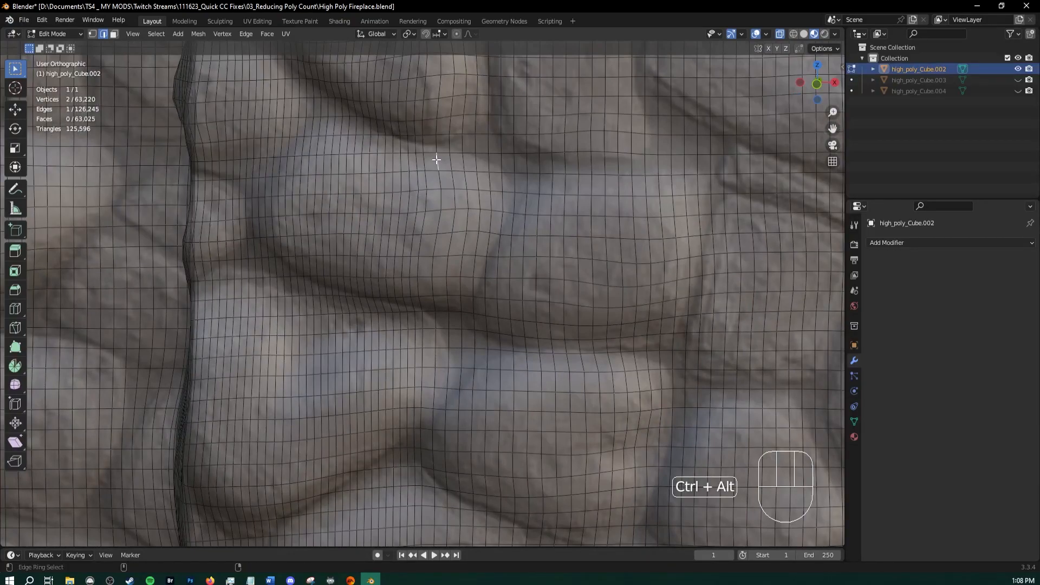
{"action": "left_click", "coordinate": [436, 160], "text": "ctrl+alt"}
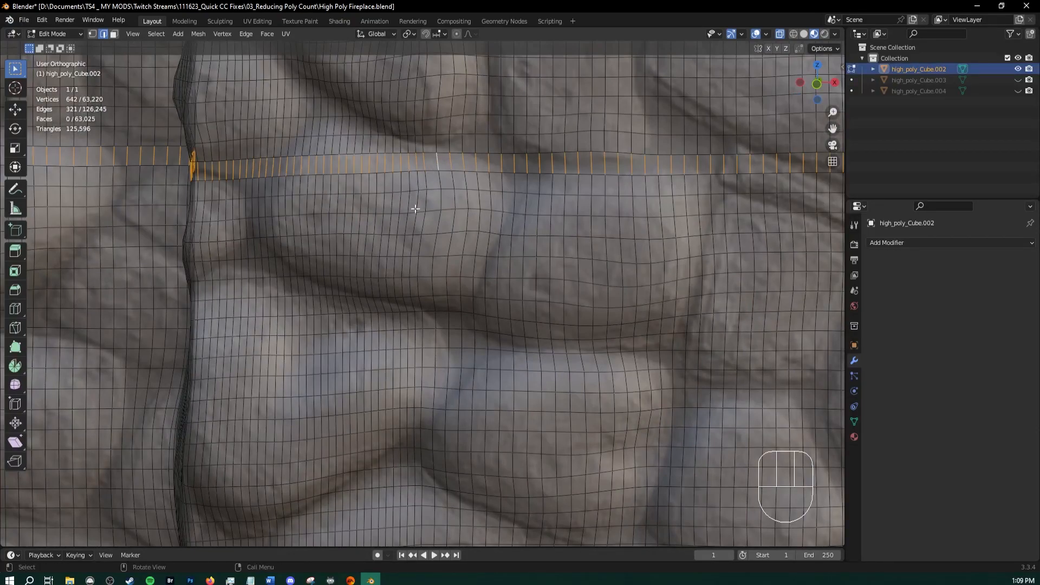
{"action": "scroll", "coordinate": [428, 173], "scroll_direction": "down", "scroll_amount": 2}
{"action": "middle_click_drag", "start_coordinate": [405, 181], "coordinate": [421, 211], "text": "shift"}
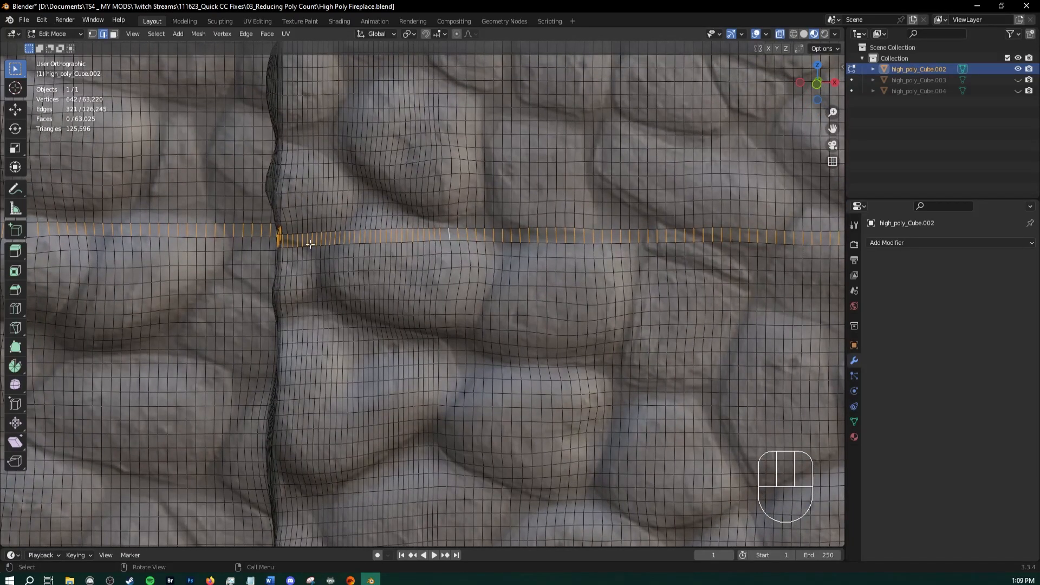
{"action": "middle_click_drag", "start_coordinate": [209, 221], "coordinate": [244, 219]}
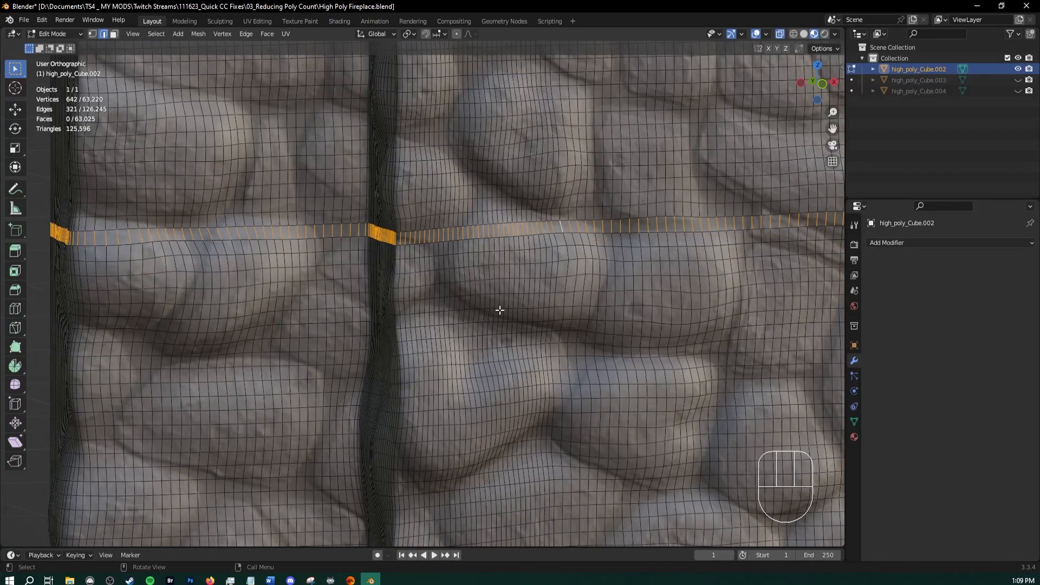
Try triangulating the whole mesh and converting the triangles back to quads, and undo both operations
{"action": "key", "text": "a"}
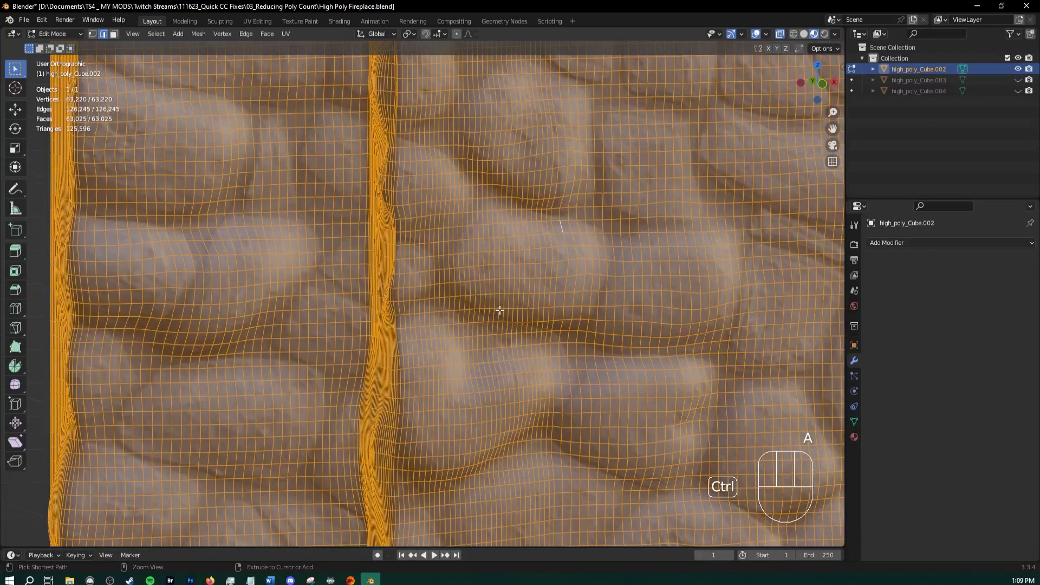
{"action": "key", "text": "ctrl+t"}
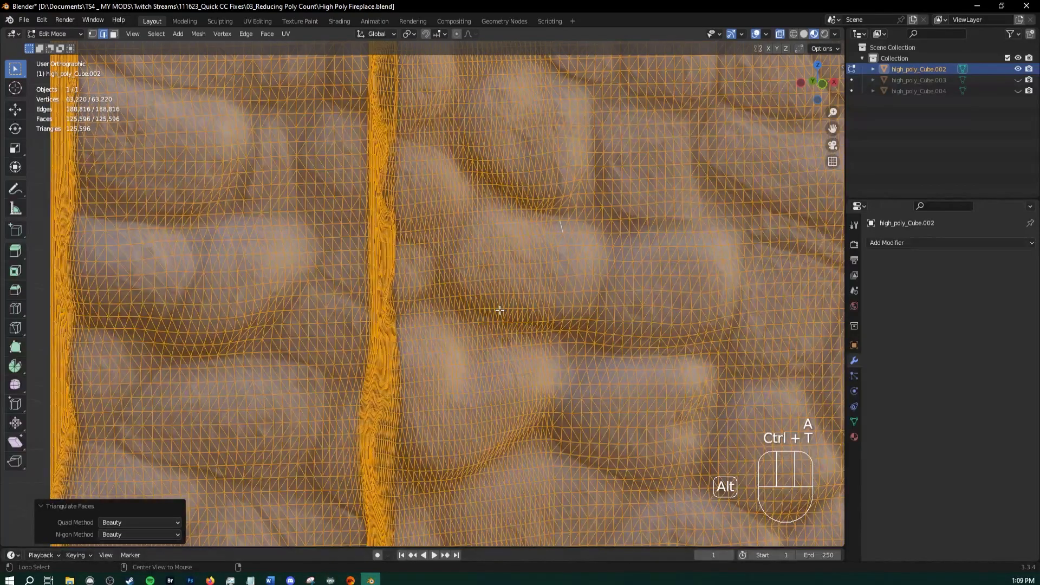
{"action": "key", "text": "alt+j"}
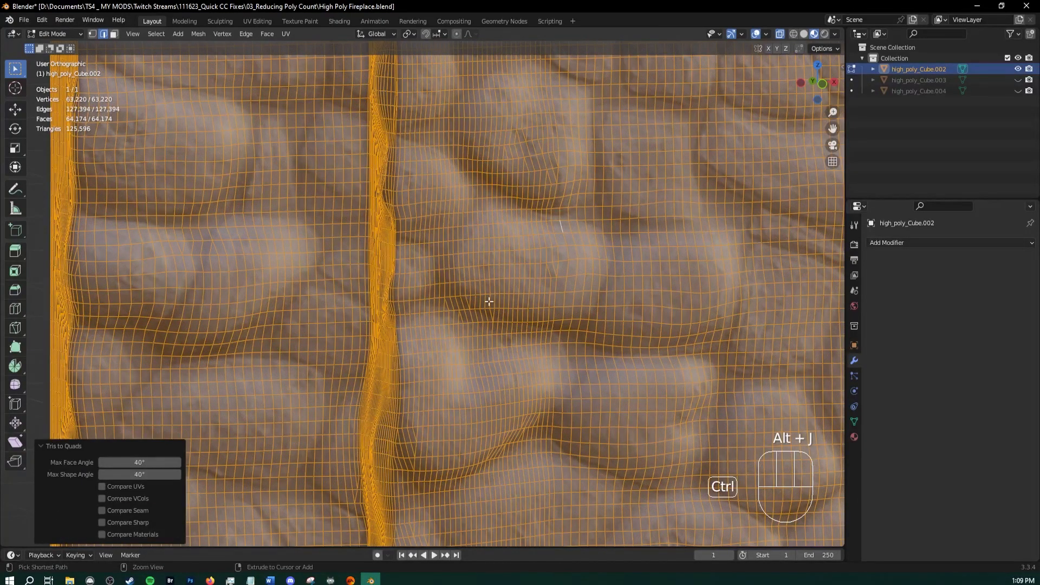
{"action": "key", "text": "ctrl+z"}
{"action": "key", "text": "ctrl+z"}
Compare an edge loop with edge rings in both directions, ending with the horizontal ring of vertical edges selected
{"action": "left_click", "coordinate": [484, 238]}
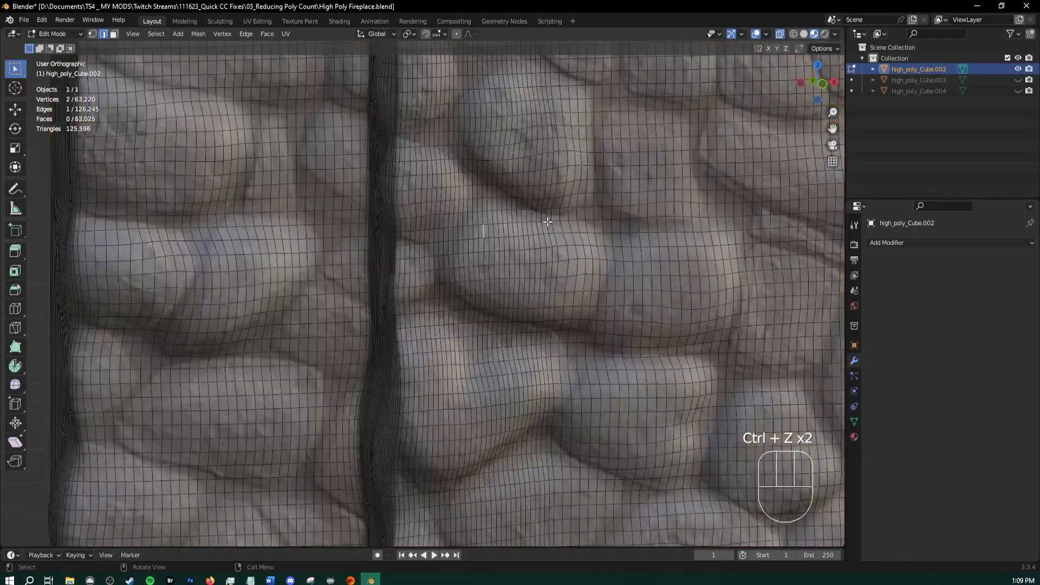
{"action": "left_click", "coordinate": [513, 228], "text": "alt"}
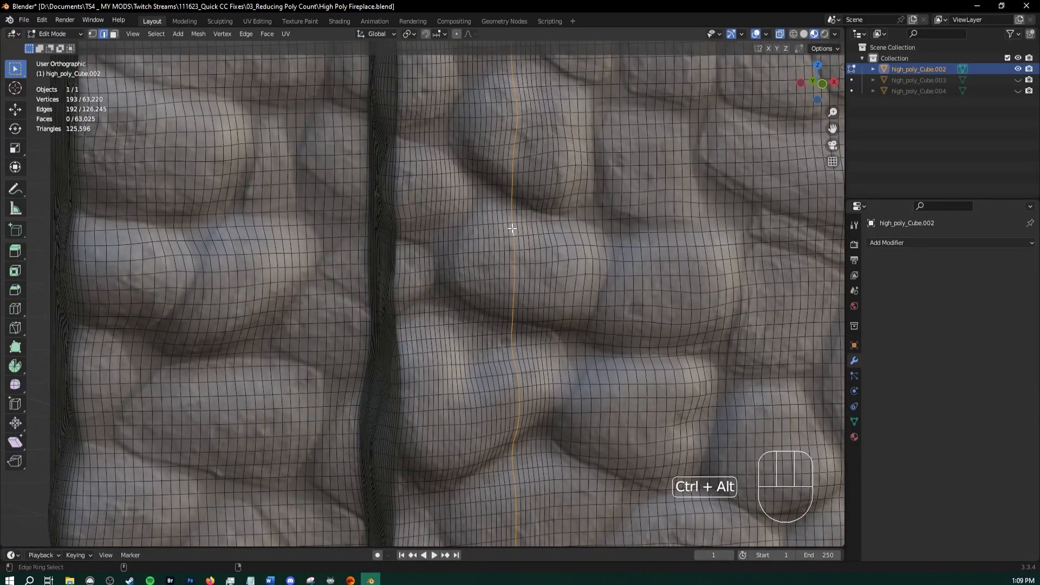
{"action": "left_click", "coordinate": [511, 229], "text": "ctrl+alt"}
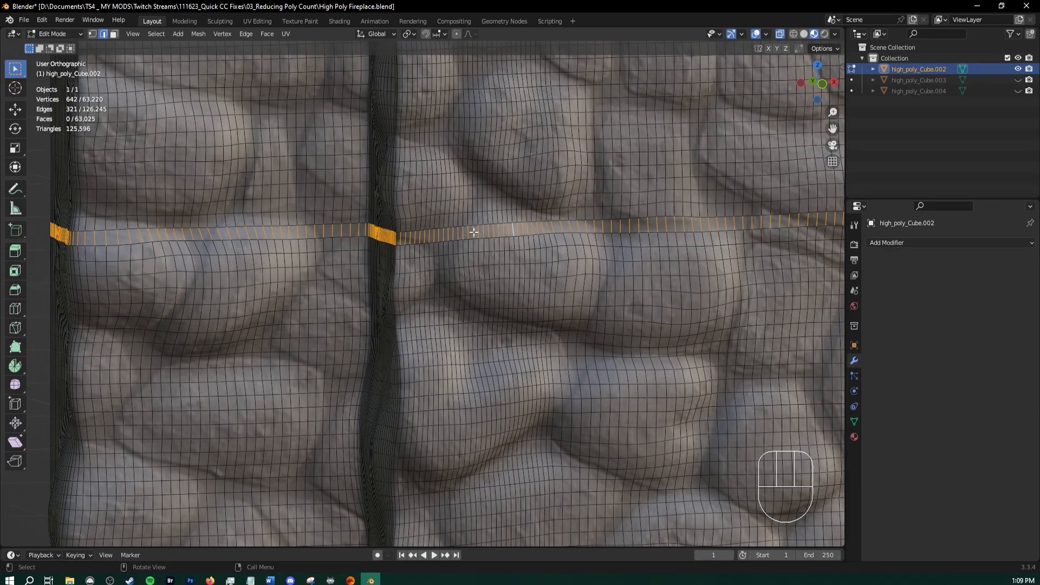
{"action": "scroll", "coordinate": [474, 232], "scroll_direction": "up", "scroll_amount": 3}
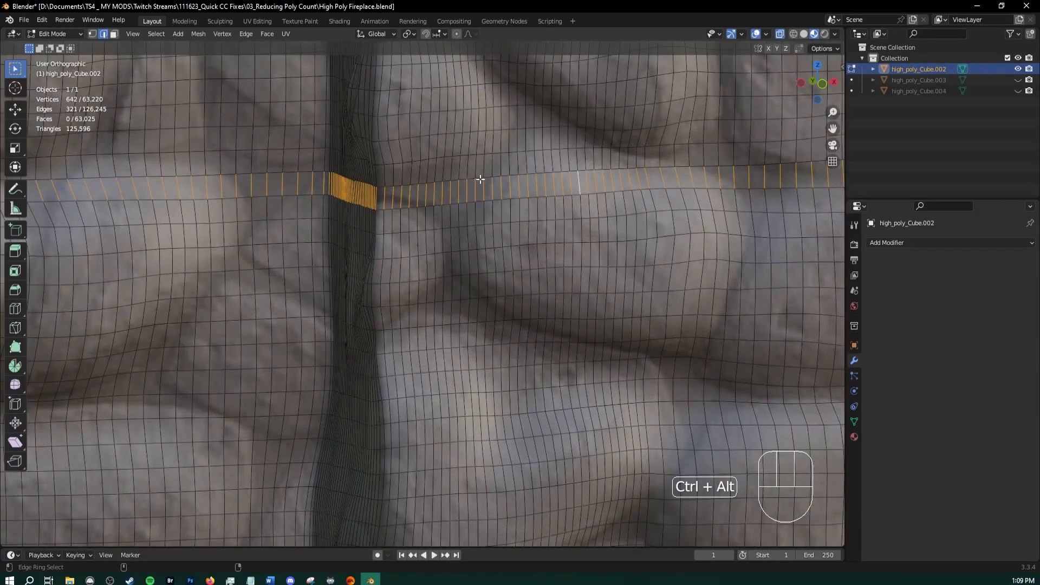
{"action": "left_click", "coordinate": [480, 177], "text": "ctrl+alt"}
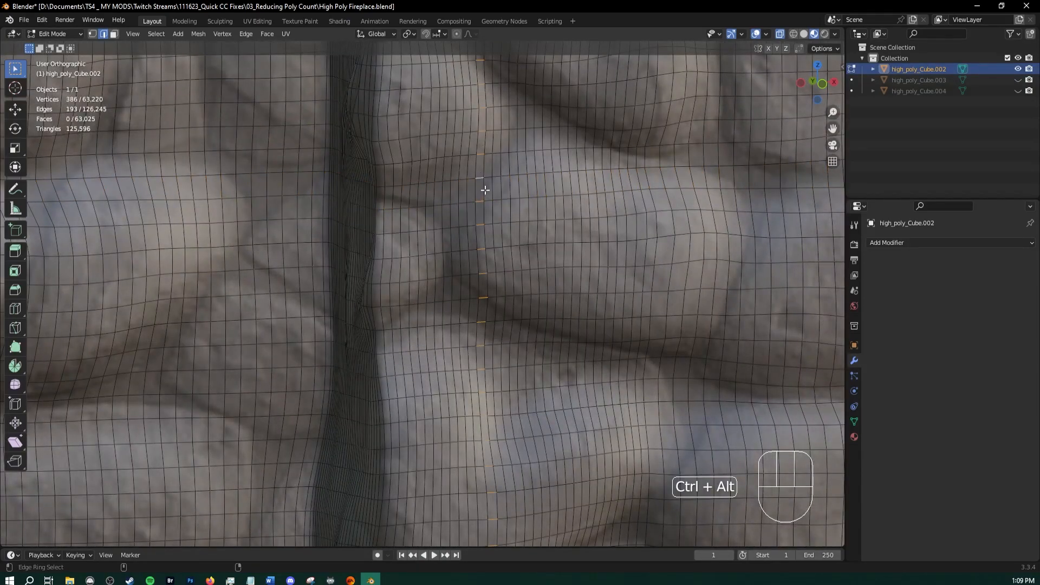
{"action": "left_click", "coordinate": [484, 190], "text": "ctrl+alt"}
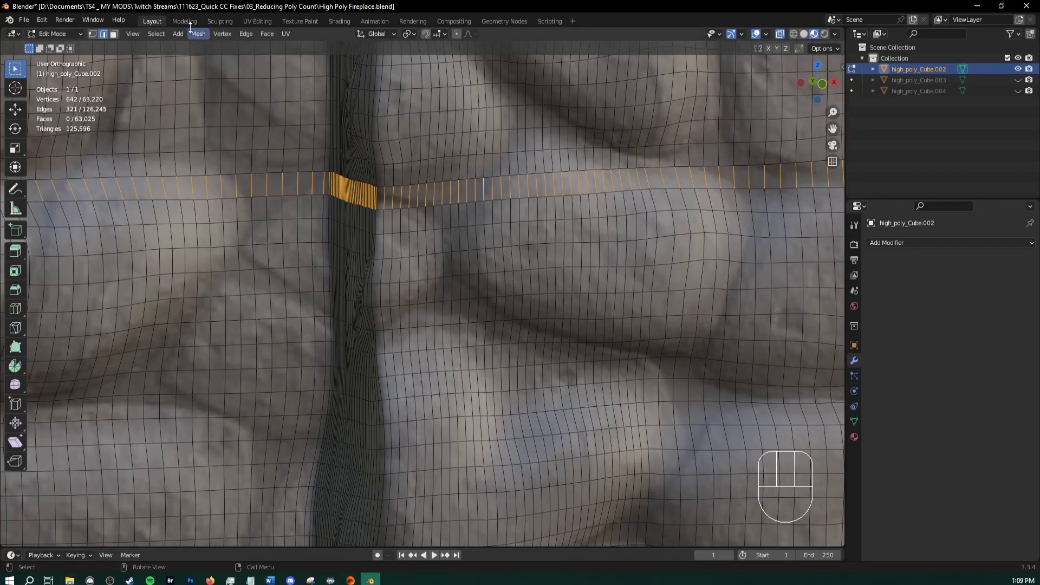
Apply Checker Deselect to the edge ring, with 1 deselected, 1 selected and offset 0
{"action": "left_click", "coordinate": [156, 34]}
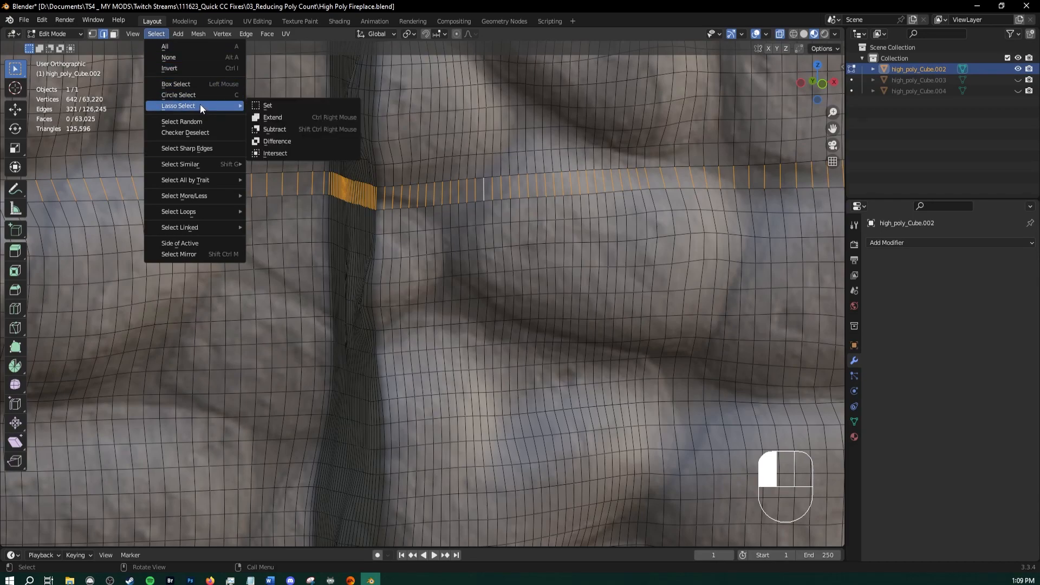
{"action": "left_click", "coordinate": [211, 134]}
{"action": "middle_click_drag", "start_coordinate": [459, 214], "coordinate": [506, 211]}
{"action": "middle_click_drag", "start_coordinate": [634, 227], "coordinate": [548, 201]}
{"action": "scroll", "coordinate": [546, 199], "scroll_direction": "up", "scroll_amount": 1}
{"action": "middle_click_drag", "start_coordinate": [478, 148], "coordinate": [450, 201], "text": "shift"}
{"action": "scroll", "coordinate": [450, 201], "scroll_direction": "up", "scroll_amount": 1}
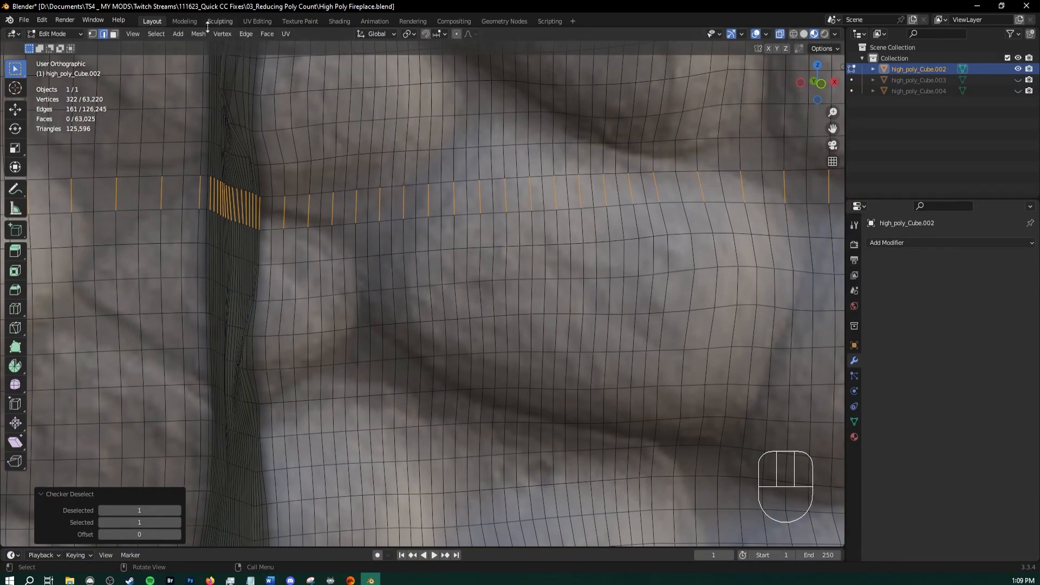
Extend the remaining alternating edges to full vertical edge loops over the fireplace and check the selection
{"action": "left_click", "coordinate": [157, 34]}
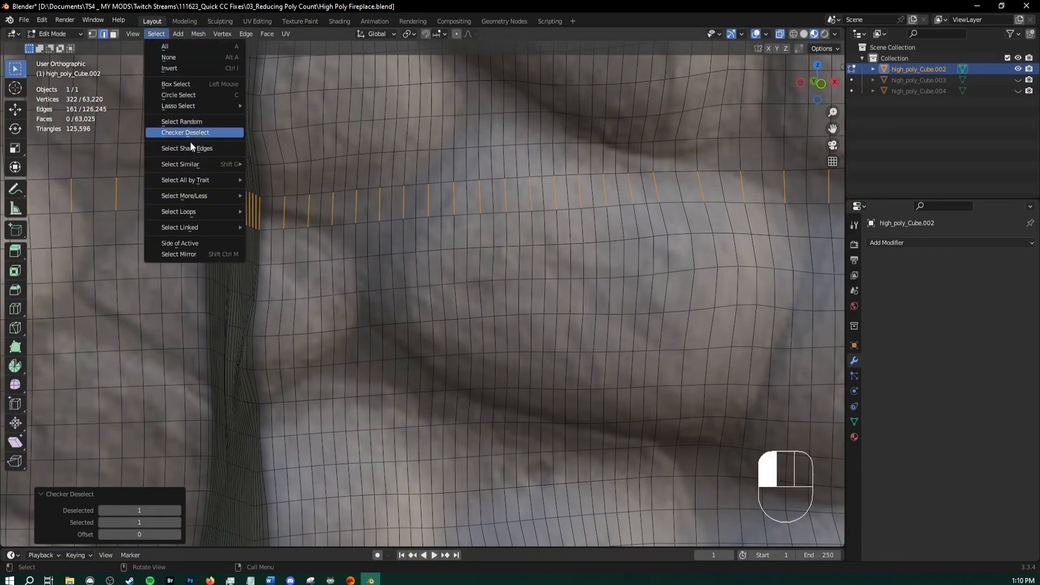
{"action": "mouse_move", "coordinate": [196, 166]}
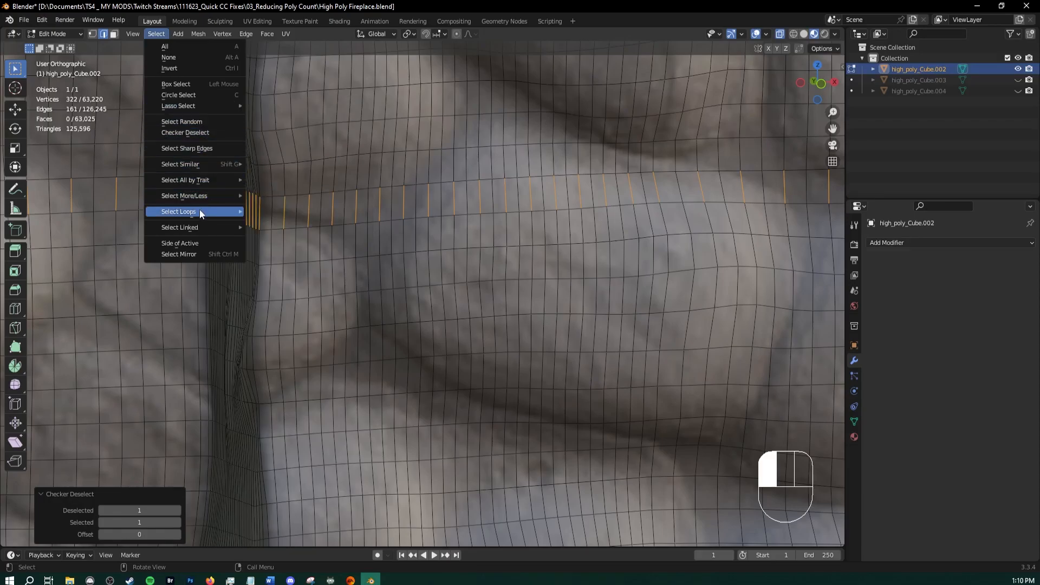
{"action": "mouse_move", "coordinate": [198, 211]}
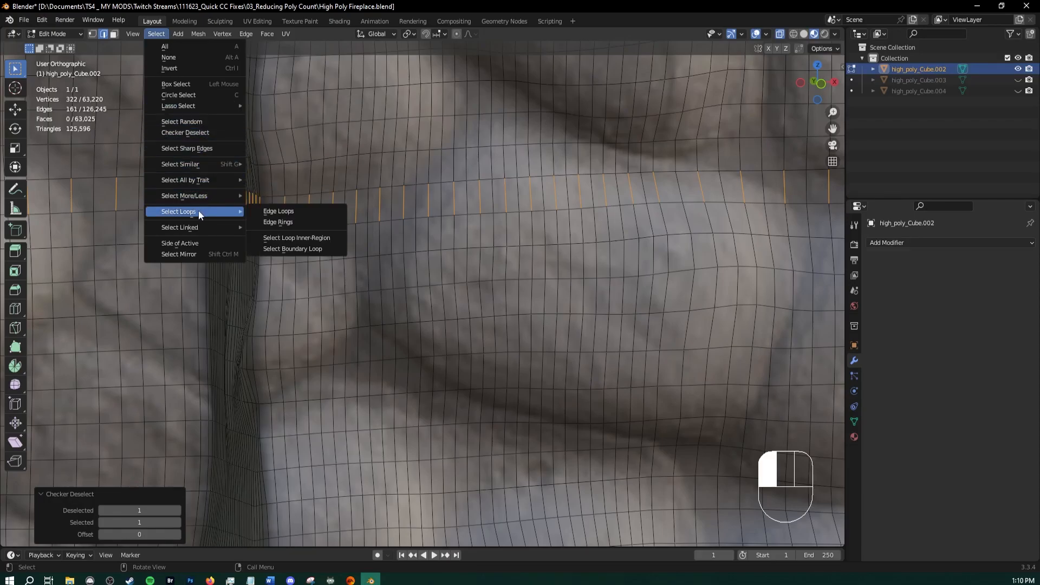
{"action": "left_click", "coordinate": [268, 211]}
{"action": "scroll", "coordinate": [270, 209], "scroll_direction": "down", "scroll_amount": 6}
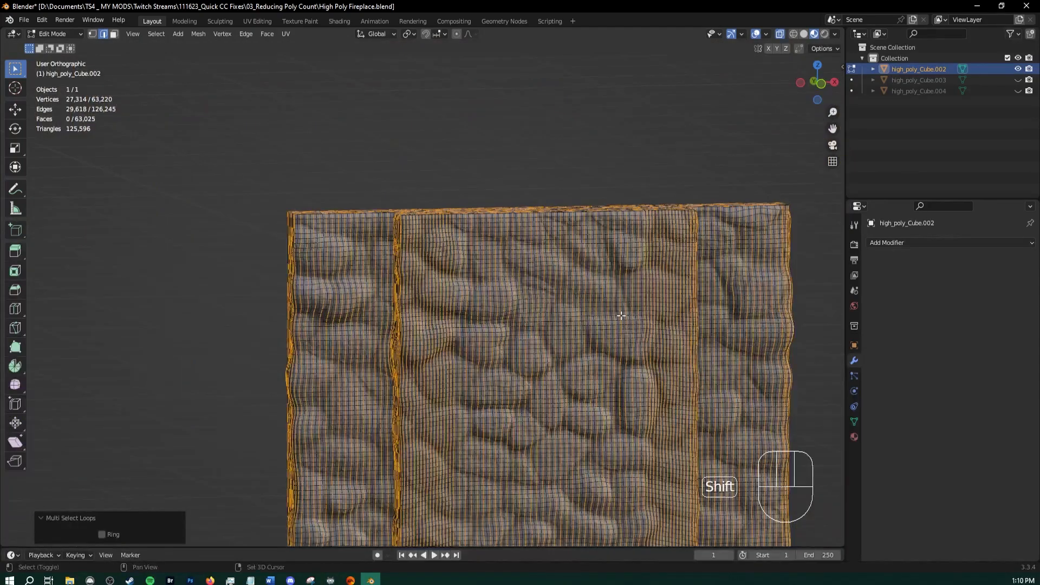
{"action": "middle_click_drag", "start_coordinate": [621, 315], "coordinate": [510, 157], "text": "shift"}
{"action": "scroll", "coordinate": [400, 157], "scroll_direction": "up", "scroll_amount": 6}
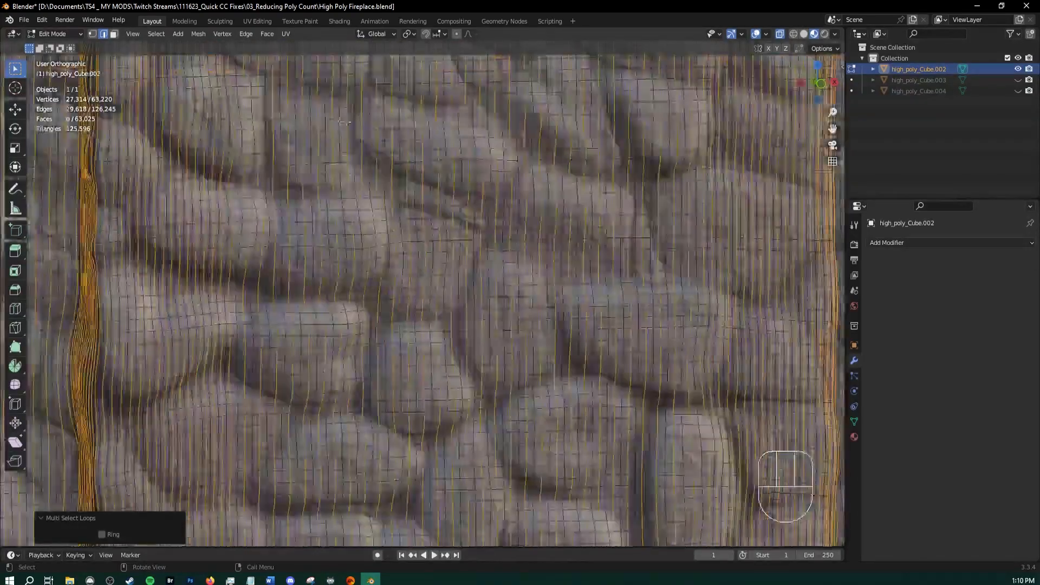
{"action": "middle_click_drag", "start_coordinate": [182, 166], "coordinate": [296, 218], "text": "shift"}
{"action": "scroll", "coordinate": [296, 219], "scroll_direction": "up", "scroll_amount": 1}
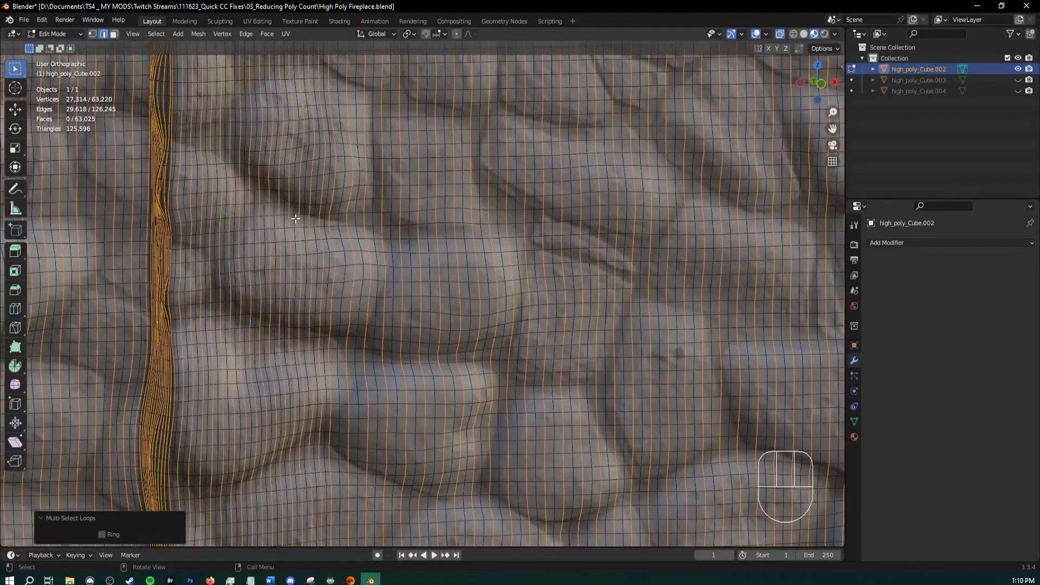
Dissolve the selected alternating vertical edge loops and check the thinned grid across the stones
{"action": "key", "text": "x"}
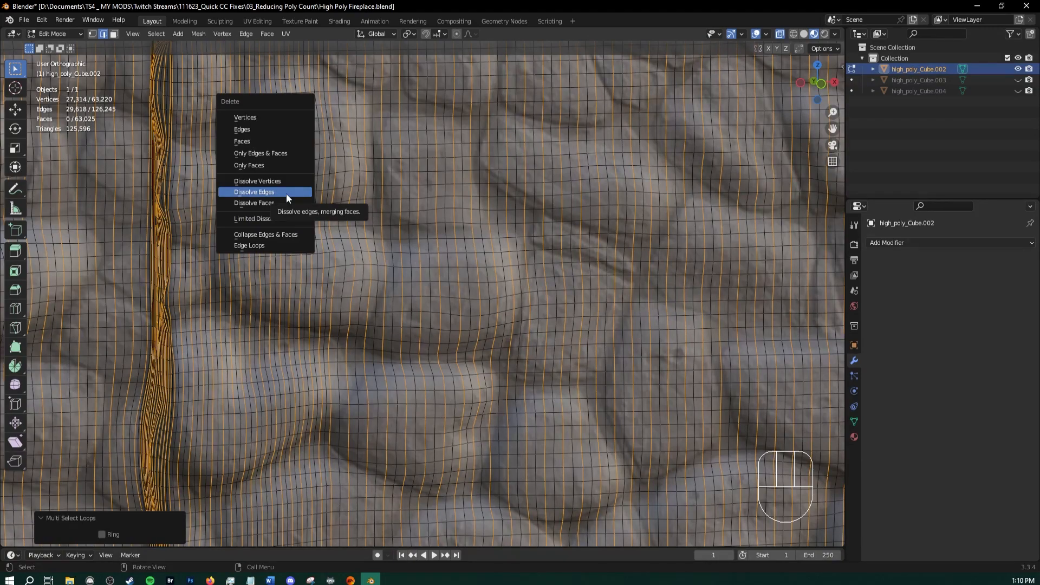
{"action": "left_click", "coordinate": [286, 193]}
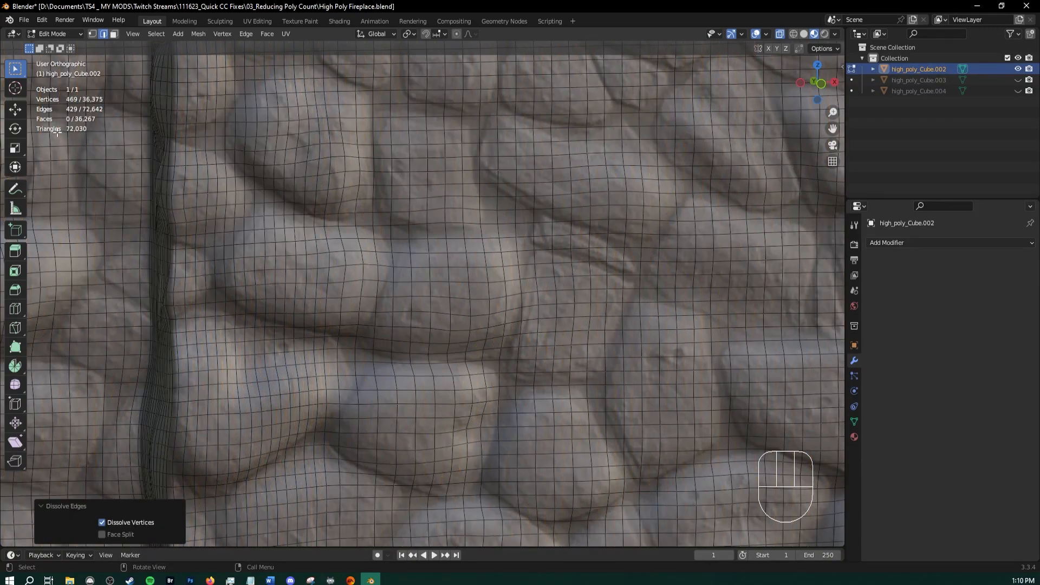
{"action": "middle_click_drag", "start_coordinate": [302, 174], "coordinate": [383, 239], "text": "shift"}
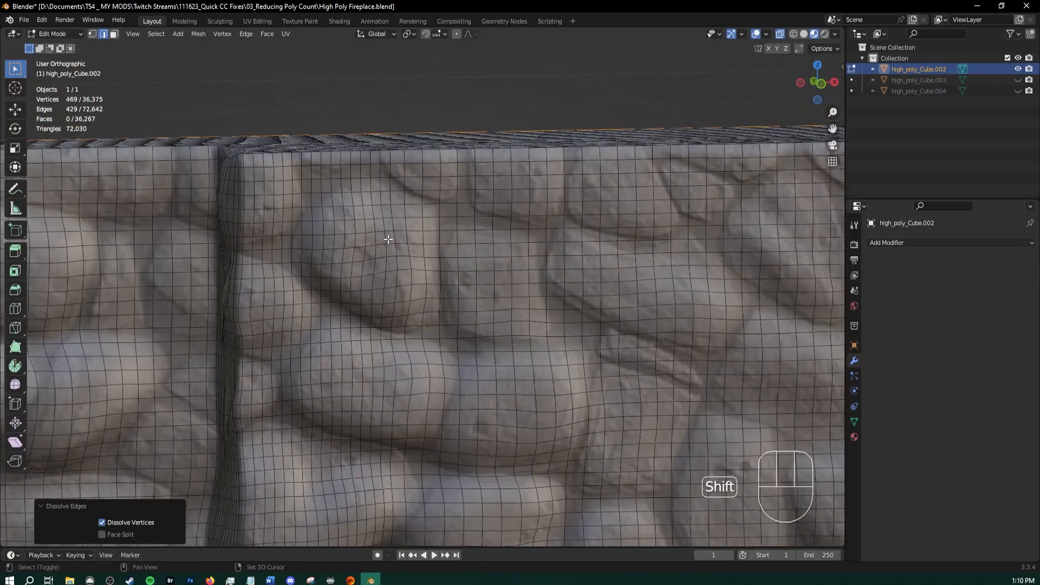
{"action": "middle_click_drag", "start_coordinate": [323, 251], "coordinate": [457, 121], "text": "shift"}
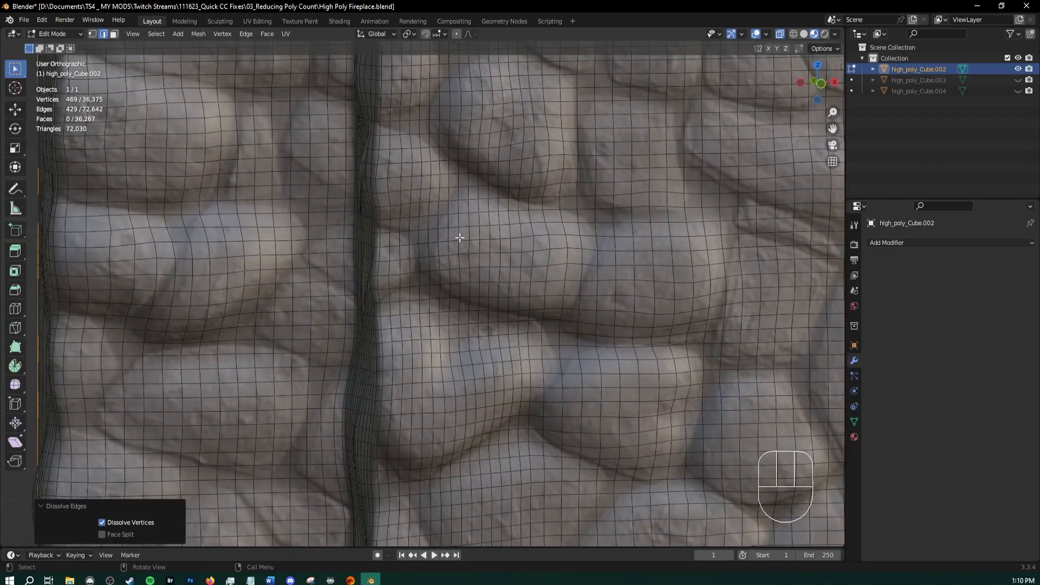
Select the vertical ring of horizontal edges near the left recess and apply Checker Deselect with 1 deselected, 1 selected and offset 0
{"action": "scroll", "coordinate": [433, 260], "scroll_direction": "up", "scroll_amount": 2}
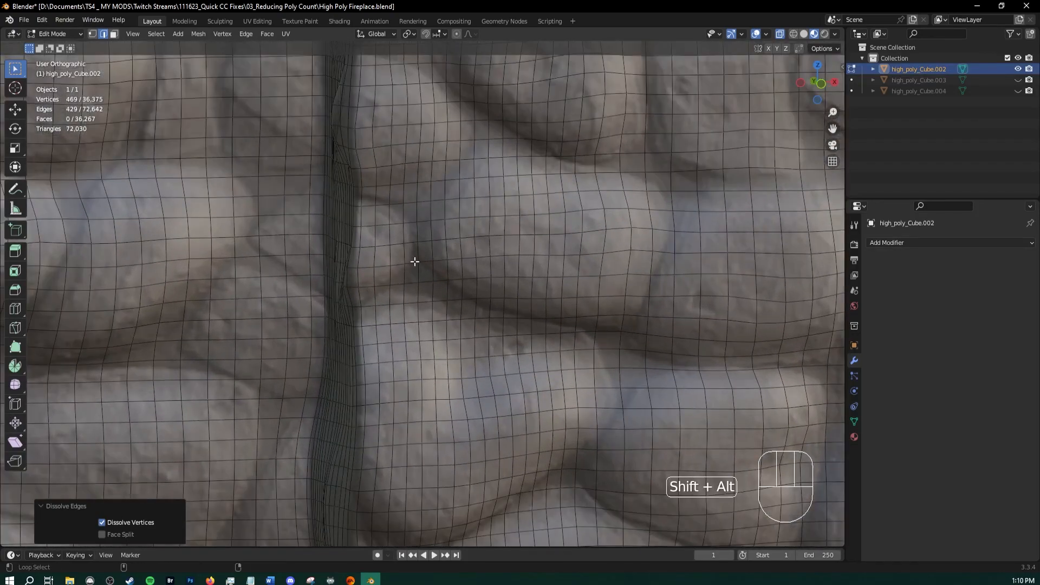
{"action": "left_click", "coordinate": [415, 262], "text": "alt+shift"}
{"action": "left_click", "coordinate": [415, 262], "text": "ctrl+alt"}
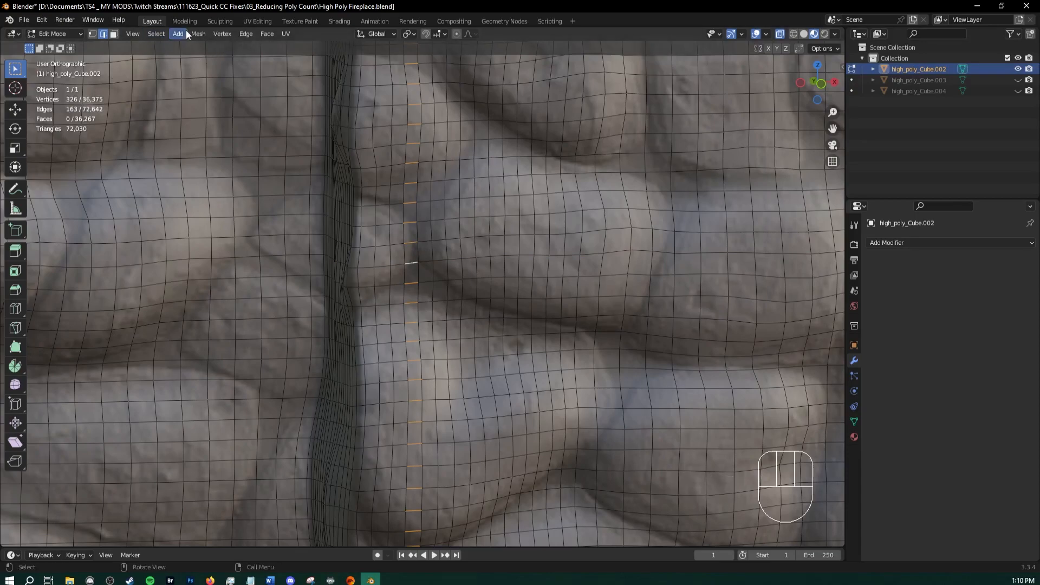
{"action": "left_click", "coordinate": [156, 34]}
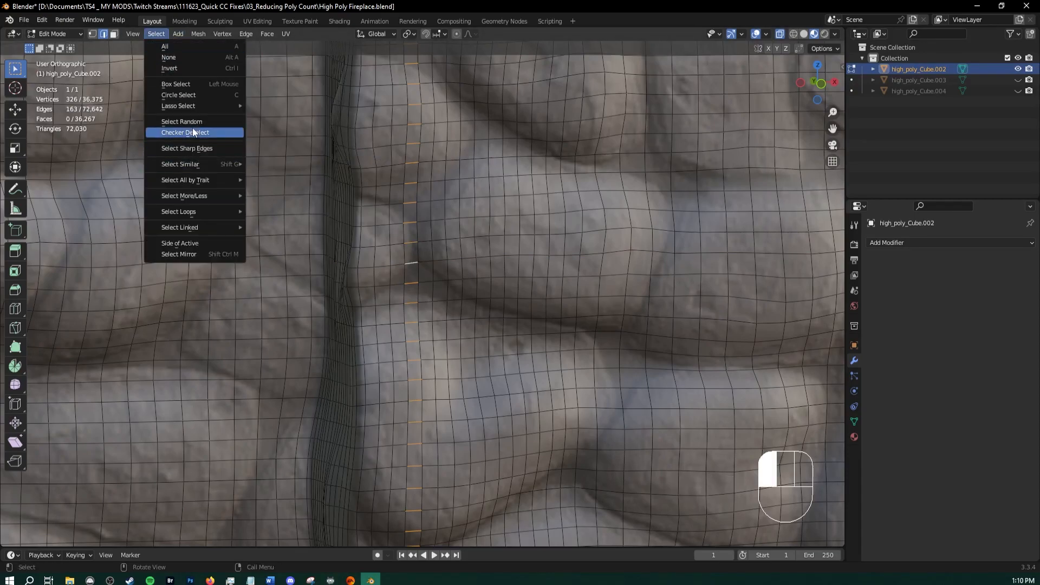
{"action": "left_click", "coordinate": [194, 132]}
Extend the remaining alternating horizontal edges to full edge loops and check the selection around the fireplace's upper corner
{"action": "left_click", "coordinate": [156, 34]}
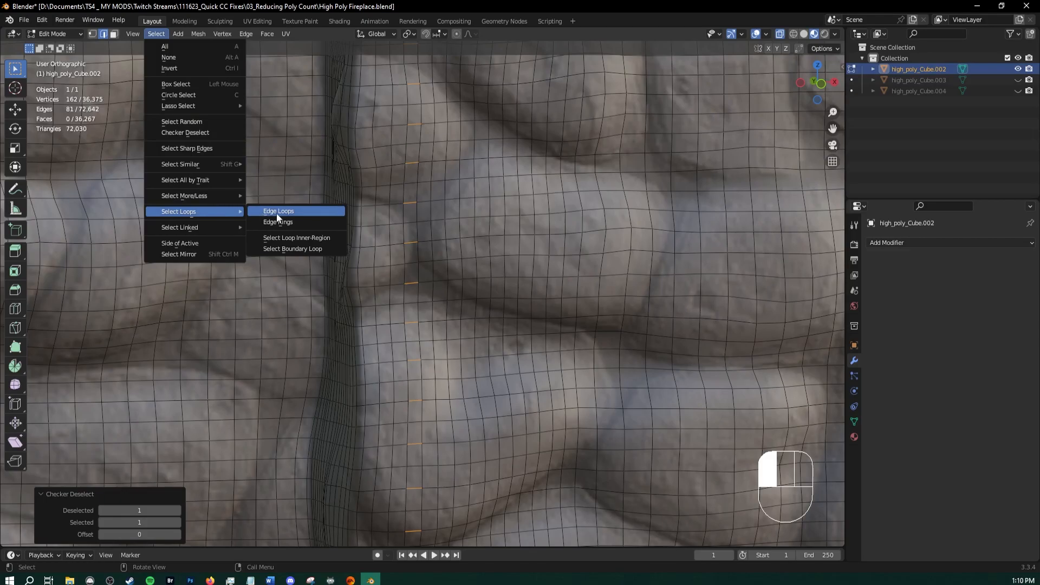
{"action": "left_click", "coordinate": [276, 212]}
{"action": "middle_click_drag", "start_coordinate": [325, 199], "coordinate": [531, 266]}
{"action": "scroll", "coordinate": [549, 270], "scroll_direction": "up", "scroll_amount": 4}
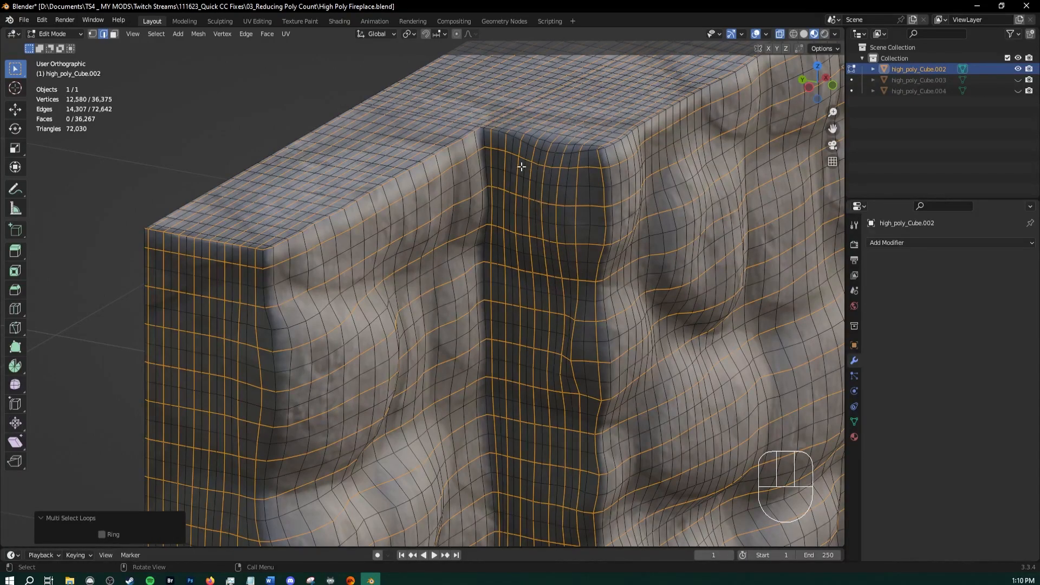
Dissolve the selected alternating horizontal edge loops and inspect the thinned grid over the stone front
{"action": "key", "text": "x"}
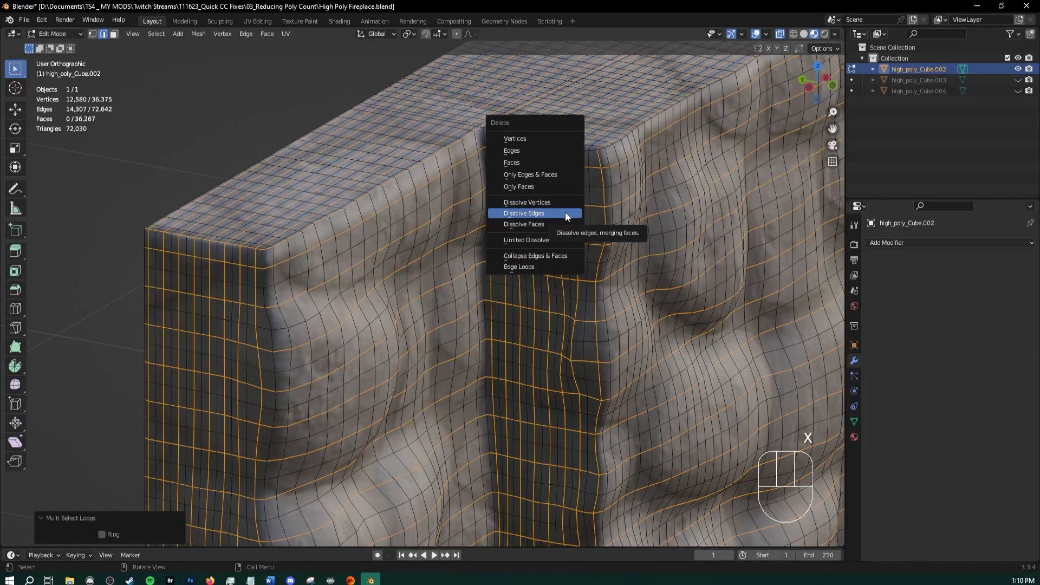
{"action": "left_click", "coordinate": [564, 212]}
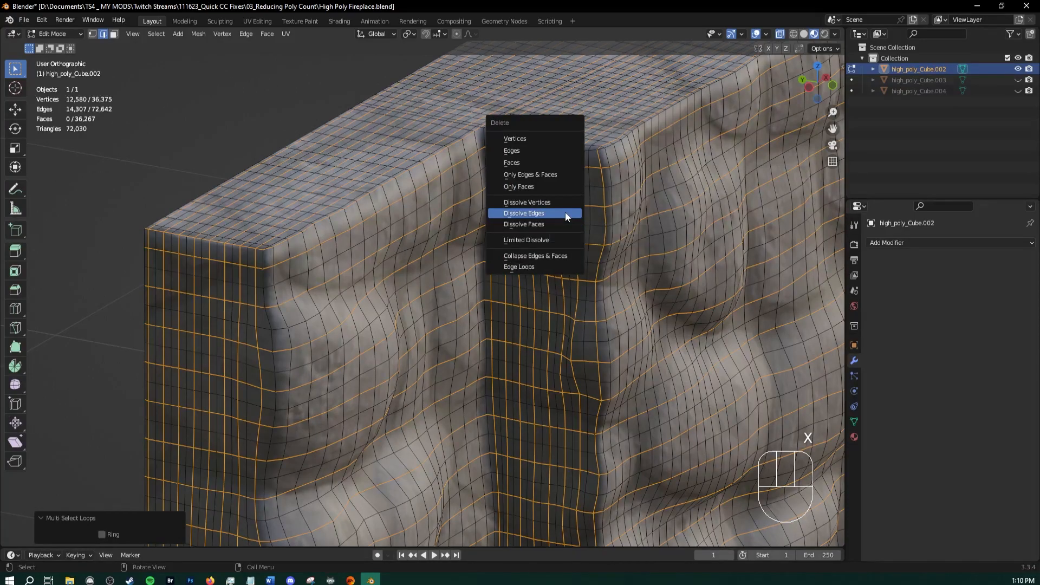
{"action": "scroll", "coordinate": [565, 213], "scroll_direction": "down", "scroll_amount": 4}
{"action": "middle_click_drag", "start_coordinate": [661, 299], "coordinate": [496, 145], "text": "shift"}
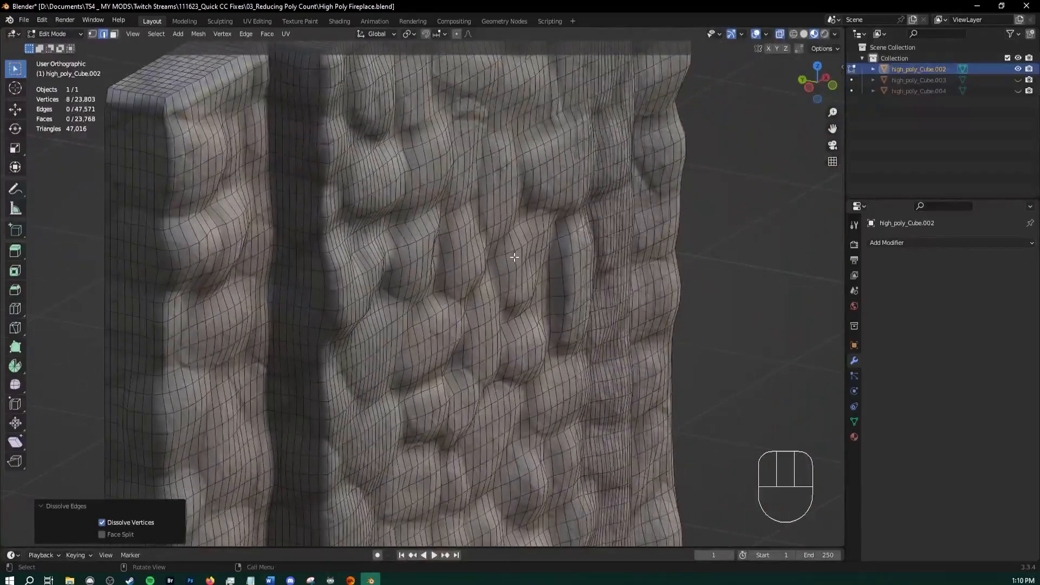
{"action": "middle_click_drag", "start_coordinate": [515, 259], "coordinate": [448, 220]}
{"action": "scroll", "coordinate": [447, 220], "scroll_direction": "down", "scroll_amount": 2}
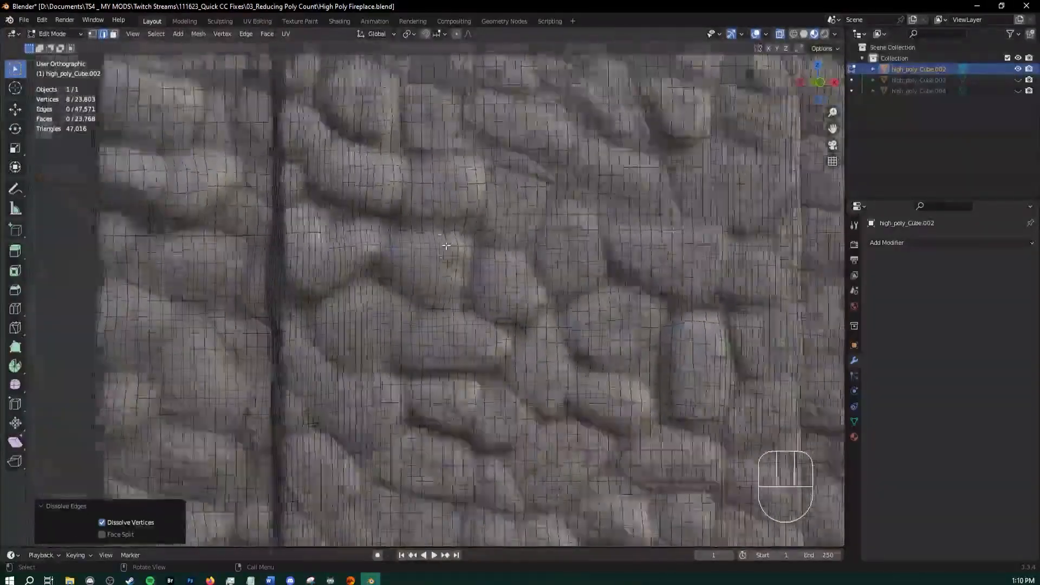
Select eight alternating vertical edge loops in the densely spaced strip just right of the left recess
{"action": "middle_click_drag", "start_coordinate": [353, 382], "coordinate": [409, 244], "text": "shift"}
{"action": "scroll", "coordinate": [277, 229], "scroll_direction": "up", "scroll_amount": 2}
{"action": "scroll", "coordinate": [379, 227], "scroll_direction": "up", "scroll_amount": 5}
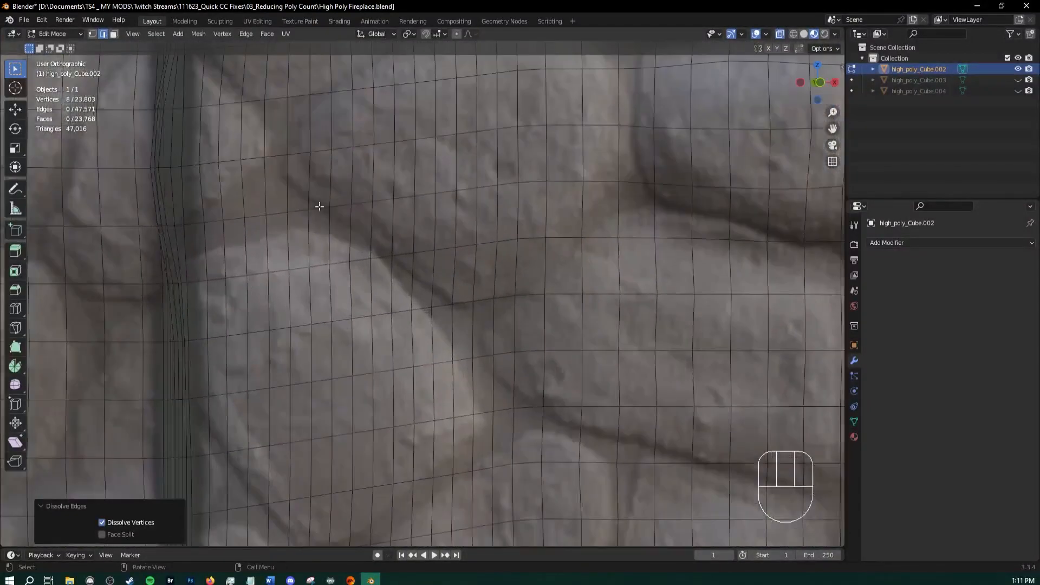
{"action": "left_click", "coordinate": [222, 240], "text": "alt"}
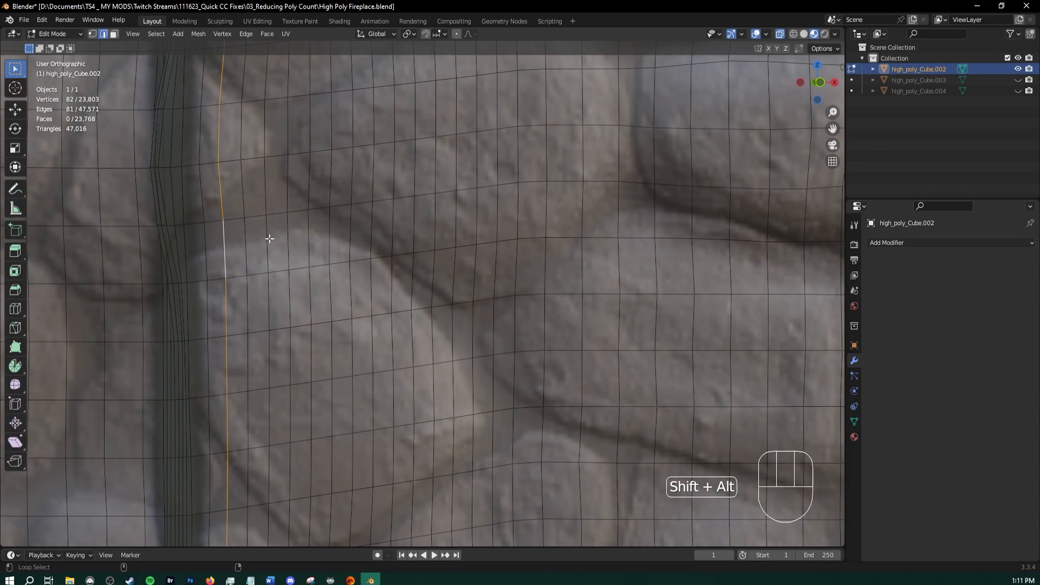
{"action": "left_click", "coordinate": [268, 238], "text": "alt+shift"}
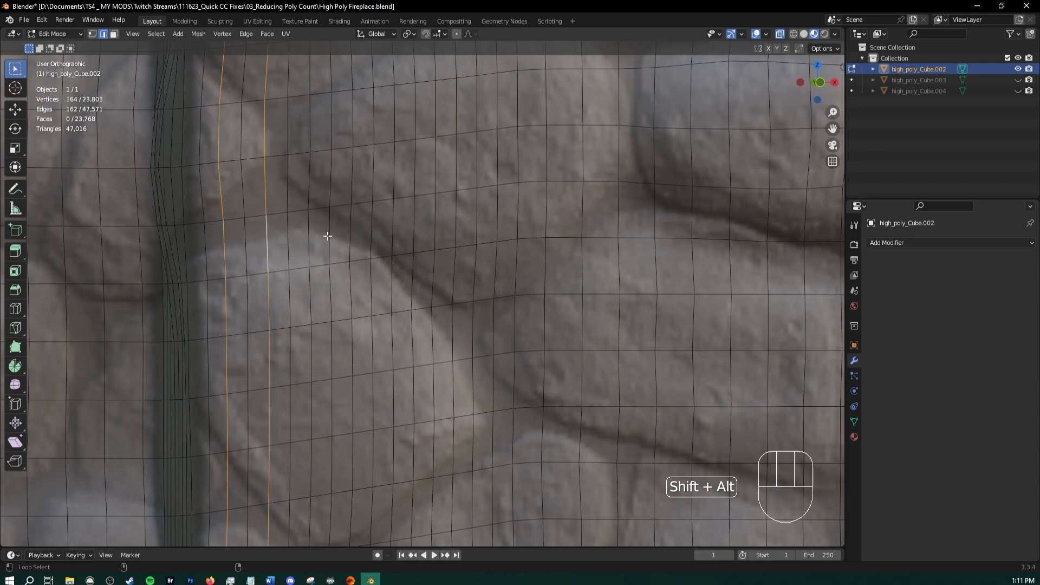
{"action": "left_click", "coordinate": [310, 234], "text": "alt+shift"}
{"action": "left_click", "coordinate": [353, 228], "text": "alt+shift"}
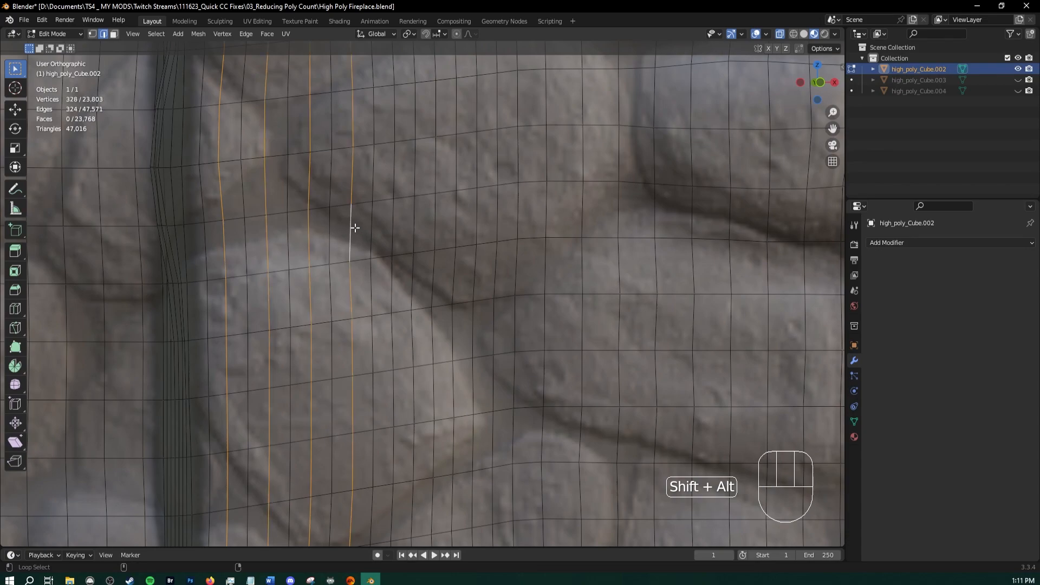
{"action": "left_click", "coordinate": [392, 221], "text": "alt+shift"}
{"action": "left_click", "coordinate": [437, 219], "text": "alt+shift"}
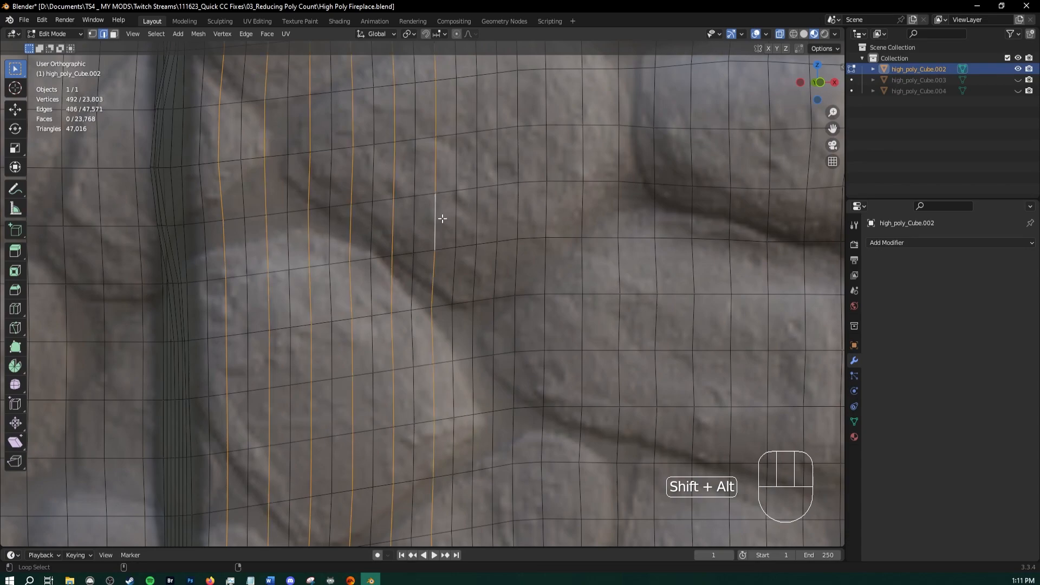
{"action": "left_click", "coordinate": [478, 217], "text": "alt+shift"}
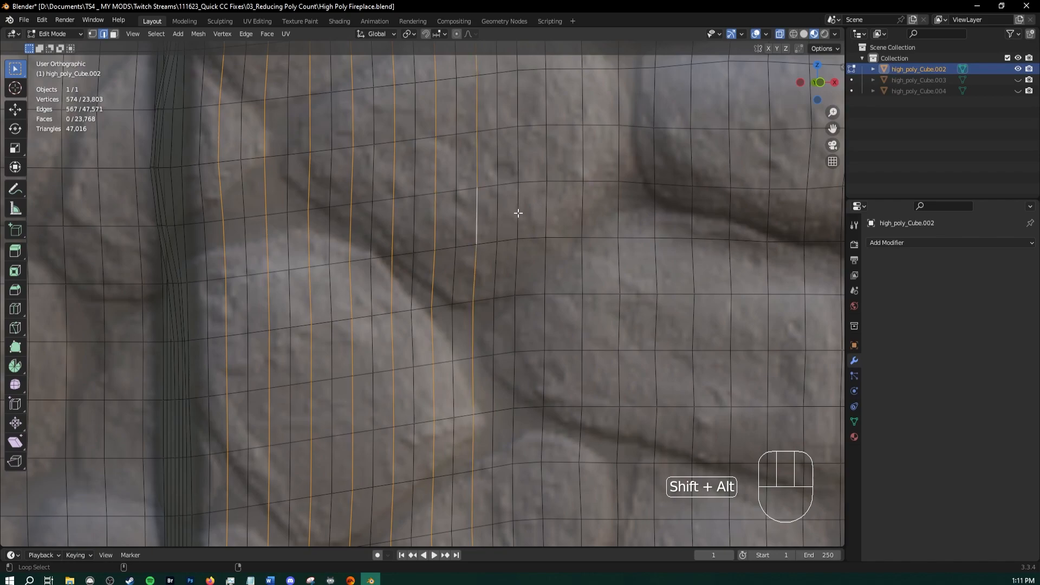
{"action": "left_click", "coordinate": [515, 212], "text": "alt+shift"}
Dissolve the eight selected vertical edge loops beside the left recess
{"action": "scroll", "coordinate": [498, 222], "scroll_direction": "down", "scroll_amount": 6}
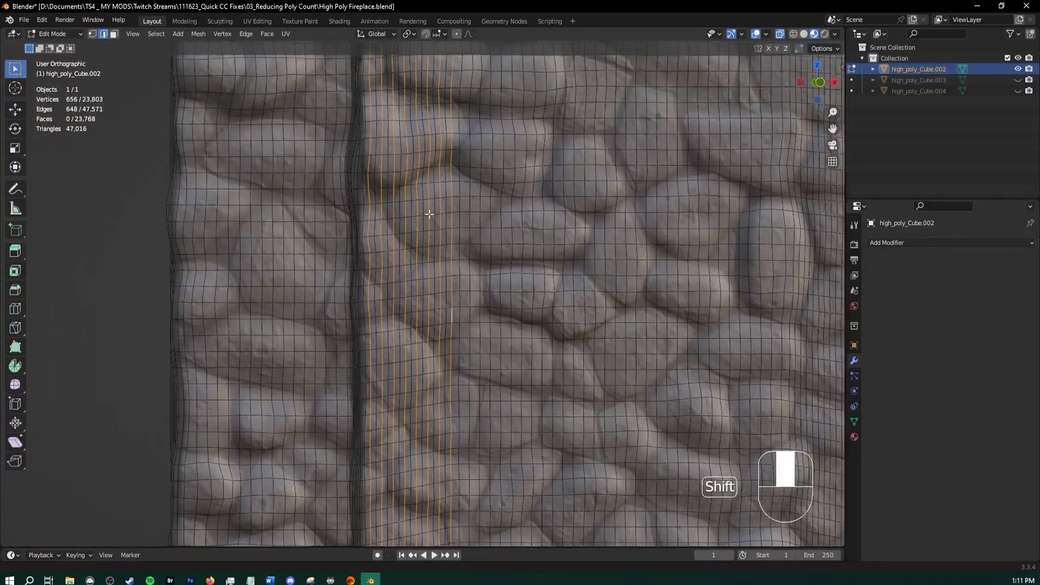
{"action": "middle_click_drag", "start_coordinate": [429, 214], "coordinate": [434, 231], "text": "shift"}
{"action": "key", "text": "x"}
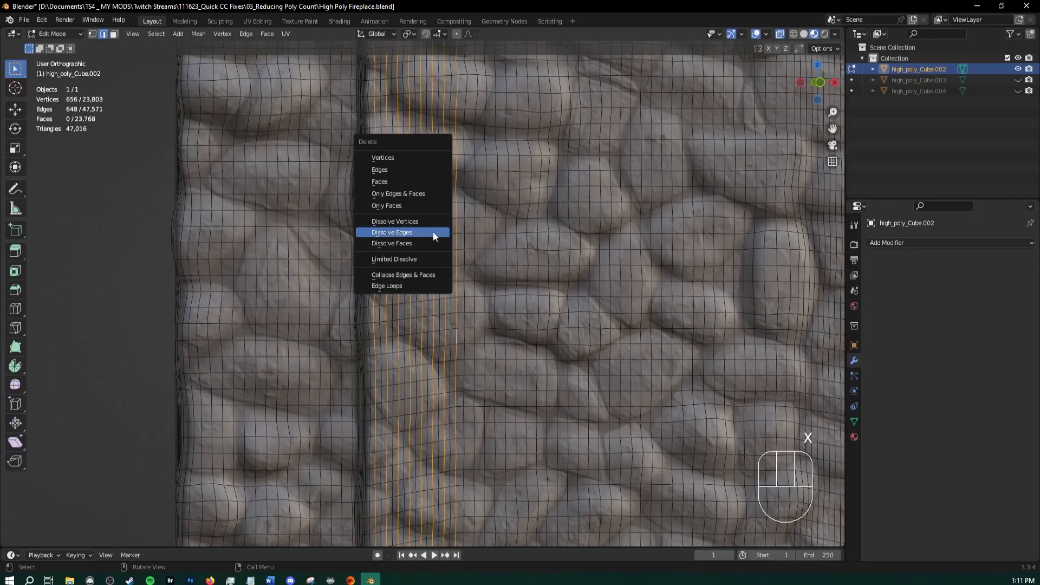
{"action": "left_click", "coordinate": [434, 236]}
Select three alternating vertical edge loops on the dark side wall of the left recess and dissolve them
{"action": "scroll", "coordinate": [488, 274], "scroll_direction": "up", "scroll_amount": 6}
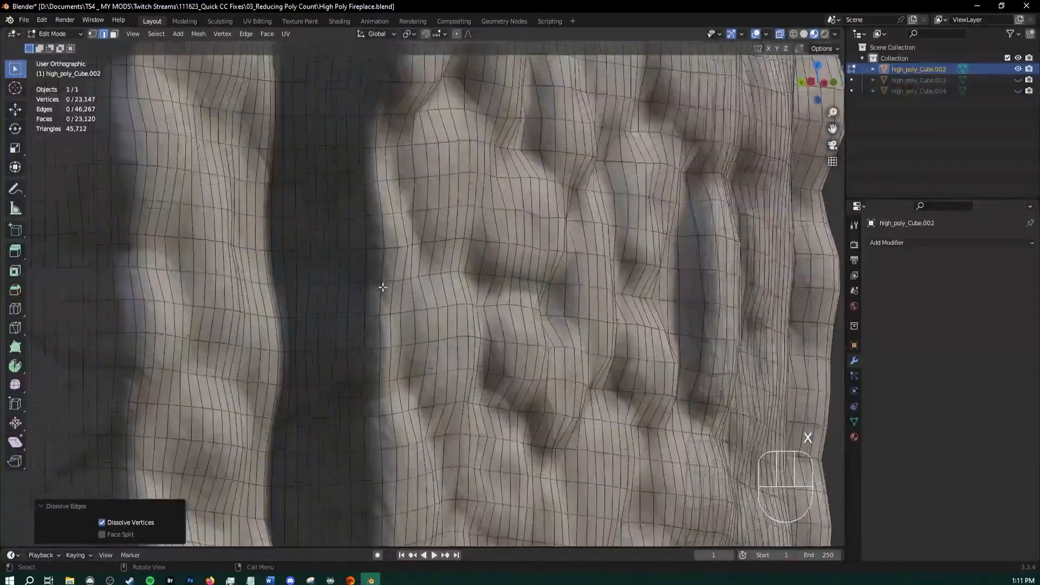
{"action": "scroll", "coordinate": [380, 286], "scroll_direction": "up", "scroll_amount": 4, "text": "ctrl"}
{"action": "left_click", "coordinate": [386, 255], "text": "alt+shift"}
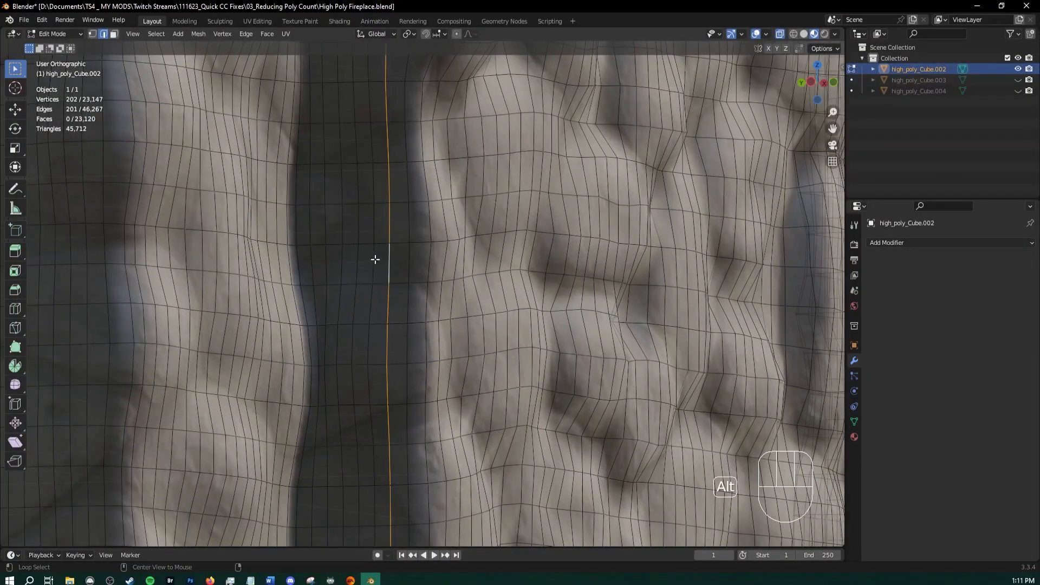
{"action": "left_click", "coordinate": [357, 261], "text": "alt+shift"}
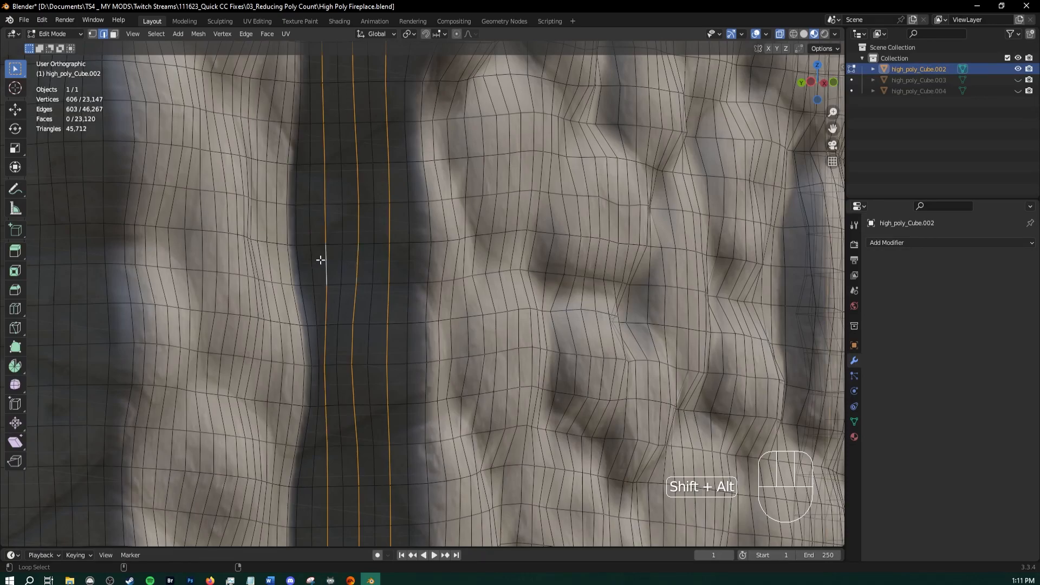
{"action": "key", "text": "x"}
{"action": "left_click", "coordinate": [337, 260]}
Select seven alternating vertical edge loops in the dense strip between the tall oval stone and the right corner
{"action": "scroll", "coordinate": [521, 309], "scroll_direction": "down", "scroll_amount": 4}
{"action": "middle_click_drag", "start_coordinate": [521, 309], "coordinate": [370, 307]}
{"action": "middle_click_drag", "start_coordinate": [574, 305], "coordinate": [520, 299], "text": "shift"}
{"action": "scroll", "coordinate": [524, 311], "scroll_direction": "down", "scroll_amount": 3}
{"action": "scroll", "coordinate": [525, 311], "scroll_direction": "up", "scroll_amount": 6}
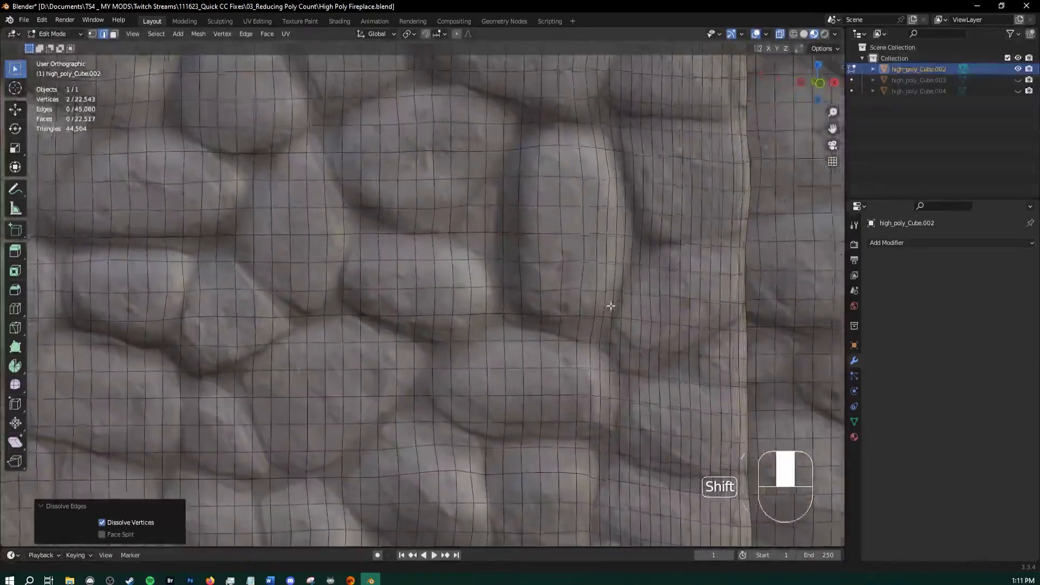
{"action": "scroll", "coordinate": [495, 302], "scroll_direction": "up", "scroll_amount": 5}
{"action": "left_click", "coordinate": [534, 290], "text": "alt"}
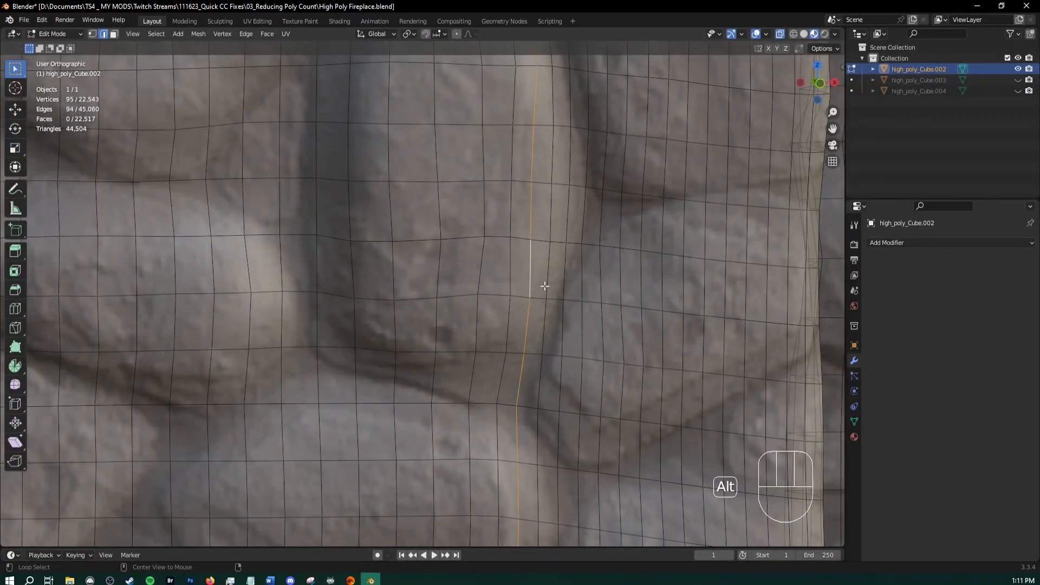
{"action": "left_click", "coordinate": [561, 275], "text": "alt+shift"}
{"action": "left_click", "coordinate": [603, 280], "text": "alt+shift"}
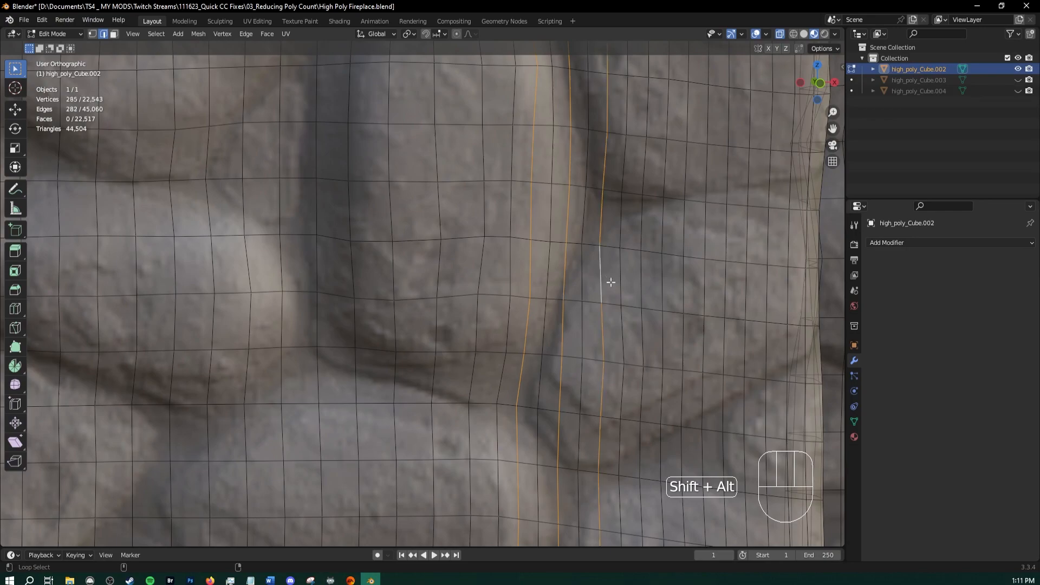
{"action": "left_click", "coordinate": [645, 282], "text": "alt+shift"}
{"action": "left_click", "coordinate": [683, 284], "text": "alt+shift"}
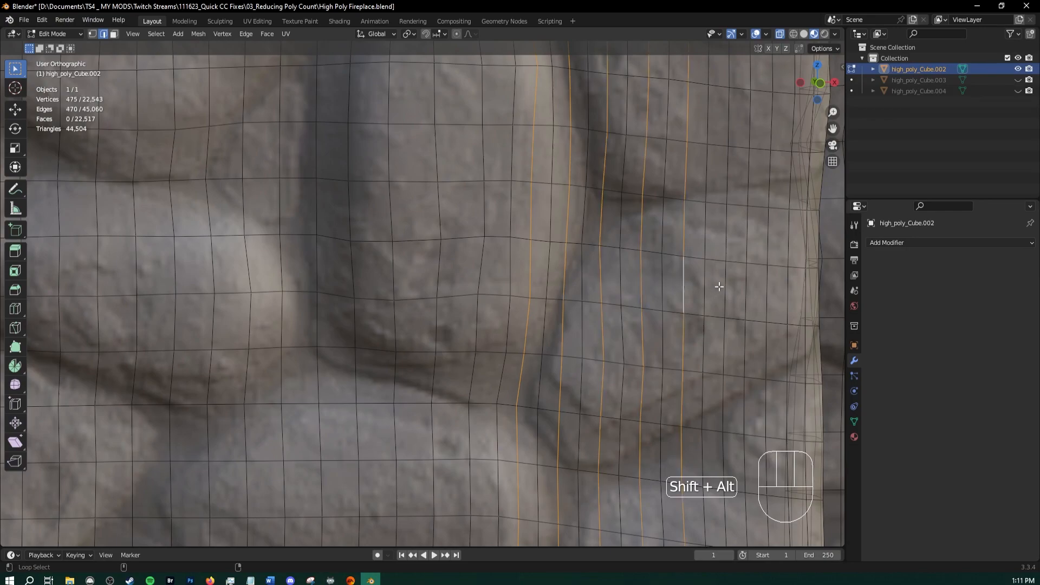
{"action": "left_click", "coordinate": [724, 290], "text": "alt+shift"}
{"action": "left_click", "coordinate": [767, 299], "text": "alt+shift"}
Dissolve the seven selected vertical edge loops and check the mesh around the fireplace's right side
{"action": "key", "text": "x"}
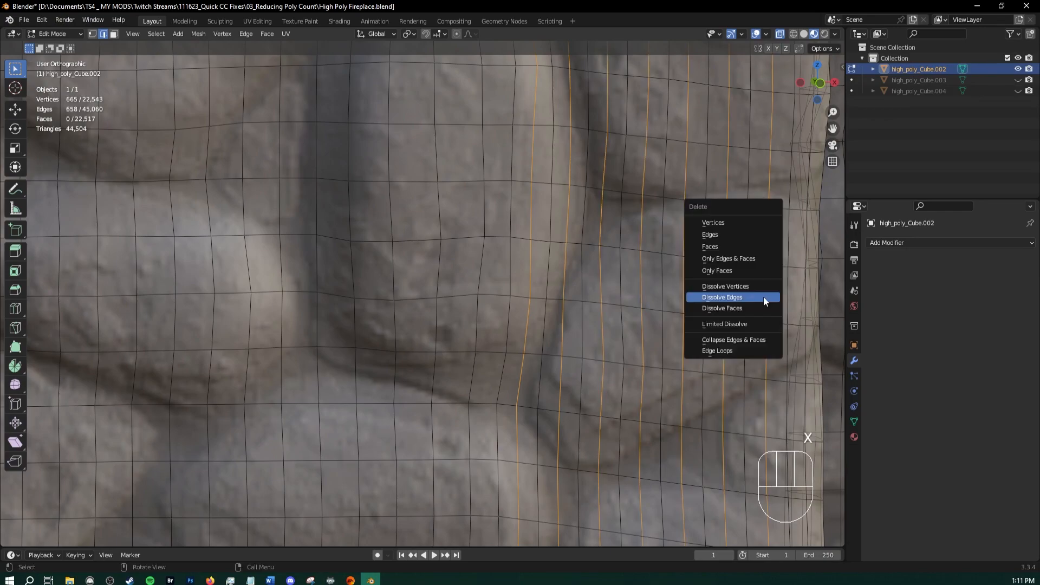
{"action": "left_click", "coordinate": [763, 297]}
{"action": "scroll", "coordinate": [652, 243], "scroll_direction": "down", "scroll_amount": 8}
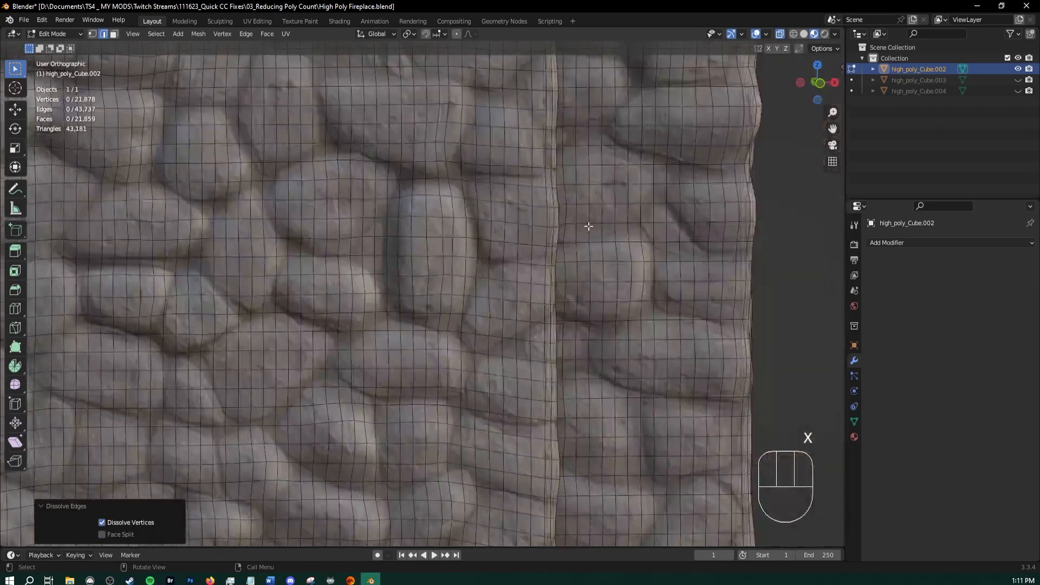
{"action": "middle_click_drag", "start_coordinate": [587, 225], "coordinate": [447, 216]}
{"action": "scroll", "coordinate": [496, 231], "scroll_direction": "down", "scroll_amount": 3}
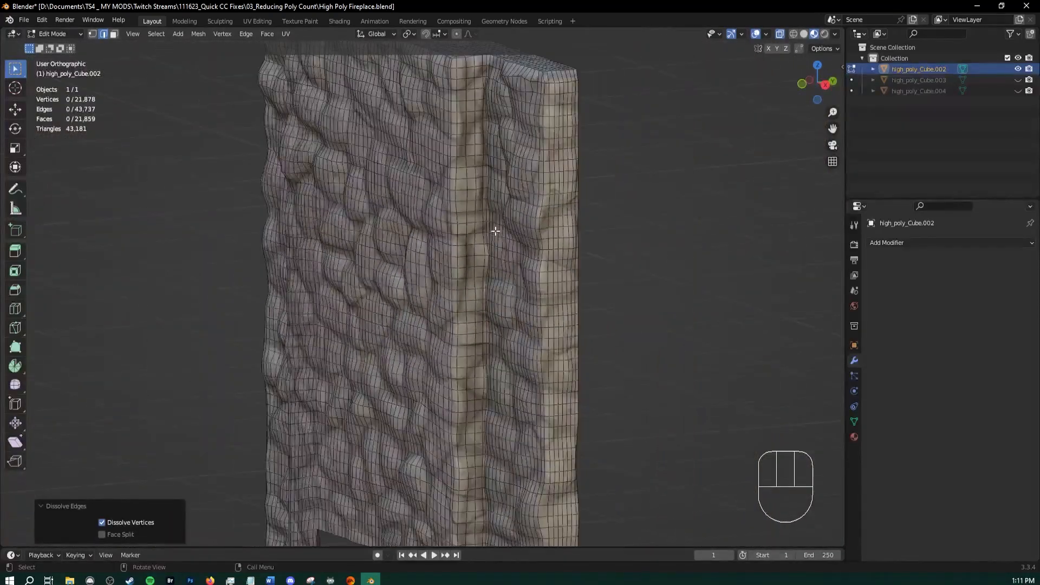
{"action": "middle_click_drag", "start_coordinate": [458, 278], "coordinate": [520, 260]}
Select a vertical ring of horizontal edges through the central stones and apply Checker Deselect with 1 deselected, 1 selected and offset 0
{"action": "scroll", "coordinate": [427, 296], "scroll_direction": "up", "scroll_amount": 10}
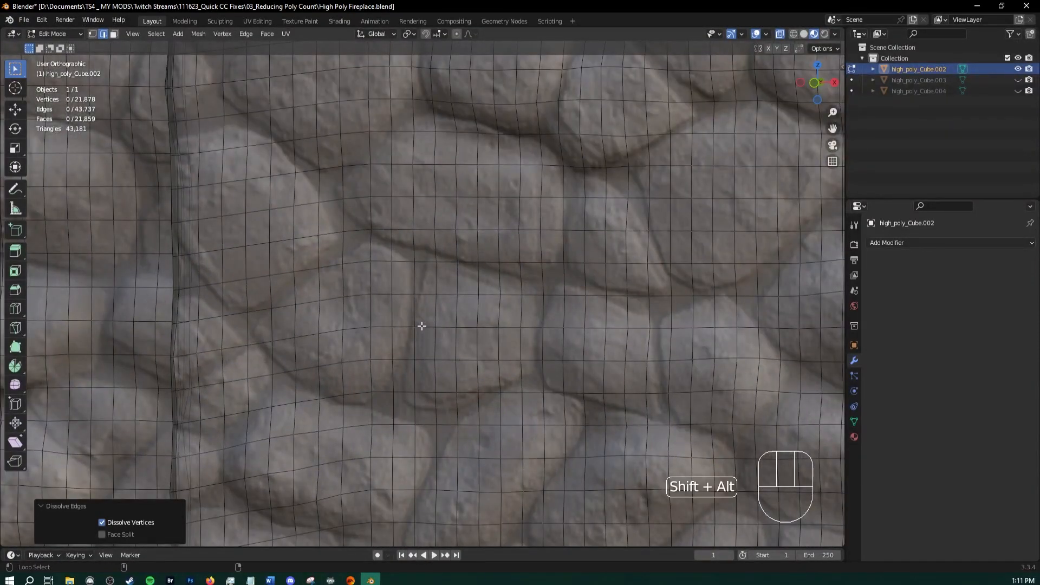
{"action": "left_click", "coordinate": [422, 325], "text": "alt+shift"}
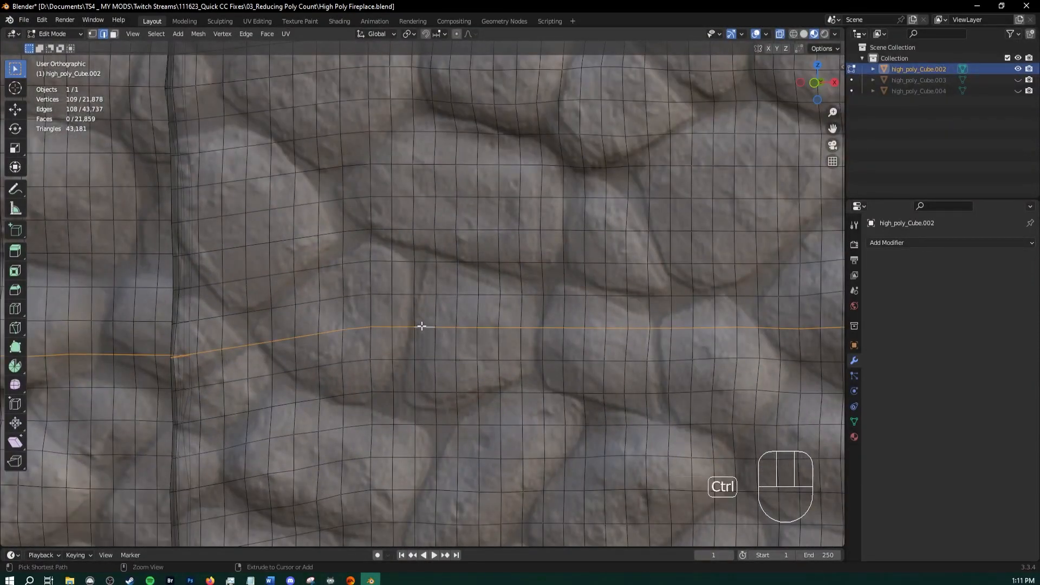
{"action": "left_click", "coordinate": [423, 327], "text": "ctrl+alt"}
{"action": "left_click", "coordinate": [152, 34]}
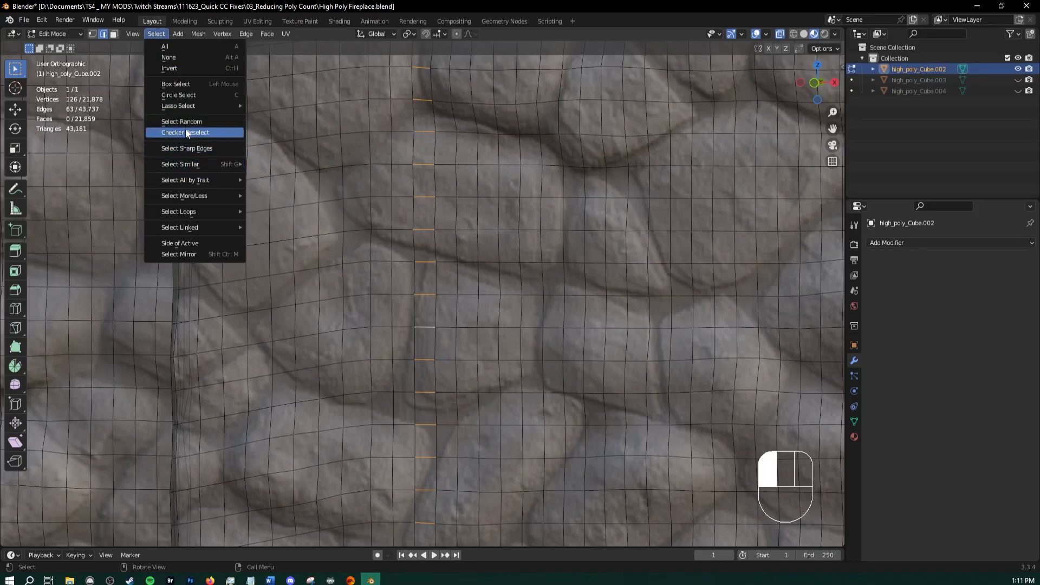
{"action": "left_click", "coordinate": [185, 133]}
Extend the alternating edges on the central stones to full horizontal edge loops and dissolve them
{"action": "left_click", "coordinate": [156, 33]}
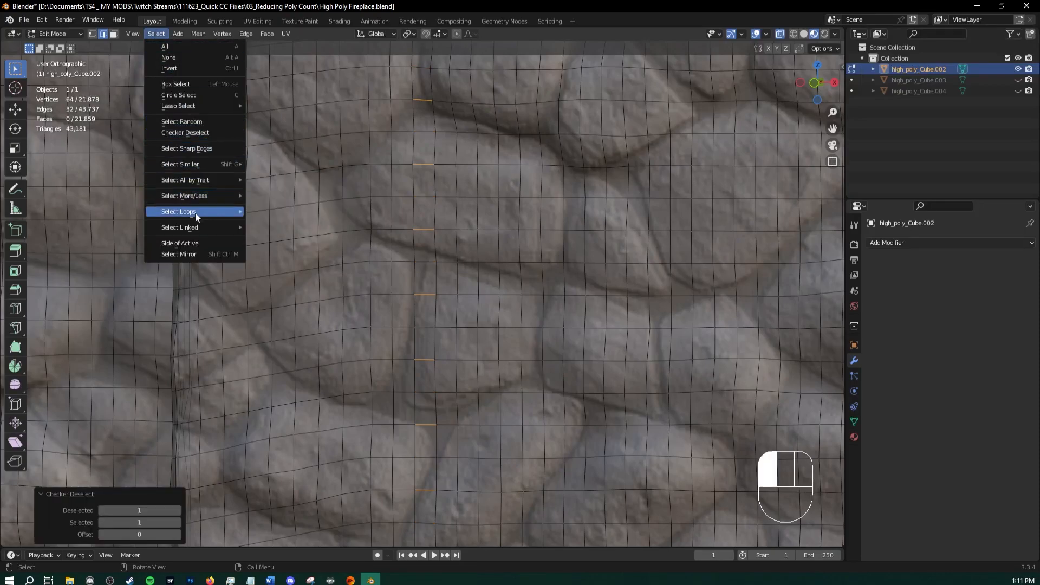
{"action": "mouse_move", "coordinate": [195, 211]}
{"action": "left_click", "coordinate": [268, 211]}
{"action": "key", "text": "x"}
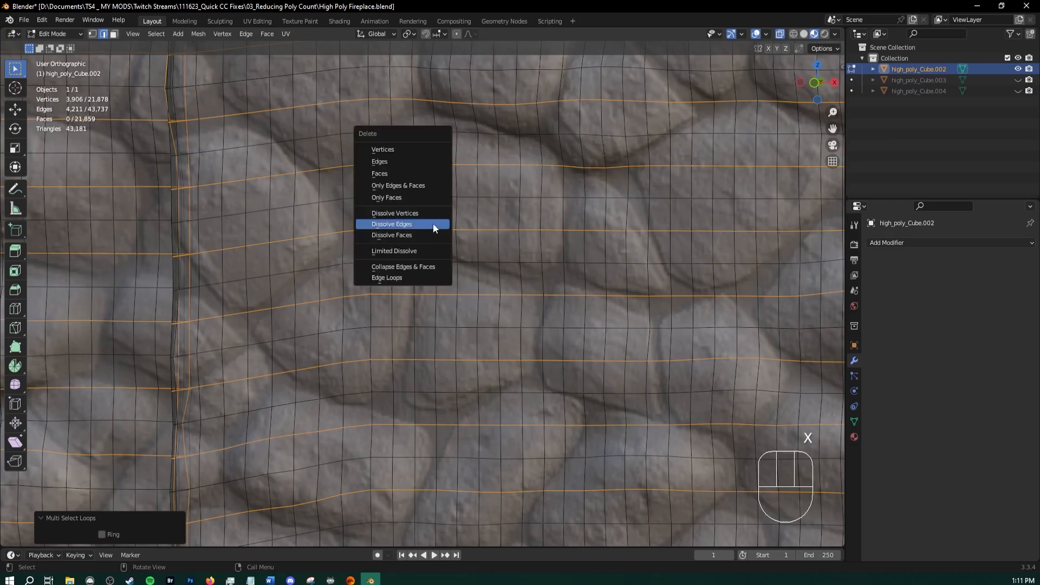
{"action": "left_click", "coordinate": [431, 226]}
{"action": "scroll", "coordinate": [428, 247], "scroll_direction": "down", "scroll_amount": 5}
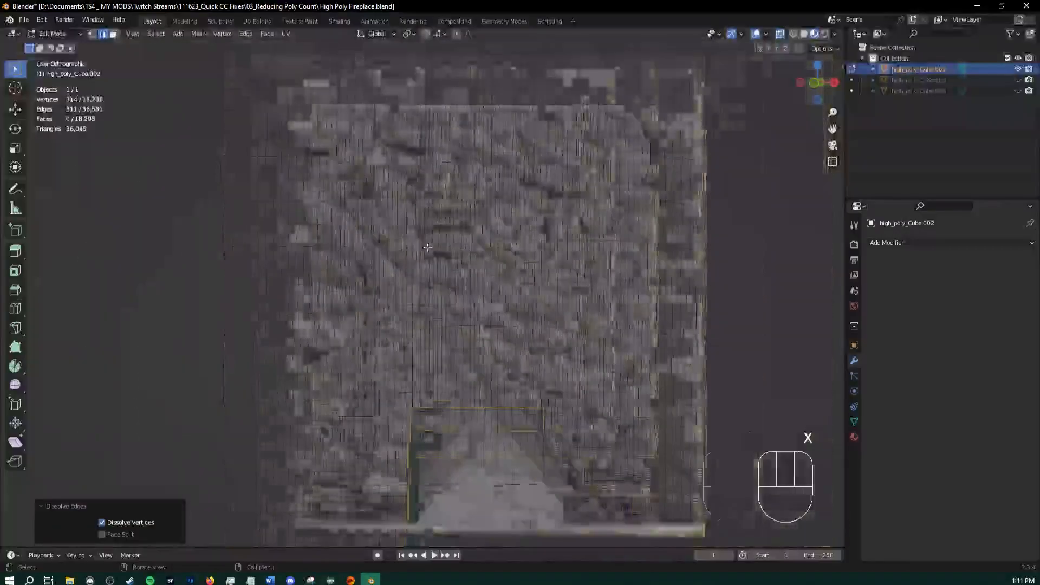
Turn off X-ray display and inspect the reduced grid over the whole fireplace and its central stones
{"action": "middle_click_drag", "start_coordinate": [428, 247], "coordinate": [348, 235]}
{"action": "key", "text": "alt+z"}
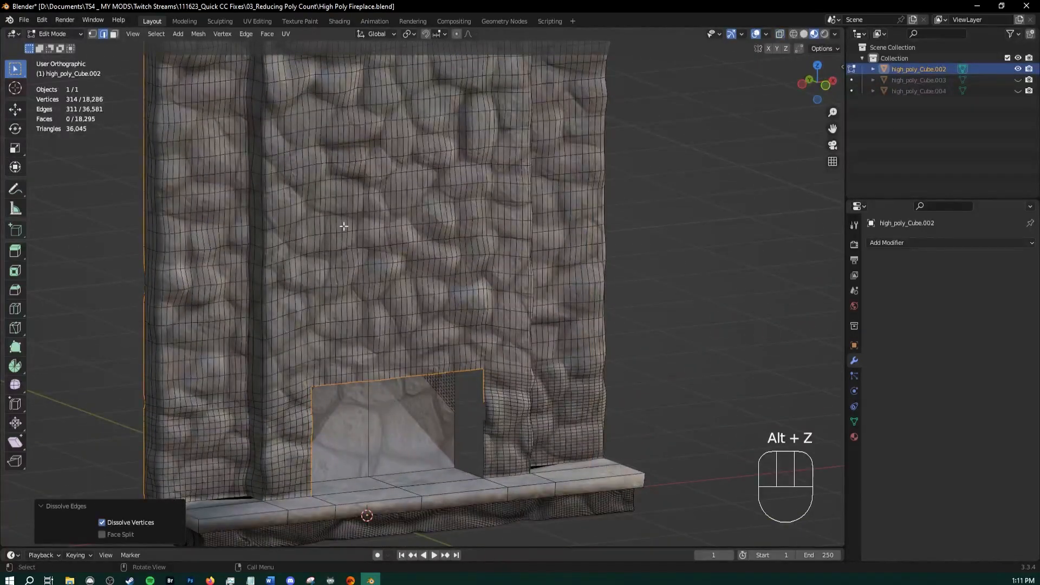
{"action": "scroll", "coordinate": [348, 236], "scroll_direction": "up", "scroll_amount": 6}
{"action": "middle_click_drag", "start_coordinate": [255, 255], "coordinate": [318, 230], "text": "shift"}
{"action": "scroll", "coordinate": [347, 265], "scroll_direction": "up", "scroll_amount": 4}
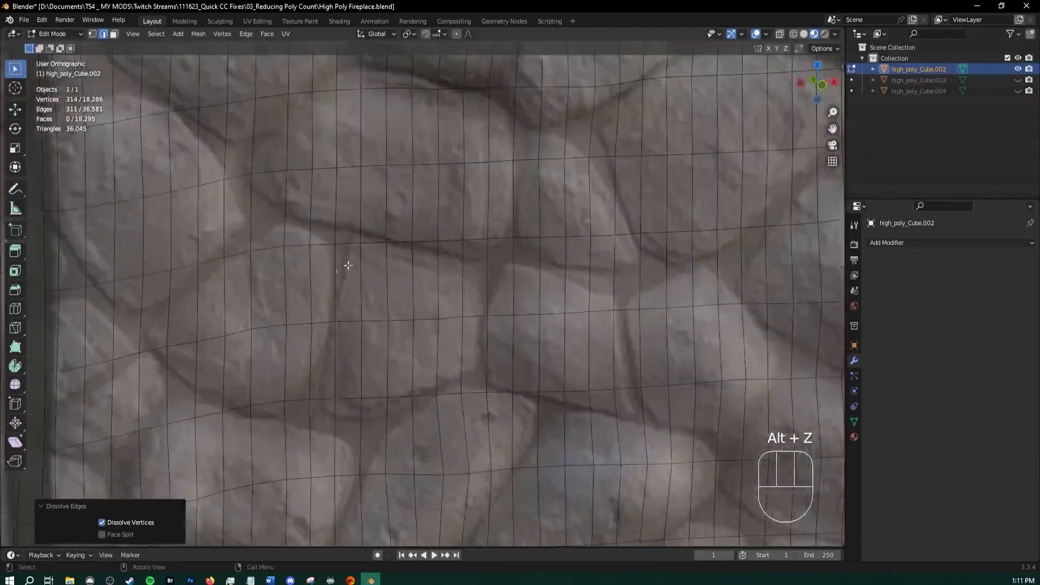
Select a horizontal ring of vertical edges across the central stones and apply Checker Deselect with 1 deselected, 1 selected and offset 0
{"action": "left_click", "coordinate": [310, 219], "text": "ctrl+alt"}
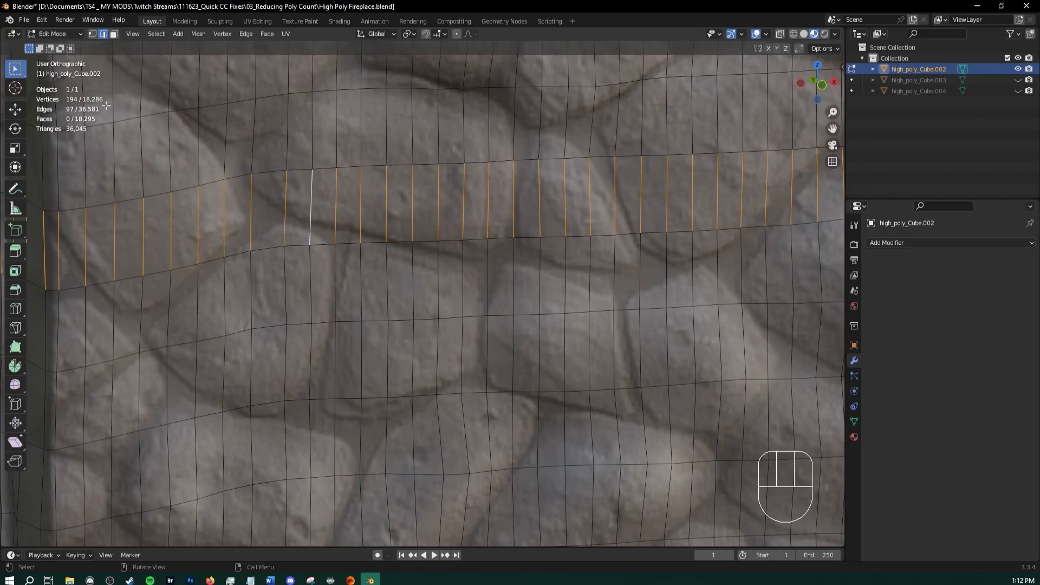
{"action": "left_click", "coordinate": [160, 34]}
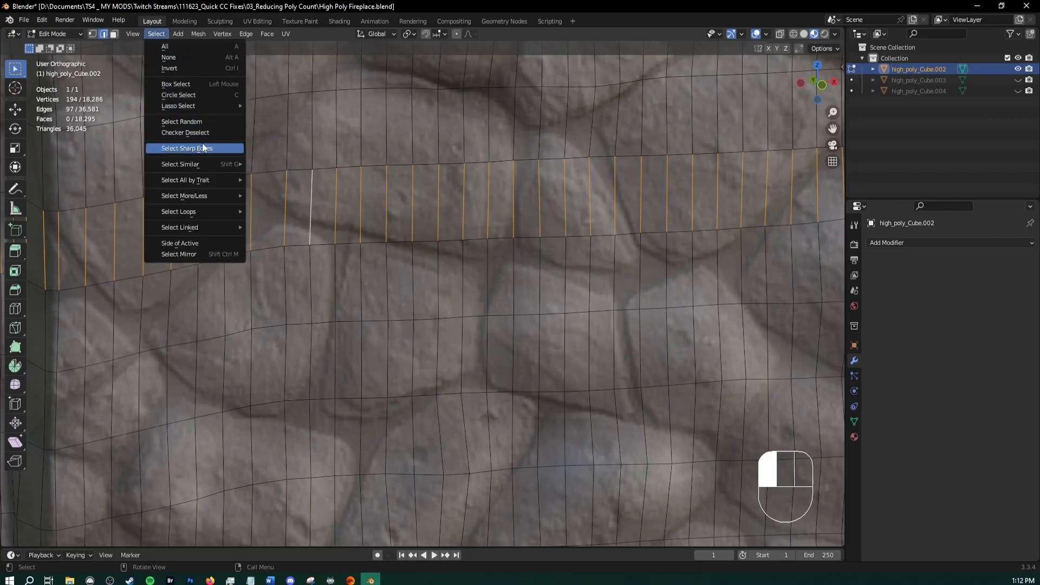
{"action": "left_click", "coordinate": [187, 132]}
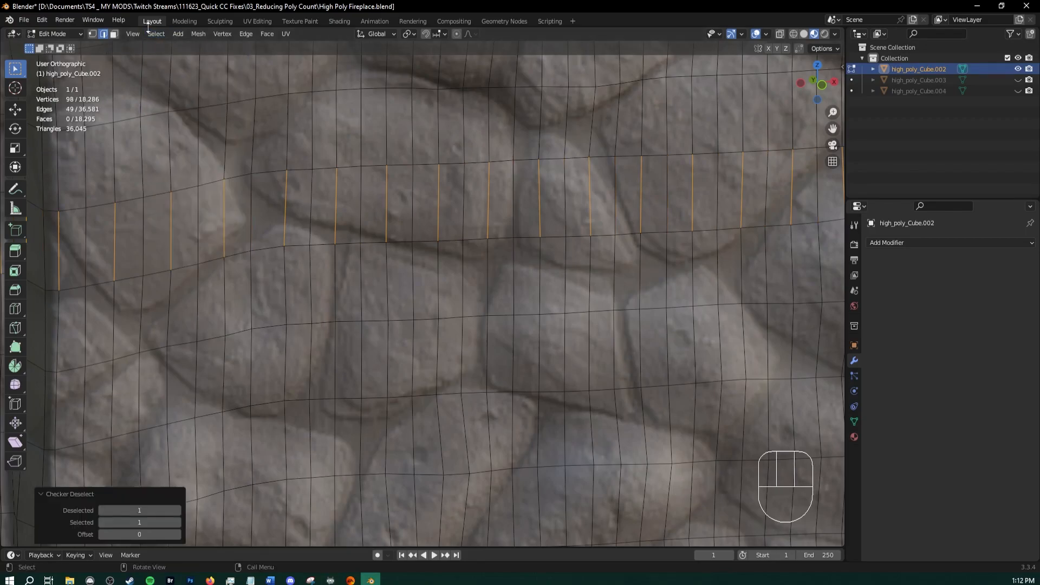
Extend the alternating edges on the central stones to full vertical edge loops and dissolve them
{"action": "left_click", "coordinate": [153, 33]}
{"action": "mouse_move", "coordinate": [205, 212]}
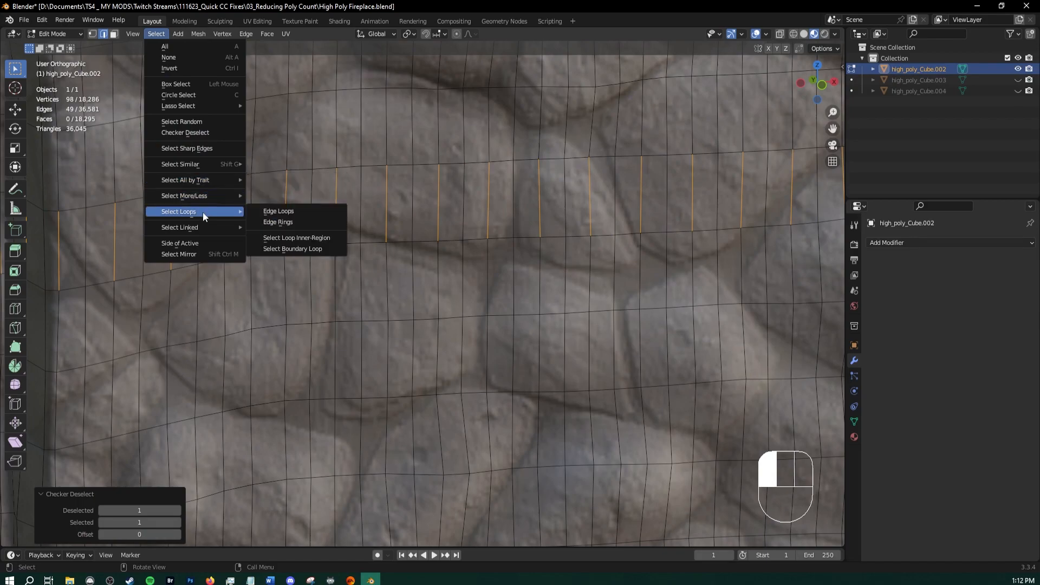
{"action": "left_click", "coordinate": [303, 214]}
{"action": "key", "text": "x"}
{"action": "left_click", "coordinate": [444, 237]}
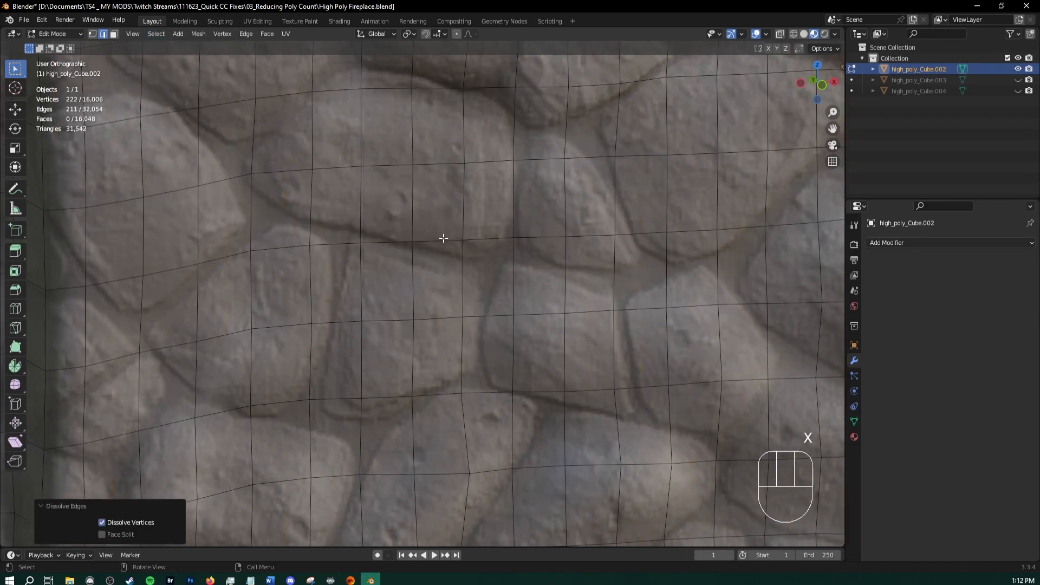
Clear the selection, select a ring of vertical edges along the dense base below the hearth, and apply Checker Deselect with 1 deselected, 1 selected
{"action": "scroll", "coordinate": [437, 250], "scroll_direction": "down", "scroll_amount": 8}
{"action": "scroll", "coordinate": [436, 250], "scroll_direction": "down", "scroll_amount": 1}
{"action": "middle_click_drag", "start_coordinate": [575, 304], "coordinate": [554, 317]}
{"action": "left_click", "coordinate": [601, 304]}
{"action": "scroll", "coordinate": [550, 322], "scroll_direction": "up", "scroll_amount": 3}
{"action": "middle_click_drag", "start_coordinate": [513, 377], "coordinate": [454, 204], "text": "shift"}
{"action": "scroll", "coordinate": [485, 293], "scroll_direction": "up", "scroll_amount": 4}
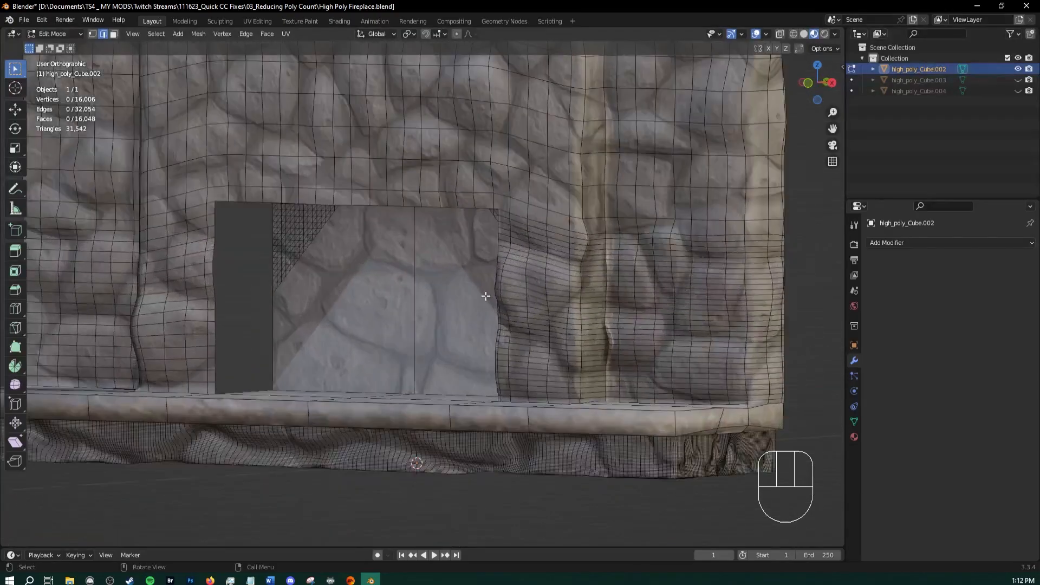
{"action": "middle_click_drag", "start_coordinate": [489, 433], "coordinate": [601, 326], "text": "shift"}
{"action": "scroll", "coordinate": [352, 346], "scroll_direction": "up", "scroll_amount": 2}
{"action": "middle_click_drag", "start_coordinate": [353, 346], "coordinate": [636, 295]}
{"action": "scroll", "coordinate": [360, 331], "scroll_direction": "up", "scroll_amount": 2}
{"action": "scroll", "coordinate": [390, 336], "scroll_direction": "up", "scroll_amount": 3}
{"action": "middle_click_drag", "start_coordinate": [390, 337], "coordinate": [409, 388]}
{"action": "scroll", "coordinate": [439, 424], "scroll_direction": "up", "scroll_amount": 1}
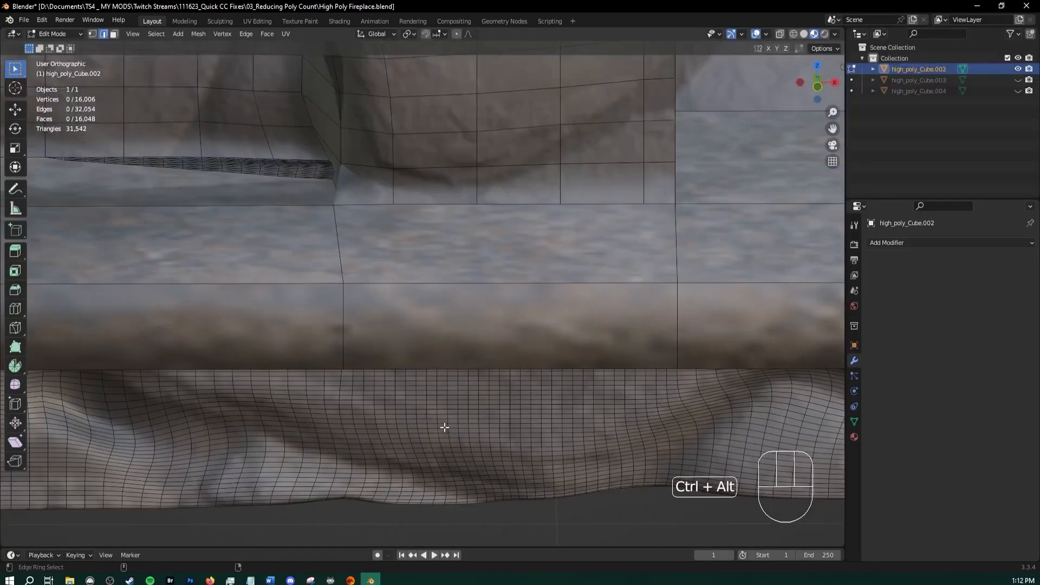
{"action": "left_click", "coordinate": [163, 34]}
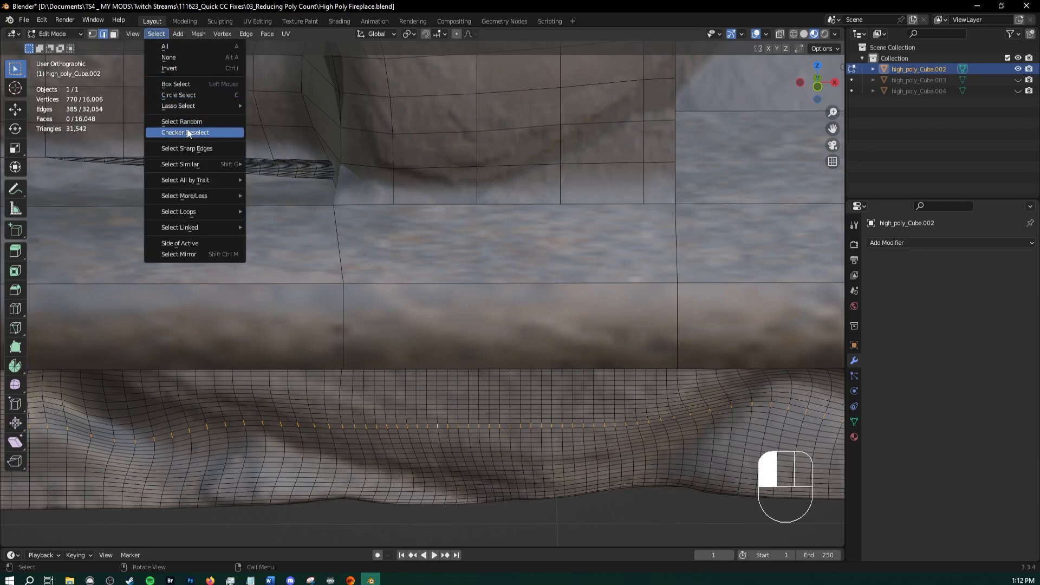
{"action": "left_click", "coordinate": [188, 134]}
Extend the alternating vertical edges on the base below the hearth to full edge loops
{"action": "left_click", "coordinate": [157, 34]}
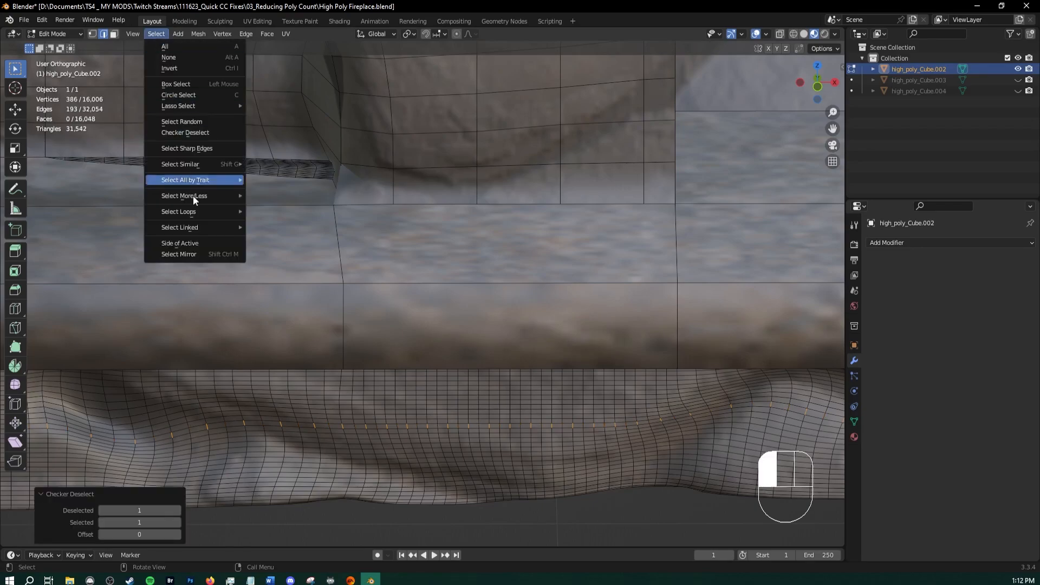
{"action": "mouse_move", "coordinate": [205, 211]}
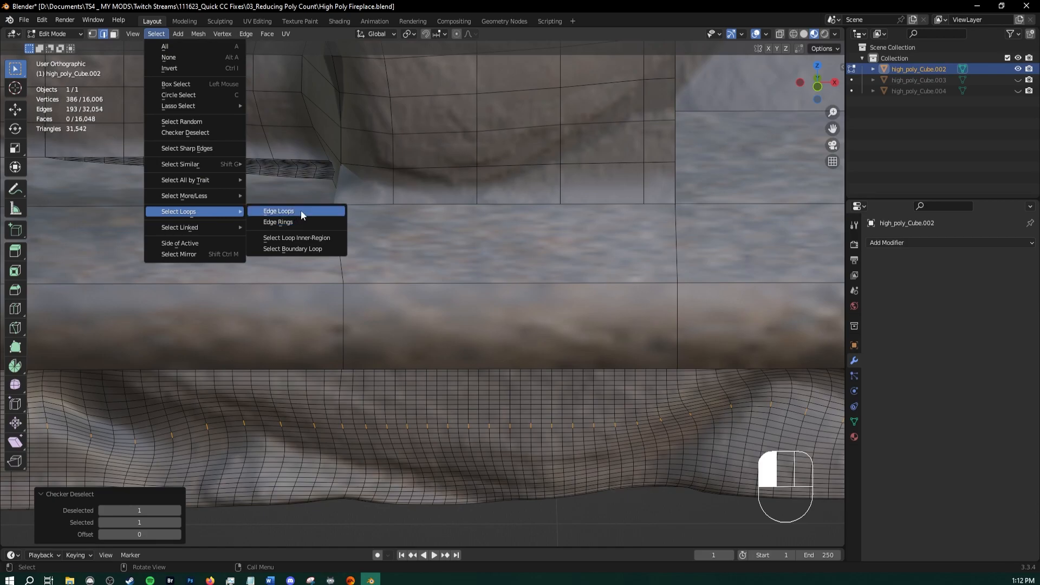
{"action": "left_click", "coordinate": [301, 211]}
Try to dissolve the selected edge loops on the base, and undo the dissolve
{"action": "key", "text": "x"}
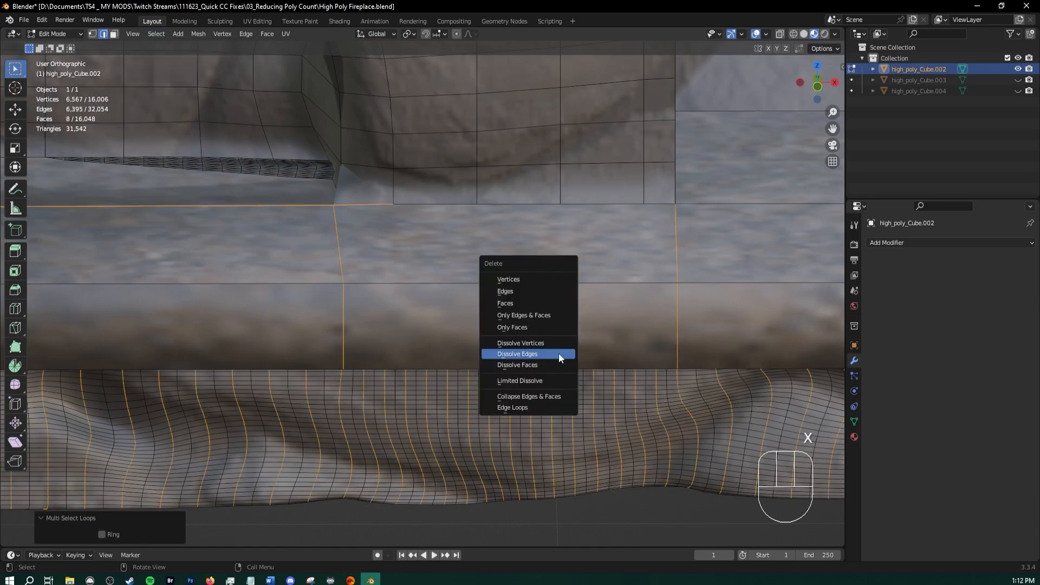
{"action": "left_click", "coordinate": [558, 355]}
{"action": "key", "text": "ctrl+z"}
Examine where the selected edge loops run beyond the base onto the hearth slab and its underside
{"action": "middle_click_drag", "start_coordinate": [499, 395], "coordinate": [449, 288]}
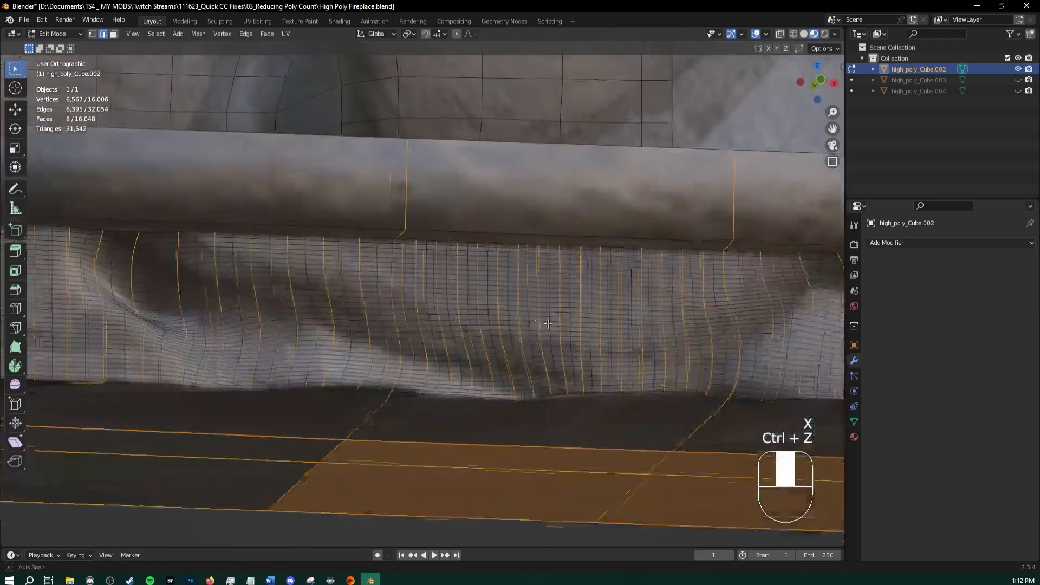
{"action": "middle_click_drag", "start_coordinate": [306, 227], "coordinate": [399, 280]}
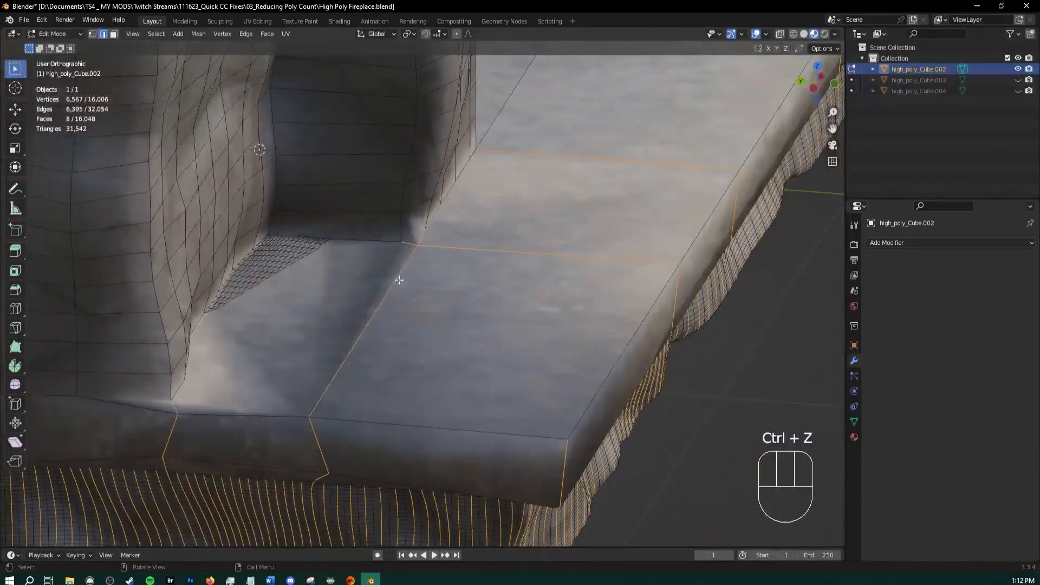
{"action": "middle_click_drag", "start_coordinate": [488, 285], "coordinate": [452, 265]}
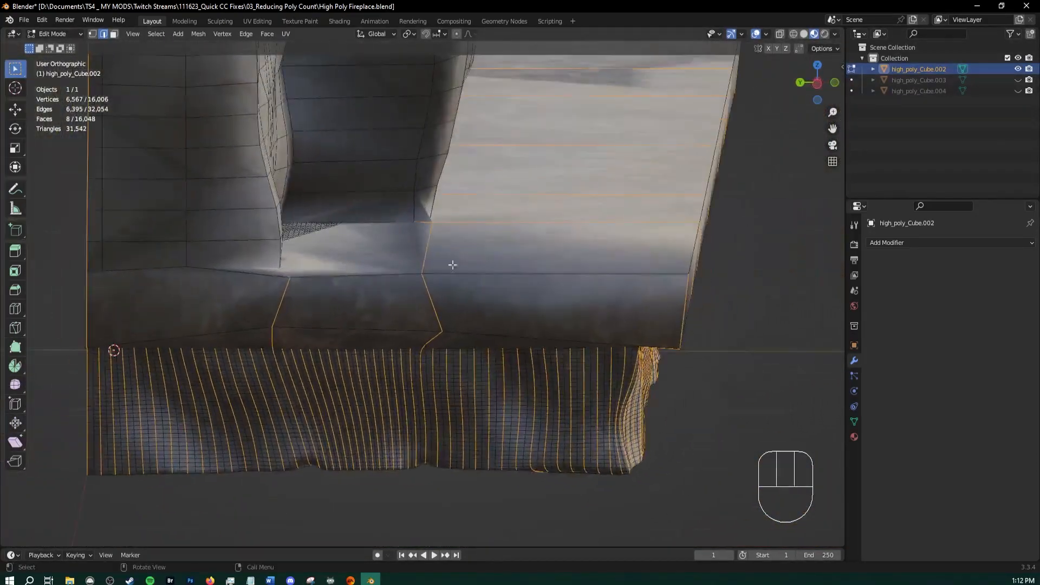
{"action": "middle_click_drag", "start_coordinate": [531, 102], "coordinate": [347, 267]}
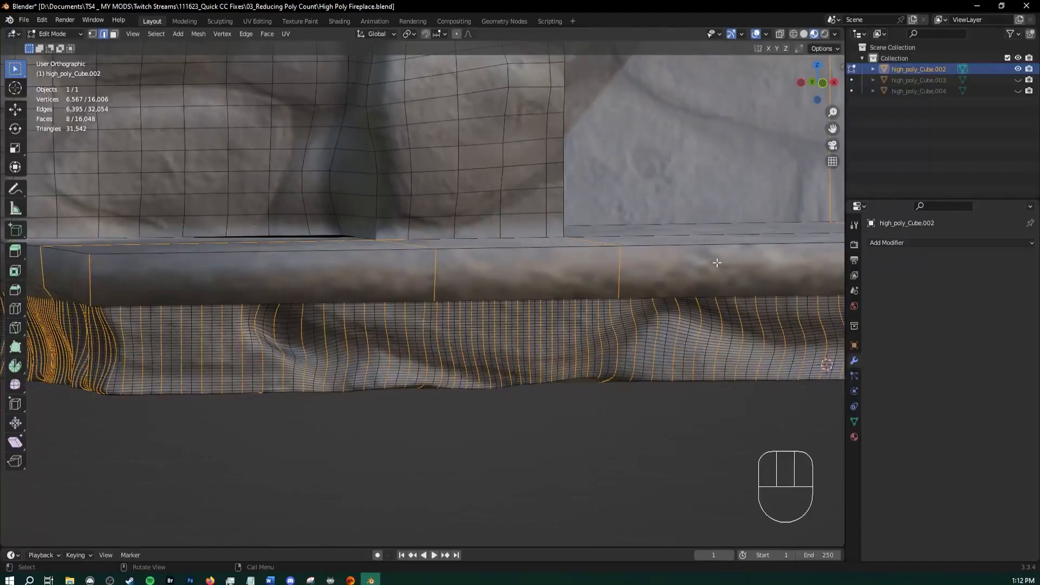
Clear the selection, select one vertical column's ring of horizontal edges on the front of the fireplace base, and apply Checker Deselect
{"action": "scroll", "coordinate": [560, 268], "scroll_direction": "down", "scroll_amount": 4}
{"action": "scroll", "coordinate": [529, 348], "scroll_direction": "up", "scroll_amount": 8}
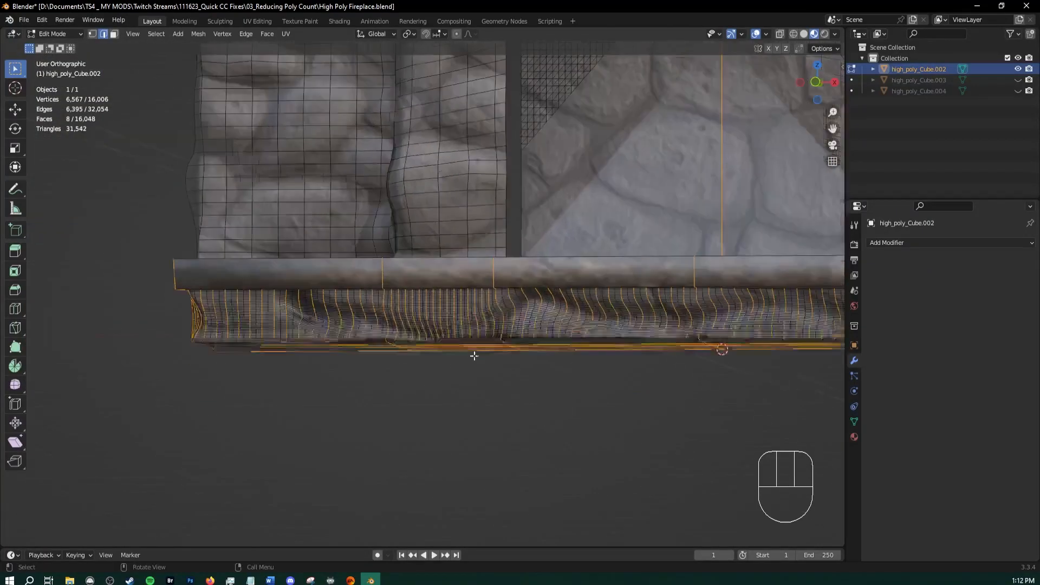
{"action": "scroll", "coordinate": [387, 341], "scroll_direction": "up", "scroll_amount": 1}
{"action": "key", "text": "alt+a"}
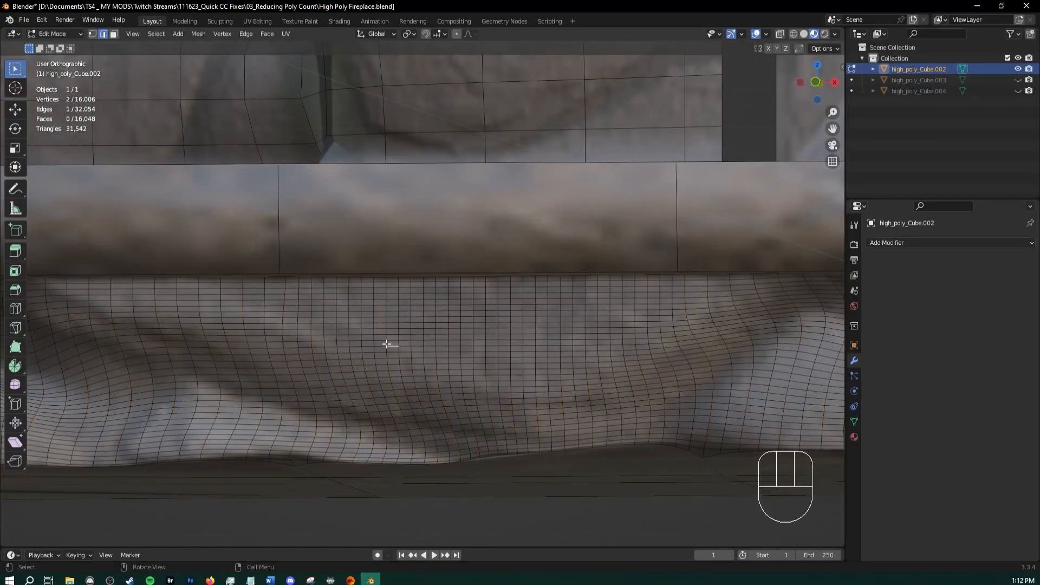
{"action": "left_click", "coordinate": [391, 343], "text": "ctrl+alt"}
{"action": "scroll", "coordinate": [422, 302], "scroll_direction": "down", "scroll_amount": 2}
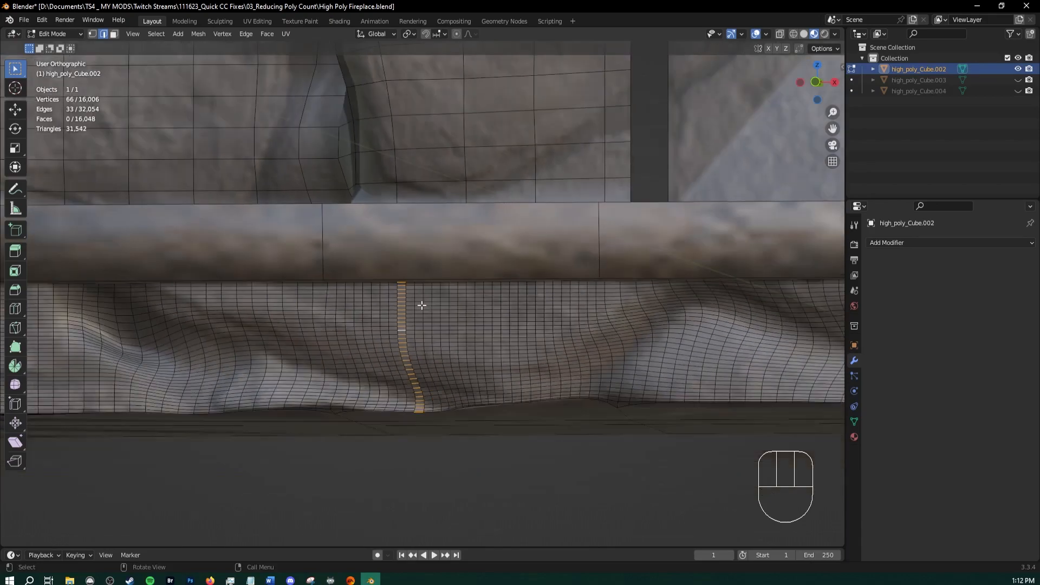
{"action": "left_click", "coordinate": [156, 34]}
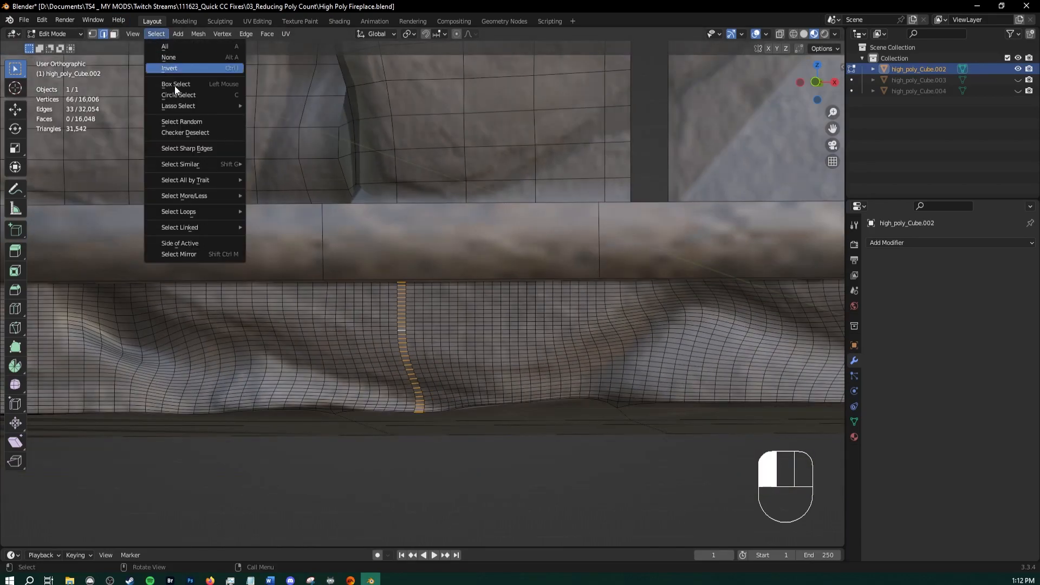
{"action": "left_click", "coordinate": [210, 132]}
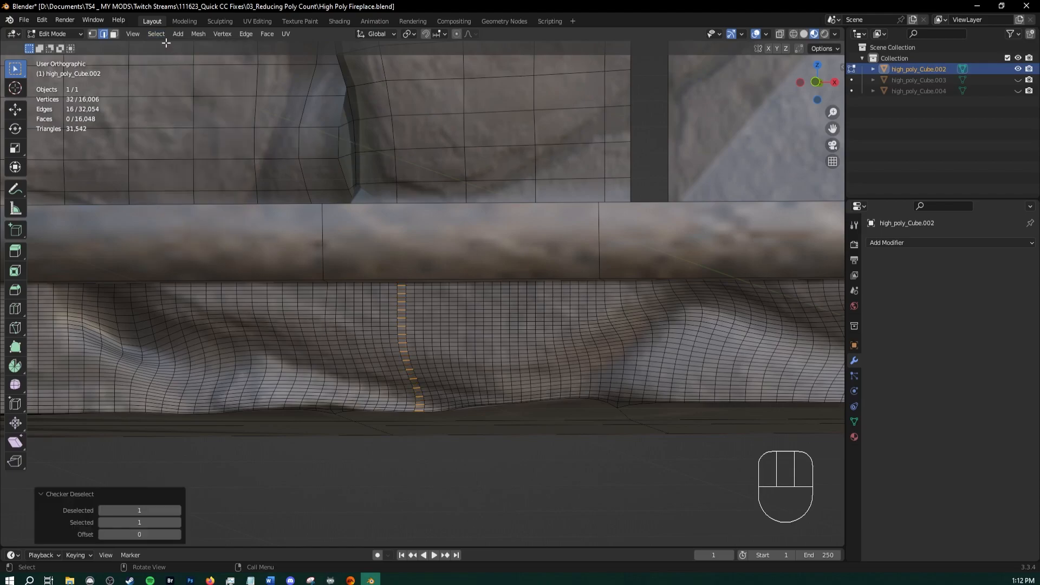
Extend the remaining edges into full horizontal edge loops around the base and dissolve them
{"action": "left_click", "coordinate": [156, 33]}
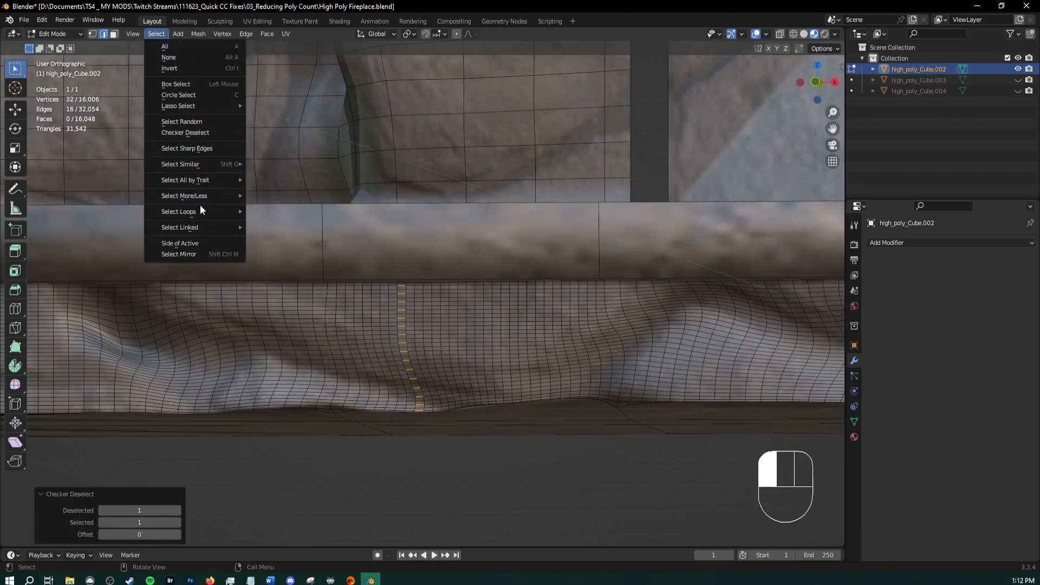
{"action": "mouse_move", "coordinate": [200, 206]}
{"action": "left_click", "coordinate": [287, 212]}
{"action": "key", "text": "x"}
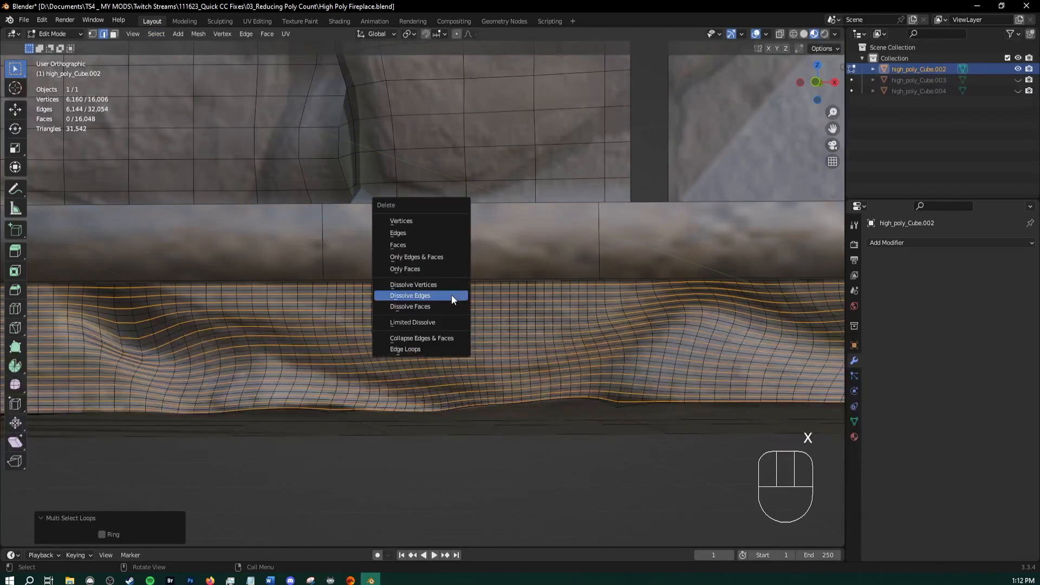
{"action": "key", "text": "Escape"}
{"action": "scroll", "coordinate": [473, 280], "scroll_direction": "down", "scroll_amount": 3}
{"action": "middle_click_drag", "start_coordinate": [473, 280], "coordinate": [503, 280]}
{"action": "key", "text": "x"}
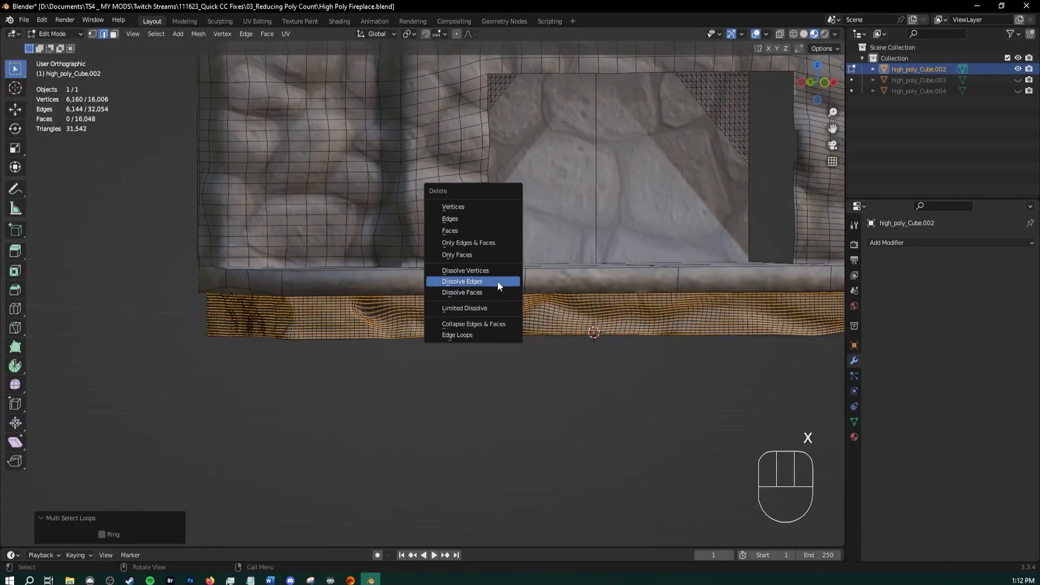
{"action": "left_click", "coordinate": [497, 282]}
Select a ring of horizontal edges in one column near the base's front corner and apply Checker Deselect
{"action": "scroll", "coordinate": [536, 310], "scroll_direction": "up", "scroll_amount": 3}
{"action": "middle_click_drag", "start_coordinate": [543, 318], "coordinate": [442, 305], "text": "shift"}
{"action": "left_click", "coordinate": [230, 312], "text": "ctrl+alt"}
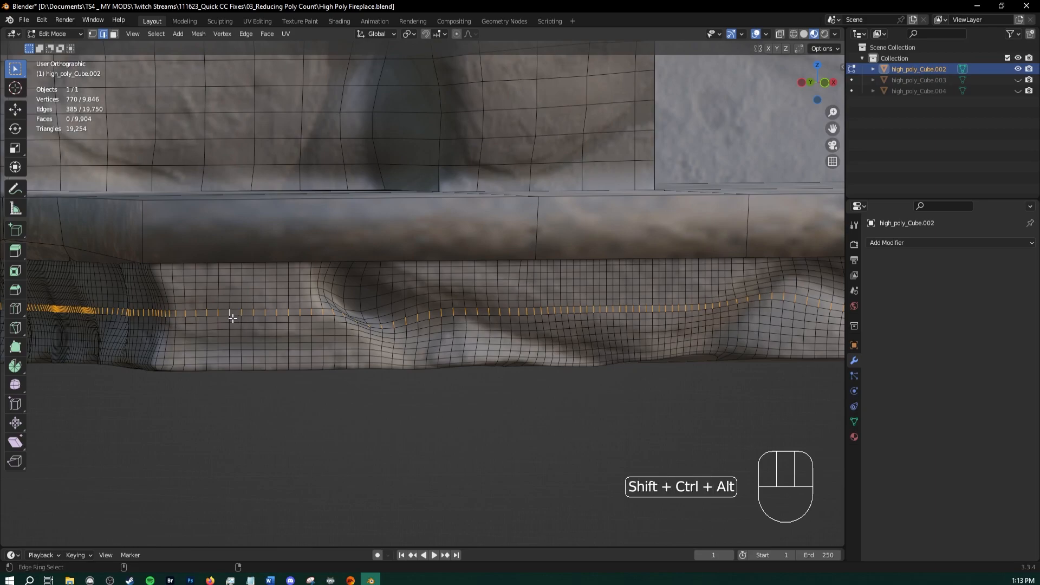
{"action": "left_click", "coordinate": [230, 317], "text": "alt+shift"}
{"action": "left_click", "coordinate": [235, 290], "text": "ctrl+alt"}
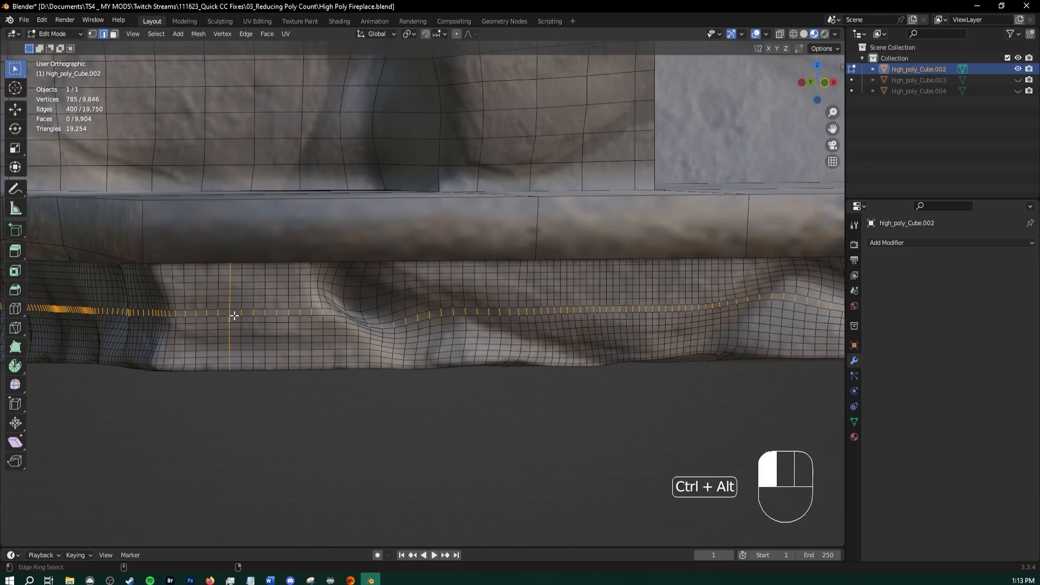
{"action": "left_click", "coordinate": [157, 33]}
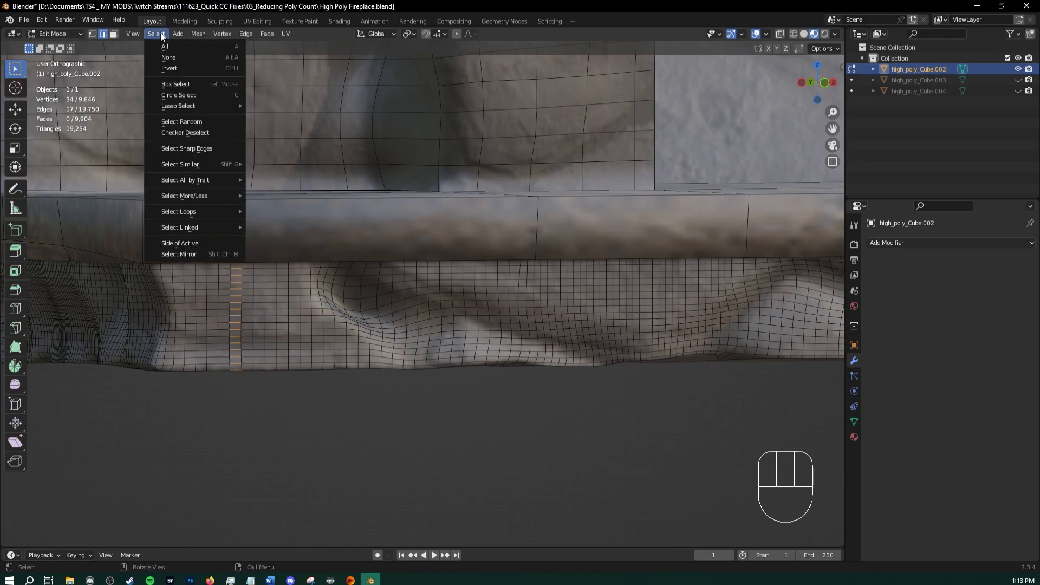
{"action": "left_click", "coordinate": [176, 132]}
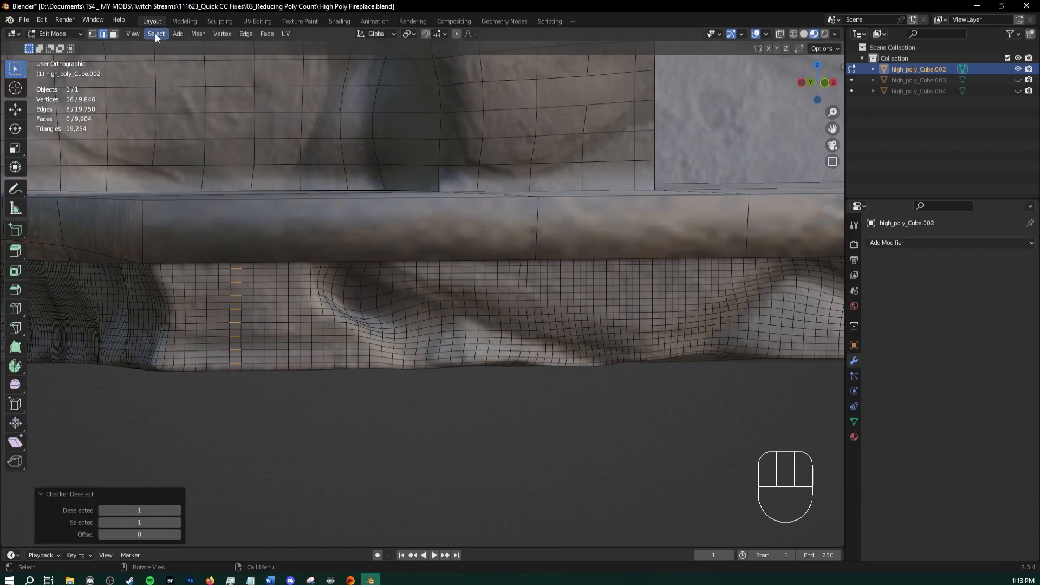
Expand the alternating edges into complete edge loops around the base and dissolve those edges
{"action": "left_click", "coordinate": [155, 34]}
{"action": "mouse_move", "coordinate": [217, 197]}
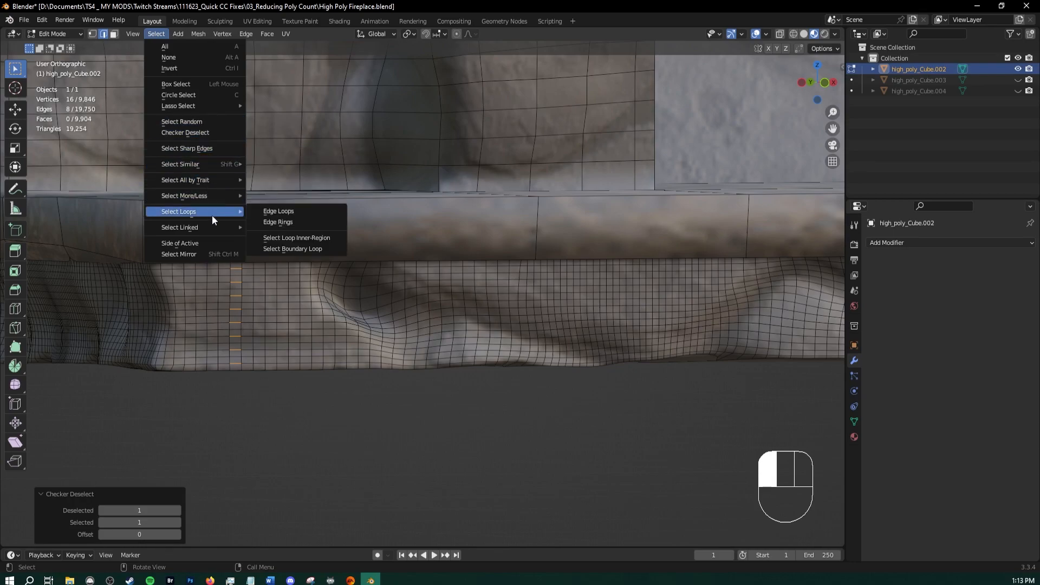
{"action": "left_click", "coordinate": [251, 208]}
{"action": "key", "text": "x"}
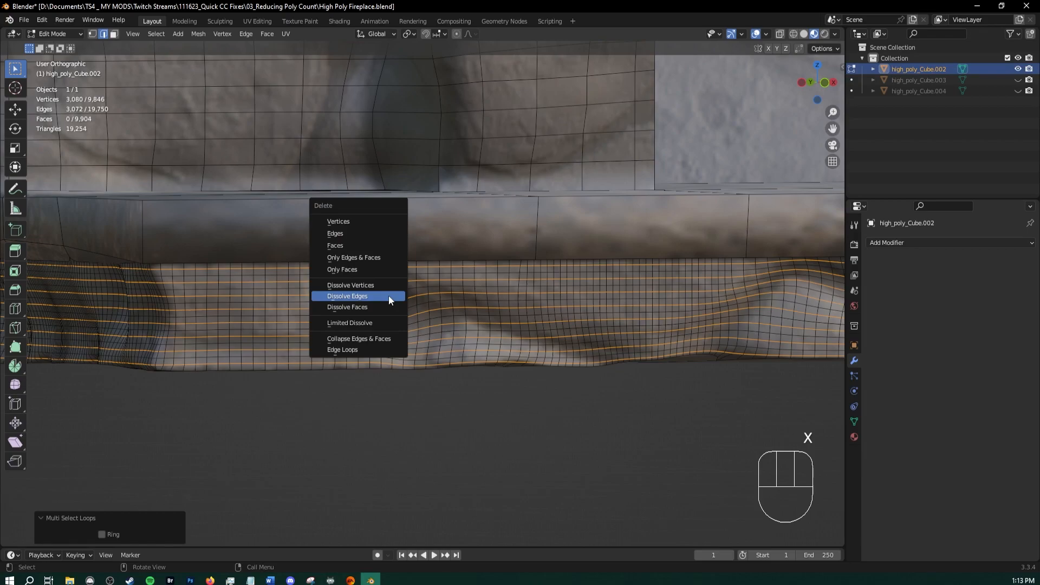
{"action": "left_click", "coordinate": [389, 294]}
Undo and repeat the last edge dissolve to compare the base's shape with and without those loops
{"action": "middle_click_drag", "start_coordinate": [309, 304], "coordinate": [281, 297]}
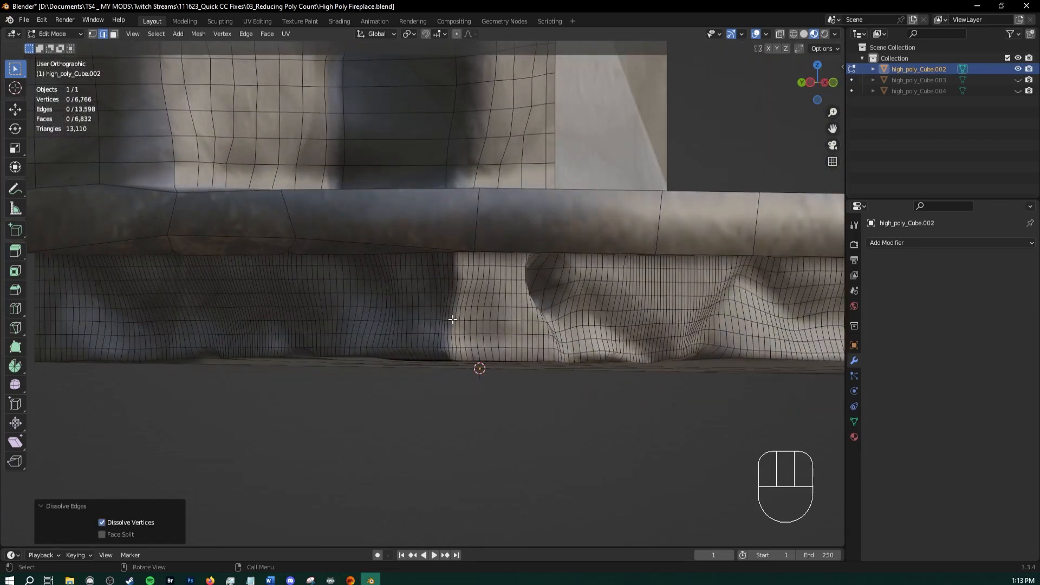
{"action": "middle_click_drag", "start_coordinate": [452, 320], "coordinate": [390, 313]}
{"action": "key", "text": "ctrl+z"}
{"action": "key", "text": "x"}
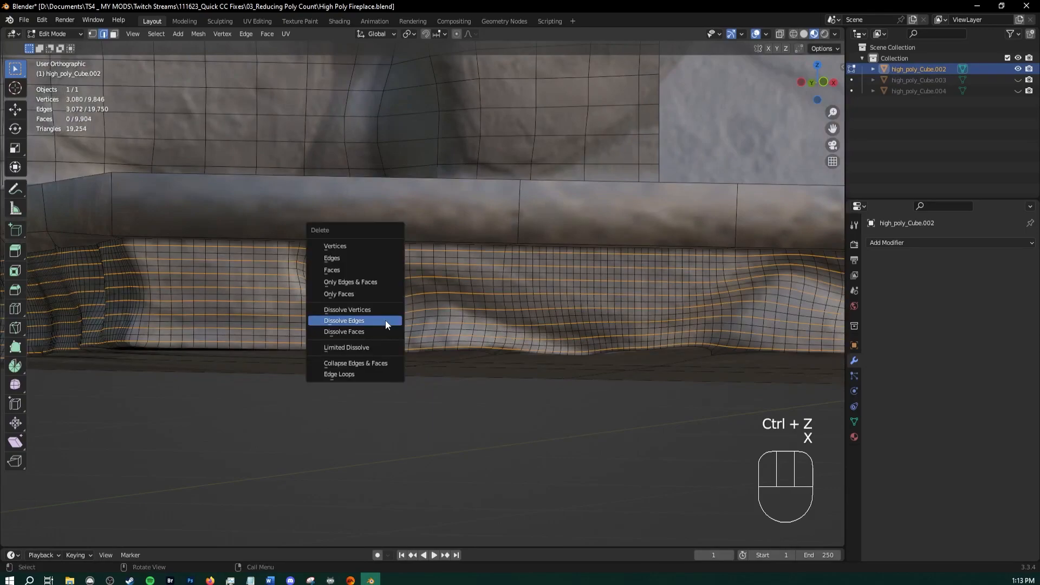
{"action": "left_click", "coordinate": [385, 320]}
{"action": "key", "text": "ctrl+z"}
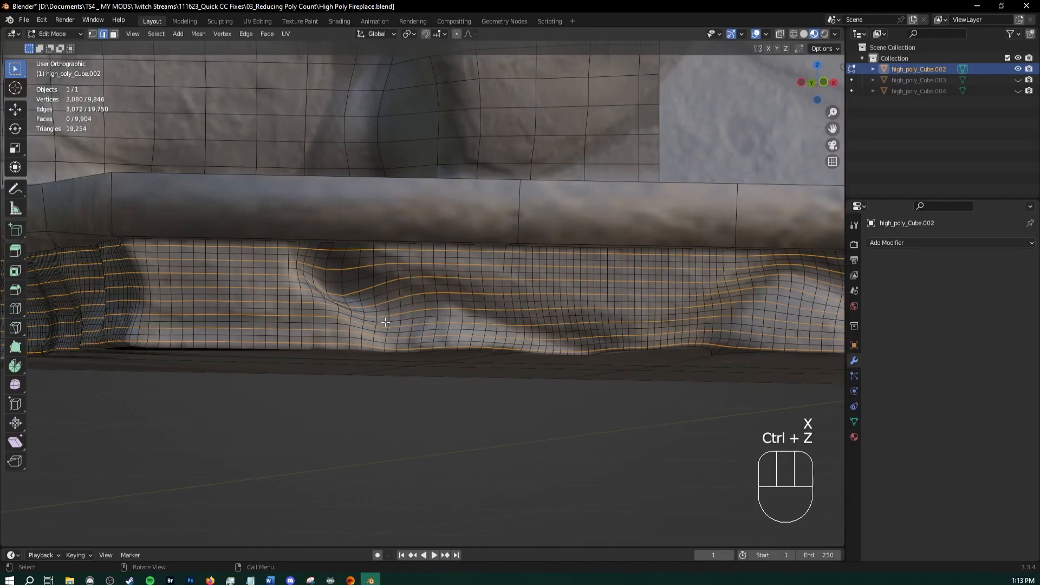
{"action": "key", "text": "x"}
{"action": "left_click", "coordinate": [385, 322]}
Select the ring of vertical edges running along one horizontal band in the lower part of the base
{"action": "middle_click_drag", "start_coordinate": [385, 322], "coordinate": [300, 327], "text": "shift"}
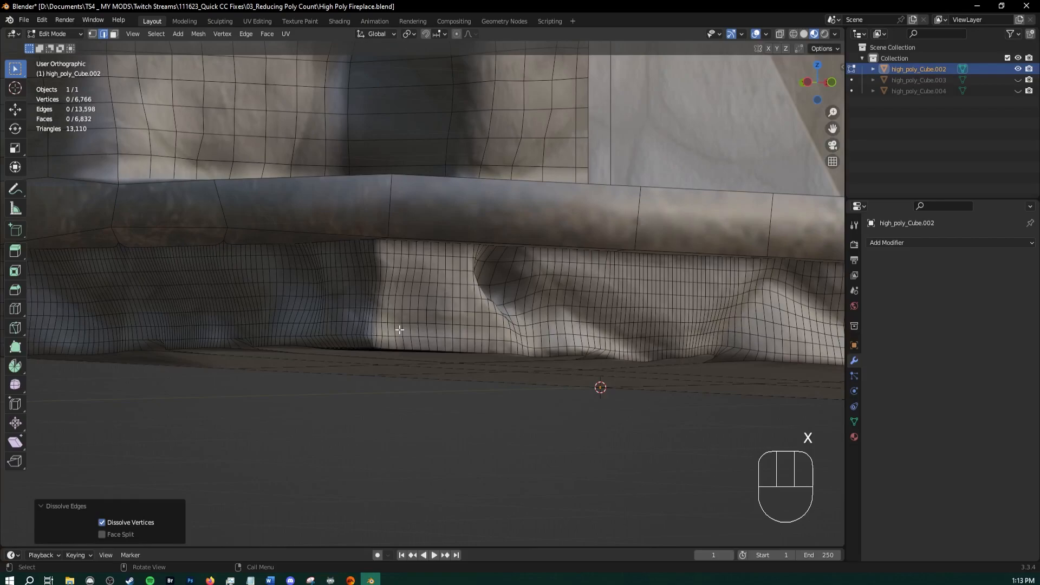
{"action": "left_click", "coordinate": [388, 315], "text": "ctrl+alt"}
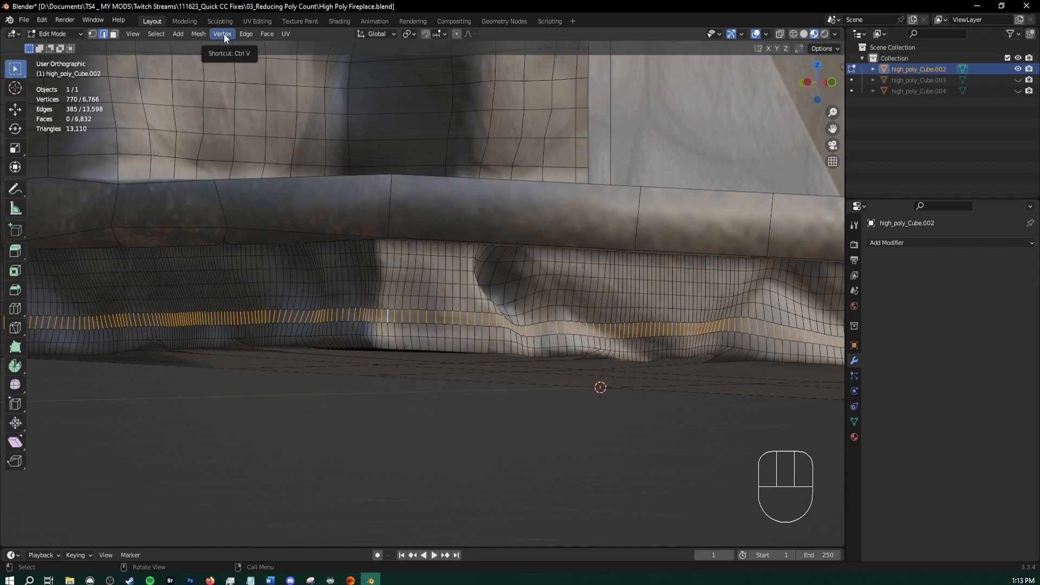
{"action": "scroll", "coordinate": [437, 150], "scroll_direction": "down", "scroll_amount": 3}
{"action": "middle_click_drag", "start_coordinate": [438, 151], "coordinate": [414, 337], "text": "shift"}
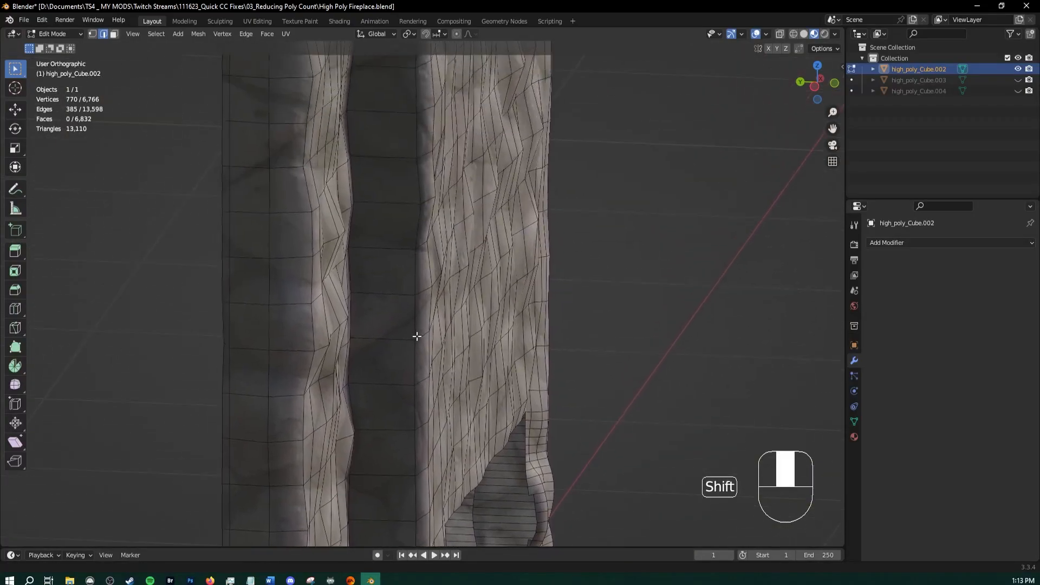
{"action": "middle_click_drag", "start_coordinate": [399, 135], "coordinate": [418, 350], "text": "shift"}
{"action": "scroll", "coordinate": [385, 153], "scroll_direction": "down", "scroll_amount": 2}
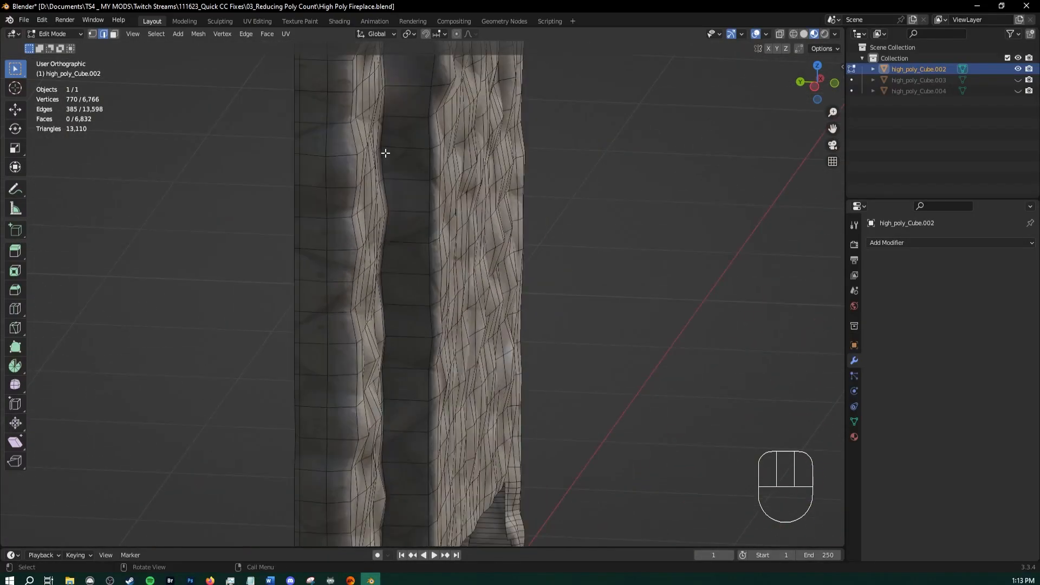
{"action": "middle_click_drag", "start_coordinate": [383, 154], "coordinate": [436, 261]}
{"action": "scroll", "coordinate": [441, 271], "scroll_direction": "down", "scroll_amount": 3}
{"action": "middle_click_drag", "start_coordinate": [474, 419], "coordinate": [466, 124], "text": "shift"}
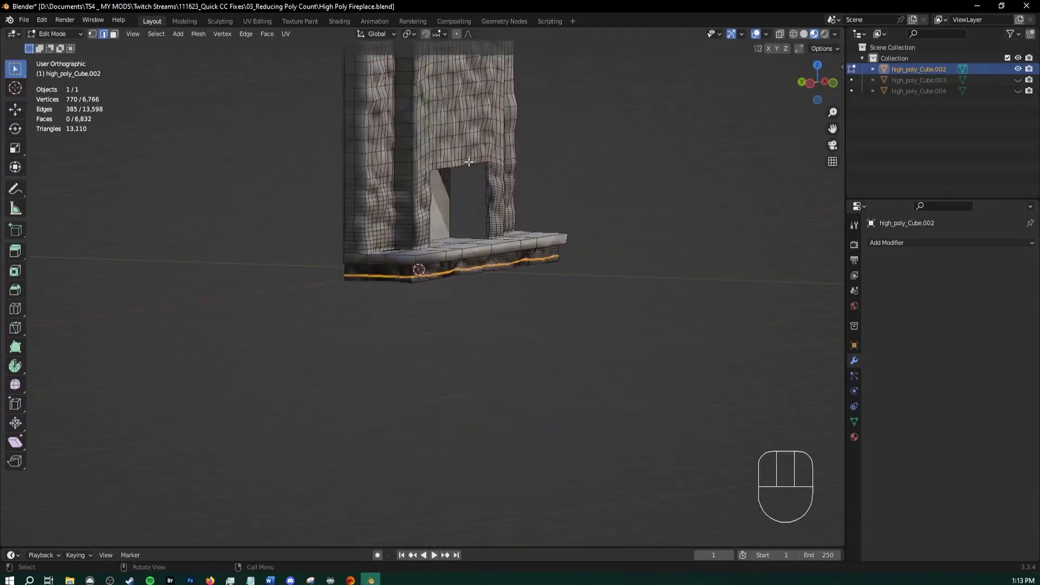
{"action": "scroll", "coordinate": [448, 227], "scroll_direction": "up", "scroll_amount": 5}
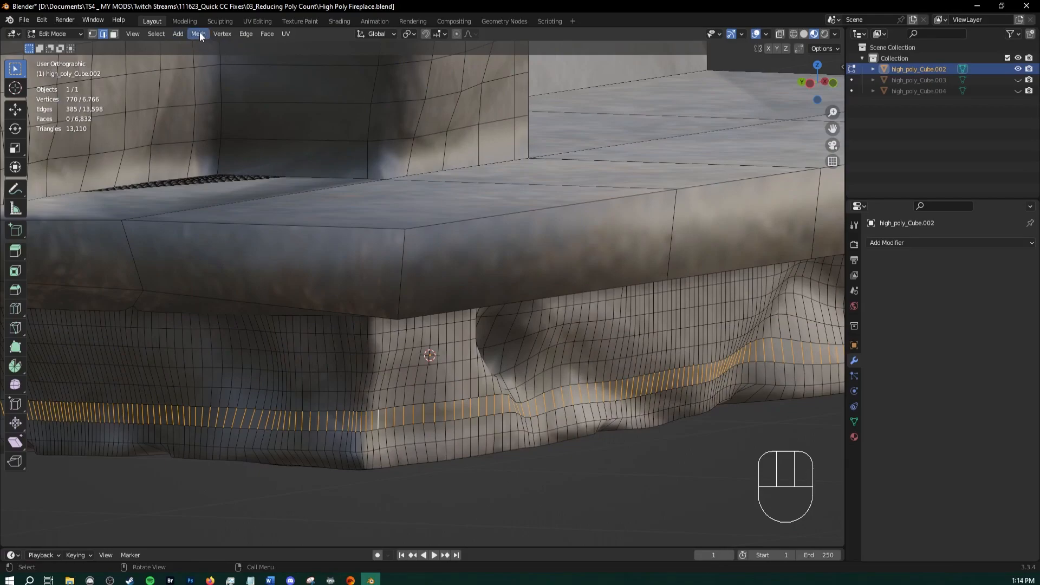
Apply Checker Deselect to the vertical edge ring and extend the remaining edges into full edge loops
{"action": "left_click", "coordinate": [156, 34]}
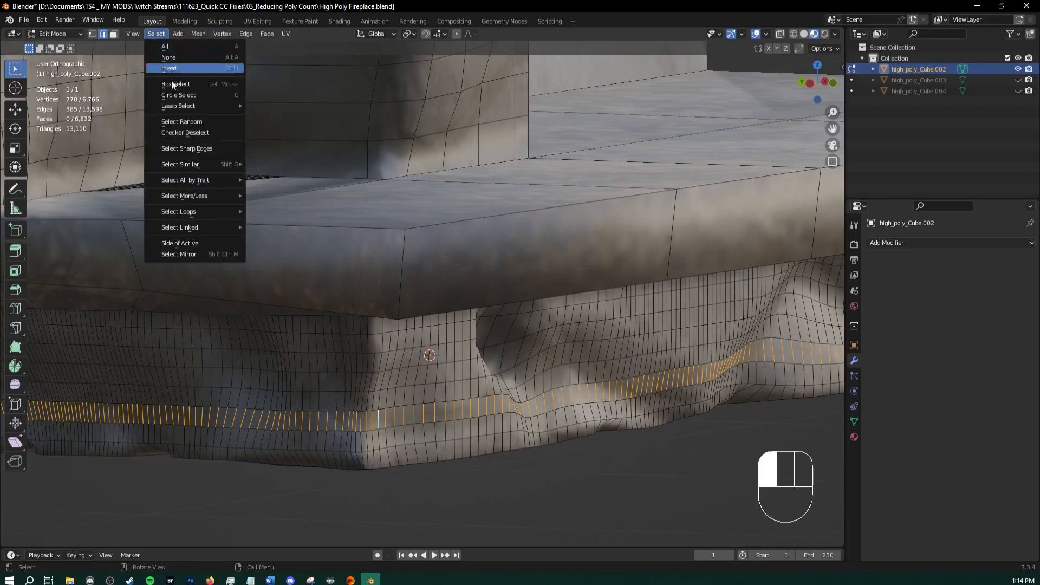
{"action": "left_click", "coordinate": [178, 133]}
{"action": "left_click", "coordinate": [156, 34]}
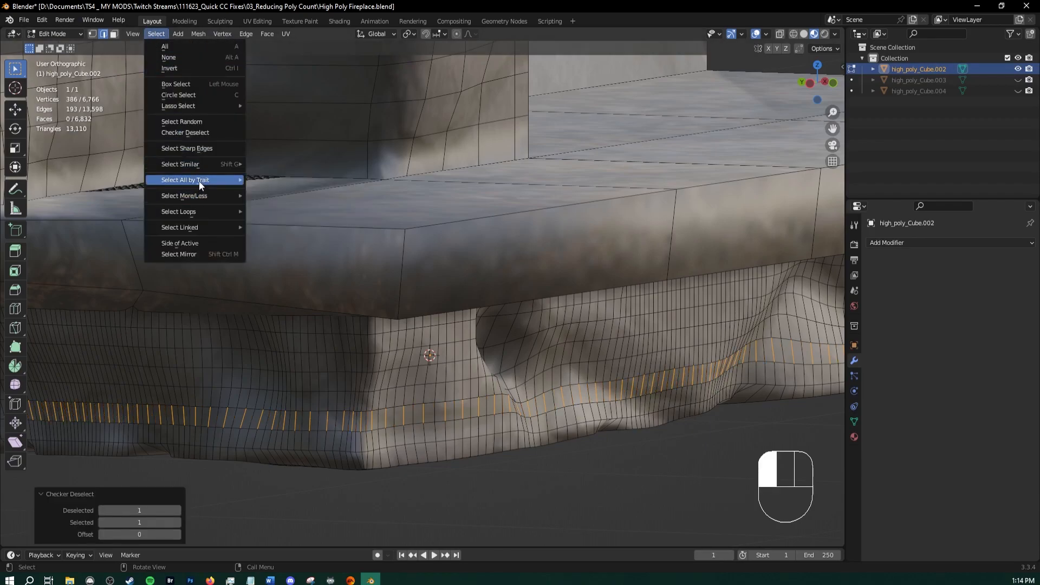
{"action": "mouse_move", "coordinate": [216, 212]}
{"action": "left_click", "coordinate": [279, 216]}
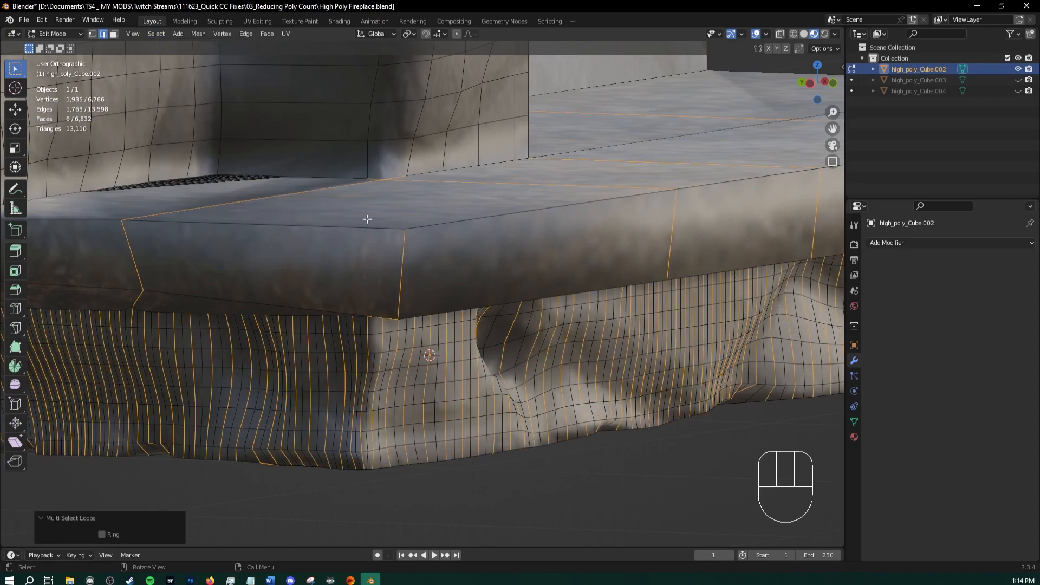
In the right orthographic view with X-ray on, box-deselect the stray edges on the chimney above the hearth slab
{"action": "scroll", "coordinate": [367, 219], "scroll_direction": "down", "scroll_amount": 5}
{"action": "middle_click_drag", "start_coordinate": [367, 219], "coordinate": [488, 255]}
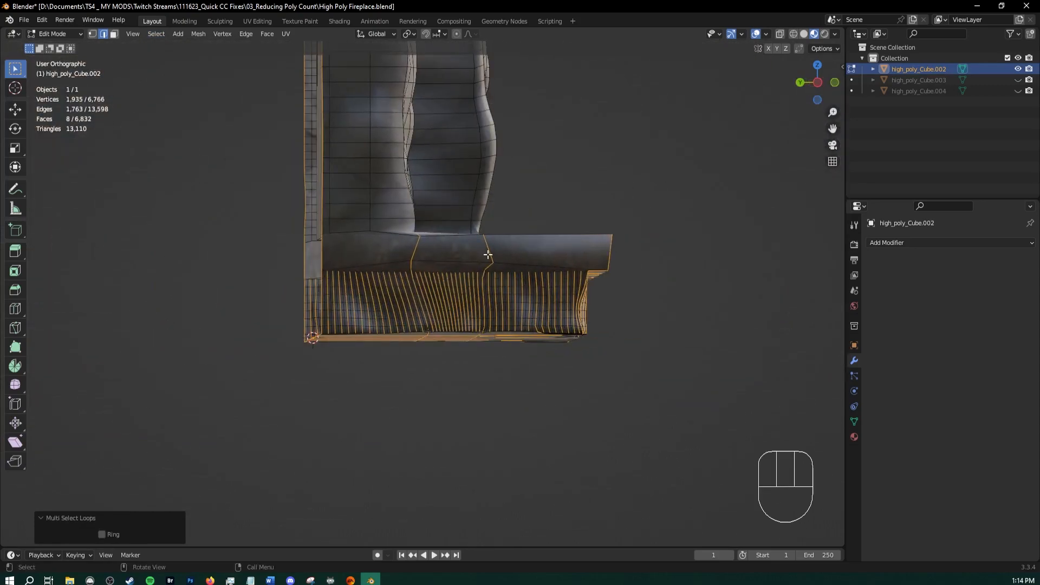
{"action": "key", "text": "KP_3"}
{"action": "scroll", "coordinate": [401, 212], "scroll_direction": "down", "scroll_amount": 3}
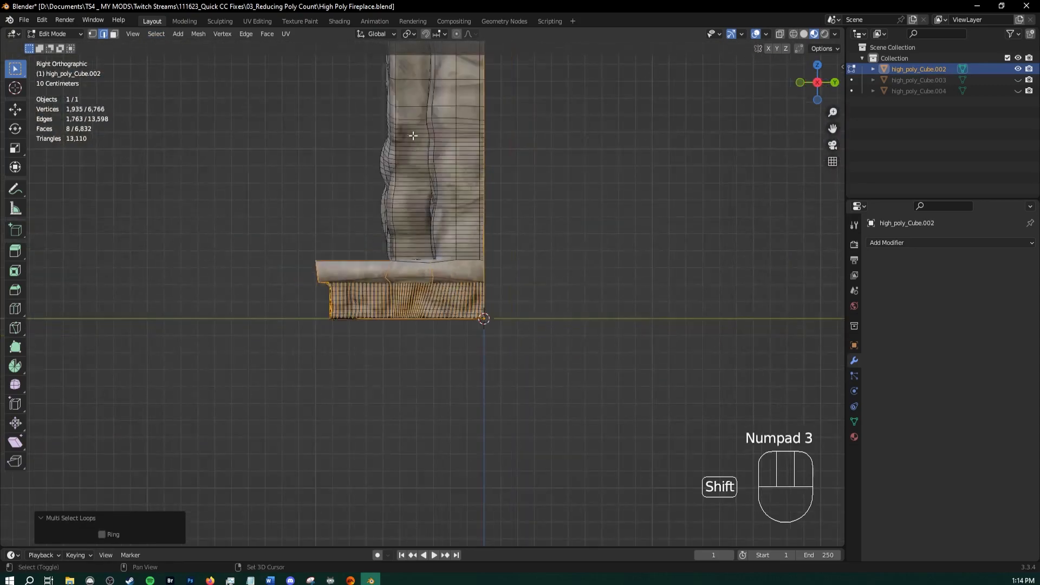
{"action": "middle_click_drag", "start_coordinate": [410, 139], "coordinate": [332, 298], "text": "shift"}
{"action": "key", "text": "alt+z"}
{"action": "scroll", "coordinate": [336, 271], "scroll_direction": "down", "scroll_amount": 2}
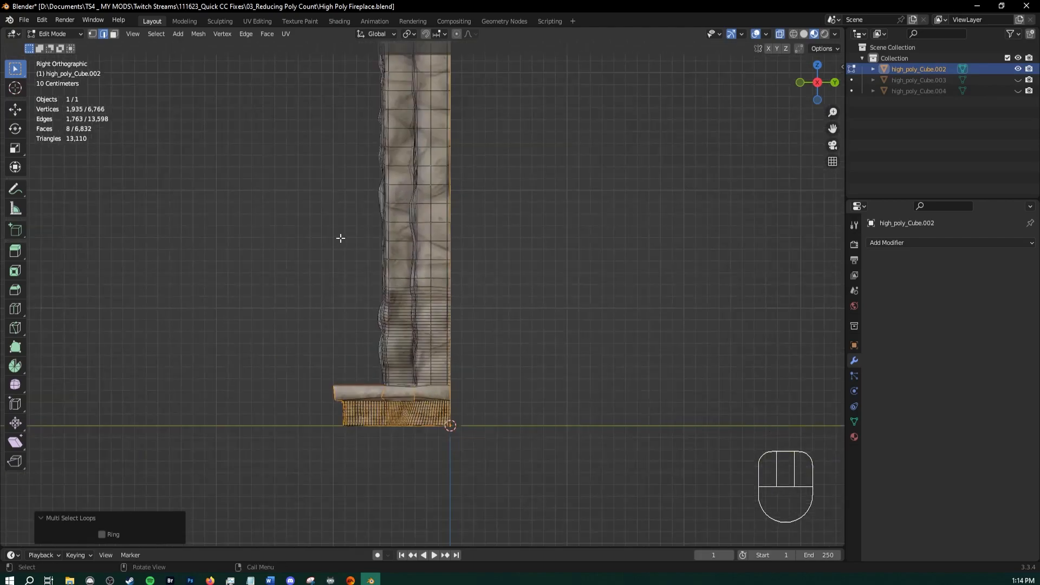
{"action": "scroll", "coordinate": [341, 238], "scroll_direction": "down", "scroll_amount": 2}
{"action": "middle_click_drag", "start_coordinate": [360, 144], "coordinate": [352, 168], "text": "shift"}
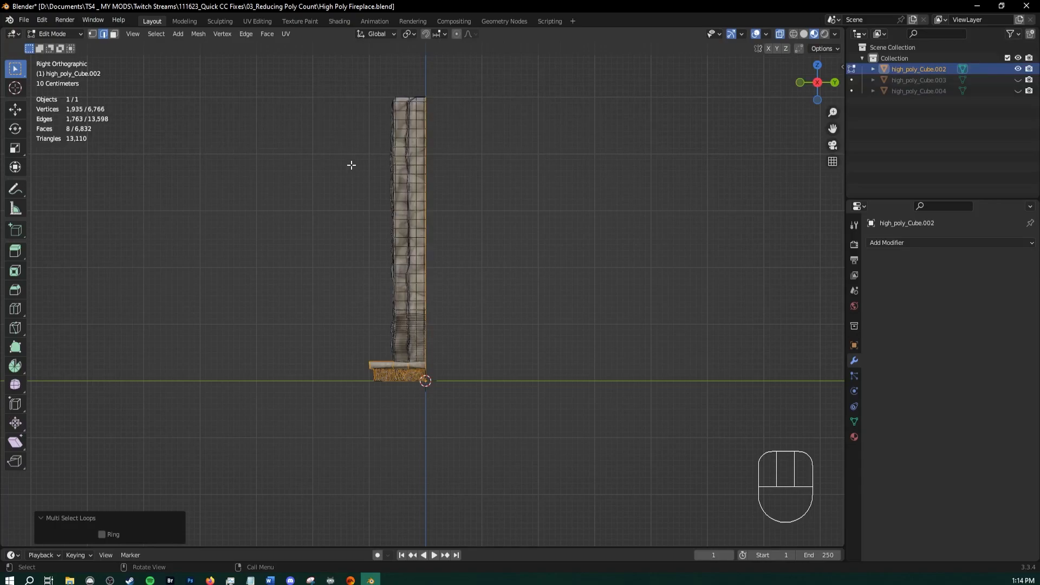
{"action": "key", "text": "b"}
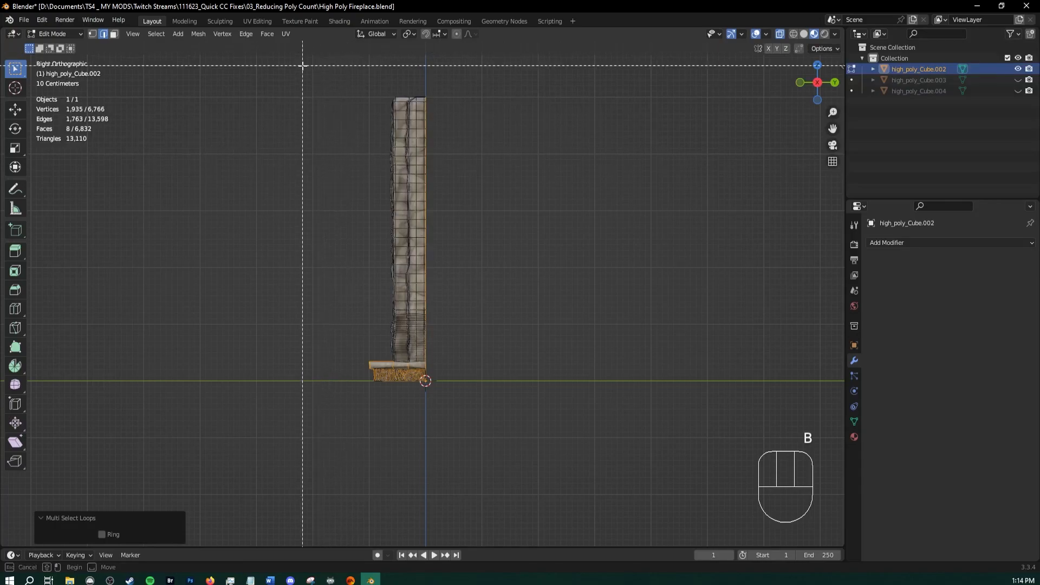
{"action": "left_click_drag", "start_coordinate": [302, 66], "coordinate": [496, 365], "text": "shift"}
Box-deselect the edges on the hearth slab, leaving only the loops on the base below it selected
{"action": "scroll", "coordinate": [426, 379], "scroll_direction": "up", "scroll_amount": 9}
{"action": "middle_click_drag", "start_coordinate": [407, 395], "coordinate": [514, 78], "text": "shift"}
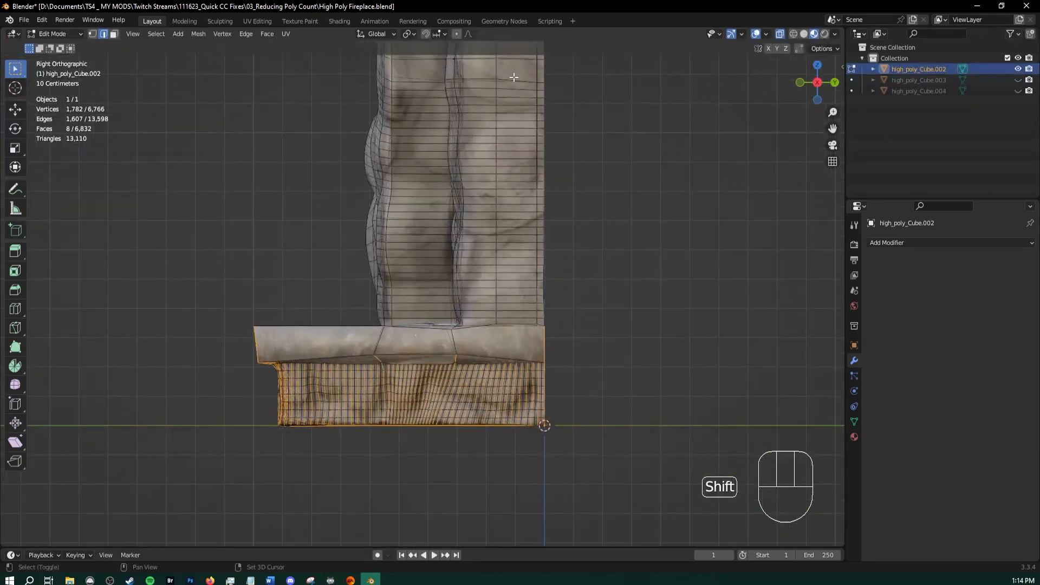
{"action": "scroll", "coordinate": [514, 78], "scroll_direction": "up", "scroll_amount": 3}
{"action": "middle_click_drag", "start_coordinate": [388, 310], "coordinate": [397, 275], "text": "shift"}
{"action": "key", "text": "shift+b"}
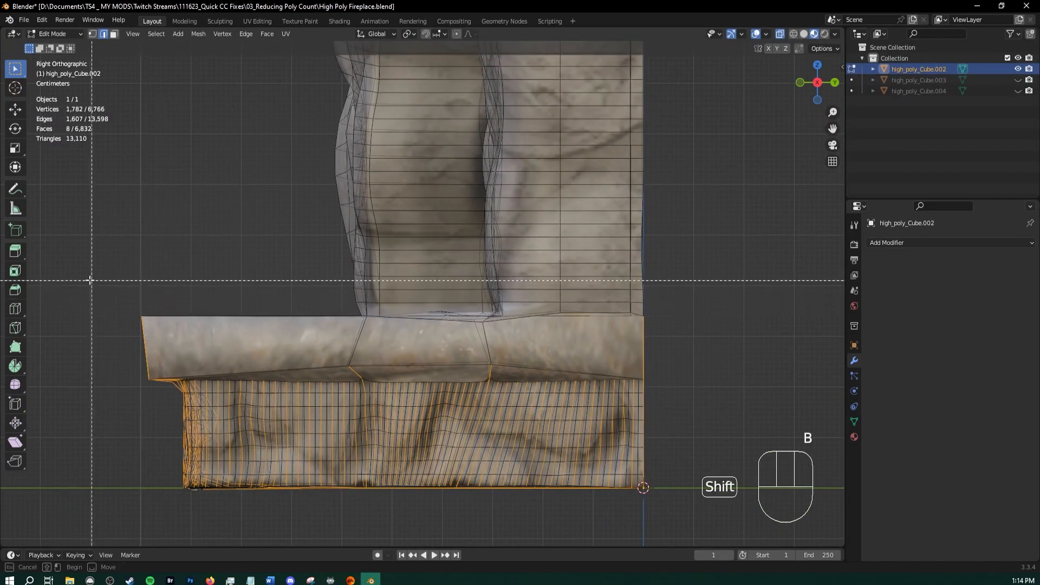
{"action": "left_click_drag", "start_coordinate": [87, 280], "coordinate": [681, 380]}
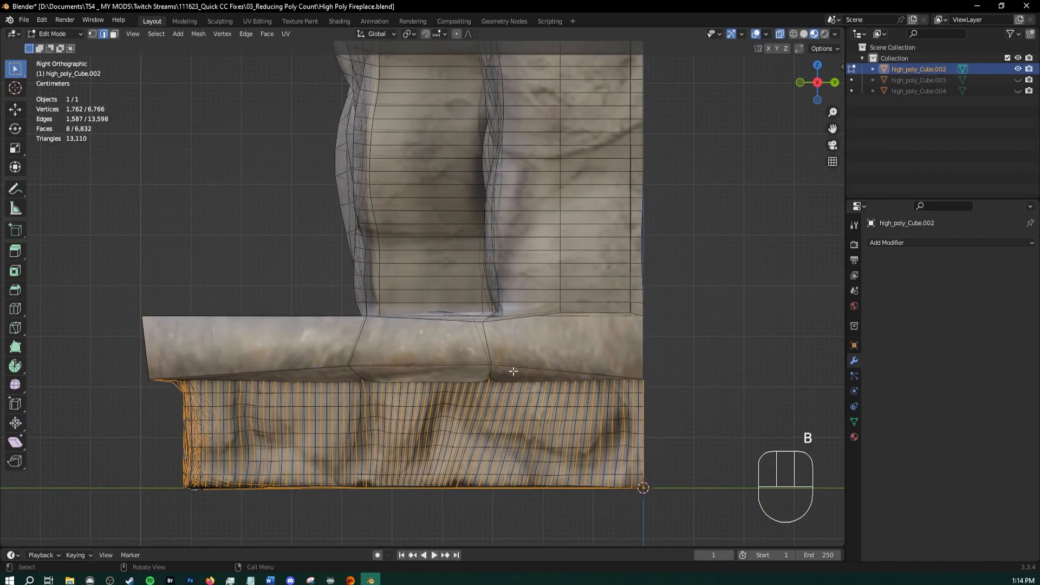
{"action": "middle_click_drag", "start_coordinate": [322, 310], "coordinate": [443, 329]}
{"action": "scroll", "coordinate": [443, 329], "scroll_direction": "down", "scroll_amount": 3}
{"action": "scroll", "coordinate": [405, 339], "scroll_direction": "down", "scroll_amount": 1}
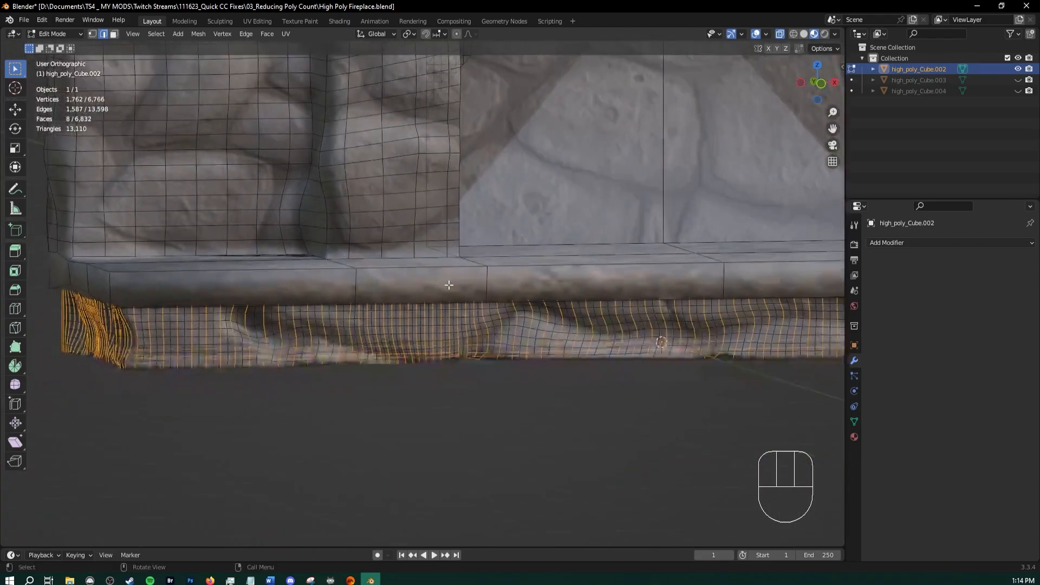
Dissolve the selected edge loops on the fireplace base, return to Object Mode and deselect the mesh
{"action": "key", "text": "x"}
{"action": "left_click", "coordinate": [433, 284]}
{"action": "scroll", "coordinate": [332, 332], "scroll_direction": "down", "scroll_amount": 2}
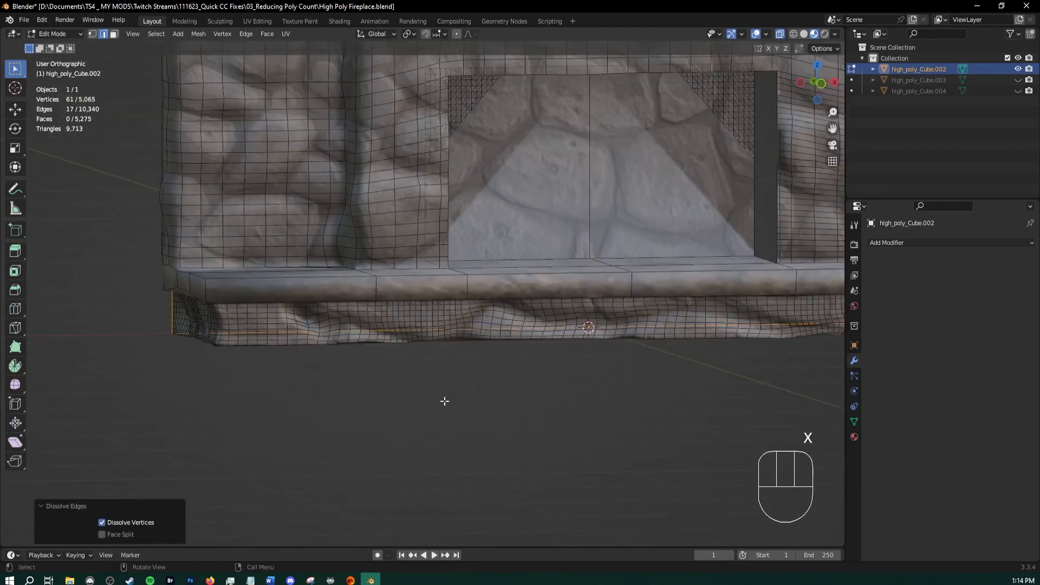
{"action": "key", "text": "Tab"}
{"action": "left_click", "coordinate": [461, 396]}
{"action": "scroll", "coordinate": [541, 384], "scroll_direction": "down", "scroll_amount": 4}
{"action": "middle_click_drag", "start_coordinate": [540, 357], "coordinate": [466, 385], "text": "shift"}
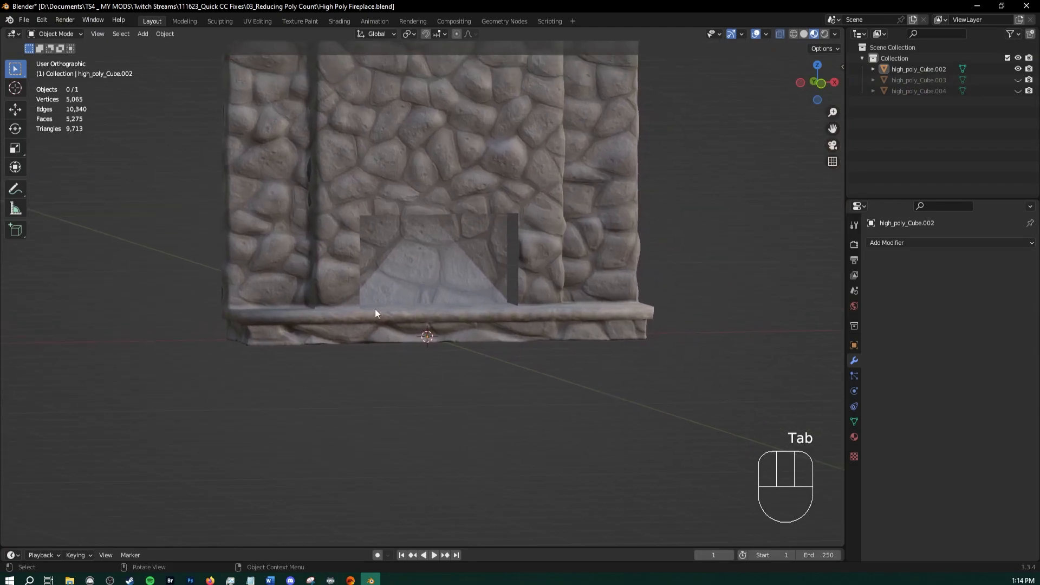
Examine the whole fireplace mesh in Edit Mode and Object Mode, comparing its wireframe density with its textured appearance
{"action": "left_click", "coordinate": [379, 313]}
{"action": "middle_click_drag", "start_coordinate": [405, 308], "coordinate": [412, 399], "text": "shift"}
{"action": "key", "text": "Tab"}
{"action": "scroll", "coordinate": [412, 399], "scroll_direction": "down", "scroll_amount": 2}
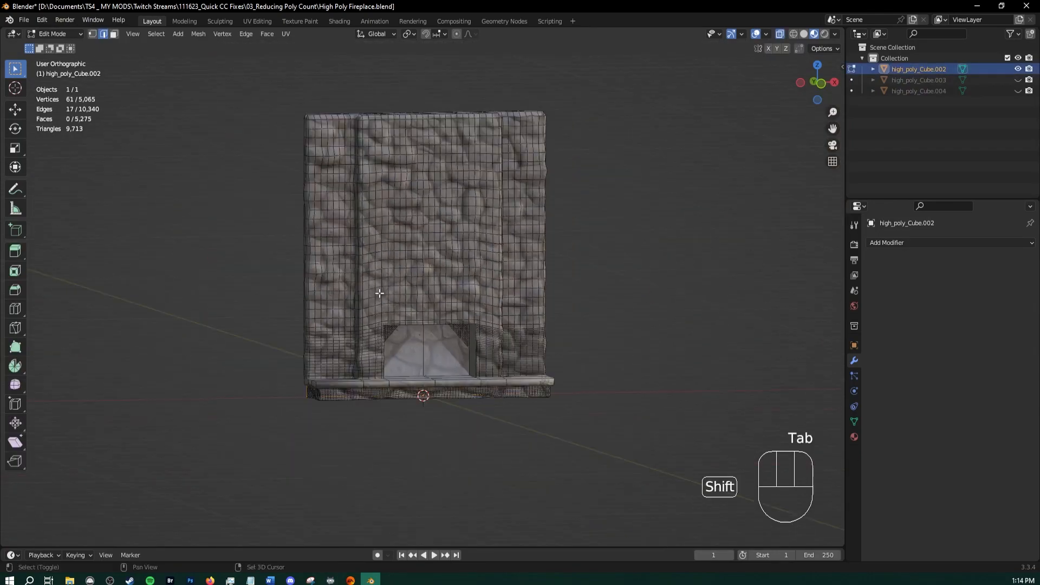
{"action": "middle_click_drag", "start_coordinate": [378, 293], "coordinate": [448, 384], "text": "shift"}
{"action": "scroll", "coordinate": [409, 376], "scroll_direction": "up", "scroll_amount": 1}
{"action": "scroll", "coordinate": [449, 383], "scroll_direction": "up", "scroll_amount": 3}
{"action": "middle_click_drag", "start_coordinate": [276, 531], "coordinate": [297, 493], "text": "shift"}
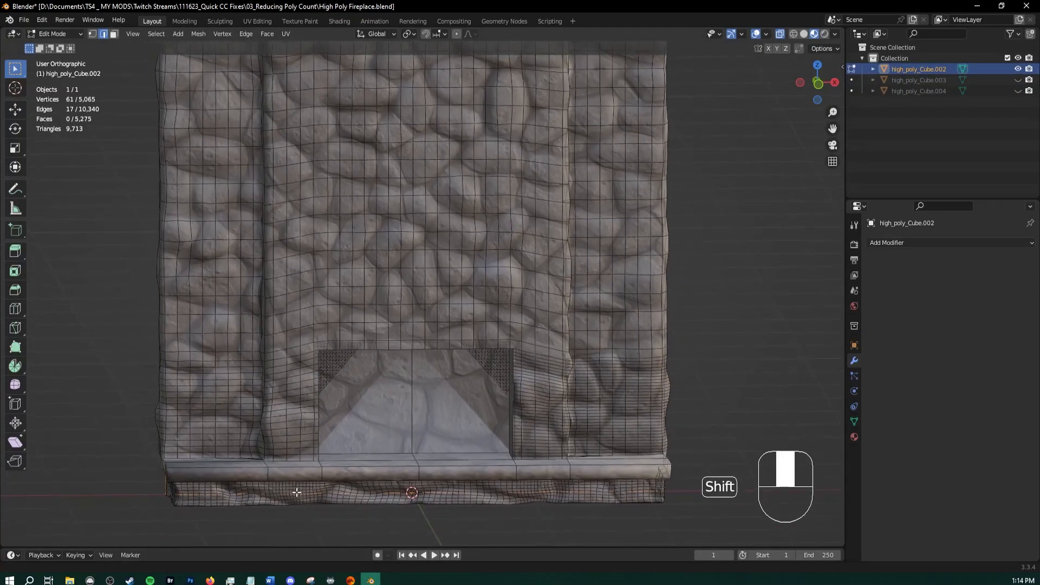
{"action": "key", "text": "Tab"}
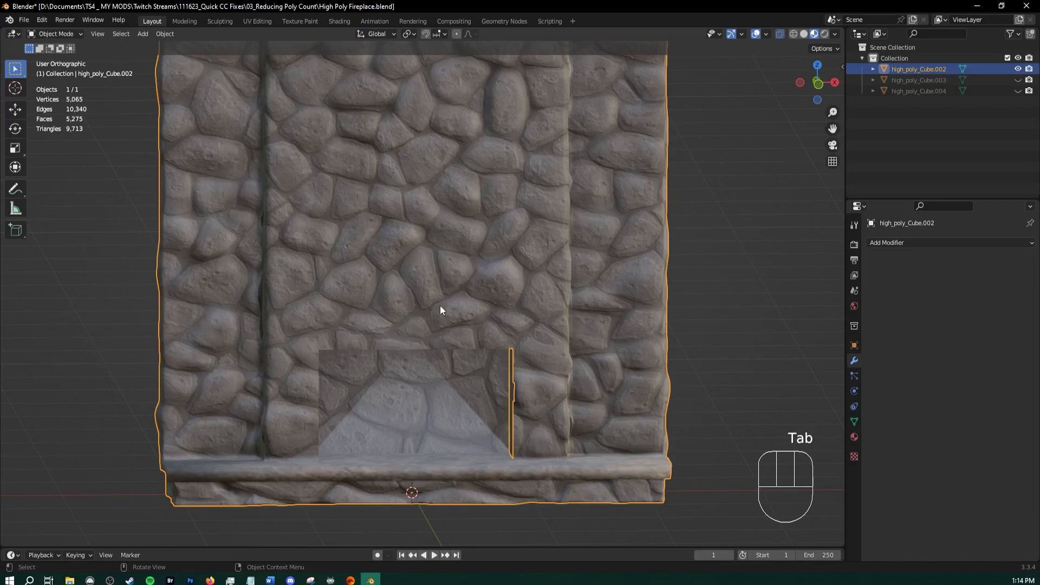
{"action": "scroll", "coordinate": [433, 179], "scroll_direction": "down", "scroll_amount": 2}
{"action": "middle_click_drag", "start_coordinate": [455, 147], "coordinate": [437, 201], "text": "shift"}
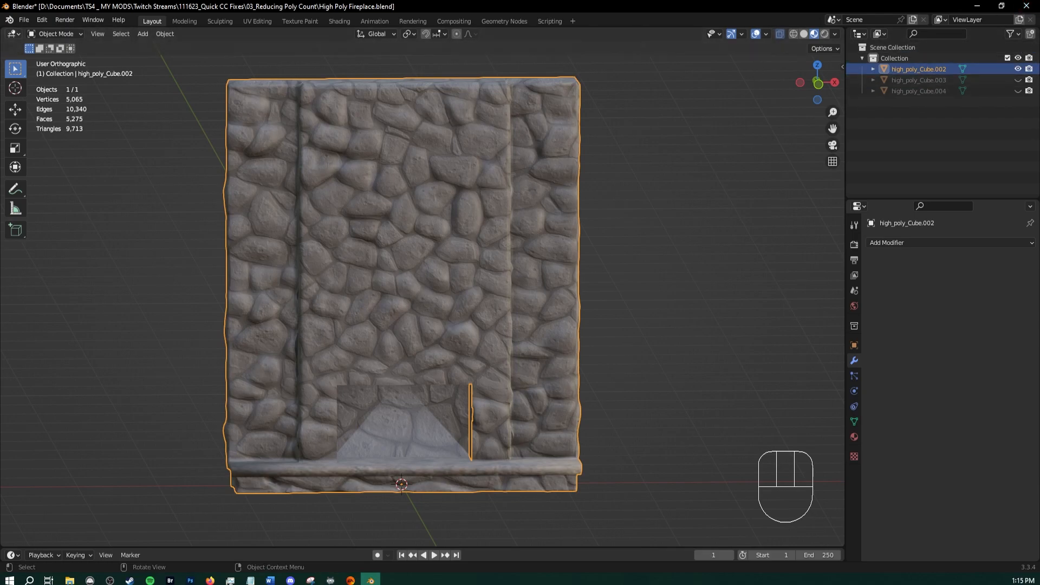
Save the scene as High Poly Fireplace_copy.blend in the 03_Reducing Poly Count folder and close Blender
{"action": "left_click", "coordinate": [24, 19]}
{"action": "left_click", "coordinate": [45, 102]}
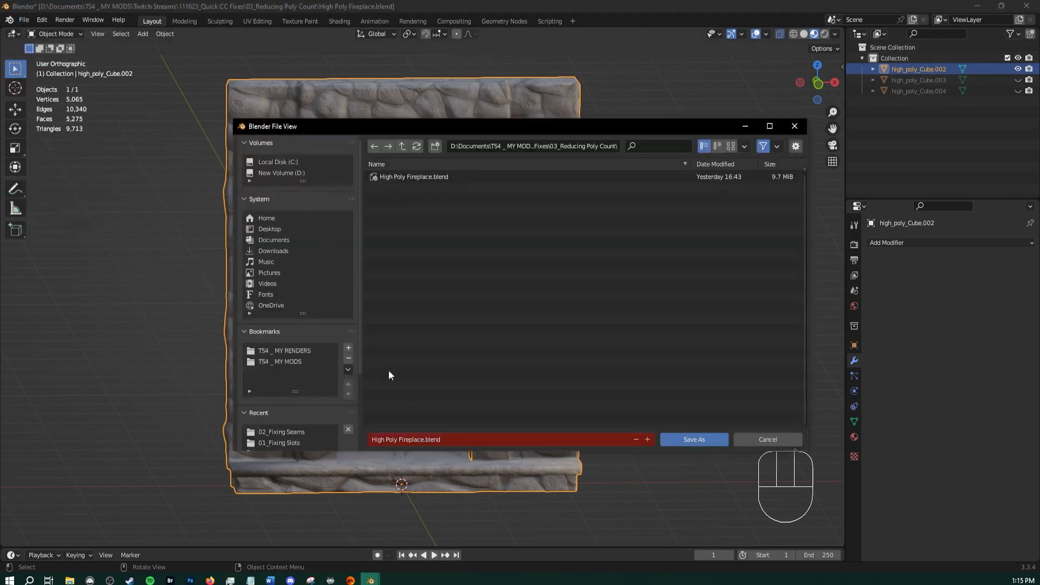
{"action": "left_click", "coordinate": [404, 440]}
{"action": "left_click", "coordinate": [423, 440]}
{"action": "type", "text": "_copy"}
{"action": "key", "text": "Return"}
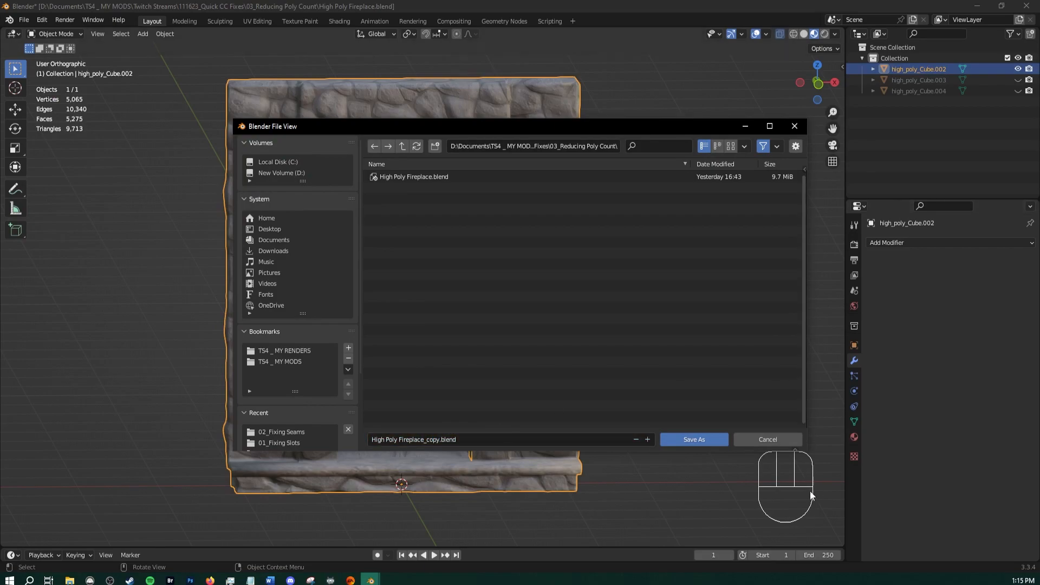
{"action": "left_click", "coordinate": [693, 441]}
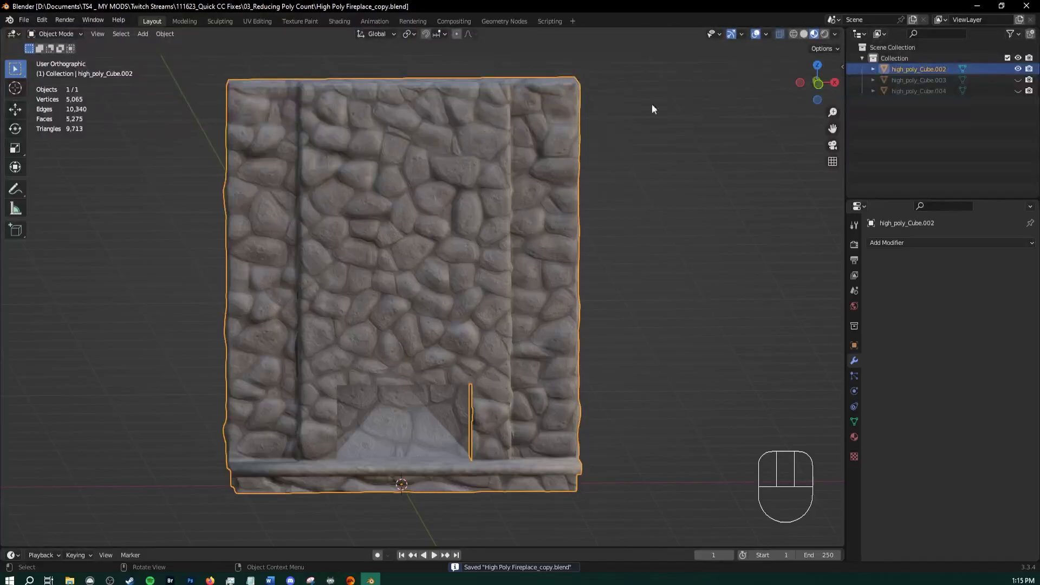
{"action": "left_click", "coordinate": [1026, 6]}
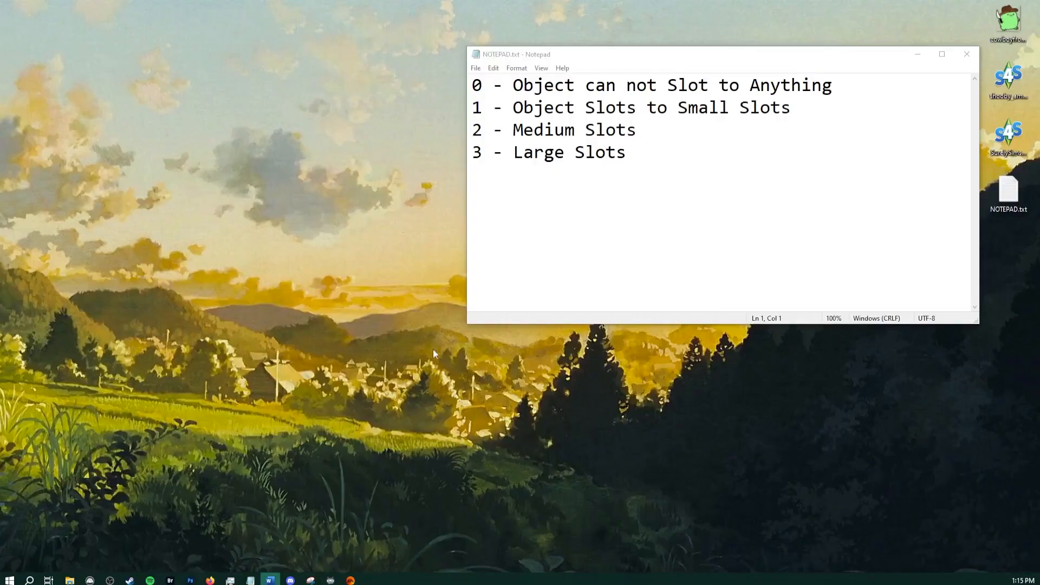
Minimize the Notepad window, then view the cowboyfrog.webp image from the desktop and close it
{"action": "left_click", "coordinate": [918, 54]}
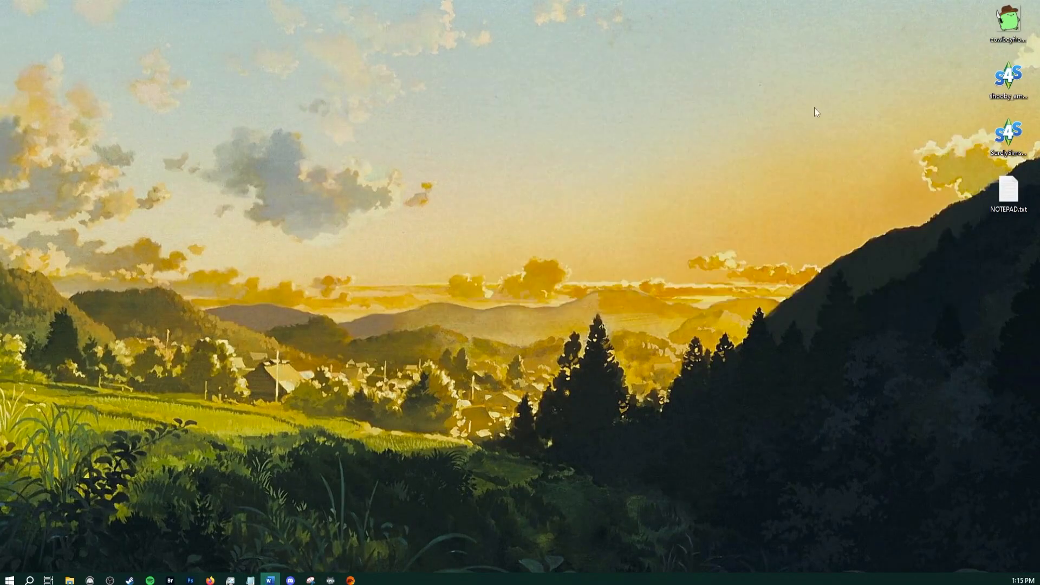
{"action": "double_click", "coordinate": [1005, 27]}
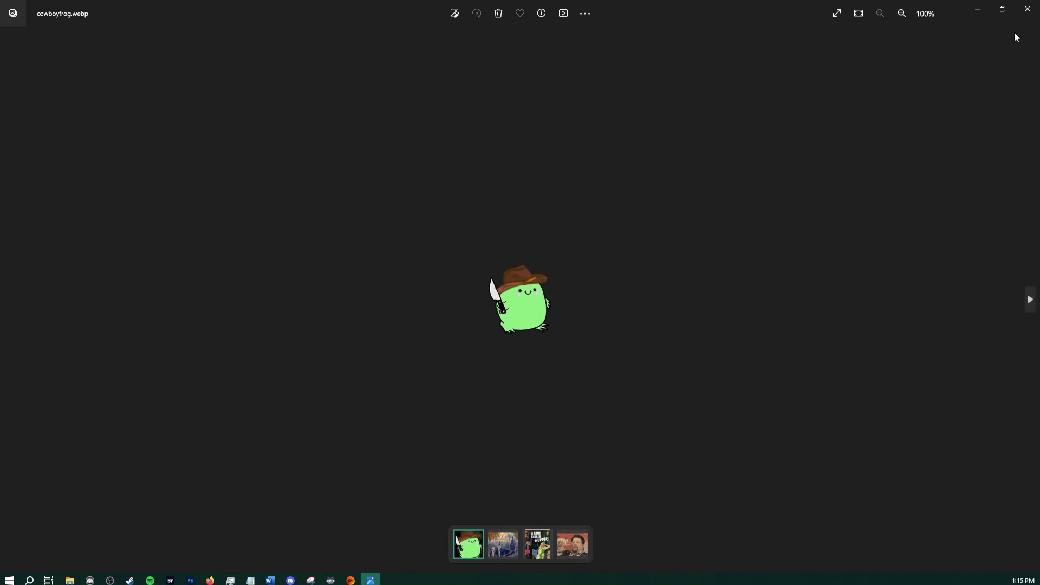
{"action": "left_click", "coordinate": [1028, 9]}
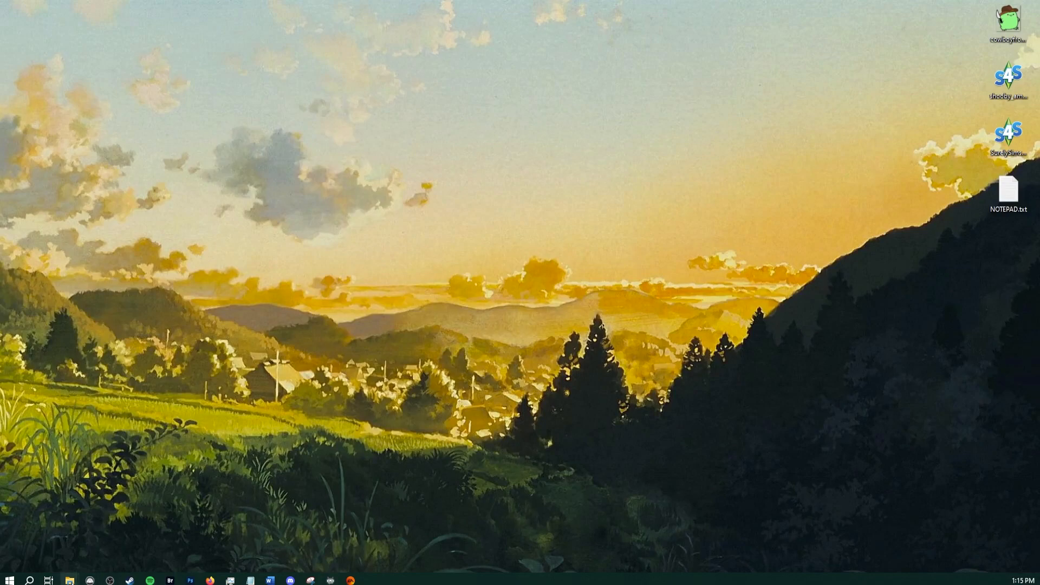
Open TEST_Poster.package from the 04_Specular folder inside 111623_Quick CC Fixes in Sims 4 Studio
{"action": "mouse_move", "coordinate": [70, 580]}
{"action": "left_click", "coordinate": [208, 534]}
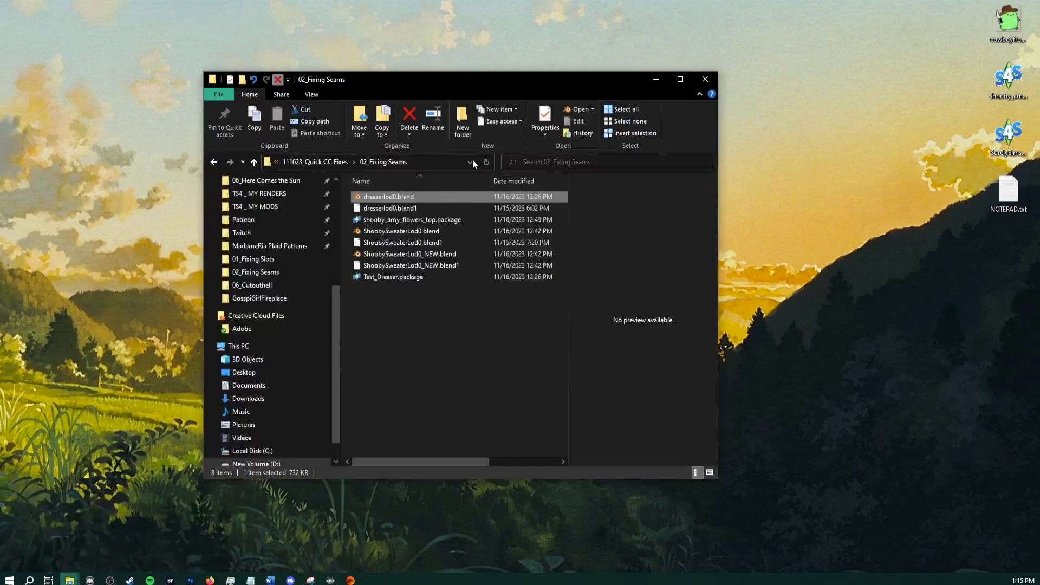
{"action": "left_click", "coordinate": [330, 163]}
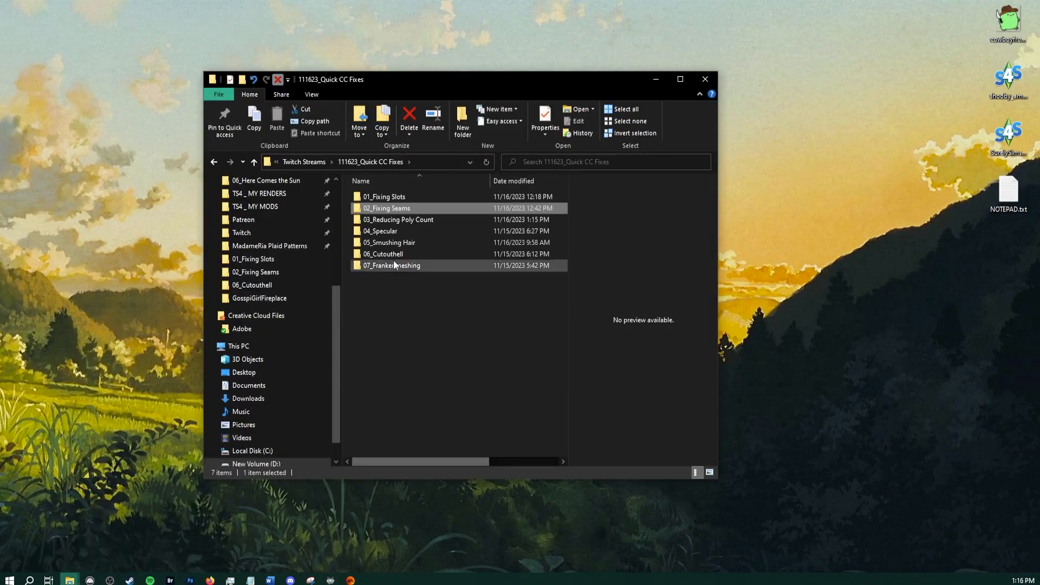
{"action": "double_click", "coordinate": [398, 231]}
{"action": "left_click", "coordinate": [394, 210]}
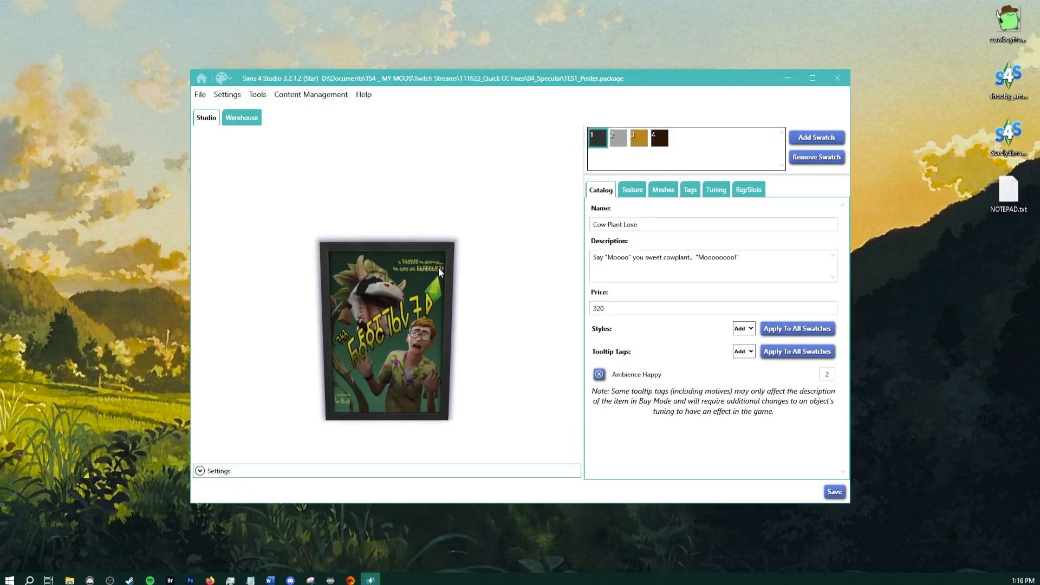
Show the poster's texture settings, compare its diffuse and normal maps, and select the Specular texture
{"action": "scroll", "coordinate": [432, 223], "scroll_direction": "up", "scroll_amount": 3}
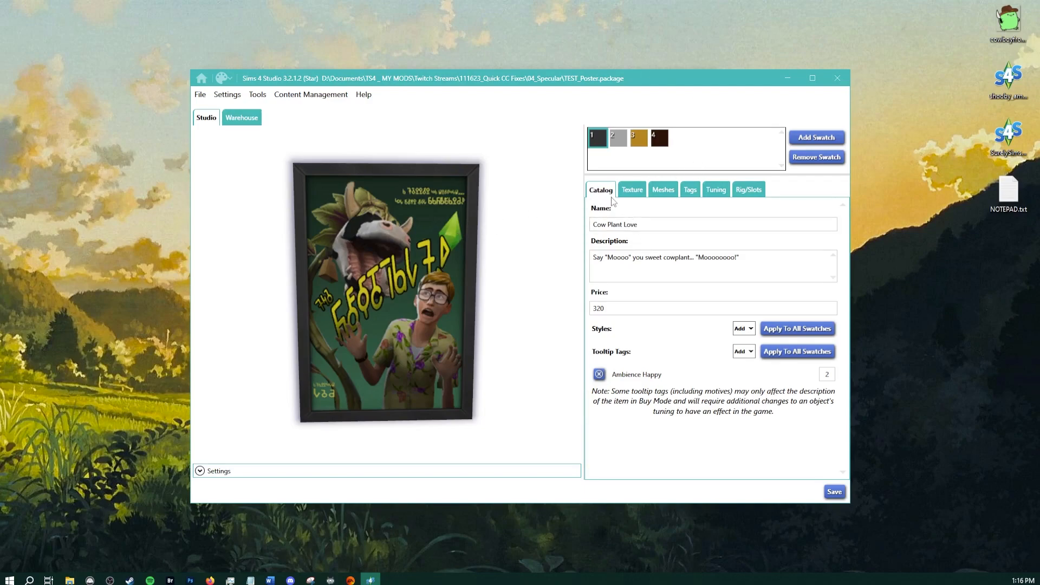
{"action": "left_click", "coordinate": [639, 193]}
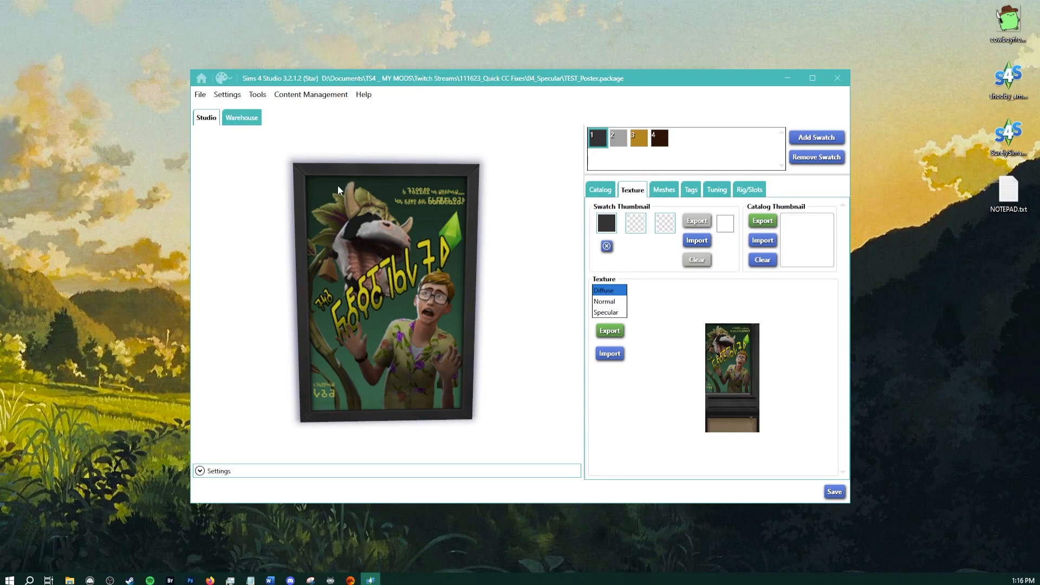
{"action": "left_click", "coordinate": [608, 313]}
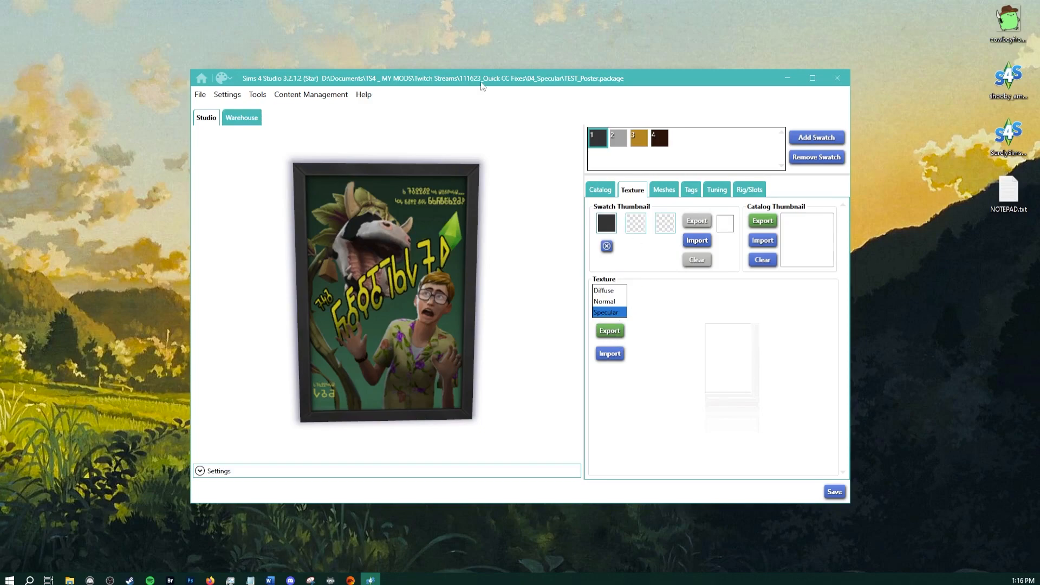
{"action": "left_click", "coordinate": [601, 301]}
{"action": "left_click", "coordinate": [606, 291]}
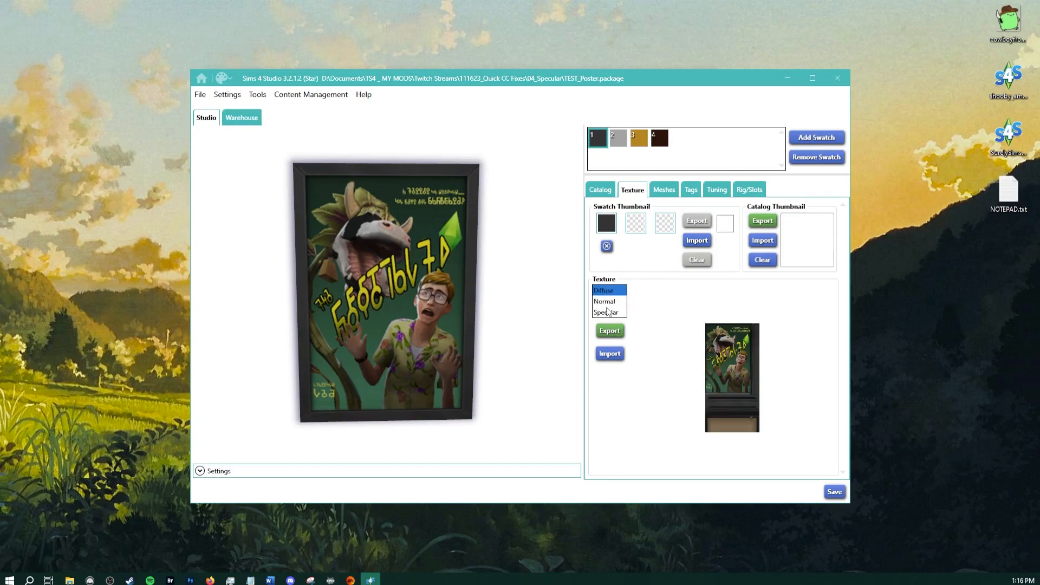
{"action": "left_click", "coordinate": [608, 313]}
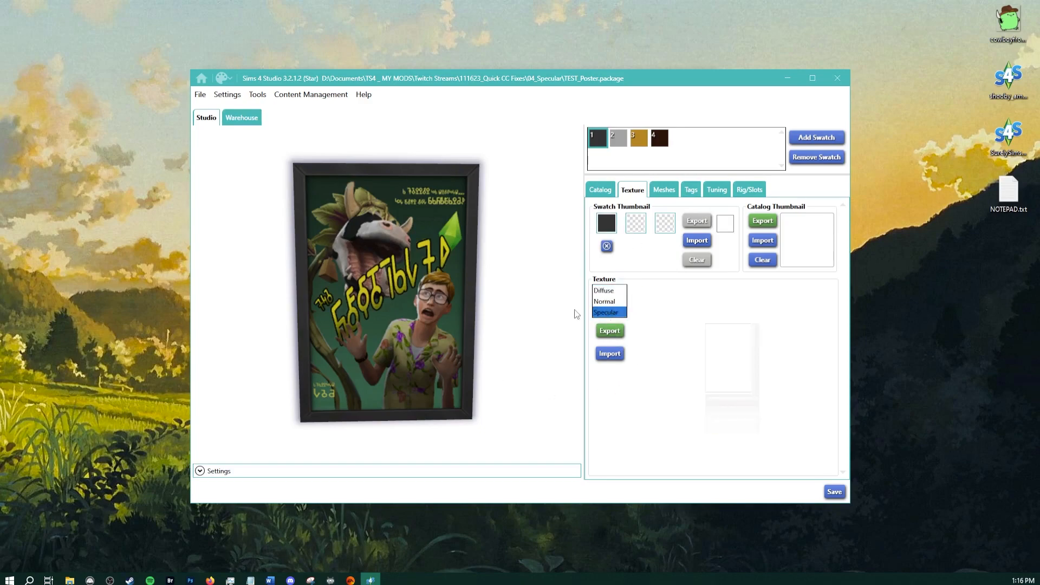
Inspect the poster's specular DST Image among the Warehouse resources and return to the Studio view
{"action": "left_click", "coordinate": [252, 119]}
{"action": "scroll", "coordinate": [288, 361], "scroll_direction": "down", "scroll_amount": 4}
{"action": "left_click", "coordinate": [249, 253]}
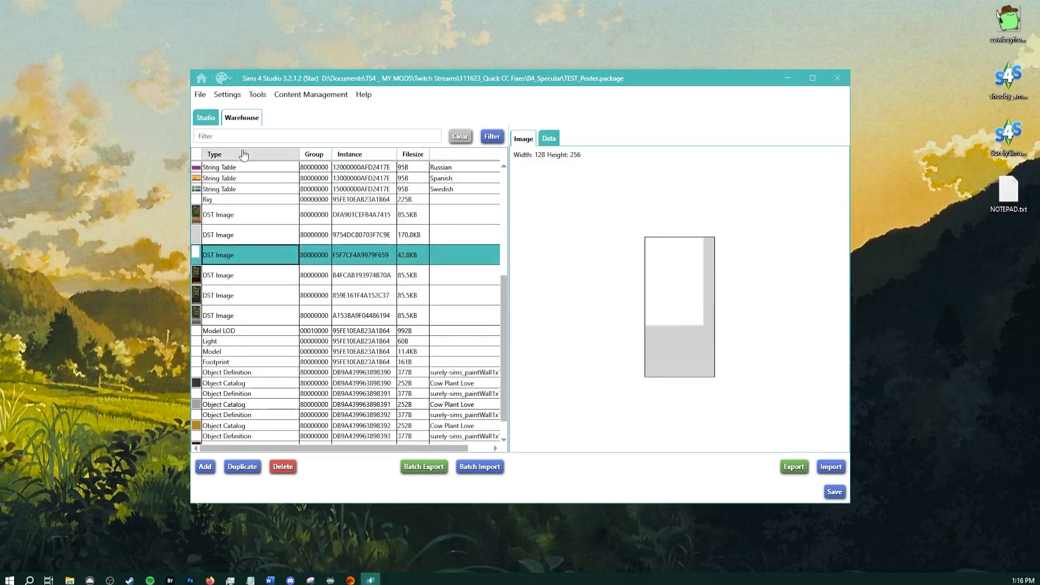
{"action": "left_click", "coordinate": [209, 118]}
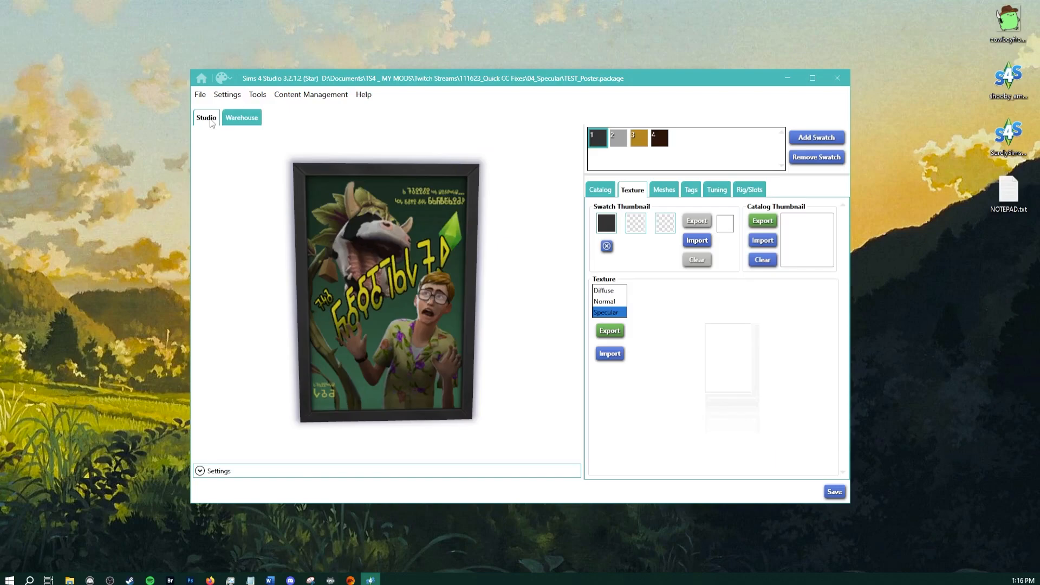
Export the poster's specular texture as a PNG image named spec into the 04_Specular folder
{"action": "left_click", "coordinate": [610, 331]}
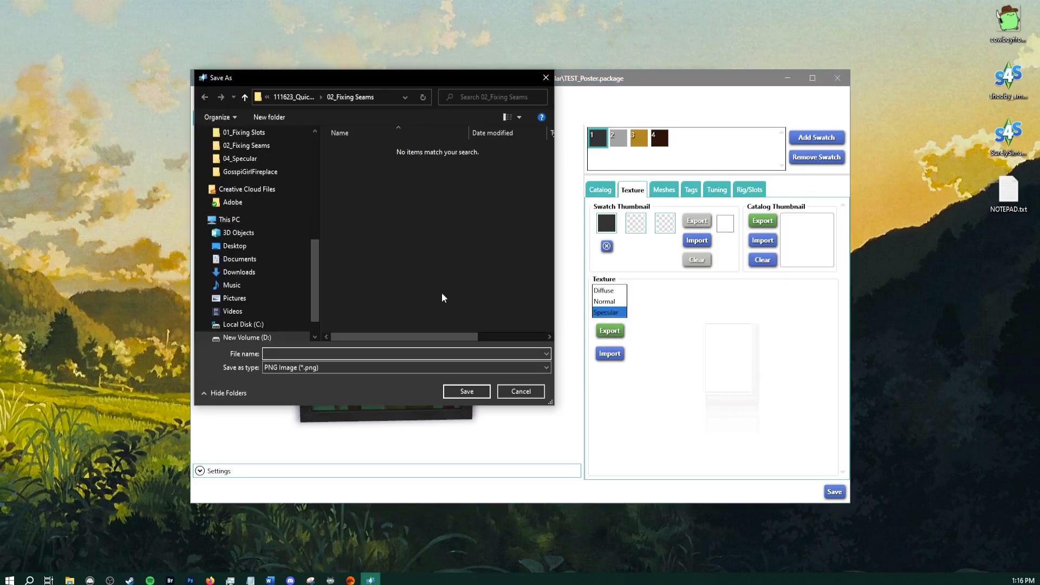
{"action": "left_click", "coordinate": [295, 97]}
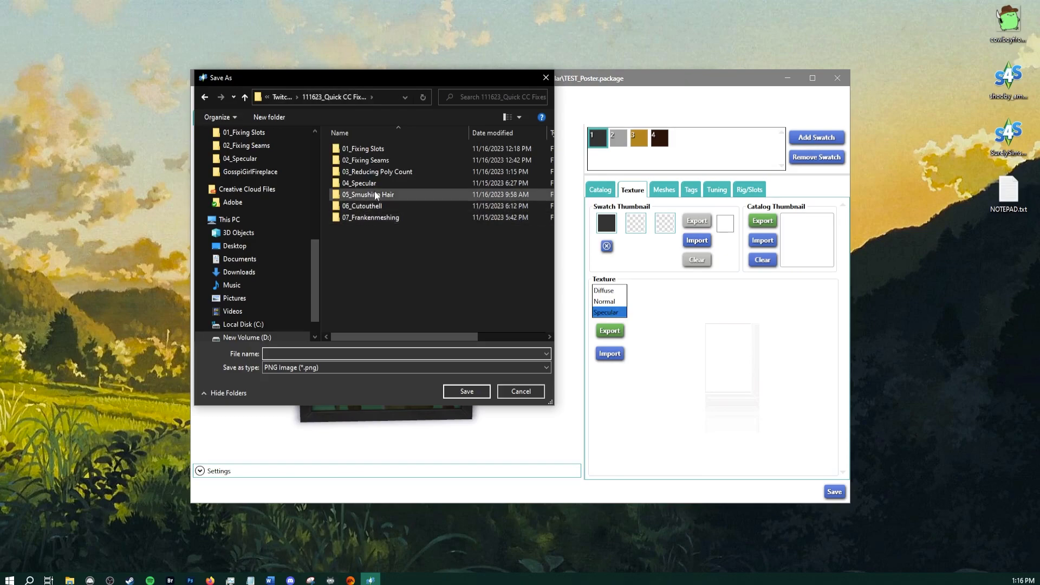
{"action": "double_click", "coordinate": [379, 183]}
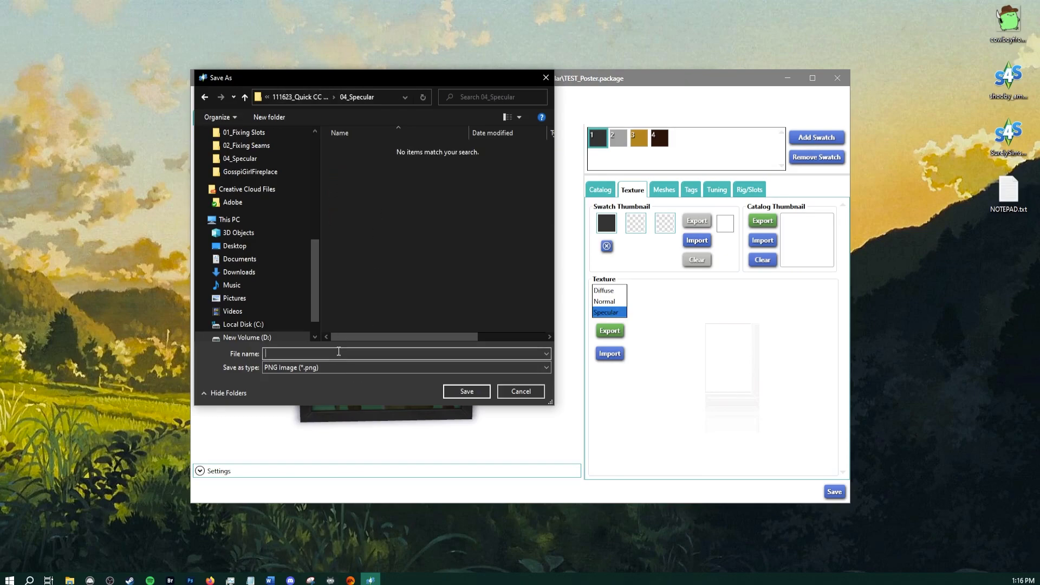
{"action": "type", "text": "spec"}
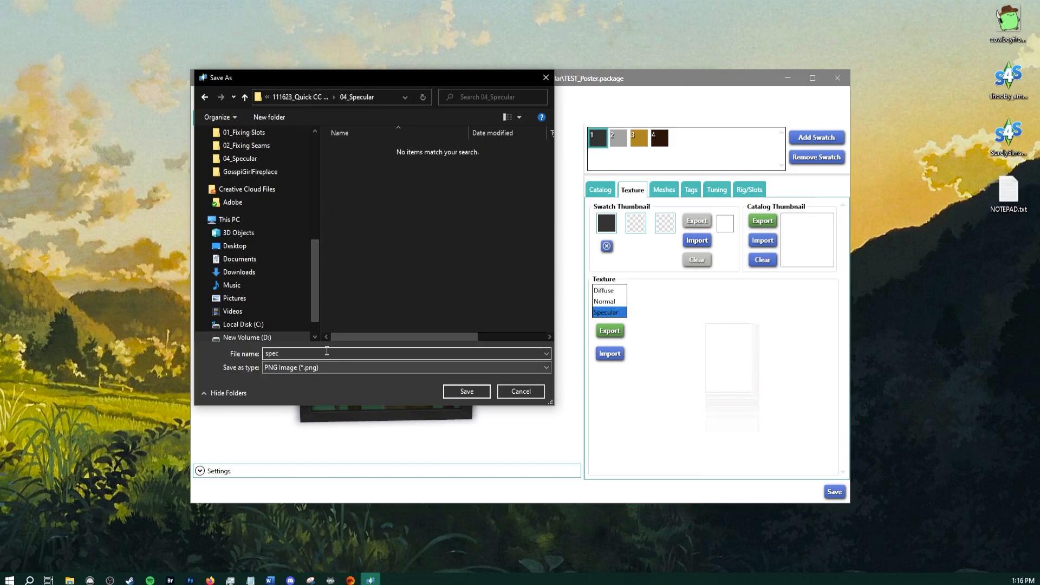
{"action": "left_click", "coordinate": [317, 368]}
{"action": "left_click", "coordinate": [318, 369]}
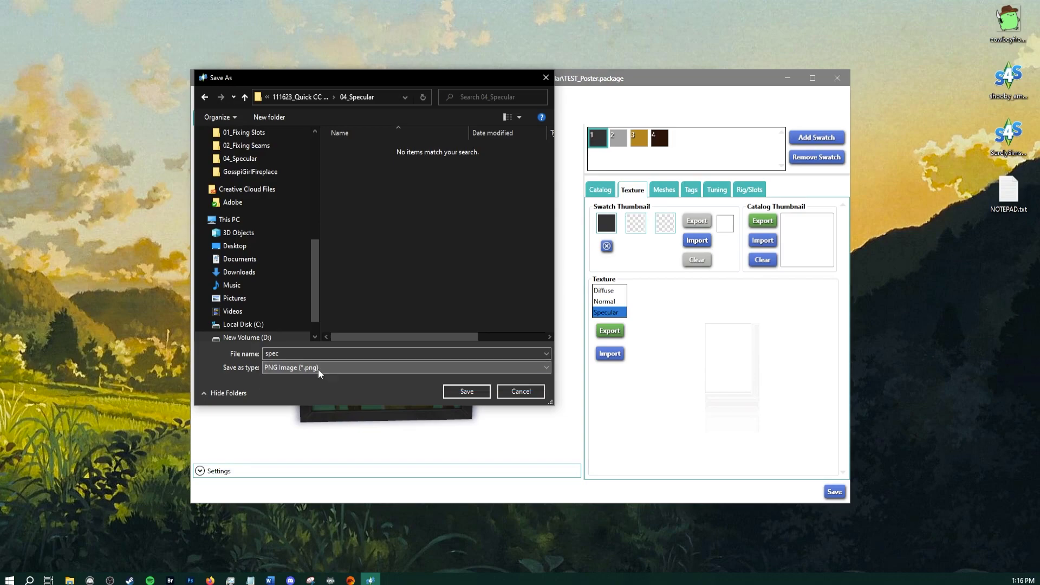
{"action": "left_click", "coordinate": [476, 396]}
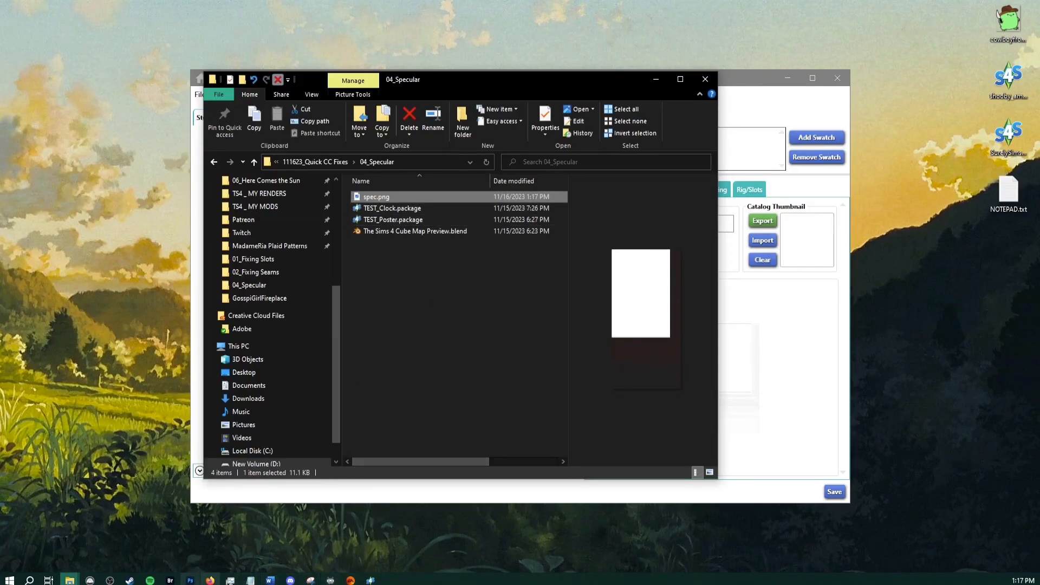
Switch to Photoshop and open spec.png from the 04_Specular folder
{"action": "left_click", "coordinate": [190, 581]}
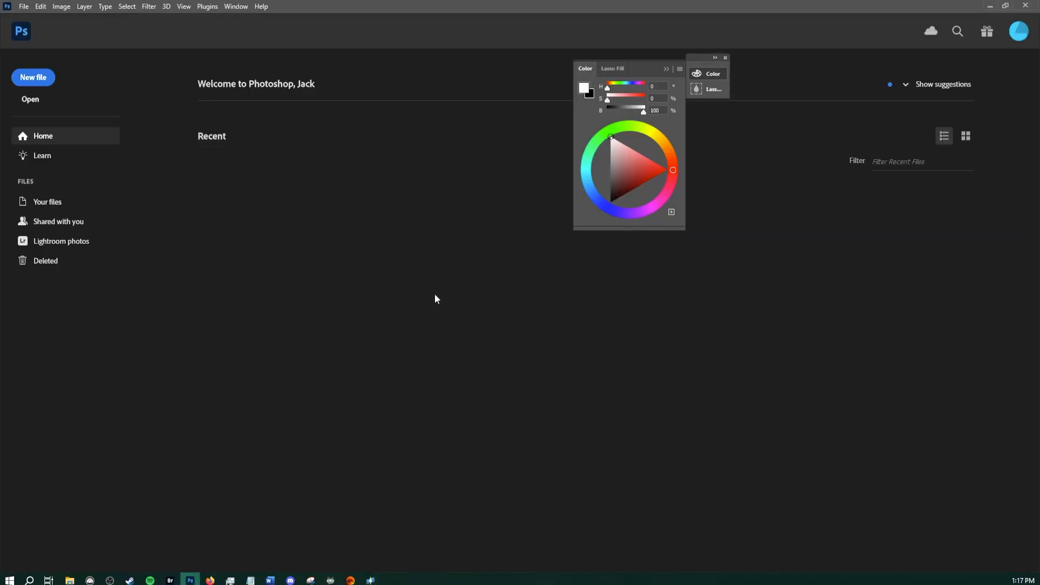
{"action": "mouse_move", "coordinate": [70, 578]}
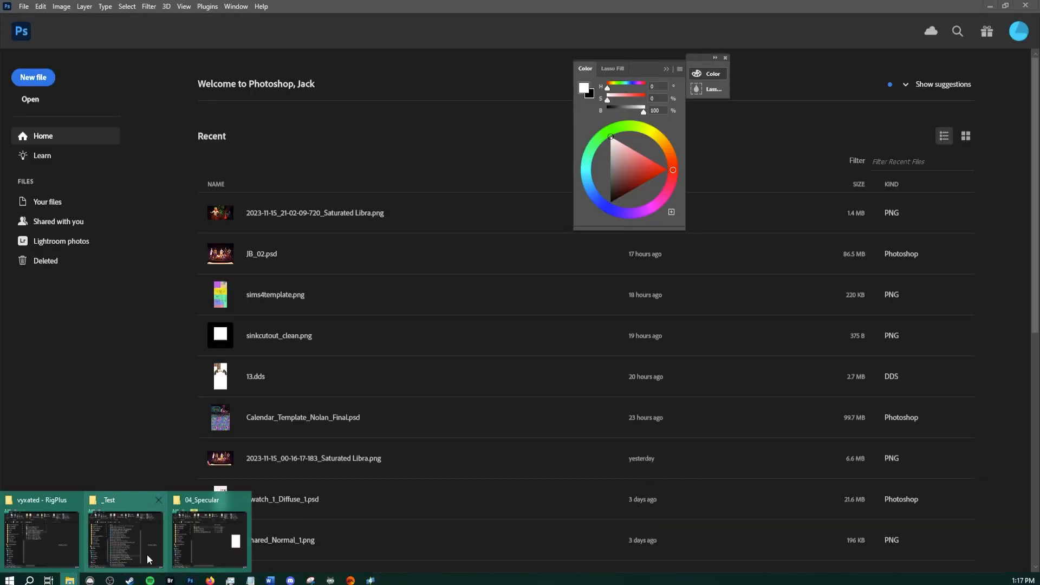
{"action": "left_click", "coordinate": [221, 534]}
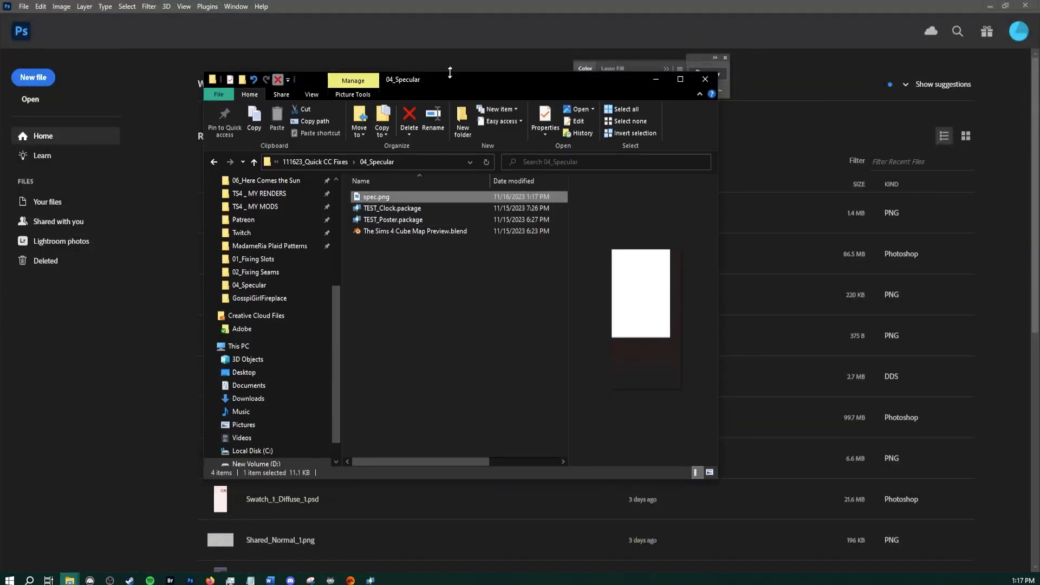
{"action": "left_click_drag", "start_coordinate": [469, 86], "coordinate": [0, 179]}
{"action": "left_click_drag", "start_coordinate": [0, 238], "coordinate": [515, 257]}
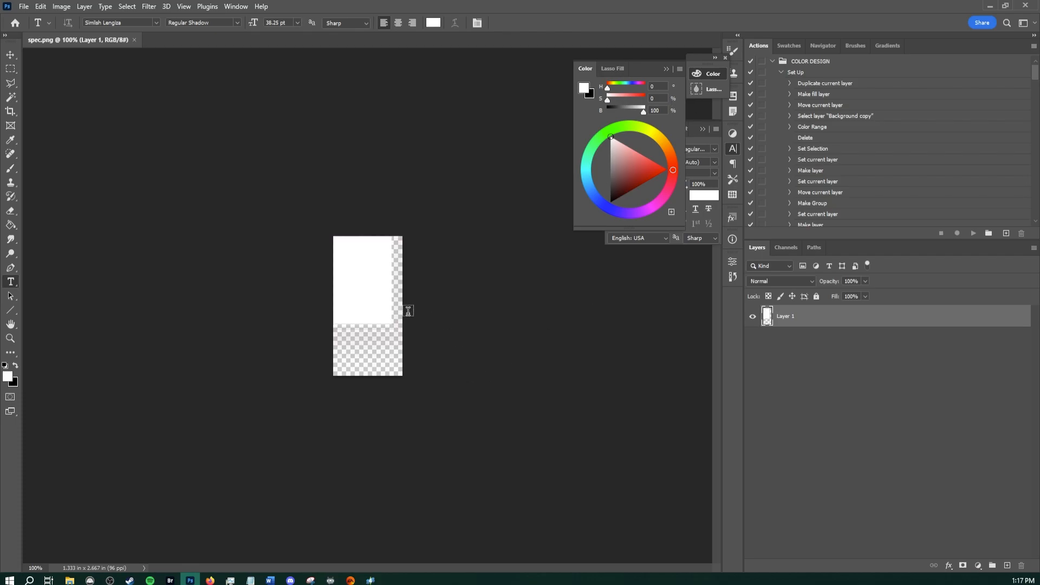
Activate the Move tool and collapse the floating Color panel to clear space around the specular image
{"action": "left_click_drag", "start_coordinate": [402, 299], "coordinate": [424, 290], "text": "ctrl"}
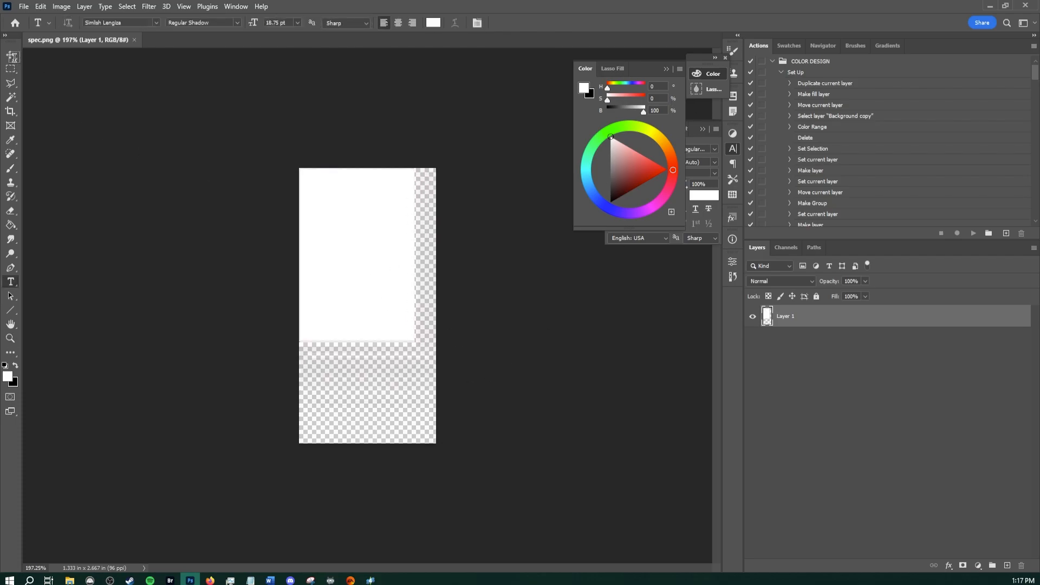
{"action": "left_click", "coordinate": [11, 54]}
{"action": "left_click", "coordinate": [667, 69]}
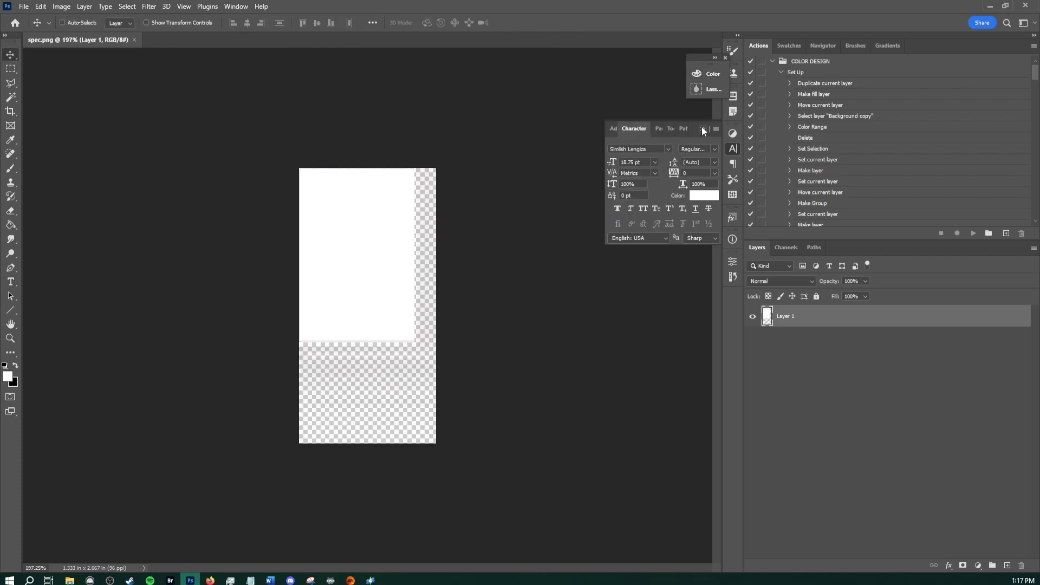
Collapse the Character panel and duplicate Layer 1 and its copies until six identical specular layers are stacked
{"action": "left_click", "coordinate": [703, 129]}
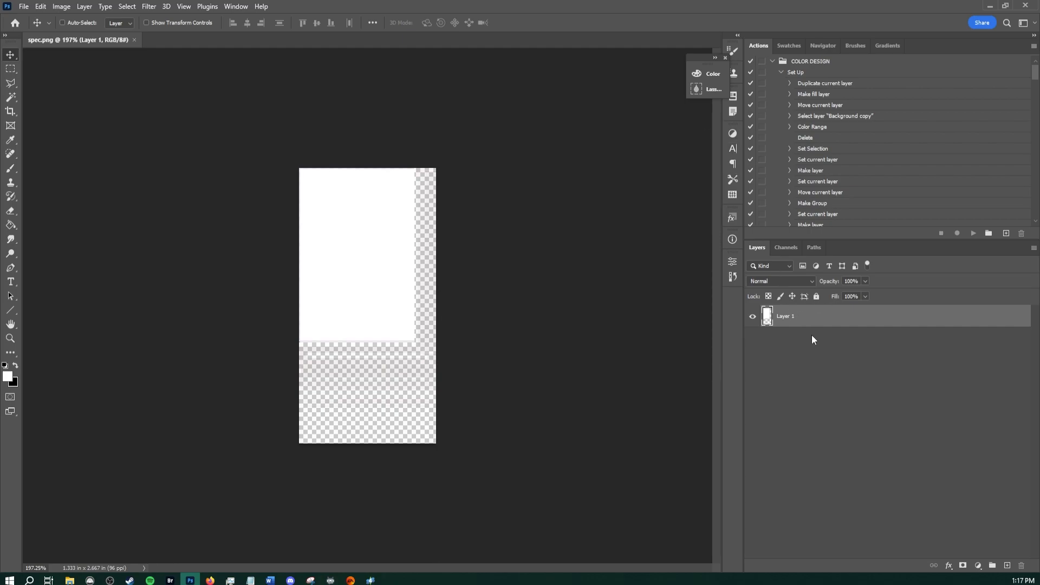
{"action": "key", "text": "ctrl+j"}
{"action": "key", "text": "ctrl+0"}
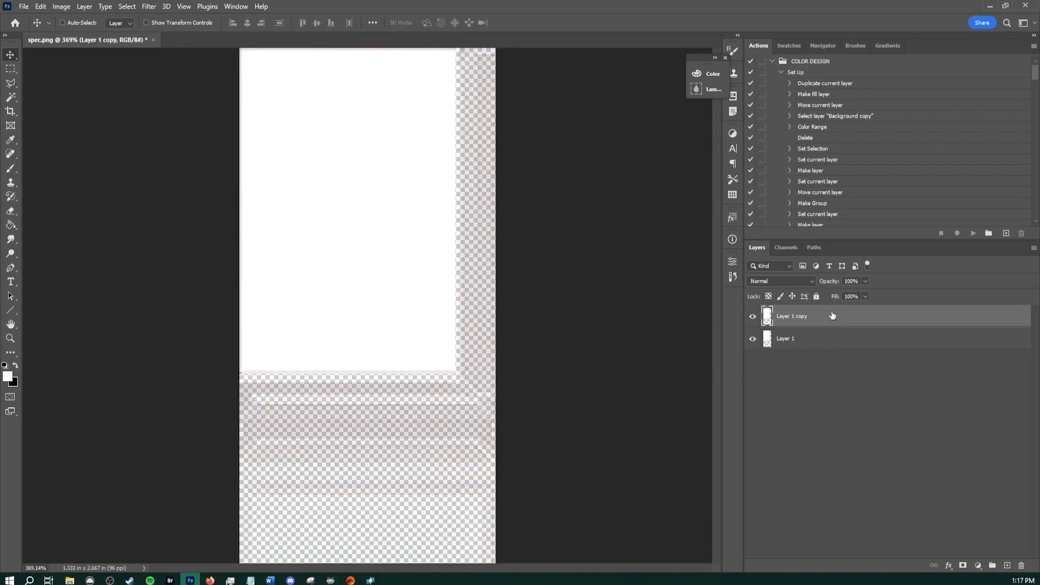
{"action": "key", "text": "space"}
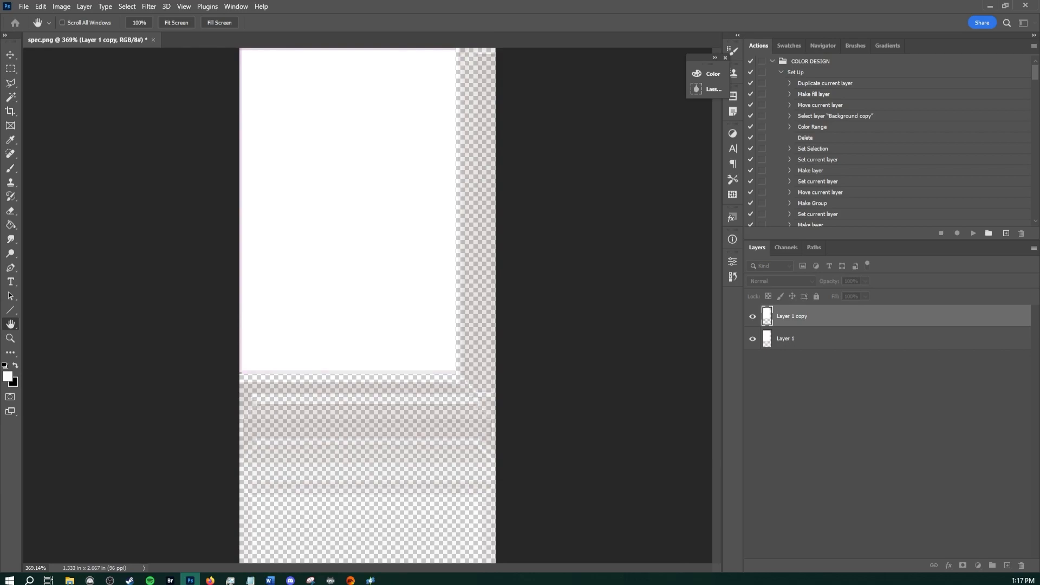
{"action": "left_click", "coordinate": [883, 338], "text": "shift"}
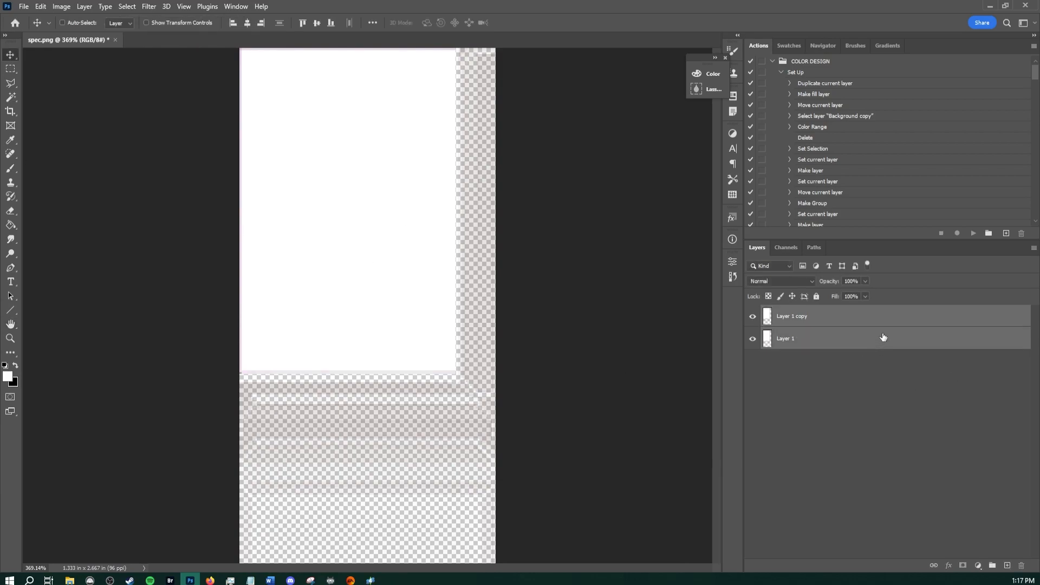
{"action": "key", "text": "ctrl+j"}
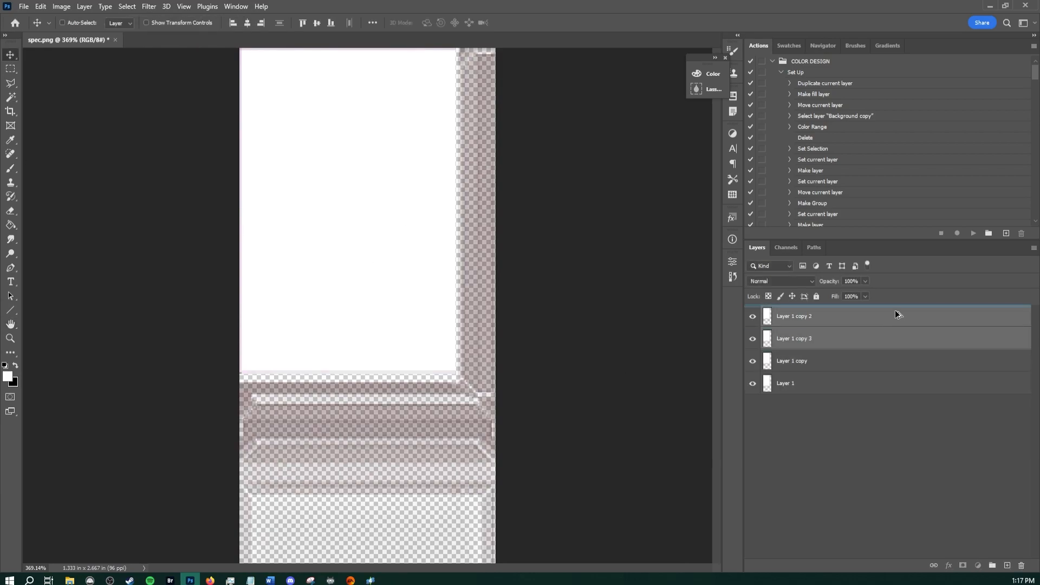
{"action": "key", "text": "ctrl+j"}
Select all six specular layers and duplicate them repeatedly, up to Layer 1 copy 125, to build up the semi-transparent color
{"action": "left_click", "coordinate": [896, 428]}
{"action": "left_click", "coordinate": [877, 318], "text": "shift"}
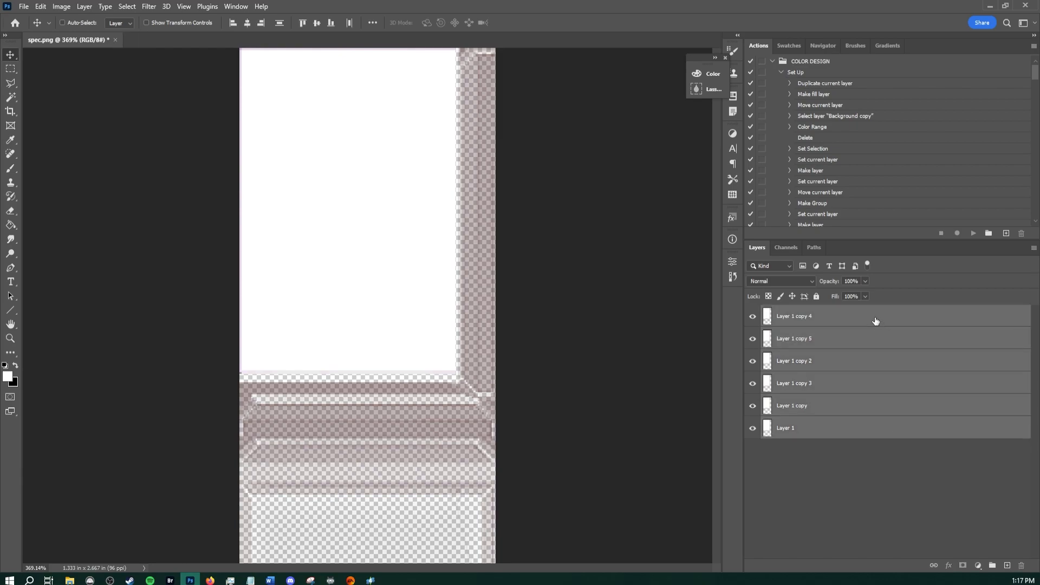
{"action": "key", "text": "ctrl+j"}
{"action": "key", "text": "ctrl+j"}
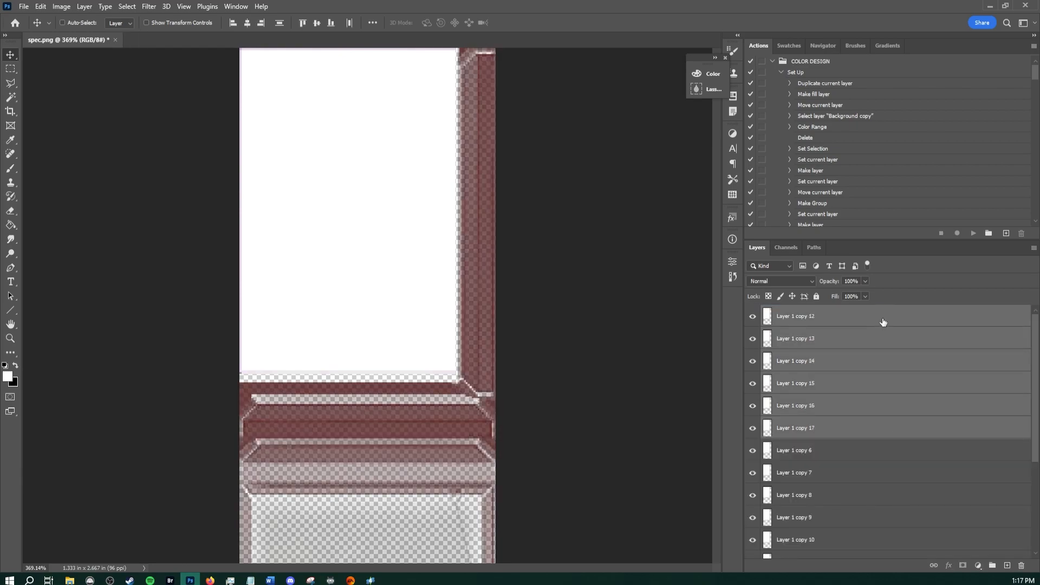
{"action": "key", "text": "ctrl+j"}
{"action": "key", "text": "ctrl+j"}
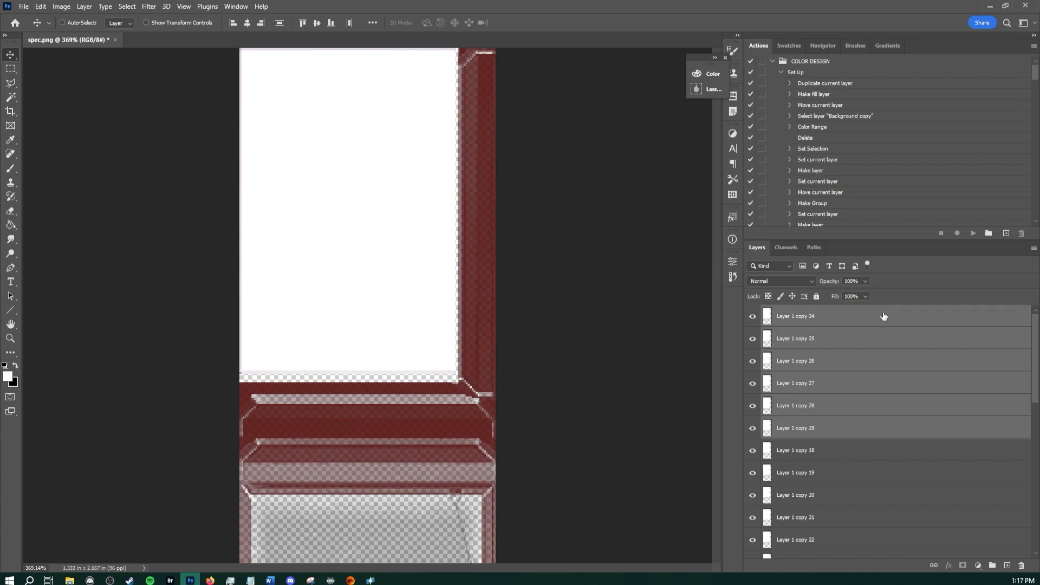
{"action": "key", "text": "ctrl+j"}
{"action": "key", "text": "ctrl+j"}
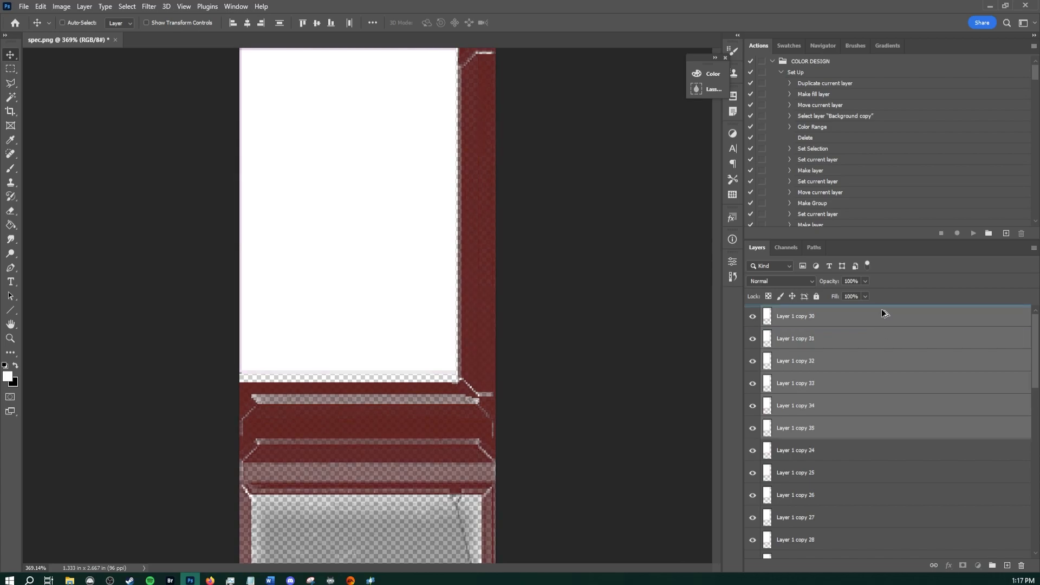
{"action": "key", "text": "ctrl+j"}
{"action": "key", "text": "ctrl+j"}
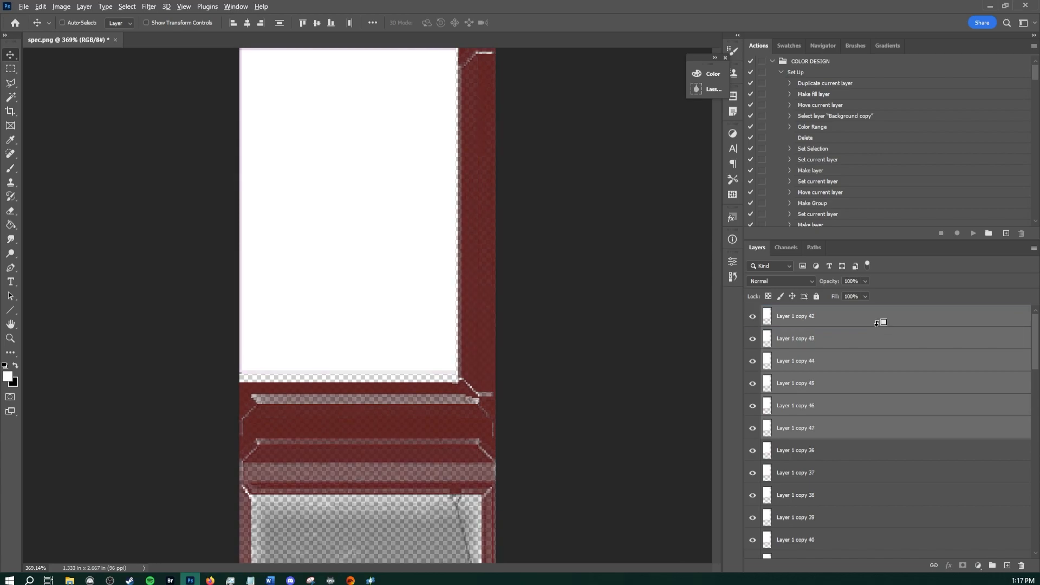
{"action": "key", "text": "ctrl+j"}
{"action": "key", "text": "ctrl+j"}
{"action": "key", "text": "ctrl+j"}
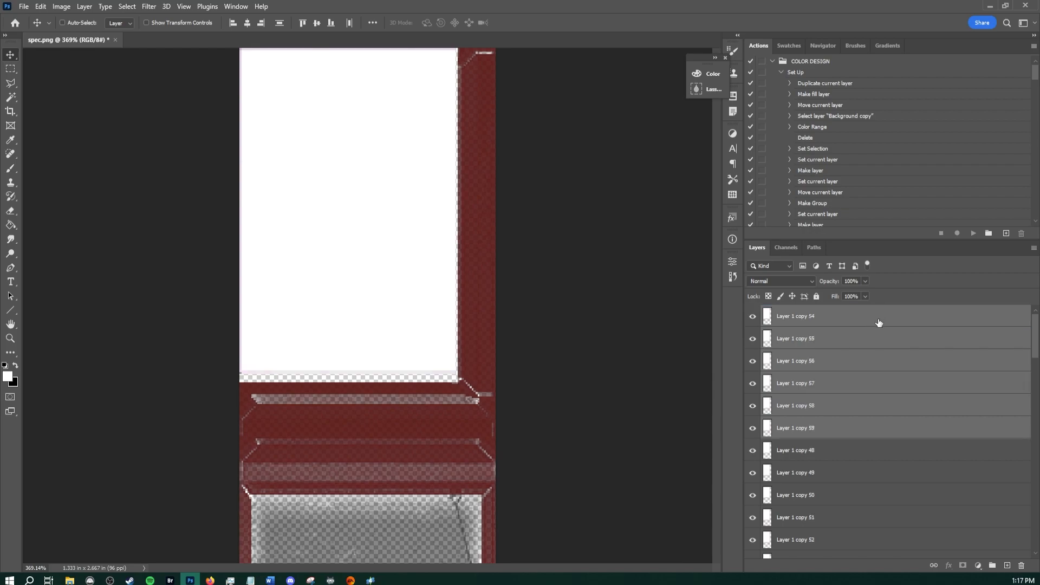
{"action": "key", "text": "ctrl+j"}
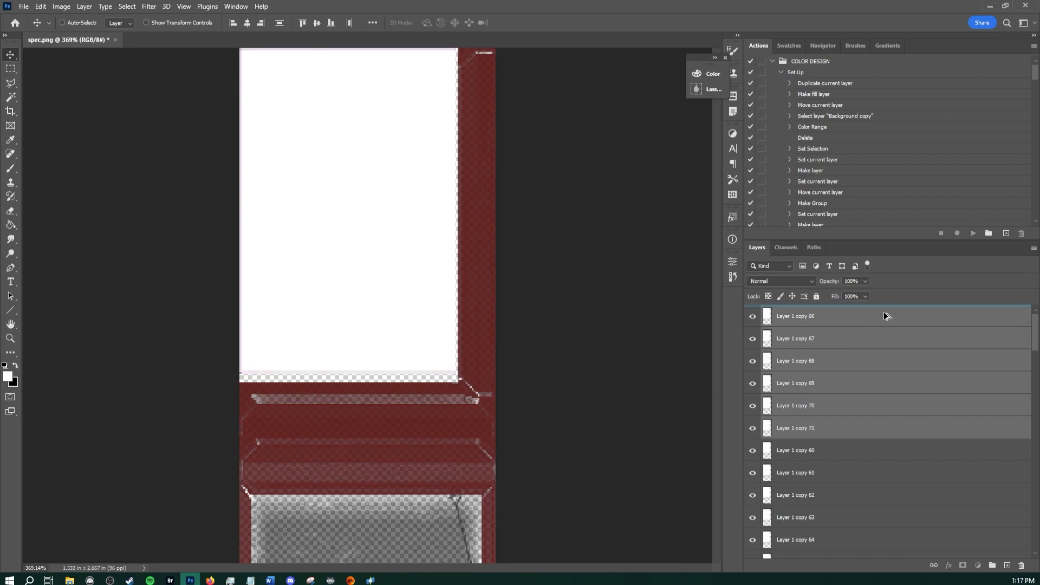
{"action": "key", "text": "ctrl+j"}
{"action": "key", "text": "ctrl+j"}
{"action": "key", "text": "ctrl+j"}
{"action": "key", "text": "ctrl+j"}
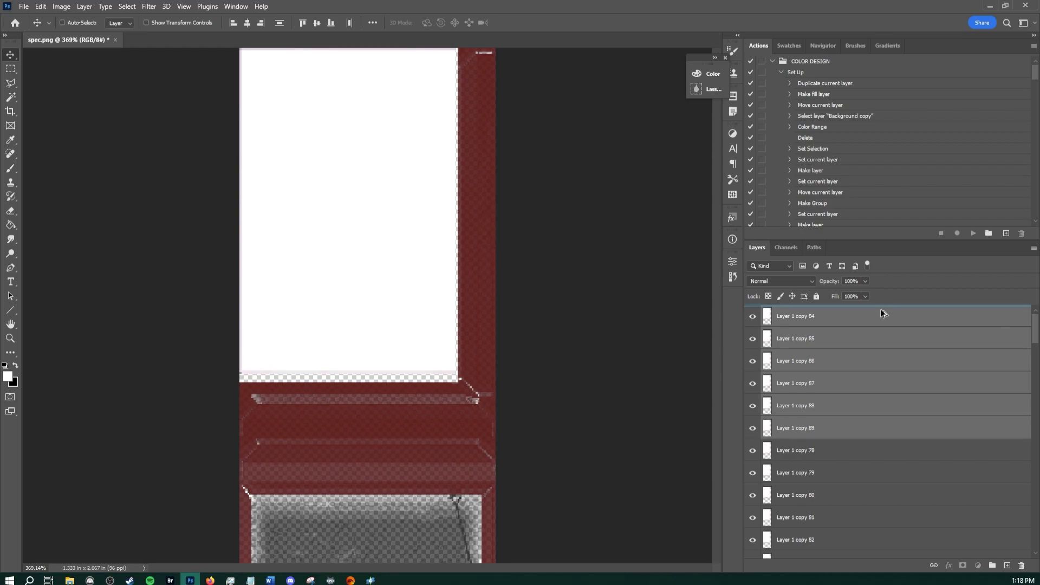
{"action": "key", "text": "ctrl+j"}
{"action": "key", "text": "ctrl+j"}
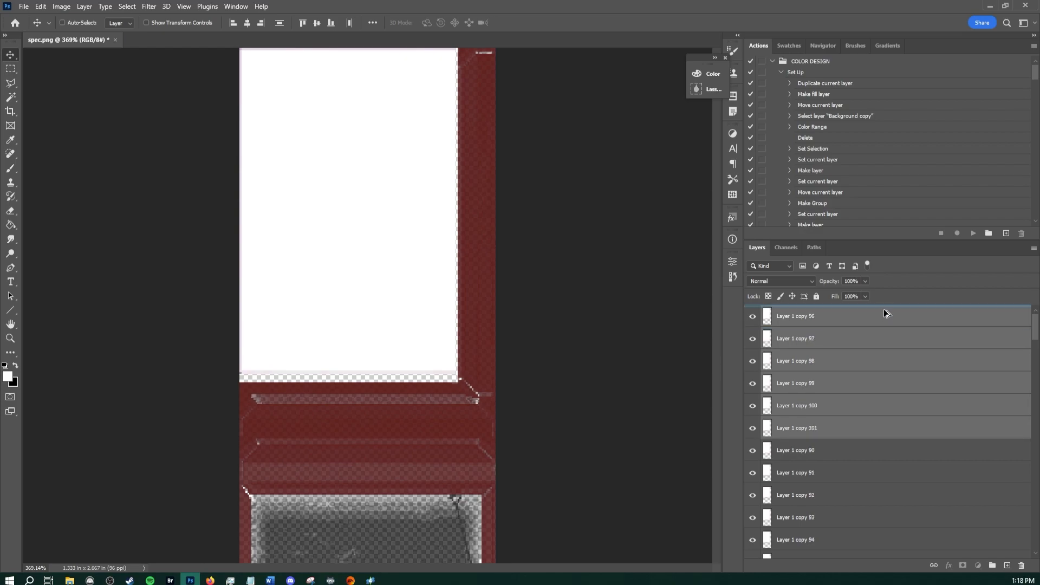
{"action": "key", "text": "ctrl+j"}
{"action": "key", "text": "ctrl+j"}
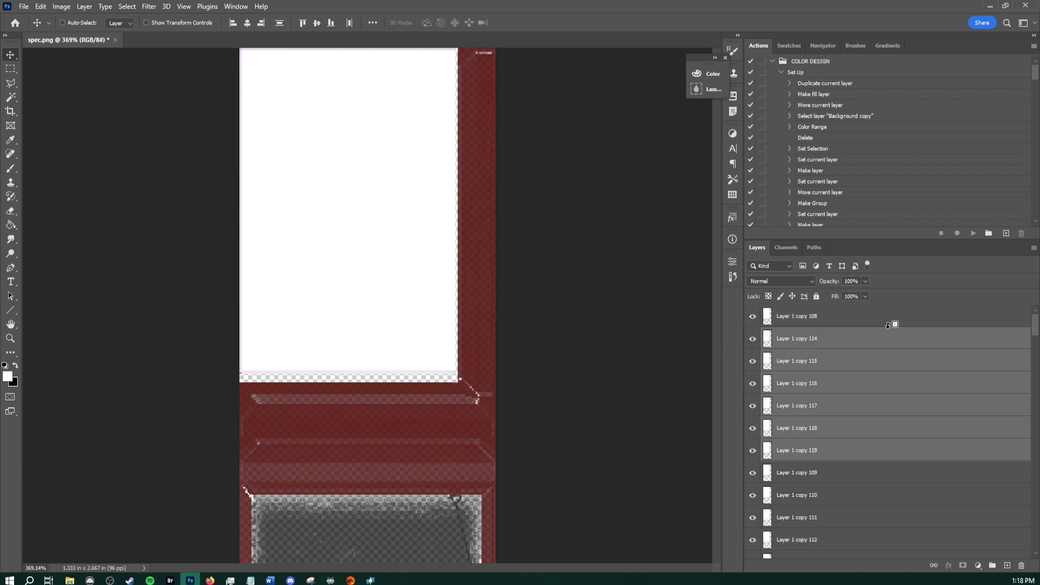
{"action": "key", "text": "ctrl+j"}
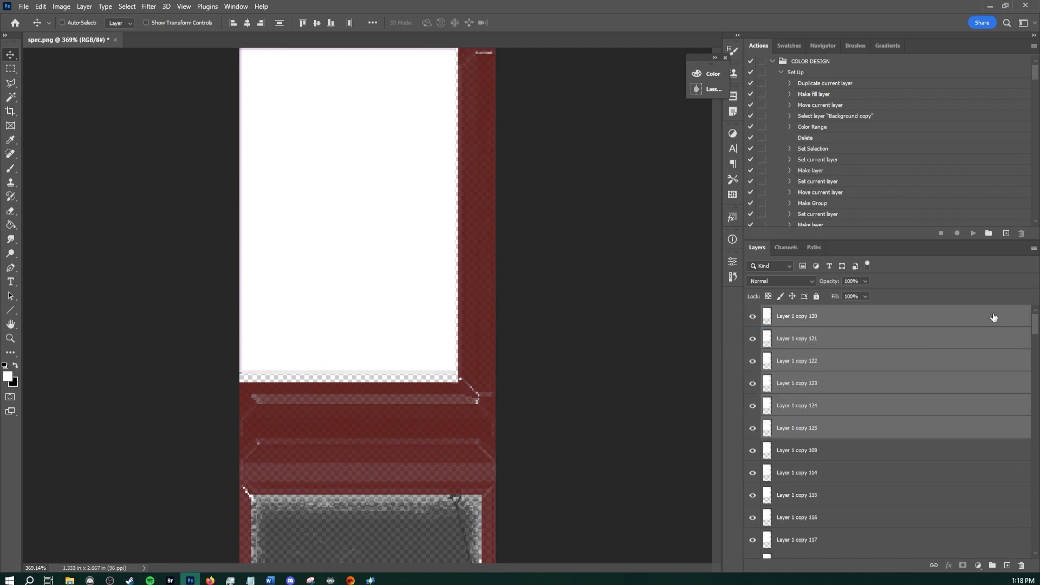
Merge all the visible duplicated layers into a single layer
{"action": "left_click", "coordinate": [1033, 249]}
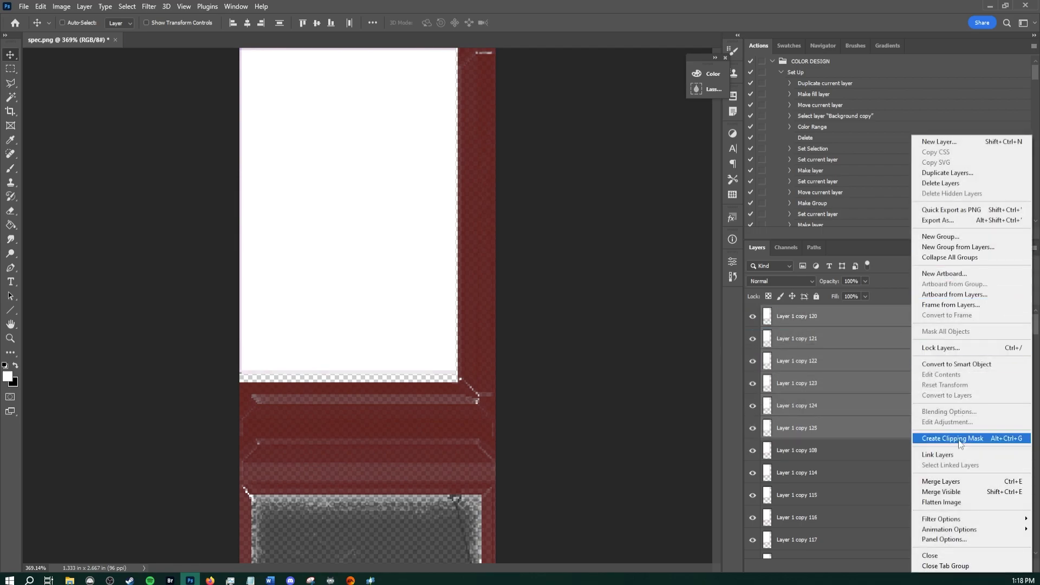
{"action": "left_click", "coordinate": [957, 492]}
{"action": "left_click", "coordinate": [833, 333]}
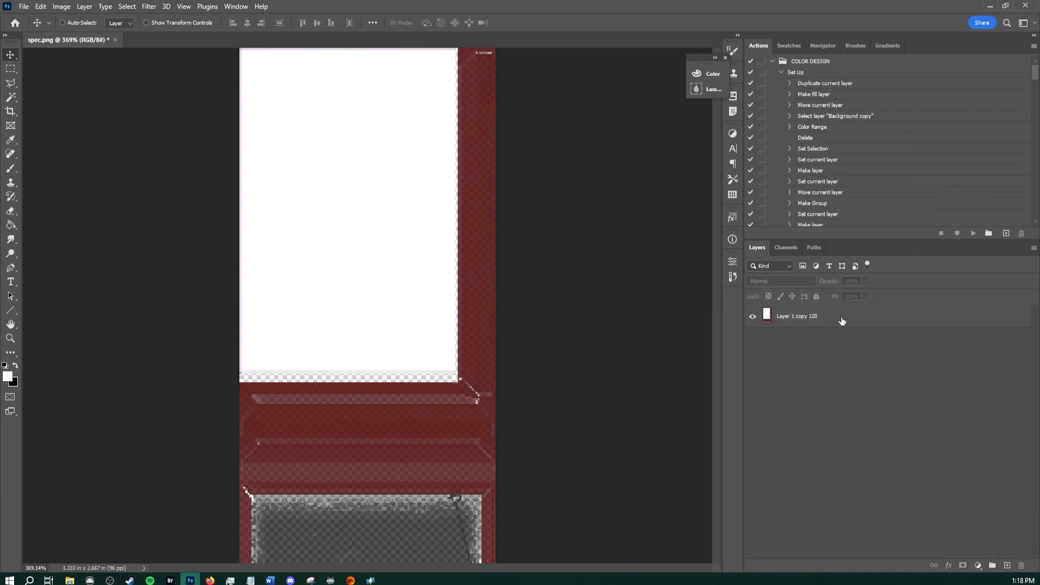
Duplicate the merged specular layer and reduce the opacity of the upper copy to 52%
{"action": "left_click", "coordinate": [844, 319]}
{"action": "left_click_drag", "start_coordinate": [867, 308], "coordinate": [868, 308], "text": "alt"}
{"action": "key", "text": "z"}
{"action": "left_click_drag", "start_coordinate": [441, 366], "coordinate": [376, 304]}
{"action": "key", "text": "v"}
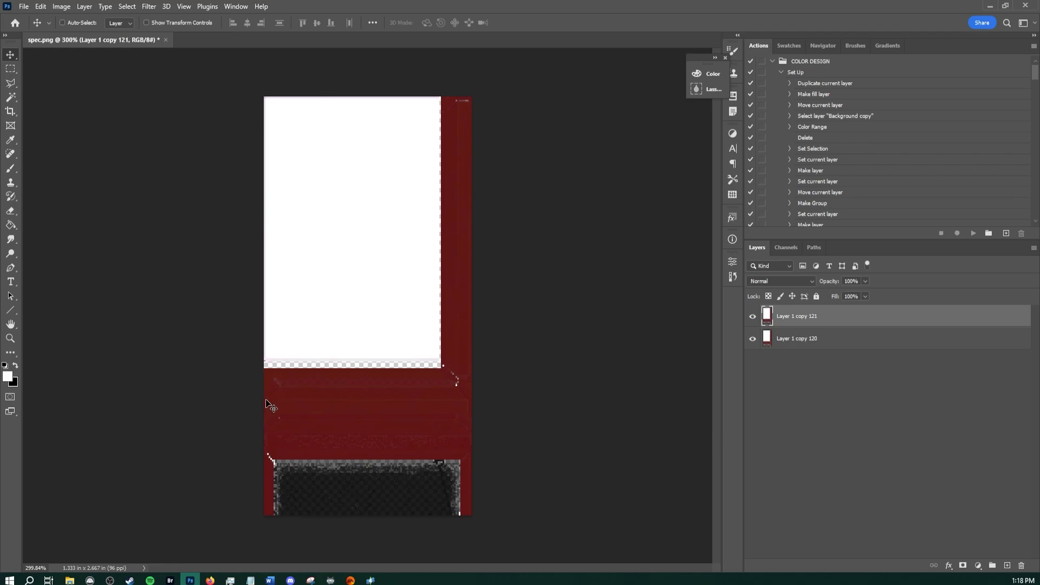
{"action": "left_click", "coordinate": [865, 282]}
{"action": "left_click", "coordinate": [837, 293]}
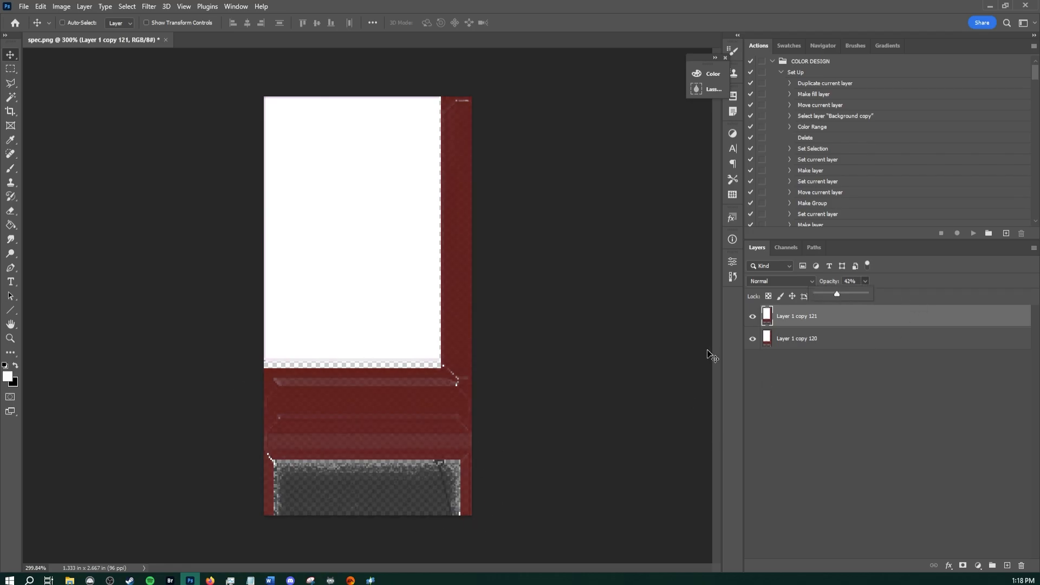
{"action": "left_click", "coordinate": [841, 293]}
Add a new alpha channel to spec.png and fill it with 81% gray using the Paint Bucket
{"action": "left_click", "coordinate": [791, 252]}
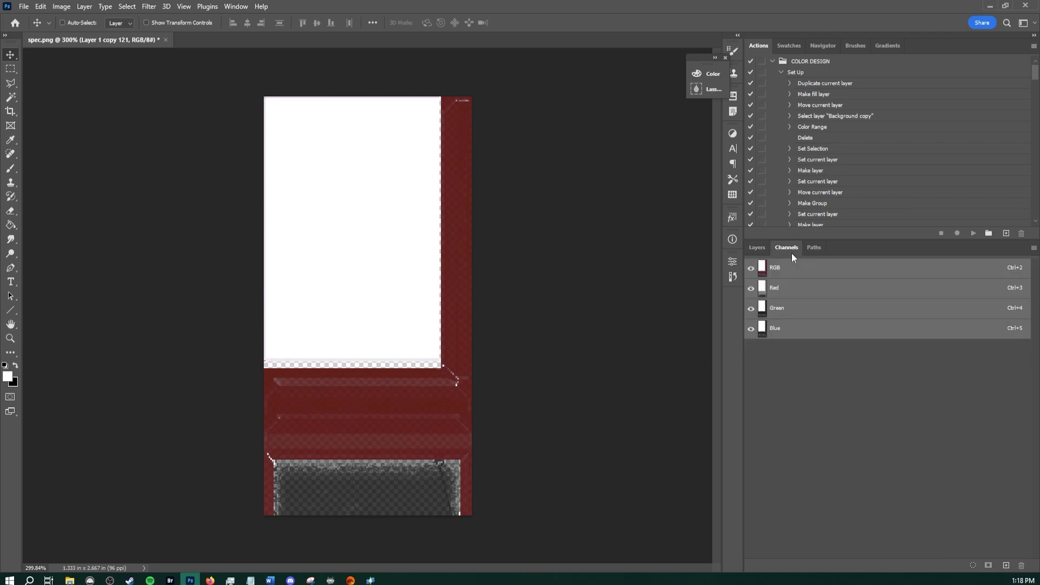
{"action": "left_click", "coordinate": [1005, 565]}
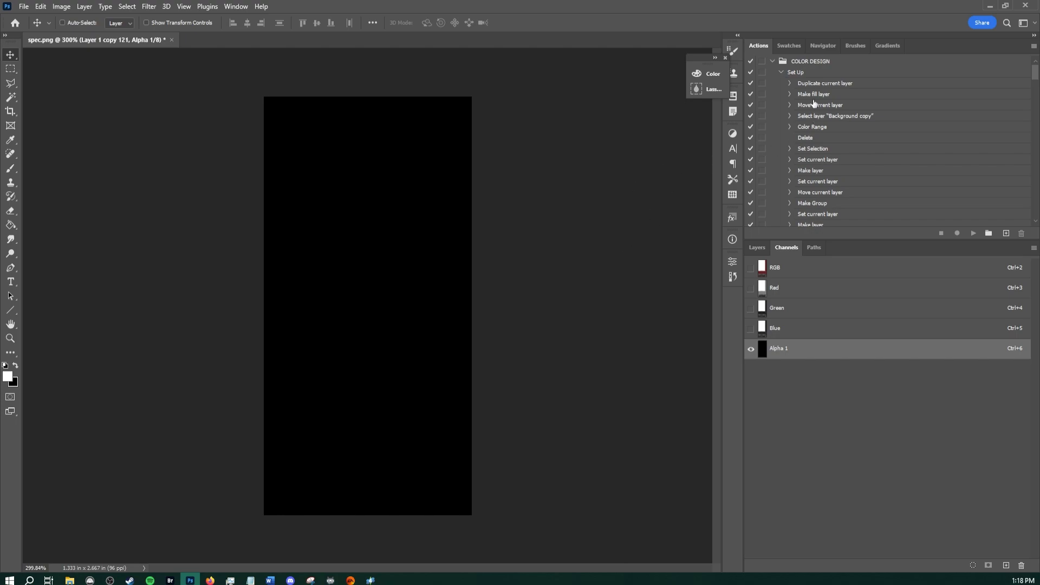
{"action": "left_click", "coordinate": [707, 77]}
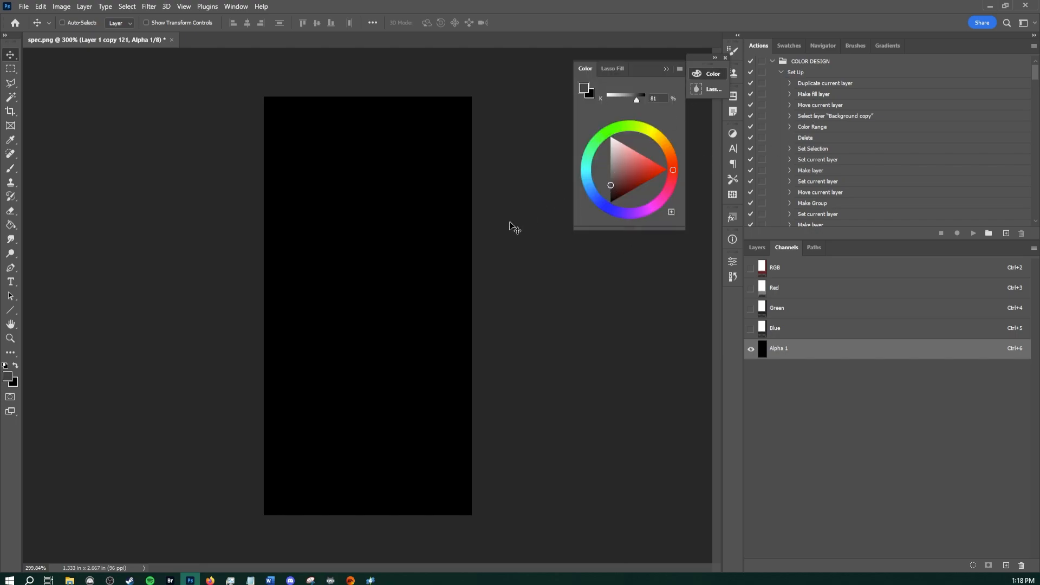
{"action": "key", "text": "g"}
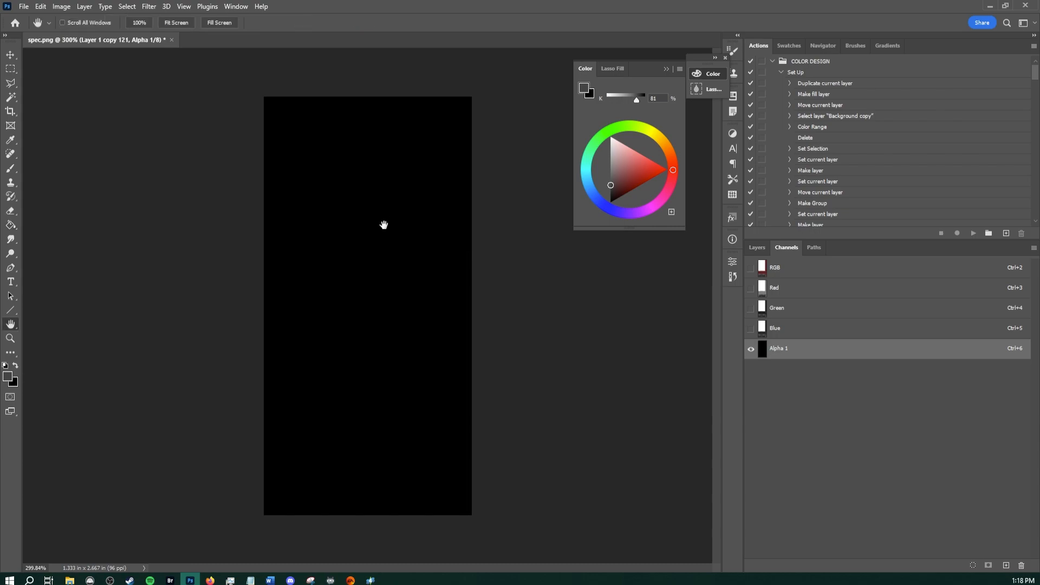
{"action": "left_click", "coordinate": [390, 244]}
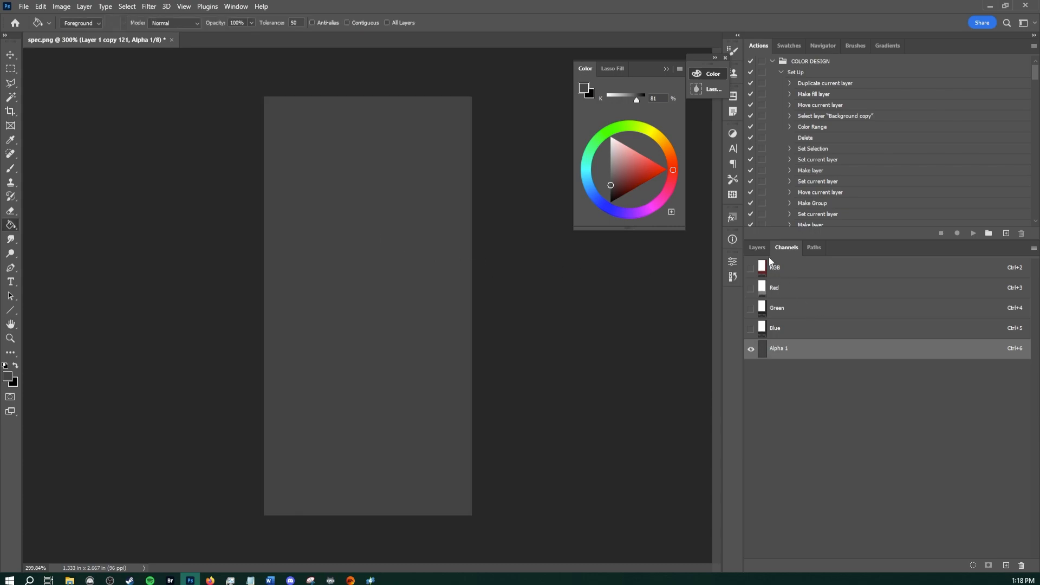
Compare the specular image in Layer 1 copy 121 with the gray Alpha 1 channel
{"action": "left_click", "coordinate": [758, 247]}
{"action": "left_click", "coordinate": [795, 314]}
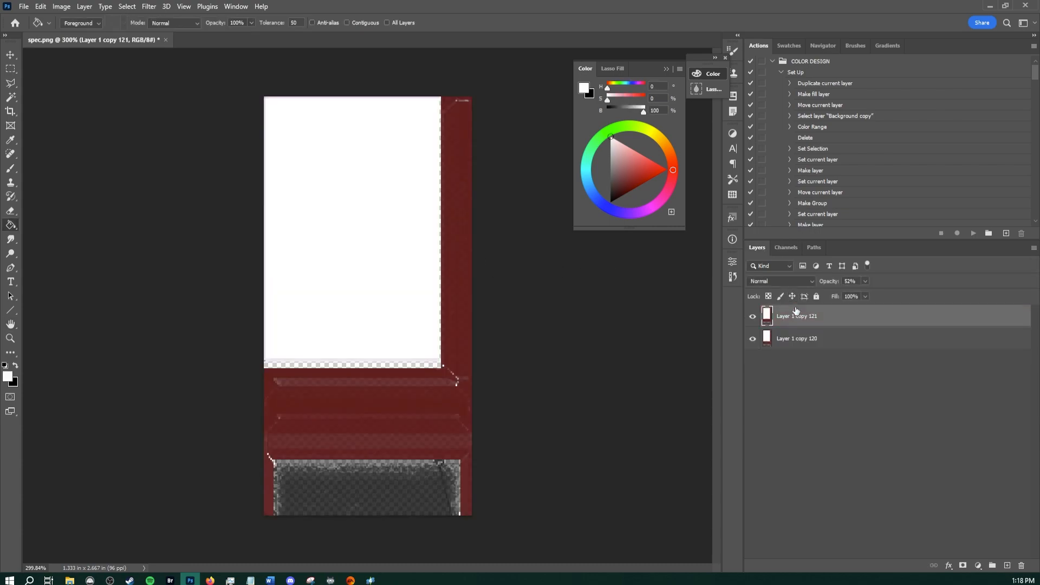
{"action": "left_click", "coordinate": [784, 249]}
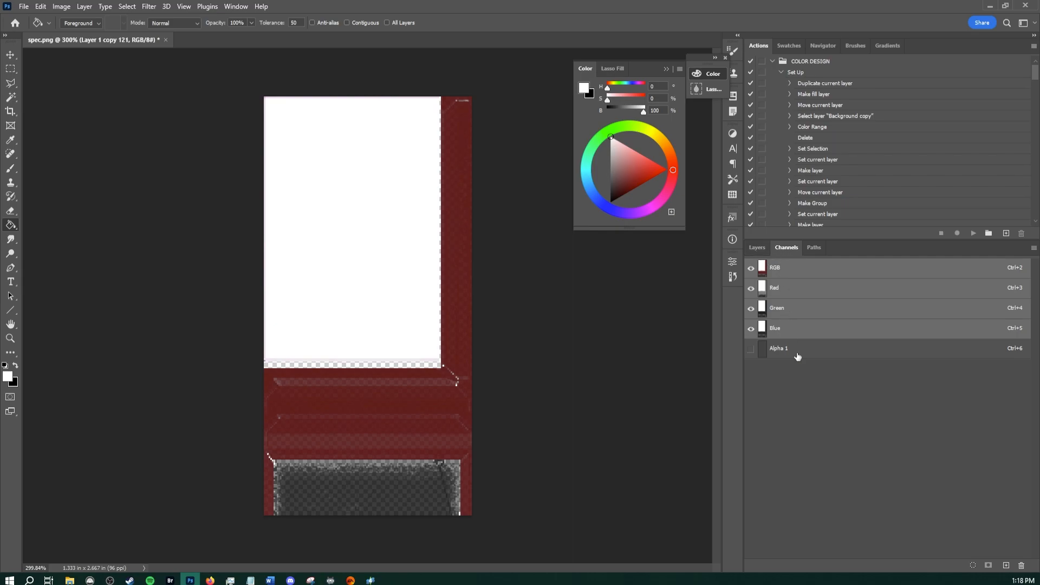
{"action": "left_click", "coordinate": [794, 351]}
{"action": "left_click", "coordinate": [756, 249]}
{"action": "left_click", "coordinate": [786, 248]}
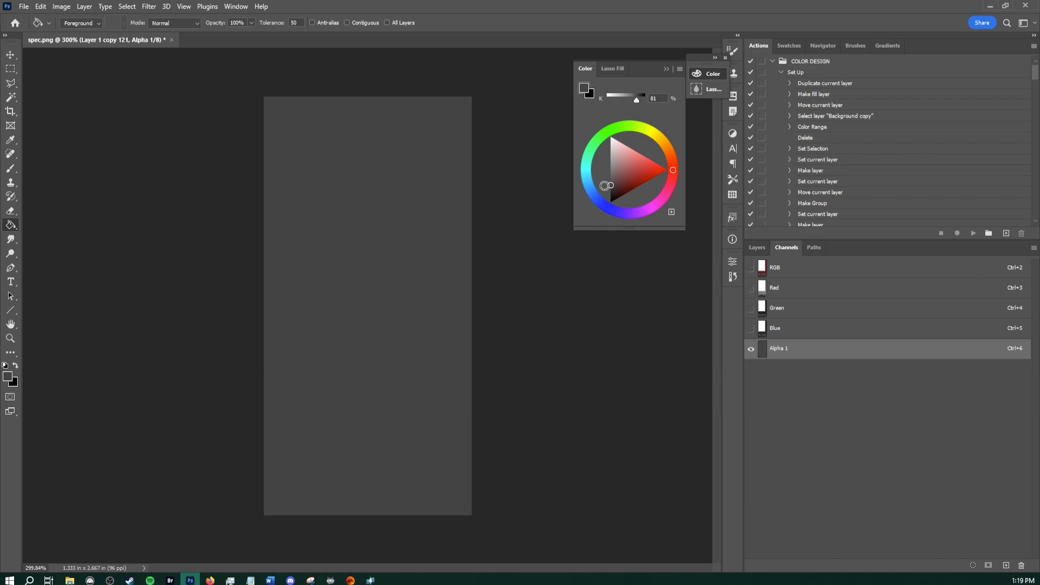
Refill the Alpha 1 channel with a darker 87% gray and return to Layer 1 copy 121
{"action": "left_click", "coordinate": [604, 188]}
{"action": "left_click", "coordinate": [610, 189]}
{"action": "left_click", "coordinate": [379, 196]}
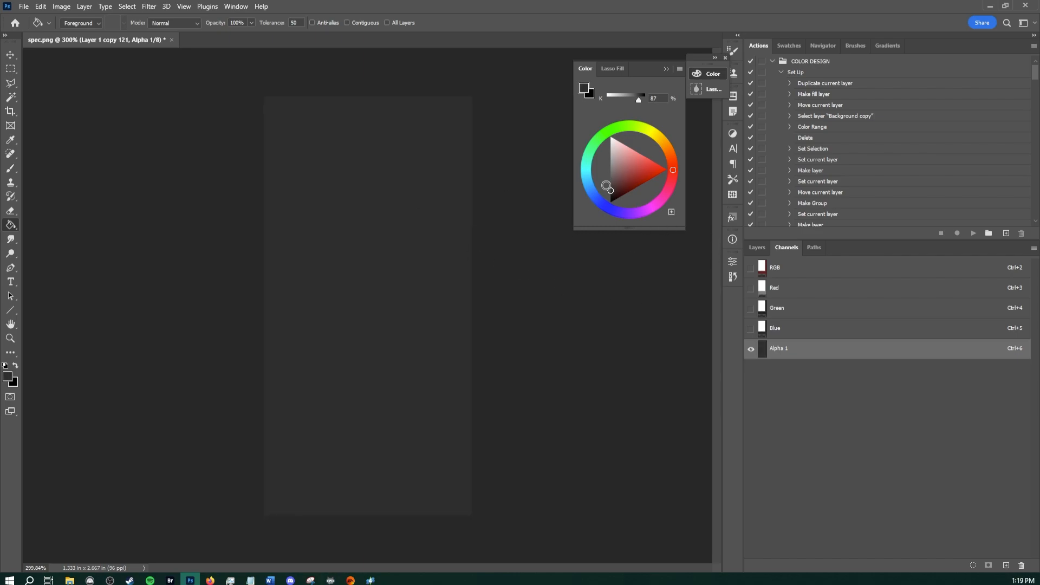
{"action": "left_click", "coordinate": [761, 247]}
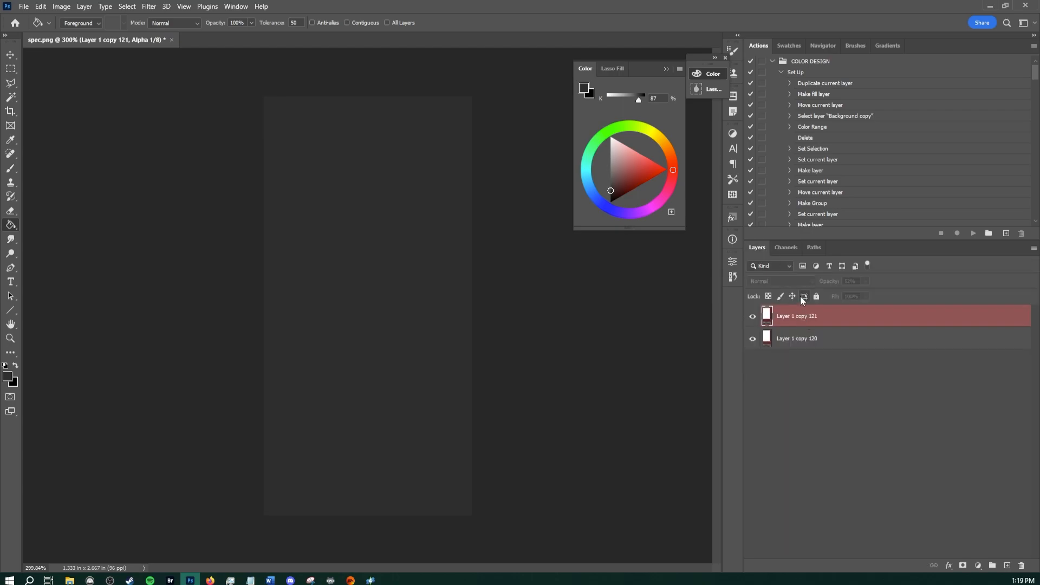
{"action": "left_click", "coordinate": [814, 319]}
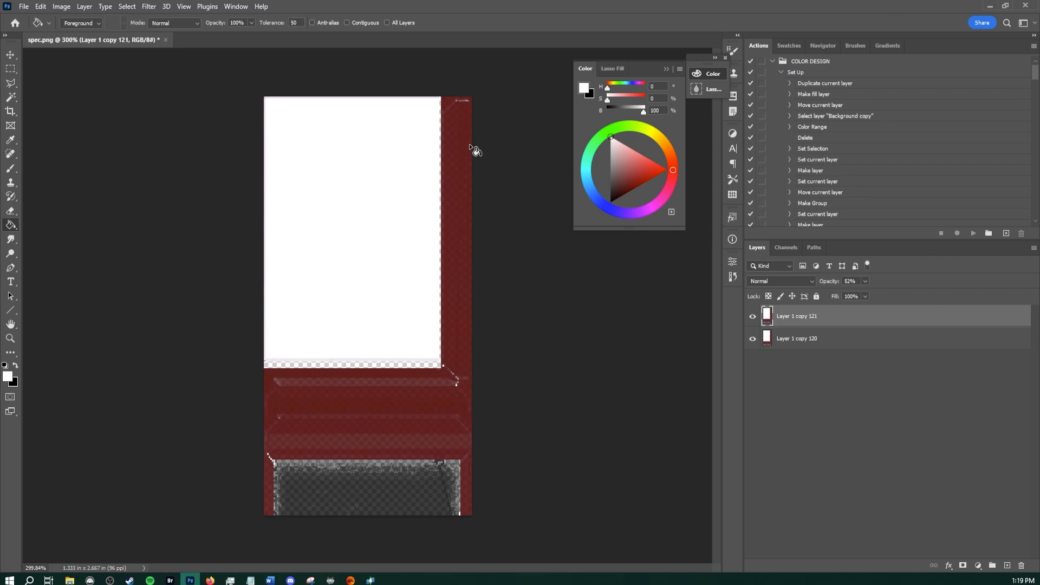
Switch to Sims 4 Studio, display the poster's Diffuse texture, and move the window off the Photoshop workspace
{"action": "key", "text": "alt+Tab"}
{"action": "left_click", "coordinate": [370, 580]}
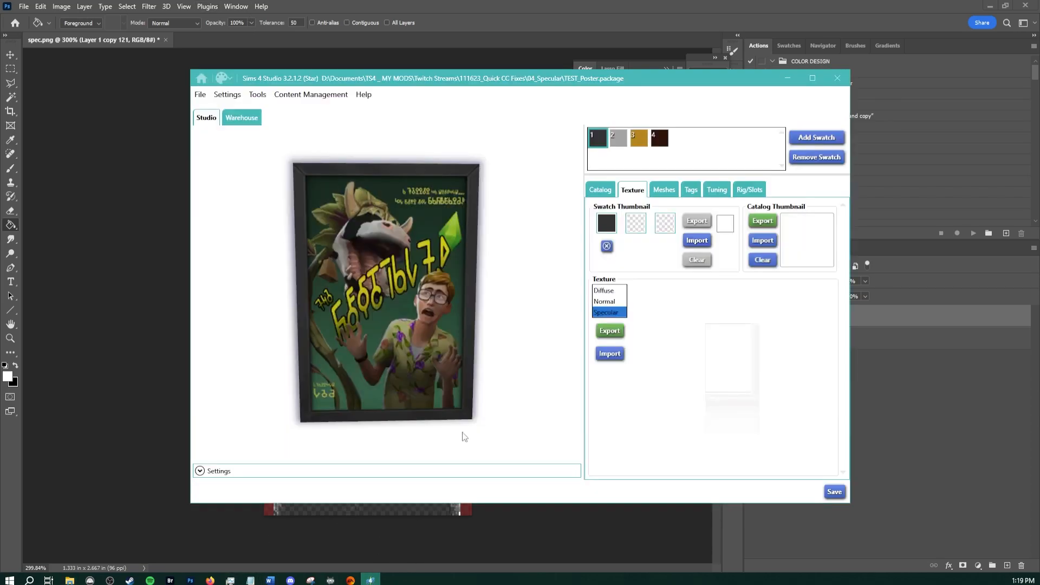
{"action": "left_click", "coordinate": [614, 291]}
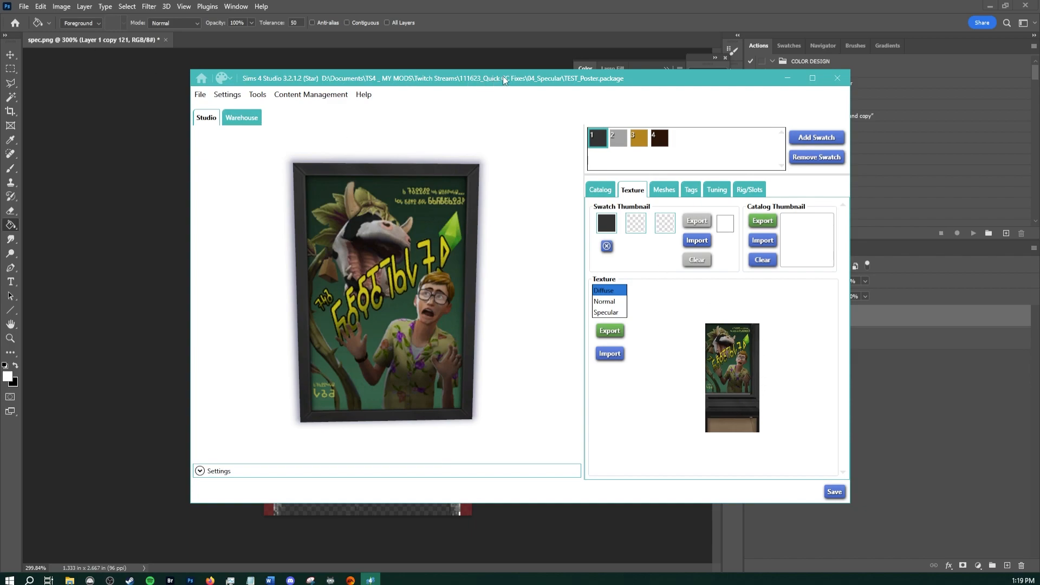
{"action": "left_click_drag", "start_coordinate": [502, 77], "coordinate": [0, 89]}
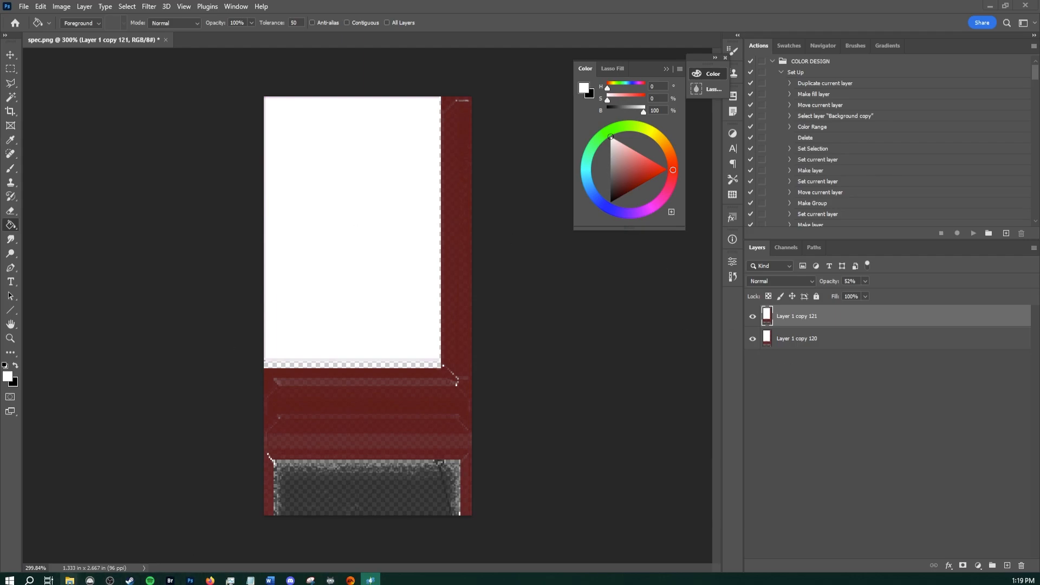
{"action": "mouse_move", "coordinate": [70, 579]}
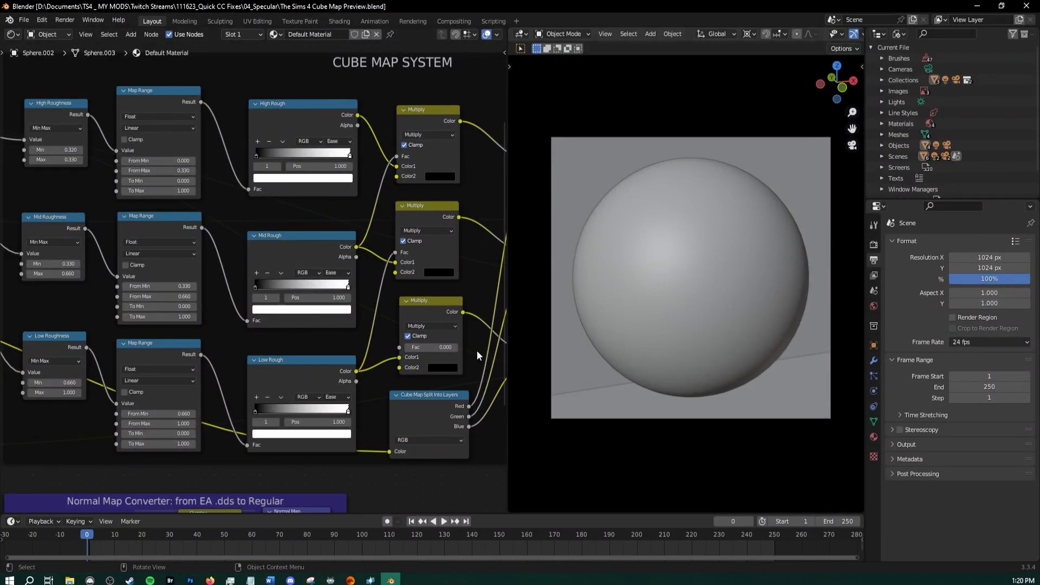
Examine the Cube Map System node layout, its connected shader nodes, and the How To Use note beside the object textures
{"action": "scroll", "coordinate": [226, 240], "scroll_direction": "down", "scroll_amount": 2}
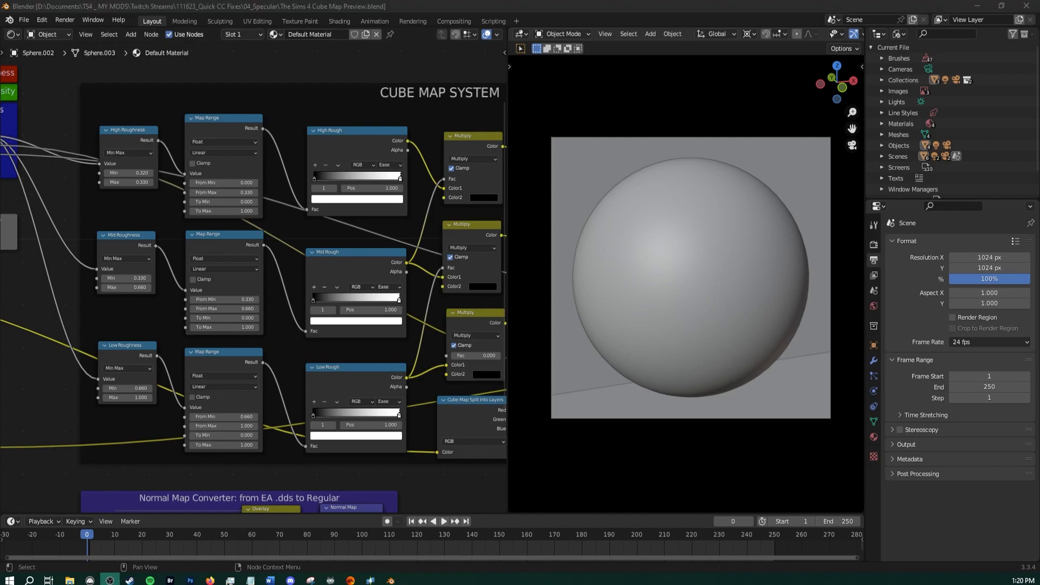
{"action": "scroll", "coordinate": [274, 226], "scroll_direction": "down", "scroll_amount": 6}
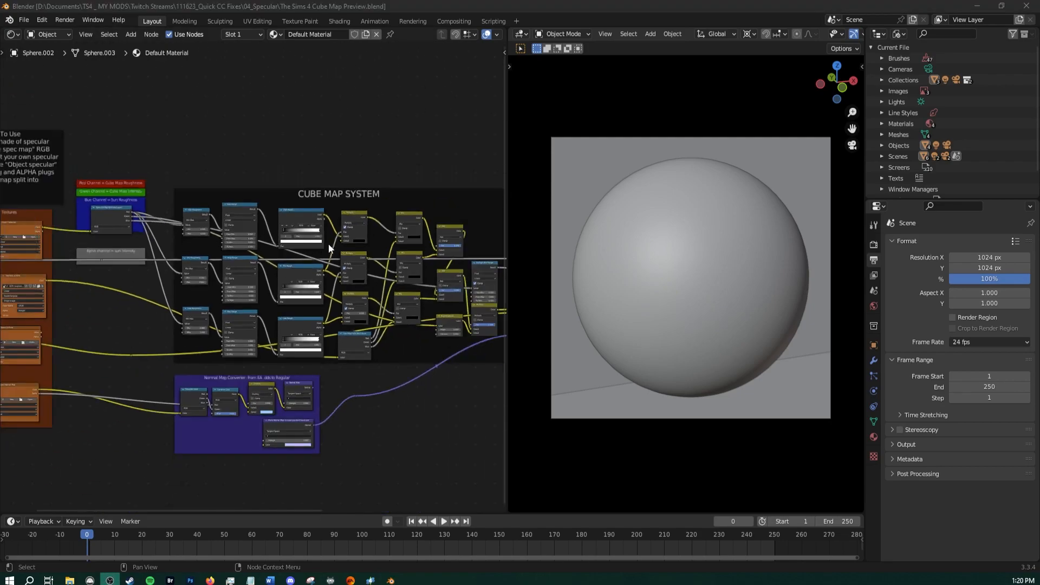
{"action": "middle_click_drag", "start_coordinate": [343, 257], "coordinate": [119, 204]}
{"action": "scroll", "coordinate": [211, 185], "scroll_direction": "up", "scroll_amount": 5}
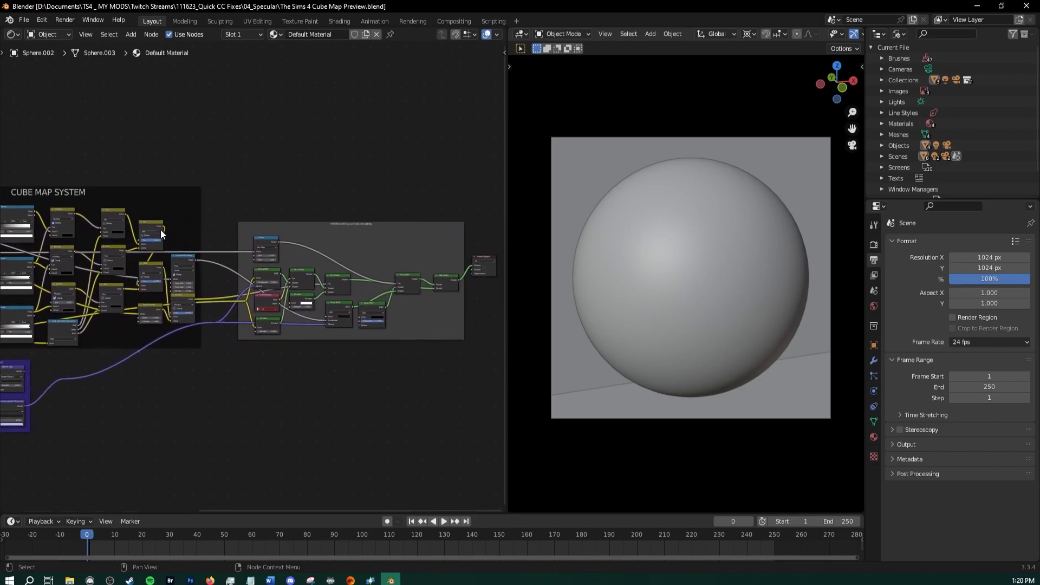
{"action": "scroll", "coordinate": [220, 241], "scroll_direction": "up", "scroll_amount": 1}
{"action": "middle_click_drag", "start_coordinate": [220, 241], "coordinate": [403, 266]}
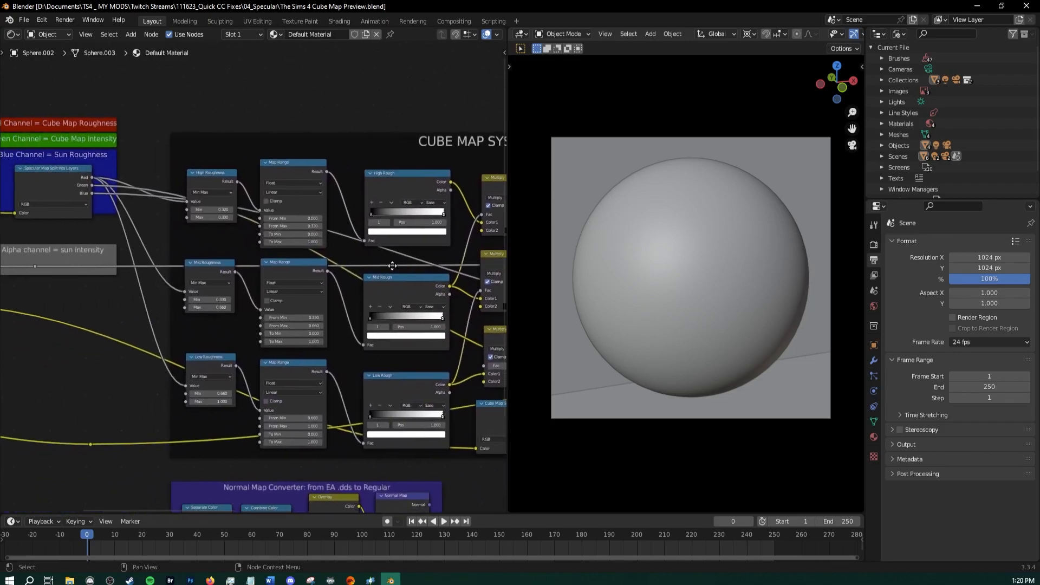
{"action": "middle_click_drag", "start_coordinate": [12, 203], "coordinate": [356, 242]}
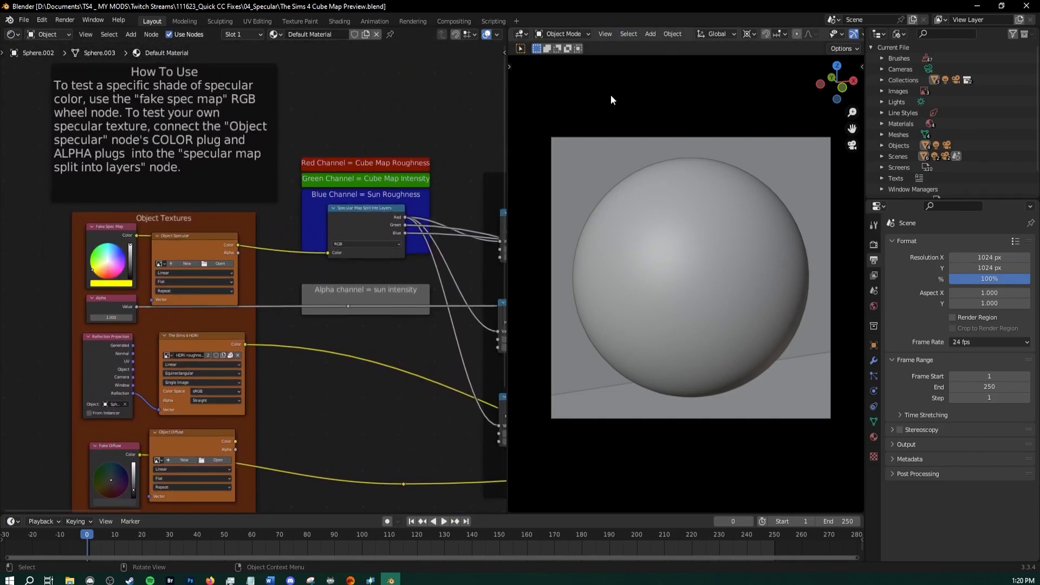
Switch the sphere preview to rendered shading and rebalance the space between the node editor and the viewport
{"action": "left_click_drag", "start_coordinate": [506, 90], "coordinate": [372, 89]}
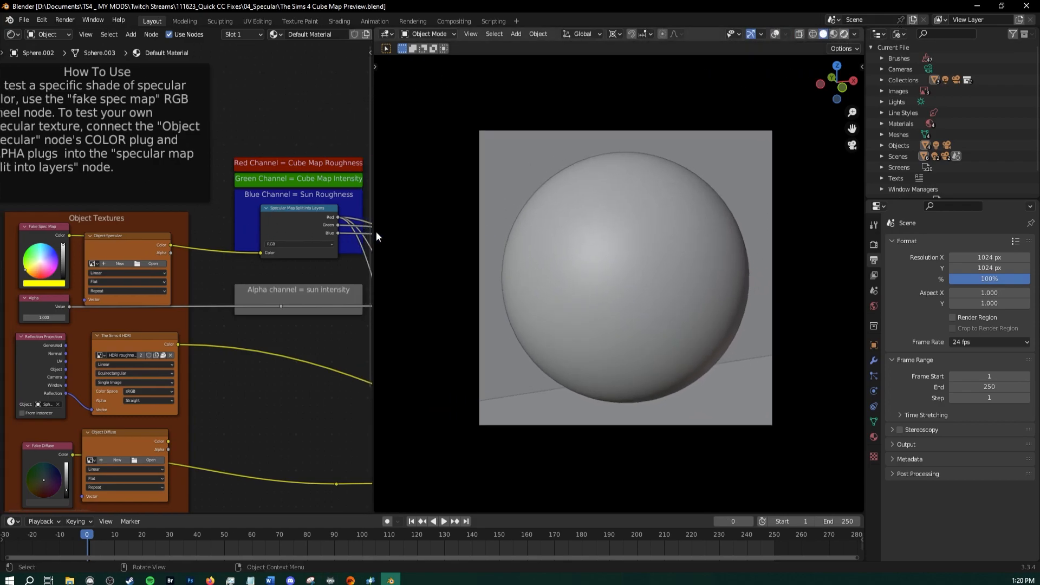
{"action": "key", "text": "shift+z"}
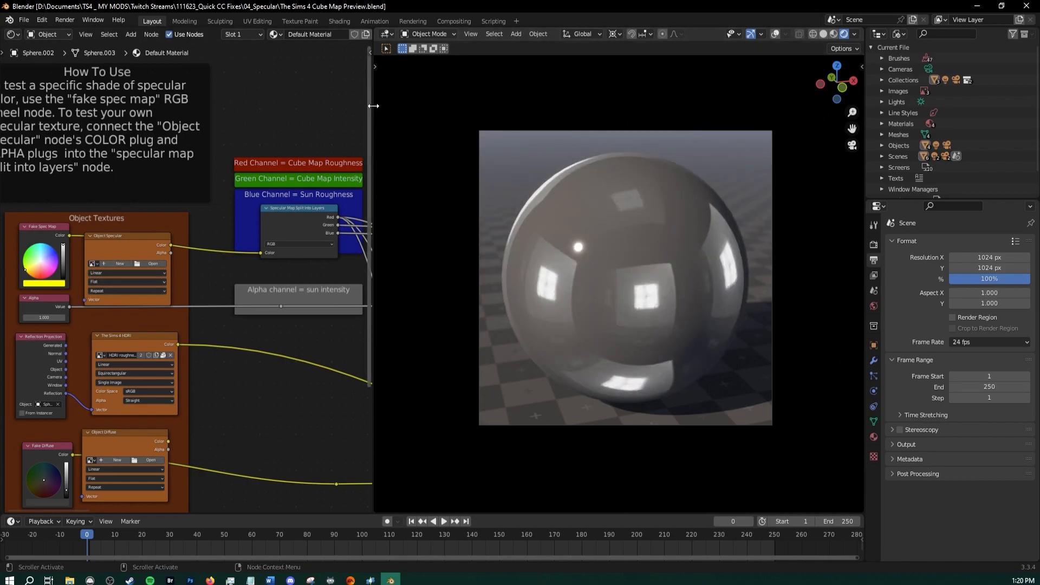
{"action": "left_click_drag", "start_coordinate": [373, 107], "coordinate": [523, 133]}
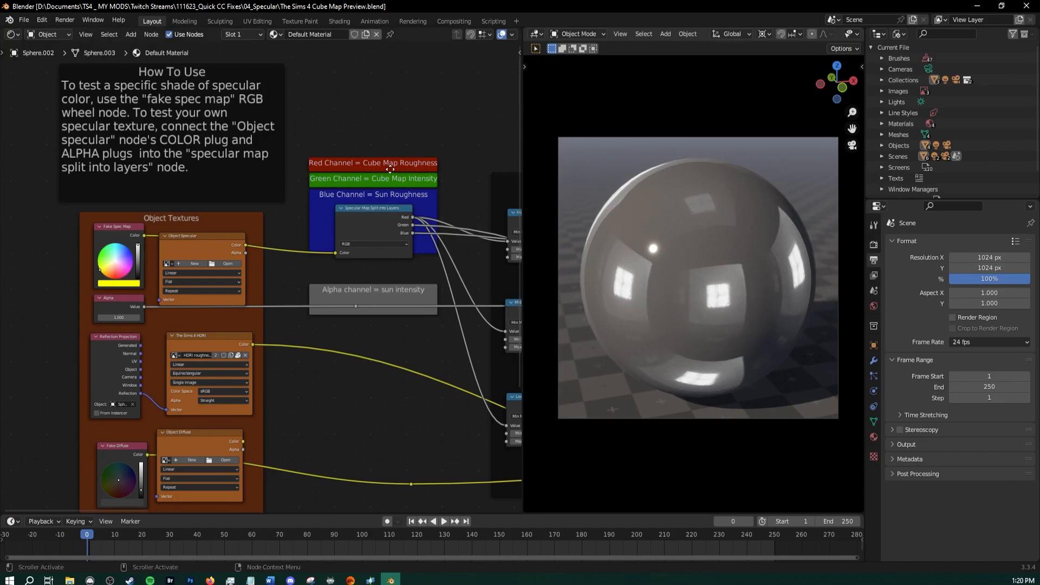
Set the Fake Spec Map color to bright red and orbit around the preview sphere to inspect its reflections
{"action": "scroll", "coordinate": [238, 282], "scroll_direction": "up", "scroll_amount": 6}
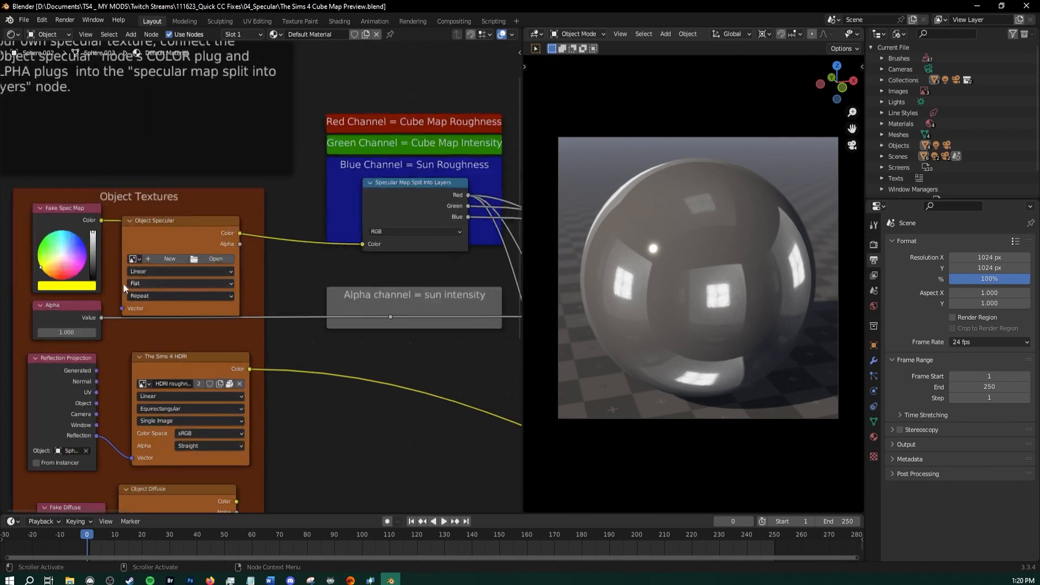
{"action": "middle_click_drag", "start_coordinate": [91, 263], "coordinate": [265, 282]}
{"action": "scroll", "coordinate": [264, 282], "scroll_direction": "up", "scroll_amount": 5}
{"action": "mouse_move", "coordinate": [224, 301]}
{"action": "left_mouse_down"}
{"action": "mouse_move", "coordinate": [226, 310]}
{"action": "mouse_move", "coordinate": [236, 304]}
{"action": "left_mouse_up"}
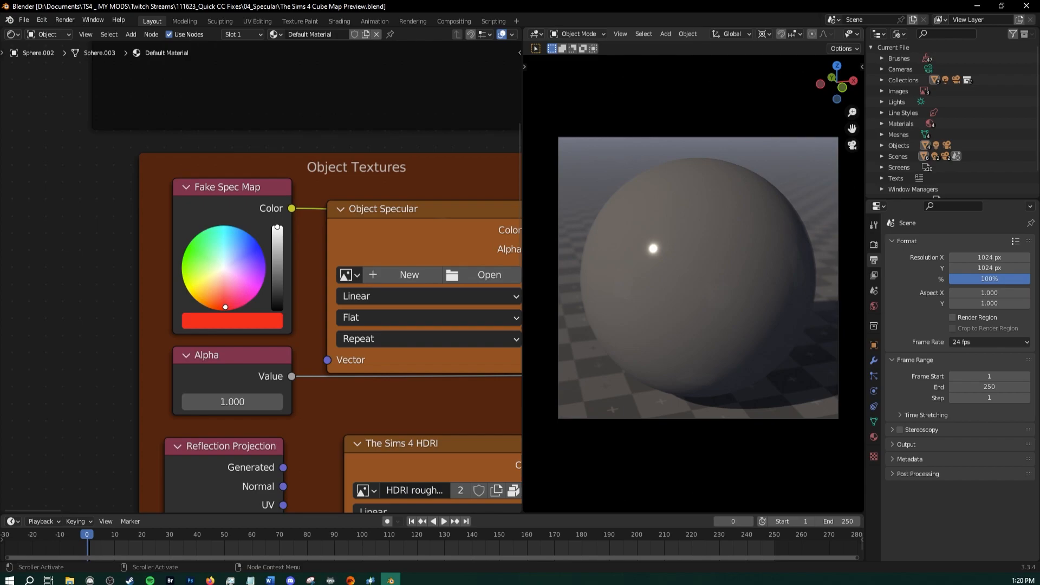
{"action": "middle_click_drag", "start_coordinate": [651, 264], "coordinate": [523, 272]}
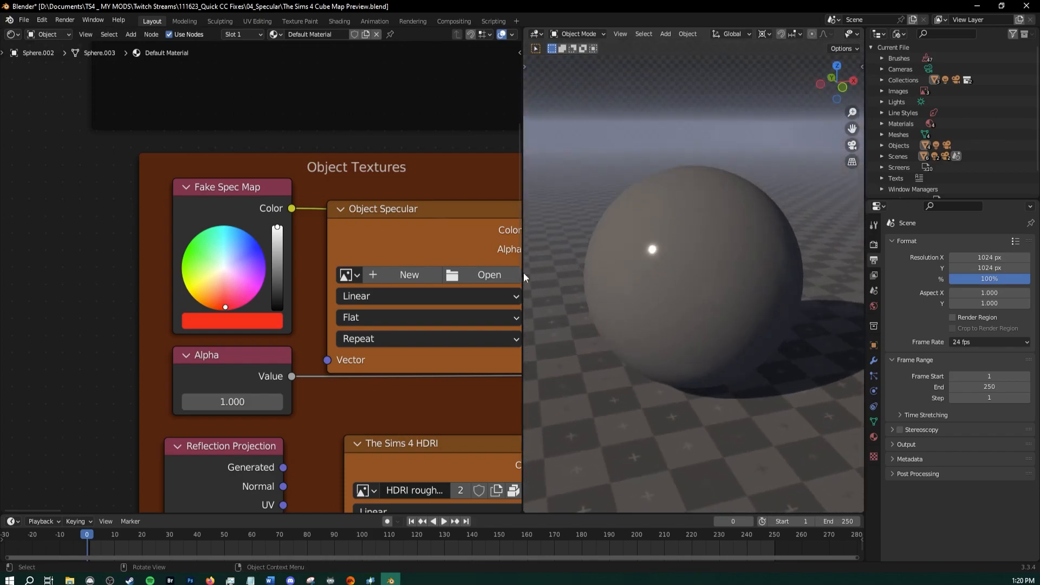
Change the Fake Spec Map color to dark blue, orbit around the sphere, and show the color's hex code
{"action": "mouse_move", "coordinate": [236, 298]}
{"action": "left_mouse_down"}
{"action": "mouse_move", "coordinate": [222, 270]}
{"action": "mouse_move", "coordinate": [199, 268]}
{"action": "mouse_move", "coordinate": [233, 238]}
{"action": "mouse_move", "coordinate": [257, 244]}
{"action": "mouse_move", "coordinate": [239, 232]}
{"action": "mouse_move", "coordinate": [279, 255]}
{"action": "mouse_move", "coordinate": [278, 289]}
{"action": "mouse_move", "coordinate": [277, 227]}
{"action": "mouse_move", "coordinate": [277, 297]}
{"action": "mouse_move", "coordinate": [278, 266]}
{"action": "left_mouse_up"}
{"action": "middle_click_drag", "start_coordinate": [618, 272], "coordinate": [645, 309]}
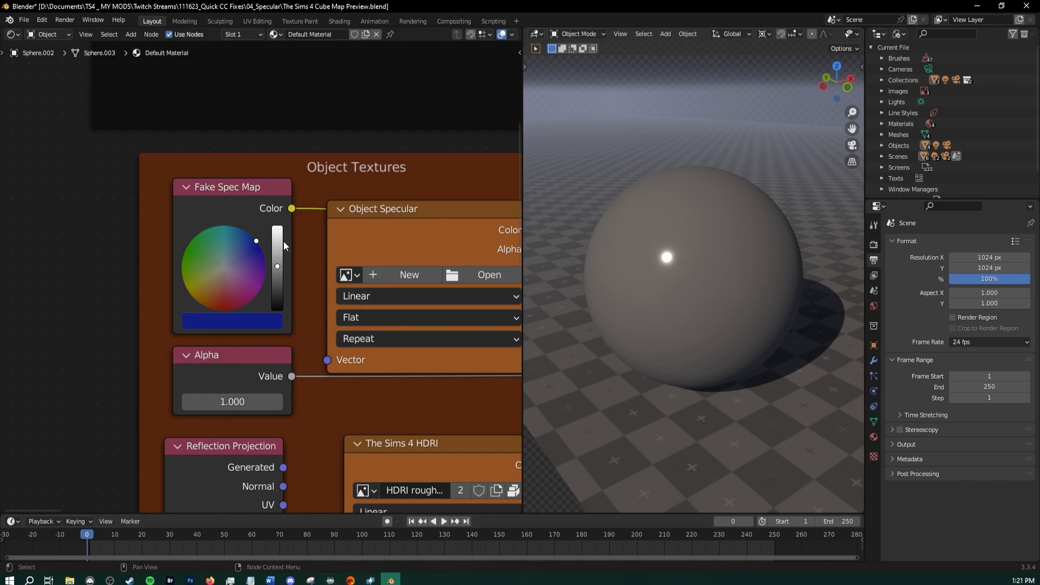
{"action": "right_click", "coordinate": [272, 325]}
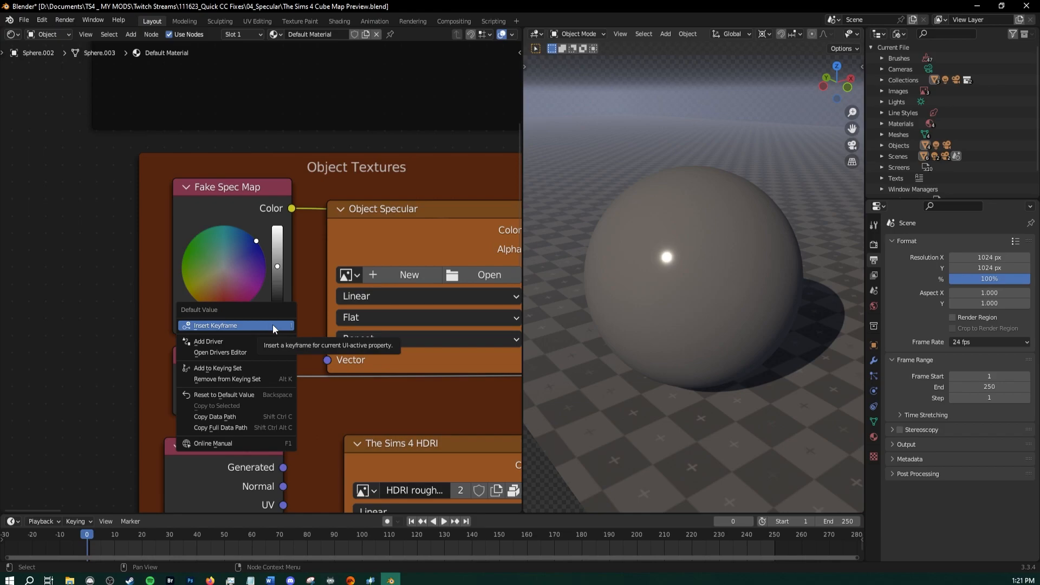
{"action": "right_click", "coordinate": [229, 196]}
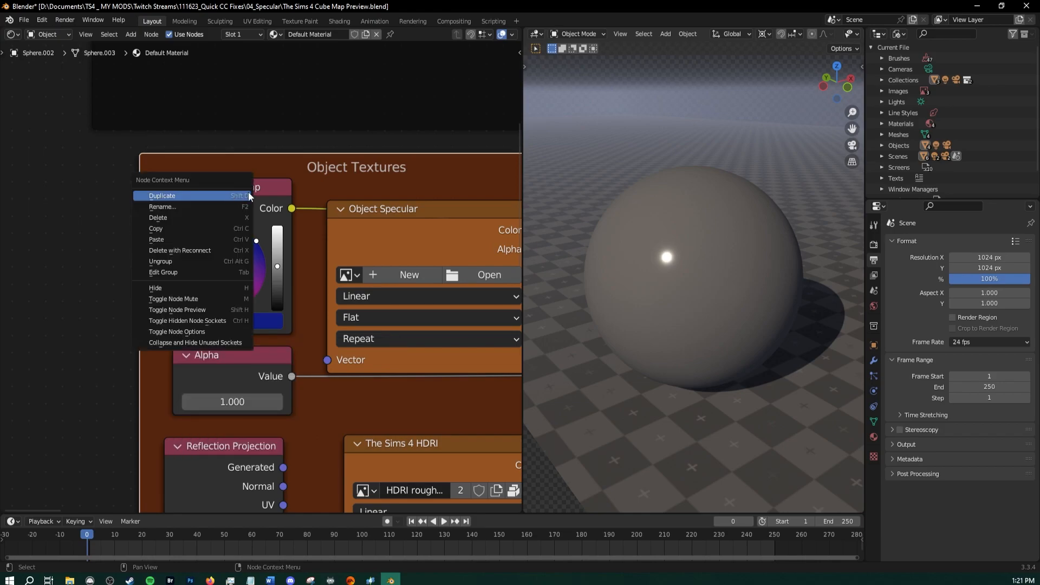
{"action": "left_click", "coordinate": [258, 321]}
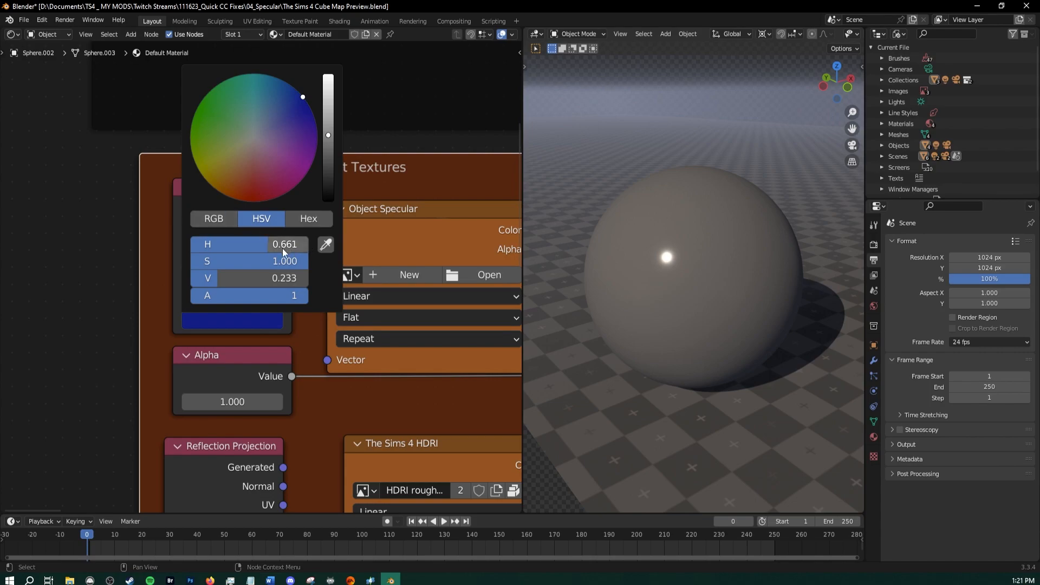
{"action": "left_click", "coordinate": [299, 218]}
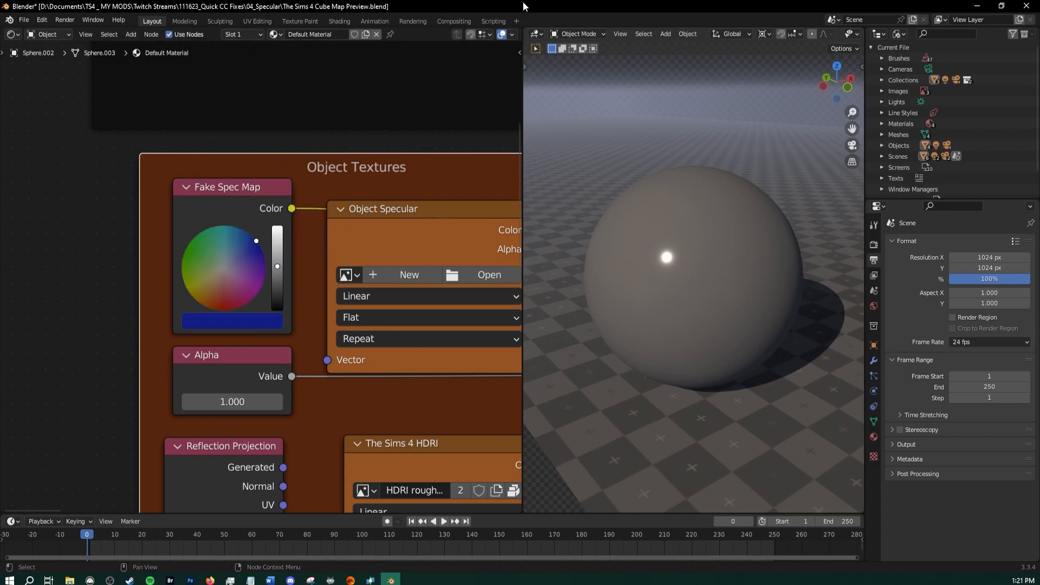
Arrange the Blender and Photoshop windows side by side, narrowing Photoshop so the Fake Spec Map color stays visible
{"action": "left_click_drag", "start_coordinate": [523, 6], "coordinate": [965, 35]}
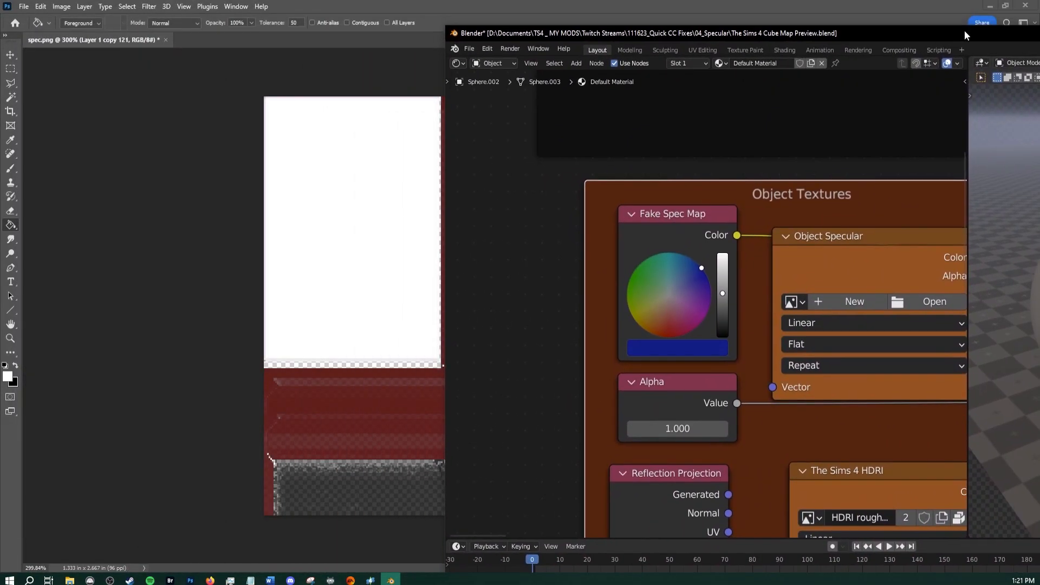
{"action": "left_click_drag", "start_coordinate": [824, 9], "coordinate": [398, 1]}
{"action": "left_click_drag", "start_coordinate": [586, 4], "coordinate": [519, 28]}
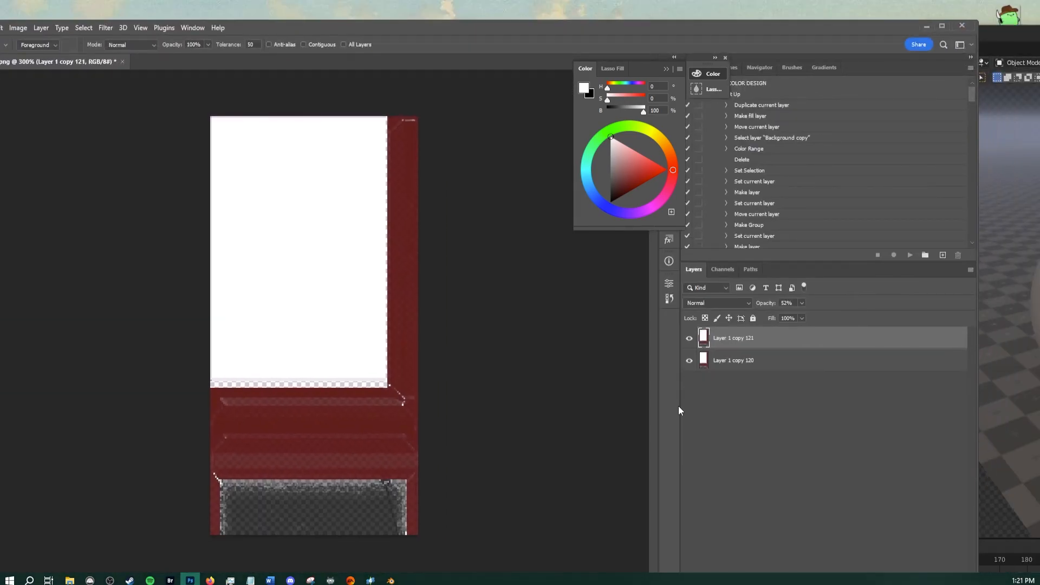
{"action": "left_click_drag", "start_coordinate": [680, 405], "coordinate": [568, 401]}
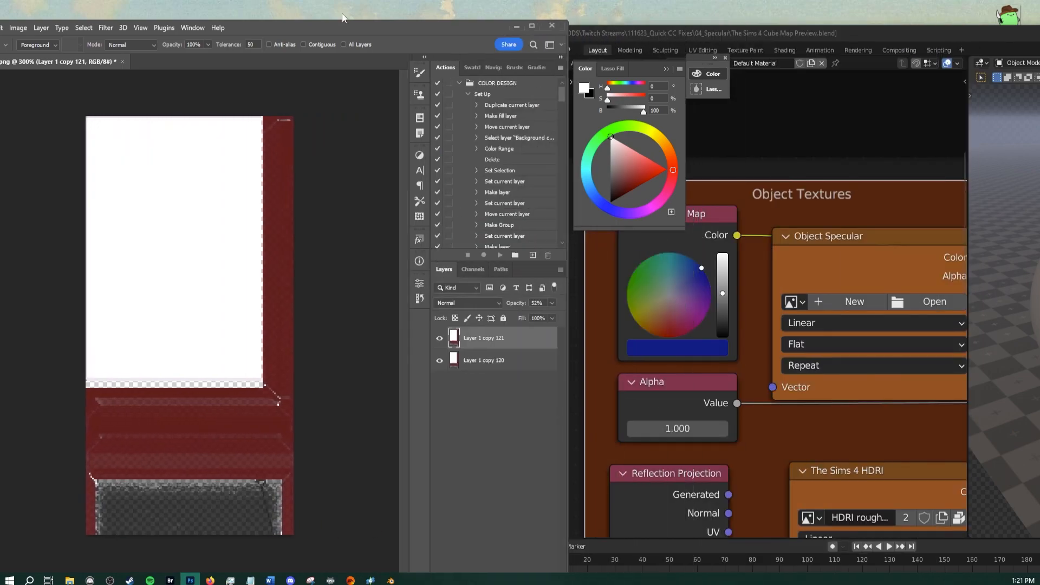
{"action": "left_click_drag", "start_coordinate": [358, 24], "coordinate": [397, 13]}
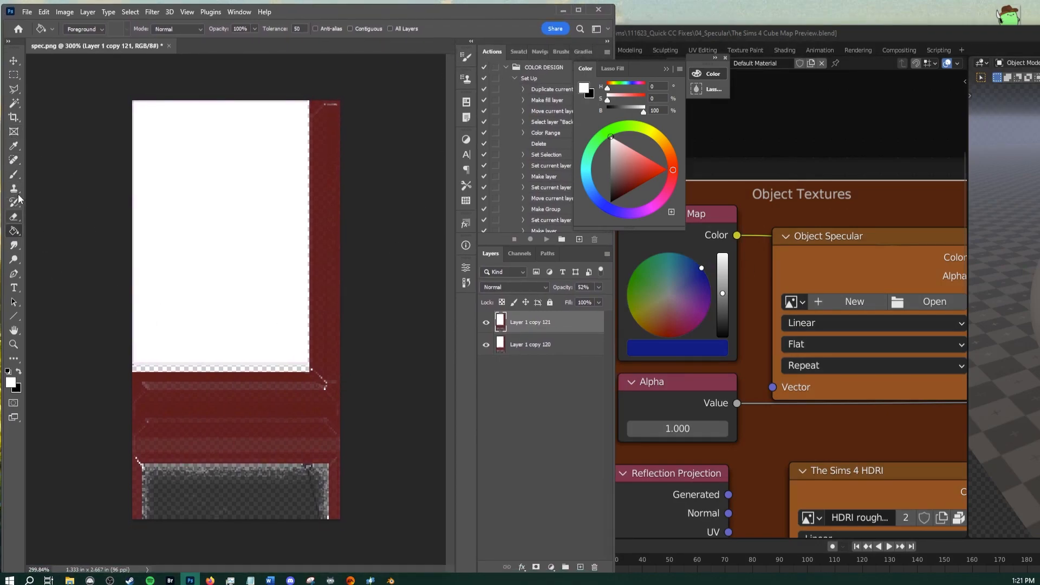
Set Photoshop's foreground color to match the Fake Spec Map's dark blue, hex 001585
{"action": "left_click", "coordinate": [14, 146]}
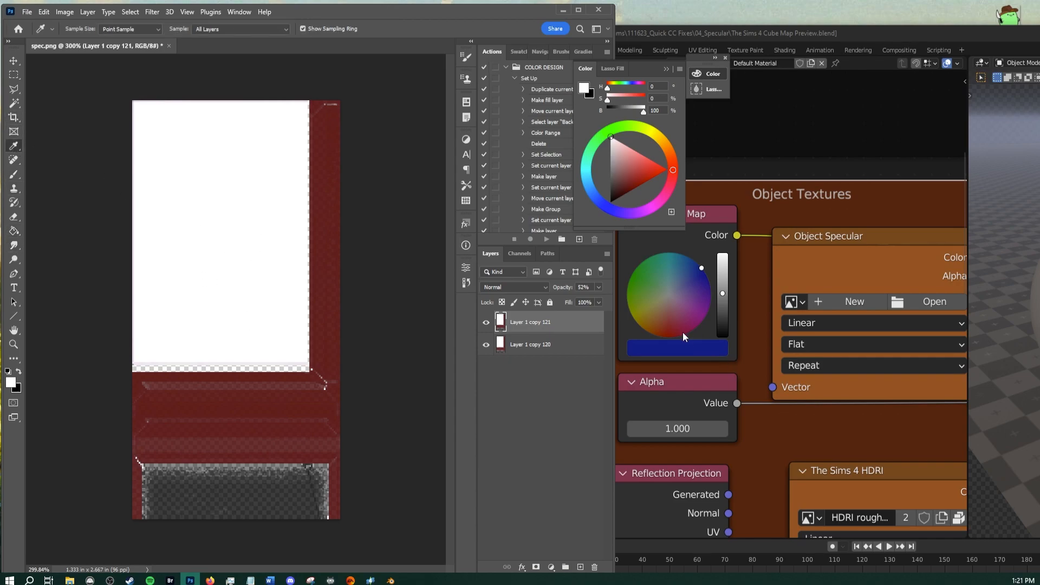
{"action": "left_click", "coordinate": [703, 349]}
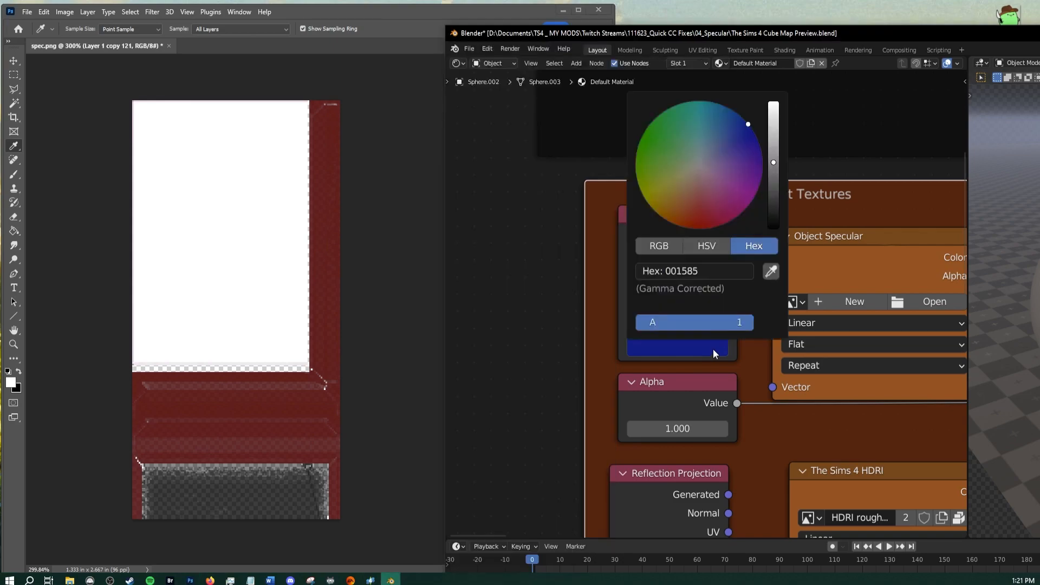
{"action": "left_click", "coordinate": [14, 386]}
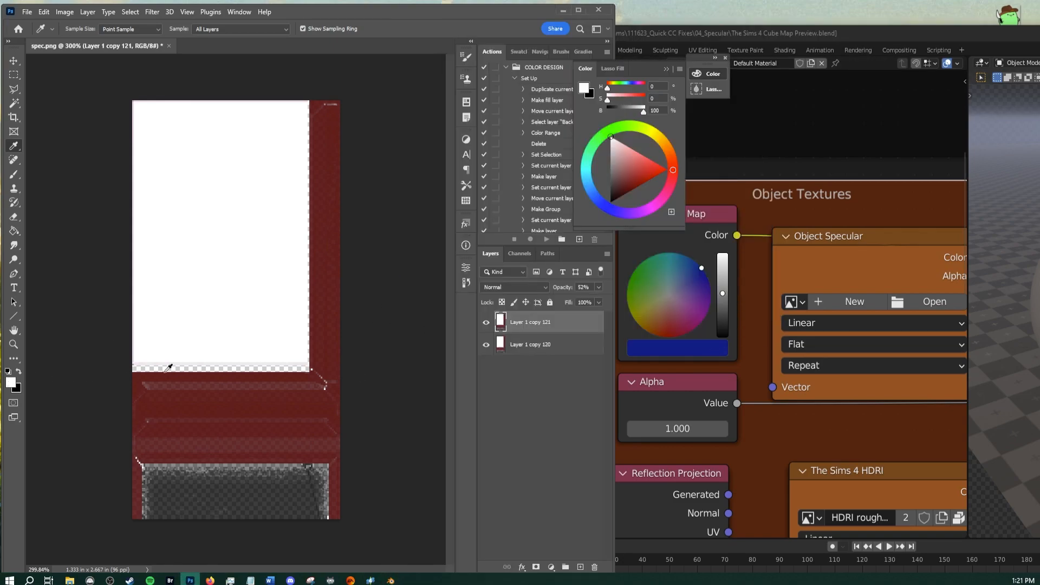
{"action": "left_click", "coordinate": [11, 382]}
{"action": "key", "text": "Return"}
{"action": "left_click_drag", "start_coordinate": [243, 219], "coordinate": [338, 248]}
{"action": "left_click_drag", "start_coordinate": [211, 202], "coordinate": [387, 238]}
{"action": "left_click_drag", "start_coordinate": [666, 335], "coordinate": [668, 341]}
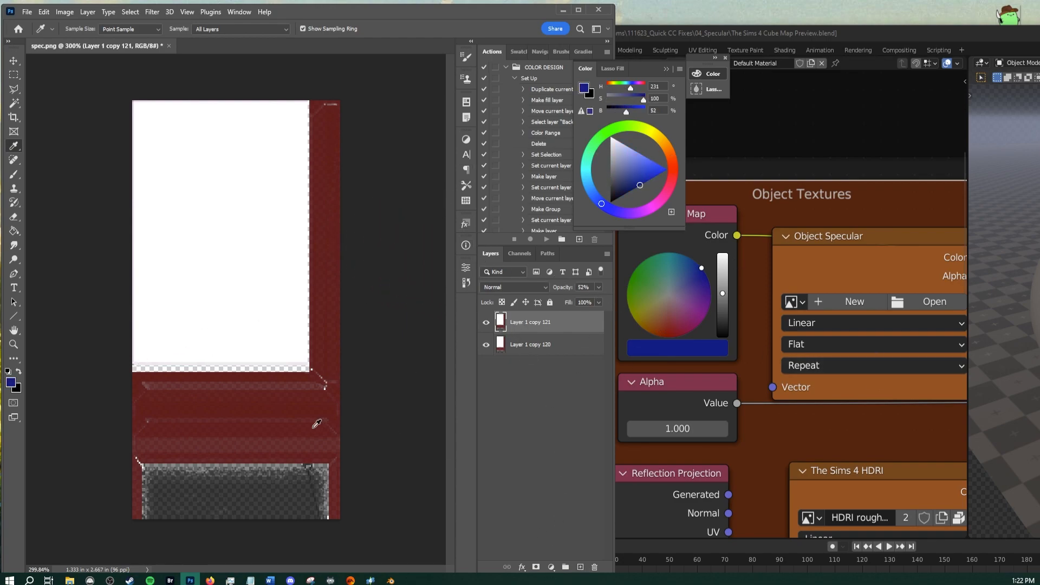
Add a new layer to spec.png, fill a rectangular selection over the white poster area with the dark blue, and deselect
{"action": "key", "text": "m"}
{"action": "left_click", "coordinate": [580, 567]}
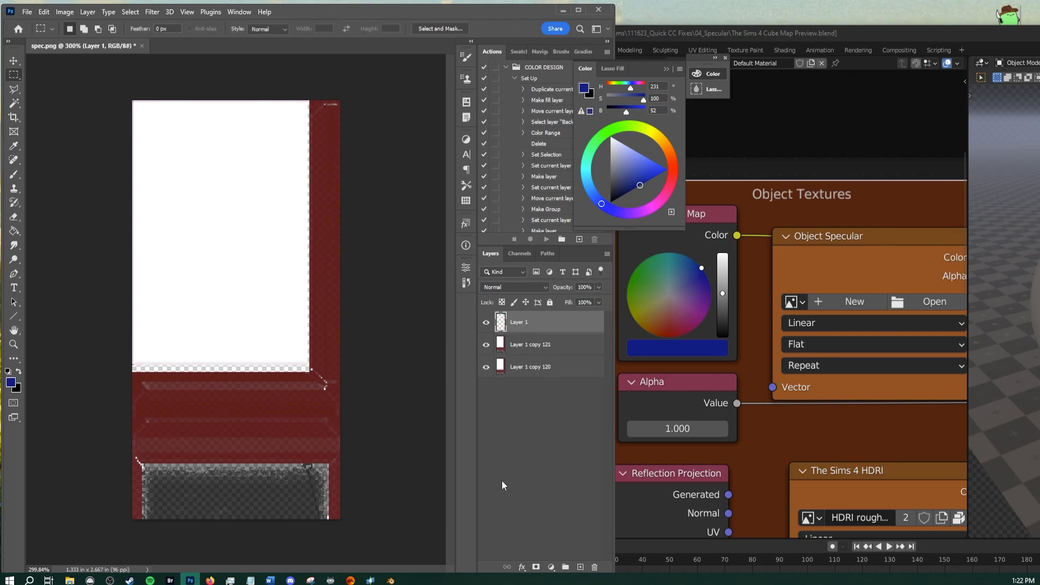
{"action": "mouse_move", "coordinate": [133, 102]}
{"action": "left_mouse_down"}
{"action": "mouse_move", "coordinate": [282, 341]}
{"action": "mouse_move", "coordinate": [311, 370]}
{"action": "left_mouse_up"}
{"action": "key", "text": "g"}
{"action": "left_click", "coordinate": [206, 210]}
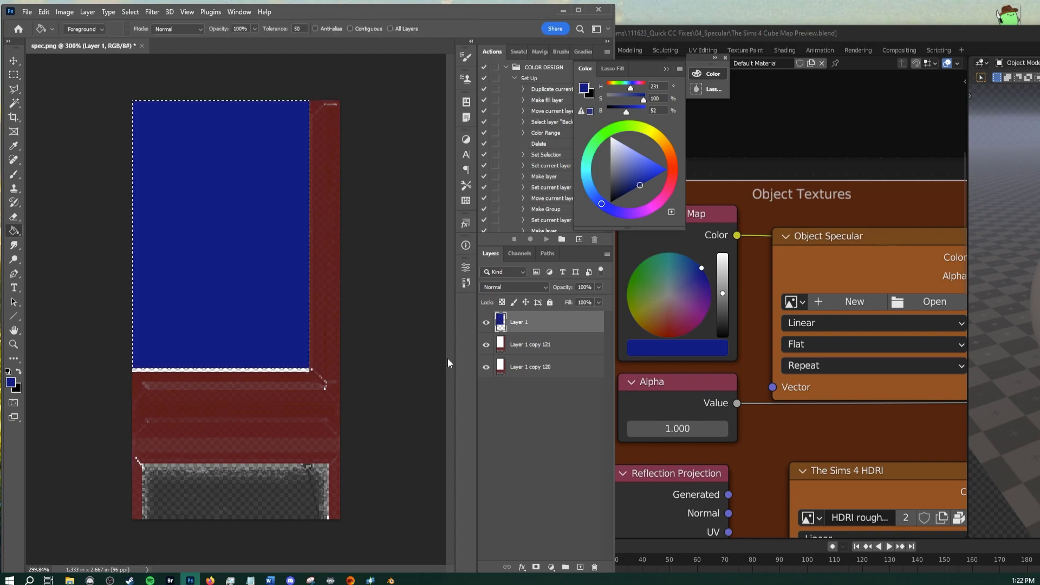
{"action": "key", "text": "ctrl+d"}
{"action": "key", "text": "ctrl+space"}
{"action": "left_click_drag", "start_coordinate": [353, 263], "coordinate": [348, 263], "text": "ctrl"}
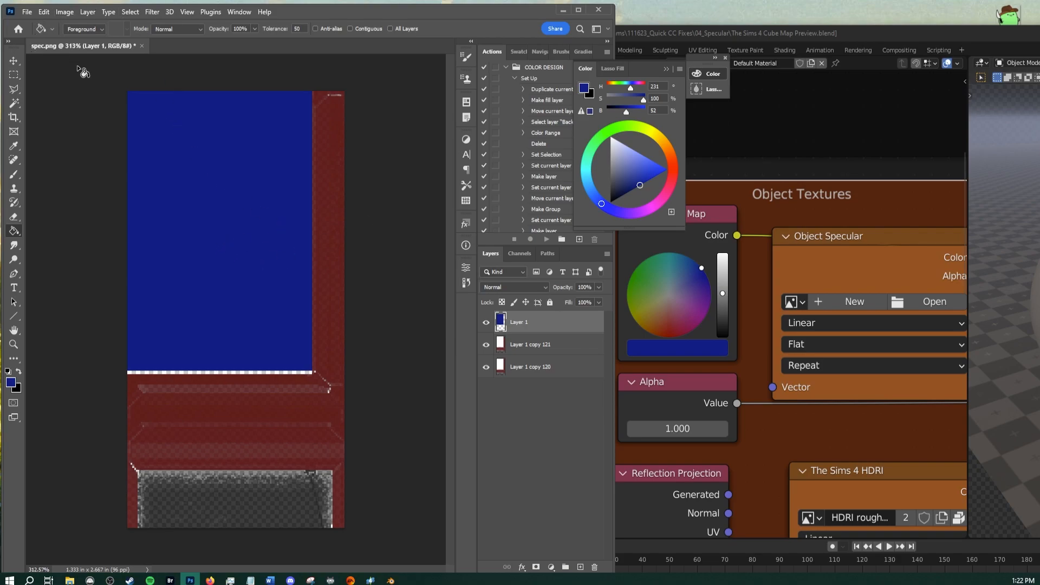
Select Layer 1 copy 121 and sample the dark red of the poster's frame as the foreground color
{"action": "left_click", "coordinate": [525, 352]}
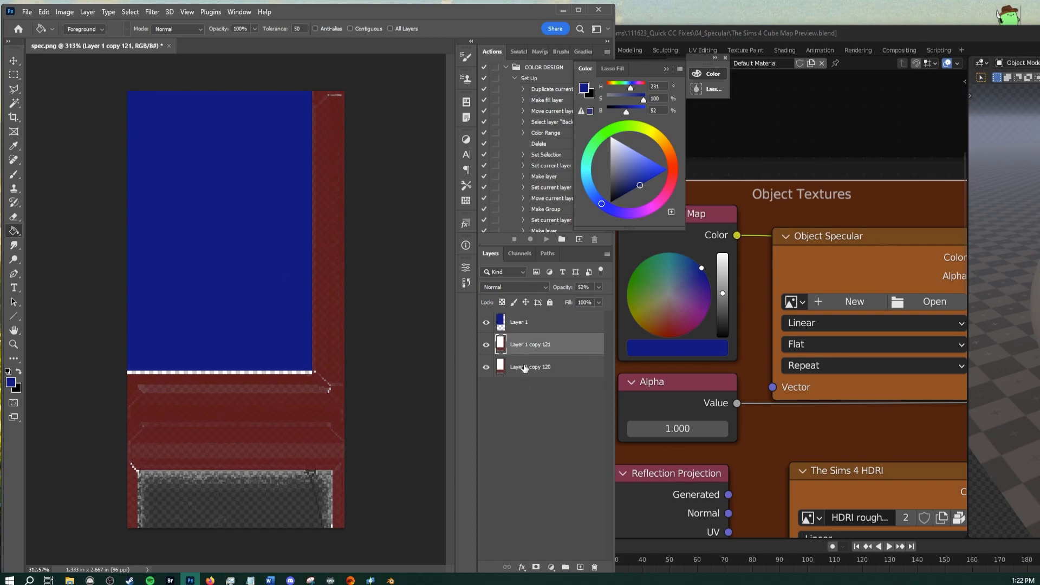
{"action": "left_click", "coordinate": [524, 368]}
{"action": "left_click", "coordinate": [525, 349]}
{"action": "left_click", "coordinate": [333, 265], "text": "alt"}
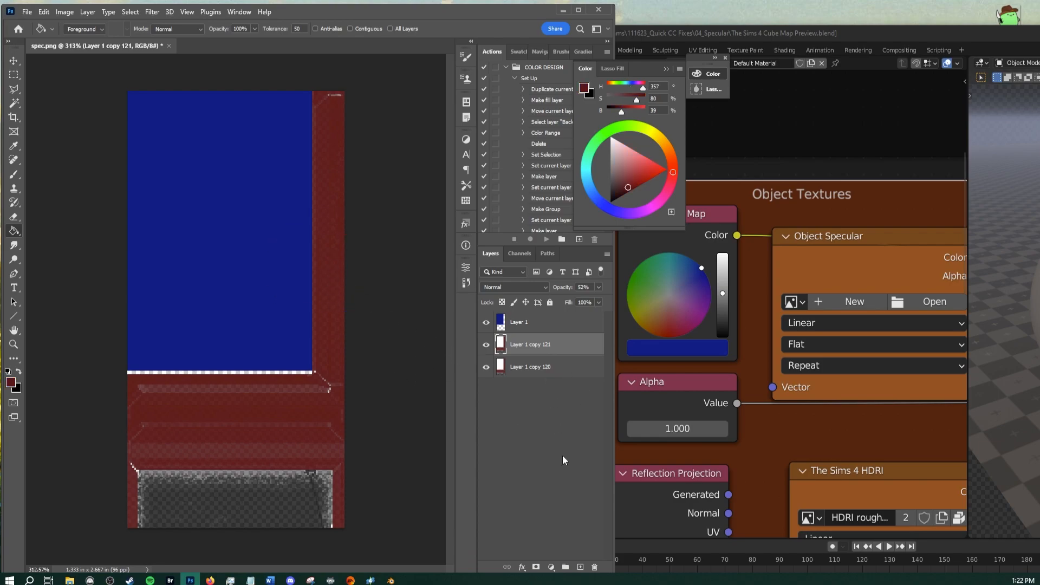
Merge Layer 1 copy 121 with Layer 1 copy 120 and duplicate the merged layer
{"action": "left_click", "coordinate": [523, 370]}
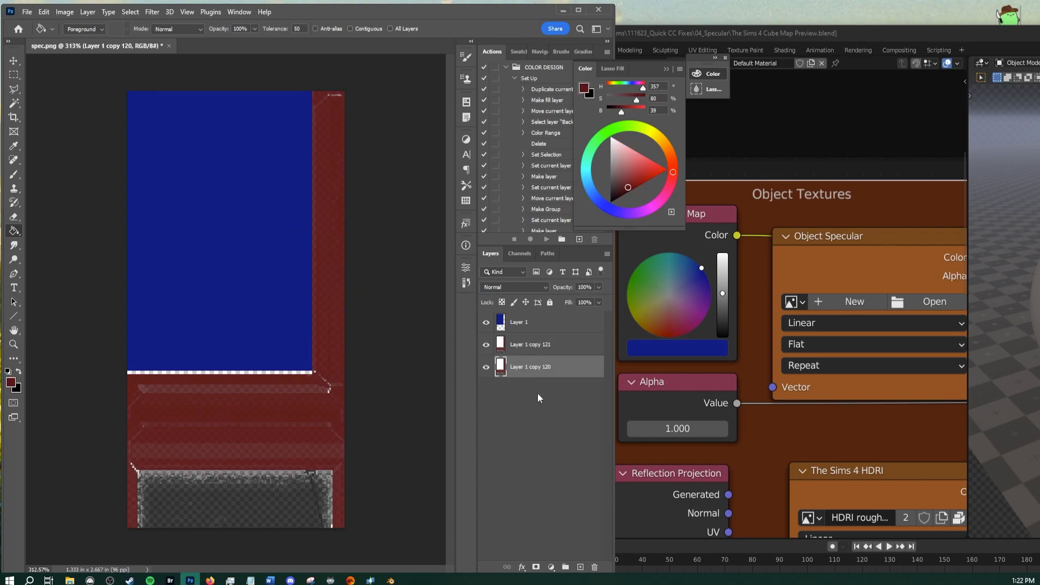
{"action": "left_click", "coordinate": [527, 347], "text": "shift"}
{"action": "right_click", "coordinate": [521, 350]}
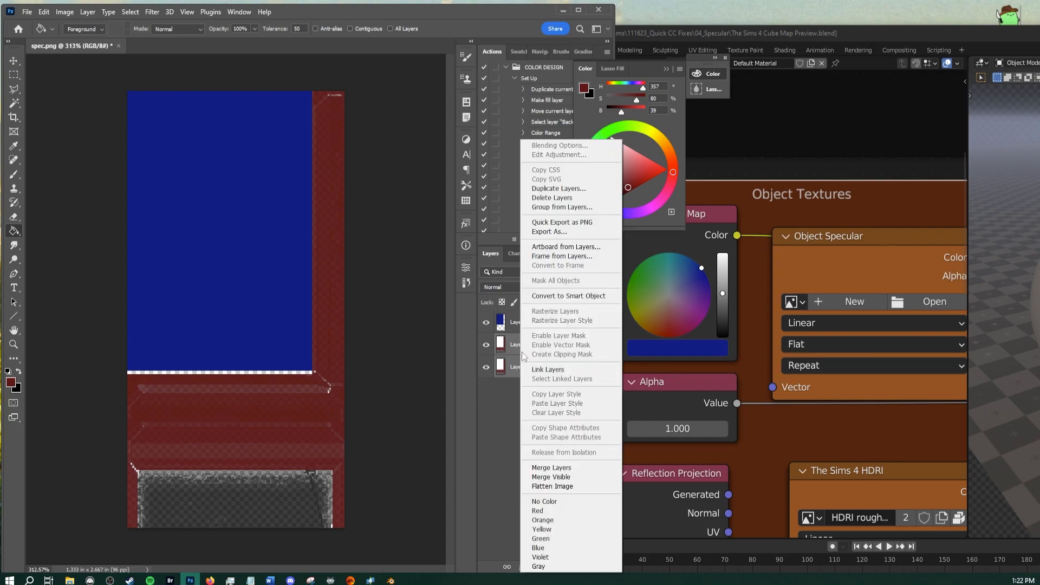
{"action": "left_click", "coordinate": [542, 468]}
{"action": "key", "text": "ctrl+j"}
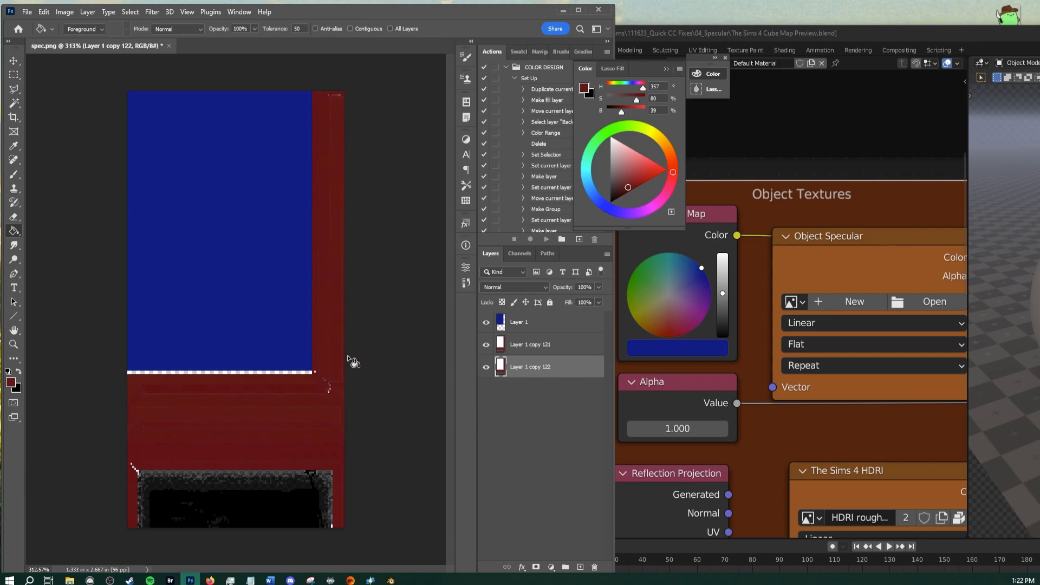
Inspect the Alpha 1 channel, return to Layer 1 in the color image, and sample the frame's dark red
{"action": "left_click", "coordinate": [524, 256]}
{"action": "left_click", "coordinate": [517, 359]}
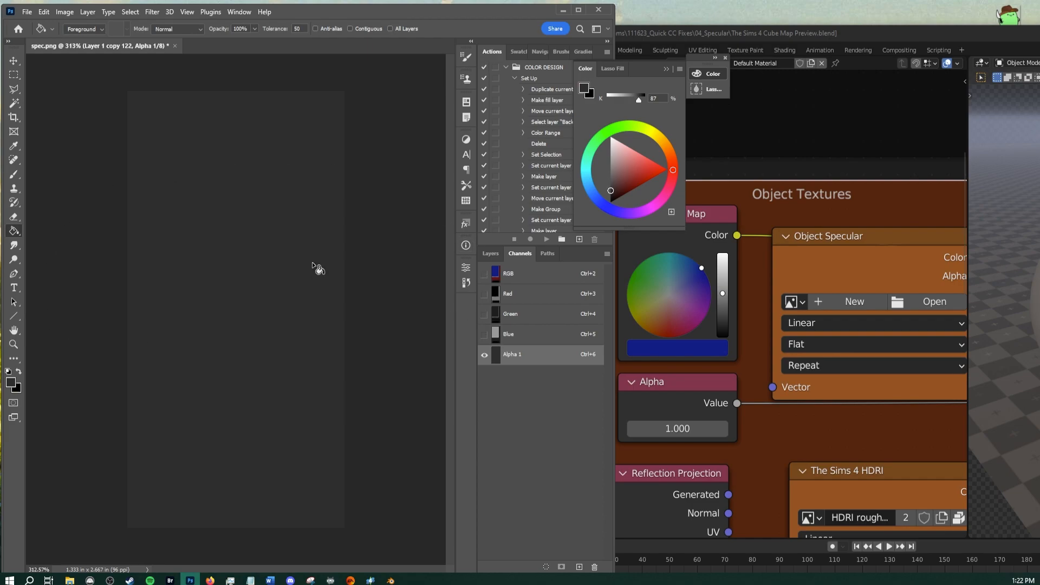
{"action": "left_click", "coordinate": [491, 254]}
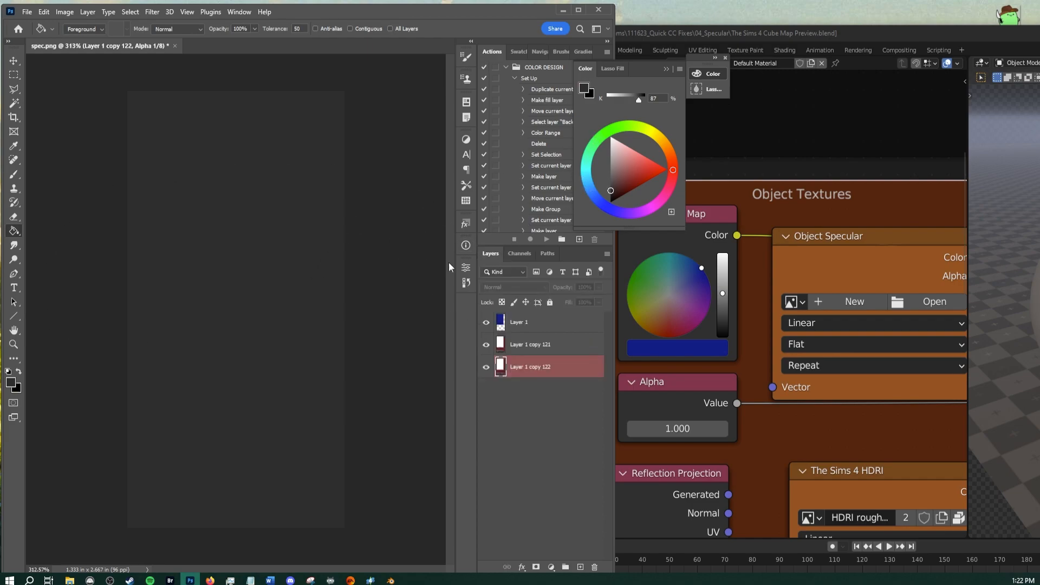
{"action": "left_click", "coordinate": [528, 254]}
{"action": "left_click", "coordinate": [490, 254]}
{"action": "left_click", "coordinate": [522, 323]}
{"action": "left_click", "coordinate": [321, 199], "text": "alt"}
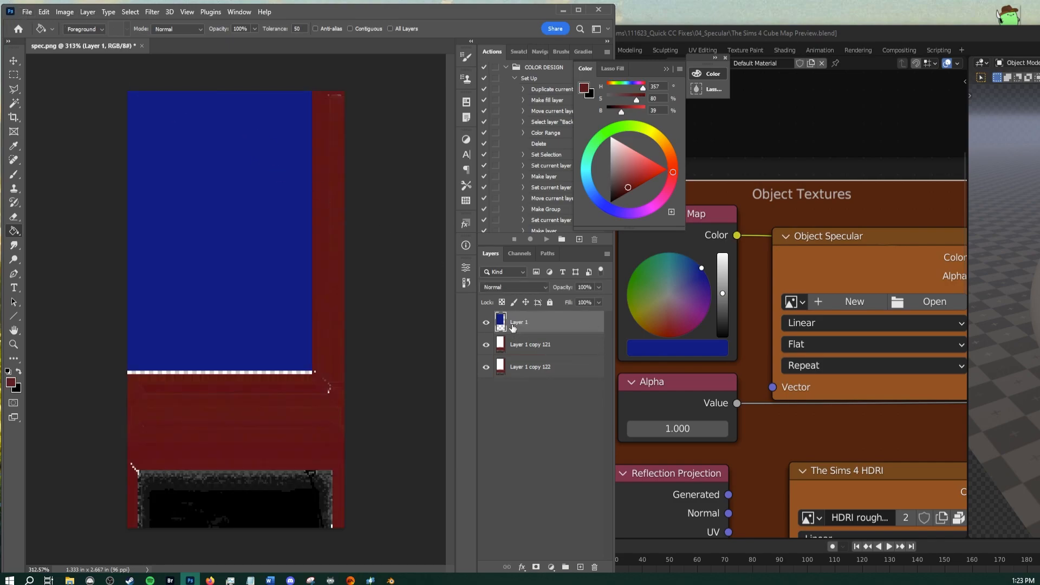
Save the layered spec.png document in Photoshop format as spec.psd in the 04_Specular folder
{"action": "mouse_move", "coordinate": [69, 579]}
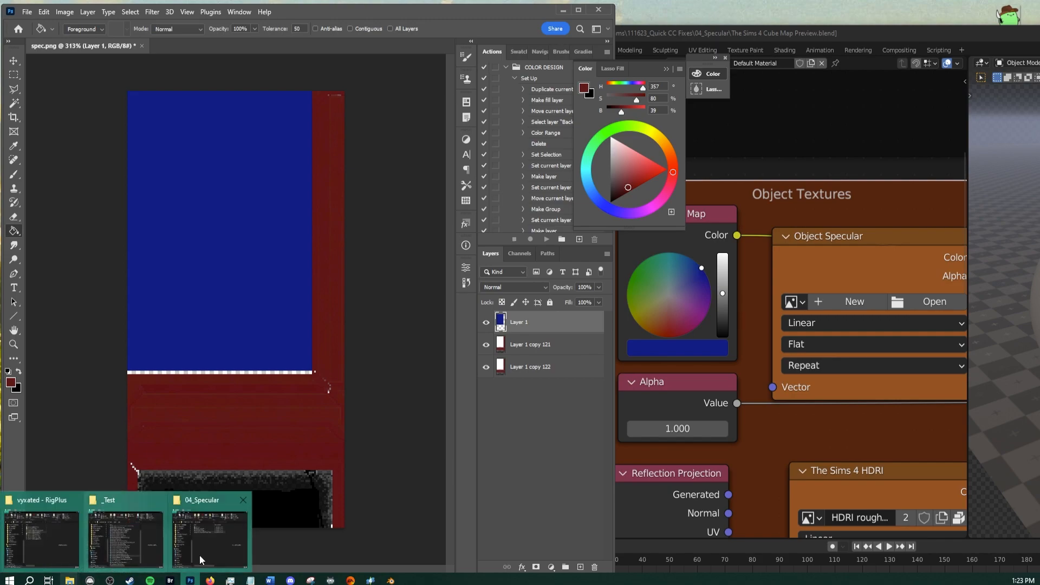
{"action": "mouse_move", "coordinate": [199, 543]}
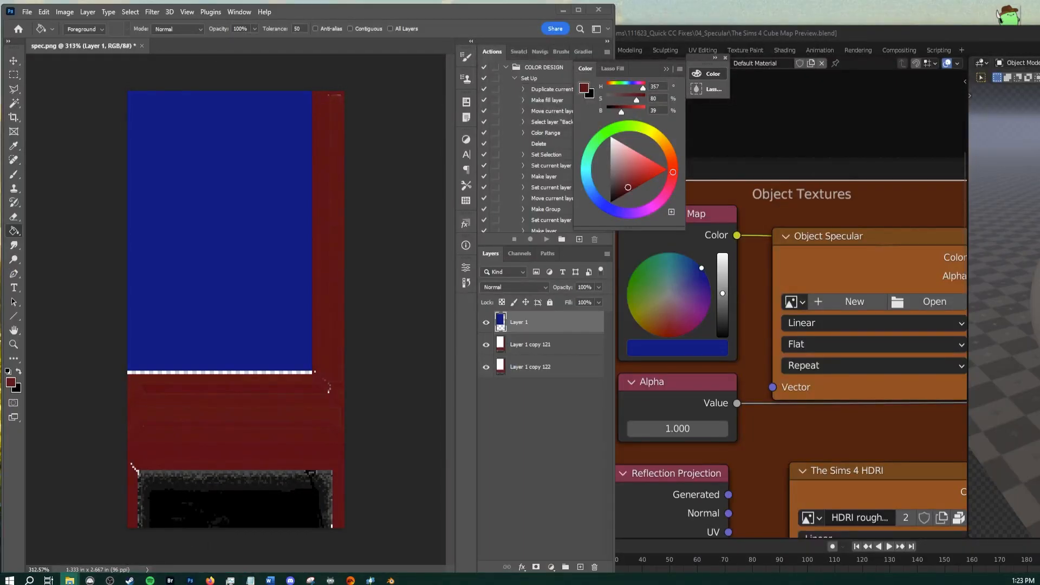
{"action": "left_click", "coordinate": [295, 43]}
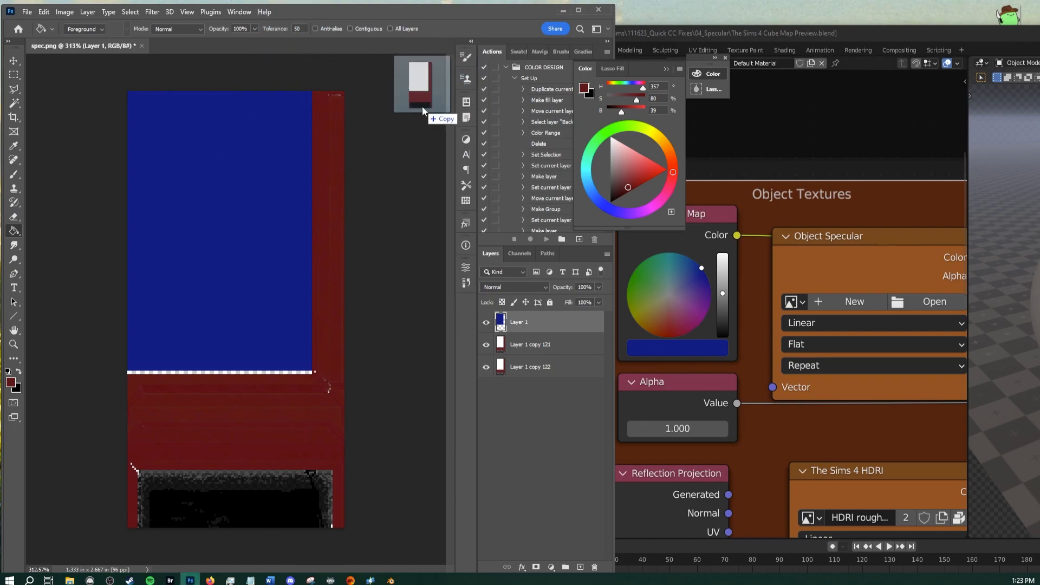
{"action": "left_click_drag", "start_coordinate": [423, 108], "coordinate": [357, 50]}
{"action": "left_click", "coordinate": [27, 12]}
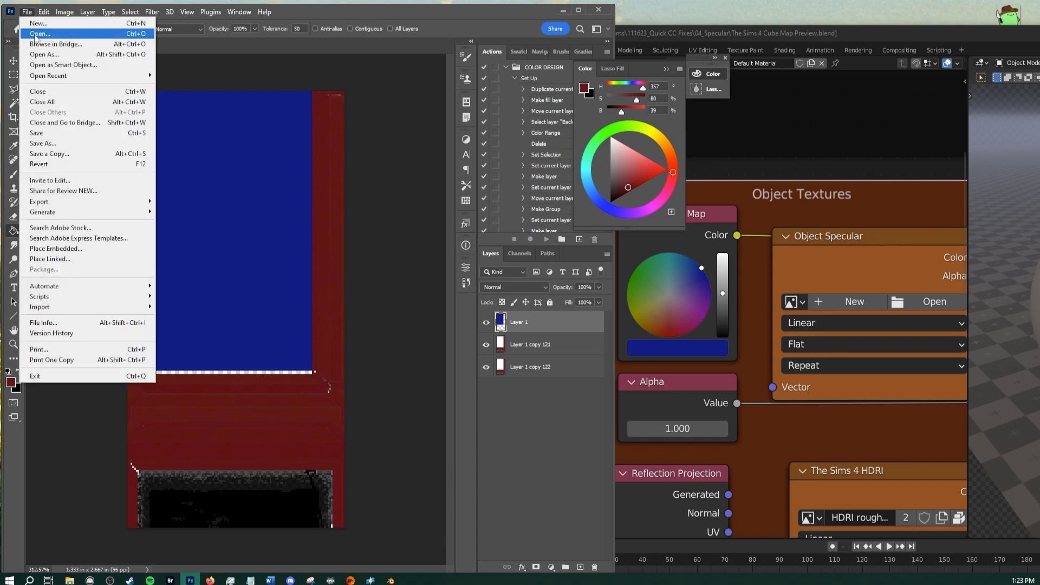
{"action": "left_click", "coordinate": [40, 142]}
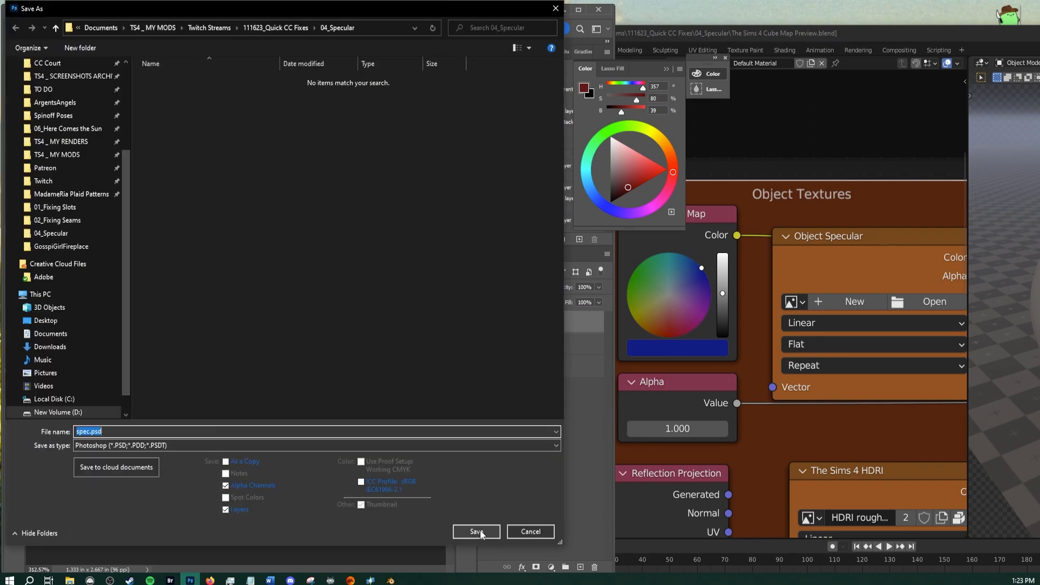
{"action": "left_click", "coordinate": [479, 530]}
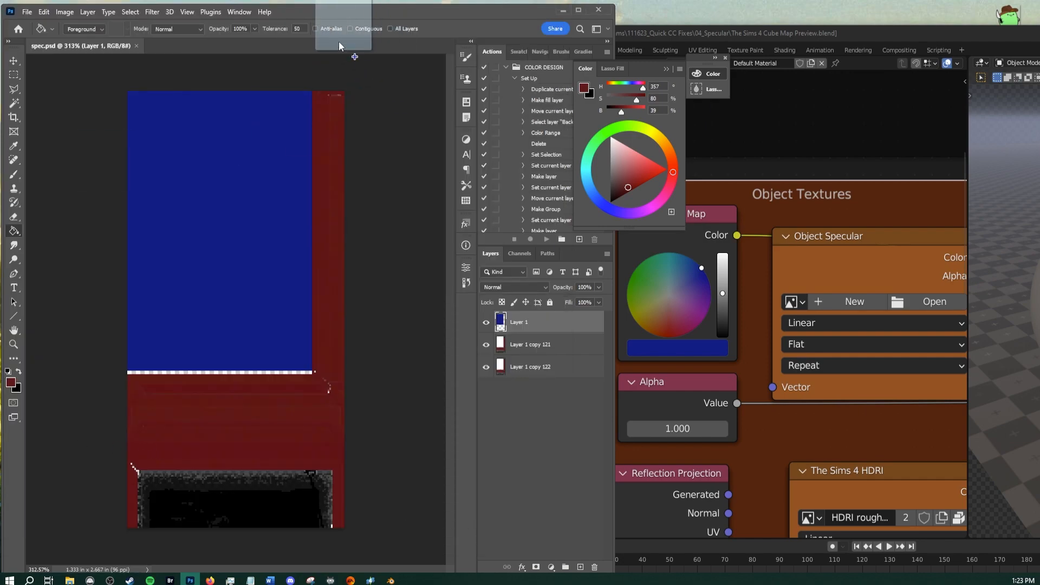
Open the original spec.png as a separate document, then select its white poster area with a rectangular marquee and delete it
{"action": "key", "text": "z"}
{"action": "left_click_drag", "start_coordinate": [267, 354], "coordinate": [287, 266]}
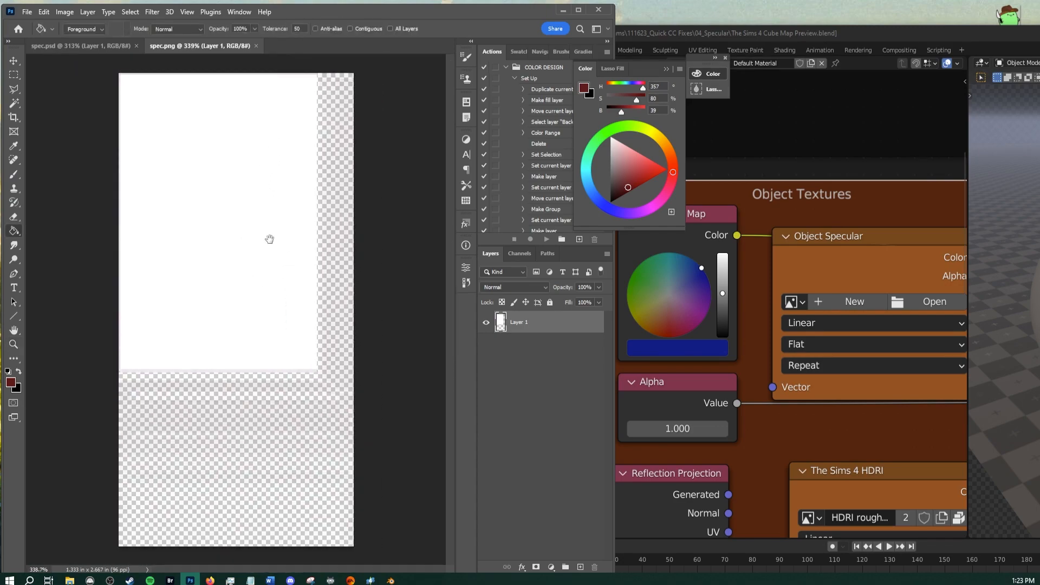
{"action": "key", "text": "m"}
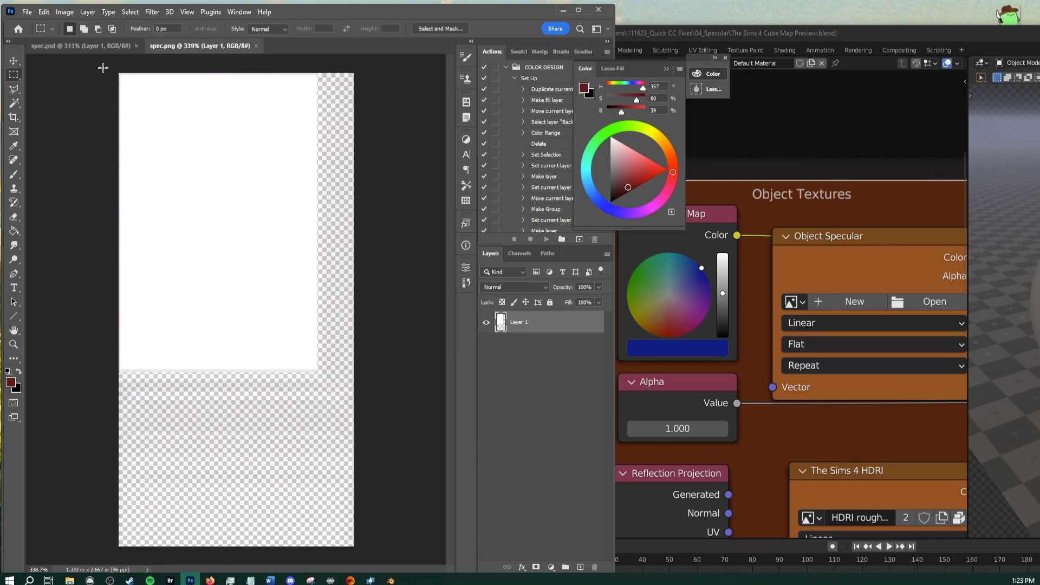
{"action": "left_click_drag", "start_coordinate": [103, 67], "coordinate": [320, 375]}
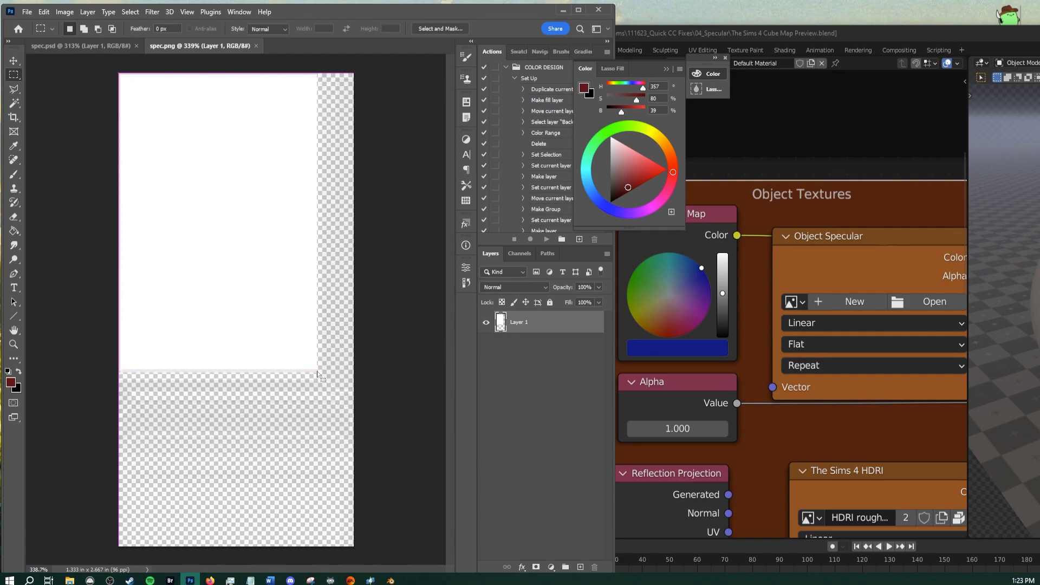
{"action": "key", "text": "Delete"}
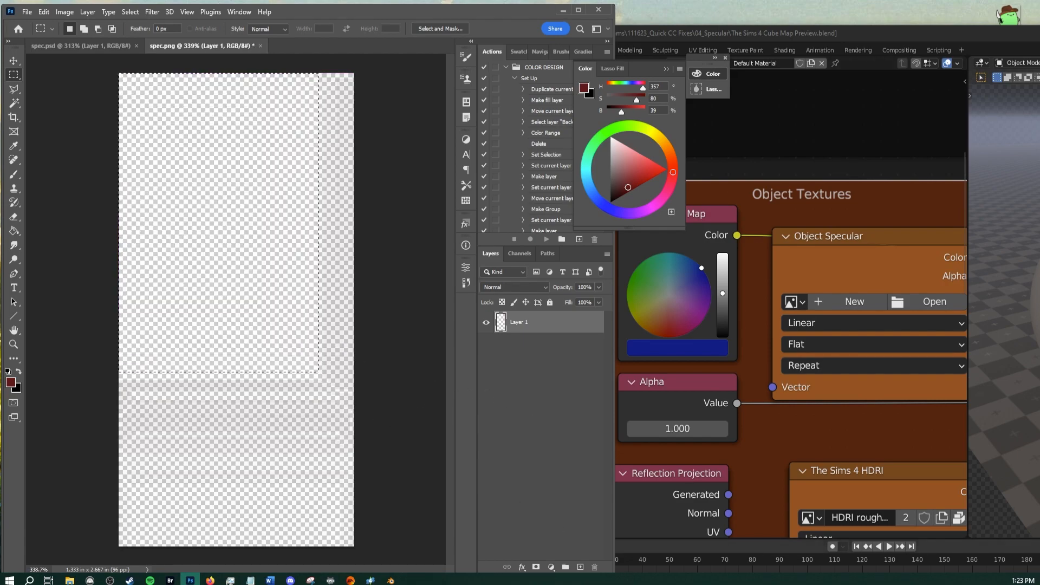
Add a new layer and fill the selected poster area with the dark blue sampled from Blender's specular color swatch
{"action": "left_click", "coordinate": [580, 566]}
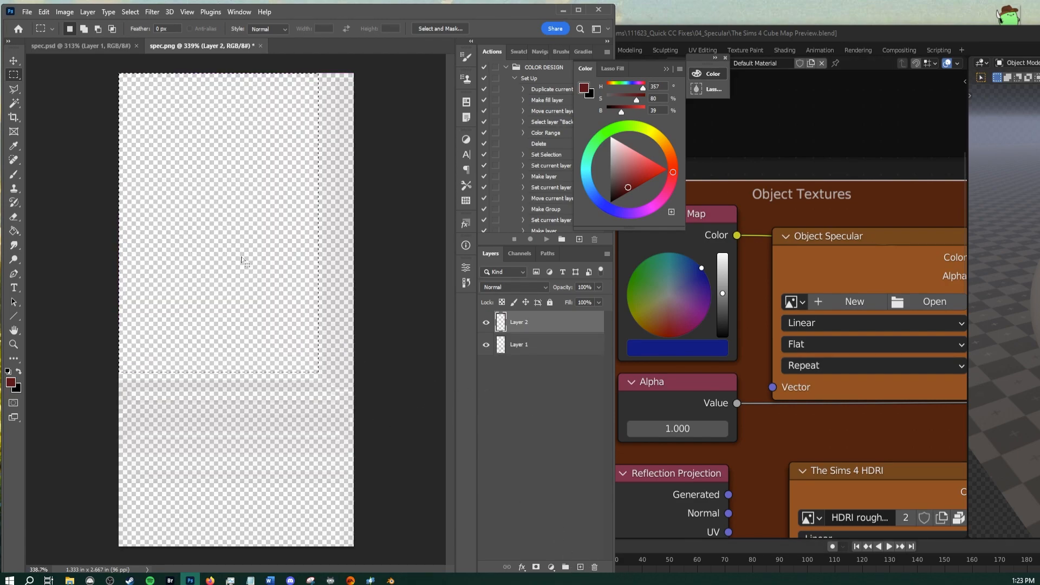
{"action": "key", "text": "g"}
{"action": "left_click_drag", "start_coordinate": [342, 282], "coordinate": [719, 348], "text": "alt"}
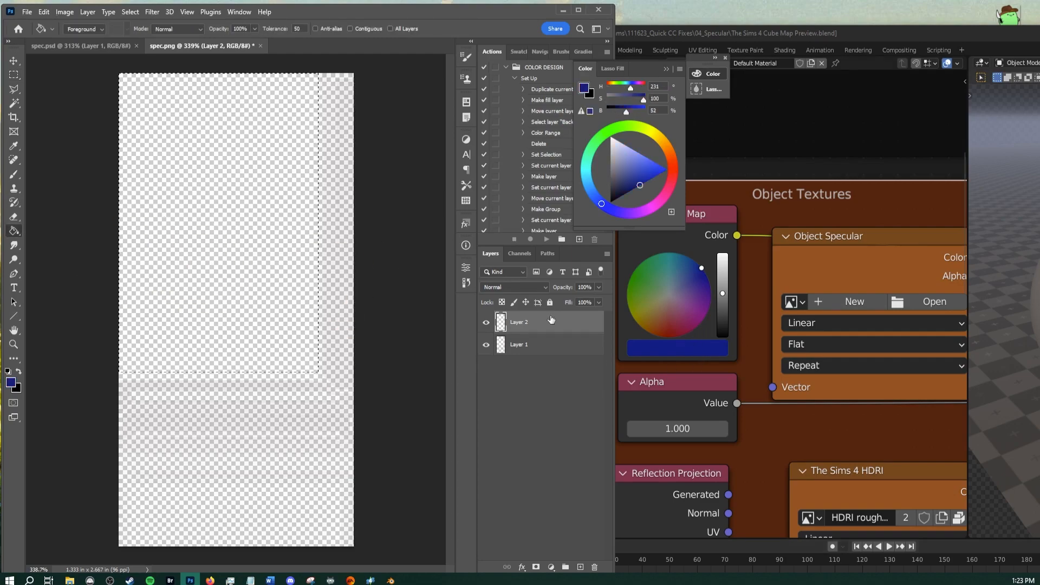
{"action": "left_click", "coordinate": [170, 221]}
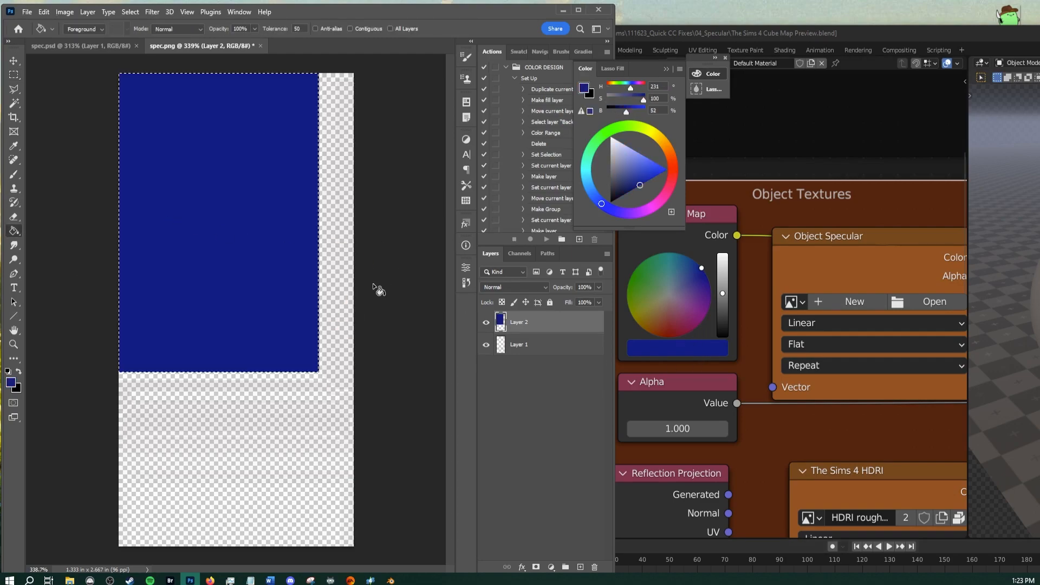
Set the opacity of the blue Layer 2 to 20% and switch to the Move tool
{"action": "left_click", "coordinate": [599, 287]}
{"action": "left_click", "coordinate": [586, 287]}
{"action": "type", "text": "20"}
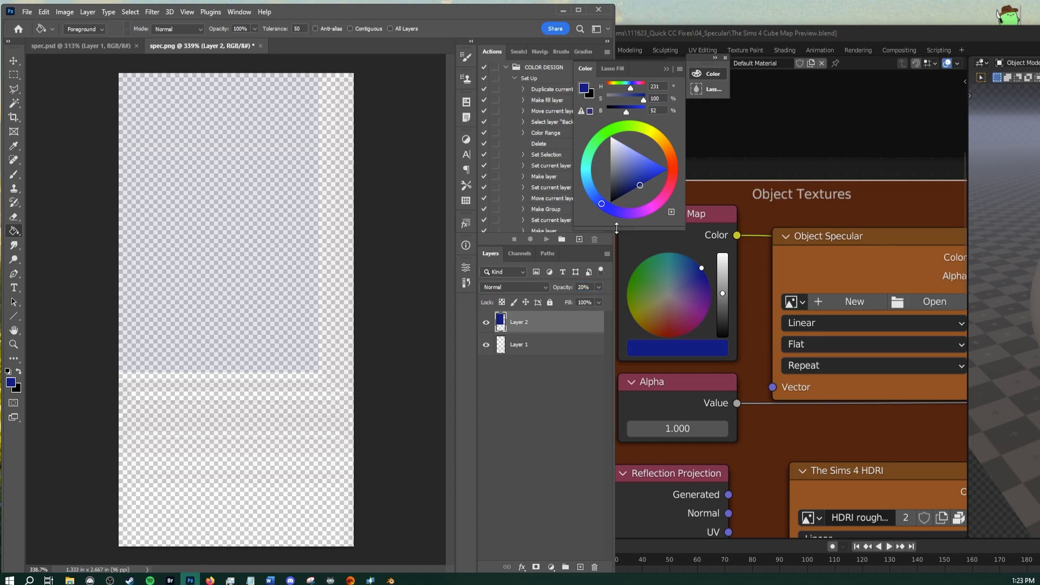
{"action": "left_click", "coordinate": [15, 62]}
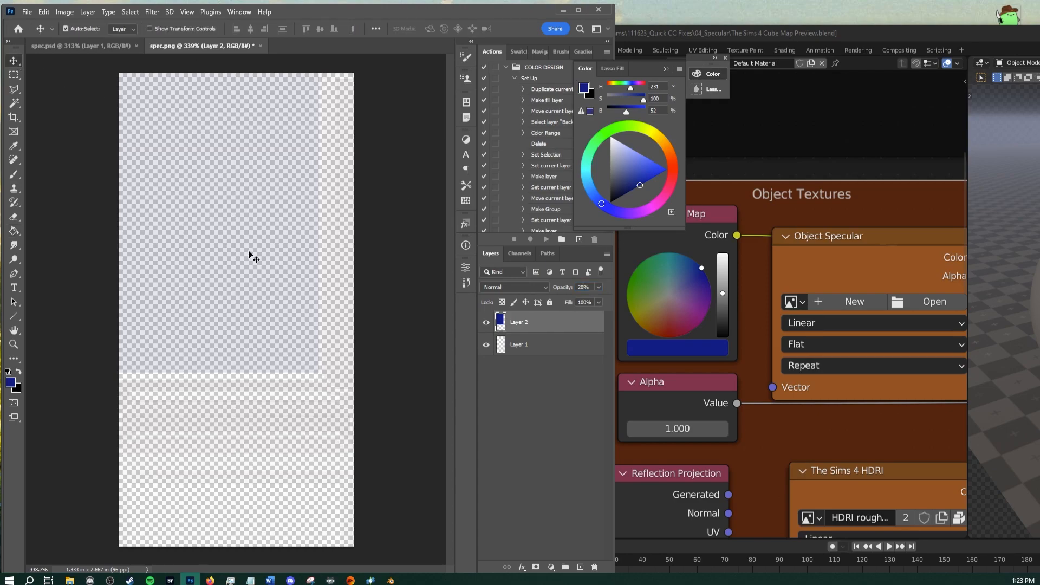
Save the edited image as newspec.png in the 04_Specular folder
{"action": "key", "text": "ctrl+shift+s"}
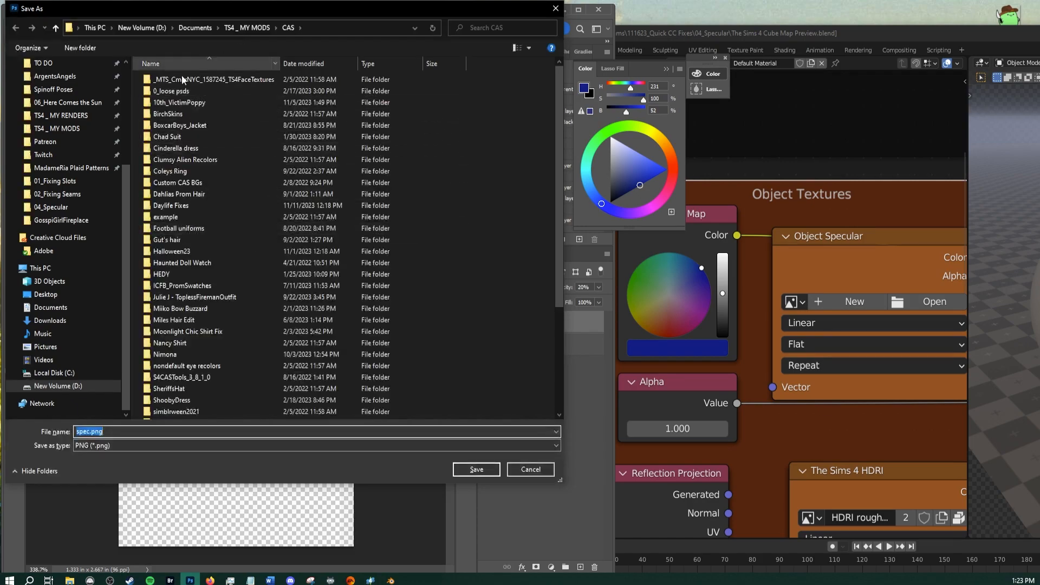
{"action": "left_click", "coordinate": [54, 206]}
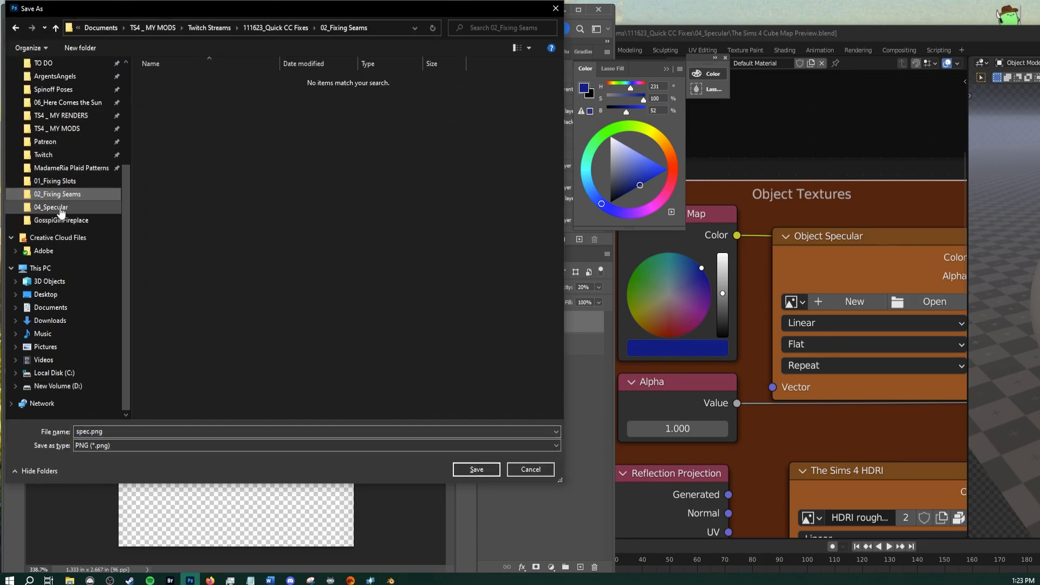
{"action": "left_click", "coordinate": [162, 429]}
{"action": "type", "text": "new"}
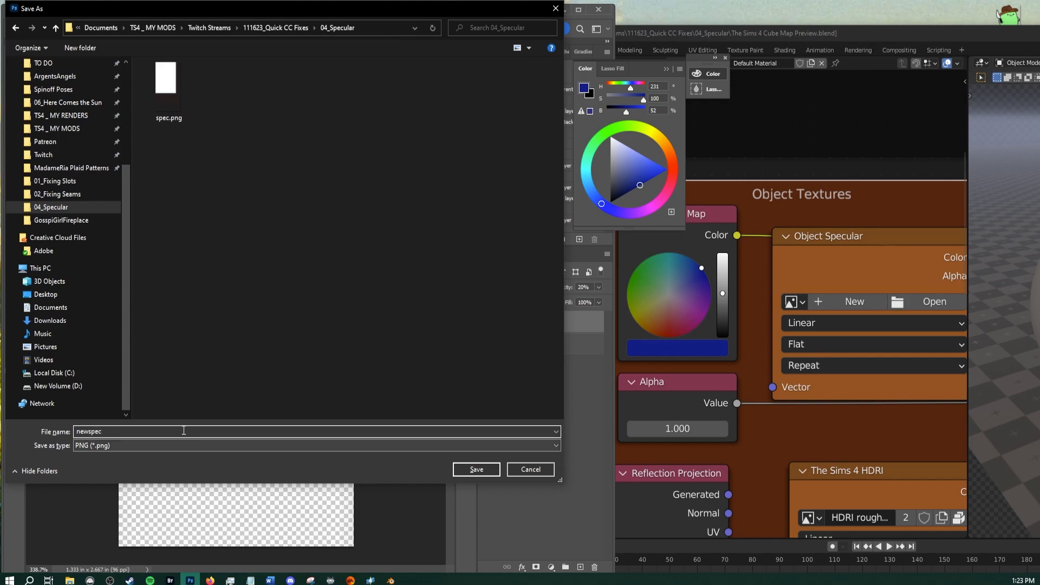
{"action": "left_click", "coordinate": [481, 471]}
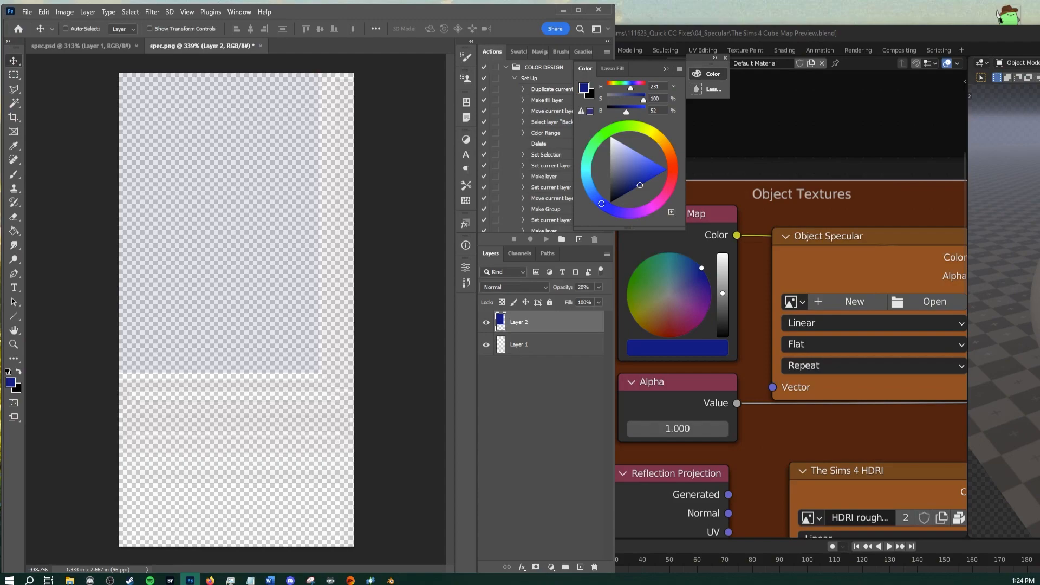
Compare the previews of newspec.png and spec.png in File Explorer's 04_Specular folder
{"action": "key", "text": "alt+Tab"}
{"action": "left_click_drag", "start_coordinate": [0, 172], "coordinate": [557, 71]}
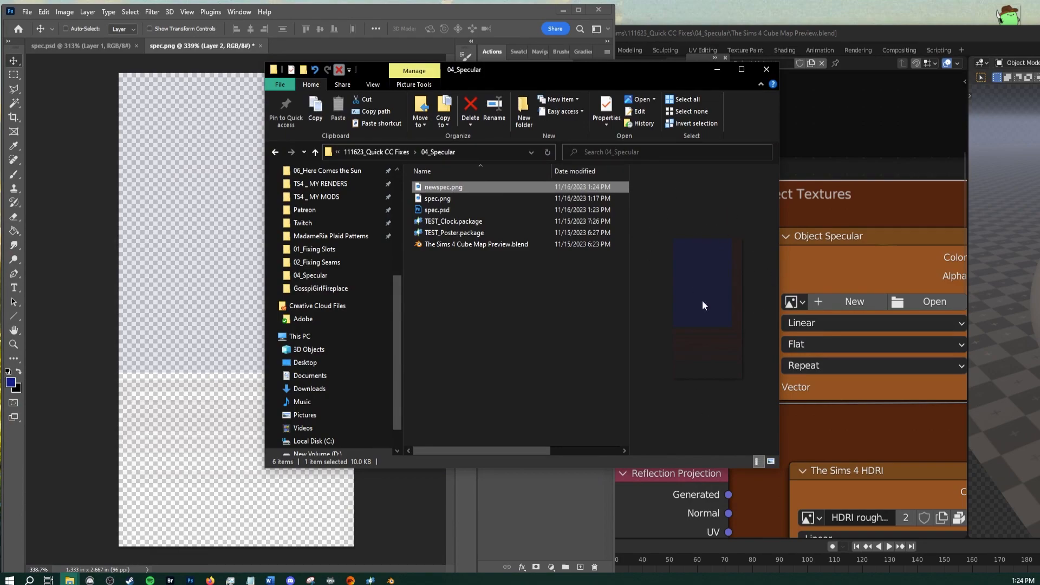
{"action": "left_click", "coordinate": [416, 198]}
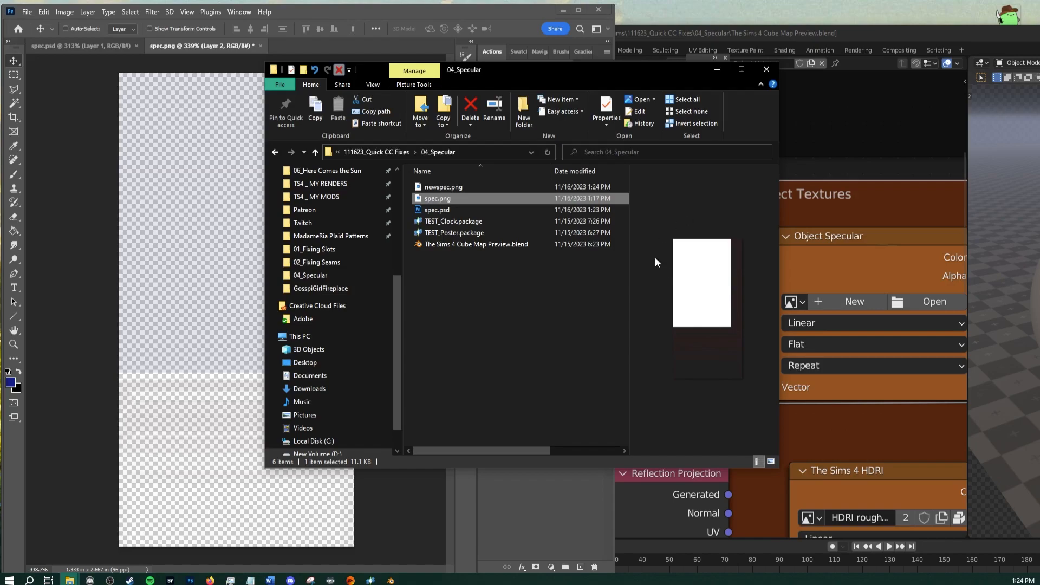
{"action": "left_click", "coordinate": [477, 187]}
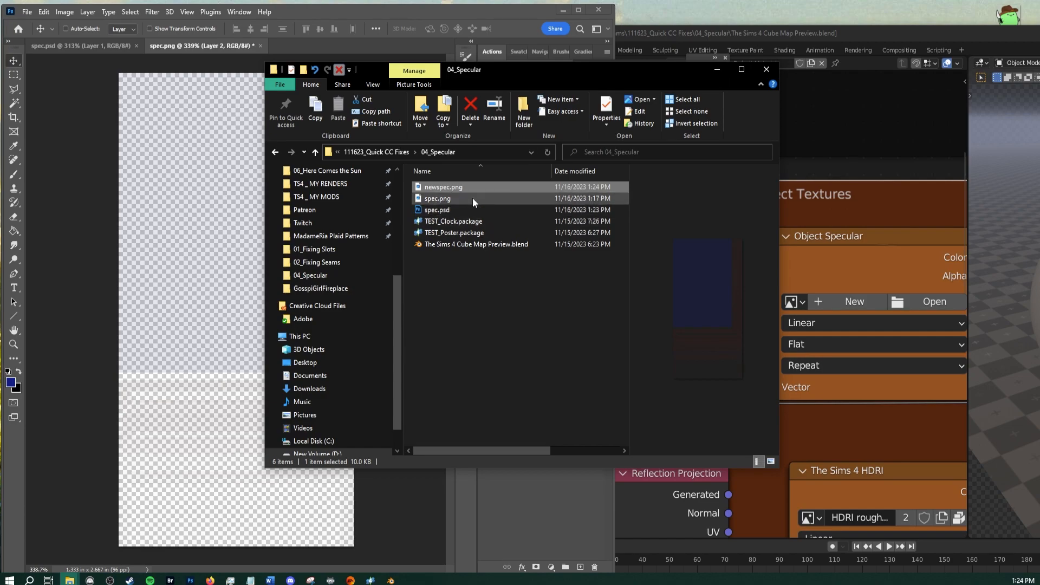
{"action": "left_click_drag", "start_coordinate": [514, 72], "coordinate": [0, 97]}
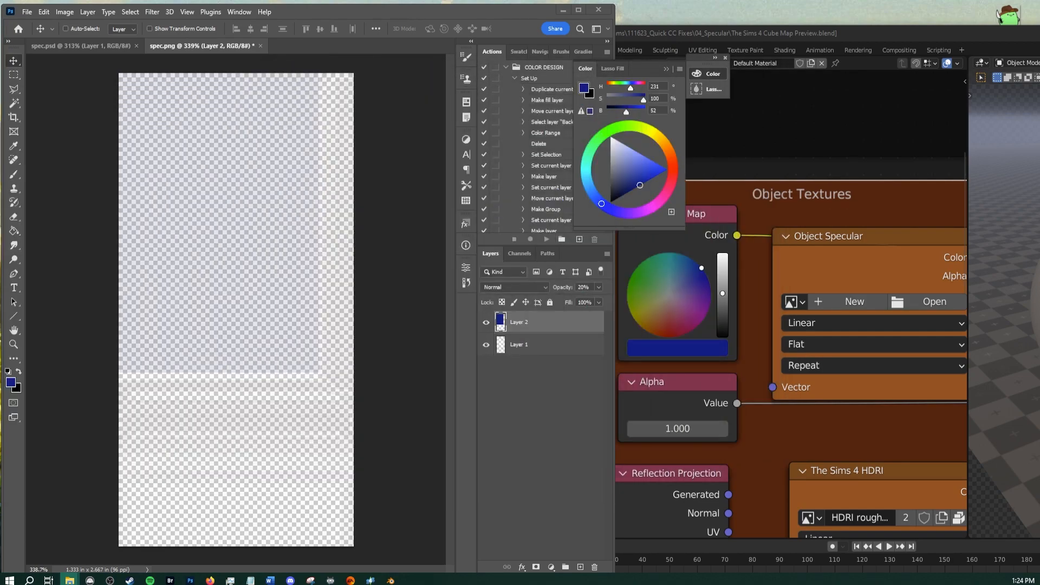
Examine the Alpha 1 channel of spec.psd and return to Layer 1 in the color image
{"action": "left_click", "coordinate": [83, 46]}
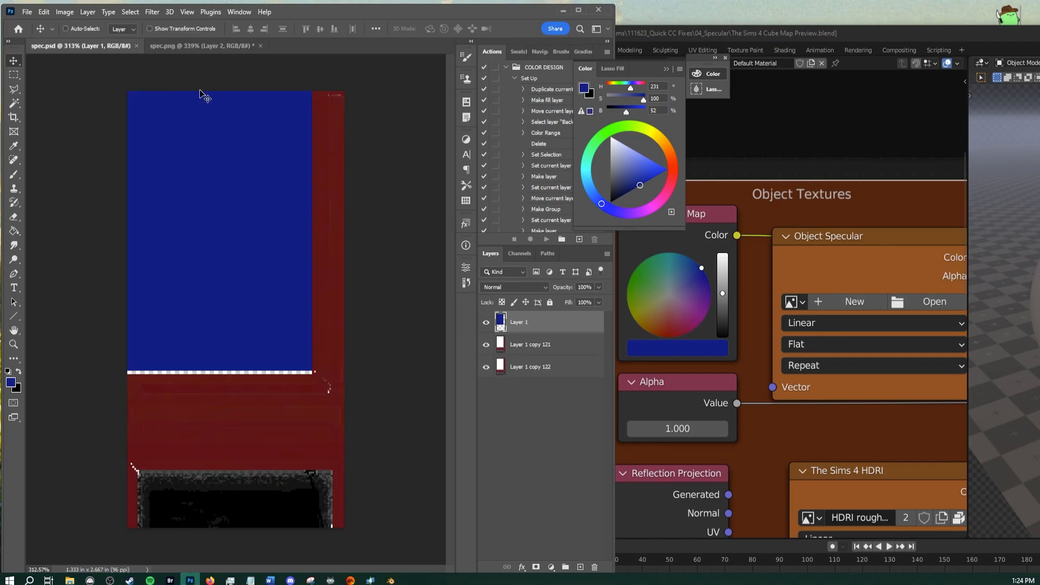
{"action": "left_click", "coordinate": [520, 253]}
{"action": "left_click", "coordinate": [520, 355]}
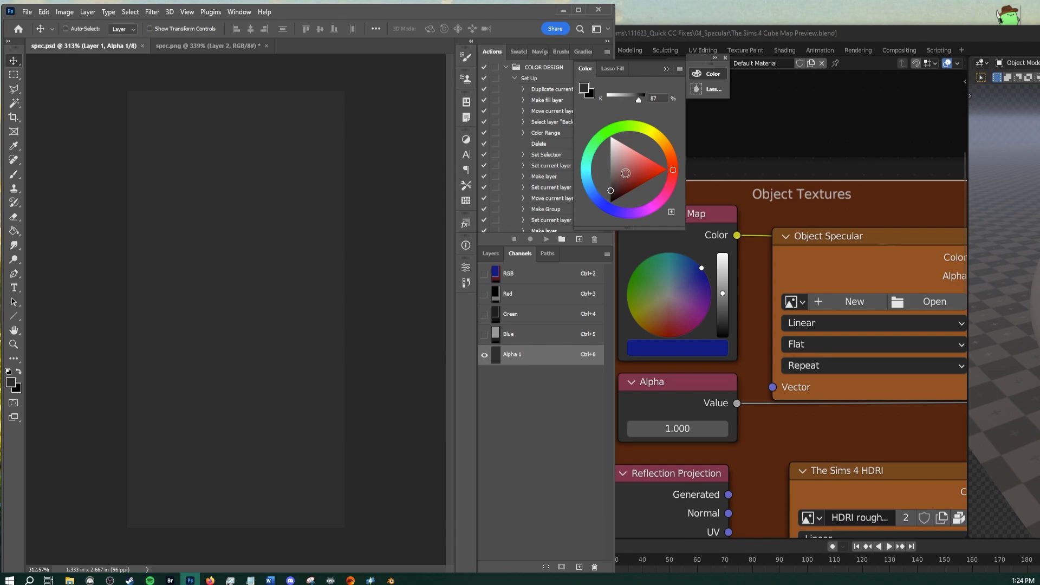
{"action": "left_click", "coordinate": [491, 254]}
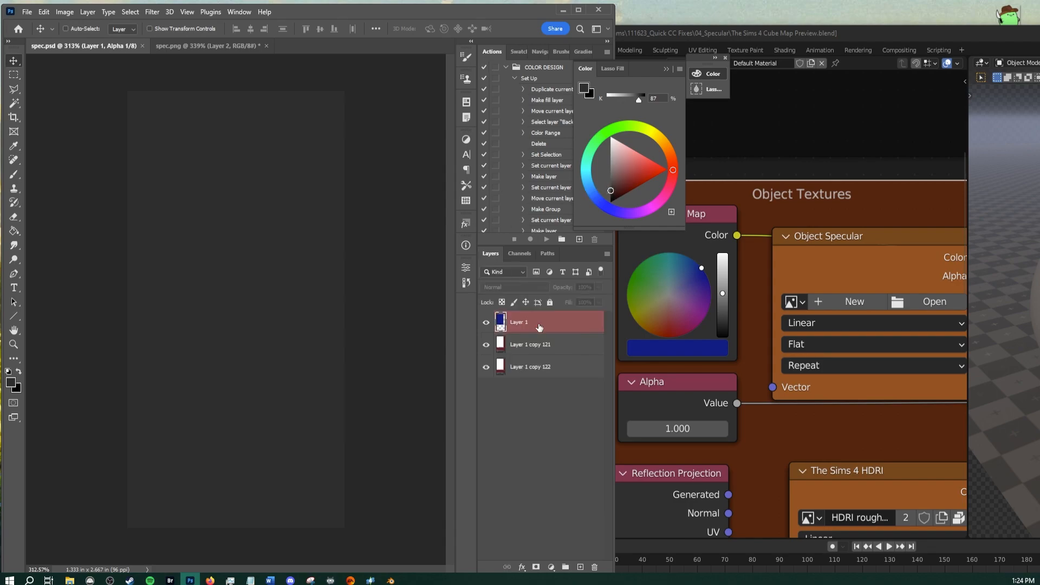
{"action": "left_click", "coordinate": [542, 326]}
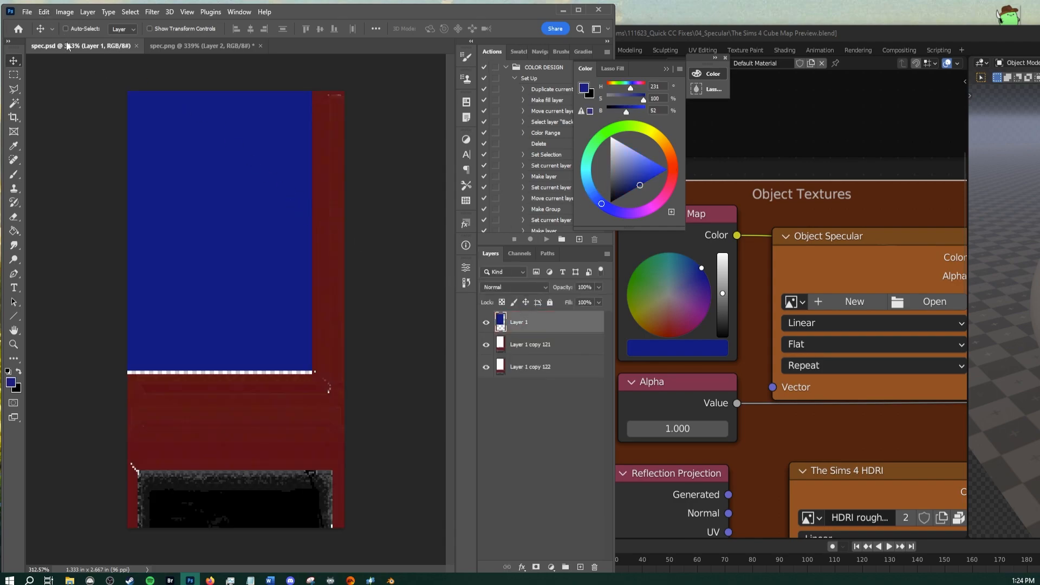
Export spec.psd as spec.dds with the NVIDIA Texture Tools Exporter, using the BC3 RGBA interpolated alpha format
{"action": "left_click", "coordinate": [26, 12]}
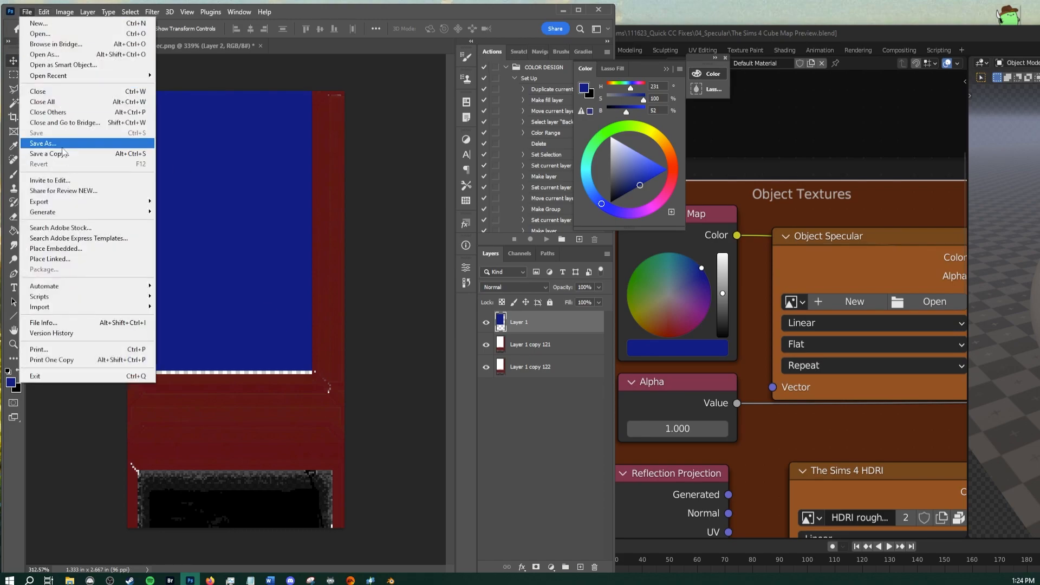
{"action": "left_click", "coordinate": [60, 144]}
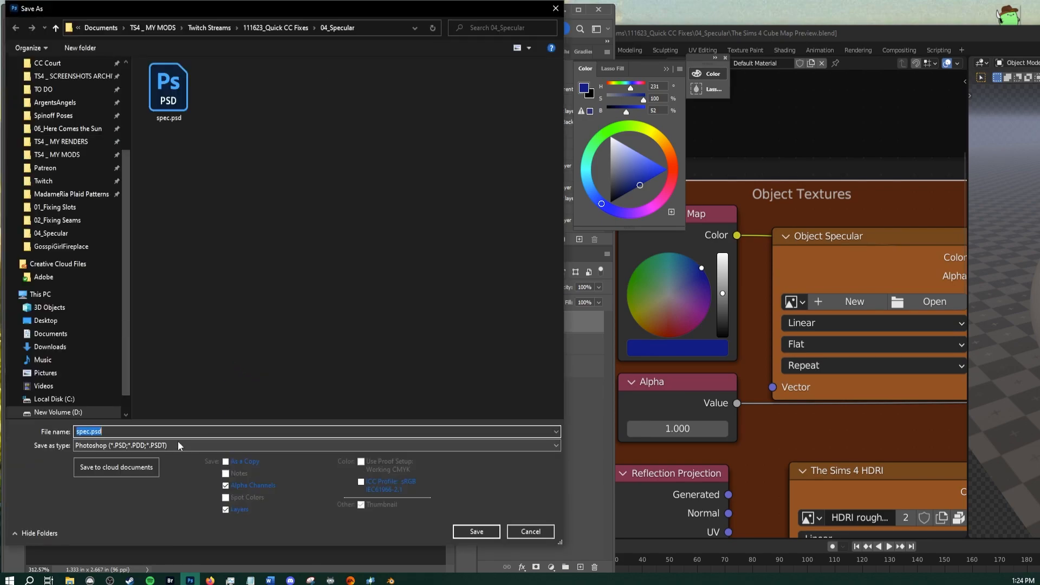
{"action": "left_click", "coordinate": [162, 445]}
{"action": "left_click", "coordinate": [110, 263]}
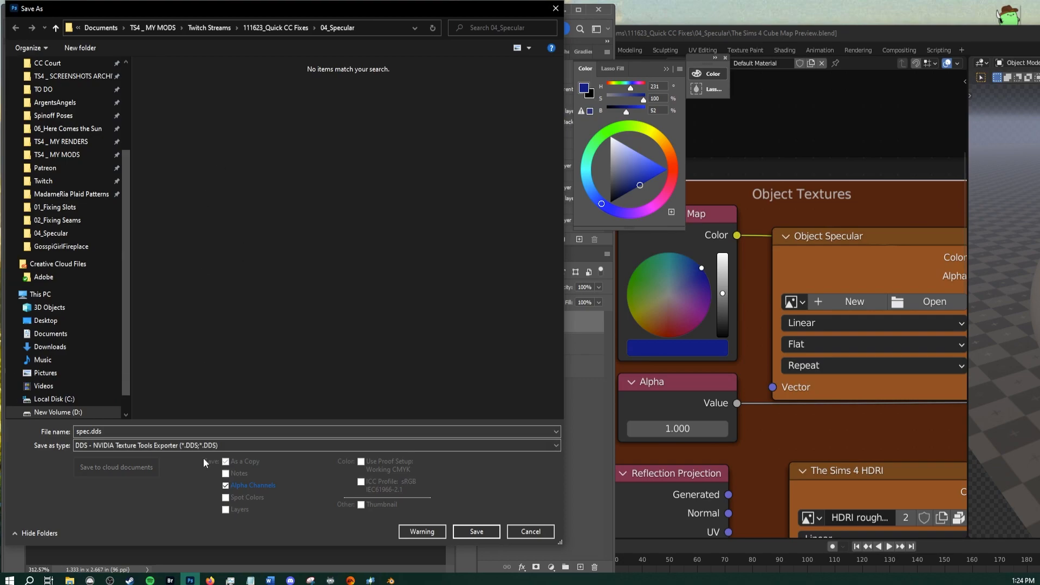
{"action": "left_click", "coordinate": [126, 430]}
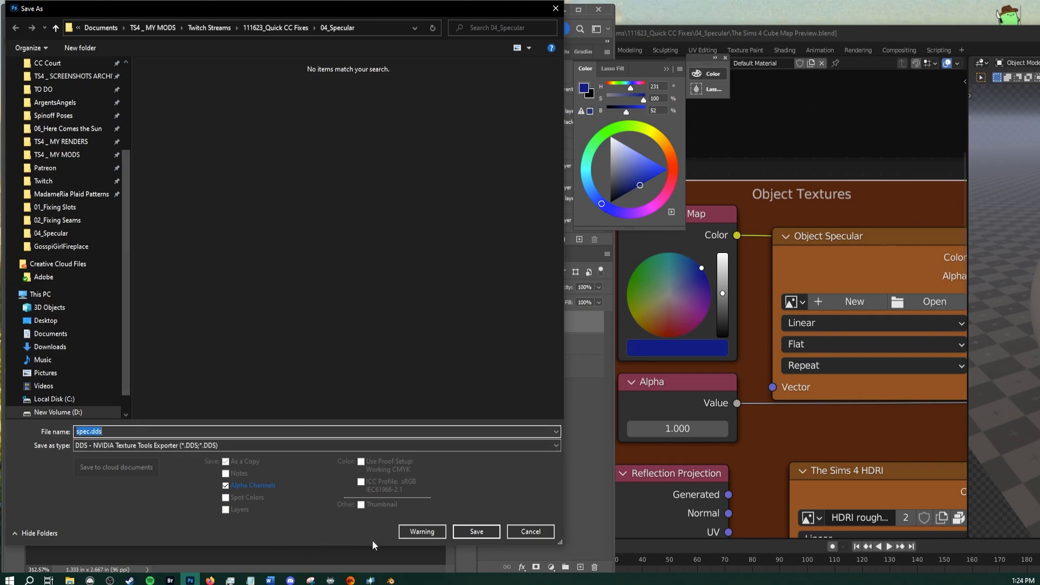
{"action": "left_click", "coordinate": [472, 534]}
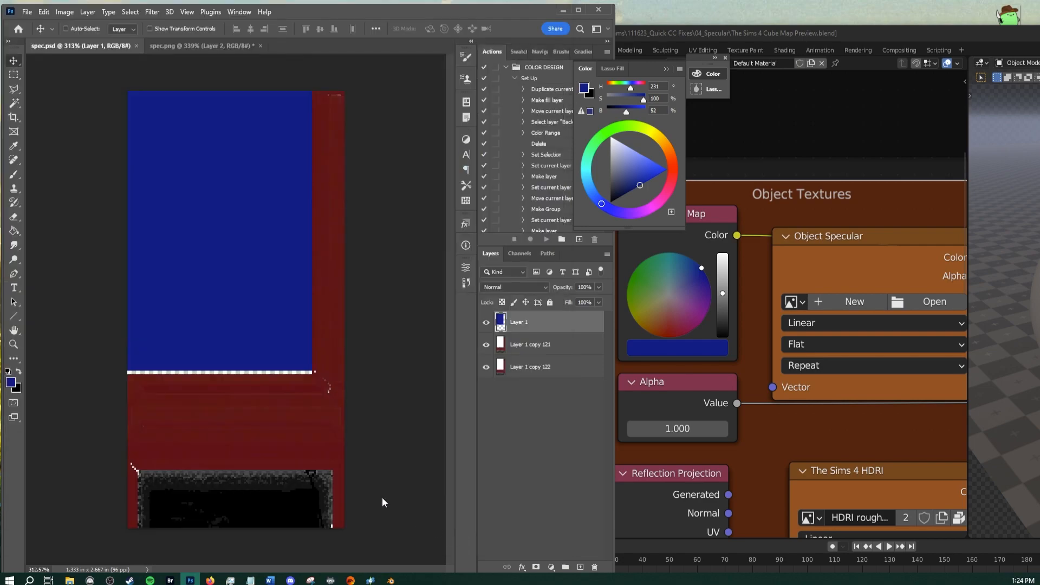
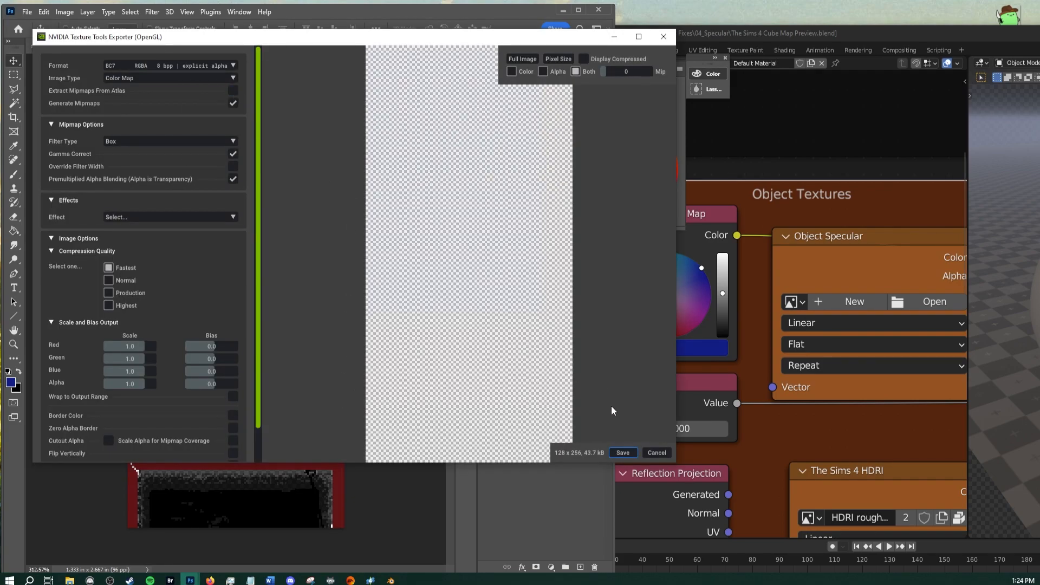
{"action": "left_click", "coordinate": [233, 66]}
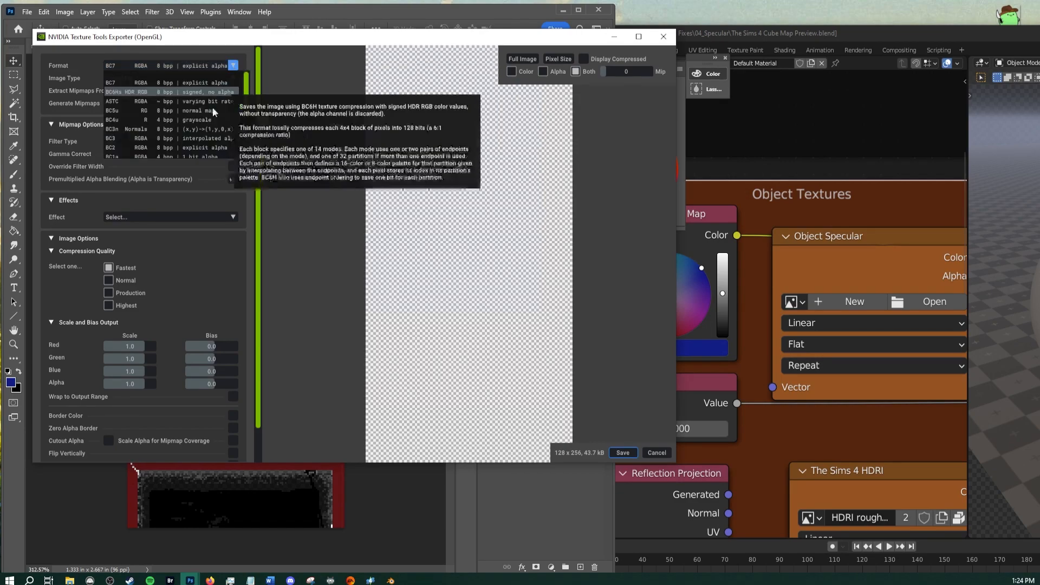
{"action": "left_click", "coordinate": [163, 138]}
{"action": "left_click", "coordinate": [623, 453]}
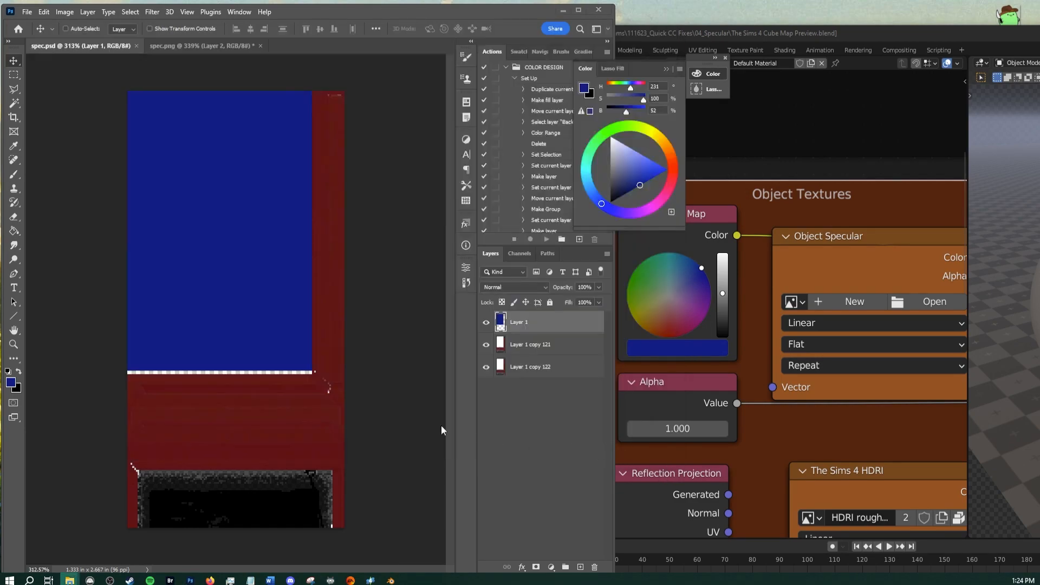
Switch to TEST_Poster.package in Sims 4 Studio and import newspec.png as swatch 1's Specular texture
{"action": "left_click_drag", "start_coordinate": [0, 118], "coordinate": [502, 134]}
{"action": "left_click", "coordinate": [416, 261]}
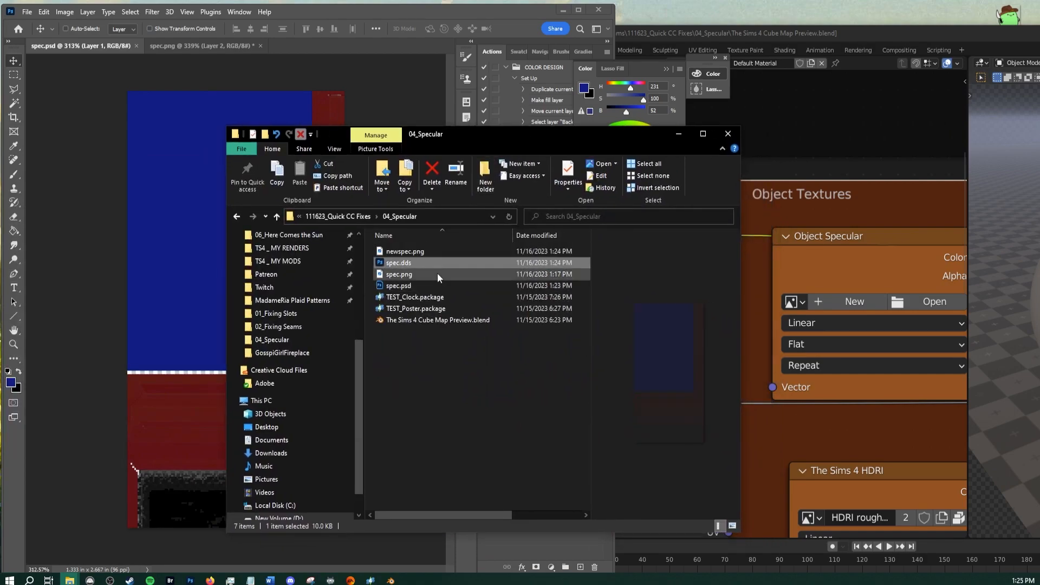
{"action": "left_click", "coordinate": [370, 579]}
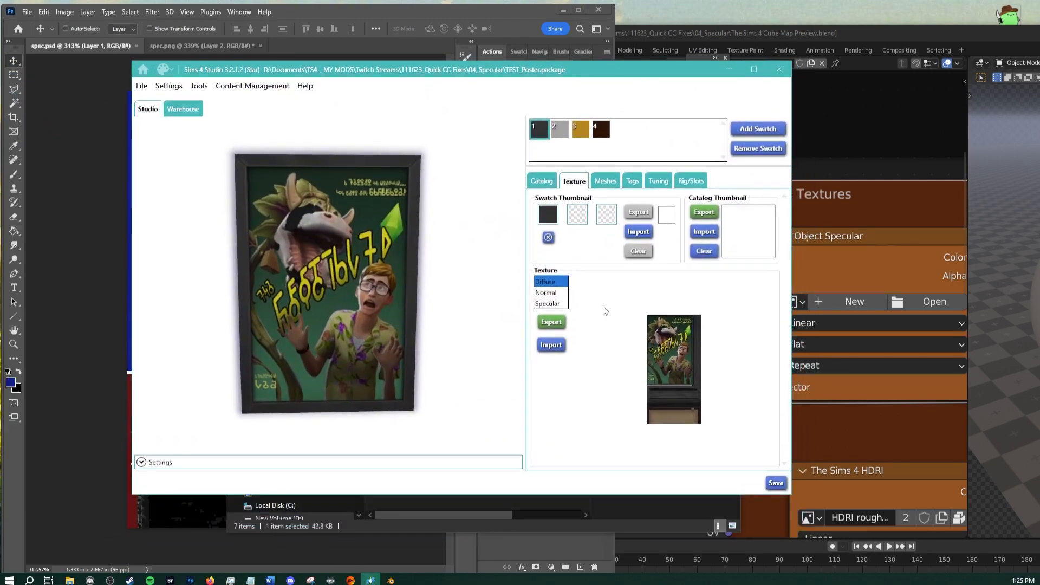
{"action": "left_click", "coordinate": [549, 293]}
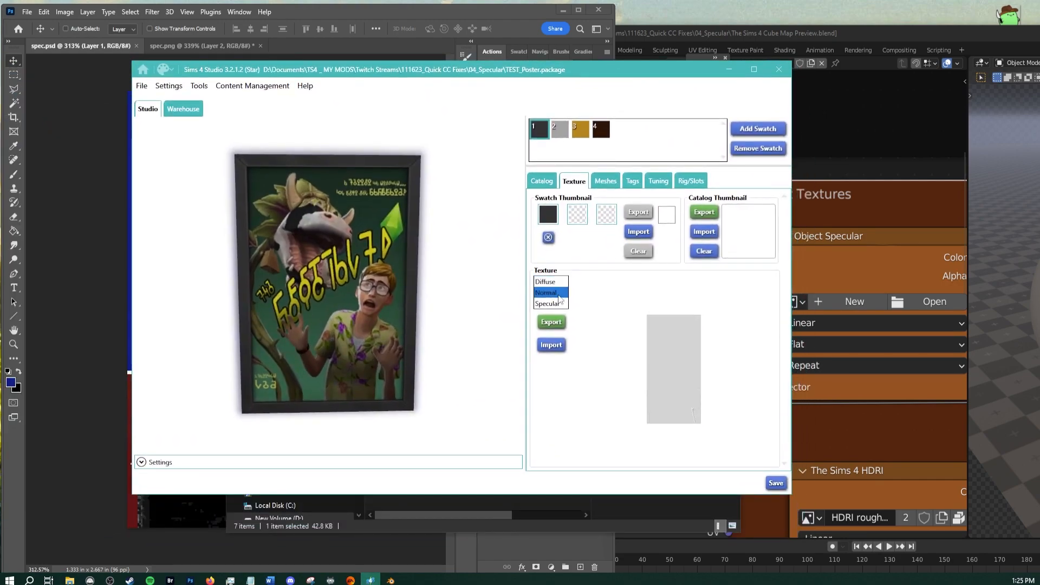
{"action": "left_click", "coordinate": [552, 303]}
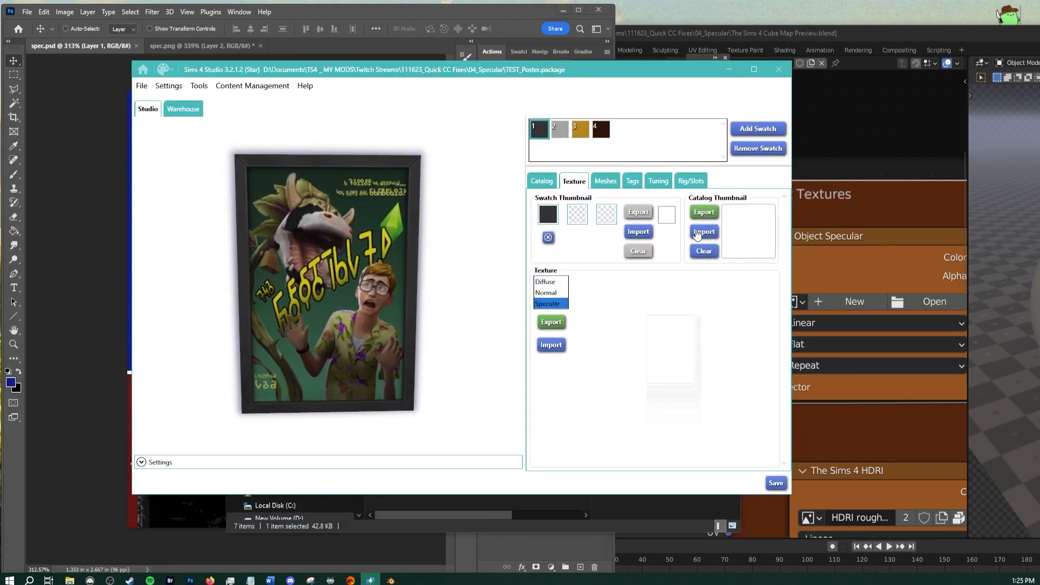
{"action": "left_click", "coordinate": [754, 69]}
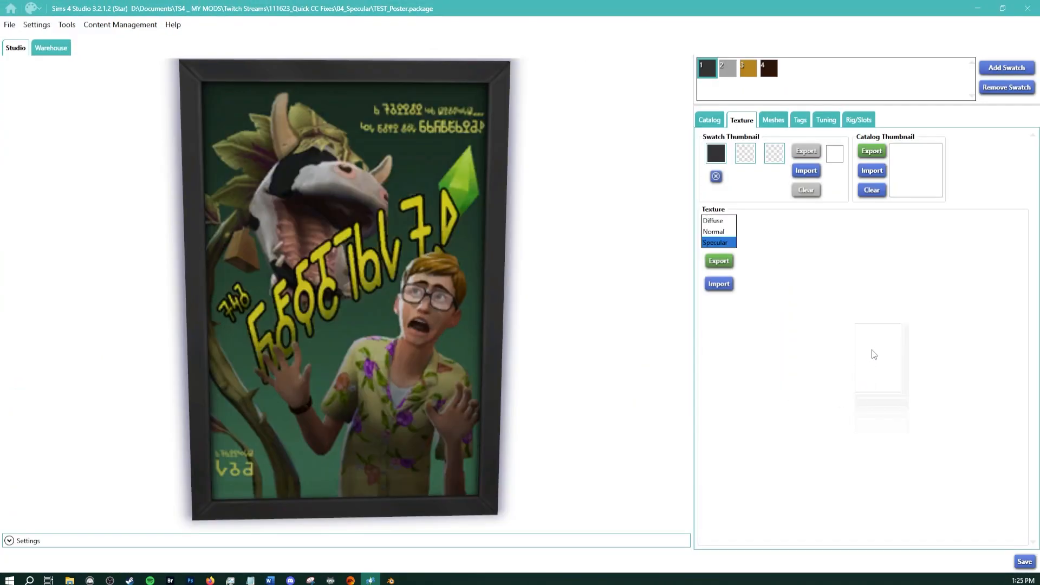
{"action": "left_click", "coordinate": [719, 284]}
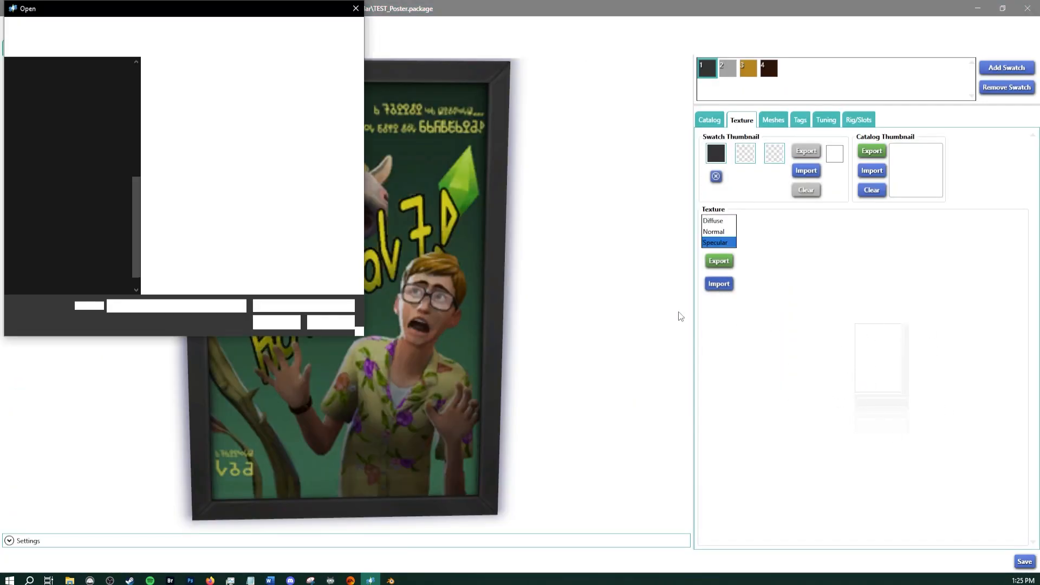
{"action": "double_click", "coordinate": [170, 100]}
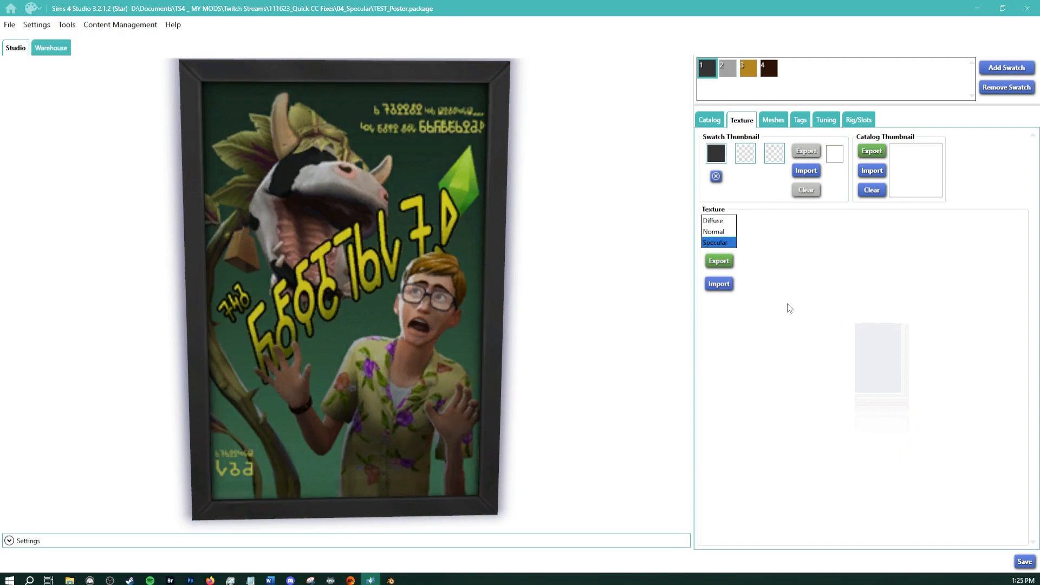
Replace the poster's Specular texture with the DDS image spec.dds
{"action": "left_click", "coordinate": [719, 283]}
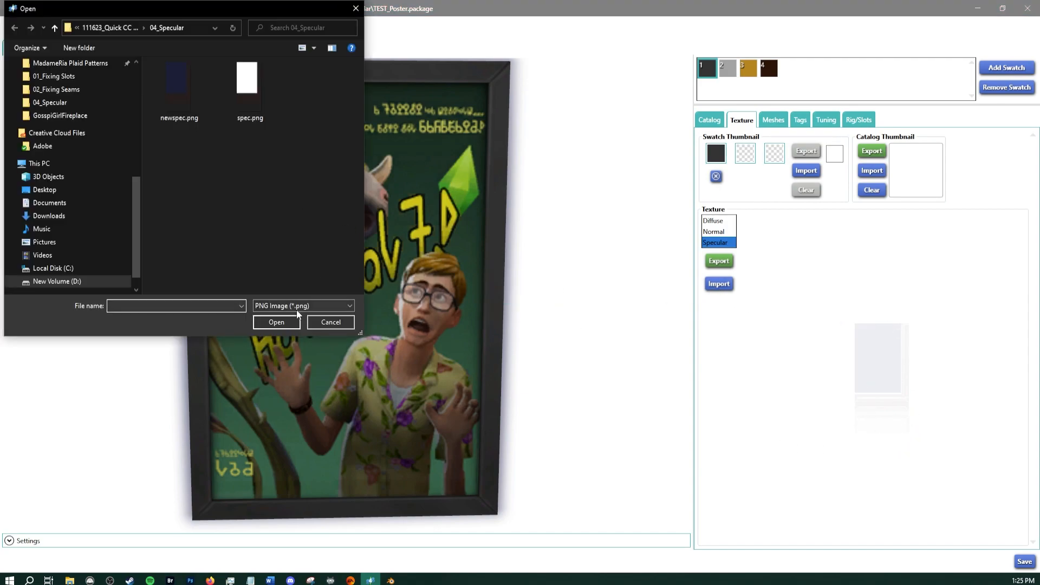
{"action": "left_click", "coordinate": [298, 307]}
{"action": "left_click", "coordinate": [298, 322]}
{"action": "double_click", "coordinate": [184, 88]}
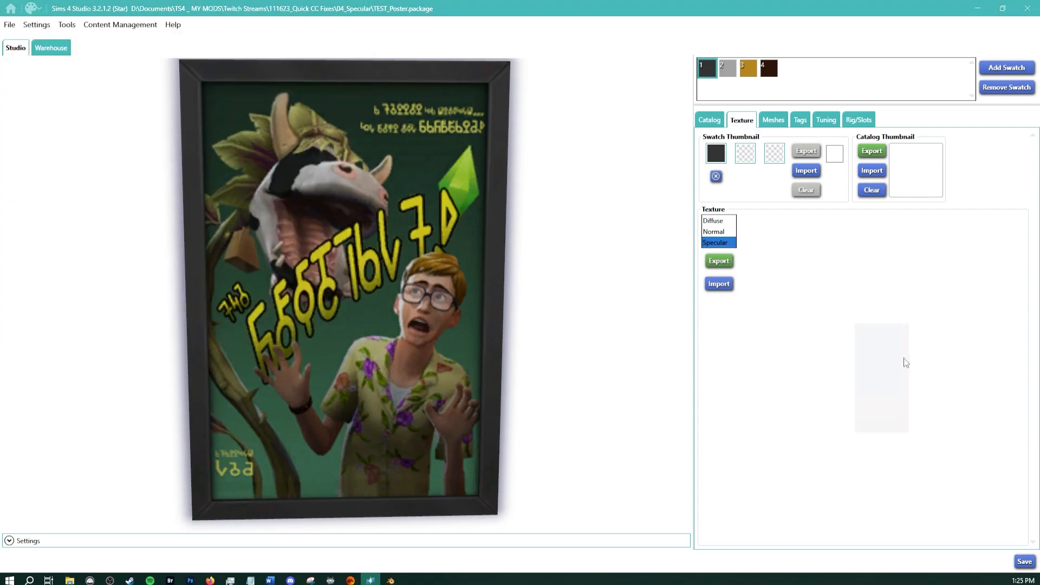
Reimport the PNG image newspec.png as the poster's Specular texture and save the package
{"action": "left_click", "coordinate": [720, 284]}
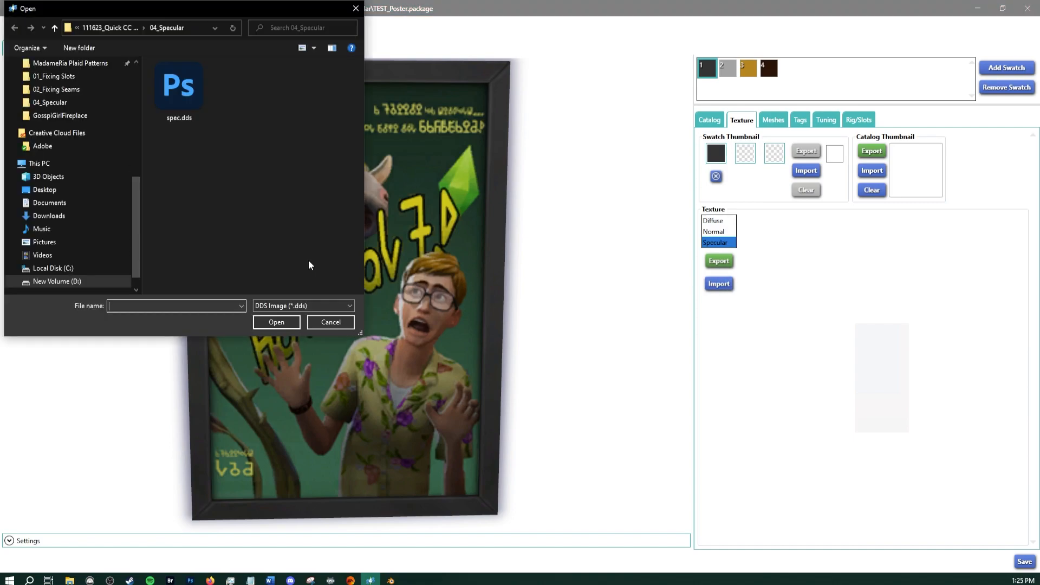
{"action": "left_click", "coordinate": [298, 305]}
{"action": "left_click", "coordinate": [286, 319]}
{"action": "double_click", "coordinate": [202, 109]}
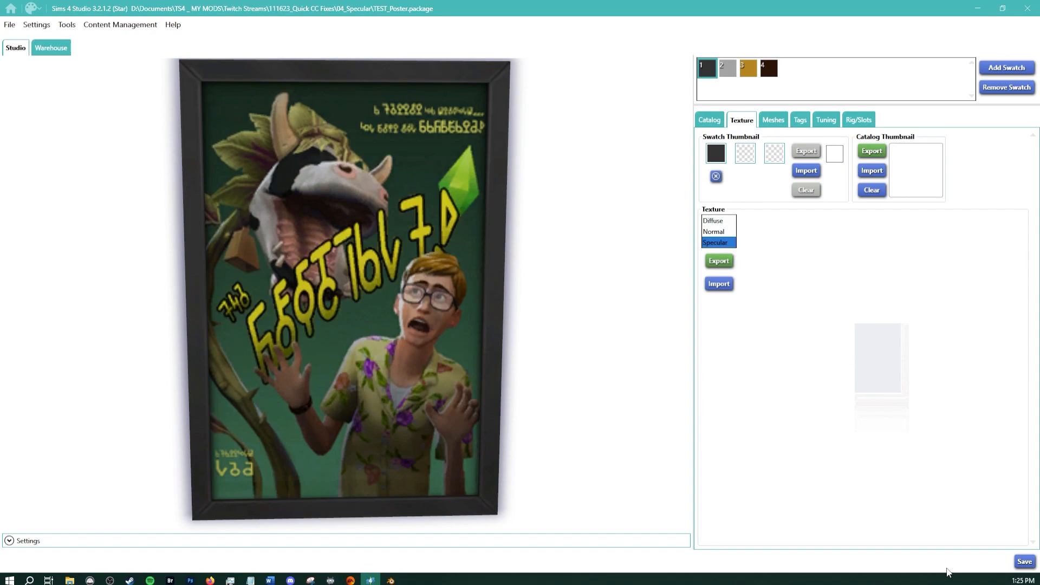
{"action": "left_click", "coordinate": [1025, 562]}
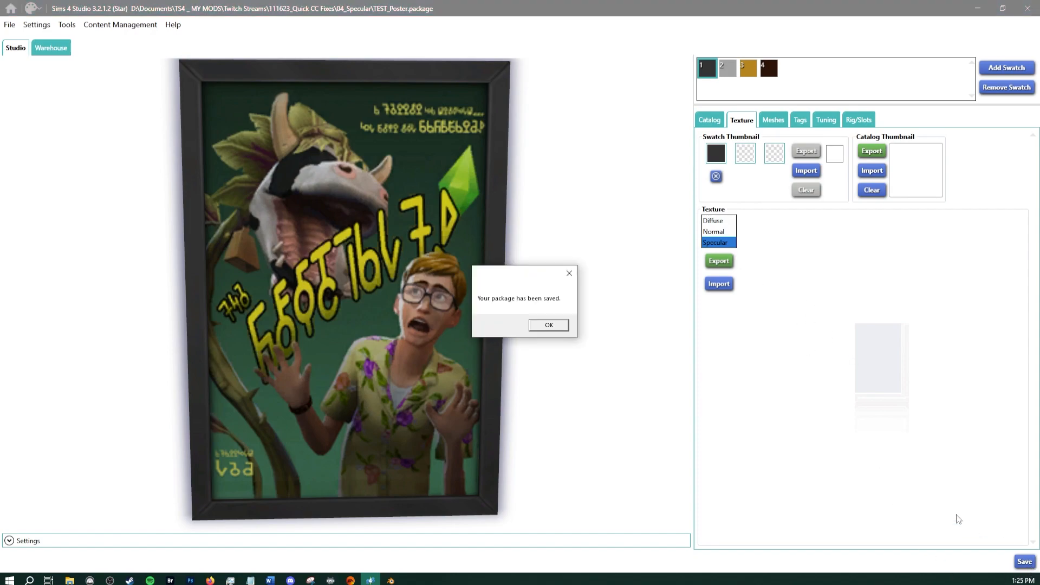
{"action": "left_click", "coordinate": [549, 325]}
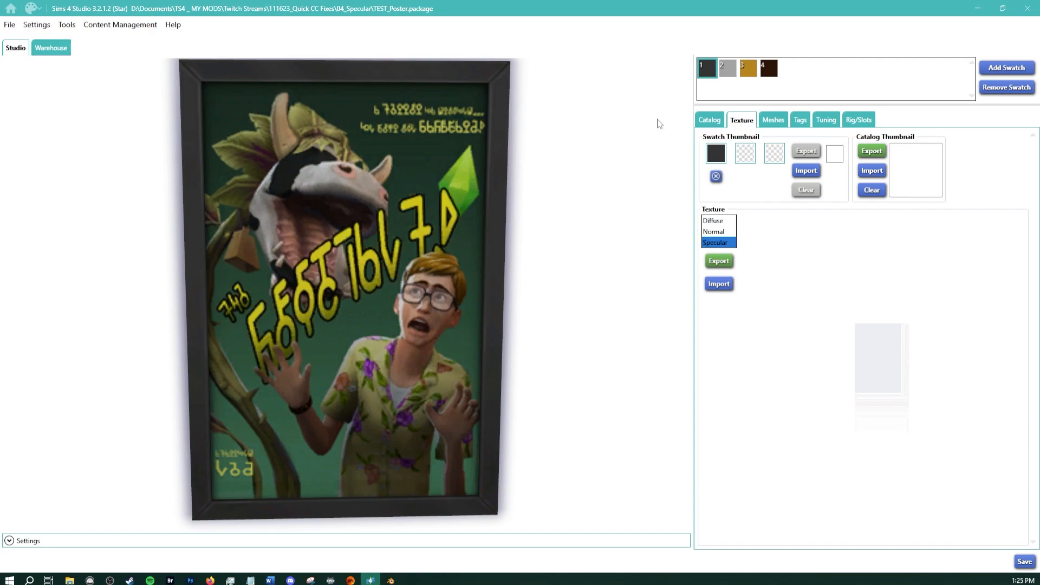
Preview the poster's swatches 2 and 3 and return to swatch 1
{"action": "left_click", "coordinate": [727, 69]}
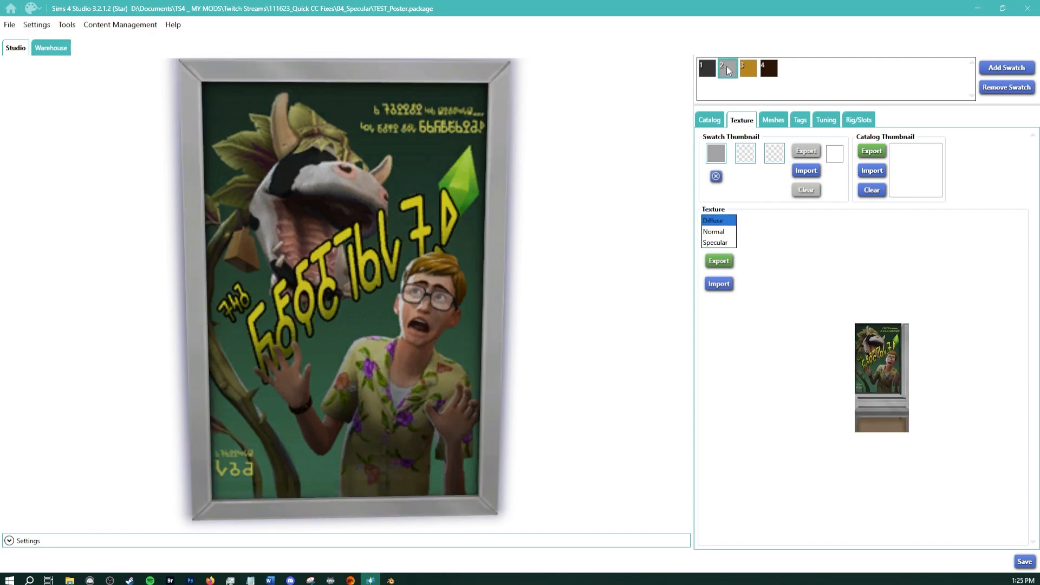
{"action": "left_click", "coordinate": [745, 68]}
{"action": "left_click", "coordinate": [711, 70]}
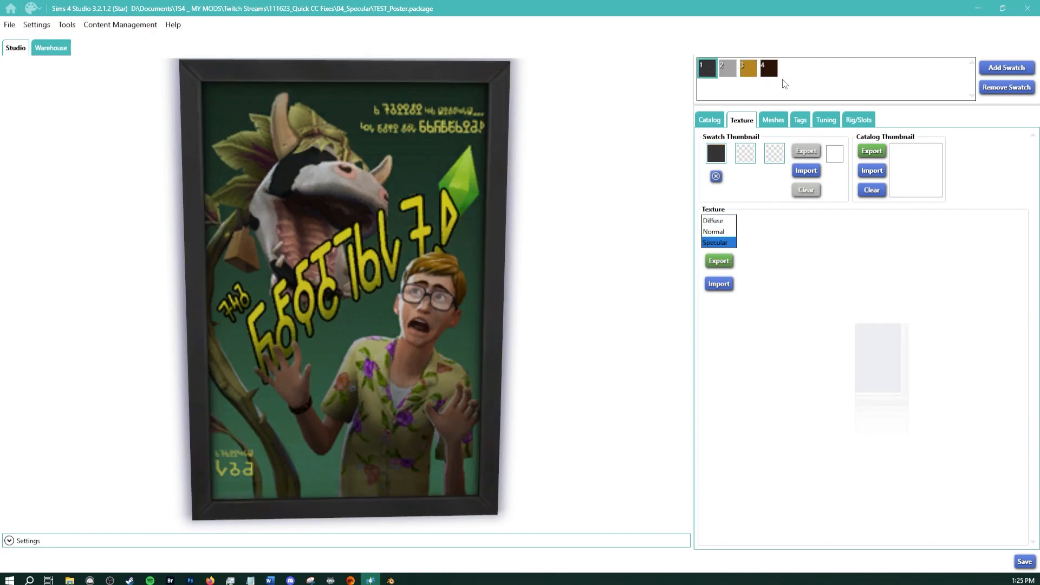
Save TEST_Poster.package again and close its Sims 4 Studio window
{"action": "left_click_drag", "start_coordinate": [652, 10], "coordinate": [518, 48]}
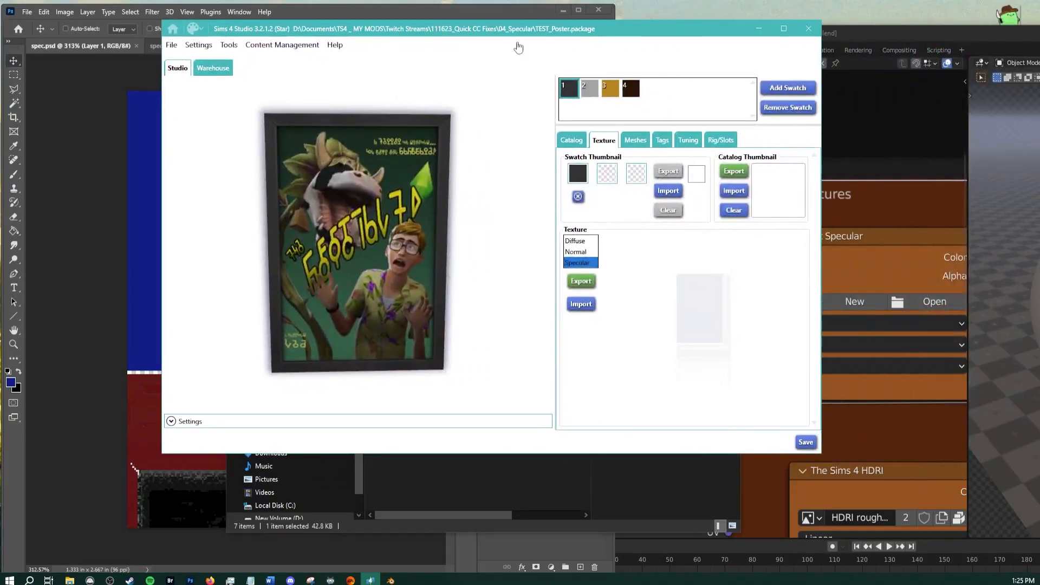
{"action": "left_click", "coordinate": [805, 442]}
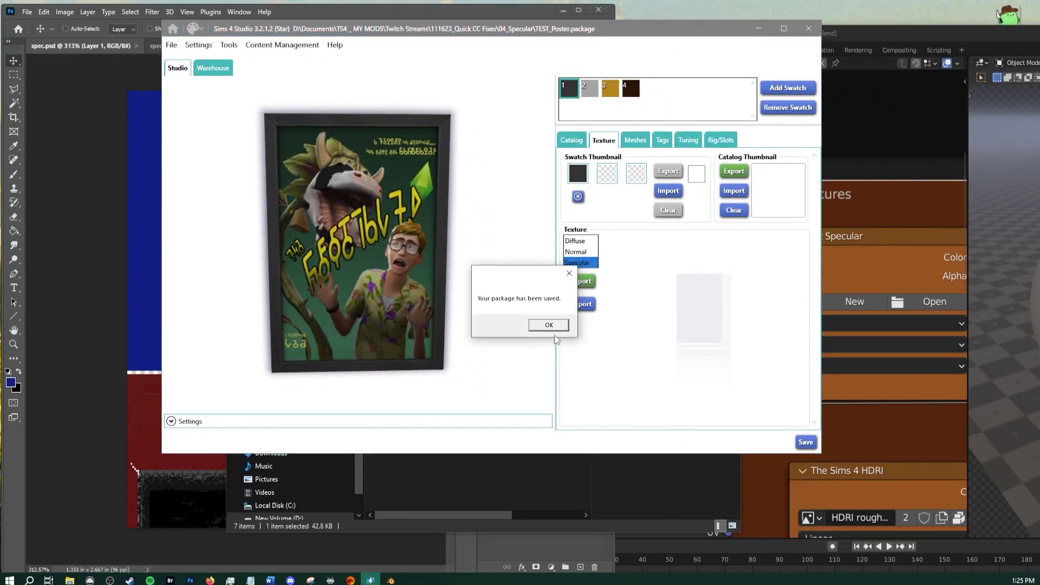
{"action": "left_click", "coordinate": [548, 325]}
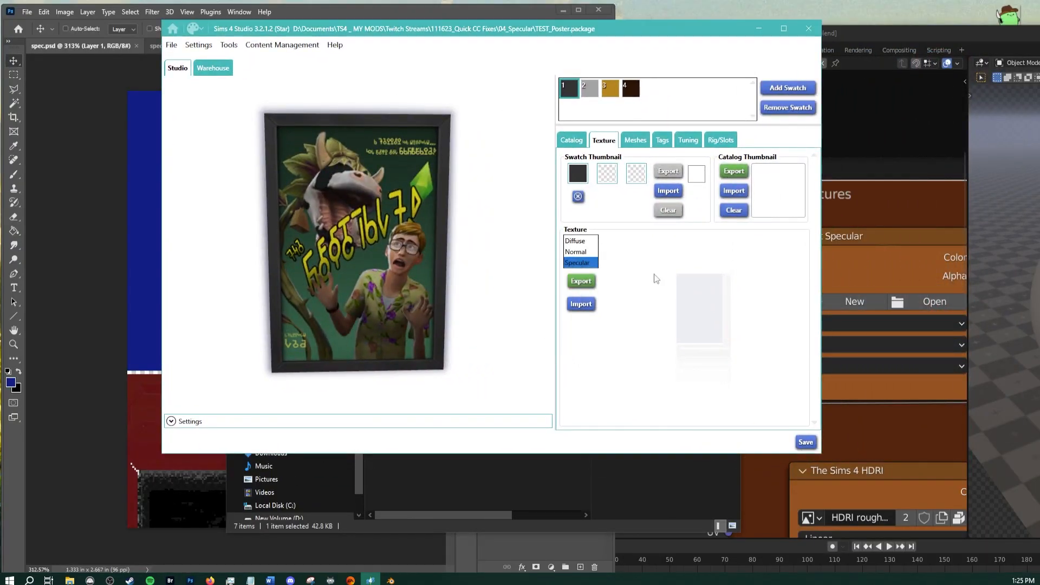
{"action": "left_click", "coordinate": [807, 28]}
Copy TEST_Poster.package from the 04_Specular folder to a pinned Quick access folder
{"action": "scroll", "coordinate": [292, 336], "scroll_direction": "up", "scroll_amount": 3}
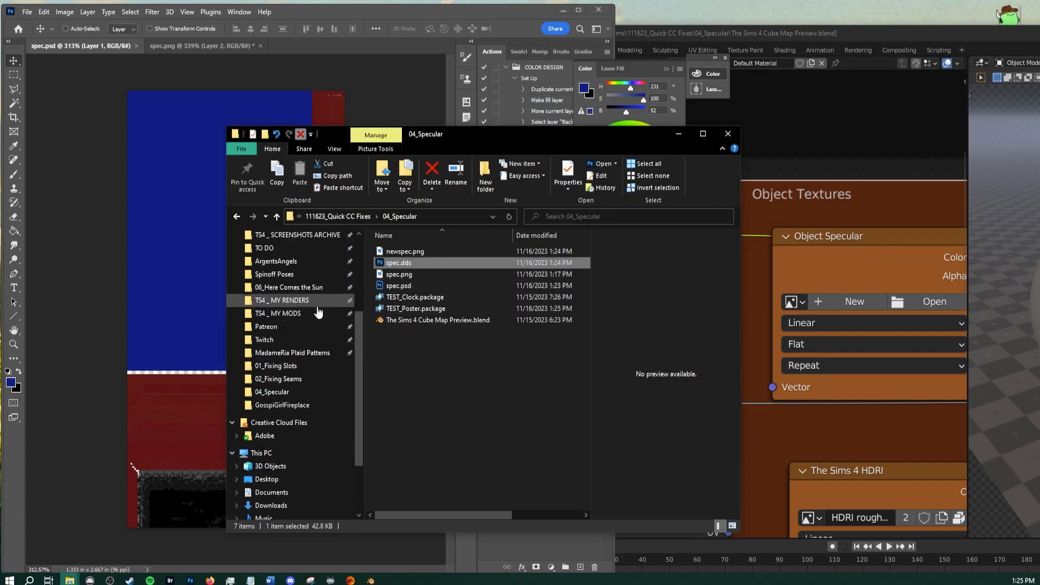
{"action": "left_click", "coordinate": [407, 299]}
{"action": "left_click_drag", "start_coordinate": [410, 308], "coordinate": [263, 276]}
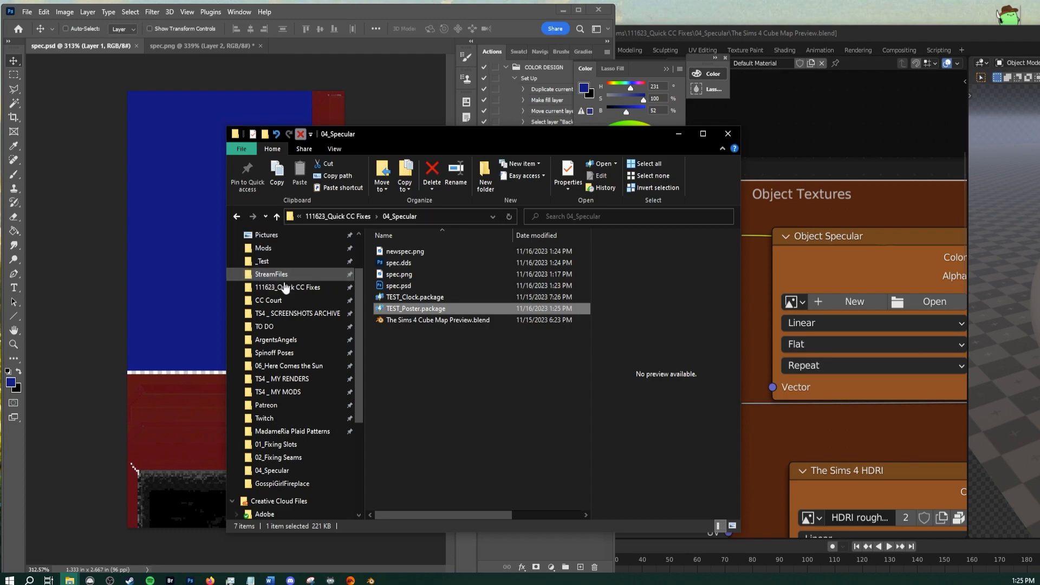
Open TEST_Clock.package in Sims 4 Studio and examine the clock model from the front and side
{"action": "left_click", "coordinate": [400, 299]}
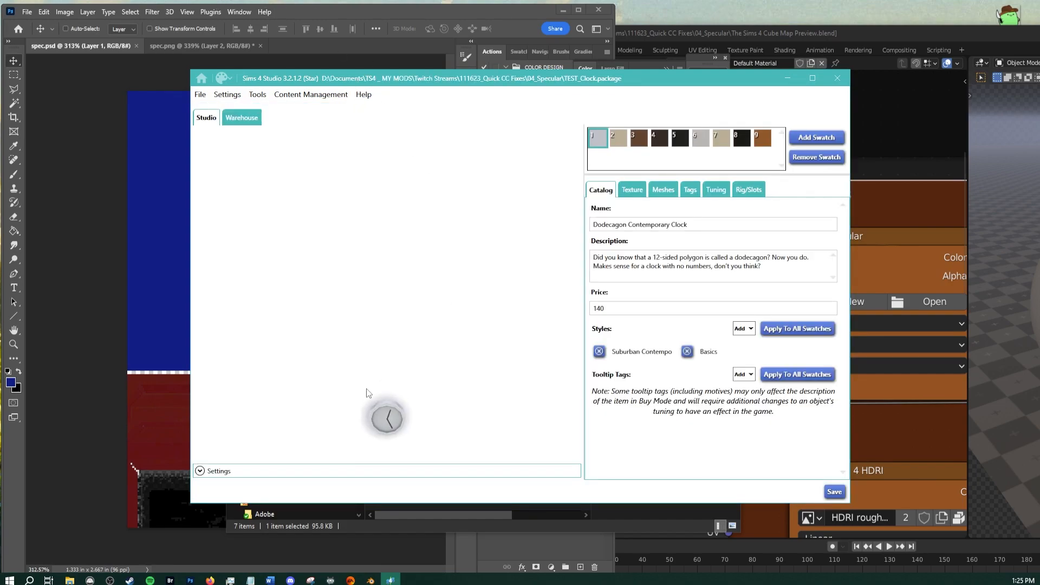
{"action": "scroll", "coordinate": [384, 277], "scroll_direction": "up", "scroll_amount": 3}
{"action": "right_click_drag", "start_coordinate": [384, 277], "coordinate": [407, 368]}
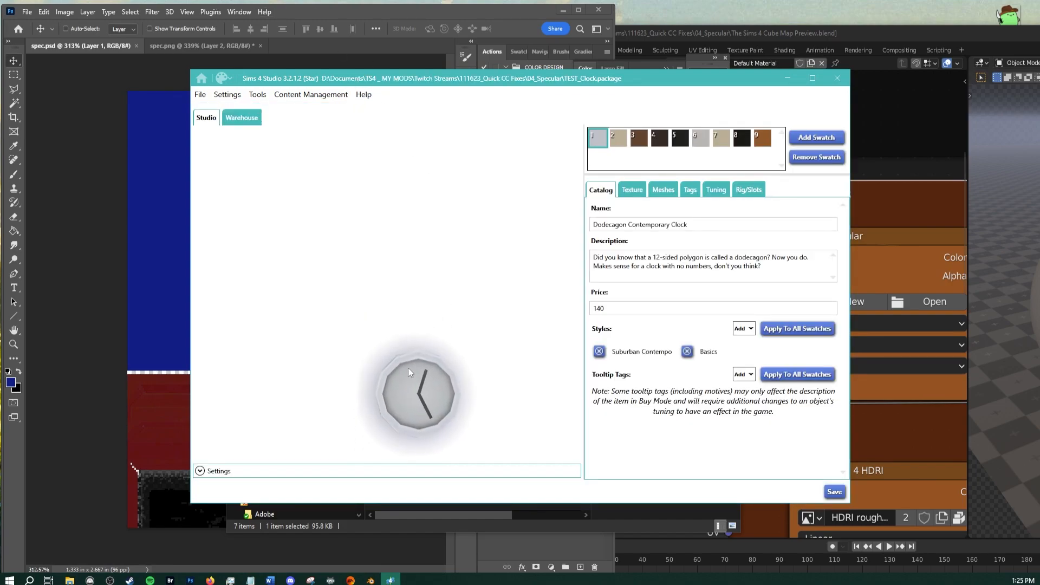
{"action": "scroll", "coordinate": [408, 369], "scroll_direction": "up", "scroll_amount": 3}
{"action": "middle_click_drag", "start_coordinate": [385, 314], "coordinate": [362, 251]}
{"action": "right_click_drag", "start_coordinate": [451, 399], "coordinate": [359, 287]}
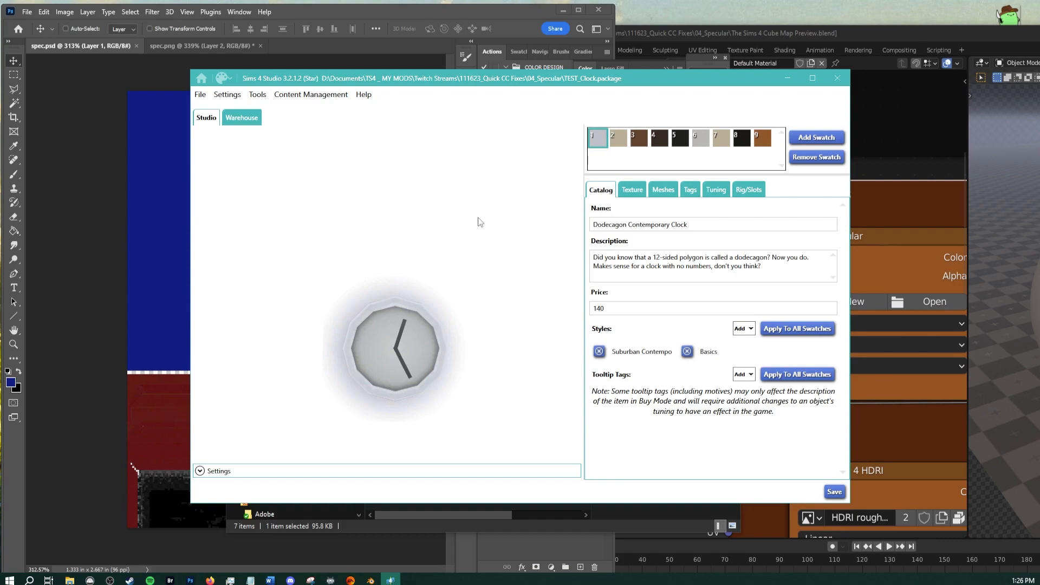
{"action": "right_click_drag", "start_coordinate": [406, 339], "coordinate": [385, 210]}
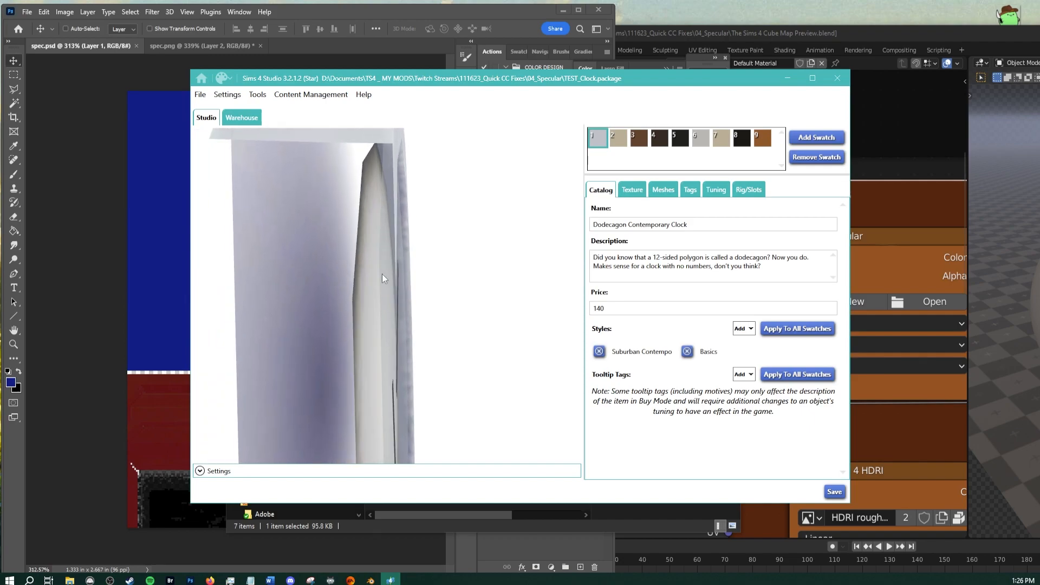
{"action": "right_click_drag", "start_coordinate": [382, 344], "coordinate": [563, 239]}
Show the clock's mesh details and examine its frame, face and glass in the preview
{"action": "left_click", "coordinate": [656, 190]}
{"action": "right_click_drag", "start_coordinate": [465, 230], "coordinate": [462, 304]}
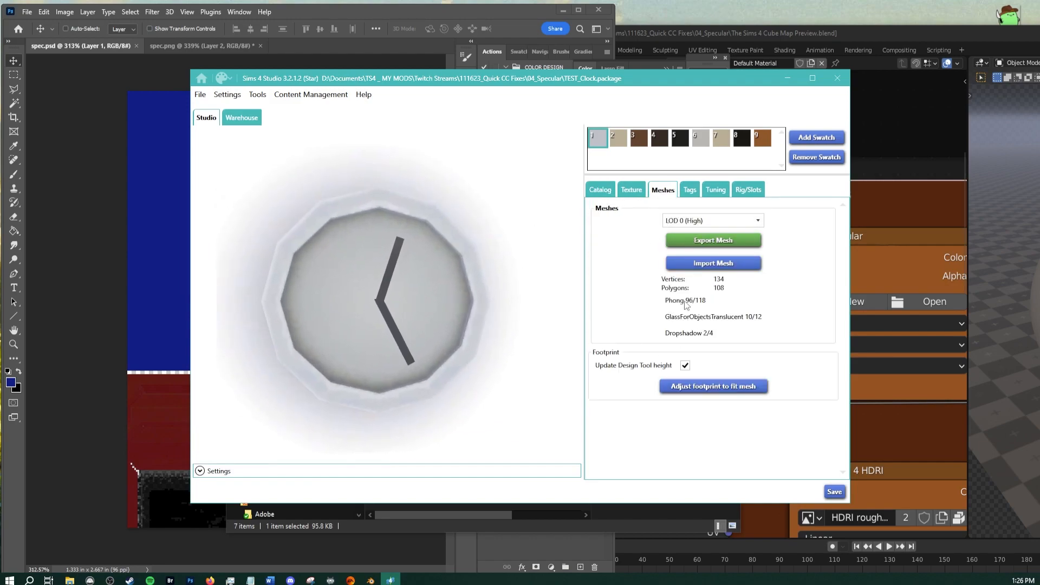
{"action": "right_click_drag", "start_coordinate": [393, 244], "coordinate": [461, 346]}
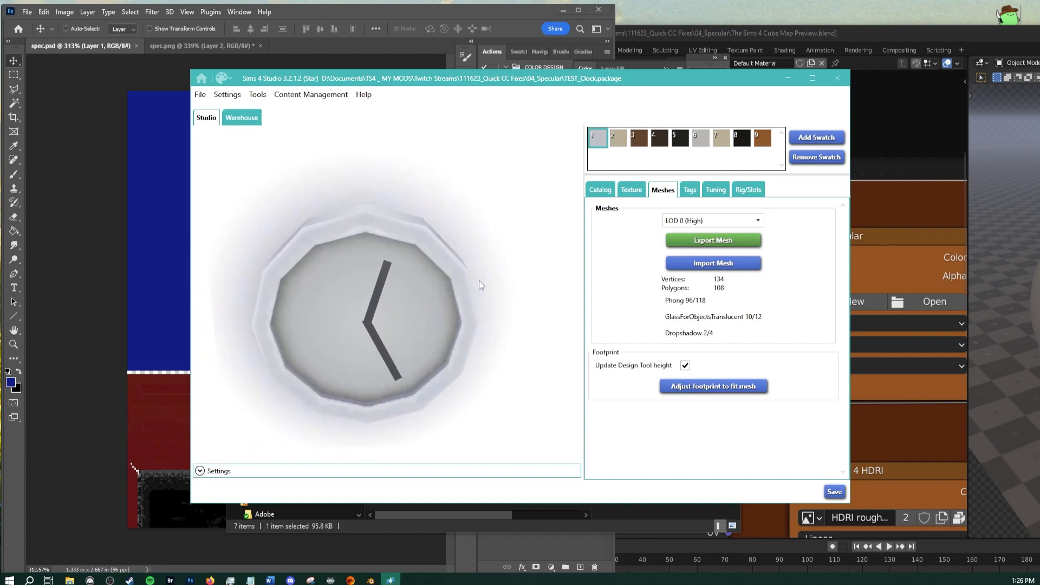
{"action": "right_click_drag", "start_coordinate": [444, 272], "coordinate": [372, 321]}
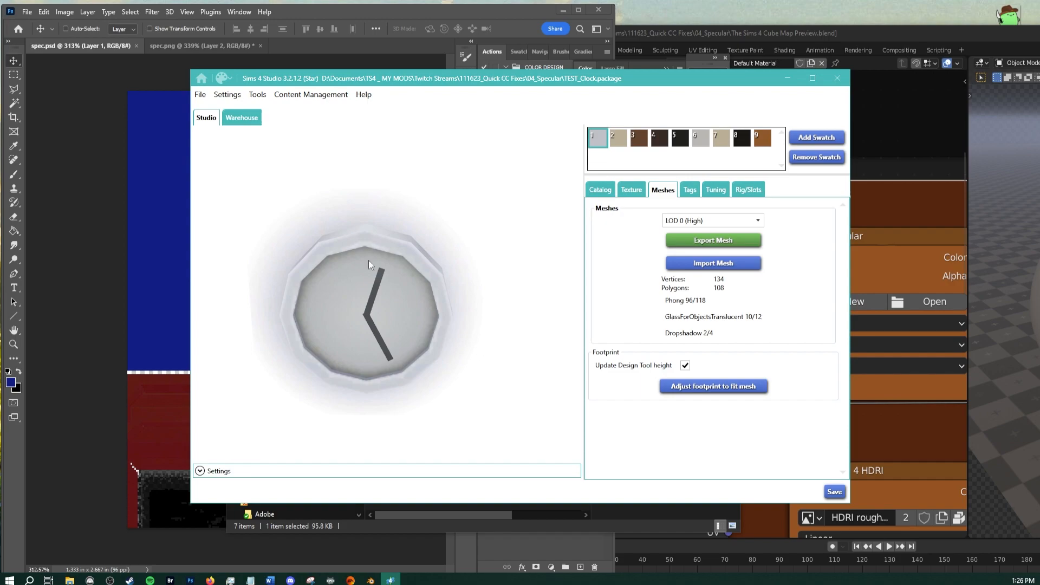
{"action": "right_click_drag", "start_coordinate": [426, 340], "coordinate": [415, 333]}
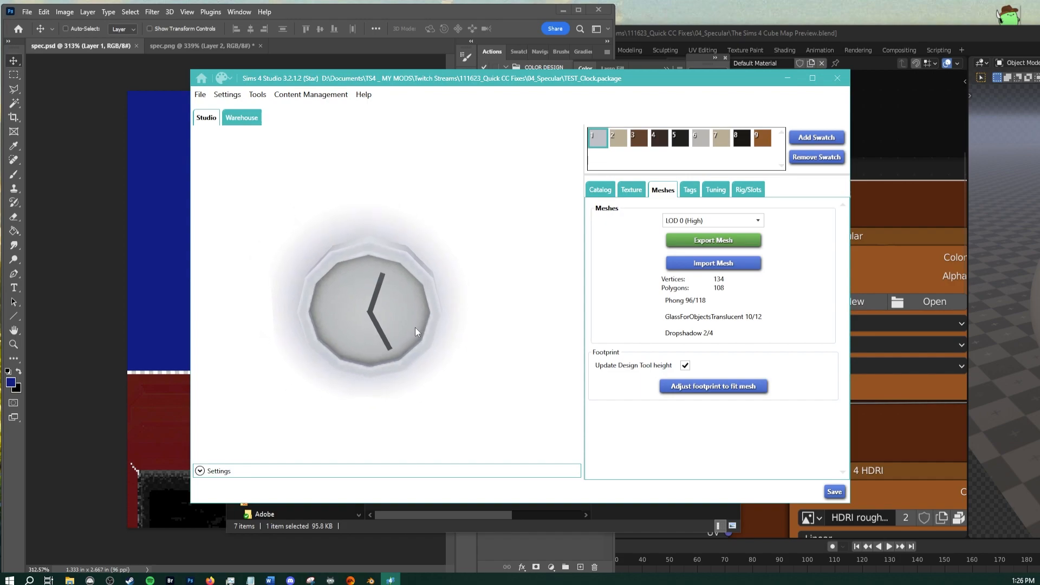
Export the clock's LOD 0 (High) mesh as the Blender file lod in the 04_Specular folder
{"action": "left_click", "coordinate": [715, 243]}
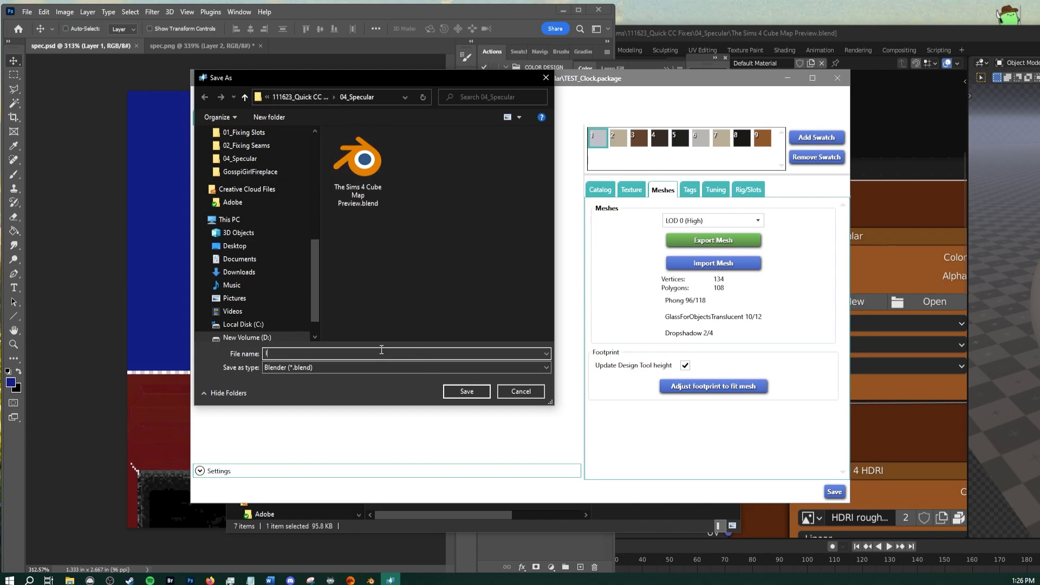
{"action": "type", "text": "lod"}
{"action": "key", "text": "Return"}
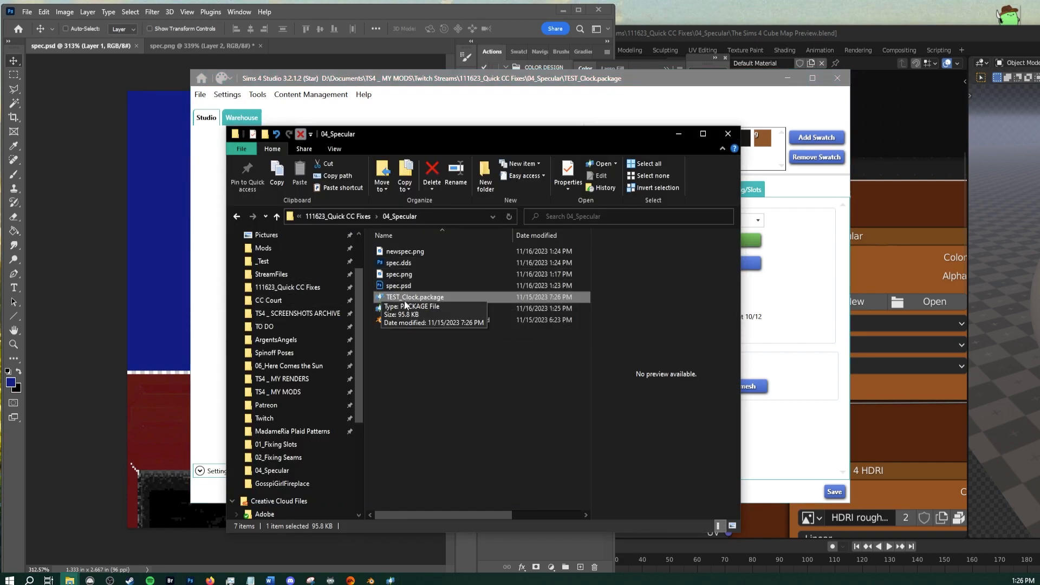
Open lod.blend in Blender and inspect the clock mesh close up
{"action": "left_click", "coordinate": [400, 253]}
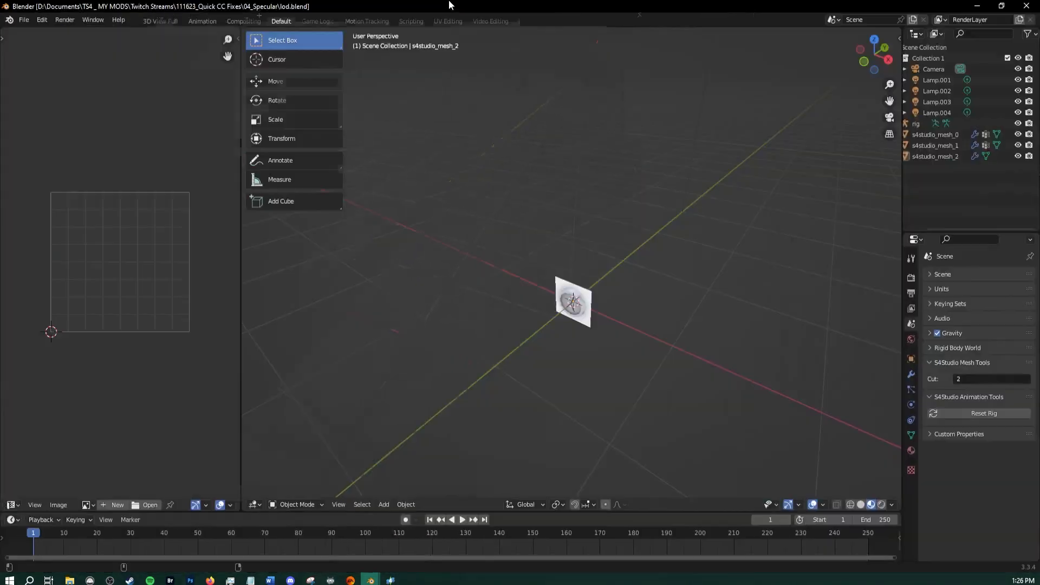
{"action": "middle_click_drag", "start_coordinate": [668, 409], "coordinate": [697, 392]}
{"action": "scroll", "coordinate": [594, 437], "scroll_direction": "up", "scroll_amount": 2}
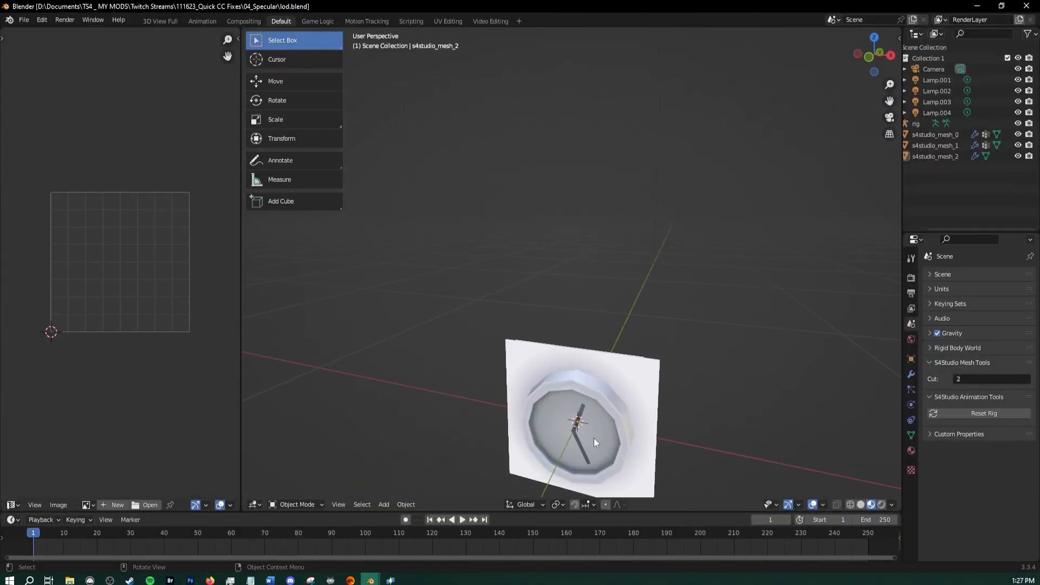
{"action": "middle_click_drag", "start_coordinate": [591, 434], "coordinate": [571, 340], "text": "shift"}
{"action": "scroll", "coordinate": [564, 252], "scroll_direction": "up", "scroll_amount": 4}
Try moving the clock's glass pane s4studio_mesh_1 away from the face, cancel the move and look over the whole clock
{"action": "left_click", "coordinate": [548, 248]}
{"action": "key", "text": "g"}
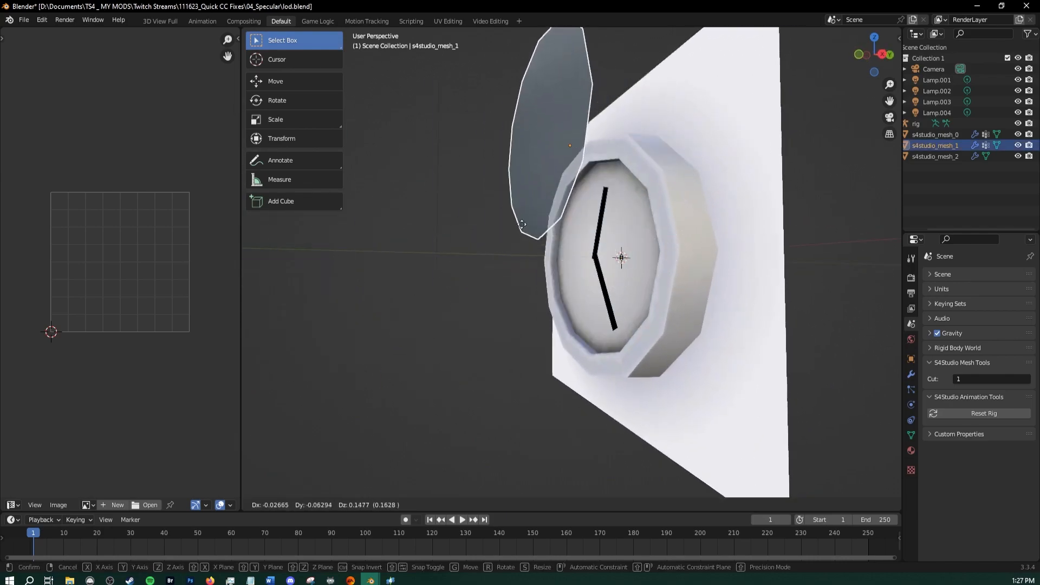
{"action": "key", "text": "Escape"}
{"action": "middle_click_drag", "start_coordinate": [513, 214], "coordinate": [593, 287]}
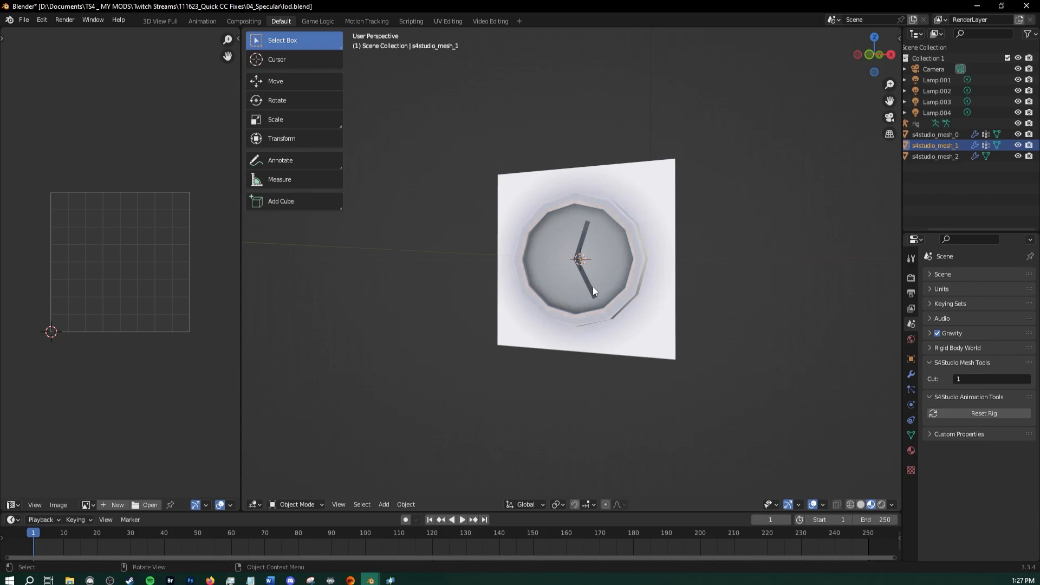
{"action": "middle_click_drag", "start_coordinate": [561, 253], "coordinate": [602, 304]}
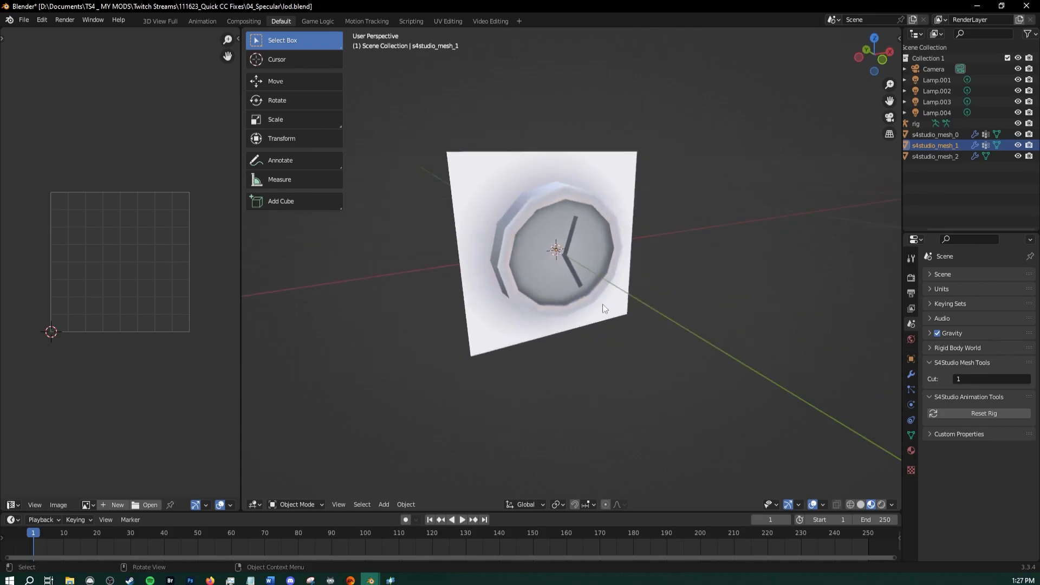
Try moving the glass pane s4studio_mesh_1 up off the clock and cancel the move
{"action": "key", "text": "g"}
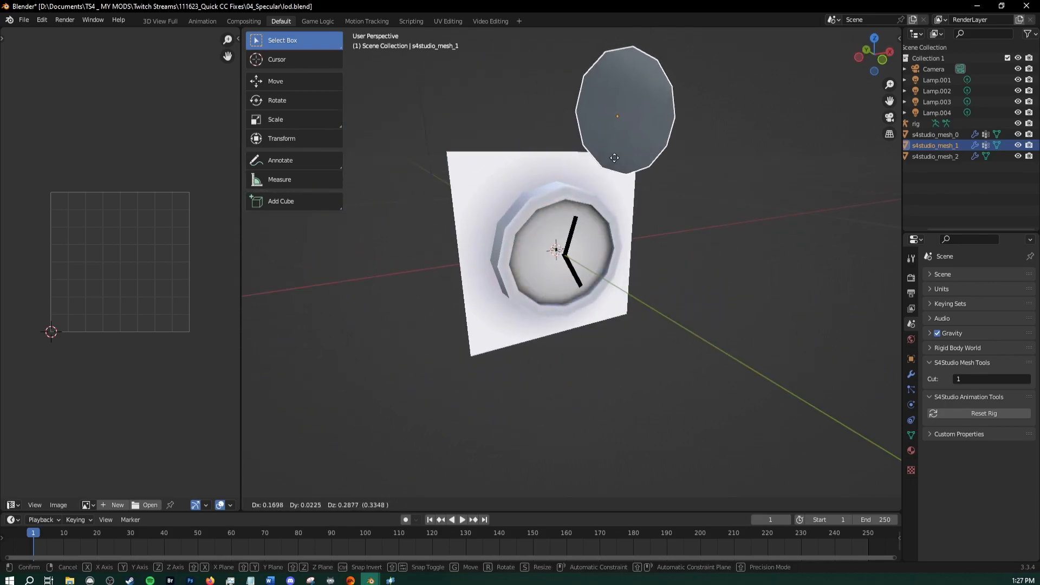
{"action": "key", "text": "Escape"}
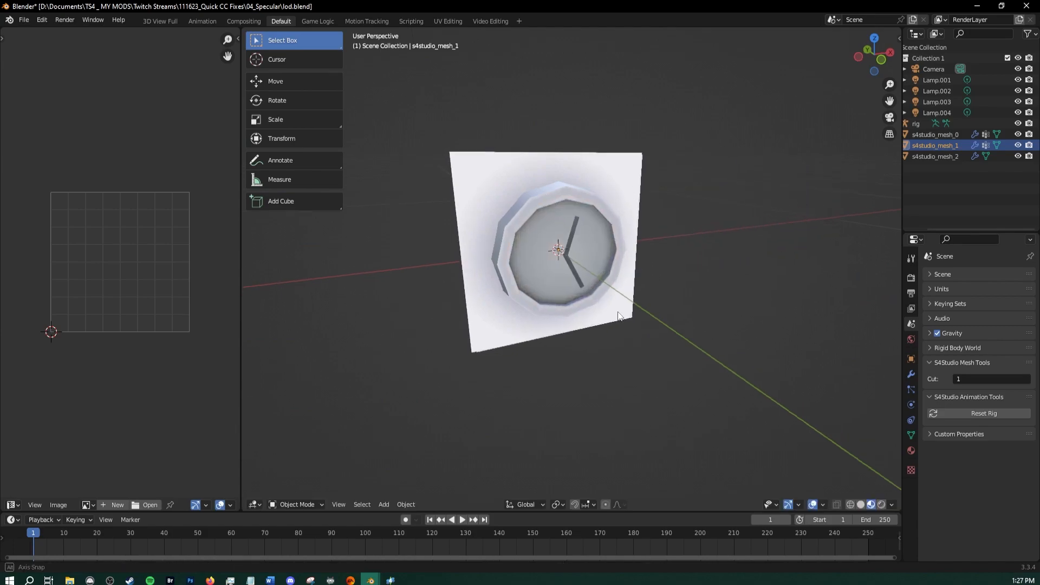
{"action": "middle_click_drag", "start_coordinate": [712, 232], "coordinate": [540, 327]}
{"action": "scroll", "coordinate": [570, 263], "scroll_direction": "up", "scroll_amount": 1}
Open the glass mesh s4studio_mesh_1 in Edit Mode with face selection
{"action": "key", "text": "Tab"}
{"action": "scroll", "coordinate": [568, 264], "scroll_direction": "up", "scroll_amount": 2}
{"action": "middle_click_drag", "start_coordinate": [628, 352], "coordinate": [625, 344]}
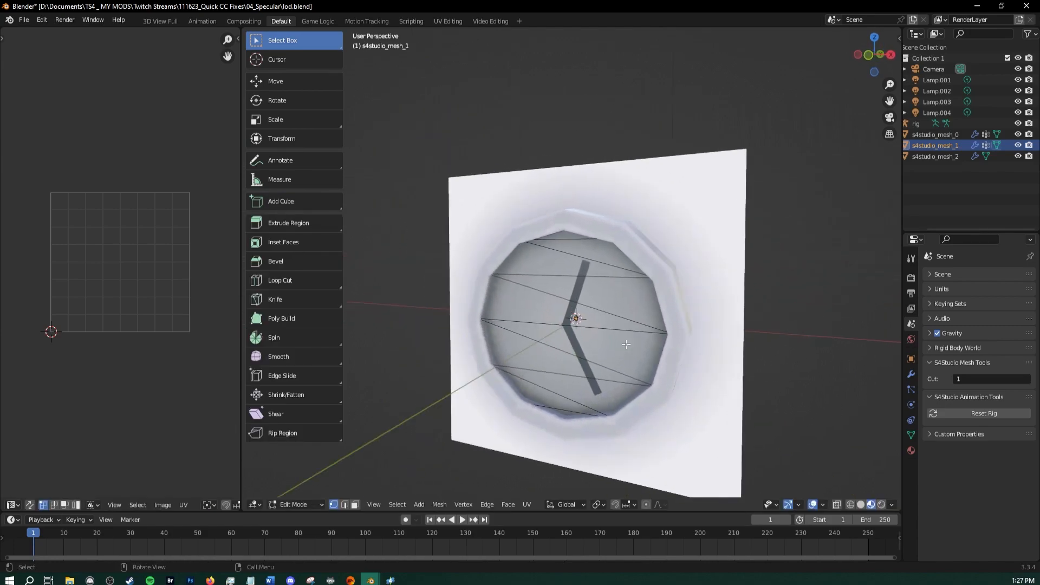
{"action": "key", "text": "3"}
{"action": "middle_click_drag", "start_coordinate": [542, 325], "coordinate": [552, 325]}
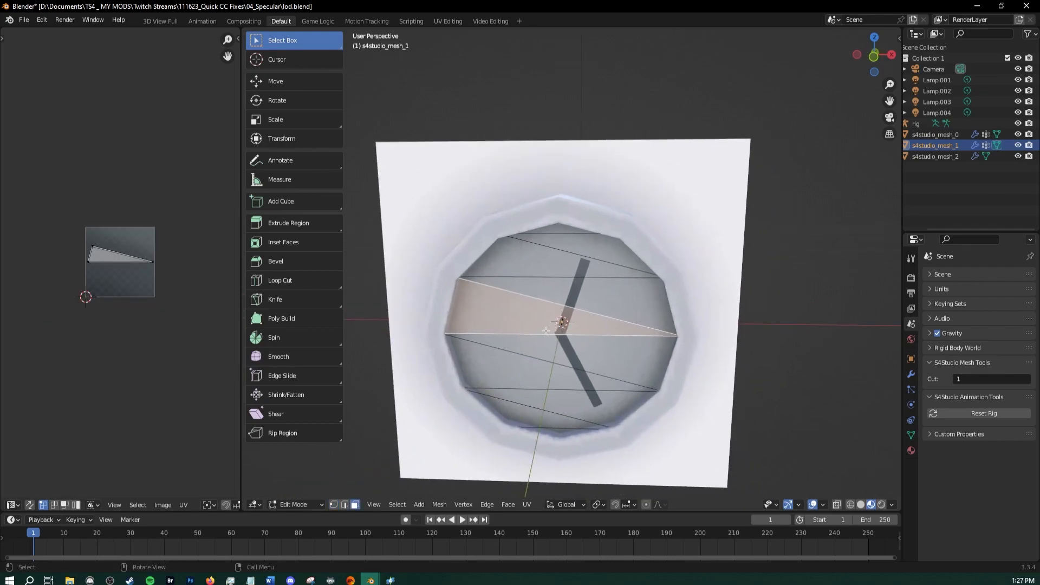
Try moving all the glass faces back along the Y axis behind the clock face, and undo the move
{"action": "key", "text": "a"}
{"action": "middle_click_drag", "start_coordinate": [546, 331], "coordinate": [490, 336]}
{"action": "key", "text": "g"}
{"action": "key", "text": "y"}
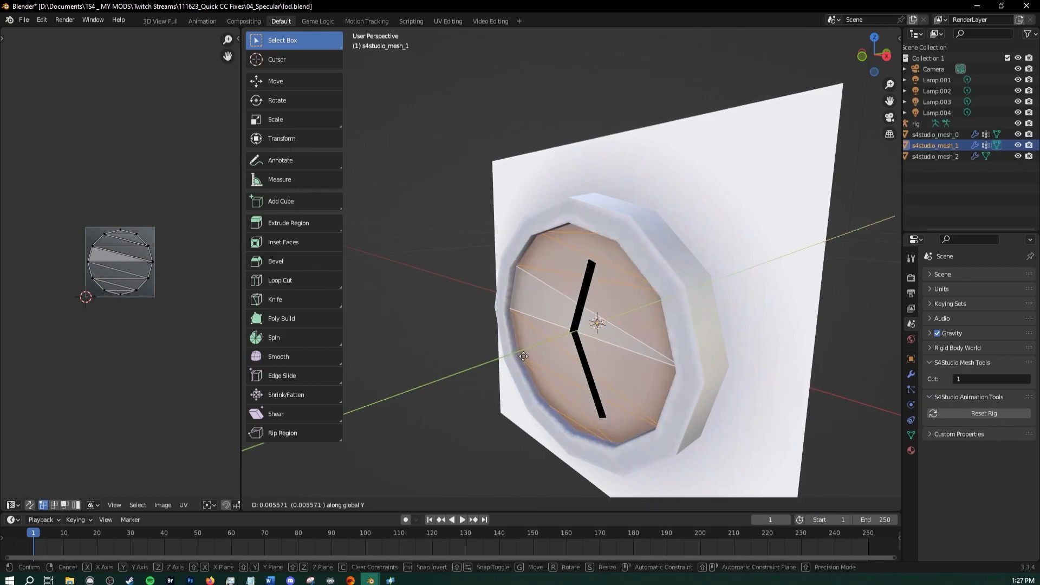
{"action": "left_click", "coordinate": [529, 359]}
{"action": "middle_click_drag", "start_coordinate": [496, 375], "coordinate": [551, 385]}
{"action": "key", "text": "ctrl+z"}
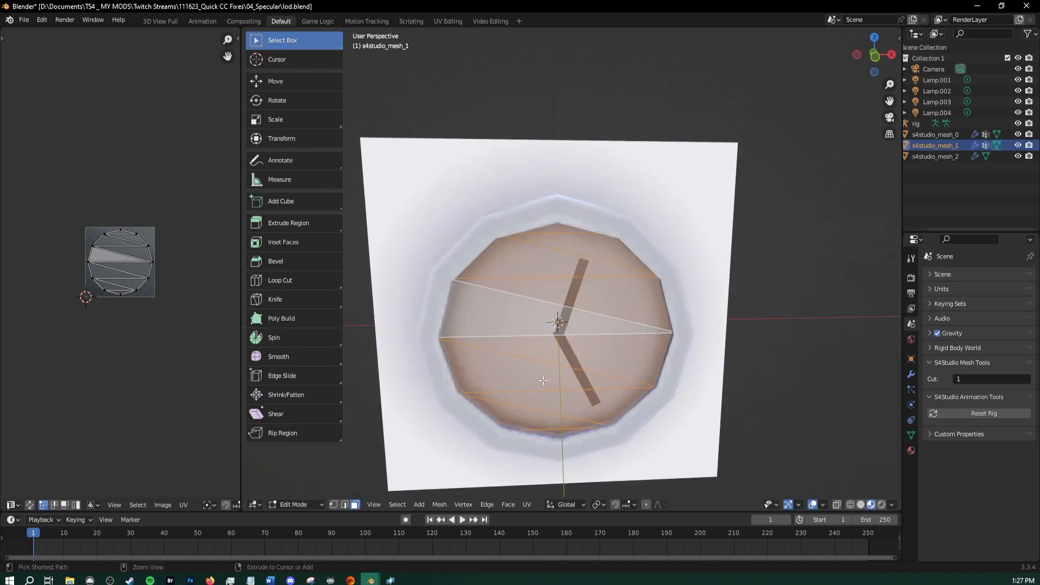
Delete all the glass faces except the small sliver at the bottom of the clock face
{"action": "scroll", "coordinate": [486, 320], "scroll_direction": "down", "scroll_amount": 2}
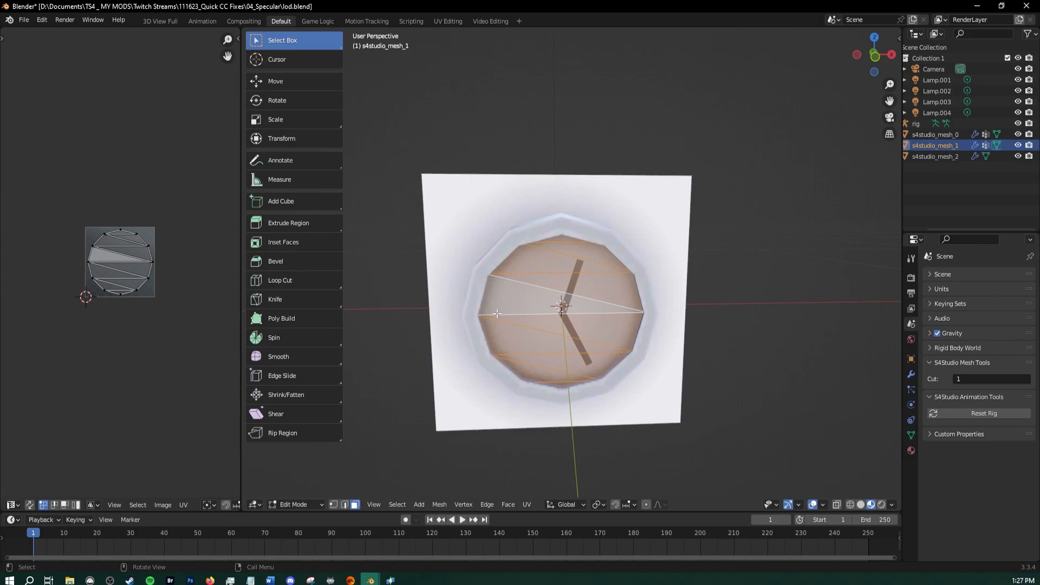
{"action": "mouse_move", "coordinate": [475, 291]}
{"action": "middle_mouse_down"}
{"action": "mouse_move", "coordinate": [432, 297]}
{"action": "mouse_move", "coordinate": [474, 310]}
{"action": "middle_mouse_up"}
{"action": "scroll", "coordinate": [440, 298], "scroll_direction": "up", "scroll_amount": 2}
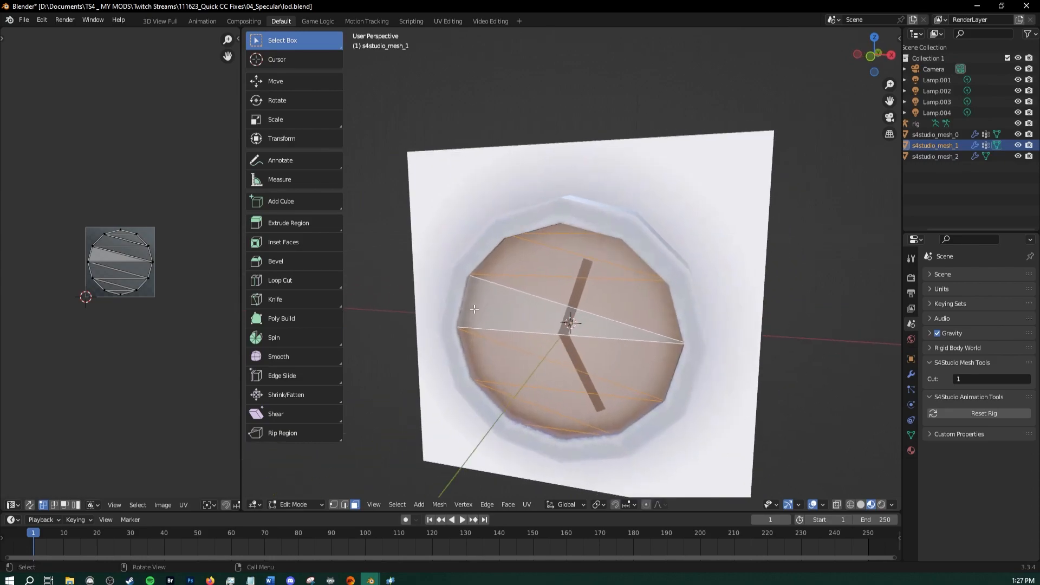
{"action": "left_click", "coordinate": [551, 430]}
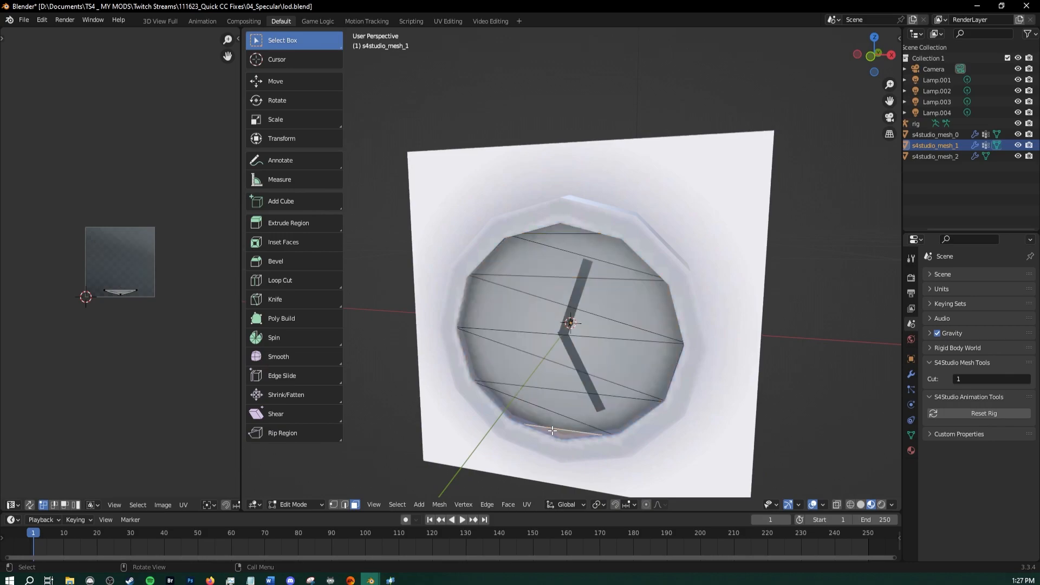
{"action": "middle_click_drag", "start_coordinate": [553, 335], "coordinate": [622, 387]}
{"action": "key", "text": "a"}
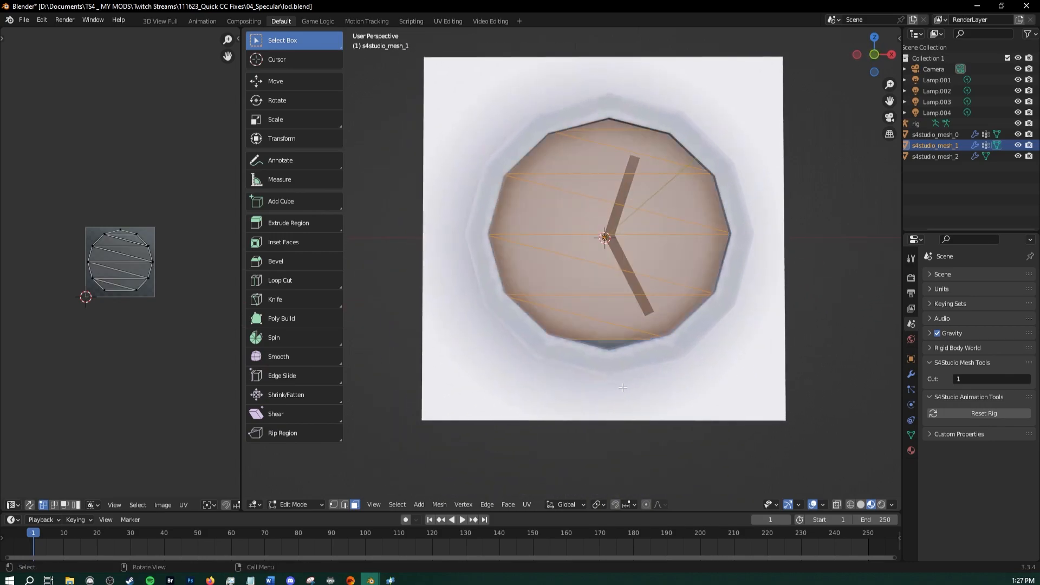
{"action": "key", "text": "x"}
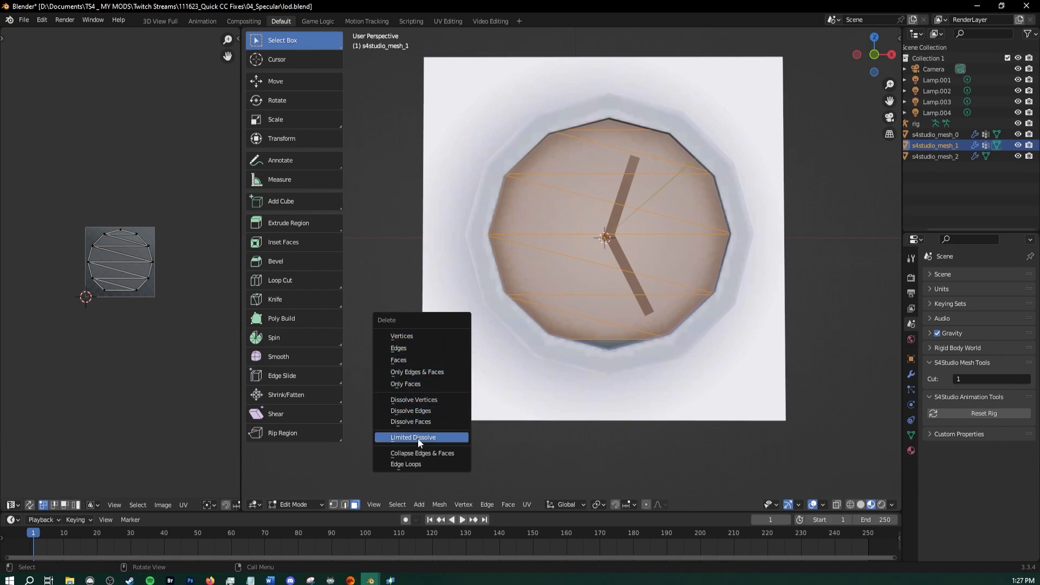
{"action": "left_click", "coordinate": [460, 359]}
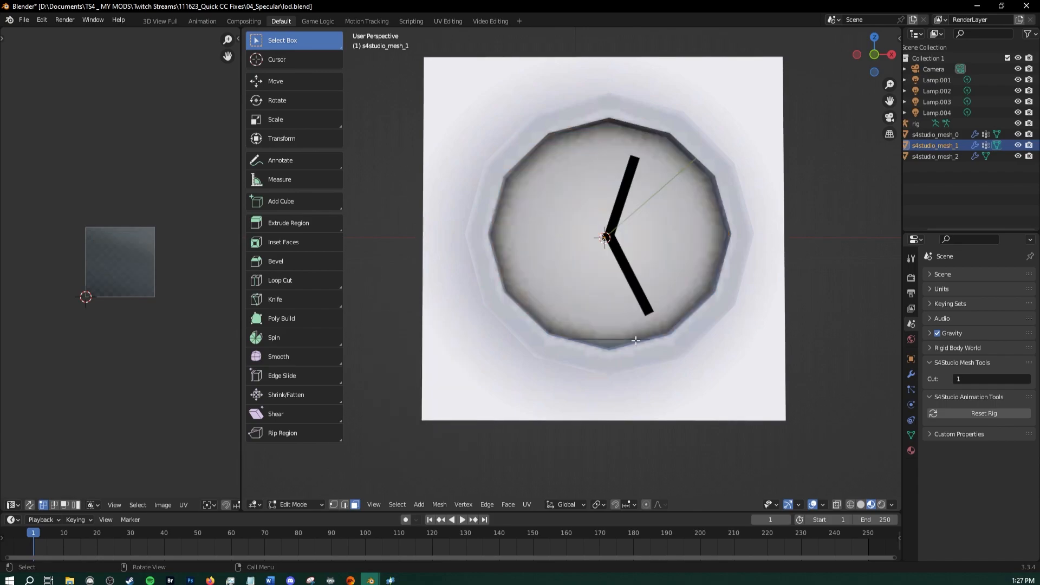
Scale the remaining glass face down to a tiny speck and move it out of sight
{"action": "key", "text": "a"}
{"action": "key", "text": "s"}
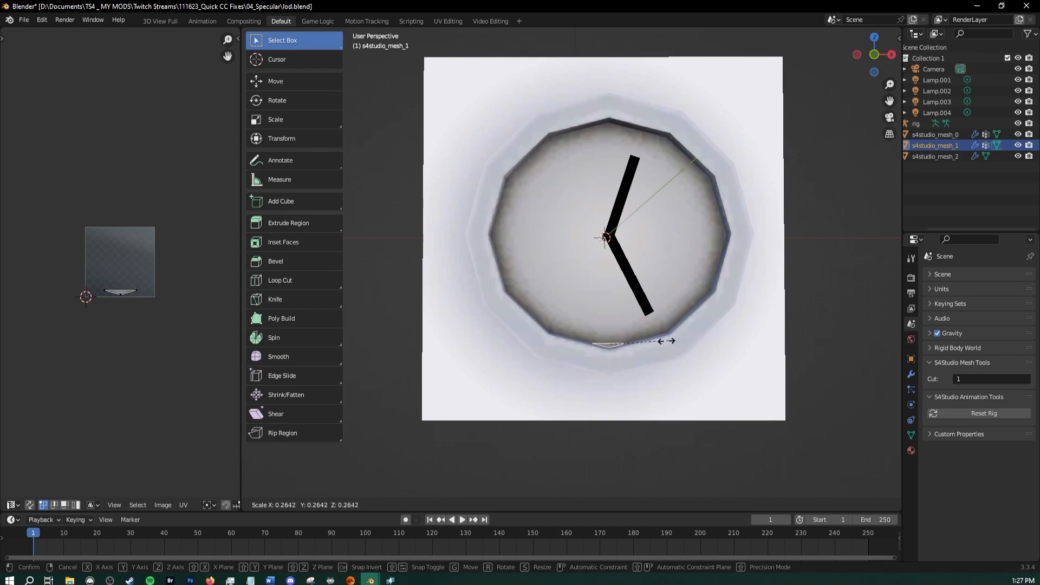
{"action": "left_click", "coordinate": [613, 341]}
{"action": "middle_click_drag", "start_coordinate": [644, 389], "coordinate": [704, 403]}
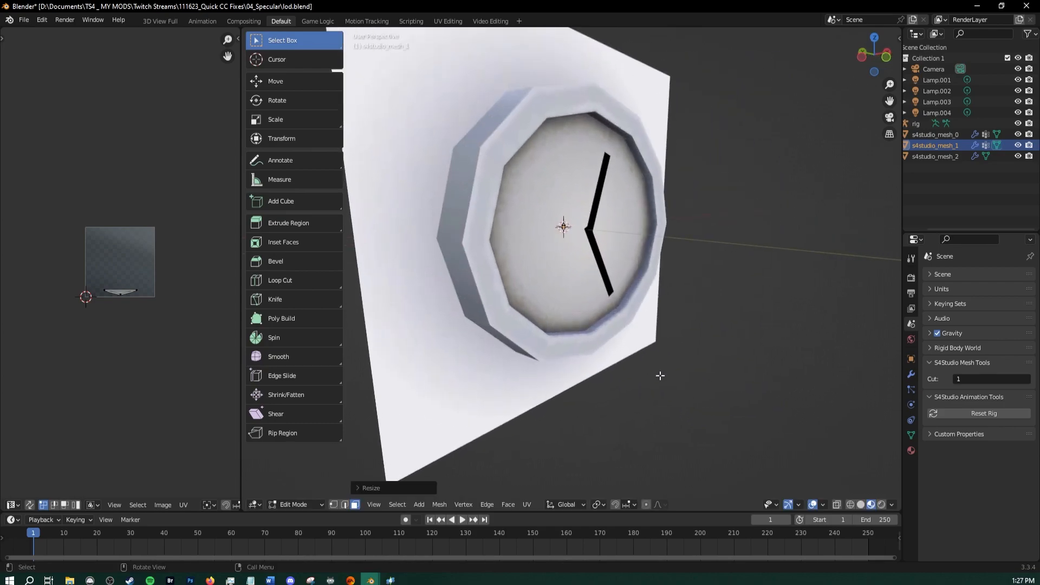
{"action": "key", "text": "g"}
{"action": "left_click", "coordinate": [631, 343]}
{"action": "middle_click_drag", "start_coordinate": [632, 343], "coordinate": [567, 322]}
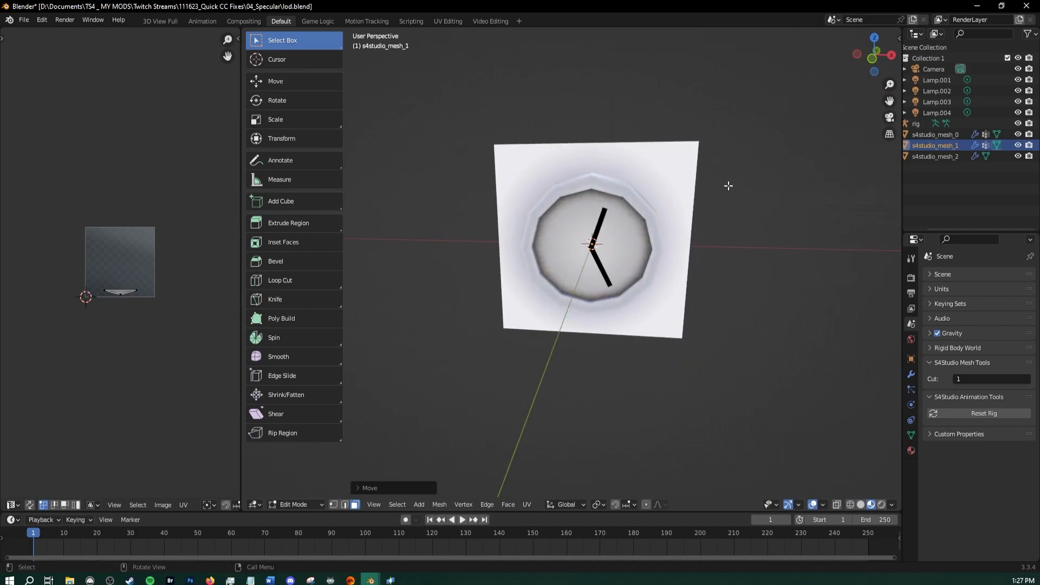
Check the clock from the front, side and below, and reposition the shrunken glass face
{"action": "scroll", "coordinate": [613, 256], "scroll_direction": "up", "scroll_amount": 2}
{"action": "middle_click_drag", "start_coordinate": [546, 385], "coordinate": [892, 257]}
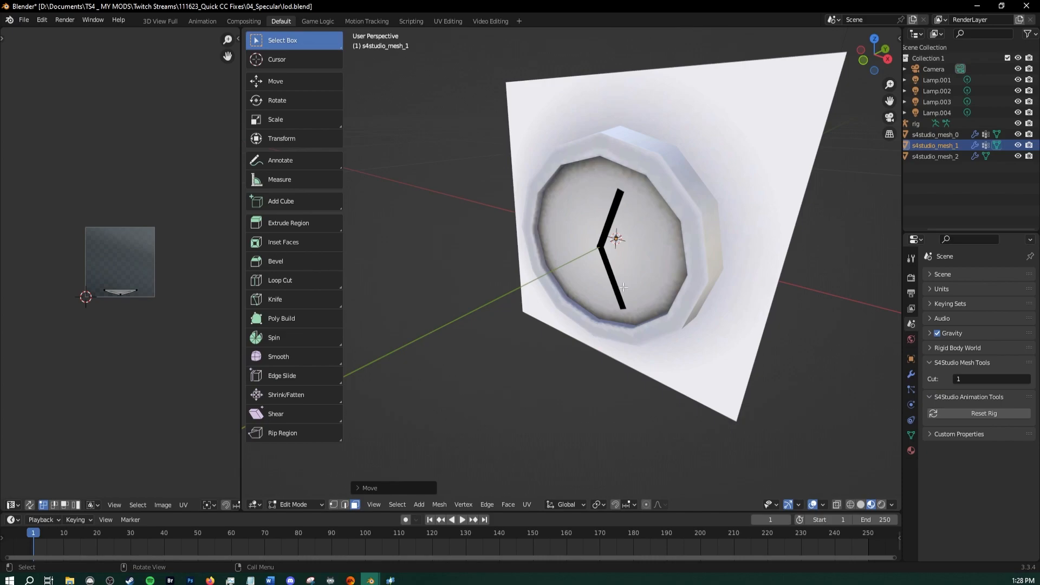
{"action": "middle_click_drag", "start_coordinate": [623, 287], "coordinate": [566, 365]}
{"action": "scroll", "coordinate": [569, 373], "scroll_direction": "down", "scroll_amount": 1}
{"action": "middle_click_drag", "start_coordinate": [571, 404], "coordinate": [542, 239]}
{"action": "scroll", "coordinate": [595, 430], "scroll_direction": "up", "scroll_amount": 3}
{"action": "middle_click_drag", "start_coordinate": [574, 303], "coordinate": [610, 307]}
{"action": "scroll", "coordinate": [574, 277], "scroll_direction": "down", "scroll_amount": 2}
{"action": "key", "text": "g"}
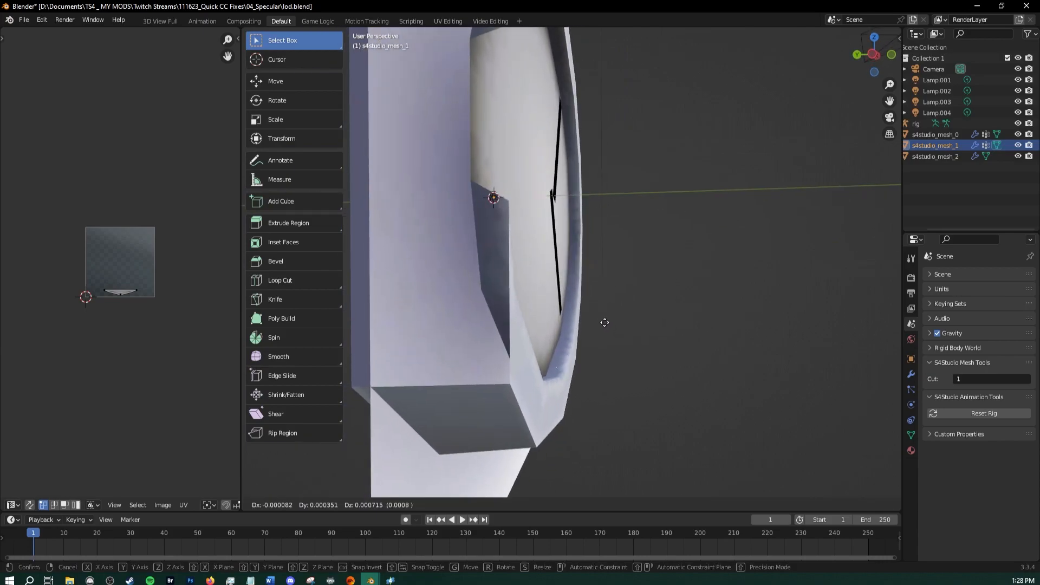
{"action": "left_click", "coordinate": [573, 280]}
Look over the clock without its glass, save lod.blend and close its Blender window
{"action": "scroll", "coordinate": [568, 320], "scroll_direction": "down", "scroll_amount": 3}
{"action": "middle_click_drag", "start_coordinate": [681, 348], "coordinate": [596, 339]}
{"action": "scroll", "coordinate": [574, 303], "scroll_direction": "down", "scroll_amount": 2}
{"action": "middle_click_drag", "start_coordinate": [553, 279], "coordinate": [524, 270], "text": "shift"}
{"action": "left_click", "coordinate": [27, 19]}
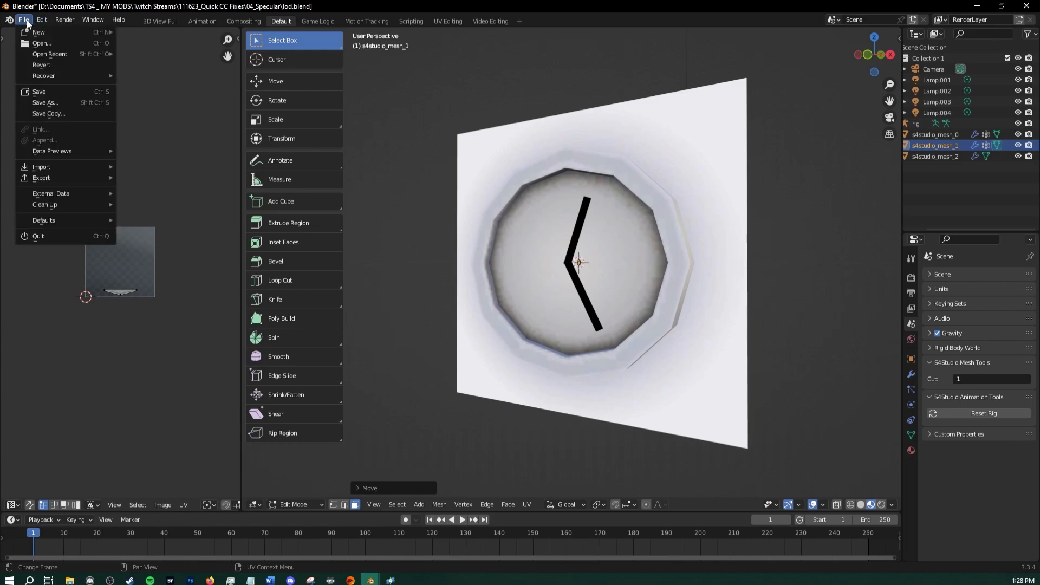
{"action": "left_click", "coordinate": [44, 92]}
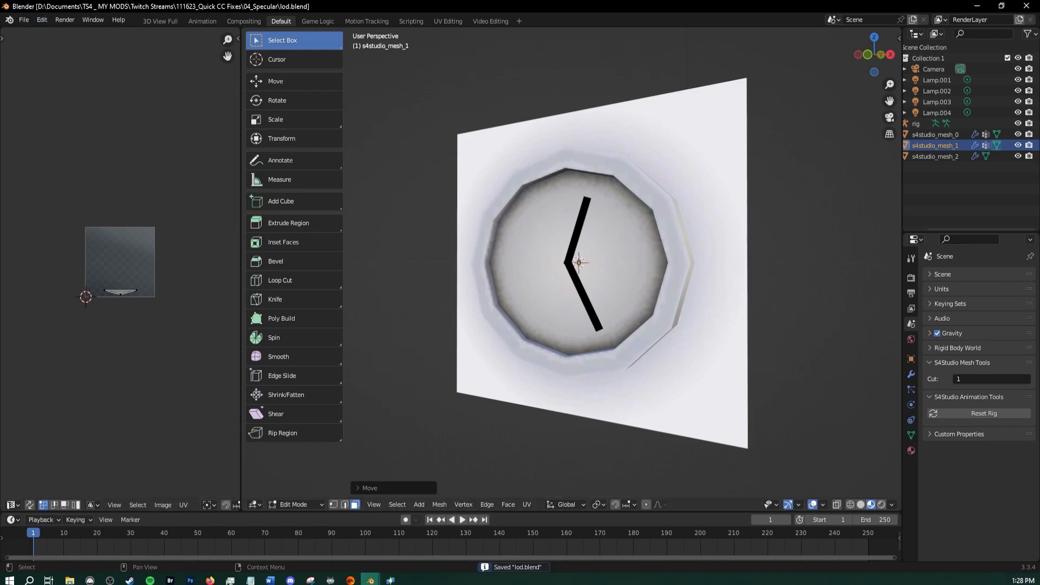
{"action": "left_click", "coordinate": [1025, 6]}
Import lod.blend as the clock's LOD 0 (High) mesh in Sims 4 Studio and inspect the clock in the preview
{"action": "left_click", "coordinate": [756, 451]}
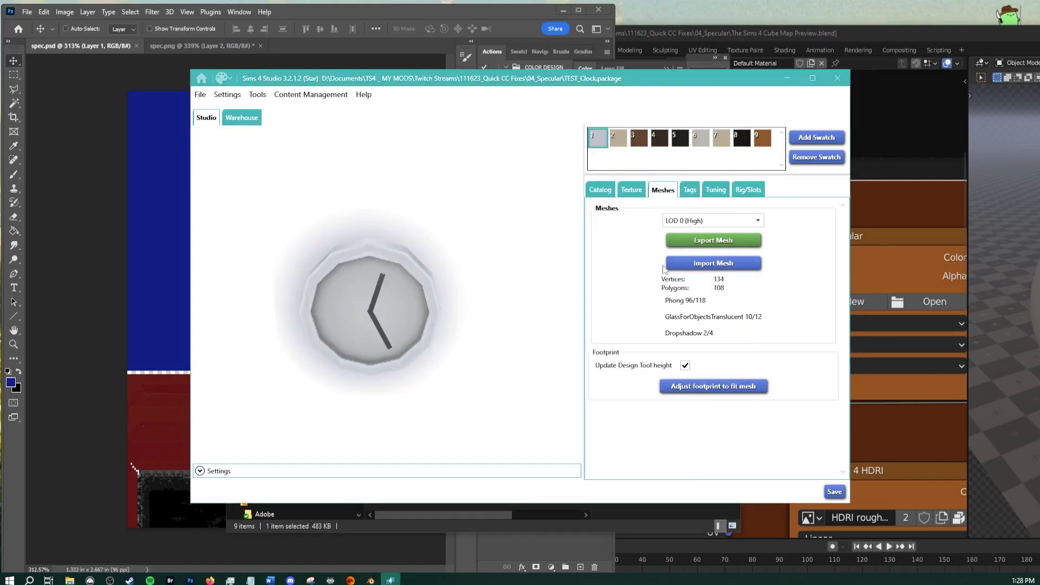
{"action": "left_click", "coordinate": [690, 264]}
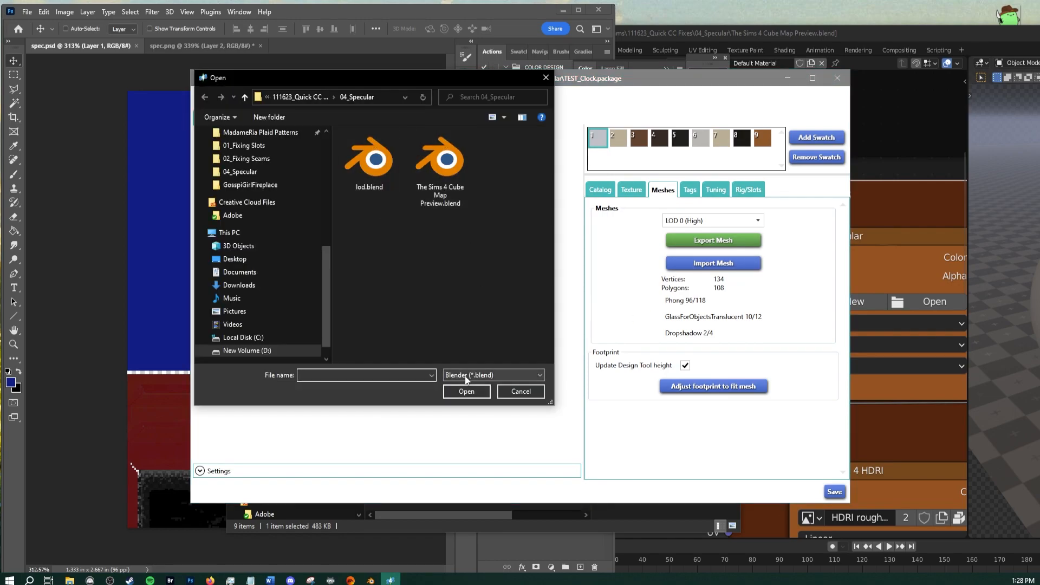
{"action": "double_click", "coordinate": [374, 159]}
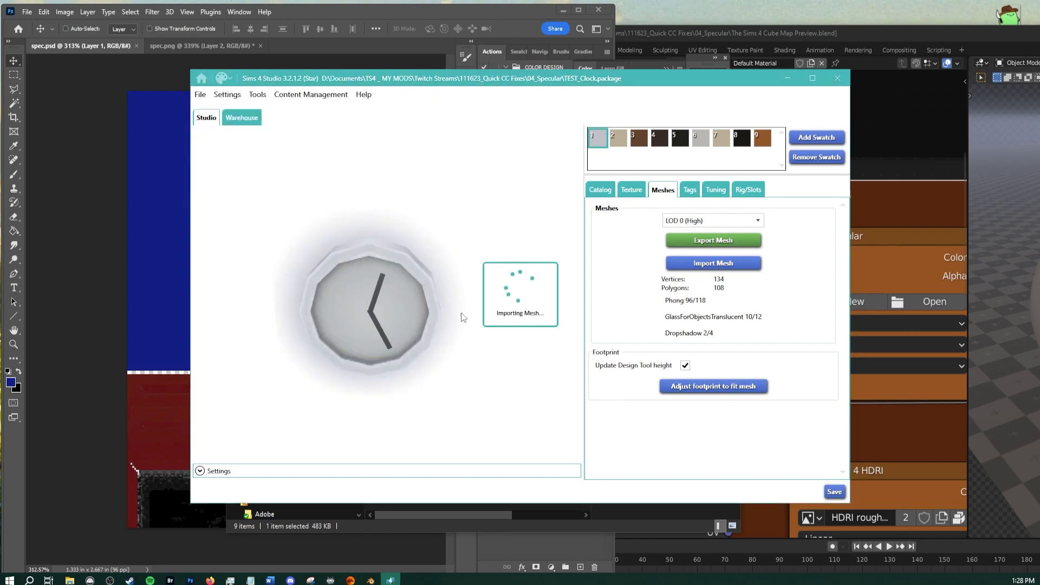
{"action": "scroll", "coordinate": [405, 337], "scroll_direction": "up", "scroll_amount": 6}
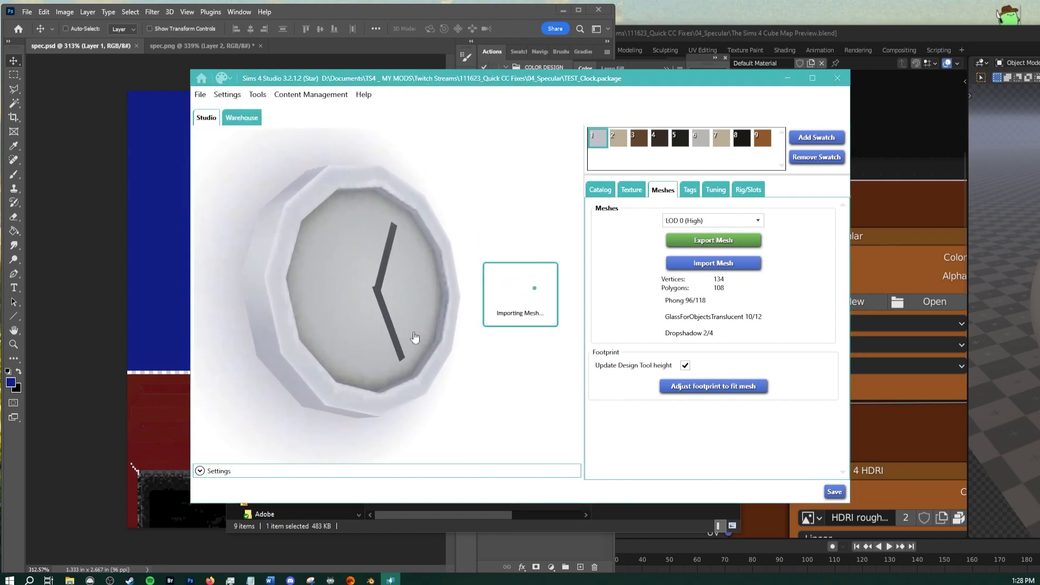
{"action": "scroll", "coordinate": [372, 343], "scroll_direction": "down", "scroll_amount": 6}
{"action": "left_click_drag", "start_coordinate": [304, 284], "coordinate": [337, 359]}
{"action": "right_click_drag", "start_coordinate": [336, 359], "coordinate": [471, 363]}
{"action": "left_click_drag", "start_coordinate": [470, 364], "coordinate": [493, 303]}
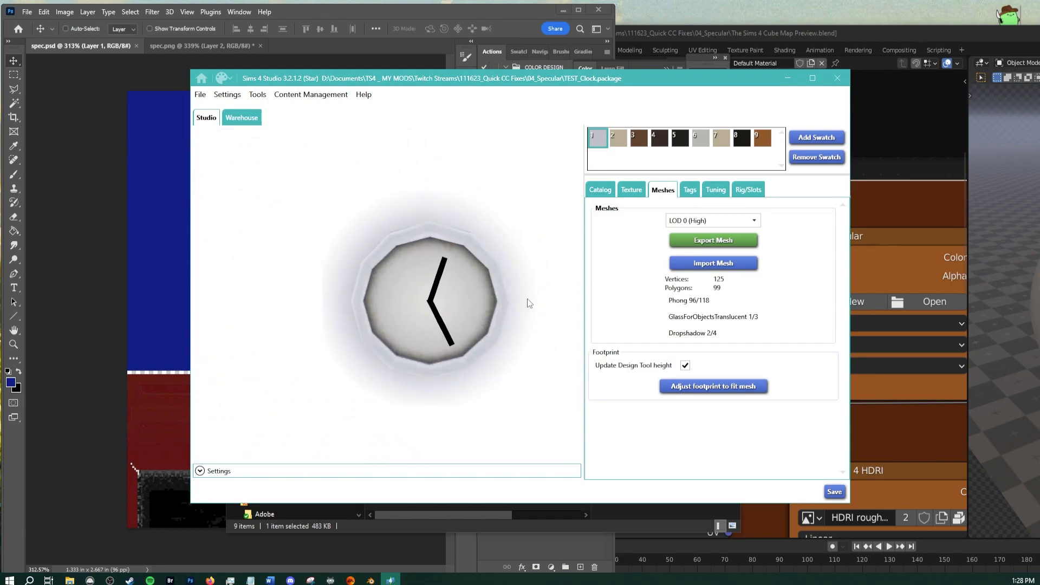
Save TEST_Clock.package and close Sims 4 Studio
{"action": "left_click", "coordinate": [834, 491]}
{"action": "left_click", "coordinate": [552, 324]}
{"action": "left_click", "coordinate": [837, 78]}
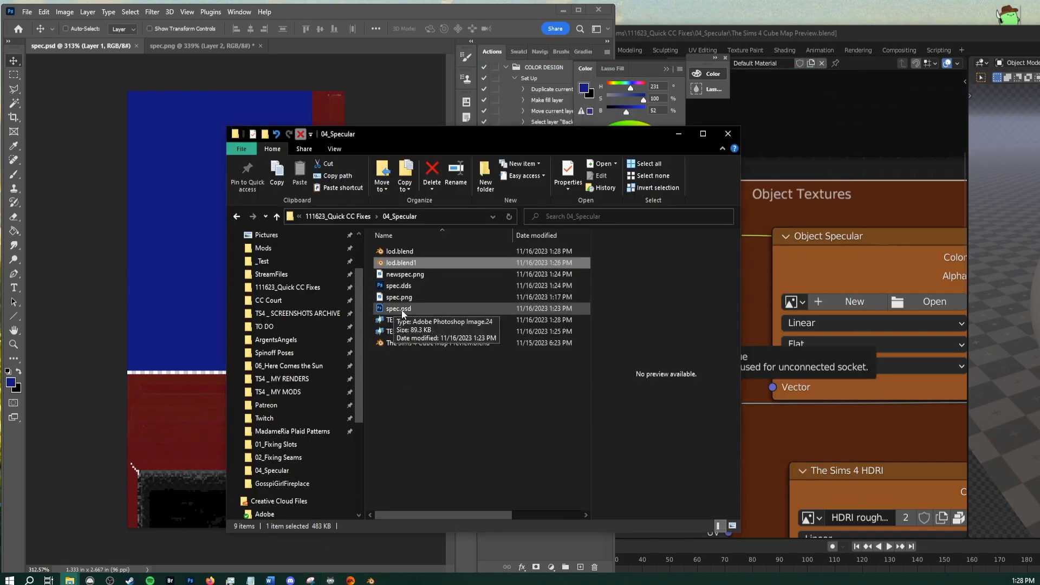
Put TEST_Clock.package from the 04_Specular folder into the _Test folder
{"action": "left_click", "coordinate": [414, 332]}
{"action": "scroll", "coordinate": [275, 355], "scroll_direction": "up", "scroll_amount": 1}
{"action": "scroll", "coordinate": [275, 356], "scroll_direction": "up", "scroll_amount": 1}
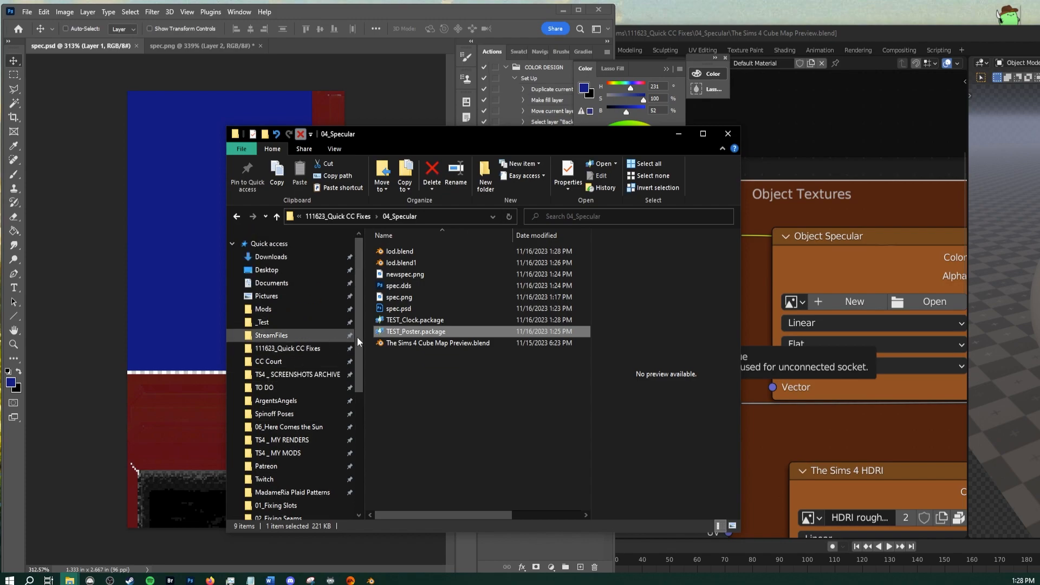
{"action": "left_click", "coordinate": [406, 320]}
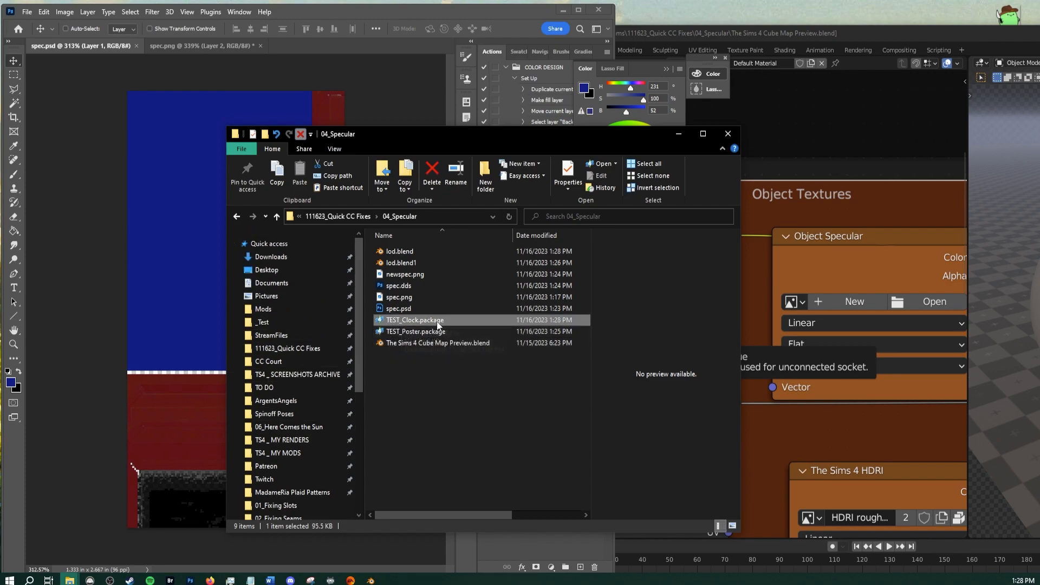
{"action": "left_click_drag", "start_coordinate": [411, 324], "coordinate": [274, 326]}
Switch to The Sims 4 Cube Map Preview file in Blender and change the Fake Spec Map colour to a neutral grey
{"action": "key", "text": "alt+Tab"}
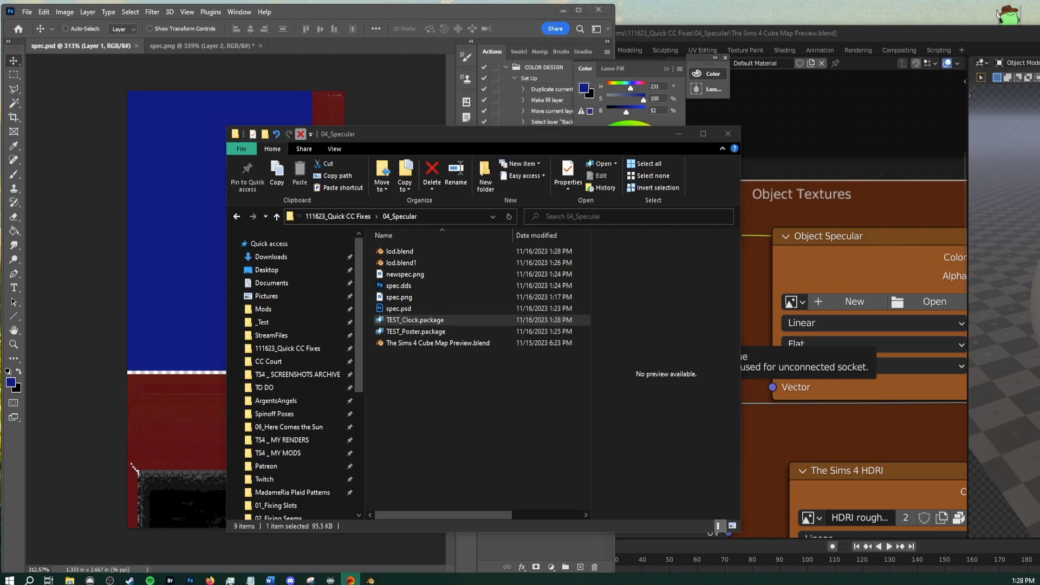
{"action": "key", "text": "alt+Tab"}
{"action": "left_click", "coordinate": [332, 15]}
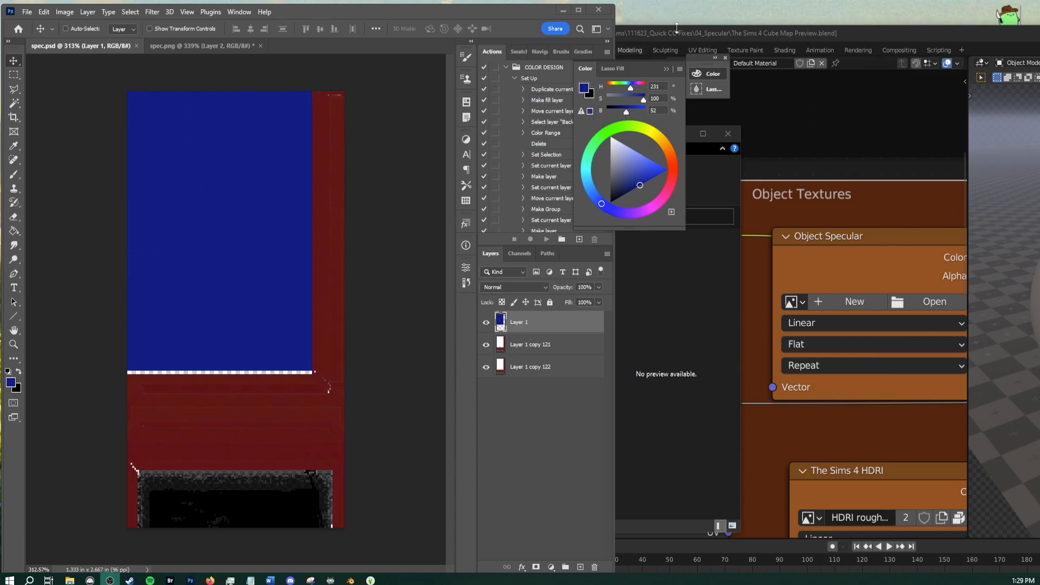
{"action": "left_click_drag", "start_coordinate": [694, 31], "coordinate": [257, 16]}
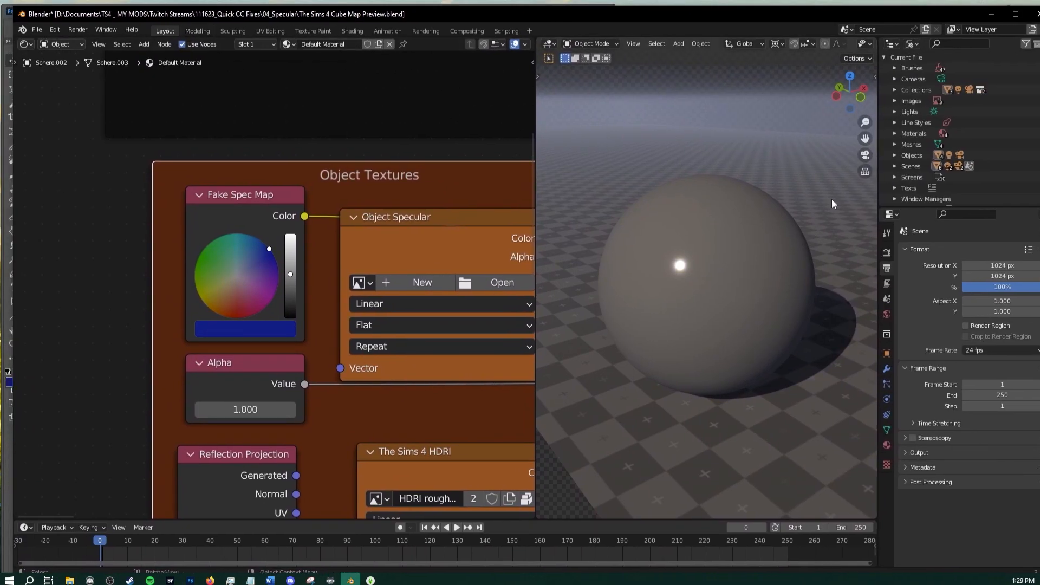
{"action": "left_click_drag", "start_coordinate": [258, 264], "coordinate": [235, 271]}
{"action": "scroll", "coordinate": [265, 318], "scroll_direction": "down", "scroll_amount": 1}
{"action": "scroll", "coordinate": [266, 322], "scroll_direction": "down", "scroll_amount": 4}
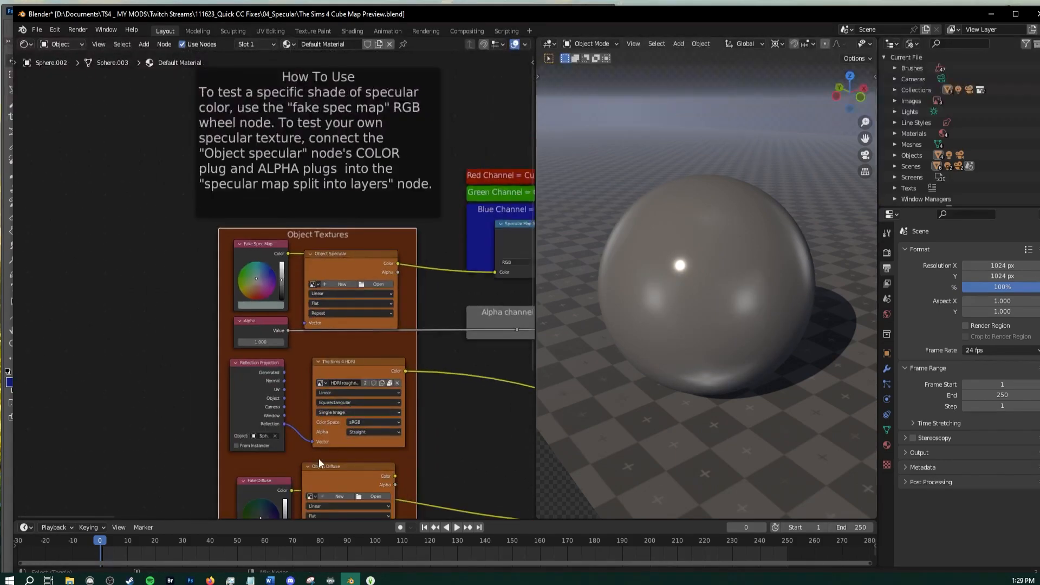
Set the Fake Diffuse node's colour to a dark teal for the preview sphere
{"action": "middle_click_drag", "start_coordinate": [330, 469], "coordinate": [305, 310]}
{"action": "scroll", "coordinate": [304, 311], "scroll_direction": "up", "scroll_amount": 2}
{"action": "middle_click_drag", "start_coordinate": [315, 461], "coordinate": [287, 426], "text": "shift"}
{"action": "scroll", "coordinate": [224, 277], "scroll_direction": "up", "scroll_amount": 3}
{"action": "scroll", "coordinate": [286, 426], "scroll_direction": "down", "scroll_amount": 2}
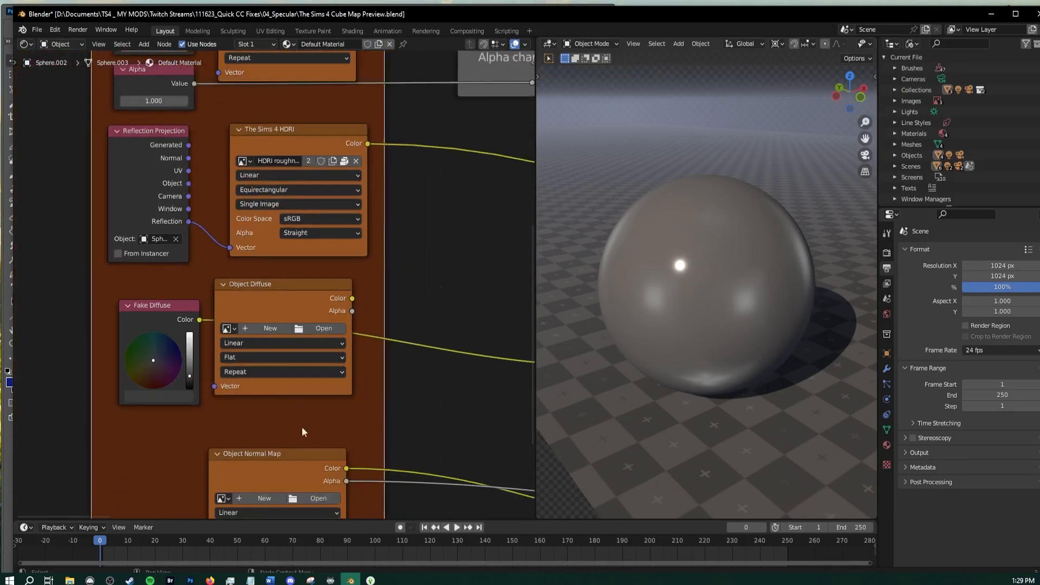
{"action": "mouse_move", "coordinate": [201, 320]}
{"action": "left_mouse_down"}
{"action": "mouse_move", "coordinate": [274, 330]}
{"action": "mouse_move", "coordinate": [177, 320]}
{"action": "mouse_move", "coordinate": [203, 326]}
{"action": "left_mouse_up"}
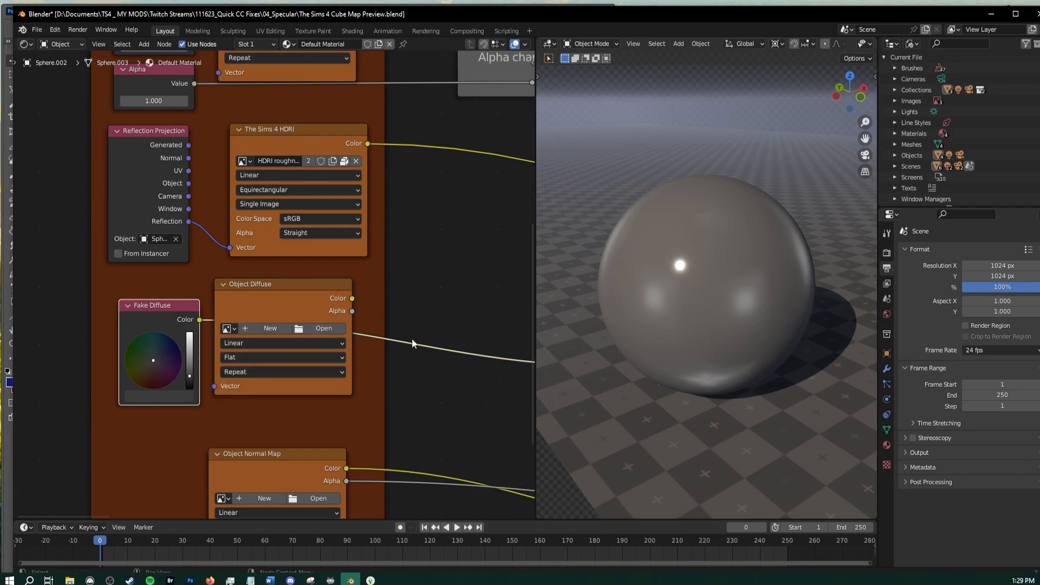
{"action": "left_click_drag", "start_coordinate": [174, 361], "coordinate": [153, 351]}
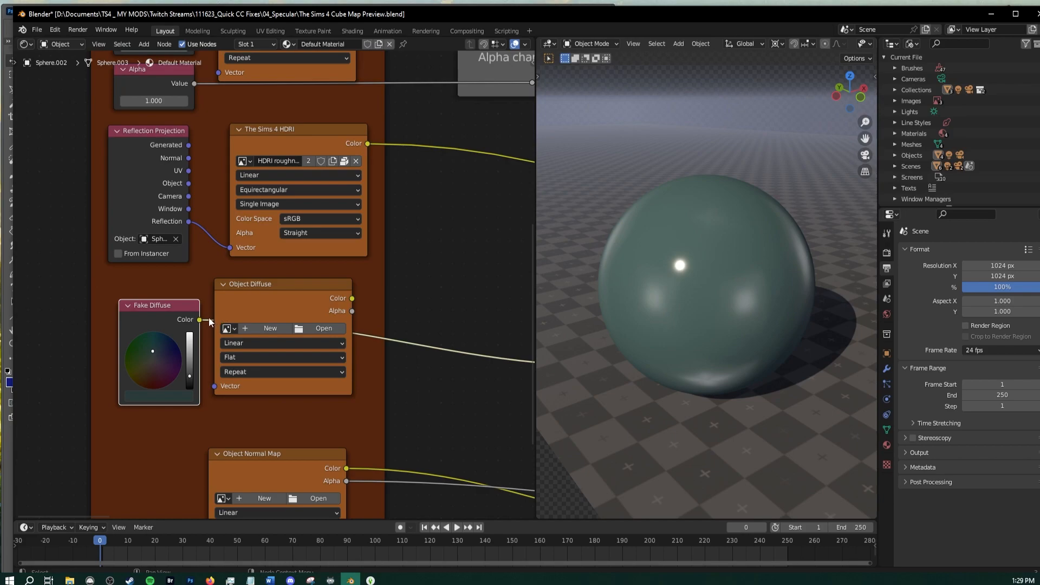
Insert the Object Diffuse node into the Fake Diffuse colour link, then disconnect Fake Diffuse from its Vector input
{"action": "left_click_drag", "start_coordinate": [201, 319], "coordinate": [248, 319]}
{"action": "scroll", "coordinate": [458, 379], "scroll_direction": "down", "scroll_amount": 3}
{"action": "middle_click_drag", "start_coordinate": [460, 396], "coordinate": [233, 331]}
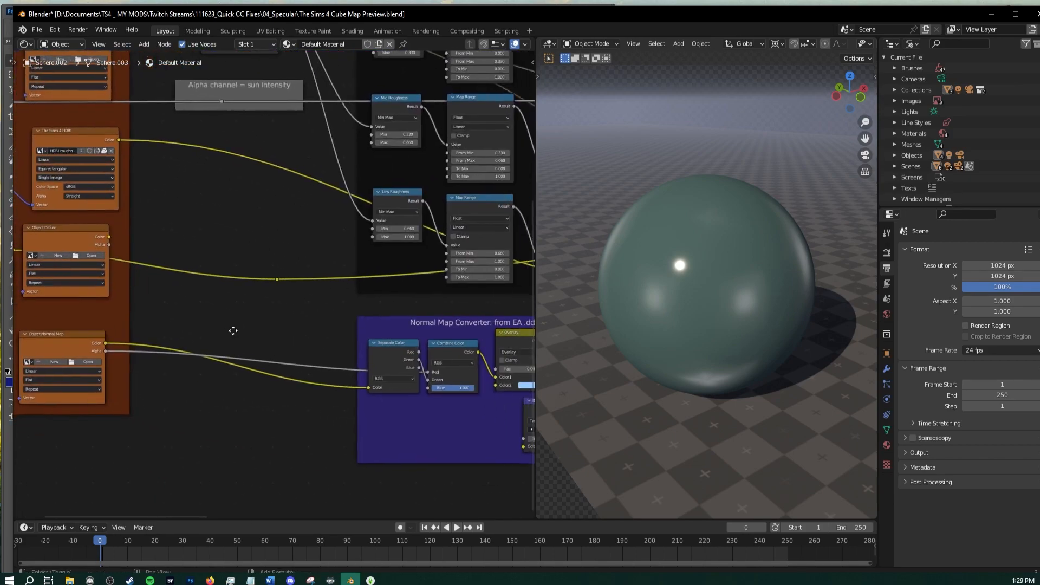
{"action": "scroll", "coordinate": [410, 288], "scroll_direction": "down", "scroll_amount": 4}
{"action": "mouse_move", "coordinate": [403, 299]}
{"action": "middle_mouse_down"}
{"action": "mouse_move", "coordinate": [384, 302]}
{"action": "mouse_move", "coordinate": [404, 295]}
{"action": "middle_mouse_up"}
{"action": "scroll", "coordinate": [95, 238], "scroll_direction": "up", "scroll_amount": 3}
{"action": "left_click_drag", "start_coordinate": [79, 228], "coordinate": [119, 248]}
{"action": "middle_click_drag", "start_coordinate": [76, 254], "coordinate": [196, 268]}
{"action": "scroll", "coordinate": [216, 320], "scroll_direction": "up", "scroll_amount": 2}
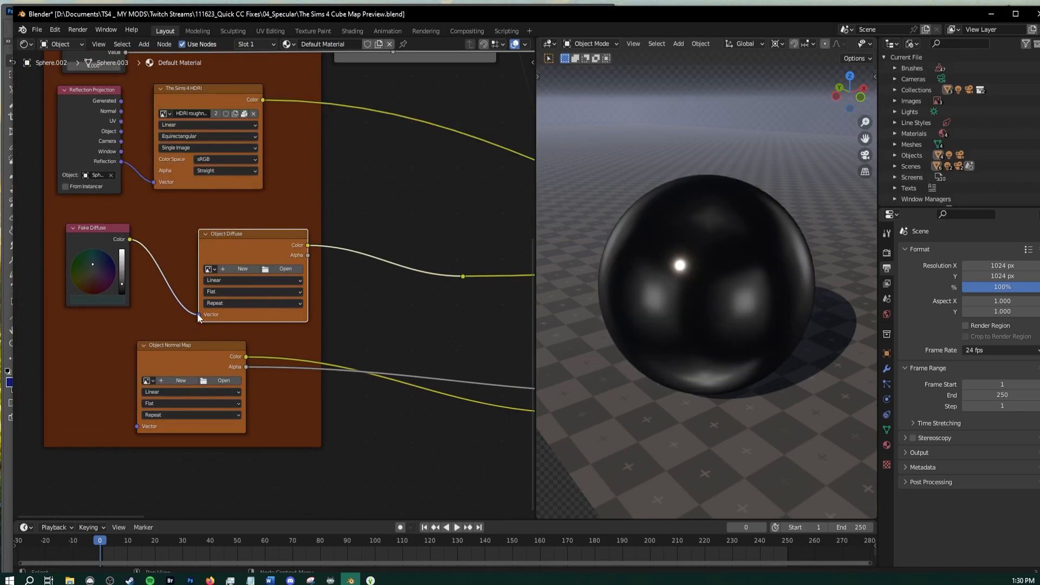
{"action": "left_click_drag", "start_coordinate": [199, 318], "coordinate": [166, 320]}
{"action": "scroll", "coordinate": [304, 265], "scroll_direction": "up", "scroll_amount": 2}
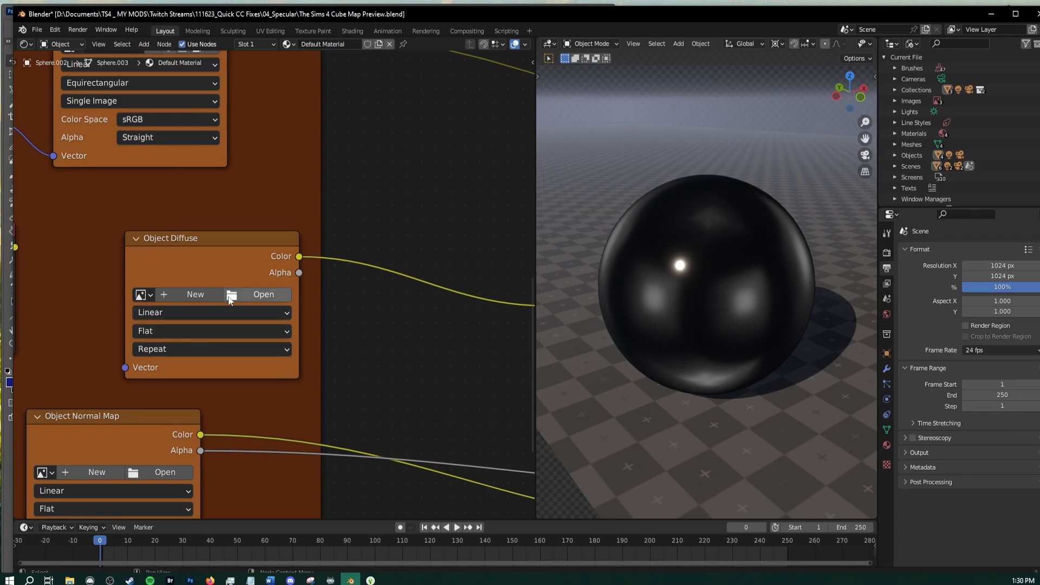
Insert the Object Specular node into the Fake Spec Map colour link and cut the link into its Vector input
{"action": "scroll", "coordinate": [232, 305], "scroll_direction": "down", "scroll_amount": 2}
{"action": "middle_click_drag", "start_coordinate": [235, 245], "coordinate": [251, 304]}
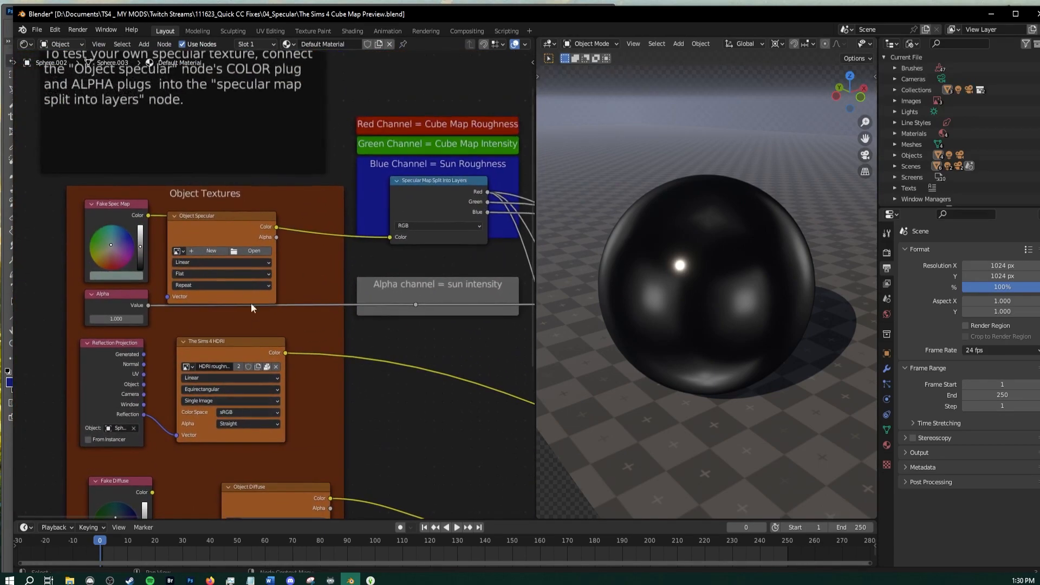
{"action": "scroll", "coordinate": [251, 303], "scroll_direction": "up", "scroll_amount": 3}
{"action": "left_click_drag", "start_coordinate": [205, 256], "coordinate": [245, 242]}
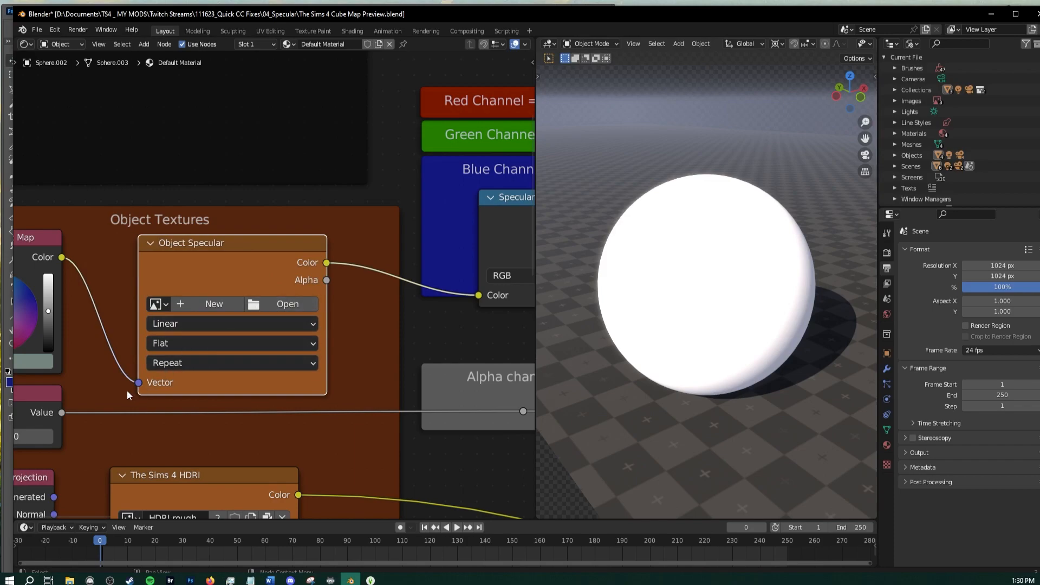
{"action": "right_click_drag", "start_coordinate": [127, 391], "coordinate": [140, 379], "text": "ctrl"}
Load spec.png from the 04_Specular folder into the Object Specular node and inspect the reflections on the preview sphere
{"action": "left_click", "coordinate": [281, 302]}
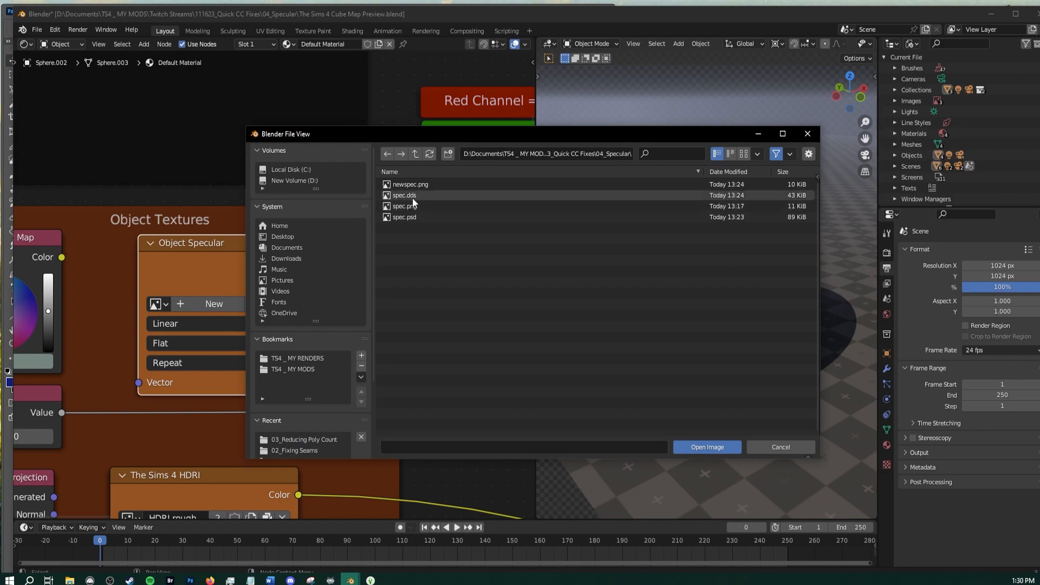
{"action": "double_click", "coordinate": [410, 207]}
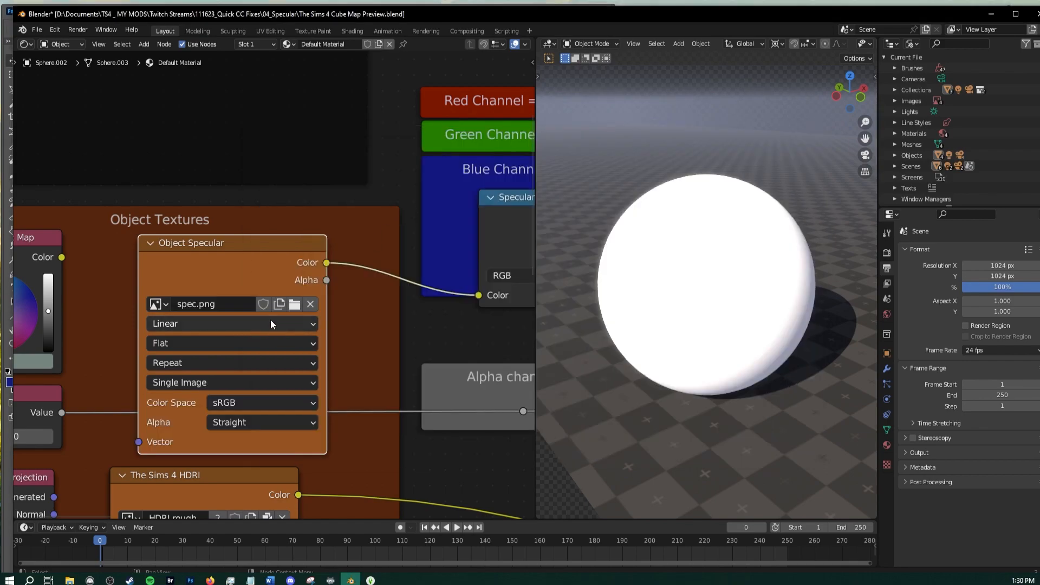
{"action": "scroll", "coordinate": [351, 346], "scroll_direction": "down", "scroll_amount": 2}
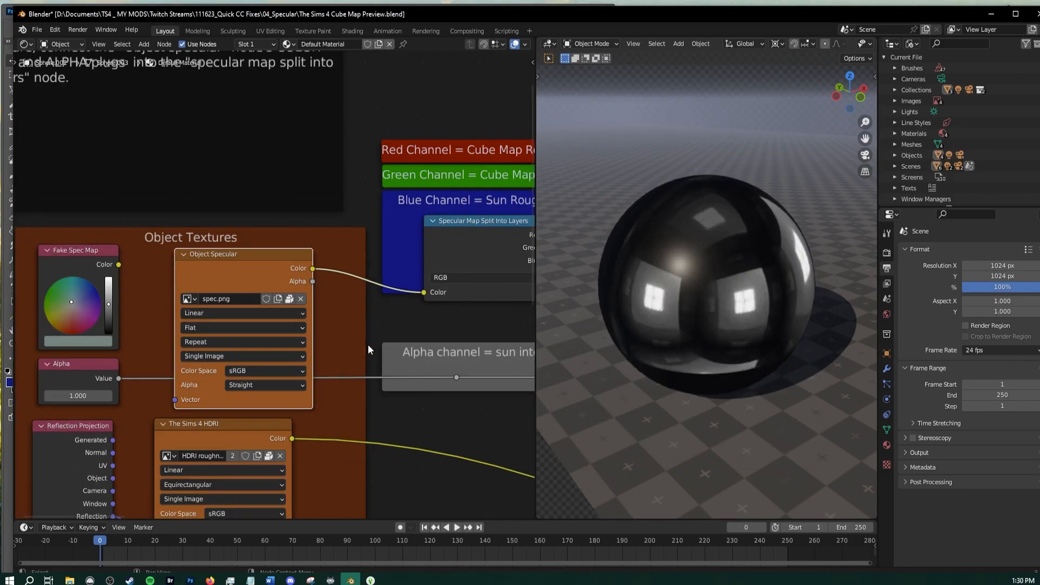
{"action": "middle_click_drag", "start_coordinate": [666, 305], "coordinate": [716, 327]}
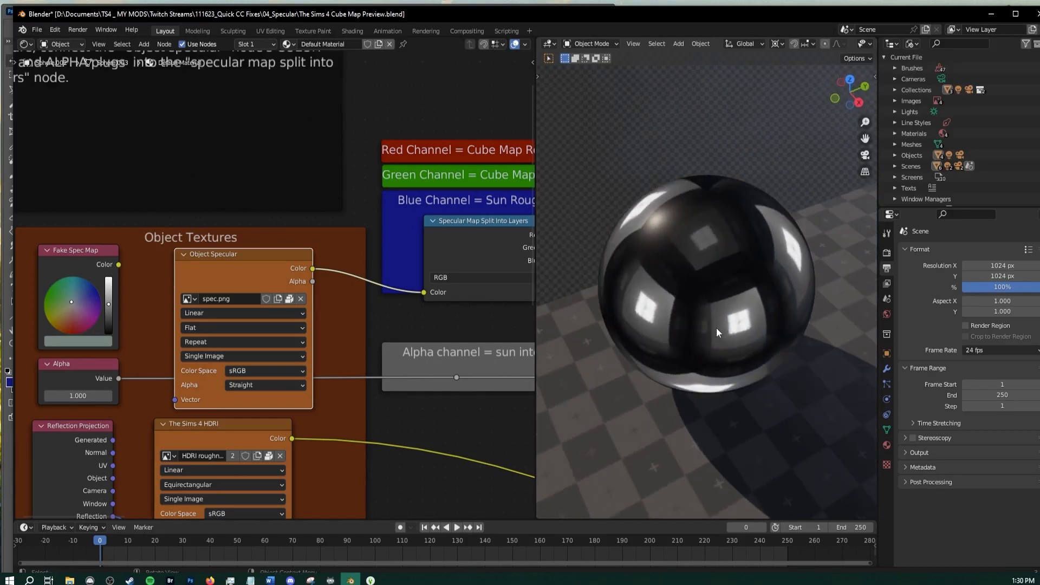
{"action": "scroll", "coordinate": [216, 382], "scroll_direction": "down", "scroll_amount": 3}
{"action": "middle_click_drag", "start_coordinate": [284, 394], "coordinate": [297, 291]}
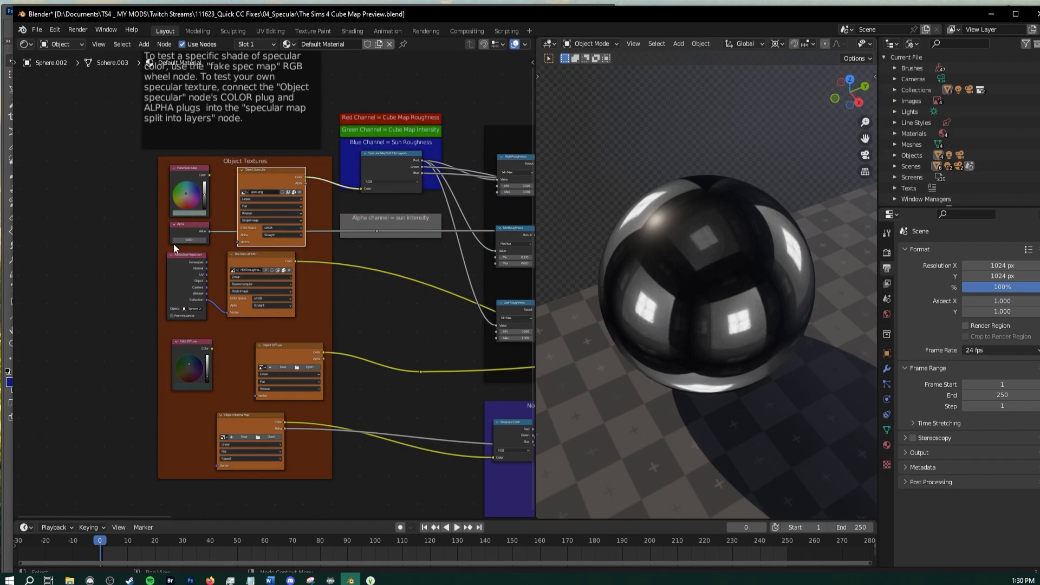
Switch to Photoshop with spec.psd and enlarge its window and the layers area
{"action": "key", "text": "alt+Tab"}
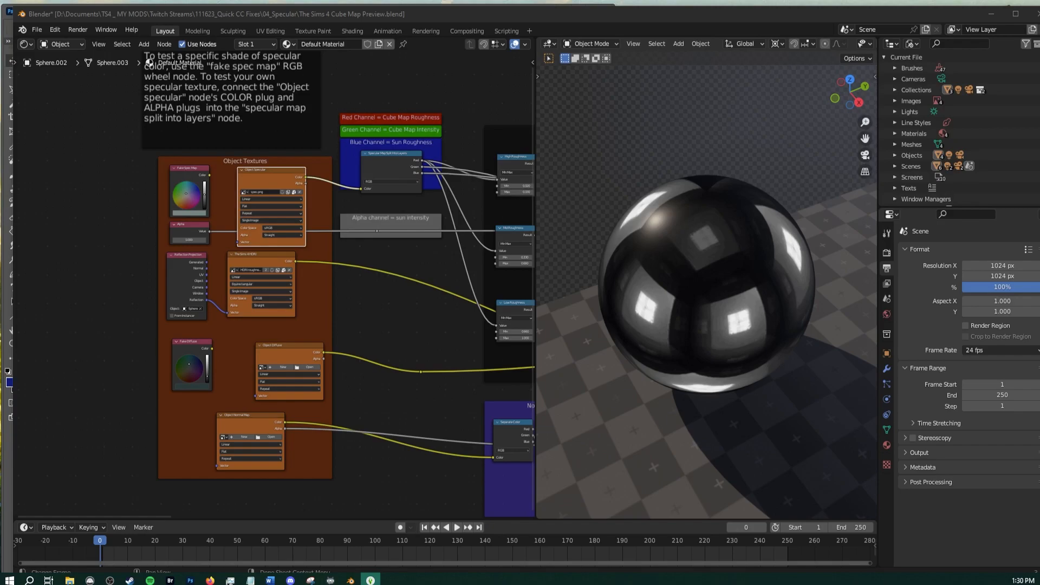
{"action": "key", "text": "alt+Tab"}
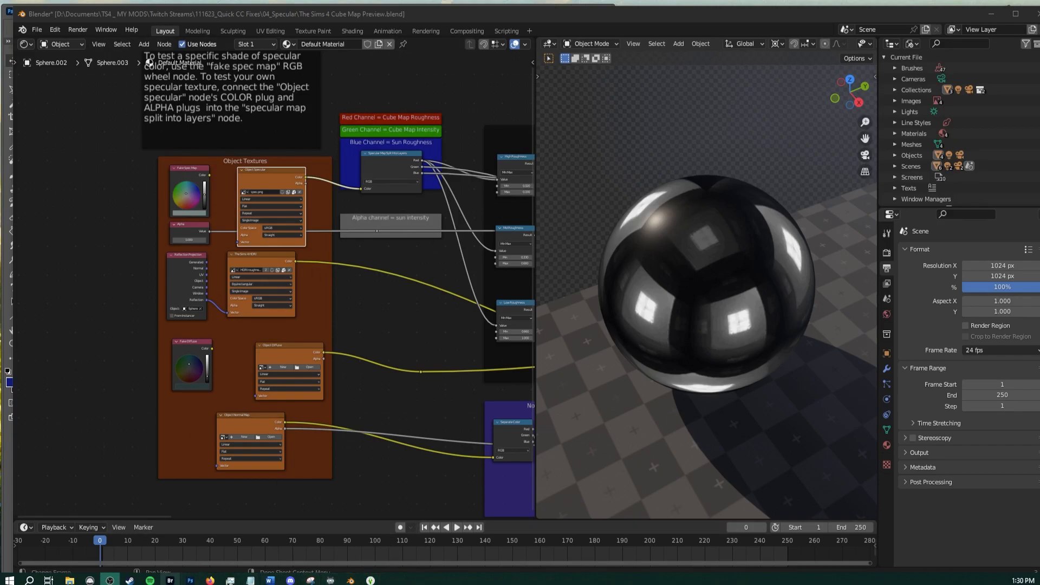
{"action": "left_click", "coordinate": [186, 582]}
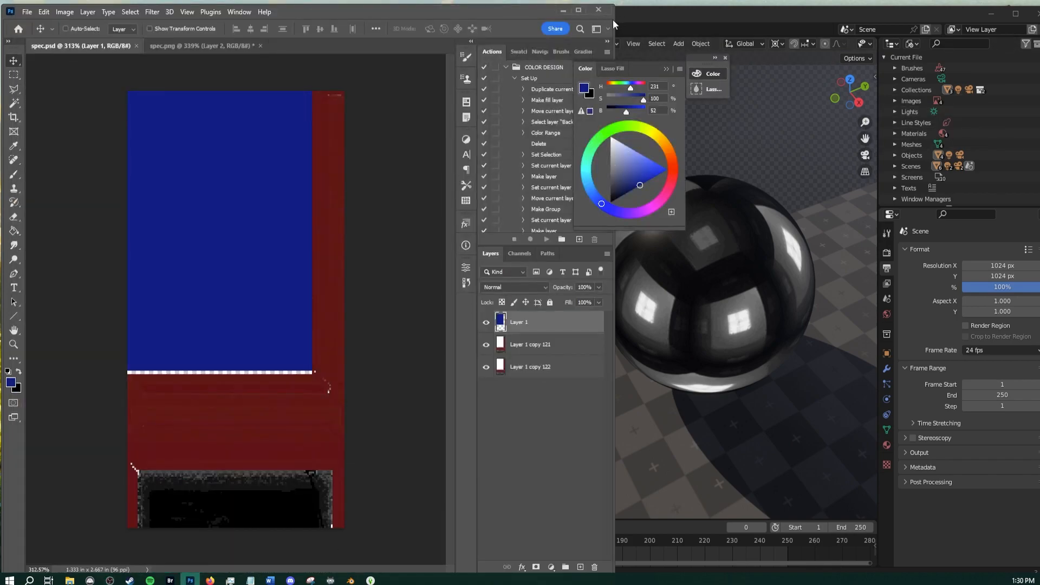
{"action": "left_click_drag", "start_coordinate": [613, 19], "coordinate": [928, 19]}
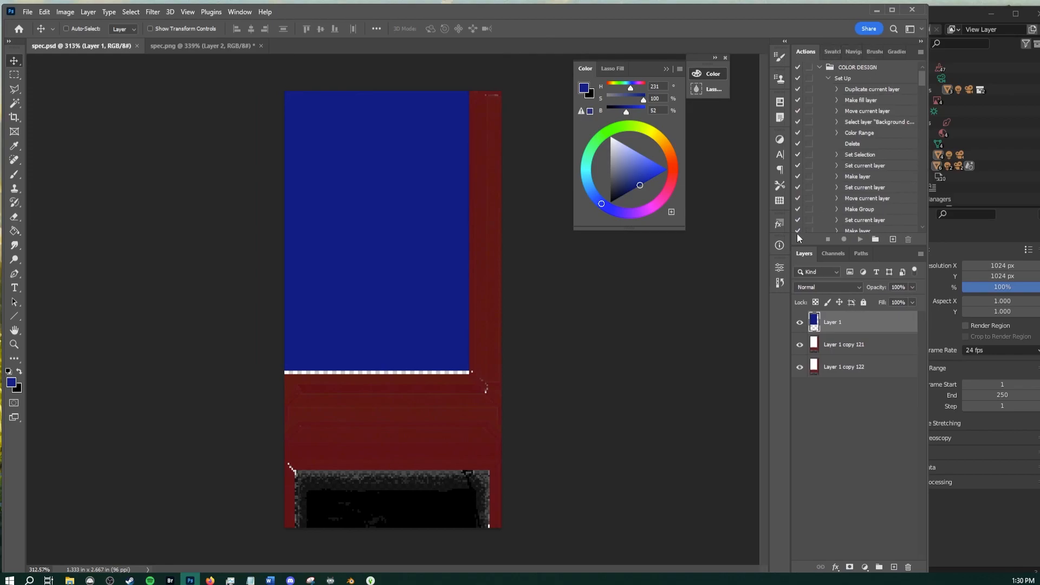
{"action": "left_click_drag", "start_coordinate": [791, 239], "coordinate": [726, 239]}
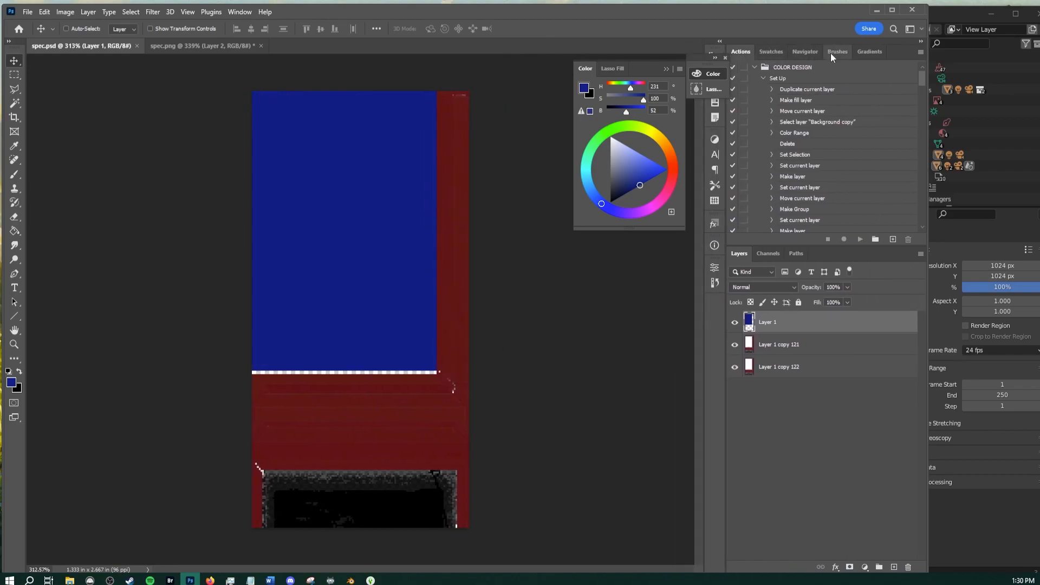
Show the turquoise, olive, dark red and cream specular swatches in turn, leaving turquoise as the foreground colour
{"action": "left_click", "coordinate": [783, 52]}
{"action": "scroll", "coordinate": [915, 163], "scroll_direction": "down", "scroll_amount": 5}
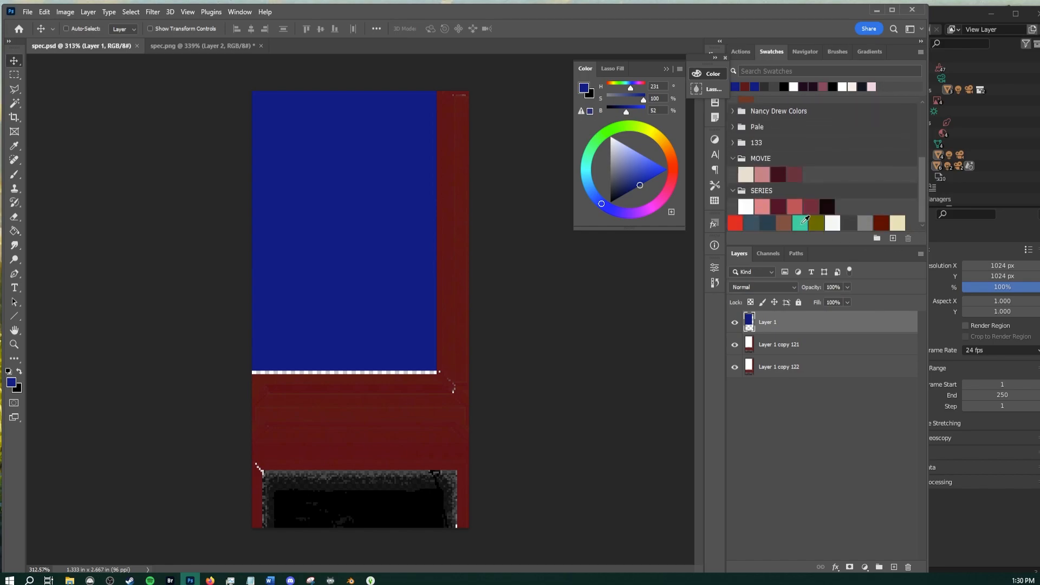
{"action": "left_click", "coordinate": [805, 220]}
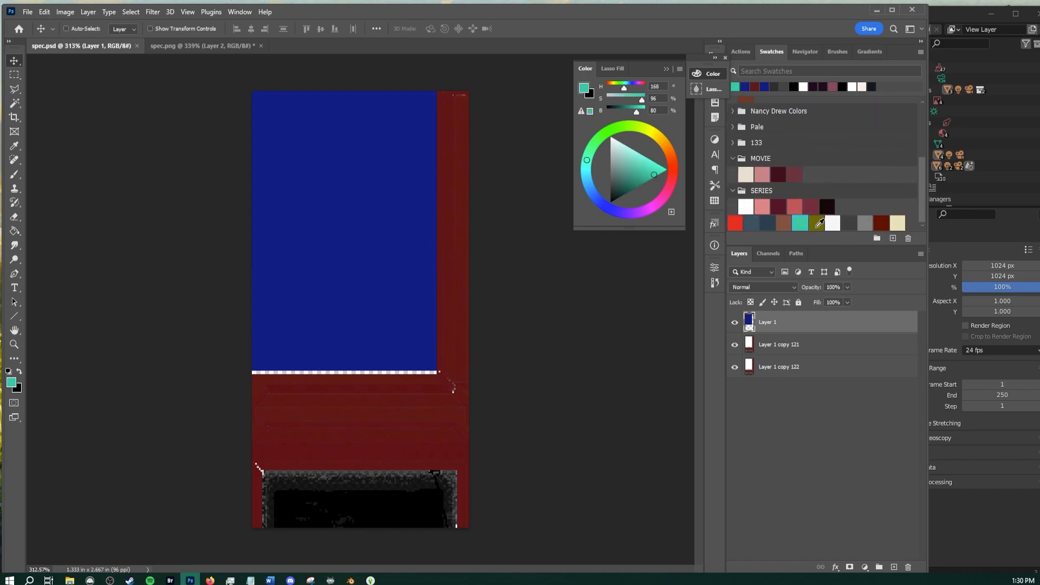
{"action": "left_click", "coordinate": [818, 223]}
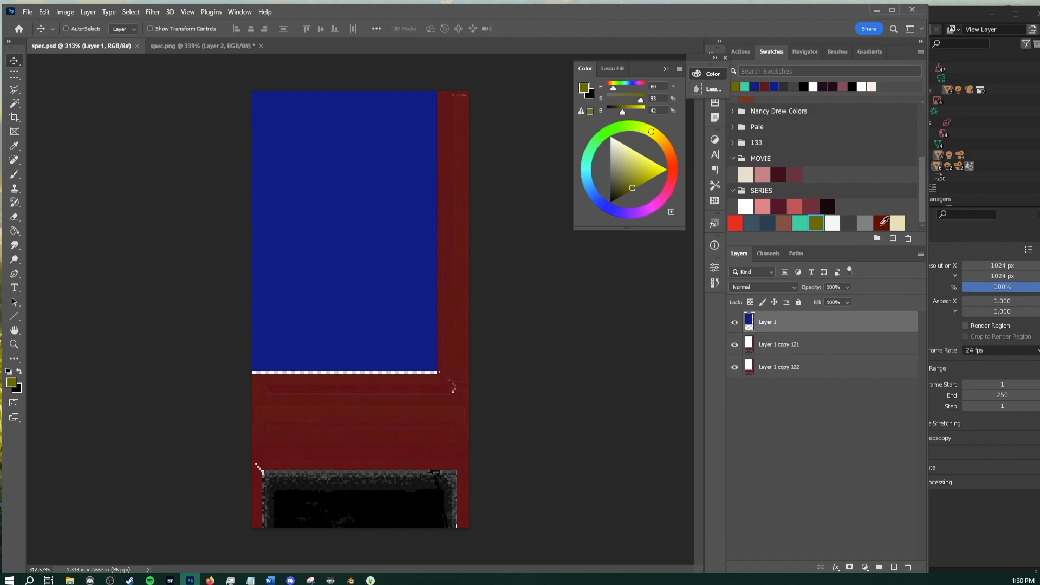
{"action": "left_click", "coordinate": [883, 222]}
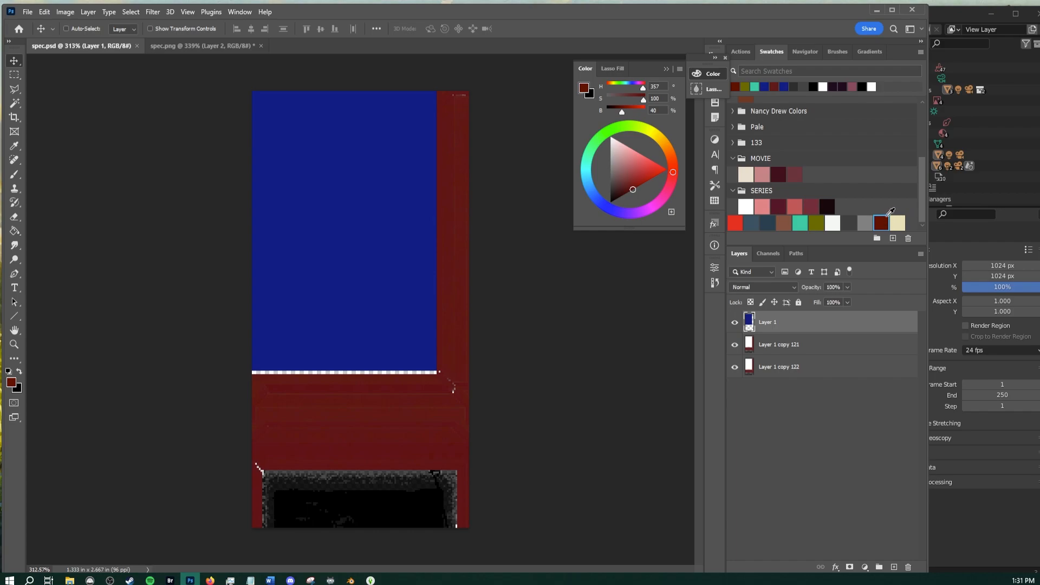
{"action": "left_click", "coordinate": [898, 223]}
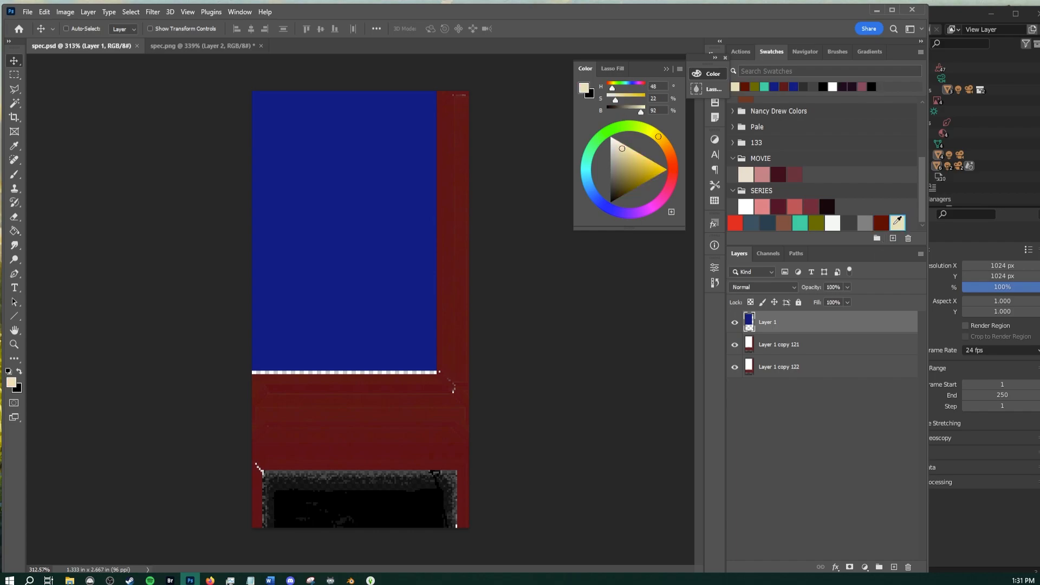
{"action": "left_click", "coordinate": [887, 223]}
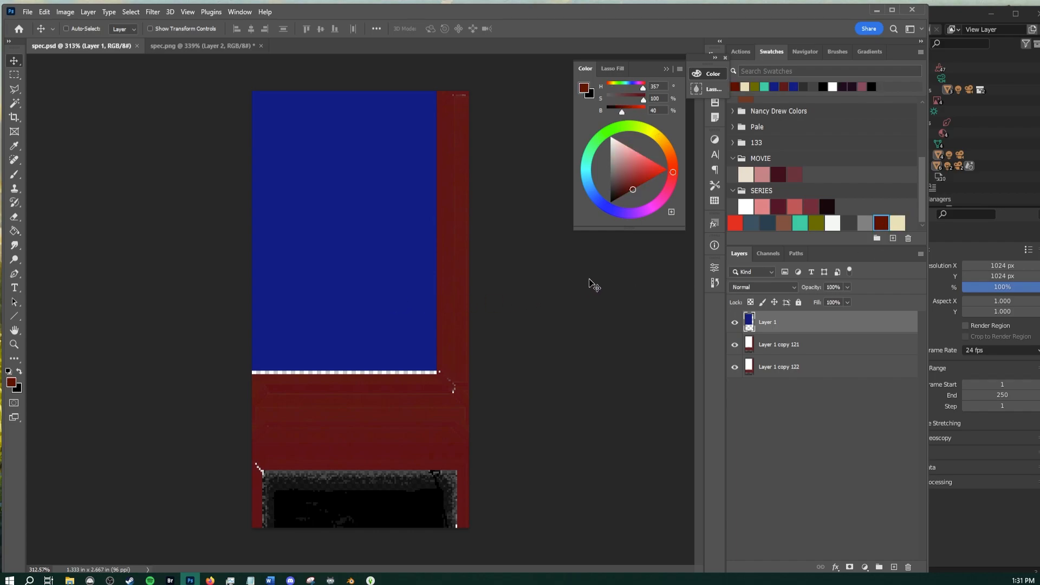
{"action": "left_click", "coordinate": [796, 224]}
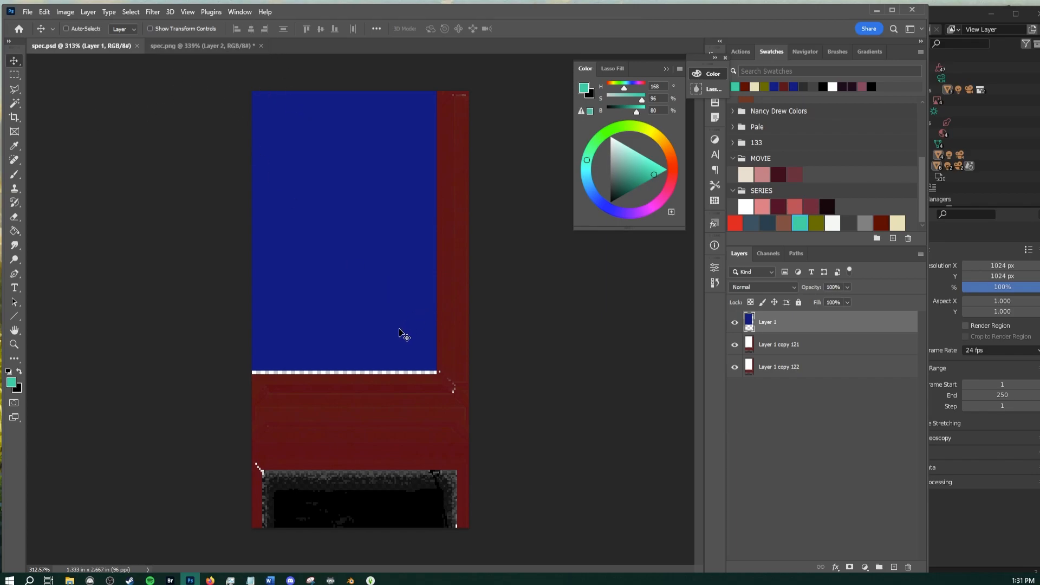
Examine the Alpha 1 channel of spec.psd, return to Layer 1, and compare with the spec.png document
{"action": "left_click", "coordinate": [769, 255]}
{"action": "left_click", "coordinate": [767, 362]}
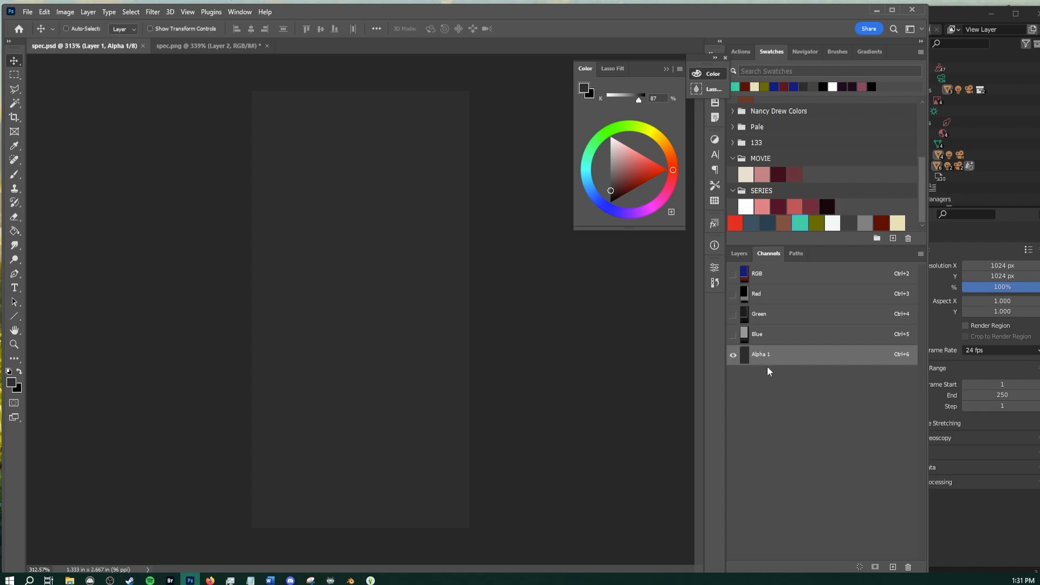
{"action": "left_click", "coordinate": [739, 253]}
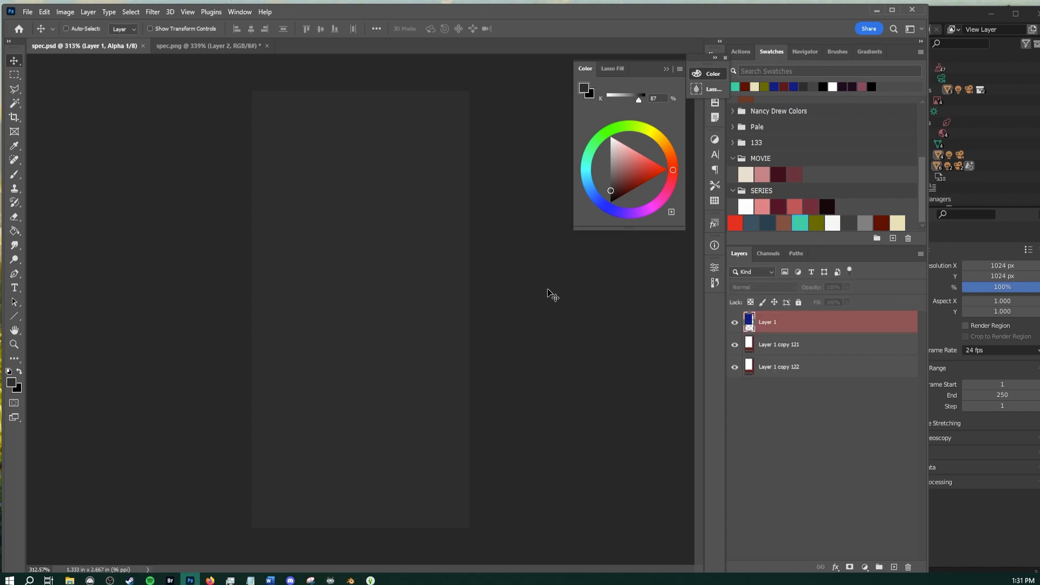
{"action": "left_click", "coordinate": [778, 330]}
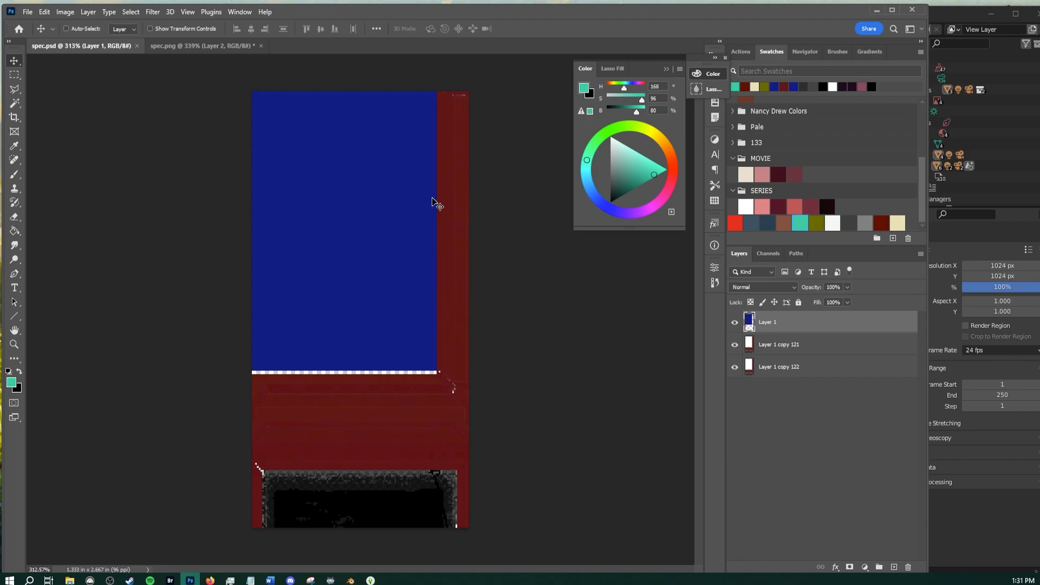
{"action": "left_click", "coordinate": [231, 46]}
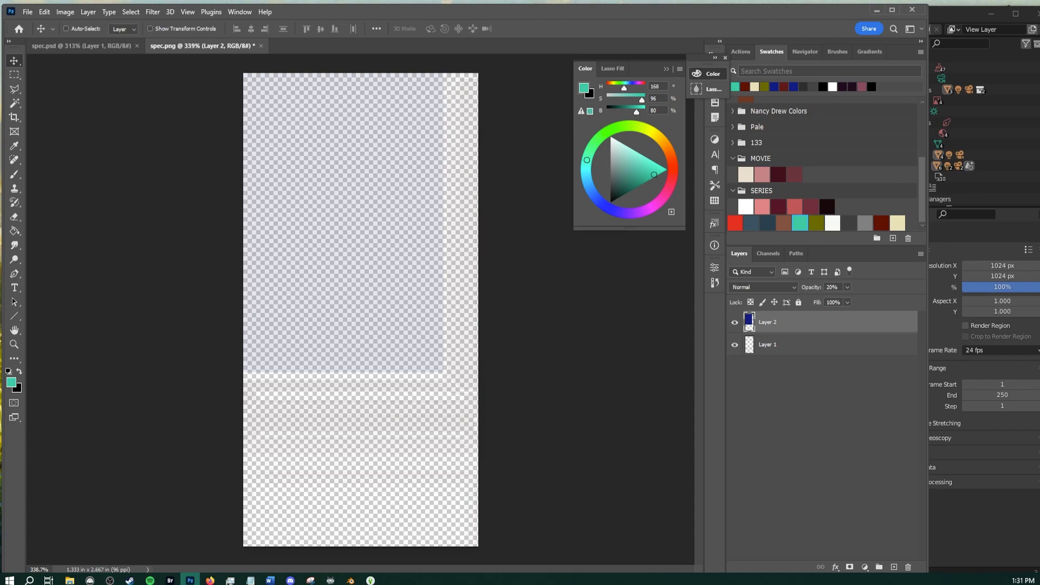
Switch to The Sims 4, enter Build Mode and delete the stone fireplace from the room
{"action": "key", "text": "alt+Tab"}
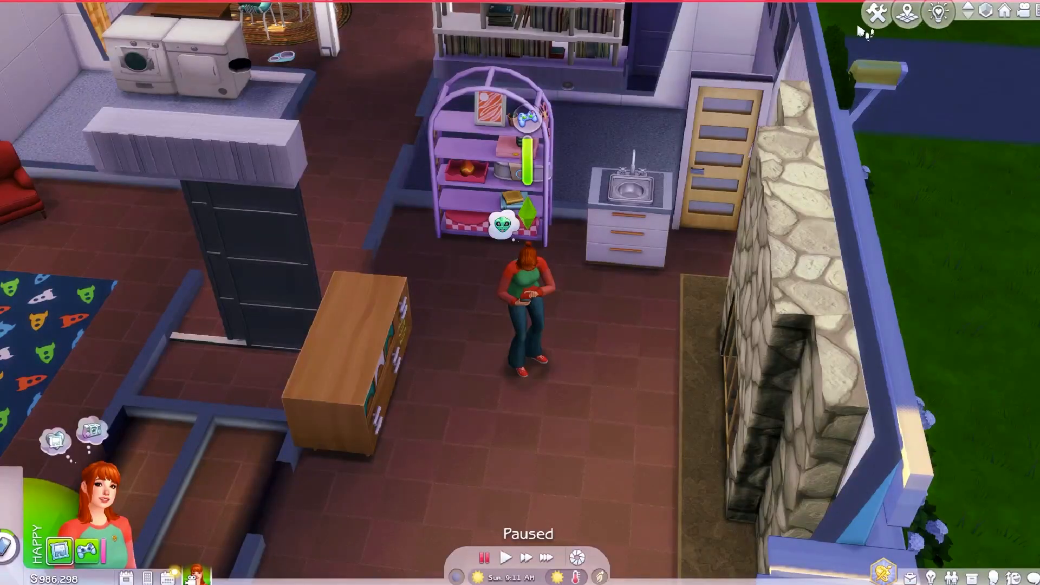
{"action": "left_click", "coordinate": [876, 15]}
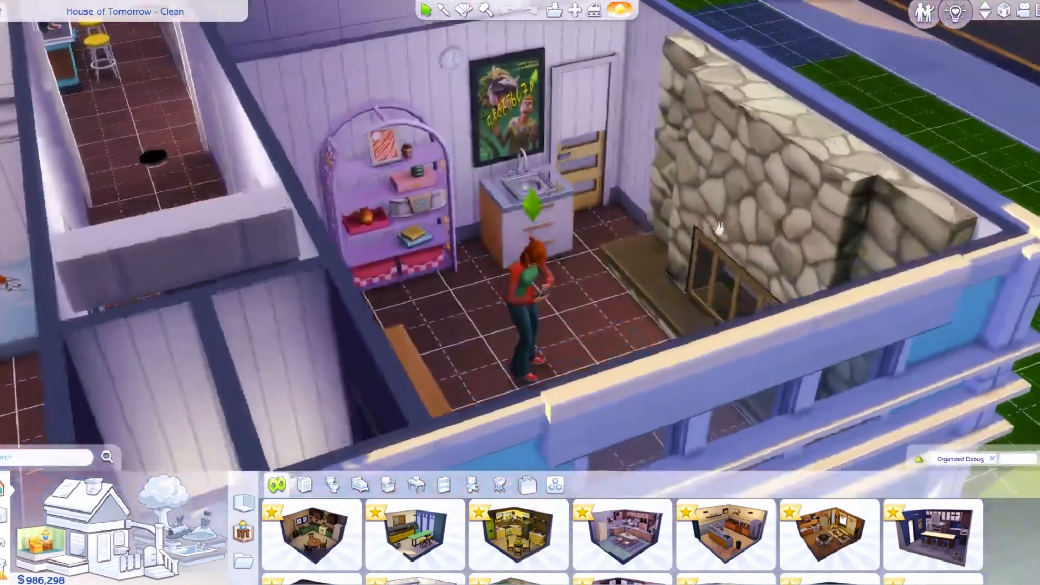
{"action": "left_click", "coordinate": [755, 218]}
{"action": "key", "text": "Delete"}
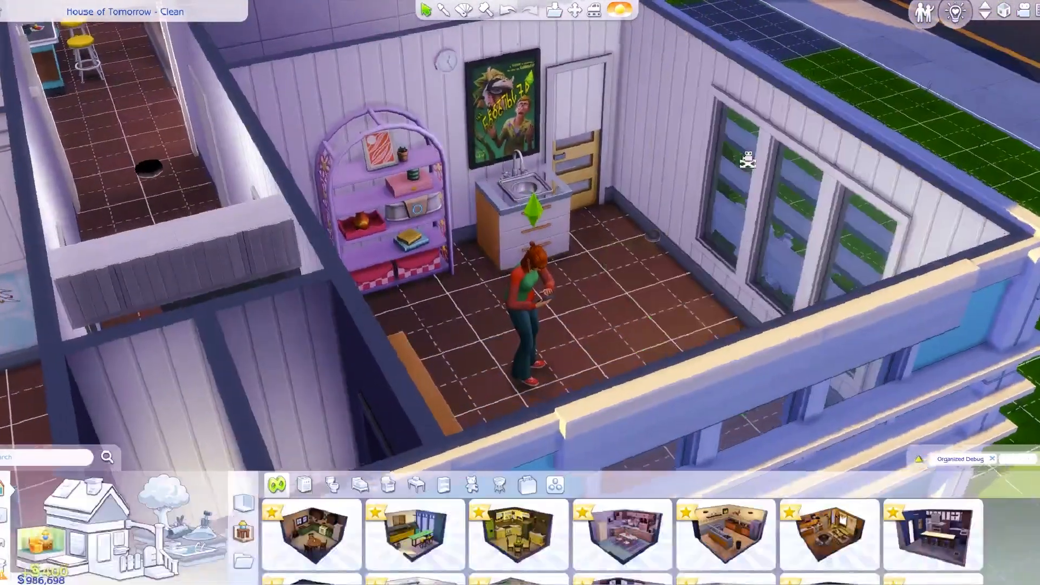
Duplicate the Cow Plant Love poster with the eyedropper and place the copy on the wall beside the original
{"action": "scroll", "coordinate": [704, 228], "scroll_direction": "up", "scroll_amount": 5}
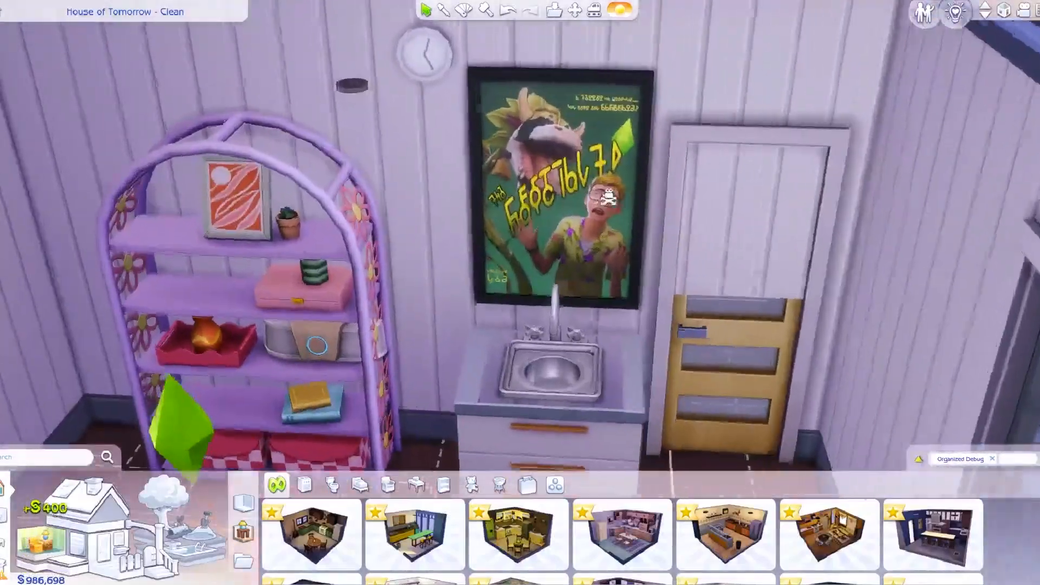
{"action": "middle_click_drag", "start_coordinate": [608, 198], "coordinate": [650, 182]}
{"action": "key", "text": "e"}
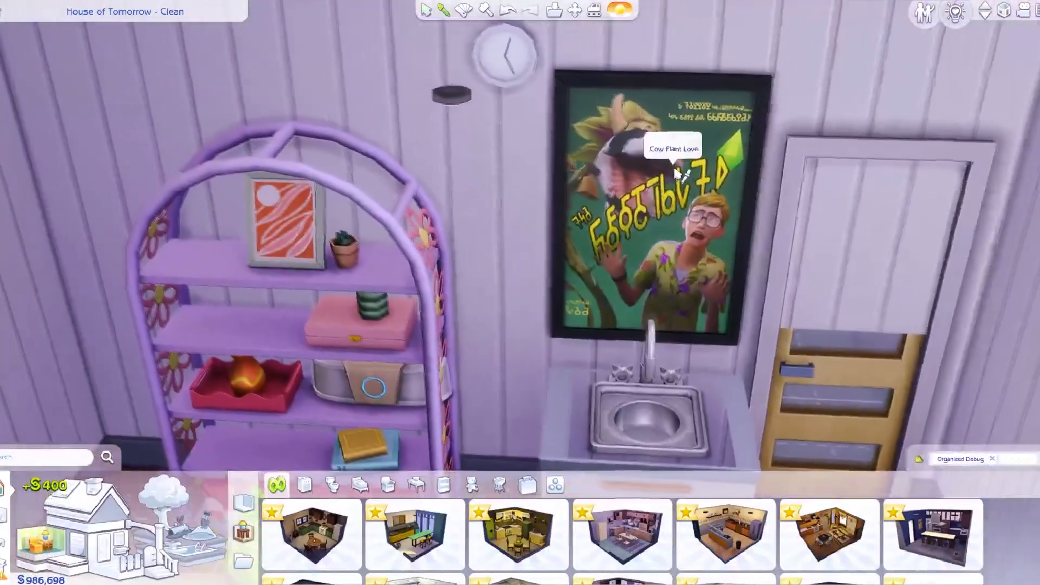
{"action": "left_click", "coordinate": [676, 171]}
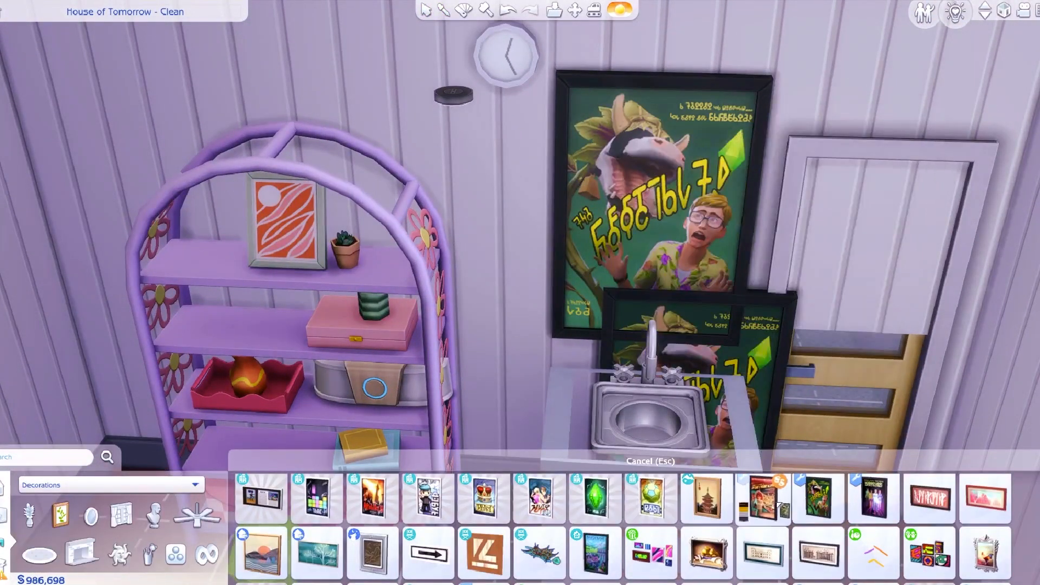
{"action": "left_click", "coordinate": [853, 272]}
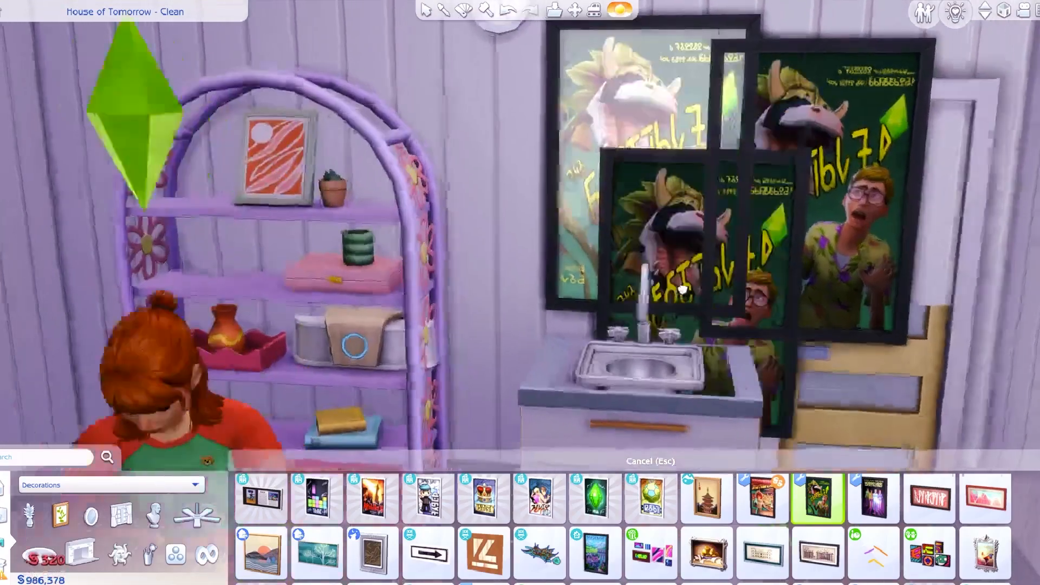
{"action": "key", "text": "Escape"}
Reposition the two Cow Plant Love posters so they hang side by side above the sink
{"action": "middle_click_drag", "start_coordinate": [506, 213], "coordinate": [661, 232]}
{"action": "left_click", "coordinate": [661, 232]}
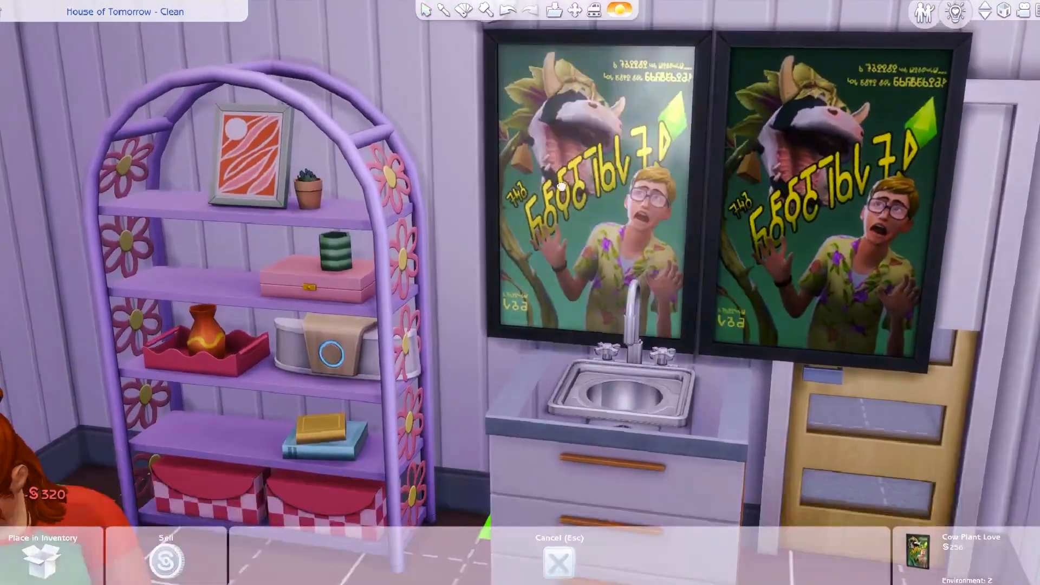
{"action": "left_click", "coordinate": [506, 183]}
{"action": "left_click", "coordinate": [749, 208]}
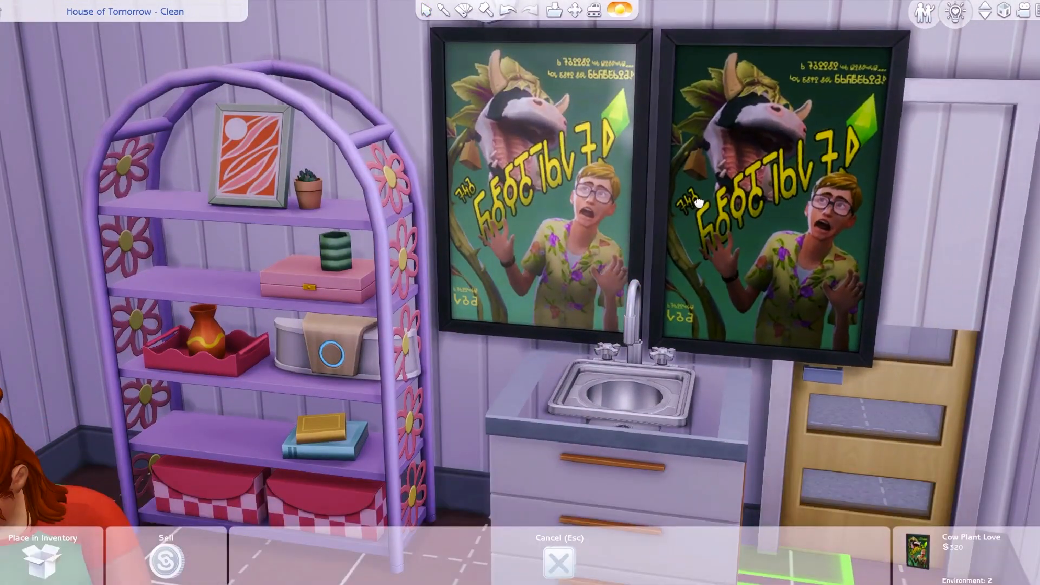
{"action": "left_click", "coordinate": [698, 204]}
Move one Cow Plant Love poster out of the room, stand it on the lawn and inspect its shine outdoors
{"action": "middle_click_drag", "start_coordinate": [672, 202], "coordinate": [867, 198]}
{"action": "left_click", "coordinate": [729, 276]}
{"action": "scroll", "coordinate": [722, 372], "scroll_direction": "down", "scroll_amount": 10}
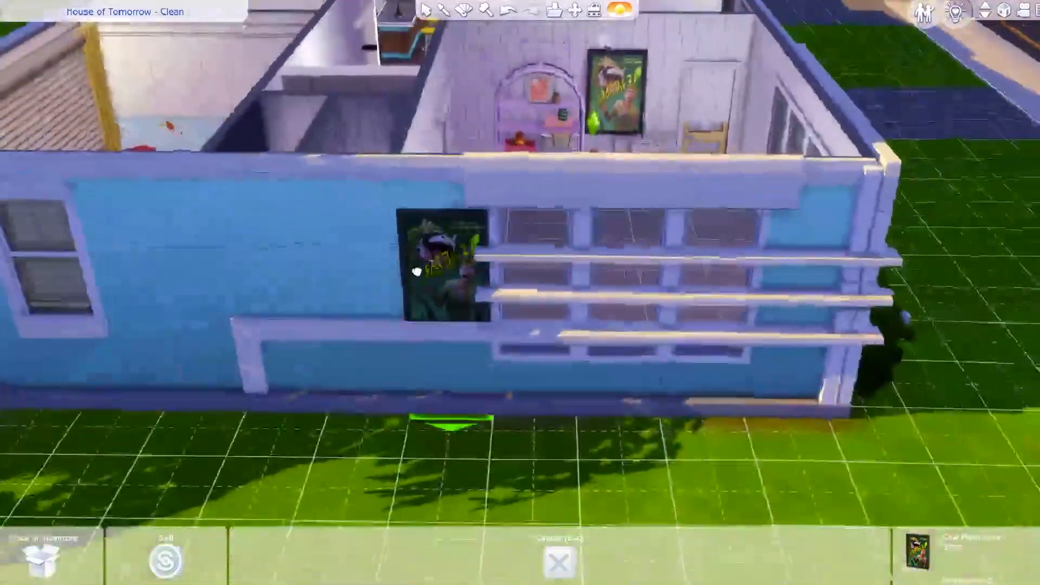
{"action": "right_click_drag", "start_coordinate": [510, 287], "coordinate": [216, 87]}
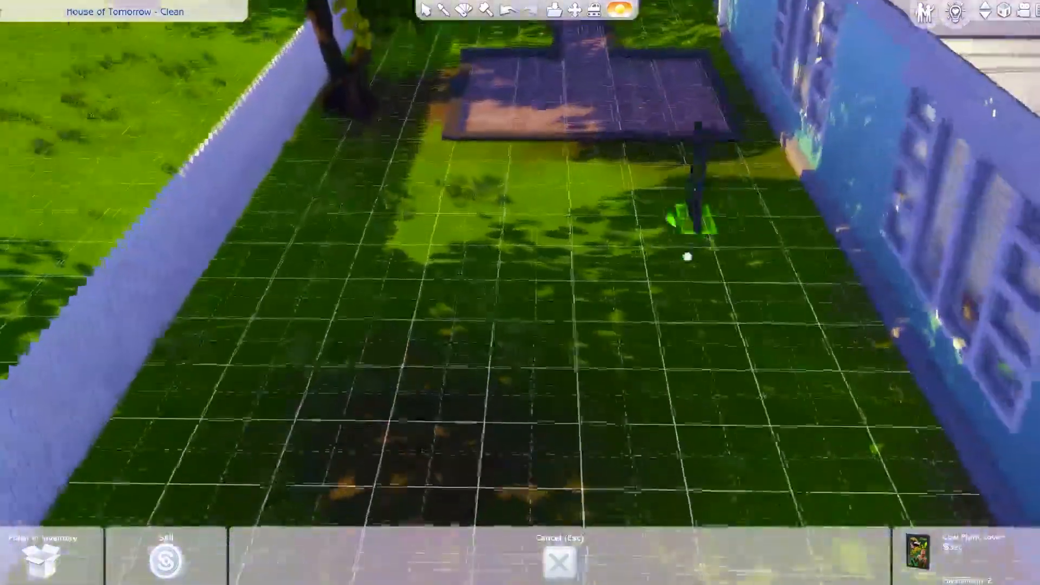
{"action": "right_click_drag", "start_coordinate": [687, 255], "coordinate": [662, 191]}
{"action": "left_click", "coordinate": [733, 337]}
{"action": "middle_click_drag", "start_coordinate": [772, 307], "coordinate": [557, 372]}
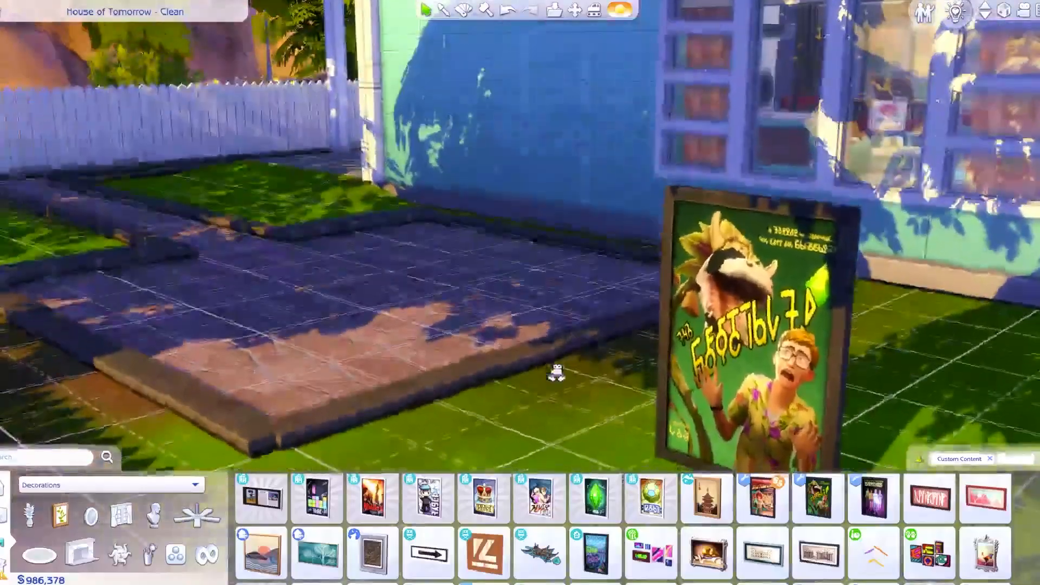
Return the poster from the lawn to the wall beside the other one and compare their shine from several angles
{"action": "left_click", "coordinate": [707, 336]}
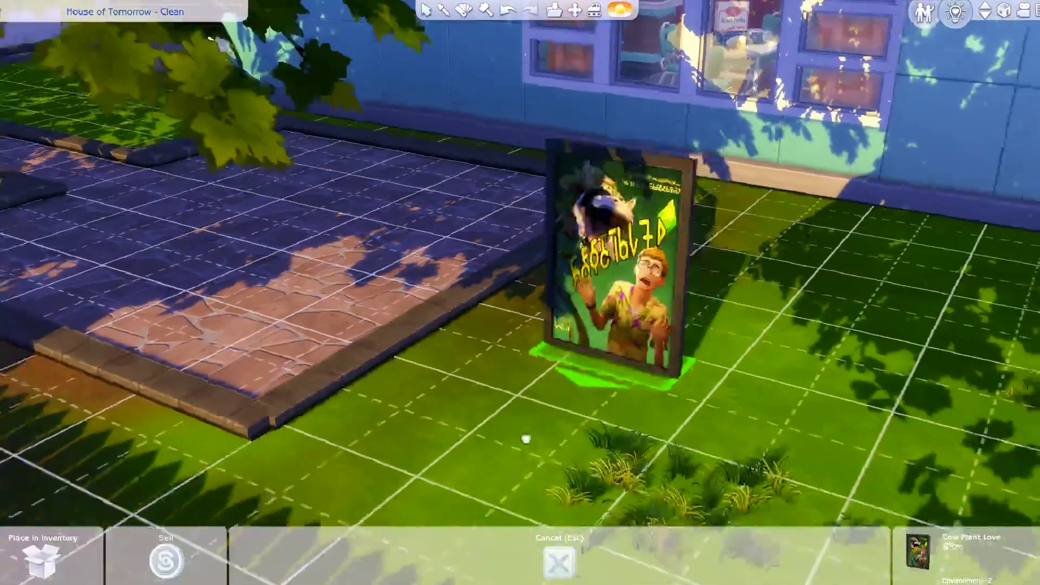
{"action": "middle_click_drag", "start_coordinate": [525, 437], "coordinate": [673, 282]}
{"action": "scroll", "coordinate": [673, 281], "scroll_direction": "up", "scroll_amount": 2}
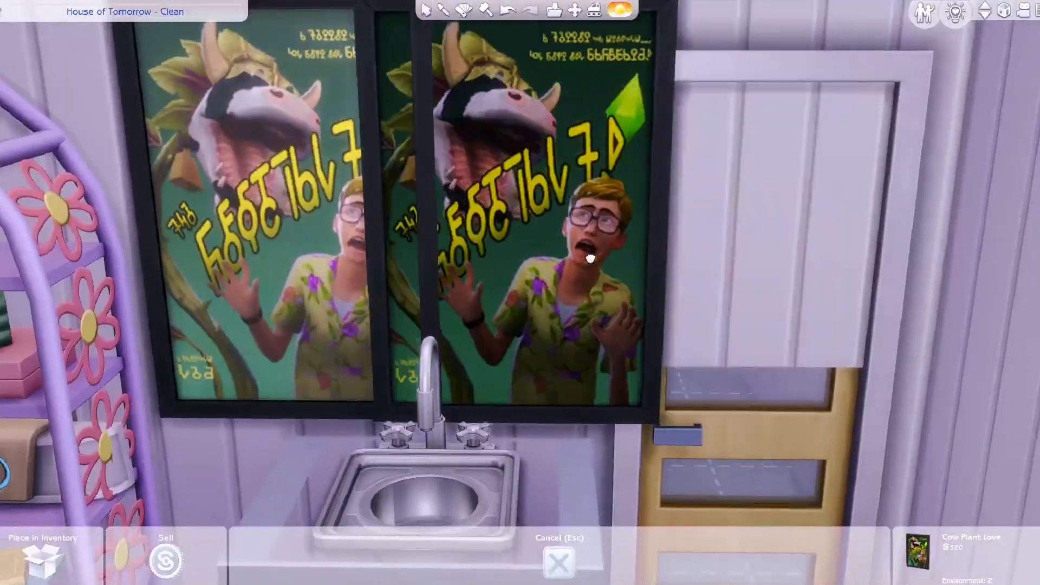
{"action": "scroll", "coordinate": [585, 263], "scroll_direction": "down", "scroll_amount": 3}
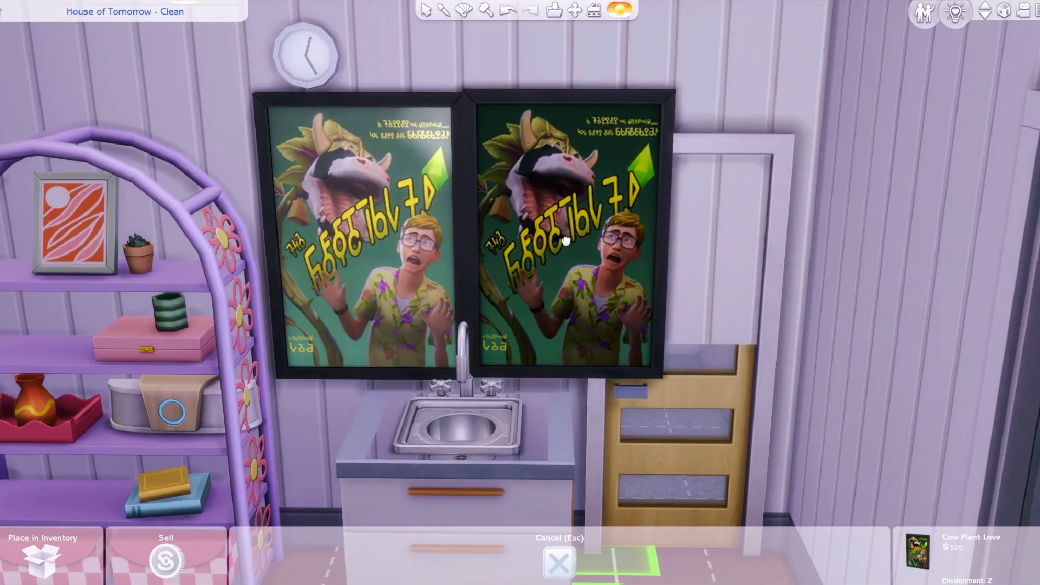
{"action": "left_click", "coordinate": [573, 246]}
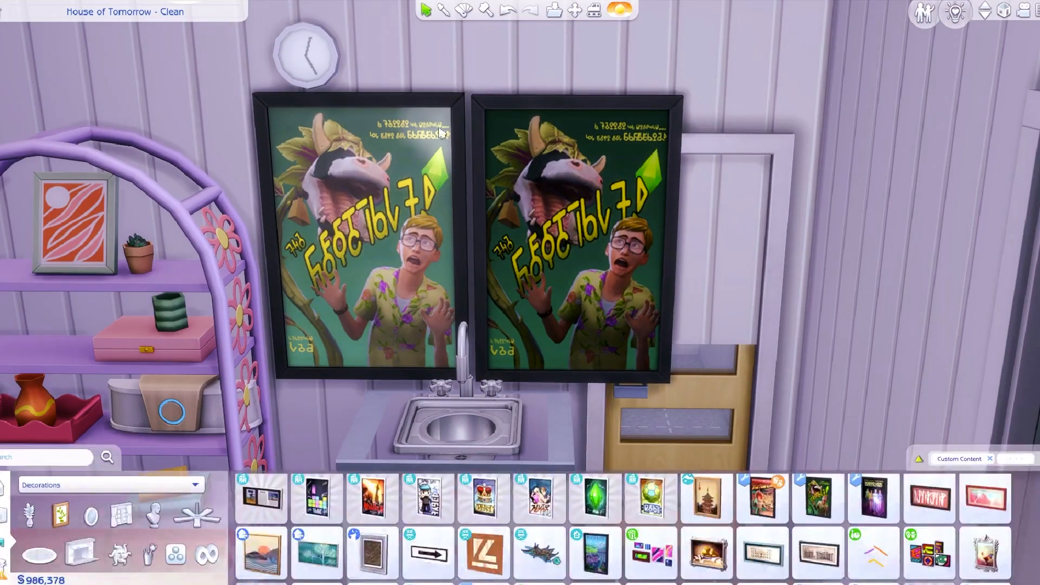
{"action": "scroll", "coordinate": [573, 247], "scroll_direction": "down", "scroll_amount": 2}
{"action": "middle_click_drag", "start_coordinate": [574, 247], "coordinate": [428, 250]}
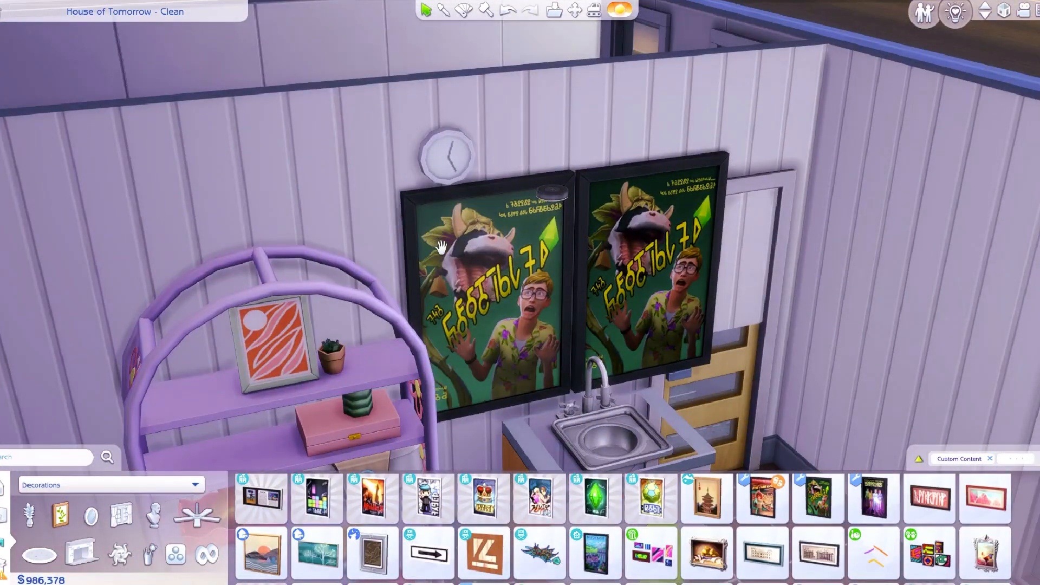
{"action": "scroll", "coordinate": [442, 247], "scroll_direction": "up", "scroll_amount": 4}
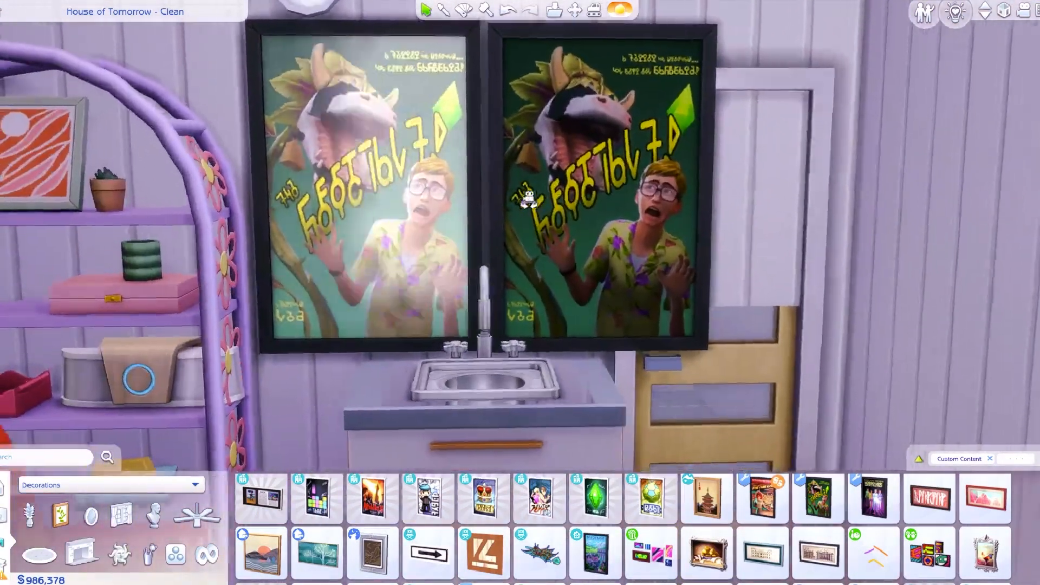
{"action": "scroll", "coordinate": [525, 200], "scroll_direction": "down", "scroll_amount": 4}
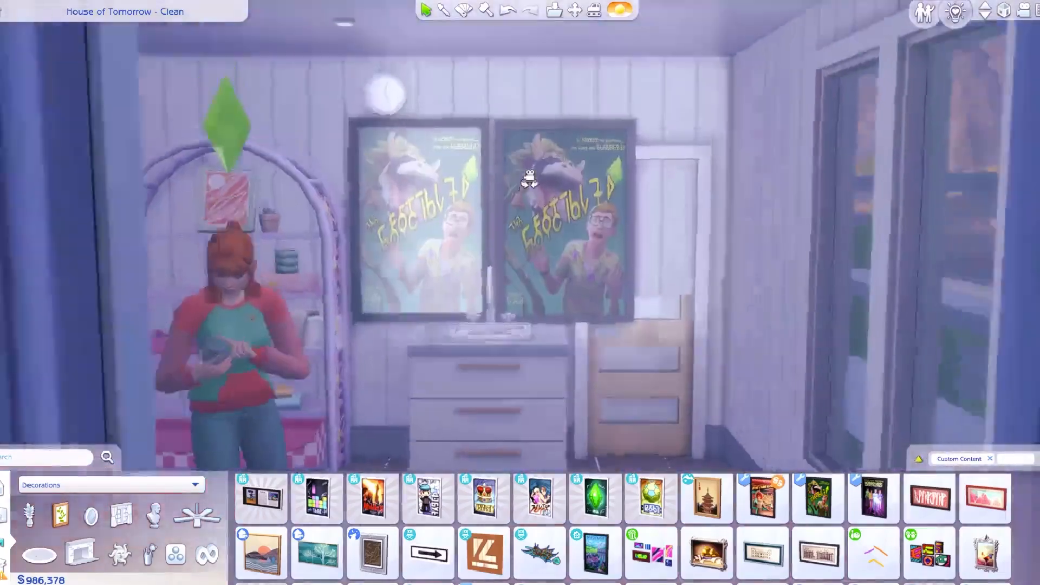
{"action": "scroll", "coordinate": [525, 201], "scroll_direction": "up", "scroll_amount": 4}
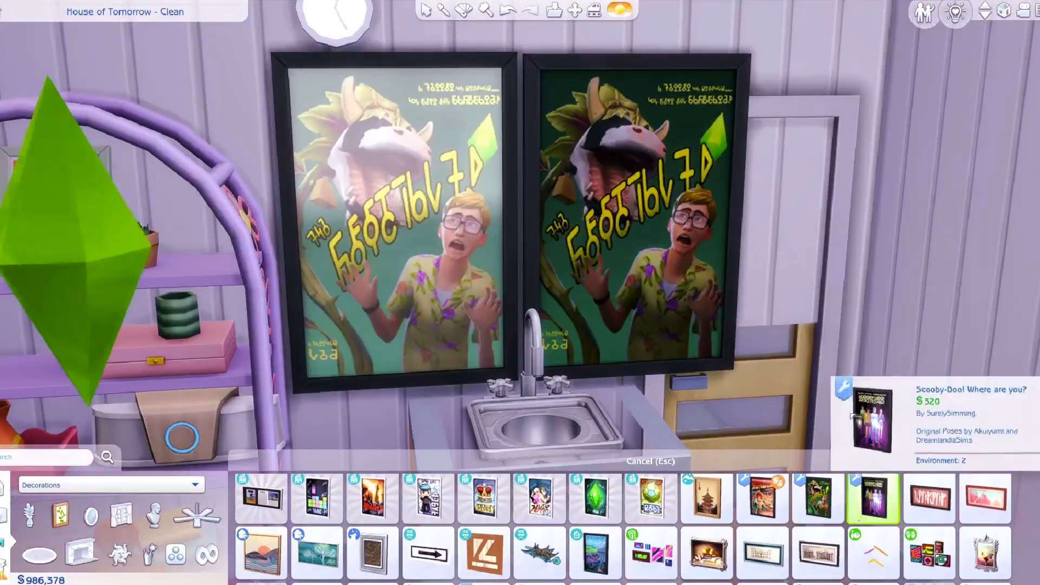
Try the "Scooby-Doo! Where are you?" poster on the wall over the Cow Plant Love copy and undo its placement
{"action": "left_click", "coordinate": [873, 498]}
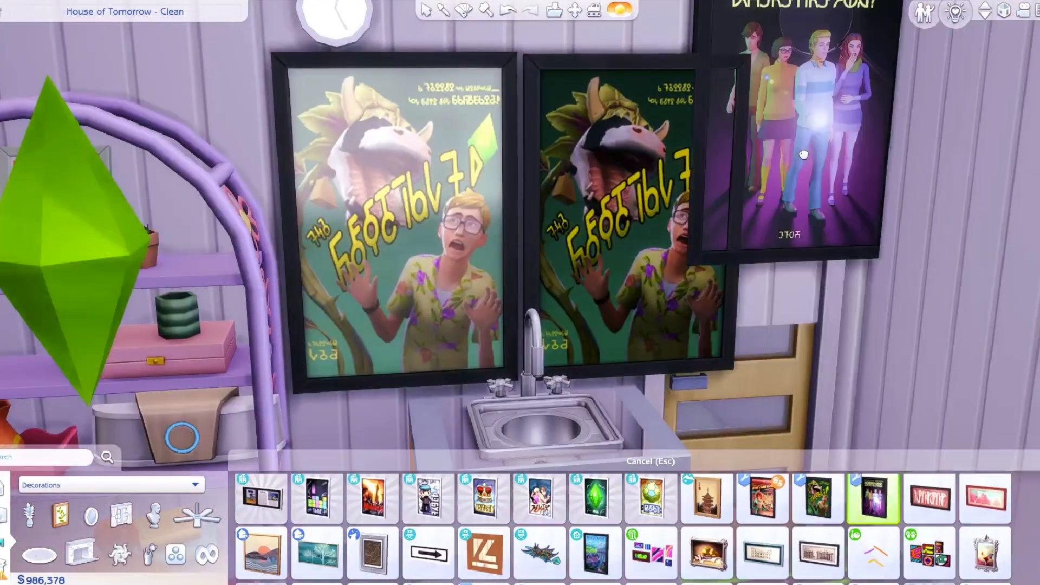
{"action": "left_click", "coordinate": [758, 214]}
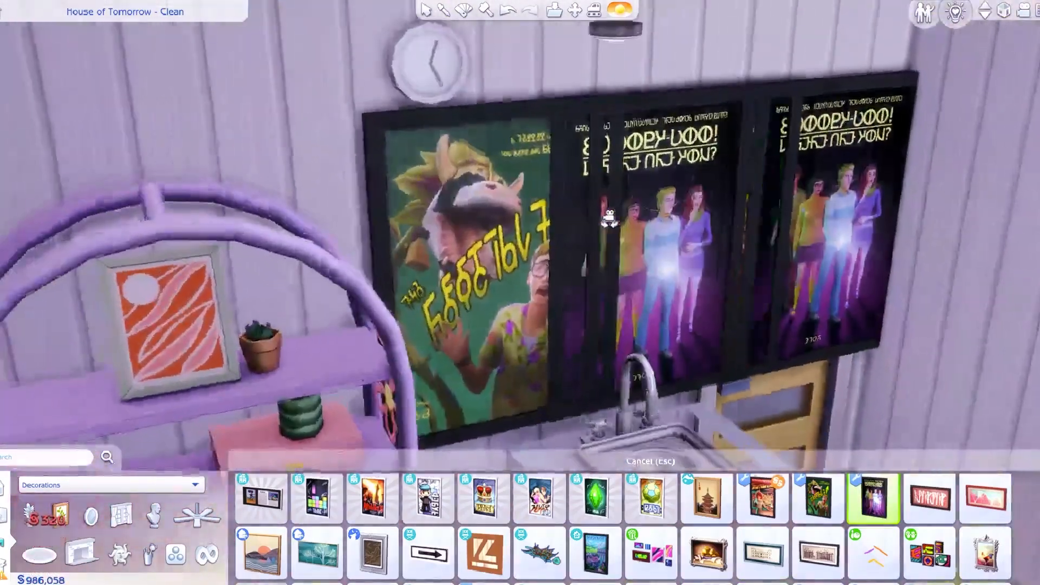
{"action": "key", "text": "Escape"}
{"action": "key", "text": "ctrl+z"}
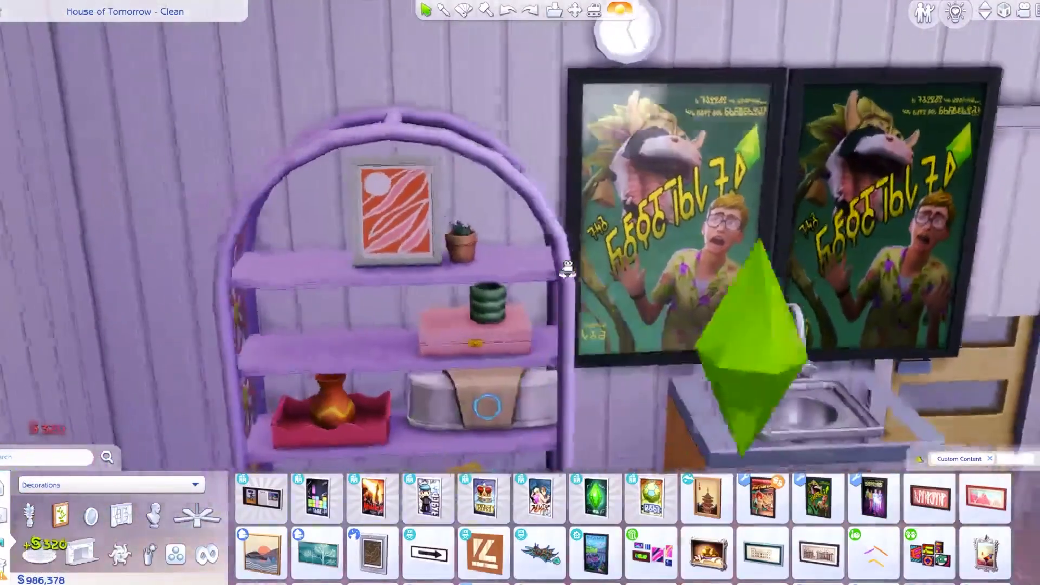
Move the white wall clock further along the wall so it hangs centred above the shinier poster
{"action": "scroll", "coordinate": [567, 271], "scroll_direction": "down", "scroll_amount": 2}
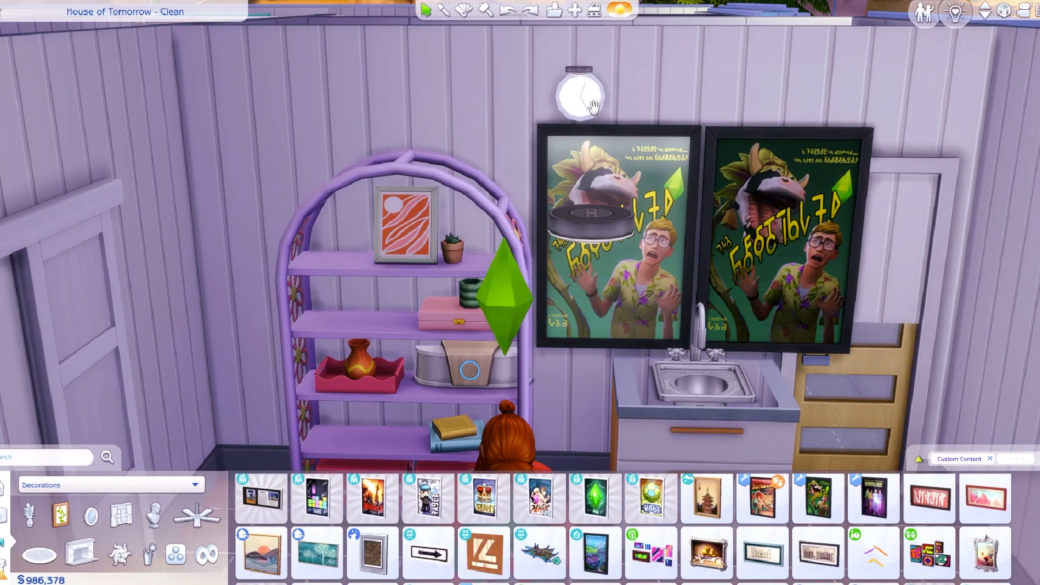
{"action": "scroll", "coordinate": [594, 106], "scroll_direction": "up", "scroll_amount": 3}
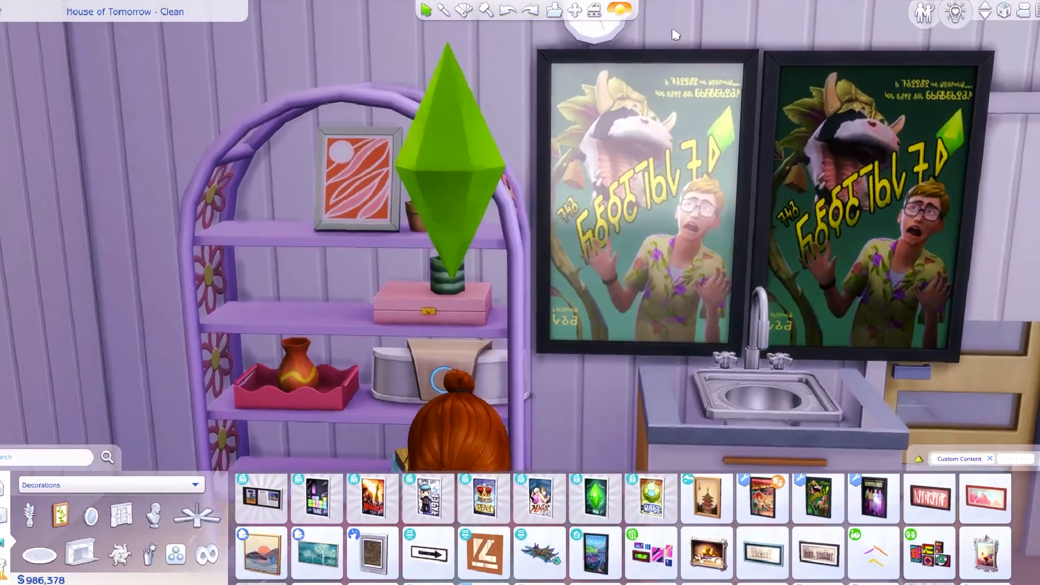
{"action": "scroll", "coordinate": [699, 239], "scroll_direction": "down", "scroll_amount": 3}
{"action": "scroll", "coordinate": [598, 248], "scroll_direction": "up", "scroll_amount": 3}
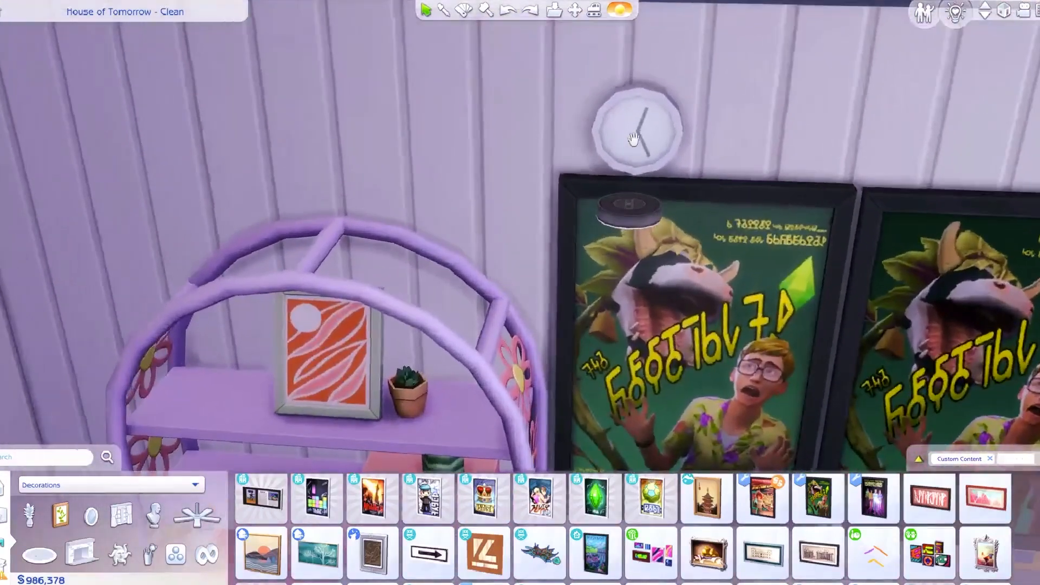
{"action": "left_click", "coordinate": [611, 170]}
{"action": "left_click", "coordinate": [713, 103], "text": "shift"}
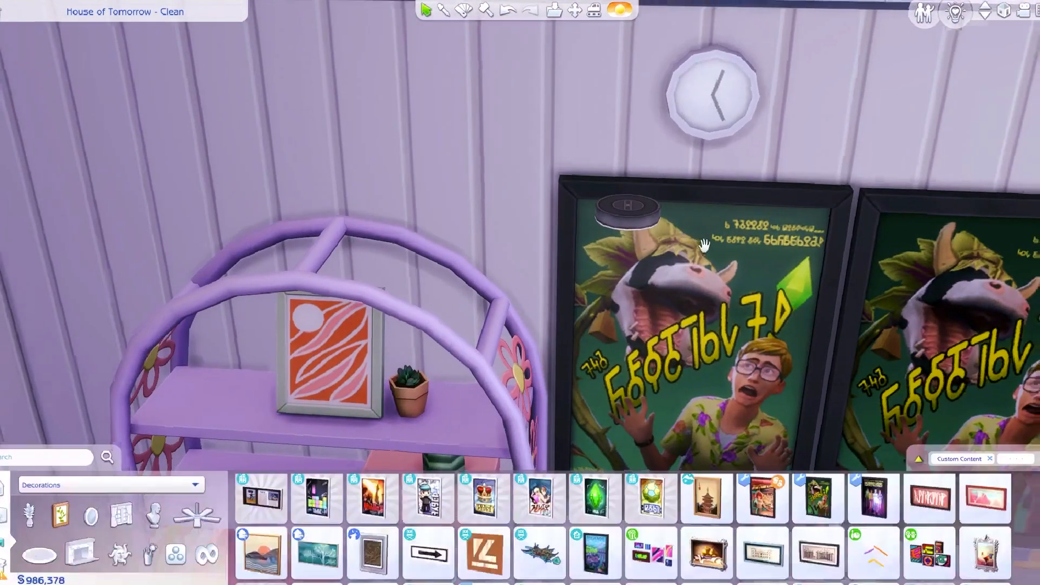
Place the custom-content white clock with dark hands above the duller poster and compare it with the original clock
{"action": "scroll", "coordinate": [699, 243], "scroll_direction": "down", "scroll_amount": 2}
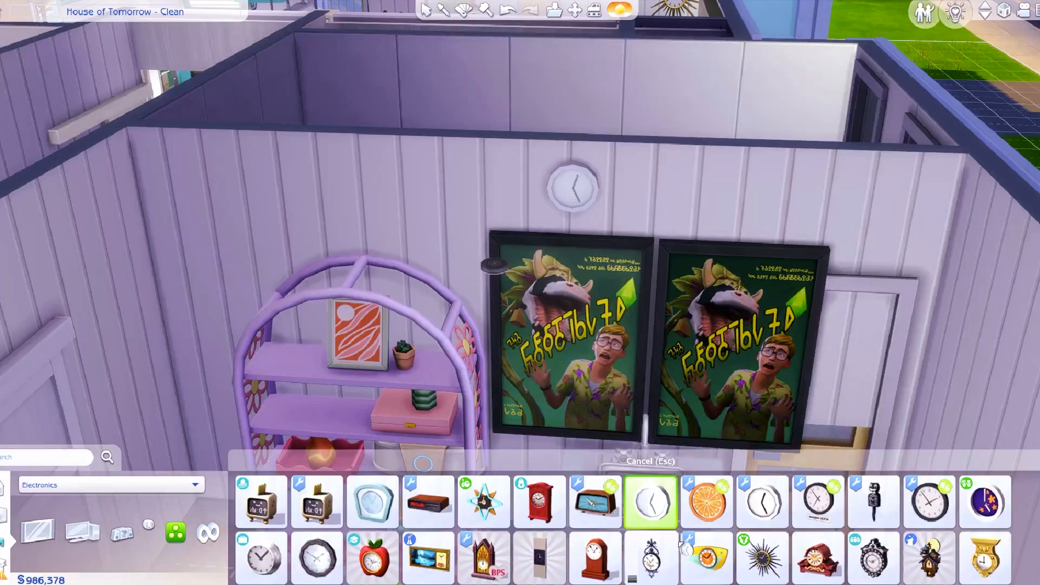
{"action": "left_click", "coordinate": [762, 501]}
{"action": "scroll", "coordinate": [731, 209], "scroll_direction": "up", "scroll_amount": 3}
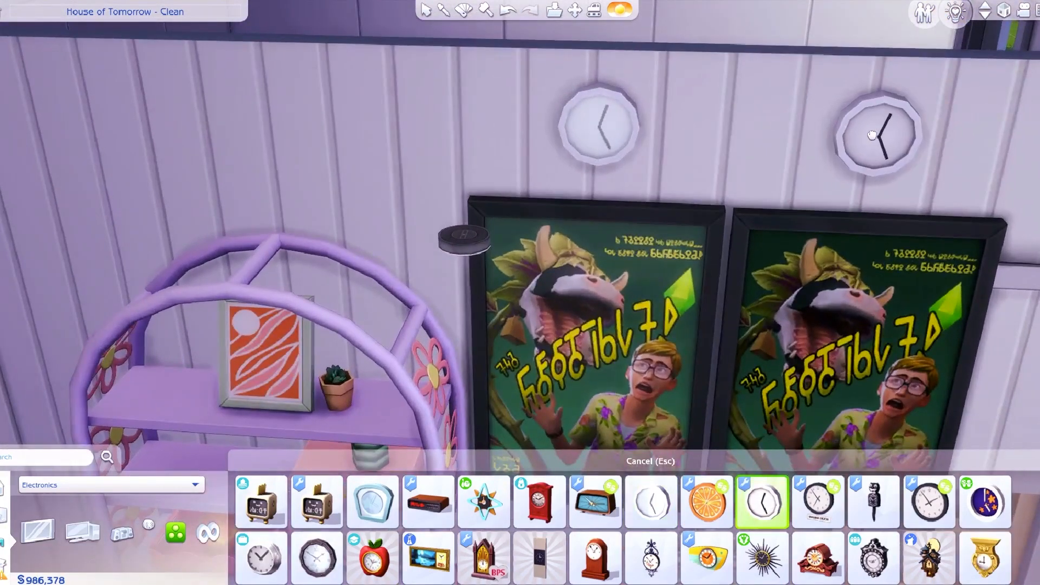
{"action": "left_click", "coordinate": [872, 135]}
{"action": "scroll", "coordinate": [678, 366], "scroll_direction": "down", "scroll_amount": 2}
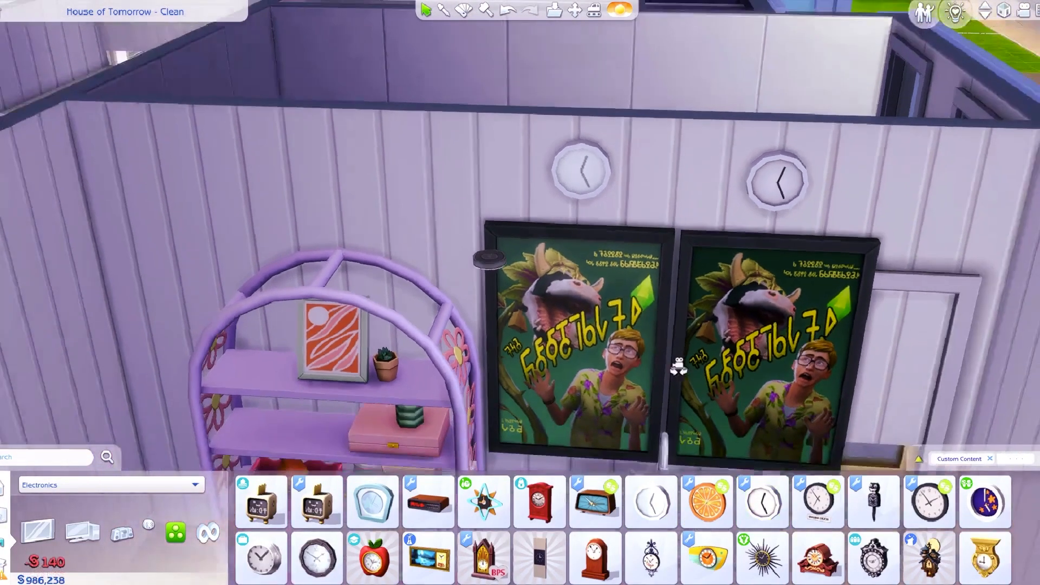
{"action": "middle_click_drag", "start_coordinate": [678, 366], "coordinate": [679, 366]}
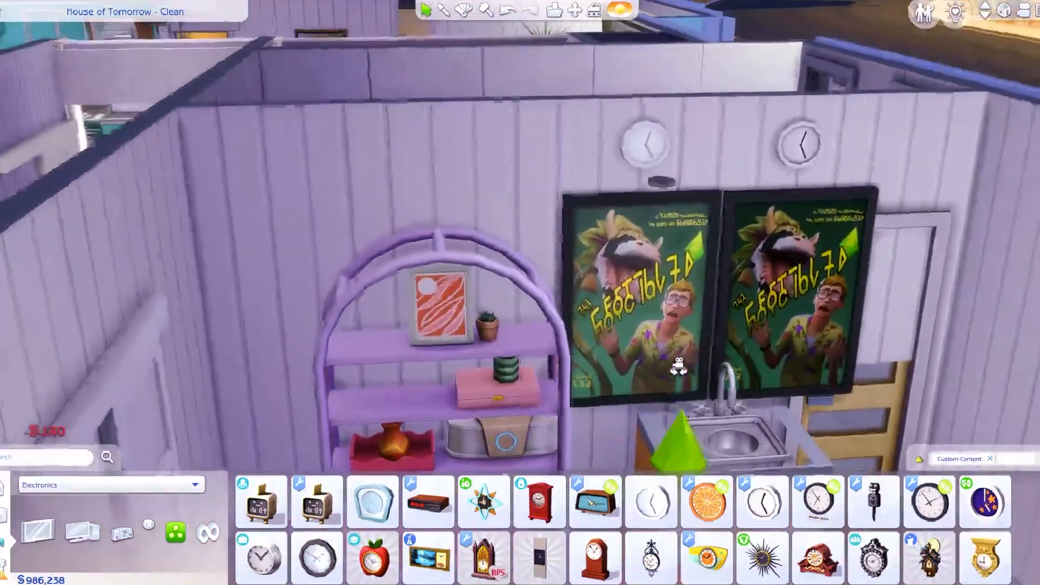
{"action": "scroll", "coordinate": [655, 162], "scroll_direction": "up", "scroll_amount": 4}
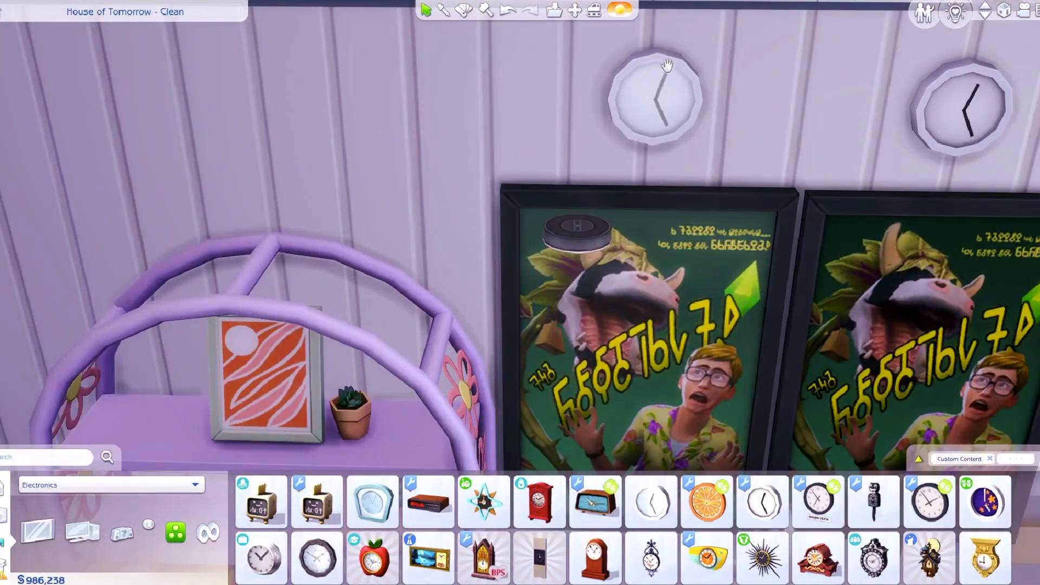
{"action": "scroll", "coordinate": [678, 157], "scroll_direction": "down", "scroll_amount": 4}
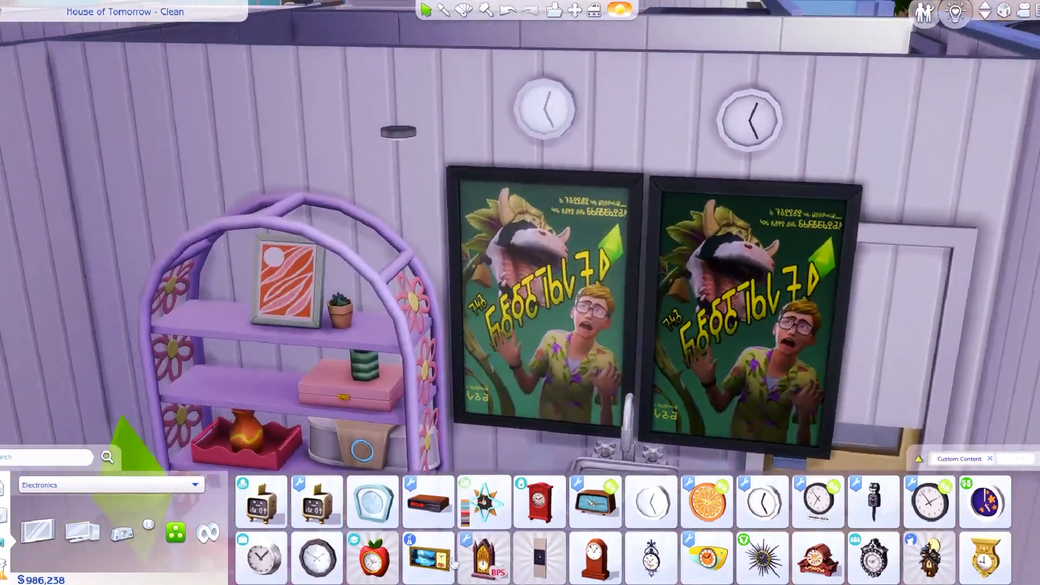
Place the Stainless Steel Clock between the two white clocks and examine its metallic shine up close
{"action": "left_click", "coordinate": [317, 558]}
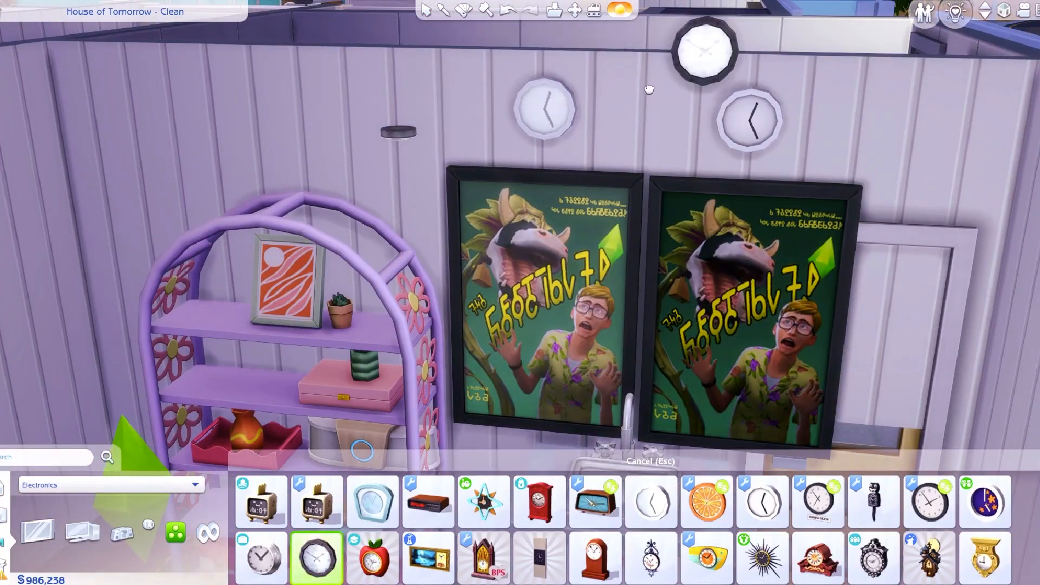
{"action": "left_click", "coordinate": [261, 558]}
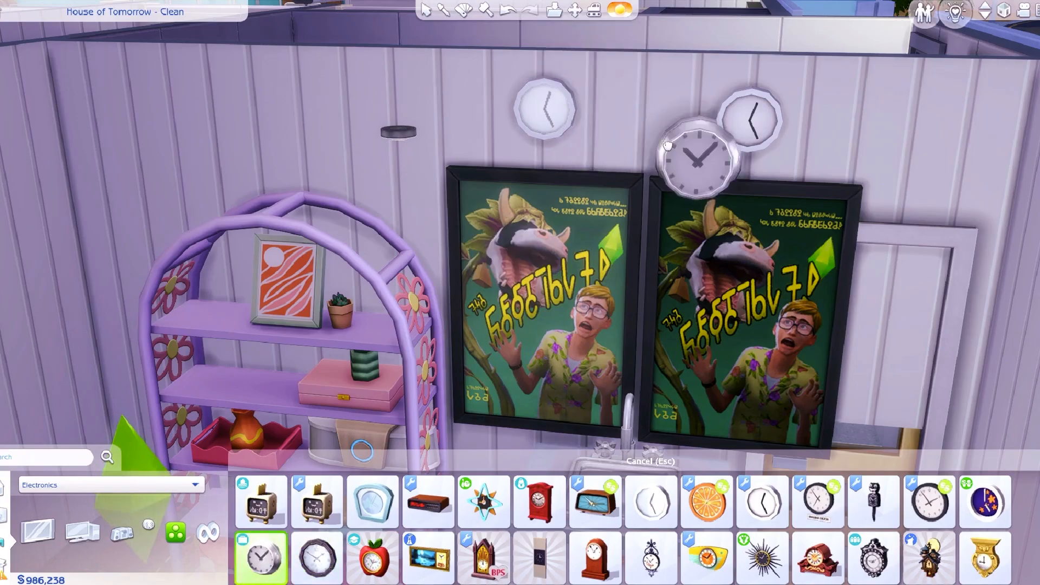
{"action": "left_click", "coordinate": [643, 119]}
{"action": "middle_click_drag", "start_coordinate": [644, 119], "coordinate": [785, 267]}
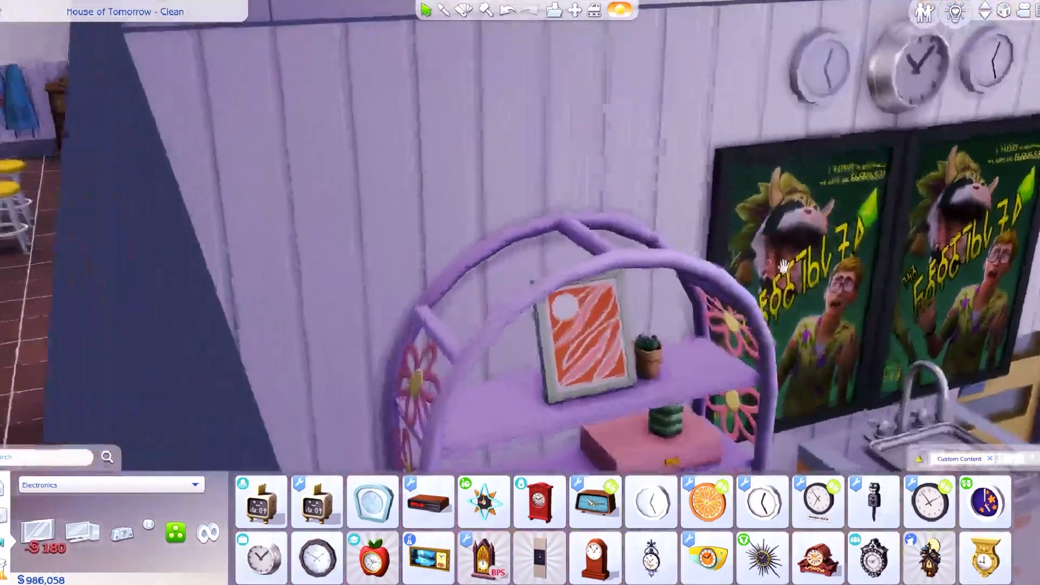
{"action": "scroll", "coordinate": [915, 195], "scroll_direction": "up", "scroll_amount": 4}
{"action": "middle_click_drag", "start_coordinate": [915, 195], "coordinate": [866, 247]}
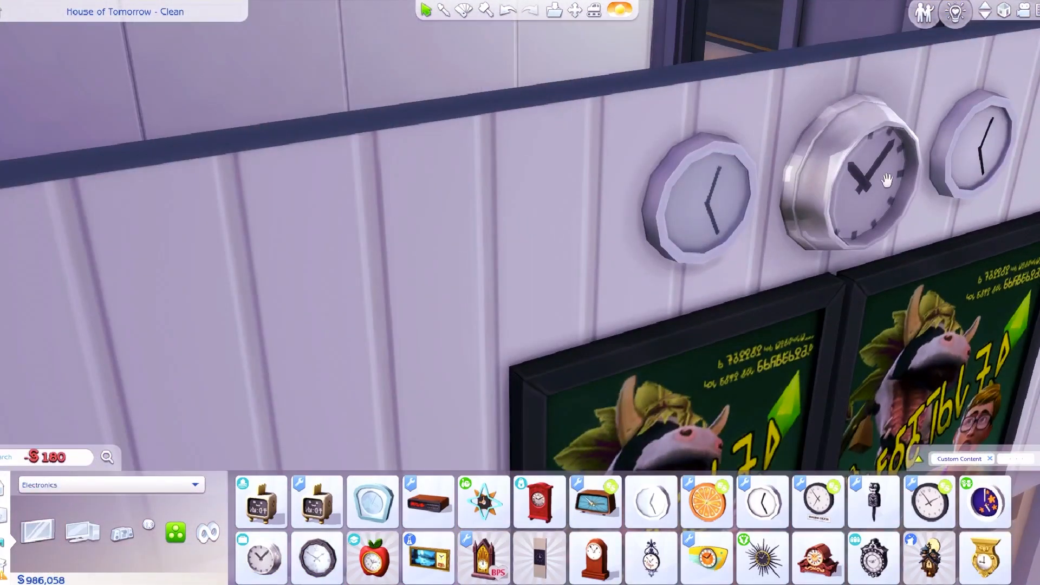
Pick up the Stainless Steel Clock and delete it from the wall
{"action": "scroll", "coordinate": [897, 117], "scroll_direction": "down", "scroll_amount": 4}
{"action": "middle_click_drag", "start_coordinate": [898, 117], "coordinate": [764, 230]}
{"action": "left_click", "coordinate": [494, 163]}
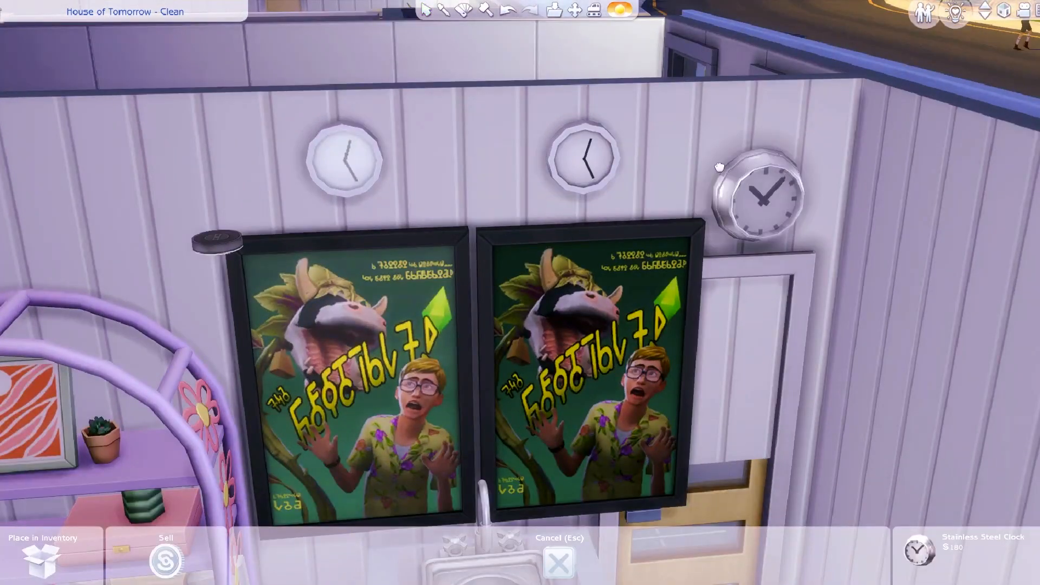
{"action": "key", "text": "Delete"}
Lower both white clocks slightly so they hang level above the posters, and compare their shine
{"action": "scroll", "coordinate": [689, 172], "scroll_direction": "down", "scroll_amount": 4}
{"action": "middle_click_drag", "start_coordinate": [652, 249], "coordinate": [569, 226]}
{"action": "scroll", "coordinate": [568, 225], "scroll_direction": "up", "scroll_amount": 4}
{"action": "middle_click_drag", "start_coordinate": [653, 216], "coordinate": [658, 179]}
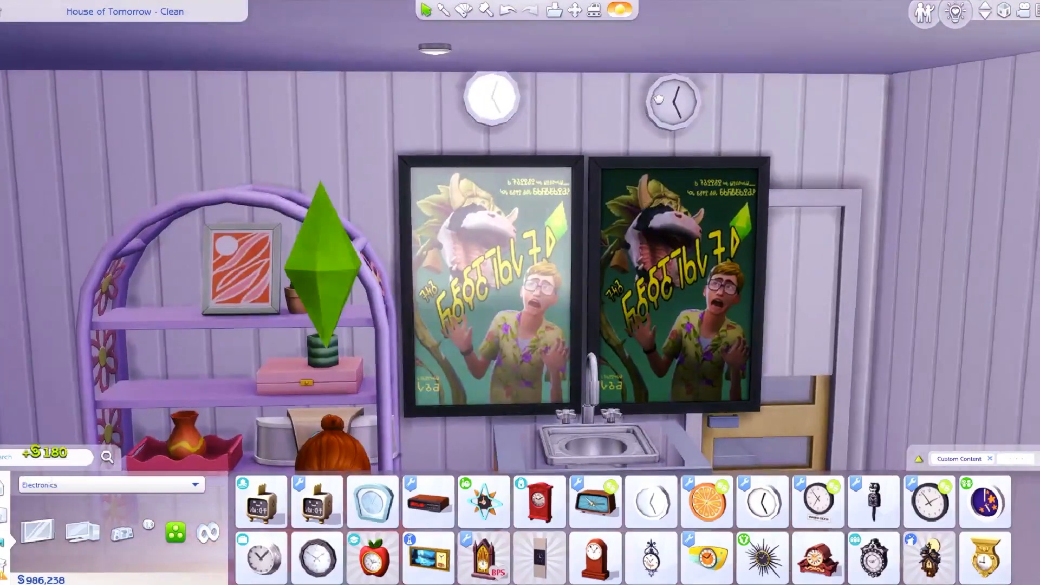
{"action": "left_click", "coordinate": [665, 106]}
{"action": "left_click", "coordinate": [664, 114]}
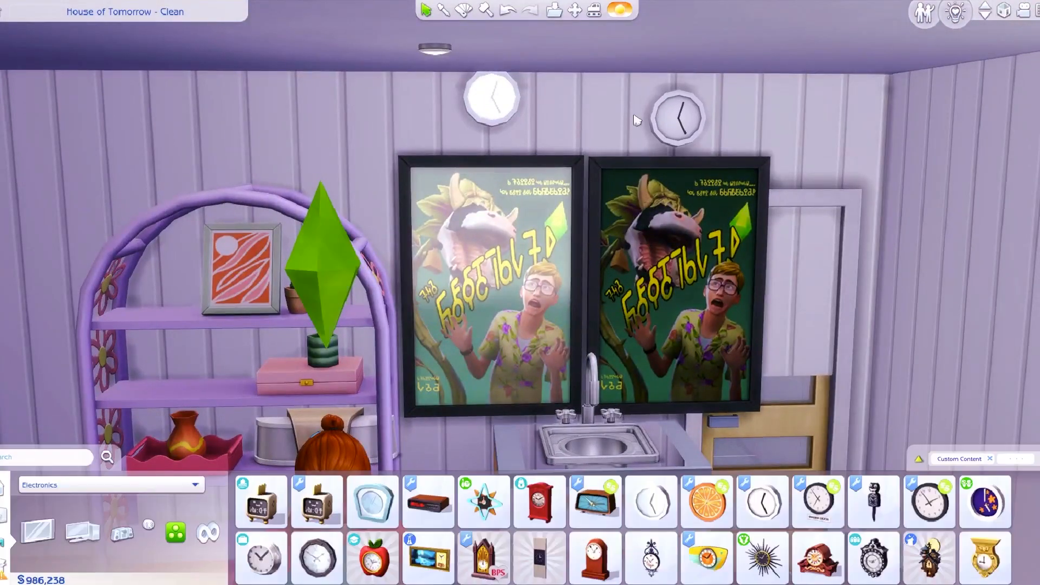
{"action": "left_click", "coordinate": [484, 120]}
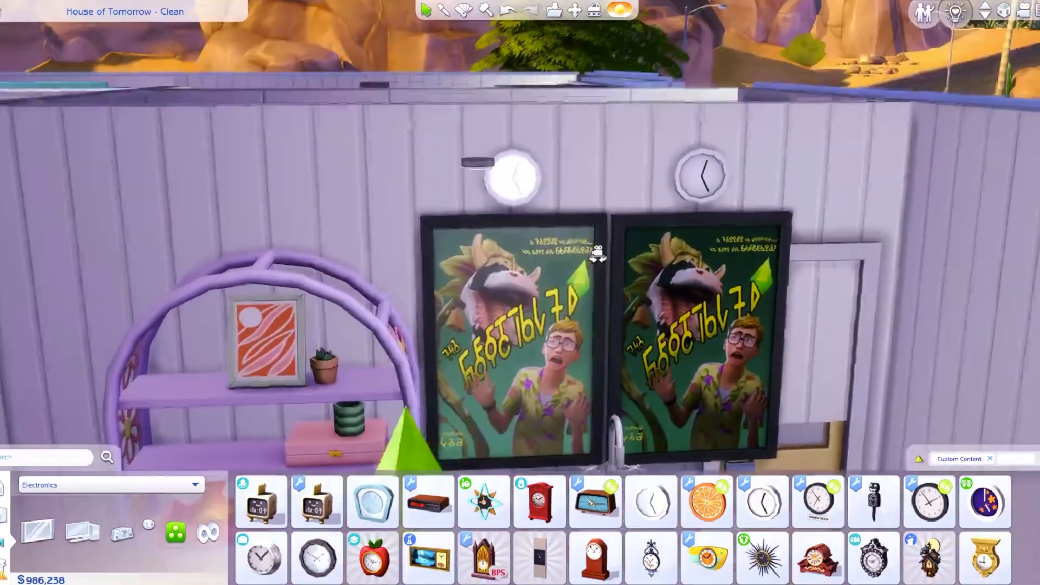
{"action": "middle_click_drag", "start_coordinate": [597, 253], "coordinate": [581, 245]}
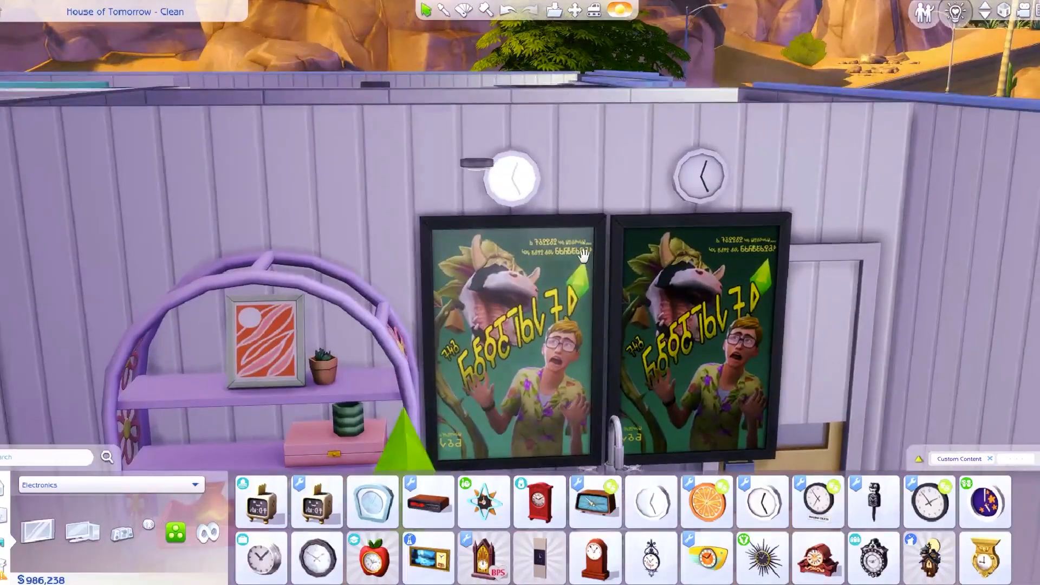
Move the purple arched shelf along the back wall, away from the posters
{"action": "scroll", "coordinate": [581, 244], "scroll_direction": "down", "scroll_amount": 8}
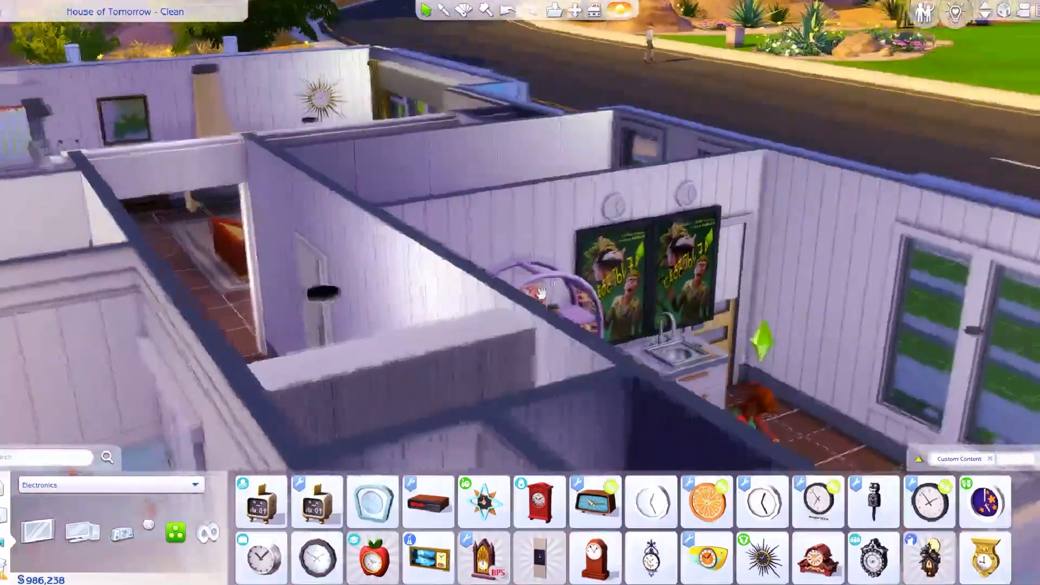
{"action": "scroll", "coordinate": [540, 292], "scroll_direction": "up", "scroll_amount": 6}
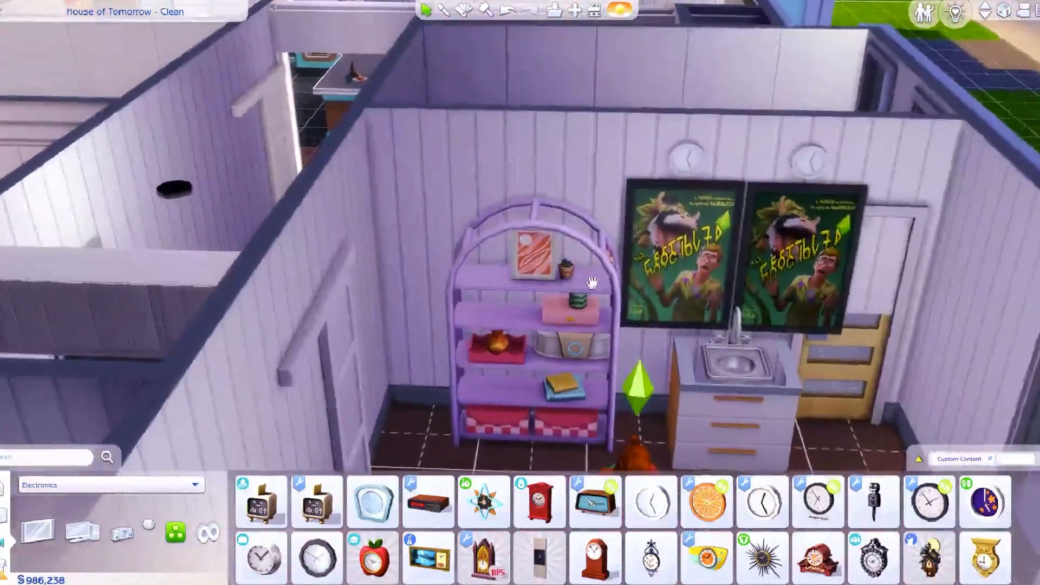
{"action": "left_click", "coordinate": [541, 286]}
{"action": "left_click", "coordinate": [541, 286]}
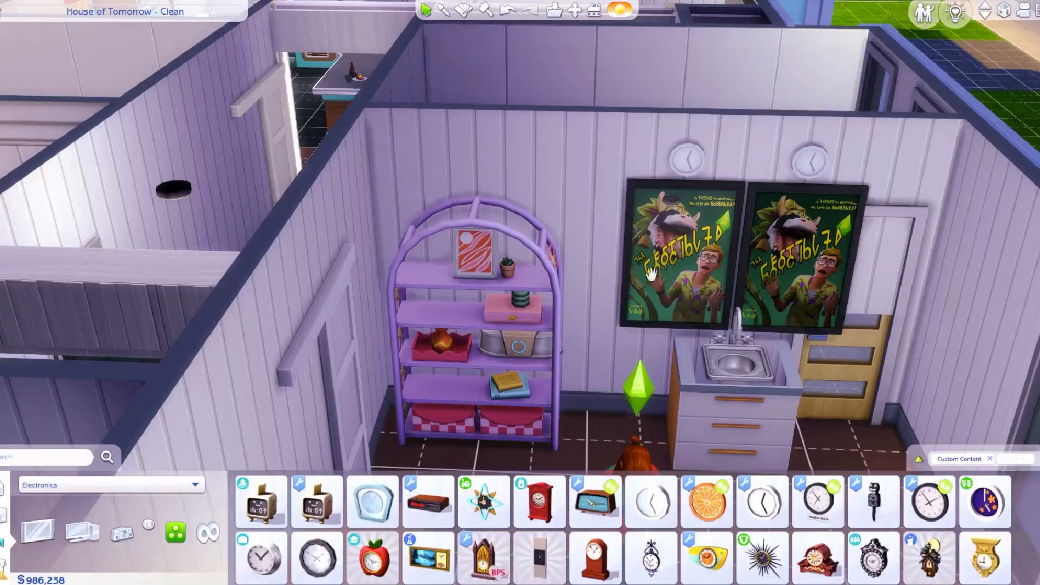
Shift both framed posters along the back wall toward the purple shelf, clear of the door
{"action": "left_click", "coordinate": [652, 275]}
{"action": "left_click", "coordinate": [620, 265]}
{"action": "left_click", "coordinate": [766, 275]}
{"action": "left_click", "coordinate": [744, 272]}
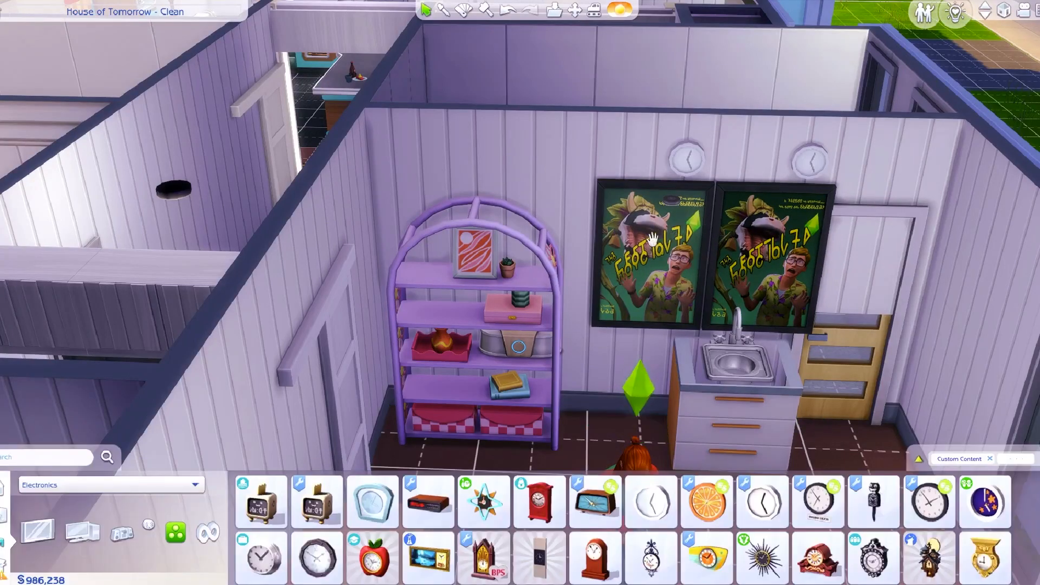
{"action": "left_click", "coordinate": [635, 242]}
{"action": "left_click", "coordinate": [619, 254]}
{"action": "left_click", "coordinate": [729, 267]}
{"action": "left_click", "coordinate": [694, 267]}
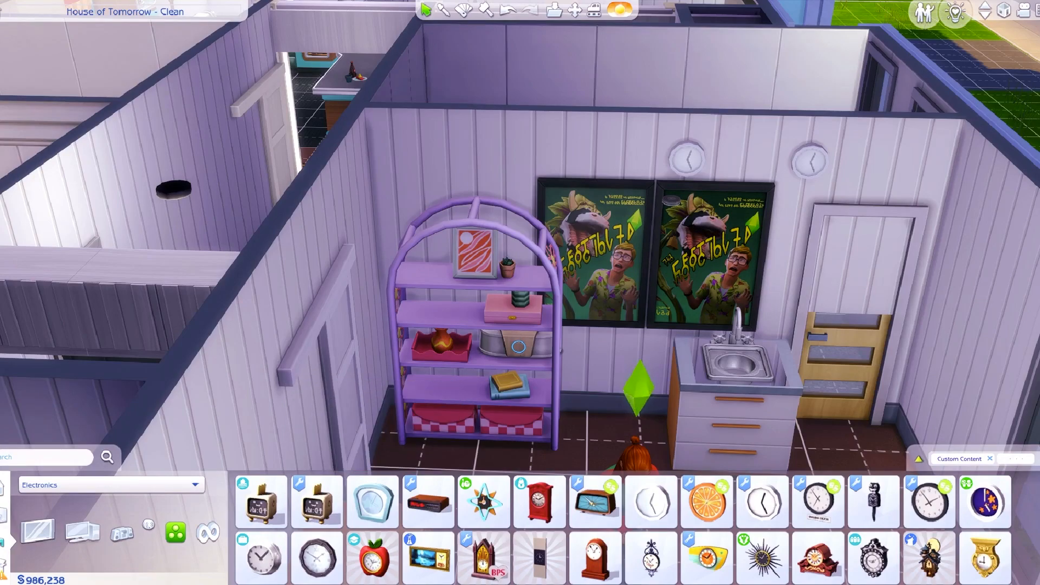
Save the game and exit The Sims 4
{"action": "mouse_move", "coordinate": [373, 558]}
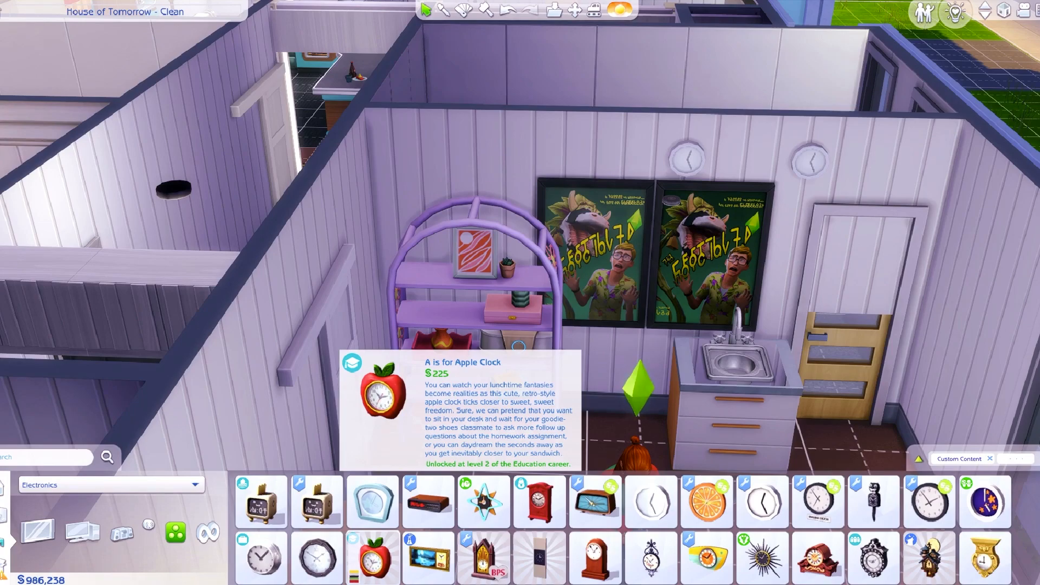
{"action": "scroll", "coordinate": [612, 291], "scroll_direction": "down", "scroll_amount": 2}
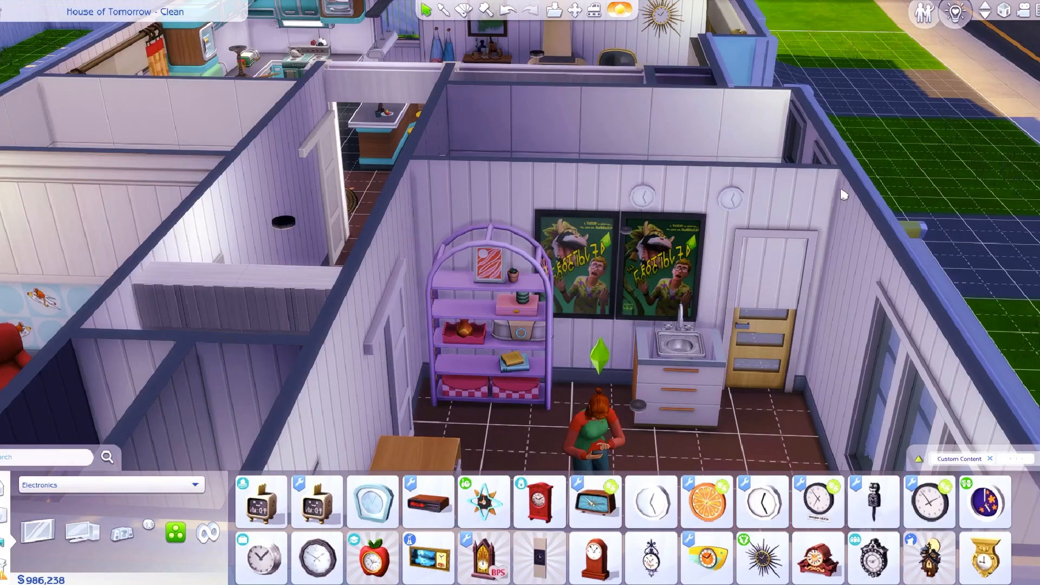
{"action": "scroll", "coordinate": [905, 175], "scroll_direction": "down", "scroll_amount": 5}
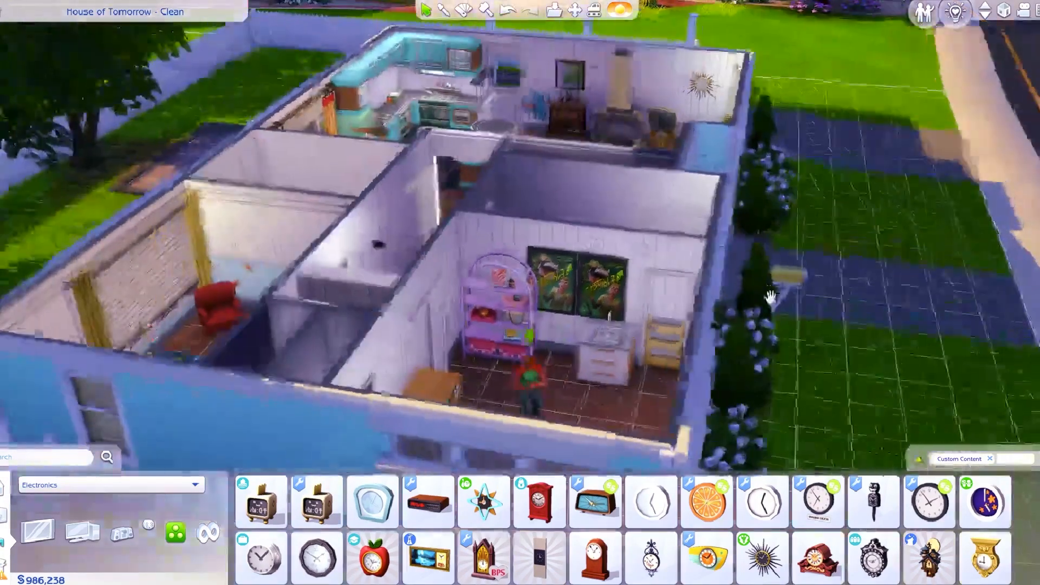
{"action": "scroll", "coordinate": [768, 297], "scroll_direction": "up", "scroll_amount": 5}
{"action": "key", "text": "Escape"}
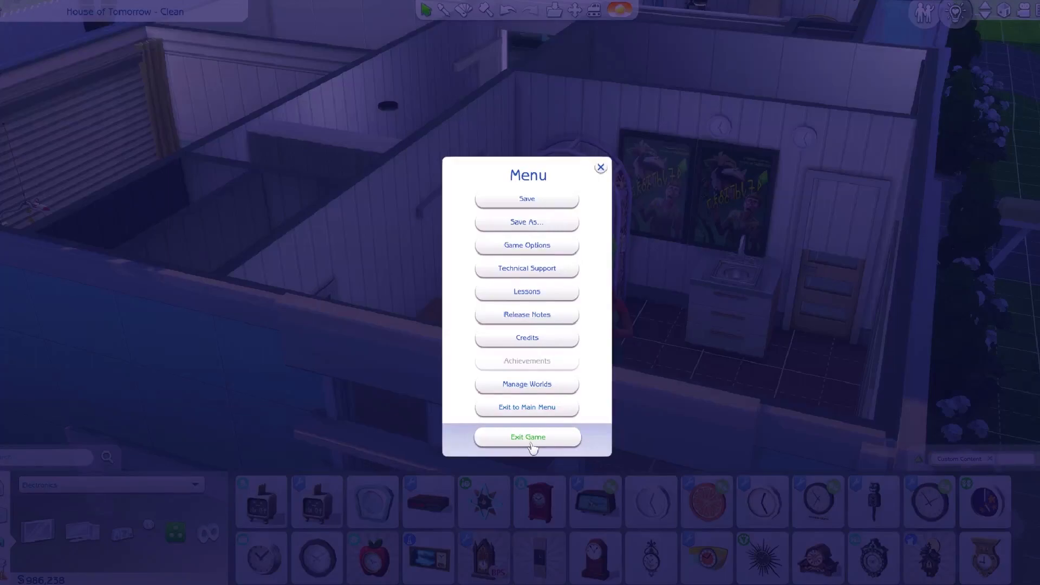
{"action": "left_click", "coordinate": [525, 448]}
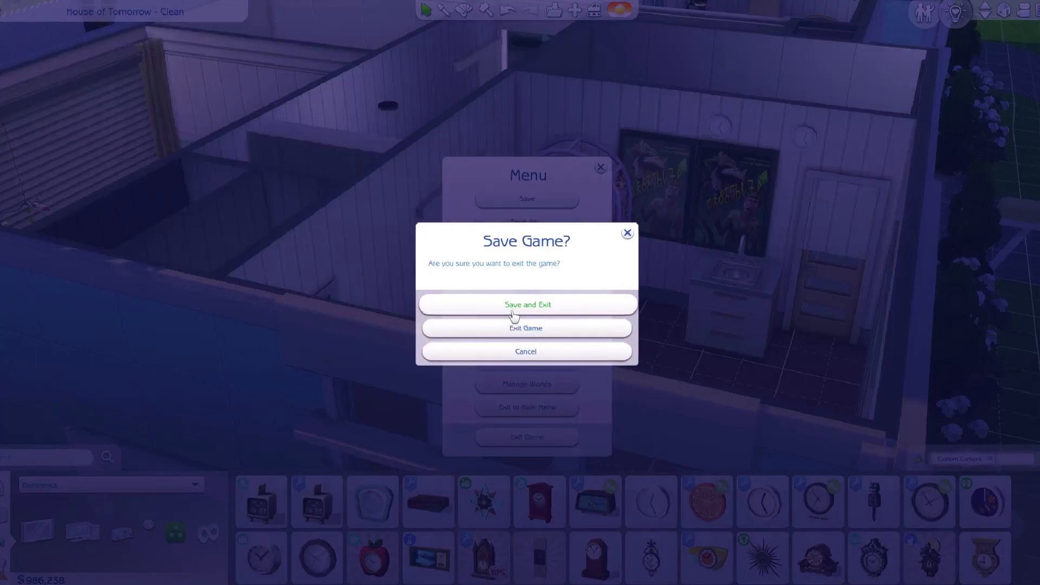
{"action": "left_click", "coordinate": [512, 309]}
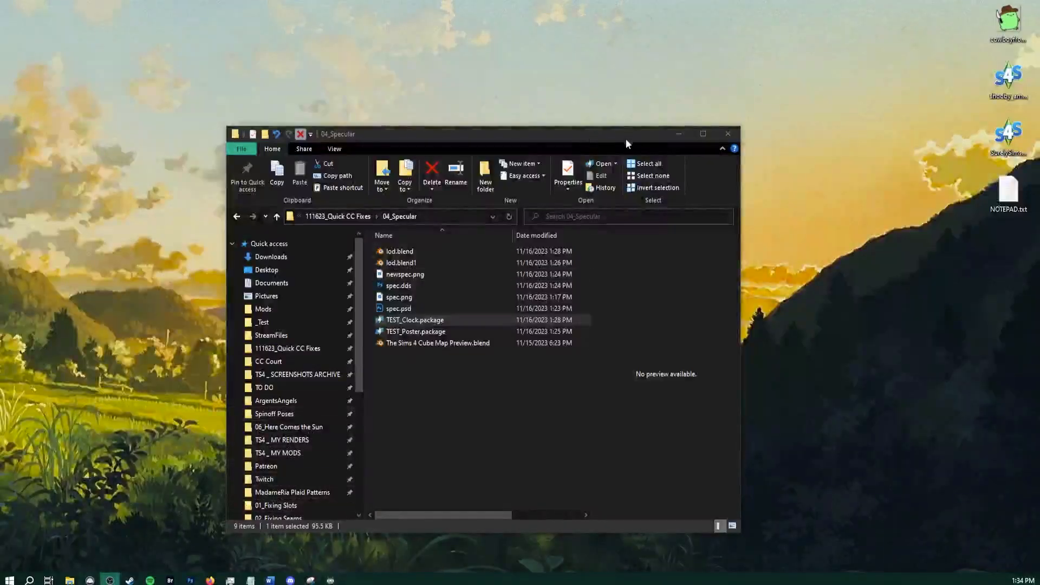
Reposition and enlarge the file window, and open the 05_Smushing Hair folder inside 111623_Quick CC Fixes
{"action": "left_click_drag", "start_coordinate": [594, 135], "coordinate": [564, 68]}
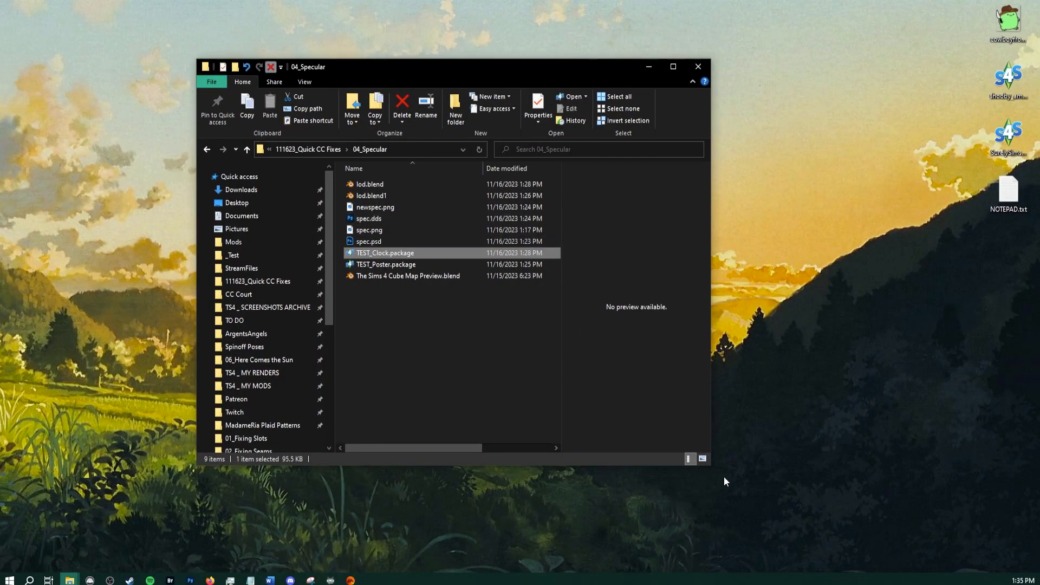
{"action": "left_click_drag", "start_coordinate": [714, 467], "coordinate": [860, 506]}
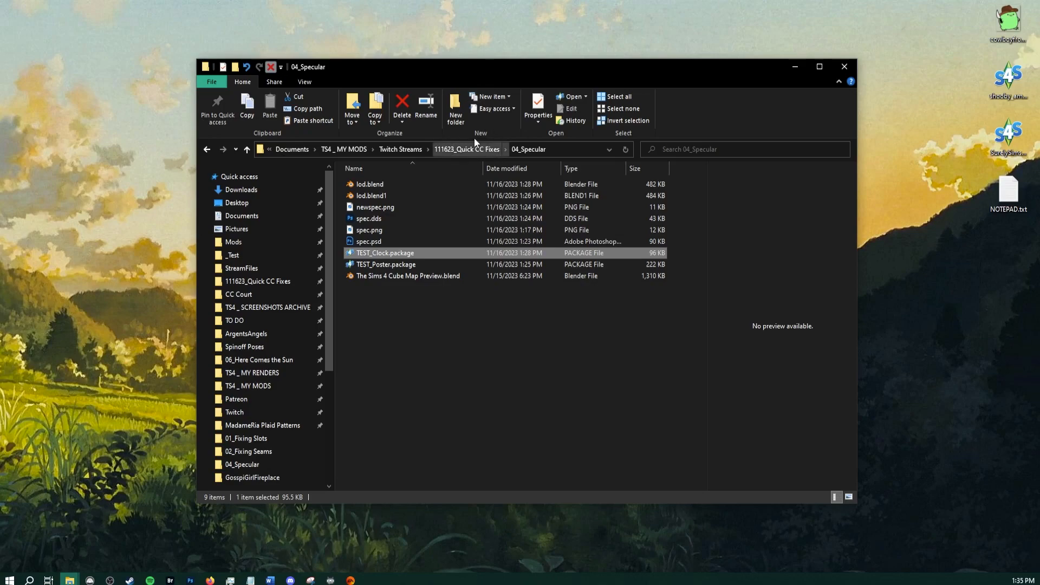
{"action": "left_click_drag", "start_coordinate": [415, 70], "coordinate": [374, 57]}
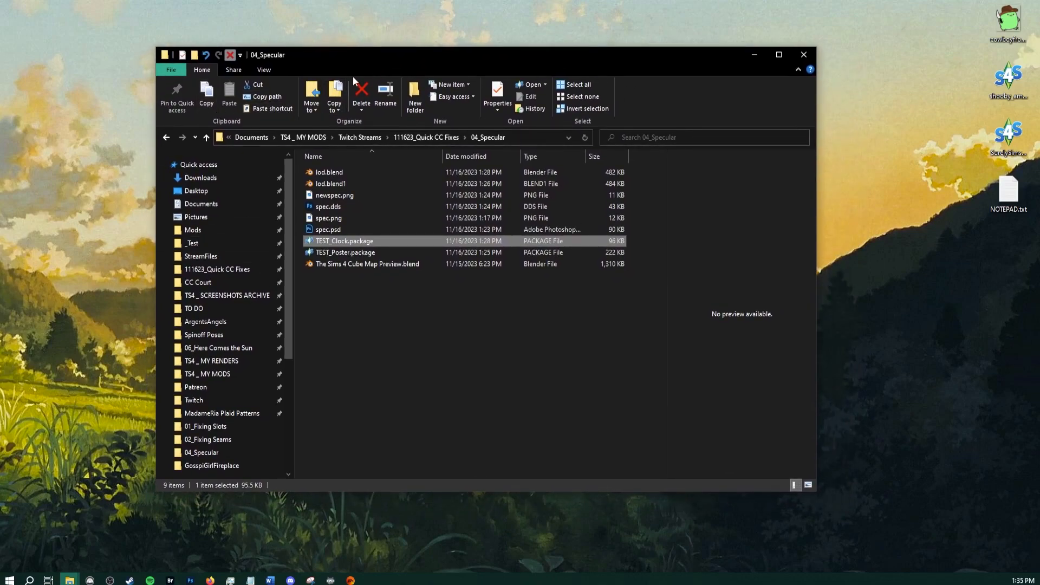
{"action": "left_click", "coordinate": [445, 138]}
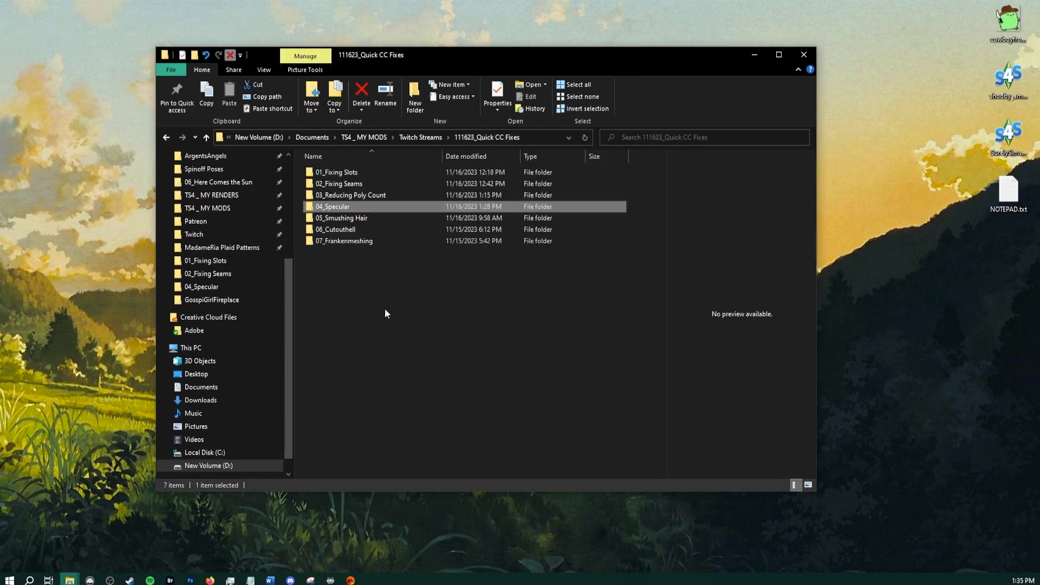
{"action": "double_click", "coordinate": [337, 218]}
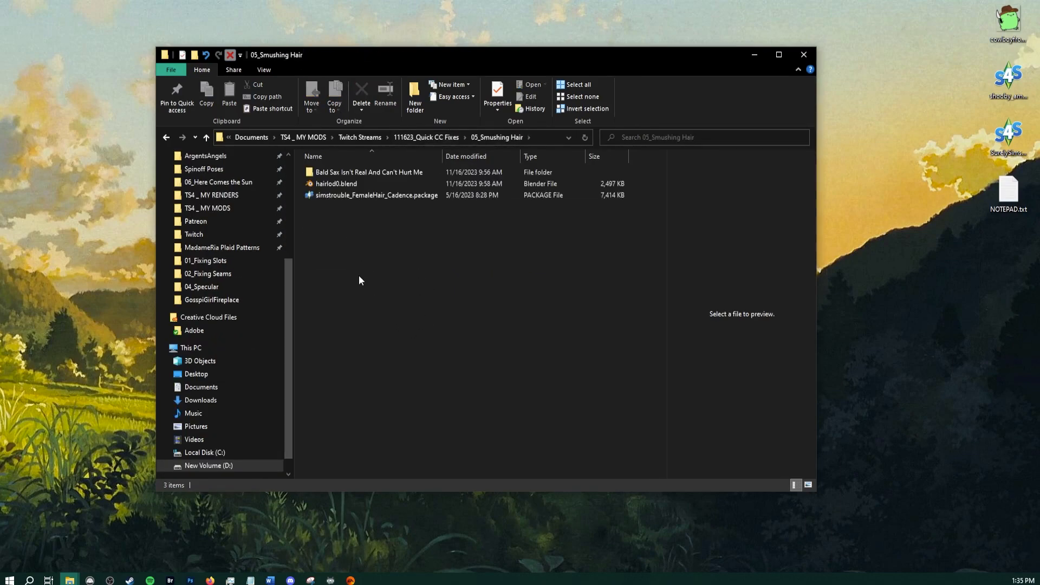
Open simstrouble_FemaleHair_Cadence.package in Sims 4 Studio, examine the braided hair from the front and side, and close it
{"action": "left_click", "coordinate": [355, 198]}
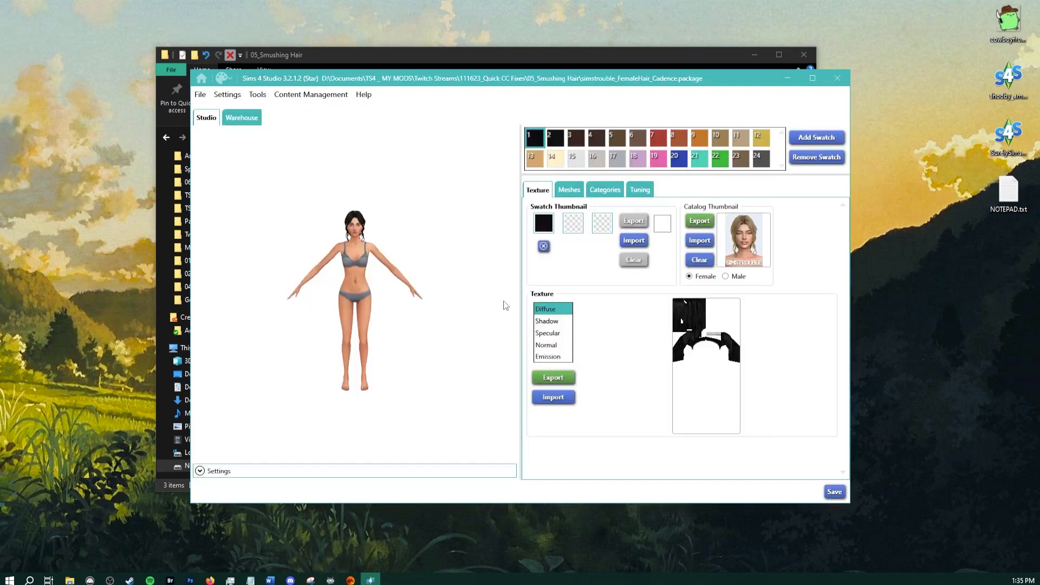
{"action": "left_click_drag", "start_coordinate": [355, 226], "coordinate": [348, 212]}
{"action": "right_click_drag", "start_coordinate": [347, 212], "coordinate": [380, 311]}
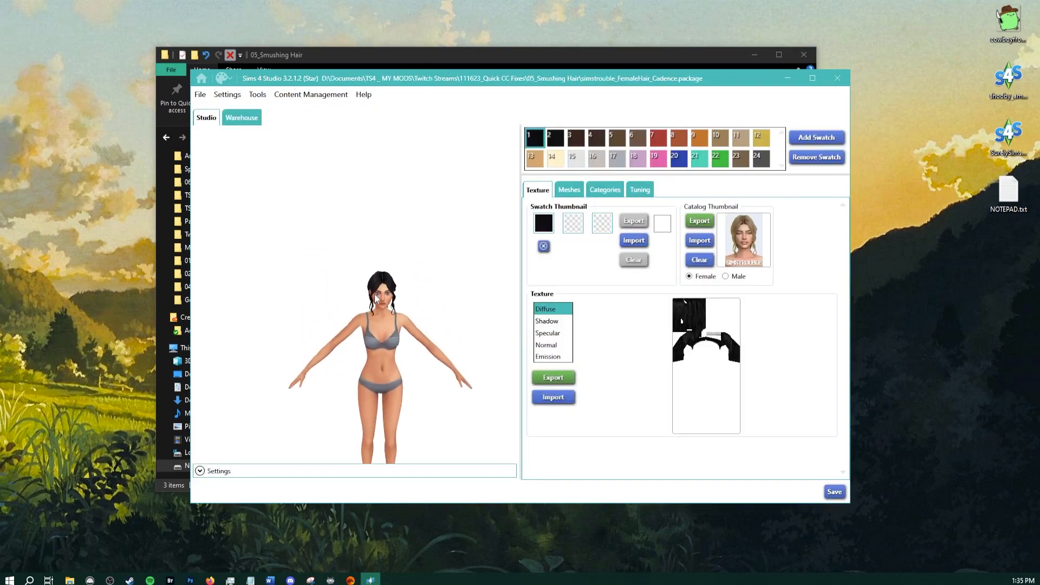
{"action": "scroll", "coordinate": [423, 317], "scroll_direction": "up", "scroll_amount": 5}
{"action": "left_click_drag", "start_coordinate": [425, 317], "coordinate": [319, 320]}
{"action": "scroll", "coordinate": [336, 319], "scroll_direction": "up", "scroll_amount": 2}
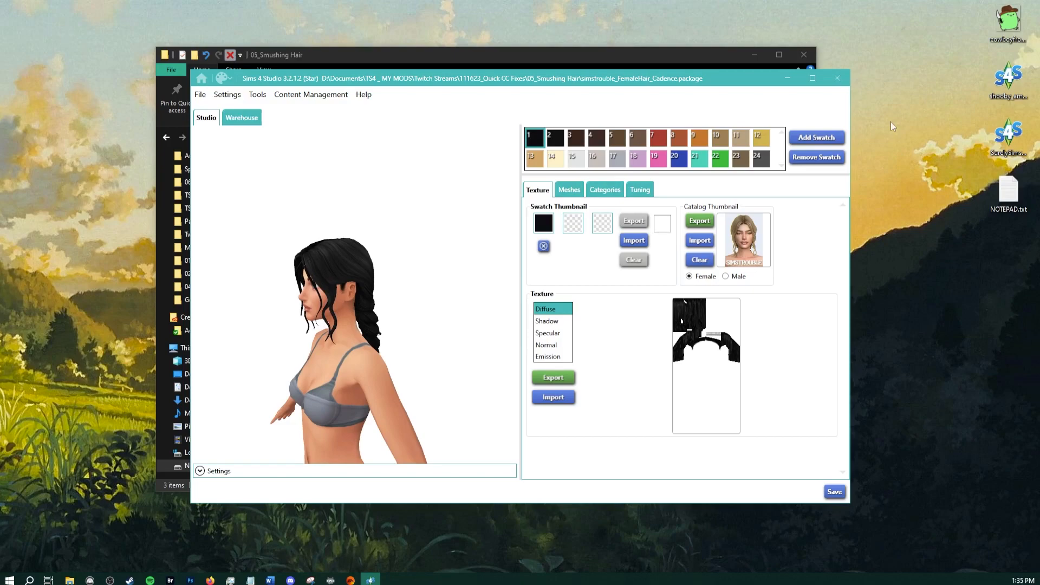
{"action": "left_click", "coordinate": [835, 82]}
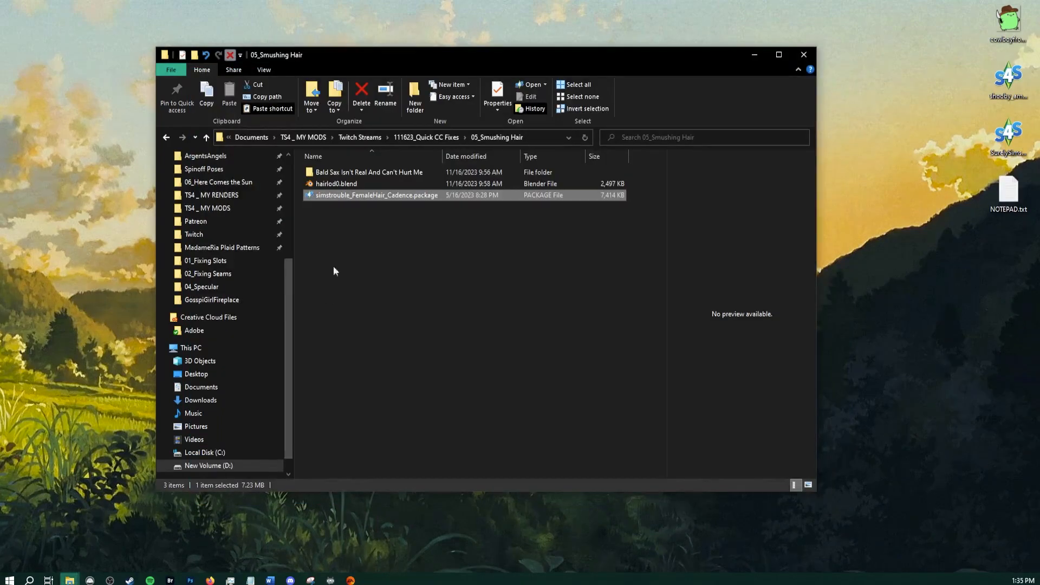
Open hairlod0.blend in Blender and enlarge the 3D viewport by shrinking the timeline and image editor areas
{"action": "left_click", "coordinate": [328, 185]}
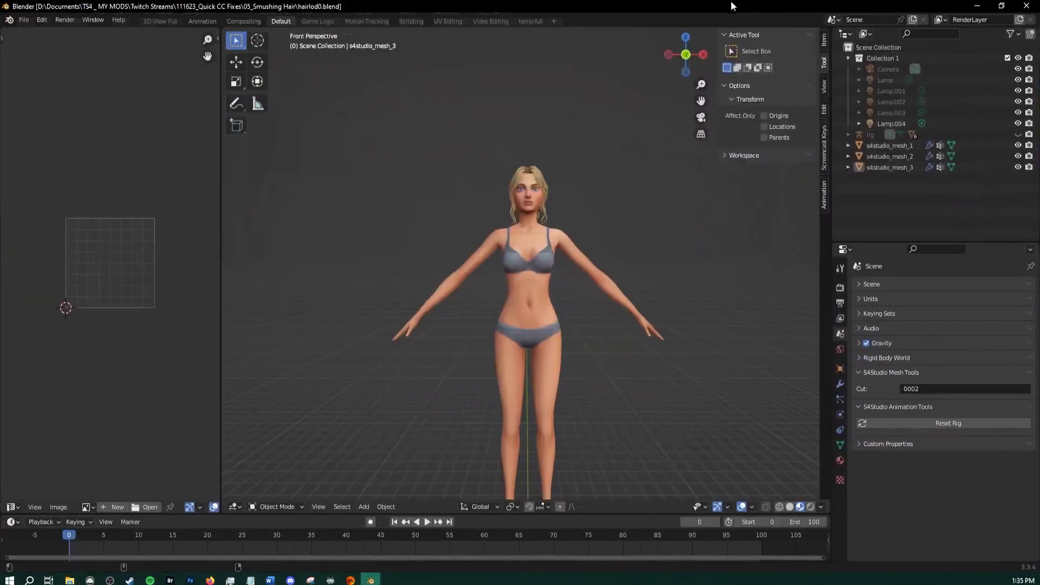
{"action": "middle_click_drag", "start_coordinate": [641, 261], "coordinate": [570, 316]}
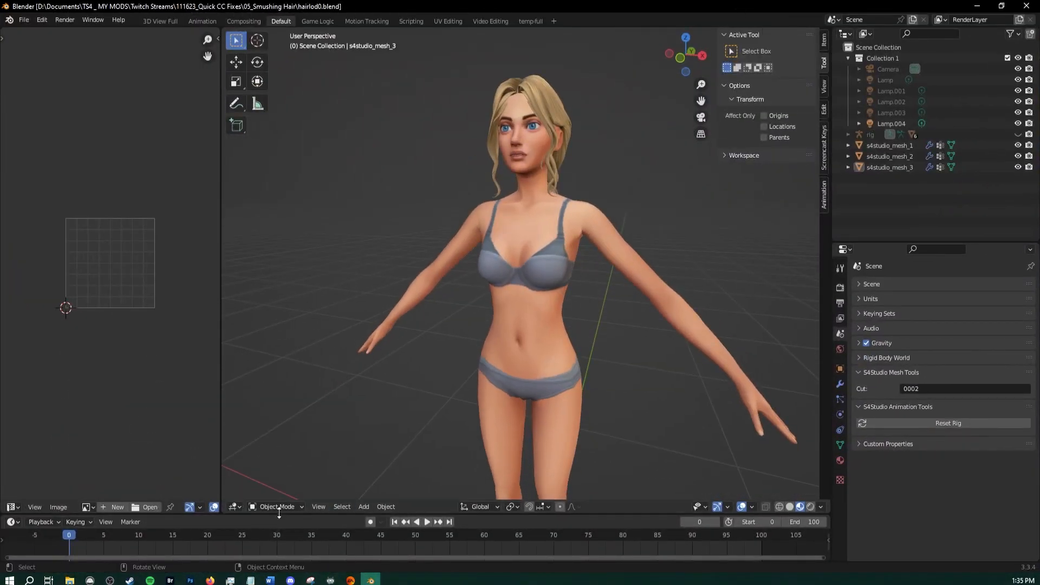
{"action": "left_click_drag", "start_coordinate": [281, 514], "coordinate": [273, 547]}
{"action": "left_click_drag", "start_coordinate": [222, 458], "coordinate": [161, 458]}
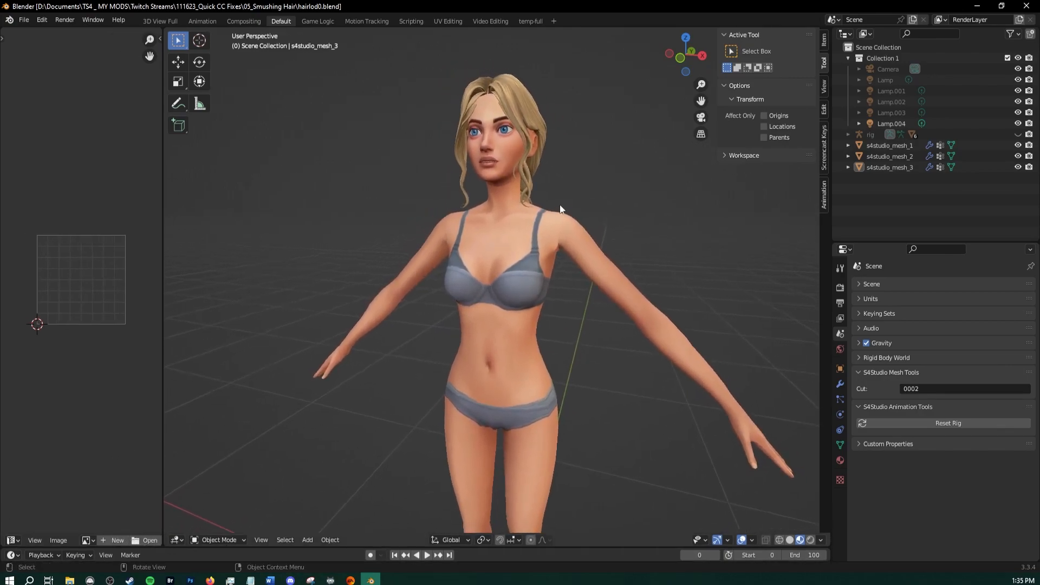
Set a front orthographic view of the head and hide s4studio_mesh_1 and s4studio_mesh_2
{"action": "scroll", "coordinate": [473, 152], "scroll_direction": "down", "scroll_amount": 5}
{"action": "scroll", "coordinate": [402, 254], "scroll_direction": "up", "scroll_amount": 4}
{"action": "middle_click_drag", "start_coordinate": [409, 258], "coordinate": [515, 345]}
{"action": "key", "text": "KP_5"}
{"action": "key", "text": "KP_1"}
{"action": "scroll", "coordinate": [515, 346], "scroll_direction": "up", "scroll_amount": 2}
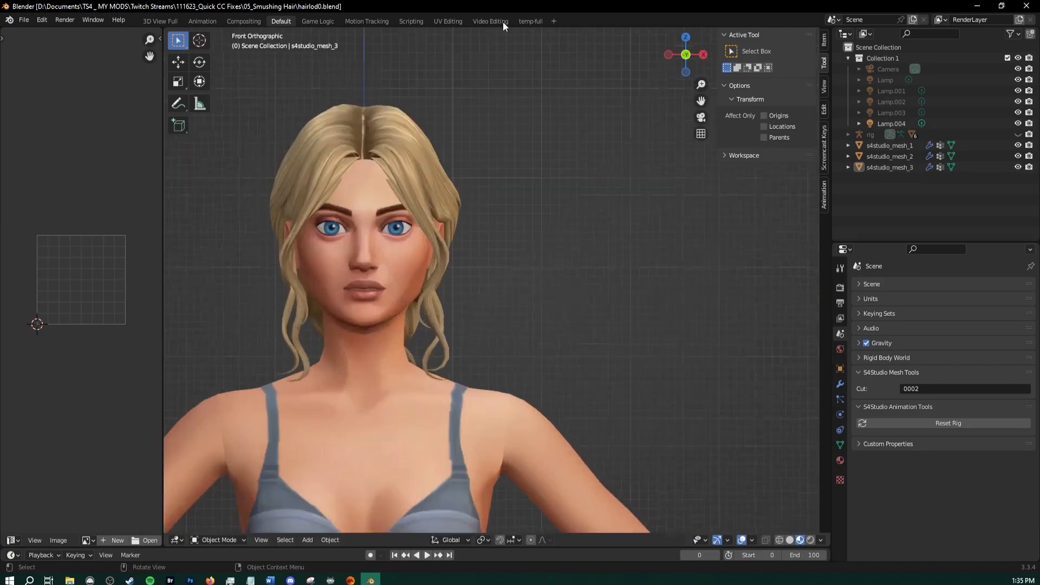
{"action": "scroll", "coordinate": [529, 270], "scroll_direction": "up", "scroll_amount": 2}
{"action": "scroll", "coordinate": [529, 269], "scroll_direction": "up", "scroll_amount": 2}
{"action": "left_click", "coordinate": [876, 168]}
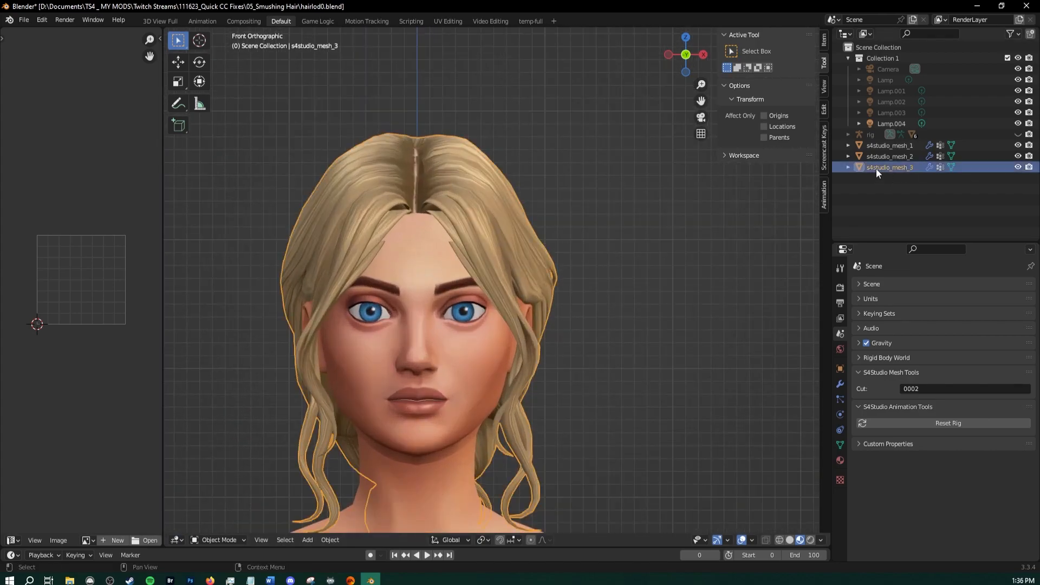
{"action": "left_click", "coordinate": [881, 157]}
{"action": "left_click", "coordinate": [890, 145], "text": "ctrl"}
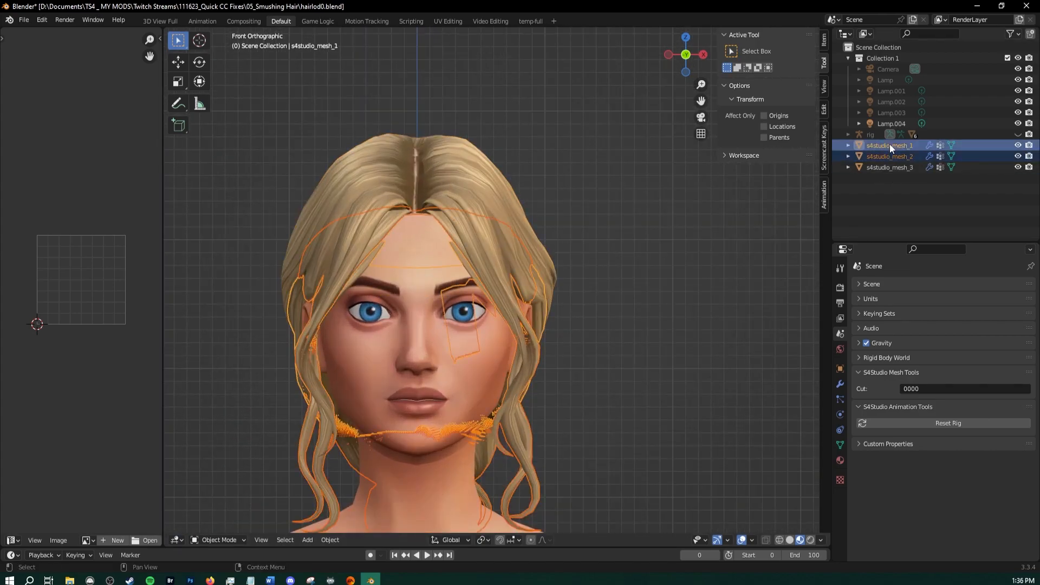
{"action": "left_click_drag", "start_coordinate": [1017, 145], "coordinate": [1018, 156]}
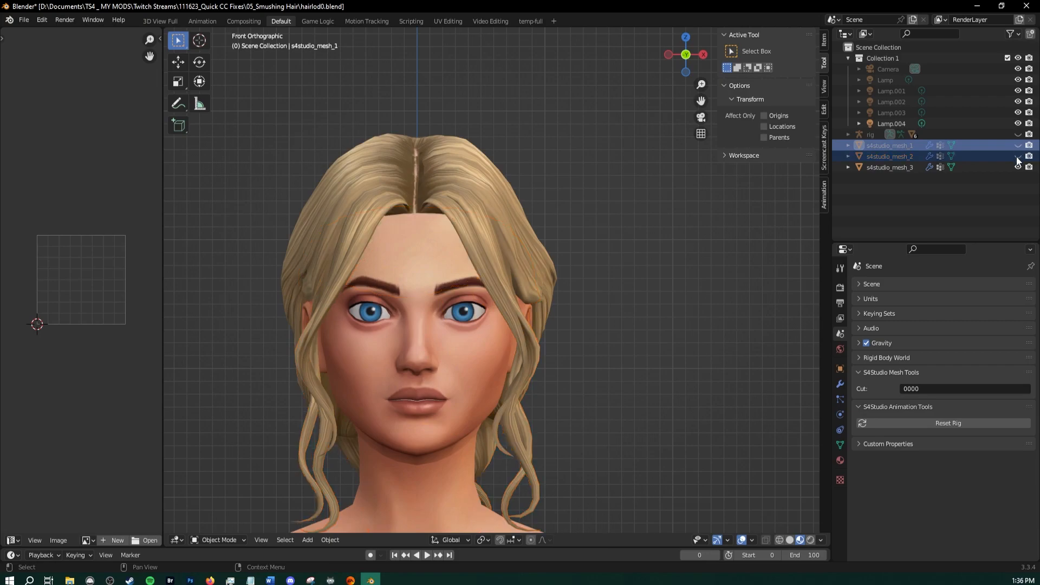
Look at the remaining hair mesh from several angles and hide the 3D viewport's sidebar and toolbar
{"action": "middle_click_drag", "start_coordinate": [598, 274], "coordinate": [645, 290]}
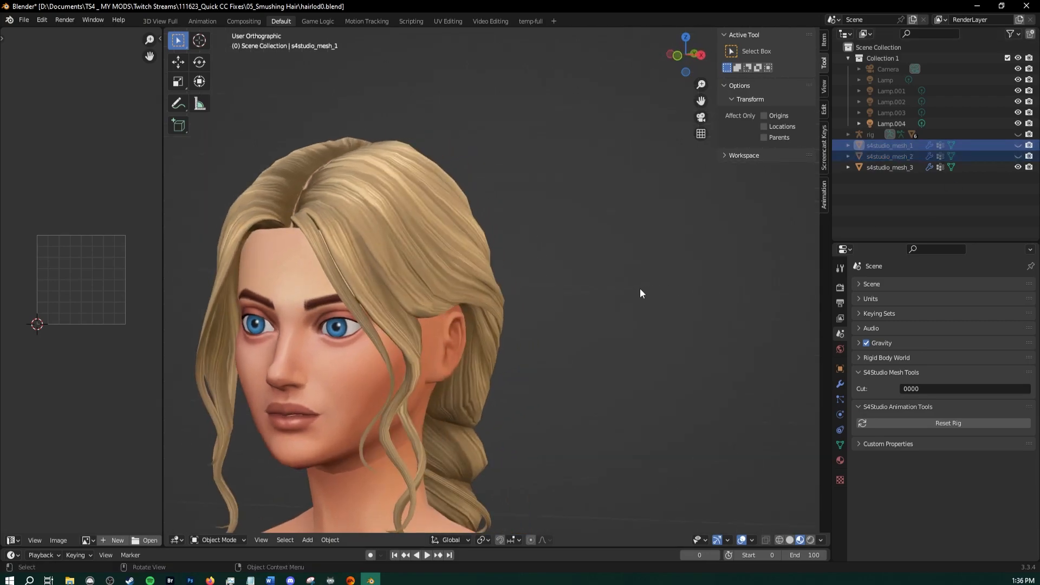
{"action": "middle_click_drag", "start_coordinate": [583, 311], "coordinate": [609, 307]}
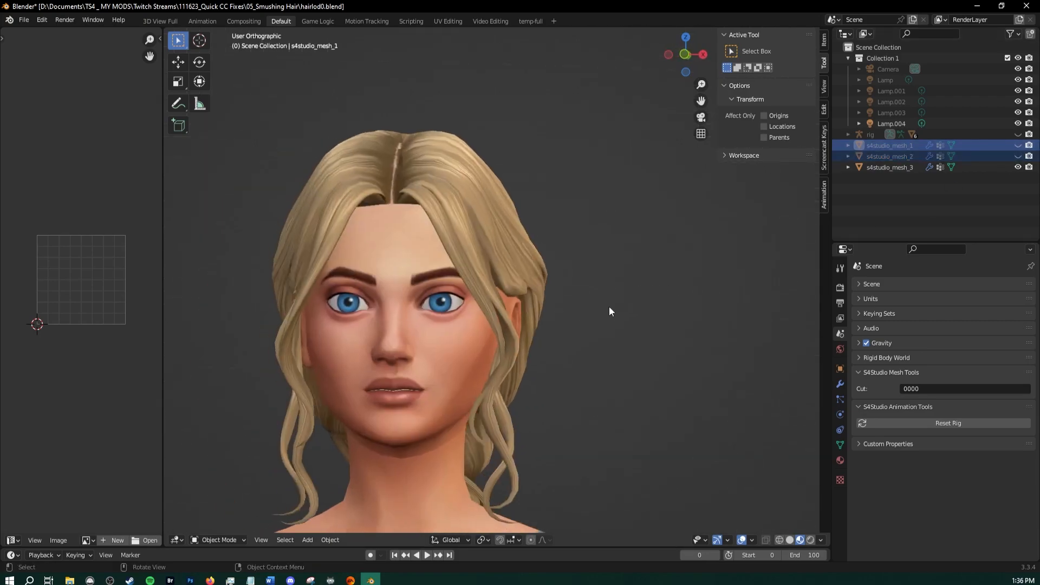
{"action": "scroll", "coordinate": [609, 307], "scroll_direction": "down", "scroll_amount": 2}
{"action": "middle_click_drag", "start_coordinate": [520, 356], "coordinate": [587, 268], "text": "shift"}
{"action": "key", "text": "n"}
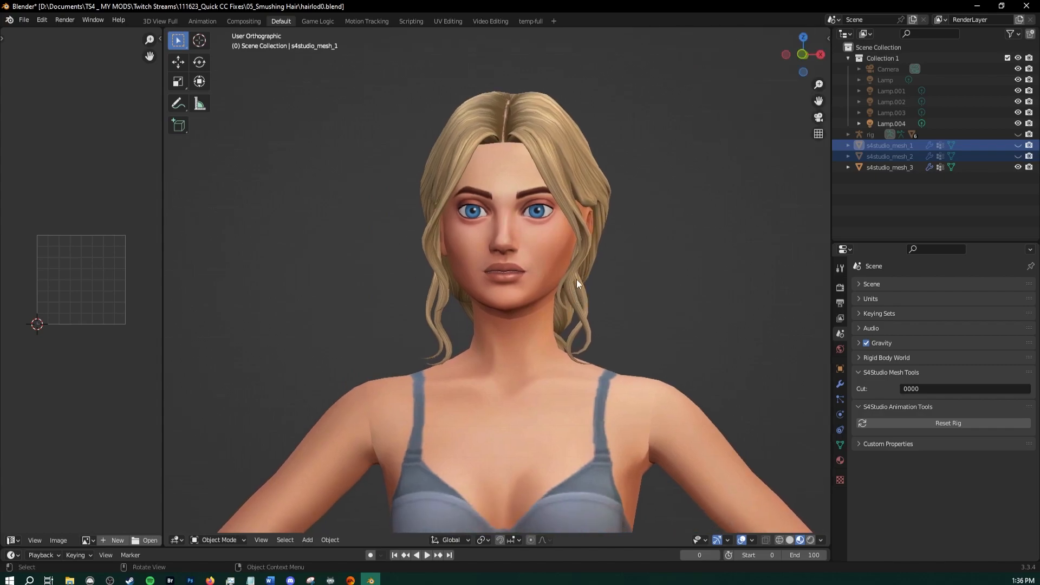
{"action": "key", "text": "t"}
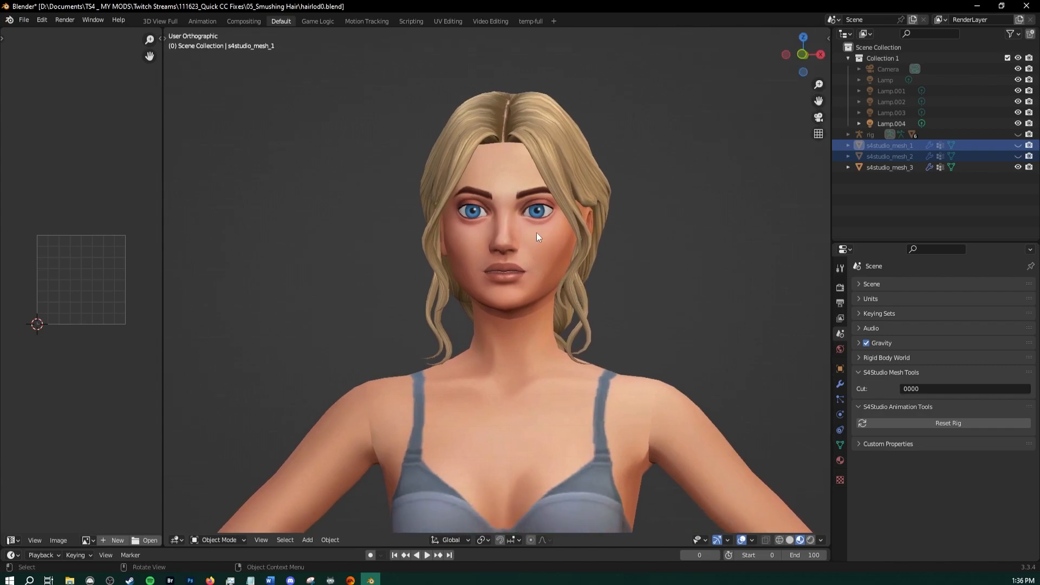
Select the hair mesh s4studio_mesh_3, display the model in untextured grey Solid shading, and inspect the braid from behind
{"action": "left_click", "coordinate": [524, 144]}
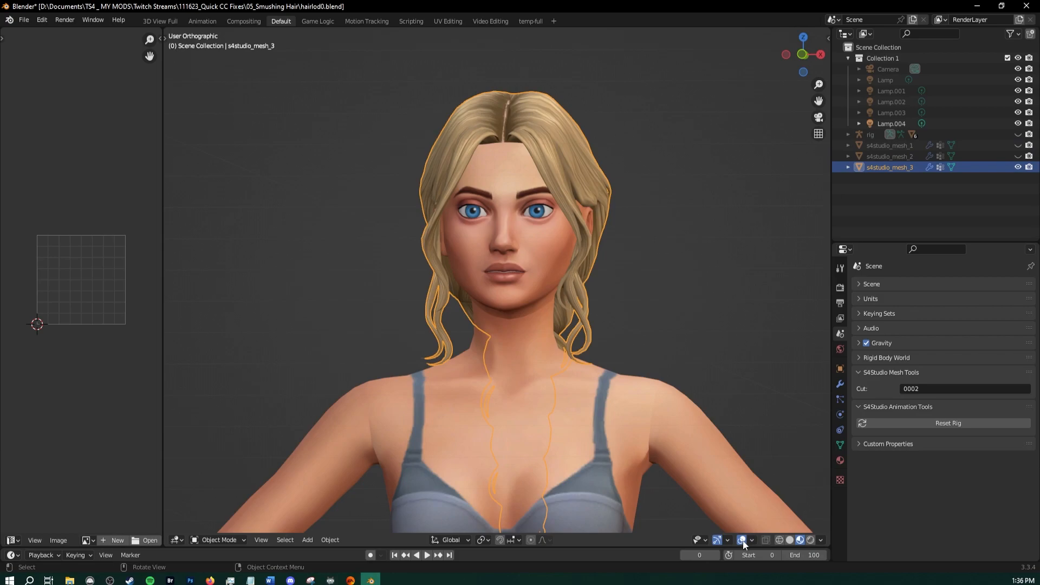
{"action": "left_click", "coordinate": [790, 540]}
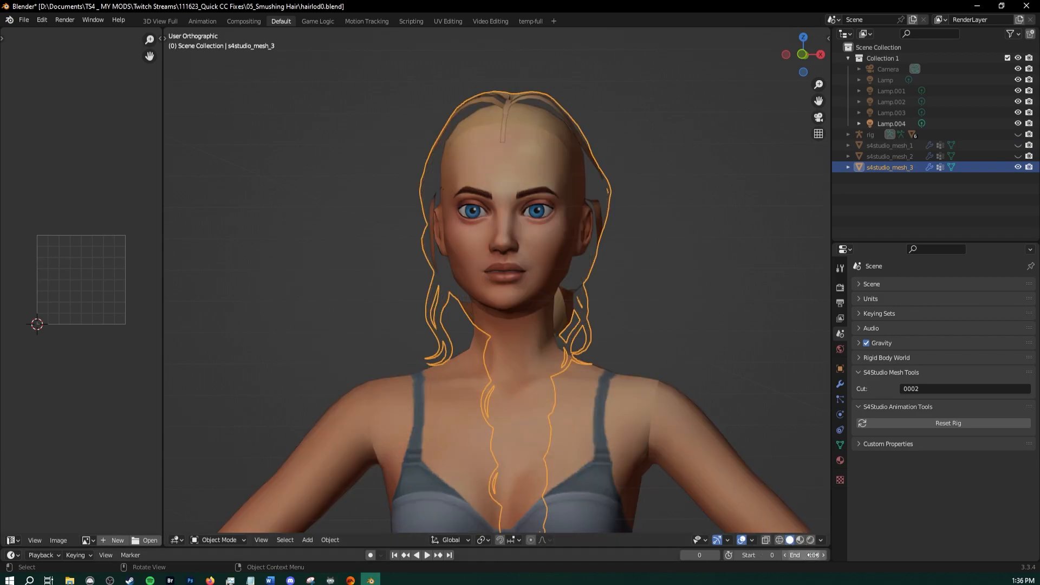
{"action": "left_click", "coordinate": [821, 540]}
{"action": "left_click", "coordinate": [830, 387]}
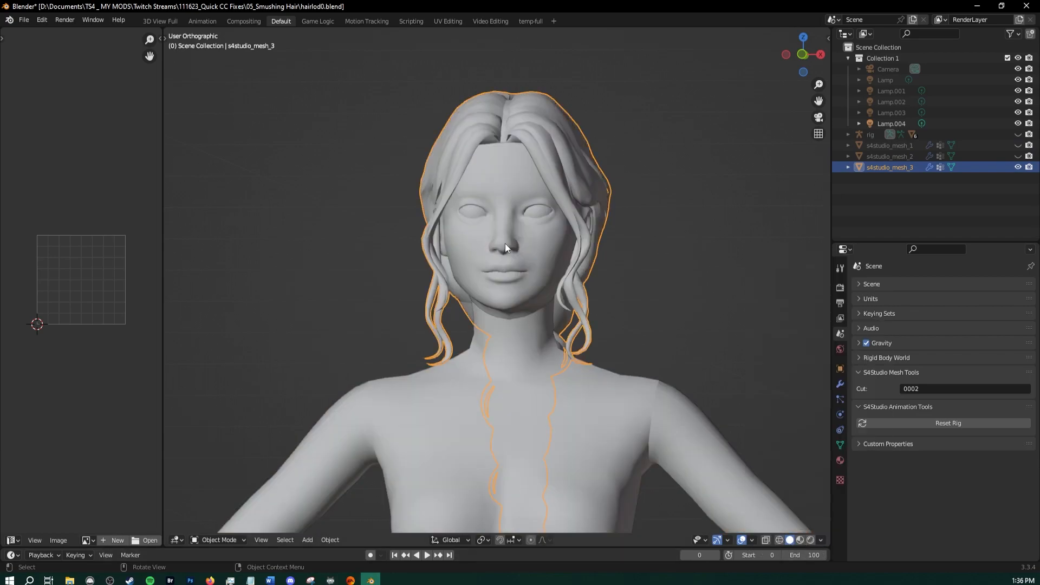
{"action": "mouse_move", "coordinate": [505, 243]}
{"action": "middle_mouse_down"}
{"action": "mouse_move", "coordinate": [368, 223]}
{"action": "mouse_move", "coordinate": [462, 284]}
{"action": "mouse_move", "coordinate": [392, 260]}
{"action": "mouse_move", "coordinate": [379, 299]}
{"action": "mouse_move", "coordinate": [448, 197]}
{"action": "mouse_move", "coordinate": [429, 395]}
{"action": "mouse_move", "coordinate": [471, 365]}
{"action": "mouse_move", "coordinate": [442, 279]}
{"action": "middle_mouse_up"}
{"action": "scroll", "coordinate": [409, 317], "scroll_direction": "up", "scroll_amount": 5}
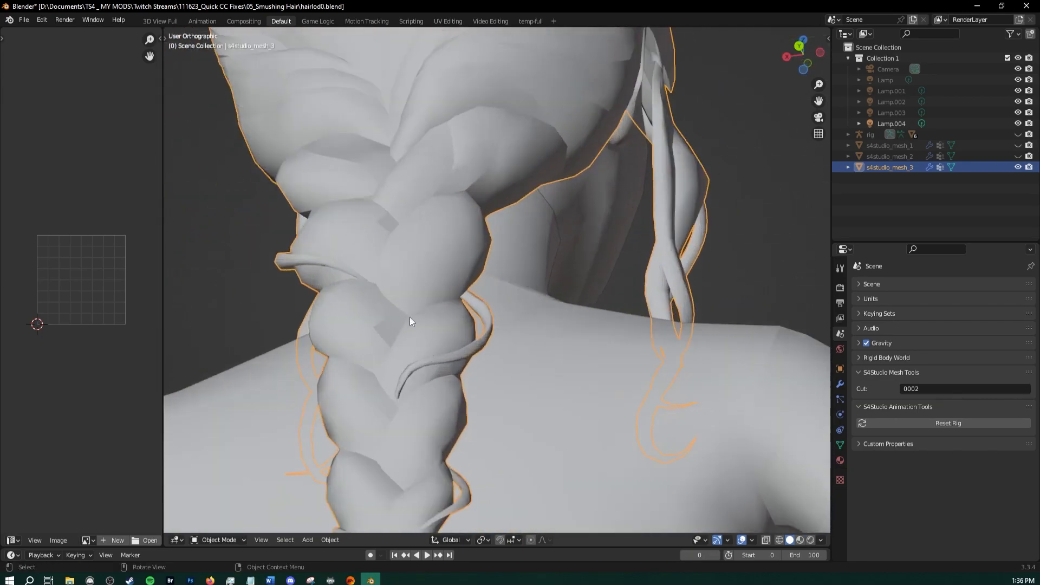
Enter Edit Mode on the hair mesh s4studio_mesh_3 and merge all its selected vertices by distance
{"action": "middle_click_drag", "start_coordinate": [410, 296], "coordinate": [460, 216]}
{"action": "scroll", "coordinate": [459, 217], "scroll_direction": "down", "scroll_amount": 4}
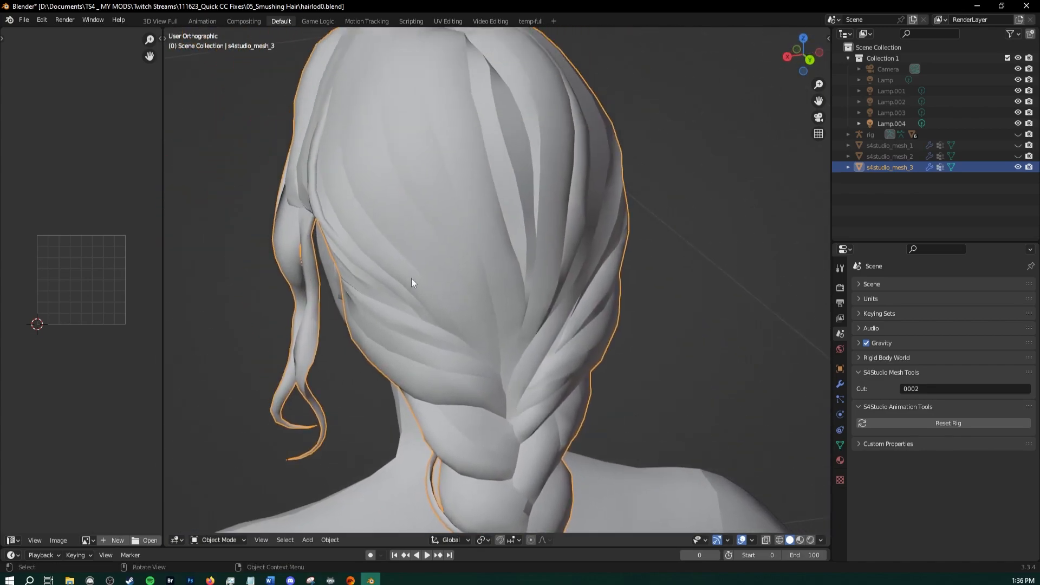
{"action": "middle_click_drag", "start_coordinate": [411, 281], "coordinate": [492, 290]}
{"action": "scroll", "coordinate": [493, 282], "scroll_direction": "up", "scroll_amount": 3}
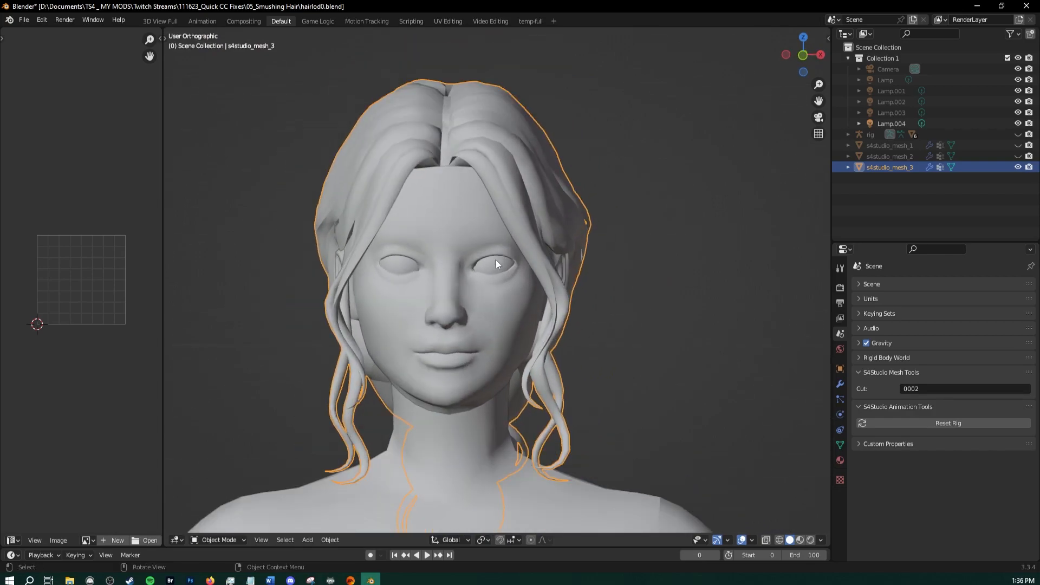
{"action": "key", "text": "Tab"}
{"action": "middle_click_drag", "start_coordinate": [476, 122], "coordinate": [435, 199]}
{"action": "key", "text": "m"}
{"action": "left_click", "coordinate": [433, 249]}
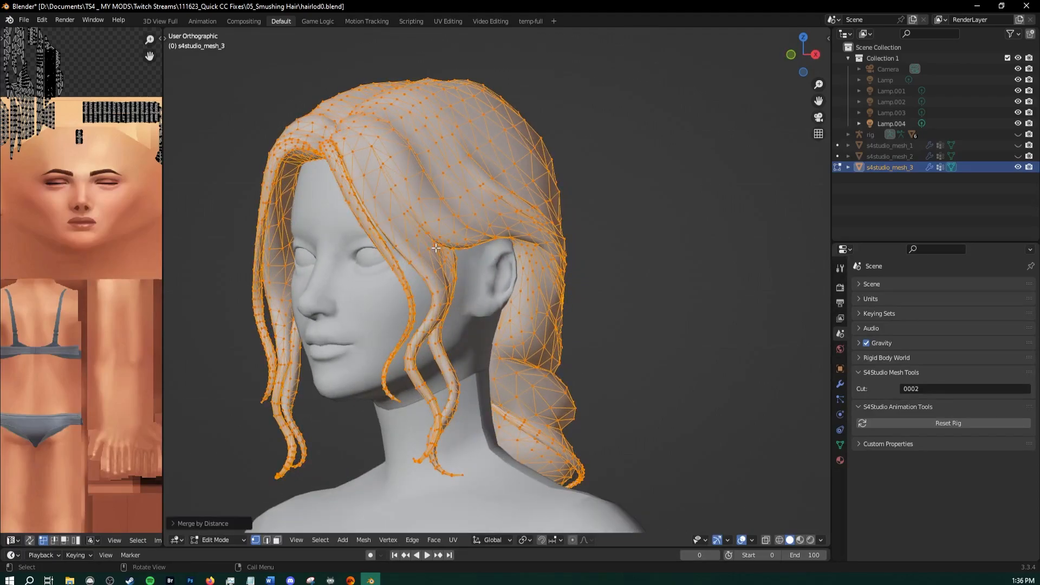
{"action": "middle_click_drag", "start_coordinate": [436, 249], "coordinate": [573, 278]}
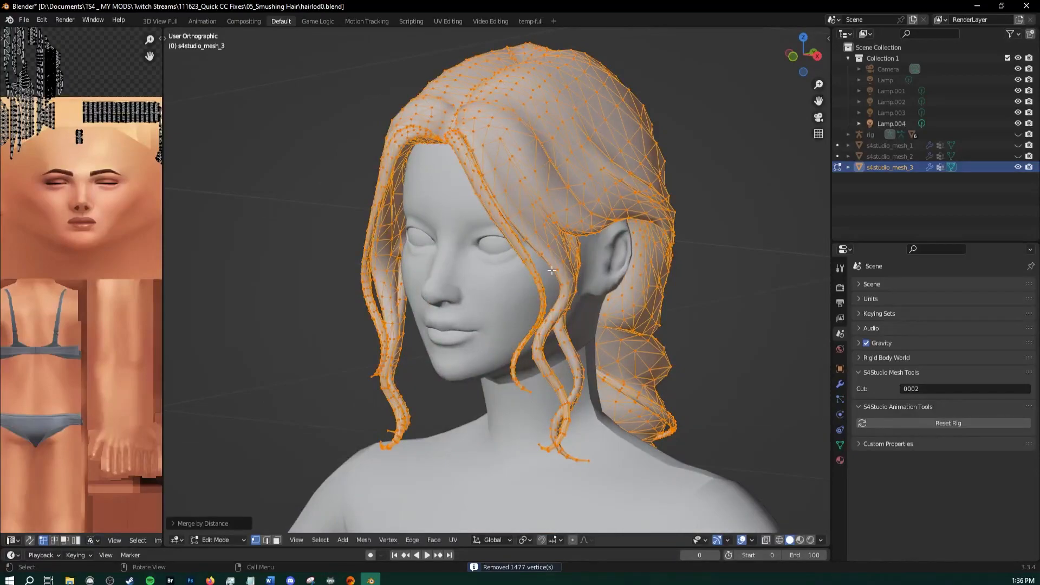
{"action": "scroll", "coordinate": [552, 271], "scroll_direction": "down", "scroll_amount": 1}
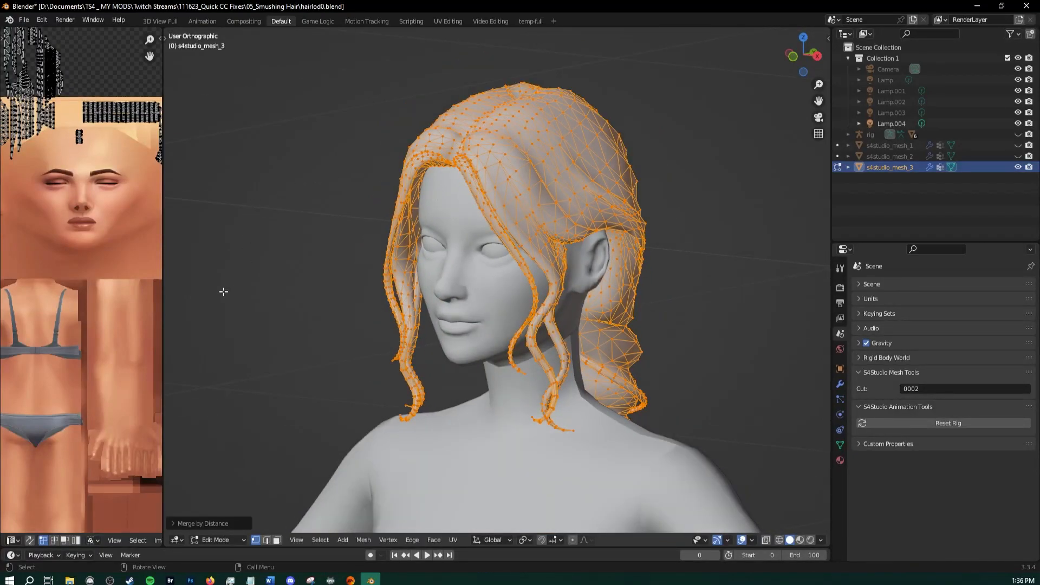
{"action": "middle_click_drag", "start_coordinate": [330, 239], "coordinate": [574, 253]}
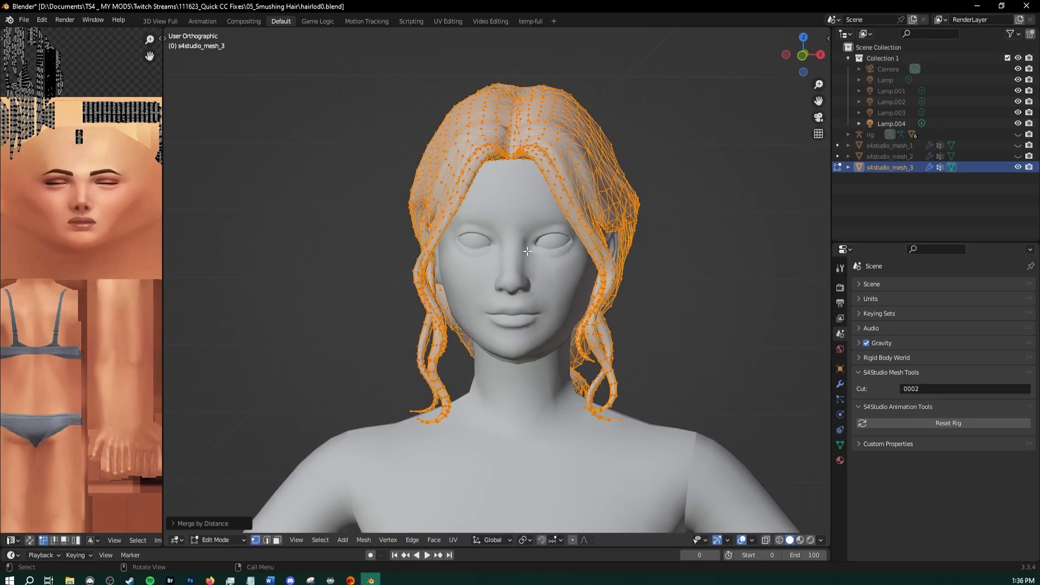
Leave mesh editing and hide the rig's bottom, feet, head, head_2, teeth and top body meshes
{"action": "key", "text": "Tab"}
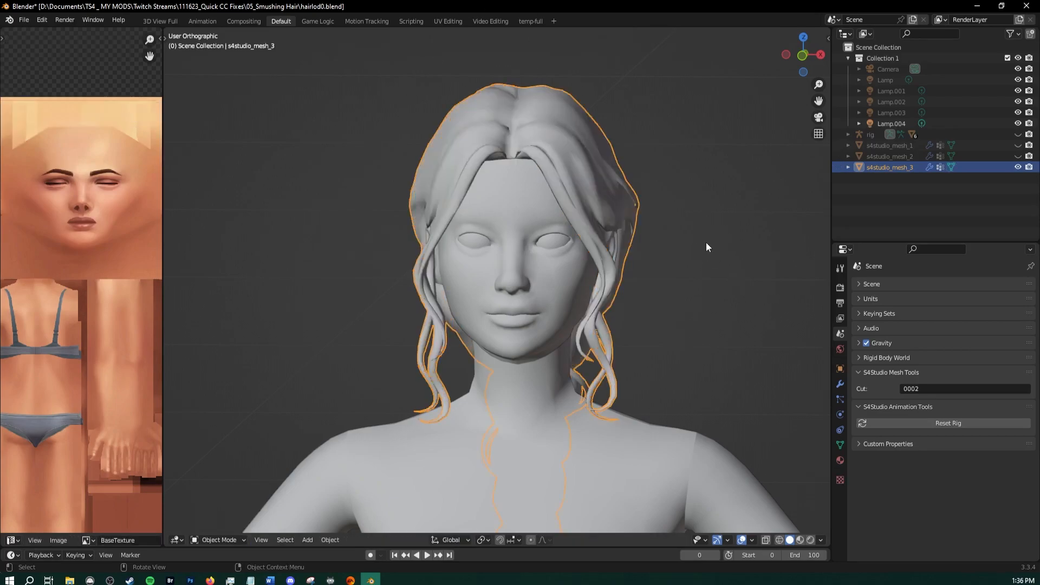
{"action": "left_click", "coordinate": [706, 246]}
{"action": "scroll", "coordinate": [648, 369], "scroll_direction": "down", "scroll_amount": 3}
{"action": "middle_click_drag", "start_coordinate": [648, 369], "coordinate": [627, 234], "text": "shift"}
{"action": "scroll", "coordinate": [627, 235], "scroll_direction": "down", "scroll_amount": 3}
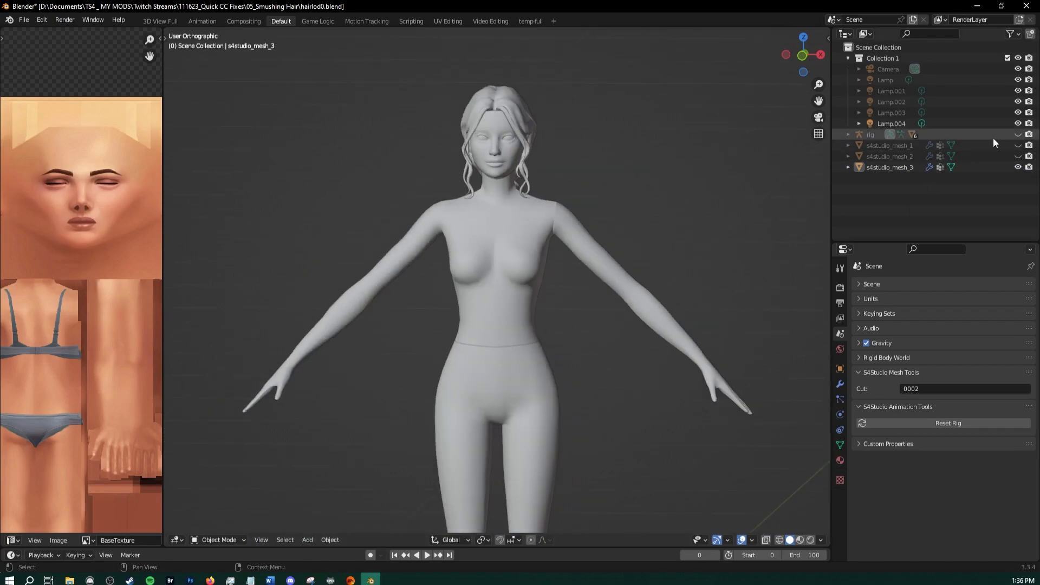
{"action": "left_click", "coordinate": [848, 134]}
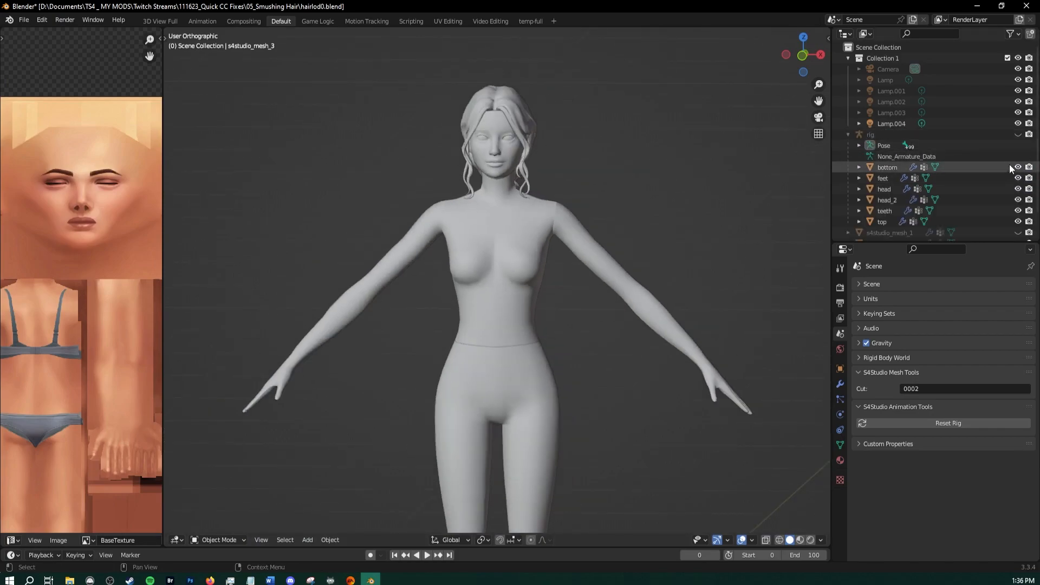
{"action": "left_click_drag", "start_coordinate": [1017, 168], "coordinate": [1019, 222]}
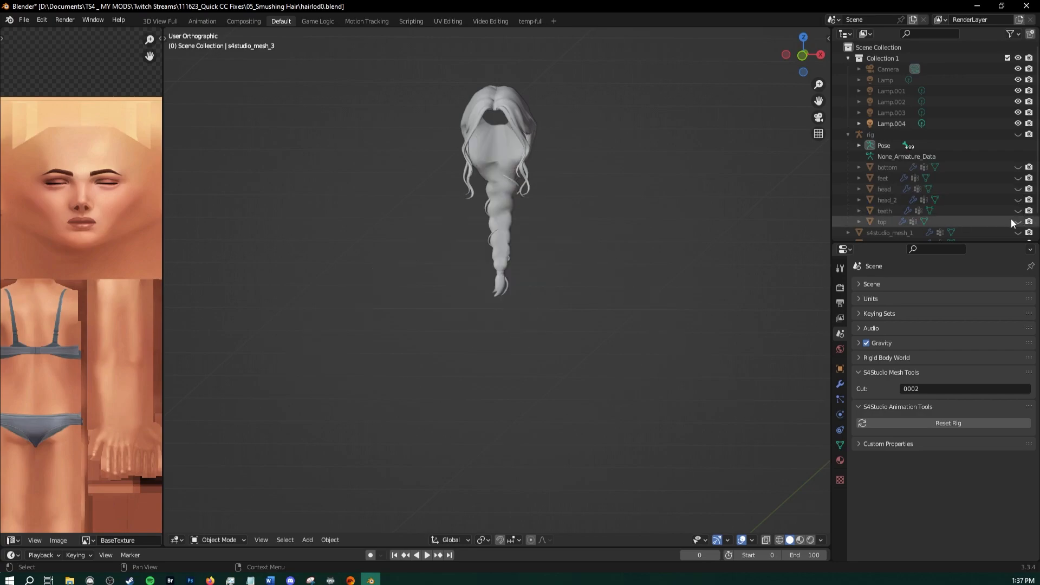
{"action": "left_click", "coordinate": [849, 137]}
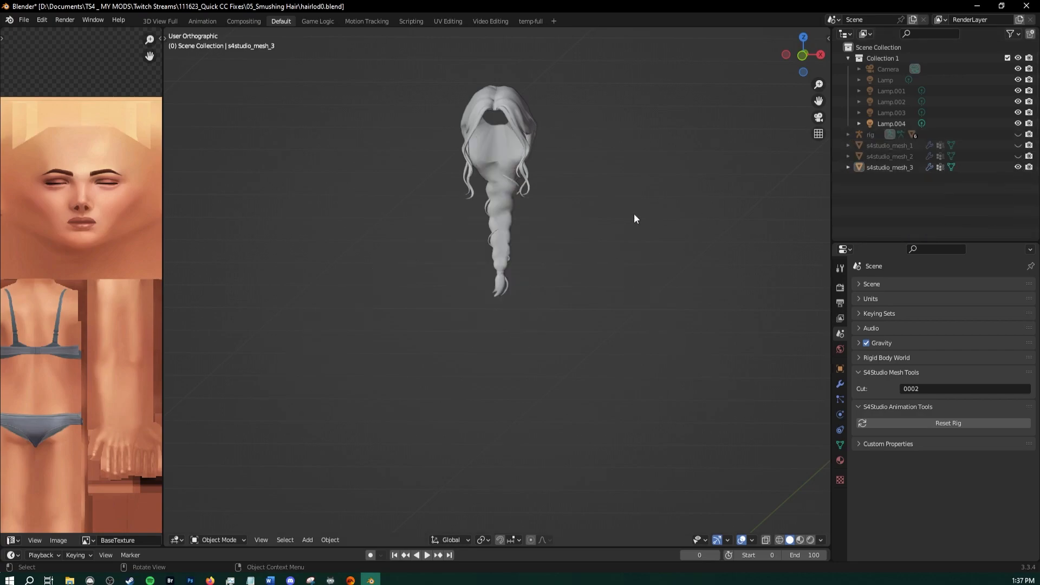
Import the Collada model from the "Bald Sax Isn't Real And Can't Hurt Me" folder
{"action": "left_click", "coordinate": [16, 21]}
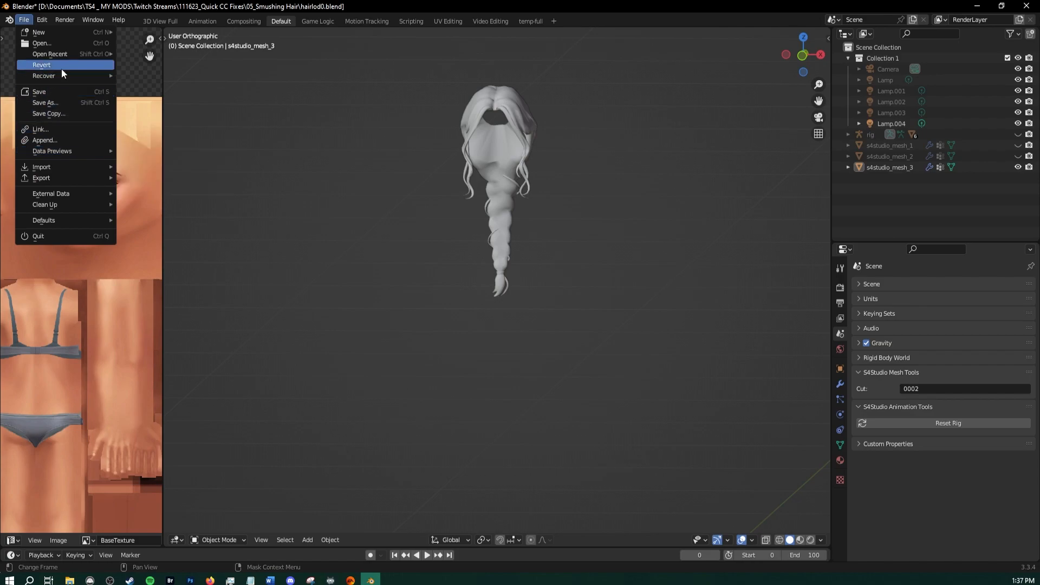
{"action": "mouse_move", "coordinate": [99, 167]}
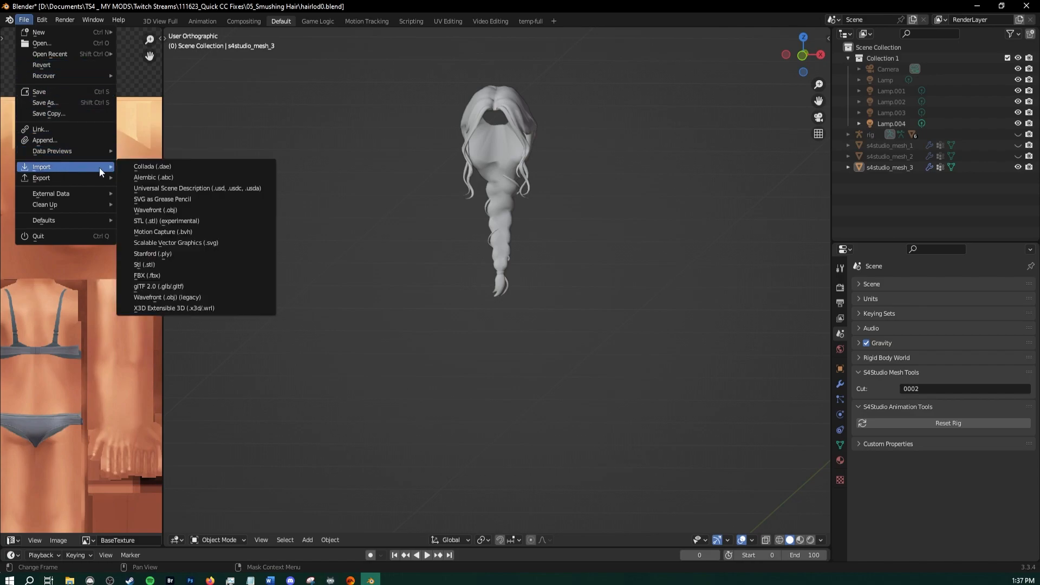
{"action": "left_click", "coordinate": [133, 168]}
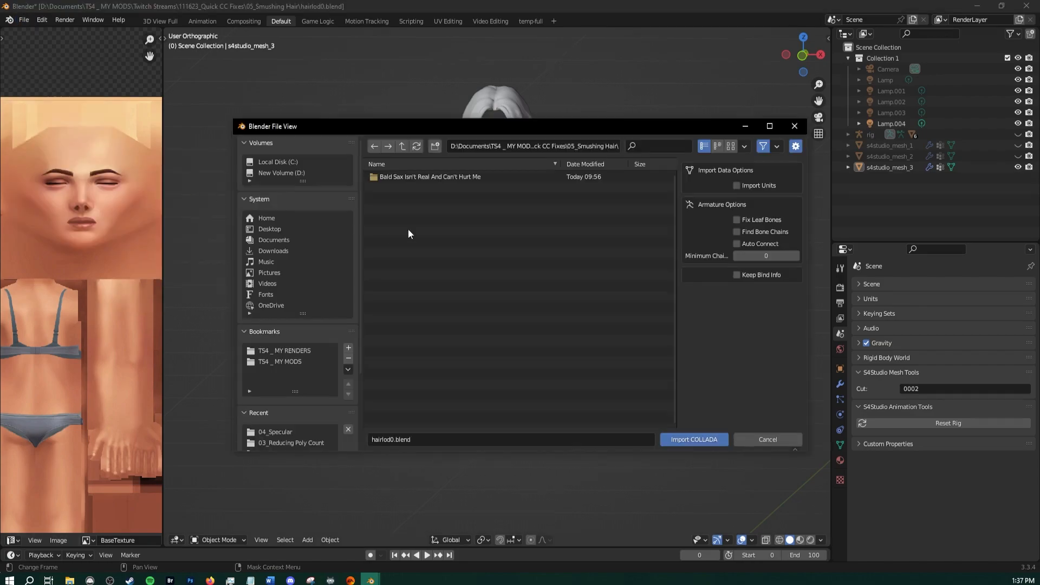
{"action": "double_click", "coordinate": [407, 178]}
{"action": "double_click", "coordinate": [404, 179]}
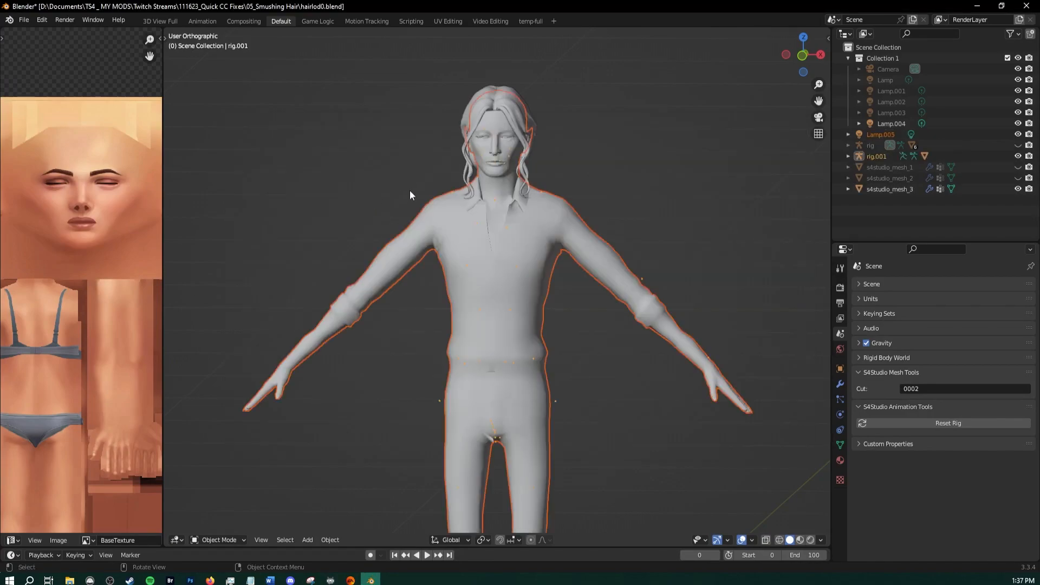
Delete the imported rig.001 armature, keeping the SaxenSmith body mesh
{"action": "middle_click_drag", "start_coordinate": [409, 195], "coordinate": [628, 326]}
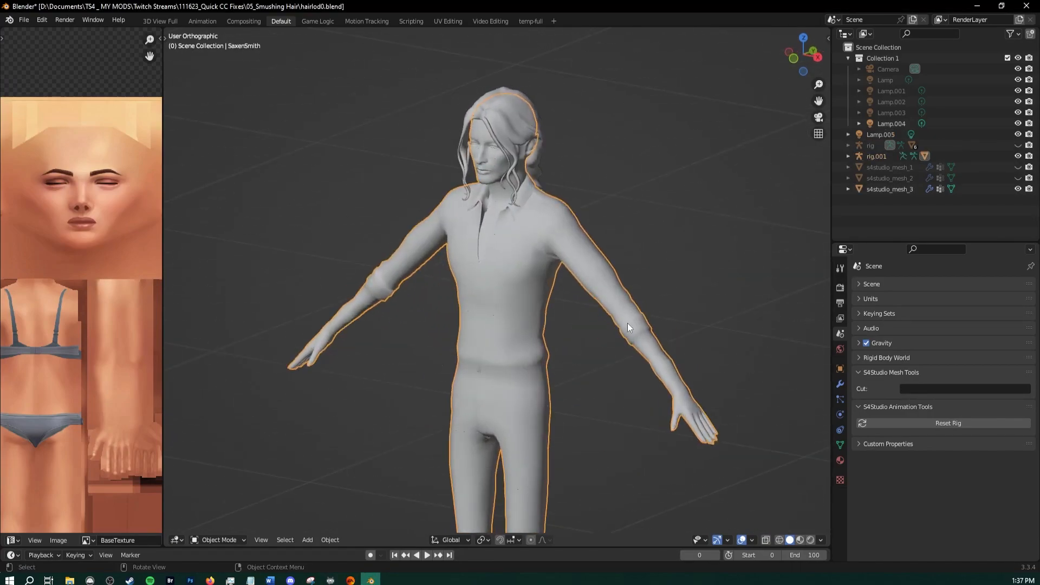
{"action": "left_click", "coordinate": [466, 464]}
{"action": "key", "text": "x"}
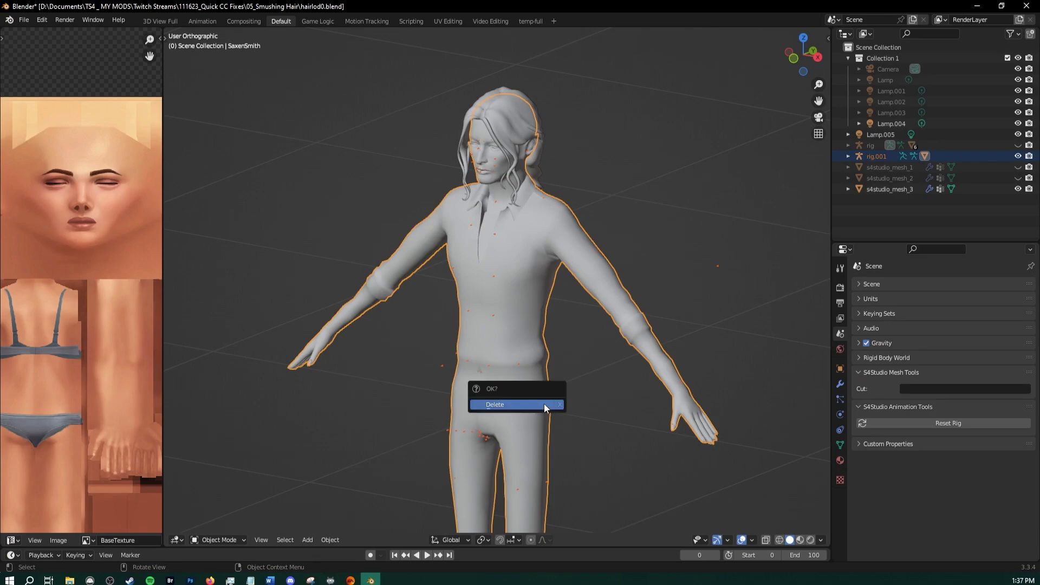
{"action": "left_click", "coordinate": [547, 406]}
{"action": "key", "text": "ctrl+z"}
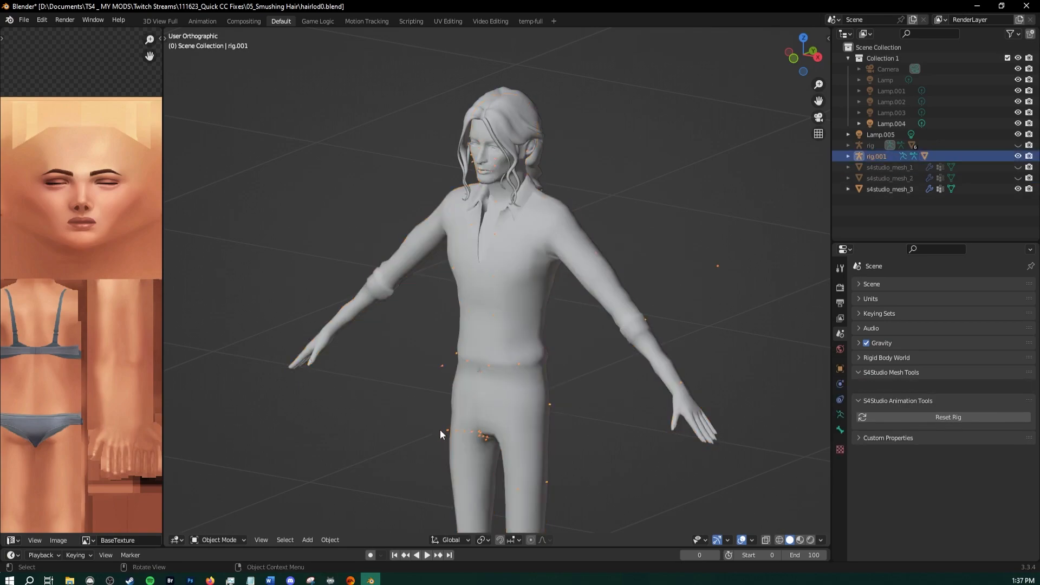
{"action": "key", "text": "x"}
{"action": "left_click", "coordinate": [446, 430]}
Show the selectability toggles in the outliner, make the SaxenSmith mesh unselectable and clear the selection
{"action": "scroll", "coordinate": [467, 330], "scroll_direction": "up", "scroll_amount": 4}
{"action": "middle_click_drag", "start_coordinate": [467, 330], "coordinate": [618, 317]}
{"action": "scroll", "coordinate": [574, 276], "scroll_direction": "up", "scroll_amount": 4}
{"action": "left_click", "coordinate": [627, 309]}
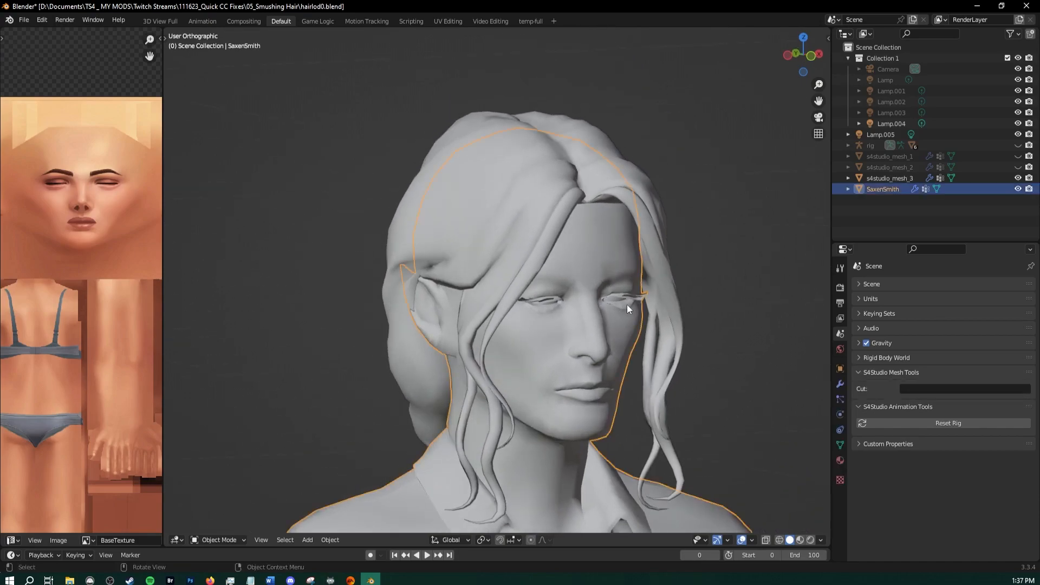
{"action": "left_click", "coordinate": [687, 370]}
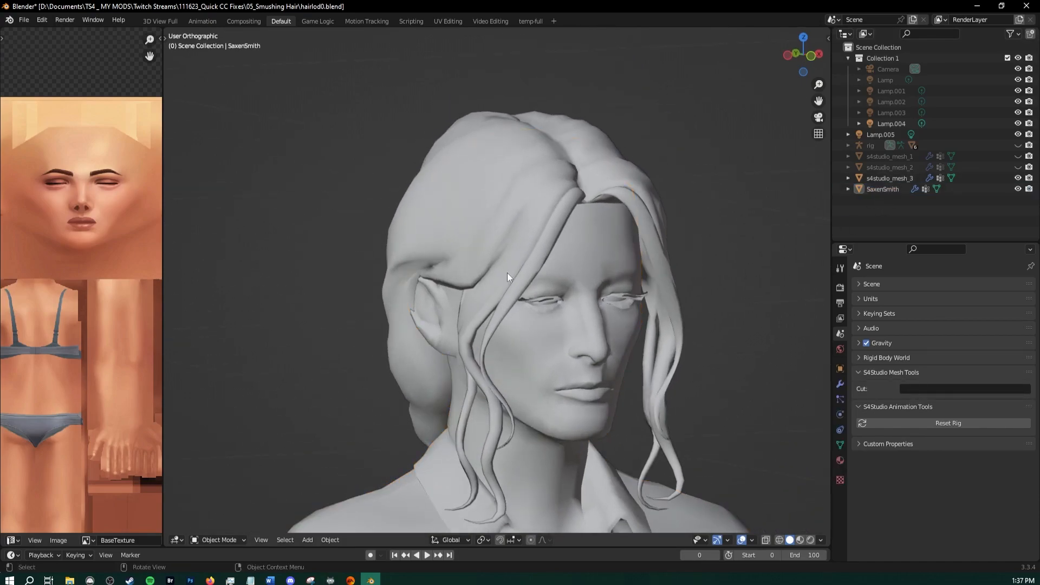
{"action": "middle_click_drag", "start_coordinate": [507, 272], "coordinate": [568, 299]}
{"action": "left_click", "coordinate": [545, 267]}
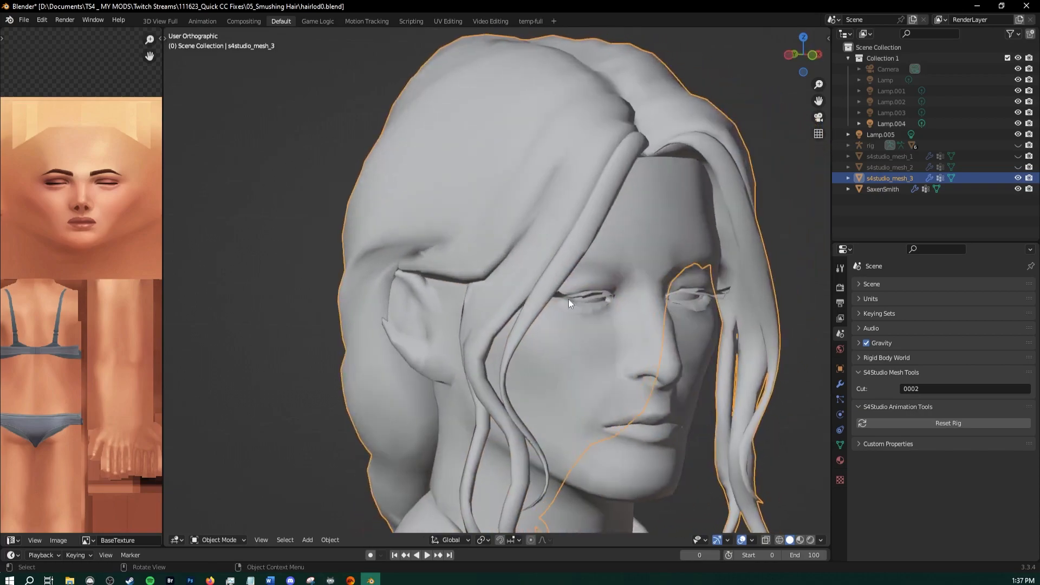
{"action": "left_click", "coordinate": [1008, 34]}
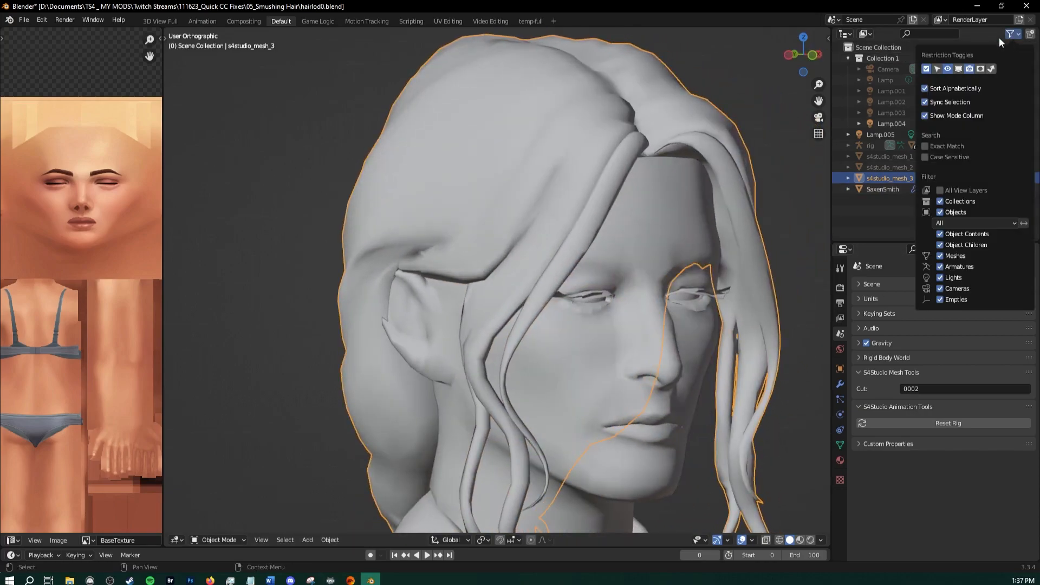
{"action": "left_click", "coordinate": [896, 222]}
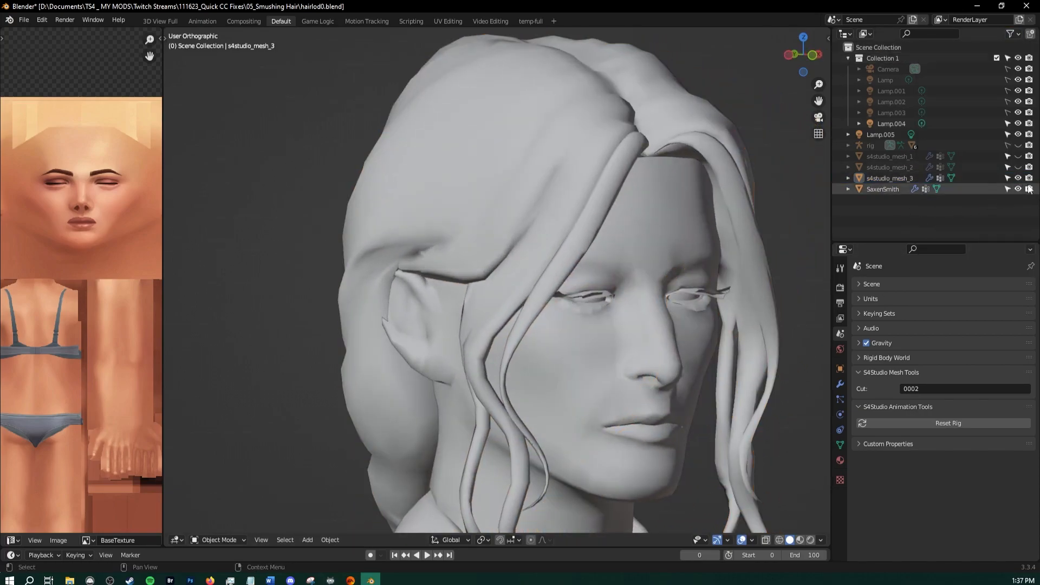
{"action": "scroll", "coordinate": [542, 269], "scroll_direction": "down", "scroll_amount": 3}
{"action": "middle_click_drag", "start_coordinate": [661, 253], "coordinate": [428, 313]}
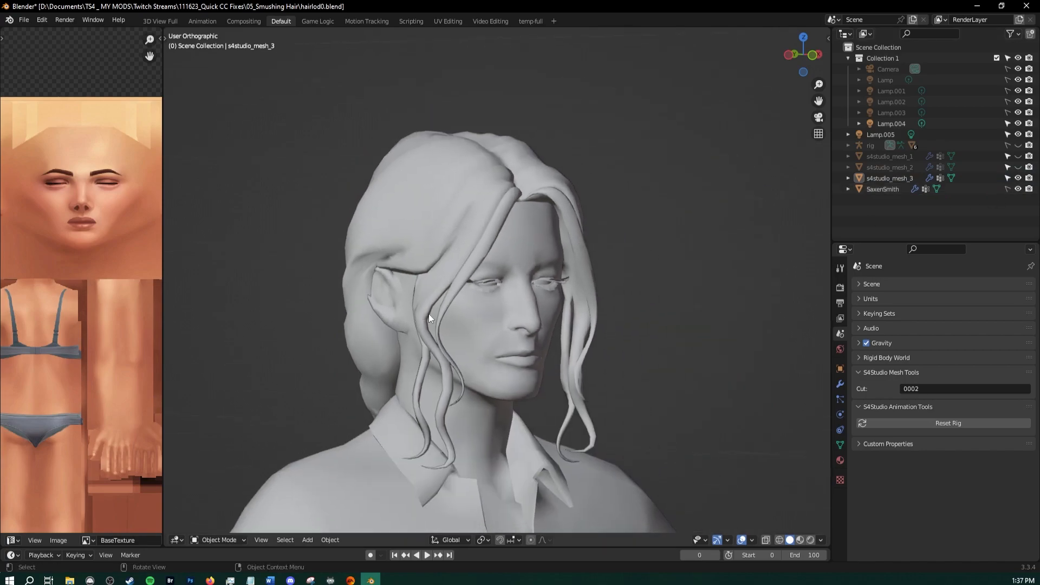
{"action": "left_click", "coordinate": [408, 284]}
{"action": "key", "text": "alt+a"}
Enable the Screencast Keys overlay in the 3D viewport
{"action": "key", "text": "n"}
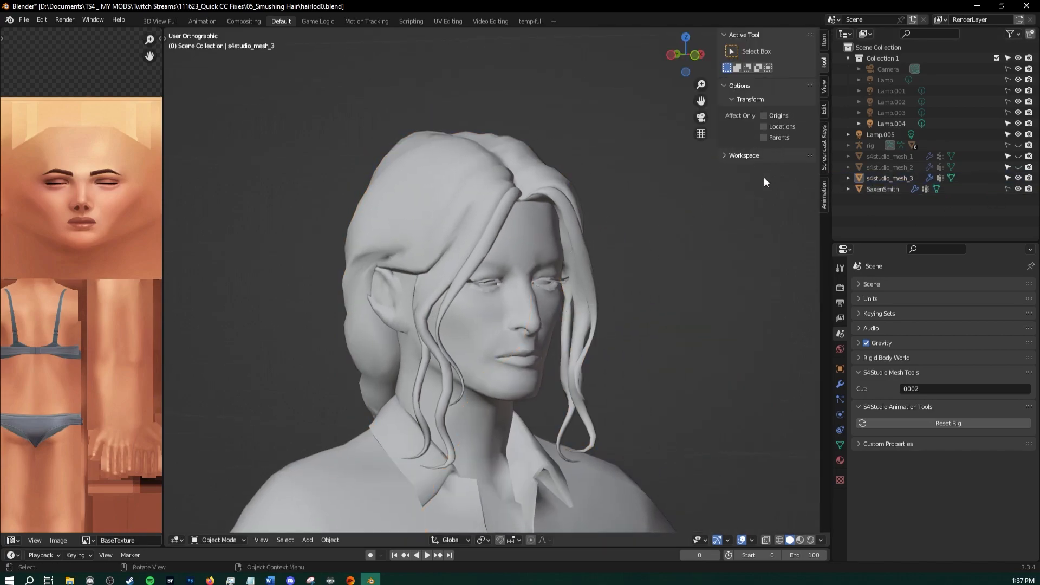
{"action": "left_click", "coordinate": [826, 151]}
{"action": "left_click", "coordinate": [742, 35]}
{"action": "left_click", "coordinate": [742, 35]}
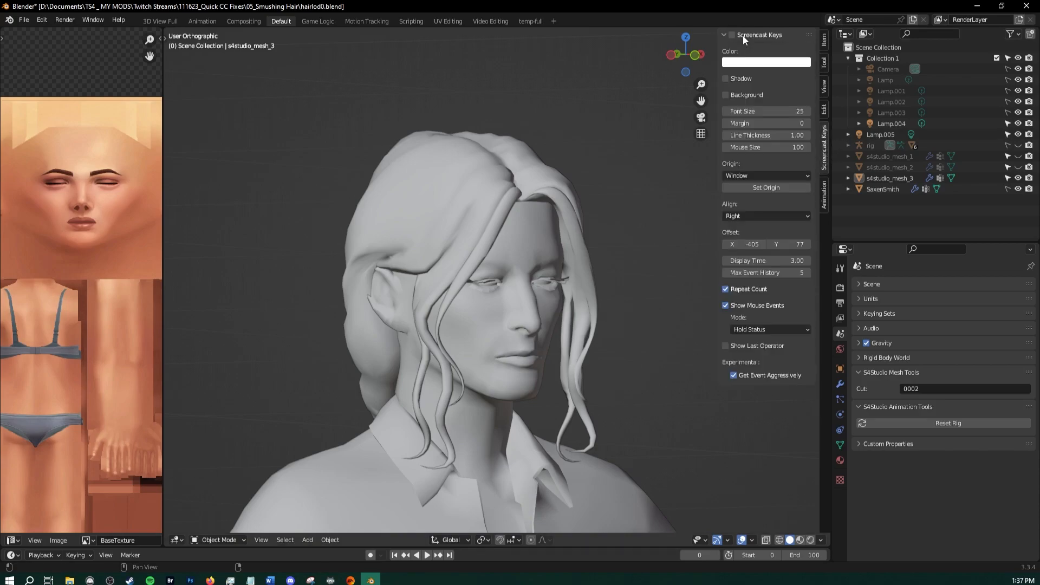
{"action": "left_click", "coordinate": [731, 34]}
{"action": "key", "text": "n"}
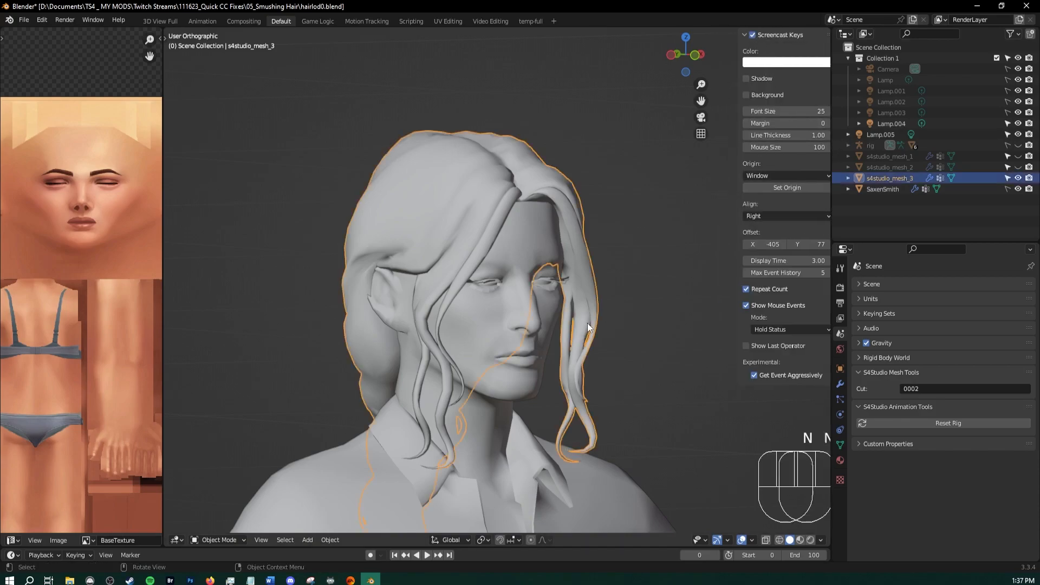
Select the hair mesh s4studio_mesh_3 and load the DiffuseMap image in the image editor
{"action": "scroll", "coordinate": [664, 314], "scroll_direction": "up", "scroll_amount": 3}
{"action": "middle_click_drag", "start_coordinate": [597, 237], "coordinate": [551, 225]}
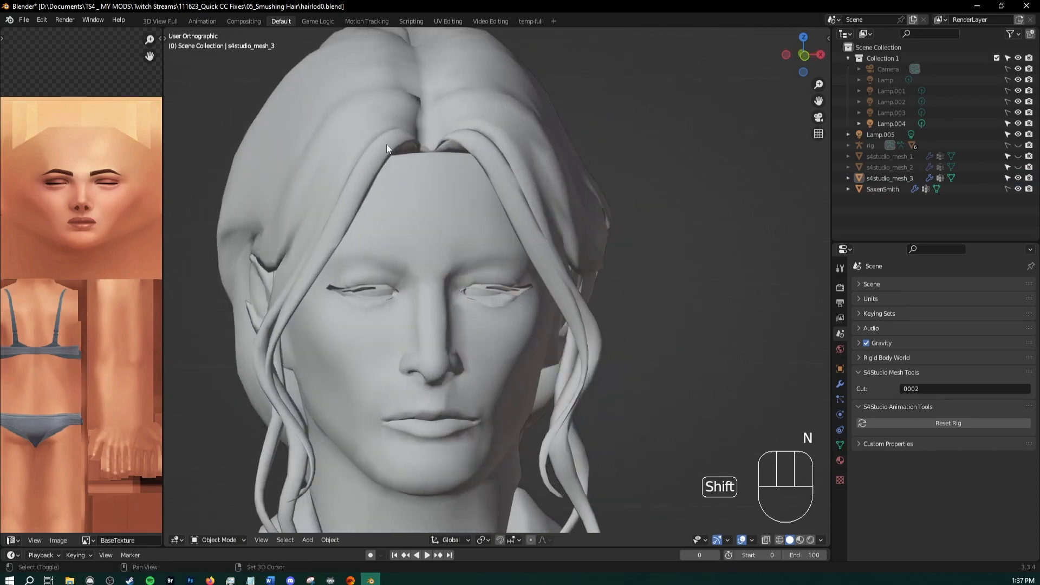
{"action": "left_click", "coordinate": [388, 144]}
{"action": "middle_click_drag", "start_coordinate": [332, 221], "coordinate": [573, 230], "text": "shift"}
{"action": "key", "text": "KP_1"}
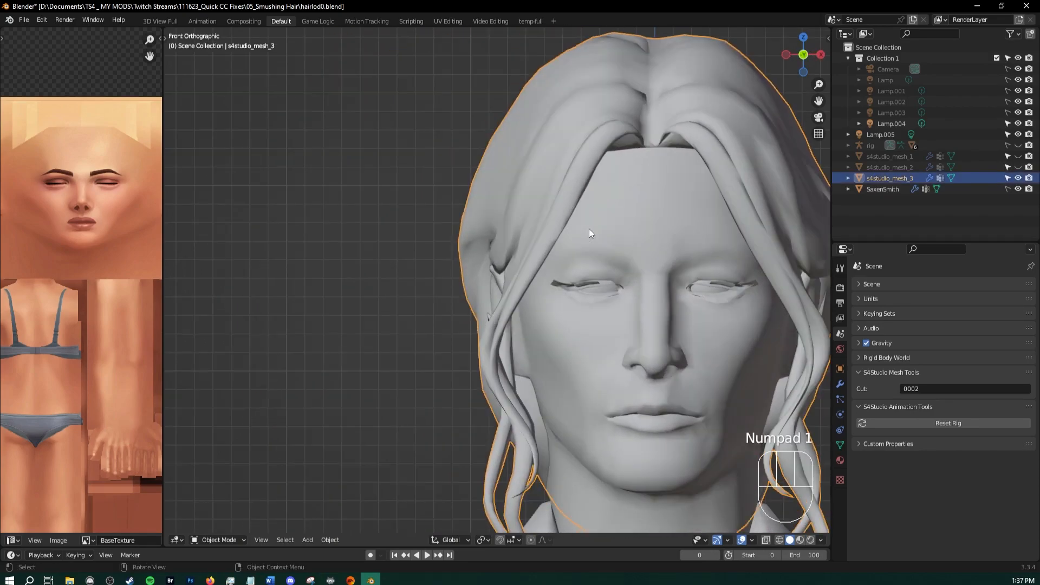
{"action": "middle_click_drag", "start_coordinate": [526, 163], "coordinate": [466, 233], "text": "shift"}
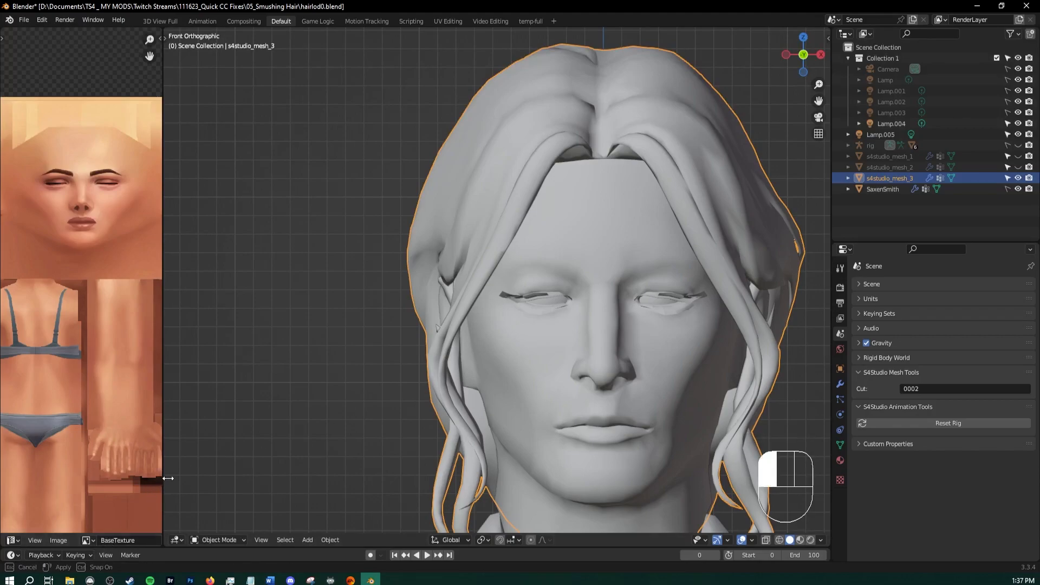
{"action": "left_click_drag", "start_coordinate": [162, 479], "coordinate": [278, 479]}
{"action": "left_click", "coordinate": [92, 541]}
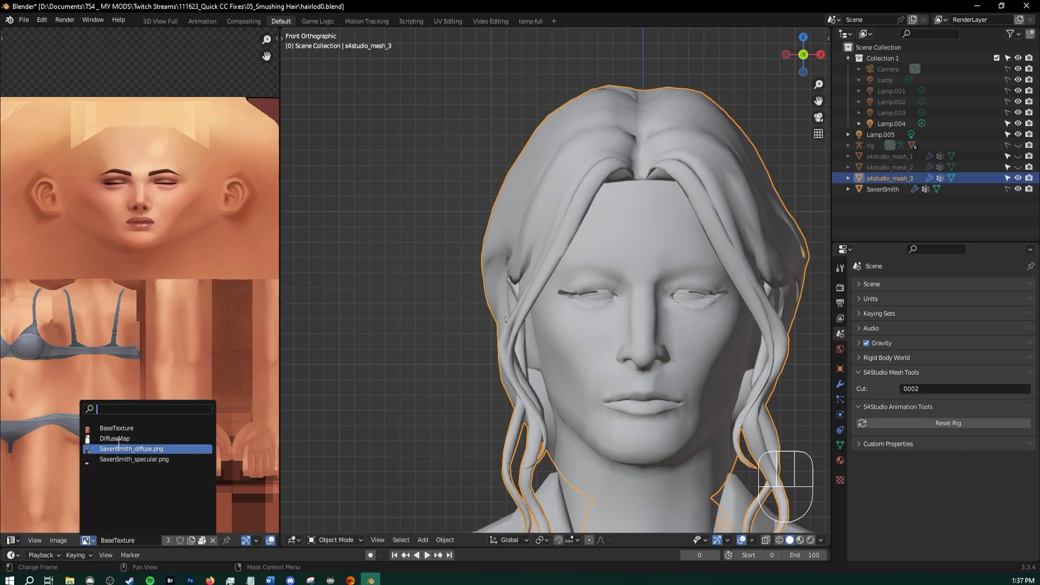
{"action": "left_click", "coordinate": [116, 438]}
{"action": "scroll", "coordinate": [97, 190], "scroll_direction": "down", "scroll_amount": 3}
{"action": "scroll", "coordinate": [100, 268], "scroll_direction": "up", "scroll_amount": 4}
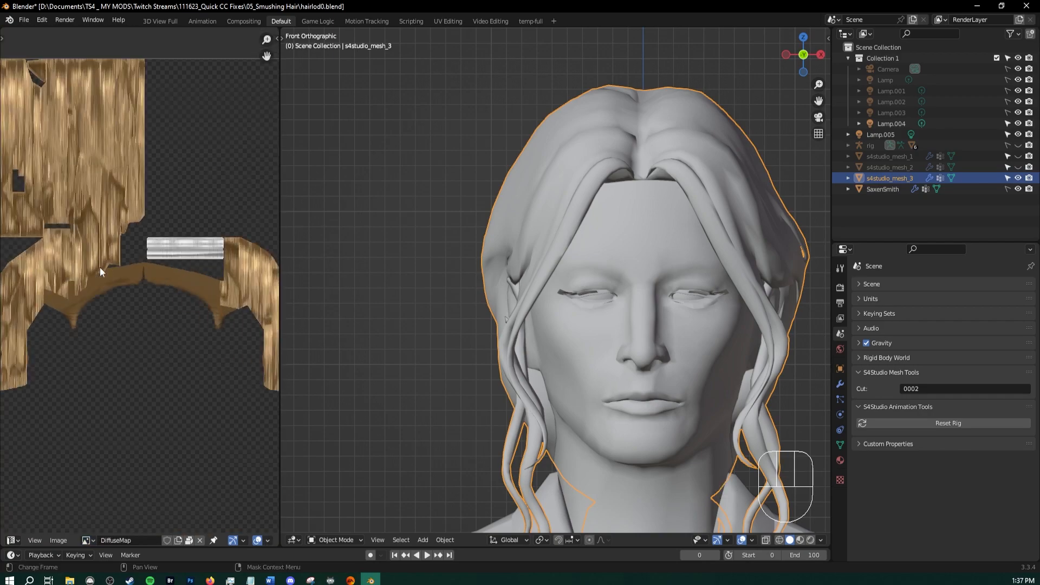
{"action": "left_click_drag", "start_coordinate": [280, 428], "coordinate": [16, 428]}
Set the 3D viewport to Material Preview shading and inspect where the hair meets the ear
{"action": "middle_click_drag", "start_coordinate": [226, 352], "coordinate": [573, 457]}
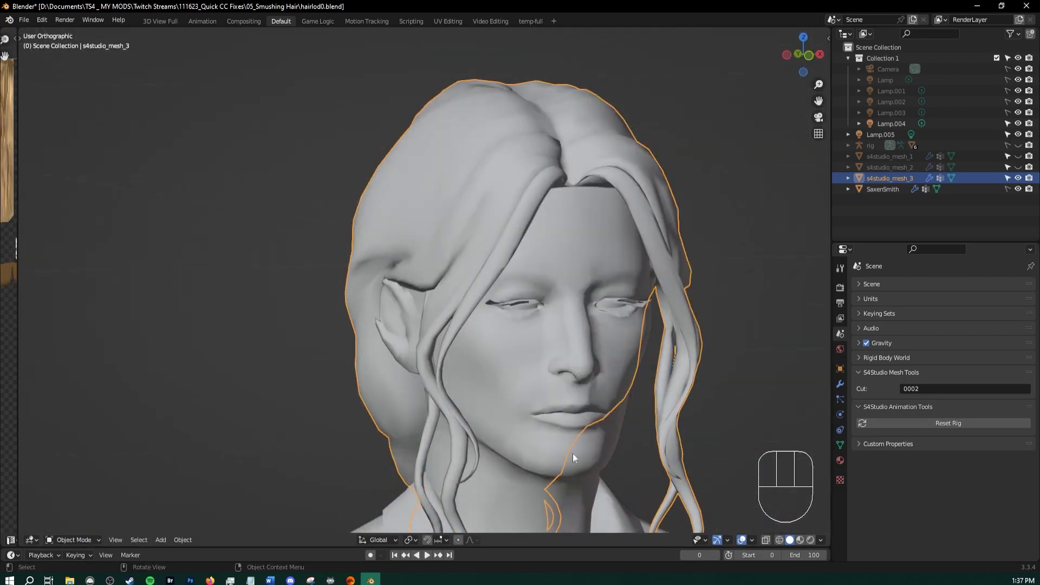
{"action": "left_click", "coordinate": [800, 541]}
{"action": "scroll", "coordinate": [400, 292], "scroll_direction": "up", "scroll_amount": 3}
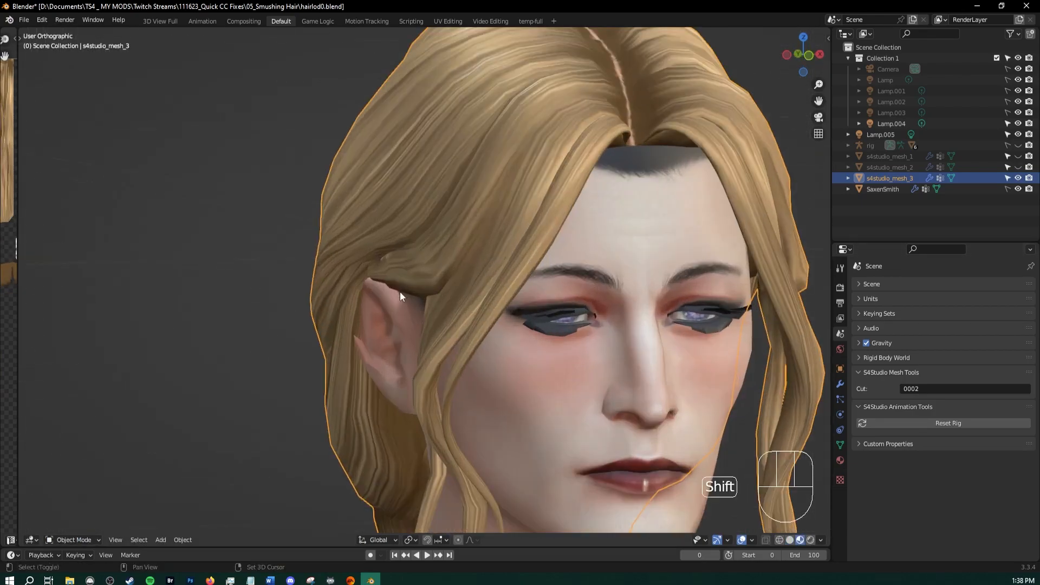
{"action": "mouse_move", "coordinate": [400, 292]}
{"action": "middle_mouse_down", "text": "shift"}
{"action": "mouse_move", "coordinate": [385, 333]}
{"action": "mouse_move", "coordinate": [434, 329]}
{"action": "mouse_move", "coordinate": [400, 343]}
{"action": "mouse_move", "coordinate": [399, 316]}
{"action": "middle_mouse_up", "text": "shift"}
{"action": "scroll", "coordinate": [434, 329], "scroll_direction": "down", "scroll_amount": 2}
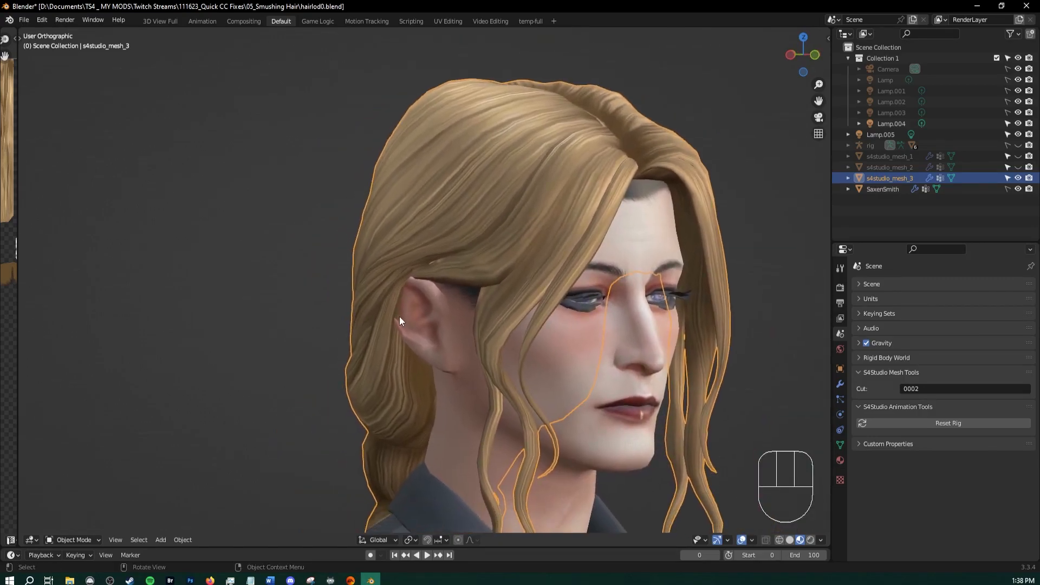
{"action": "scroll", "coordinate": [398, 325], "scroll_direction": "up", "scroll_amount": 3}
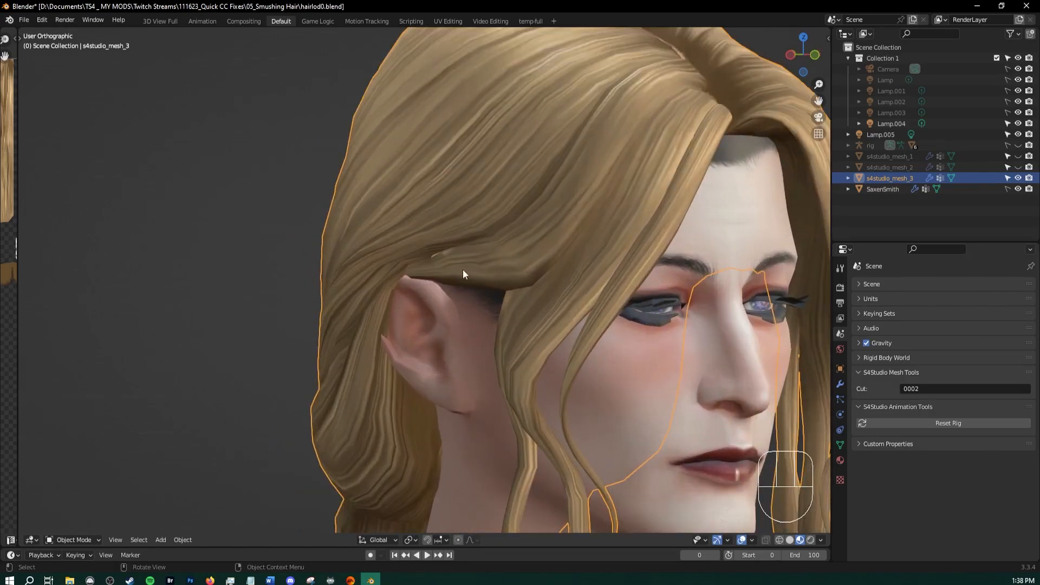
{"action": "scroll", "coordinate": [404, 361], "scroll_direction": "down", "scroll_amount": 3}
{"action": "mouse_move", "coordinate": [405, 360]}
{"action": "middle_mouse_down"}
{"action": "mouse_move", "coordinate": [333, 352]}
{"action": "mouse_move", "coordinate": [418, 346]}
{"action": "mouse_move", "coordinate": [381, 352]}
{"action": "mouse_move", "coordinate": [392, 365]}
{"action": "middle_mouse_up"}
{"action": "scroll", "coordinate": [379, 252], "scroll_direction": "down", "scroll_amount": 2}
{"action": "middle_click_drag", "start_coordinate": [389, 242], "coordinate": [361, 210], "text": "shift"}
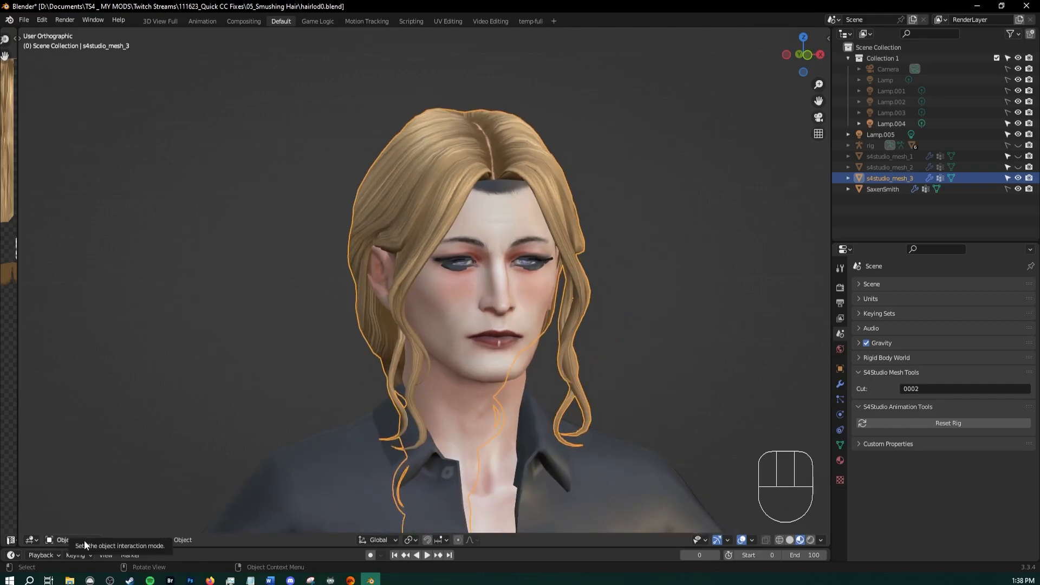
Put the hair mesh into Sculpt Mode with the face seen from the front
{"action": "left_click", "coordinate": [61, 541]}
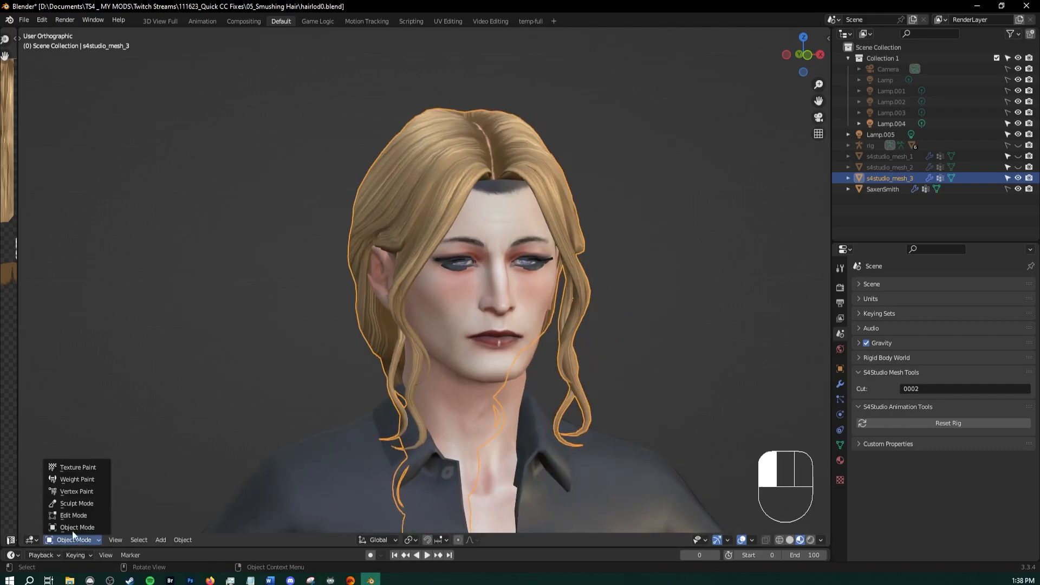
{"action": "left_click", "coordinate": [83, 504]}
{"action": "scroll", "coordinate": [292, 309], "scroll_direction": "up", "scroll_amount": 2}
{"action": "middle_click_drag", "start_coordinate": [292, 290], "coordinate": [331, 369], "text": "shift"}
{"action": "scroll", "coordinate": [286, 383], "scroll_direction": "up", "scroll_amount": 2}
{"action": "scroll", "coordinate": [330, 369], "scroll_direction": "down", "scroll_amount": 1}
{"action": "middle_click_drag", "start_coordinate": [368, 319], "coordinate": [344, 323]}
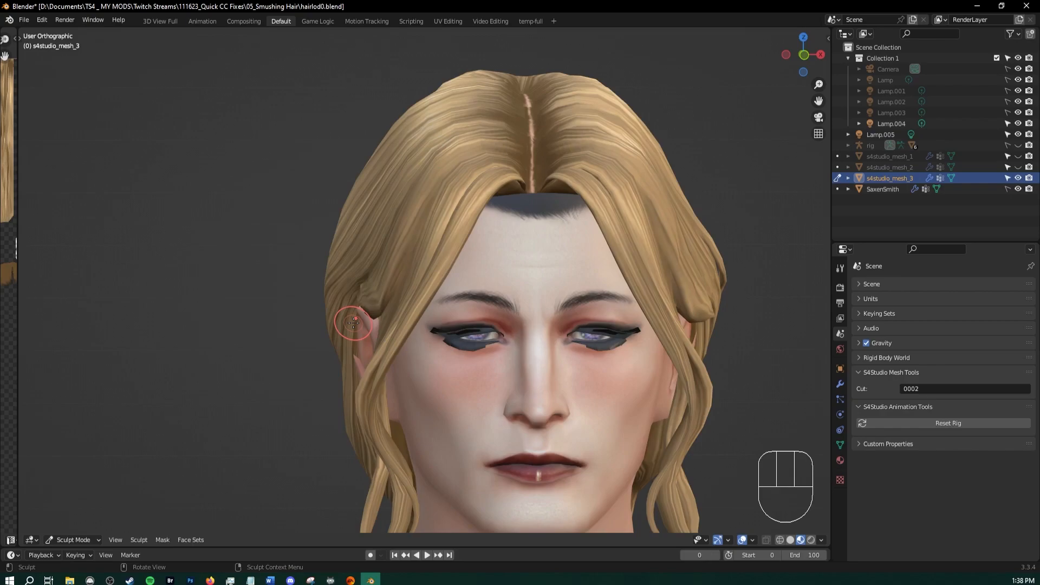
Show the active Draw brush's settings in the viewport sidebar
{"action": "key", "text": "n"}
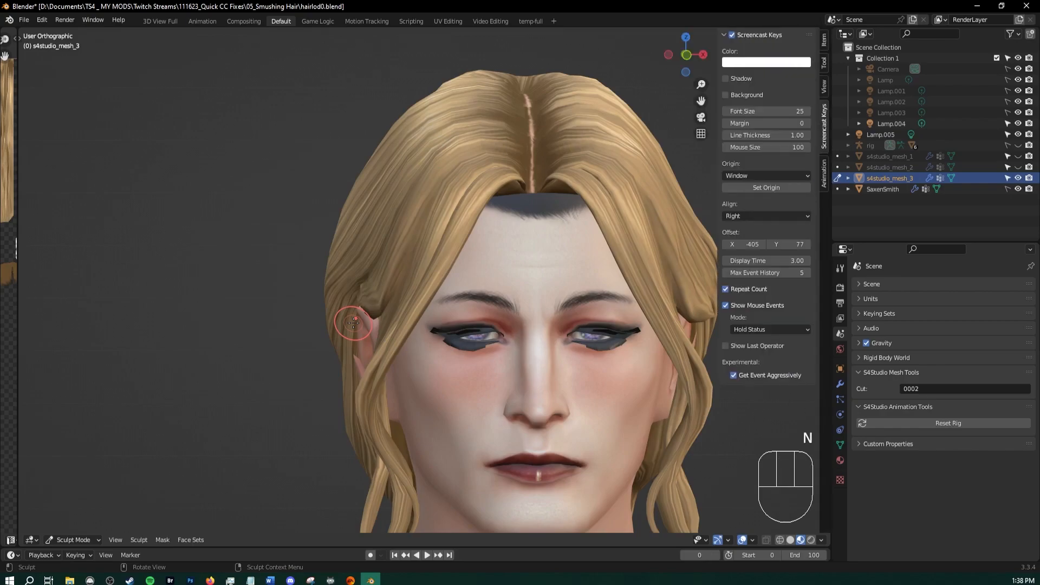
{"action": "left_click", "coordinate": [823, 65]}
{"action": "middle_click_drag", "start_coordinate": [386, 320], "coordinate": [357, 251], "text": "shift"}
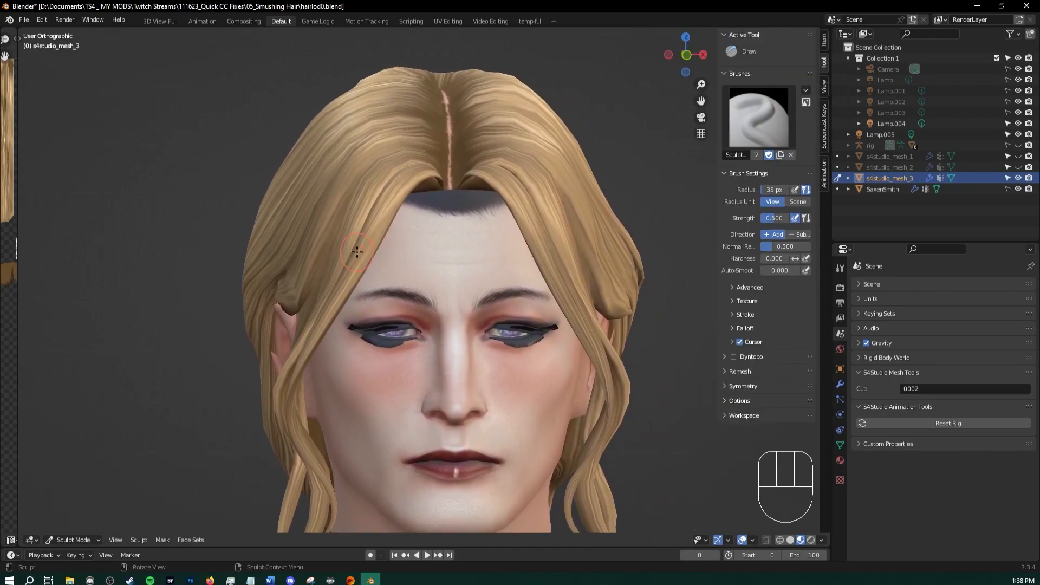
Enable mirror symmetry on the X axis for sculpting and show the sculpt brush toolbar
{"action": "left_click", "coordinate": [726, 386]}
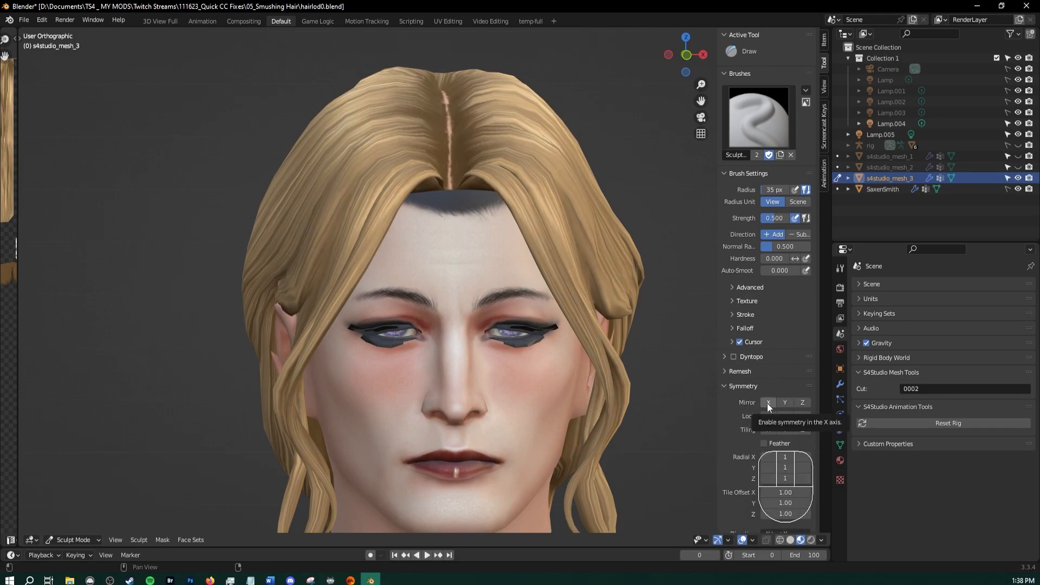
{"action": "key", "text": "t"}
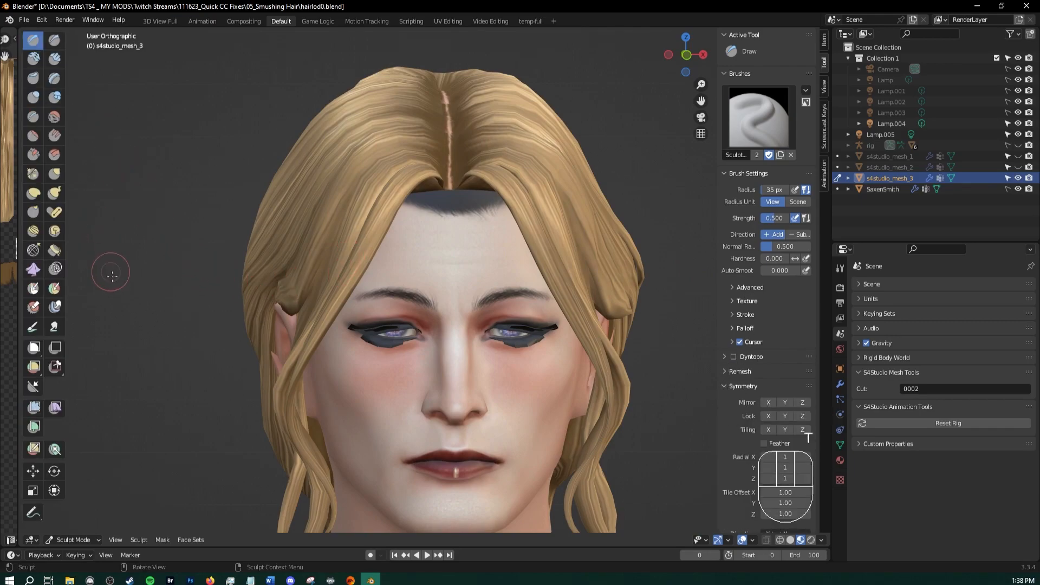
{"action": "middle_click_drag", "start_coordinate": [421, 331], "coordinate": [369, 287], "text": "shift"}
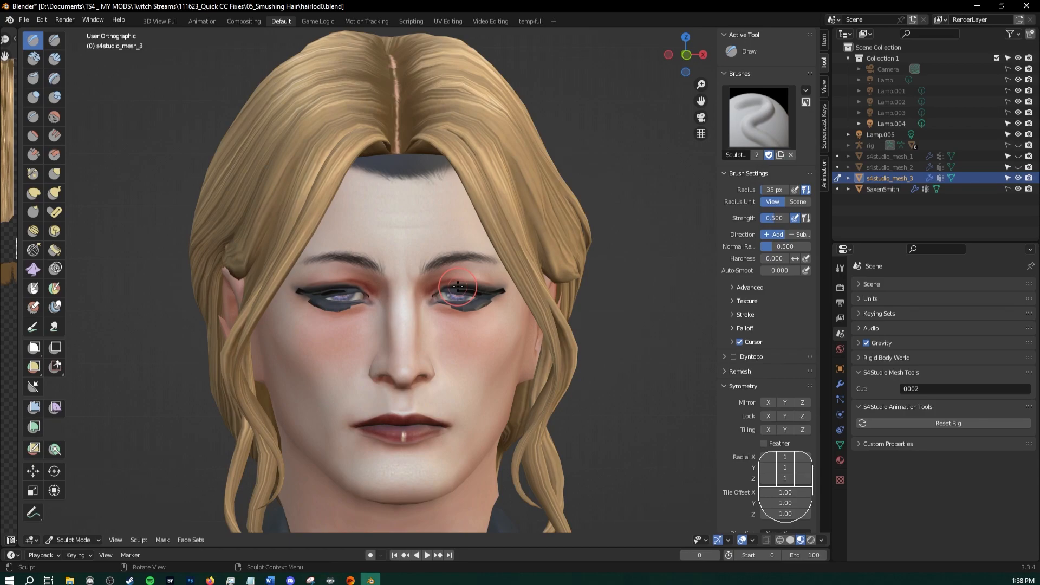
{"action": "left_click", "coordinate": [767, 403]}
Set the Screencast Keys overlay's X offset to -597 and bring back the brush settings
{"action": "left_click", "coordinate": [824, 133]}
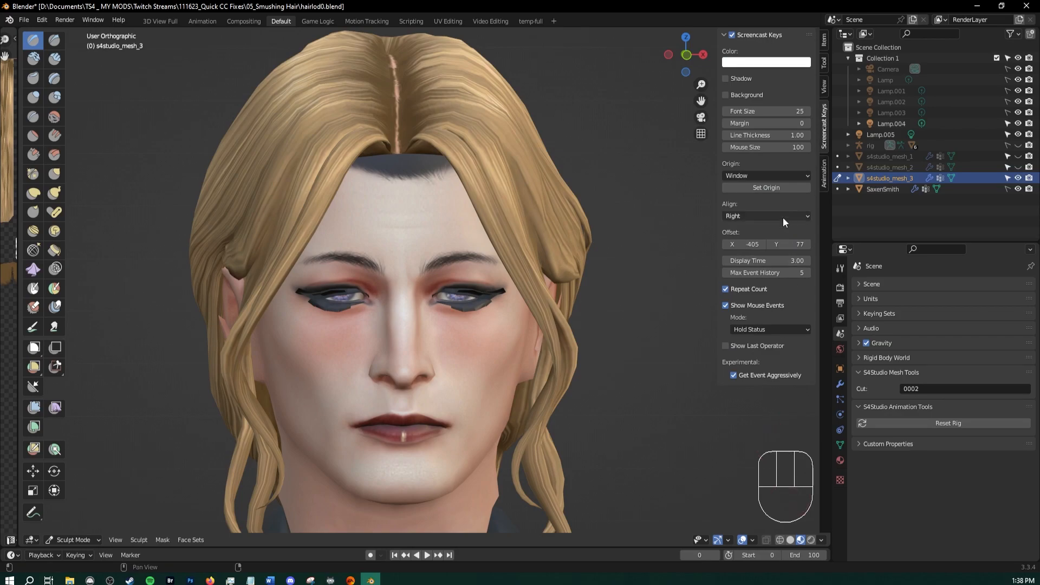
{"action": "left_click_drag", "start_coordinate": [752, 245], "coordinate": [644, 244]}
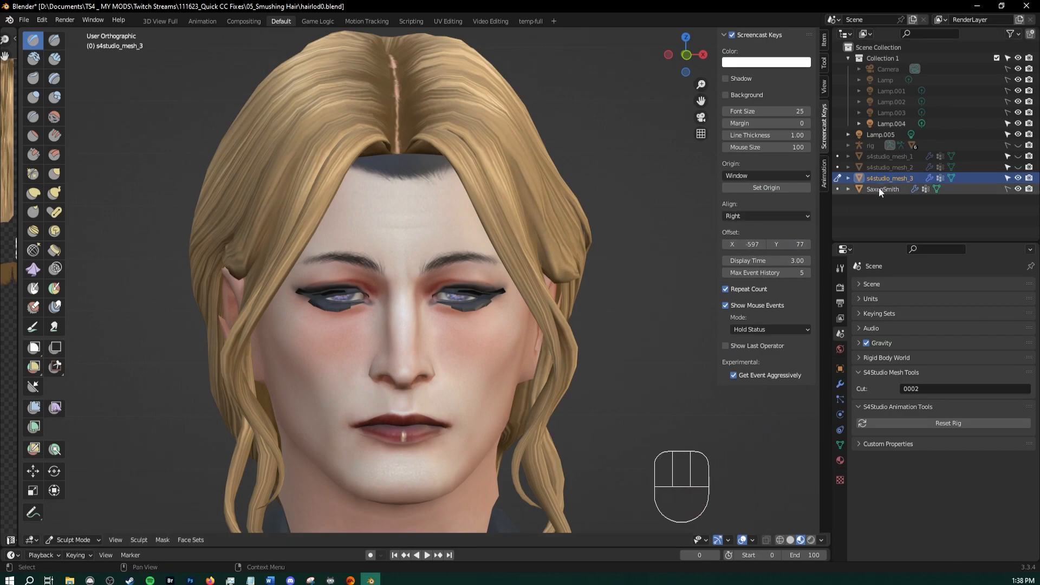
{"action": "left_click", "coordinate": [823, 63]}
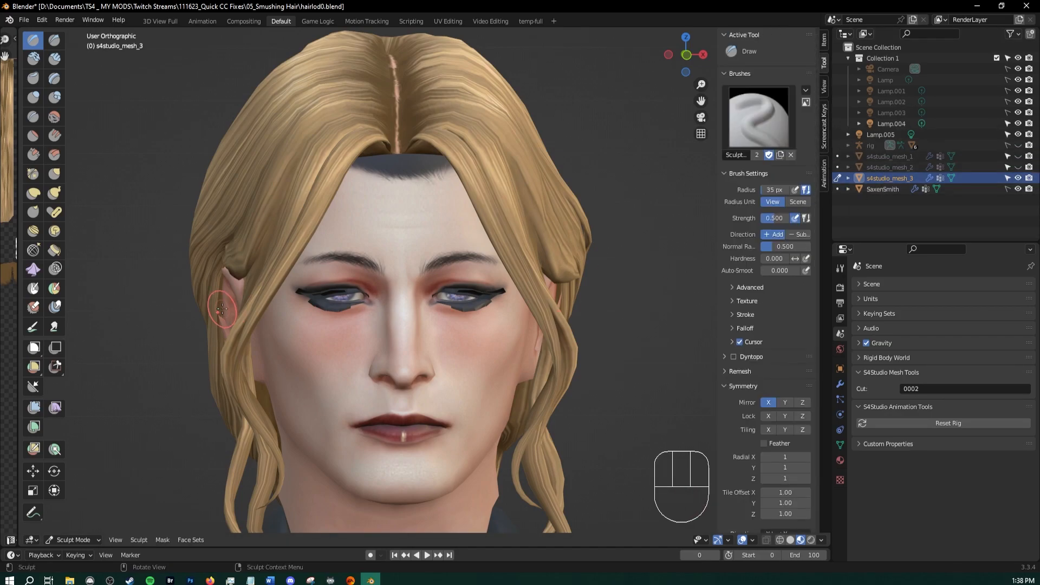
Show the head in front orthographic view and switch the sculpt brush to Grab
{"action": "mouse_move", "coordinate": [222, 308]}
{"action": "middle_mouse_down", "text": "shift"}
{"action": "mouse_move", "coordinate": [239, 356]}
{"action": "mouse_move", "coordinate": [221, 299]}
{"action": "middle_mouse_up", "text": "shift"}
{"action": "scroll", "coordinate": [239, 355], "scroll_direction": "down", "scroll_amount": 1}
{"action": "mouse_move", "coordinate": [219, 300]}
{"action": "middle_mouse_down"}
{"action": "mouse_move", "coordinate": [310, 271]}
{"action": "mouse_move", "coordinate": [512, 293]}
{"action": "middle_mouse_up"}
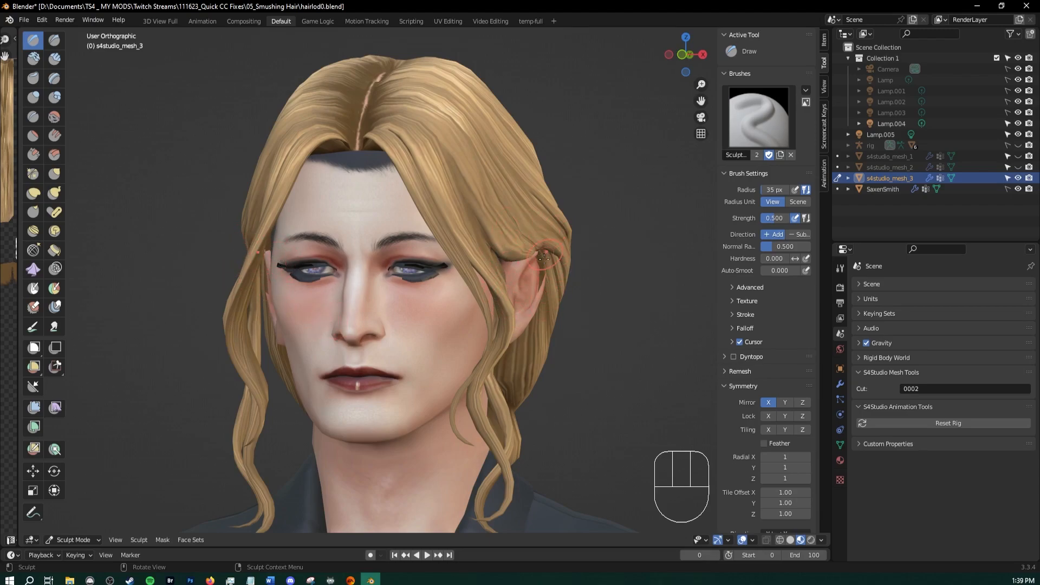
{"action": "middle_click_drag", "start_coordinate": [306, 321], "coordinate": [362, 291]}
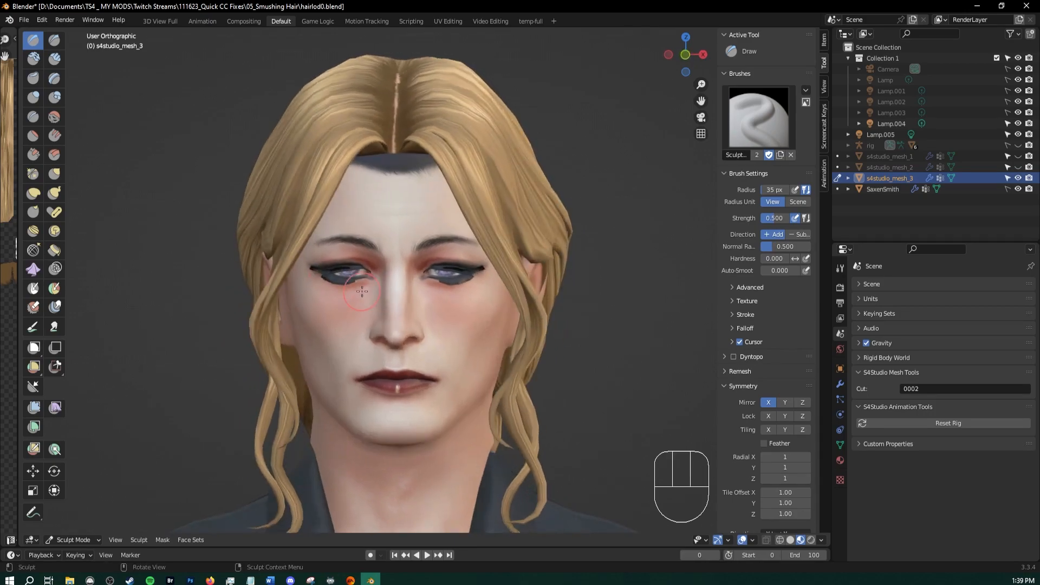
{"action": "key", "text": "KP_1"}
{"action": "scroll", "coordinate": [326, 240], "scroll_direction": "up", "scroll_amount": 3}
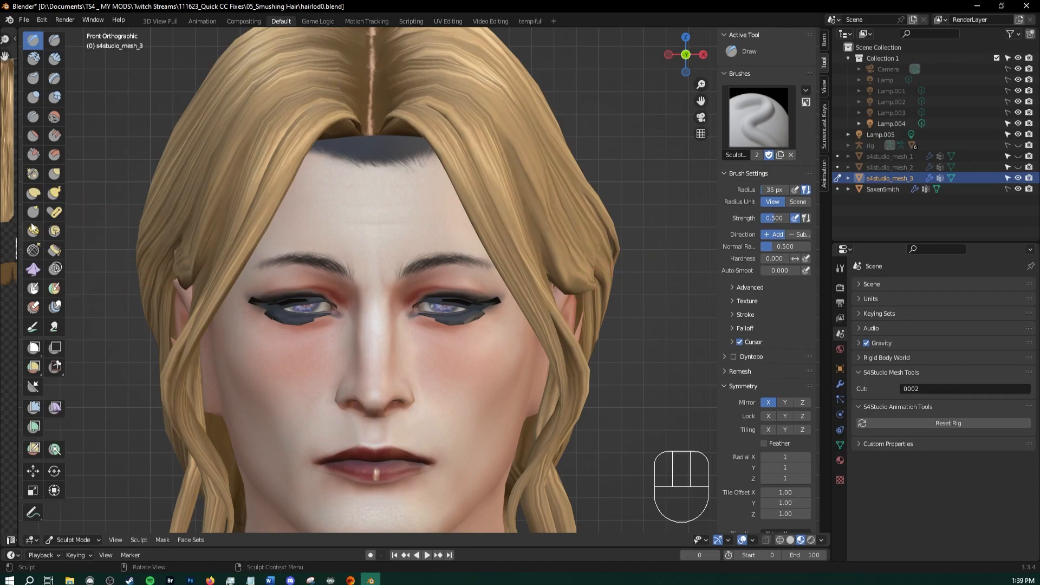
{"action": "left_click", "coordinate": [54, 173]}
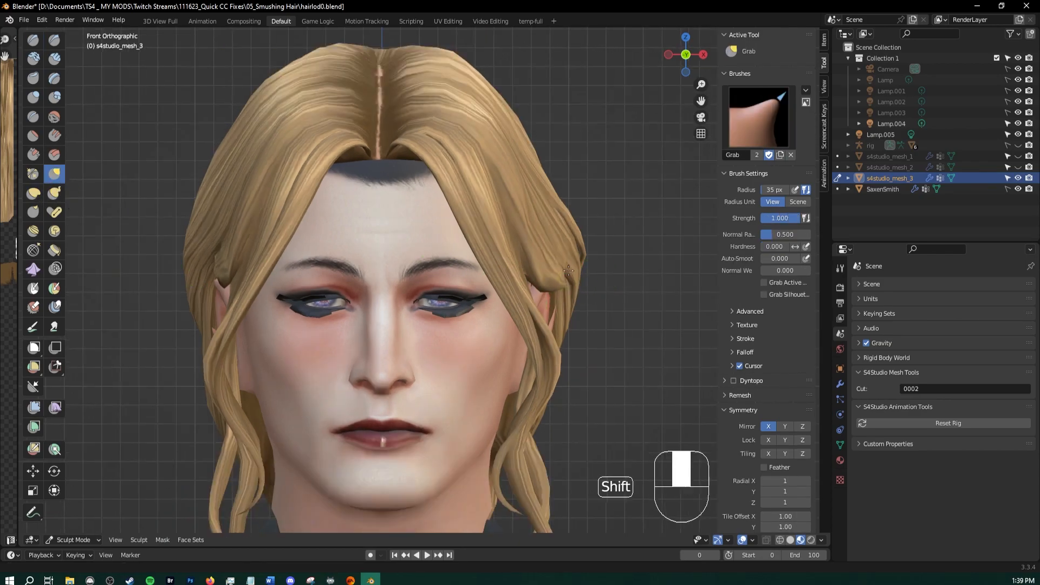
Increase the Grab brush radius to 166 px for reshaping the hair around the ear
{"action": "middle_click_drag", "start_coordinate": [596, 279], "coordinate": [474, 288]}
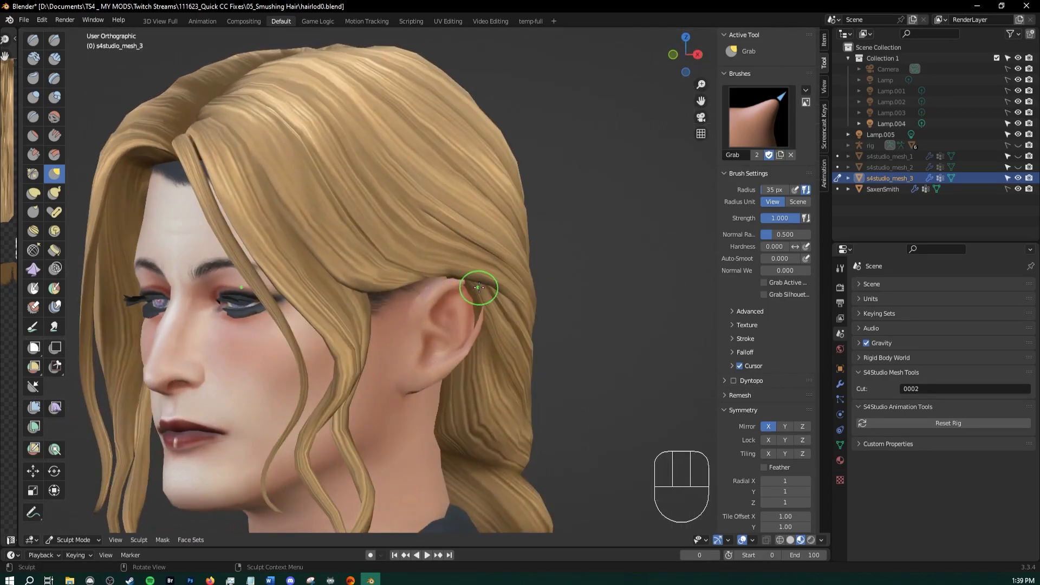
{"action": "key", "text": "bracketright"}
{"action": "key", "text": "bracketright"}
{"action": "key", "text": "bracketright"}
{"action": "key", "text": "bracketright"}
{"action": "key", "text": "bracketright"}
{"action": "key", "text": "bracketright"}
{"action": "key", "text": "bracketright"}
{"action": "key", "text": "bracketright"}
{"action": "key", "text": "bracketright"}
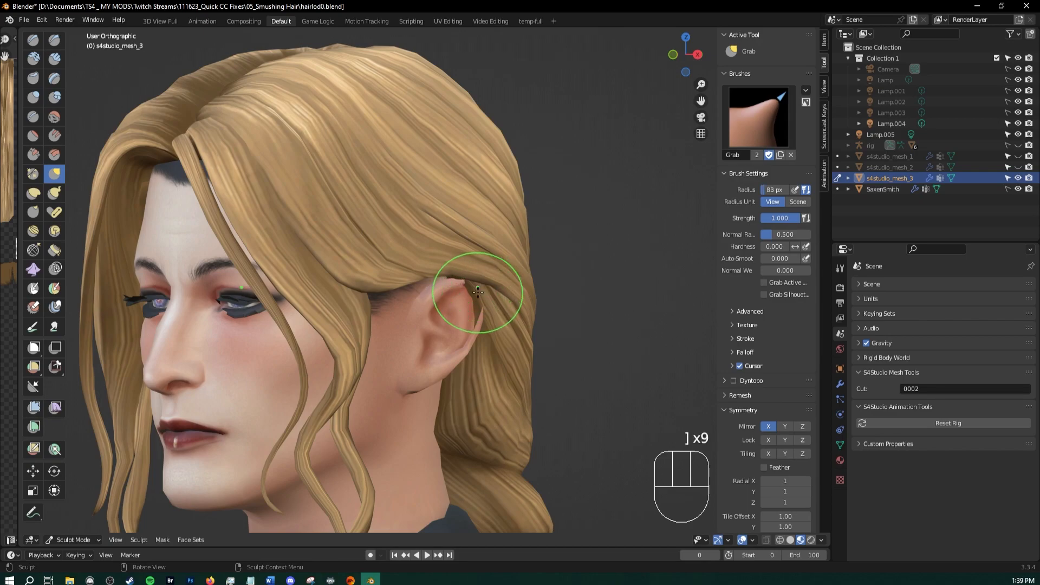
{"action": "key", "text": "bracketright"}
{"action": "middle_click_drag", "start_coordinate": [484, 290], "coordinate": [540, 295]}
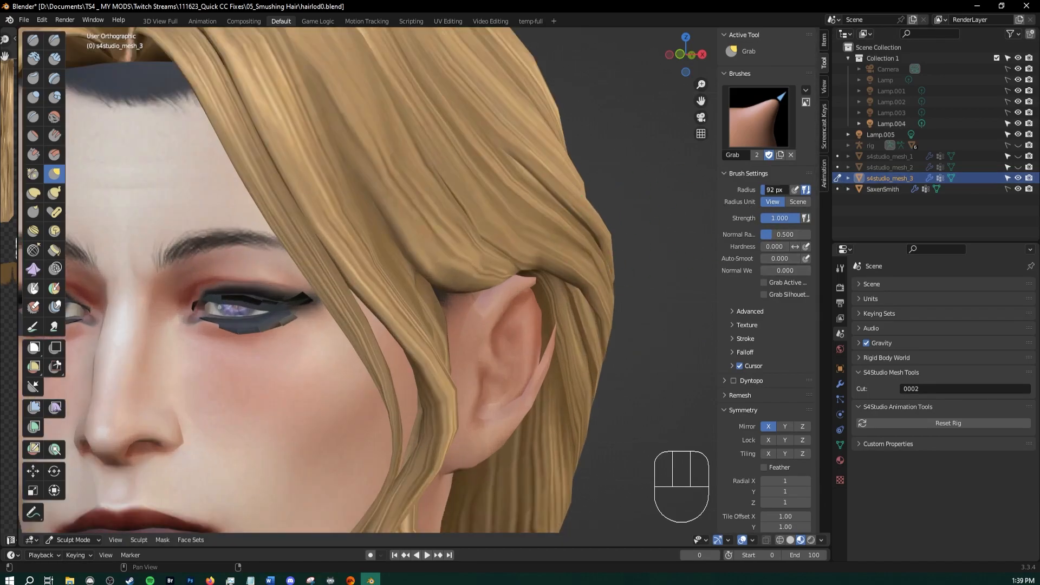
{"action": "left_click_drag", "start_coordinate": [765, 190], "coordinate": [768, 190]}
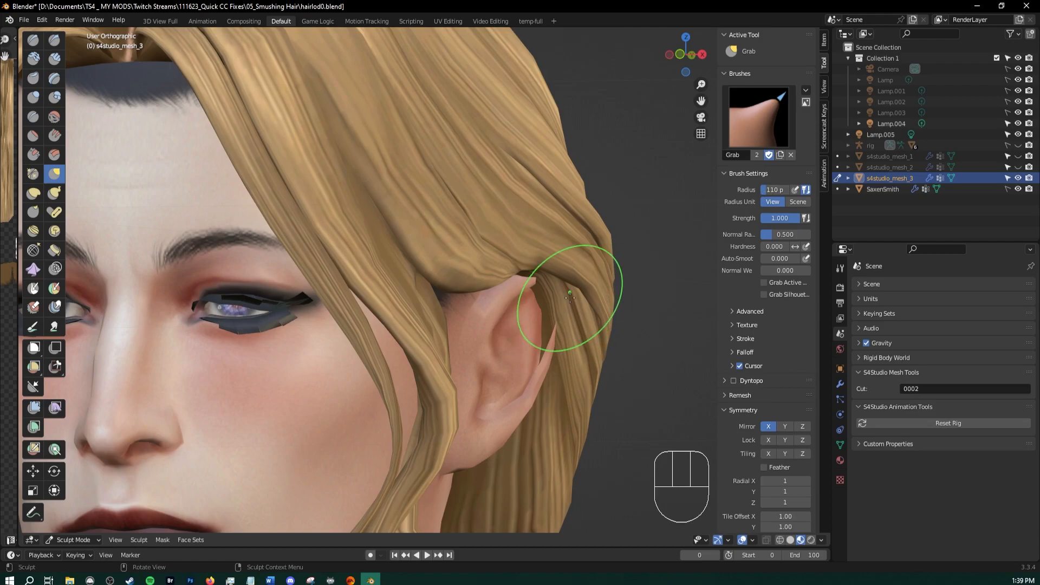
{"action": "key", "text": "bracketright"}
{"action": "key", "text": "bracketright"}
{"action": "key", "text": "bracketright"}
{"action": "key", "text": "bracketright"}
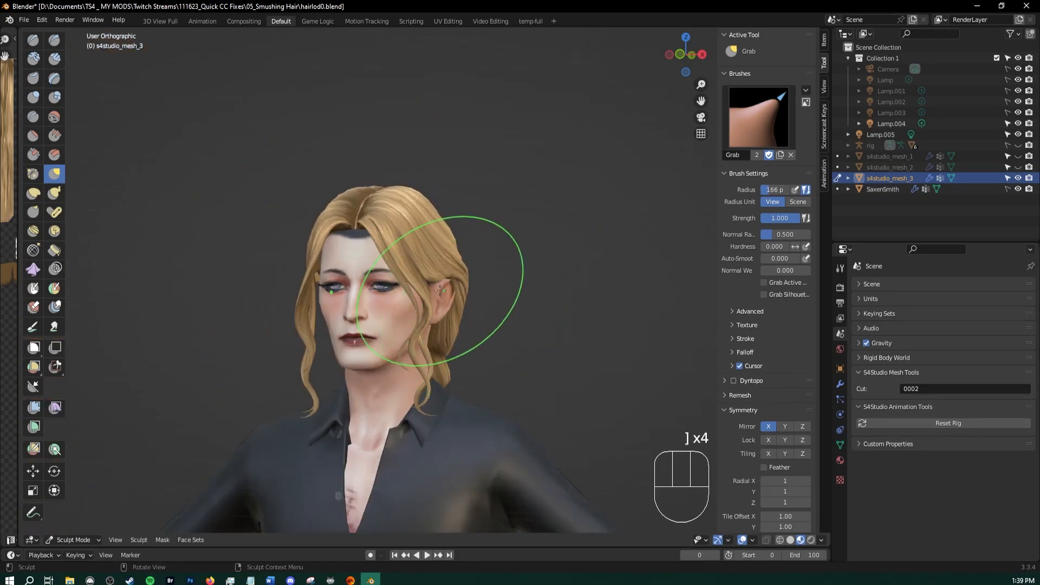
Grab the hair over the ear and push it up and back to uncover the pointed ear tip
{"action": "scroll", "coordinate": [498, 292], "scroll_direction": "up", "scroll_amount": 6}
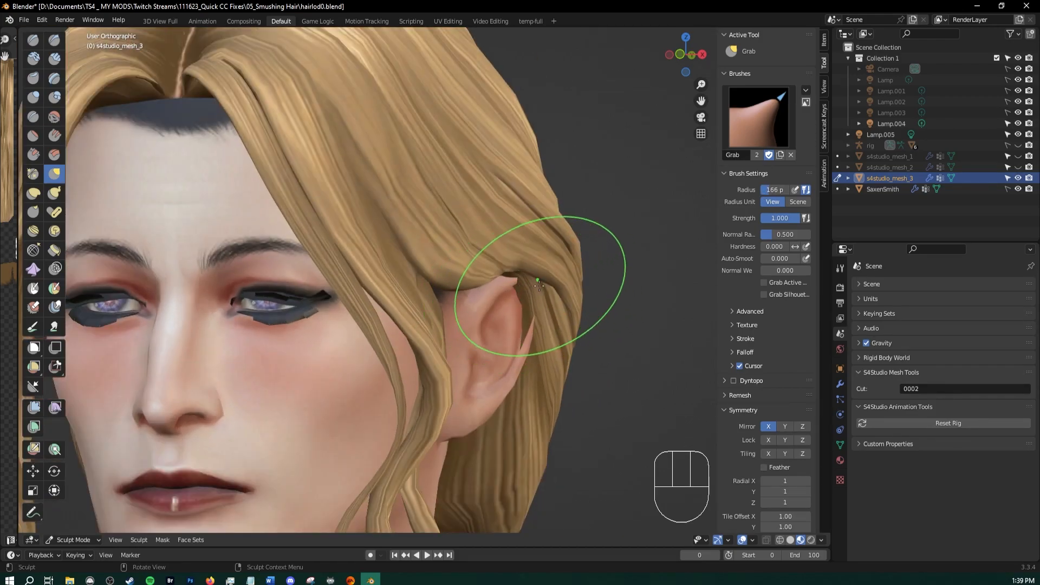
{"action": "middle_click_drag", "start_coordinate": [529, 291], "coordinate": [537, 262]}
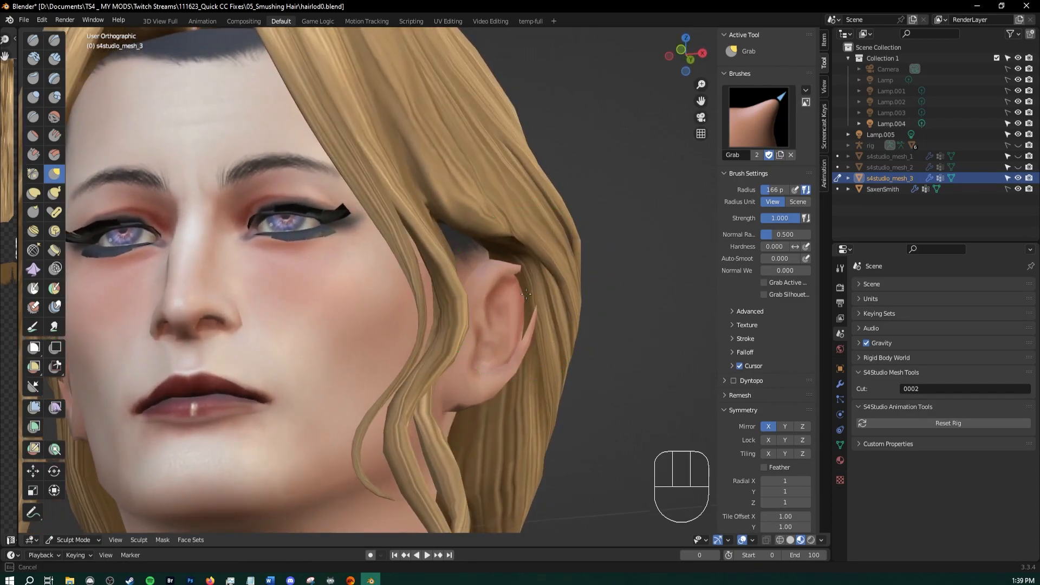
{"action": "middle_click_drag", "start_coordinate": [560, 306], "coordinate": [536, 296]}
{"action": "left_click_drag", "start_coordinate": [525, 266], "coordinate": [538, 260]}
{"action": "middle_click_drag", "start_coordinate": [561, 290], "coordinate": [487, 296]}
{"action": "left_click_drag", "start_coordinate": [451, 282], "coordinate": [465, 264]}
{"action": "left_click_drag", "start_coordinate": [481, 261], "coordinate": [480, 253]}
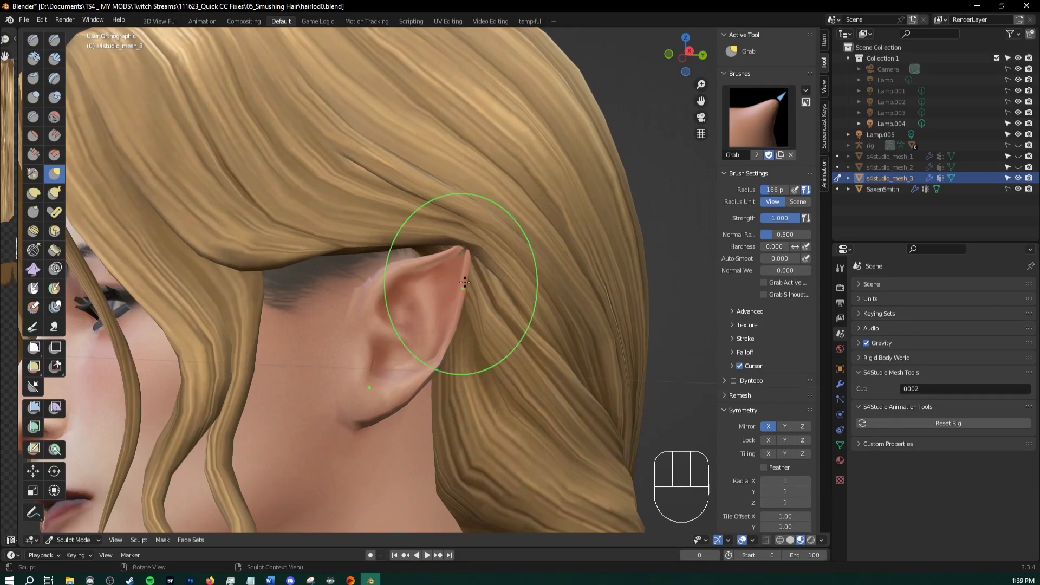
{"action": "middle_click_drag", "start_coordinate": [460, 302], "coordinate": [532, 302]}
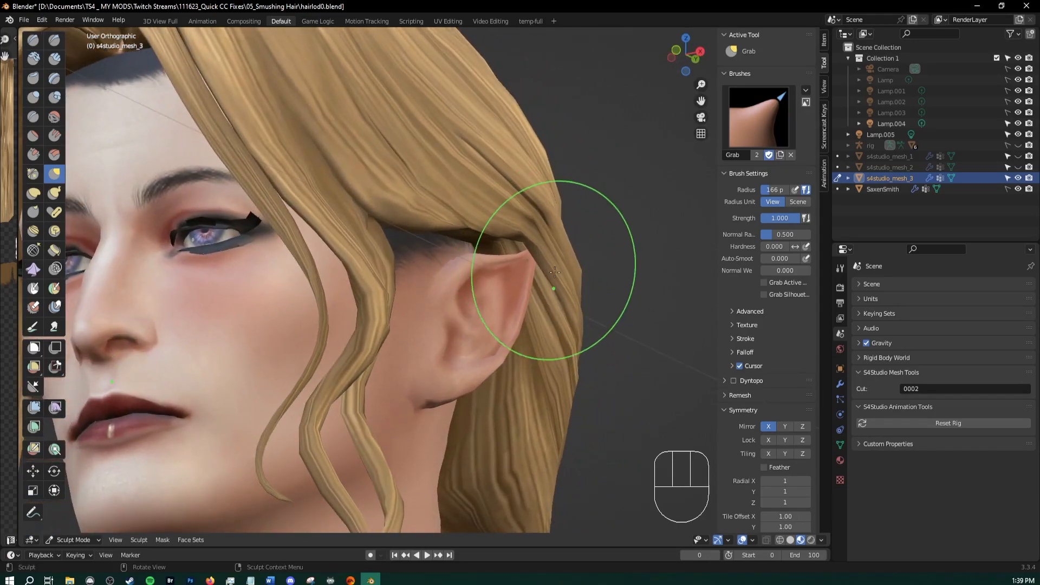
Reshape the hair behind the ear with short Grab strokes from the back of the head
{"action": "middle_click_drag", "start_coordinate": [553, 265], "coordinate": [356, 322]}
{"action": "left_click_drag", "start_coordinate": [355, 322], "coordinate": [370, 319]}
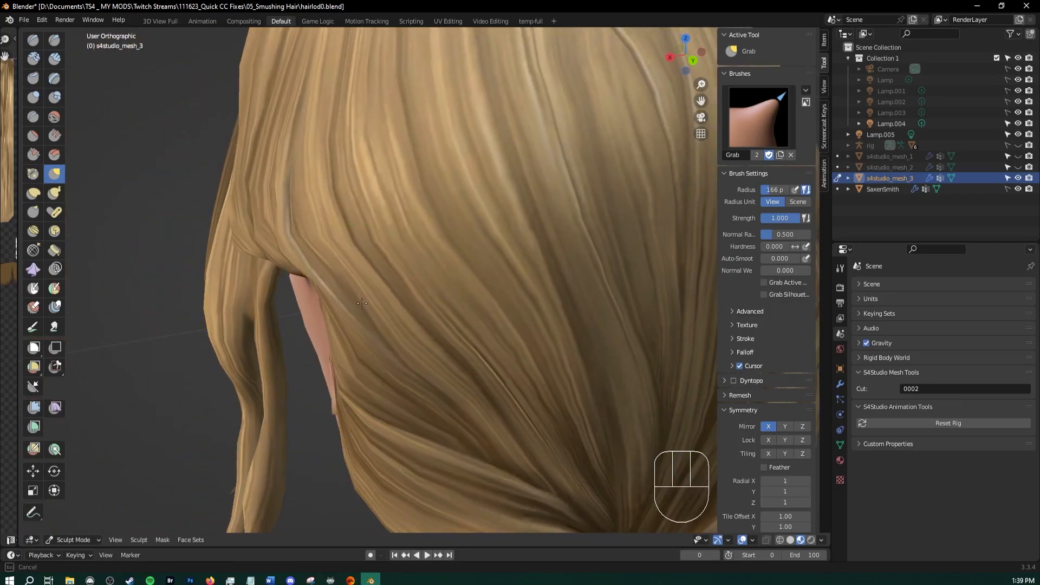
{"action": "left_click_drag", "start_coordinate": [334, 264], "coordinate": [337, 264]}
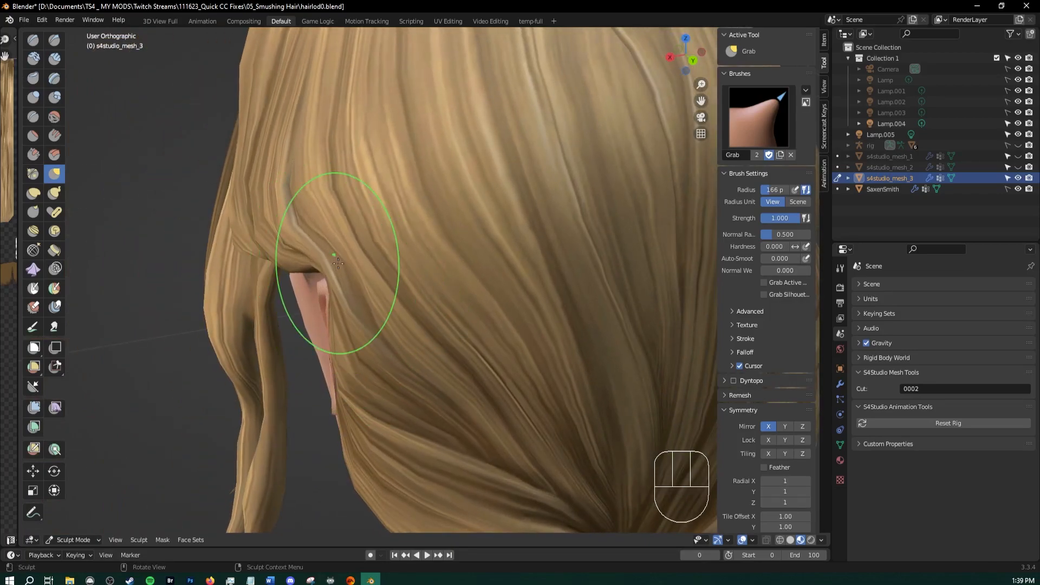
{"action": "left_click_drag", "start_coordinate": [350, 305], "coordinate": [339, 296]}
{"action": "middle_click_drag", "start_coordinate": [337, 296], "coordinate": [534, 288]}
{"action": "left_click_drag", "start_coordinate": [534, 289], "coordinate": [542, 293]}
{"action": "middle_click_drag", "start_coordinate": [542, 293], "coordinate": [458, 291]}
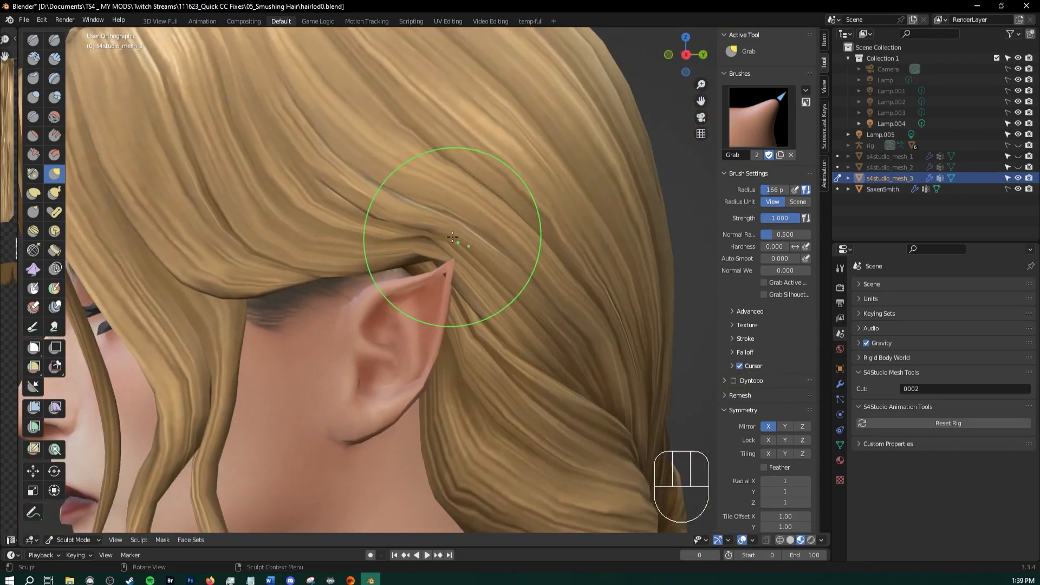
Refine the hair just above and behind the ear tip with Grab strokes from several angles
{"action": "left_click_drag", "start_coordinate": [455, 250], "coordinate": [465, 267]}
{"action": "middle_click_drag", "start_coordinate": [464, 267], "coordinate": [347, 285]}
{"action": "mouse_move", "coordinate": [333, 267]}
{"action": "left_mouse_down"}
{"action": "mouse_move", "coordinate": [318, 242]}
{"action": "mouse_move", "coordinate": [300, 249]}
{"action": "left_mouse_up"}
{"action": "middle_click_drag", "start_coordinate": [301, 249], "coordinate": [522, 247]}
{"action": "left_click_drag", "start_coordinate": [523, 247], "coordinate": [545, 279]}
{"action": "middle_click_drag", "start_coordinate": [545, 279], "coordinate": [470, 242]}
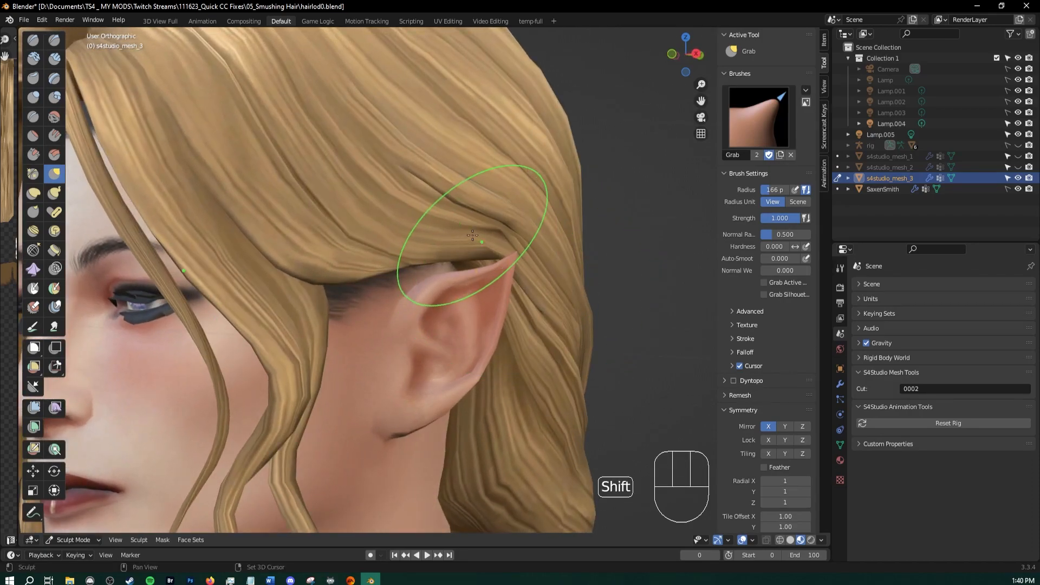
Try smoothing the hair directly above the ear tip and undo the smoothing
{"action": "left_click_drag", "start_coordinate": [473, 234], "coordinate": [471, 225], "text": "shift"}
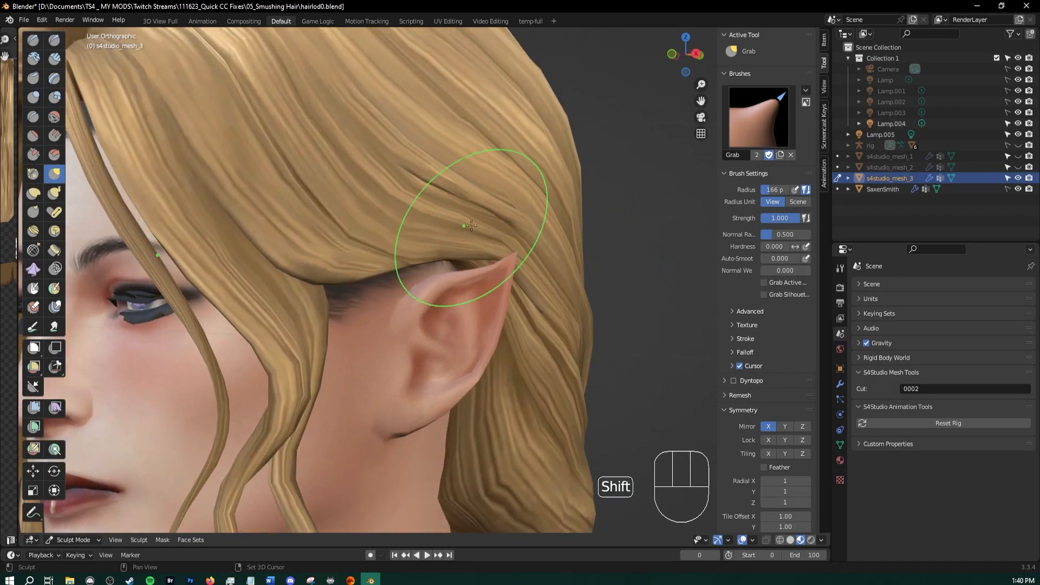
{"action": "key", "text": "ctrl+z"}
{"action": "middle_click_drag", "start_coordinate": [515, 247], "coordinate": [458, 221]}
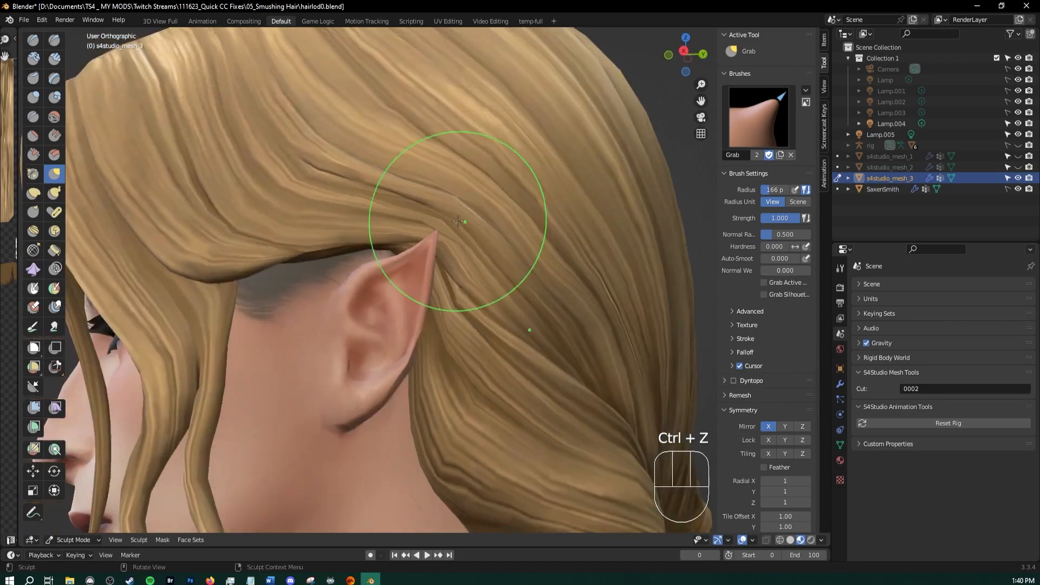
{"action": "middle_click_drag", "start_coordinate": [488, 313], "coordinate": [550, 314]}
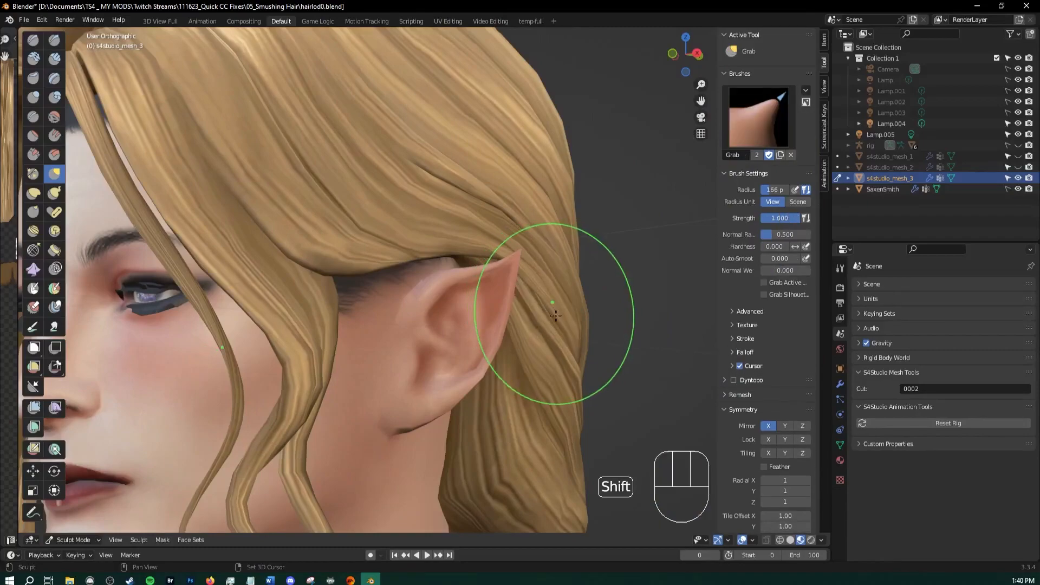
{"action": "middle_click_drag", "start_coordinate": [555, 355], "coordinate": [249, 298]}
{"action": "key", "text": "ctrl+z"}
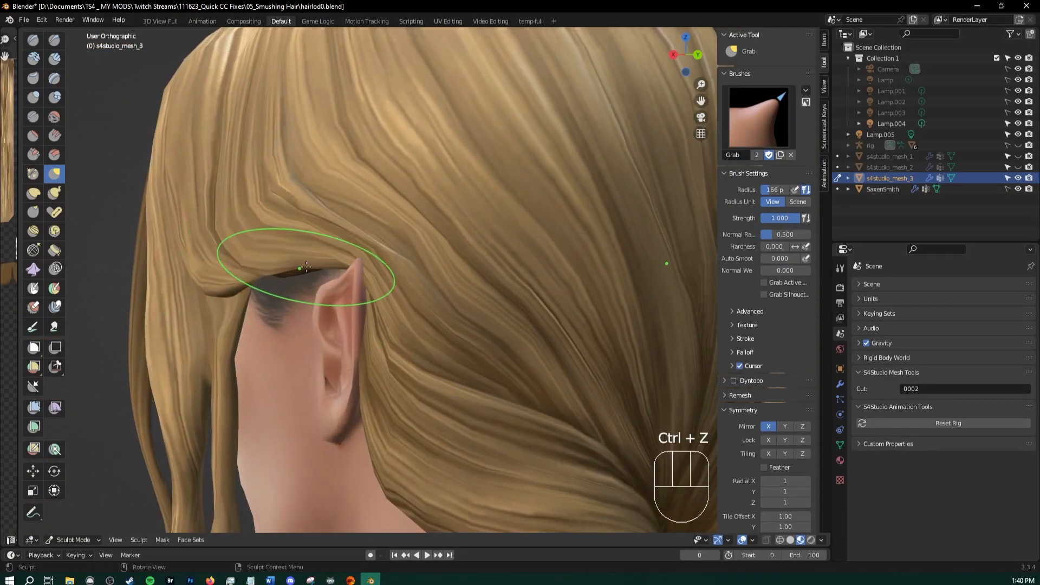
Try smoothing the hair higher on the side of the head, above the ear, and undo the stroke
{"action": "mouse_move", "coordinate": [353, 282]}
{"action": "middle_mouse_down"}
{"action": "mouse_move", "coordinate": [453, 294]}
{"action": "mouse_move", "coordinate": [477, 279]}
{"action": "mouse_move", "coordinate": [455, 265]}
{"action": "mouse_move", "coordinate": [561, 279]}
{"action": "mouse_move", "coordinate": [498, 285]}
{"action": "middle_mouse_up"}
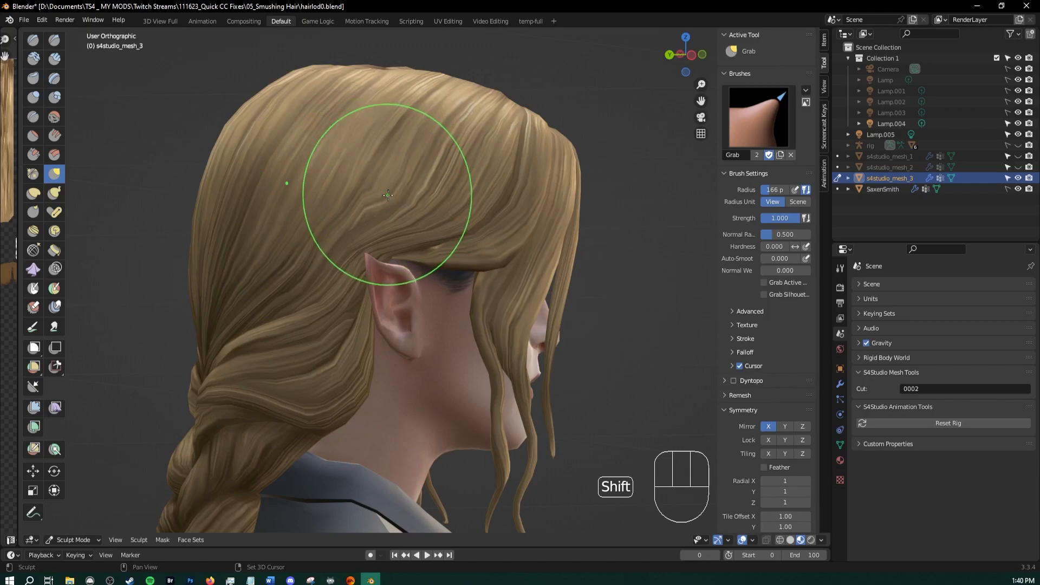
{"action": "middle_click_drag", "start_coordinate": [388, 195], "coordinate": [326, 216]}
{"action": "mouse_move", "coordinate": [322, 282]}
{"action": "middle_mouse_down"}
{"action": "mouse_move", "coordinate": [269, 314]}
{"action": "mouse_move", "coordinate": [389, 224]}
{"action": "middle_mouse_up"}
{"action": "scroll", "coordinate": [389, 224], "scroll_direction": "up", "scroll_amount": 2}
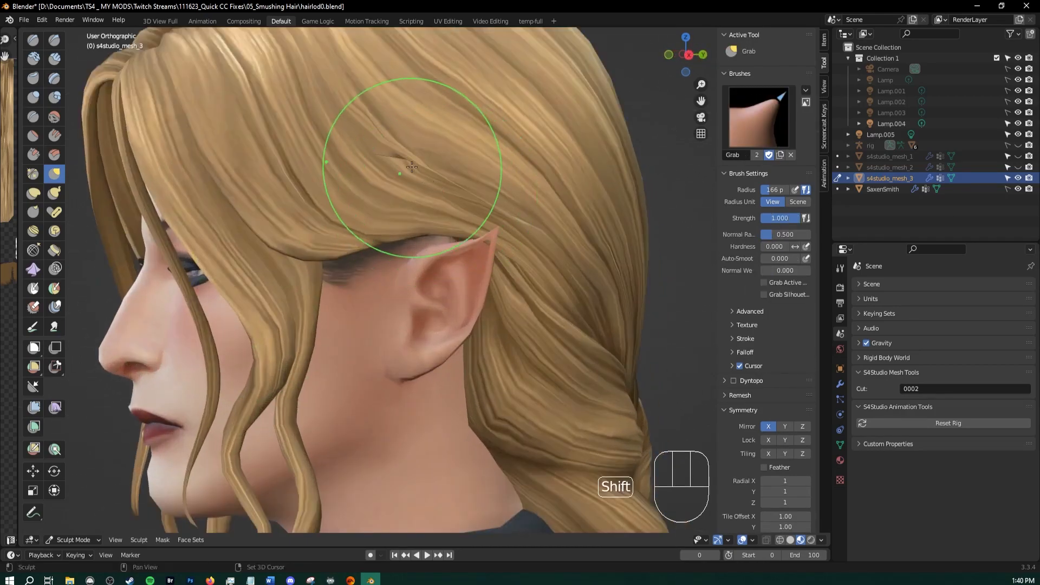
{"action": "left_click_drag", "start_coordinate": [433, 190], "coordinate": [406, 242], "text": "shift"}
{"action": "key", "text": "ctrl+z"}
Examine the sculpted hair around both ears up close and from the front for remaining clipping
{"action": "mouse_move", "coordinate": [386, 346]}
{"action": "middle_mouse_down"}
{"action": "mouse_move", "coordinate": [426, 199]}
{"action": "mouse_move", "coordinate": [328, 374]}
{"action": "middle_mouse_up"}
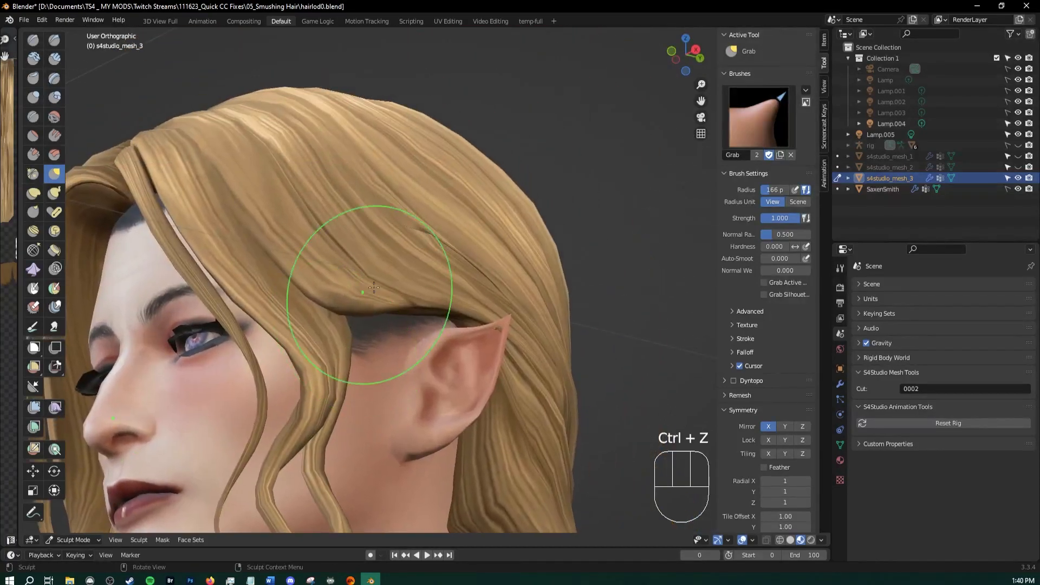
{"action": "scroll", "coordinate": [373, 299], "scroll_direction": "up", "scroll_amount": 3}
{"action": "middle_click_drag", "start_coordinate": [585, 127], "coordinate": [615, 105]}
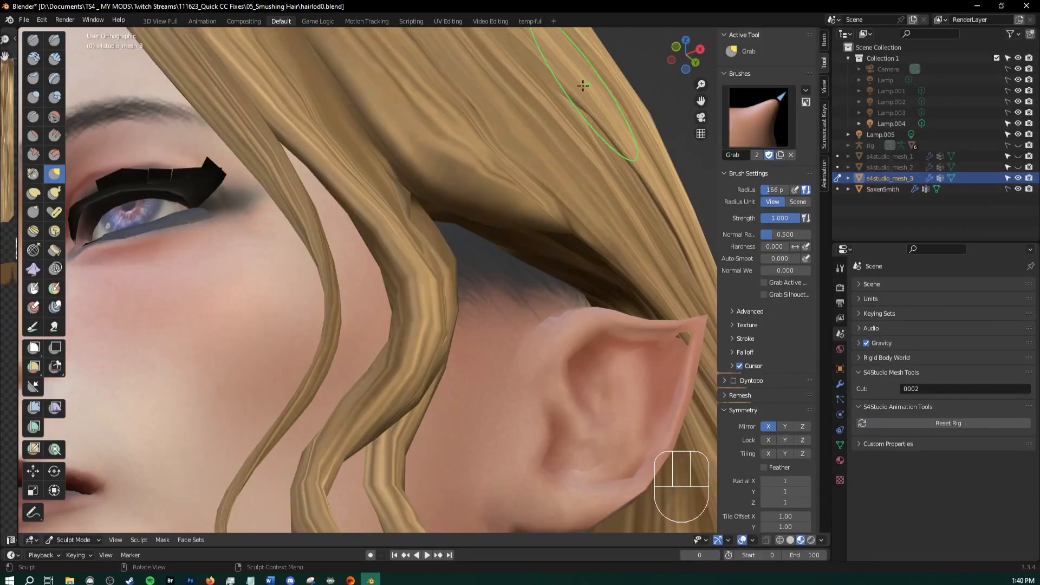
{"action": "scroll", "coordinate": [575, 114], "scroll_direction": "down", "scroll_amount": 4}
{"action": "mouse_move", "coordinate": [436, 230]}
{"action": "middle_mouse_down"}
{"action": "mouse_move", "coordinate": [456, 244]}
{"action": "mouse_move", "coordinate": [465, 304]}
{"action": "mouse_move", "coordinate": [425, 239]}
{"action": "middle_mouse_up"}
{"action": "scroll", "coordinate": [464, 312], "scroll_direction": "down", "scroll_amount": 2}
{"action": "scroll", "coordinate": [464, 311], "scroll_direction": "down", "scroll_amount": 2}
{"action": "mouse_move", "coordinate": [336, 276]}
{"action": "middle_mouse_down"}
{"action": "mouse_move", "coordinate": [345, 293]}
{"action": "mouse_move", "coordinate": [378, 292]}
{"action": "mouse_move", "coordinate": [349, 293]}
{"action": "middle_mouse_up"}
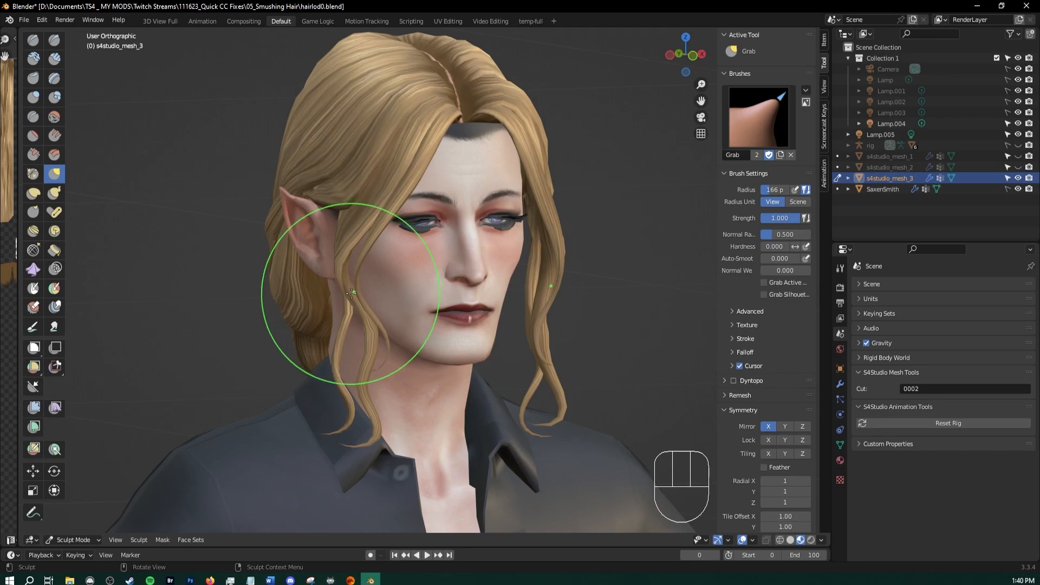
{"action": "middle_click_drag", "start_coordinate": [356, 292], "coordinate": [331, 317]}
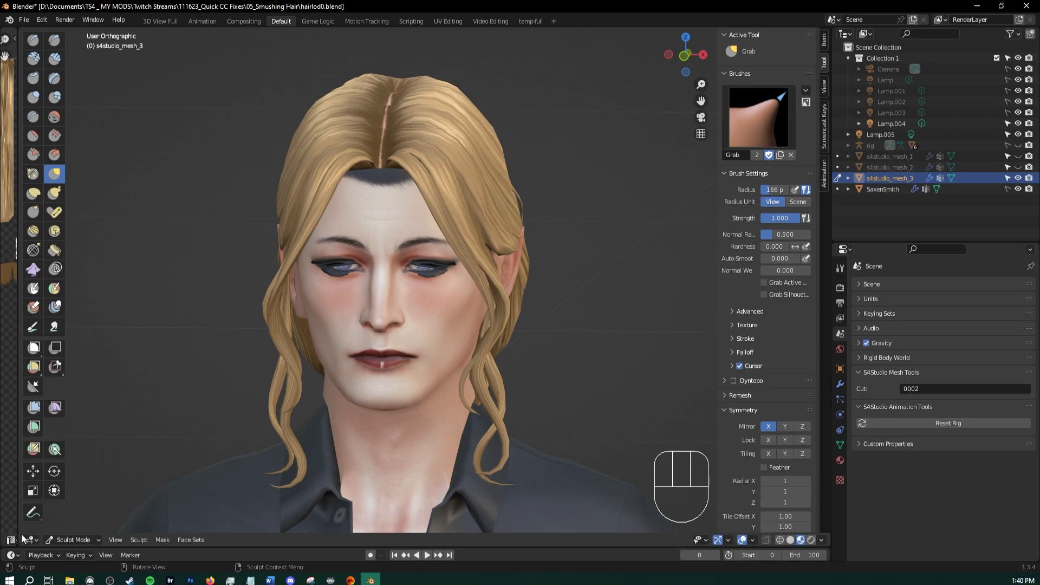
Widen the image editor to show the DiffuseMap texture beside the 3D view
{"action": "middle_click_drag", "start_coordinate": [239, 337], "coordinate": [279, 328], "text": "shift"}
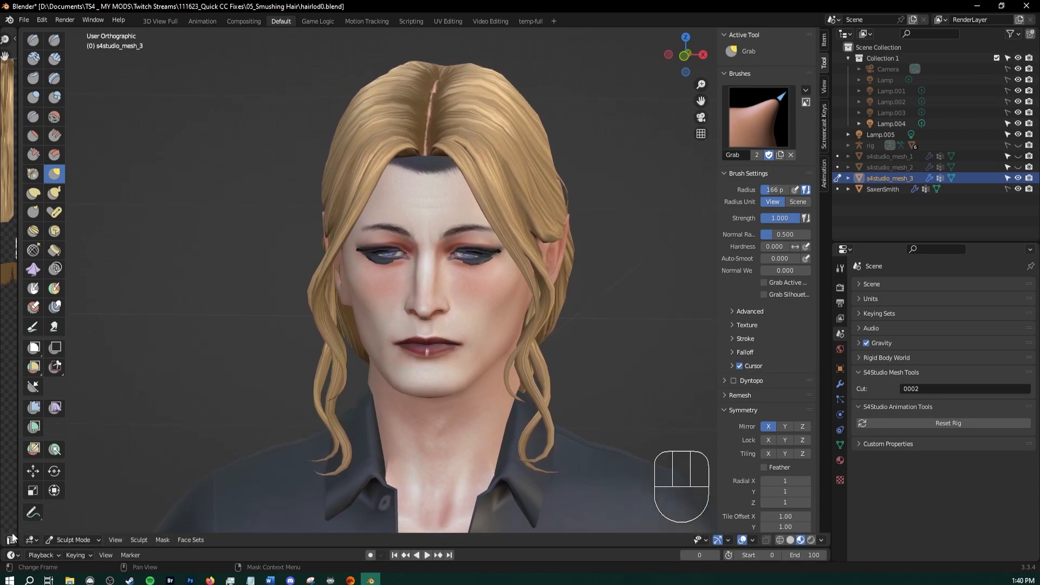
{"action": "left_click_drag", "start_coordinate": [16, 527], "coordinate": [275, 527]}
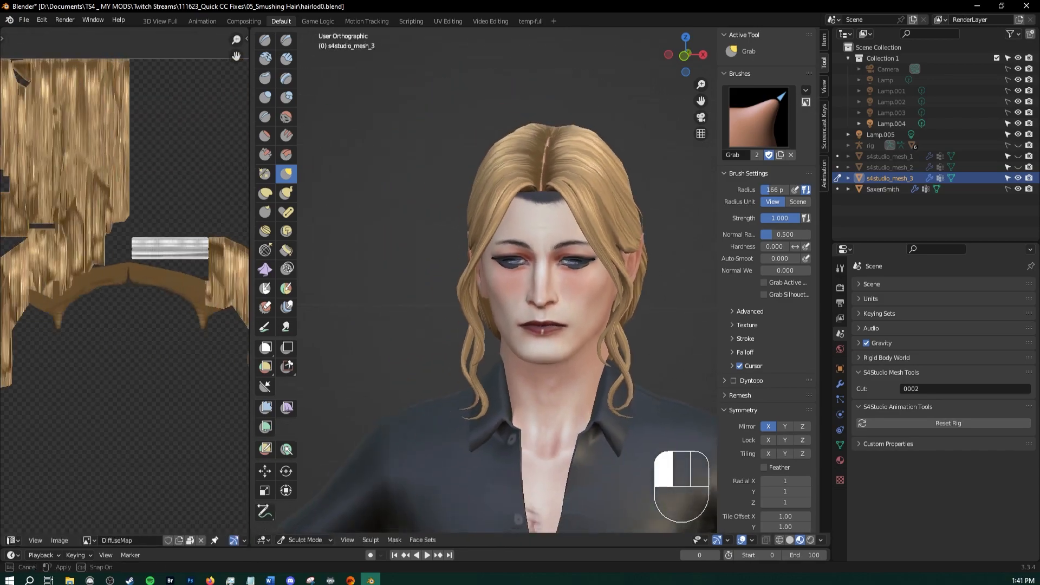
Switch the s4studio_mesh_3 hair from Sculpt Mode to Object Mode
{"action": "mouse_move", "coordinate": [453, 335]}
{"action": "middle_mouse_down", "text": "shift"}
{"action": "mouse_move", "coordinate": [482, 325]}
{"action": "mouse_move", "coordinate": [473, 343]}
{"action": "middle_mouse_up", "text": "shift"}
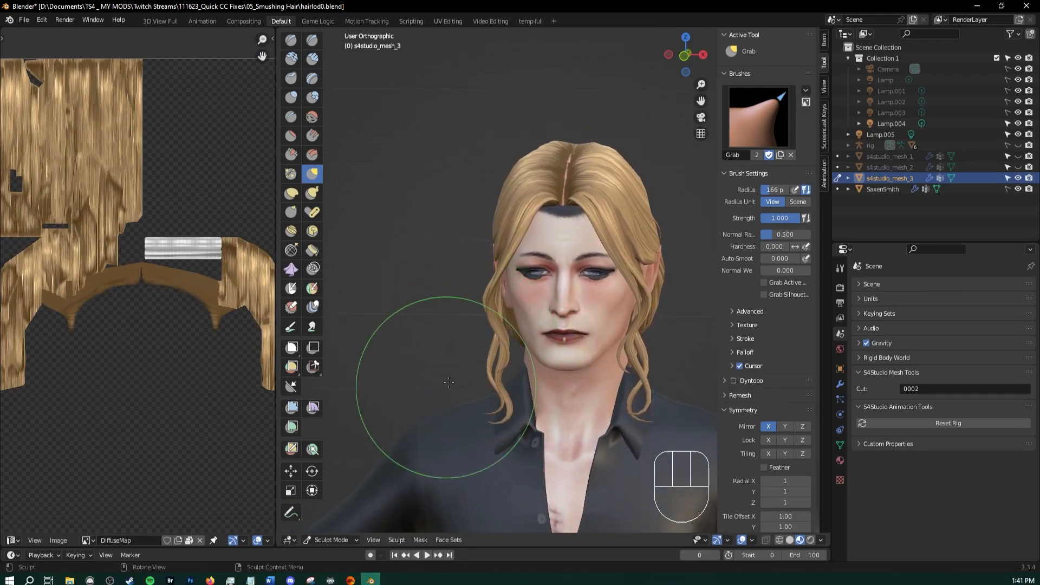
{"action": "left_click", "coordinate": [331, 540]}
{"action": "left_click", "coordinate": [333, 527]}
{"action": "middle_click_drag", "start_coordinate": [566, 254], "coordinate": [463, 252], "text": "shift"}
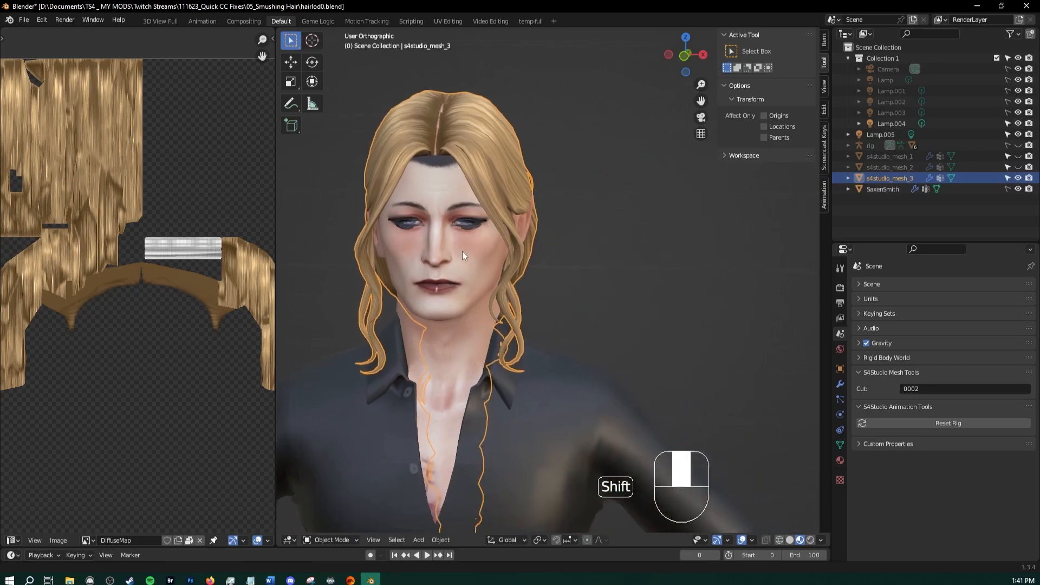
Delete the hidden meshes s4studio_mesh_1 and s4studio_mesh_2 from the scene
{"action": "left_click", "coordinate": [884, 166]}
{"action": "left_click", "coordinate": [892, 156], "text": "shift"}
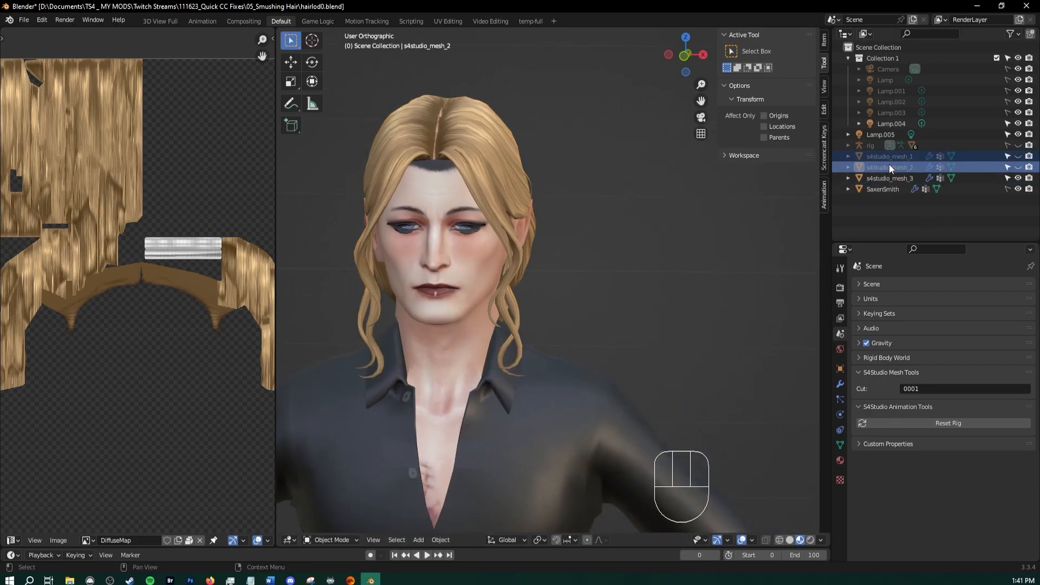
{"action": "right_click", "coordinate": [889, 164]}
{"action": "left_click", "coordinate": [856, 193]}
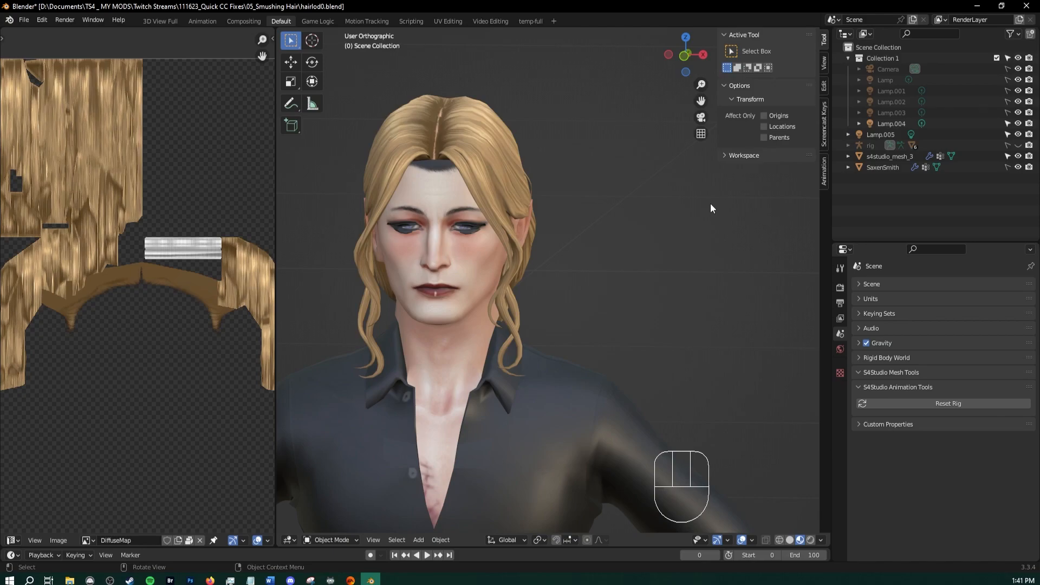
Select the s4studio_mesh_3 hair and display the 3D view in Solid shading
{"action": "left_click", "coordinate": [552, 234]}
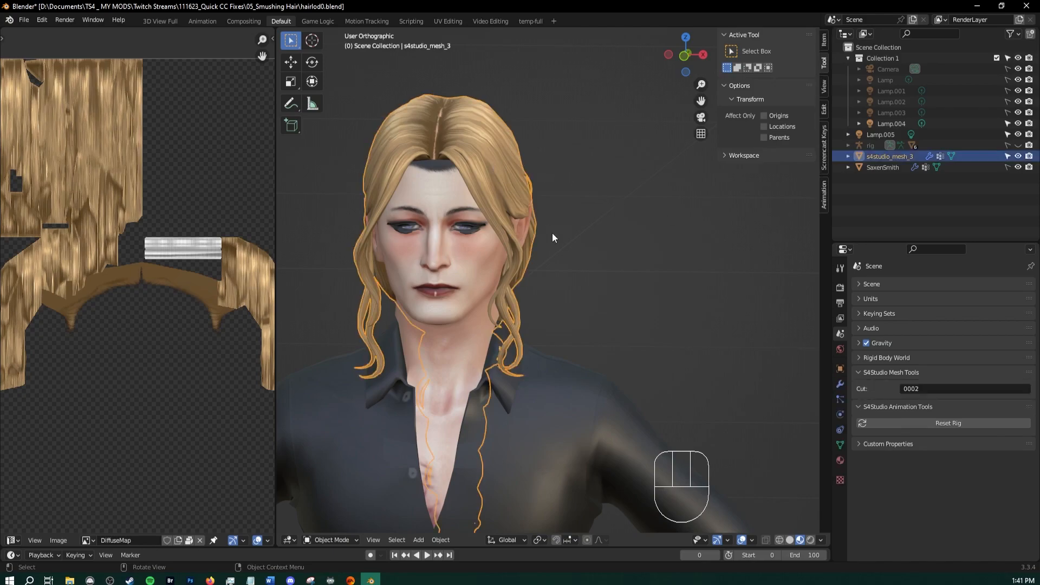
{"action": "middle_click_drag", "start_coordinate": [374, 291], "coordinate": [535, 273], "text": "shift"}
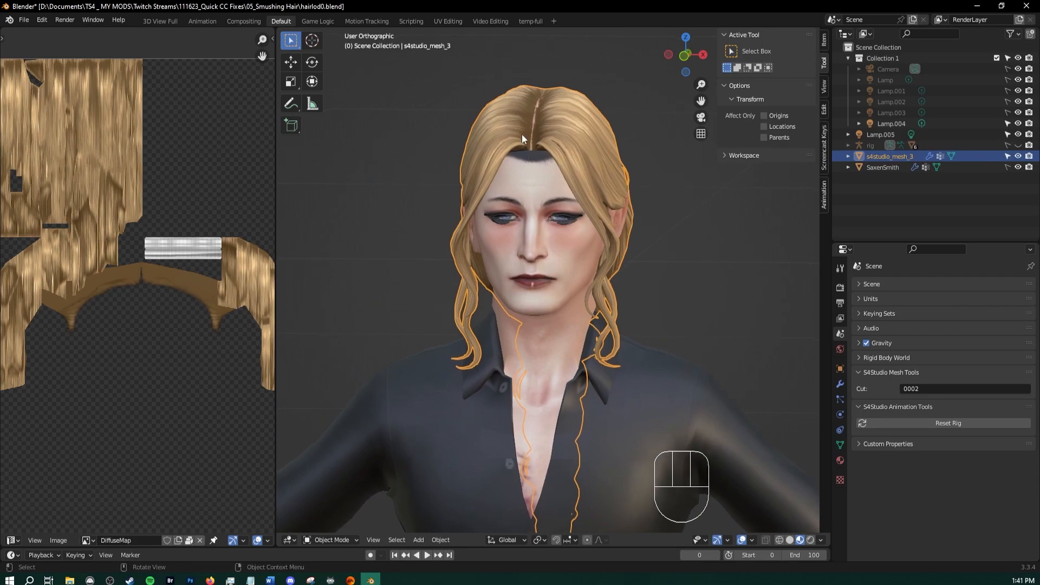
{"action": "middle_click_drag", "start_coordinate": [521, 134], "coordinate": [502, 212]}
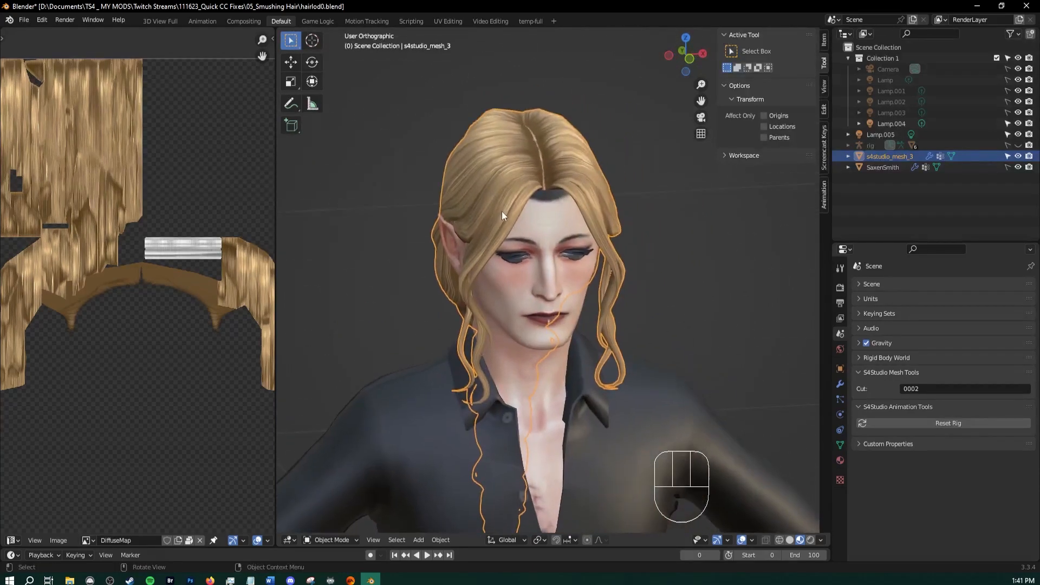
{"action": "left_click", "coordinate": [790, 540]}
{"action": "mouse_move", "coordinate": [520, 292]}
{"action": "middle_mouse_down"}
{"action": "mouse_move", "coordinate": [508, 281]}
{"action": "mouse_move", "coordinate": [651, 275]}
{"action": "mouse_move", "coordinate": [542, 335]}
{"action": "mouse_move", "coordinate": [511, 263]}
{"action": "mouse_move", "coordinate": [563, 420]}
{"action": "mouse_move", "coordinate": [583, 324]}
{"action": "mouse_move", "coordinate": [463, 348]}
{"action": "mouse_move", "coordinate": [406, 309]}
{"action": "mouse_move", "coordinate": [408, 321]}
{"action": "middle_mouse_up"}
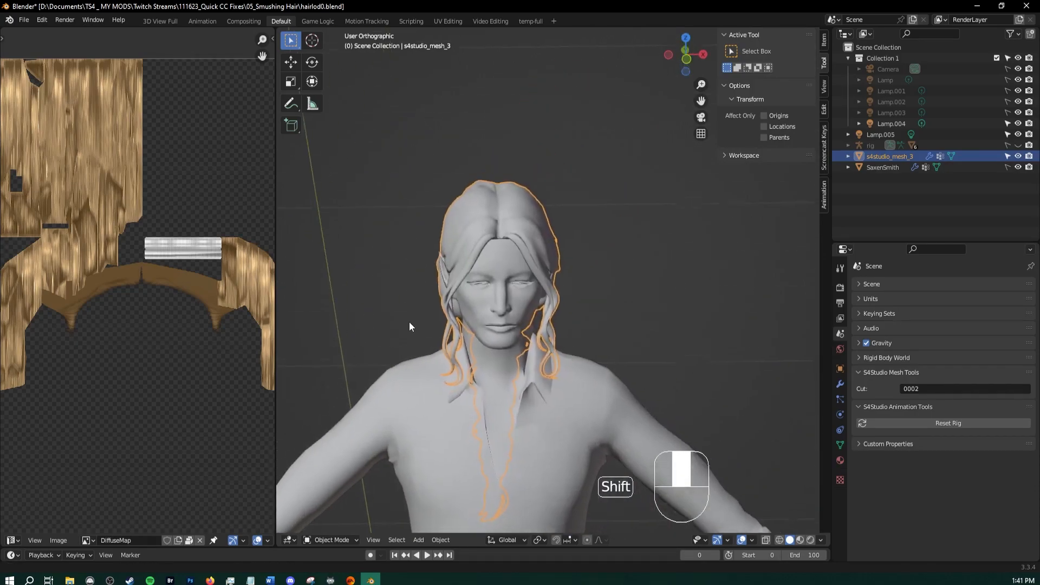
{"action": "scroll", "coordinate": [443, 275], "scroll_direction": "up", "scroll_amount": 5}
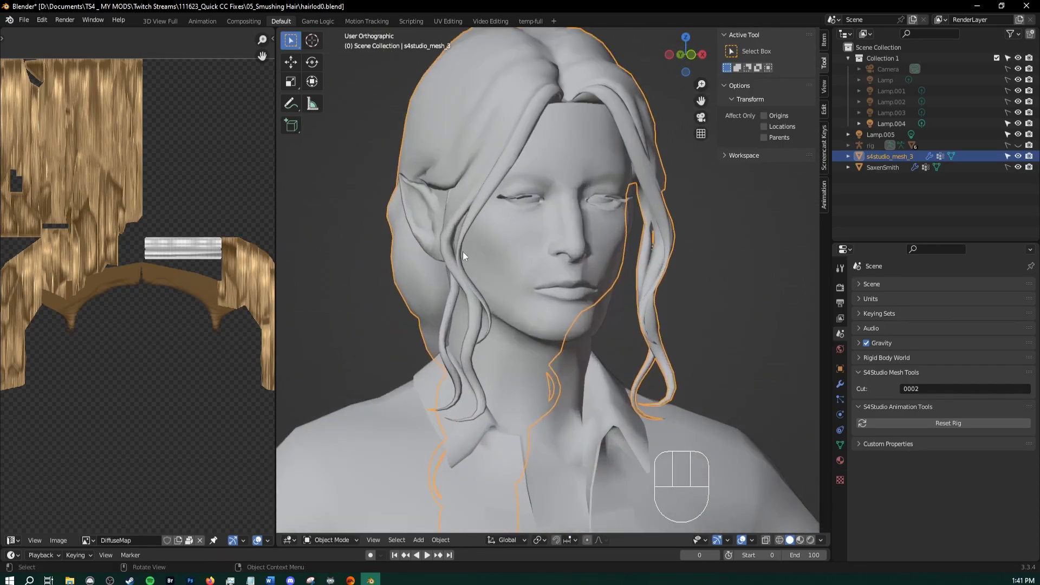
{"action": "mouse_move", "coordinate": [463, 251]}
{"action": "middle_mouse_down"}
{"action": "mouse_move", "coordinate": [441, 266]}
{"action": "mouse_move", "coordinate": [458, 260]}
{"action": "middle_mouse_up"}
{"action": "middle_click_drag", "start_coordinate": [474, 151], "coordinate": [470, 154], "text": "shift"}
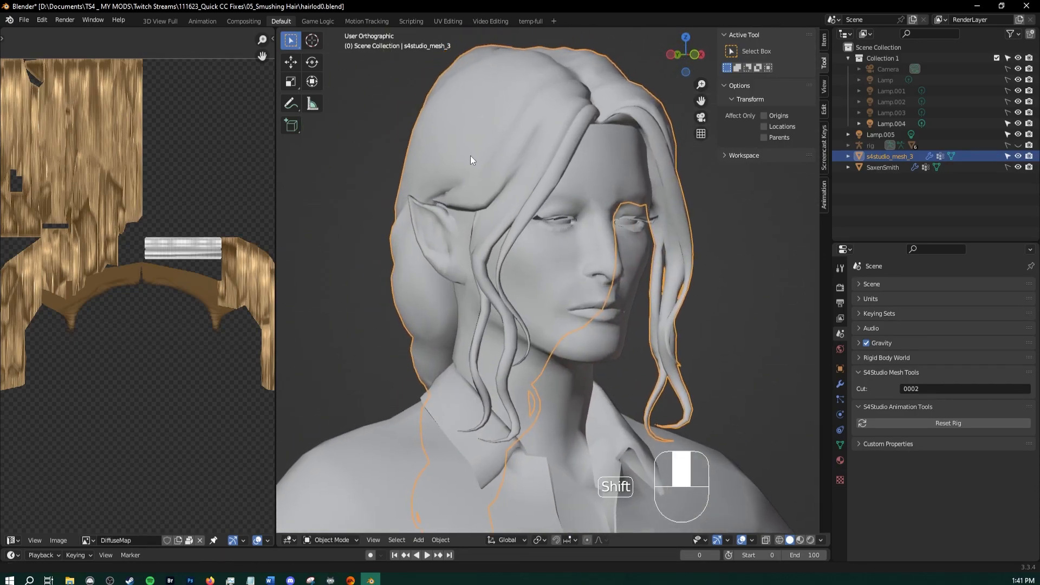
Enter Edit Mode on the hair mesh and select all its UVs in a widened UV editor
{"action": "key", "text": "Tab"}
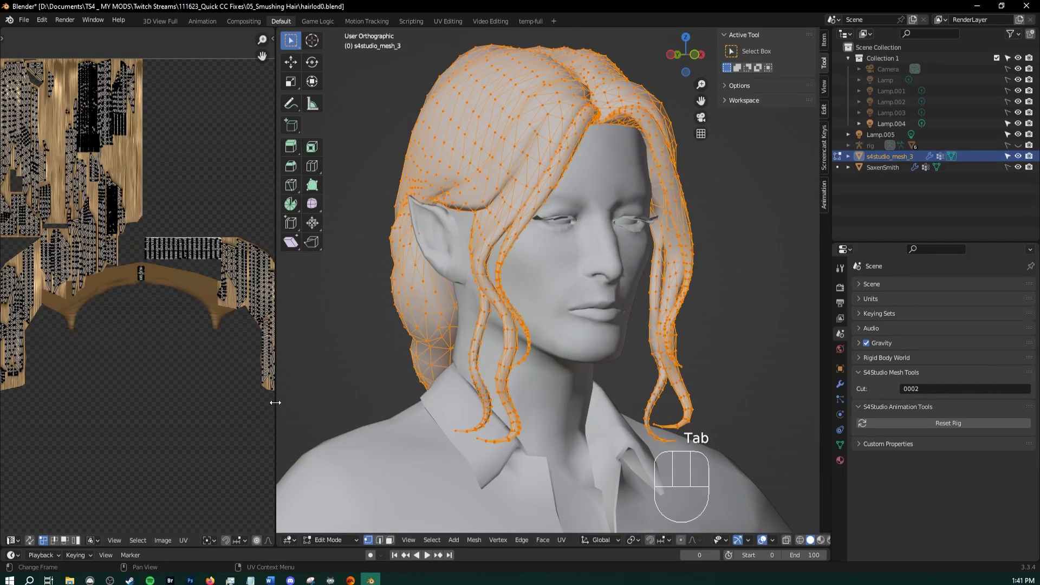
{"action": "left_click_drag", "start_coordinate": [273, 406], "coordinate": [345, 406]}
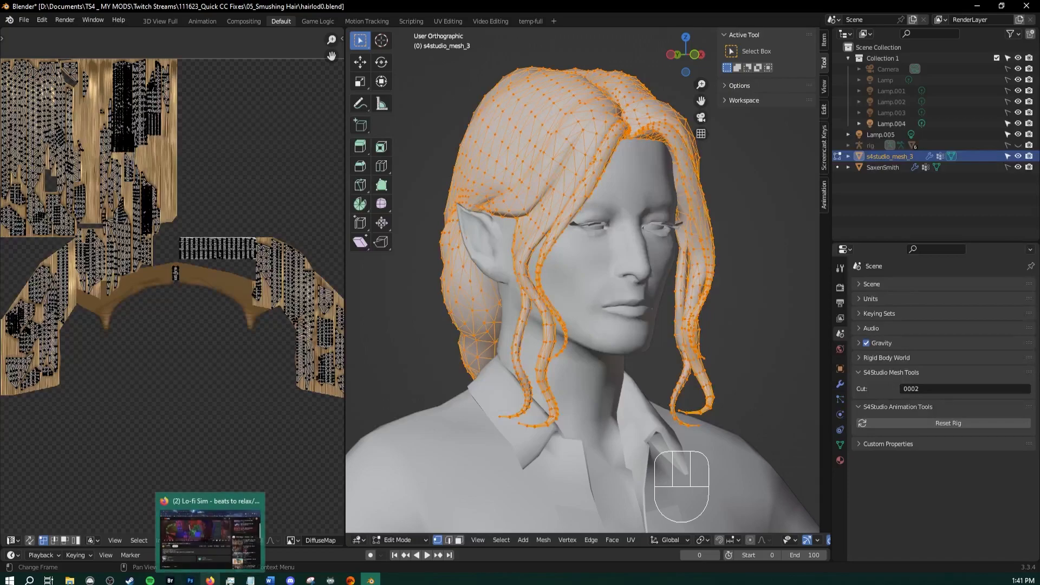
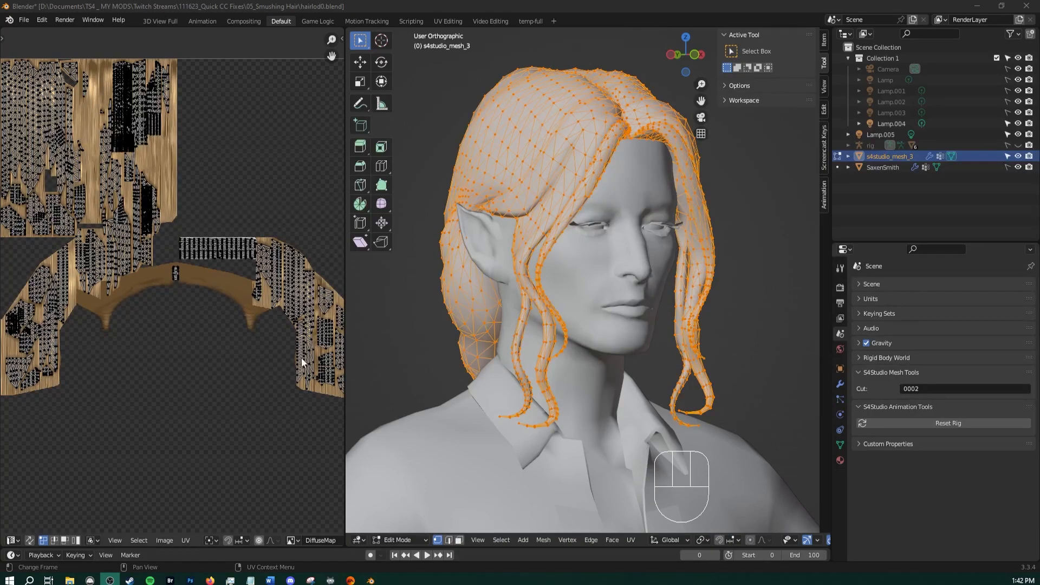
{"action": "scroll", "coordinate": [195, 301], "scroll_direction": "down", "scroll_amount": 3}
{"action": "scroll", "coordinate": [177, 300], "scroll_direction": "up", "scroll_amount": 3}
{"action": "scroll", "coordinate": [180, 291], "scroll_direction": "down", "scroll_amount": 1}
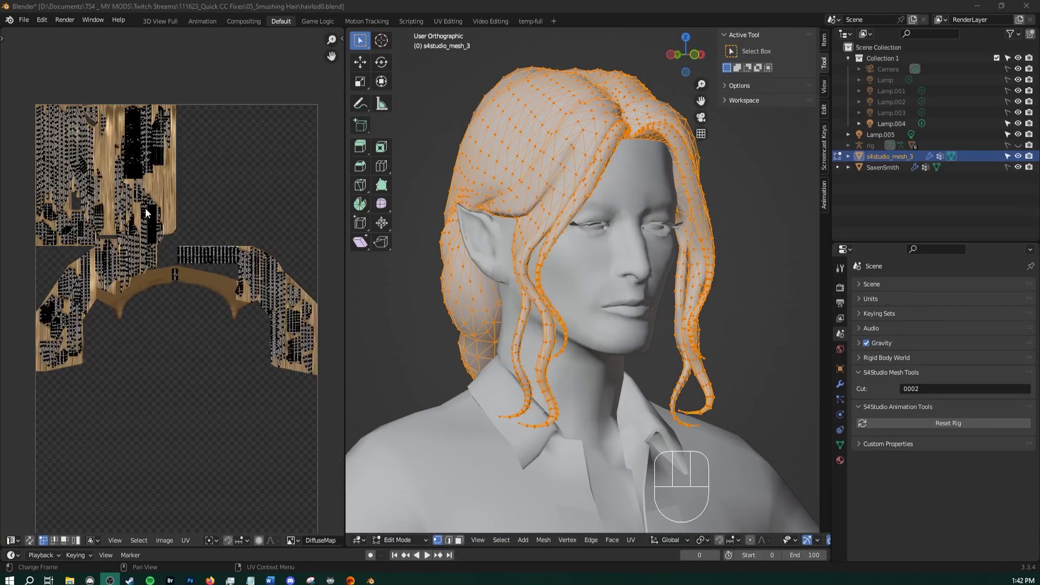
{"action": "middle_click_drag", "start_coordinate": [173, 248], "coordinate": [179, 254]}
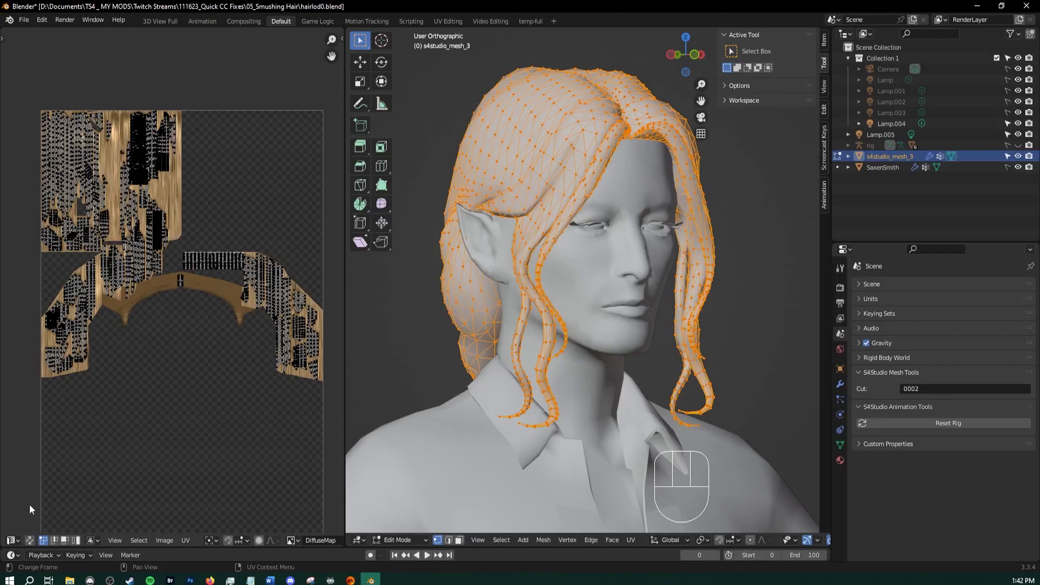
{"action": "key", "text": "a"}
{"action": "middle_click_drag", "start_coordinate": [34, 528], "coordinate": [20, 525], "text": "shift"}
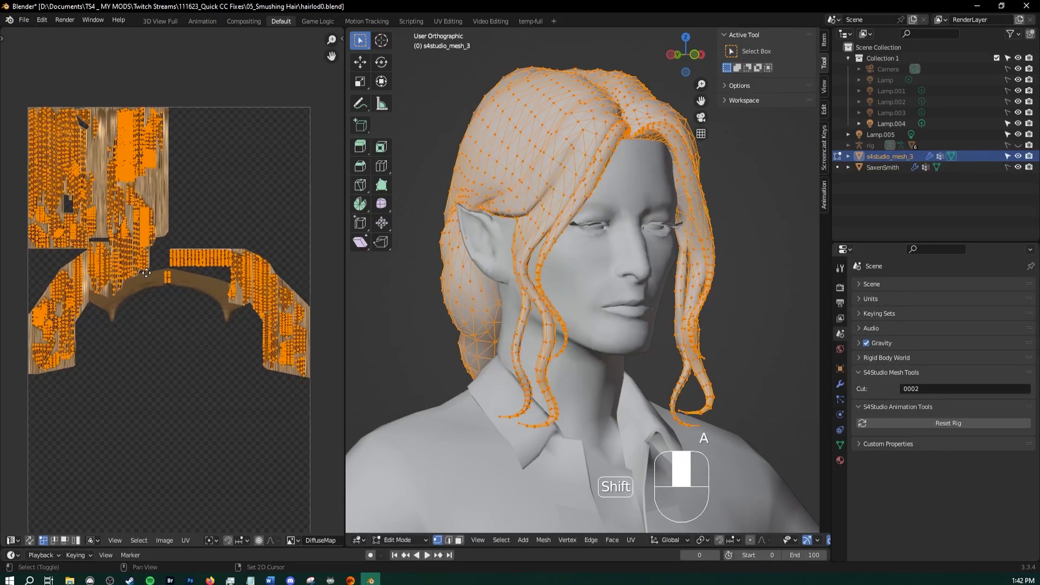
Set the Screencast Keys overlay's X offset to -406 and hide the 3D view's sidebar
{"action": "left_click", "coordinate": [824, 148]}
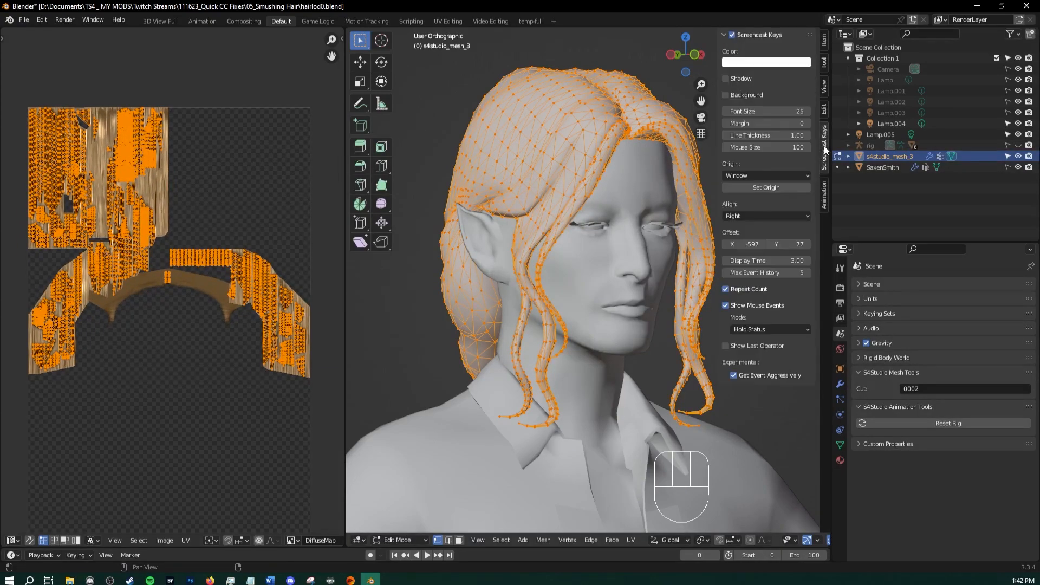
{"action": "left_click_drag", "start_coordinate": [750, 244], "coordinate": [853, 245]}
{"action": "left_click", "coordinate": [412, 346]}
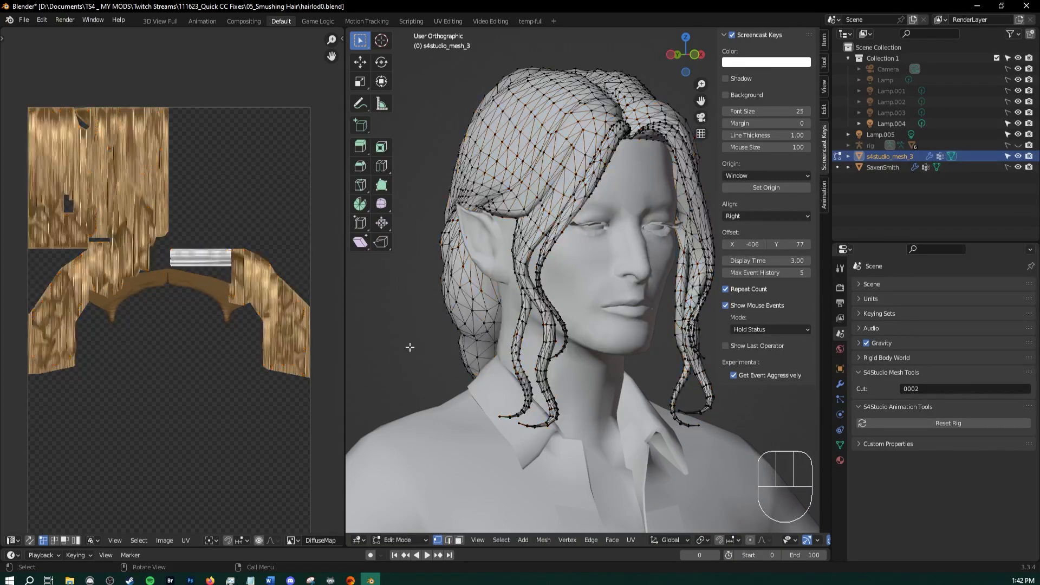
{"action": "key", "text": "n"}
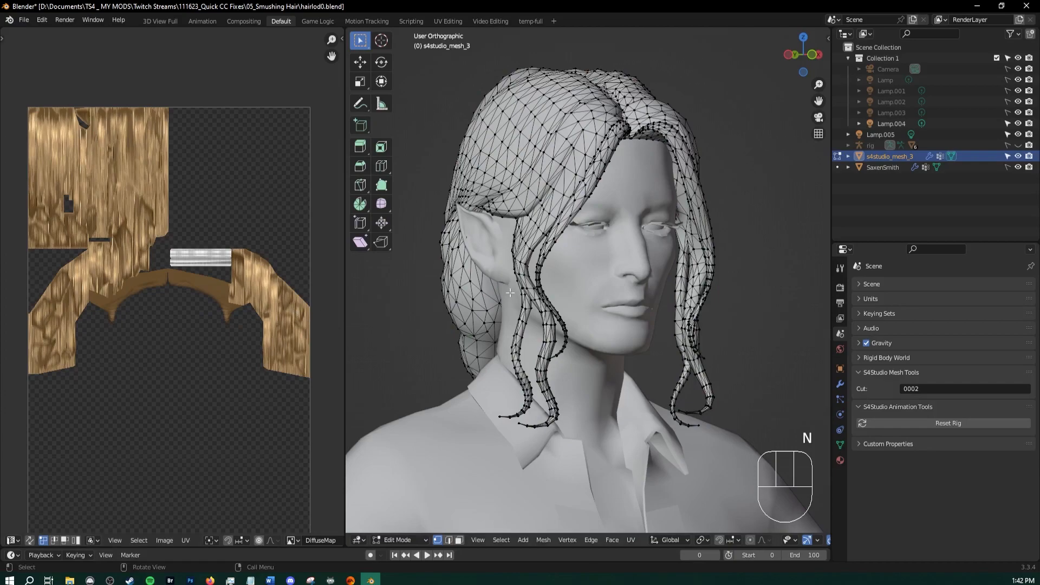
Select the entire hair mesh again together with all of its UVs
{"action": "key", "text": "a"}
{"action": "middle_click_drag", "start_coordinate": [525, 211], "coordinate": [510, 225], "text": "shift"}
{"action": "scroll", "coordinate": [190, 208], "scroll_direction": "down", "scroll_amount": 1}
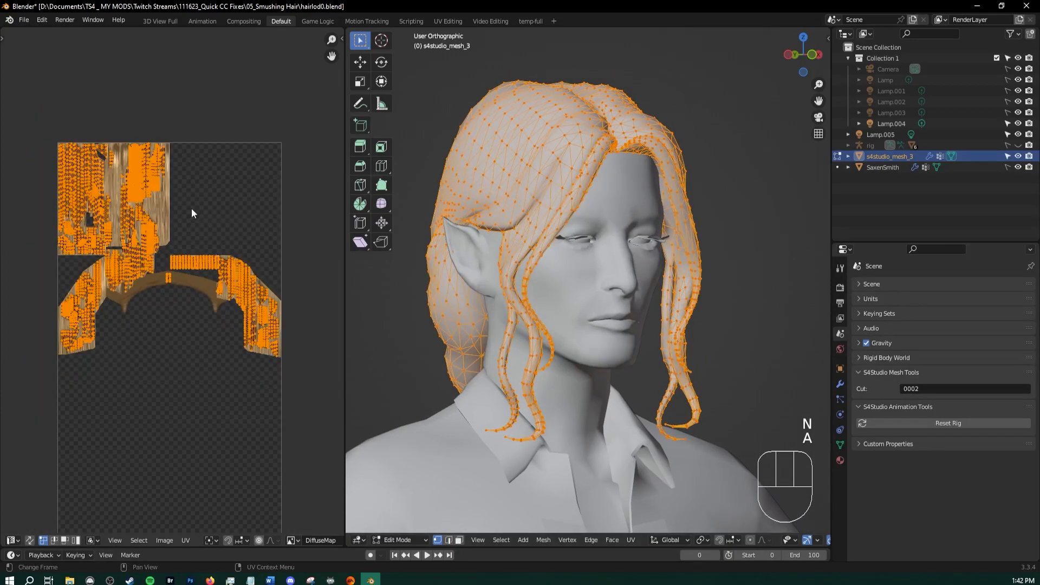
{"action": "middle_click_drag", "start_coordinate": [79, 139], "coordinate": [75, 139], "text": "shift"}
{"action": "key", "text": "a"}
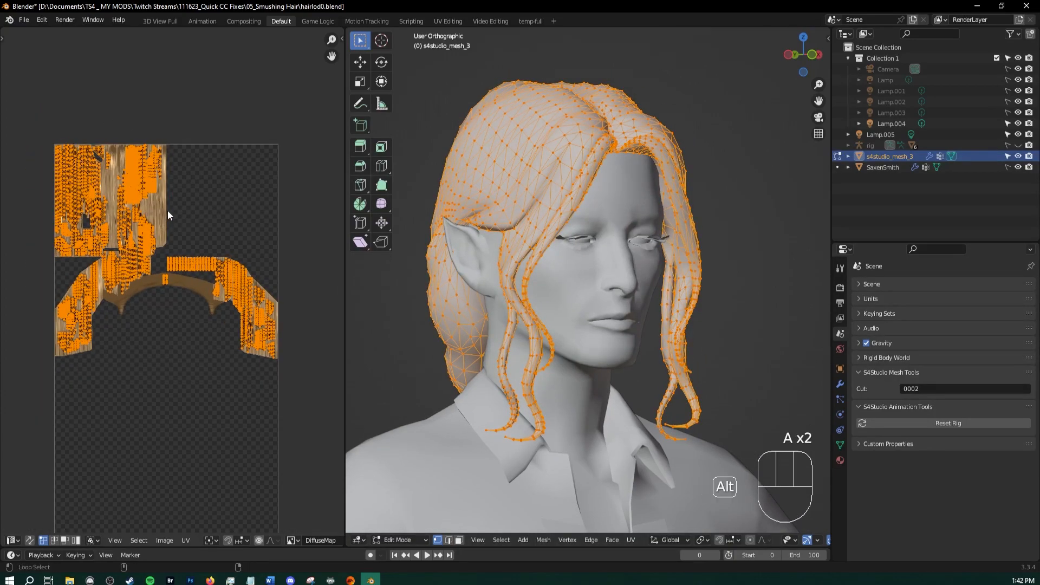
{"action": "key", "text": "alt+a"}
{"action": "key", "text": "a"}
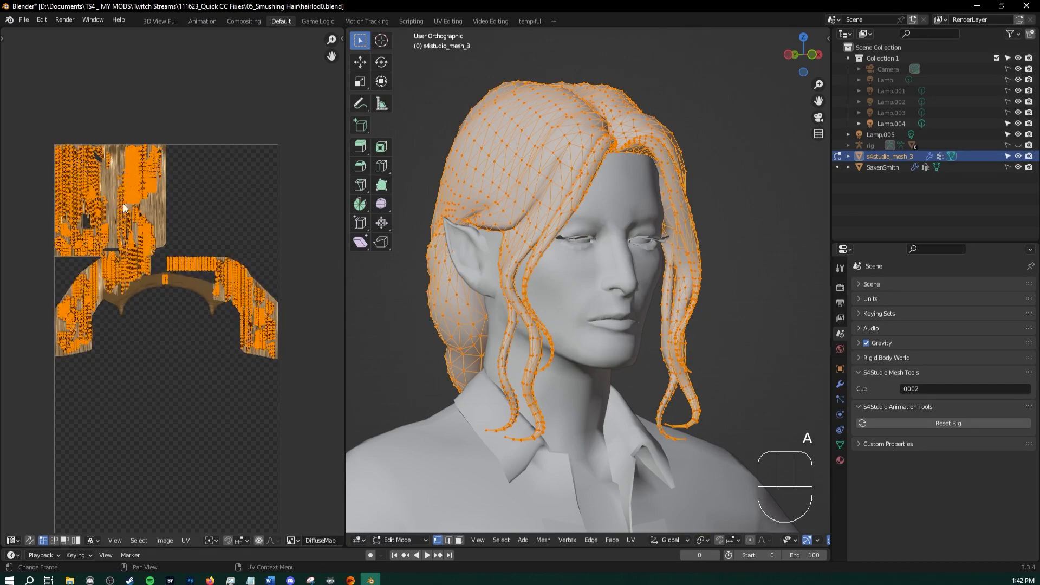
Mark seams on the hair mesh from its UV islands with Seams from Islands
{"action": "key", "text": "F3"}
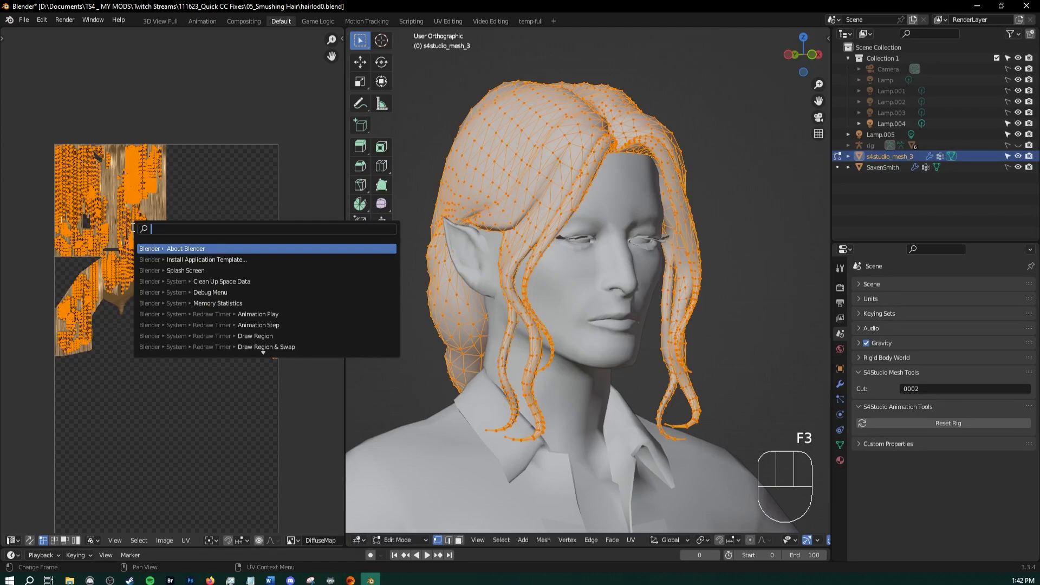
{"action": "type", "text": "isl"}
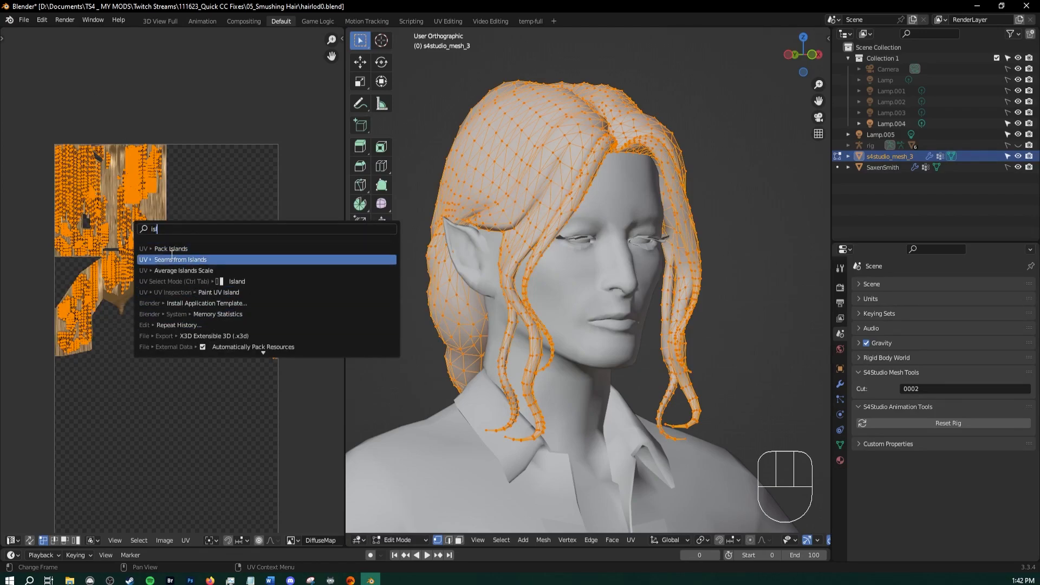
{"action": "left_click", "coordinate": [189, 539]}
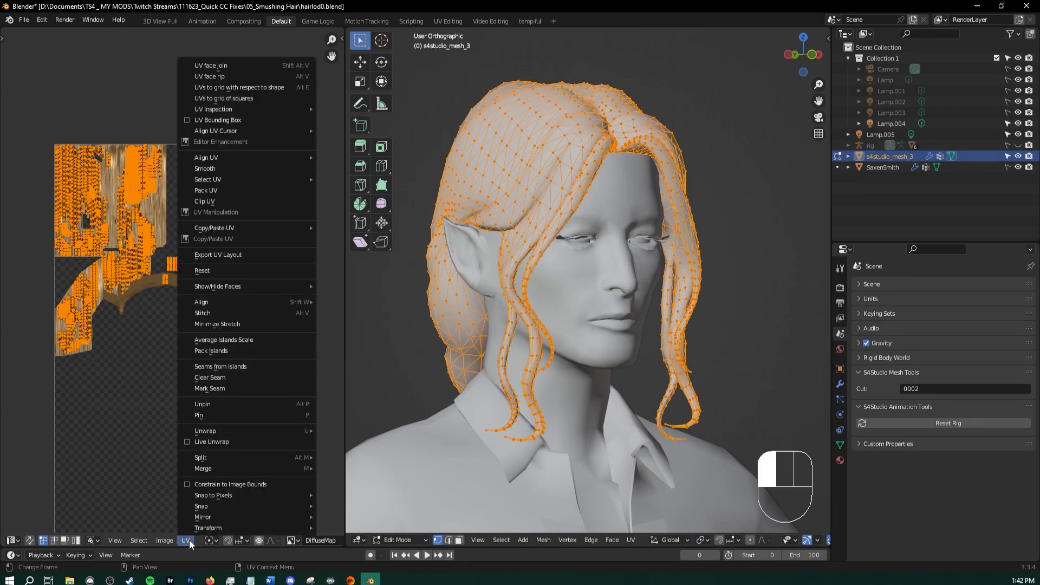
{"action": "left_click", "coordinate": [268, 363]}
{"action": "scroll", "coordinate": [179, 279], "scroll_direction": "up", "scroll_amount": 1}
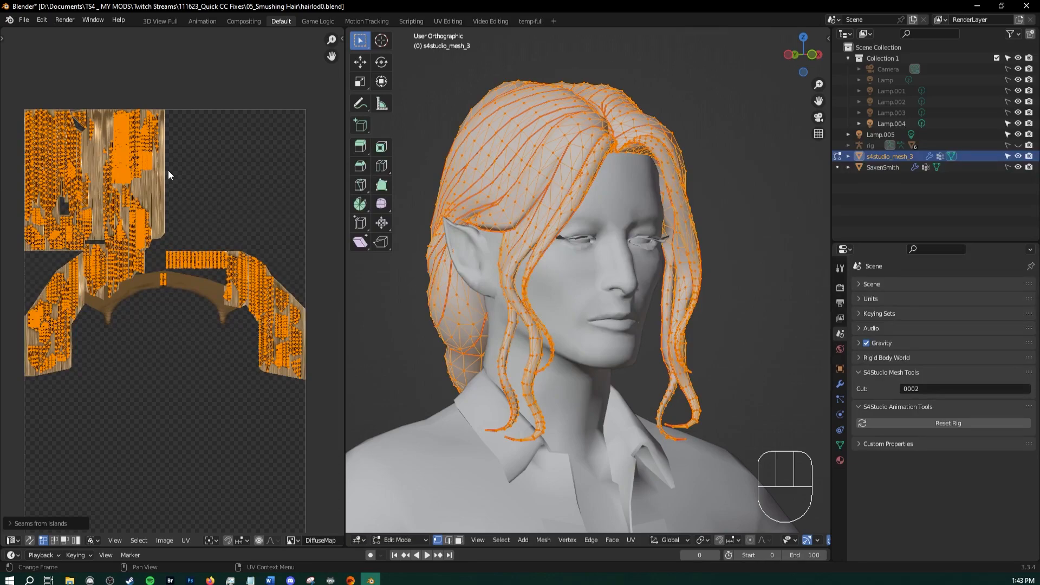
Examine the marked seams over the top and back of the head and along the braid
{"action": "middle_click_drag", "start_coordinate": [472, 176], "coordinate": [487, 223]}
{"action": "scroll", "coordinate": [531, 224], "scroll_direction": "up", "scroll_amount": 2}
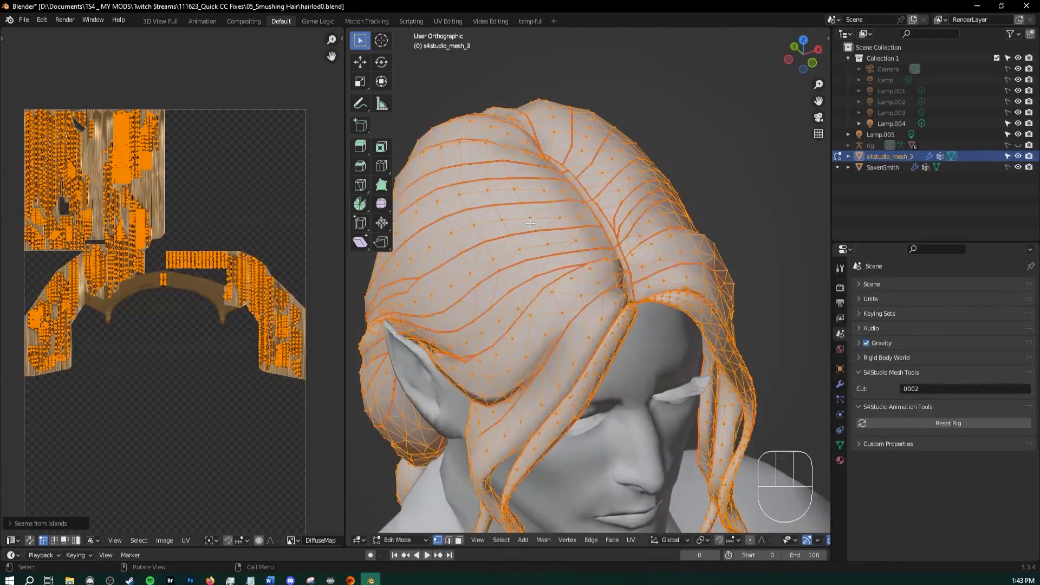
{"action": "middle_click_drag", "start_coordinate": [409, 183], "coordinate": [572, 231]}
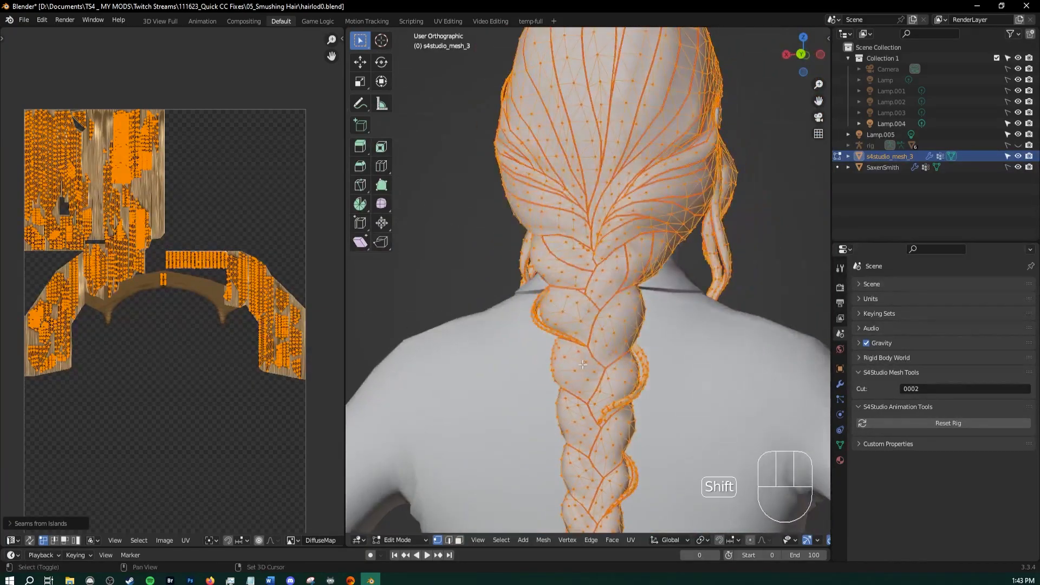
{"action": "middle_click_drag", "start_coordinate": [596, 458], "coordinate": [584, 289], "text": "shift"}
{"action": "scroll", "coordinate": [584, 290], "scroll_direction": "up", "scroll_amount": 1}
{"action": "scroll", "coordinate": [584, 290], "scroll_direction": "up", "scroll_amount": 1}
{"action": "middle_click_drag", "start_coordinate": [570, 138], "coordinate": [564, 267], "text": "shift"}
{"action": "scroll", "coordinate": [564, 267], "scroll_direction": "up", "scroll_amount": 3}
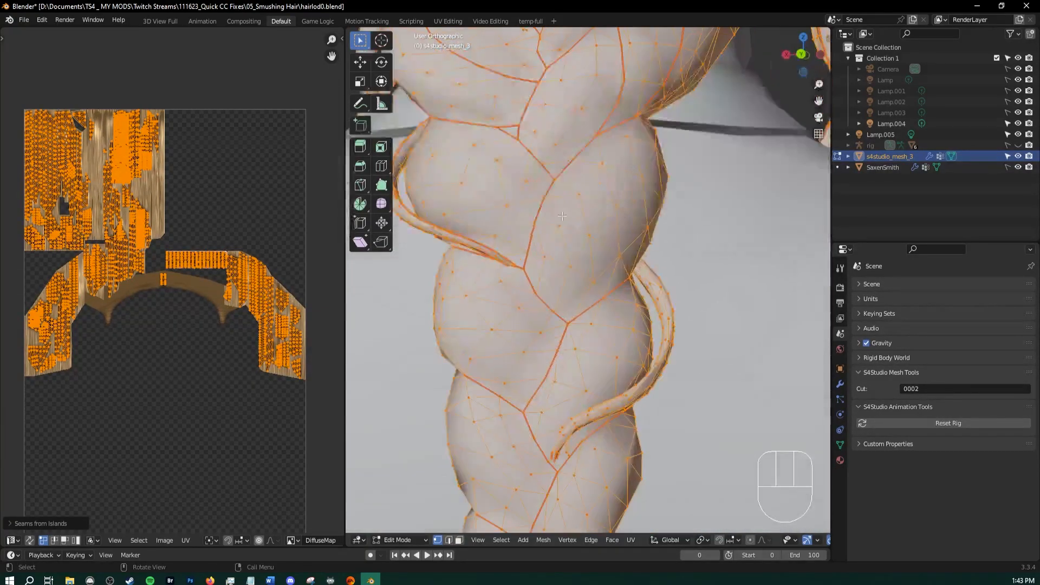
{"action": "scroll", "coordinate": [547, 212], "scroll_direction": "down", "scroll_amount": 3}
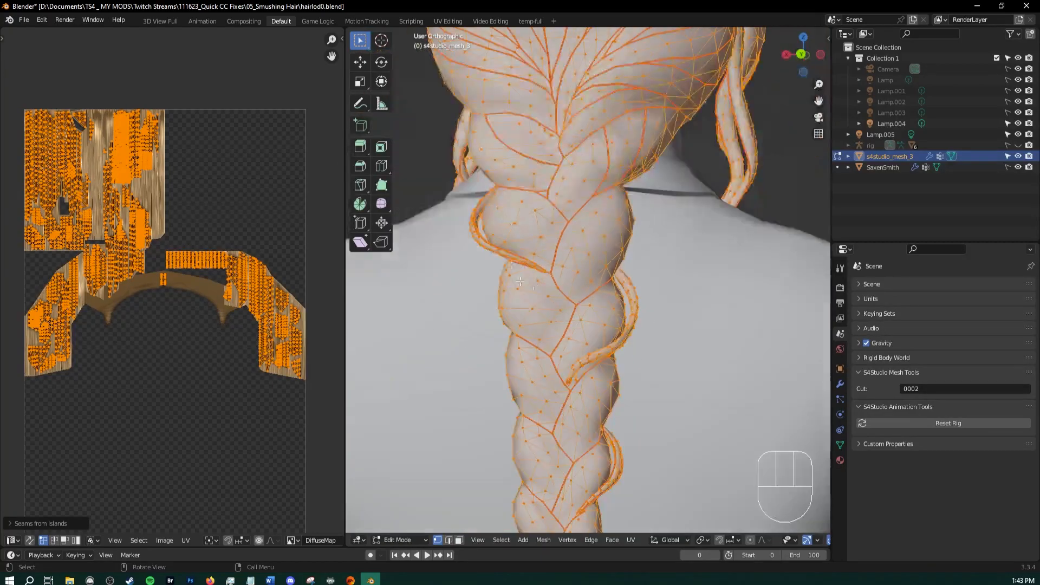
{"action": "mouse_move", "coordinate": [548, 211]}
{"action": "middle_mouse_down"}
{"action": "mouse_move", "coordinate": [525, 334]}
{"action": "mouse_move", "coordinate": [561, 262]}
{"action": "mouse_move", "coordinate": [588, 345]}
{"action": "mouse_move", "coordinate": [546, 230]}
{"action": "middle_mouse_up"}
{"action": "scroll", "coordinate": [525, 334], "scroll_direction": "up", "scroll_amount": 2}
{"action": "scroll", "coordinate": [588, 345], "scroll_direction": "up", "scroll_amount": 3}
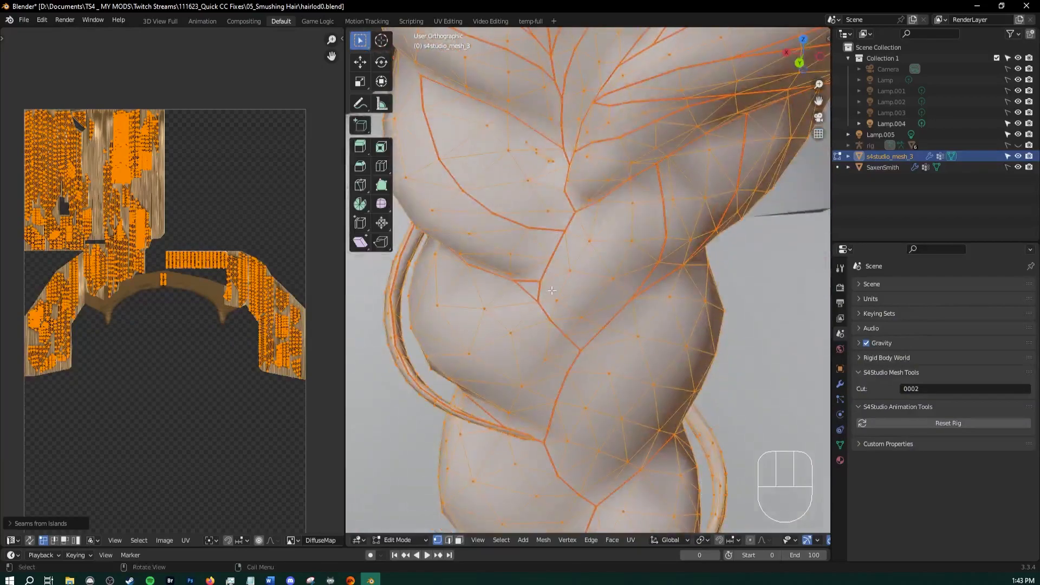
In edge select mode, pick a seam edge on the upper braid and select all similar edges by Seam
{"action": "key", "text": "2"}
{"action": "left_click", "coordinate": [559, 248]}
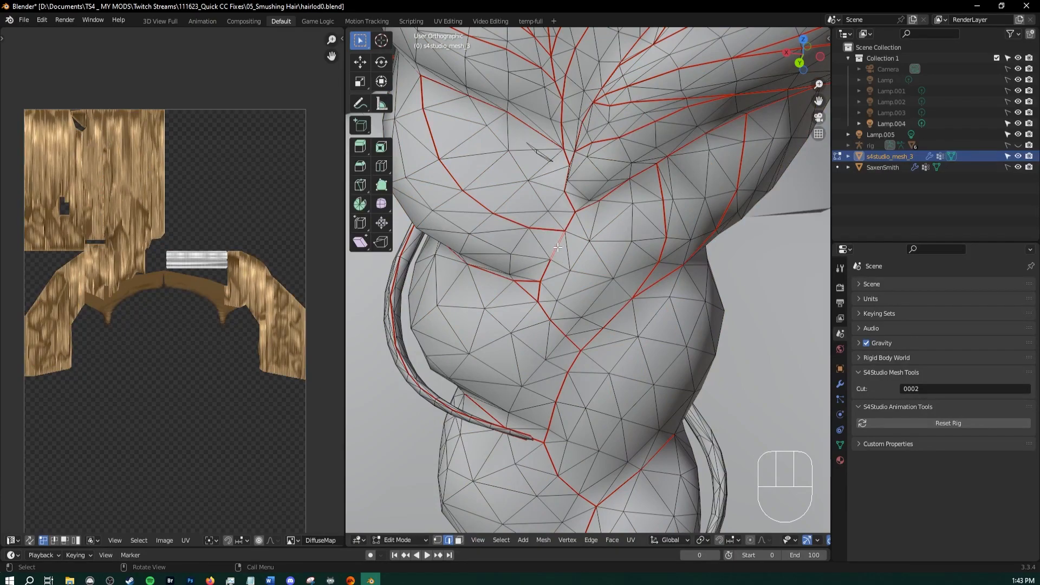
{"action": "key", "text": "shift+g"}
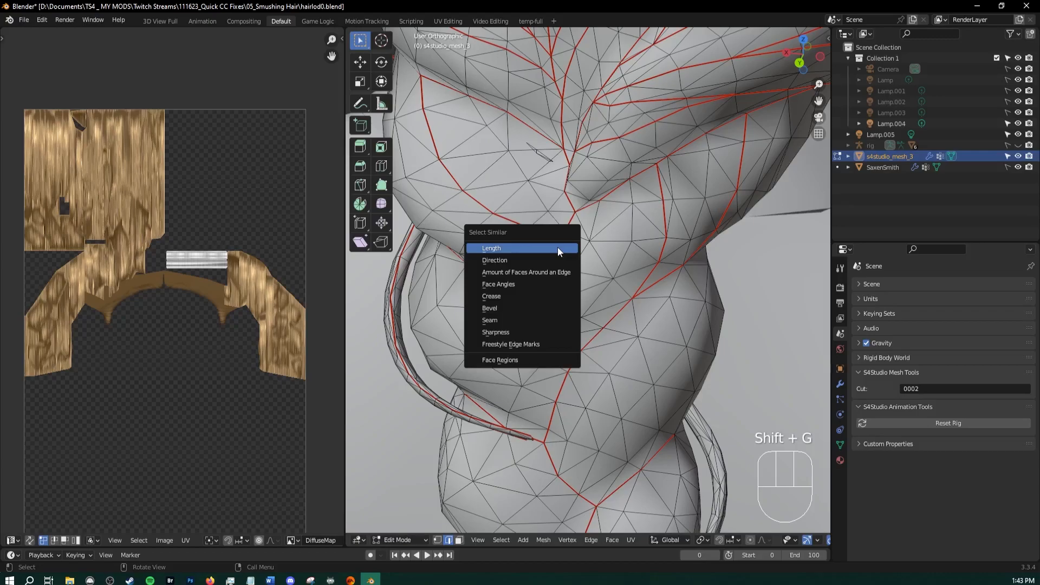
{"action": "left_click", "coordinate": [553, 319]}
{"action": "scroll", "coordinate": [555, 312], "scroll_direction": "down", "scroll_amount": 5}
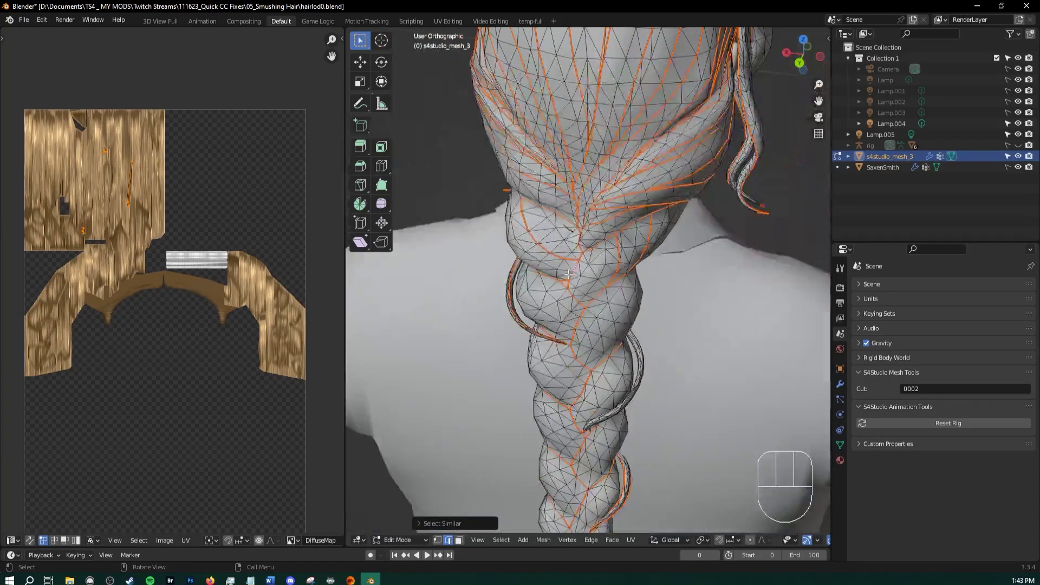
{"action": "middle_click_drag", "start_coordinate": [555, 311], "coordinate": [485, 209]}
{"action": "middle_click_drag", "start_coordinate": [537, 151], "coordinate": [564, 321], "text": "shift"}
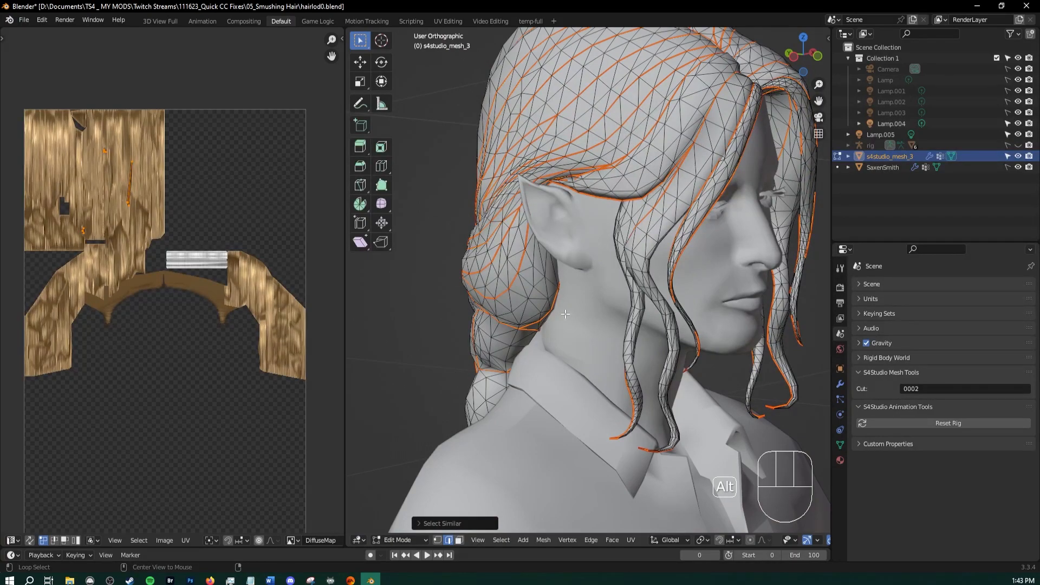
Split the hair mesh's faces along the selected seam edges with Faces by Edges and return to Object Mode
{"action": "key", "text": "alt+m"}
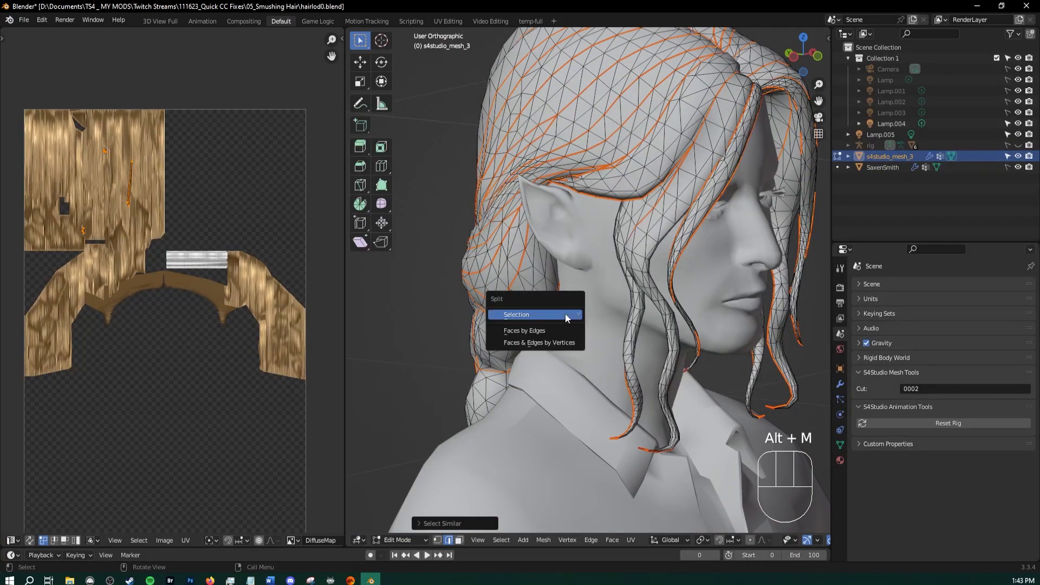
{"action": "left_click", "coordinate": [551, 333]}
{"action": "key", "text": "Tab"}
{"action": "middle_click_drag", "start_coordinate": [551, 332], "coordinate": [601, 271]}
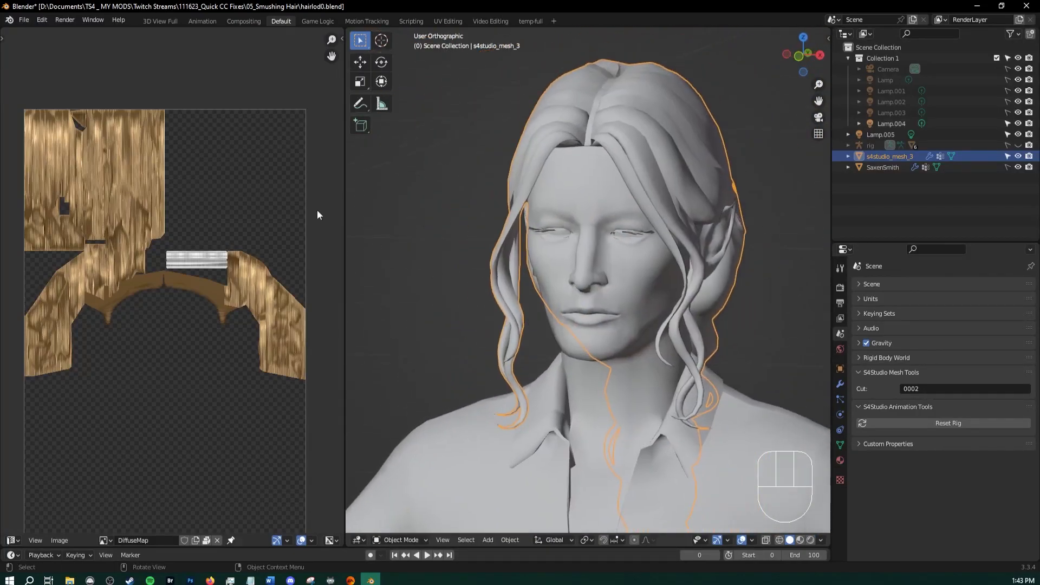
Save the Blender file and open simstrouble_FemaleHair_Cadence.package in Sims 4 Studio
{"action": "left_click", "coordinate": [27, 16]}
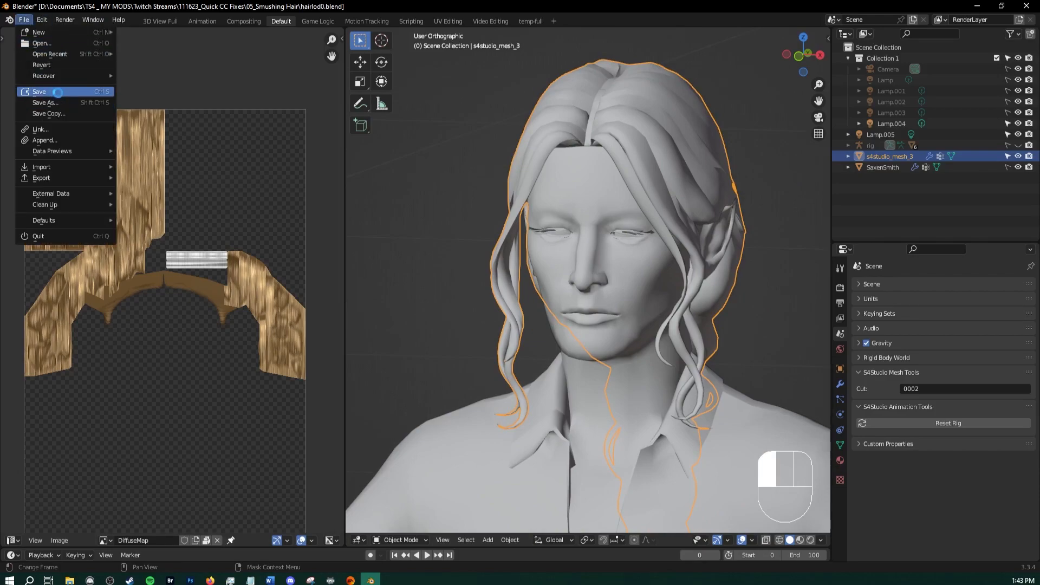
{"action": "left_click", "coordinate": [54, 93]}
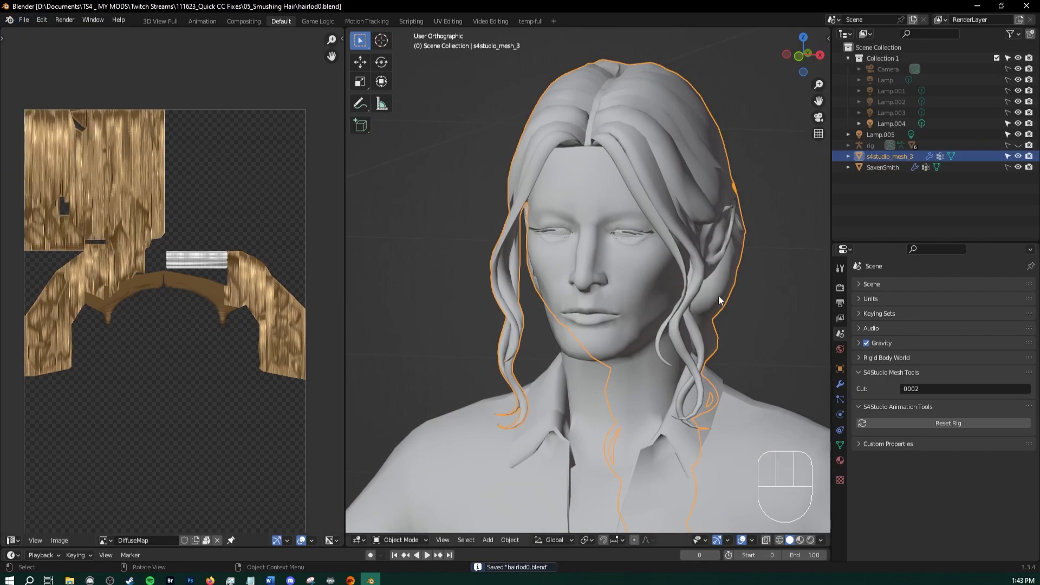
{"action": "left_click", "coordinate": [975, 7]}
{"action": "double_click", "coordinate": [345, 207]}
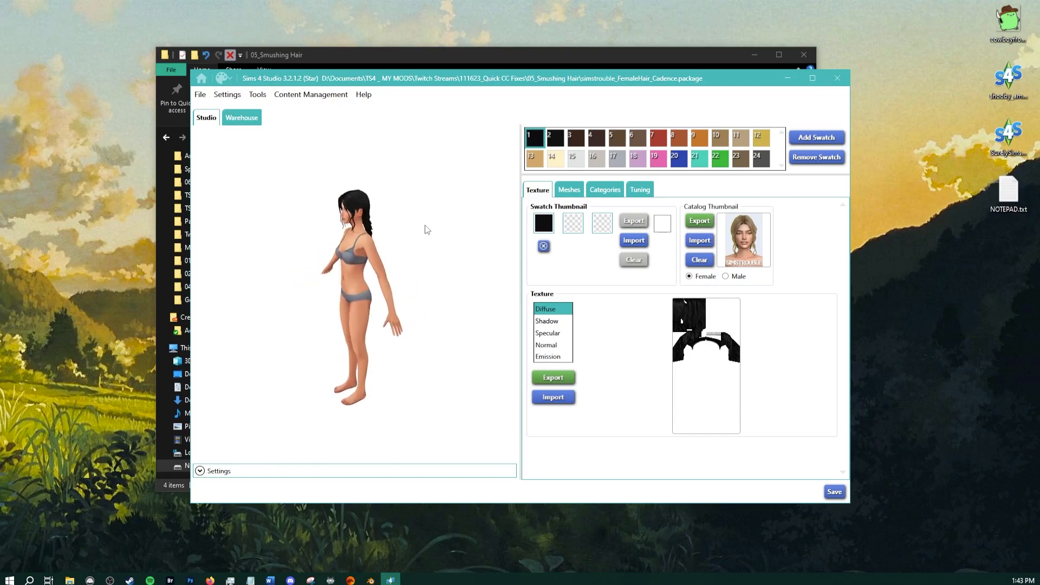
Examine the hair up close on the preview model, viewing it in swatch 13 and swatch 12
{"action": "scroll", "coordinate": [424, 224], "scroll_direction": "up", "scroll_amount": 4}
{"action": "scroll", "coordinate": [400, 302], "scroll_direction": "up", "scroll_amount": 8}
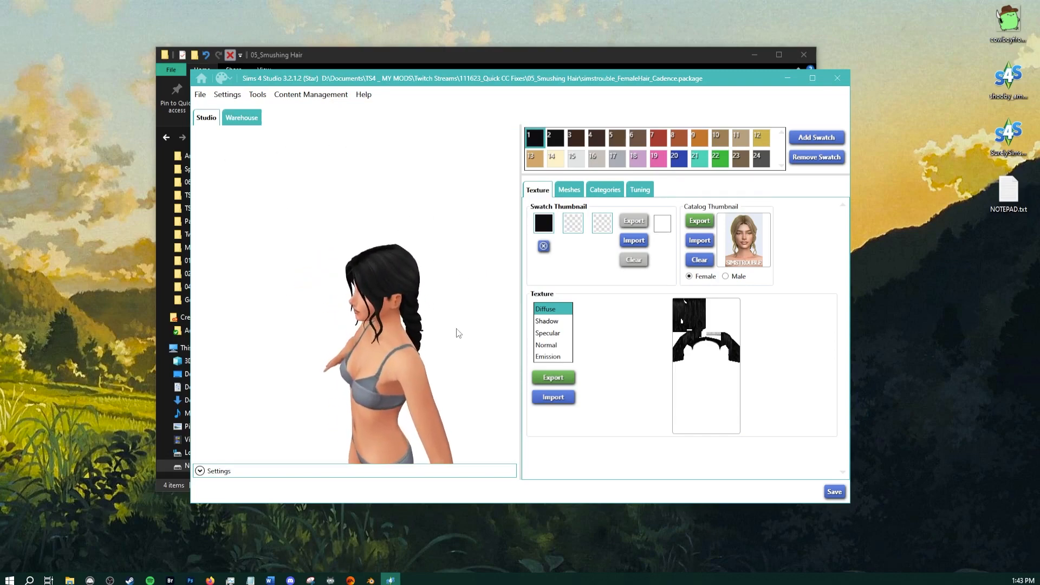
{"action": "right_click_drag", "start_coordinate": [409, 265], "coordinate": [536, 227]}
{"action": "scroll", "coordinate": [373, 240], "scroll_direction": "up", "scroll_amount": 2}
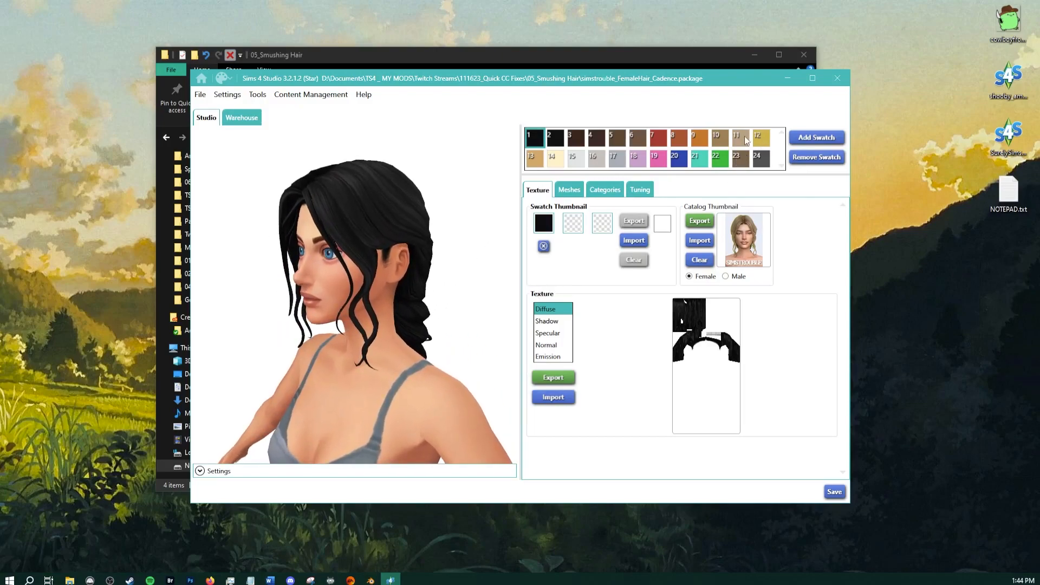
{"action": "left_click", "coordinate": [536, 156]}
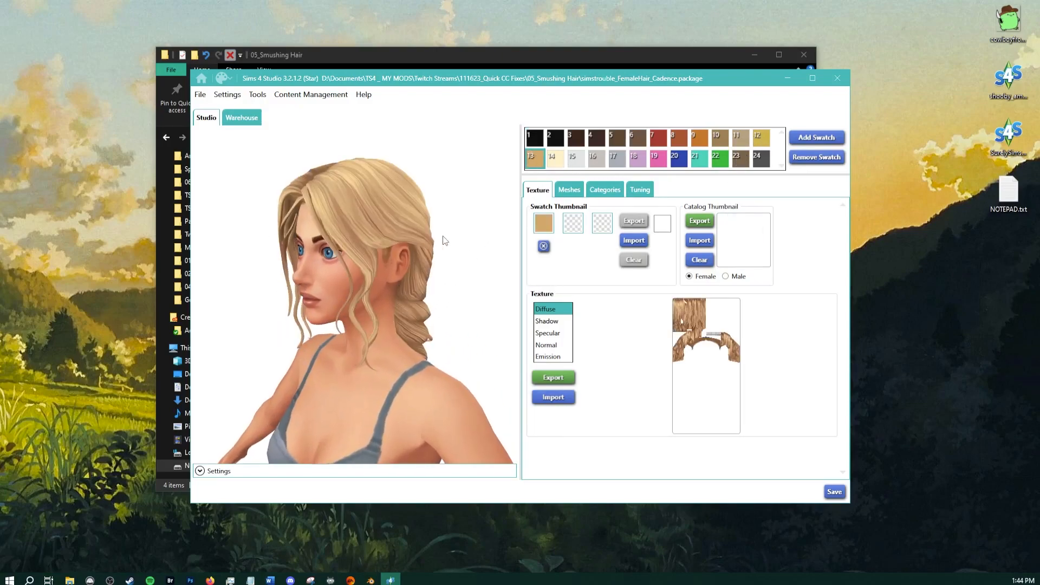
{"action": "left_click", "coordinate": [758, 139]}
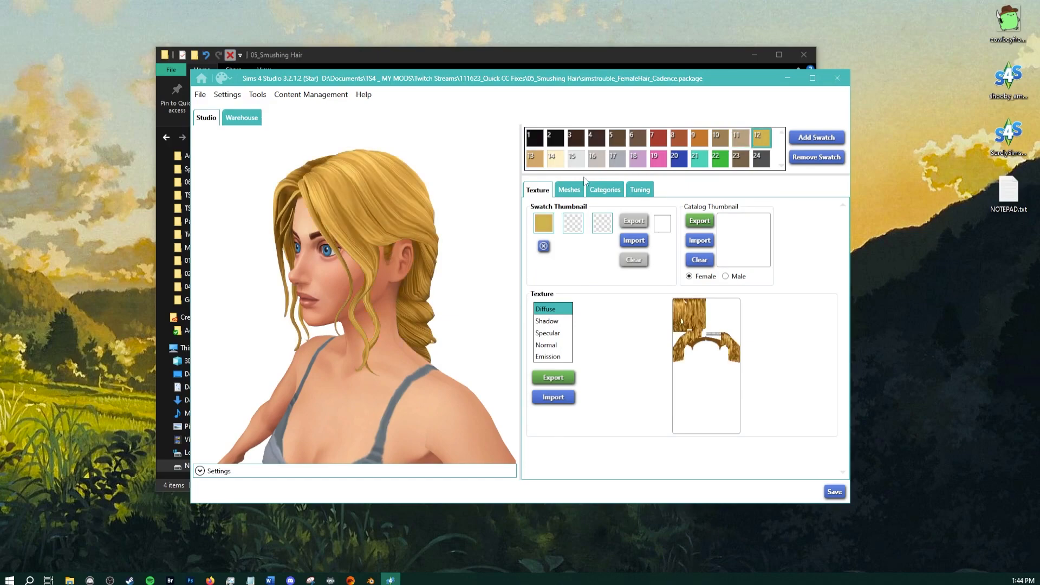
{"action": "right_click_drag", "start_coordinate": [434, 241], "coordinate": [417, 258]}
{"action": "middle_click_drag", "start_coordinate": [448, 218], "coordinate": [406, 254]}
Import hairlod0.blend from the 05_Smushing Hair folder as the hair's LOD 0 mesh
{"action": "left_click", "coordinate": [568, 191]}
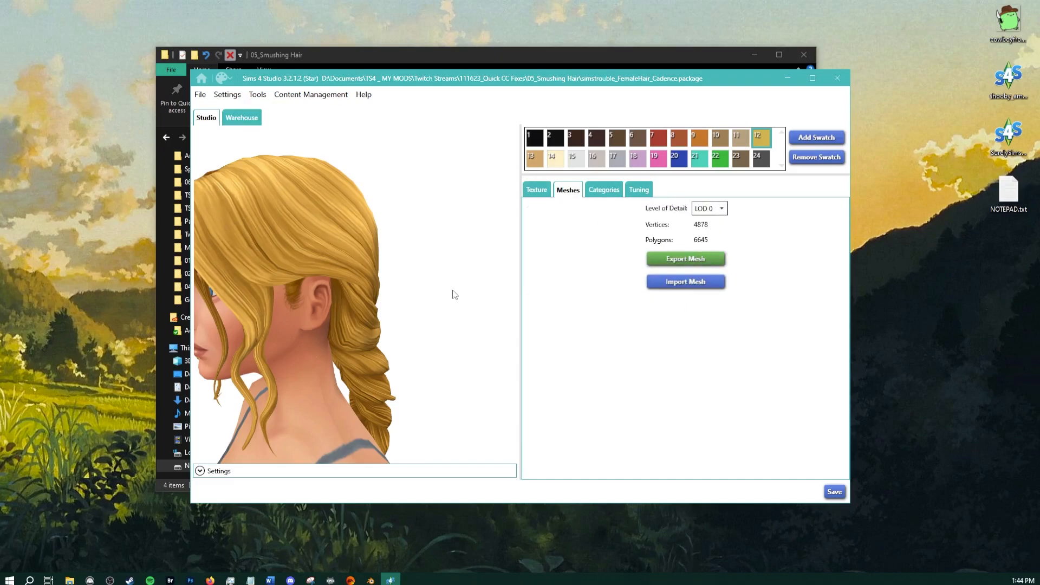
{"action": "right_click_drag", "start_coordinate": [406, 301], "coordinate": [450, 301]}
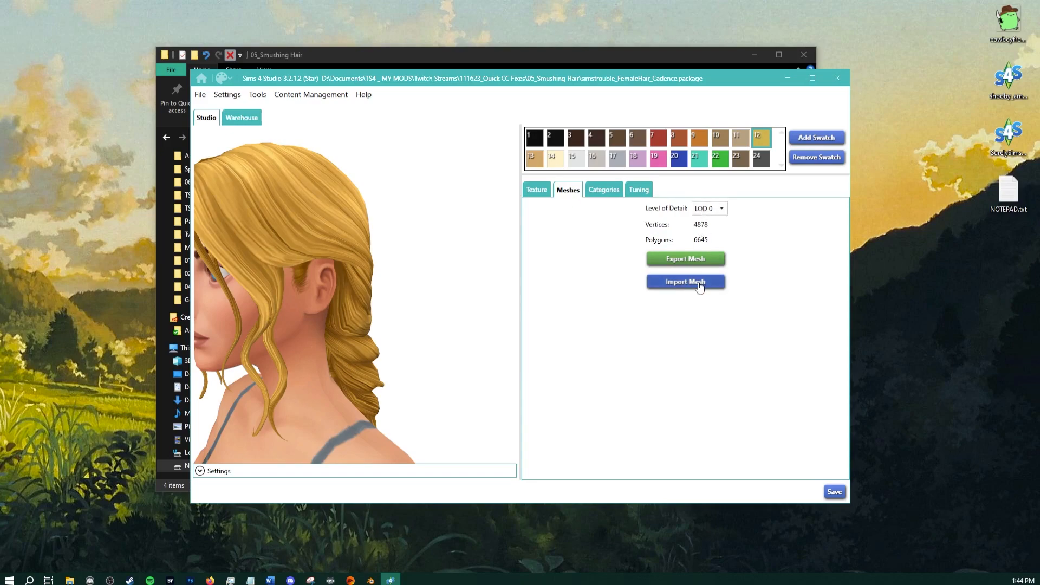
{"action": "right_click_drag", "start_coordinate": [441, 283], "coordinate": [518, 280]}
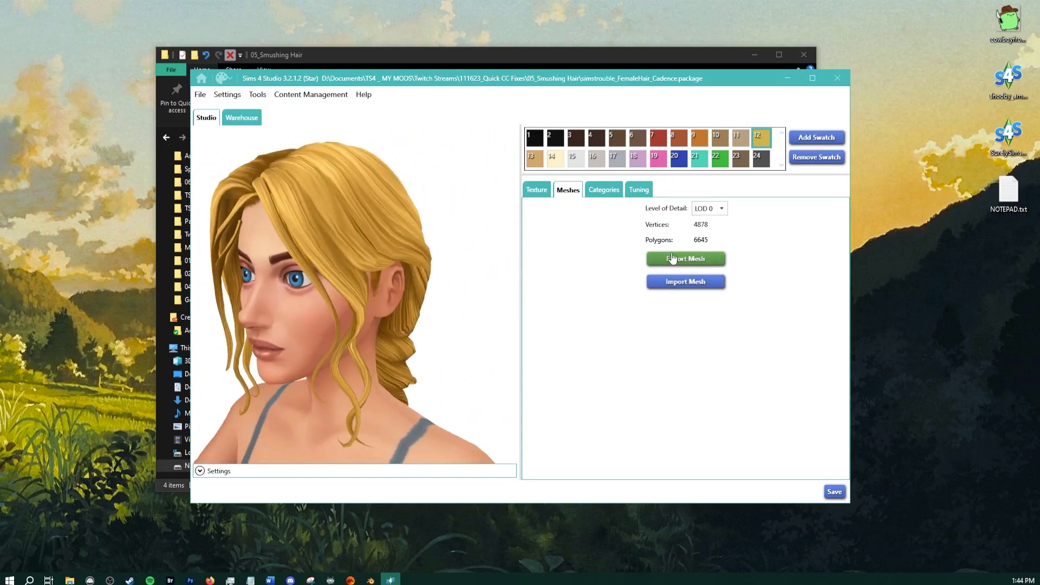
{"action": "left_click", "coordinate": [696, 282]}
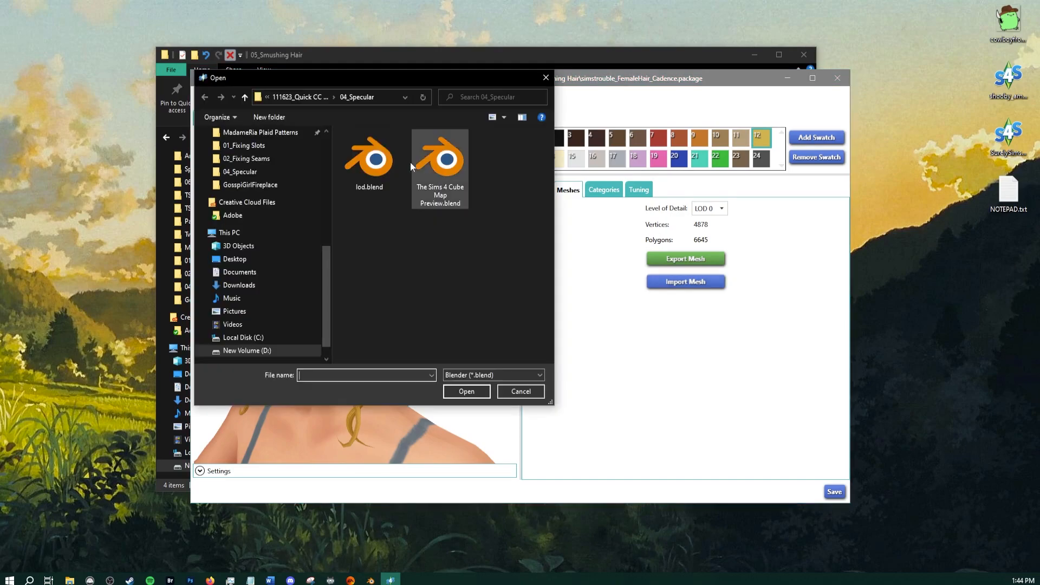
{"action": "left_click", "coordinate": [324, 96]}
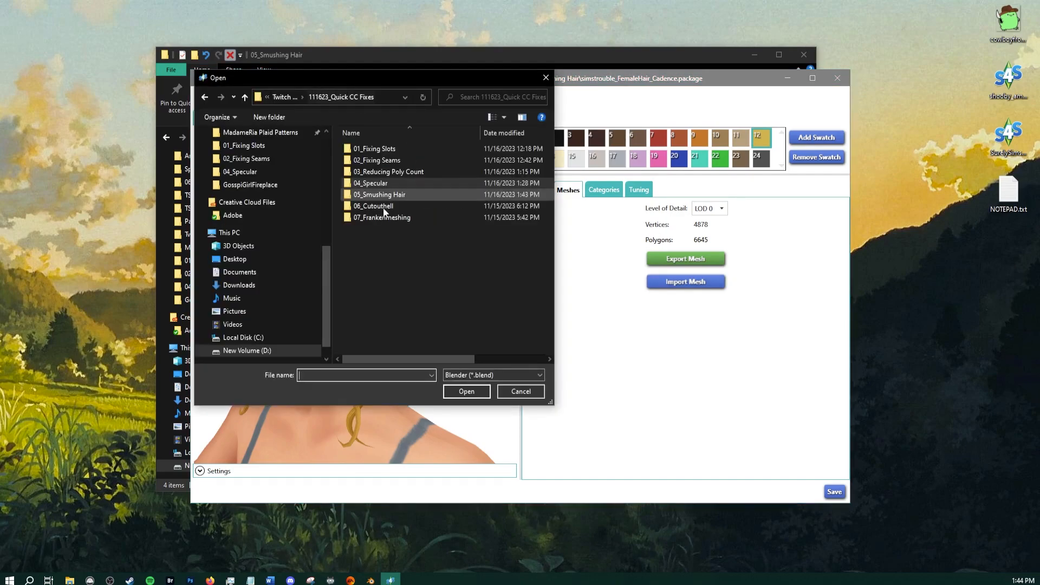
{"action": "double_click", "coordinate": [379, 196]}
{"action": "double_click", "coordinate": [390, 160]}
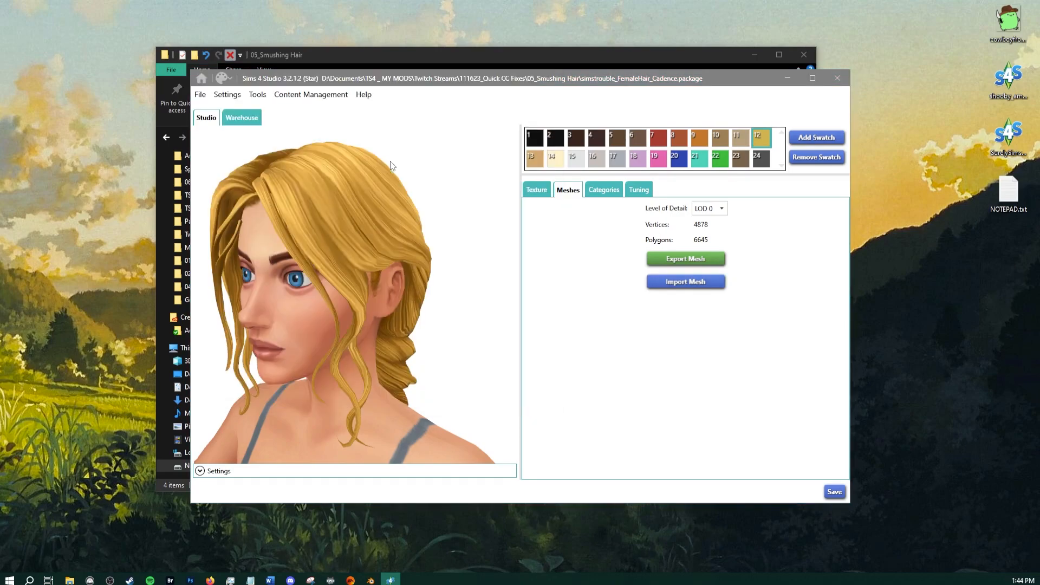
Examine the imported hair mesh around the ears, braid and front strands from several angles
{"action": "scroll", "coordinate": [378, 221], "scroll_direction": "up", "scroll_amount": 2}
{"action": "left_click_drag", "start_coordinate": [378, 221], "coordinate": [434, 199]}
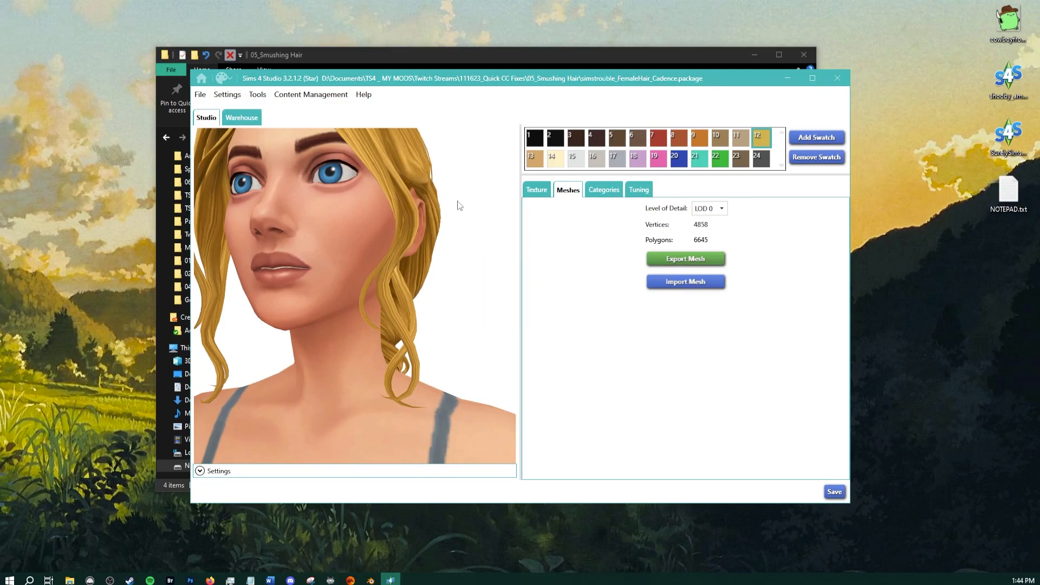
{"action": "left_click_drag", "start_coordinate": [458, 205], "coordinate": [802, 241]}
{"action": "right_click_drag", "start_coordinate": [803, 241], "coordinate": [399, 247]}
{"action": "scroll", "coordinate": [400, 247], "scroll_direction": "up", "scroll_amount": 3}
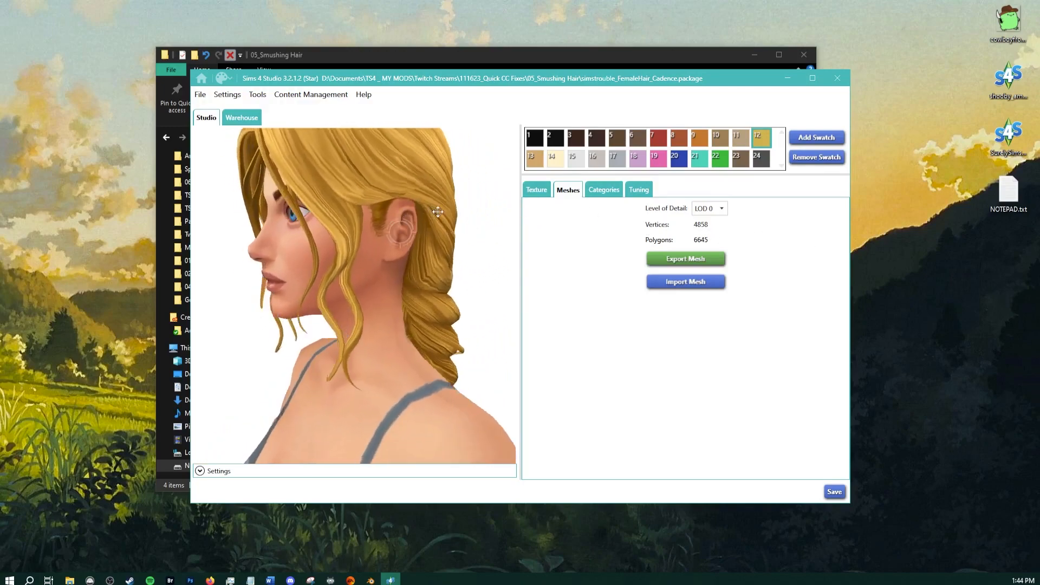
{"action": "right_click_drag", "start_coordinate": [439, 214], "coordinate": [471, 217]}
{"action": "middle_click_drag", "start_coordinate": [471, 217], "coordinate": [384, 254]}
{"action": "mouse_move", "coordinate": [384, 254]}
{"action": "right_mouse_down"}
{"action": "mouse_move", "coordinate": [490, 235]}
{"action": "mouse_move", "coordinate": [425, 267]}
{"action": "mouse_move", "coordinate": [213, 275]}
{"action": "mouse_move", "coordinate": [437, 197]}
{"action": "mouse_move", "coordinate": [528, 203]}
{"action": "mouse_move", "coordinate": [368, 262]}
{"action": "mouse_move", "coordinate": [536, 279]}
{"action": "mouse_move", "coordinate": [394, 284]}
{"action": "mouse_move", "coordinate": [268, 261]}
{"action": "right_mouse_up"}
{"action": "right_click_drag", "start_coordinate": [488, 234], "coordinate": [360, 233]}
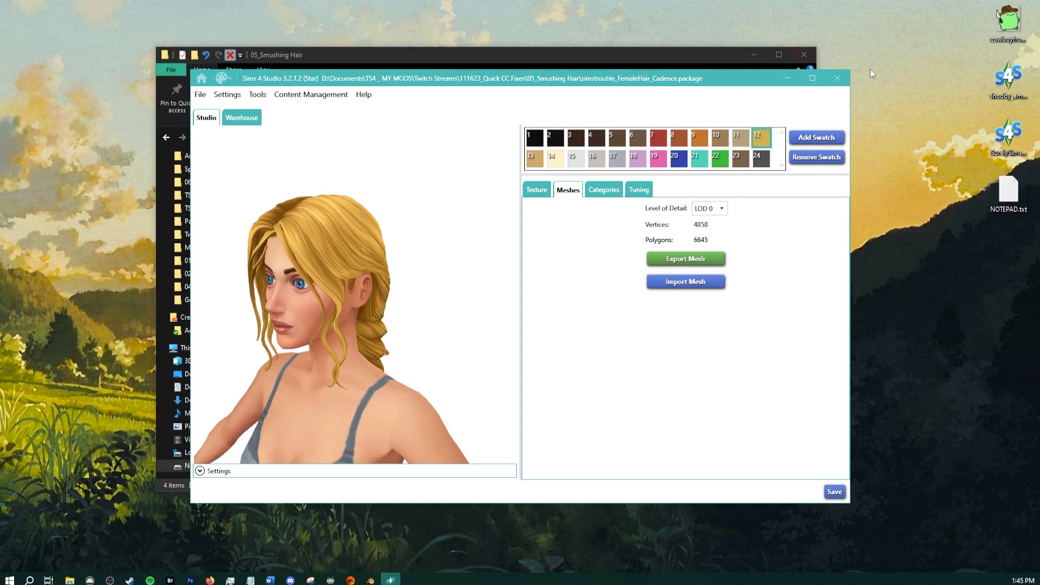
{"action": "right_click_drag", "start_coordinate": [397, 266], "coordinate": [472, 245]}
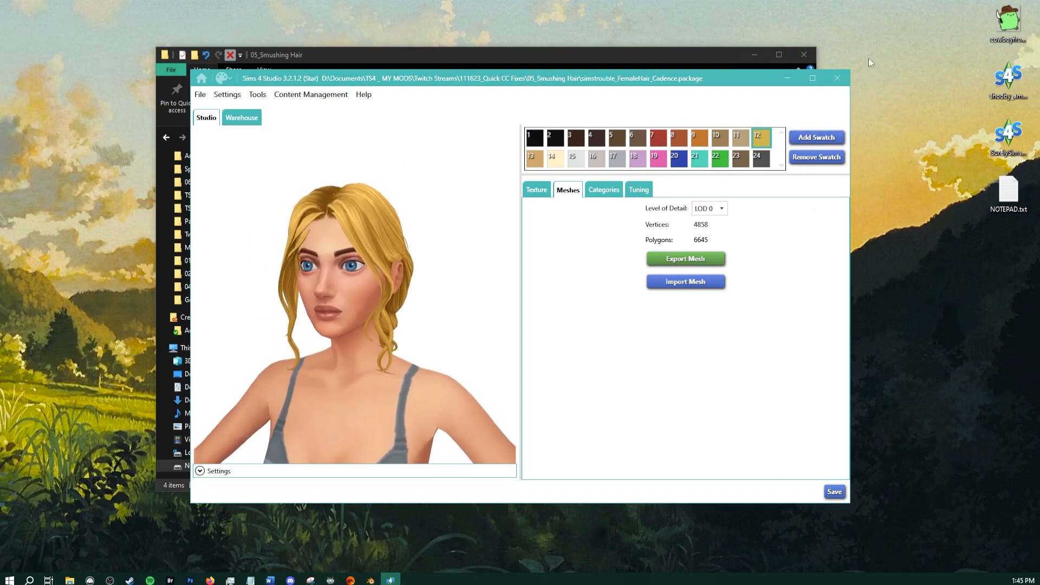
Close the hair package and open SurelySims_KoT_Plumbing_Sink_TEST.package from the 06_Cutouthell folder
{"action": "left_click", "coordinate": [837, 79]}
{"action": "left_click", "coordinate": [426, 137]}
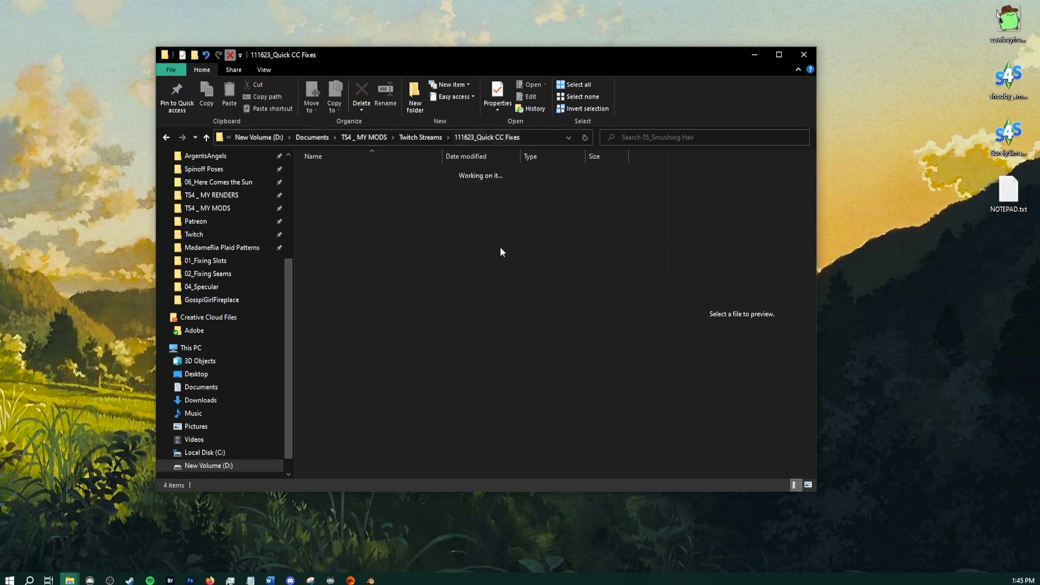
{"action": "double_click", "coordinate": [335, 230]}
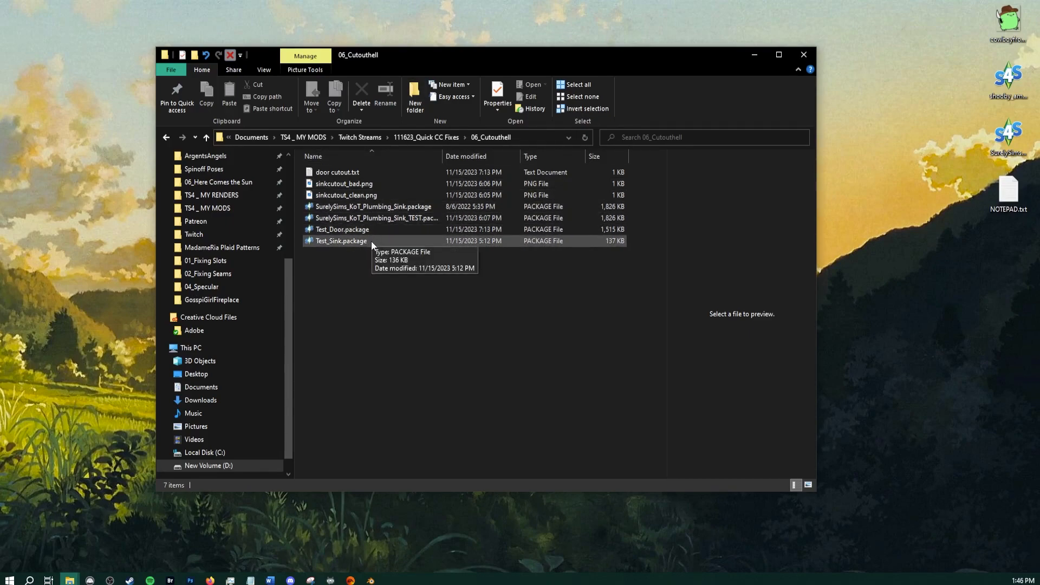
{"action": "left_click", "coordinate": [385, 209]}
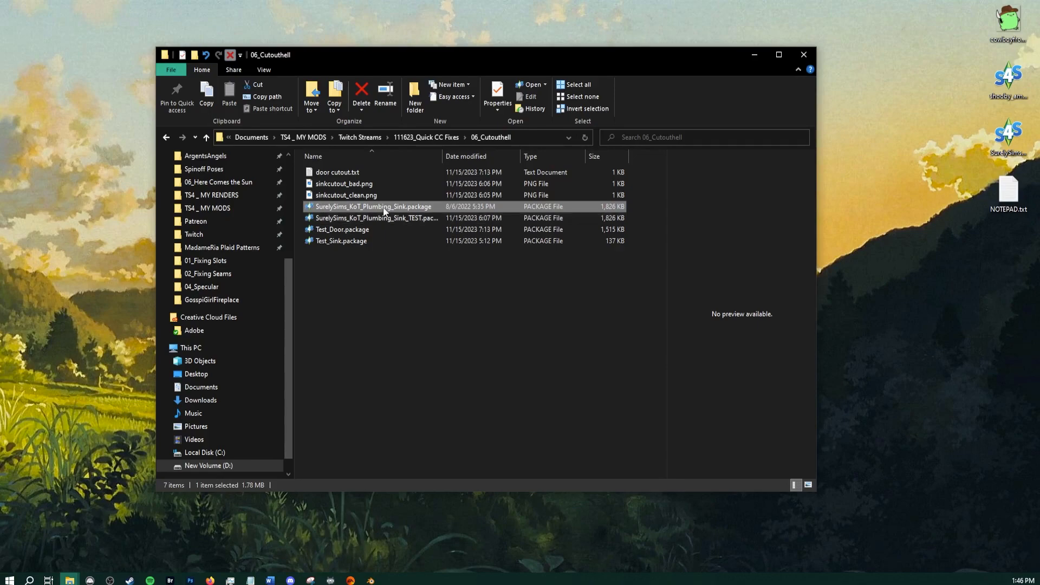
{"action": "left_click", "coordinate": [383, 219]}
{"action": "double_click", "coordinate": [383, 217]}
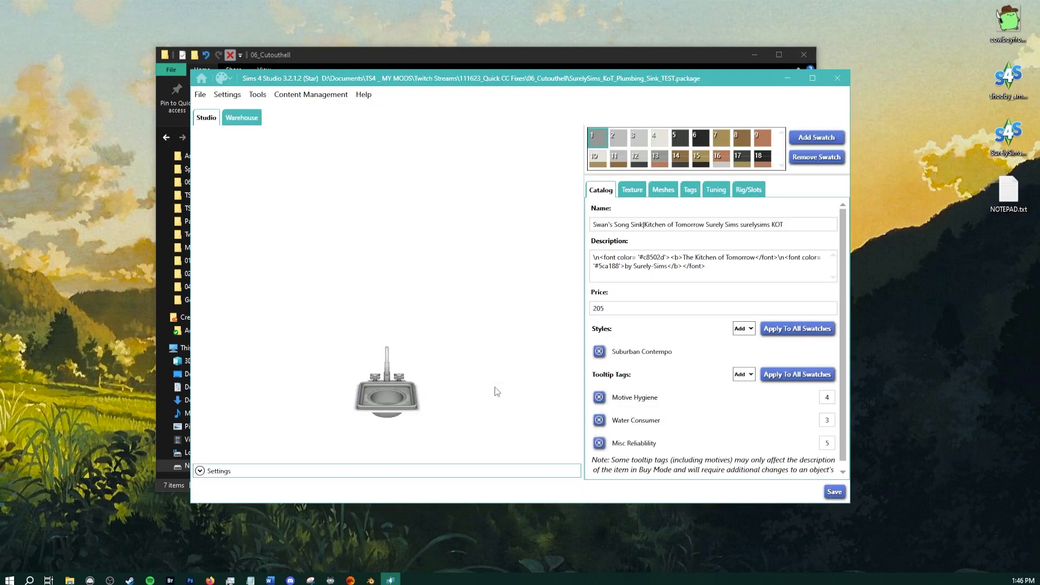
Examine the sink model, and view the 64 x 64 cutout DST Image at the end of its Warehouse resources
{"action": "right_click_drag", "start_coordinate": [476, 264], "coordinate": [427, 272]}
{"action": "scroll", "coordinate": [460, 357], "scroll_direction": "up", "scroll_amount": 4}
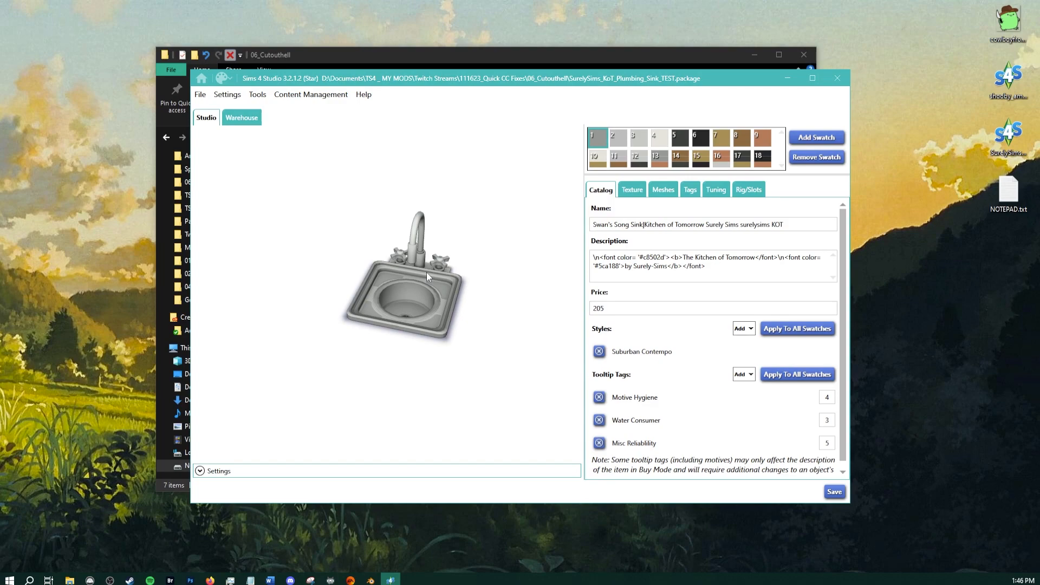
{"action": "left_click", "coordinate": [240, 122]}
{"action": "scroll", "coordinate": [433, 320], "scroll_direction": "down", "scroll_amount": 5}
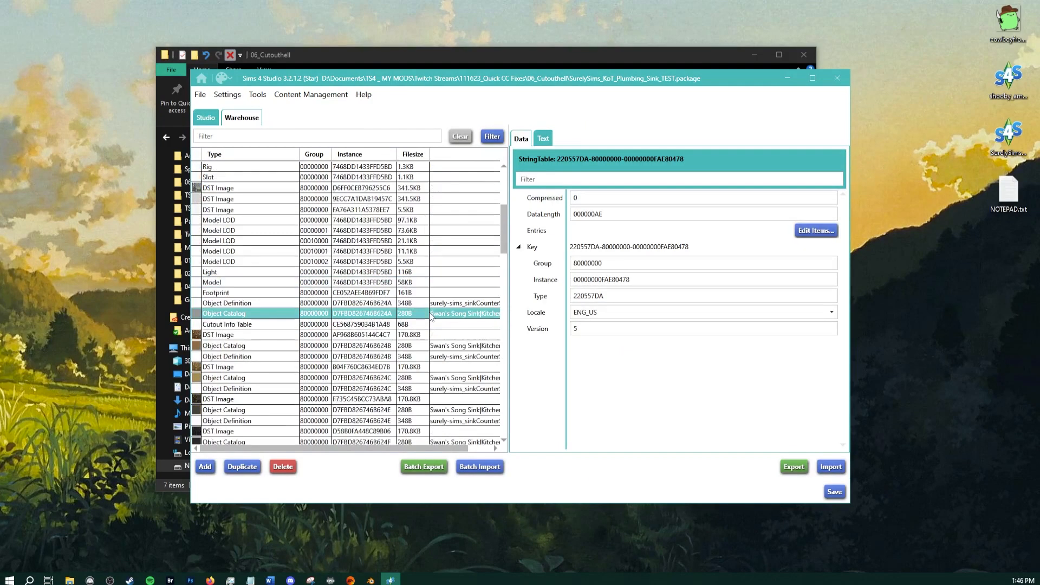
{"action": "scroll", "coordinate": [432, 317], "scroll_direction": "down", "scroll_amount": 15}
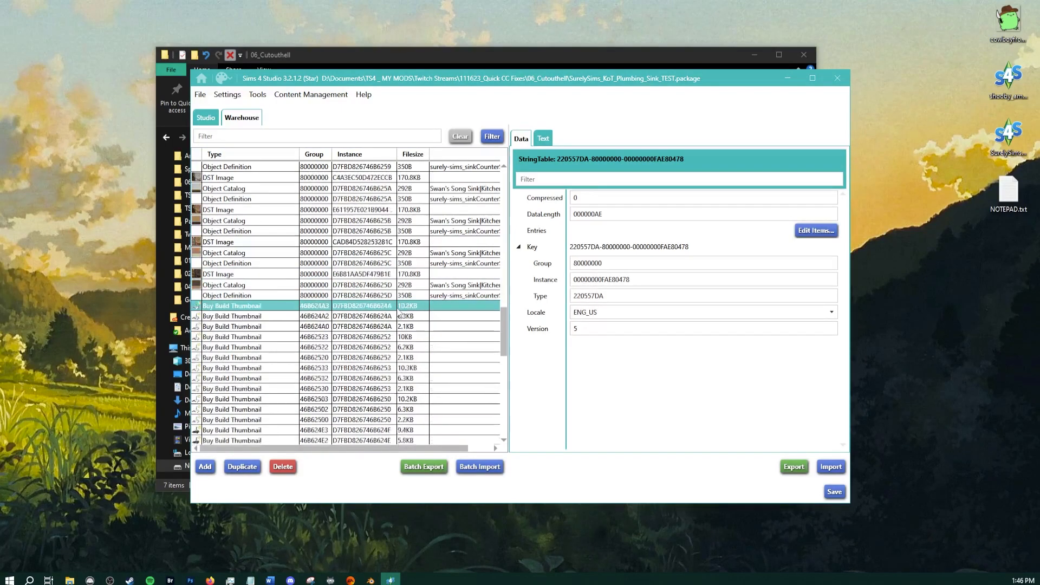
{"action": "scroll", "coordinate": [402, 315], "scroll_direction": "down", "scroll_amount": 14}
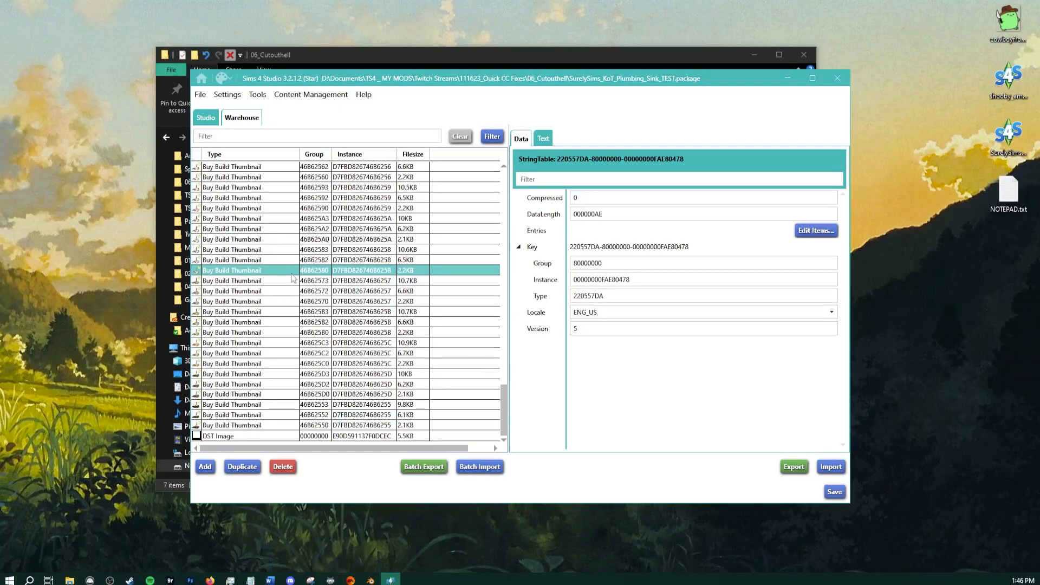
{"action": "left_click", "coordinate": [239, 436]}
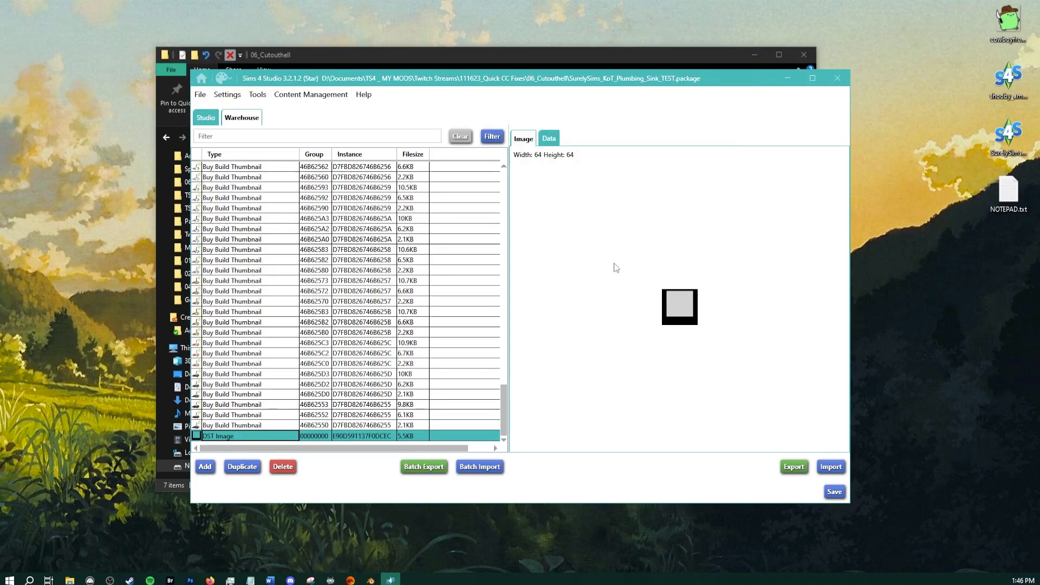
{"action": "left_click_drag", "start_coordinate": [691, 83], "coordinate": [724, 114]}
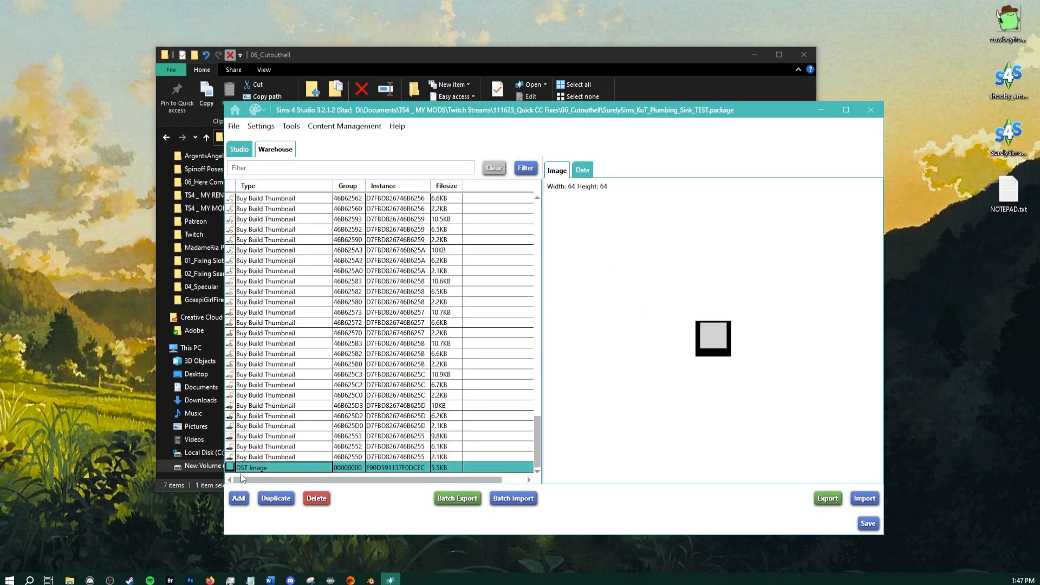
Switch to Firefox, read the forum thread "Problem with cutout in sink" and return to the sink package in Sims 4 Studio
{"action": "left_click", "coordinate": [215, 579]}
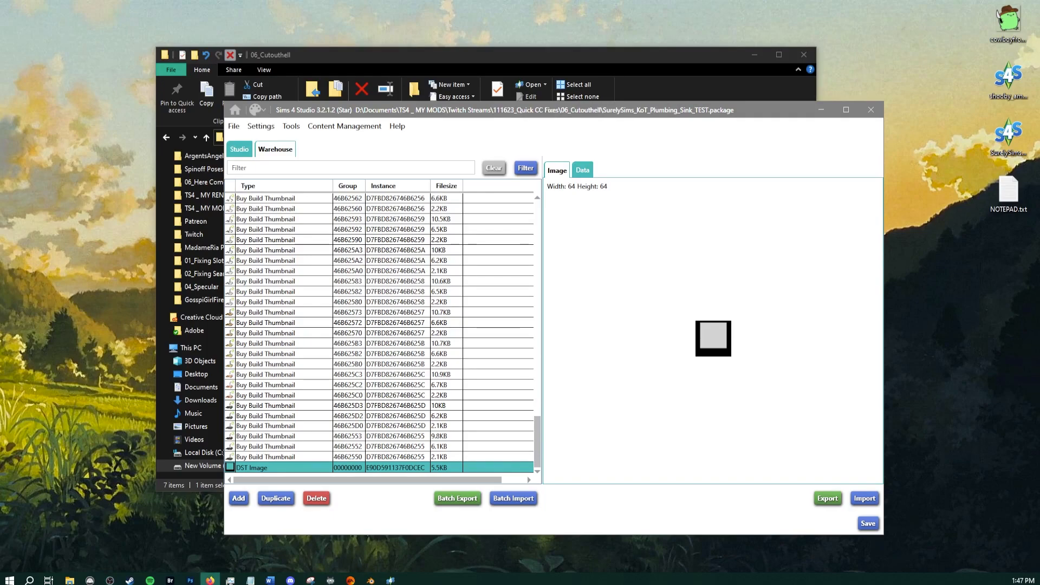
{"action": "left_click_drag", "start_coordinate": [0, 163], "coordinate": [661, 34]}
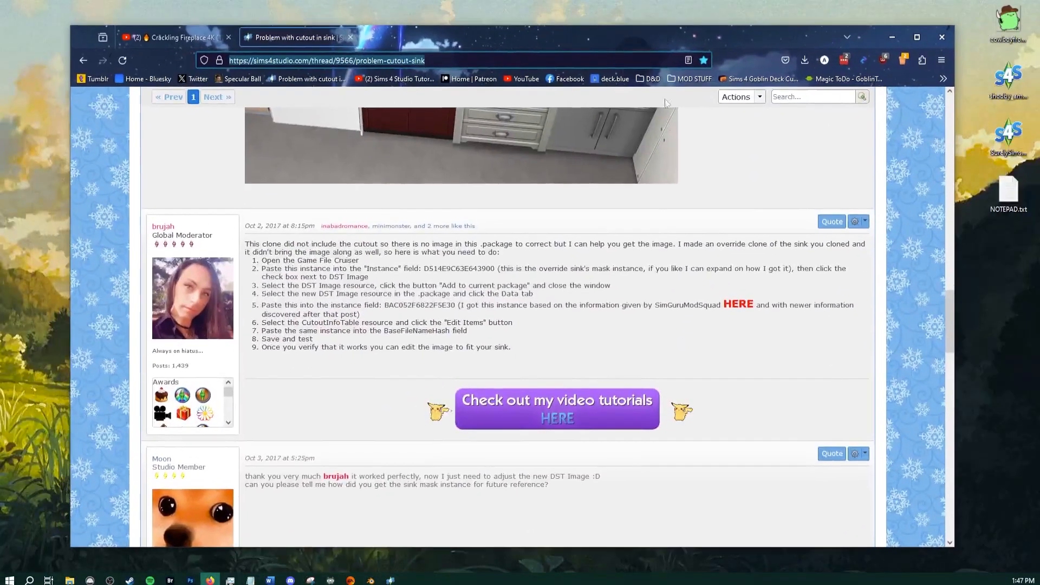
{"action": "scroll", "coordinate": [585, 266], "scroll_direction": "up", "scroll_amount": 15}
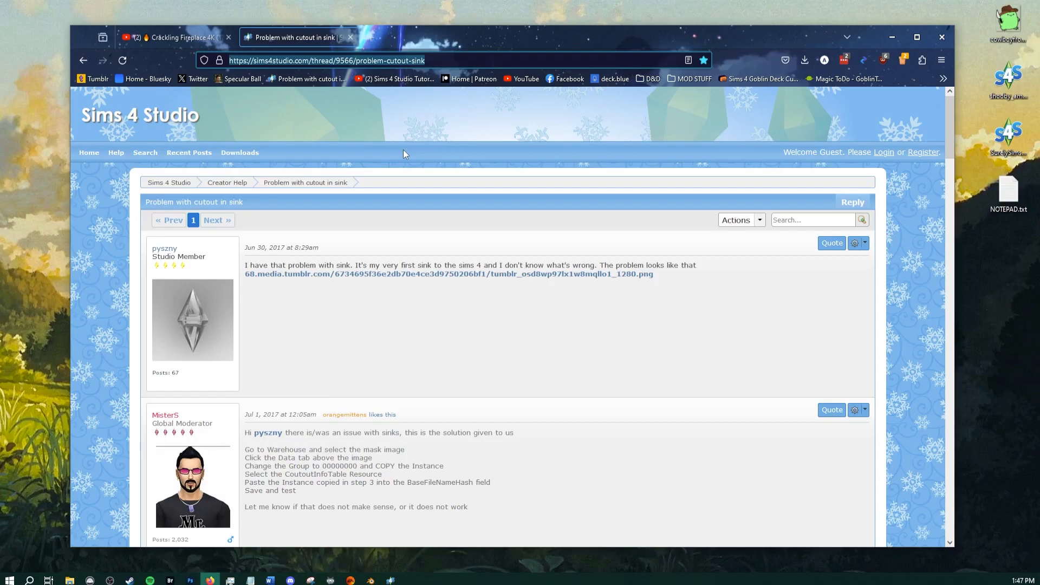
{"action": "scroll", "coordinate": [403, 149], "scroll_direction": "down", "scroll_amount": 15}
{"action": "scroll", "coordinate": [389, 168], "scroll_direction": "down", "scroll_amount": 10}
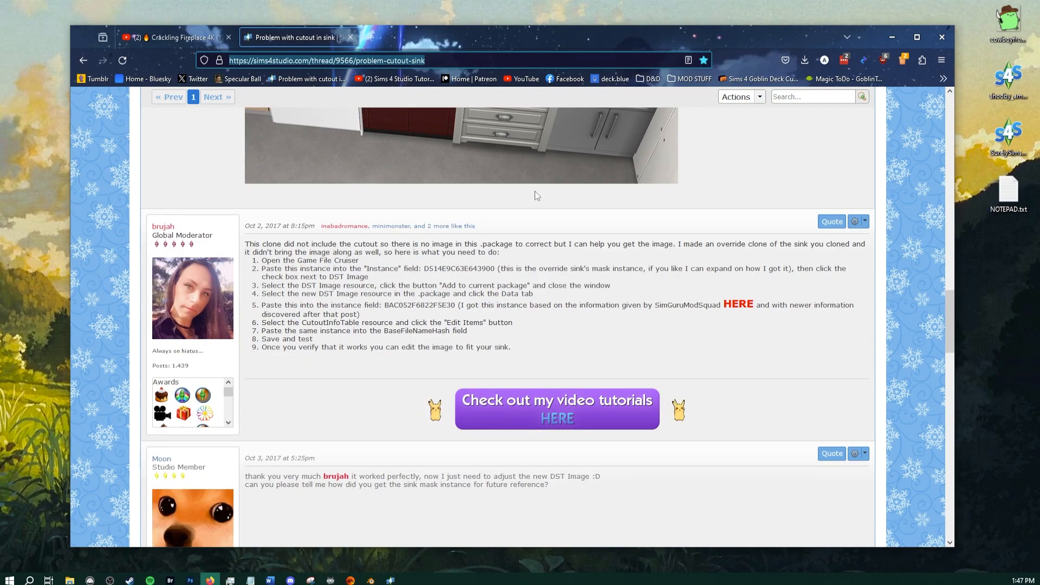
{"action": "left_click", "coordinate": [883, 35]}
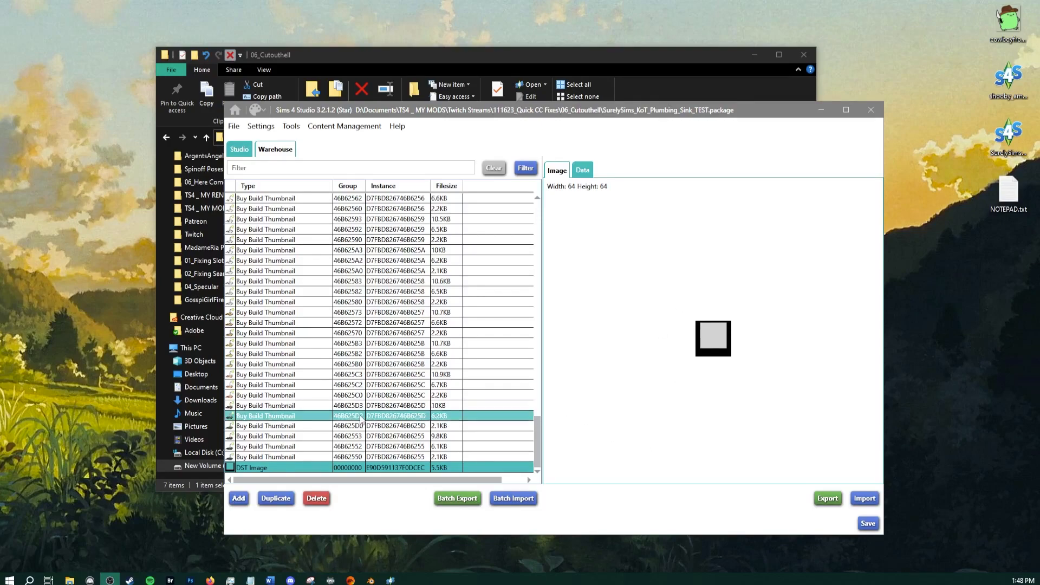
{"action": "left_click_drag", "start_coordinate": [681, 110], "coordinate": [629, 66]}
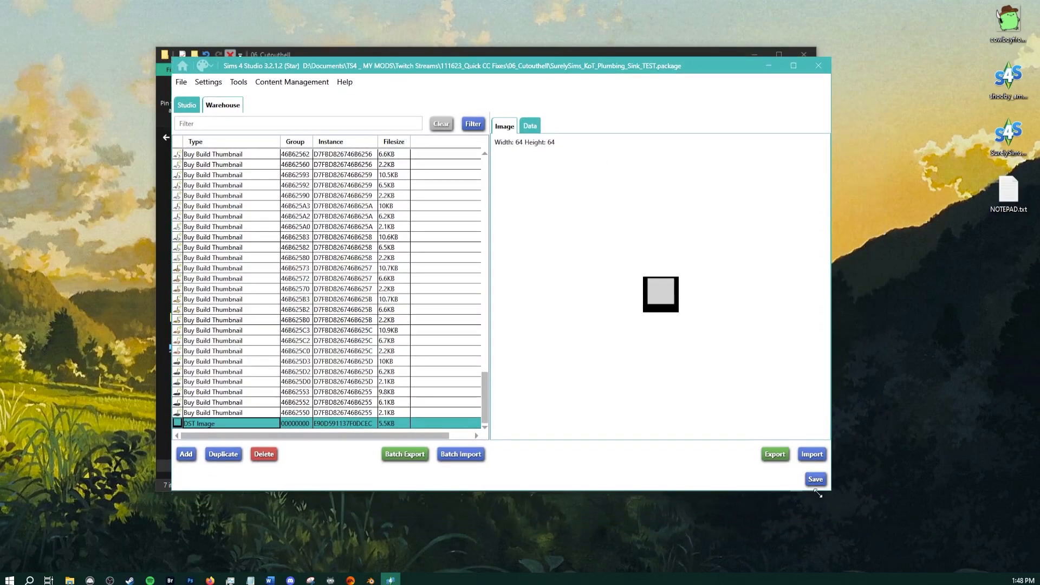
Export the cutout DST Image as sinkcutout_bad.png into the 06_Cutouthell folder, replacing the existing file
{"action": "left_click_drag", "start_coordinate": [828, 490], "coordinate": [919, 539]}
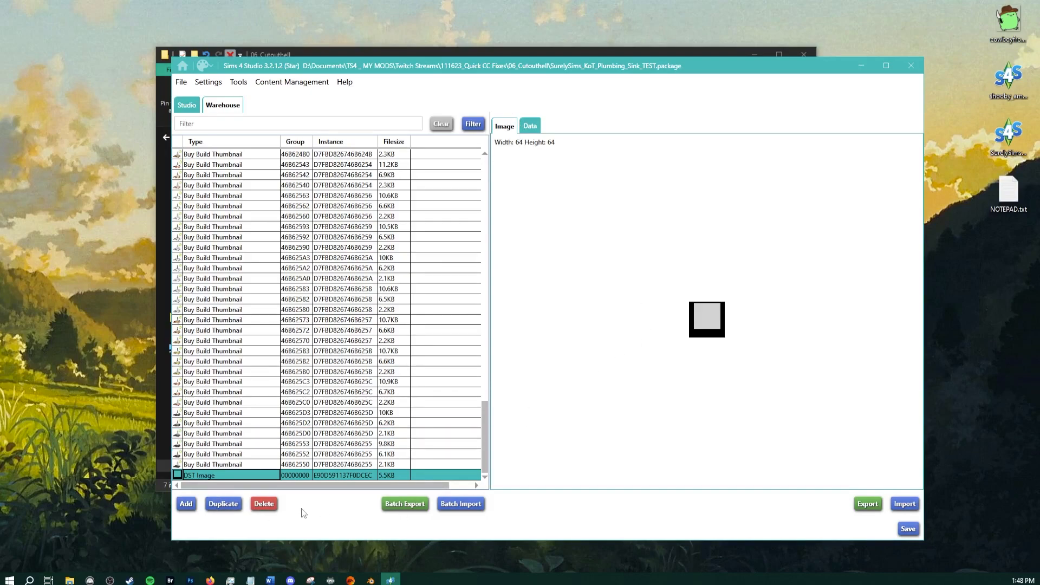
{"action": "left_click", "coordinate": [867, 504]}
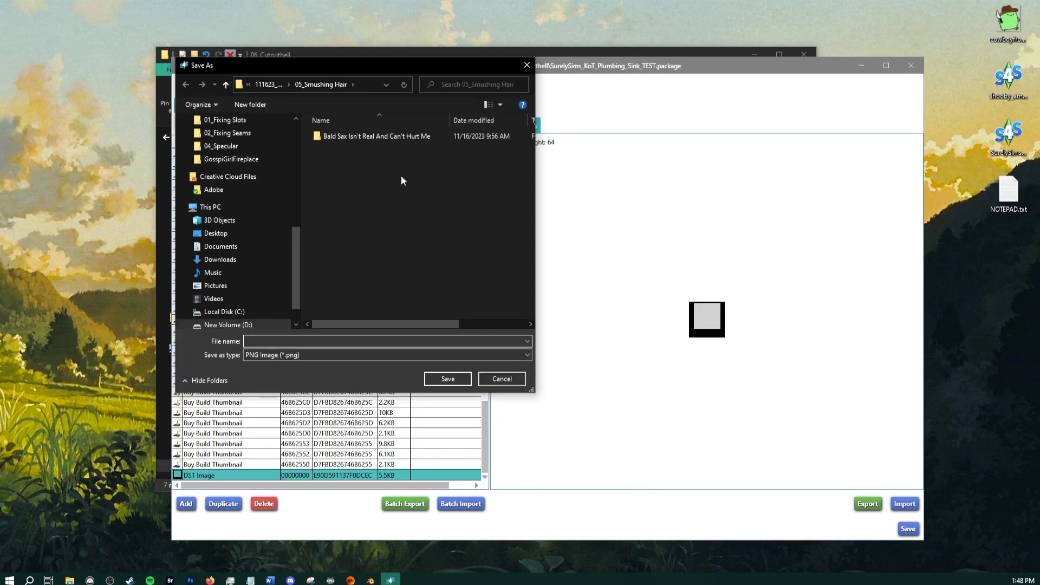
{"action": "left_click", "coordinate": [278, 86]}
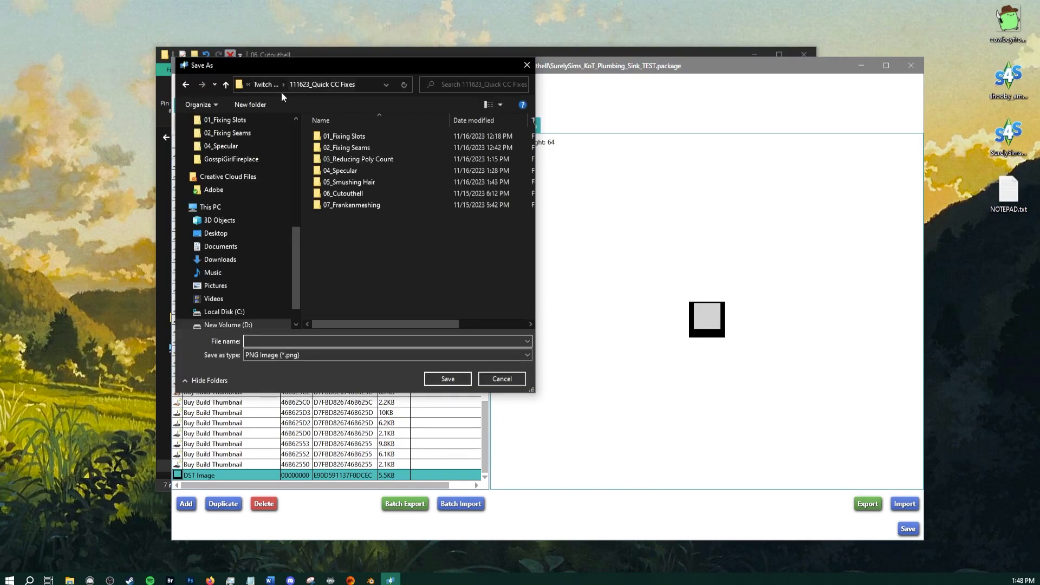
{"action": "double_click", "coordinate": [360, 204]}
{"action": "left_click", "coordinate": [349, 157]}
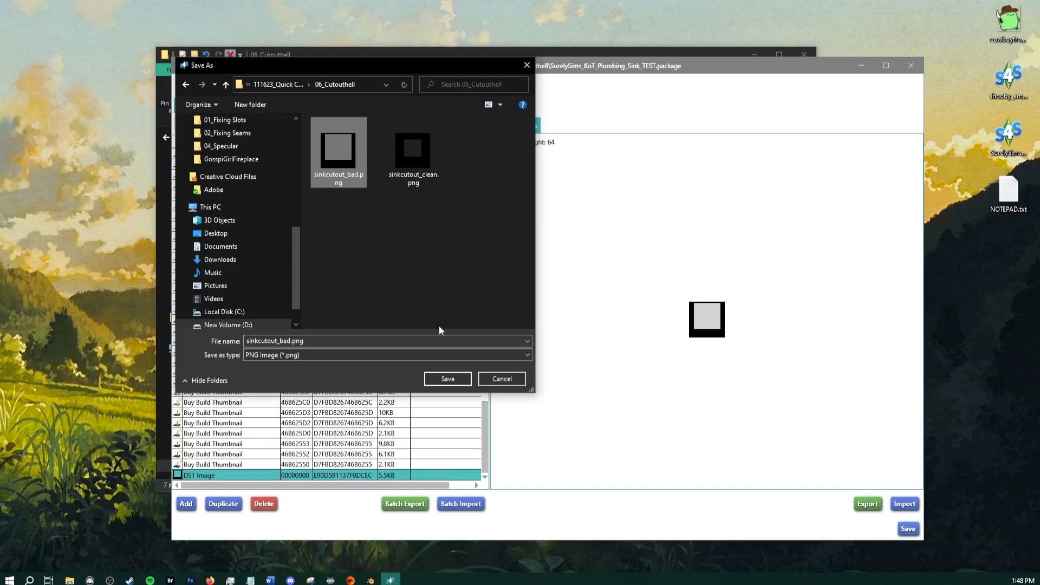
{"action": "left_click", "coordinate": [433, 378]}
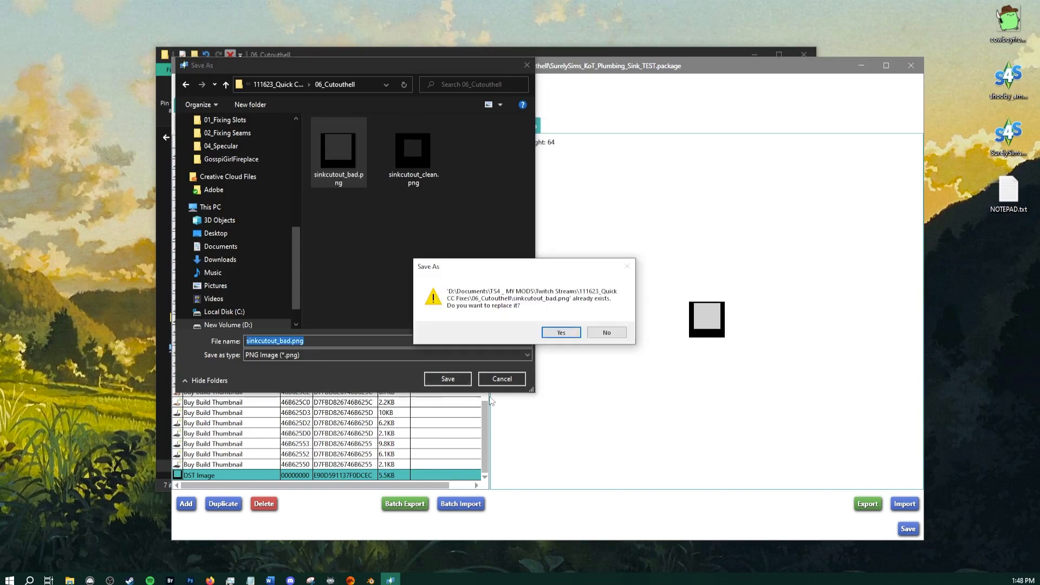
{"action": "left_click", "coordinate": [561, 332]}
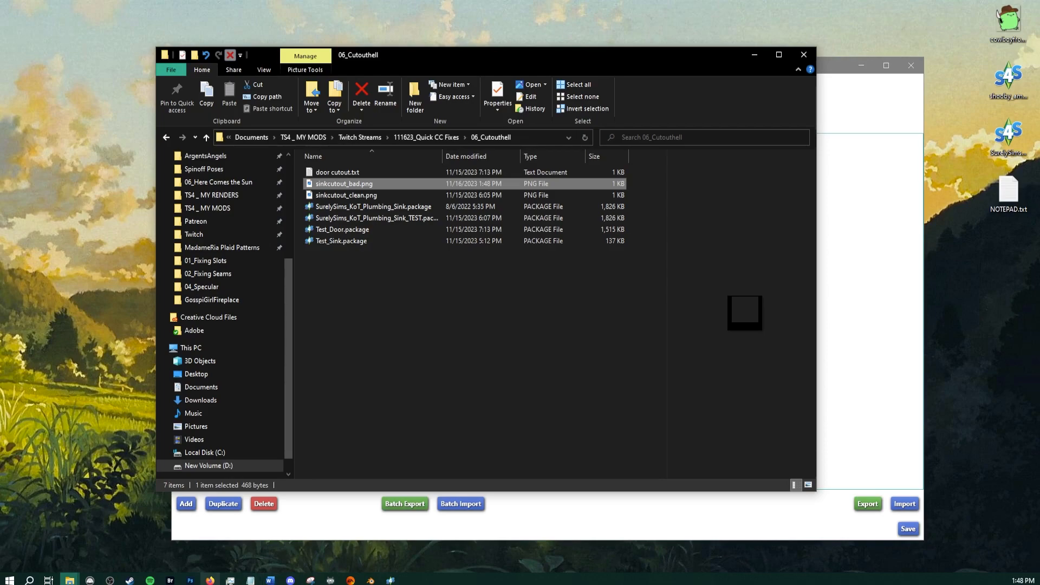
Switch to Photoshop, maximize it and open sinkcutout_bad.png from the 06_Cutouthell folder
{"action": "left_click", "coordinate": [203, 574]}
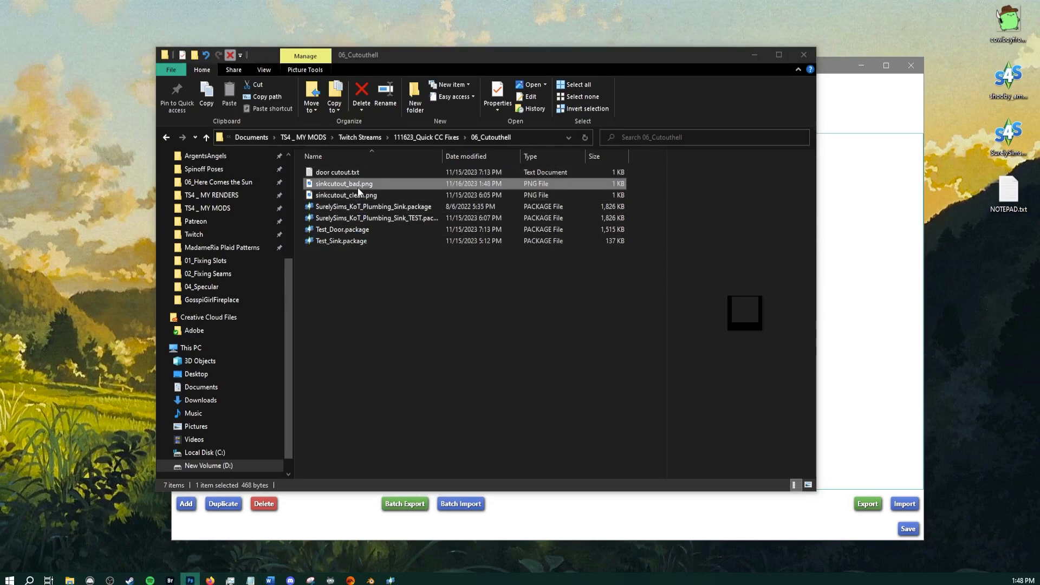
{"action": "left_click", "coordinate": [366, 187]}
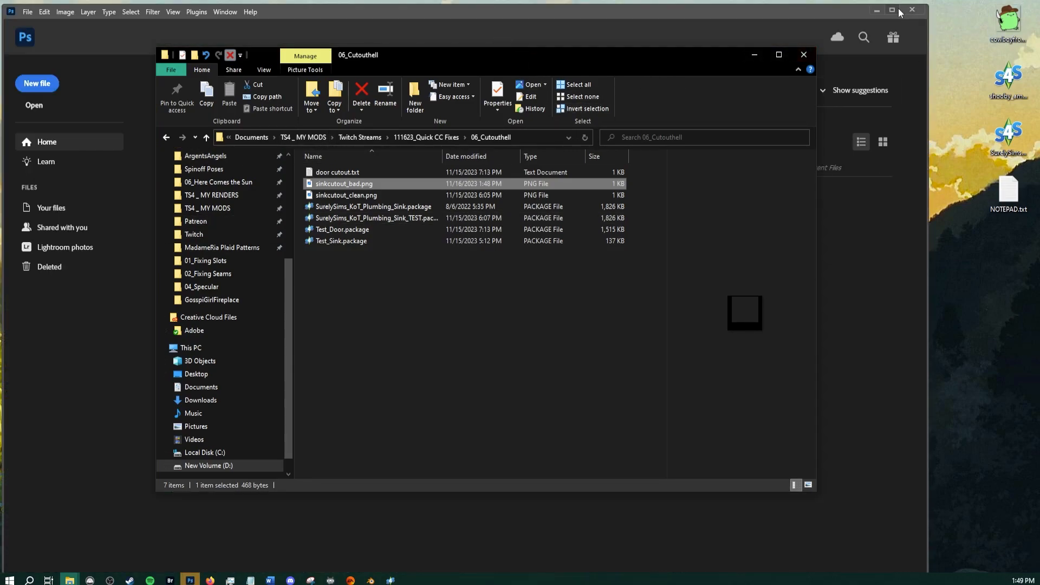
{"action": "left_click", "coordinate": [889, 11]}
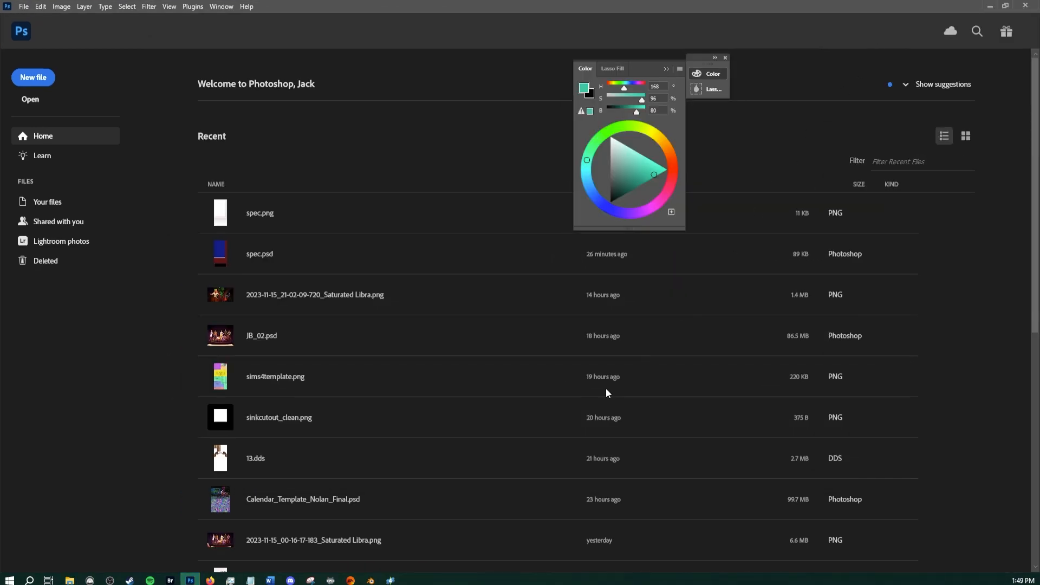
{"action": "mouse_move", "coordinate": [69, 579]}
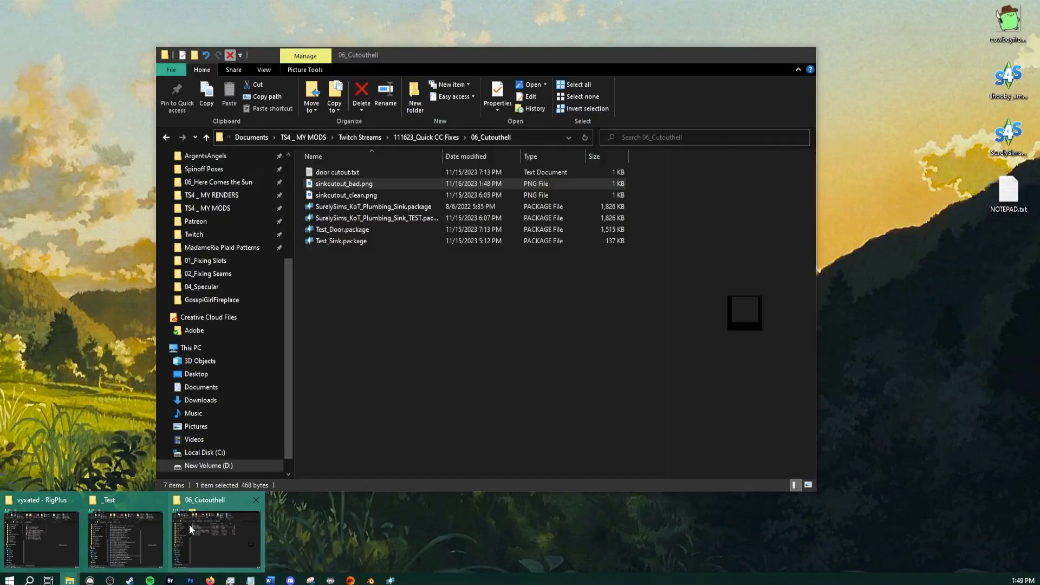
{"action": "left_click", "coordinate": [189, 525]}
{"action": "left_click_drag", "start_coordinate": [353, 185], "coordinate": [882, 332]}
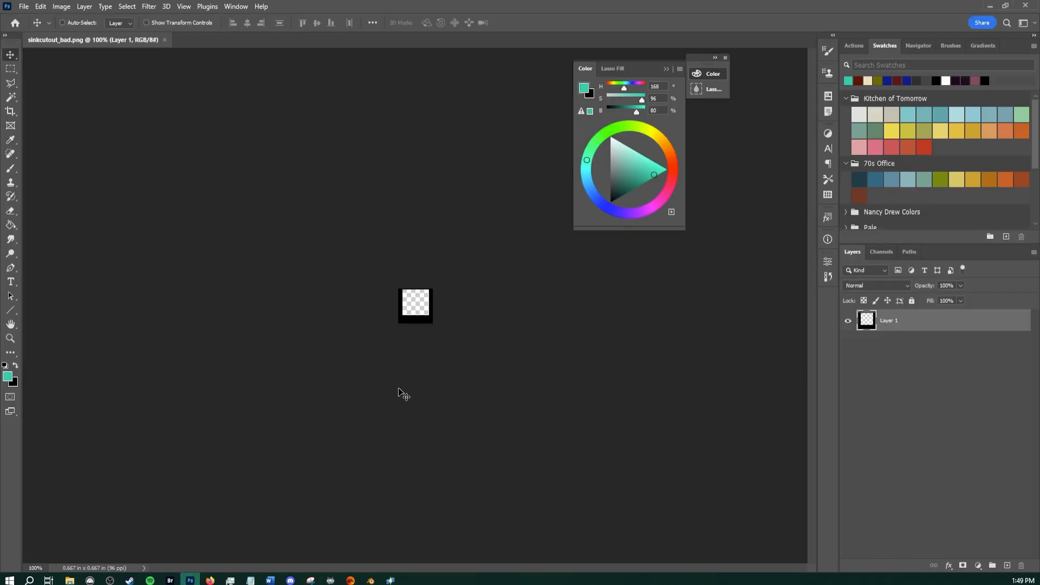
Fill a rectangular strip over the left edge of the cutout's transparent area with black, then deselect it
{"action": "key", "text": "z"}
{"action": "left_click_drag", "start_coordinate": [427, 302], "coordinate": [487, 276]}
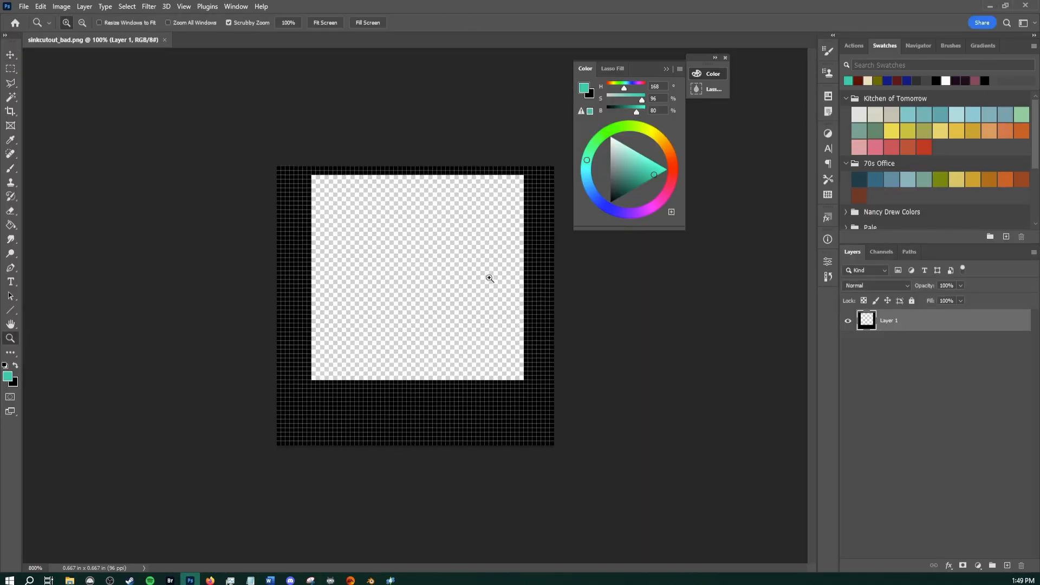
{"action": "key", "text": "v"}
{"action": "key", "text": "z"}
{"action": "left_click_drag", "start_coordinate": [383, 214], "coordinate": [399, 214]}
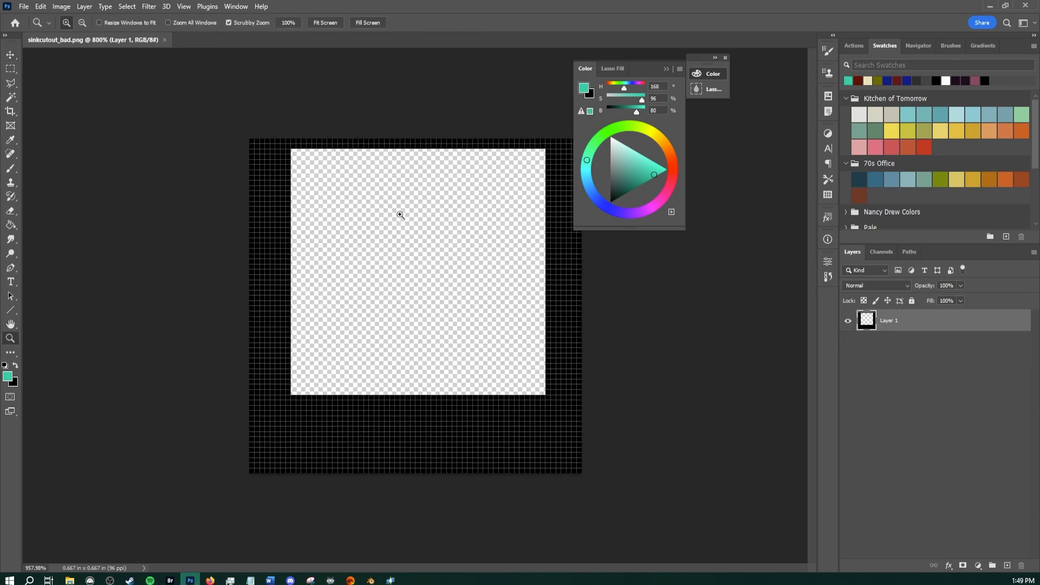
{"action": "key", "text": "v"}
{"action": "left_click", "coordinate": [665, 69]}
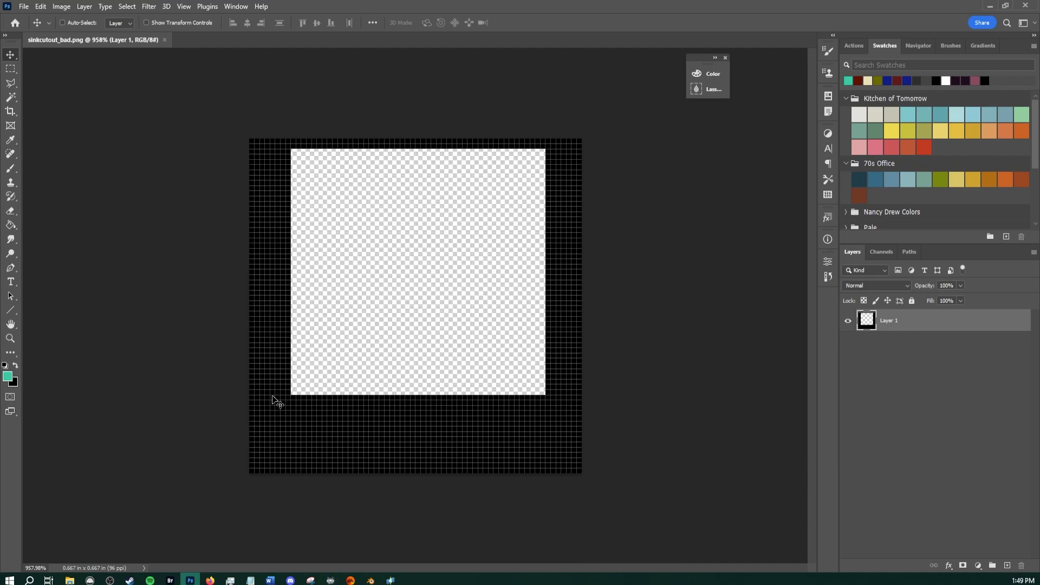
{"action": "key", "text": "m"}
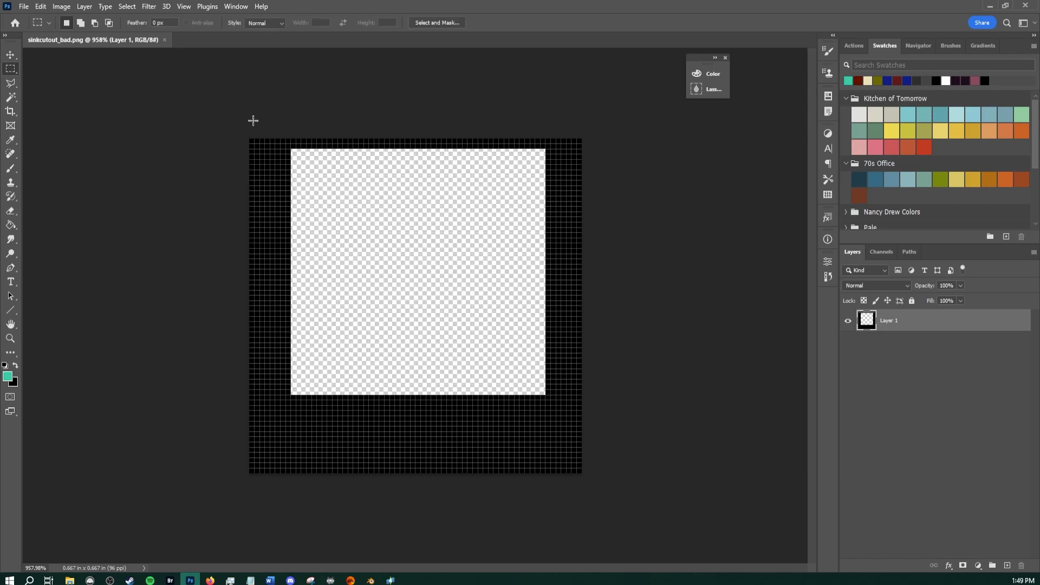
{"action": "key", "text": "x"}
{"action": "left_click_drag", "start_coordinate": [250, 139], "coordinate": [312, 425]}
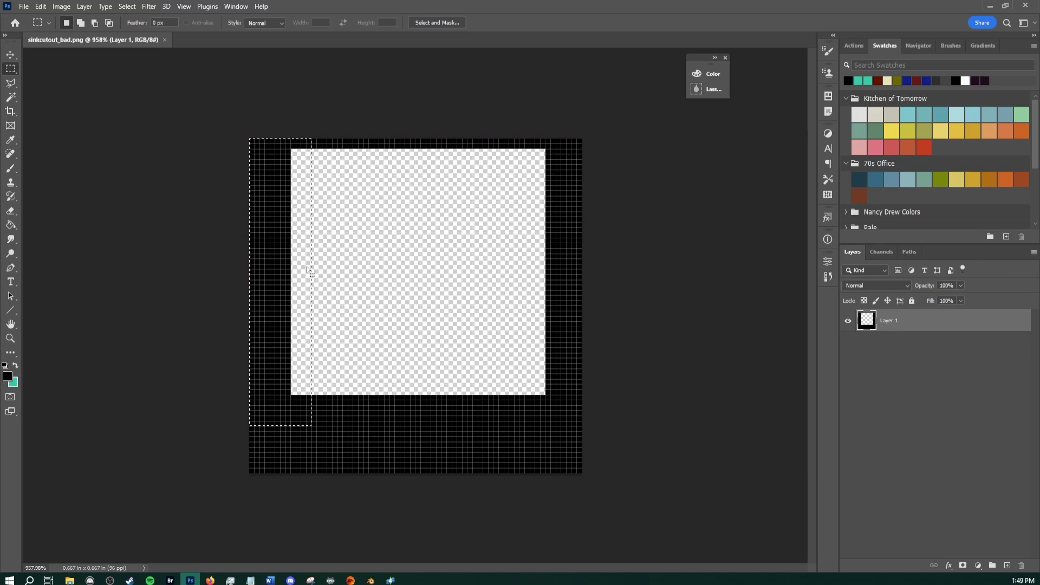
{"action": "key", "text": "g"}
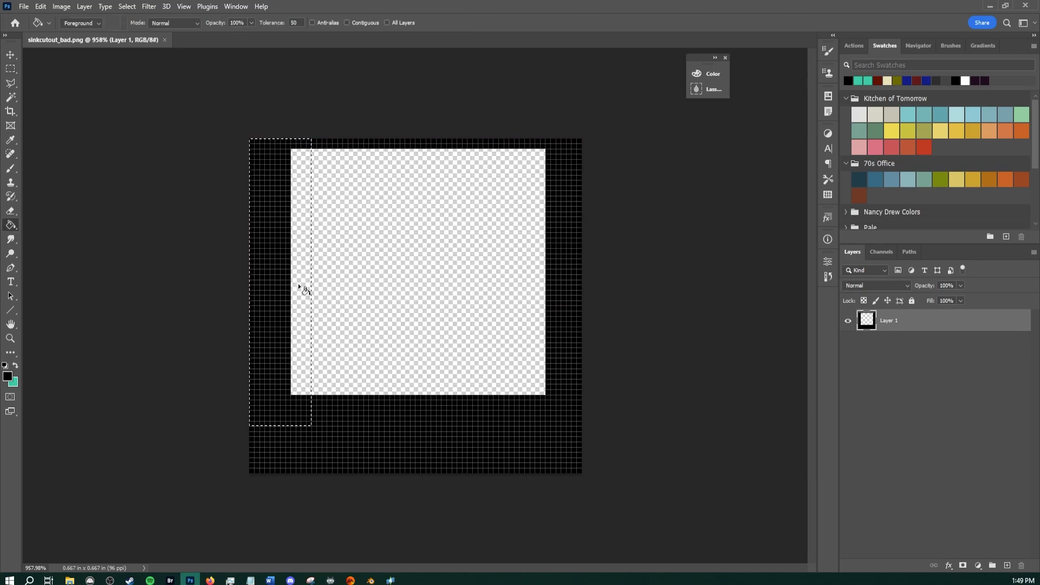
{"action": "left_click", "coordinate": [302, 298]}
{"action": "key", "text": "ctrl+d"}
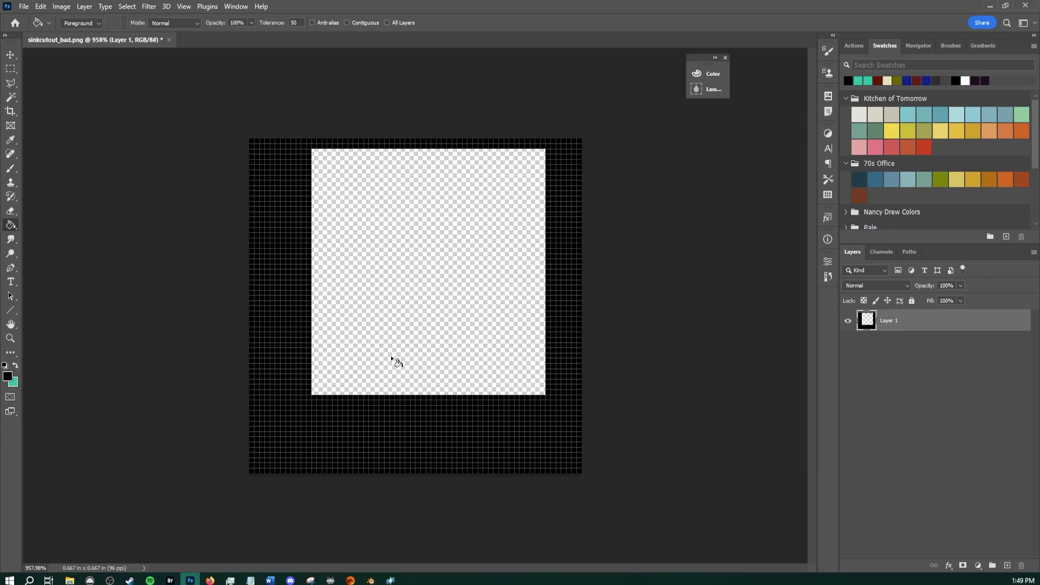
Place sinkcutout_clean.png from the 06_Cutouthell folder as a new layer above Layer 1
{"action": "mouse_move", "coordinate": [391, 580]}
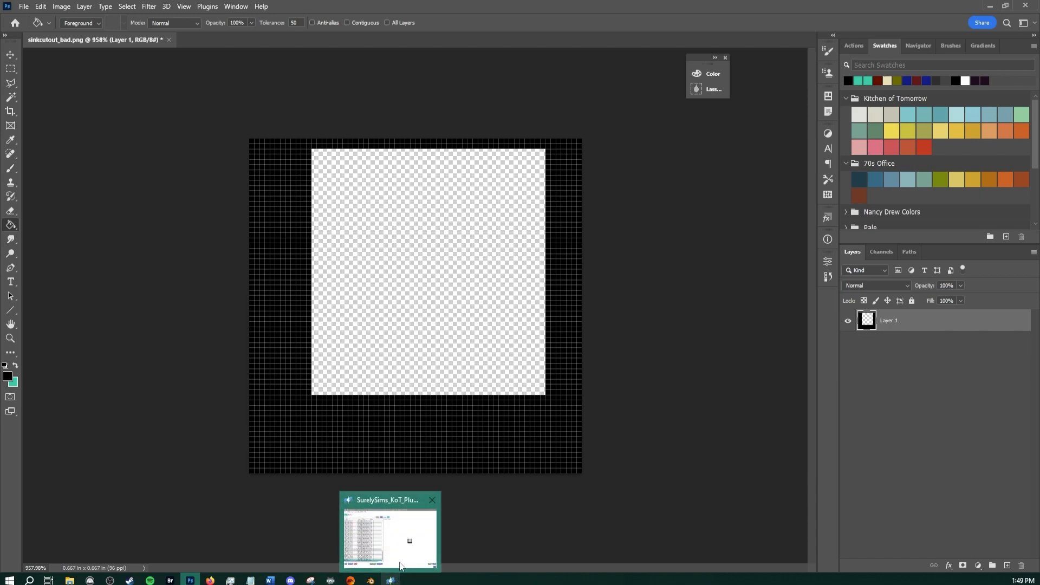
{"action": "mouse_move", "coordinate": [69, 578]}
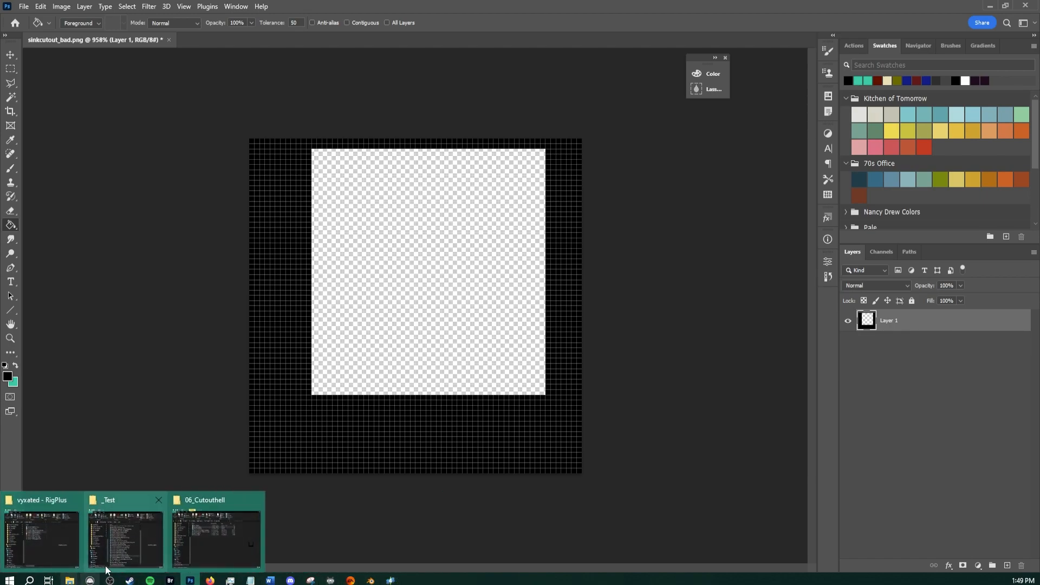
{"action": "left_click", "coordinate": [215, 539]}
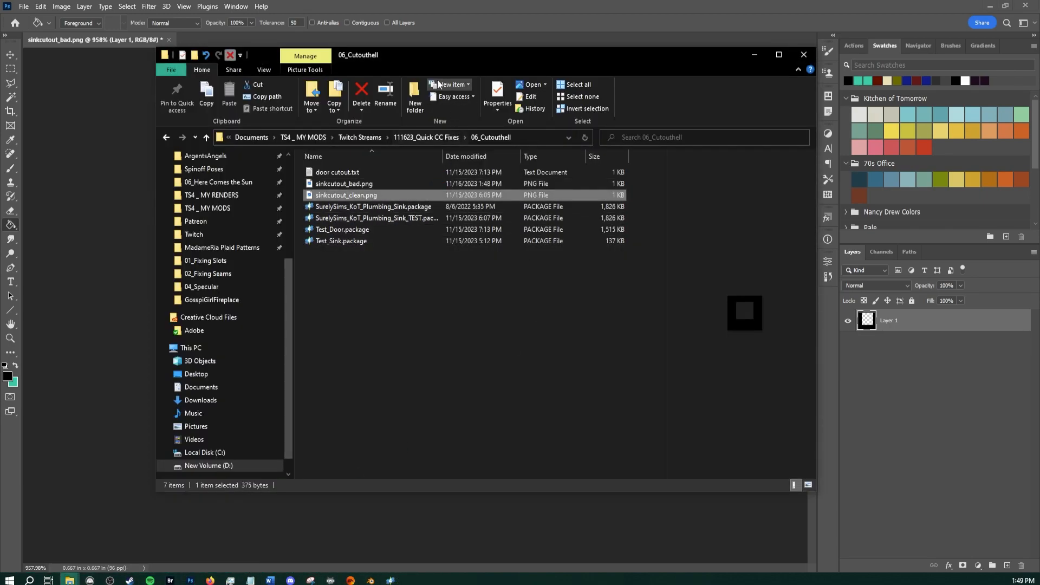
{"action": "left_click_drag", "start_coordinate": [422, 53], "coordinate": [550, 372]}
{"action": "key", "text": "Return"}
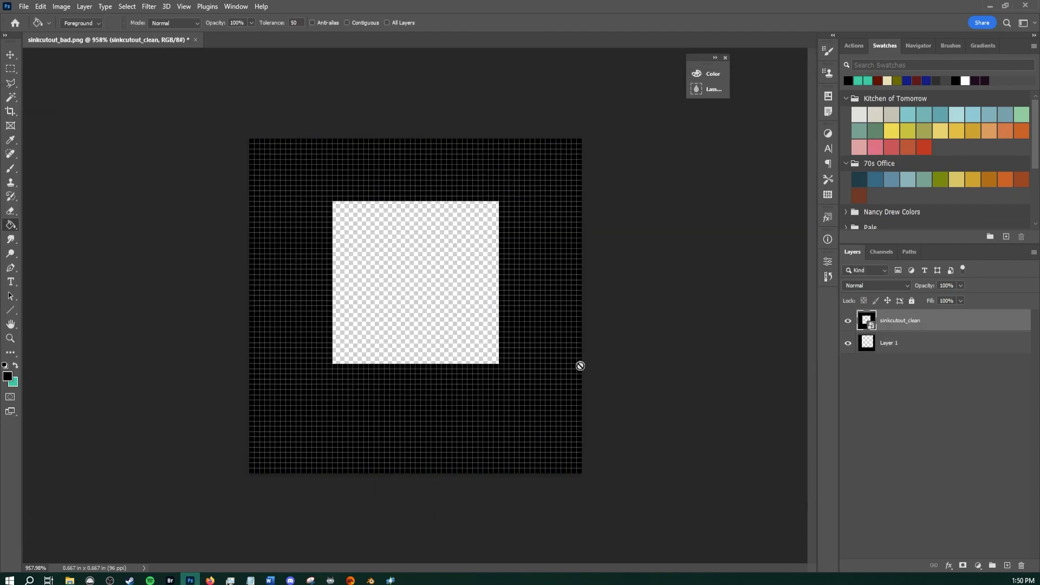
Save the corrected cutout image as the PNG file CUTOUT in the 06_Cutouthell folder
{"action": "key", "text": "z"}
{"action": "mouse_move", "coordinate": [474, 285]}
{"action": "left_mouse_down"}
{"action": "mouse_move", "coordinate": [464, 278]}
{"action": "mouse_move", "coordinate": [483, 278]}
{"action": "left_mouse_up"}
{"action": "key", "text": "g"}
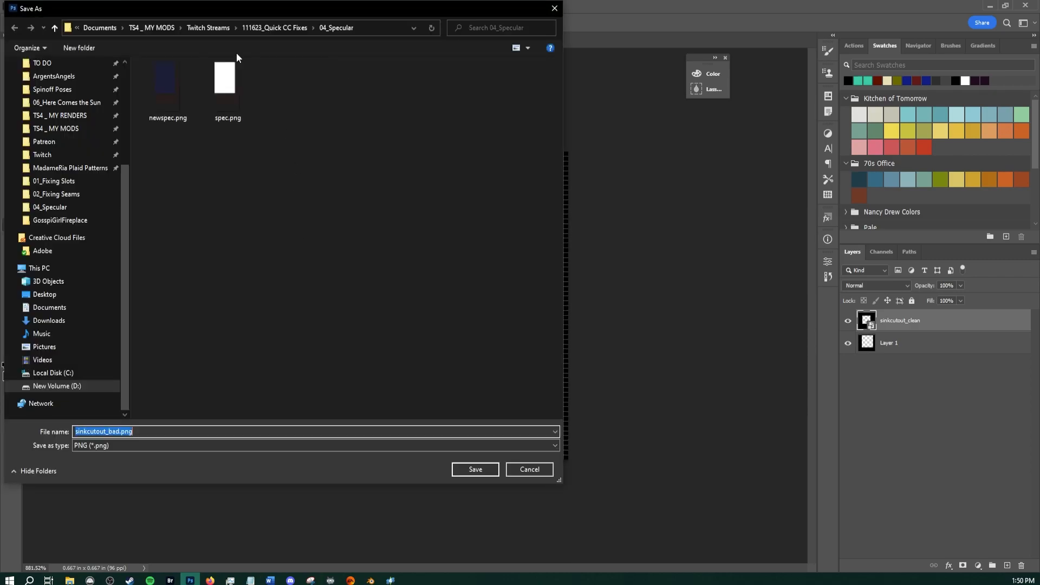
{"action": "left_click", "coordinate": [274, 27]}
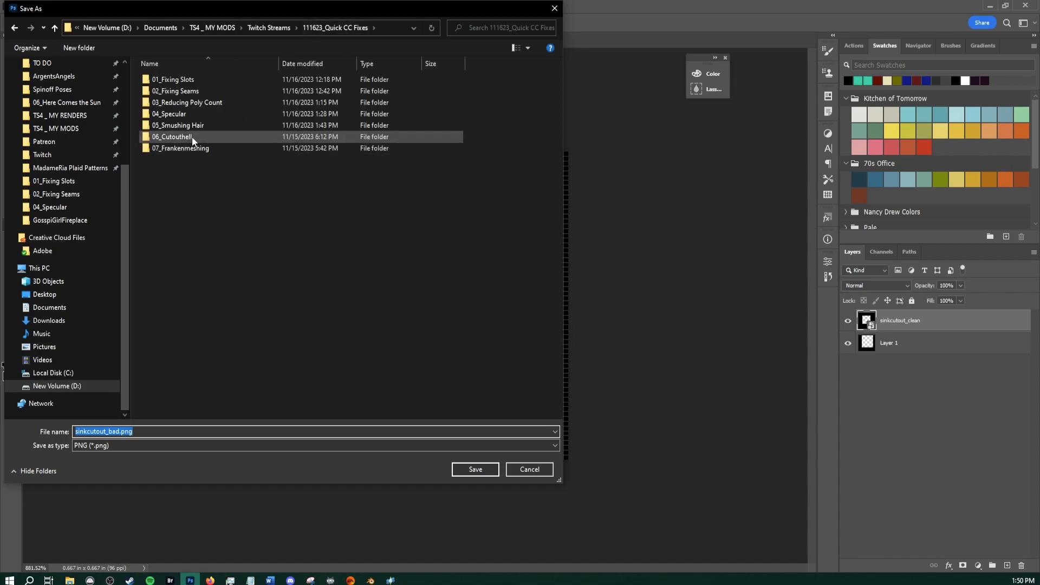
{"action": "double_click", "coordinate": [186, 137]}
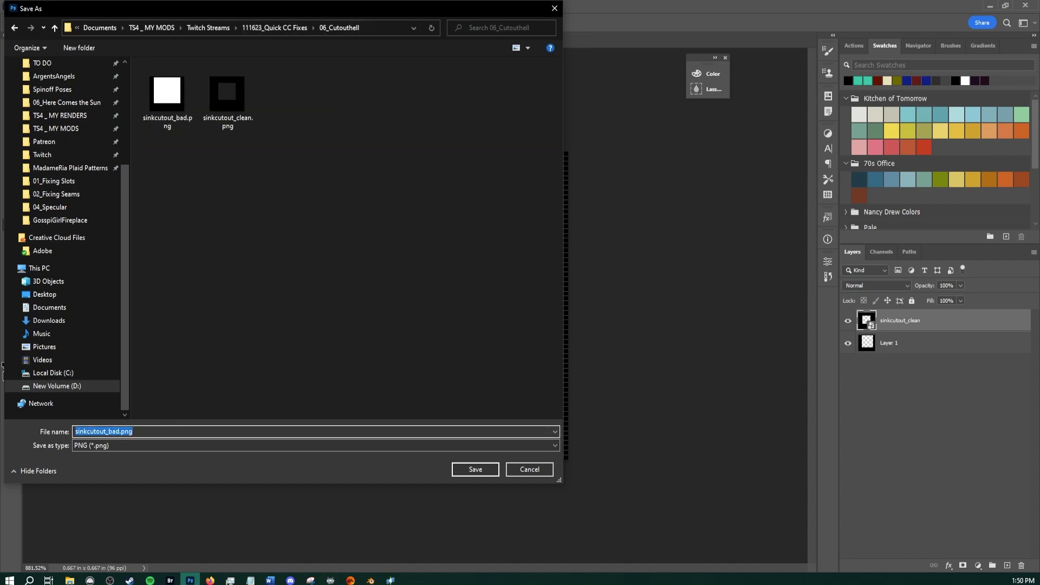
{"action": "type", "text": "CUTOUT"}
{"action": "key", "text": "Return"}
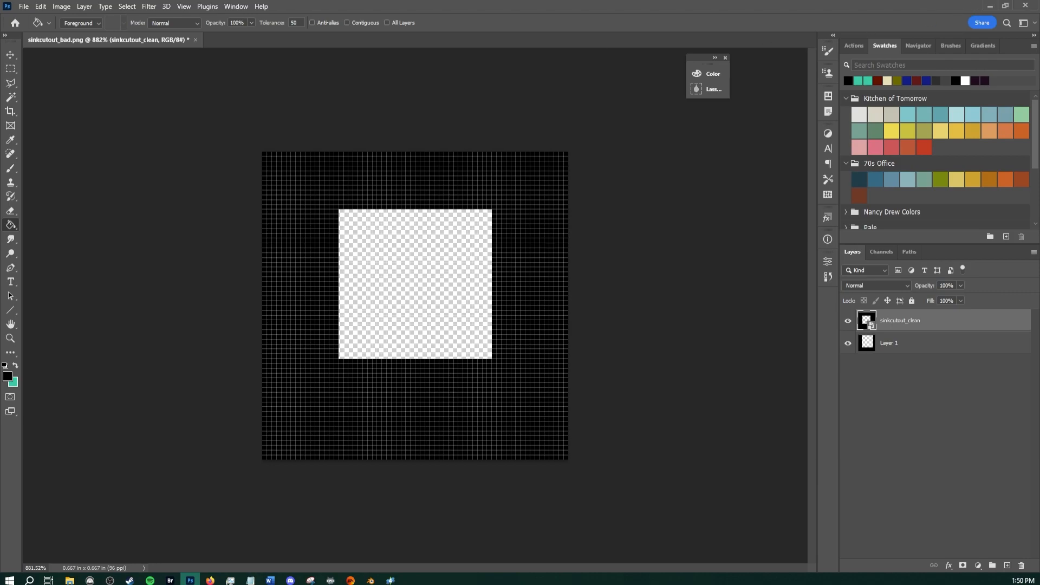
Return to the sink package in Sims 4 Studio and import CUTOUT.png into the cutout DST Image
{"action": "key", "text": "alt+Tab"}
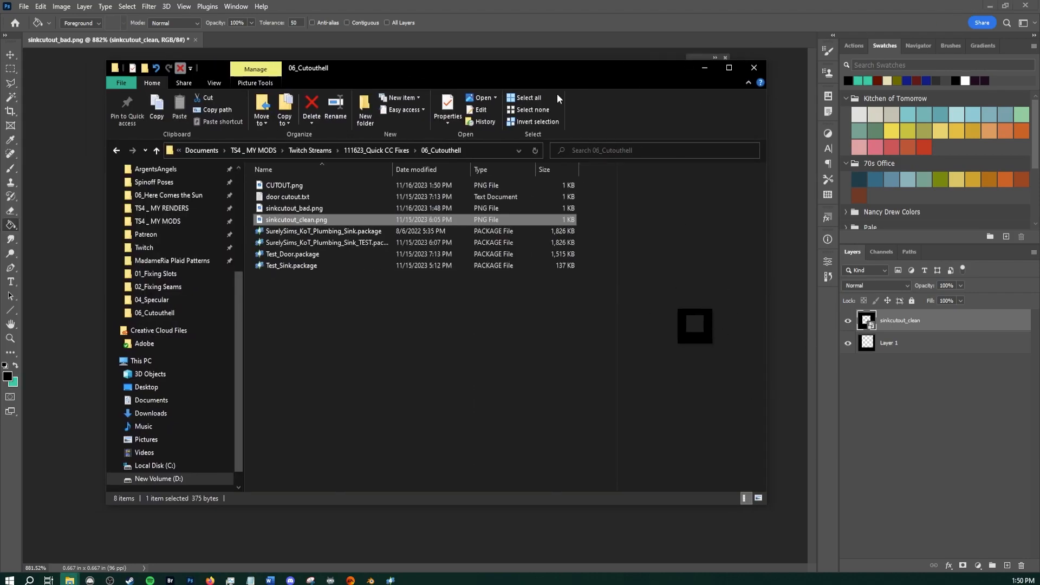
{"action": "left_click_drag", "start_coordinate": [551, 78], "coordinate": [519, 84]}
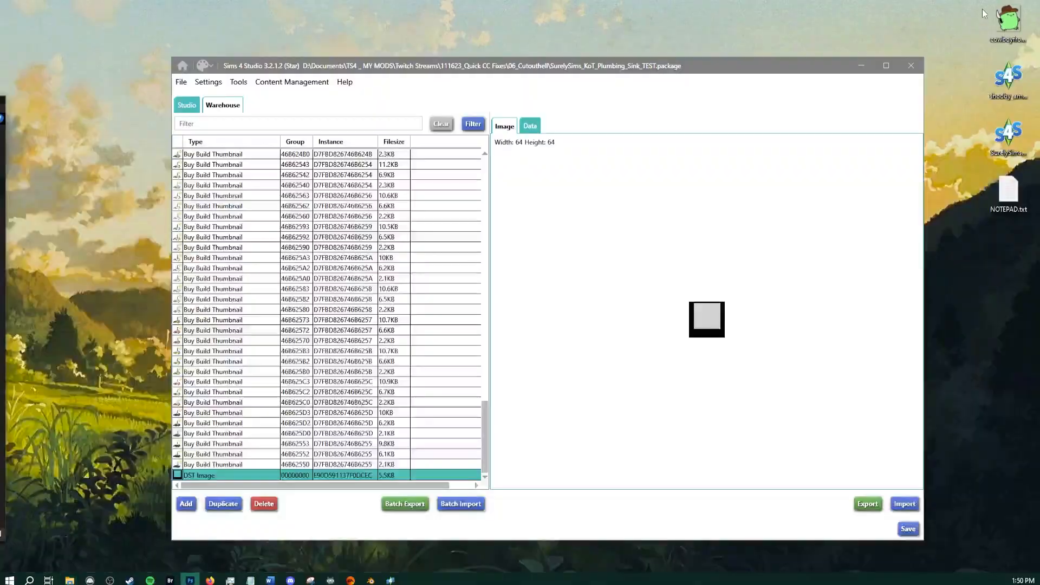
{"action": "left_click", "coordinate": [903, 504]}
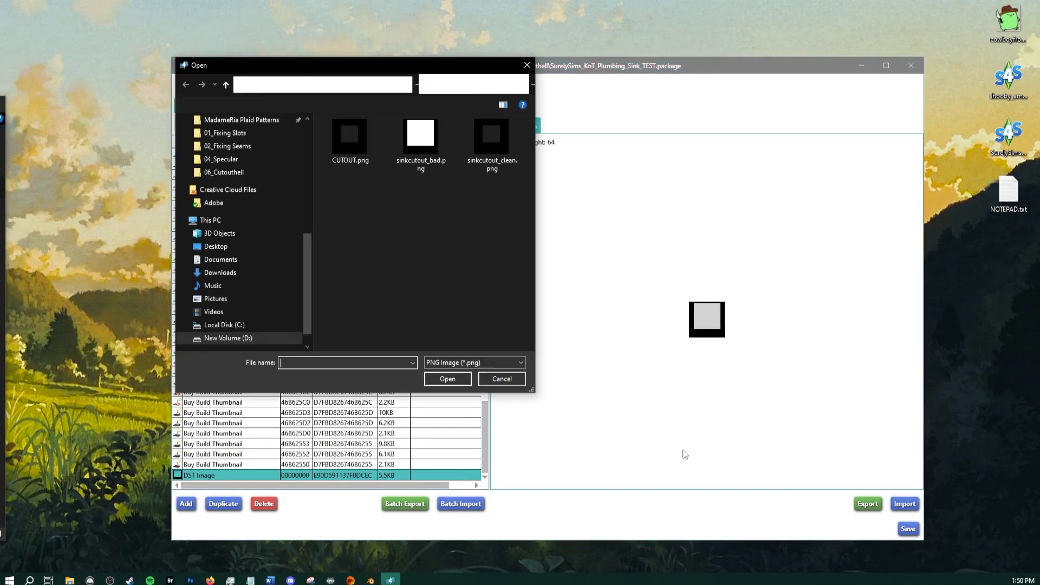
{"action": "double_click", "coordinate": [357, 145]}
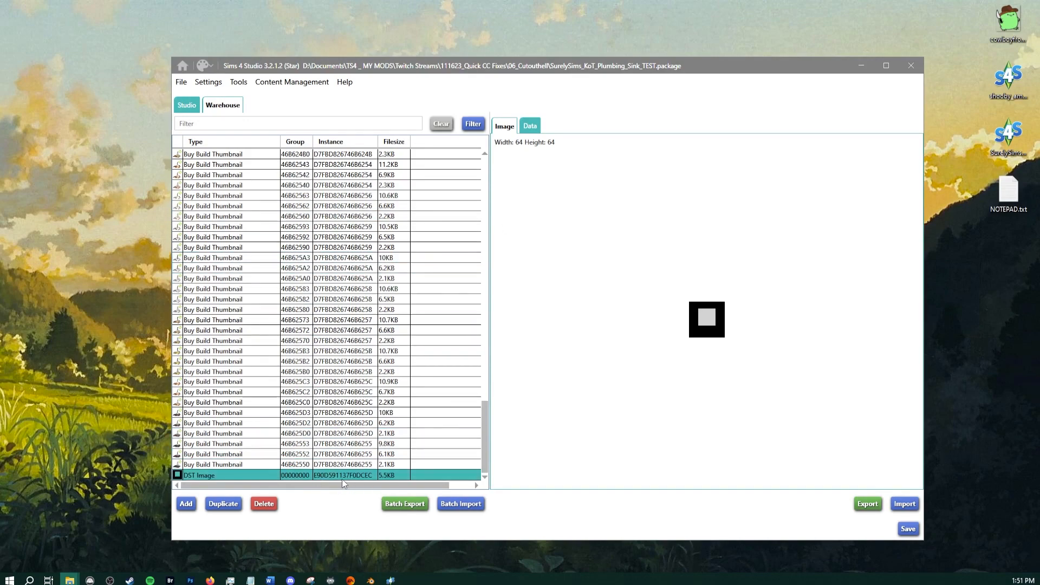
Look through the sink package's Warehouse resources, from the model and texture entries down to the thumbnails
{"action": "scroll", "coordinate": [320, 325], "scroll_direction": "up", "scroll_amount": 15}
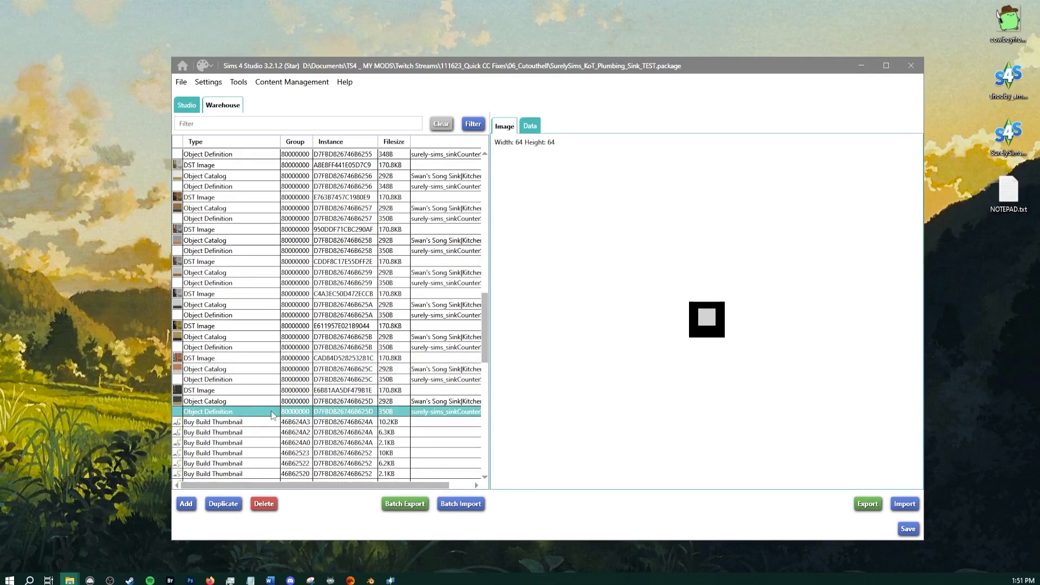
{"action": "scroll", "coordinate": [303, 390], "scroll_direction": "up", "scroll_amount": 15}
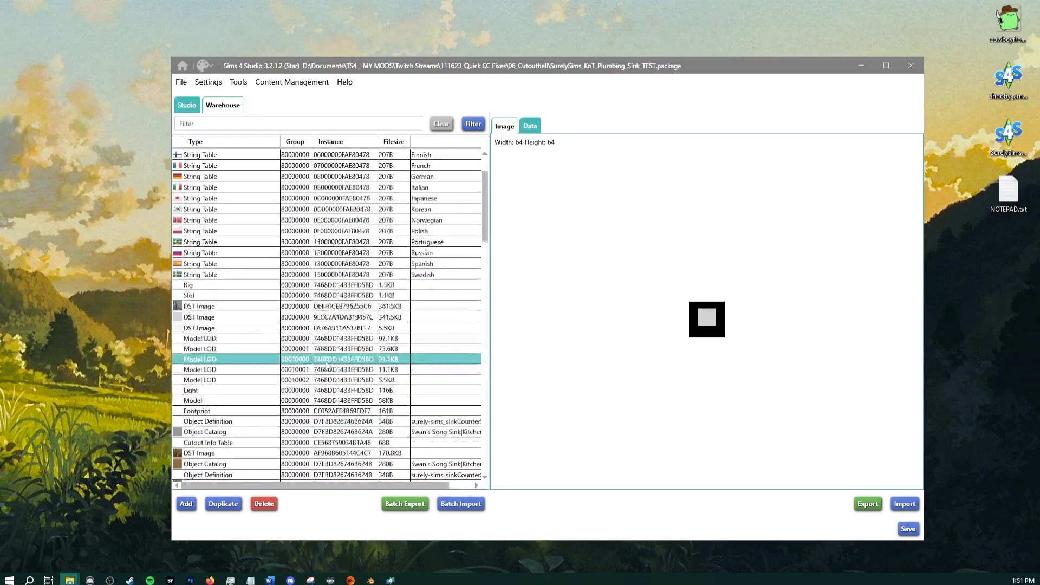
{"action": "scroll", "coordinate": [271, 304], "scroll_direction": "down", "scroll_amount": 4}
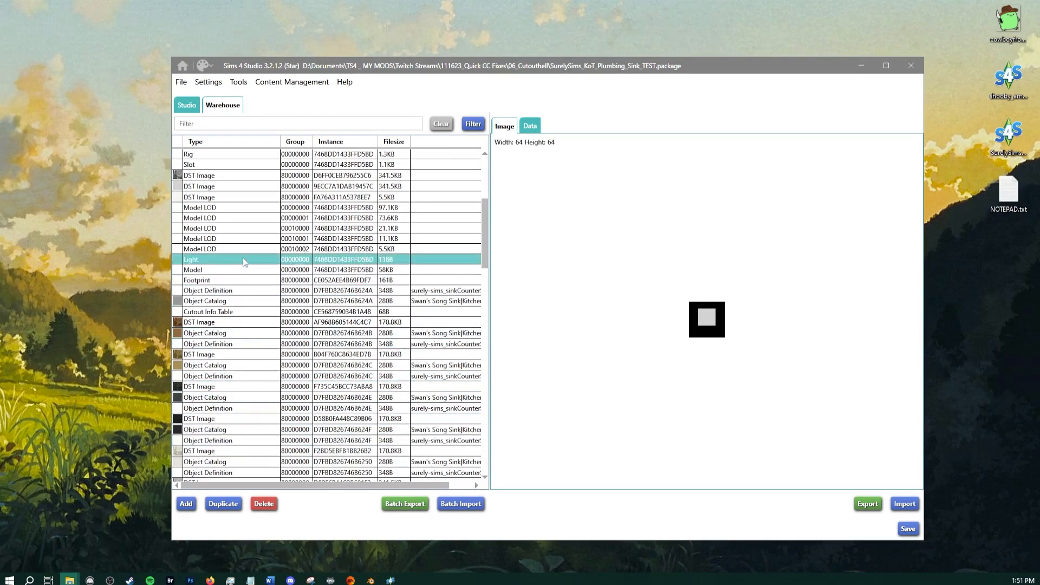
{"action": "scroll", "coordinate": [244, 263], "scroll_direction": "up", "scroll_amount": 2}
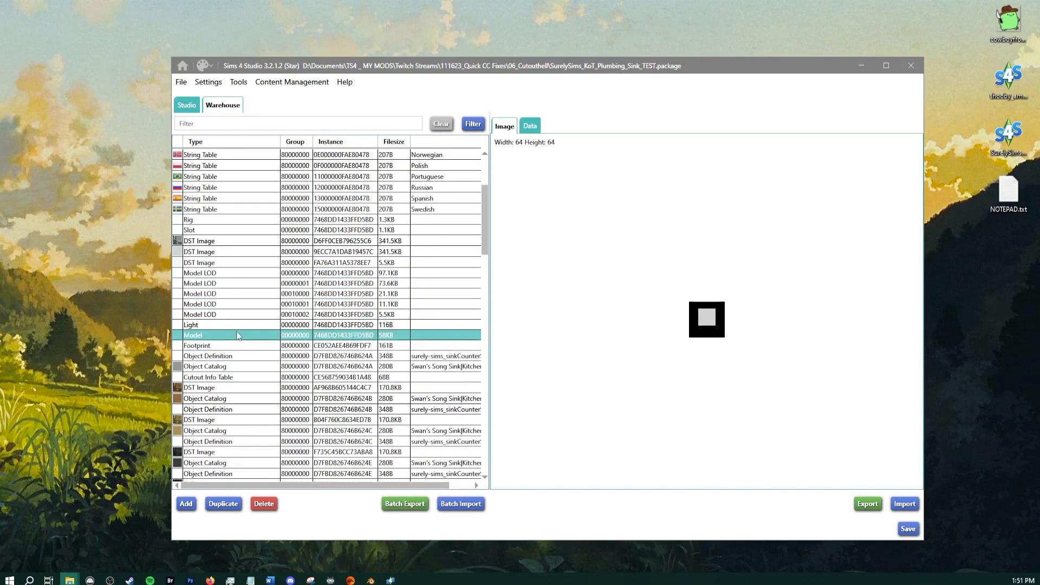
{"action": "scroll", "coordinate": [238, 336], "scroll_direction": "down", "scroll_amount": 20}
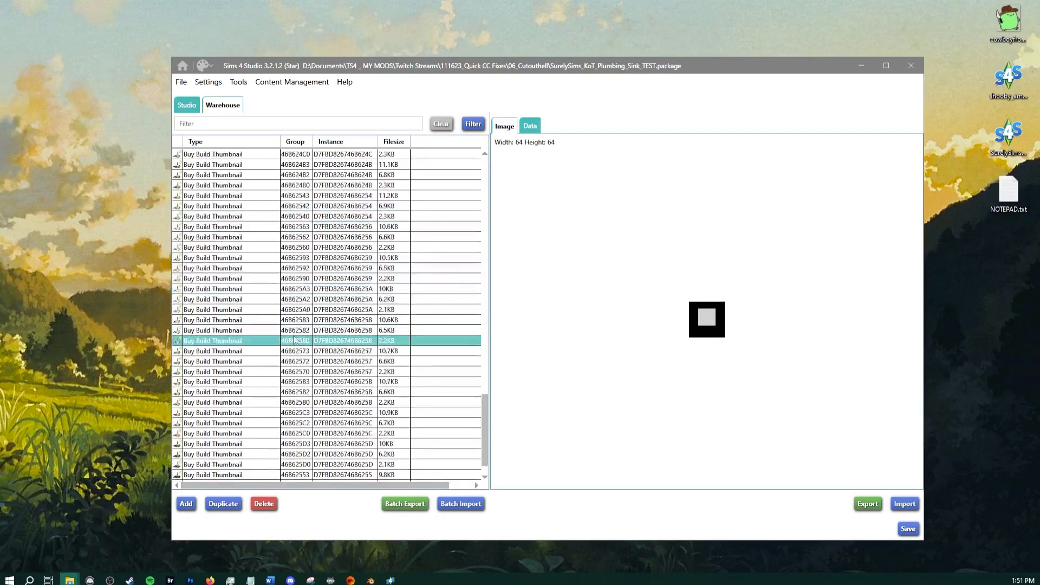
Save the sink package with its new cutout image and close its window
{"action": "scroll", "coordinate": [294, 339], "scroll_direction": "down", "scroll_amount": 1}
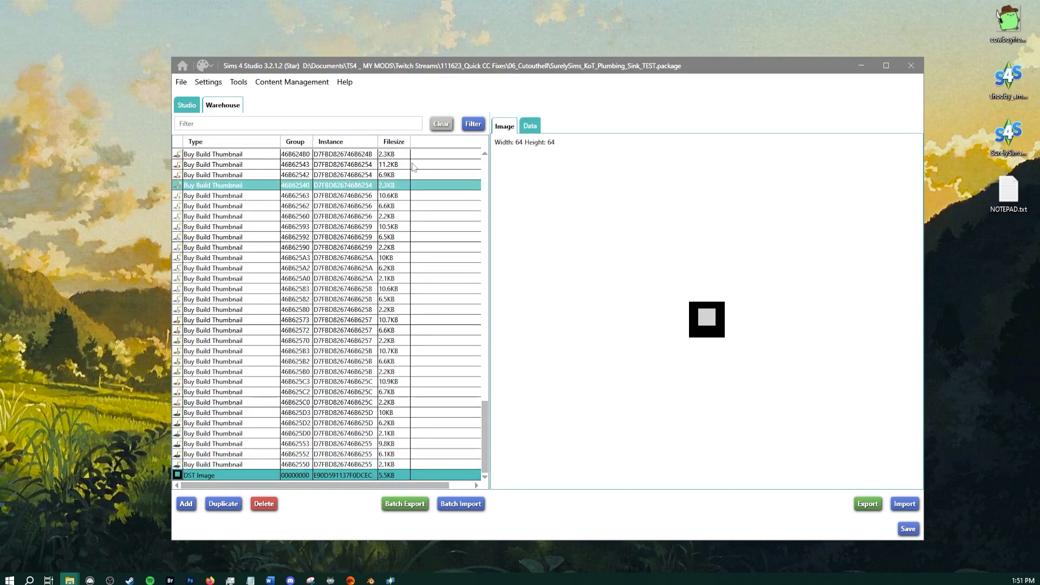
{"action": "left_click_drag", "start_coordinate": [408, 68], "coordinate": [349, 62]}
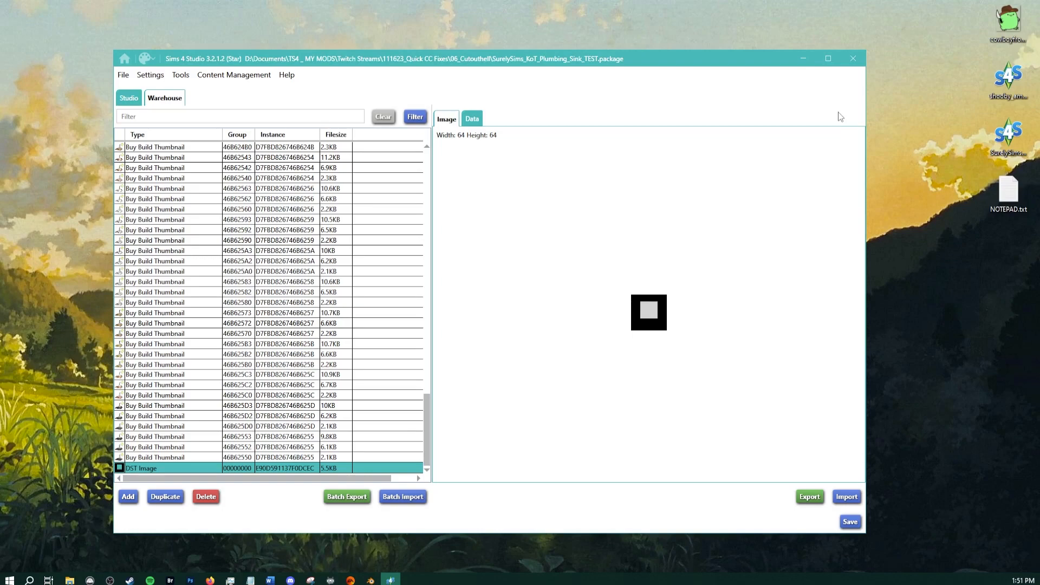
{"action": "left_click", "coordinate": [853, 524]}
{"action": "left_click", "coordinate": [553, 328]}
{"action": "left_click", "coordinate": [853, 59]}
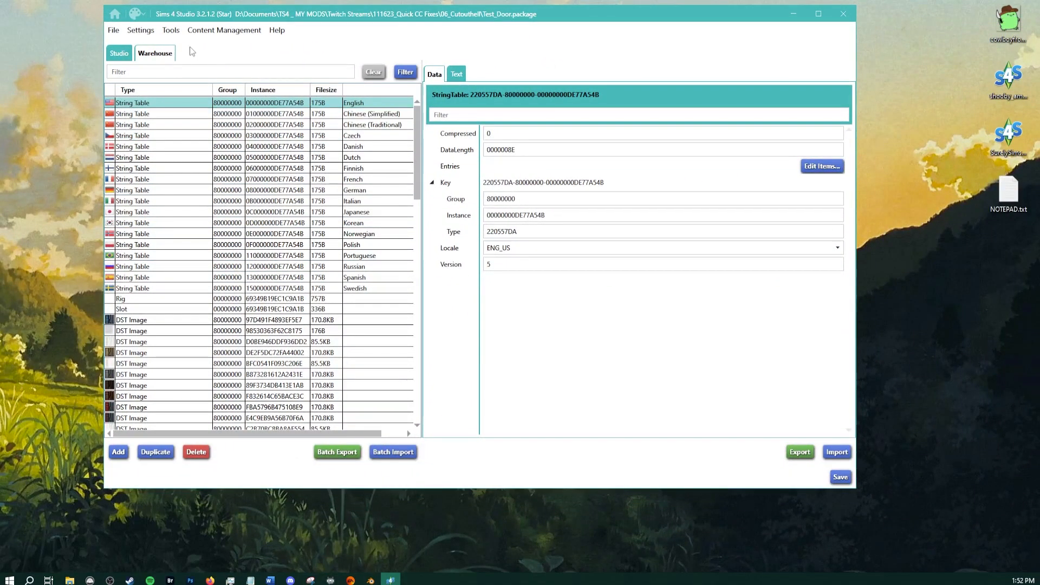
Export the test door's LOD 0 (High) mesh to the 06_Cutouthell folder as the Blender file lod0
{"action": "left_click", "coordinate": [125, 54]}
{"action": "left_click_drag", "start_coordinate": [435, 259], "coordinate": [446, 209]}
{"action": "right_click_drag", "start_coordinate": [426, 206], "coordinate": [424, 223]}
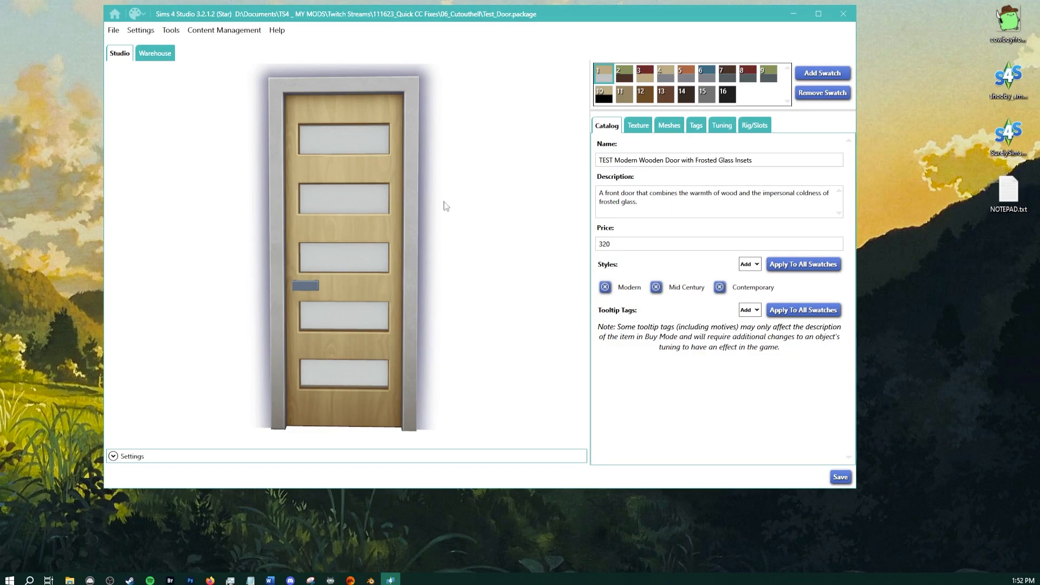
{"action": "scroll", "coordinate": [404, 173], "scroll_direction": "up", "scroll_amount": 1}
{"action": "right_click_drag", "start_coordinate": [395, 169], "coordinate": [398, 186]}
{"action": "scroll", "coordinate": [384, 196], "scroll_direction": "down", "scroll_amount": 3}
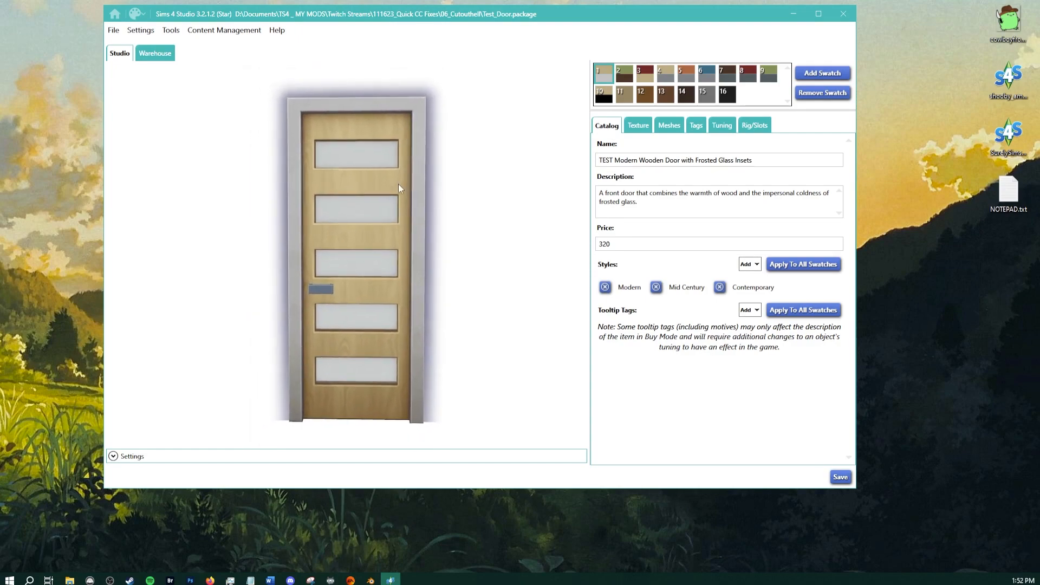
{"action": "left_click", "coordinate": [669, 128]}
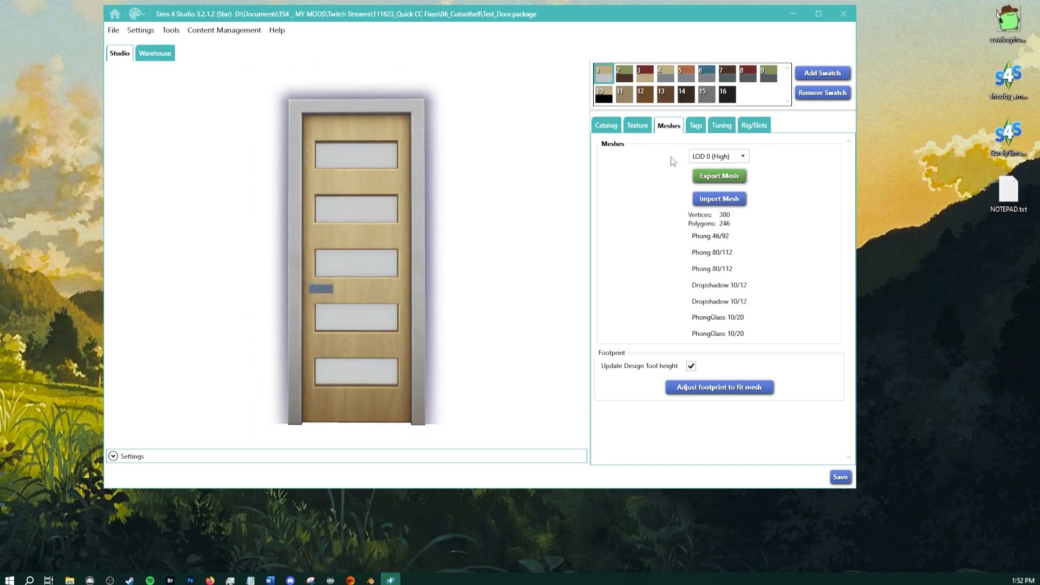
{"action": "left_click", "coordinate": [715, 176]}
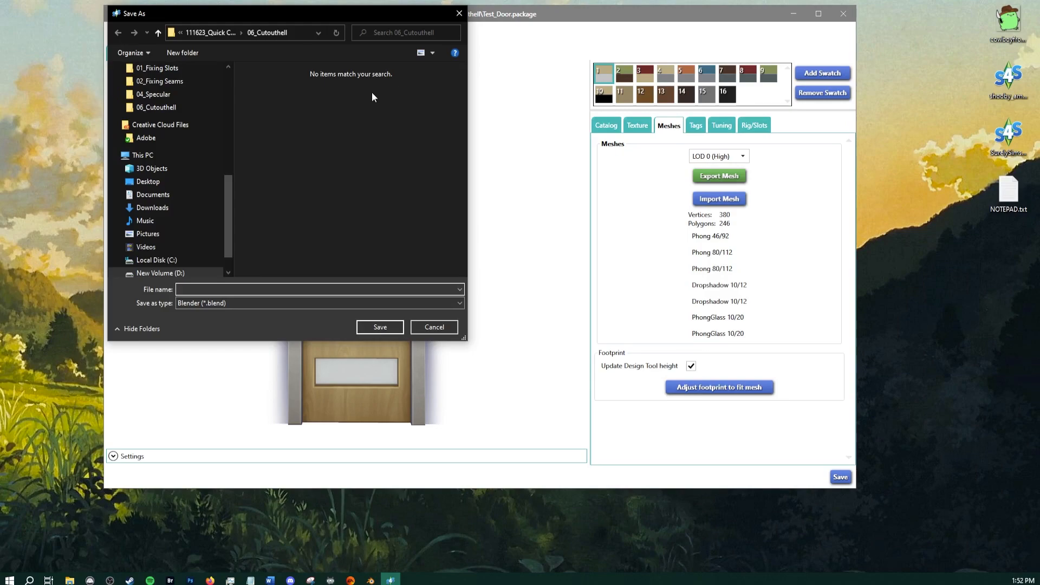
{"action": "type", "text": "lod0"}
{"action": "key", "text": "Return"}
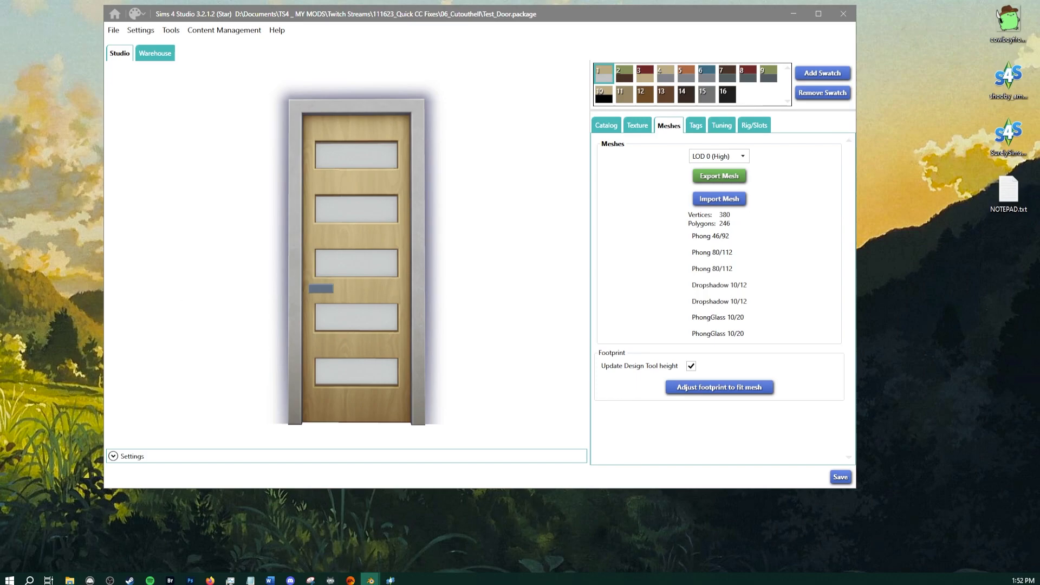
Switch to the exported lod0.blend in Blender and hide the door's front drop-shadow plane, s4studio_mesh_4
{"action": "left_click_drag", "start_coordinate": [0, 76], "coordinate": [930, 1]}
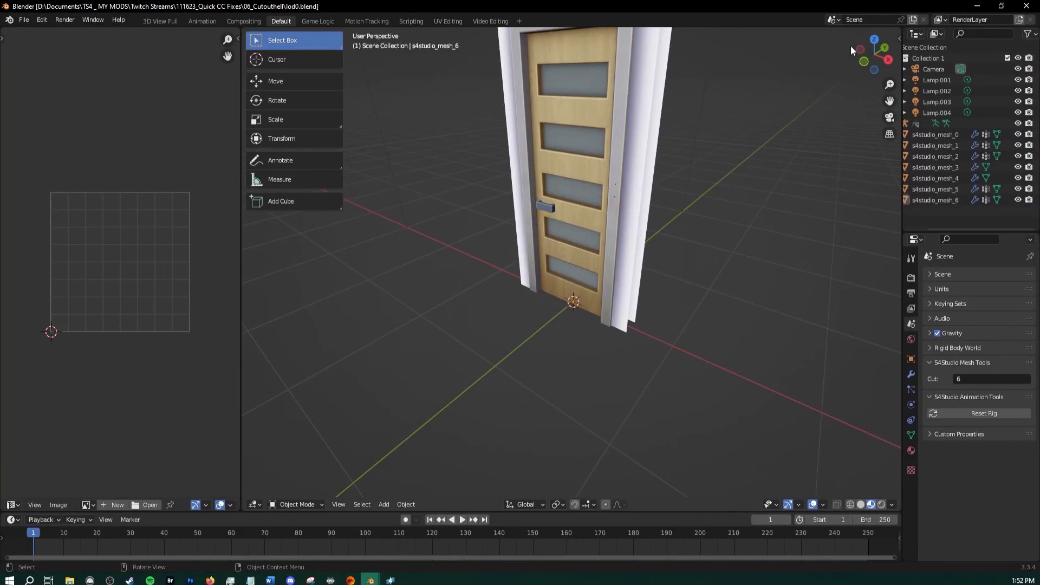
{"action": "middle_click_drag", "start_coordinate": [705, 326], "coordinate": [759, 259]}
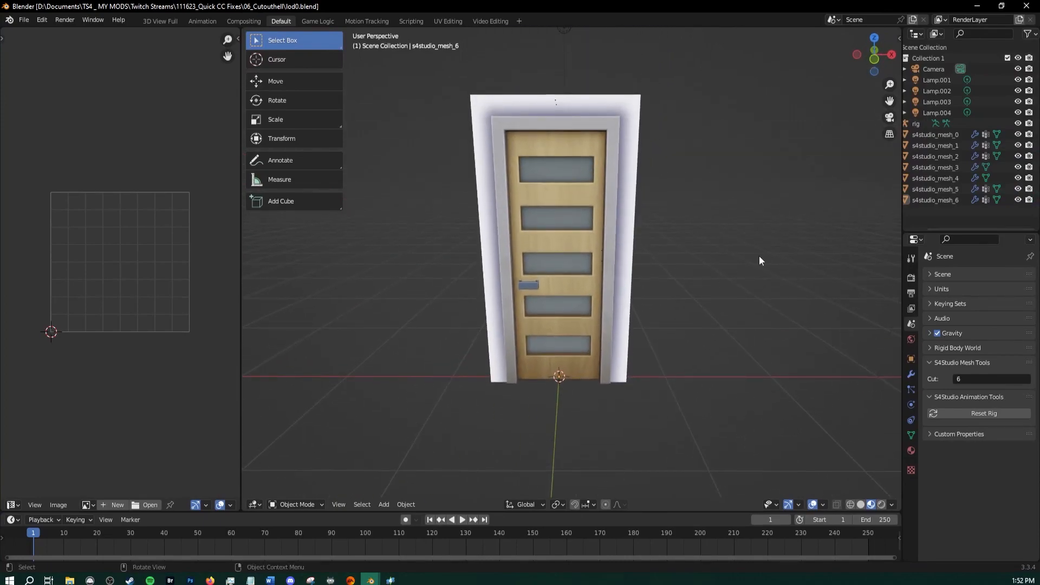
{"action": "middle_click_drag", "start_coordinate": [679, 200], "coordinate": [746, 215]}
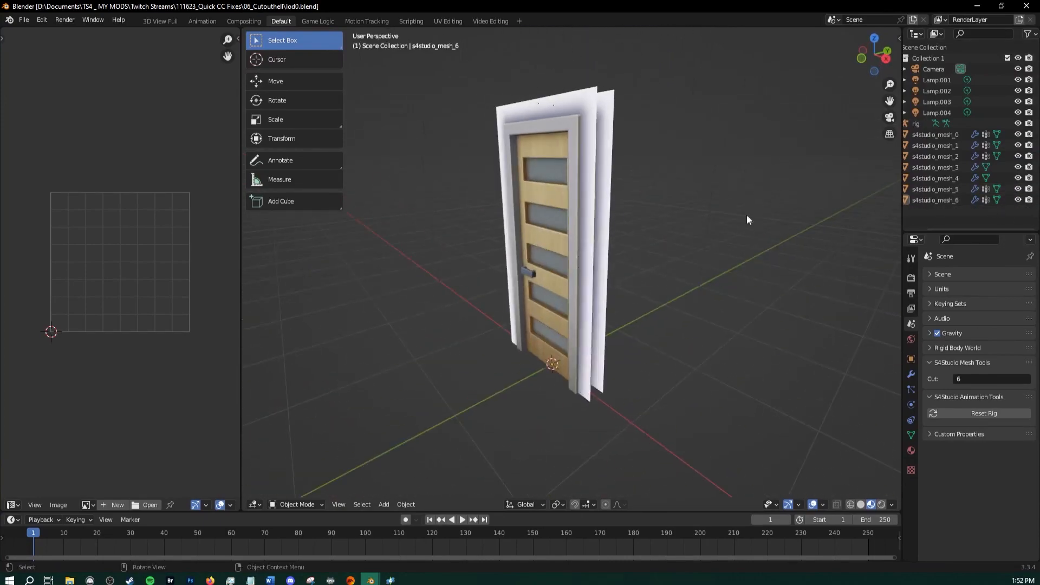
{"action": "left_click", "coordinate": [1016, 199]}
{"action": "left_click", "coordinate": [1016, 199]}
{"action": "middle_click_drag", "start_coordinate": [845, 201], "coordinate": [708, 220]}
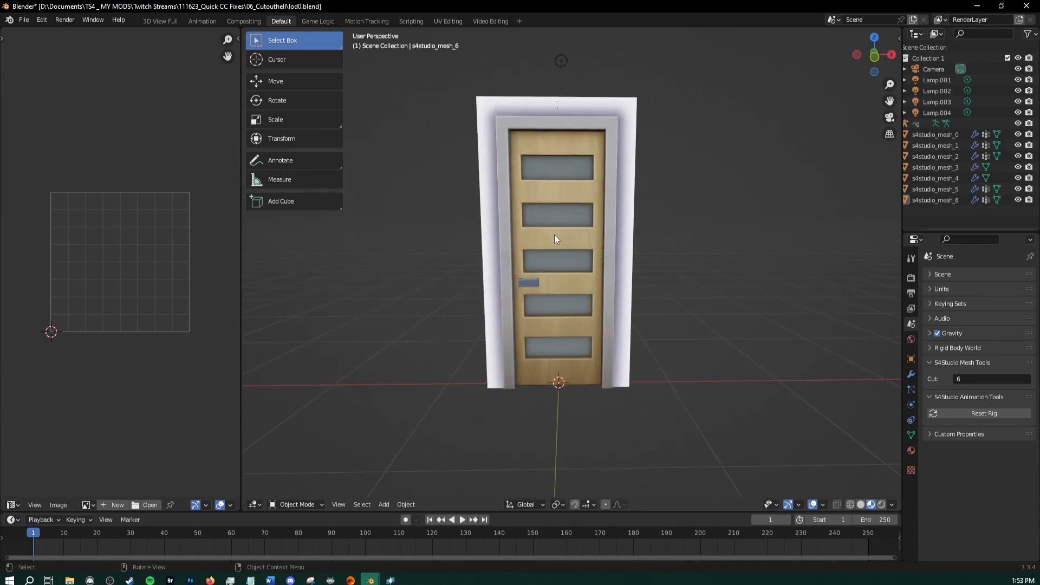
{"action": "left_click", "coordinate": [564, 215]}
{"action": "left_click", "coordinate": [625, 203]}
{"action": "left_click", "coordinate": [622, 203]}
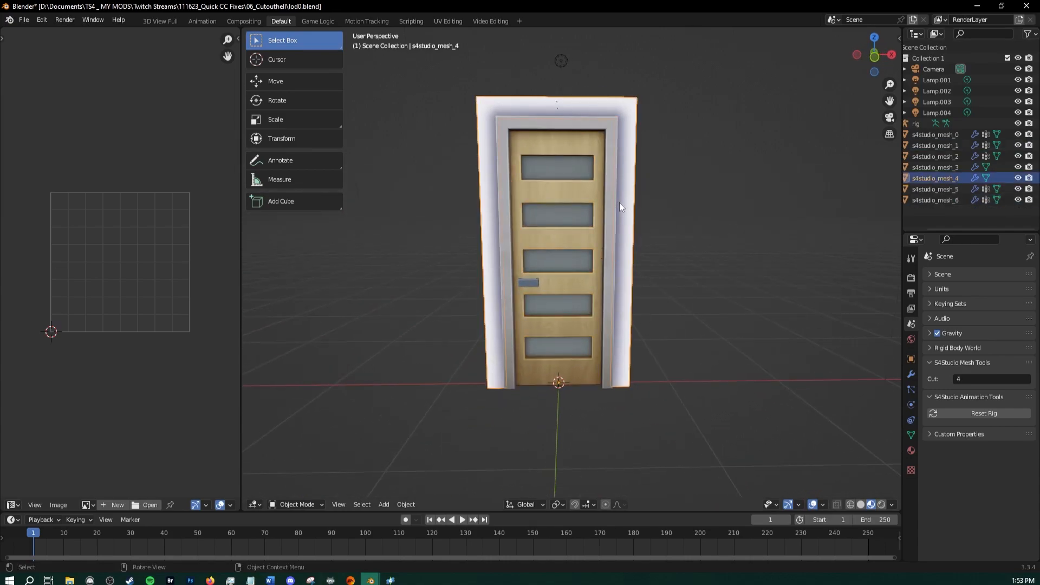
{"action": "key", "text": "h"}
{"action": "left_click", "coordinate": [615, 210]}
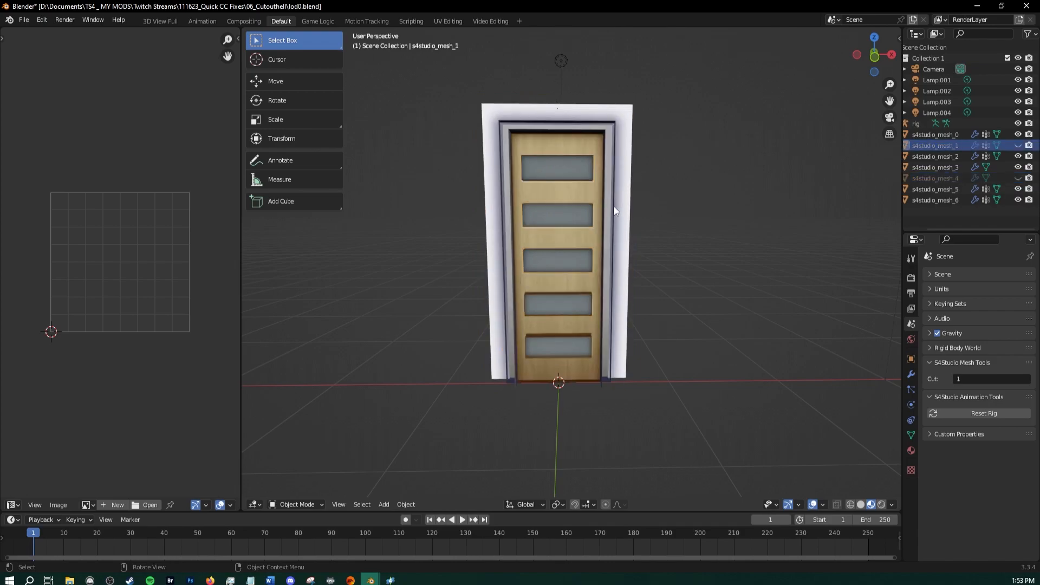
{"action": "key", "text": "ctrl+z"}
Hide the door's other drop-shadow plane and one set of glass panes, s4studio_mesh_3 and s4studio_mesh_5
{"action": "left_click", "coordinate": [633, 181]}
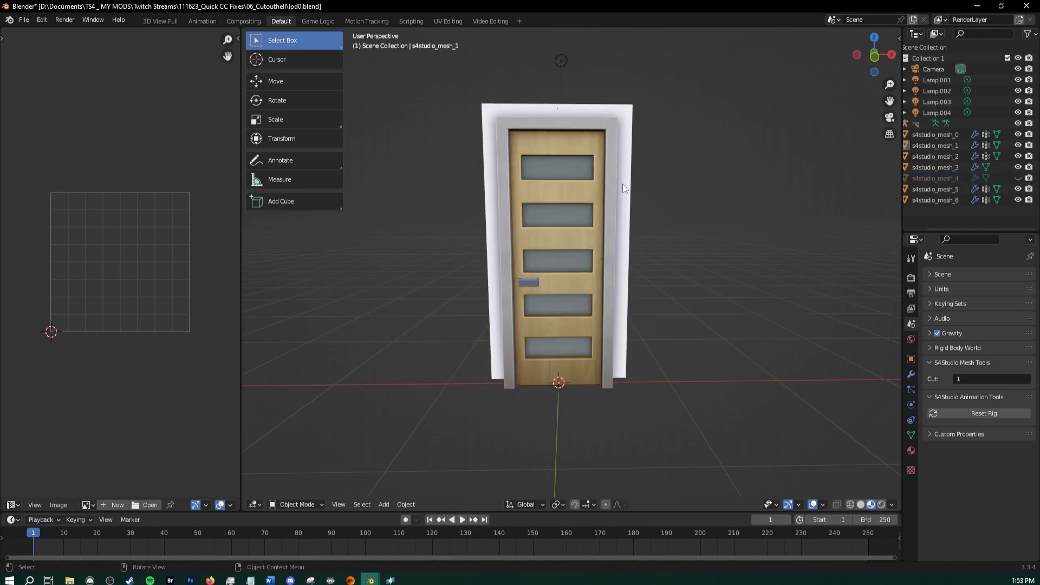
{"action": "middle_click_drag", "start_coordinate": [630, 142], "coordinate": [483, 180]}
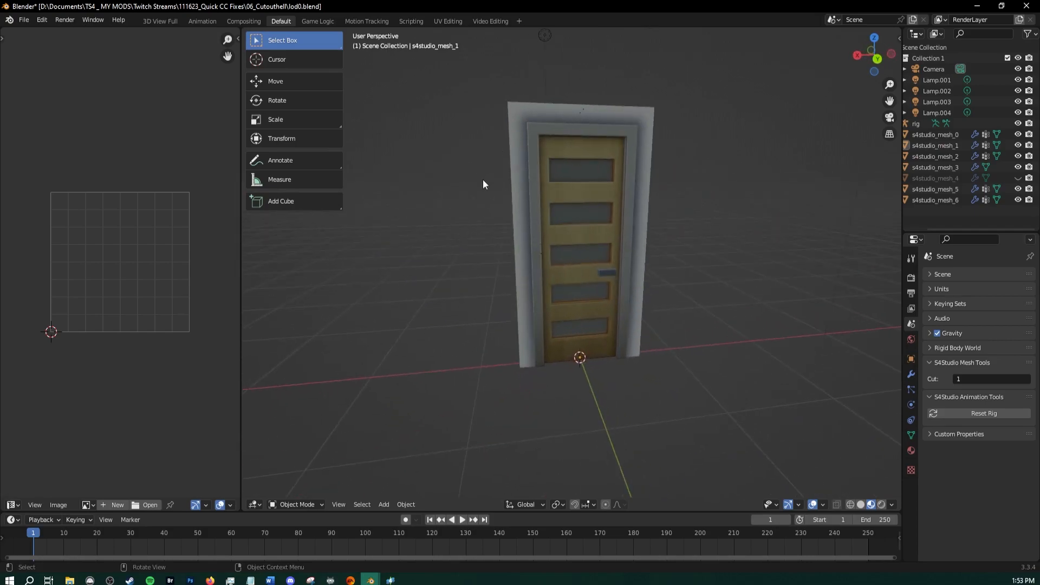
{"action": "left_click", "coordinate": [519, 194]}
{"action": "key", "text": "h"}
{"action": "left_click", "coordinate": [567, 209]}
{"action": "key", "text": "h"}
{"action": "left_click", "coordinate": [575, 230]}
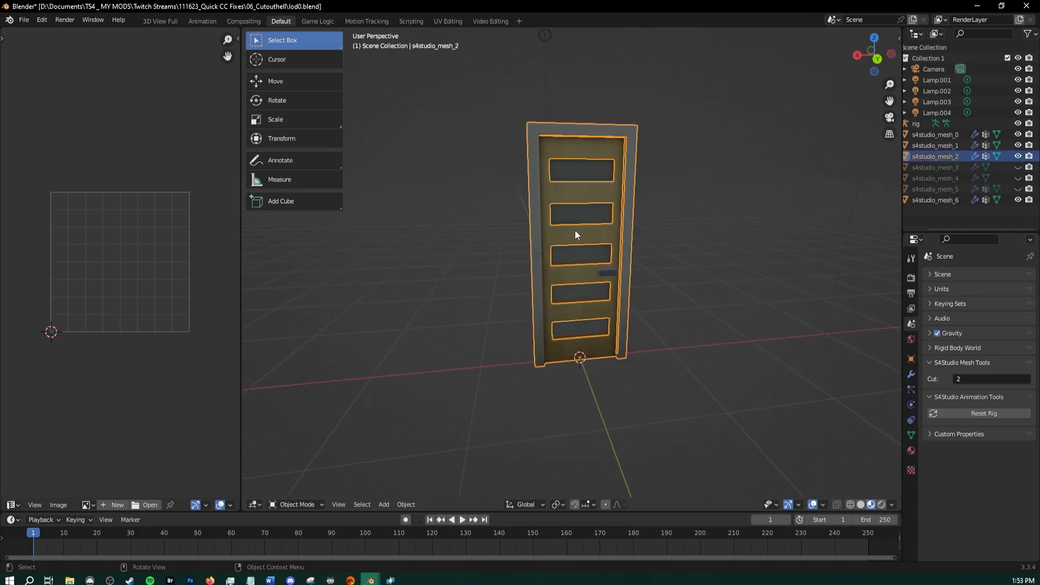
{"action": "key", "text": "h"}
{"action": "key", "text": "ctrl+z"}
Hide the remaining glass panes, s4studio_mesh_6, leaving only the door and its frame
{"action": "middle_click_drag", "start_coordinate": [574, 217], "coordinate": [780, 213]}
{"action": "scroll", "coordinate": [635, 223], "scroll_direction": "up", "scroll_amount": 3}
{"action": "left_click", "coordinate": [614, 184]}
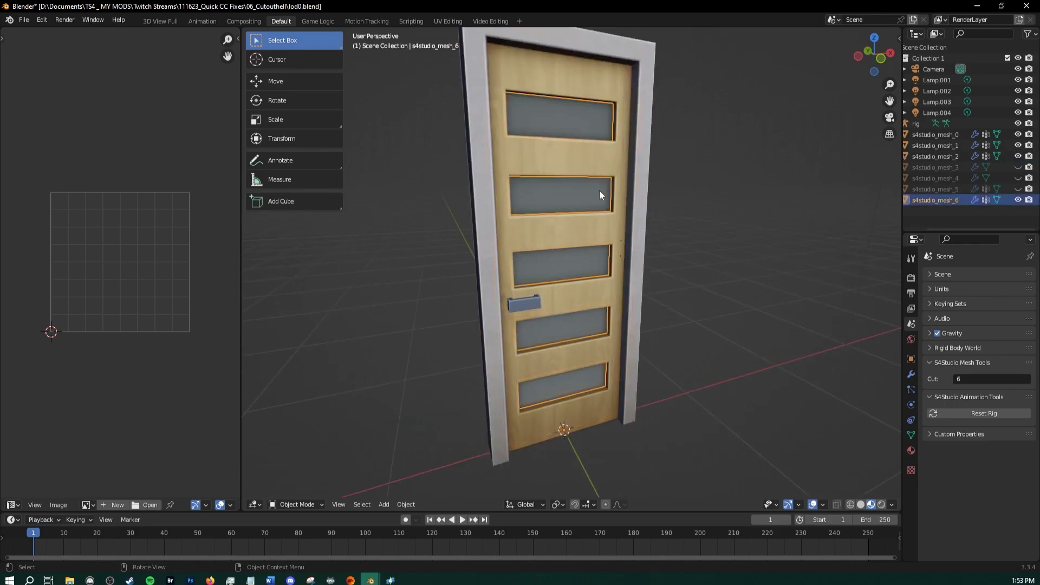
{"action": "key", "text": "h"}
{"action": "middle_click_drag", "start_coordinate": [600, 191], "coordinate": [613, 212]}
{"action": "scroll", "coordinate": [696, 308], "scroll_direction": "down", "scroll_amount": 3}
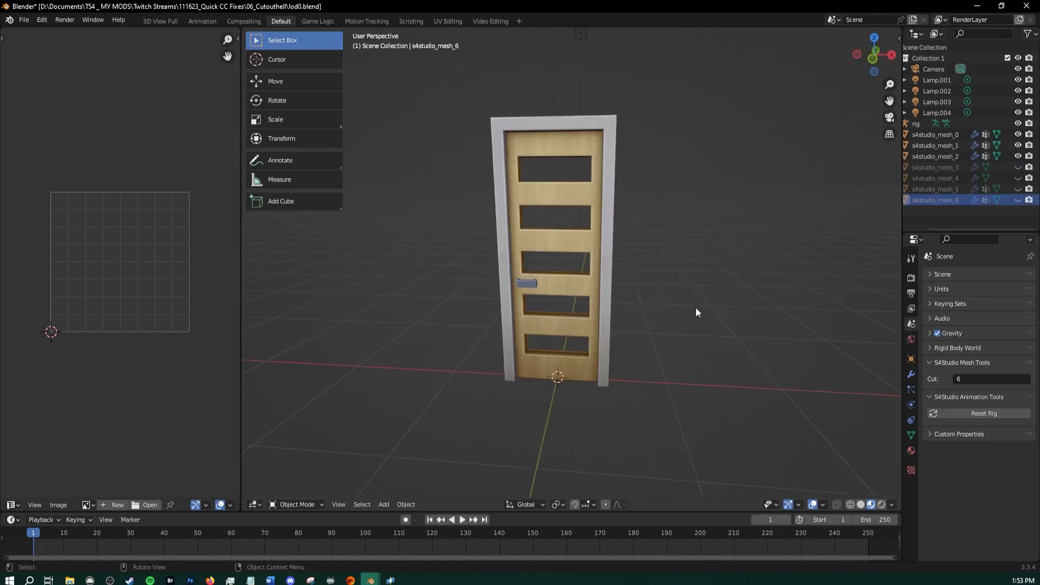
Set the view to front orthographic and check s4studio_mesh_0, s4studio_mesh_1 and s4studio_mesh_2 by toggling their visibility
{"action": "key", "text": "KP_5"}
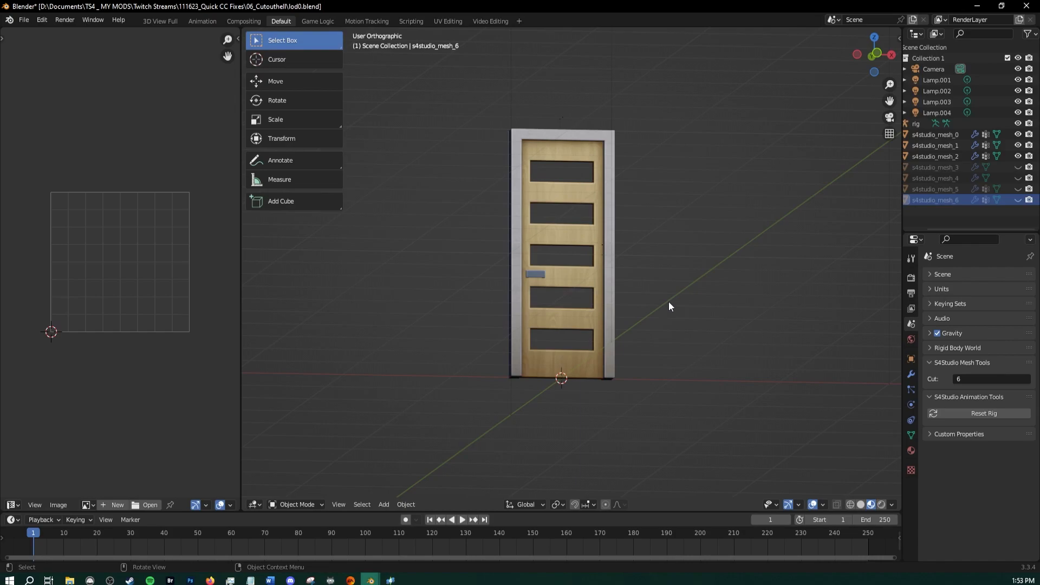
{"action": "scroll", "coordinate": [696, 184], "scroll_direction": "up", "scroll_amount": 1}
{"action": "scroll", "coordinate": [700, 177], "scroll_direction": "up", "scroll_amount": 2}
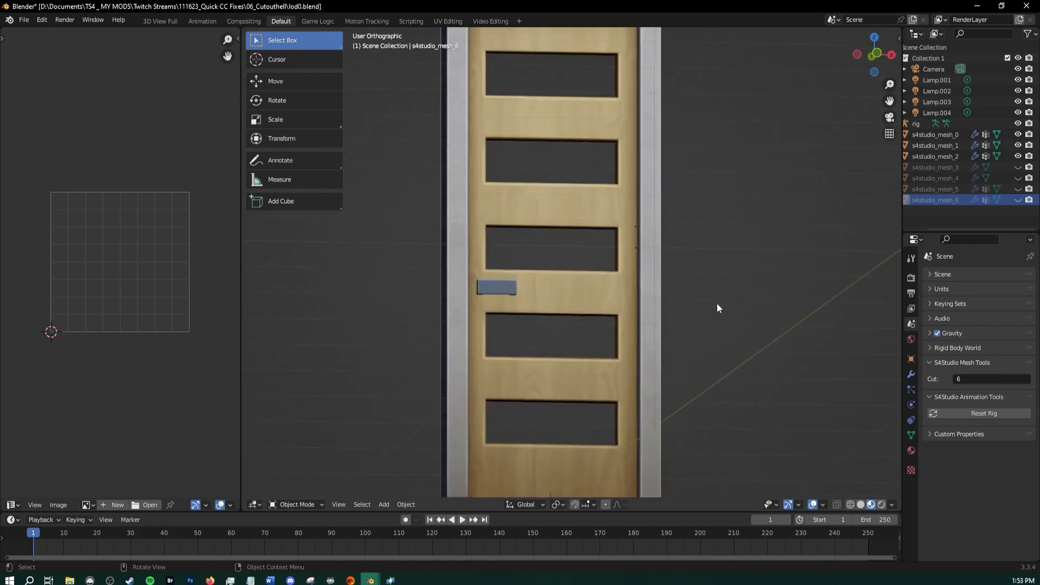
{"action": "left_click", "coordinate": [1018, 134]}
{"action": "left_click", "coordinate": [1018, 134]}
{"action": "middle_click_drag", "start_coordinate": [698, 233], "coordinate": [612, 264]}
{"action": "left_click", "coordinate": [1018, 145]}
{"action": "left_click", "coordinate": [1018, 156]}
{"action": "key", "text": "KP_1"}
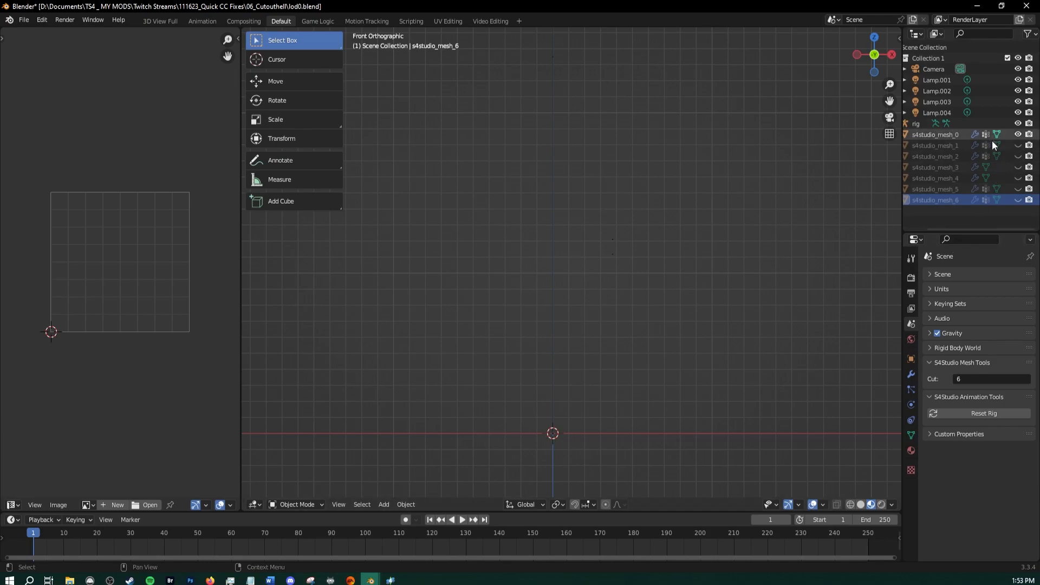
{"action": "left_click", "coordinate": [1017, 145]}
{"action": "left_click", "coordinate": [1018, 156]}
{"action": "middle_click_drag", "start_coordinate": [521, 260], "coordinate": [645, 320]}
{"action": "middle_click_drag", "start_coordinate": [727, 374], "coordinate": [685, 319]}
Enlarge the 3D viewport by shrinking the timeline and image editor and hiding the toolbar
{"action": "left_click_drag", "start_coordinate": [692, 513], "coordinate": [692, 547]}
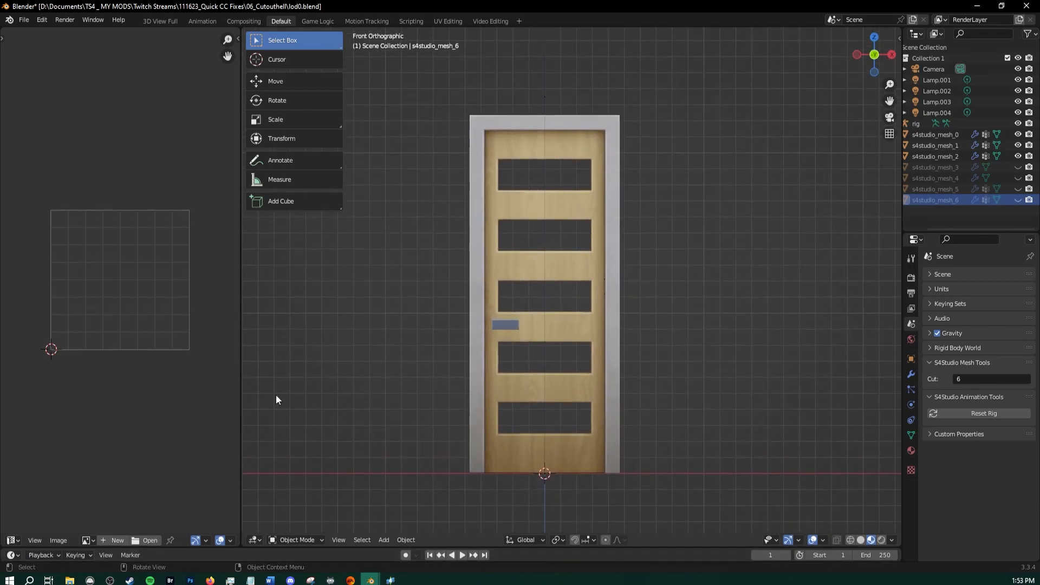
{"action": "left_click_drag", "start_coordinate": [243, 297], "coordinate": [17, 297]}
{"action": "scroll", "coordinate": [245, 307], "scroll_direction": "down", "scroll_amount": 2}
{"action": "middle_click_drag", "start_coordinate": [250, 307], "coordinate": [331, 293], "text": "shift"}
{"action": "key", "text": "n"}
{"action": "key", "text": "n"}
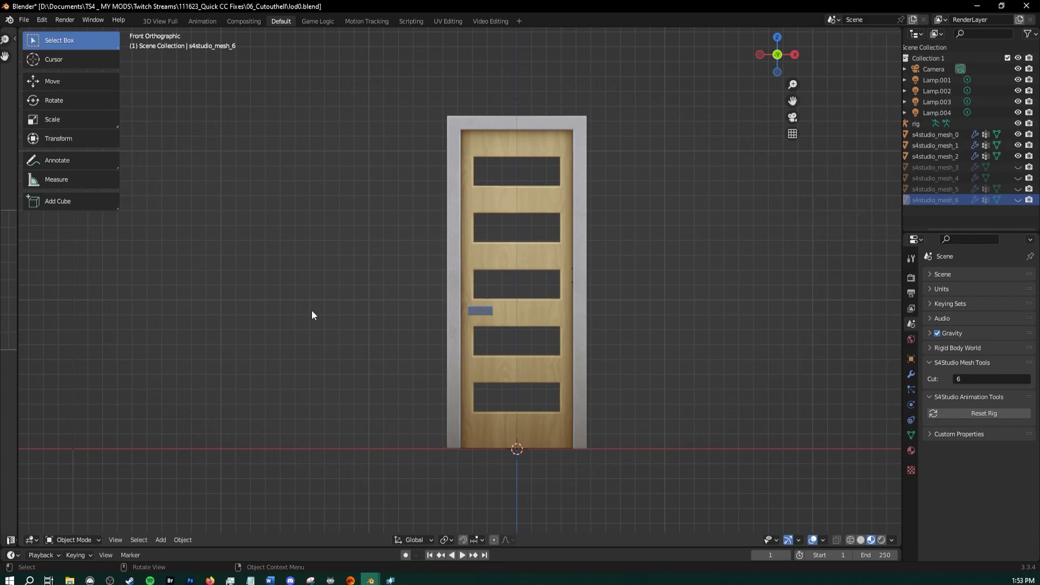
{"action": "key", "text": "t"}
{"action": "middle_click_drag", "start_coordinate": [391, 281], "coordinate": [366, 274], "text": "shift"}
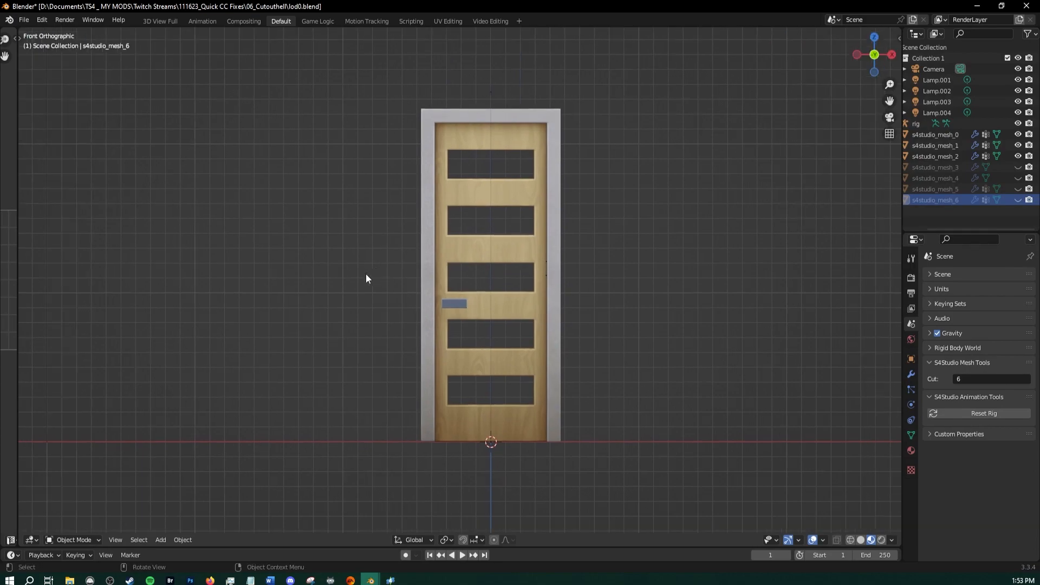
Turn on Screencast Keys for the viewport and widen the outliner and properties area
{"action": "key", "text": "n"}
{"action": "left_click", "coordinate": [893, 158]}
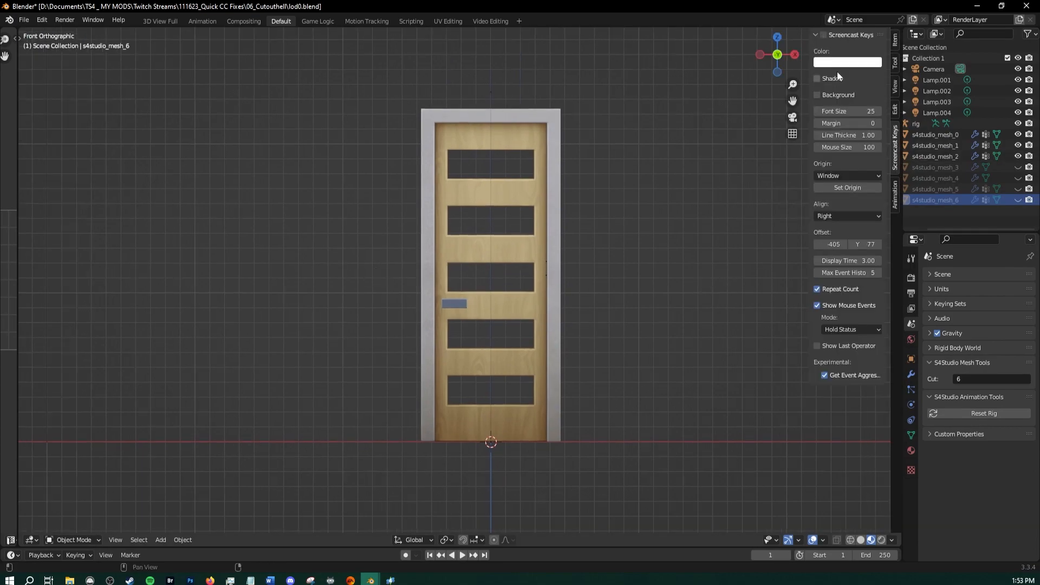
{"action": "key", "text": "n"}
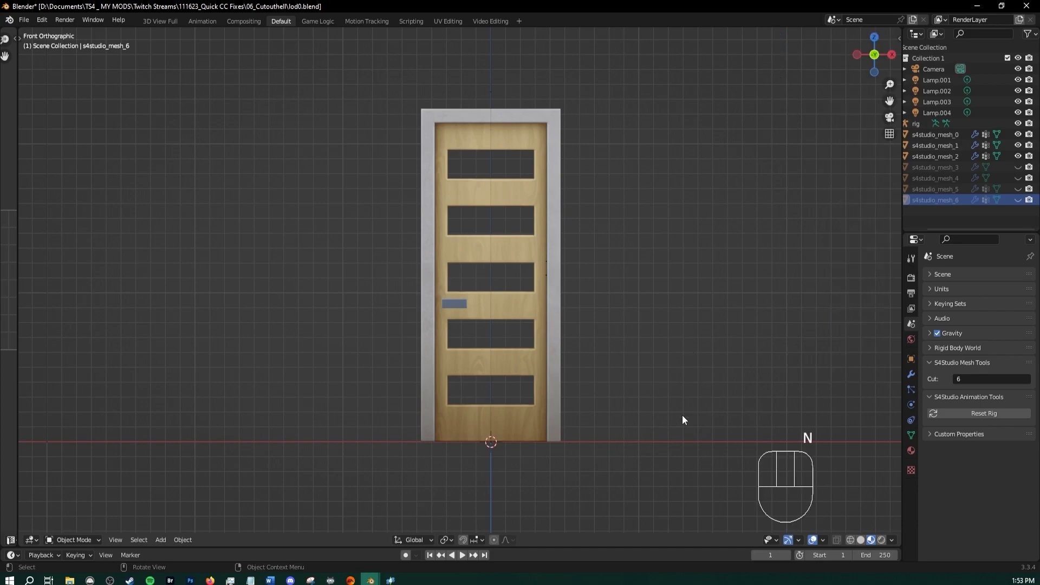
{"action": "left_click_drag", "start_coordinate": [902, 490], "coordinate": [832, 488]}
{"action": "middle_click_drag", "start_coordinate": [605, 347], "coordinate": [627, 366], "text": "shift"}
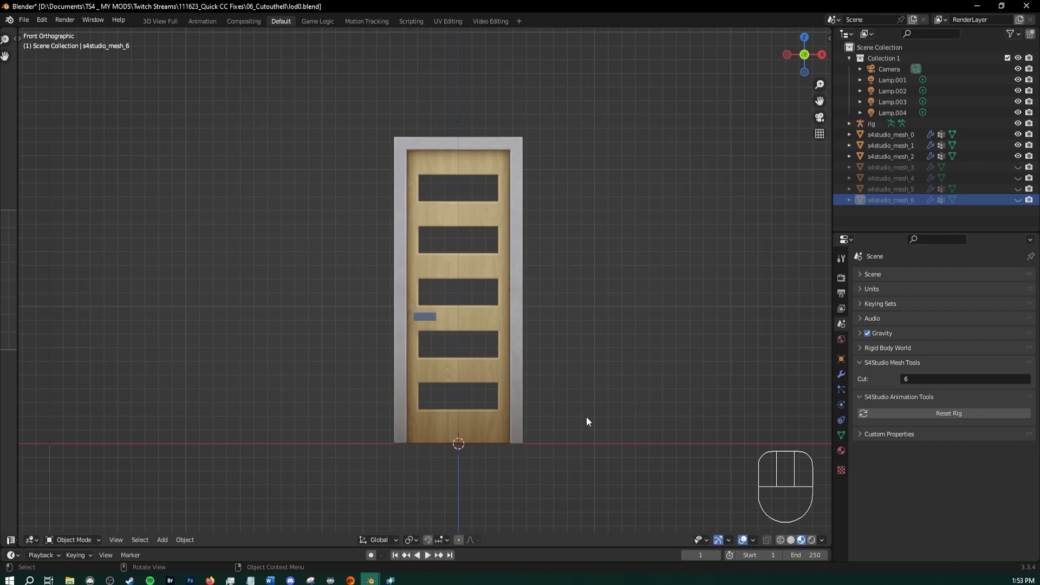
Switch to Test_Door.package in Sims 4 Studio and view its cutout DST Image in the Warehouse
{"action": "mouse_move", "coordinate": [390, 580]}
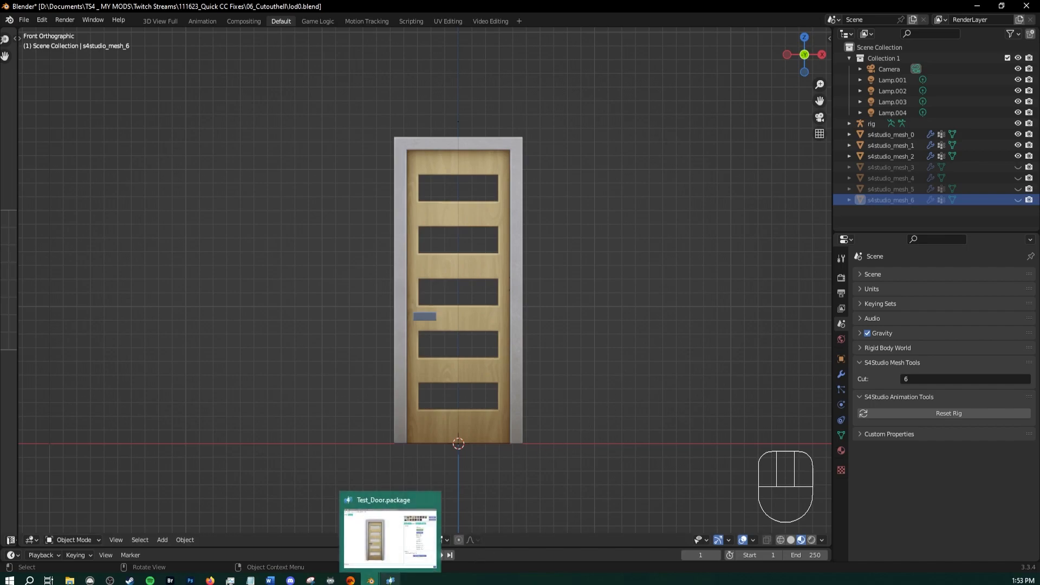
{"action": "left_click", "coordinate": [399, 551]}
{"action": "left_click", "coordinate": [165, 54]}
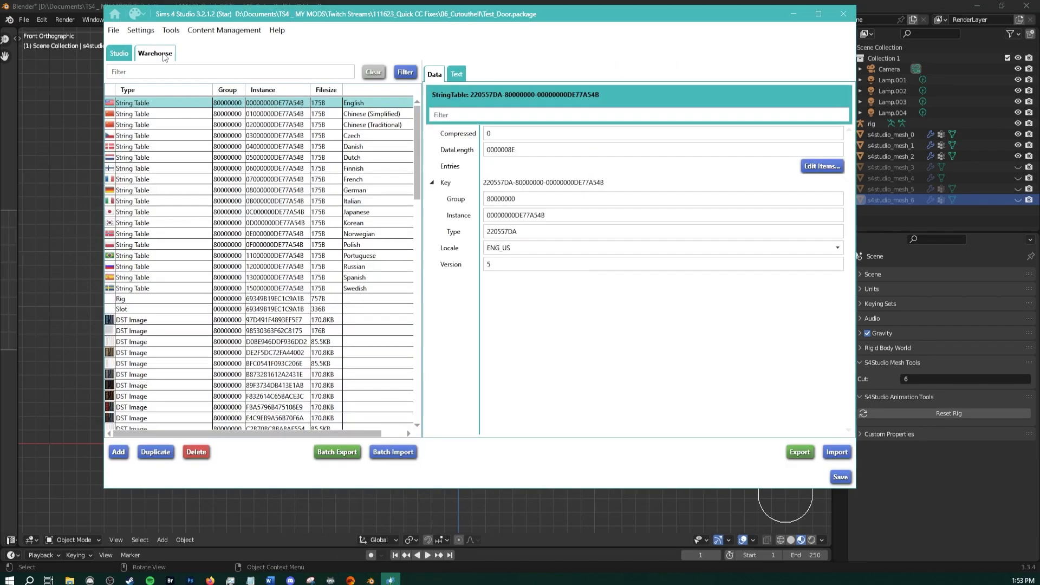
{"action": "scroll", "coordinate": [234, 283], "scroll_direction": "down", "scroll_amount": 5}
{"action": "scroll", "coordinate": [200, 255], "scroll_direction": "down", "scroll_amount": 10}
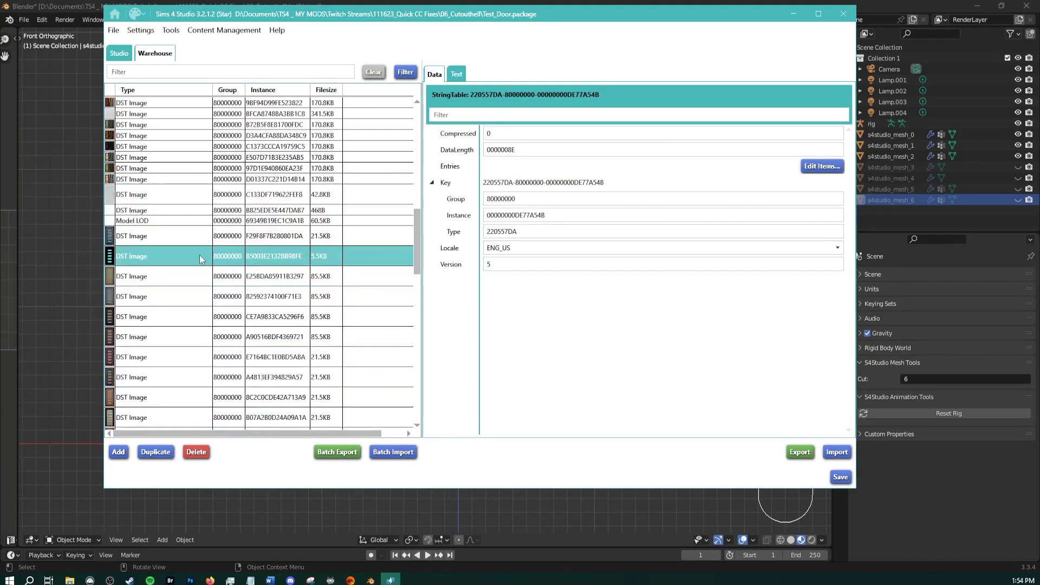
{"action": "left_click", "coordinate": [133, 417]}
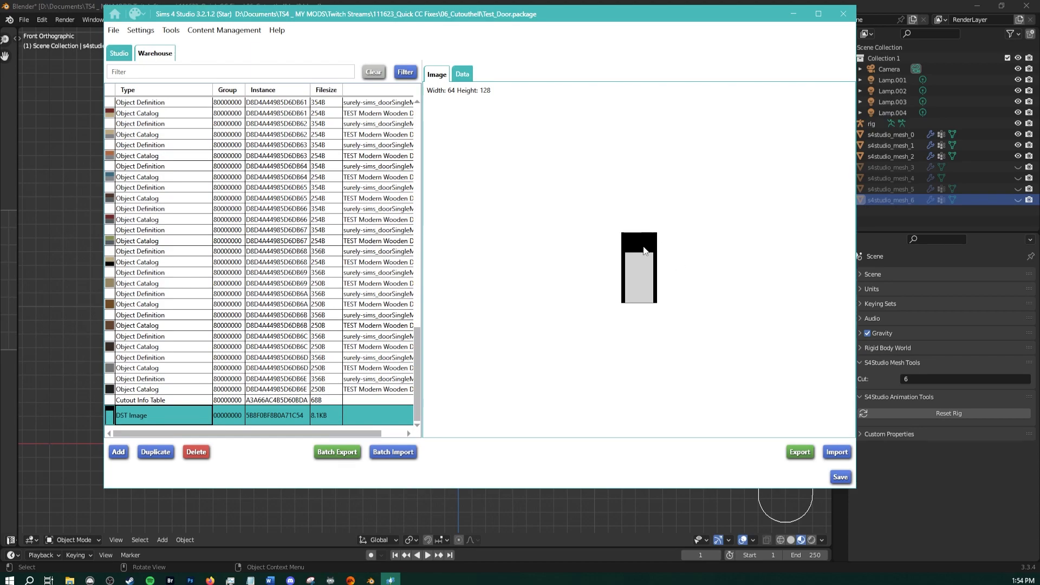
View the door's Model Cutout resource and open its data with the outline's point list
{"action": "scroll", "coordinate": [251, 325], "scroll_direction": "up", "scroll_amount": 3}
{"action": "left_click", "coordinate": [251, 319]}
{"action": "scroll", "coordinate": [251, 327], "scroll_direction": "down", "scroll_amount": 3}
{"action": "scroll", "coordinate": [217, 250], "scroll_direction": "up", "scroll_amount": 4}
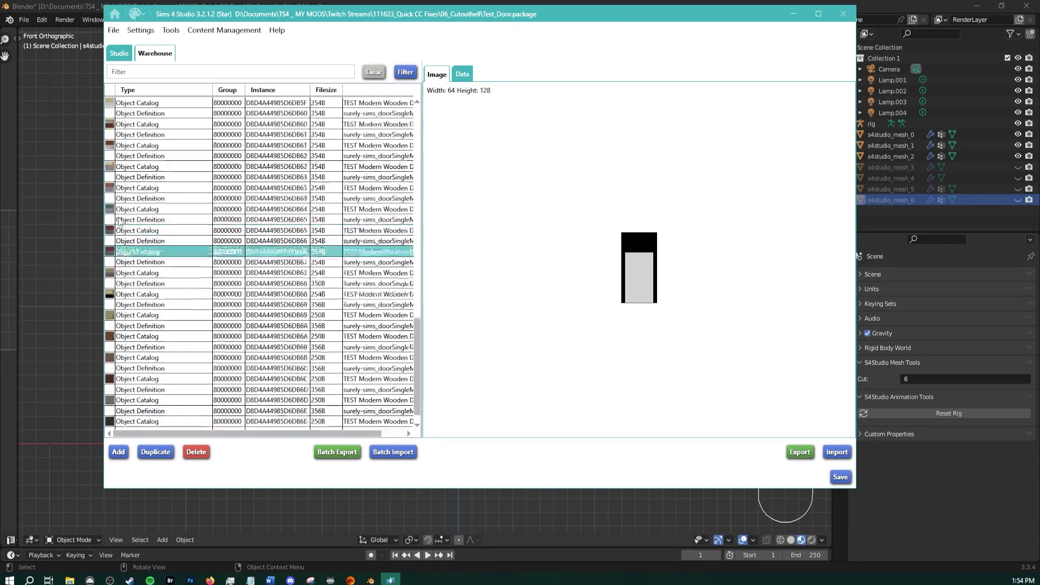
{"action": "left_click", "coordinate": [178, 188]}
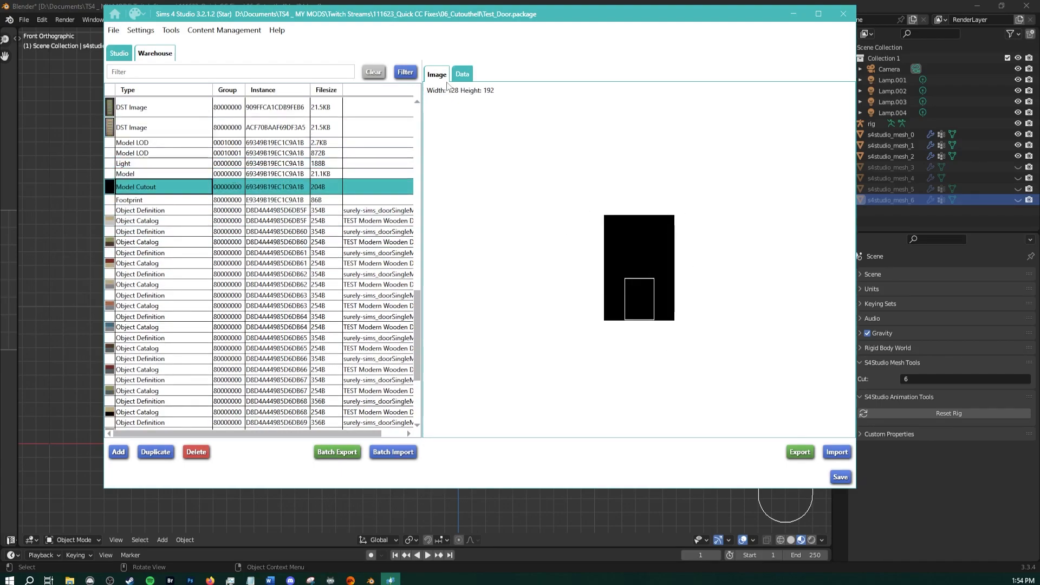
{"action": "left_click", "coordinate": [463, 76]}
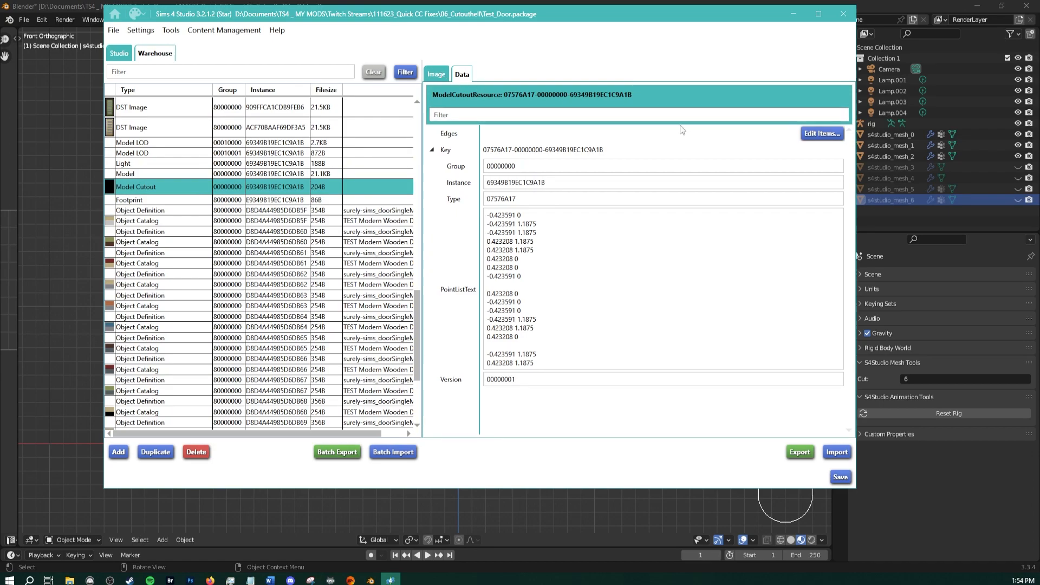
Check the Model Cutout's image, and inspect the end points of each edge in its Edges list
{"action": "left_click", "coordinate": [436, 74]}
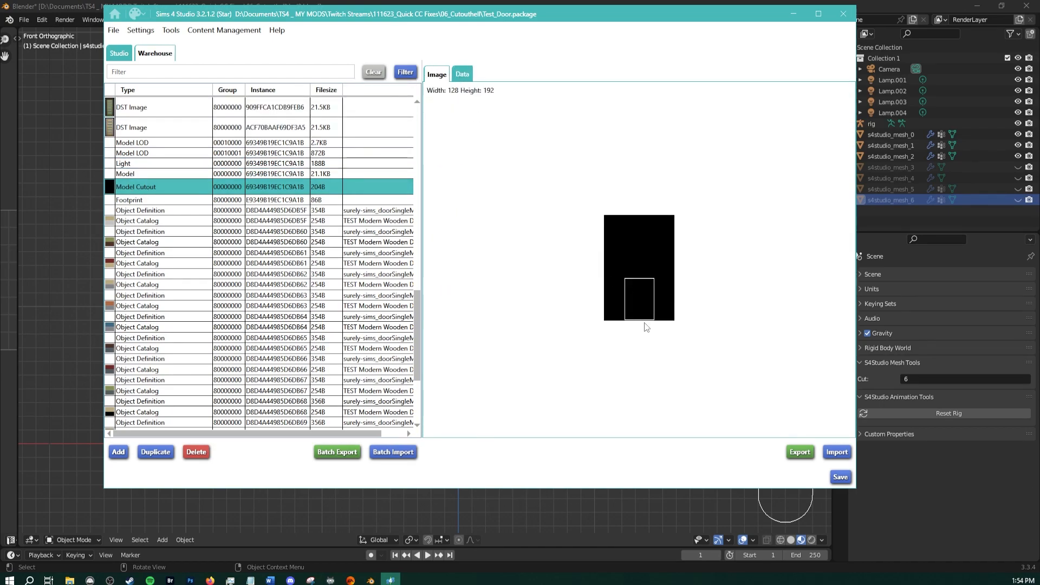
{"action": "left_click", "coordinate": [462, 75]}
{"action": "left_click", "coordinate": [810, 135]}
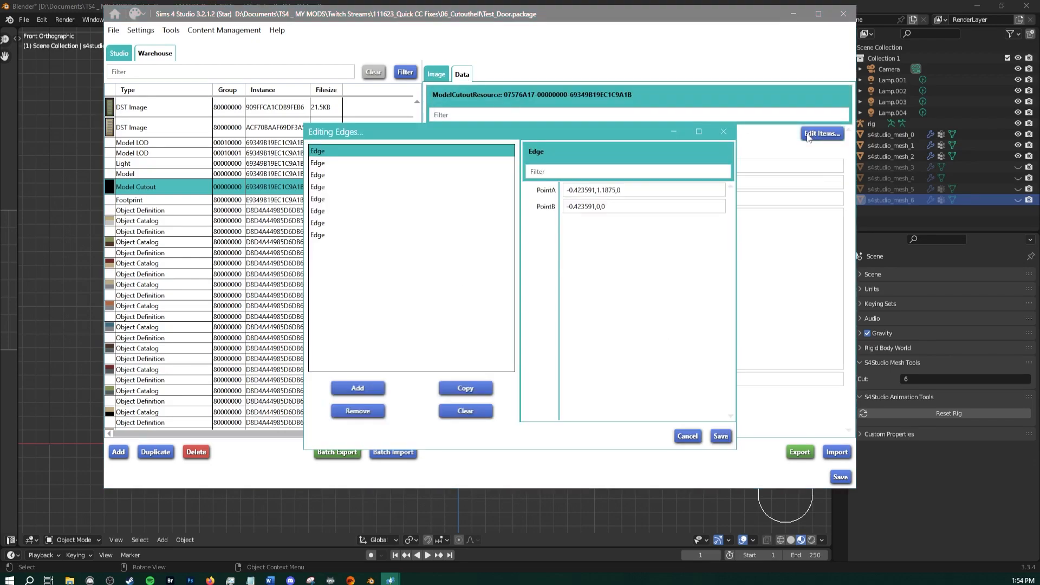
{"action": "left_click", "coordinate": [325, 163]}
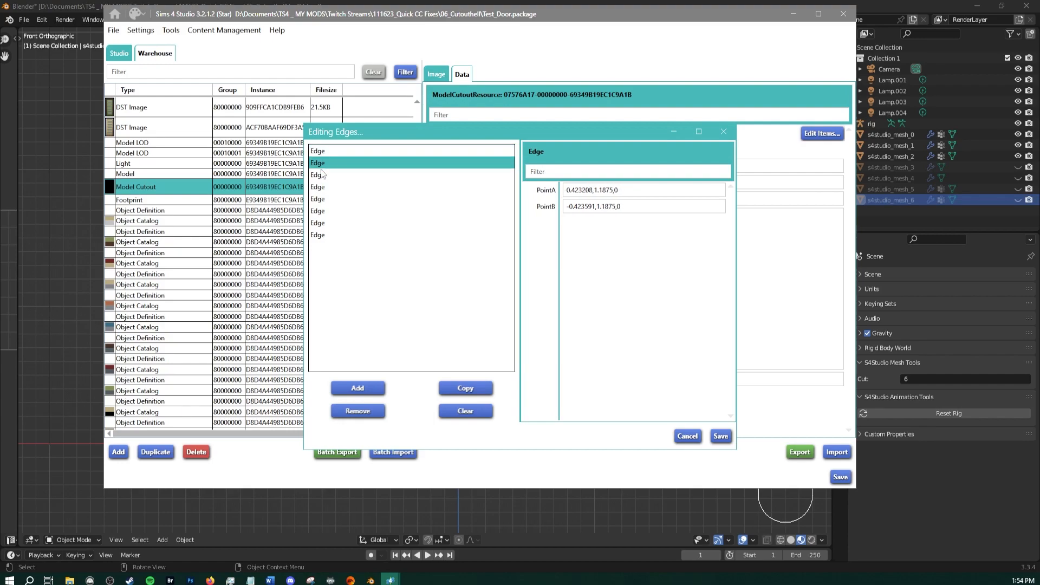
{"action": "left_click", "coordinate": [322, 175]}
{"action": "left_click", "coordinate": [322, 187]}
{"action": "left_click", "coordinate": [321, 199]}
{"action": "left_click", "coordinate": [321, 210]}
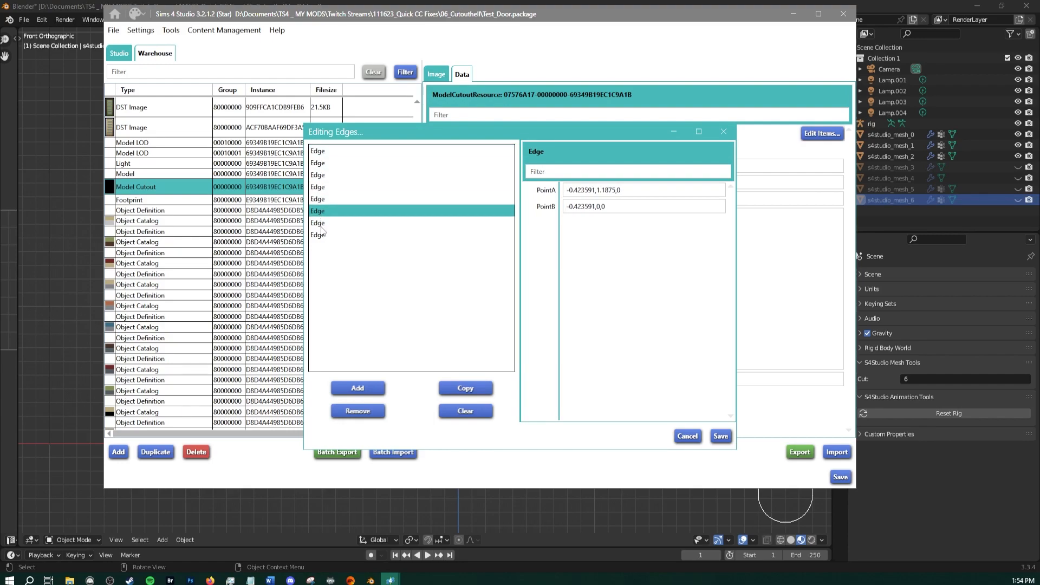
{"action": "left_click", "coordinate": [322, 222]}
{"action": "left_click", "coordinate": [322, 235]}
Go through the cutout's edges from first to last once more, and close the edge editor
{"action": "left_click", "coordinate": [331, 152]}
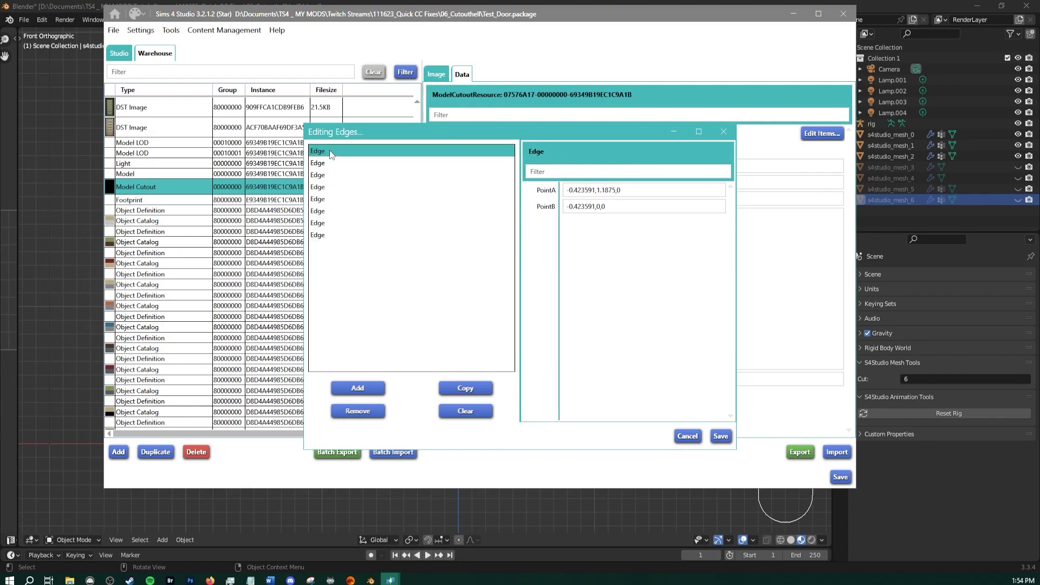
{"action": "left_click", "coordinate": [345, 163]}
{"action": "left_click", "coordinate": [337, 175]}
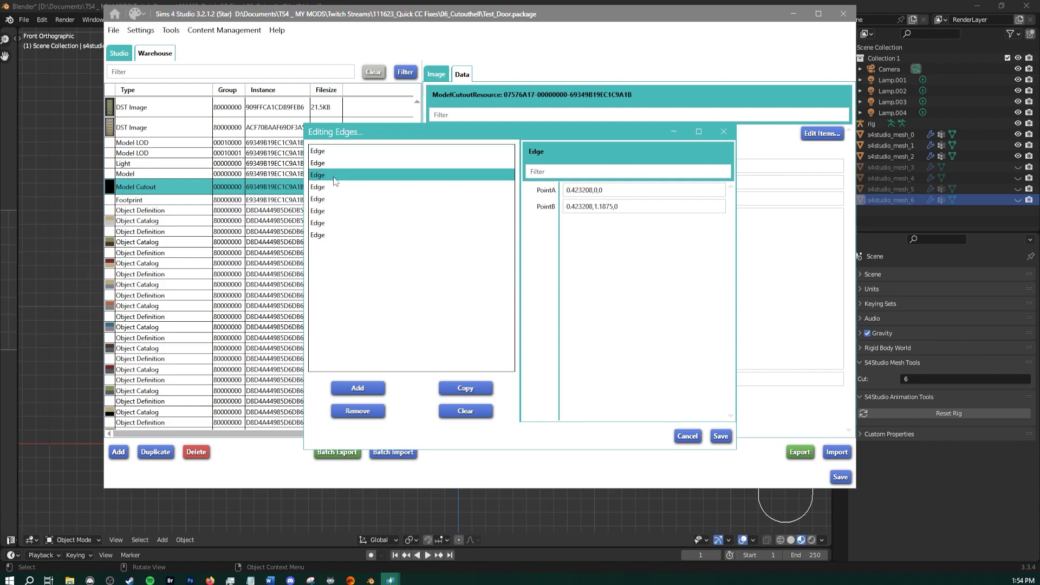
{"action": "left_click", "coordinate": [331, 187]}
{"action": "left_click", "coordinate": [329, 199]}
{"action": "left_click", "coordinate": [329, 210]}
{"action": "left_click", "coordinate": [329, 223]}
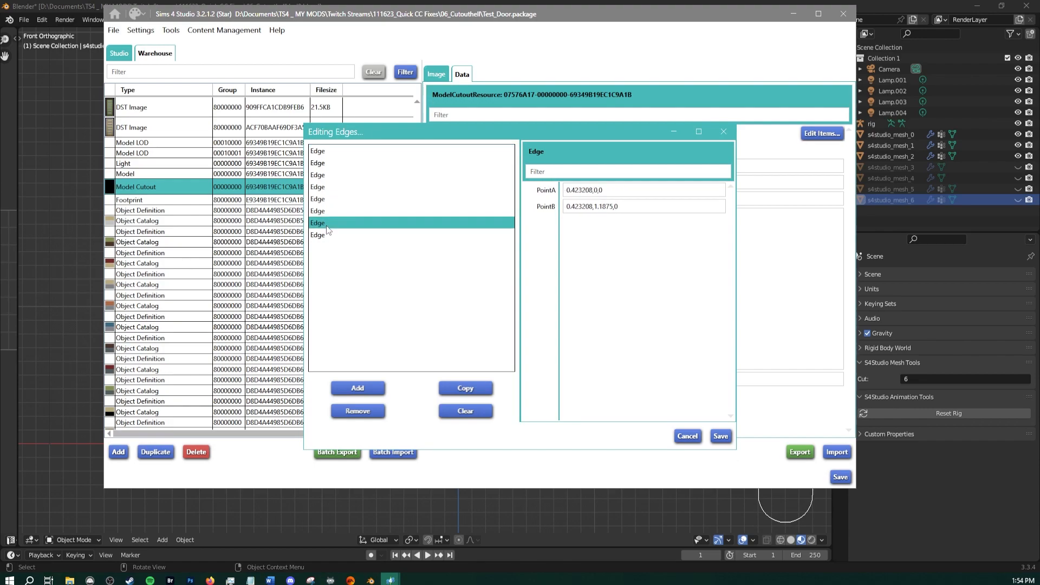
{"action": "left_click", "coordinate": [329, 234]}
{"action": "left_click", "coordinate": [729, 135]}
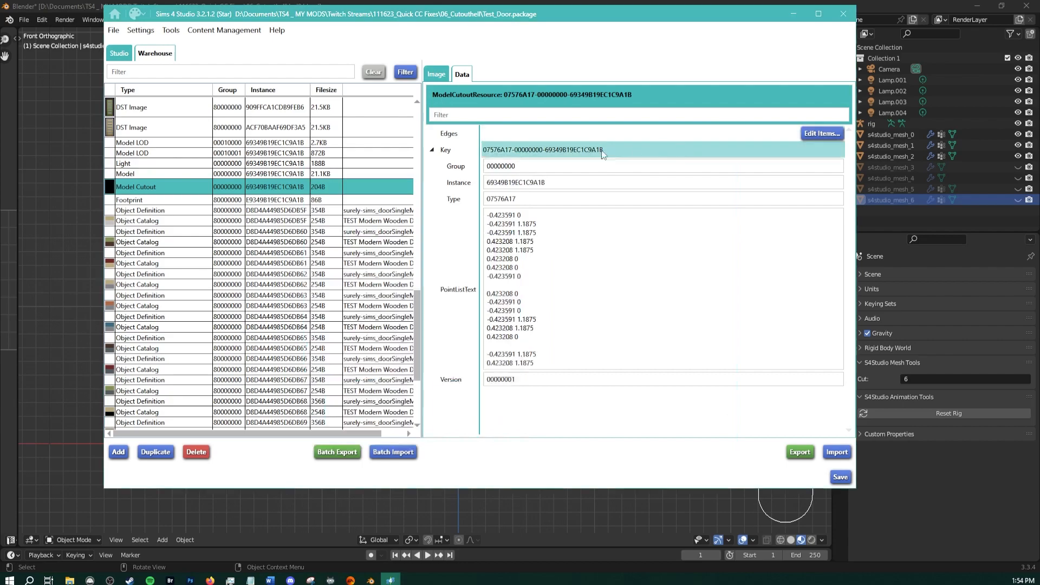
Compare the image of the last DST Image resource with the Model Cutout's outline image
{"action": "scroll", "coordinate": [240, 212], "scroll_direction": "down", "scroll_amount": 5}
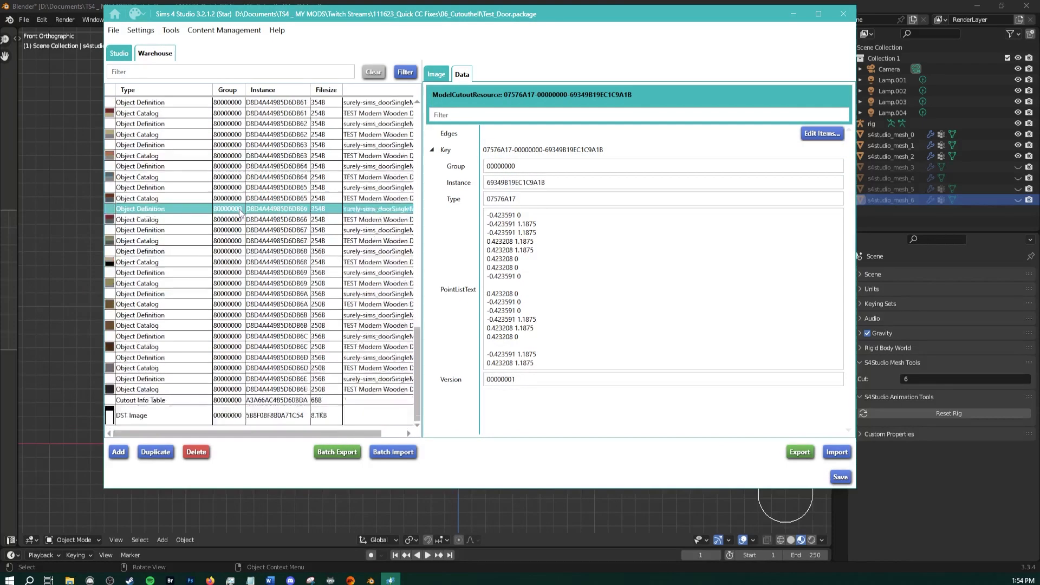
{"action": "left_click", "coordinate": [169, 413]}
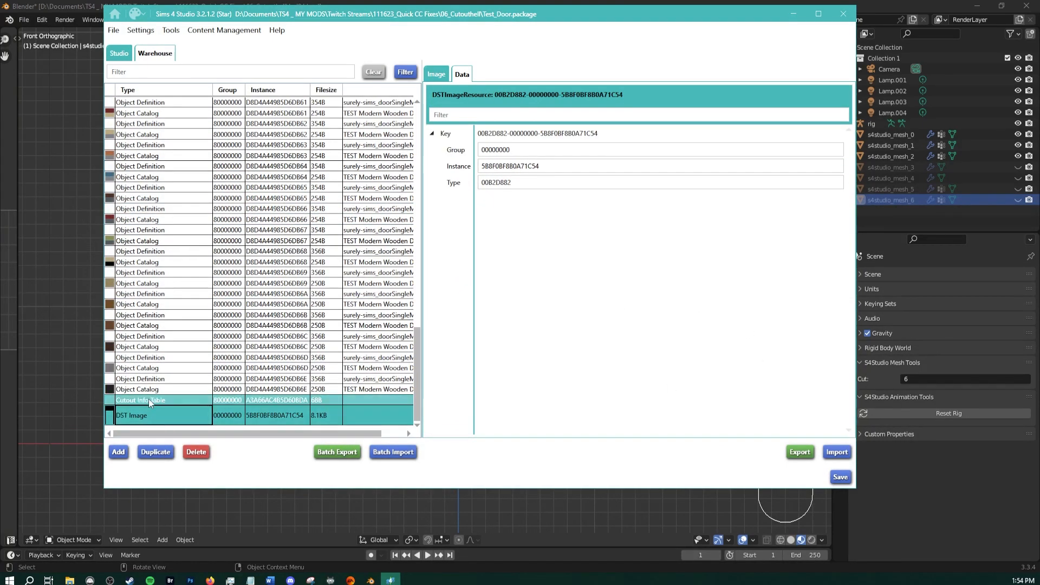
{"action": "left_click", "coordinate": [436, 74]}
{"action": "scroll", "coordinate": [259, 292], "scroll_direction": "up", "scroll_amount": 5}
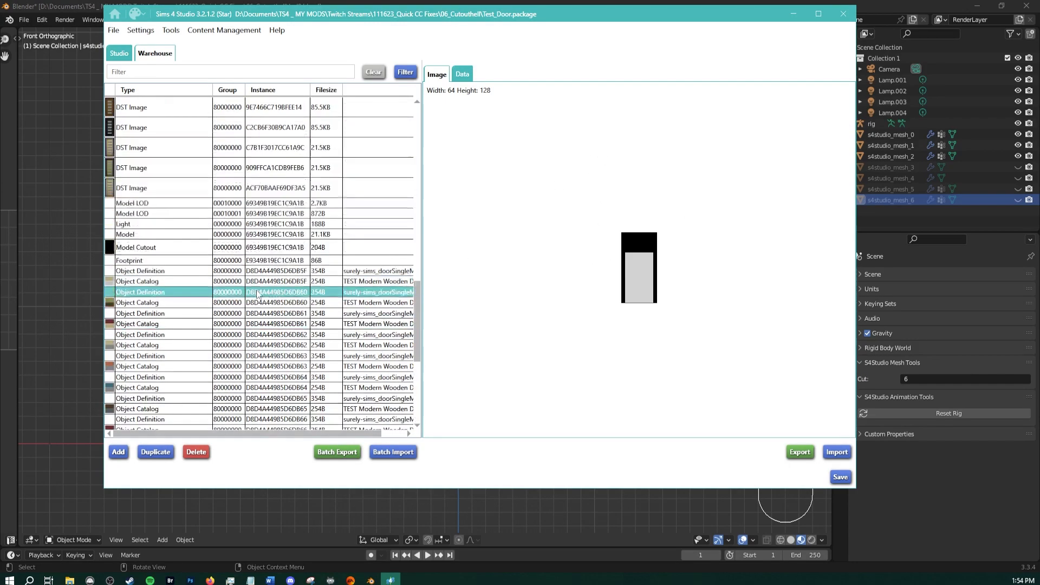
{"action": "left_click", "coordinate": [260, 247]}
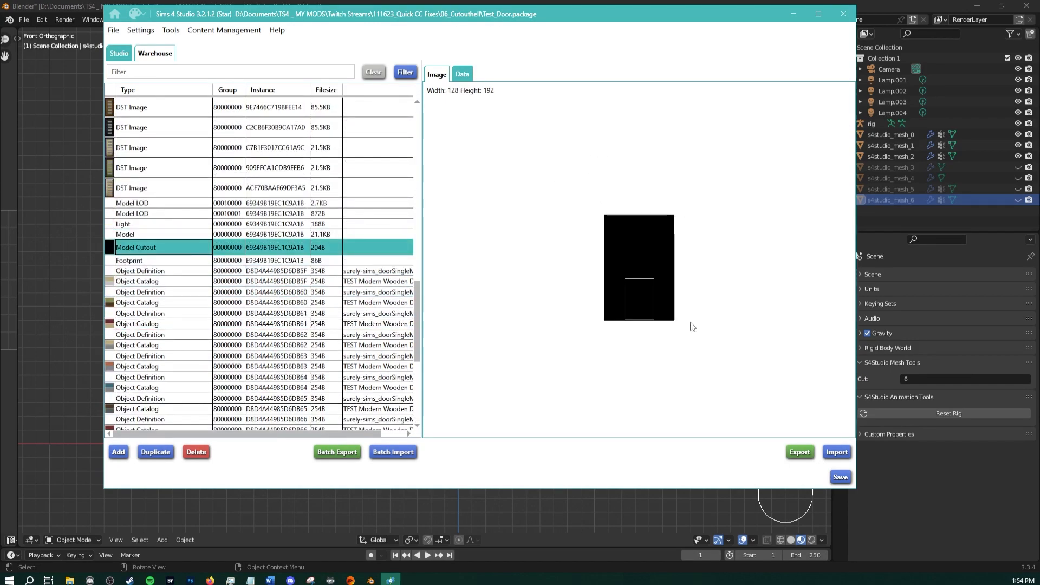
{"action": "scroll", "coordinate": [235, 379], "scroll_direction": "down", "scroll_amount": 5}
{"action": "left_click", "coordinate": [235, 415]}
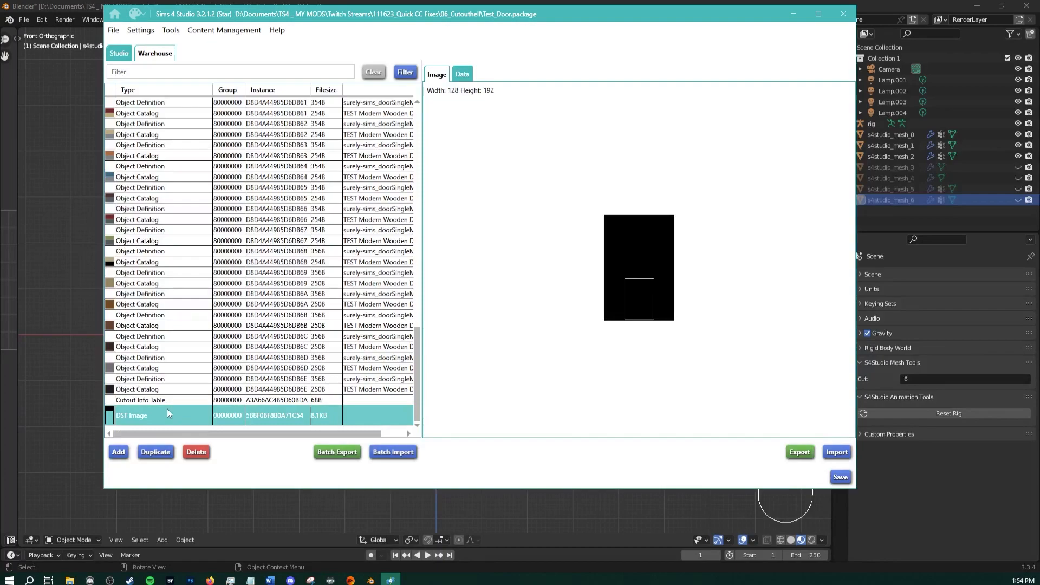
{"action": "scroll", "coordinate": [167, 409], "scroll_direction": "up", "scroll_amount": 7}
Reopen the Model Cutout's edge editor from its data and reposition the window to read the first edge's points
{"action": "left_click", "coordinate": [460, 76]}
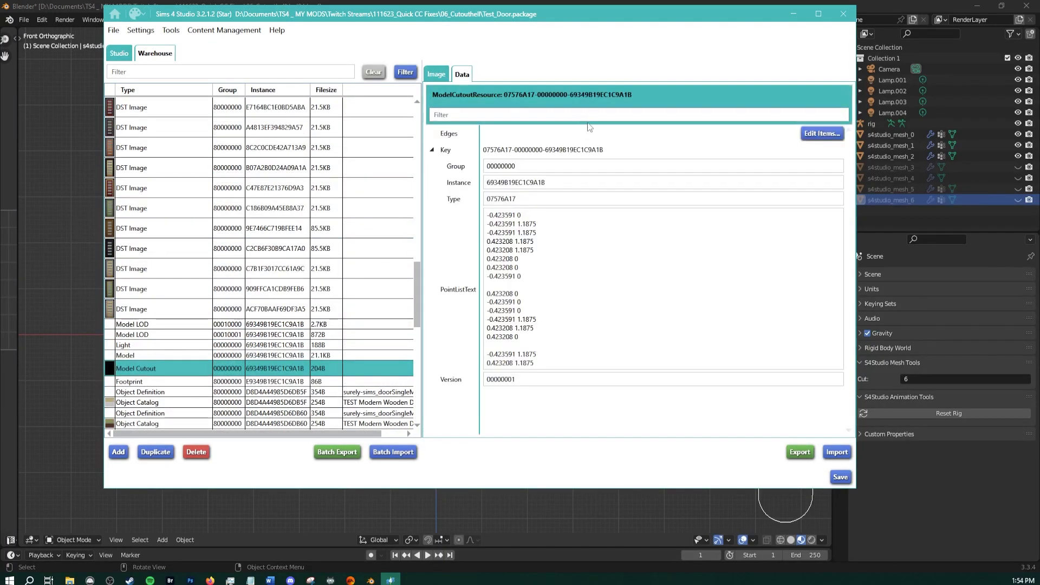
{"action": "left_click", "coordinate": [822, 133]}
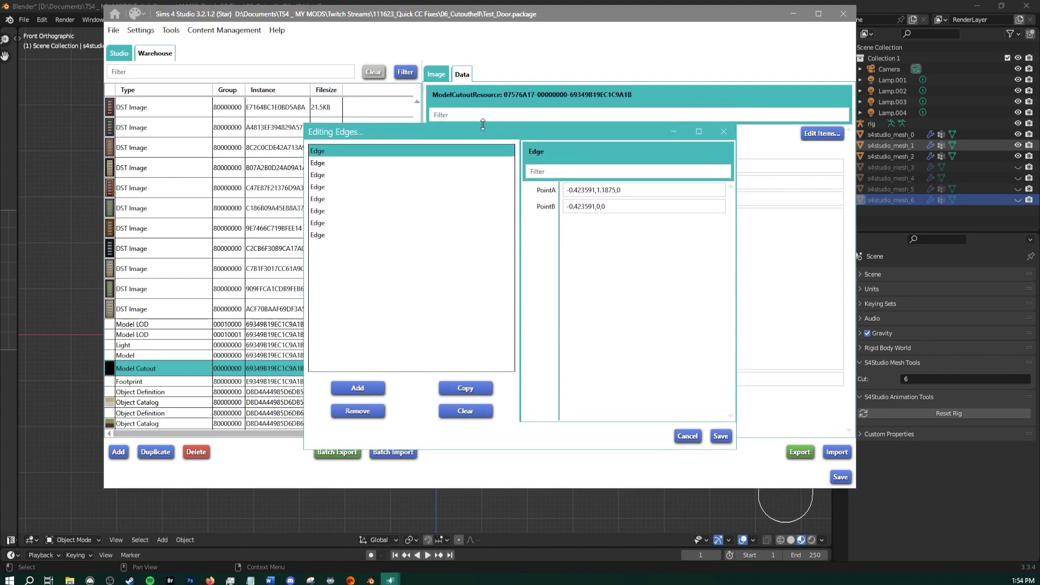
{"action": "left_click_drag", "start_coordinate": [503, 130], "coordinate": [564, 90]}
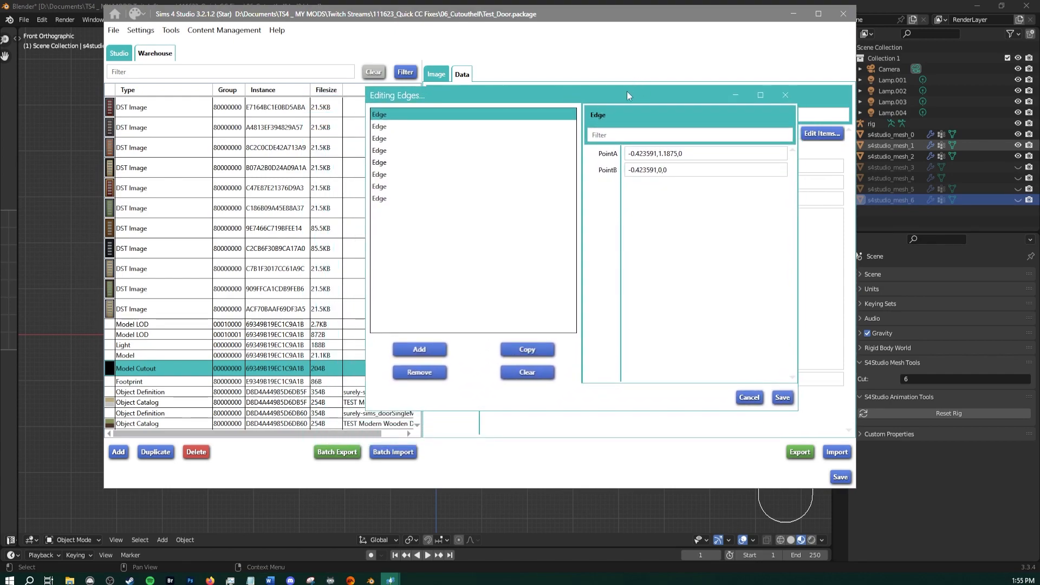
{"action": "left_click_drag", "start_coordinate": [626, 92], "coordinate": [555, 95]}
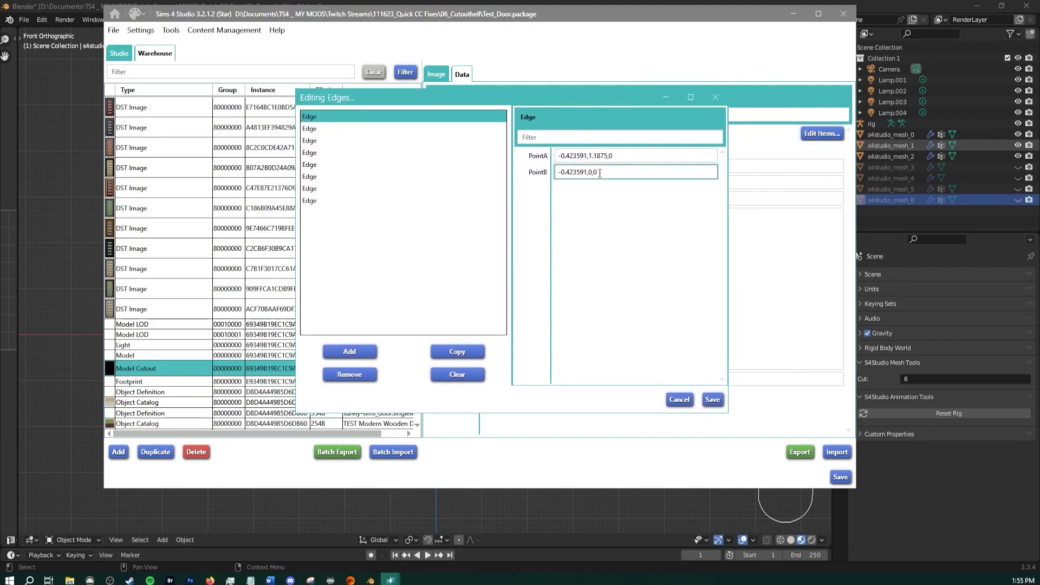
{"action": "left_click", "coordinate": [648, 135]}
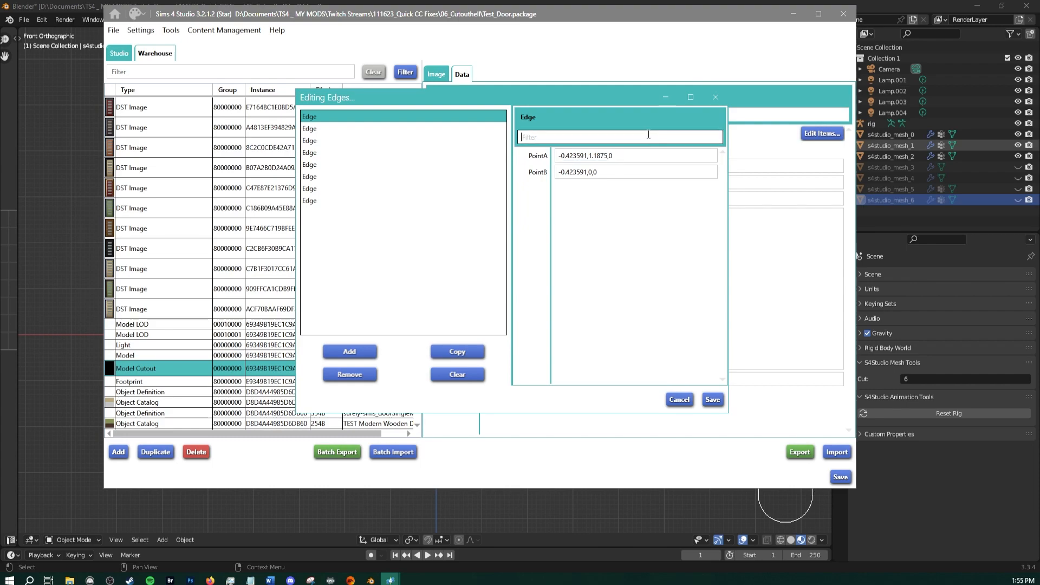
{"action": "type", "text": "xy"}
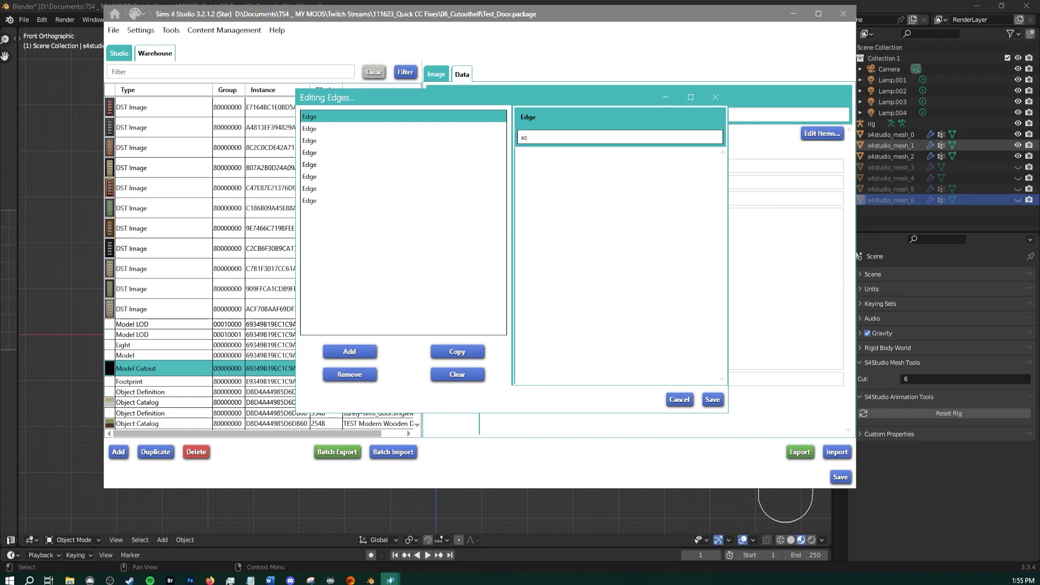
{"action": "type", "text": "y"}
{"action": "key", "text": "BackSpace"}
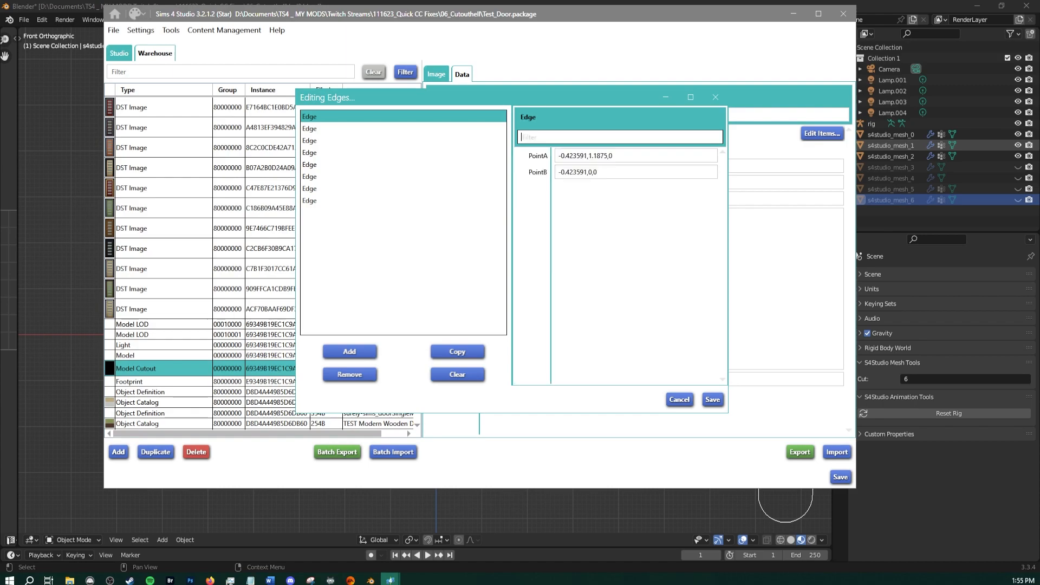
Check the first edge's PointA and PointB coordinates, and close the edge editor
{"action": "left_click", "coordinate": [580, 156]}
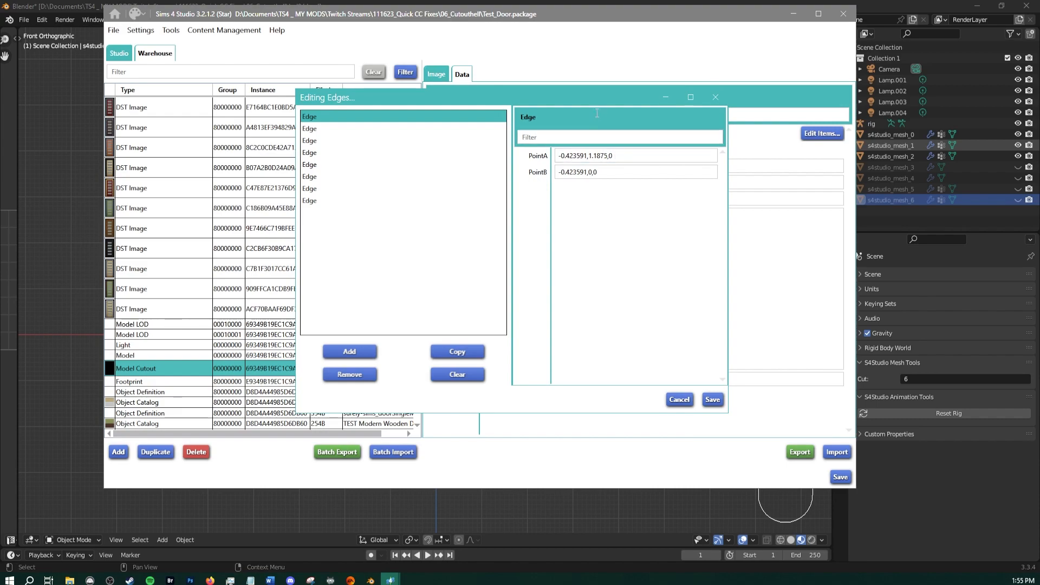
{"action": "mouse_move", "coordinate": [599, 90]}
{"action": "left_mouse_down"}
{"action": "mouse_move", "coordinate": [599, 101]}
{"action": "mouse_move", "coordinate": [598, 86]}
{"action": "left_mouse_up"}
{"action": "left_click_drag", "start_coordinate": [590, 94], "coordinate": [579, 103]}
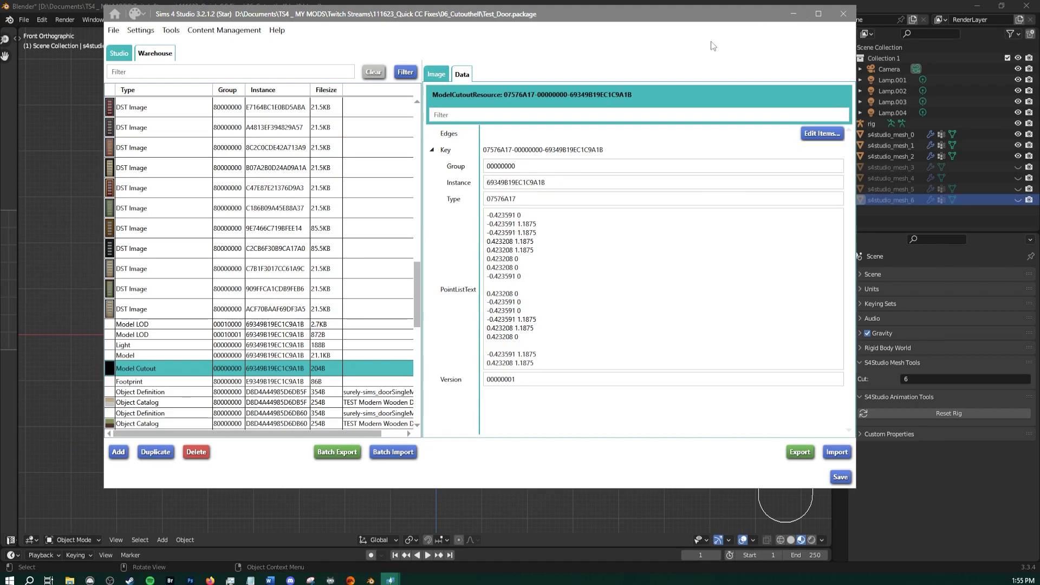
Switch to Blender and add a plane mesh at the 3D cursor at the door's base
{"action": "left_click_drag", "start_coordinate": [511, 20], "coordinate": [509, 584]}
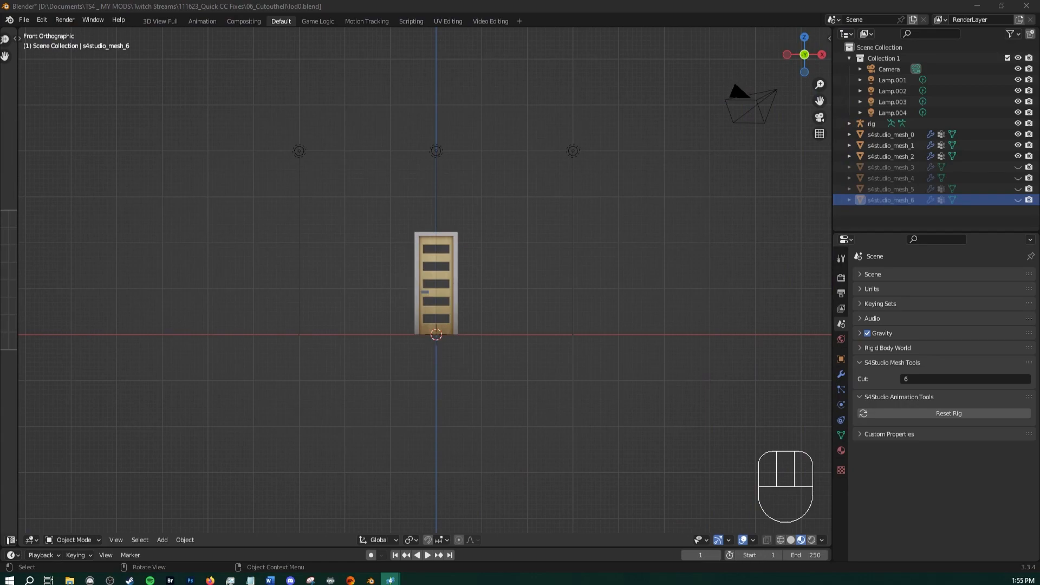
{"action": "scroll", "coordinate": [479, 394], "scroll_direction": "up", "scroll_amount": 3}
{"action": "middle_click_drag", "start_coordinate": [486, 395], "coordinate": [452, 301], "text": "shift"}
{"action": "scroll", "coordinate": [455, 314], "scroll_direction": "up", "scroll_amount": 4}
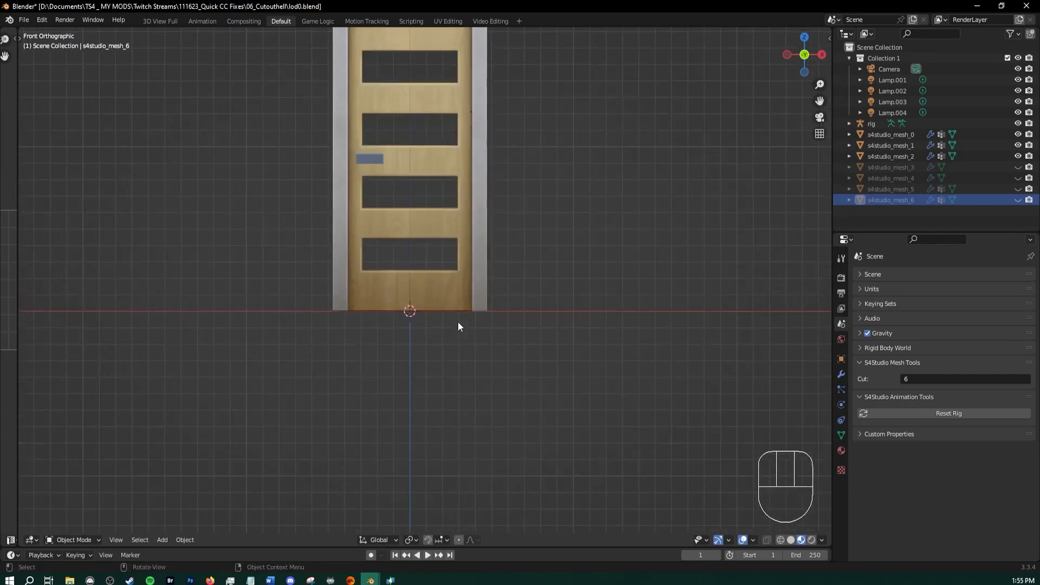
{"action": "middle_click_drag", "start_coordinate": [522, 287], "coordinate": [536, 351], "text": "shift"}
{"action": "key", "text": "shift+a"}
{"action": "mouse_move", "coordinate": [536, 350]}
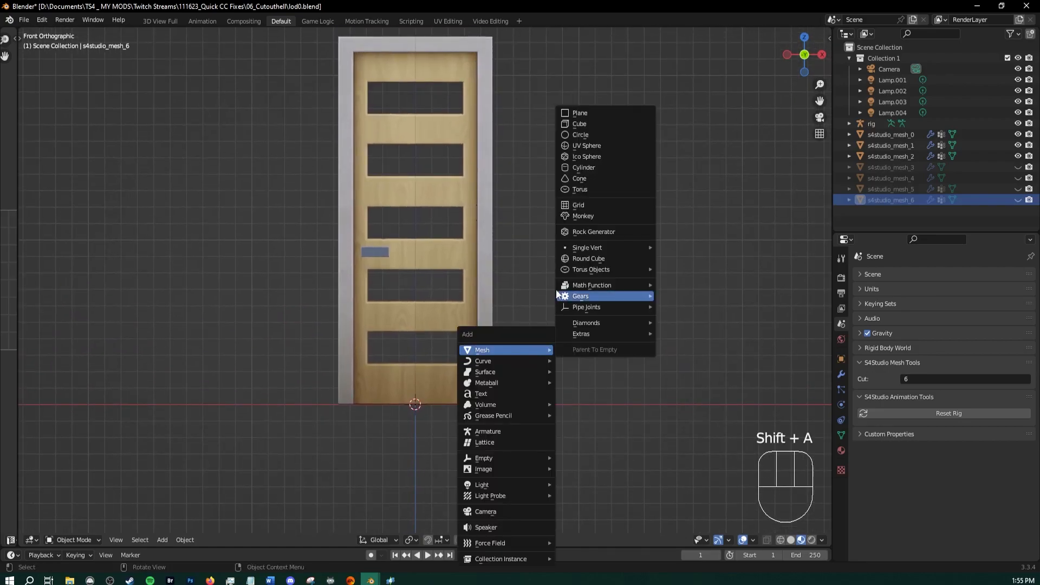
{"action": "left_click", "coordinate": [580, 114]}
{"action": "scroll", "coordinate": [529, 396], "scroll_direction": "down", "scroll_amount": 2}
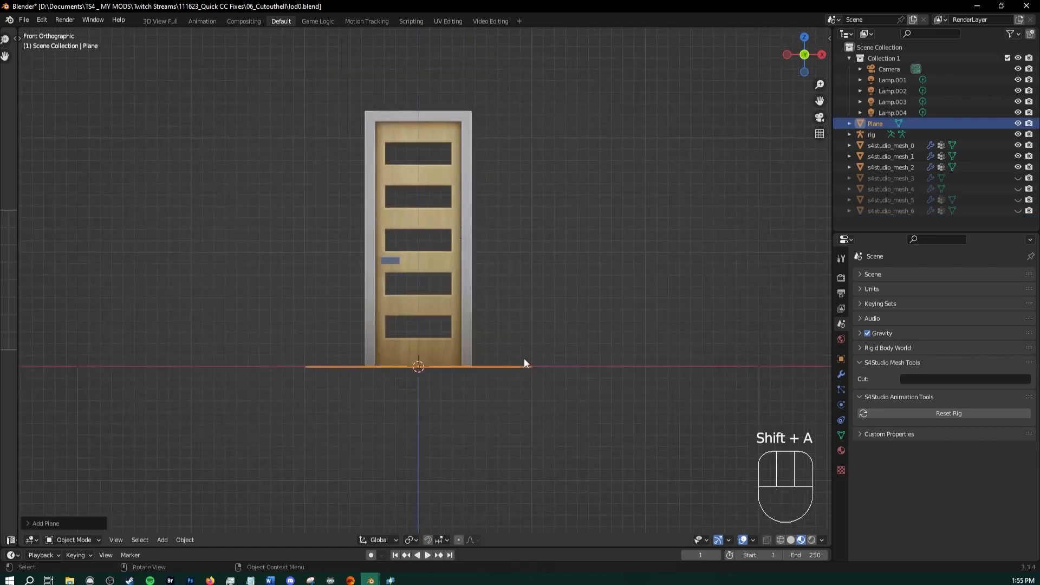
Rotate the new plane 90 degrees about the X axis so it stands upright facing the front view
{"action": "key", "text": "r"}
{"action": "key", "text": "KP_9"}
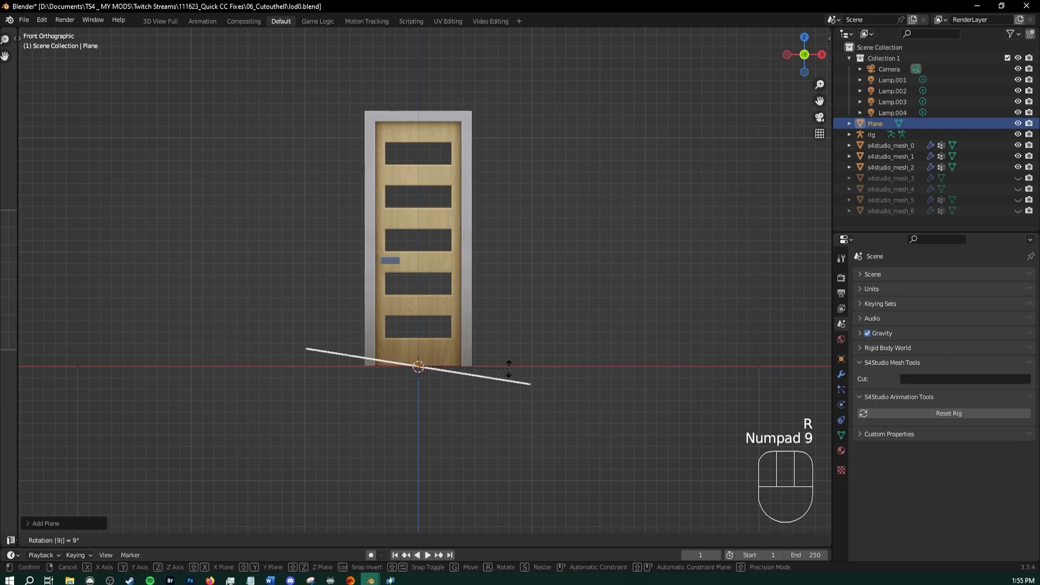
{"action": "key", "text": "KP_0"}
{"action": "key", "text": "KP_0"}
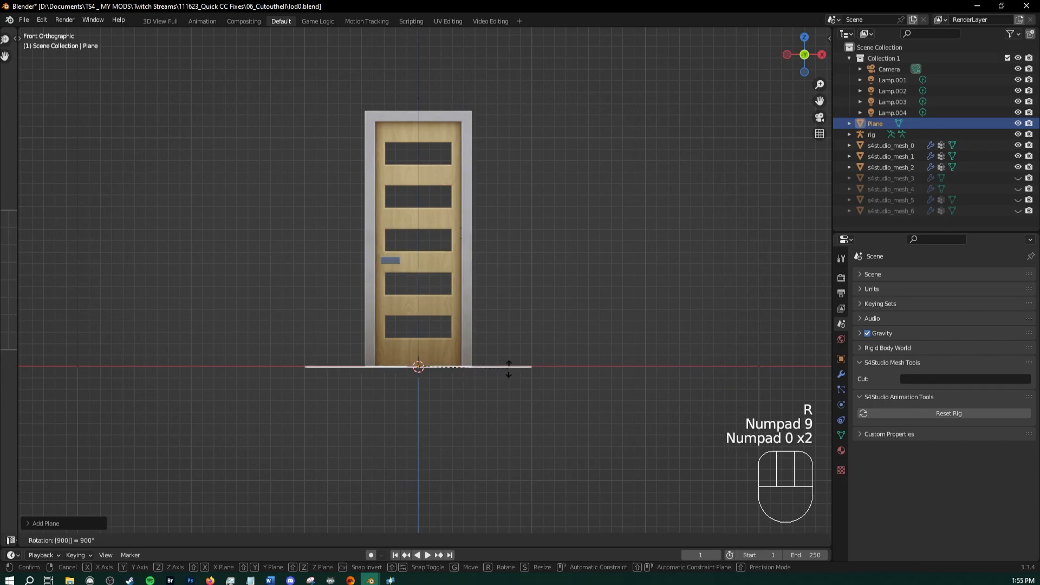
{"action": "key", "text": "BackSpace"}
{"action": "key", "text": "z"}
{"action": "key", "text": "x"}
{"action": "key", "text": "KP_Enter"}
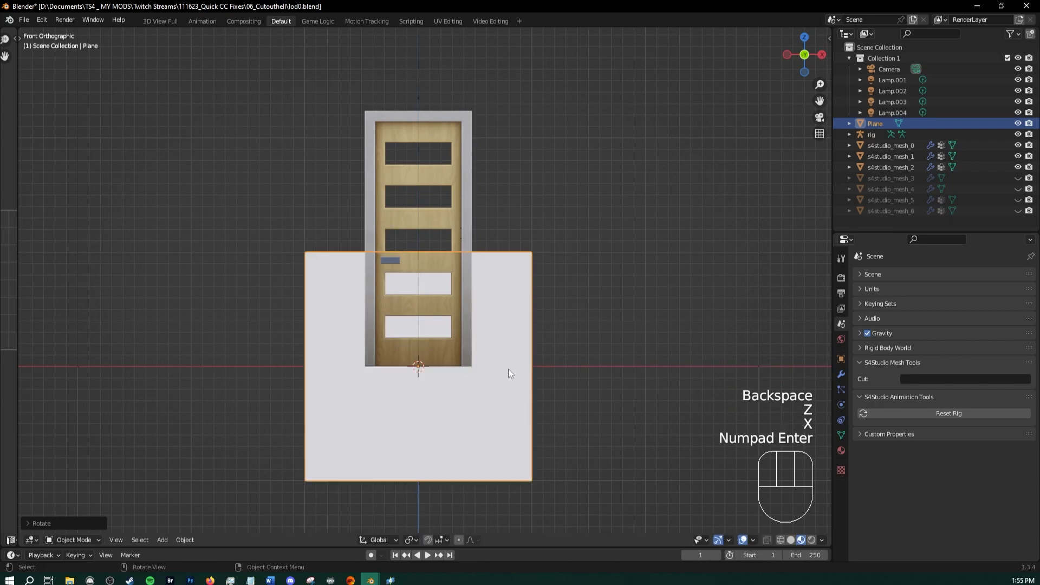
Enter Edit Mode on the plane and select only its upper-left corner vertex
{"action": "scroll", "coordinate": [508, 369], "scroll_direction": "up", "scroll_amount": 1}
{"action": "middle_click_drag", "start_coordinate": [499, 364], "coordinate": [495, 314], "text": "shift"}
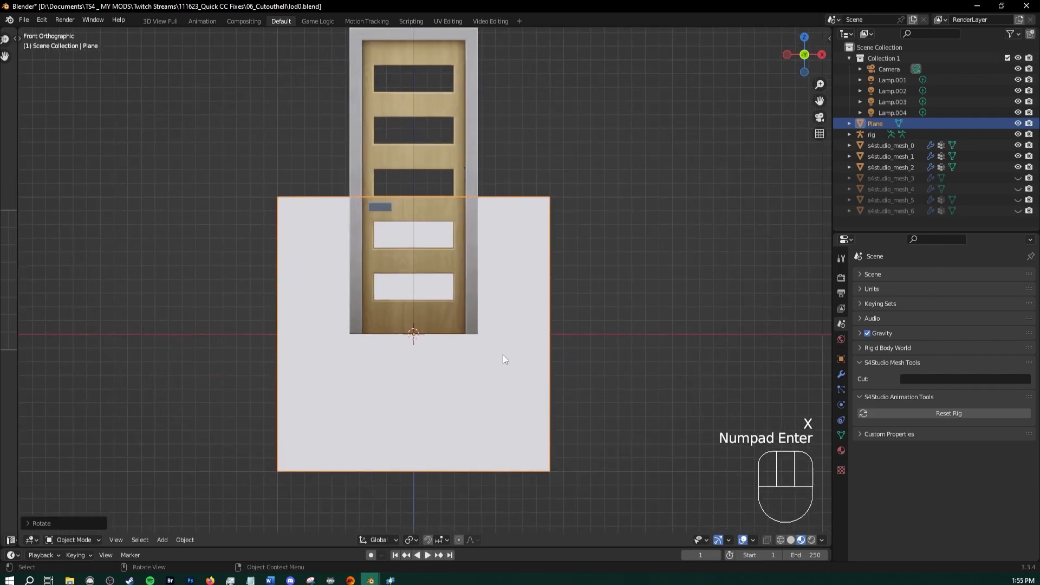
{"action": "scroll", "coordinate": [502, 355], "scroll_direction": "up", "scroll_amount": 4}
{"action": "middle_click_drag", "start_coordinate": [507, 383], "coordinate": [464, 177], "text": "shift"}
{"action": "scroll", "coordinate": [480, 231], "scroll_direction": "down", "scroll_amount": 3}
{"action": "middle_click_drag", "start_coordinate": [481, 232], "coordinate": [476, 295], "text": "shift"}
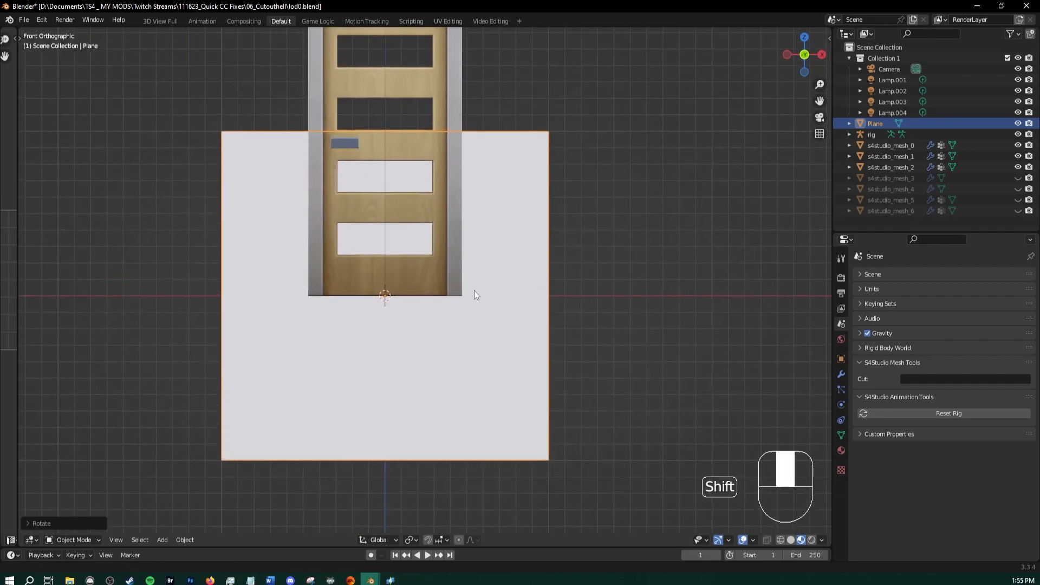
{"action": "key", "text": "Tab"}
{"action": "middle_click_drag", "start_coordinate": [247, 168], "coordinate": [247, 204], "text": "shift"}
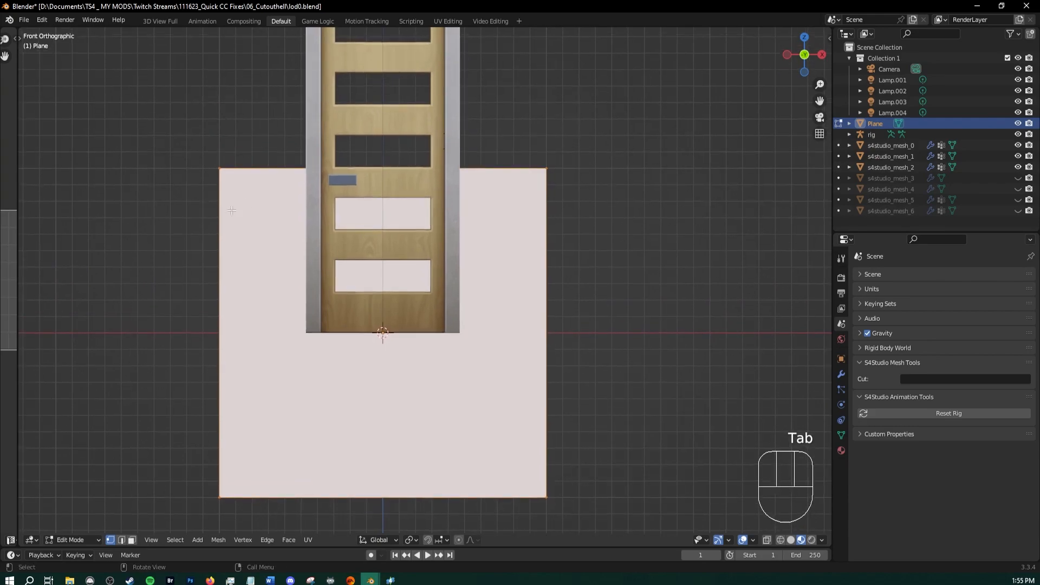
{"action": "left_click_drag", "start_coordinate": [159, 112], "coordinate": [246, 231]}
{"action": "scroll", "coordinate": [486, 64], "scroll_direction": "up", "scroll_amount": 2}
{"action": "middle_click_drag", "start_coordinate": [486, 64], "coordinate": [502, 132], "text": "shift"}
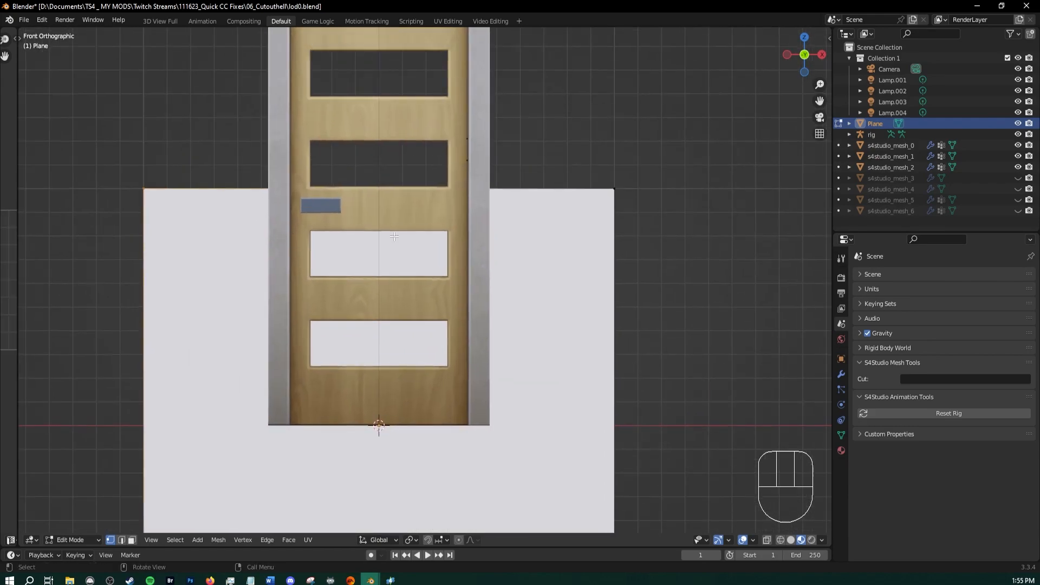
Display the vertex transform values and set the upper-left vertex's local X to -0.423591, taken from the first edge's PointA
{"action": "key", "text": "n"}
{"action": "left_click", "coordinate": [825, 41]}
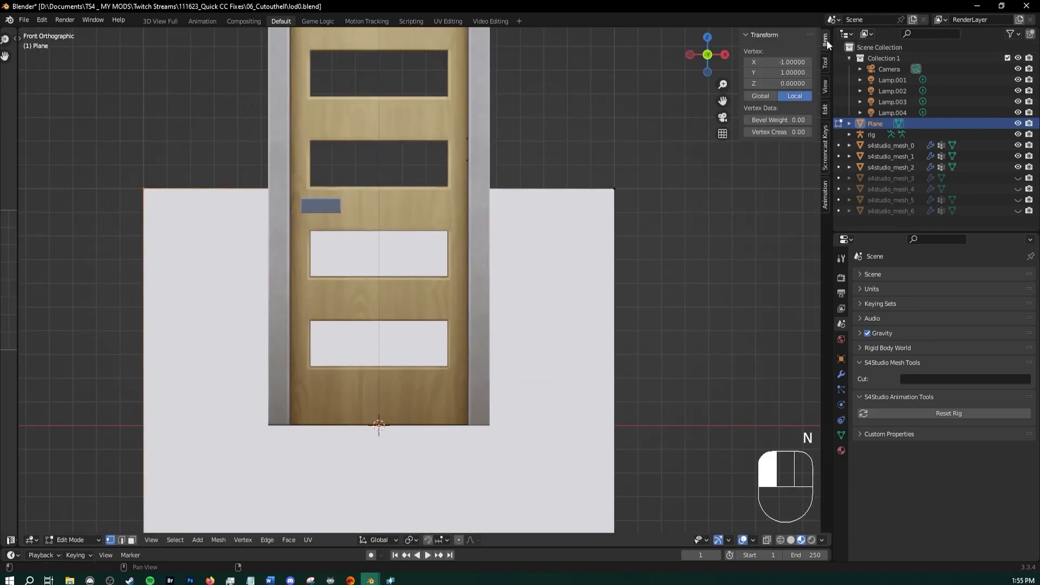
{"action": "middle_click_drag", "start_coordinate": [627, 89], "coordinate": [590, 133], "text": "shift"}
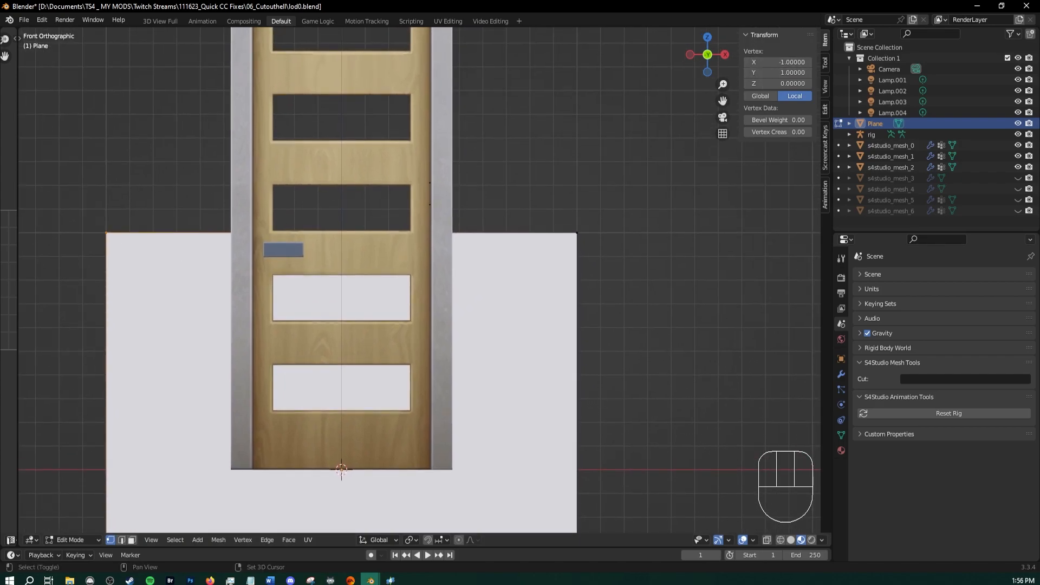
{"action": "key", "text": "alt+Tab"}
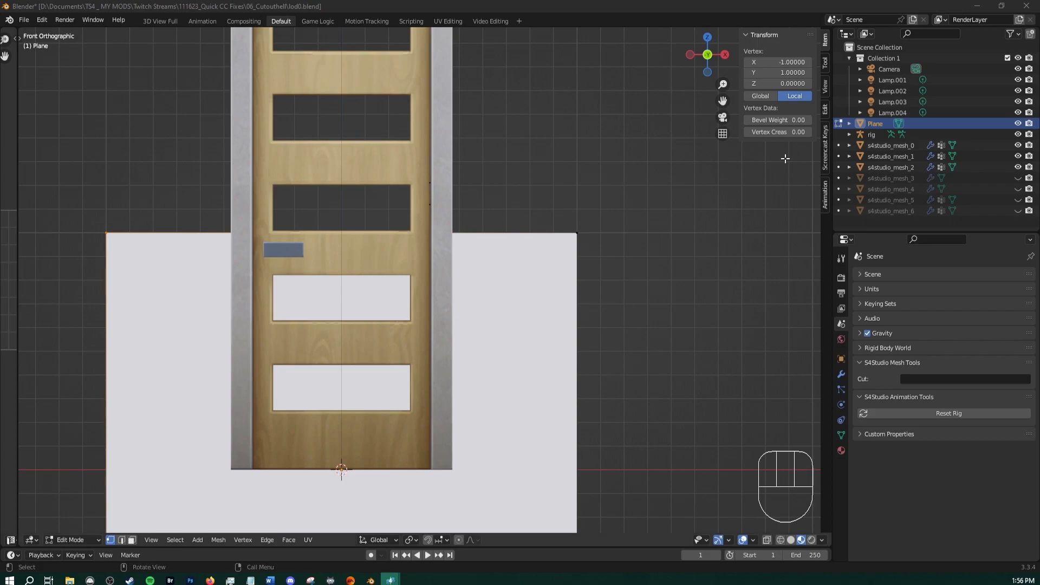
{"action": "left_click", "coordinate": [785, 57]}
{"action": "left_click", "coordinate": [784, 62]}
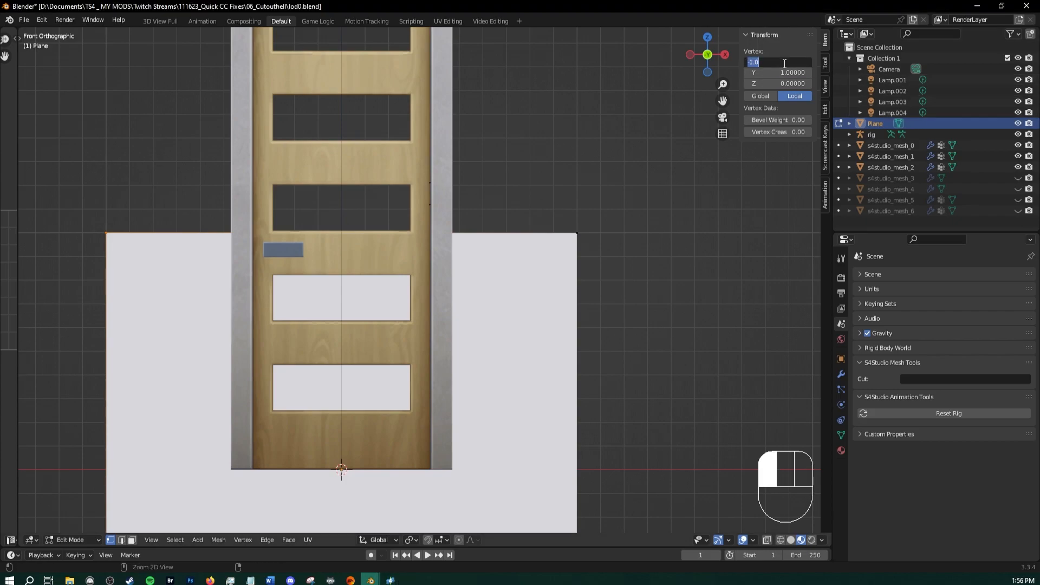
{"action": "type", "text": "-0.423591"}
{"action": "key", "text": "alt+Tab"}
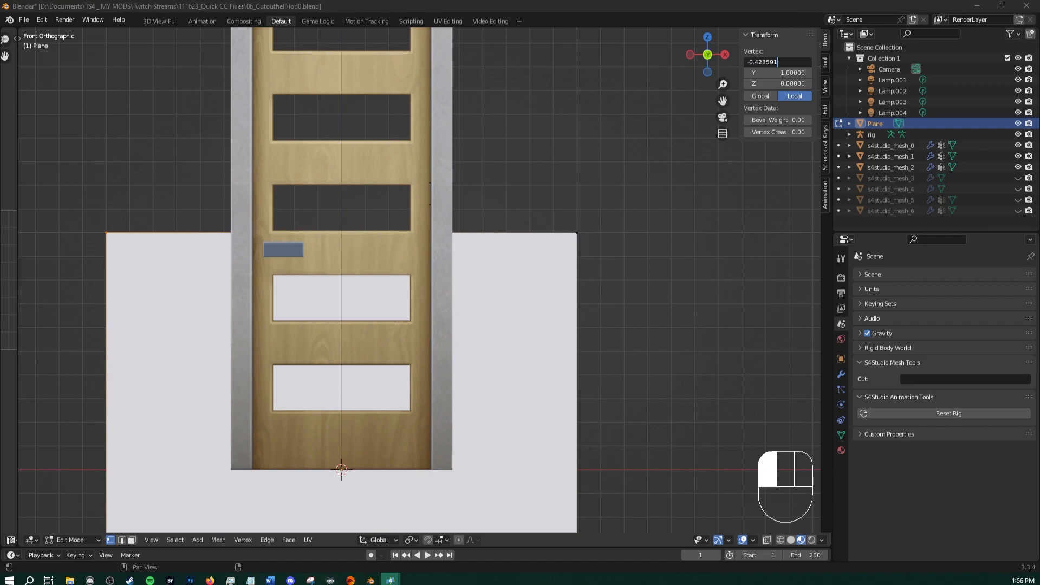
{"action": "key", "text": "alt+Tab"}
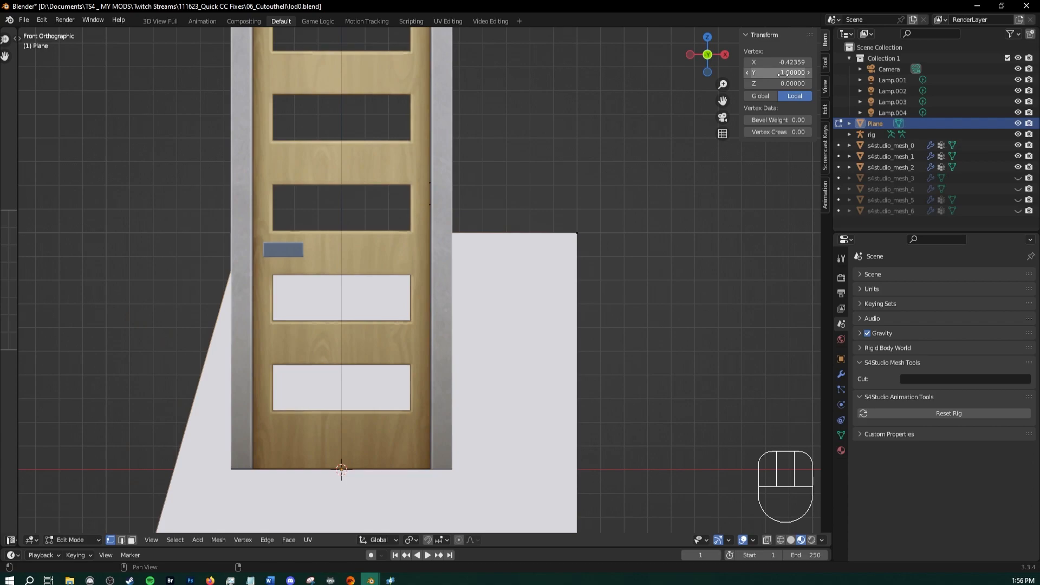
{"action": "key", "text": "Return"}
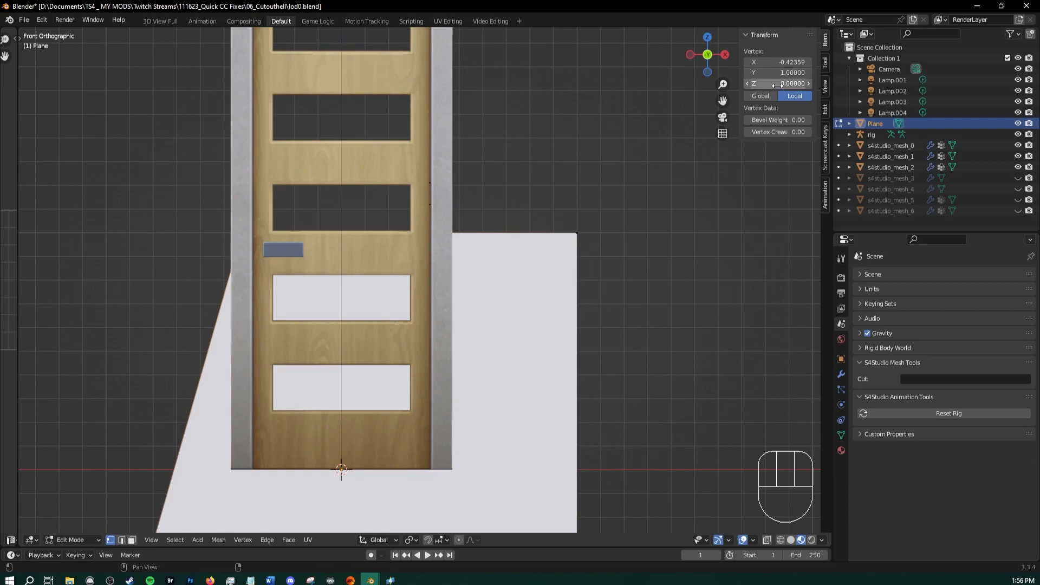
Try setting the vertex's local Z to 1.1875 and compare it with the first edge's PointA
{"action": "left_click", "coordinate": [777, 83]}
{"action": "type", "text": "1.1875"}
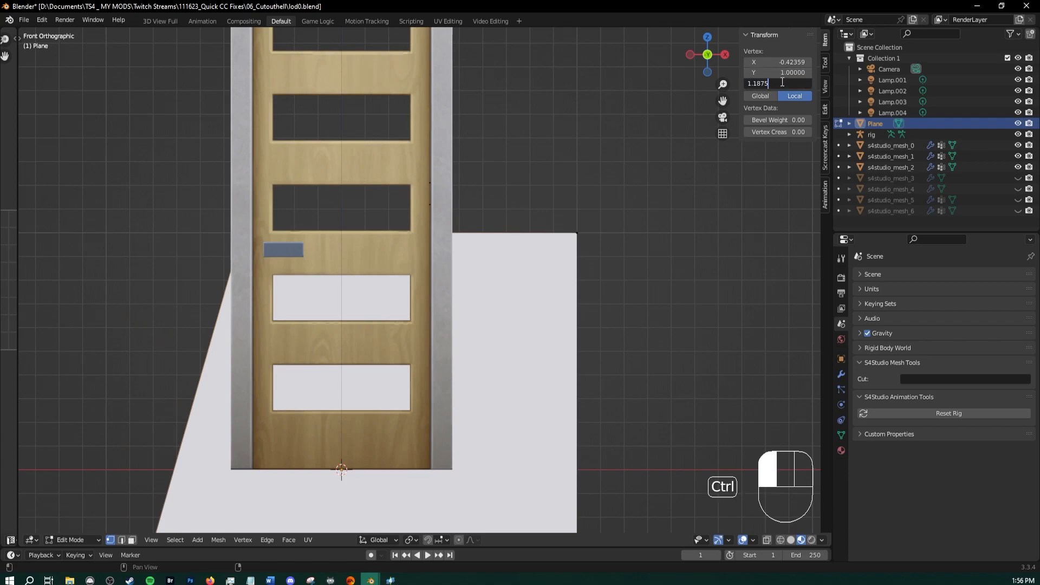
{"action": "key", "text": "Return"}
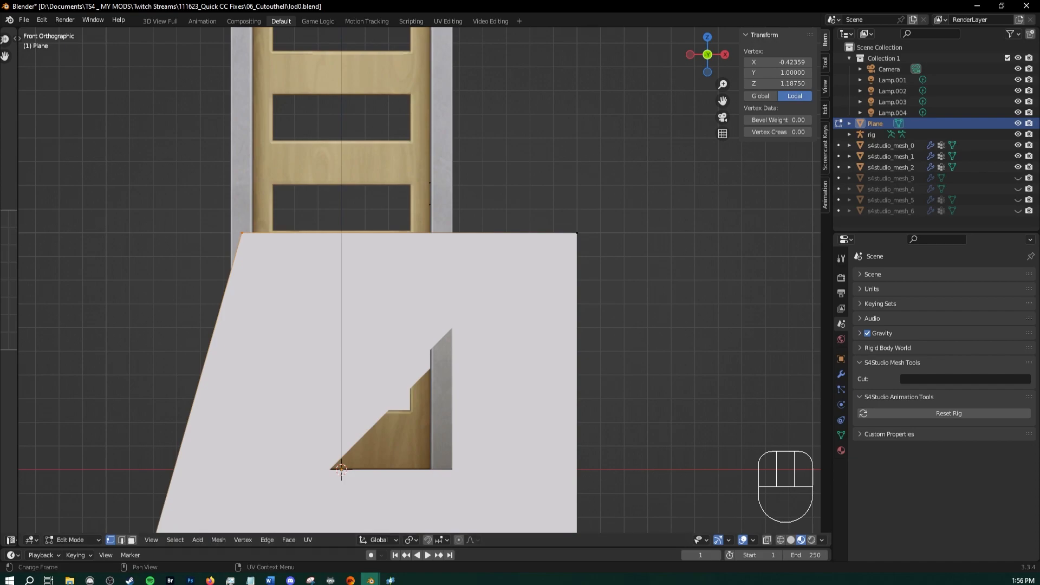
{"action": "key", "text": "alt+Tab"}
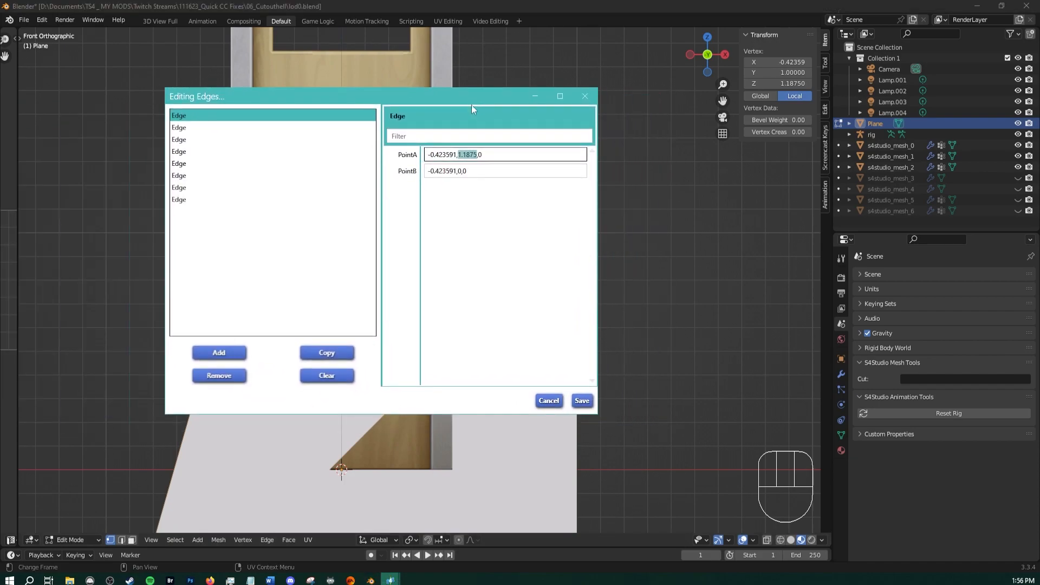
{"action": "left_click_drag", "start_coordinate": [458, 98], "coordinate": [0, 172]}
{"action": "middle_click_drag", "start_coordinate": [350, 188], "coordinate": [339, 222]}
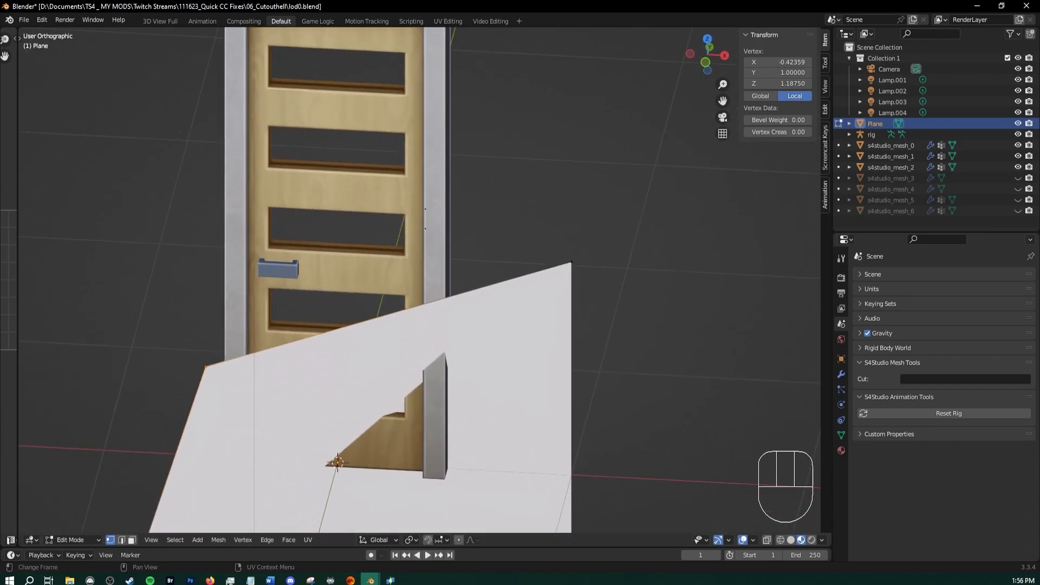
Transfer the height to the other local axis by setting the vertex's Z to 0 and its Y to 1.1875
{"action": "left_click", "coordinate": [763, 83]}
{"action": "key", "text": "ctrl+c"}
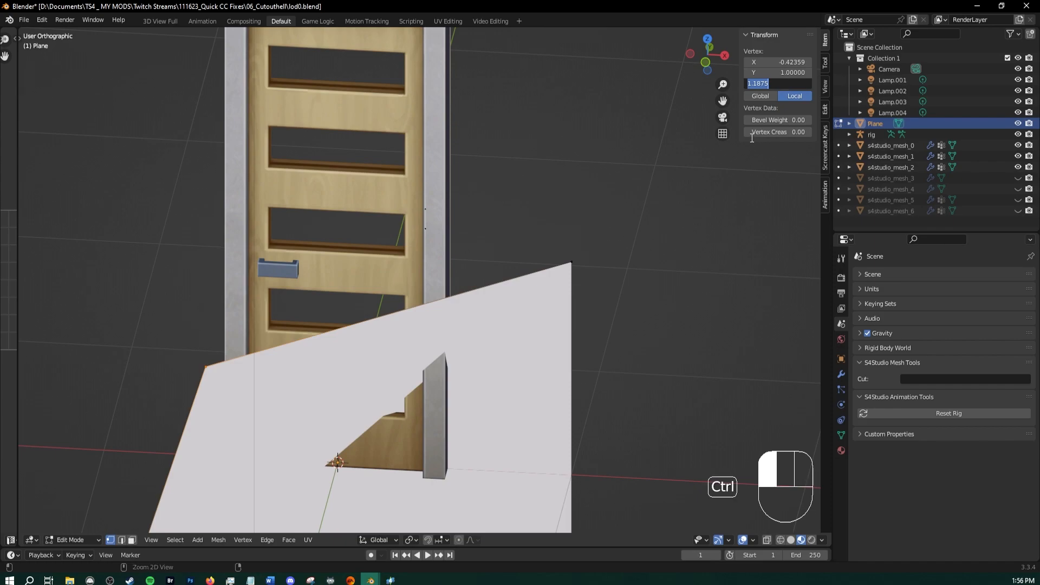
{"action": "type", "text": "0"}
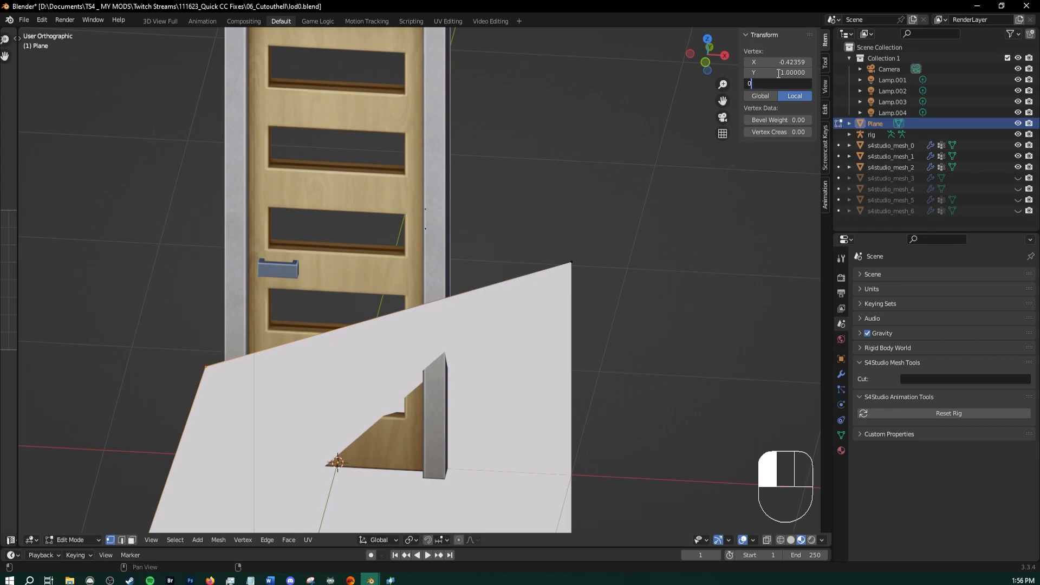
{"action": "key", "text": "Return"}
{"action": "left_click", "coordinate": [778, 74]}
{"action": "key", "text": "ctrl+v"}
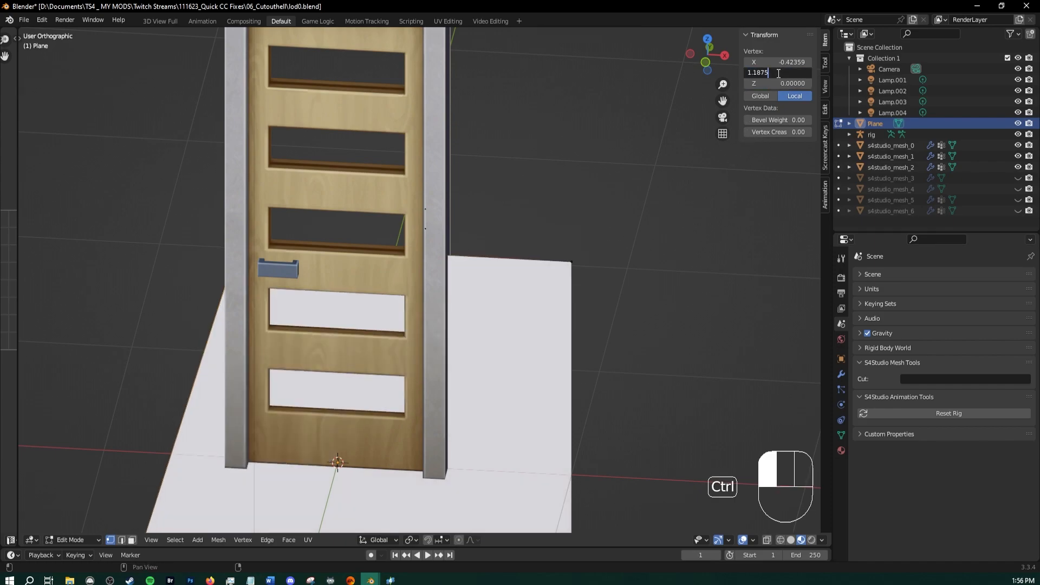
{"action": "key", "text": "Return"}
{"action": "middle_click_drag", "start_coordinate": [599, 176], "coordinate": [411, 242]}
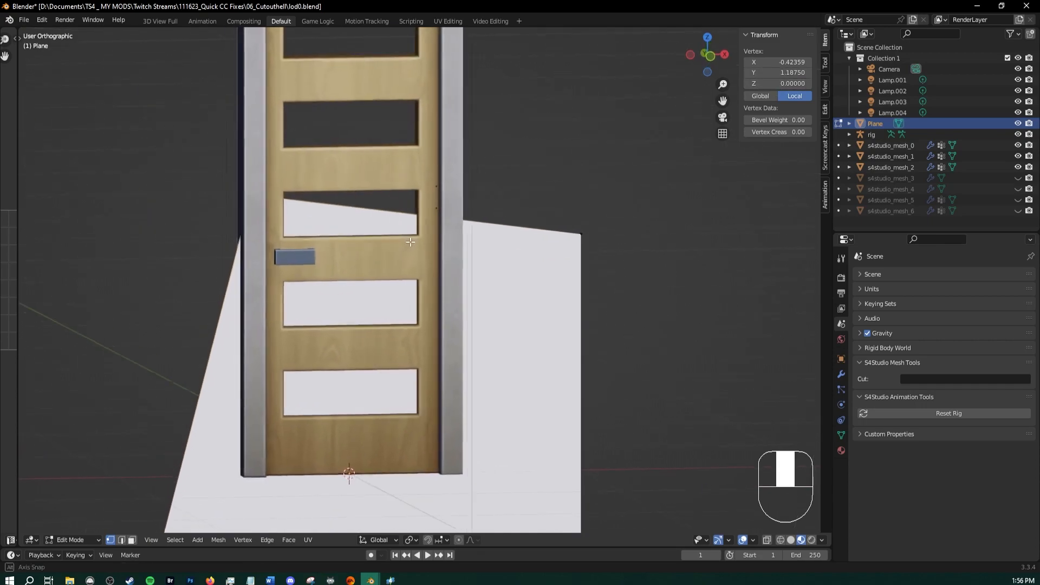
Switch the vertex coordinates from Local to Global space and return to the front orthographic view
{"action": "middle_click_drag", "start_coordinate": [483, 198], "coordinate": [413, 236], "text": "shift"}
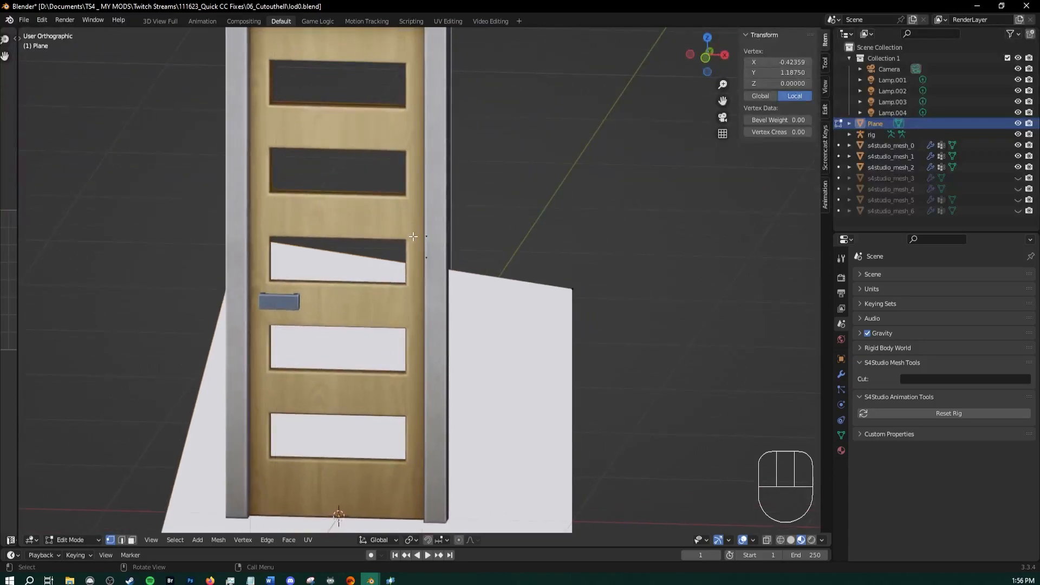
{"action": "scroll", "coordinate": [413, 237], "scroll_direction": "down", "scroll_amount": 3}
{"action": "scroll", "coordinate": [464, 208], "scroll_direction": "up", "scroll_amount": 3, "text": "shift"}
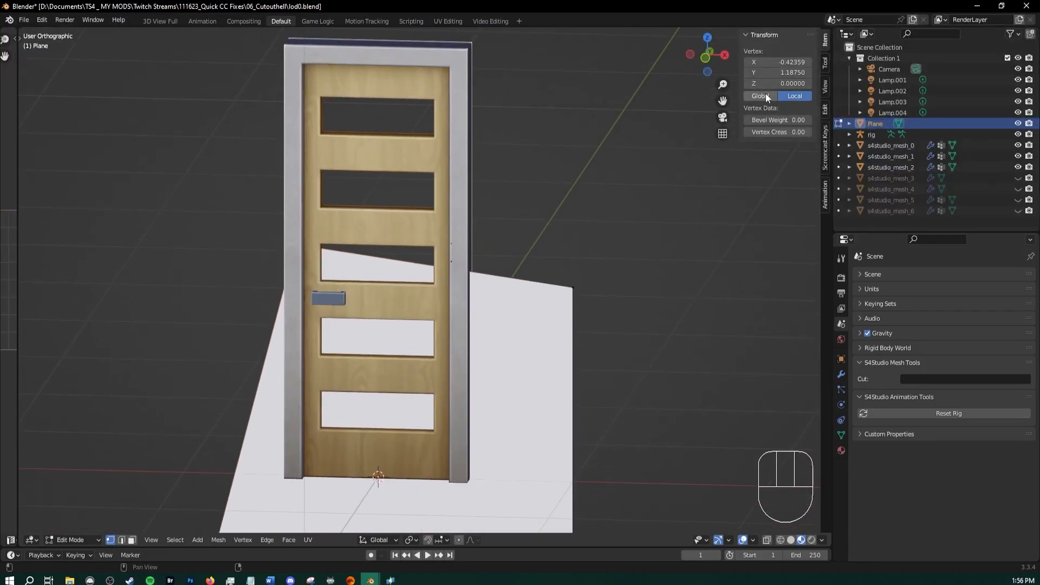
{"action": "left_click", "coordinate": [763, 94]}
{"action": "left_click", "coordinate": [787, 93]}
{"action": "left_click", "coordinate": [772, 94]}
{"action": "left_click", "coordinate": [759, 95]}
{"action": "middle_click_drag", "start_coordinate": [336, 244], "coordinate": [324, 213]}
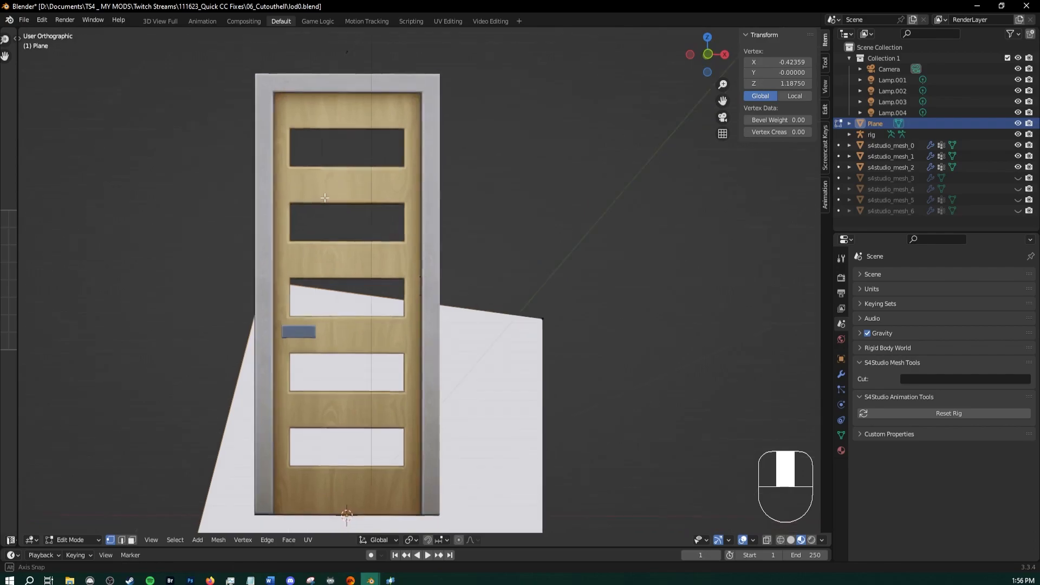
{"action": "key", "text": "KP_1"}
{"action": "scroll", "coordinate": [379, 197], "scroll_direction": "up", "scroll_amount": 3}
{"action": "middle_click_drag", "start_coordinate": [364, 244], "coordinate": [379, 210], "text": "shift"}
{"action": "scroll", "coordinate": [349, 237], "scroll_direction": "down", "scroll_amount": 2}
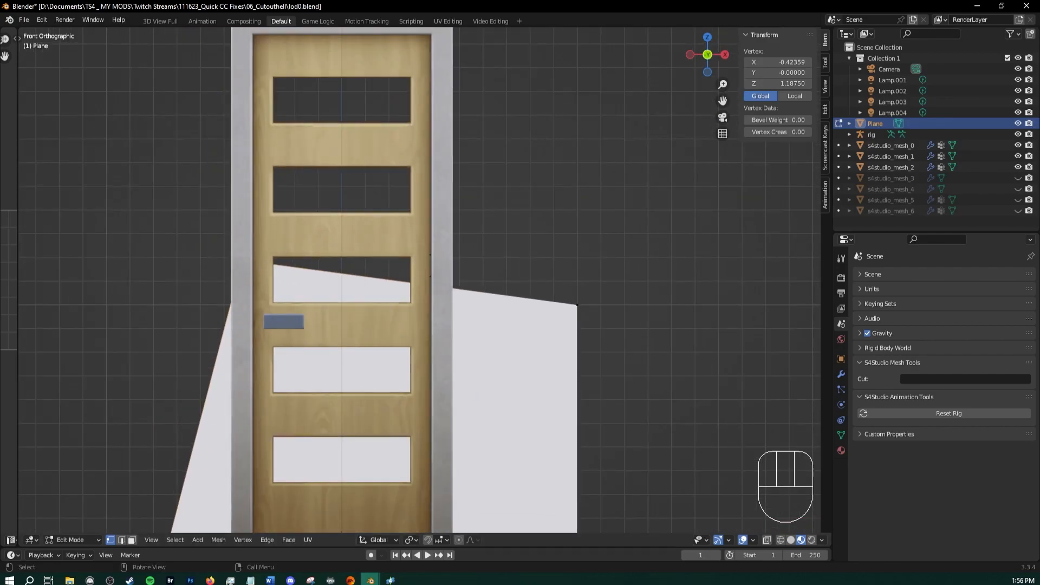
Compare the first edge's PointA and PointB coordinates in the edge editor with the plane's corner vertices
{"action": "key", "text": "alt+Tab"}
{"action": "left_click_drag", "start_coordinate": [294, 101], "coordinate": [327, 94]}
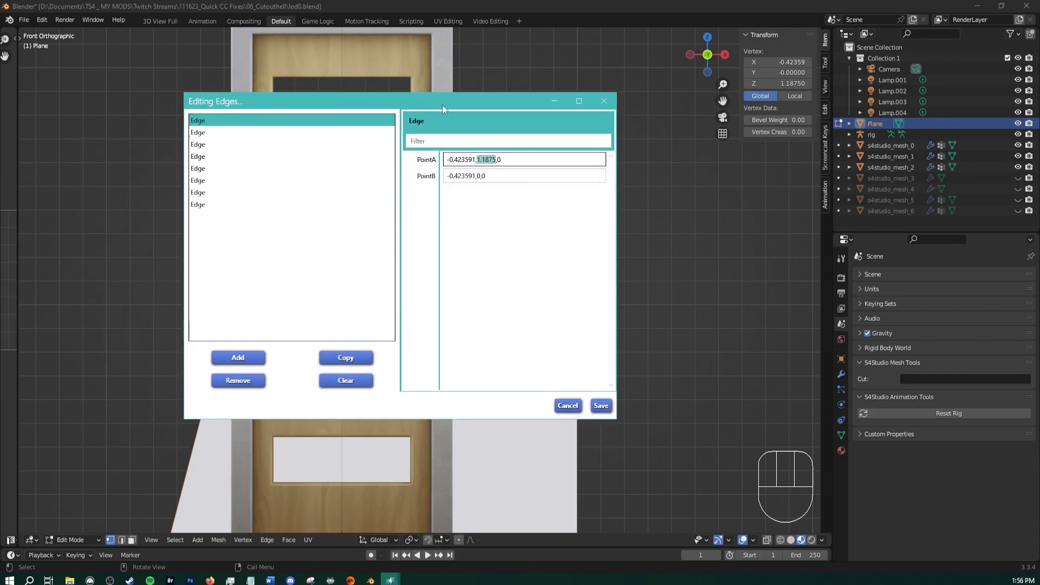
{"action": "left_click_drag", "start_coordinate": [442, 105], "coordinate": [181, 62]}
{"action": "key", "text": "alt+Tab"}
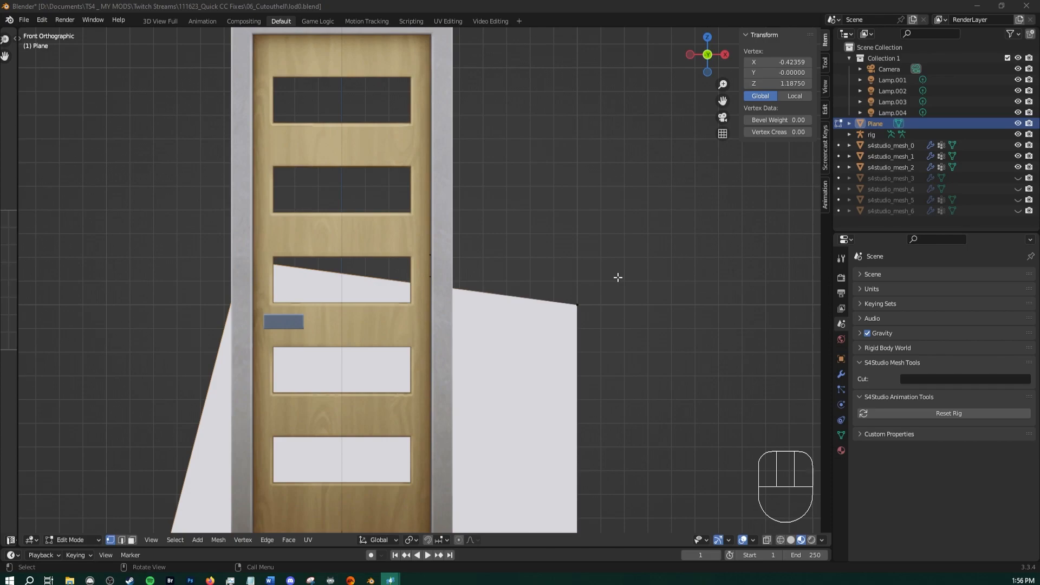
{"action": "left_click_drag", "start_coordinate": [557, 266], "coordinate": [634, 361]}
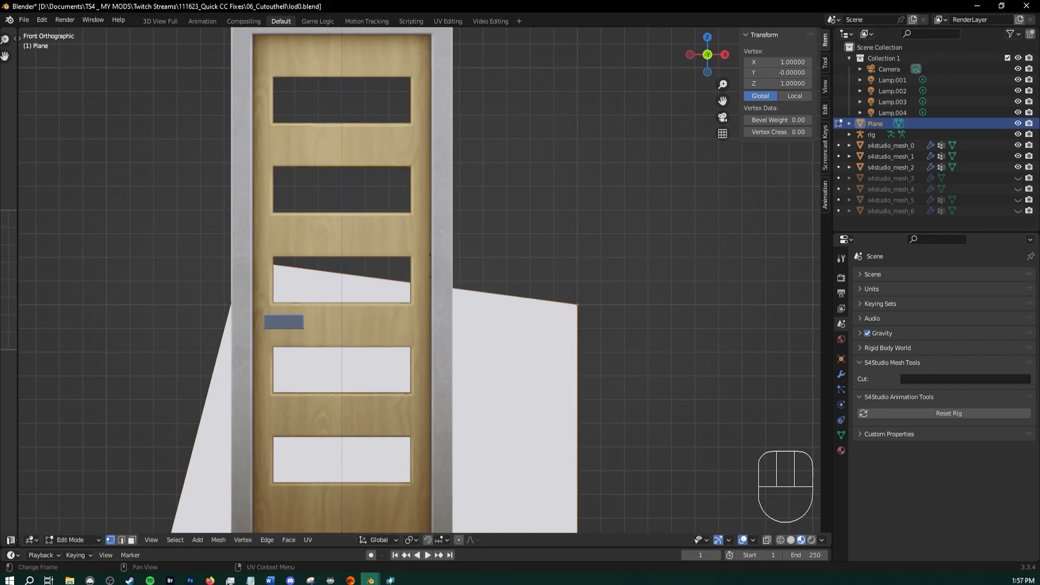
{"action": "key", "text": "alt+Tab"}
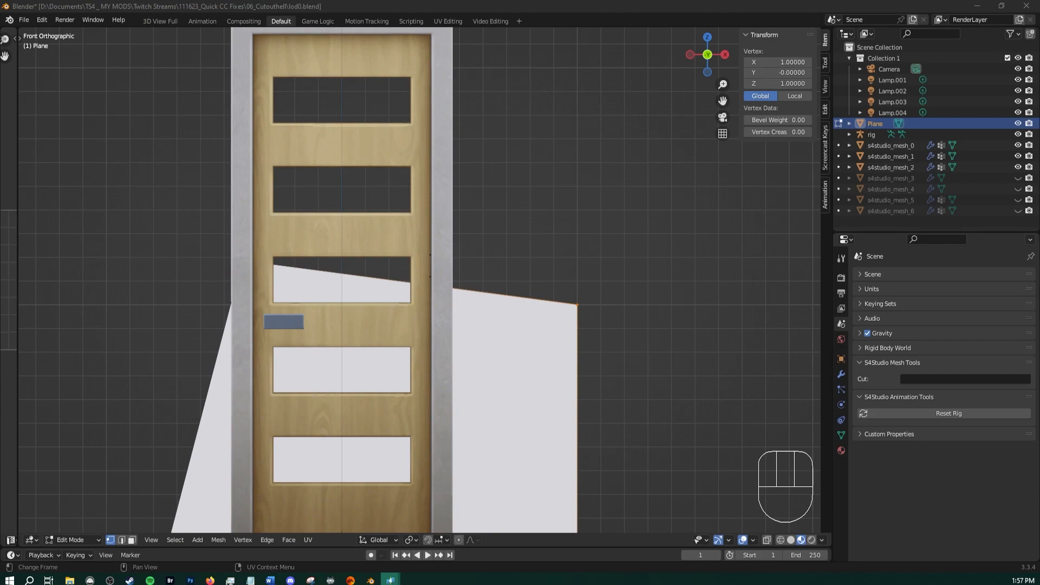
Move the plane's lower-left vertex to global X -0.42359 and Z 0, matching the first edge's PointB
{"action": "middle_click_drag", "start_coordinate": [476, 277], "coordinate": [300, 424]}
{"action": "key", "text": "KP_1"}
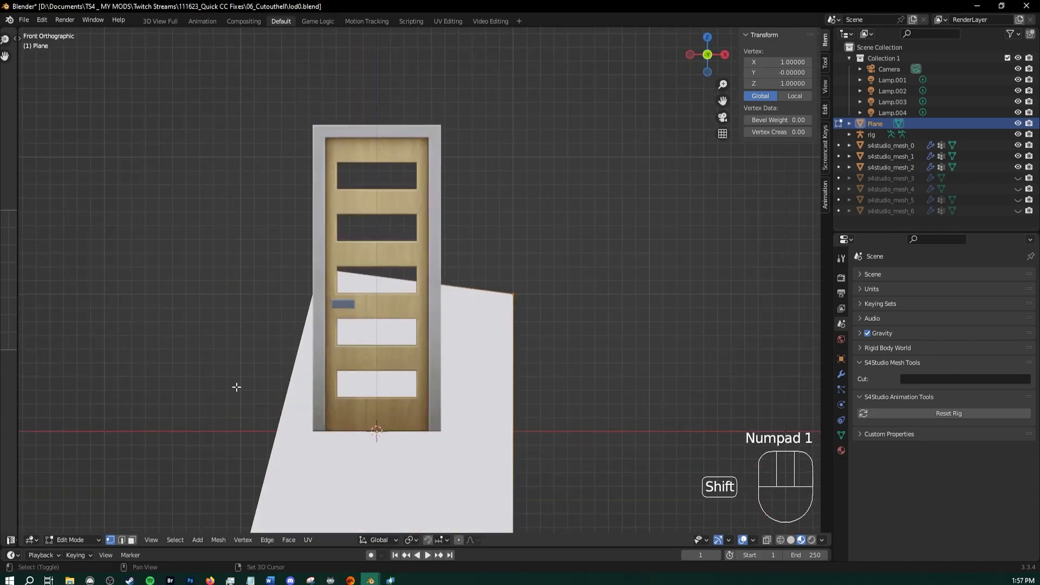
{"action": "middle_click_drag", "start_coordinate": [302, 385], "coordinate": [233, 367], "text": "shift"}
{"action": "left_click", "coordinate": [263, 499]}
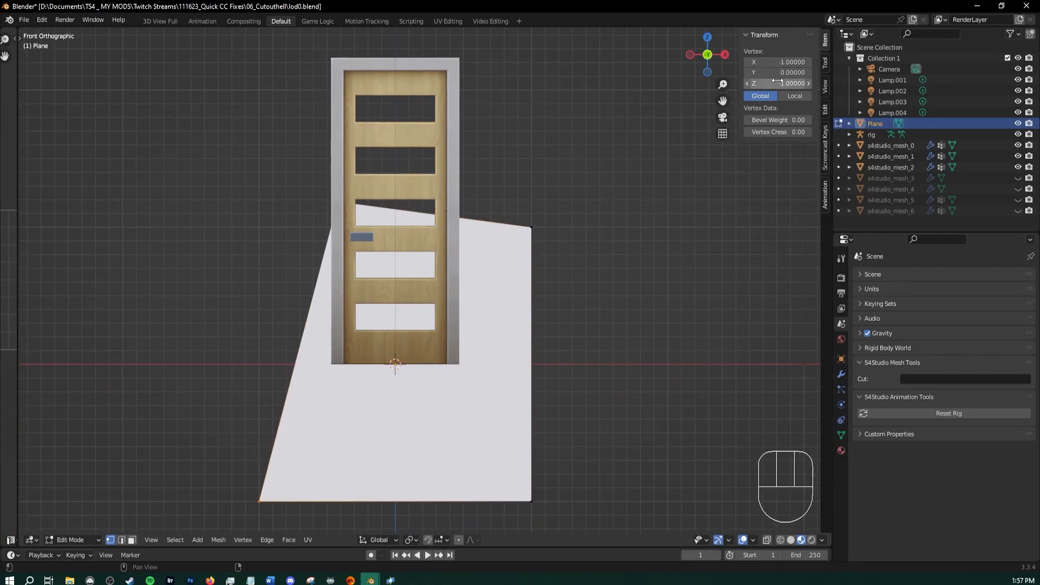
{"action": "left_click", "coordinate": [784, 62]}
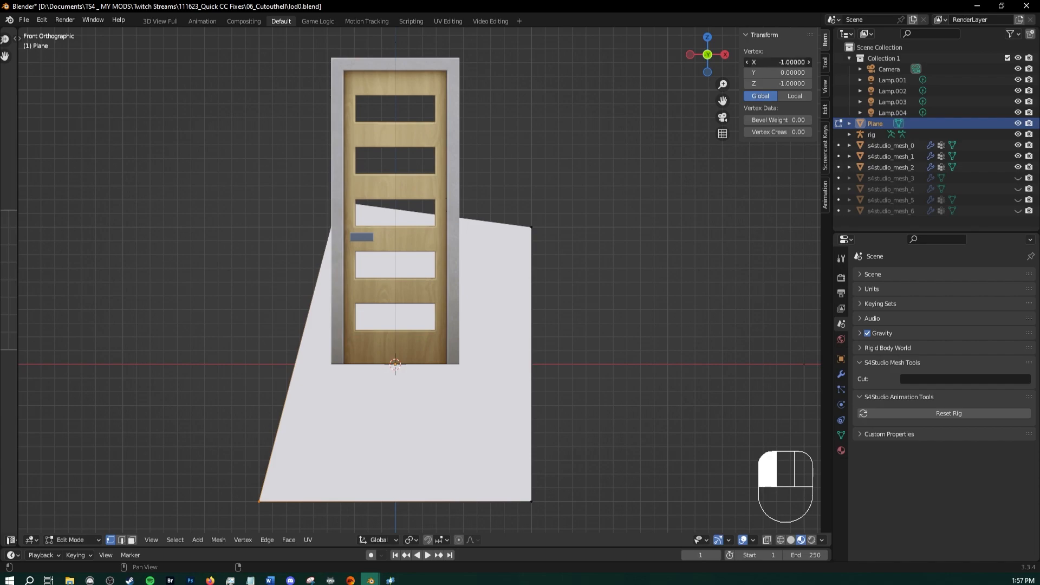
{"action": "type", "text": "-0.42359"}
{"action": "key", "text": "Return"}
{"action": "scroll", "coordinate": [445, 327], "scroll_direction": "up", "scroll_amount": 1}
{"action": "left_click", "coordinate": [765, 84]}
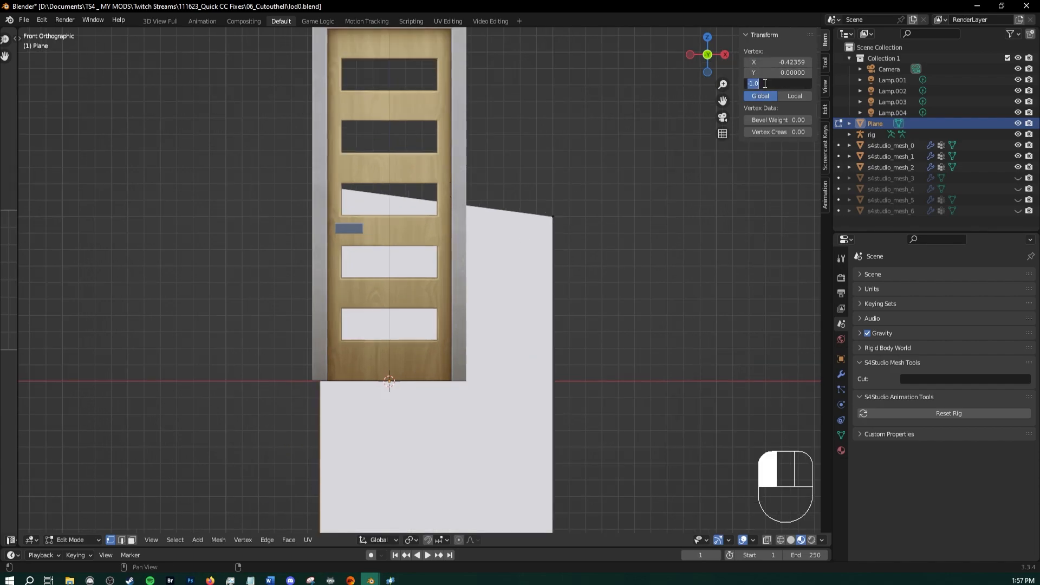
{"action": "type", "text": "0"}
{"action": "key", "text": "Return"}
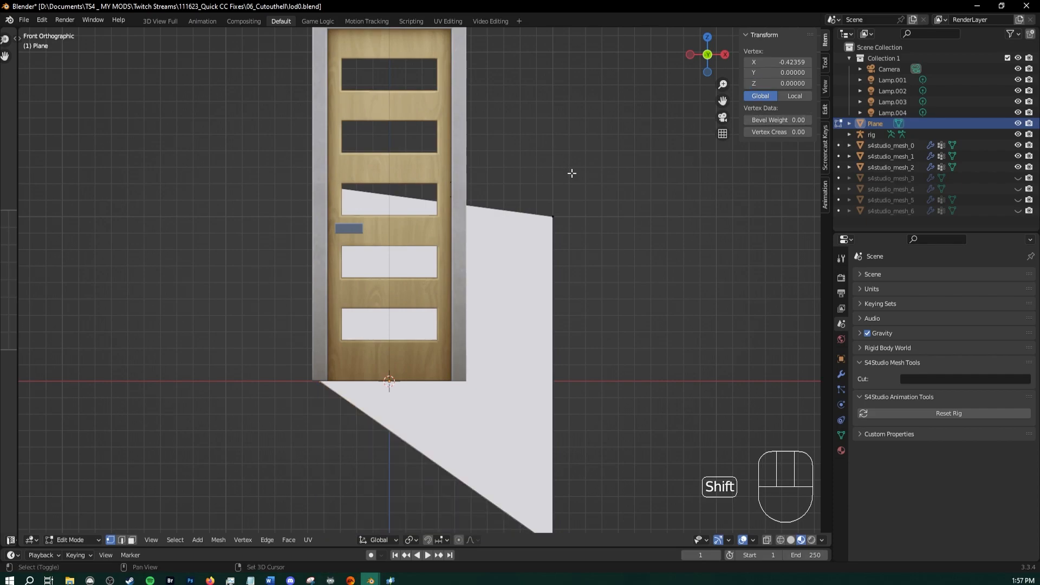
Look up the opposite side's edge coordinates and set the plane's upper-right vertex to global X 0.423208
{"action": "middle_click_drag", "start_coordinate": [196, 193], "coordinate": [169, 218], "text": "shift"}
{"action": "key", "text": "alt+Tab"}
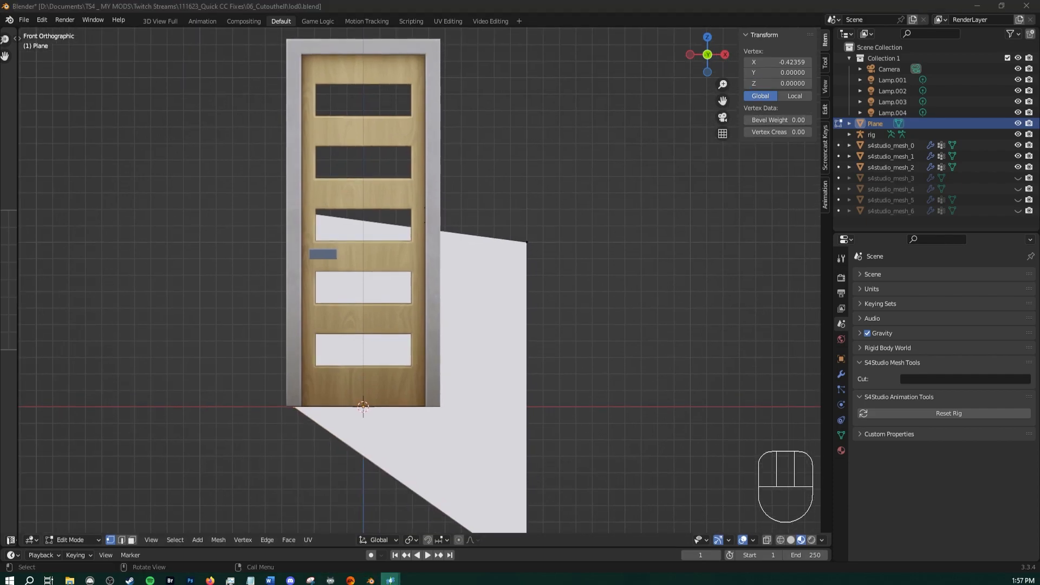
{"action": "left_click_drag", "start_coordinate": [0, 157], "coordinate": [0, 162]}
{"action": "left_click", "coordinate": [512, 225]}
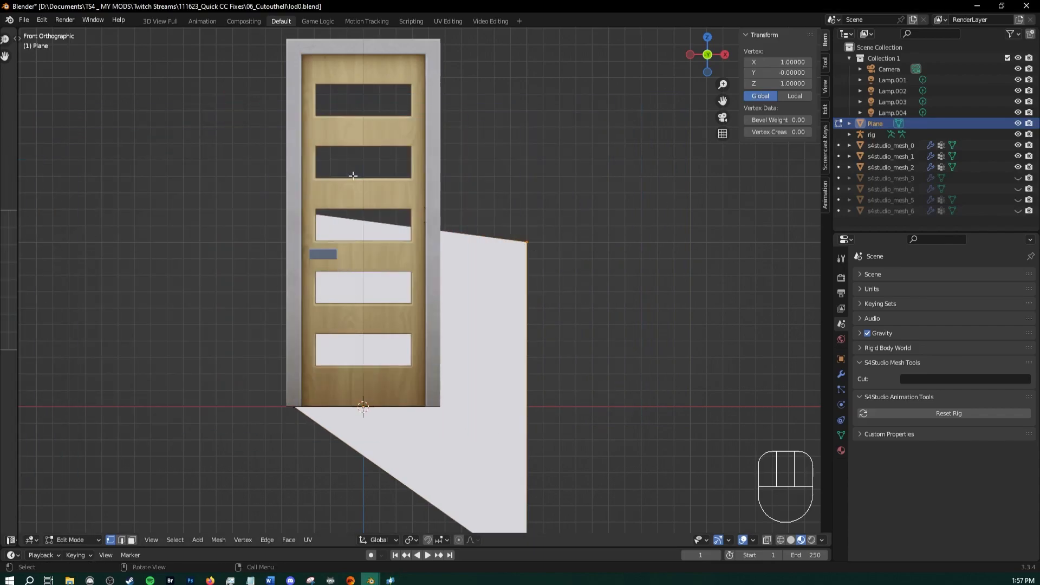
{"action": "key", "text": "alt+Tab"}
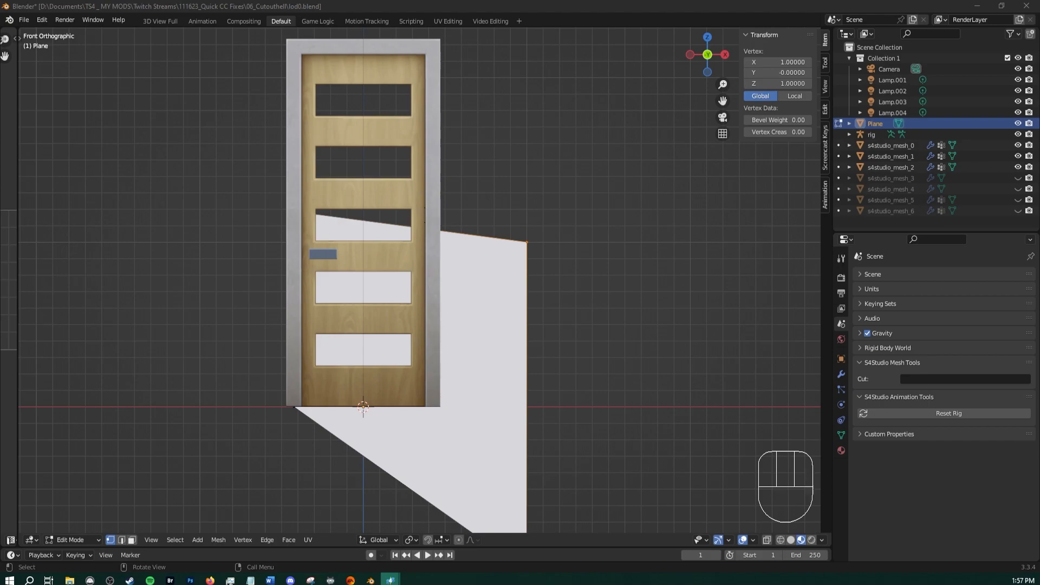
{"action": "left_click", "coordinate": [784, 62]}
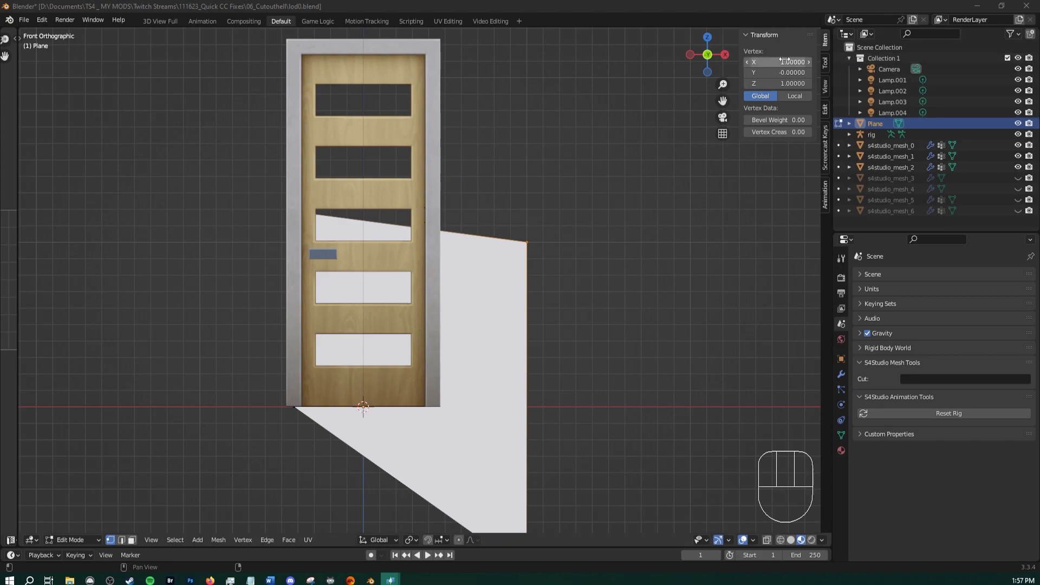
{"action": "type", "text": "0.423208"}
{"action": "key", "text": "Return"}
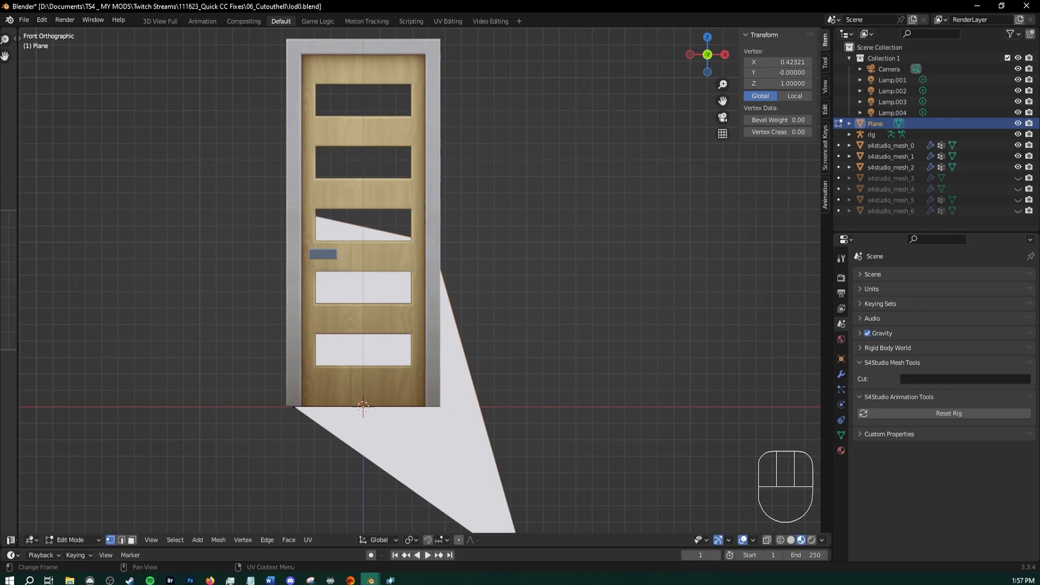
Recheck the edge coordinates and set the upper-right vertex's global Y to 0
{"action": "key", "text": "alt+Tab"}
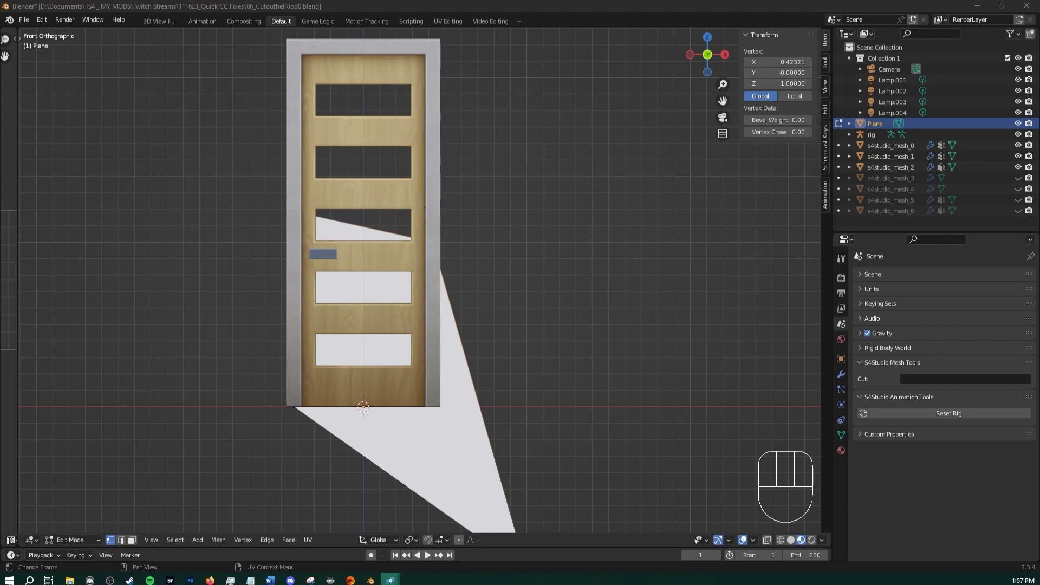
{"action": "left_click", "coordinate": [785, 74]}
{"action": "type", "text": "0"}
{"action": "key", "text": "Return"}
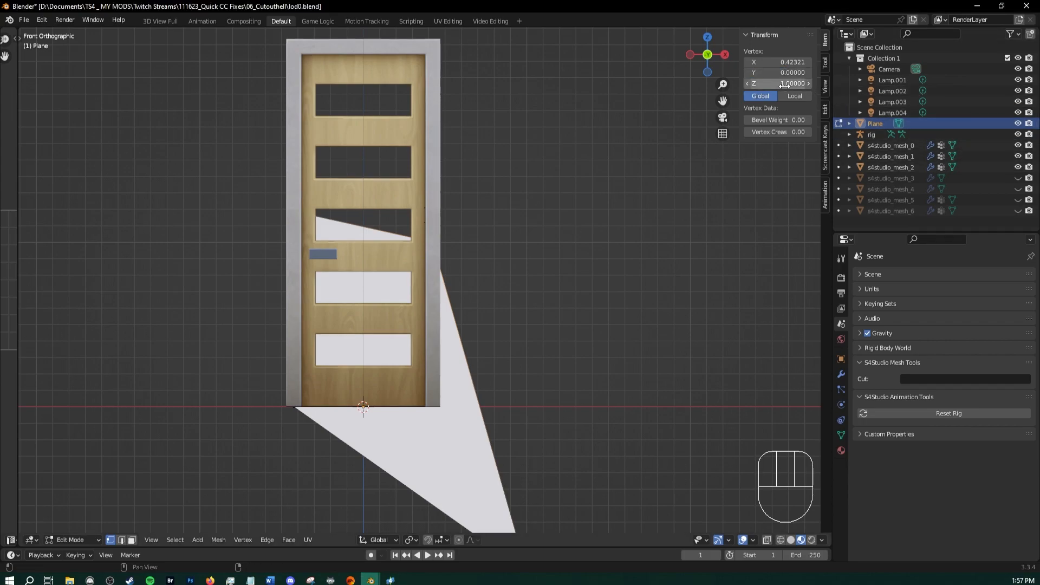
Set the global Z of the plane's upper-right vertex to 1.1875
{"action": "left_click", "coordinate": [785, 74]}
{"action": "left_click", "coordinate": [785, 85]}
{"action": "left_click", "coordinate": [786, 87]}
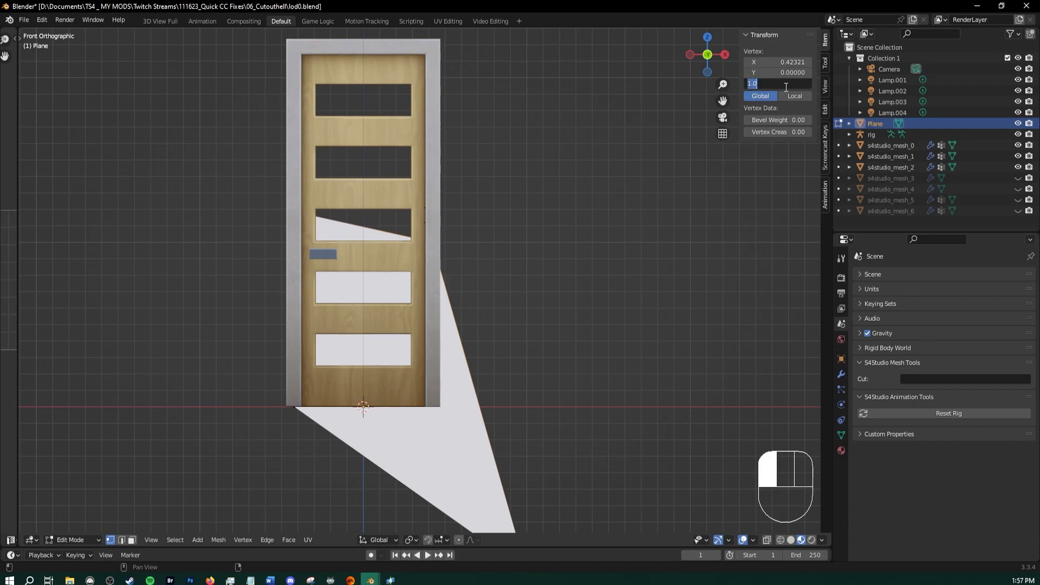
{"action": "type", "text": "1.1875"}
{"action": "key", "text": "Return"}
{"action": "middle_click_drag", "start_coordinate": [291, 266], "coordinate": [262, 153], "text": "shift"}
{"action": "middle_click_drag", "start_coordinate": [305, 58], "coordinate": [297, 78], "text": "shift"}
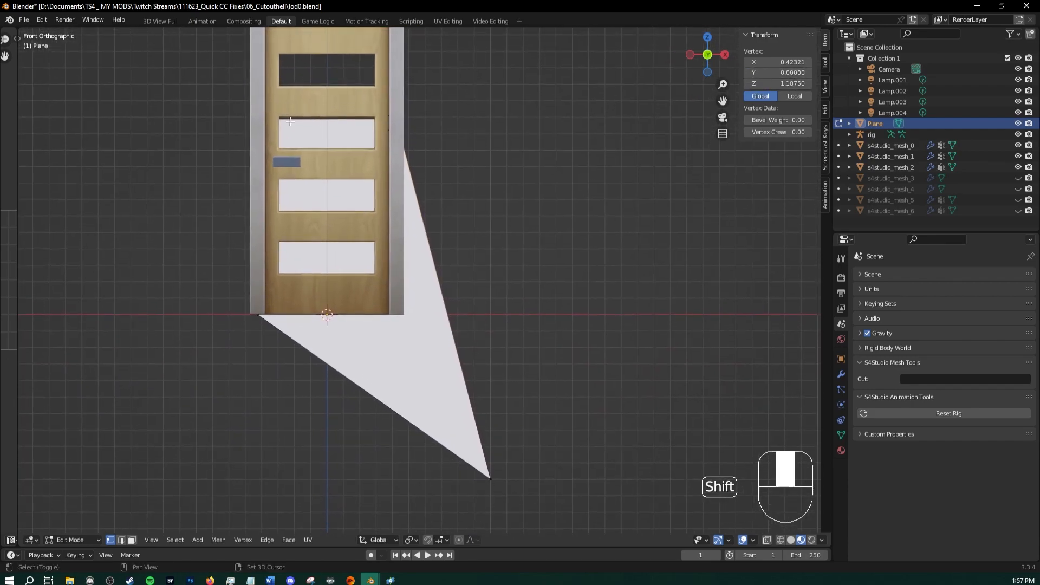
Look up the third edge's PointA and PointB coordinates in the edge editor
{"action": "key", "text": "alt+Tab"}
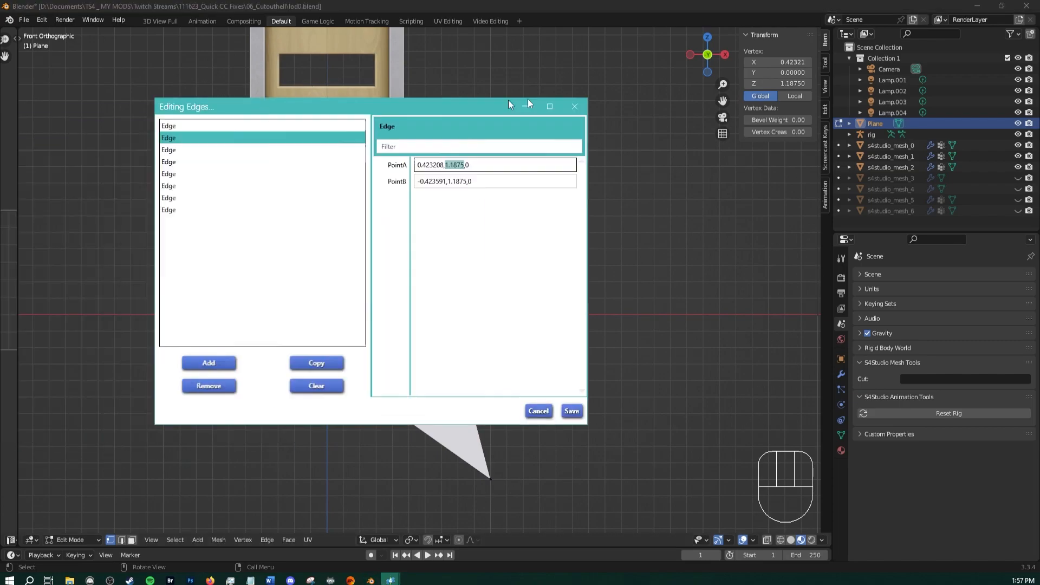
{"action": "left_click_drag", "start_coordinate": [508, 102], "coordinate": [650, 95]}
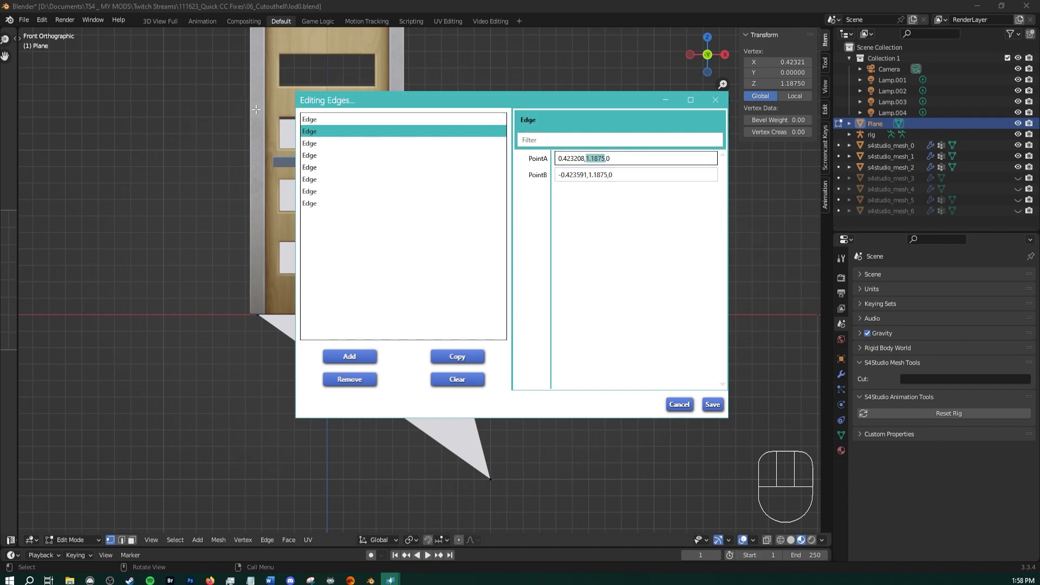
{"action": "left_click", "coordinate": [317, 145]}
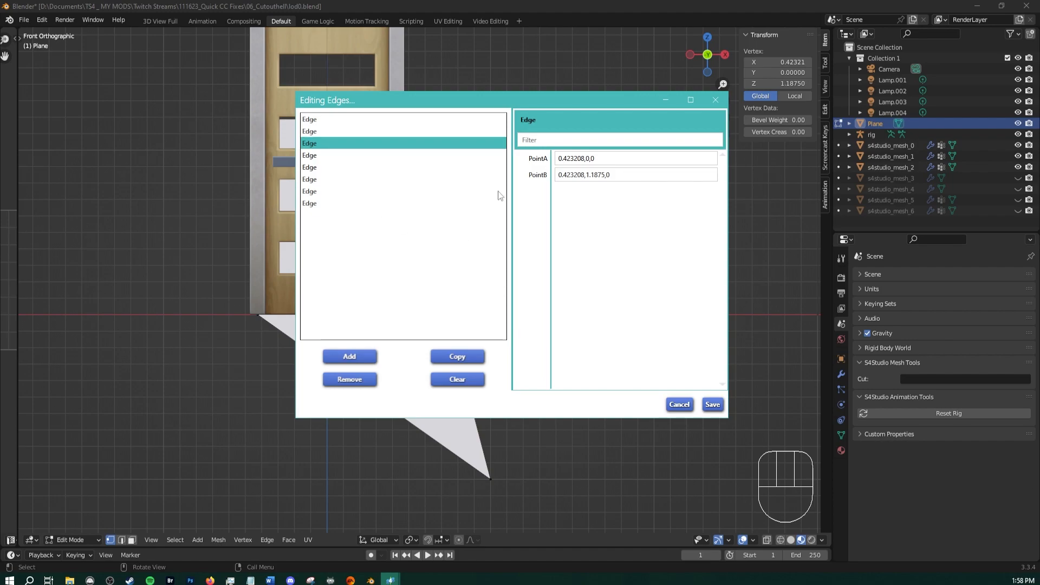
{"action": "left_click", "coordinate": [314, 153]}
{"action": "left_click", "coordinate": [317, 144]}
{"action": "left_click_drag", "start_coordinate": [516, 102], "coordinate": [0, 103]}
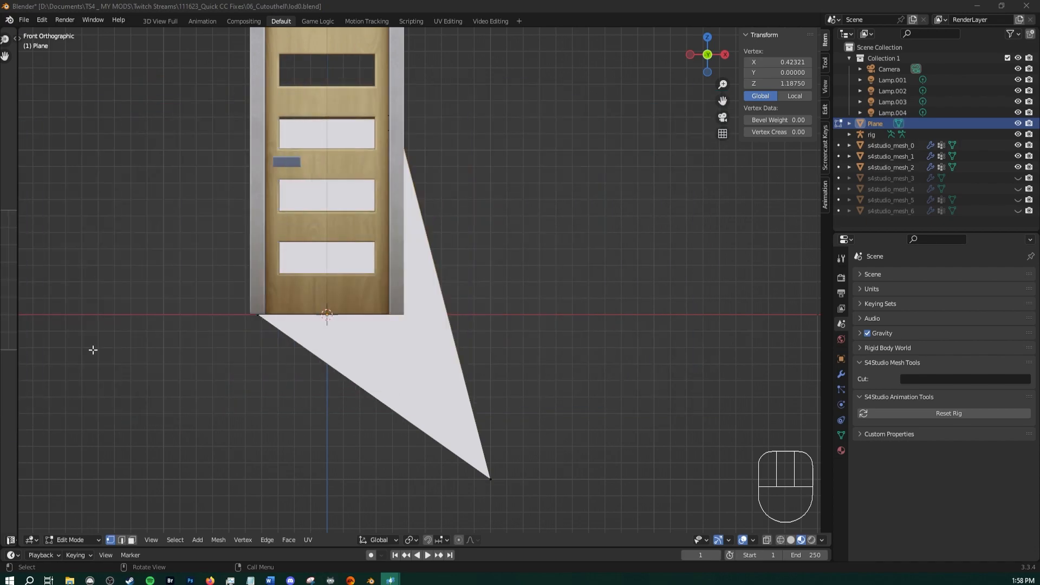
Move the plane's lower-right vertex to global X 0.42321 and Z 0
{"action": "left_click_drag", "start_coordinate": [367, 410], "coordinate": [490, 492]}
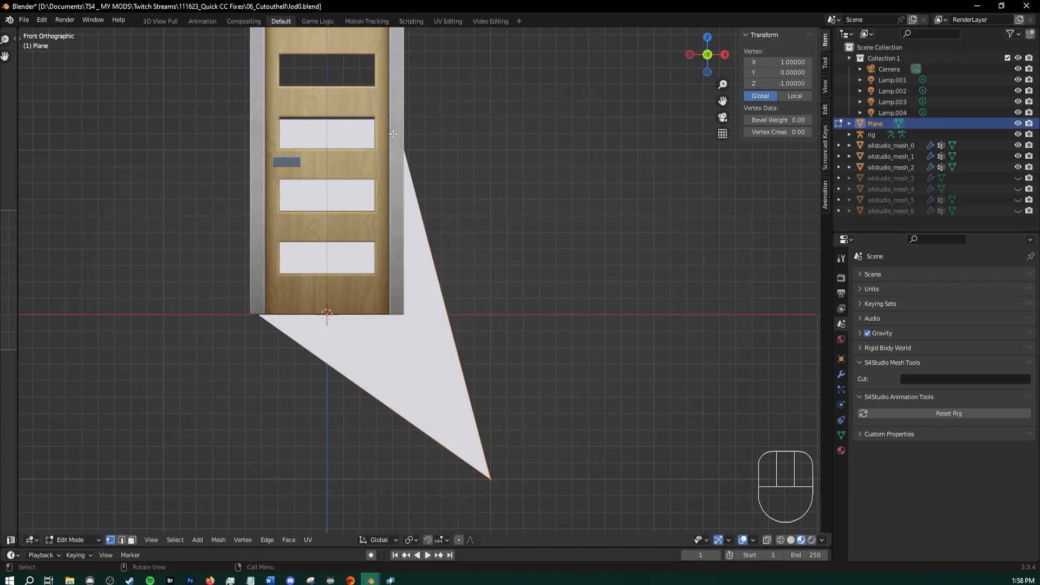
{"action": "left_click", "coordinate": [774, 63]}
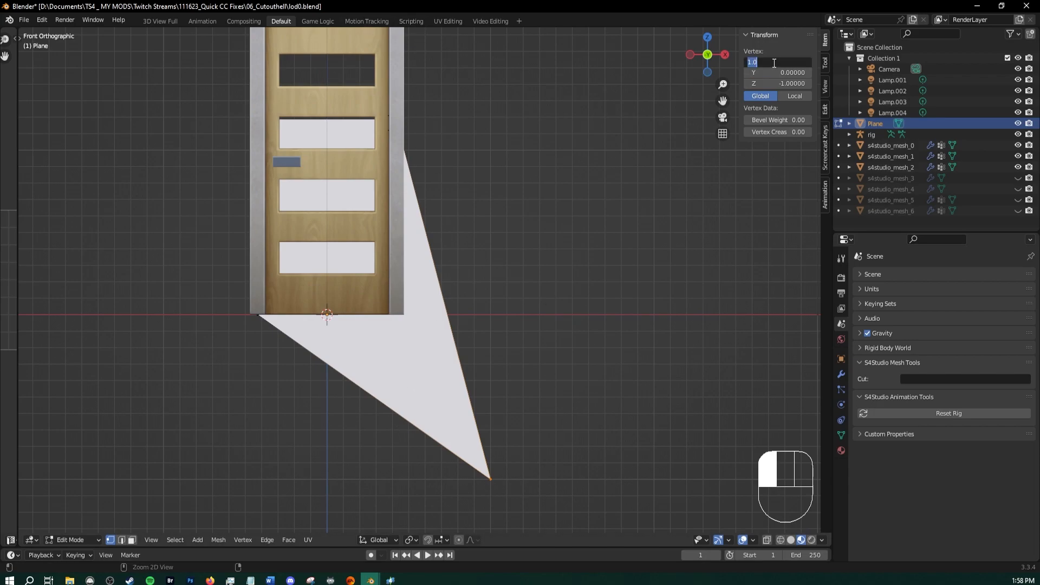
{"action": "type", "text": "0.42321"}
{"action": "key", "text": "Tab"}
{"action": "key", "text": "Tab"}
{"action": "type", "text": "0"}
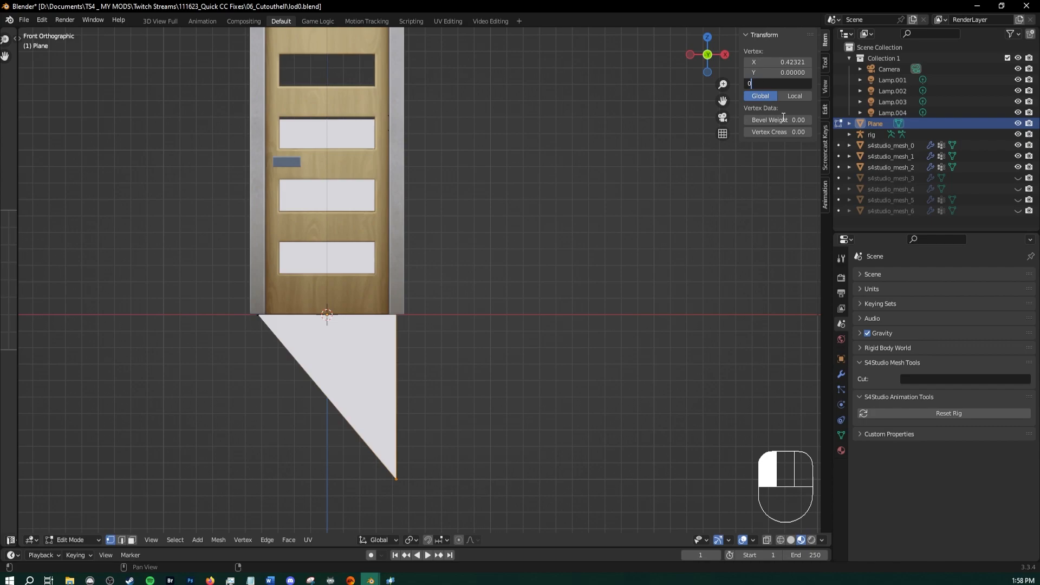
{"action": "key", "text": "Return"}
{"action": "scroll", "coordinate": [372, 109], "scroll_direction": "up", "scroll_amount": 2}
{"action": "middle_click_drag", "start_coordinate": [366, 122], "coordinate": [469, 298], "text": "shift"}
{"action": "scroll", "coordinate": [423, 215], "scroll_direction": "down", "scroll_amount": 2}
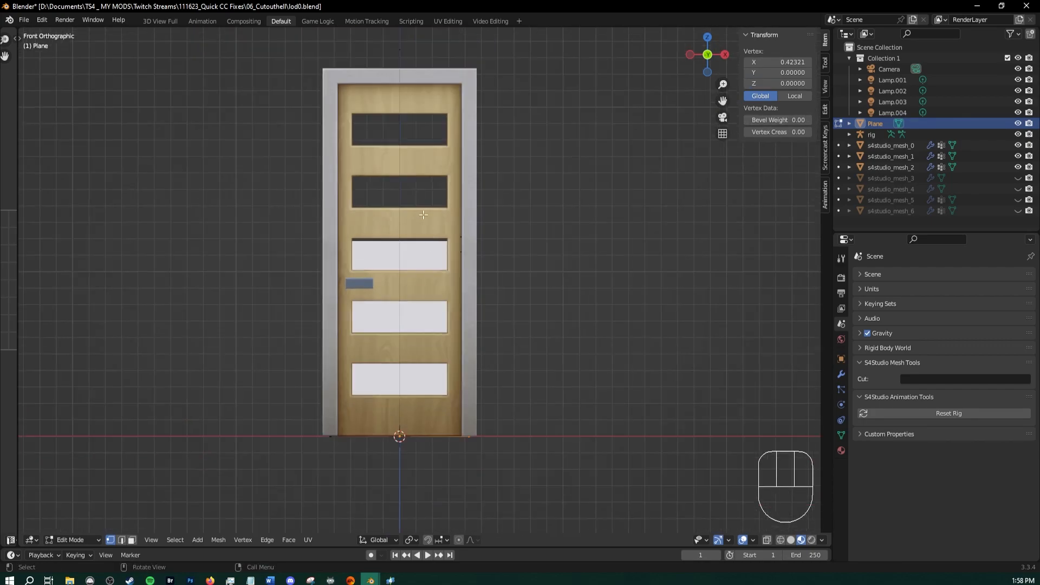
Enable X-ray display and select the plane's two upper vertices through the door mesh
{"action": "scroll", "coordinate": [423, 215], "scroll_direction": "up", "scroll_amount": 3}
{"action": "key", "text": "alt+z"}
{"action": "key", "text": "alt+z"}
{"action": "key", "text": "alt+z"}
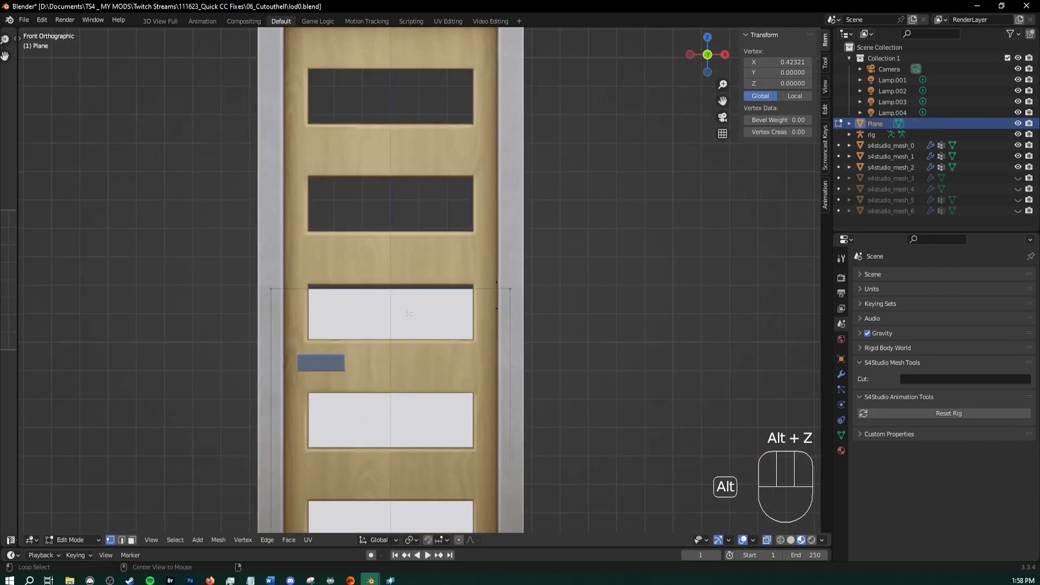
{"action": "middle_click_drag", "start_coordinate": [436, 336], "coordinate": [421, 170], "text": "shift"}
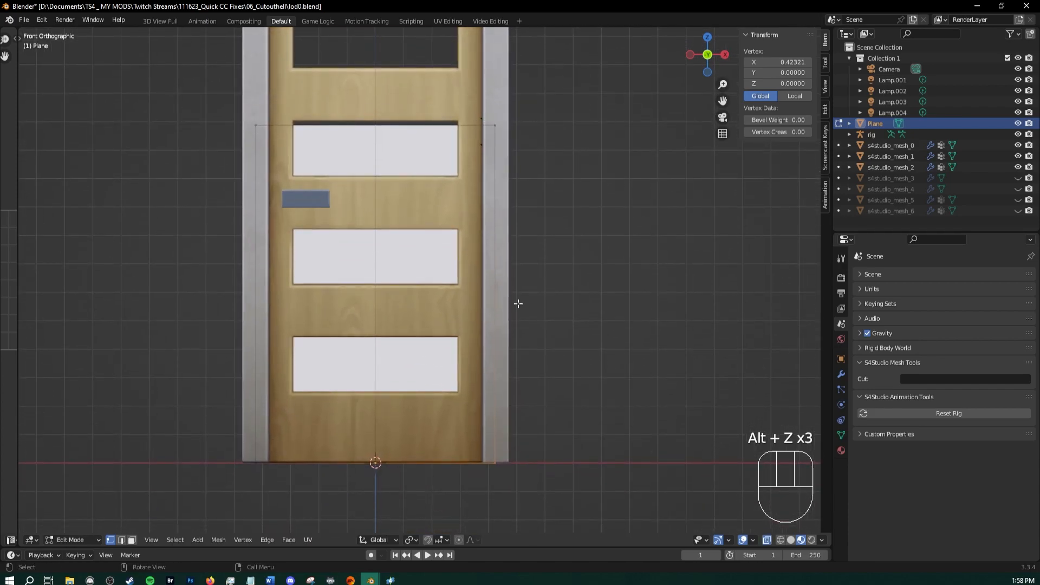
{"action": "middle_click_drag", "start_coordinate": [366, 152], "coordinate": [362, 375], "text": "shift"}
{"action": "left_click_drag", "start_coordinate": [221, 283], "coordinate": [517, 374]}
{"action": "scroll", "coordinate": [427, 263], "scroll_direction": "up", "scroll_amount": 2}
{"action": "middle_click_drag", "start_coordinate": [457, 350], "coordinate": [474, 445], "text": "shift"}
{"action": "scroll", "coordinate": [461, 393], "scroll_direction": "down", "scroll_amount": 2}
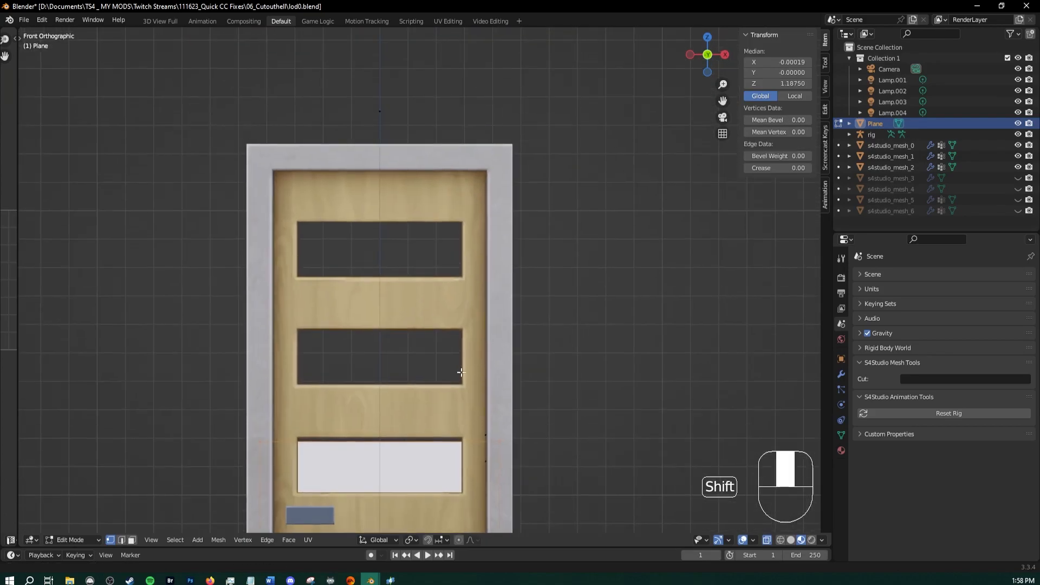
Try moving the two upper vertices up along Z past the top of the door frame
{"action": "key", "text": "g"}
{"action": "key", "text": "z"}
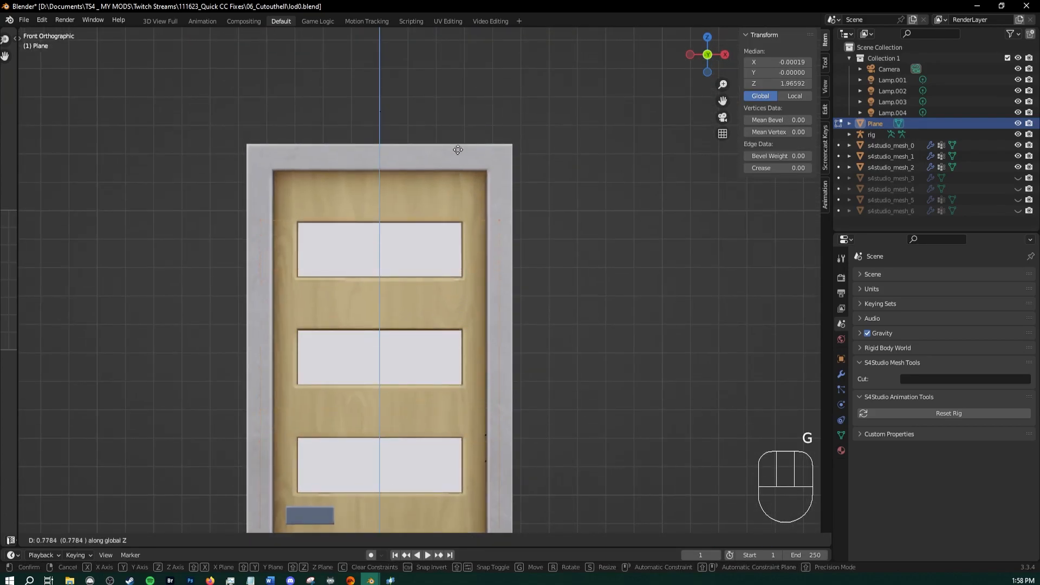
{"action": "left_click", "coordinate": [460, 98]}
{"action": "scroll", "coordinate": [600, 195], "scroll_direction": "down", "scroll_amount": 2}
{"action": "key", "text": "ctrl+z"}
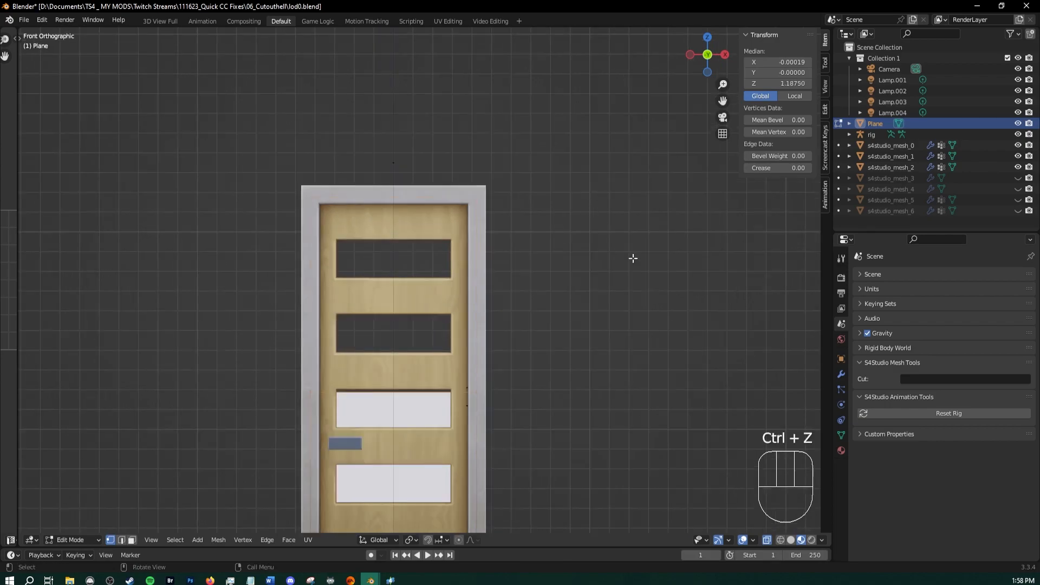
Copy the upper vertices' Z value, 1.1875, onto a new line in NOTEPAD.txt and return to Blender
{"action": "scroll", "coordinate": [595, 98], "scroll_direction": "up", "scroll_amount": 3}
{"action": "middle_click_drag", "start_coordinate": [632, 257], "coordinate": [586, 287], "text": "shift"}
{"action": "scroll", "coordinate": [585, 286], "scroll_direction": "up", "scroll_amount": 2}
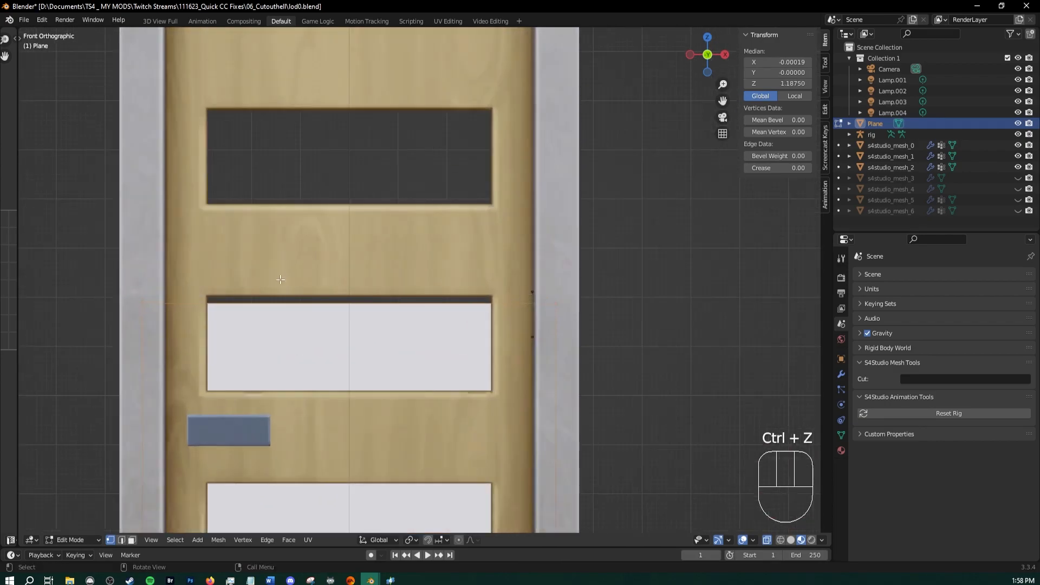
{"action": "left_click", "coordinate": [778, 83]}
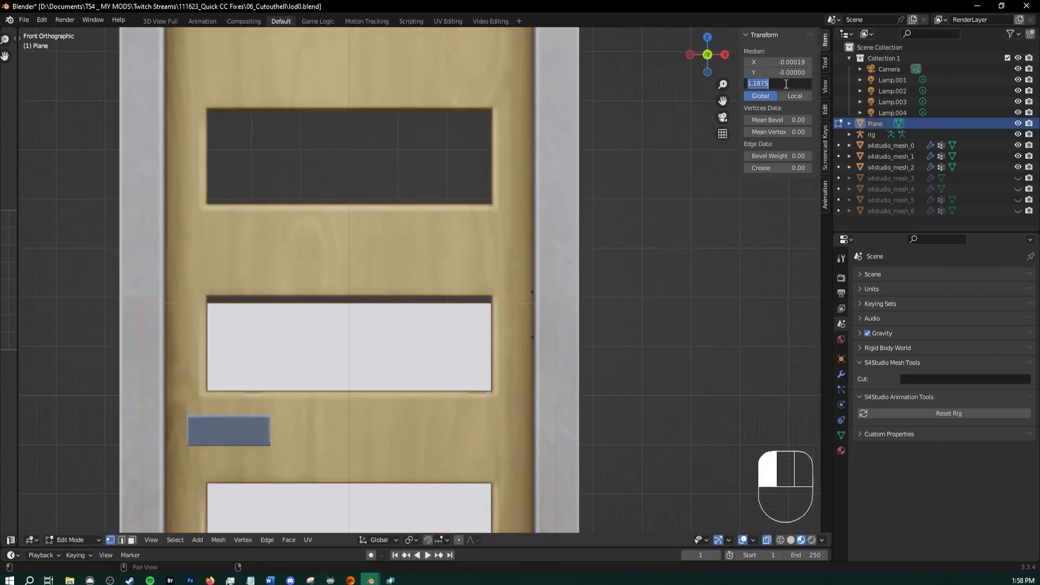
{"action": "key", "text": "ctrl+c"}
{"action": "mouse_move", "coordinate": [252, 580]}
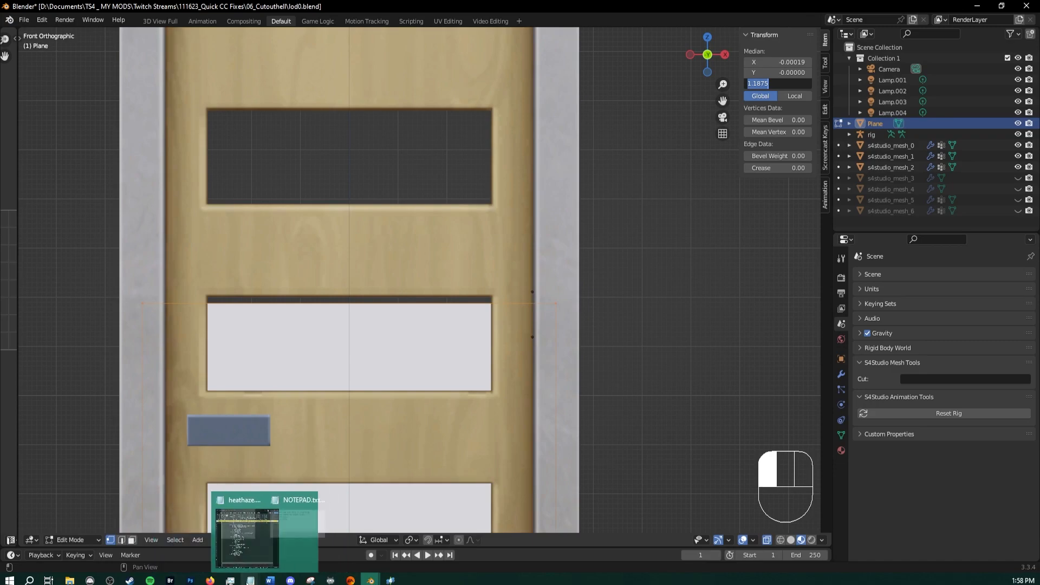
{"action": "left_click", "coordinate": [287, 537]}
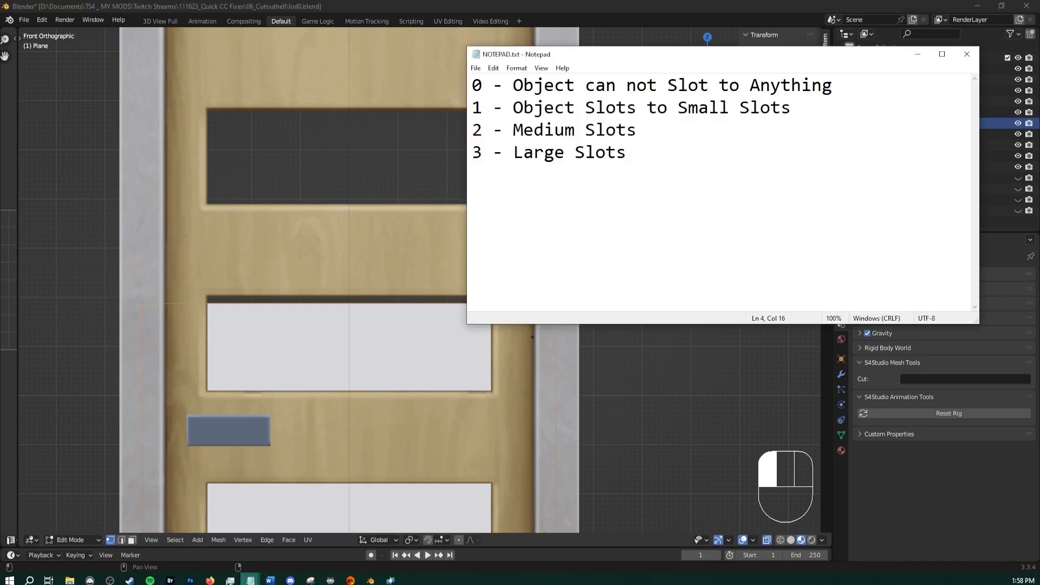
{"action": "key", "text": "Return"}
{"action": "key", "text": "Return"}
{"action": "key", "text": "ctrl+v"}
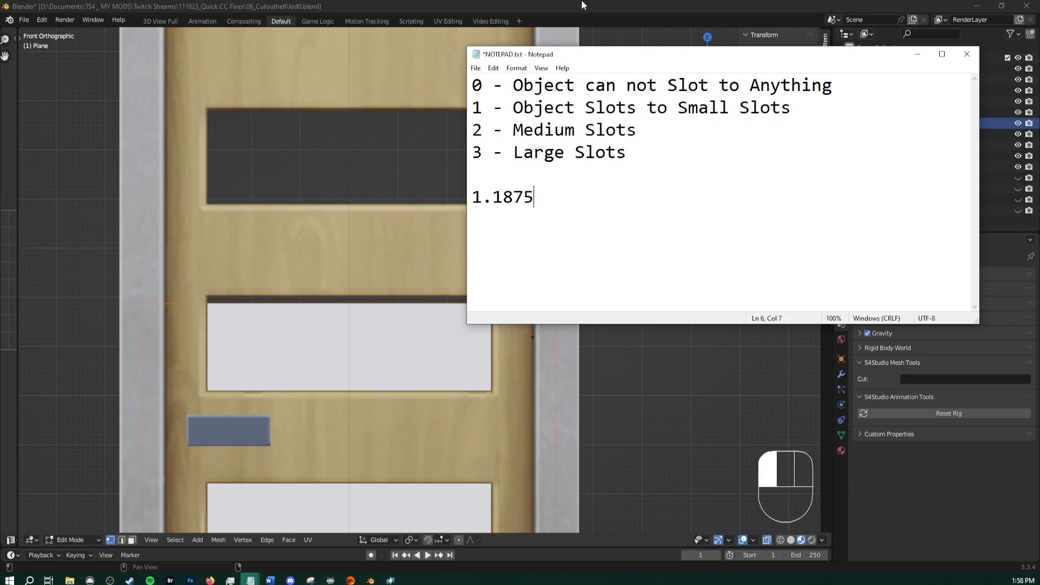
{"action": "key", "text": "alt+Tab"}
{"action": "left_click", "coordinate": [414, 367]}
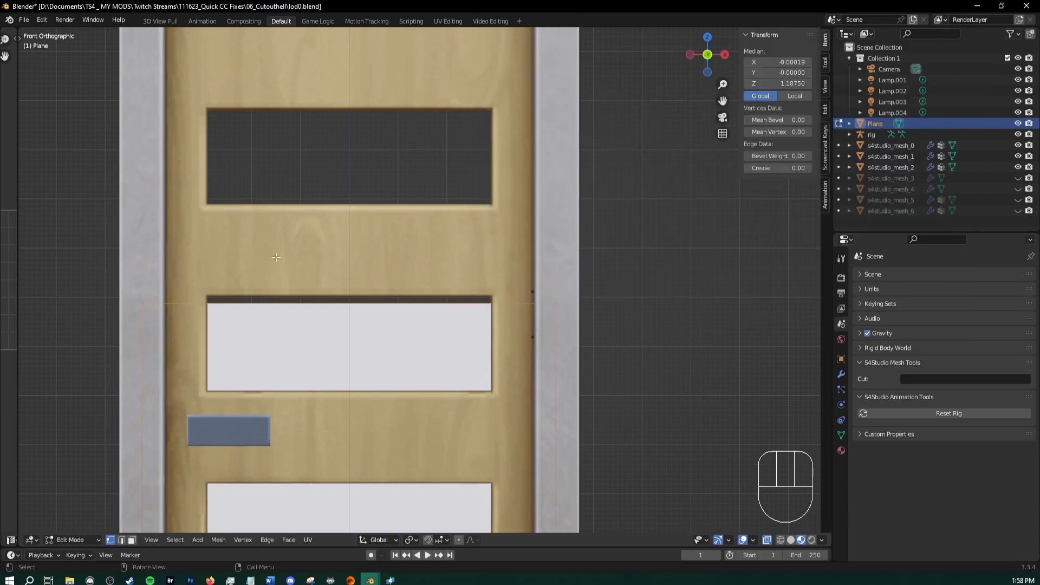
Check the X coordinate shared by the plane's left-side vertices
{"action": "scroll", "coordinate": [288, 343], "scroll_direction": "down", "scroll_amount": 3}
{"action": "middle_click_drag", "start_coordinate": [288, 344], "coordinate": [318, 205], "text": "shift"}
{"action": "scroll", "coordinate": [272, 129], "scroll_direction": "down", "scroll_amount": 2}
{"action": "left_click_drag", "start_coordinate": [272, 129], "coordinate": [355, 533]}
{"action": "scroll", "coordinate": [451, 212], "scroll_direction": "up", "scroll_amount": 2}
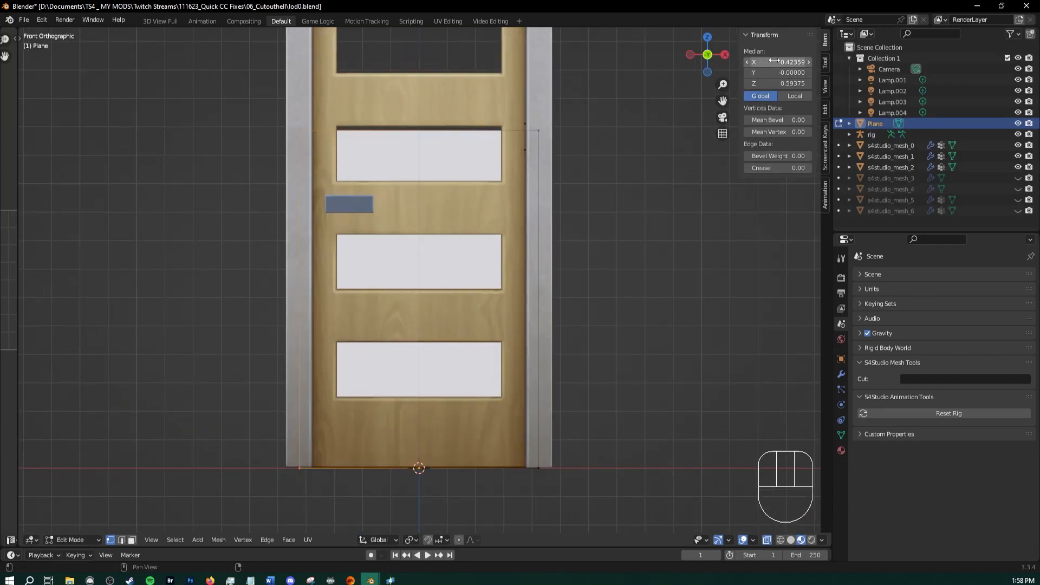
{"action": "left_click", "coordinate": [260, 121]}
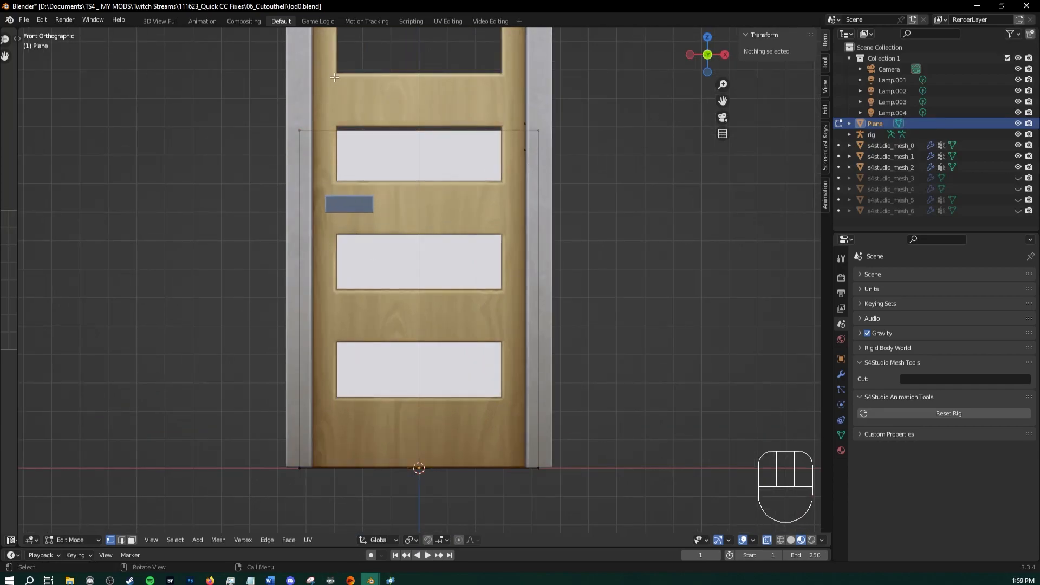
Raise the plane's two upper vertices along Z to about 2.188, inside the door frame's top bar
{"action": "middle_click_drag", "start_coordinate": [257, 76], "coordinate": [240, 214], "text": "shift"}
{"action": "left_click_drag", "start_coordinate": [234, 211], "coordinate": [608, 351]}
{"action": "middle_click_drag", "start_coordinate": [504, 177], "coordinate": [489, 363], "text": "shift"}
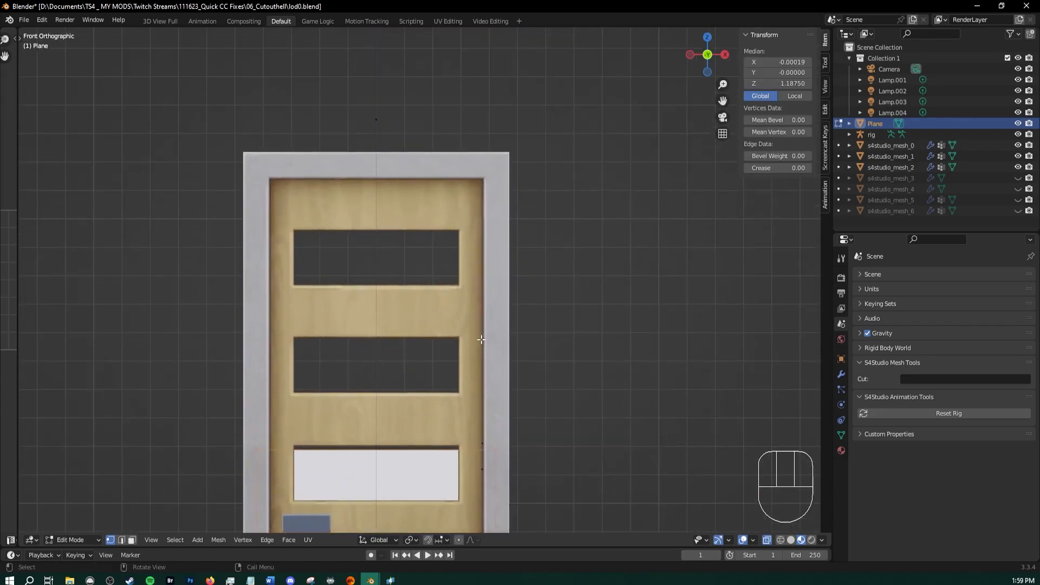
{"action": "scroll", "coordinate": [489, 364], "scroll_direction": "down", "scroll_amount": 2}
{"action": "key", "text": "g"}
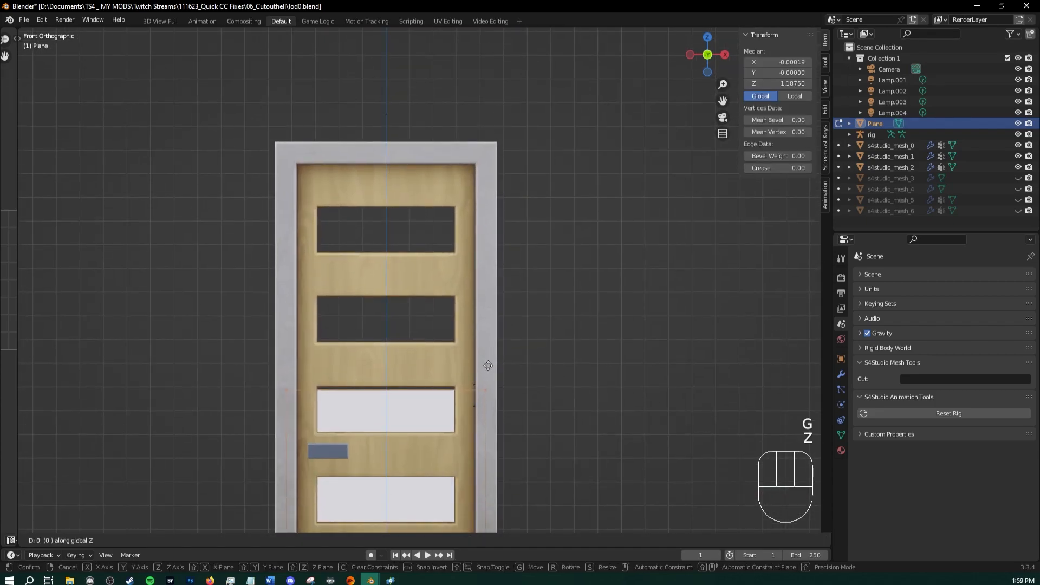
{"action": "key", "text": "z"}
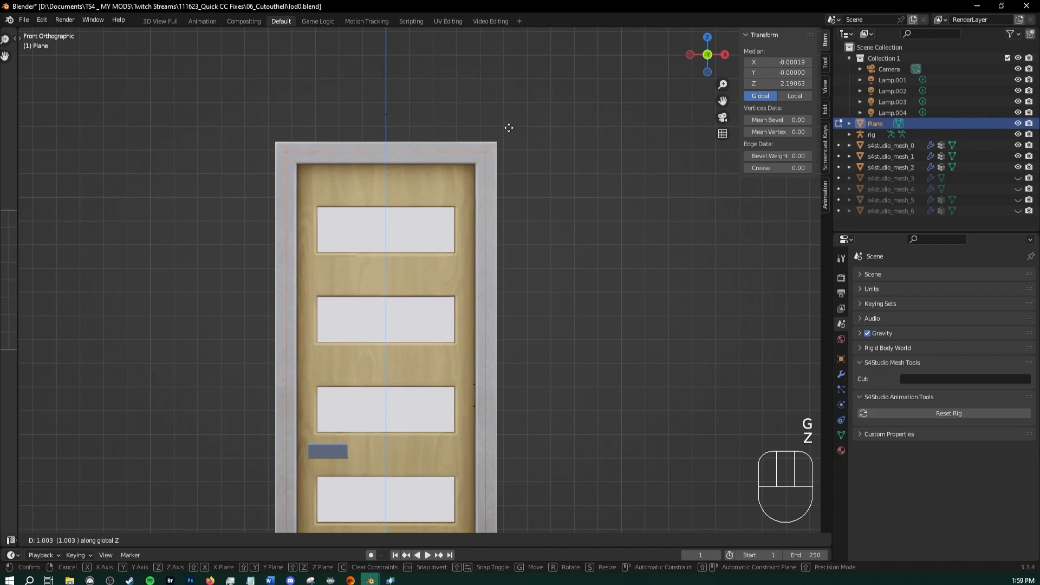
{"action": "left_click", "coordinate": [508, 130]}
{"action": "scroll", "coordinate": [483, 150], "scroll_direction": "up", "scroll_amount": 1}
{"action": "middle_click_drag", "start_coordinate": [474, 106], "coordinate": [449, 197], "text": "shift"}
{"action": "scroll", "coordinate": [477, 200], "scroll_direction": "up", "scroll_amount": 2}
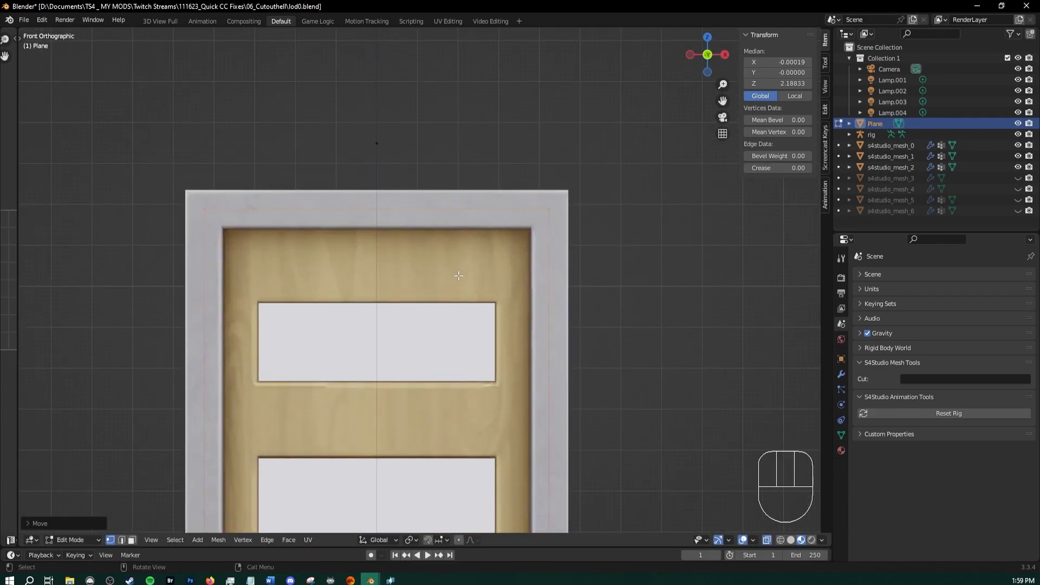
Copy the raised vertices' Z value, 2.18833, onto the line below 1.1875 in NOTEPAD.txt
{"action": "scroll", "coordinate": [459, 276], "scroll_direction": "down", "scroll_amount": 1}
{"action": "middle_click_drag", "start_coordinate": [436, 320], "coordinate": [440, 187], "text": "shift"}
{"action": "scroll", "coordinate": [422, 206], "scroll_direction": "down", "scroll_amount": 4}
{"action": "middle_click_drag", "start_coordinate": [332, 291], "coordinate": [355, 396]}
{"action": "key", "text": "KP_1"}
{"action": "scroll", "coordinate": [348, 329], "scroll_direction": "up", "scroll_amount": 4}
{"action": "left_click", "coordinate": [777, 84]}
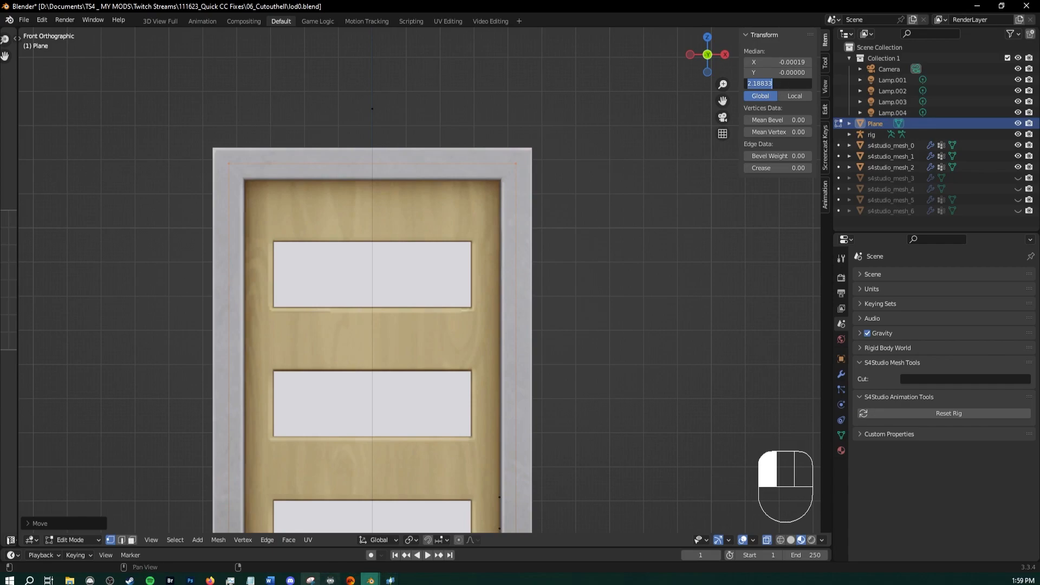
{"action": "left_click", "coordinate": [251, 580]}
{"action": "left_click", "coordinate": [302, 564]}
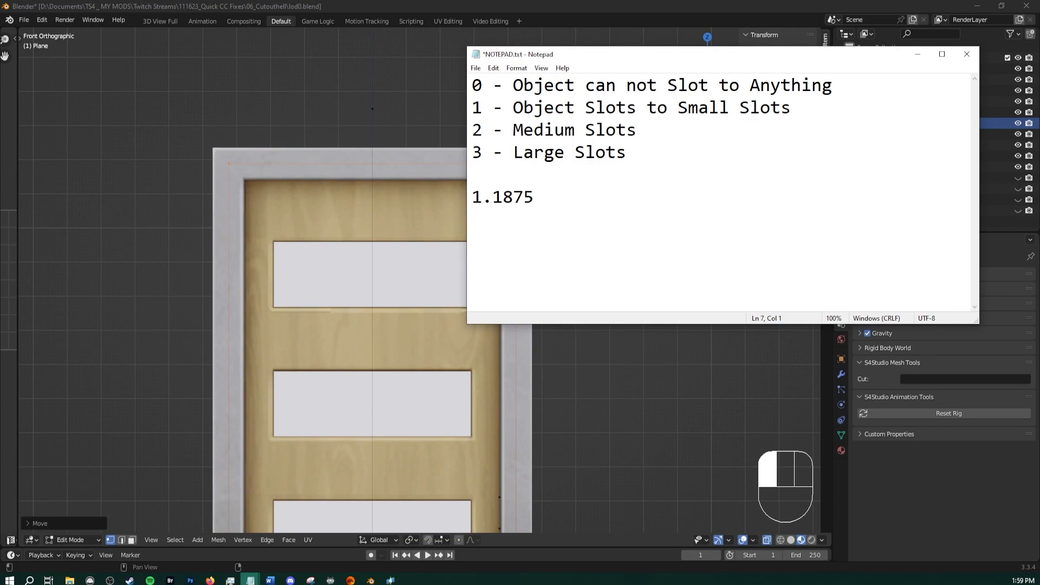
{"action": "key", "text": "ctrl+v"}
Replace the decimals of the second noted height with those of the first, making it 2.1875
{"action": "left_click_drag", "start_coordinate": [535, 198], "coordinate": [493, 197]}
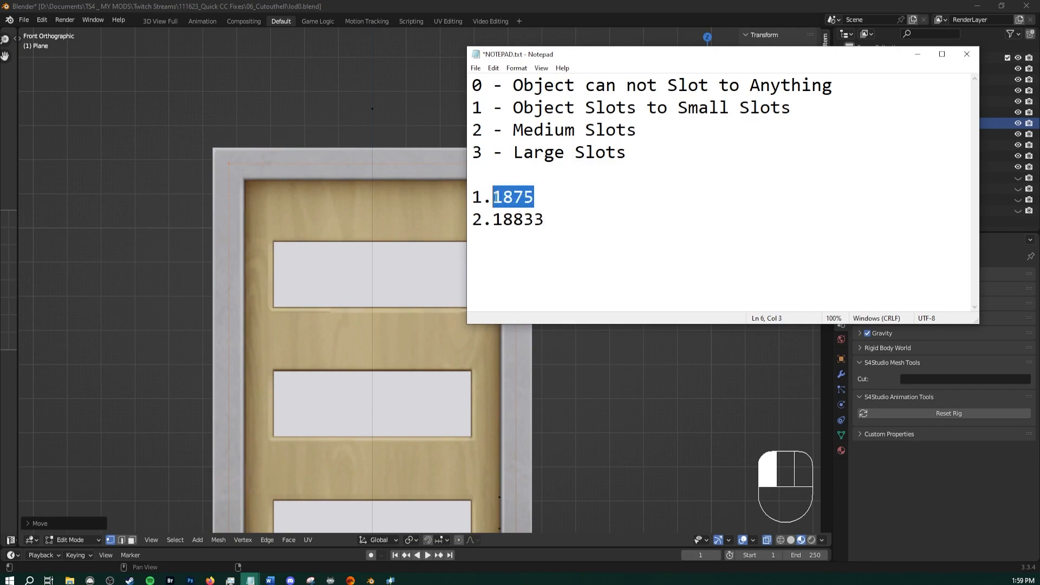
{"action": "left_click_drag", "start_coordinate": [560, 223], "coordinate": [496, 219]}
{"action": "key", "text": "ctrl+v"}
{"action": "left_click", "coordinate": [536, 198]}
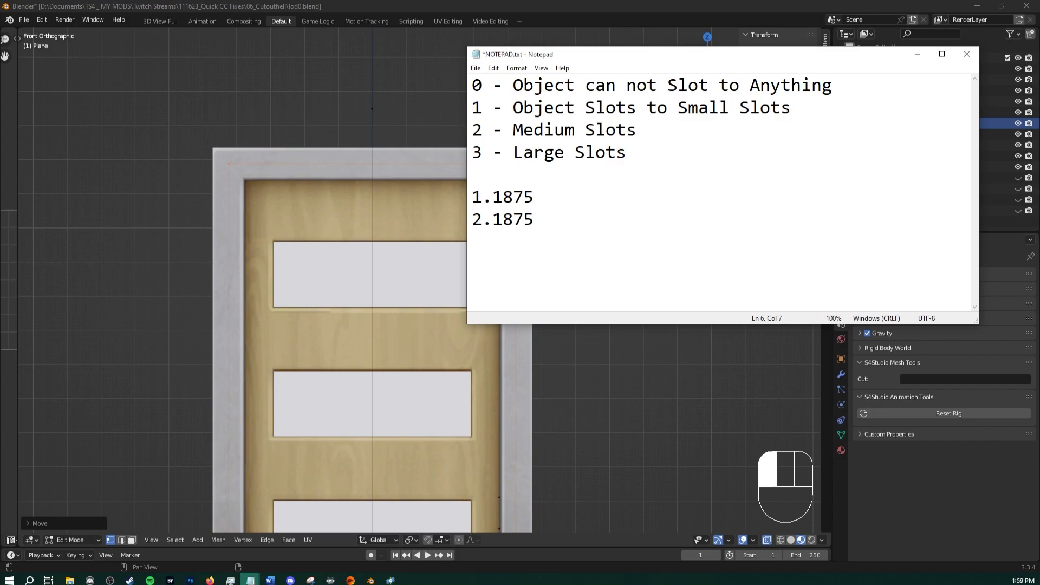
Switch to the Editing Edges dialog in Sims 4 Studio and set the height in the first edge's PointA to 2.1875
{"action": "left_click_drag", "start_coordinate": [0, 152], "coordinate": [206, 61]}
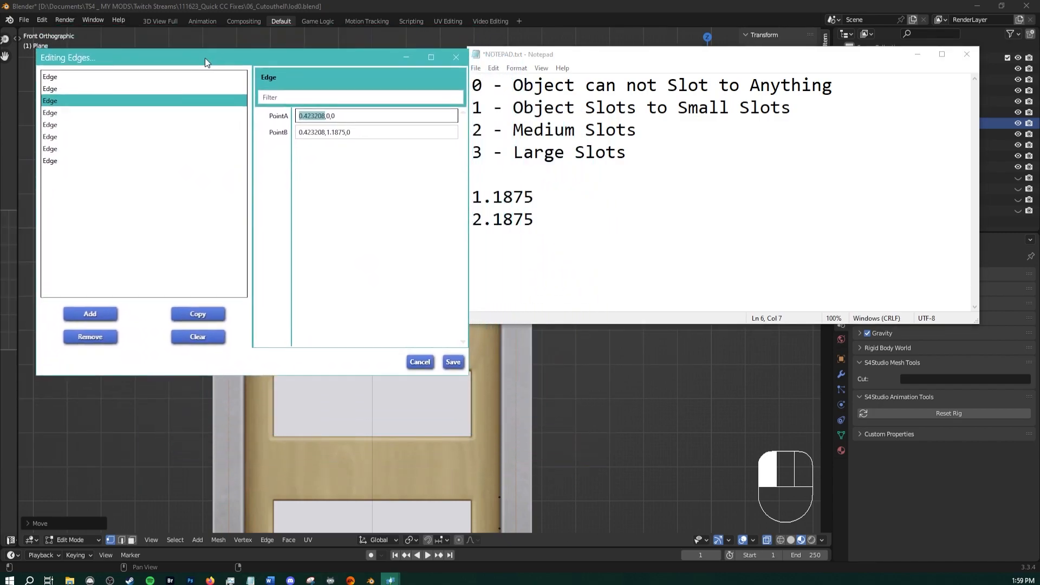
{"action": "left_click", "coordinate": [569, 58]}
{"action": "left_click_drag", "start_coordinate": [570, 58], "coordinate": [643, 54]}
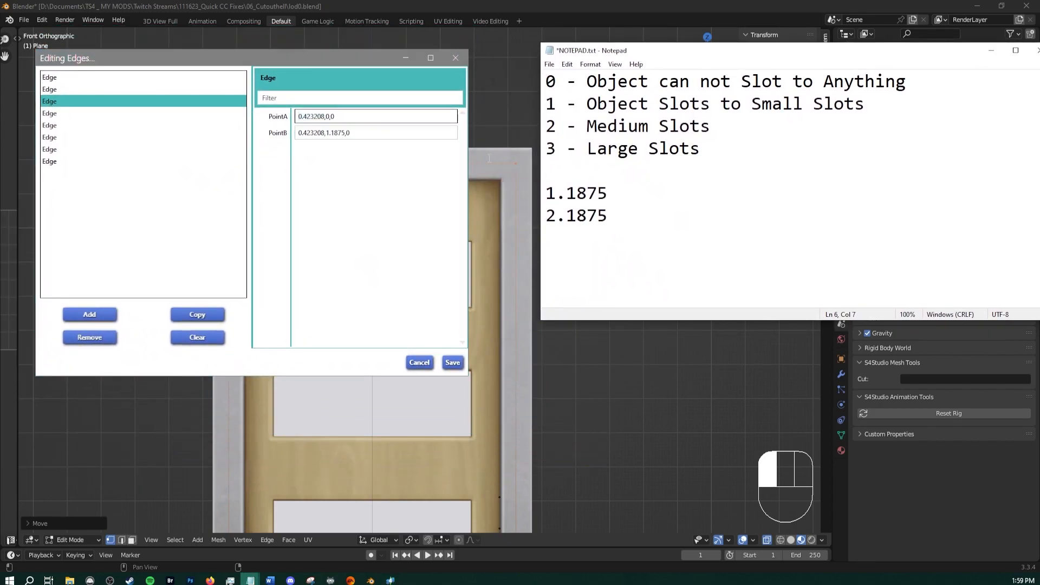
{"action": "left_click", "coordinate": [87, 79]}
{"action": "left_click", "coordinate": [327, 117]}
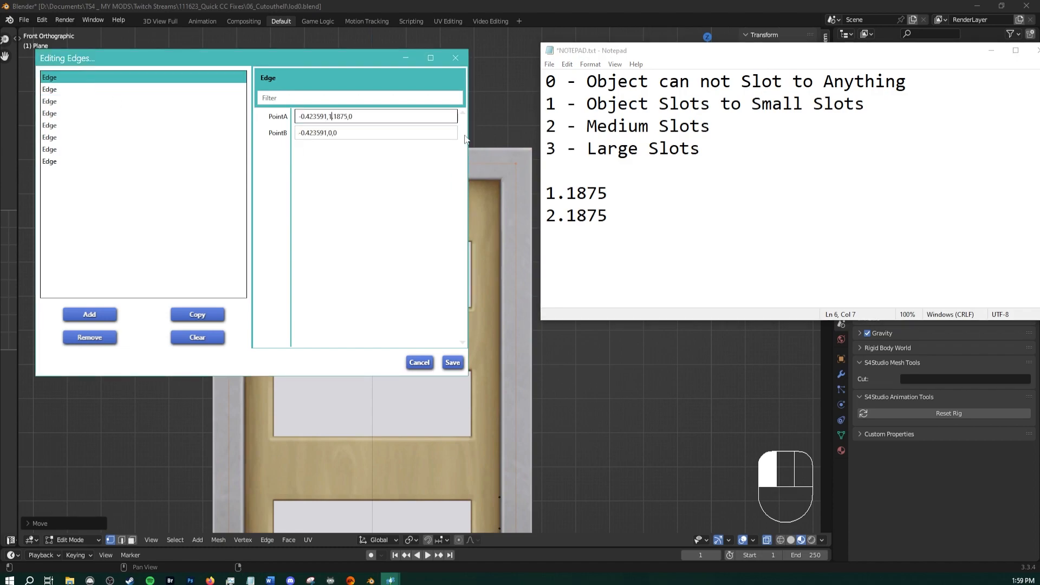
{"action": "key", "text": "BackSpace"}
{"action": "type", "text": "2"}
Set the height value in both PointA and PointB of the second edge to 2.1875
{"action": "left_click", "coordinate": [56, 90]}
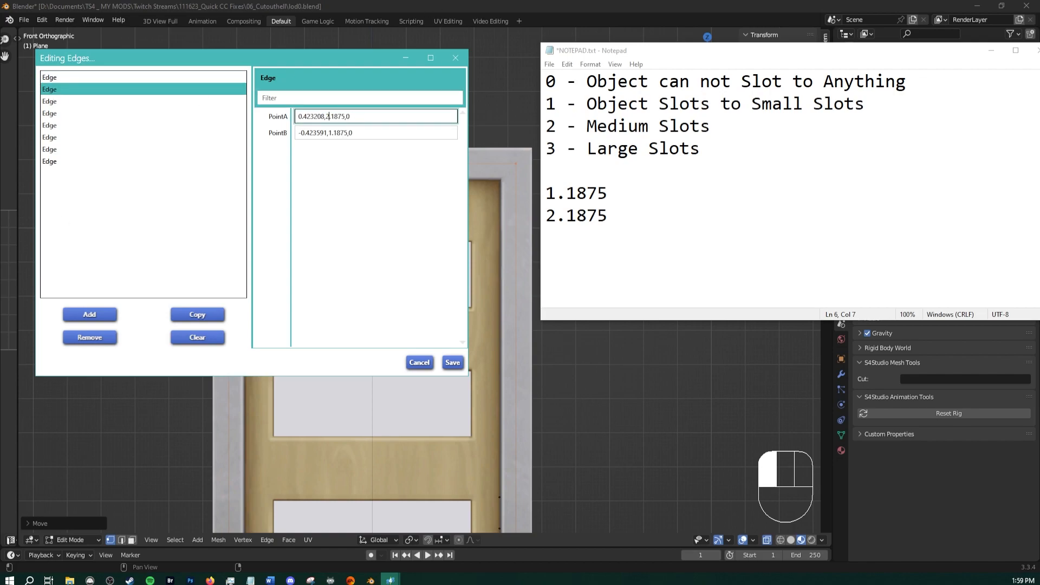
{"action": "left_click", "coordinate": [333, 133]}
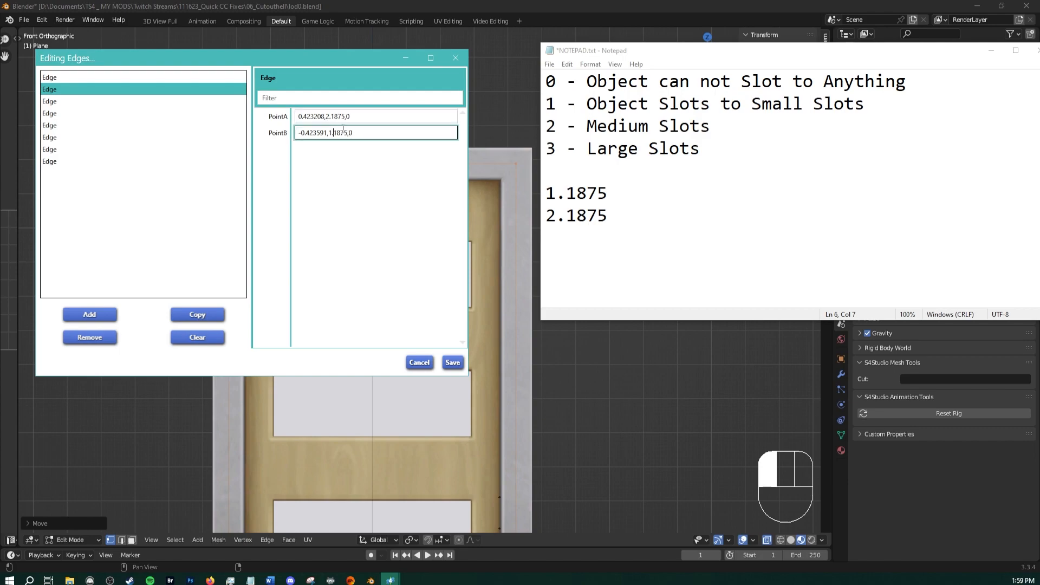
{"action": "key", "text": "BackSpace"}
{"action": "type", "text": "2"}
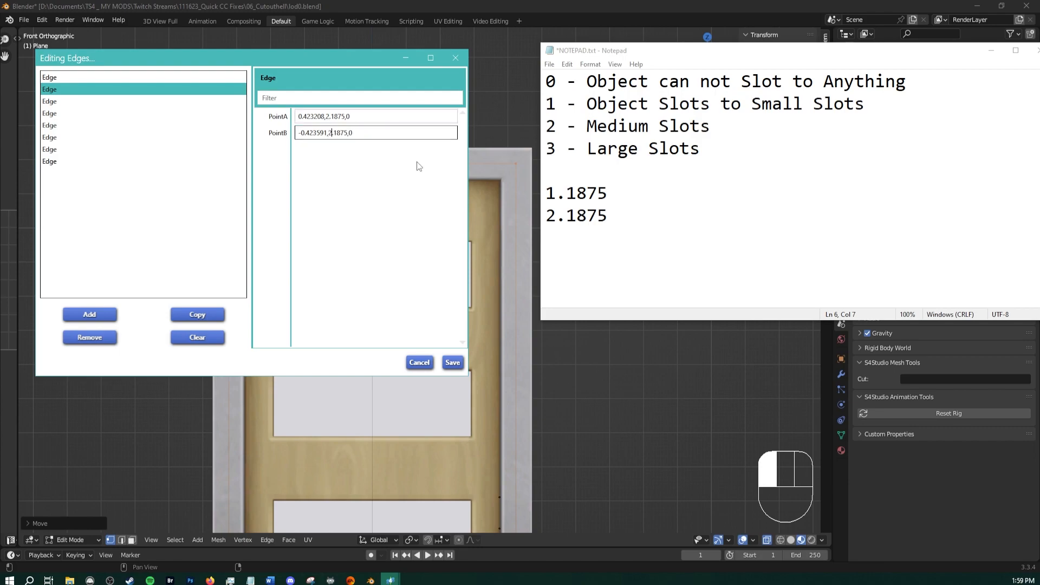
Set the height value in the third edge's PointB to 2.1875, keeping PointA at ground level
{"action": "left_click", "coordinate": [91, 102]}
{"action": "left_click", "coordinate": [350, 116]}
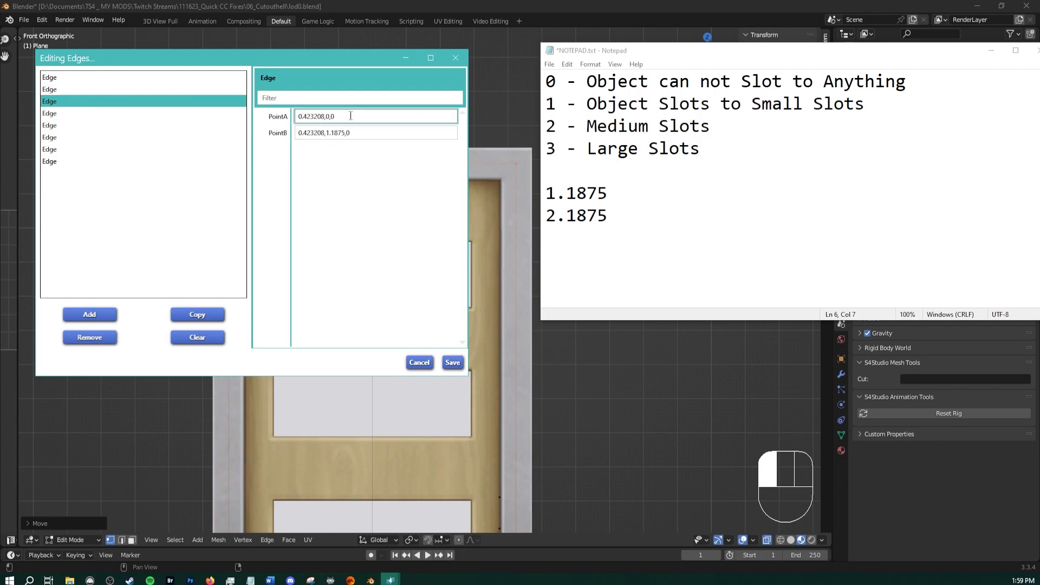
{"action": "left_click", "coordinate": [328, 133]}
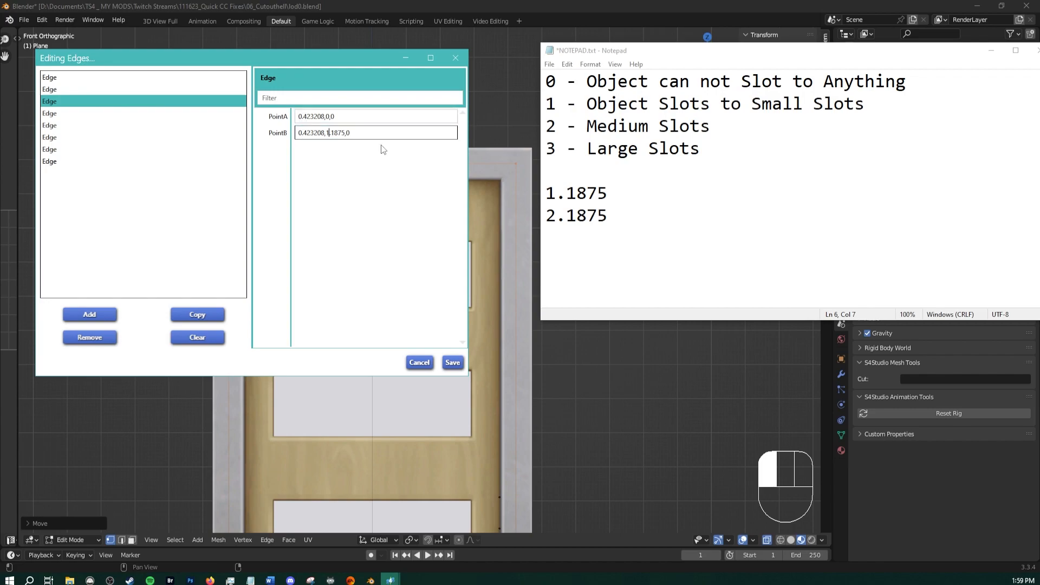
Skip the ground-level fourth and fifth edges and set the height in the sixth edge's PointA to 2.1875
{"action": "left_click", "coordinate": [64, 115]}
{"action": "left_click", "coordinate": [337, 117]}
{"action": "left_click", "coordinate": [99, 126]}
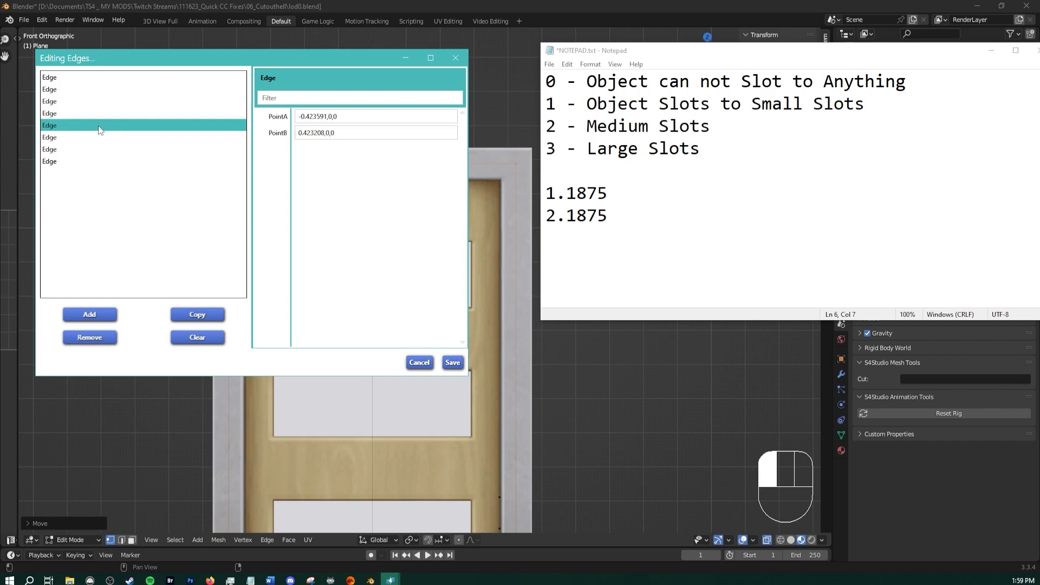
{"action": "left_click", "coordinate": [96, 139]}
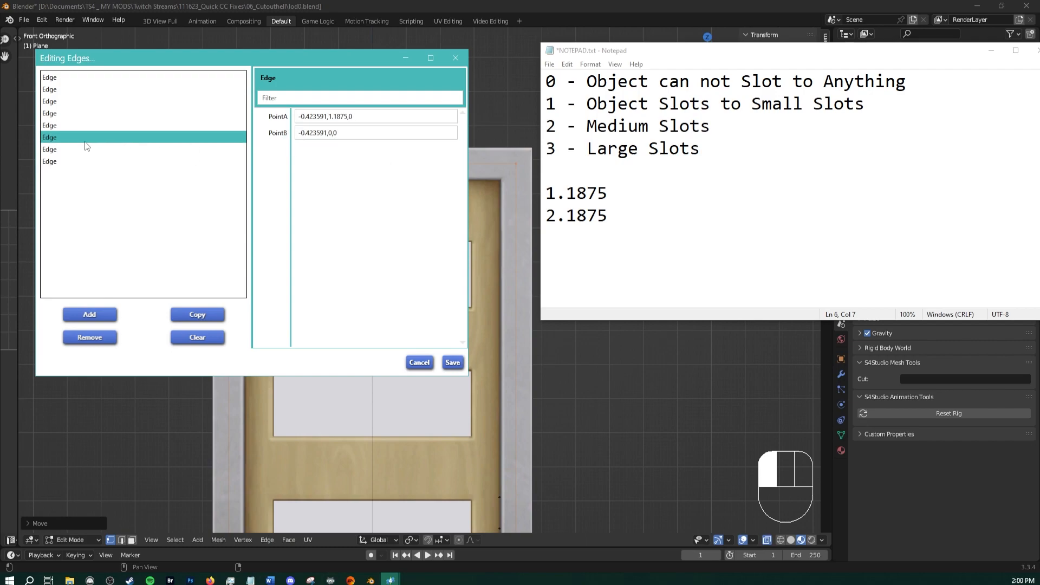
{"action": "double_click", "coordinate": [331, 117]}
{"action": "type", "text": "1.1875"}
{"action": "left_click", "coordinate": [330, 118]}
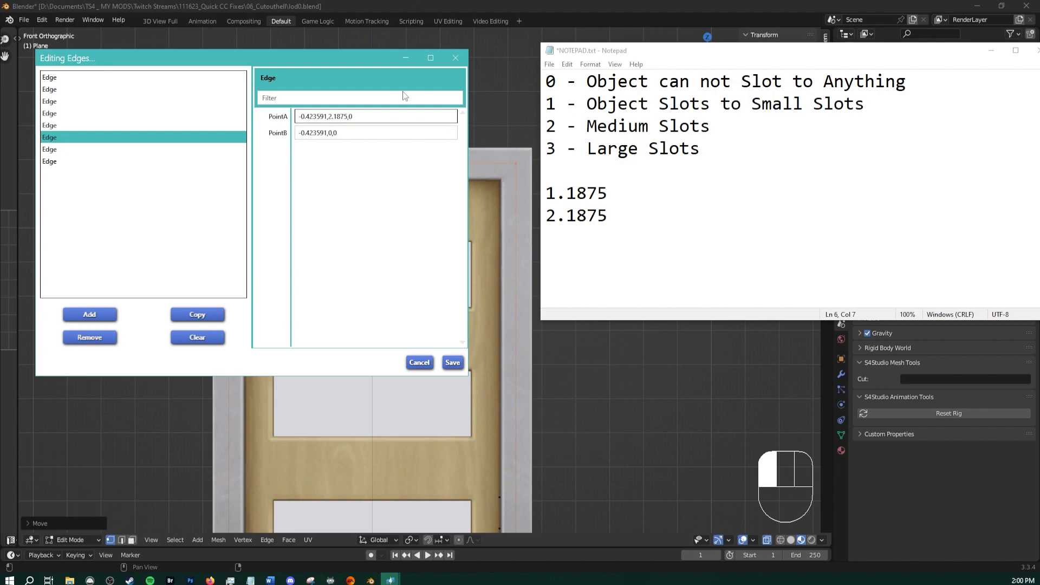
Set the height value in the seventh edge's PointB to 2.1875
{"action": "left_click", "coordinate": [50, 150]}
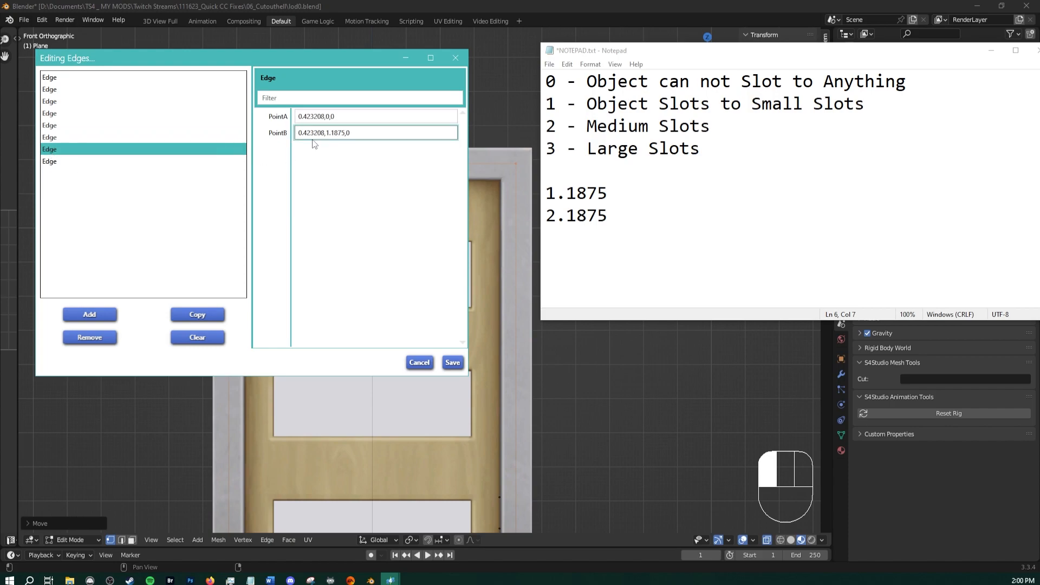
{"action": "left_click", "coordinate": [328, 133]}
{"action": "key", "text": "BackSpace"}
{"action": "type", "text": "2"}
Set the height in both points of the eighth edge to 2.1875 and save the edited edge list
{"action": "left_click", "coordinate": [84, 161]}
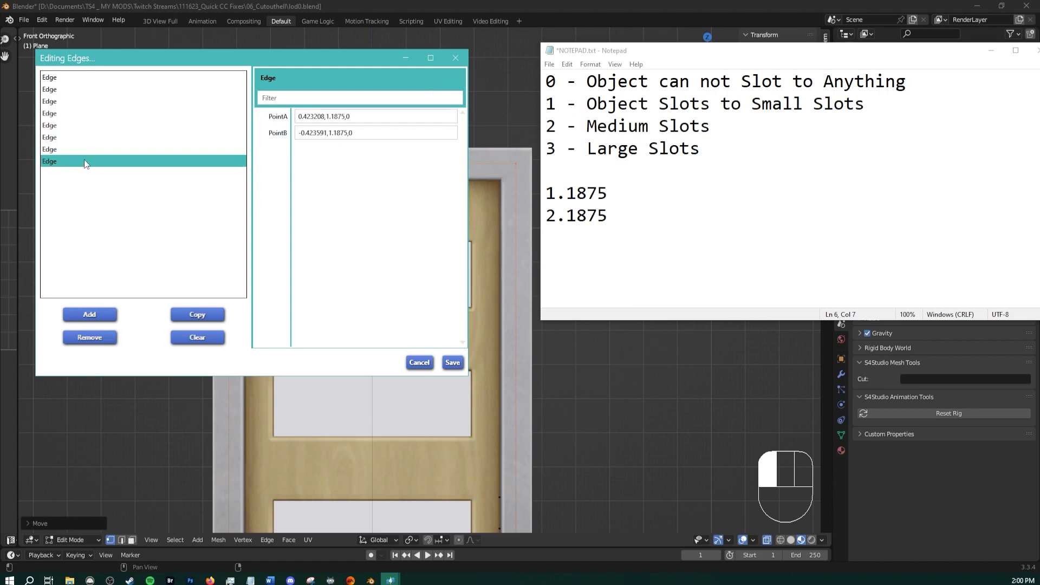
{"action": "left_click", "coordinate": [328, 116]}
{"action": "key", "text": "BackSpace"}
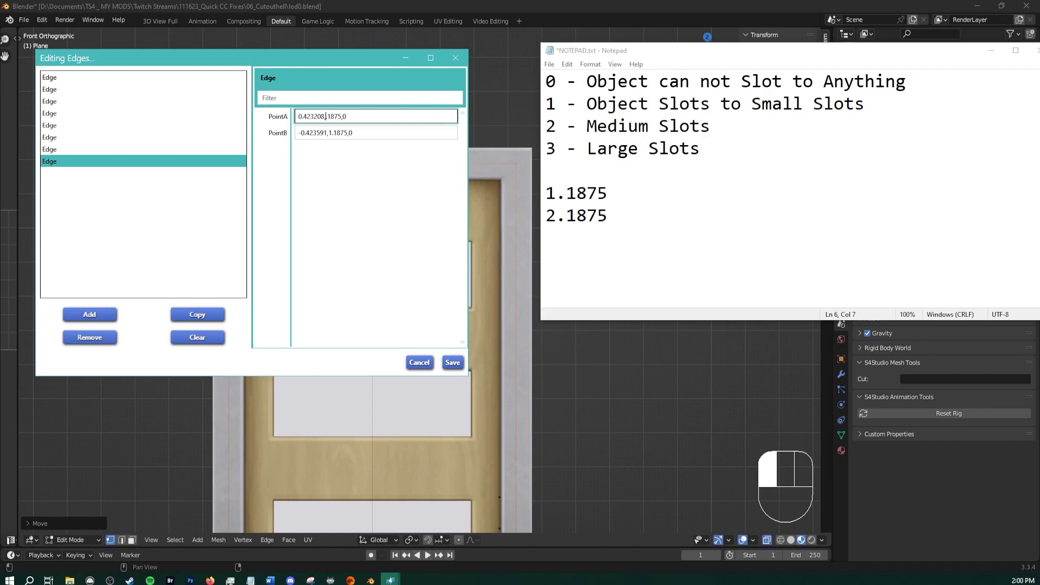
{"action": "type", "text": "2"}
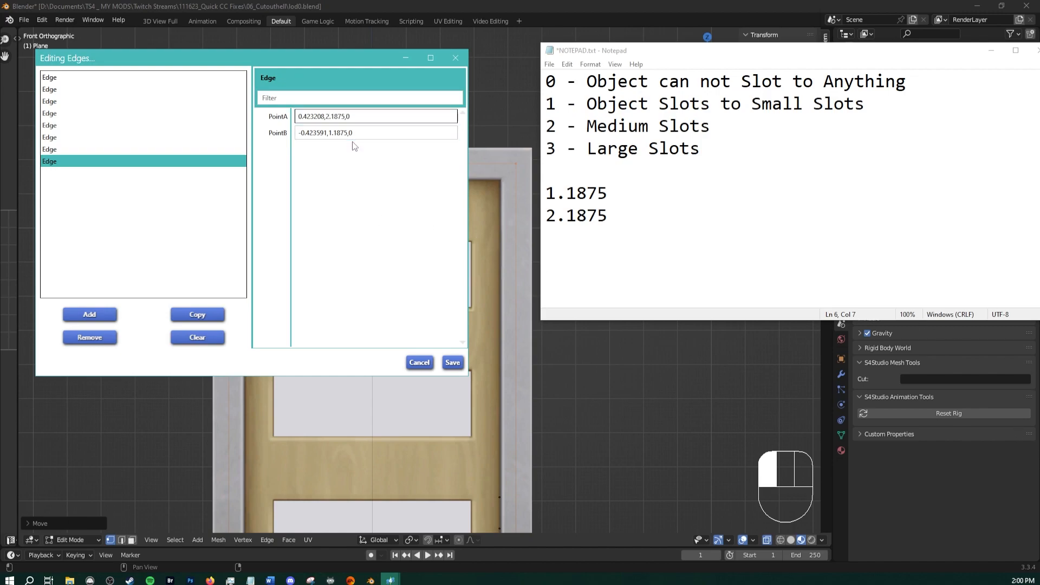
{"action": "left_click", "coordinate": [330, 133]}
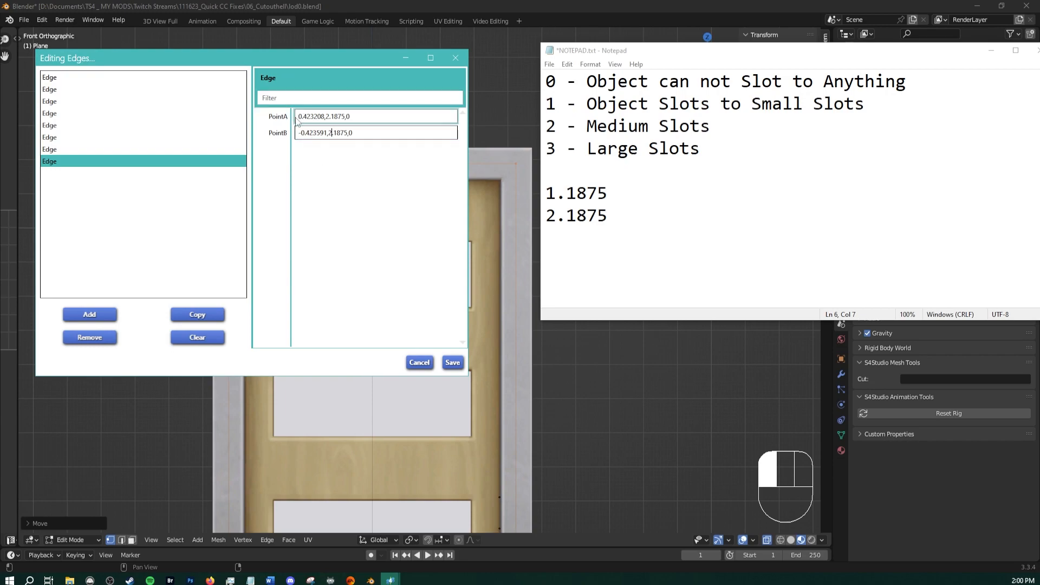
{"action": "left_click", "coordinate": [452, 363]}
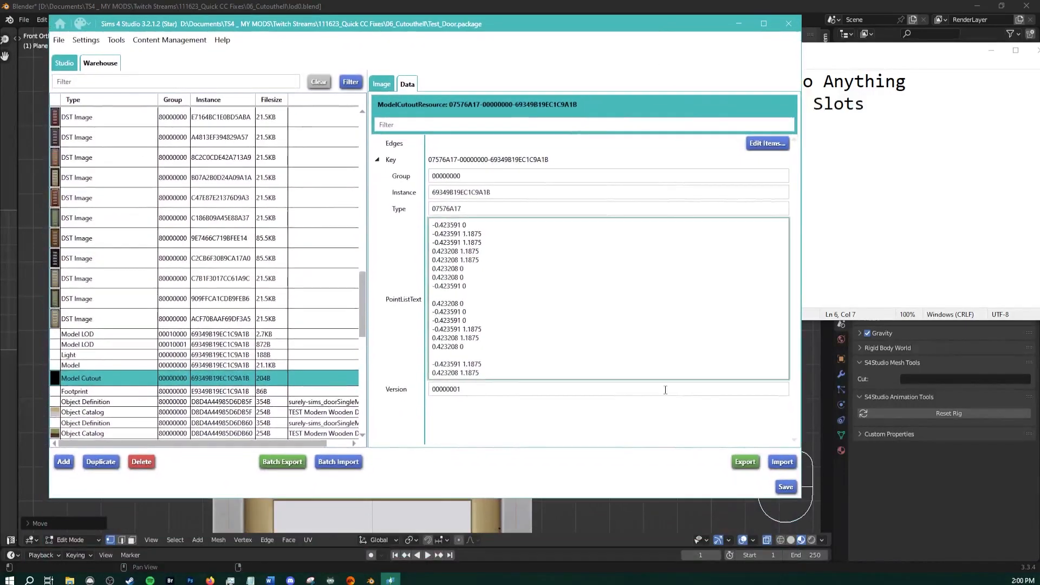
Reload the Model Cutout resource's image preview and save Test_Door.package
{"action": "left_click", "coordinate": [107, 378]}
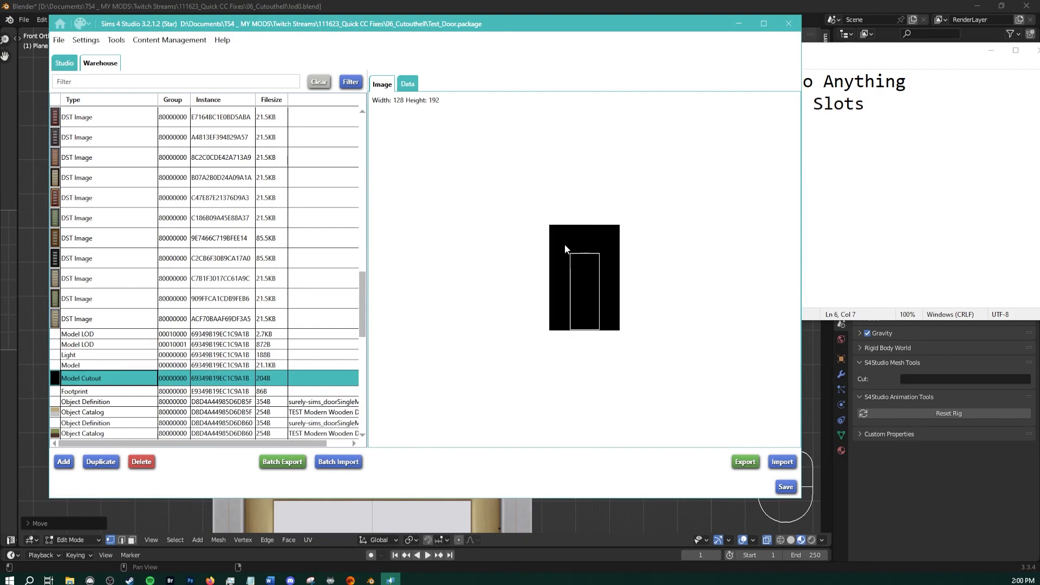
{"action": "left_click", "coordinate": [784, 487]}
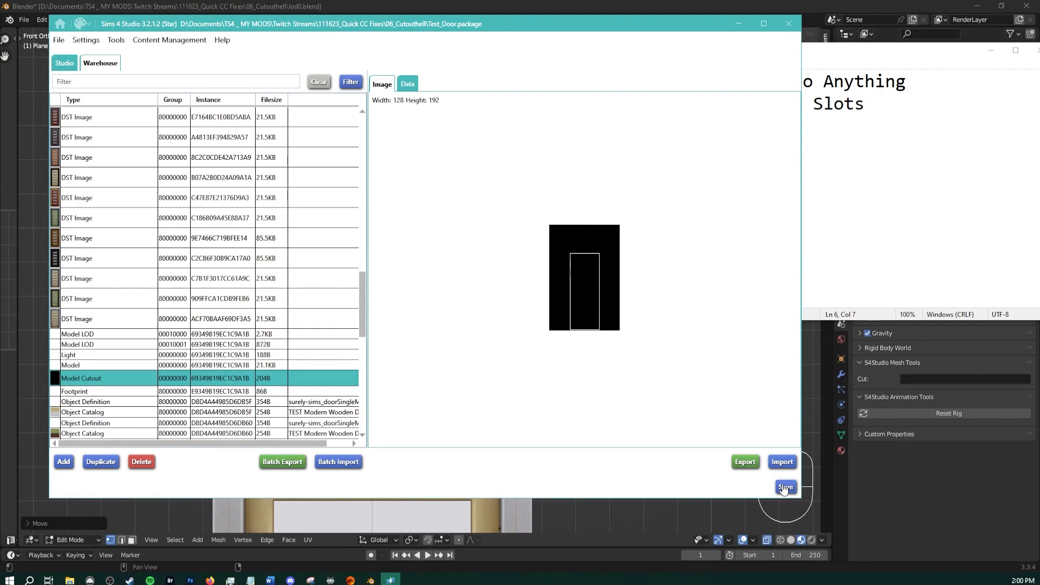
{"action": "left_click", "coordinate": [547, 325]}
{"action": "mouse_move", "coordinate": [69, 580]}
{"action": "left_click", "coordinate": [786, 487]}
{"action": "left_click", "coordinate": [548, 325]}
Switch to Blender, look over the whole door with the reference plane, and put Blender out of view
{"action": "left_click", "coordinate": [730, 23]}
{"action": "left_click", "coordinate": [174, 170]}
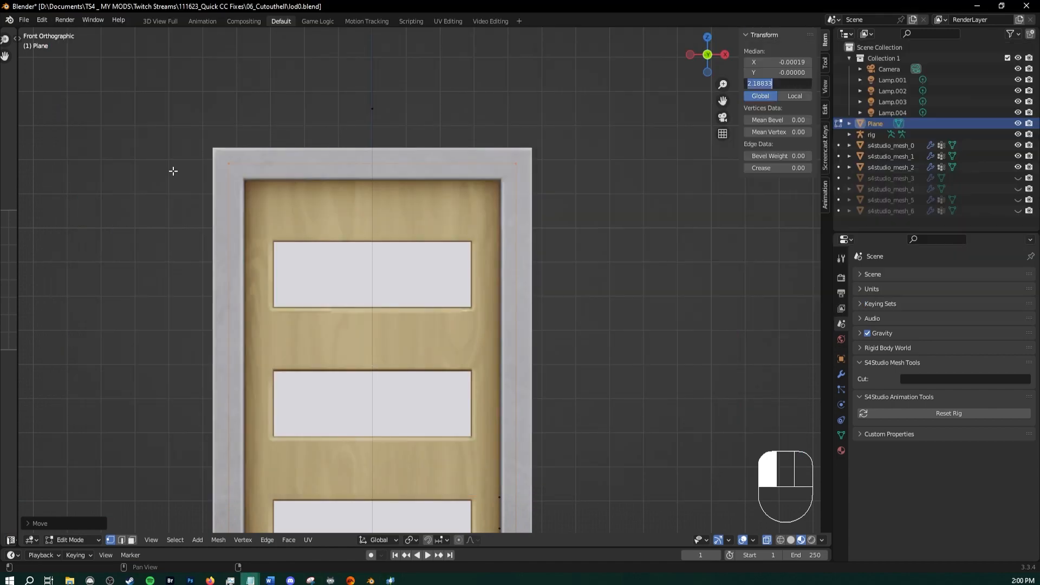
{"action": "scroll", "coordinate": [318, 362], "scroll_direction": "down", "scroll_amount": 6}
{"action": "middle_click_drag", "start_coordinate": [336, 346], "coordinate": [324, 252], "text": "shift"}
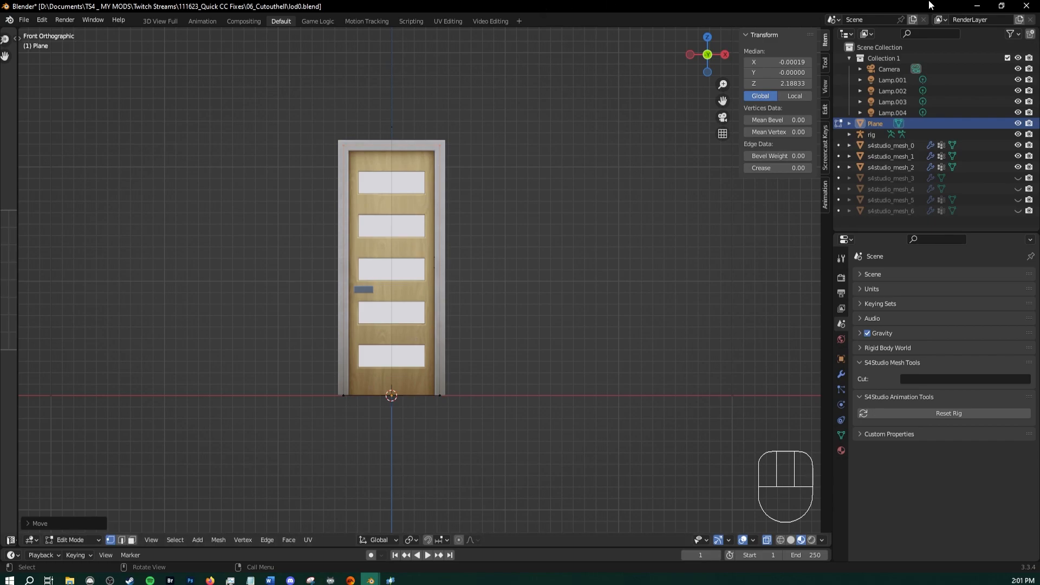
{"action": "left_click", "coordinate": [978, 6]}
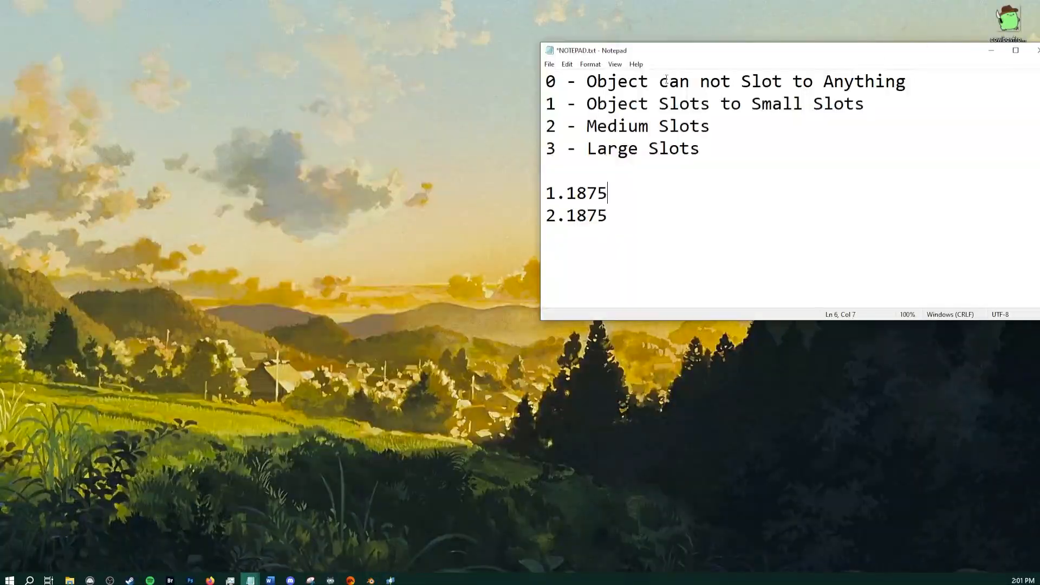
Return to Sims 4 Studio, save Test_Door.package again and close the program
{"action": "left_click", "coordinate": [390, 580]}
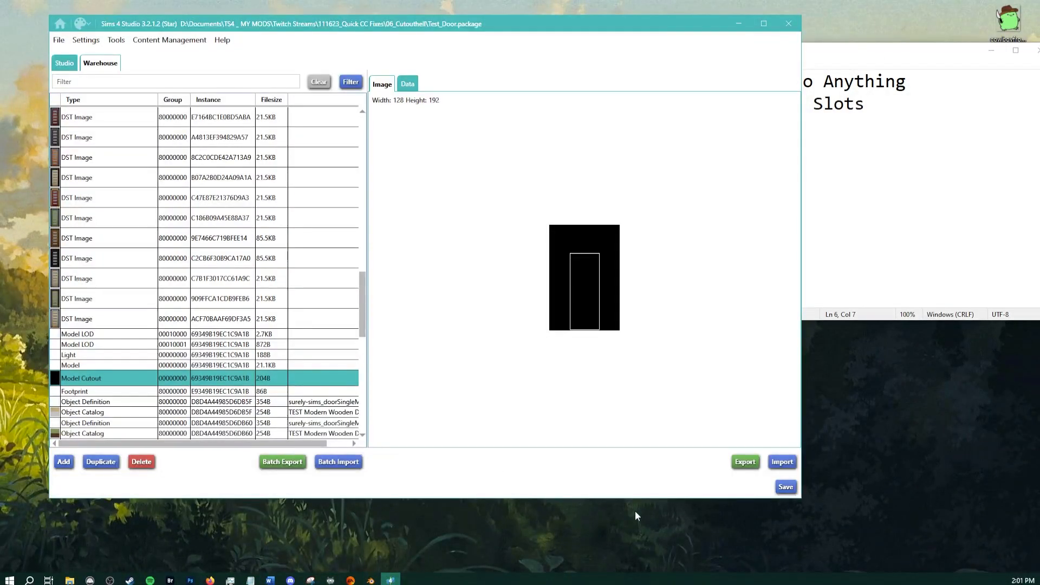
{"action": "left_click", "coordinate": [785, 486]}
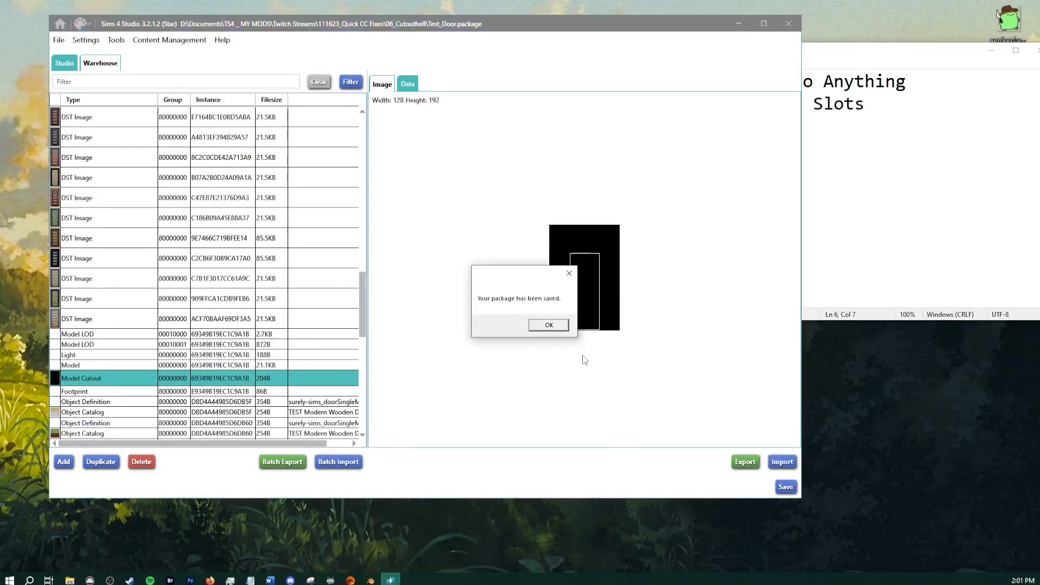
{"action": "left_click", "coordinate": [549, 325]}
{"action": "left_click", "coordinate": [789, 24]}
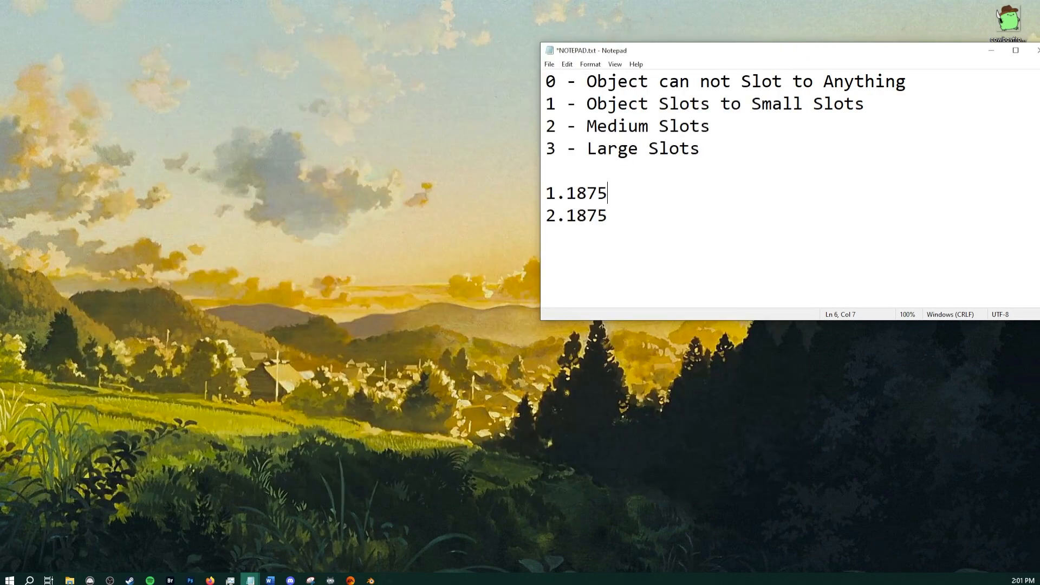
Copy Test_Door.package from the 06_Cutouthell folder into a Quick access folder
{"action": "key", "text": "alt+Tab"}
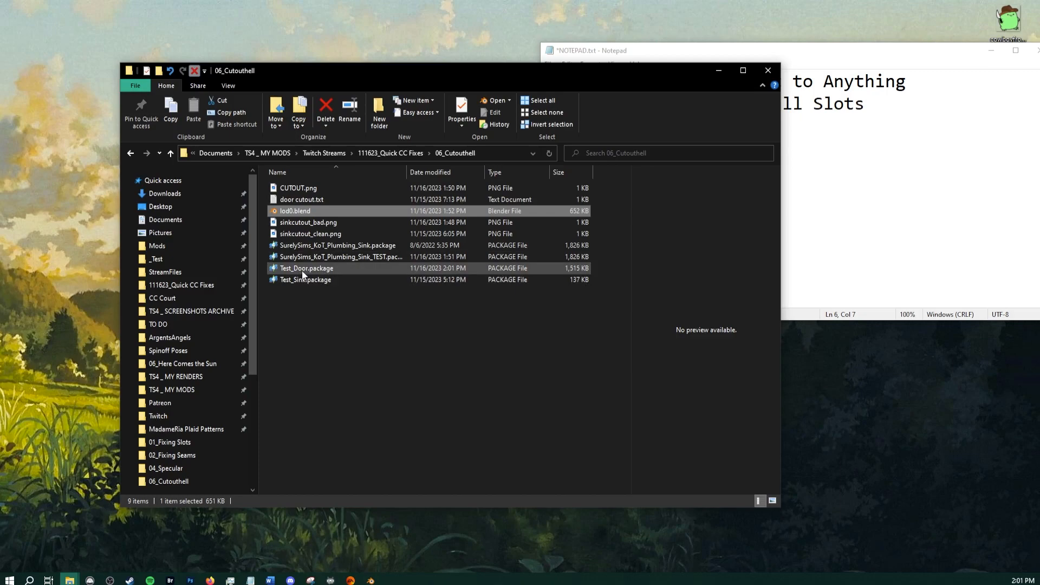
{"action": "left_click", "coordinate": [303, 269]}
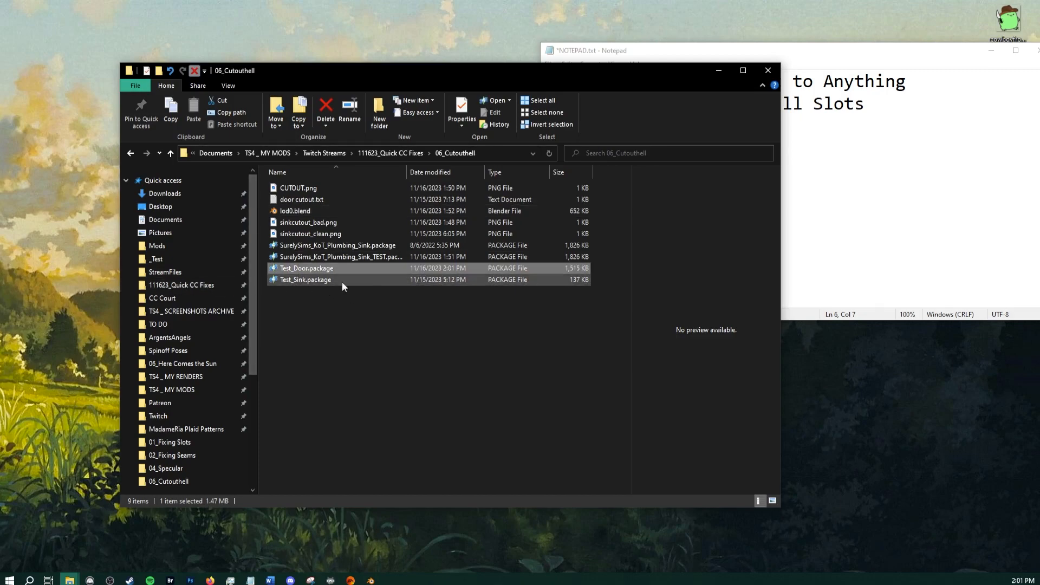
{"action": "left_click_drag", "start_coordinate": [297, 271], "coordinate": [170, 273]}
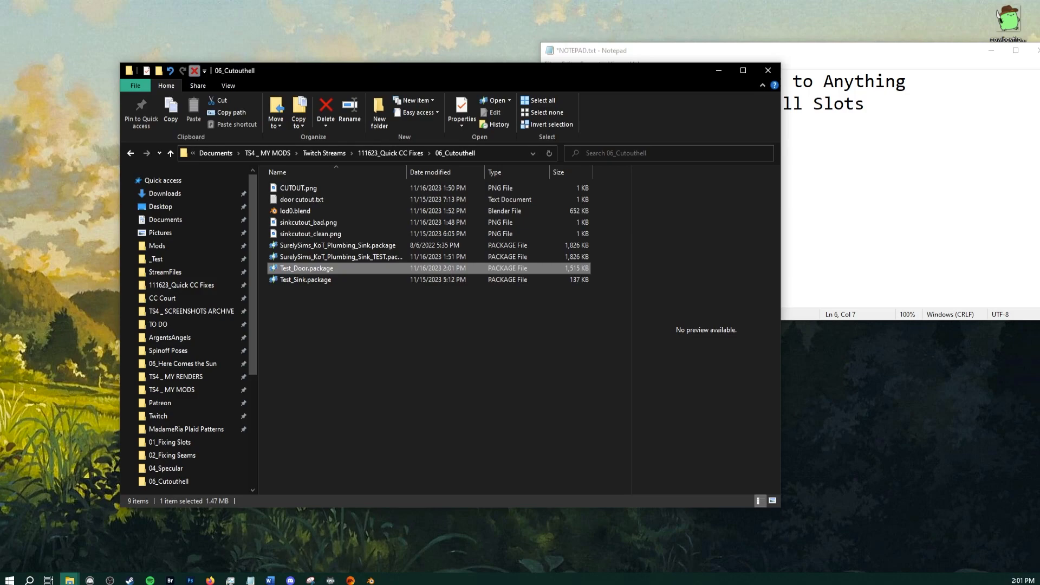
Switch to The Sims 4, resume the saved game and examine the wooden door's cutout in the wall up close
{"action": "key", "text": "alt+Tab"}
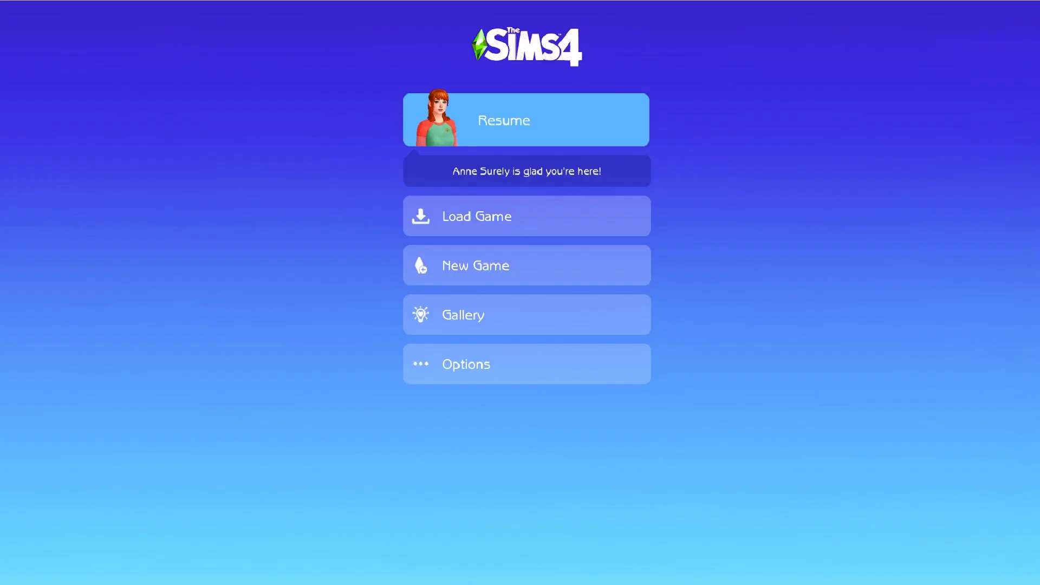
{"action": "left_click", "coordinate": [557, 135]}
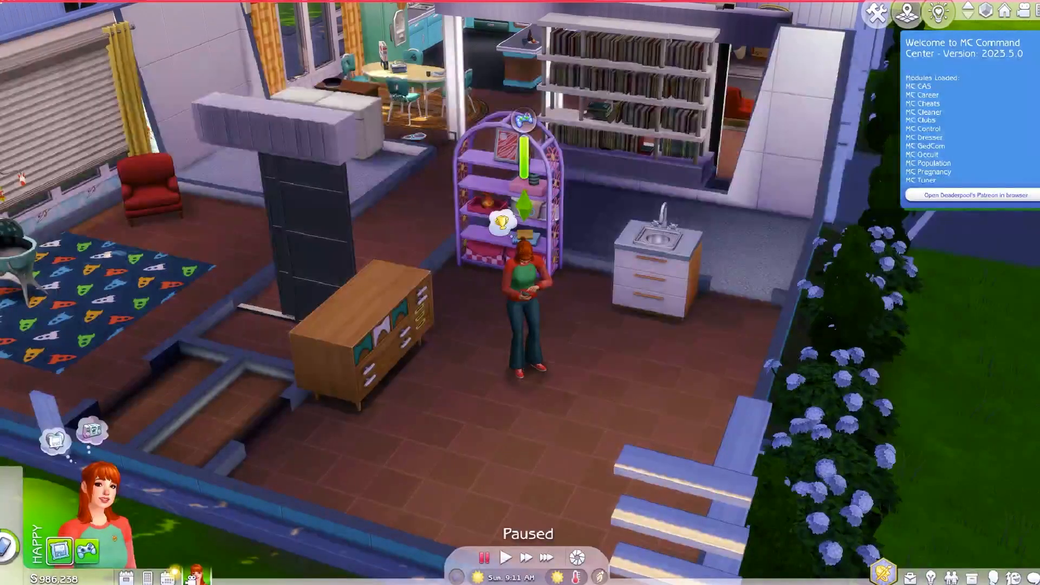
{"action": "scroll", "coordinate": [699, 271], "scroll_direction": "up", "scroll_amount": 5}
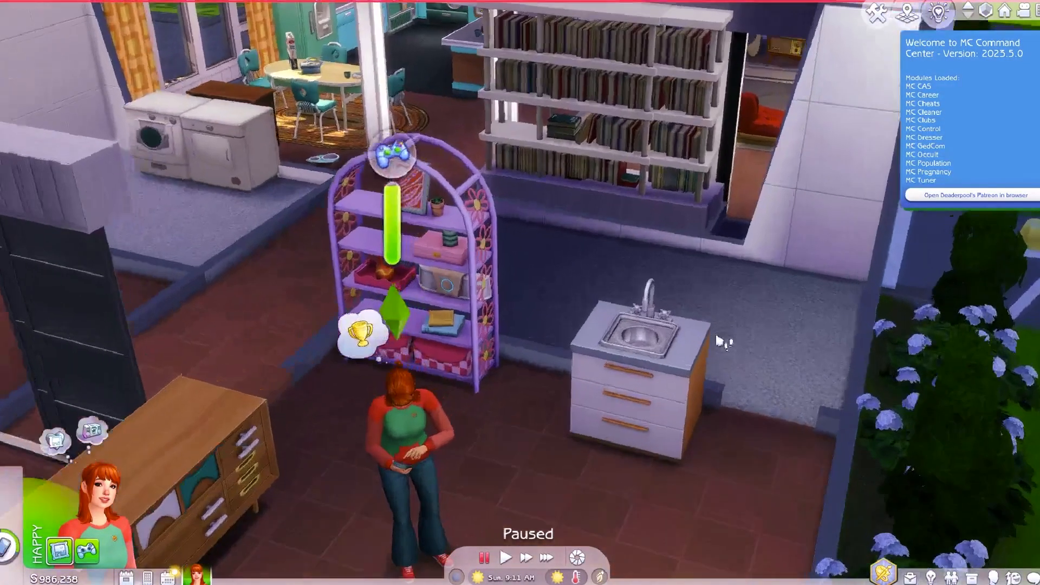
{"action": "scroll", "coordinate": [722, 332], "scroll_direction": "up", "scroll_amount": 3}
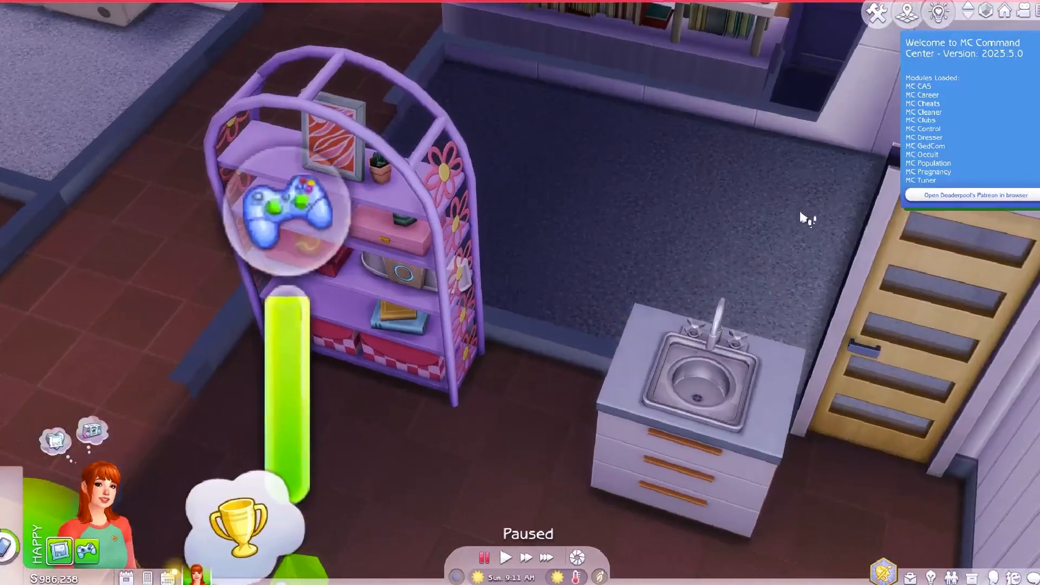
{"action": "scroll", "coordinate": [801, 216], "scroll_direction": "down", "scroll_amount": 3}
{"action": "scroll", "coordinate": [813, 214], "scroll_direction": "up", "scroll_amount": 4}
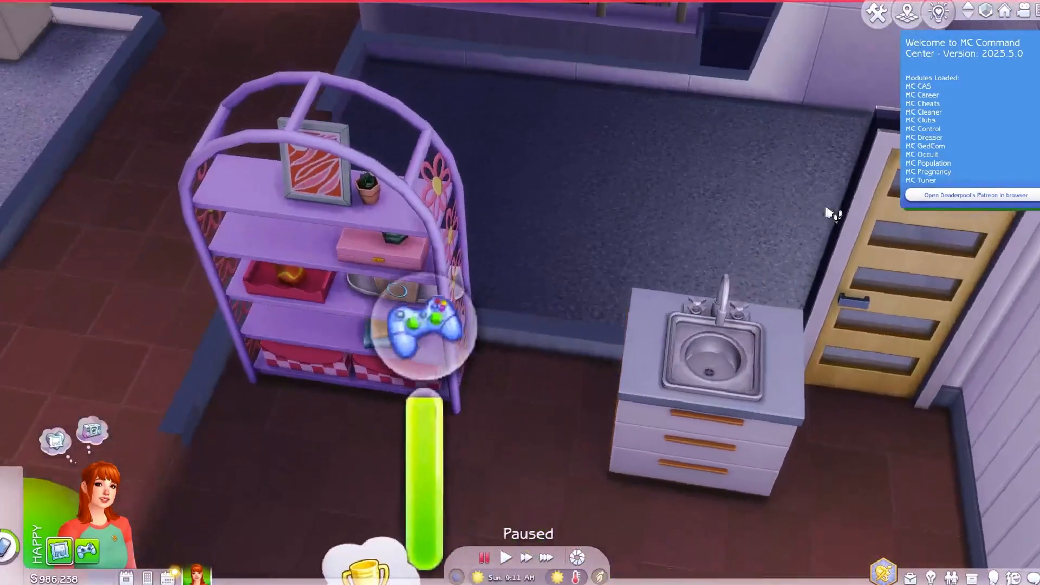
{"action": "scroll", "coordinate": [828, 211], "scroll_direction": "down", "scroll_amount": 4}
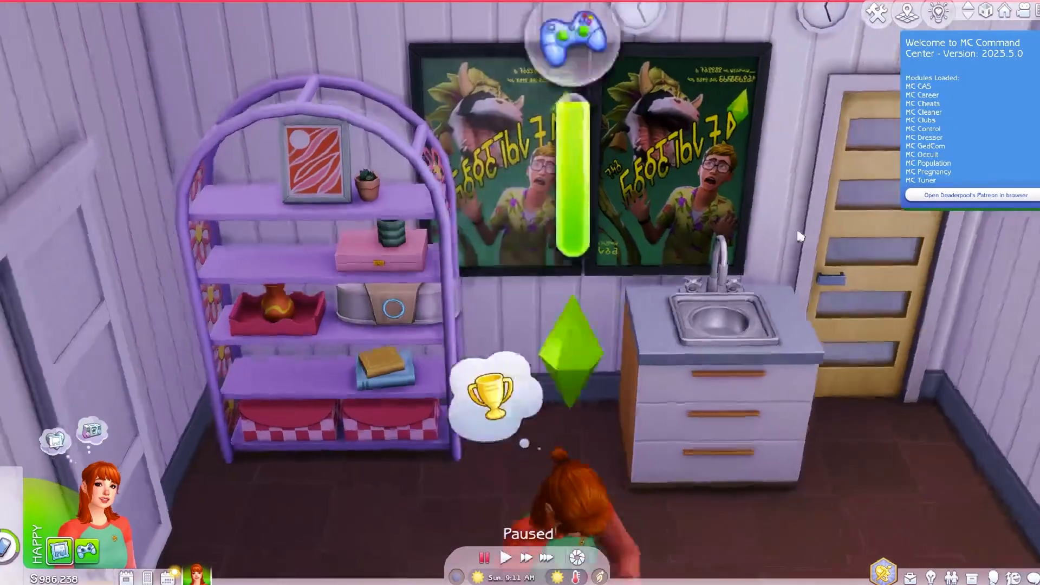
{"action": "left_click", "coordinate": [907, 13]}
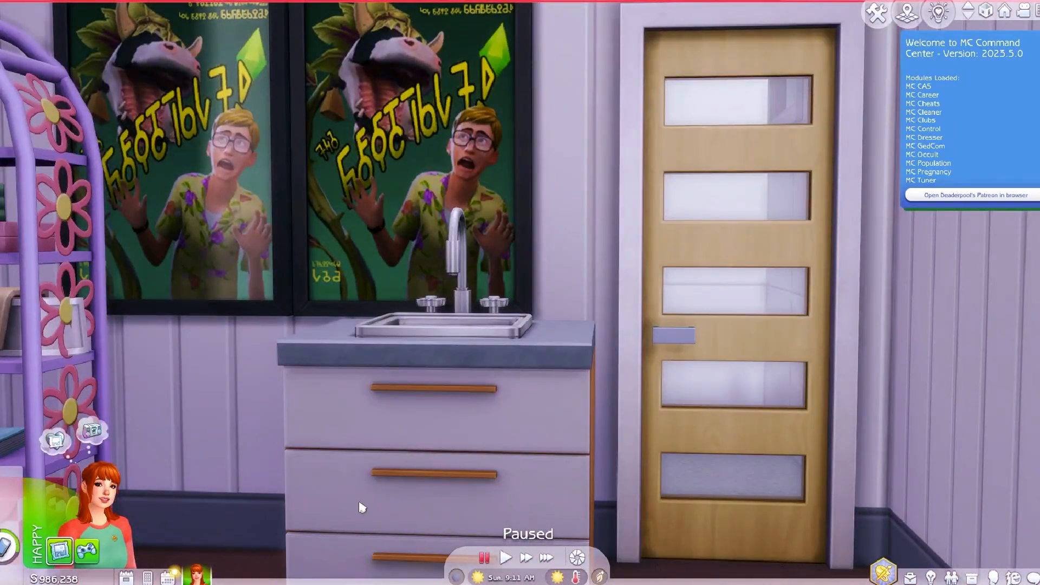
Examine the other doors in the room, the dresser, the shelf, and the sink counter beside the wooden door up close
{"action": "scroll", "coordinate": [362, 507], "scroll_direction": "down", "scroll_amount": 5}
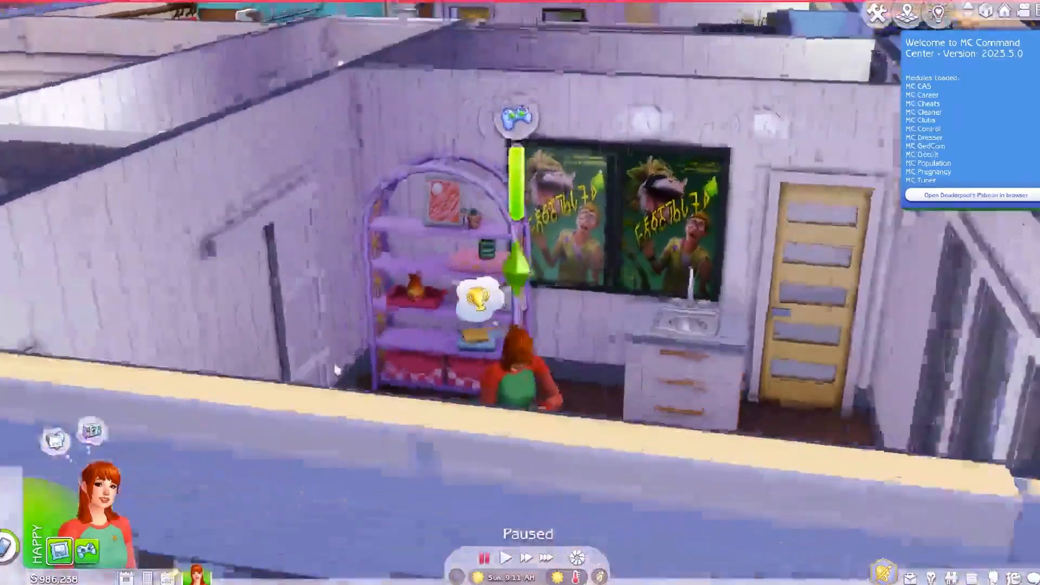
{"action": "scroll", "coordinate": [336, 370], "scroll_direction": "up", "scroll_amount": 5}
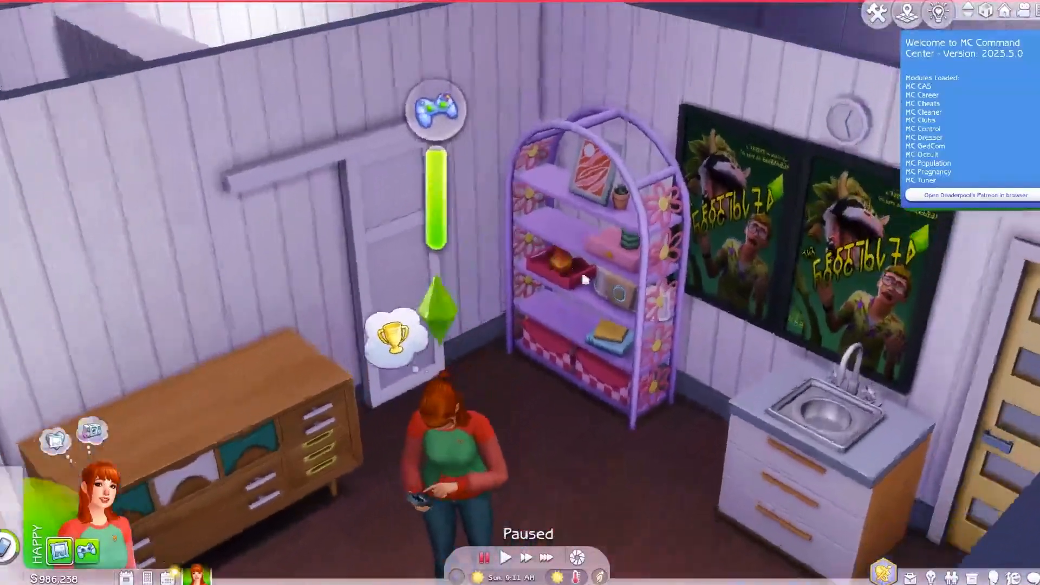
{"action": "middle_click_drag", "start_coordinate": [585, 280], "coordinate": [789, 252]}
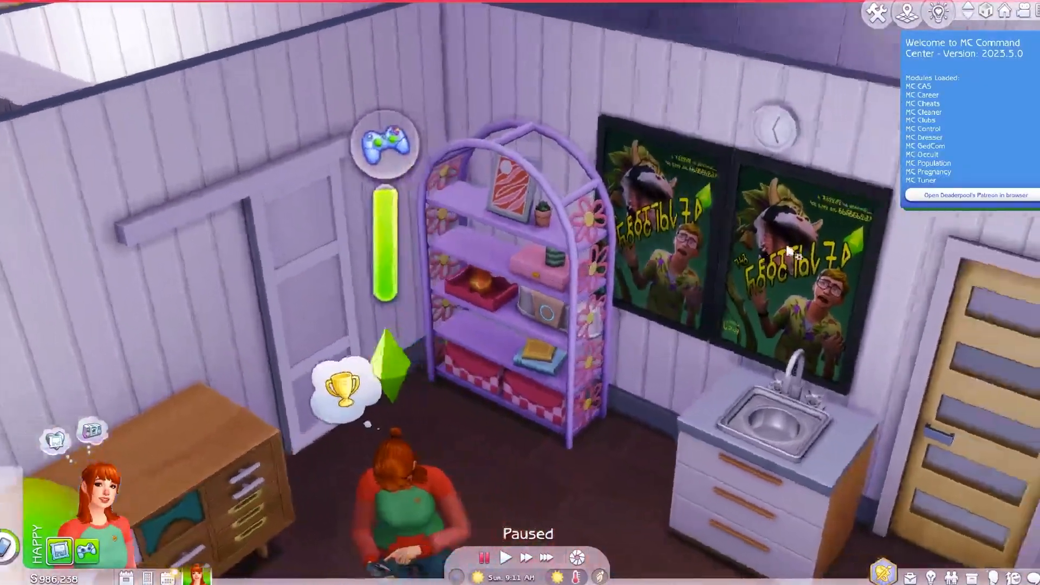
{"action": "scroll", "coordinate": [790, 252], "scroll_direction": "down", "scroll_amount": 3}
{"action": "scroll", "coordinate": [495, 440], "scroll_direction": "up", "scroll_amount": 4}
{"action": "middle_click_drag", "start_coordinate": [467, 417], "coordinate": [520, 487]}
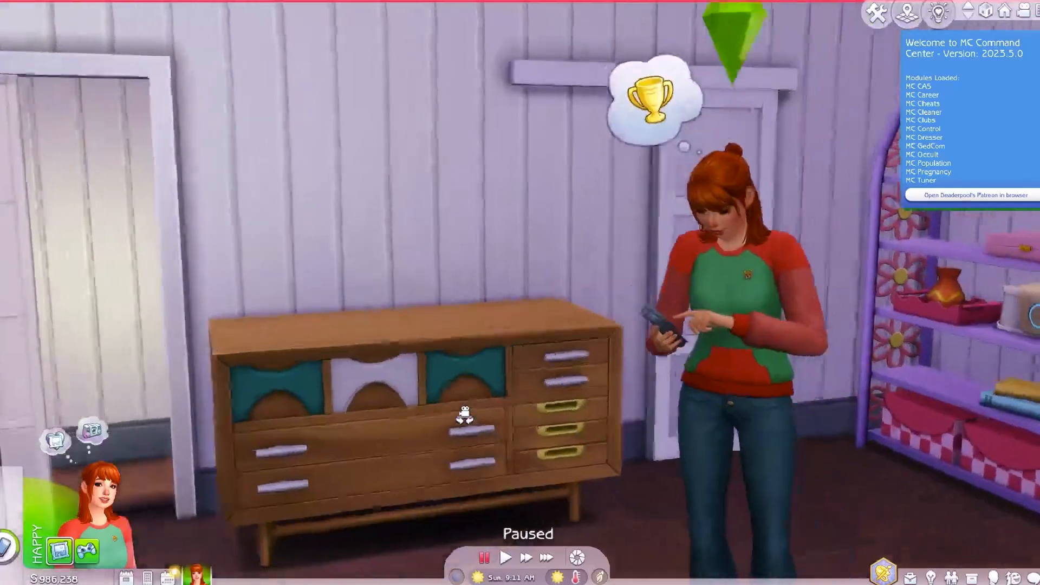
{"action": "scroll", "coordinate": [520, 488], "scroll_direction": "down", "scroll_amount": 3}
{"action": "scroll", "coordinate": [619, 373], "scroll_direction": "up", "scroll_amount": 4}
{"action": "right_click_drag", "start_coordinate": [620, 374], "coordinate": [529, 277]}
{"action": "middle_click_drag", "start_coordinate": [530, 276], "coordinate": [722, 393]}
{"action": "scroll", "coordinate": [822, 238], "scroll_direction": "up", "scroll_amount": 3}
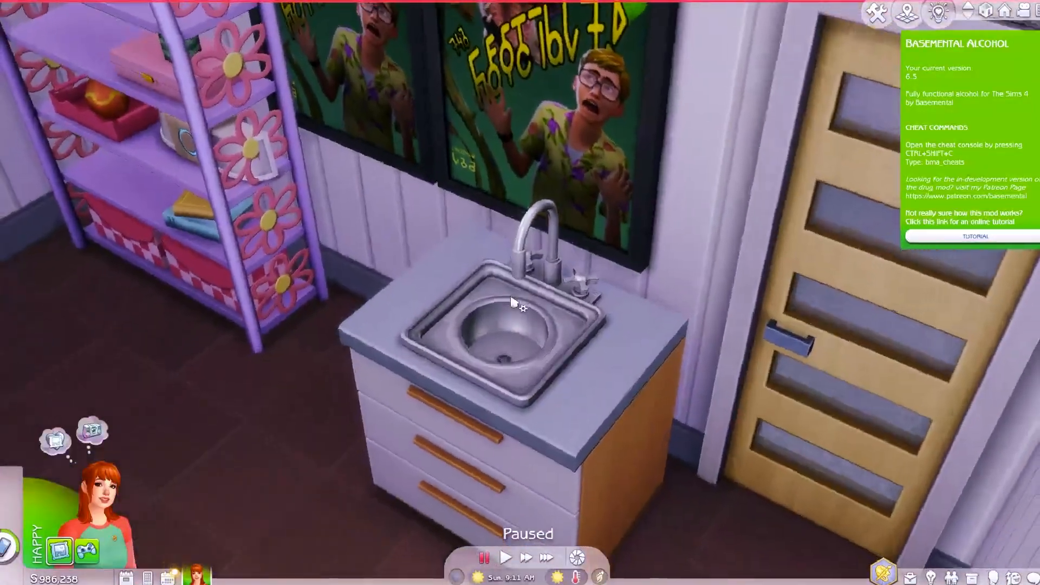
{"action": "scroll", "coordinate": [512, 302], "scroll_direction": "down", "scroll_amount": 4}
{"action": "scroll", "coordinate": [659, 390], "scroll_direction": "down", "scroll_amount": 4}
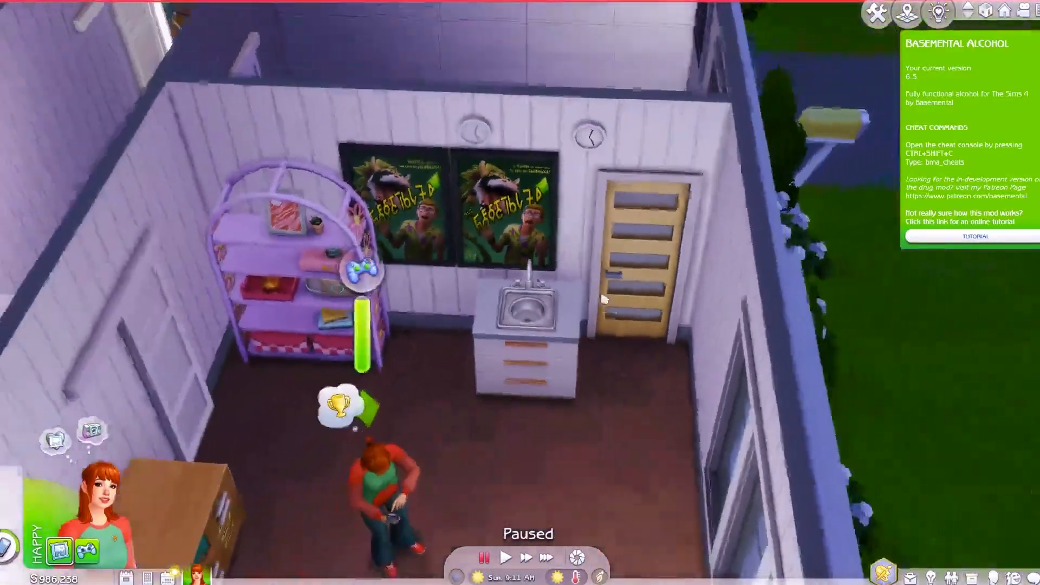
{"action": "scroll", "coordinate": [601, 298], "scroll_direction": "down", "scroll_amount": 3}
{"action": "middle_click_drag", "start_coordinate": [544, 338], "coordinate": [598, 298]}
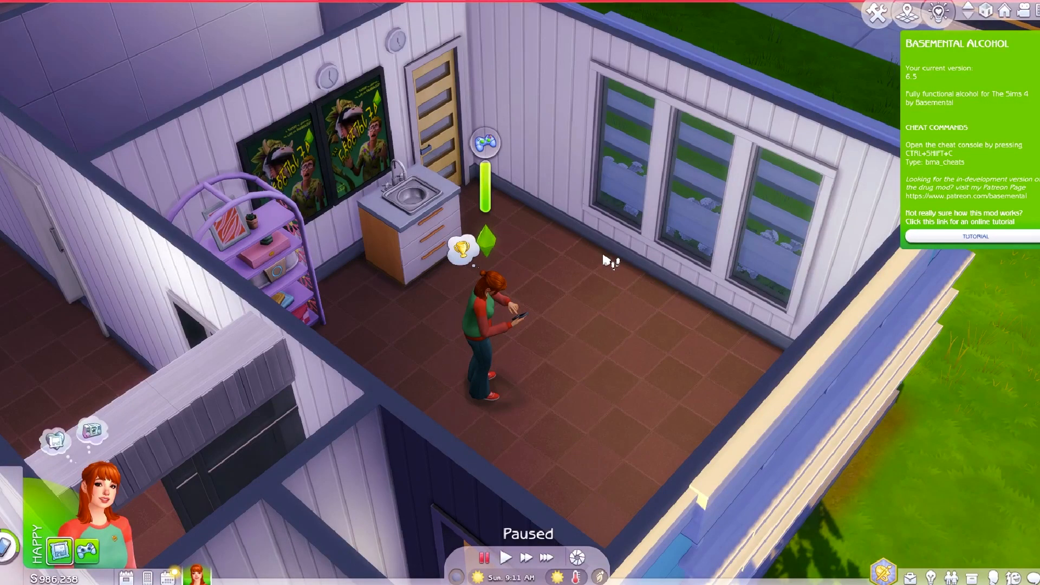
{"action": "scroll", "coordinate": [559, 276], "scroll_direction": "up", "scroll_amount": 6}
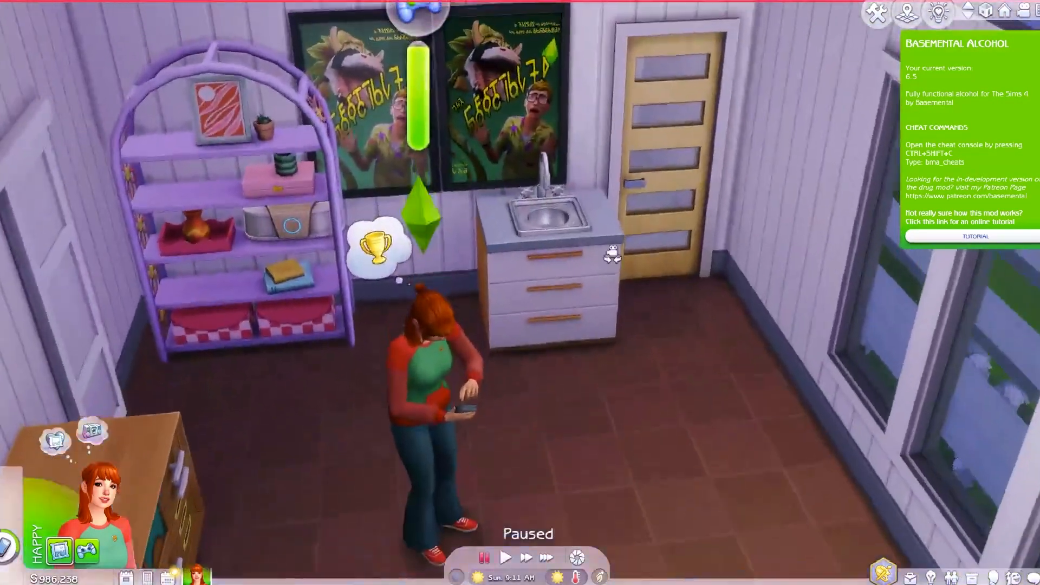
{"action": "middle_click_drag", "start_coordinate": [612, 254], "coordinate": [762, 343]}
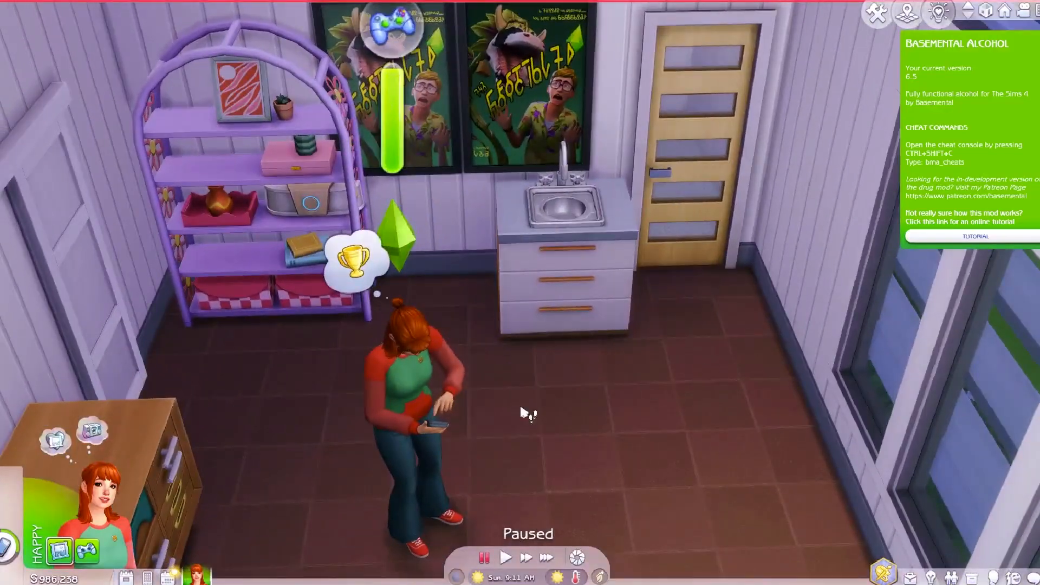
{"action": "scroll", "coordinate": [521, 413], "scroll_direction": "down", "scroll_amount": 5}
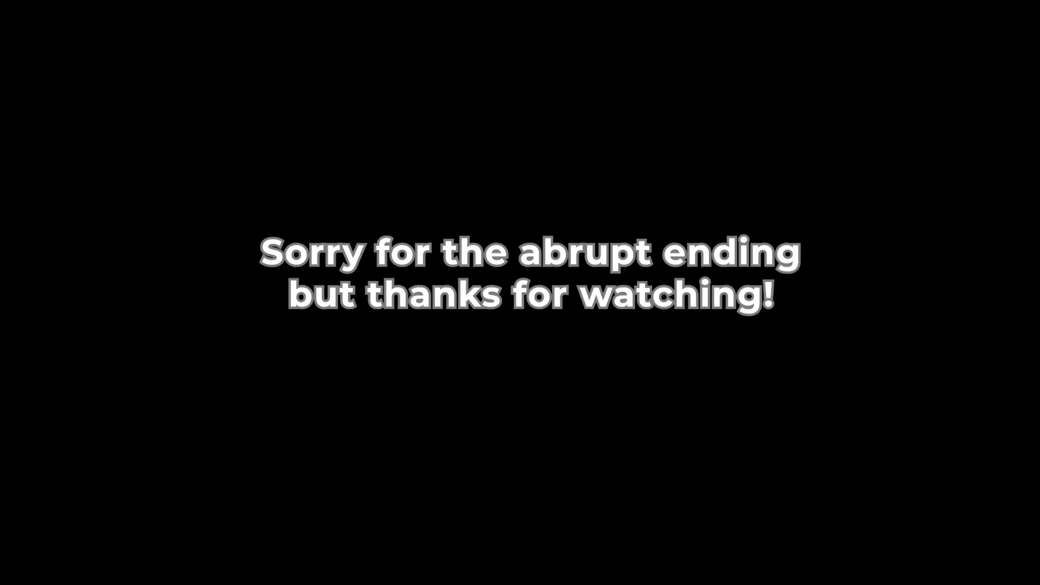